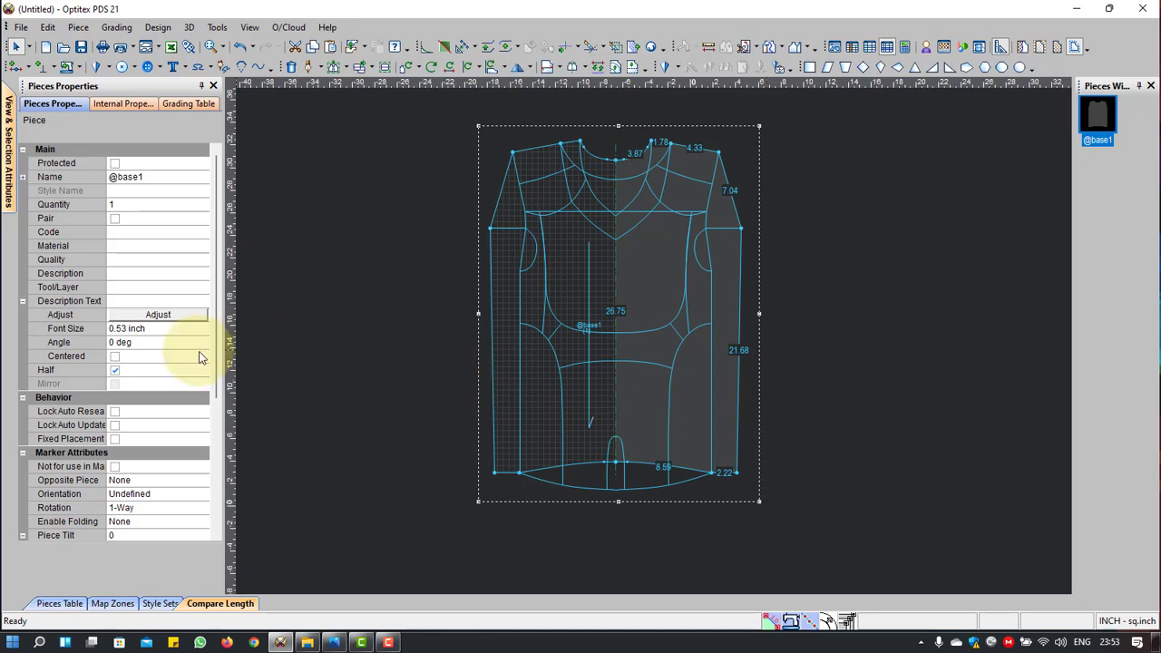
pyautogui.click(13, 174)
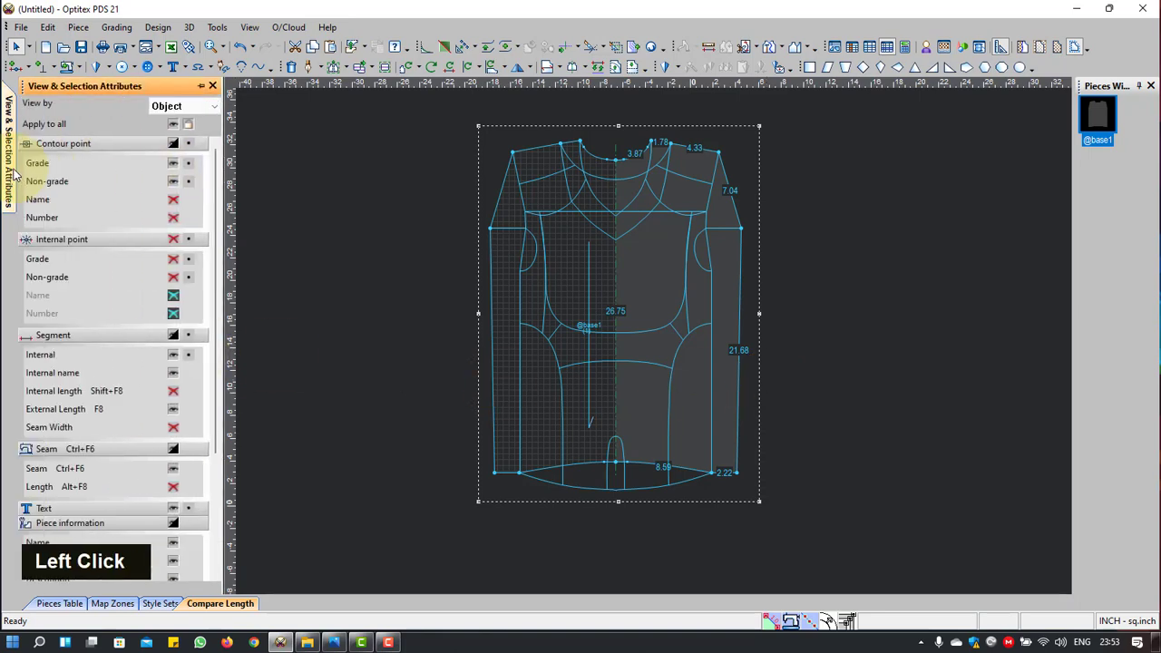
pyautogui.click(173, 259)
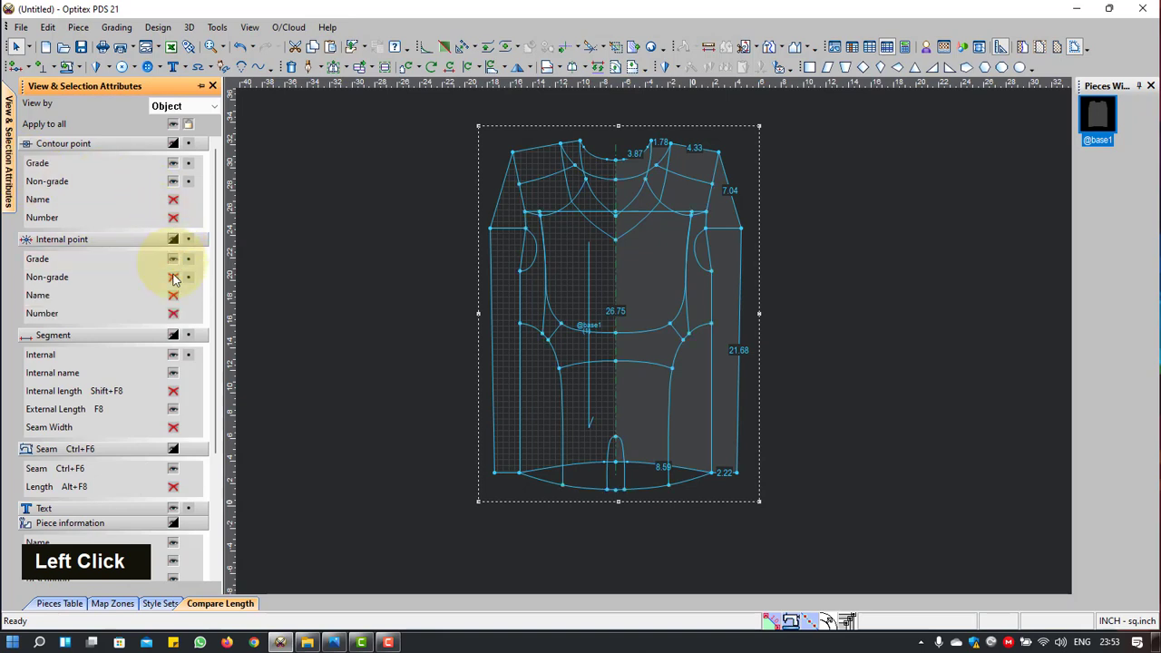
pyautogui.click(175, 280)
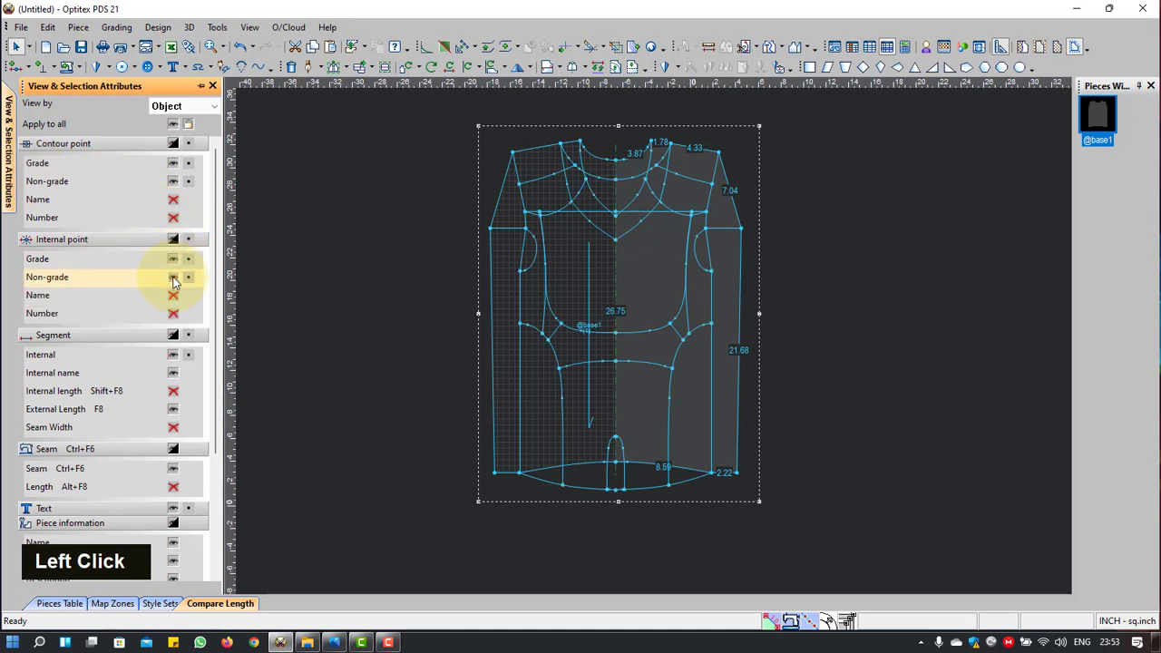
pyautogui.click(173, 392)
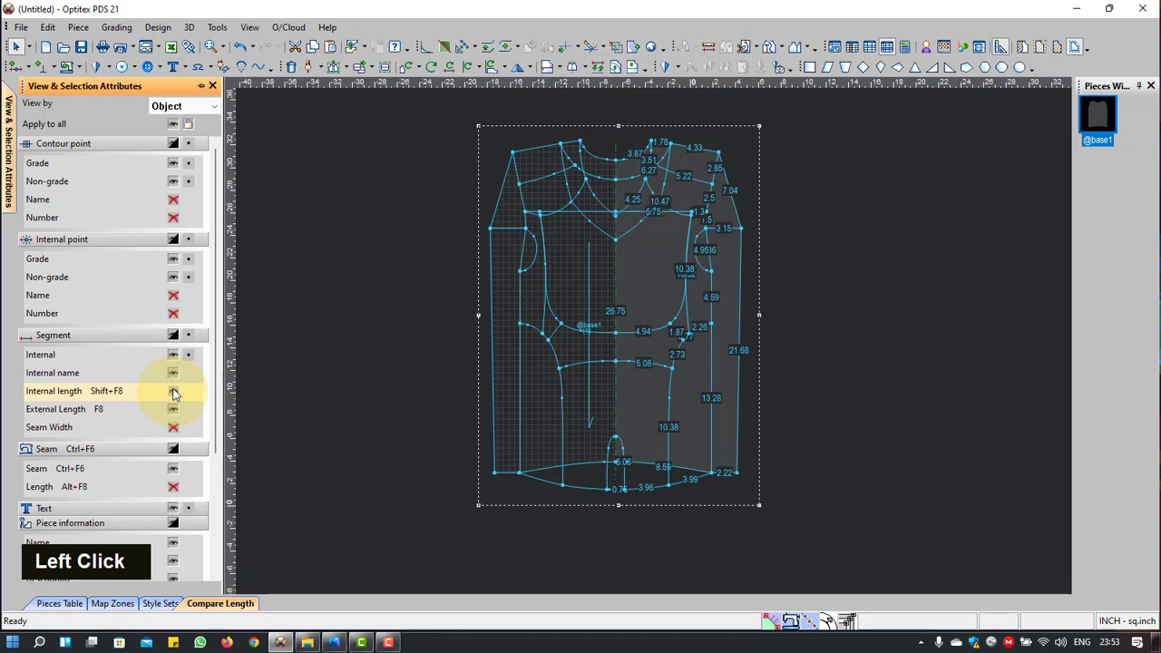
pyautogui.rightClick(820, 255)
pyautogui.click(856, 262)
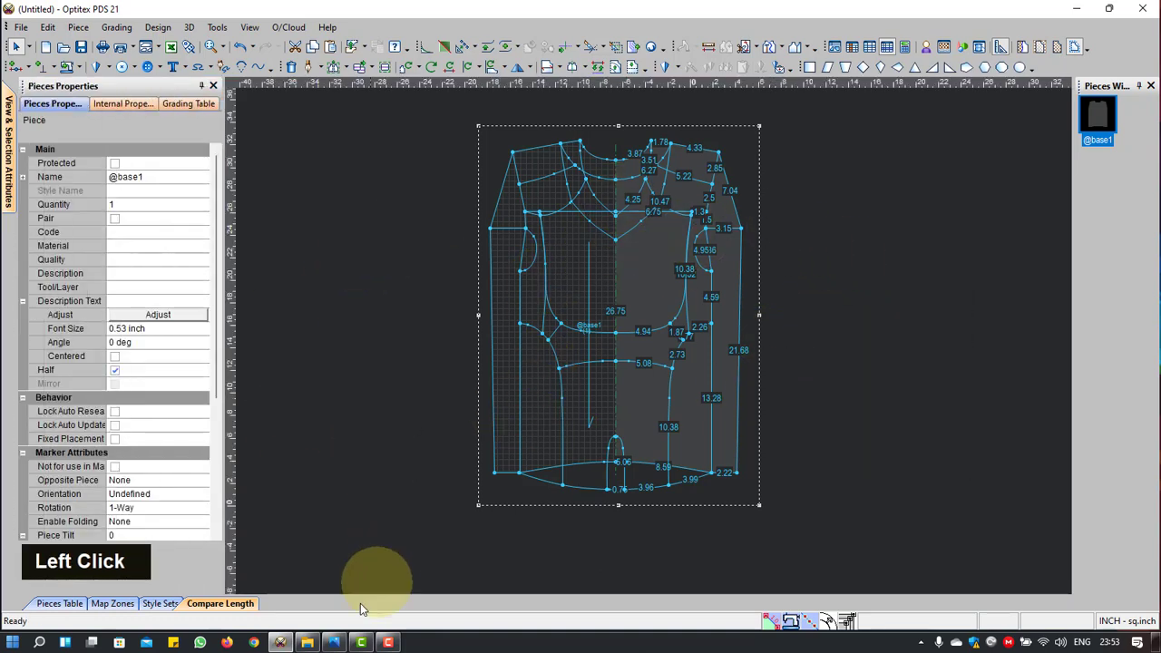
# Step: Switch to File Explorer and view the front jersey photo from the TA # 0004 New Style folder
pyautogui.click(308, 643)
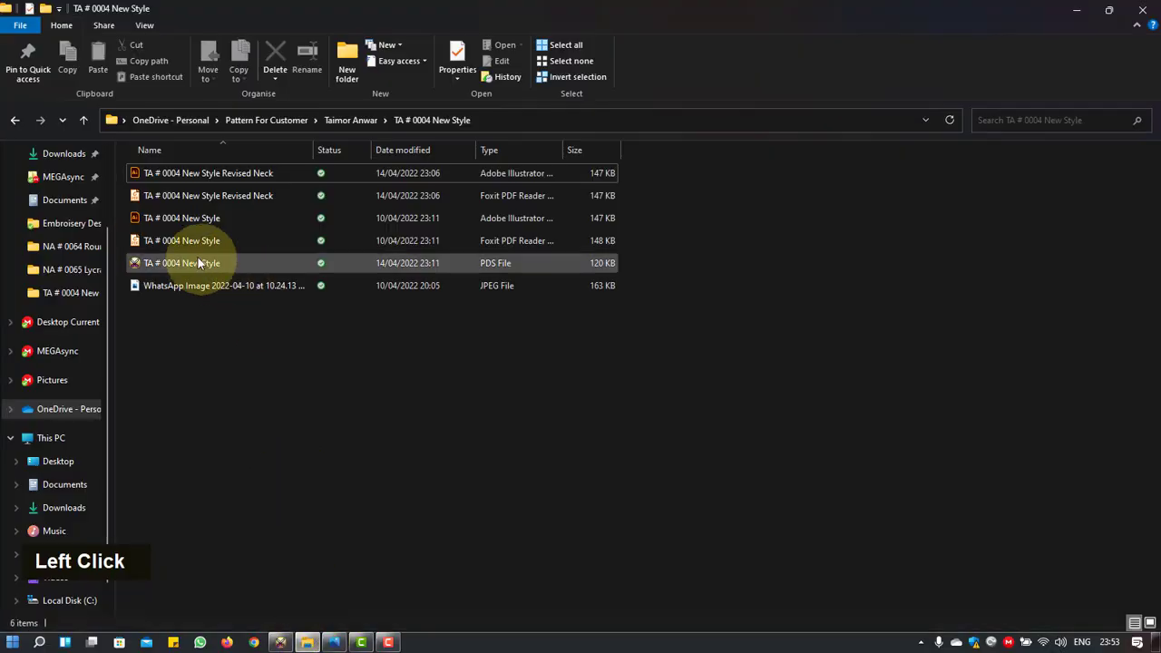
pyautogui.doubleClick(239, 284)
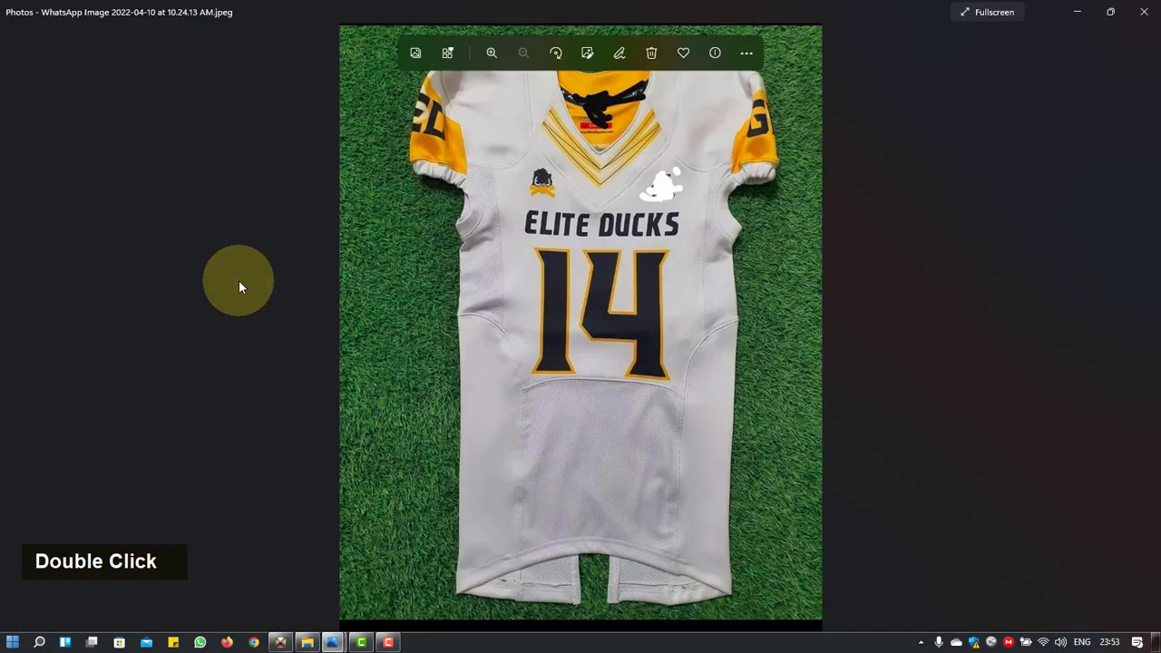
pyautogui.click(872, 261)
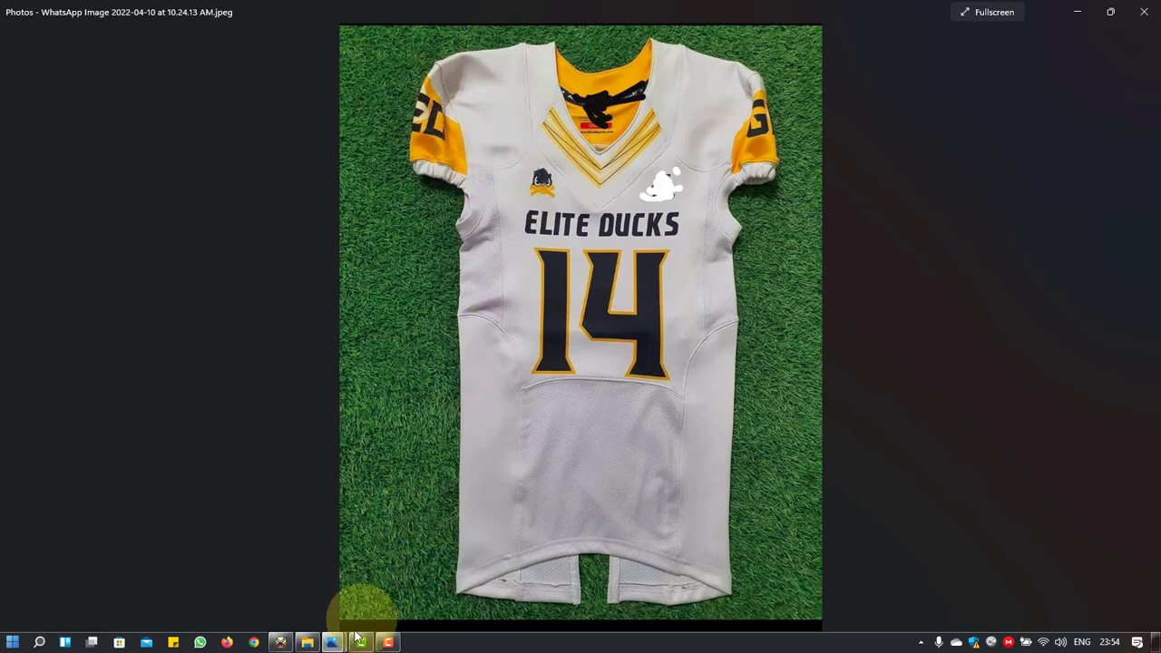
pyautogui.click(307, 644)
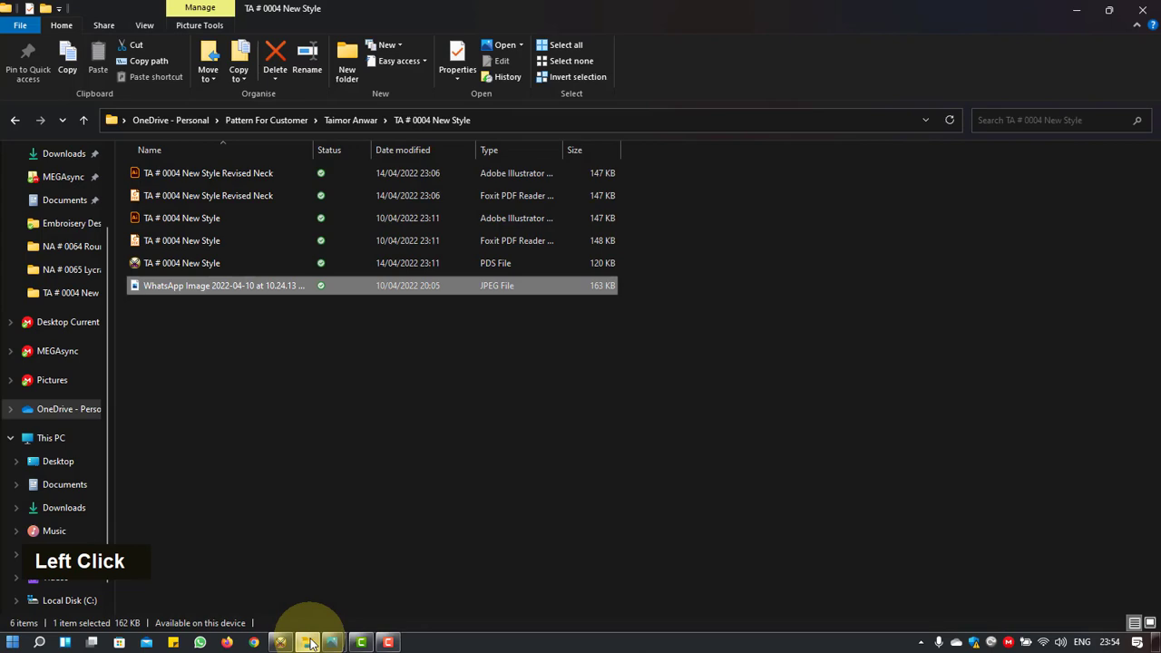
pyautogui.click(308, 643)
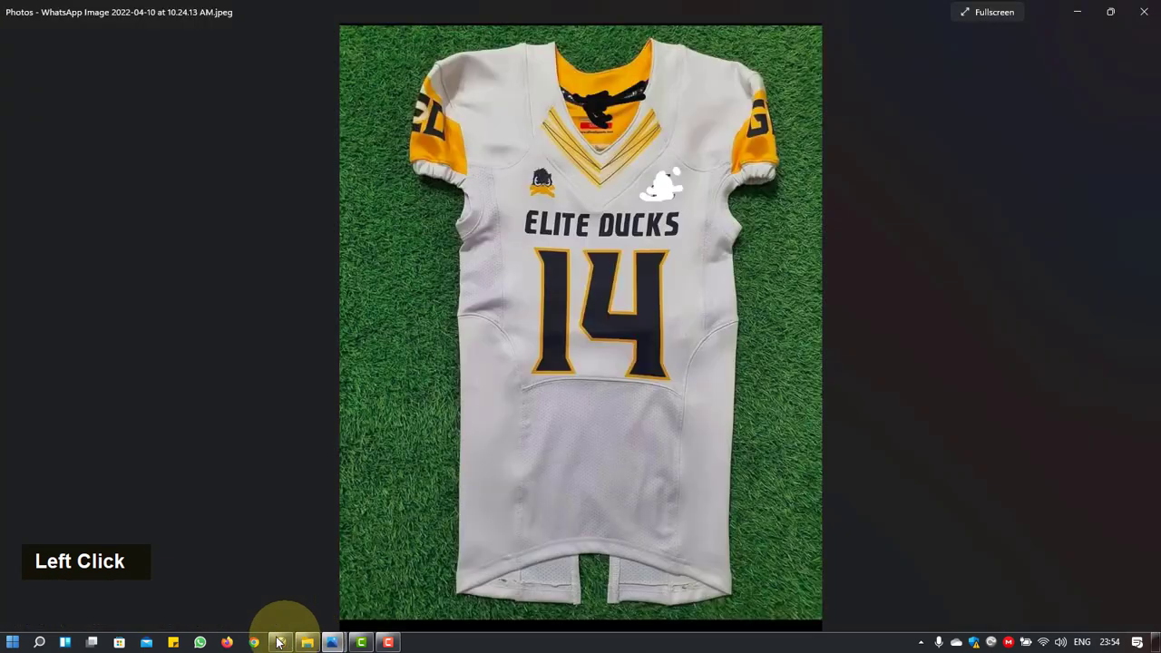
# Step: Switch to WhatsApp, search for the customer by name and open the customer's most recent chat
pyautogui.click(200, 643)
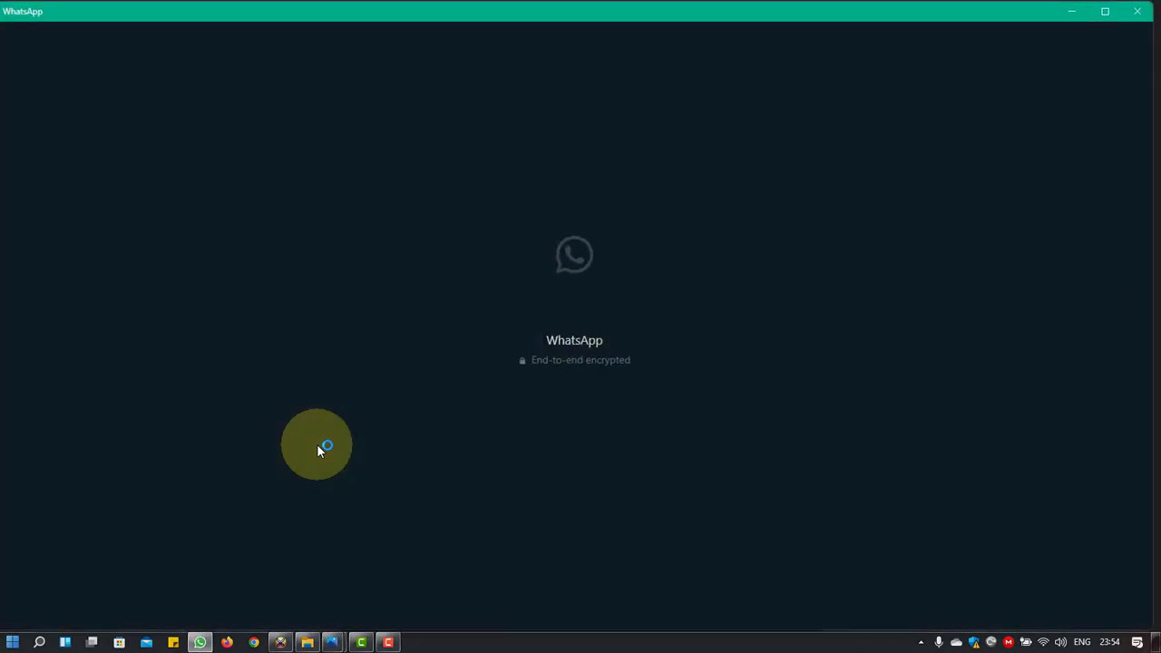
pyautogui.click(1076, 11)
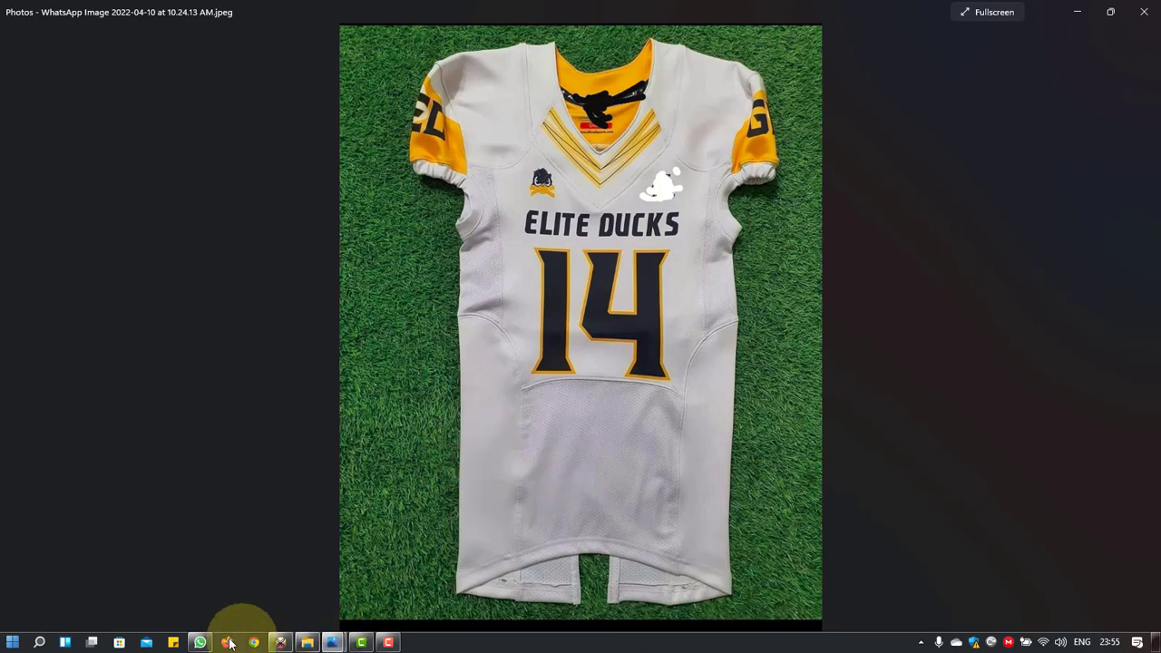
pyautogui.click(199, 642)
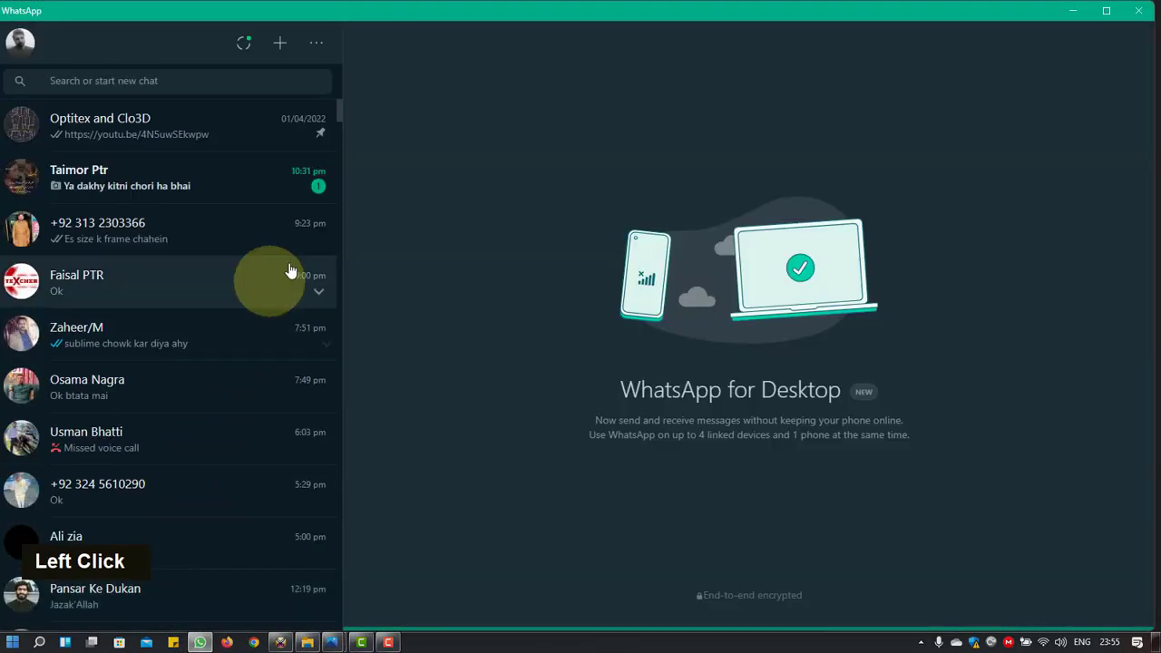
pyautogui.doubleClick(226, 81)
pyautogui.write('tai')
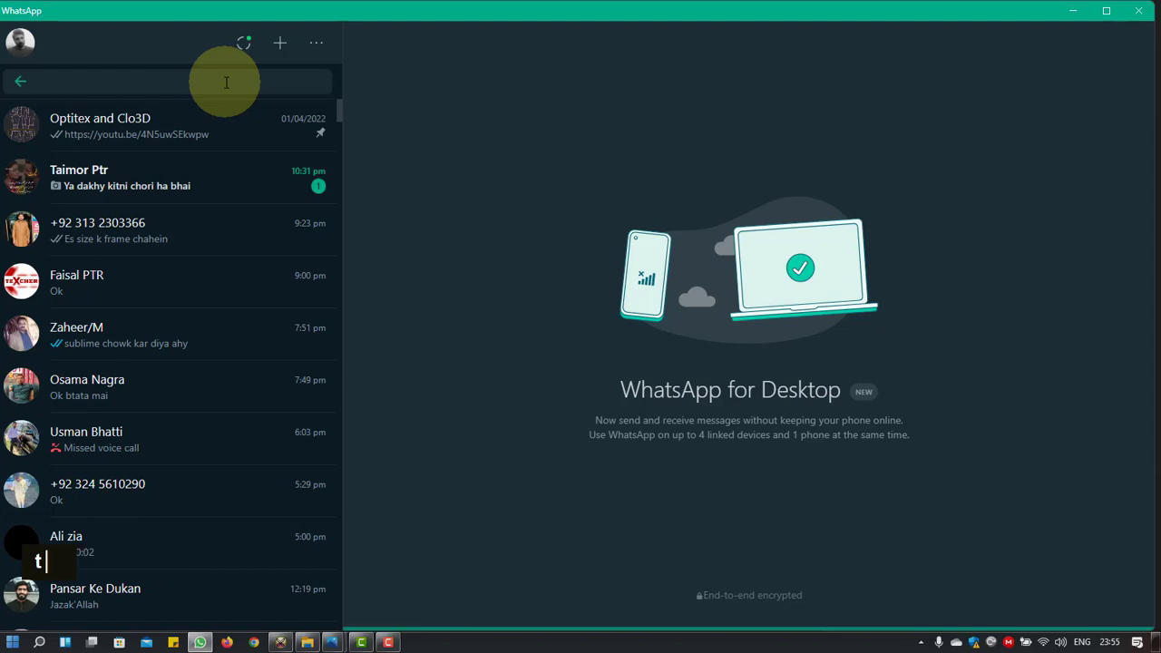
pyautogui.click(160, 179)
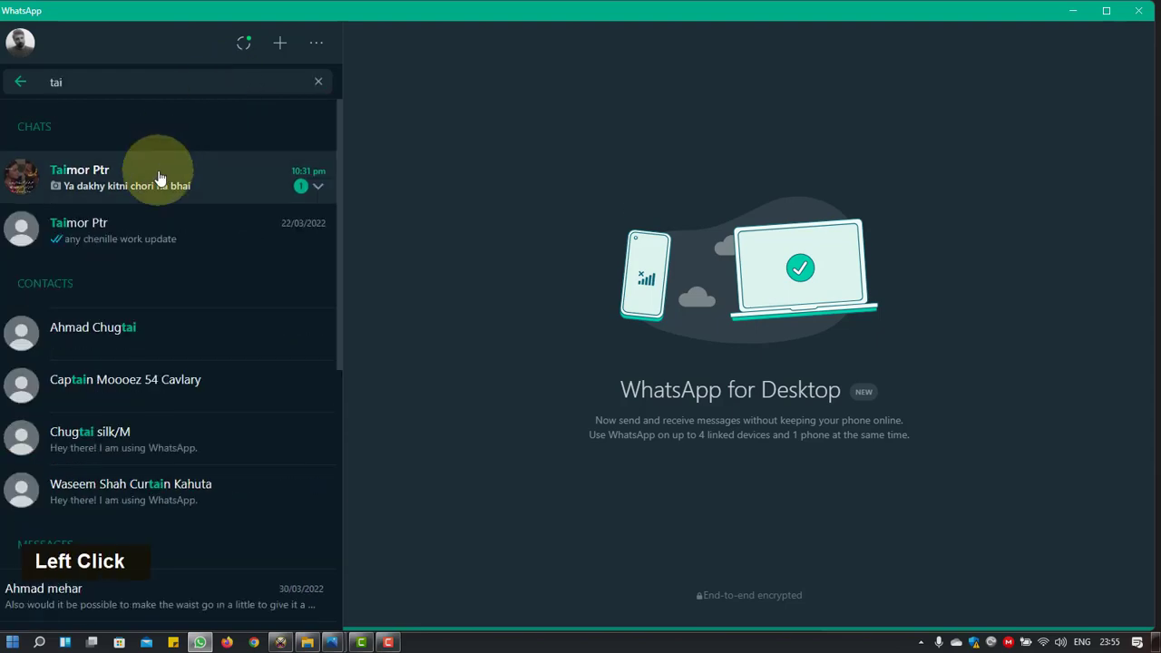
# Step: Find the back-view photo of the number 14 jersey in the chat and start downloading it
pyautogui.scroll(10, 622, 411)
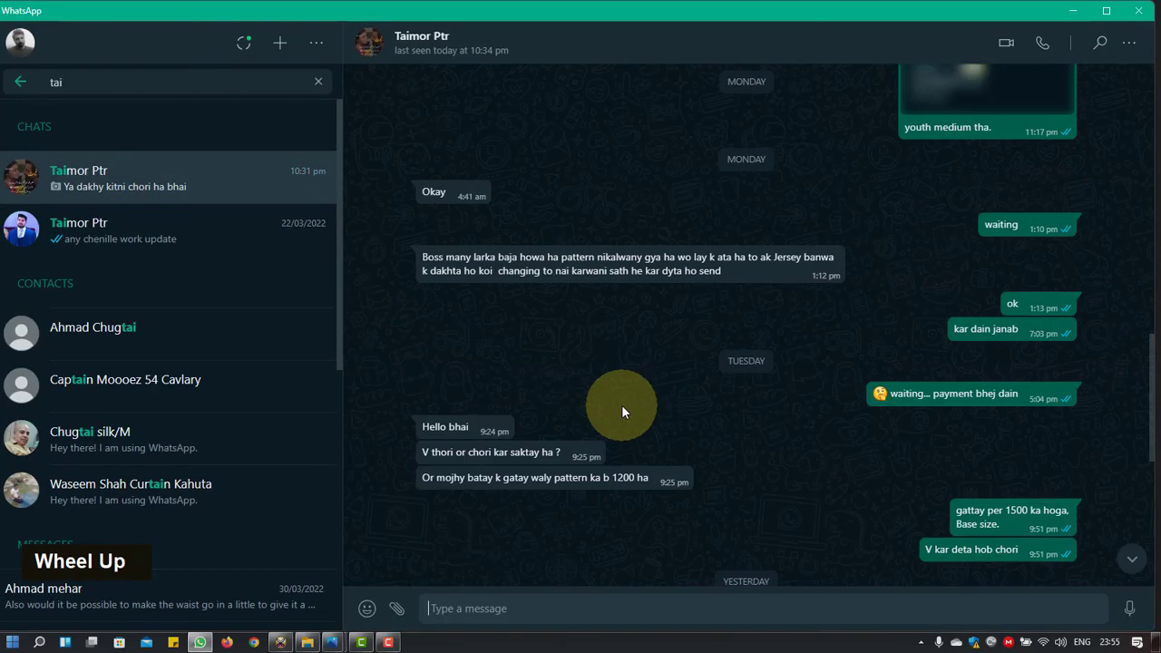
pyautogui.scroll(15, 622, 411)
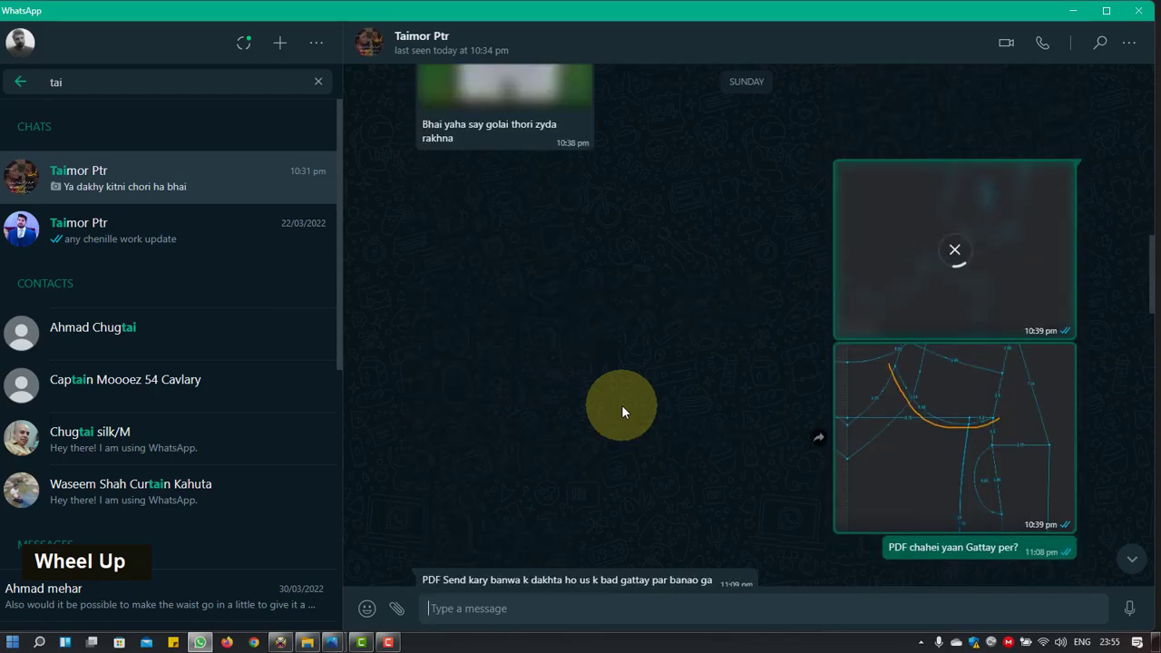
pyautogui.scroll(-3, 621, 409)
pyautogui.scroll(9, 622, 408)
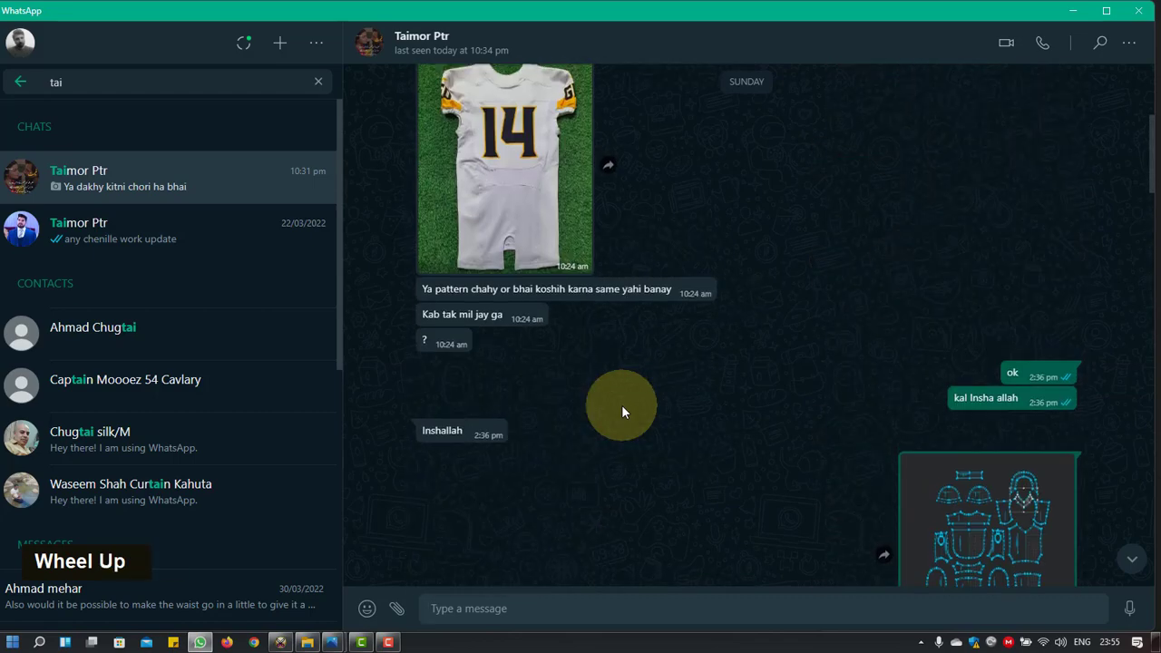
pyautogui.scroll(-1, 558, 361)
pyautogui.click(583, 337)
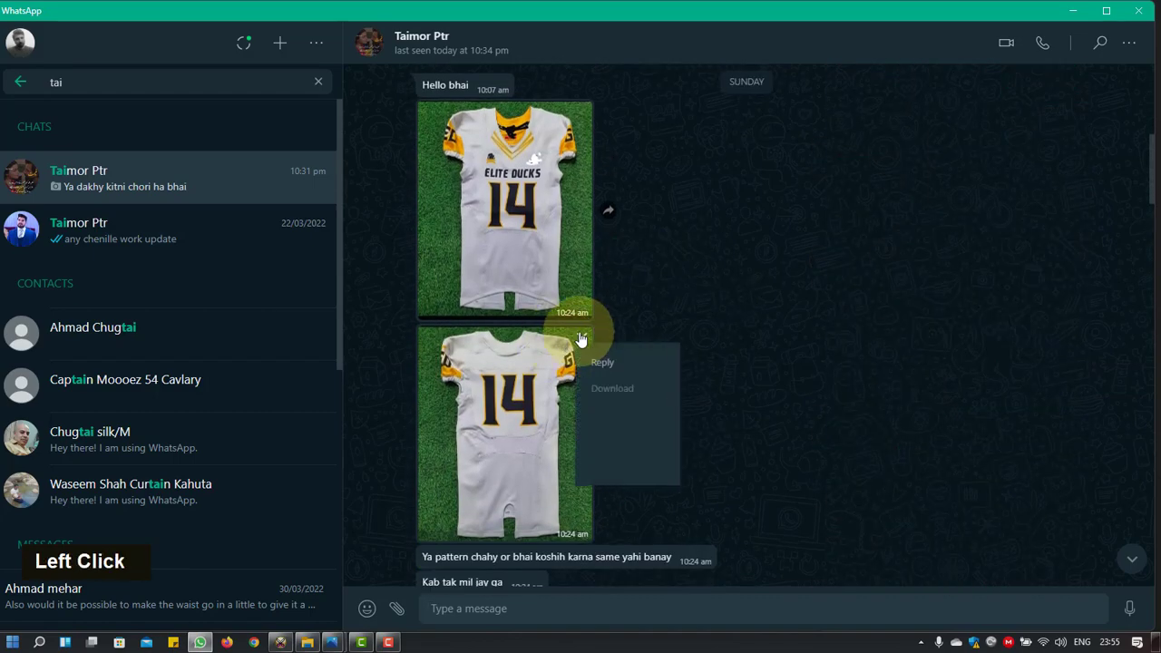
pyautogui.click(626, 388)
pyautogui.click(546, 277)
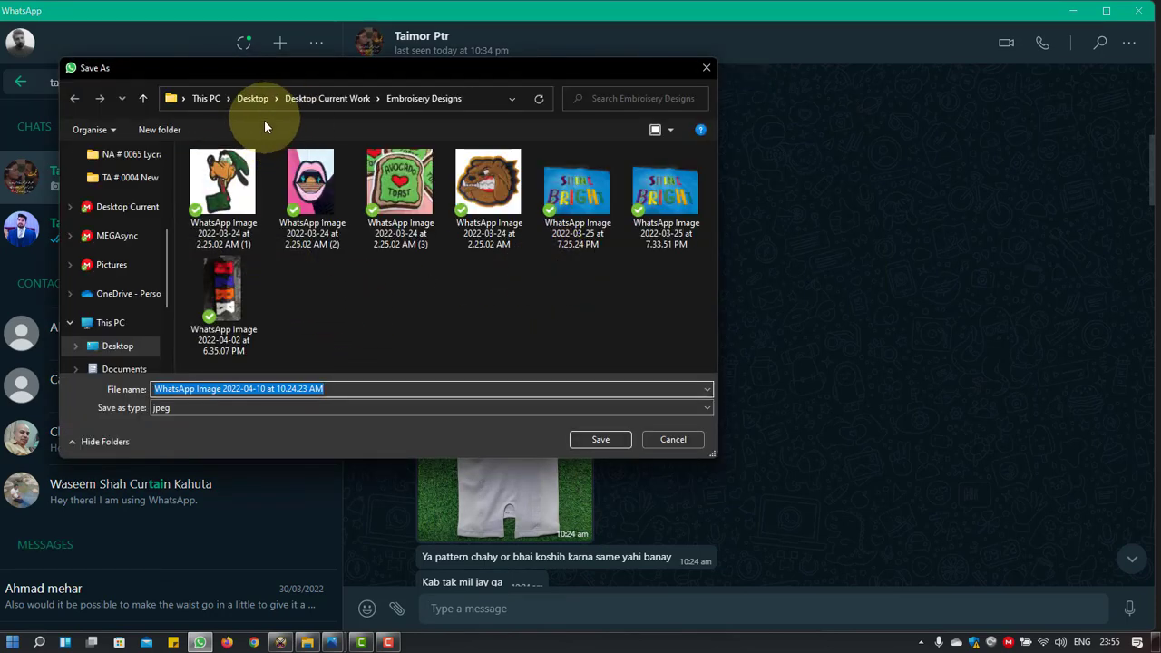
# Step: Save the back-view photo as a JPEG in the customer's folder under Pattern For Customer, then minimize WhatsApp
pyautogui.click(253, 99)
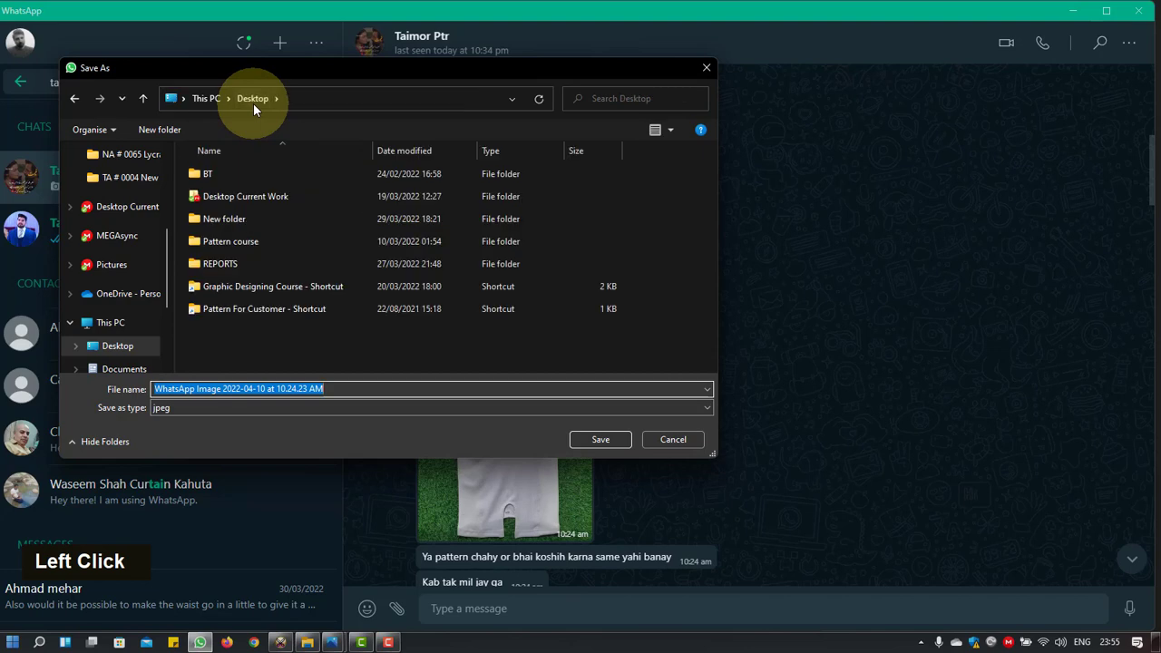
pyautogui.doubleClick(254, 308)
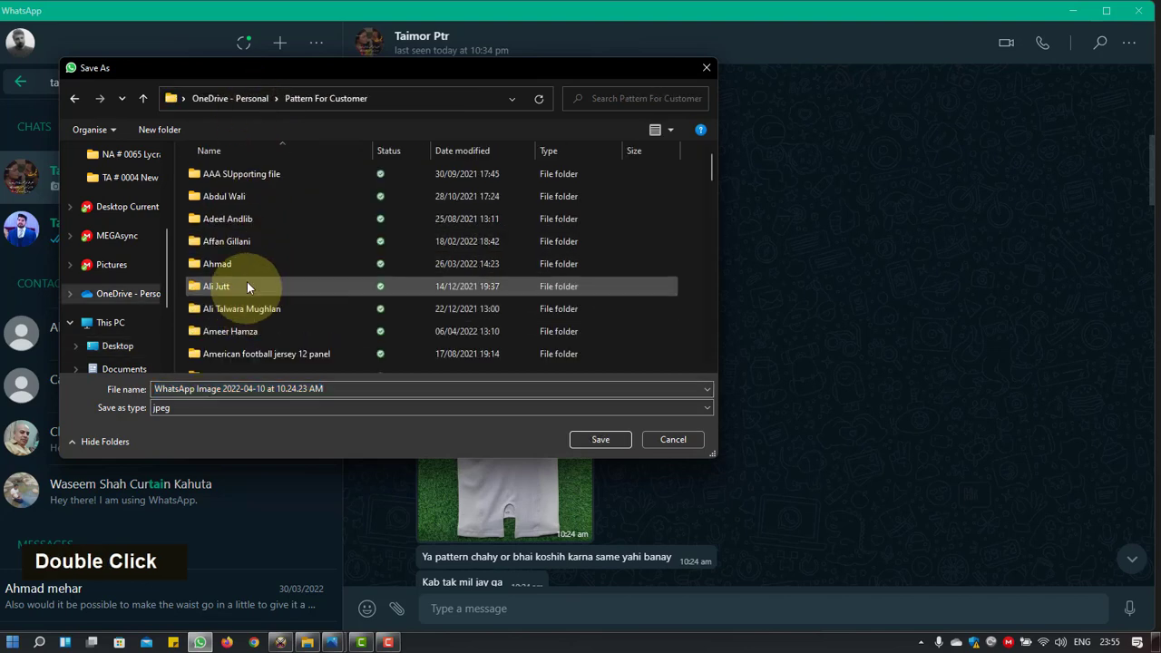
pyautogui.click(247, 263)
pyautogui.write('tai')
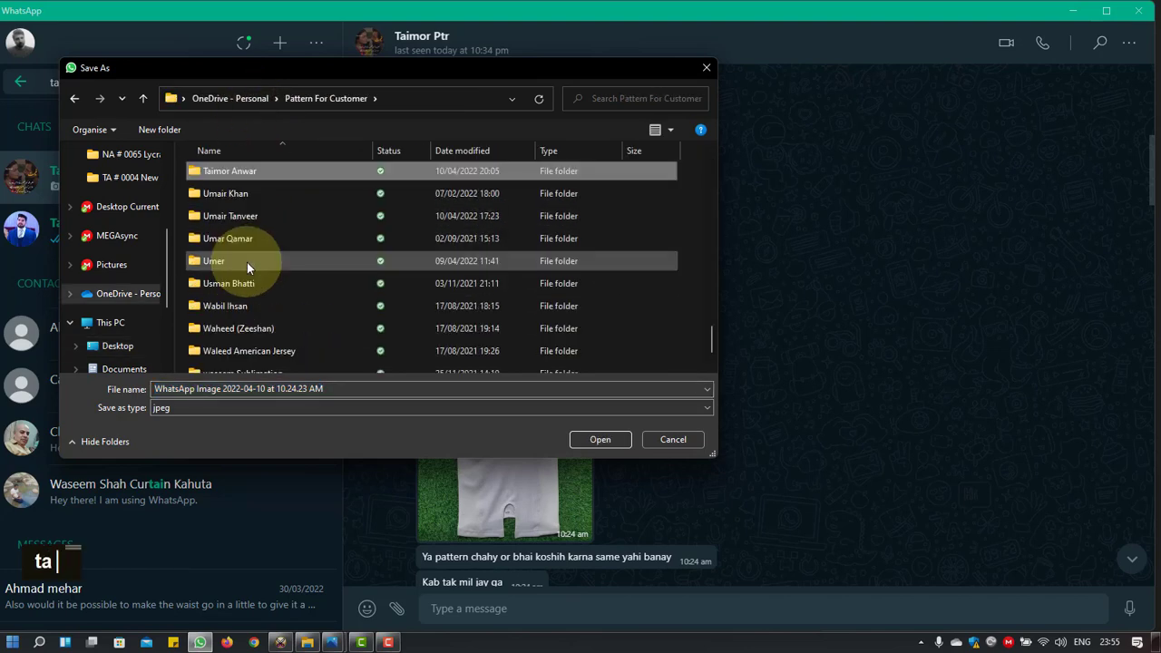
pyautogui.doubleClick(249, 173)
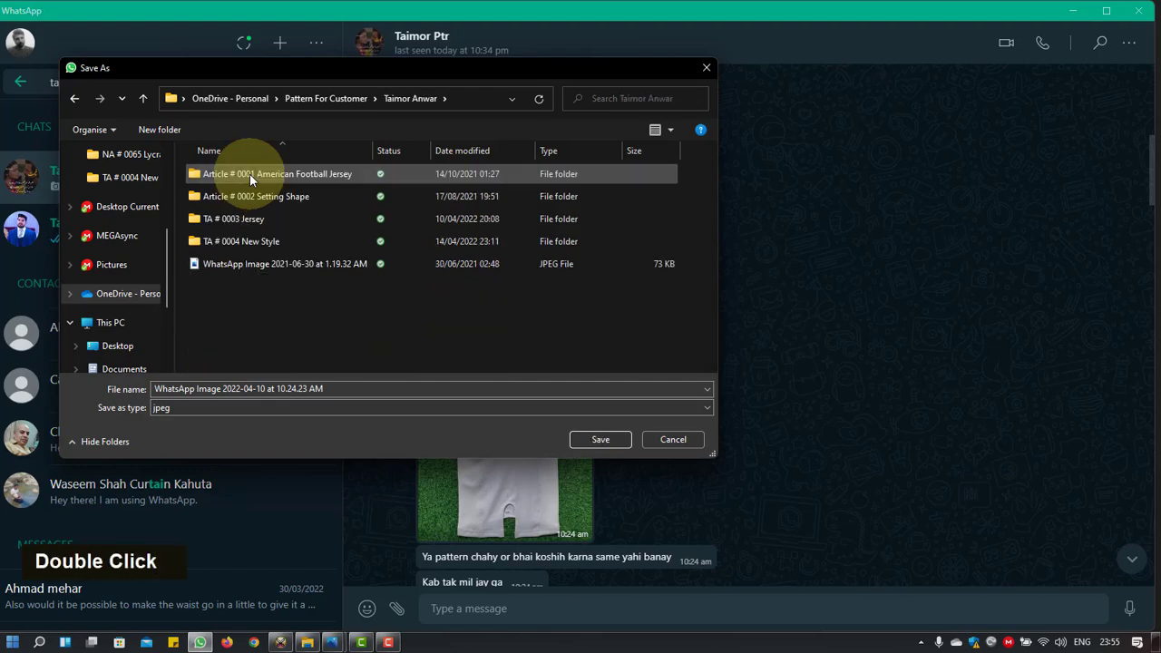
pyautogui.click(601, 439)
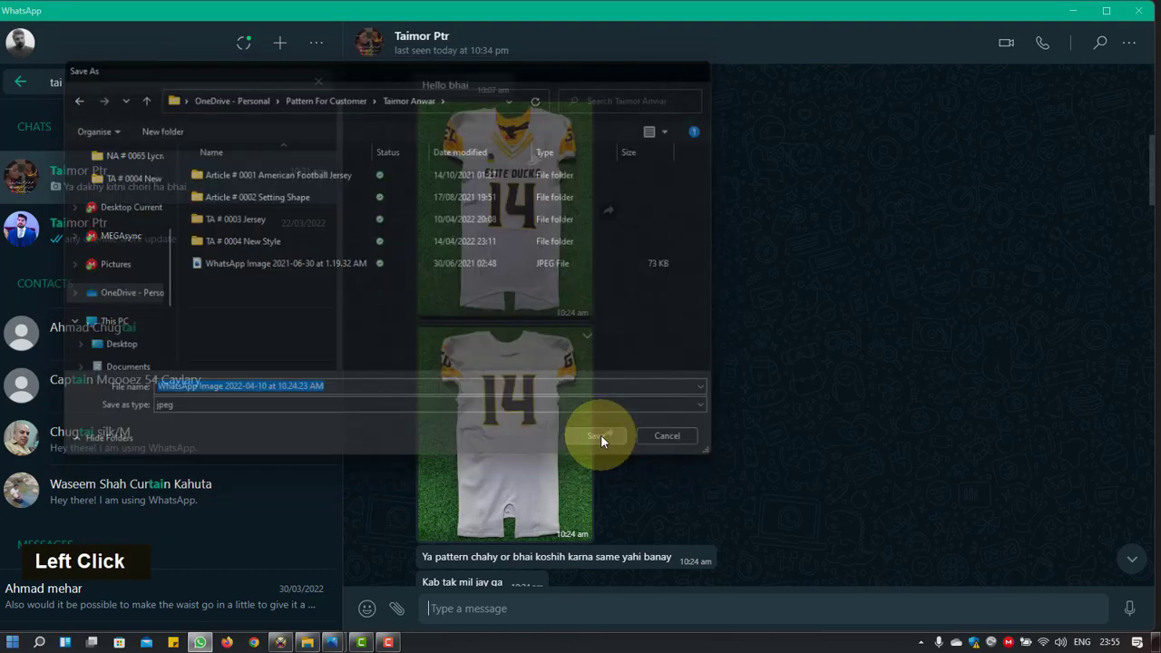
pyautogui.click(1073, 11)
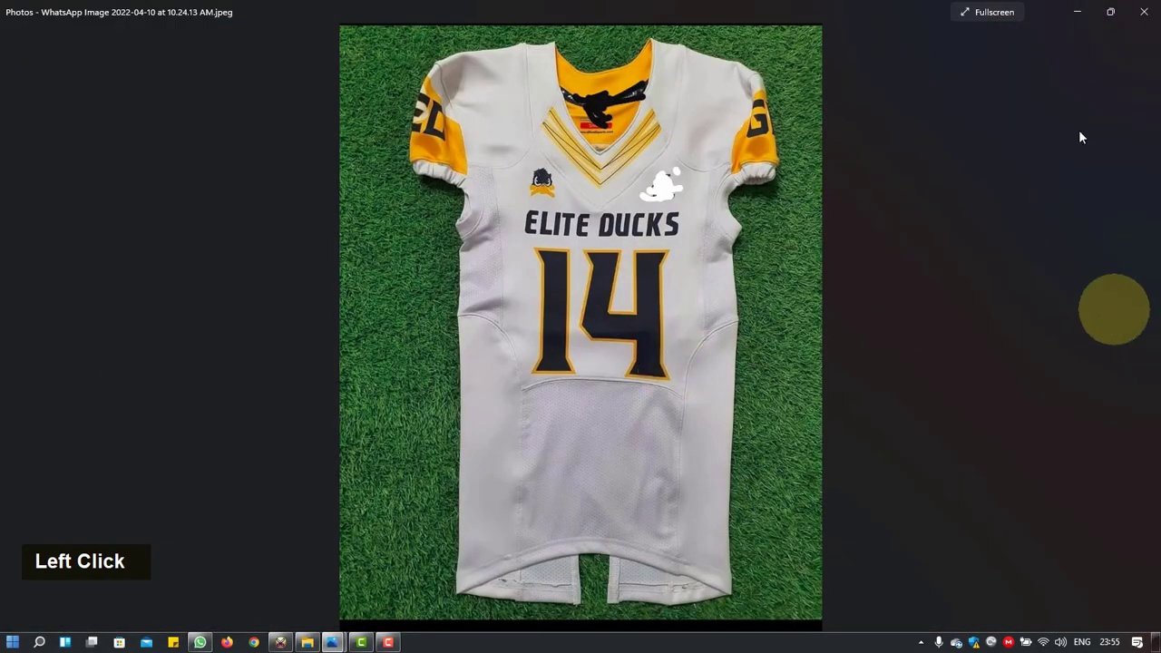
# Step: Close the open photo, refresh the TA # 0004 New Style folder and reopen its jersey photo
pyautogui.click(1142, 22)
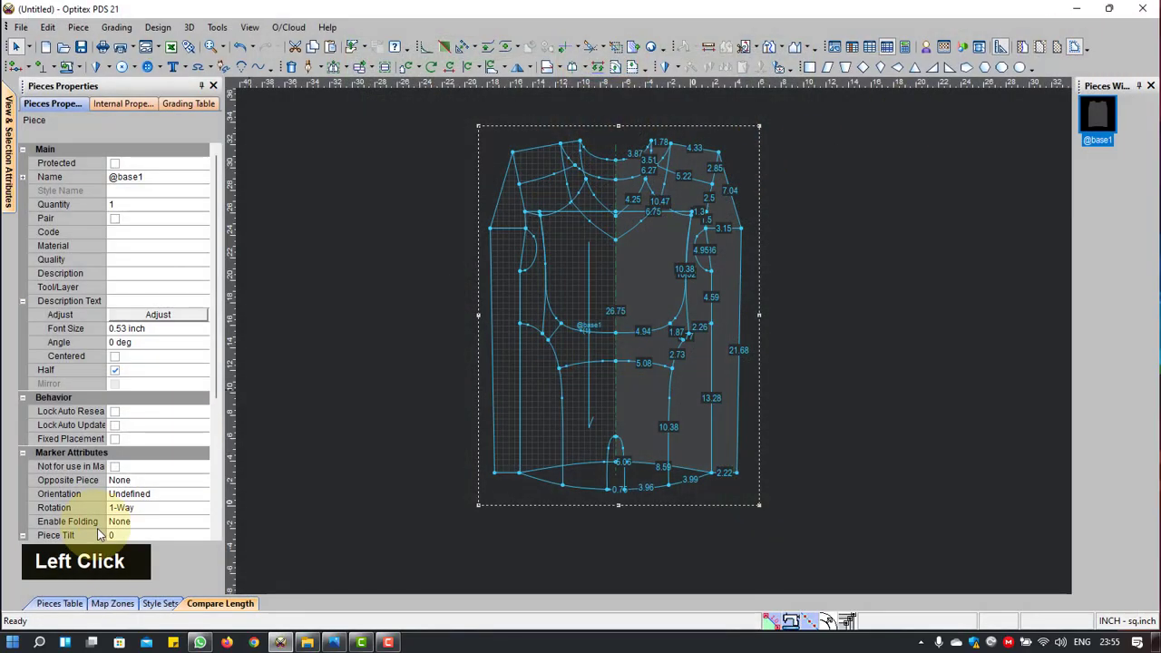
pyautogui.click(306, 643)
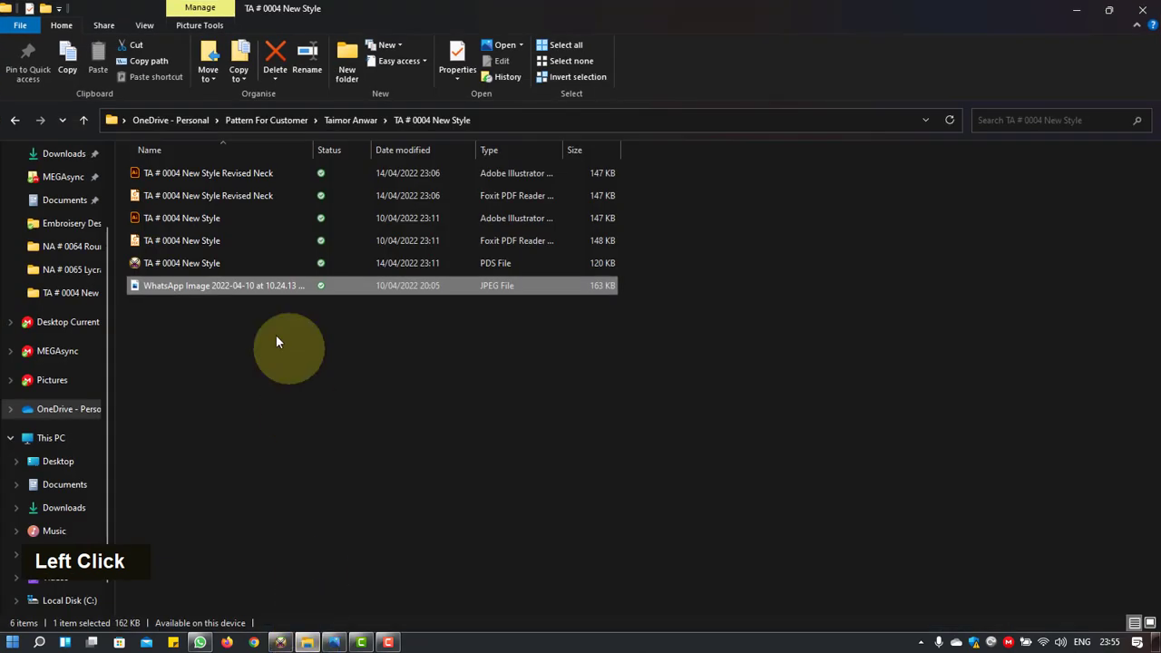
pyautogui.rightClick(259, 336)
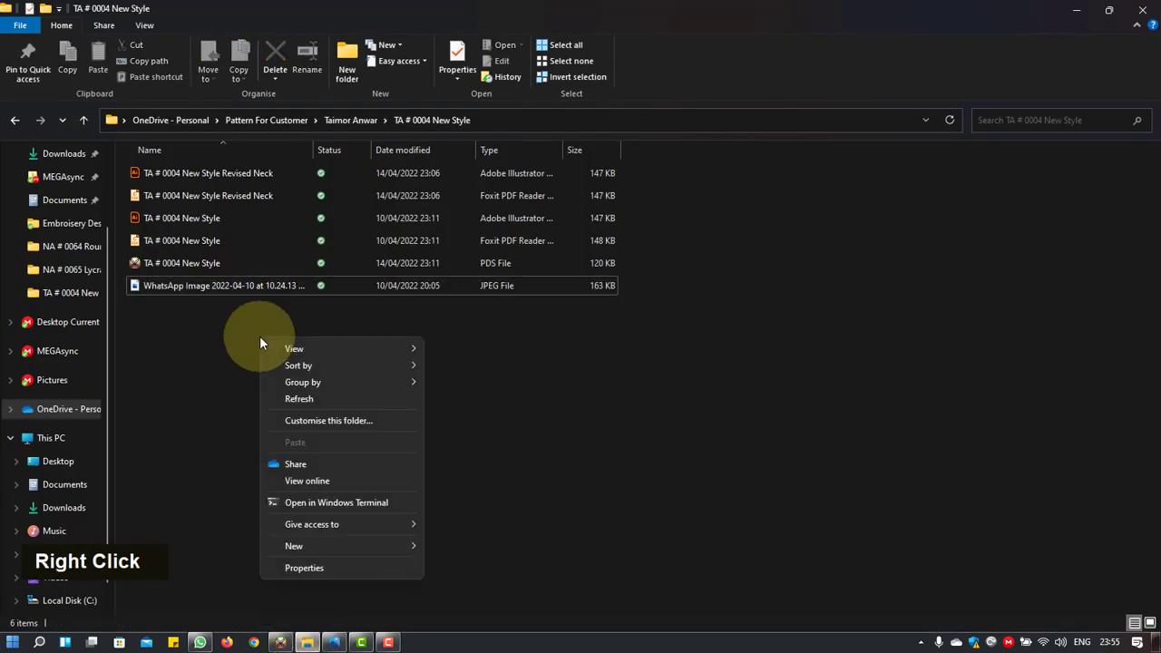
pyautogui.click(296, 402)
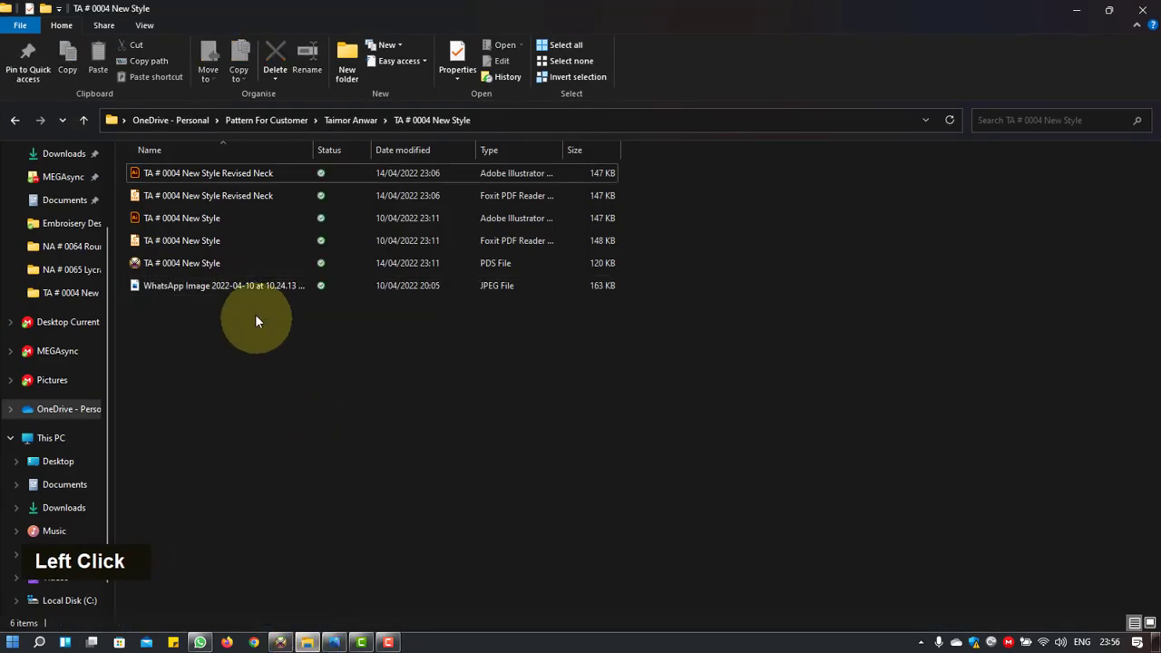
pyautogui.doubleClick(255, 291)
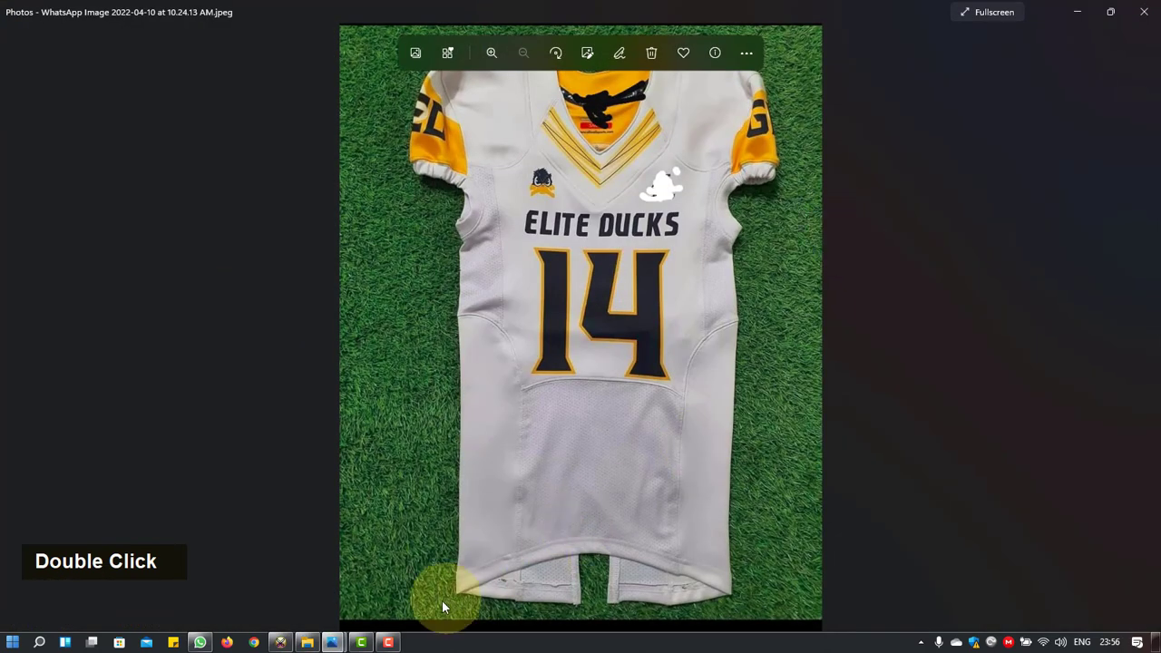
# Step: Return to WhatsApp and download the back-view jersey photo again as another JPEG in the customer's folder
pyautogui.click(200, 642)
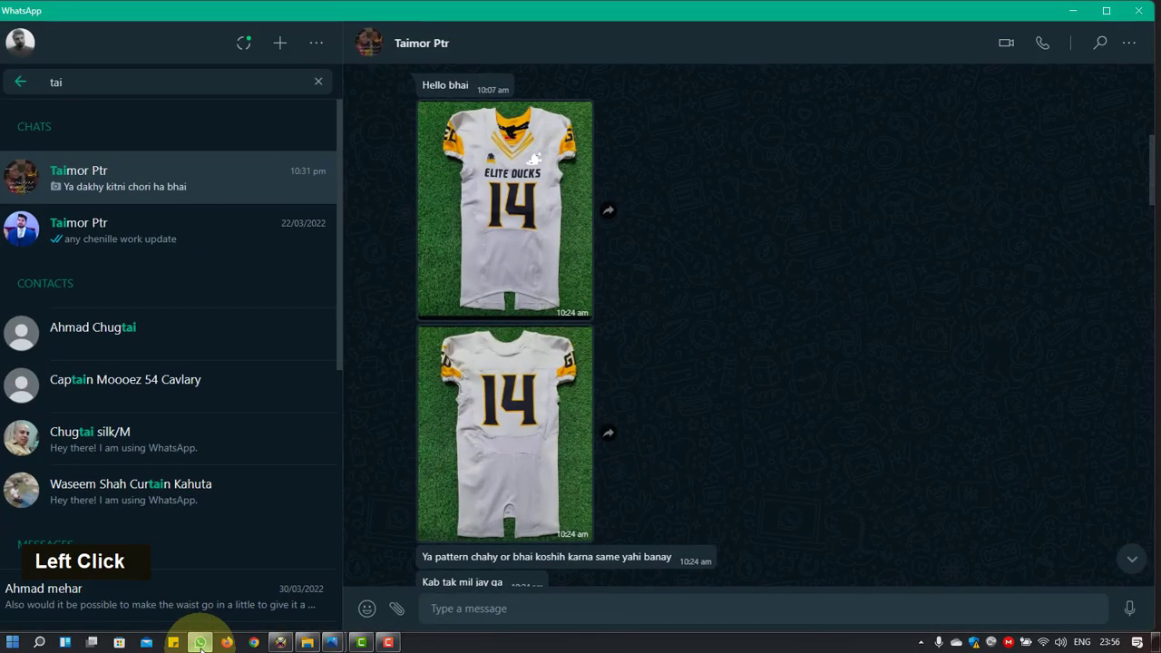
pyautogui.click(582, 339)
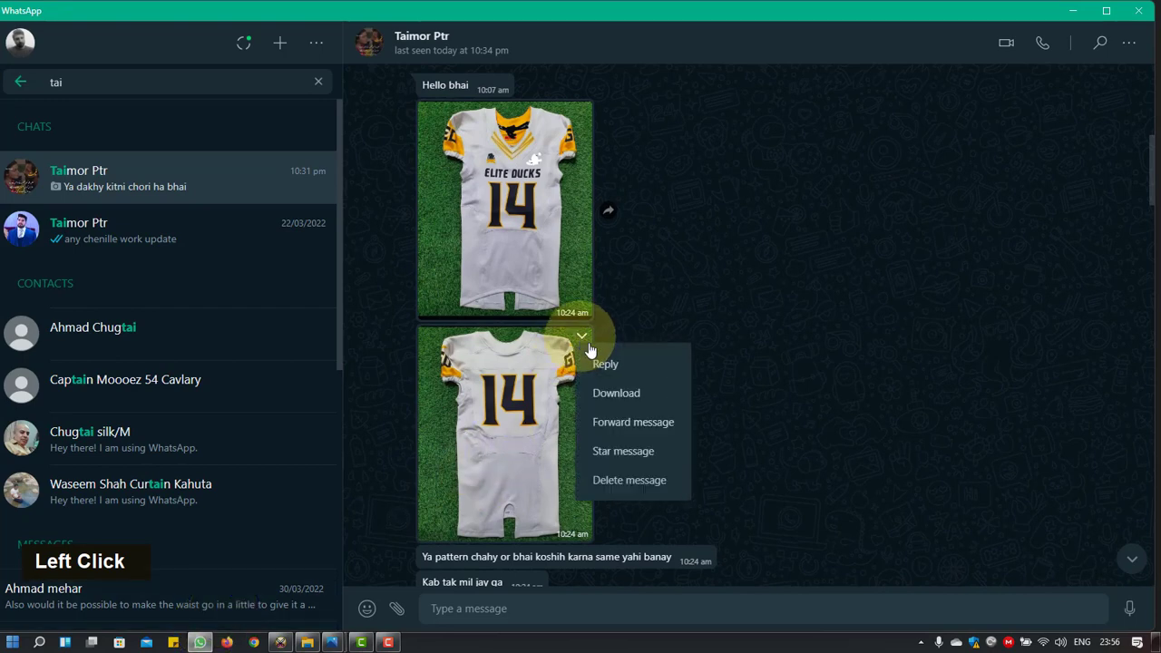
pyautogui.click(616, 394)
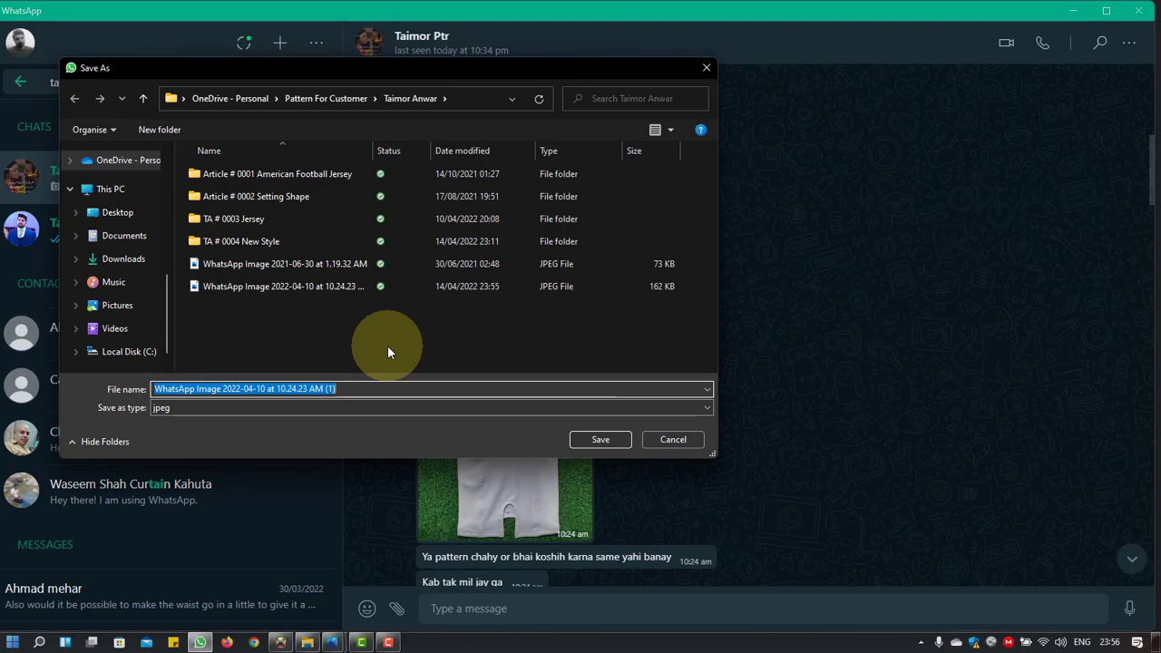
pyautogui.click(598, 440)
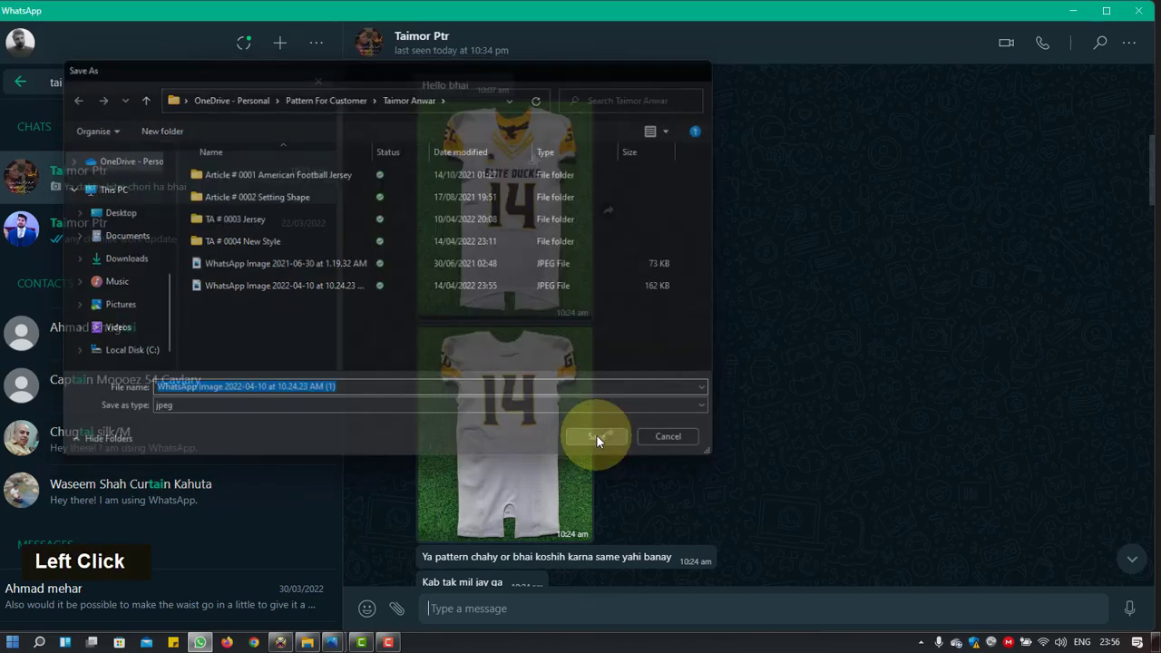
# Step: Minimize WhatsApp, go up to the customer's folder in File Explorer, view the size chart and saved back-view photo, and close the viewer
pyautogui.click(1079, 11)
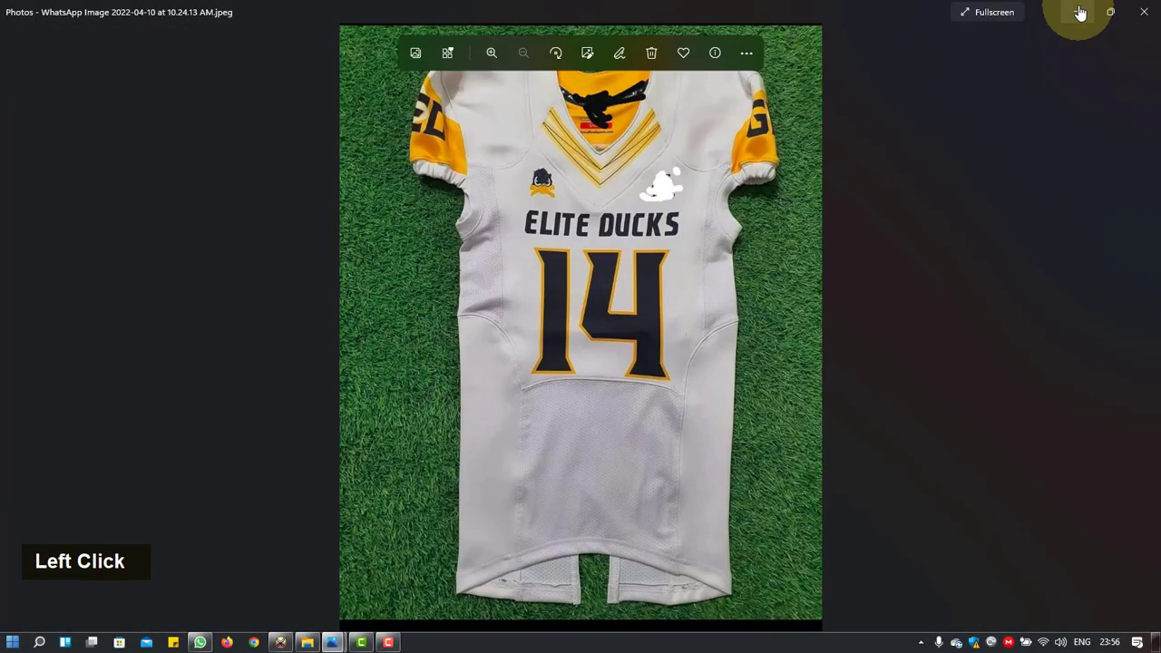
pyautogui.click(307, 643)
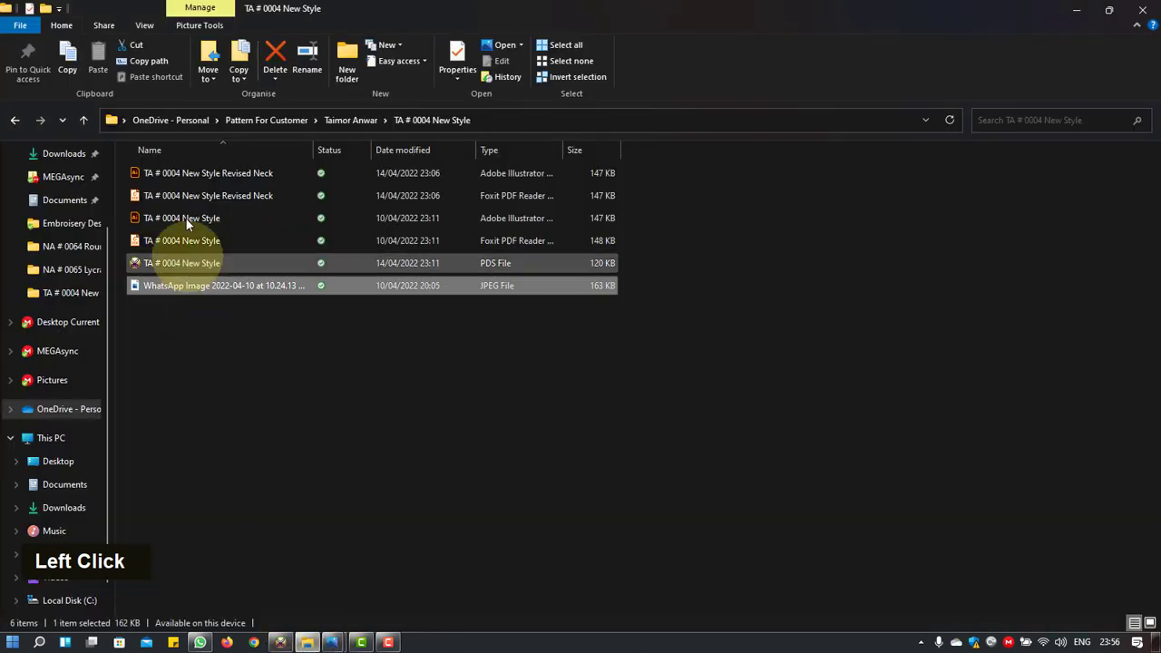
pyautogui.click(86, 119)
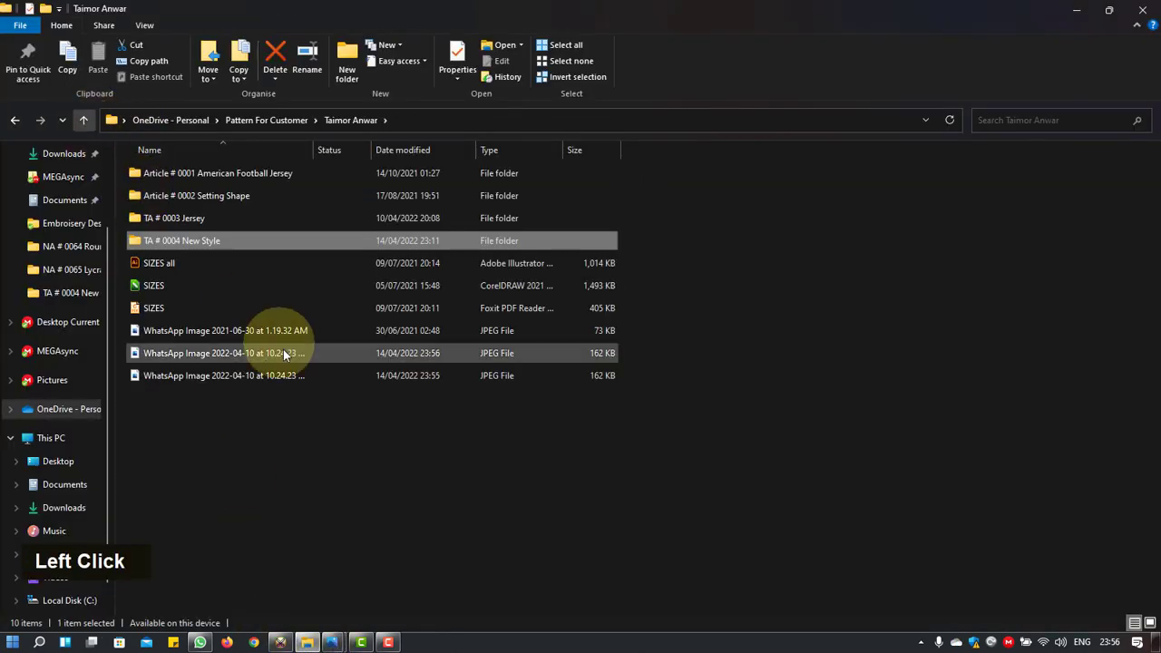
pyautogui.click(246, 330)
pyautogui.doubleClick(246, 330)
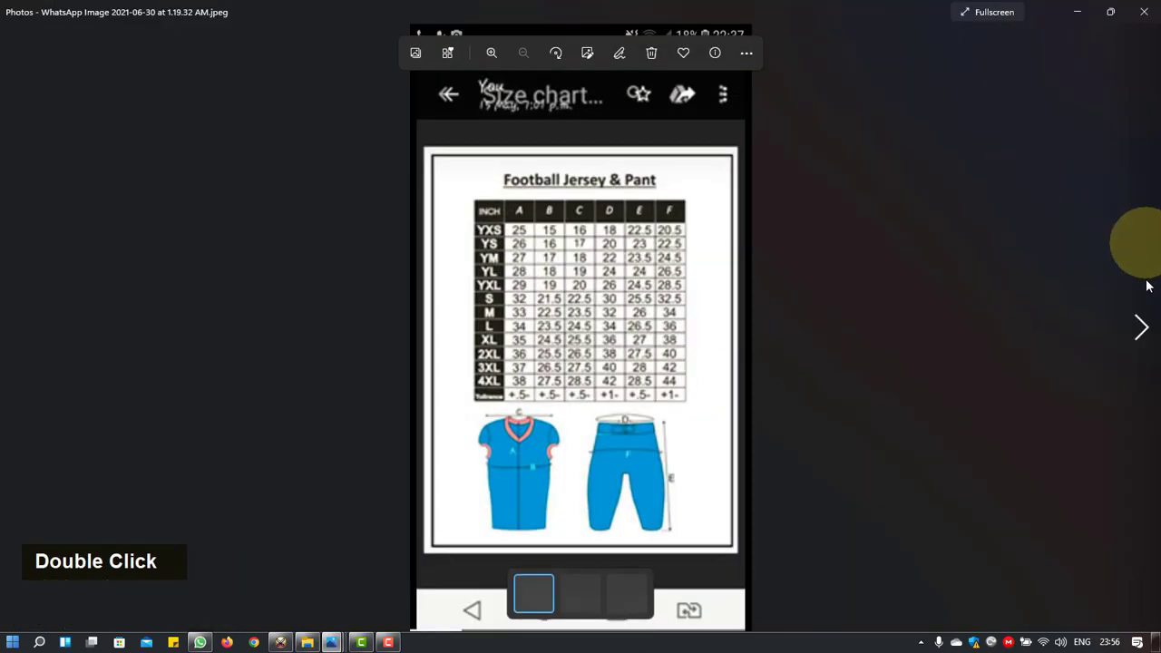
pyautogui.click(1141, 330)
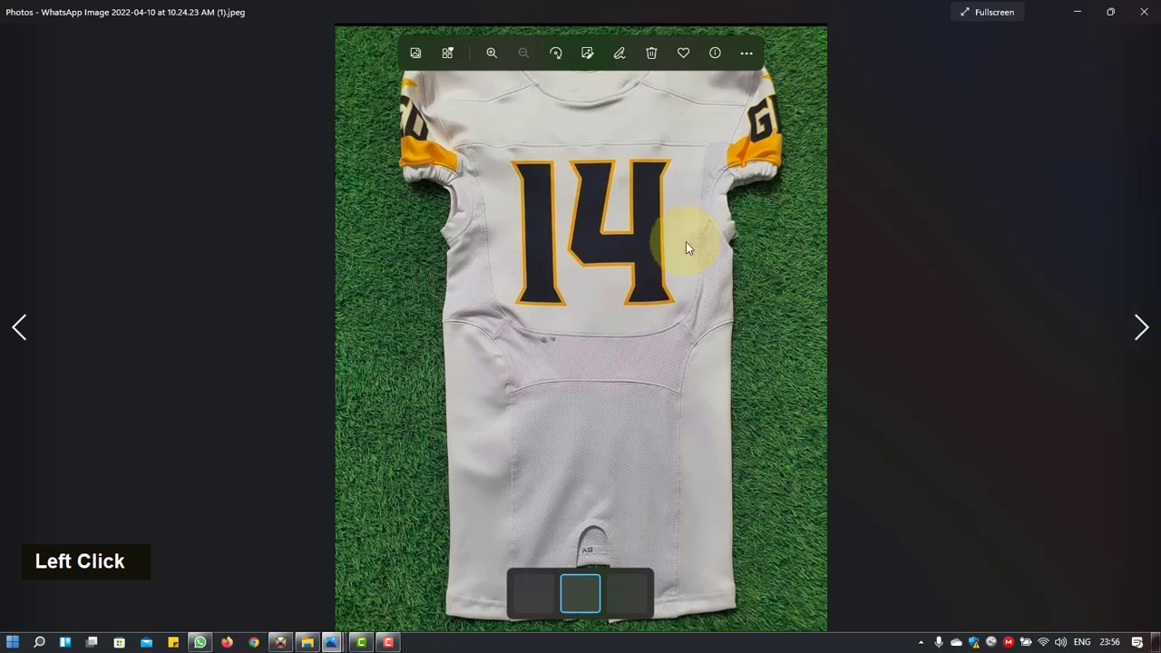
pyautogui.click(1144, 12)
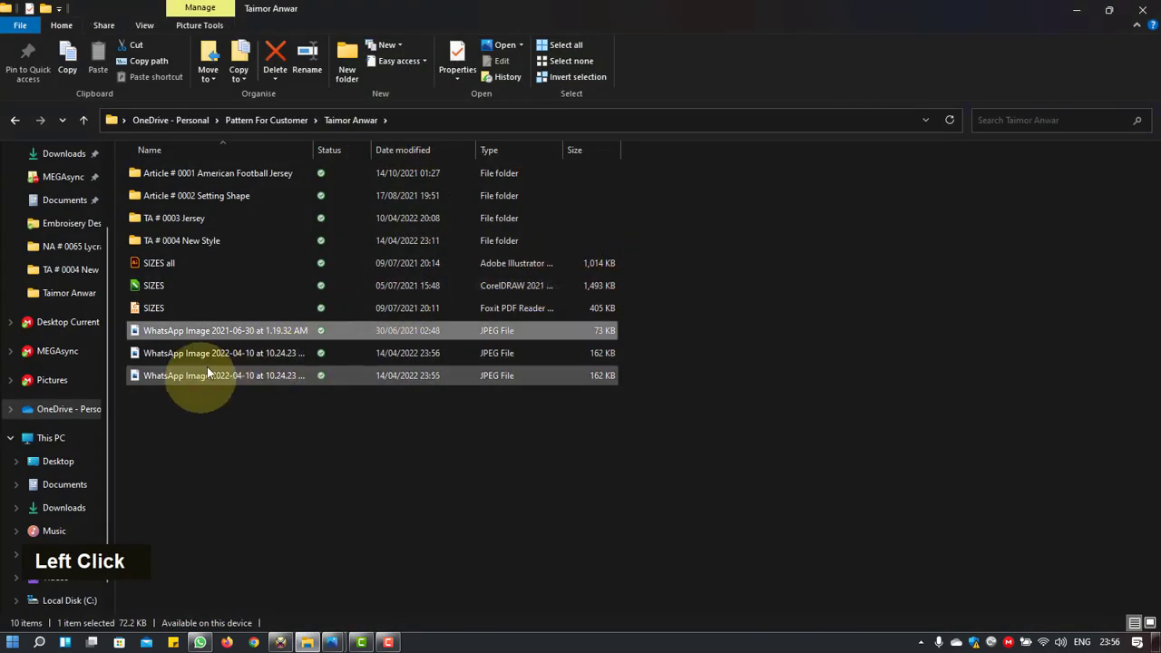
# Step: Copy the newer saved back-view jersey photo from the customer's folder into the TA # 0004 New Style folder
pyautogui.click(229, 353)
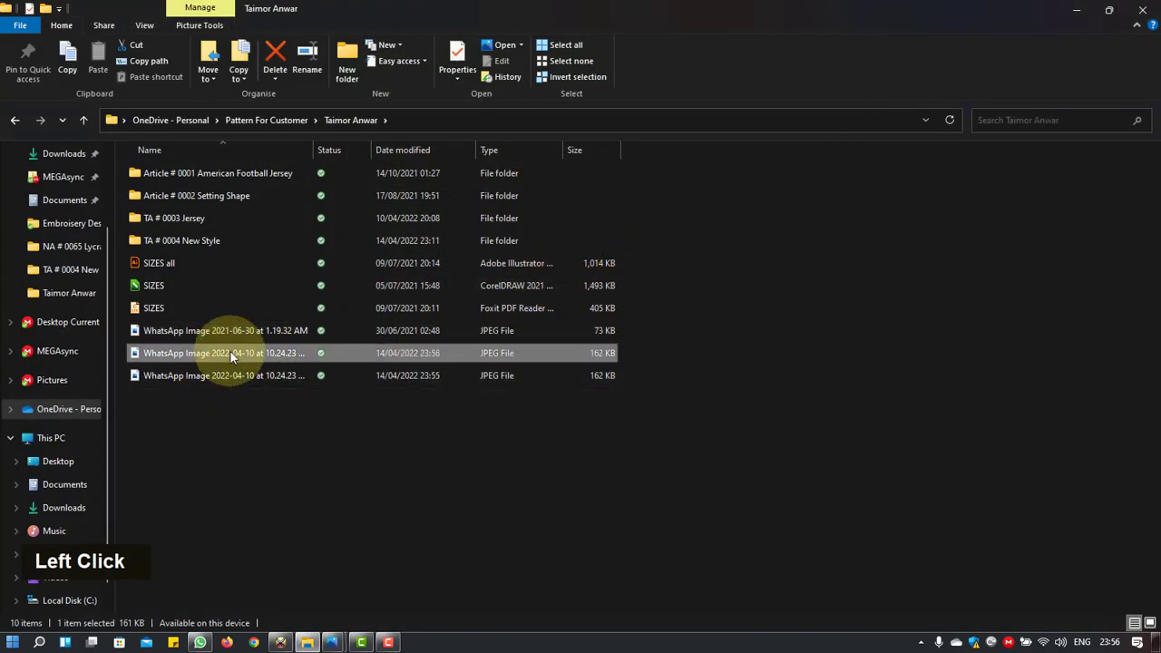
pyautogui.hotkey('ctrl', 'c')
pyautogui.click(222, 242)
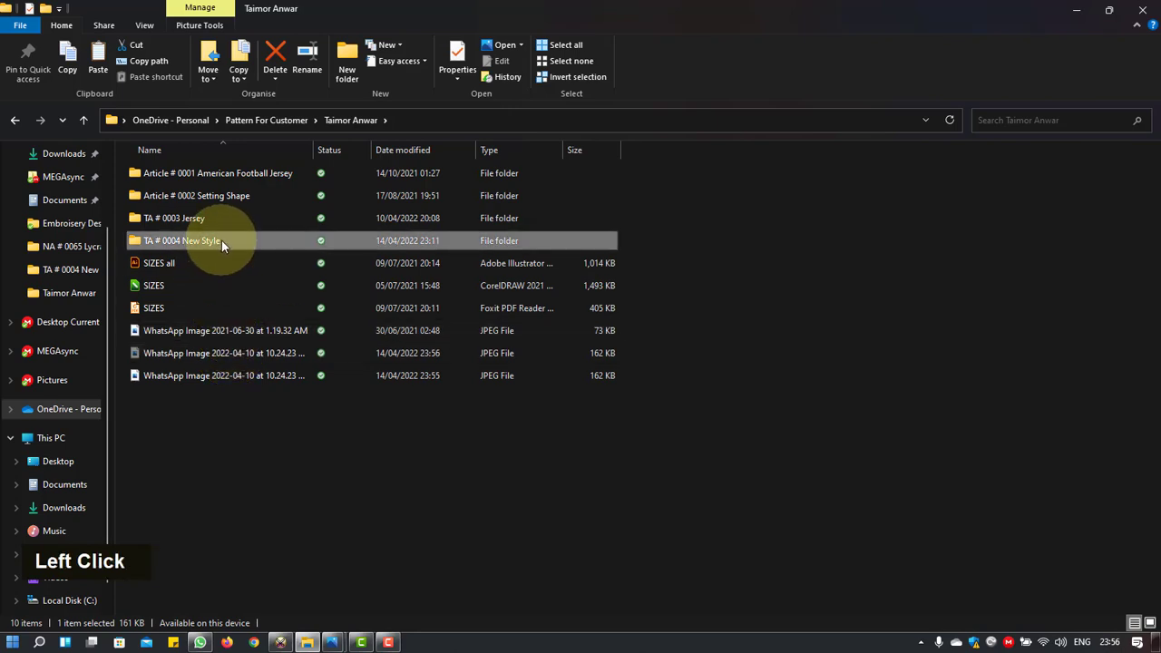
pyautogui.doubleClick(221, 240)
pyautogui.rightClick(337, 384)
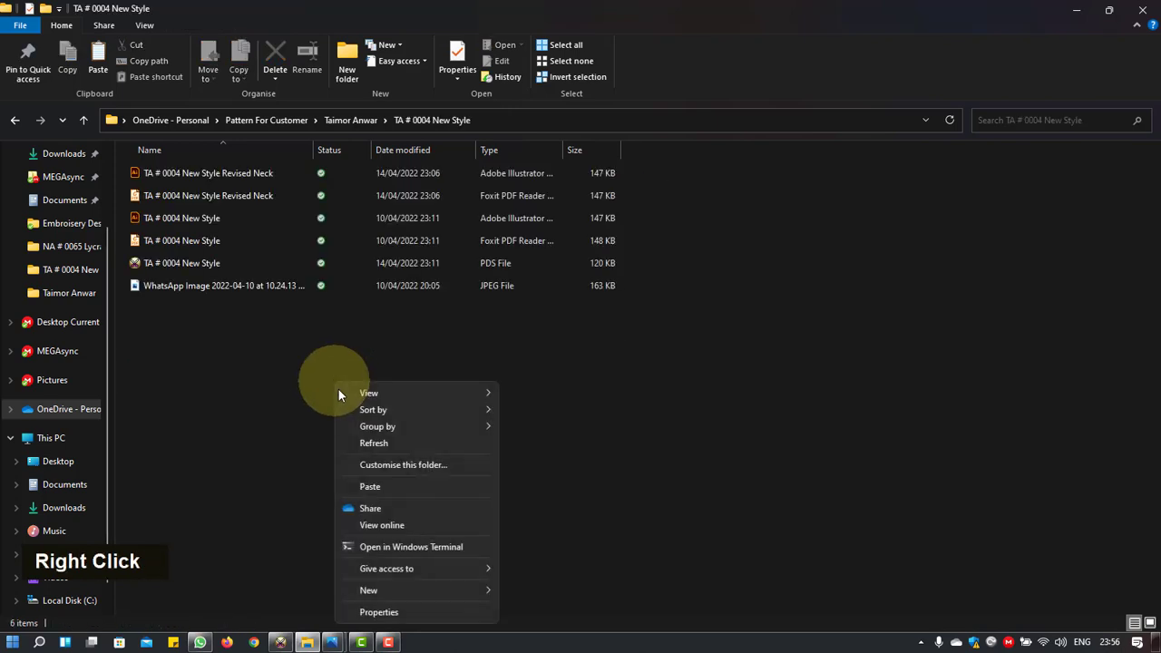
pyautogui.click(379, 487)
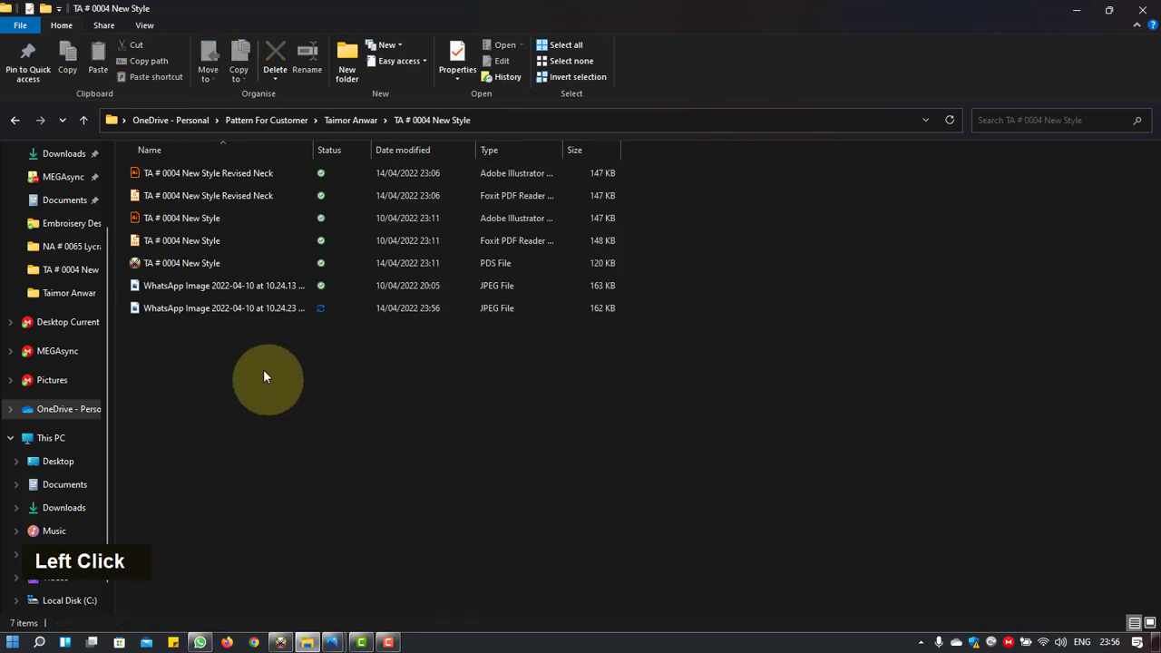
# Step: Open the copied back-view photo, examine the jersey's back panels and seam lines, and minimize the photo
pyautogui.doubleClick(235, 308)
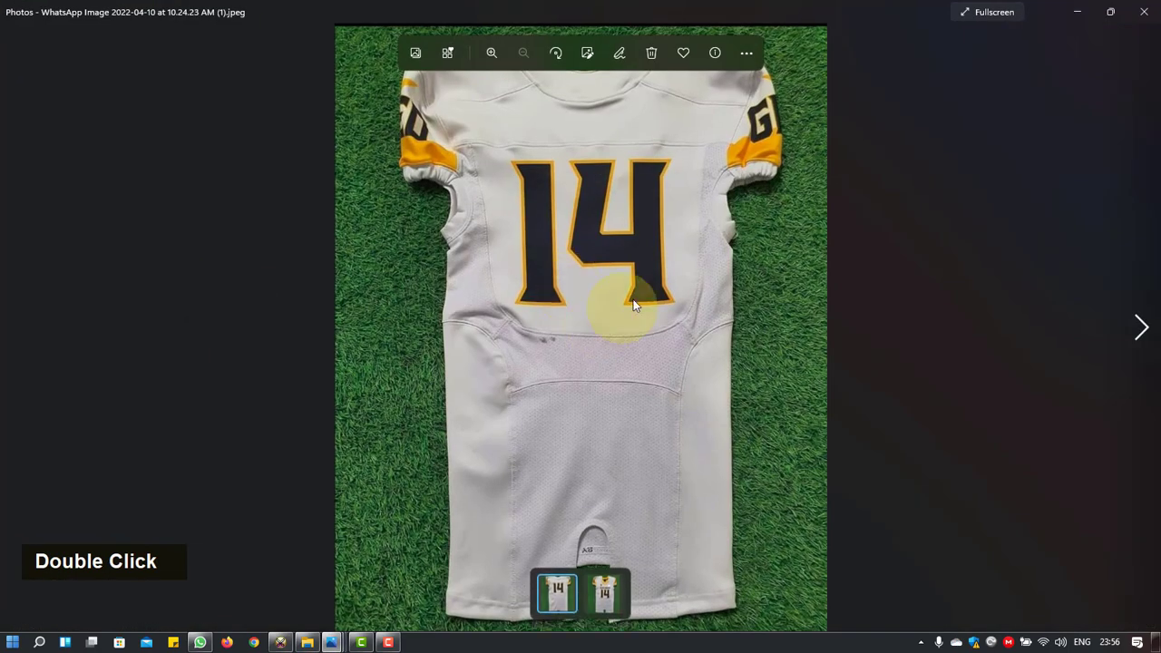
pyautogui.click(797, 252)
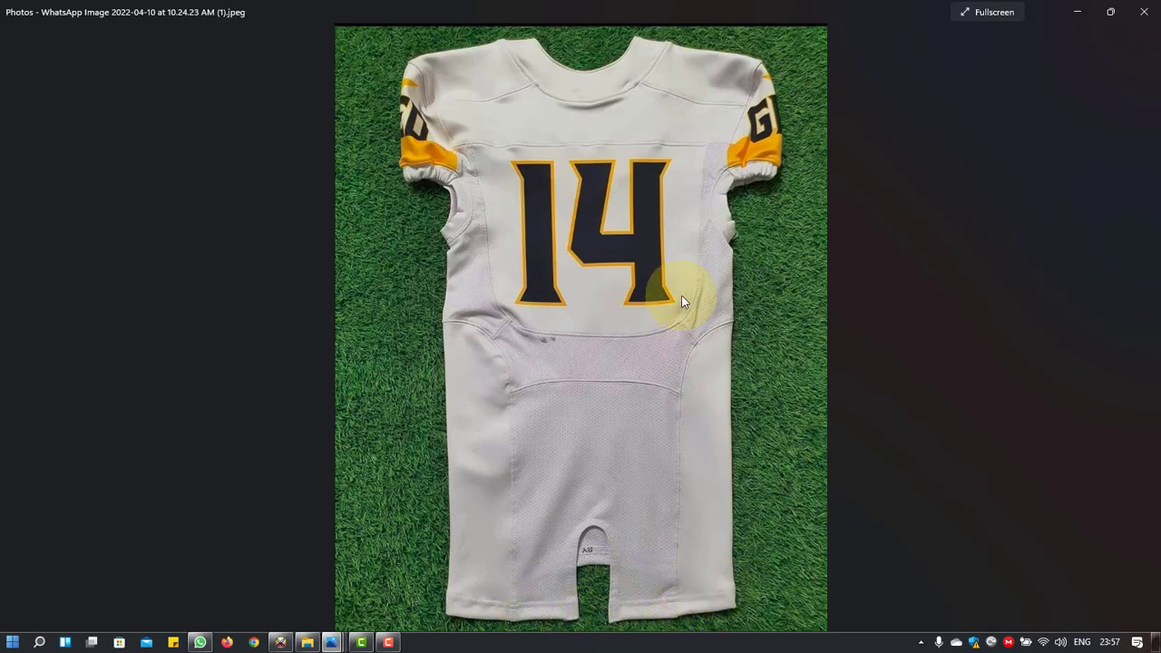
pyautogui.click(1083, 20)
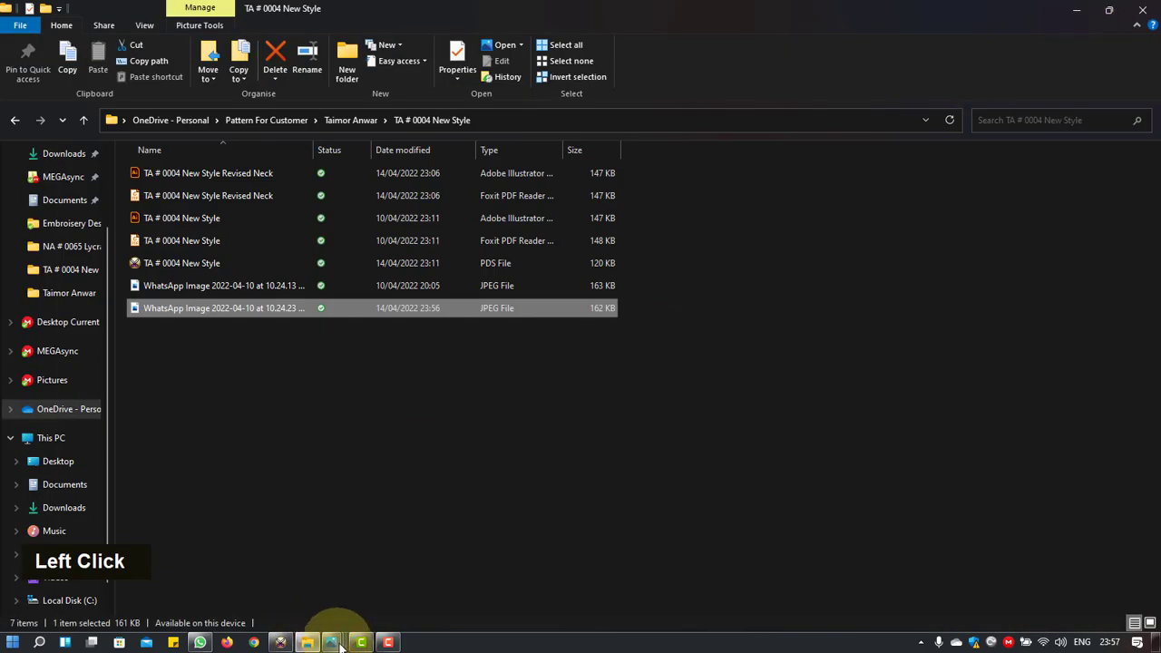
# Step: Switch to Optitex PDS and measure the base piece's width between the lower armhole points on both sides
pyautogui.click(291, 643)
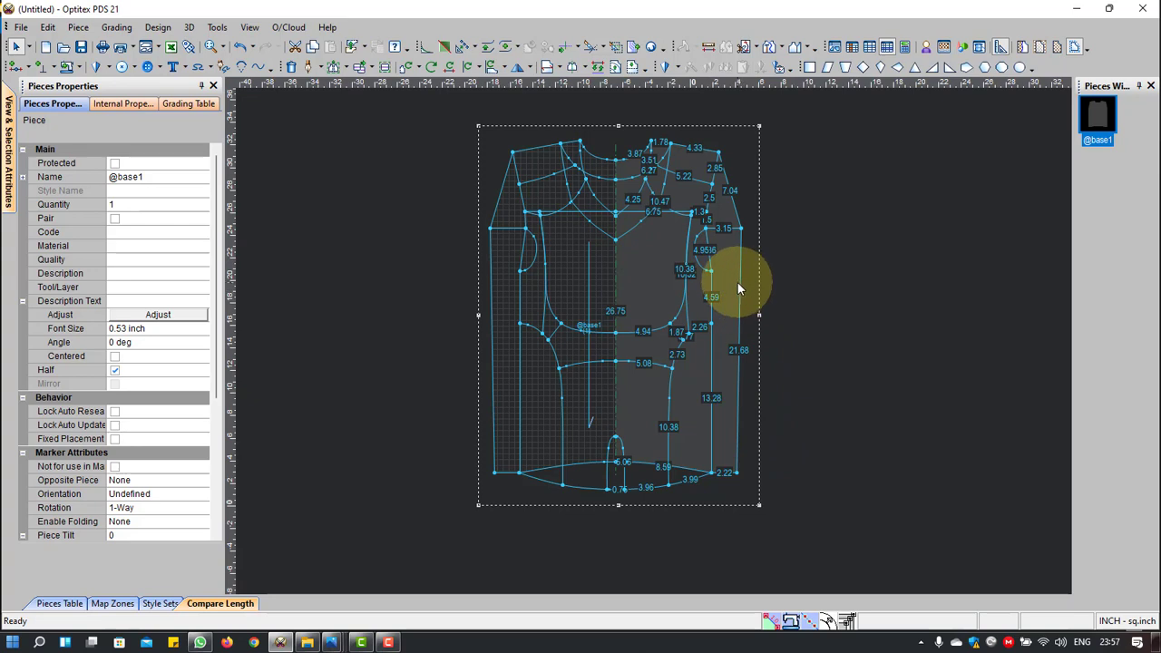
pyautogui.click(708, 47)
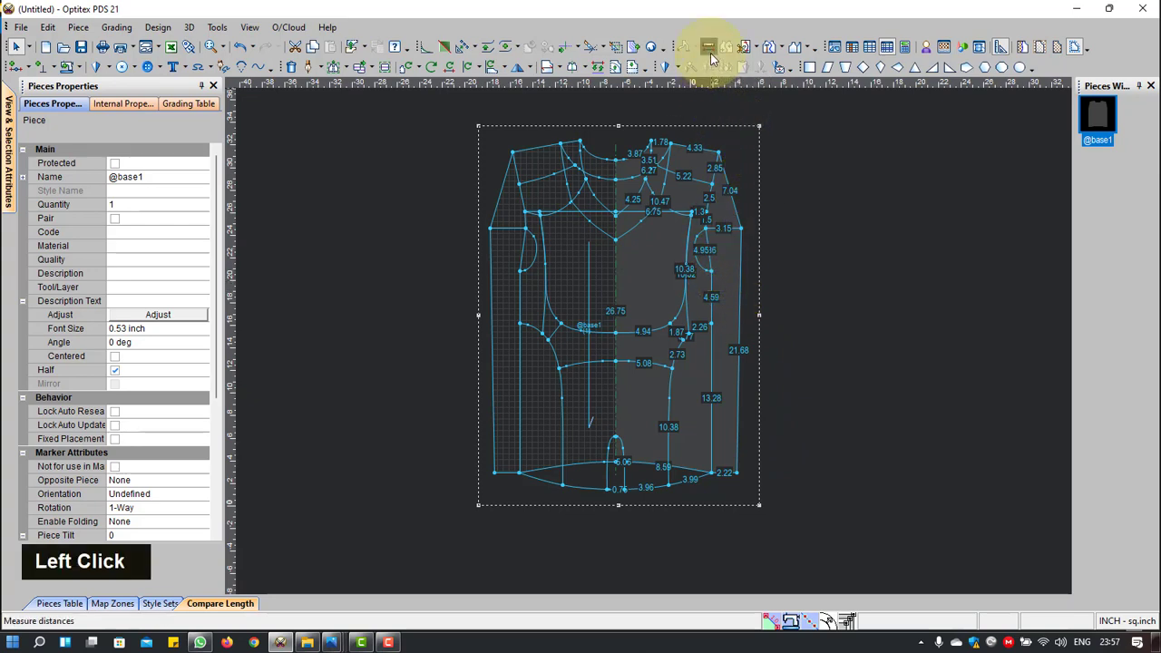
pyautogui.click(722, 280)
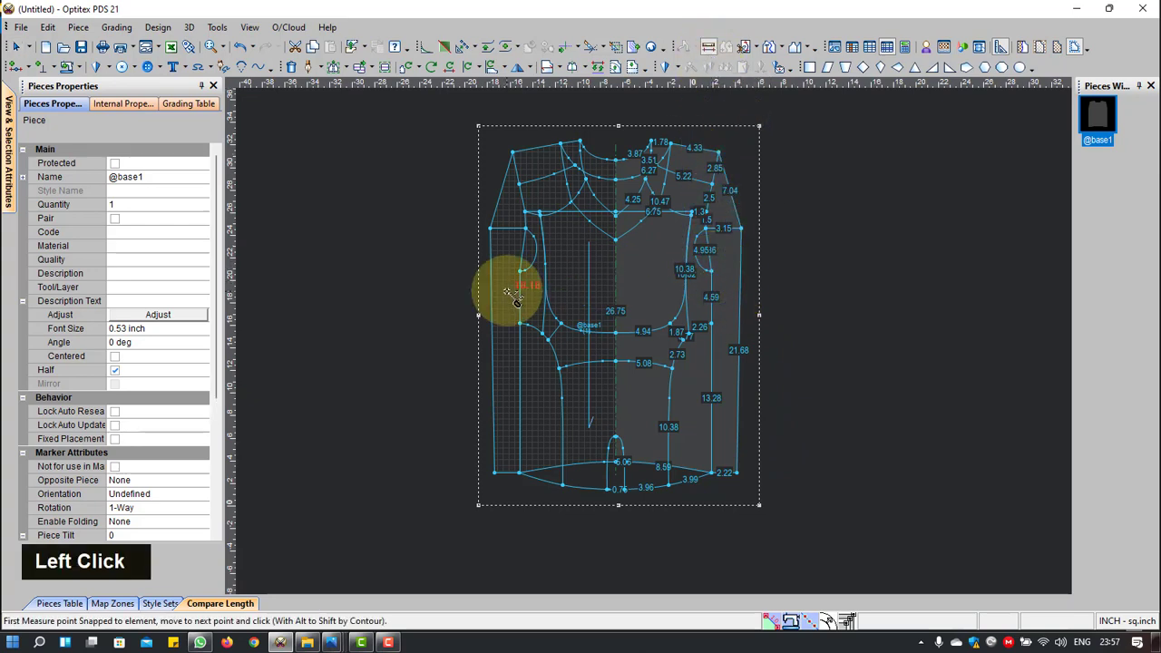
pyautogui.click(518, 269)
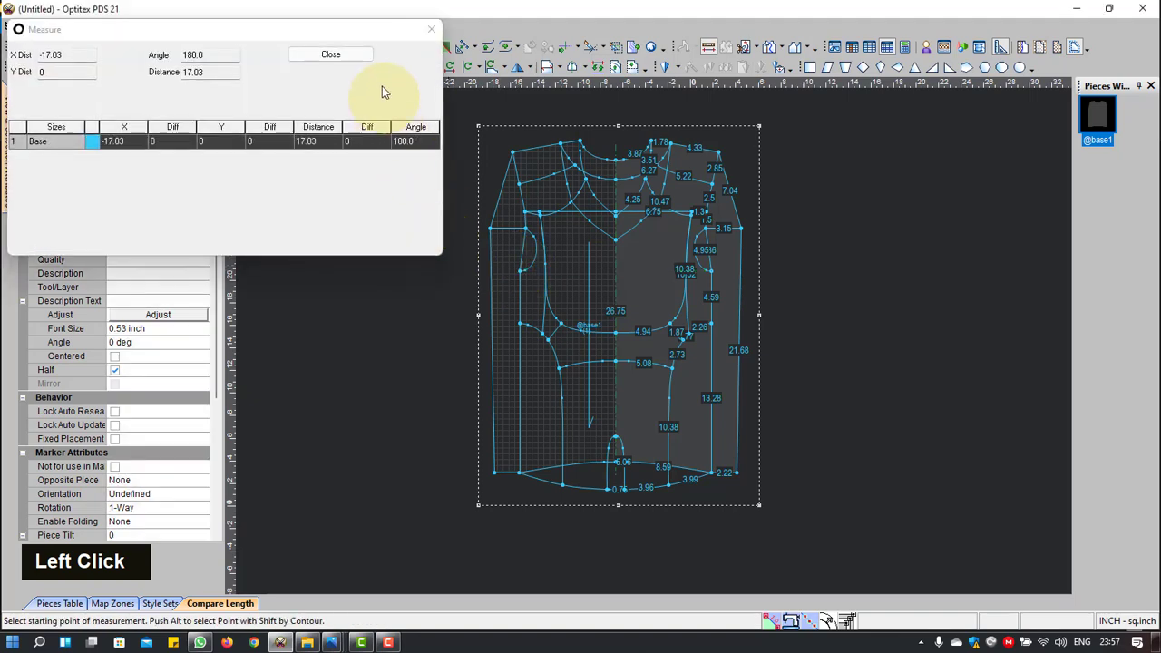
pyautogui.click(338, 54)
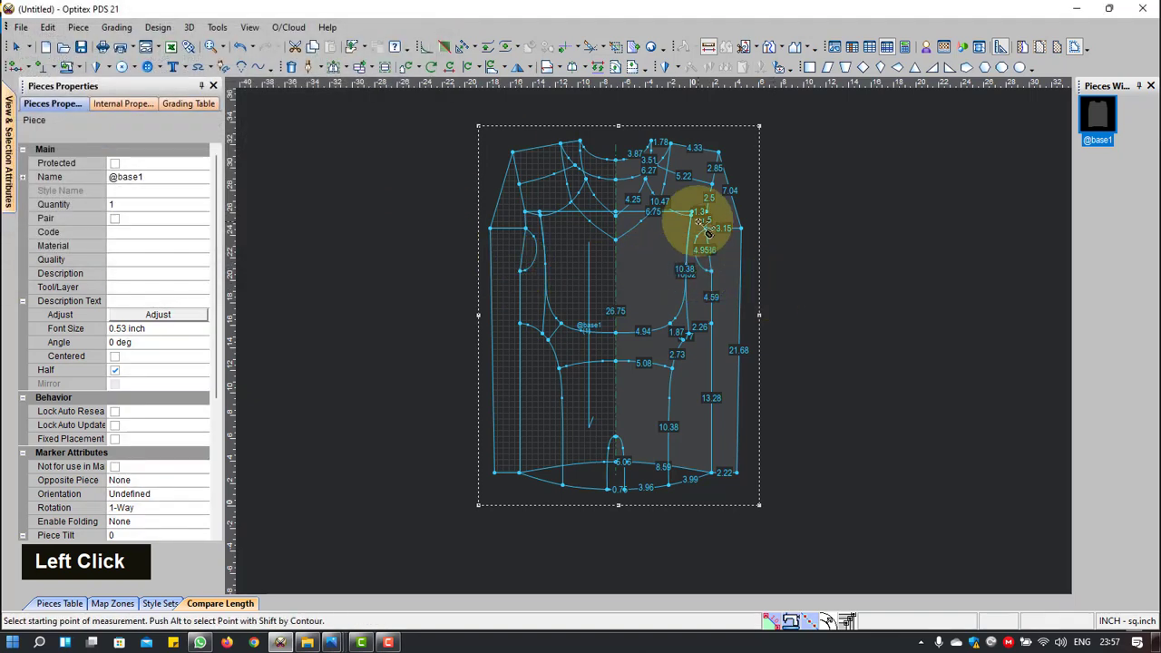
# Step: Measure the base piece's length from the shoulder neck point down to the hem, and its width between the outer shoulder points
pyautogui.click(652, 140)
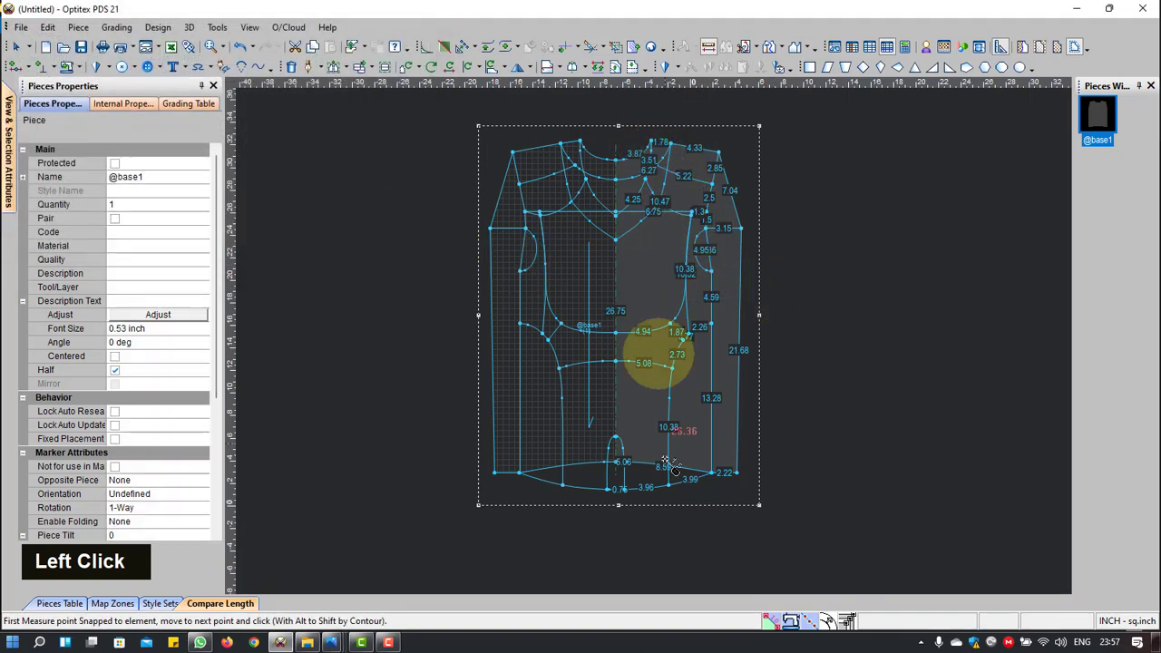
pyautogui.click(650, 488)
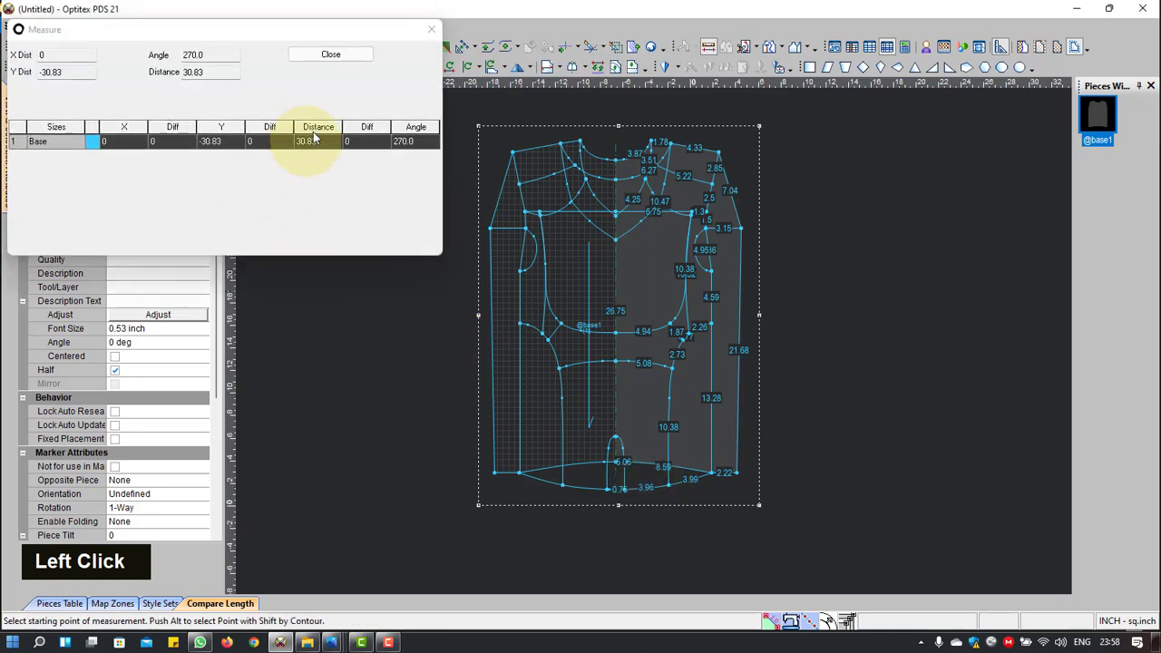
pyautogui.click(331, 57)
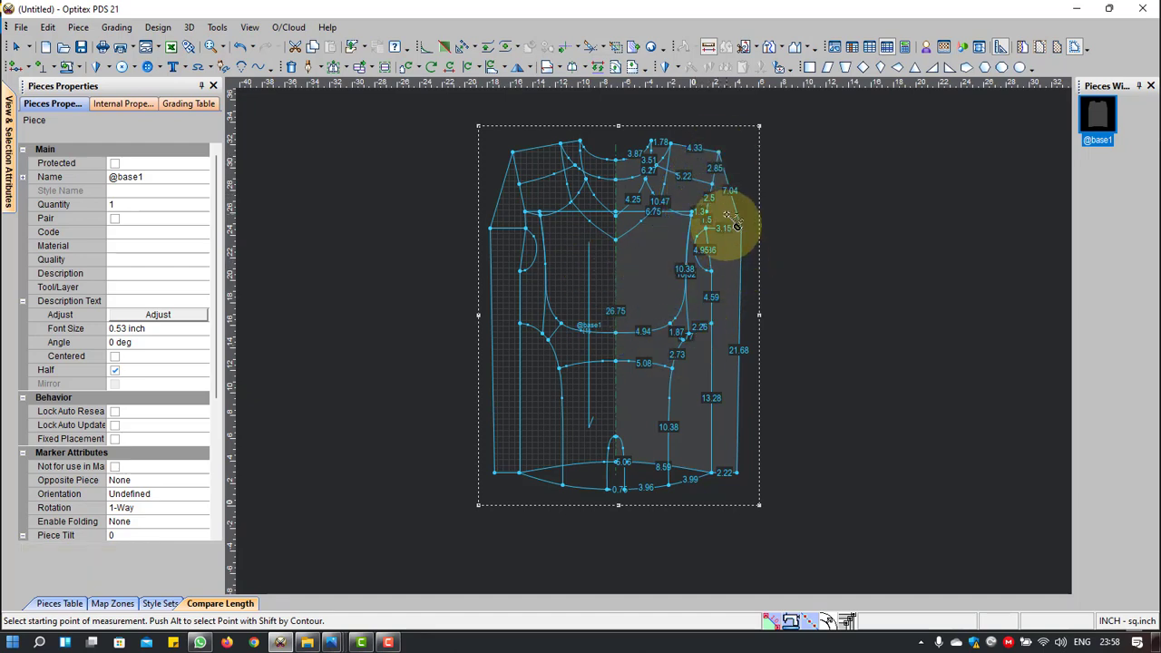
pyautogui.click(719, 154)
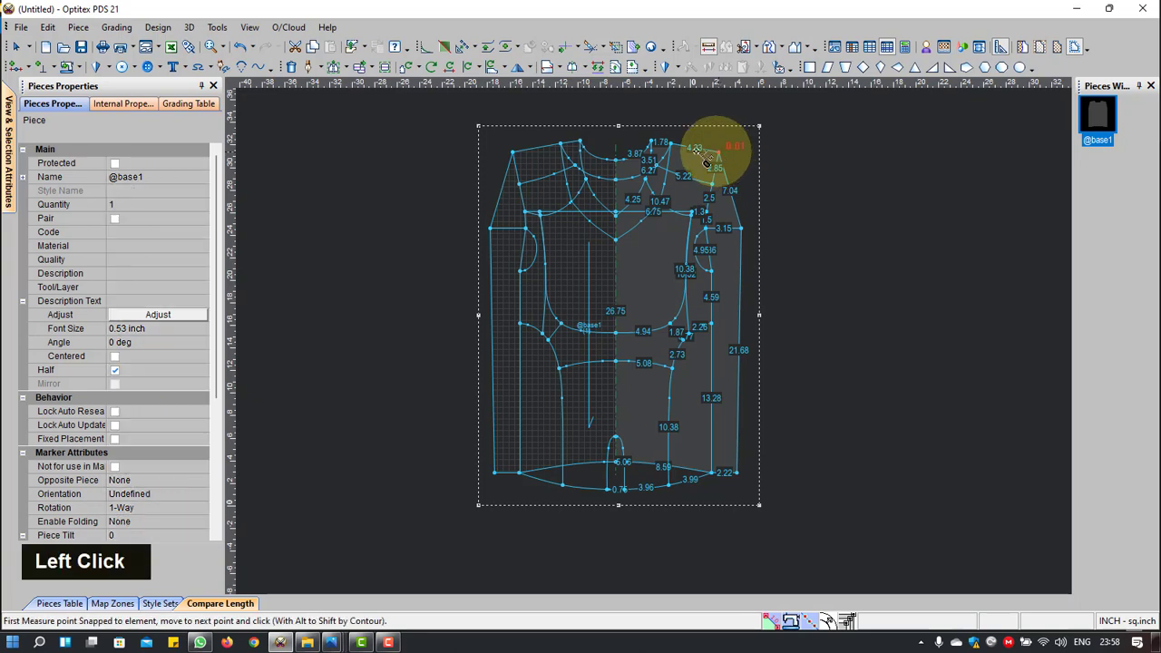
pyautogui.click(514, 155)
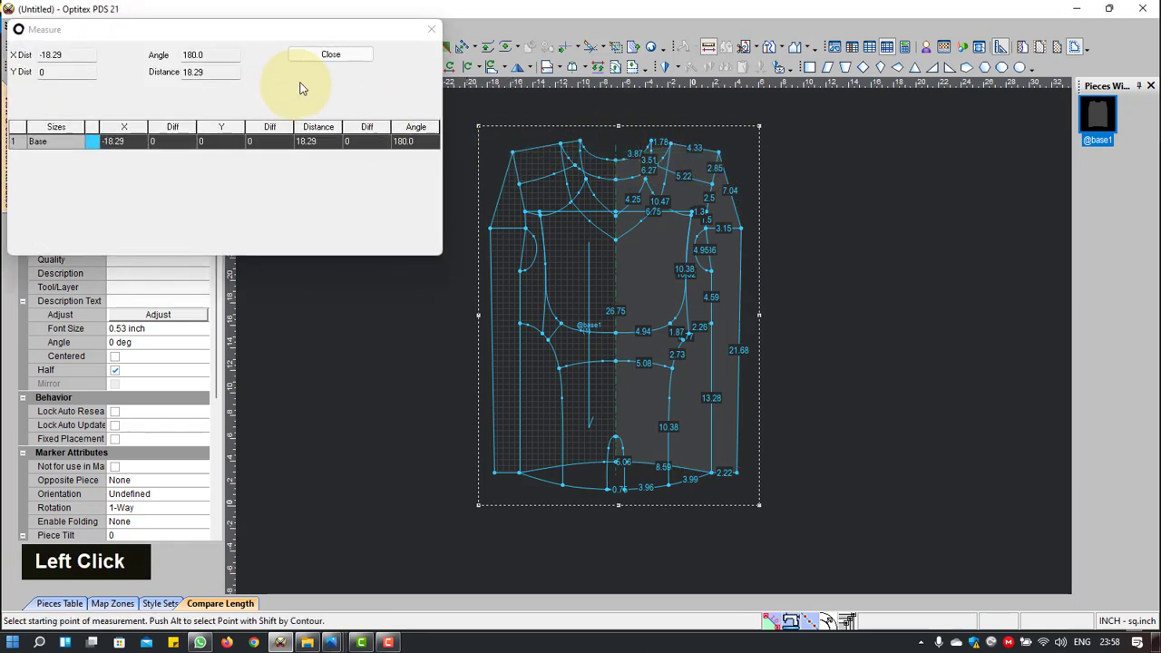
pyautogui.click(331, 55)
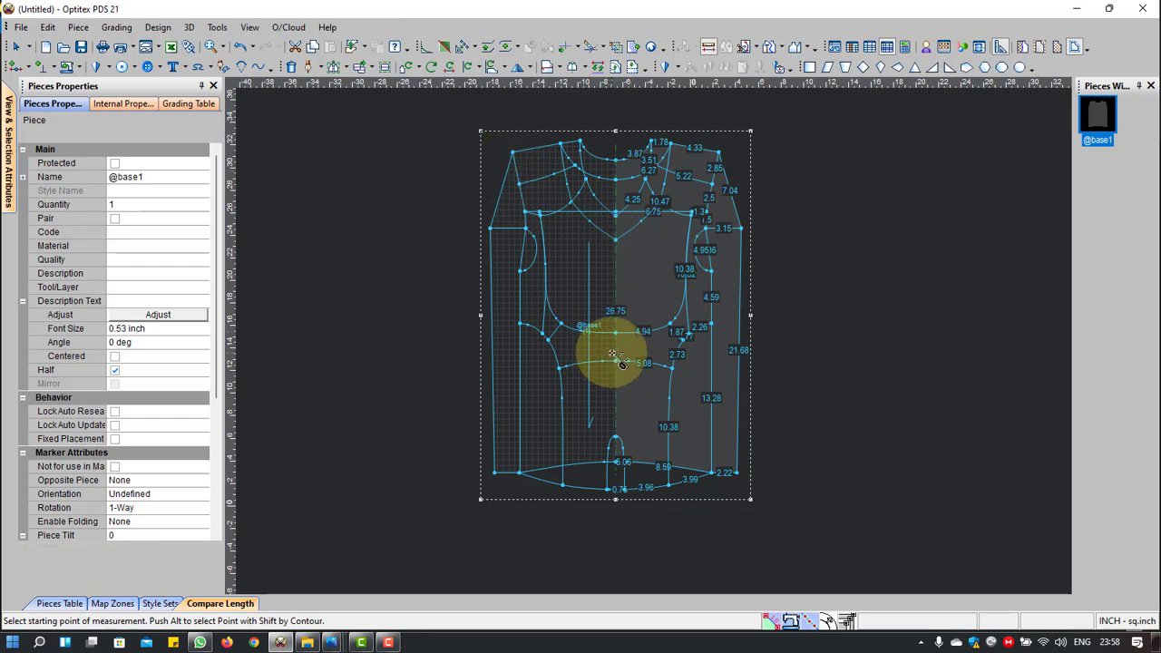
# Step: Measure the armhole depth from the outer shoulder to the lower armhole point and leave the Measure tool
pyautogui.click(709, 156)
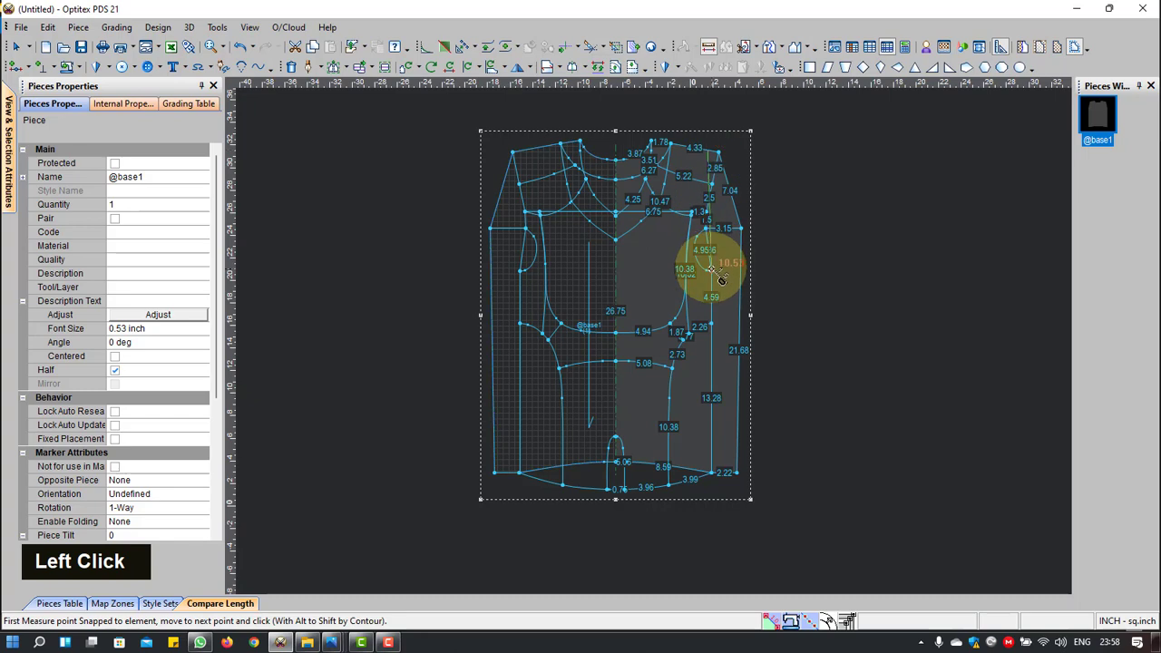
pyautogui.click(711, 271)
pyautogui.click(712, 273)
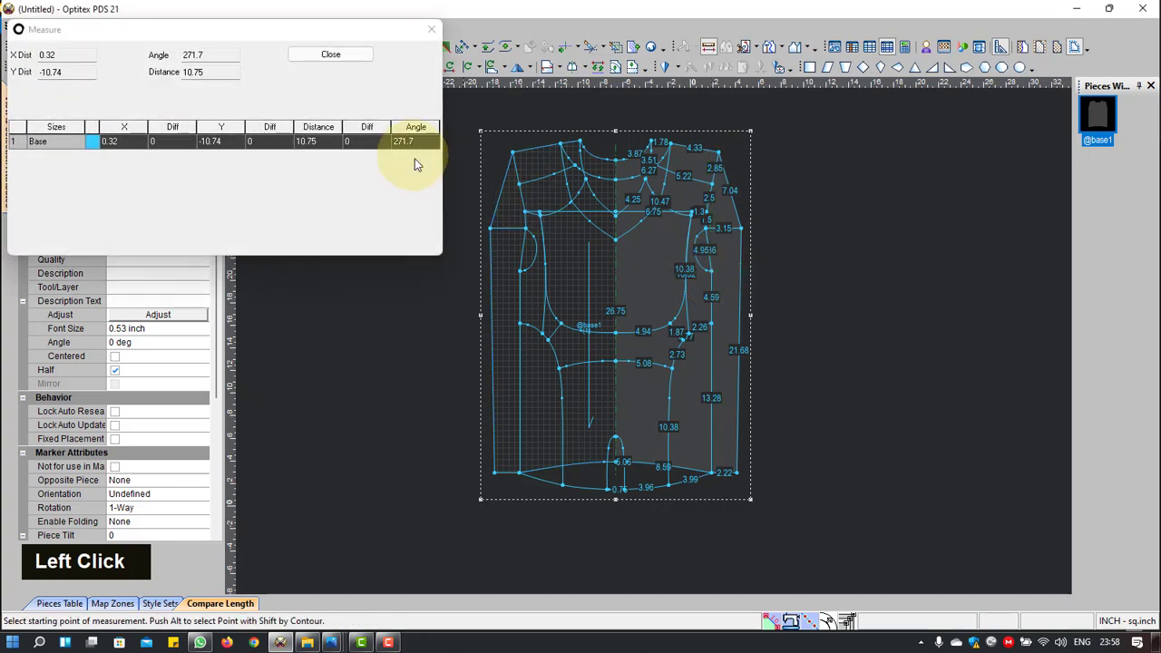
pyautogui.click(345, 58)
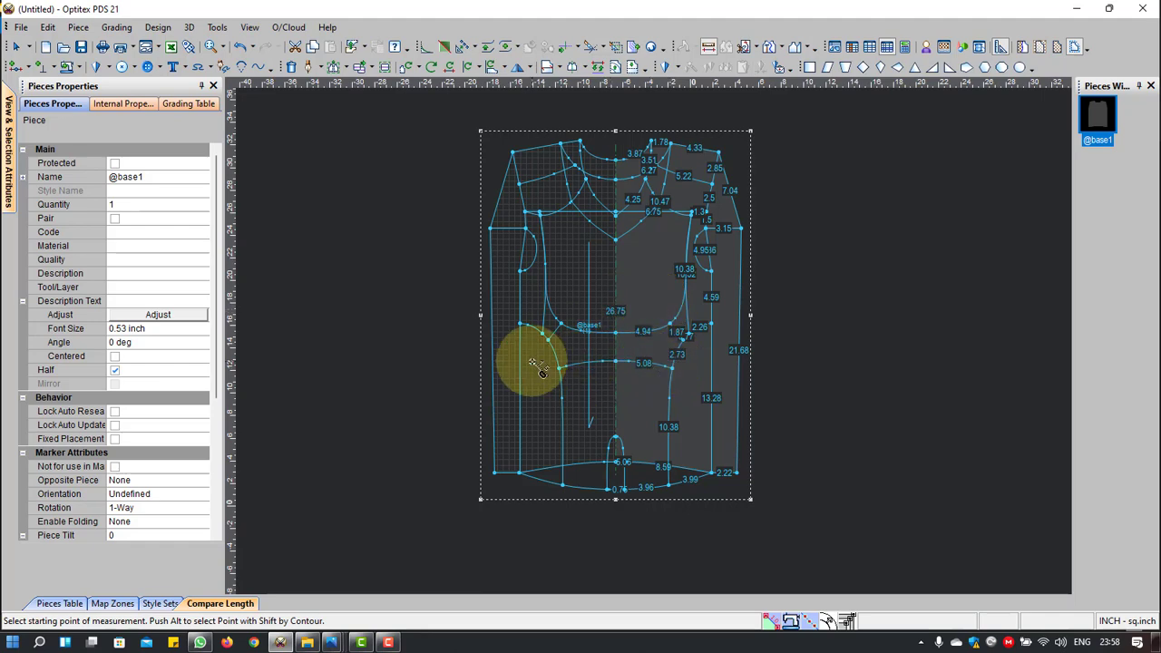
pyautogui.rightClick(354, 222)
pyautogui.click(372, 230)
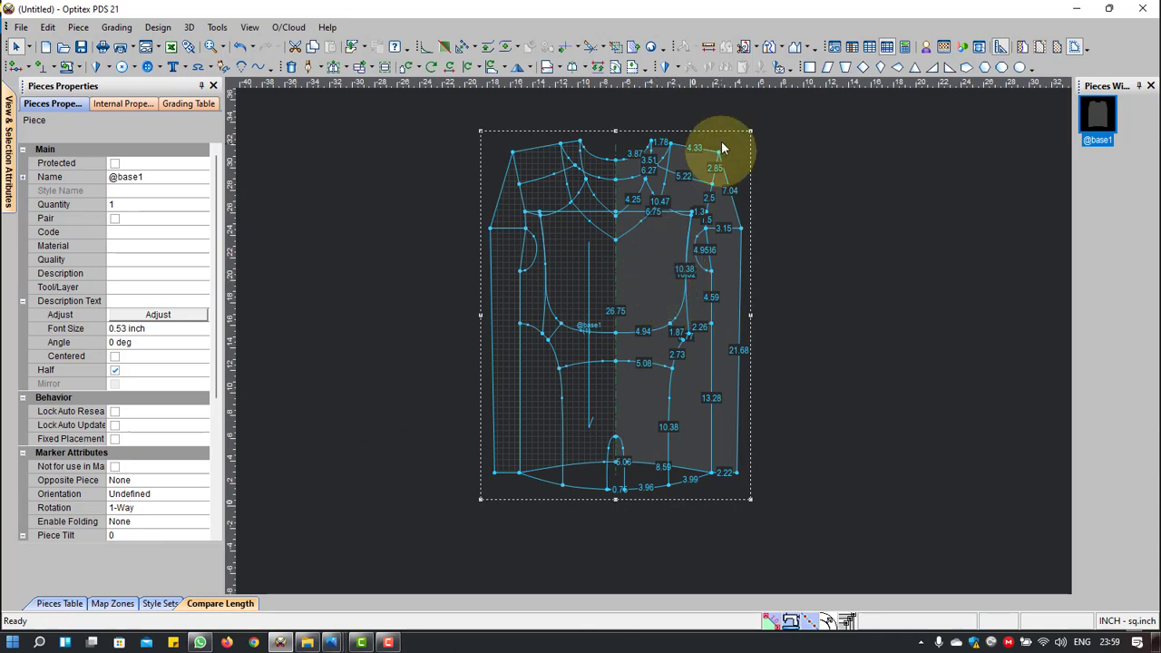
# Step: Activate Trace Piece Zones for the base piece and bring up the front-view jersey photo for reference
pyautogui.click(784, 48)
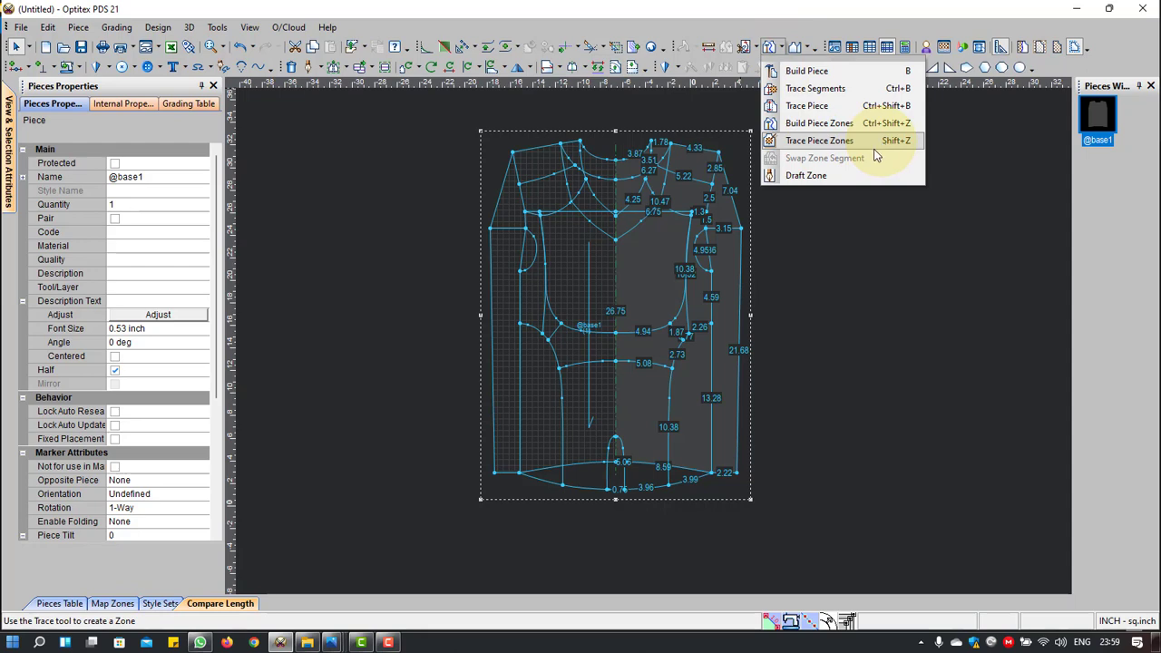
pyautogui.rightClick(823, 253)
pyautogui.click(852, 260)
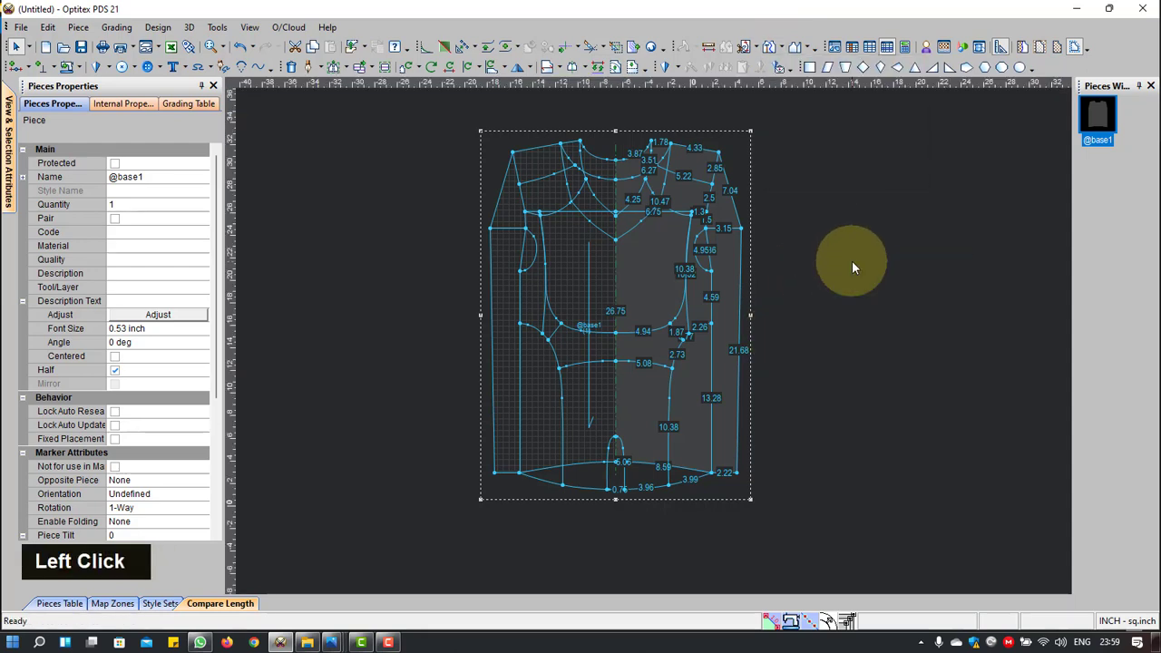
pyautogui.press('z')
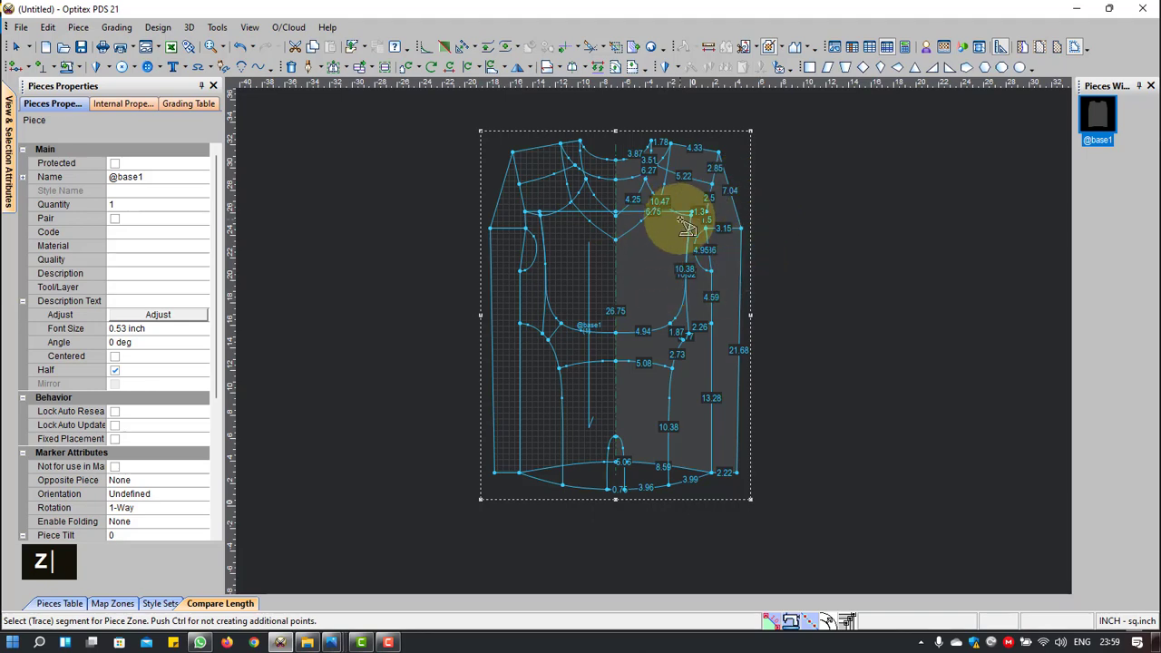
pyautogui.scroll(-1, 646, 217)
pyautogui.scroll(-1, 646, 218)
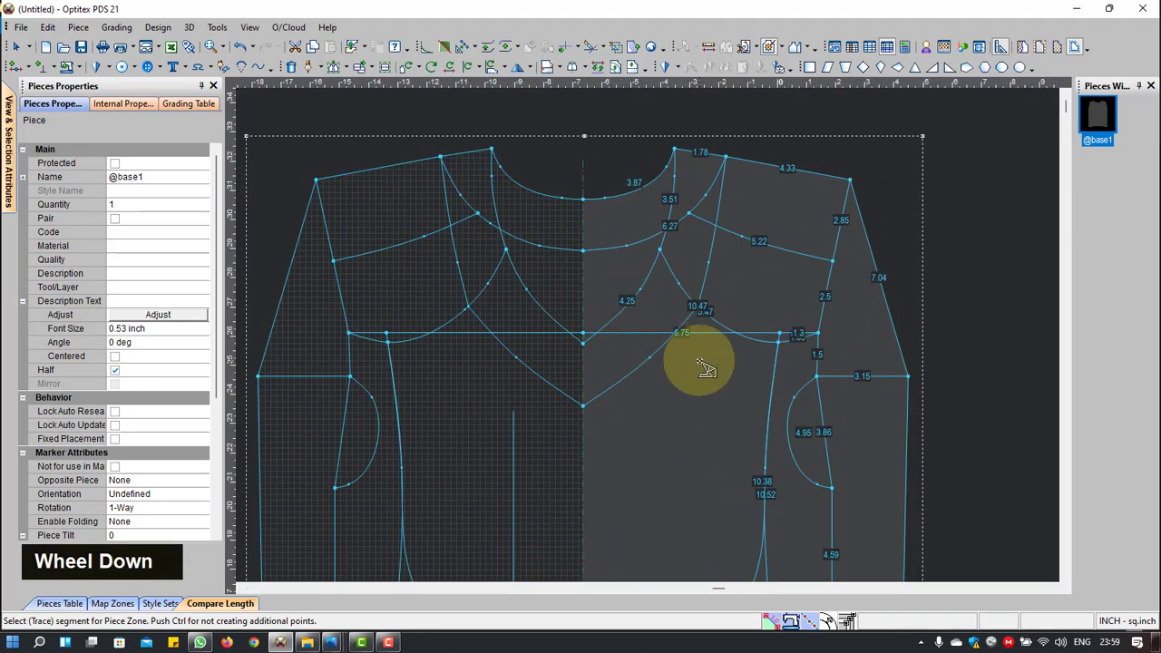
pyautogui.scroll(2, 662, 456)
pyautogui.scroll(-2, 656, 420)
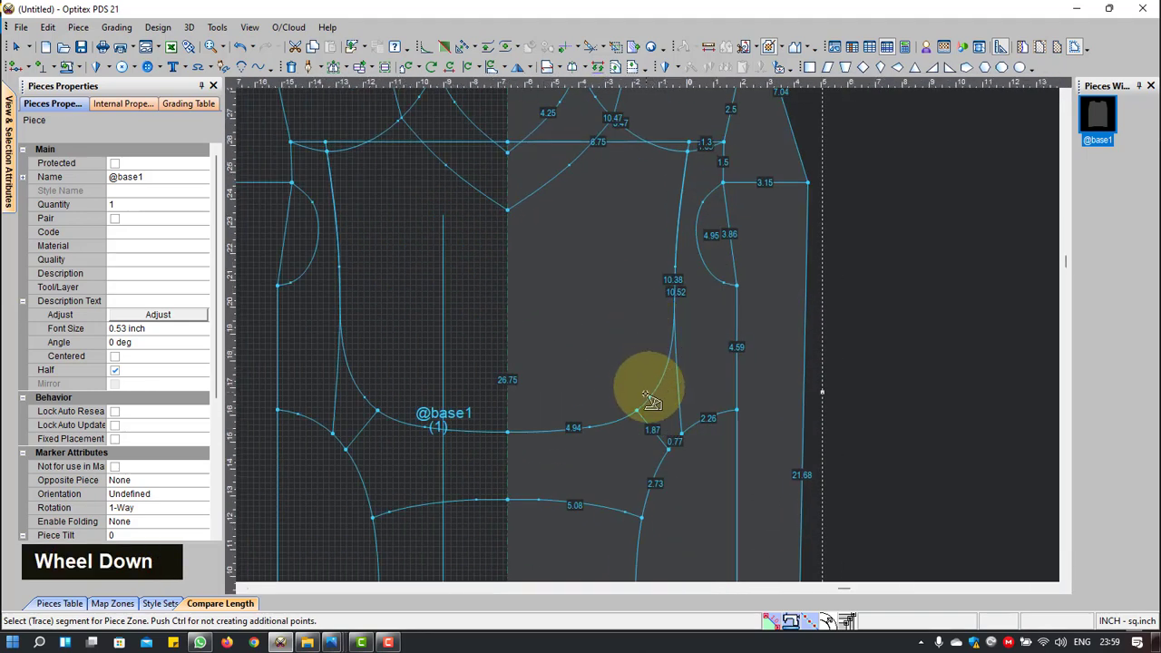
pyautogui.scroll(2, 617, 431)
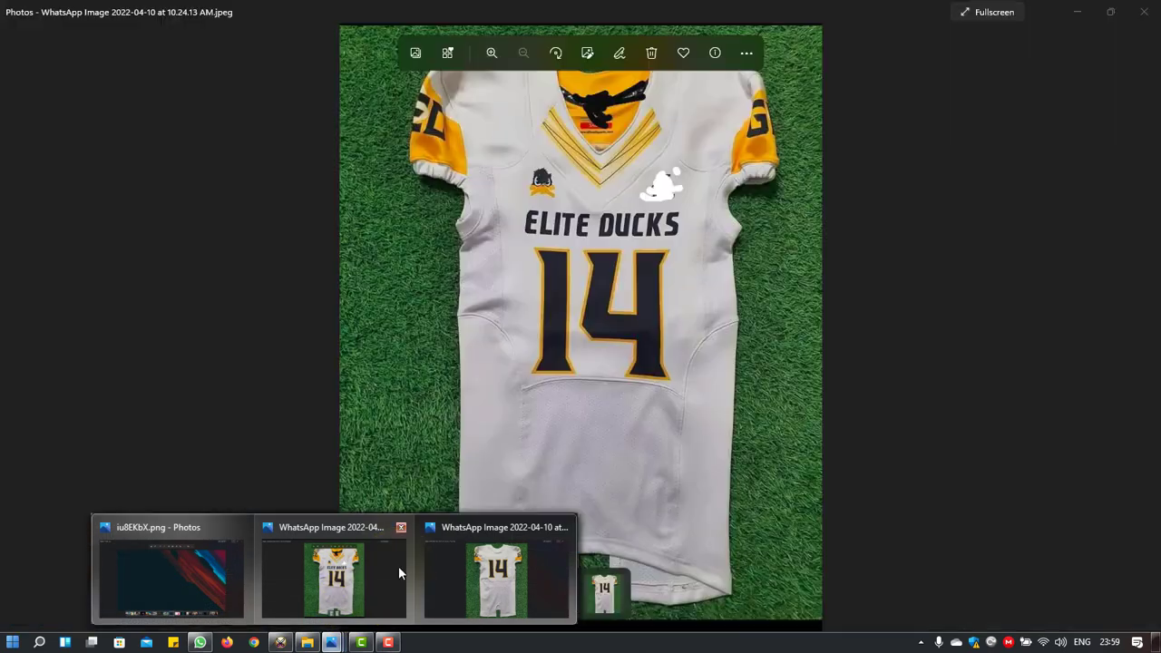
pyautogui.click(398, 566)
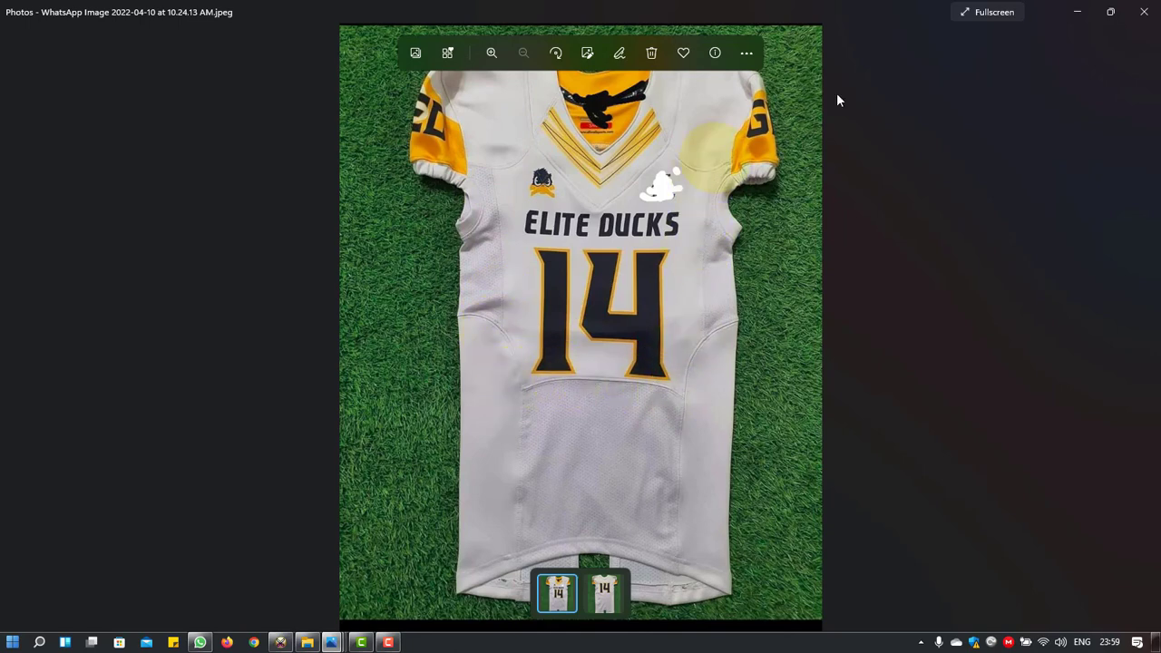
# Step: Return to Optitex PDS and try to trace a front zone along the V seam from the centre front toward the shoulder
pyautogui.click(1077, 12)
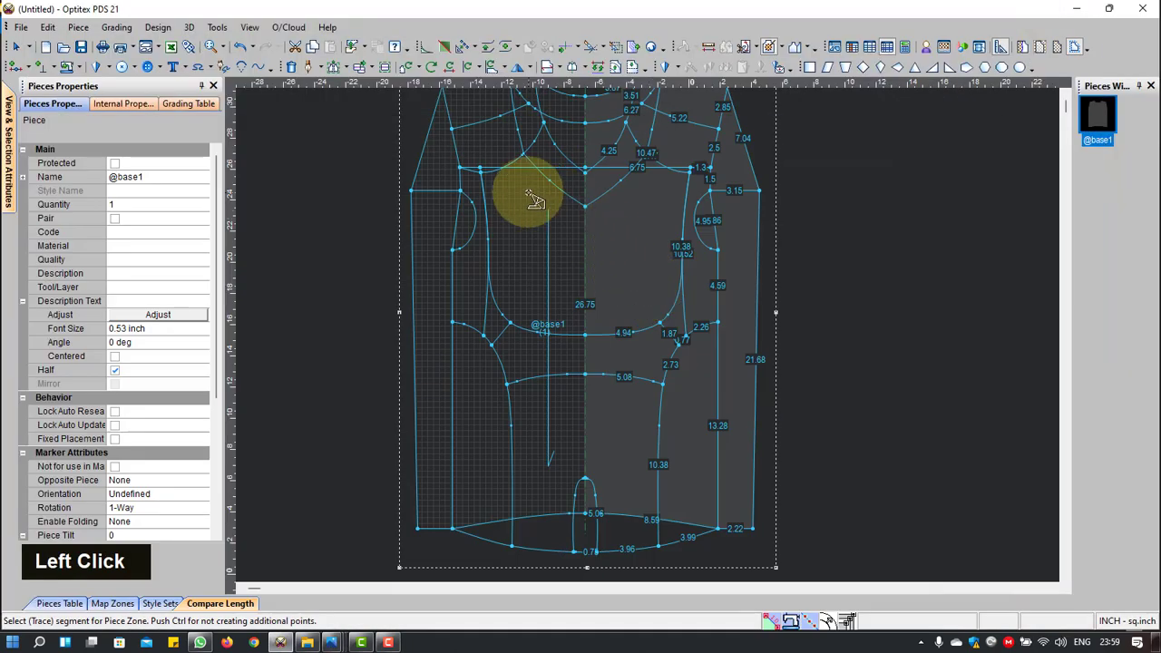
pyautogui.scroll(-2, 635, 172)
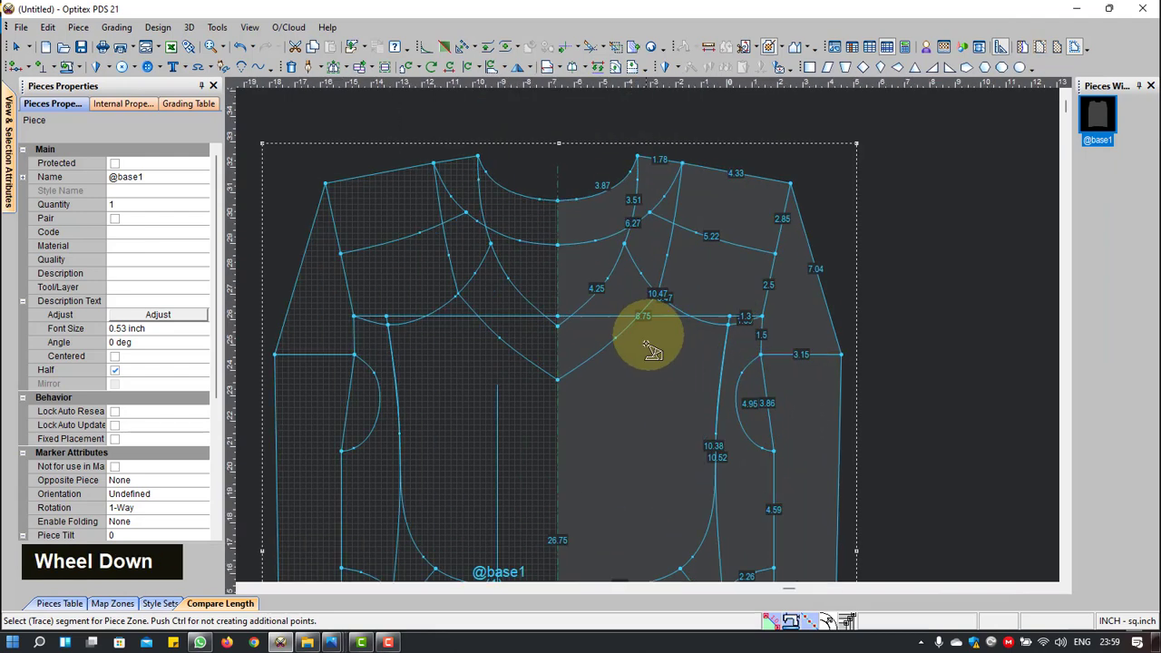
pyautogui.click(584, 363)
pyautogui.scroll(-1, 650, 313)
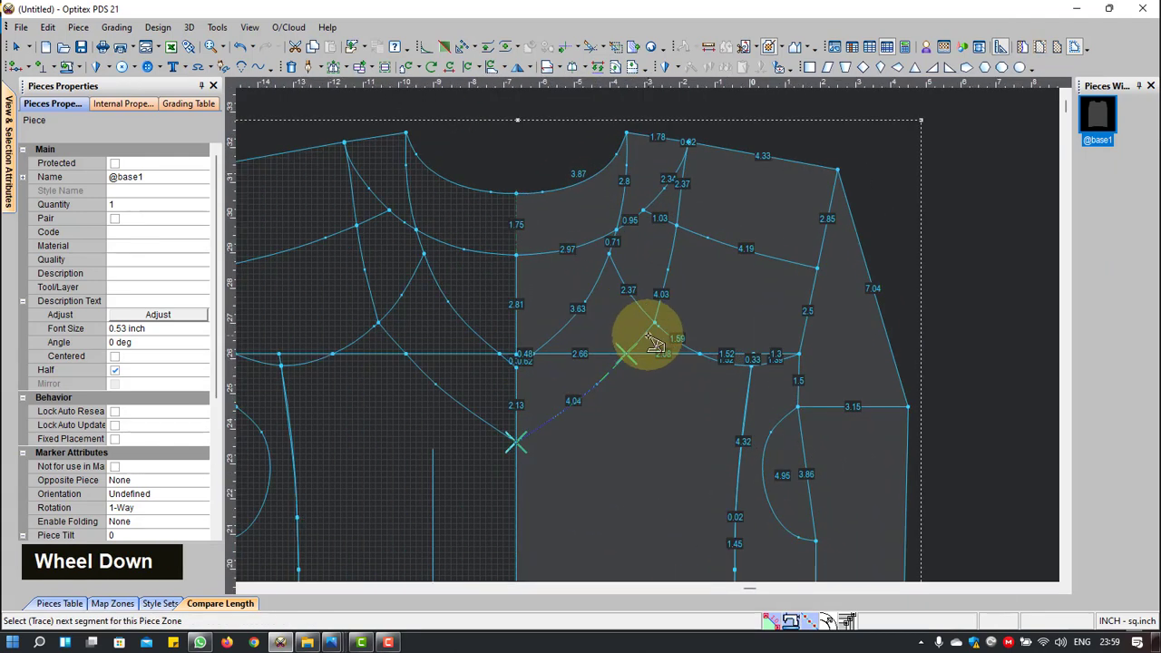
pyautogui.click(653, 342)
pyautogui.scroll(-1, 653, 342)
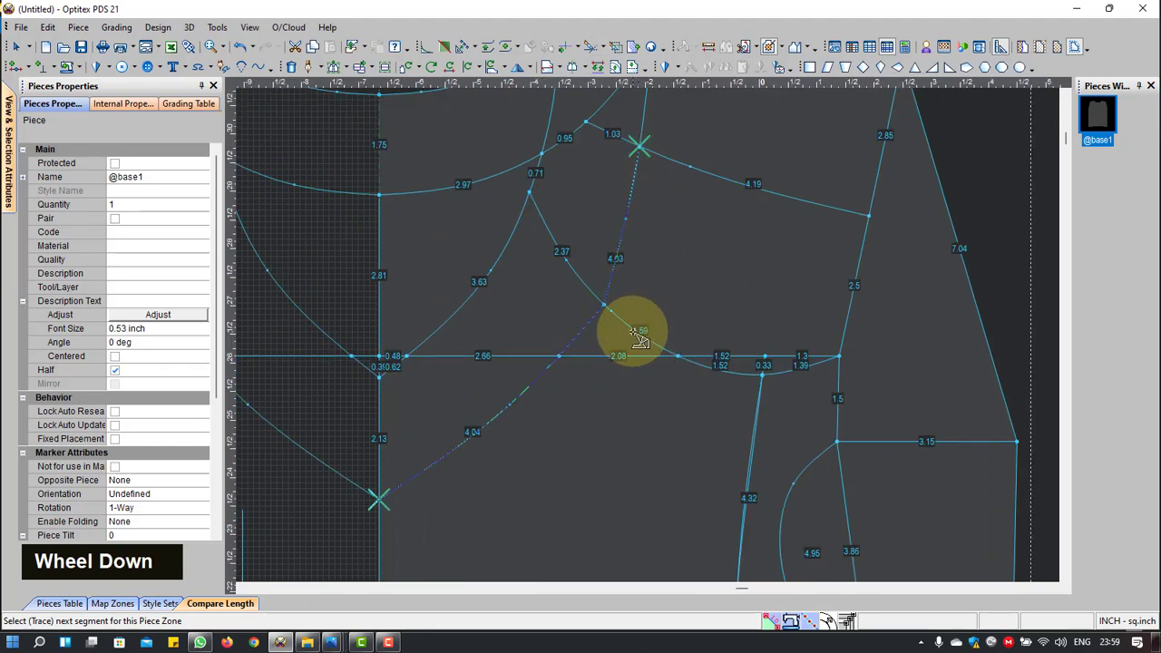
pyautogui.click(640, 338)
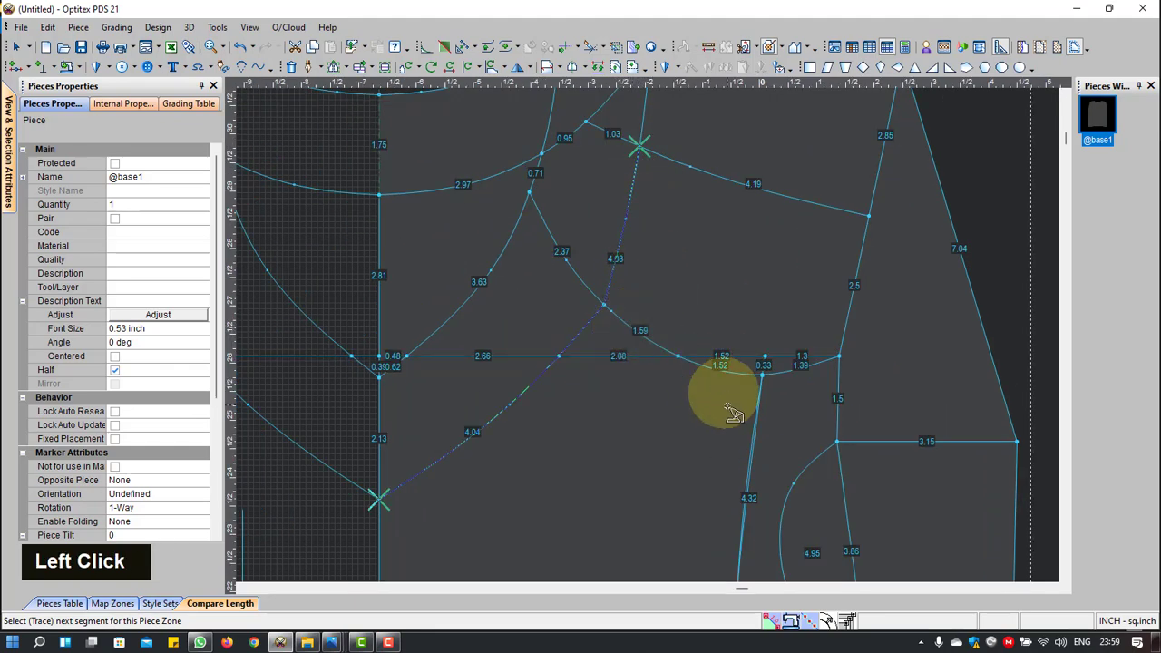
# Step: Discard the V-seam trace and try starting from the chest curve segment where the side panel line meets it
pyautogui.scroll(2, 648, 332)
pyautogui.scroll(-1, 653, 308)
pyautogui.scroll(-2, 653, 308)
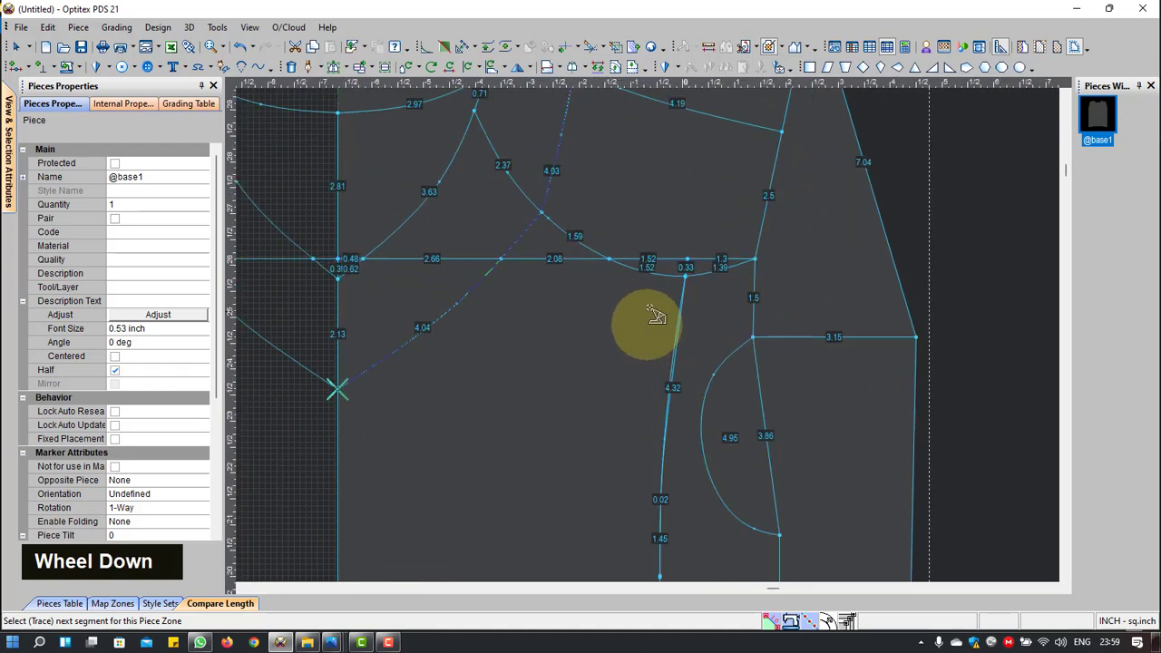
pyautogui.press('Escape')
pyautogui.click(648, 270)
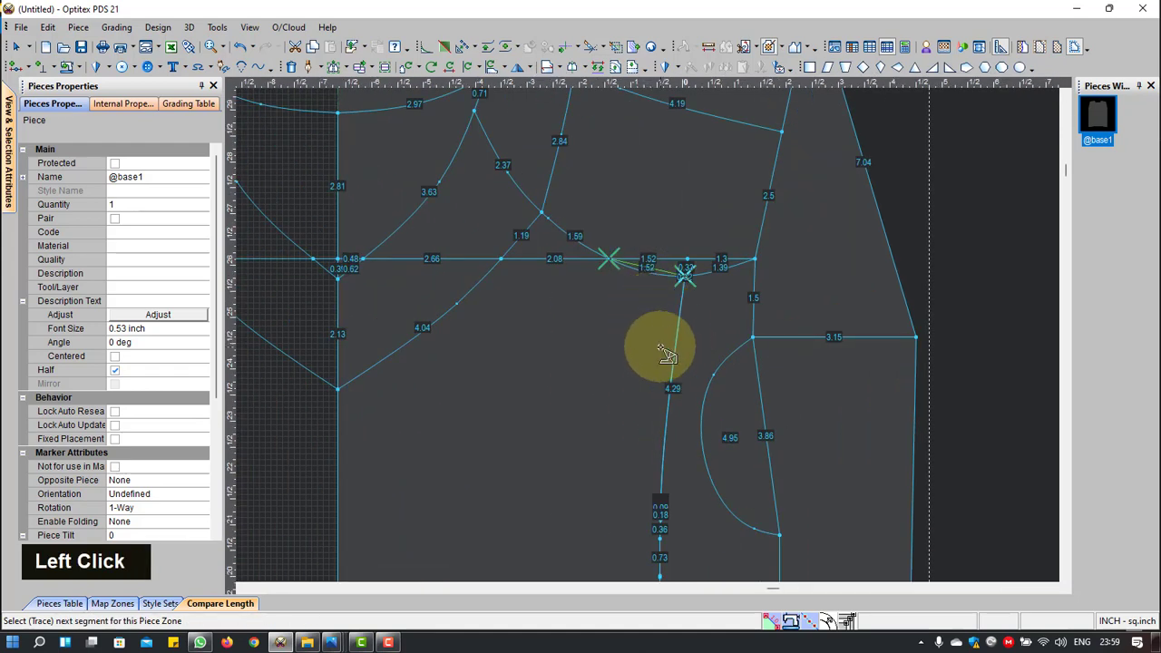
pyautogui.press('Escape')
# Step: Try to trace the zone from the lower front curve outward and up the adjoining side panel curve
pyautogui.scroll(3, 666, 401)
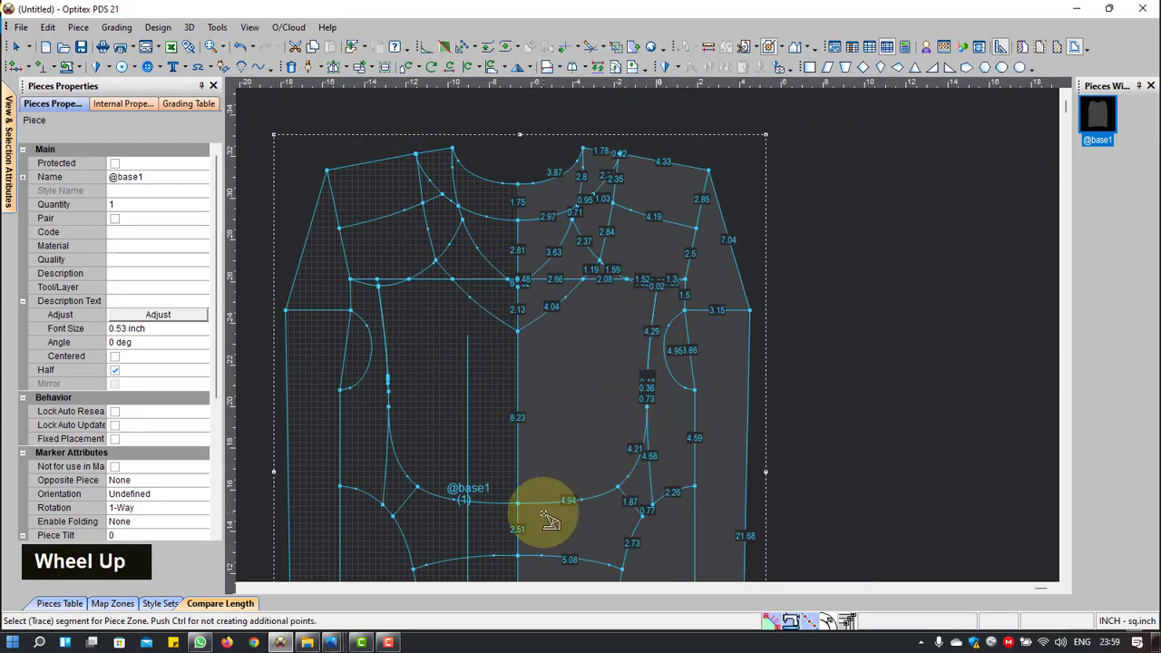
pyautogui.scroll(-3, 551, 519)
pyautogui.click(667, 372)
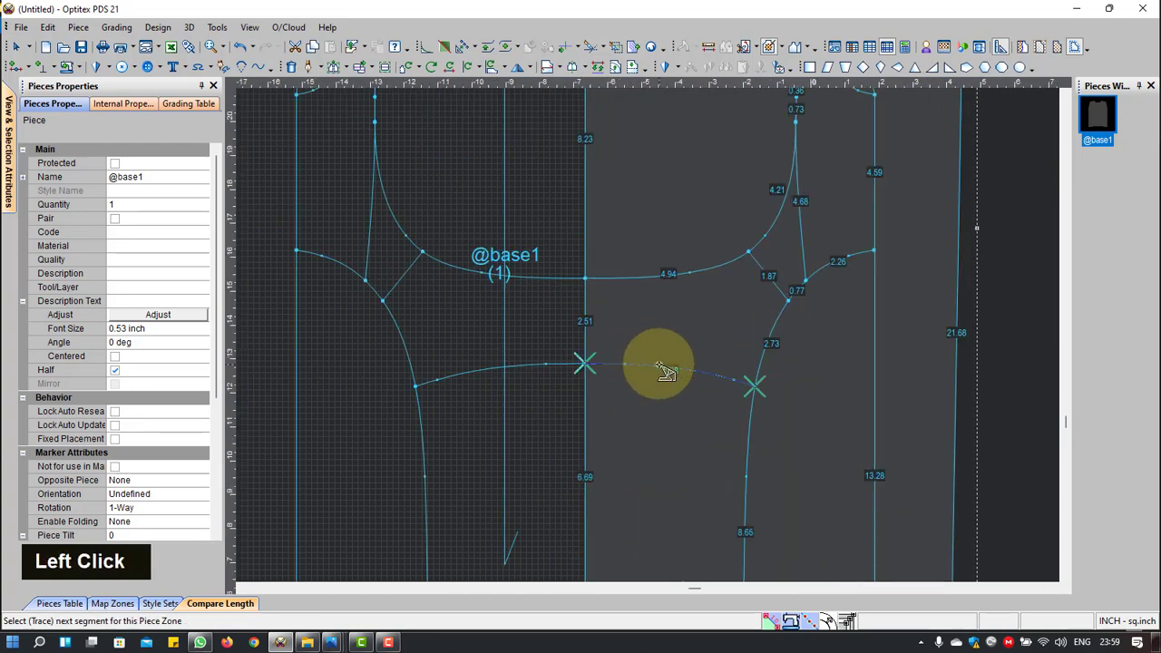
pyautogui.click(779, 329)
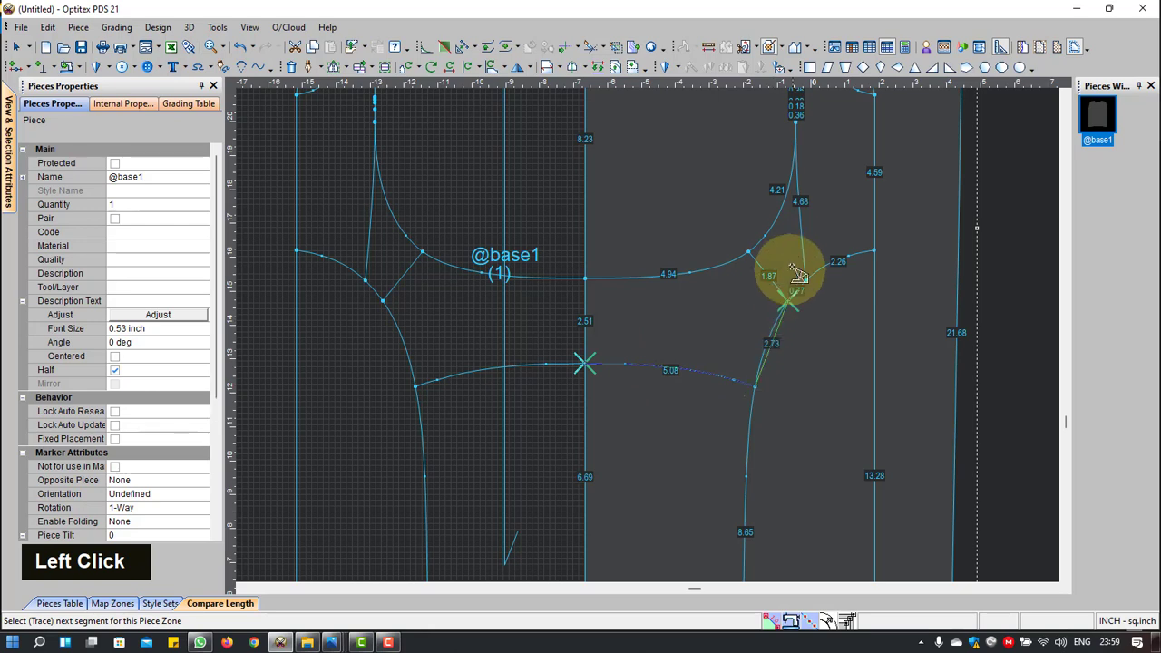
pyautogui.press('Escape')
# Step: Try to trace the front panel zone along the side panel line, the lower front curve and the centre line
pyautogui.click(799, 200)
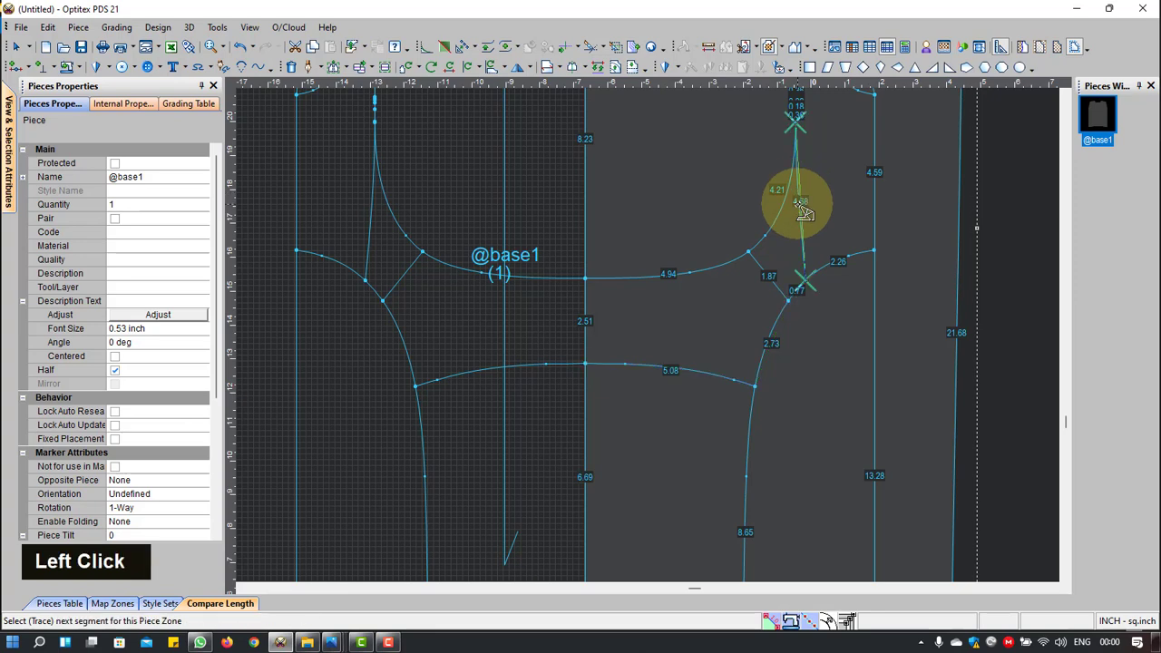
pyautogui.click(781, 322)
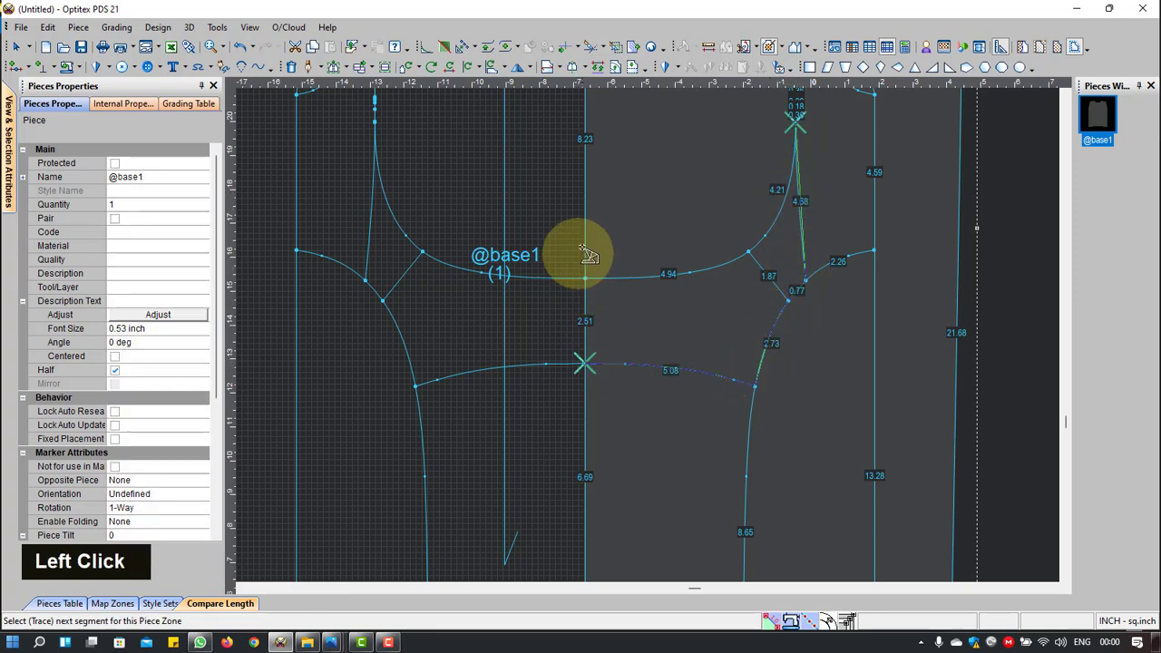
pyautogui.click(596, 315)
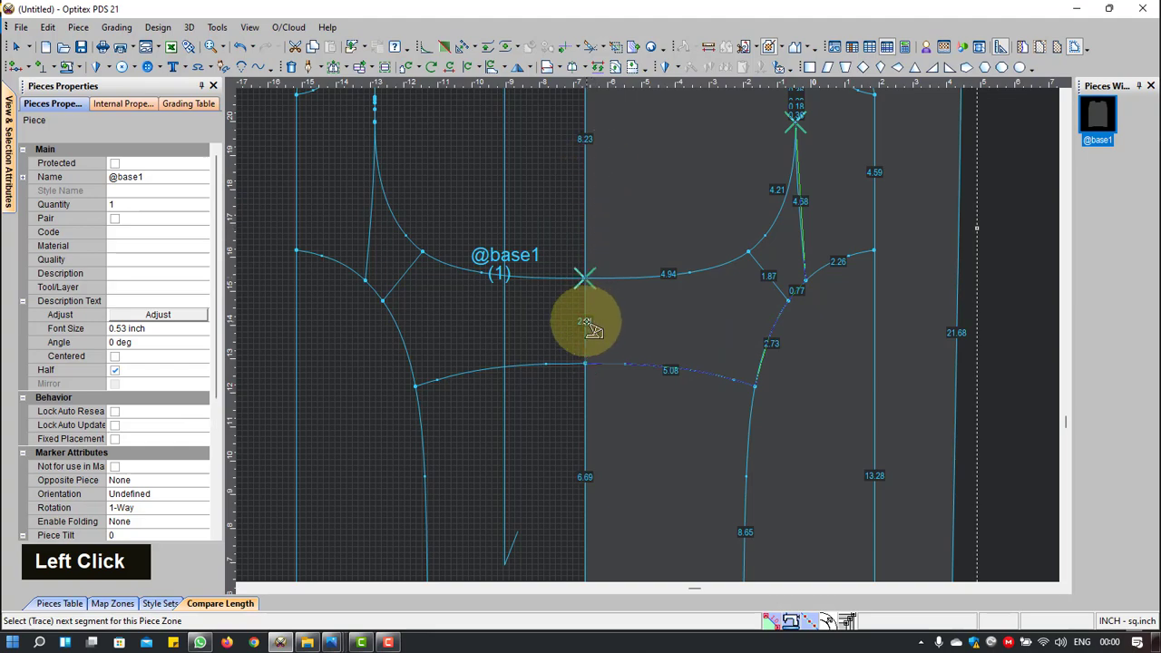
pyautogui.scroll(2, 651, 294)
pyautogui.scroll(-3, 648, 263)
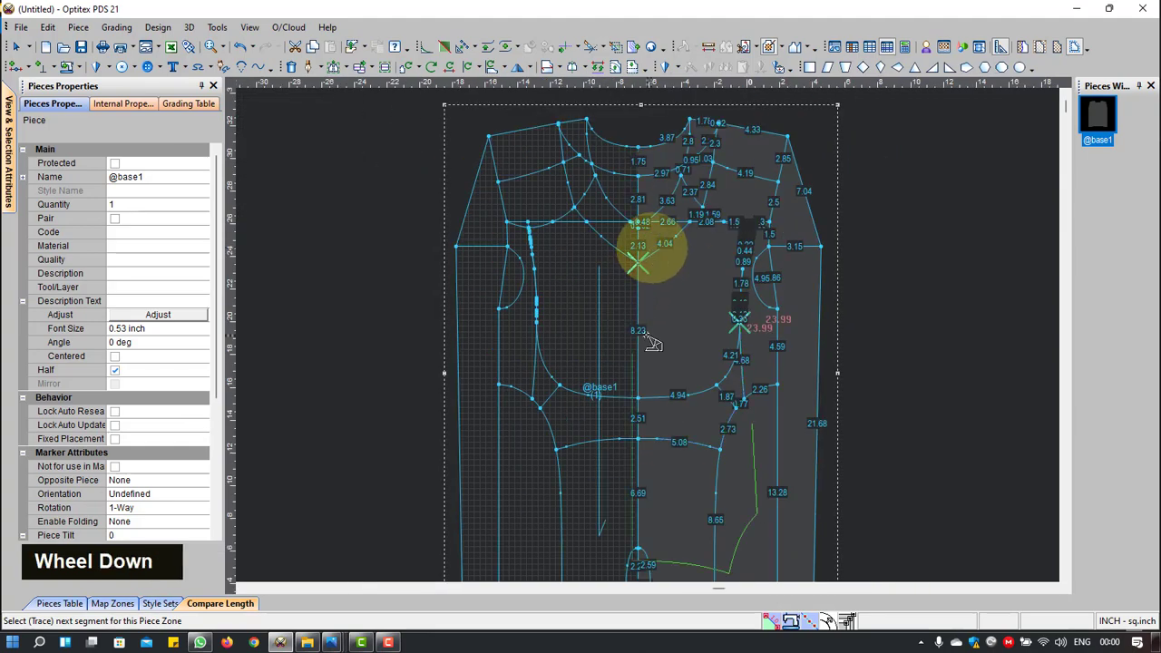
# Step: Try to continue the front panel trace along the V seam, the chest curve and down the side panel line, and cancel the trace
pyautogui.click(692, 317)
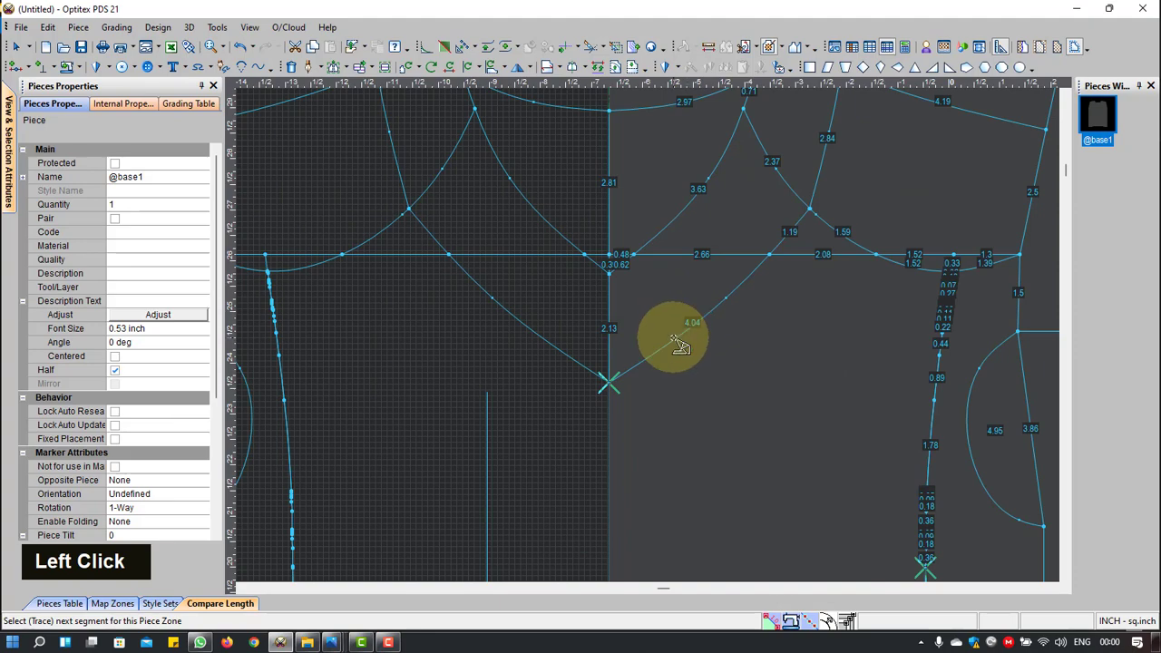
pyautogui.click(686, 327)
pyautogui.scroll(-2, 782, 235)
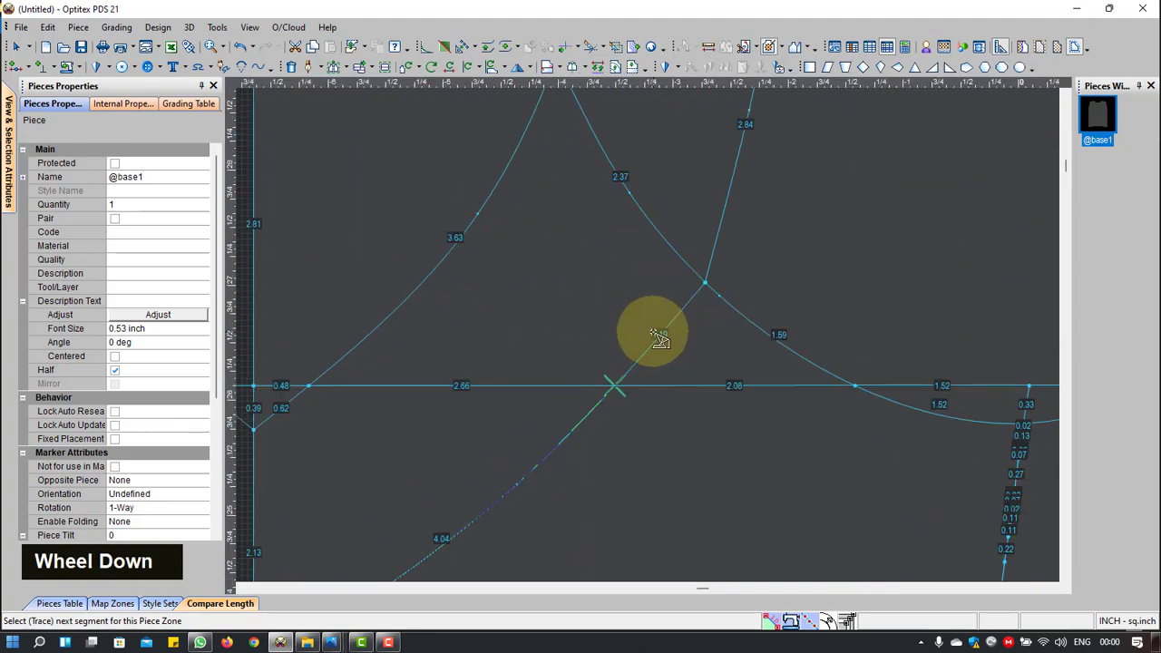
pyautogui.click(695, 300)
pyautogui.click(733, 306)
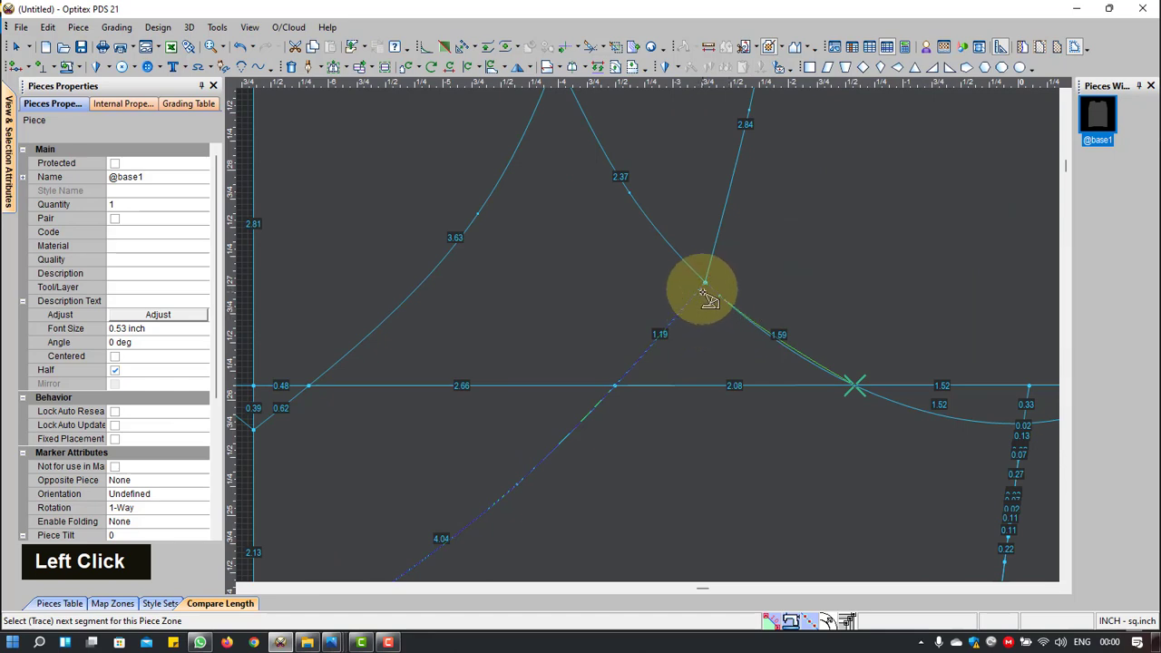
pyautogui.scroll(2, 671, 343)
pyautogui.scroll(-1, 713, 363)
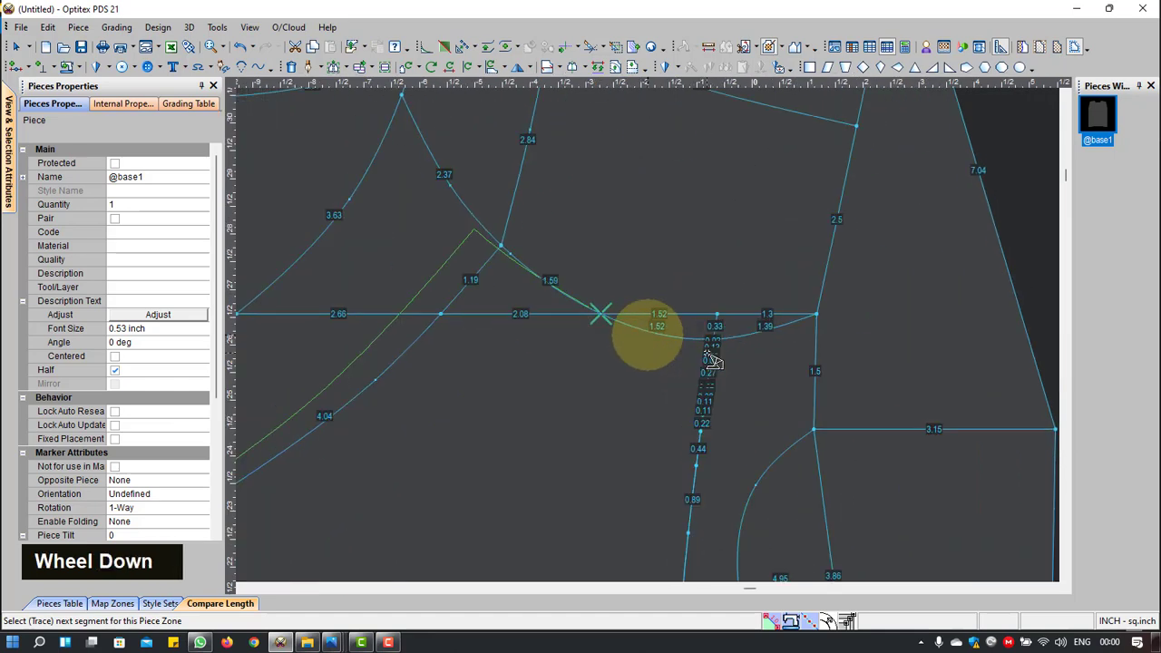
pyautogui.scroll(-1, 648, 337)
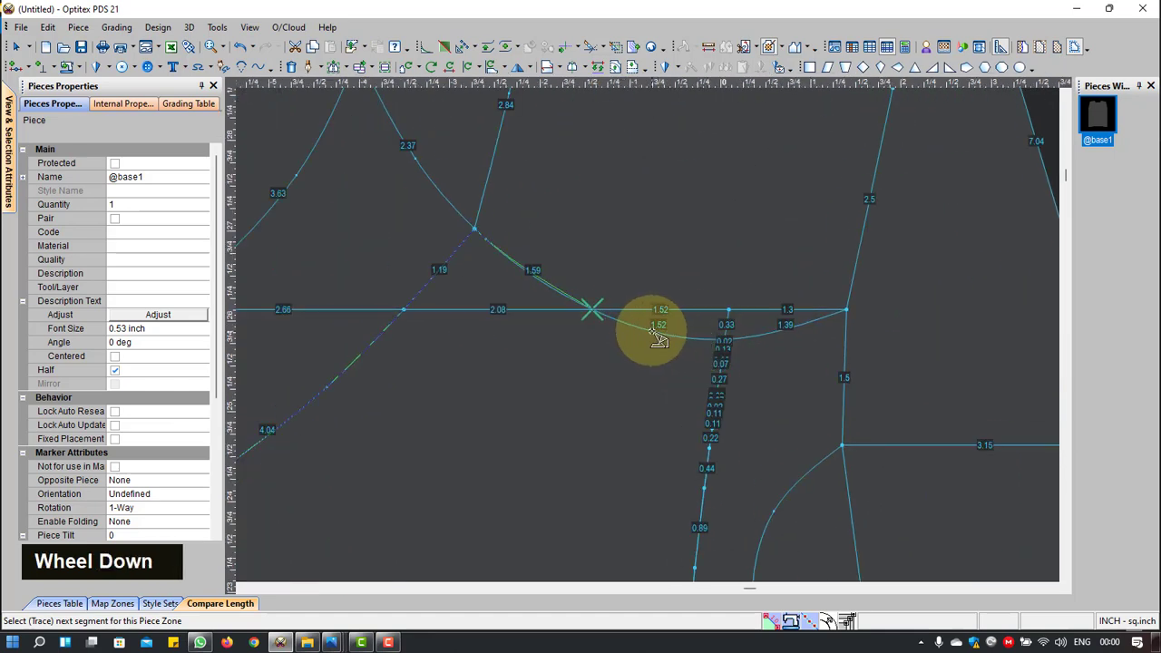
pyautogui.click(654, 332)
pyautogui.scroll(1, 645, 332)
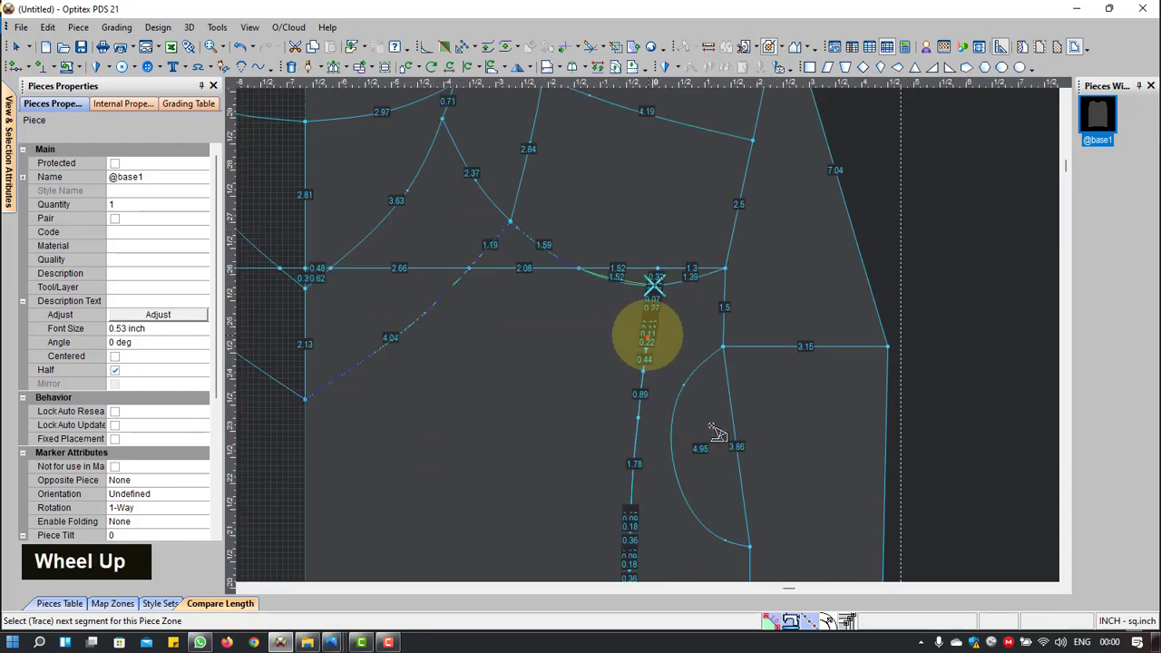
pyautogui.scroll(-1, 650, 343)
pyautogui.click(643, 305)
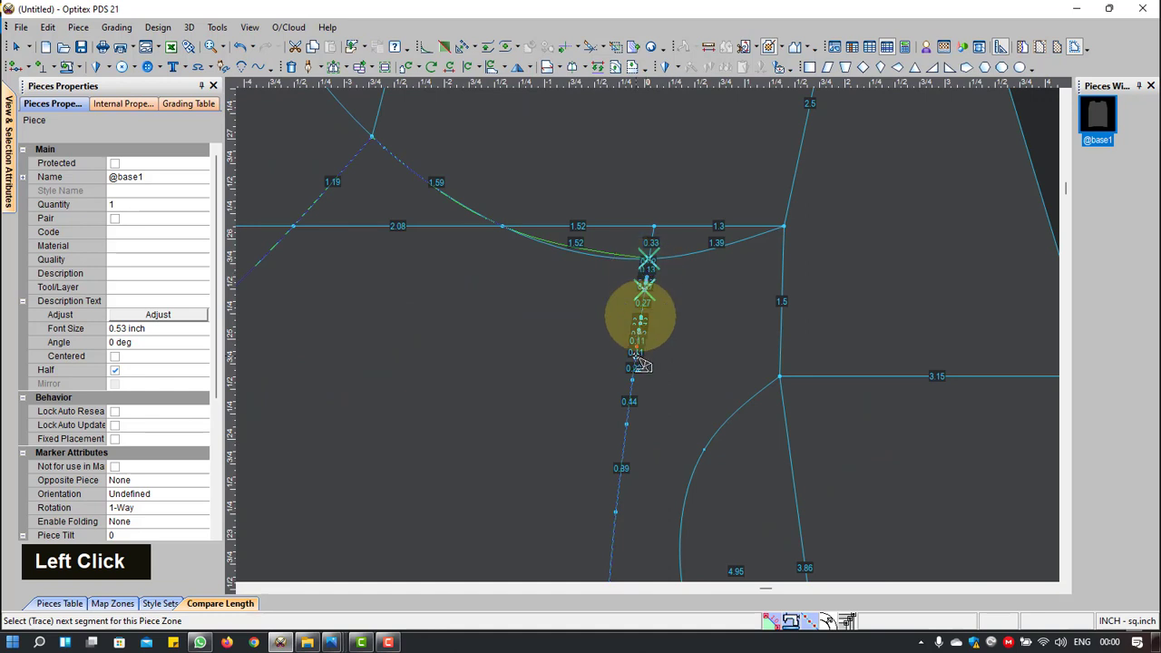
pyautogui.click(628, 428)
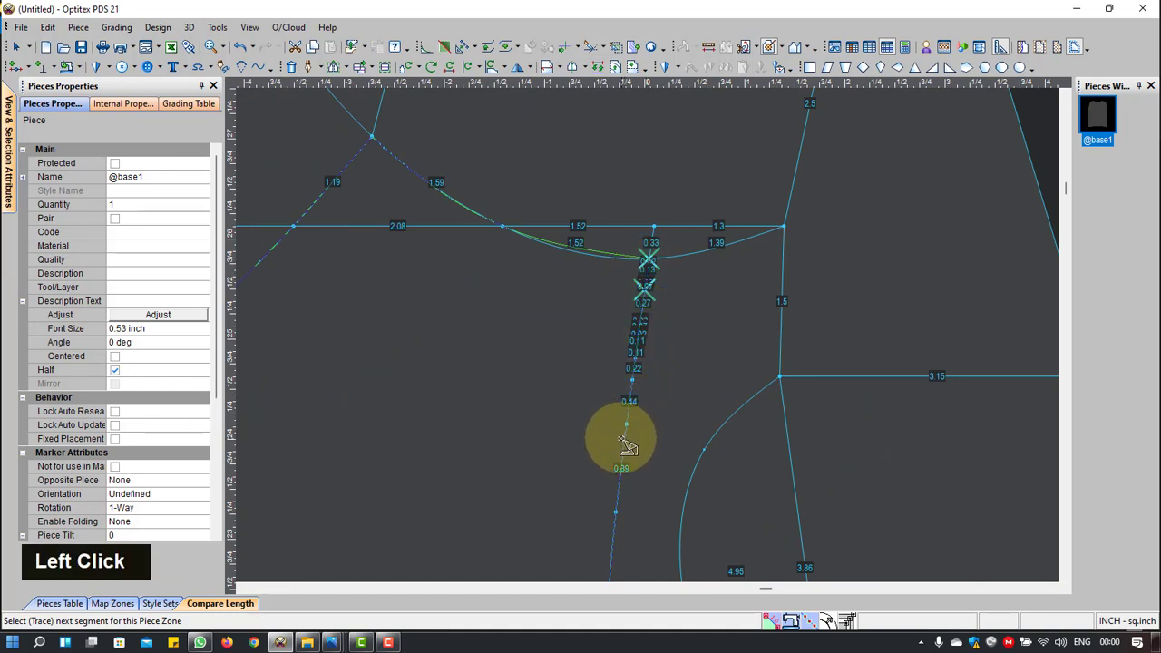
pyautogui.press('Escape')
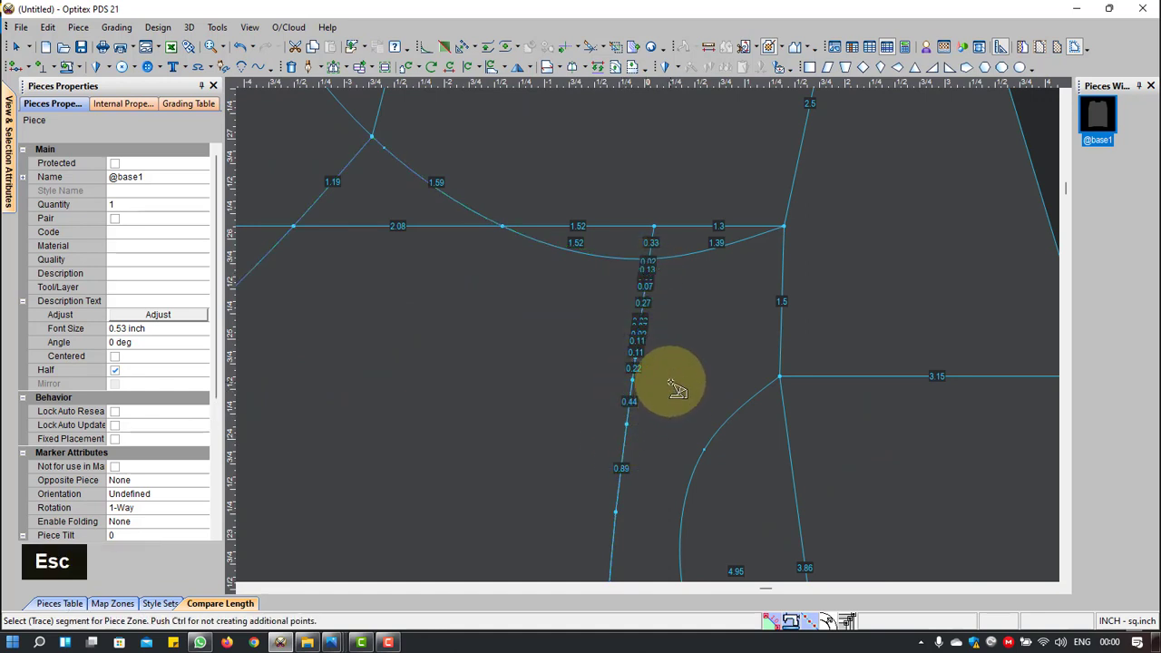
# Step: Undo the segment splits that the zone tracing made on the base piece
pyautogui.scroll(5, 678, 389)
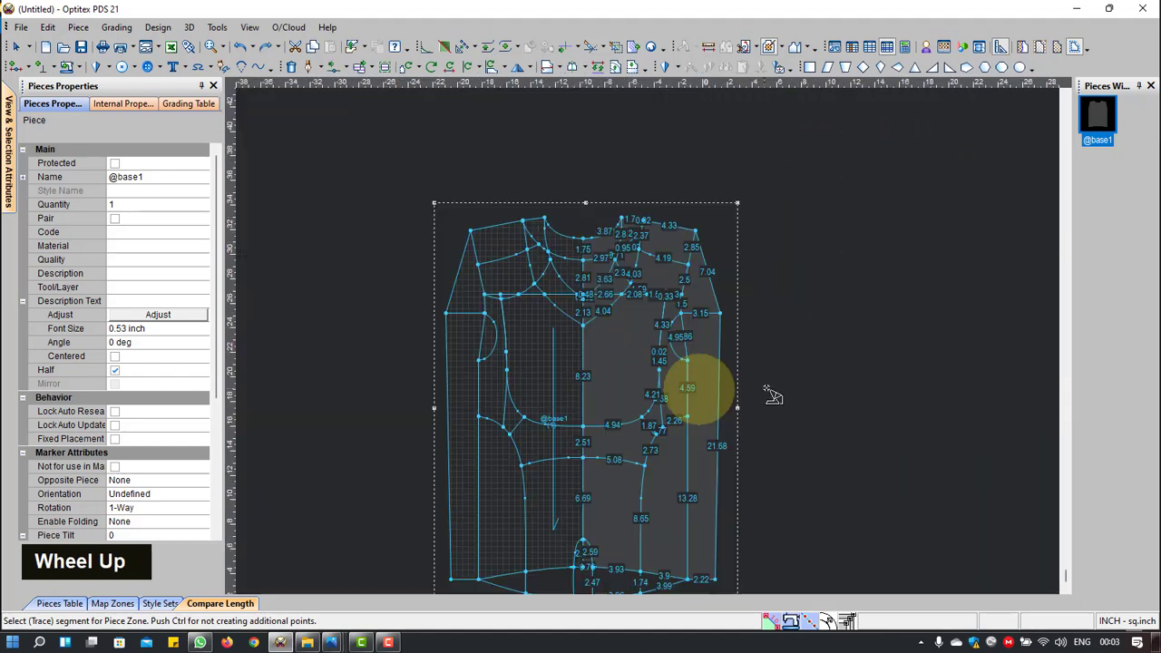
pyautogui.hotkey('ctrl', 'z')
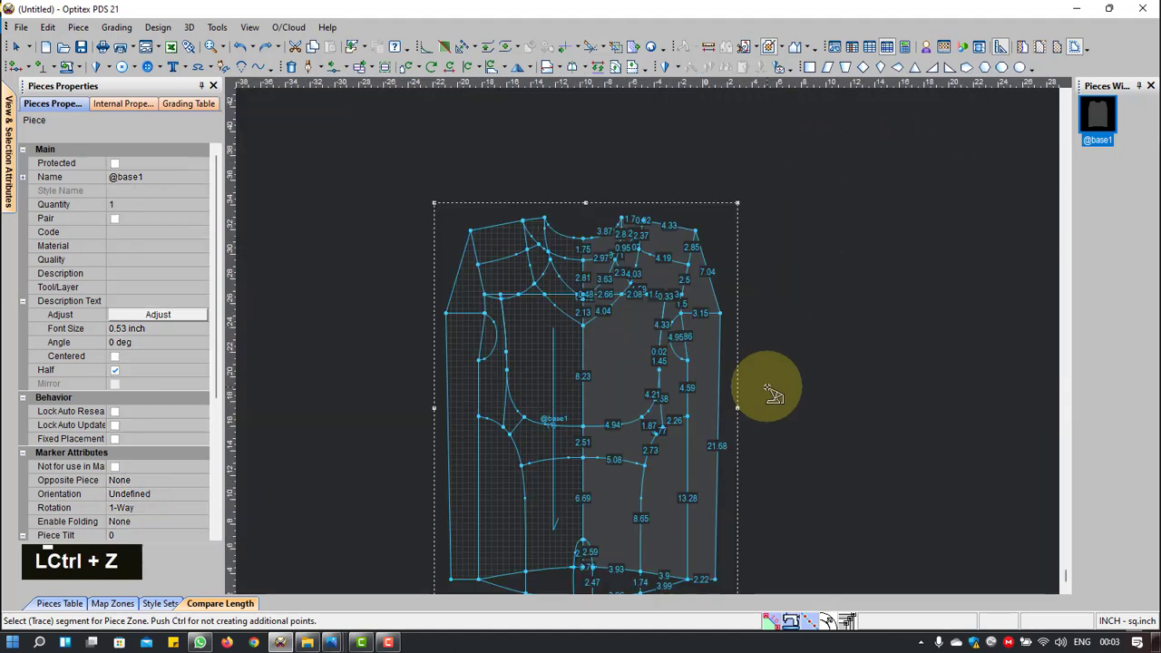
pyautogui.hotkey('ctrl', 'z')
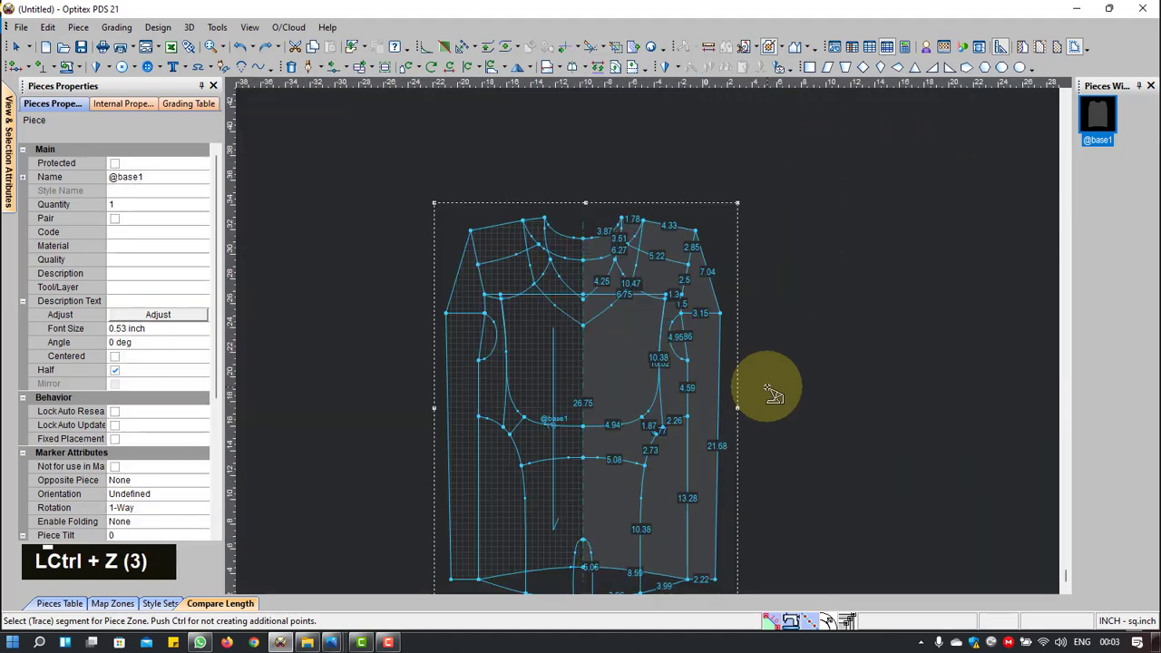
# Step: Leave zone tracing and move the side panel line's point at the chest curve crossing onto the neighbouring line, with zero offsets from the snap point
pyautogui.scroll(-4, 635, 323)
pyautogui.scroll(-1, 637, 329)
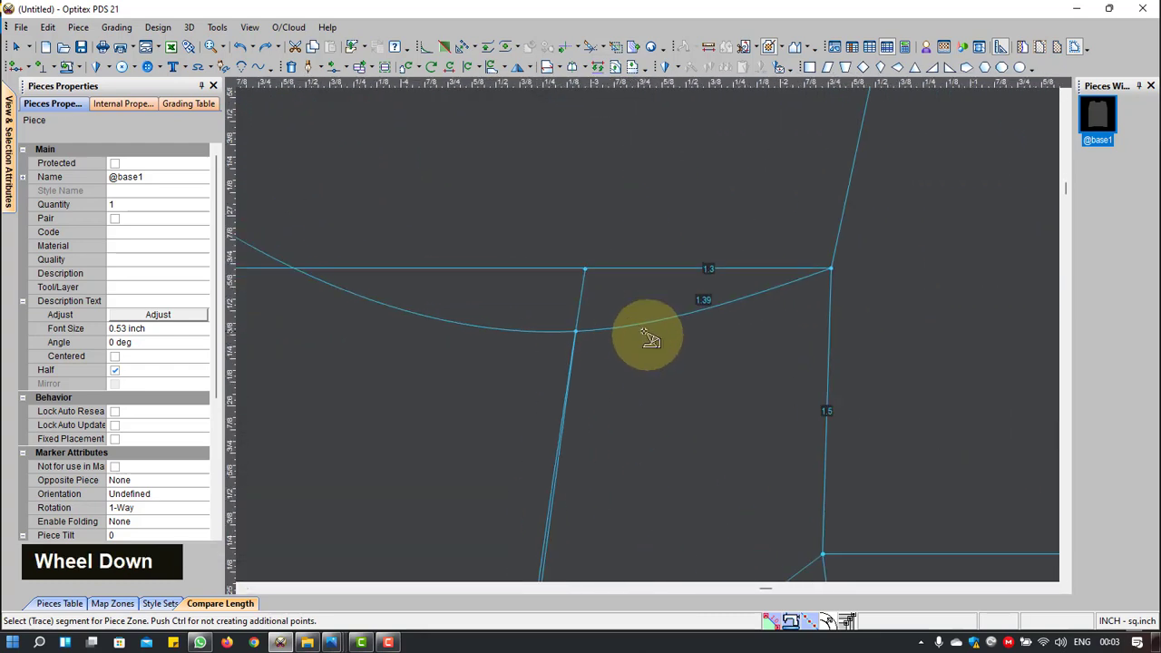
pyautogui.rightClick(625, 306)
pyautogui.click(635, 305)
pyautogui.scroll(-4, 651, 336)
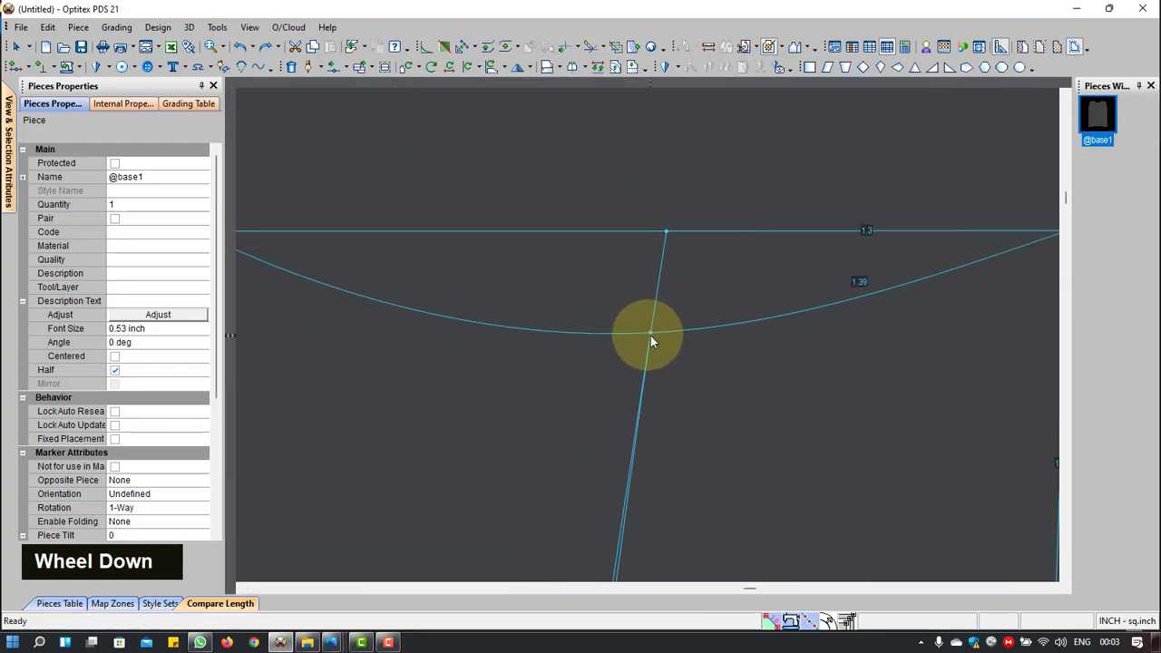
pyautogui.scroll(-2, 648, 318)
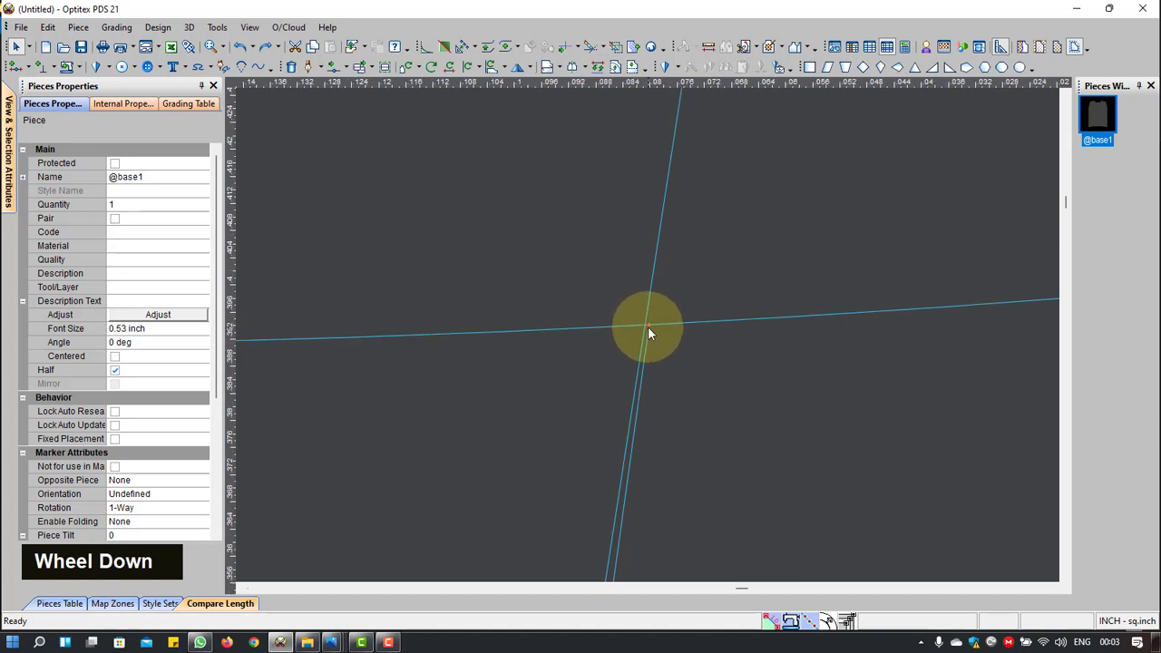
pyautogui.press('m')
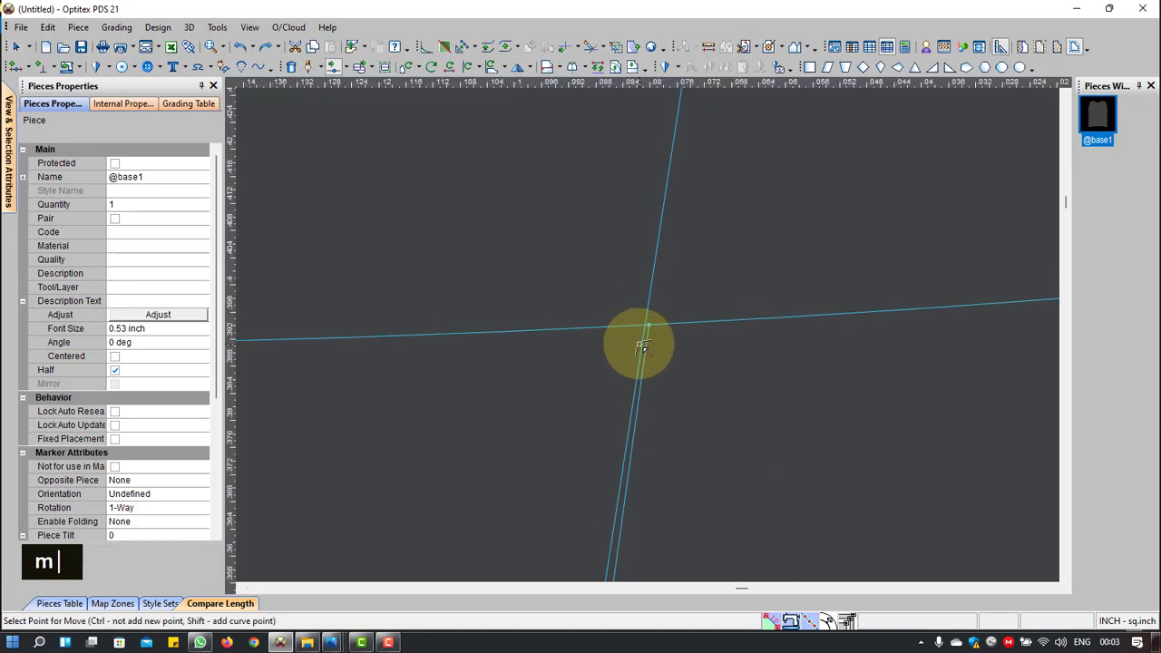
pyautogui.keyDown('shift'); pyautogui.click(643, 346); pyautogui.keyUp('shift')
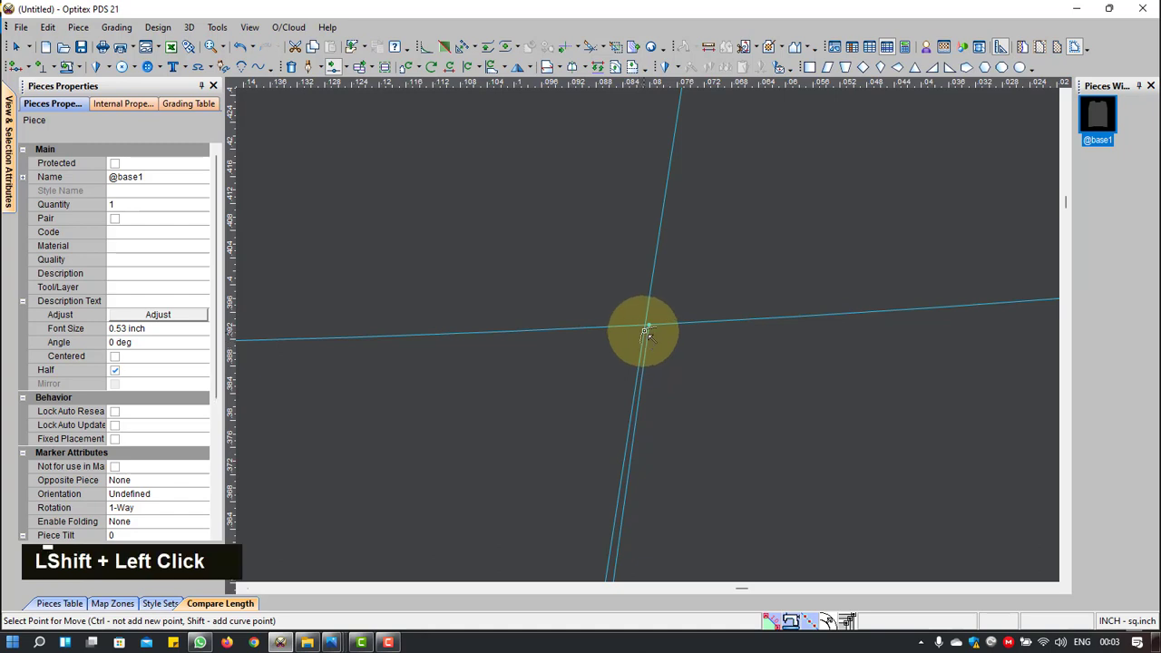
pyautogui.click(648, 330)
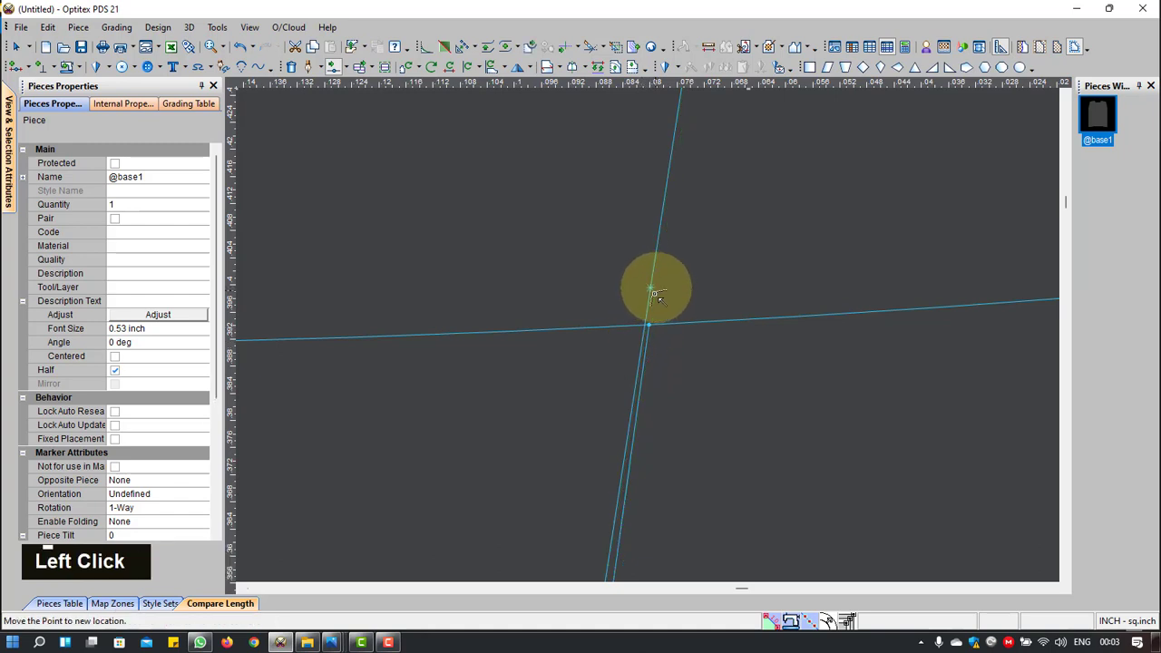
pyautogui.click(644, 324)
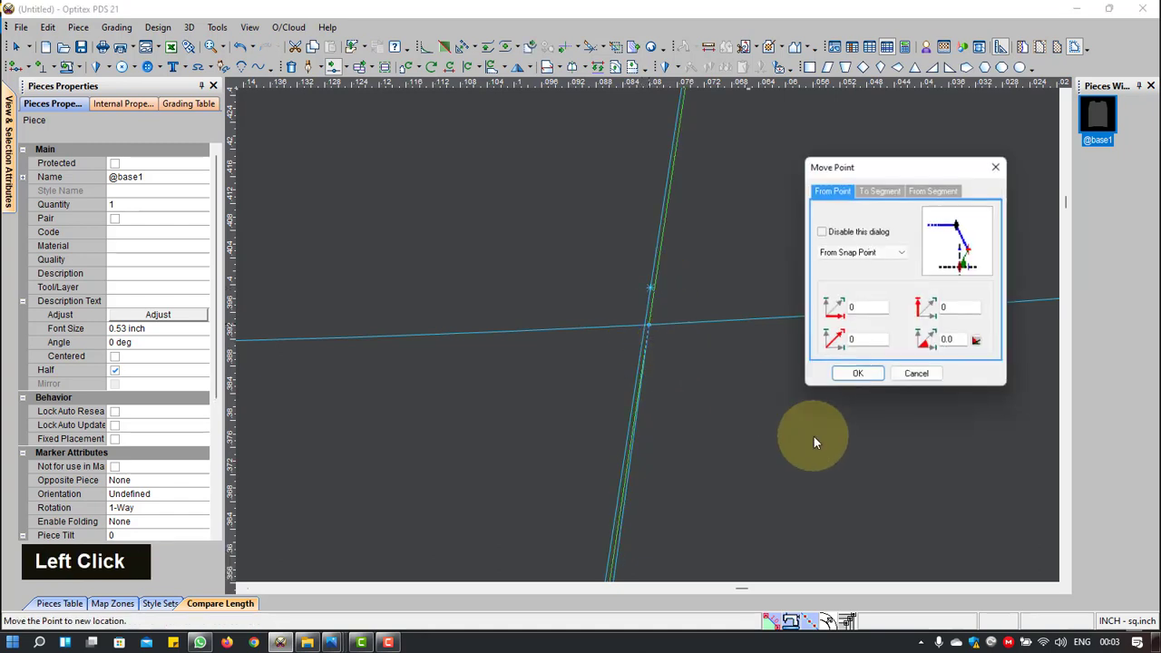
pyautogui.click(842, 382)
pyautogui.scroll(6, 647, 336)
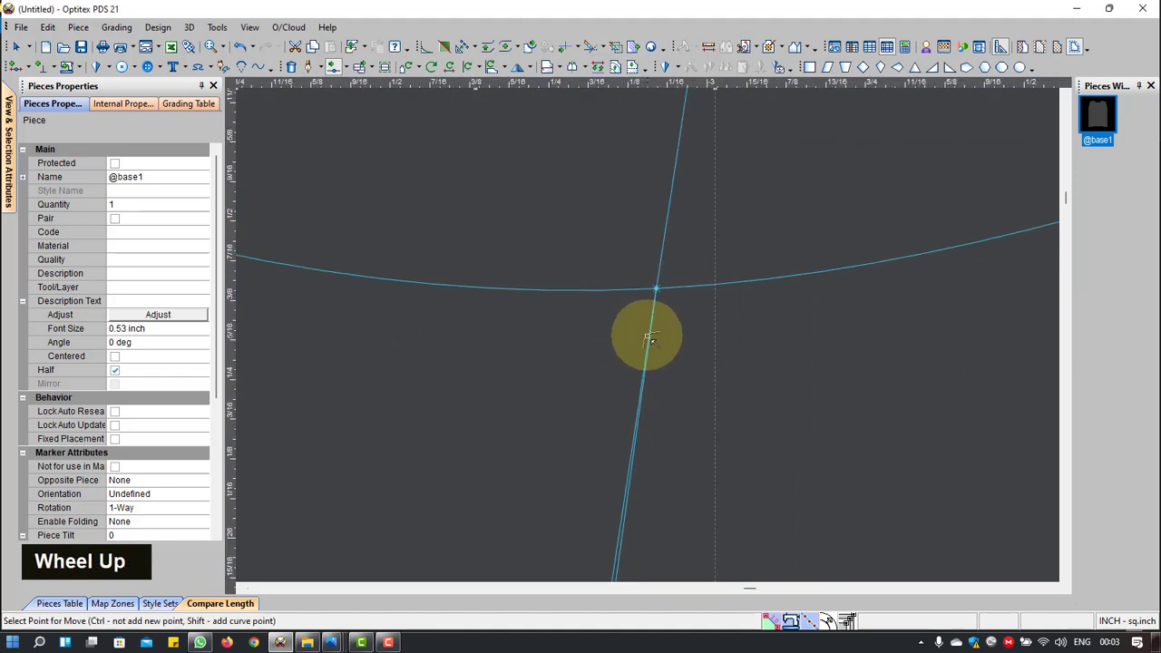
pyautogui.scroll(4, 647, 331)
pyautogui.scroll(-3, 646, 324)
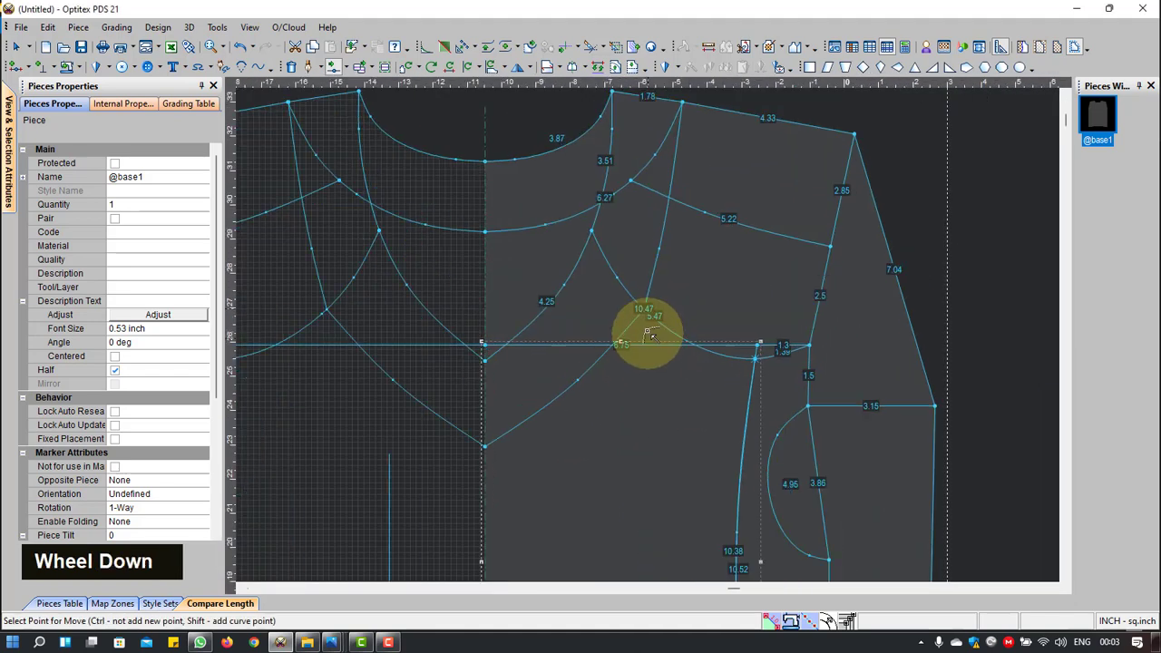
# Step: Move the lower V seam's corner point onto its crossing with the chest curve, with zero offsets from the snap point, and leave the move tool
pyautogui.scroll(-5, 646, 325)
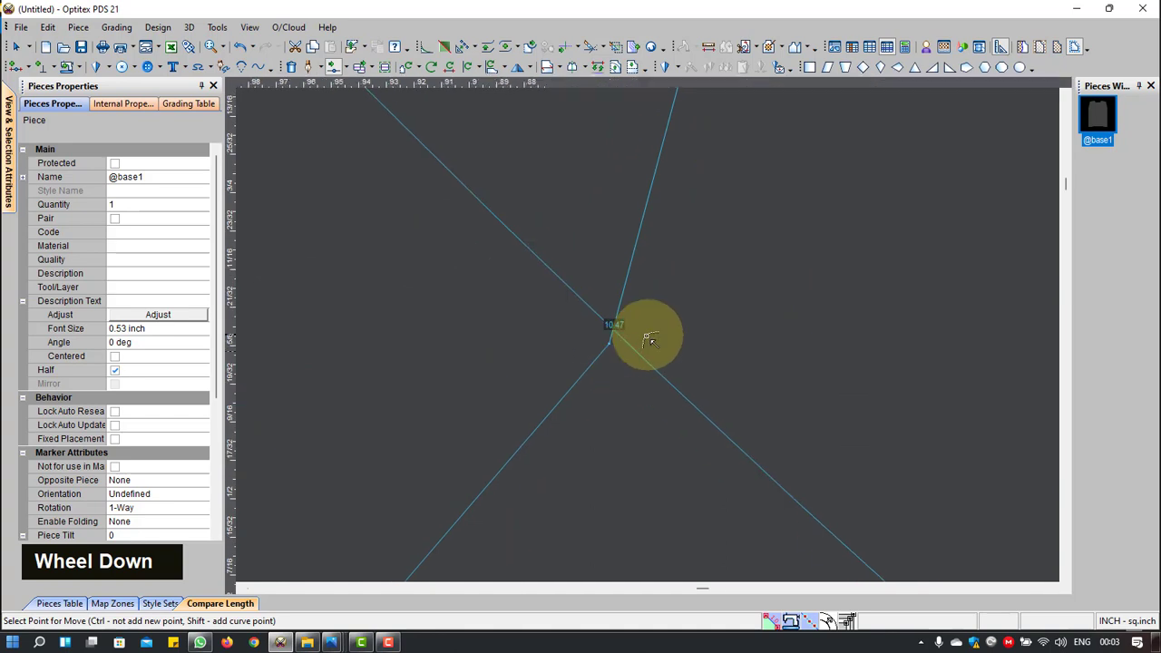
pyautogui.click(605, 343)
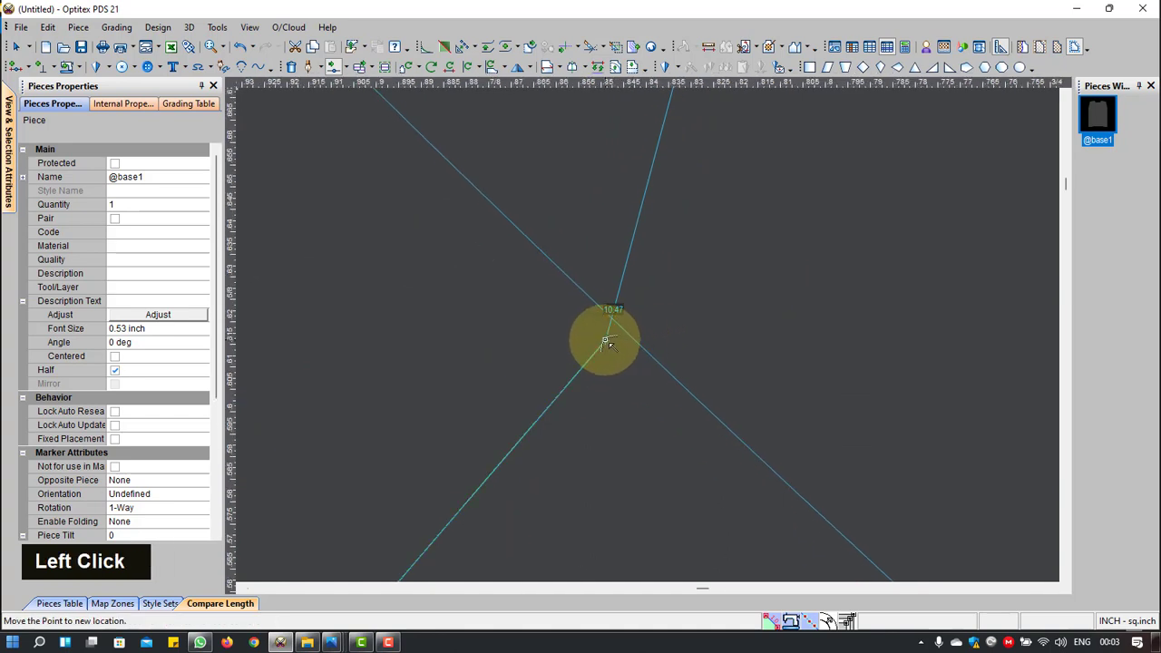
pyautogui.click(615, 322)
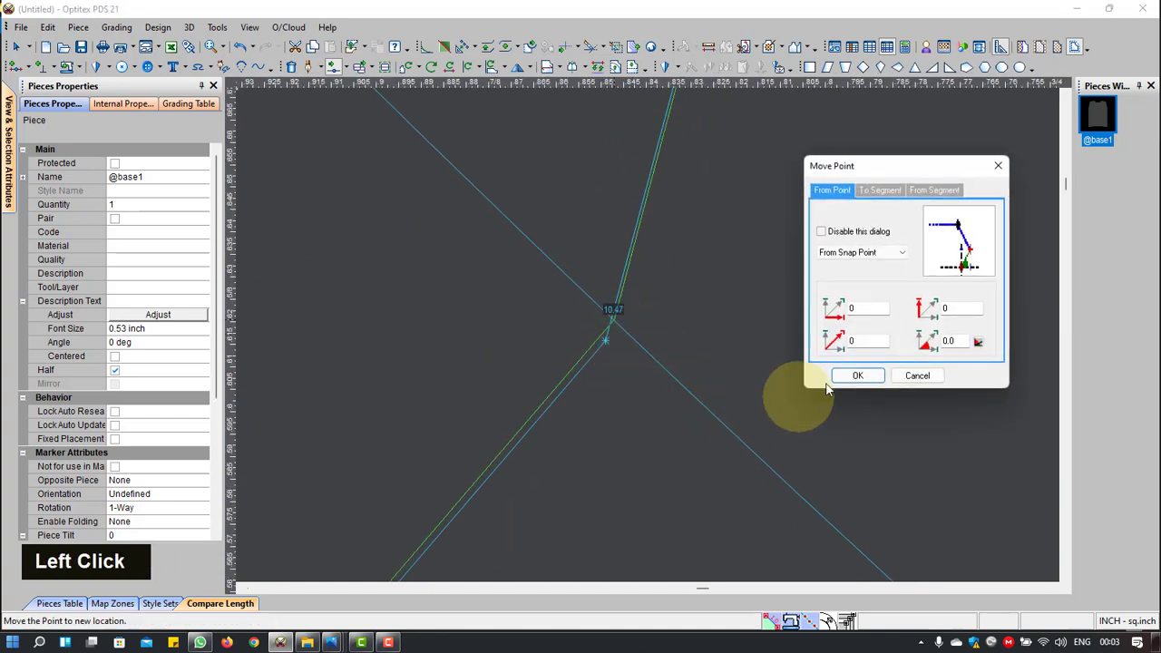
pyautogui.click(854, 375)
pyautogui.scroll(5, 740, 375)
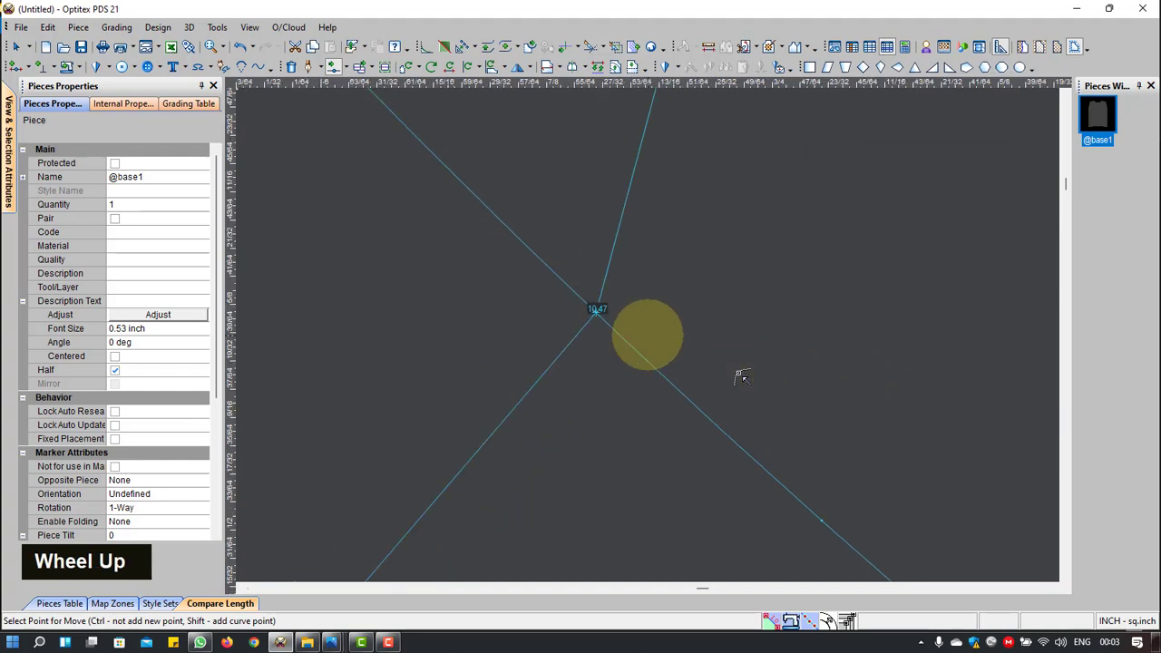
pyautogui.scroll(4, 648, 334)
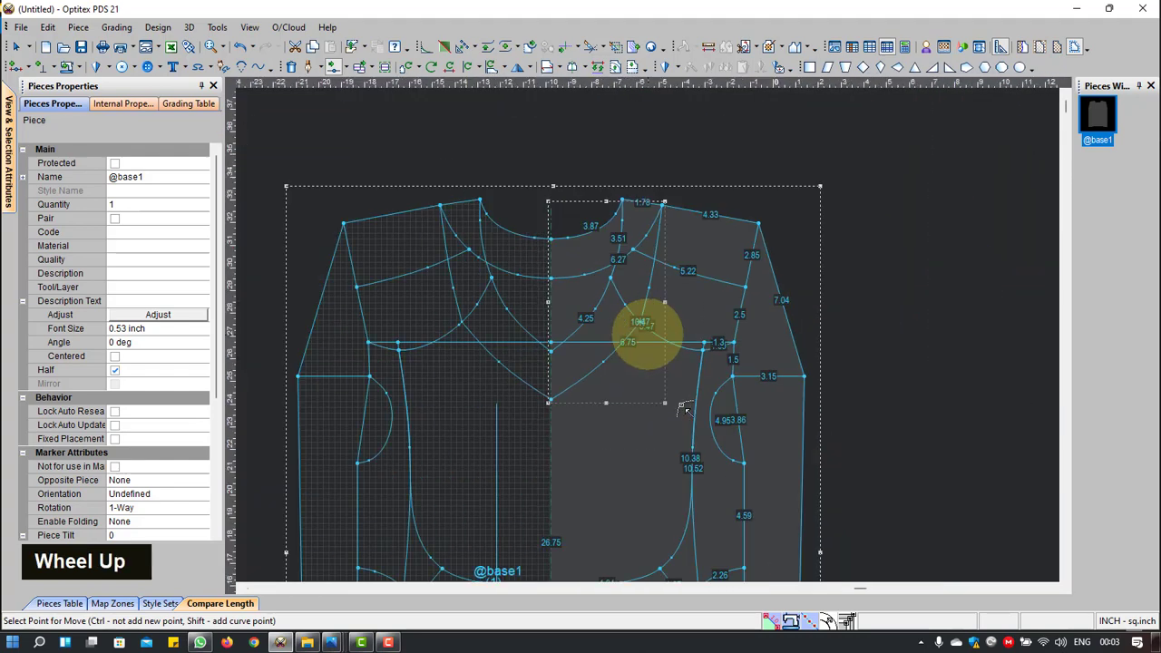
pyautogui.scroll(-3, 655, 336)
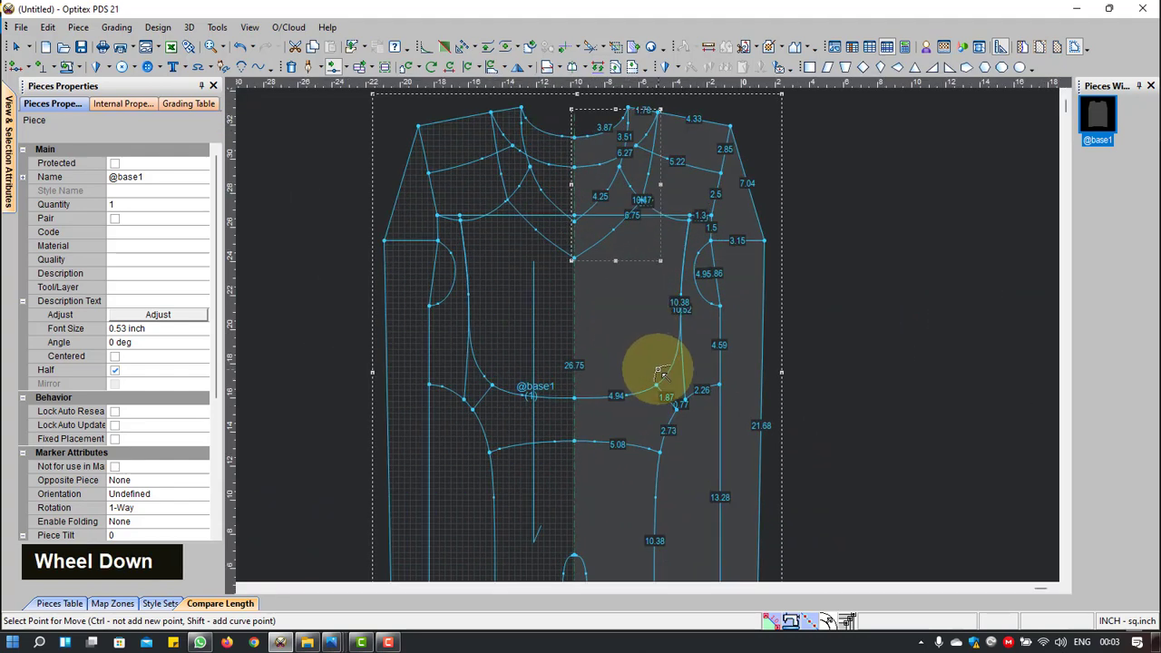
pyautogui.rightClick(866, 233)
pyautogui.click(871, 258)
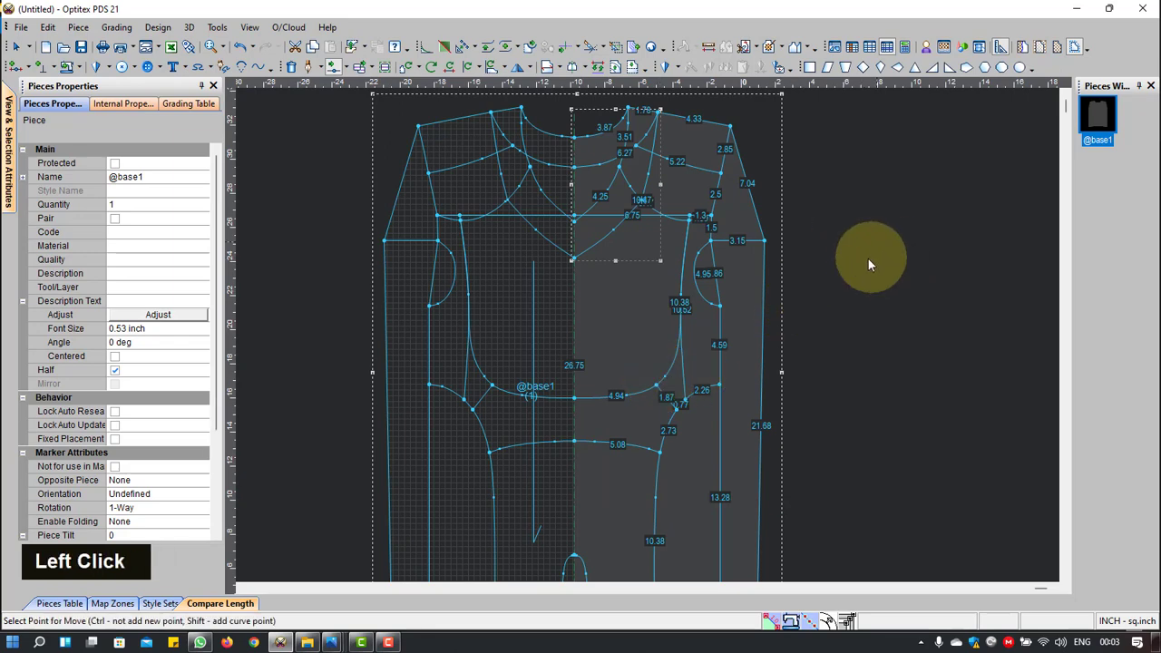
# Step: Save the pattern as Training # 0005 Zone Advance in the Pattern course folder on the Desktop
pyautogui.hotkey('ctrl', 's')
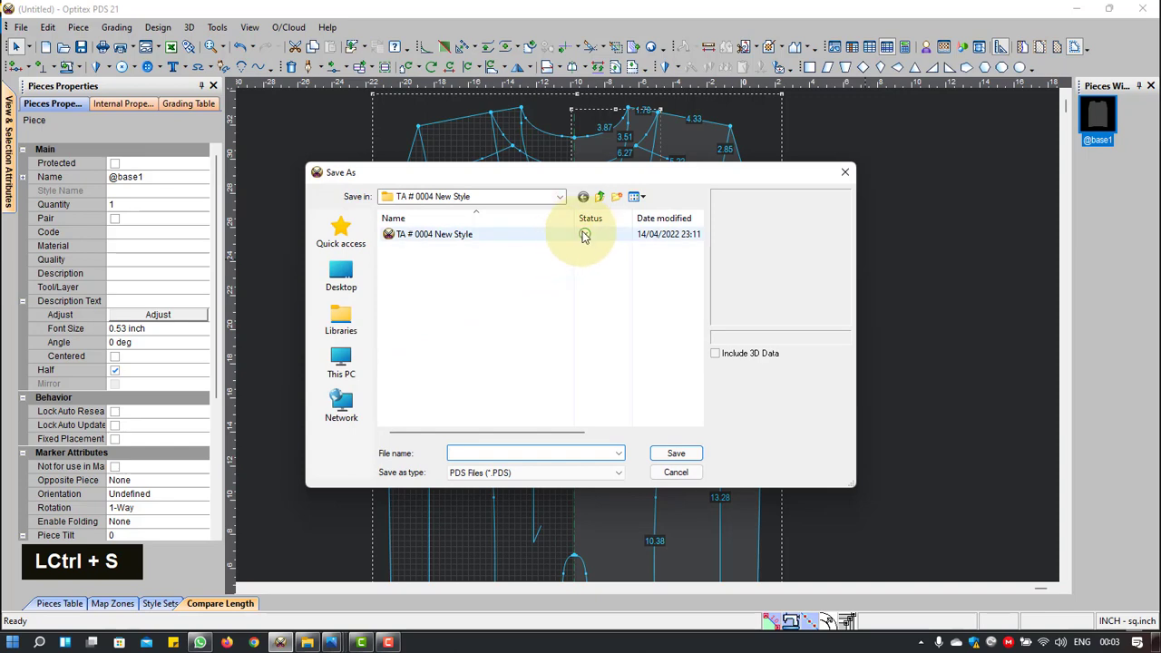
pyautogui.click(599, 197)
pyautogui.doubleClick(599, 197)
pyautogui.click(599, 197)
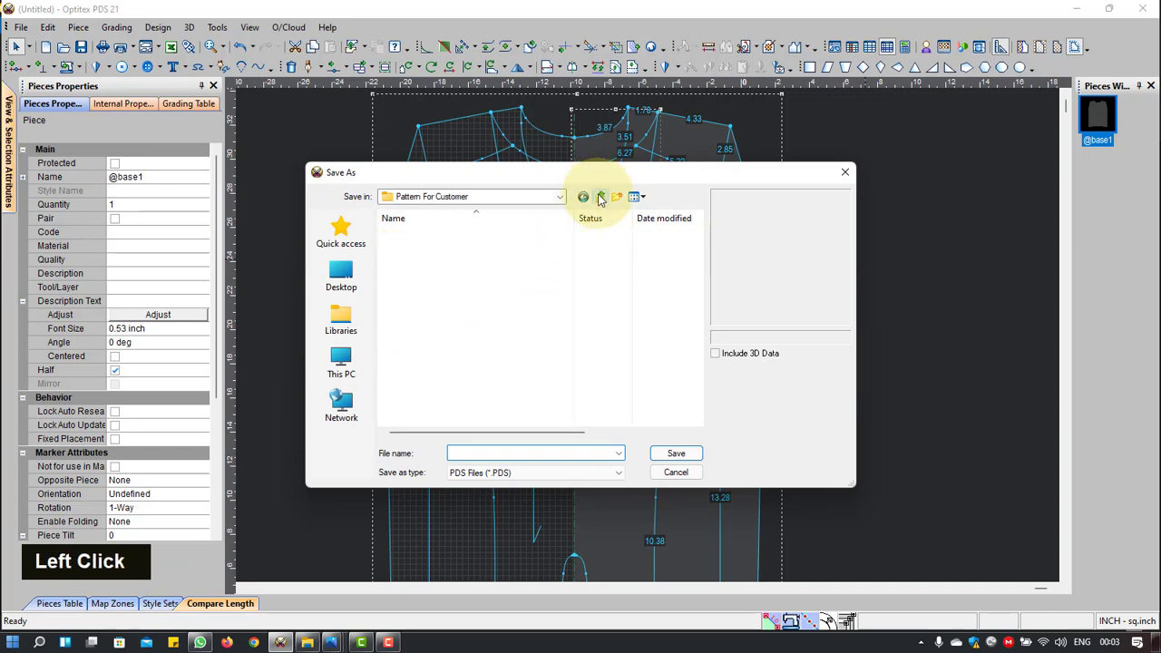
pyautogui.click(340, 277)
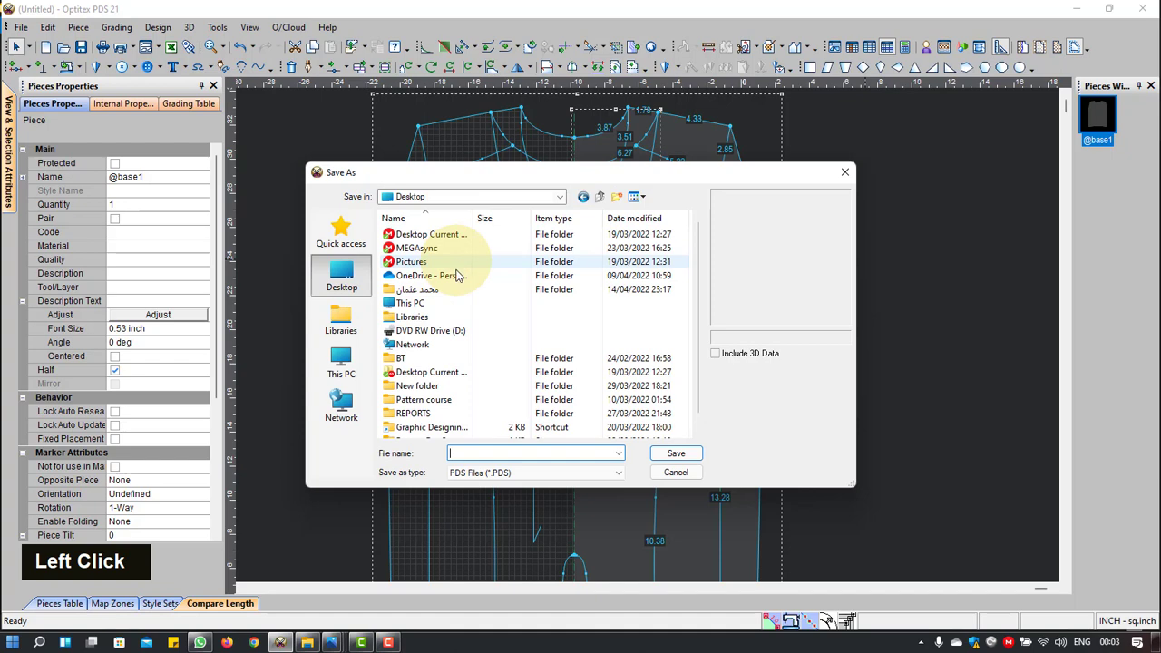
pyautogui.doubleClick(430, 400)
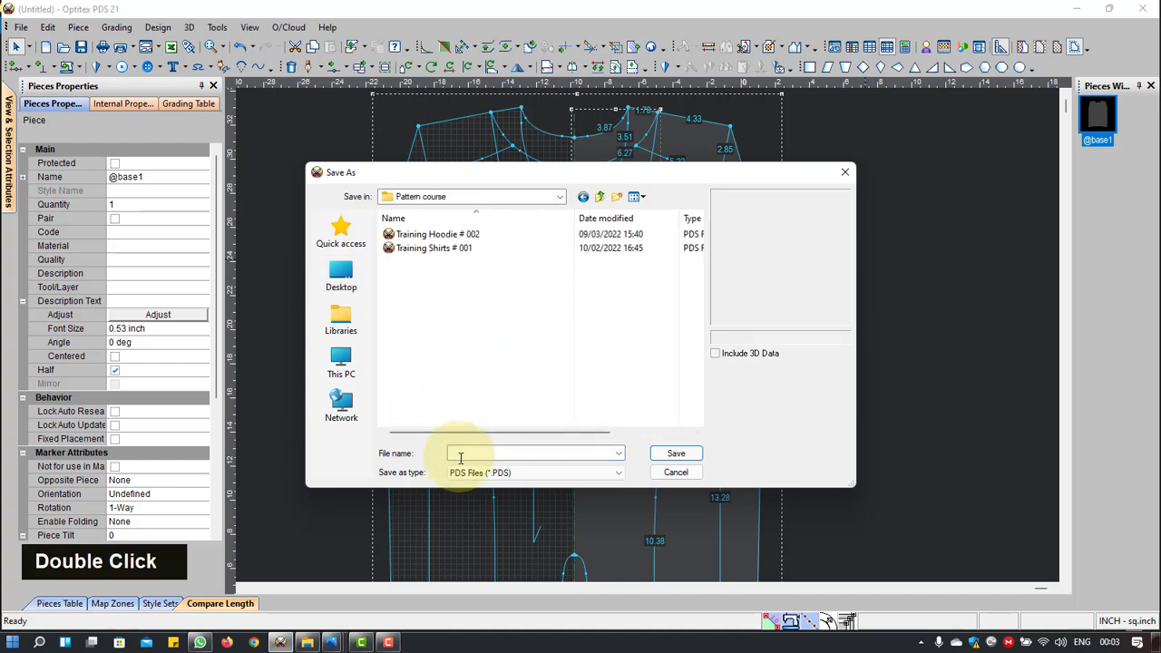
pyautogui.click(485, 451)
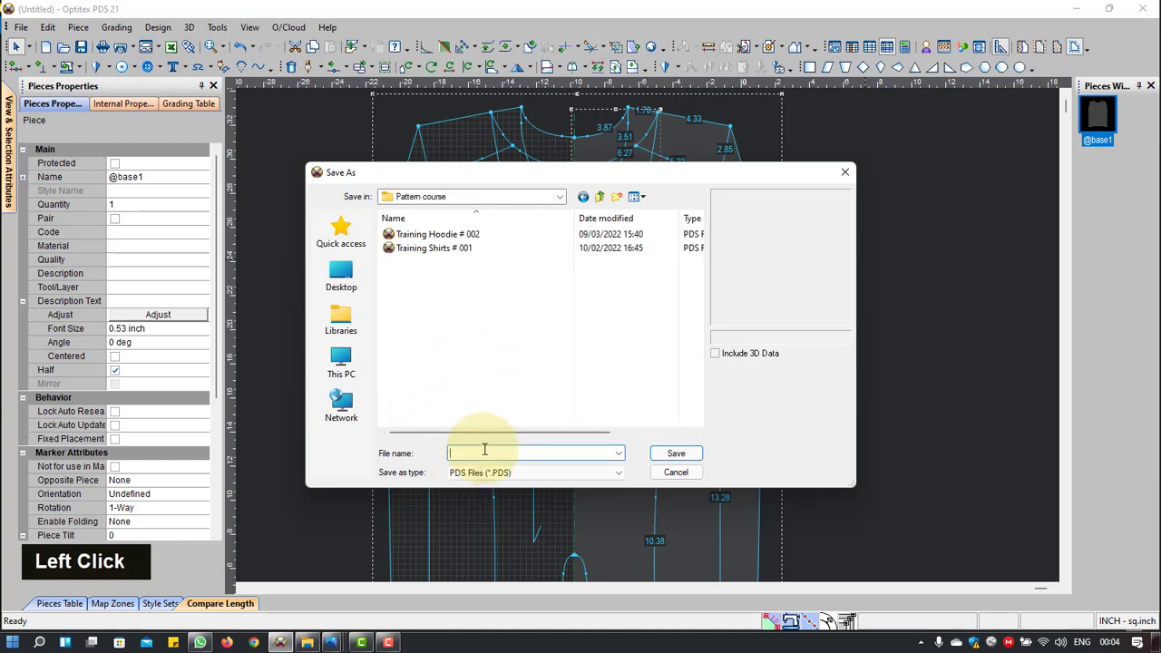
pyautogui.write('Training')
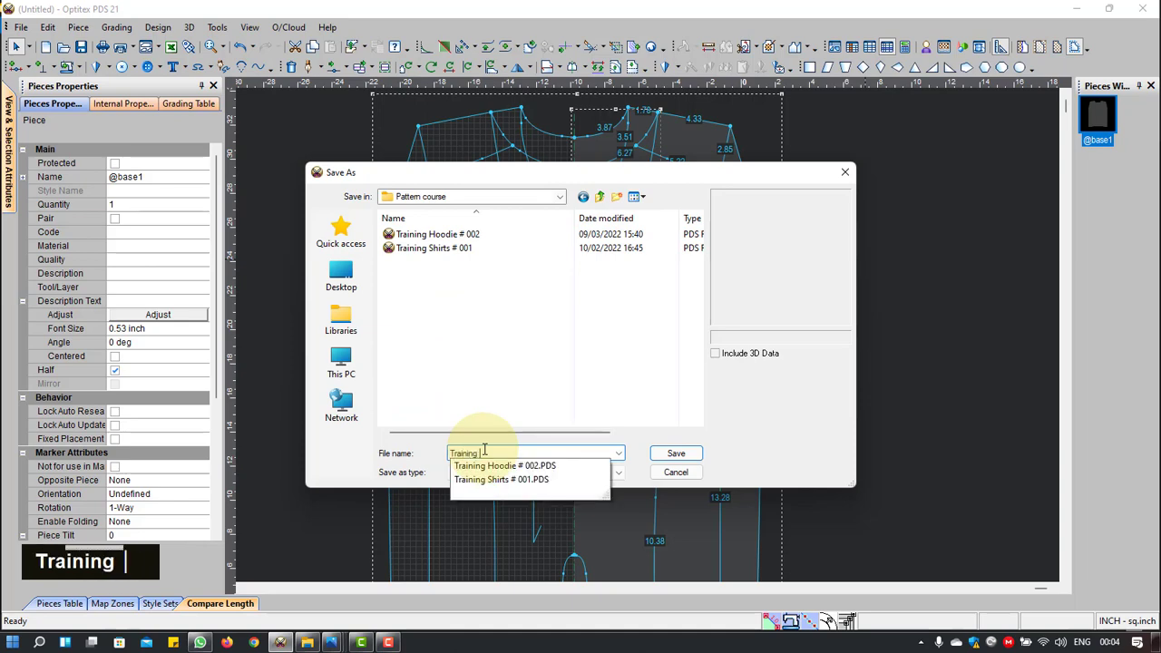
pyautogui.write(' # 0005 Zone Advance')
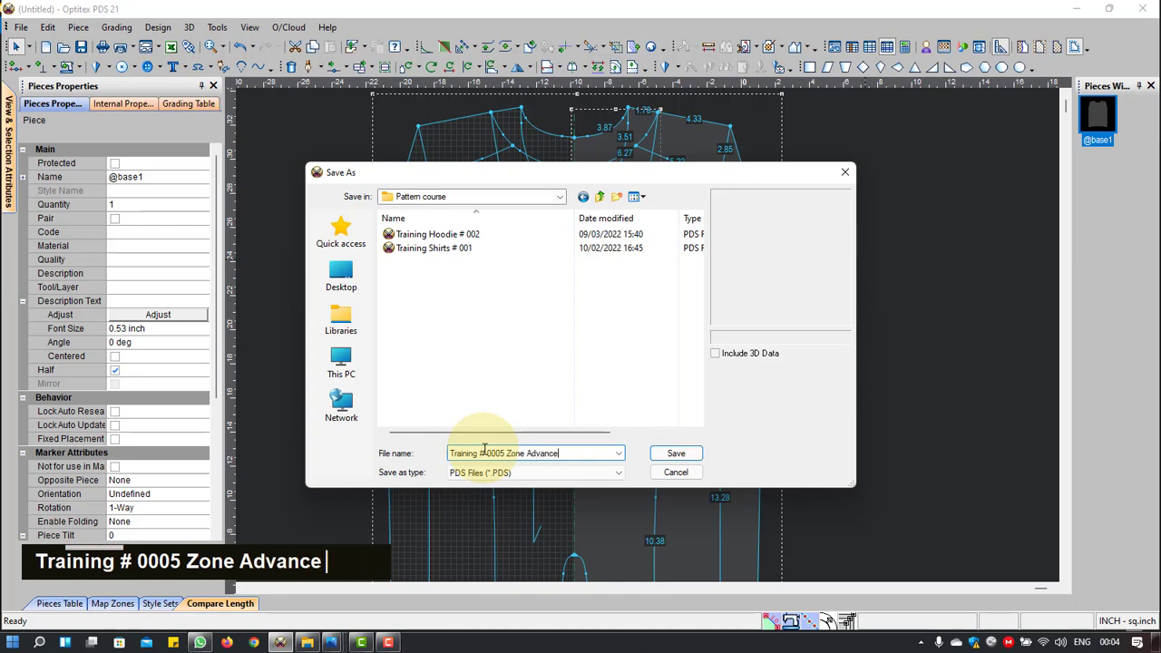
pyautogui.press('Return')
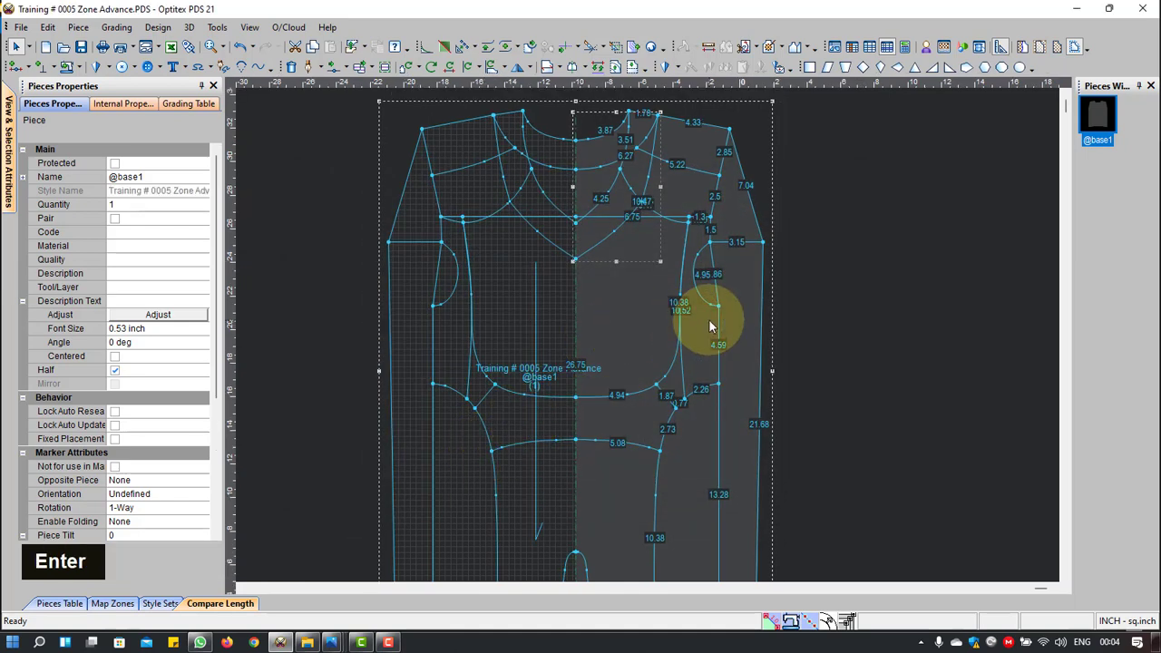
# Step: Try to trace the front panel zone along the lower V seam and the chest curve to the side panel line
pyautogui.scroll(-2, 663, 410)
pyautogui.press('shift')
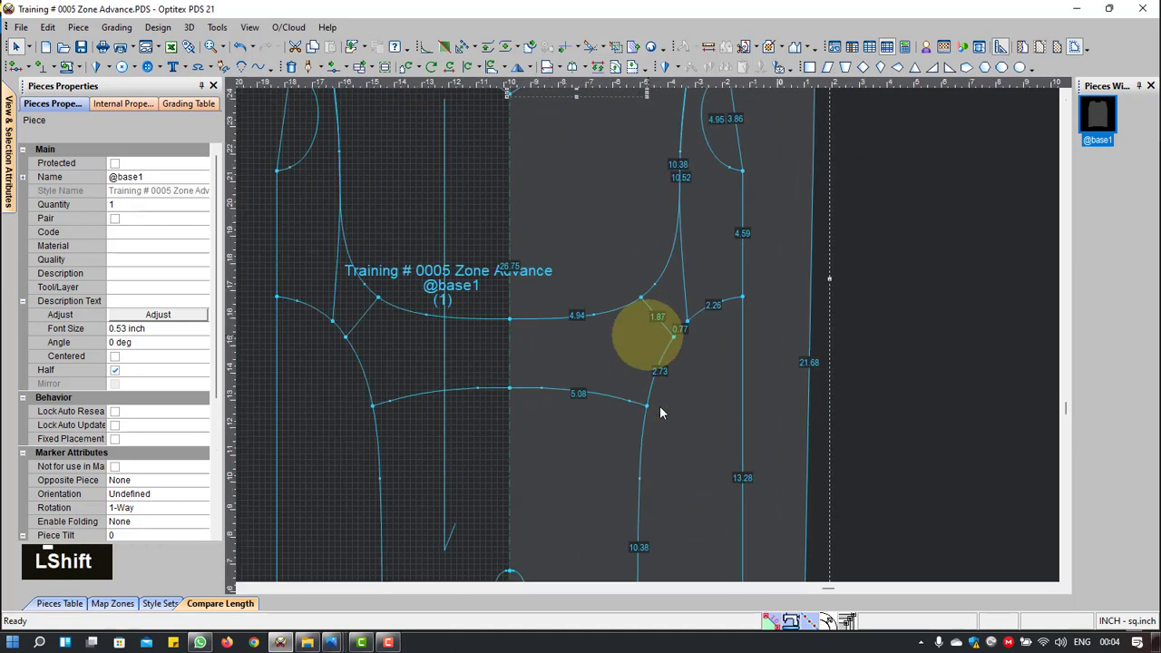
pyautogui.press('z')
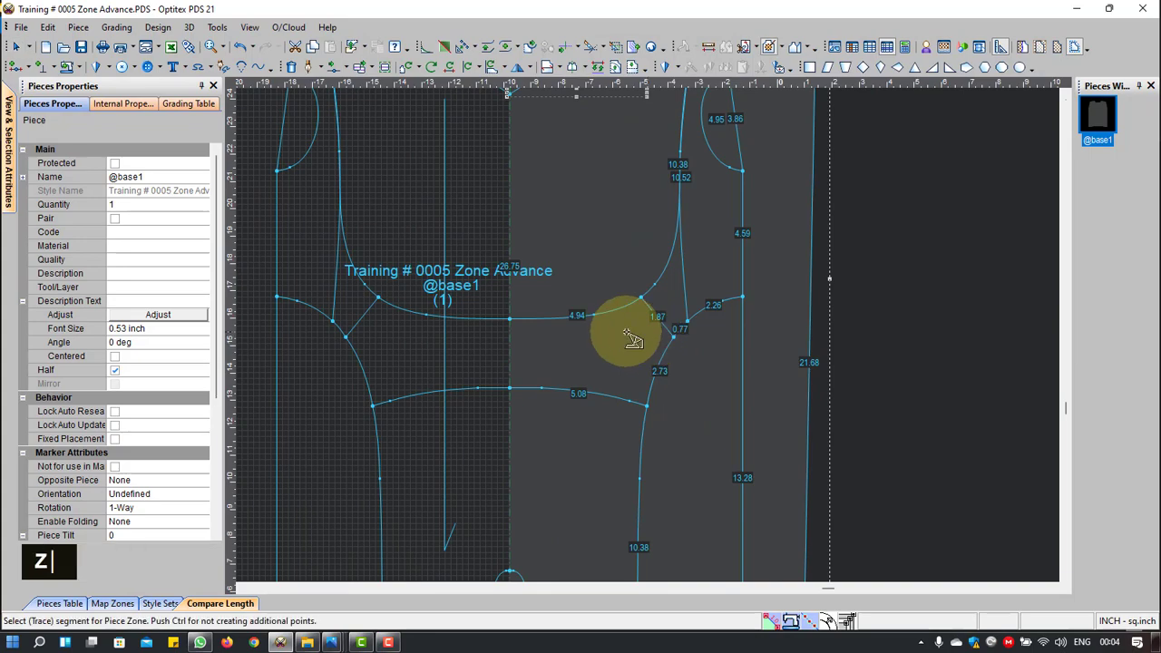
pyautogui.scroll(1, 547, 332)
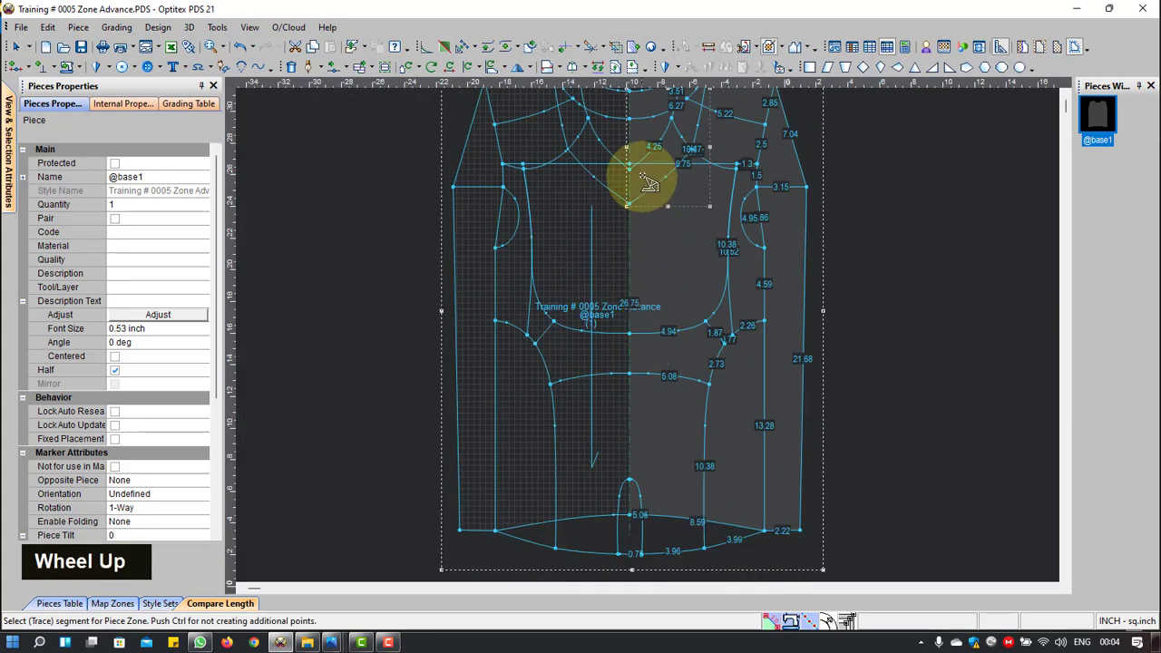
pyautogui.scroll(-3, 644, 181)
pyautogui.click(678, 467)
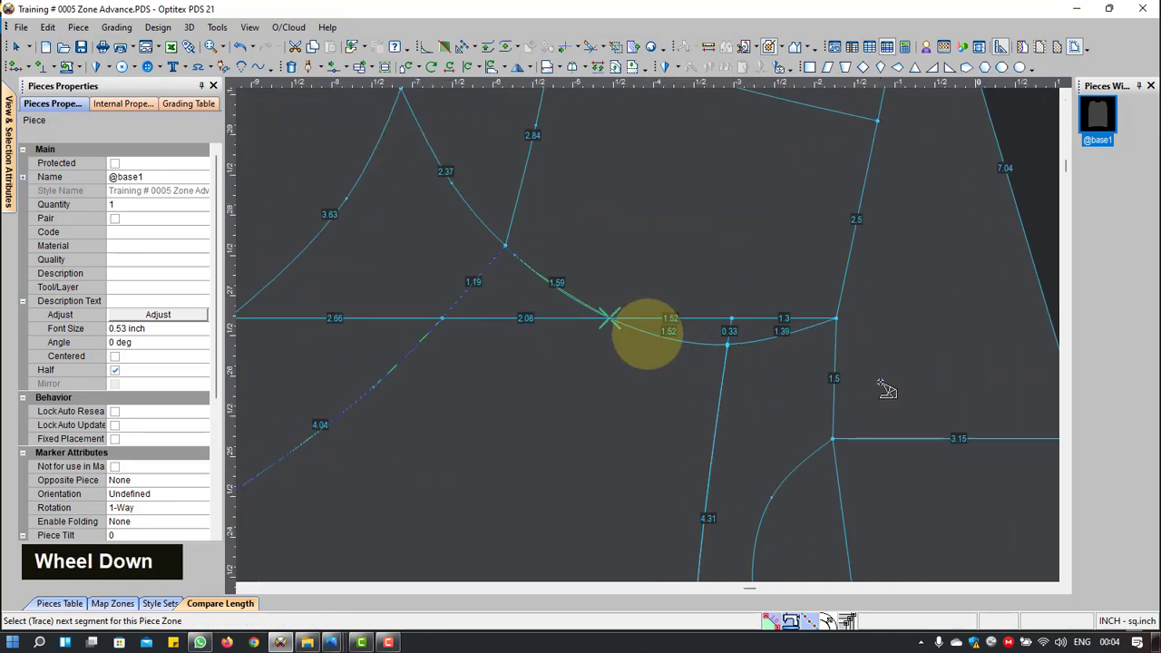
pyautogui.scroll(-2, 876, 389)
pyautogui.click(659, 335)
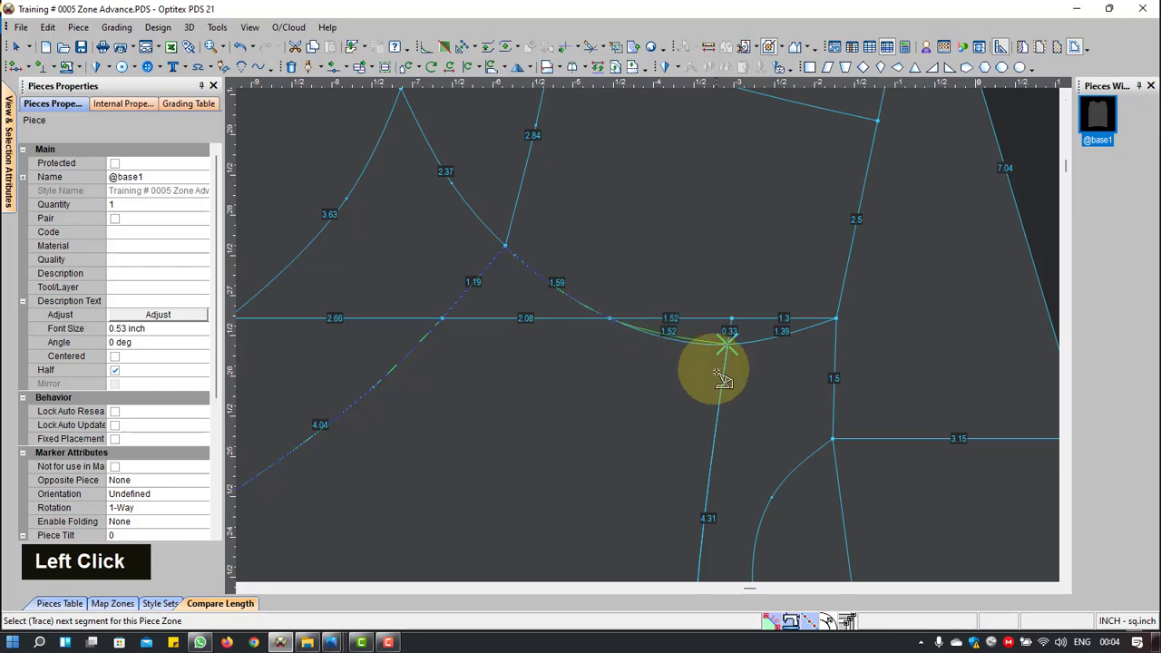
# Step: Try to continue the front panel trace from the chest curve down the side panel line, cancel it and return to selection
pyautogui.scroll(5, 719, 502)
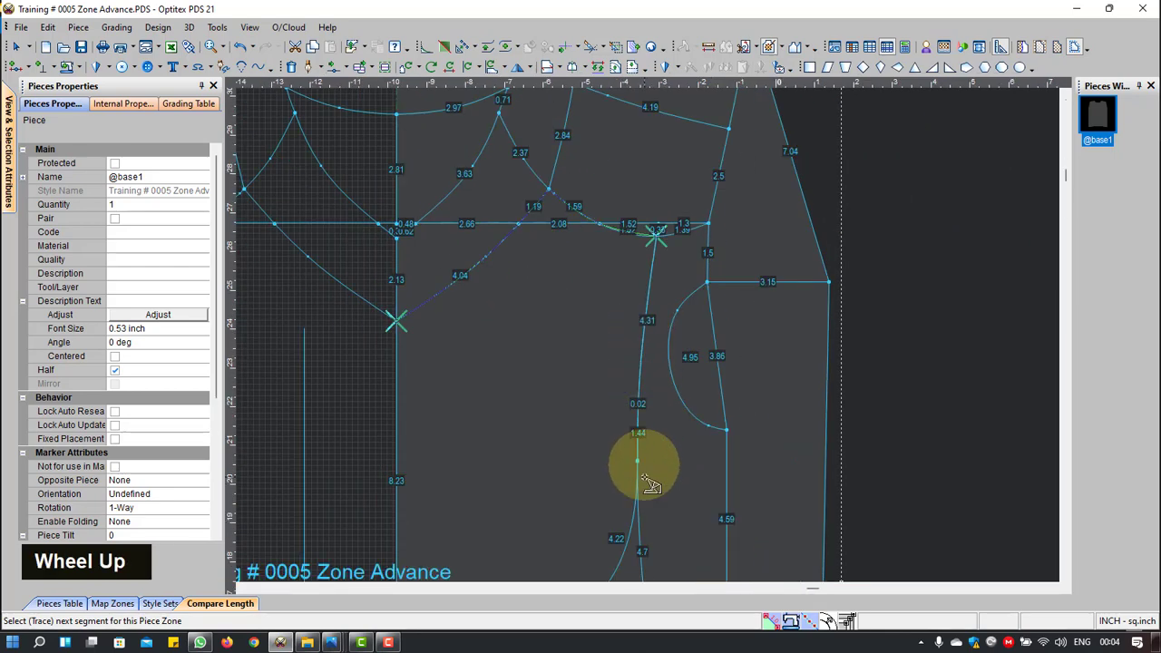
pyautogui.scroll(-1, 650, 551)
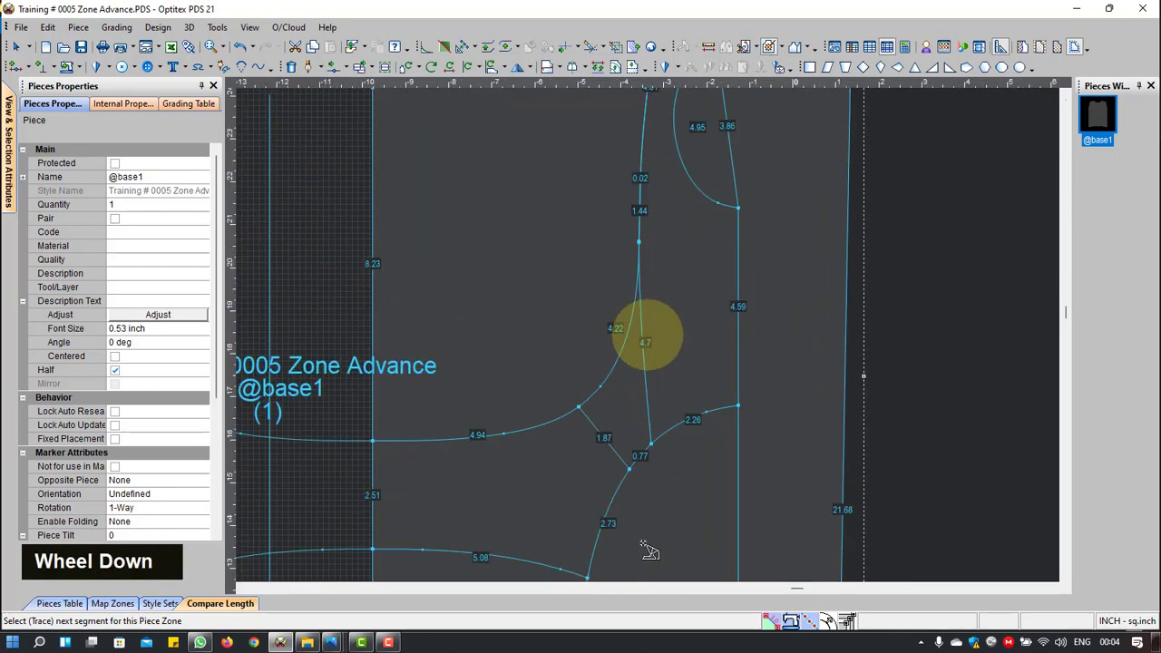
pyautogui.click(650, 377)
pyautogui.scroll(2, 638, 206)
pyautogui.scroll(-3, 648, 332)
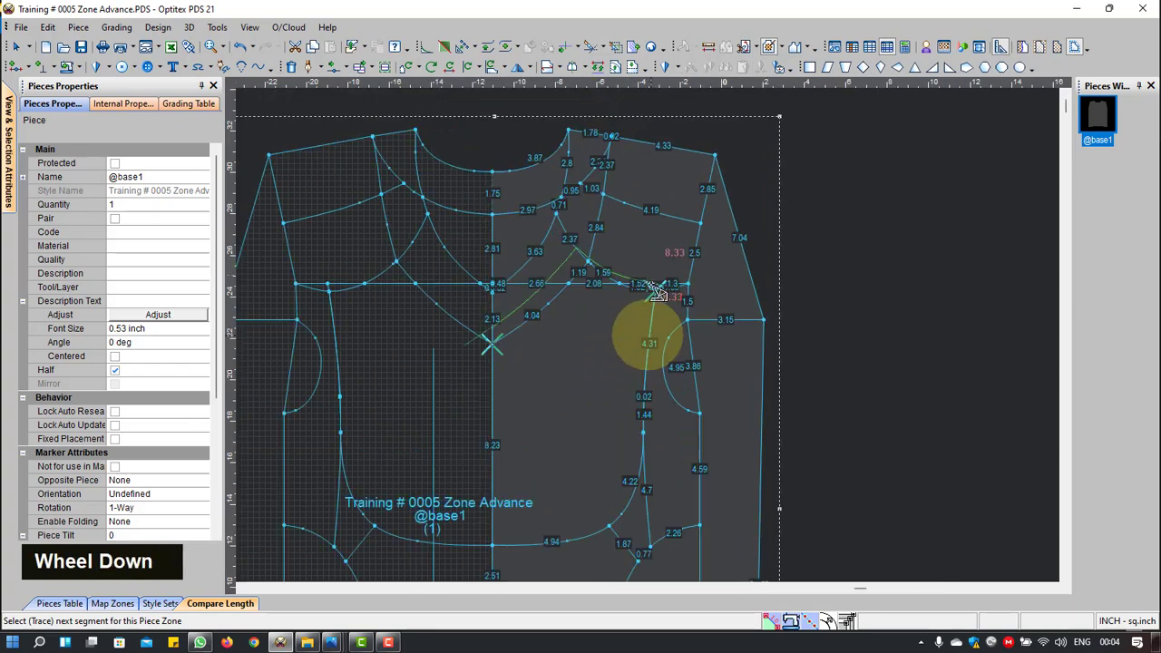
pyautogui.scroll(-1, 657, 243)
pyautogui.scroll(-5, 662, 249)
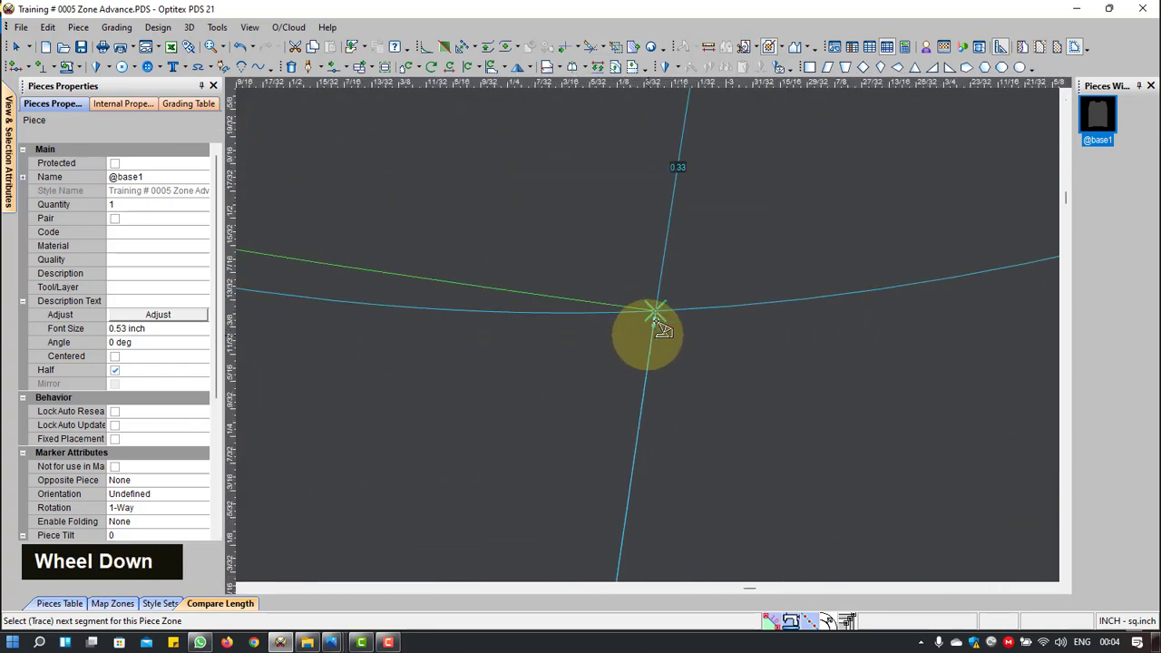
pyautogui.scroll(-1, 663, 319)
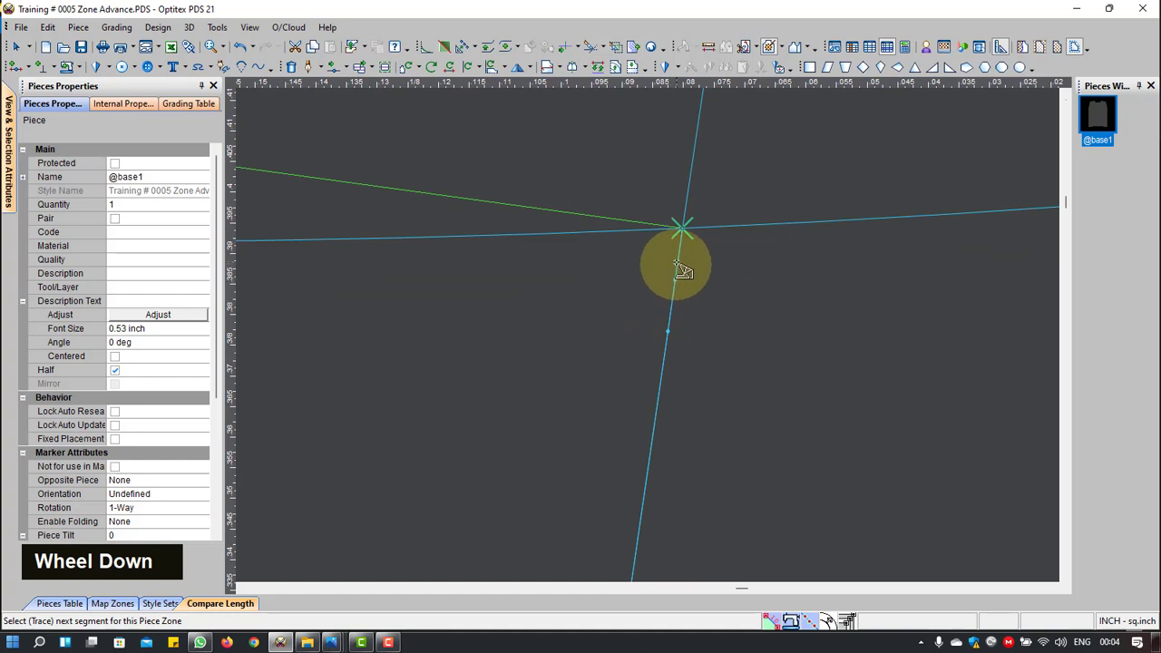
pyautogui.click(682, 257)
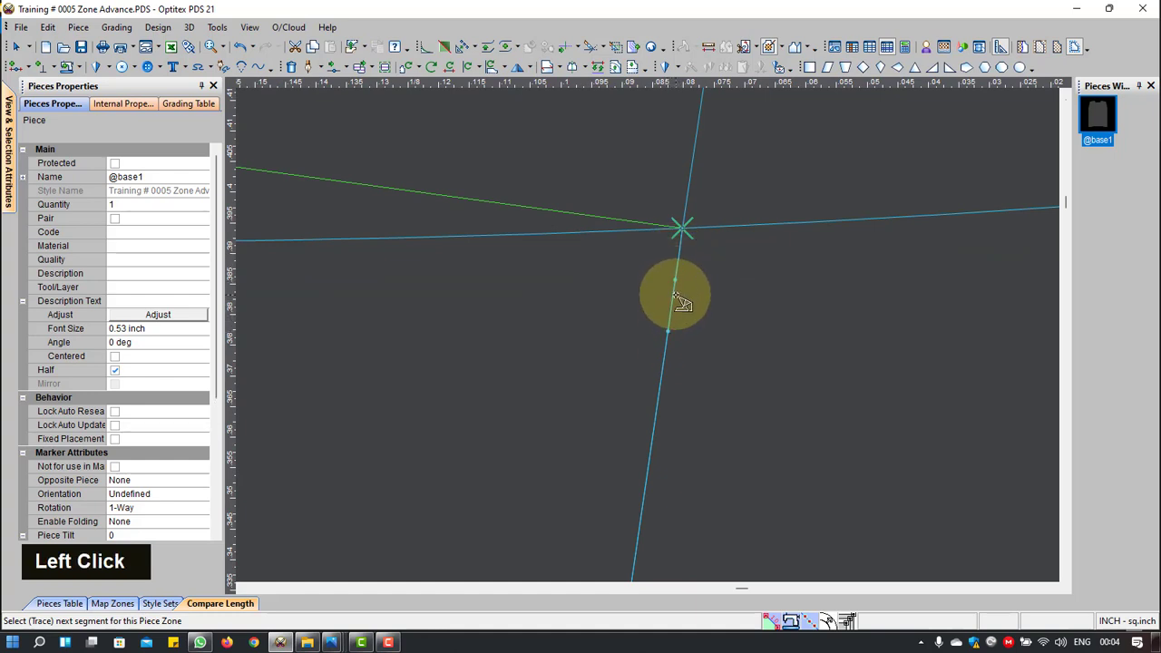
pyautogui.press('Escape')
pyautogui.rightClick(633, 201)
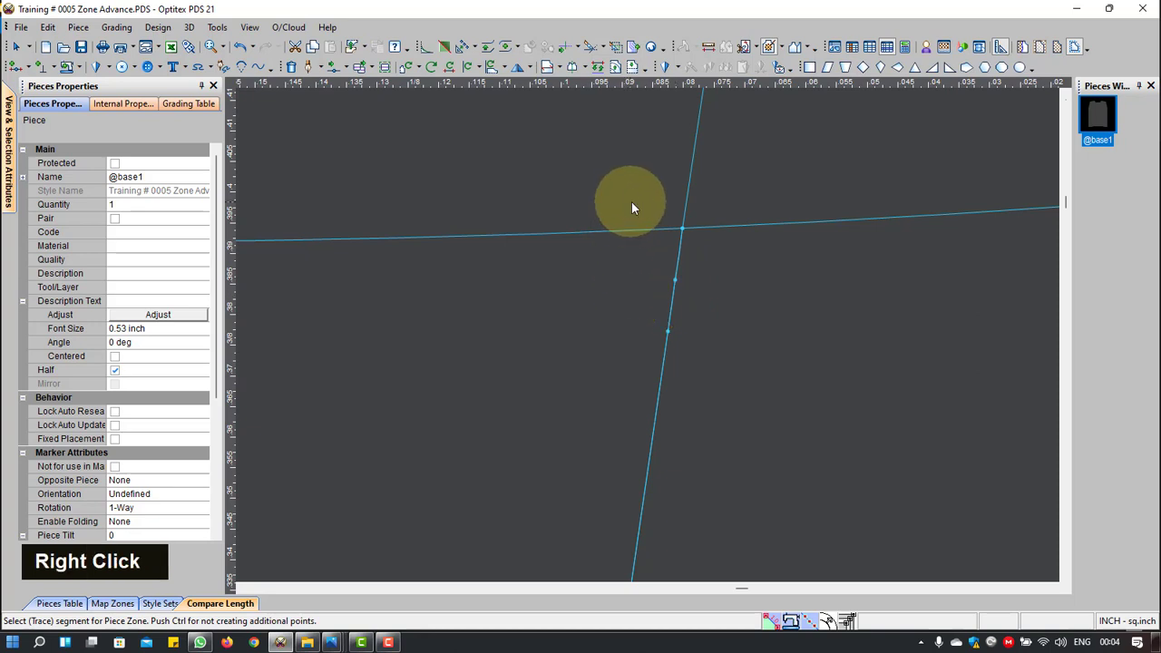
pyautogui.click(646, 210)
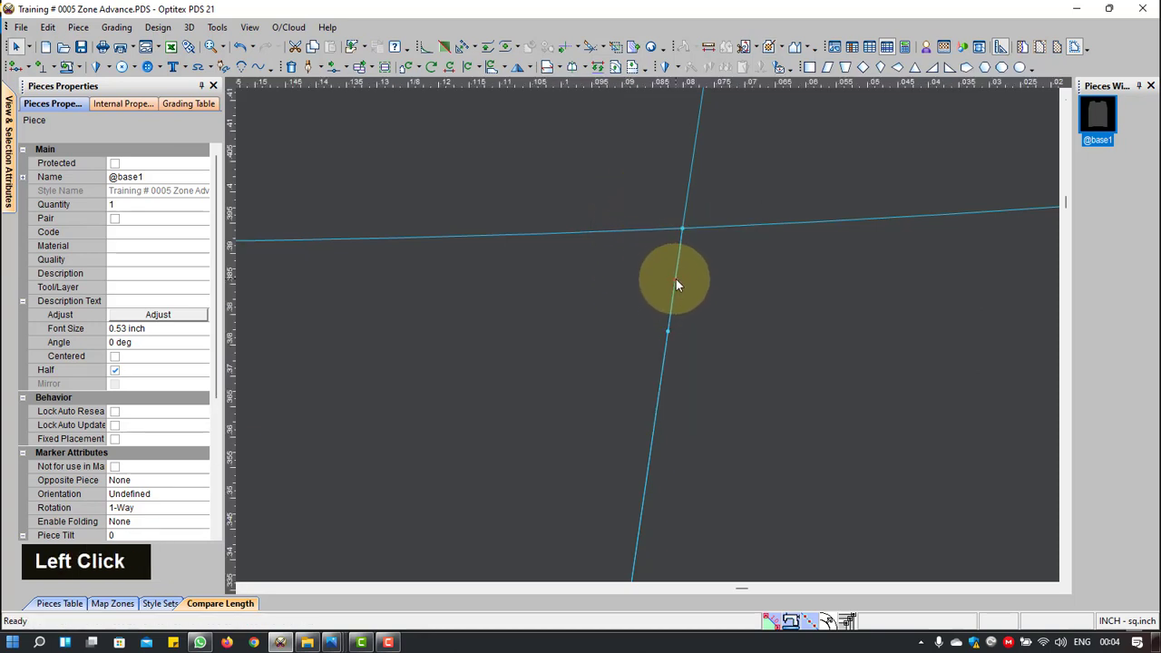
# Step: Delete the extra points on the side panel line just below its crossing with the chest curve
pyautogui.press('Delete')
pyautogui.press('Delete')
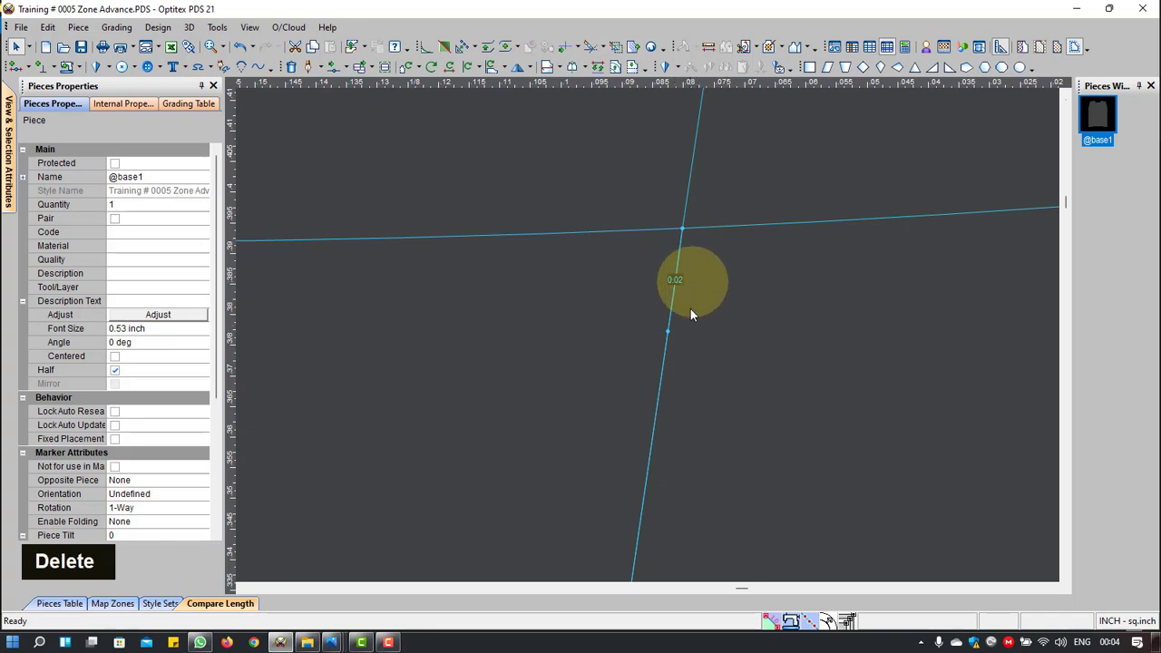
pyautogui.click(668, 331)
pyautogui.press('Delete')
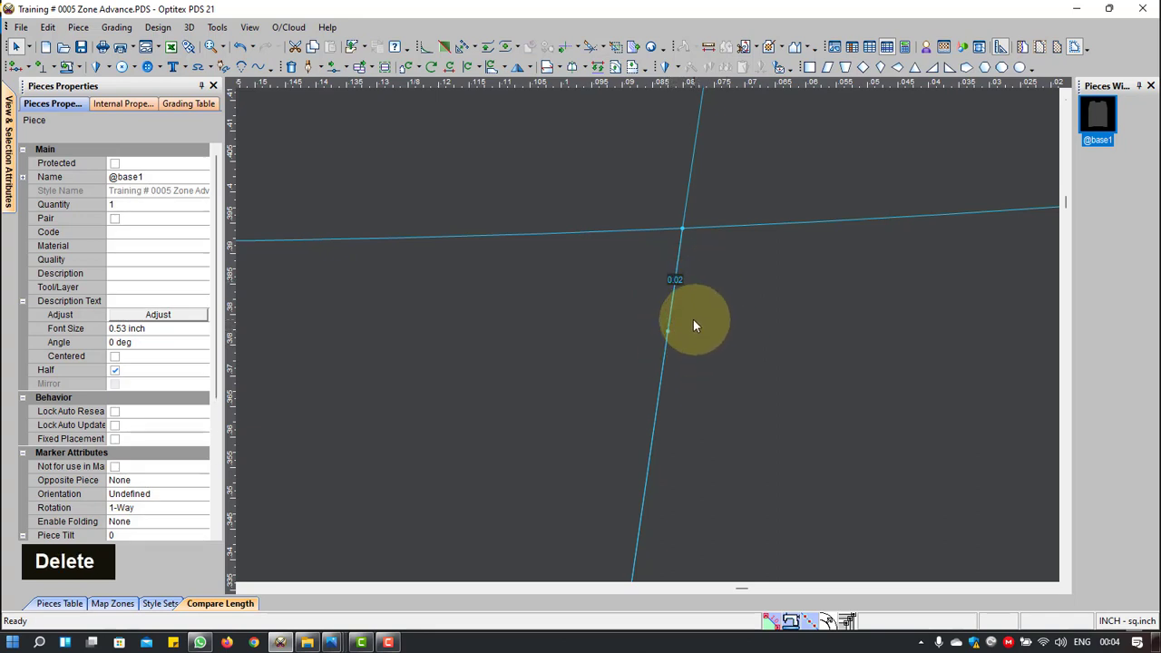
pyautogui.click(726, 344)
pyautogui.press('Delete')
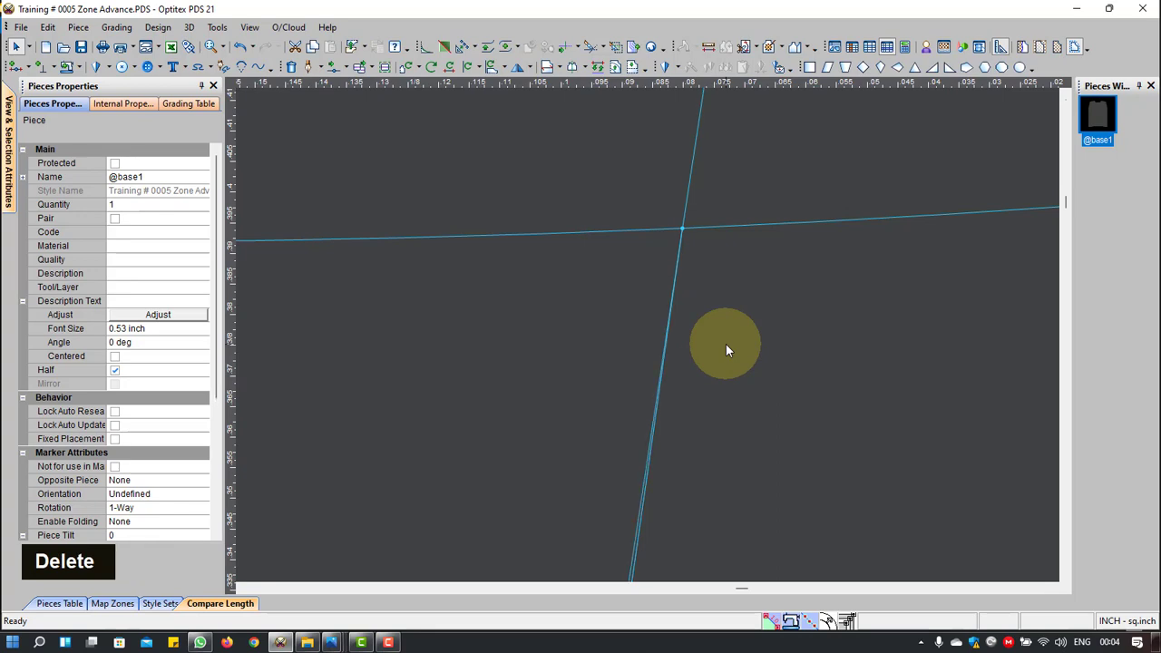
# Step: Delete the closely spaced extra points midway down the side panel line, level with the bottom of the armhole-side curve
pyautogui.scroll(5, 647, 336)
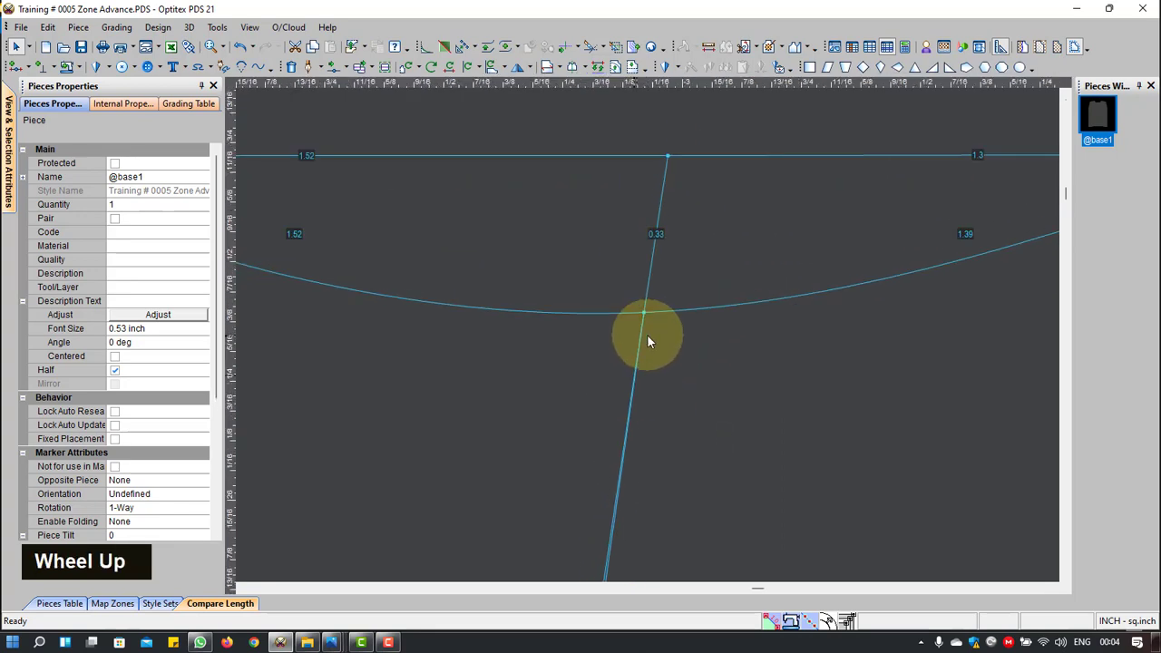
pyautogui.scroll(3, 648, 402)
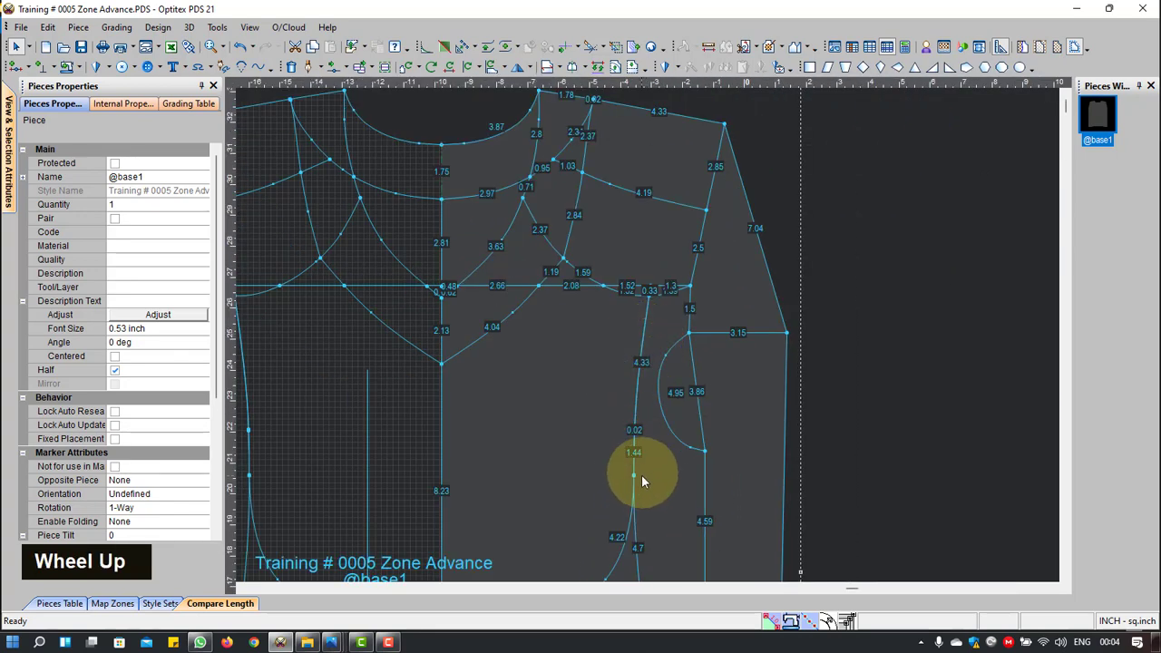
pyautogui.scroll(-6, 648, 331)
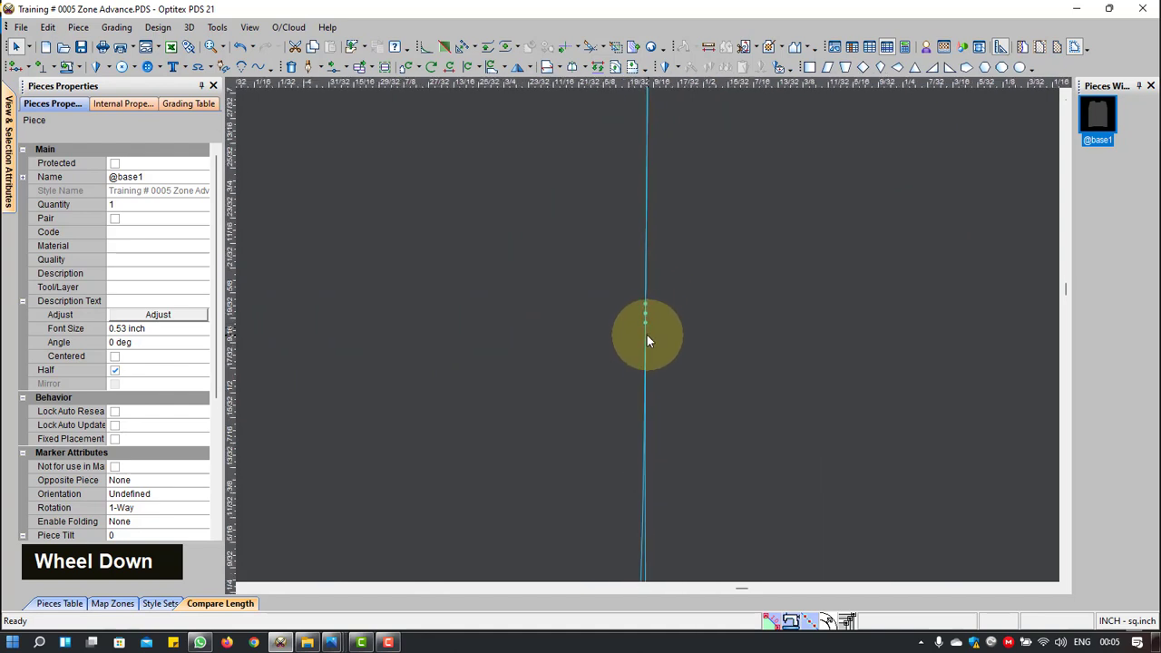
pyautogui.scroll(-1, 647, 335)
pyautogui.click(641, 307)
pyautogui.press('Delete')
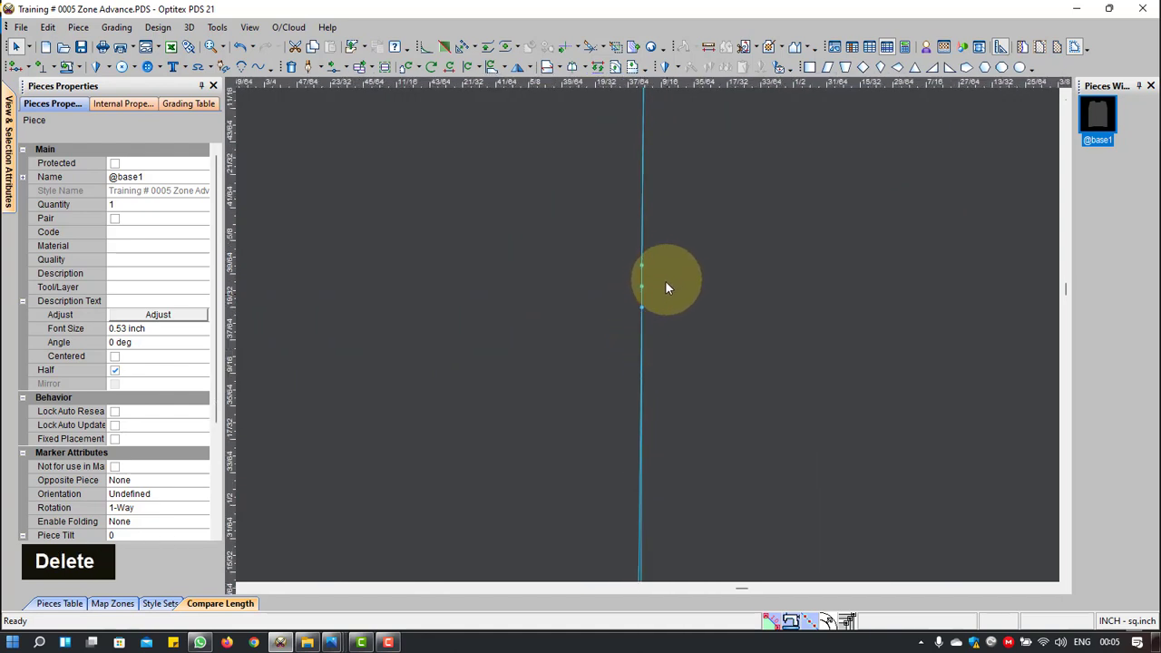
pyautogui.click(642, 287)
pyautogui.press('Delete')
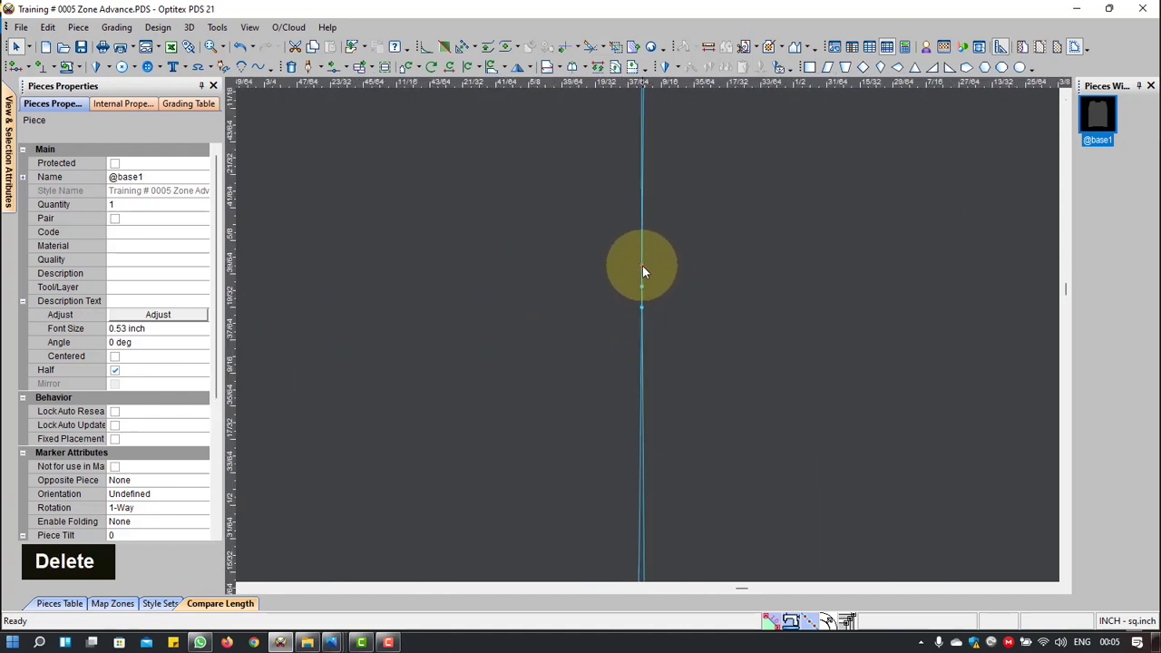
pyautogui.click(643, 267)
pyautogui.press('Delete')
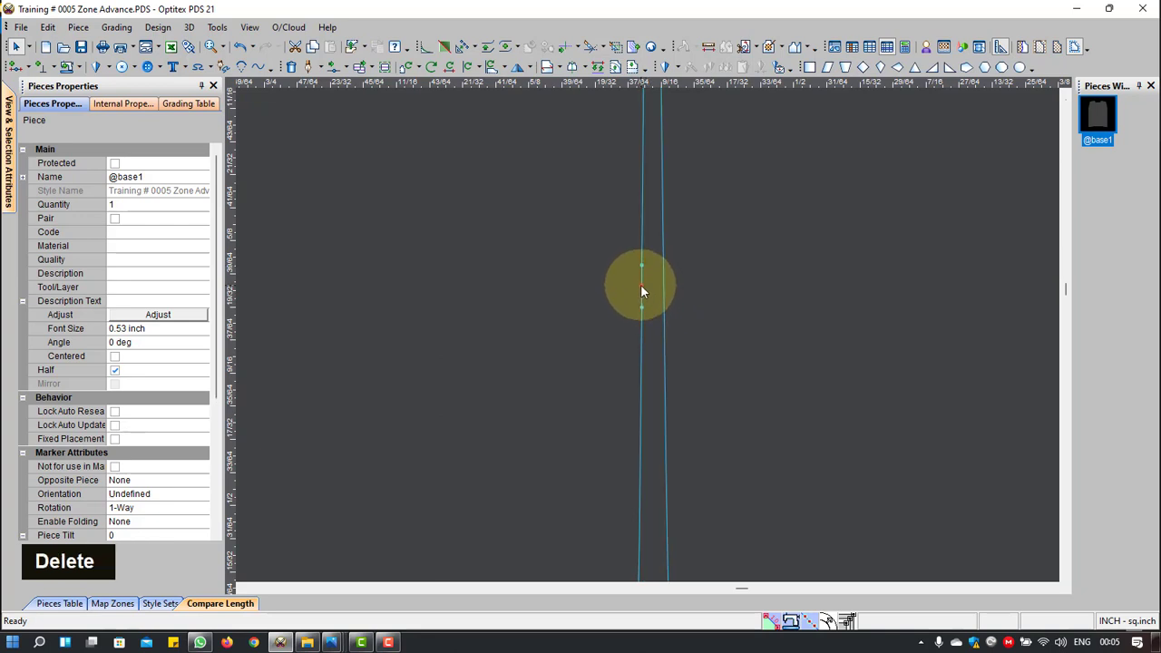
pyautogui.click(642, 291)
pyautogui.press('Delete')
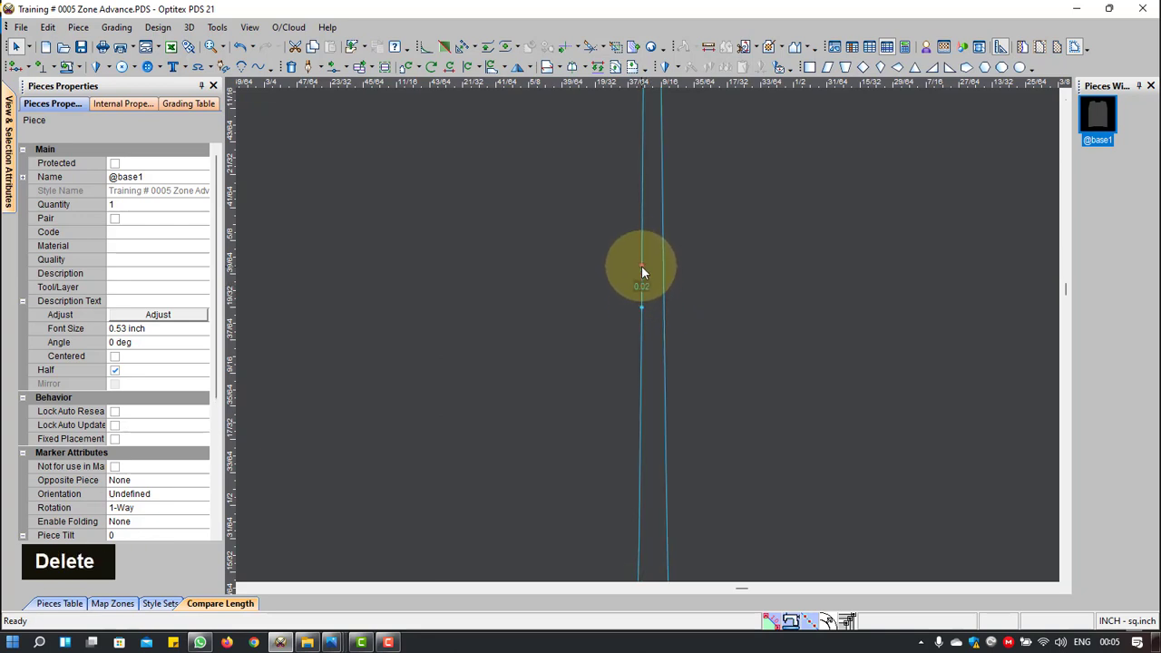
pyautogui.click(641, 266)
pyautogui.press('Delete')
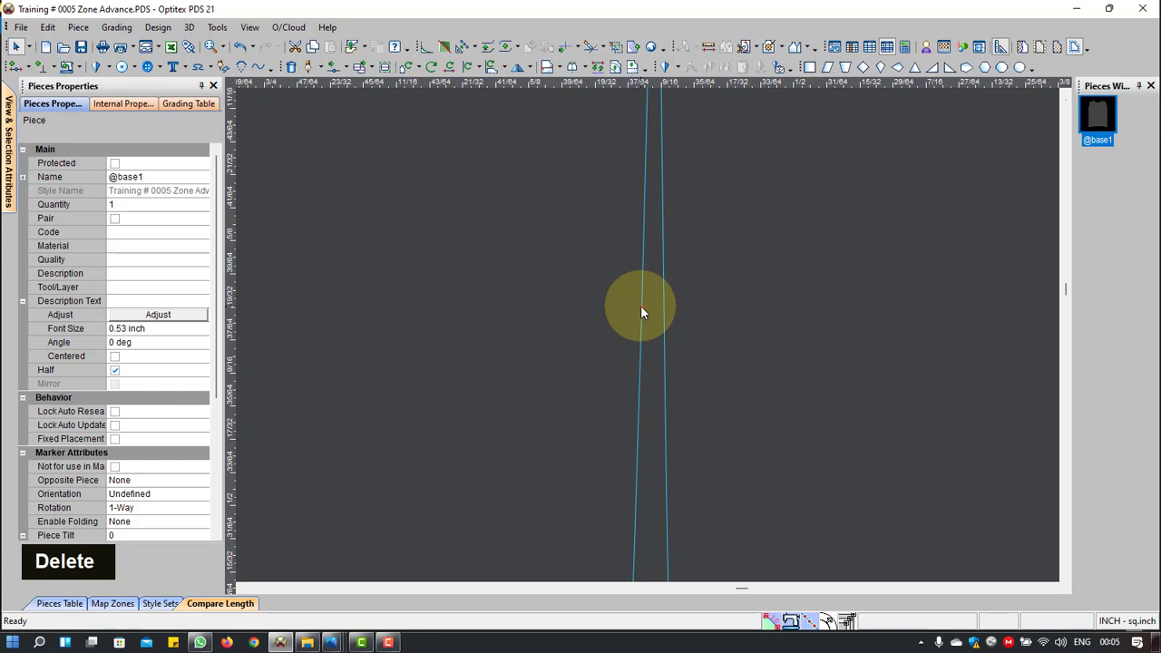
# Step: Delete the extra point on the inner side panel curve, where it separates from the neighbouring panel line
pyautogui.scroll(4, 640, 312)
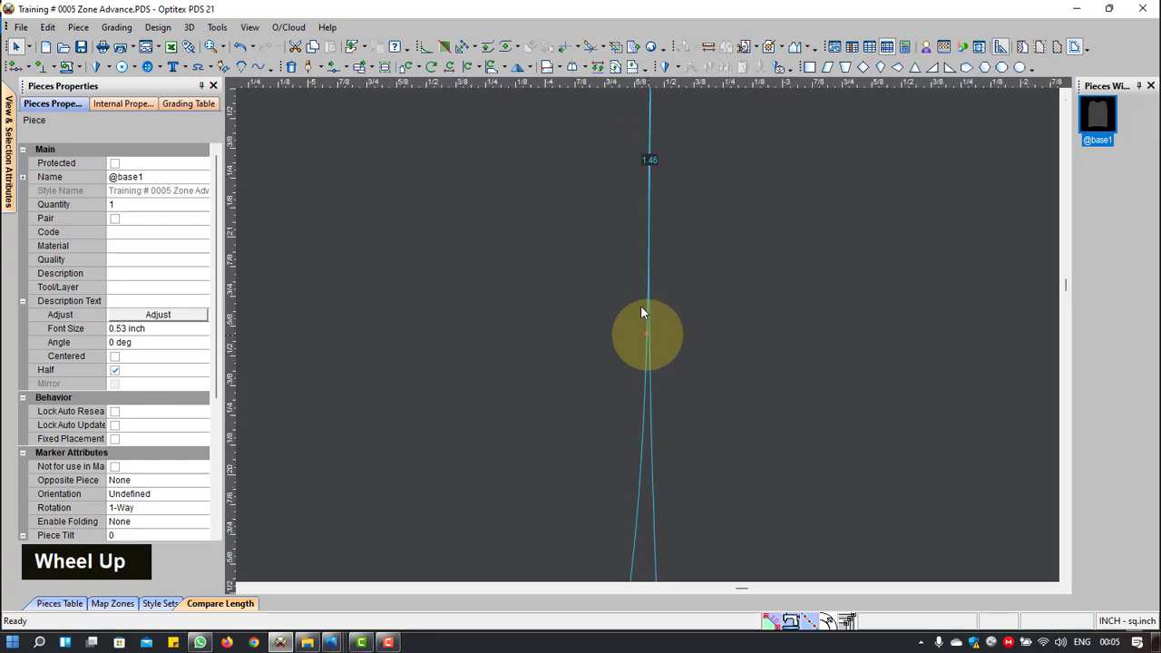
pyautogui.scroll(2, 642, 312)
pyautogui.scroll(-6, 641, 312)
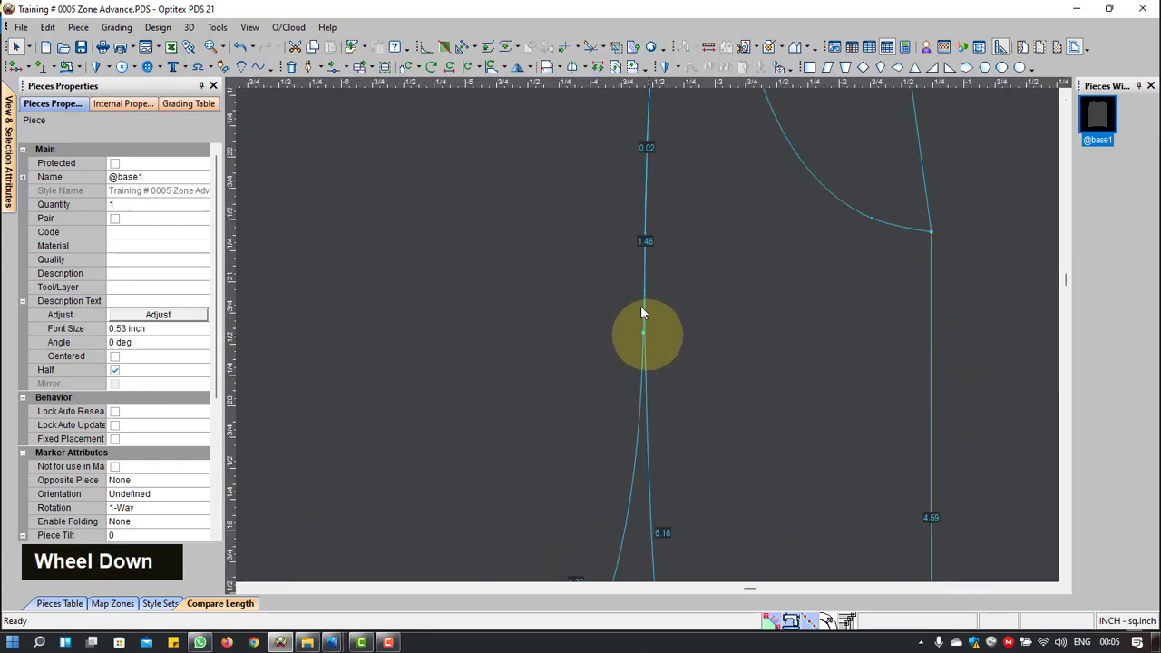
pyautogui.press('Delete')
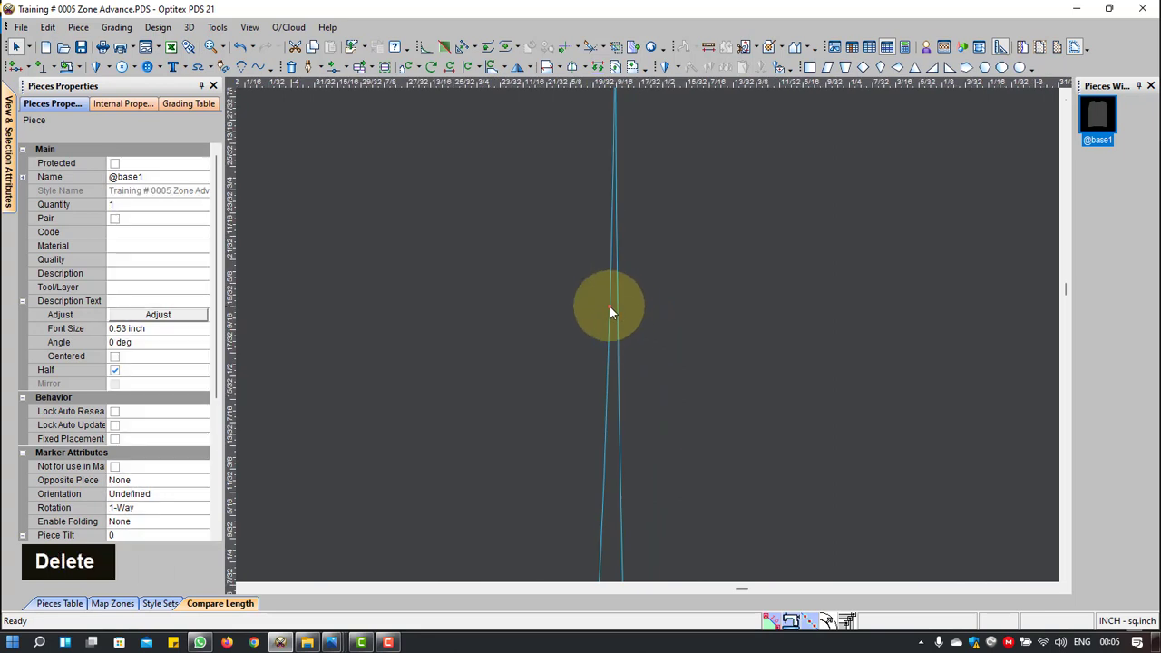
pyautogui.scroll(-5, 615, 315)
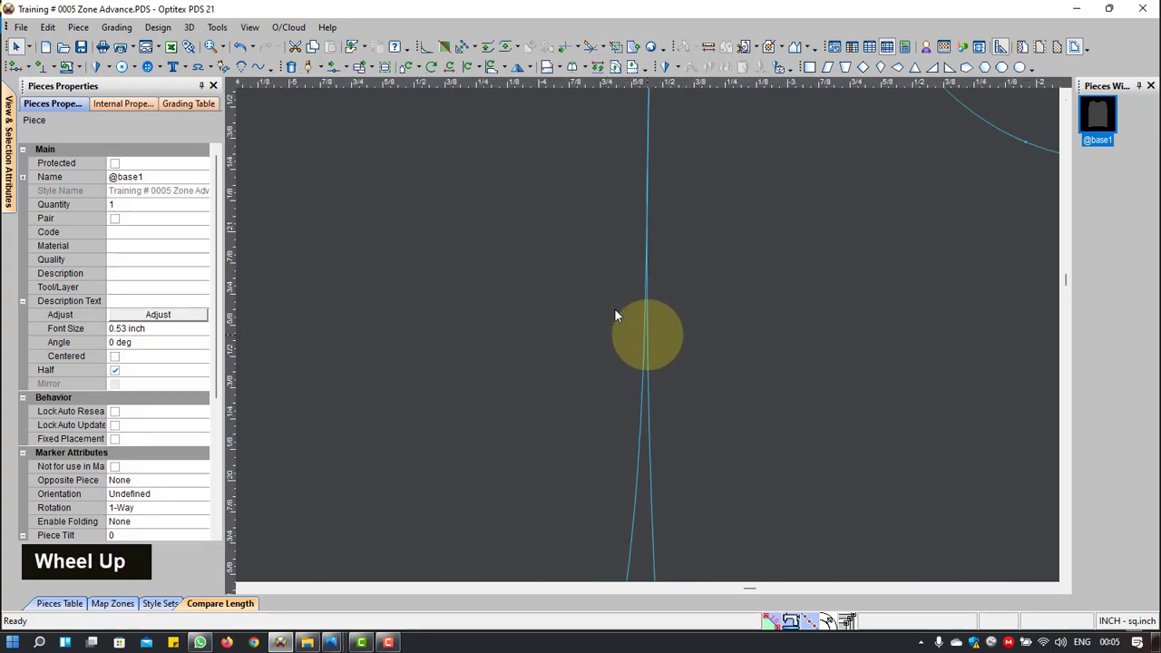
pyautogui.scroll(-2, 652, 340)
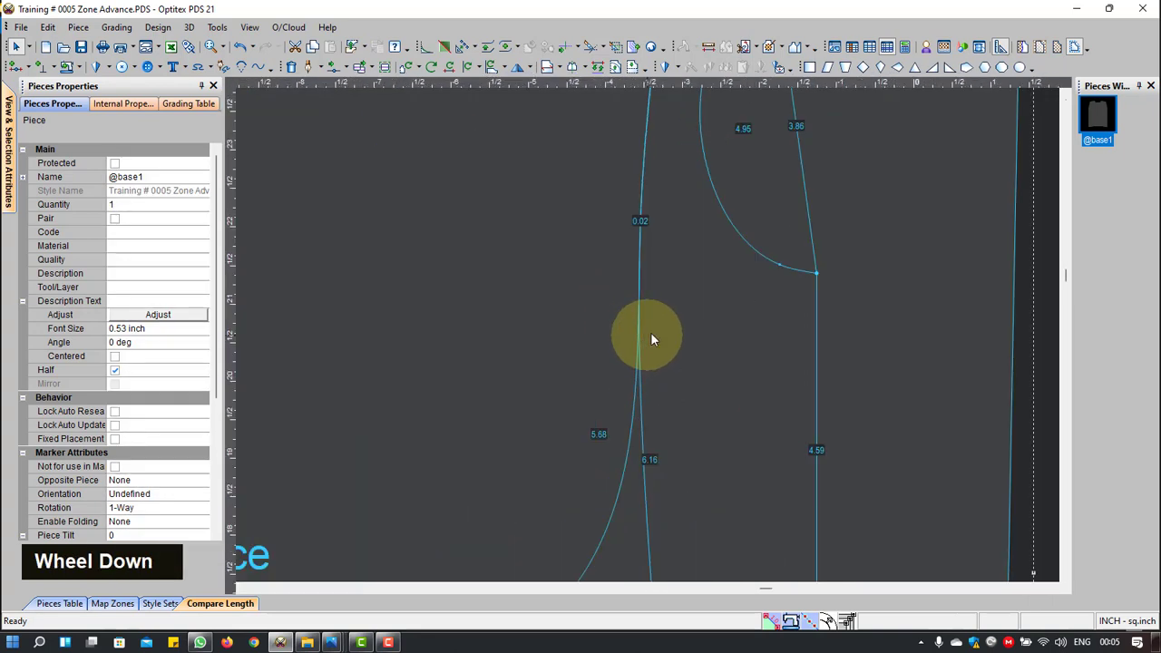
# Step: Set the piece's half line from the centre of the upper hem curve to the centre of the curve below the neckline
pyautogui.scroll(5, 651, 340)
pyautogui.scroll(2, 651, 332)
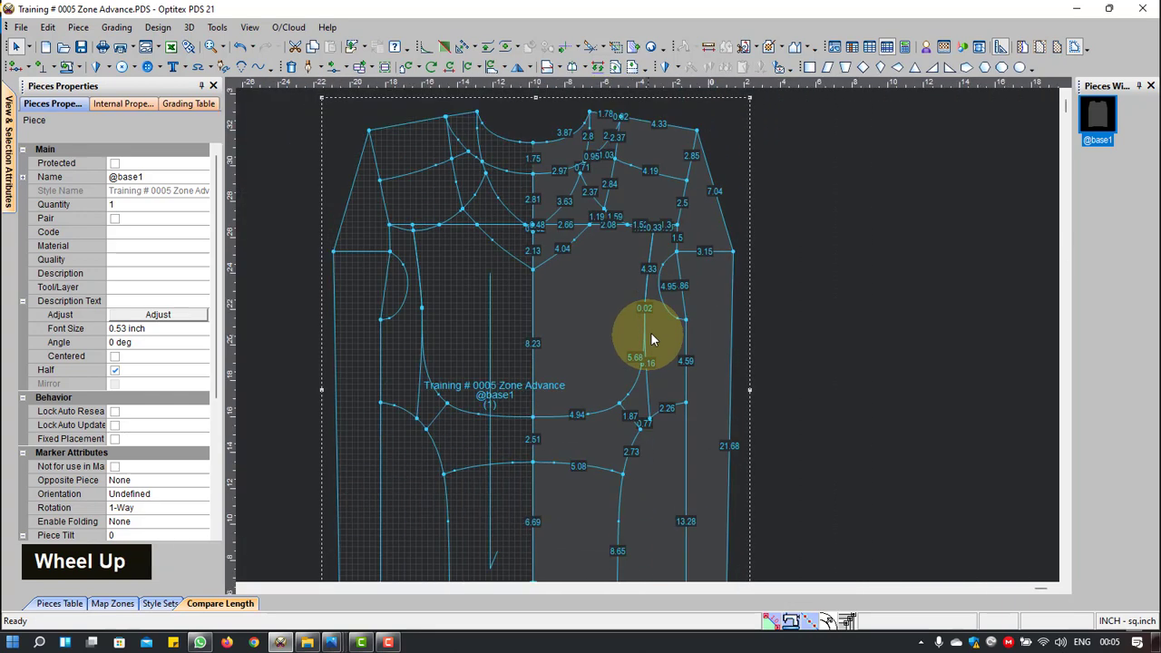
pyautogui.scroll(-2, 463, 342)
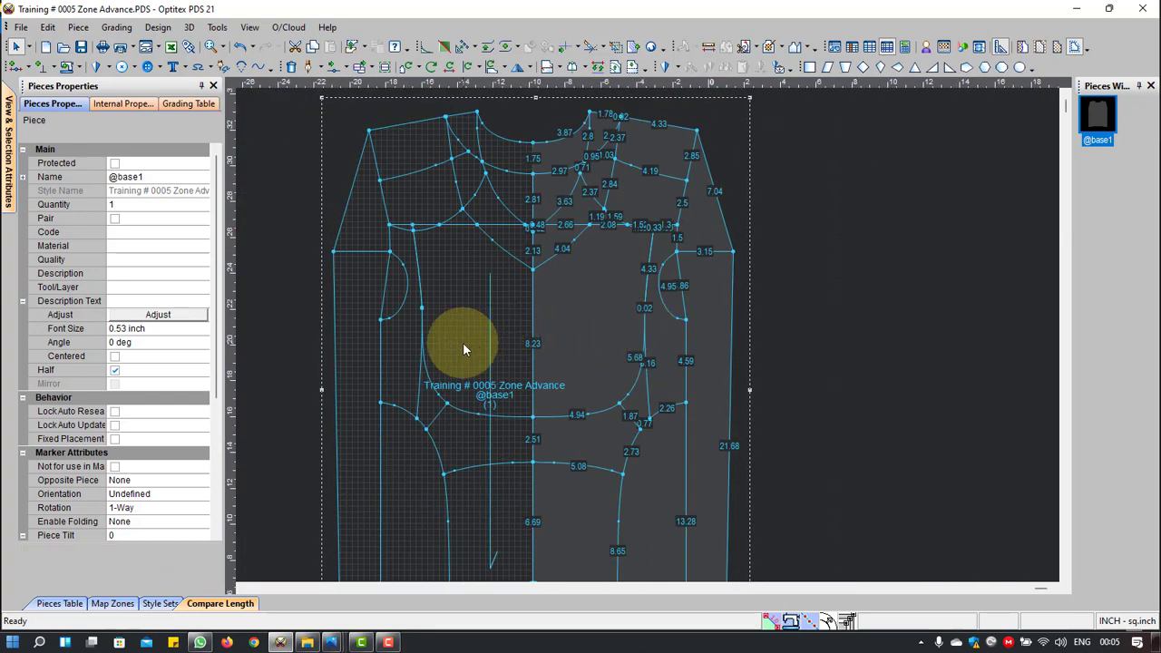
pyautogui.scroll(3, 549, 407)
pyautogui.scroll(-4, 654, 340)
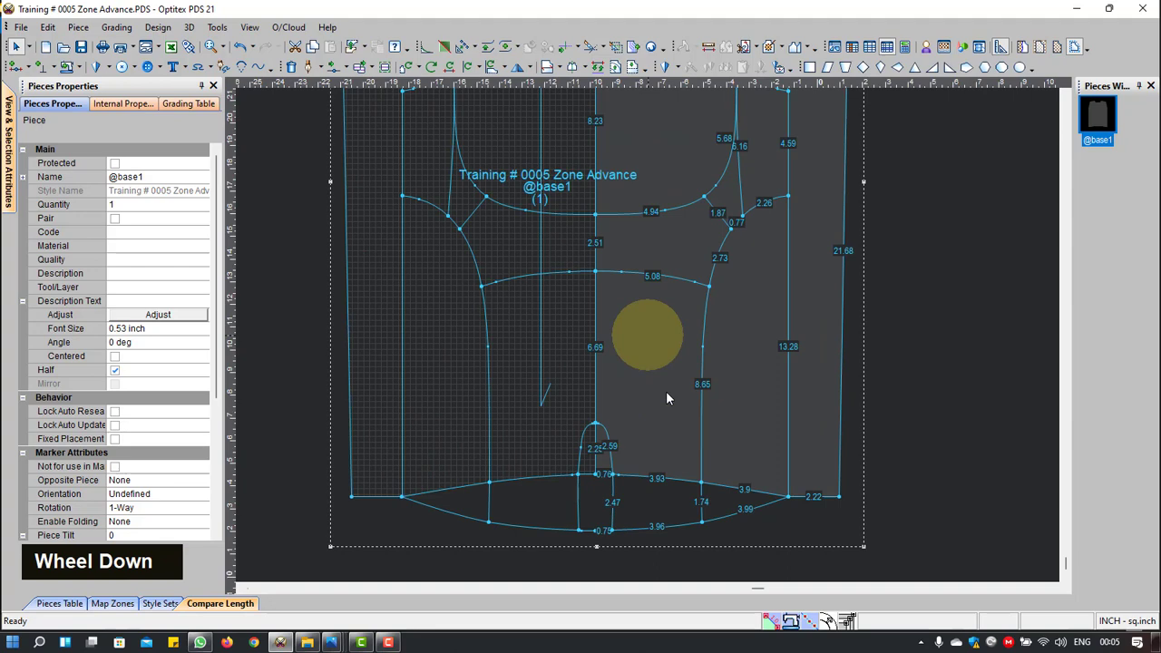
pyautogui.press('h')
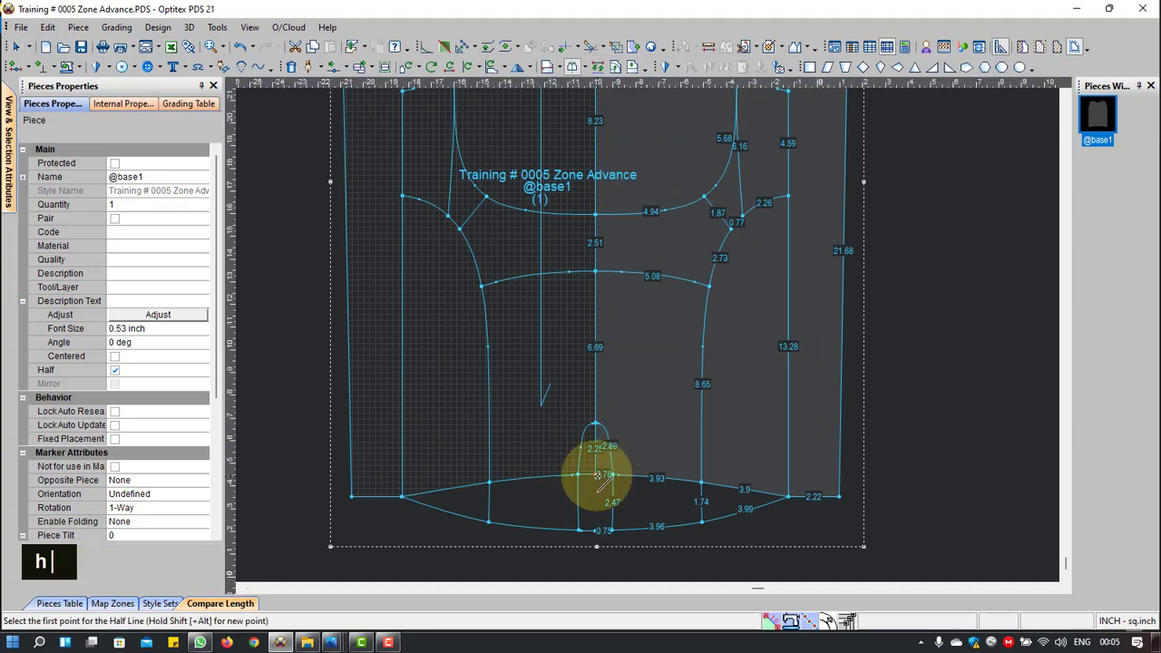
pyautogui.click(597, 474)
pyautogui.scroll(2, 626, 235)
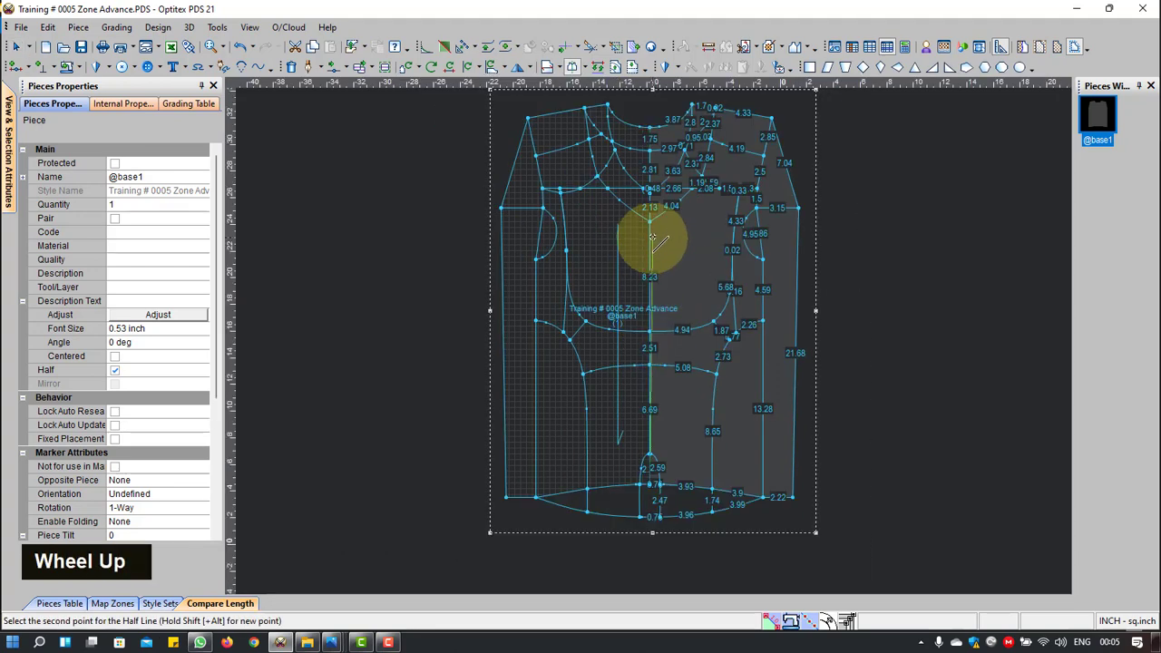
pyautogui.click(651, 152)
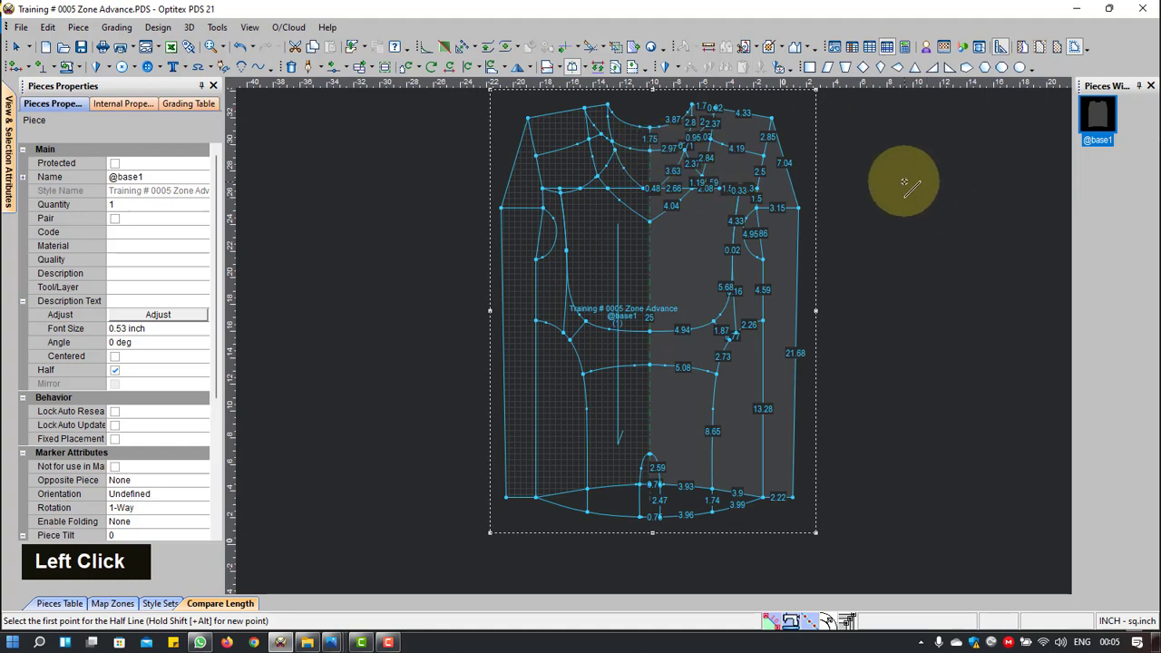
# Step: Try to set the half line from the neckline's centre down to the upper hem curve's centre, and undo it
pyautogui.scroll(-3, 583, 316)
pyautogui.click(304, 263)
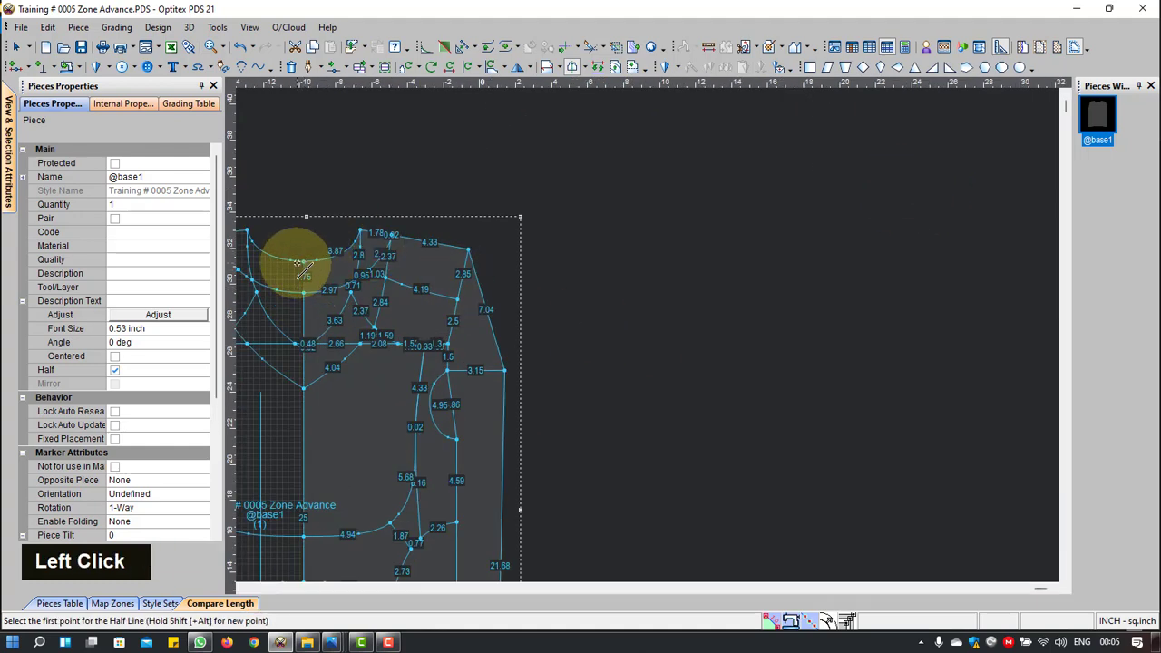
pyautogui.scroll(5, 653, 340)
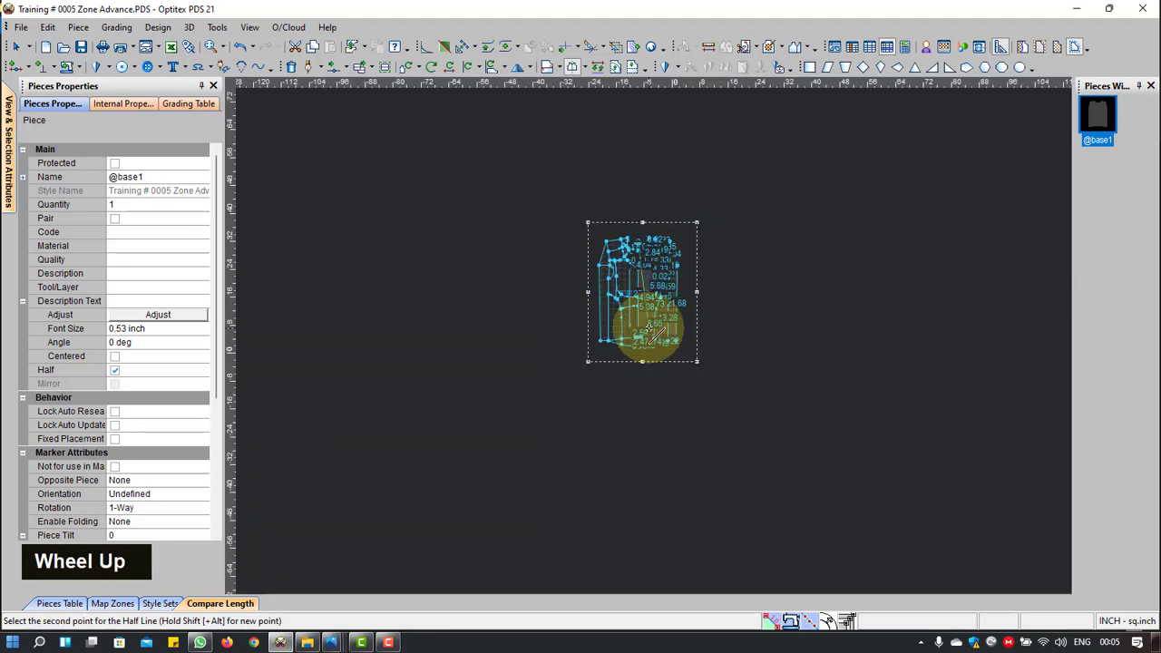
pyautogui.scroll(-5, 653, 340)
pyautogui.click(613, 385)
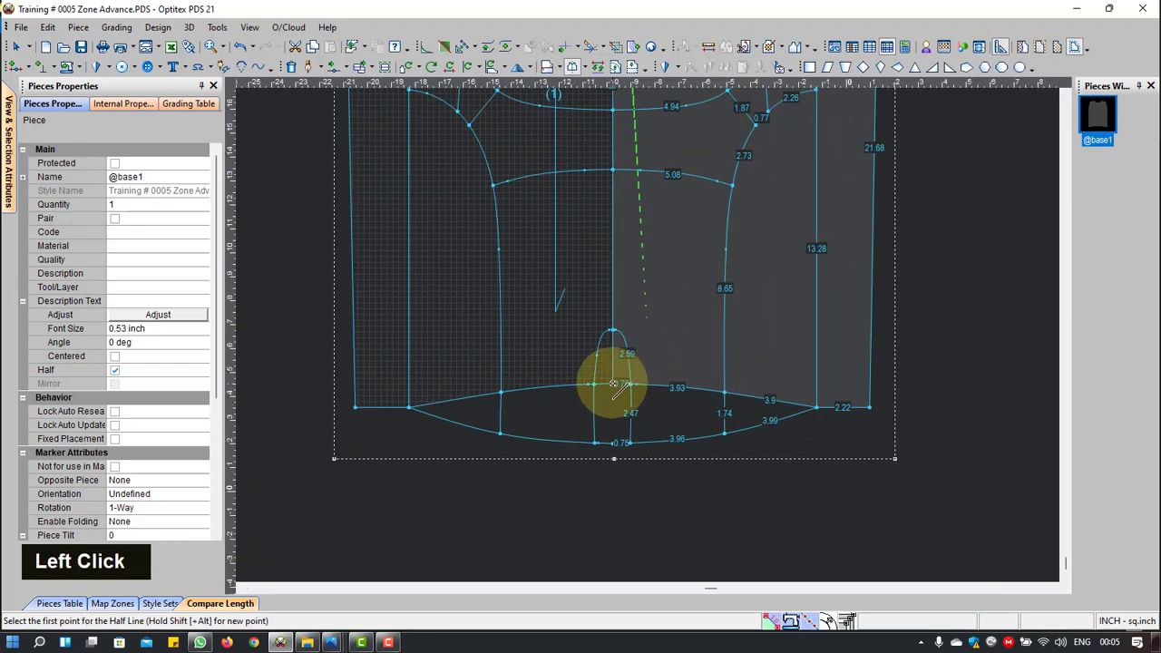
pyautogui.hotkey('ctrl', 'z')
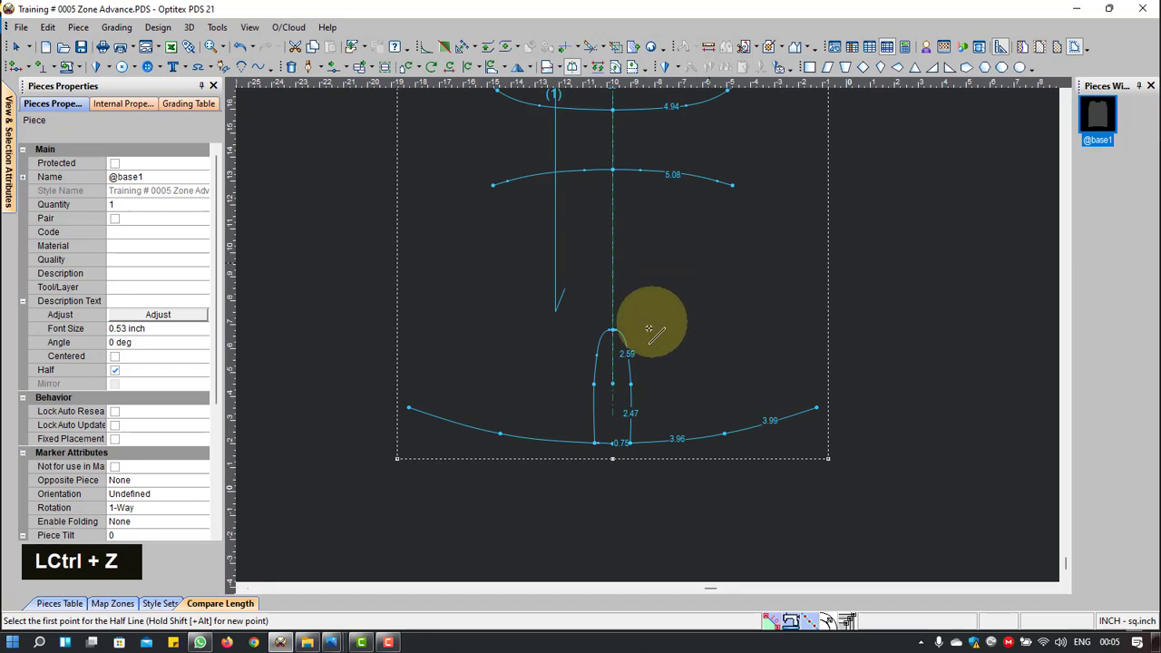
# Step: Set the half line from the upper hem curve's centre up to the neckline's centre
pyautogui.click(614, 385)
pyautogui.scroll(4, 648, 285)
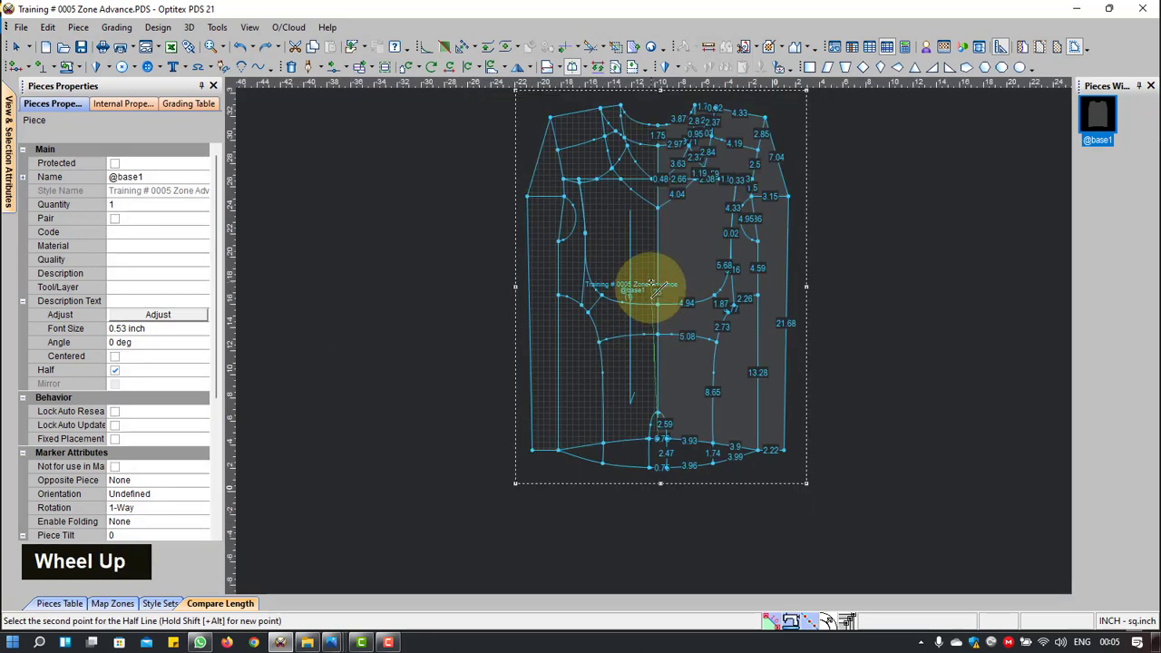
pyautogui.scroll(-2, 651, 328)
pyautogui.click(652, 304)
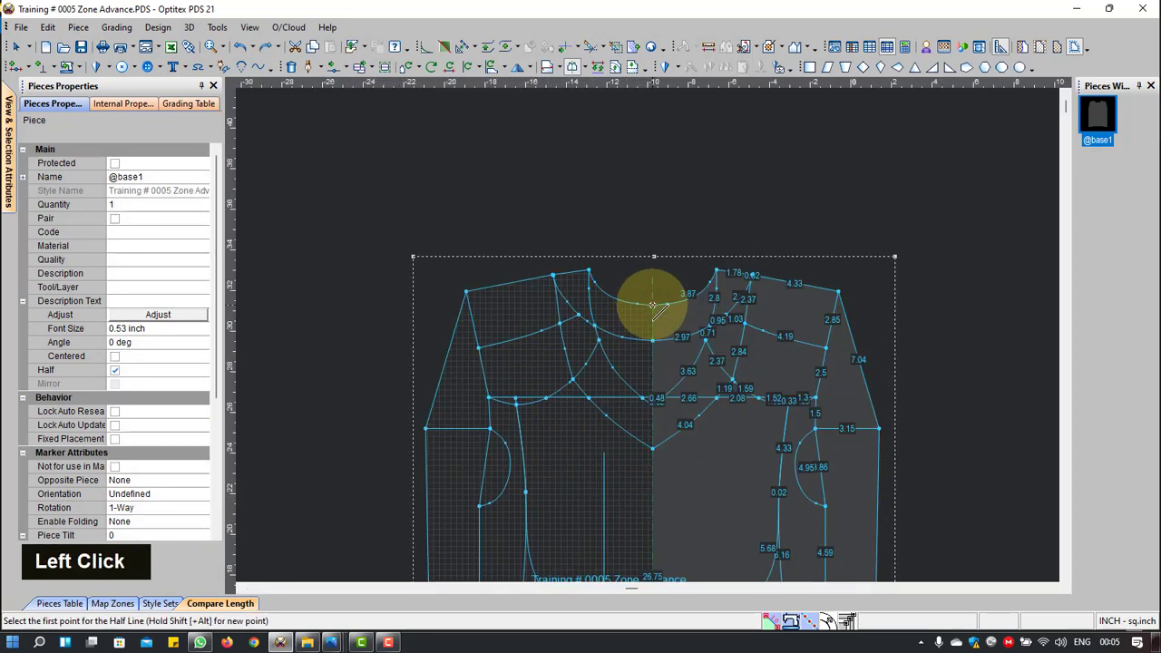
pyautogui.scroll(2, 831, 462)
# Step: Leave the half line command and undo the last half modifications of the piece
pyautogui.rightClick(757, 272)
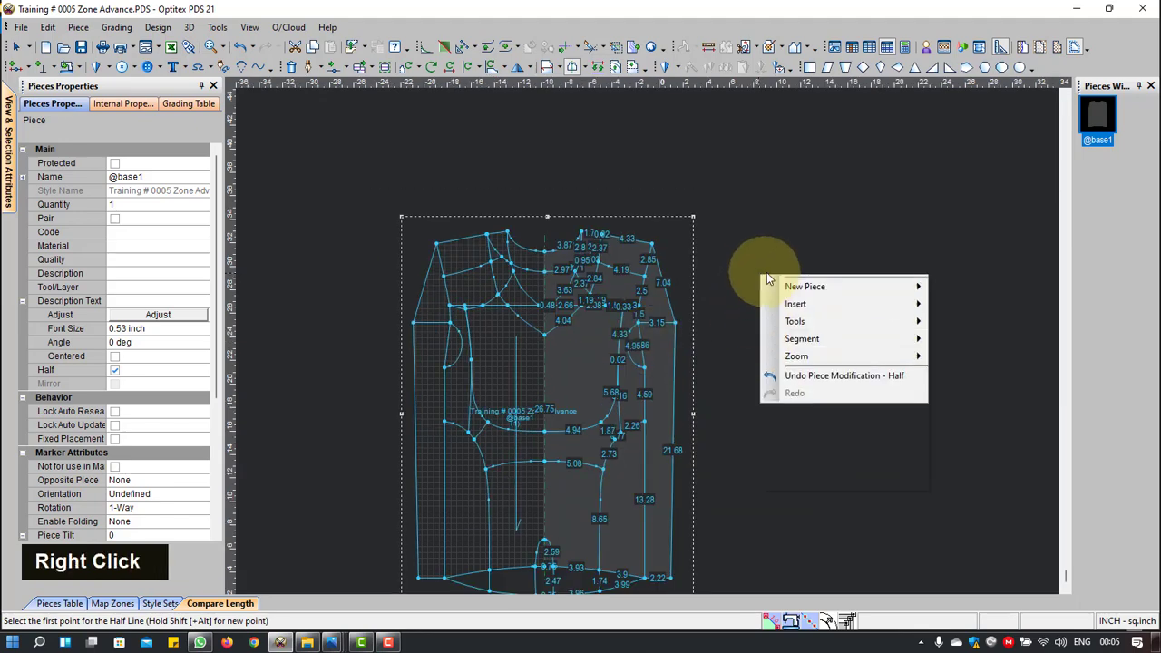
pyautogui.rightClick(764, 277)
pyautogui.click(796, 285)
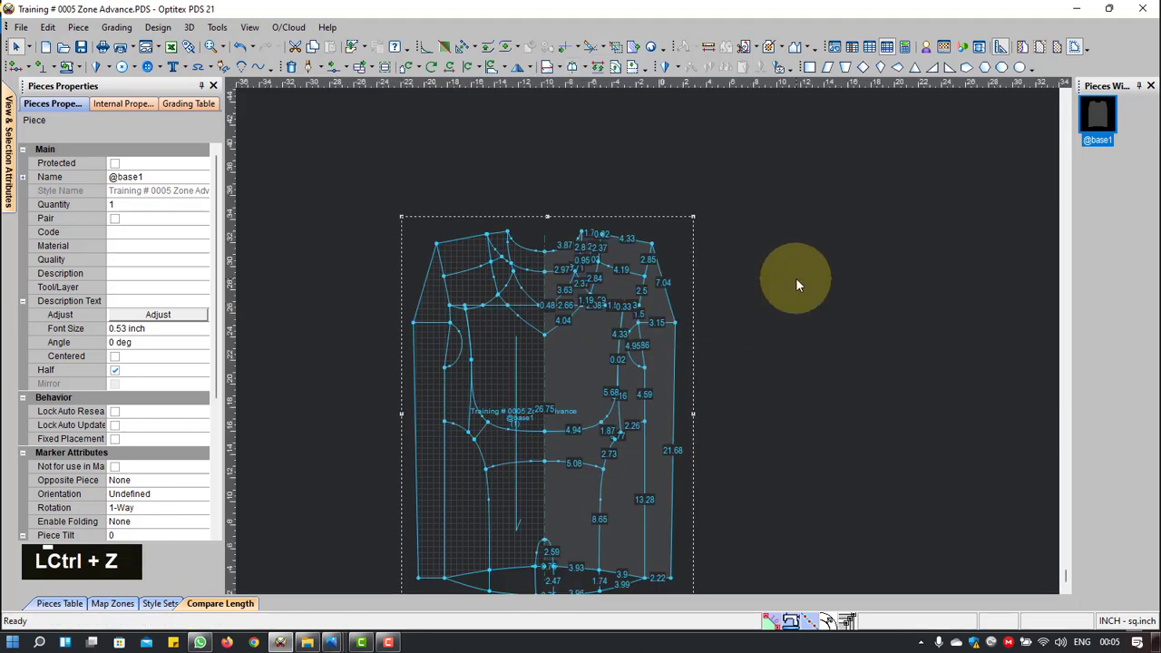
pyautogui.rightClick(796, 286)
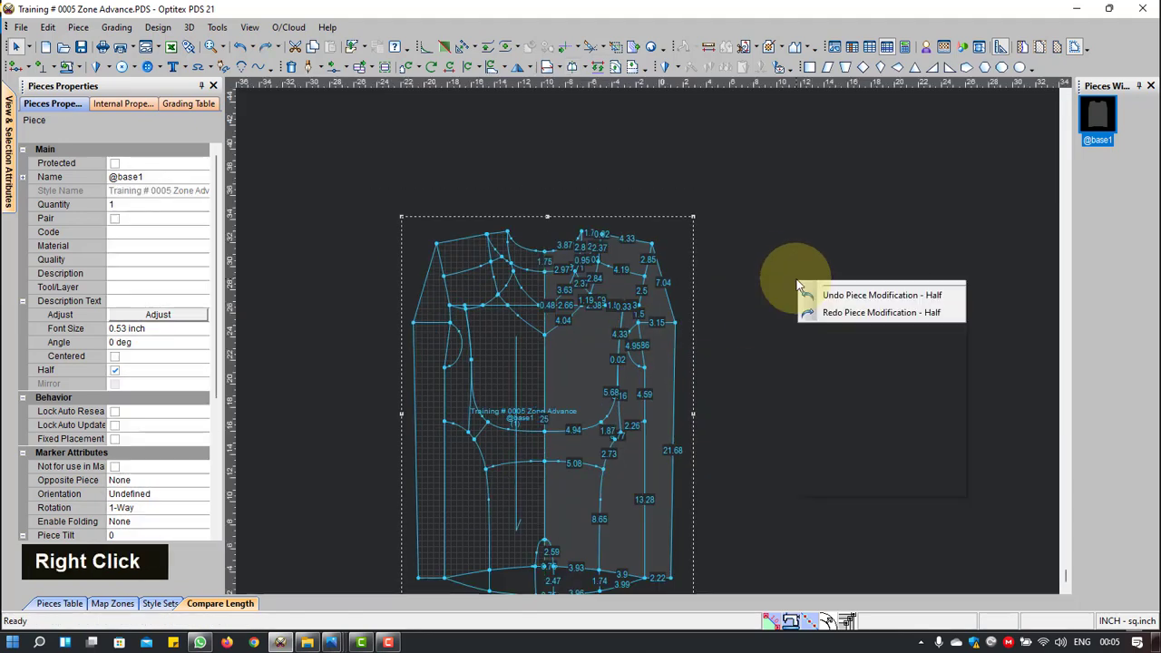
pyautogui.click(816, 290)
# Step: Reposition the base piece in the middle of the work area and turn off its Half property
pyautogui.moveTo(571, 491); pyautogui.dragTo(850, 308)
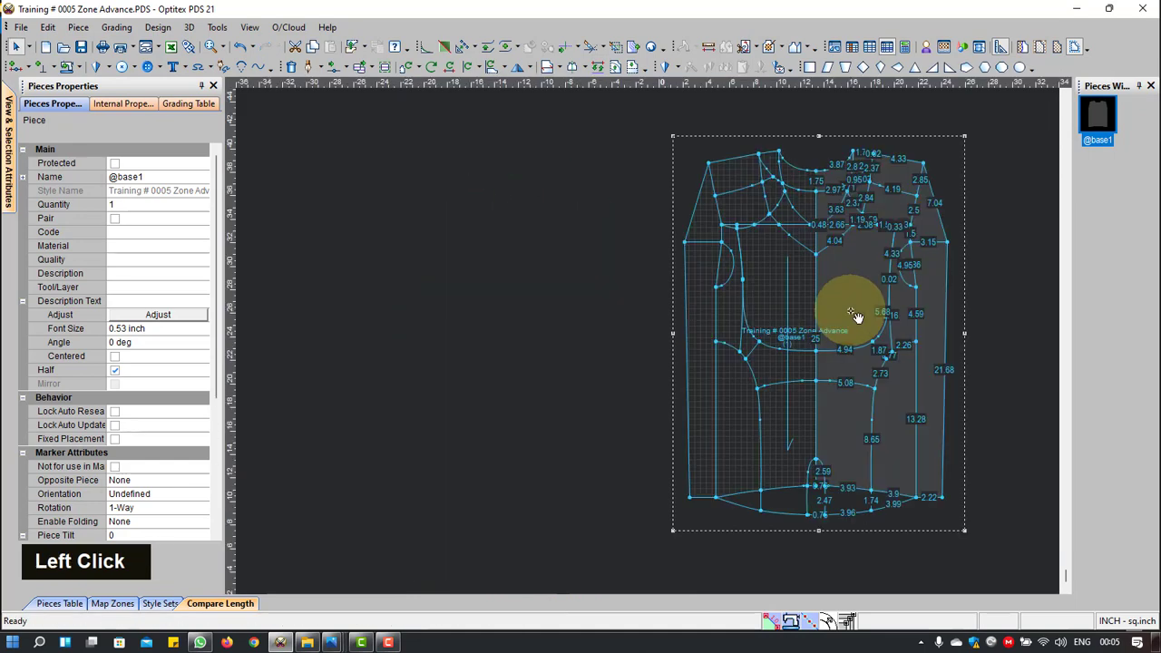
pyautogui.moveTo(695, 329); pyautogui.dragTo(616, 335)
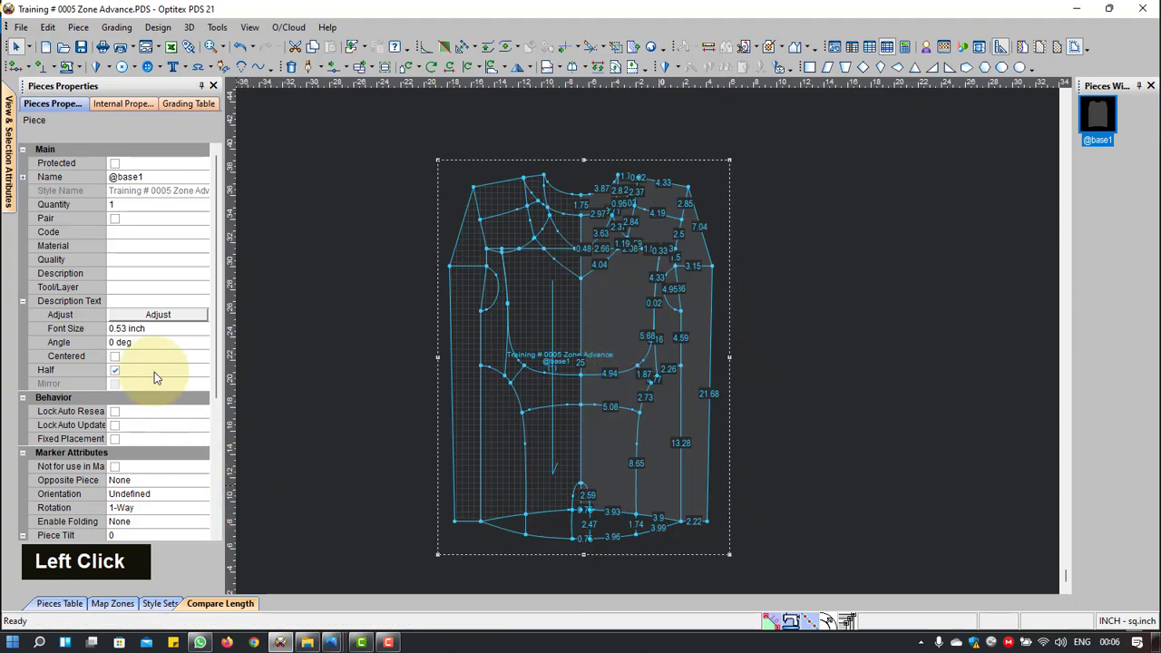
pyautogui.click(116, 373)
pyautogui.click(115, 372)
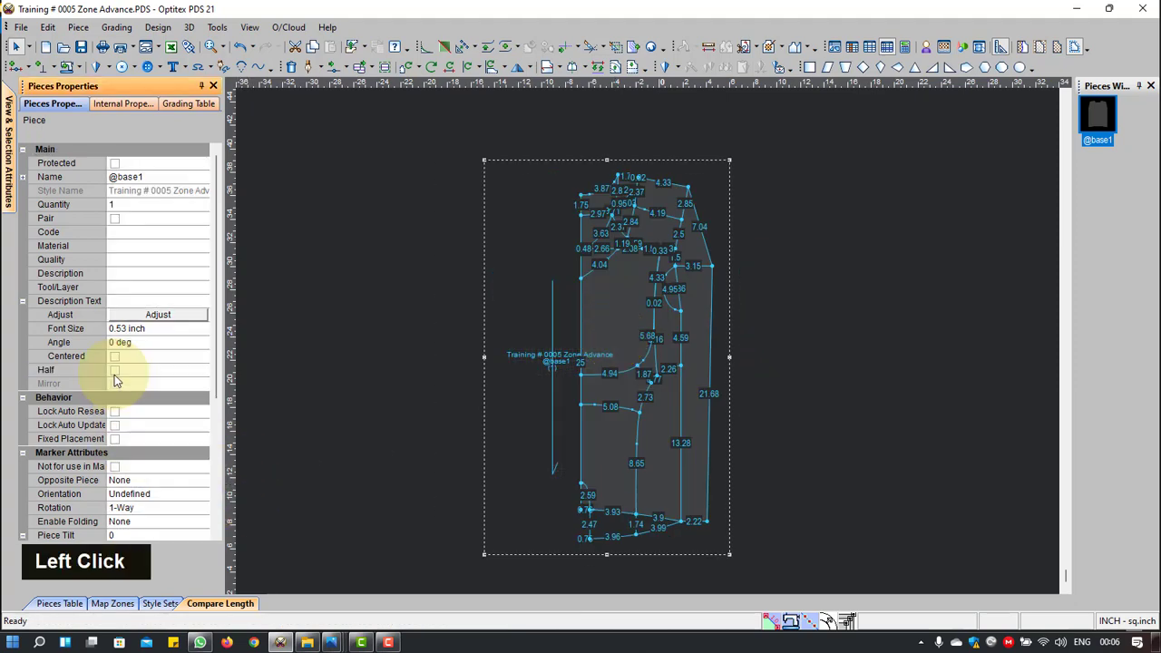
# Step: Mirror the remaining half piece with a half line from the upper hem curve's centre end to the neckline's centre end
pyautogui.scroll(-2, 626, 509)
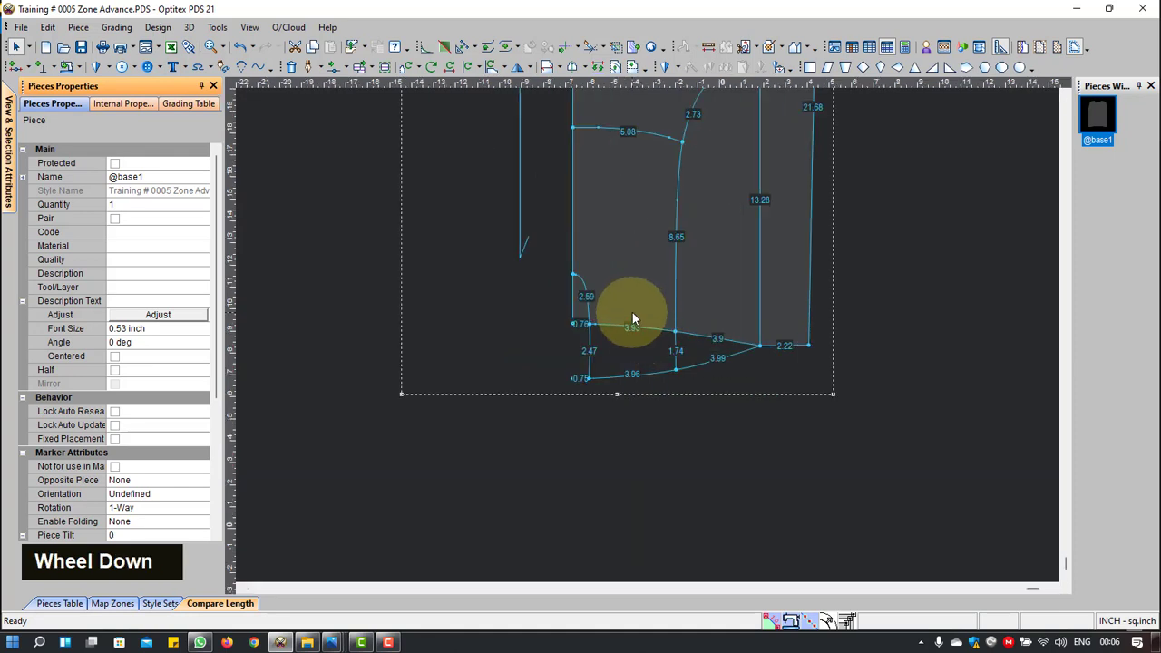
pyautogui.press('h')
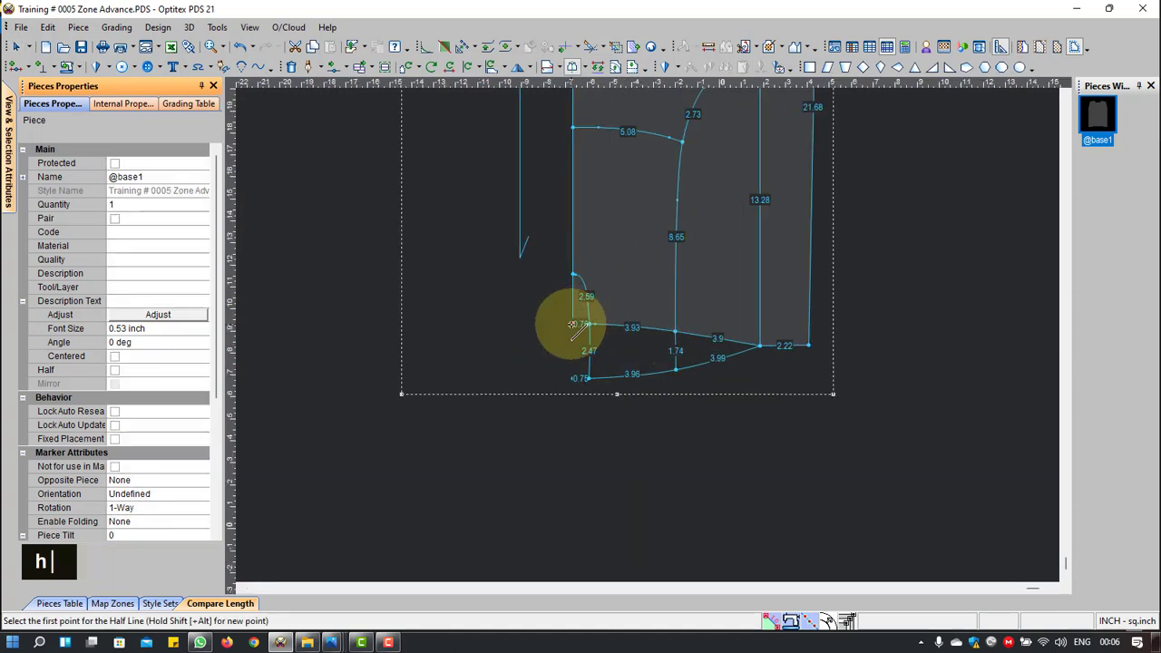
pyautogui.click(571, 324)
pyautogui.scroll(2, 647, 340)
pyautogui.scroll(1, 647, 340)
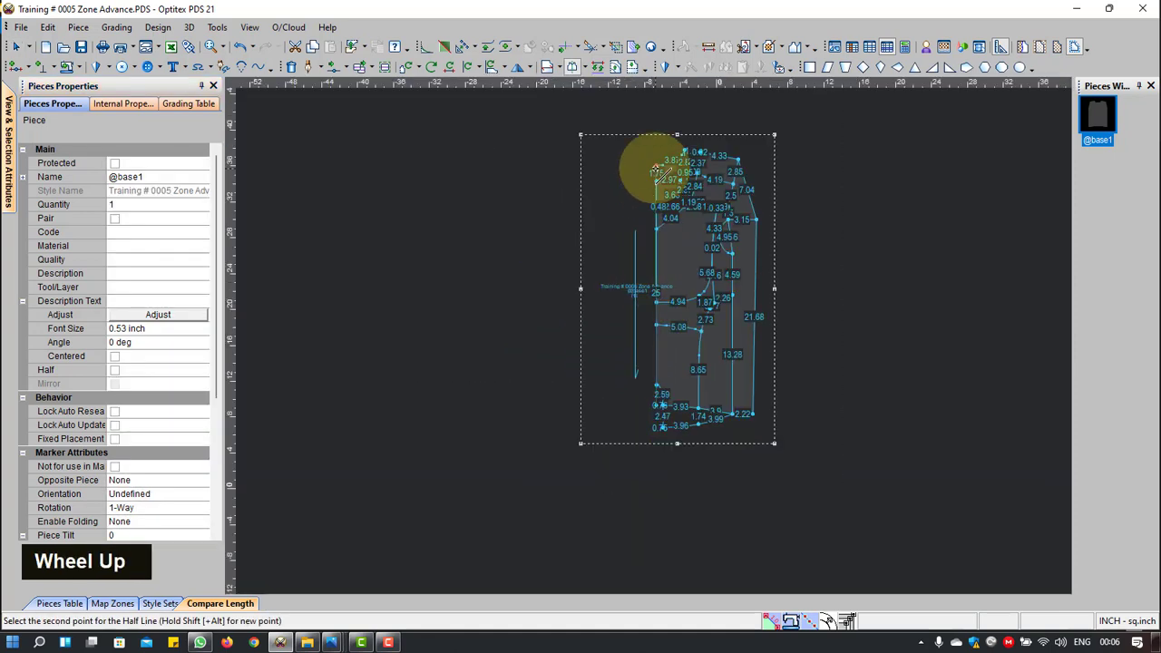
pyautogui.click(657, 170)
pyautogui.scroll(-2, 648, 333)
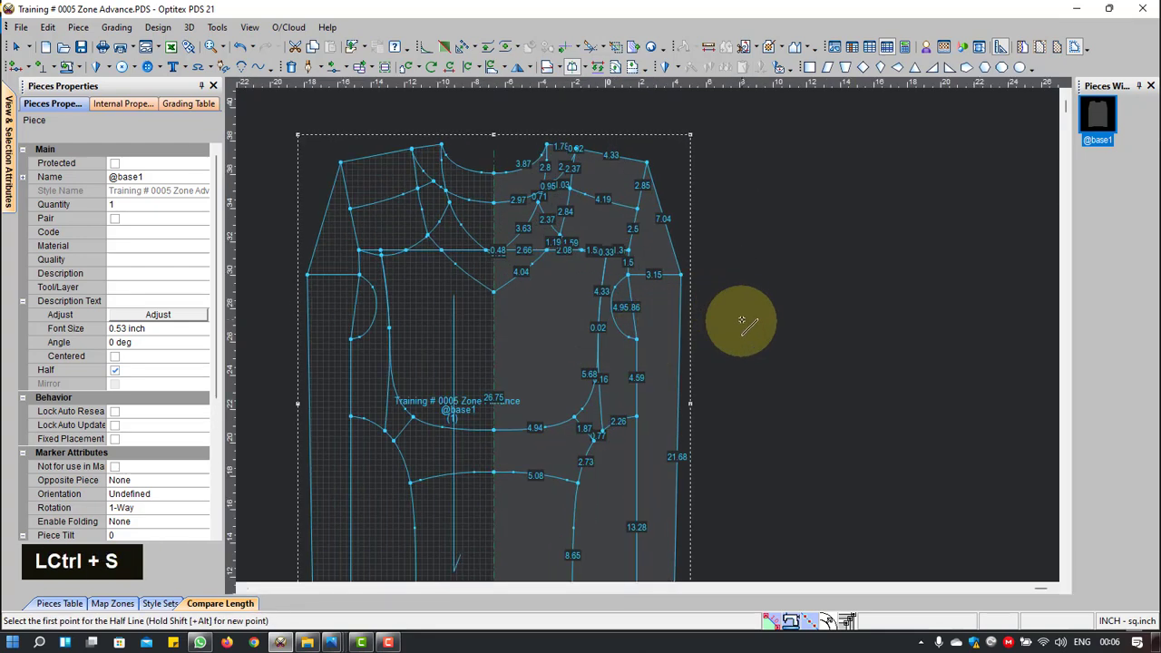
pyautogui.rightClick(772, 245)
pyautogui.click(789, 255)
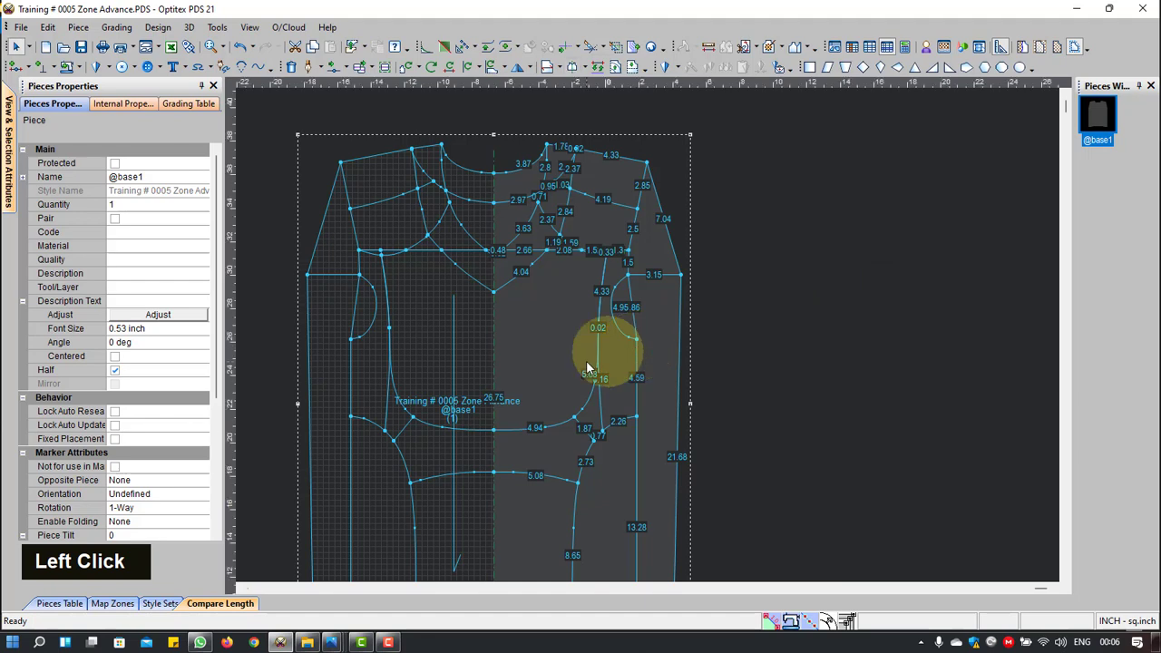
pyautogui.scroll(-1, 648, 341)
pyautogui.press('z')
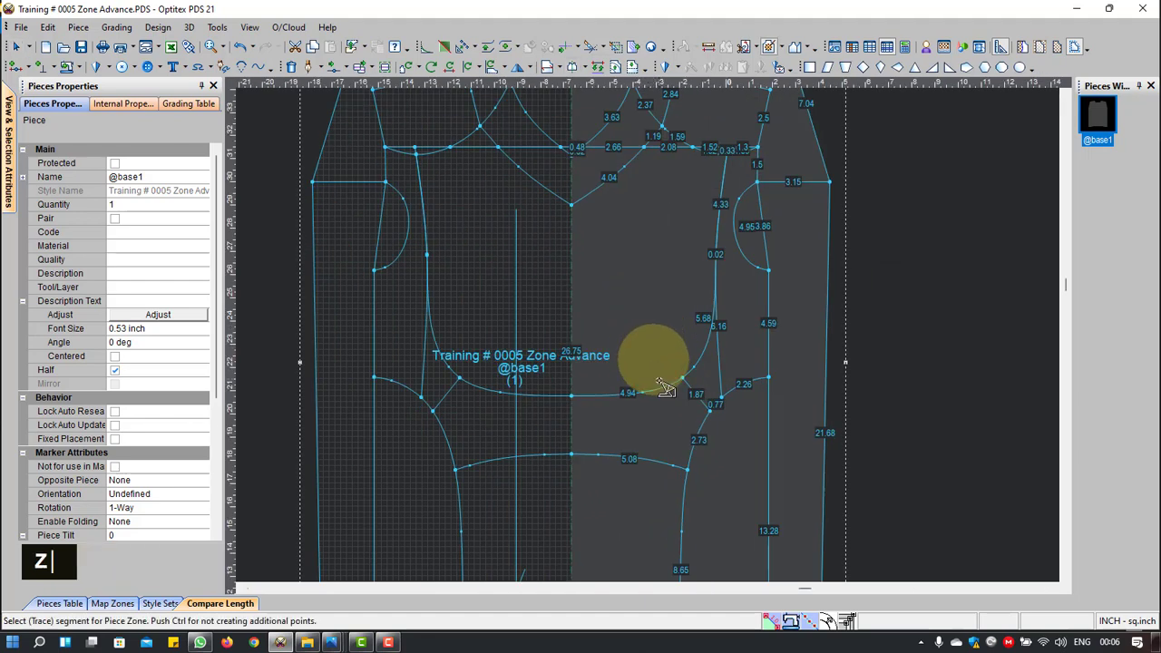
pyautogui.click(586, 455)
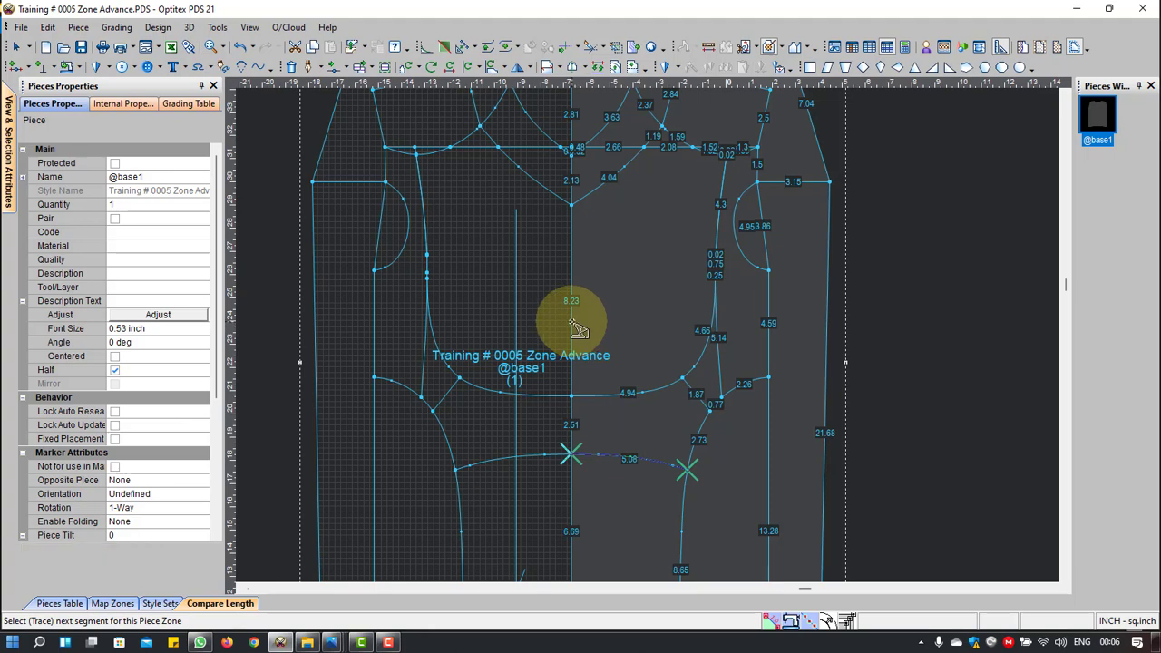
pyautogui.click(572, 322)
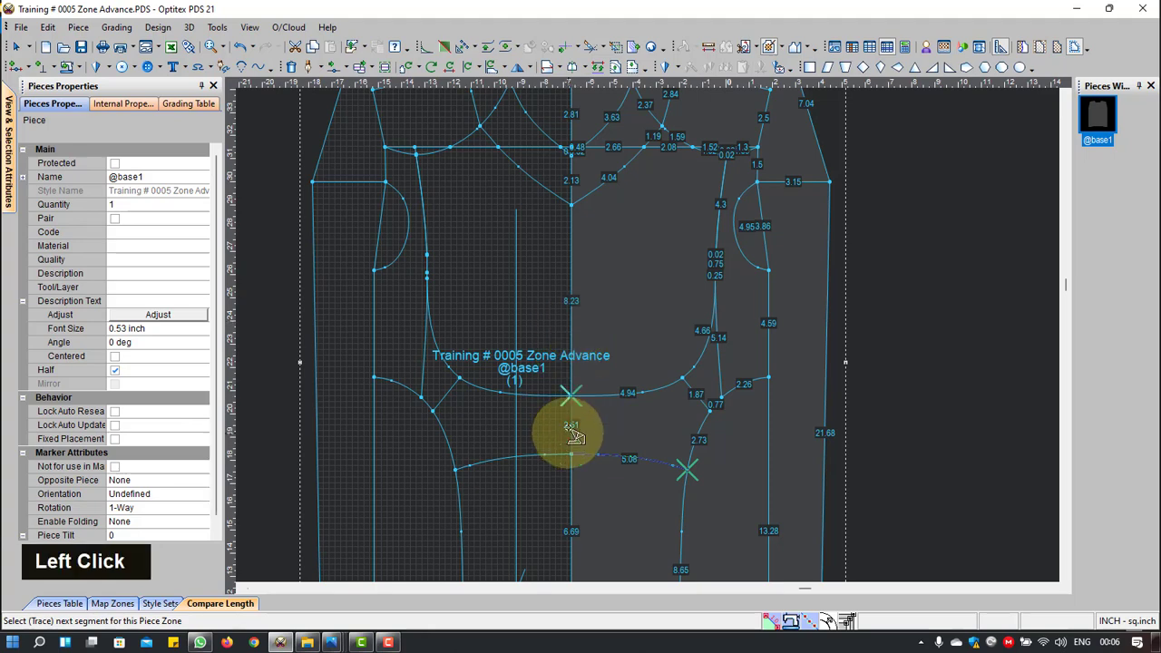
pyautogui.click(570, 286)
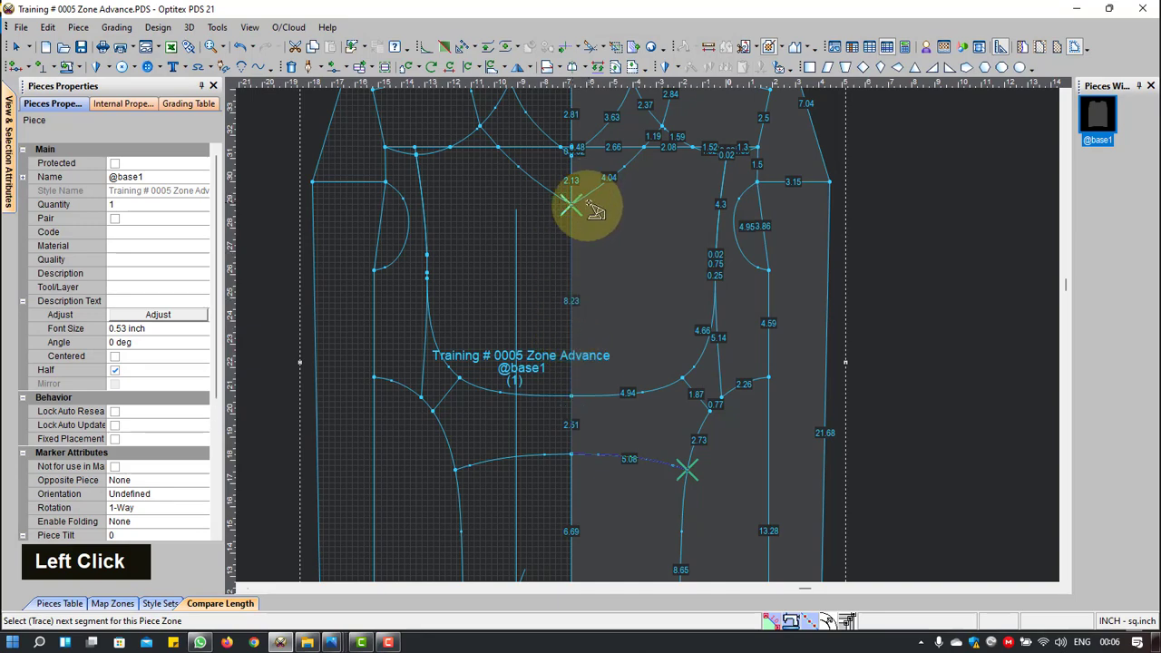
pyautogui.click(597, 182)
pyautogui.scroll(-4, 646, 146)
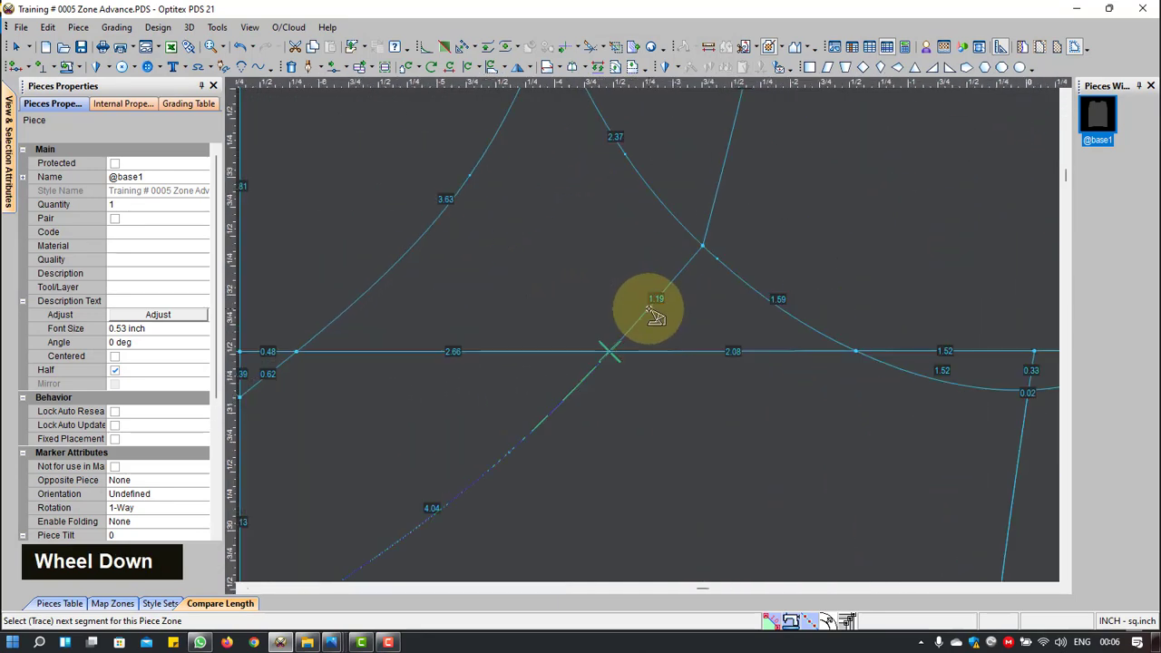
pyautogui.click(654, 310)
pyautogui.click(944, 381)
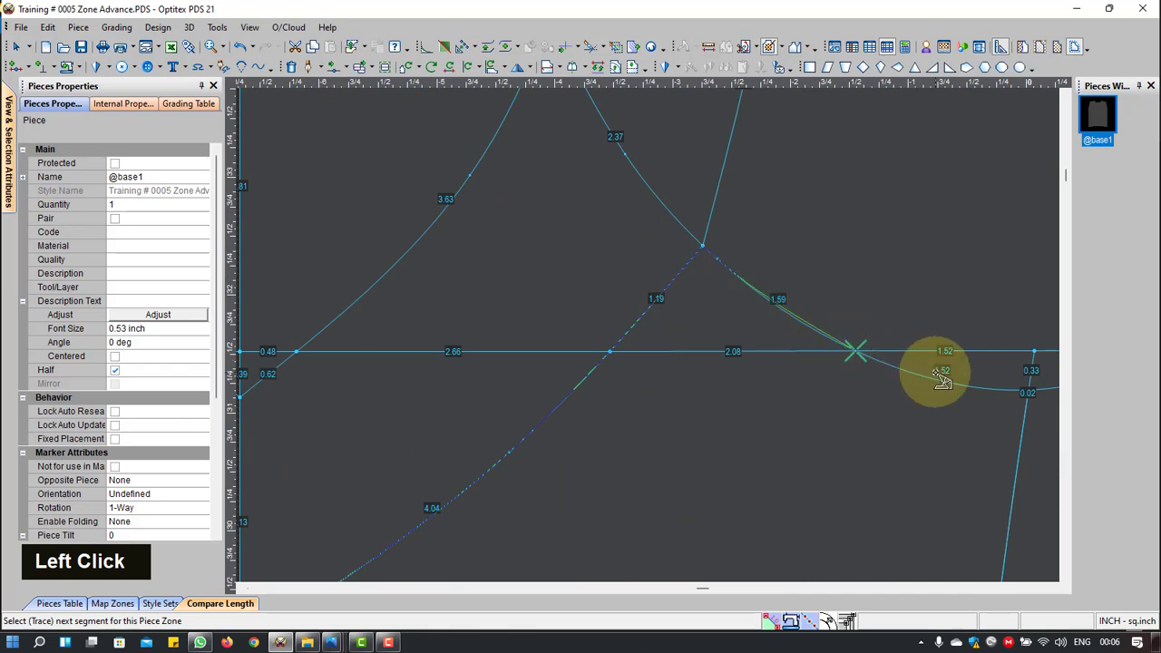
pyautogui.scroll(3, 647, 351)
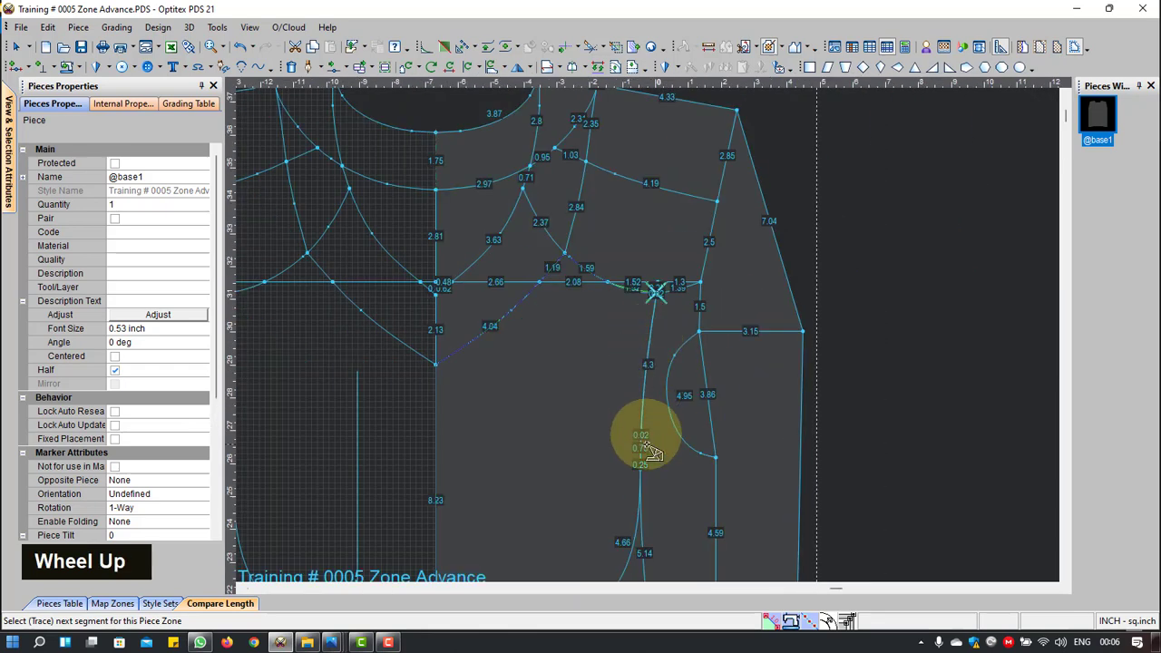
pyautogui.scroll(3, 627, 549)
pyautogui.scroll(-2, 648, 334)
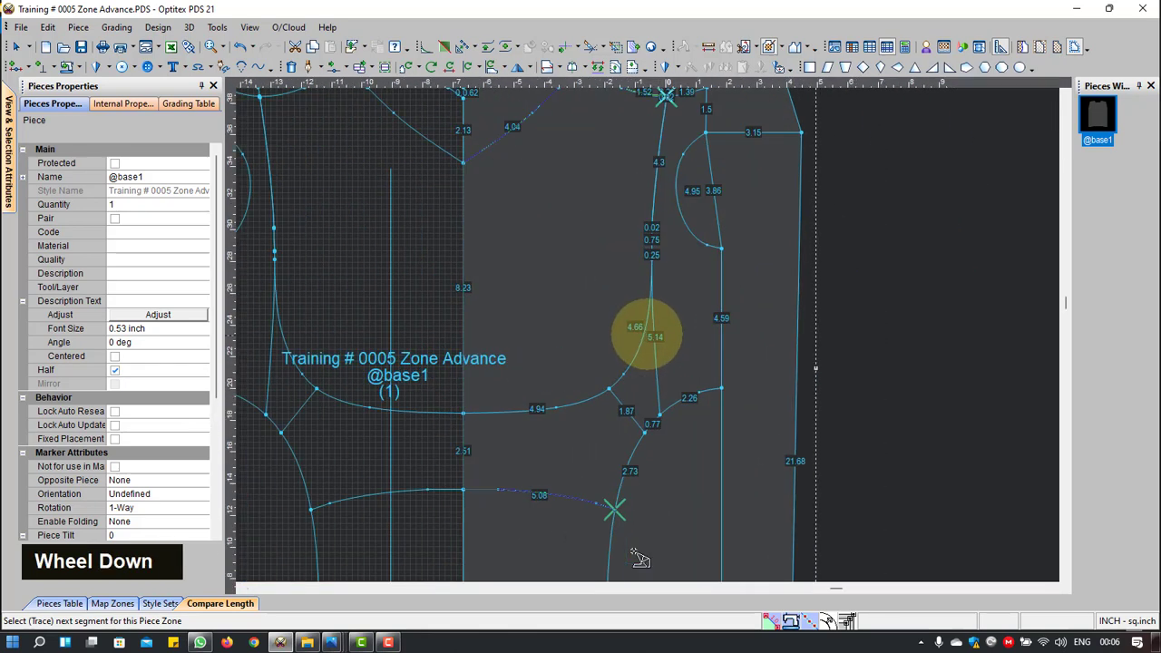
pyautogui.click(651, 321)
pyautogui.scroll(-5, 666, 324)
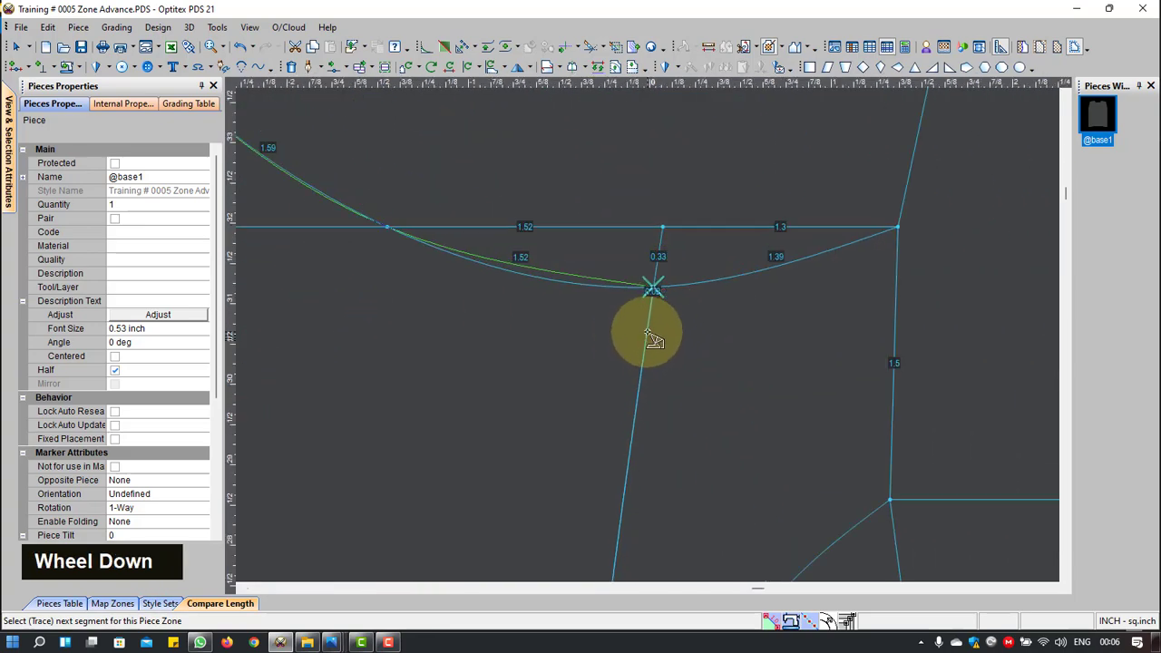
pyautogui.scroll(-4, 663, 332)
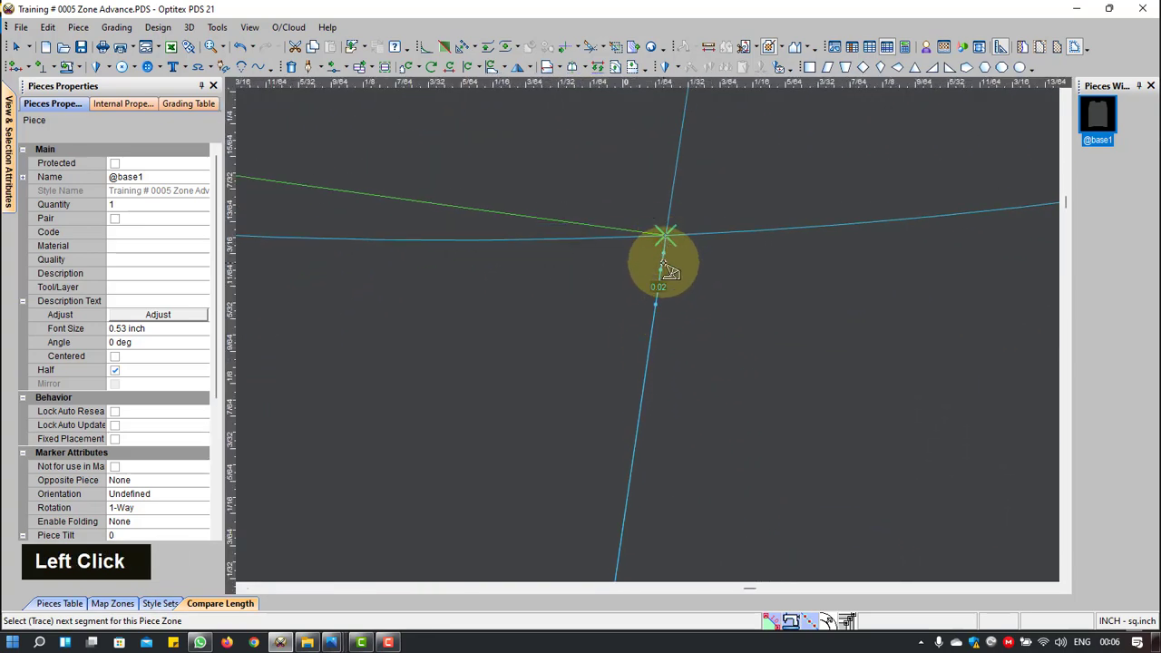
pyautogui.press('Escape')
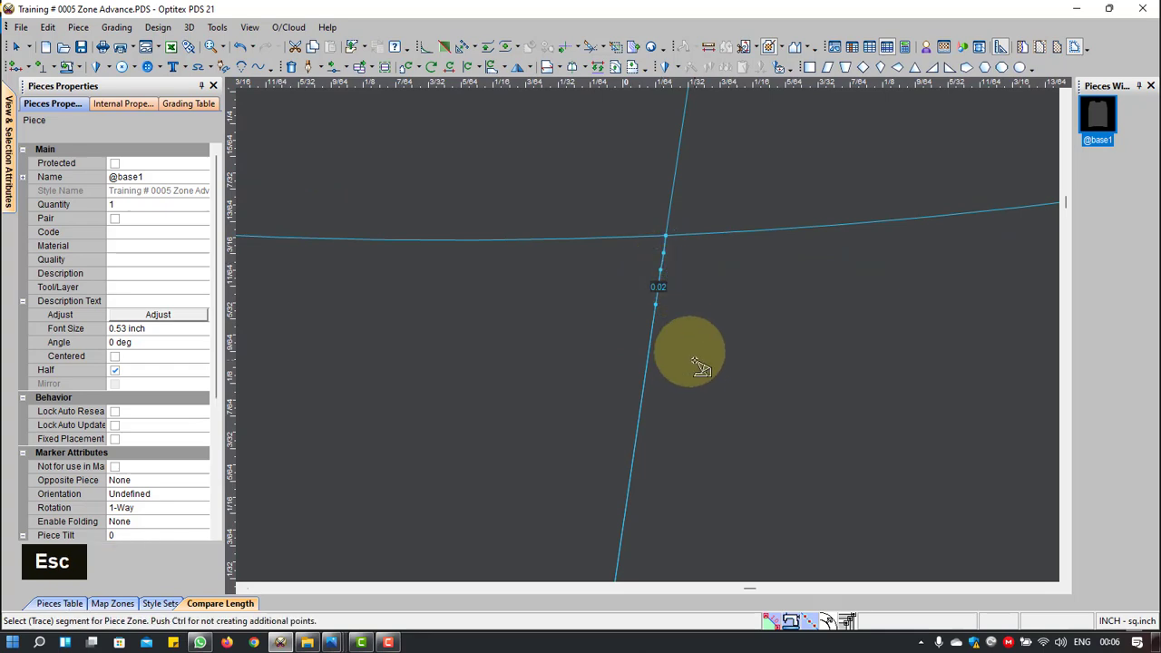
# Step: Turn off the base piece's Half property and examine the tiny segment where the inner side line meets the curved chest line
pyautogui.scroll(3, 653, 342)
pyautogui.scroll(8, 653, 342)
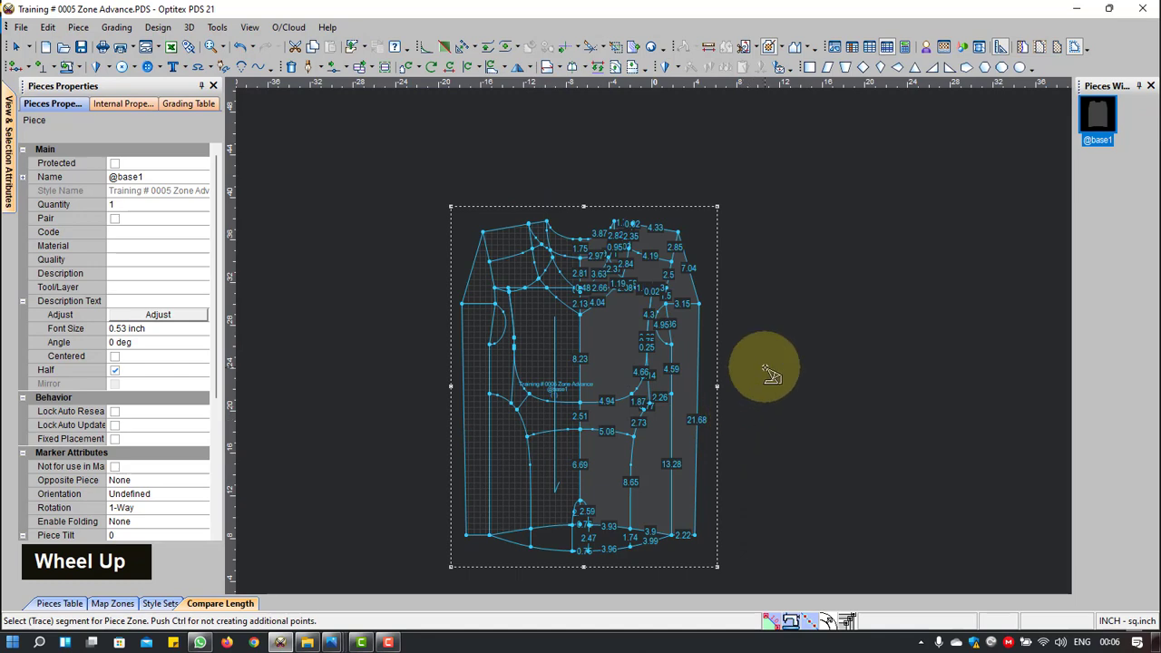
pyautogui.click(113, 370)
pyautogui.scroll(-4, 657, 347)
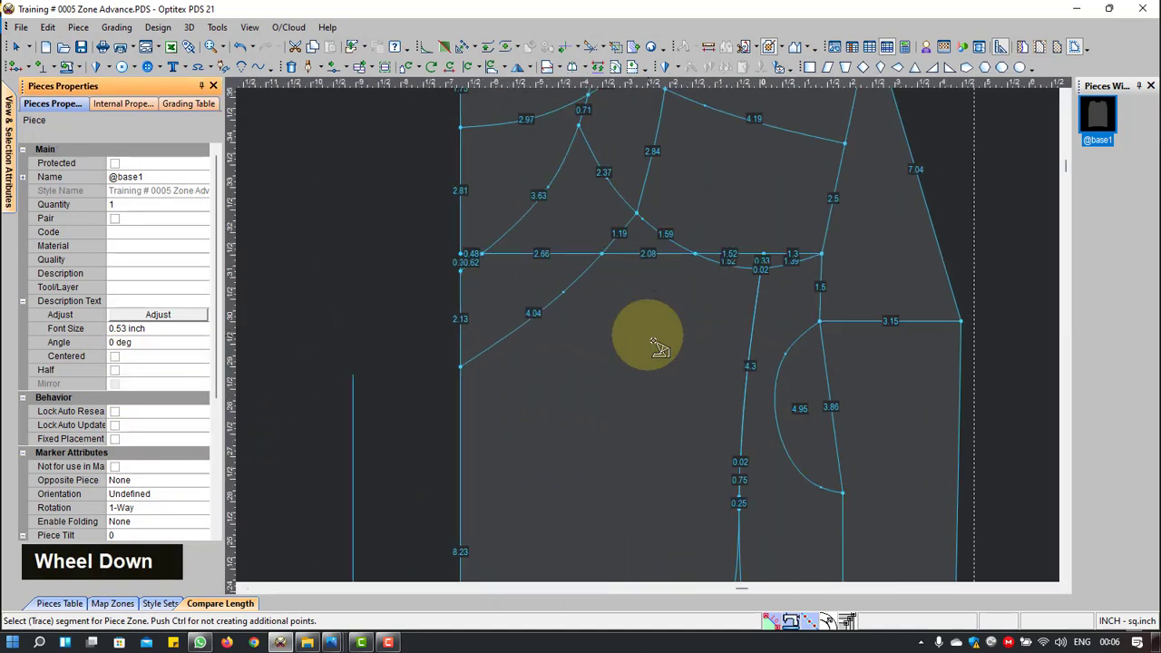
pyautogui.press('shift')
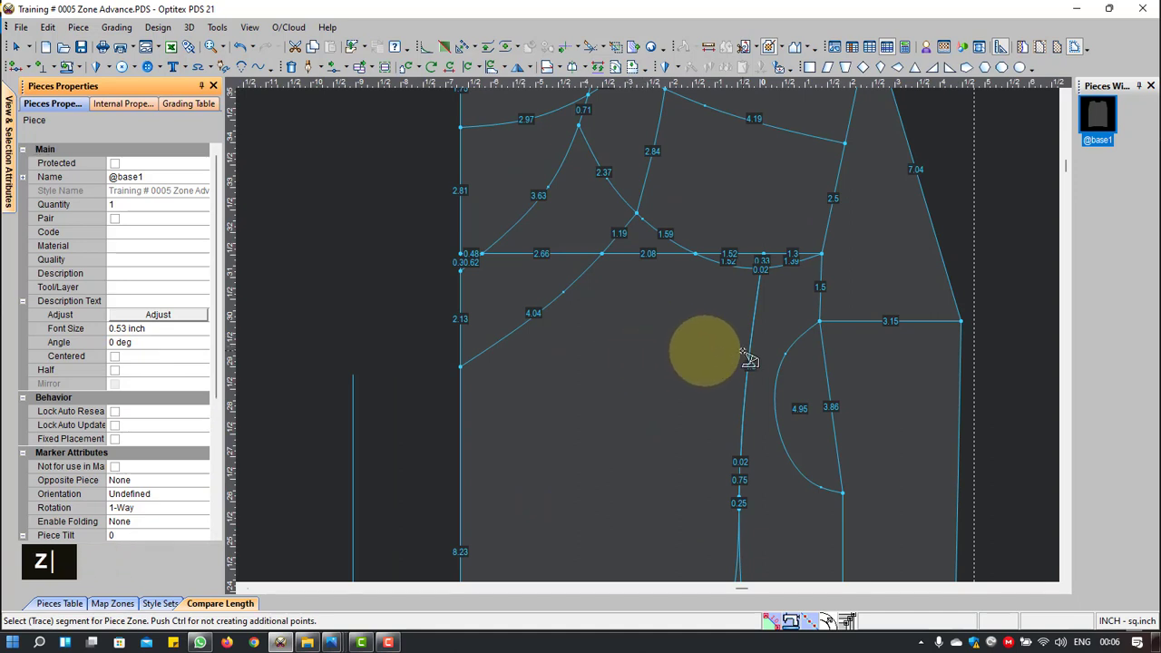
pyautogui.scroll(-5, 780, 268)
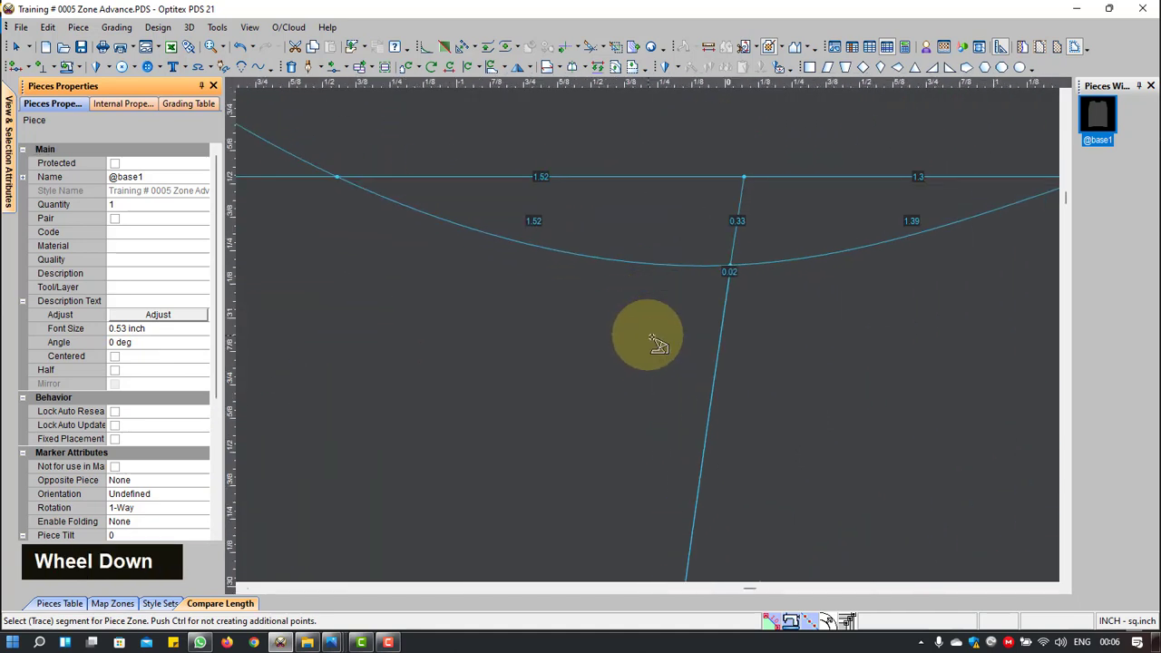
pyautogui.scroll(-3, 653, 340)
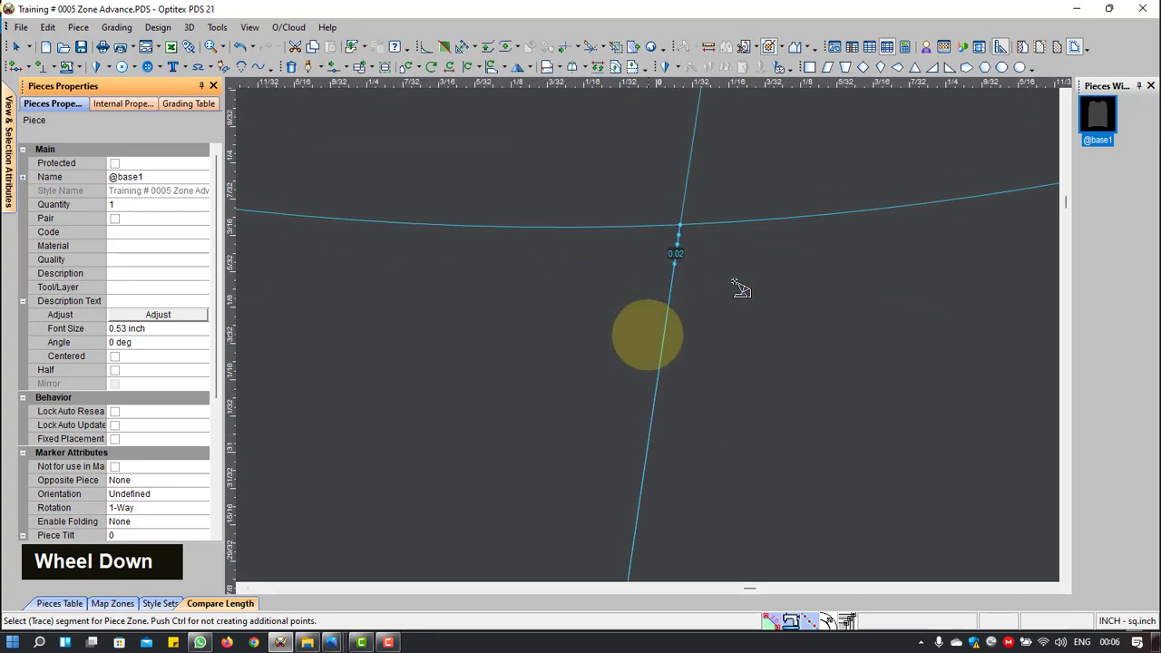
pyautogui.scroll(8, 658, 336)
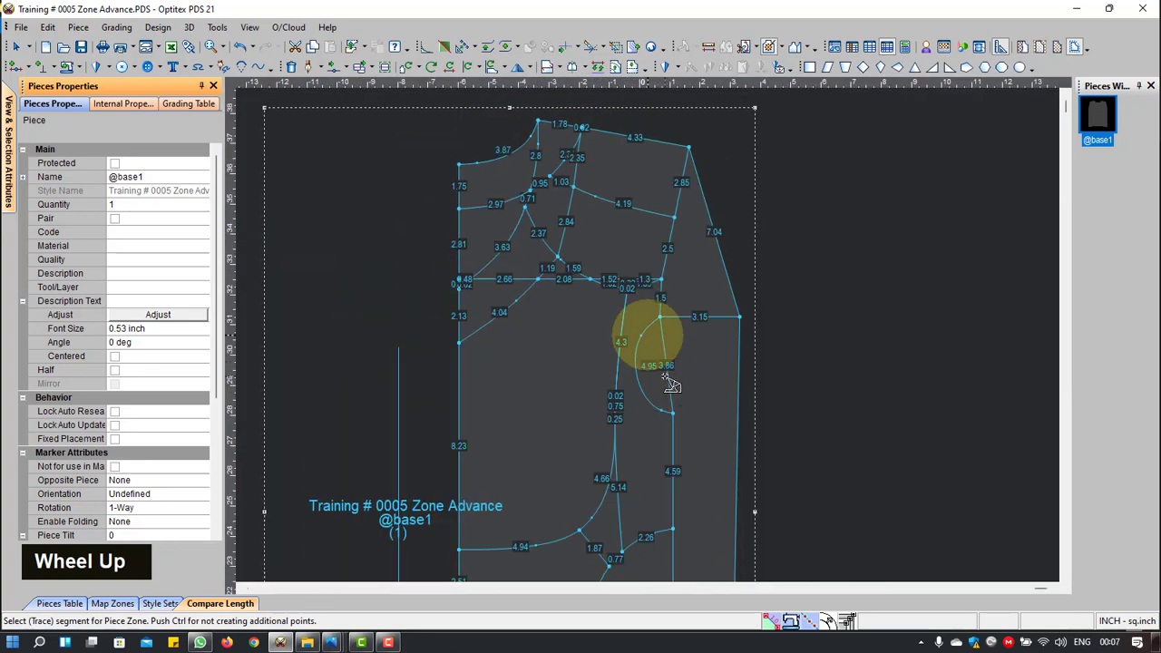
# Step: Leave the zone tracing command and undo the Half change together with the point modifications made by tracing
pyautogui.rightClick(758, 306)
pyautogui.click(800, 306)
pyautogui.hotkey('ctrl', 'z')
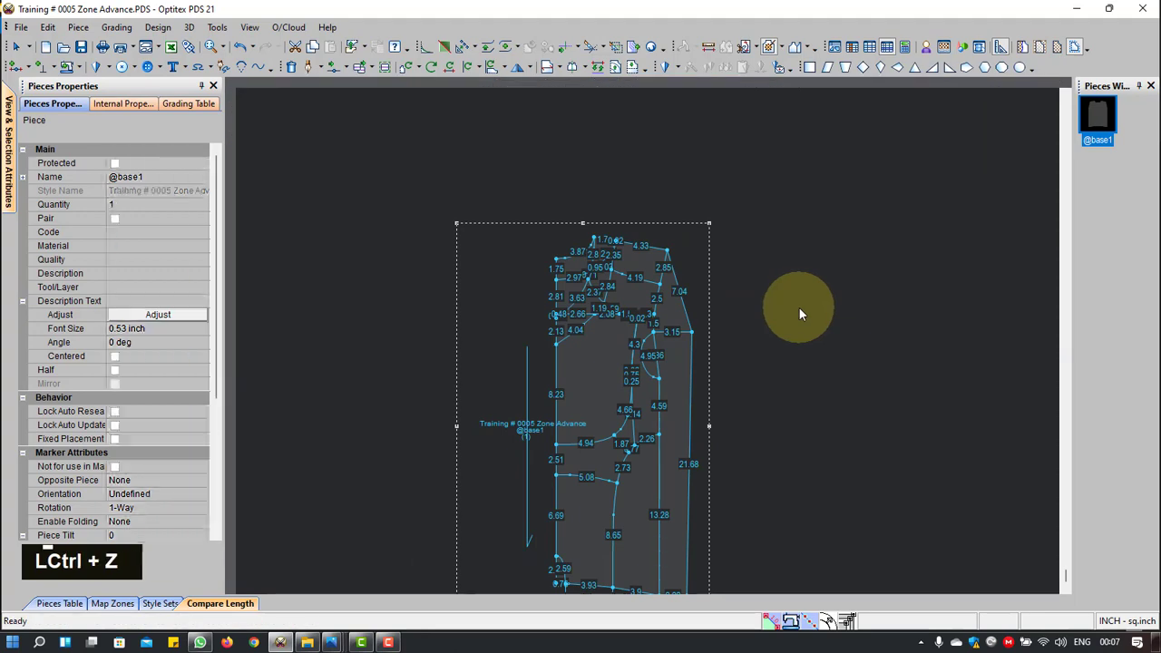
pyautogui.hotkey('ctrl', 'z')
pyautogui.hotkey('ctrl', 'z')
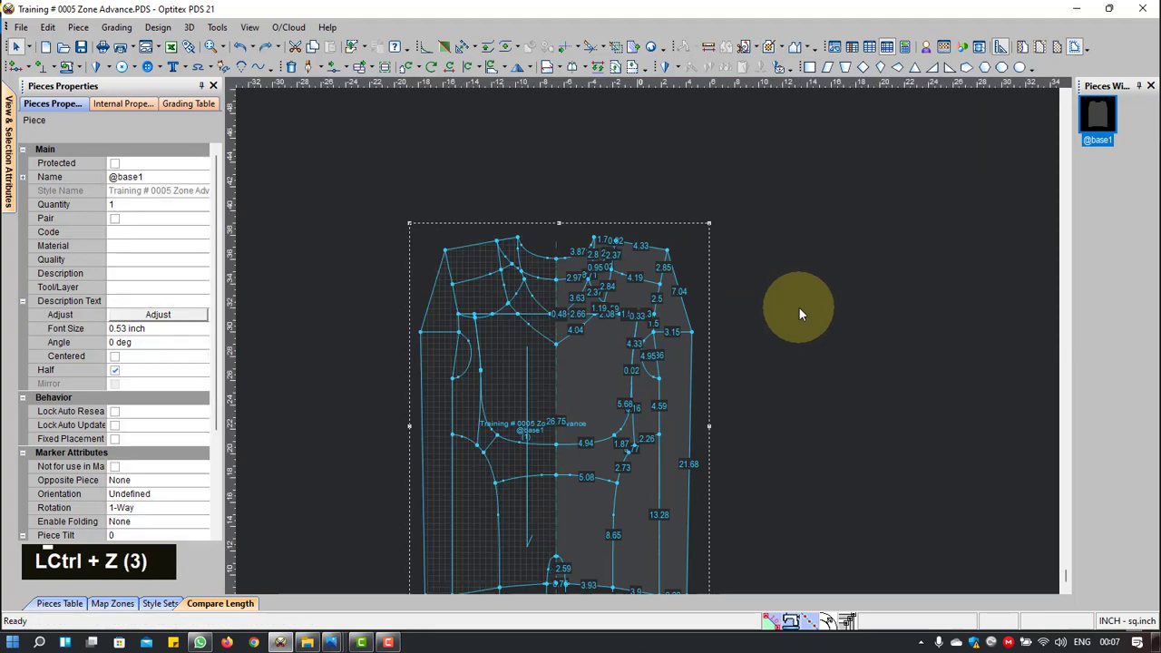
# Step: Check the junction of the inner side line and curved chest line, turn off the base piece's Half property and save the file
pyautogui.scroll(-5, 622, 390)
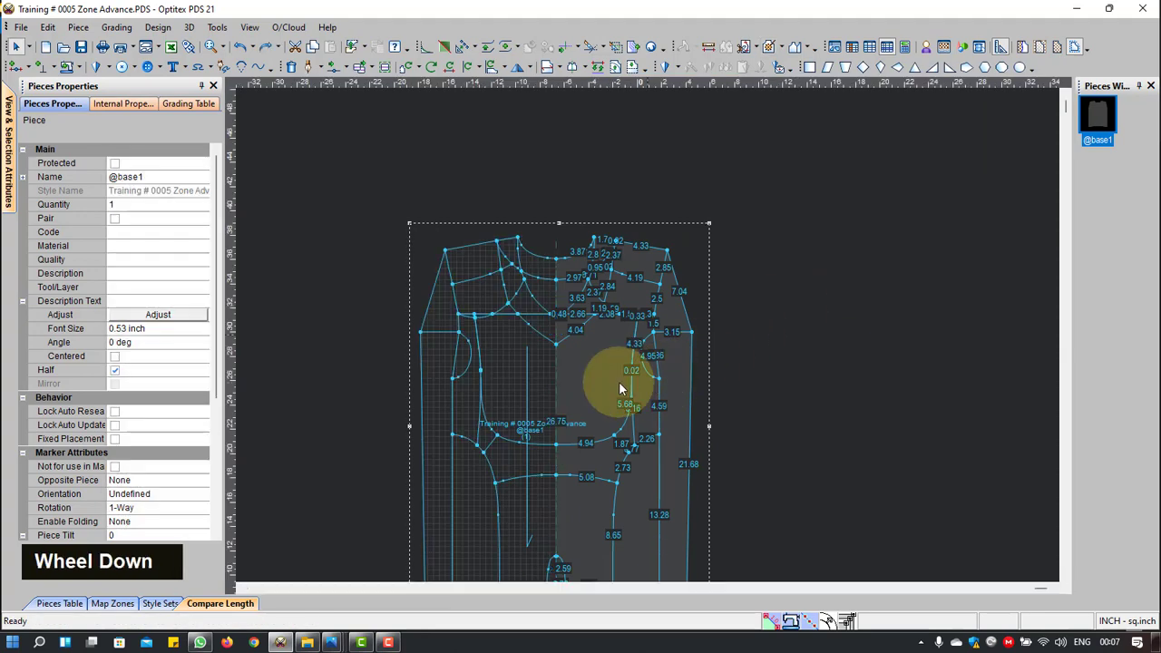
pyautogui.scroll(-8, 635, 328)
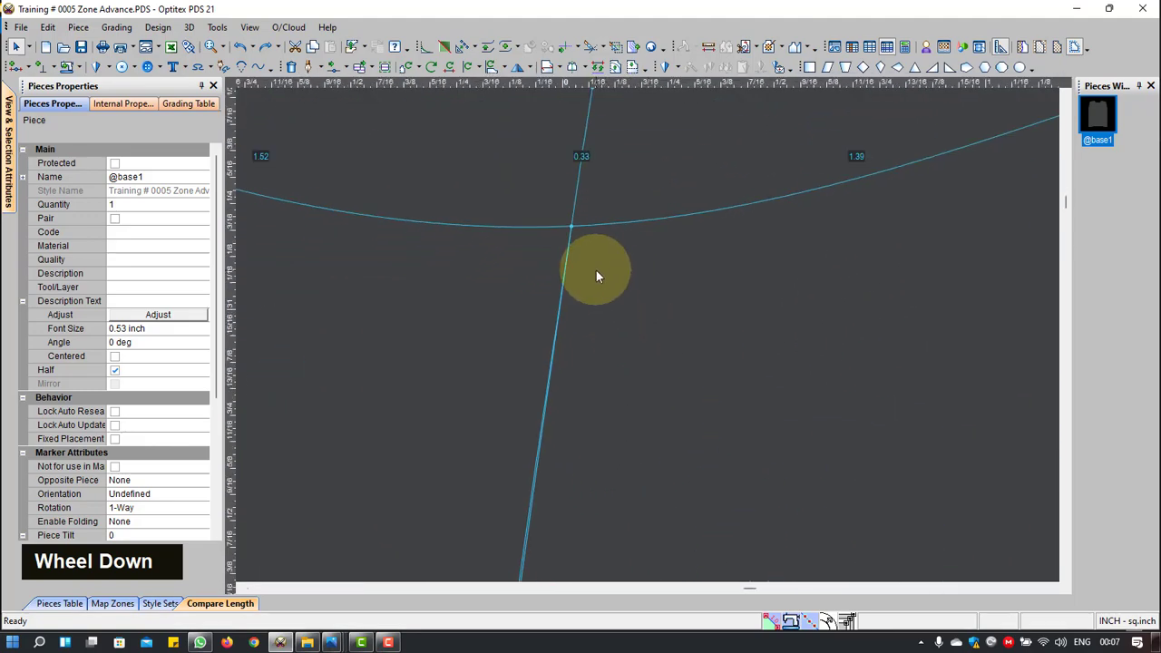
pyautogui.scroll(4, 600, 445)
pyautogui.scroll(6, 599, 446)
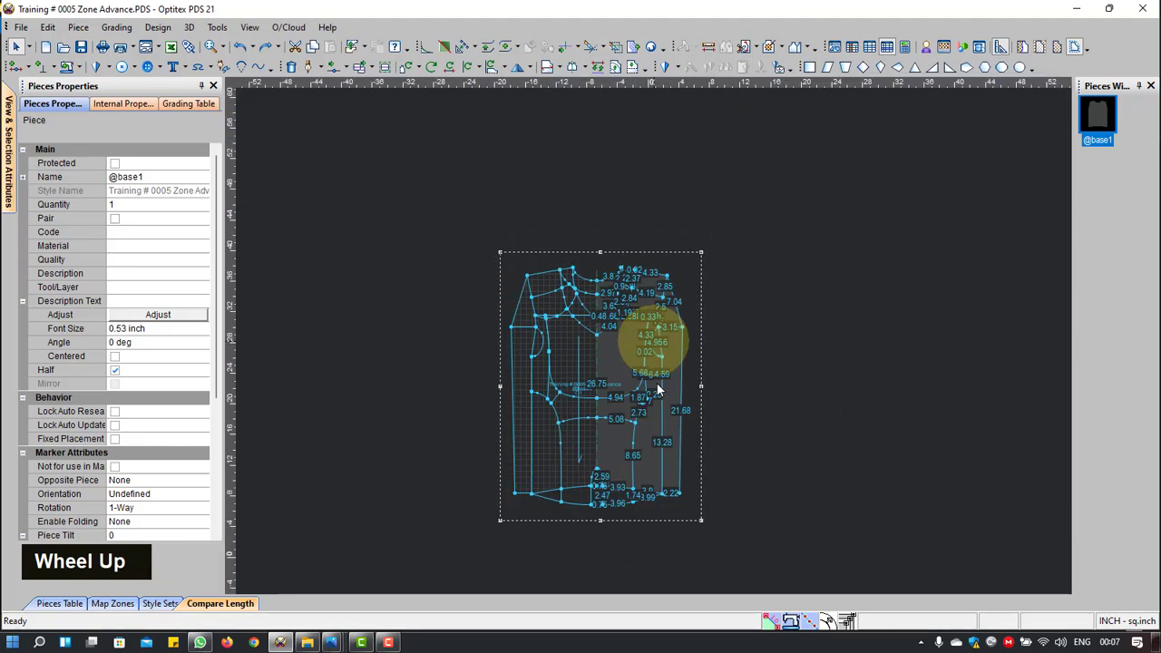
pyautogui.scroll(-3, 657, 383)
pyautogui.scroll(3, 659, 390)
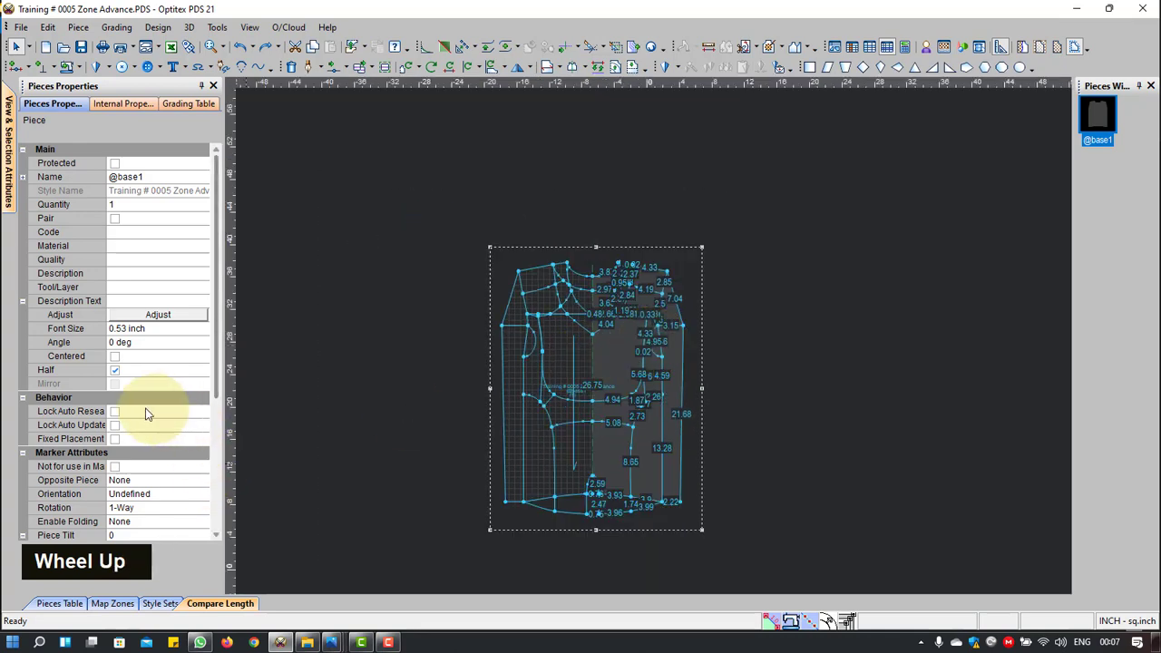
pyautogui.click(116, 369)
pyautogui.rightClick(398, 259)
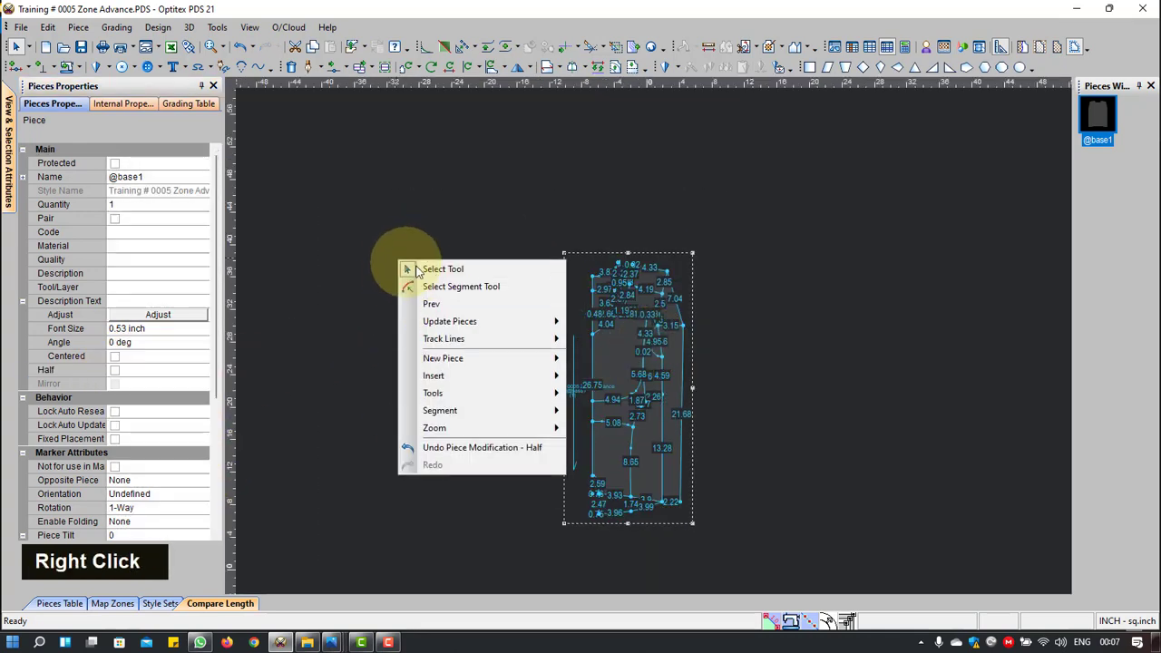
pyautogui.click(416, 270)
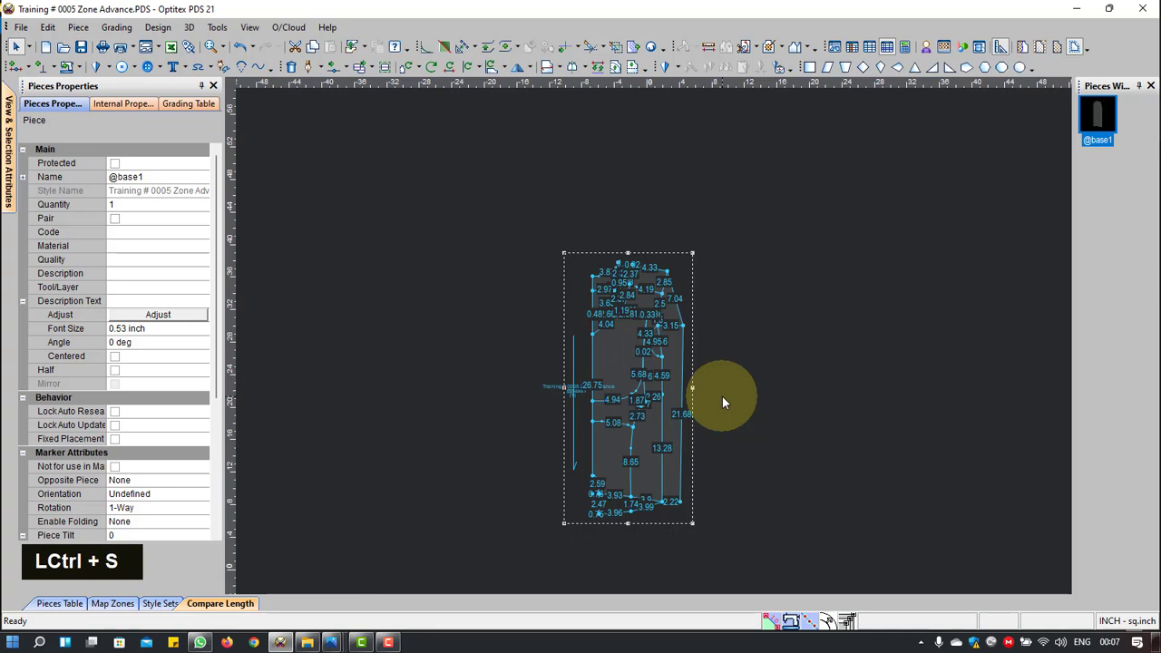
# Step: Recreate the mirrored piece with a half line from the upper hem curve's centre end to the neckline's centre end
pyautogui.scroll(-4, 655, 337)
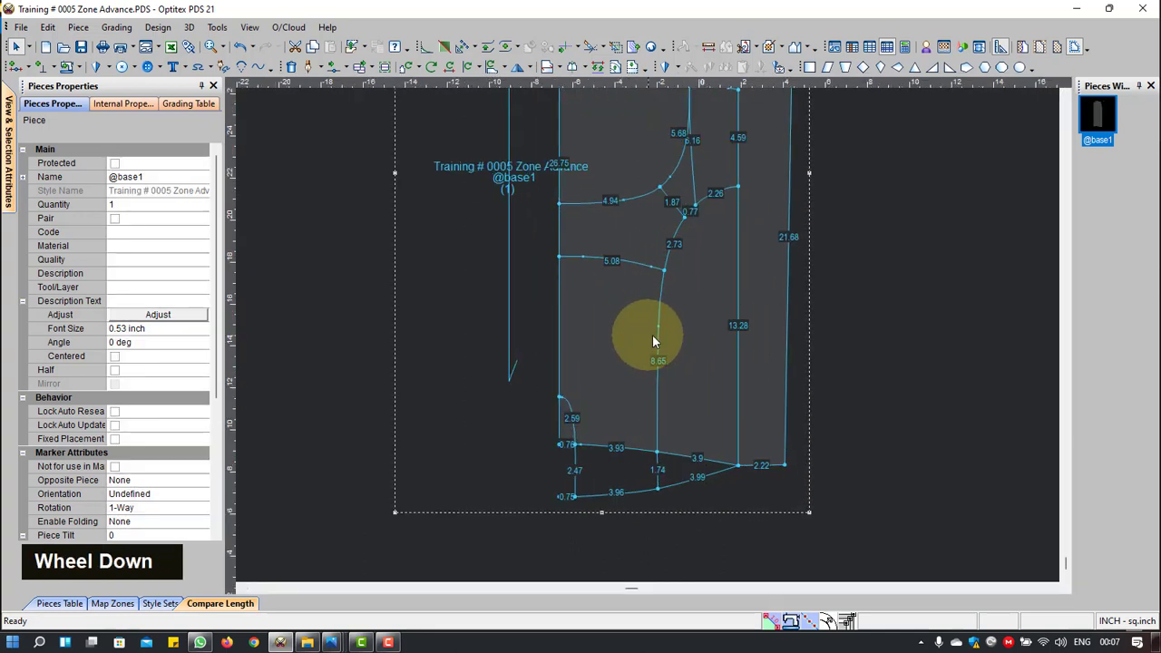
pyautogui.press('h')
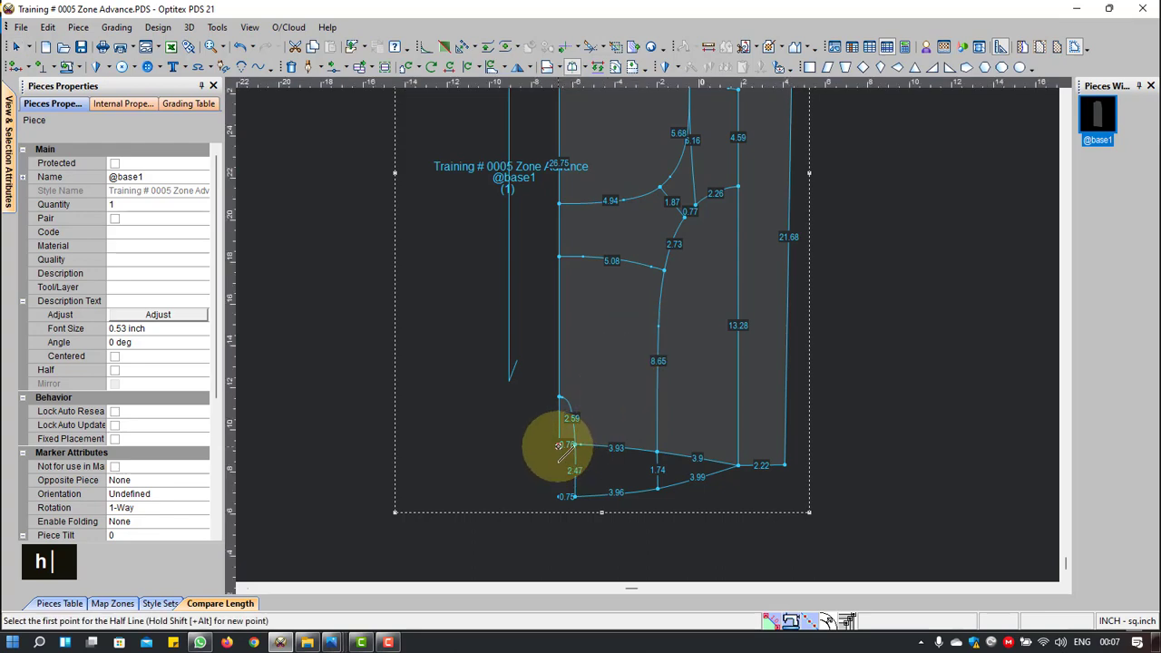
pyautogui.click(560, 446)
pyautogui.scroll(4, 635, 336)
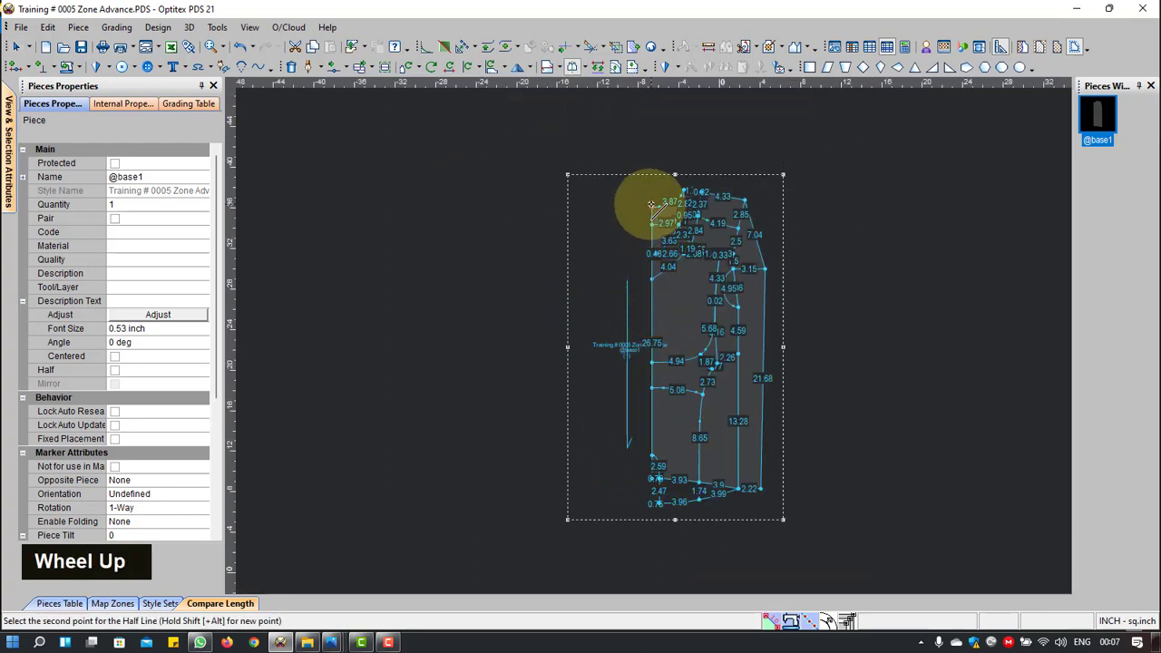
pyautogui.click(651, 203)
pyautogui.scroll(-3, 748, 275)
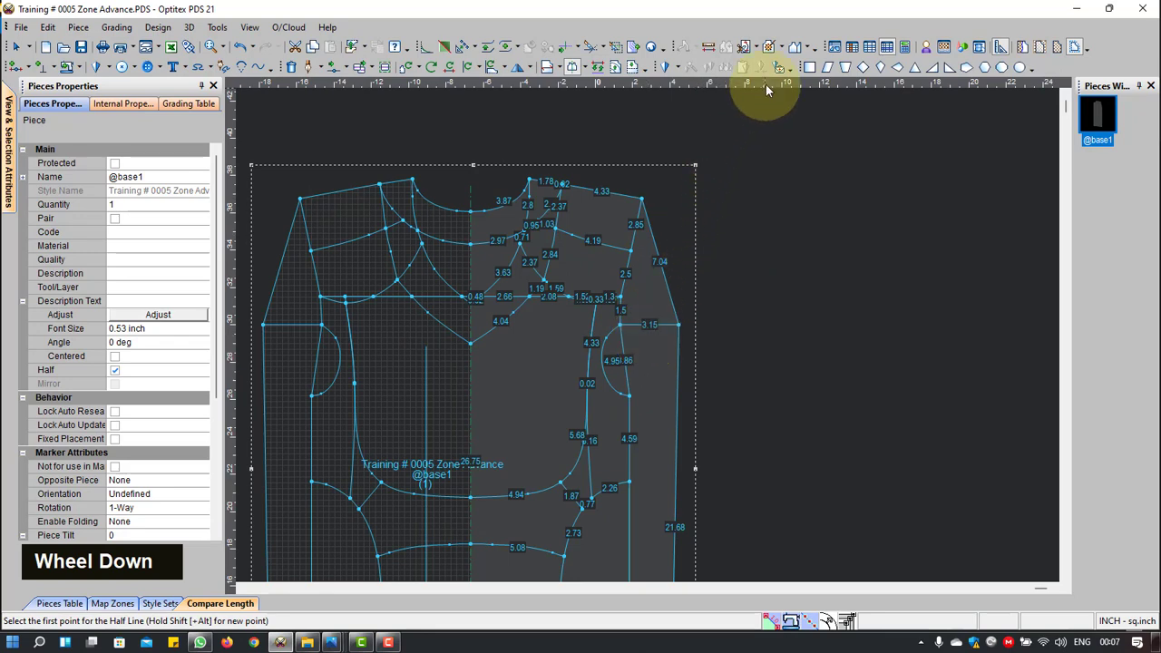
# Step: Start the Trace Piece Zones command on the base piece
pyautogui.click(783, 49)
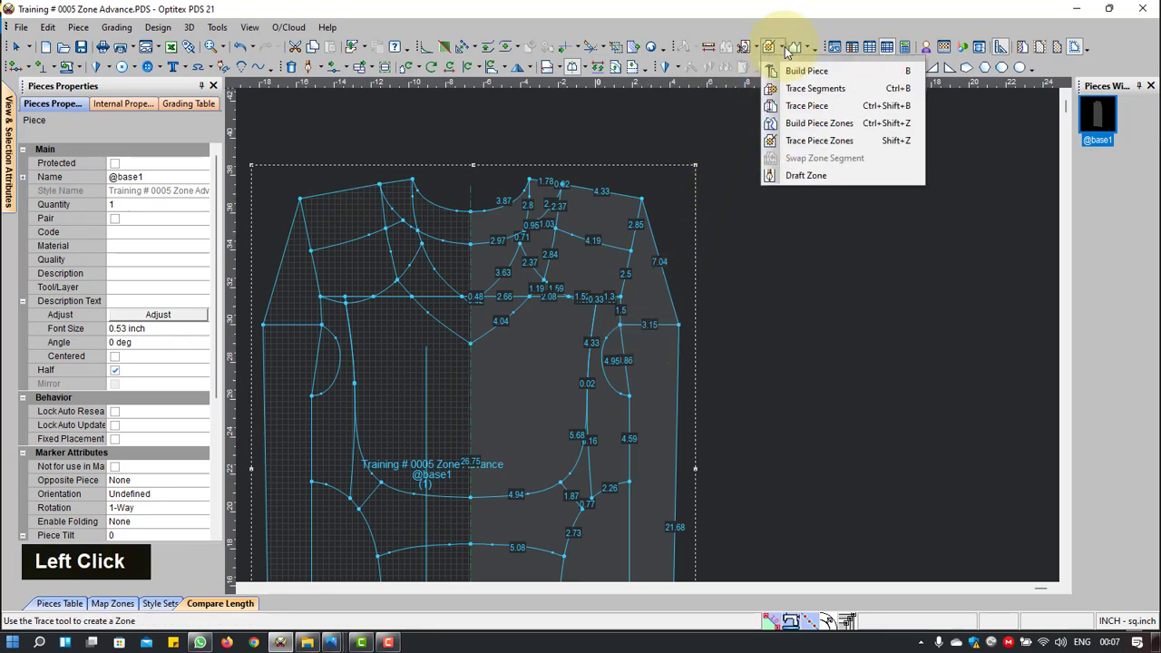
pyautogui.click(814, 142)
pyautogui.scroll(-2, 667, 336)
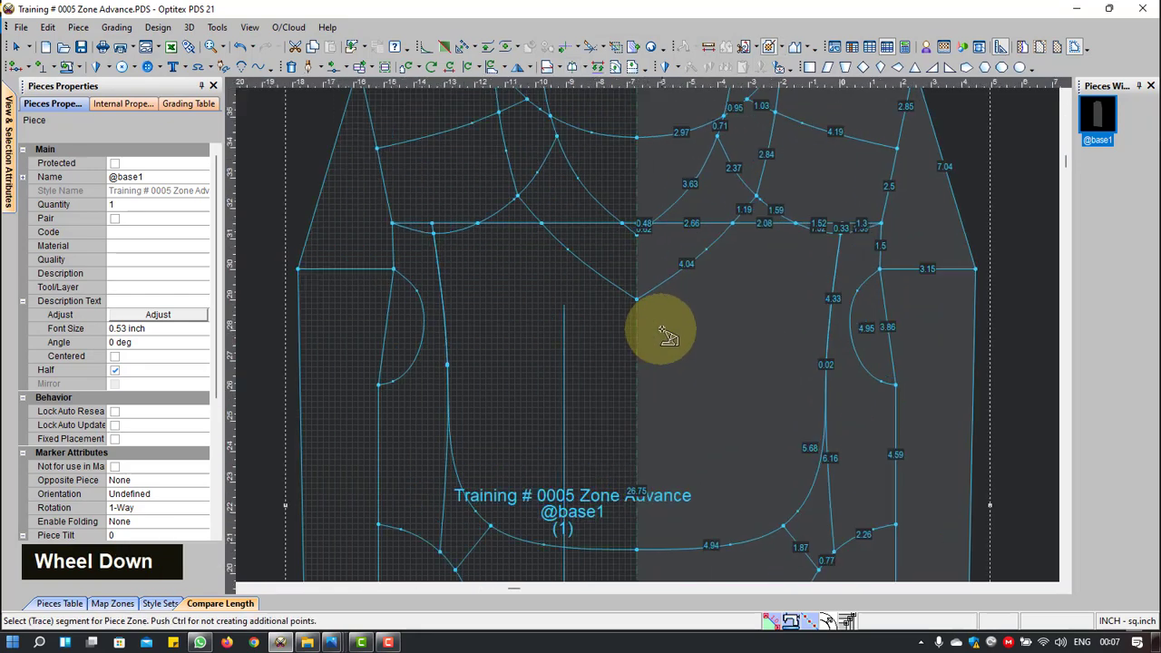
pyautogui.click(673, 281)
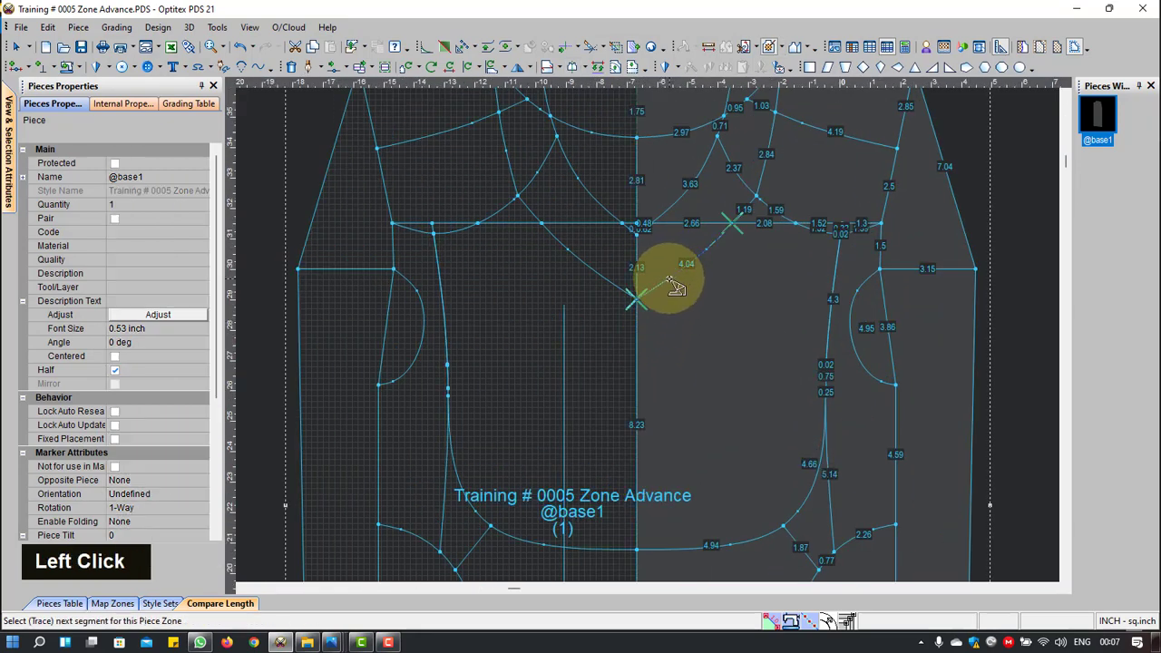
pyautogui.scroll(-2, 643, 332)
pyautogui.click(635, 315)
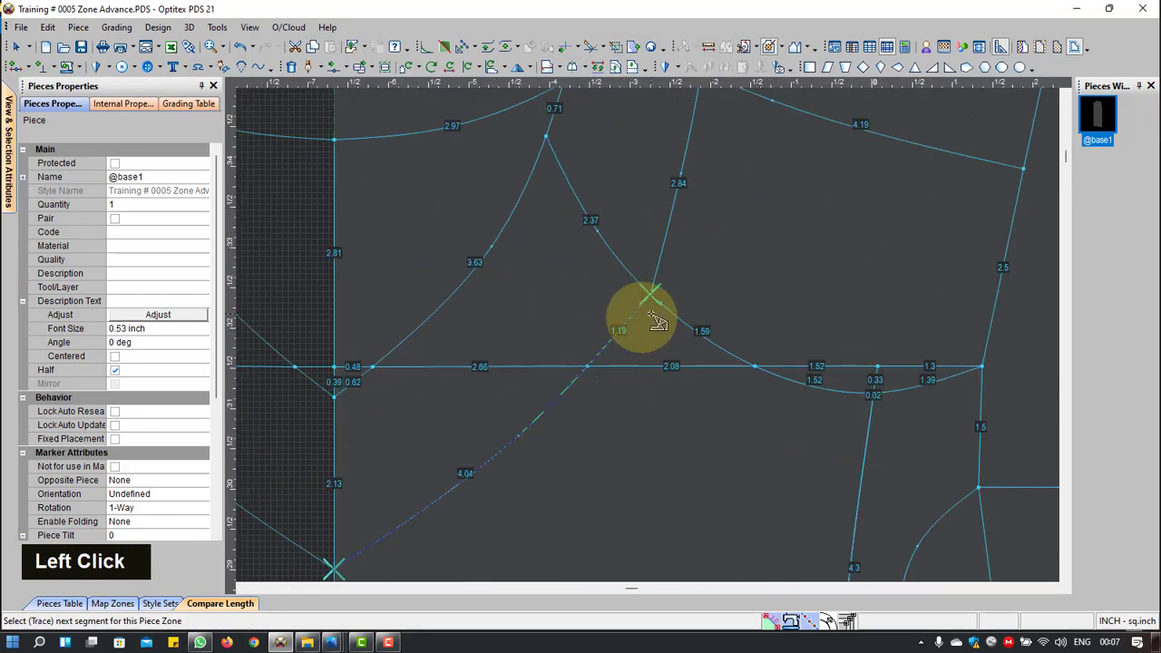
pyautogui.click(678, 319)
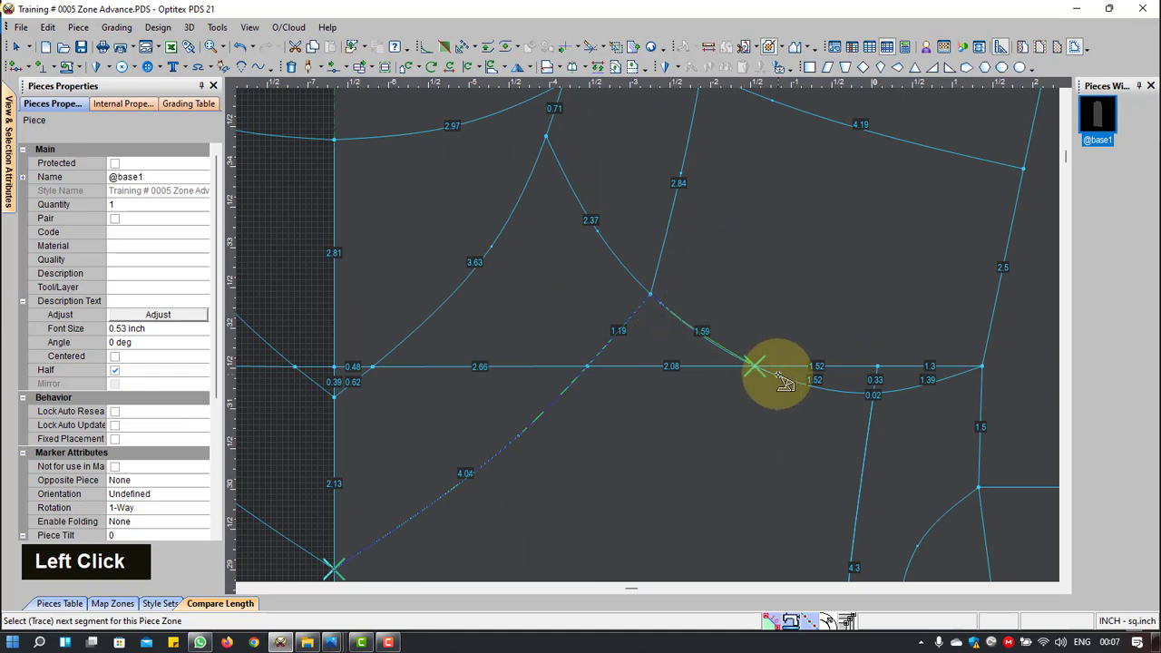
pyautogui.click(779, 373)
pyautogui.scroll(-1, 871, 409)
pyautogui.scroll(-5, 652, 334)
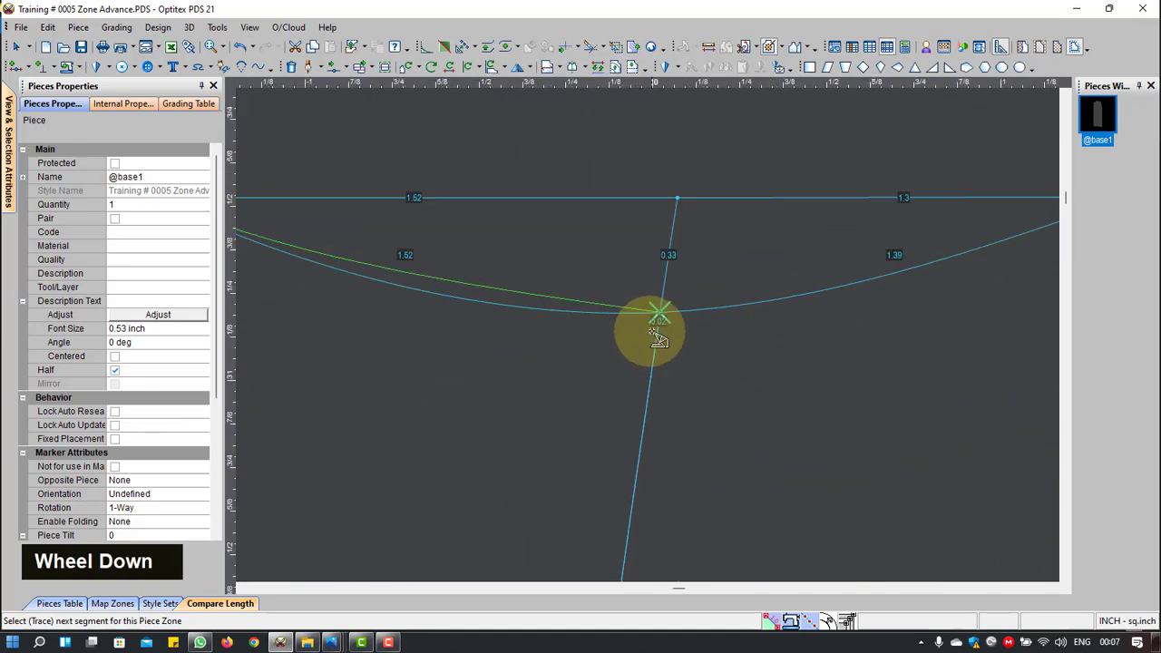
pyautogui.scroll(-4, 653, 341)
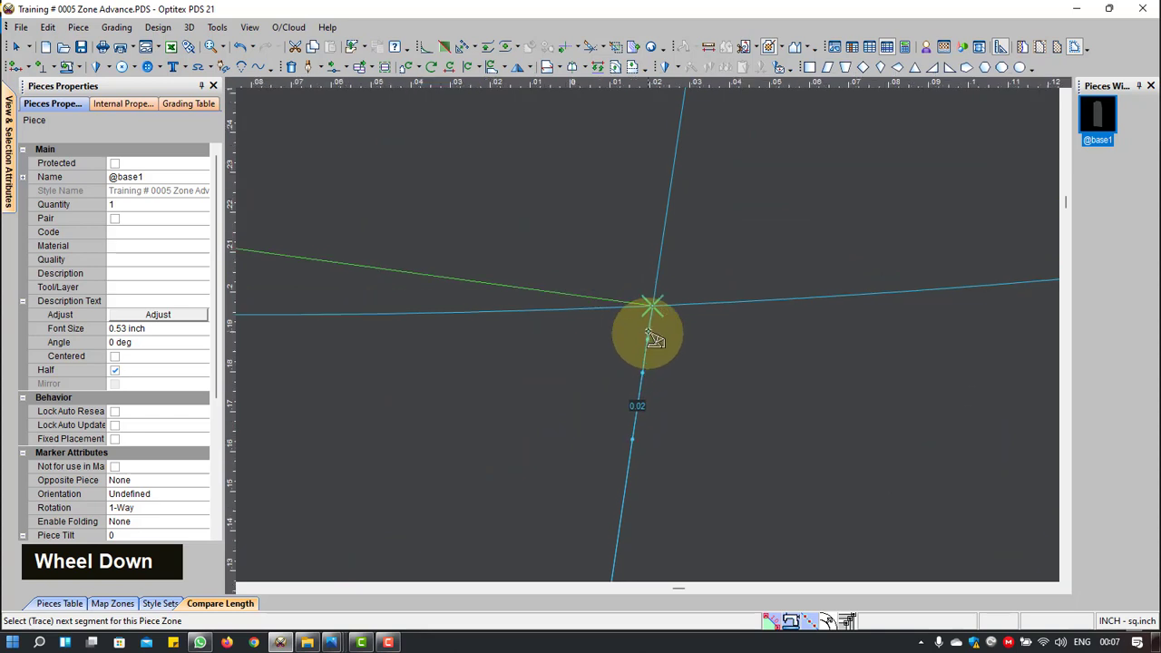
pyautogui.click(652, 310)
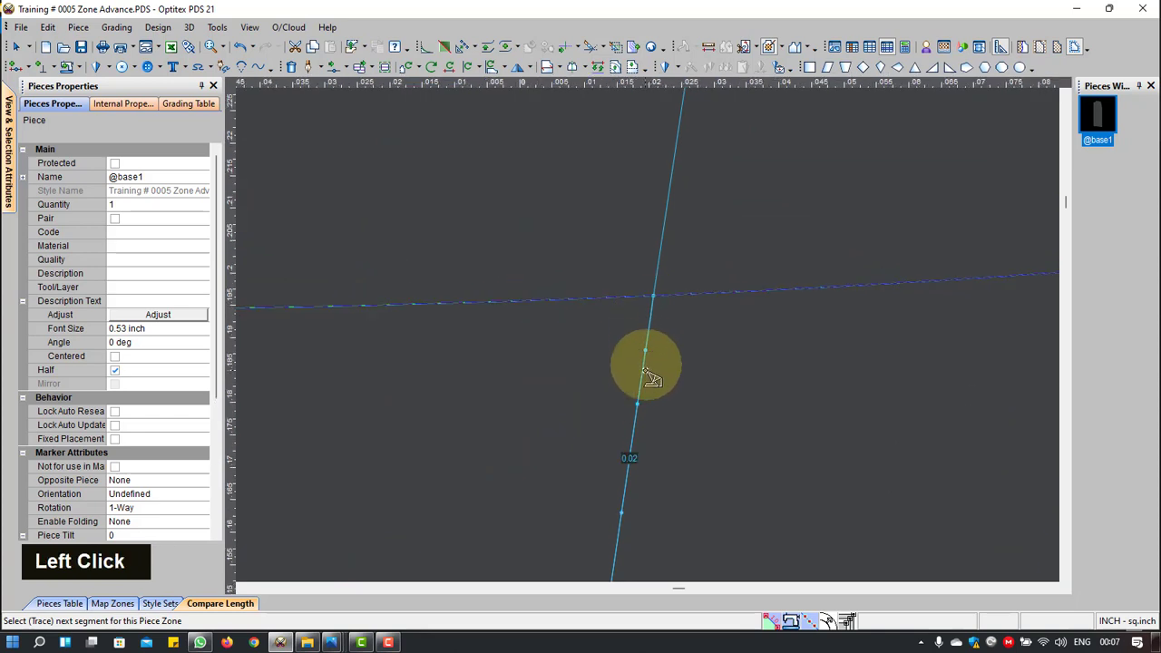
pyautogui.scroll(6, 641, 374)
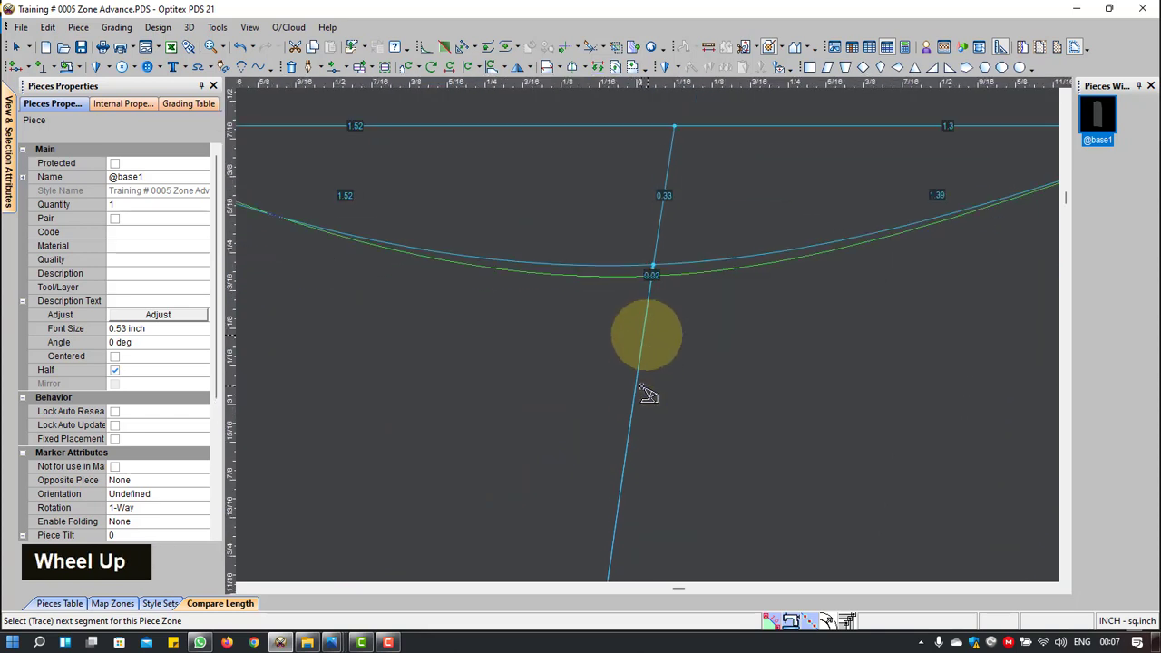
pyautogui.scroll(-4, 650, 372)
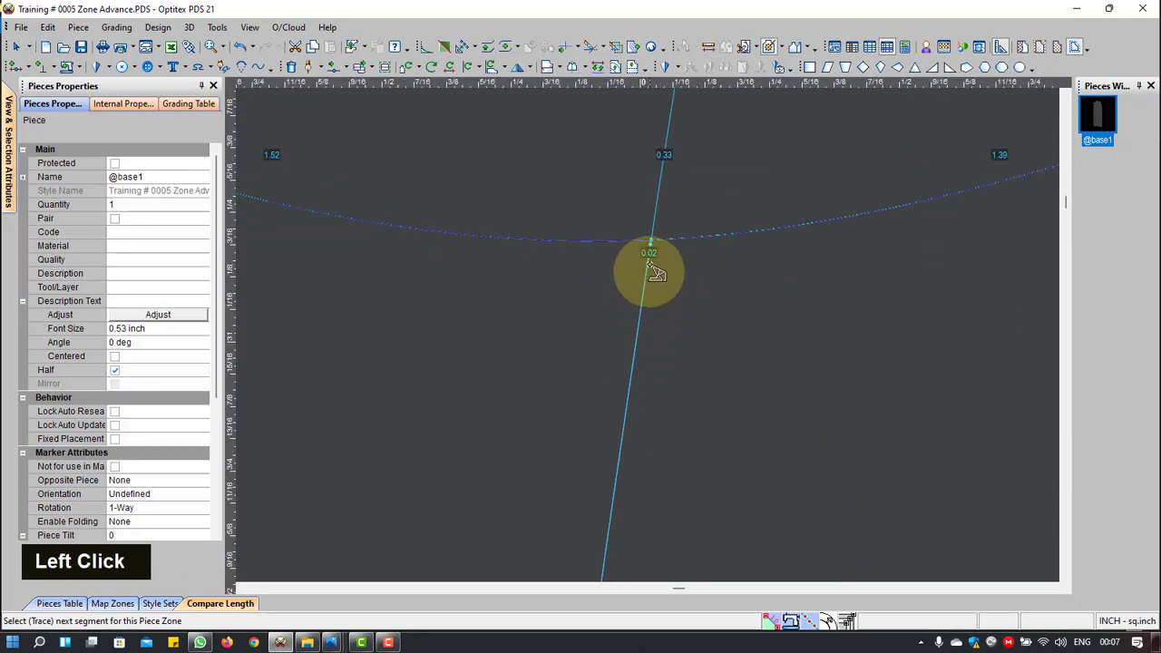
pyautogui.scroll(5, 641, 365)
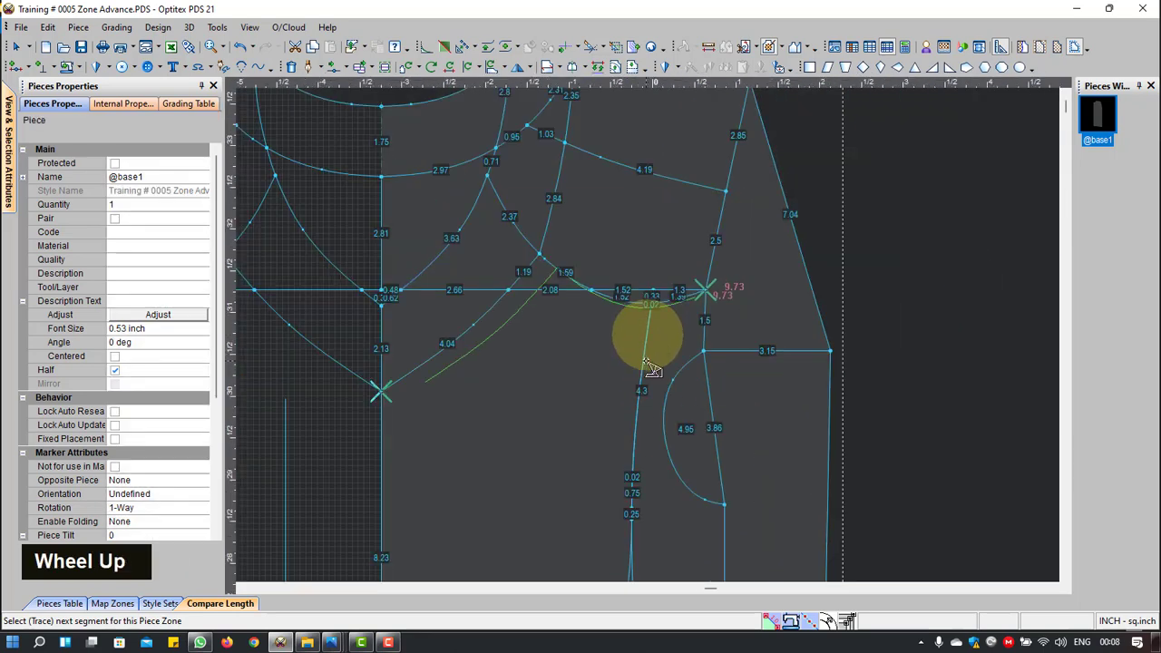
pyautogui.press('Escape')
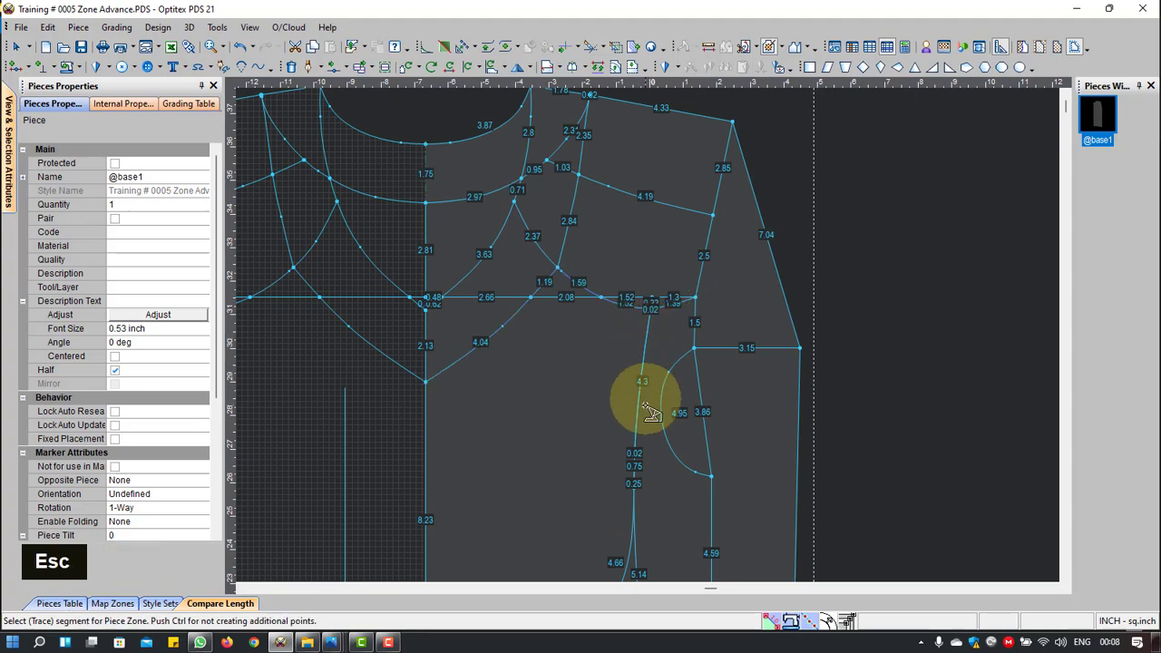
# Step: Begin a piece zone on the inner side line's lower end and trace it upward through the short segments beside the armhole curve
pyautogui.scroll(-2, 646, 409)
pyautogui.scroll(2, 648, 333)
pyautogui.scroll(-3, 648, 332)
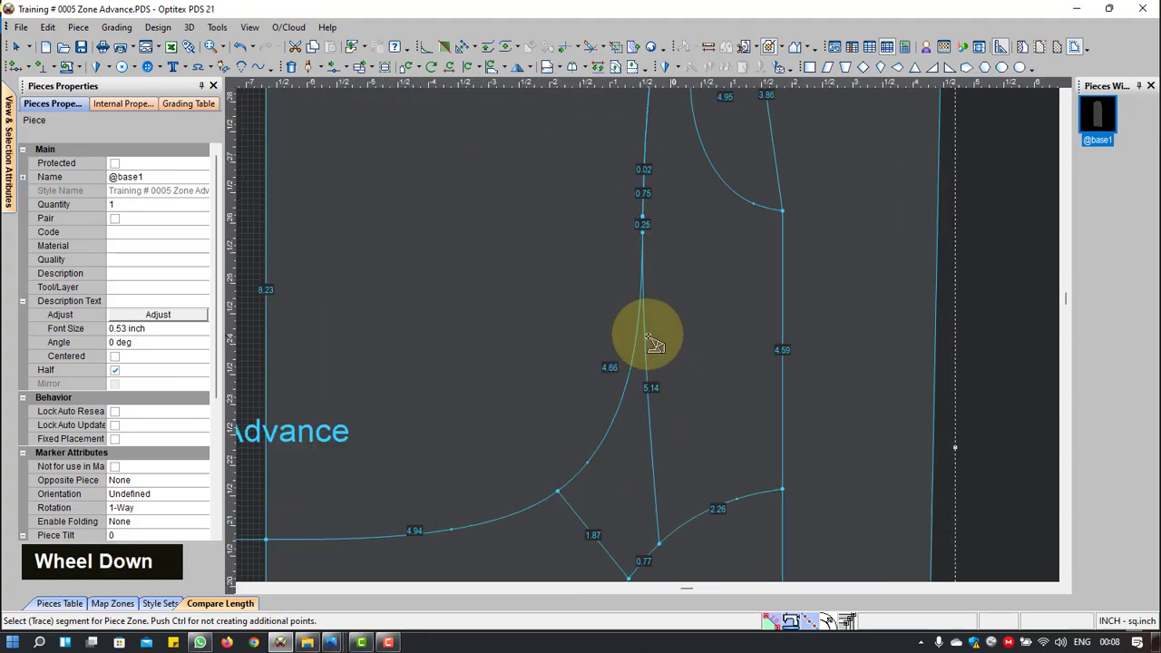
pyautogui.click(659, 488)
pyautogui.scroll(-3, 646, 263)
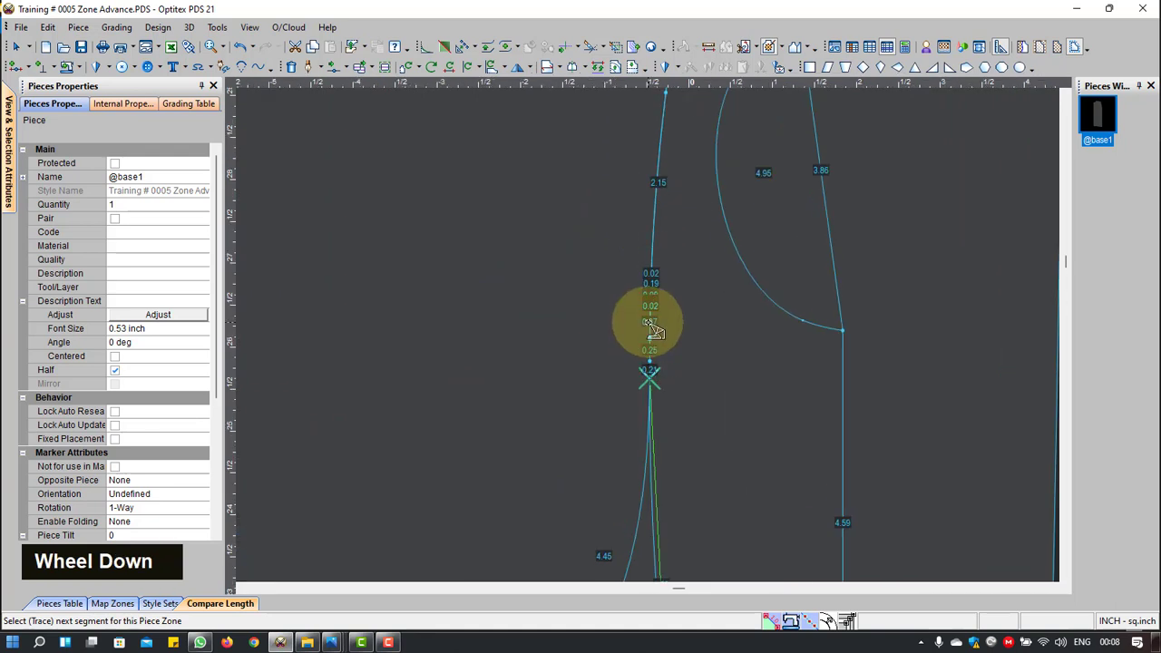
pyautogui.click(649, 386)
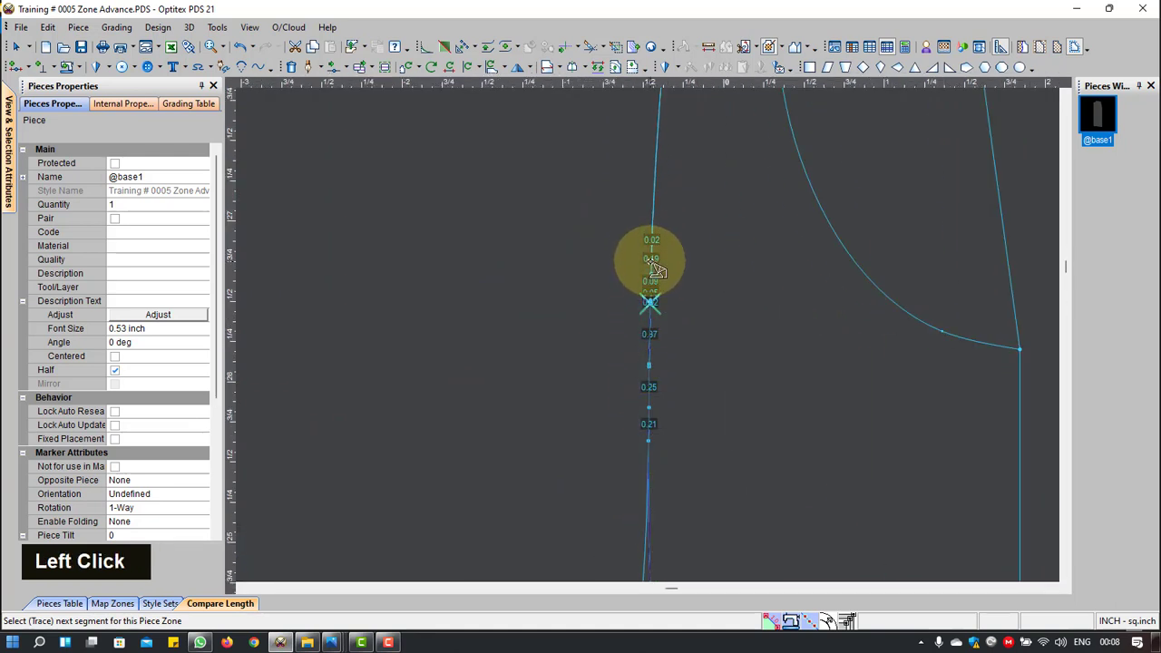
pyautogui.click(654, 197)
pyautogui.scroll(4, 648, 337)
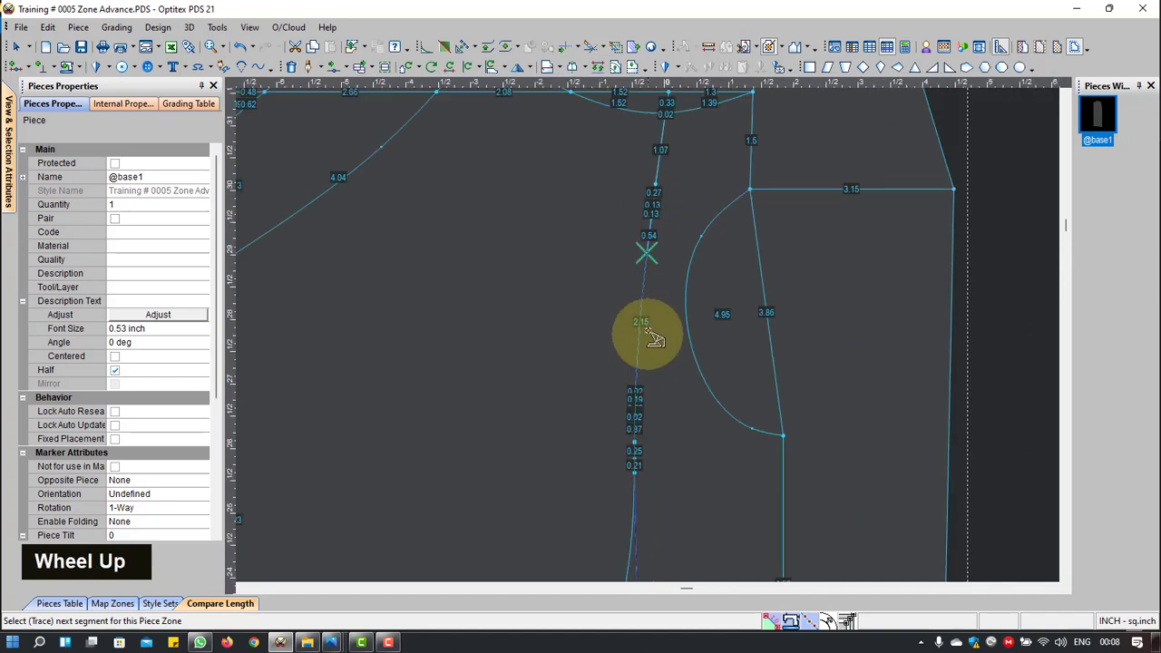
# Step: Continue the zone trace up the rest of the inner side line, including the tiny segment at its junction with the curved chest line
pyautogui.scroll(-3, 664, 311)
pyautogui.click(665, 417)
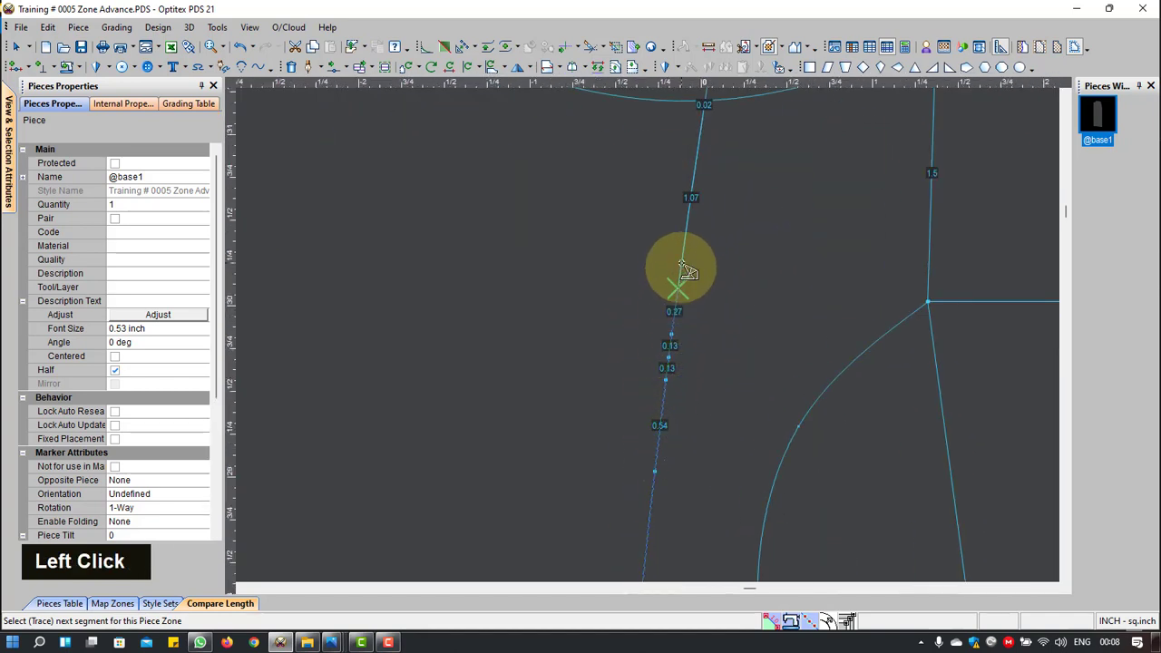
pyautogui.click(710, 161)
pyautogui.scroll(3, 643, 317)
pyautogui.scroll(-4, 645, 339)
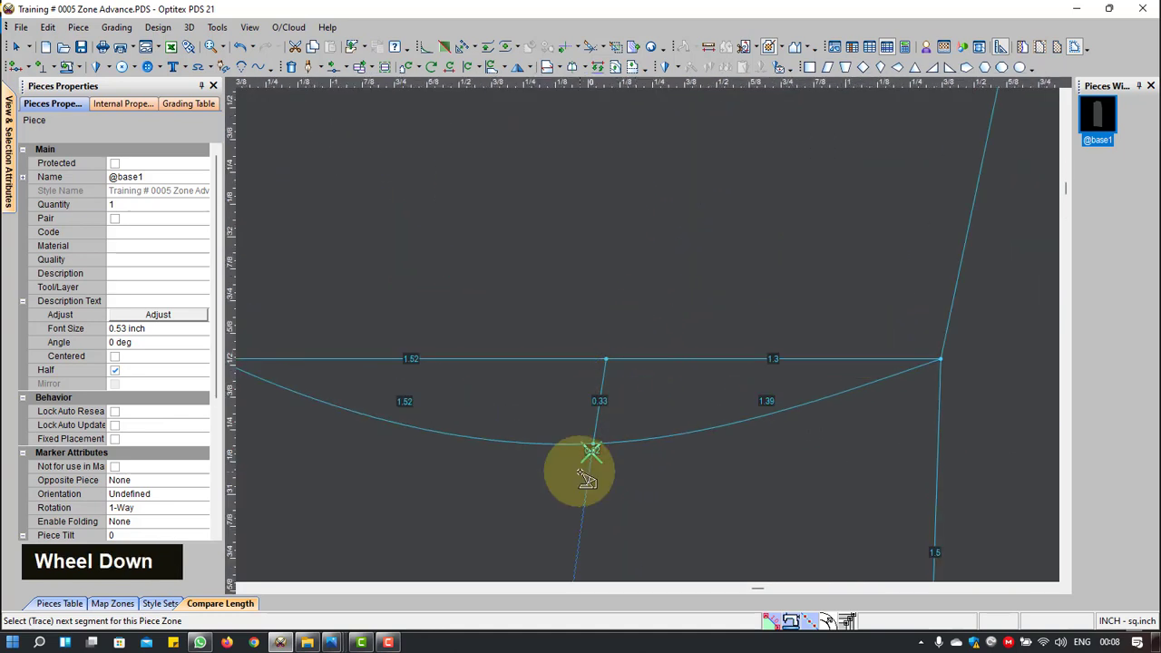
pyautogui.scroll(-6, 658, 338)
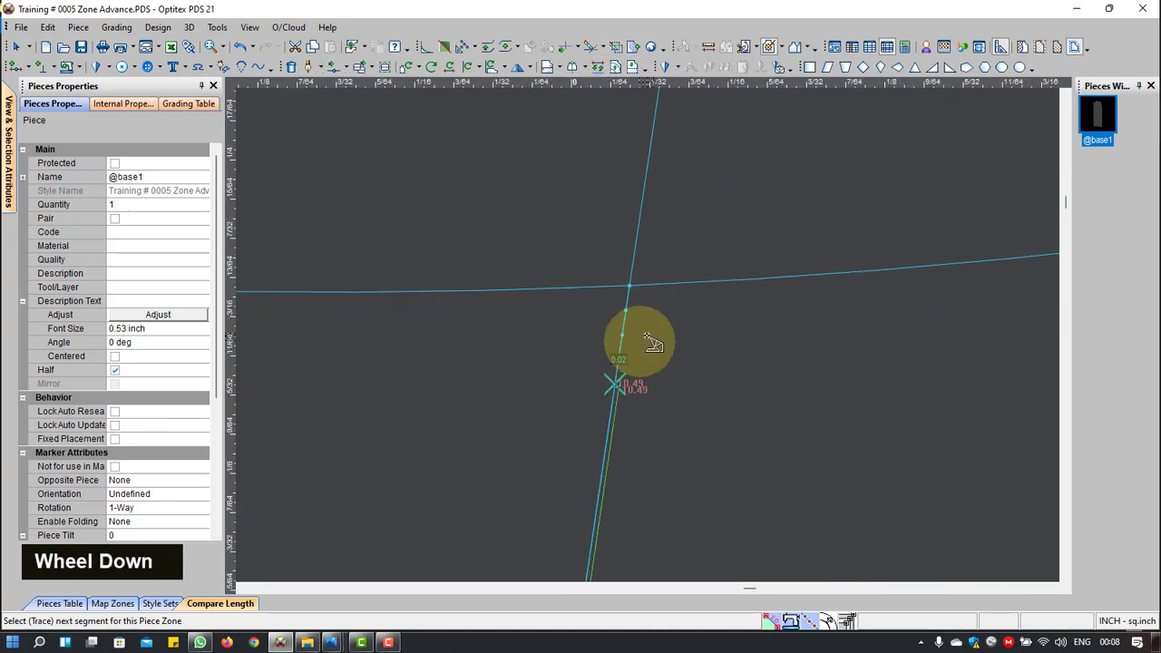
pyautogui.scroll(-2, 651, 340)
pyautogui.click(628, 297)
pyautogui.click(635, 280)
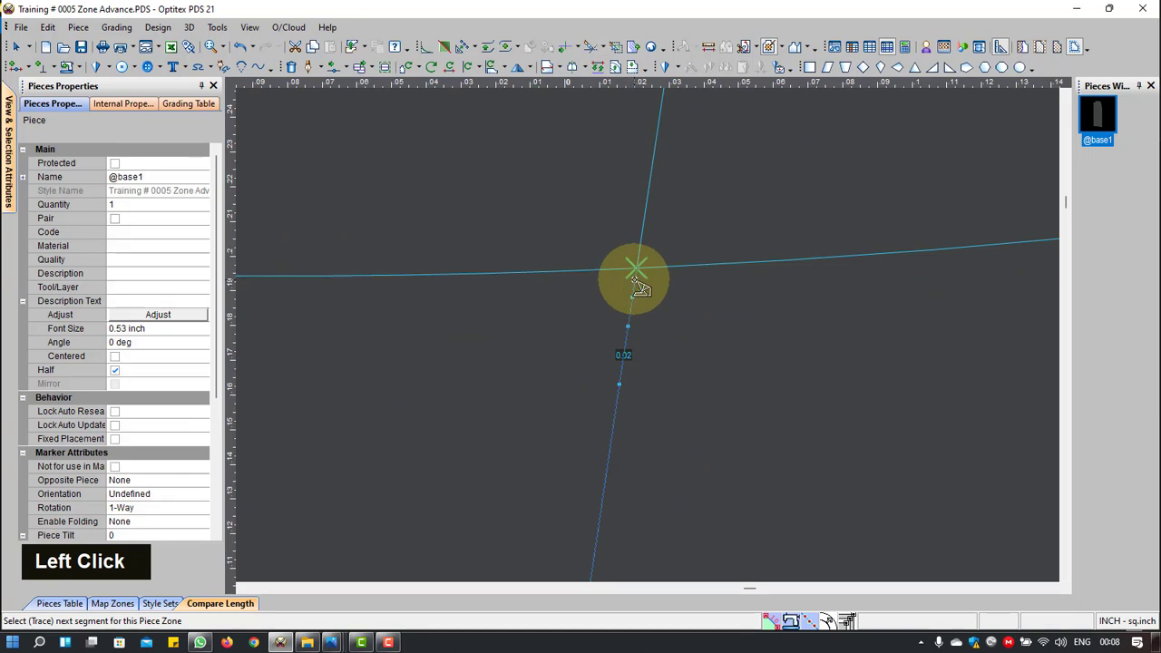
# Step: Trace the zone boundary along the curved chest line, down the V-shaped curve and onto the centre line segment below its tip
pyautogui.scroll(5, 708, 332)
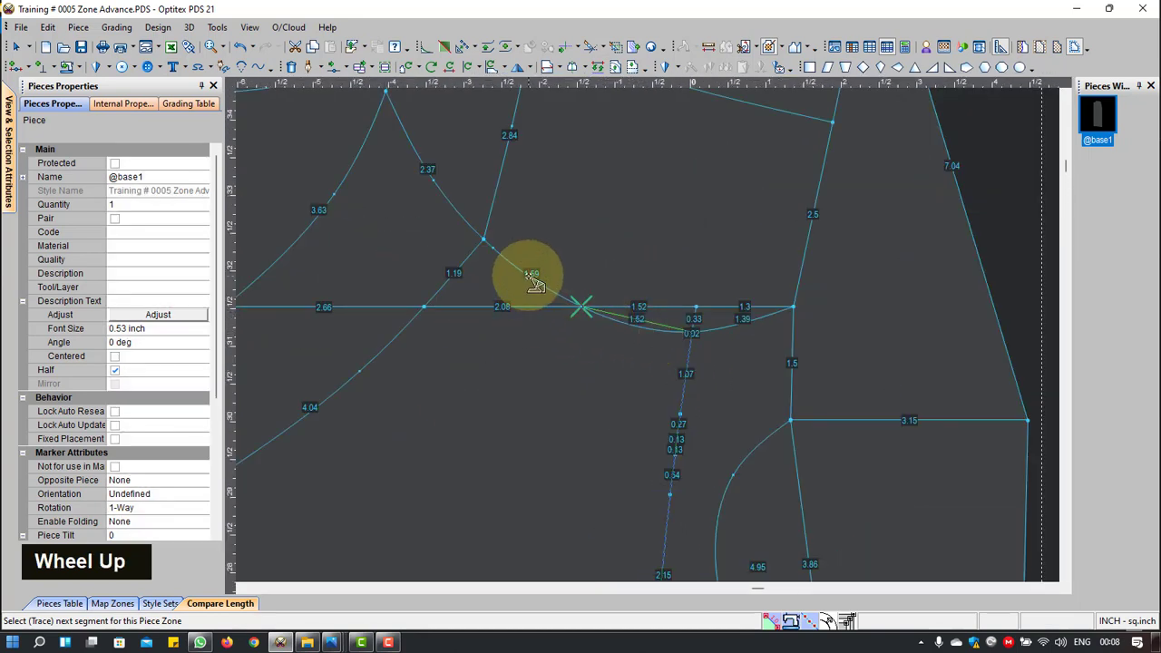
pyautogui.scroll(3, 534, 292)
pyautogui.scroll(-3, 651, 335)
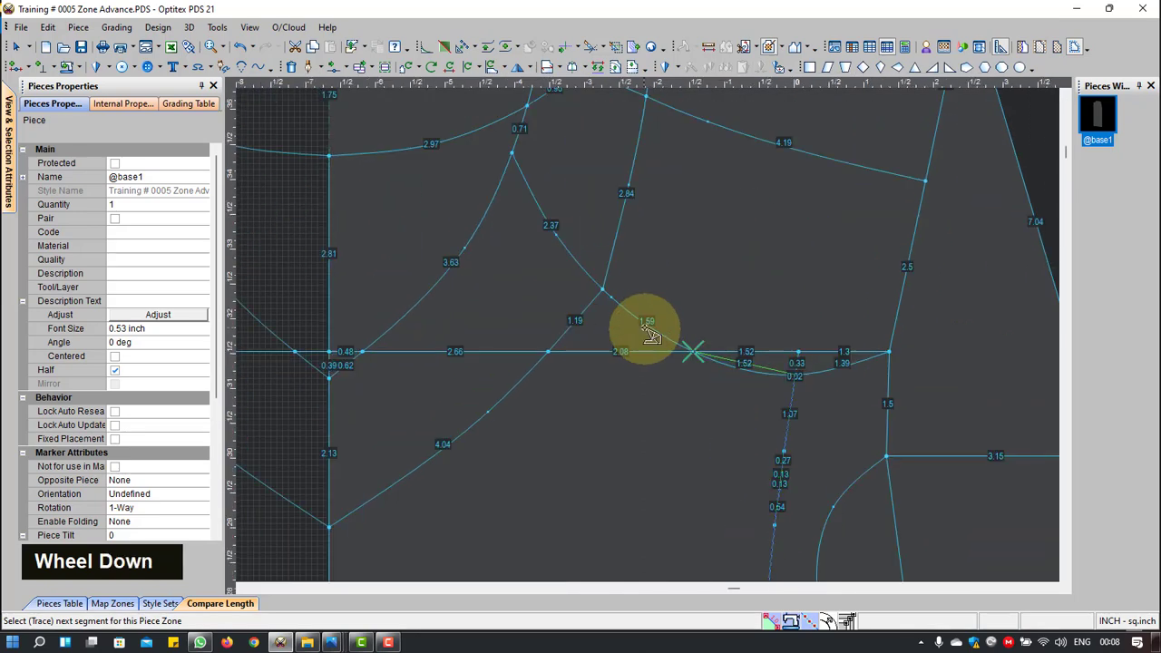
pyautogui.click(562, 345)
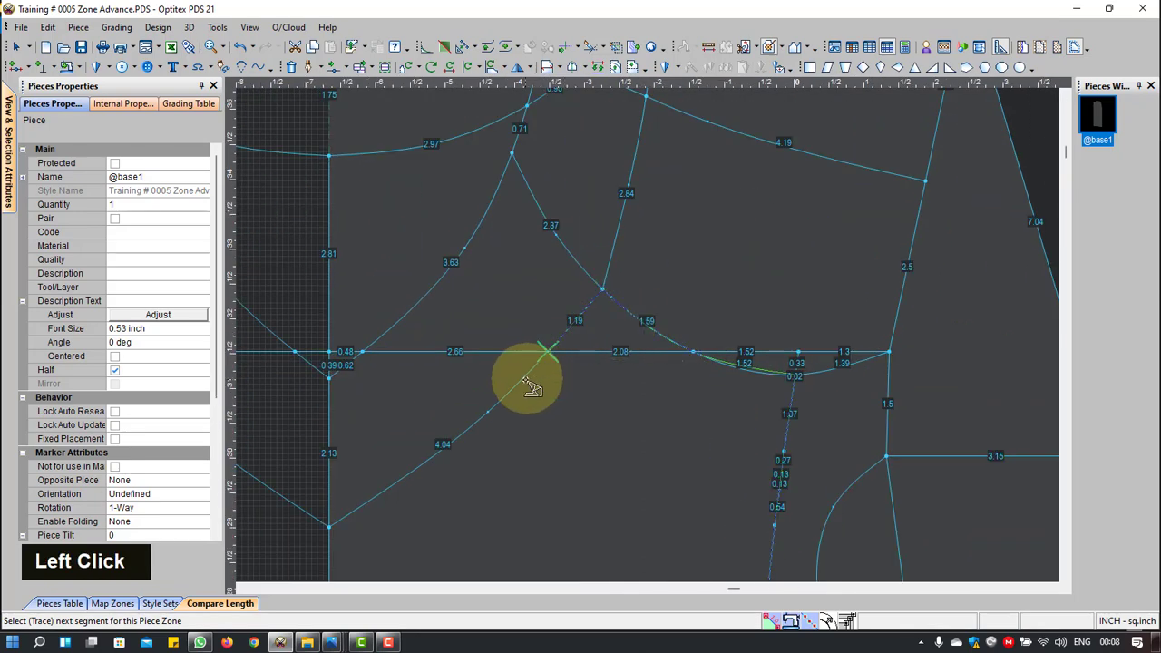
pyautogui.scroll(3, 717, 336)
pyautogui.click(546, 488)
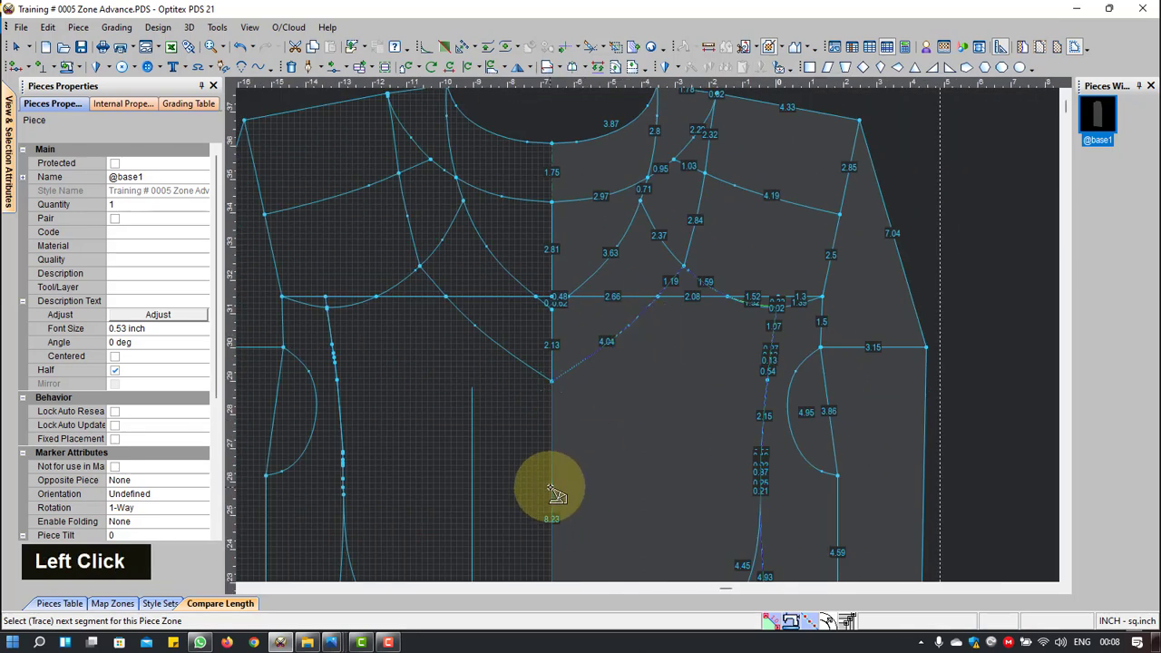
# Step: Close the zone by tracing the lower centre segment, the curve across the waist and the side curve back to the inner side line
pyautogui.scroll(2, 604, 544)
pyautogui.scroll(-5, 667, 395)
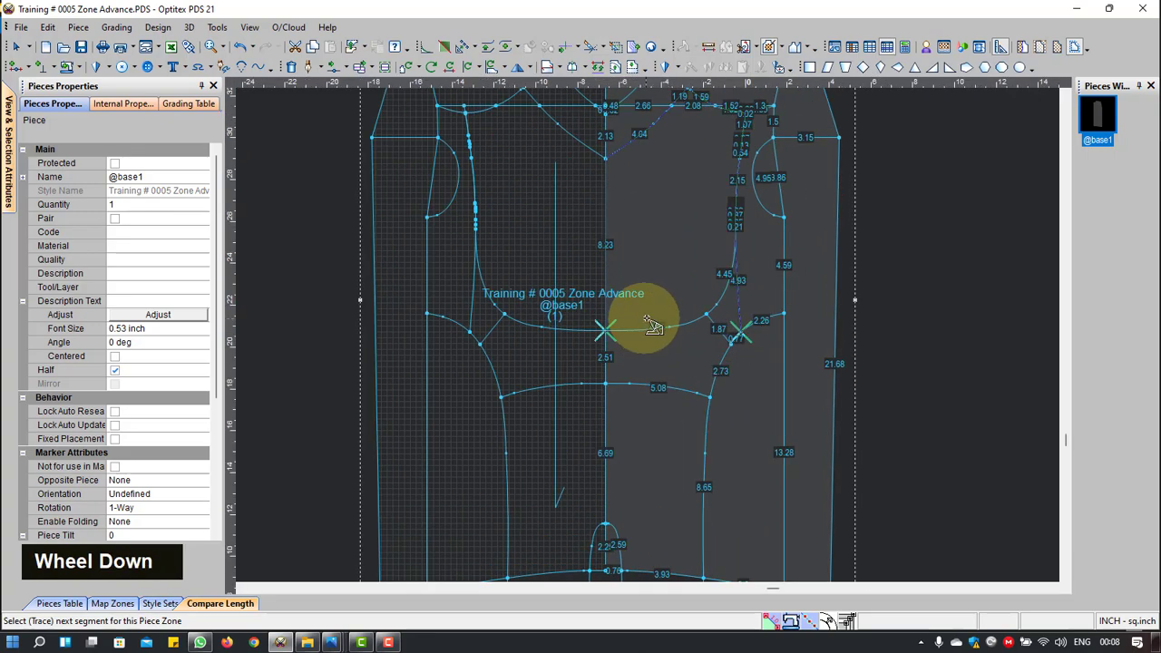
pyautogui.click(564, 404)
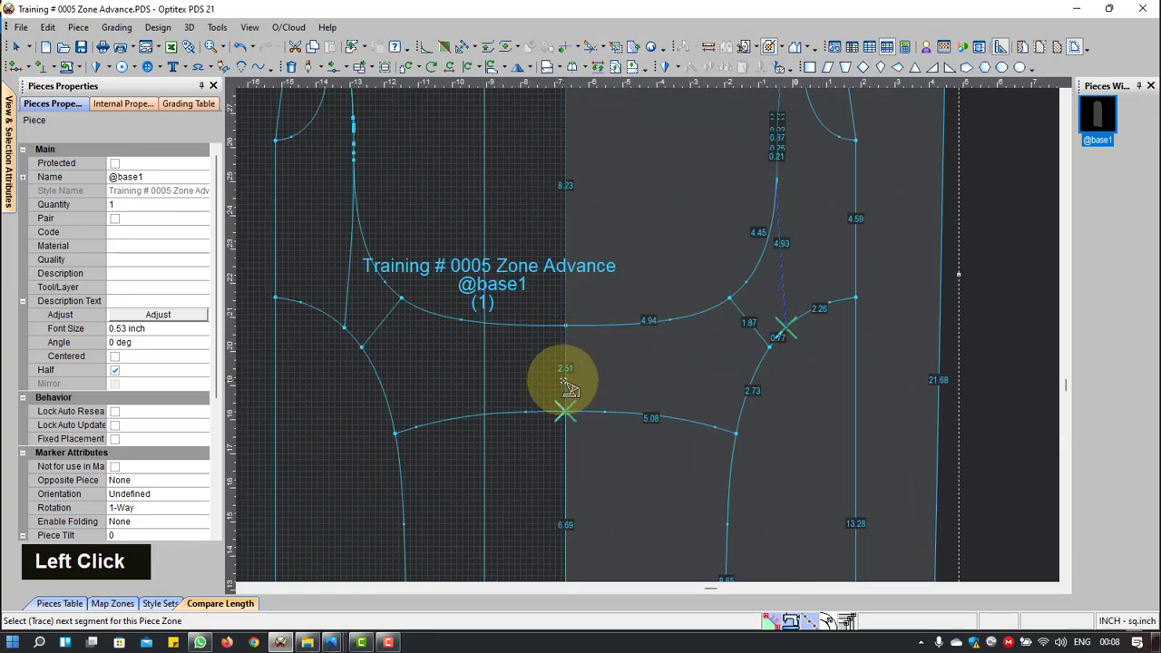
pyautogui.click(628, 415)
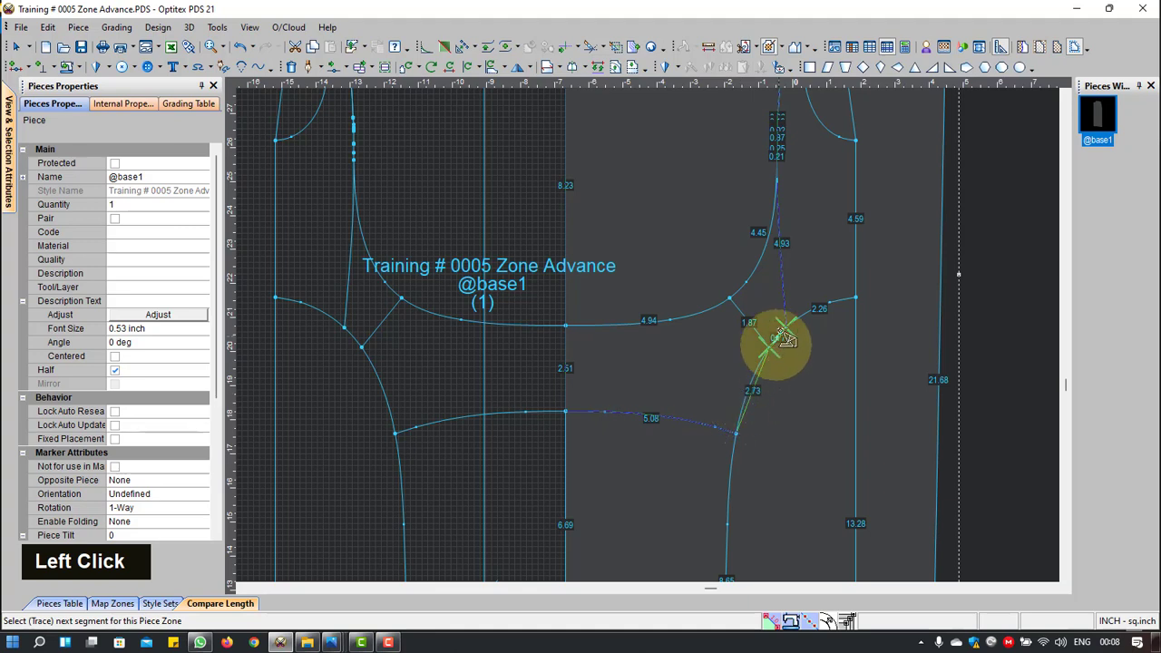
pyautogui.scroll(-6, 771, 342)
pyautogui.click(628, 379)
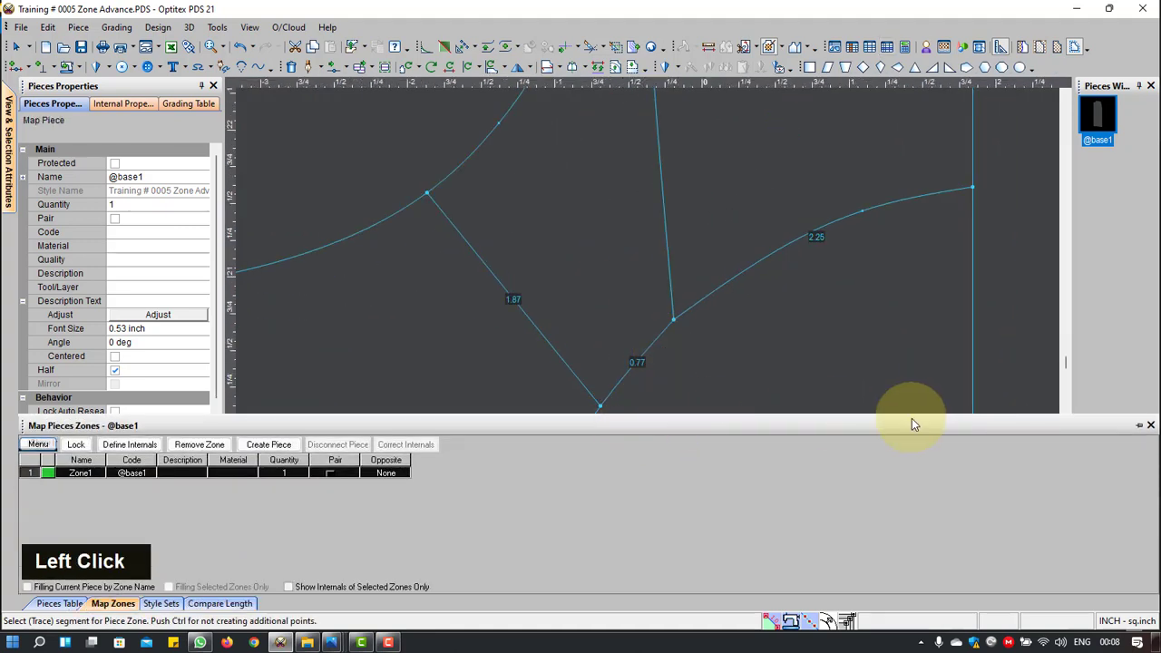
# Step: Examine the traced zone's outline, including the inner side line's extra points and the V-shaped curve's tip on the centre line
pyautogui.scroll(3, 445, 414)
pyautogui.scroll(4, 650, 327)
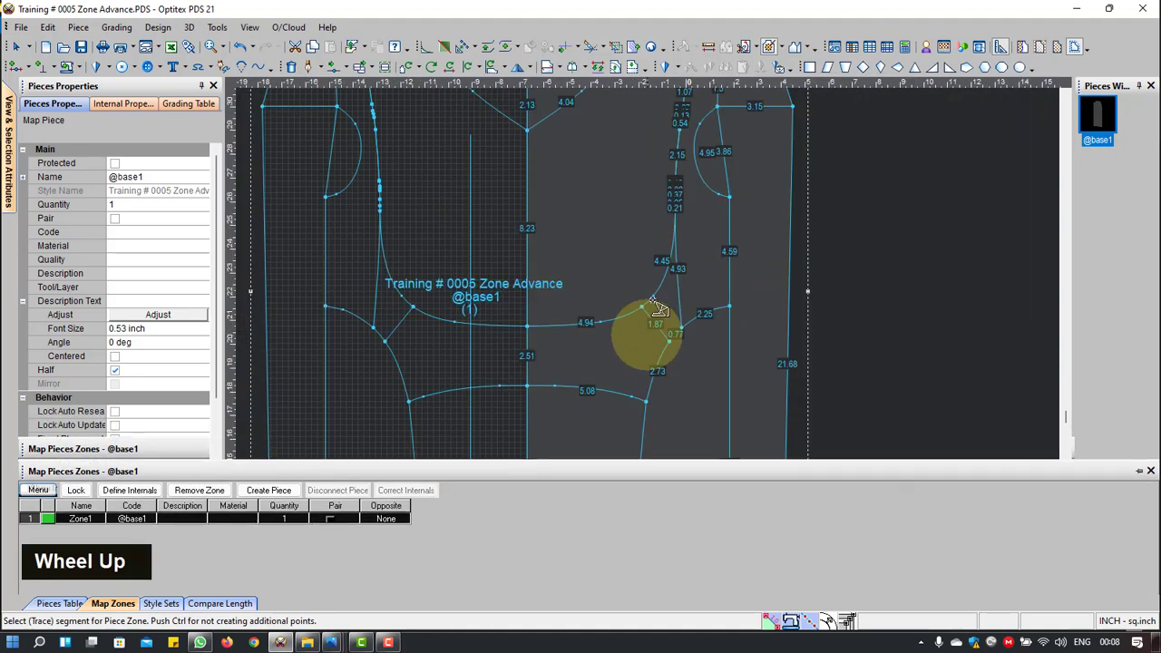
pyautogui.scroll(-2, 717, 333)
pyautogui.scroll(-3, 662, 220)
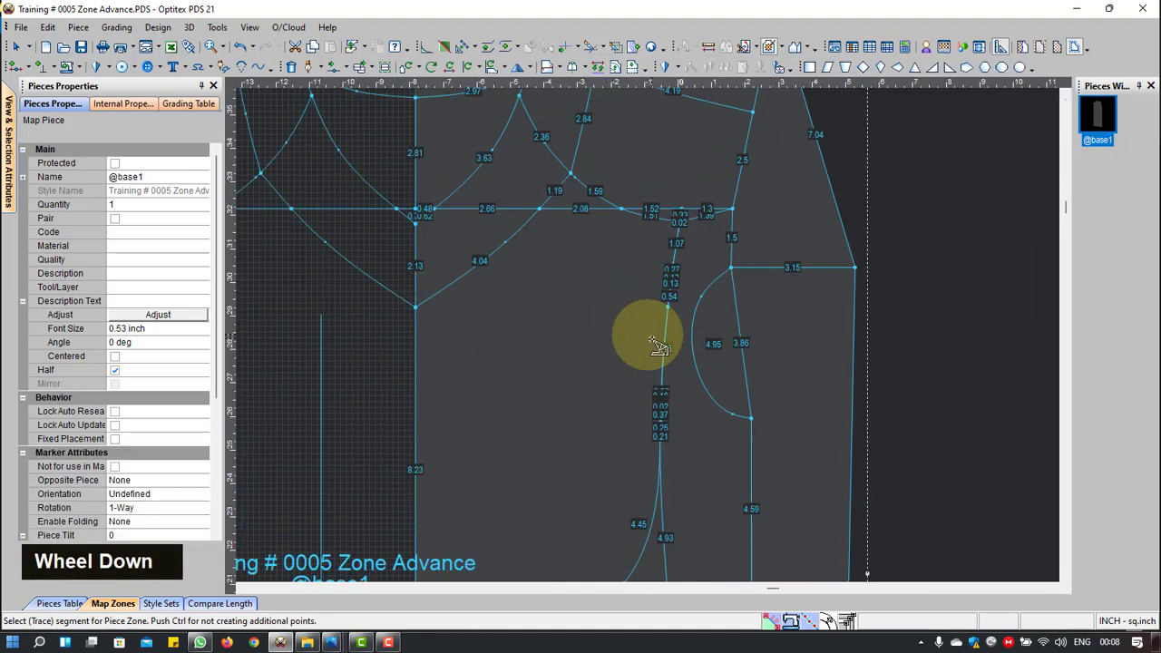
pyautogui.scroll(3, 655, 343)
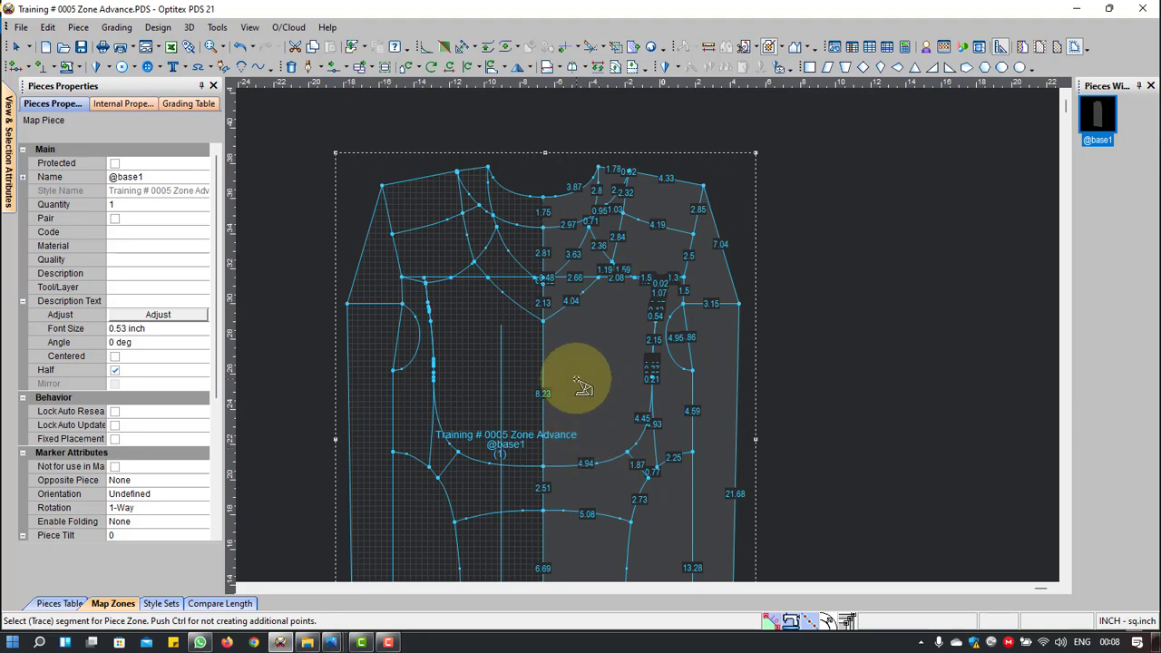
pyautogui.scroll(-5, 544, 320)
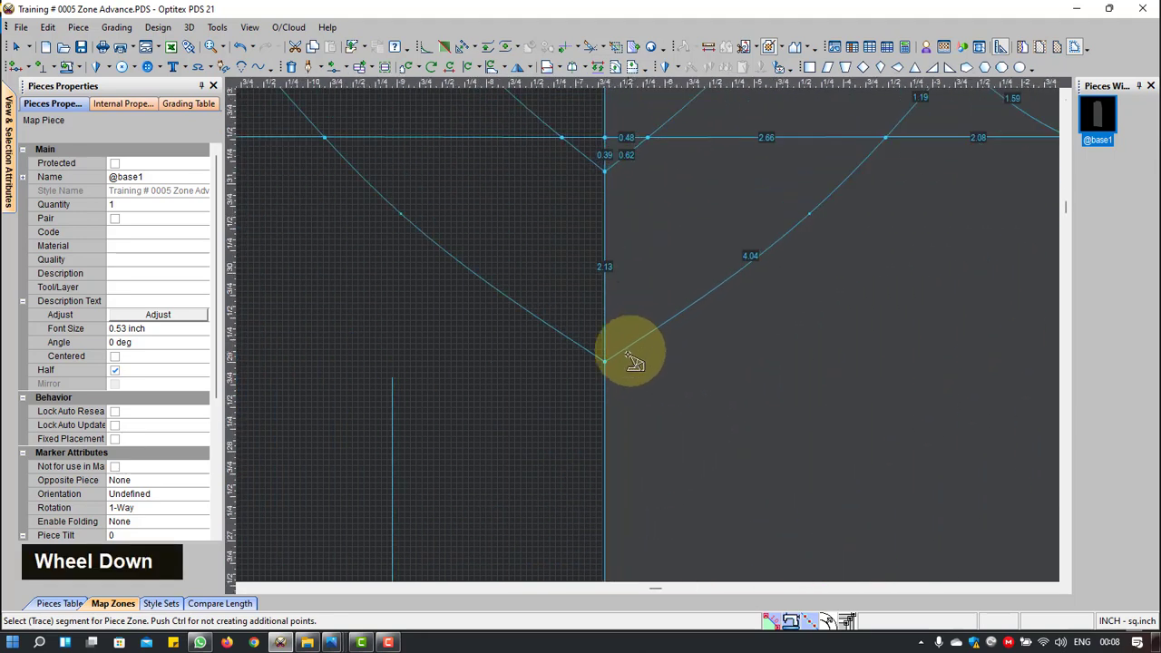
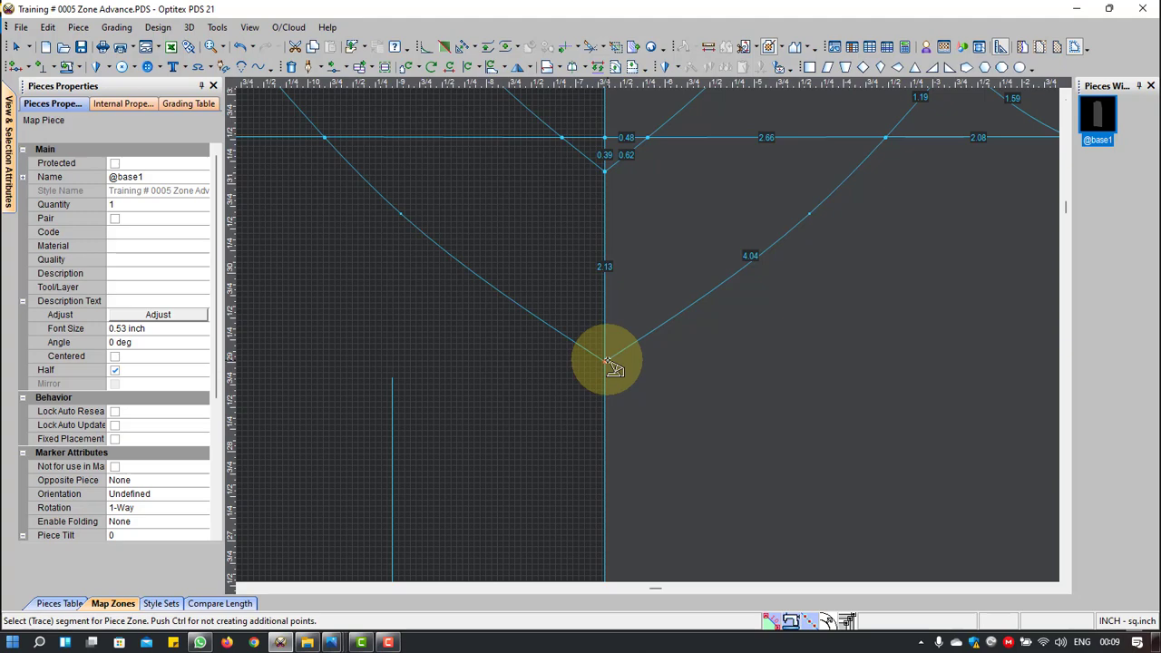
# Step: Draw a straight internal line about 3.41 inches long from just above the curved shoulder panel line down to the curved chest line
pyautogui.scroll(3, 810, 425)
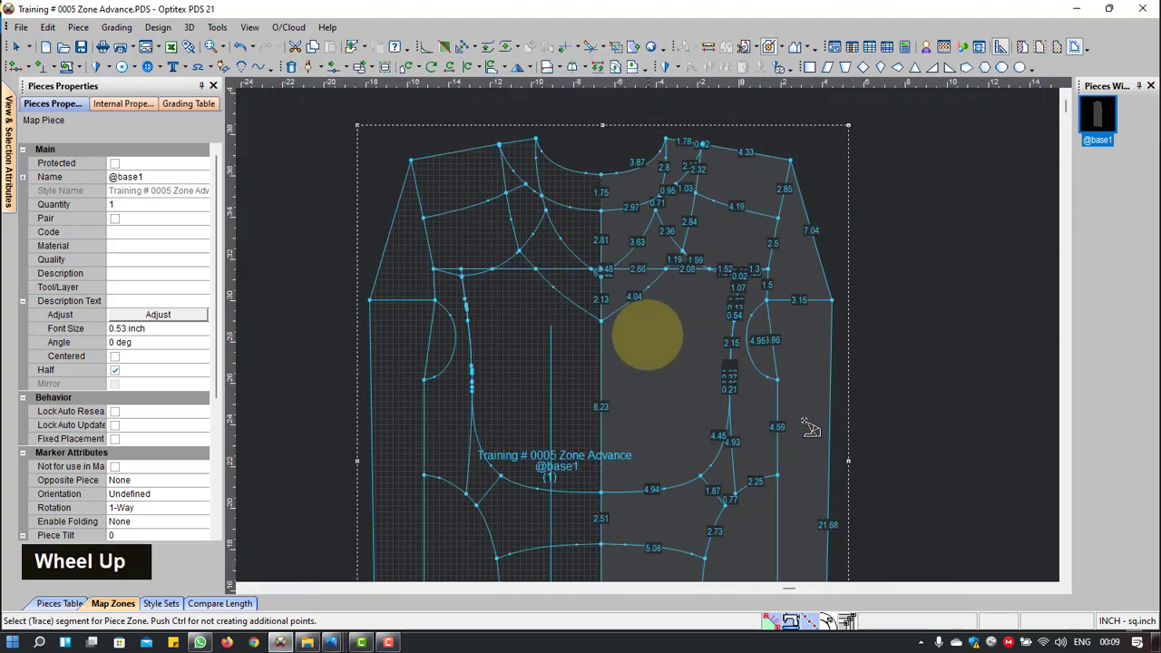
pyautogui.press('d')
pyautogui.scroll(-3, 744, 290)
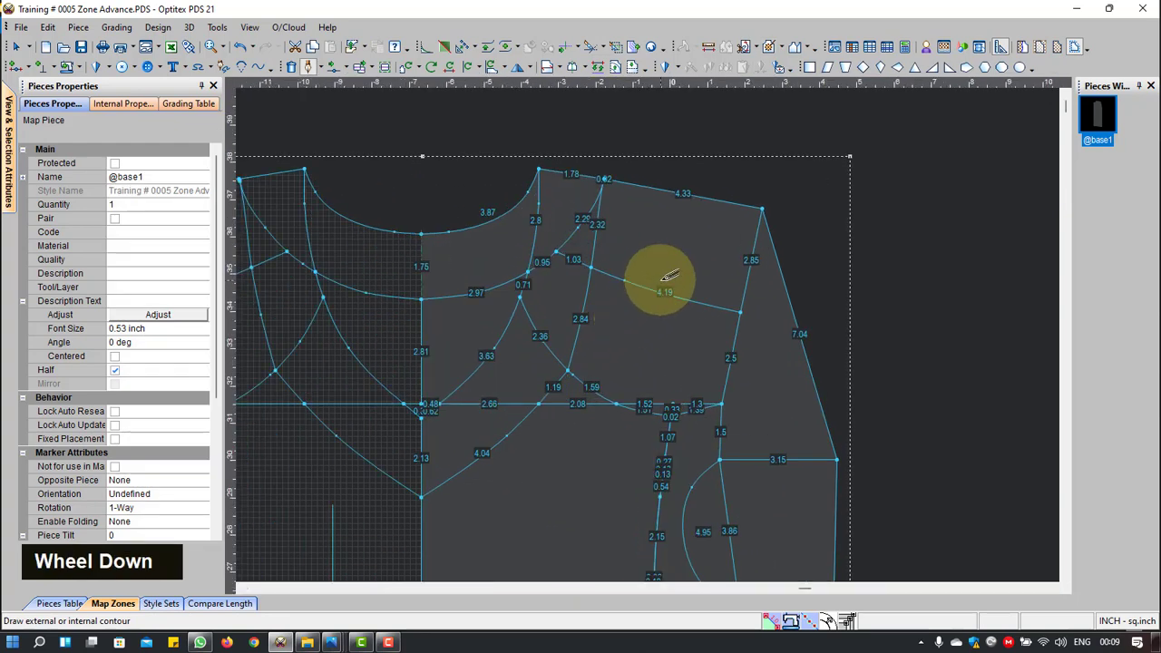
pyautogui.click(653, 282)
pyautogui.click(306, 359)
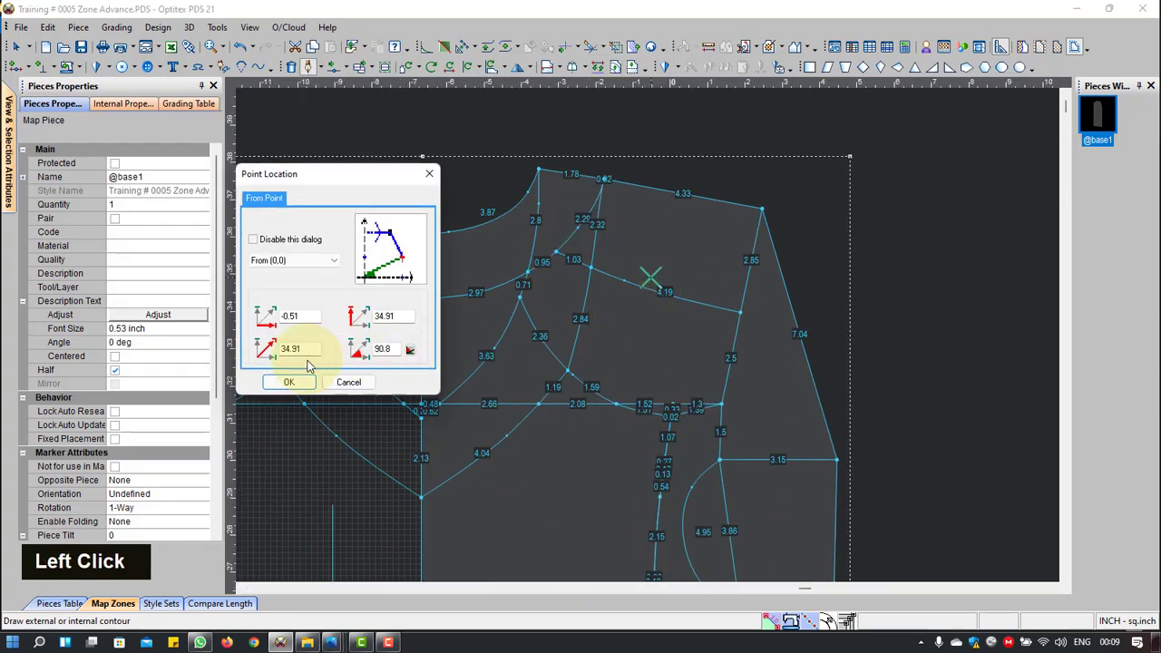
pyautogui.click(307, 381)
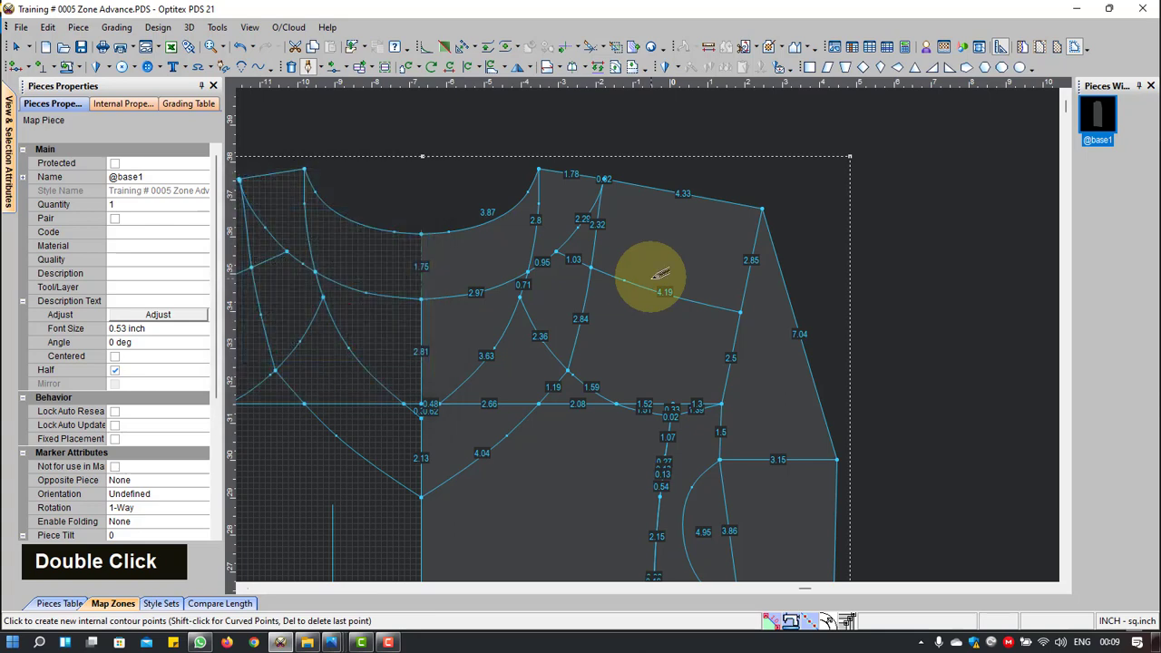
pyautogui.click(592, 390)
pyautogui.click(855, 376)
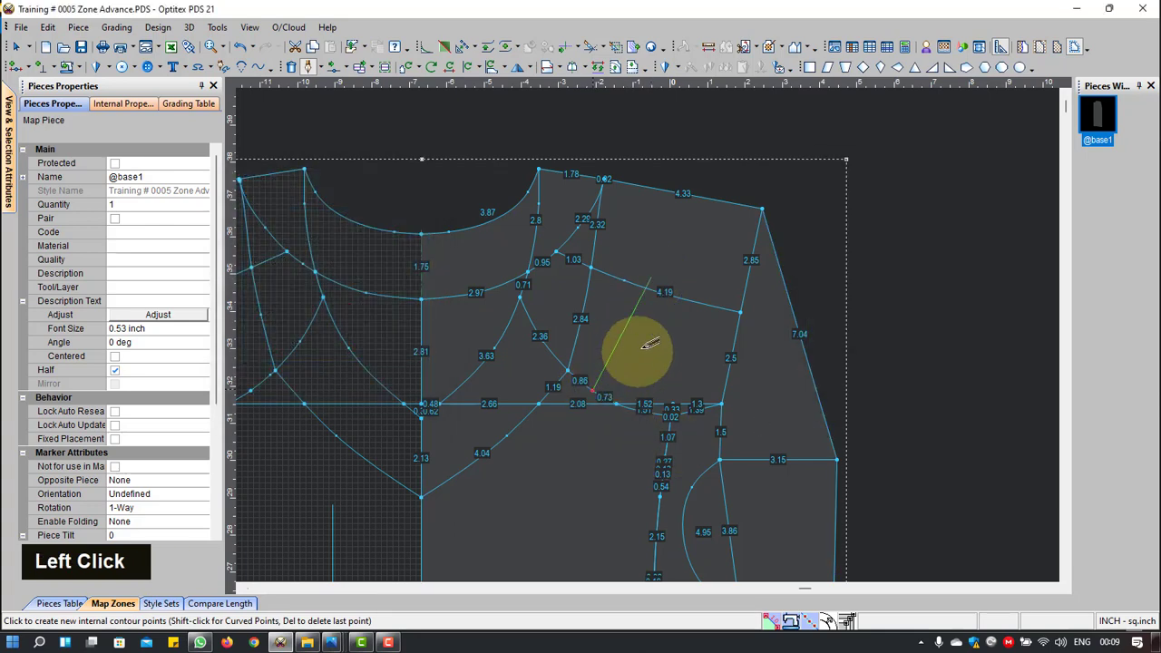
pyautogui.rightClick(649, 332)
pyautogui.click(701, 398)
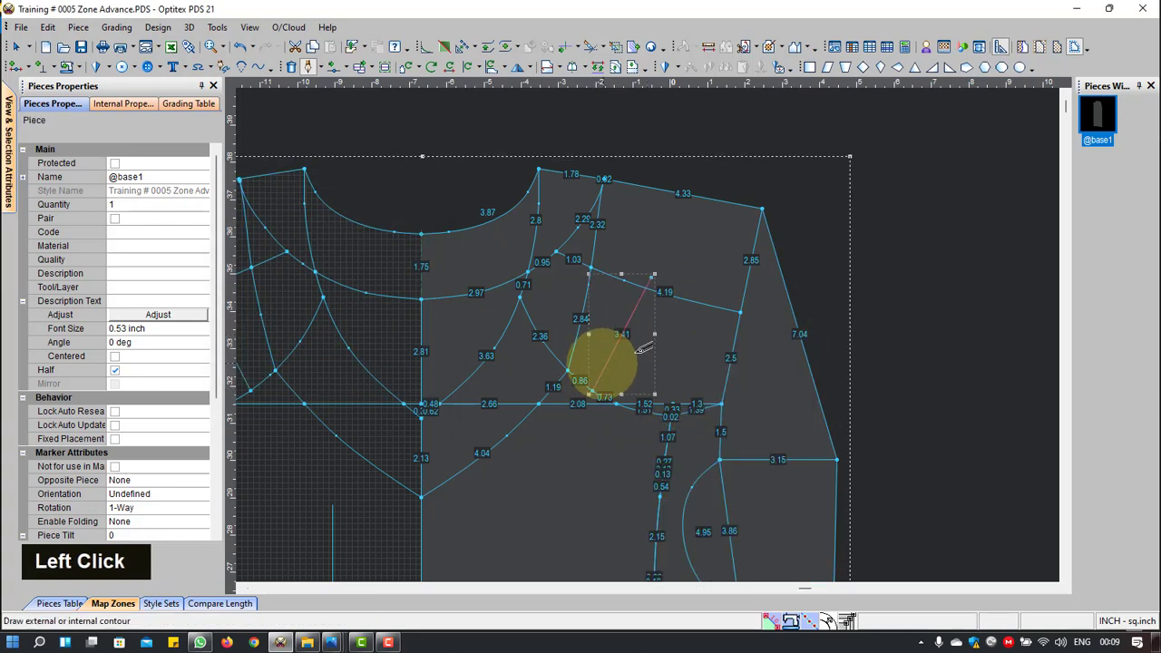
# Step: Toggle the Connected attribute of the point where the new line meets the curved chest line, ending with it enabled
pyautogui.scroll(-2, 651, 334)
pyautogui.scroll(-3, 617, 363)
pyautogui.scroll(1, 648, 332)
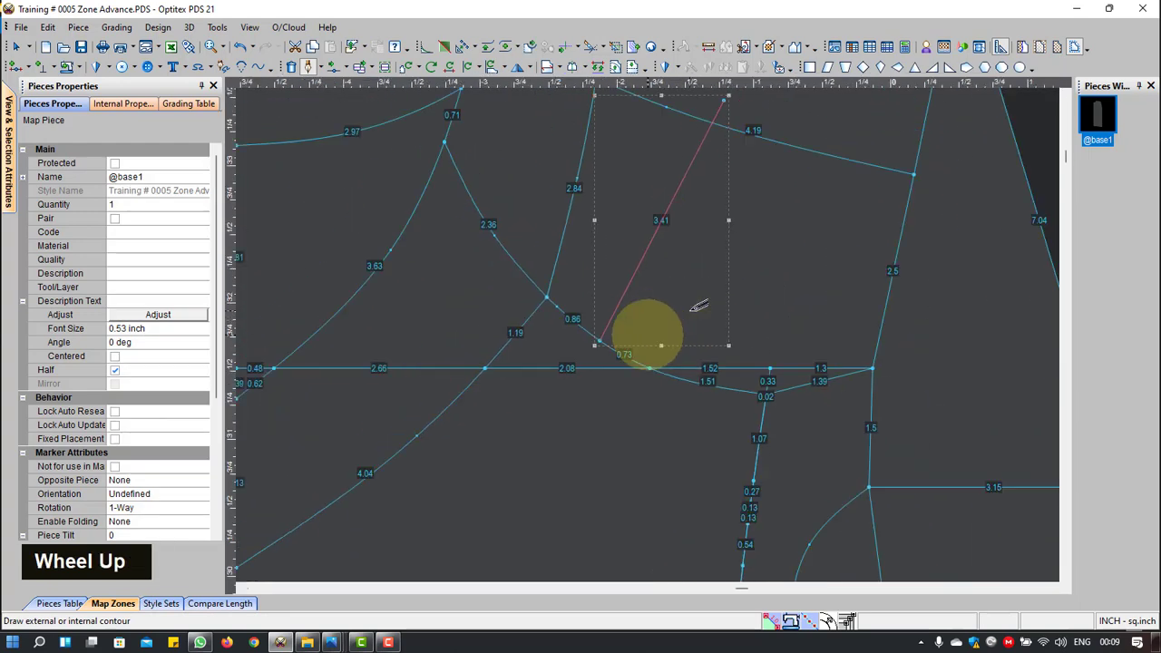
pyautogui.rightClick(694, 279)
pyautogui.click(726, 294)
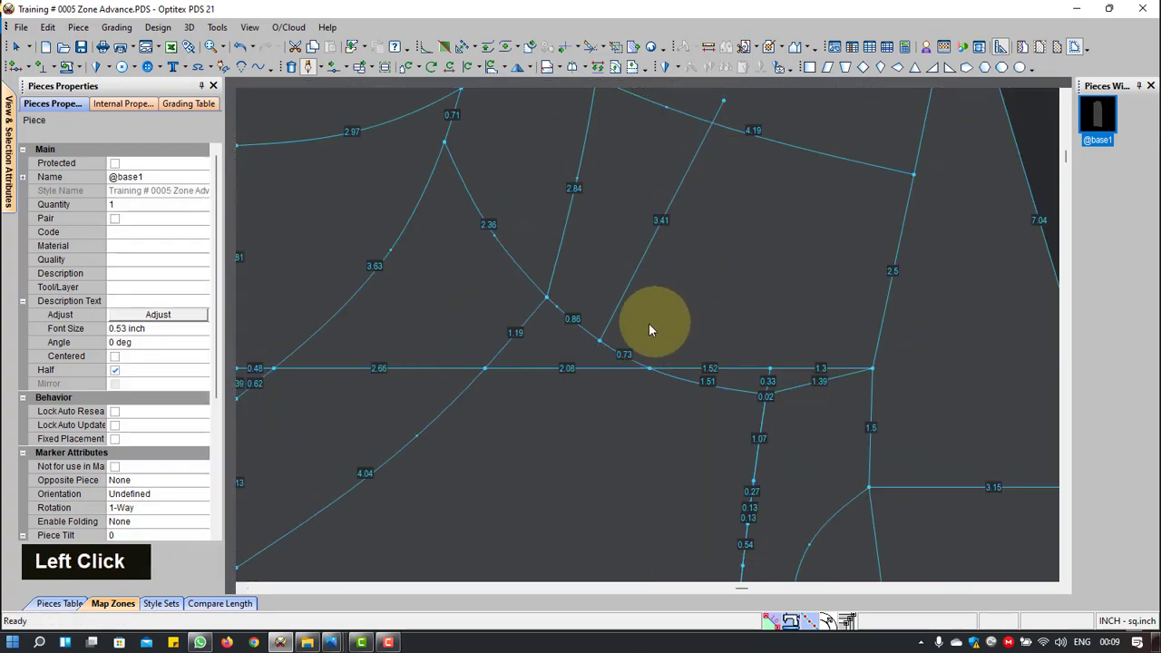
pyautogui.click(598, 340)
pyautogui.click(122, 103)
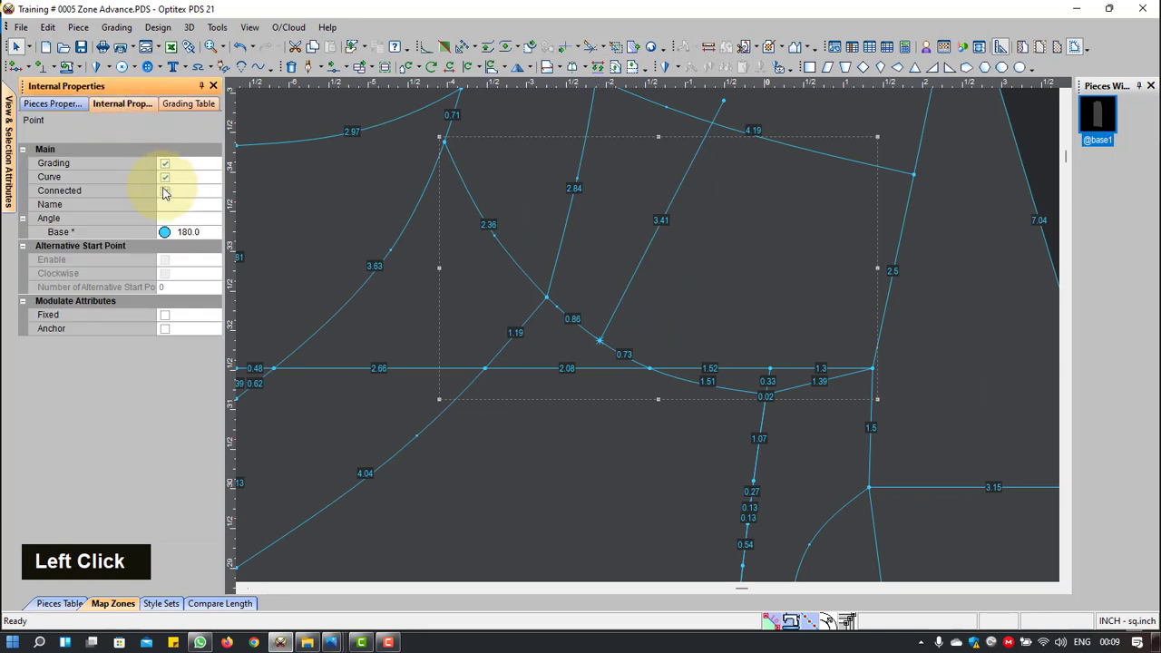
pyautogui.click(164, 191)
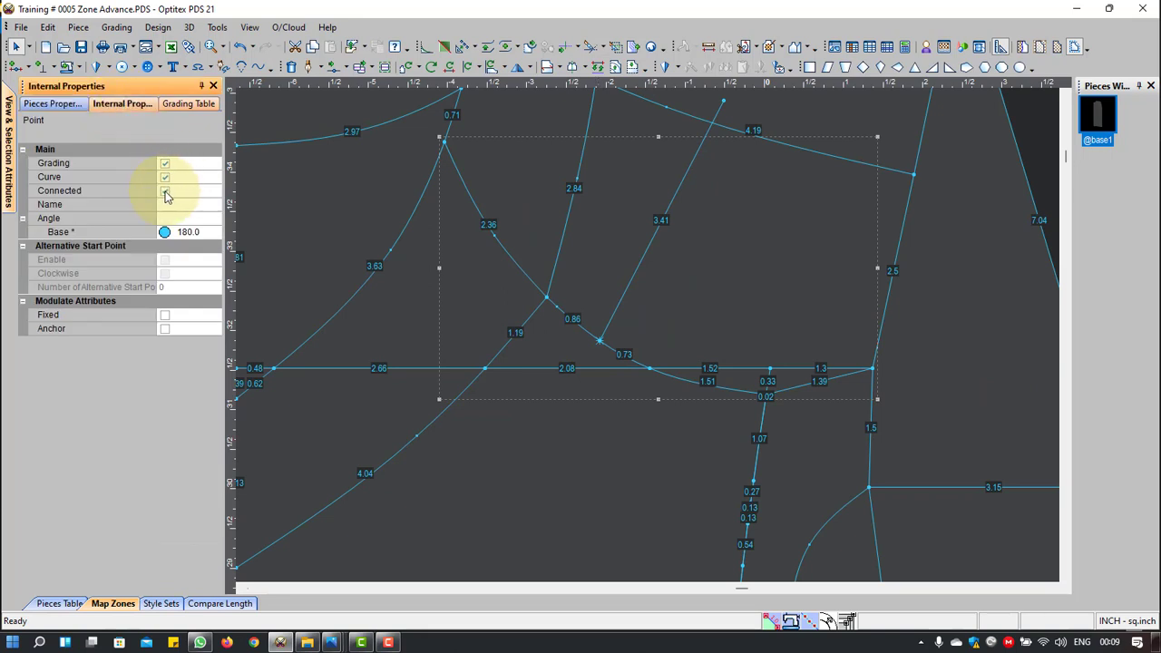
pyautogui.click(598, 352)
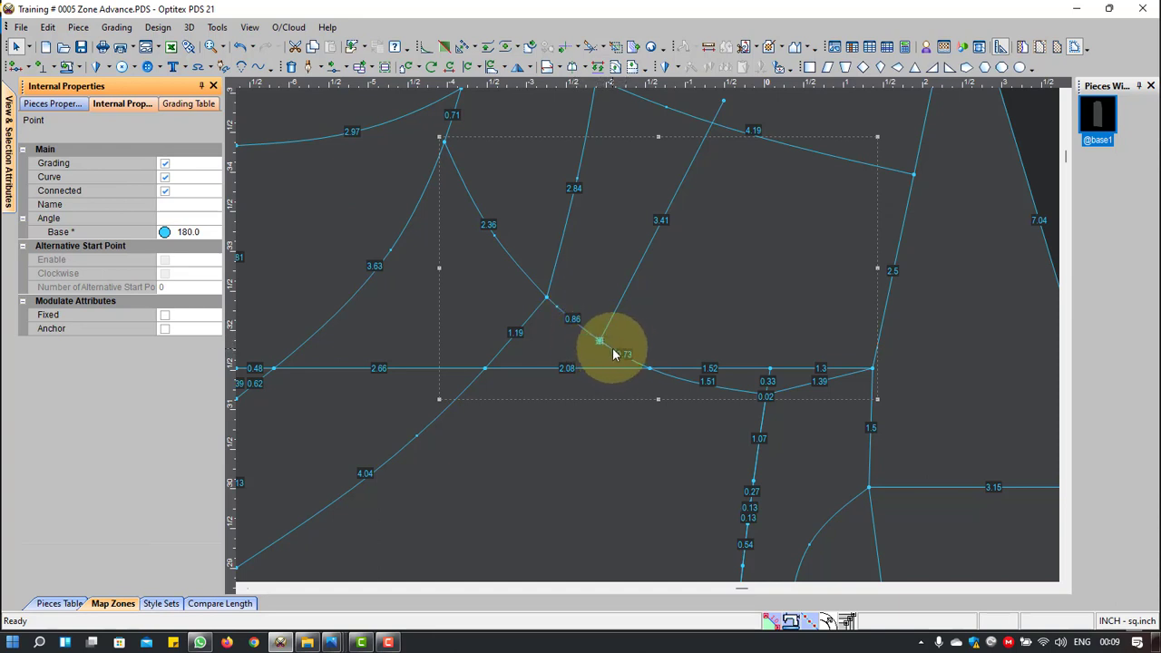
pyautogui.click(164, 191)
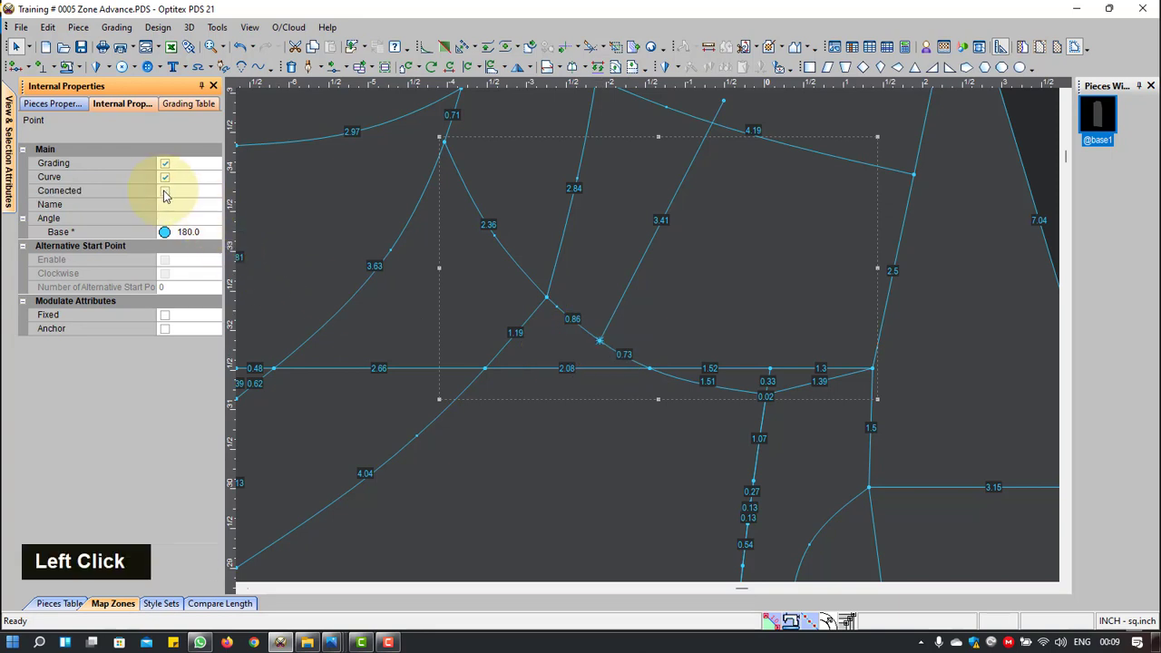
pyautogui.click(165, 193)
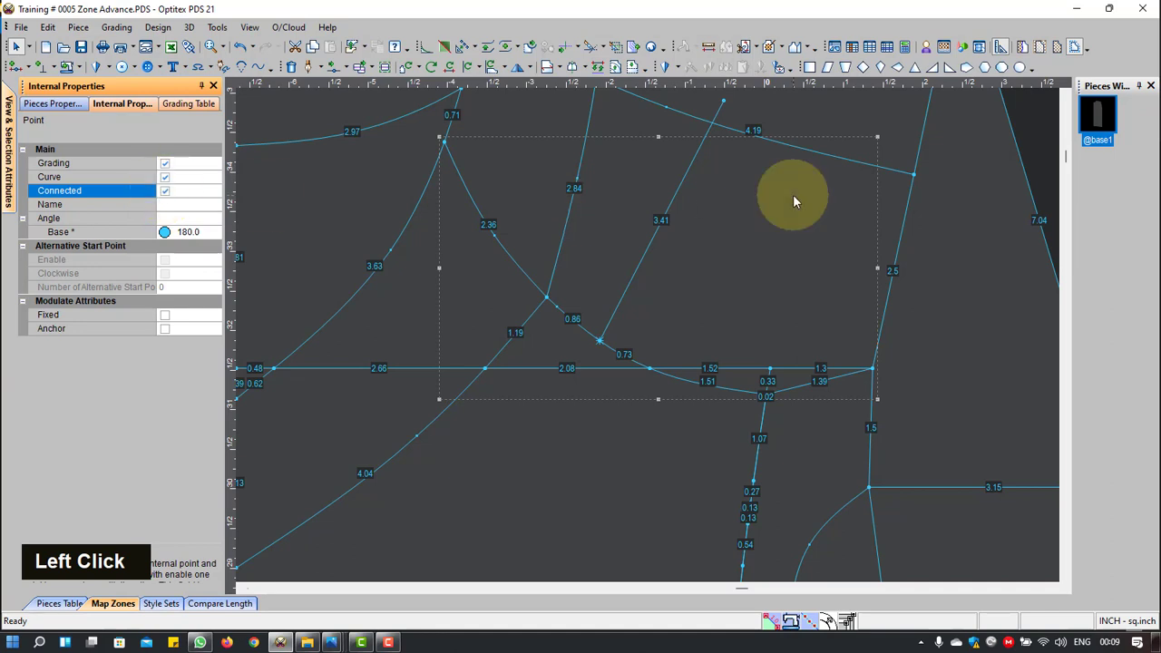
# Step: Move the upper end of the new line onto the curved shoulder panel line where the two cross
pyautogui.scroll(-2, 720, 114)
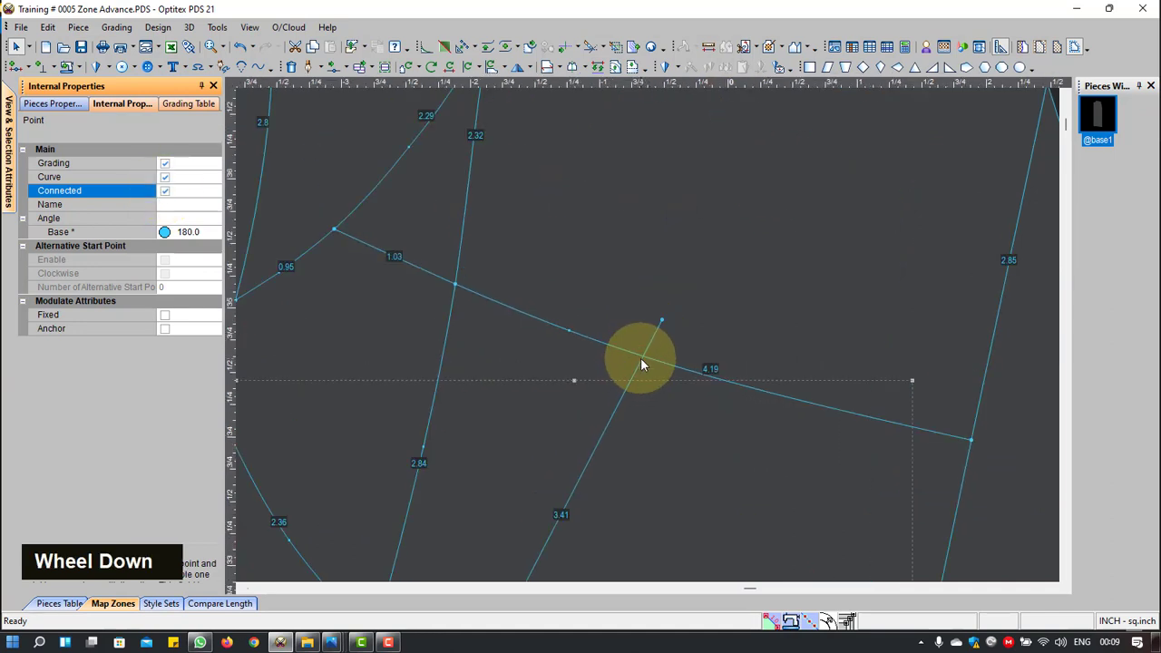
pyautogui.press('m')
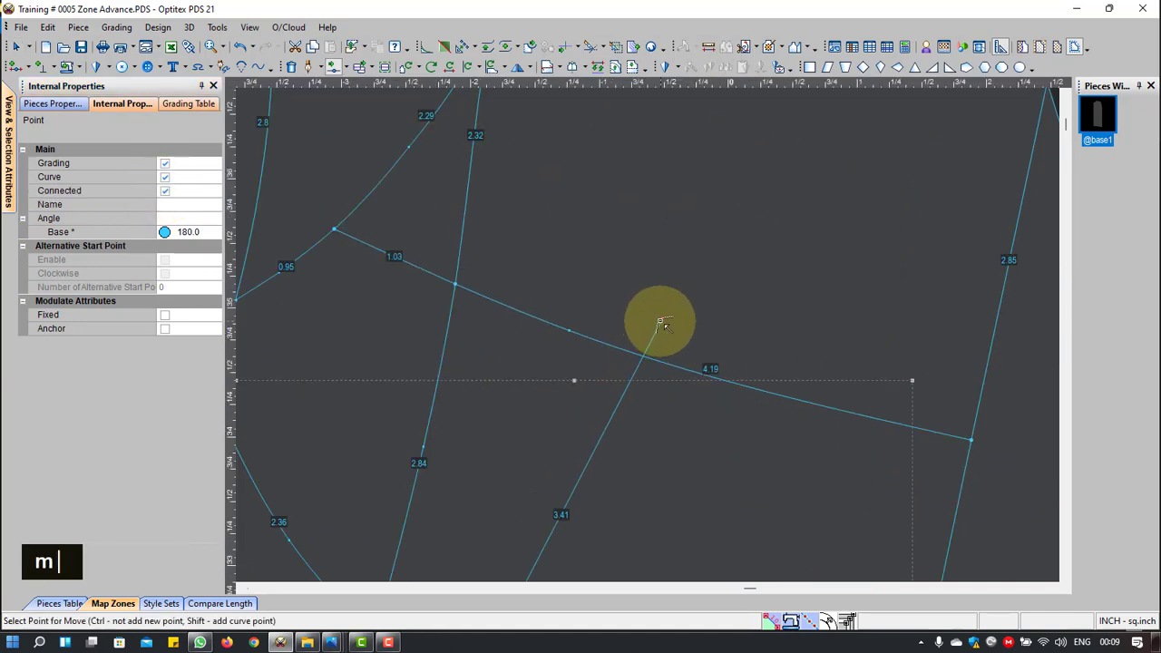
pyautogui.click(662, 323)
pyautogui.click(643, 357)
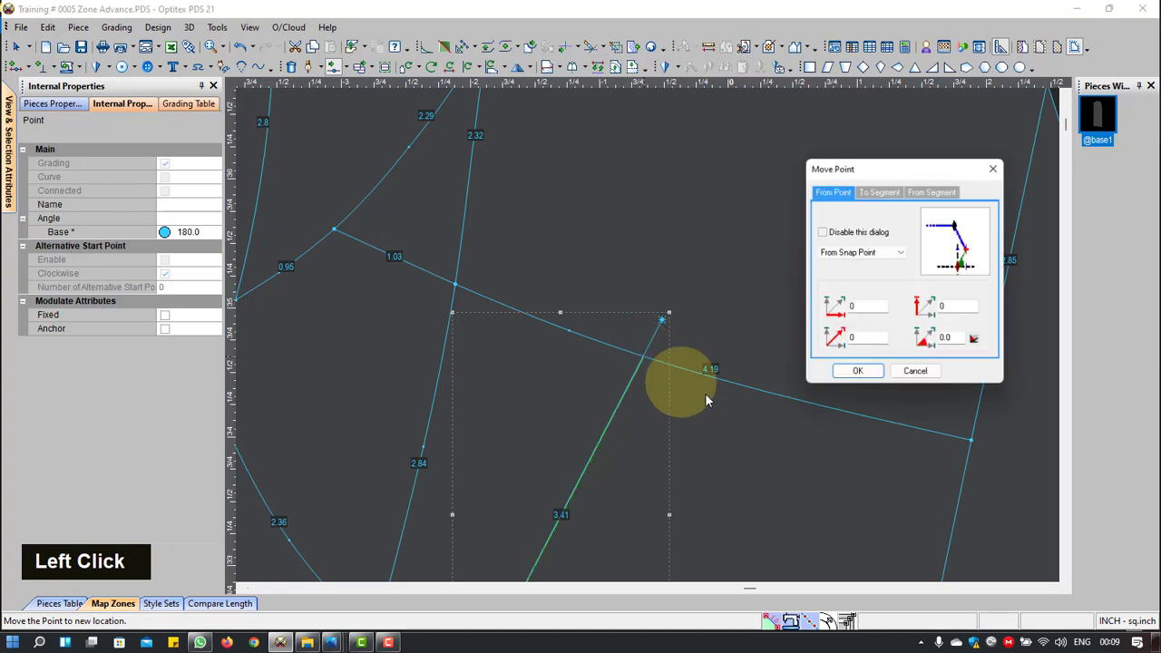
pyautogui.click(853, 374)
pyautogui.click(522, 311)
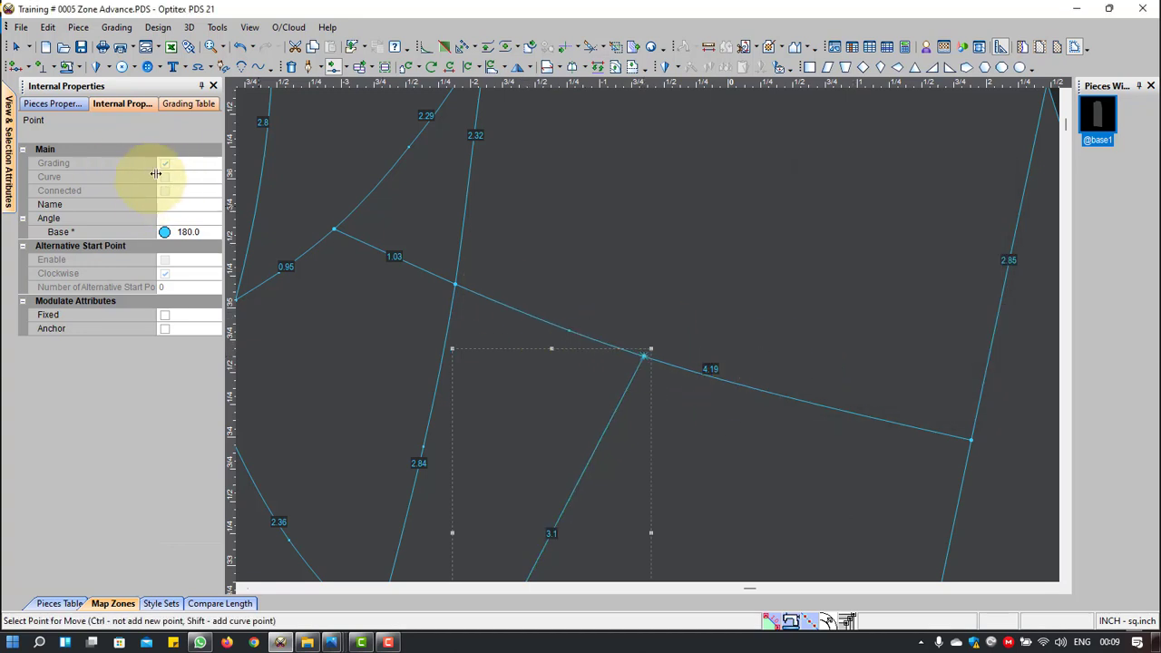
# Step: Move the line's upper end past the curved shoulder panel line by 0.19 inch horizontally and 0.36 inch vertically
pyautogui.click(644, 354)
pyautogui.click(669, 312)
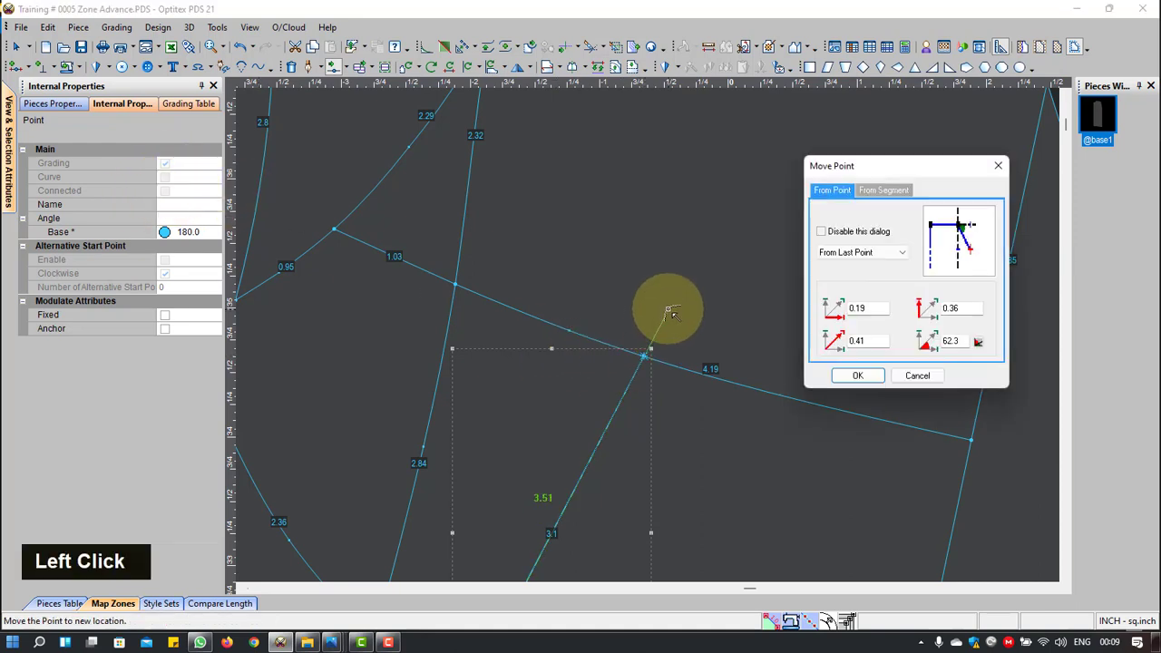
pyautogui.click(871, 375)
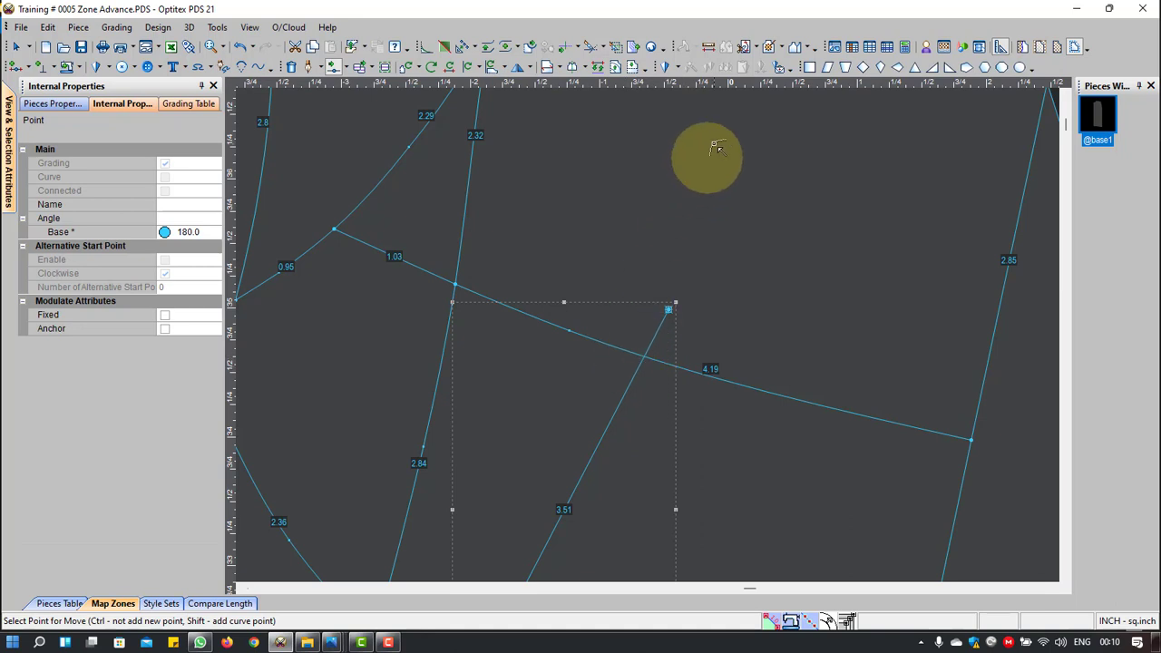
# Step: Trim the part of the new line that overshoots the curved shoulder panel line, and select its trimmed endpoint
pyautogui.click(591, 46)
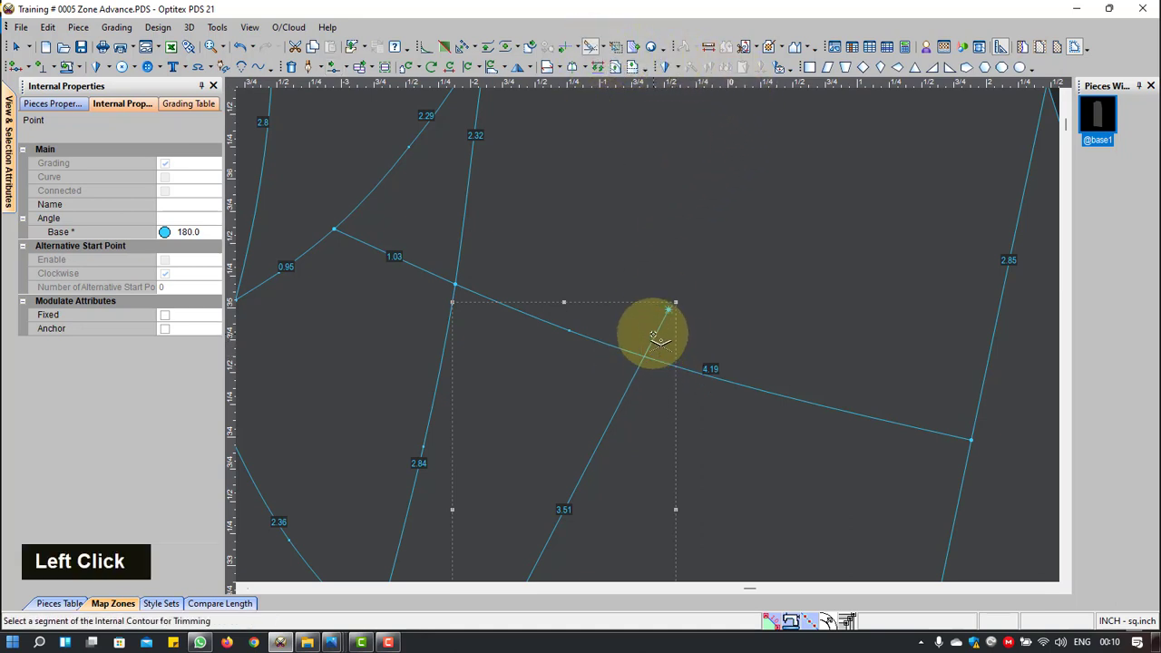
pyautogui.click(602, 47)
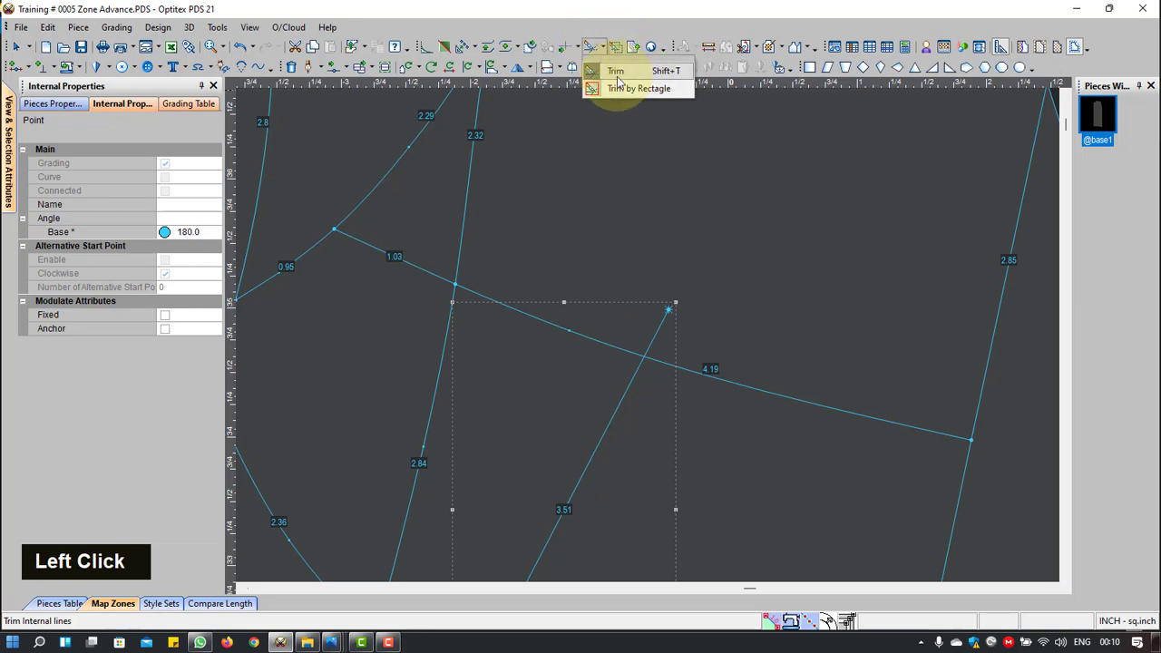
pyautogui.click(617, 76)
pyautogui.click(657, 338)
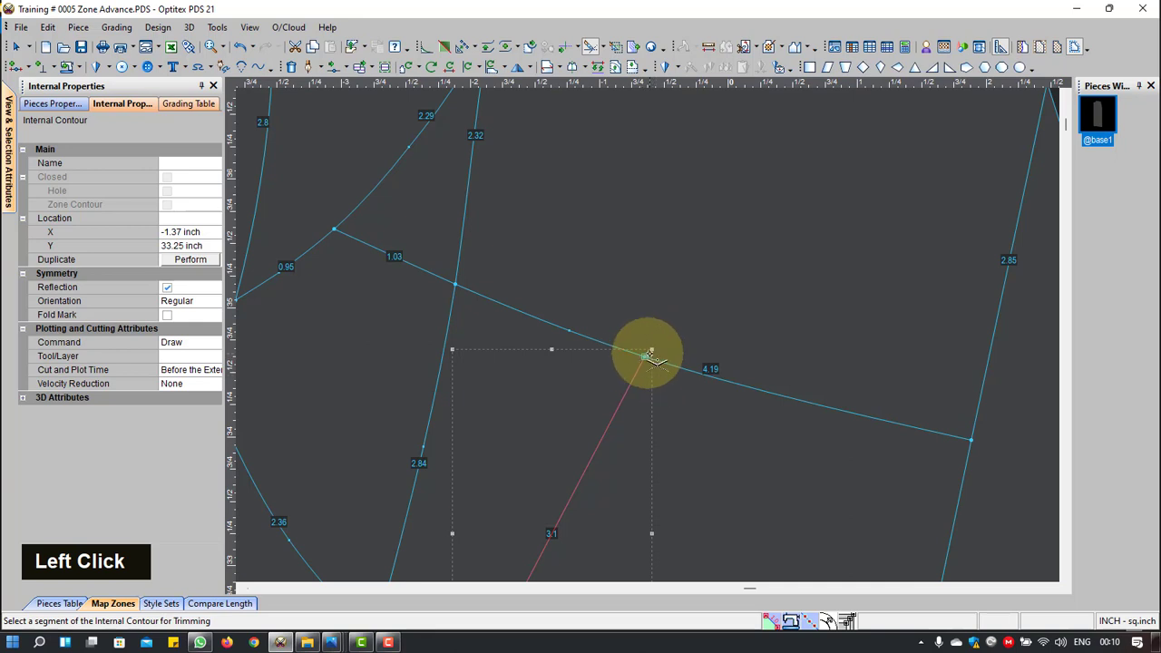
pyautogui.rightClick(692, 212)
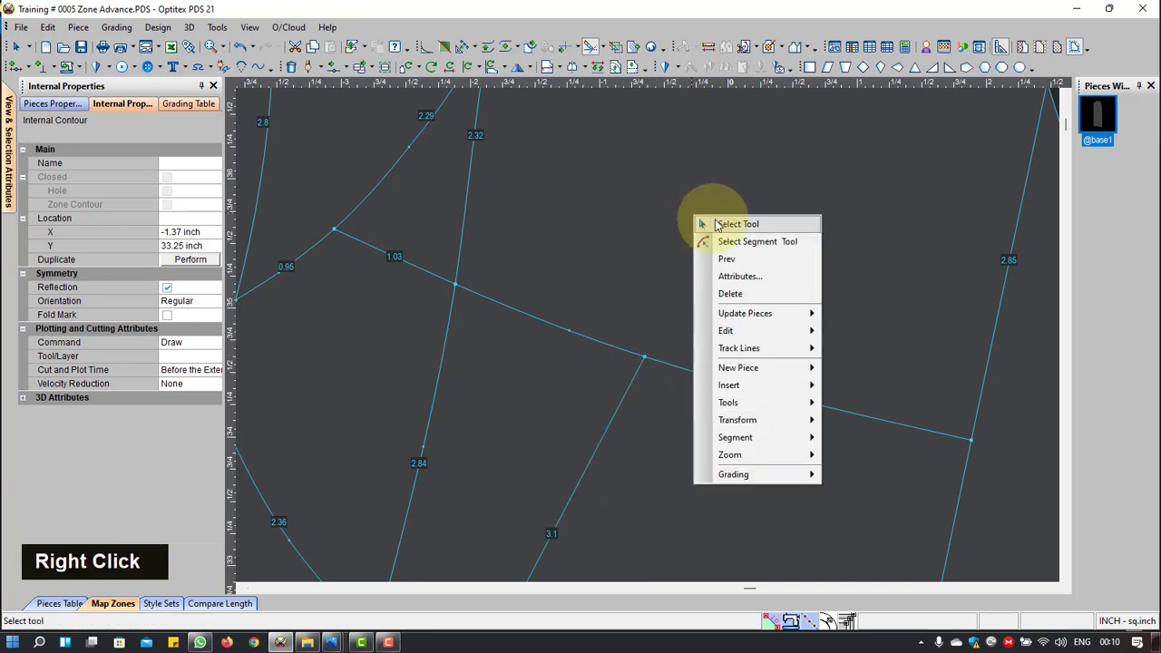
pyautogui.click(703, 223)
pyautogui.click(644, 358)
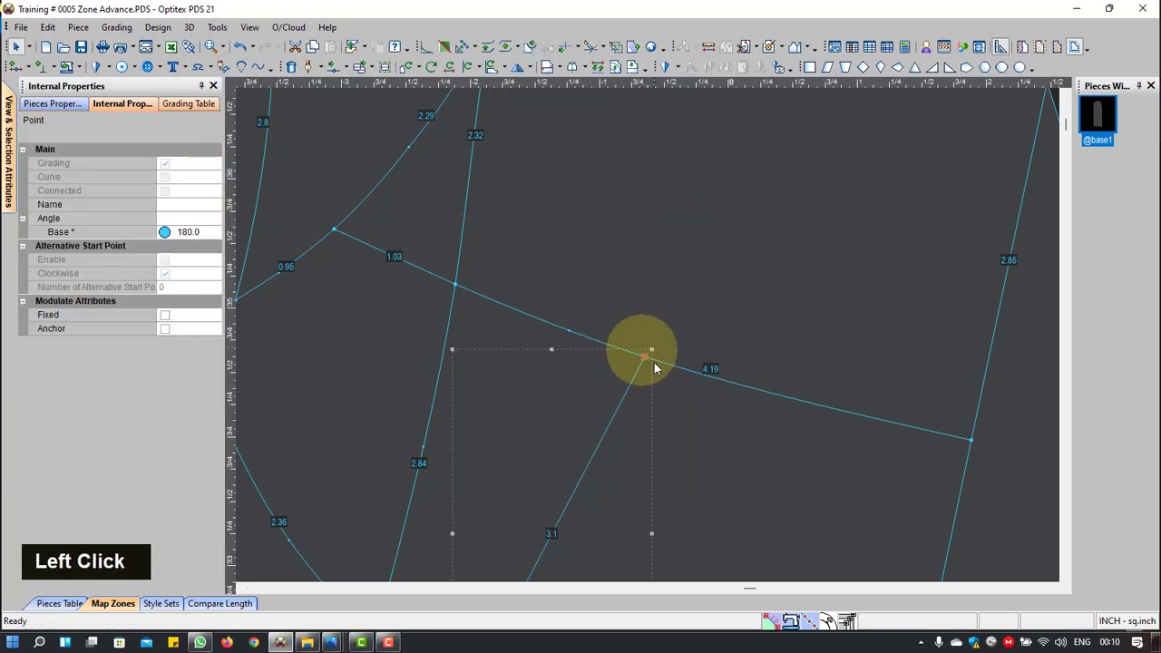
pyautogui.click(484, 287)
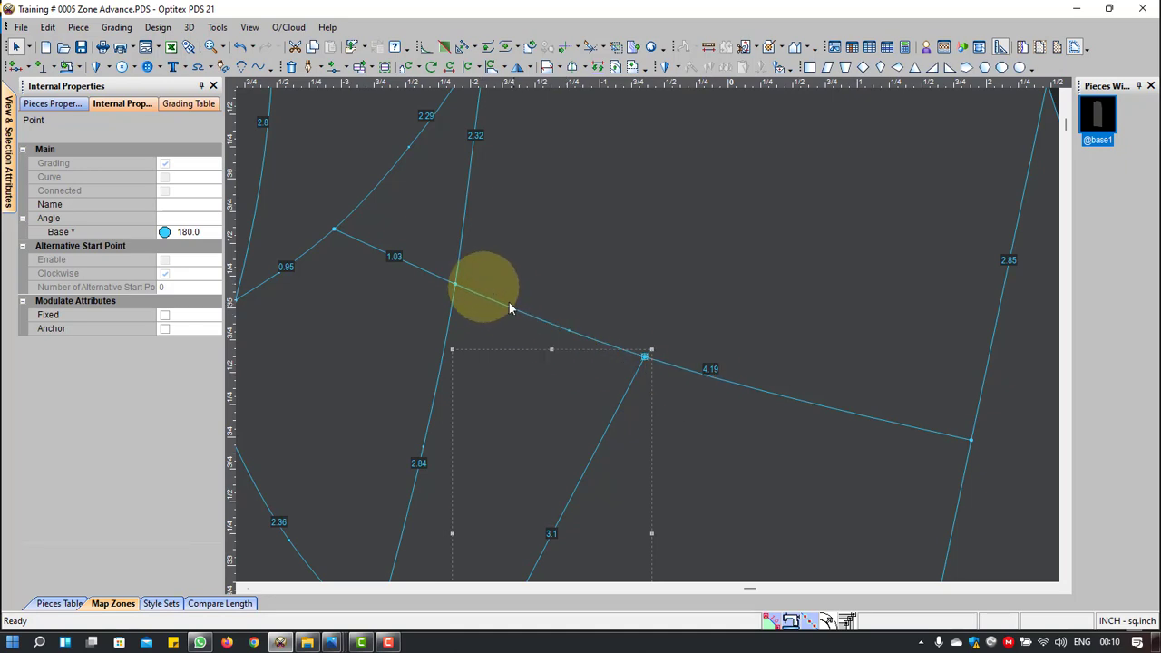
# Step: Delete the drawn line inside the shoulder panel and the extra point it left on the curved chest line
pyautogui.scroll(-3, 617, 420)
pyautogui.click(637, 341)
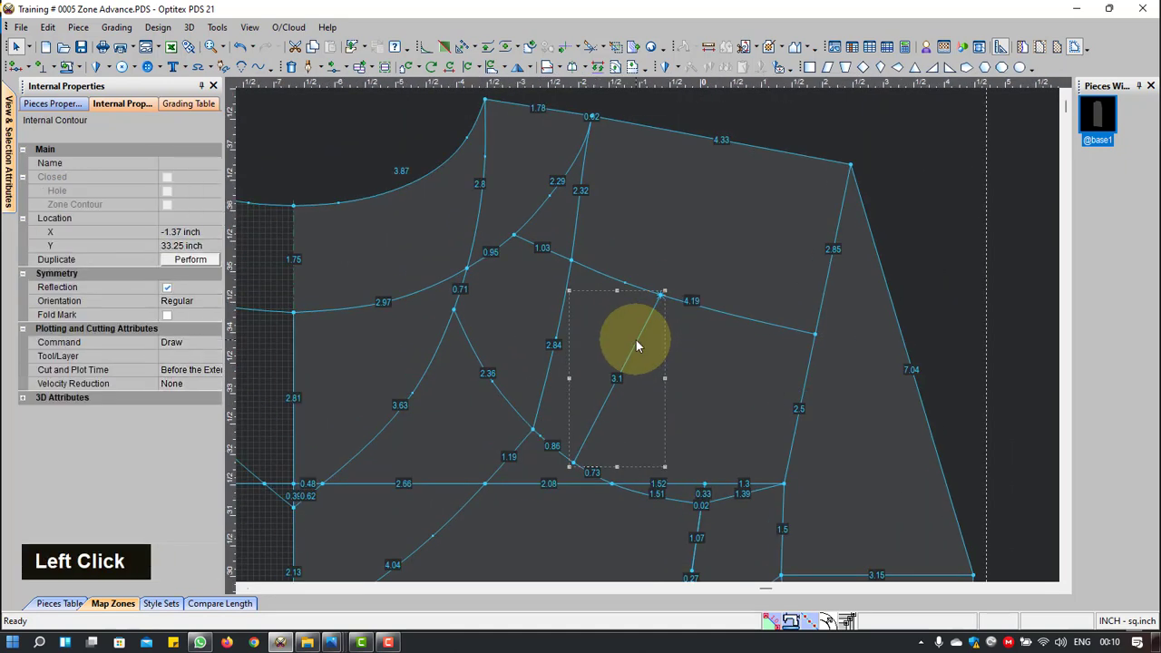
pyautogui.click(662, 299)
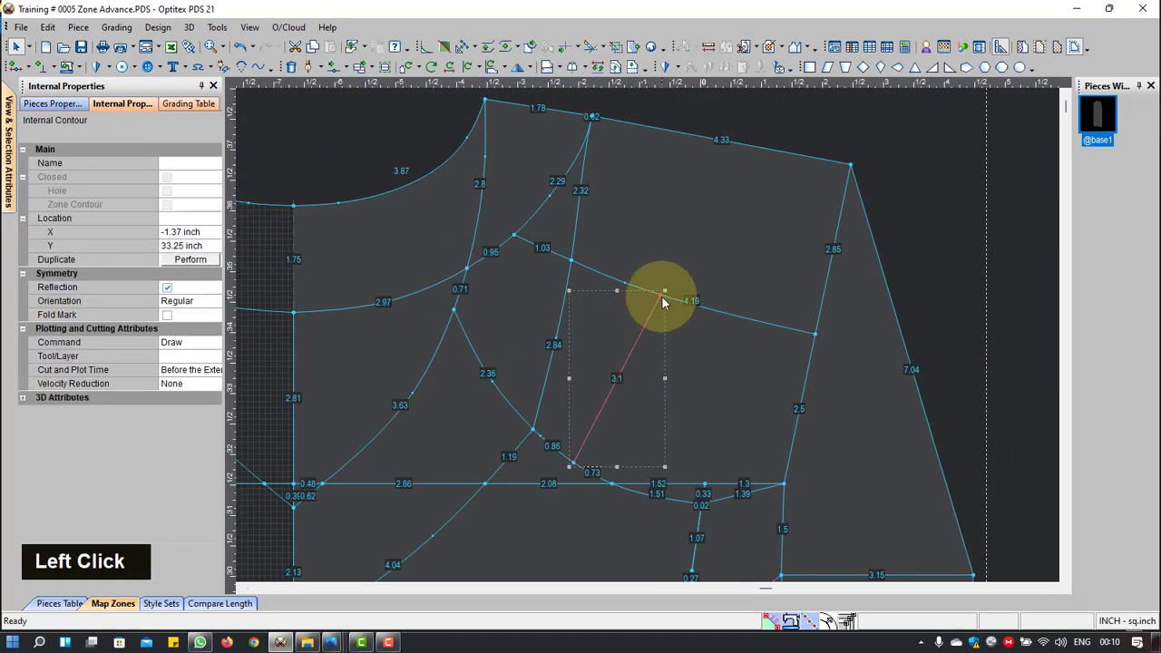
pyautogui.click(638, 354)
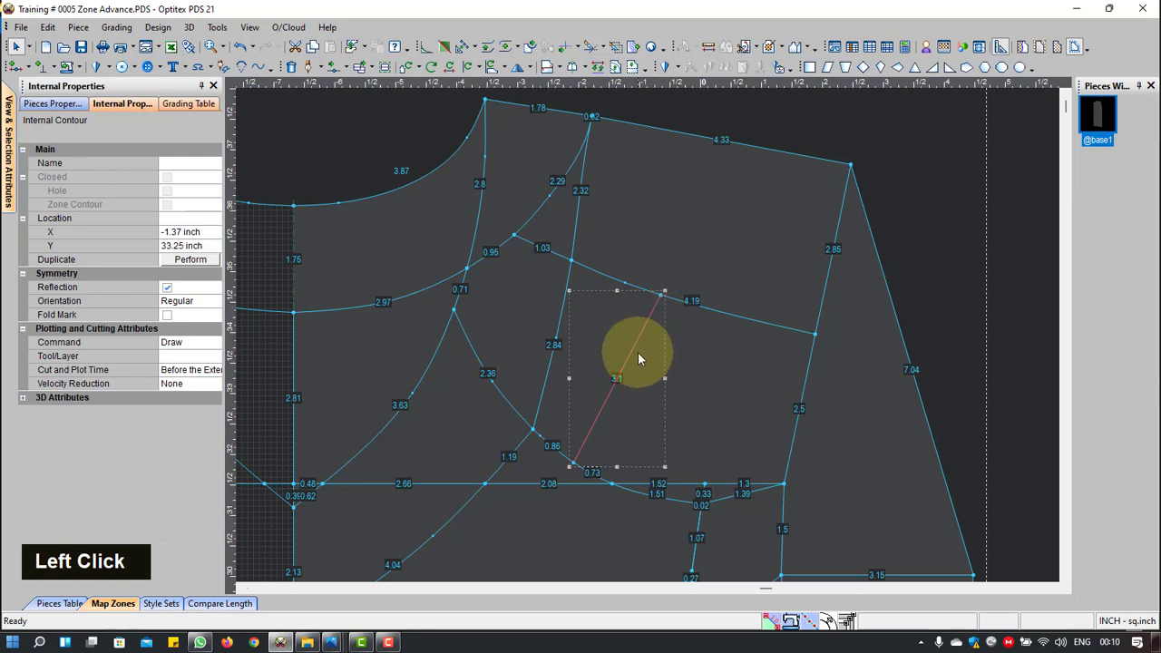
pyautogui.press('Delete')
pyautogui.scroll(2, 641, 340)
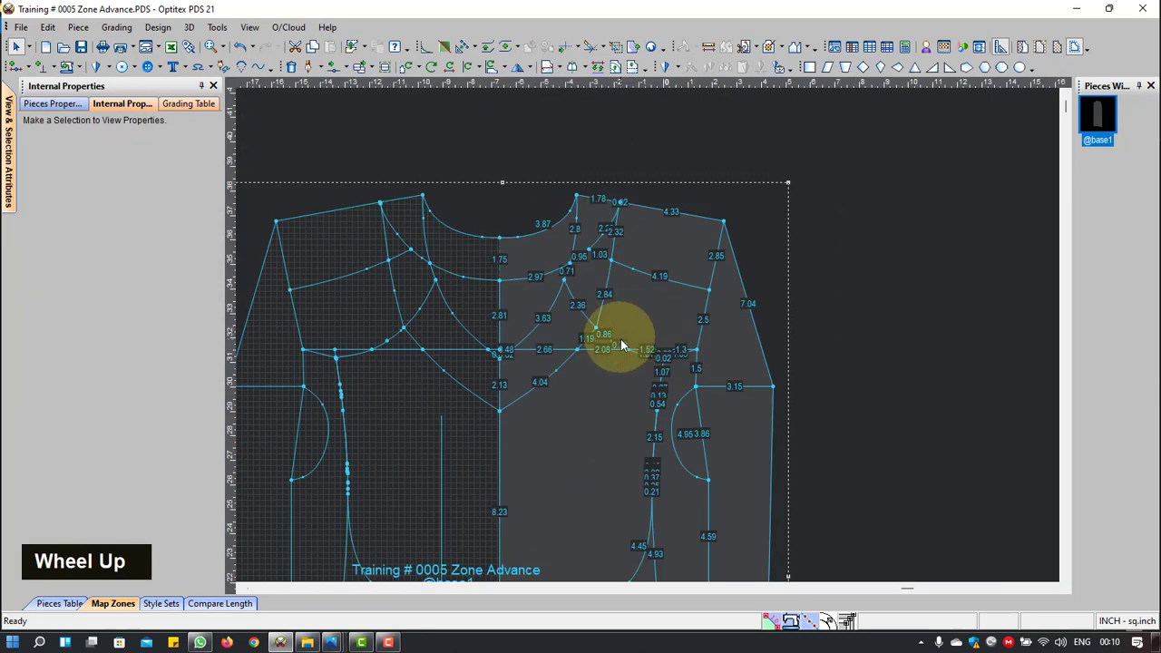
pyautogui.scroll(-3, 626, 349)
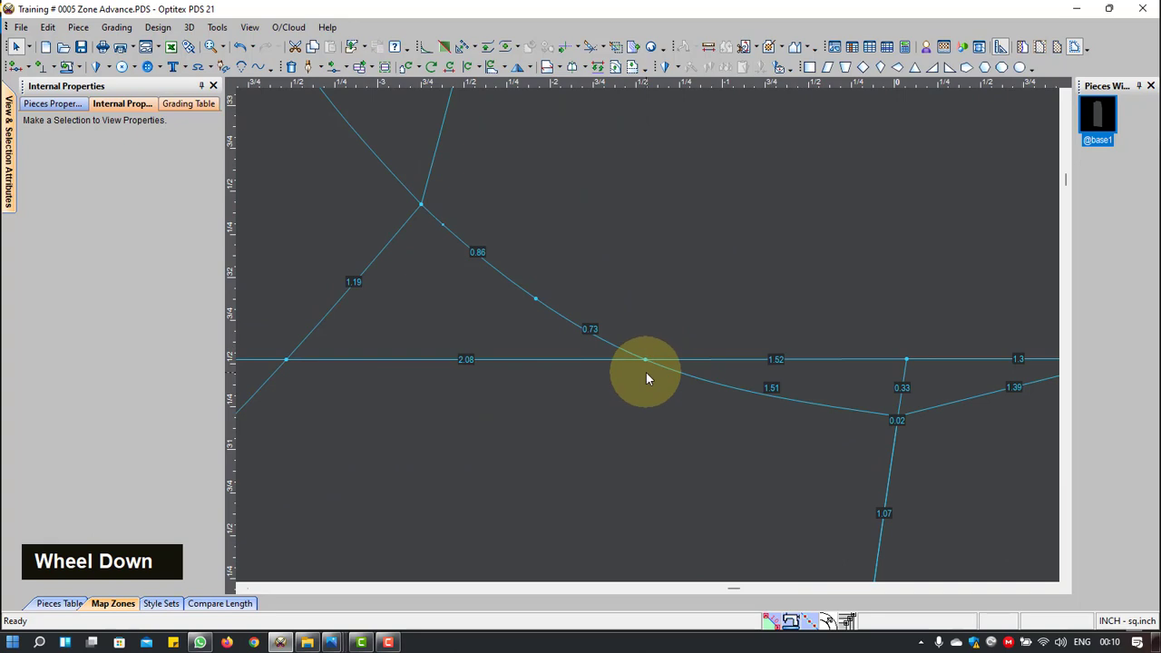
pyautogui.click(536, 300)
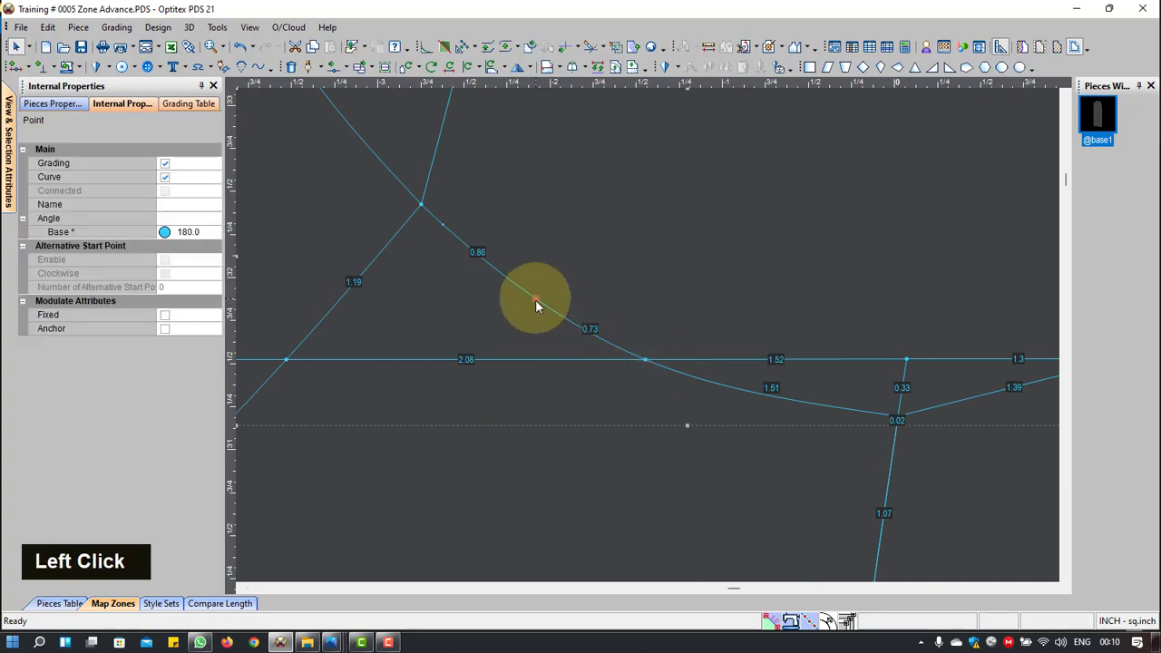
pyautogui.press('Delete')
# Step: Name the first mapped zone of the base piece Chest panel
pyautogui.scroll(4, 644, 334)
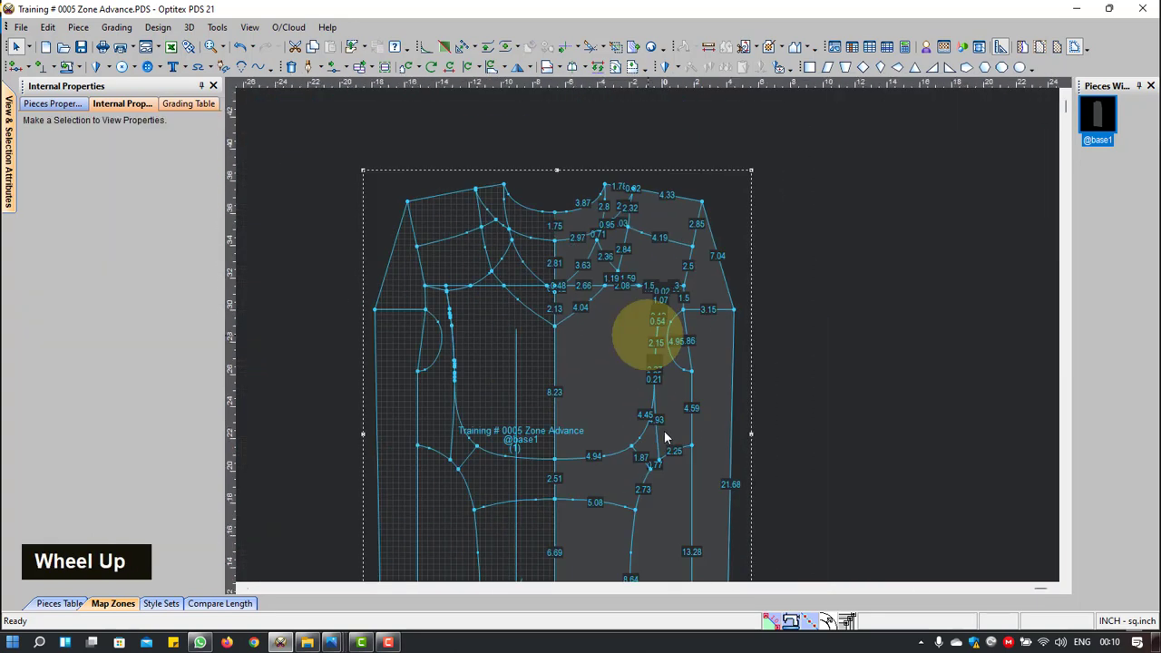
pyautogui.scroll(-2, 645, 439)
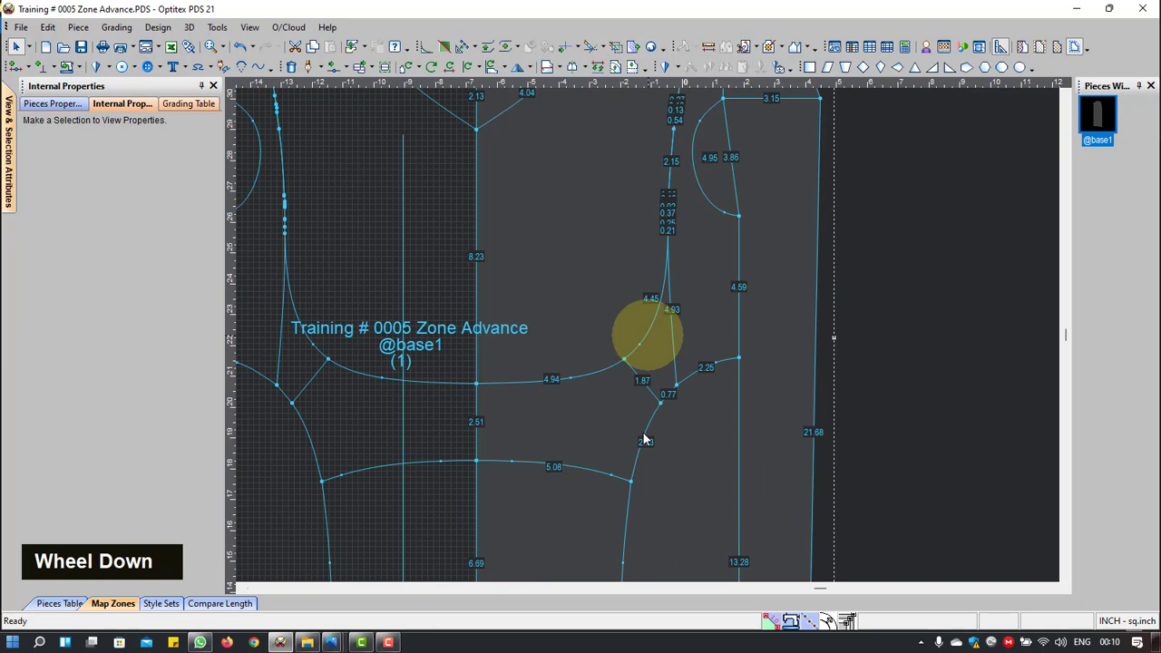
pyautogui.scroll(2, 644, 440)
pyautogui.scroll(-2, 643, 434)
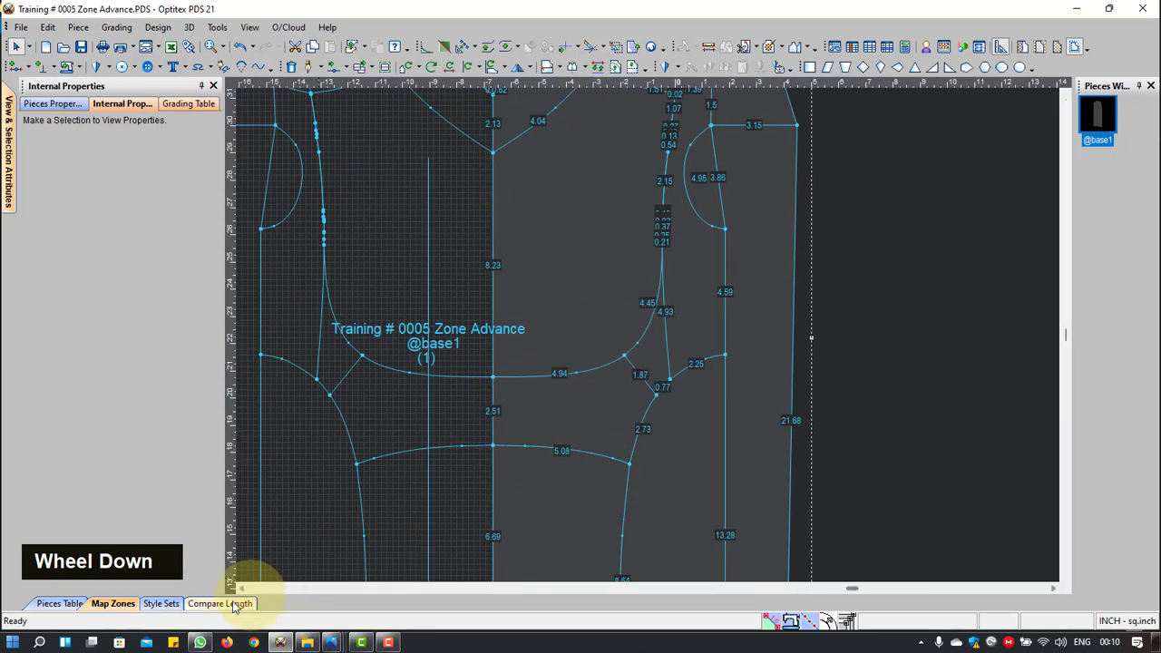
pyautogui.click(133, 607)
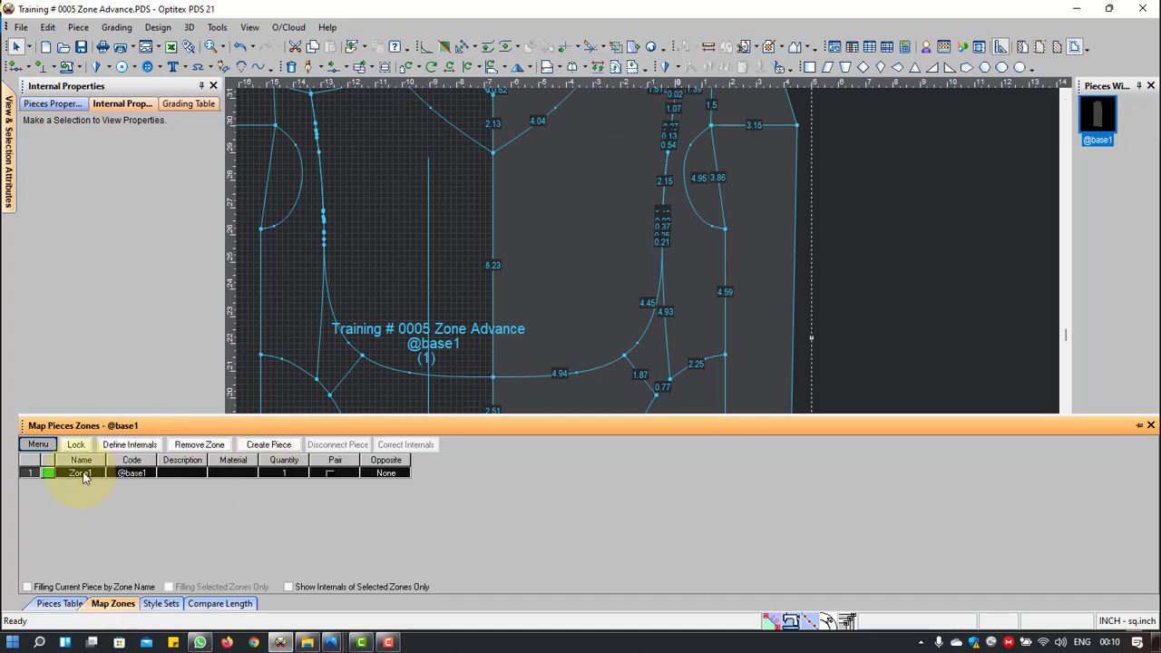
pyautogui.click(83, 474)
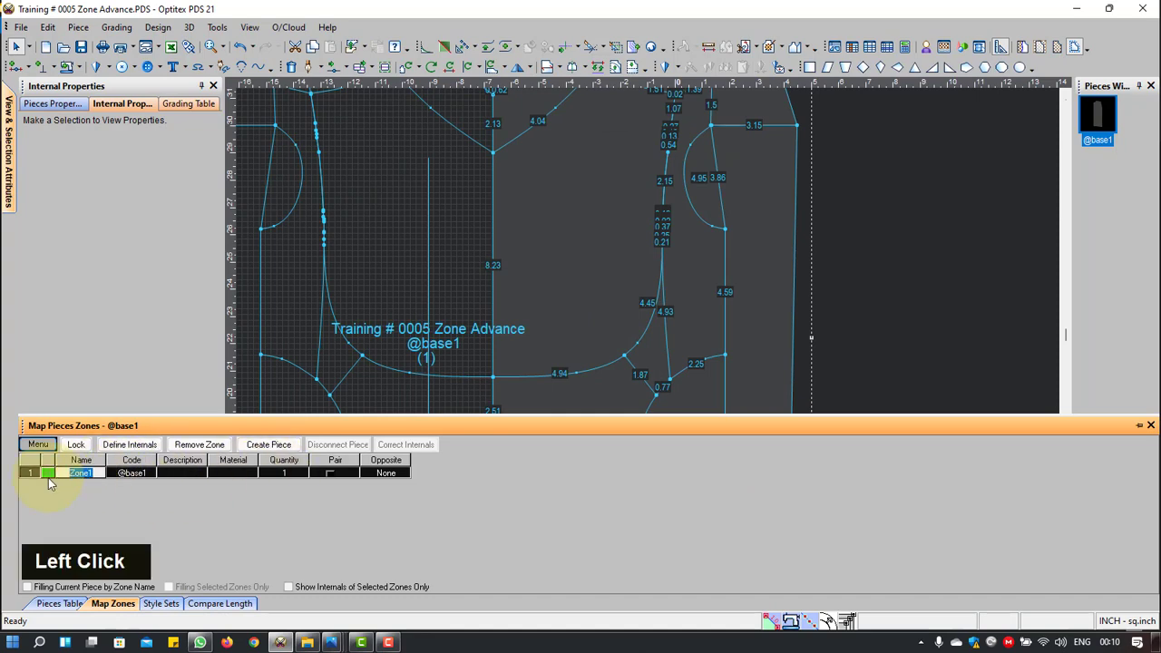
pyautogui.write('Chest panel')
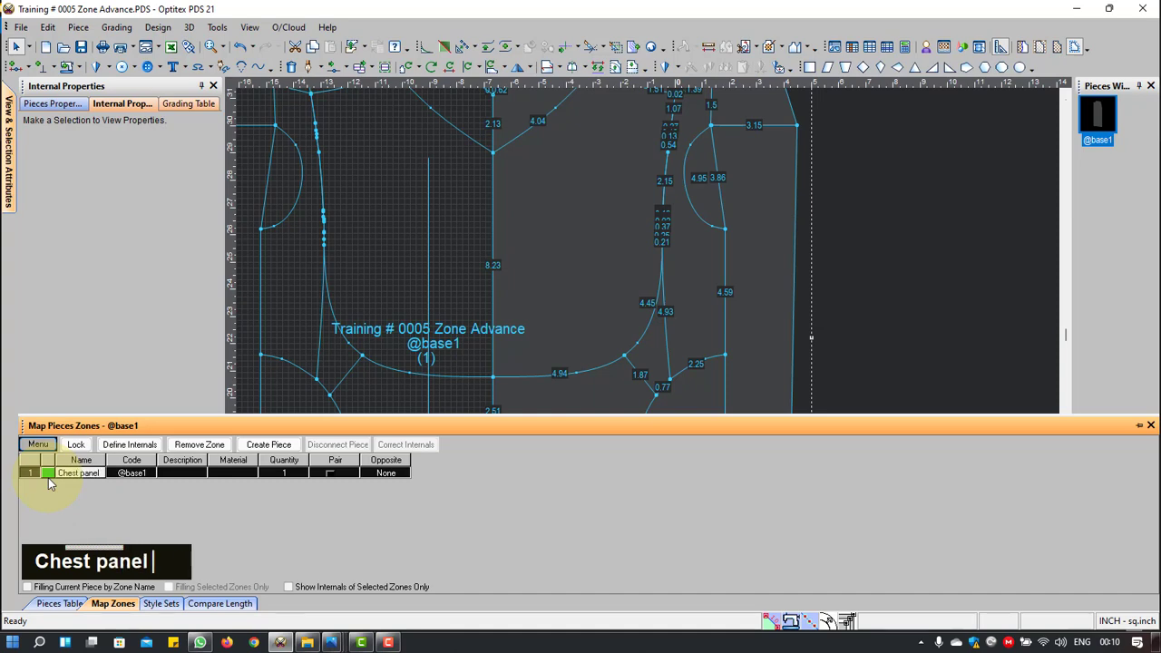
pyautogui.press('Return')
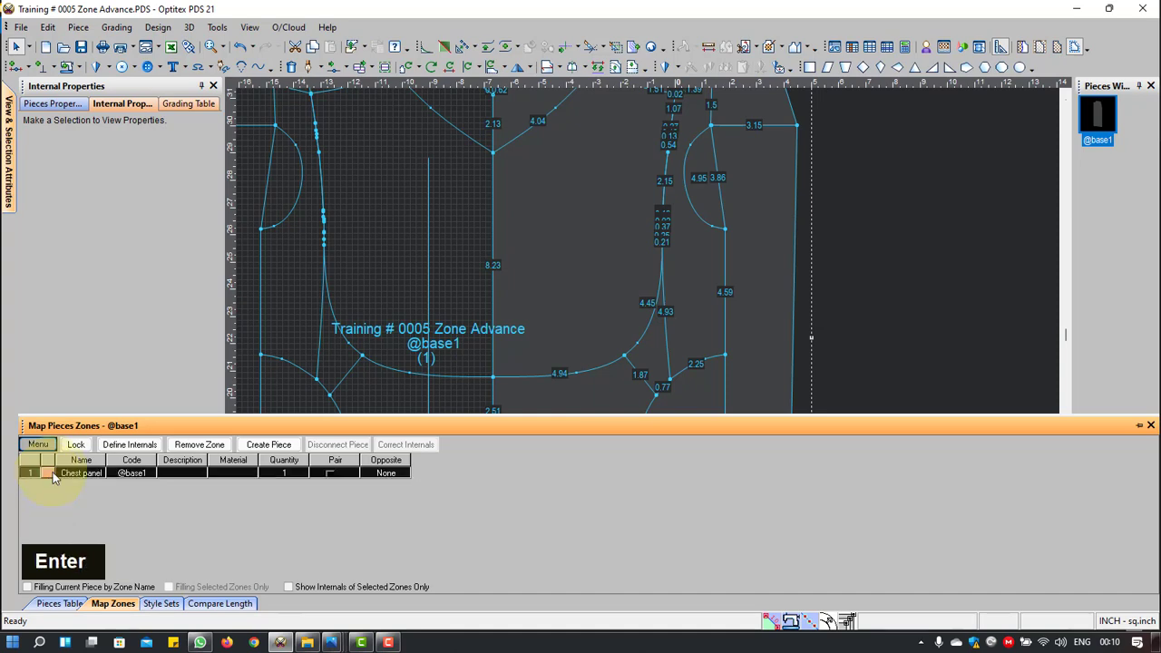
# Step: Trace the lower front panel as a piece zone along its upper curve, side curve, hem curve and centre line
pyautogui.scroll(2, 585, 182)
pyautogui.scroll(-1, 680, 331)
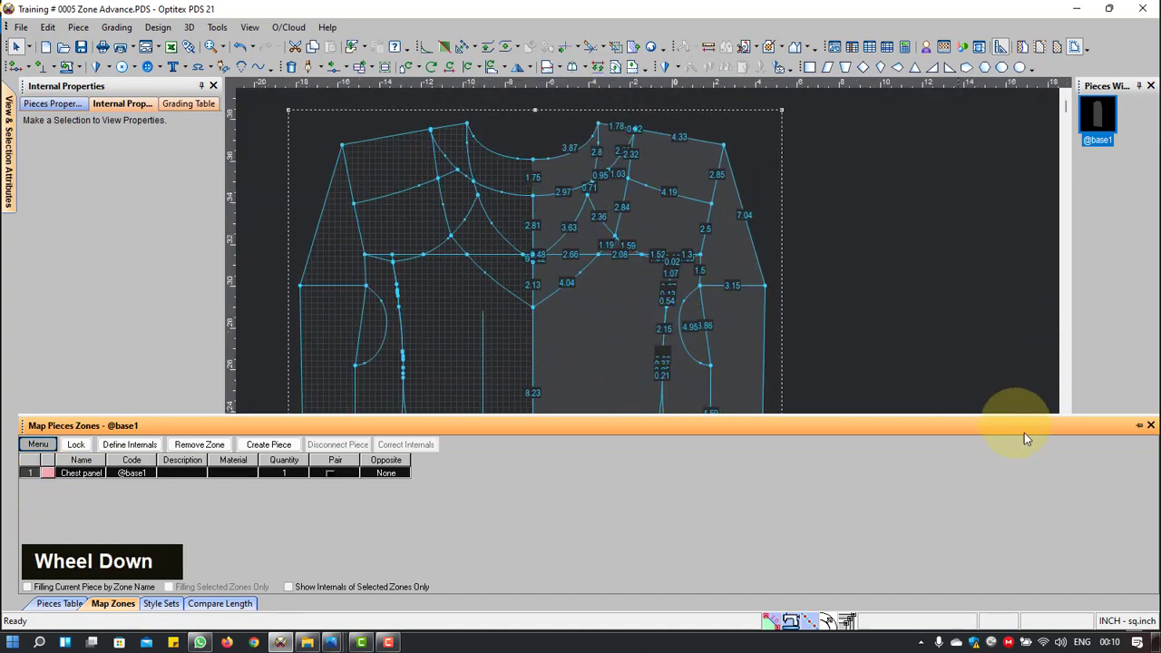
pyautogui.click(1139, 427)
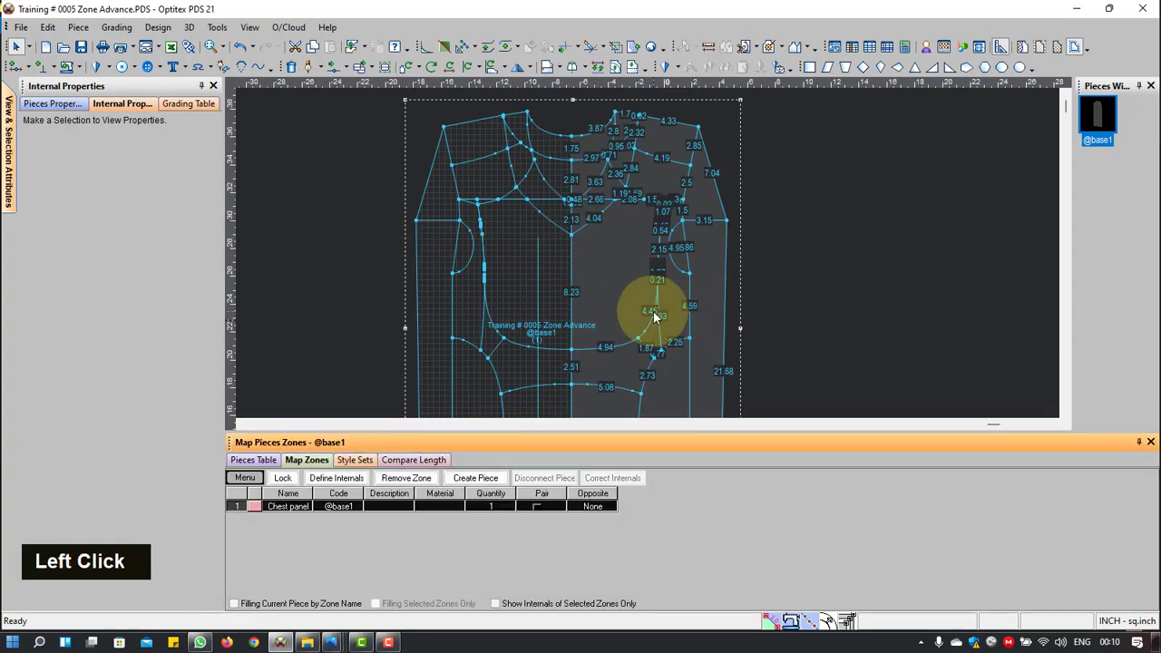
pyautogui.click(1139, 443)
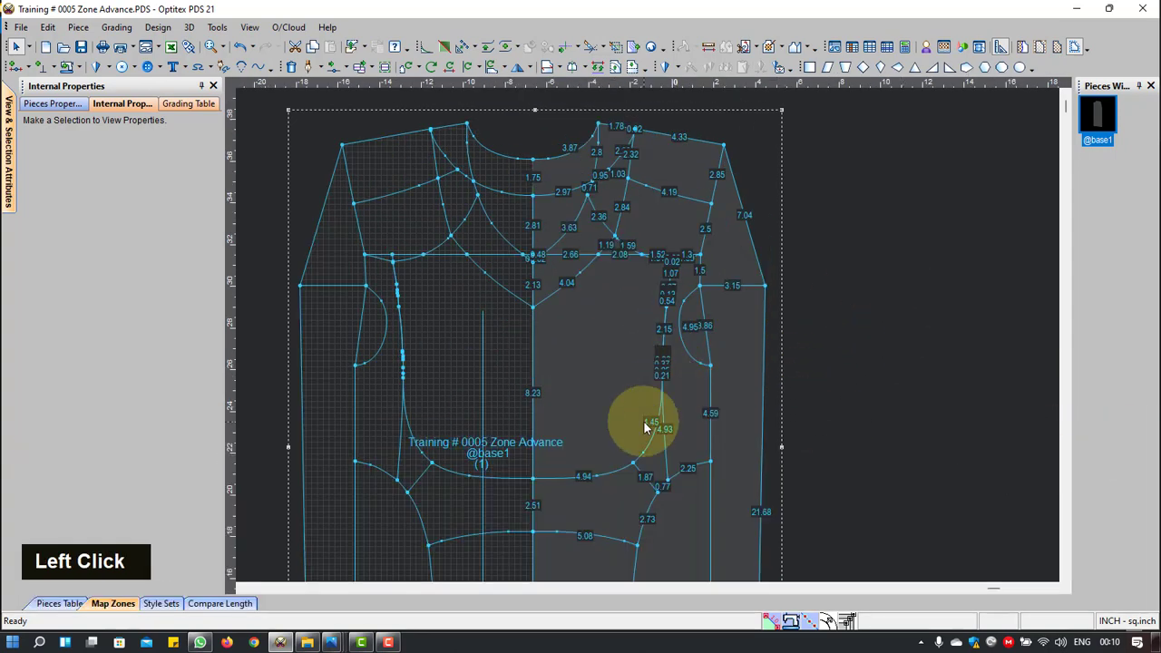
pyautogui.hotkey('shift', 'z')
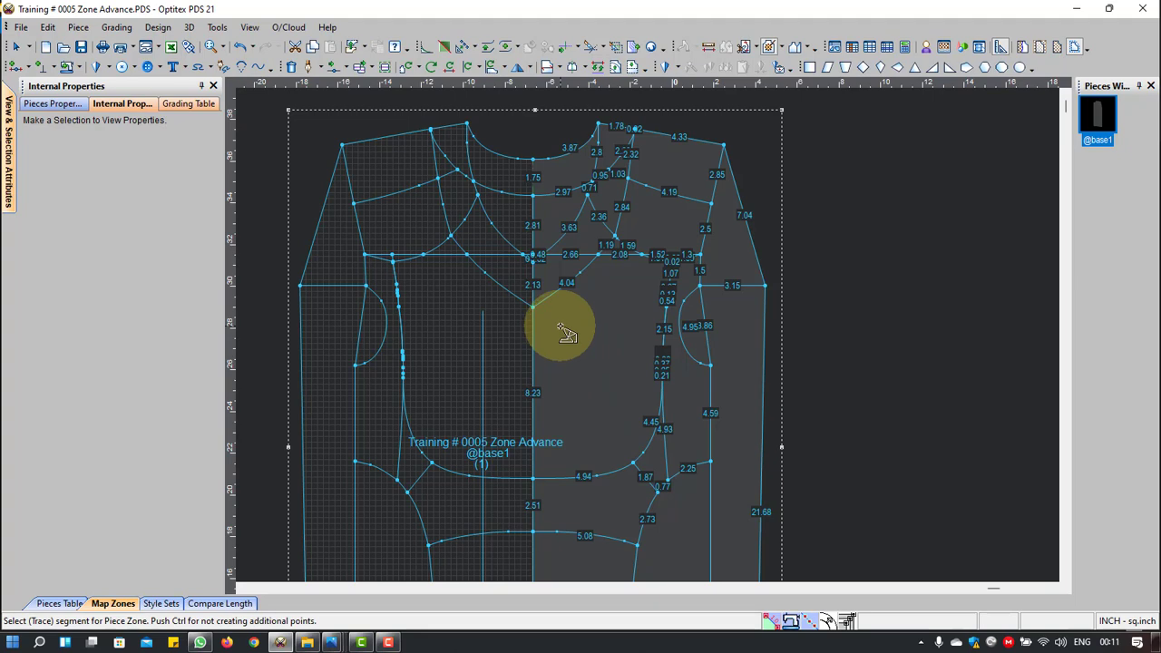
pyautogui.scroll(2, 607, 427)
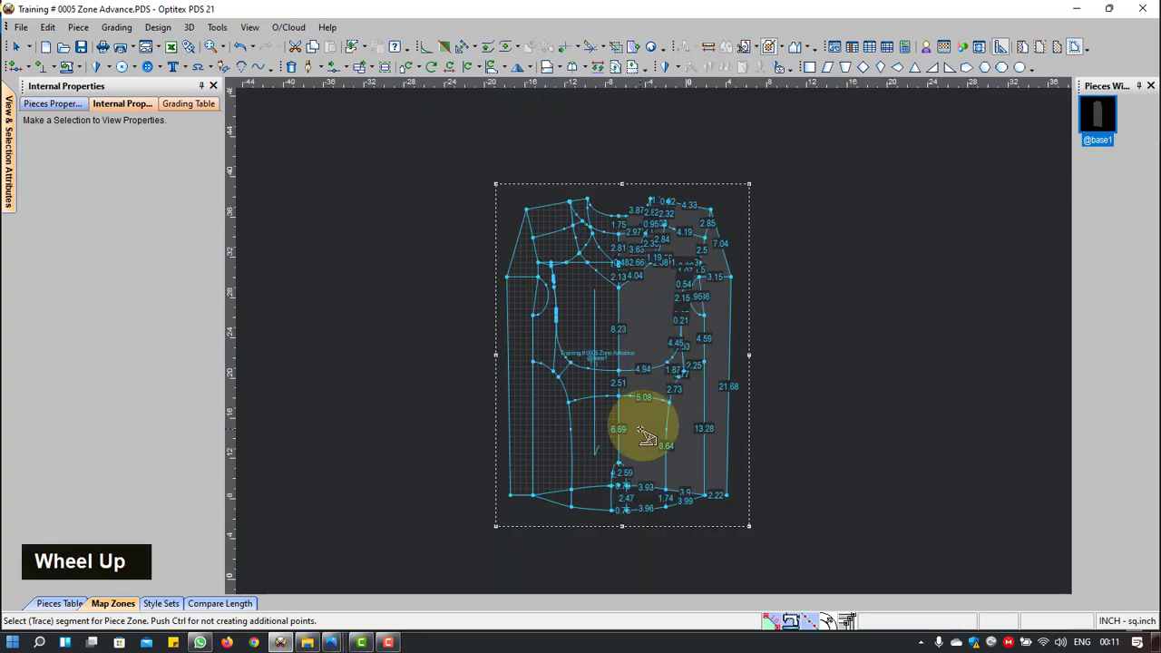
pyautogui.scroll(-3, 646, 318)
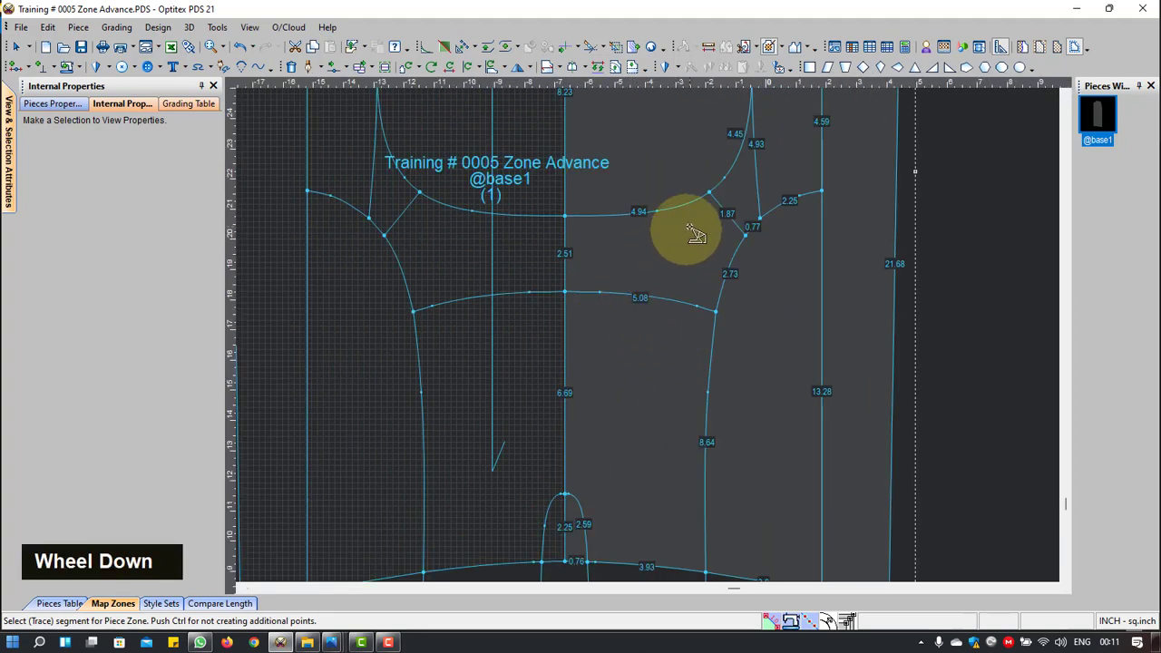
pyautogui.click(635, 297)
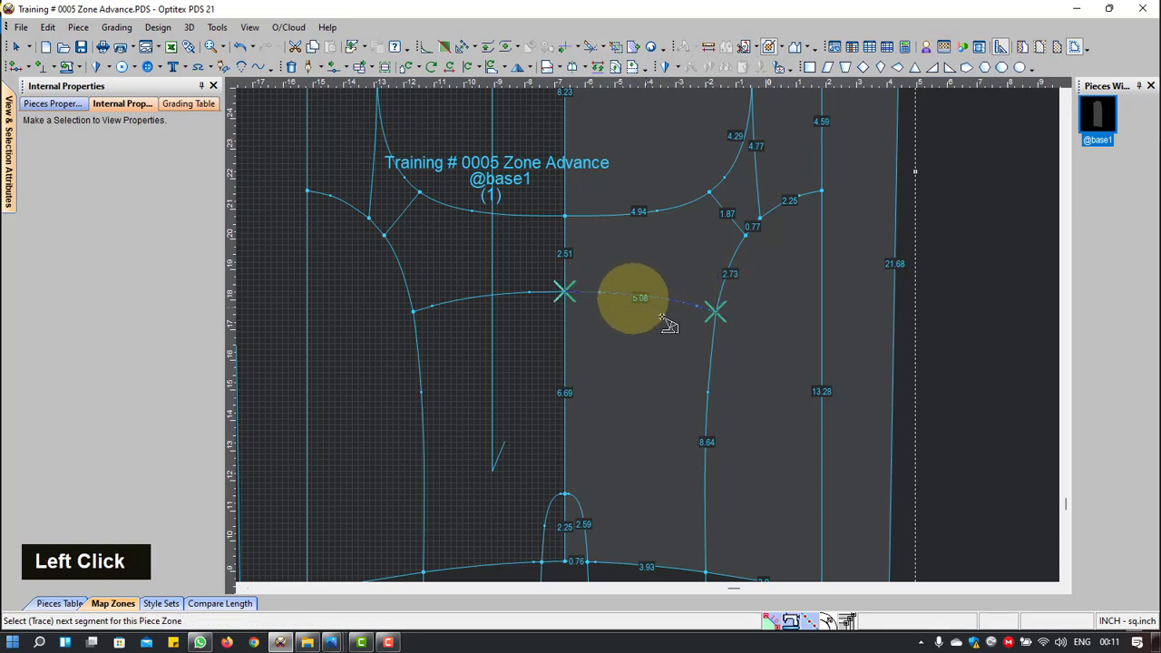
pyautogui.click(709, 363)
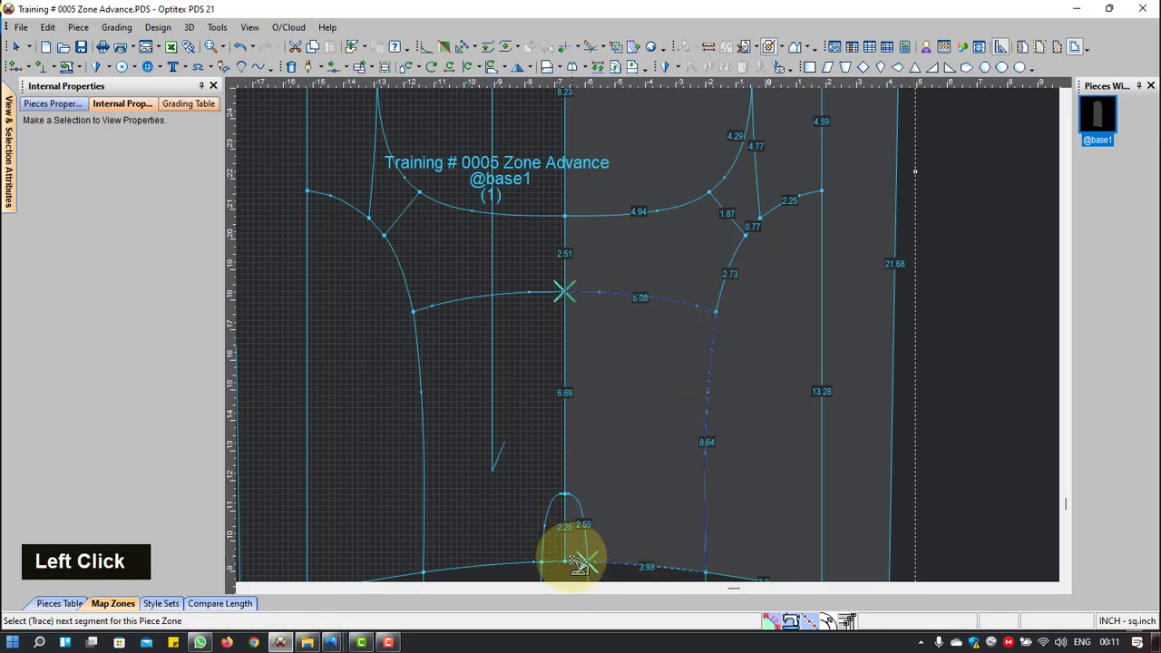
pyautogui.click(563, 519)
pyautogui.click(566, 408)
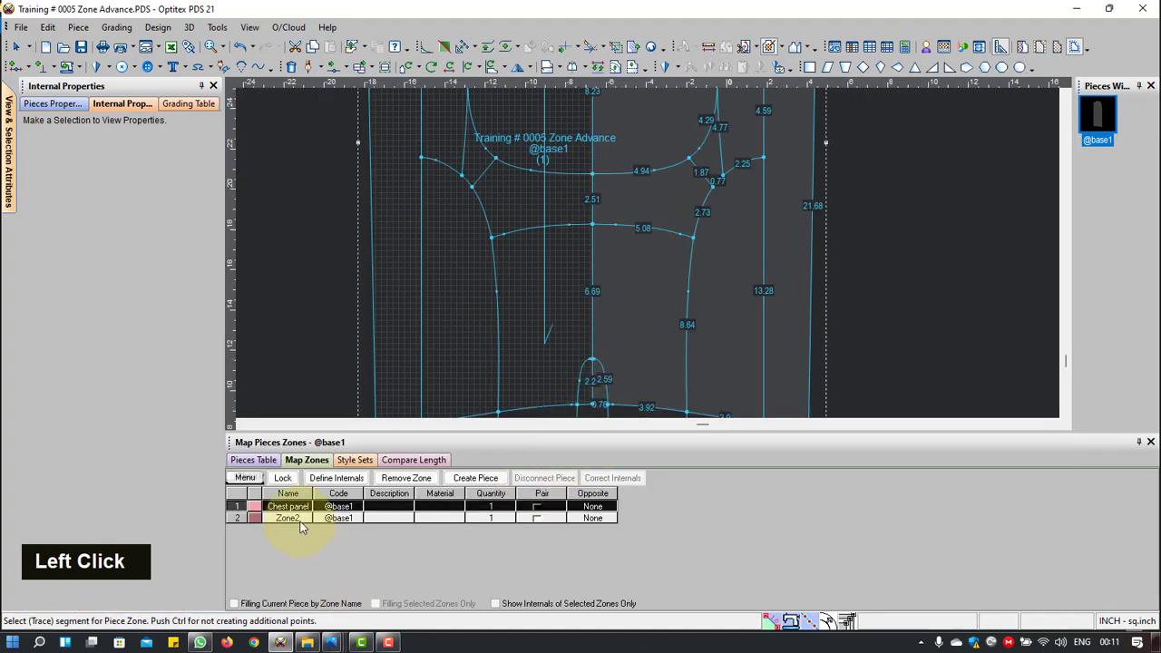
# Step: Rename the second zone as Front Down, end the zone tracing and put the zone list away
pyautogui.click(295, 521)
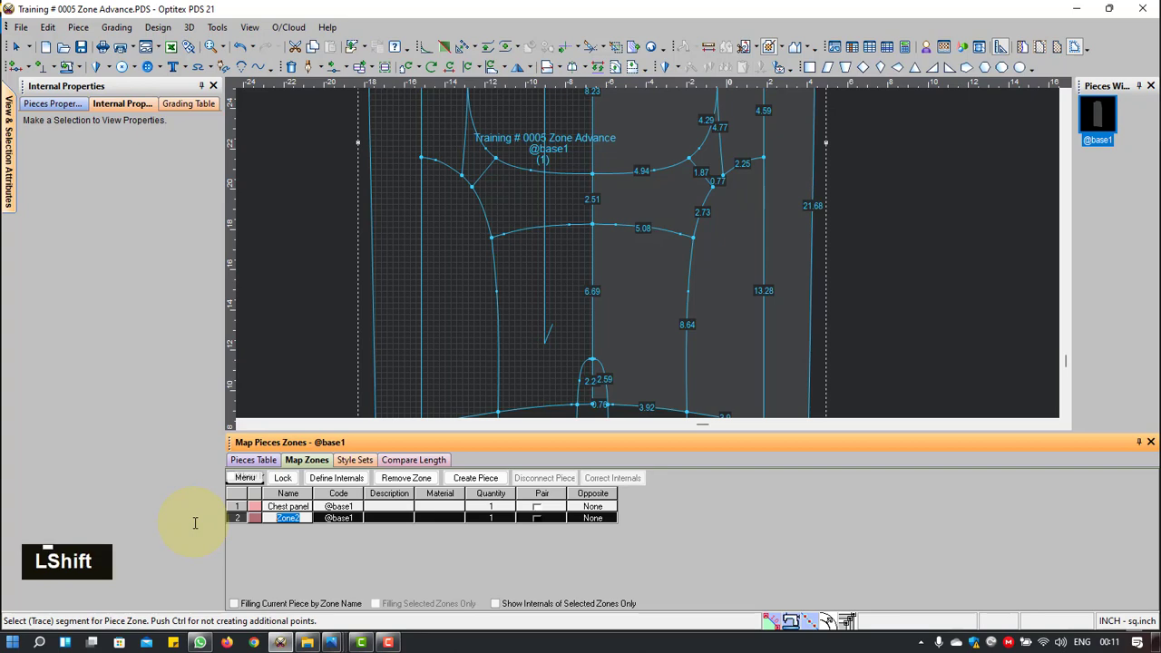
pyautogui.write('Front')
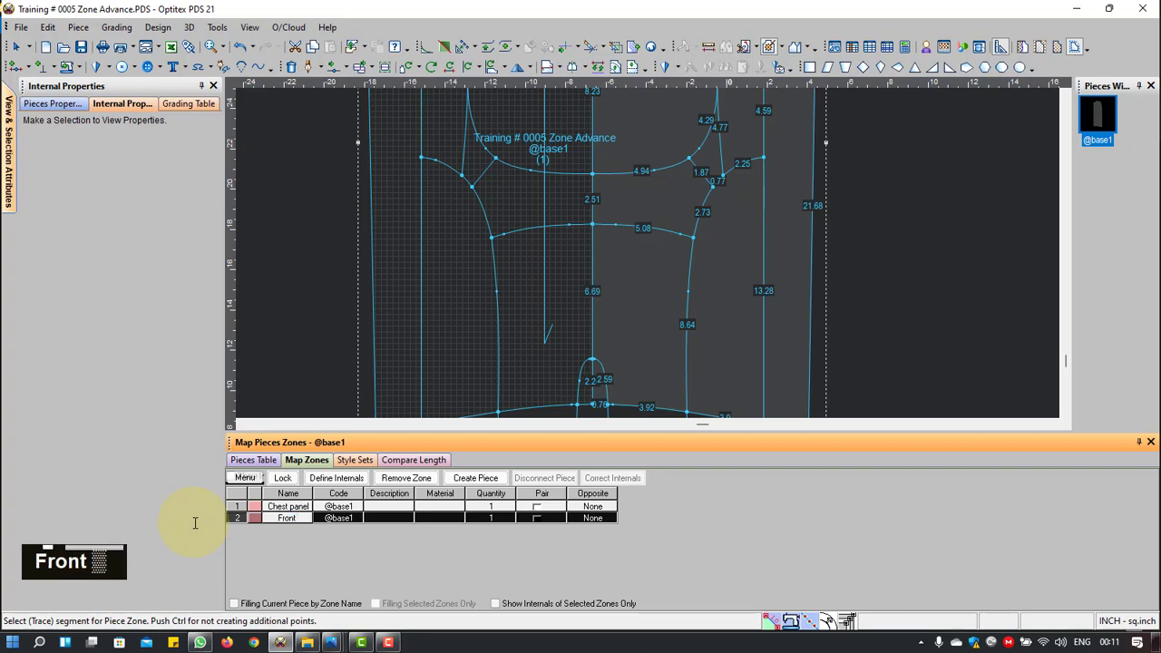
pyautogui.write(' Down')
pyautogui.press('Return')
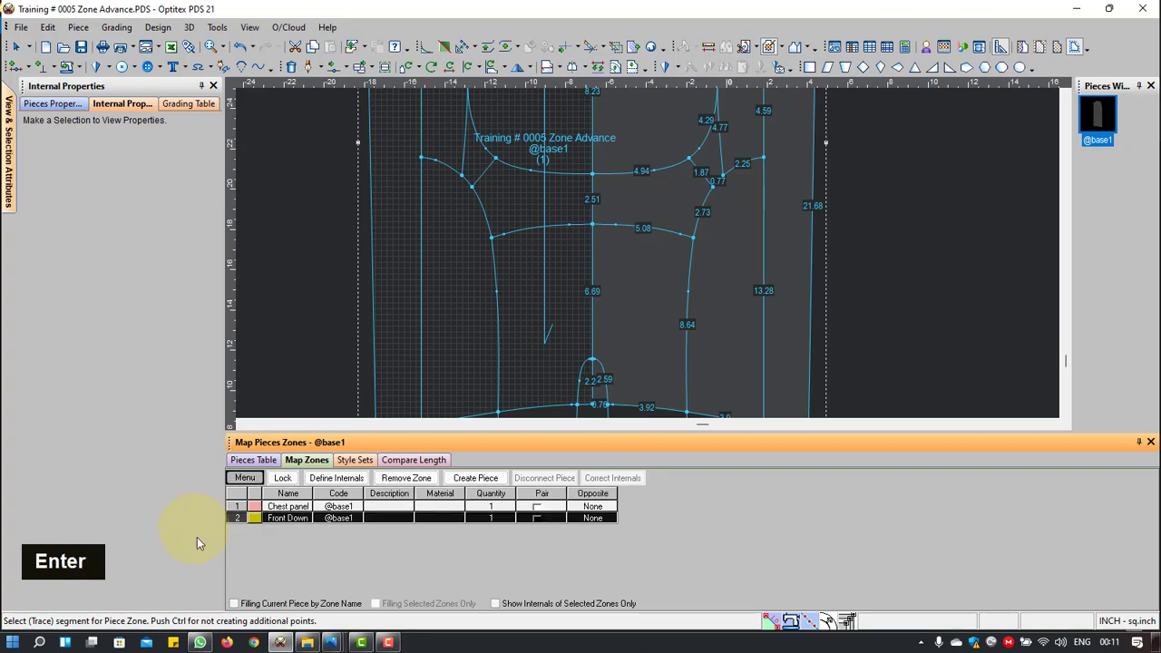
pyautogui.scroll(3, 658, 245)
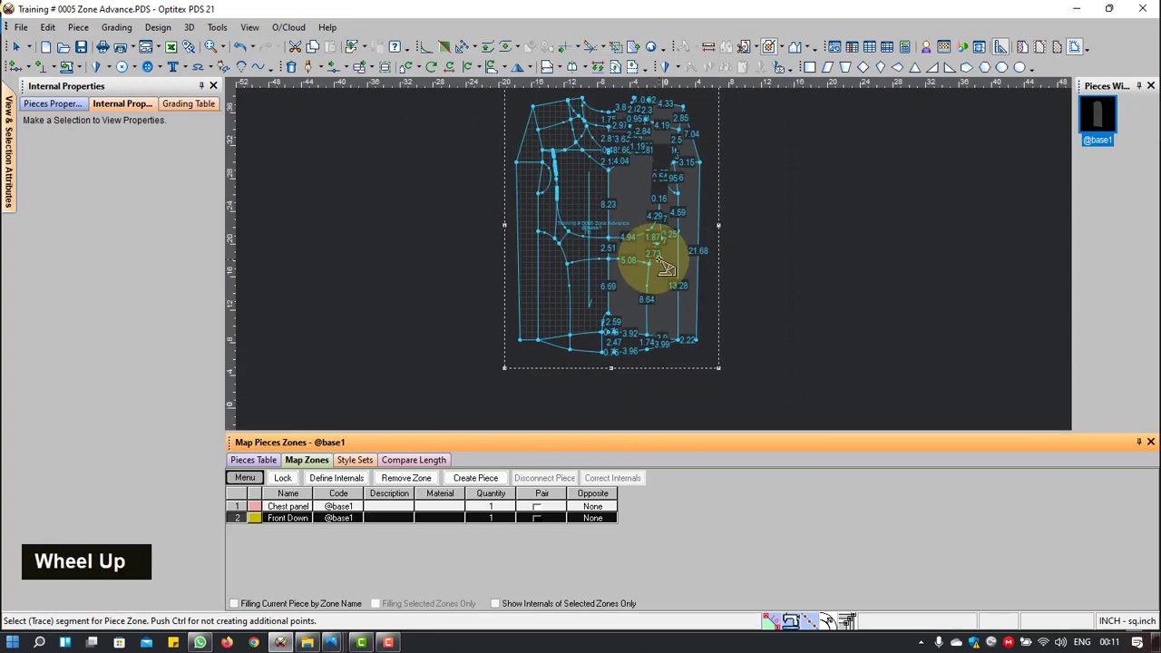
pyautogui.rightClick(752, 190)
pyautogui.click(786, 191)
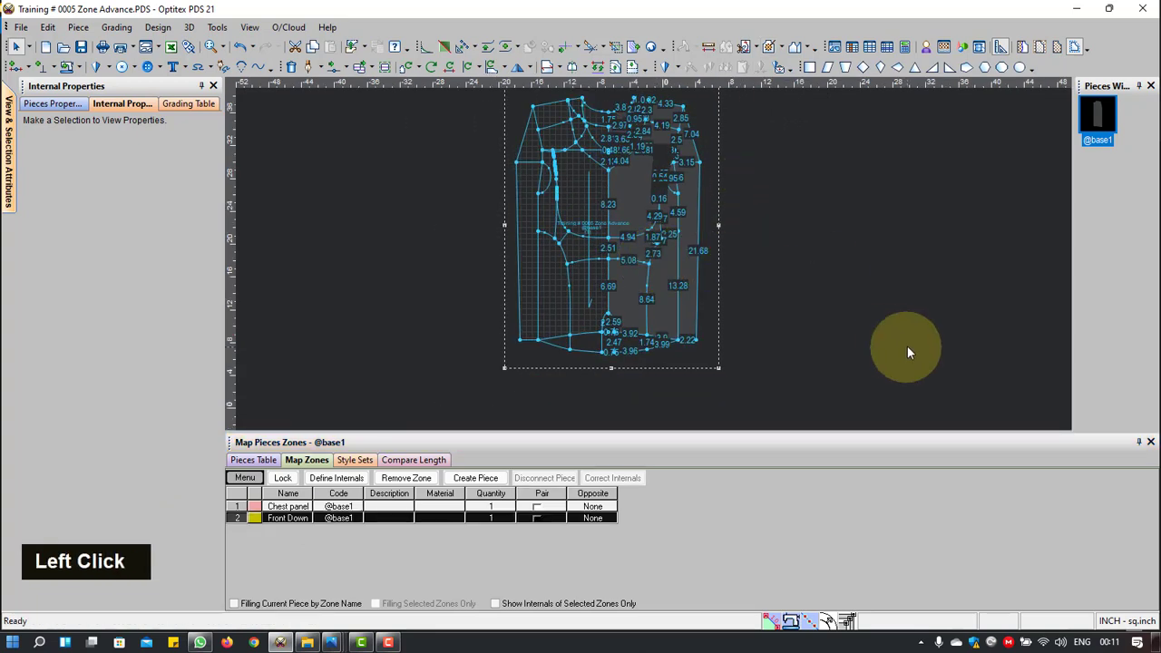
pyautogui.click(1149, 442)
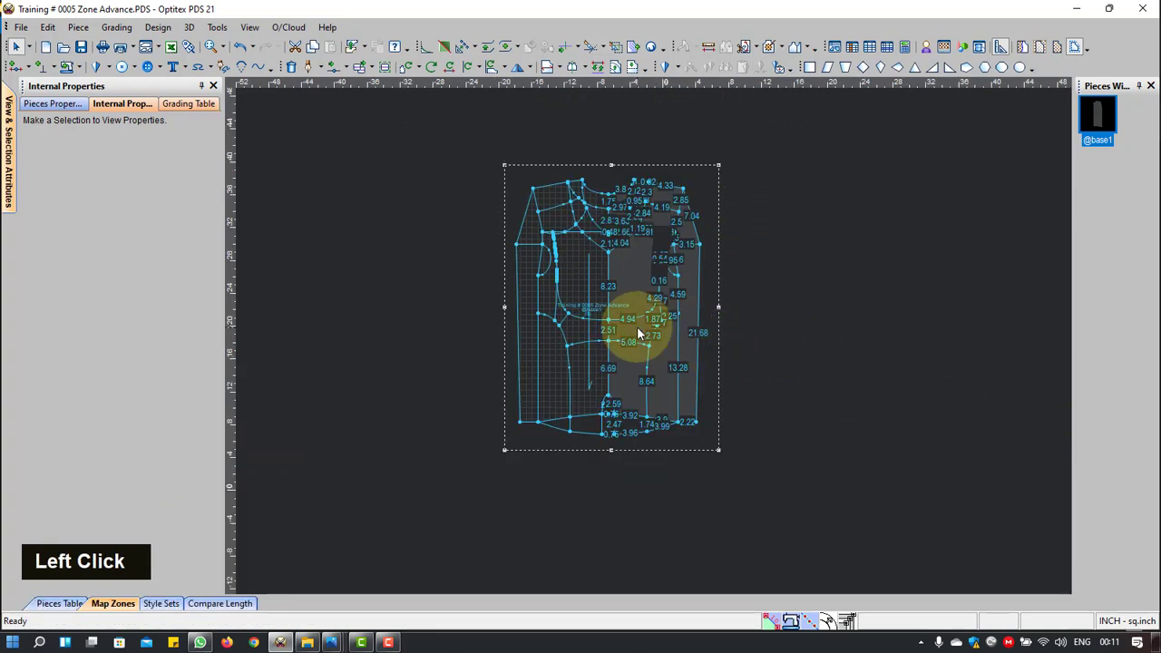
# Step: Trace the lower side panel as a piece zone along its hem curve, inner side curve, upper curve and straight outer line
pyautogui.scroll(-4, 638, 334)
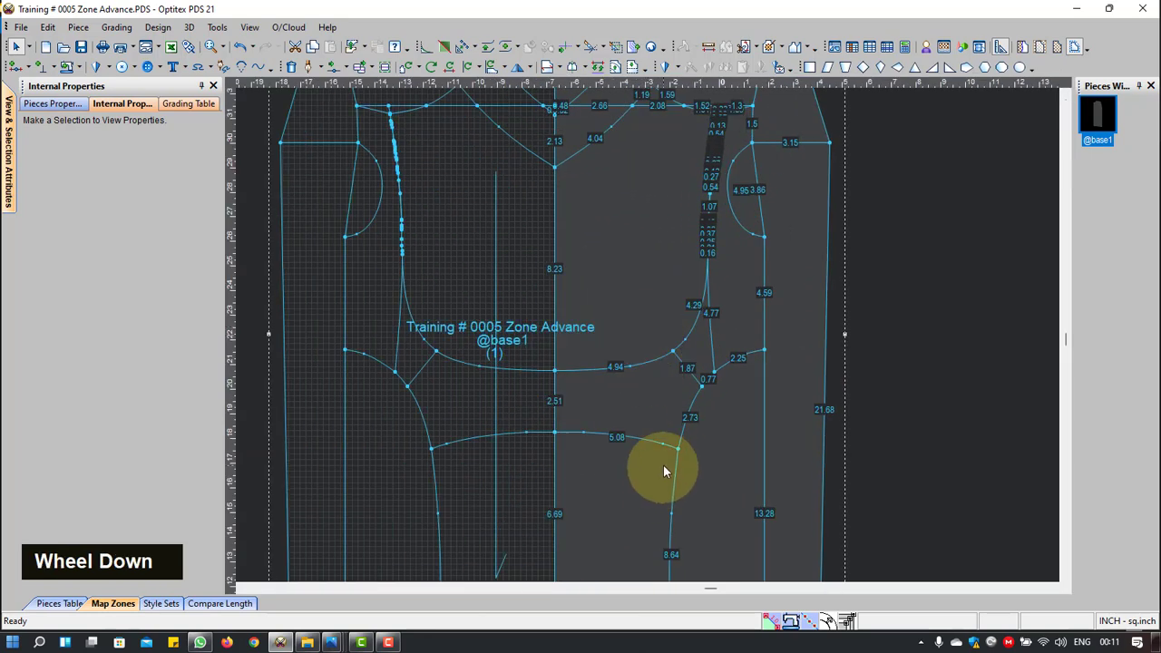
pyautogui.scroll(4, 651, 331)
pyautogui.scroll(-2, 652, 330)
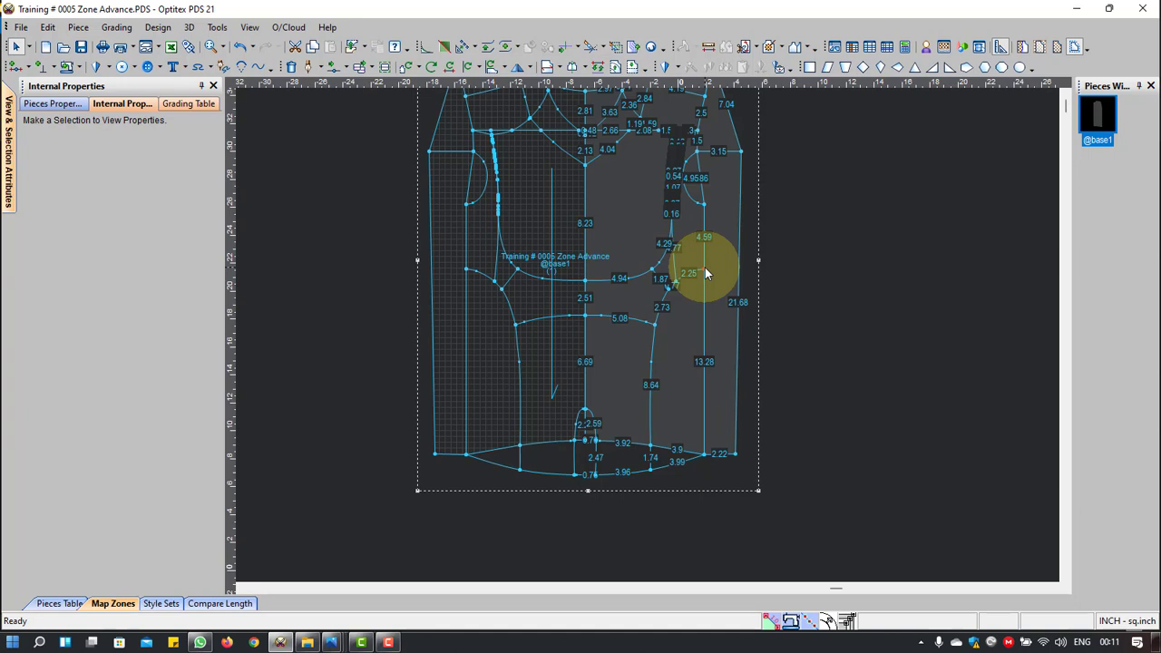
pyautogui.press('ctrl')
pyautogui.hotkey('shift', 'z')
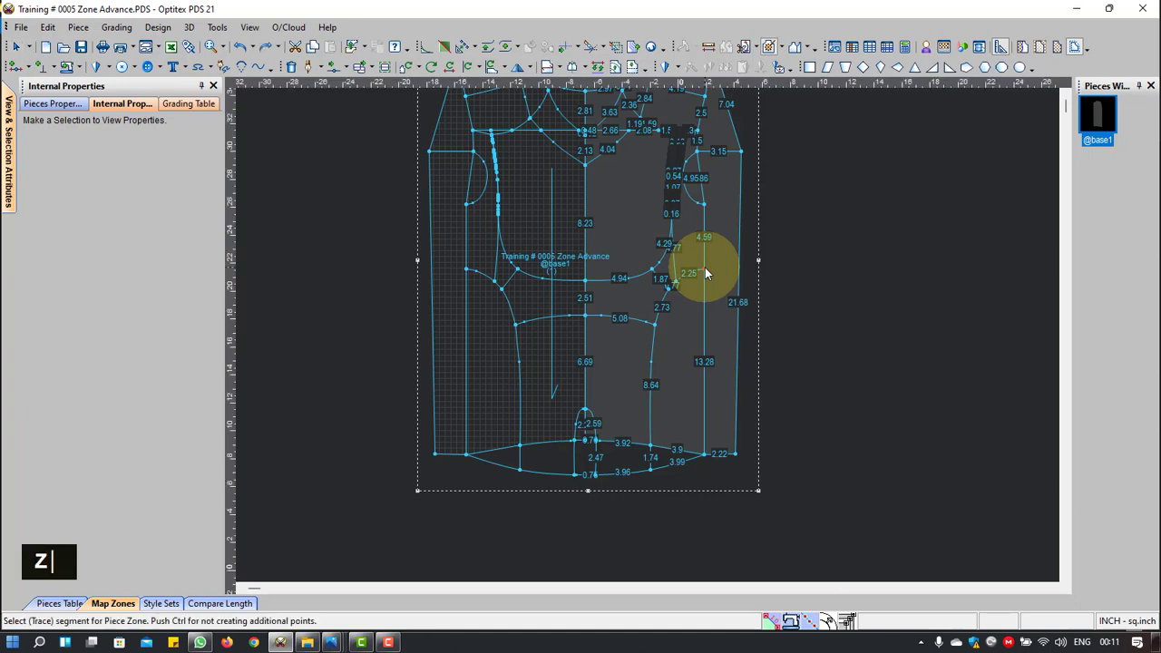
pyautogui.click(668, 449)
pyautogui.click(650, 391)
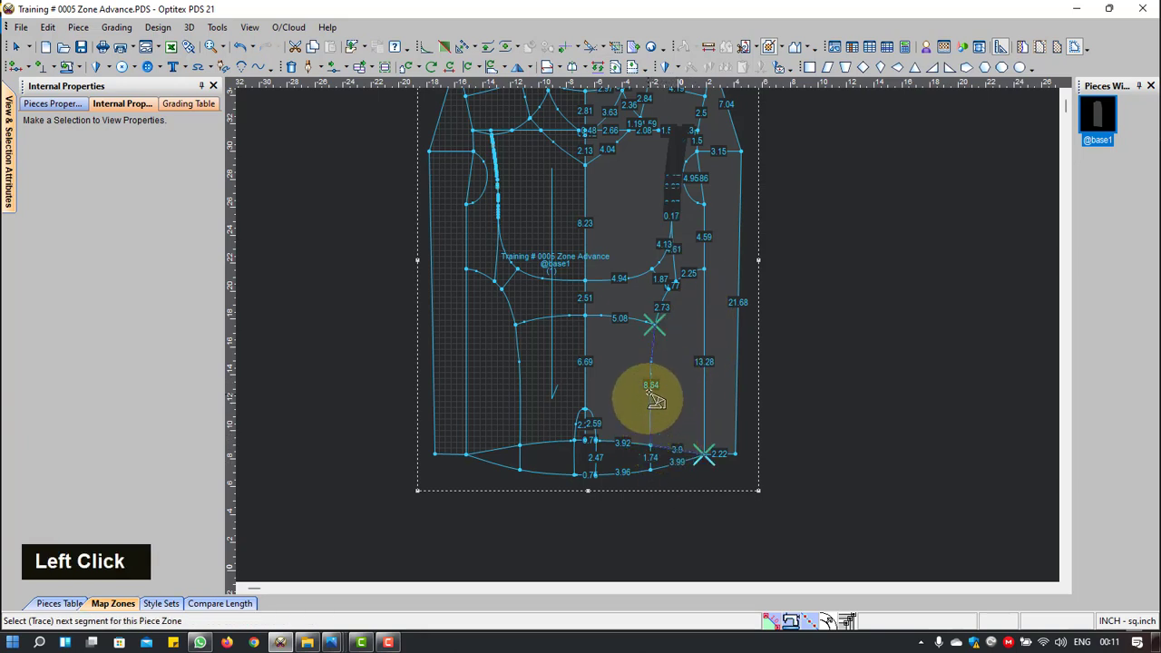
pyautogui.scroll(-4, 663, 310)
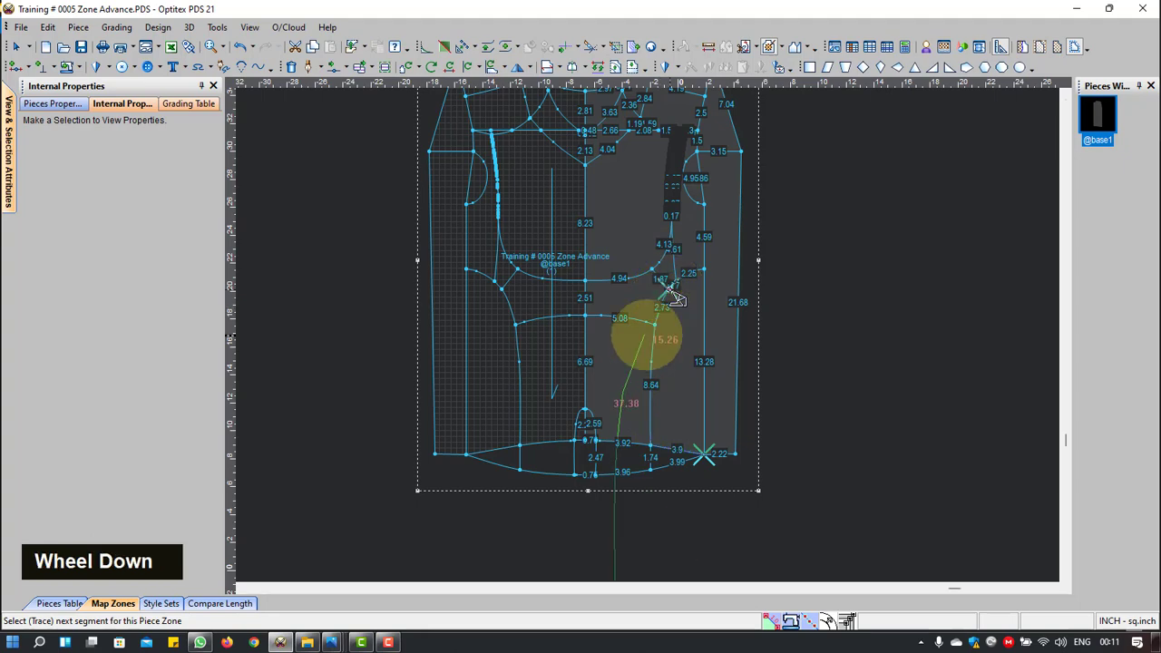
pyautogui.click(707, 286)
pyautogui.click(707, 284)
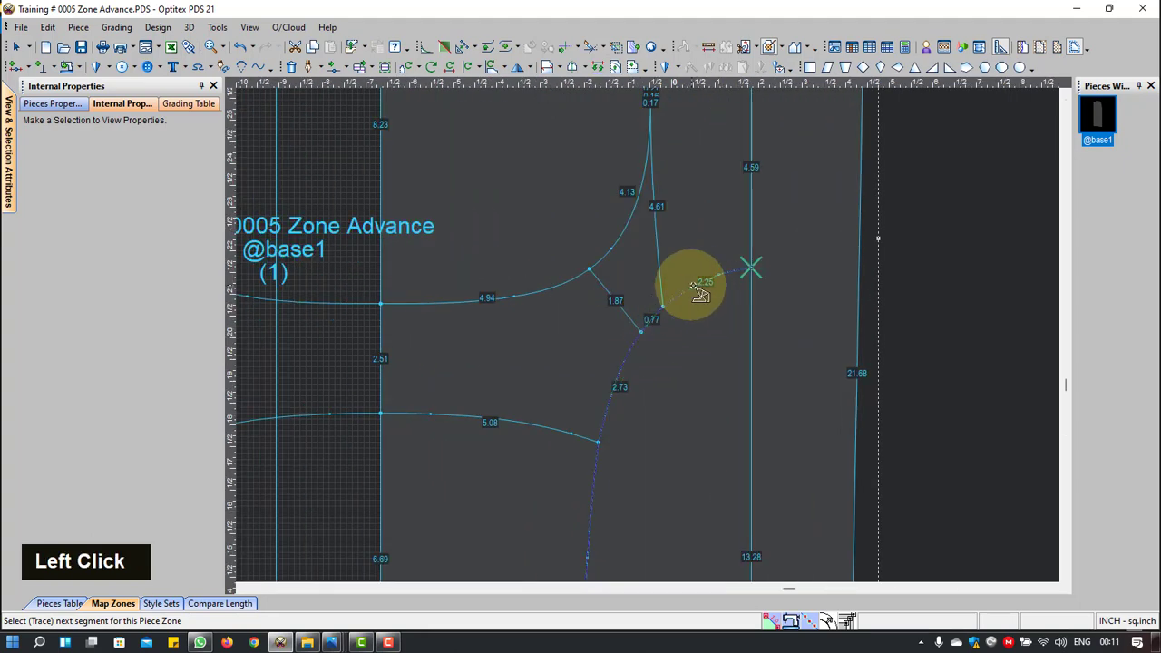
pyautogui.click(750, 323)
pyautogui.scroll(1, 667, 438)
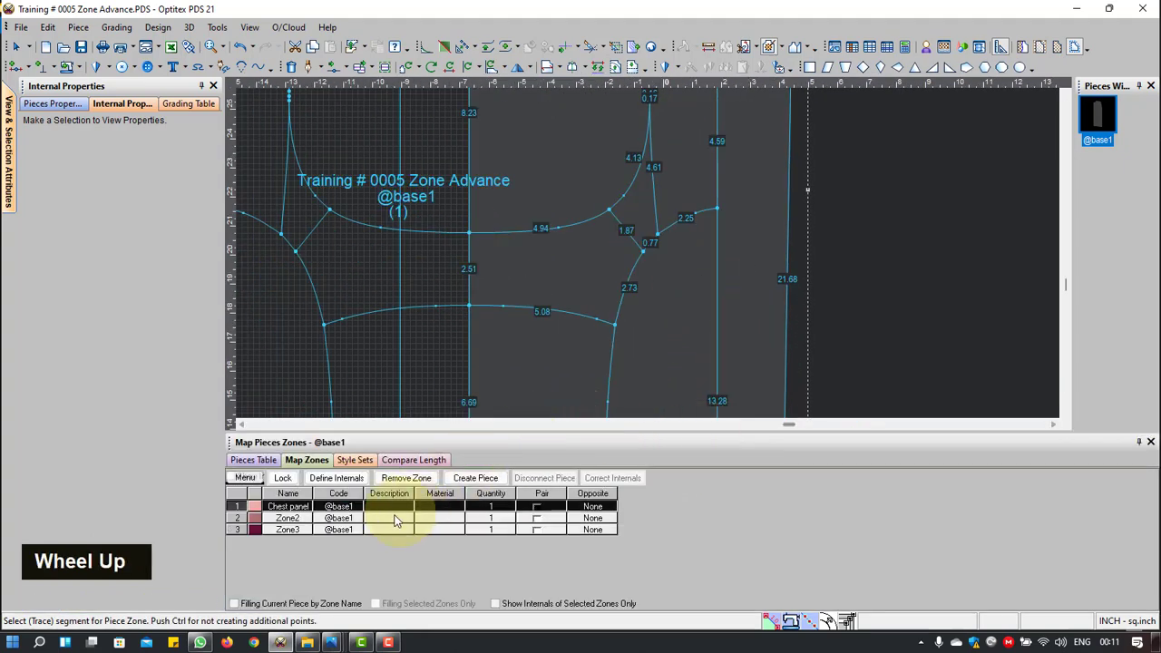
# Step: Set the second zone's name to front down
pyautogui.click(288, 518)
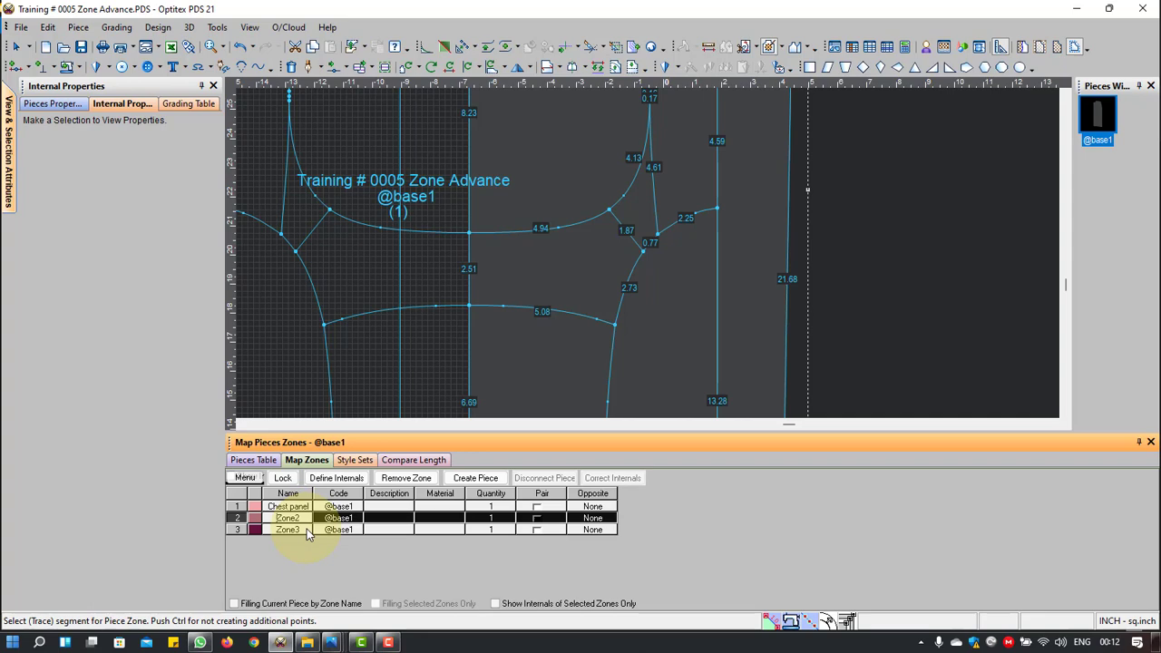
pyautogui.click(307, 534)
pyautogui.click(306, 522)
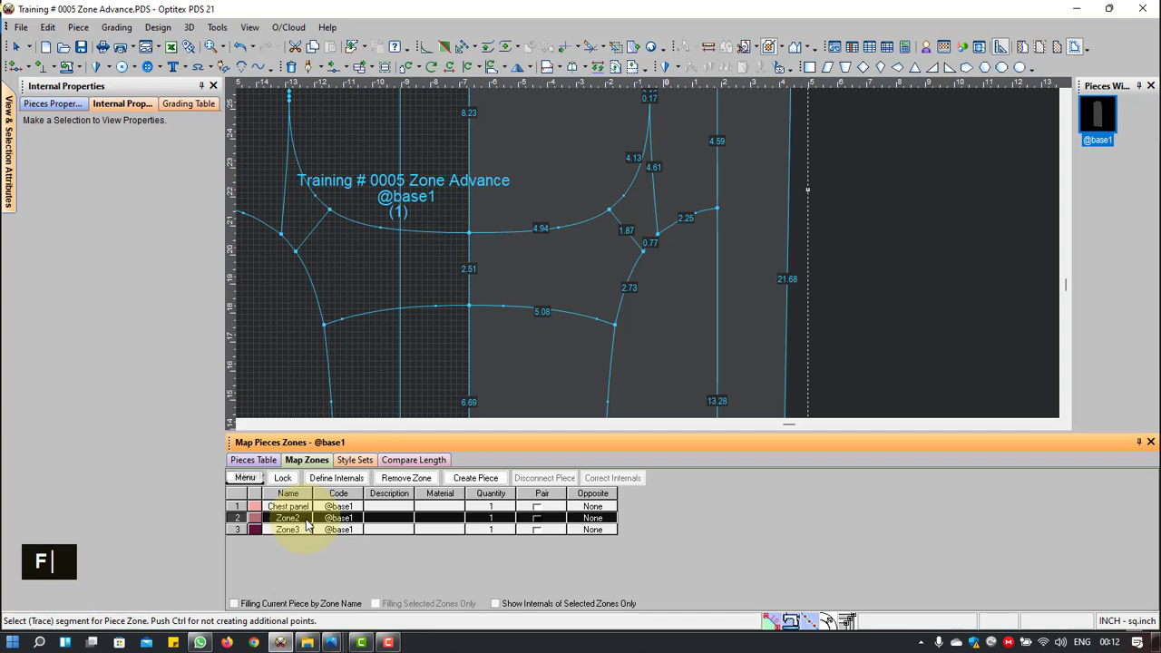
pyautogui.click(299, 520)
pyautogui.doubleClick(304, 522)
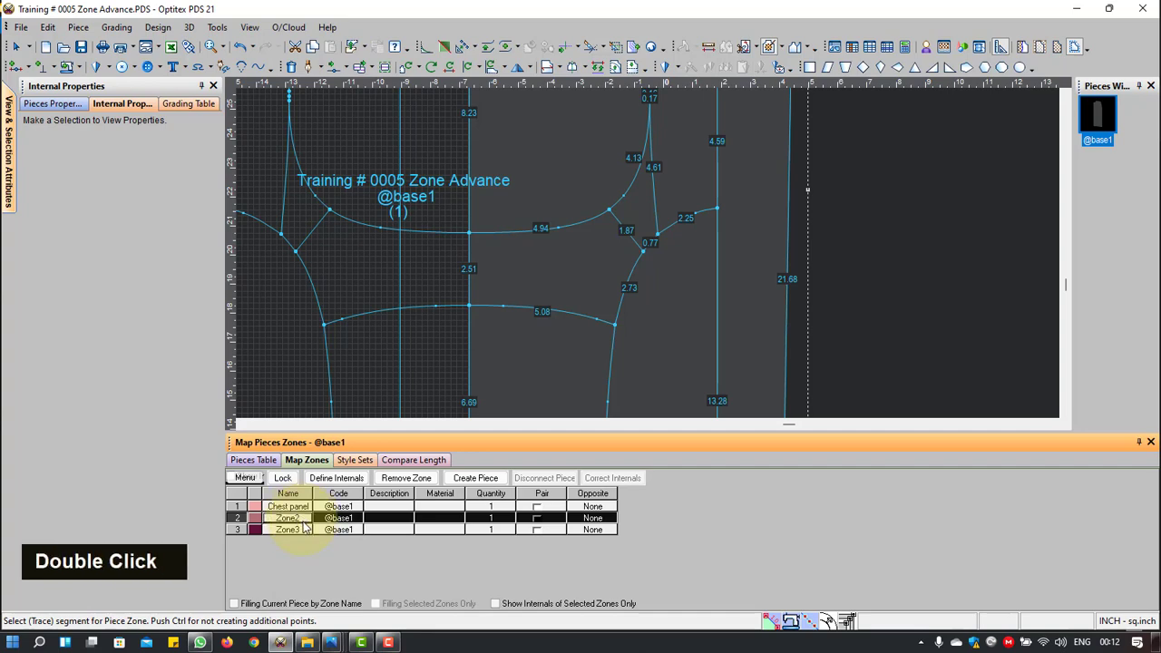
pyautogui.write('front down')
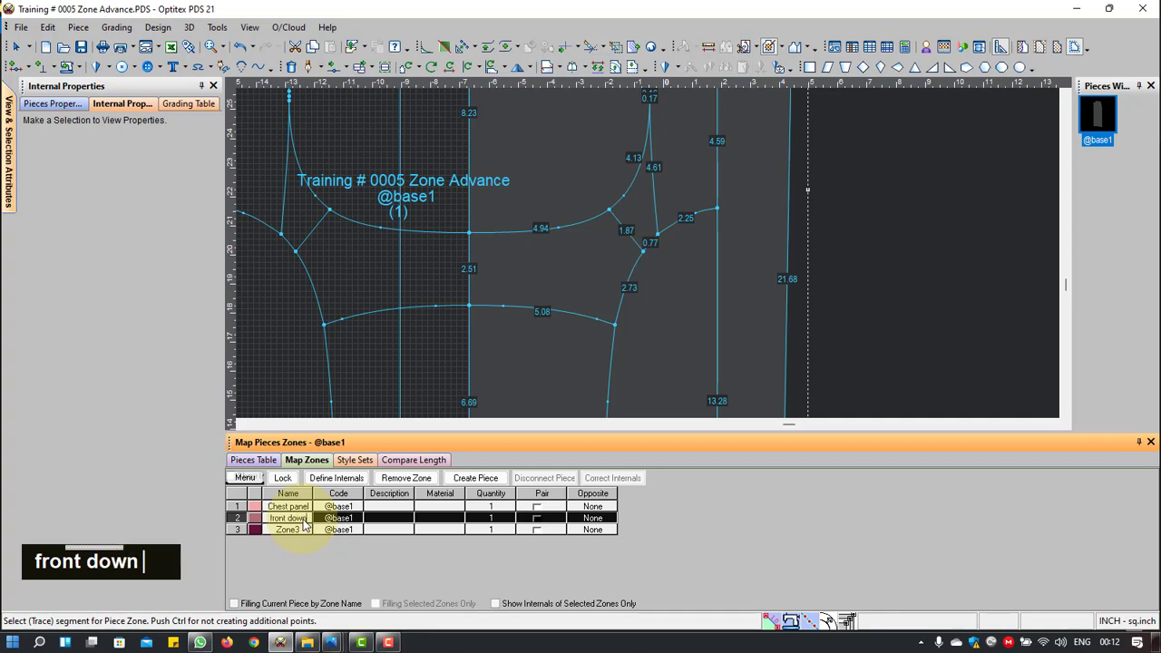
# Step: Set the third zone's name to Side panel front
pyautogui.click(299, 531)
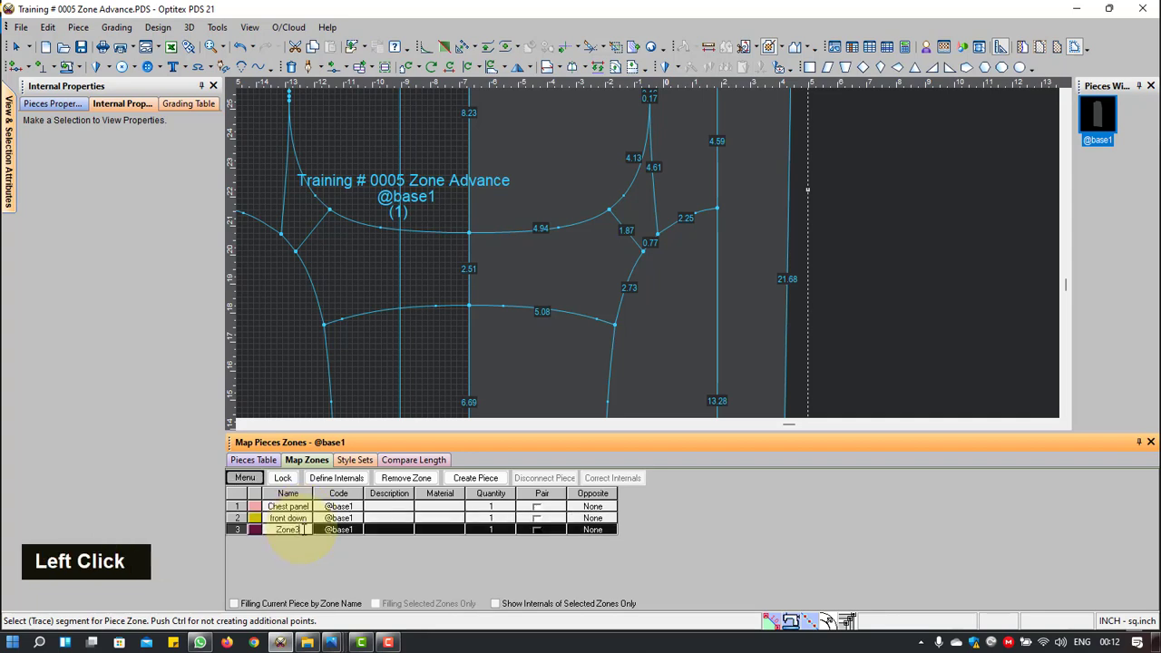
pyautogui.doubleClick(302, 530)
pyautogui.write('F')
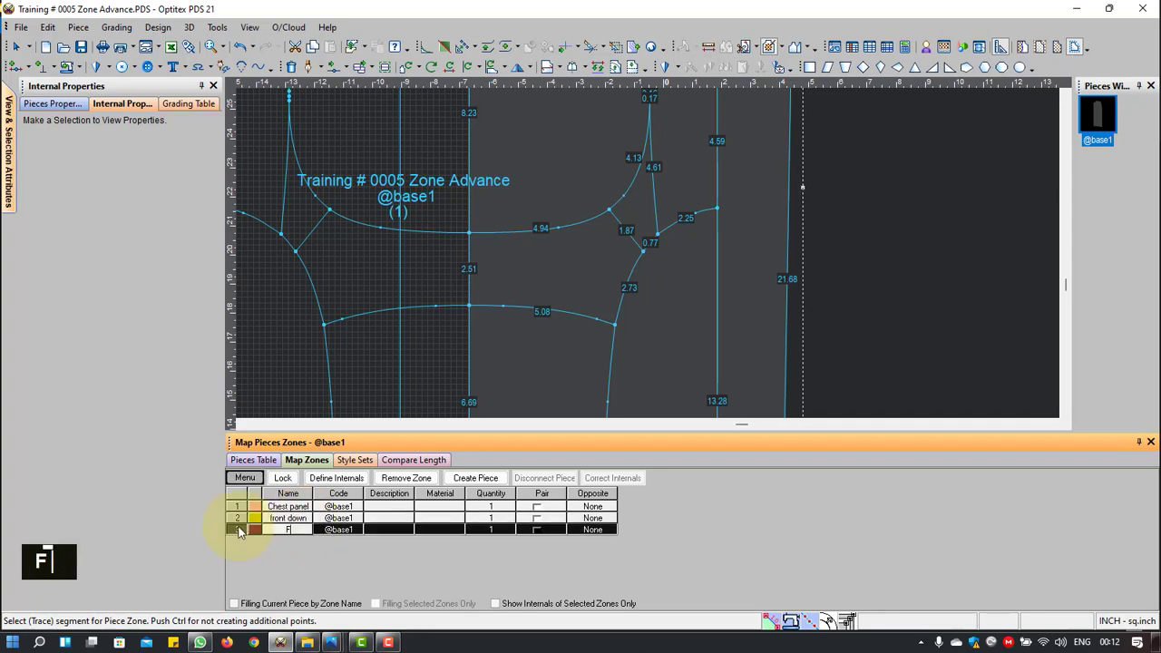
pyautogui.press('BackSpace')
pyautogui.press('BackSpace')
pyautogui.write('Side panel front')
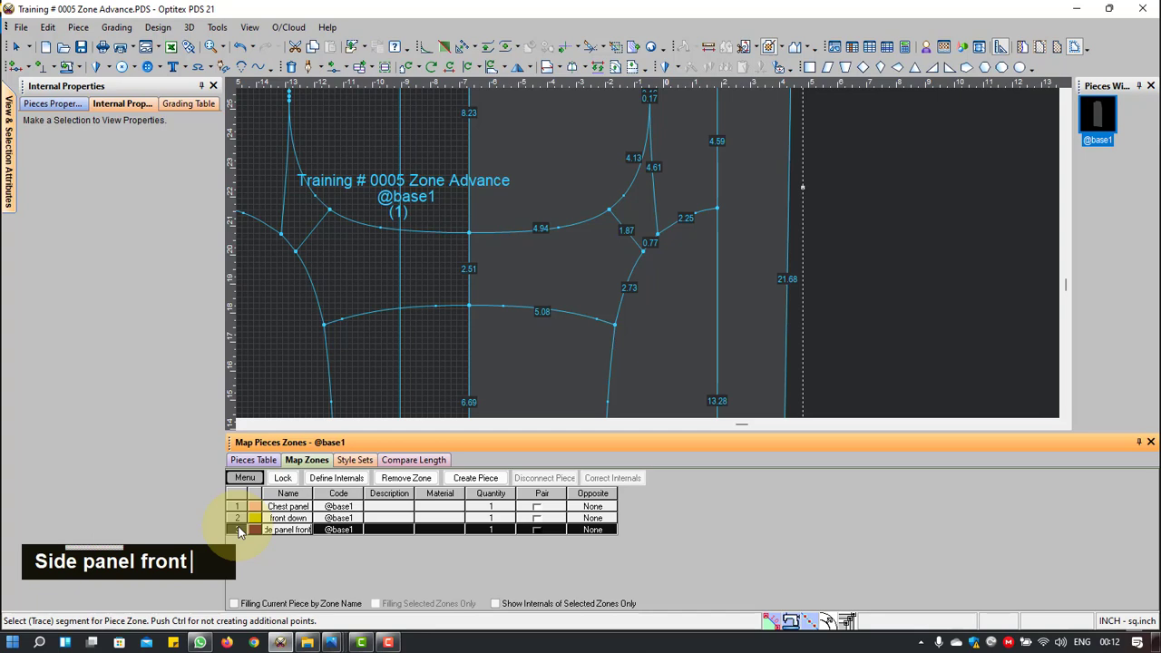
pyautogui.press('Return')
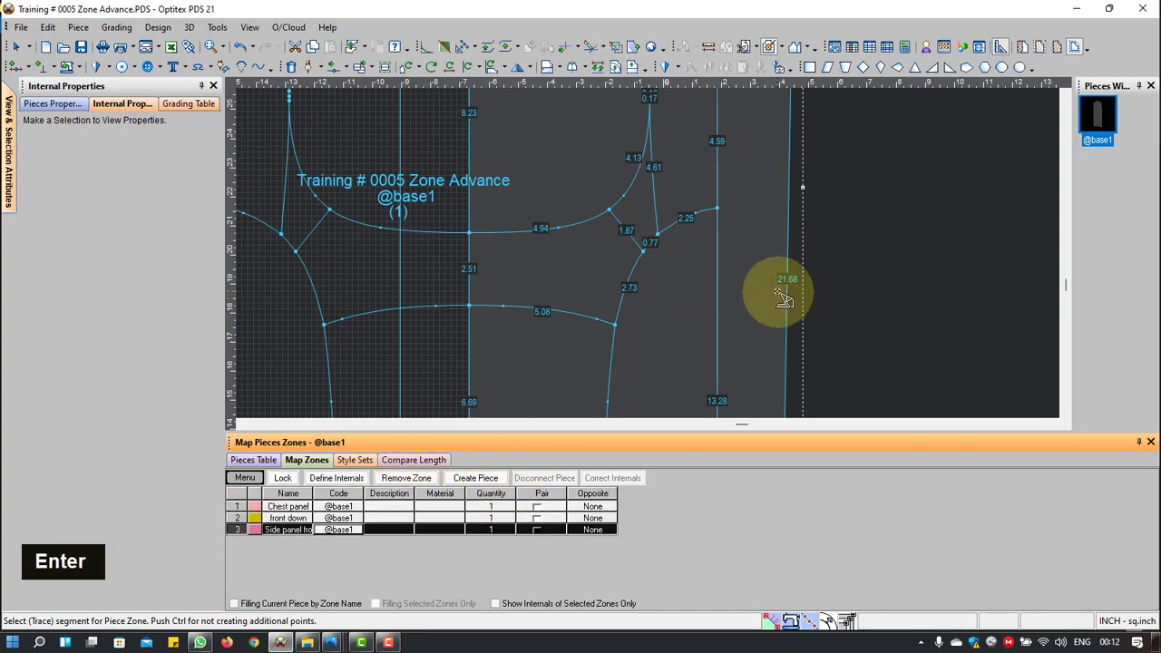
# Step: Start a new piece zone for the upper side panel by tracing its lower curve and the lower part of its inner line
pyautogui.scroll(3, 780, 294)
pyautogui.scroll(-4, 620, 192)
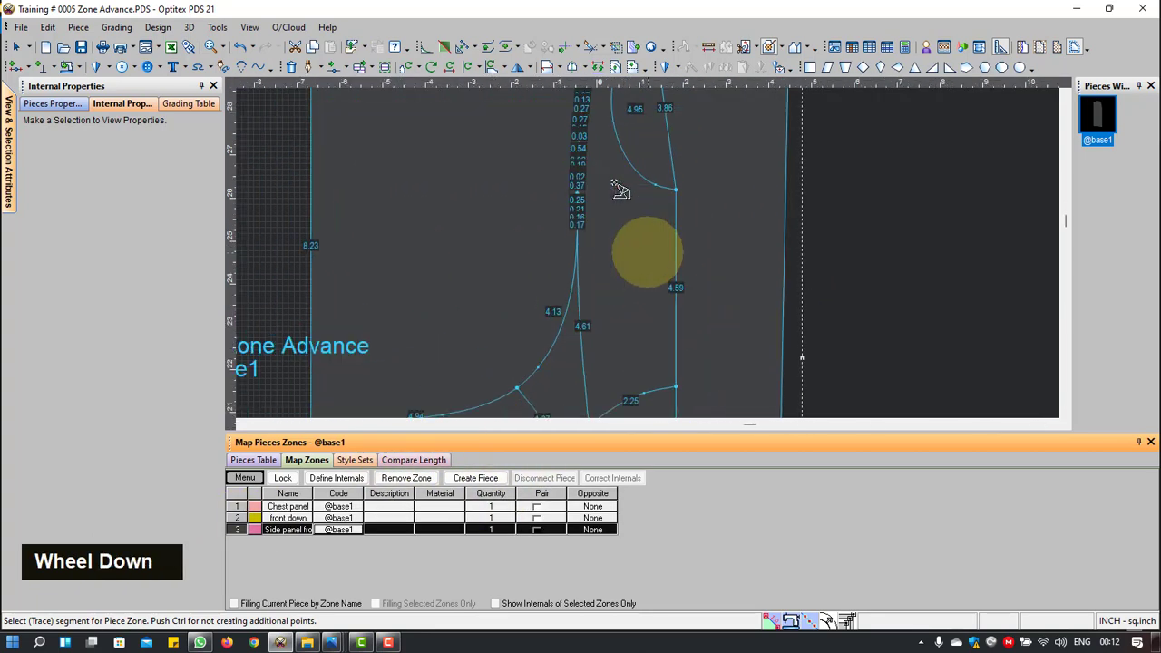
pyautogui.scroll(-3, 623, 186)
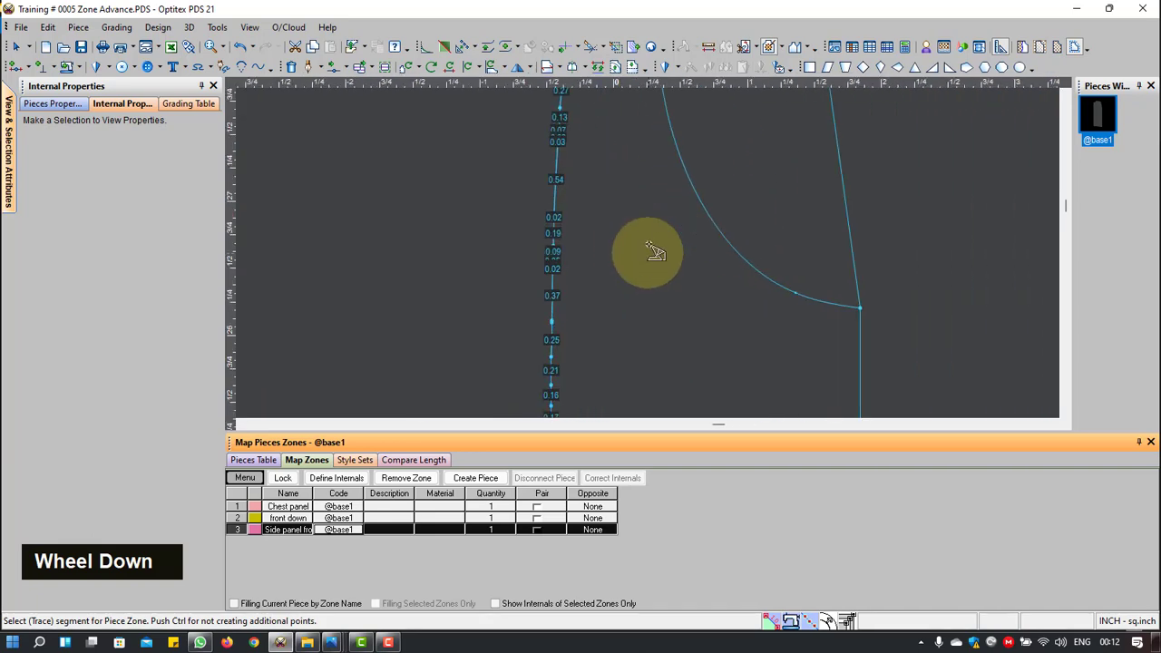
pyautogui.scroll(2, 635, 245)
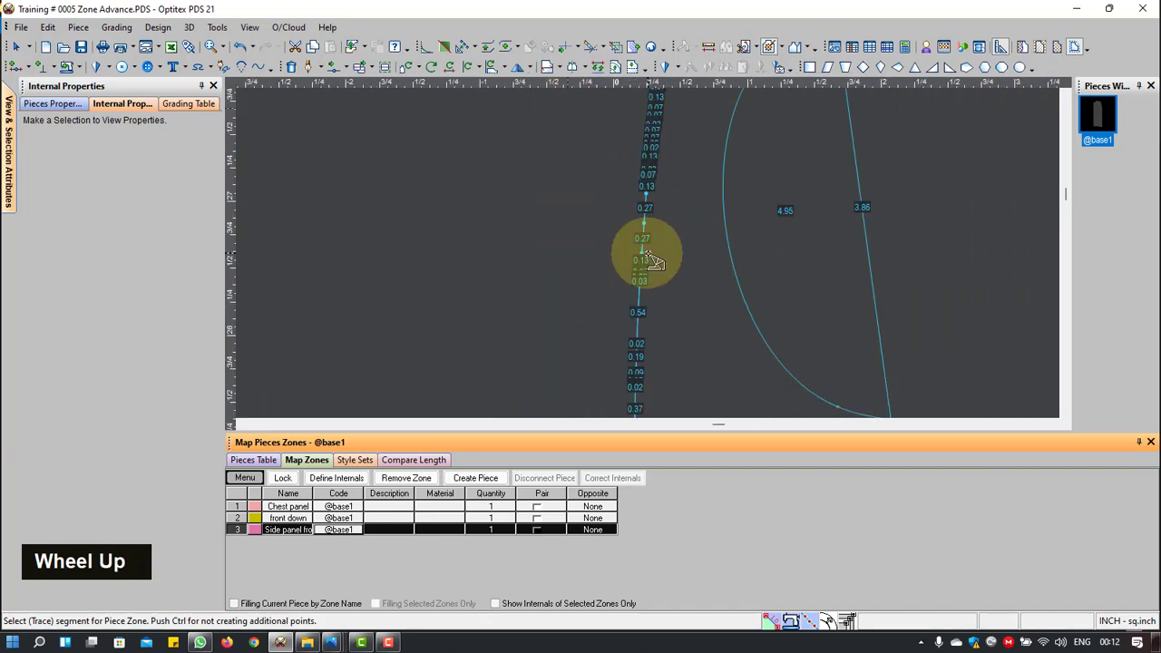
pyautogui.scroll(-1, 690, 332)
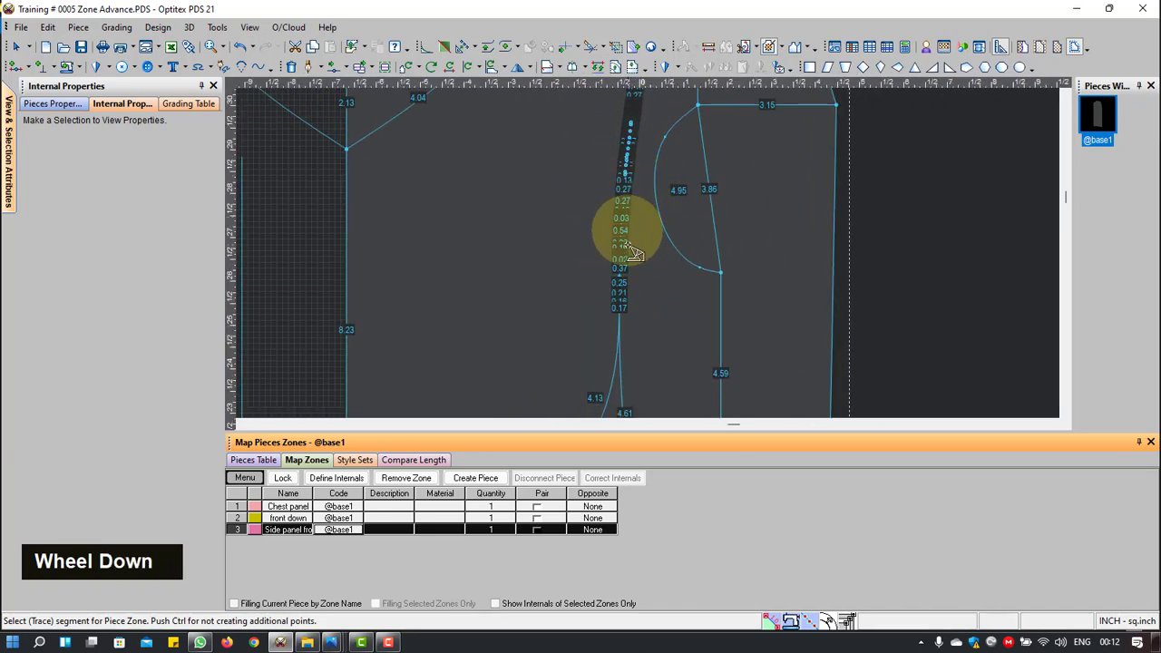
pyautogui.scroll(2, 640, 220)
pyautogui.scroll(-2, 673, 256)
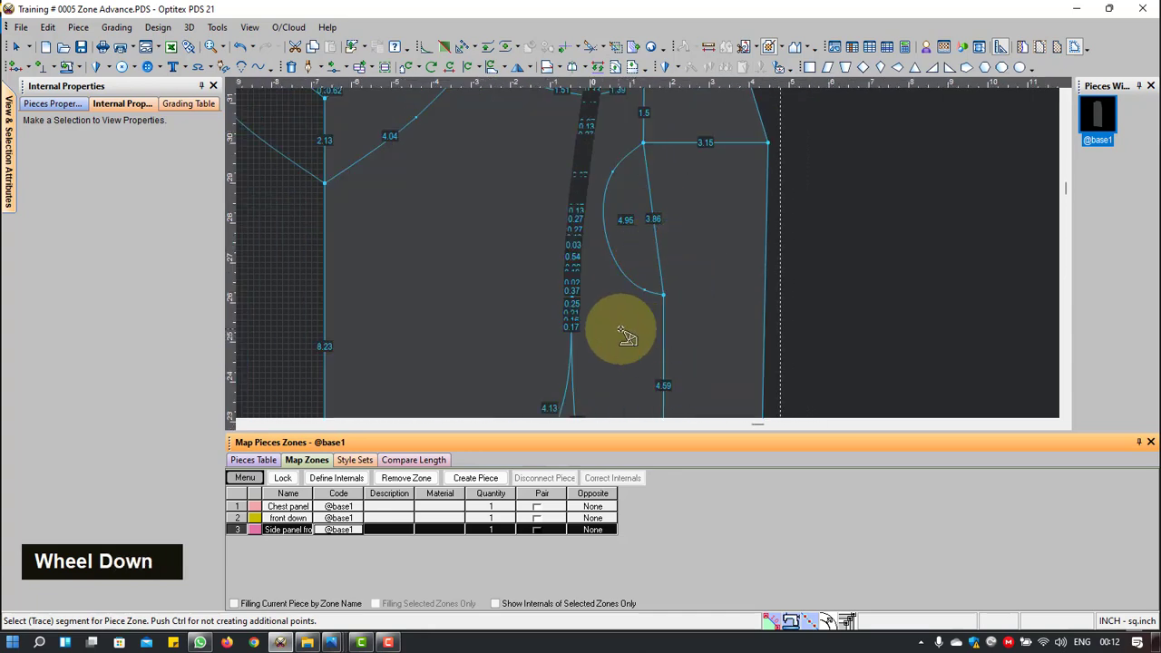
pyautogui.scroll(2, 582, 306)
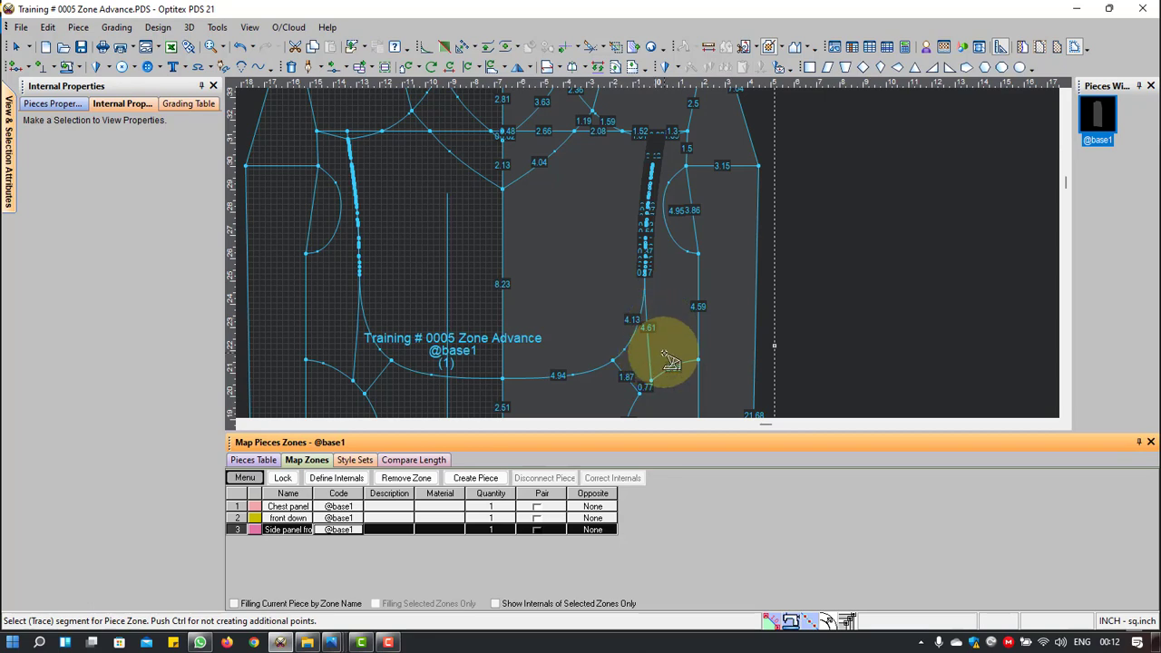
pyautogui.scroll(-2, 662, 363)
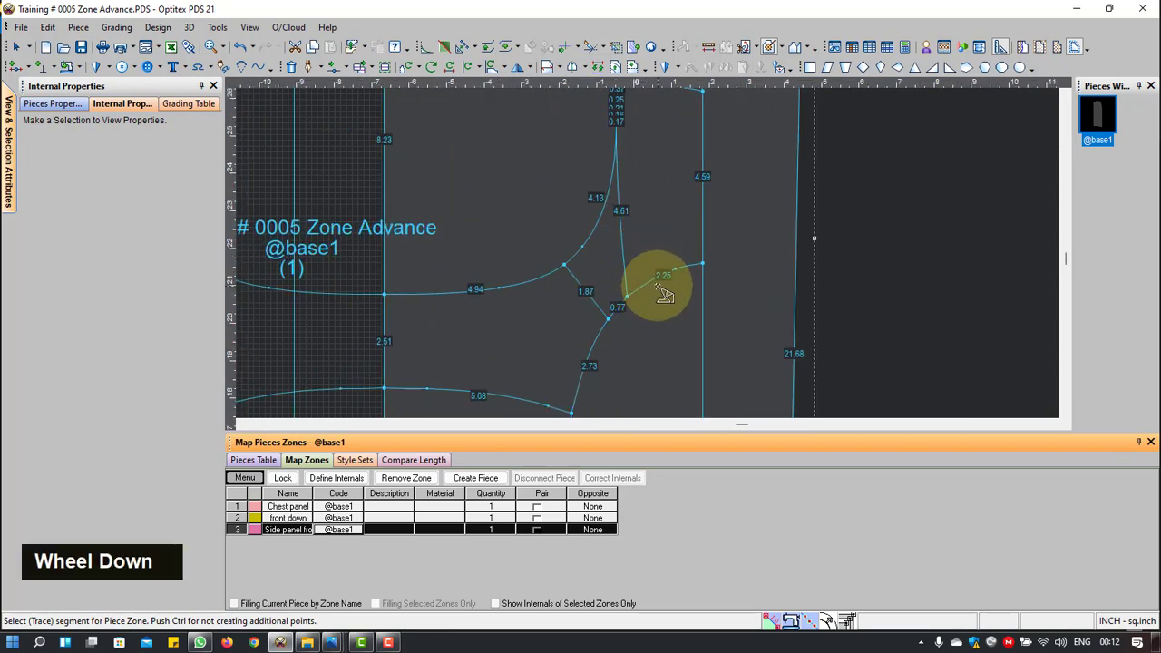
pyautogui.scroll(2, 642, 299)
pyautogui.scroll(-1, 652, 258)
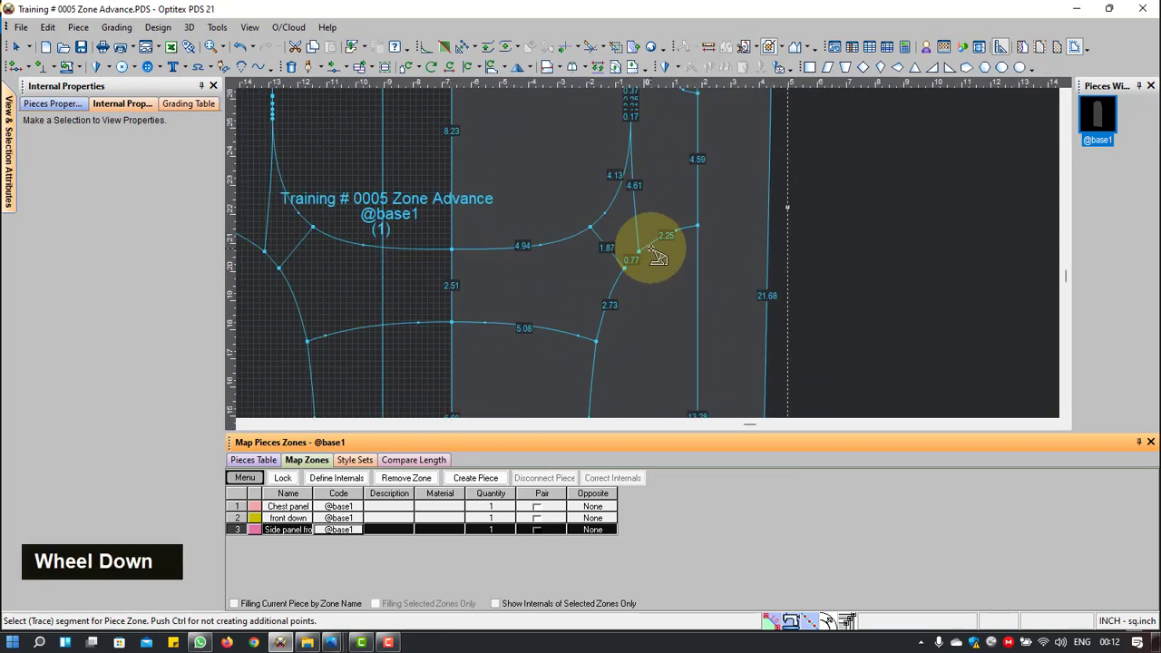
pyautogui.scroll(2, 657, 258)
pyautogui.scroll(-2, 657, 258)
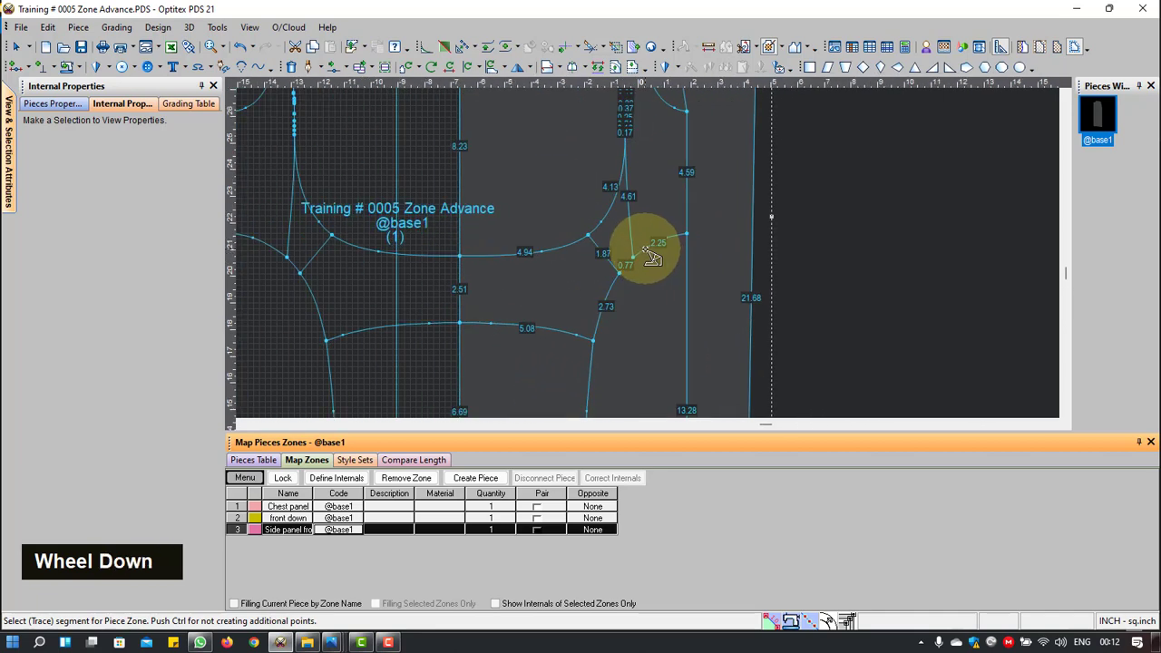
pyautogui.click(646, 254)
pyautogui.scroll(2, 643, 251)
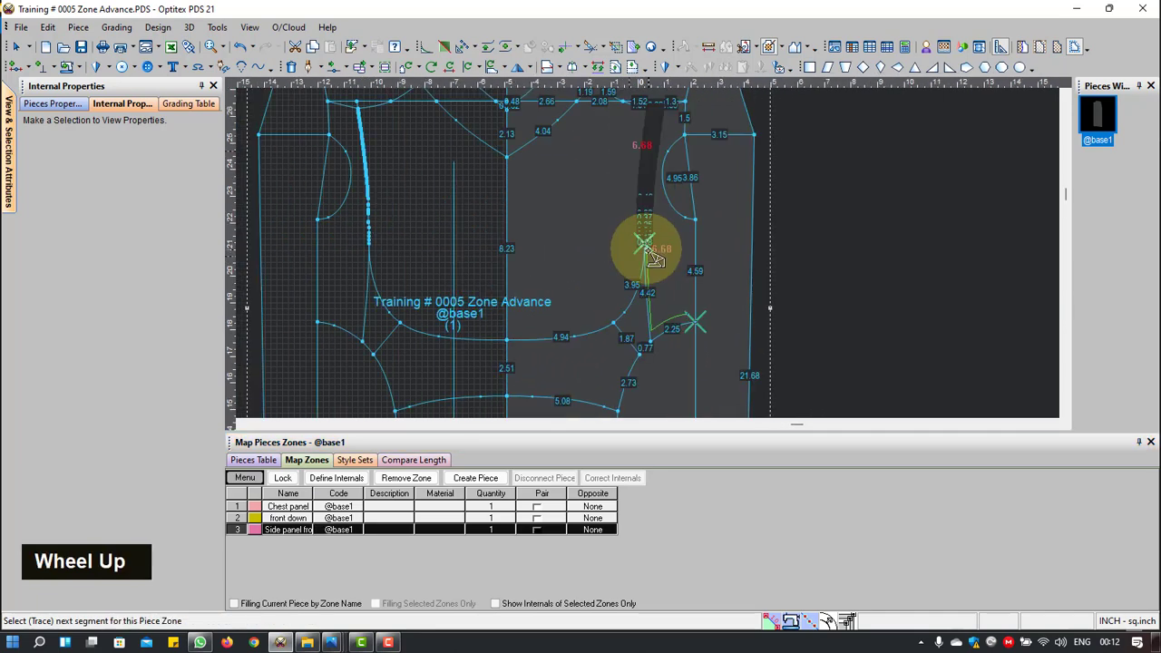
# Step: Continue the upper side panel zone along the finely segmented inner line up to its junction with the upper curve
pyautogui.scroll(-5, 643, 251)
pyautogui.scroll(-2, 646, 358)
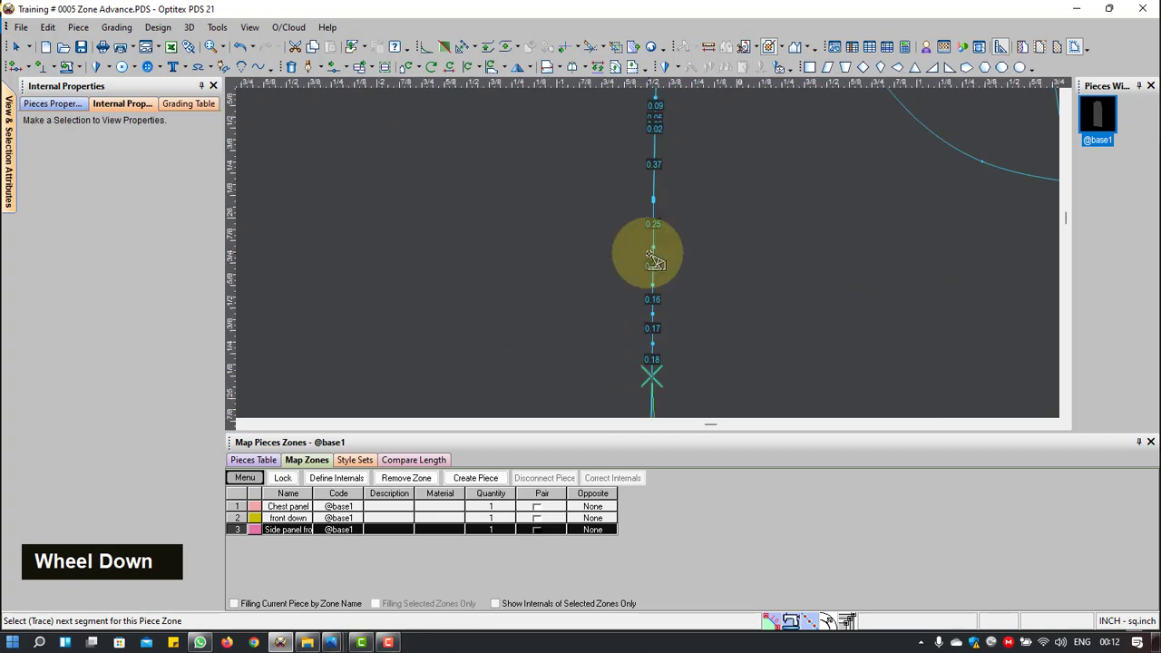
pyautogui.scroll(4, 650, 204)
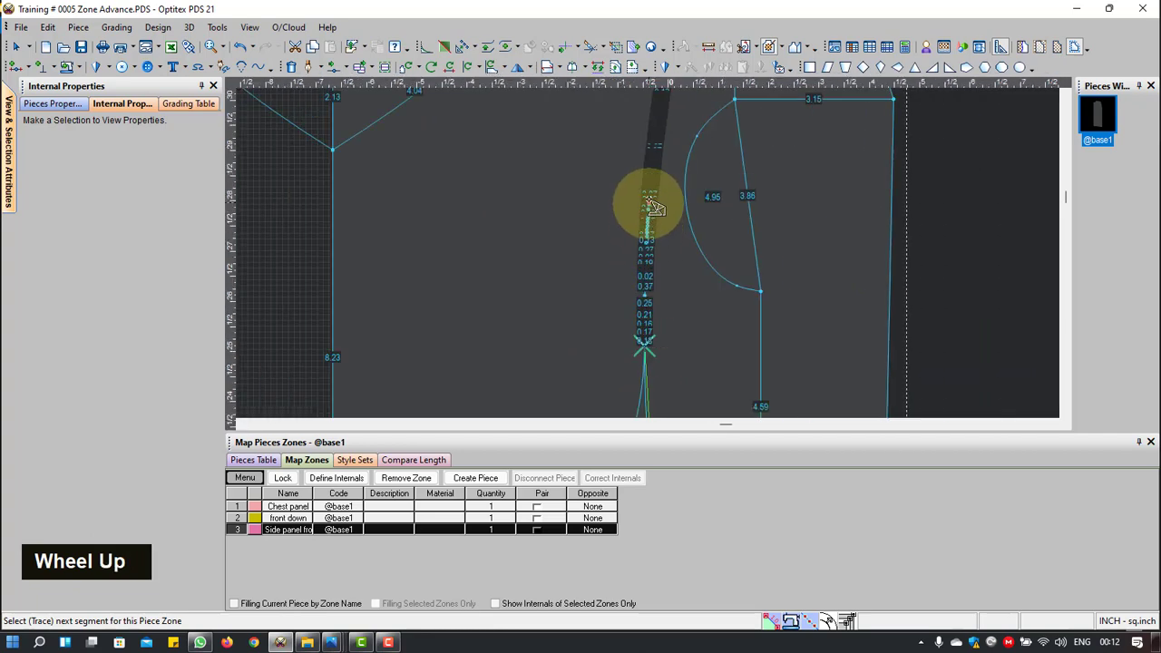
pyautogui.scroll(-2, 652, 234)
pyautogui.scroll(-4, 652, 238)
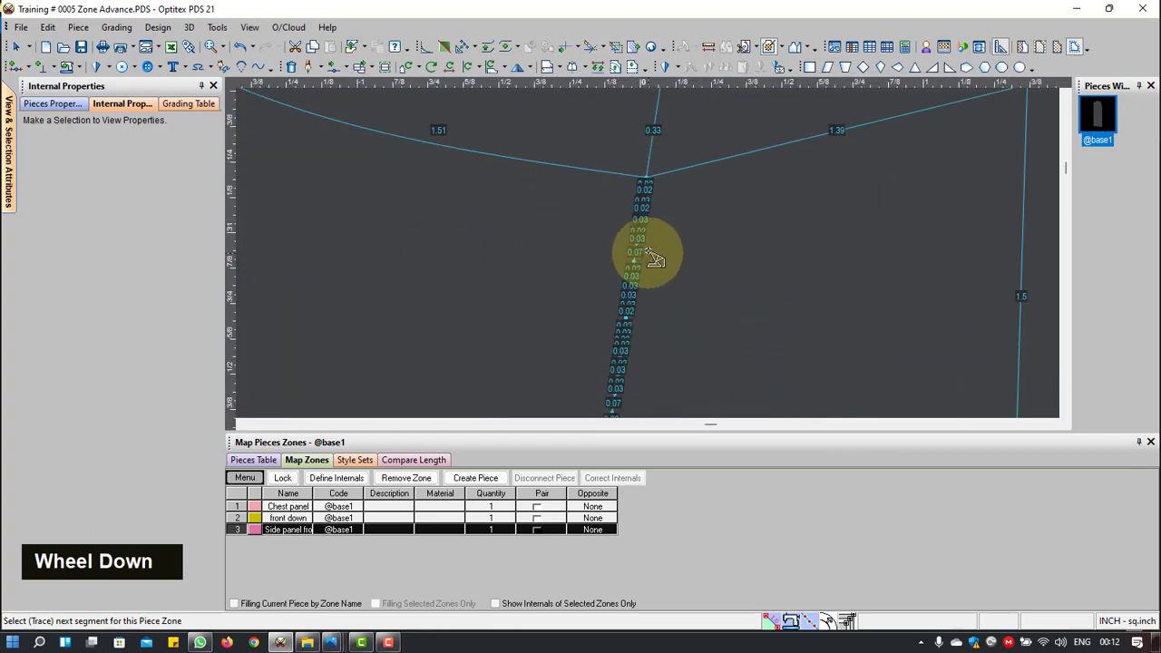
pyautogui.scroll(-1, 655, 260)
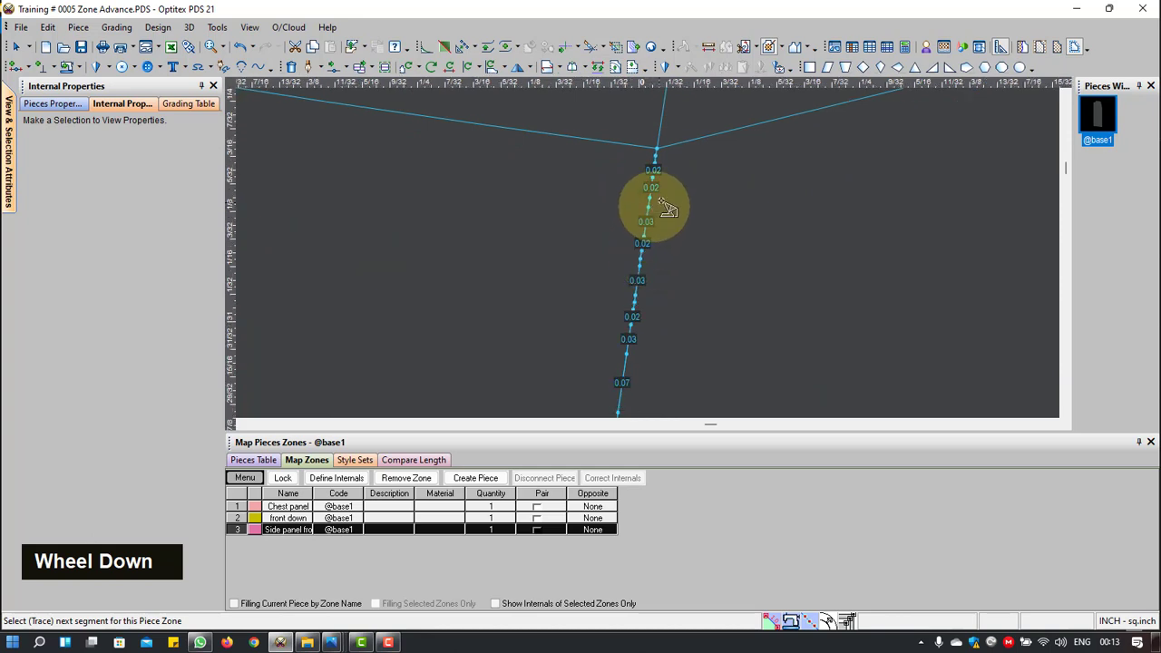
pyautogui.scroll(4, 731, 194)
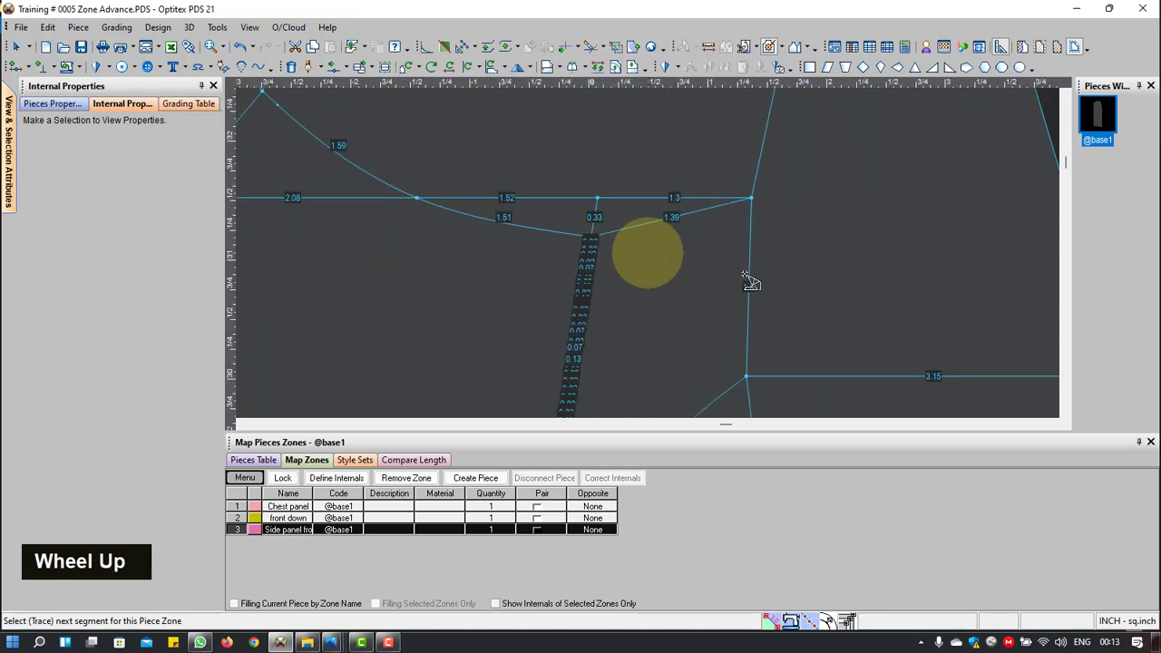
pyautogui.scroll(-5, 653, 258)
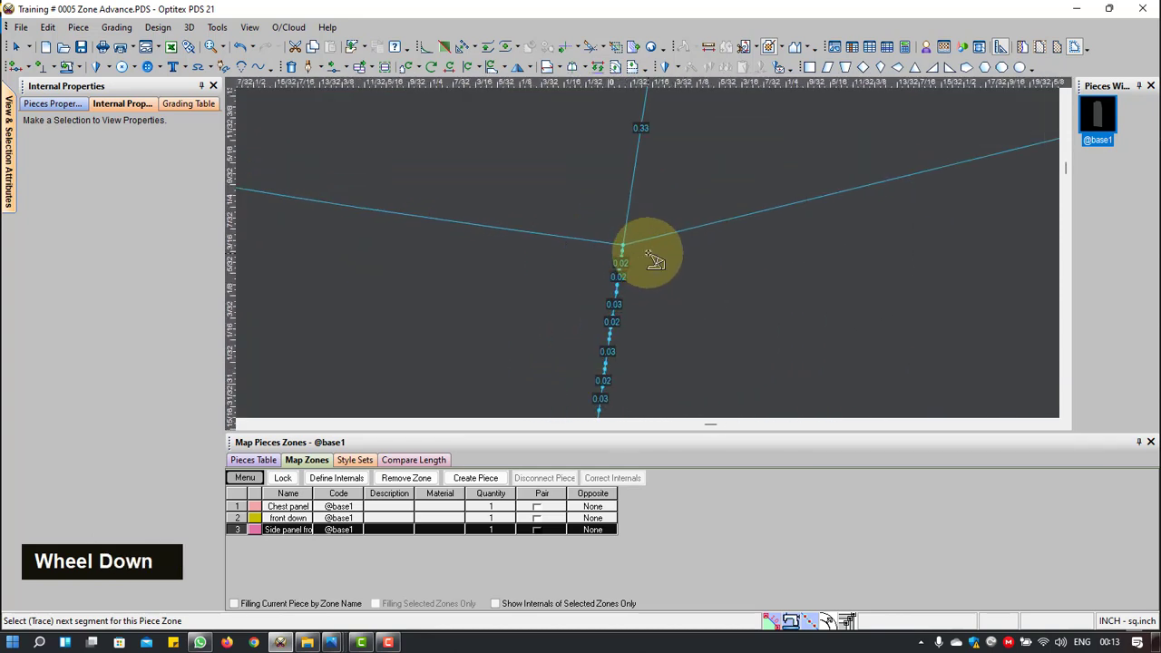
pyautogui.scroll(-2, 640, 253)
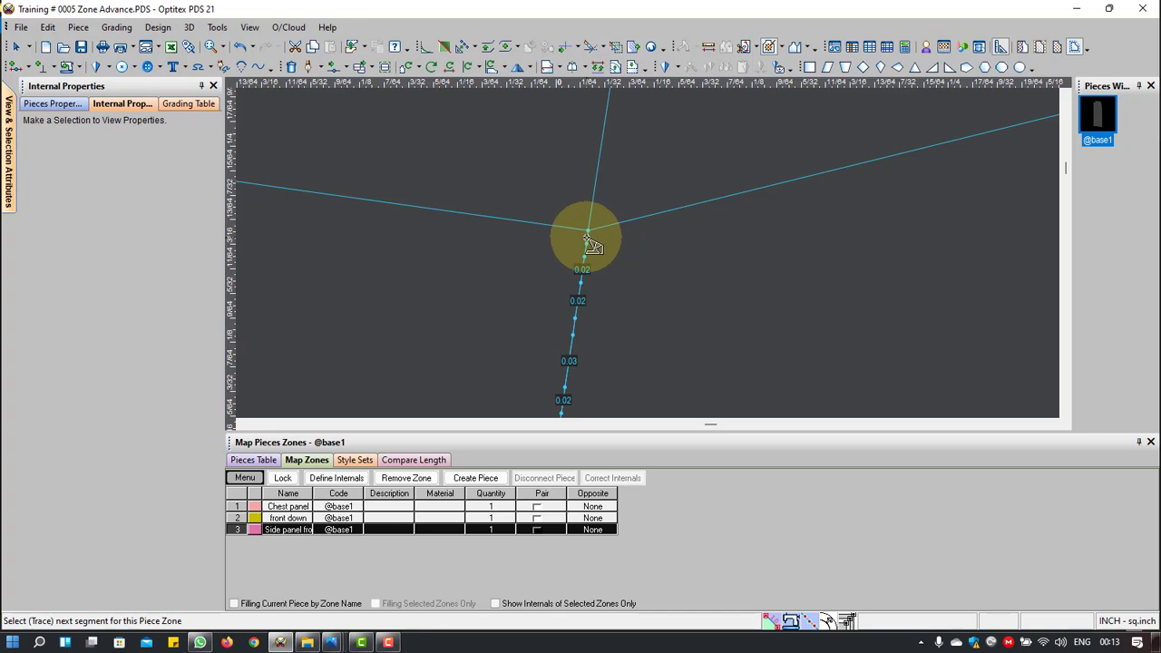
pyautogui.click(588, 239)
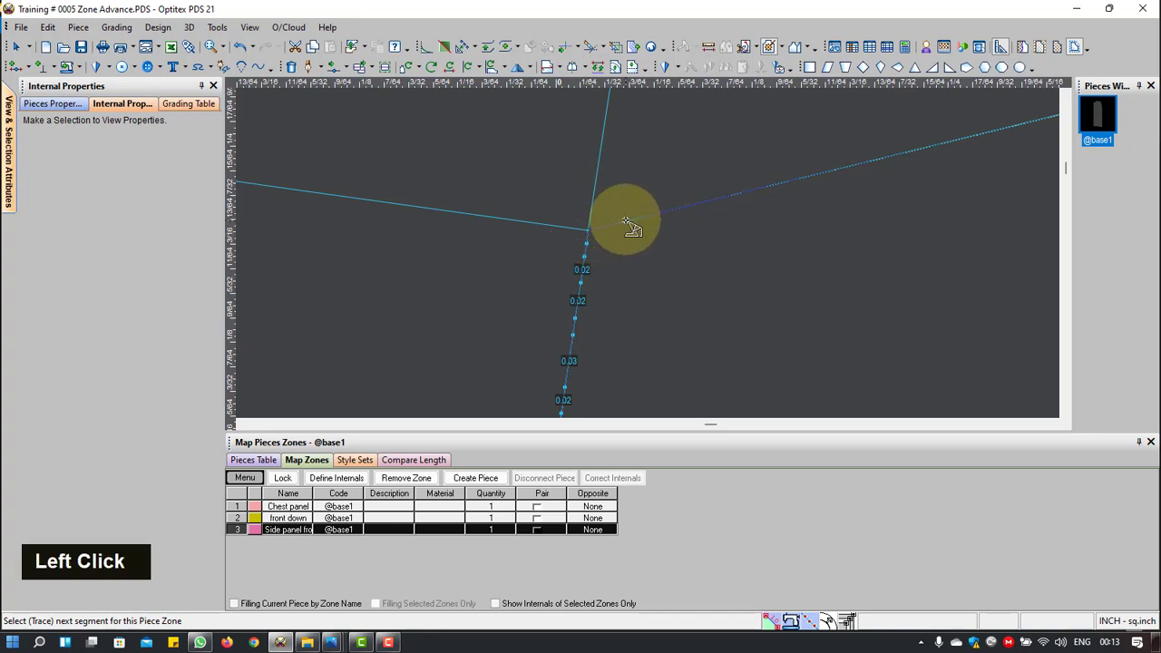
# Step: Close the upper side panel zone along its upper edge, the short straight line, the armhole curve and the straight outer line
pyautogui.scroll(4, 633, 229)
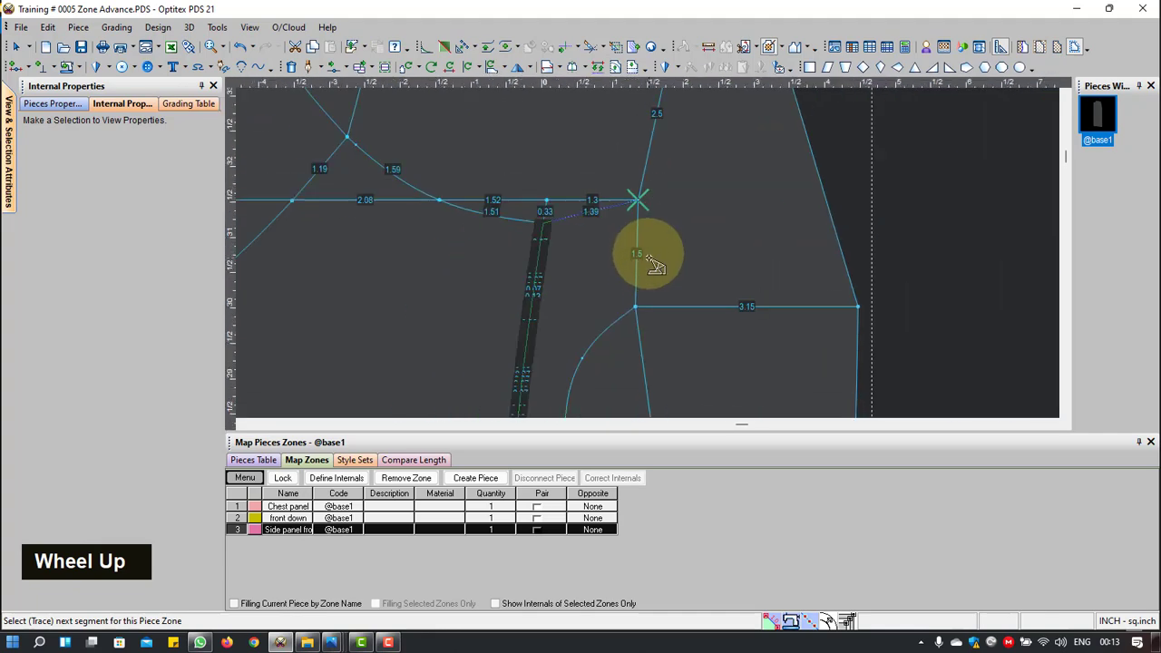
pyautogui.click(648, 258)
pyautogui.scroll(2, 643, 267)
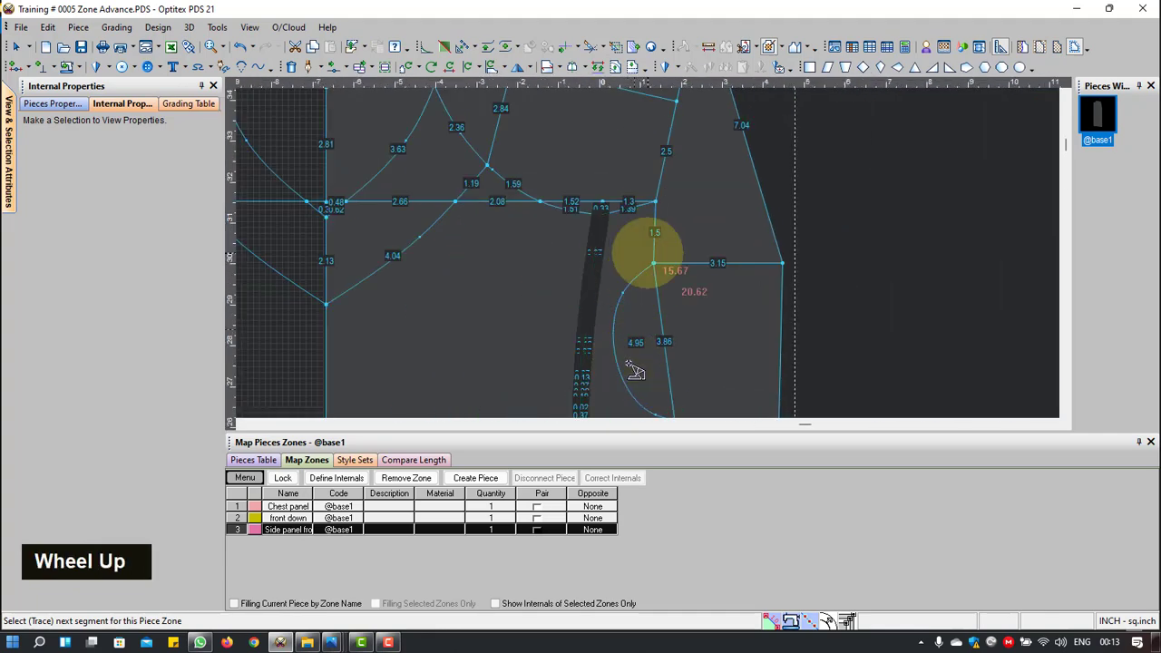
pyautogui.scroll(2, 633, 371)
pyautogui.scroll(-3, 647, 246)
pyautogui.click(634, 235)
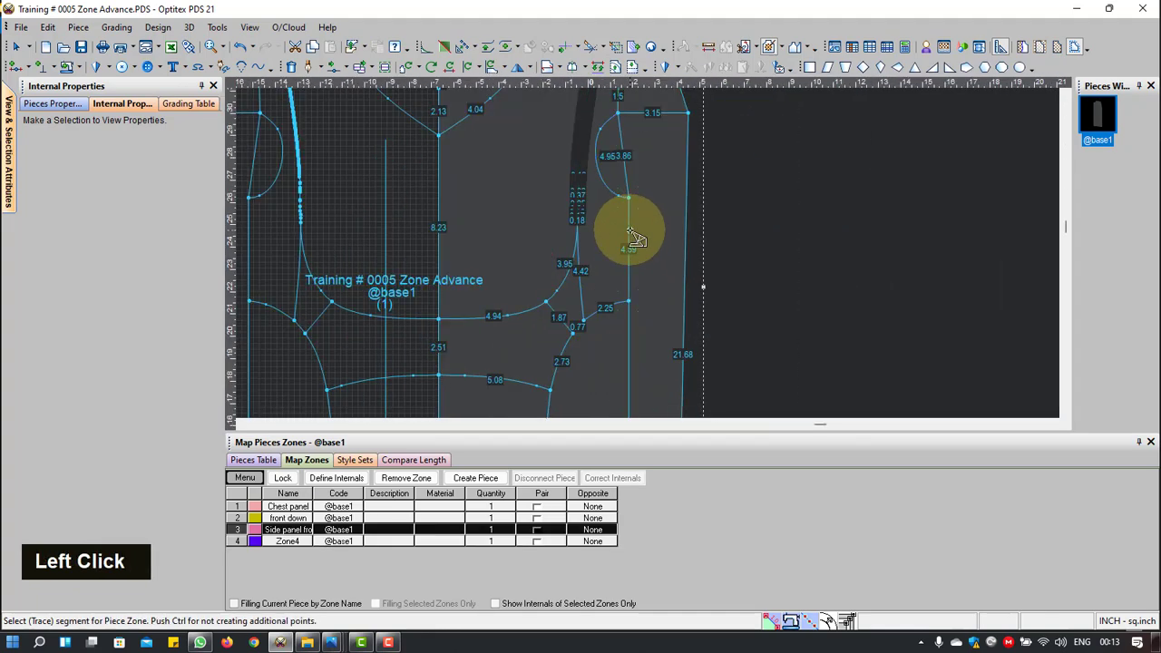
# Step: Set the fourth zone's name to Arm front side
pyautogui.click(303, 541)
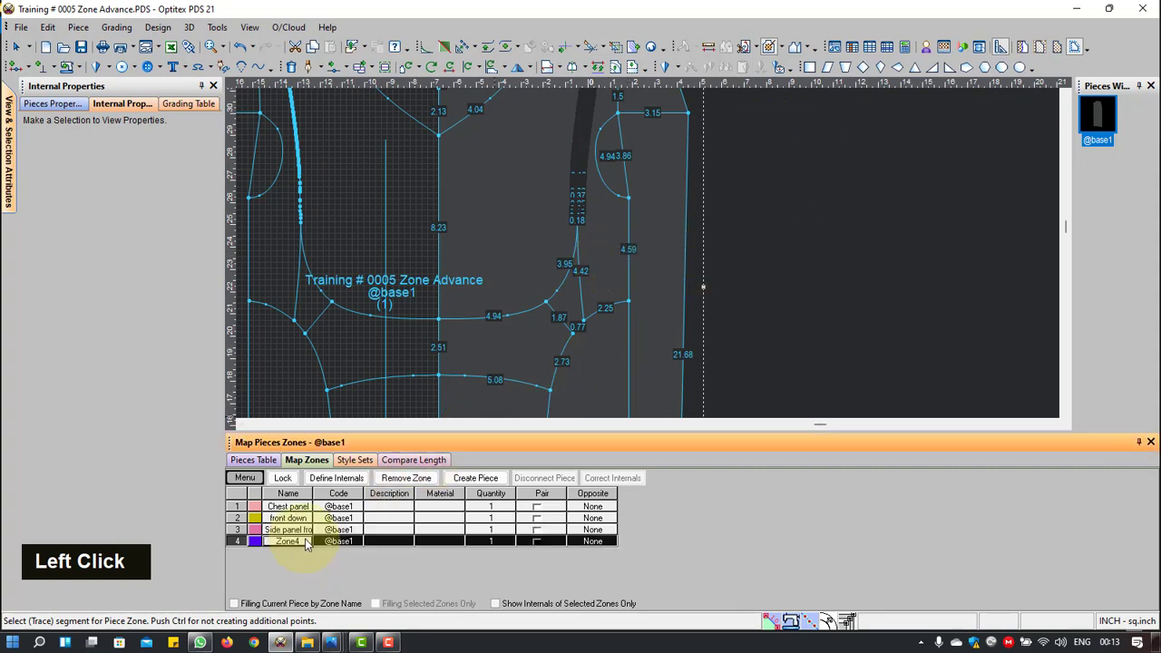
pyautogui.write('Arm front sid')
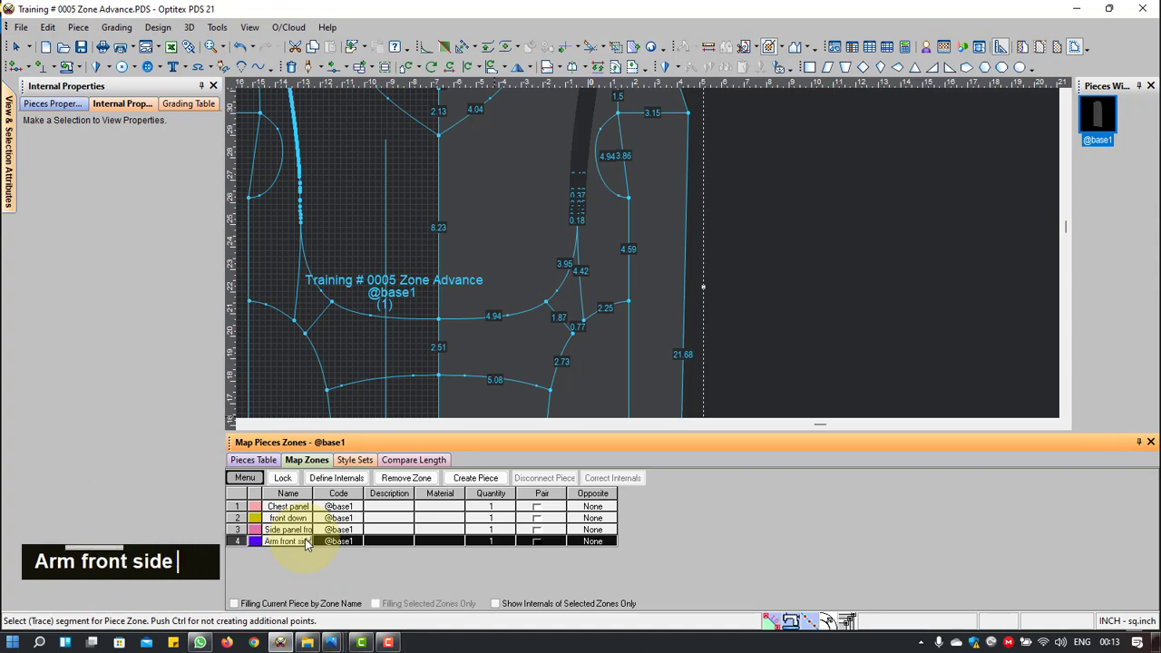
pyautogui.press('Return')
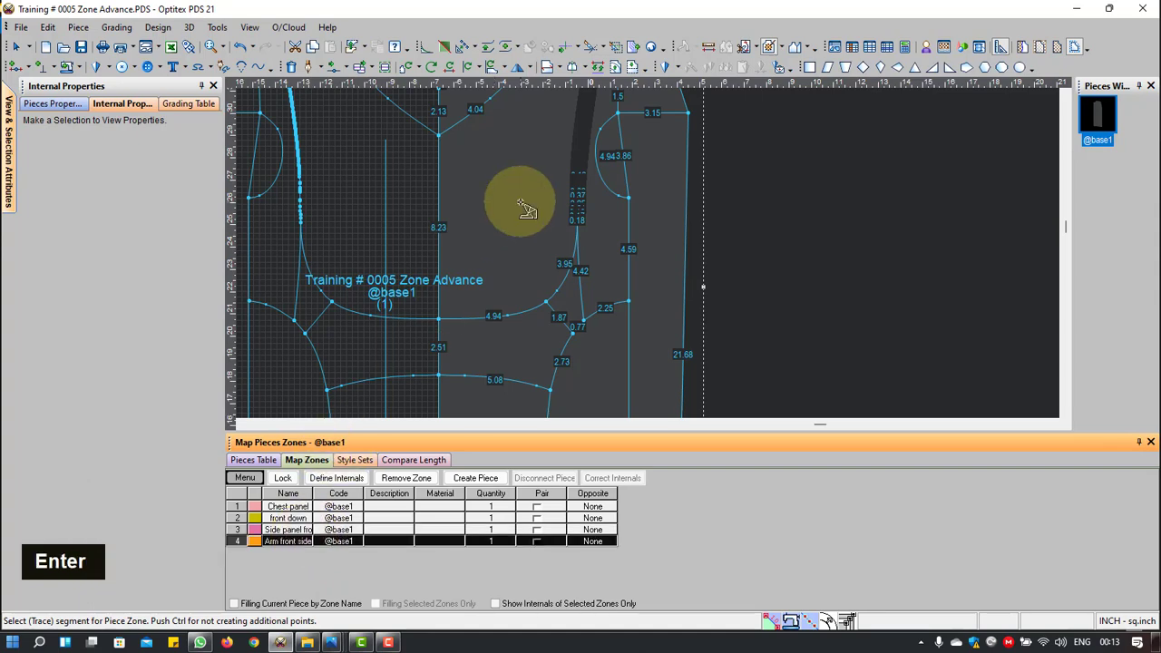
pyautogui.scroll(3, 652, 254)
pyautogui.scroll(-2, 590, 318)
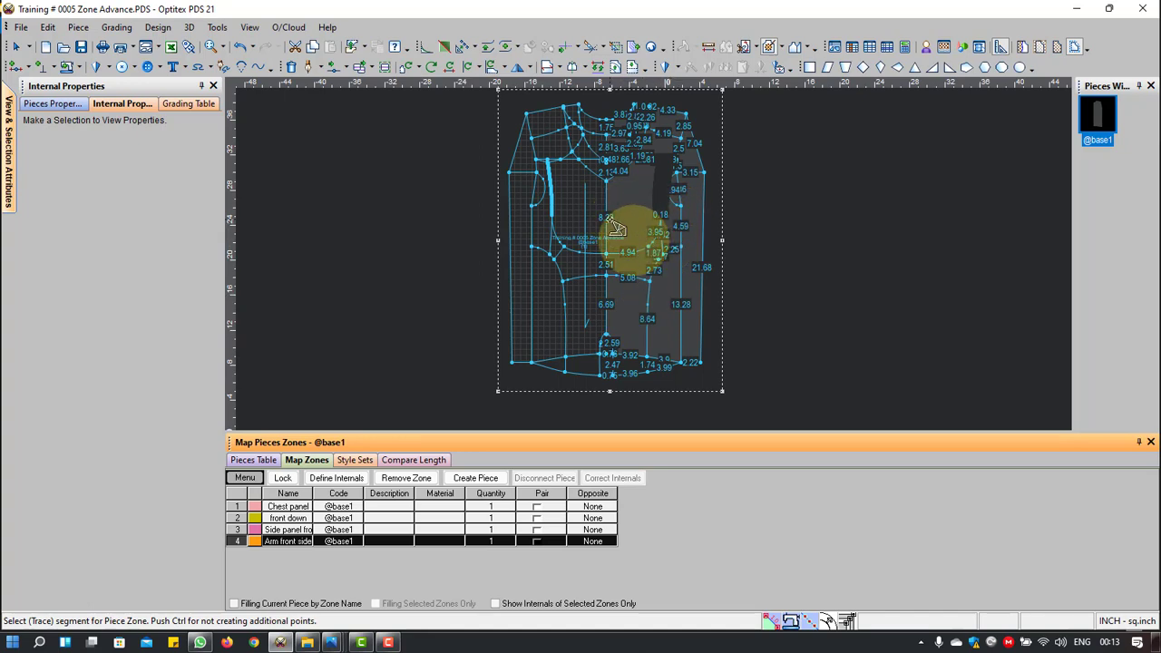
pyautogui.scroll(-1, 646, 201)
pyautogui.scroll(-1, 646, 202)
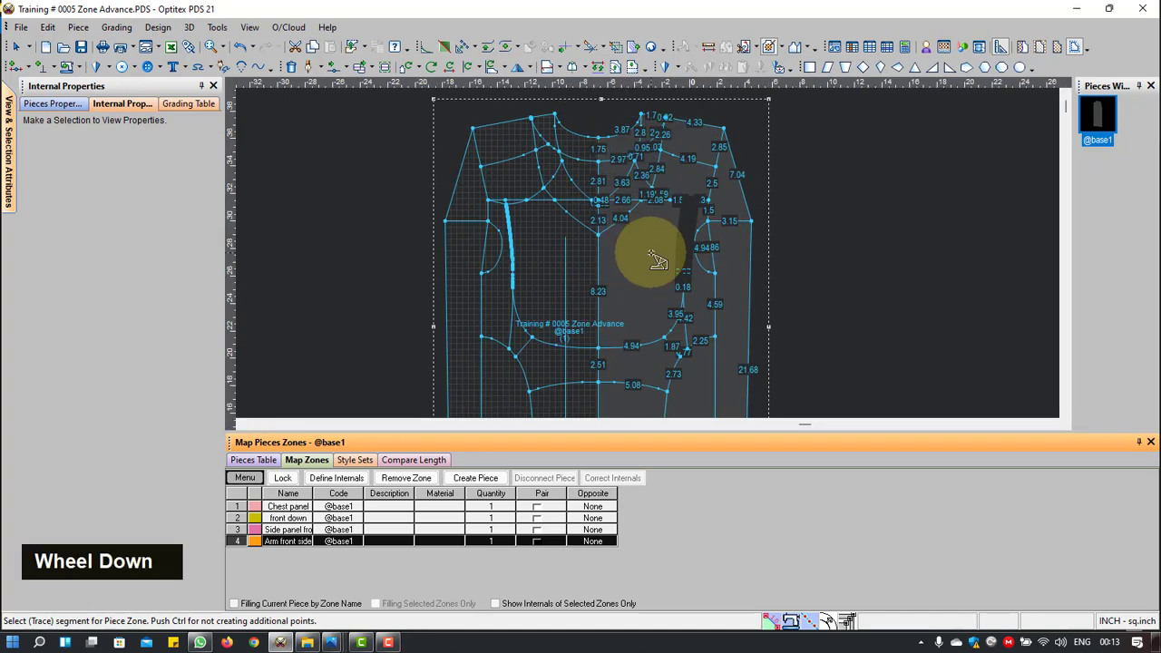
pyautogui.scroll(-1, 653, 256)
pyautogui.scroll(-1, 659, 247)
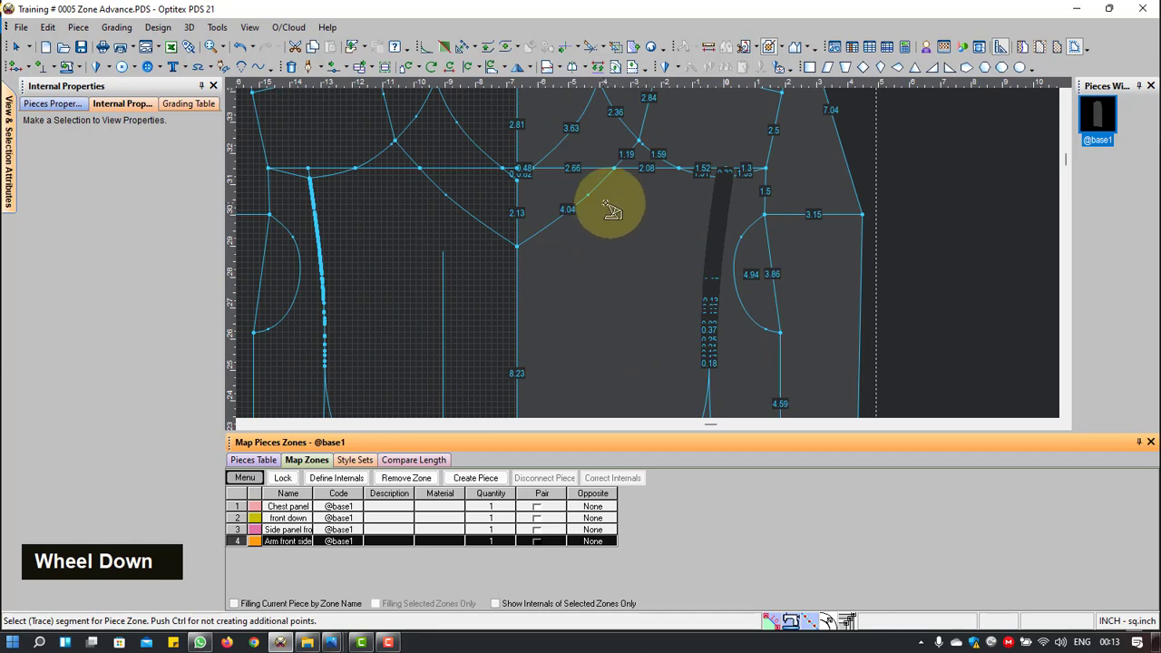
# Step: Trace the closed outline of the V-shaped neck panel beside the centre front line as a new map zone
pyautogui.click(544, 234)
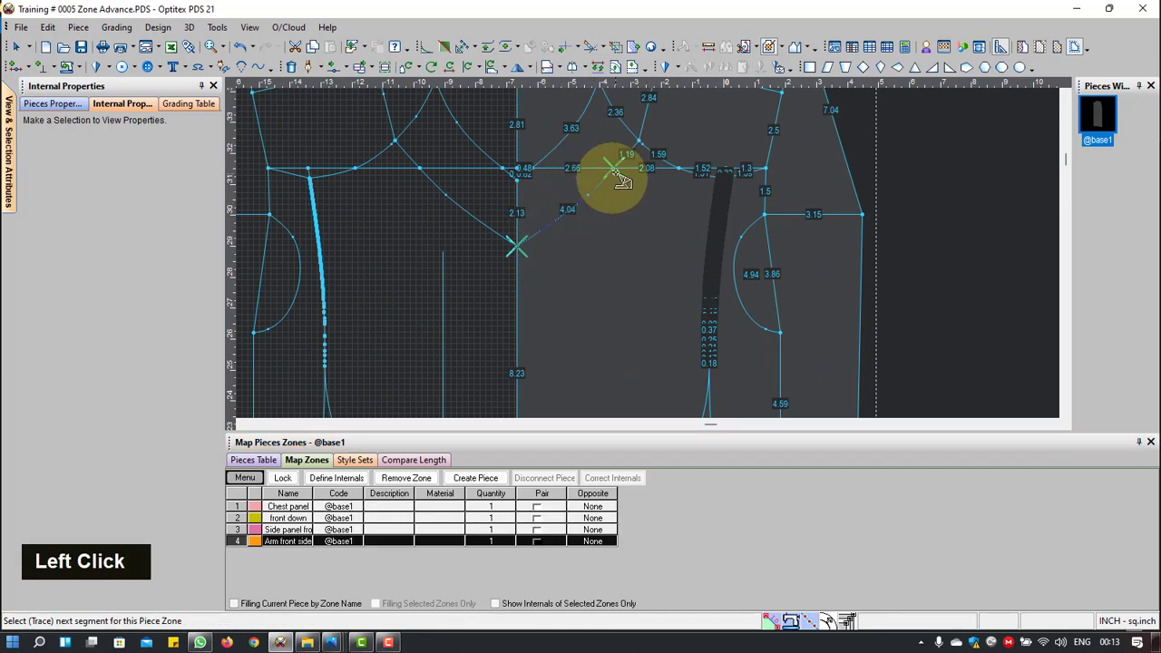
pyautogui.scroll(-1, 611, 173)
pyautogui.click(669, 214)
pyautogui.click(663, 187)
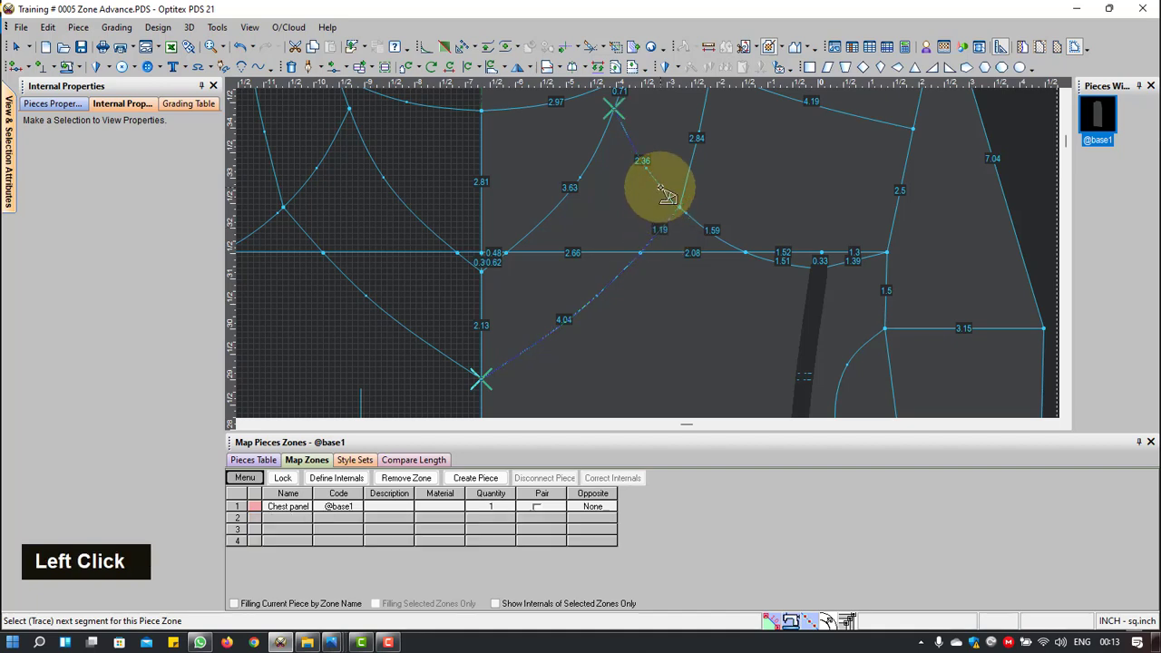
pyautogui.click(502, 265)
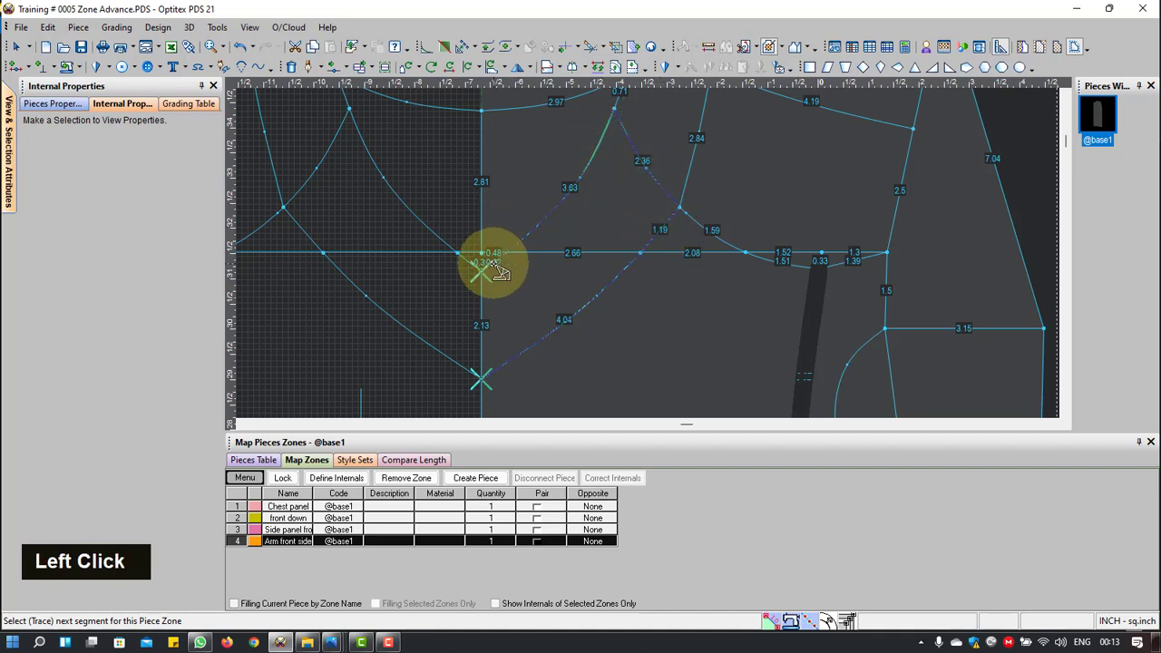
pyautogui.click(478, 318)
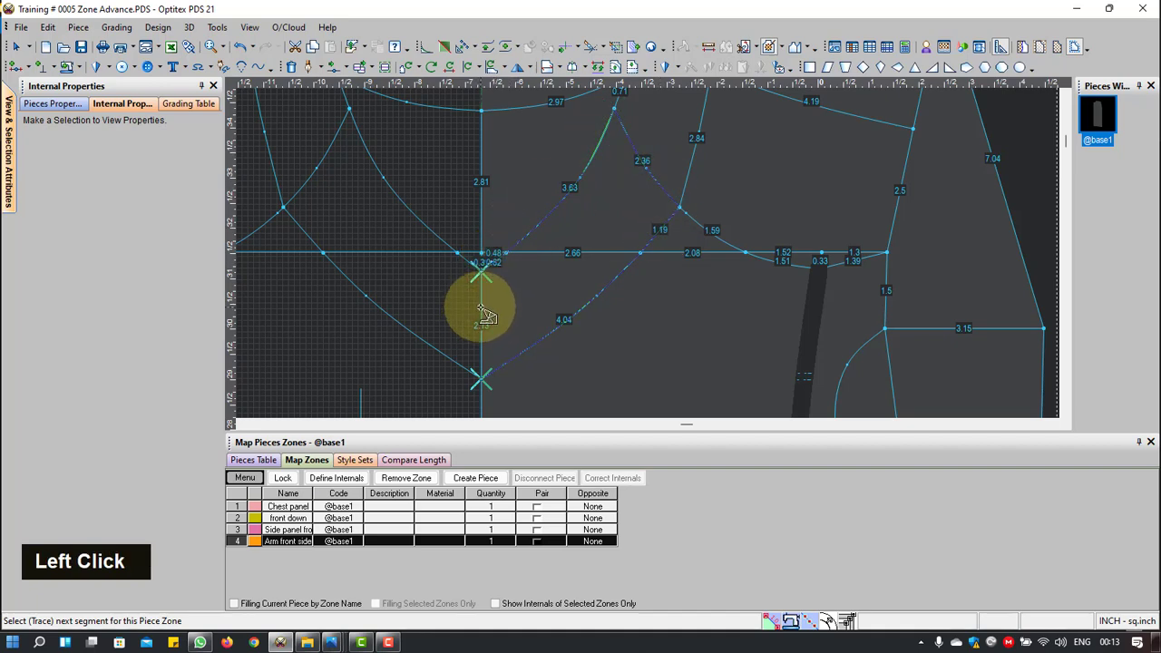
pyautogui.scroll(-5, 481, 272)
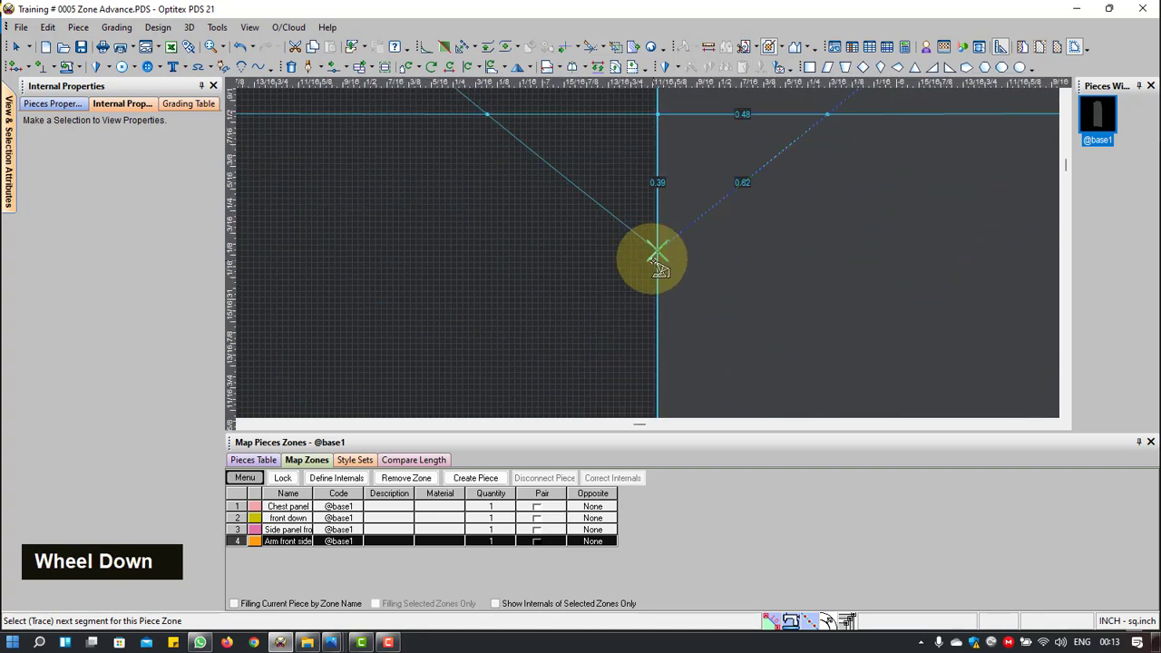
pyautogui.click(657, 247)
pyautogui.scroll(2, 681, 290)
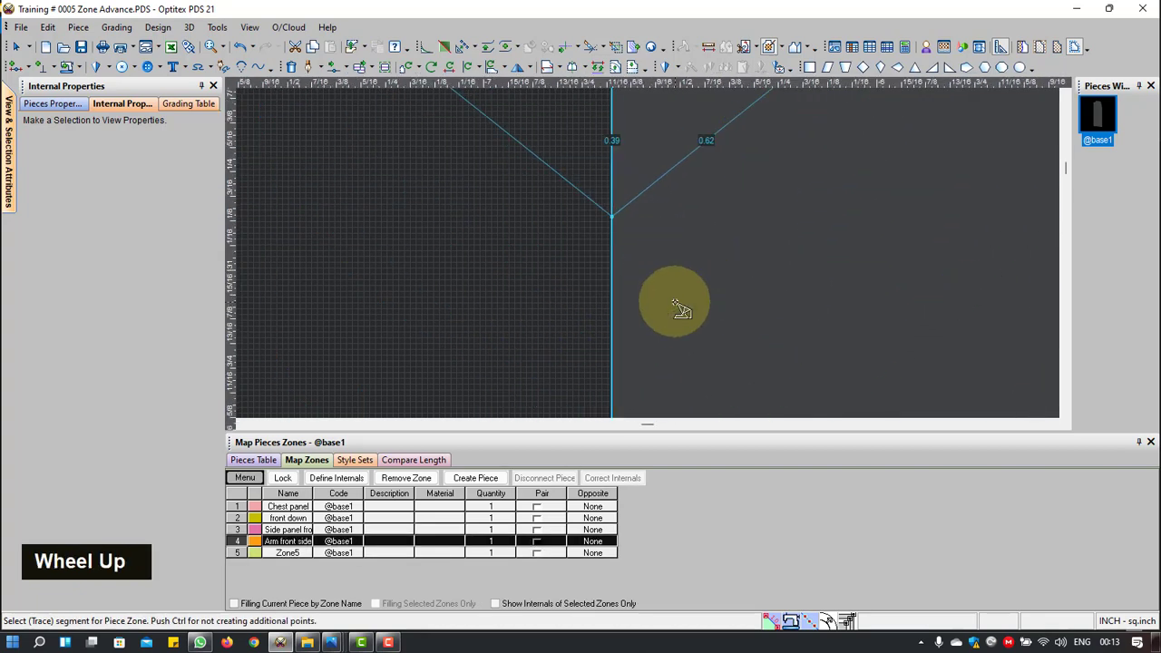
# Step: Rename the newly traced fifth zone as V Neck
pyautogui.scroll(3, 676, 299)
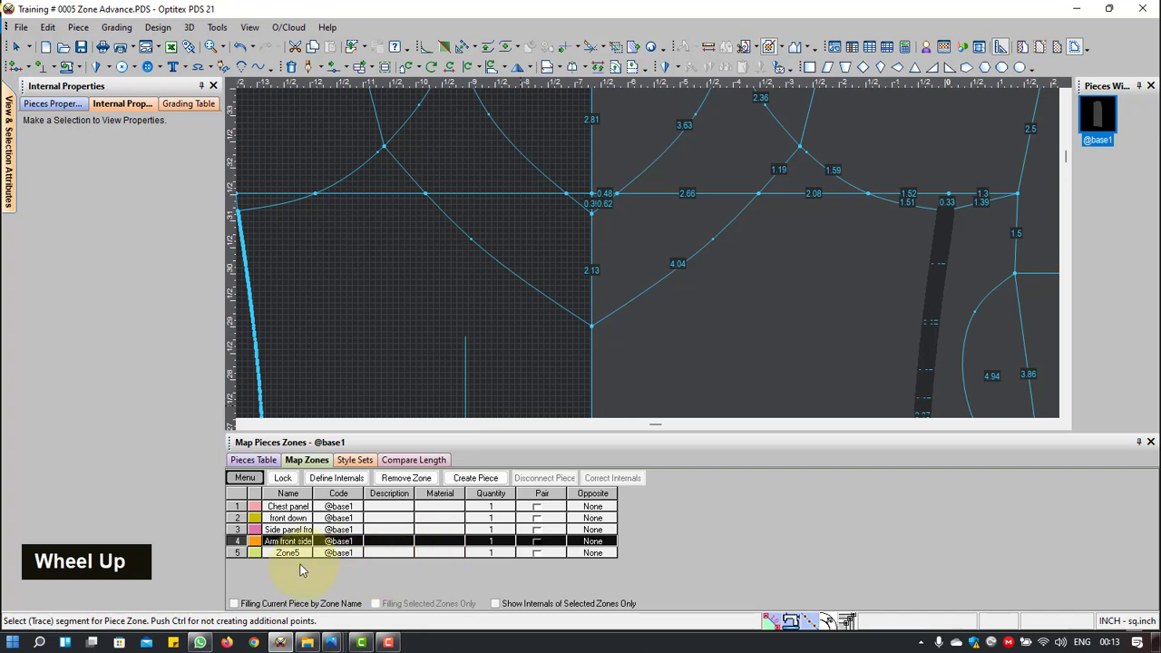
pyautogui.click(293, 554)
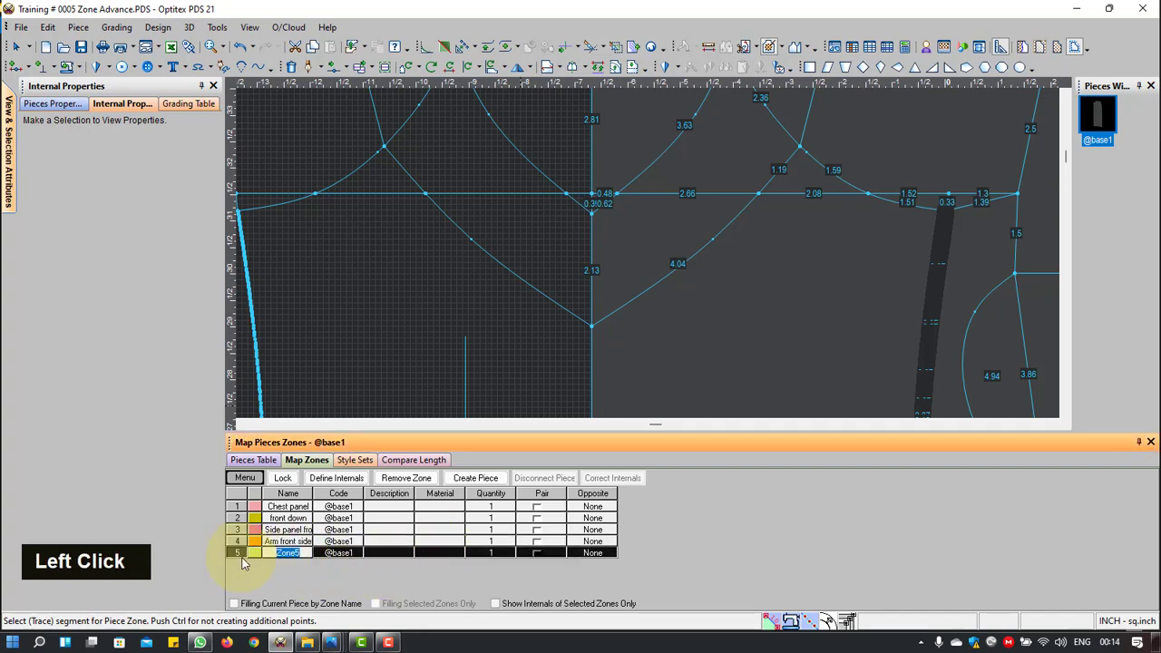
pyautogui.write('V Neck')
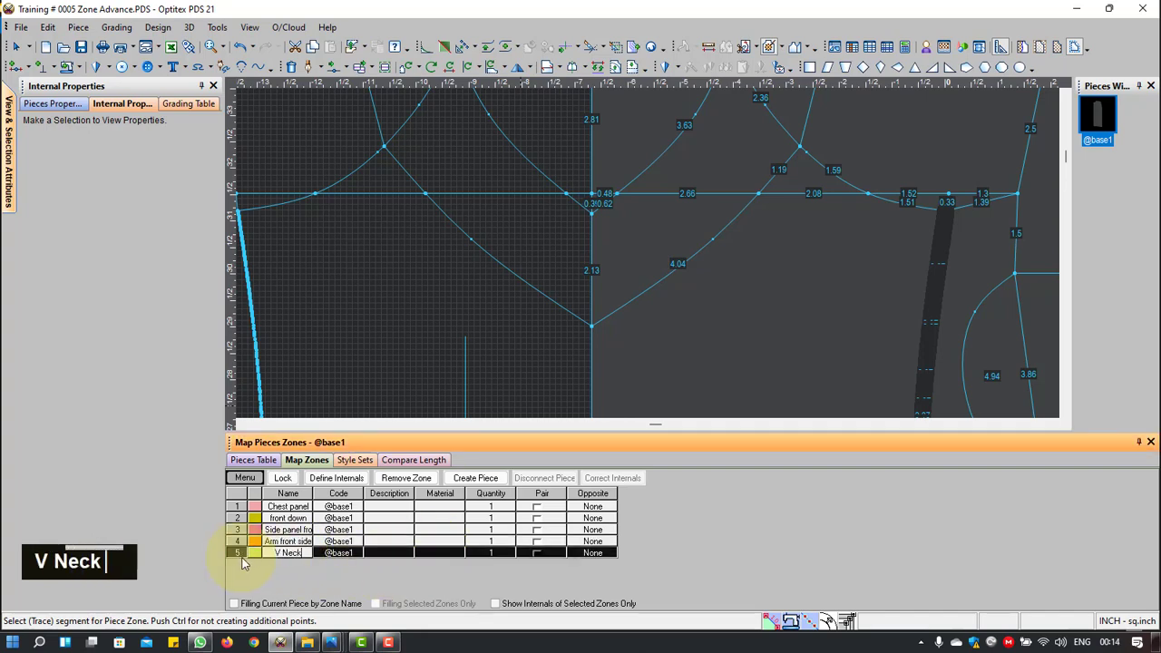
# Step: Try to trace a shoulder zone along the lower chest curve, up the armhole line and across the 4.33 shoulder segment
pyautogui.scroll(2, 645, 251)
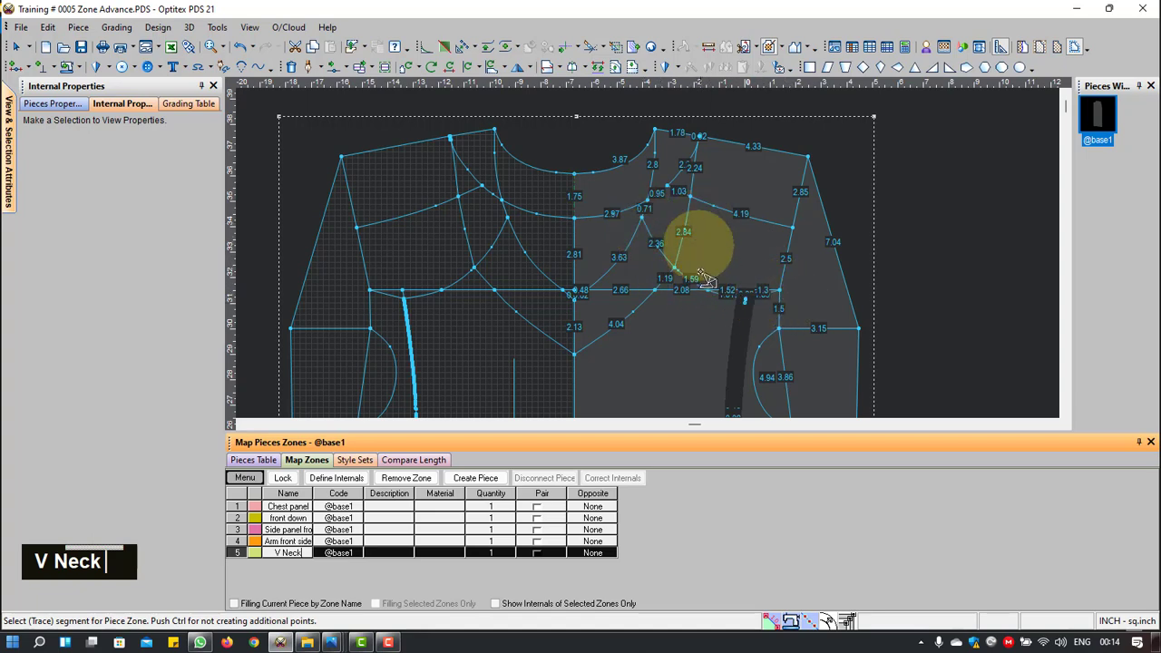
pyautogui.scroll(-4, 707, 279)
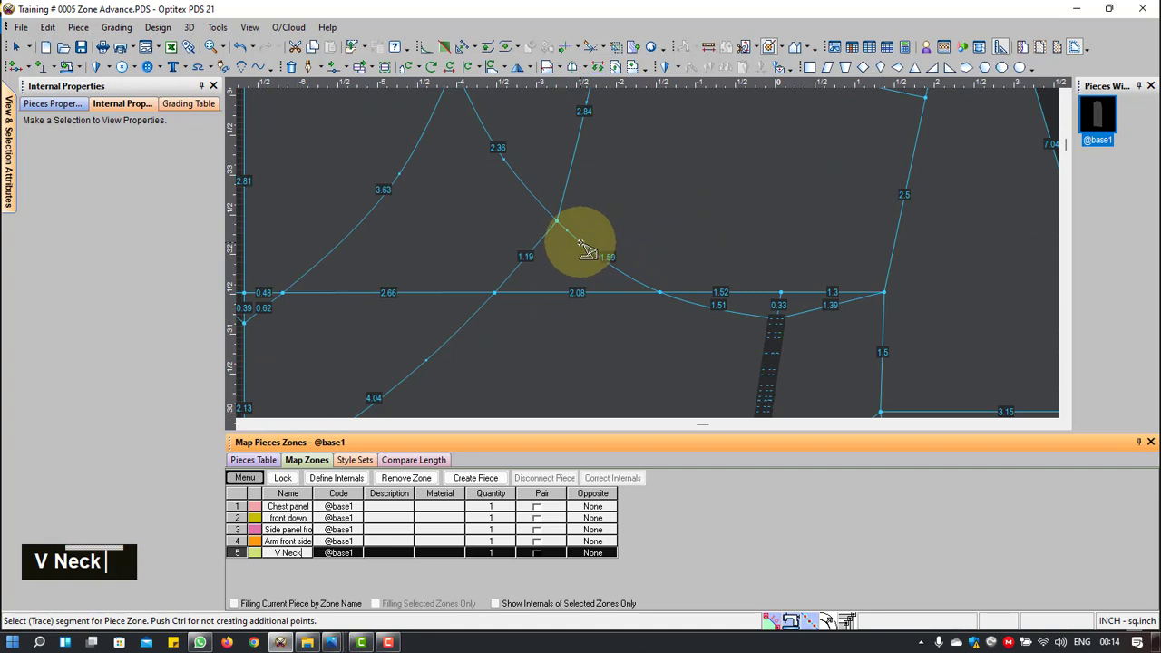
pyautogui.click(585, 249)
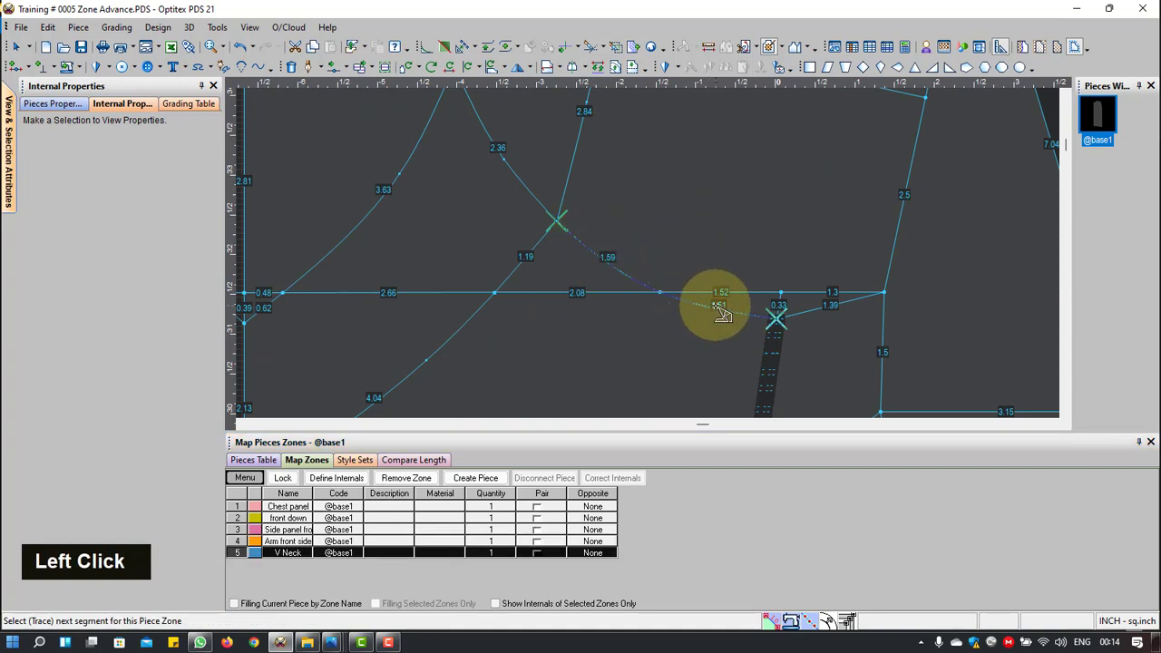
pyautogui.click(807, 313)
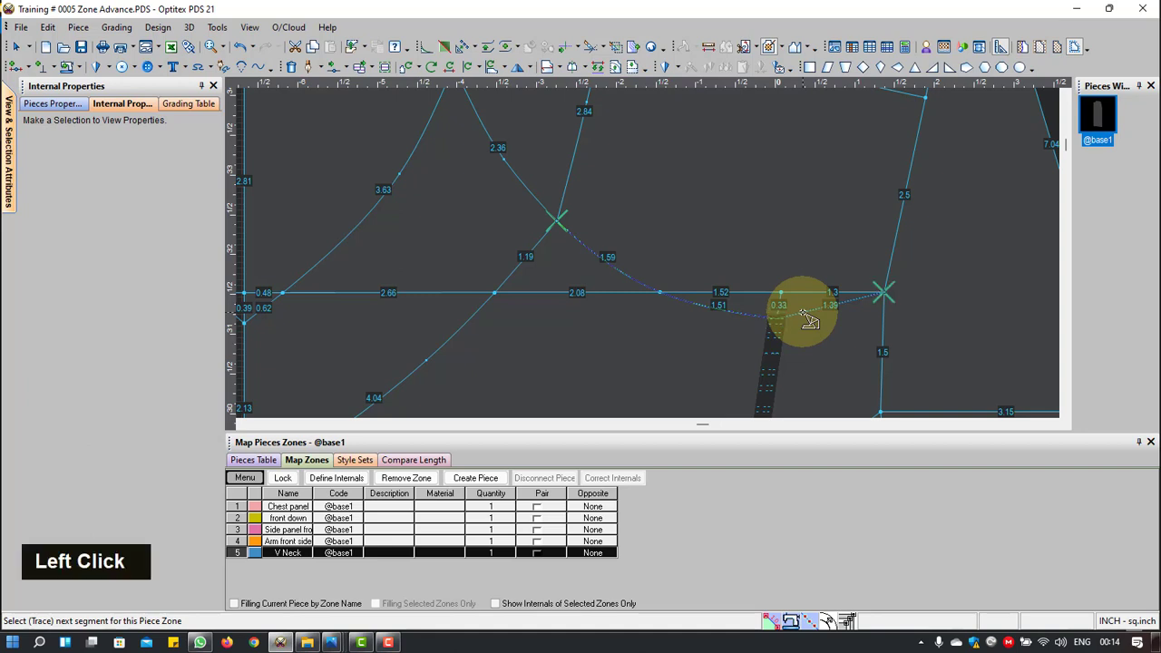
pyautogui.click(912, 155)
pyautogui.scroll(2, 920, 135)
pyautogui.click(706, 191)
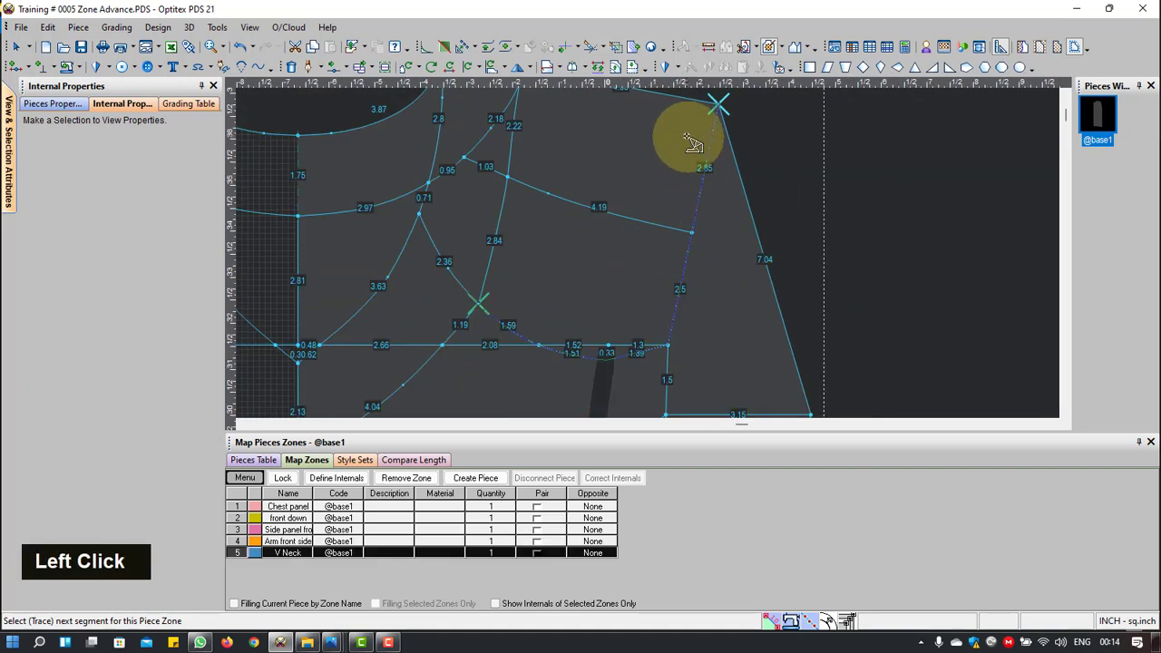
pyautogui.scroll(1, 643, 252)
pyautogui.scroll(-1, 645, 251)
pyautogui.click(649, 205)
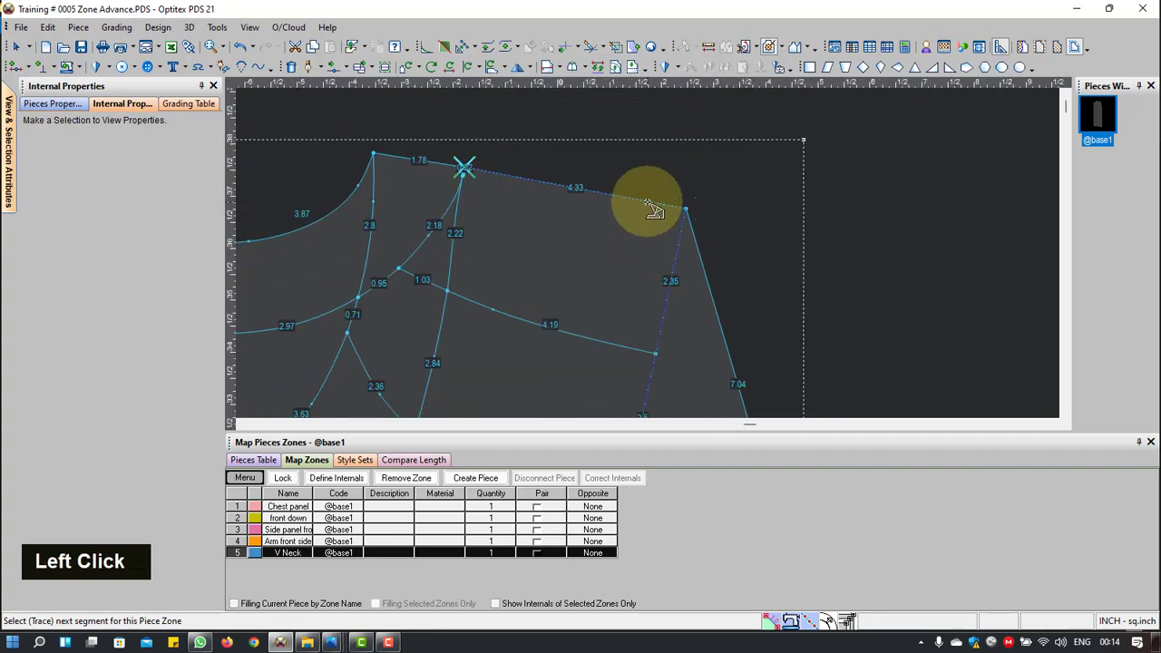
# Step: Try to close the shoulder zone trace along the internal panel line and its short segments at the shoulder seam
pyautogui.scroll(-2, 462, 177)
pyautogui.scroll(-2, 648, 246)
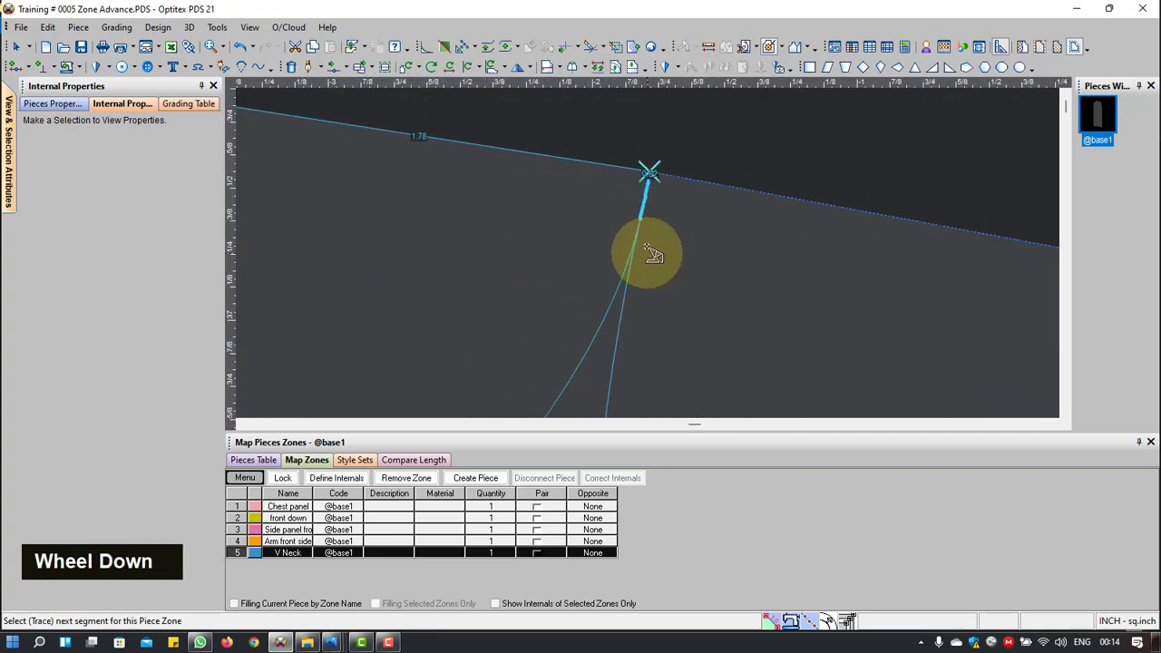
pyautogui.click(621, 306)
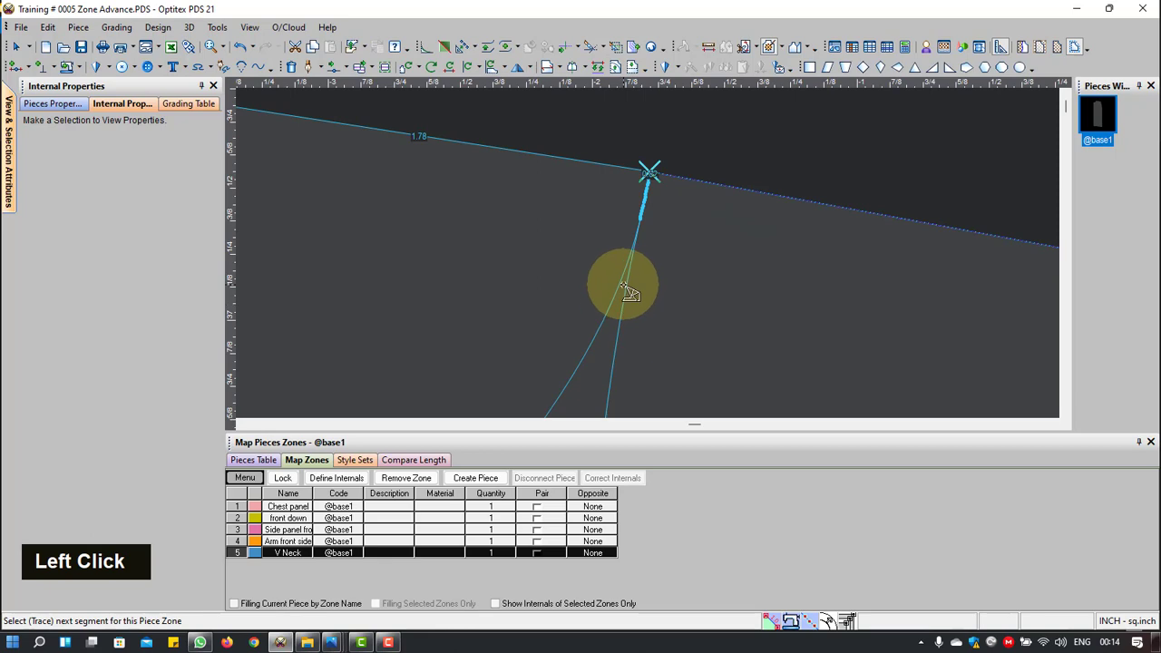
pyautogui.scroll(3, 639, 273)
pyautogui.scroll(2, 645, 336)
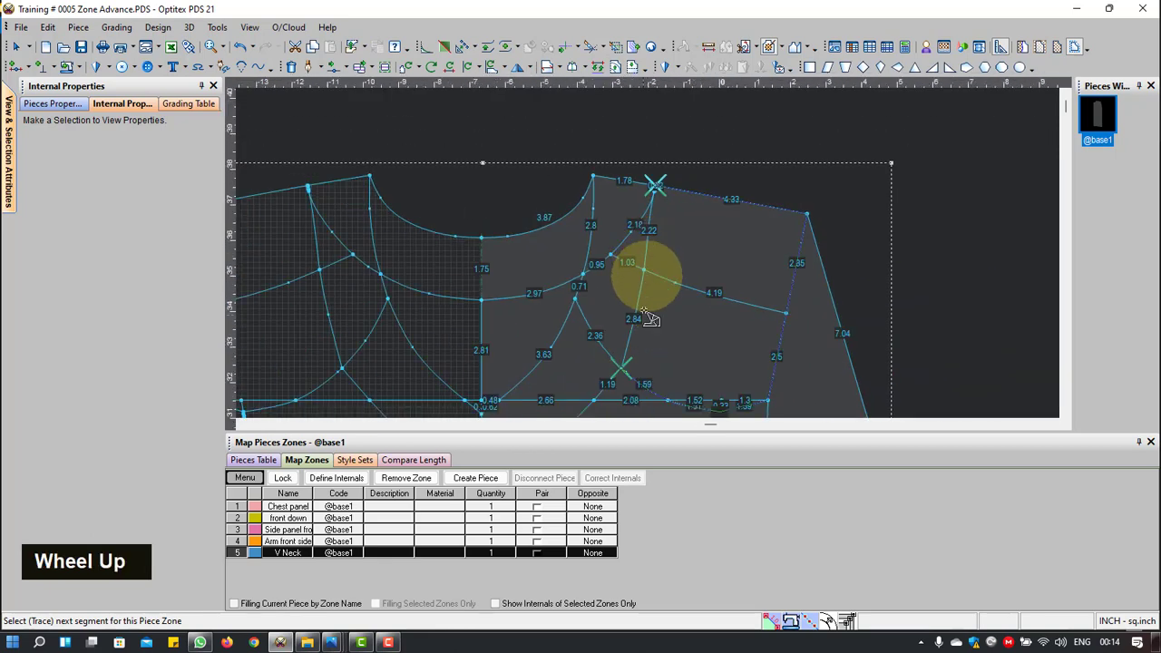
pyautogui.click(627, 346)
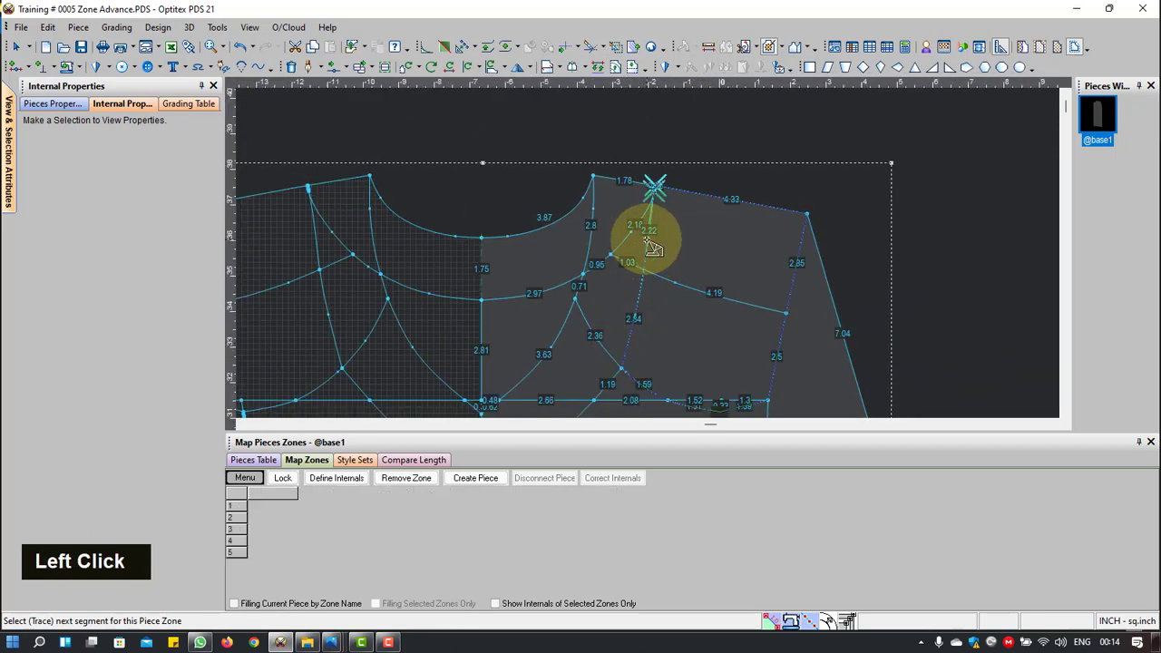
pyautogui.scroll(-6, 661, 209)
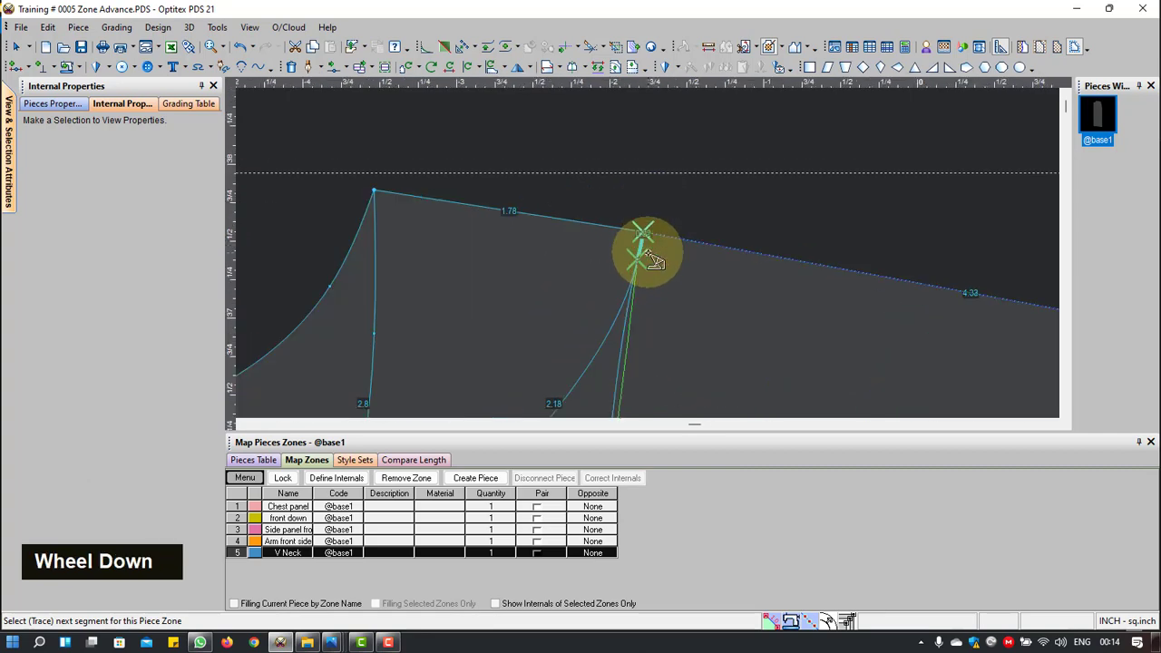
pyautogui.scroll(-3, 635, 246)
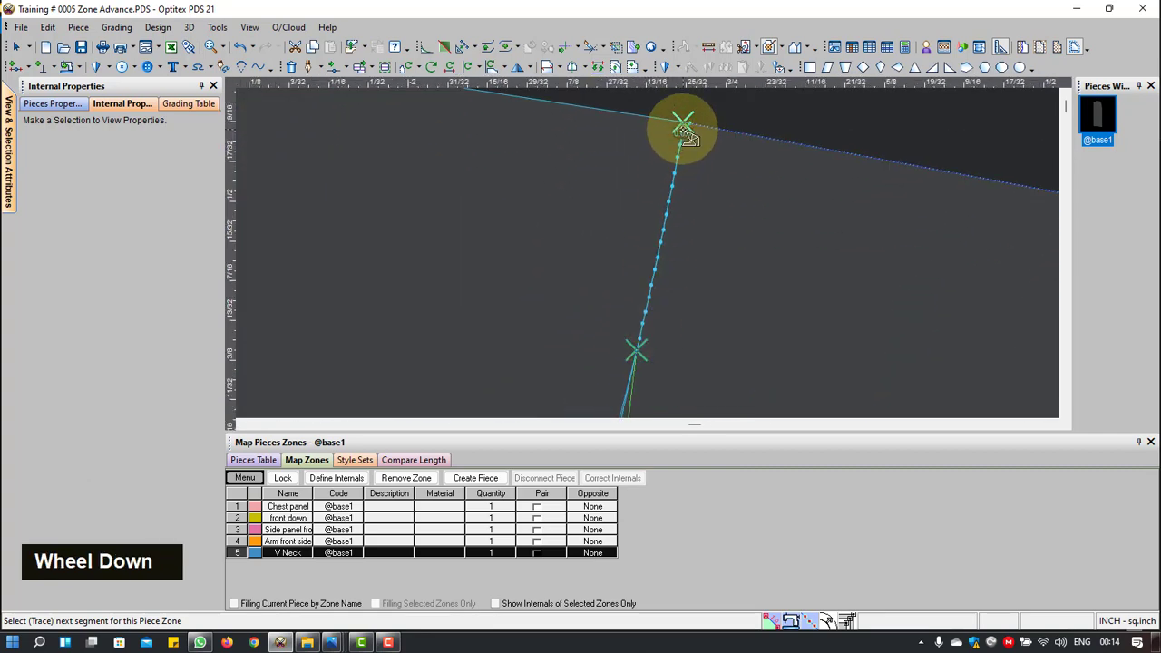
pyautogui.scroll(-1, 683, 130)
pyautogui.scroll(-3, 690, 136)
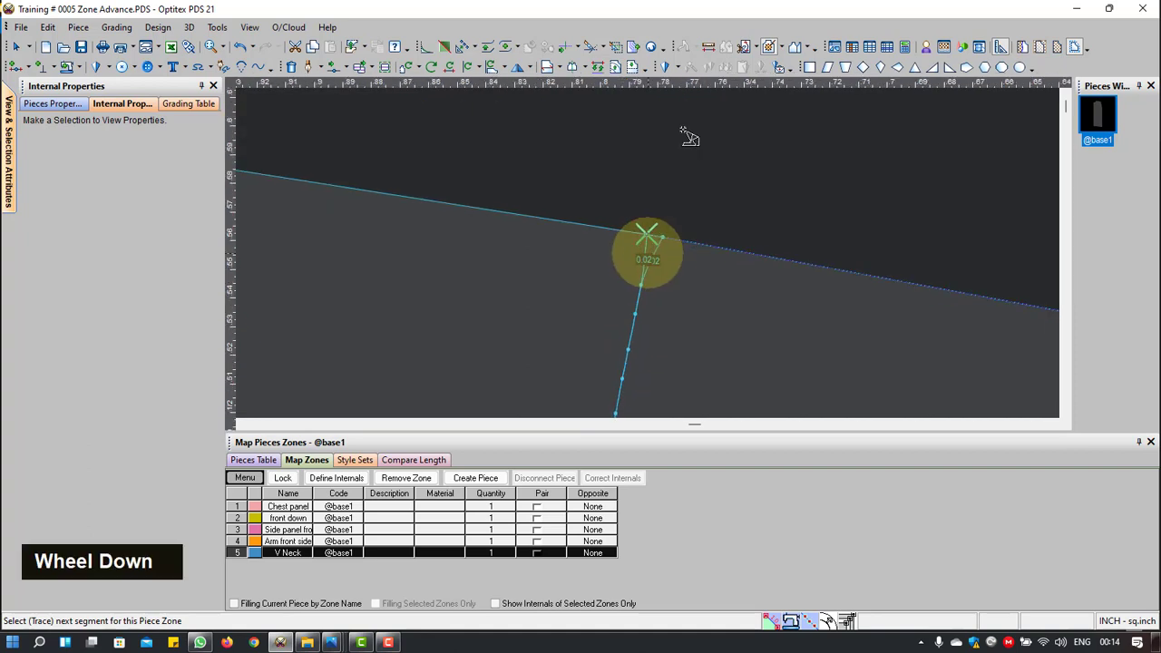
pyautogui.click(649, 245)
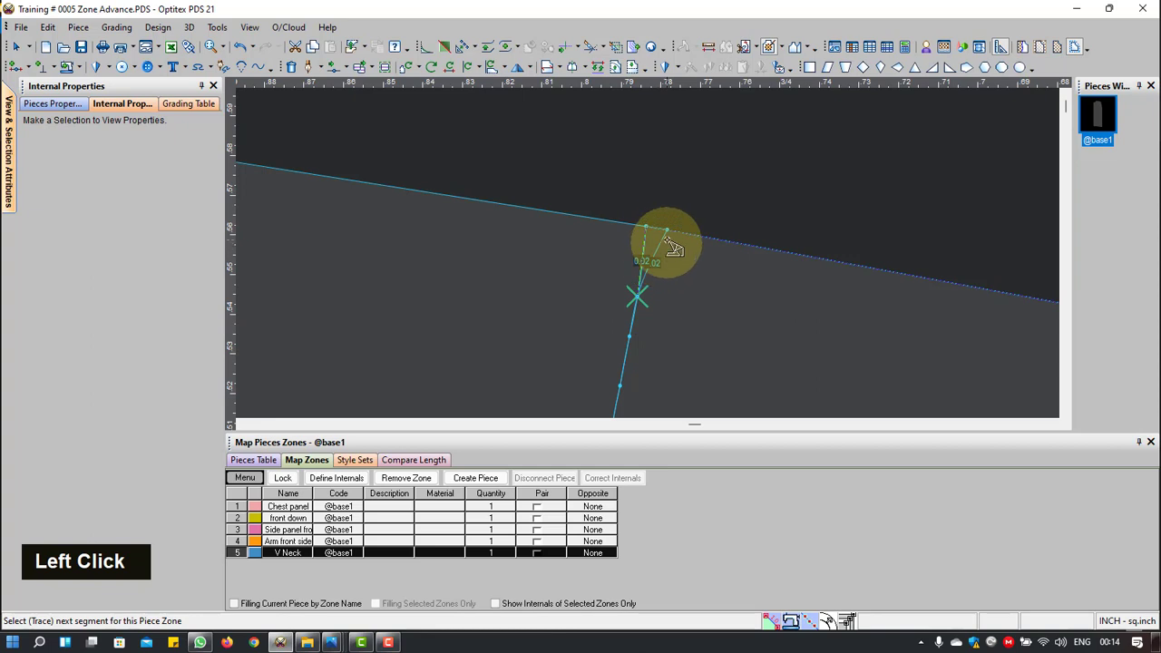
# Step: Move the overlapping points on the shoulder line onto the adjacent endpoint of the internal panel line, with zero offsets from the snap point
pyautogui.press('m')
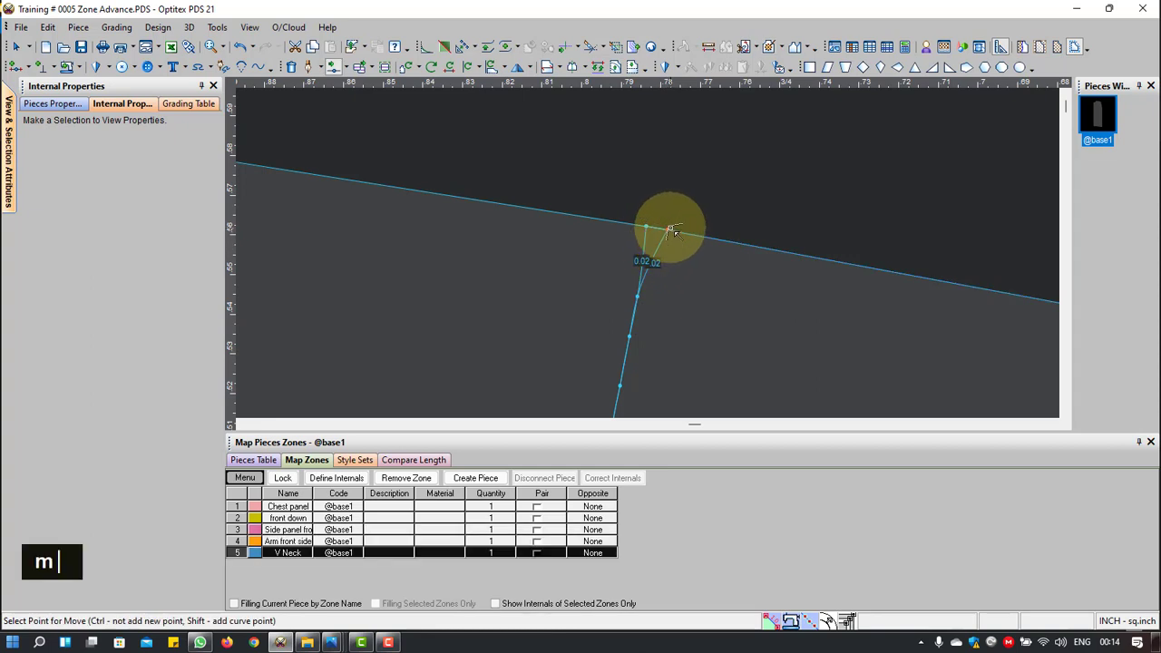
pyautogui.click(668, 231)
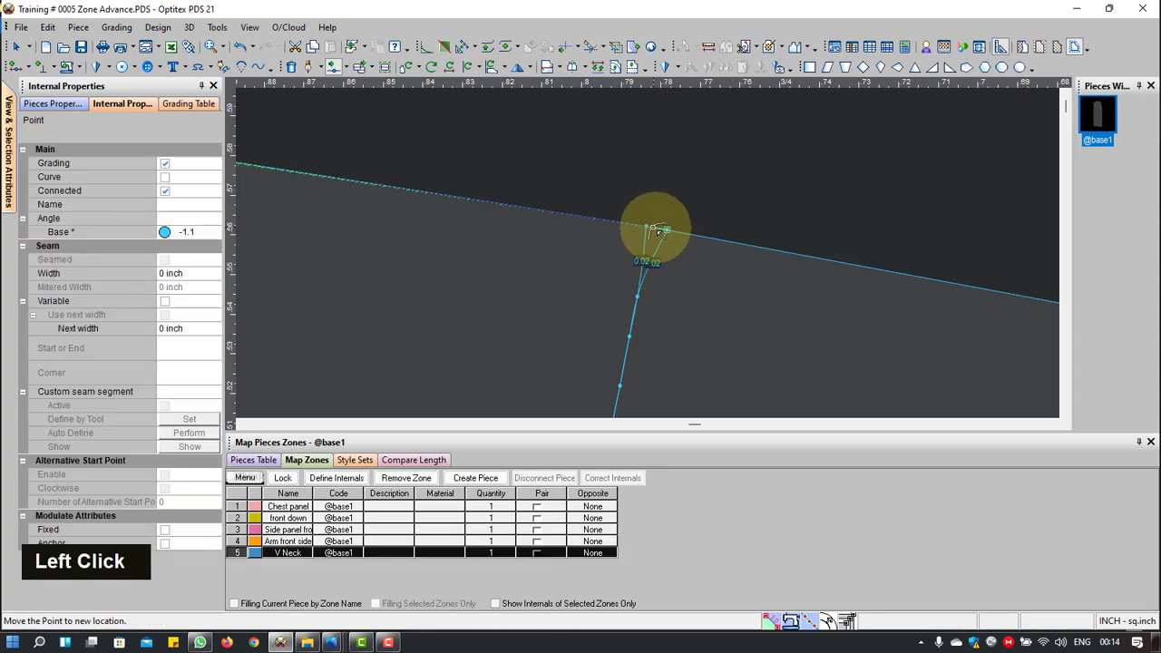
pyautogui.click(646, 226)
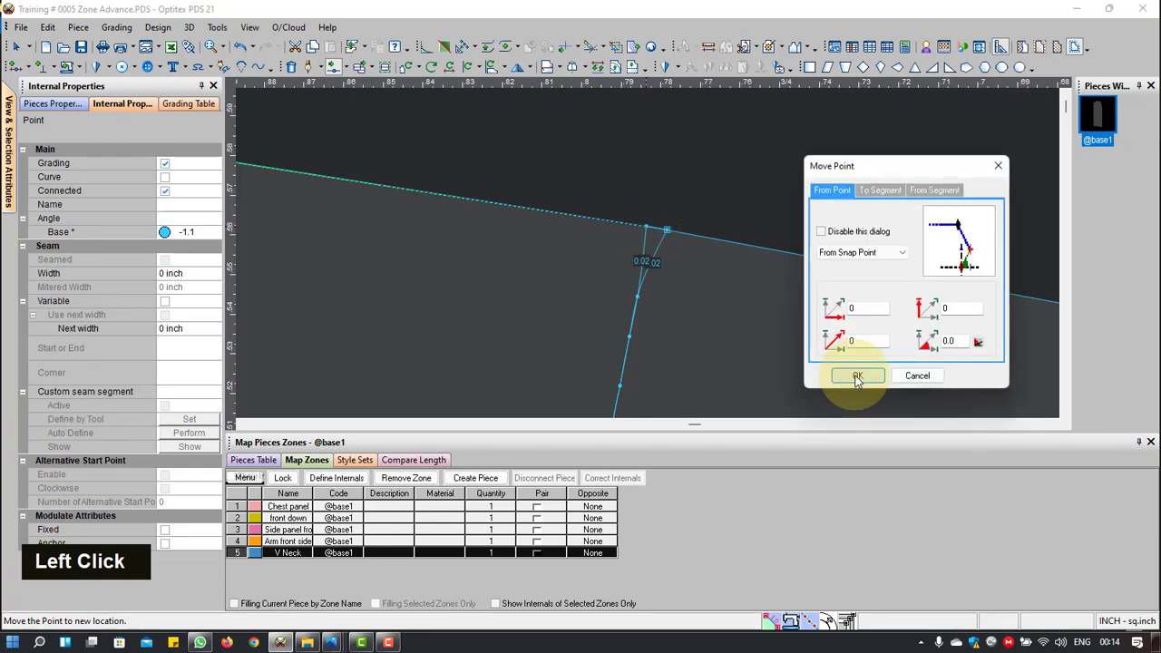
pyautogui.click(857, 378)
pyautogui.click(669, 231)
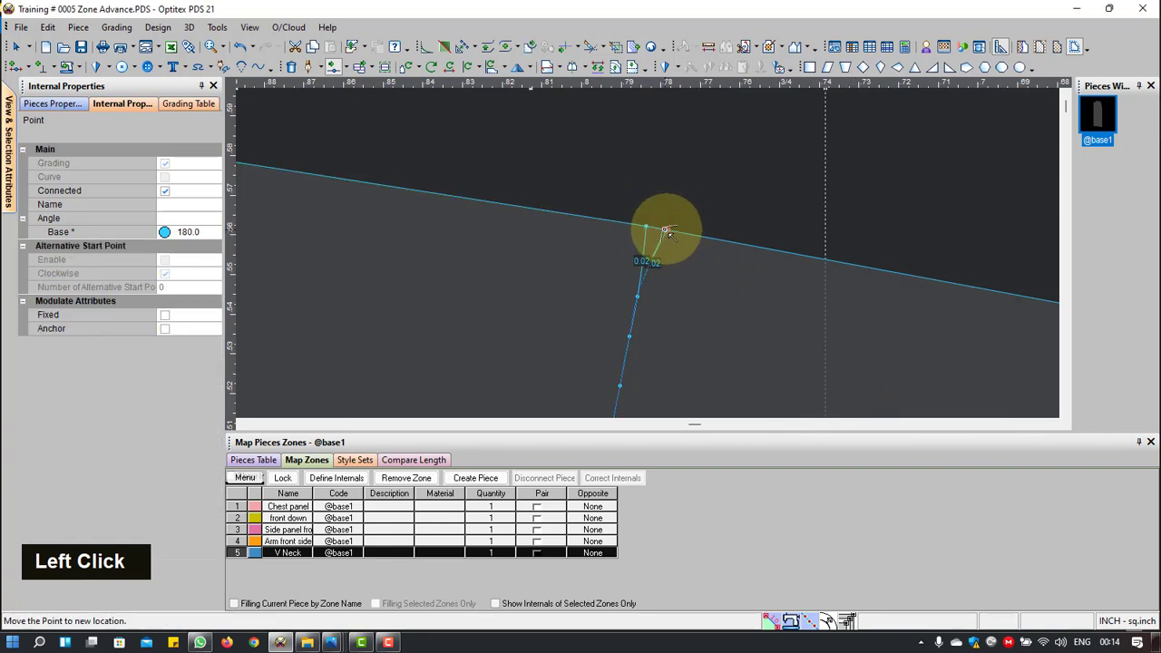
pyautogui.click(646, 227)
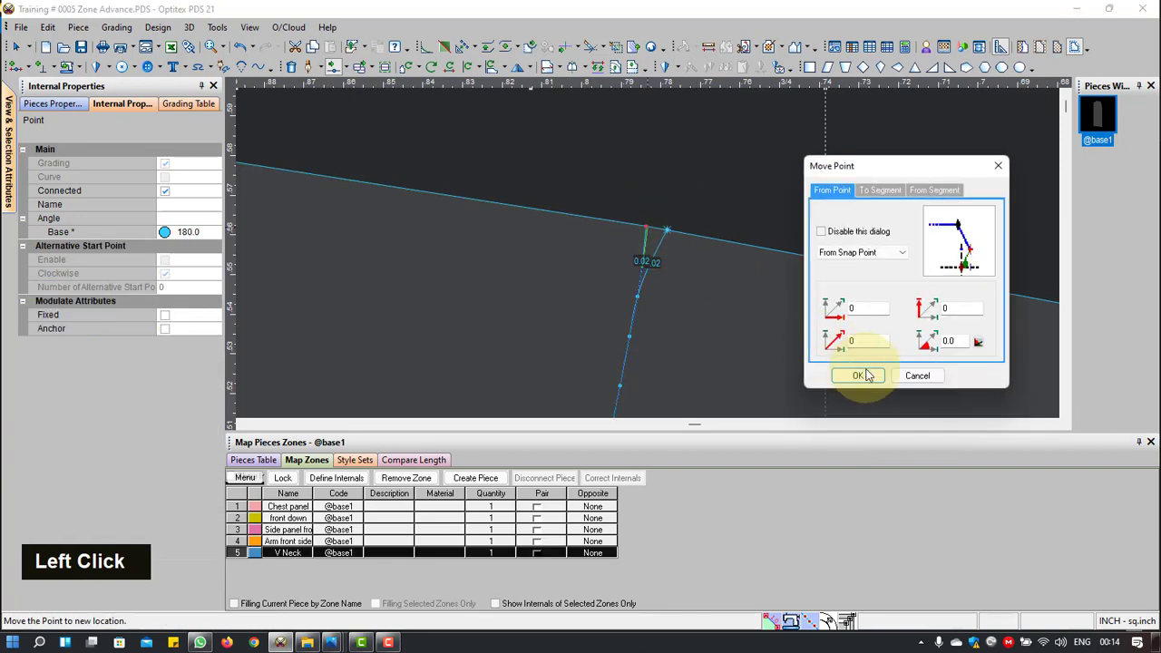
pyautogui.click(857, 375)
# Step: Trace the start of the shoulder zone up the 2.2 internal panel line, over the short 0.02 segment and along the 4.33 shoulder segment
pyautogui.scroll(4, 681, 306)
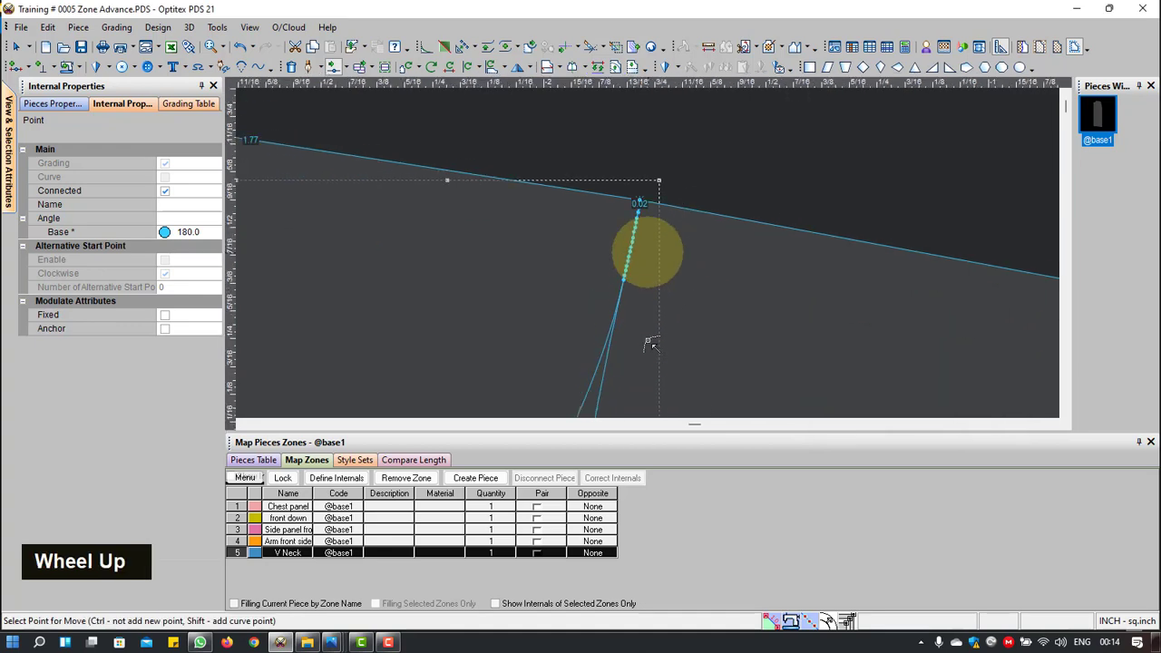
pyautogui.scroll(2, 644, 284)
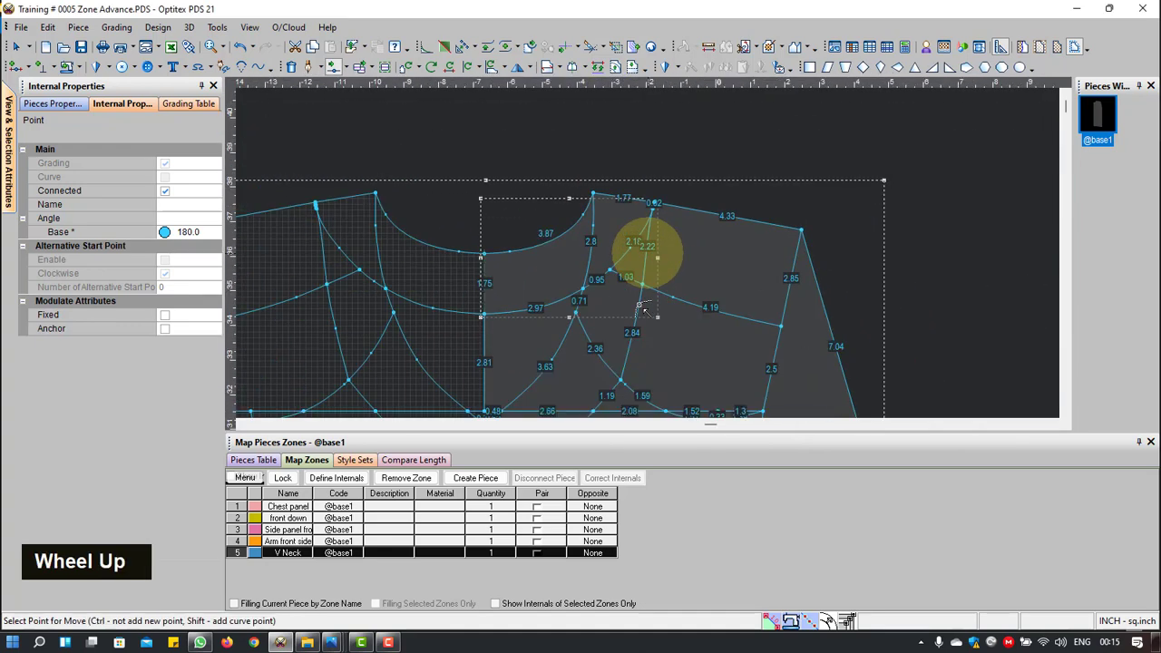
pyautogui.press('shift')
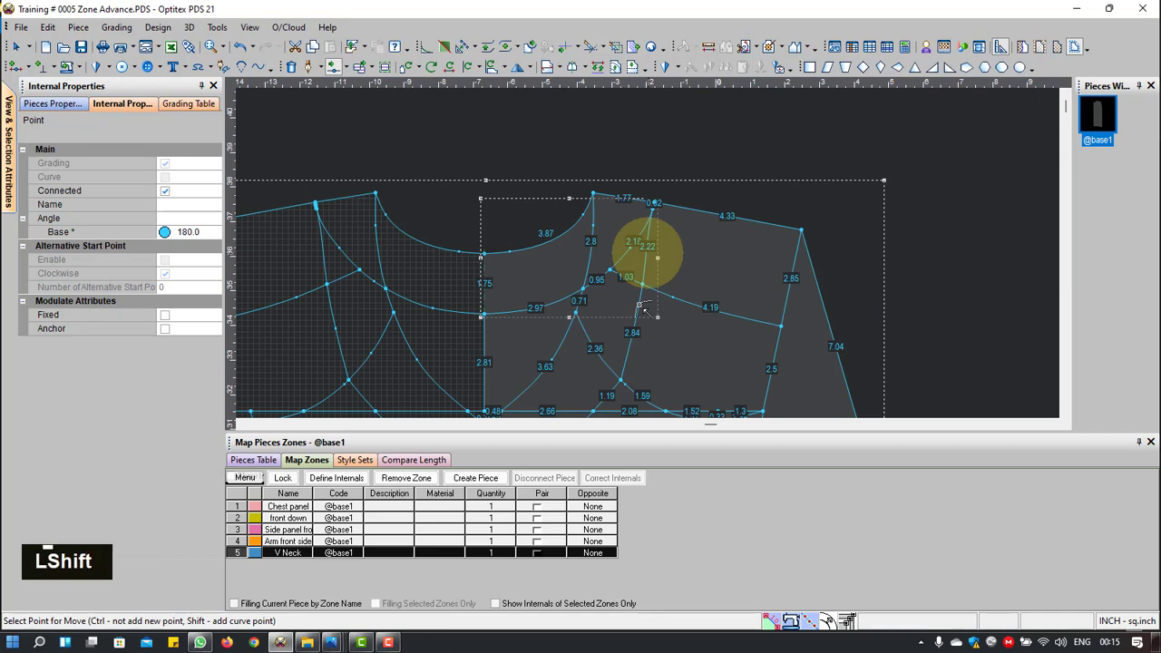
pyautogui.scroll(-2, 649, 255)
pyautogui.click(647, 251)
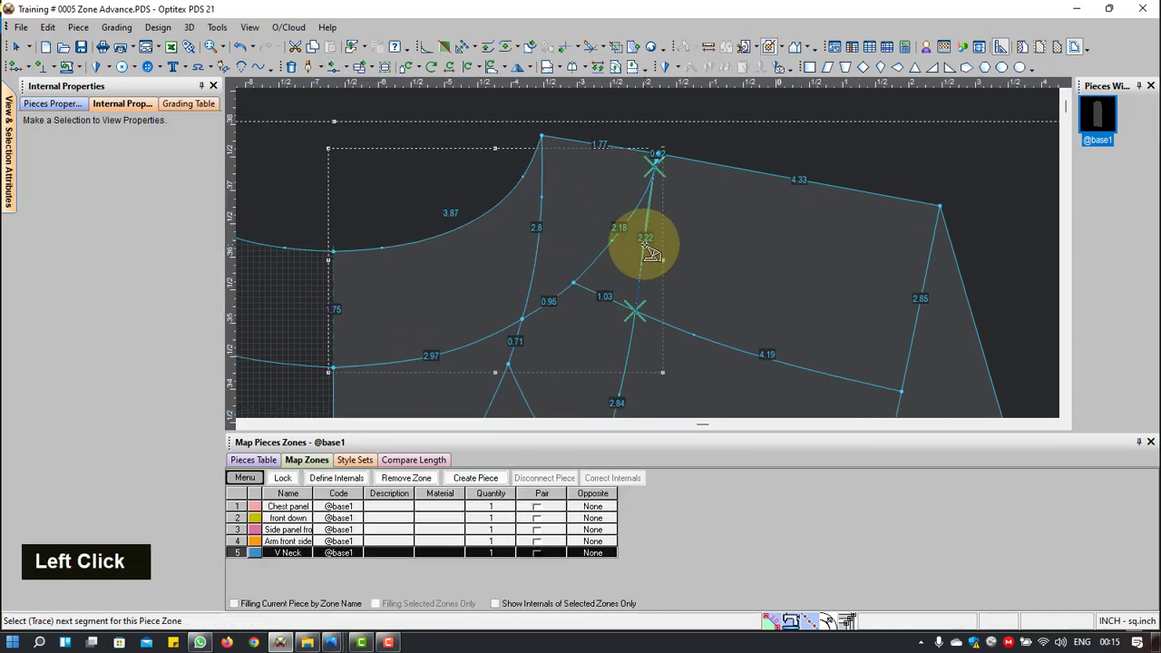
pyautogui.scroll(-2, 654, 169)
pyautogui.scroll(-2, 646, 251)
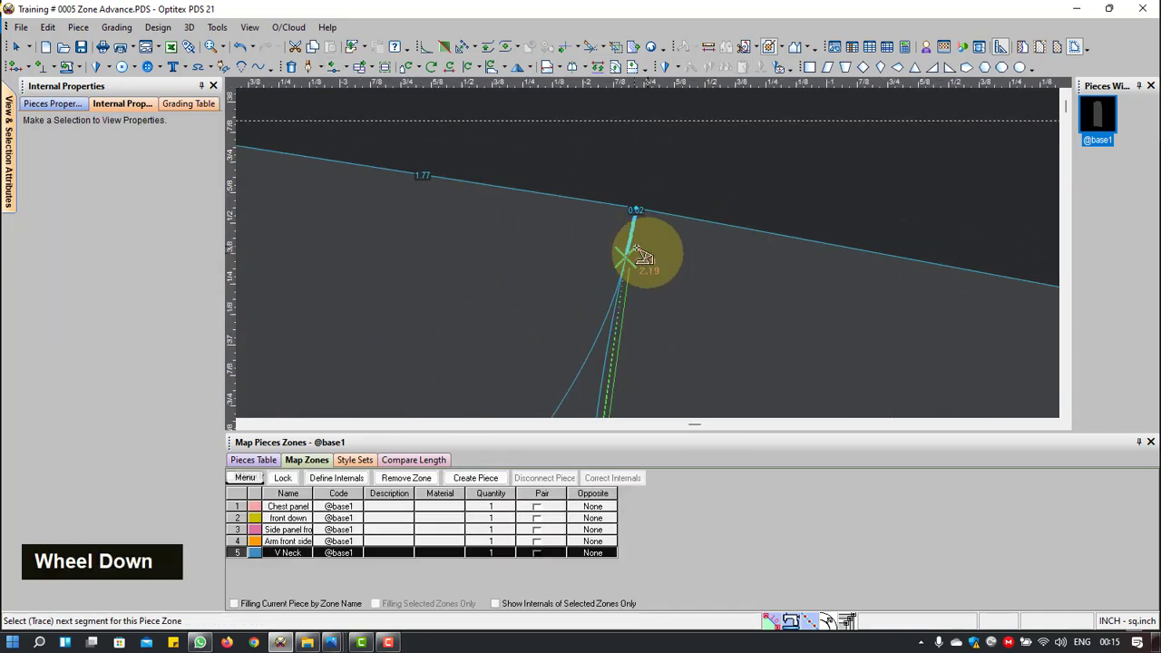
pyautogui.scroll(-2, 649, 238)
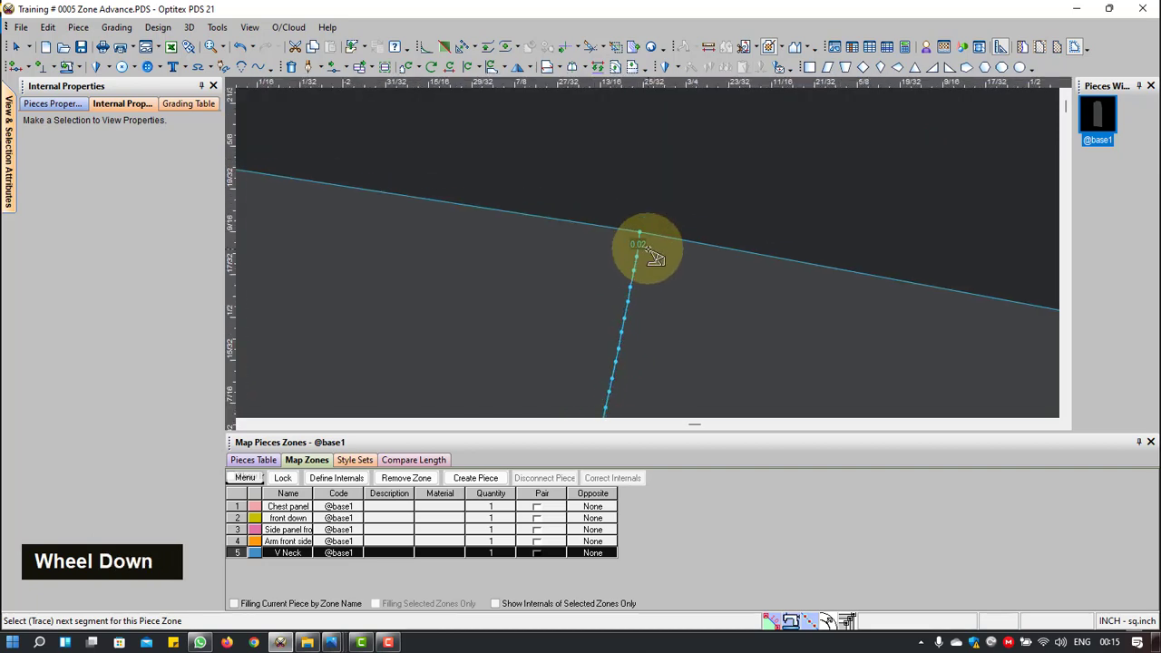
pyautogui.click(637, 241)
pyautogui.scroll(5, 654, 245)
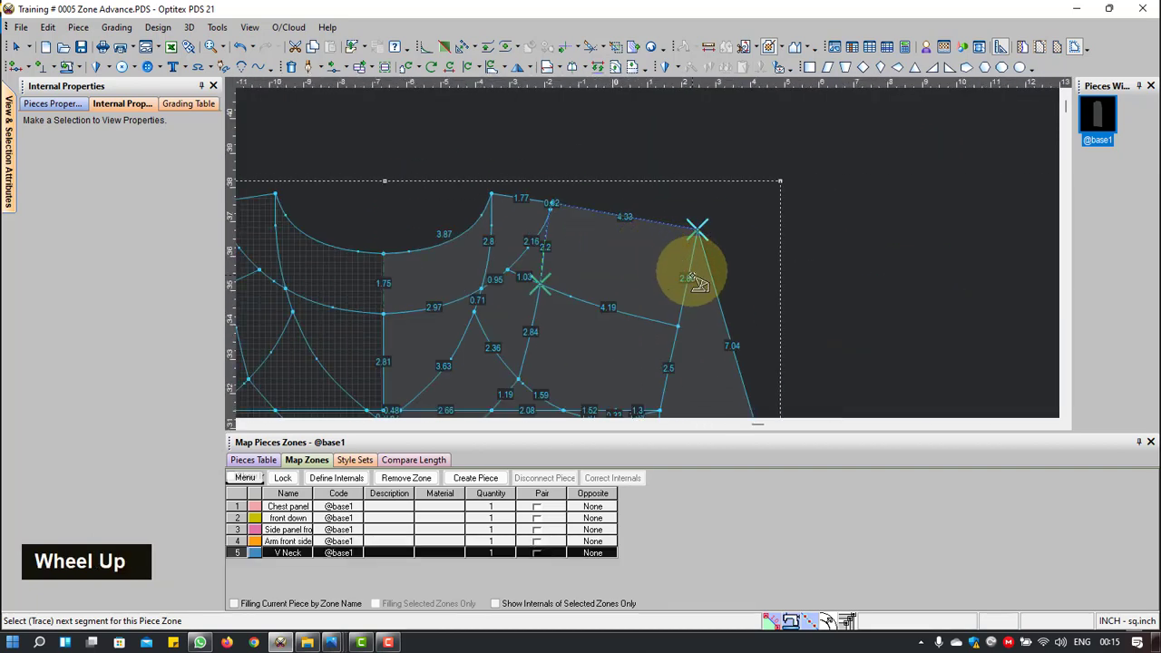
# Step: Complete the shoulder zone trace down the 2.85 and 2.5 armhole segments, along the lower chest curve and back up the 2.84 panel line
pyautogui.click(697, 284)
pyautogui.click(669, 372)
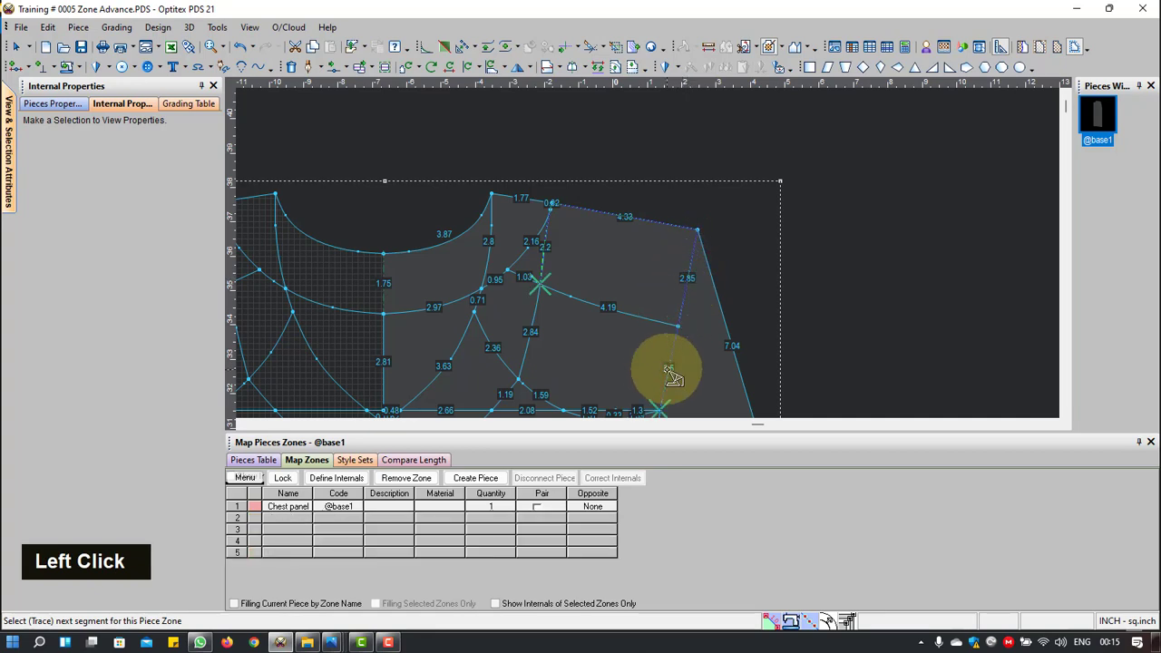
pyautogui.scroll(2, 694, 276)
pyautogui.scroll(-3, 695, 277)
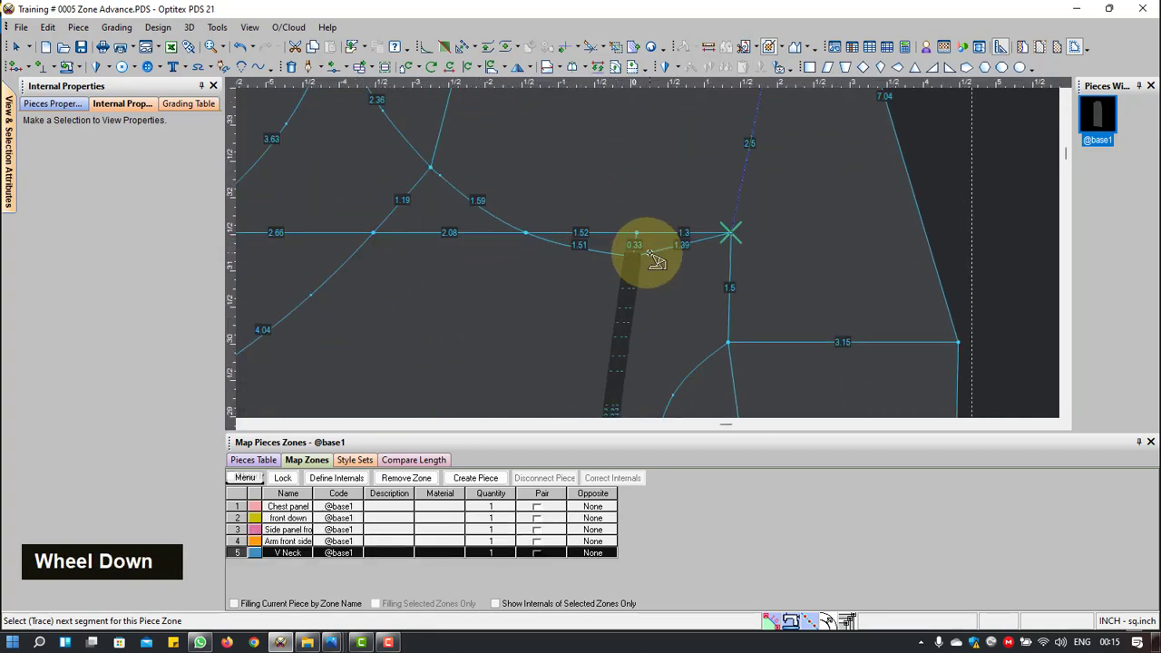
pyautogui.click(629, 253)
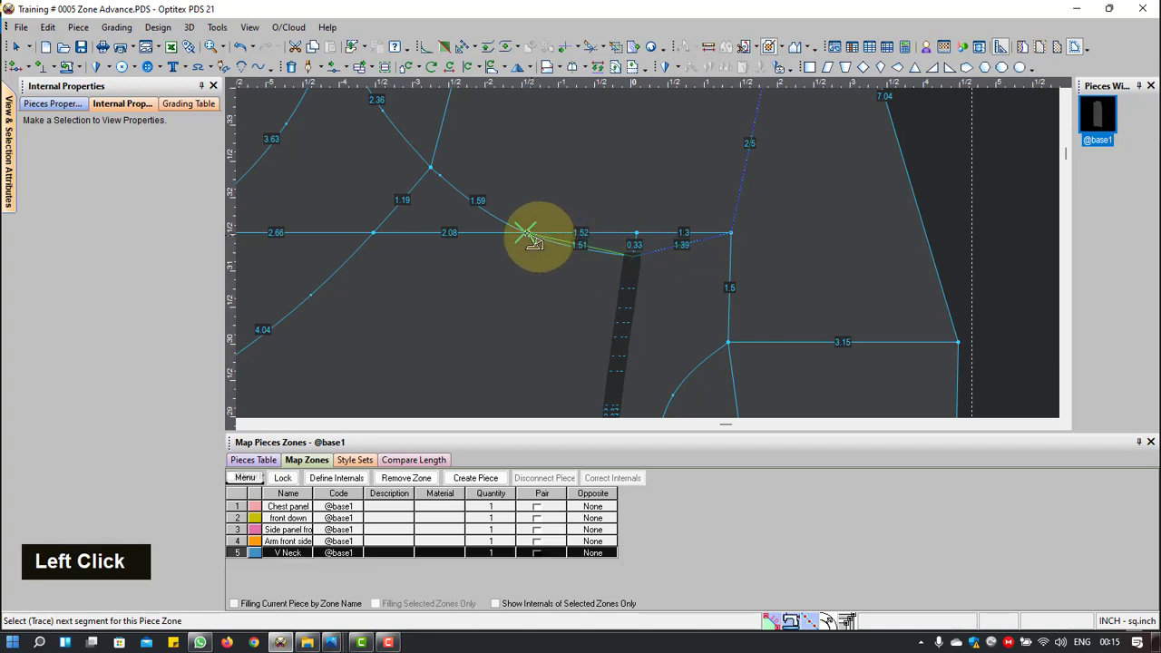
pyautogui.scroll(2, 689, 231)
pyautogui.scroll(-2, 640, 250)
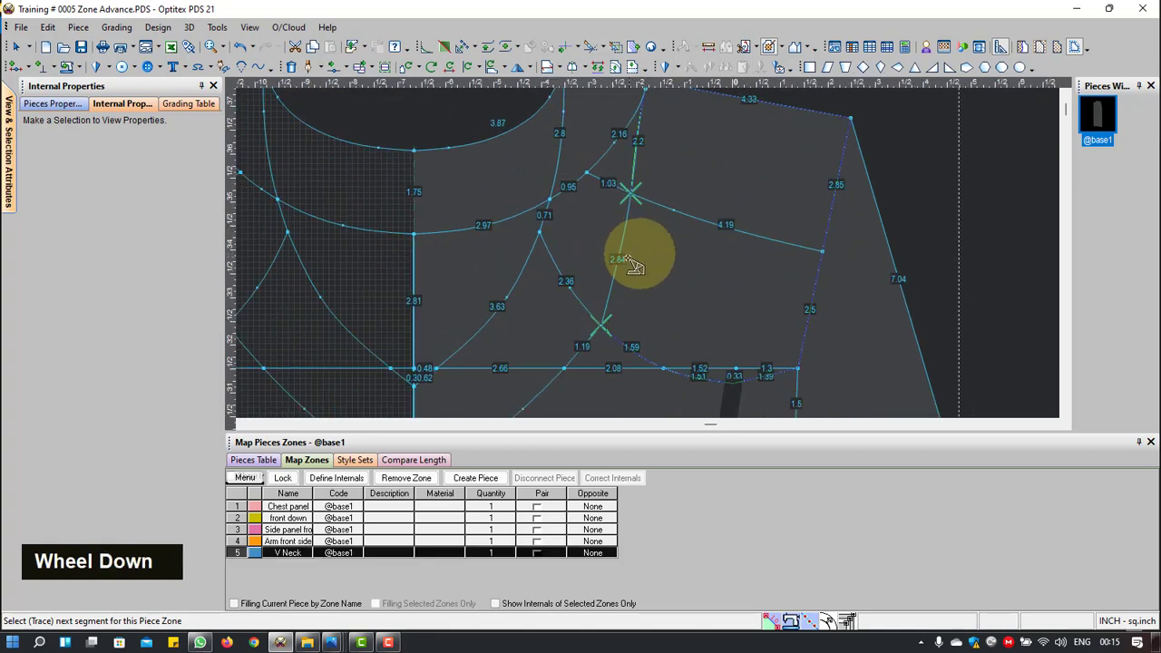
pyautogui.click(623, 223)
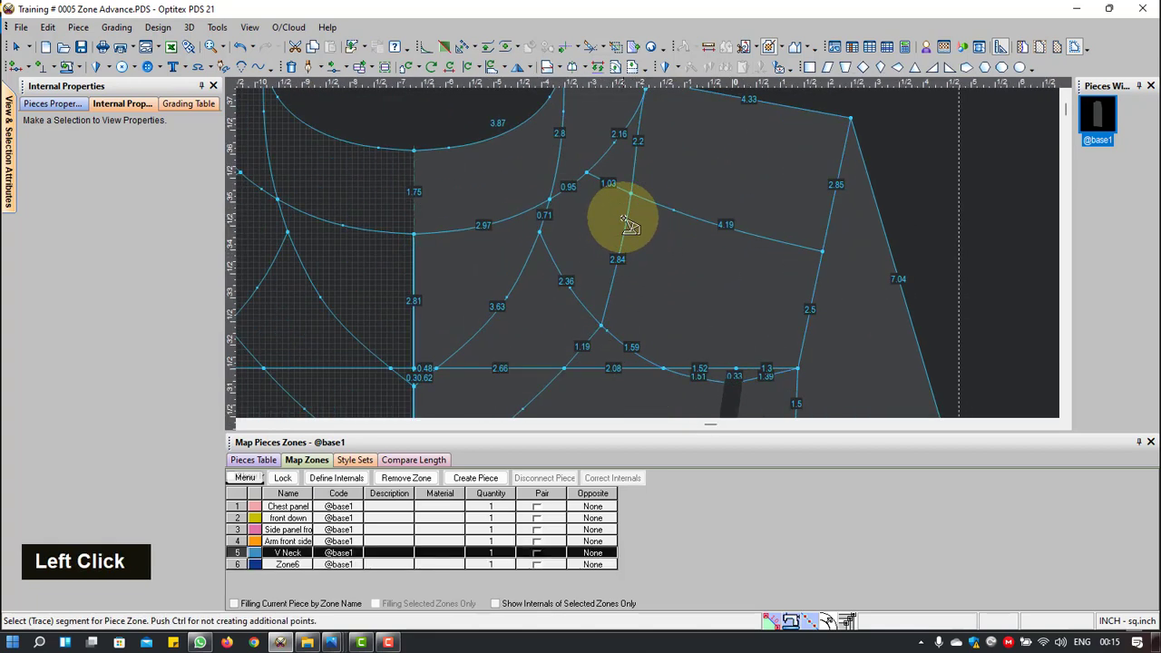
# Step: Rename the newly traced sixth zone as Shoulder front
pyautogui.scroll(2, 742, 303)
pyautogui.scroll(1, 743, 303)
pyautogui.rightClick(738, 176)
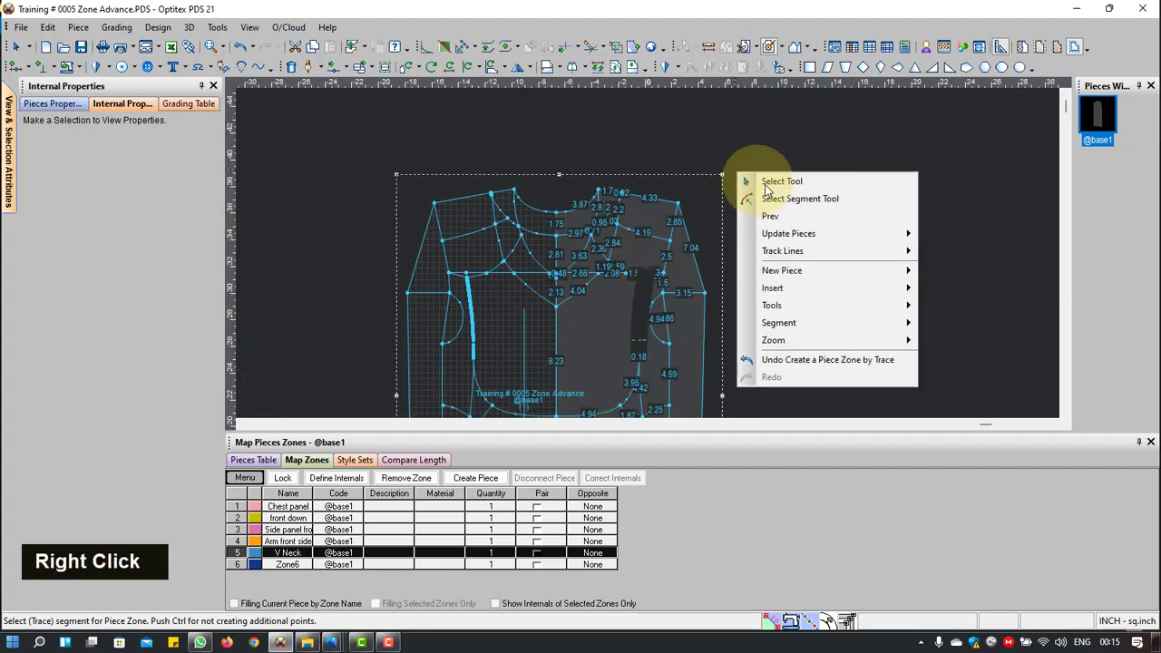
pyautogui.click(758, 180)
pyautogui.click(649, 218)
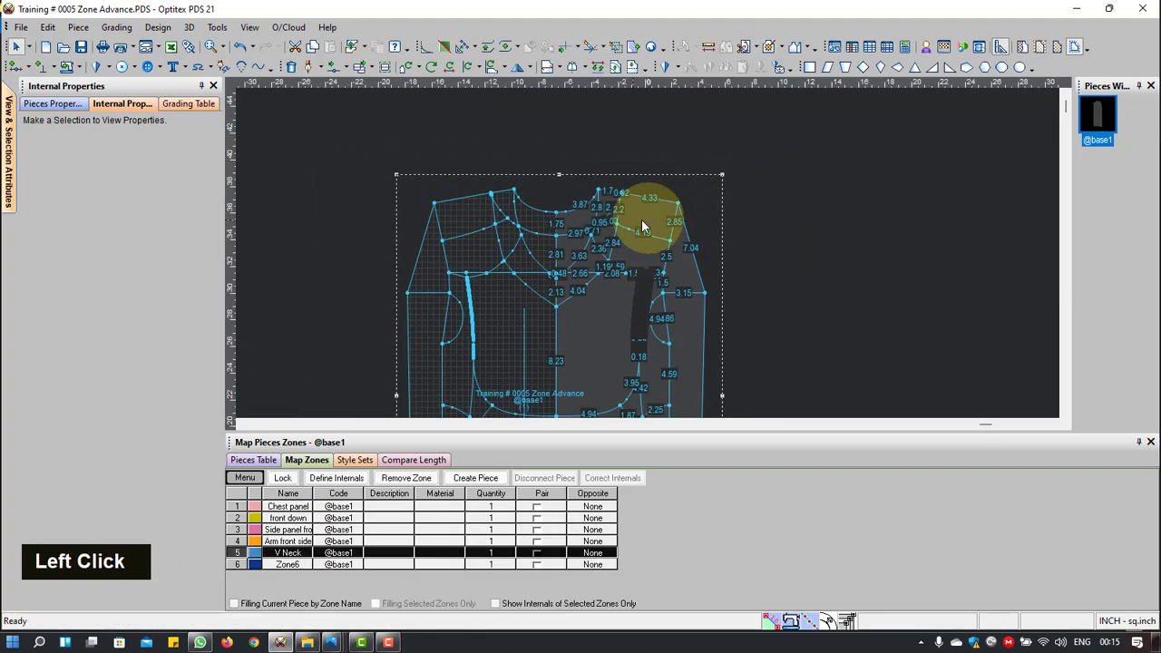
pyautogui.doubleClick(293, 565)
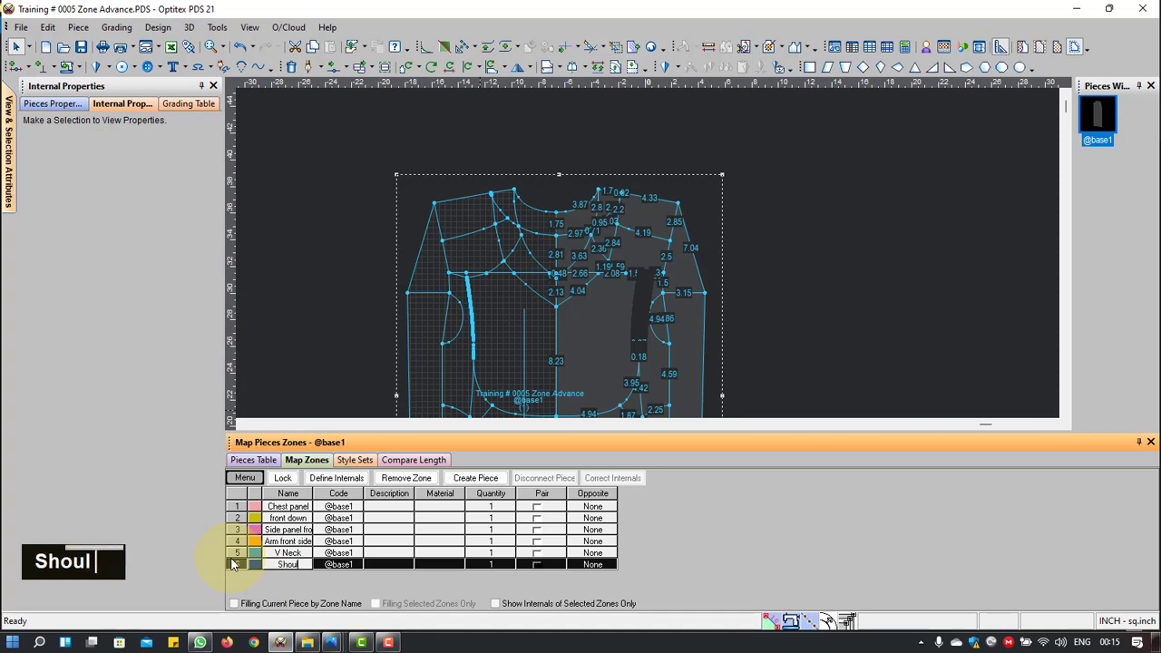
pyautogui.write('Shoulder front')
pyautogui.press('Return')
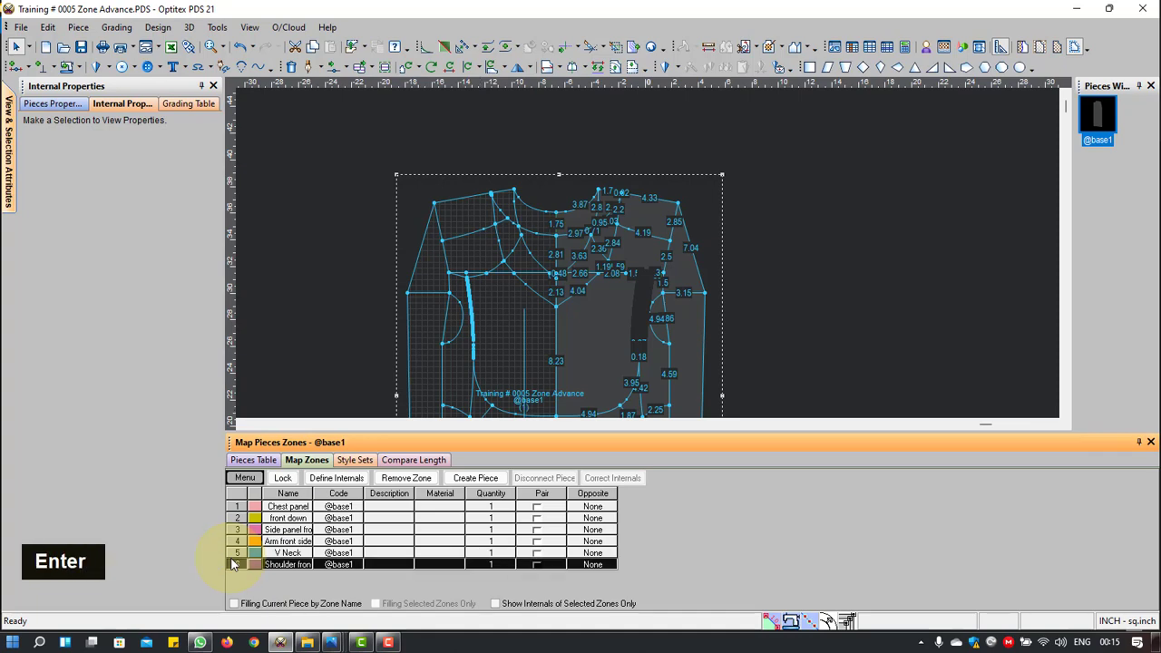
# Step: Trace the start of a neck zone along the 0.71 and 2.36 segments and up the 2.84 and 2.18 internal panel segments
pyautogui.scroll(-2, 635, 309)
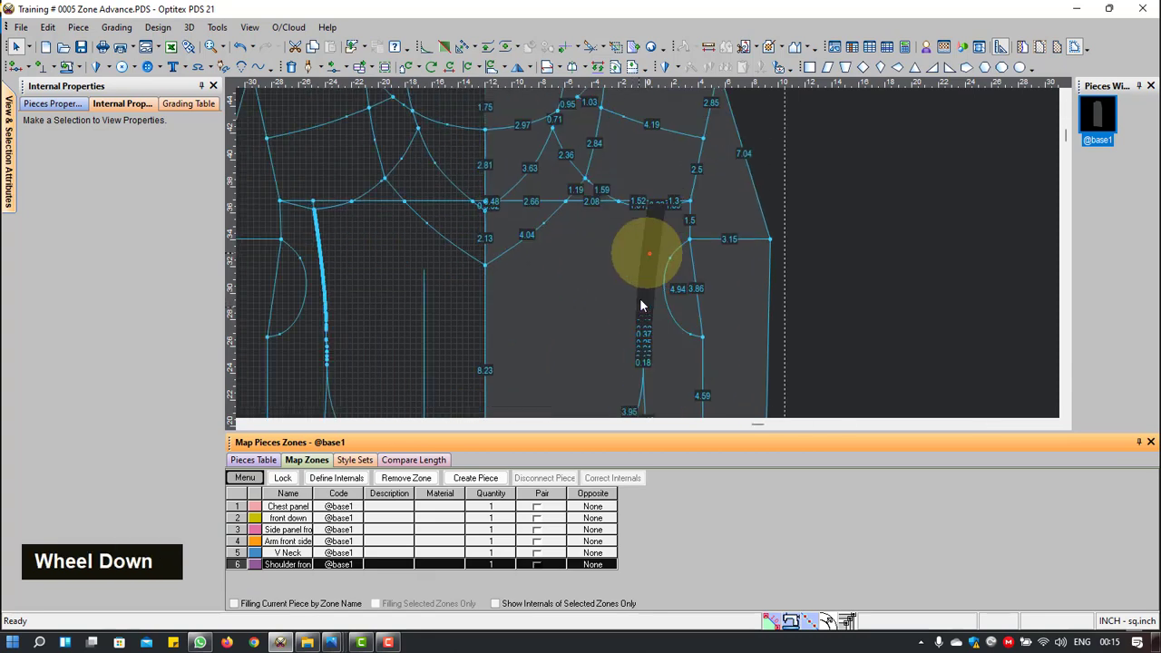
pyautogui.scroll(1, 647, 210)
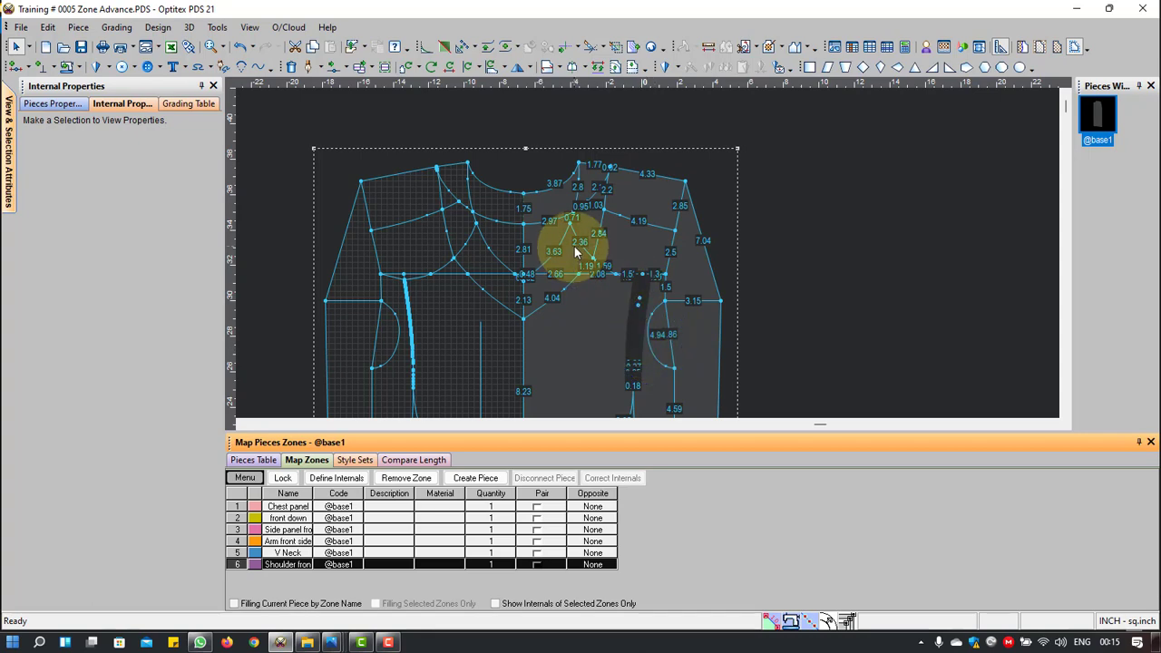
pyautogui.scroll(-3, 598, 189)
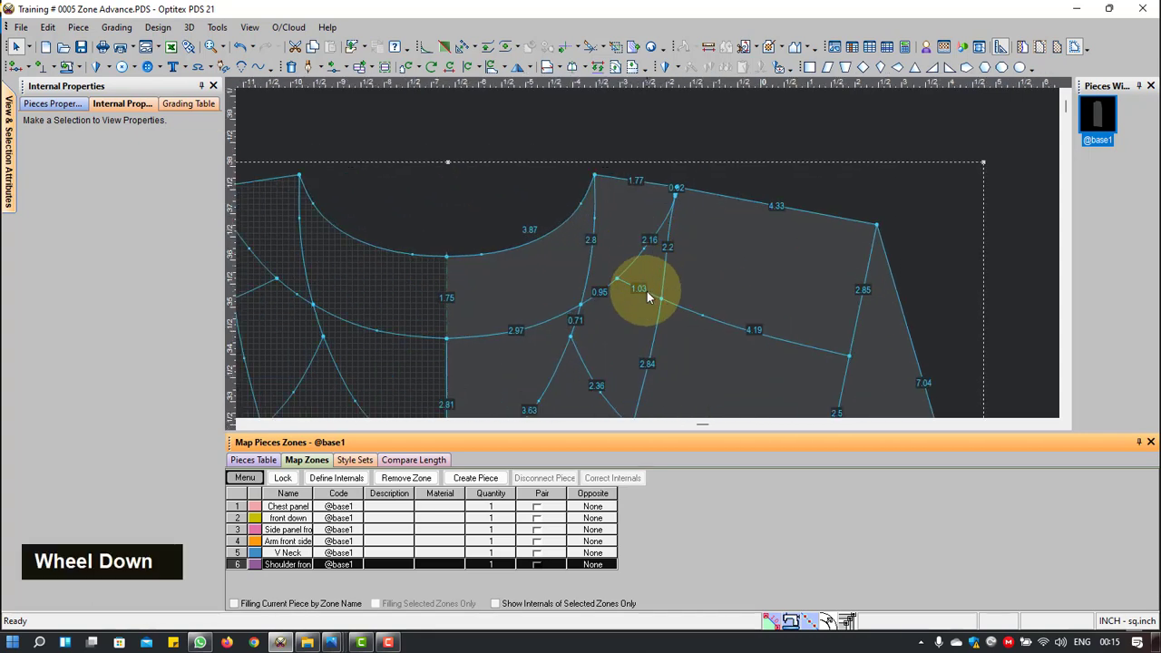
pyautogui.press('shift')
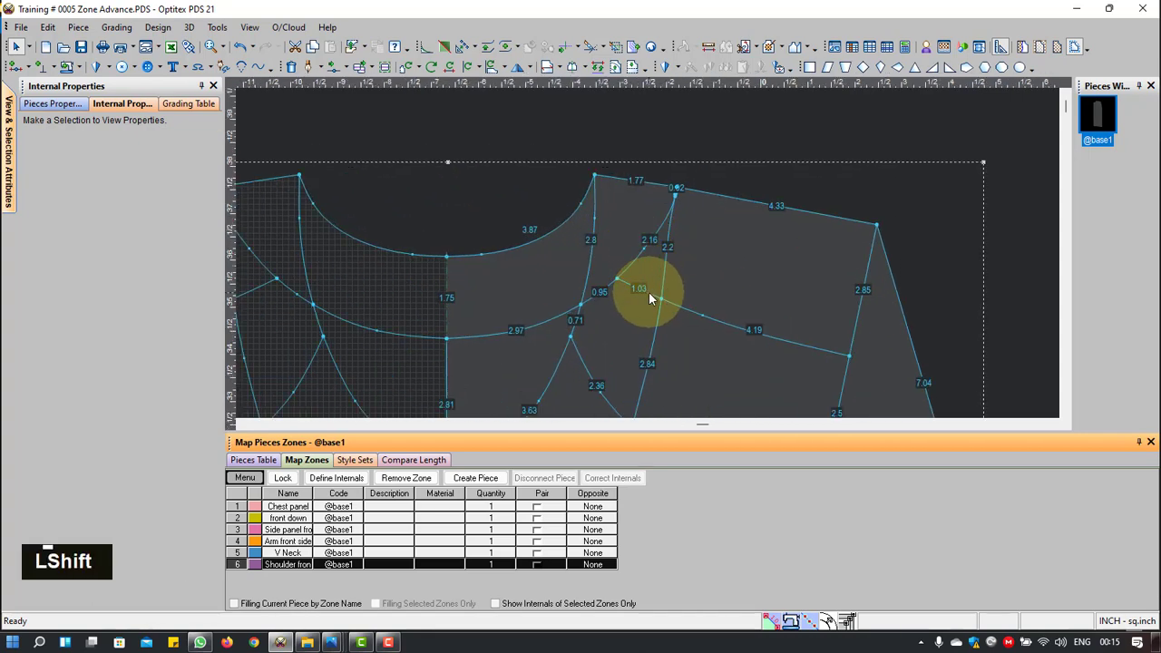
pyautogui.press('z')
pyautogui.scroll(-2, 649, 260)
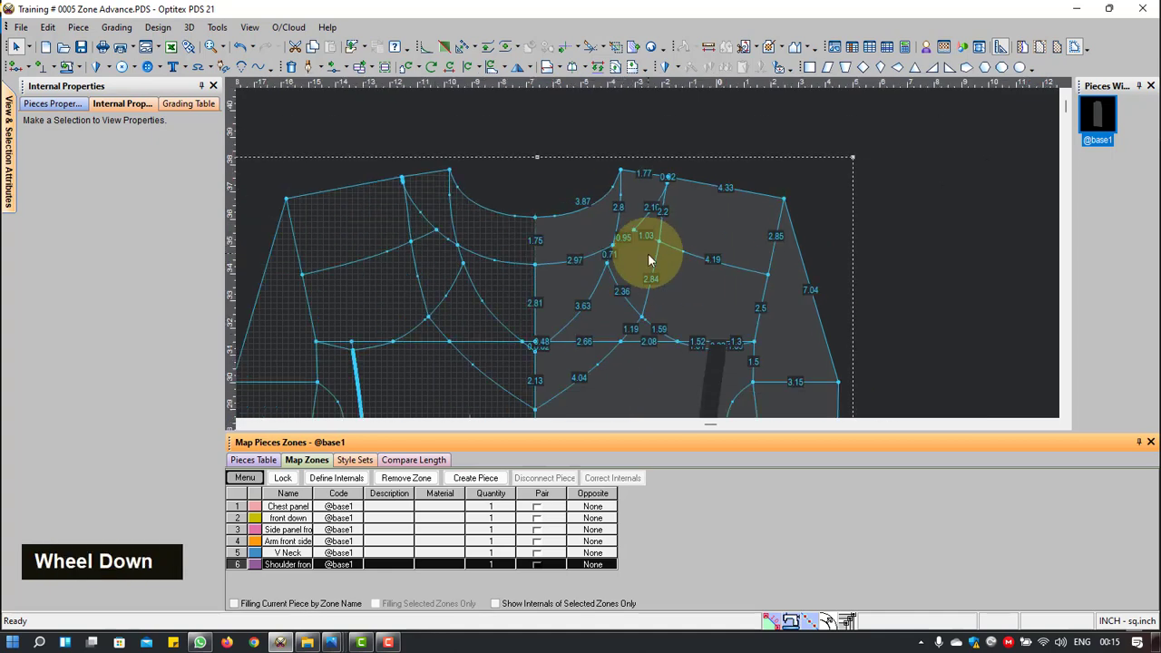
pyautogui.press('z')
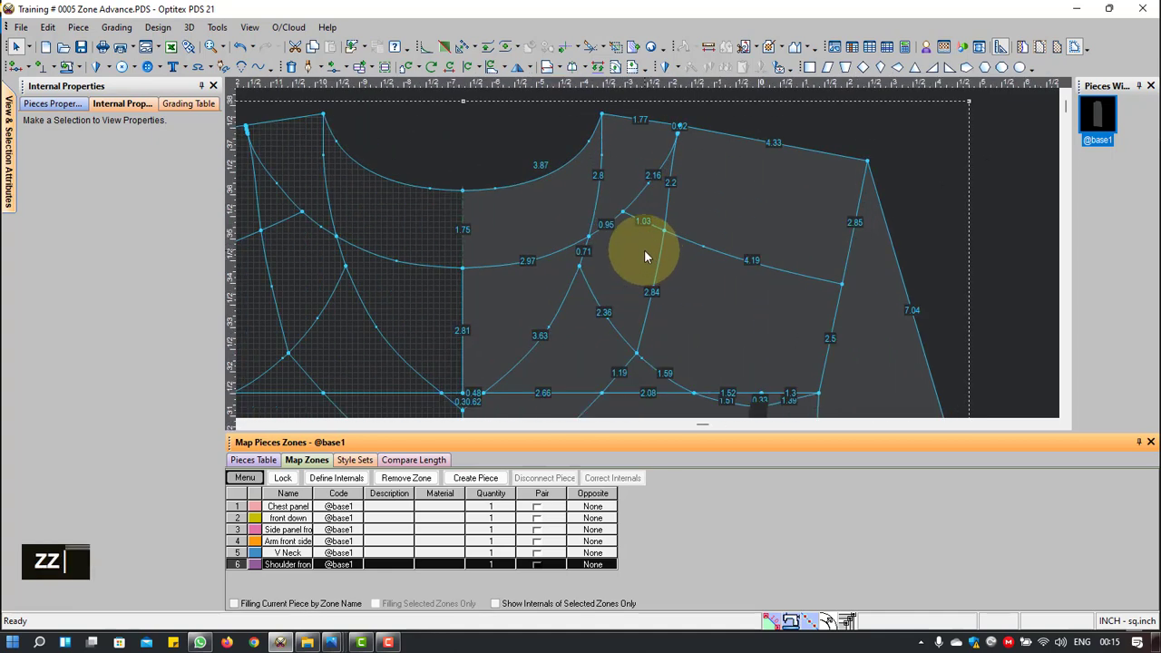
pyautogui.rightClick(466, 104)
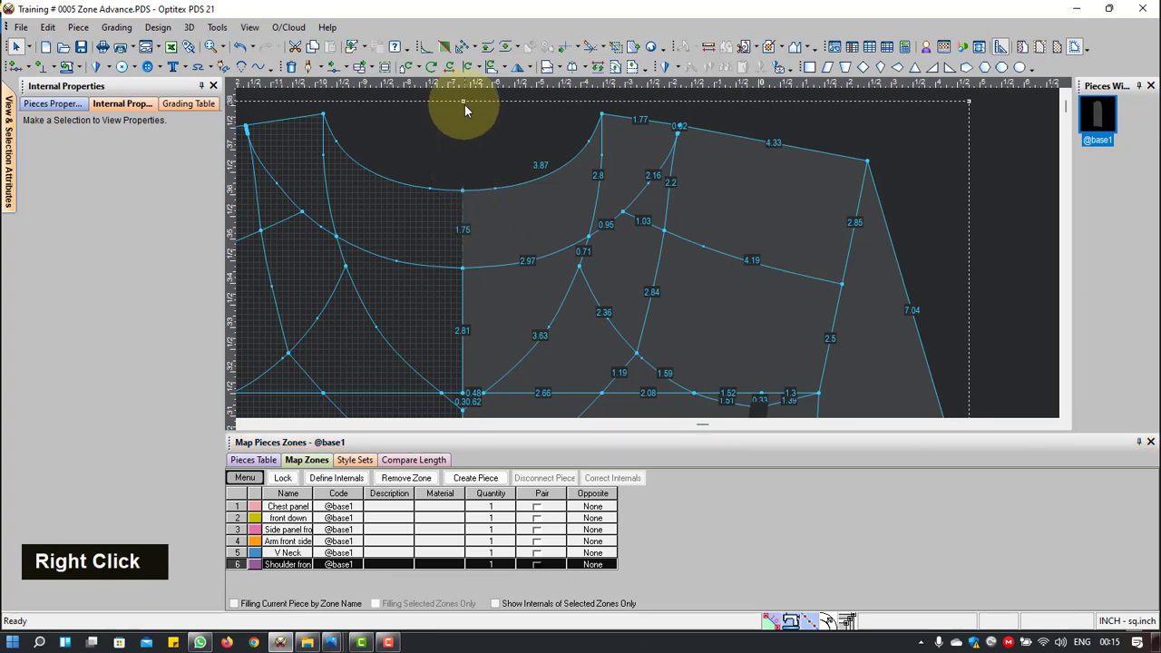
pyautogui.click(490, 115)
pyautogui.click(508, 143)
pyautogui.press('z')
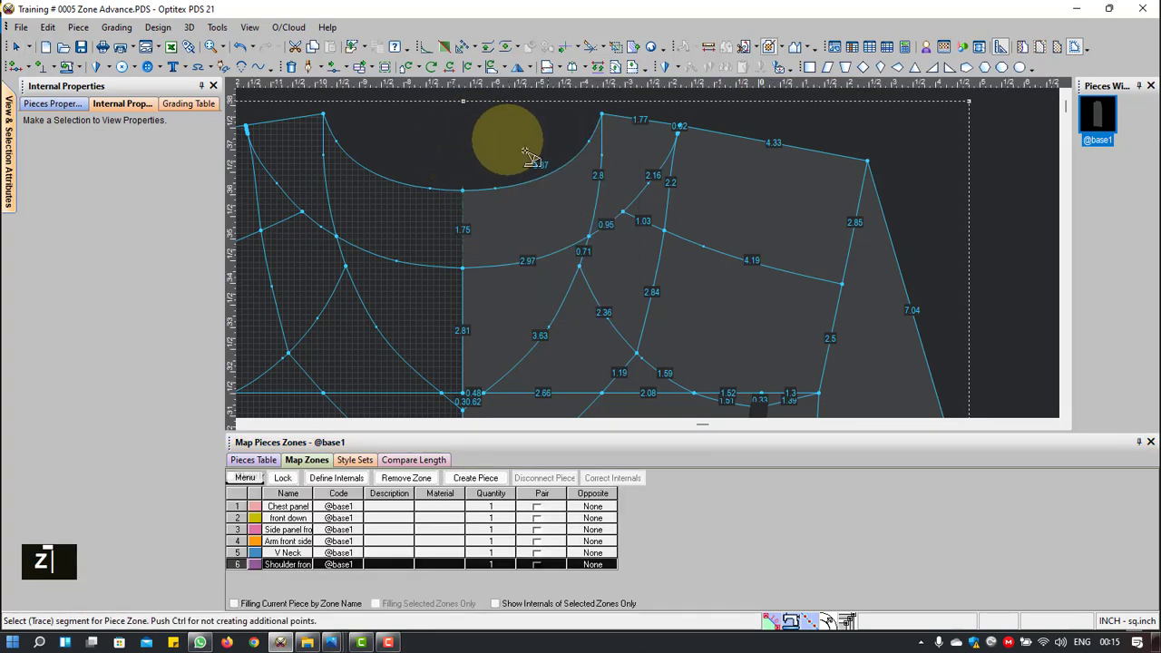
pyautogui.click(585, 248)
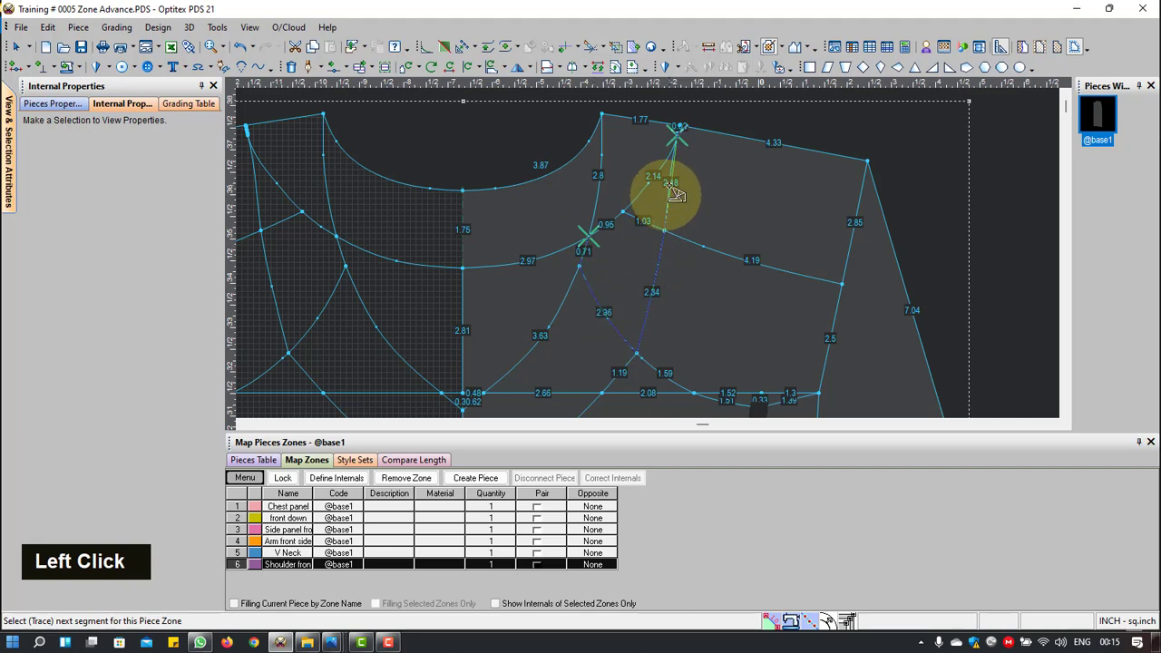
# Step: Close the neck zone trace over the short 0.02 segment, along the 1.77 shoulder segment and down the 2.8 neck panel line
pyautogui.scroll(-8, 676, 193)
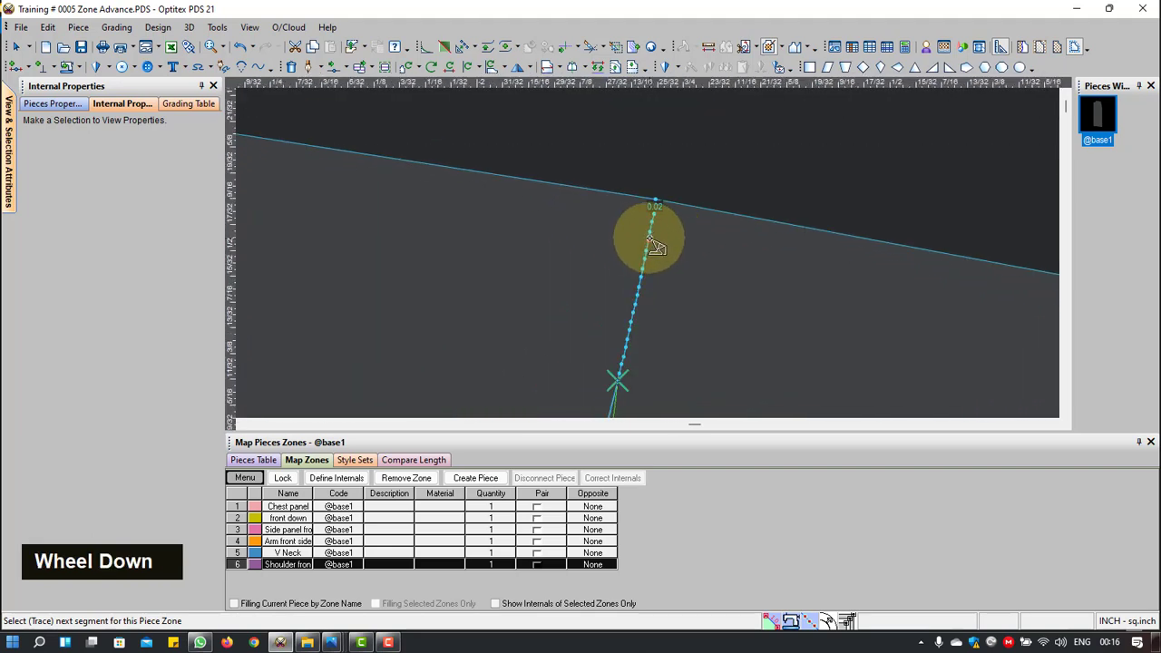
pyautogui.scroll(-2, 655, 246)
pyautogui.click(655, 176)
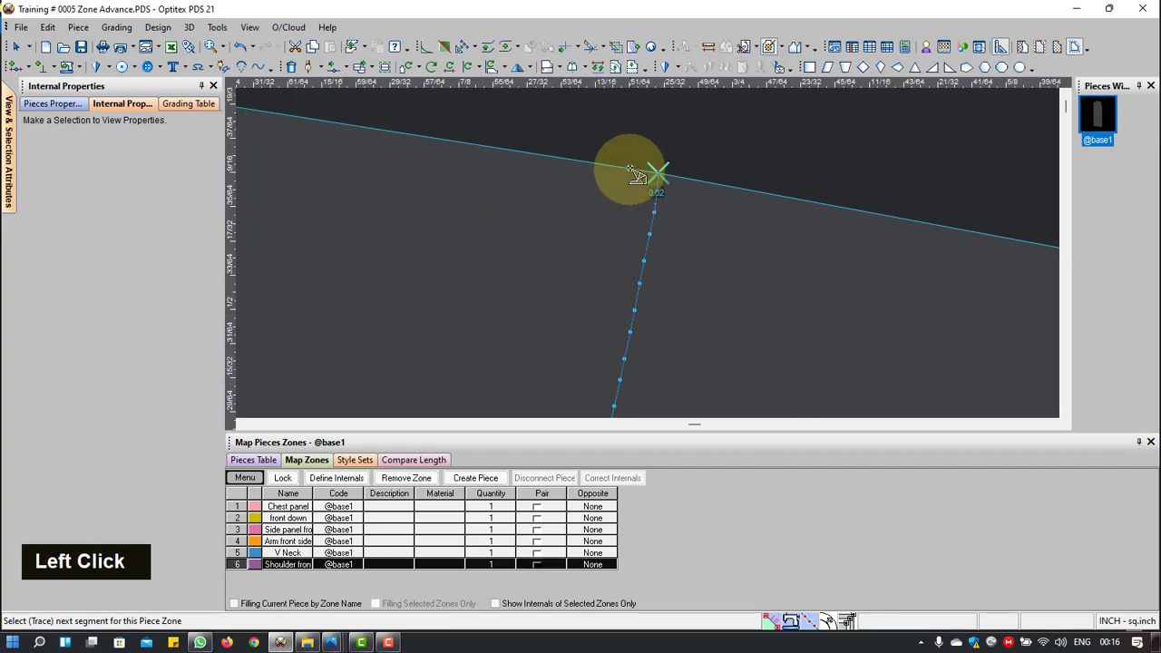
pyautogui.scroll(5, 647, 251)
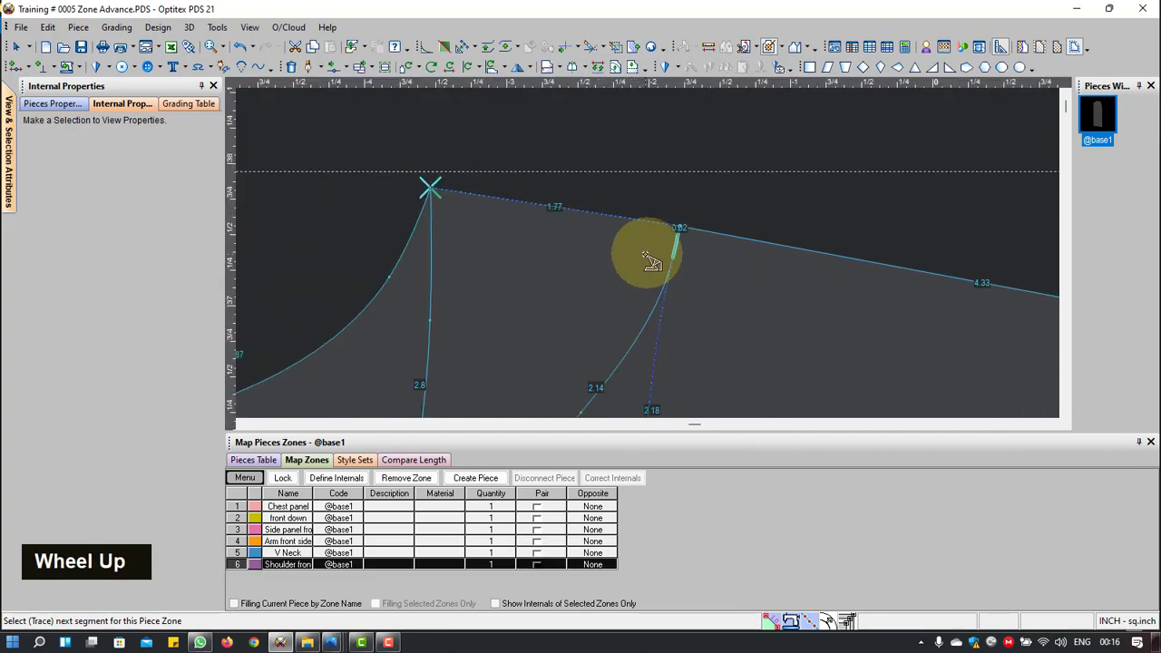
pyautogui.scroll(4, 485, 327)
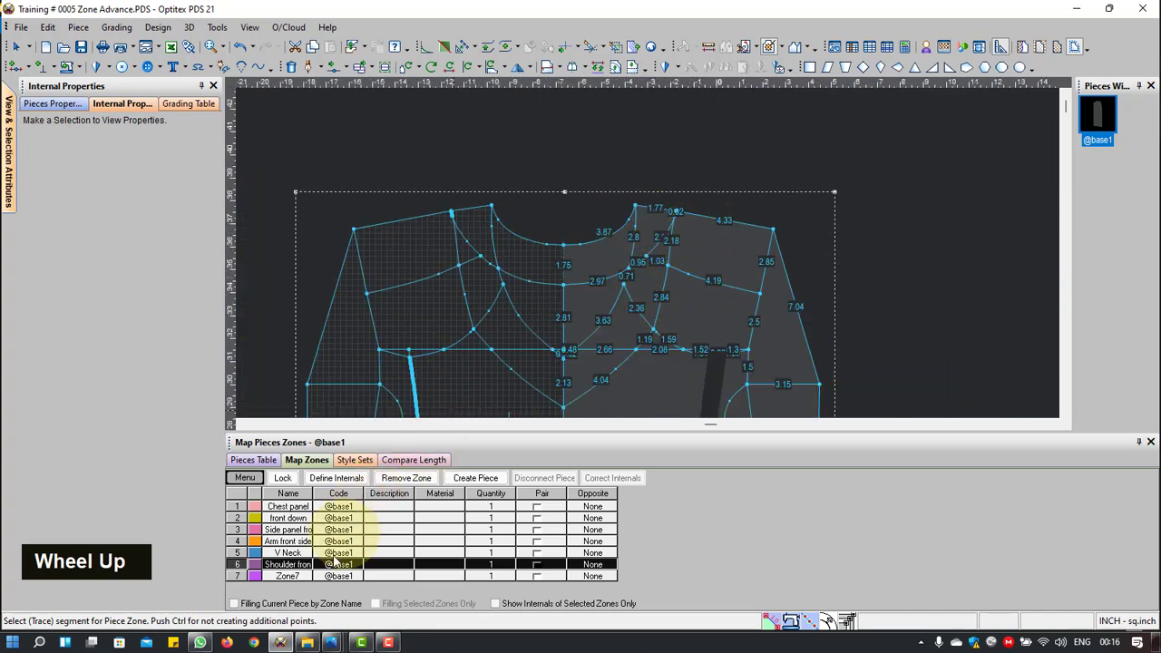
# Step: Rename the newly traced seventh zone as Neck front
pyautogui.click(299, 577)
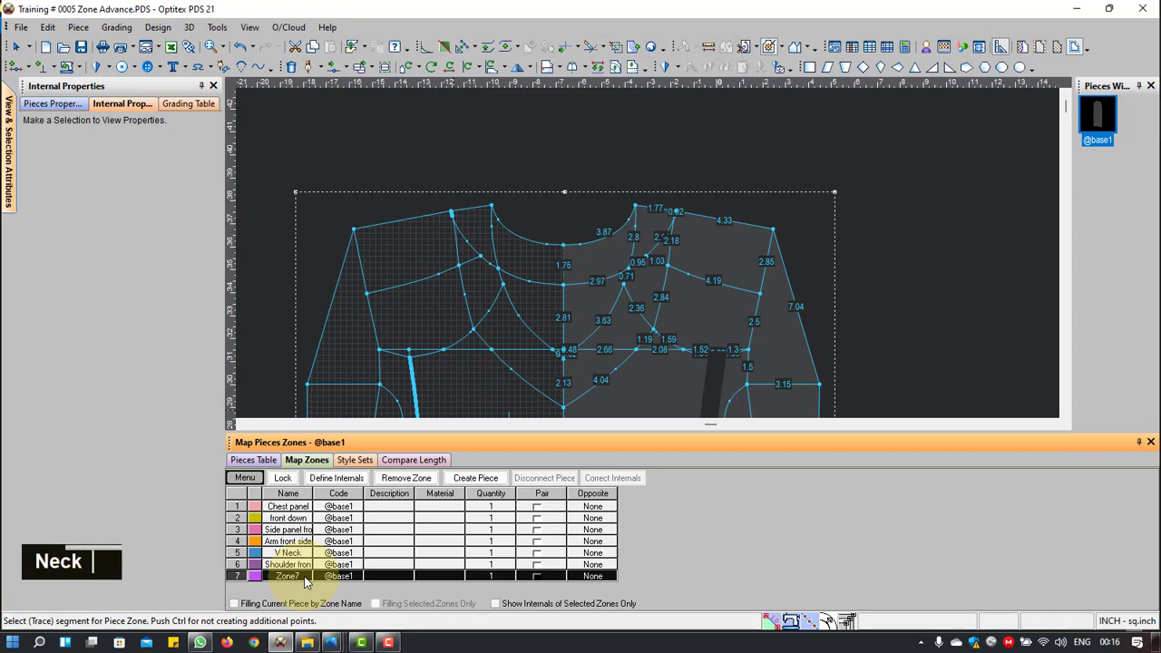
pyautogui.click(287, 578)
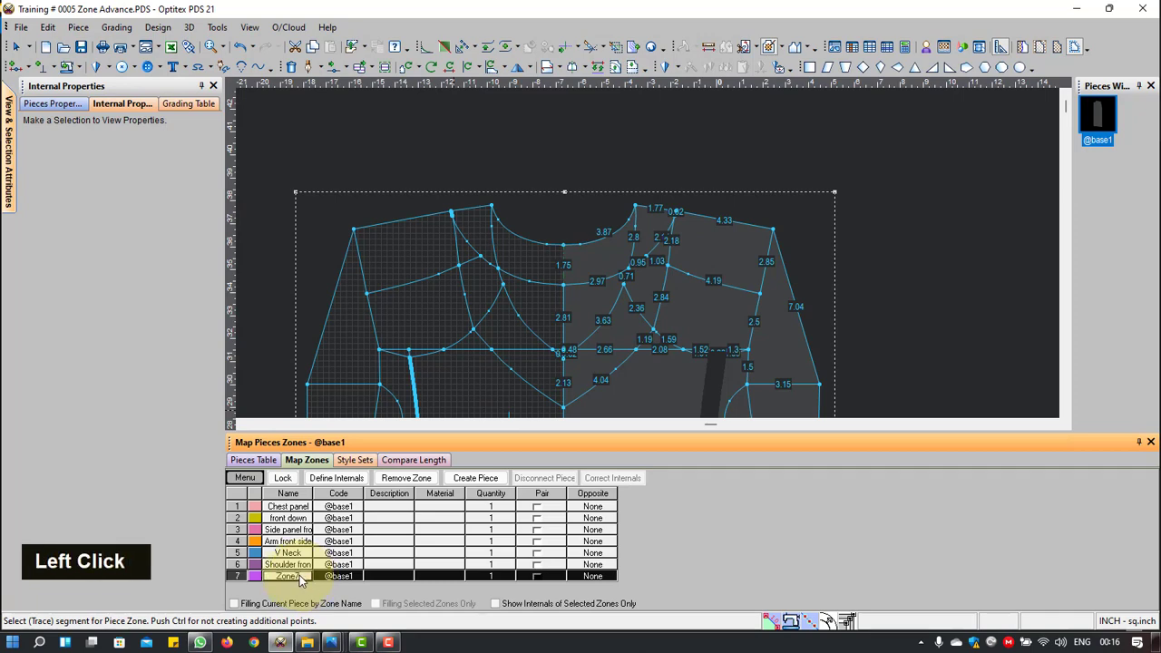
pyautogui.write('Neck')
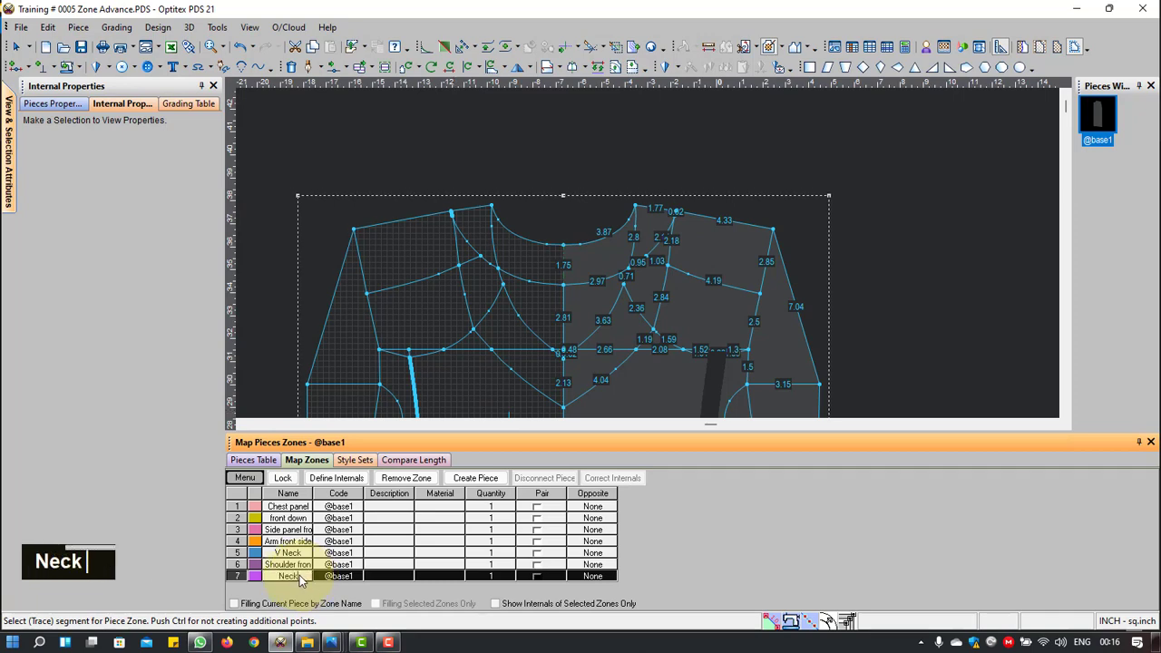
pyautogui.write(' front')
pyautogui.press('Return')
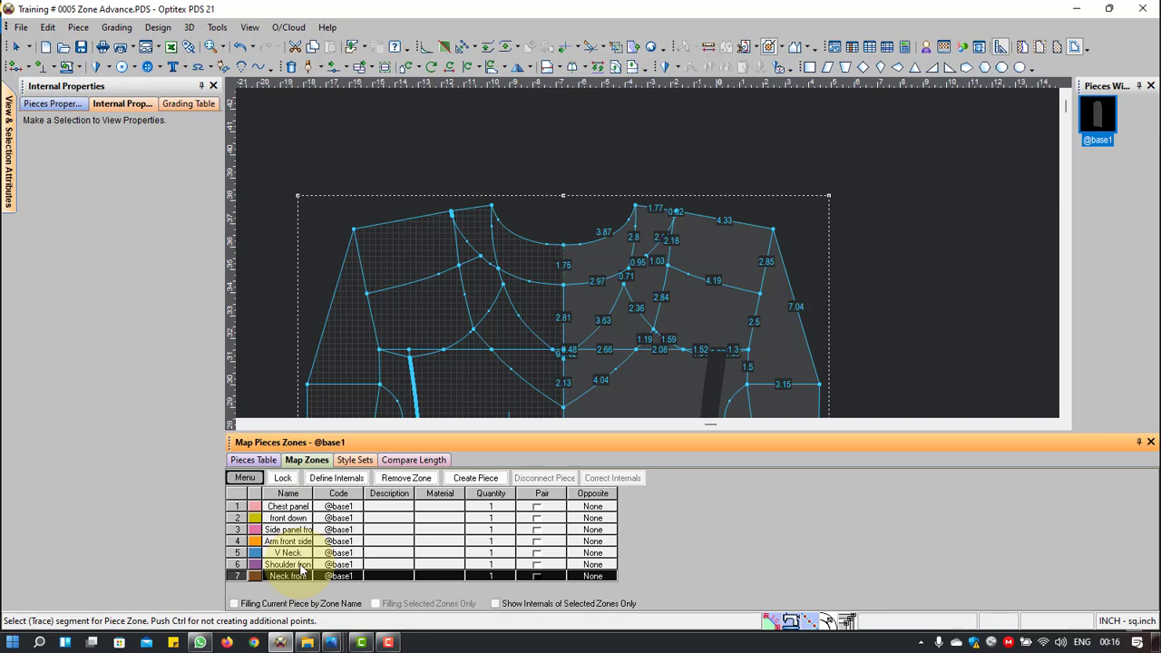
pyautogui.click(296, 498)
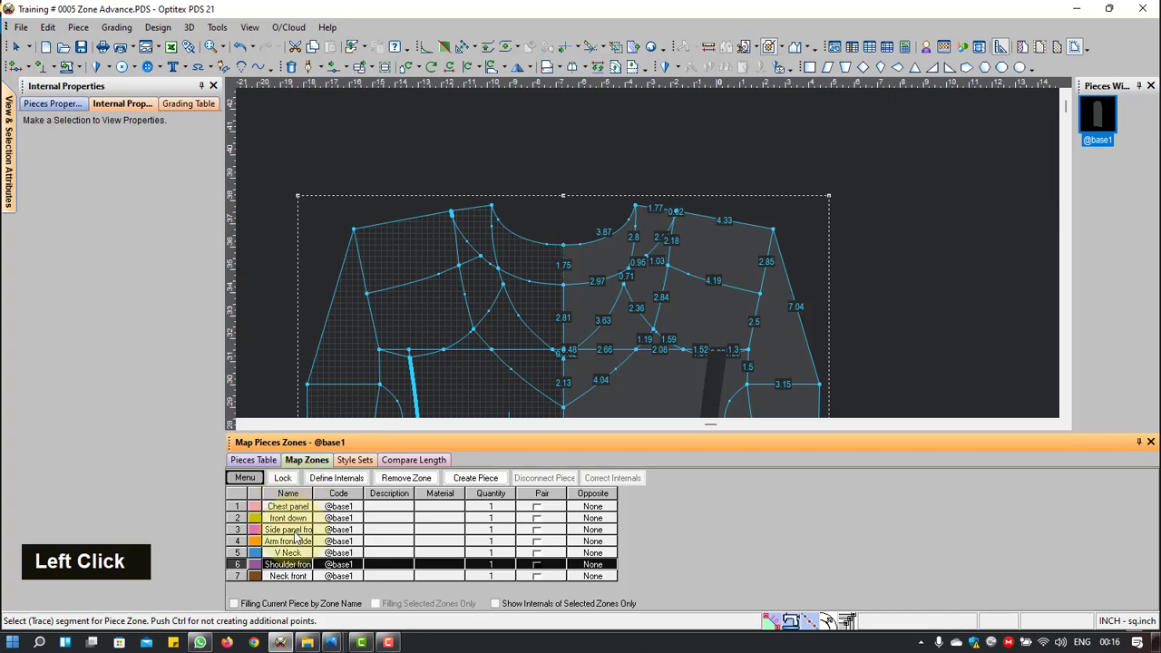
pyautogui.click(296, 531)
pyautogui.click(289, 552)
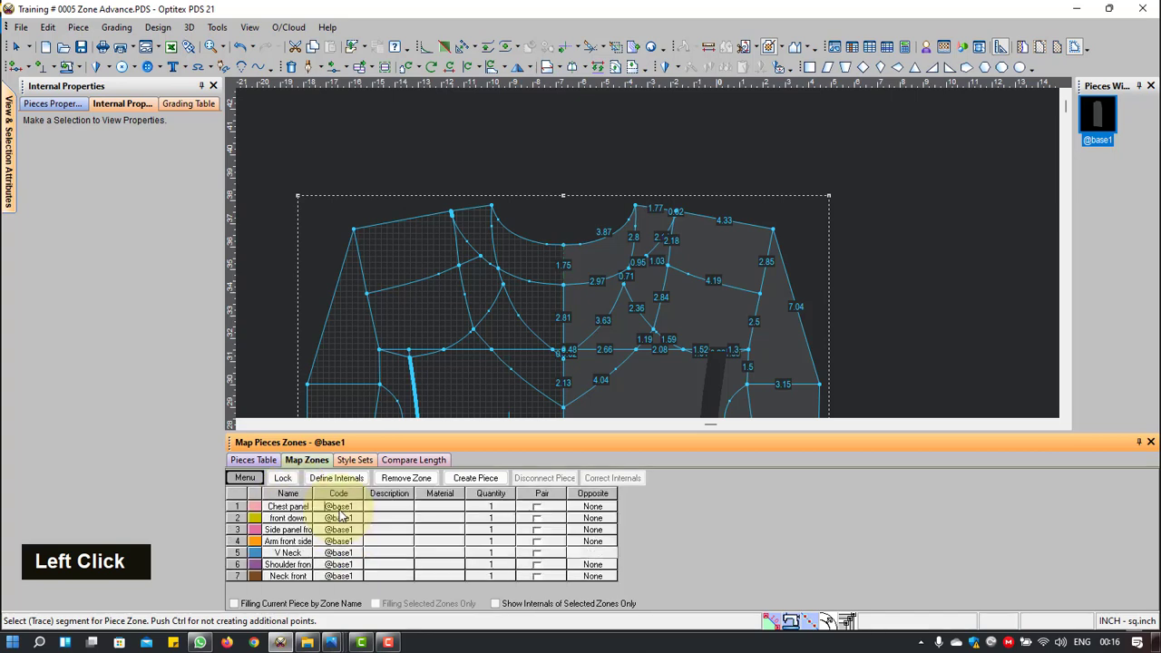
pyautogui.click(384, 509)
pyautogui.click(391, 562)
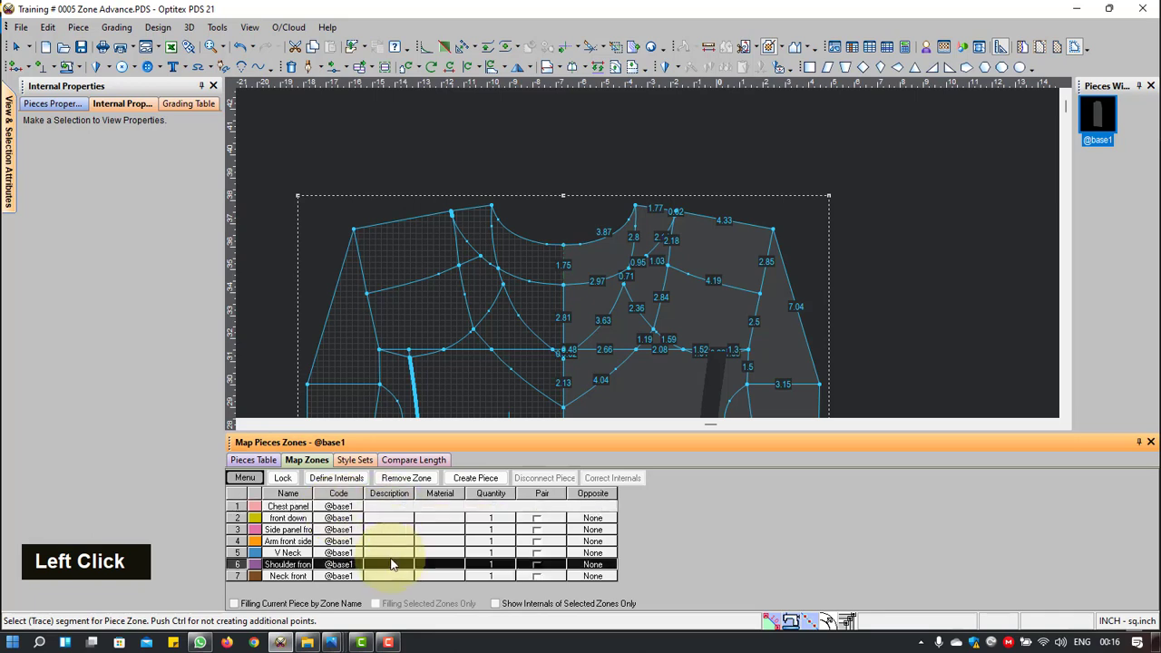
pyautogui.click(307, 509)
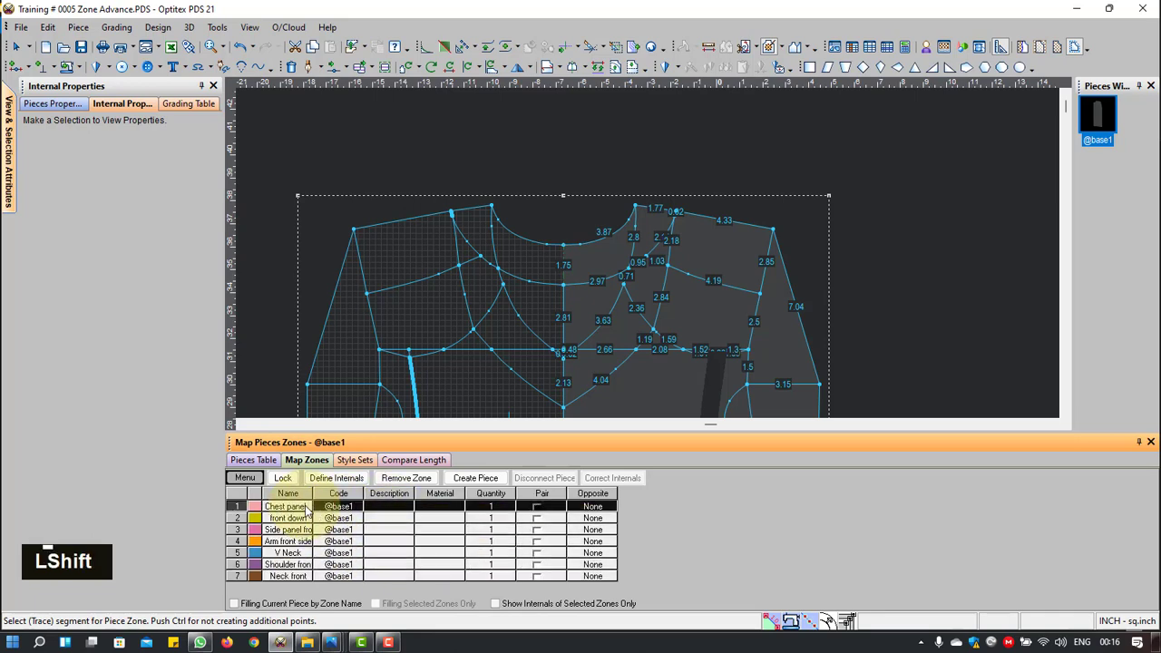
pyautogui.hotkey('shift', 'Down')
pyautogui.hotkey('shift', 'Down')
pyautogui.hotkey('shift', 'Up')
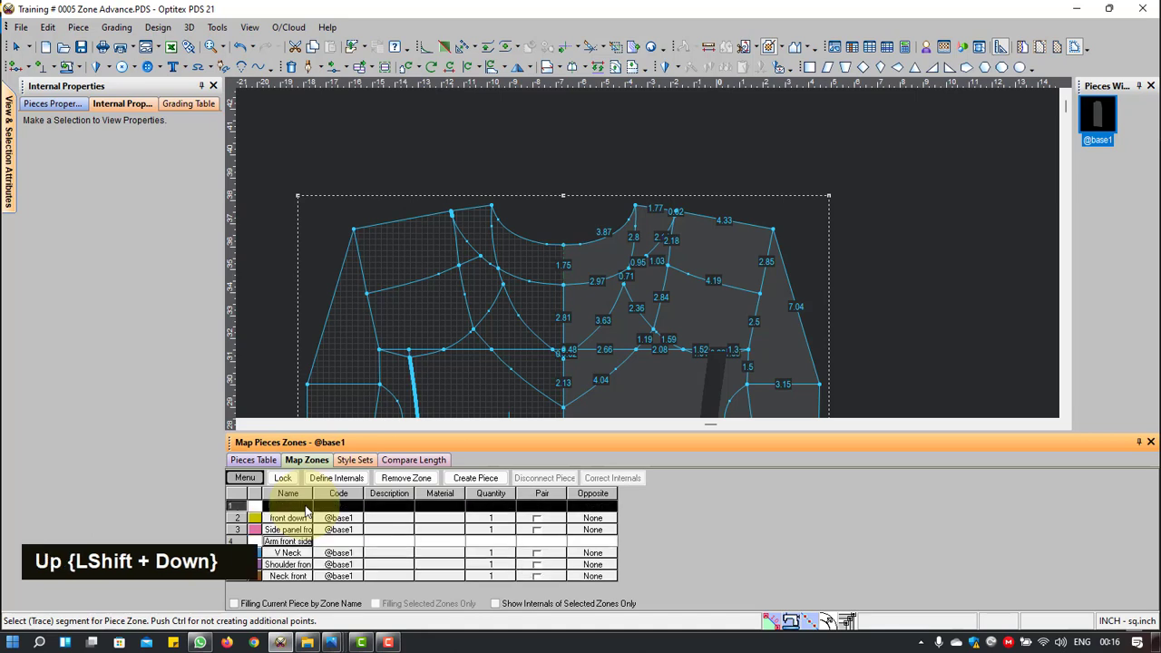
pyautogui.press('Up')
pyautogui.press('Up')
pyautogui.press('Up')
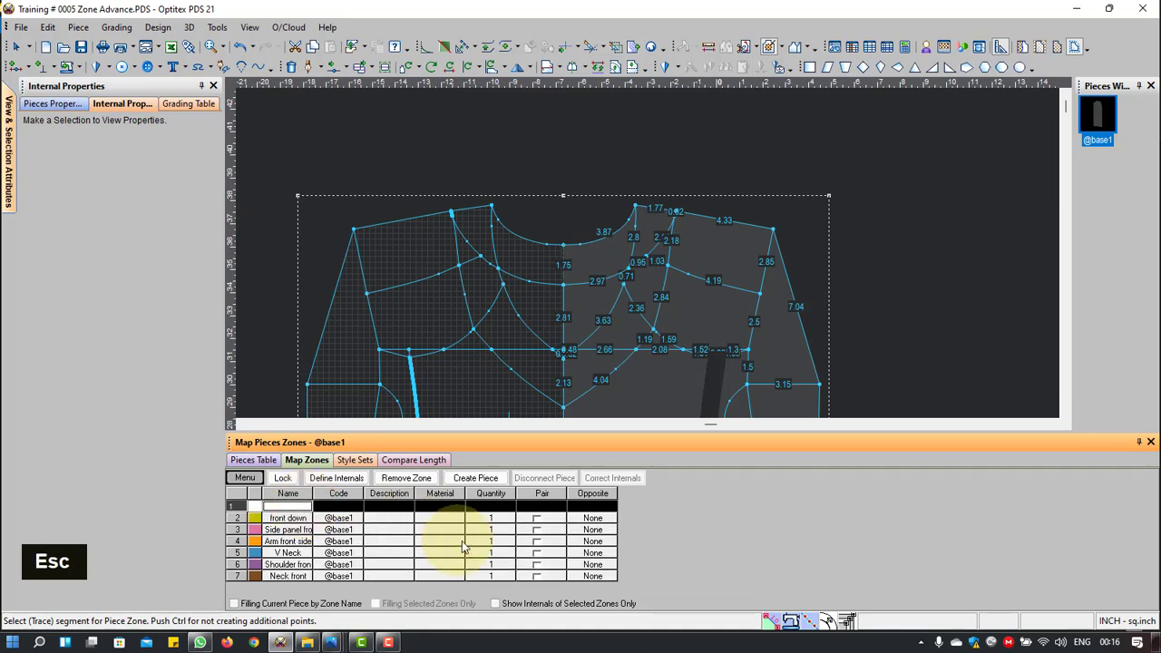
pyautogui.click(286, 507)
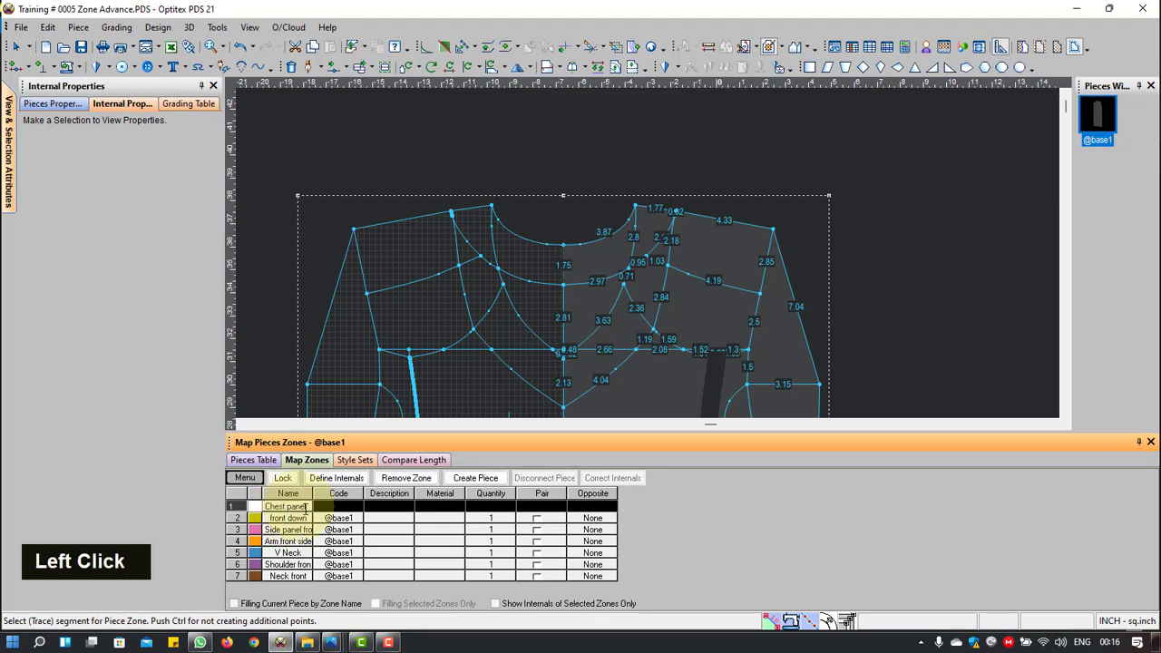
pyautogui.click(324, 519)
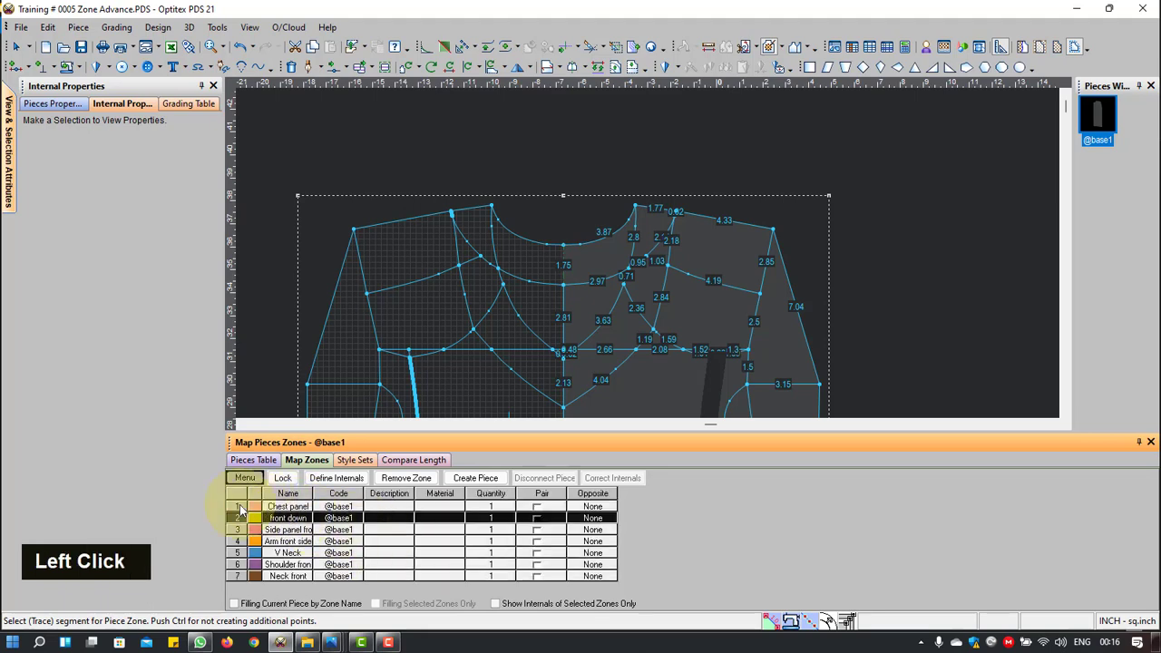
pyautogui.click(240, 553)
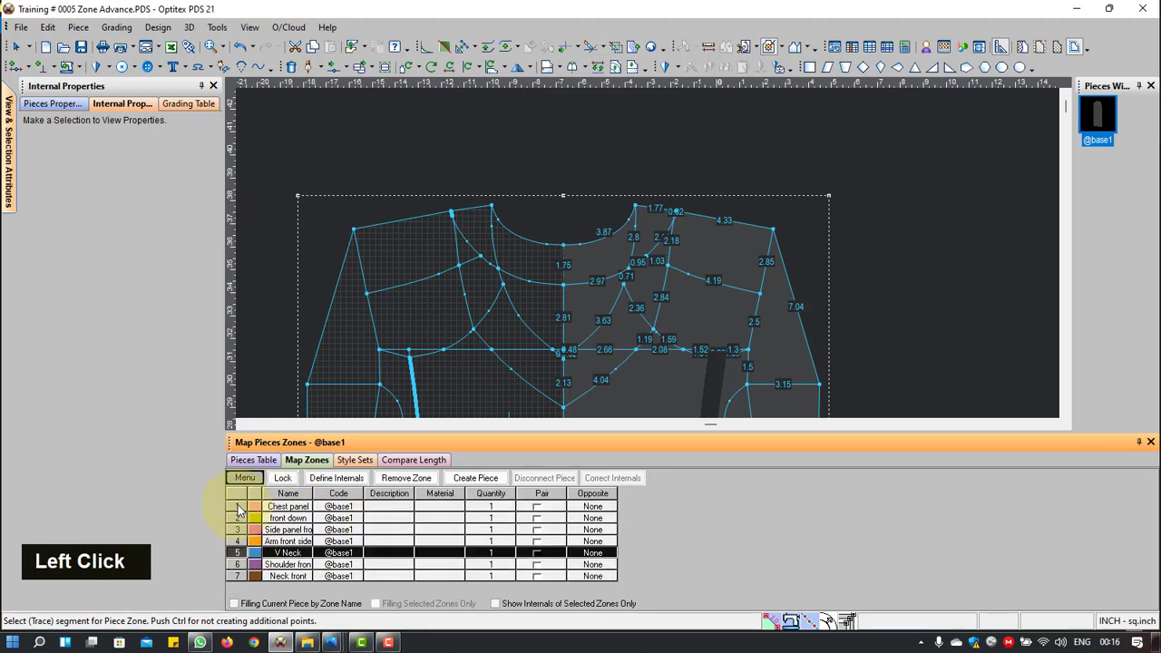
pyautogui.click(237, 542)
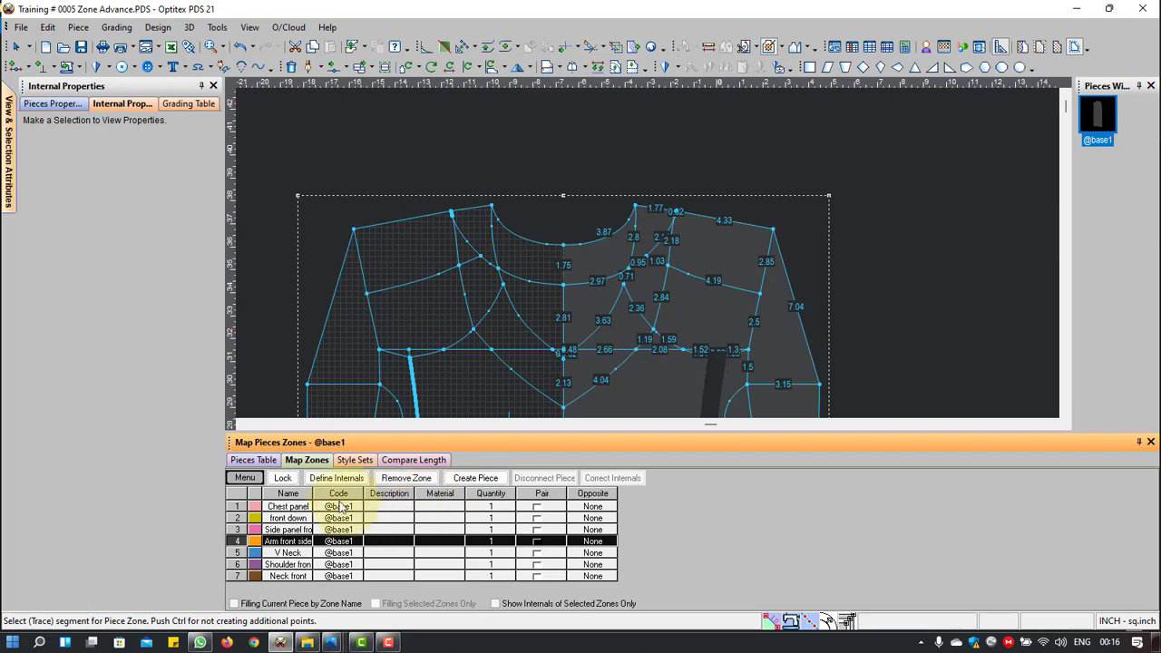
pyautogui.click(293, 509)
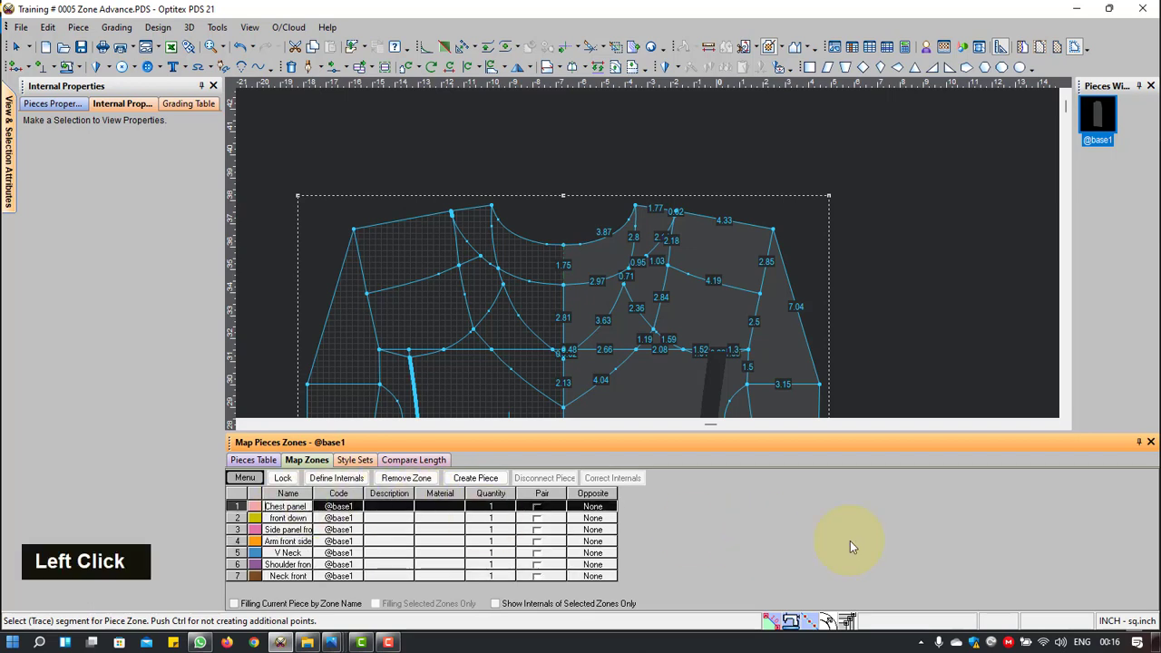
pyautogui.hotkey('ctrl', 'a')
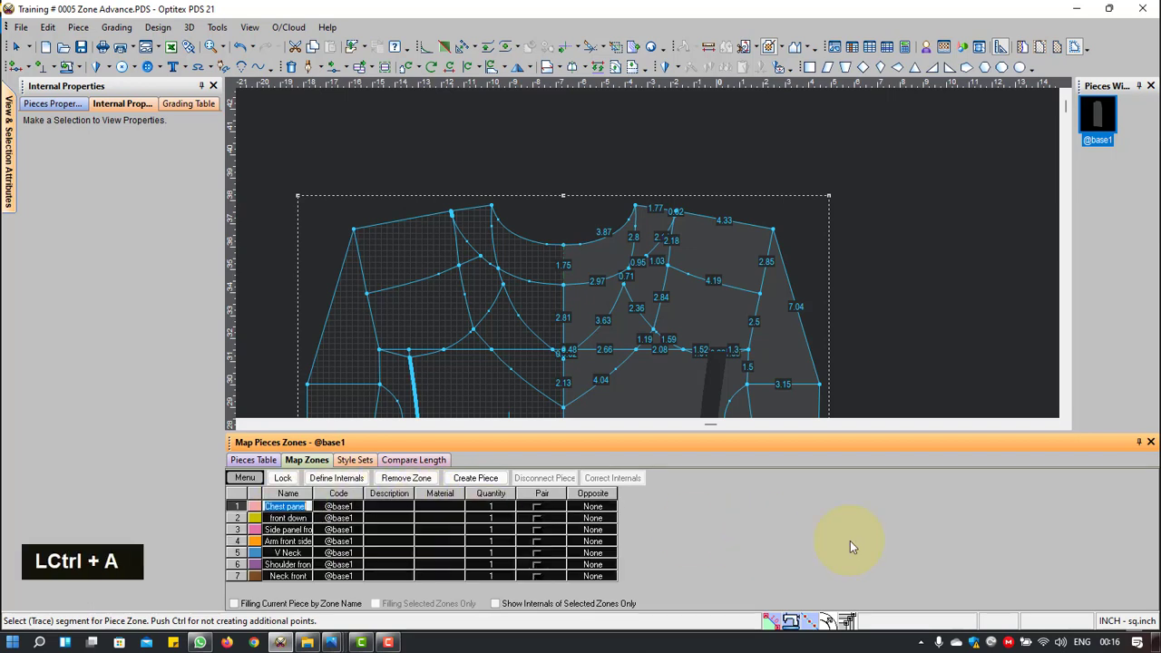
pyautogui.click(479, 481)
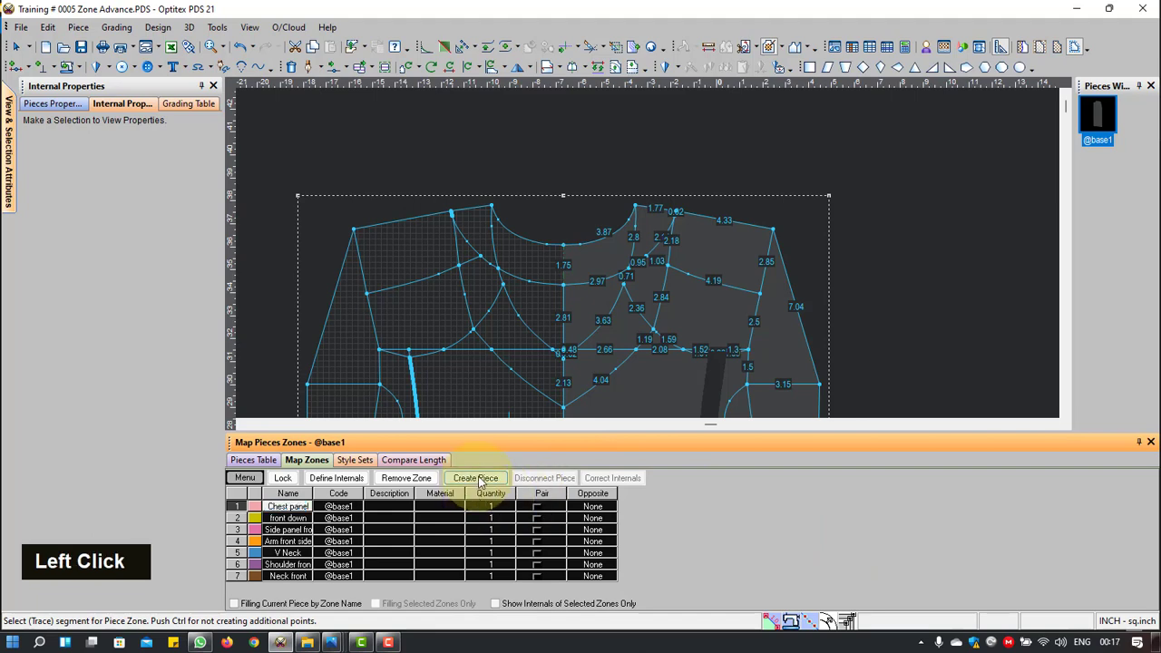
pyautogui.scroll(1, 915, 265)
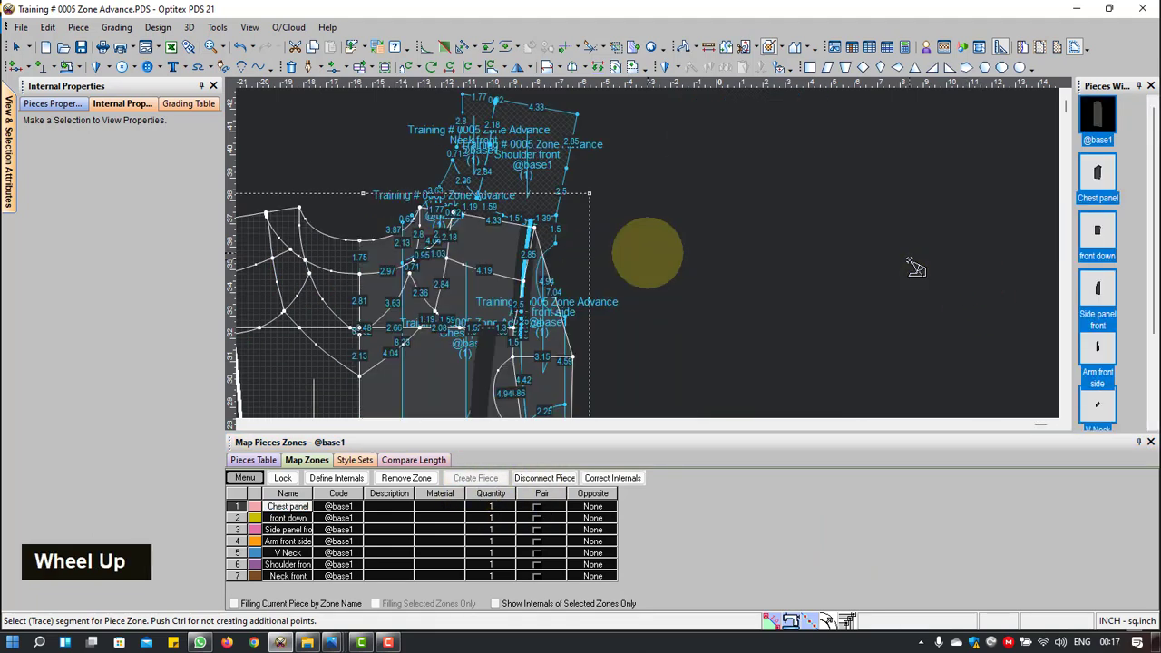
pyautogui.scroll(5, 645, 254)
pyautogui.rightClick(724, 200)
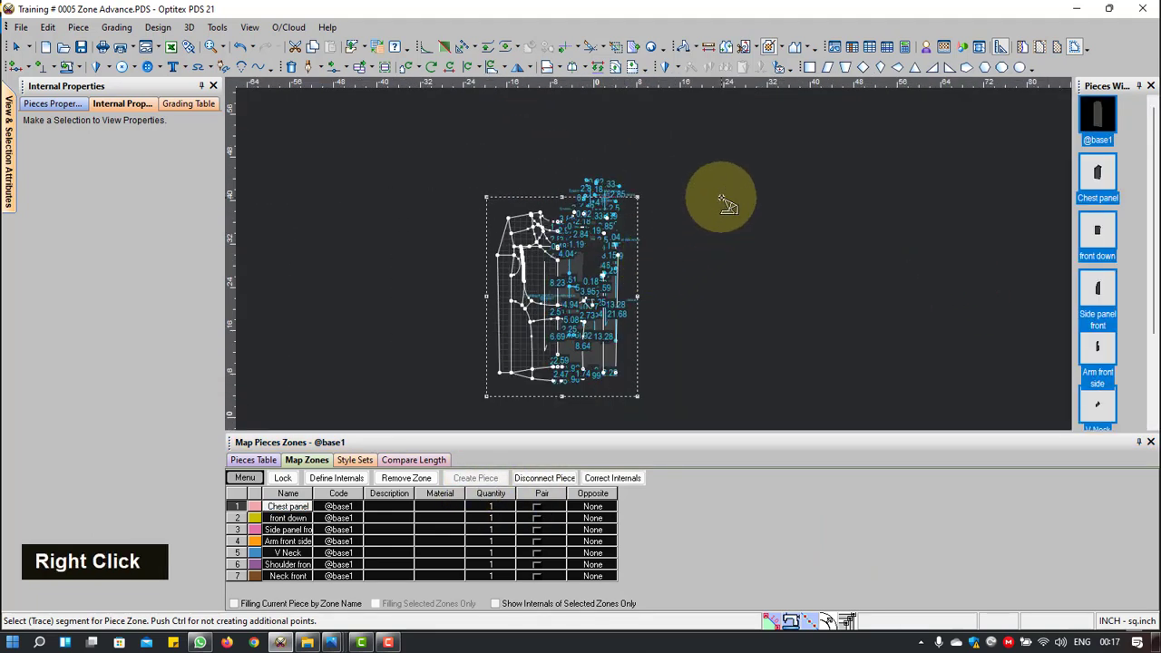
pyautogui.click(756, 205)
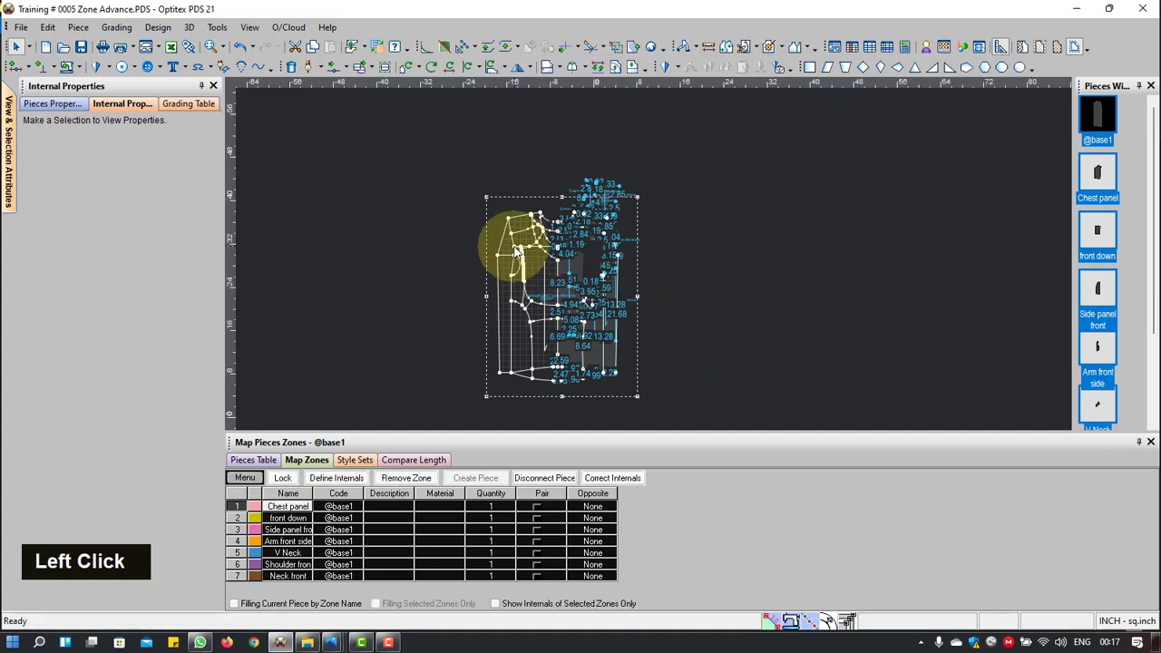
pyautogui.moveTo(518, 244); pyautogui.dragTo(338, 236)
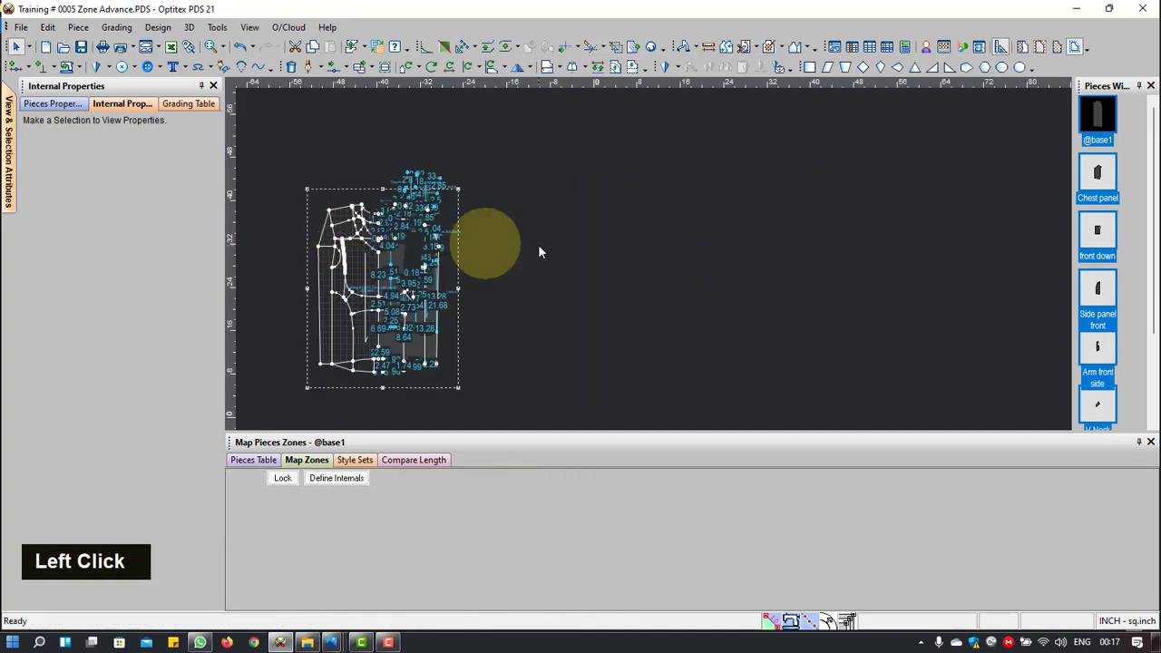
pyautogui.click(405, 364)
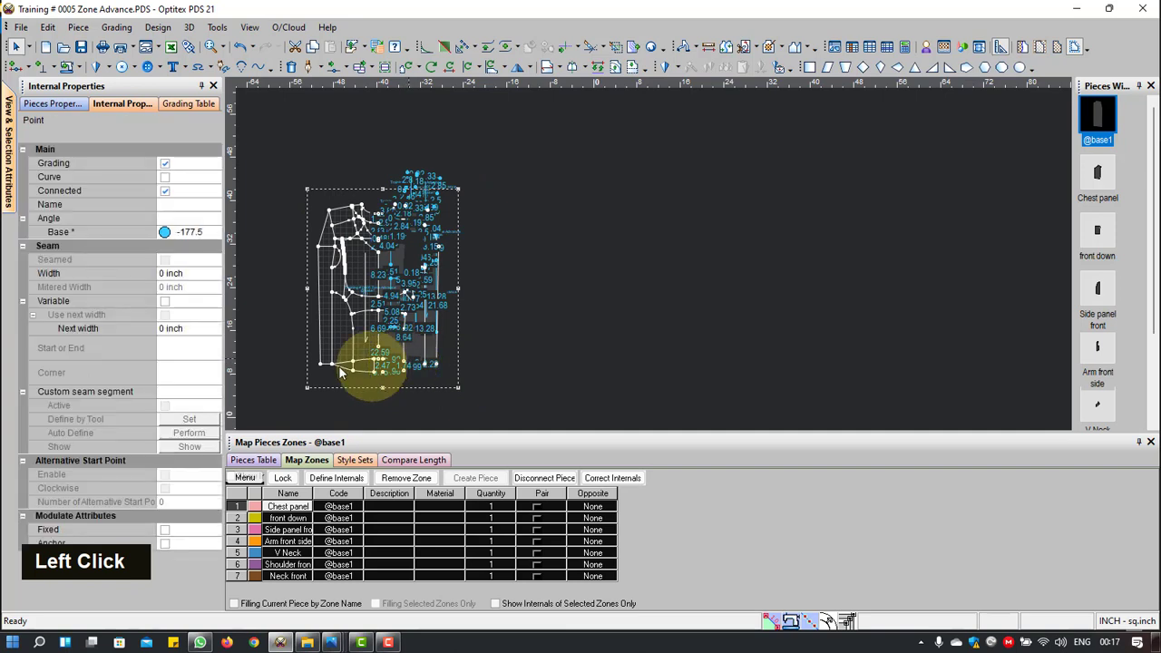
pyautogui.click(332, 342)
pyautogui.click(356, 324)
pyautogui.moveTo(358, 328); pyautogui.dragTo(600, 326)
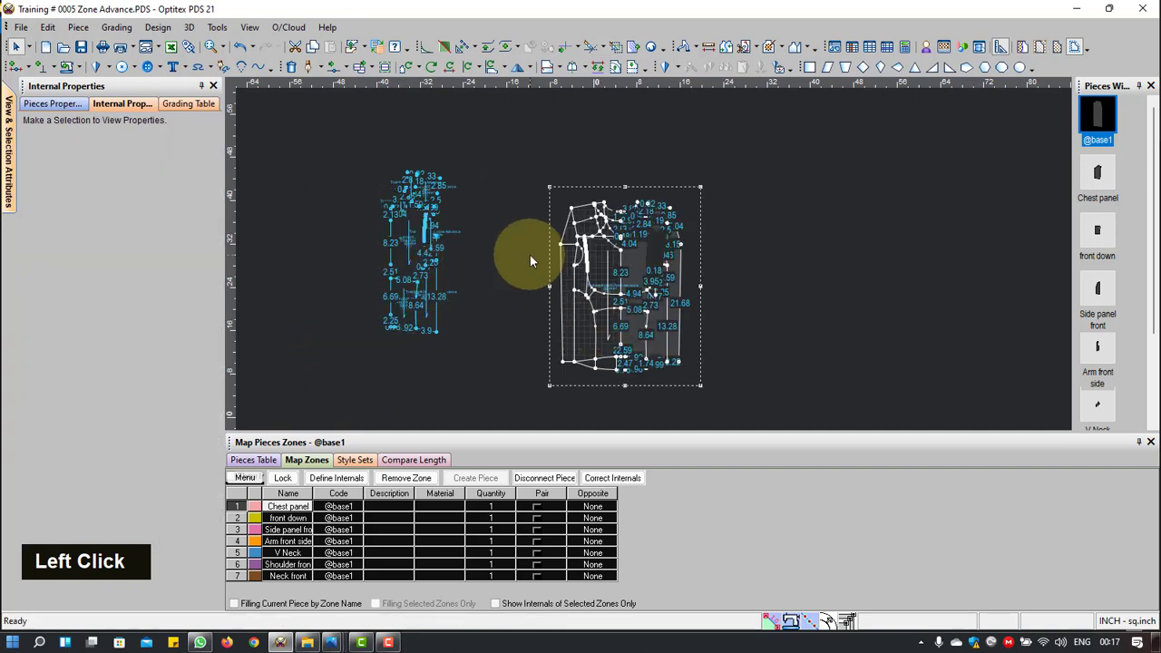
# Step: Move the Shoulder front and Neck front pieces up and away from the other overlapping zone pieces
pyautogui.scroll(-4, 651, 252)
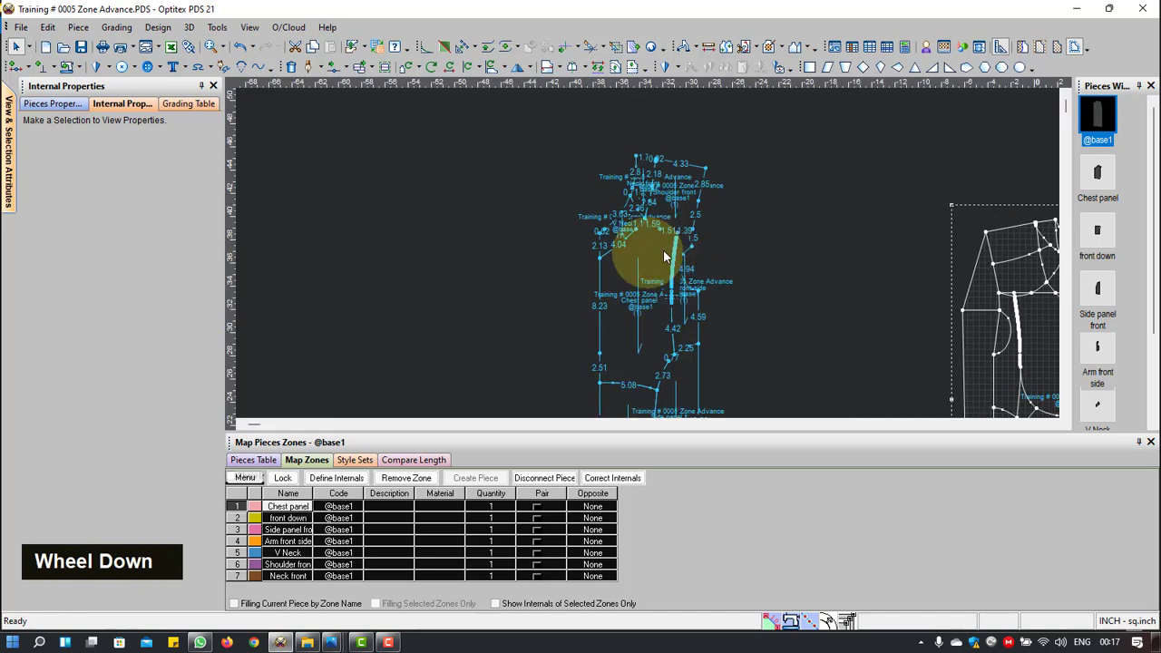
pyautogui.scroll(-4, 660, 254)
pyautogui.scroll(5, 650, 224)
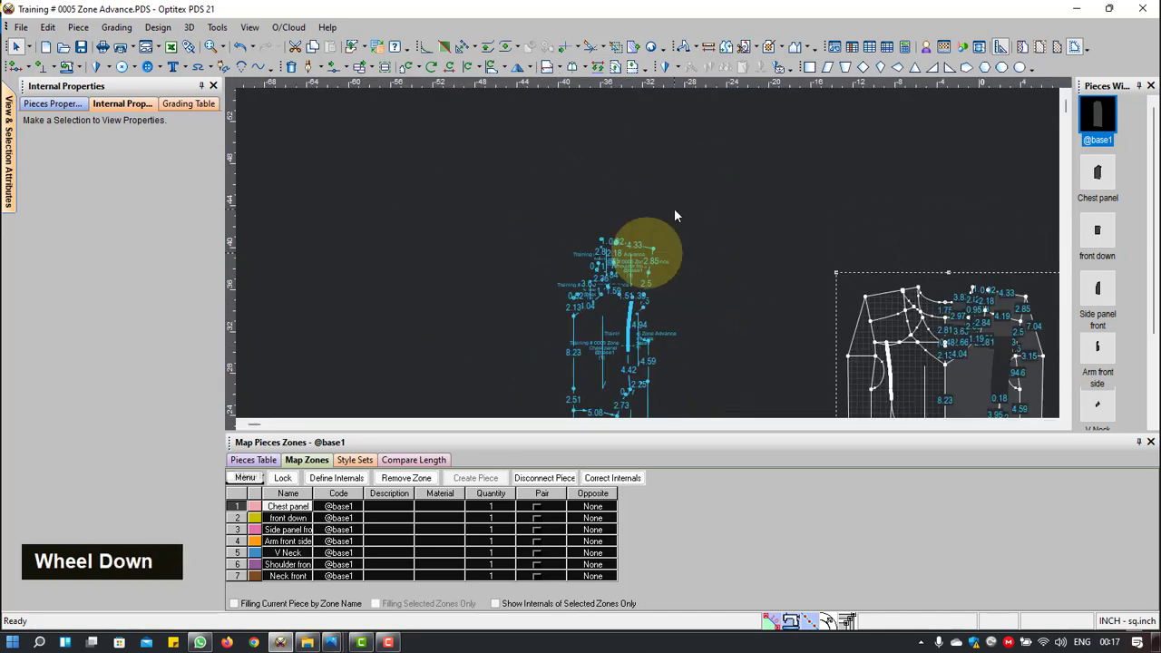
pyautogui.scroll(-4, 674, 215)
pyautogui.click(686, 244)
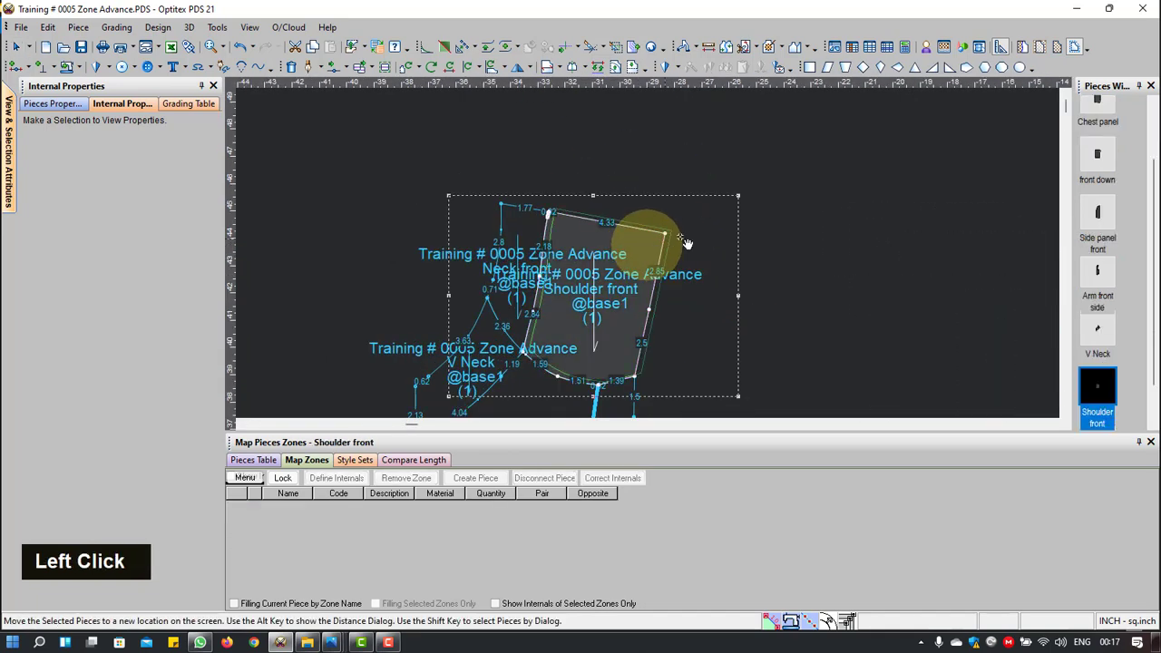
pyautogui.moveTo(687, 244); pyautogui.dragTo(822, 166)
pyautogui.moveTo(538, 230); pyautogui.dragTo(612, 142)
# Step: Separate the V Neck piece from the chest panel, and move the Arm front side piece outward beside it
pyautogui.scroll(1, 610, 333)
pyautogui.scroll(1, 610, 340)
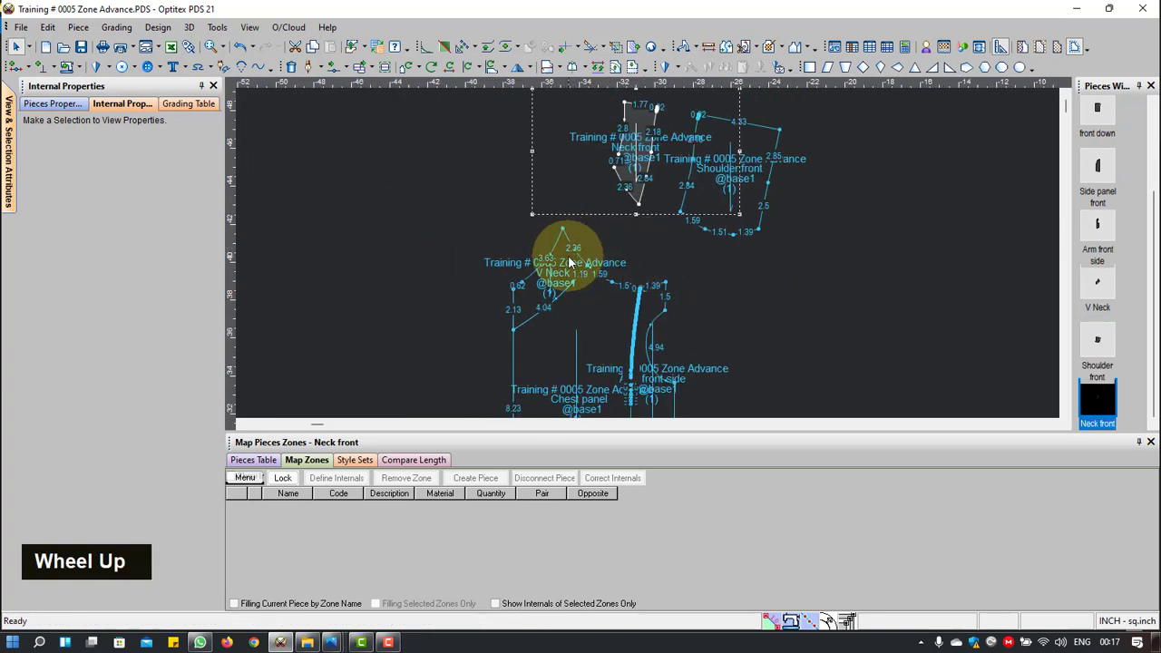
pyautogui.moveTo(568, 269); pyautogui.dragTo(779, 234)
pyautogui.scroll(1, 643, 251)
pyautogui.scroll(-3, 644, 252)
pyautogui.click(643, 247)
pyautogui.scroll(2, 699, 355)
pyautogui.scroll(-1, 647, 251)
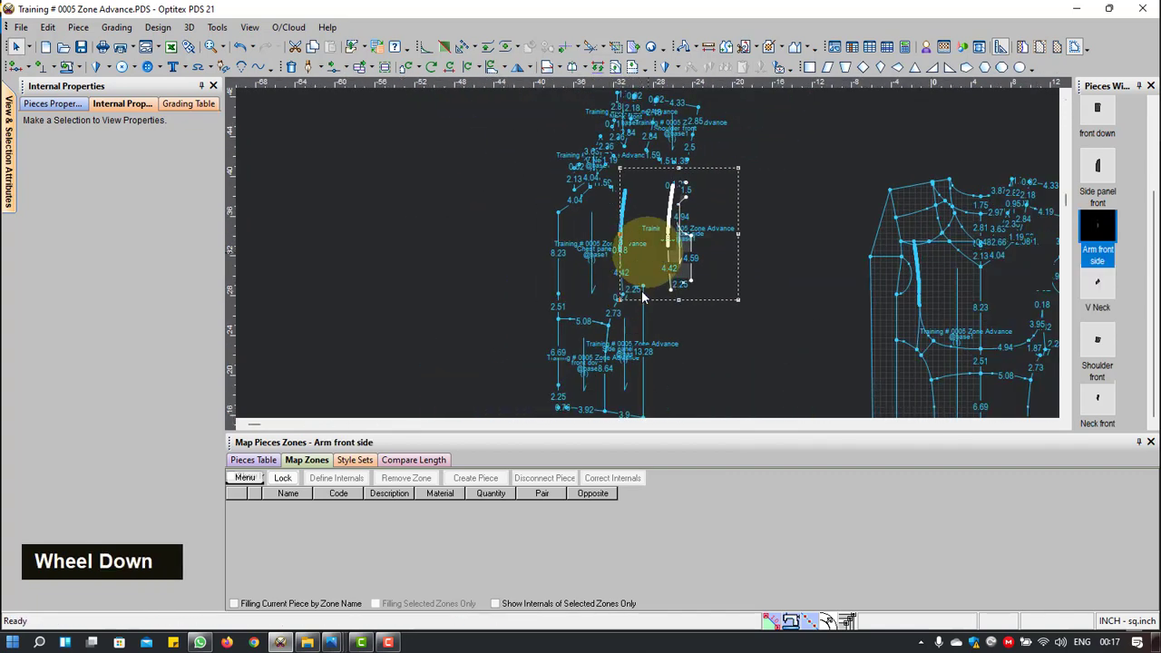
# Step: Spread the Side panel front, front down and Chest panel pieces apart so that gaps separate them
pyautogui.click(682, 338)
pyautogui.moveTo(676, 332); pyautogui.dragTo(703, 337)
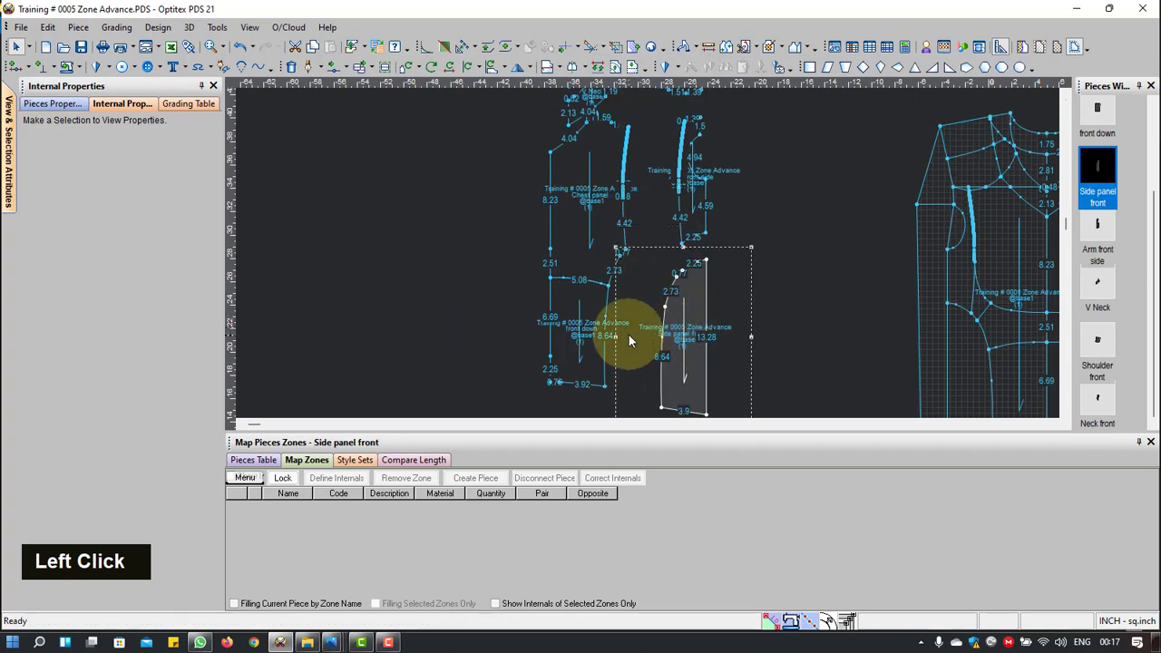
pyautogui.moveTo(589, 342); pyautogui.dragTo(626, 370)
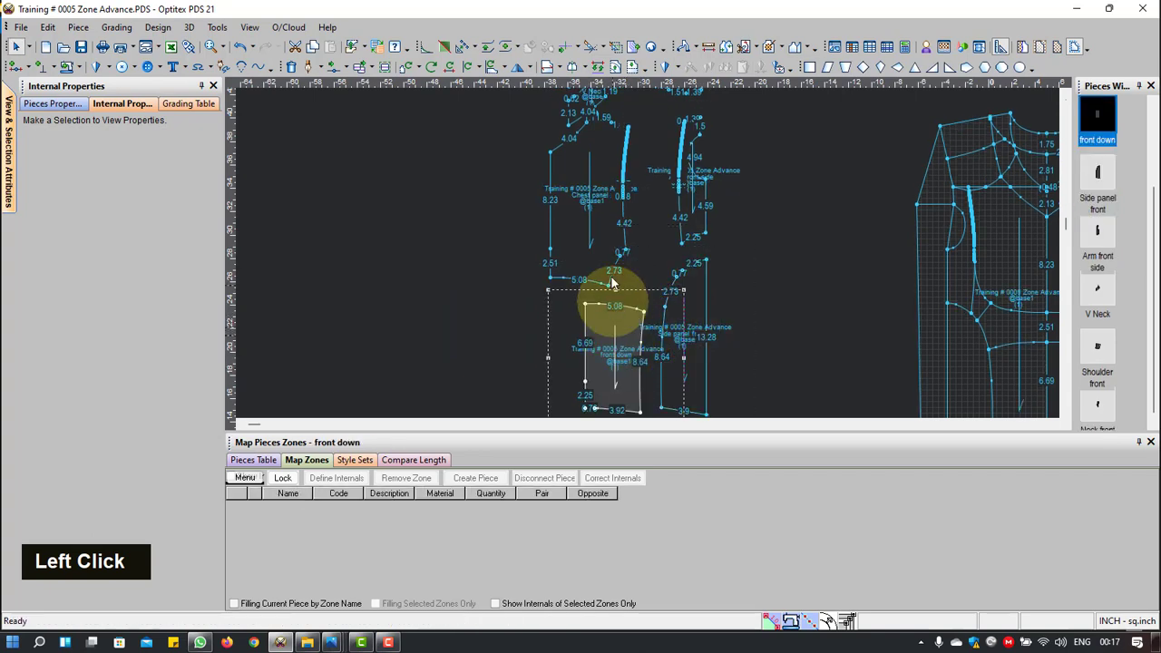
pyautogui.click(635, 228)
pyautogui.scroll(2, 647, 245)
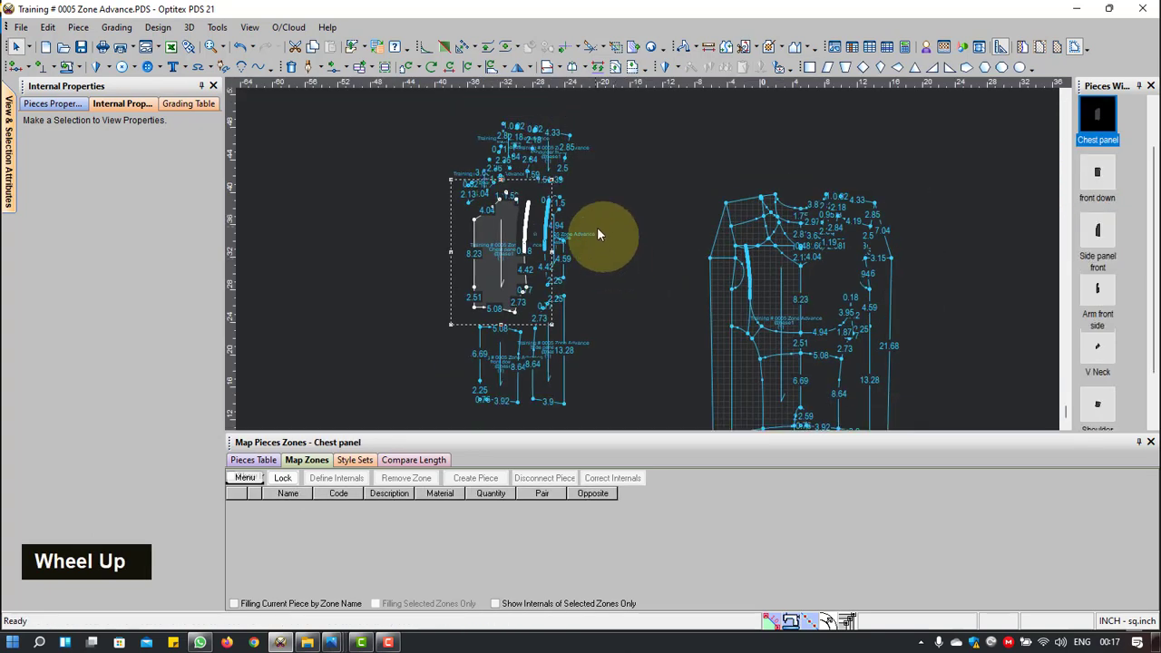
# Step: Examine the point clusters at the shoulder ends of the separated Neck front and Shoulder front pieces
pyautogui.scroll(-4, 645, 240)
pyautogui.scroll(-1, 644, 259)
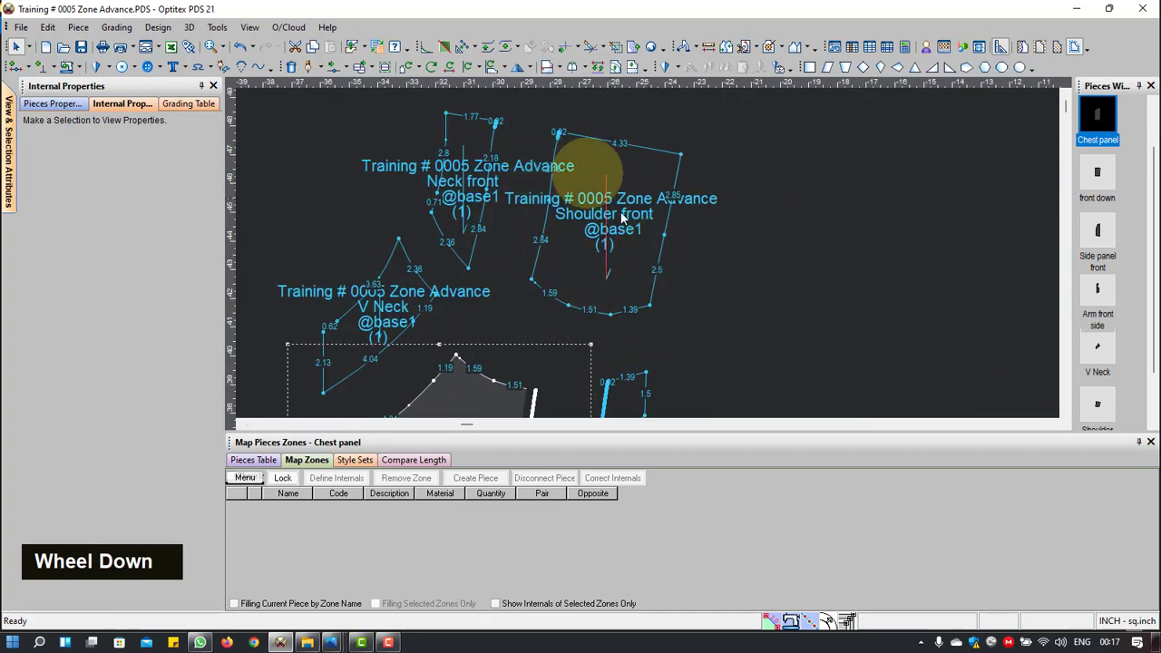
pyautogui.scroll(-1, 647, 256)
pyautogui.scroll(-1, 642, 252)
pyautogui.scroll(3, 649, 254)
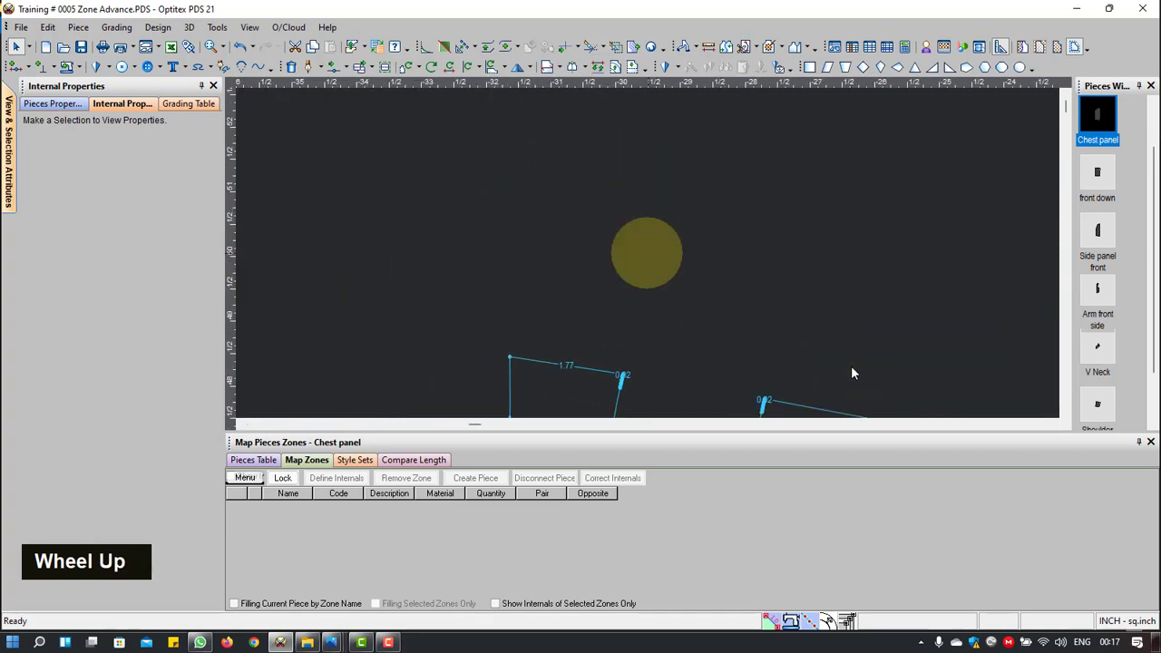
pyautogui.scroll(1, 648, 251)
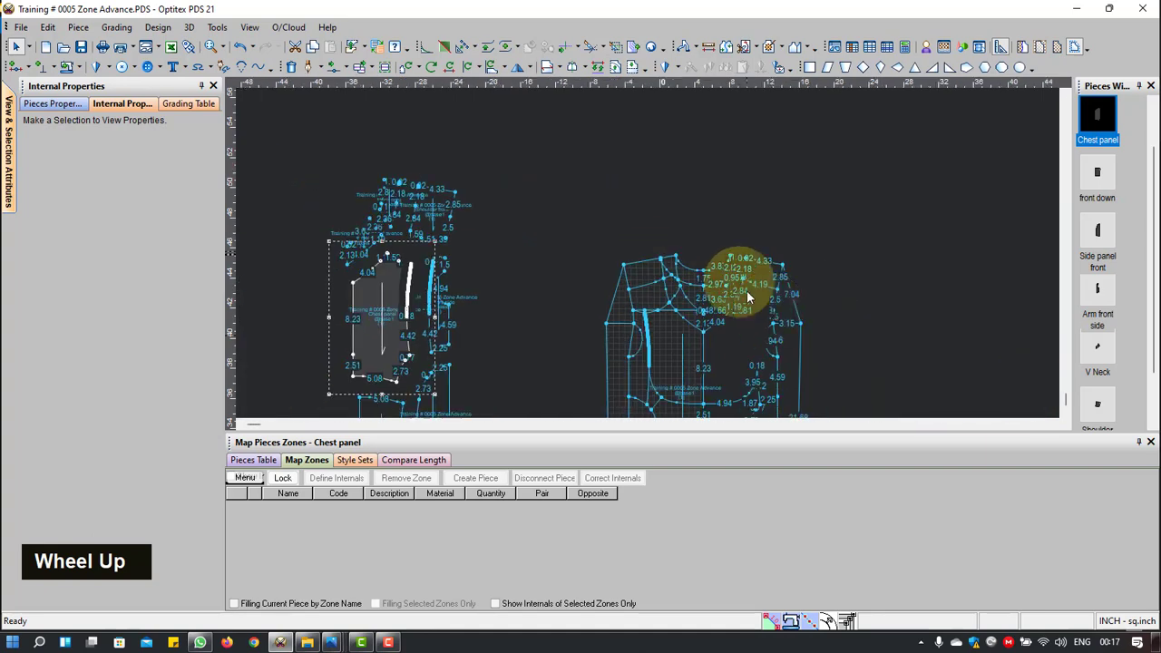
pyautogui.scroll(-2, 643, 252)
pyautogui.scroll(-4, 644, 255)
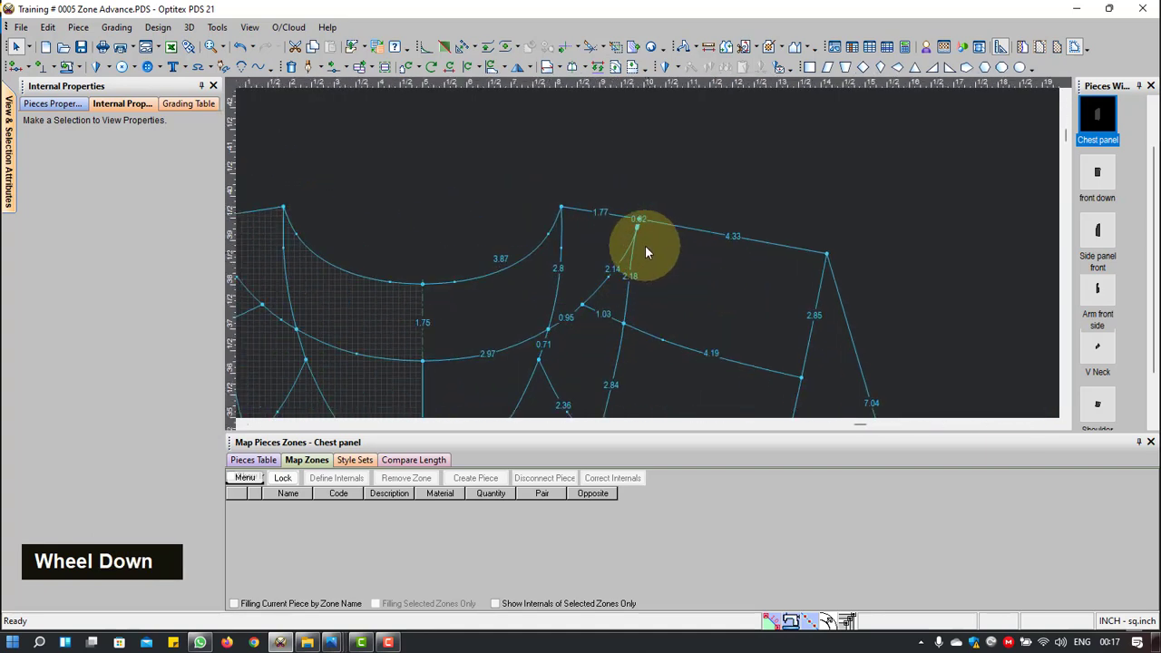
pyautogui.scroll(-3, 648, 254)
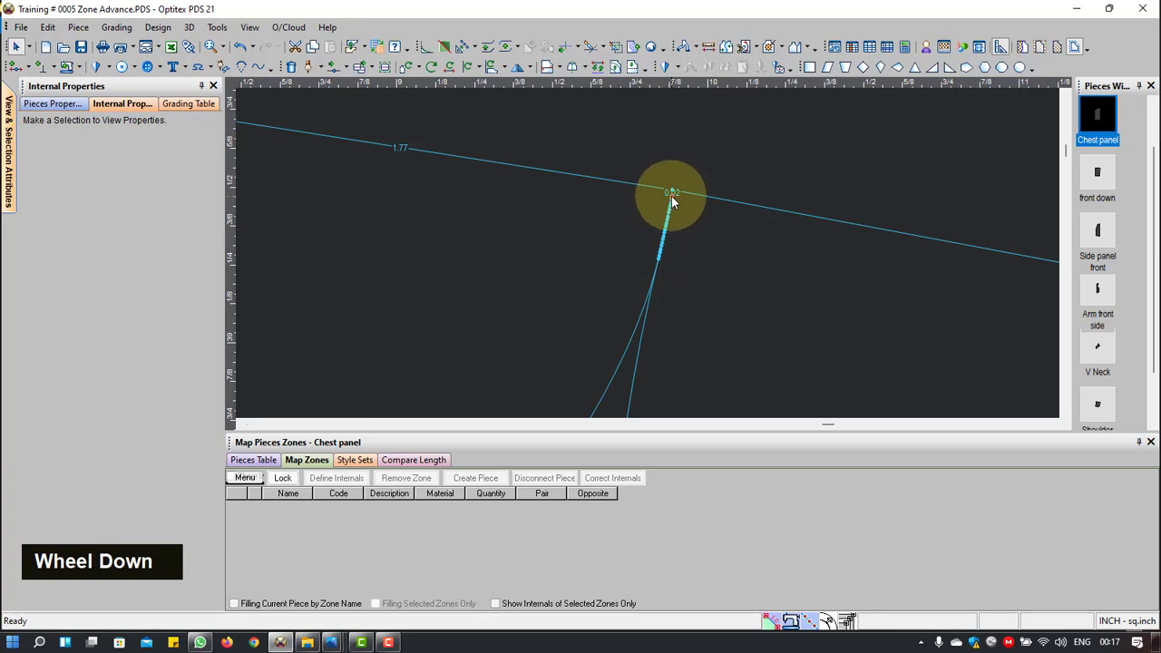
pyautogui.click(671, 203)
pyautogui.click(660, 261)
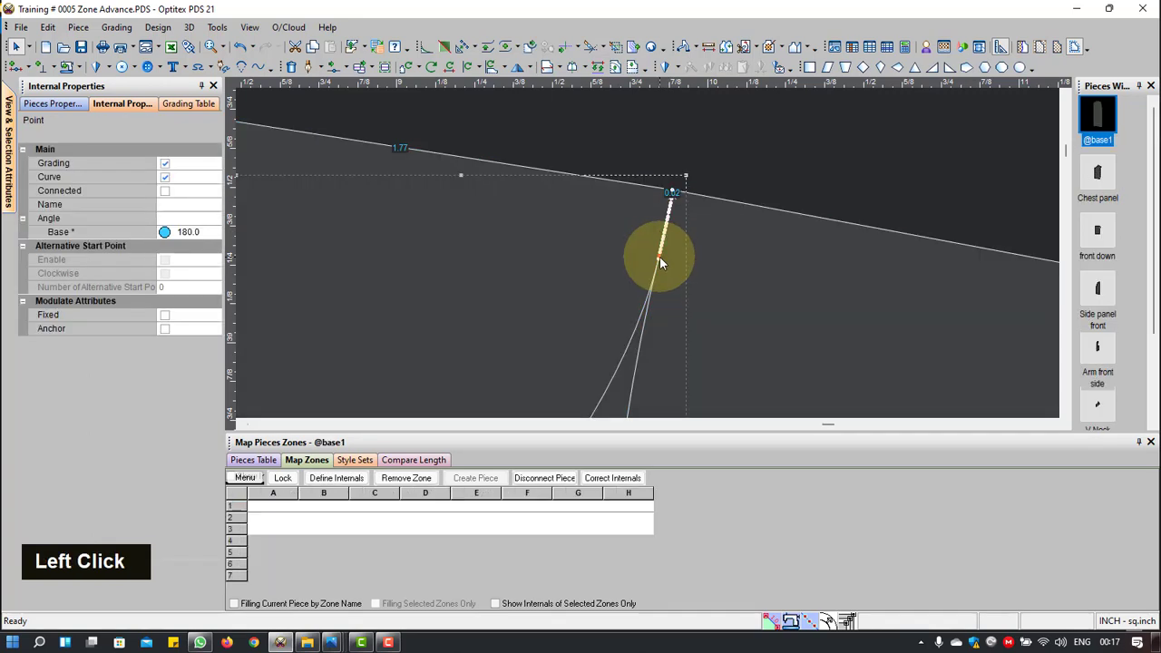
pyautogui.press('Delete')
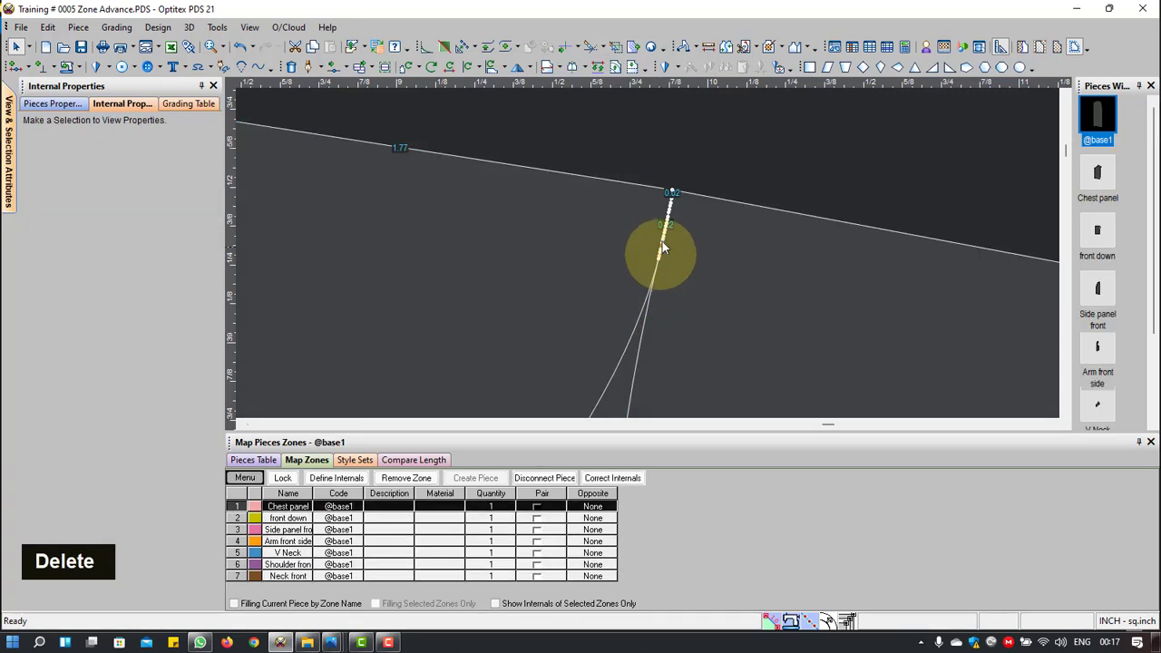
pyautogui.click(671, 196)
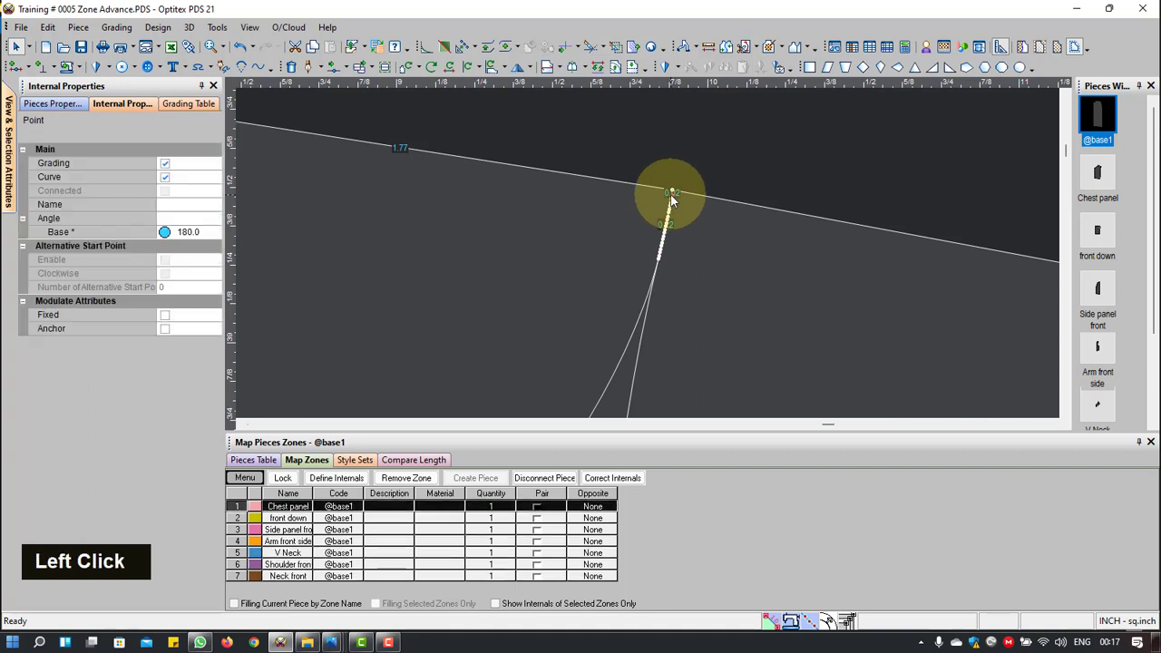
pyautogui.click(658, 260)
pyautogui.press('Delete')
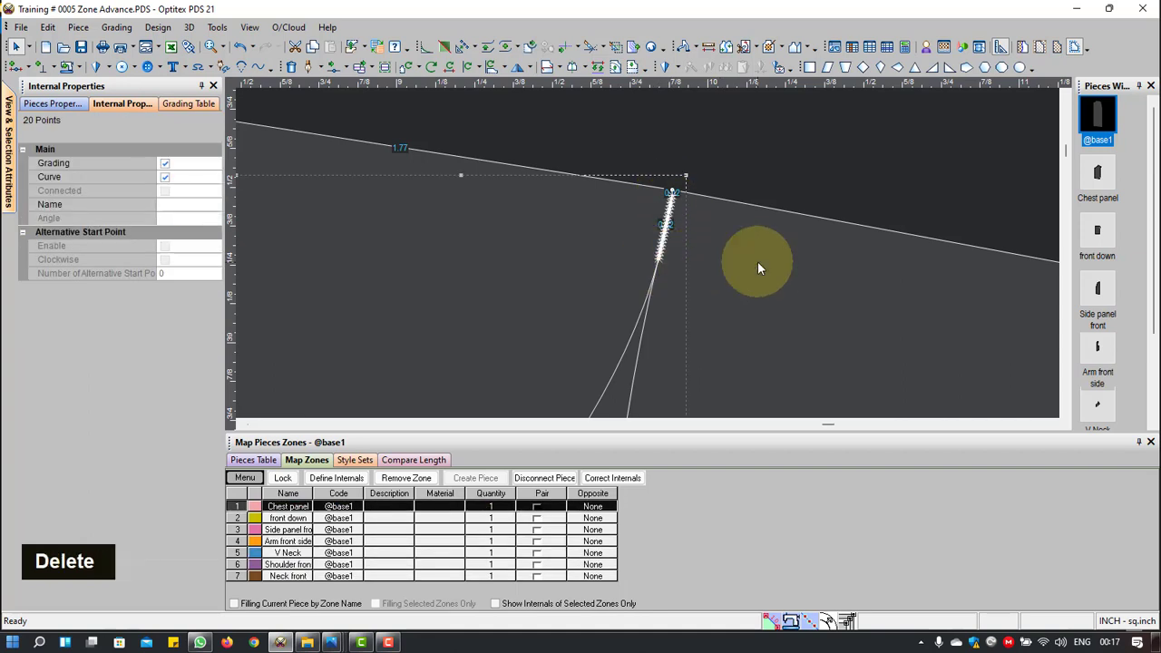
pyautogui.scroll(5, 666, 302)
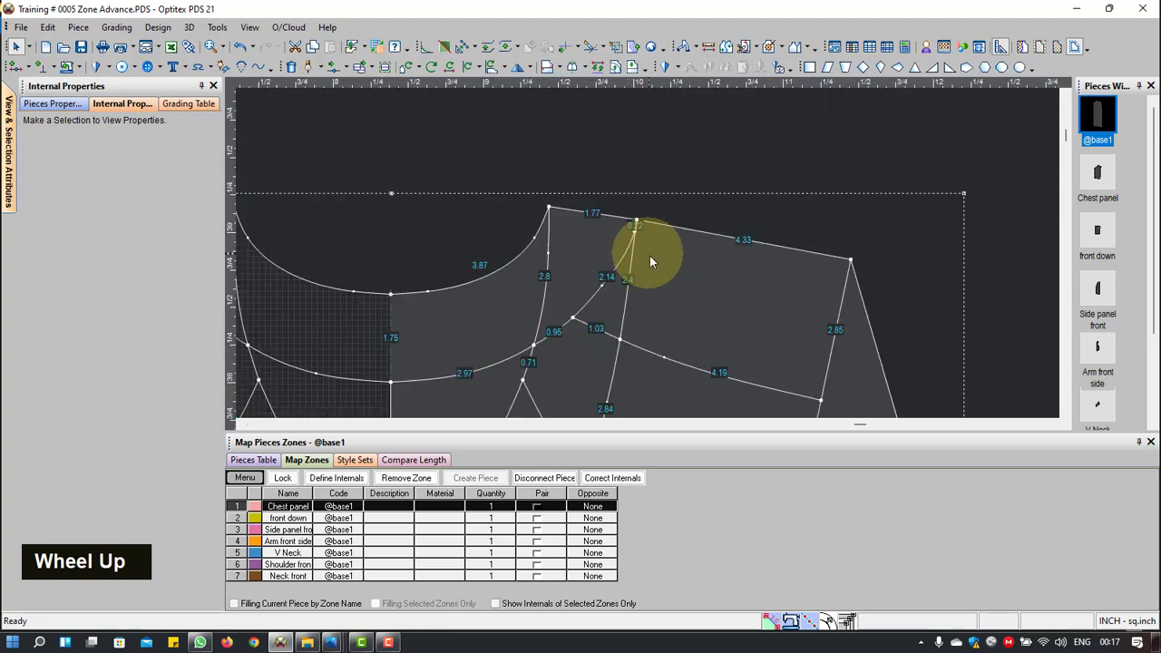
pyautogui.scroll(5, 626, 268)
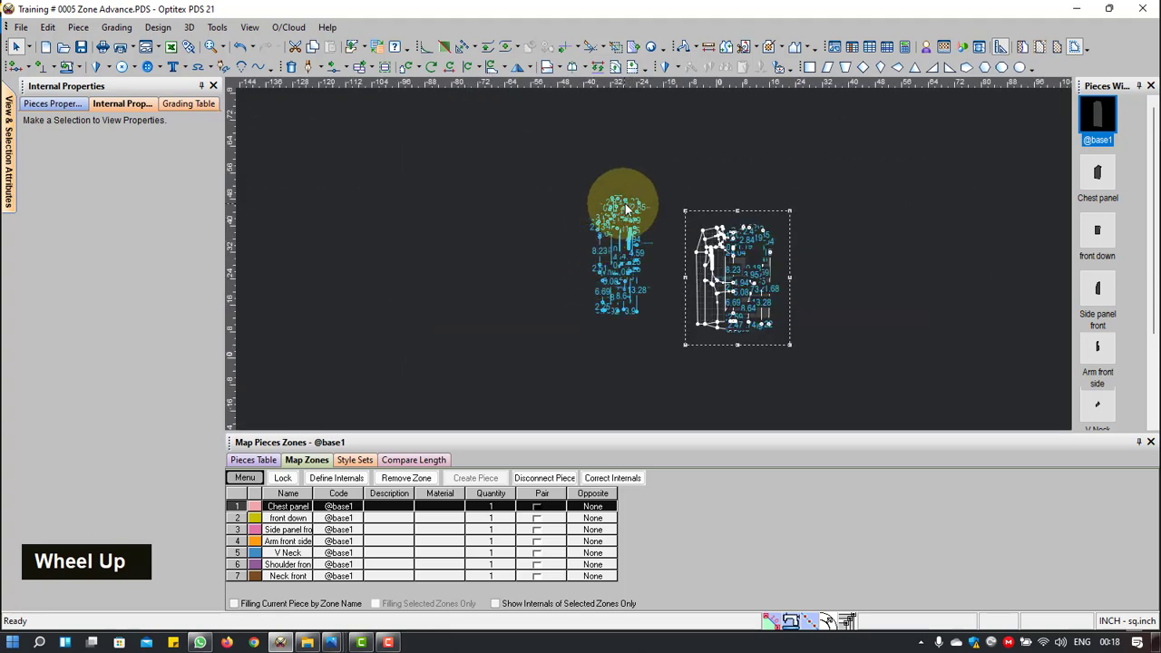
pyautogui.scroll(-1, 657, 264)
pyautogui.scroll(-4, 656, 263)
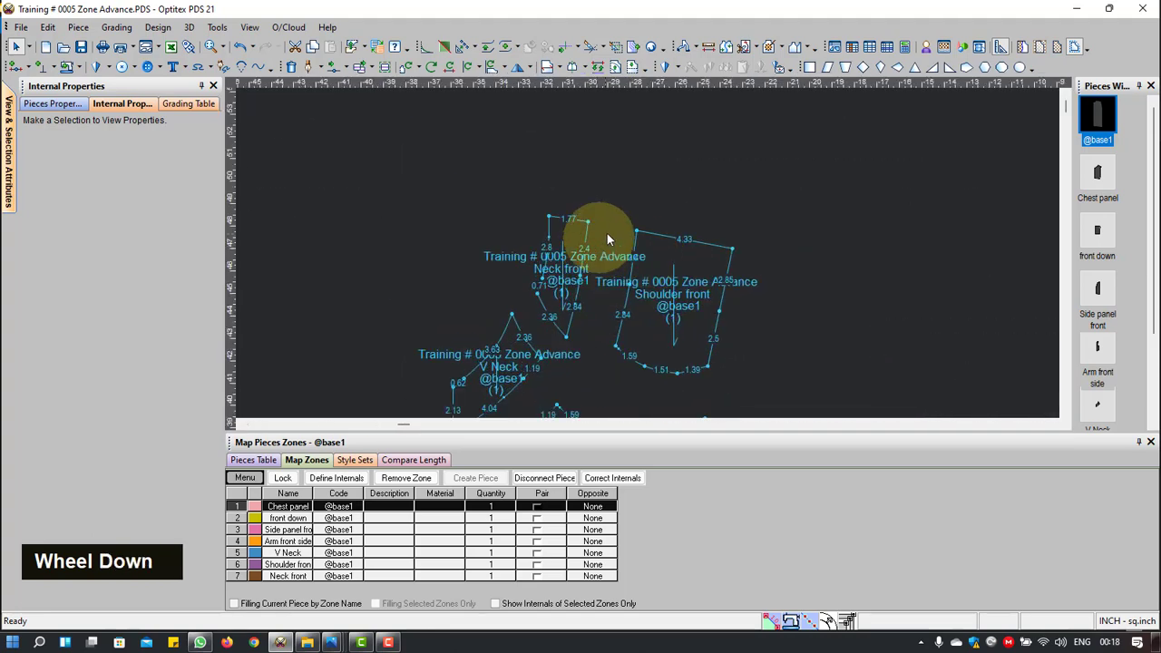
pyautogui.scroll(5, 679, 278)
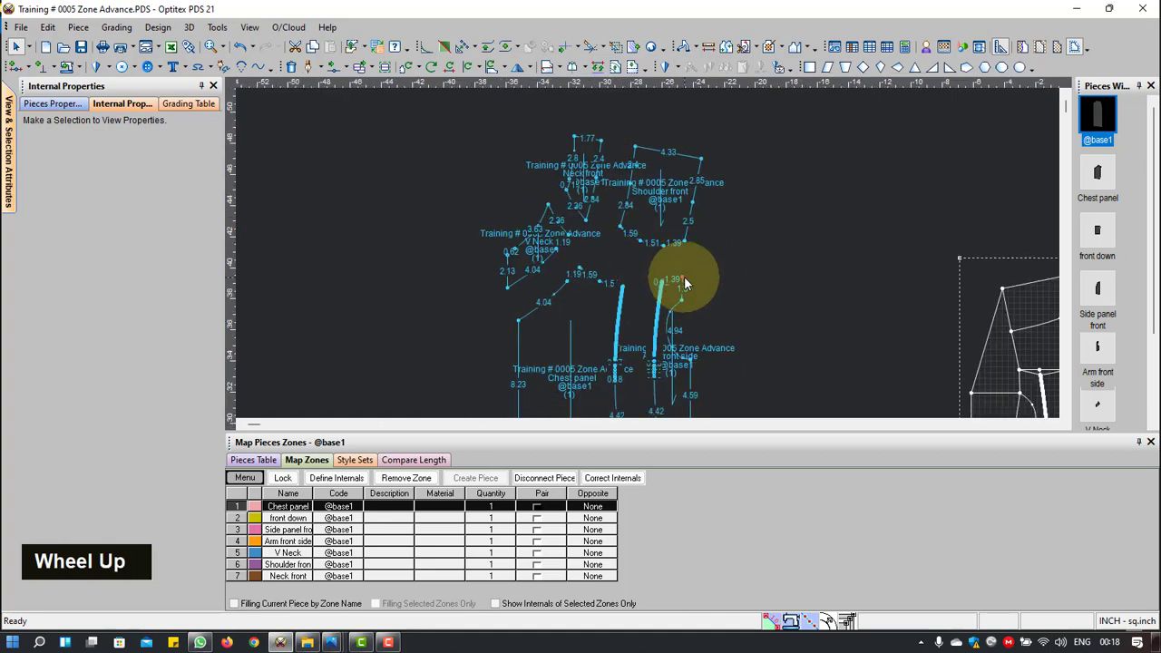
pyautogui.scroll(2, 1033, 330)
pyautogui.scroll(-4, 648, 252)
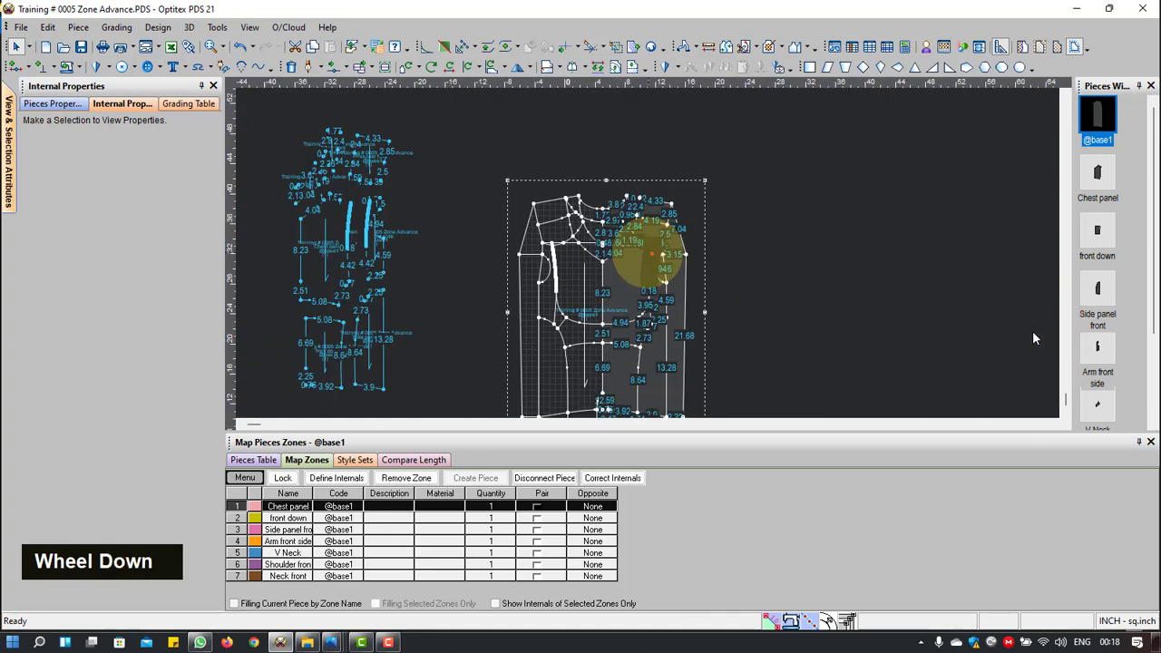
pyautogui.scroll(-6, 648, 252)
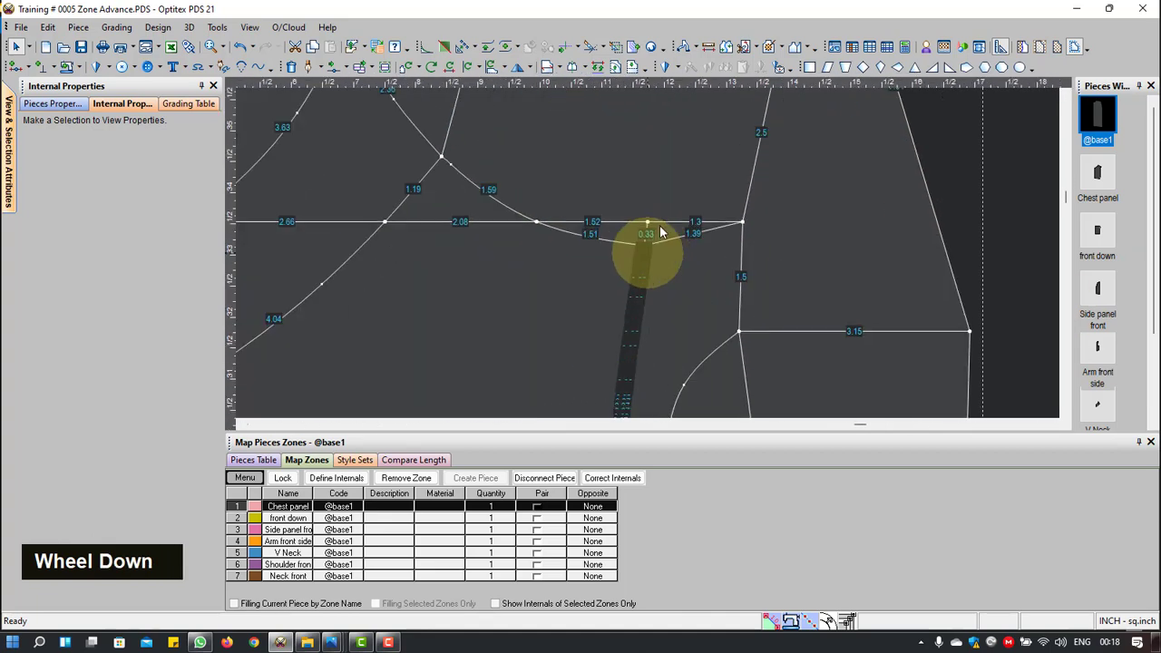
pyautogui.click(640, 249)
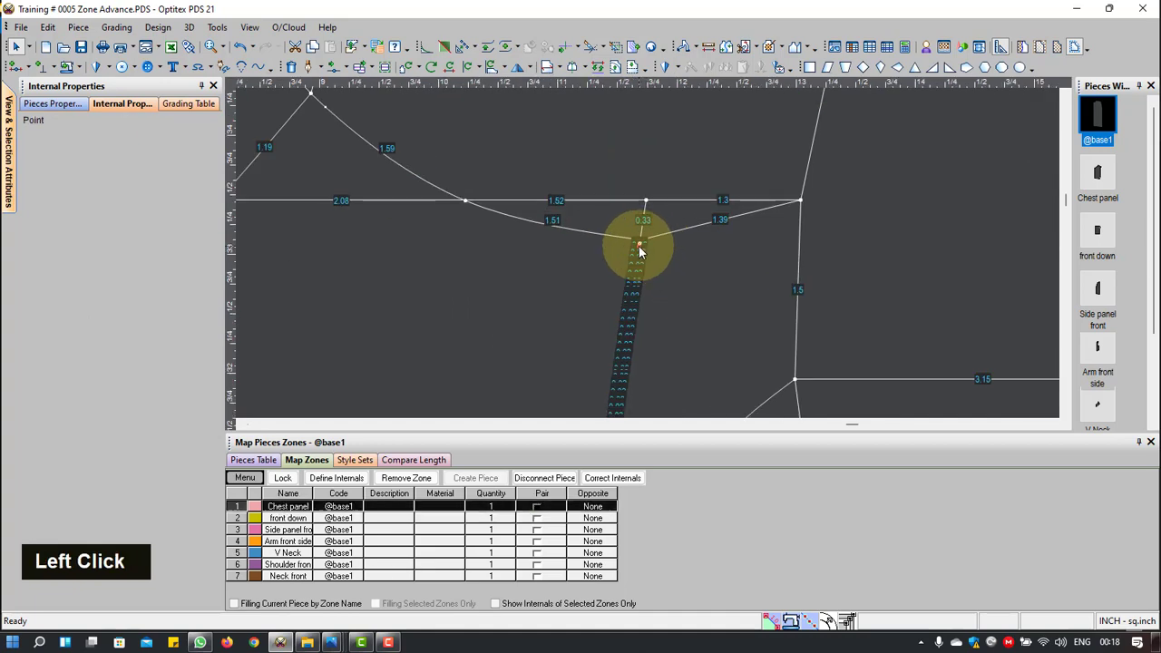
pyautogui.scroll(3, 640, 299)
pyautogui.scroll(3, 650, 293)
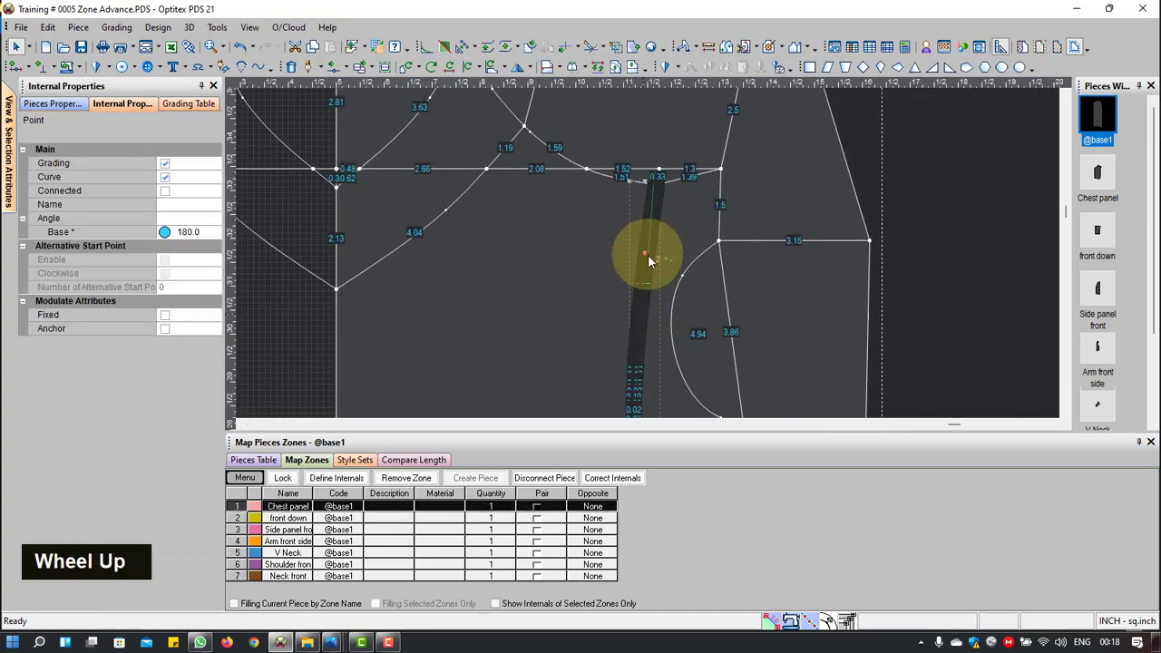
pyautogui.press('Delete')
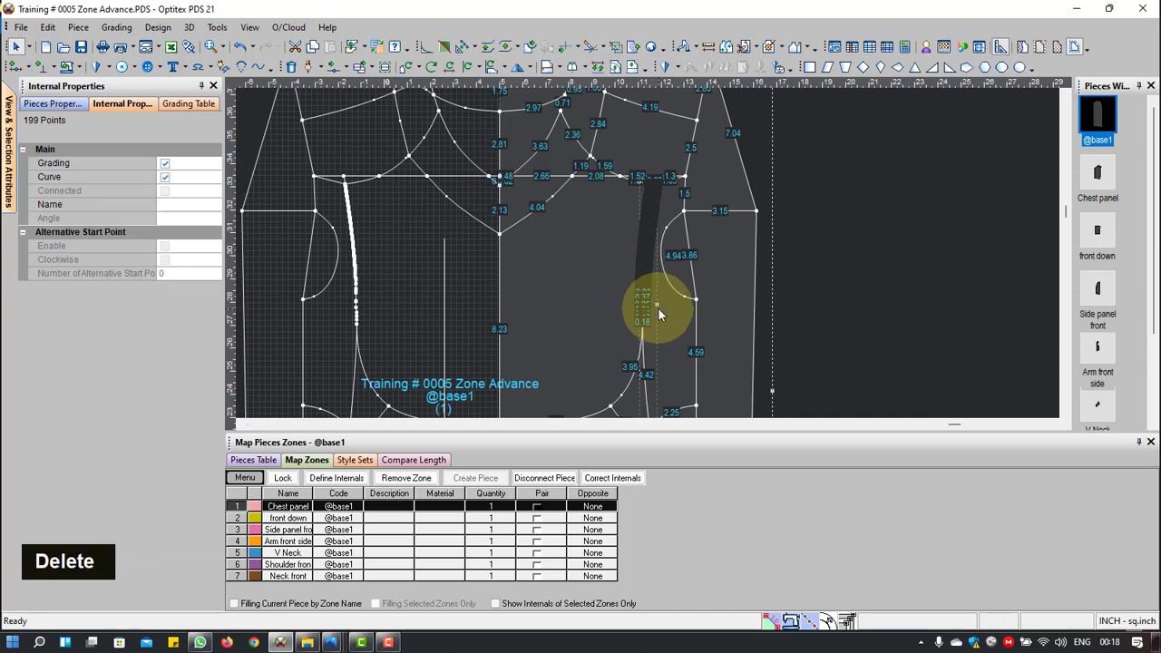
pyautogui.scroll(-1, 660, 200)
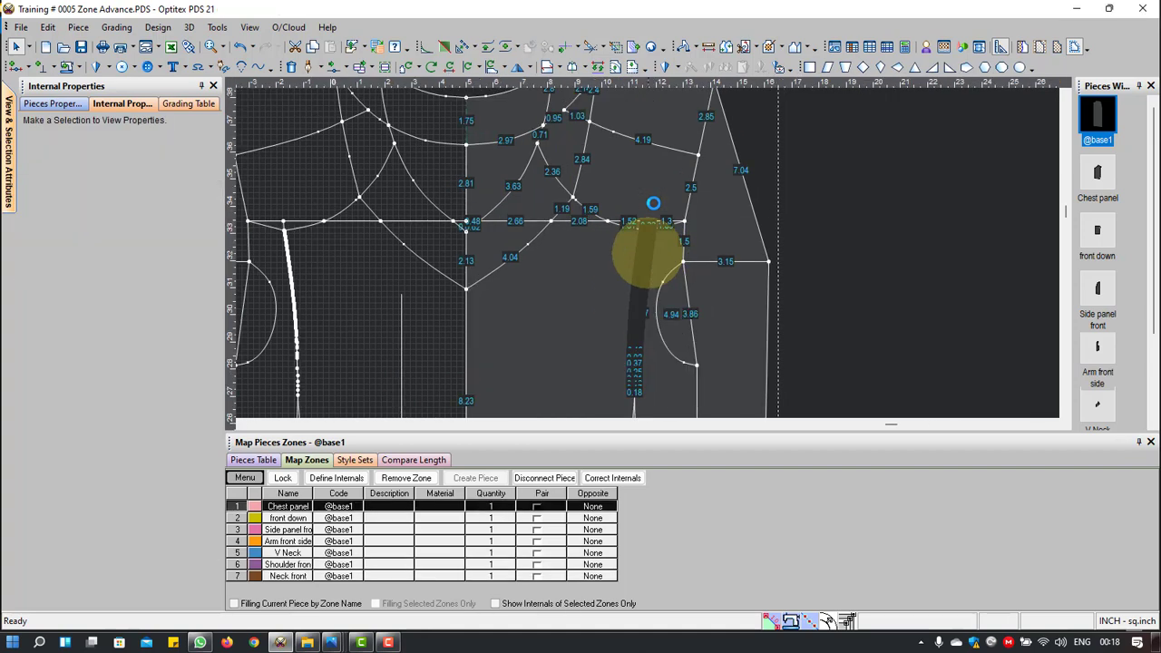
pyautogui.scroll(-2, 647, 245)
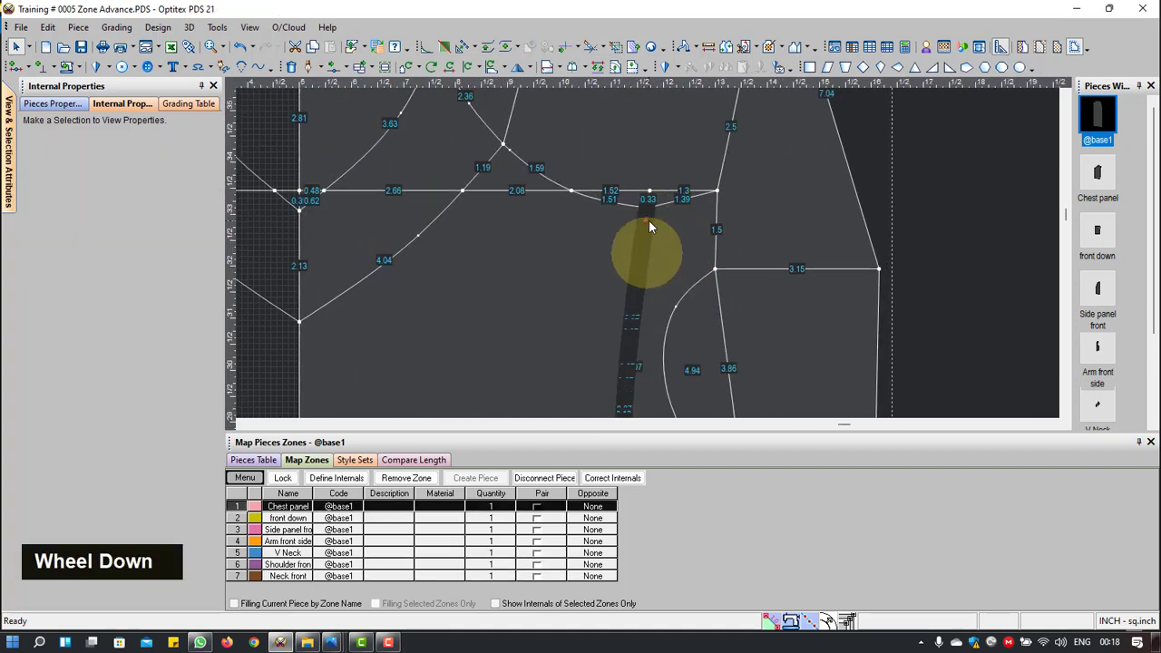
pyautogui.click(646, 251)
pyautogui.scroll(2, 642, 358)
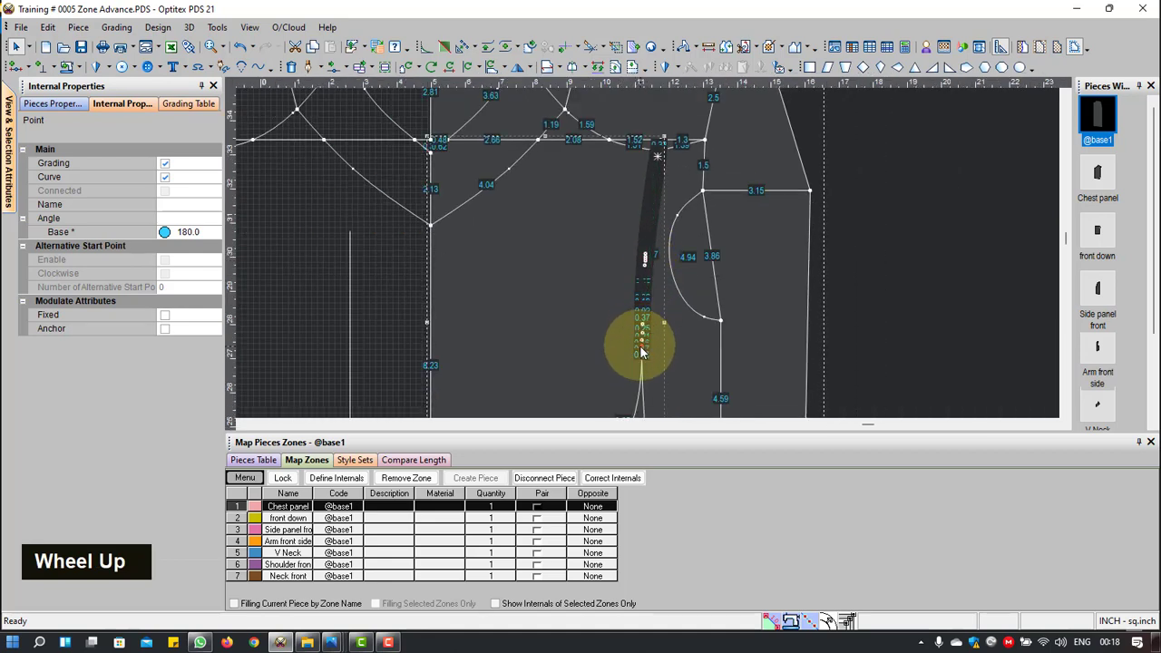
pyautogui.press('Delete')
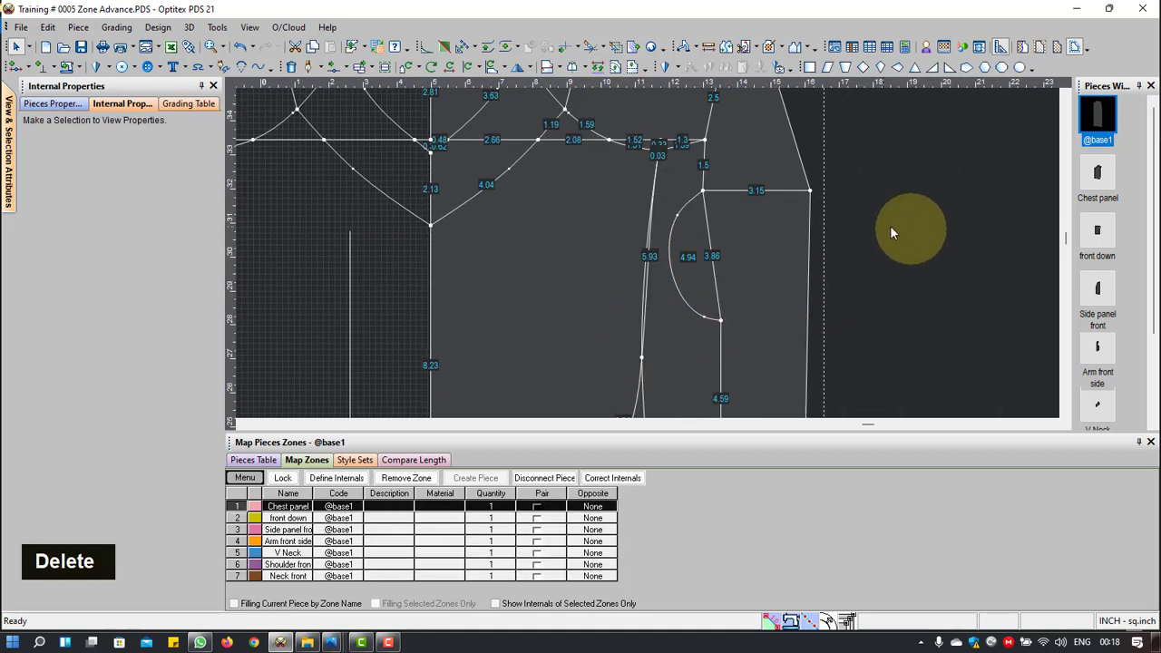
pyautogui.scroll(5, 629, 292)
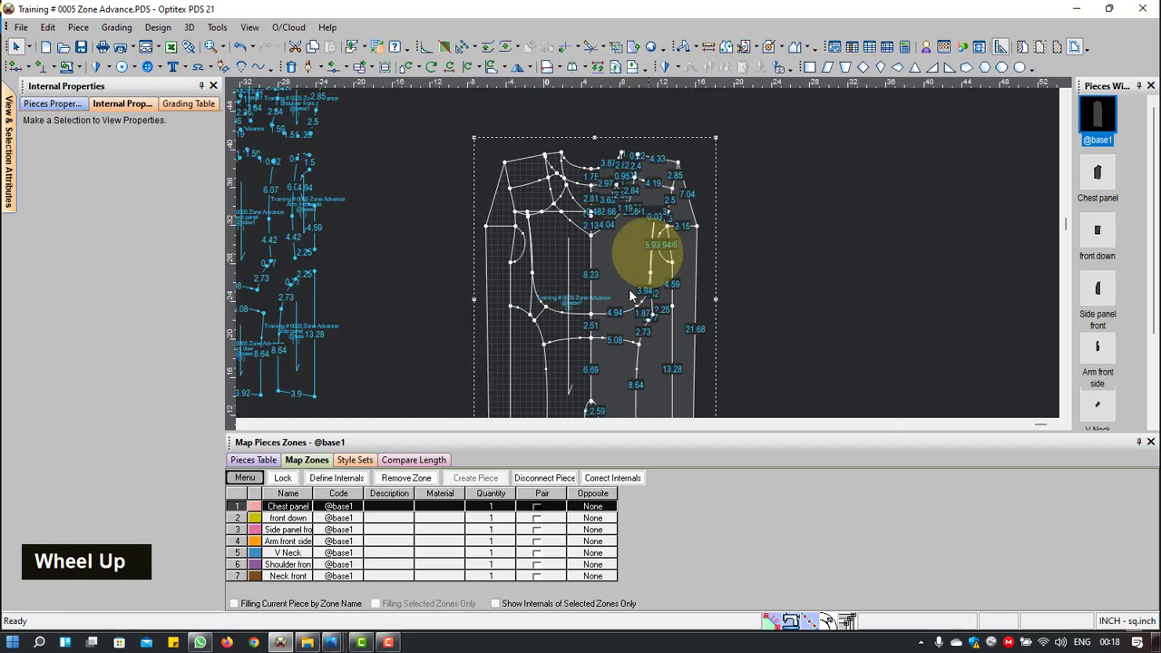
pyautogui.scroll(-1, 618, 212)
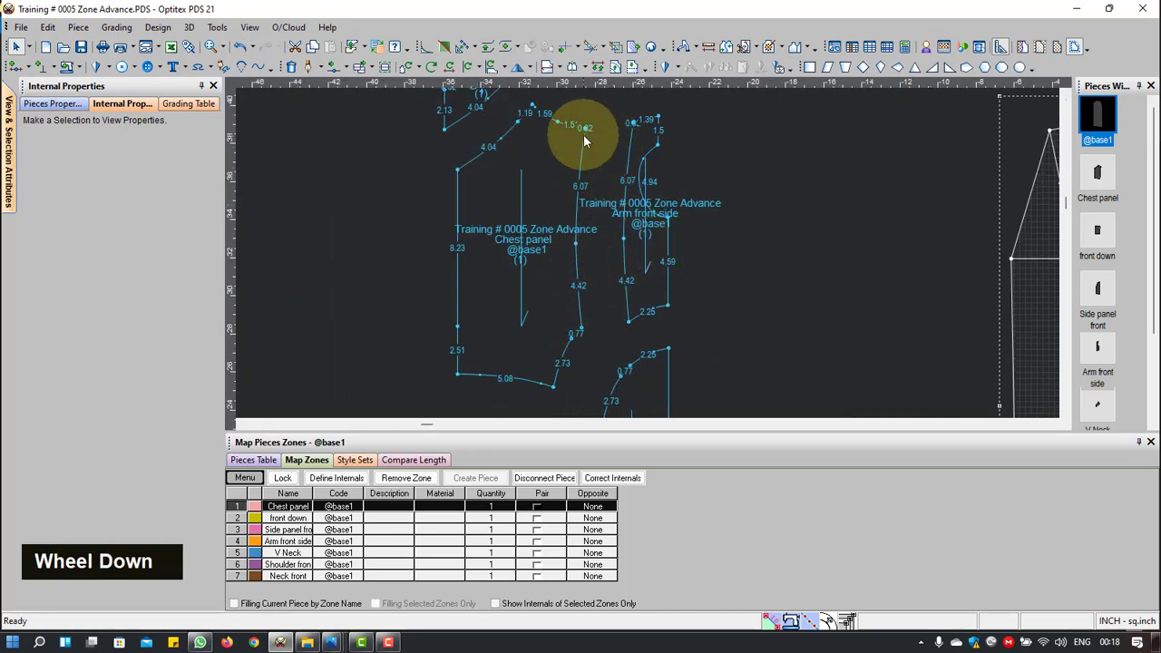
pyautogui.scroll(-1, 586, 138)
pyautogui.scroll(2, 645, 252)
pyautogui.scroll(2, 942, 304)
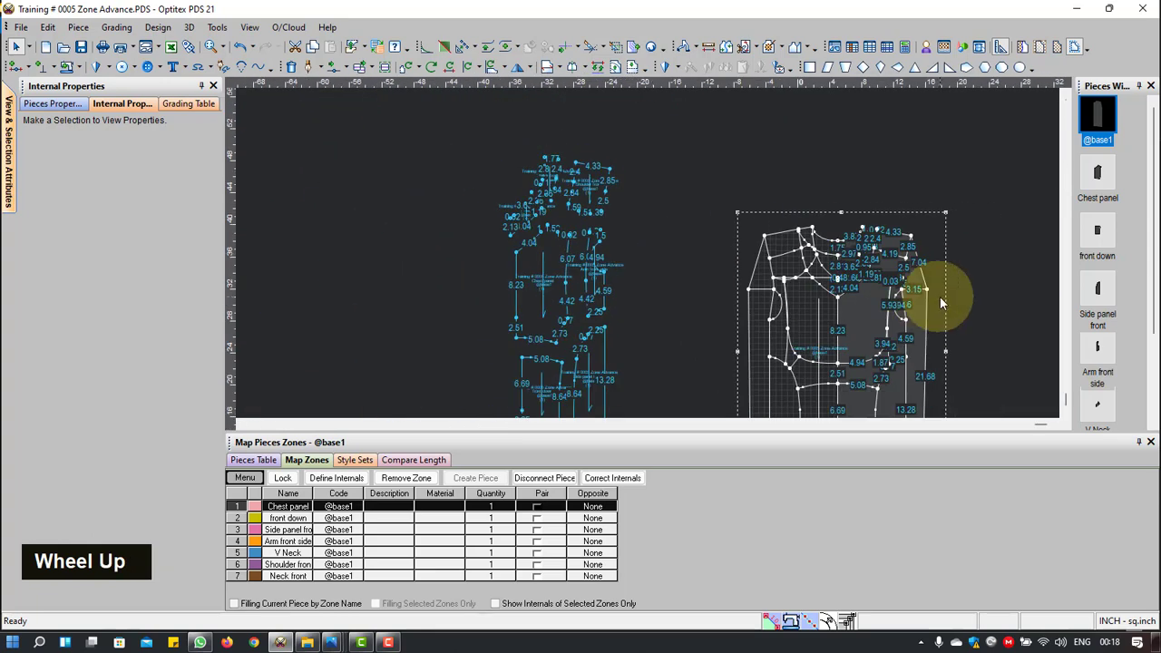
pyautogui.scroll(-5, 647, 252)
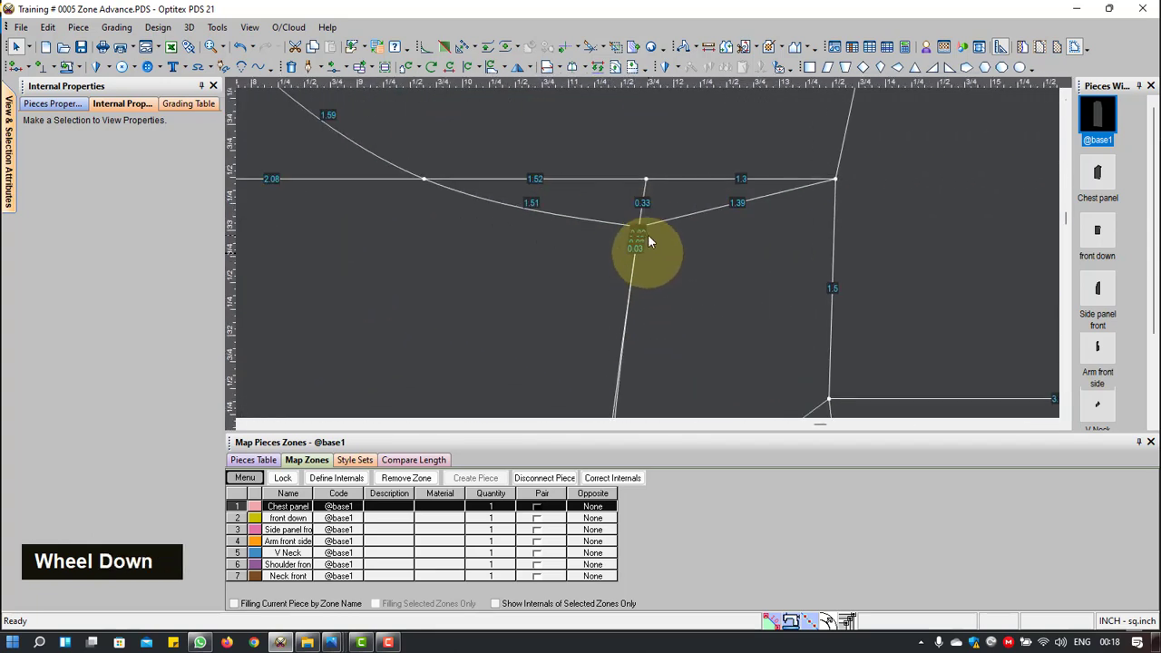
pyautogui.scroll(-5, 648, 234)
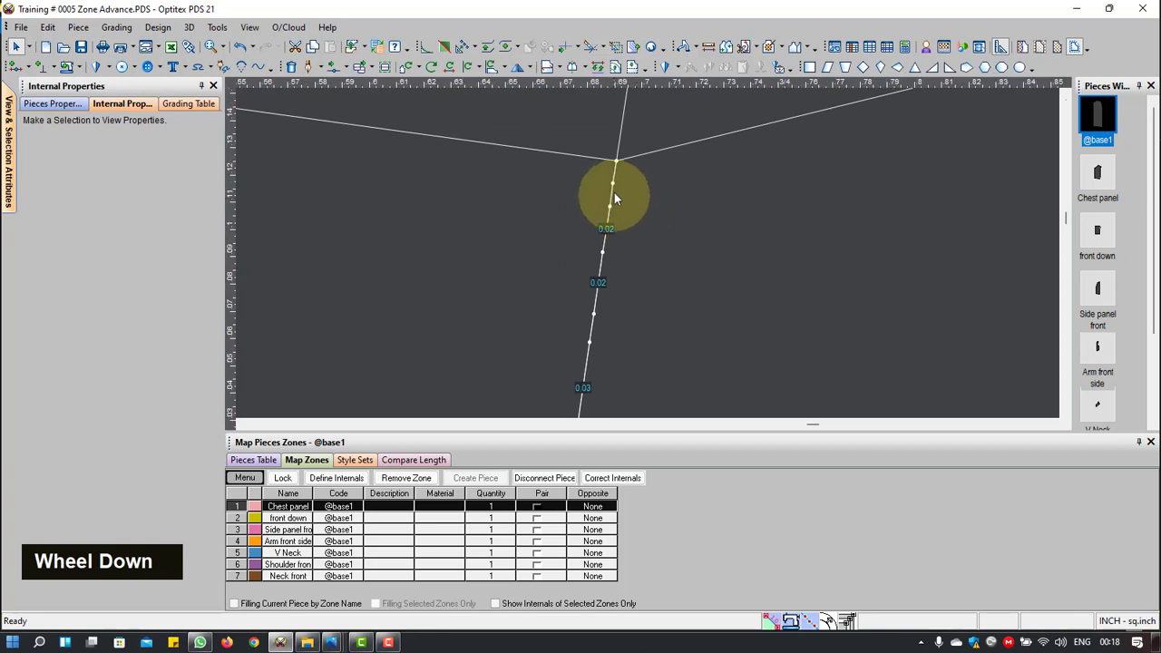
pyautogui.click(605, 262)
pyautogui.scroll(2, 607, 300)
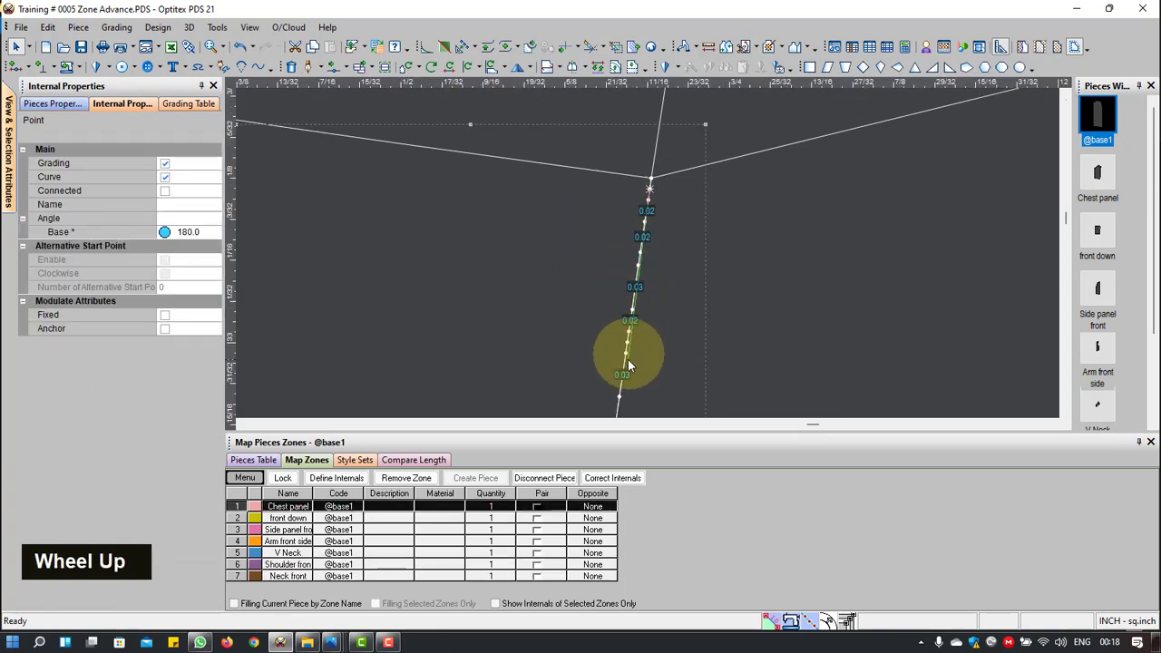
pyautogui.press('Delete')
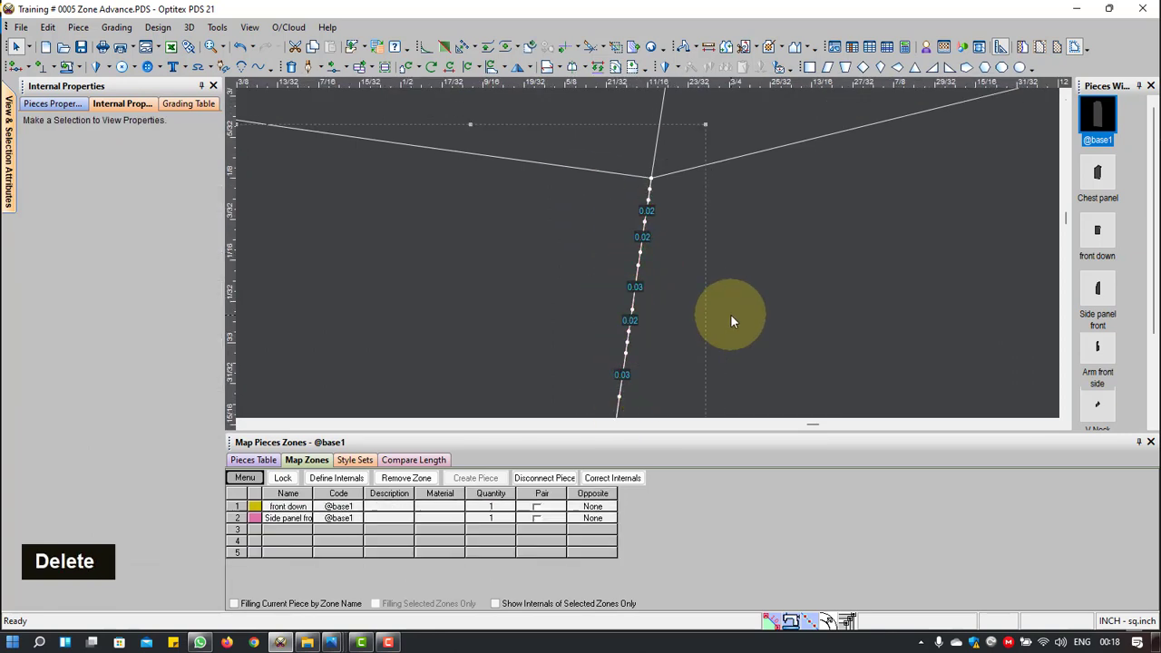
# Step: Try to delete the matching cluster on the overlapping panel line, from just below the junction to its lowest crowded point
pyautogui.click(651, 191)
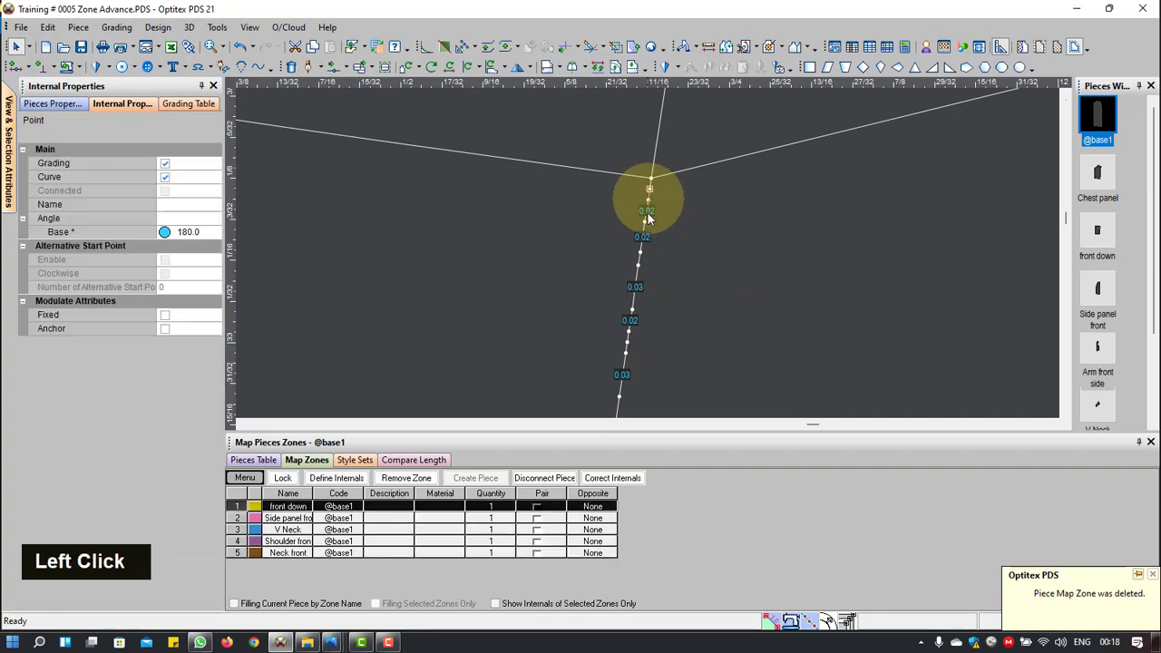
pyautogui.click(620, 396)
pyautogui.press('Delete')
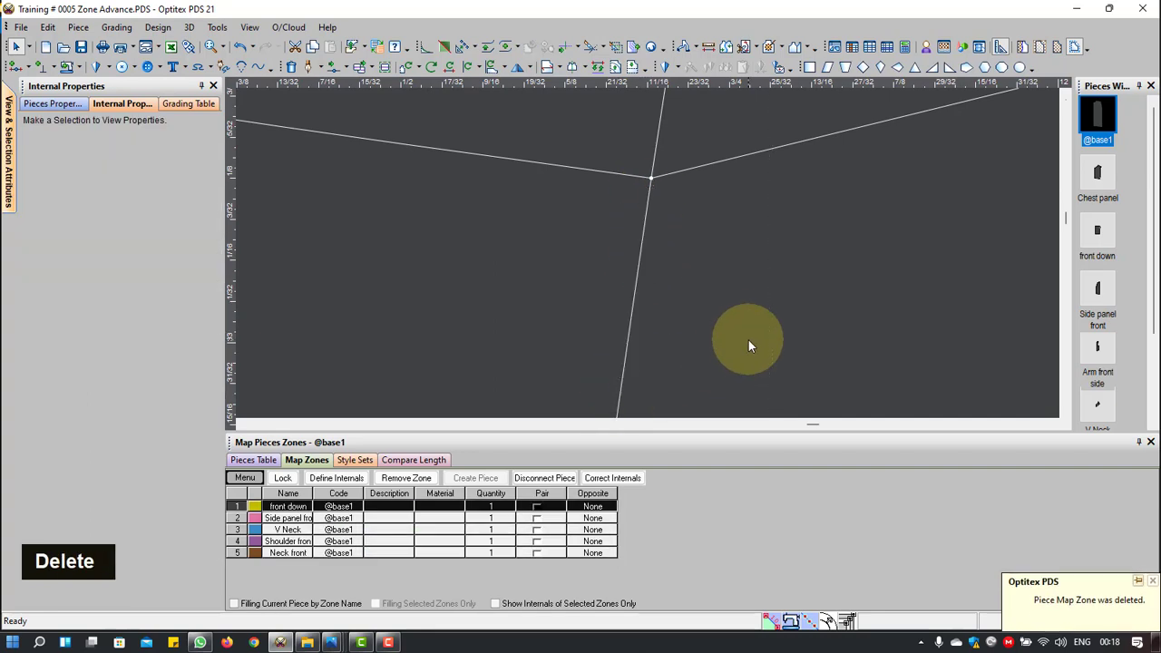
# Step: Undo the last two deletions on the panel lines between the chest panel and the arm side
pyautogui.scroll(1, 648, 252)
pyautogui.scroll(4, 648, 260)
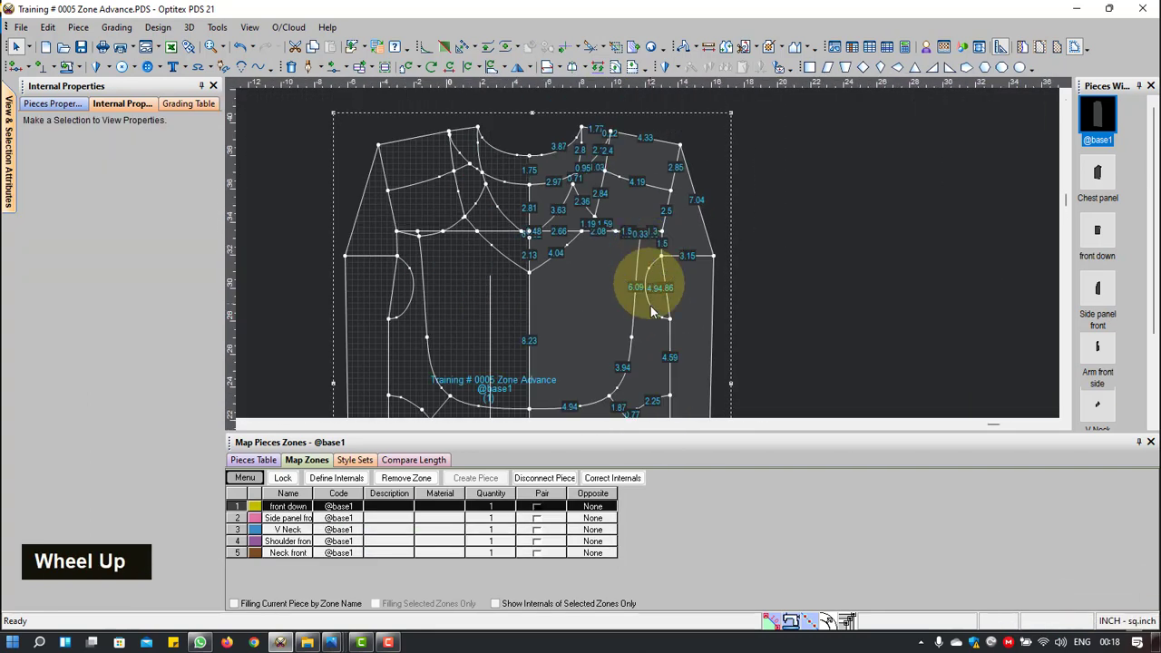
pyautogui.scroll(1, 655, 354)
pyautogui.scroll(-2, 649, 258)
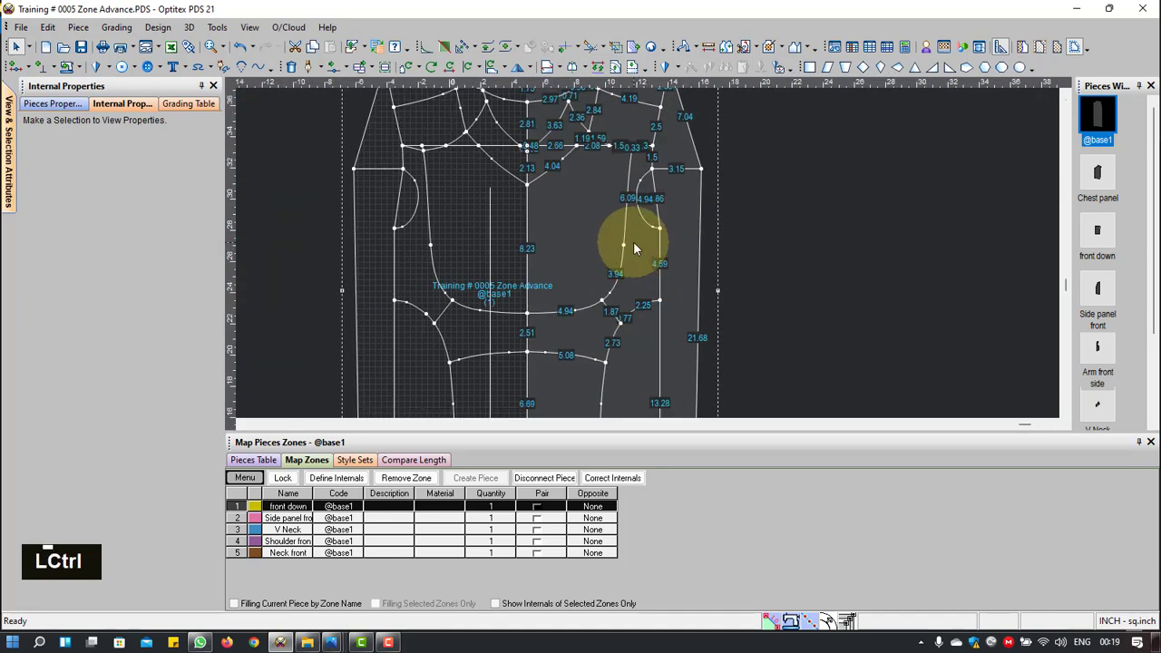
pyautogui.hotkey('ctrl', 'z')
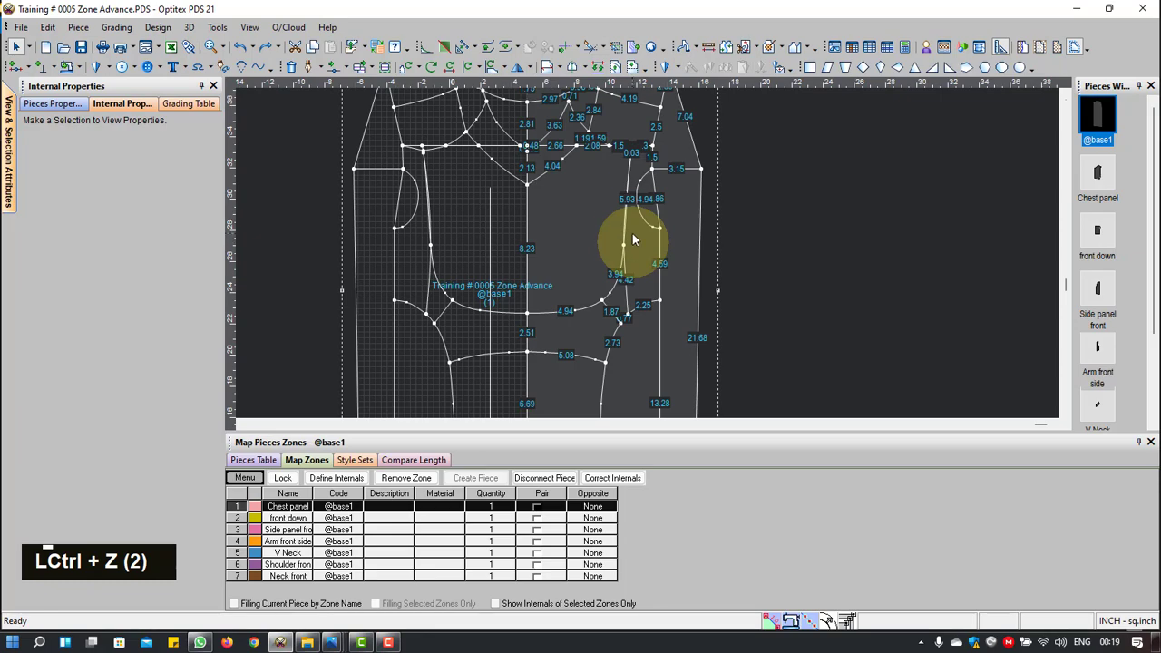
# Step: Try again to delete the point cluster below the 0.33 segment, selecting it from near the junction downwards
pyautogui.scroll(3, 653, 251)
pyautogui.scroll(-2, 647, 255)
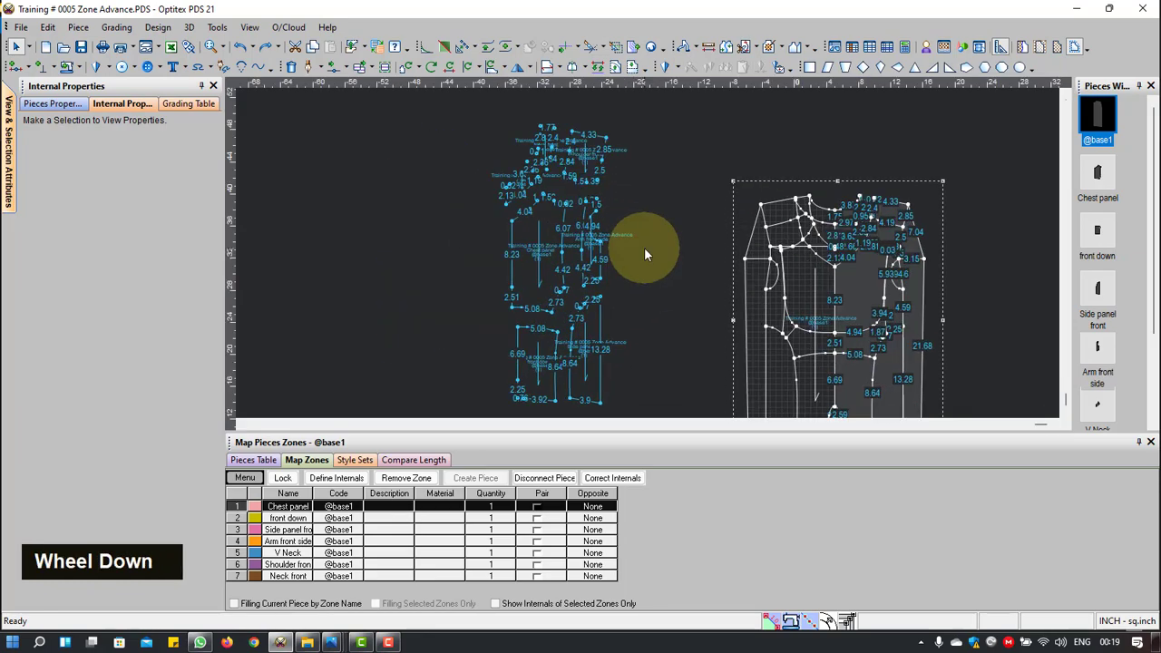
pyautogui.scroll(-2, 633, 231)
pyautogui.scroll(2, 647, 252)
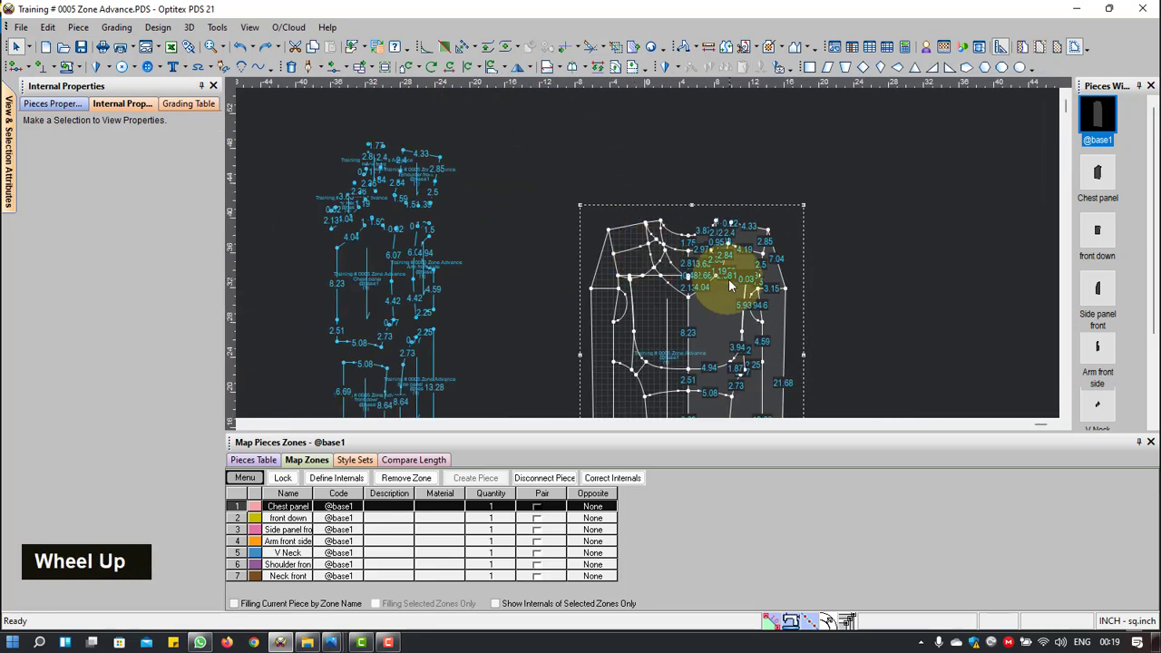
pyautogui.scroll(-6, 730, 284)
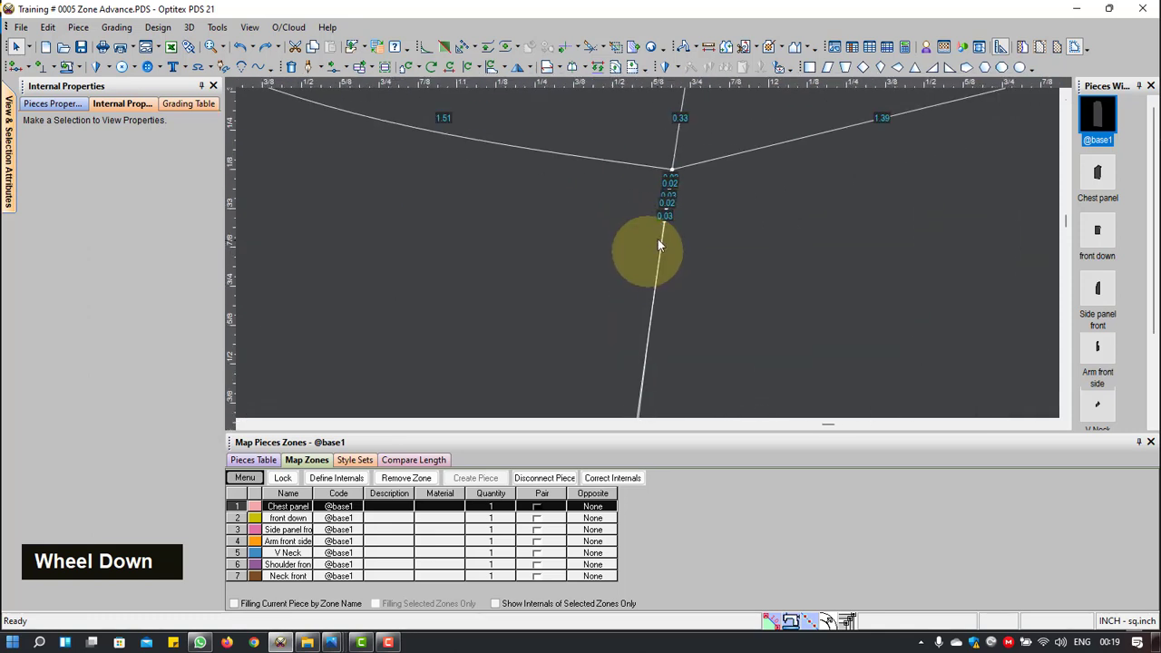
pyautogui.scroll(-4, 658, 243)
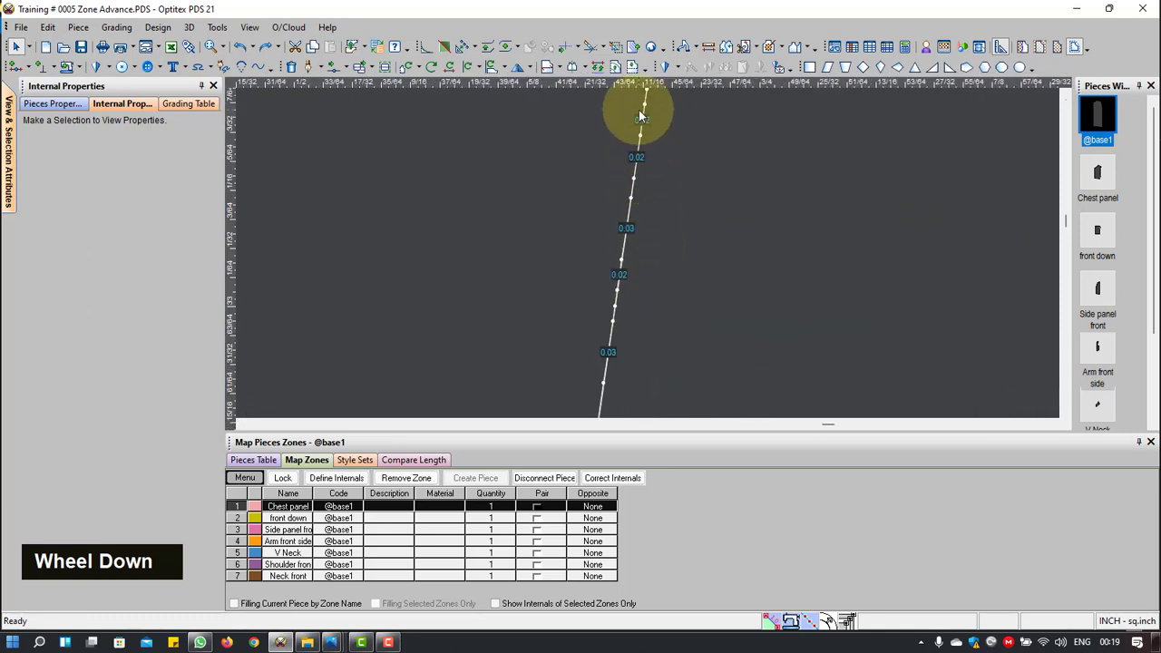
pyautogui.scroll(3, 645, 107)
pyautogui.scroll(-2, 647, 262)
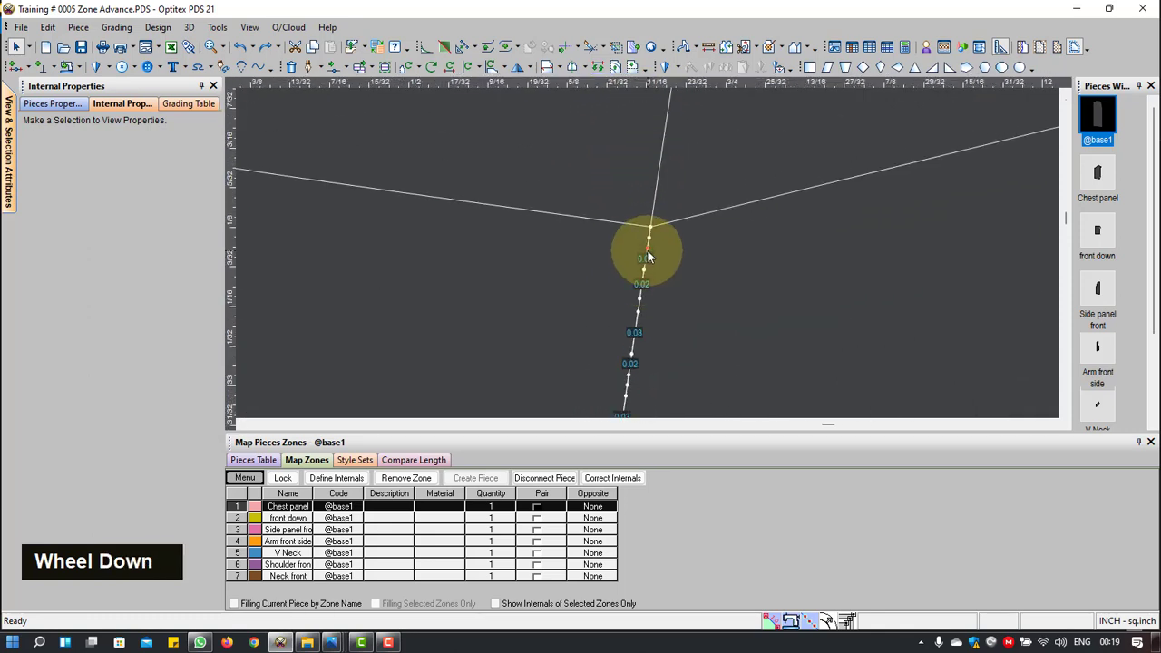
pyautogui.click(646, 258)
pyautogui.scroll(2, 635, 343)
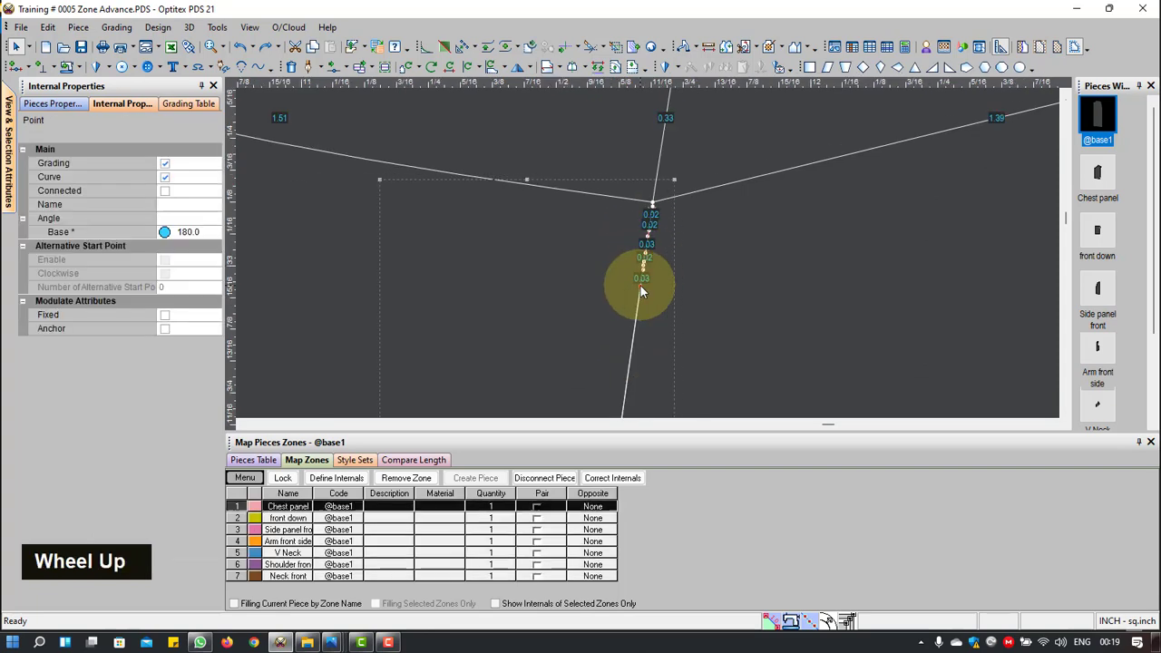
pyautogui.press('Delete')
pyautogui.press('Delete')
pyautogui.scroll(-2, 648, 243)
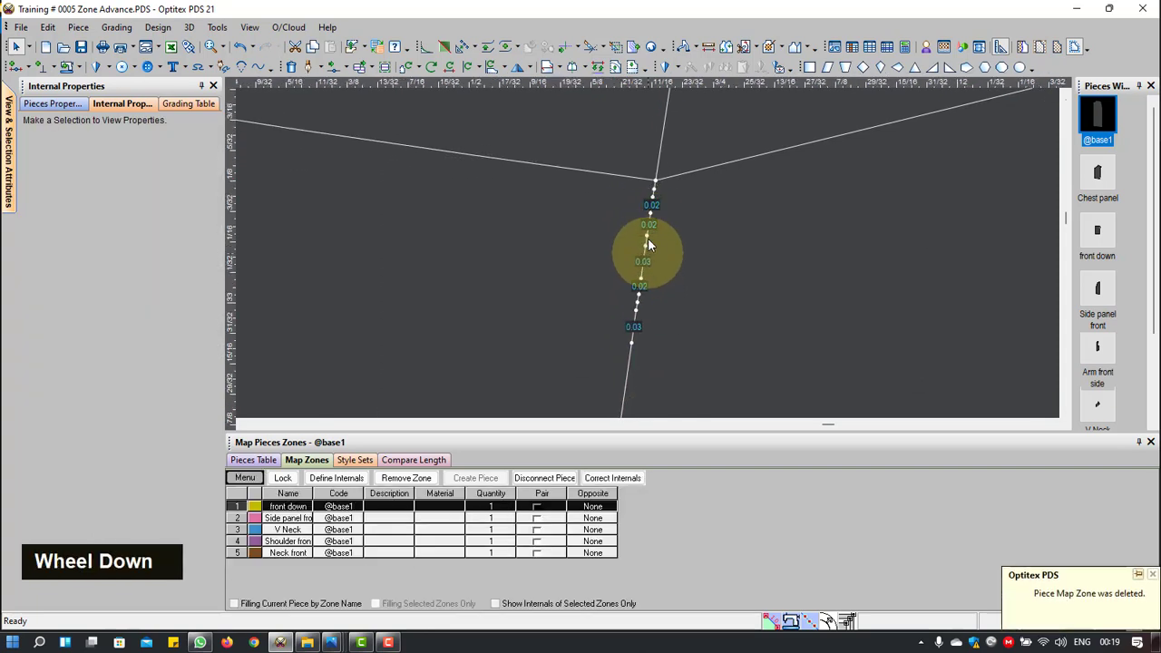
pyautogui.scroll(5, 649, 252)
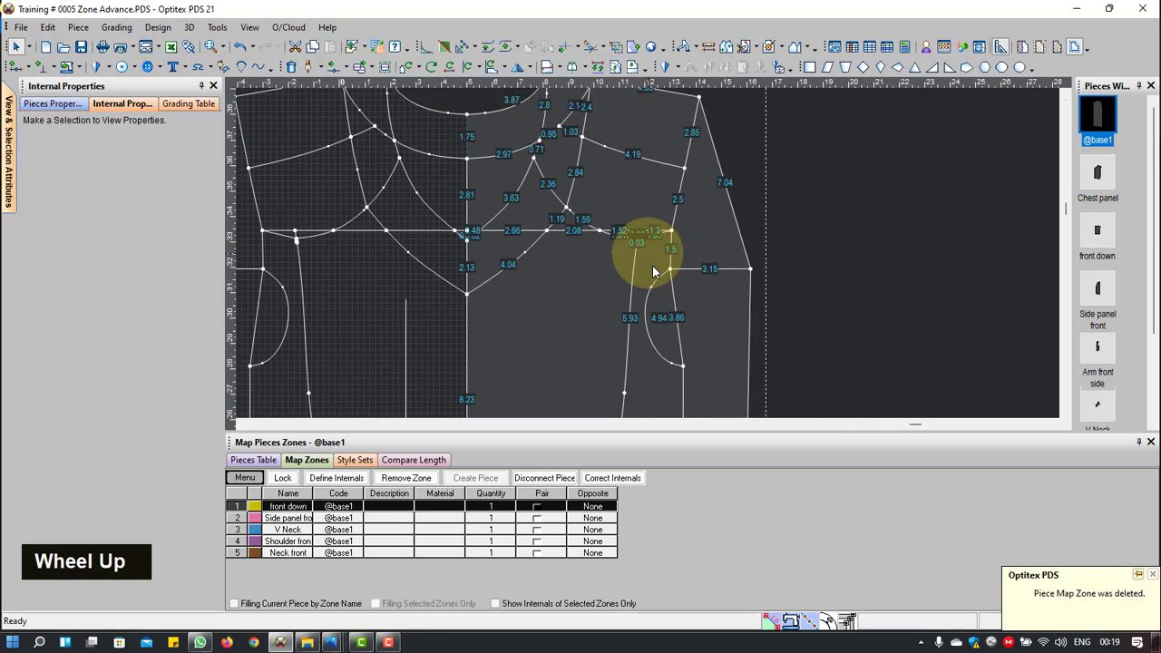
pyautogui.scroll(2, 654, 272)
pyautogui.hotkey('ctrl', 'z')
pyautogui.hotkey('ctrl', 'z')
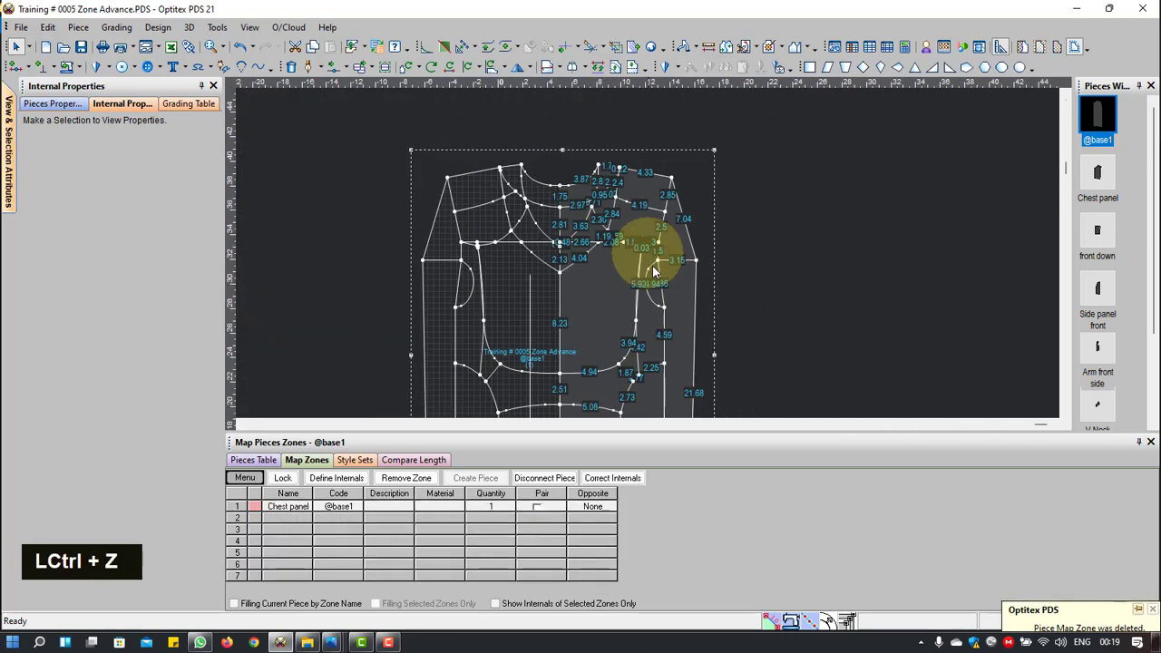
# Step: Try to delete the crowded points below the 0.33 segment, from the second one under the junction to the lowest
pyautogui.scroll(-4, 649, 259)
pyautogui.scroll(-4, 647, 251)
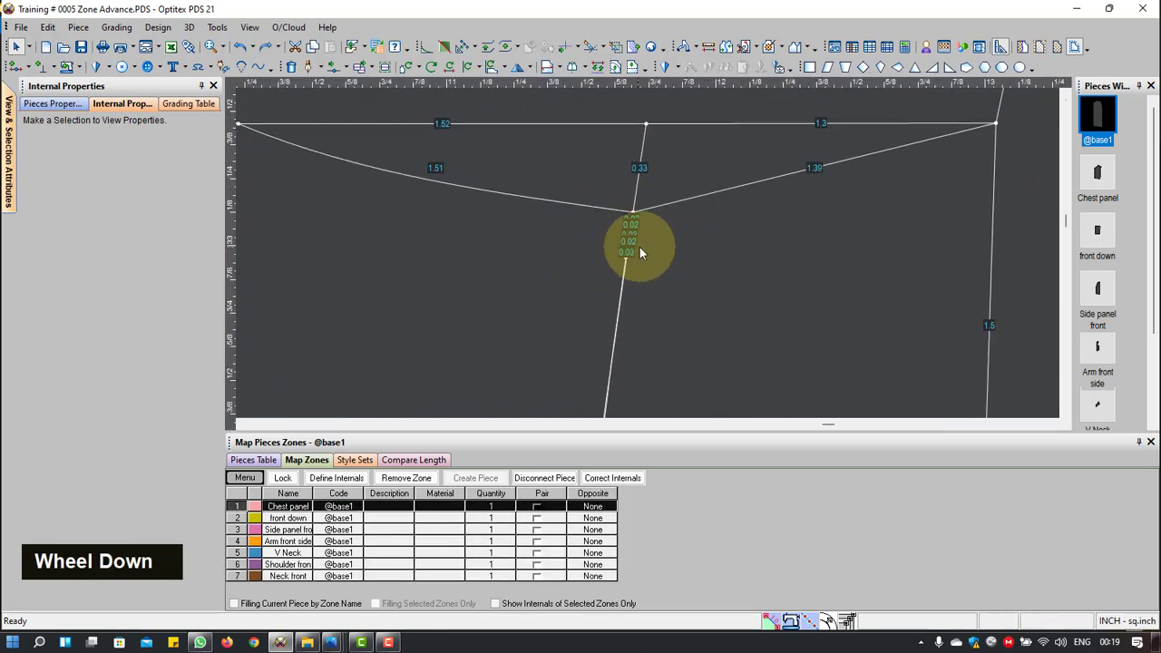
pyautogui.click(616, 265)
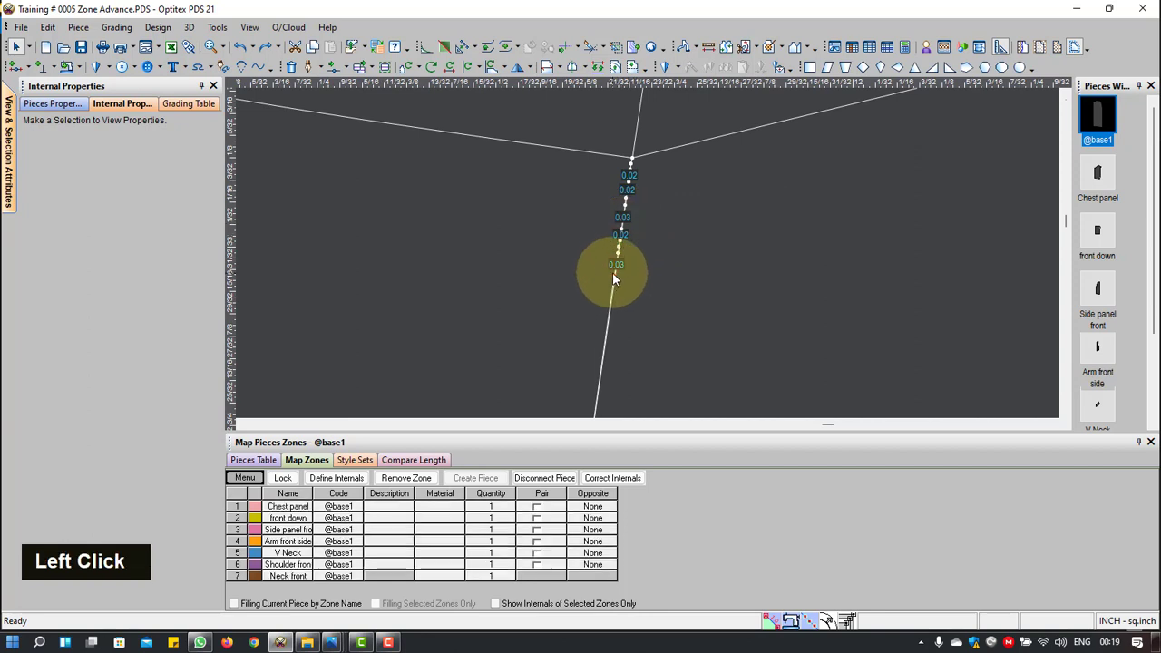
pyautogui.click(618, 264)
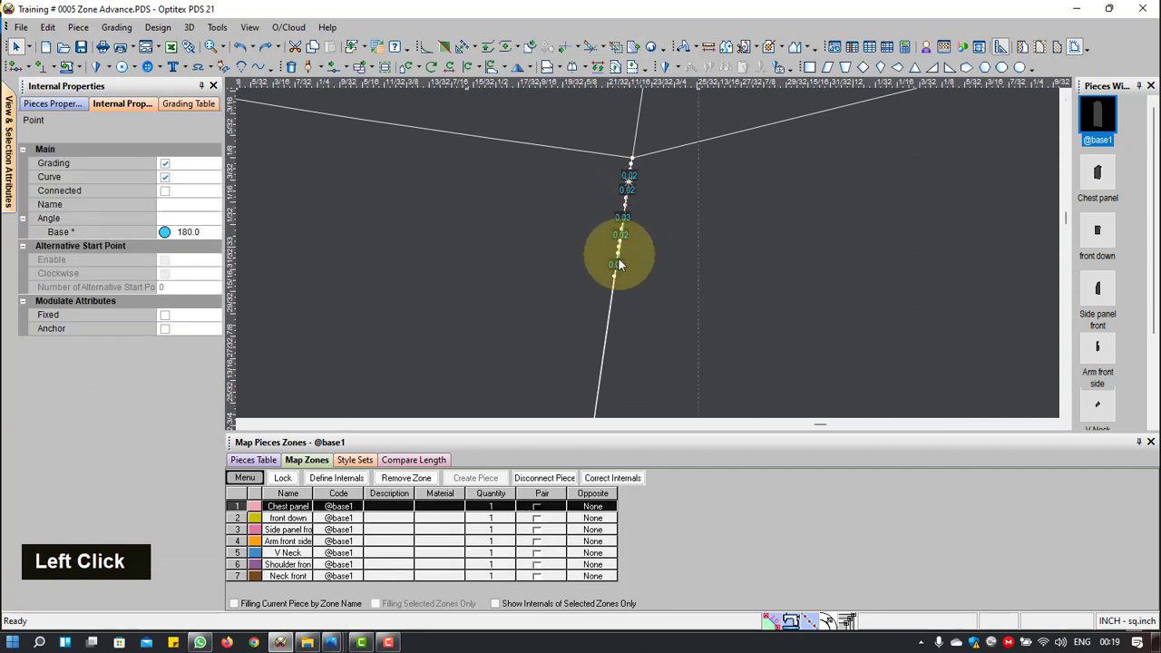
pyautogui.click(614, 277)
pyautogui.press('Delete')
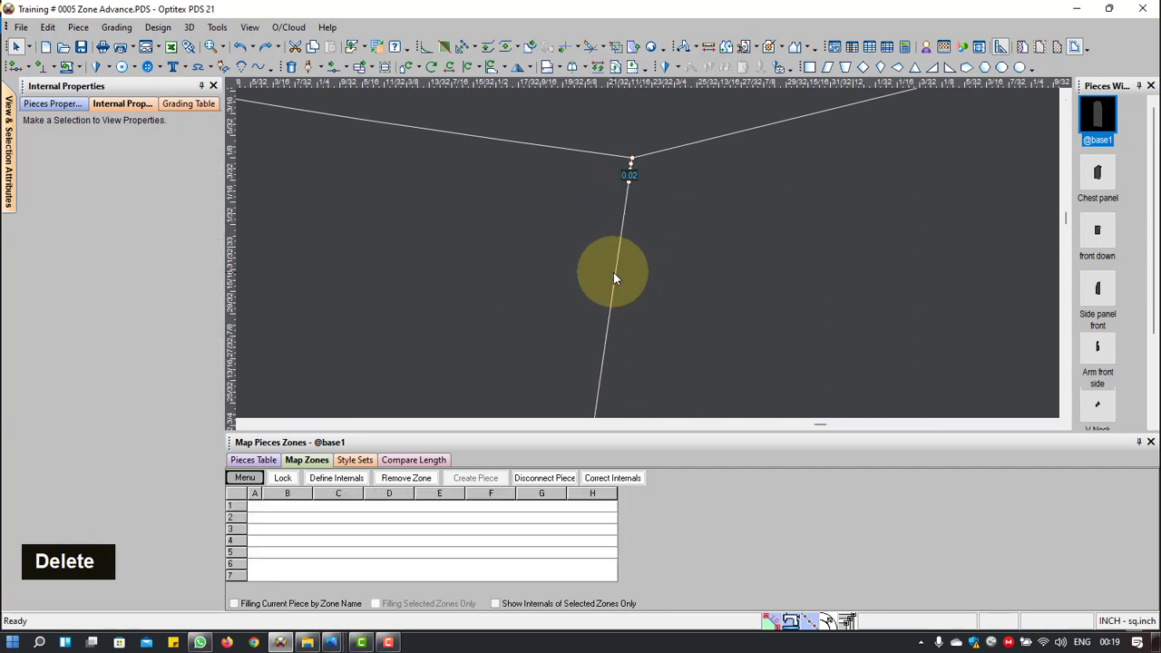
pyautogui.hotkey('ctrl', 'z')
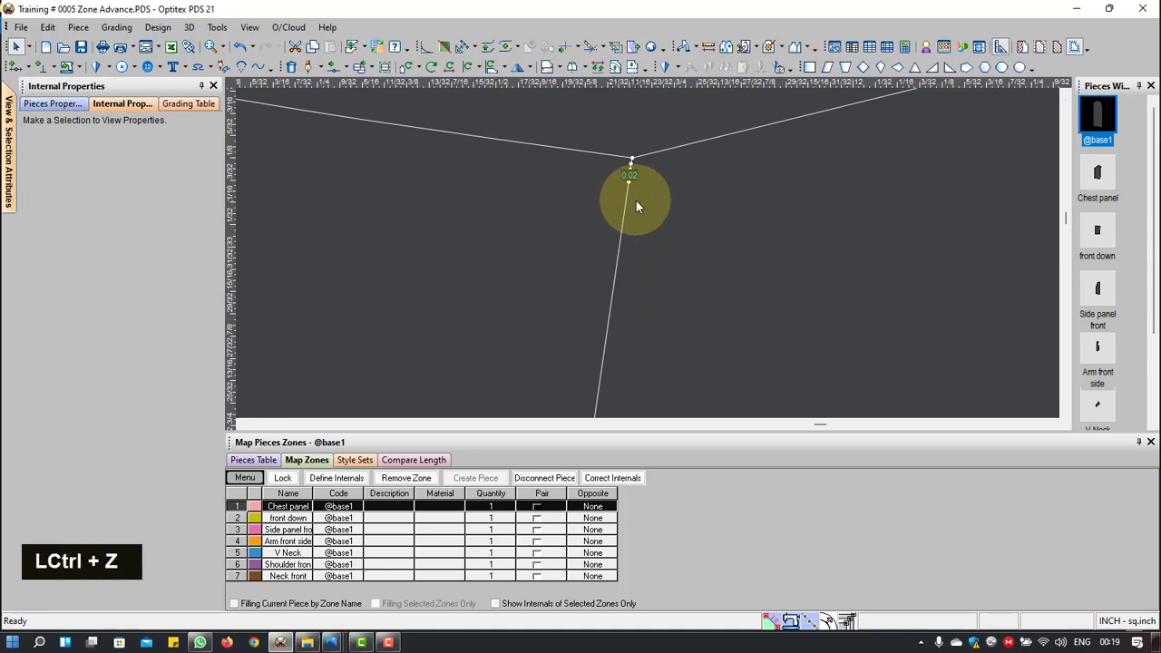
# Step: Try to delete only the lower half of the point cluster below the 0.33 segment, and undo it
pyautogui.click(621, 234)
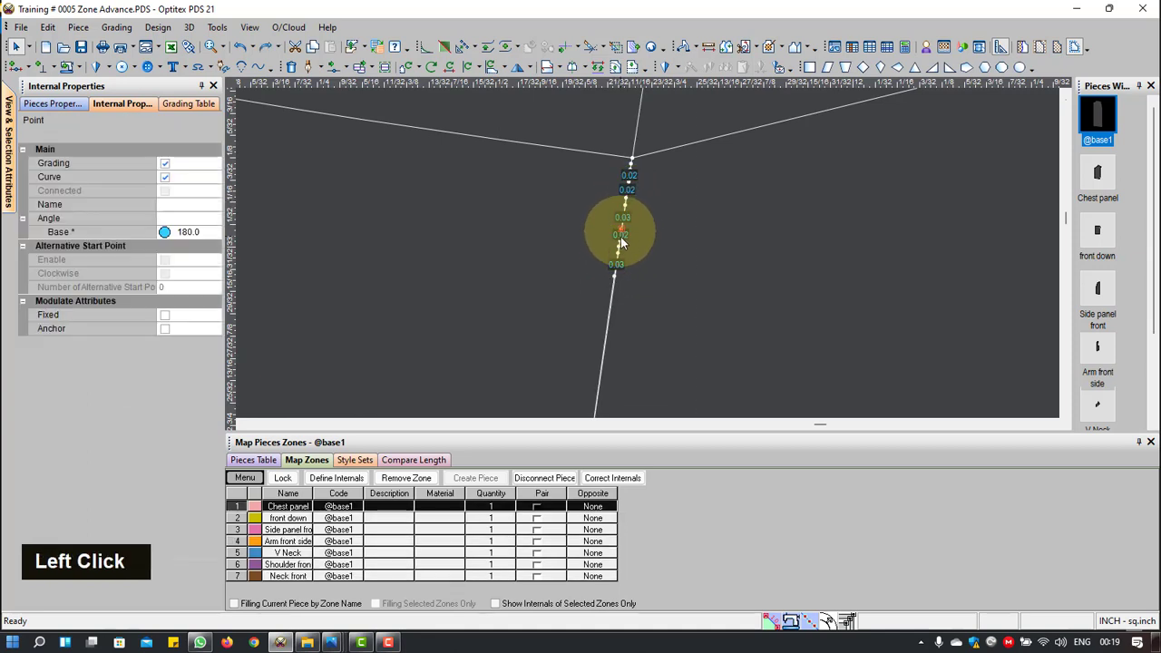
pyautogui.click(615, 279)
pyautogui.press('Delete')
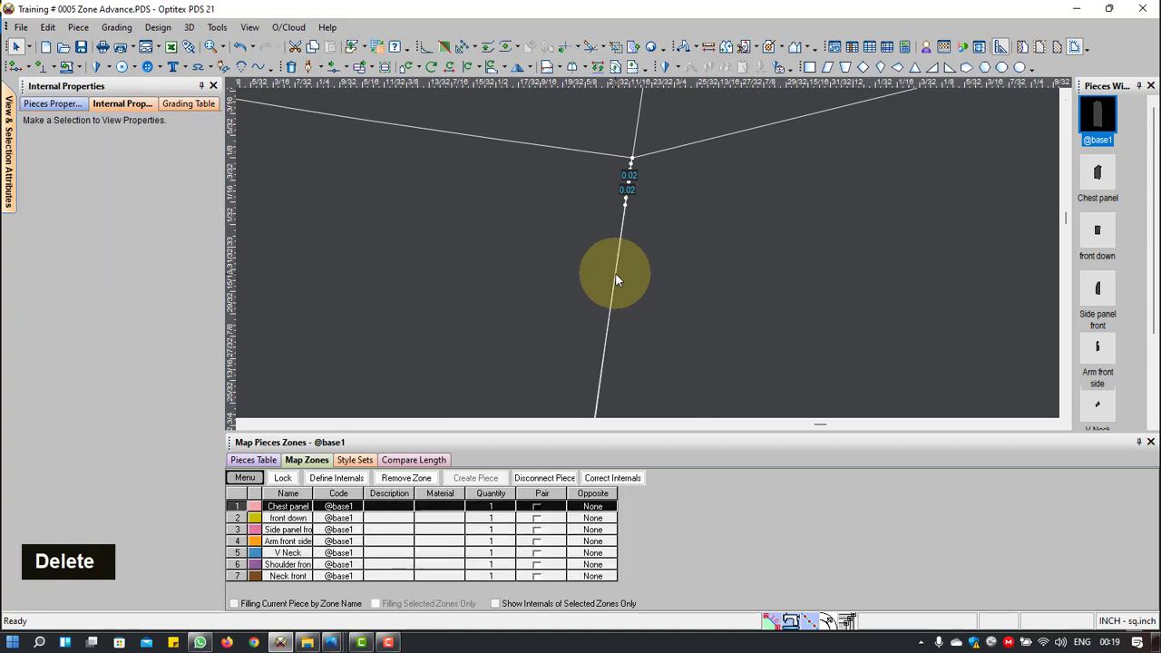
pyautogui.scroll(1, 649, 227)
pyautogui.hotkey('ctrl', 'z')
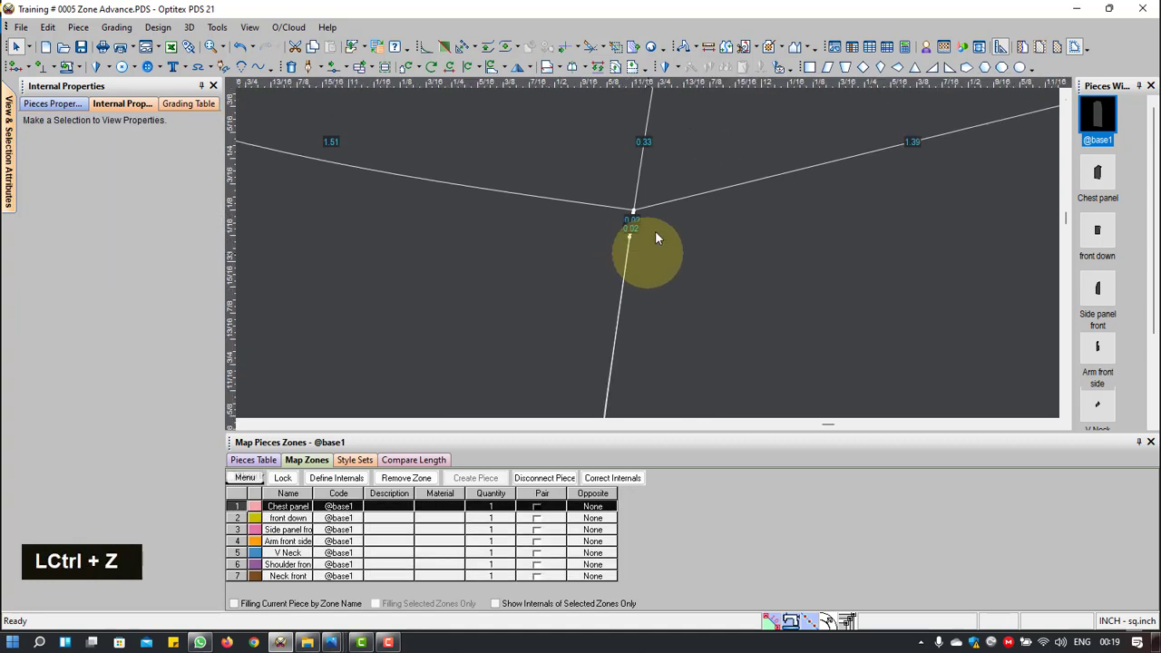
# Step: Delete the three points closest below the junction one by one from the first overlapping panel line
pyautogui.scroll(3, 655, 236)
pyautogui.scroll(-5, 650, 254)
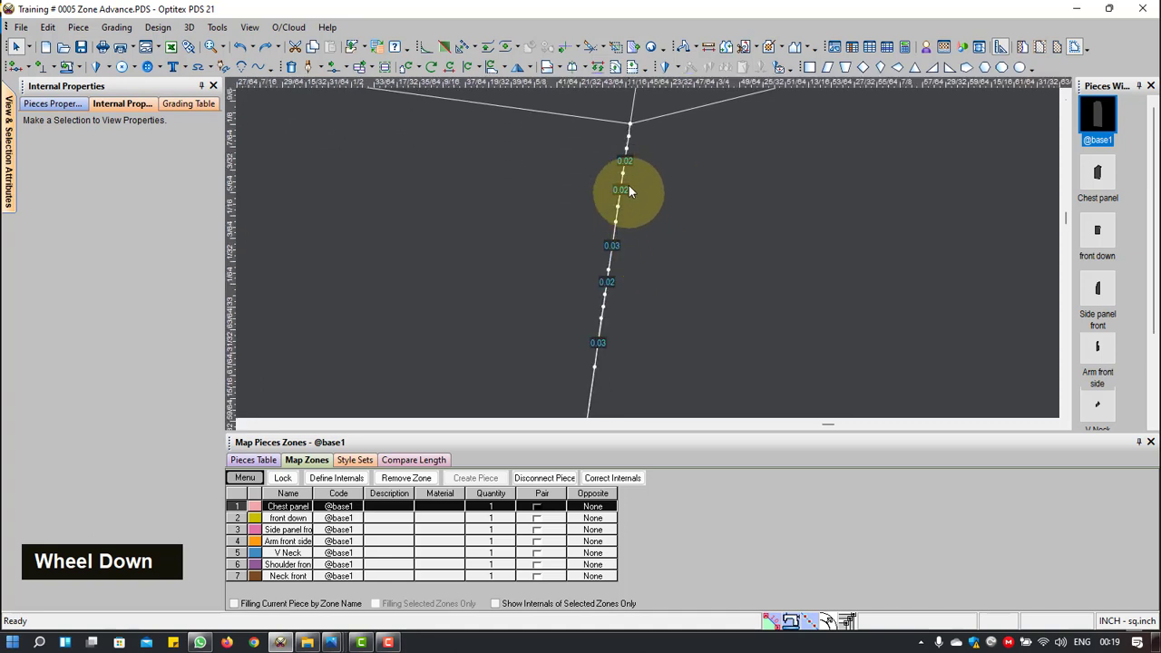
pyautogui.click(629, 138)
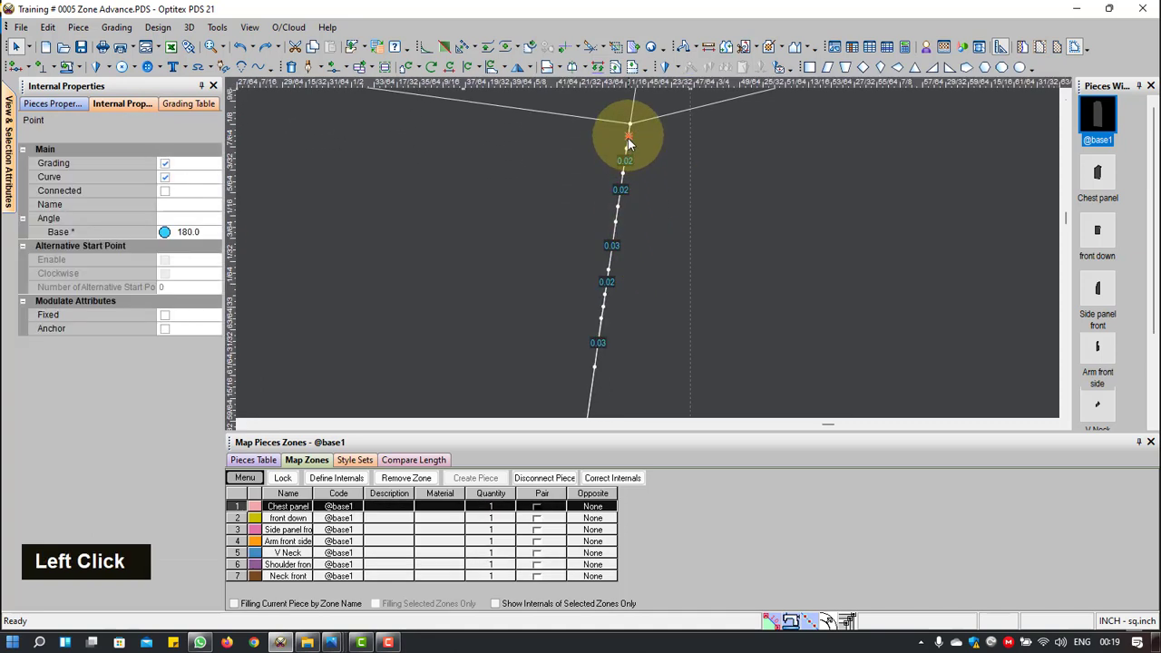
pyautogui.press('Delete')
pyautogui.click(629, 156)
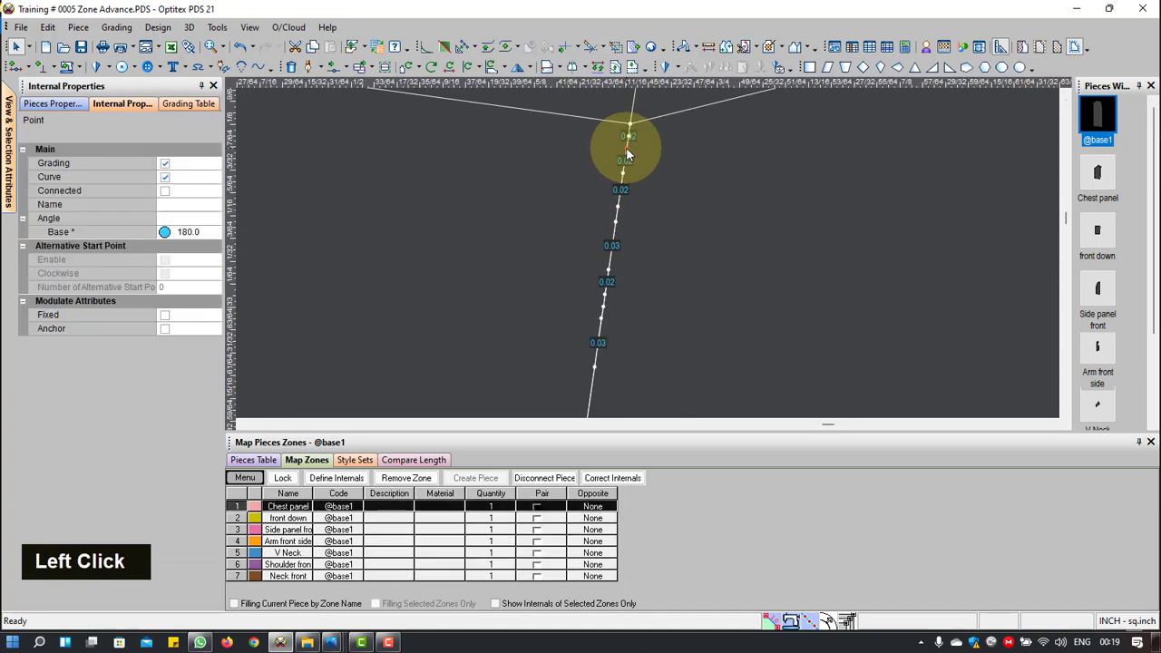
pyautogui.press('Delete')
pyautogui.click(624, 172)
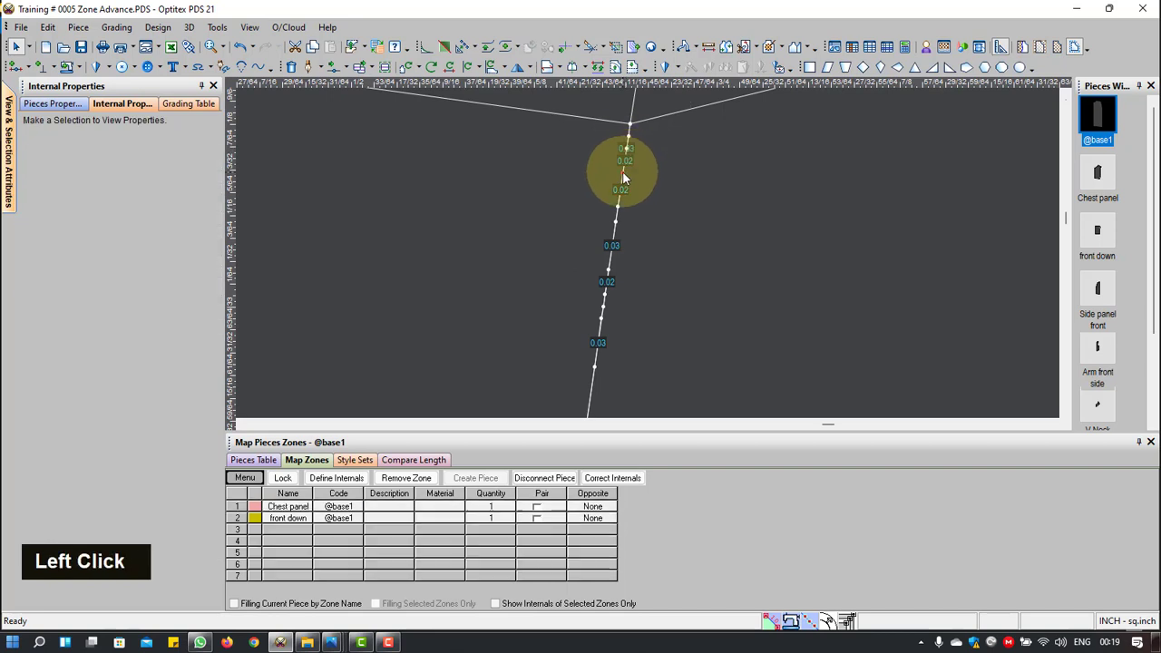
pyautogui.press('Delete')
# Step: Delete the run of points from the fourth one below the junction down to the lowest crowded point
pyautogui.click(617, 211)
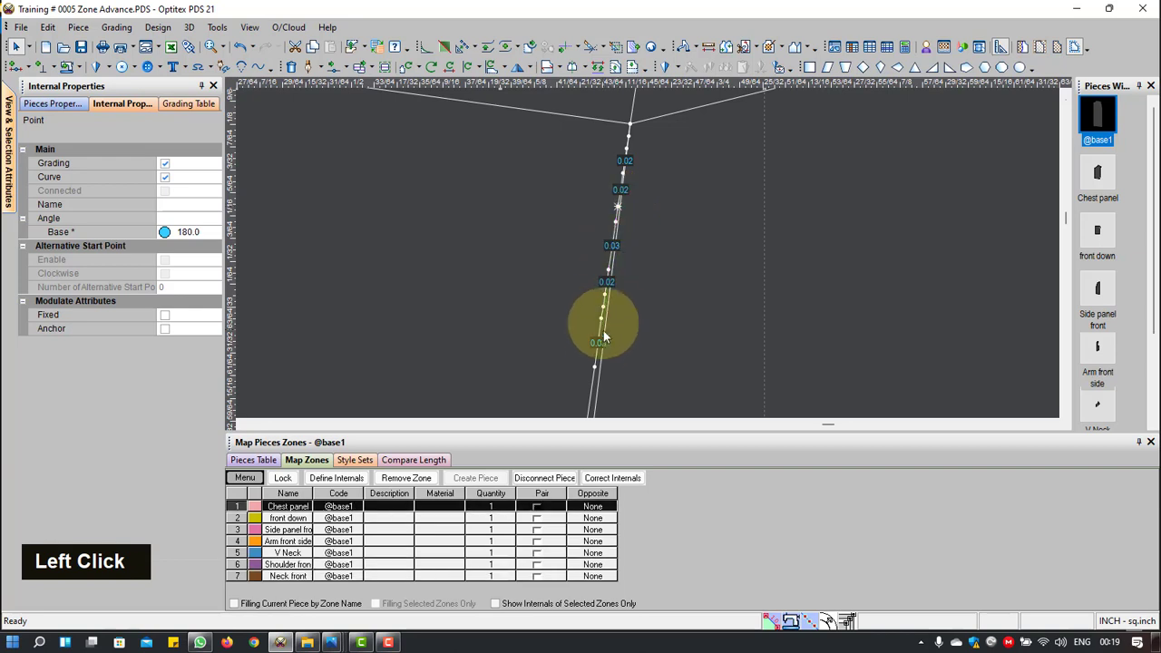
pyautogui.keyDown('shift'); pyautogui.click(594, 366); pyautogui.keyUp('shift')
pyautogui.press('Delete')
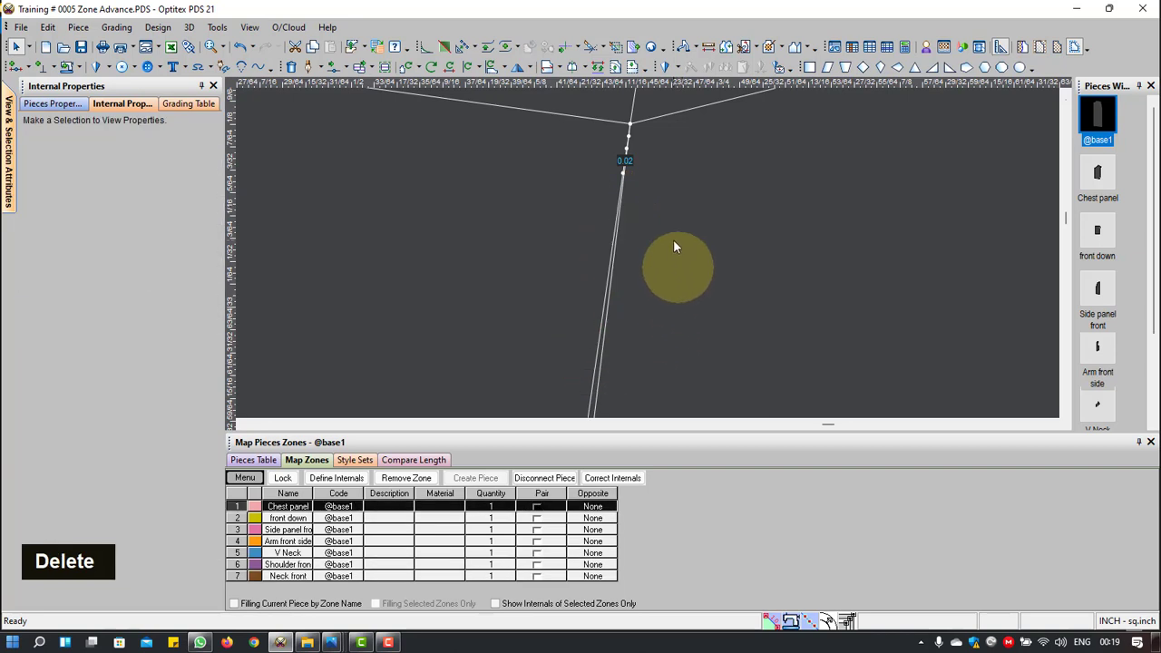
# Step: Delete the last three extra points directly below the junction on the other overlapping panel line
pyautogui.scroll(-2, 646, 173)
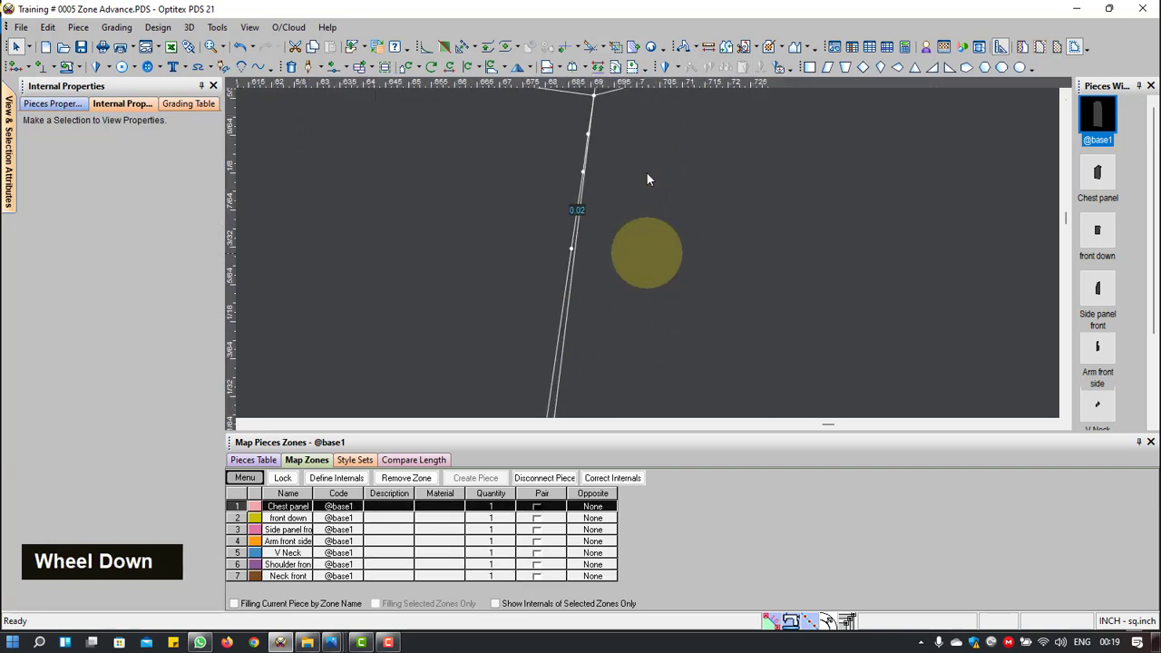
pyautogui.click(583, 171)
pyautogui.press('Delete')
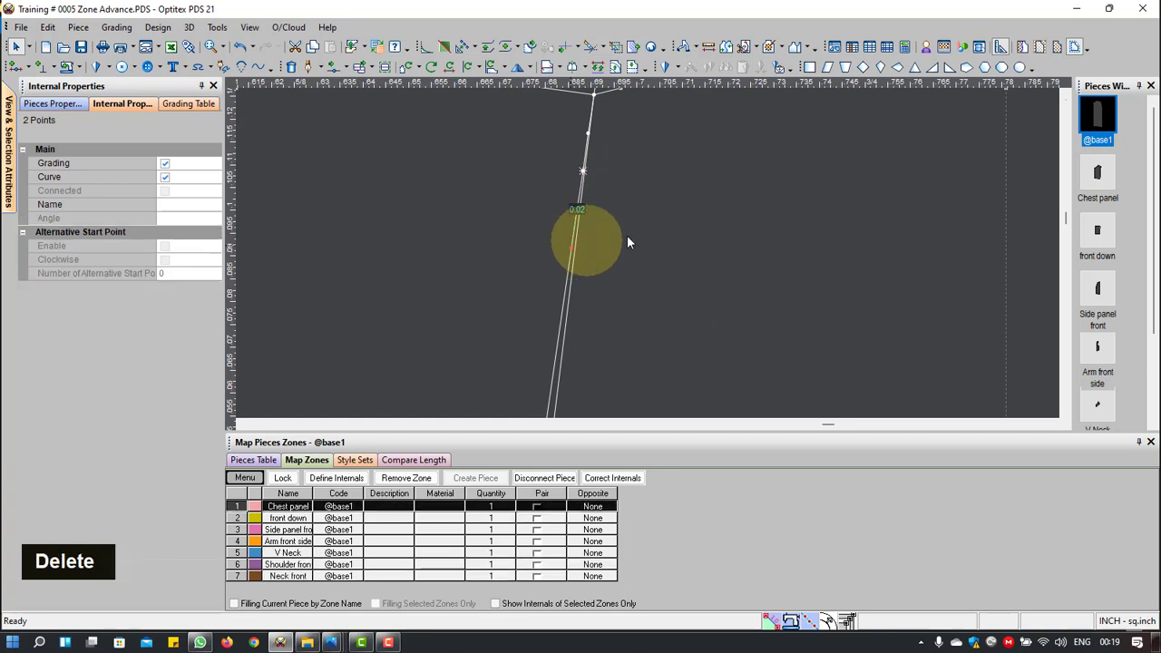
pyautogui.scroll(-2, 572, 135)
pyautogui.scroll(-5, 648, 253)
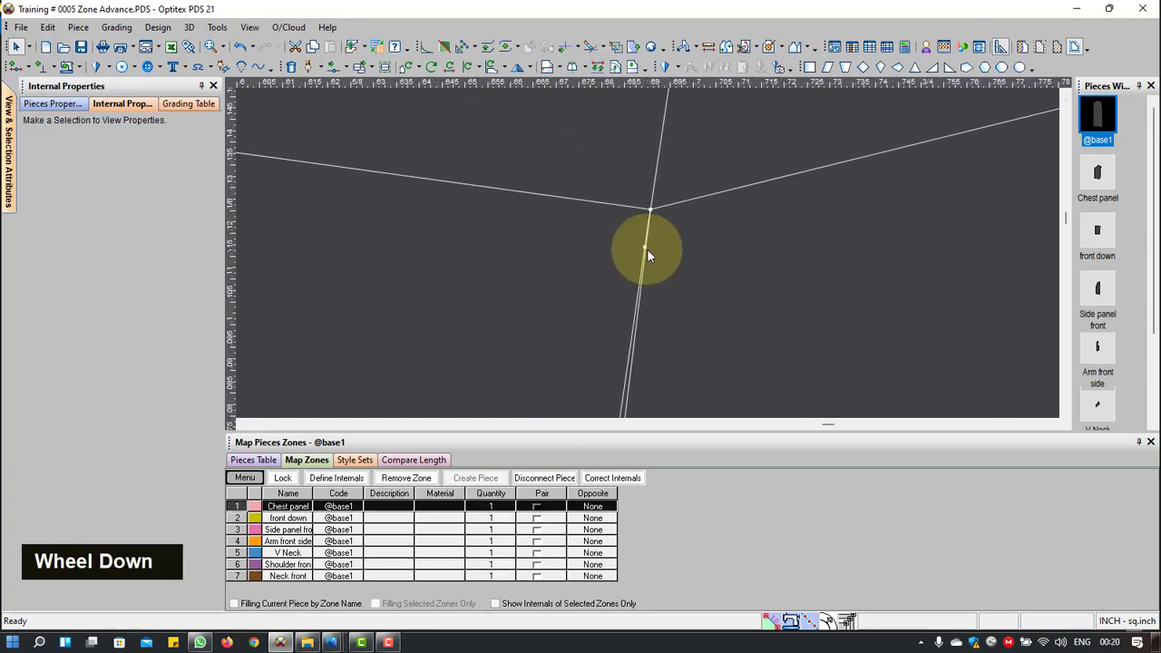
pyautogui.scroll(3, 647, 249)
pyautogui.scroll(2, 647, 249)
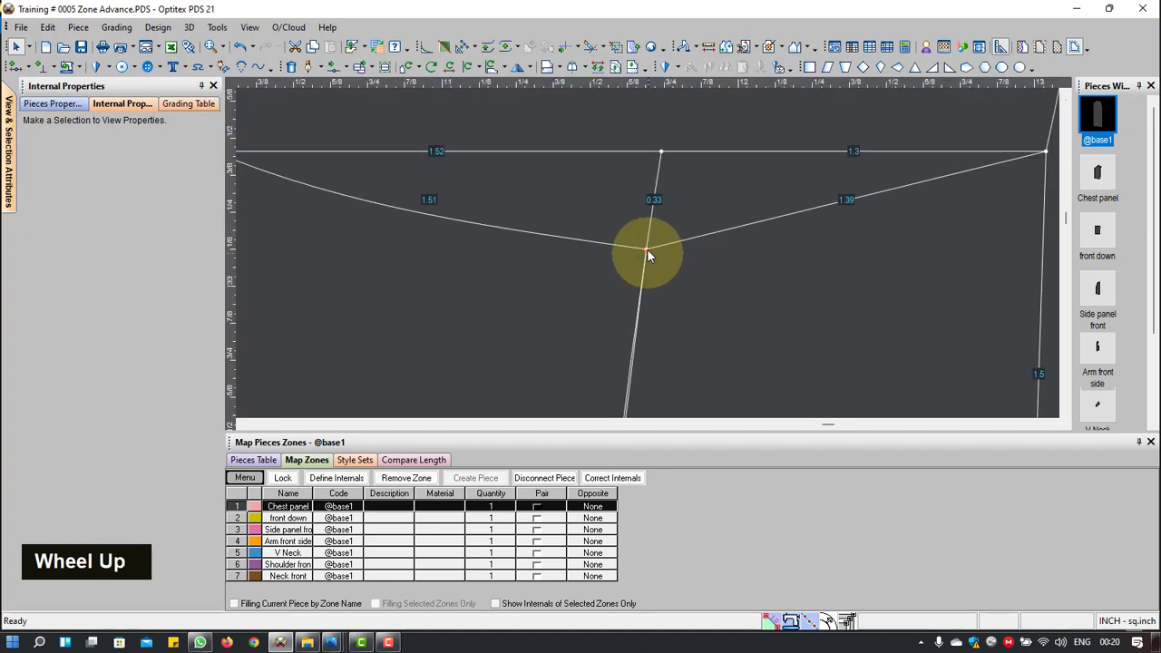
pyautogui.scroll(-2, 647, 251)
pyautogui.scroll(-2, 646, 251)
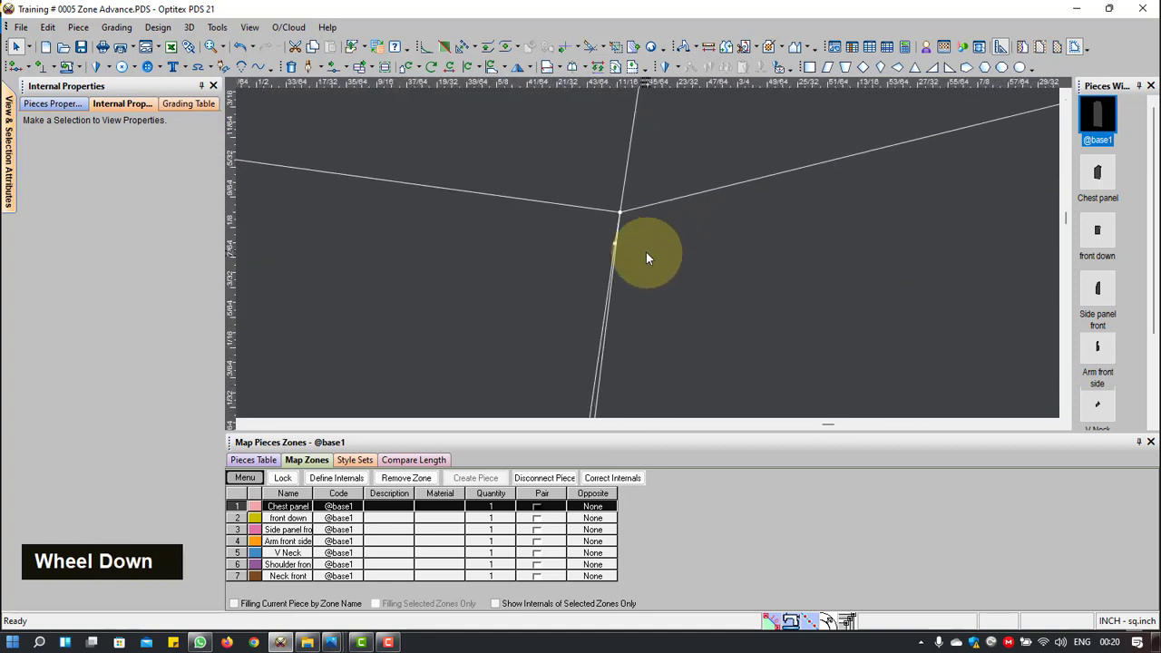
pyautogui.click(635, 250)
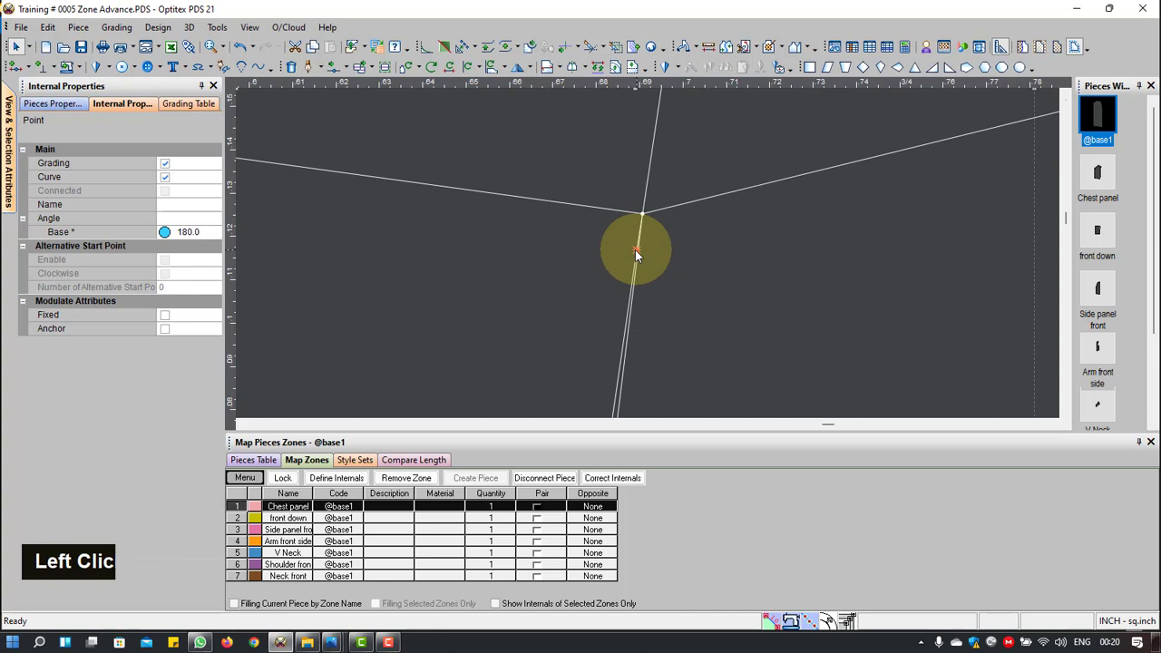
pyautogui.press('Delete')
# Step: Add a curve point midway along the 6.09 panel line beside the armhole and move it onto the overlapping line with 0 offset
pyautogui.scroll(3, 662, 268)
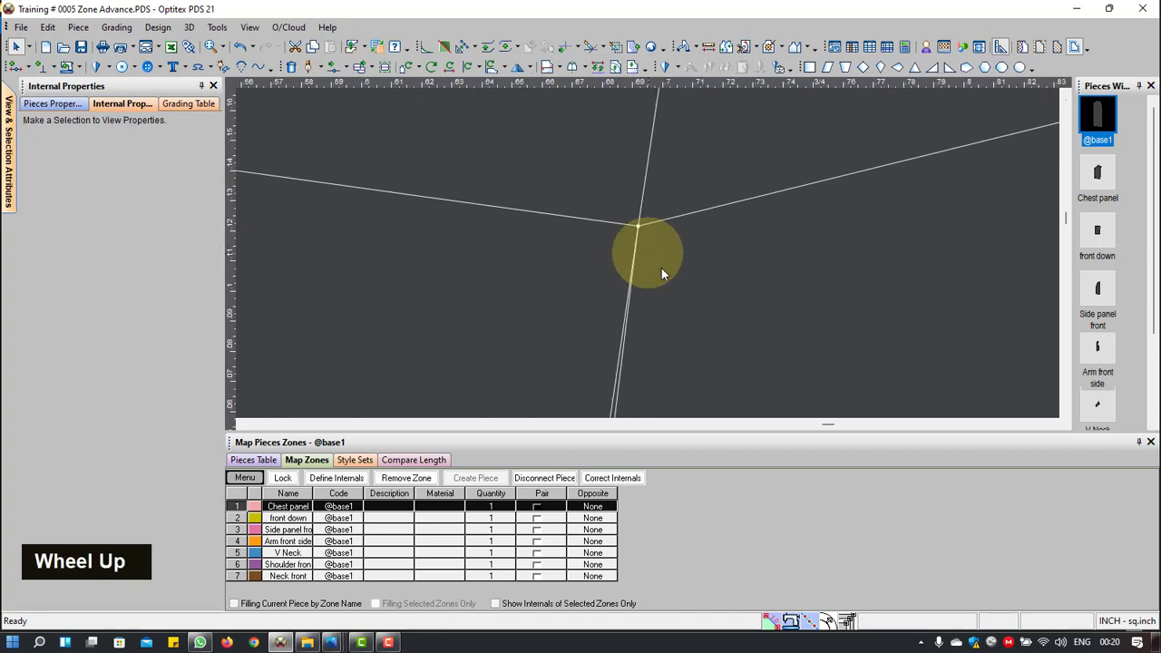
pyautogui.scroll(5, 650, 260)
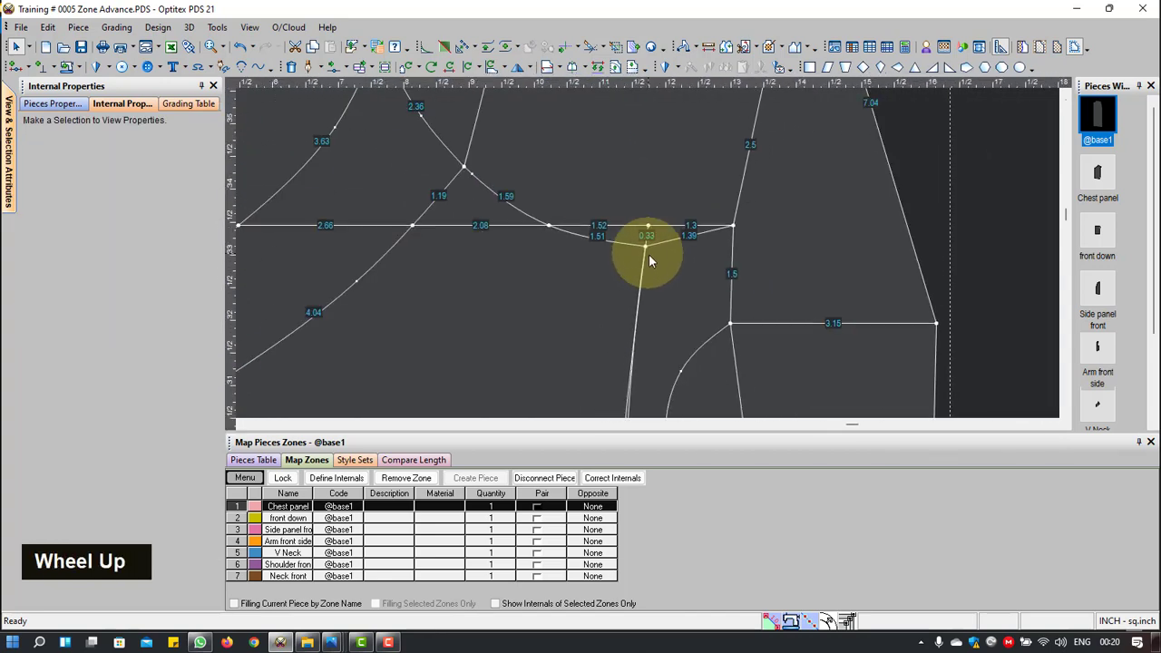
pyautogui.scroll(2, 650, 259)
pyautogui.scroll(-8, 648, 254)
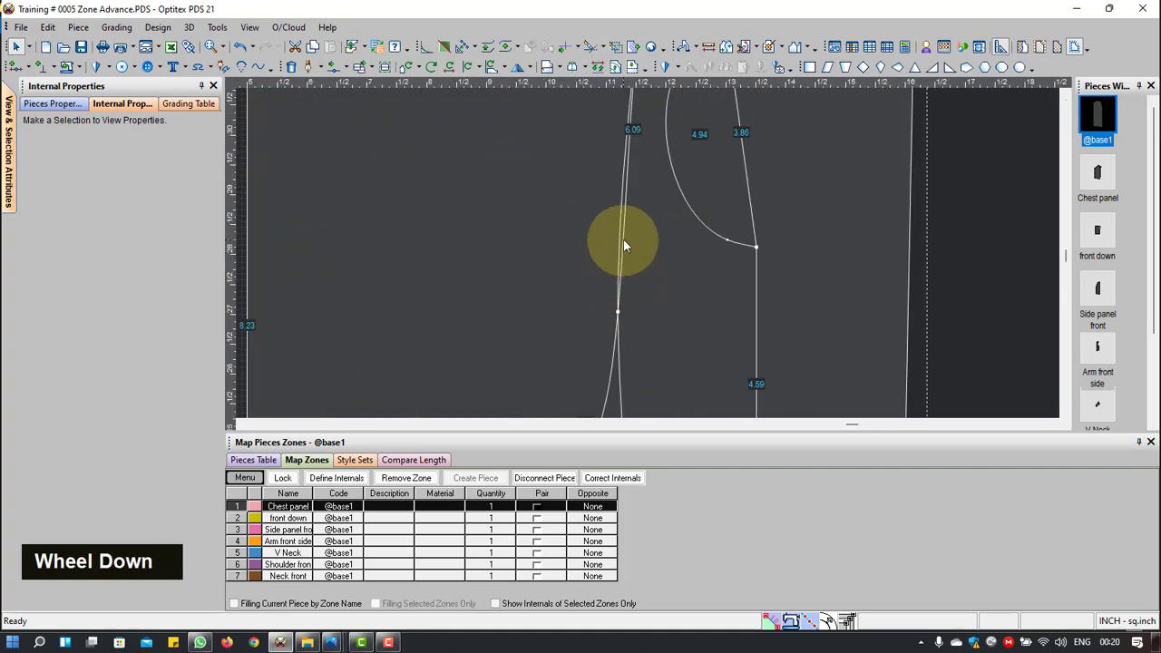
pyautogui.scroll(3, 635, 237)
pyautogui.scroll(-2, 648, 238)
pyautogui.scroll(-1, 648, 238)
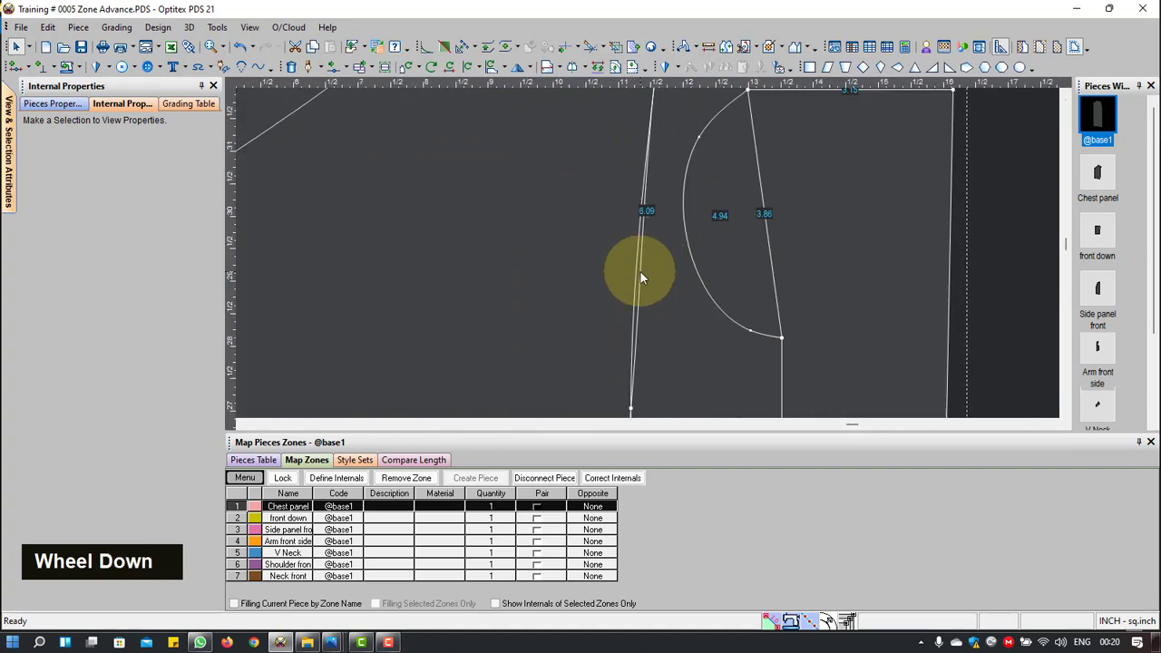
pyautogui.press('m')
pyautogui.keyDown('shift'); pyautogui.click(640, 271); pyautogui.keyUp('shift')
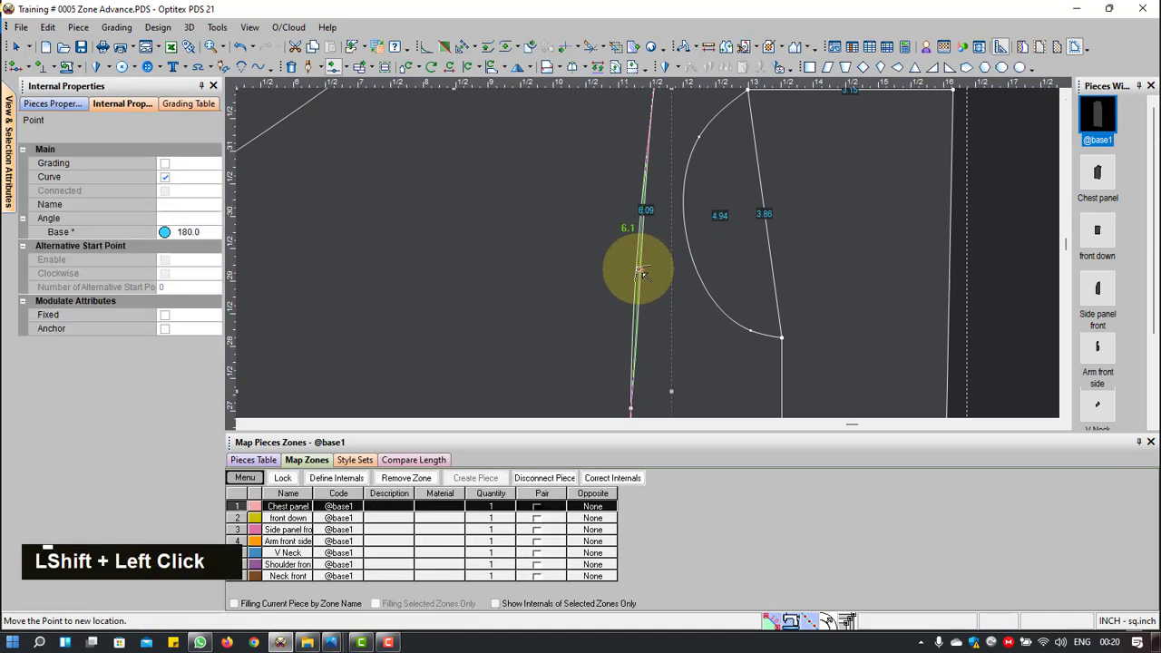
pyautogui.click(639, 270)
pyautogui.click(854, 373)
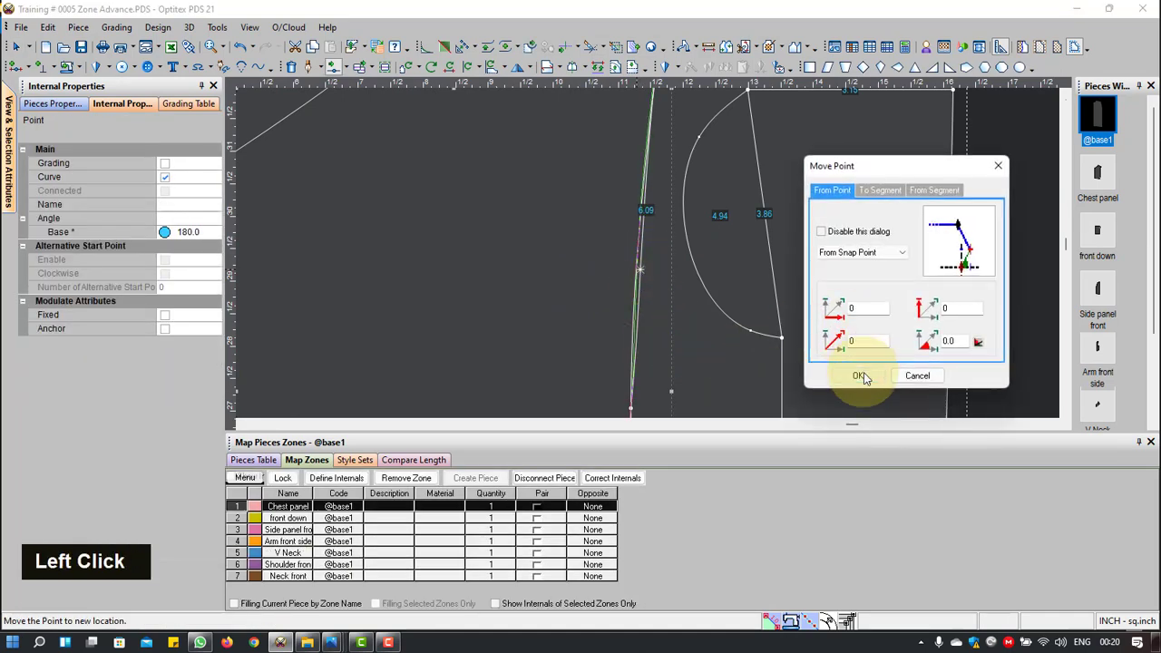
# Step: Exit point moving and delete the overlapping line's point where the two panel lines meet below the armhole
pyautogui.scroll(1, 657, 265)
pyautogui.scroll(4, 657, 266)
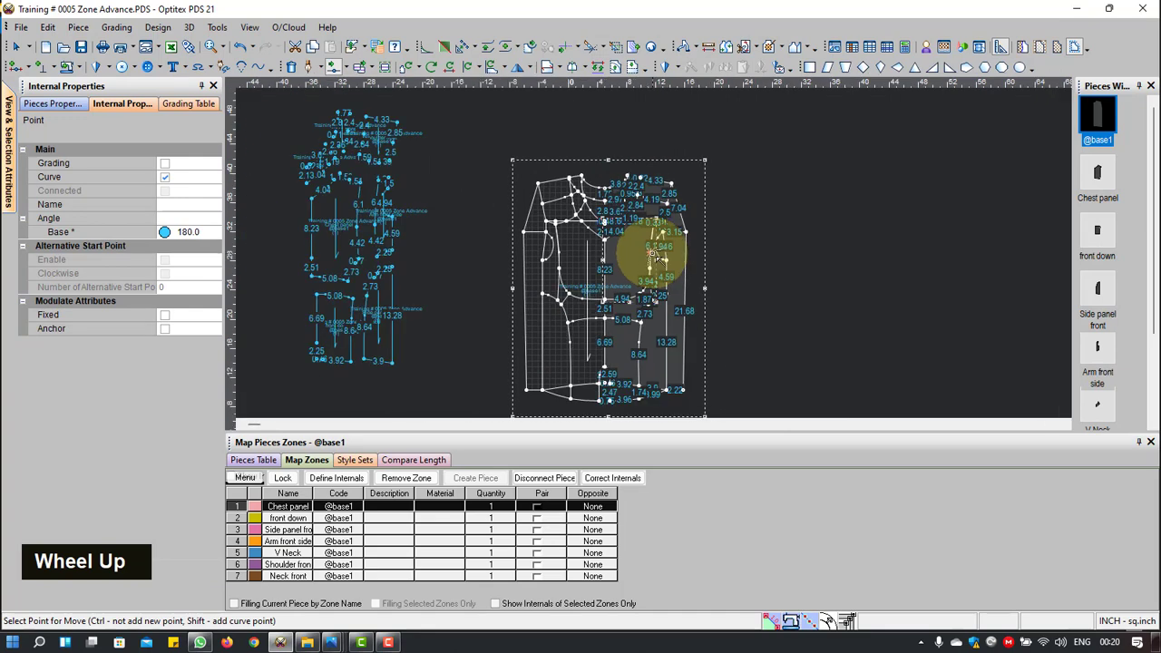
pyautogui.scroll(-8, 646, 275)
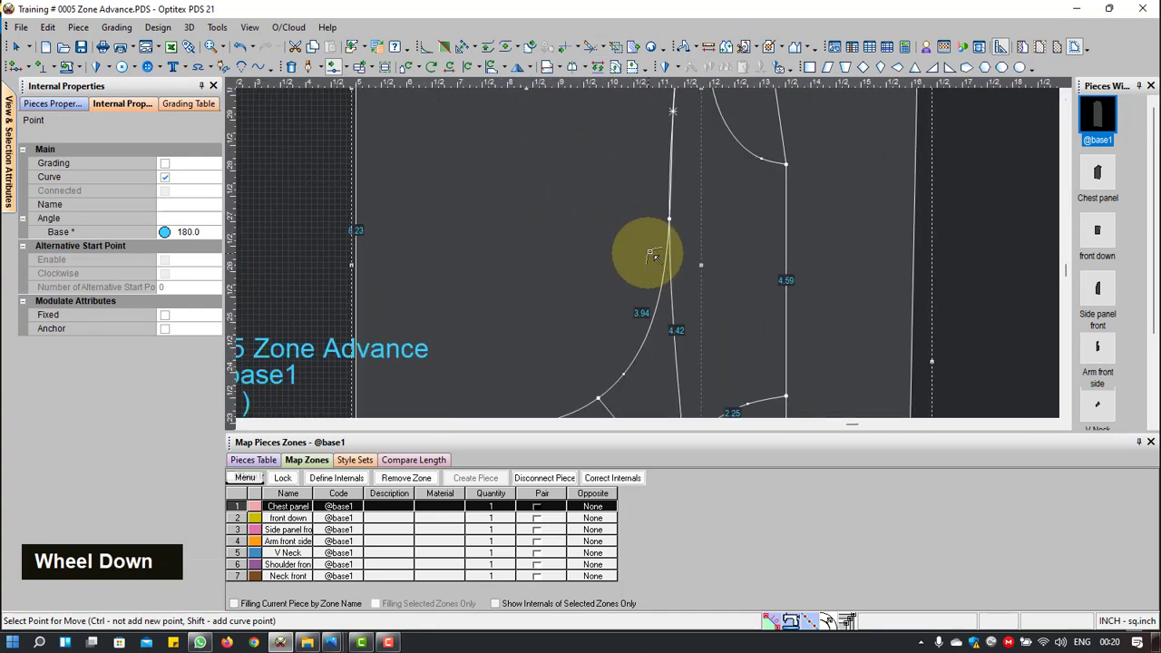
pyautogui.scroll(-4, 652, 258)
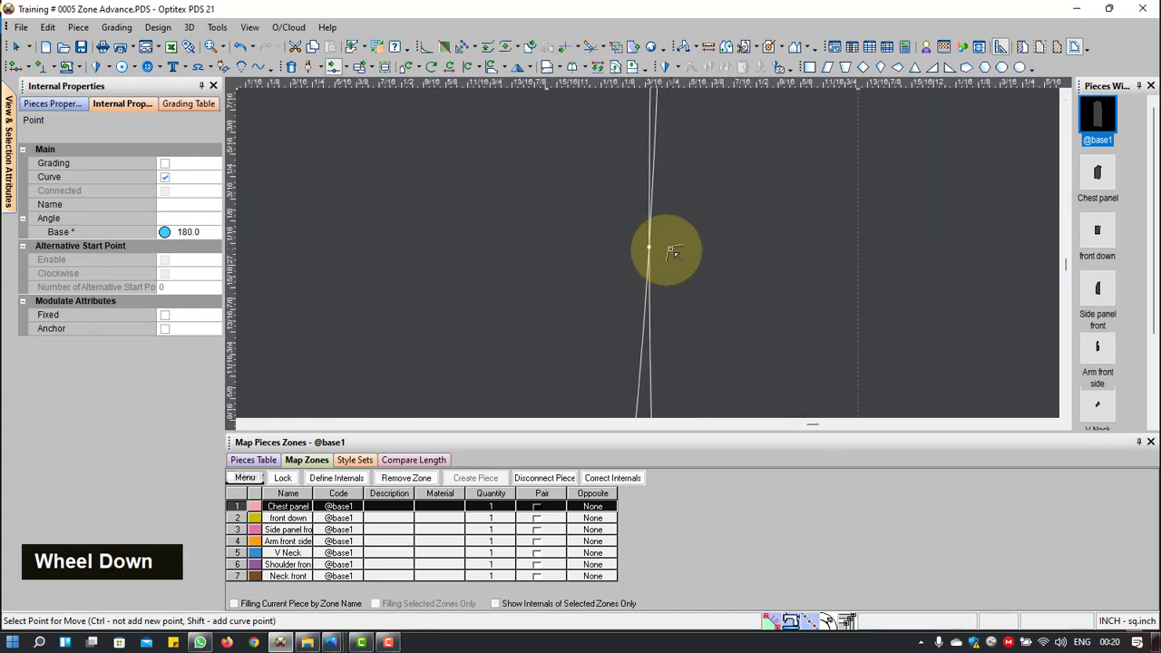
pyautogui.rightClick(672, 253)
pyautogui.click(669, 259)
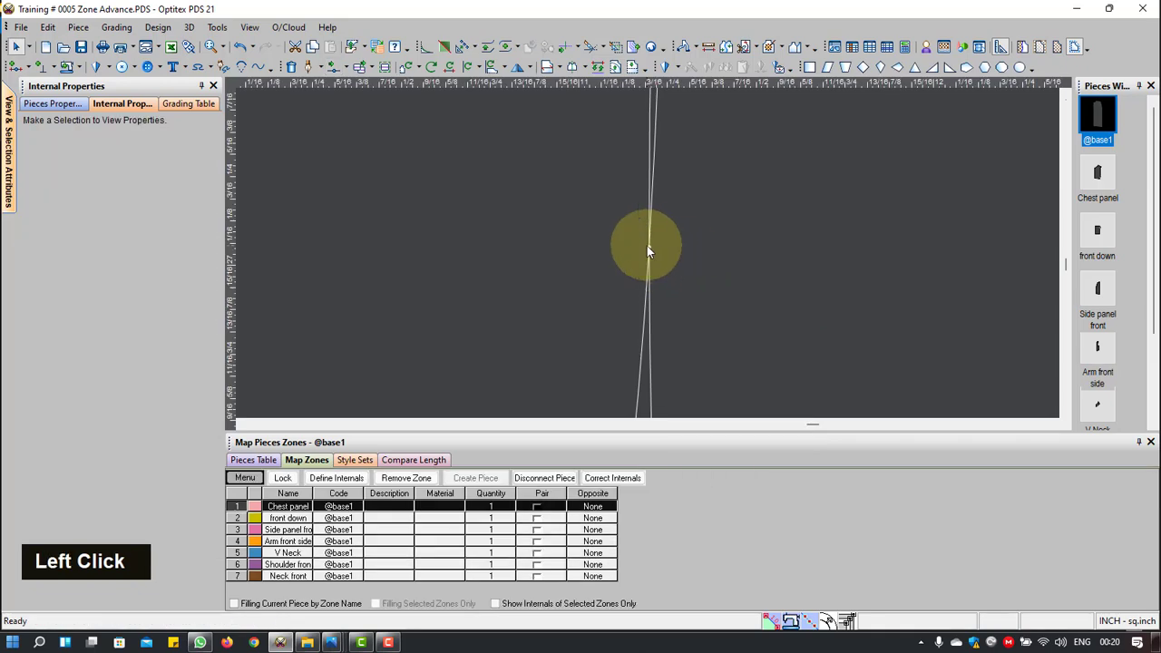
pyautogui.click(648, 248)
pyautogui.press('Delete')
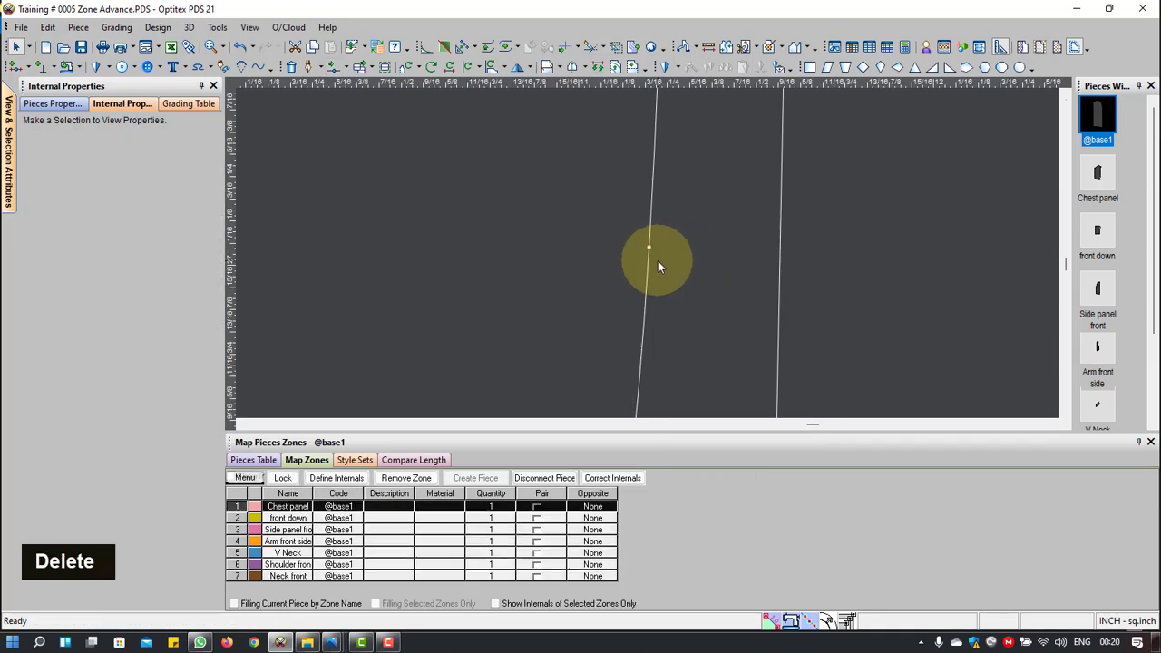
# Step: Turn off grading for the remaining point on the curved panel line above the 3.94 segment
pyautogui.scroll(2, 658, 260)
pyautogui.scroll(3, 658, 260)
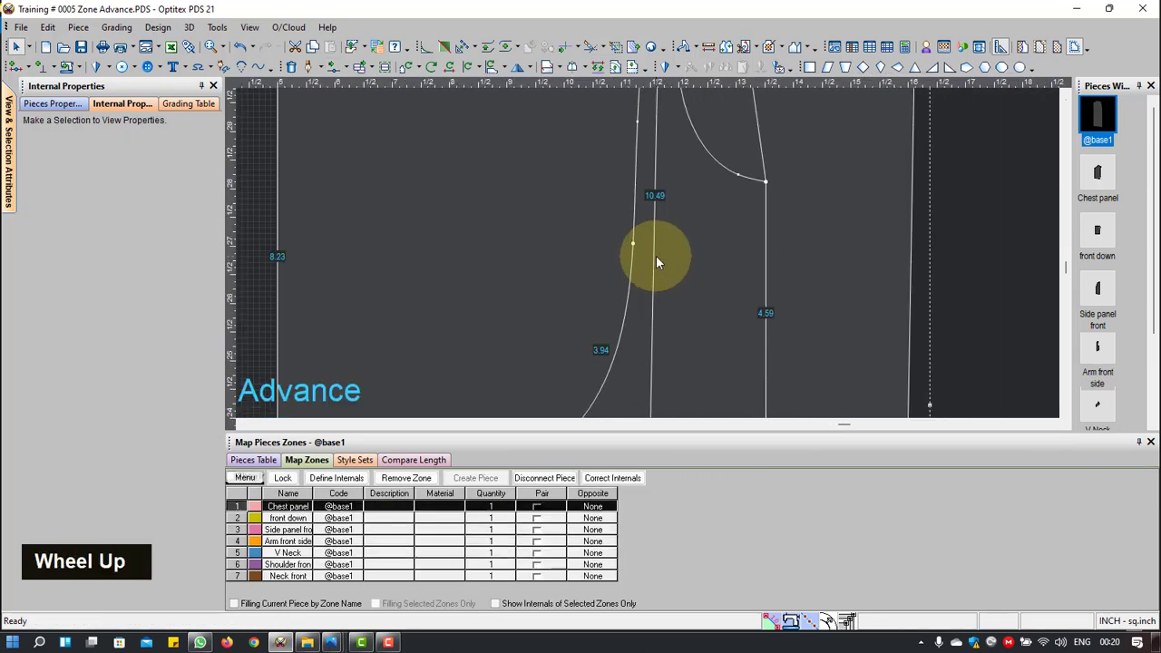
pyautogui.click(635, 244)
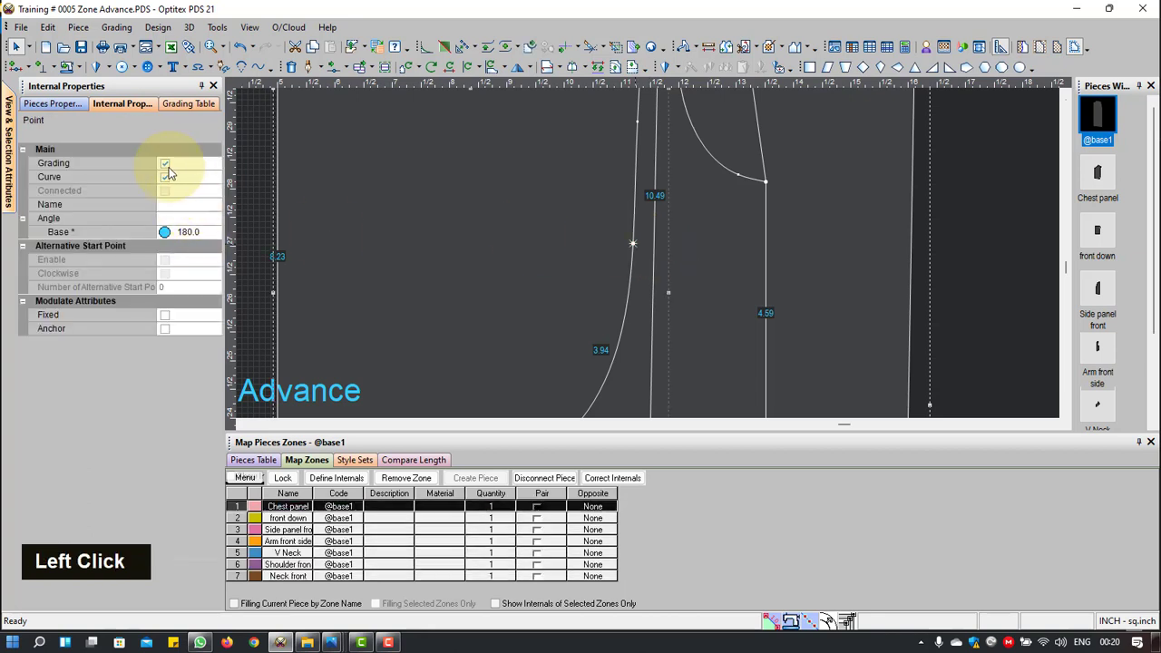
pyautogui.click(165, 165)
pyautogui.click(626, 250)
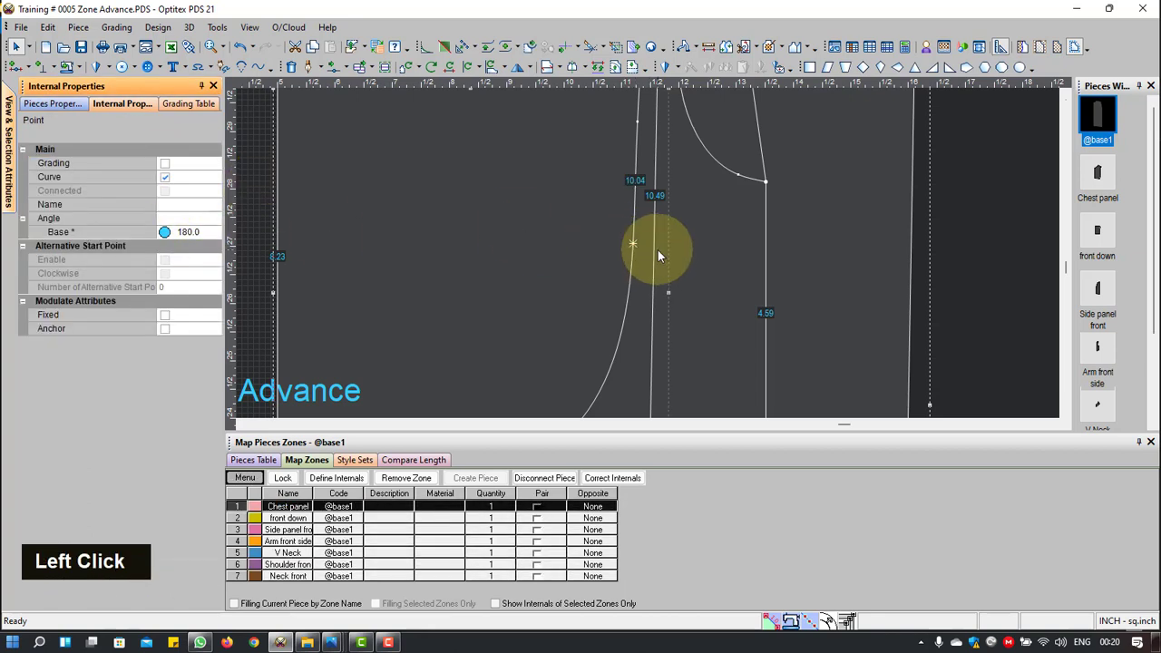
# Step: Add a curve point on the 10.49 panel line, move it onto the neighbouring curved line with 0 offset, and exit point moving
pyautogui.press('m')
pyautogui.keyDown('shift'); pyautogui.click(646, 258); pyautogui.keyUp('shift')
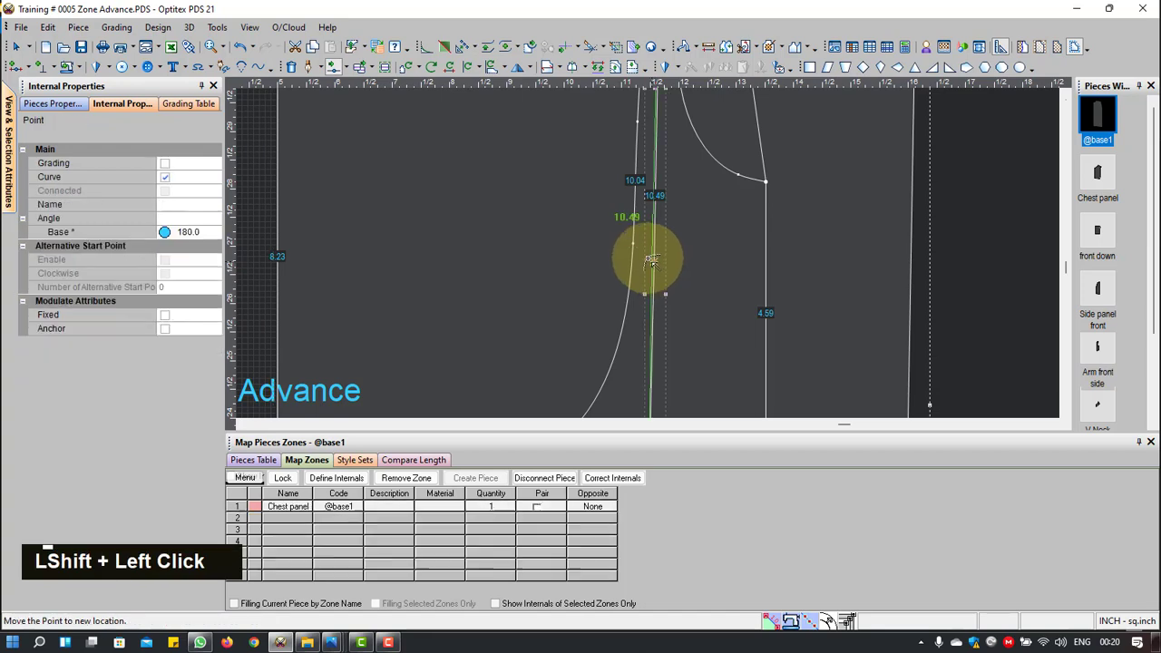
pyautogui.click(637, 251)
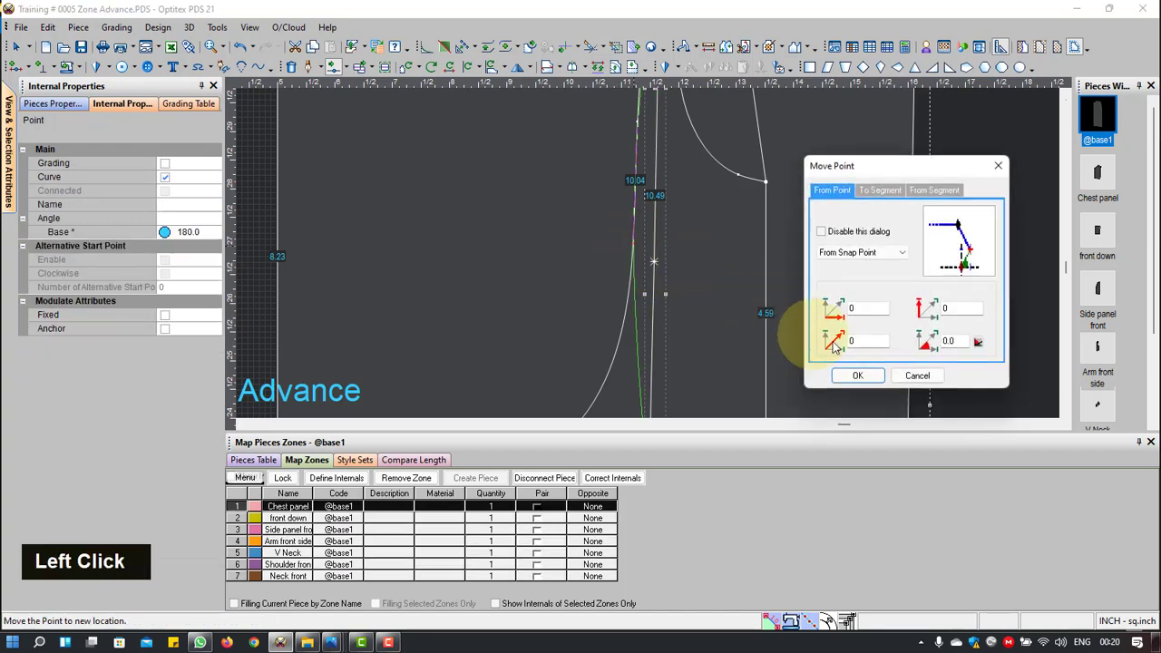
pyautogui.click(853, 373)
pyautogui.scroll(1, 576, 236)
pyautogui.scroll(5, 643, 251)
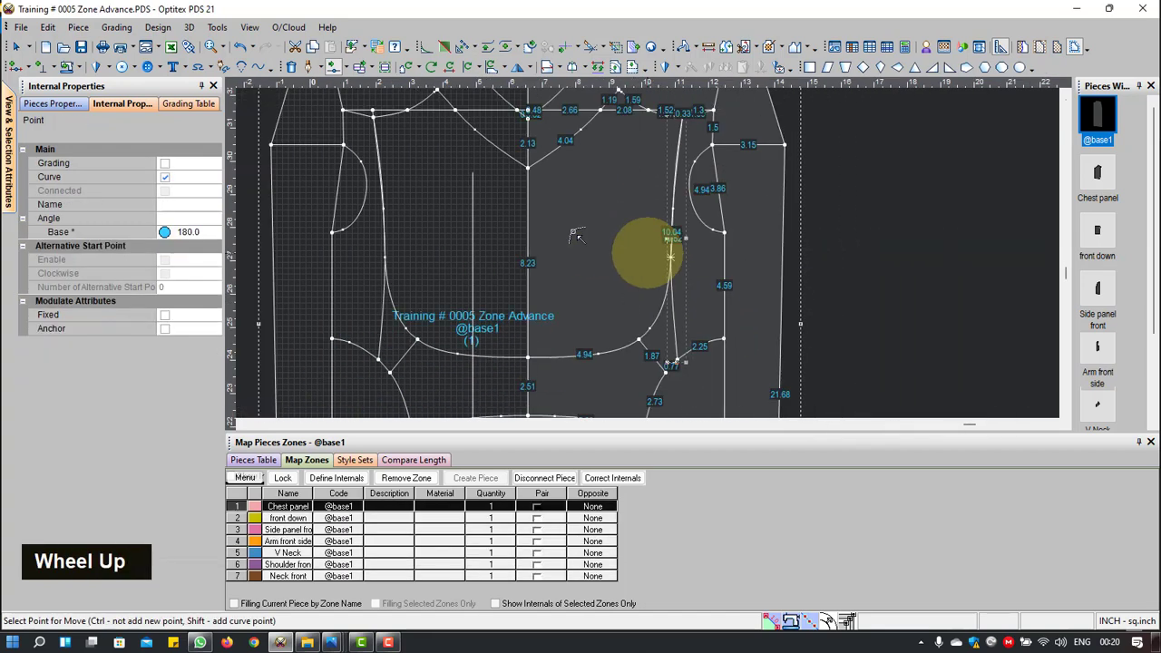
pyautogui.scroll(-1, 652, 258)
pyautogui.scroll(-2, 652, 258)
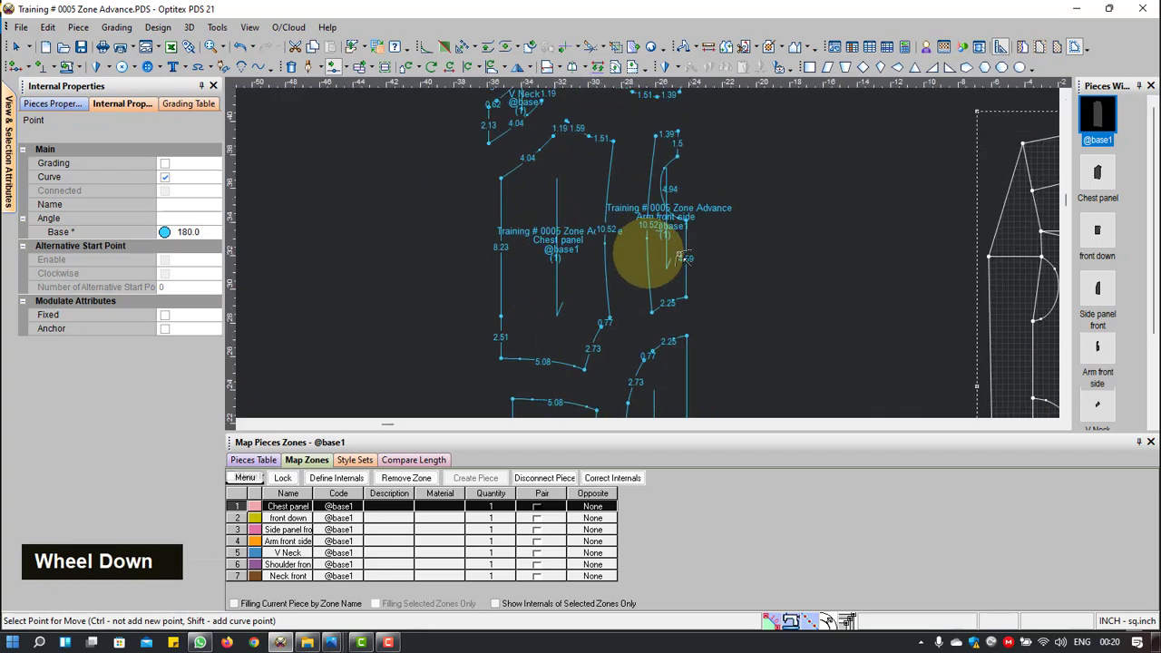
pyautogui.rightClick(757, 194)
pyautogui.click(778, 211)
pyautogui.click(725, 292)
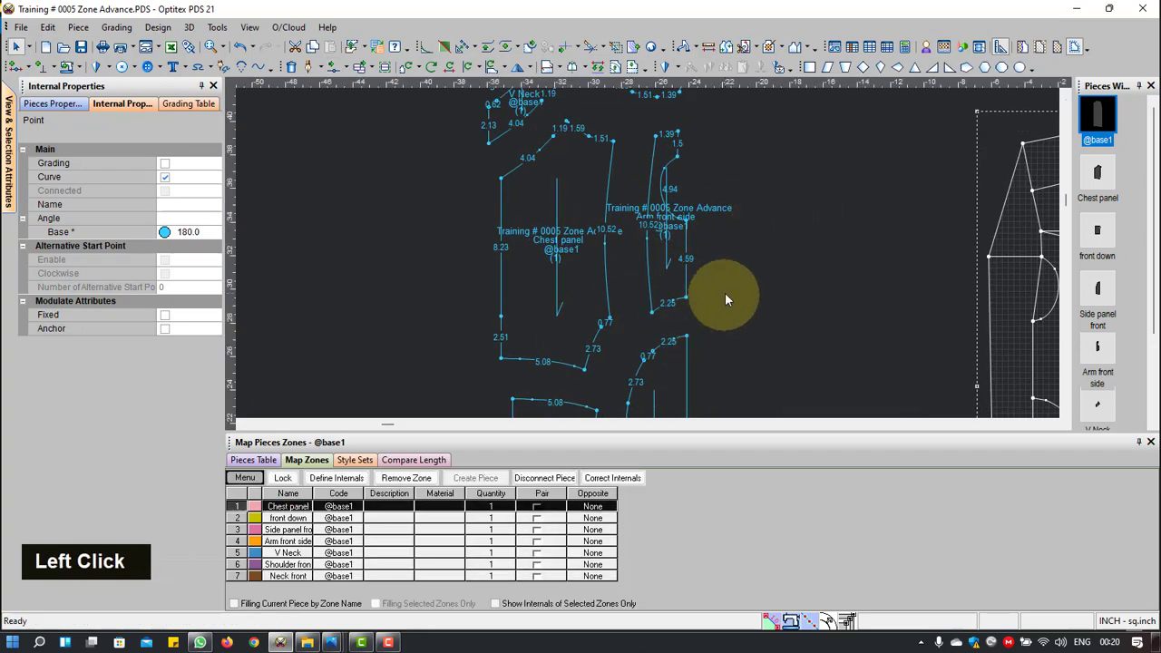
pyautogui.scroll(2, 614, 233)
pyautogui.scroll(-2, 647, 249)
pyautogui.scroll(1, 648, 251)
pyautogui.scroll(1, 862, 282)
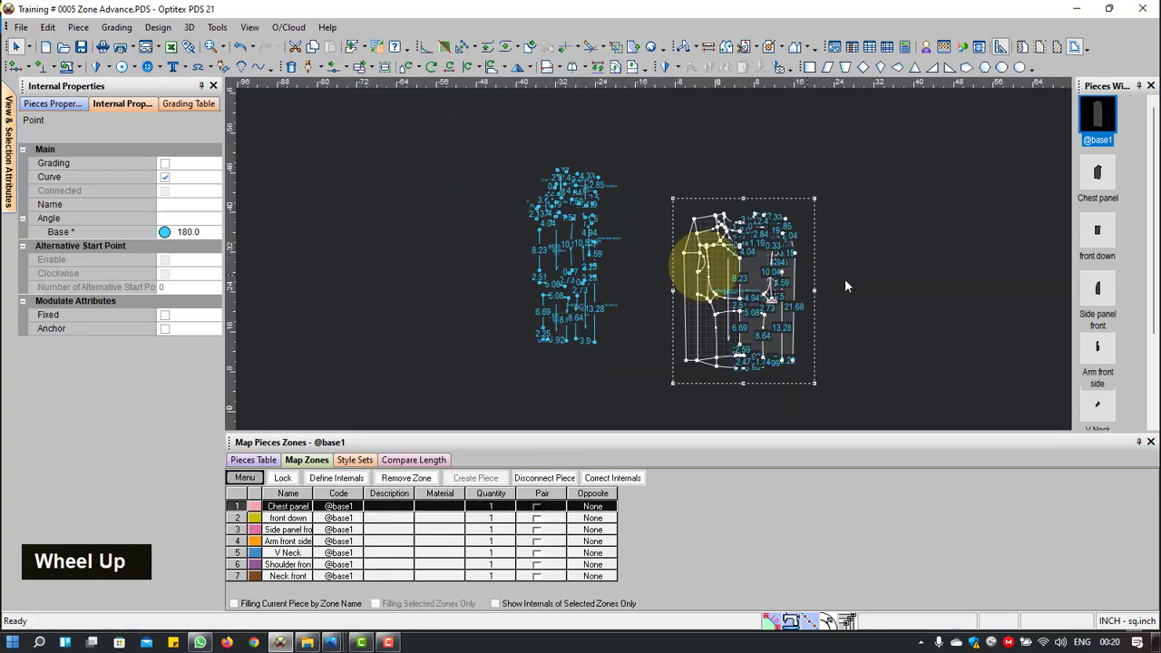
pyautogui.scroll(-4, 600, 248)
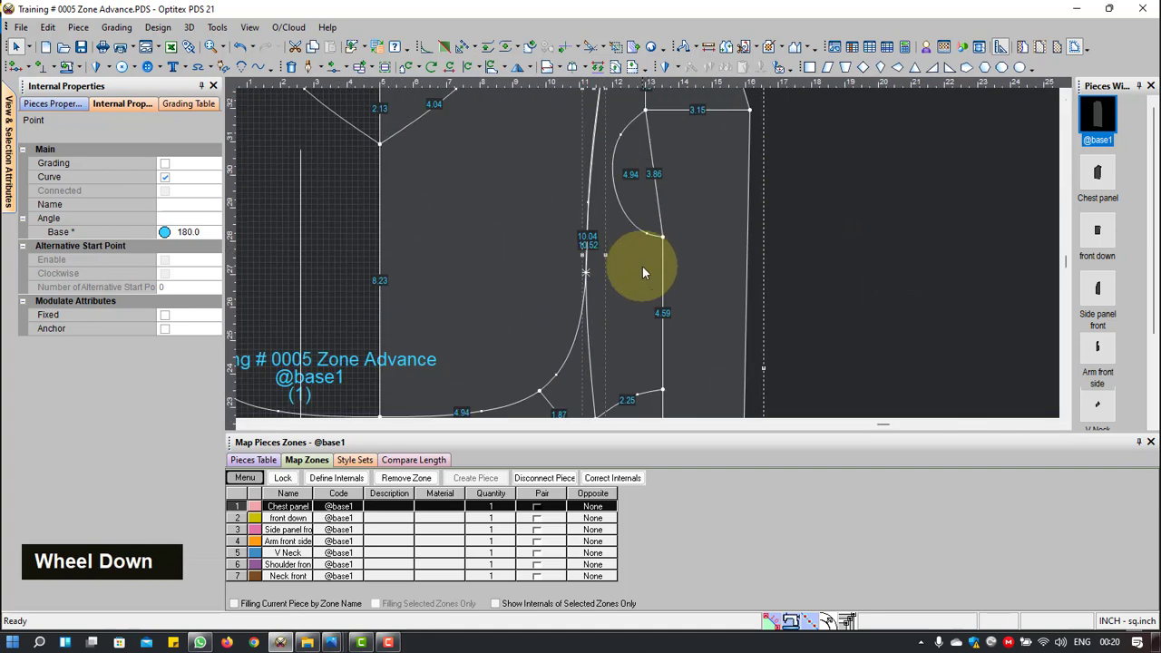
pyautogui.scroll(3, 598, 313)
pyautogui.scroll(-3, 639, 173)
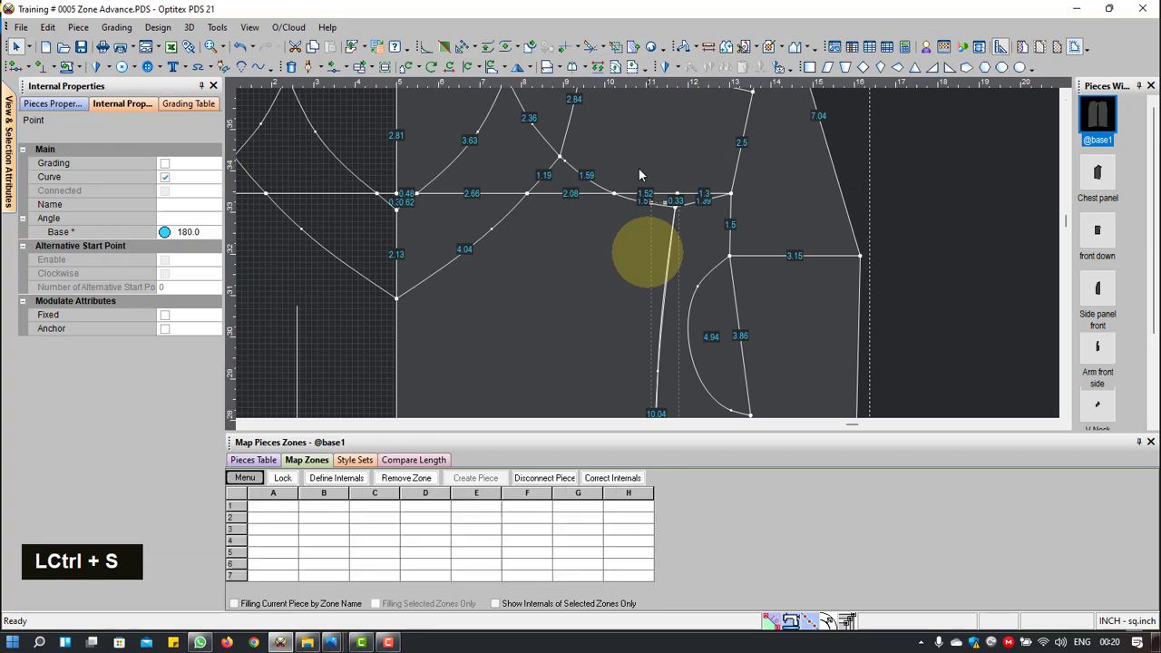
pyautogui.scroll(-2, 669, 283)
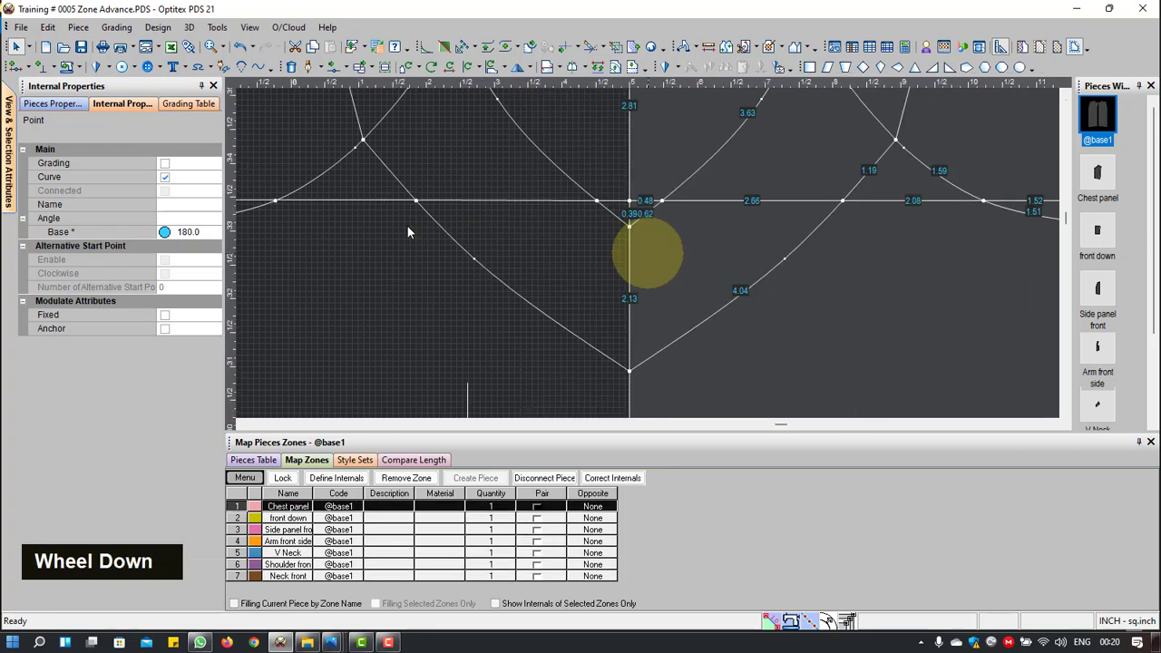
pyautogui.scroll(3, 668, 283)
pyautogui.scroll(4, 671, 289)
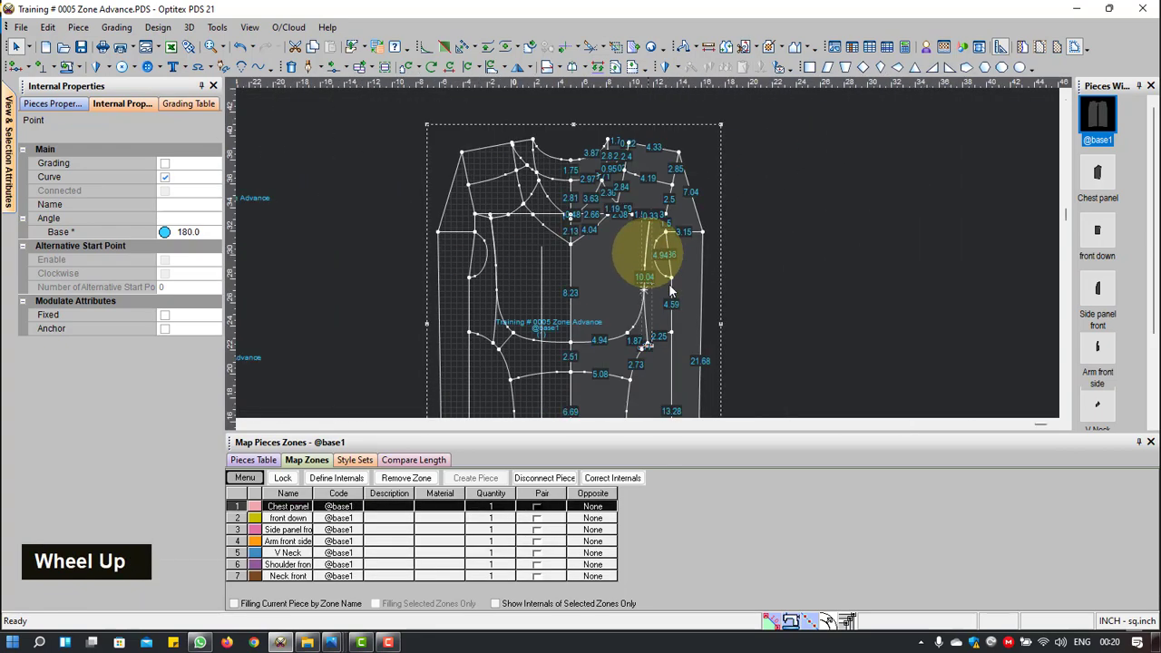
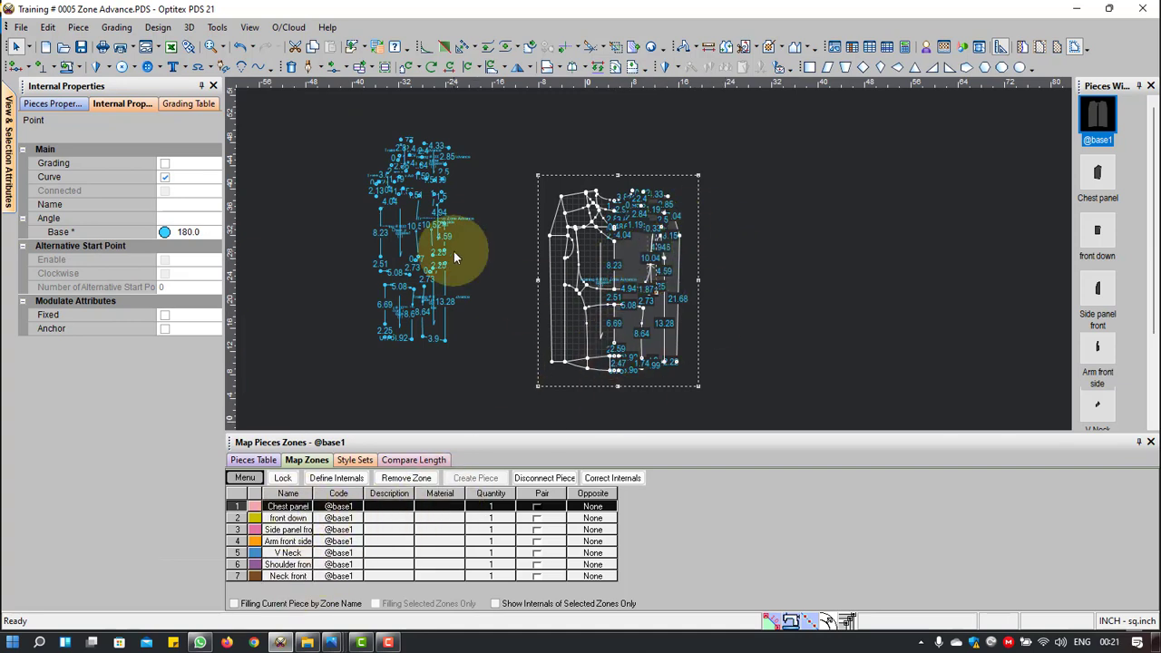
pyautogui.scroll(-3, 396, 242)
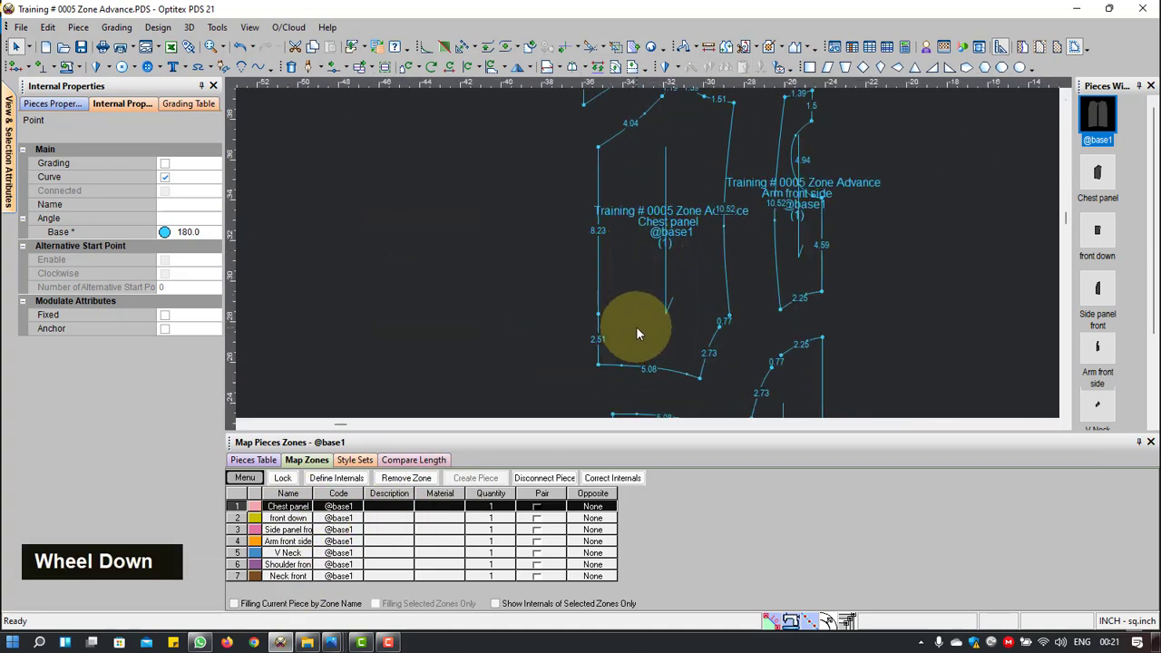
pyautogui.scroll(3, 636, 328)
pyautogui.scroll(2, 637, 332)
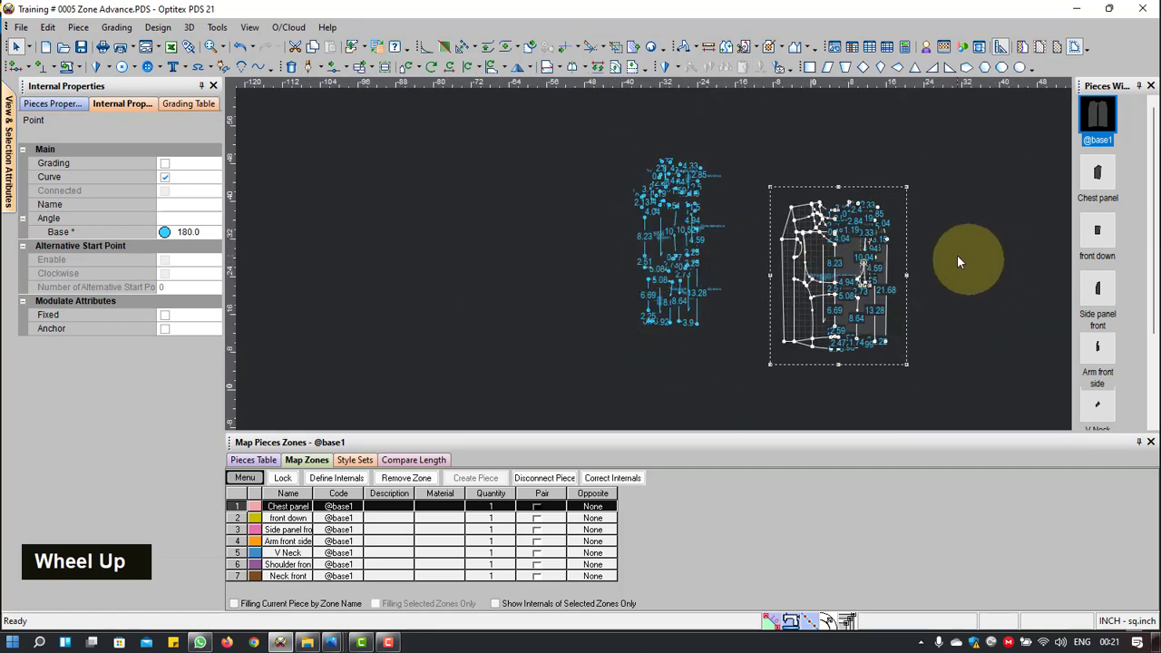
pyautogui.scroll(-3, 646, 250)
pyautogui.scroll(2, 645, 254)
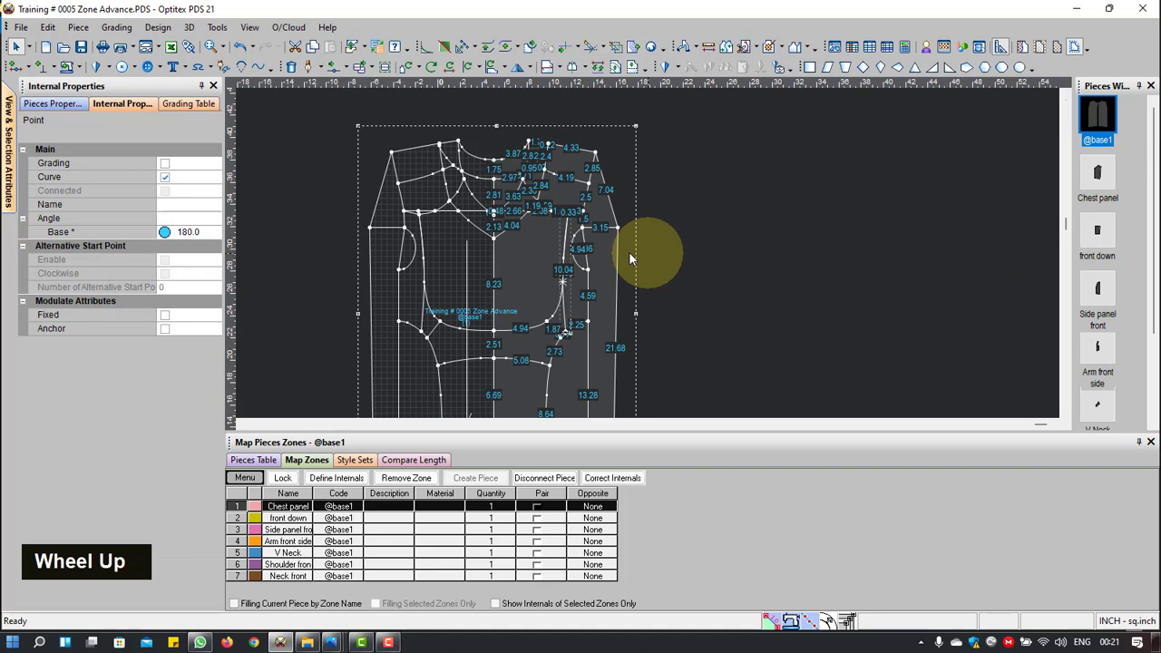
pyautogui.press('z')
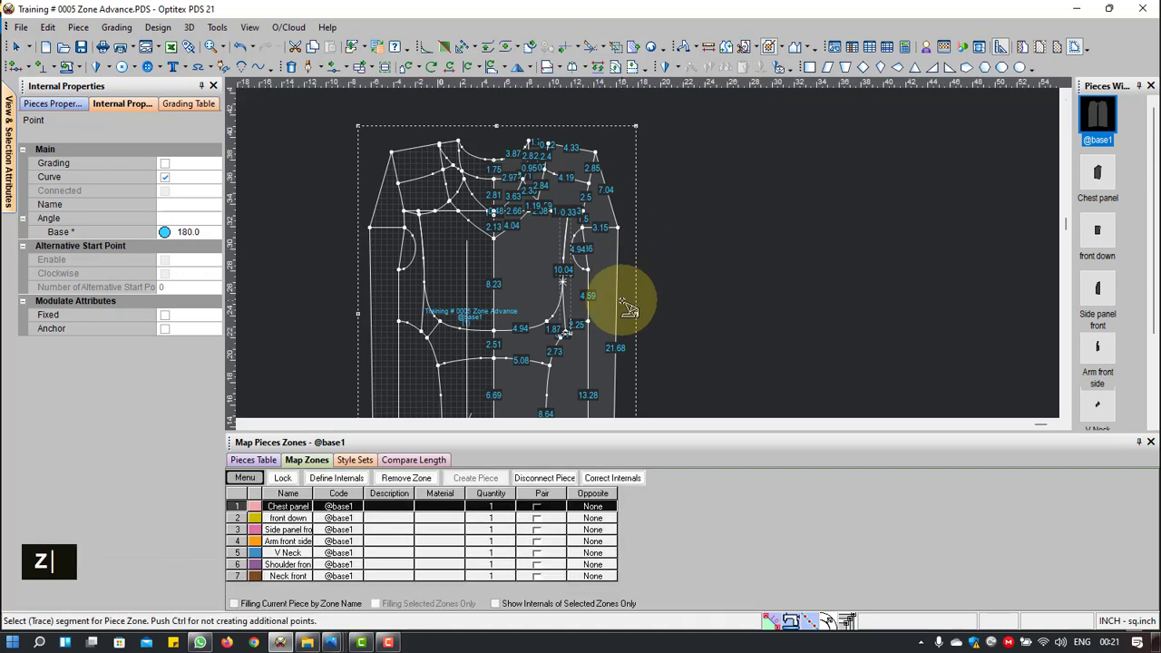
pyautogui.scroll(-3, 496, 217)
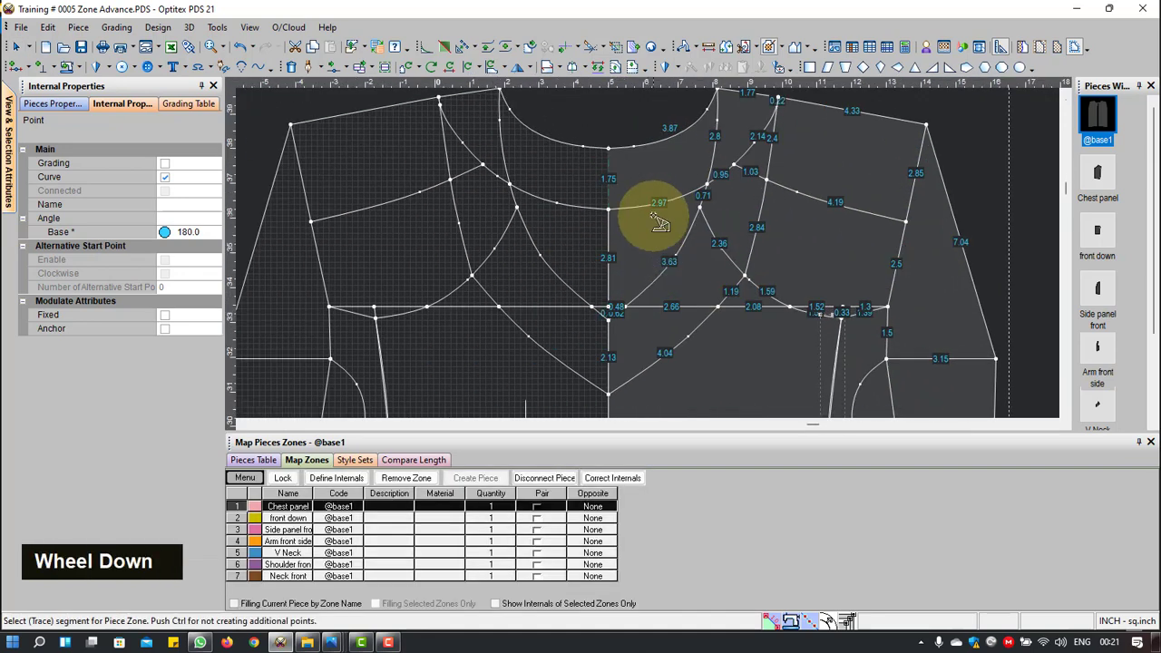
pyautogui.click(640, 208)
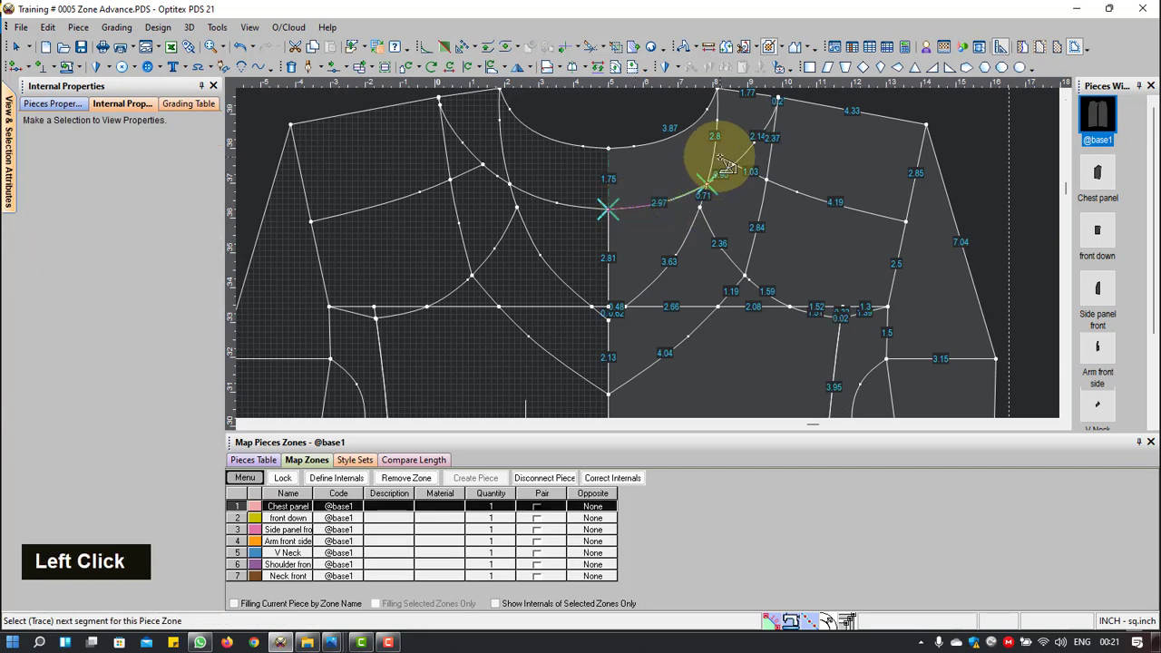
pyautogui.scroll(-2, 726, 166)
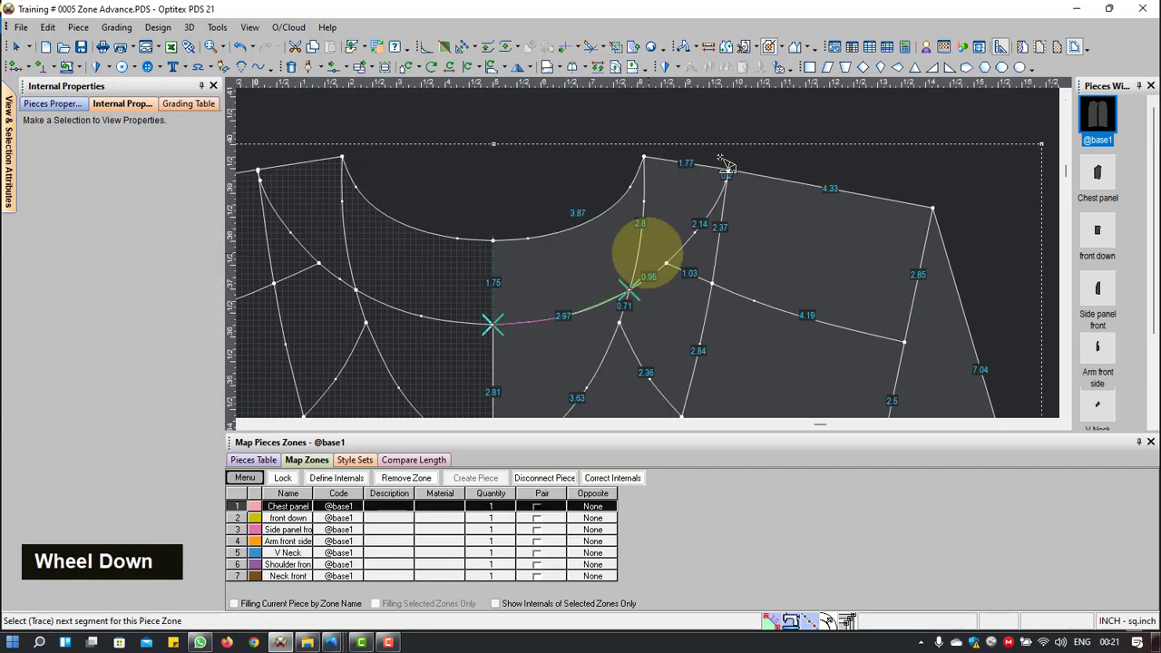
pyautogui.click(655, 275)
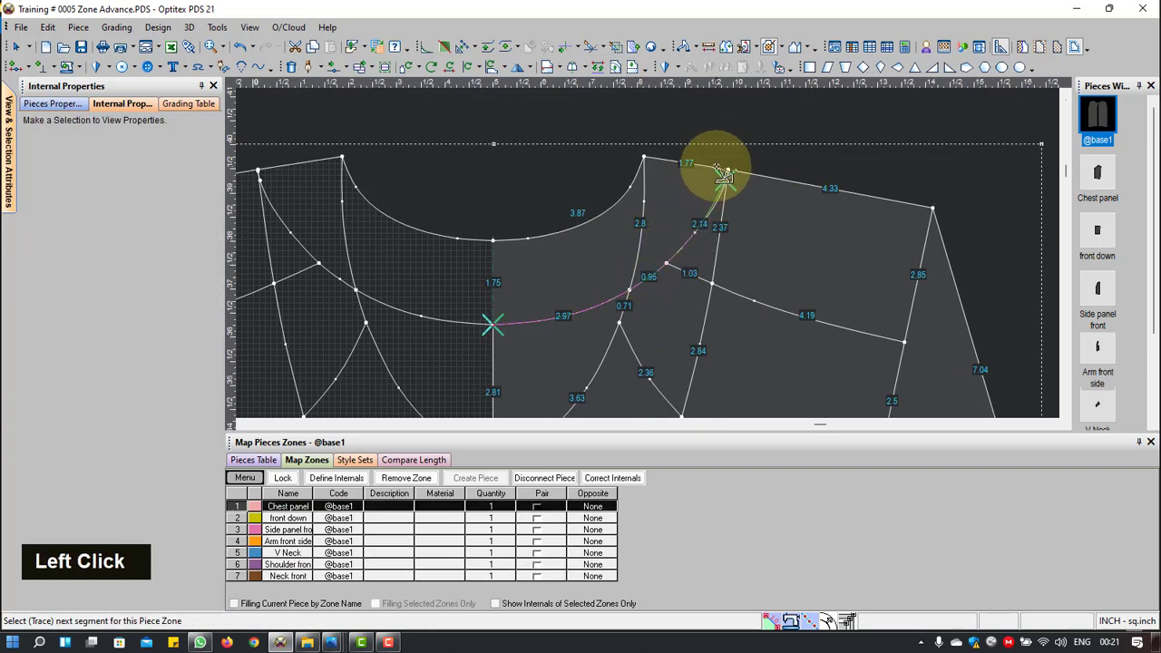
pyautogui.scroll(-5, 724, 176)
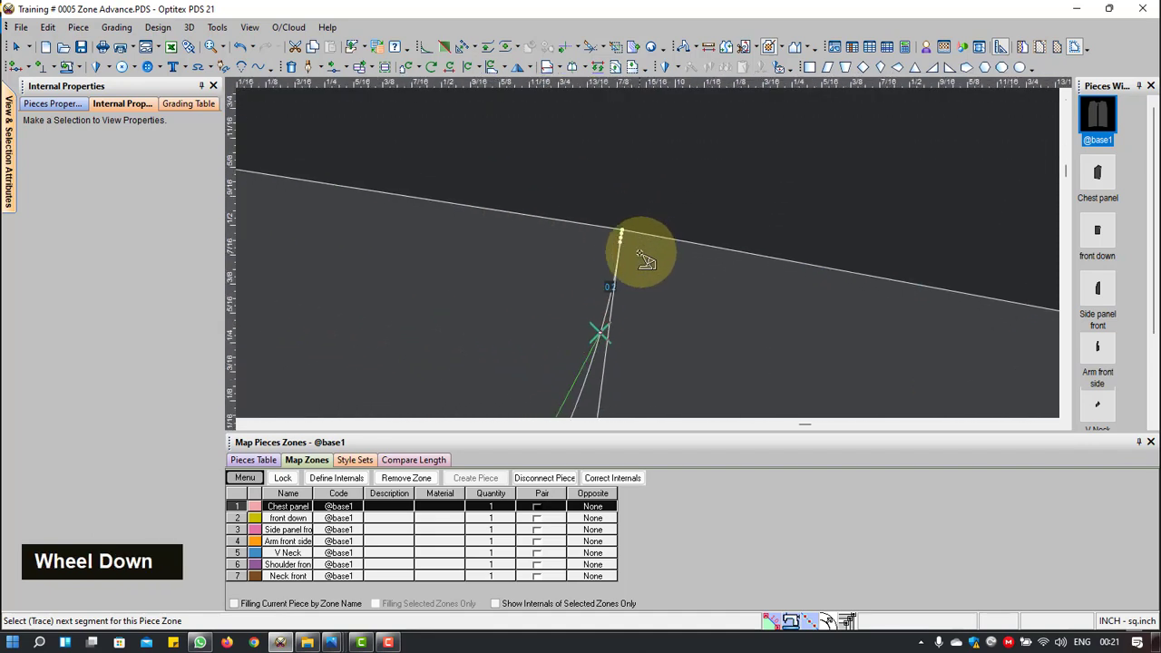
pyautogui.scroll(-2, 645, 257)
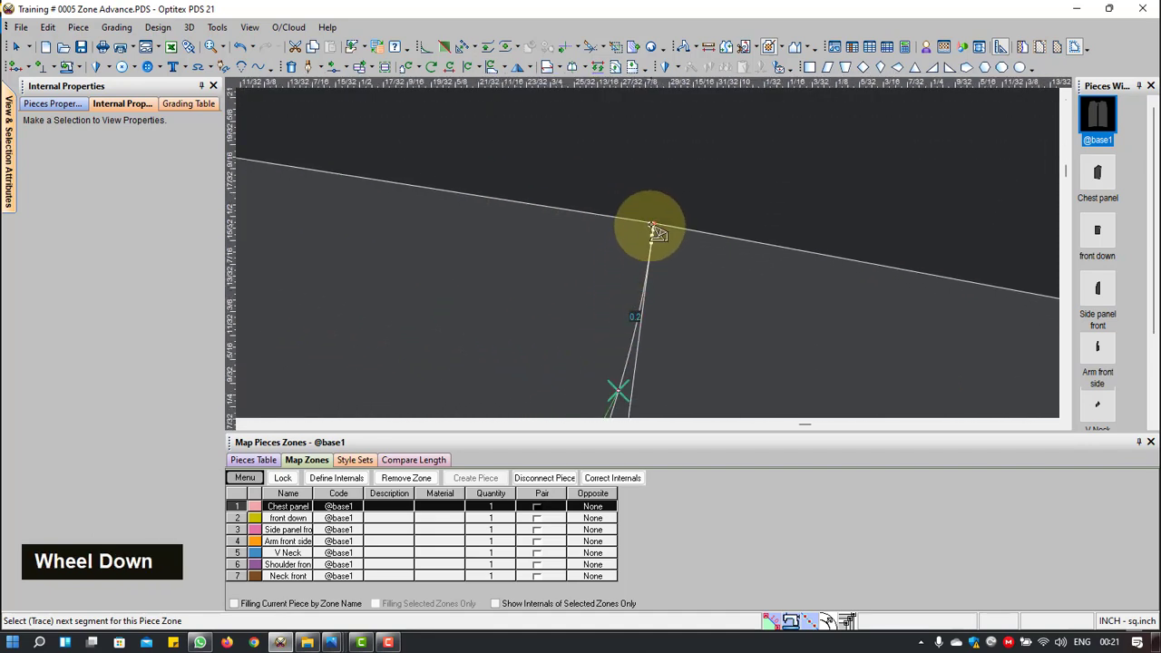
pyautogui.scroll(-2, 655, 236)
pyautogui.click(651, 258)
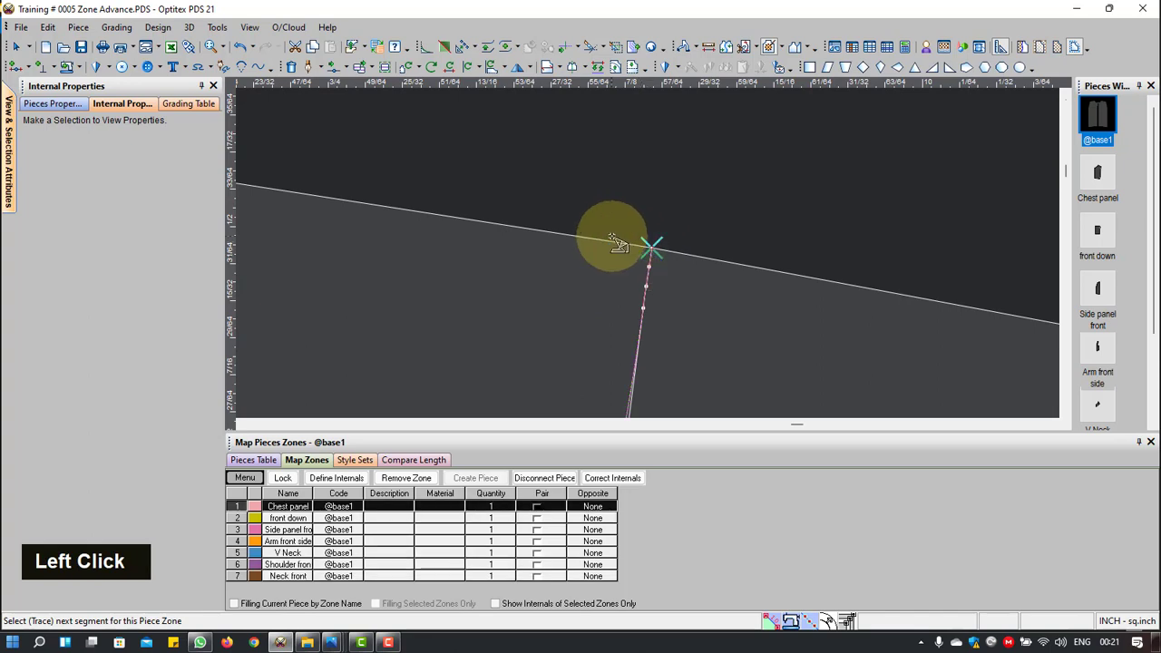
# Step: Close the zone along the 1.77 shoulder segment, the 3.87 neckline and the 1.75 centre segment, and finish zone tracing
pyautogui.scroll(2, 306, 218)
pyautogui.scroll(3, 609, 251)
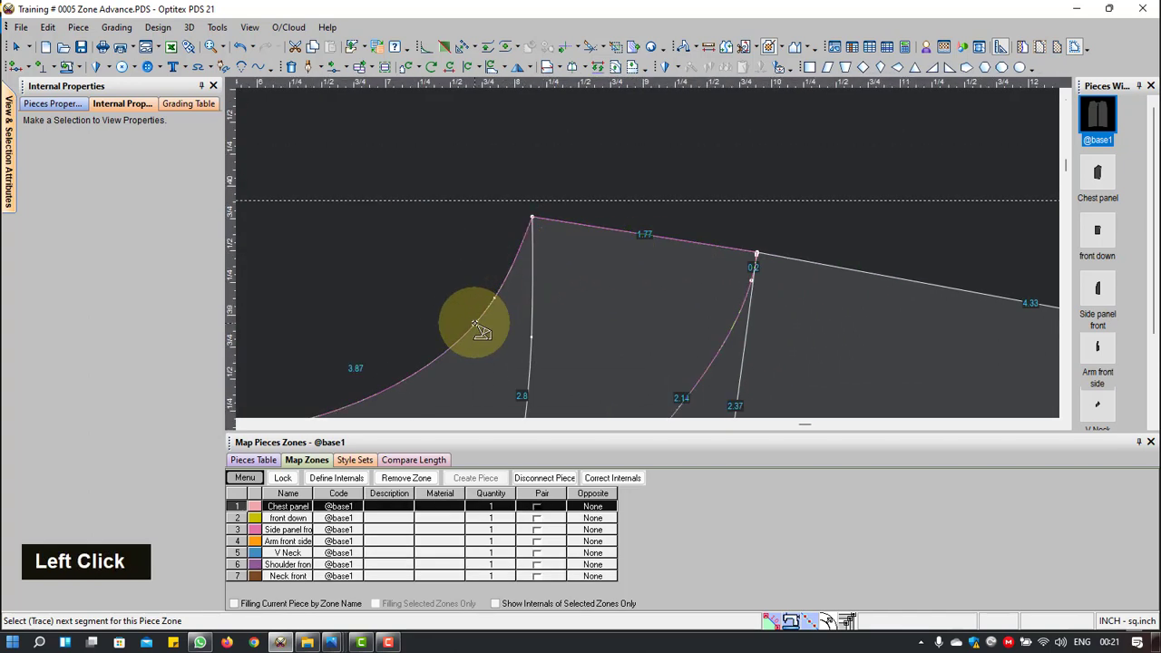
pyautogui.scroll(4, 643, 251)
pyautogui.click(572, 309)
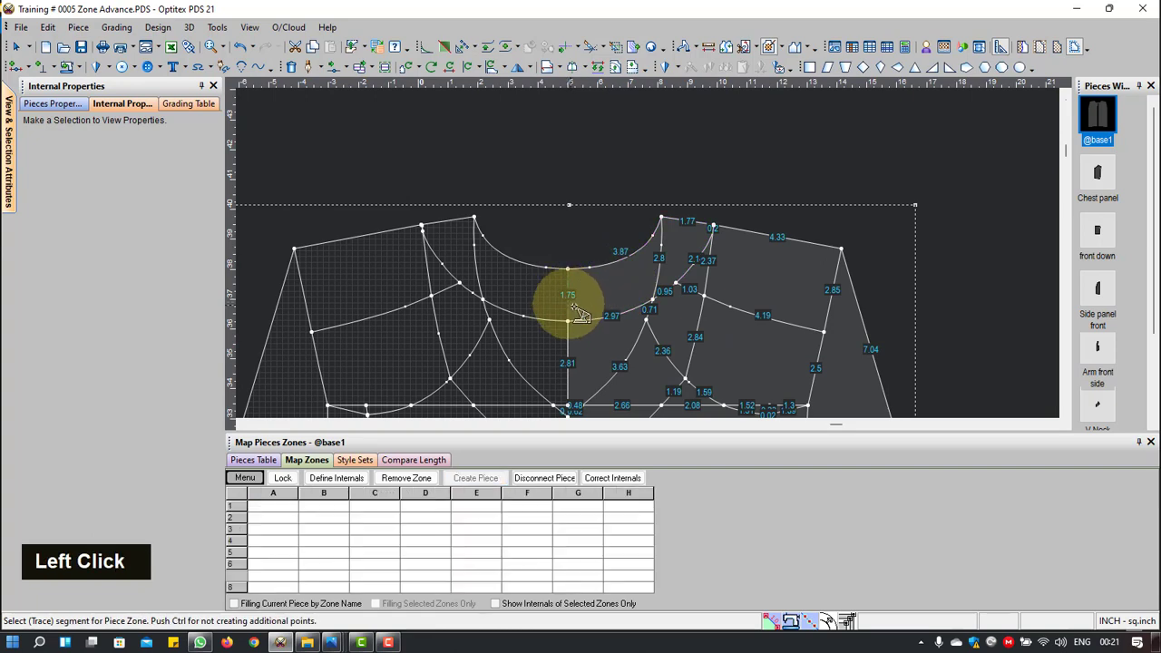
pyautogui.rightClick(841, 174)
pyautogui.click(883, 185)
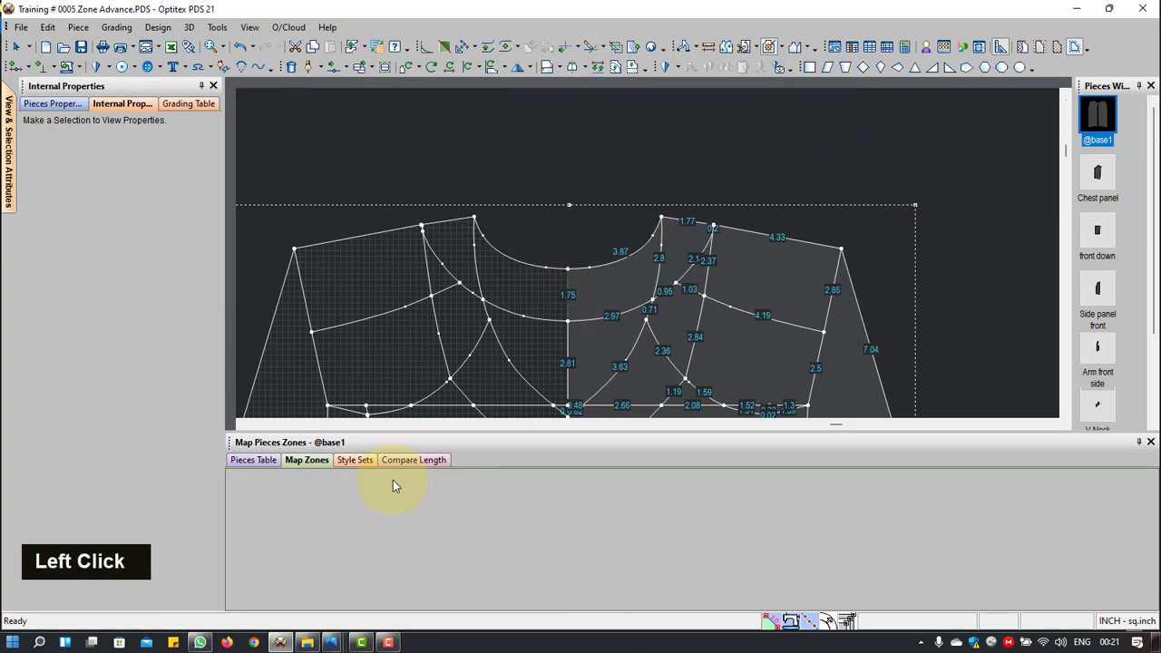
# Step: Name the new zone Back Neck and create a piece from it
pyautogui.click(288, 588)
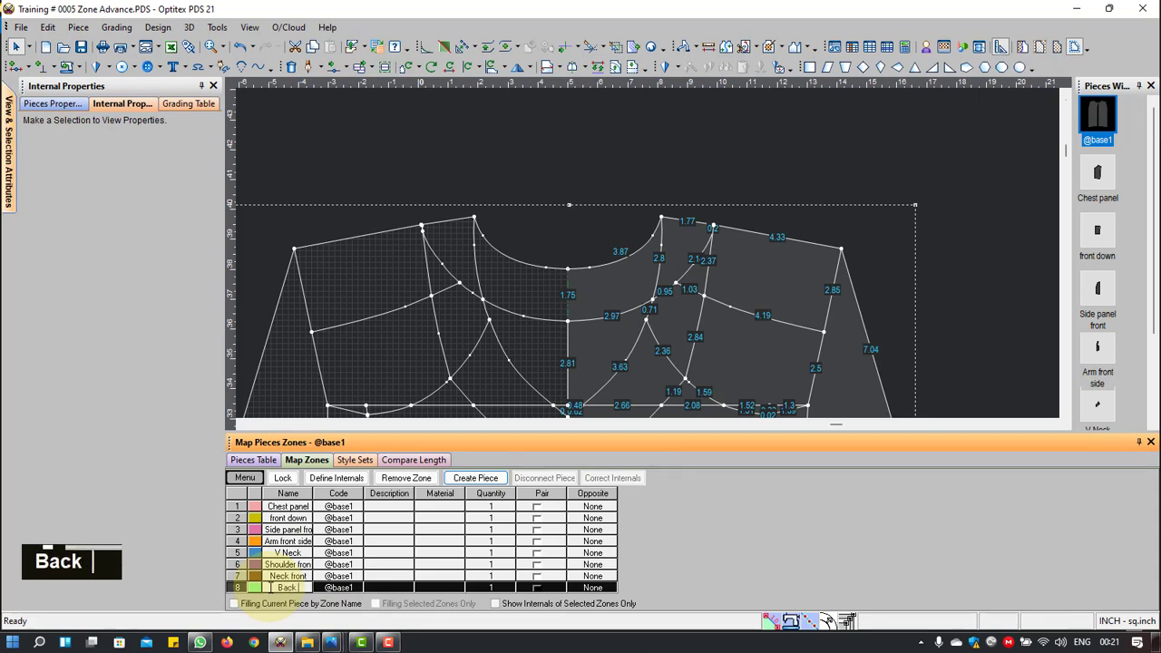
pyautogui.write('Back Neck')
pyautogui.press('Return')
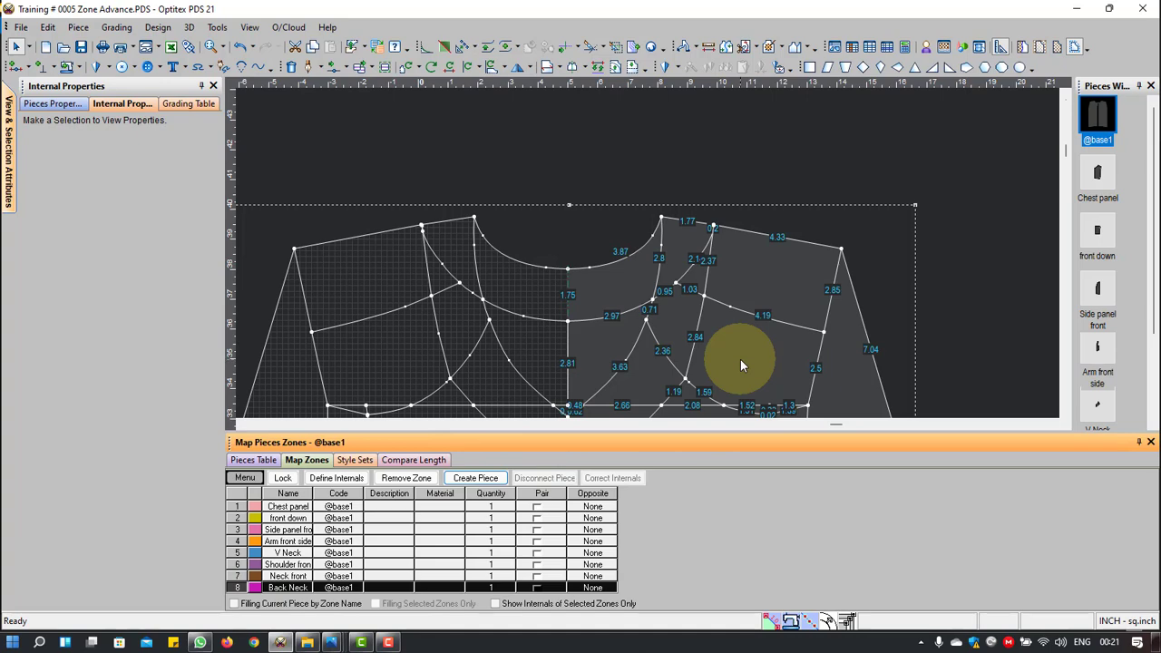
pyautogui.click(476, 478)
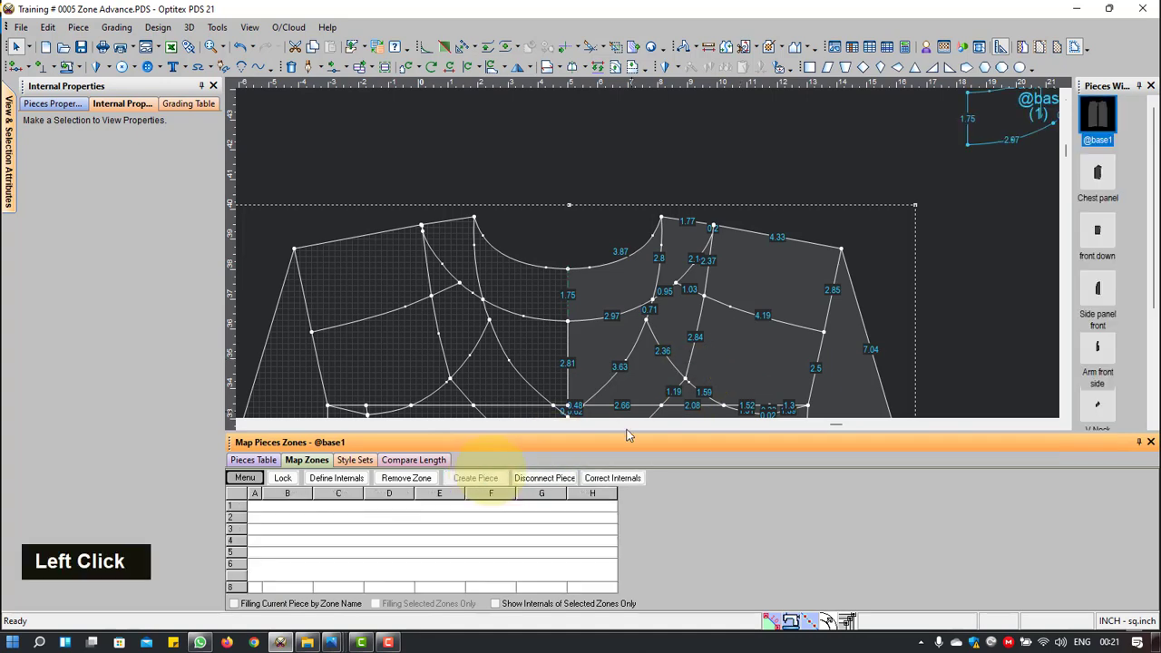
pyautogui.click(1008, 110)
pyautogui.scroll(4, 648, 251)
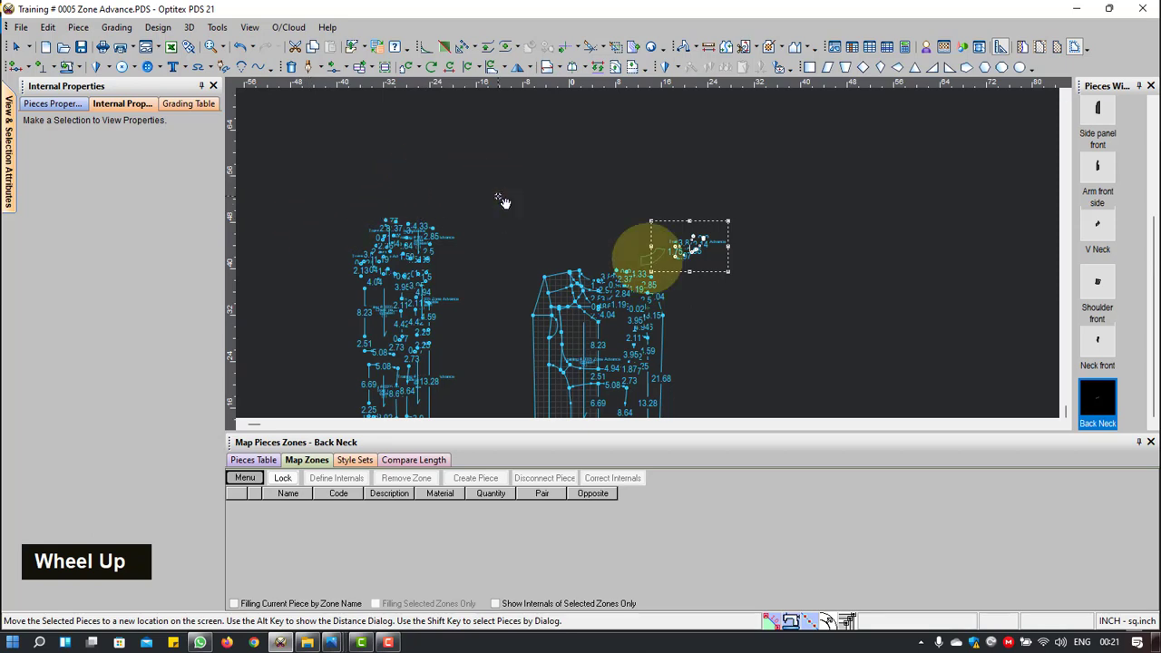
pyautogui.scroll(2, 648, 260)
pyautogui.click(460, 291)
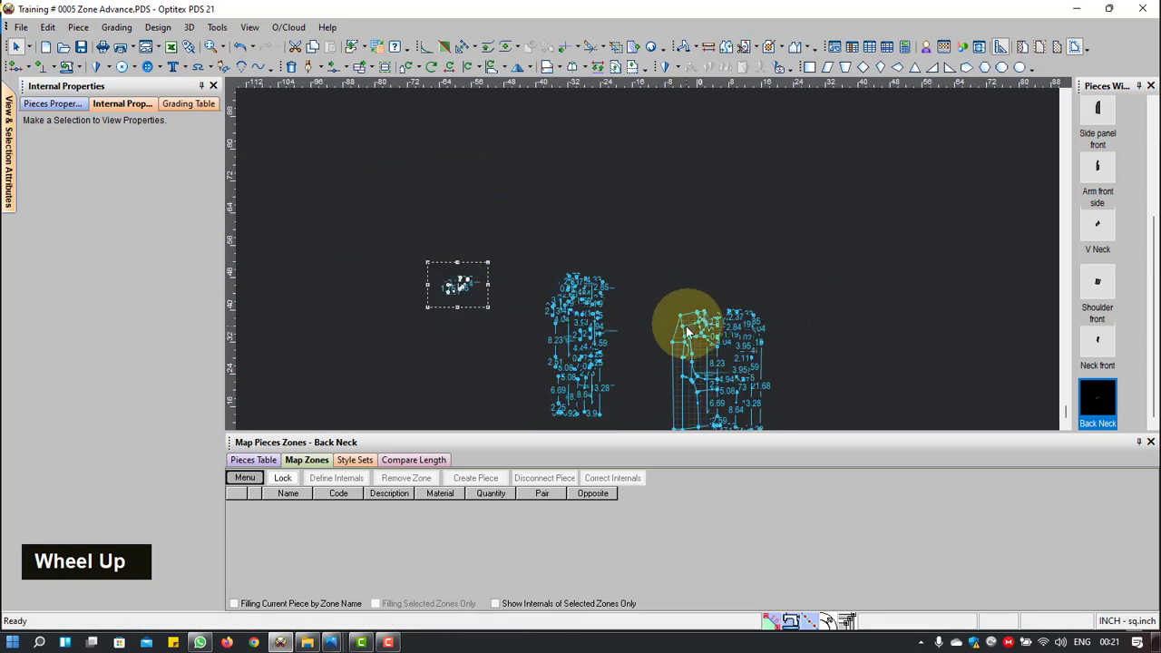
pyautogui.scroll(-4, 732, 355)
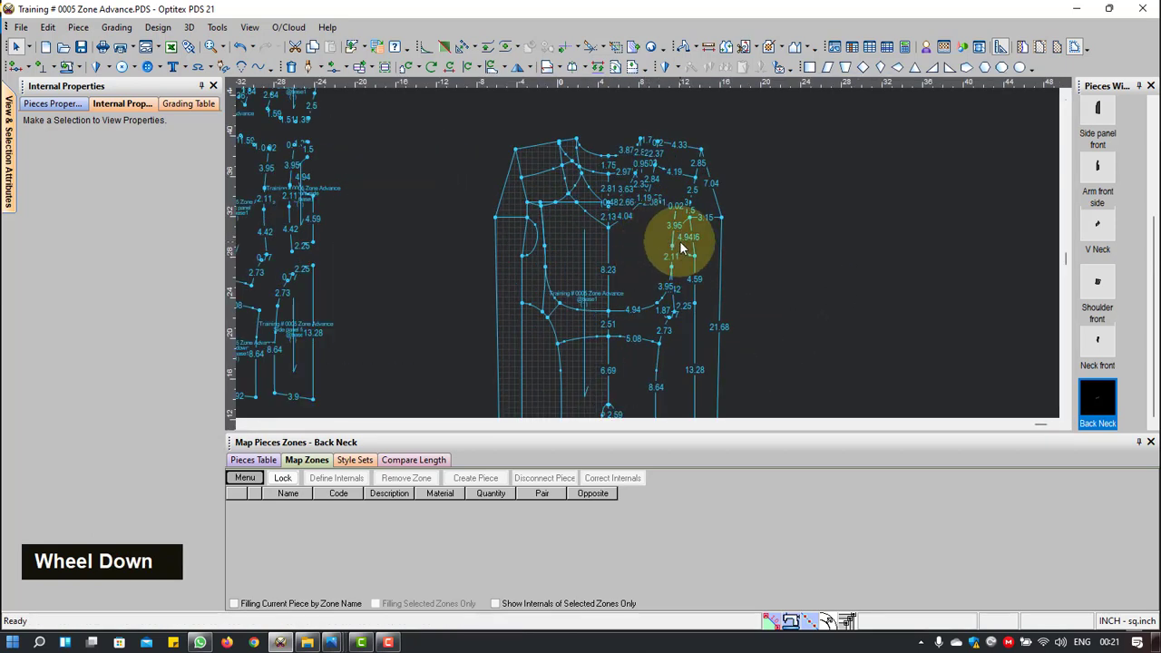
pyautogui.scroll(-3, 680, 243)
pyautogui.scroll(4, 611, 154)
pyautogui.scroll(-1, 648, 252)
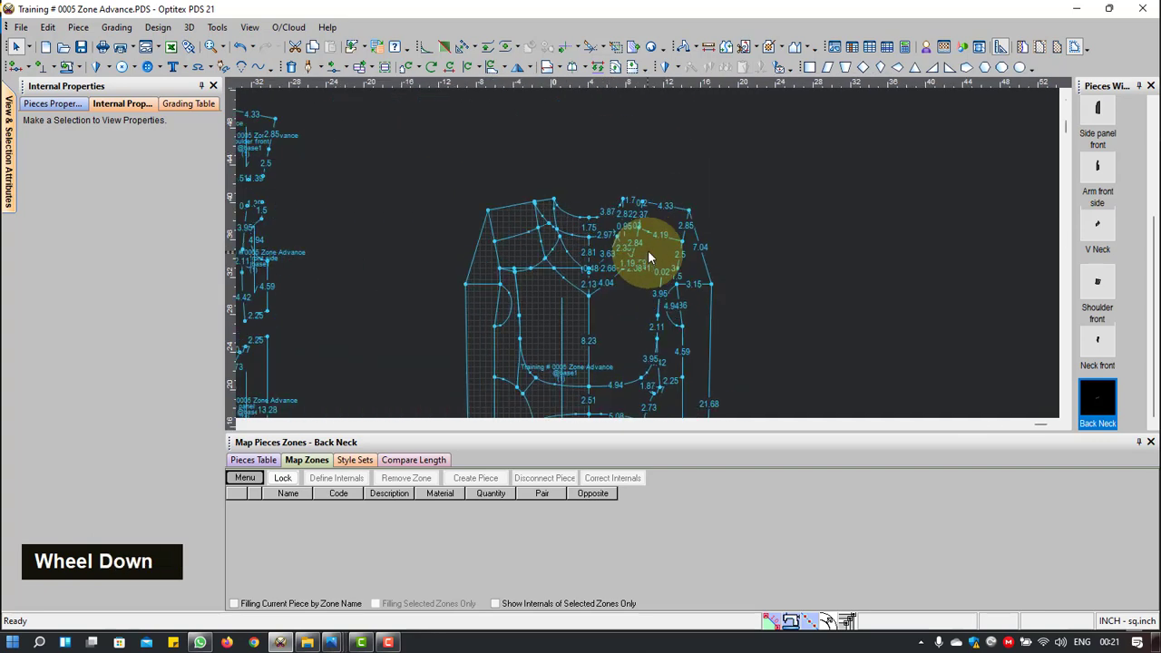
pyautogui.scroll(-3, 648, 252)
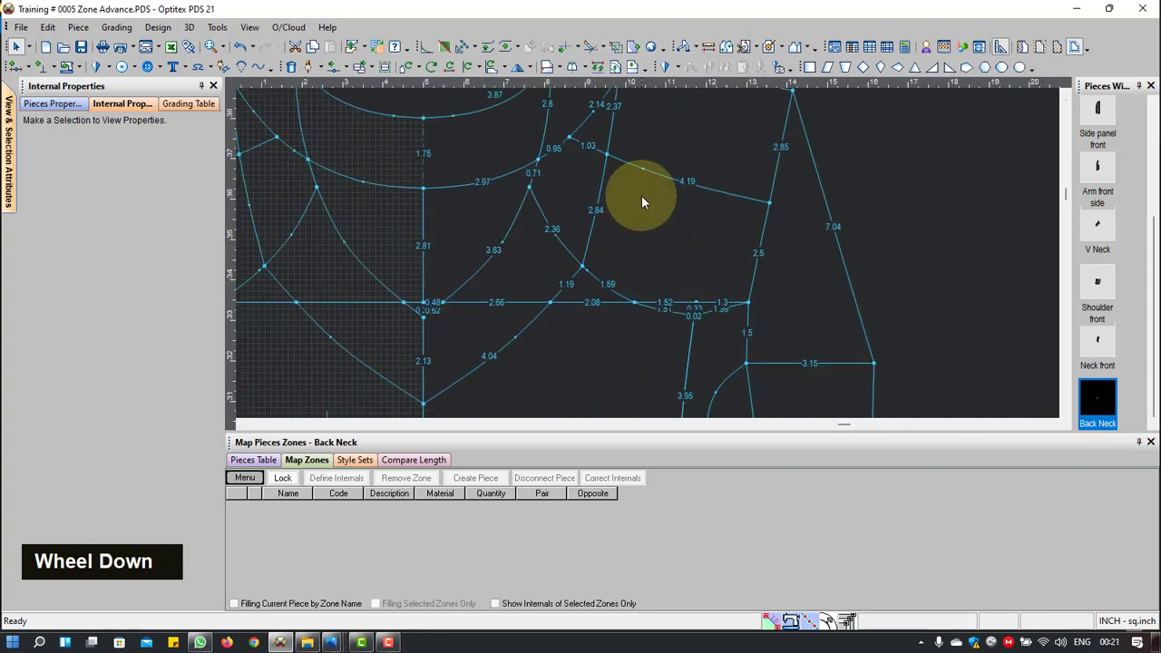
pyautogui.press('z')
pyautogui.scroll(-1, 633, 177)
pyautogui.scroll(-2, 646, 256)
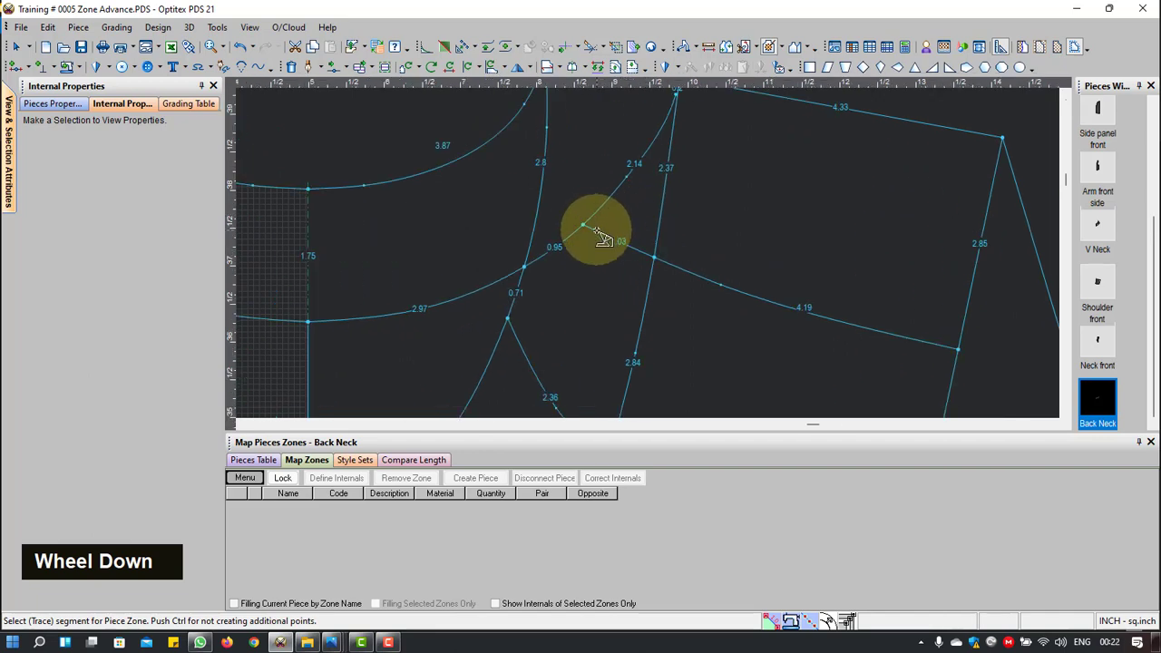
pyautogui.click(599, 234)
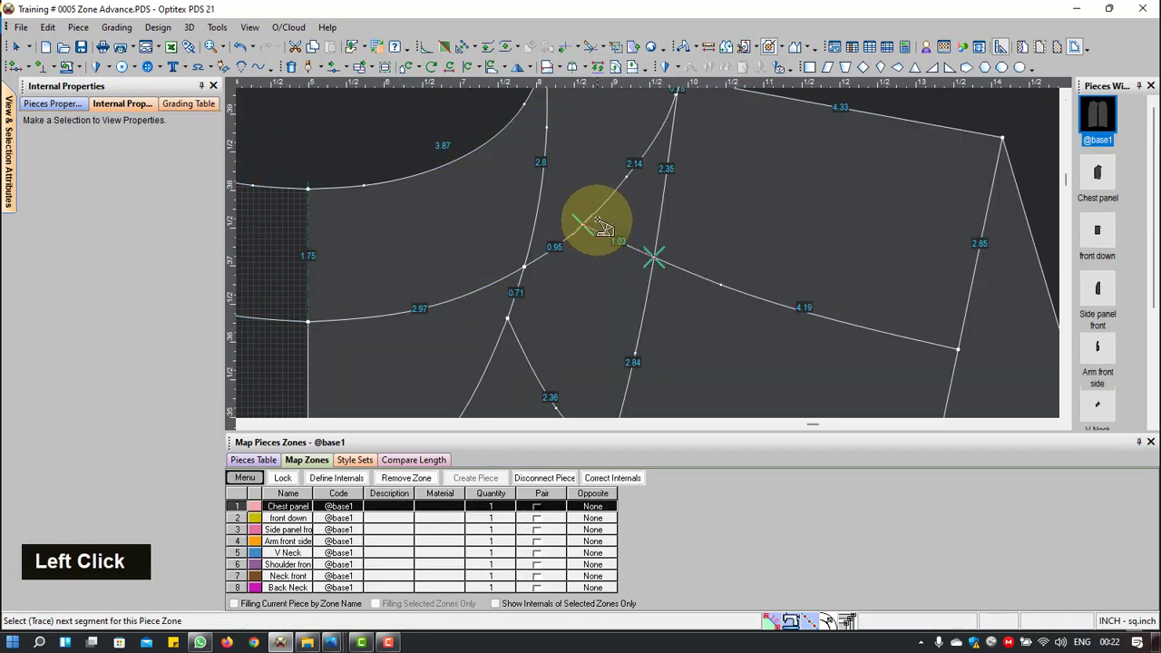
pyautogui.scroll(-3, 648, 251)
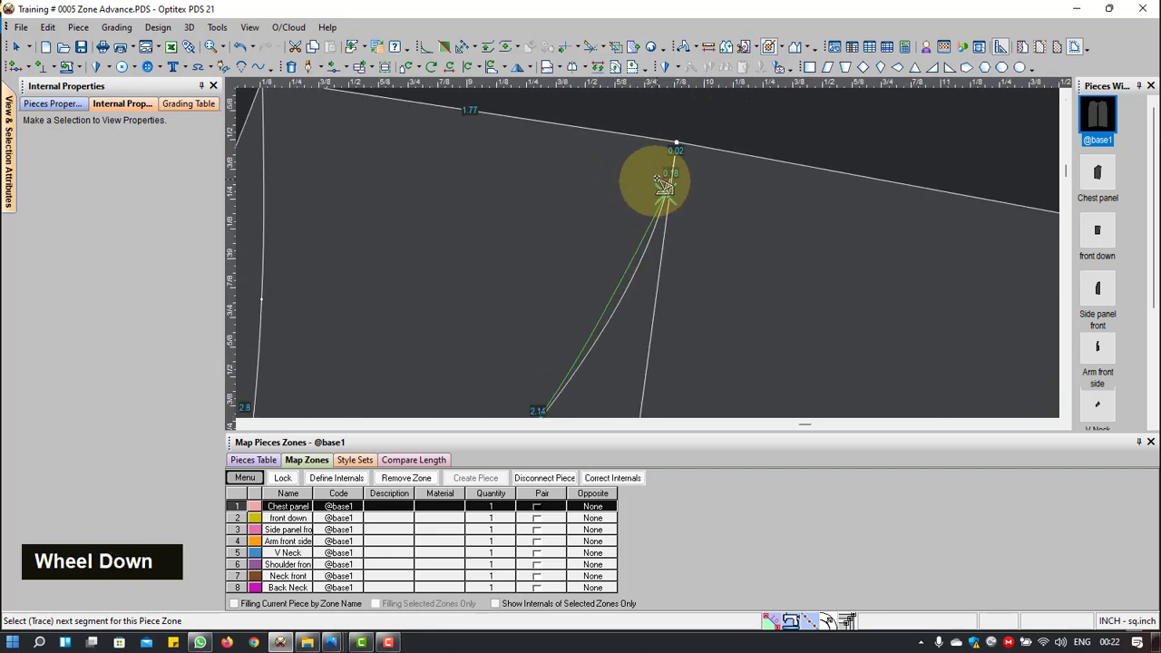
pyautogui.scroll(-1, 660, 253)
pyautogui.scroll(-3, 659, 253)
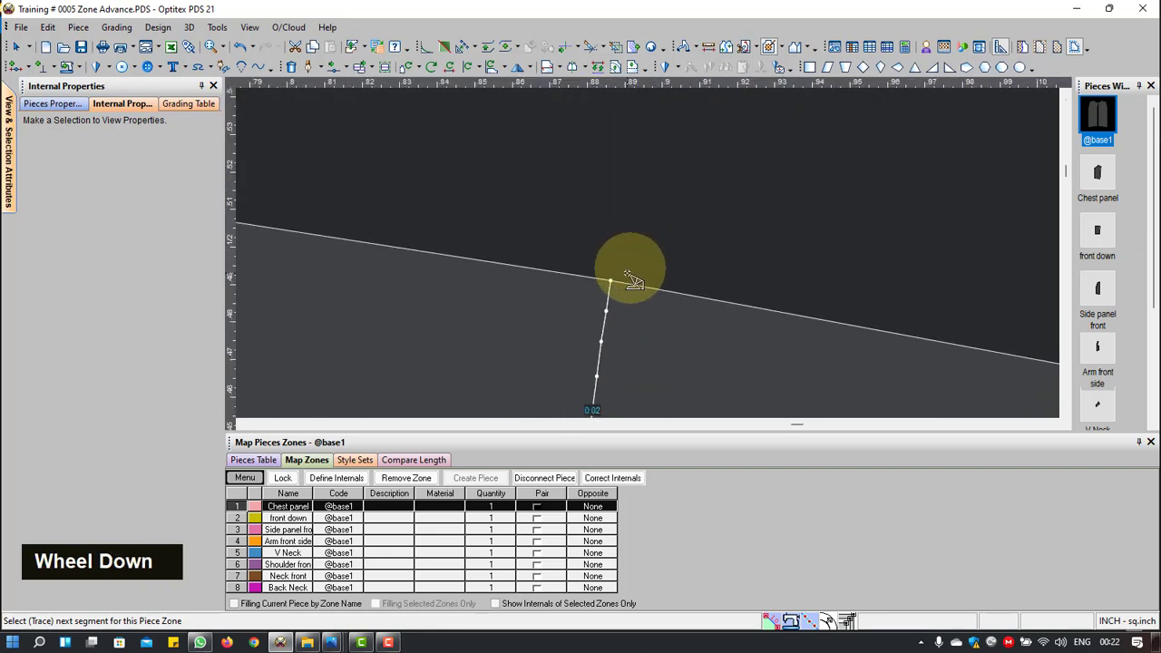
pyautogui.click(610, 288)
# Step: Close the zone along the 4.33 shoulder segment, the 2.85 side segment and the 4.19 curve
pyautogui.scroll(4, 648, 254)
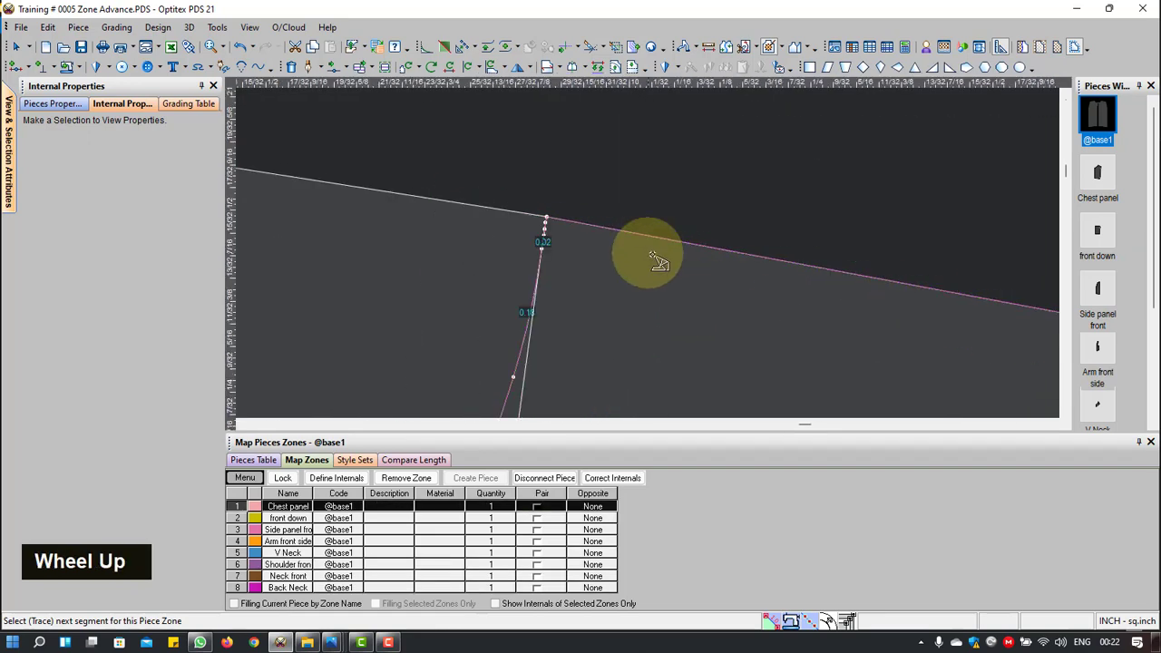
pyautogui.scroll(2, 652, 259)
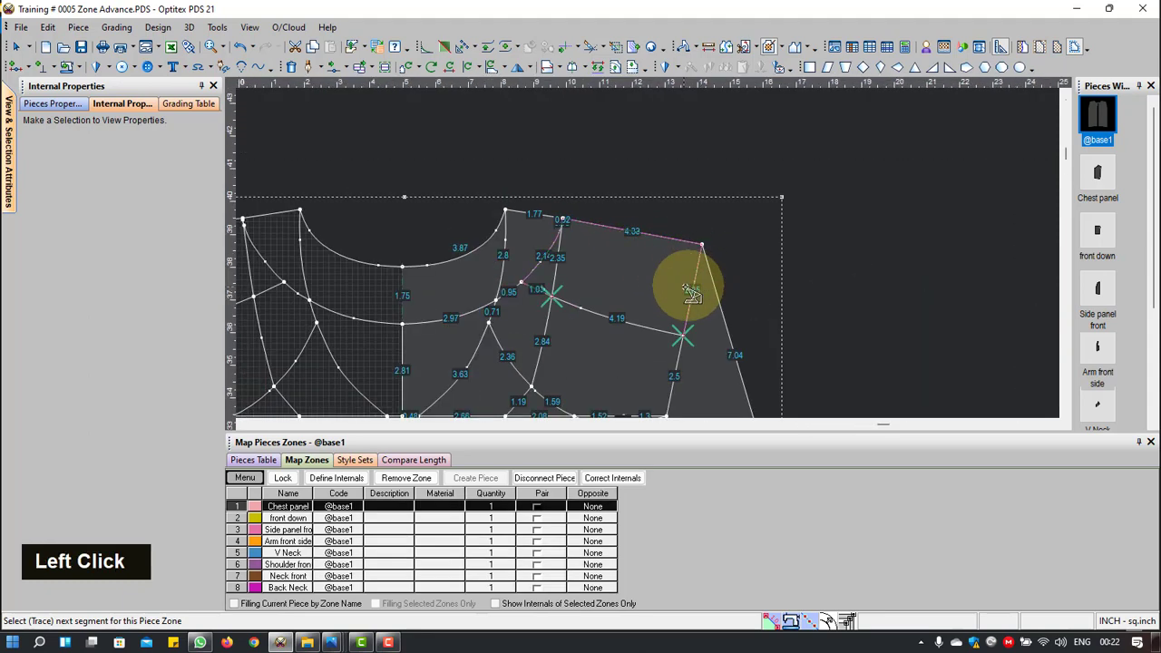
pyautogui.click(692, 290)
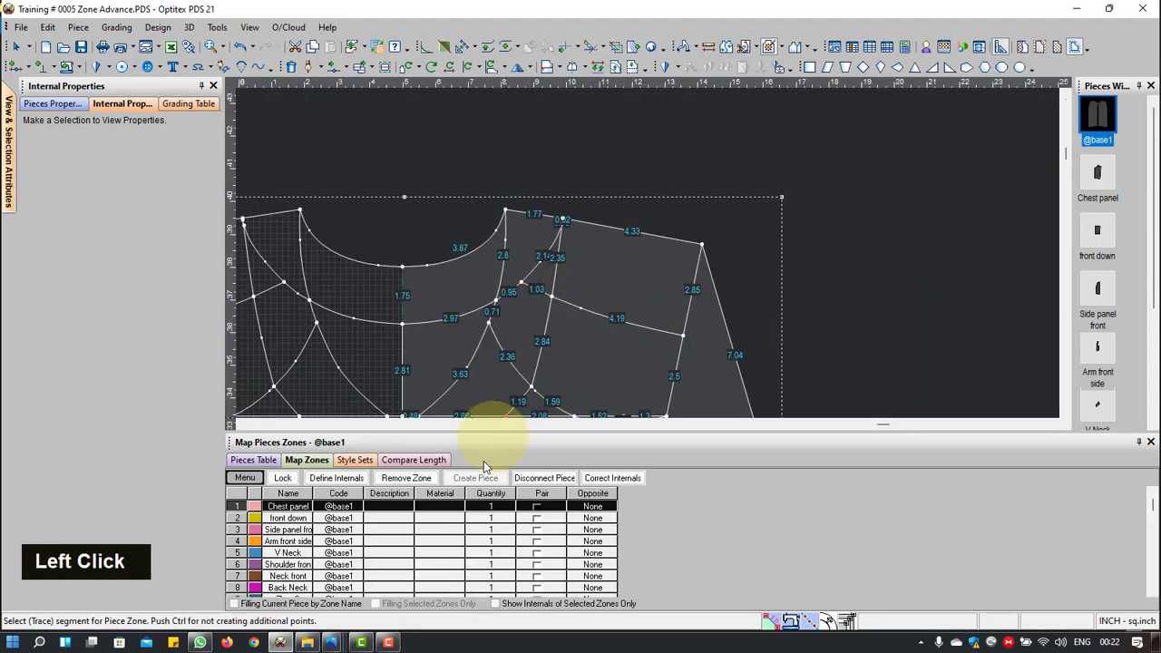
# Step: Name the new zone Shoulder Back and create a piece from it
pyautogui.scroll(-2, 410, 545)
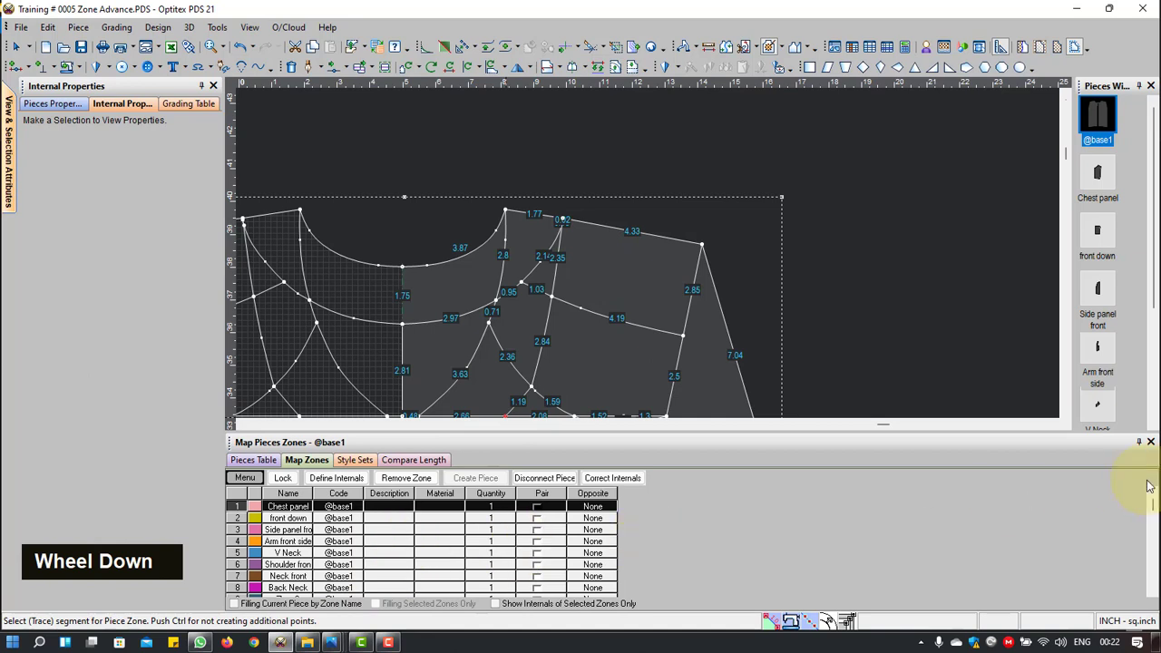
pyautogui.click(1145, 554)
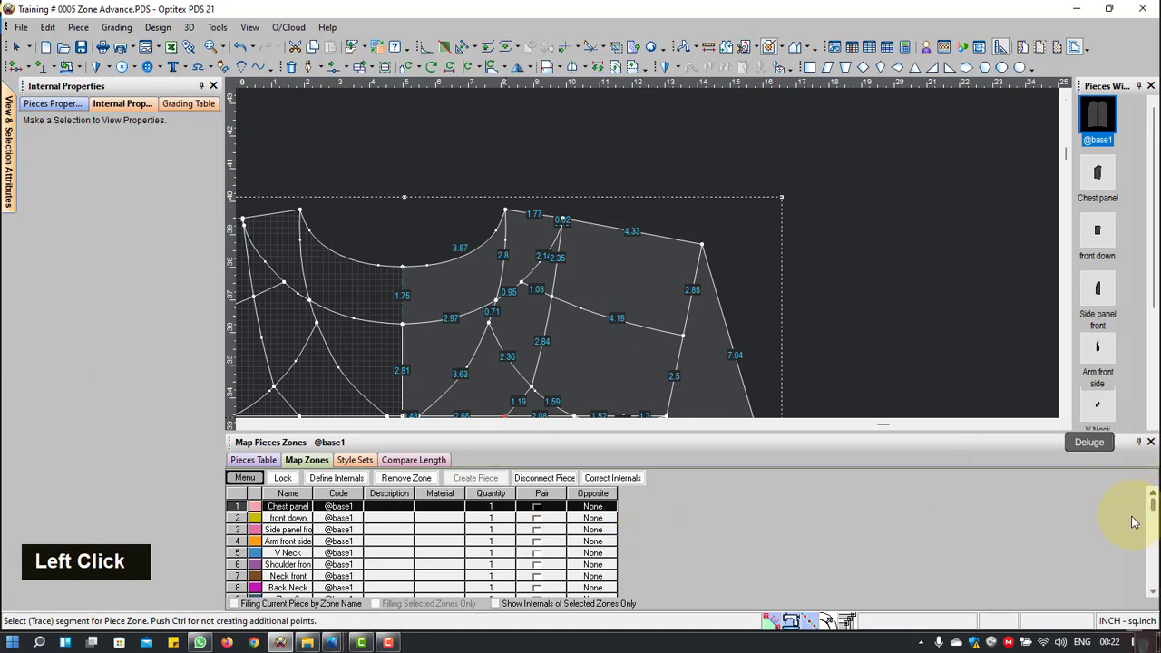
pyautogui.click(772, 537)
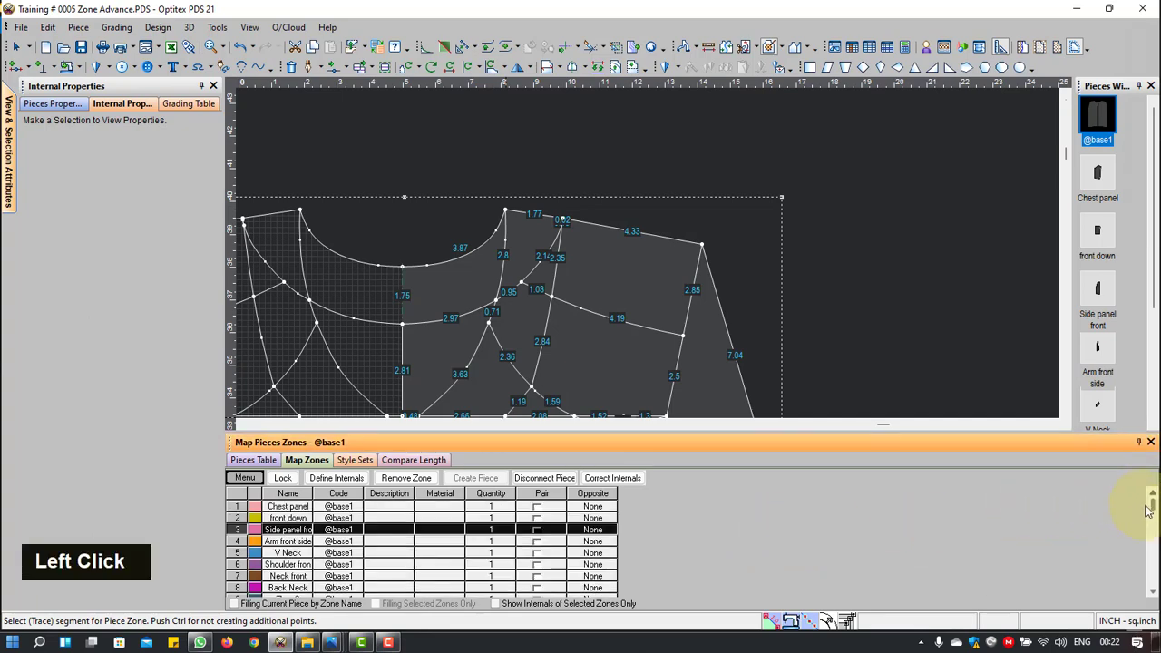
pyautogui.moveTo(1153, 510); pyautogui.dragTo(1152, 557)
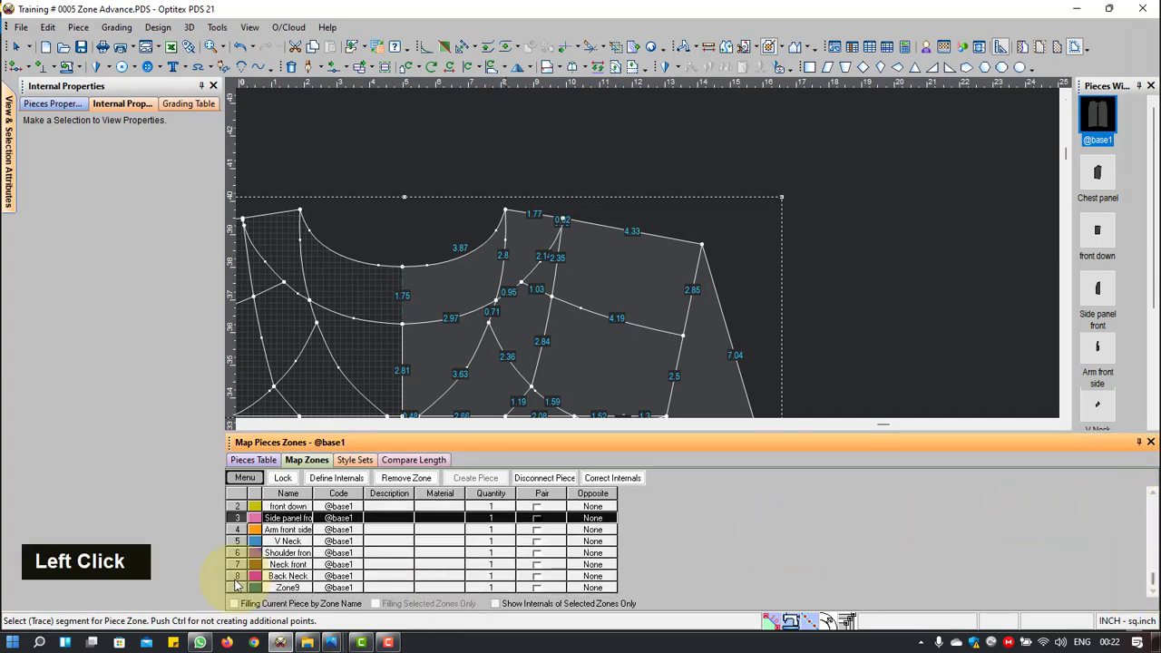
pyautogui.click(304, 588)
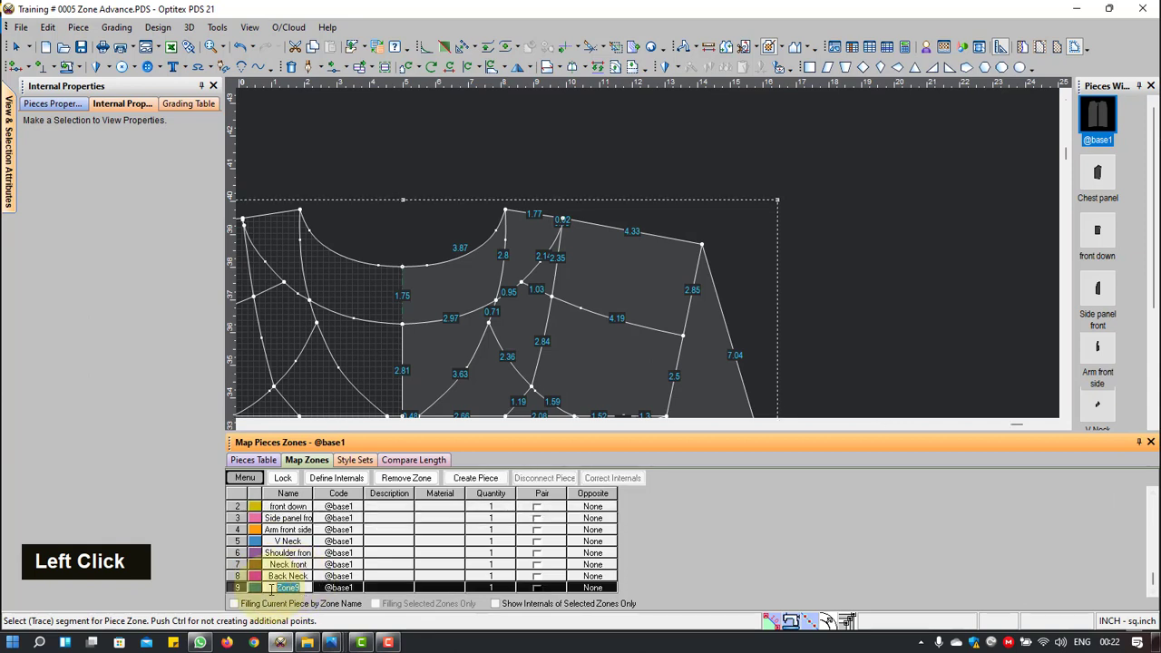
pyautogui.press('shift')
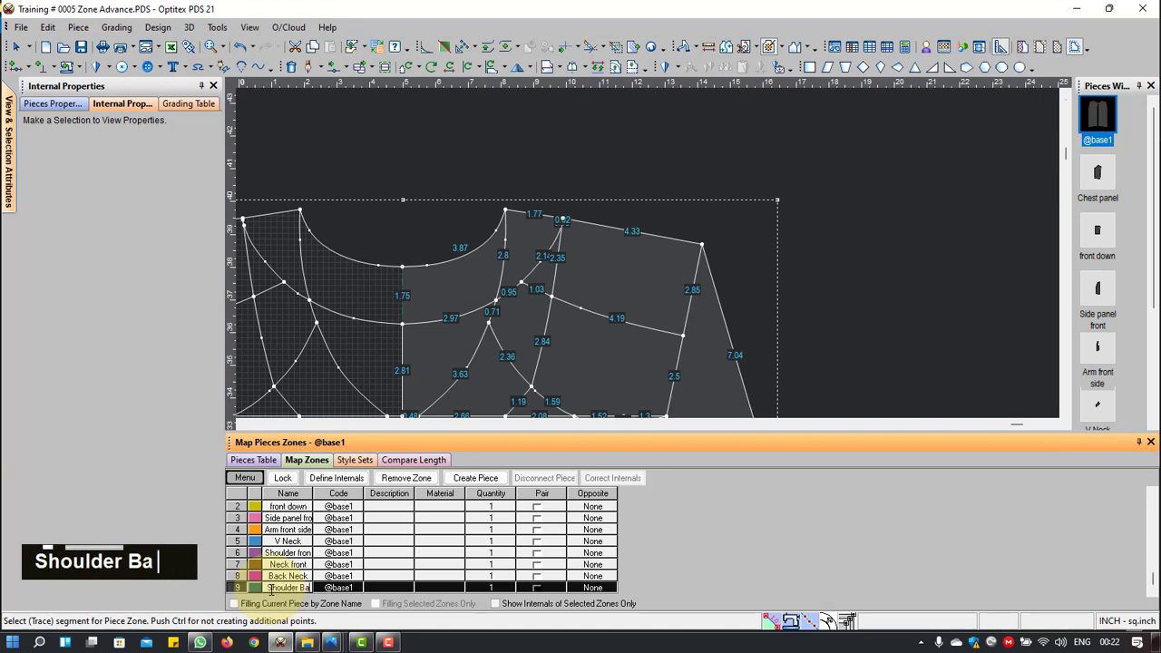
pyautogui.press('Return')
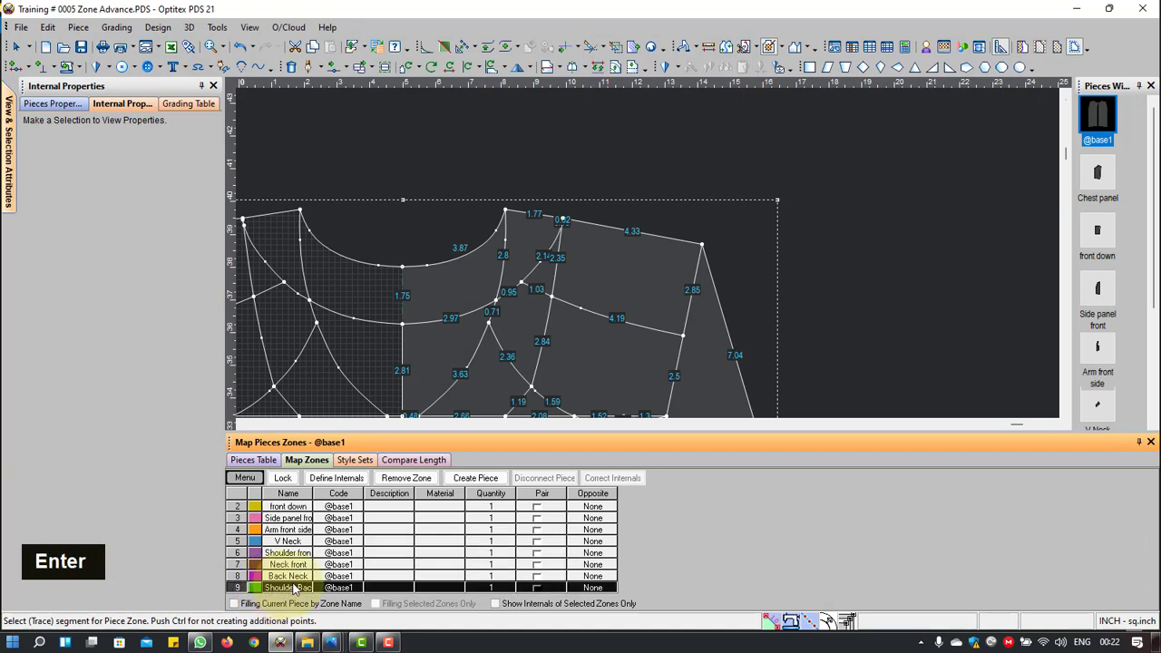
pyautogui.click(475, 478)
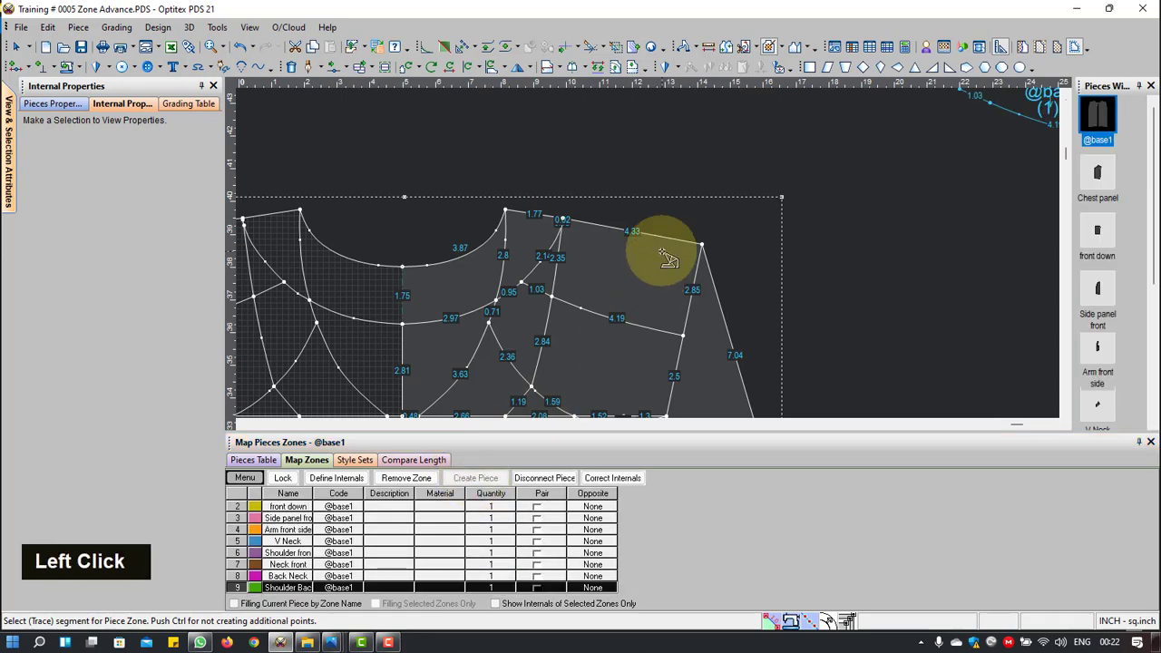
# Step: Finish zone tracing and place the Shoulder Back piece beside the Back Neck piece
pyautogui.scroll(1, 668, 246)
pyautogui.rightClick(725, 138)
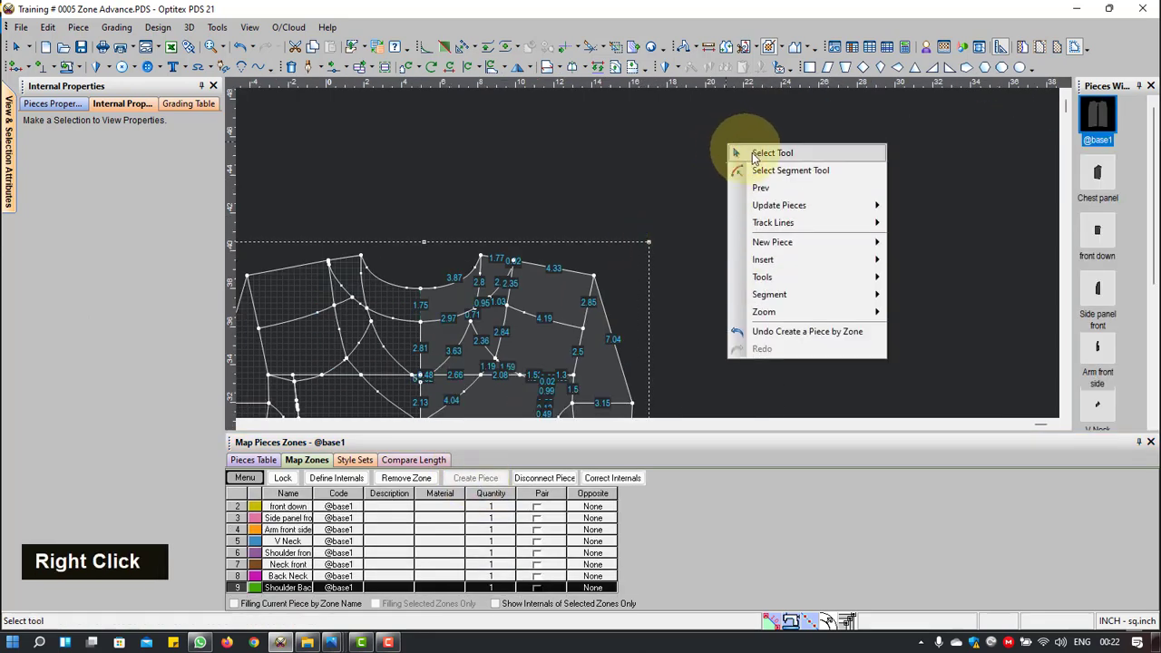
pyautogui.click(746, 153)
pyautogui.click(777, 184)
pyautogui.scroll(3, 536, 191)
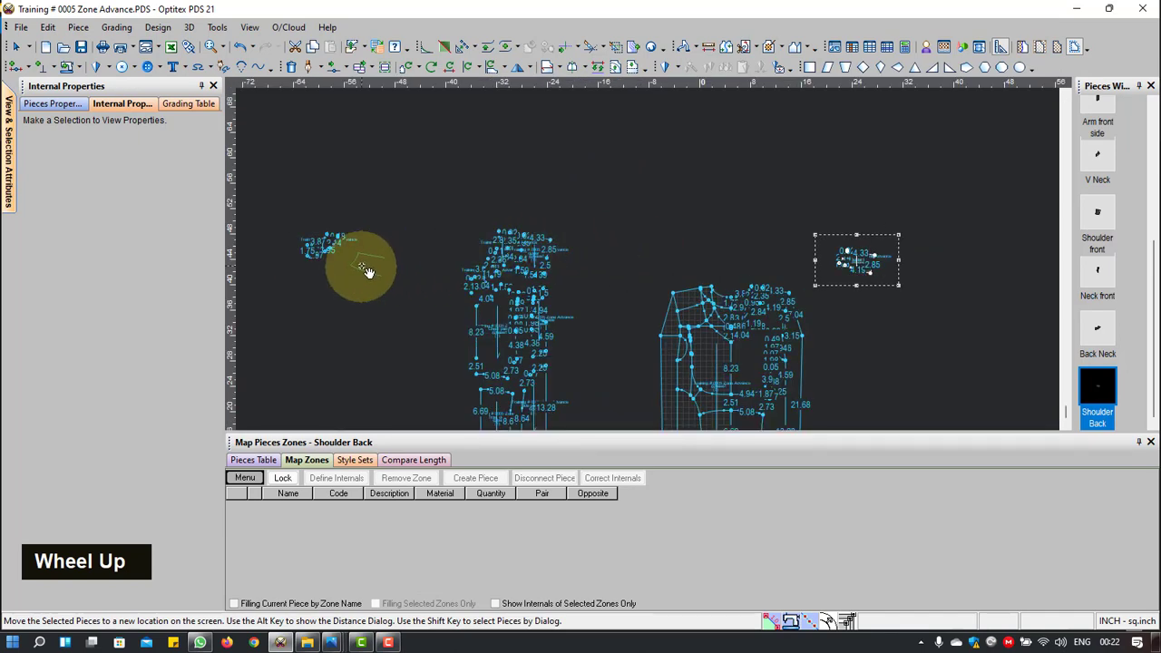
pyautogui.scroll(-3, 350, 259)
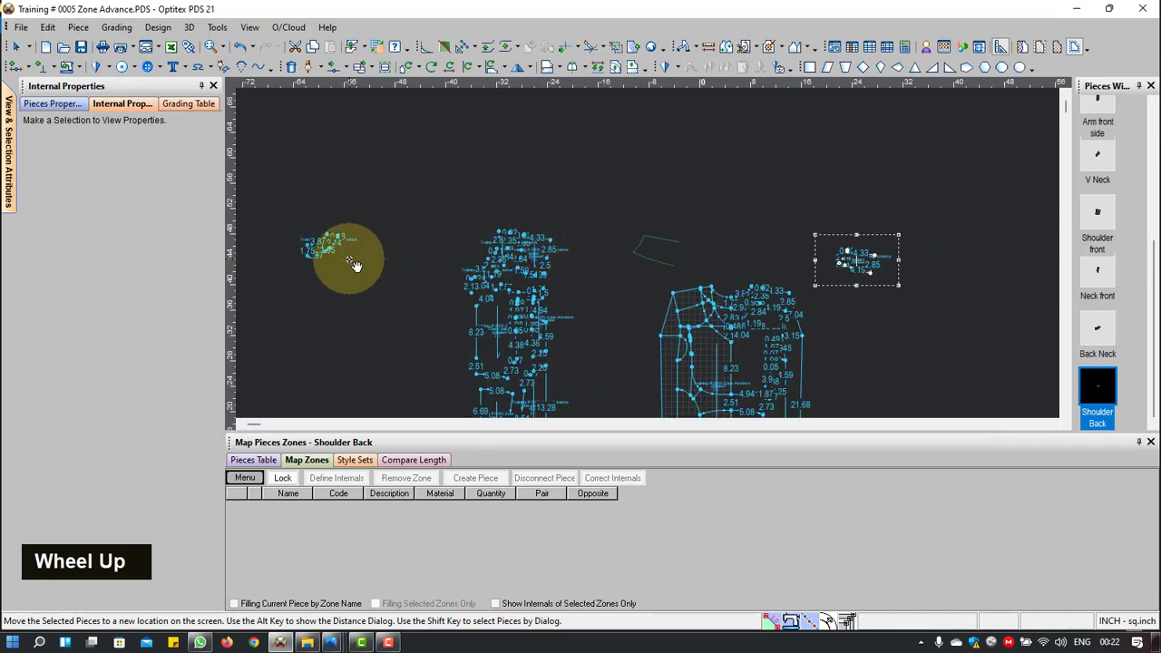
pyautogui.click(638, 221)
pyautogui.scroll(-3, 644, 227)
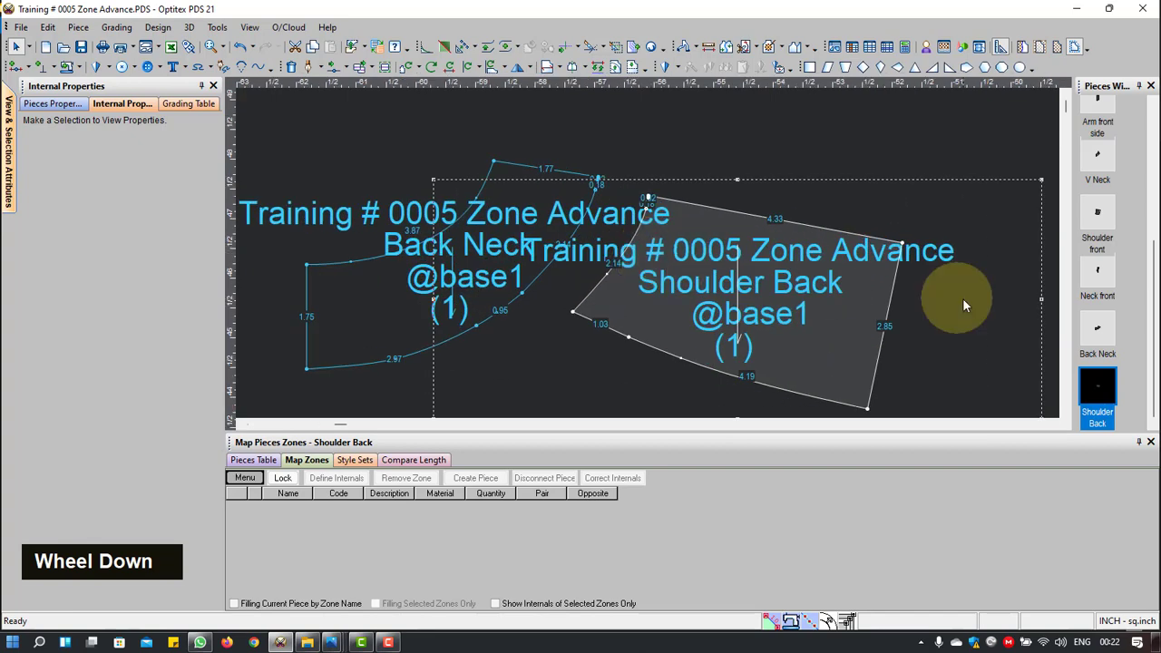
pyautogui.scroll(5, 649, 252)
pyautogui.scroll(-2, 726, 259)
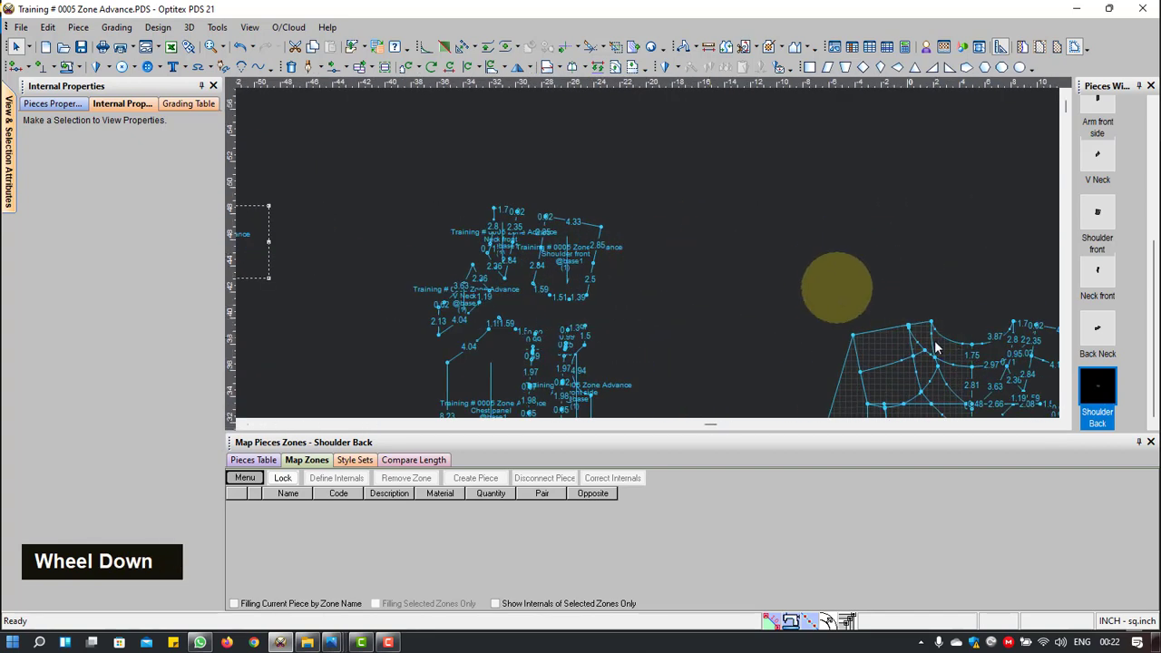
pyautogui.scroll(-2, 648, 254)
pyautogui.scroll(-5, 651, 250)
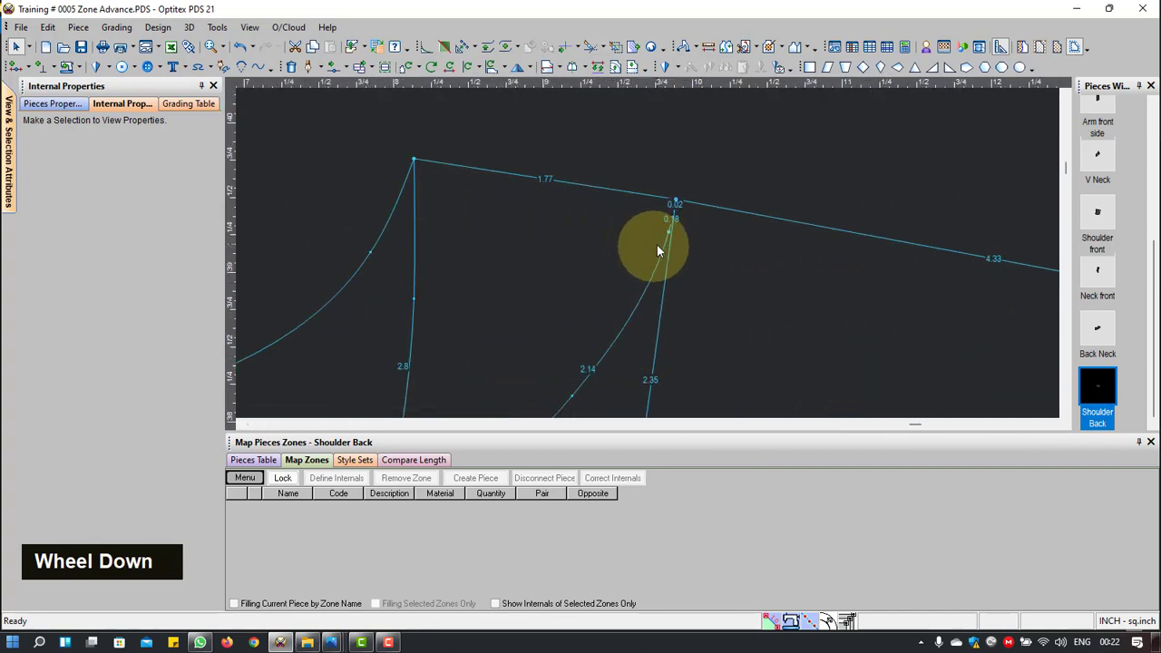
pyautogui.scroll(-3, 648, 247)
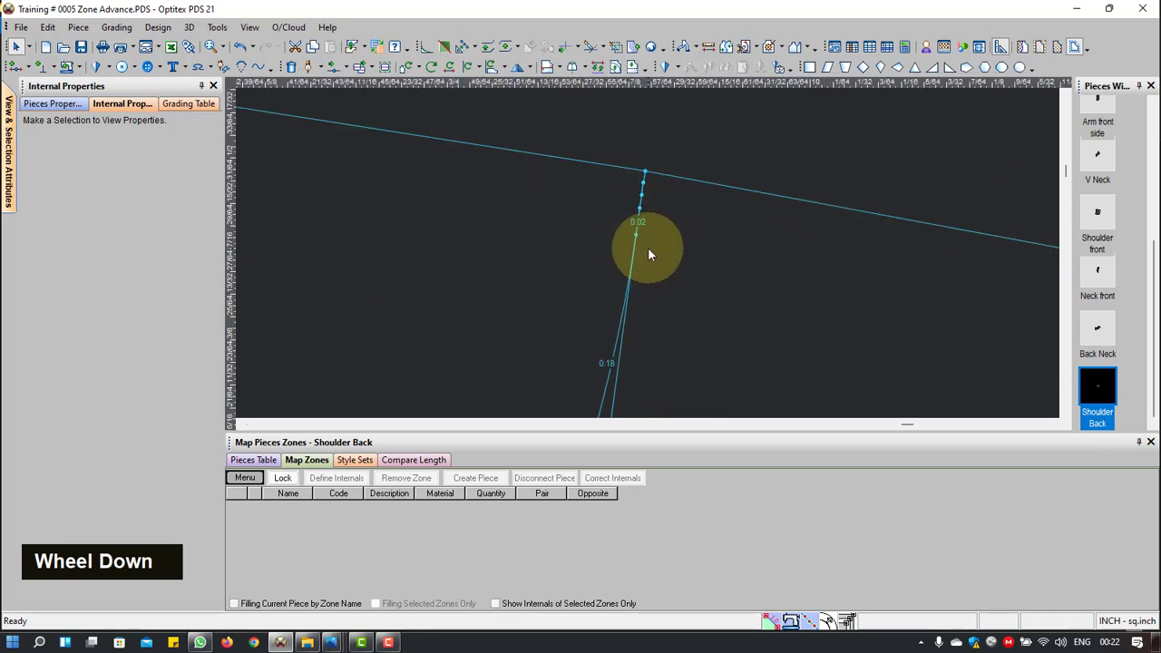
pyautogui.click(640, 180)
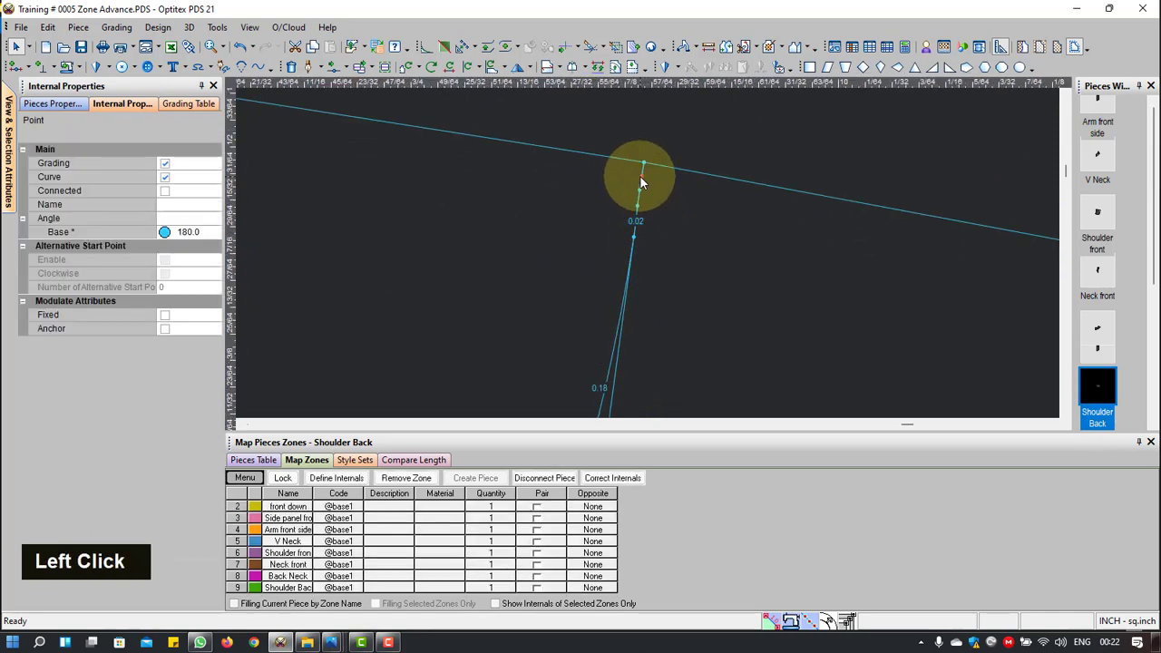
pyautogui.press('Delete')
pyautogui.click(640, 195)
pyautogui.press('Delete')
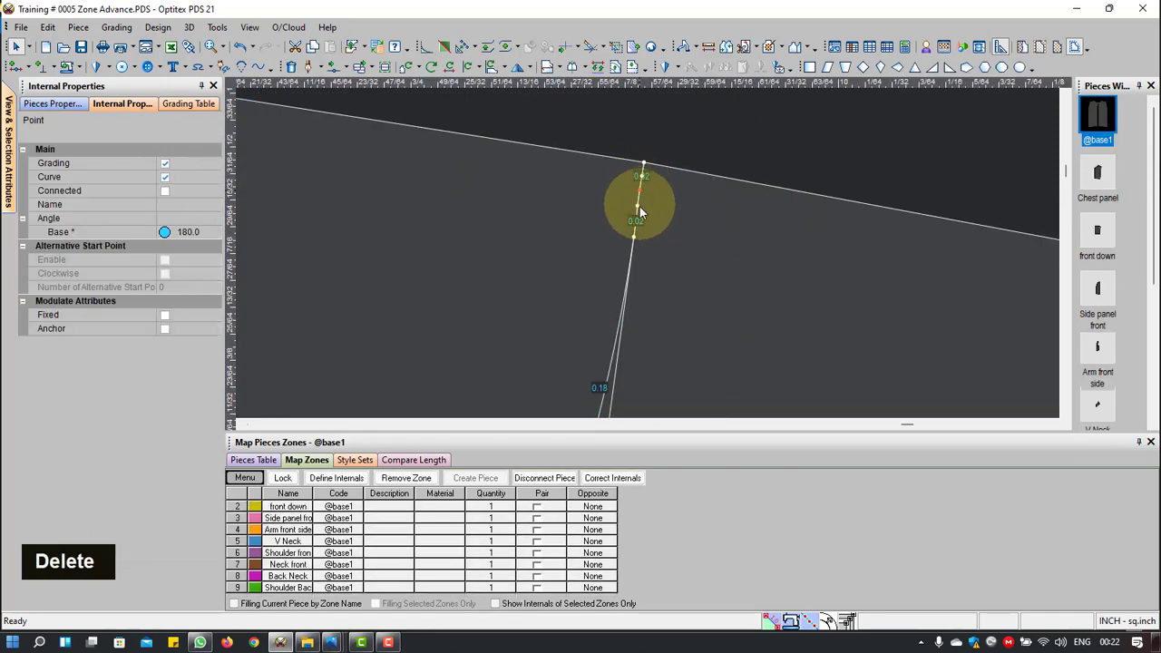
pyautogui.press('Delete')
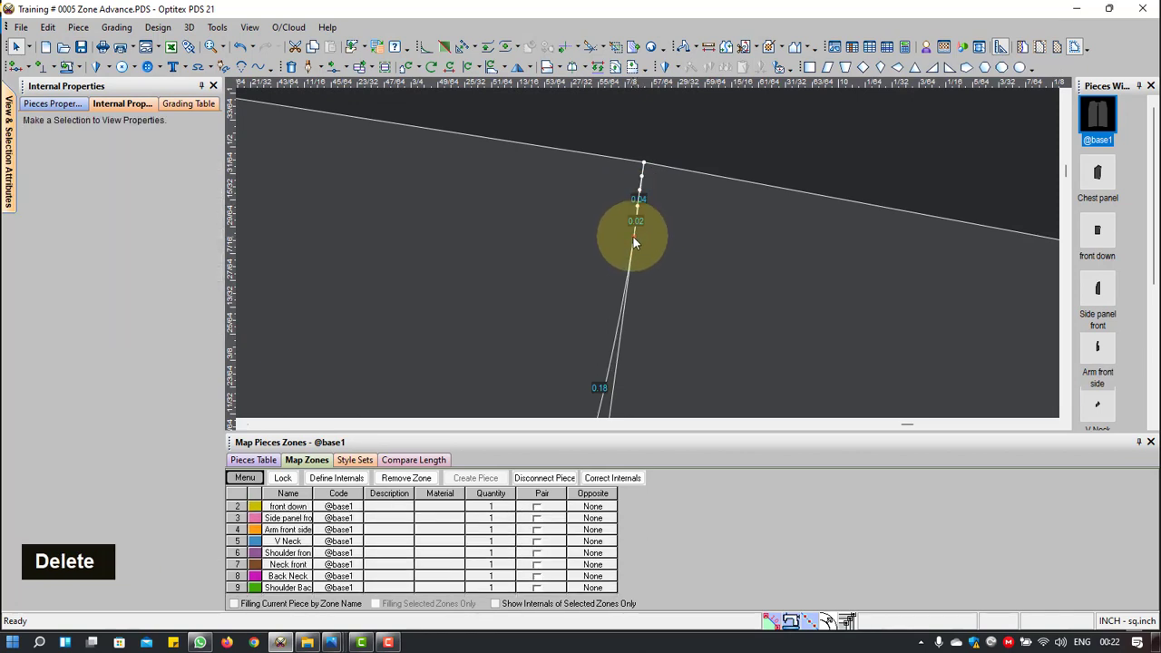
pyautogui.click(637, 192)
pyautogui.press('Delete')
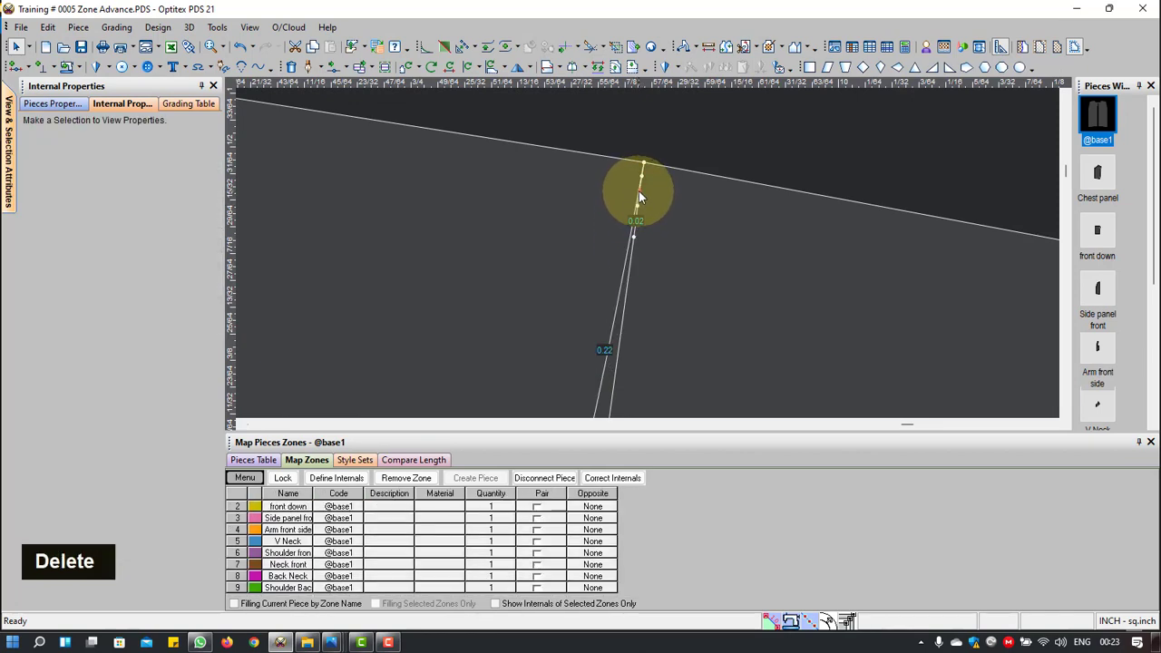
pyautogui.click(639, 193)
pyautogui.press('Delete')
pyautogui.click(643, 181)
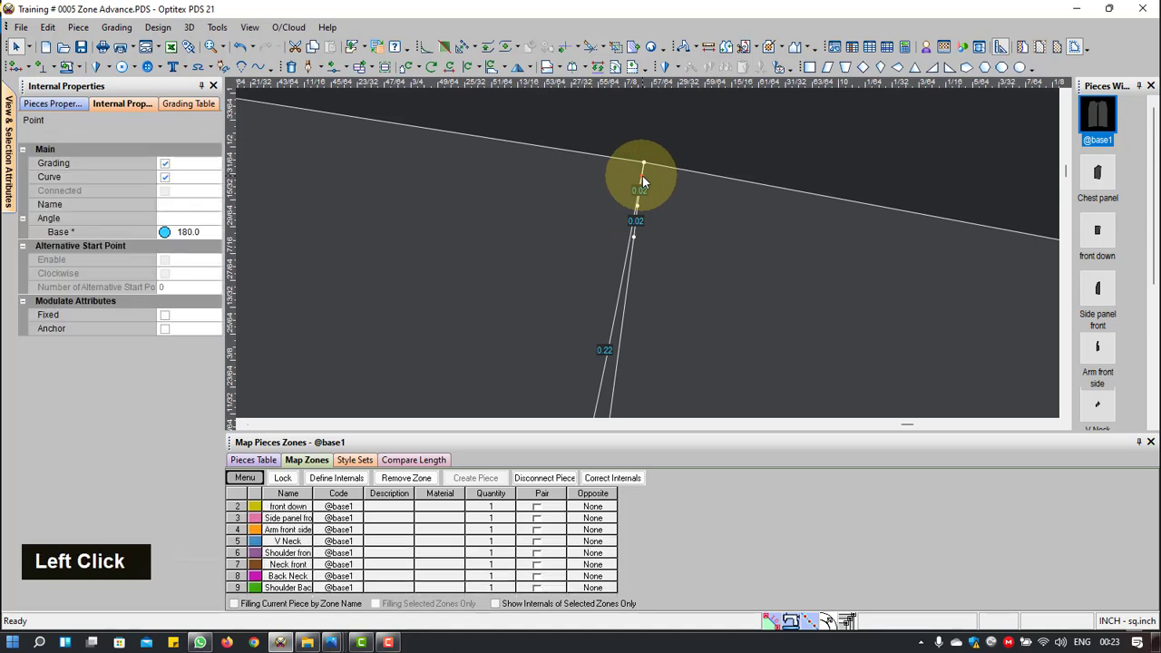
pyautogui.press('Delete')
pyautogui.click(638, 232)
pyautogui.press('Delete')
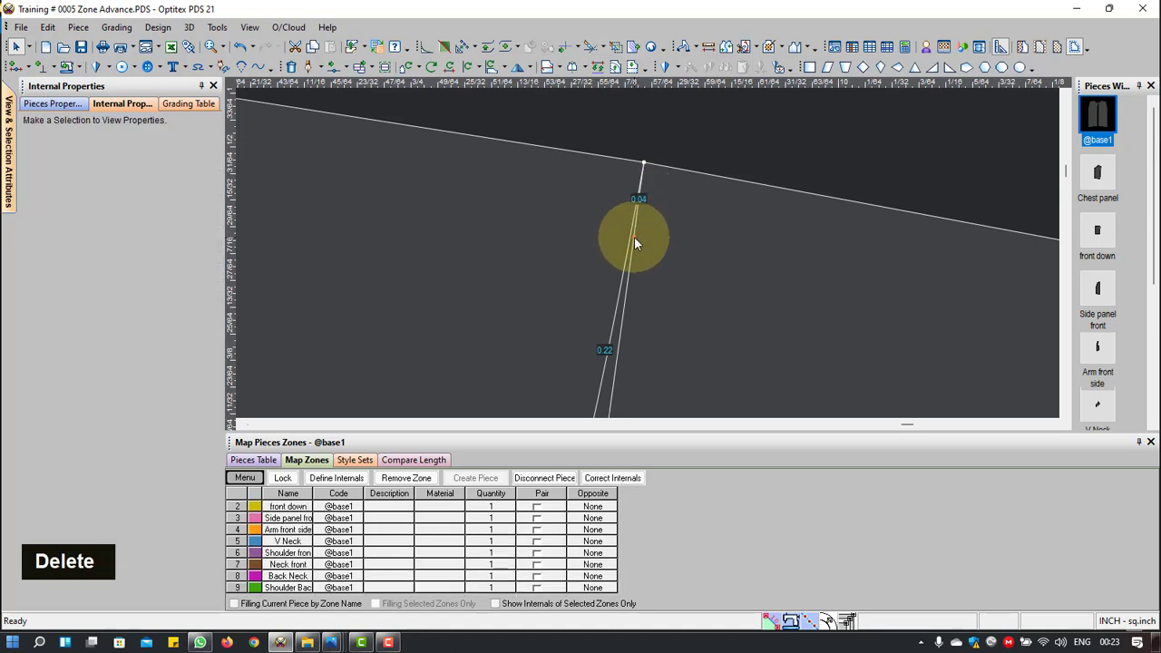
pyautogui.click(634, 236)
pyautogui.press('Delete')
# Step: Delete the point between the 0.22 and 2.14 segments of the back neck curve, just below the shoulder
pyautogui.scroll(3, 644, 287)
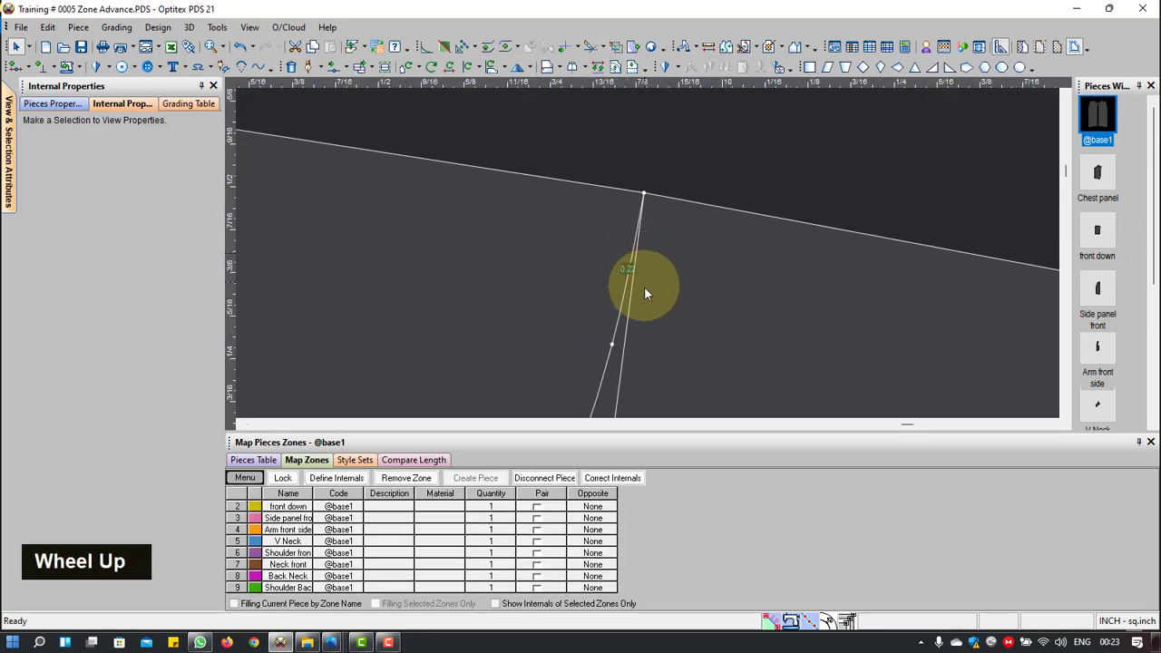
pyautogui.scroll(2, 641, 305)
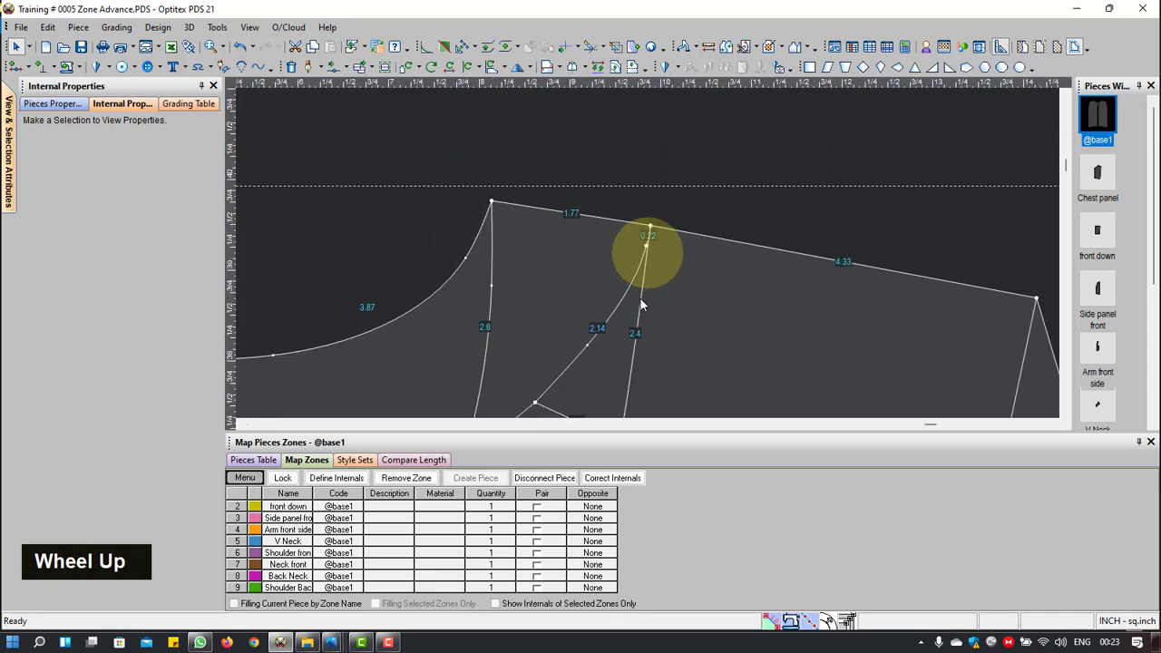
pyautogui.click(644, 247)
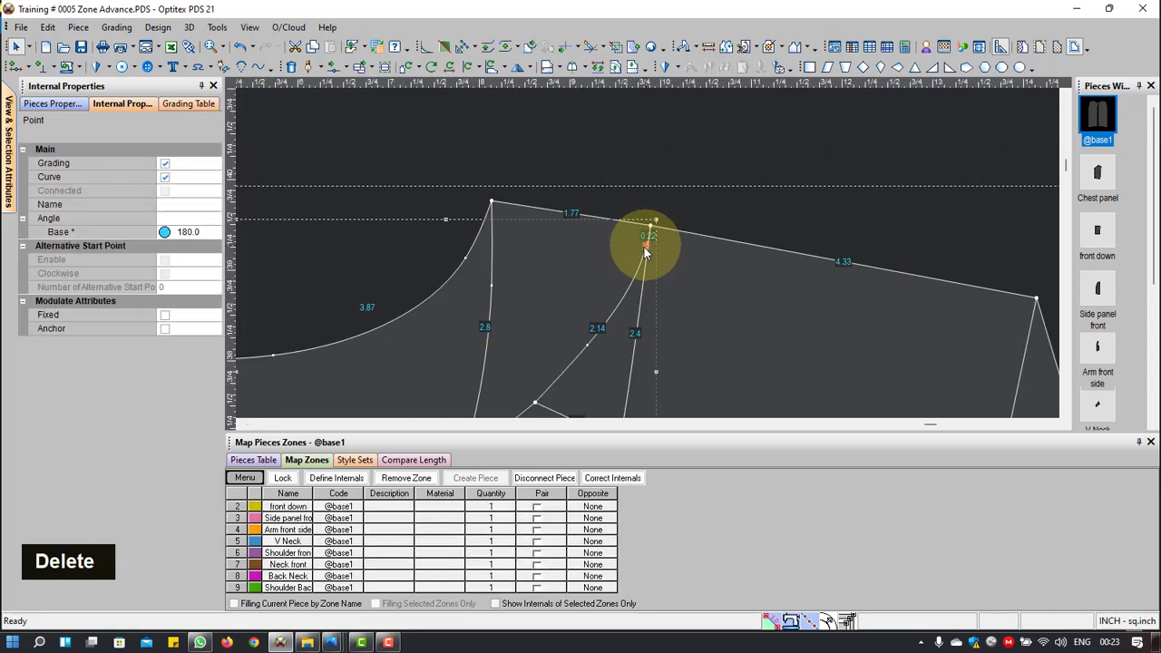
pyautogui.press('Delete')
pyautogui.scroll(2, 676, 289)
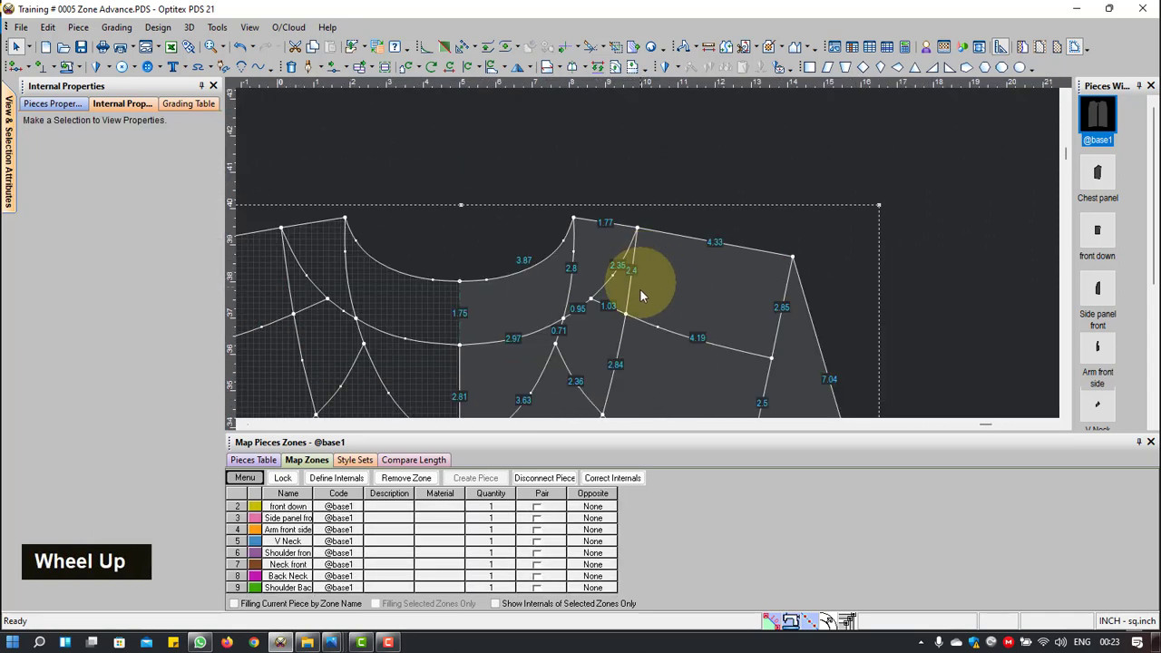
pyautogui.scroll(2, 642, 292)
pyautogui.scroll(3, 651, 277)
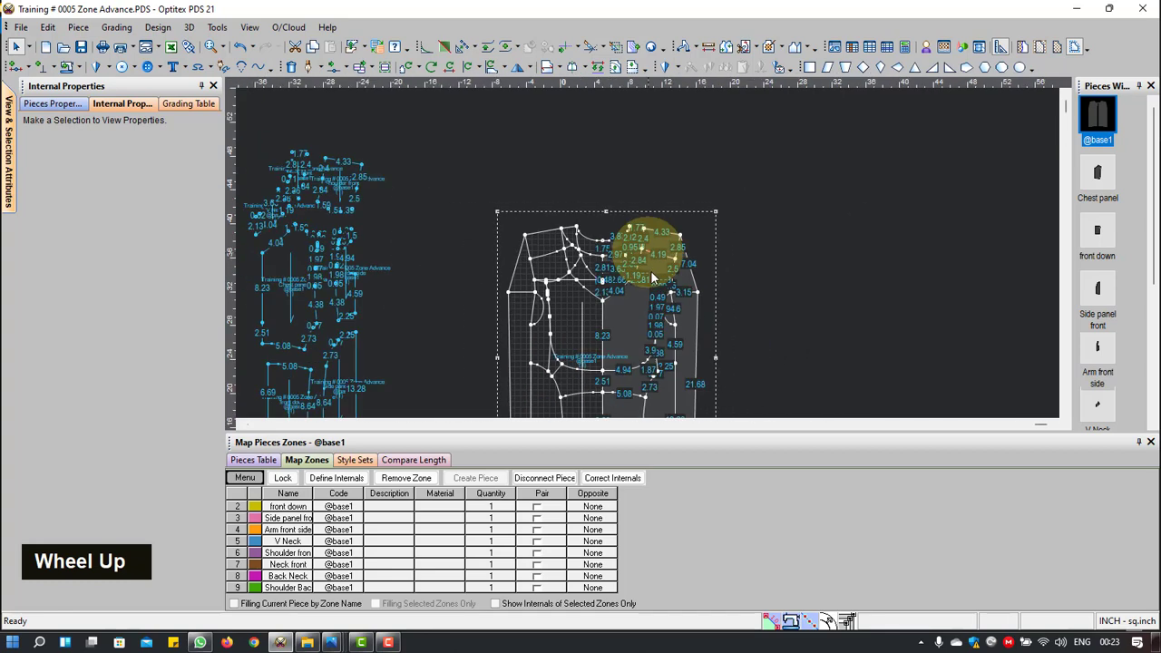
pyautogui.scroll(-4, 648, 257)
pyautogui.scroll(-2, 644, 251)
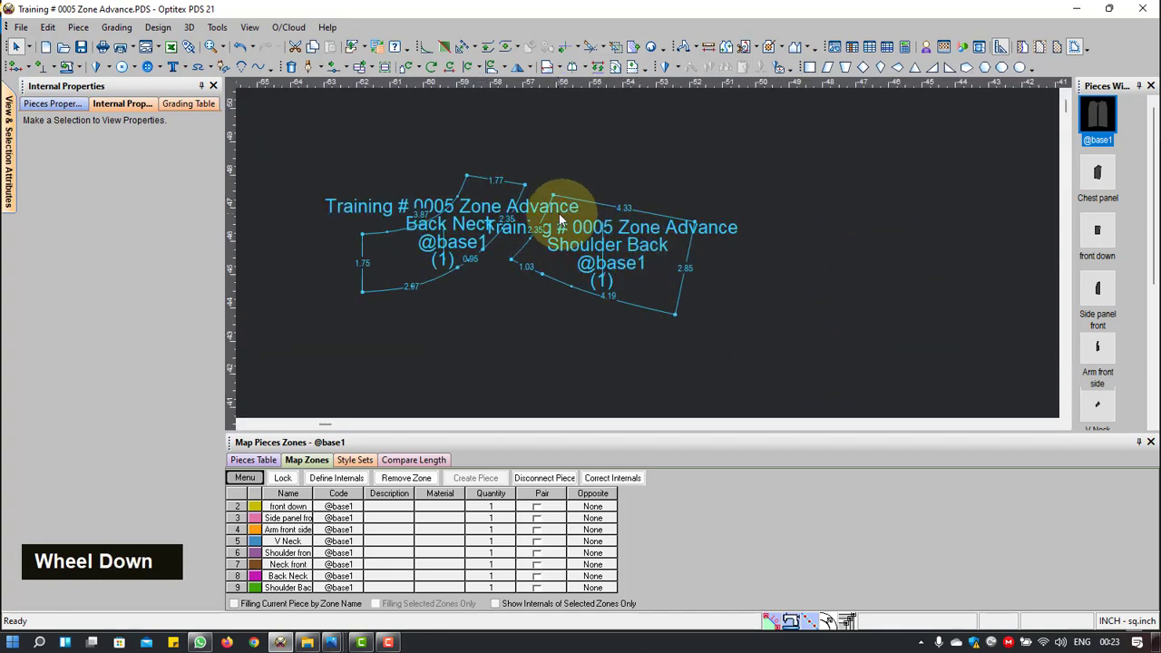
pyautogui.scroll(3, 643, 254)
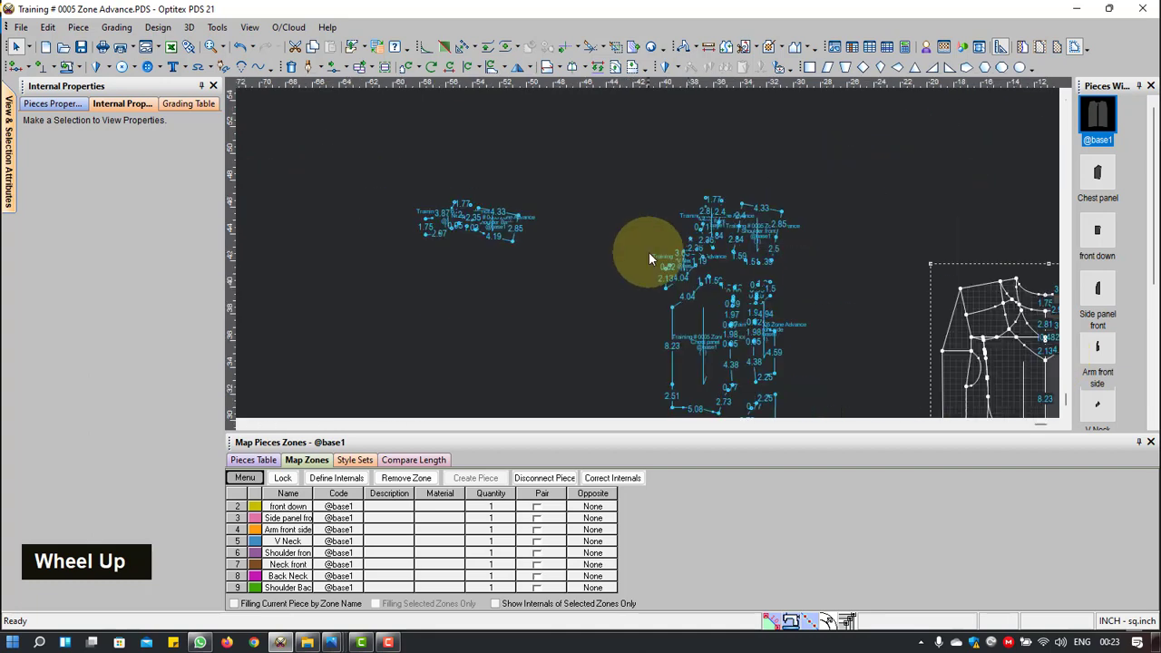
pyautogui.scroll(-4, 650, 258)
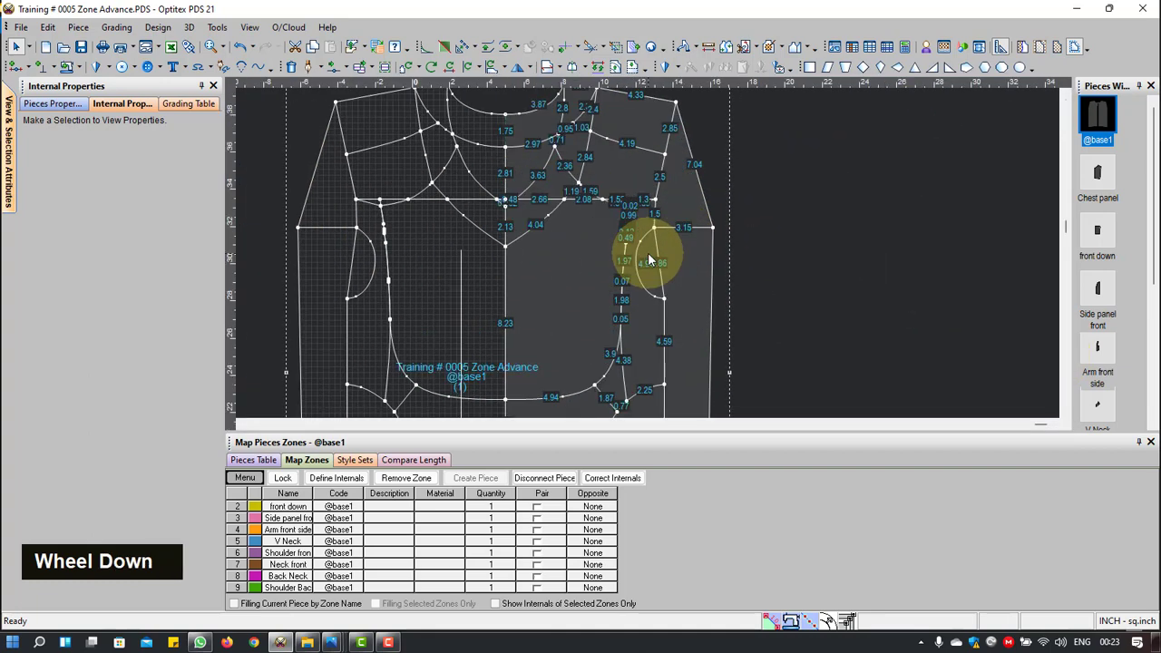
pyautogui.scroll(3, 644, 242)
pyautogui.scroll(-4, 638, 236)
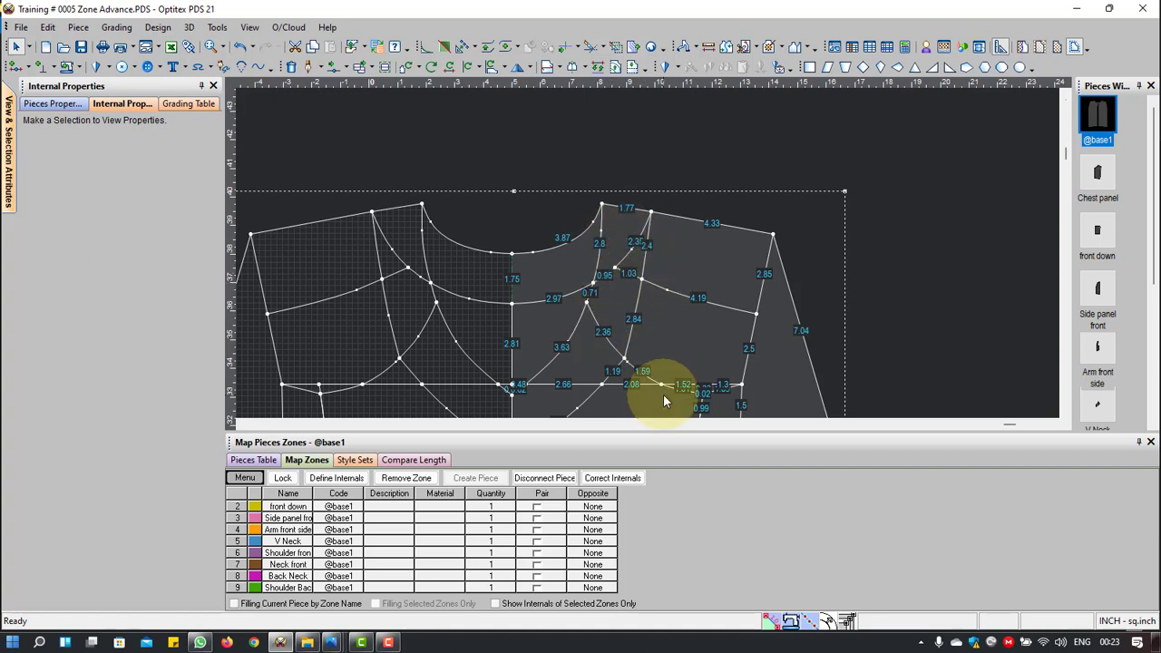
pyautogui.scroll(3, 647, 251)
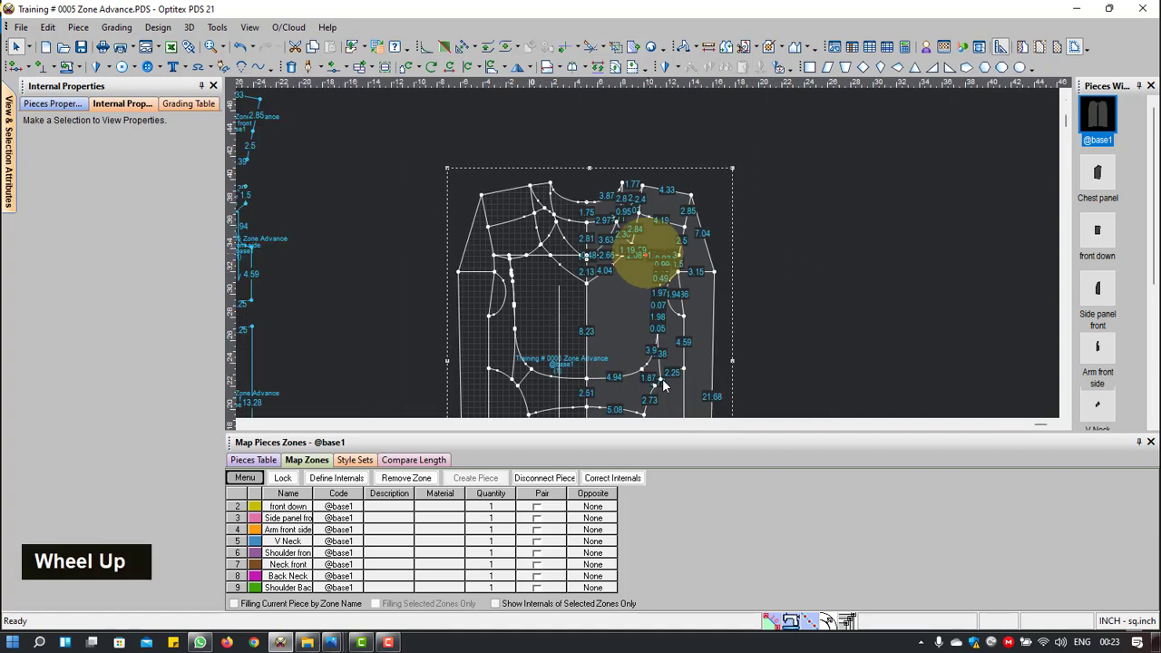
pyautogui.scroll(-2, 681, 345)
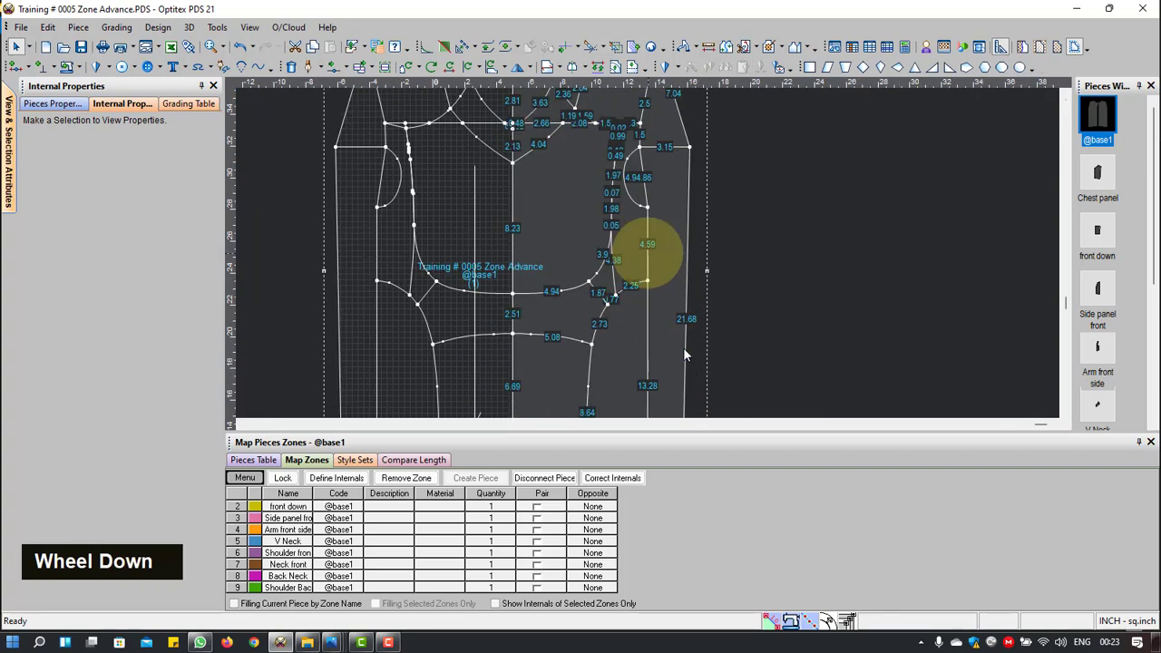
pyautogui.press('z')
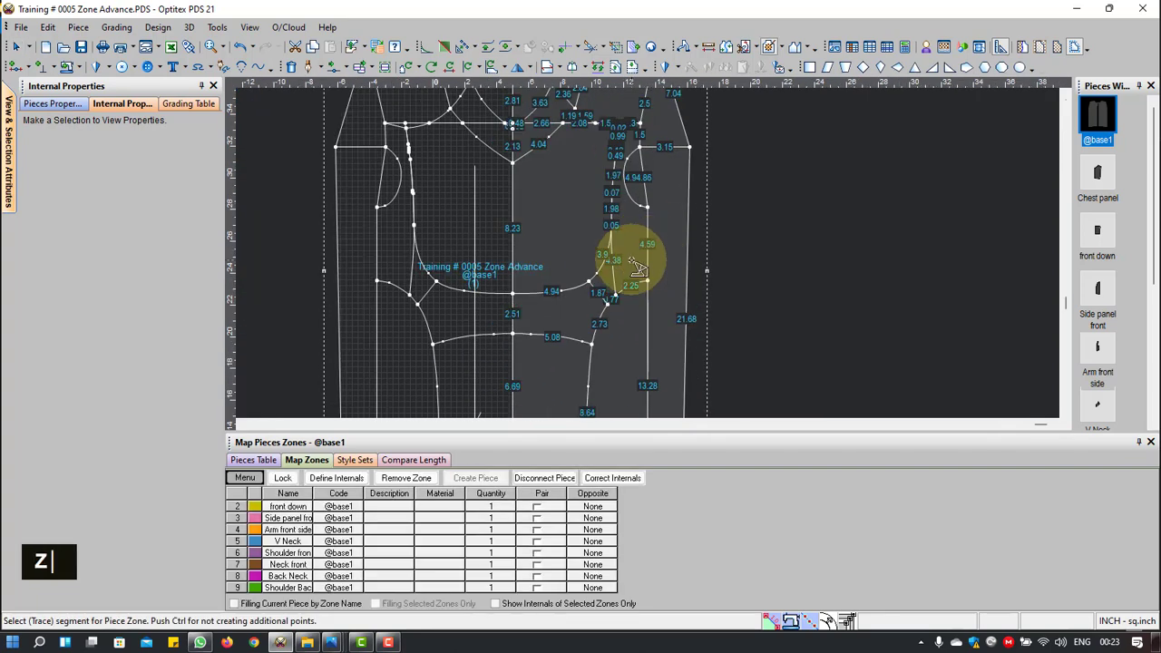
pyautogui.scroll(-1, 596, 151)
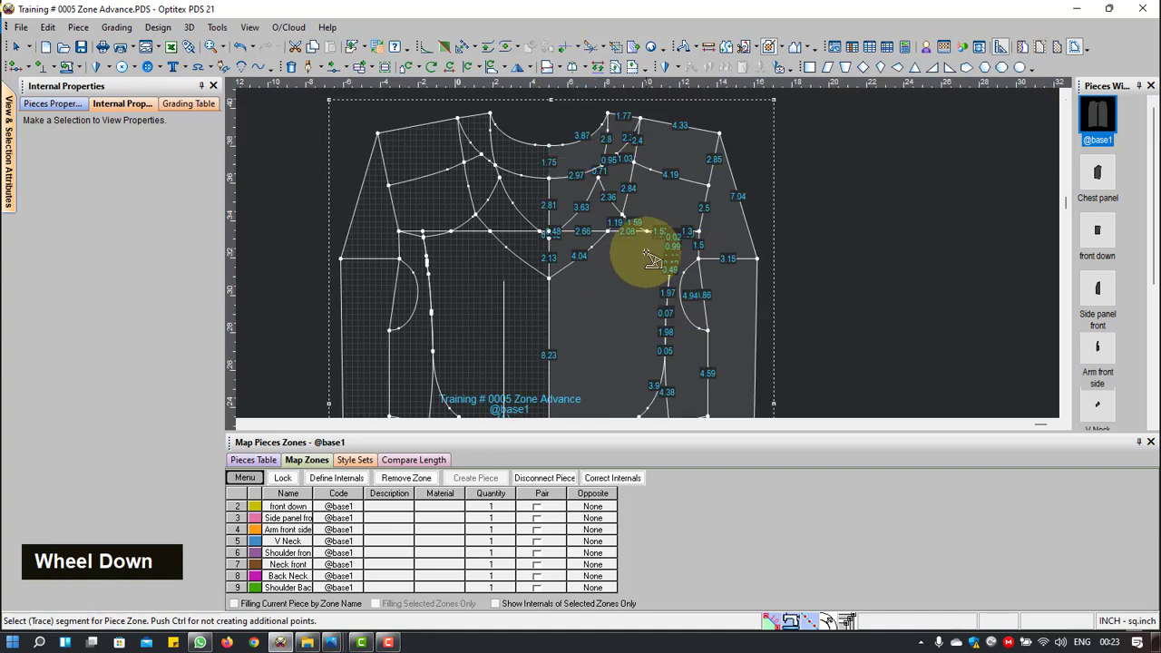
pyautogui.scroll(-2, 654, 174)
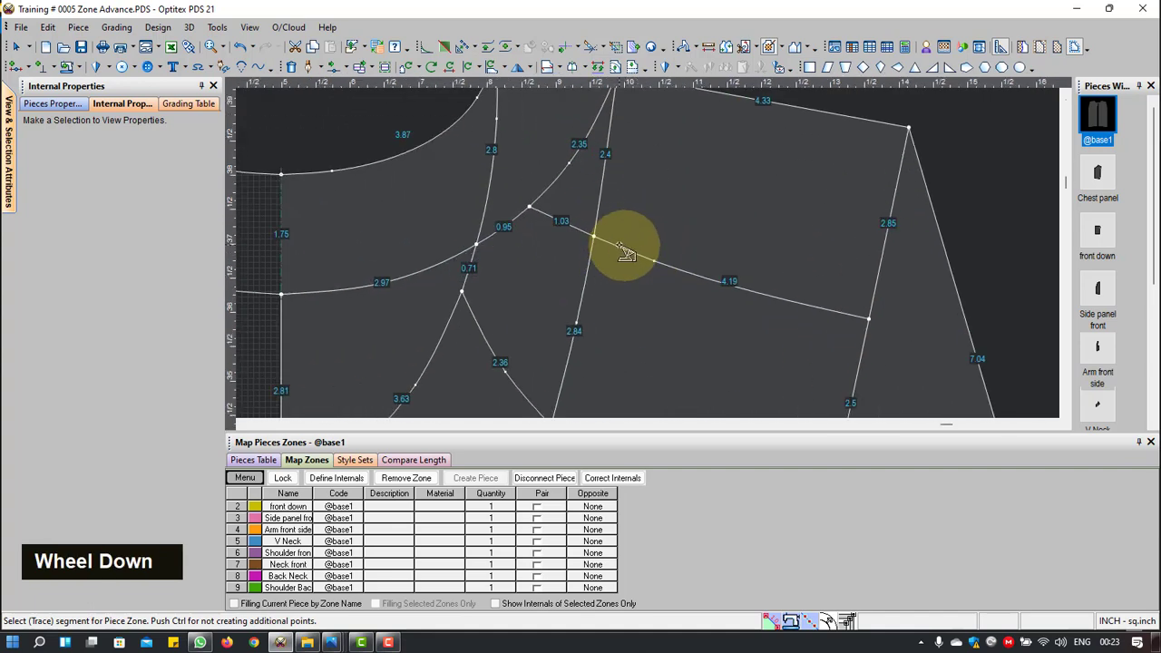
pyautogui.click(564, 226)
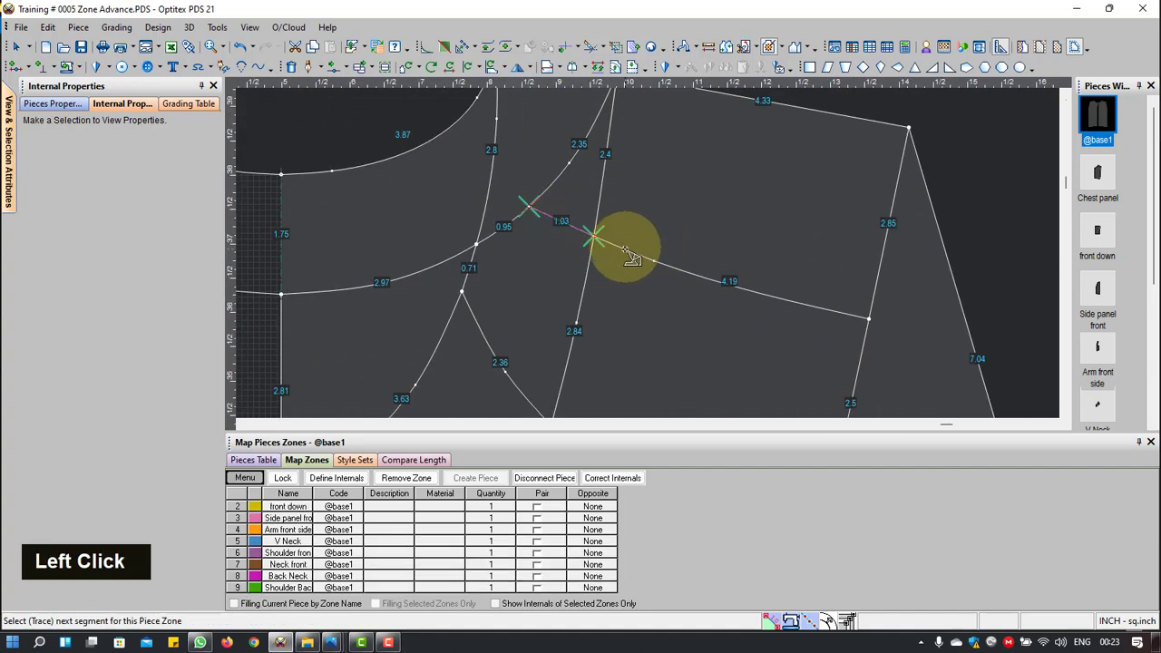
pyautogui.click(811, 318)
pyautogui.scroll(2, 821, 370)
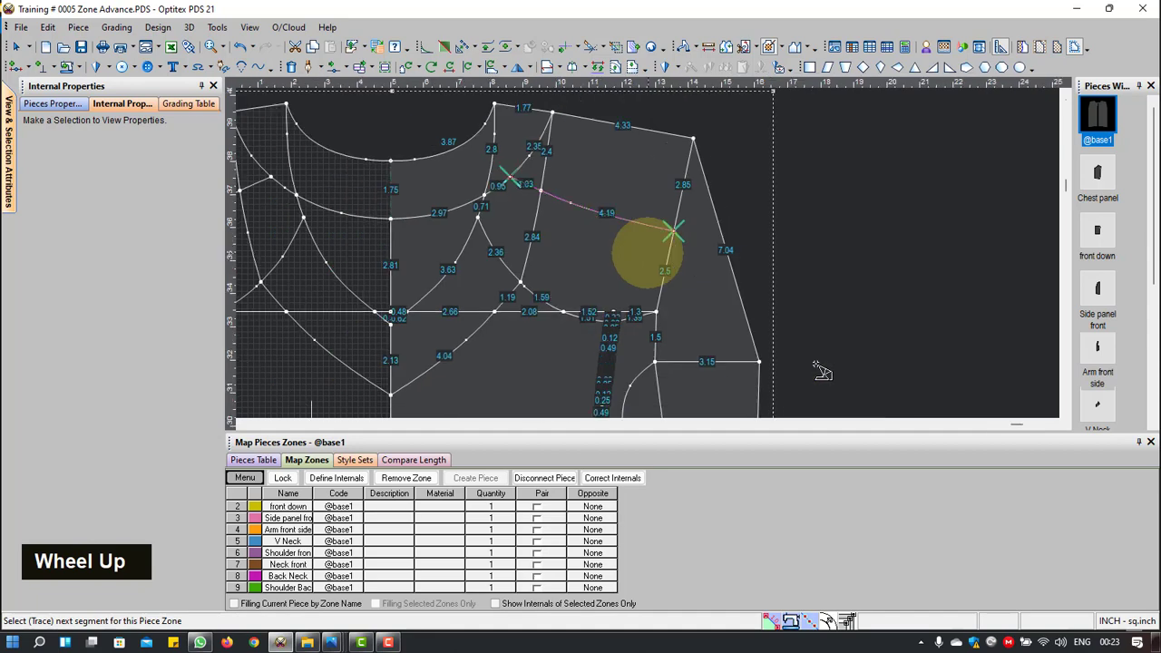
pyautogui.click(668, 274)
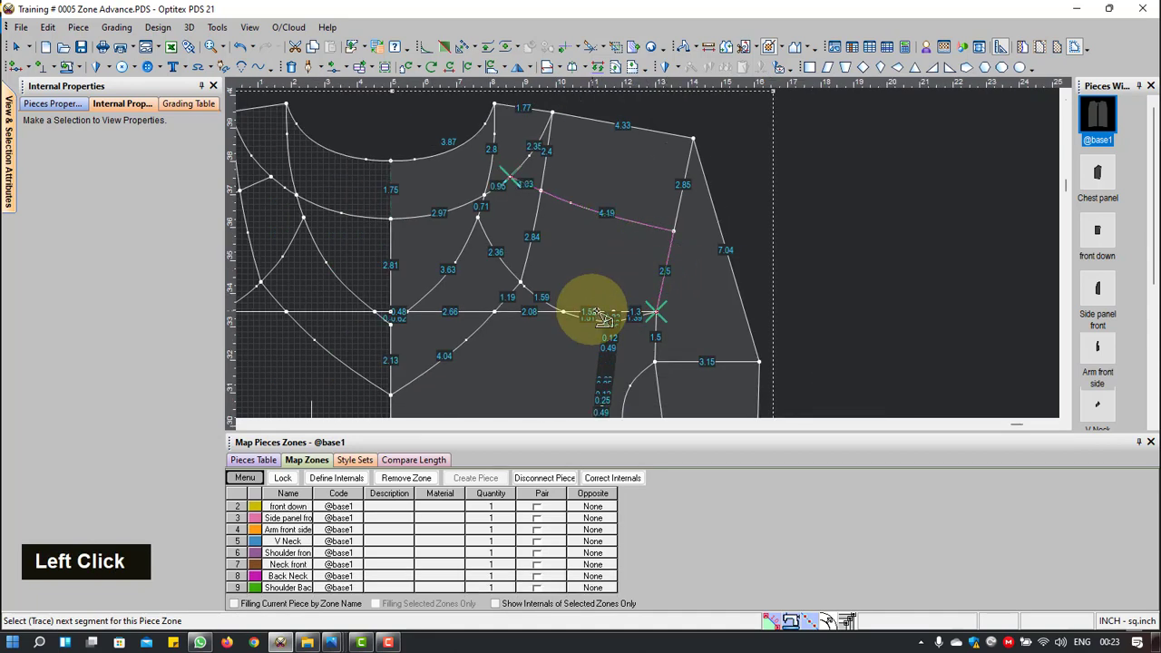
pyautogui.scroll(-3, 599, 317)
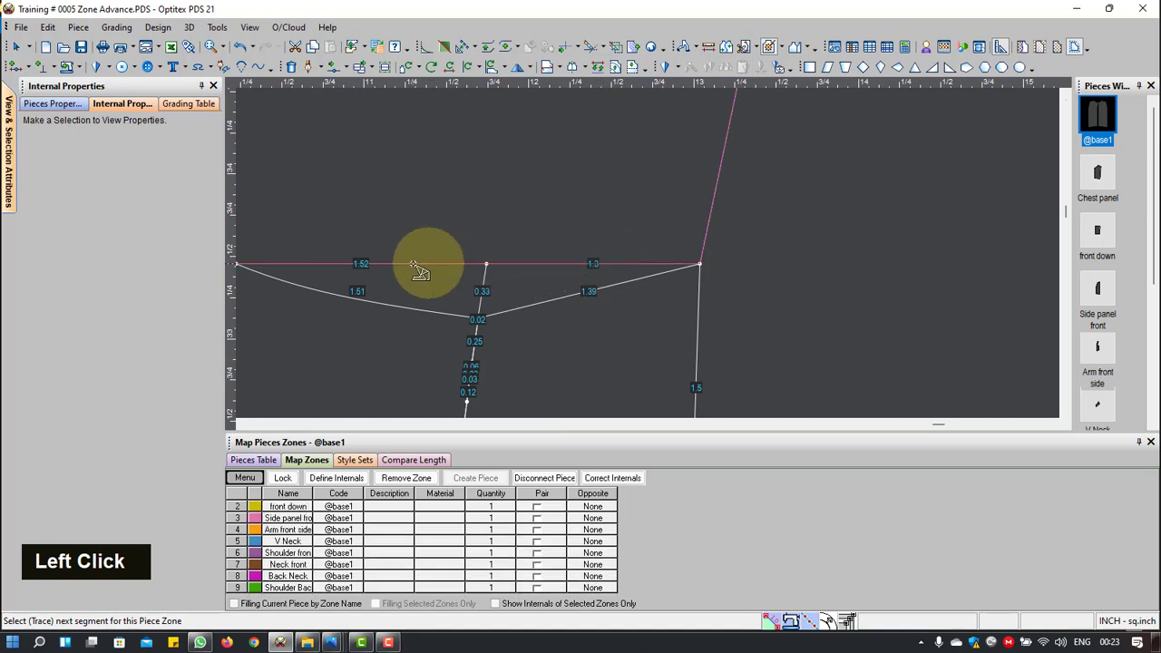
pyautogui.scroll(2, 617, 252)
pyautogui.click(451, 253)
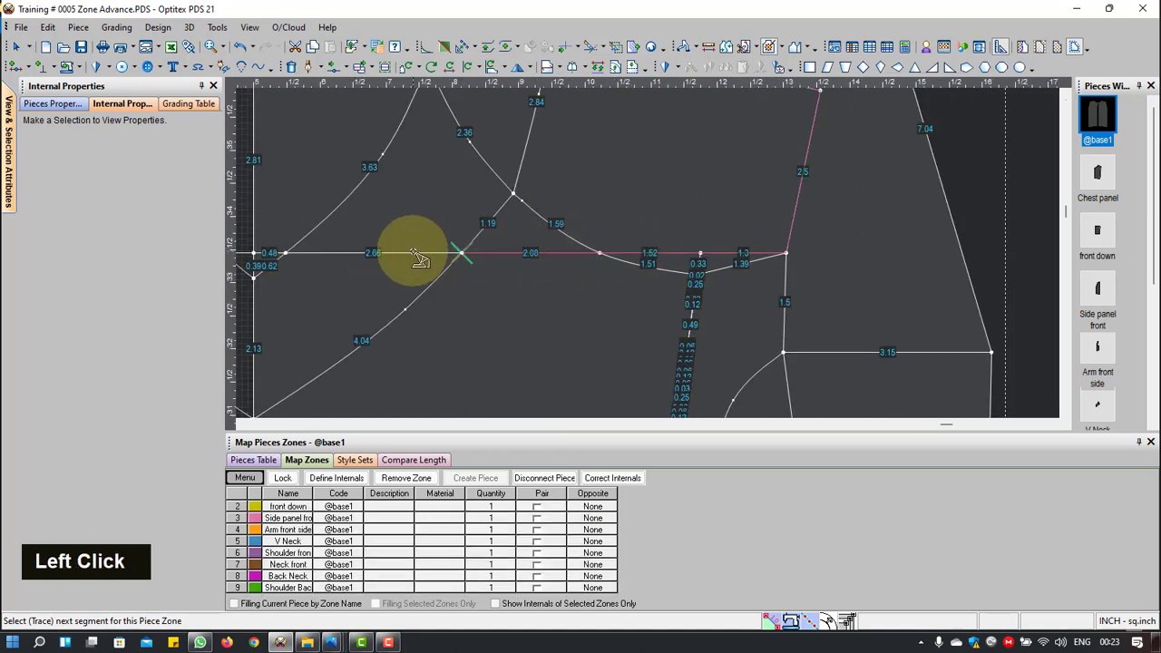
pyautogui.scroll(2, 318, 252)
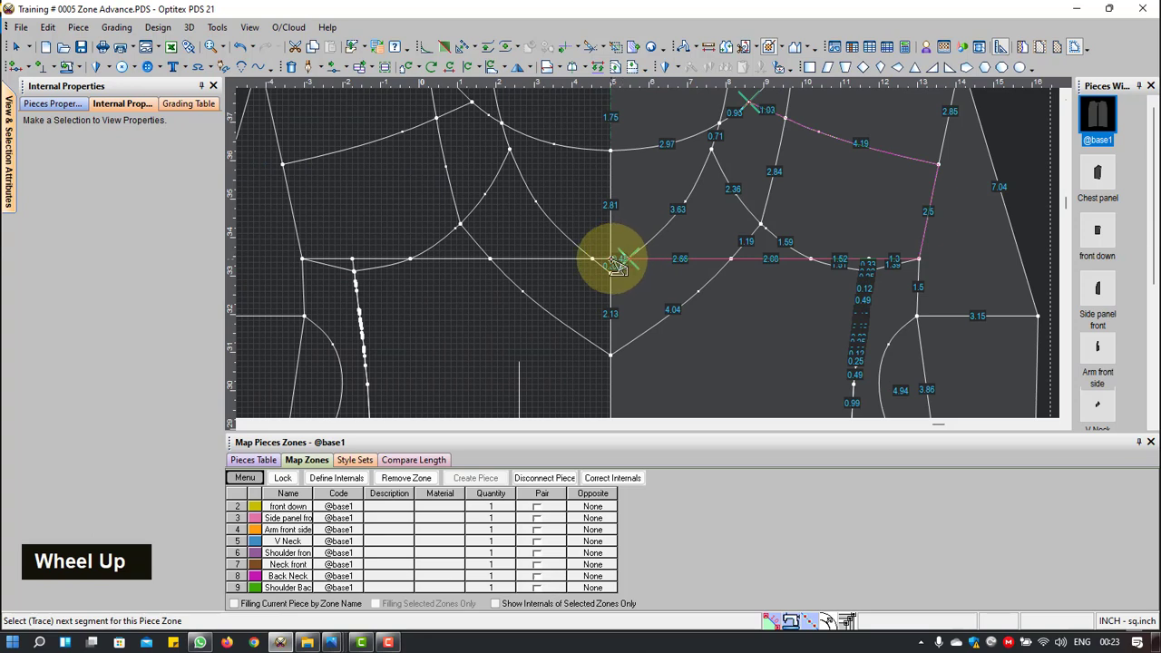
pyautogui.click(613, 243)
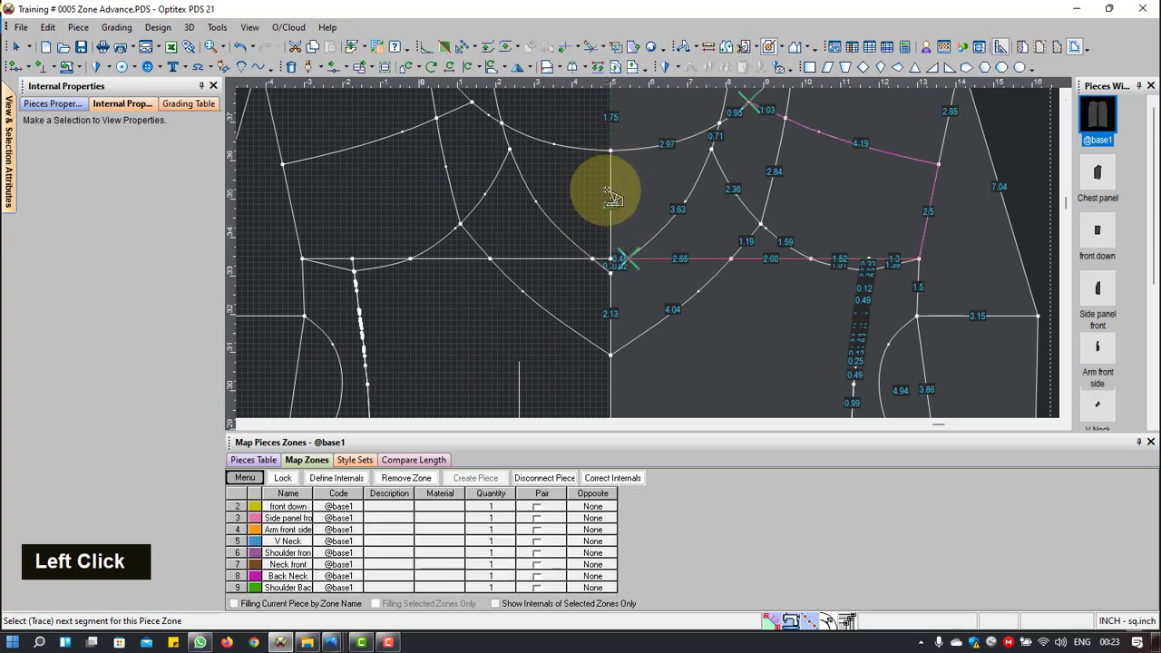
pyautogui.scroll(-3, 639, 245)
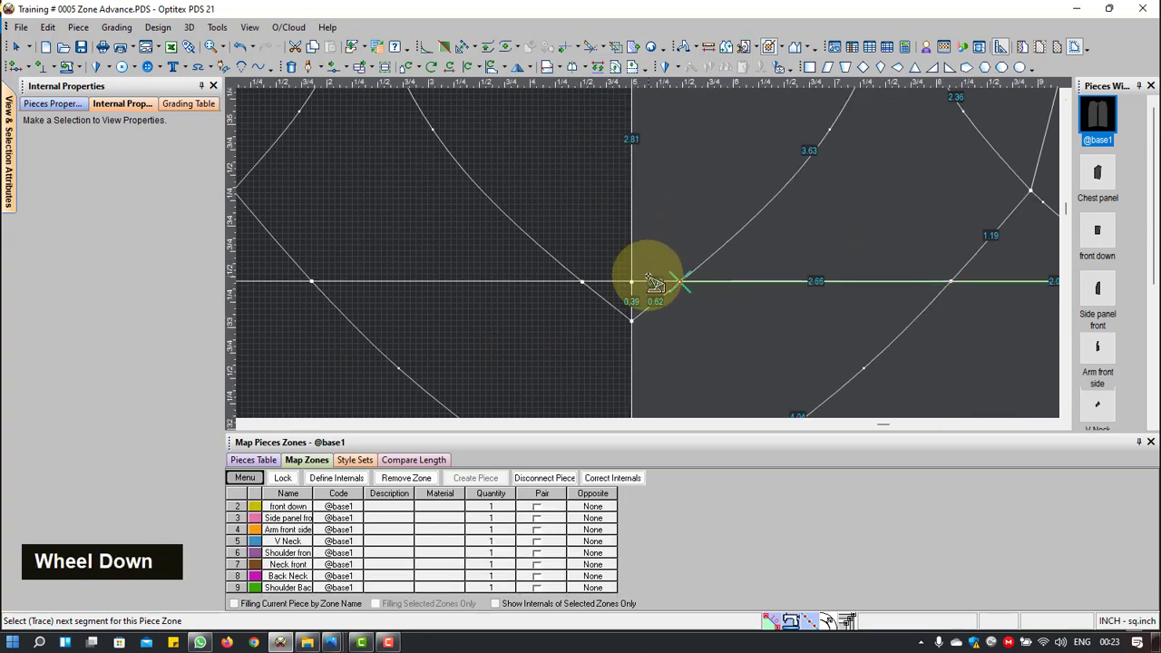
pyautogui.click(649, 281)
pyautogui.click(632, 209)
pyautogui.scroll(4, 646, 241)
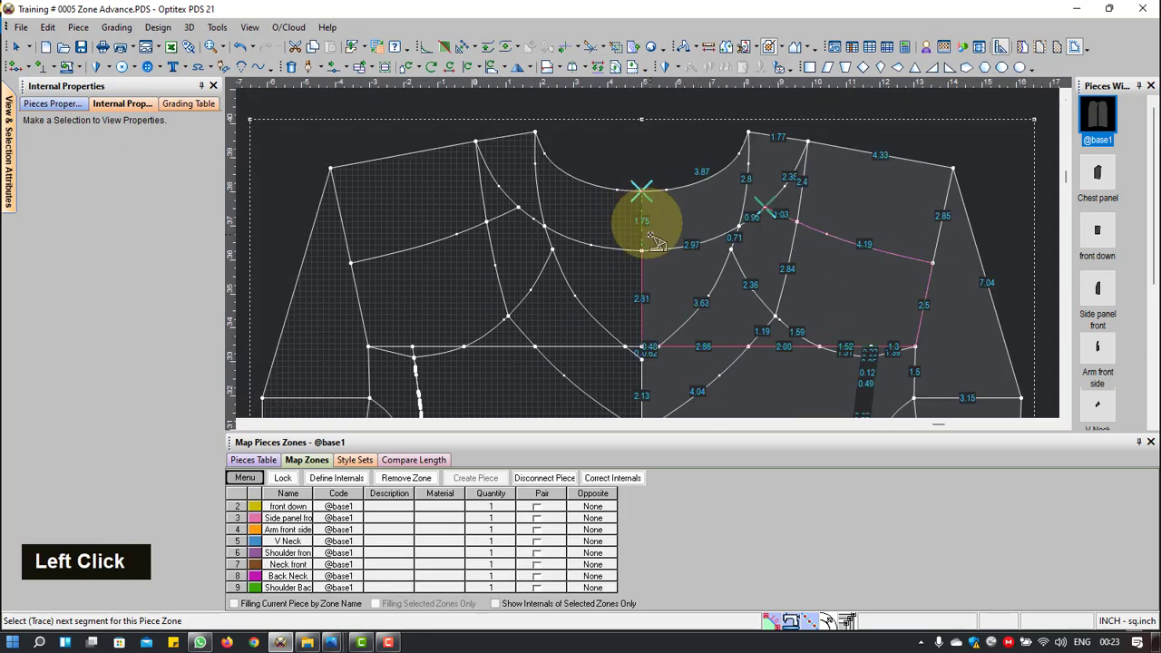
pyautogui.click(672, 248)
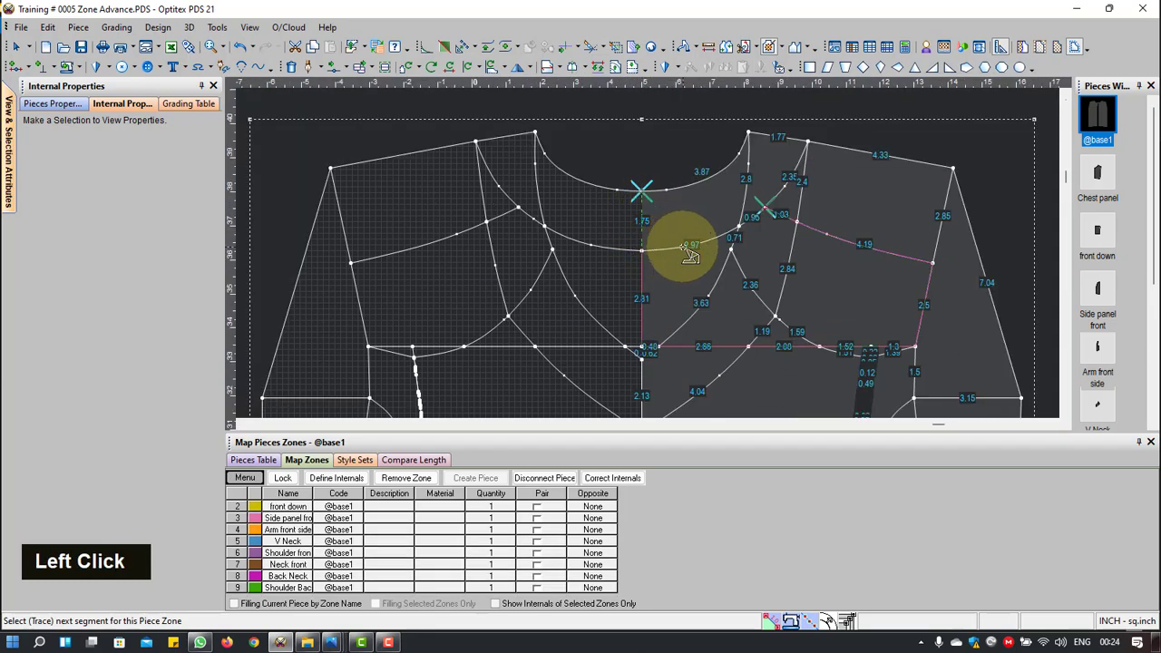
pyautogui.click(686, 245)
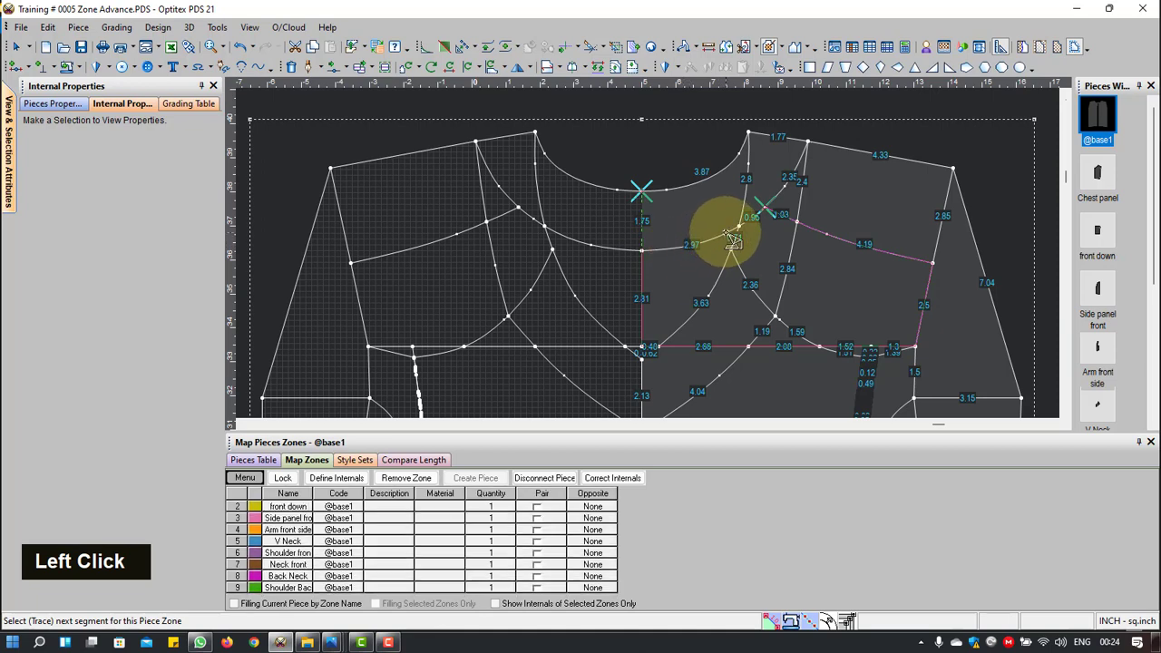
pyautogui.press('Escape')
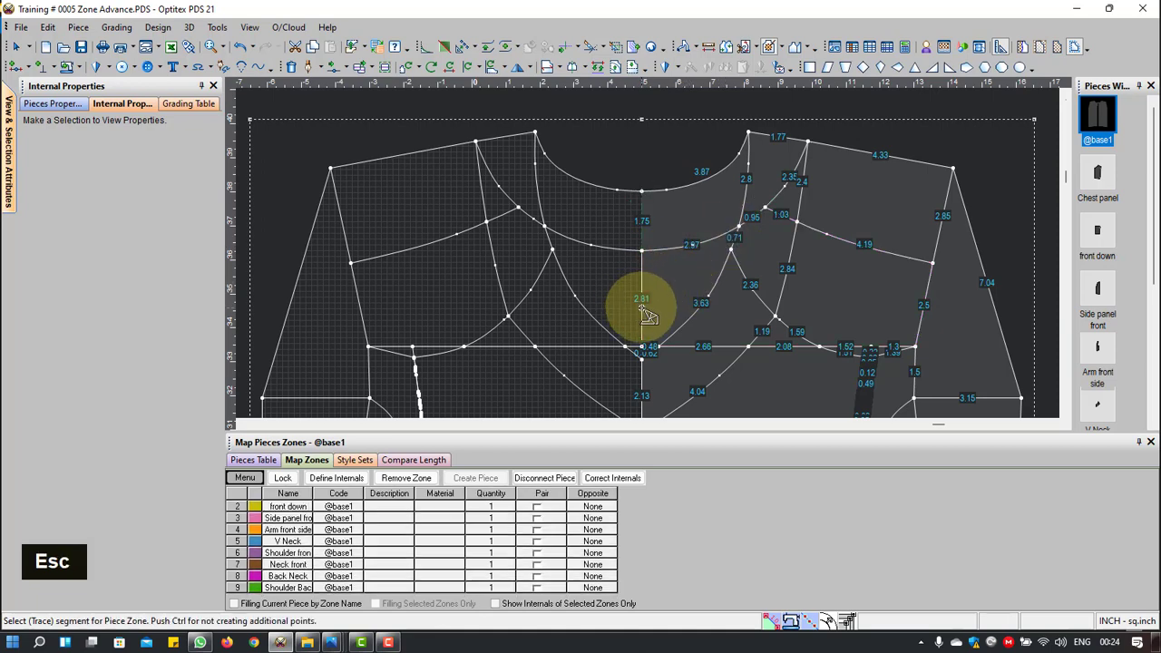
pyautogui.click(663, 288)
pyautogui.click(649, 296)
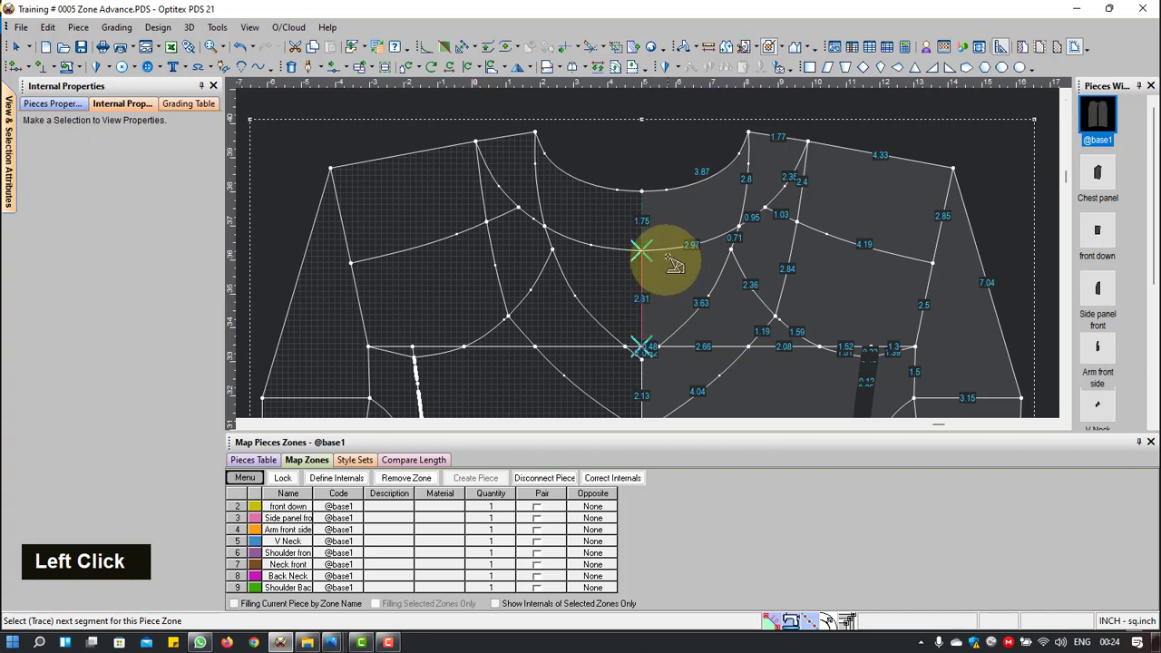
pyautogui.scroll(-3, 644, 253)
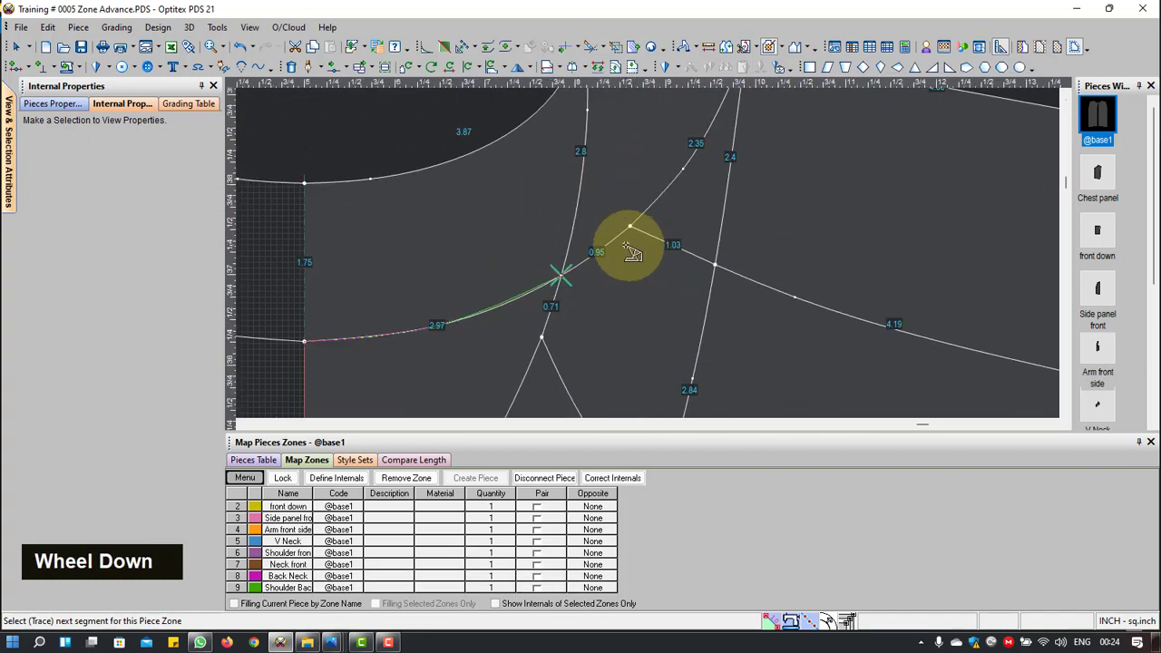
pyautogui.click(610, 254)
pyautogui.click(674, 247)
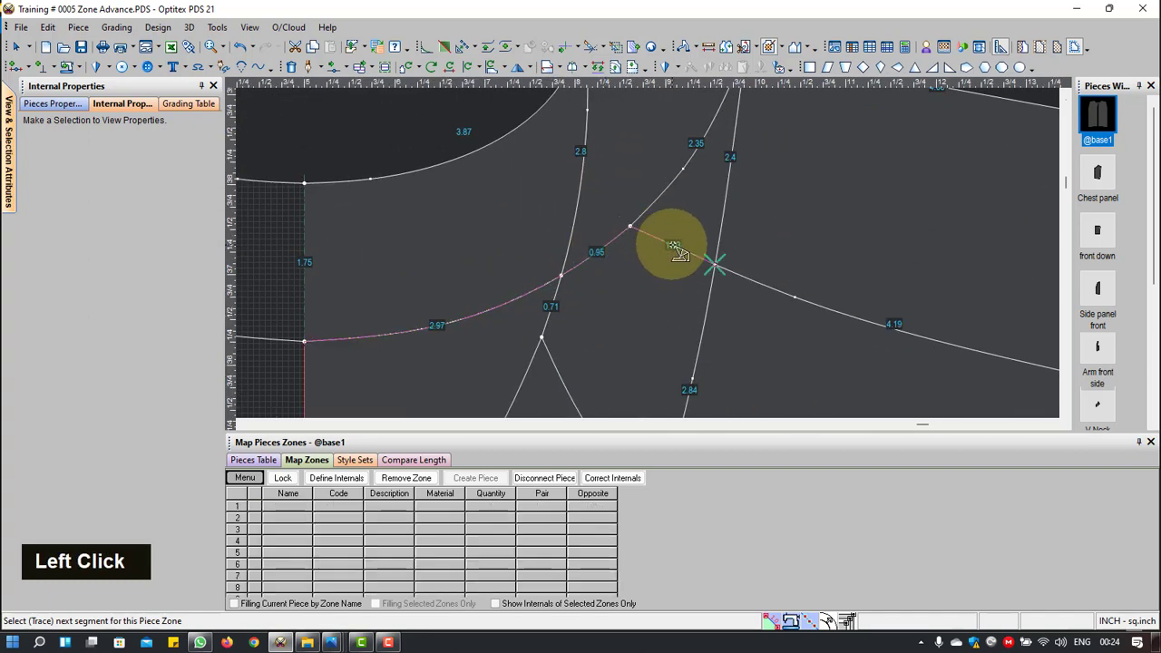
pyautogui.click(878, 330)
pyautogui.scroll(3, 706, 284)
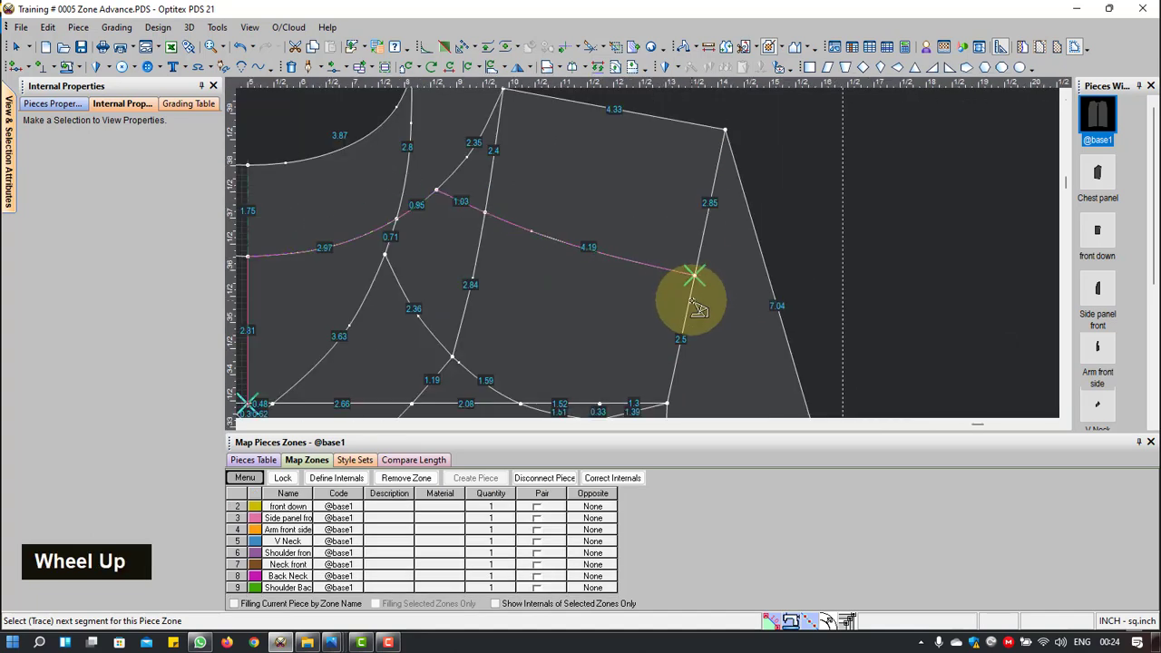
# Step: Close the zone along the 2.5 armhole-side segment and the horizontal chest line back to the centre, and finish zone tracing
pyautogui.click(696, 310)
pyautogui.click(614, 401)
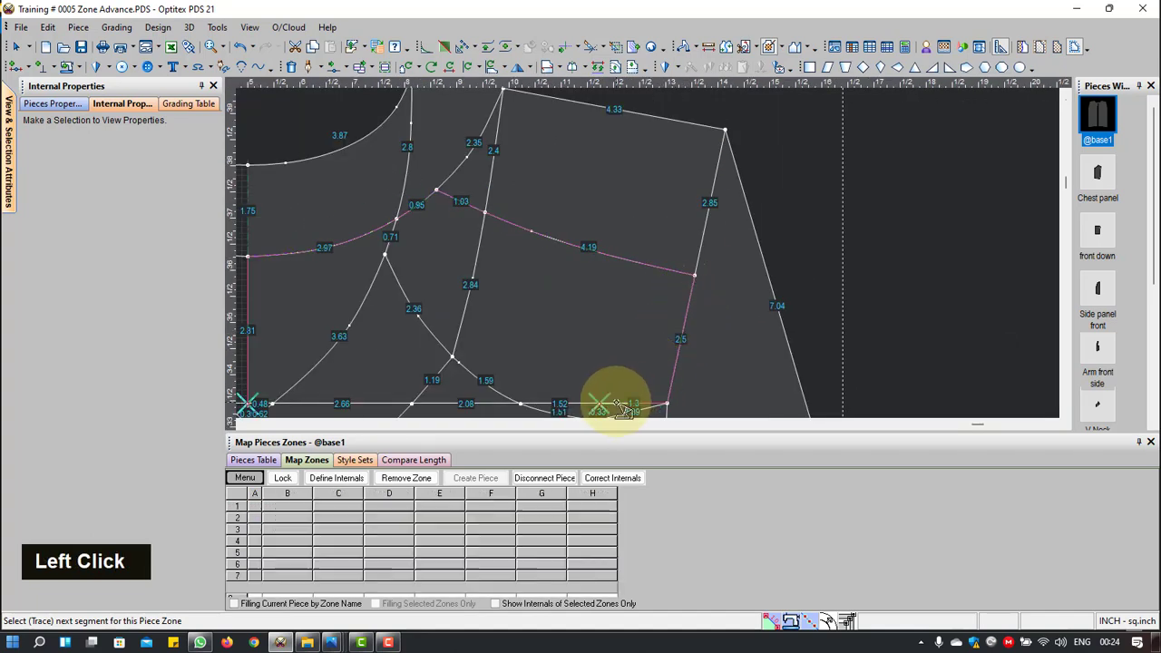
pyautogui.click(562, 404)
pyautogui.click(456, 401)
pyautogui.click(359, 401)
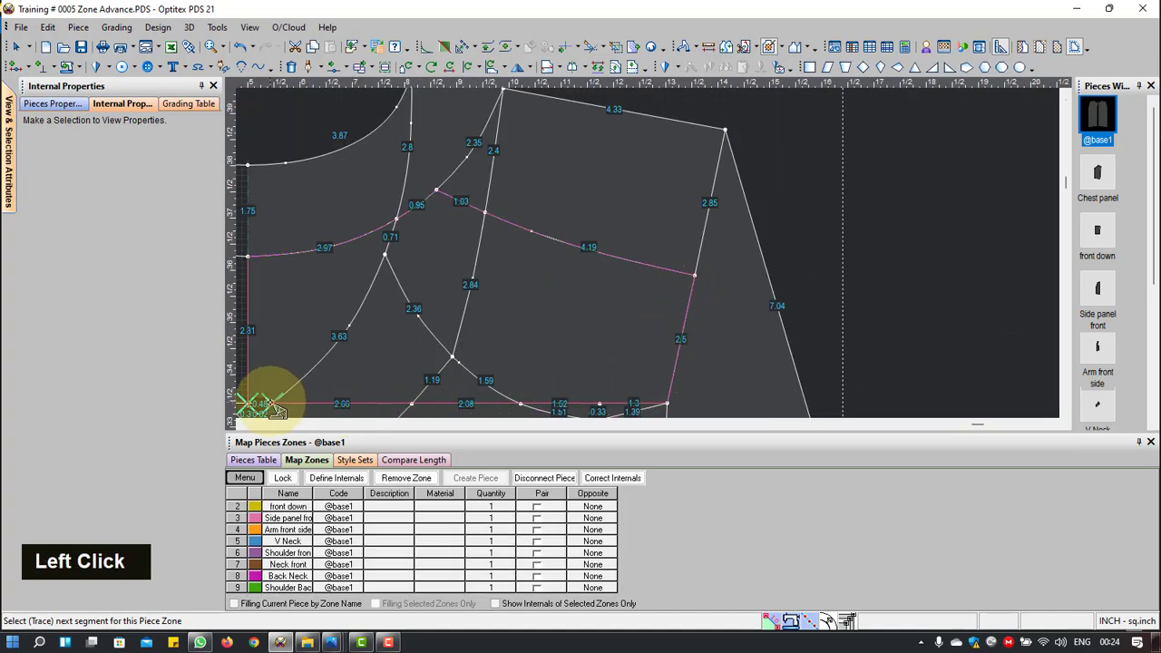
pyautogui.click(263, 405)
pyautogui.scroll(3, 644, 252)
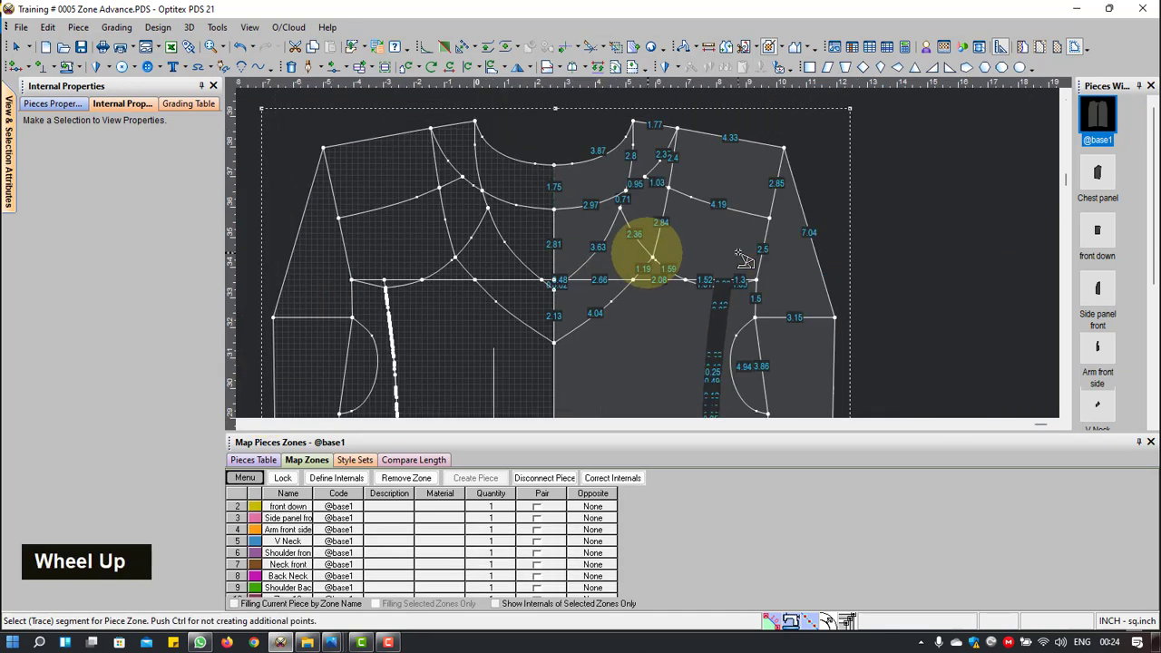
pyautogui.rightClick(831, 203)
pyautogui.click(899, 226)
pyautogui.rightClick(871, 208)
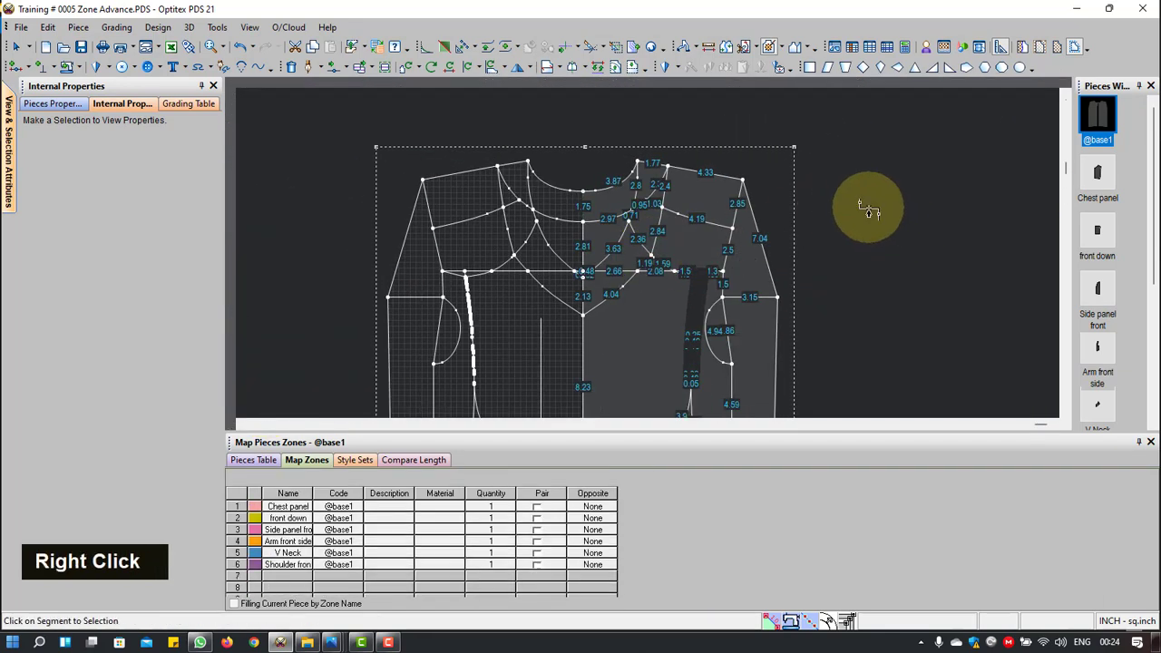
pyautogui.click(877, 217)
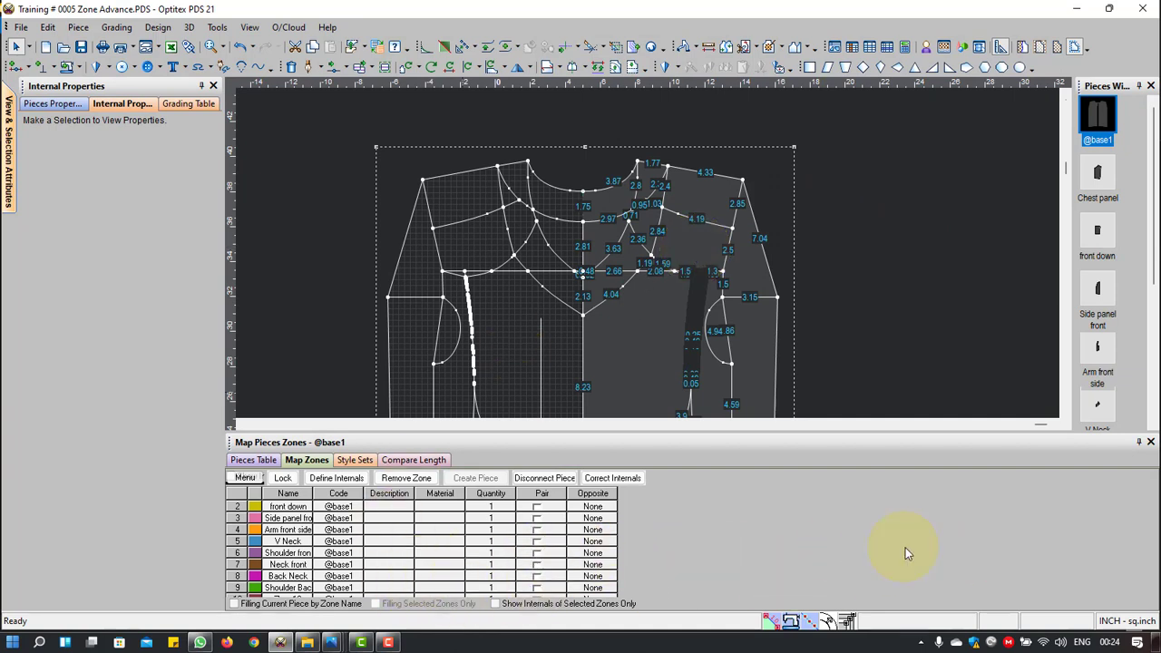
# Step: Set the Map Pieces Zones table to auto-hide and reopen it to reach the newest zone's row
pyautogui.scroll(-1, 331, 562)
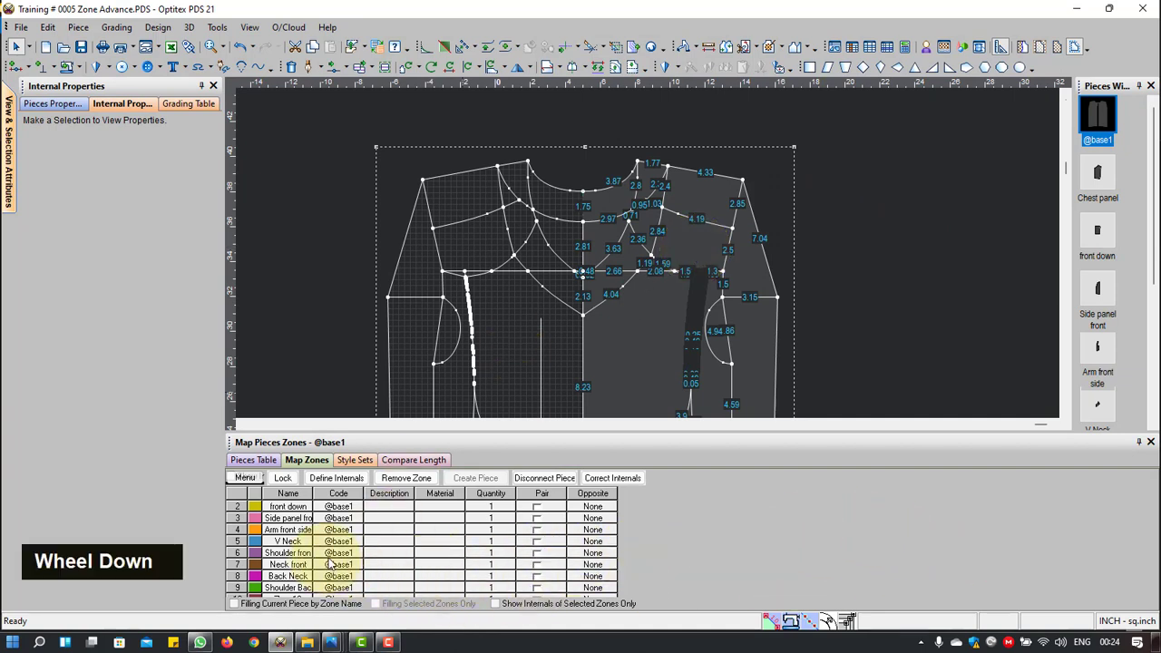
pyautogui.click(642, 526)
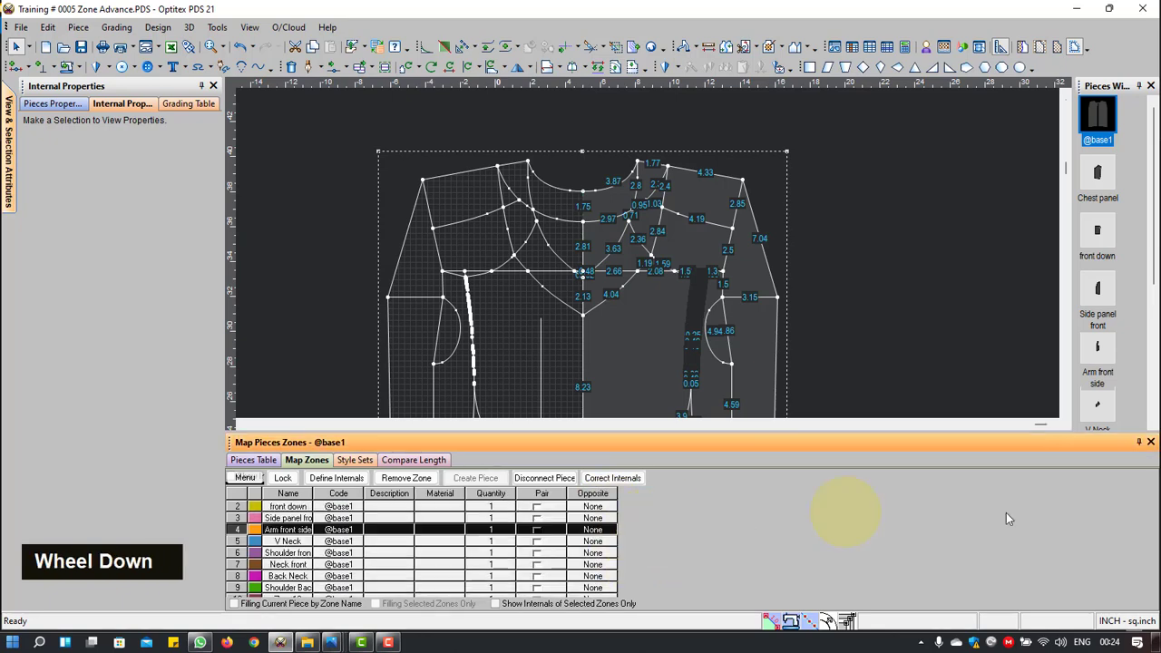
pyautogui.click(1140, 444)
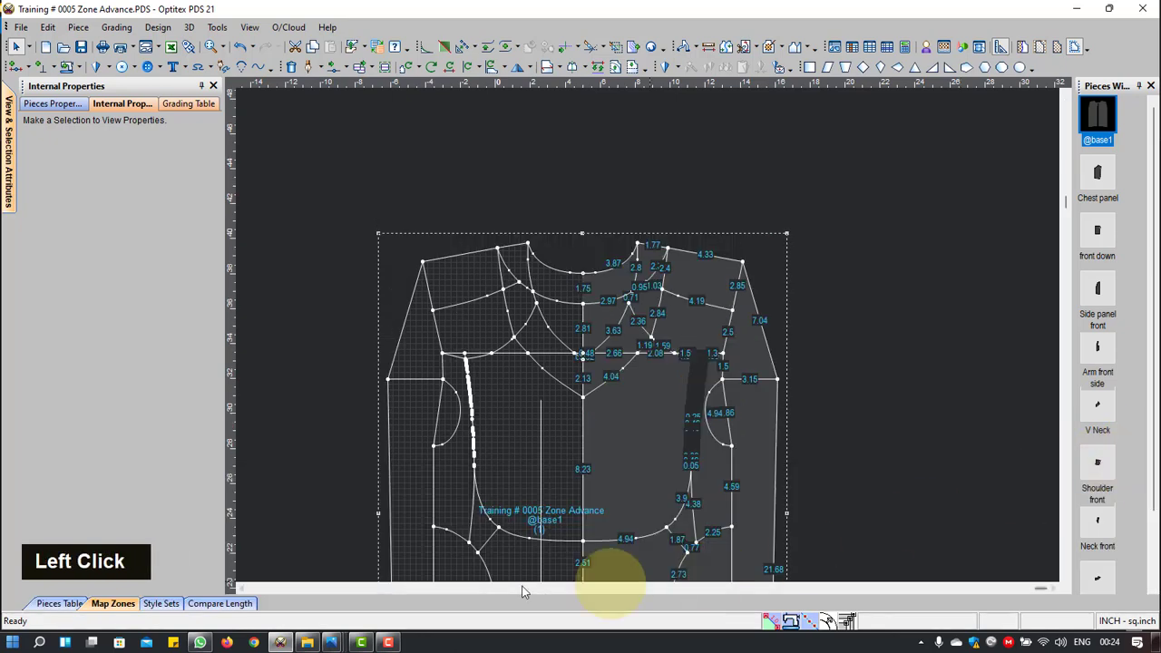
pyautogui.click(109, 604)
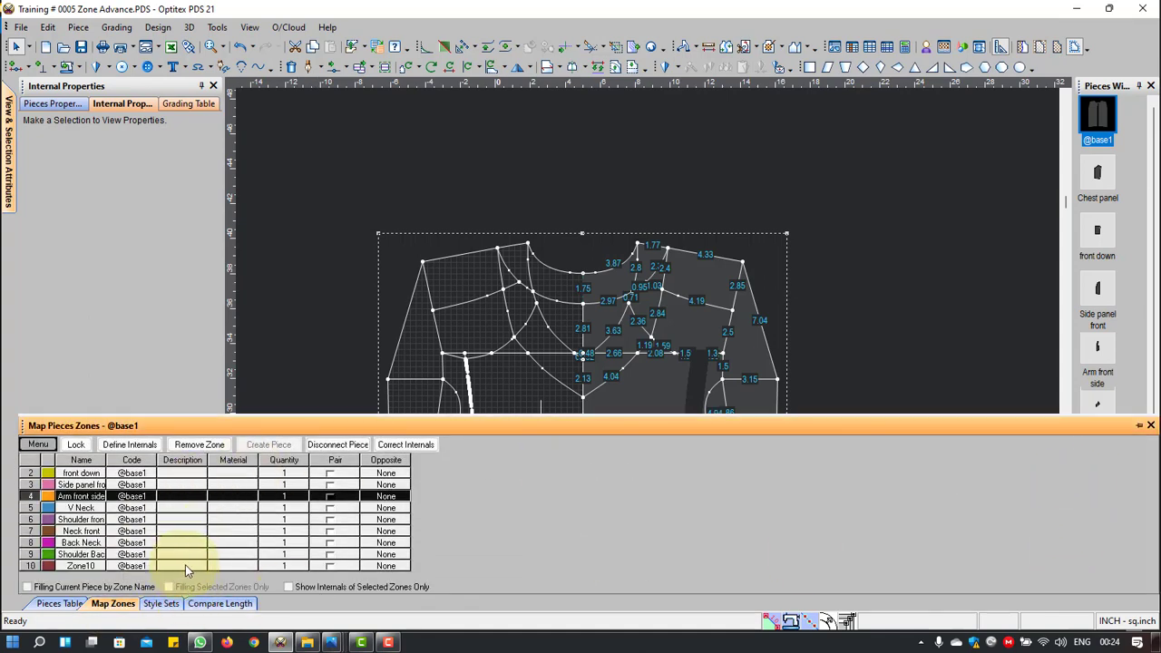
pyautogui.click(91, 567)
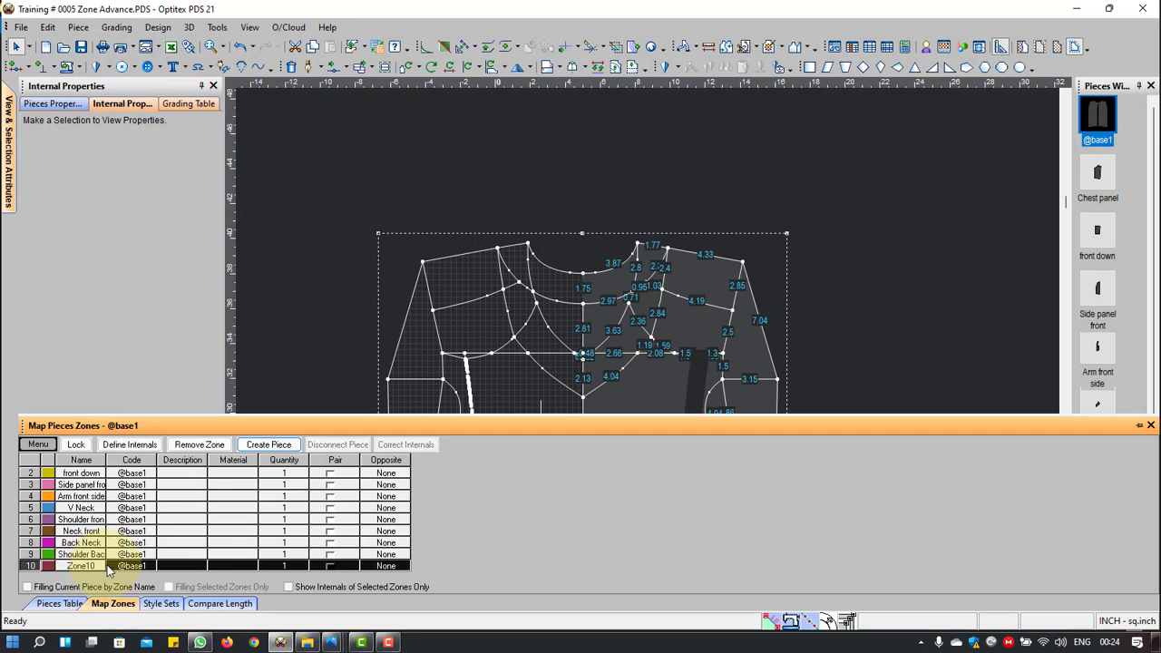
pyautogui.click(102, 566)
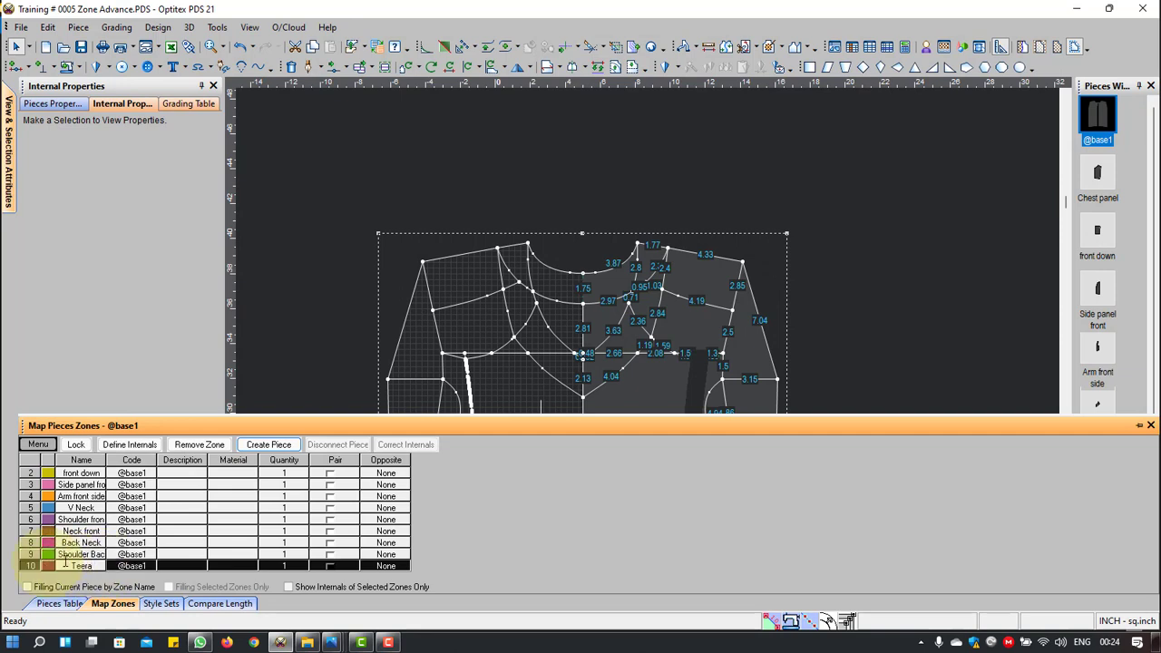
pyautogui.click(527, 498)
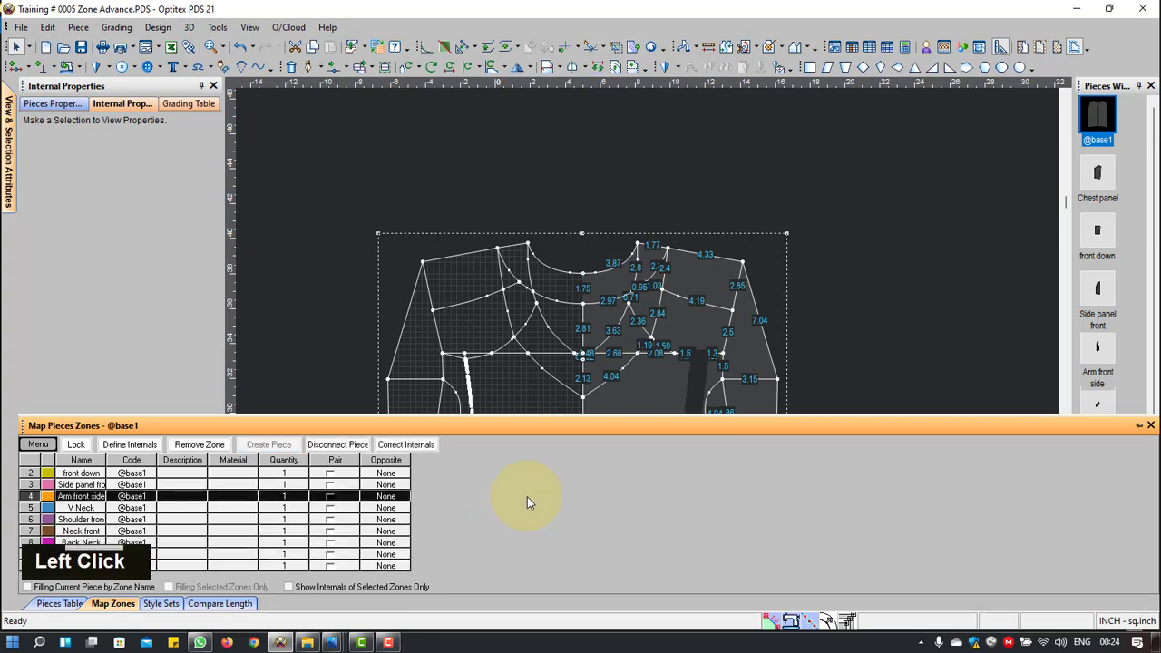
pyautogui.click(1138, 426)
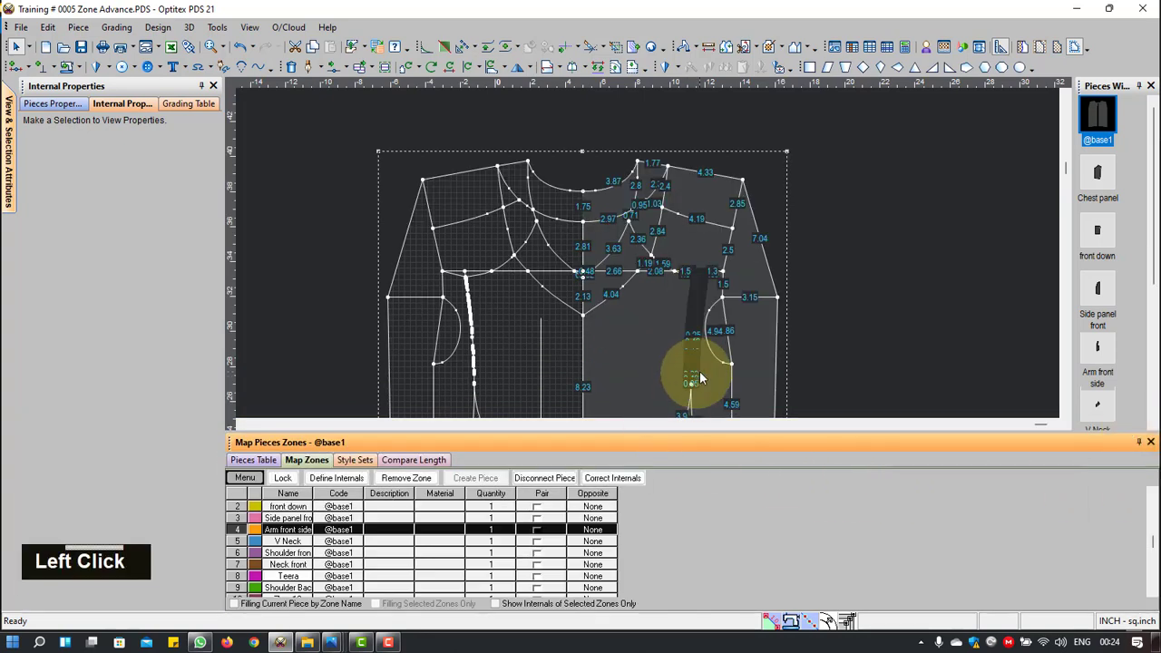
pyautogui.scroll(4, 643, 251)
pyautogui.scroll(-4, 645, 252)
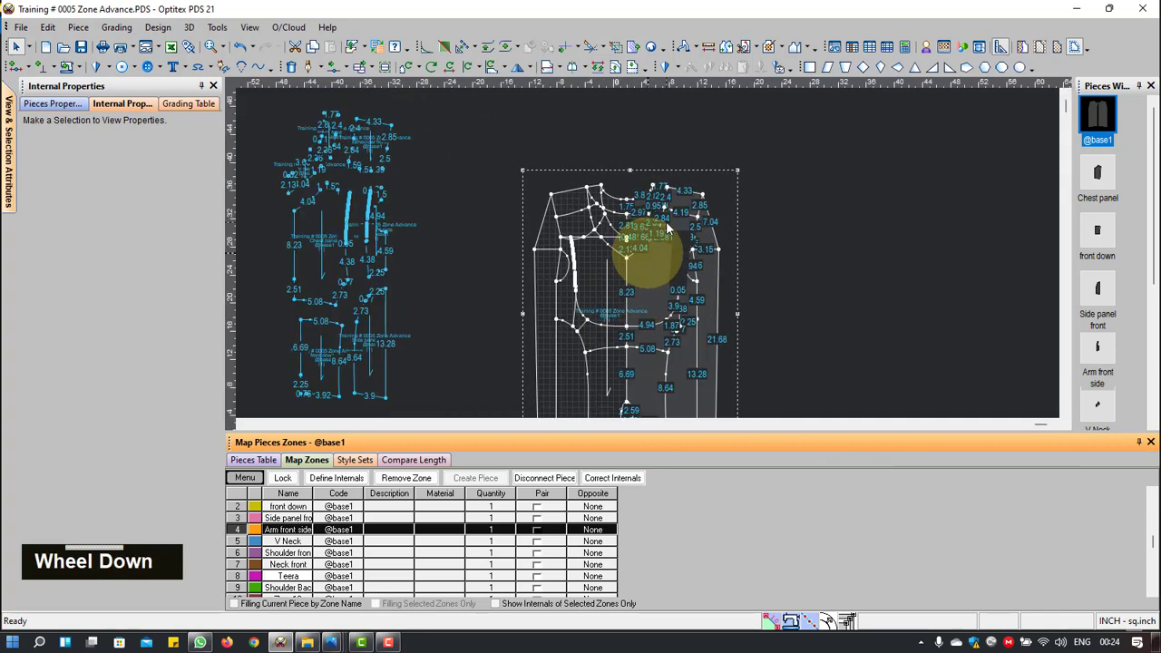
pyautogui.rightClick(801, 215)
pyautogui.click(837, 227)
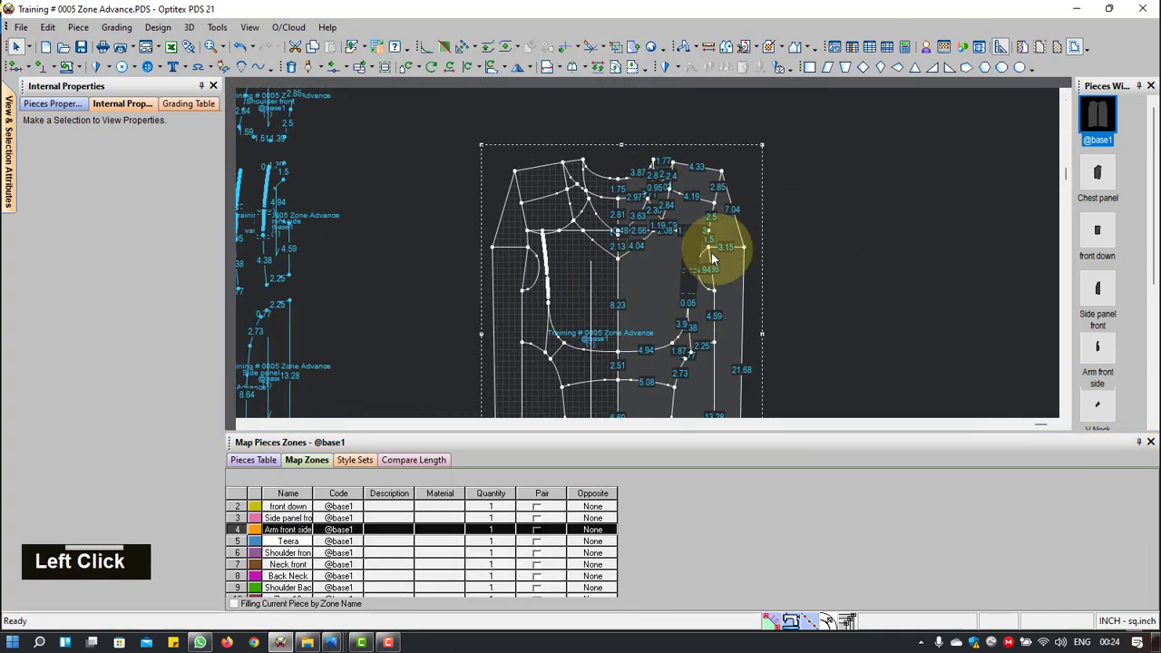
pyautogui.scroll(-5, 646, 250)
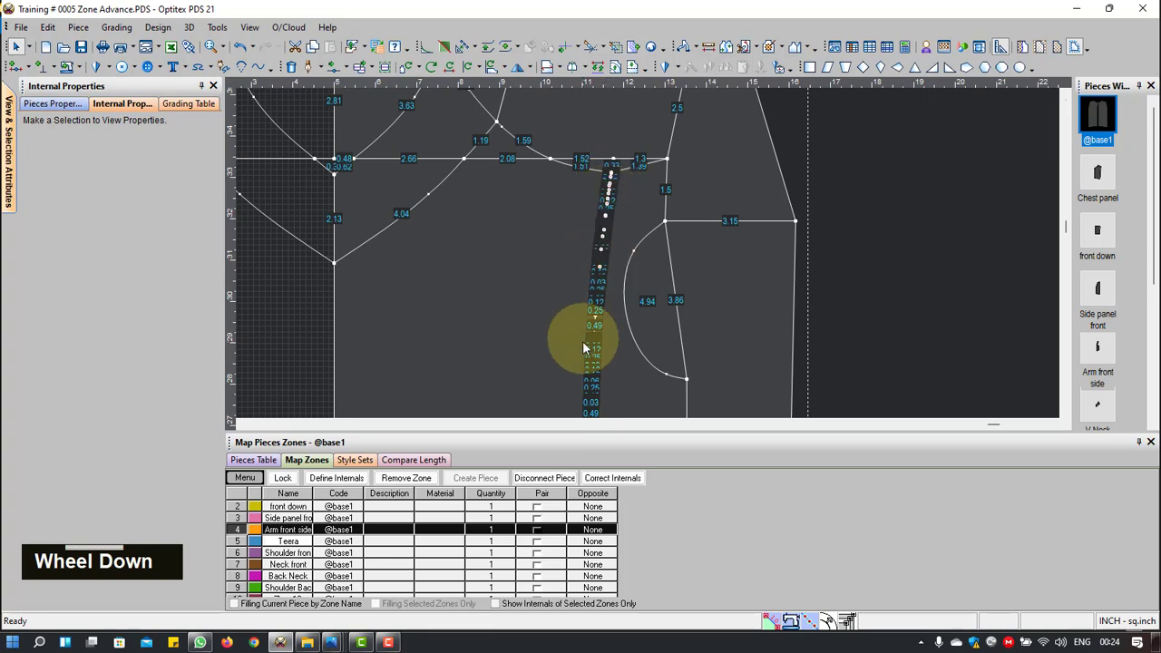
pyautogui.click(610, 177)
pyautogui.scroll(2, 635, 290)
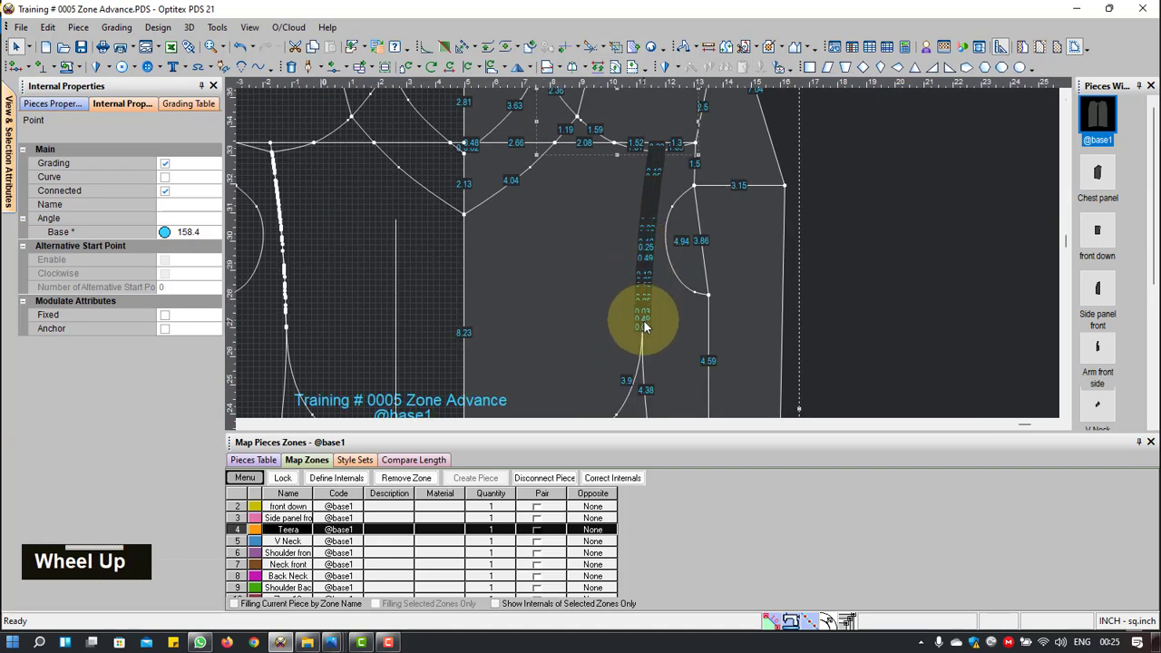
pyautogui.press('Delete')
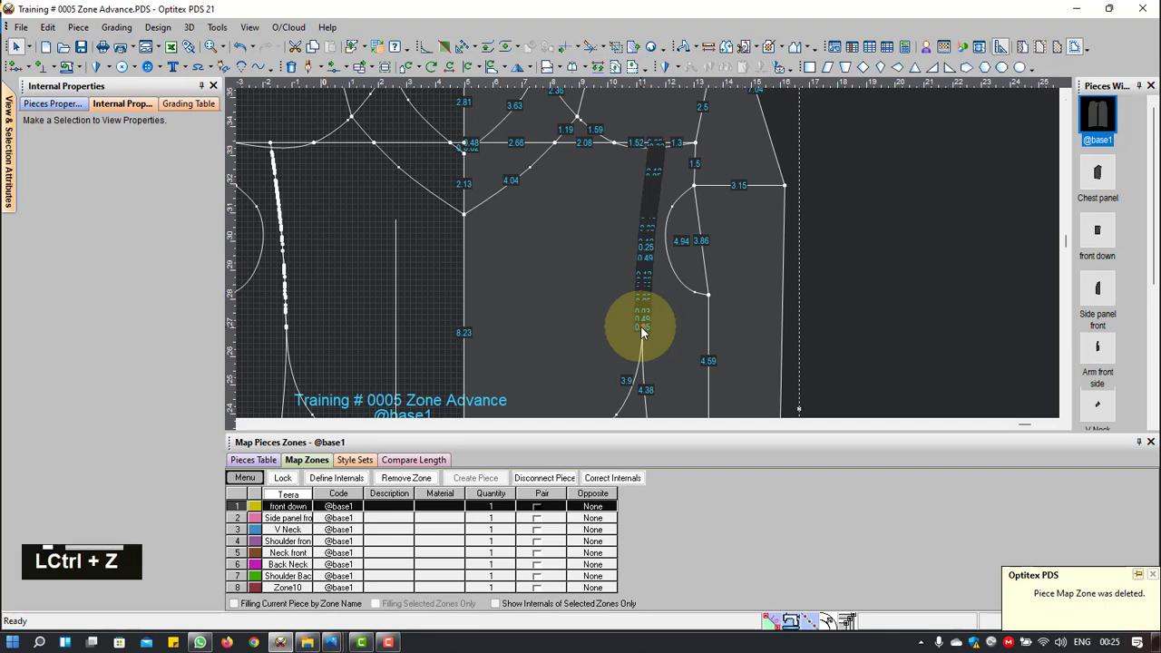
# Step: Select the closely spaced points along the vertical seam of the back half, down to its 4.38 segment, and delete them together
pyautogui.scroll(-2, 662, 186)
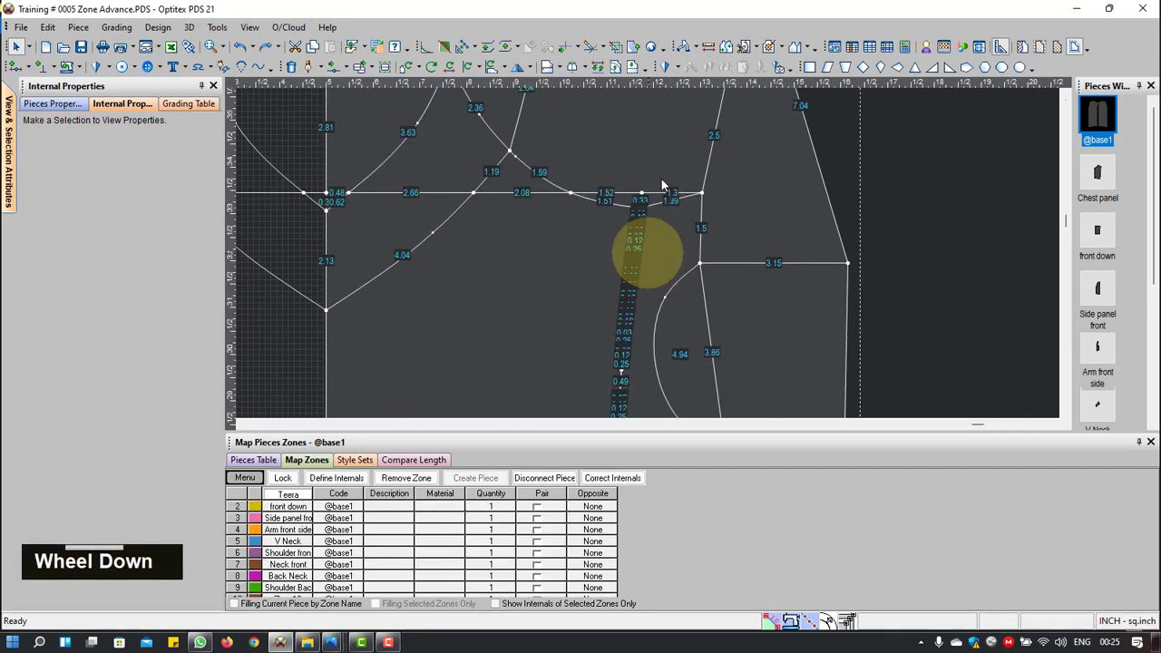
pyautogui.scroll(-3, 662, 186)
pyautogui.click(633, 242)
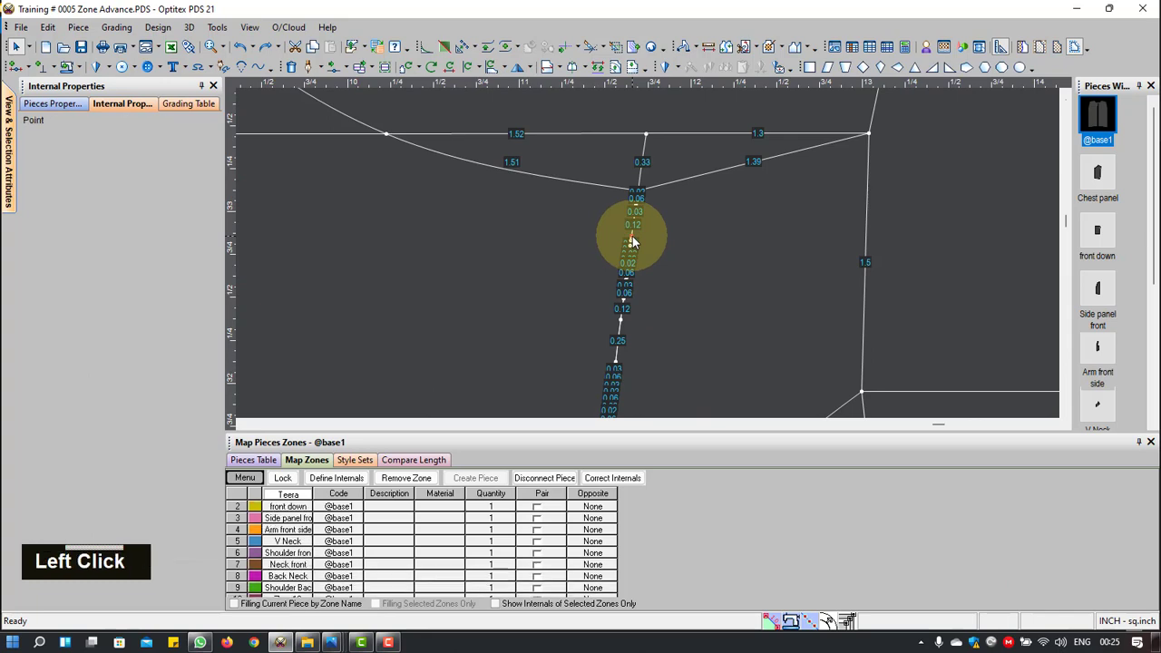
pyautogui.scroll(3, 643, 252)
pyautogui.scroll(3, 649, 260)
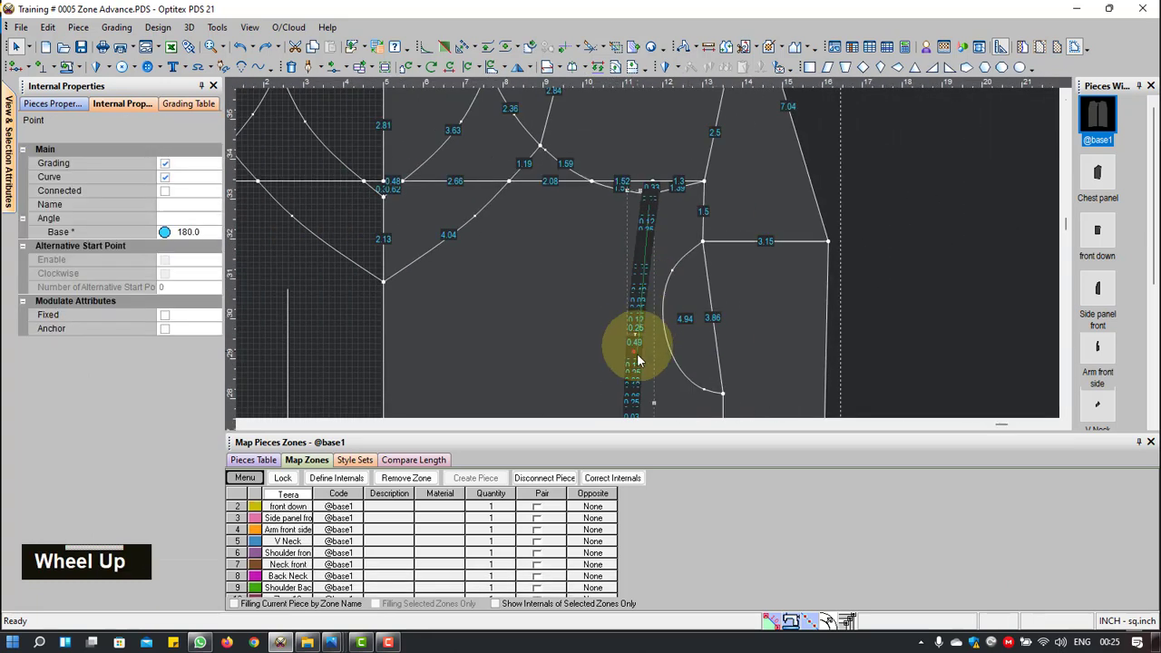
pyautogui.click(646, 285)
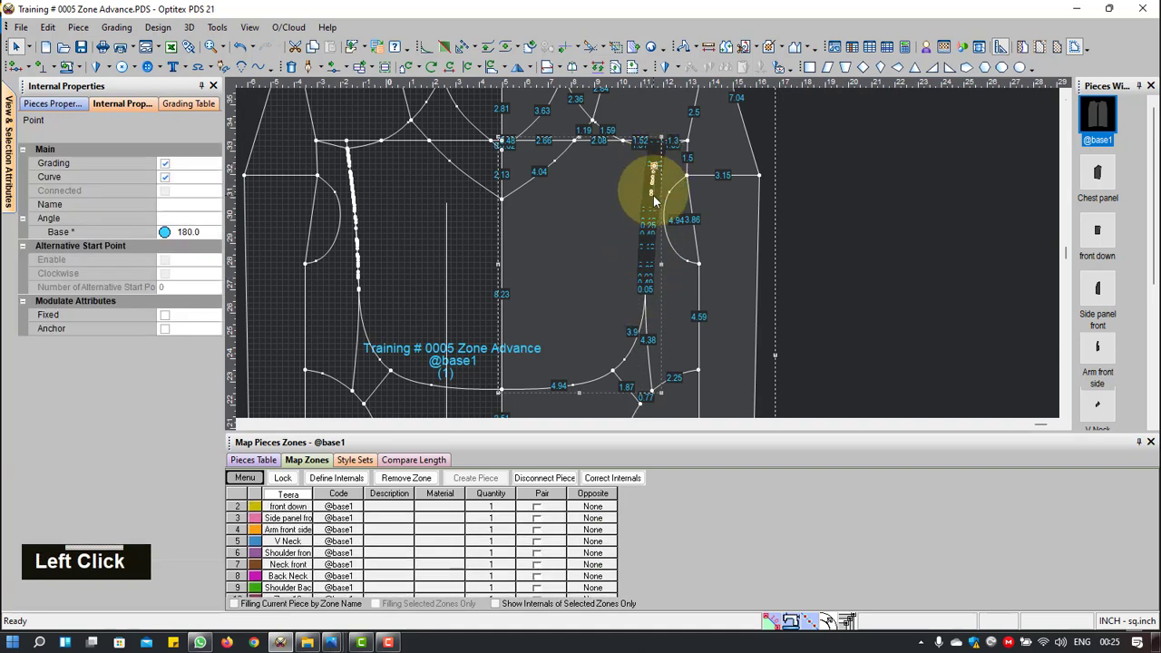
pyautogui.click(649, 292)
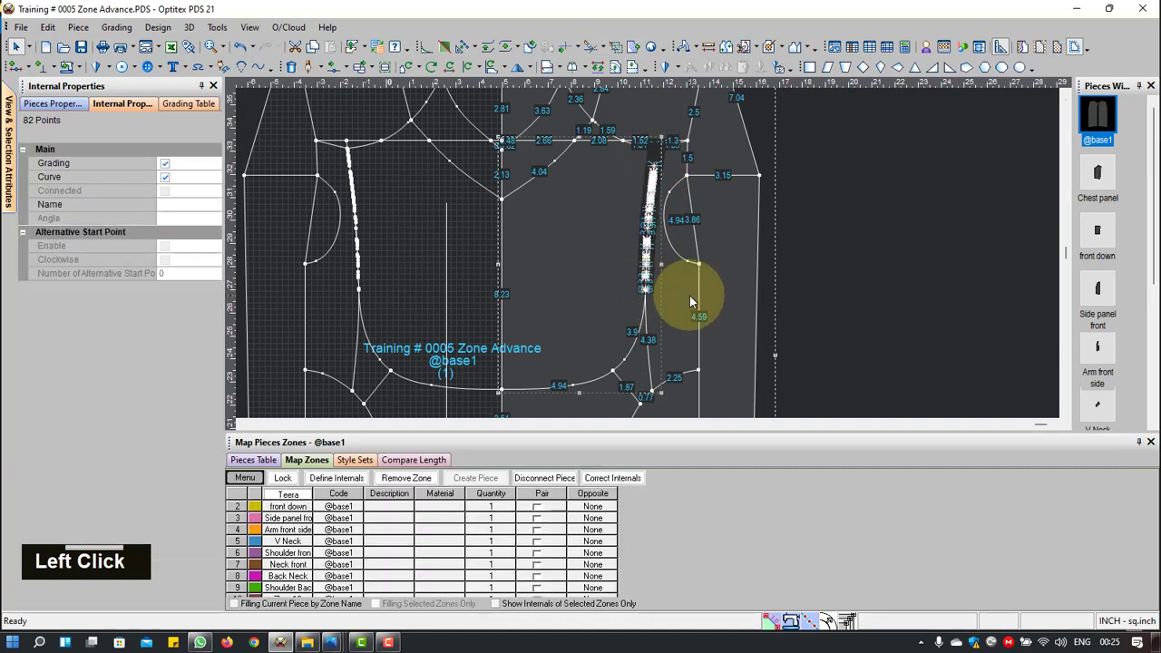
pyautogui.press('Delete')
# Step: Delete the leftover cluster of closely spaced points on the upper part of the back vertical seam
pyautogui.scroll(-4, 646, 258)
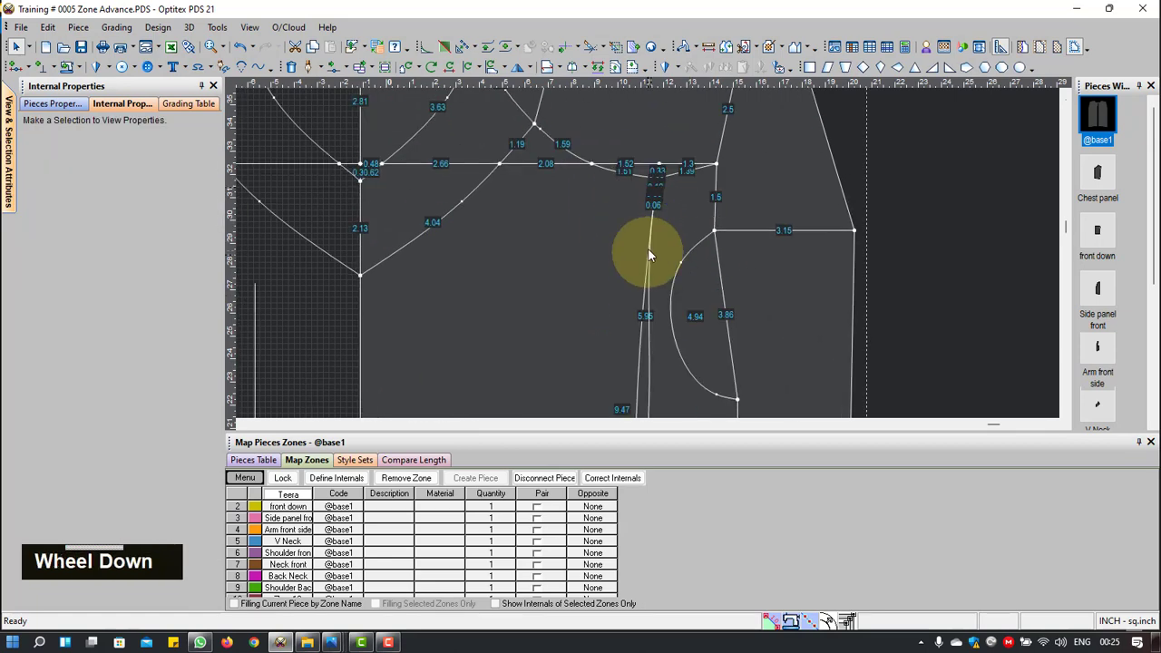
pyautogui.click(645, 195)
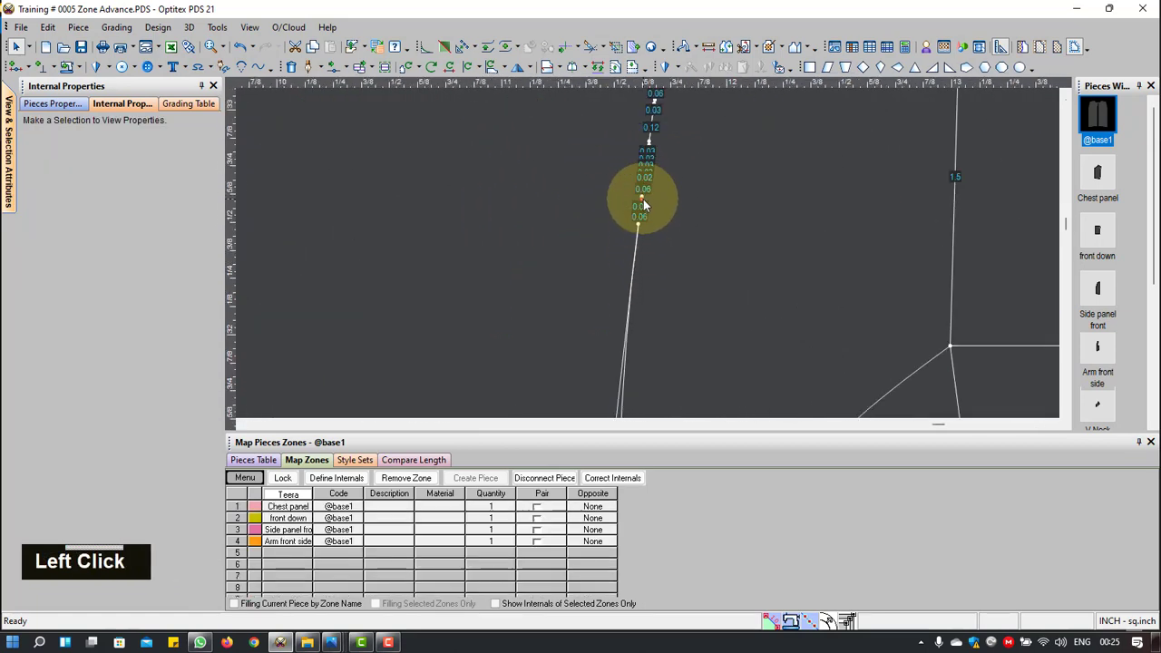
pyautogui.press('Delete')
pyautogui.click(648, 149)
pyautogui.press('Delete')
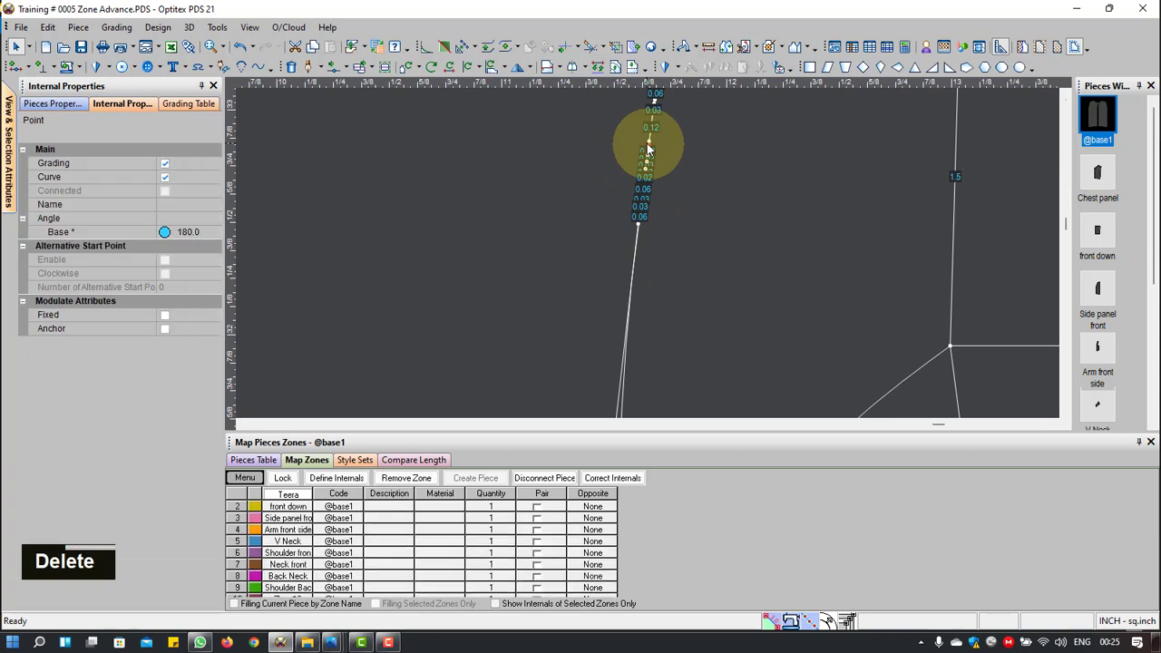
pyautogui.click(648, 145)
pyautogui.click(641, 216)
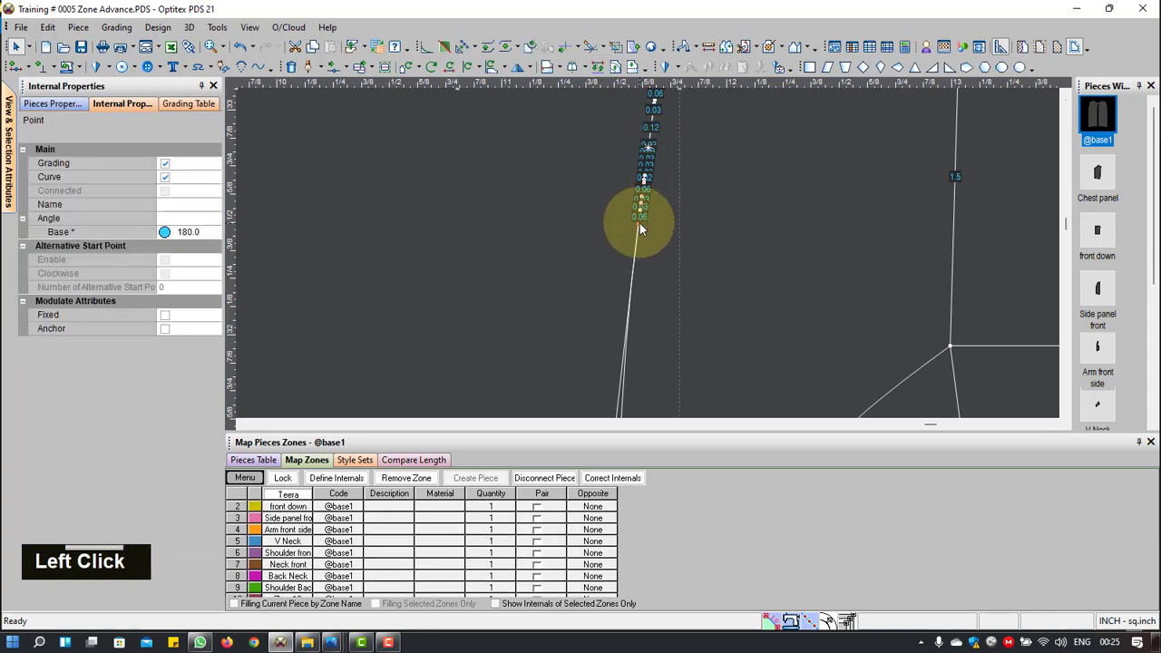
pyautogui.press('Delete')
# Step: Delete individual points on the 0.06 and 0.03 segments just below the seam's junction with the 1.51 and 1.39 curves
pyautogui.scroll(2, 645, 252)
pyautogui.scroll(-1, 647, 250)
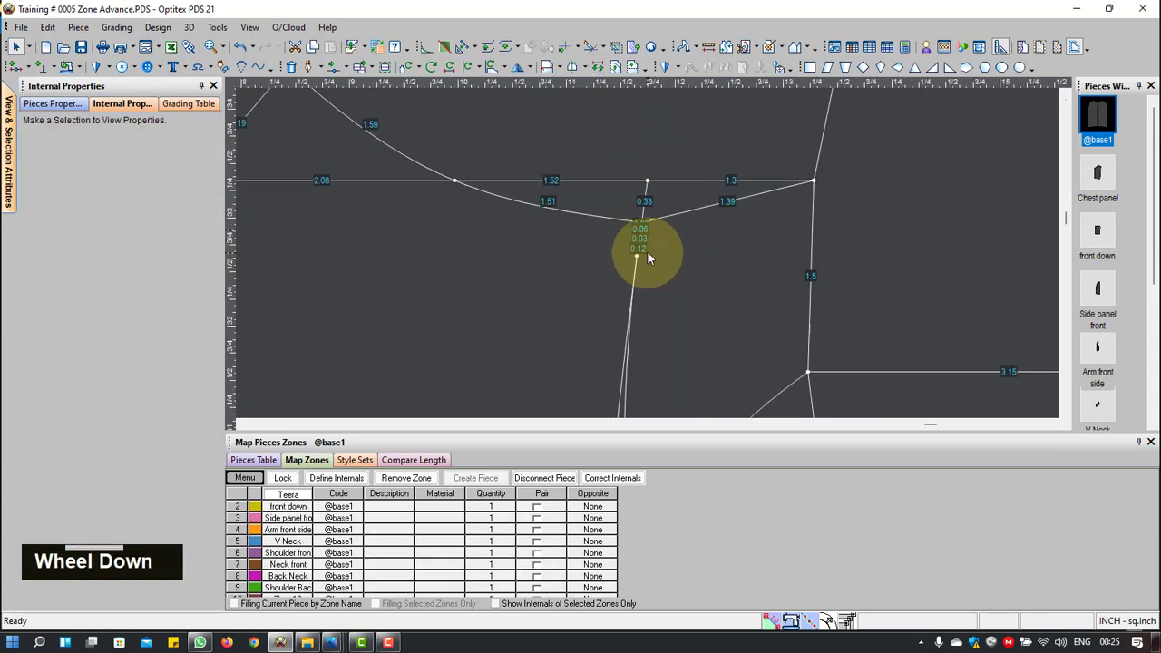
pyautogui.scroll(-3, 647, 250)
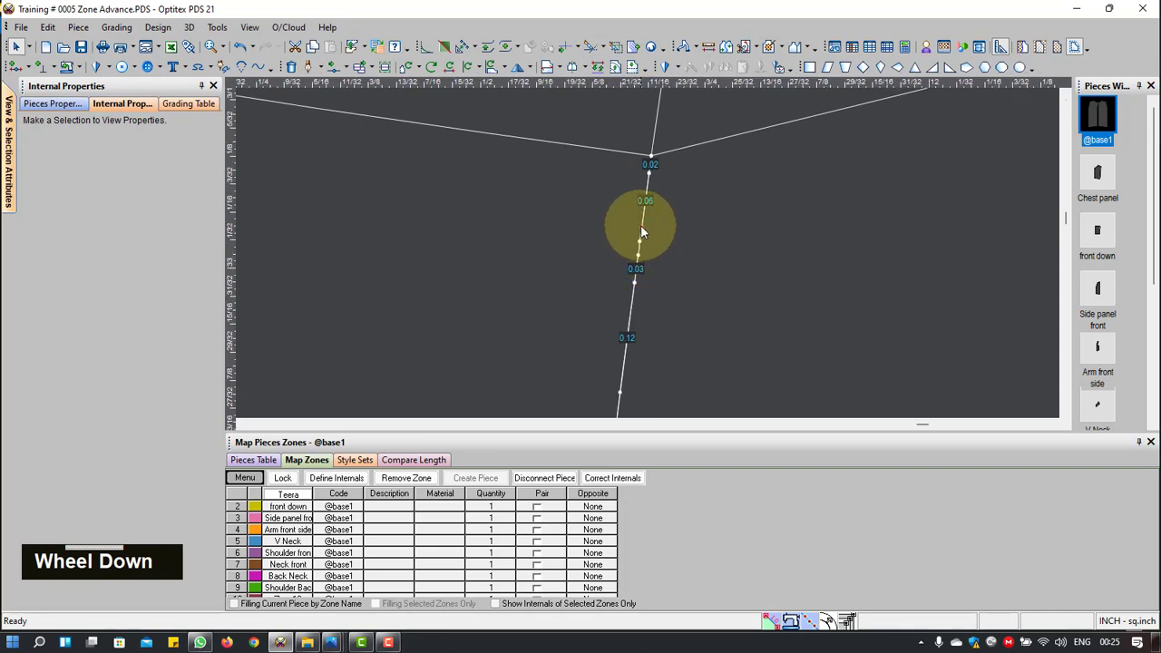
pyautogui.click(641, 227)
pyautogui.press('Delete')
pyautogui.click(641, 243)
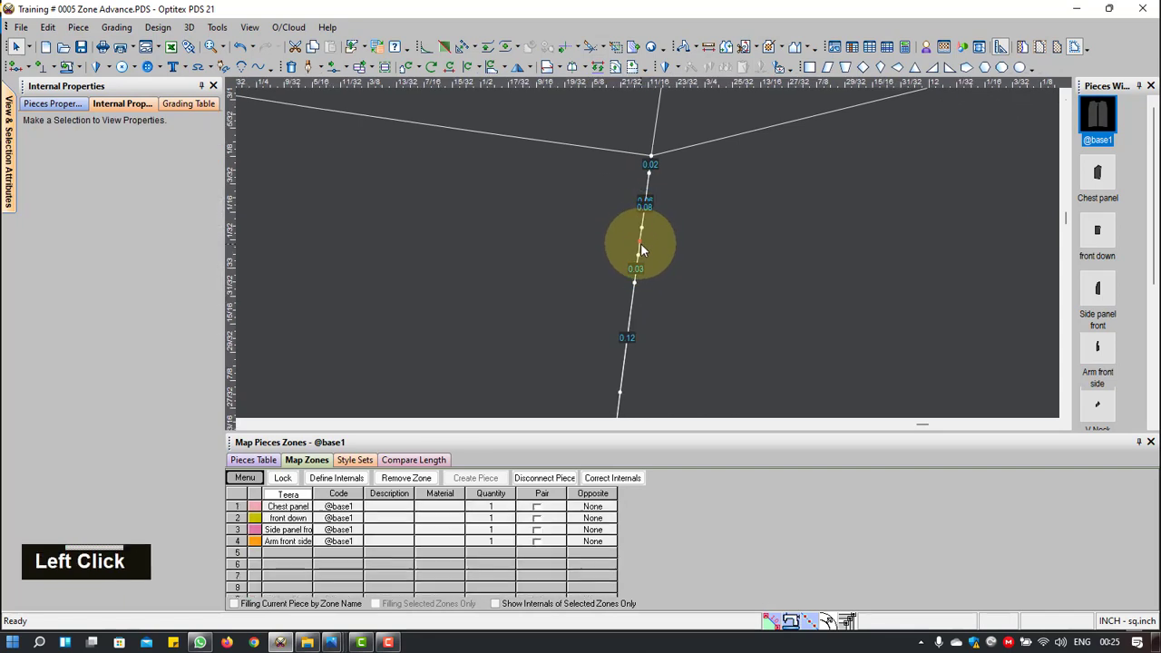
pyautogui.press('Delete')
pyautogui.click(650, 172)
pyautogui.press('Delete')
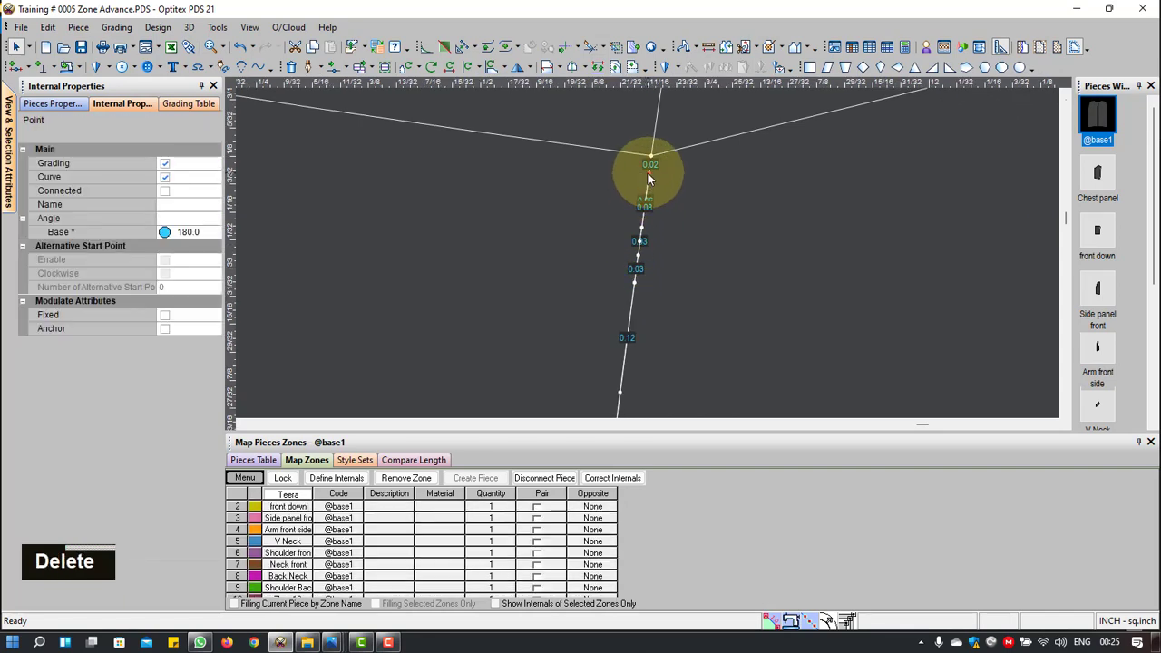
# Step: Delete the point 0.02 inch below the seam's junction with the chest curve
pyautogui.scroll(-1, 650, 171)
pyautogui.scroll(-1, 651, 175)
pyautogui.click(640, 263)
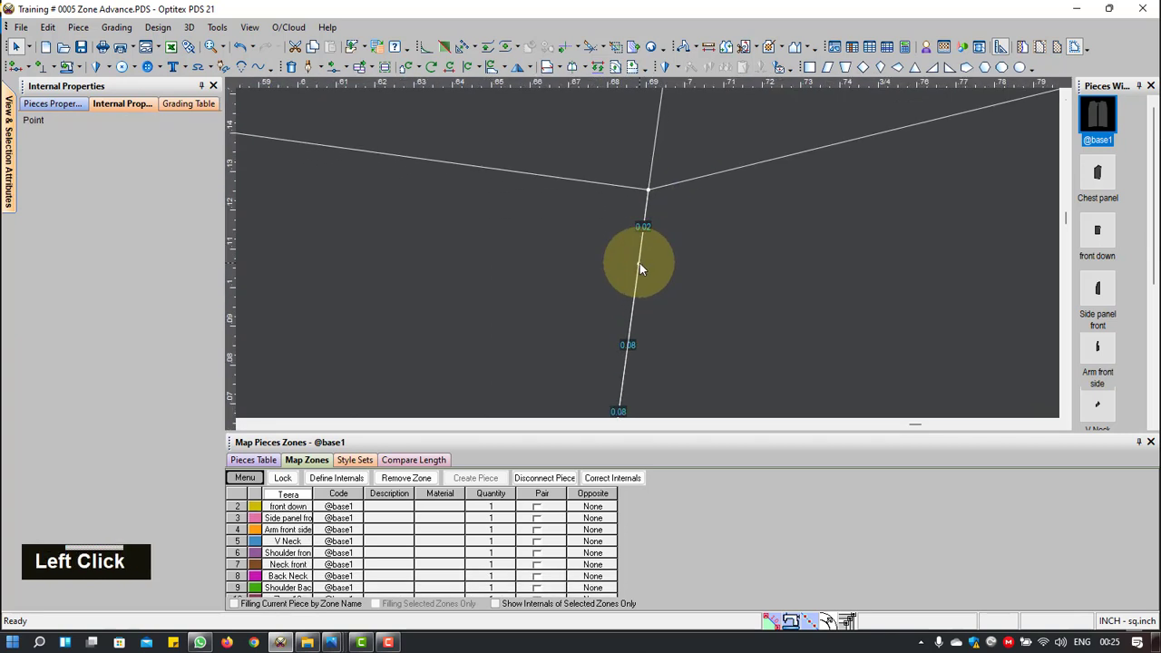
pyautogui.press('Delete')
# Step: Delete the remaining extra points between the chest-curve junction and the long 5.95 segment of the back vertical seam
pyautogui.scroll(1, 640, 266)
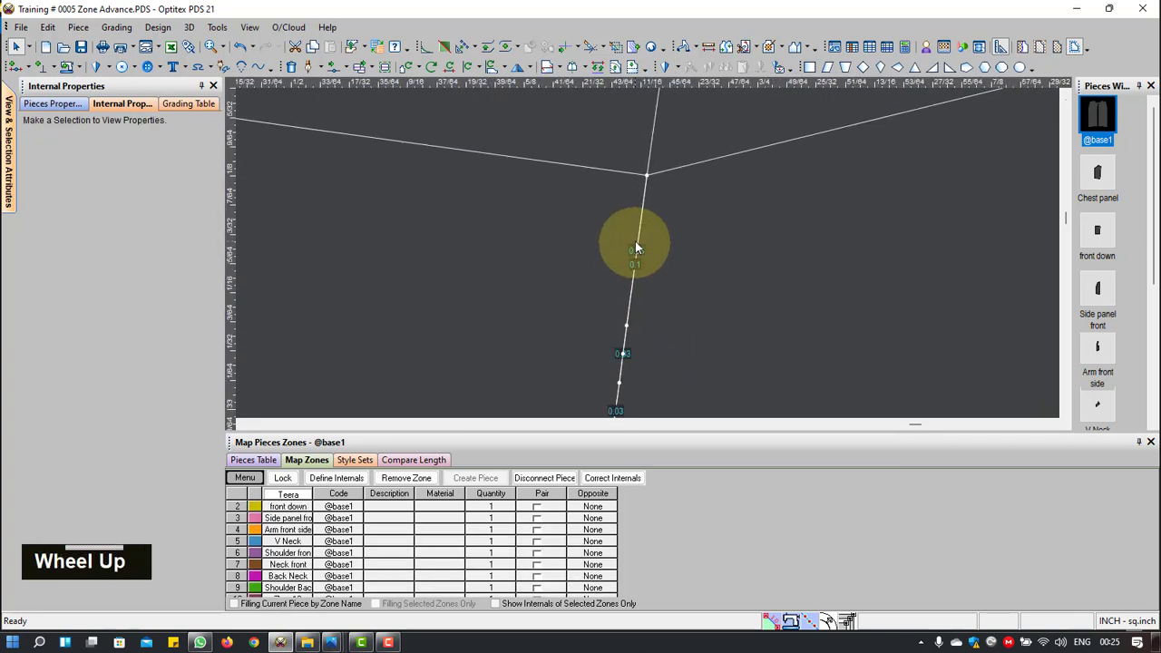
pyautogui.scroll(2, 628, 343)
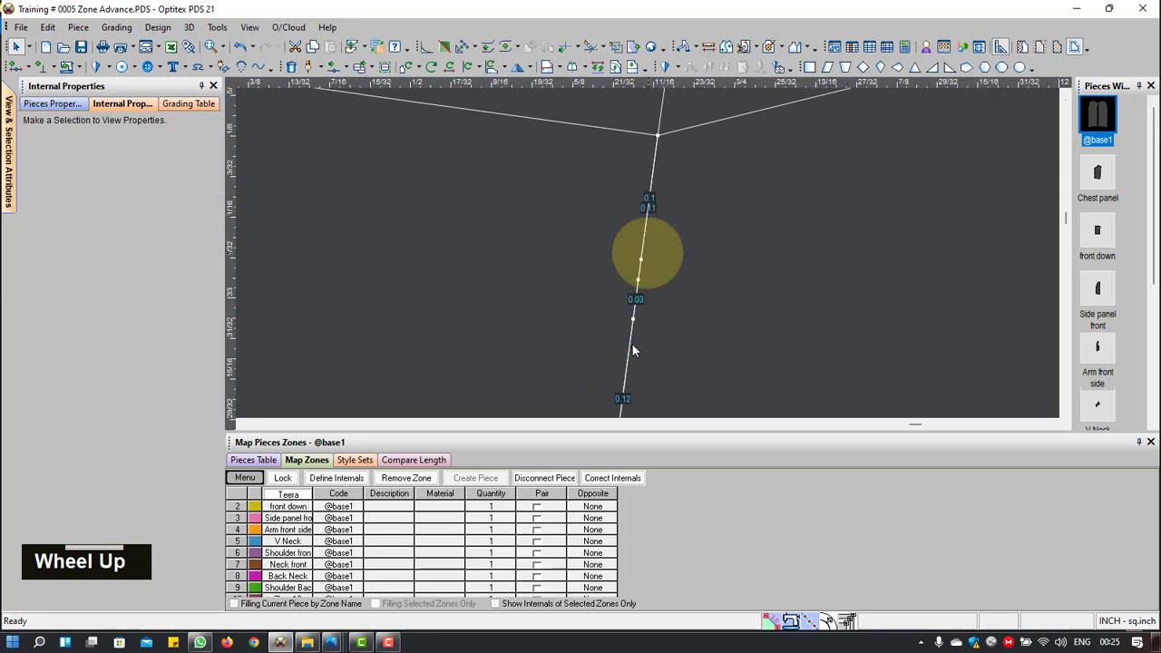
pyautogui.click(641, 258)
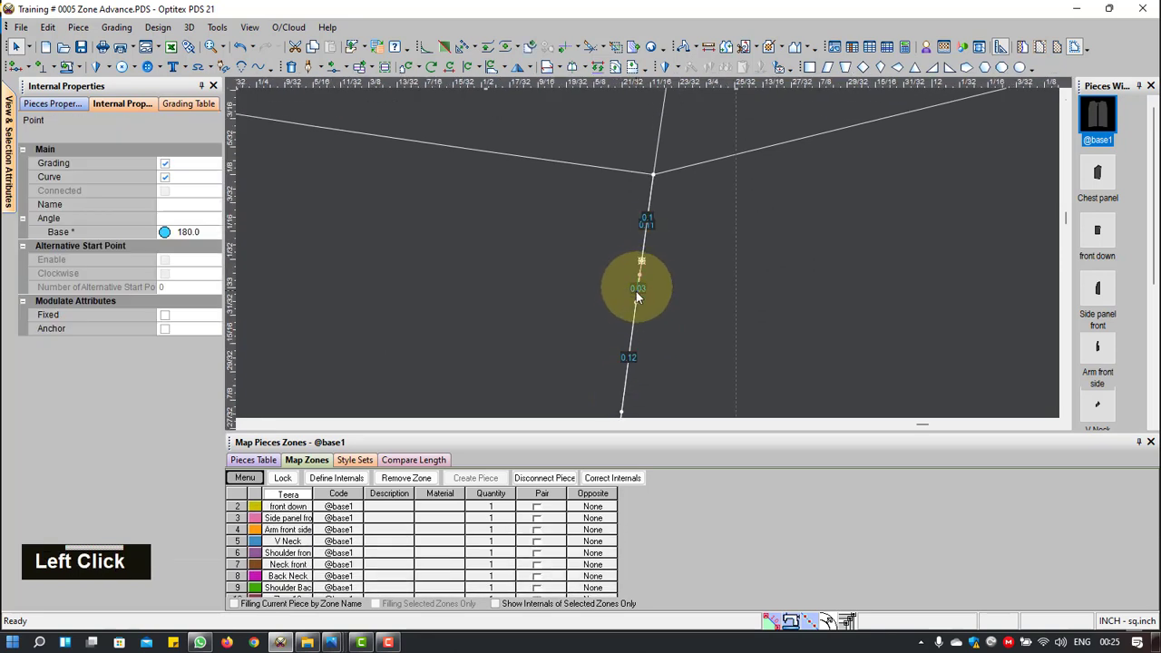
pyautogui.press('Delete')
pyautogui.scroll(2, 642, 272)
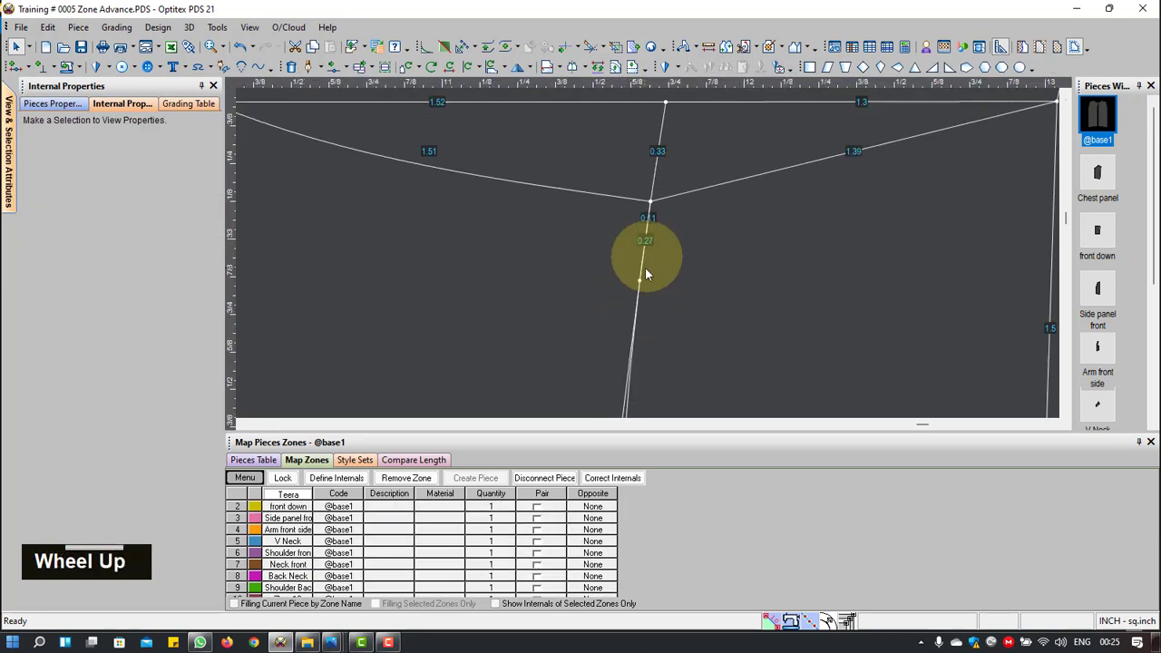
pyautogui.click(640, 281)
pyautogui.press('Delete')
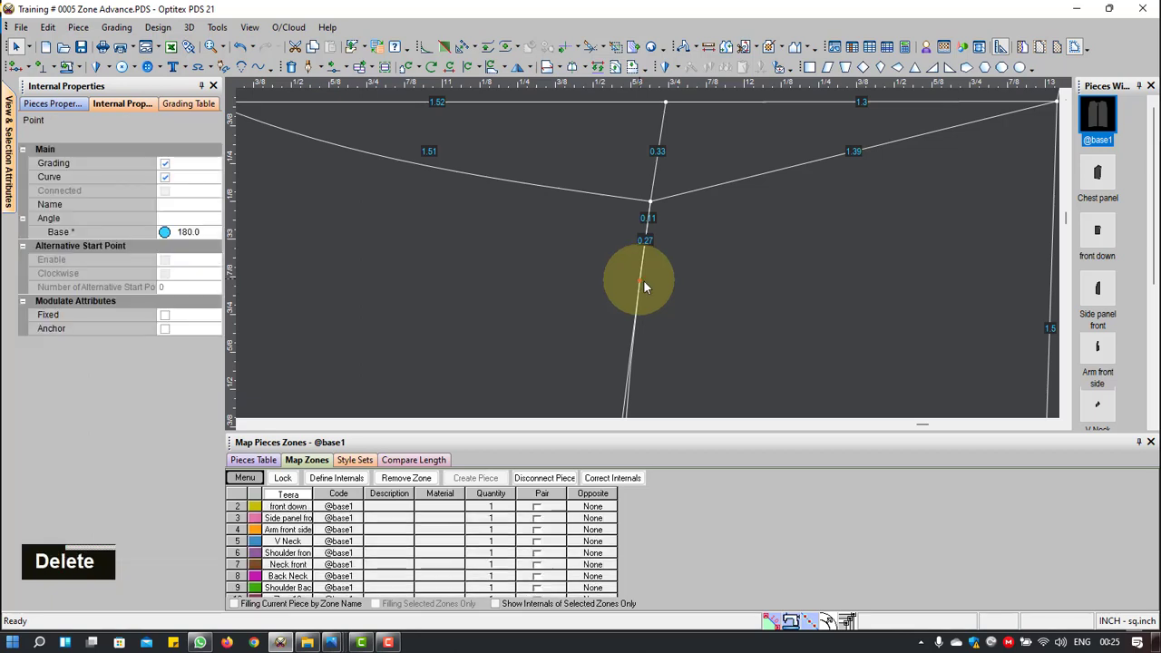
pyautogui.scroll(2, 648, 263)
pyautogui.scroll(-3, 648, 255)
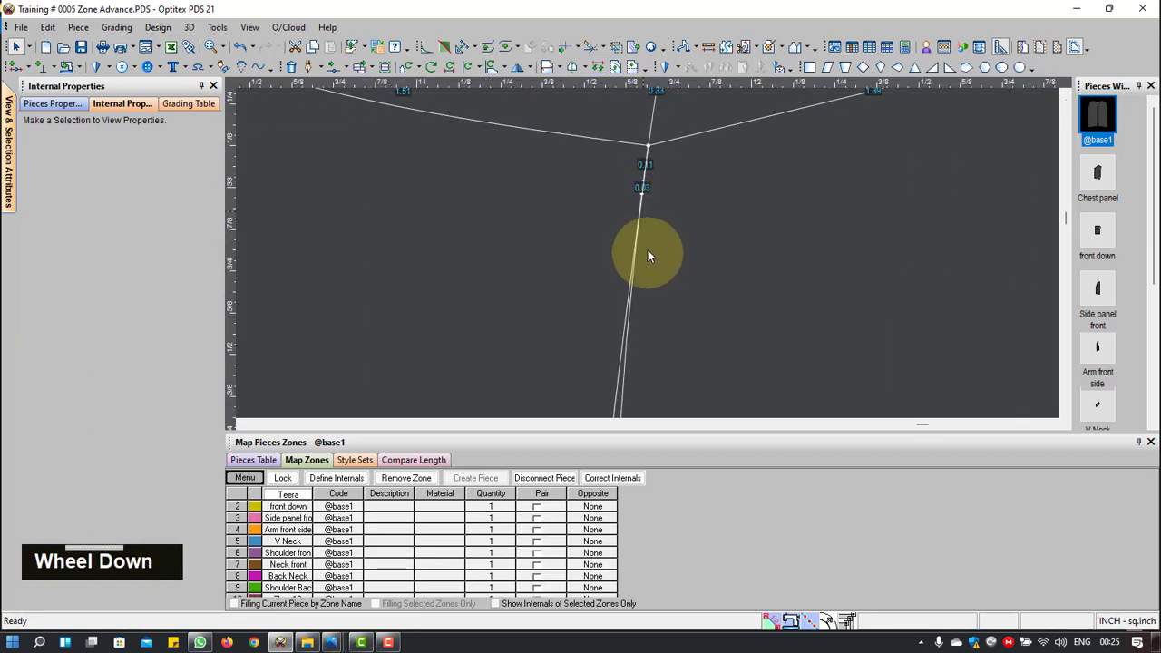
pyautogui.click(647, 222)
pyautogui.press('Delete')
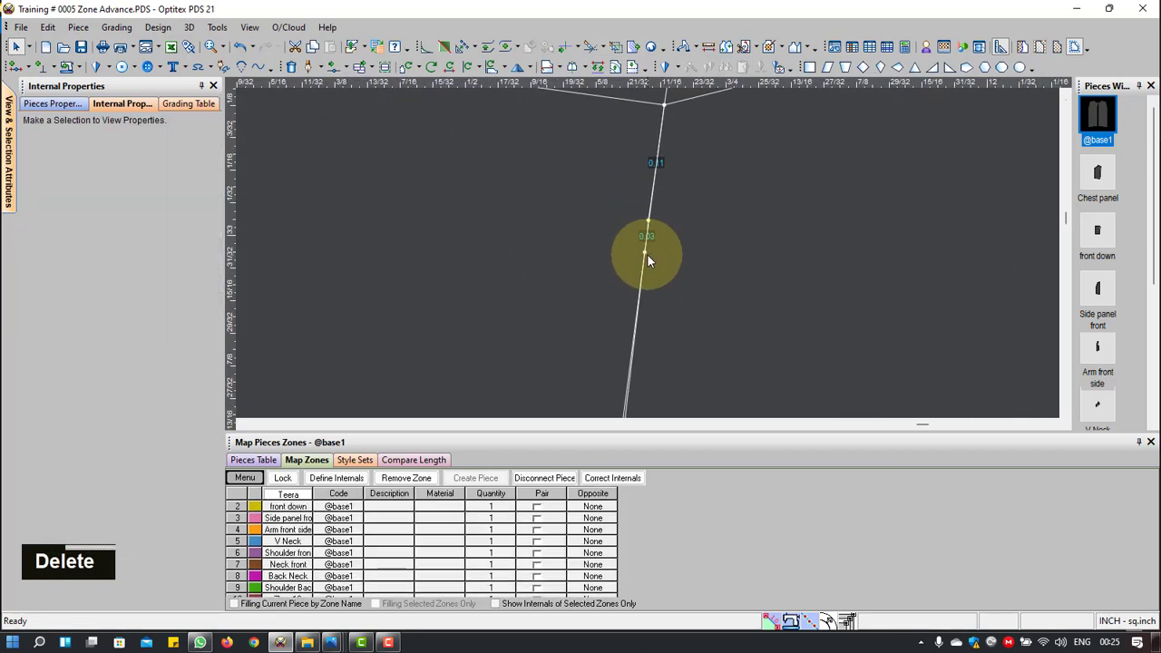
# Step: Try deleting one more point on the overlapping seam line just below the chest-curve junction, and undo that deletion
pyautogui.click(644, 249)
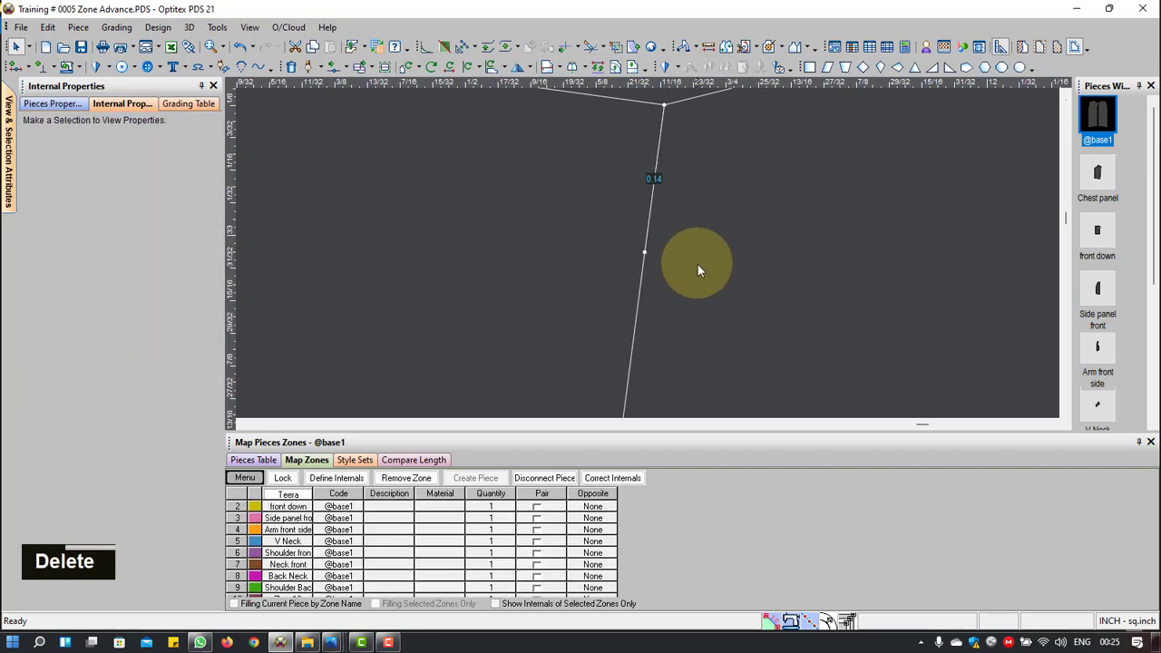
pyautogui.scroll(2, 697, 265)
pyautogui.scroll(3, 650, 263)
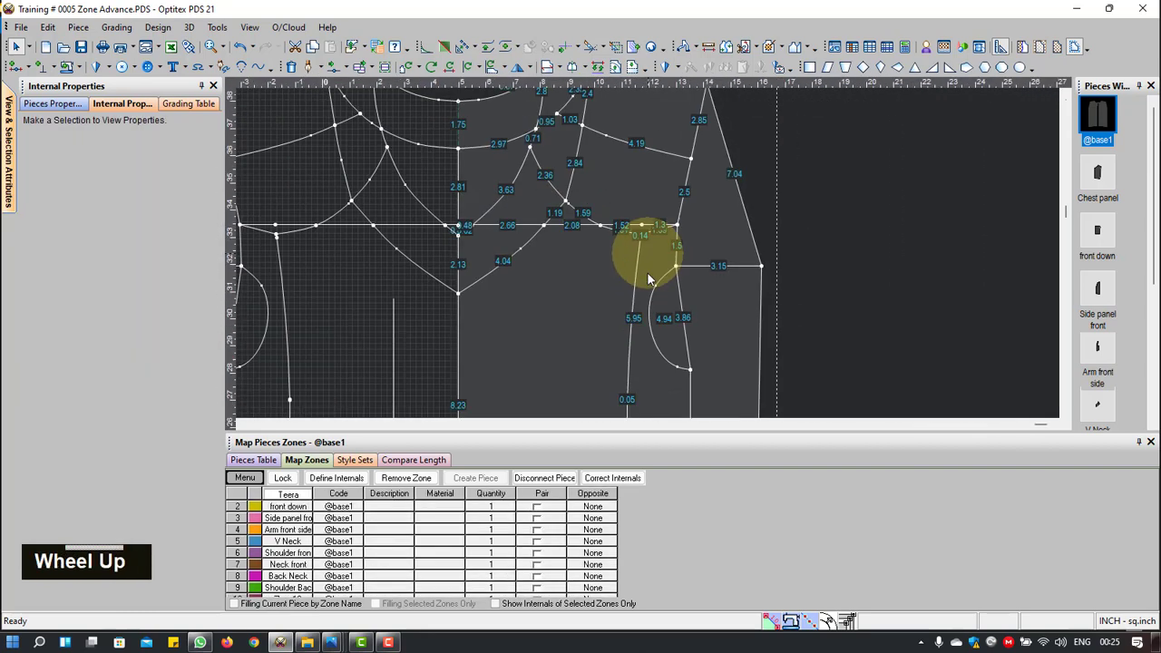
pyautogui.hotkey('ctrl', 'z')
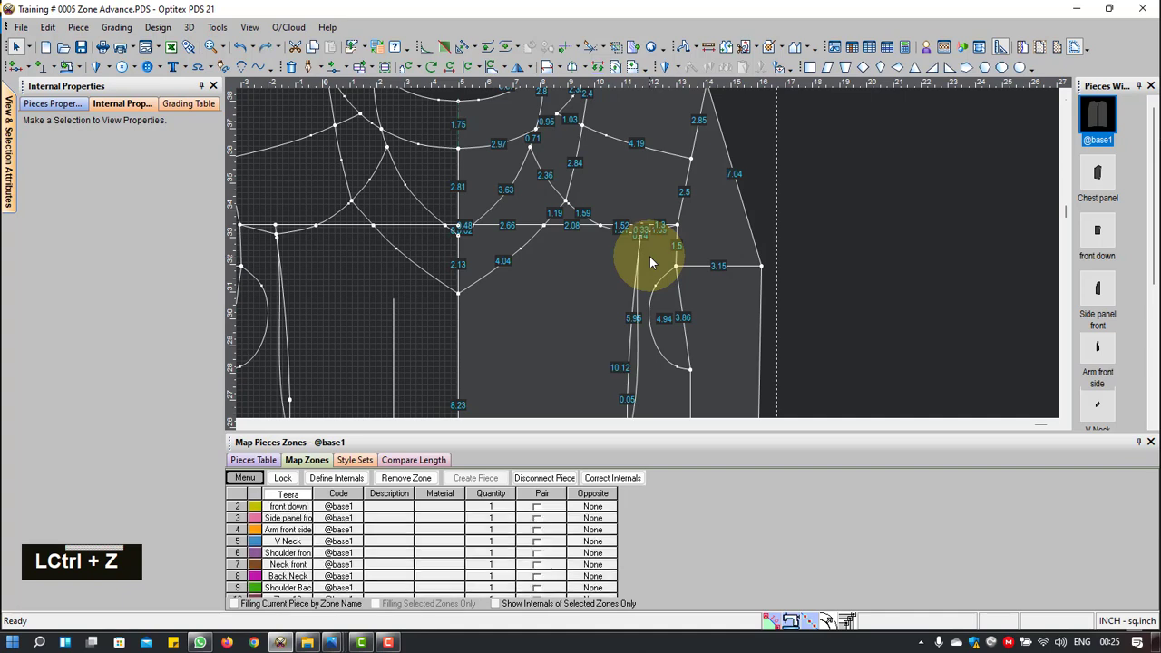
pyautogui.scroll(2, 646, 273)
pyautogui.scroll(-5, 648, 251)
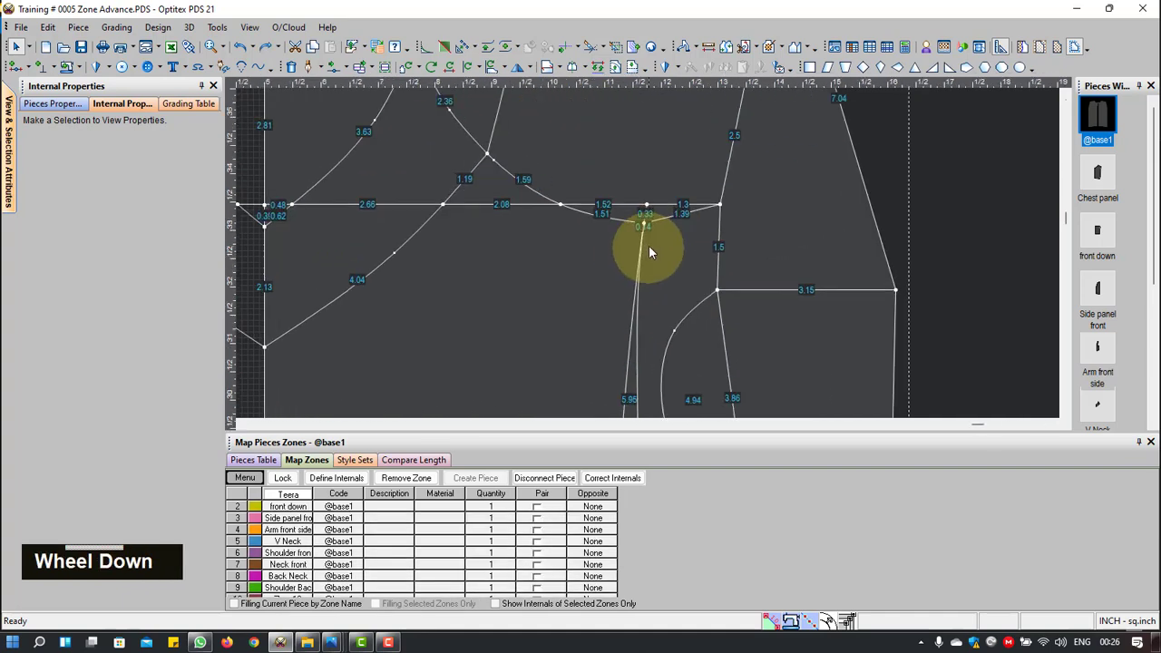
pyautogui.scroll(-5, 646, 251)
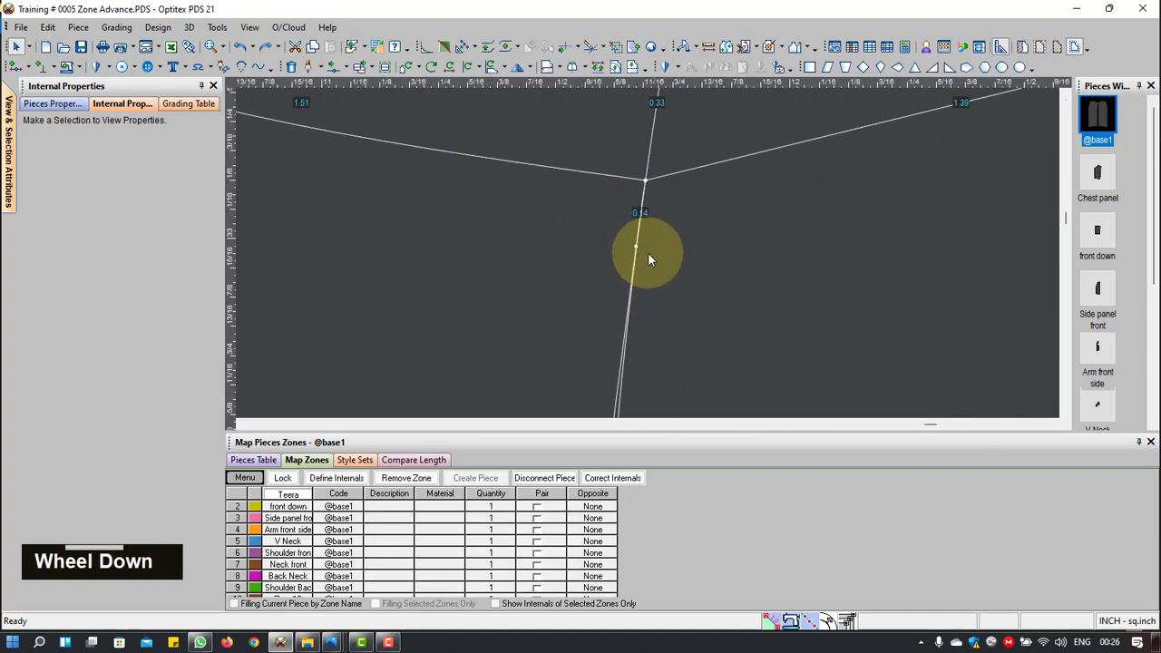
# Step: Delete the extra point on the back vertical seam at the lower end of the 0.14 segment below the chest-curve junction
pyautogui.click(633, 249)
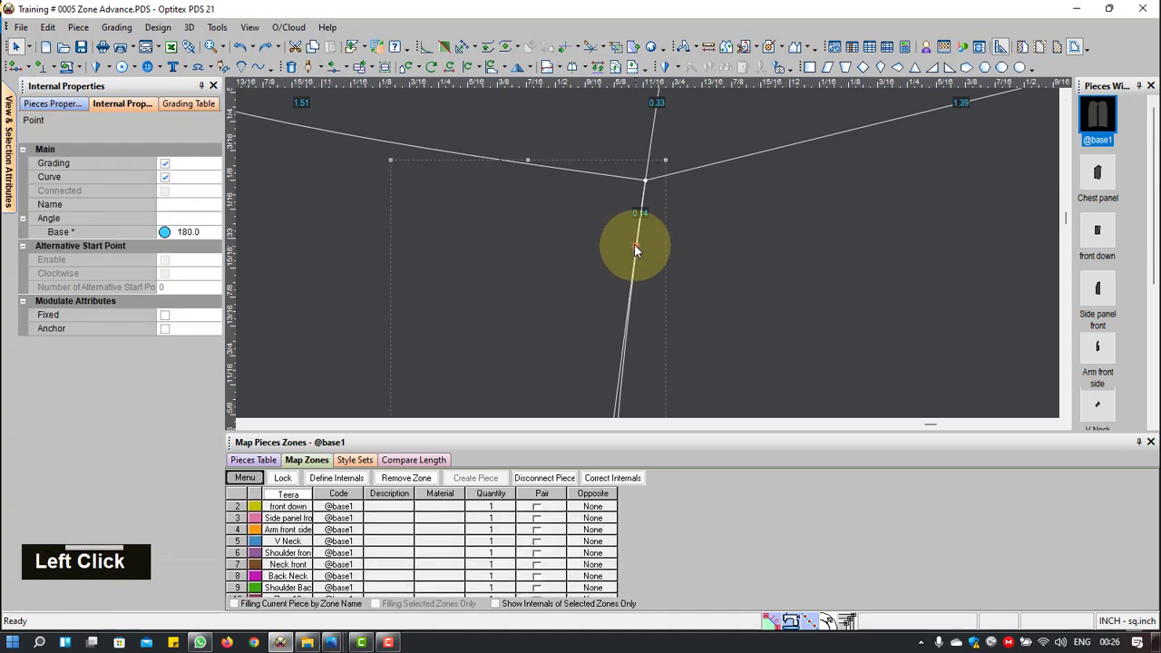
pyautogui.press('Delete')
pyautogui.scroll(3, 677, 280)
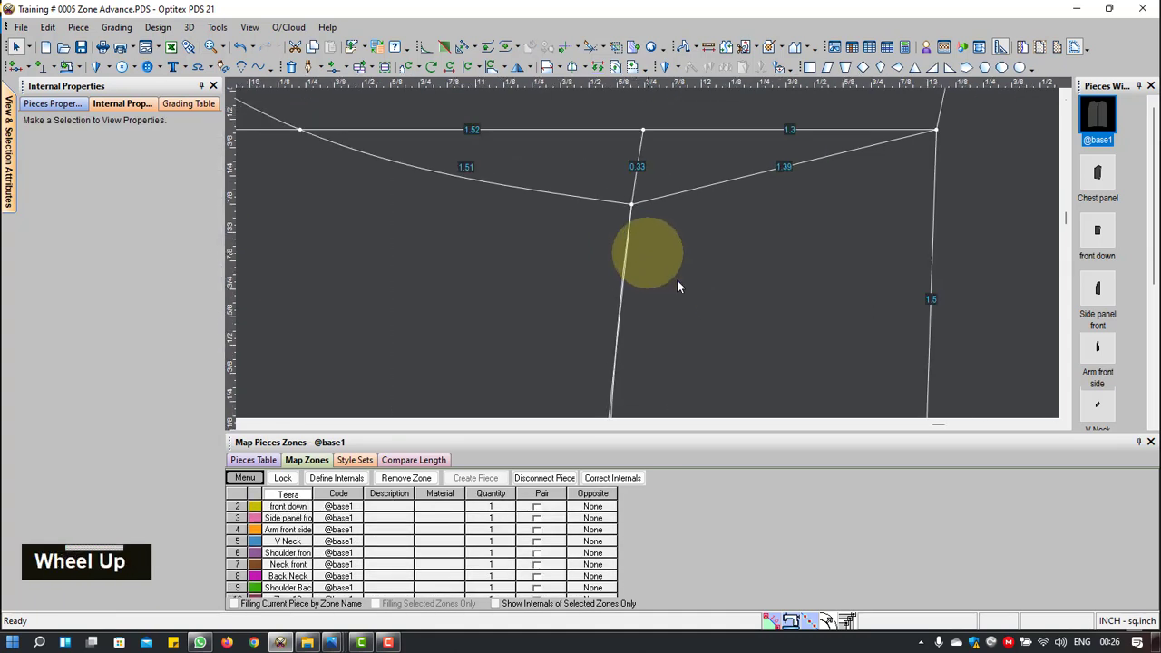
pyautogui.scroll(2, 648, 267)
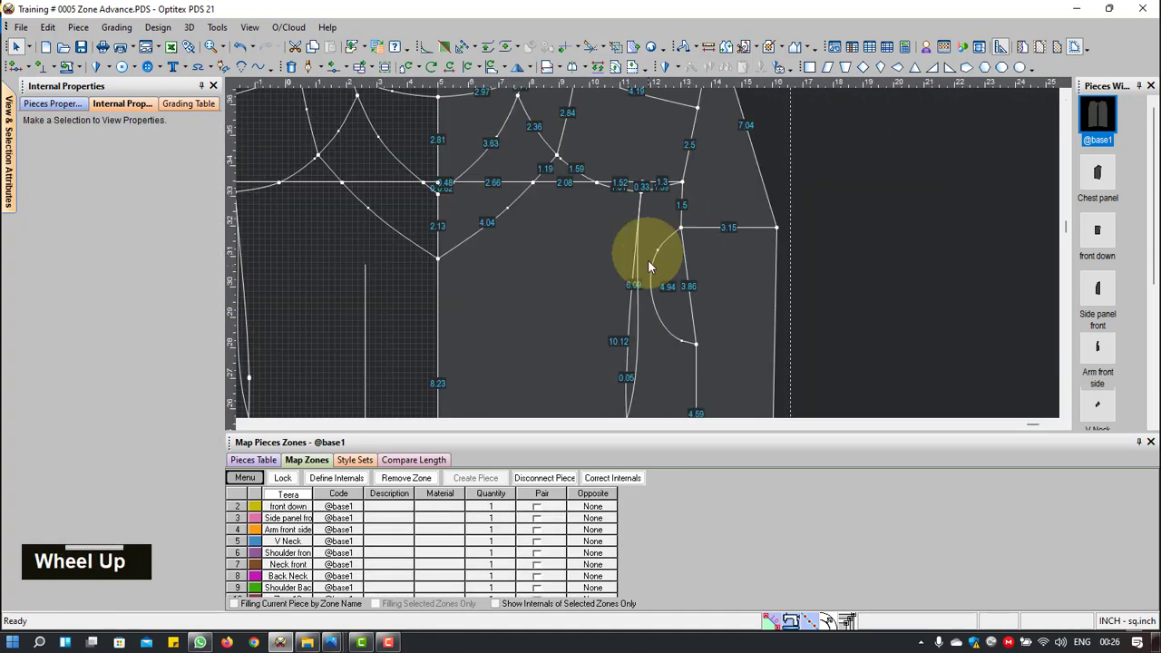
pyautogui.scroll(-2, 642, 341)
pyautogui.press('m')
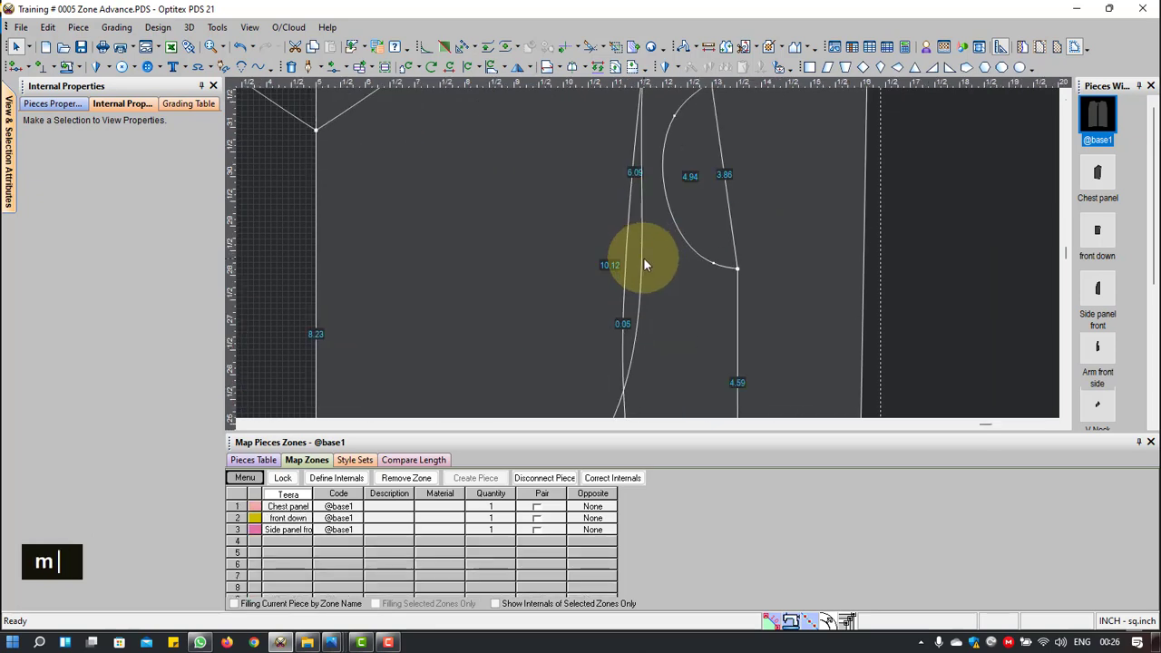
pyautogui.scroll(3, 643, 258)
pyautogui.scroll(-2, 646, 255)
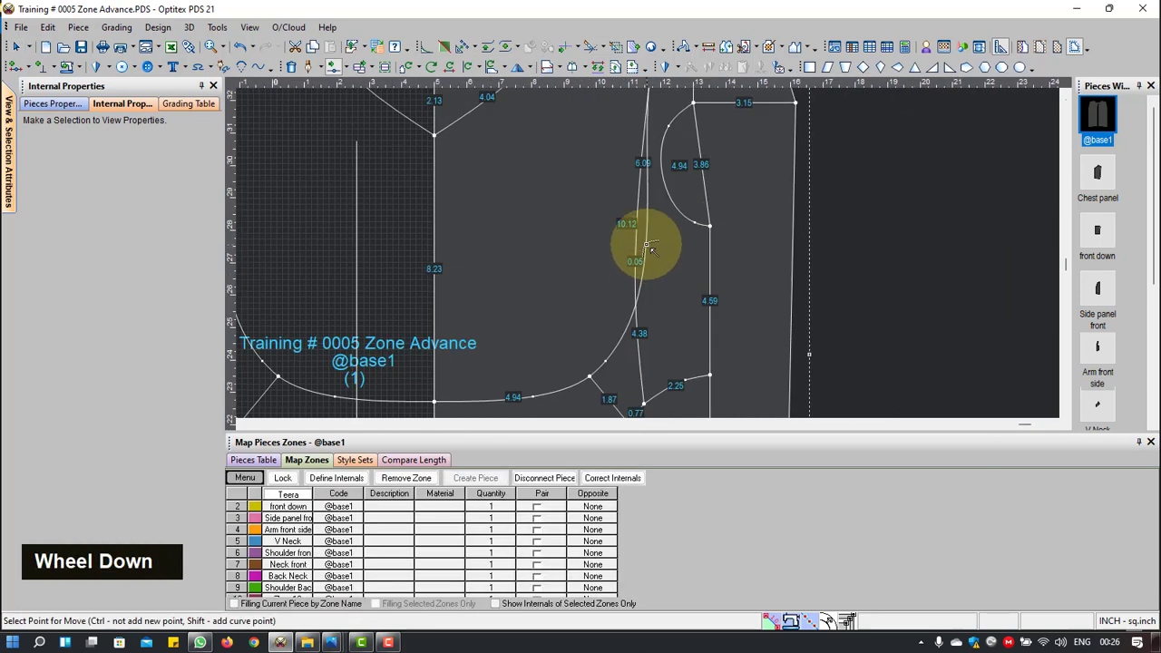
pyautogui.keyDown('shift'); pyautogui.click(647, 245); pyautogui.keyUp('shift')
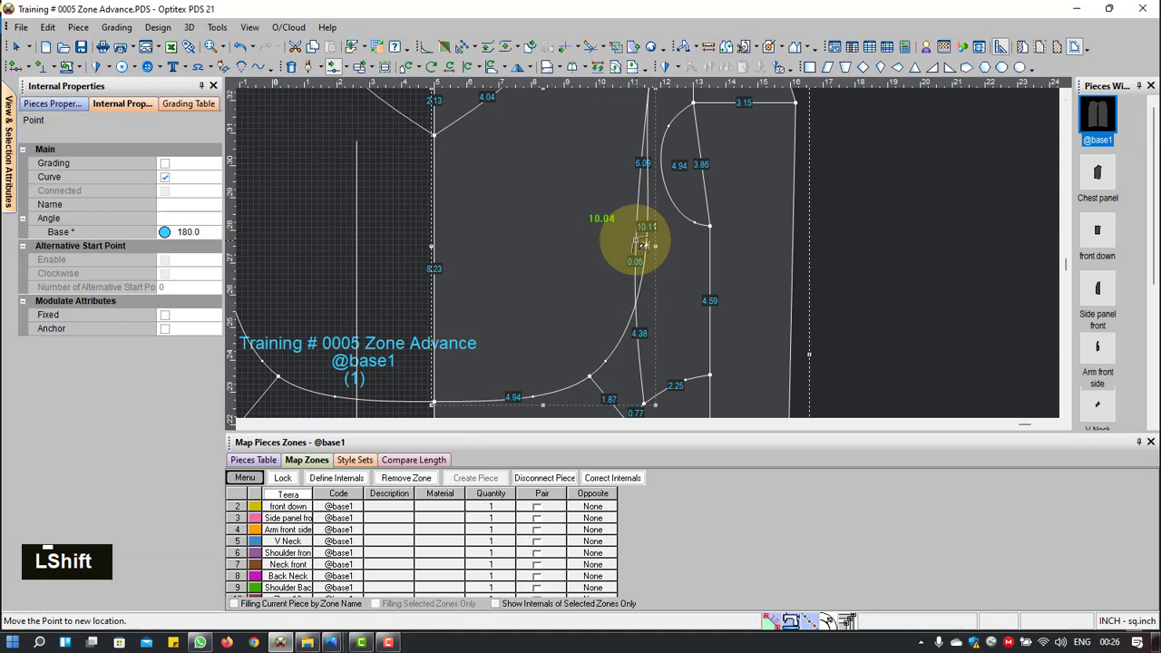
pyautogui.click(639, 243)
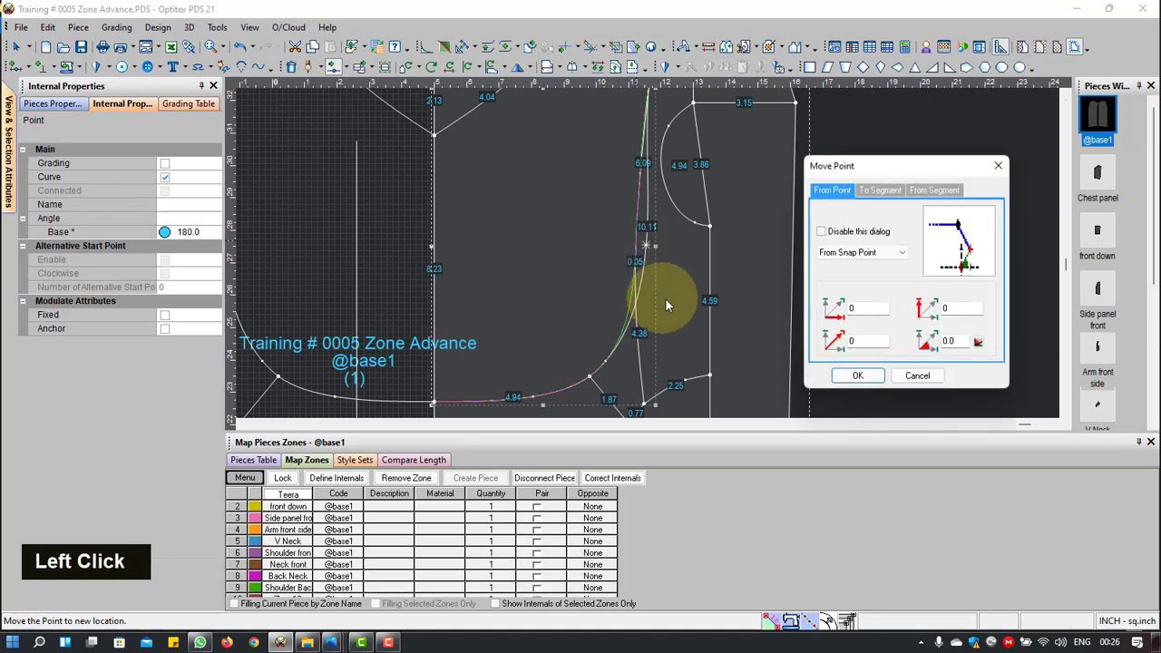
pyautogui.click(930, 376)
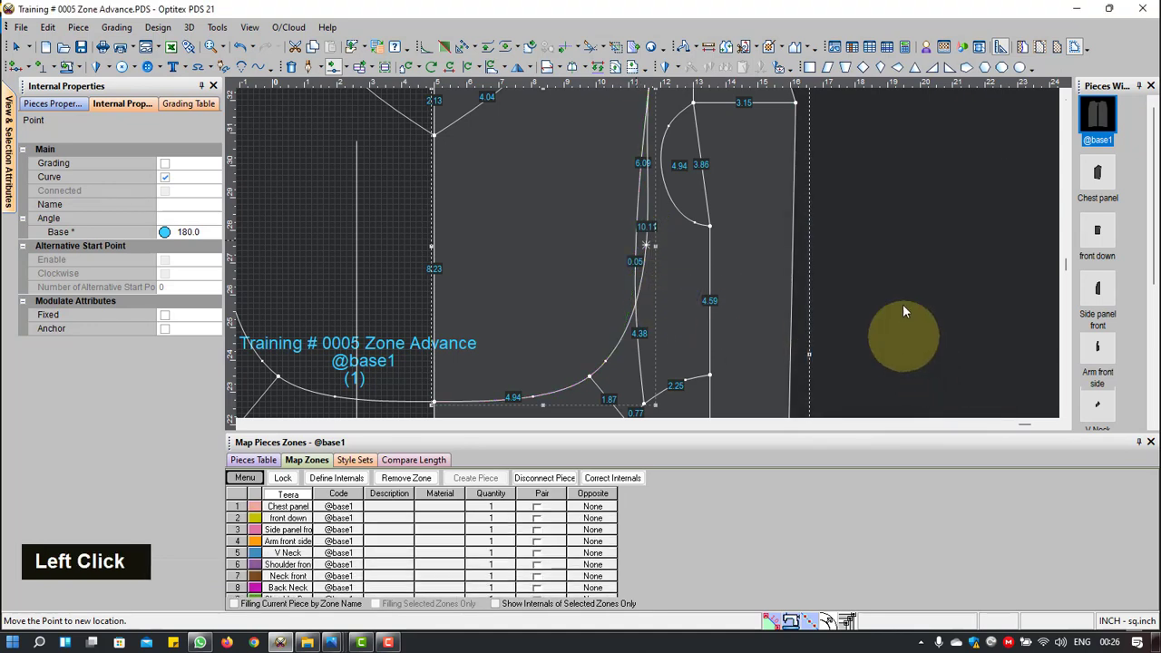
pyautogui.rightClick(901, 180)
pyautogui.click(909, 186)
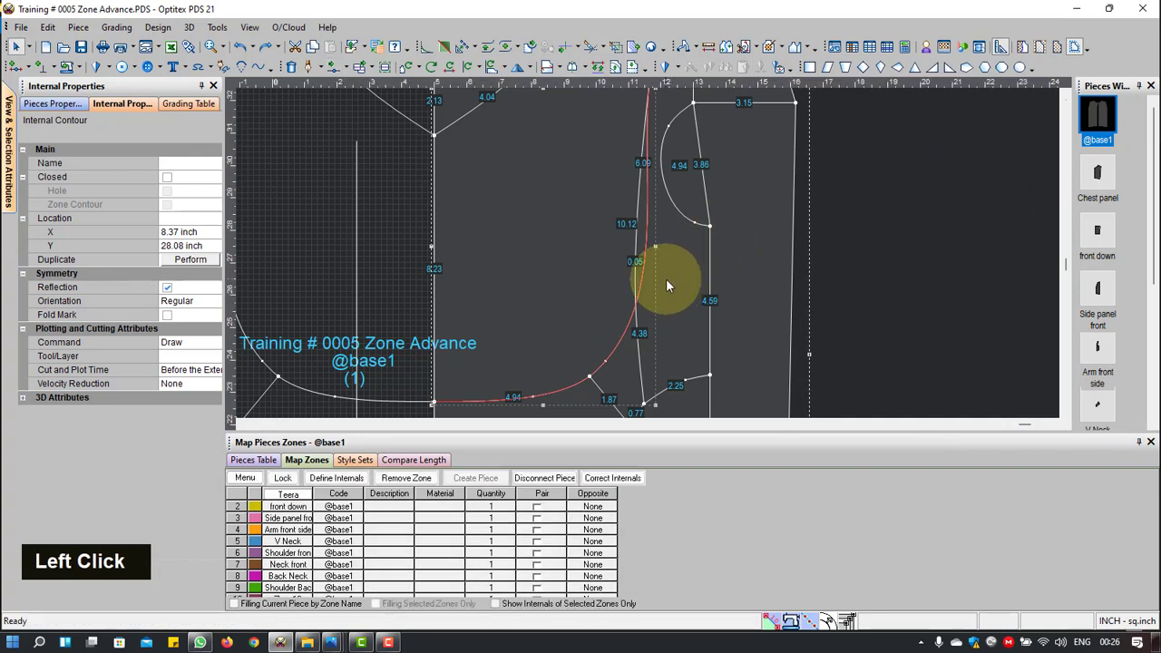
# Step: Add a curve point to the back vertical seam near its crossing with the front seam and move it inward onto the front seam line
pyautogui.press('m')
pyautogui.keyDown('shift'); pyautogui.click(640, 287); pyautogui.keyUp('shift')
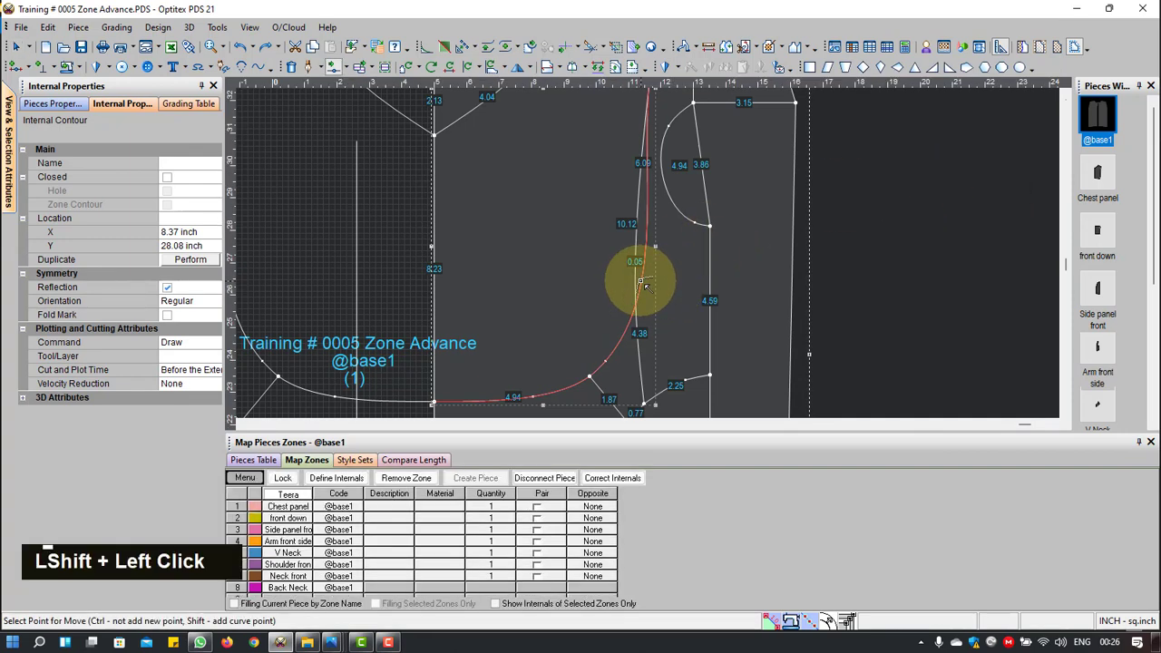
pyautogui.keyDown('shift'); pyautogui.click(635, 283); pyautogui.keyUp('shift')
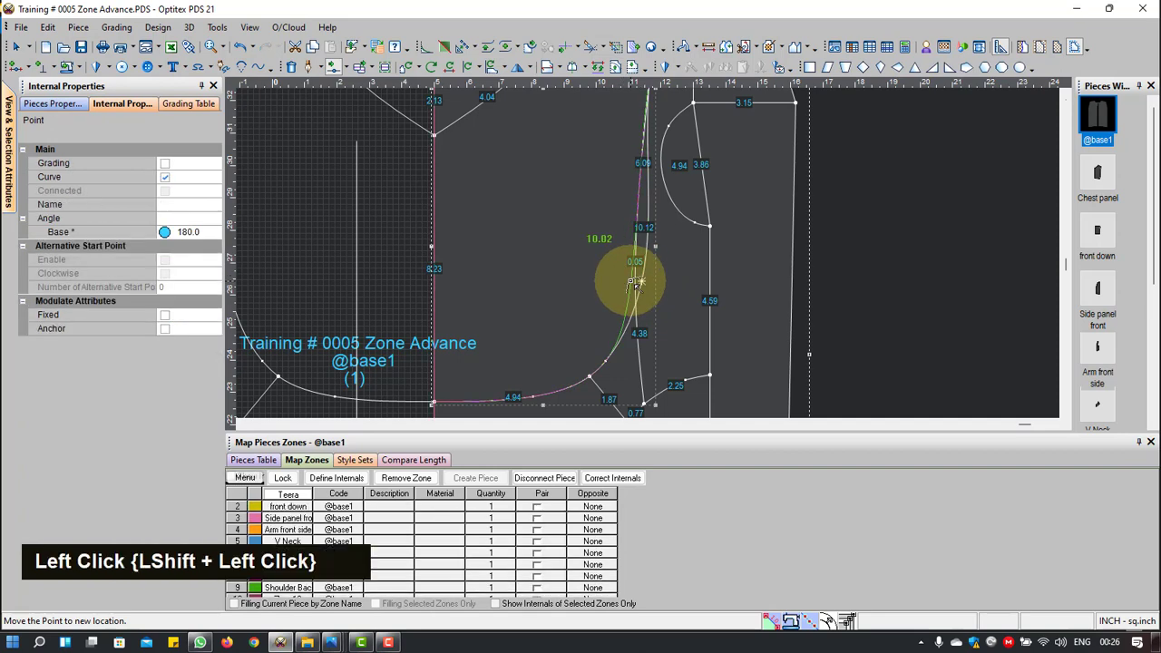
pyautogui.click(856, 376)
pyautogui.scroll(-3, 638, 259)
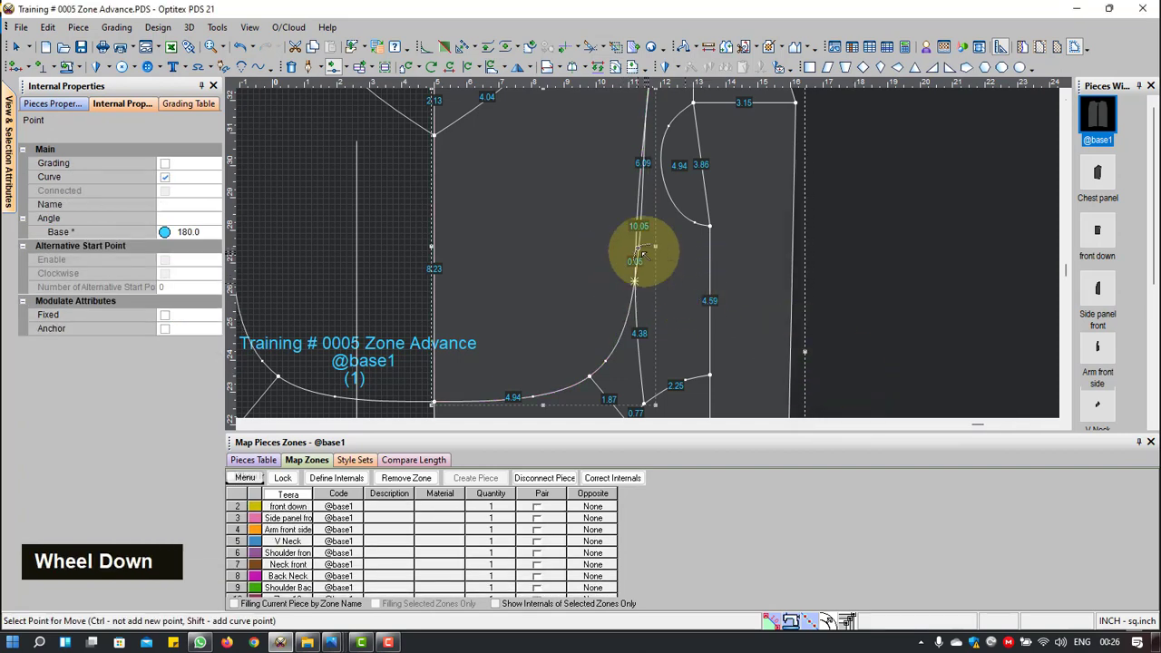
# Step: Fine-tune the added curve point's position on the back vertical seam so the curve follows the front seam more closely
pyautogui.click(564, 256)
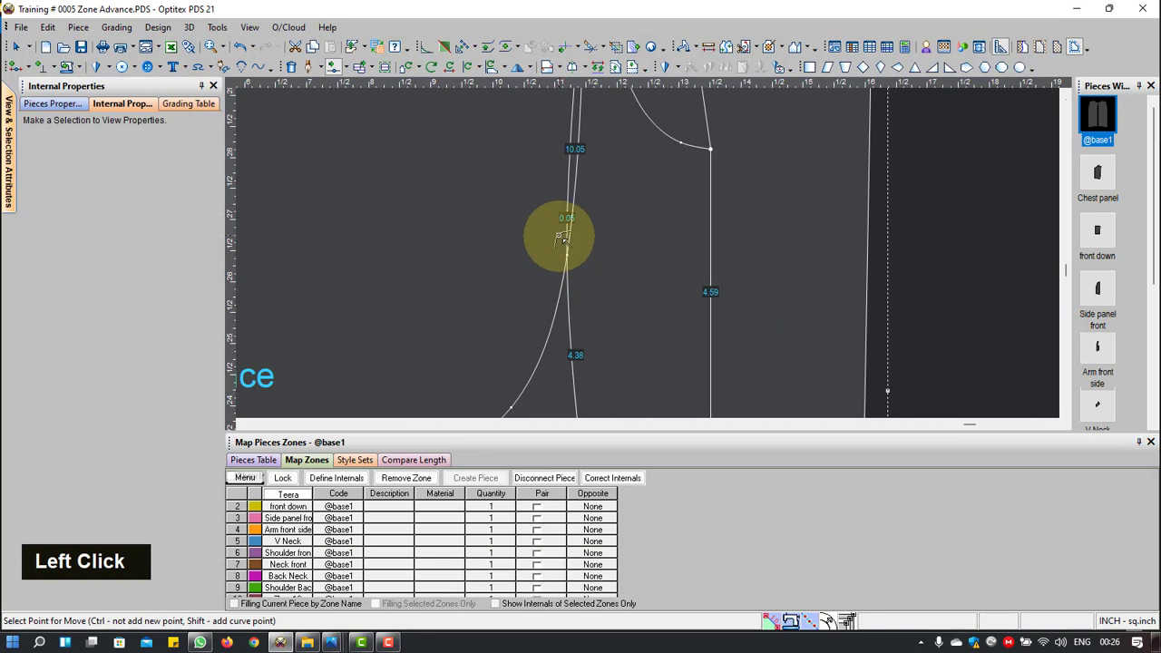
pyautogui.click(566, 257)
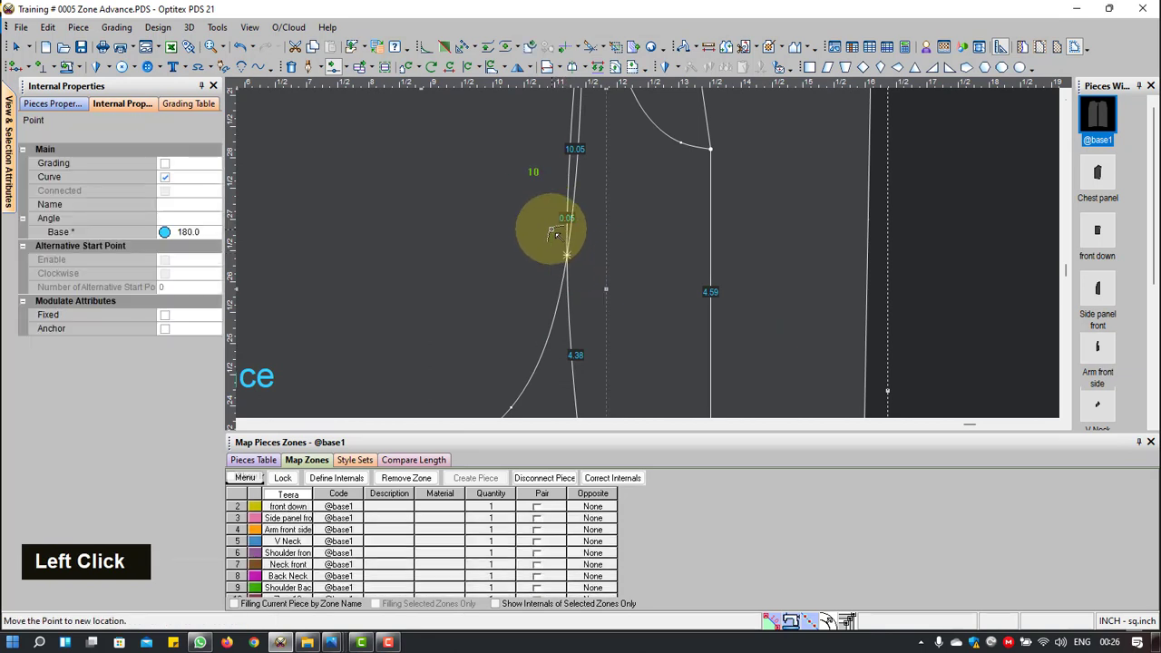
pyautogui.click(601, 262)
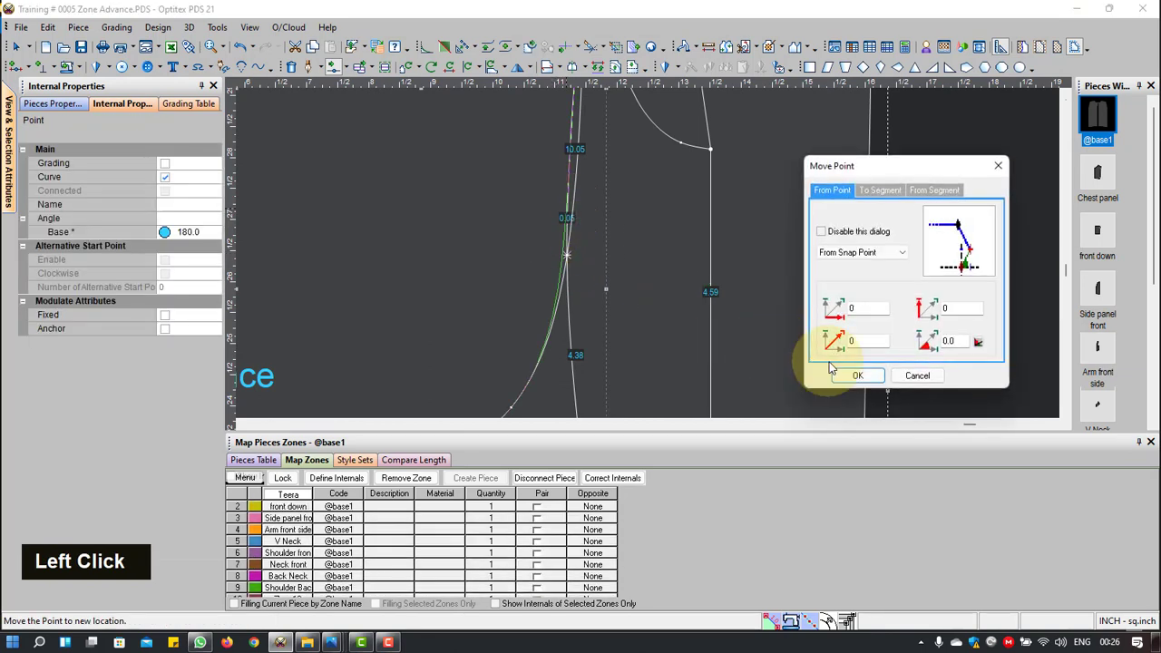
pyautogui.click(853, 376)
pyautogui.scroll(2, 591, 179)
pyautogui.scroll(3, 644, 252)
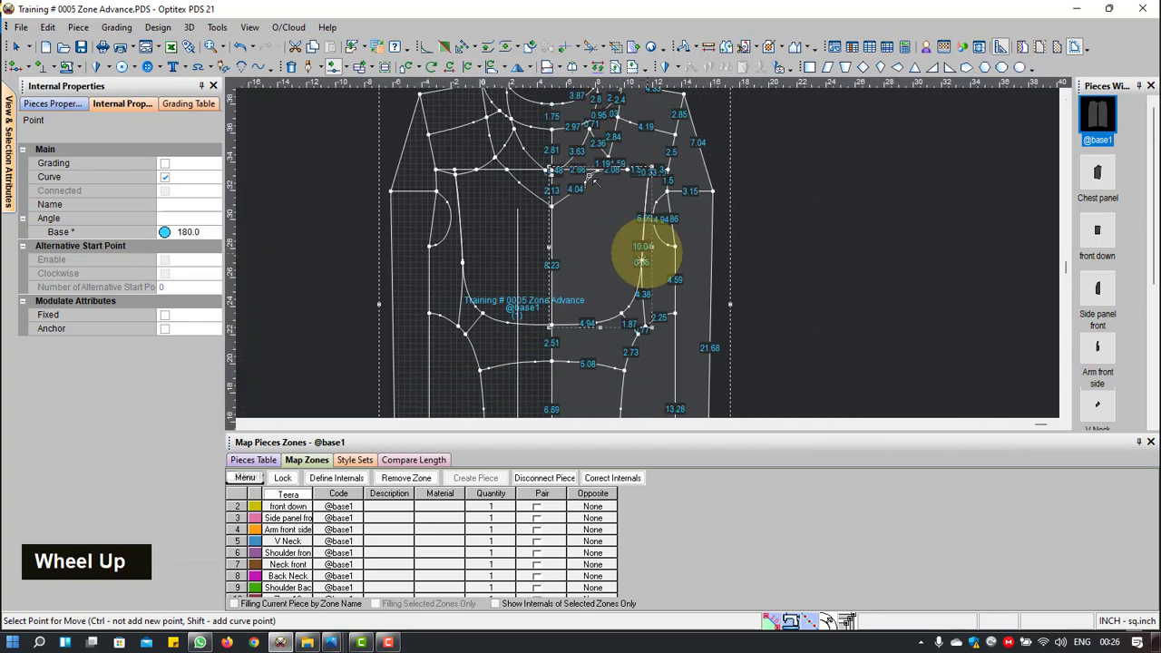
pyautogui.rightClick(752, 168)
pyautogui.click(766, 211)
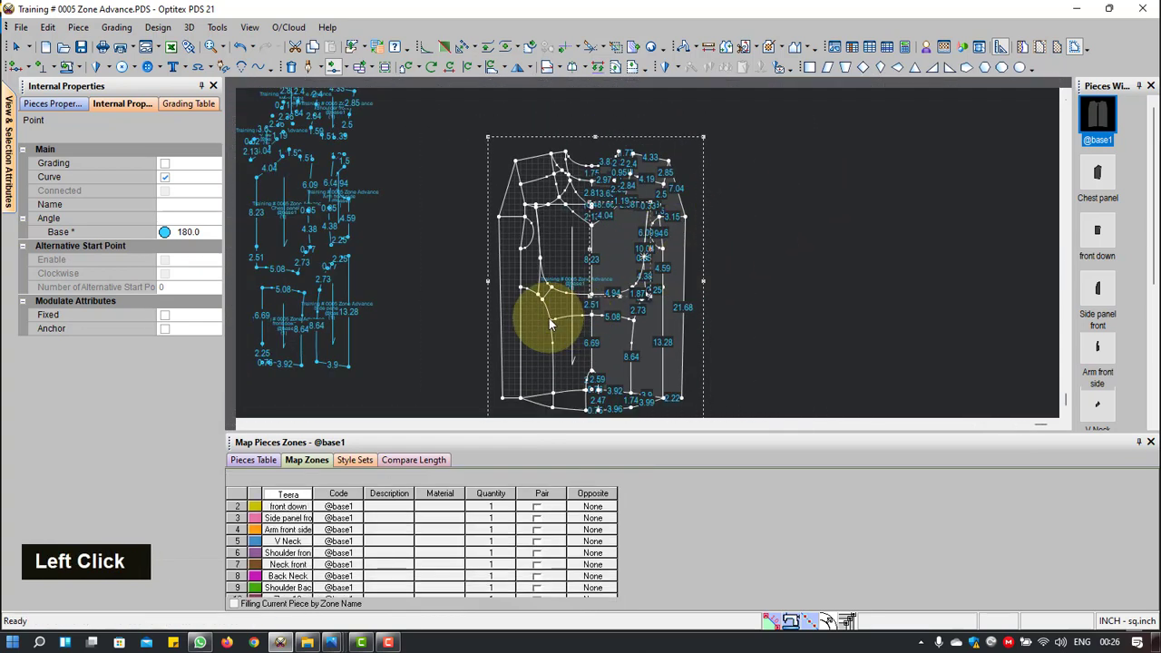
pyautogui.scroll(4, 554, 313)
pyautogui.scroll(-5, 446, 180)
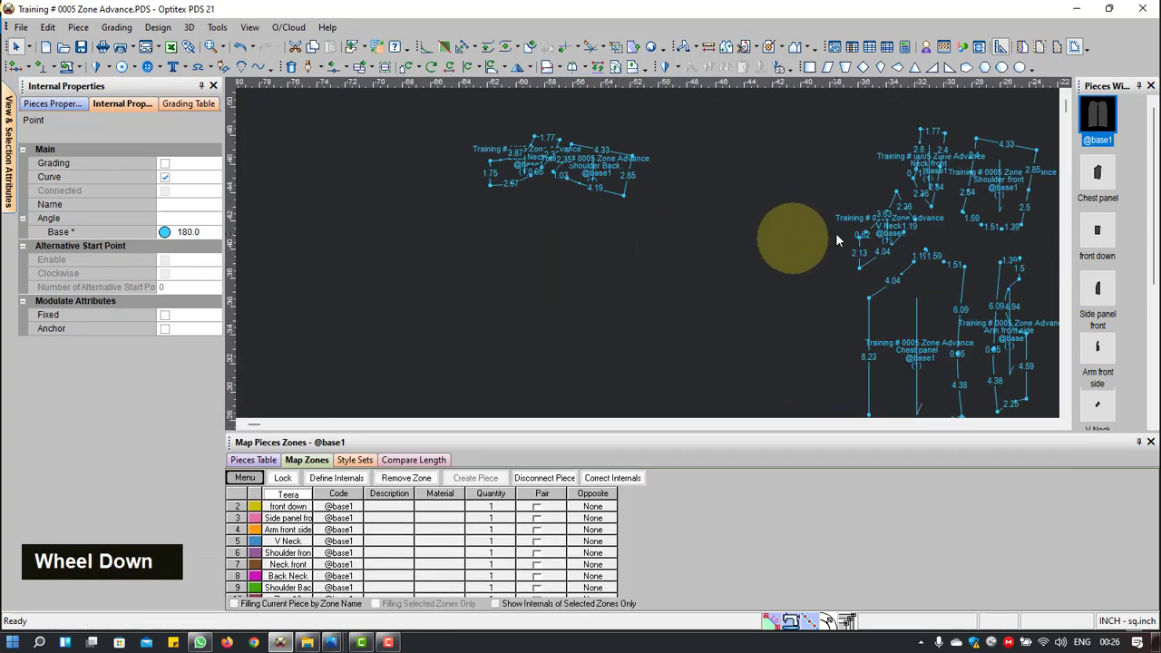
pyautogui.scroll(-3, 1016, 272)
pyautogui.scroll(5, 817, 250)
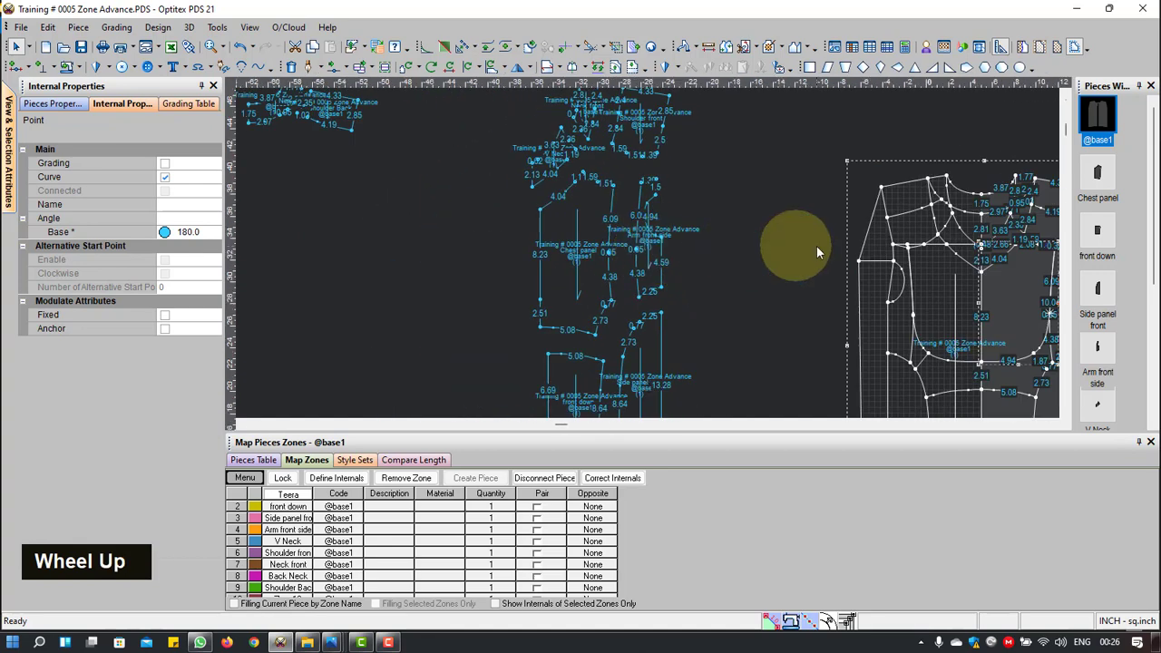
pyautogui.scroll(-5, 676, 249)
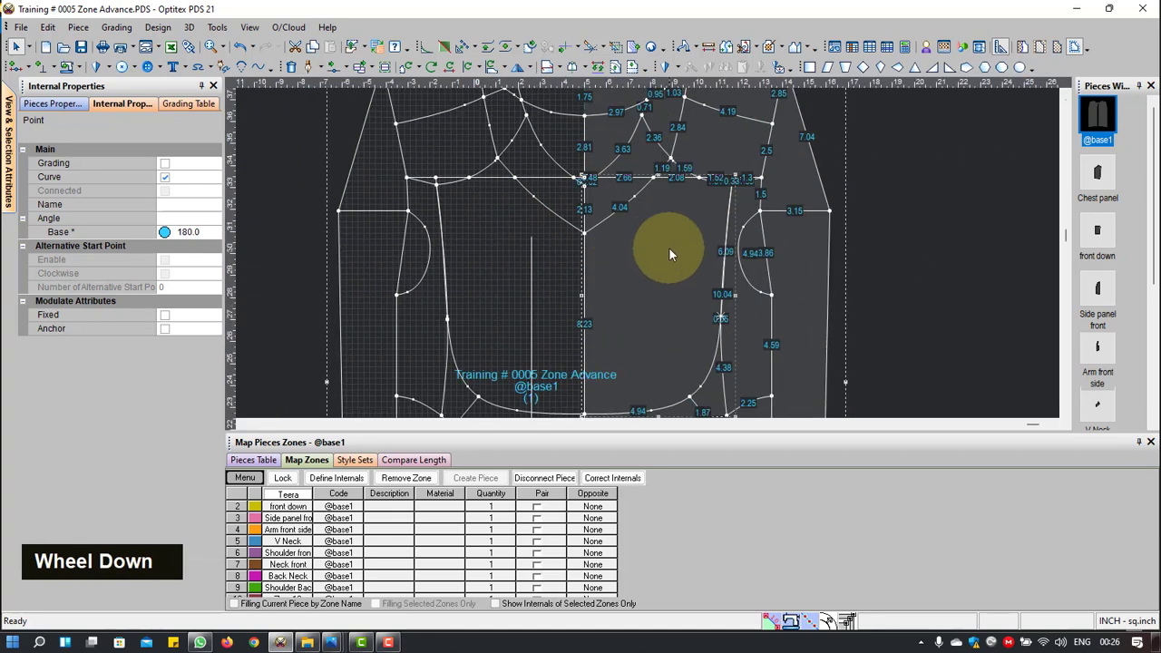
pyautogui.press('ctrl')
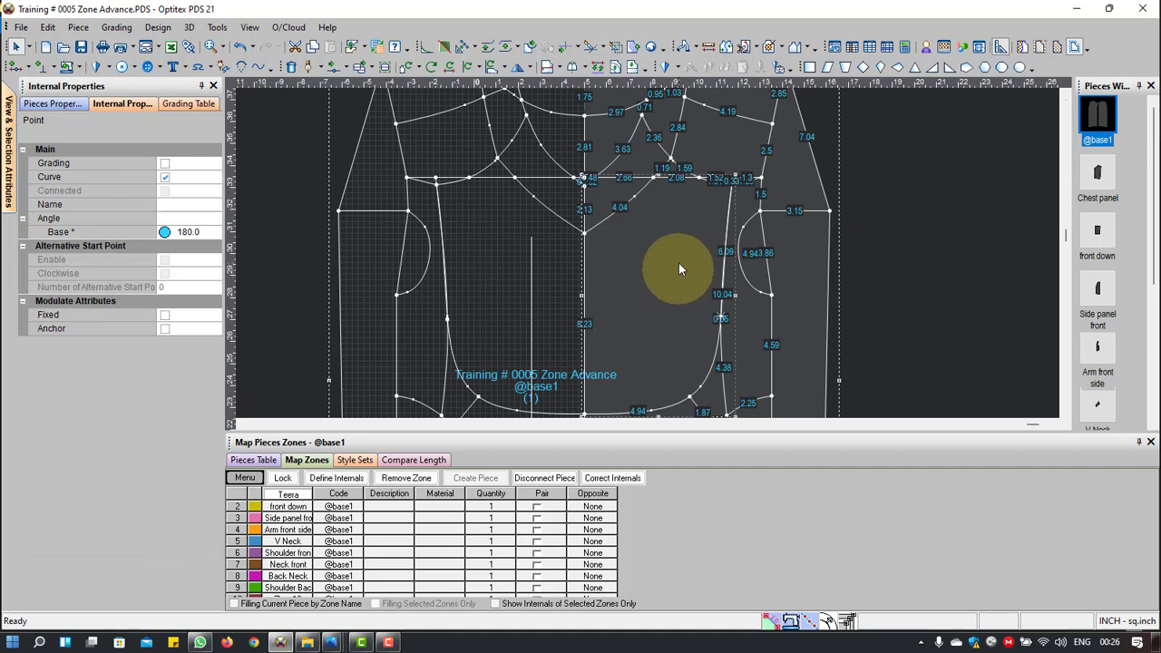
pyautogui.scroll(1, 679, 265)
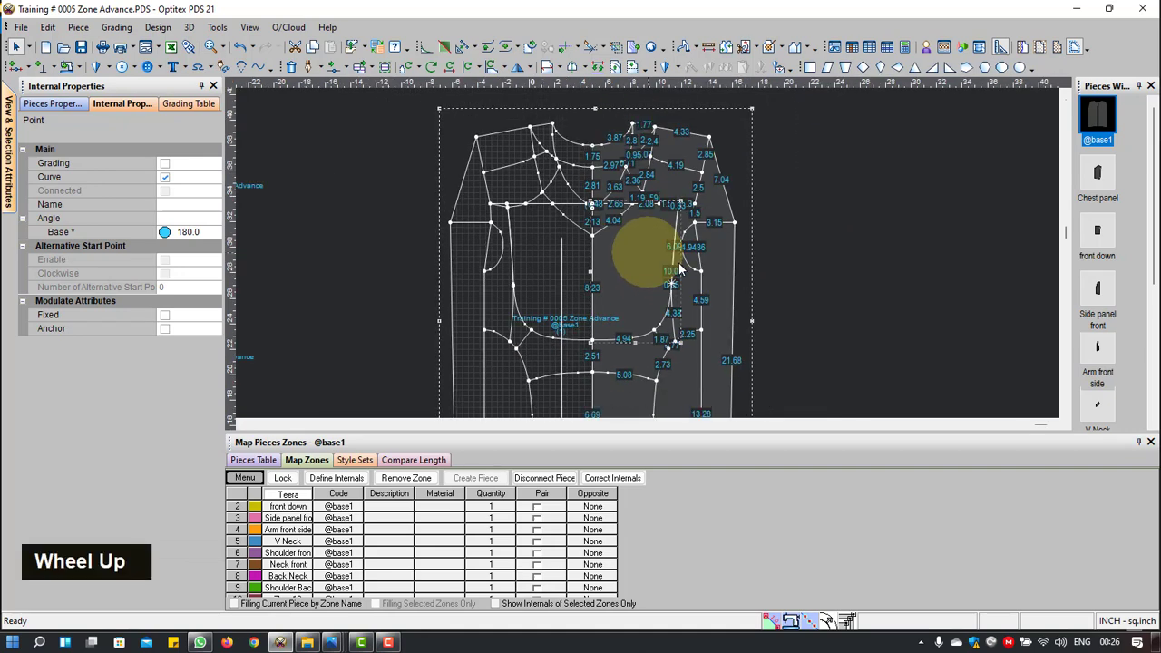
pyautogui.press('z')
pyautogui.scroll(-1, 679, 265)
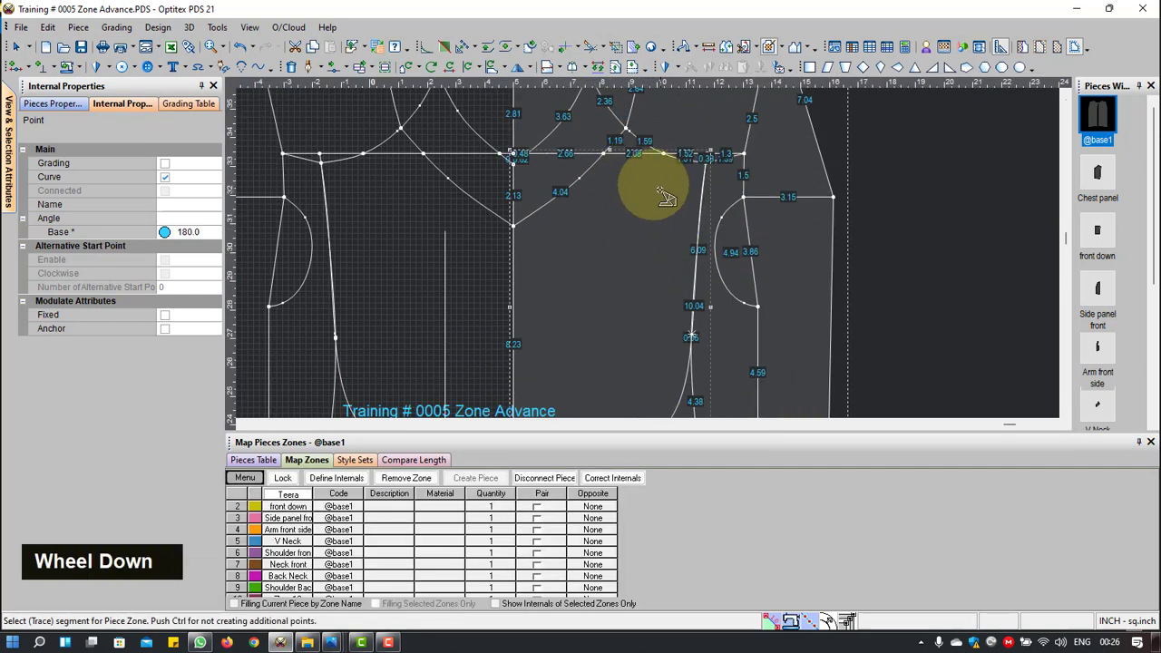
pyautogui.scroll(-1, 630, 226)
pyautogui.scroll(-1, 518, 238)
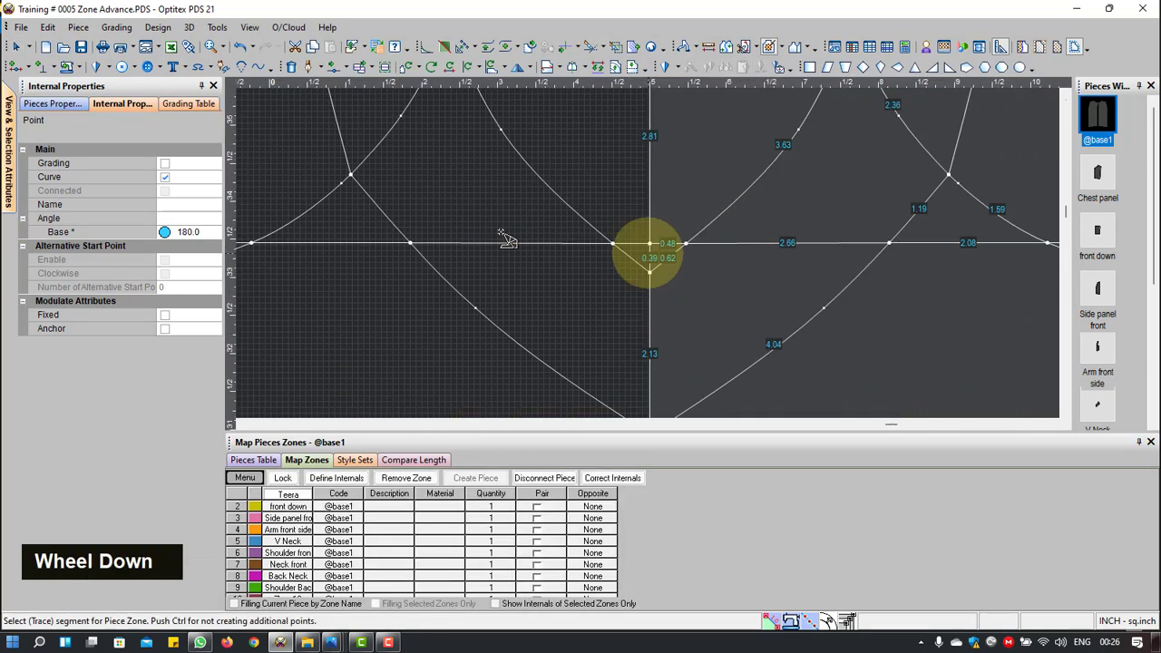
pyautogui.click(665, 245)
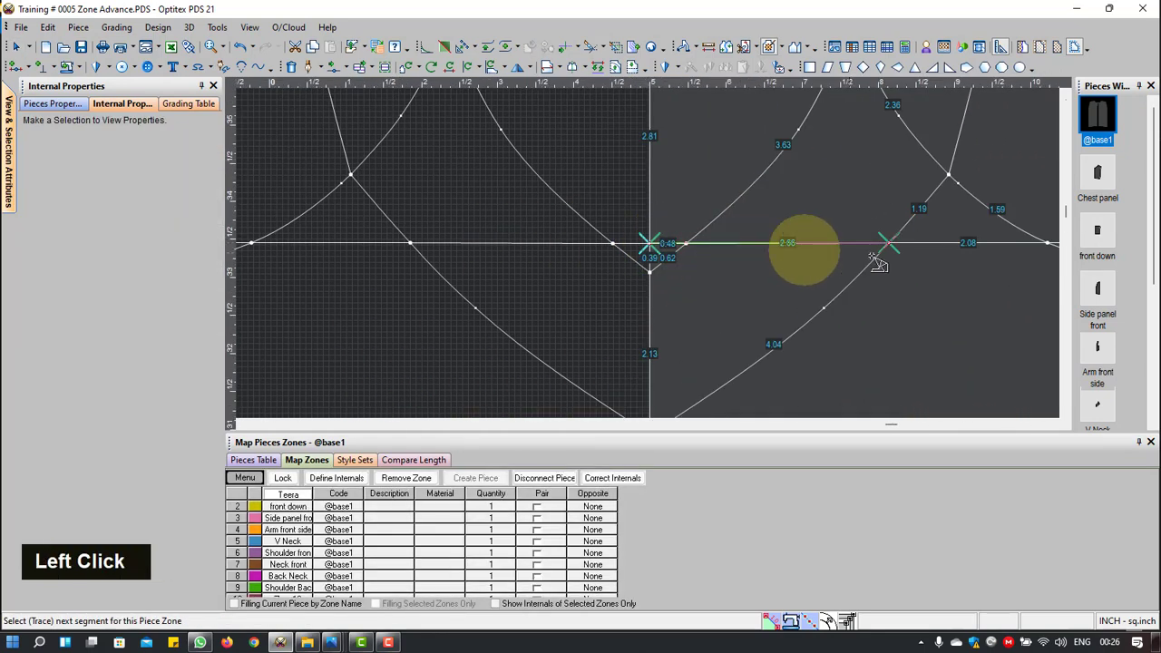
pyautogui.click(888, 244)
pyautogui.scroll(1, 970, 270)
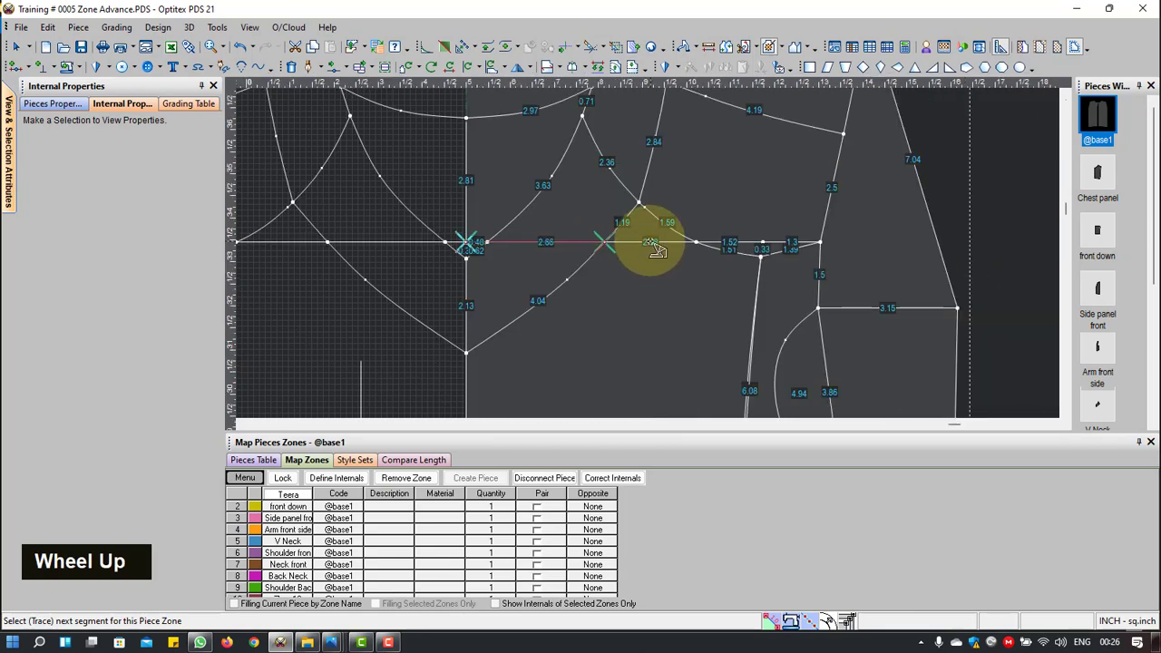
pyautogui.click(761, 245)
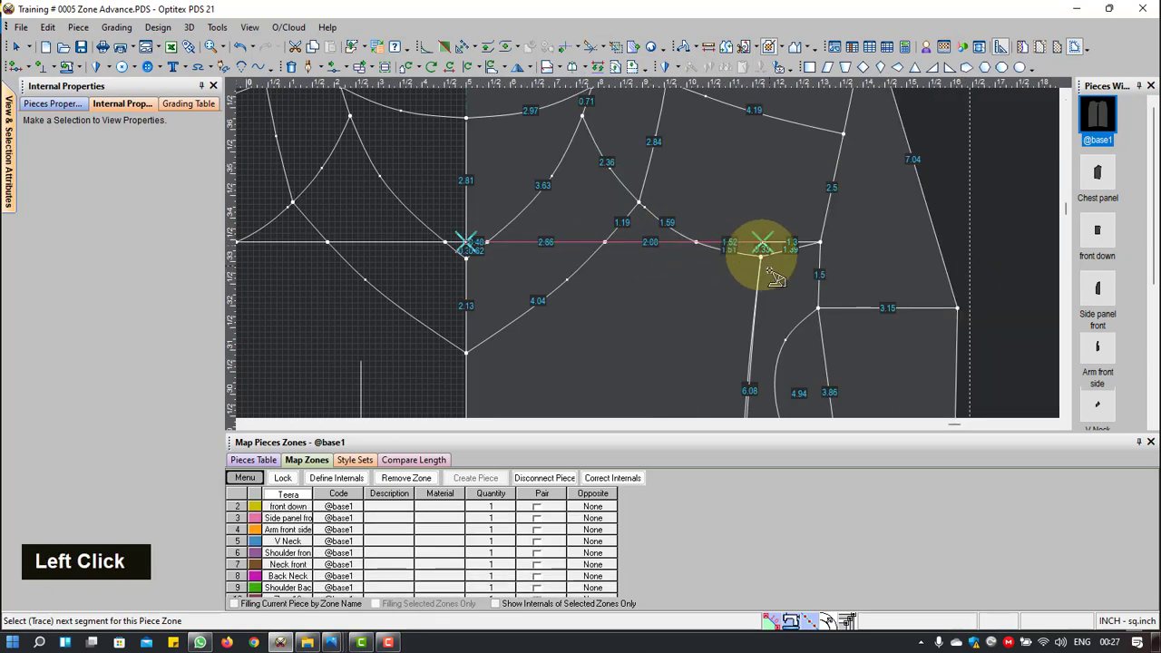
# Step: Continue the zone trace down the 0.33 segment to the back vertical seam's junction with the 1.51 and 1.39 curves
pyautogui.scroll(-1, 767, 258)
pyautogui.scroll(-2, 768, 258)
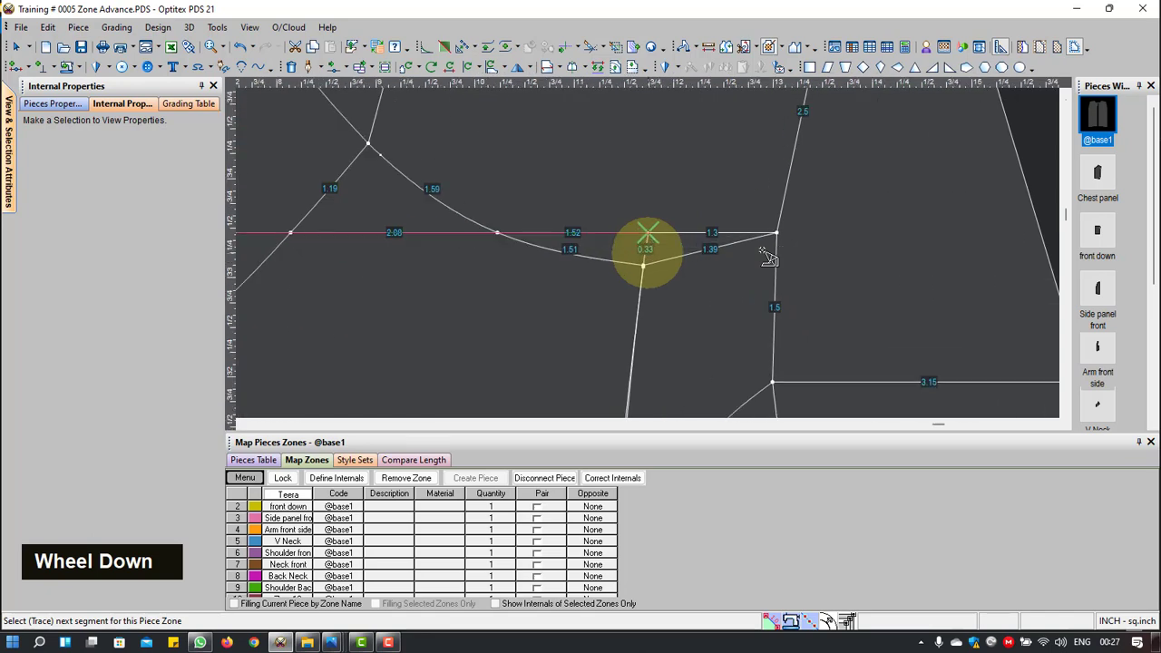
pyautogui.click(637, 273)
pyautogui.scroll(3, 648, 251)
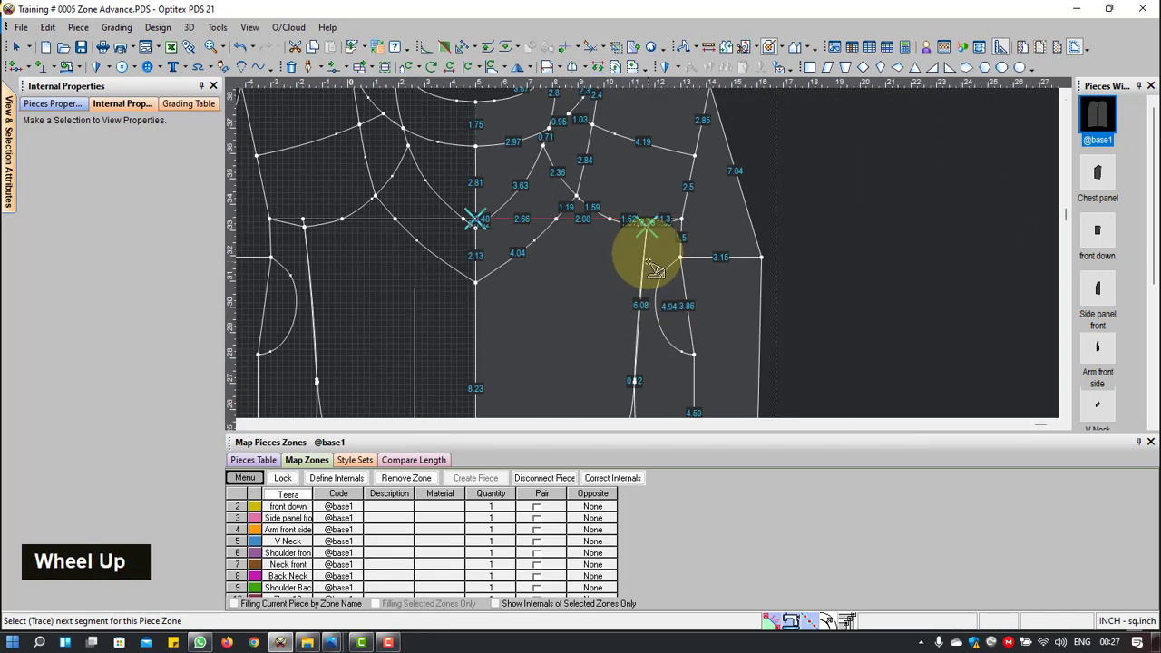
# Step: Finish tracing the centre back panel zone from the horizontal chest line down the side curve, along the lower curve and up the centre line
pyautogui.scroll(-3, 632, 260)
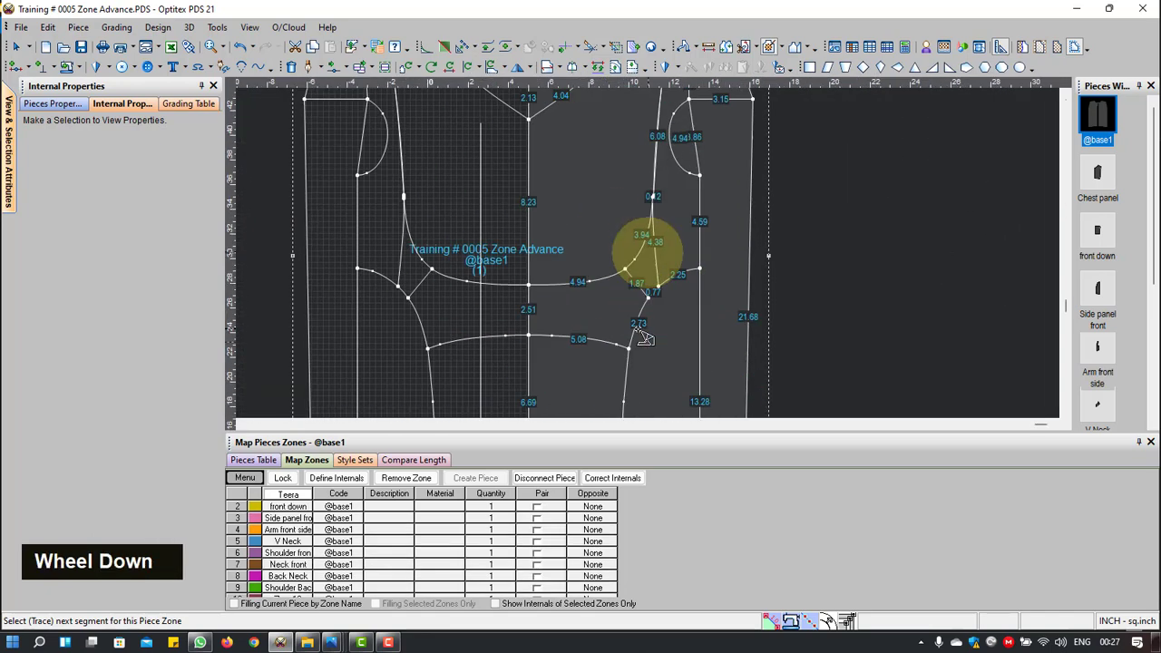
pyautogui.click(638, 244)
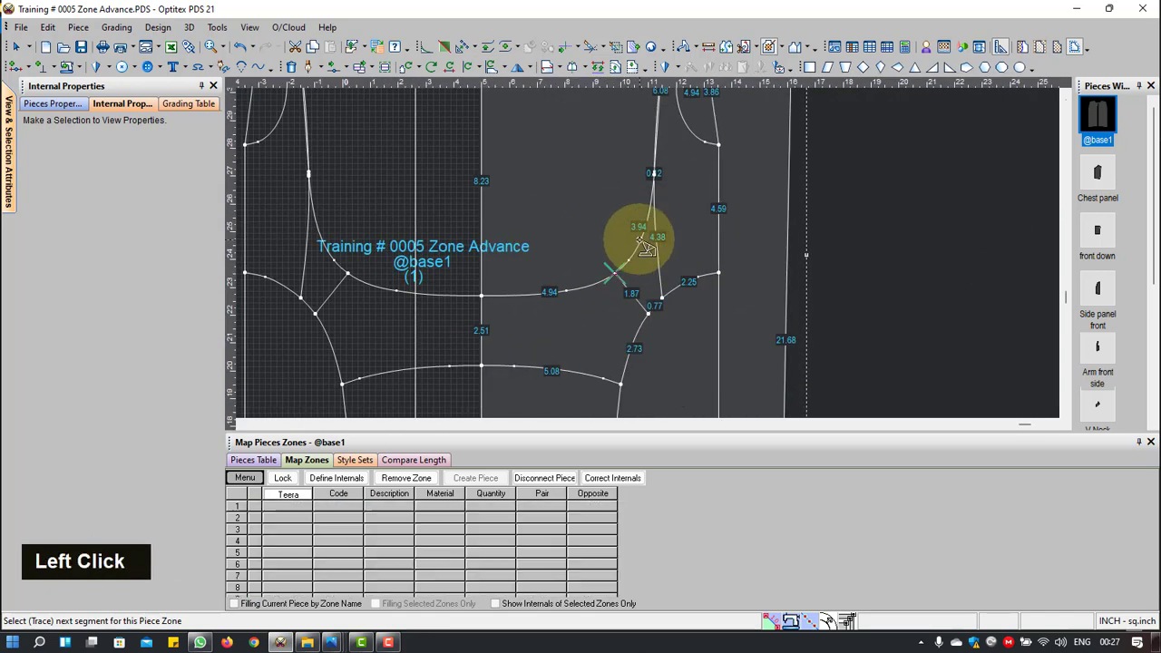
pyautogui.click(522, 298)
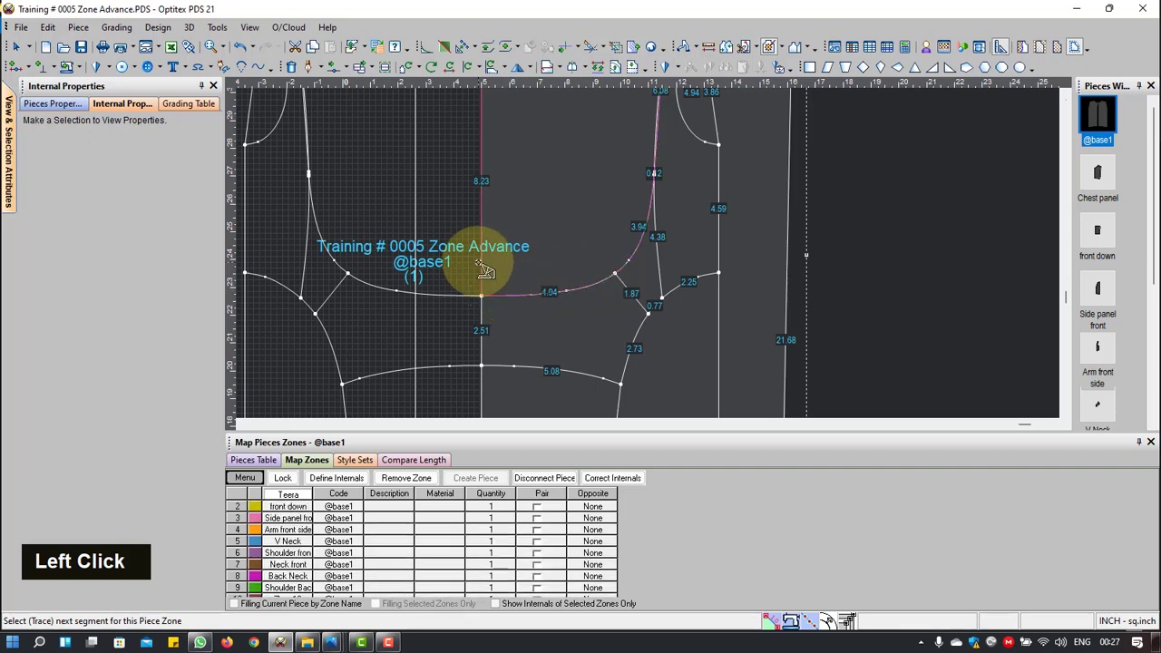
pyautogui.scroll(3, 648, 251)
pyautogui.scroll(-4, 635, 228)
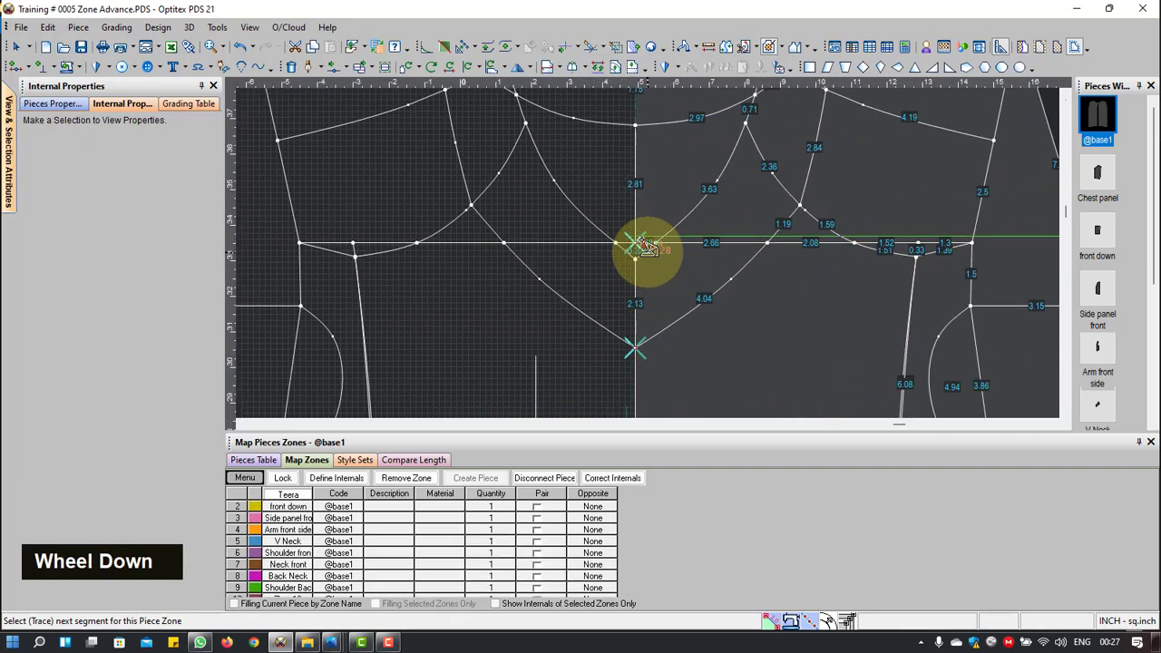
pyautogui.scroll(-2, 646, 246)
pyautogui.click(627, 309)
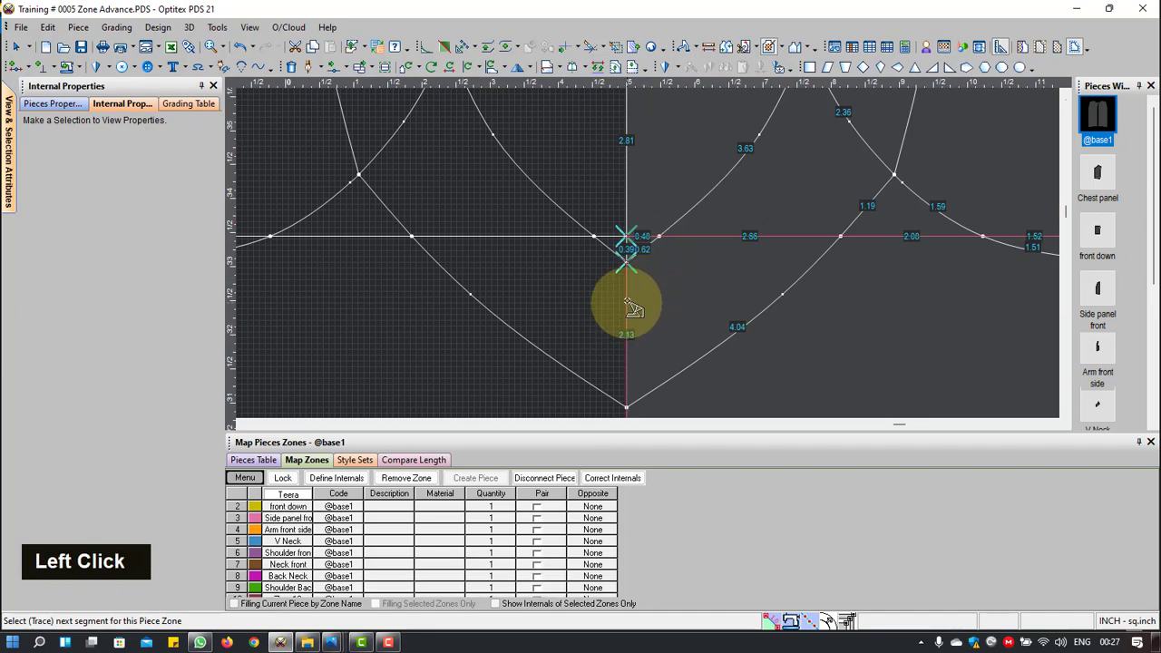
pyautogui.click(626, 254)
pyautogui.scroll(3, 648, 251)
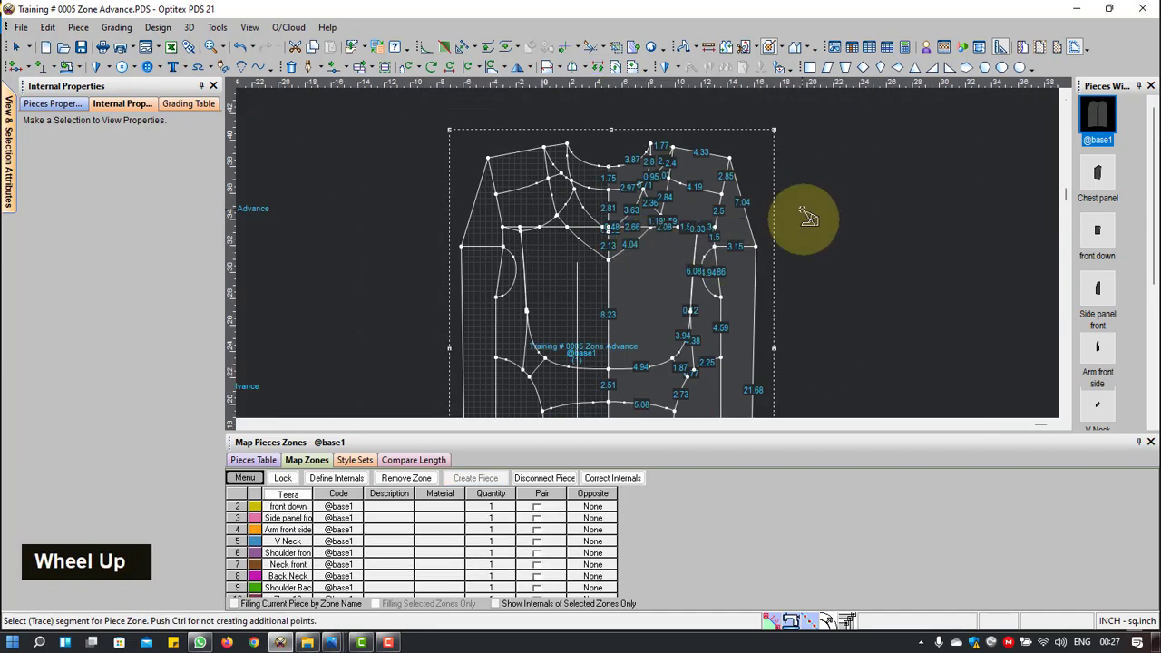
pyautogui.rightClick(804, 188)
pyautogui.click(808, 223)
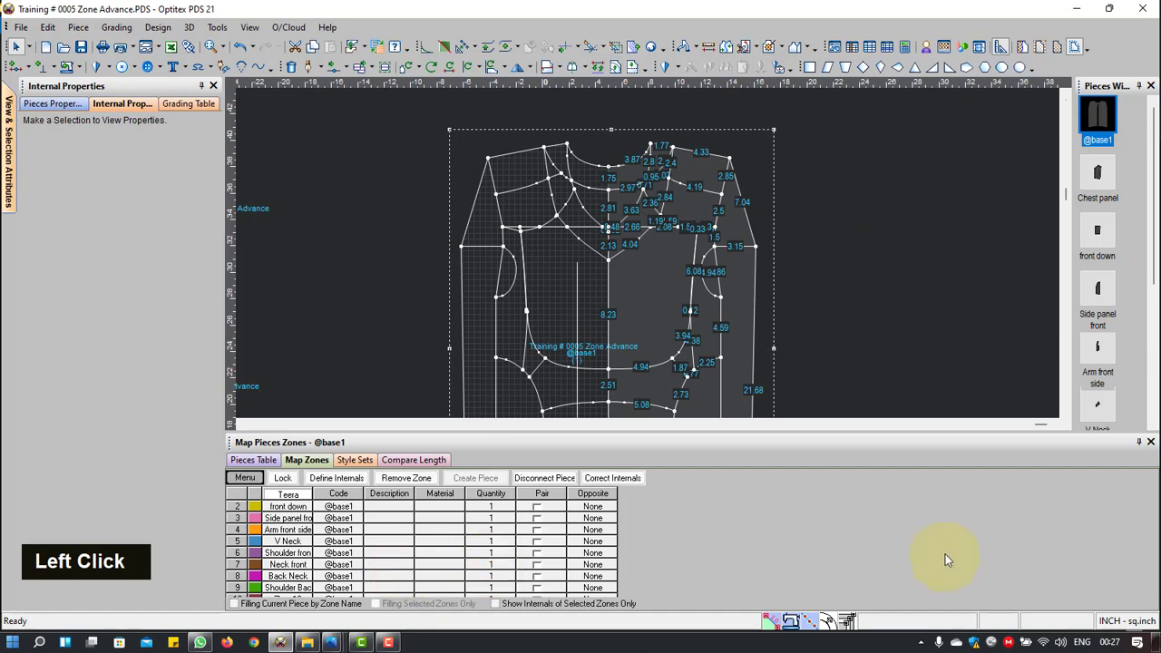
pyautogui.click(1138, 443)
pyautogui.click(112, 604)
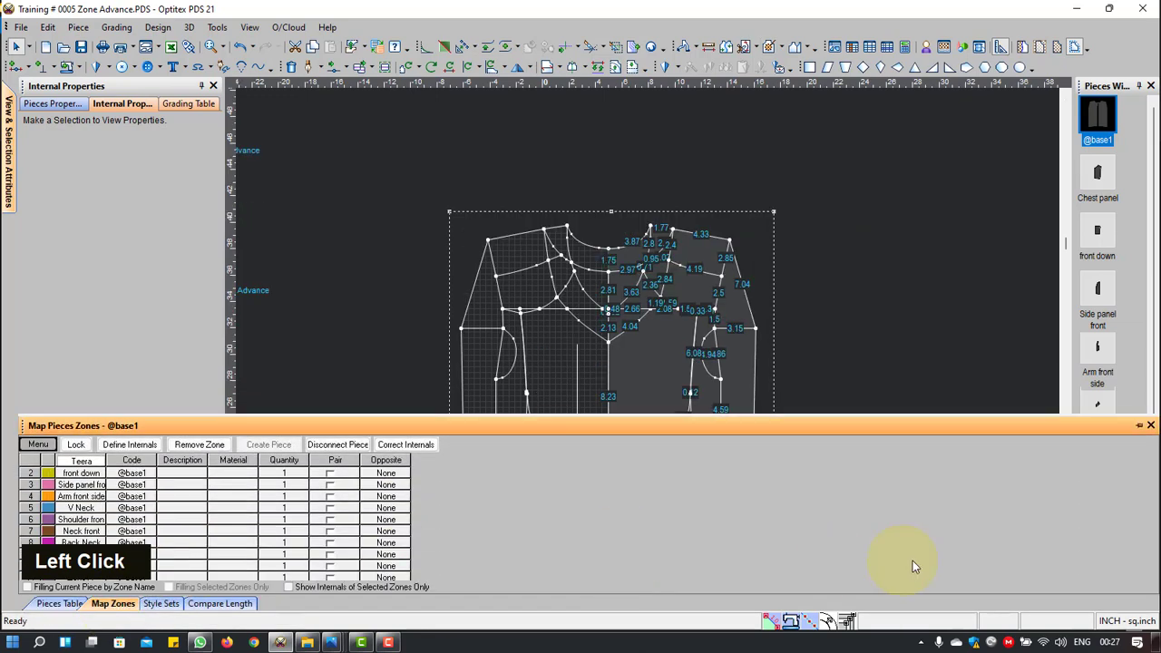
pyautogui.click(1139, 426)
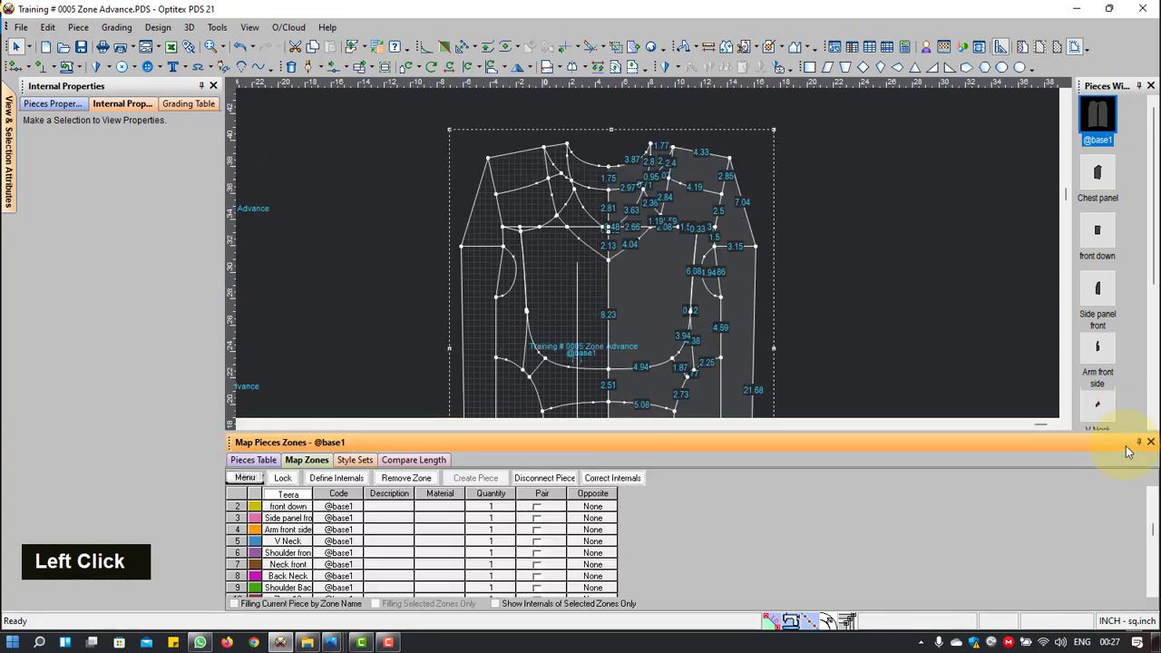
# Step: Rename Zone10 as teera and Zone11 as Back Middle in the zone list
pyautogui.moveTo(1153, 537); pyautogui.dragTo(1153, 579)
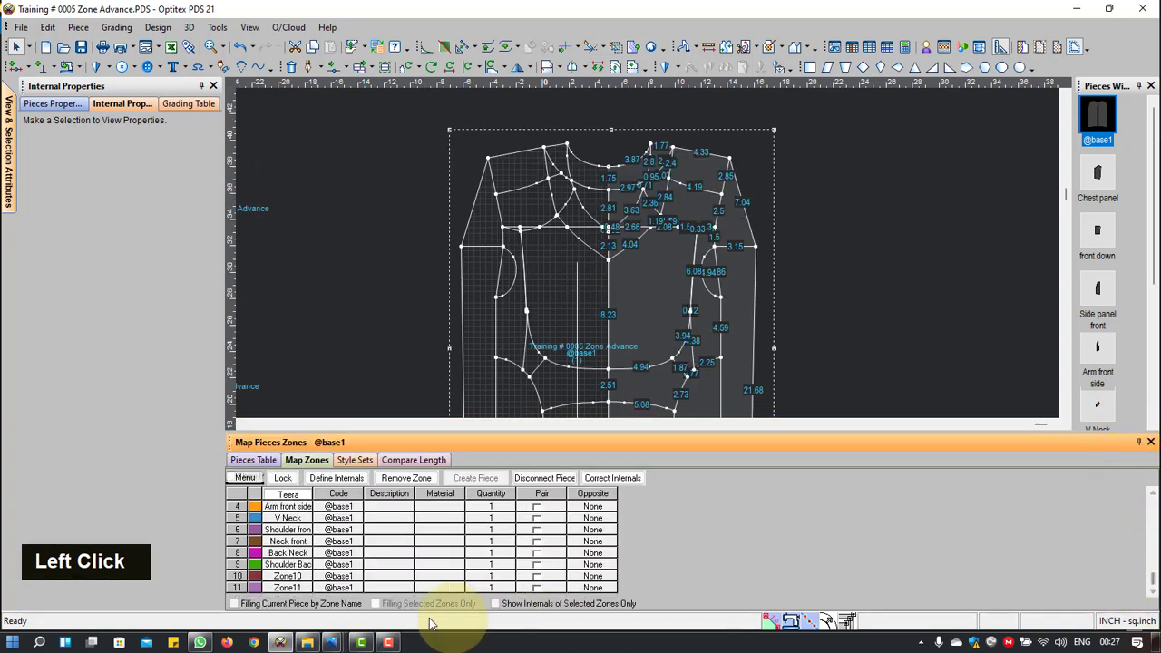
pyautogui.click(305, 579)
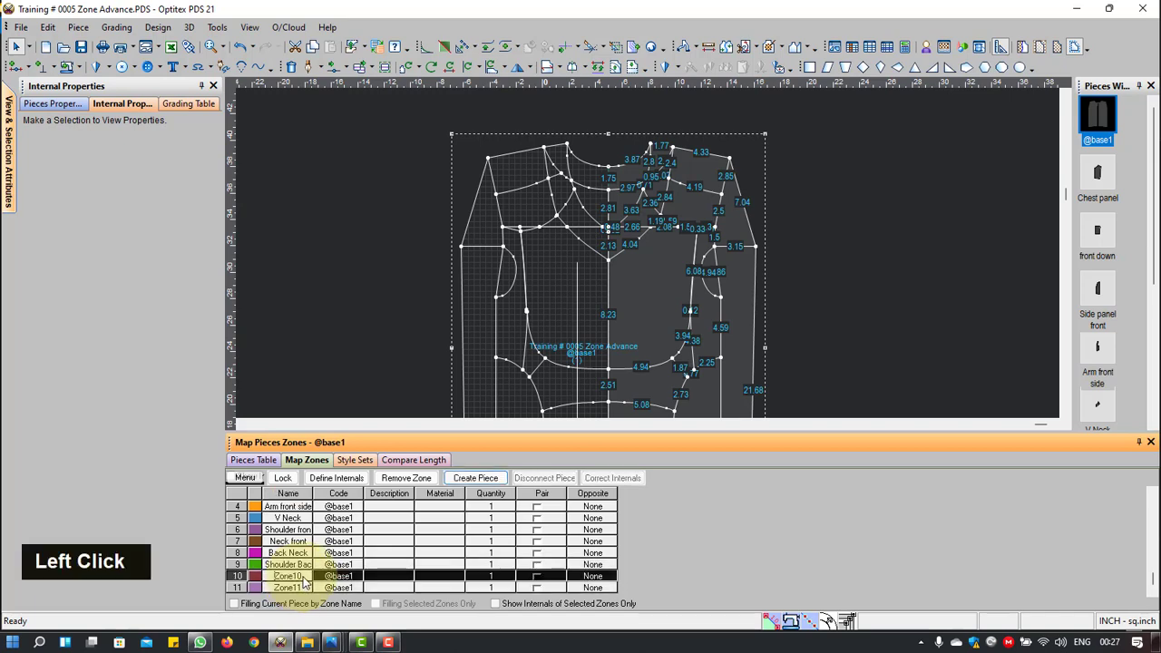
pyautogui.write('teera')
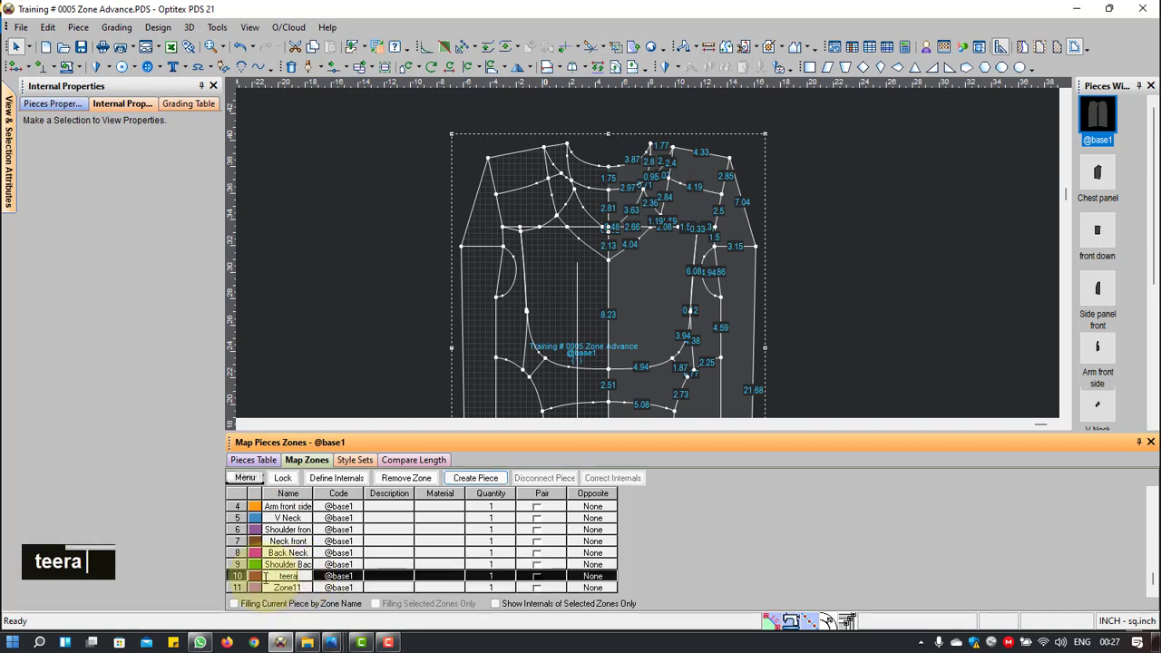
pyautogui.click(288, 588)
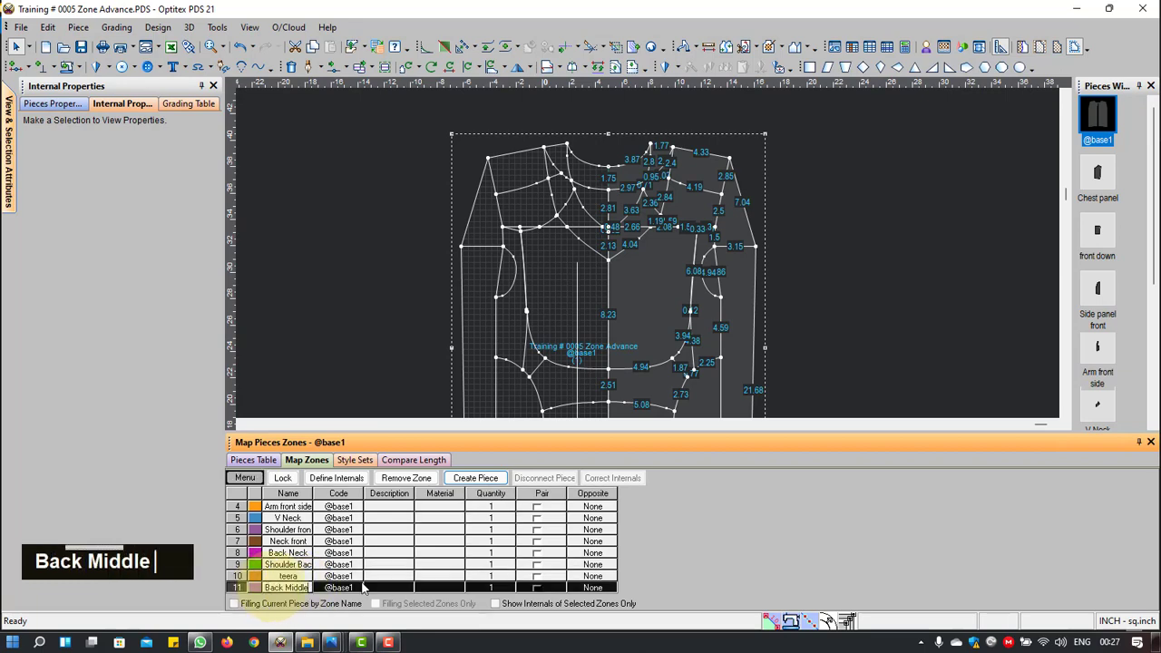
pyautogui.rightClick(813, 245)
pyautogui.click(837, 250)
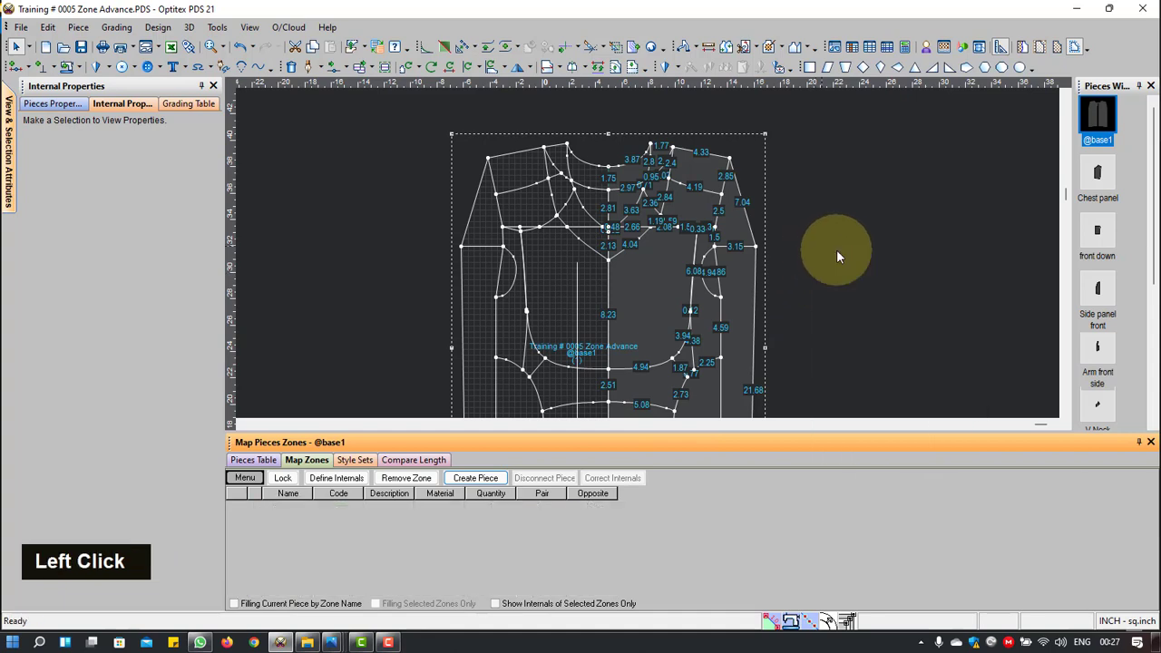
# Step: Trace a new zone around the narrow centre band below the Back Middle panel, closing it along the centre line
pyautogui.click(670, 360)
pyautogui.scroll(2, 669, 360)
pyautogui.scroll(-5, 662, 362)
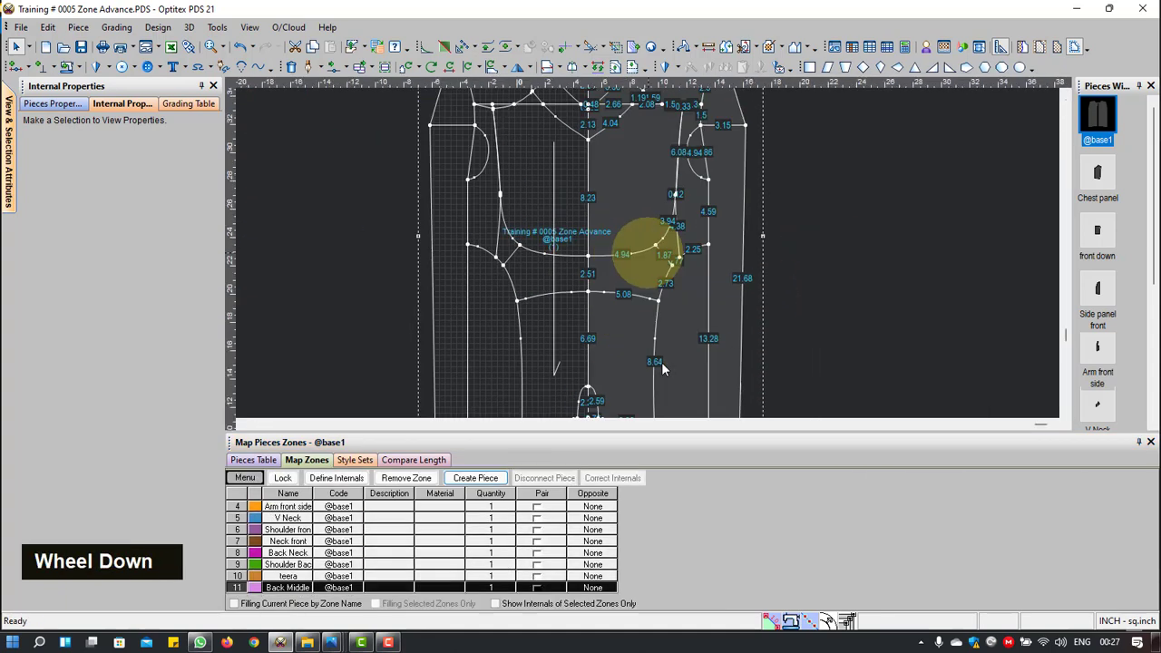
pyautogui.press('z')
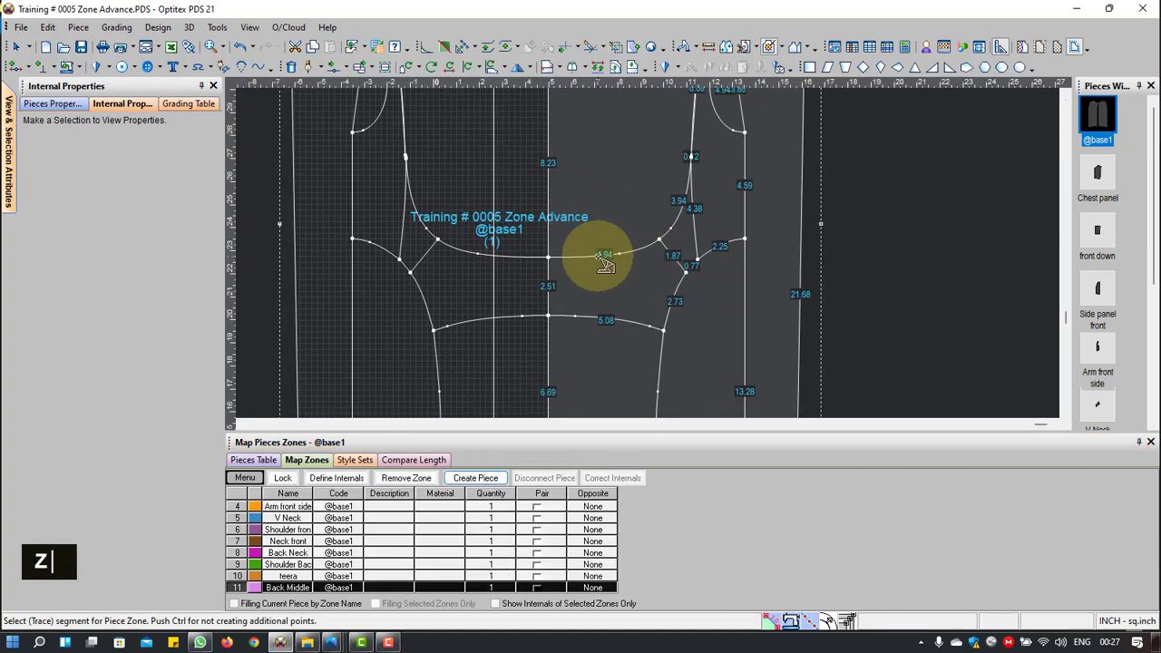
pyautogui.click(592, 257)
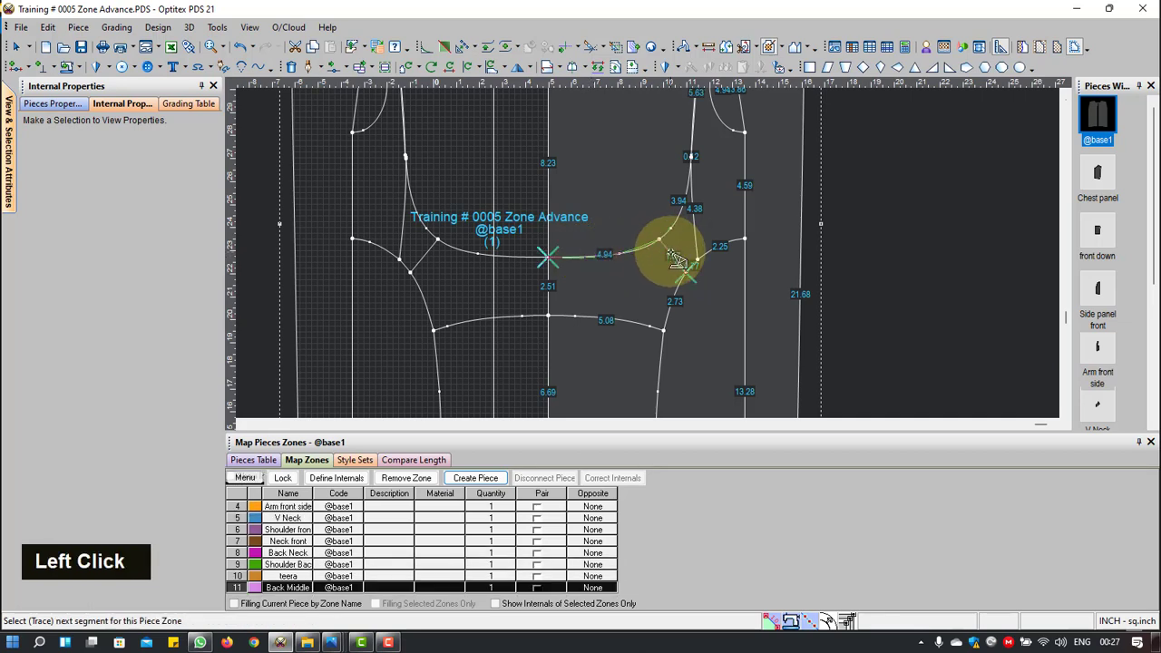
pyautogui.click(674, 294)
pyautogui.click(621, 319)
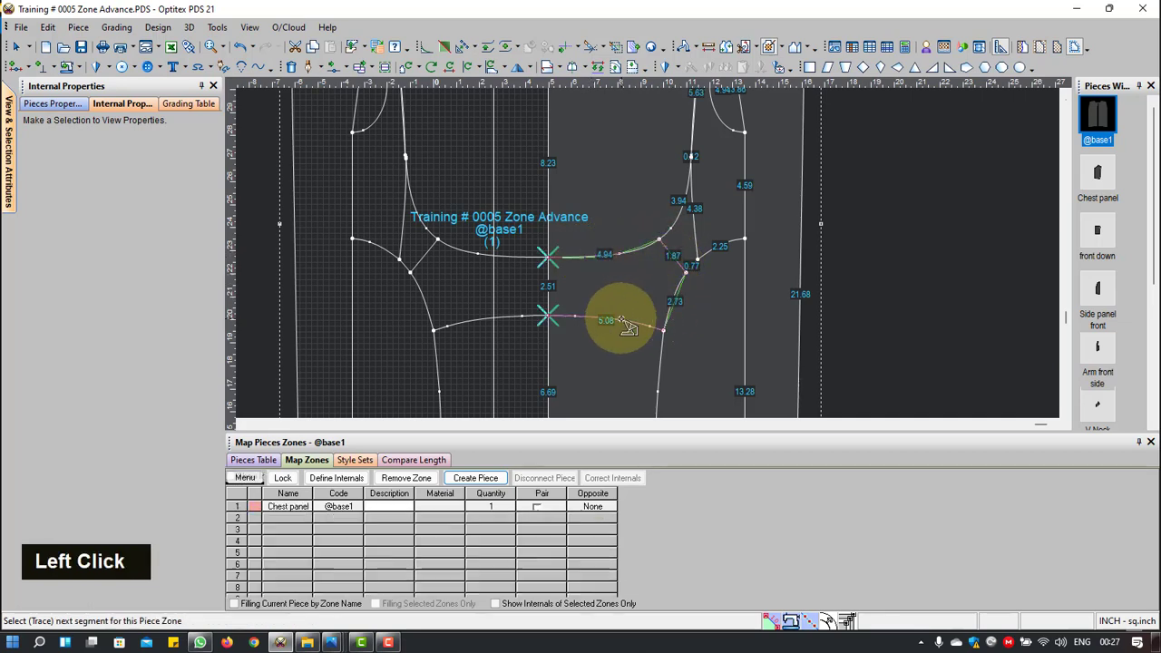
pyautogui.click(550, 290)
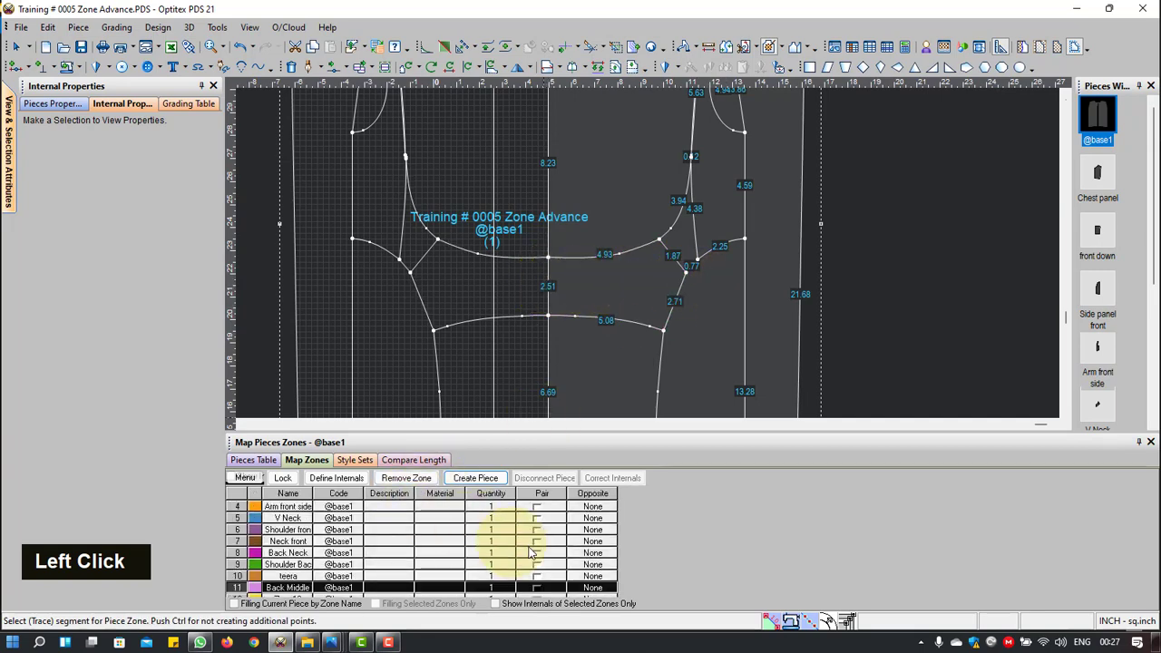
# Step: Rename the newly traced twelfth zone as Back mid
pyautogui.scroll(1, 468, 514)
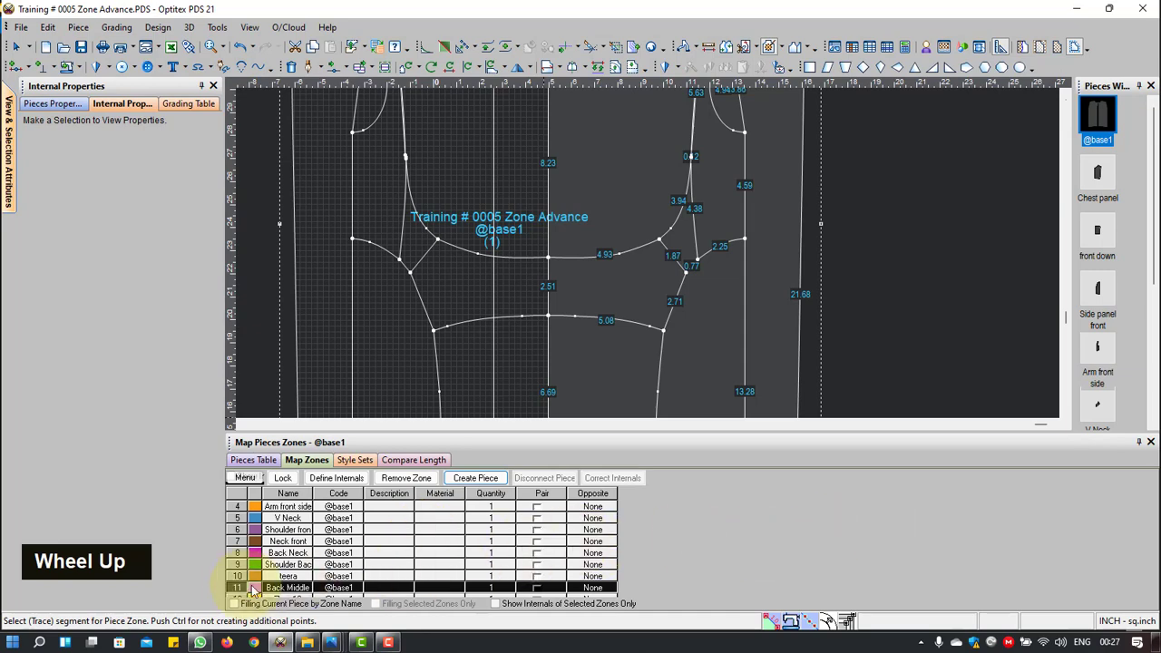
pyautogui.click(286, 593)
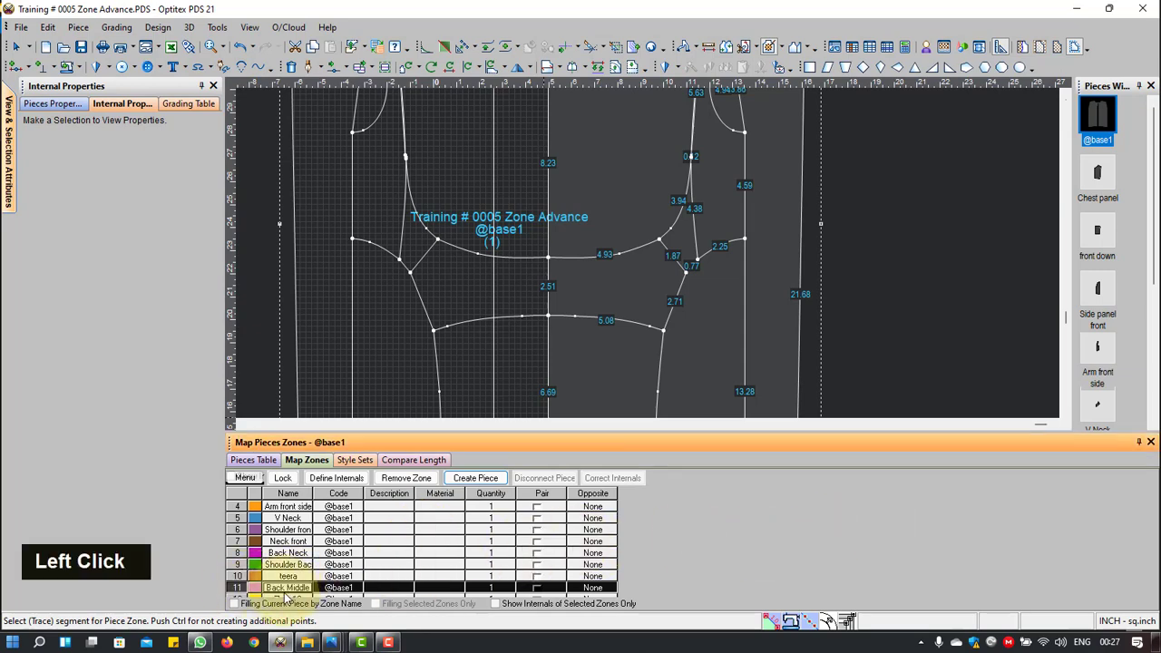
pyautogui.click(283, 598)
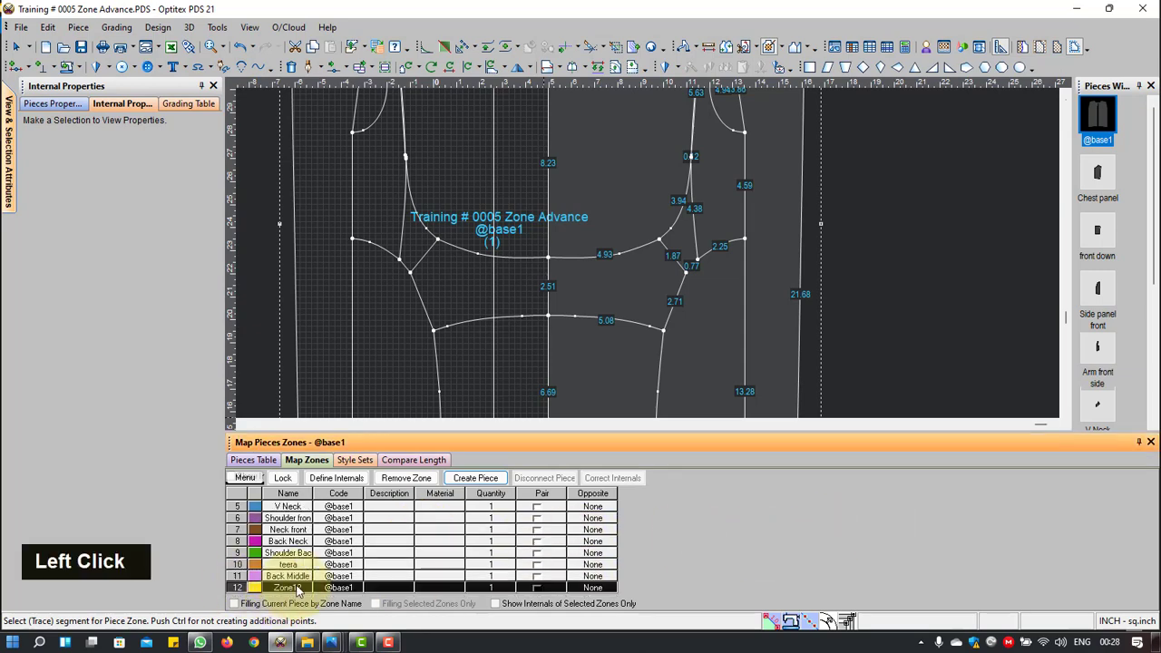
pyautogui.click(303, 587)
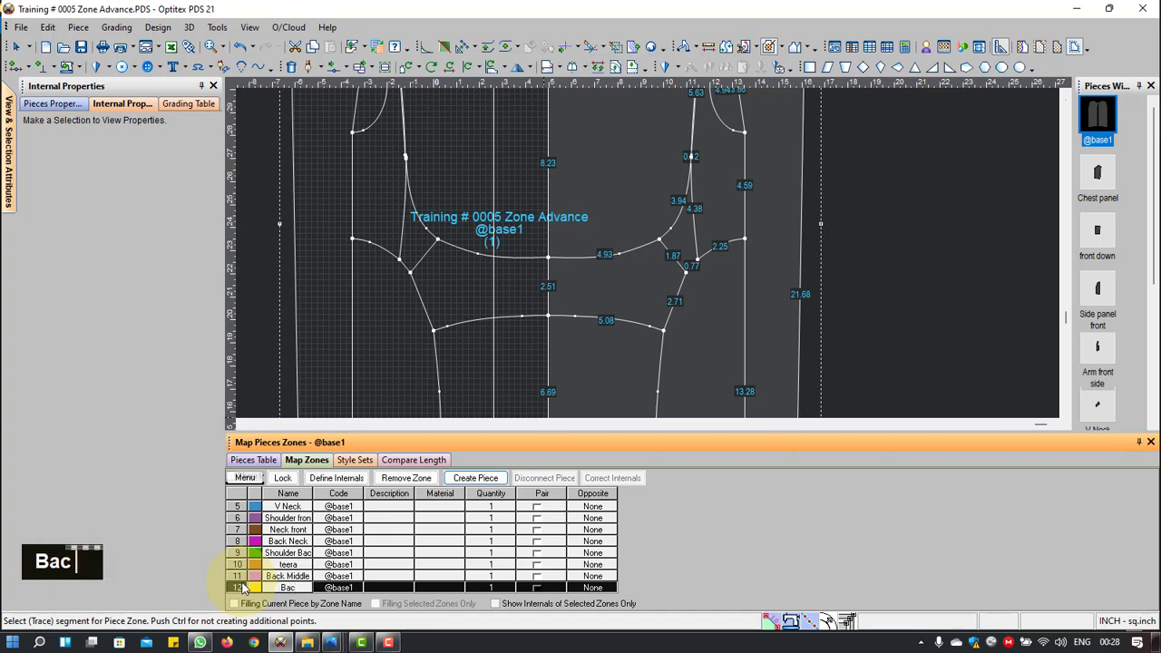
pyautogui.press('Return')
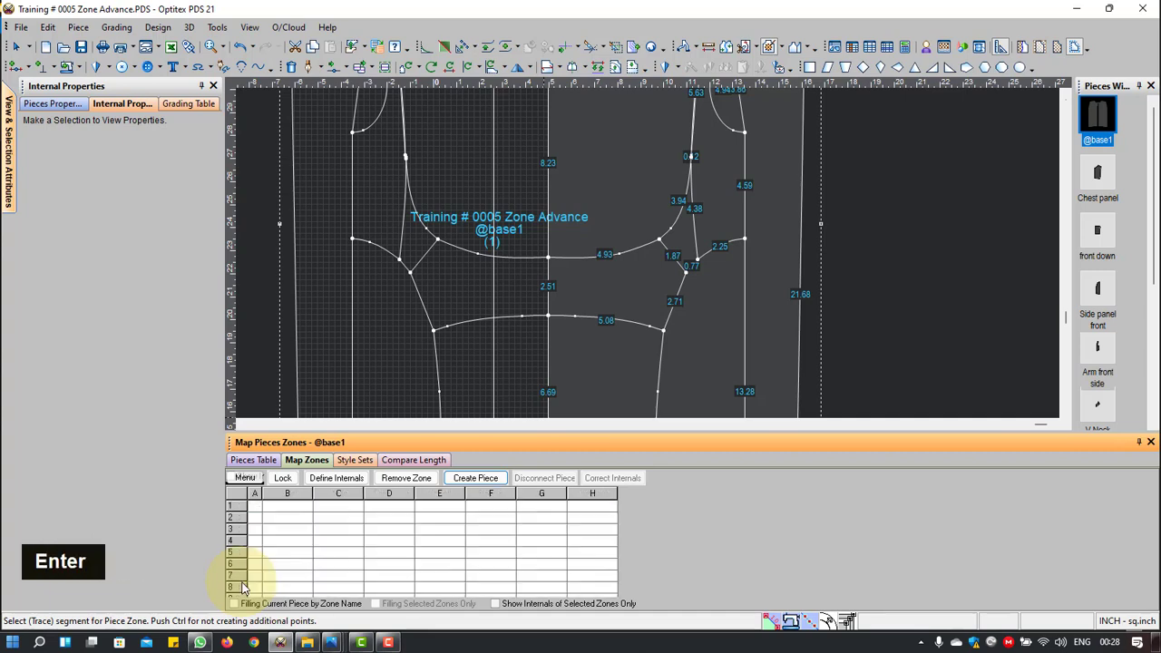
# Step: Trace the lower back panel zone along the hem, the side seam, the upper curve, the centre line and the vent edge
pyautogui.scroll(3, 639, 263)
pyautogui.scroll(-2, 632, 295)
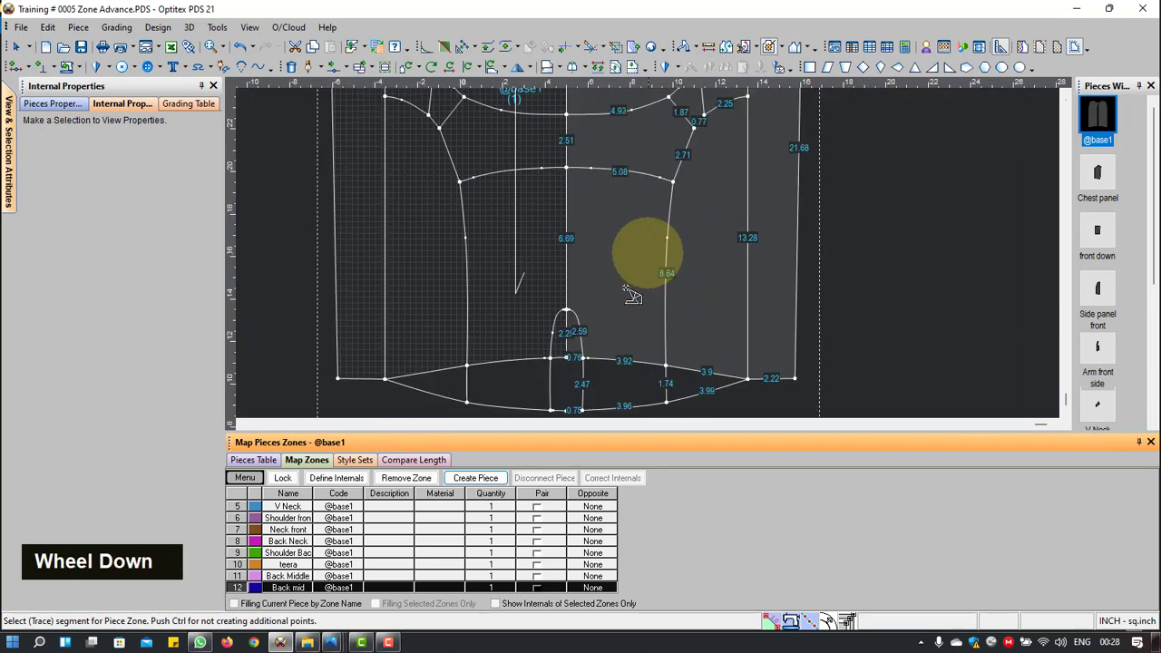
pyautogui.click(624, 411)
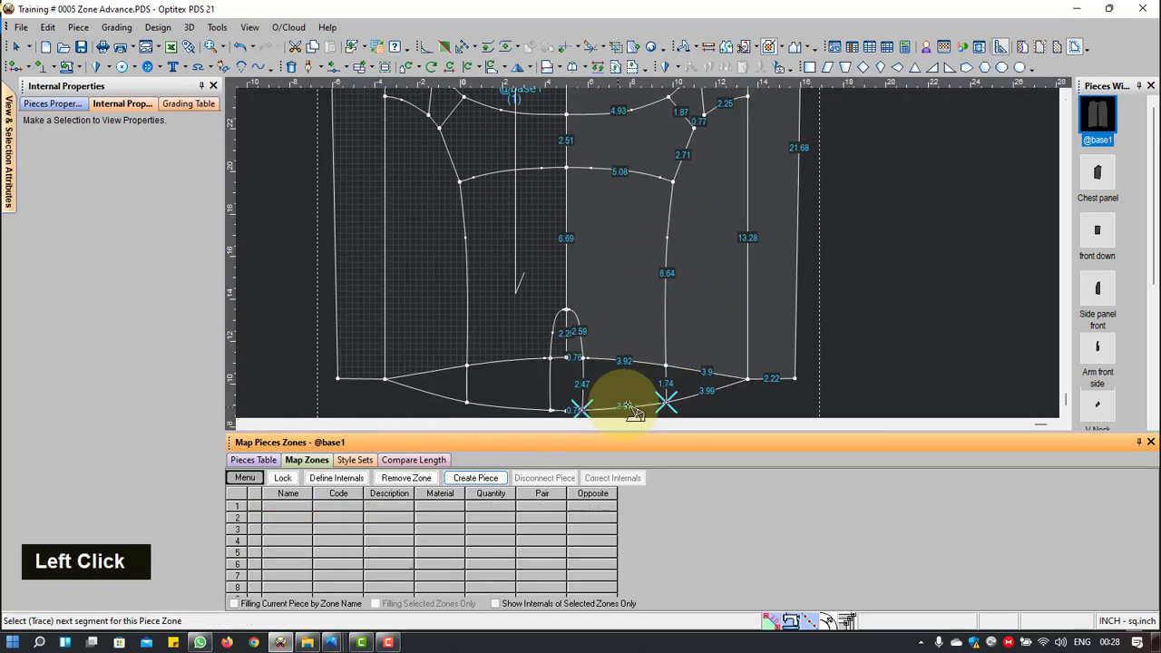
pyautogui.click(668, 306)
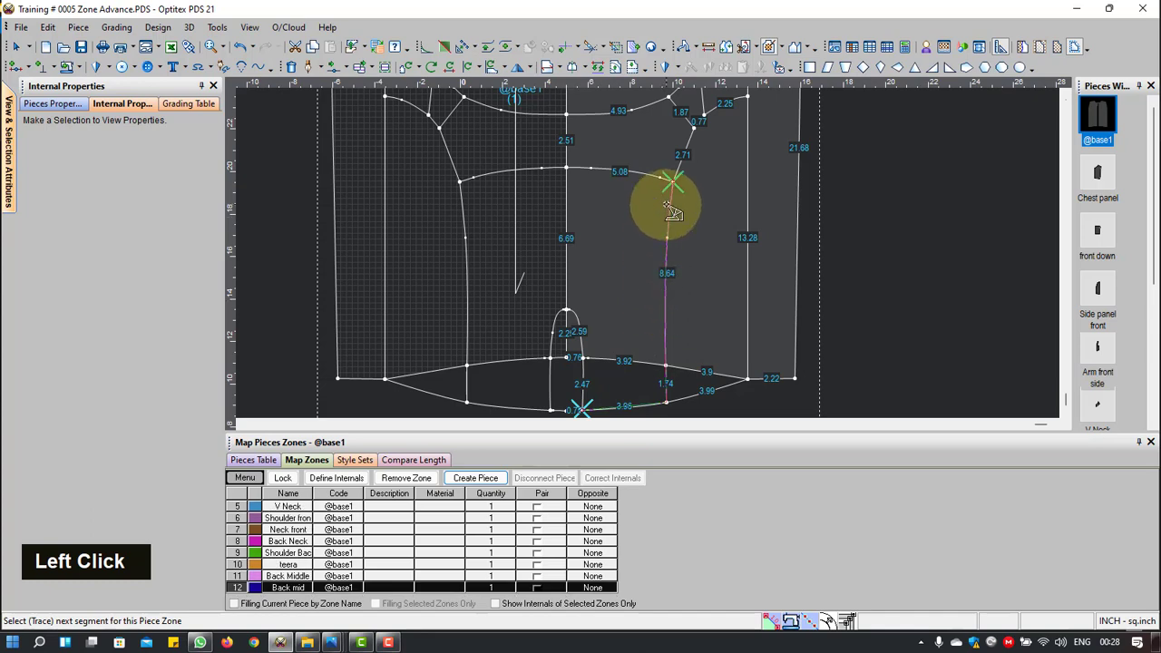
pyautogui.click(566, 201)
pyautogui.click(586, 388)
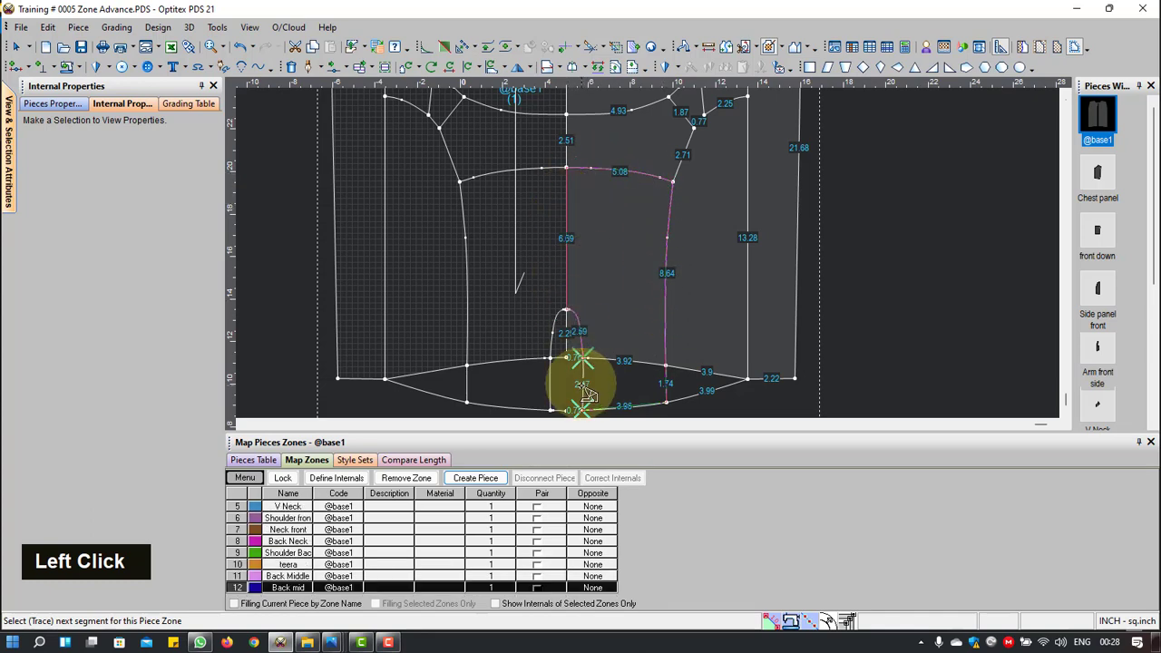
pyautogui.click(590, 390)
# Step: Rename Zone13 as Back down
pyautogui.scroll(3, 635, 298)
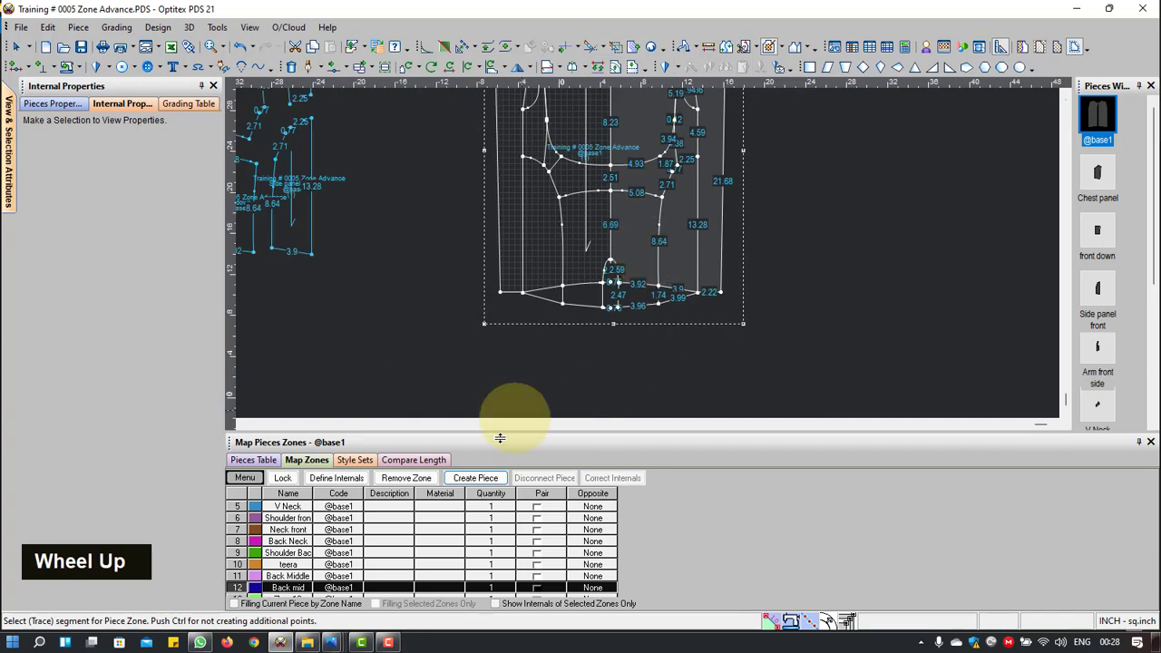
pyautogui.click(292, 599)
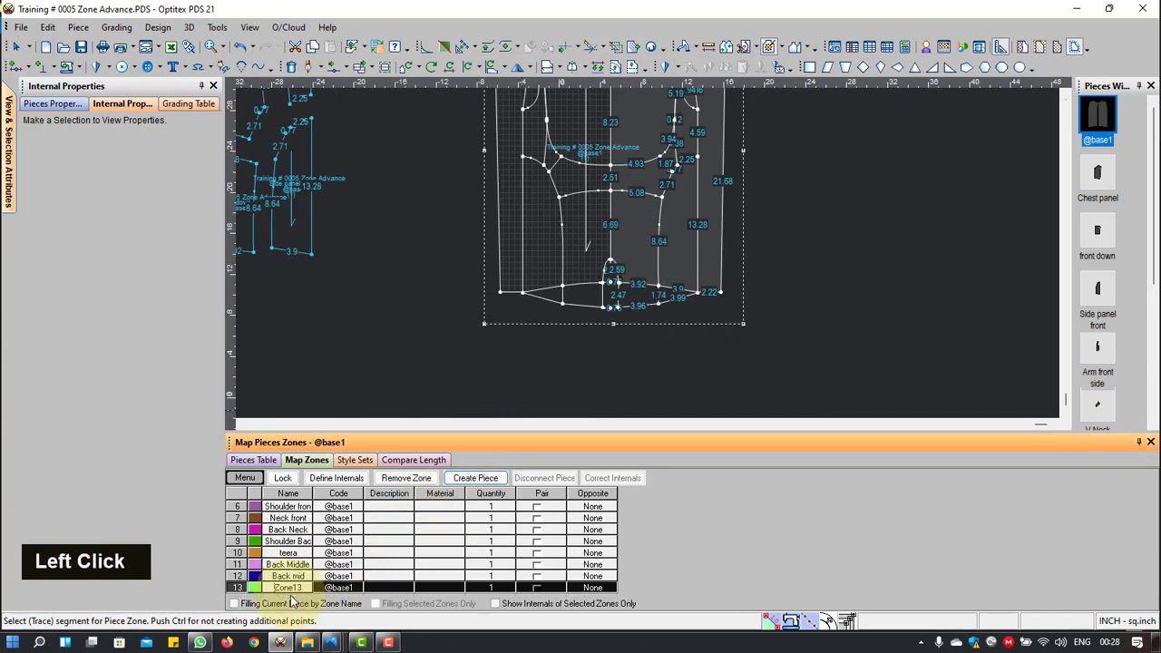
pyautogui.click(305, 588)
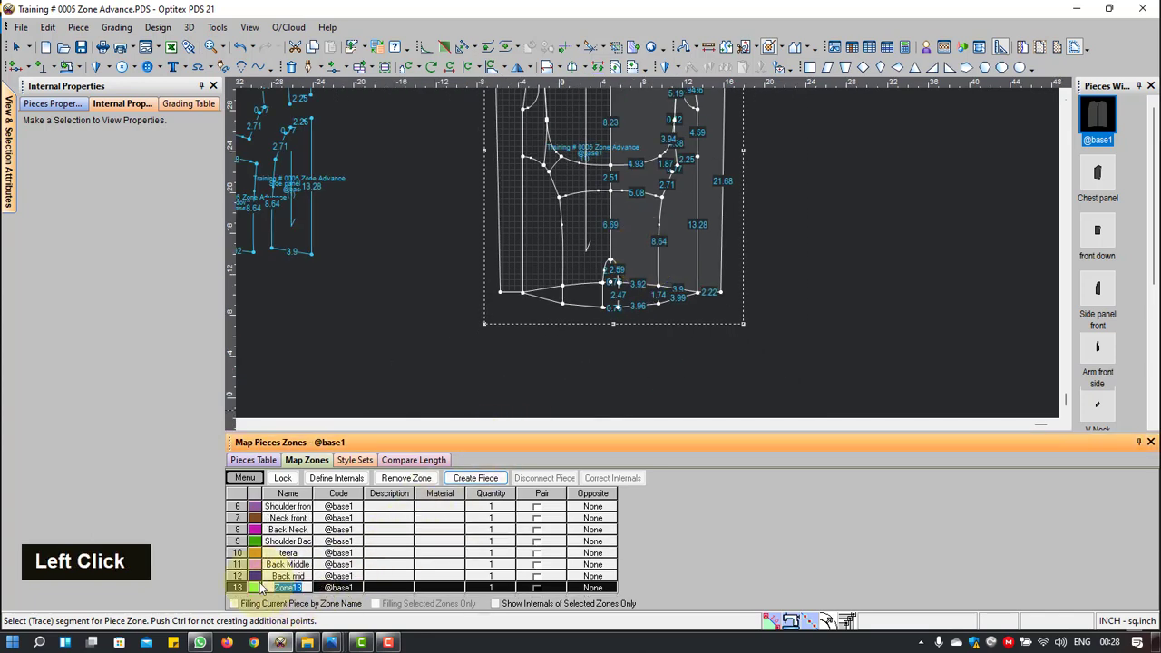
pyautogui.write('Back down')
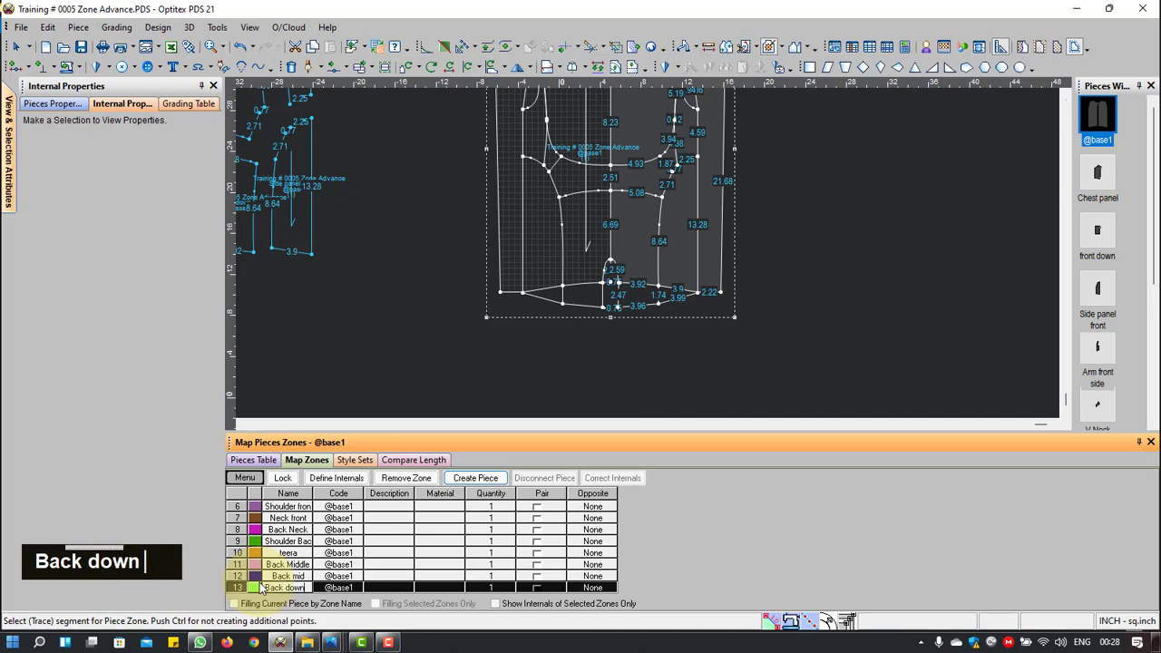
# Step: Create a pattern piece from the teera zone
pyautogui.scroll(4, 648, 252)
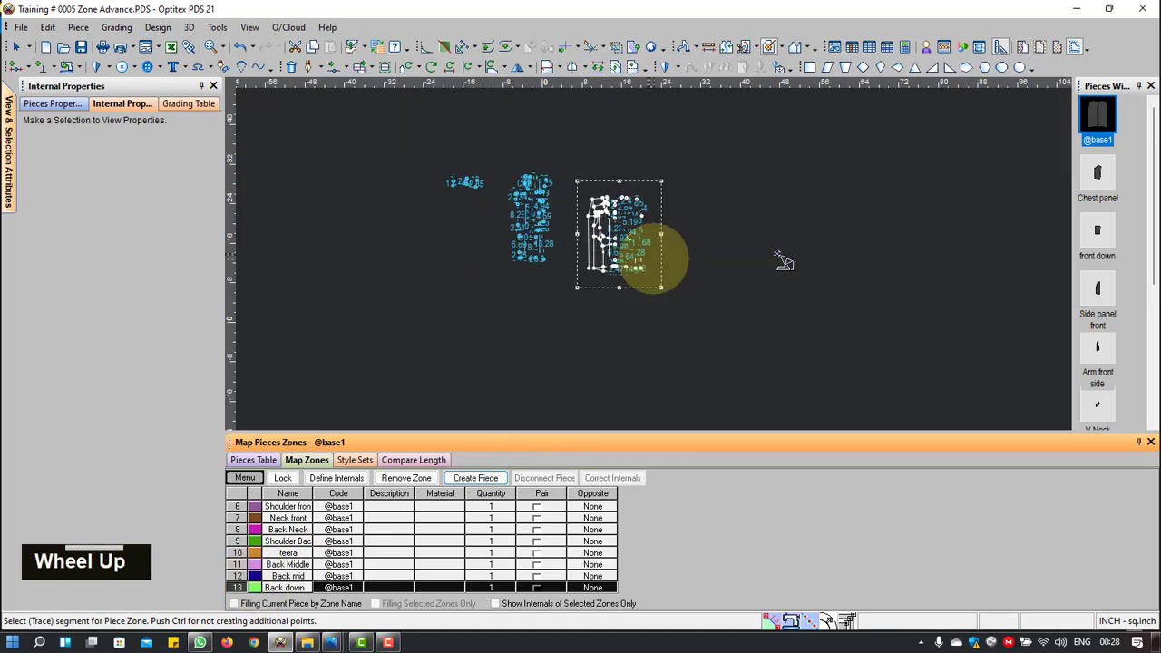
pyautogui.click(297, 544)
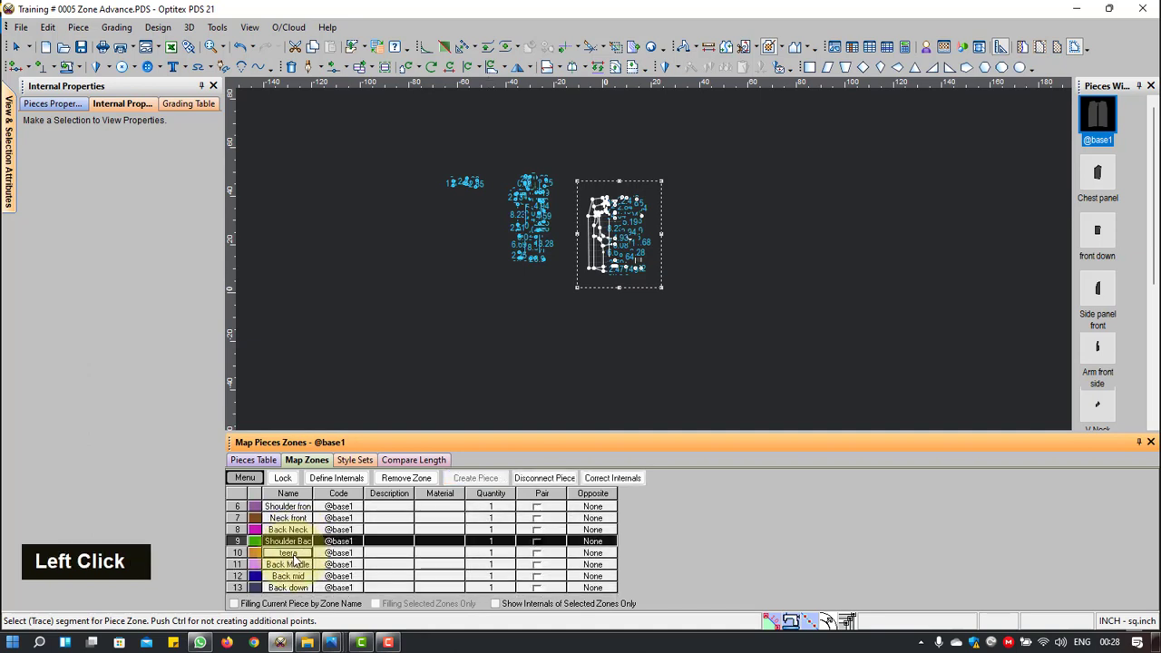
pyautogui.click(293, 556)
pyautogui.click(474, 478)
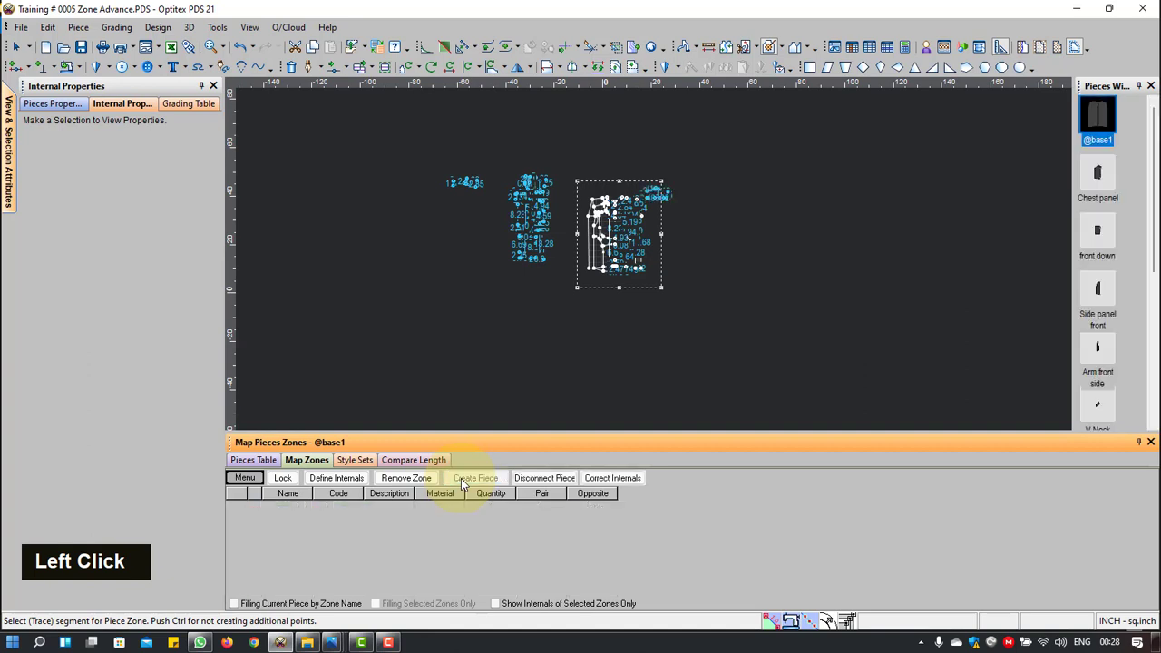
# Step: Create separate pattern pieces from the Back Middle, Back mid and Back down zones
pyautogui.click(289, 565)
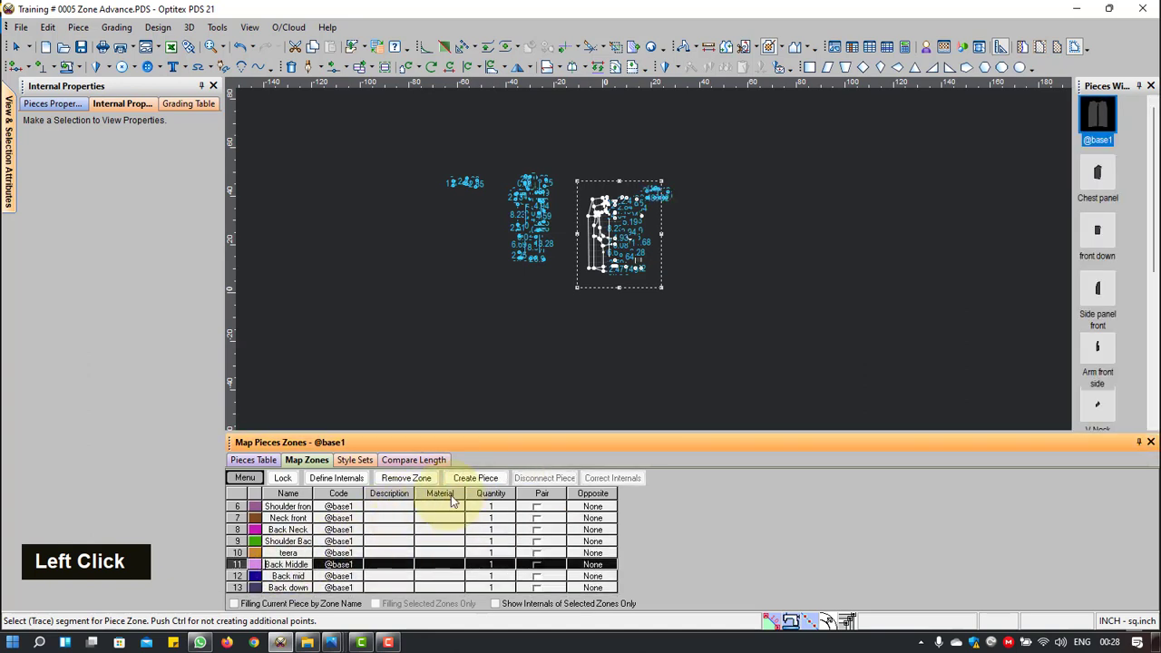
pyautogui.click(472, 481)
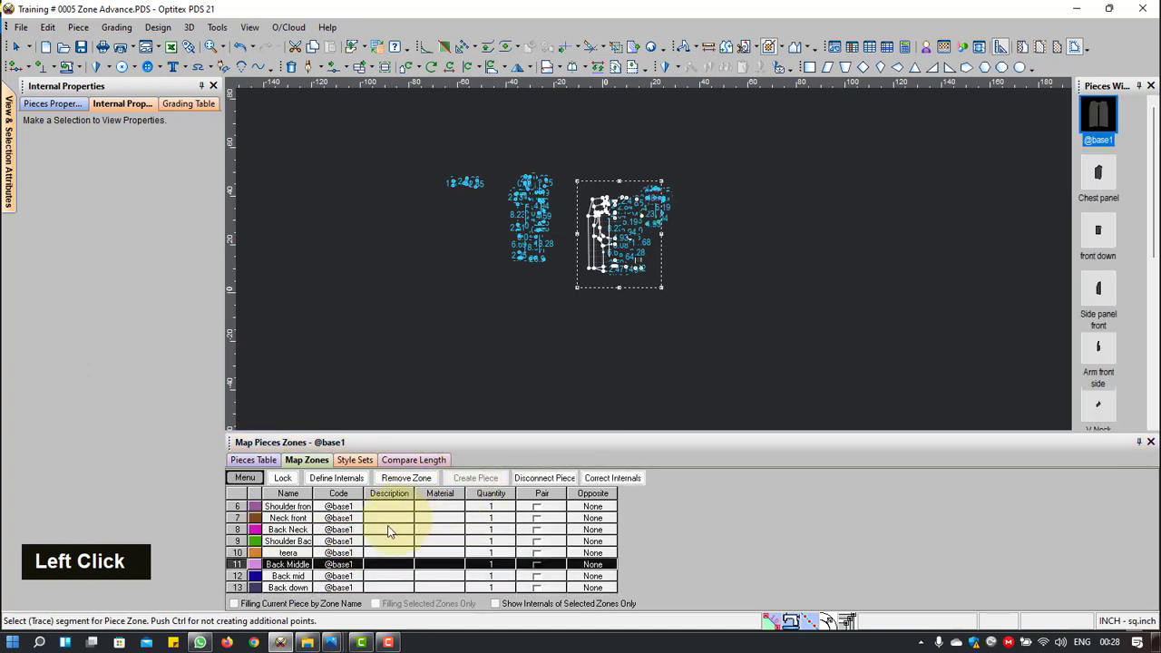
pyautogui.click(299, 577)
pyautogui.click(474, 478)
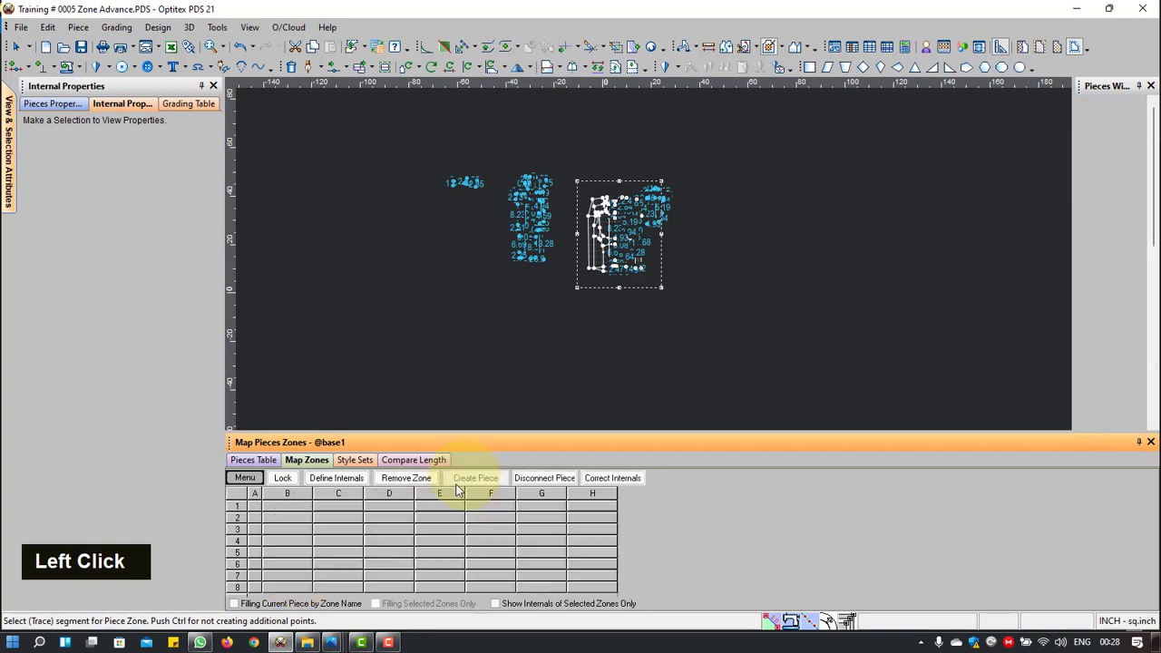
pyautogui.click(262, 588)
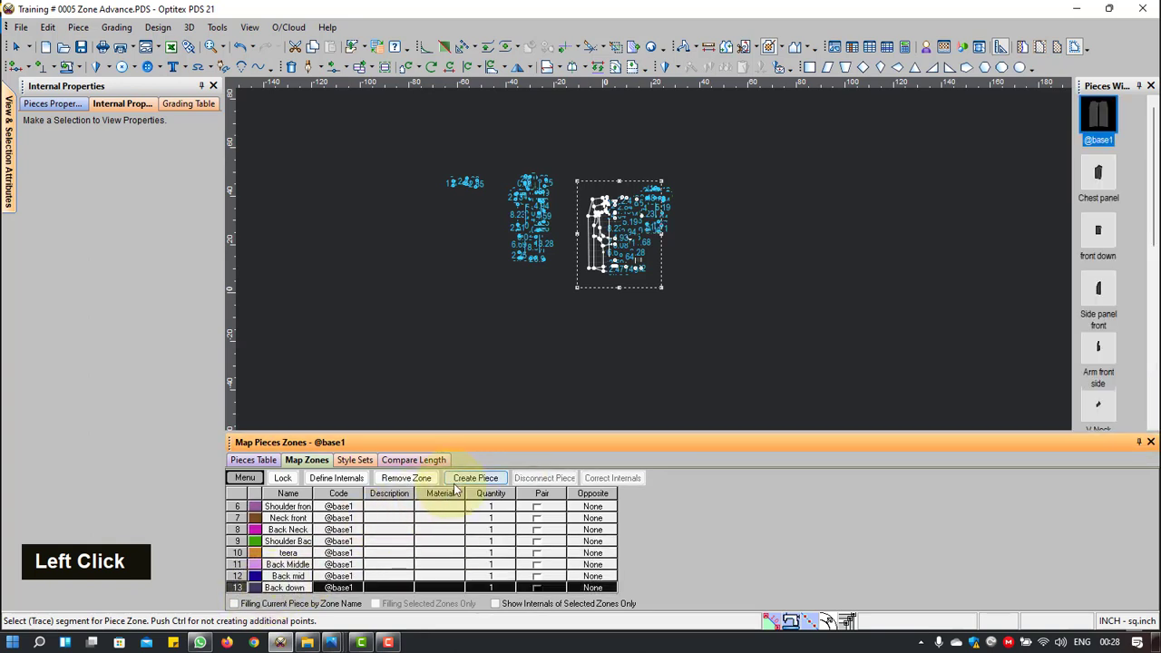
pyautogui.click(465, 487)
pyautogui.scroll(-3, 650, 259)
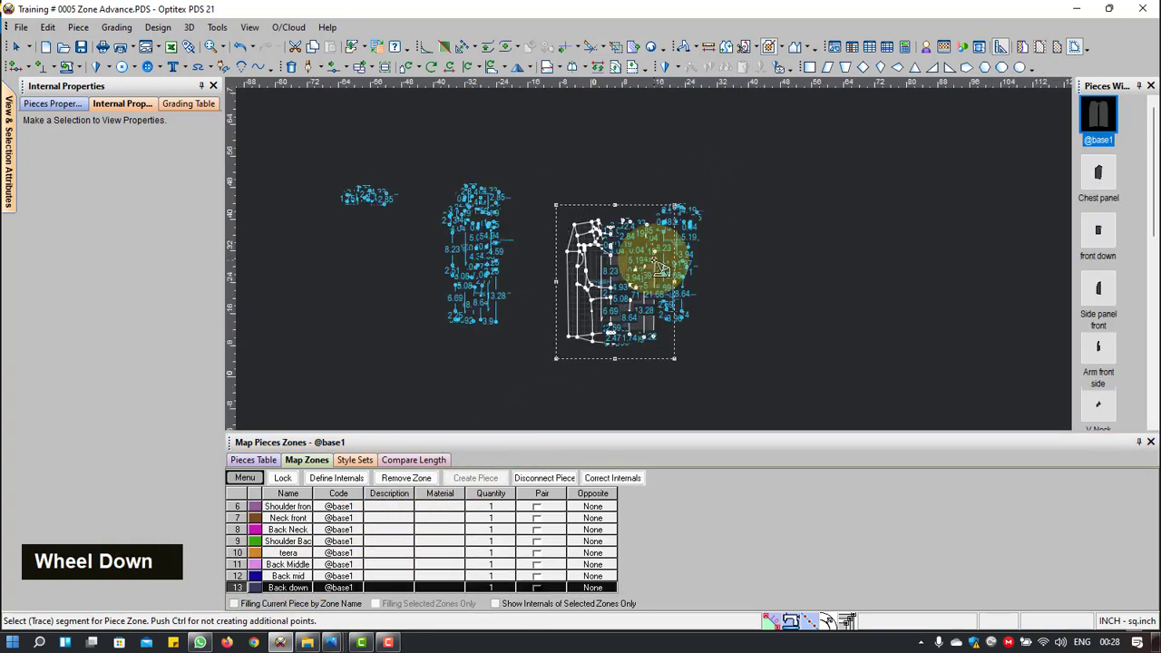
pyautogui.rightClick(843, 182)
pyautogui.click(867, 190)
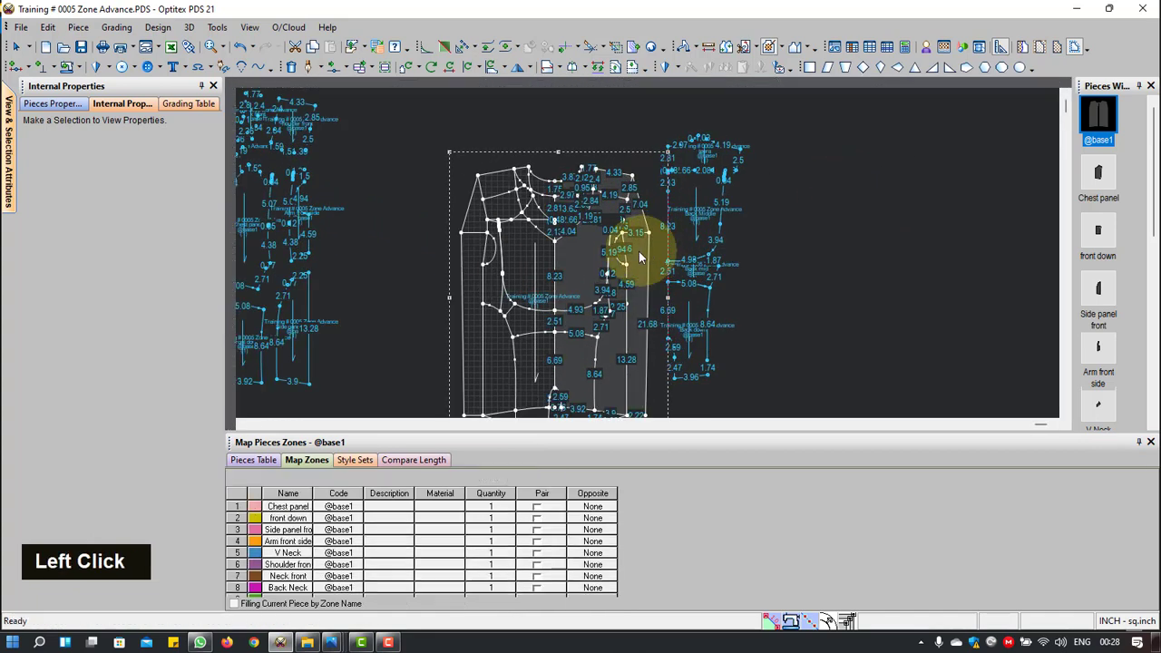
pyautogui.moveTo(618, 288); pyautogui.dragTo(923, 254)
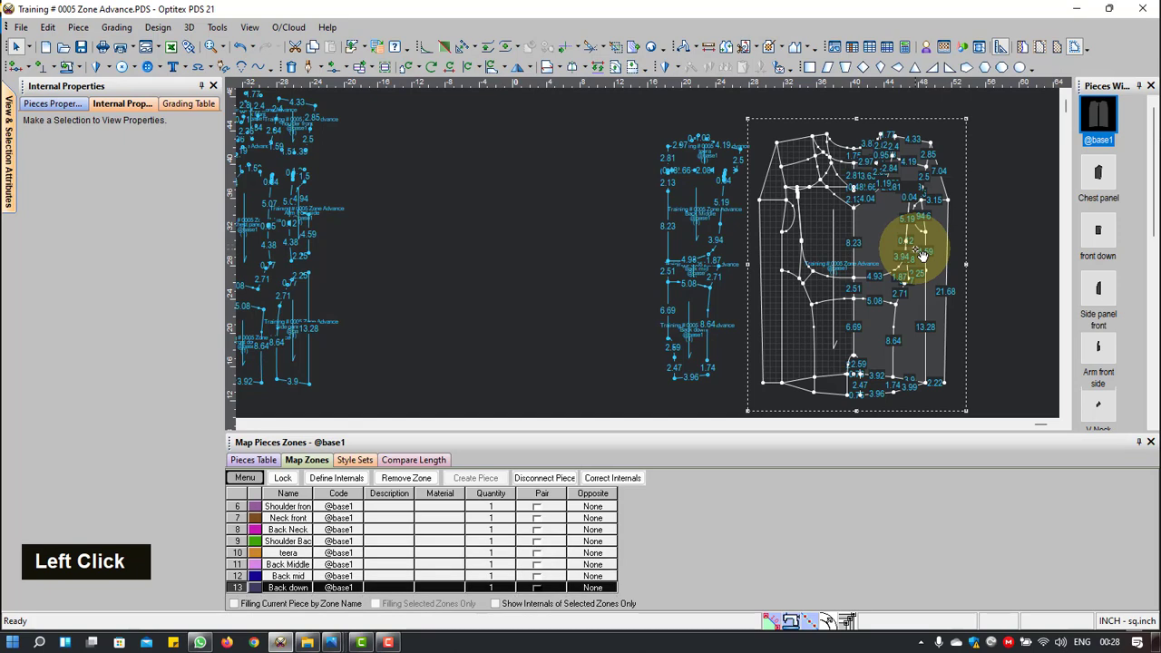
# Step: Select the teera, Back Middle, Back mid and Back down pieces and move them together to the far side of the front pieces
pyautogui.moveTo(731, 118); pyautogui.dragTo(627, 394)
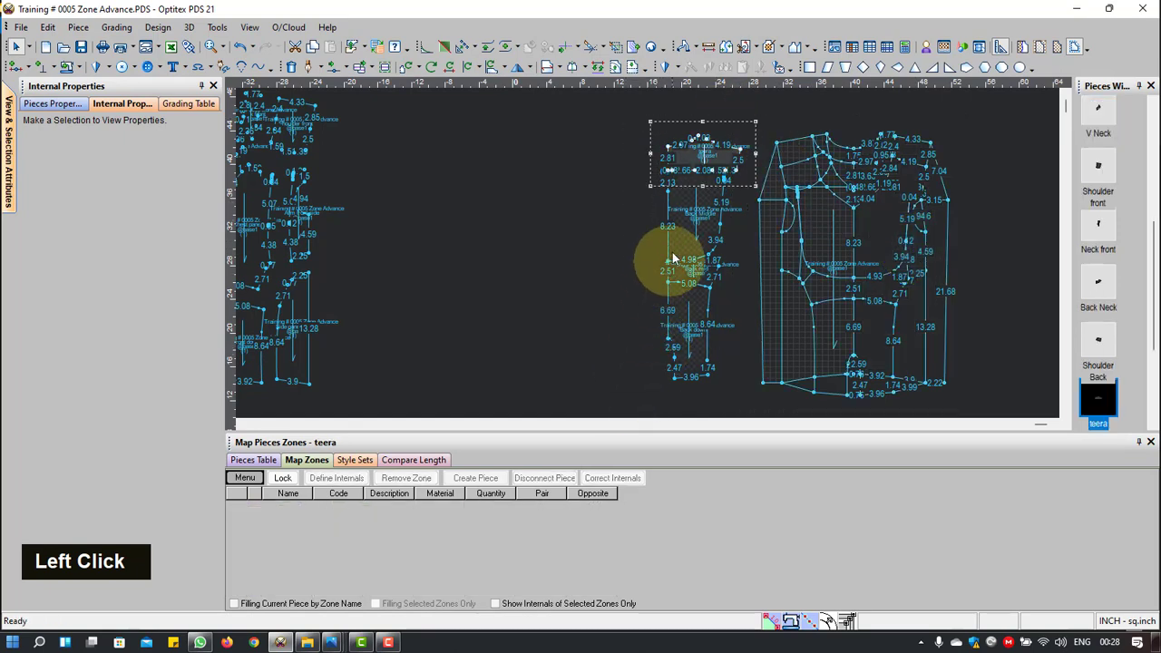
pyautogui.moveTo(683, 229); pyautogui.dragTo(293, 240)
pyautogui.scroll(2, 538, 240)
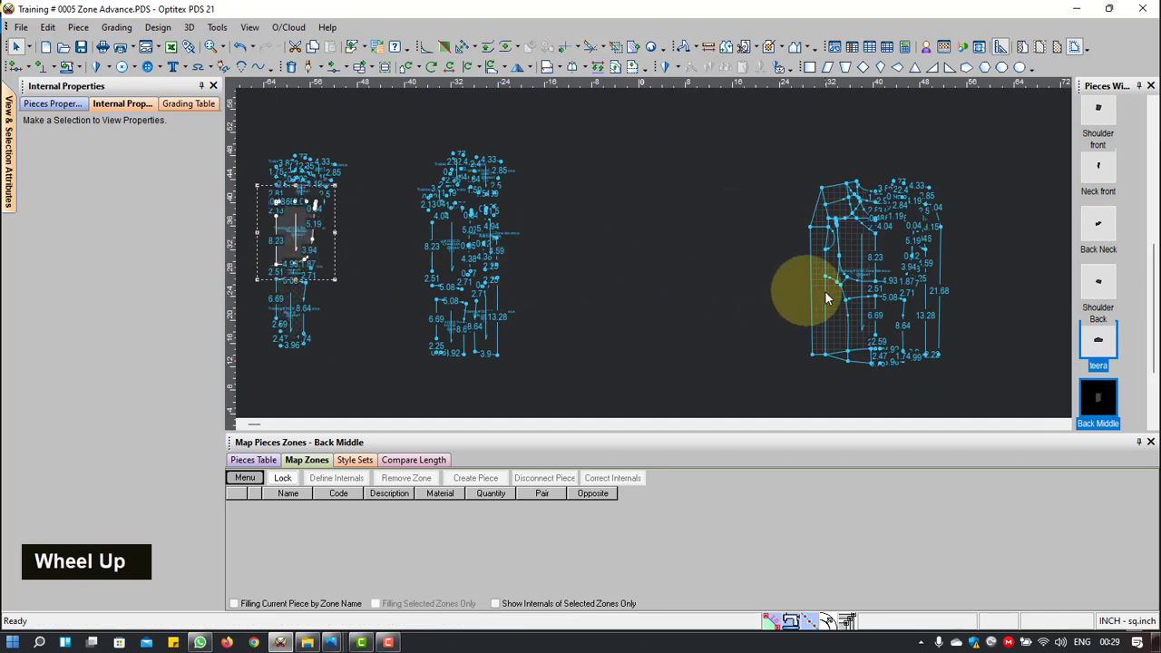
pyautogui.scroll(-5, 648, 254)
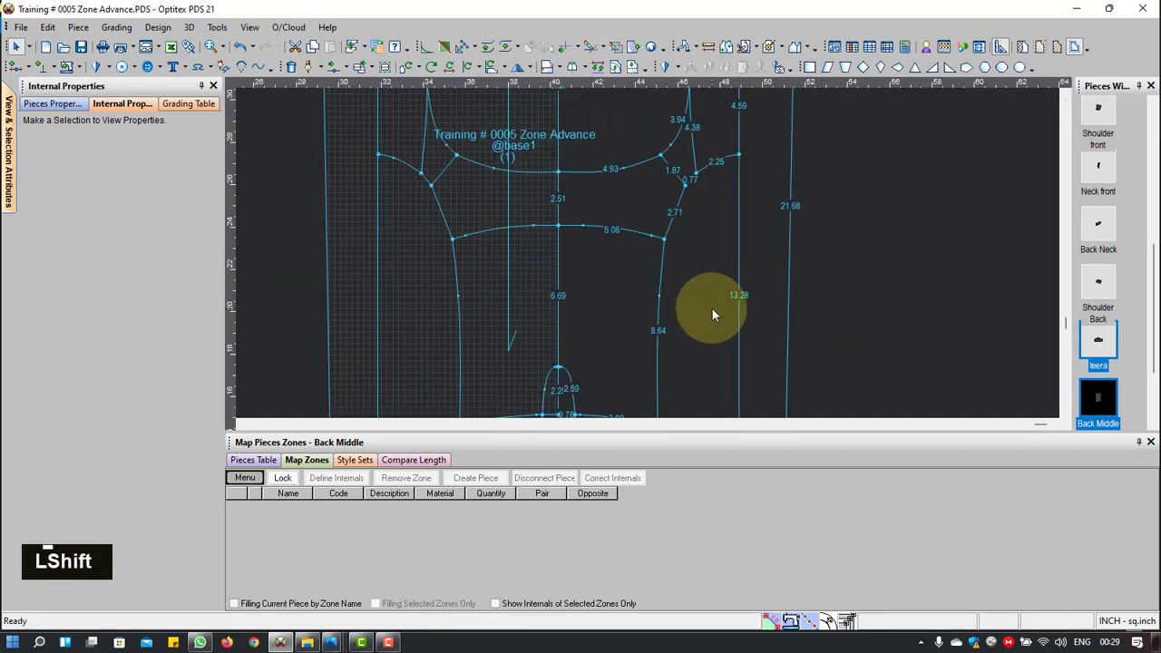
pyautogui.hotkey('shift', 'z')
pyautogui.scroll(2, 661, 309)
pyautogui.scroll(-3, 658, 307)
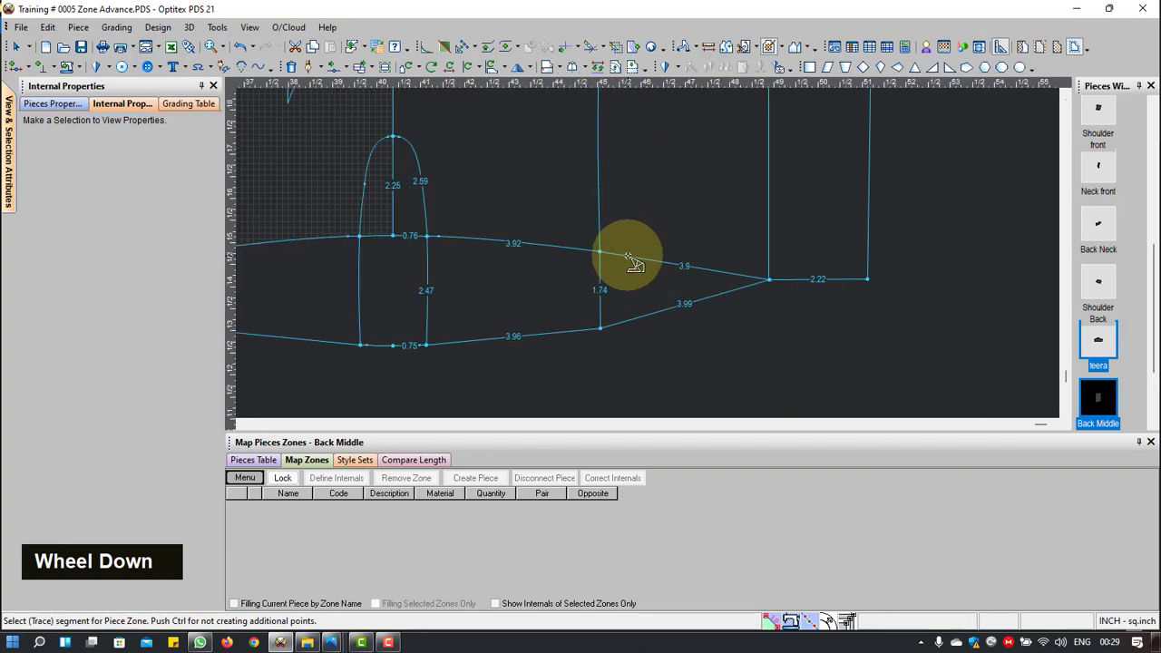
pyautogui.click(643, 314)
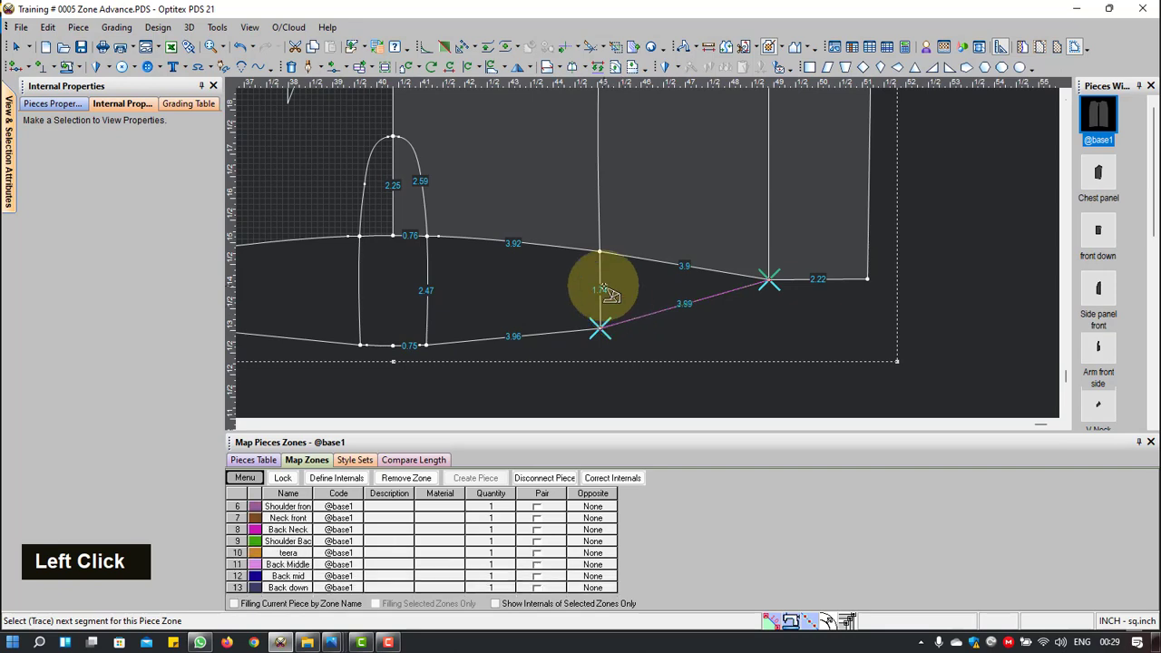
pyautogui.scroll(4, 644, 252)
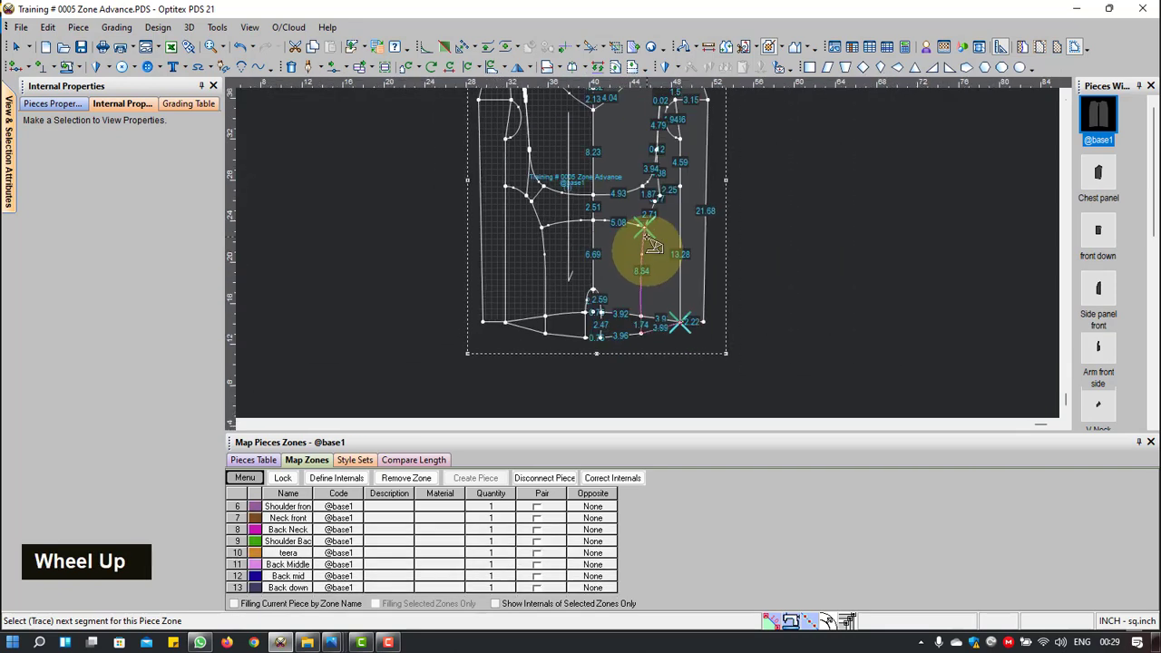
pyautogui.scroll(-2, 653, 234)
pyautogui.scroll(-1, 653, 234)
pyautogui.click(684, 175)
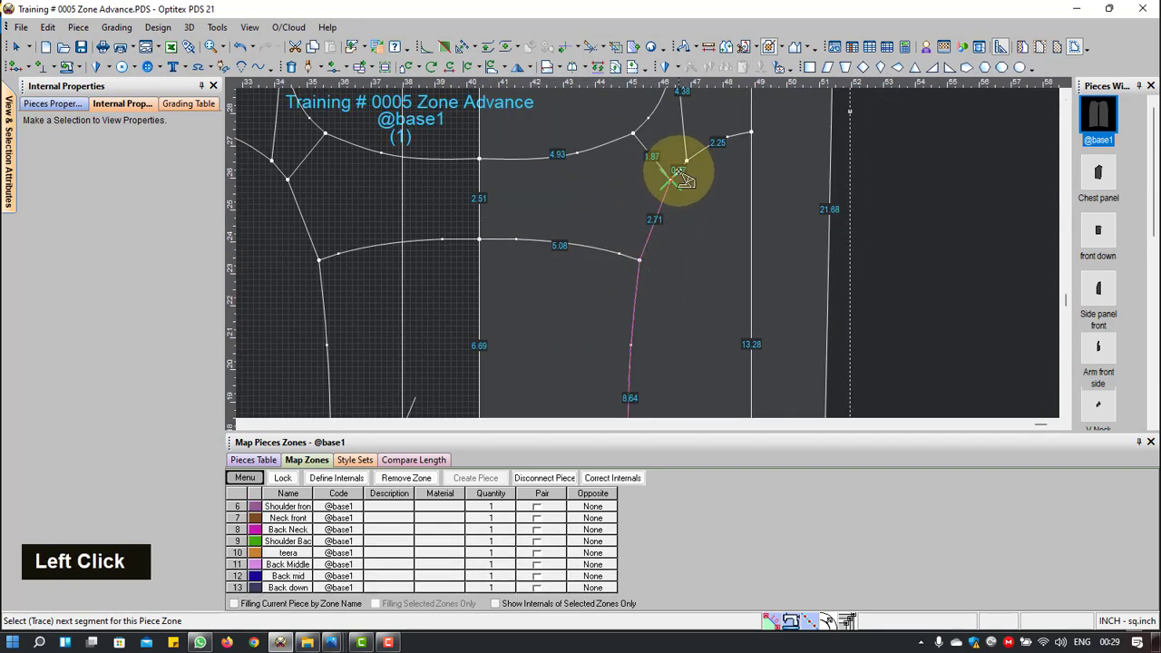
pyautogui.click(705, 148)
pyautogui.click(750, 193)
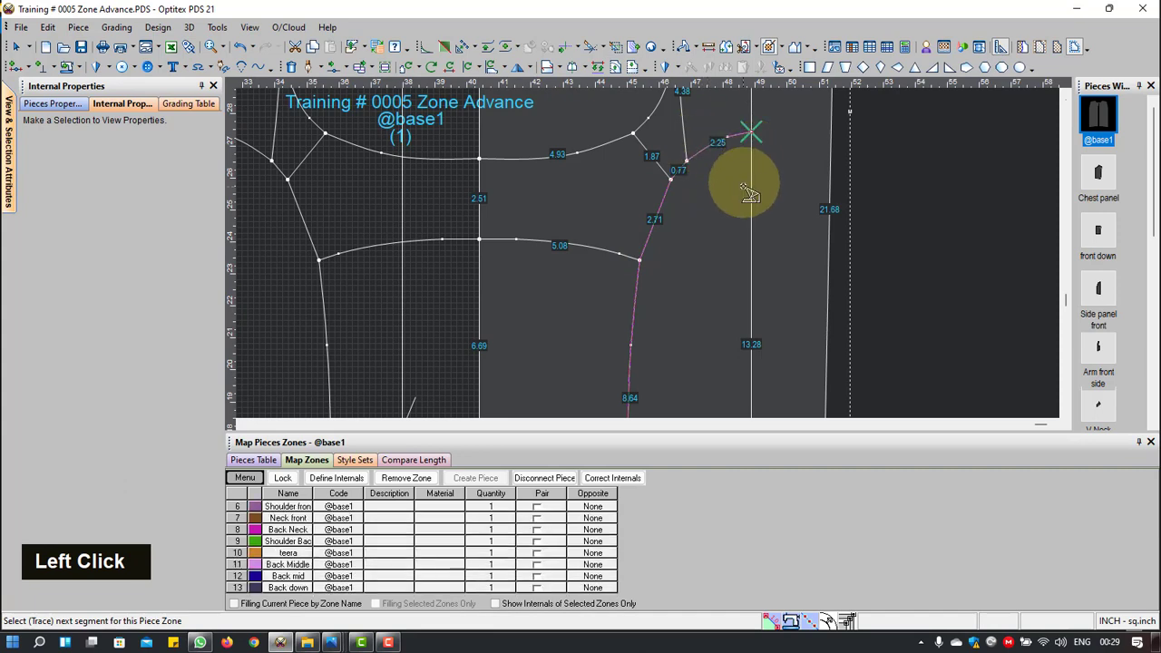
pyautogui.click(750, 227)
pyautogui.scroll(2, 747, 350)
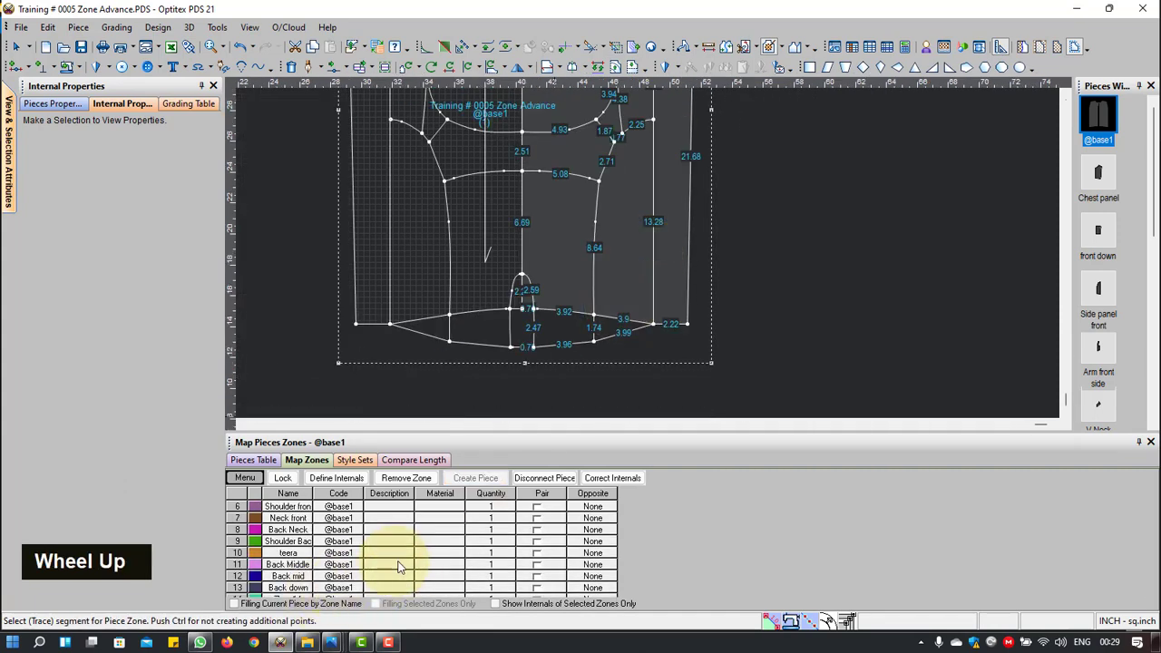
# Step: Rename Zone14 as Side back and return to the Select Tool
pyautogui.scroll(-1, 399, 567)
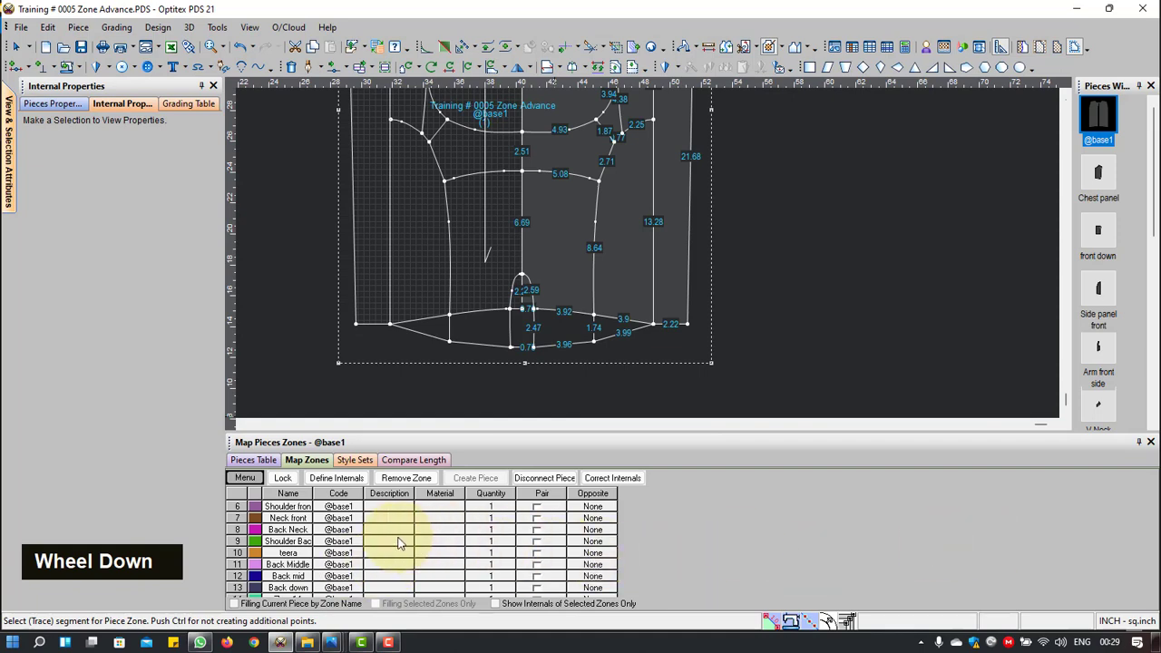
pyautogui.click(281, 588)
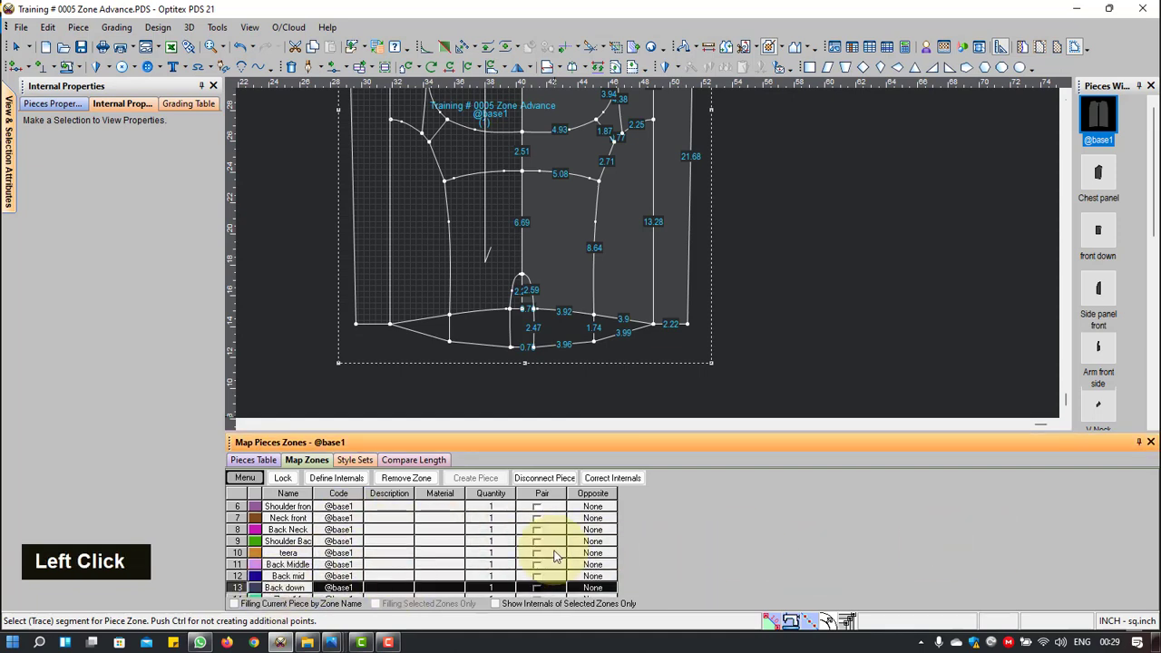
pyautogui.press('Down')
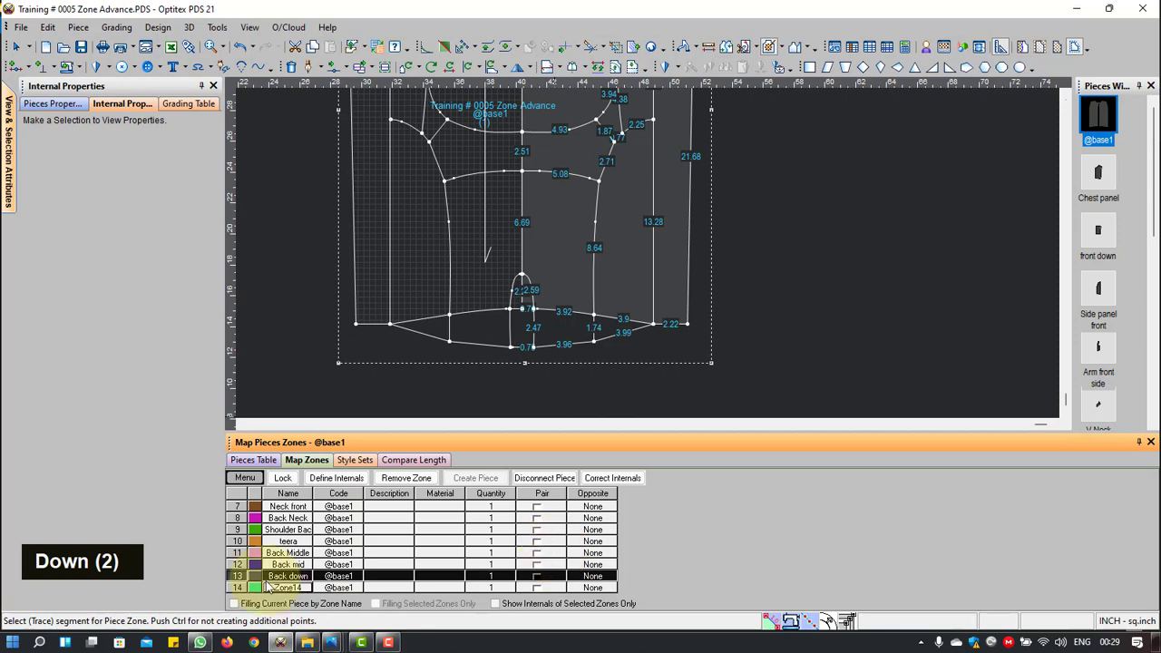
pyautogui.click(294, 588)
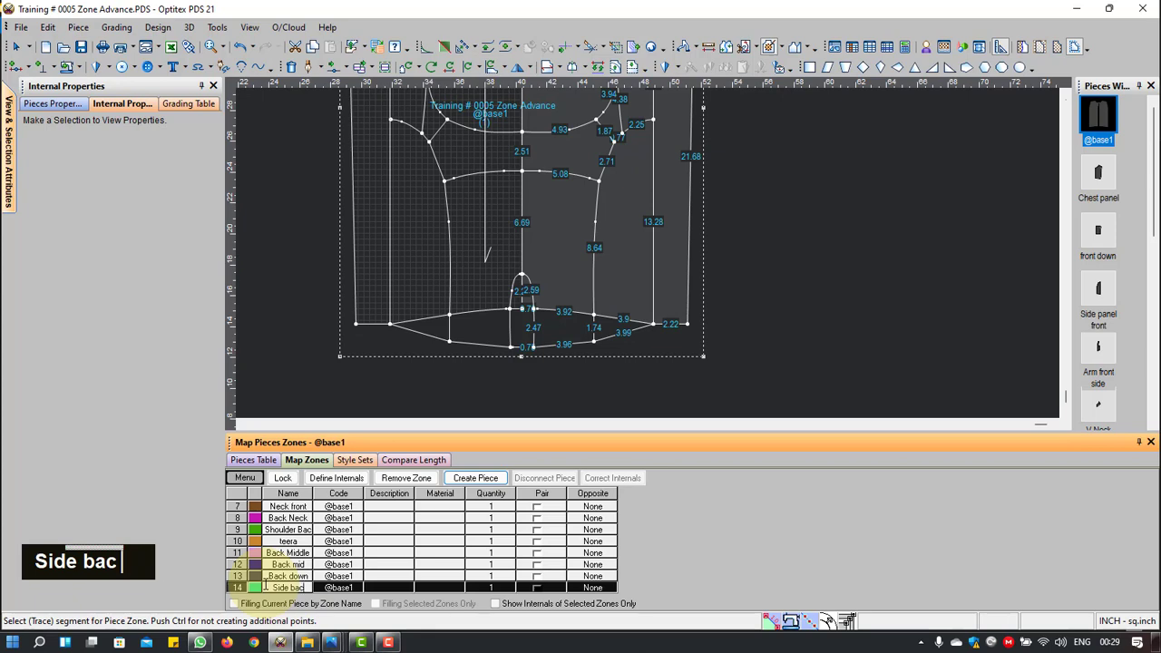
pyautogui.rightClick(763, 281)
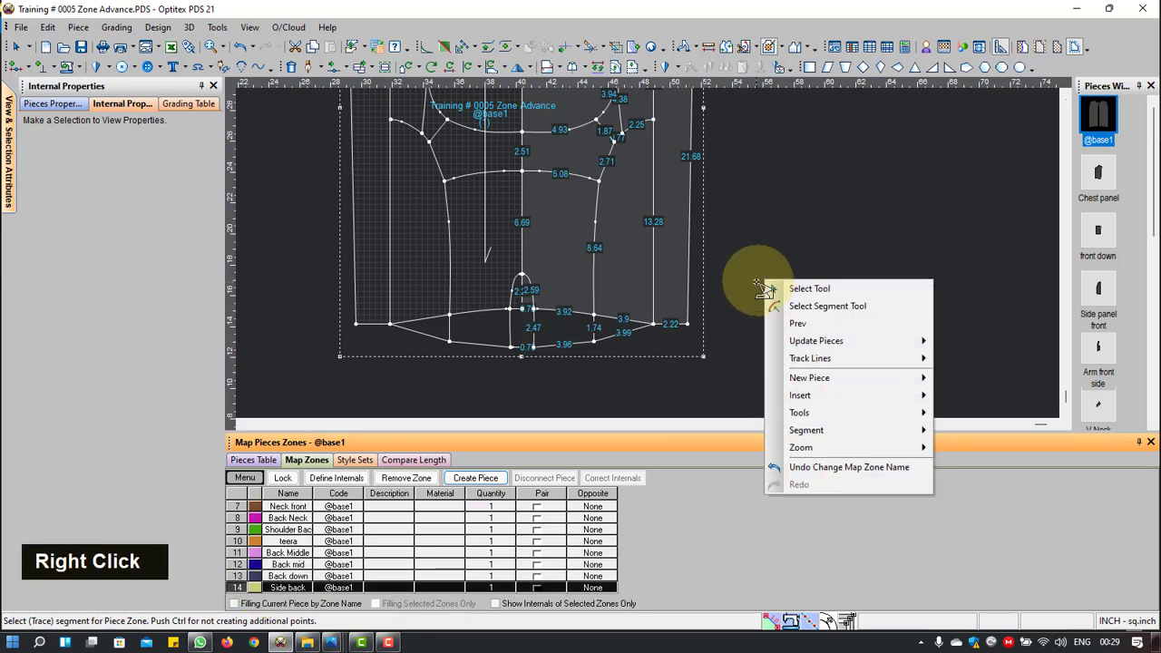
pyautogui.click(760, 281)
# Step: Trace the upper side back zone along the diagonal, back panel seam, teera line, armhole curve, side seam and lower curve to close the outline
pyautogui.scroll(3, 686, 227)
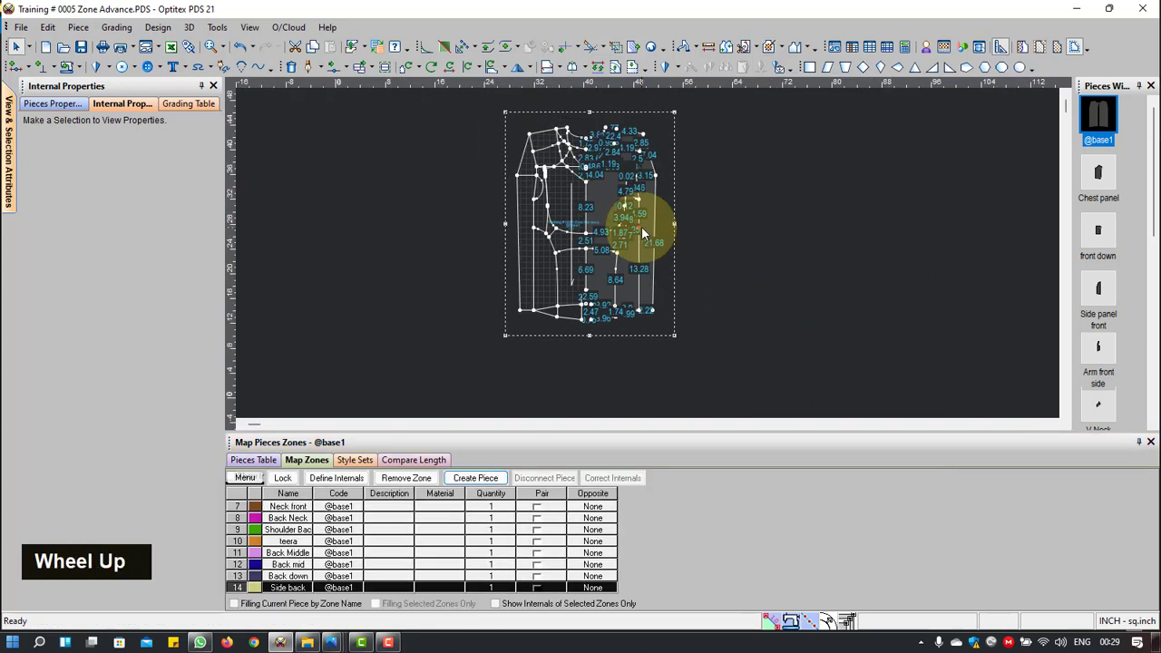
pyautogui.scroll(-4, 650, 256)
pyautogui.scroll(-2, 650, 255)
pyautogui.scroll(2, 650, 256)
pyautogui.scroll(-2, 650, 256)
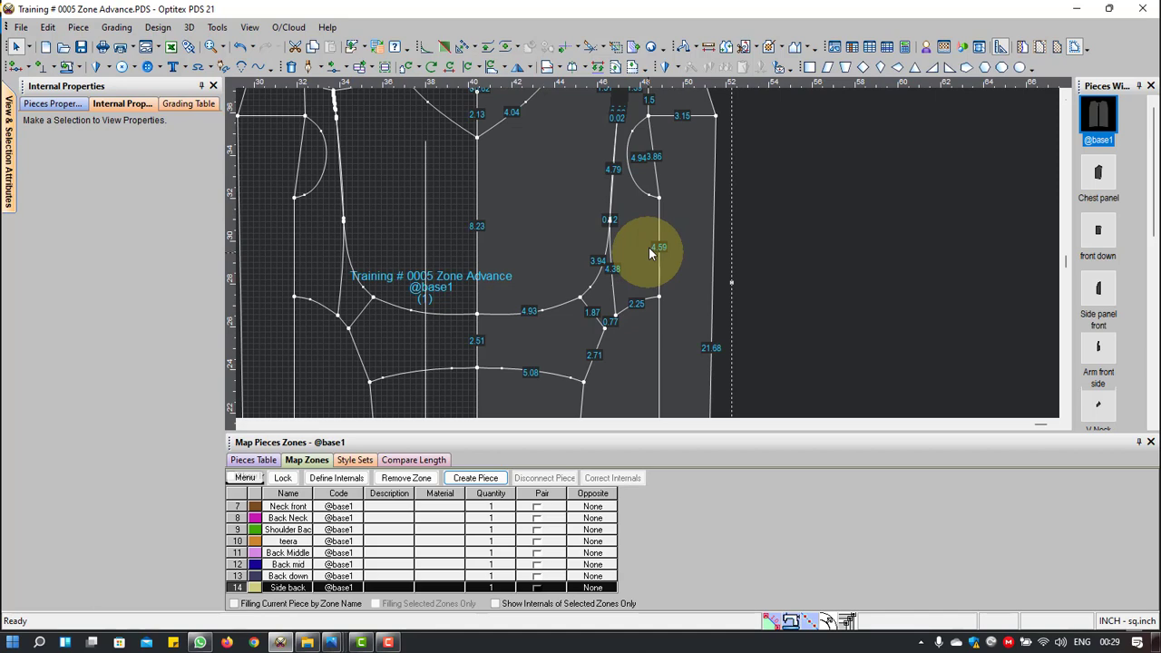
pyautogui.scroll(2, 645, 240)
pyautogui.scroll(-3, 644, 236)
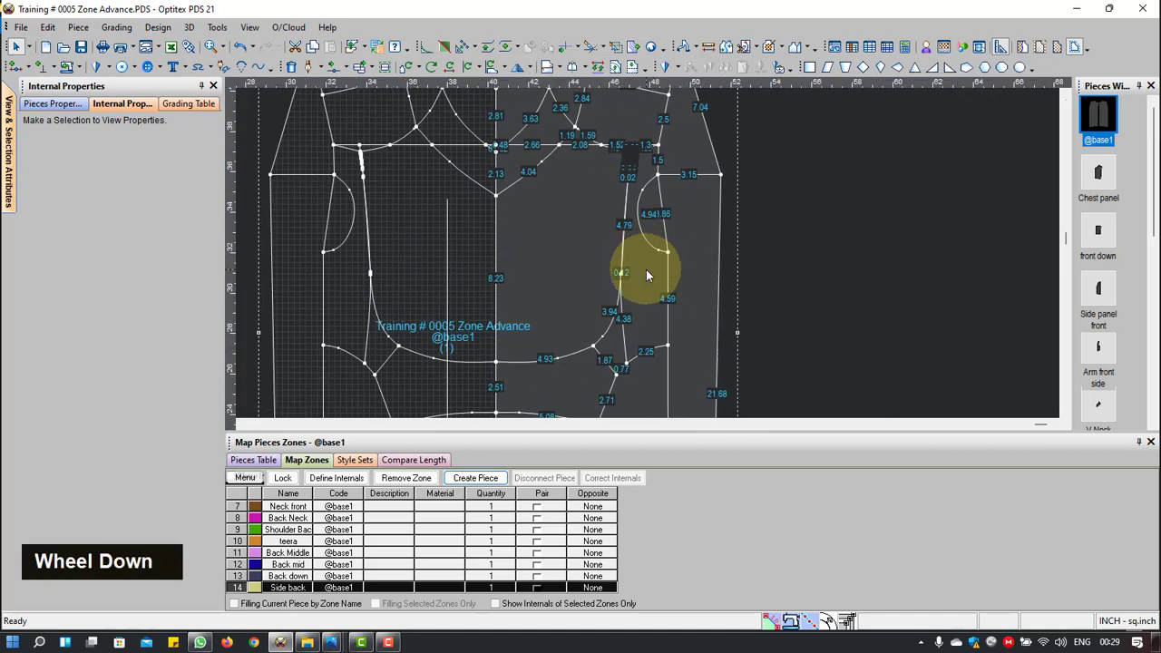
pyautogui.press('z')
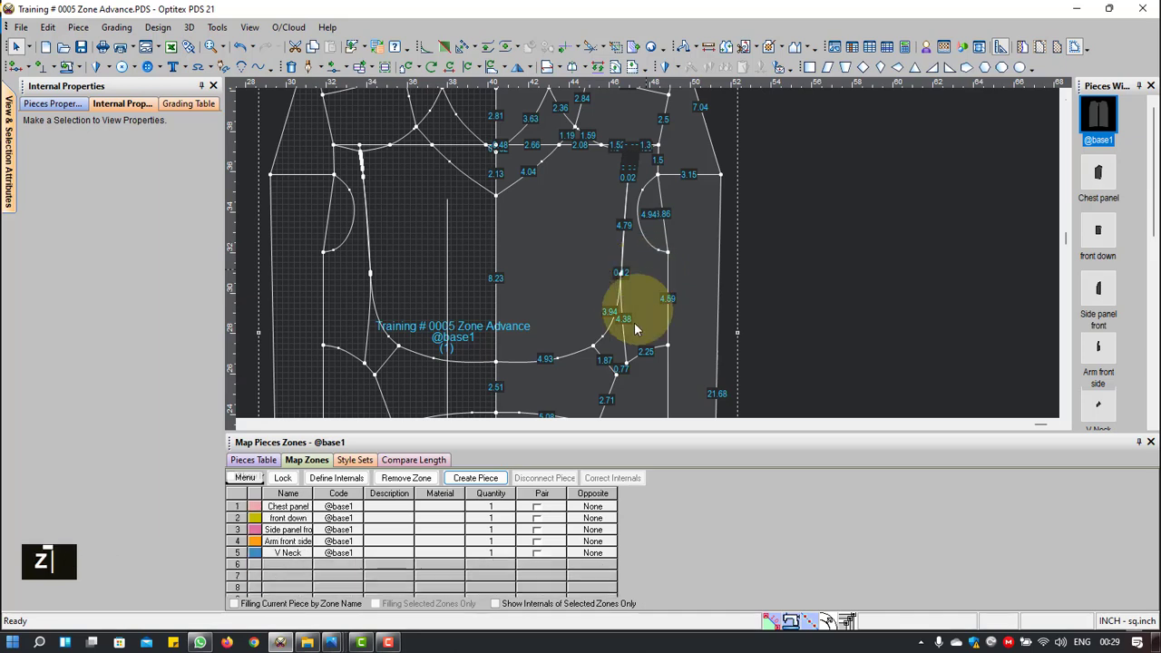
pyautogui.click(608, 363)
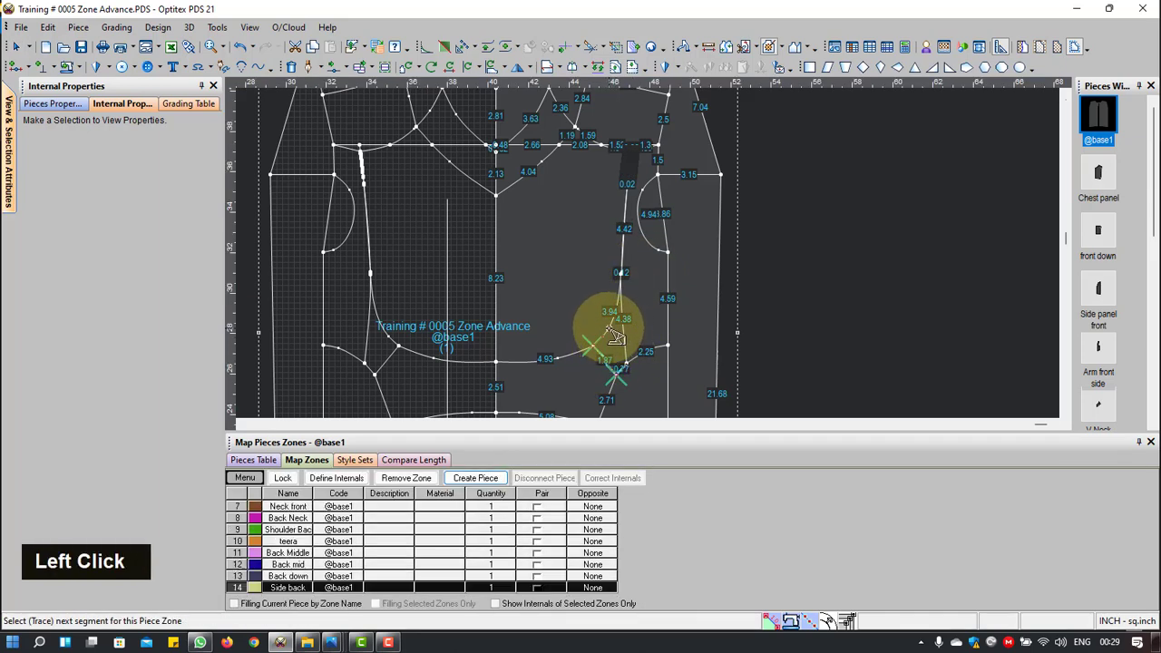
pyautogui.scroll(-4, 643, 251)
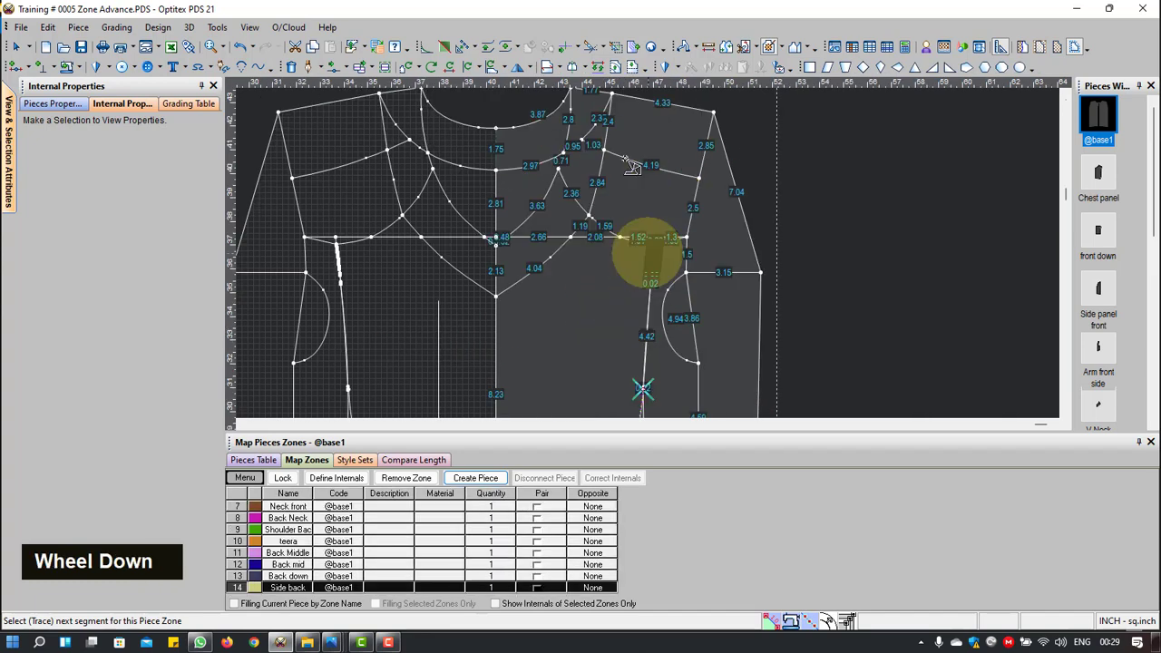
pyautogui.click(667, 199)
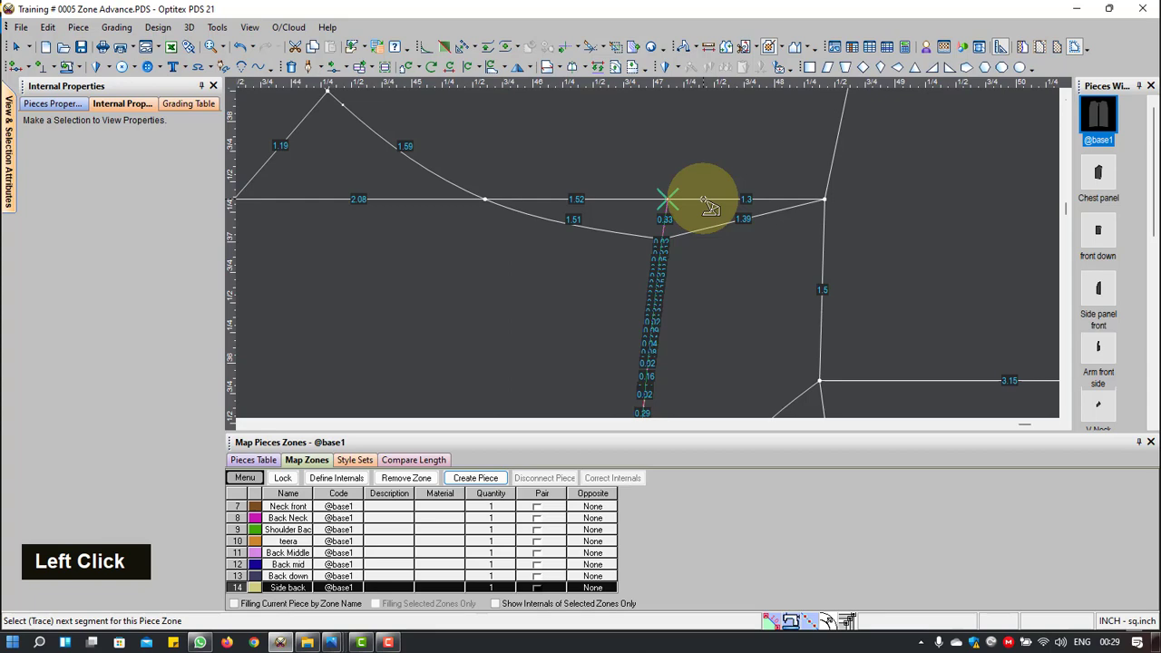
pyautogui.click(817, 201)
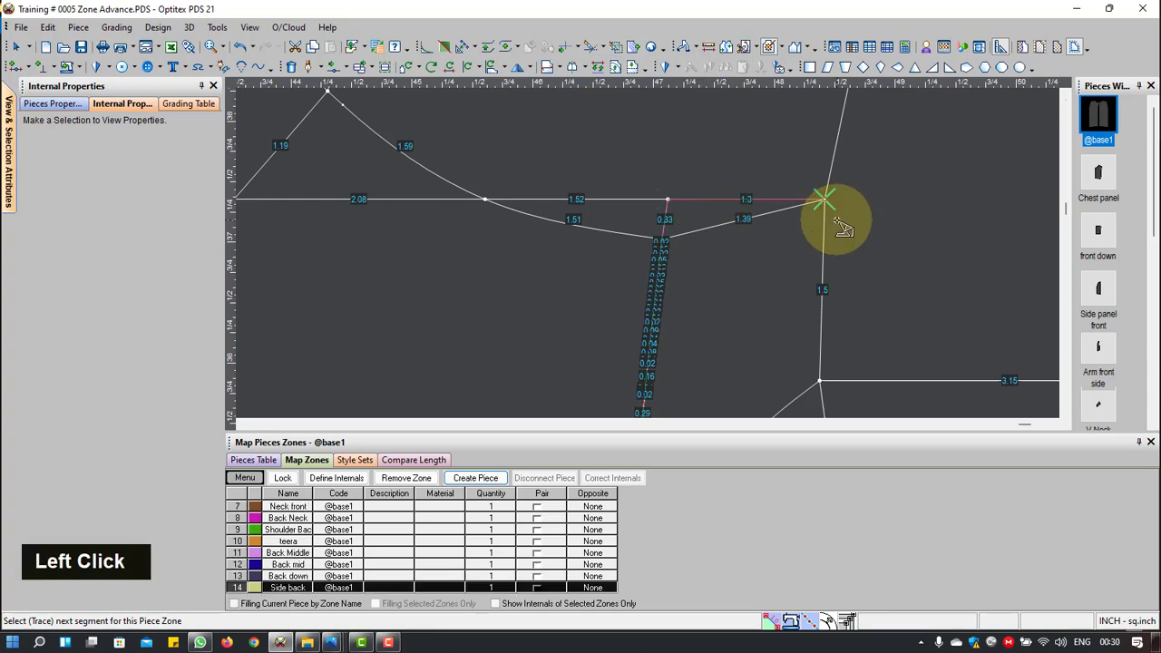
pyautogui.click(822, 263)
pyautogui.scroll(3, 814, 322)
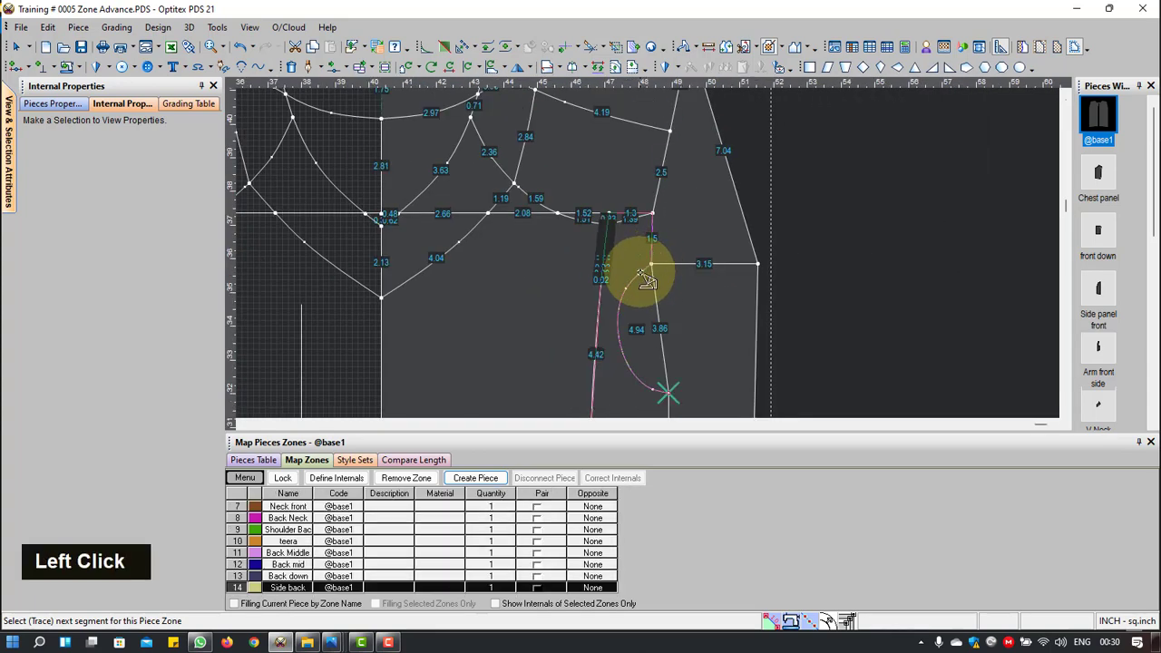
pyautogui.scroll(2, 646, 279)
pyautogui.click(629, 308)
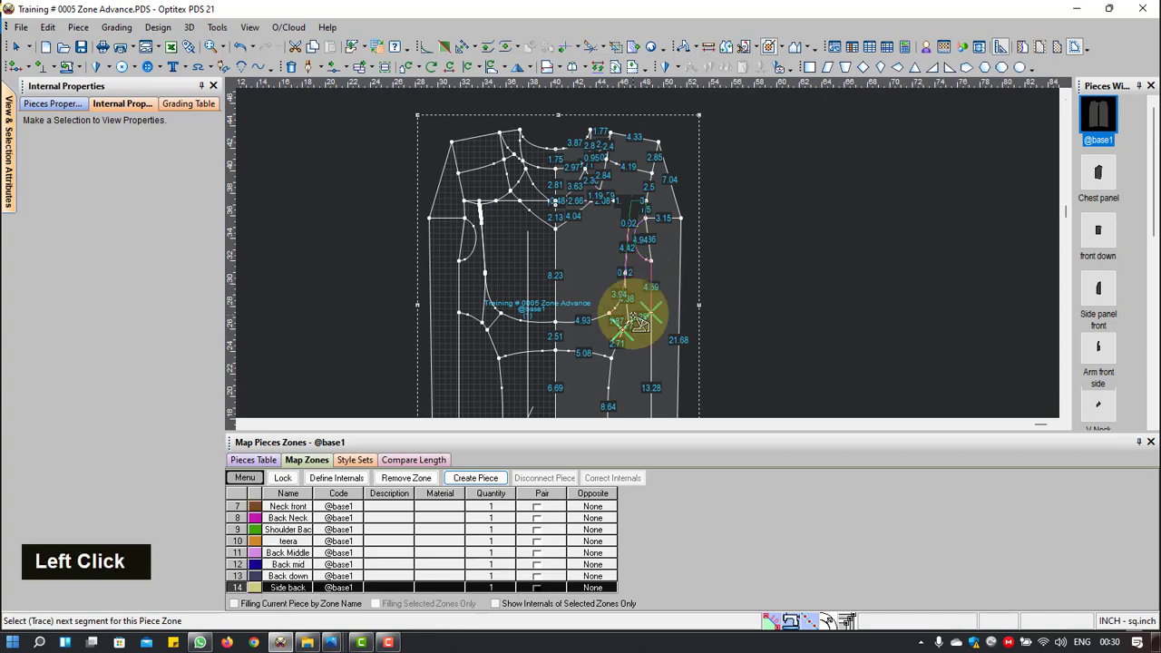
pyautogui.scroll(-3, 644, 263)
pyautogui.click(599, 319)
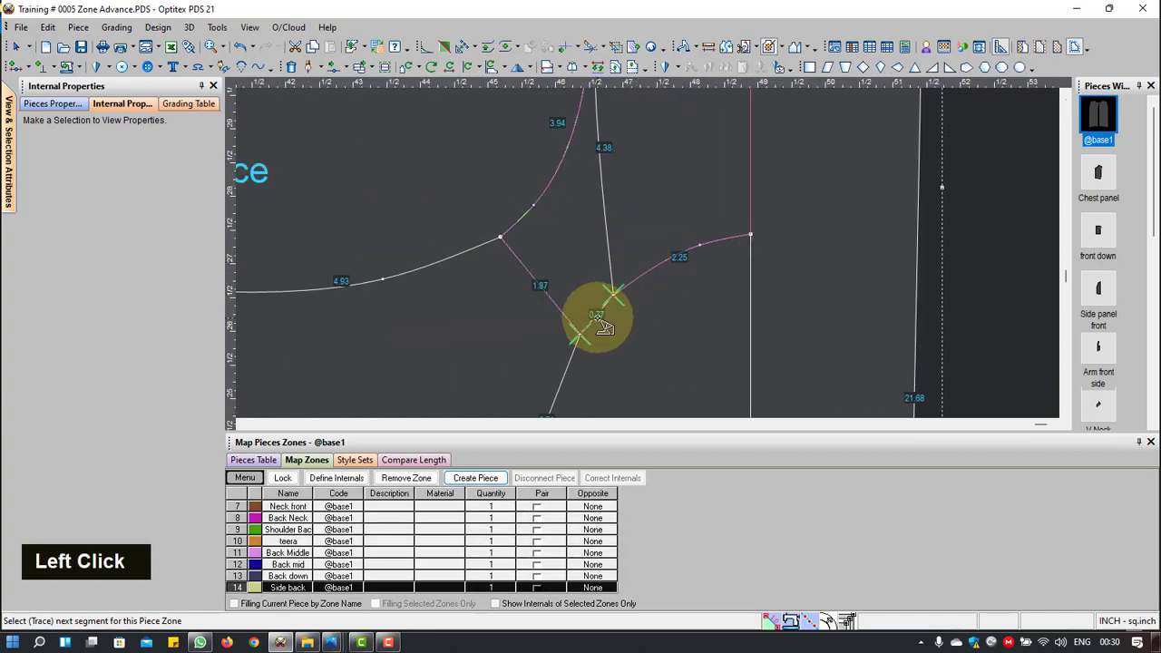
pyautogui.scroll(3, 635, 263)
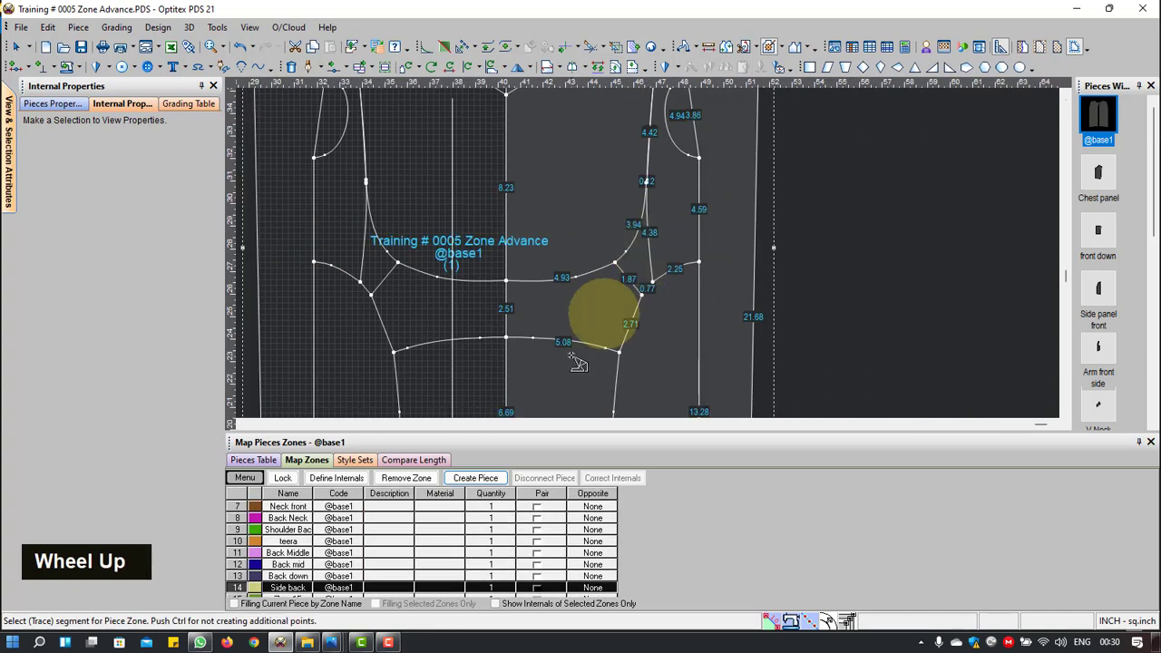
pyautogui.click(396, 569)
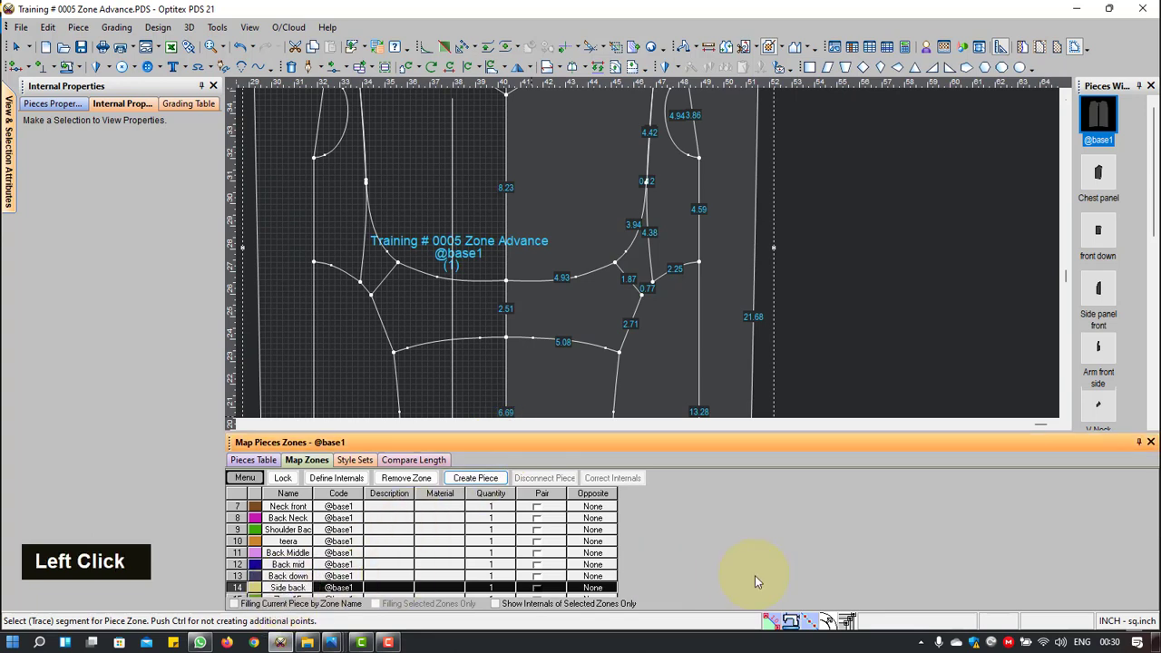
pyautogui.press('Down')
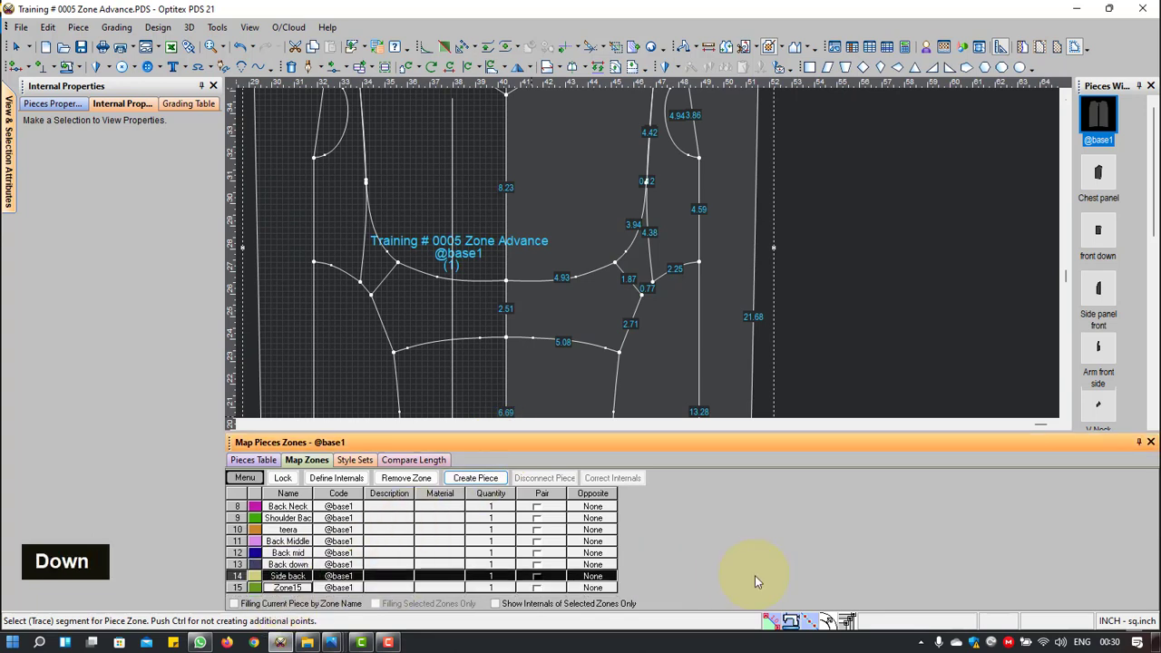
pyautogui.click(288, 588)
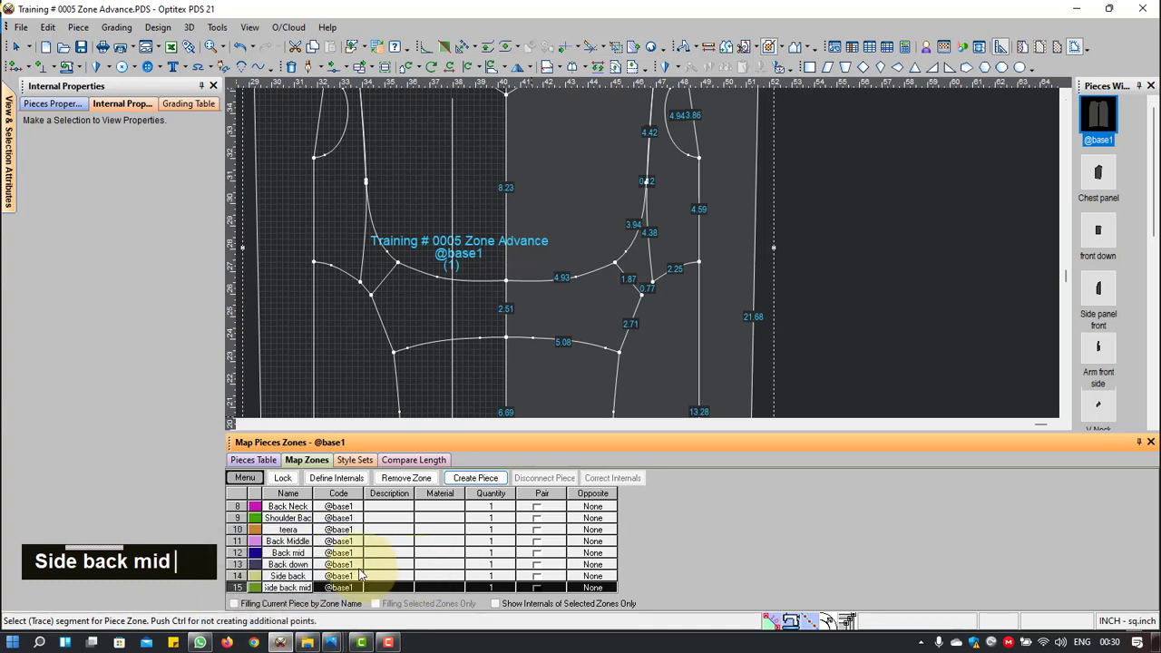
# Step: Create separate pattern pieces from the Side back and Side back mid zones
pyautogui.click(292, 576)
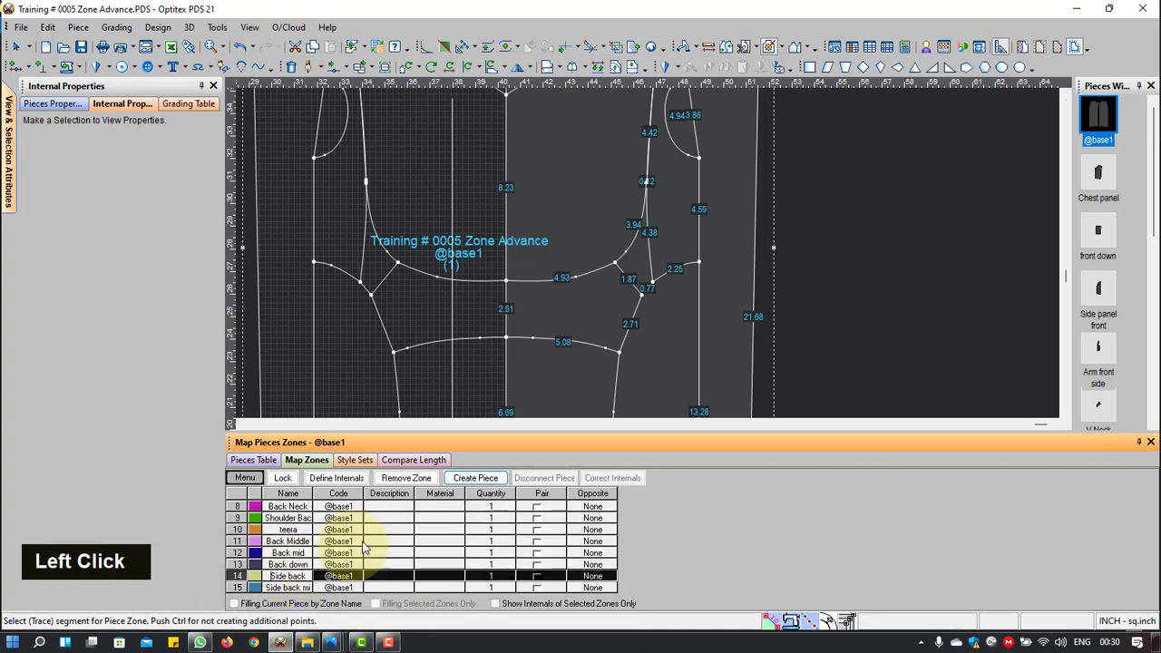
pyautogui.click(476, 478)
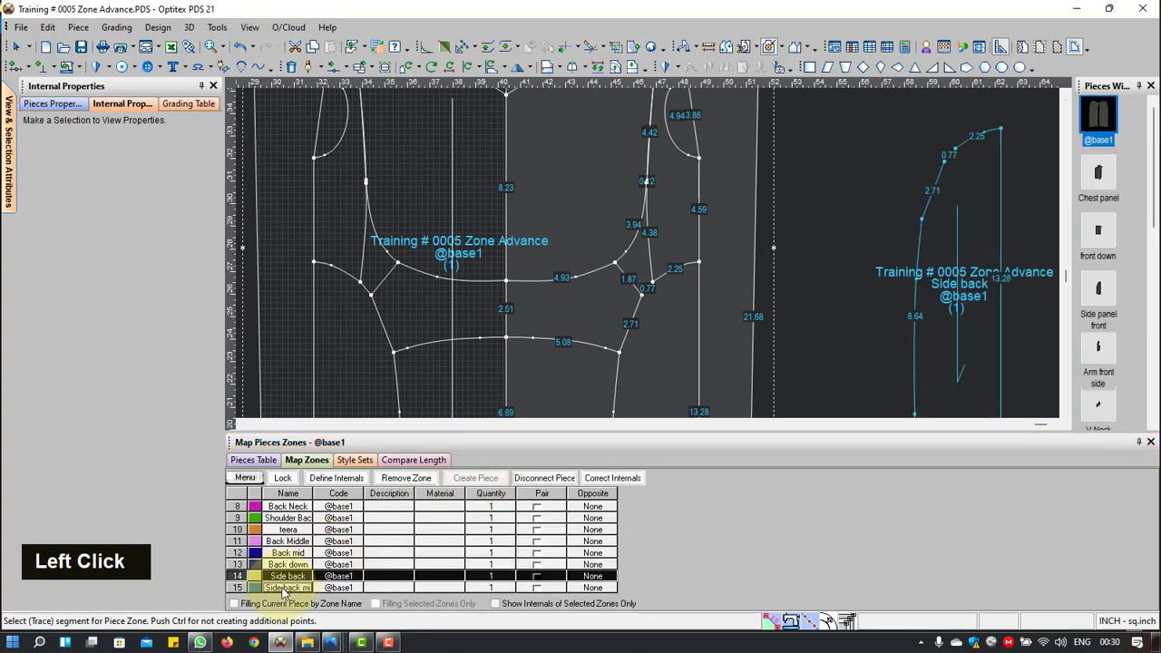
pyautogui.click(283, 590)
pyautogui.click(474, 480)
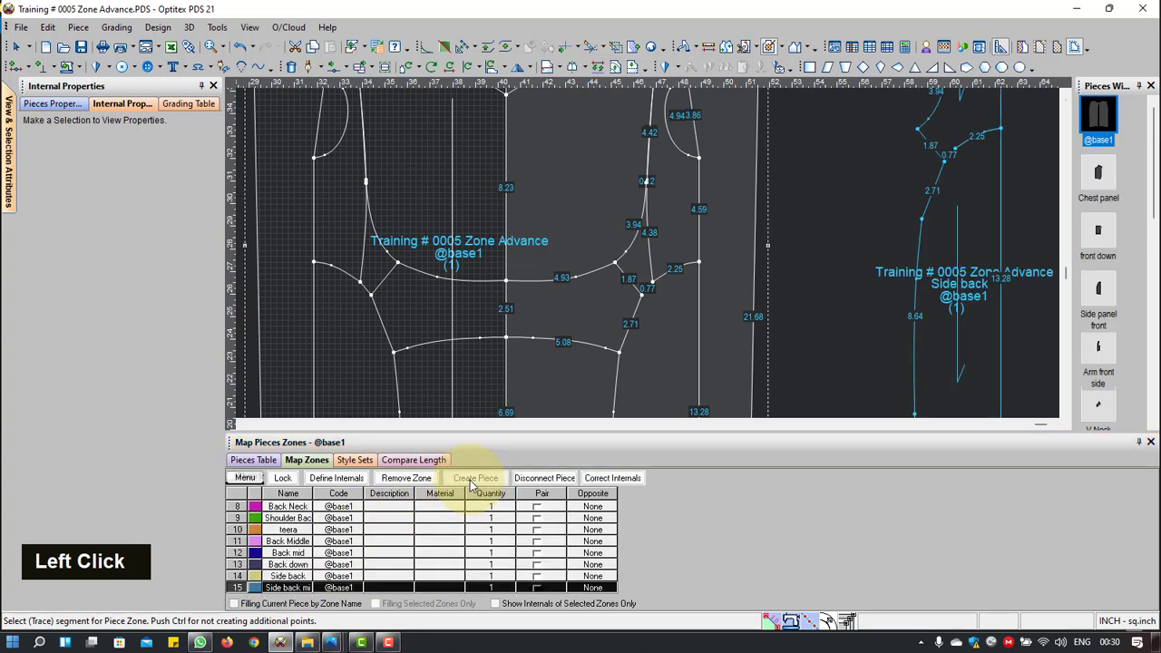
# Step: Move the Side back and Side back mid pieces next to the Back Middle, Back mid and Back down pieces
pyautogui.scroll(4, 627, 259)
pyautogui.scroll(-3, 664, 228)
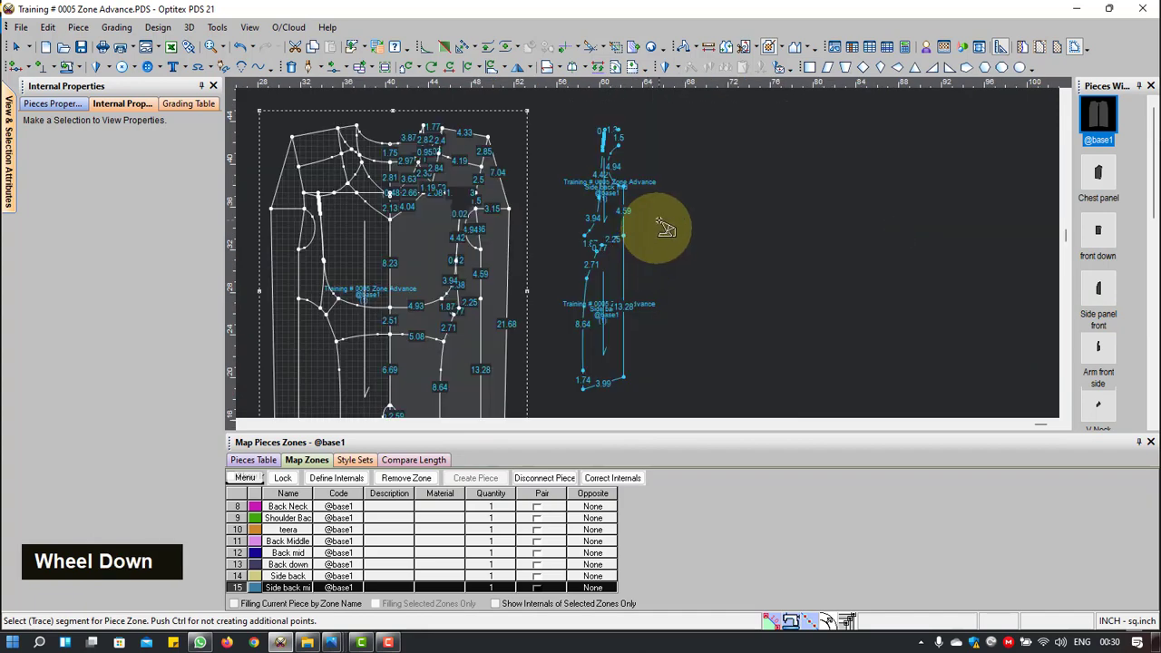
pyautogui.rightClick(661, 221)
pyautogui.click(690, 224)
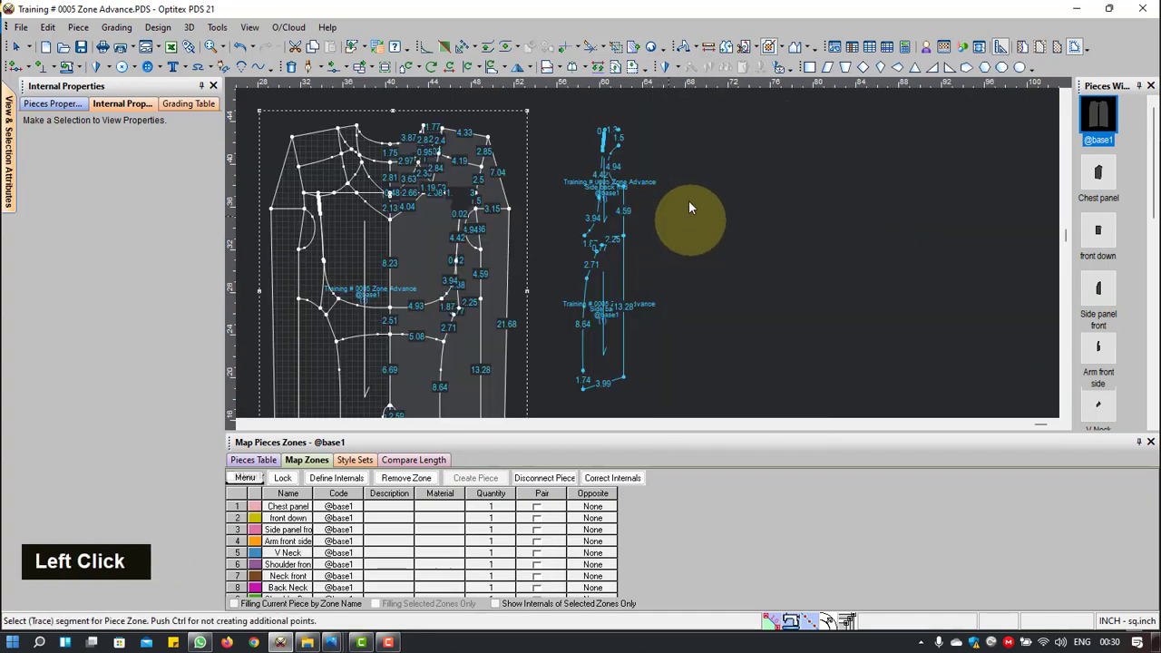
pyautogui.click(622, 290)
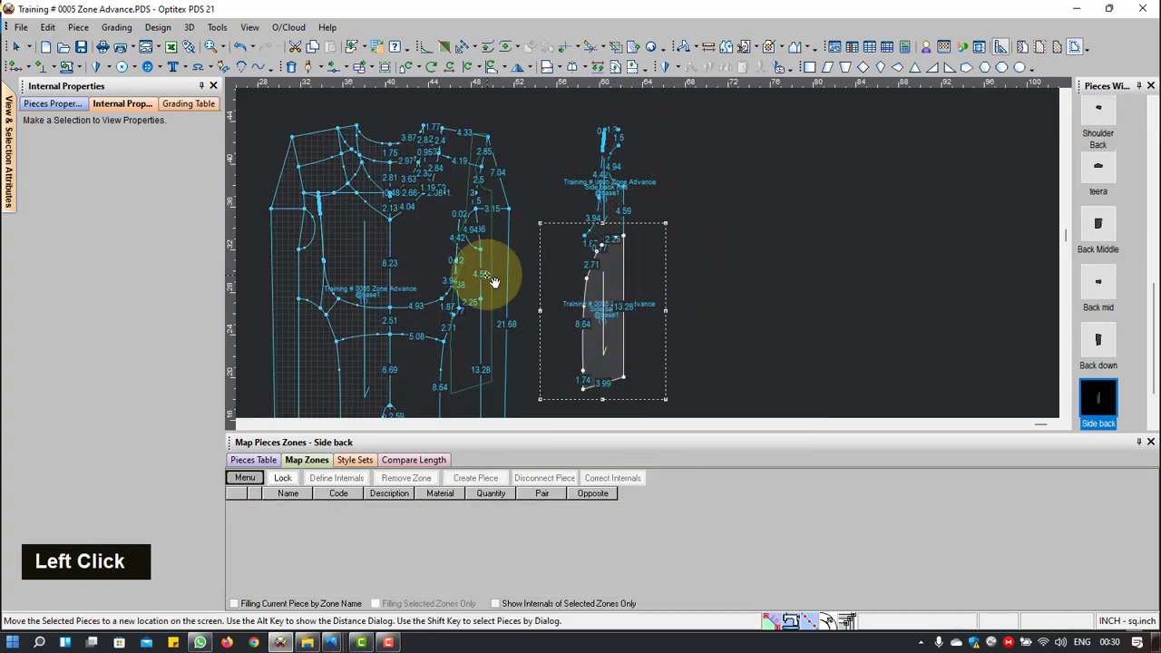
pyautogui.scroll(6, 474, 264)
pyautogui.scroll(-5, 648, 258)
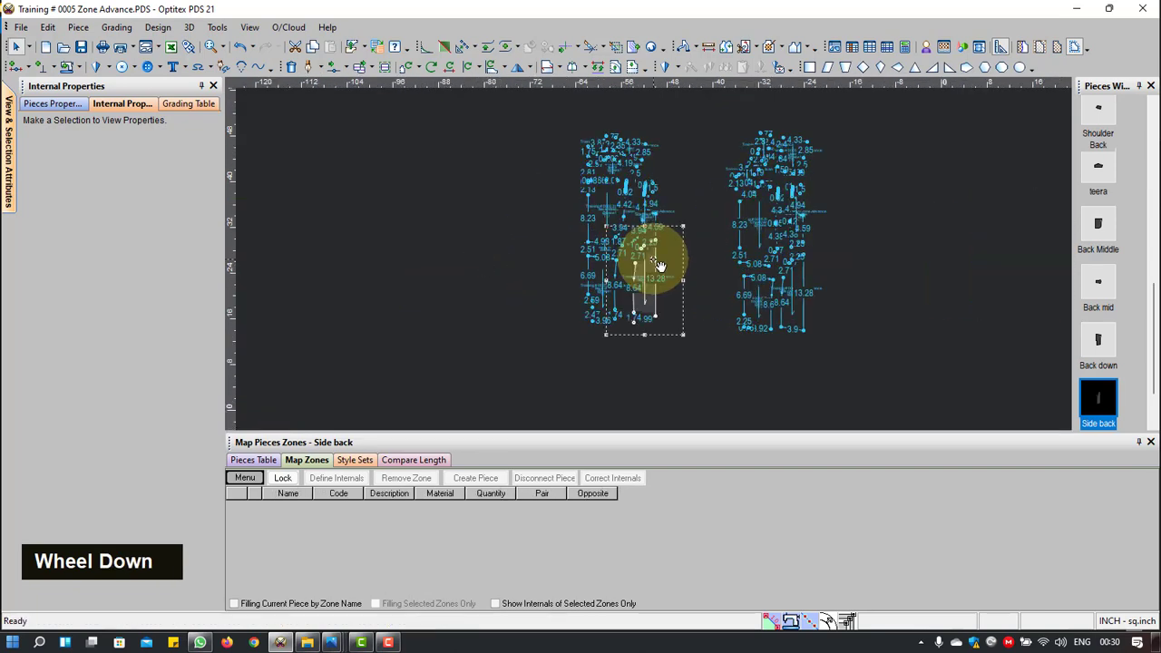
pyautogui.scroll(-2, 653, 261)
pyautogui.scroll(-3, 633, 259)
pyautogui.scroll(2, 648, 254)
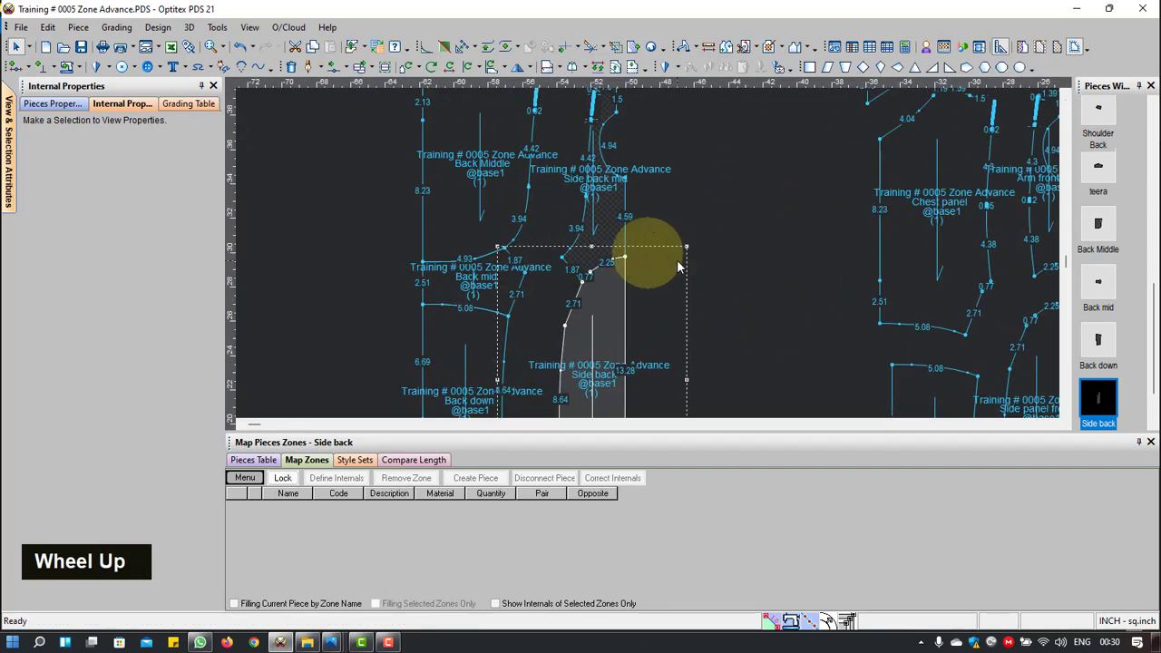
pyautogui.scroll(-2, 654, 273)
pyautogui.scroll(6, 648, 254)
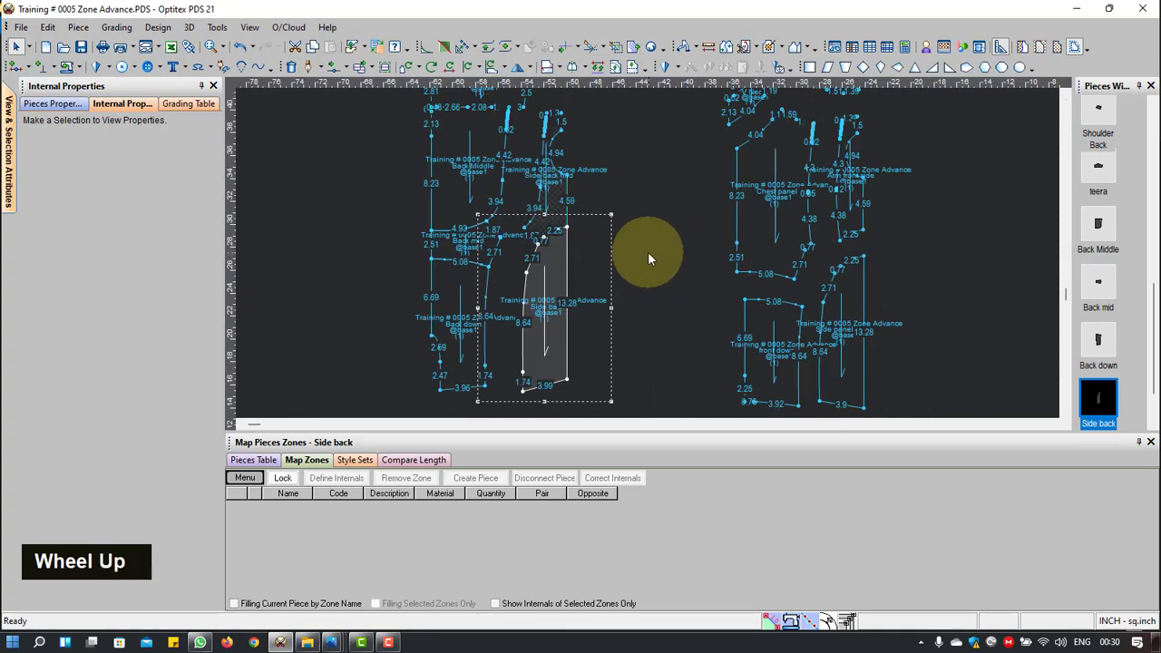
pyautogui.scroll(-5, 650, 253)
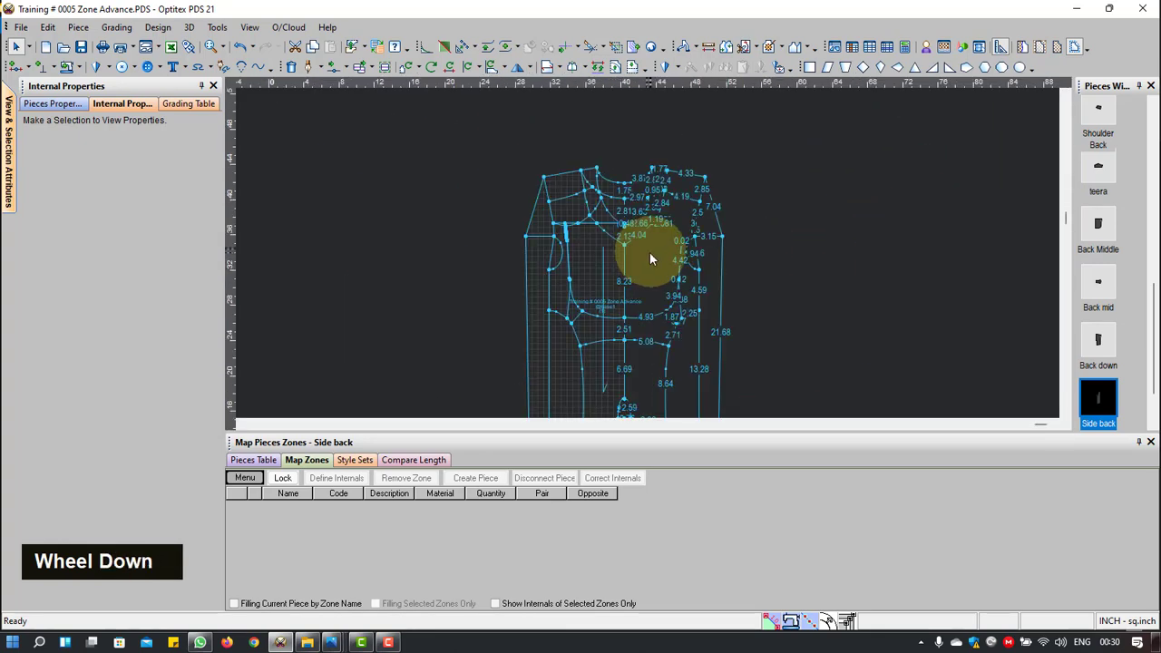
pyautogui.scroll(-5, 648, 252)
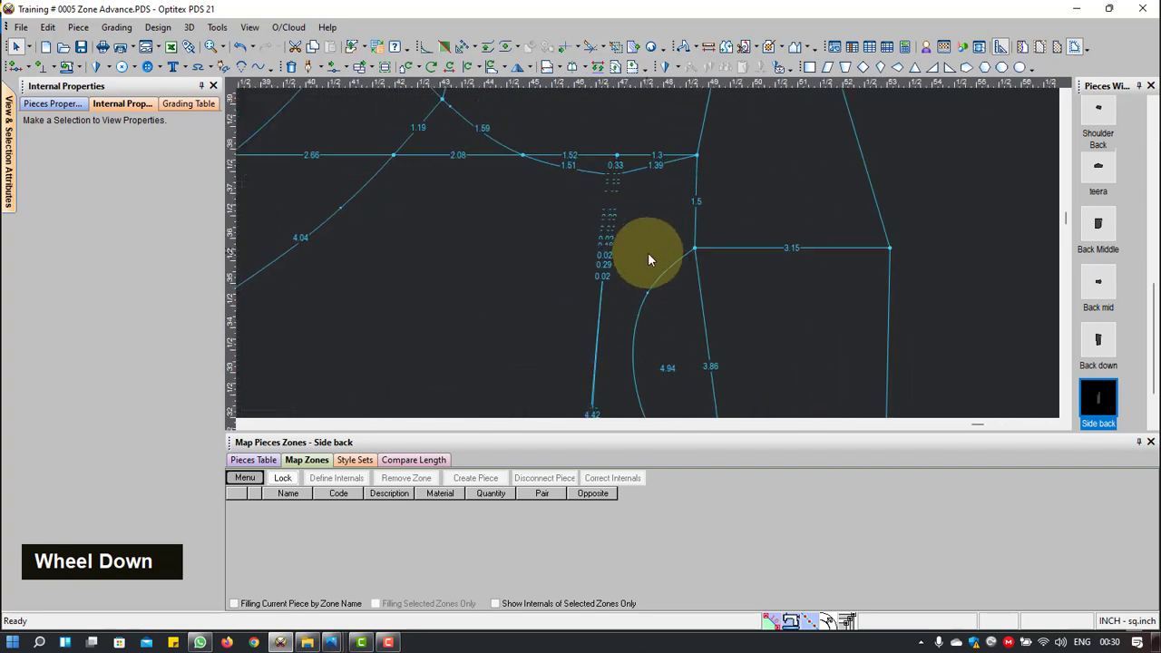
pyautogui.scroll(-2, 648, 252)
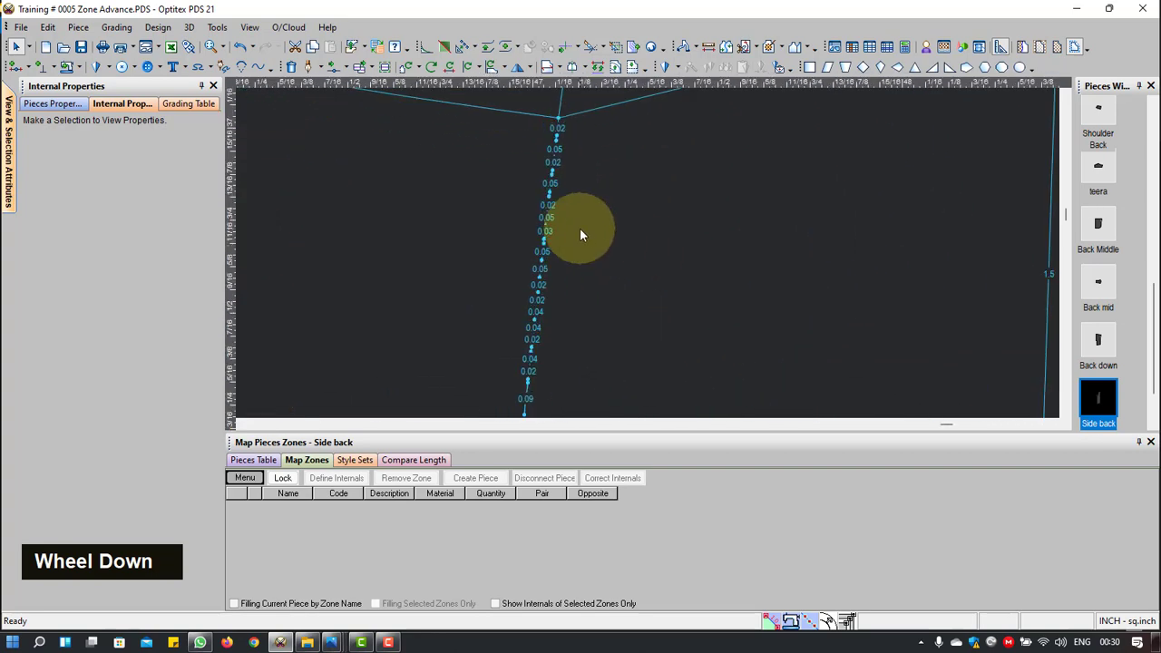
pyautogui.press('m')
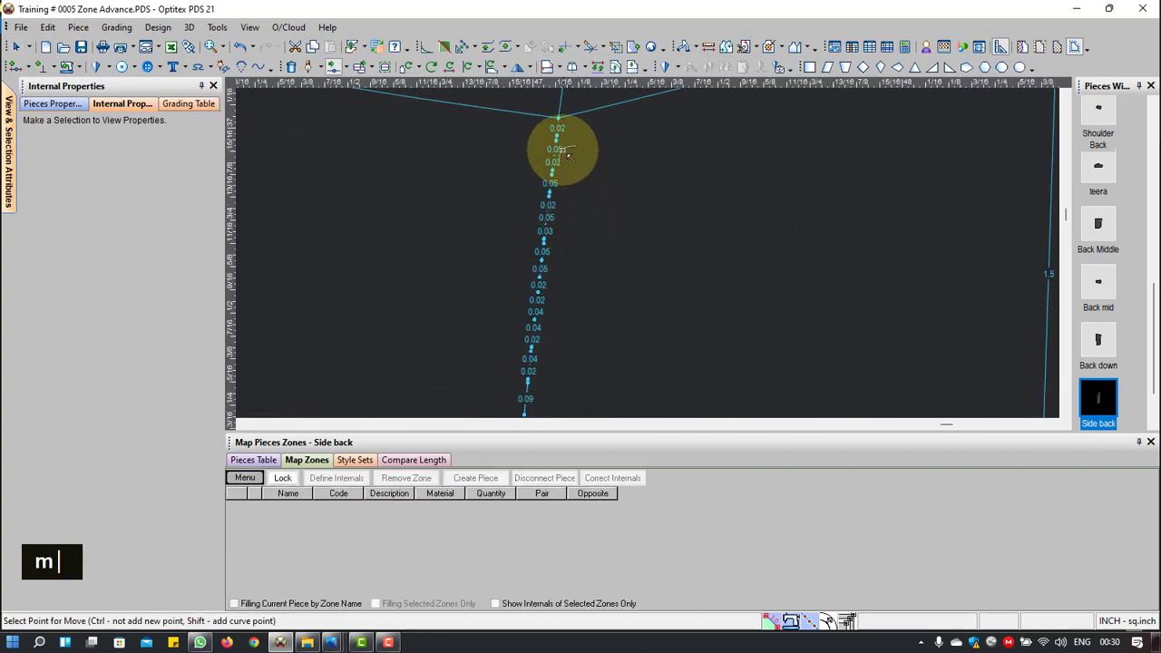
pyautogui.rightClick(881, 173)
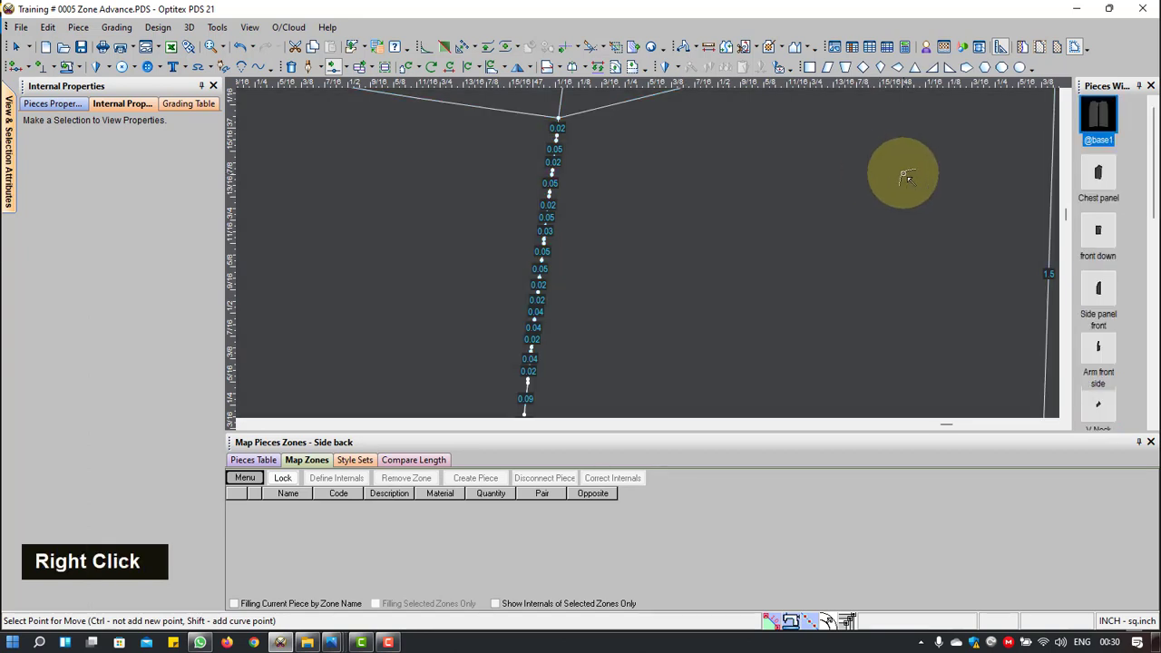
pyautogui.click(948, 185)
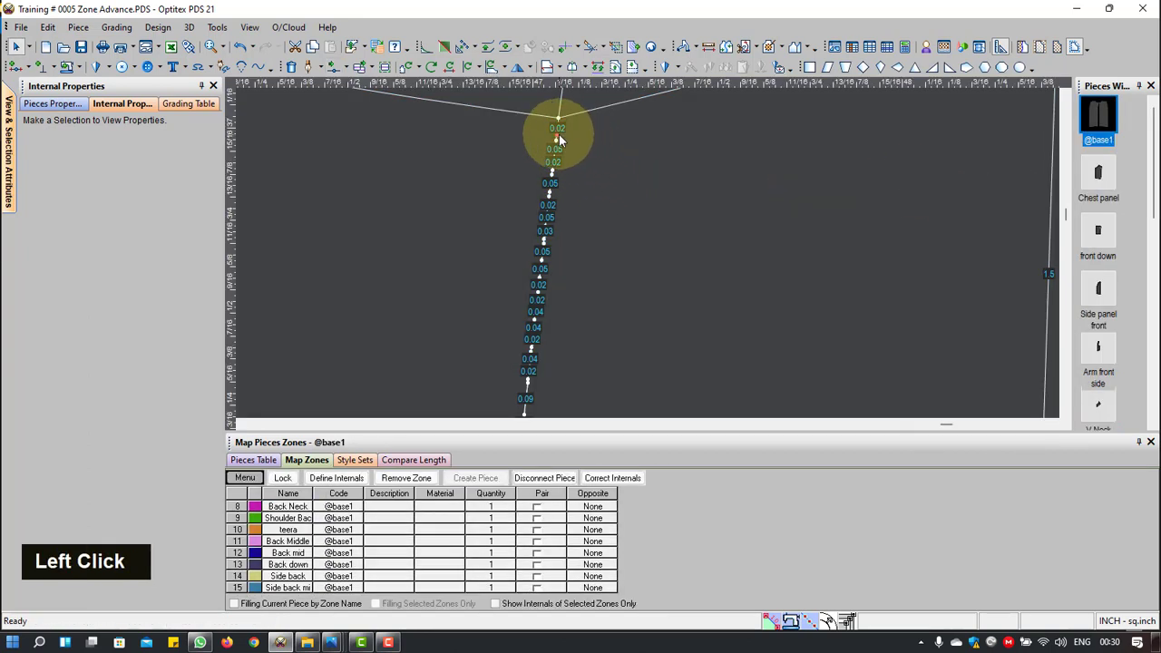
pyautogui.click(548, 218)
pyautogui.scroll(4, 643, 259)
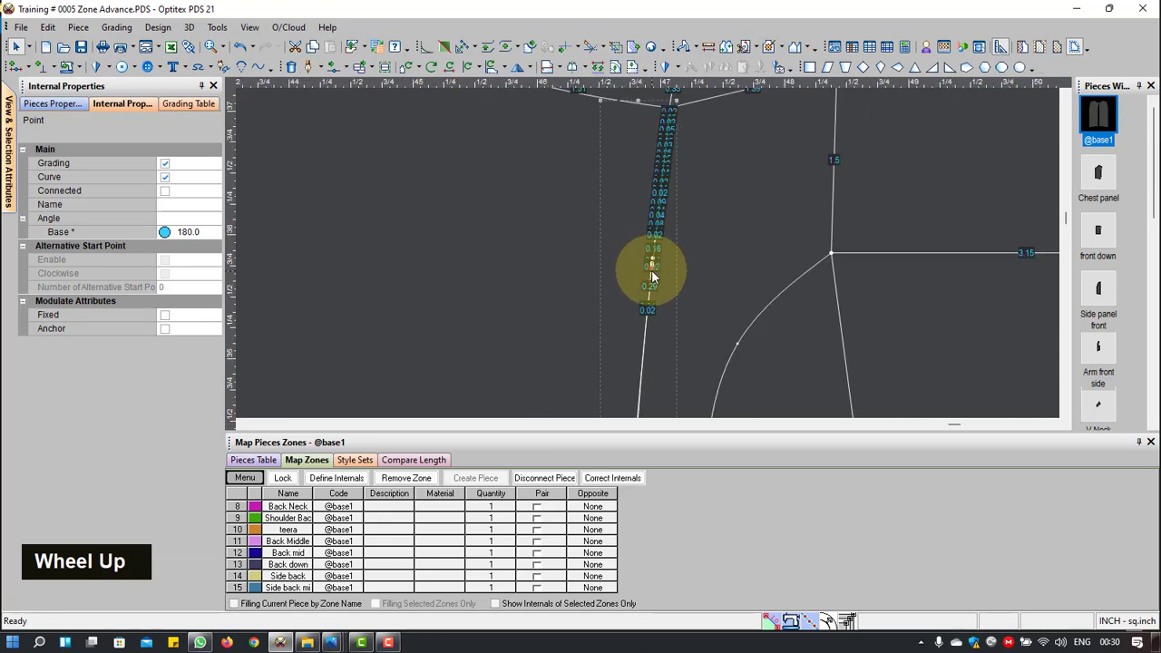
pyautogui.click(651, 274)
pyautogui.press('Delete')
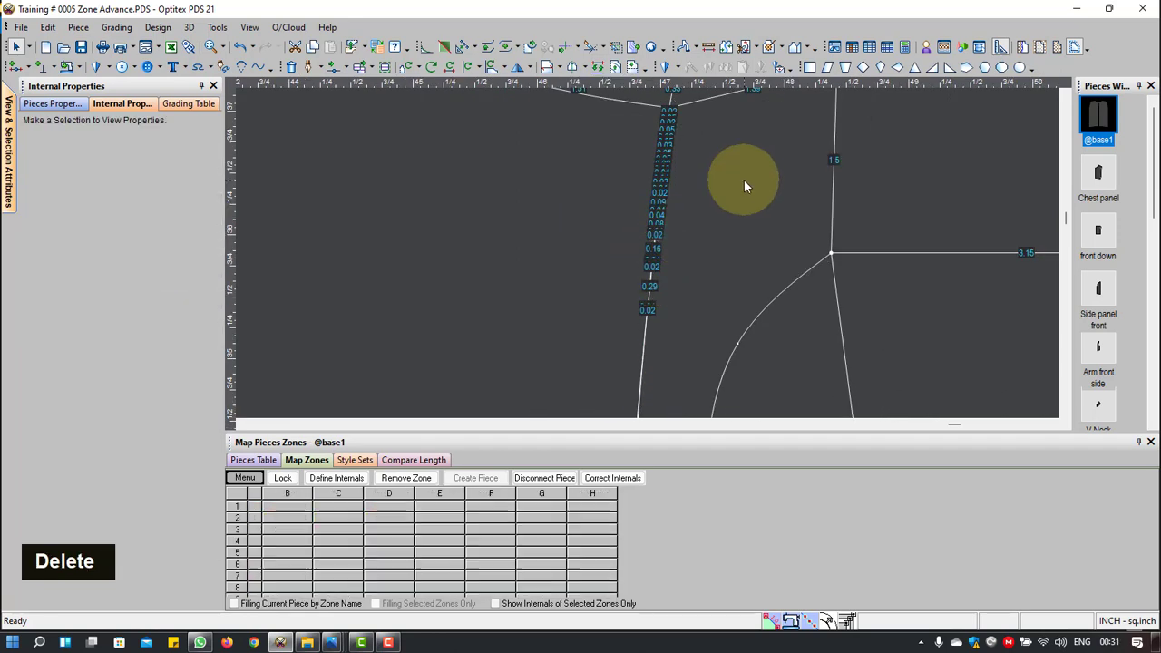
pyautogui.scroll(4, 652, 275)
pyautogui.scroll(-5, 652, 277)
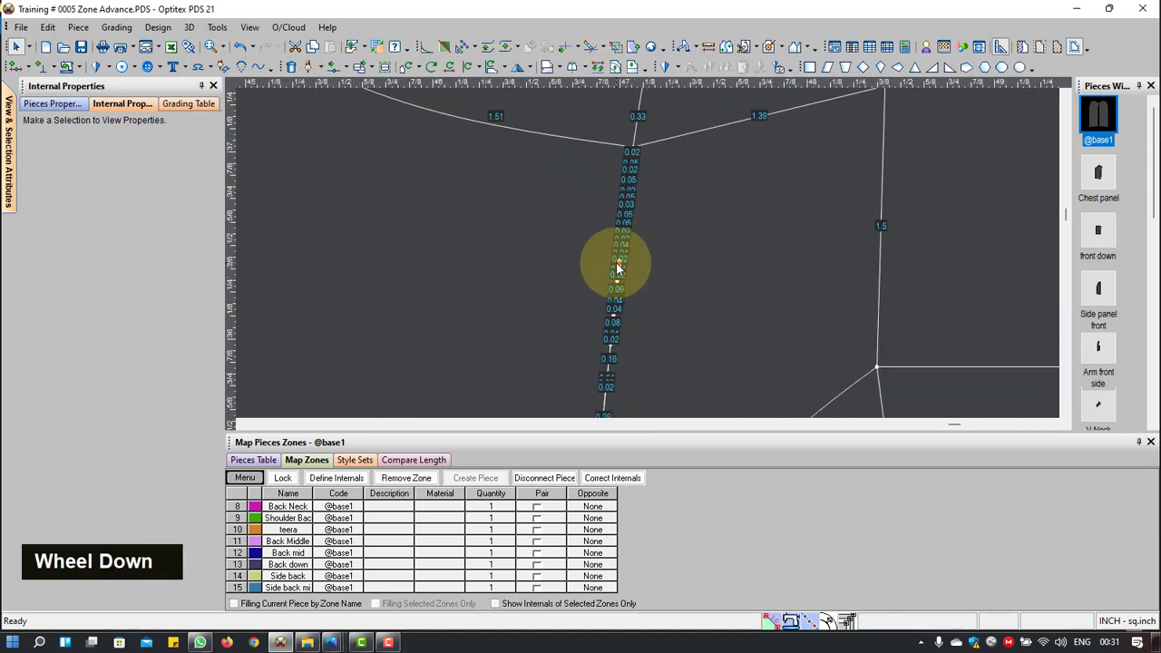
pyautogui.click(618, 262)
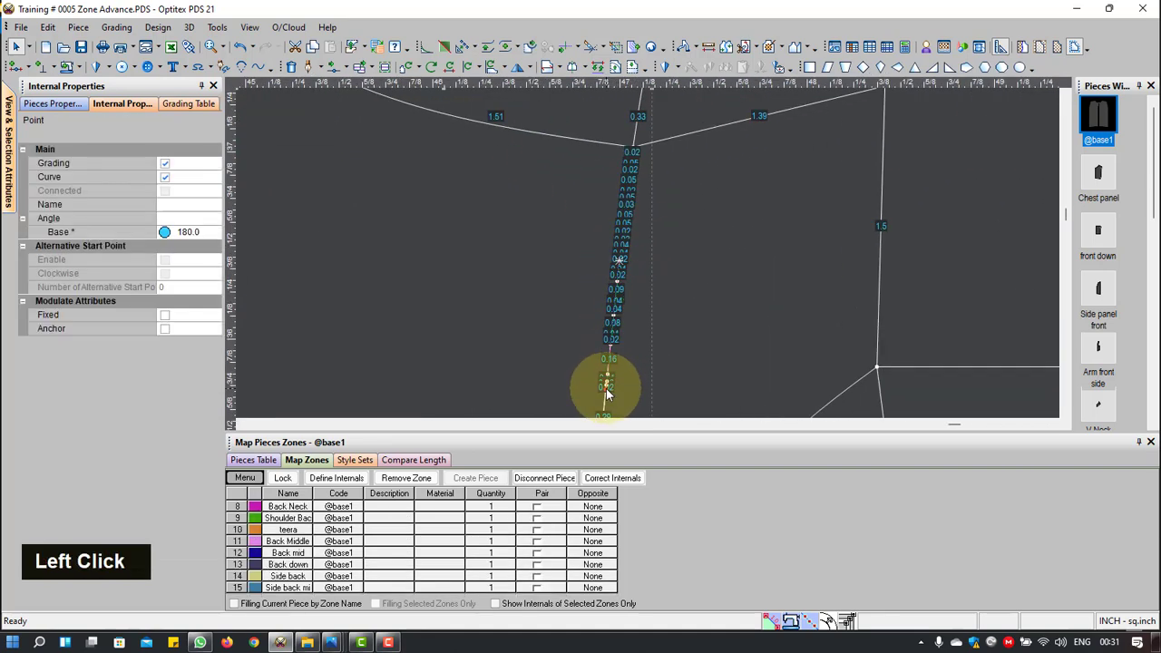
pyautogui.press('Delete')
pyautogui.scroll(3, 648, 328)
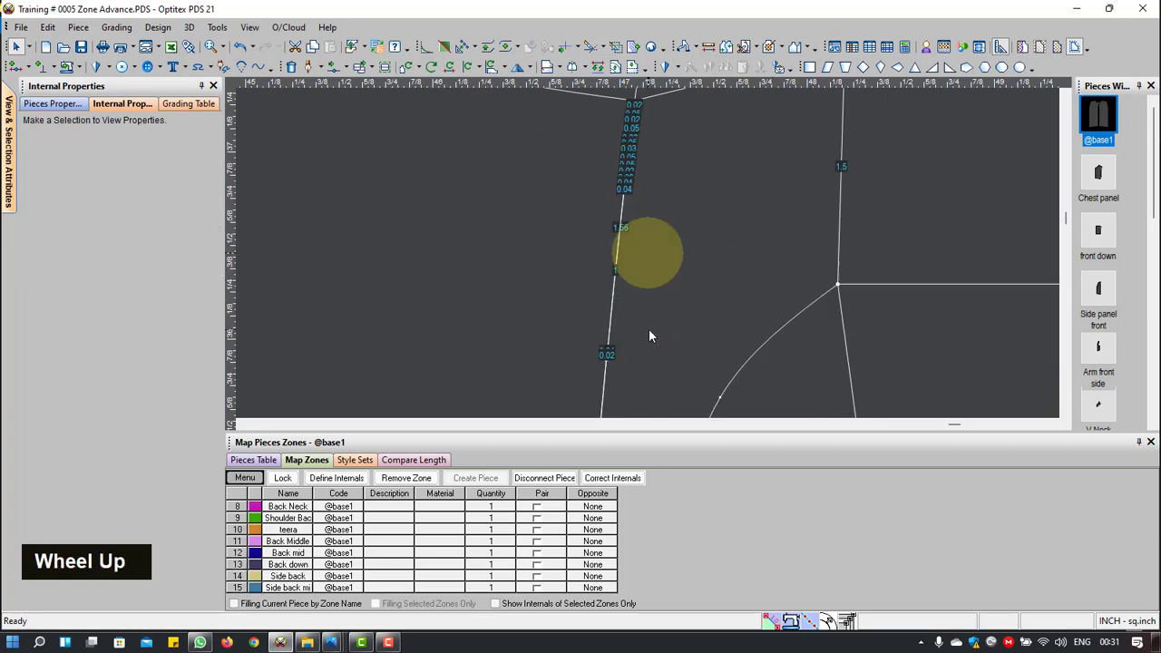
pyautogui.scroll(1, 649, 335)
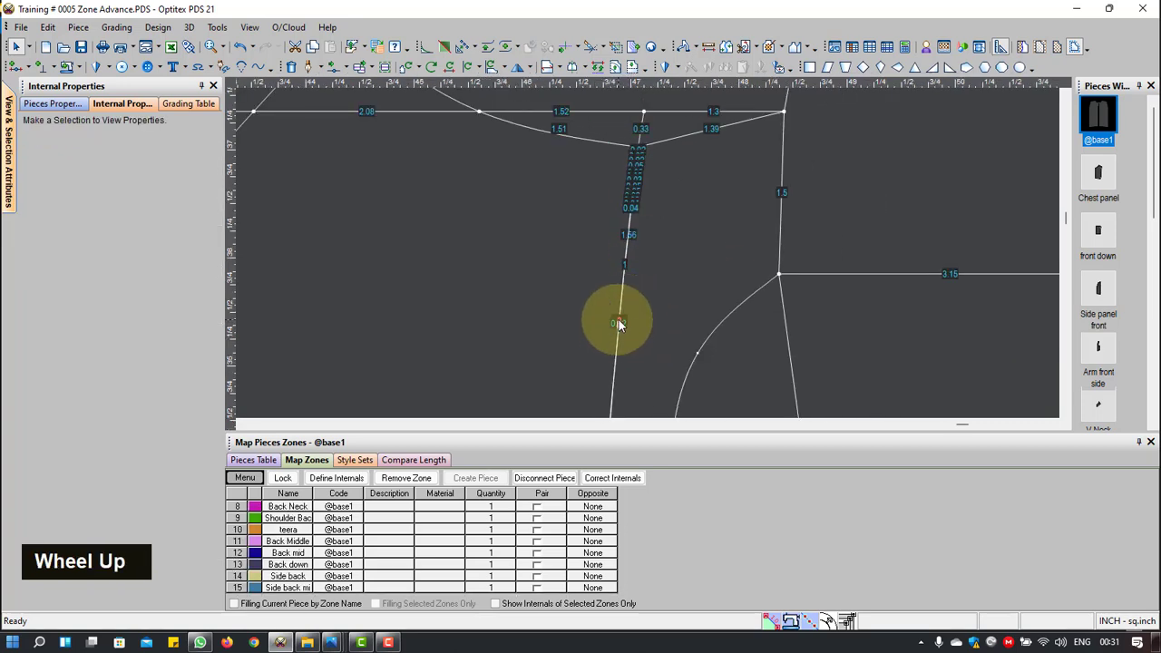
pyautogui.click(619, 323)
pyautogui.press('Delete')
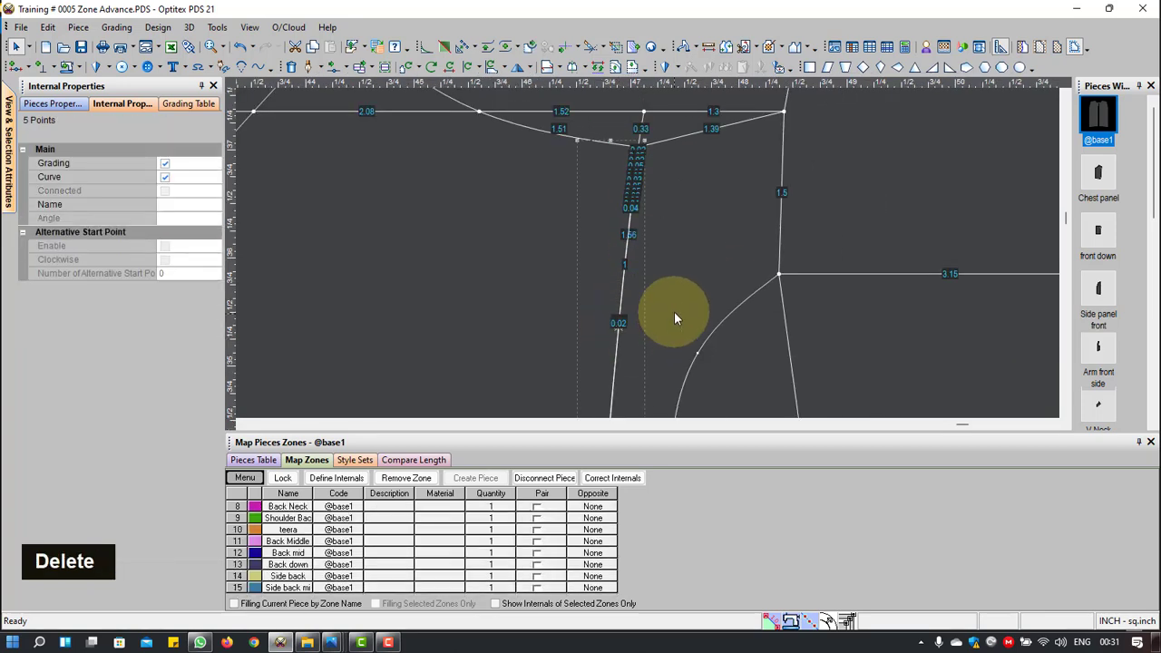
# Step: Delete the next two runs of extra points going up the seam, the second one containing nine points
pyautogui.scroll(-2, 638, 210)
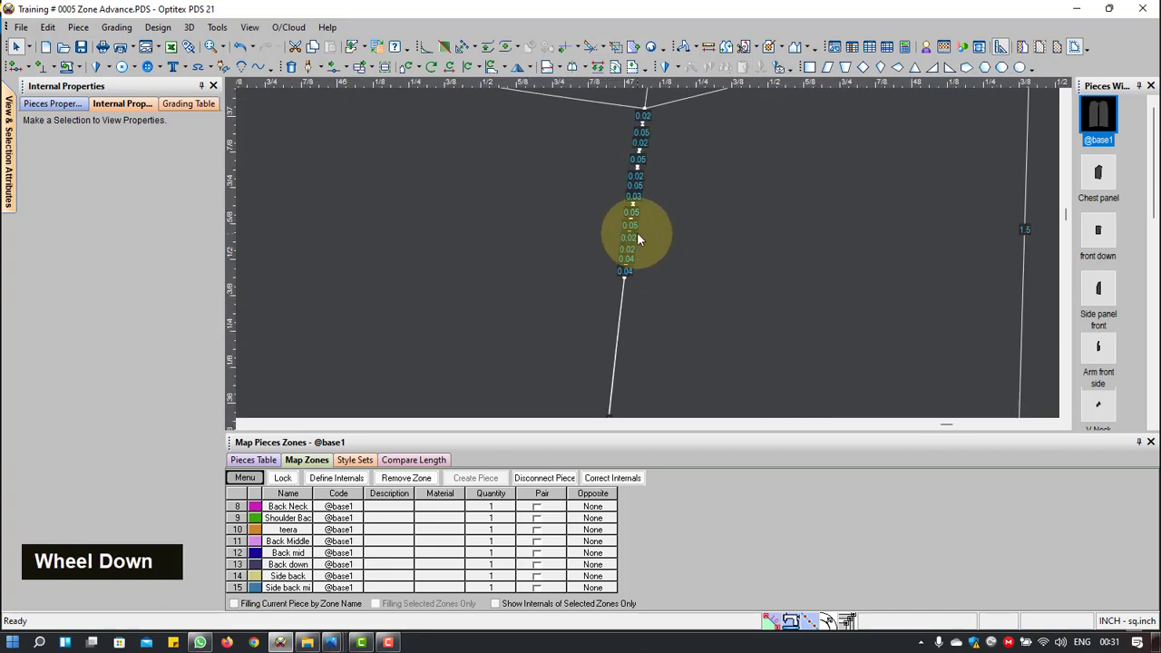
pyautogui.click(633, 230)
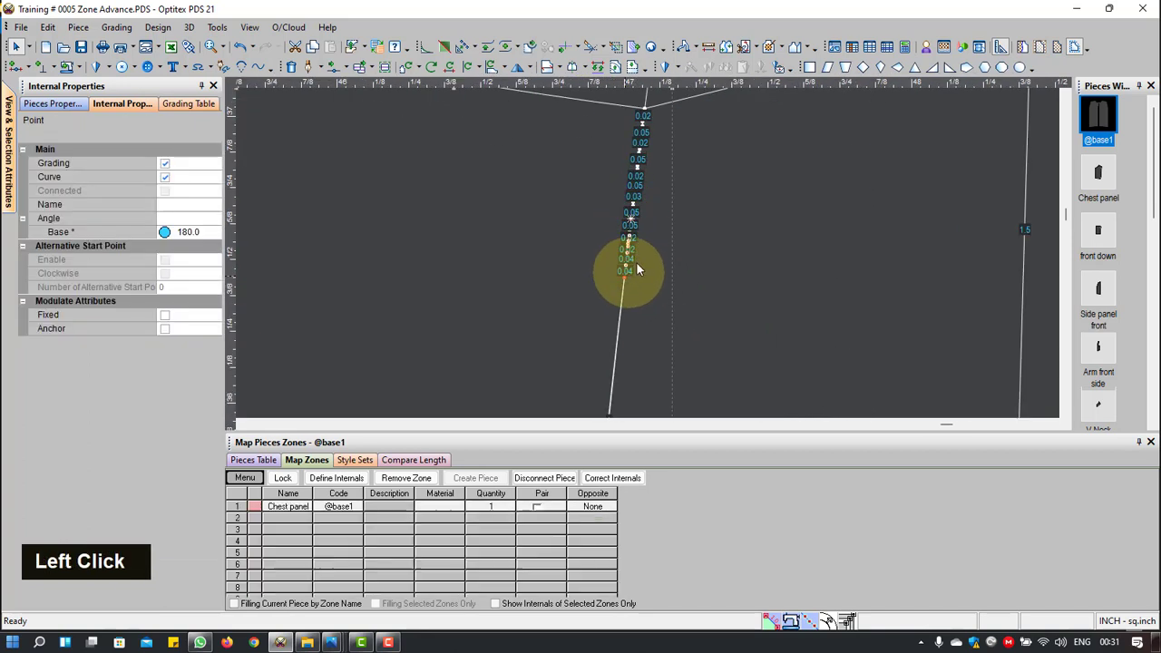
pyautogui.press('Delete')
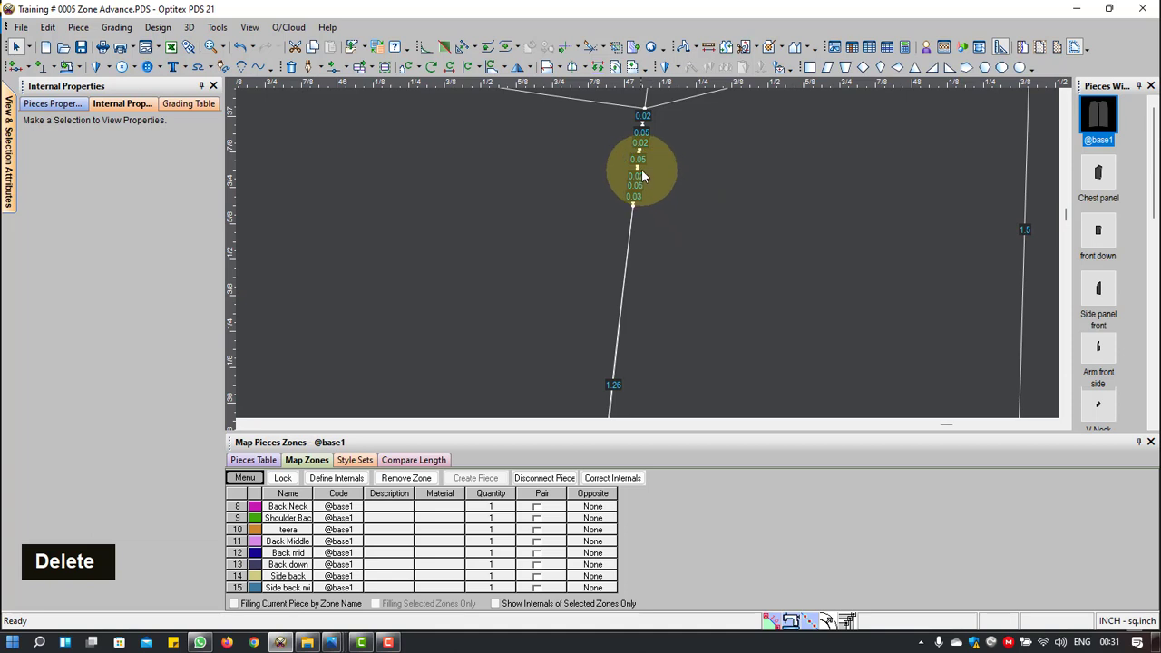
pyautogui.click(635, 206)
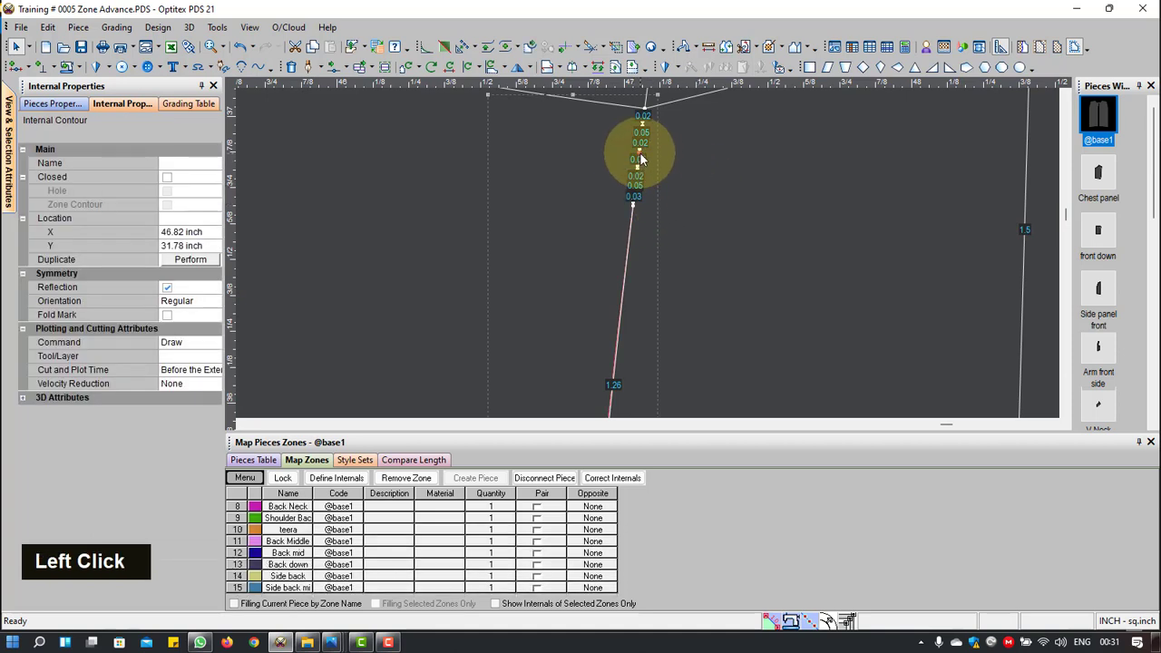
pyautogui.click(635, 188)
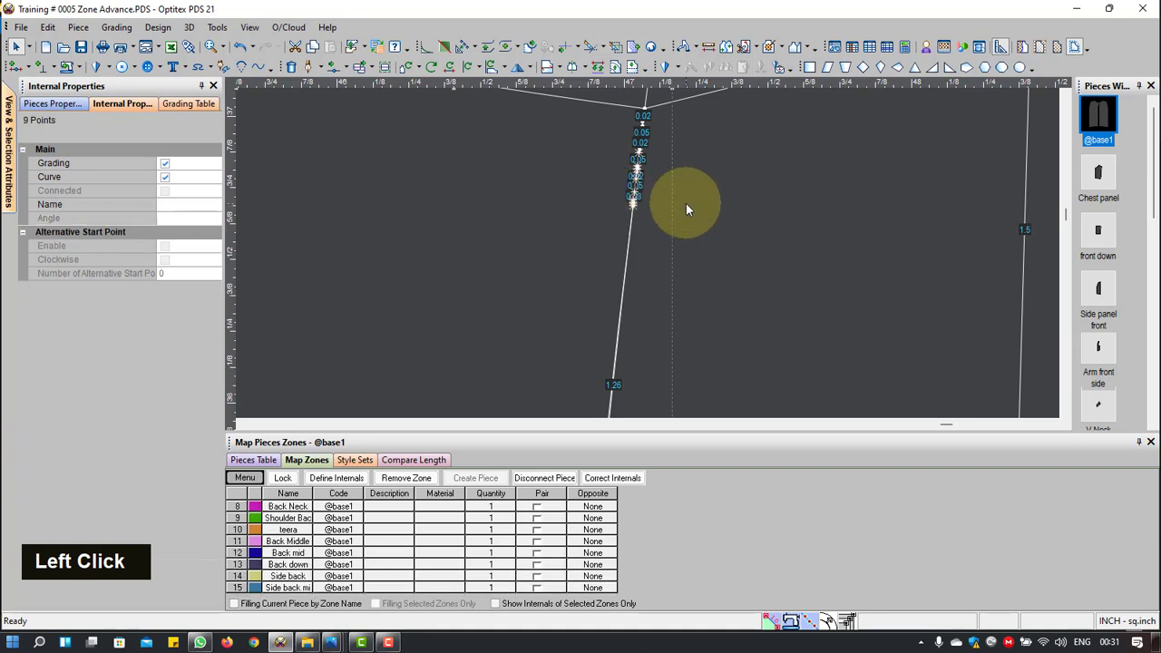
pyautogui.press('Delete')
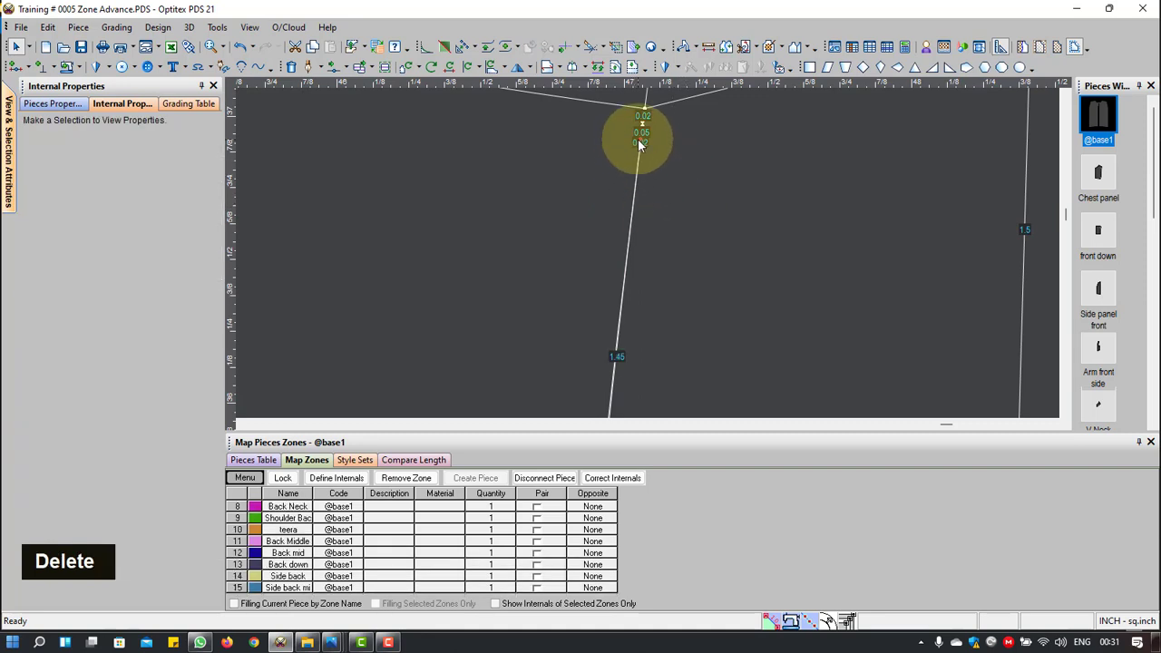
pyautogui.scroll(-3, 648, 251)
pyautogui.click(648, 254)
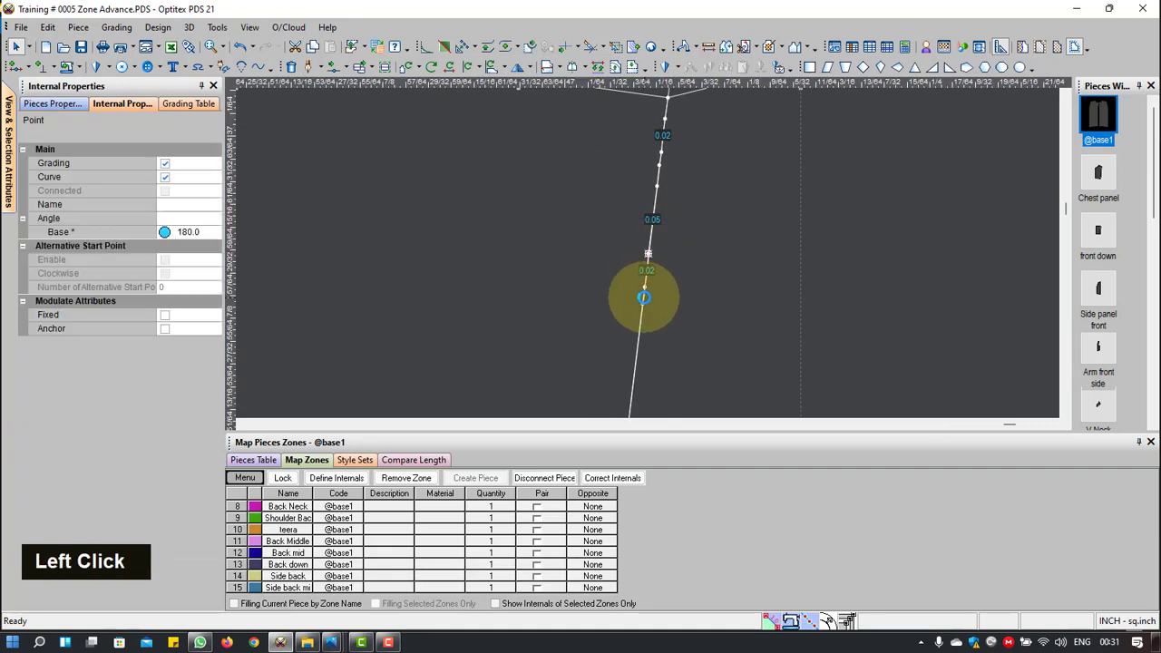
pyautogui.click(644, 304)
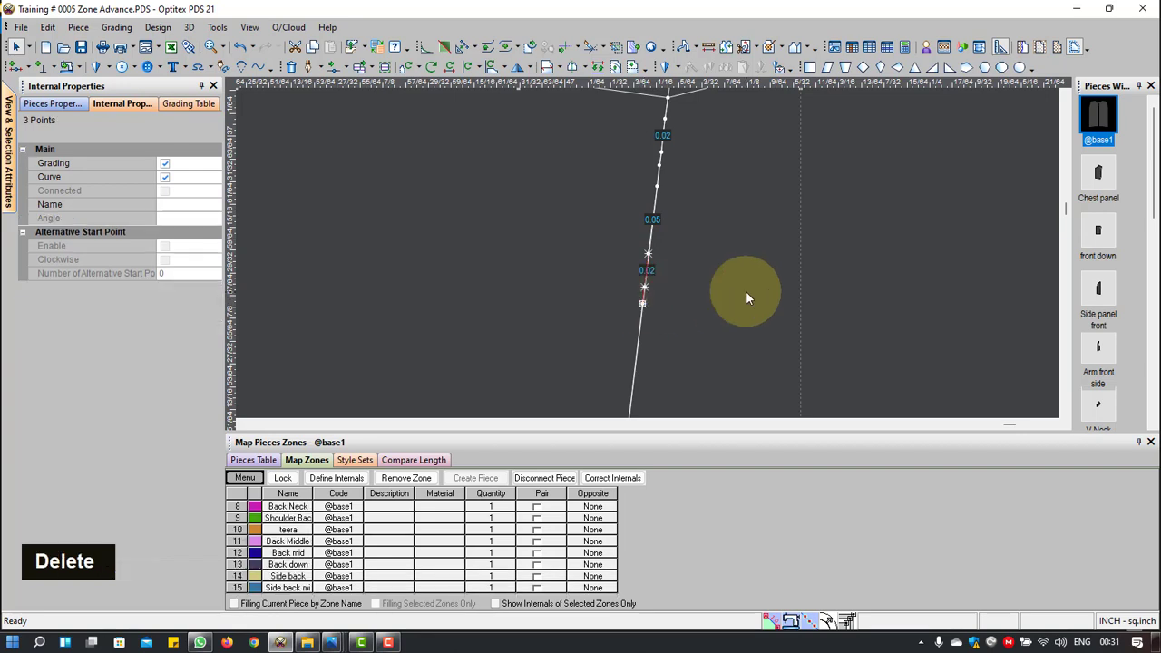
pyautogui.press('Delete')
# Step: Delete the remaining cluster of extra points on the seam directly below the junction with the curved line, keeping the junction point
pyautogui.scroll(2, 651, 255)
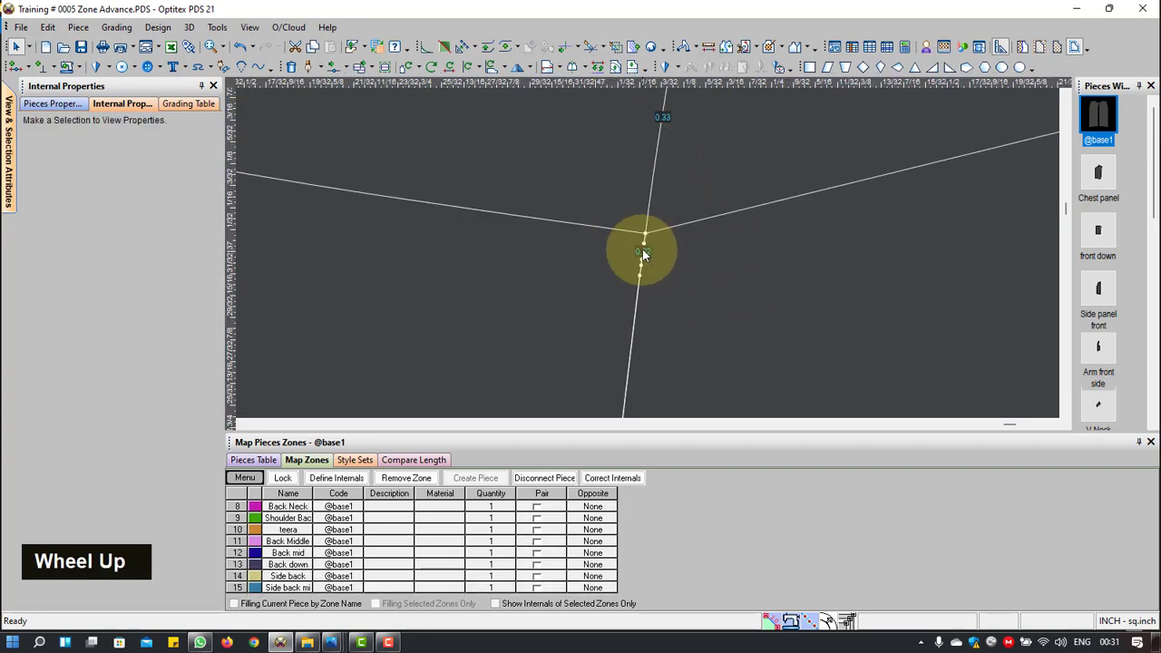
pyautogui.click(645, 243)
pyautogui.click(641, 276)
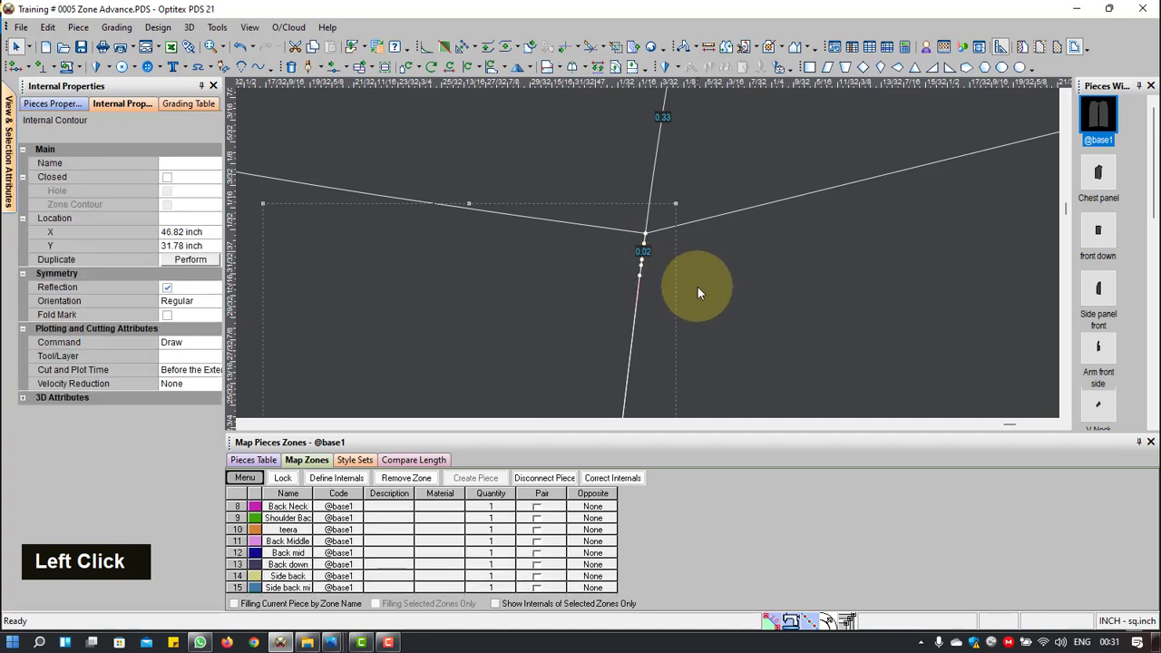
pyautogui.click(641, 272)
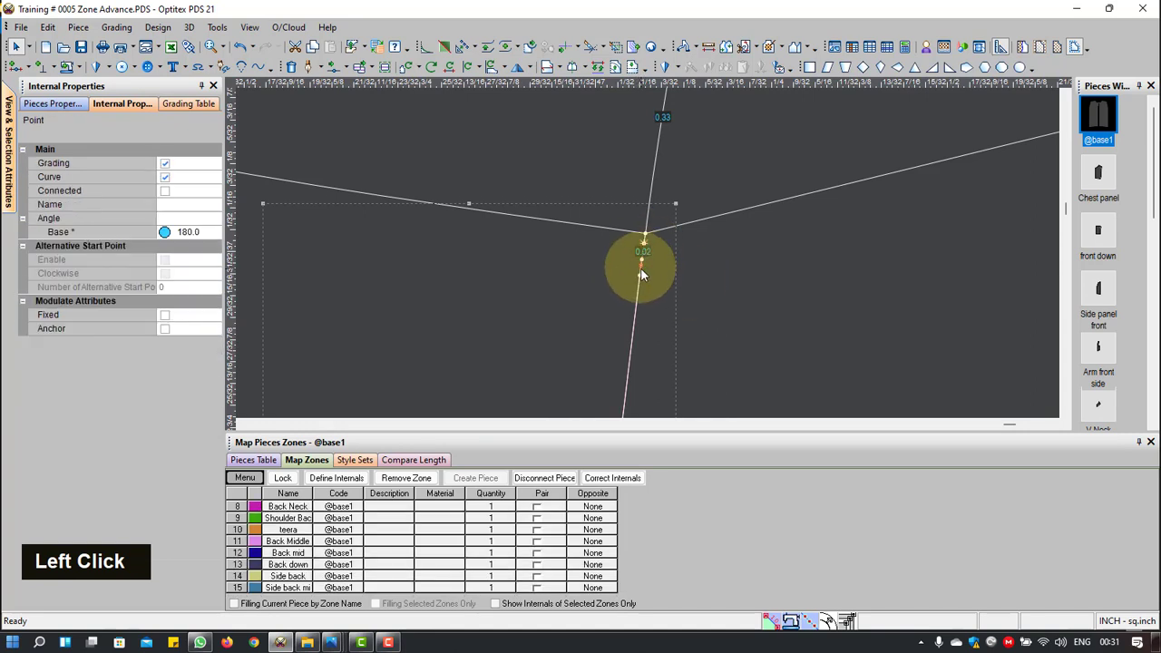
pyautogui.click(641, 280)
pyautogui.click(642, 266)
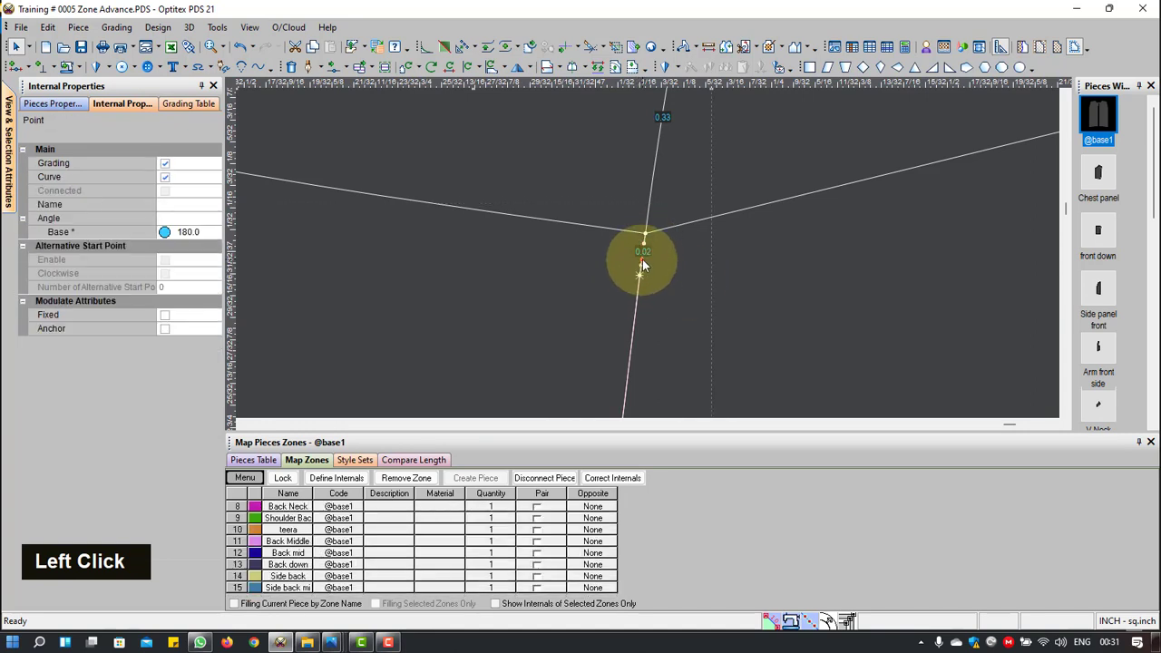
pyautogui.moveTo(643, 249); pyautogui.dragTo(689, 264)
pyautogui.press('Delete')
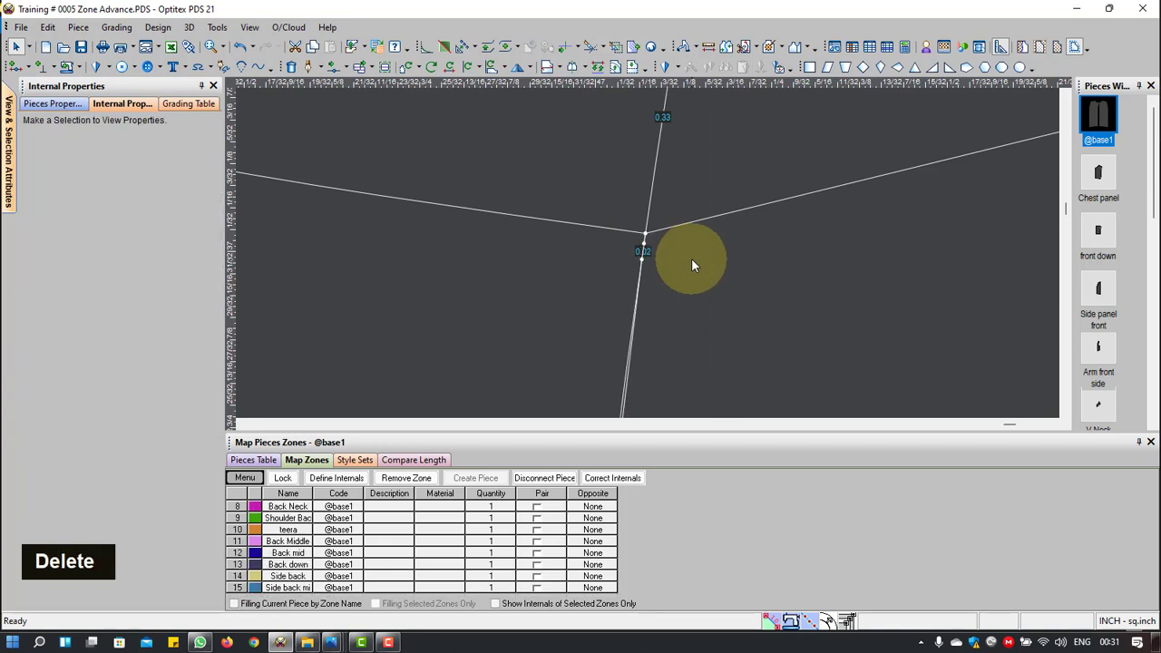
pyautogui.click(643, 254)
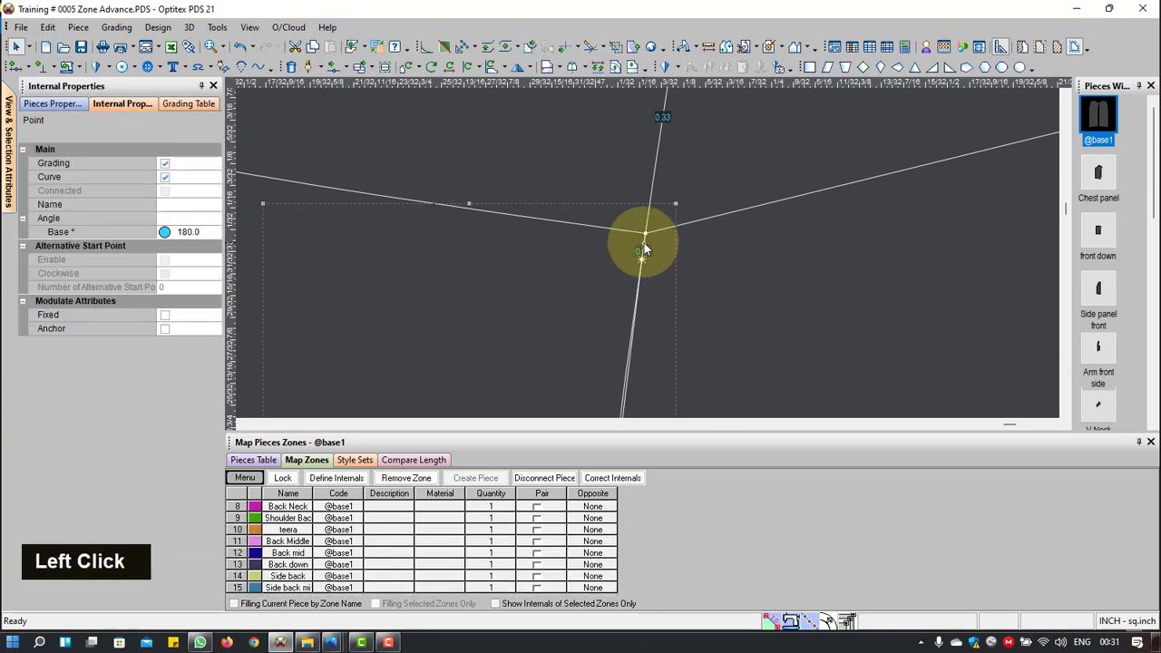
pyautogui.press('Delete')
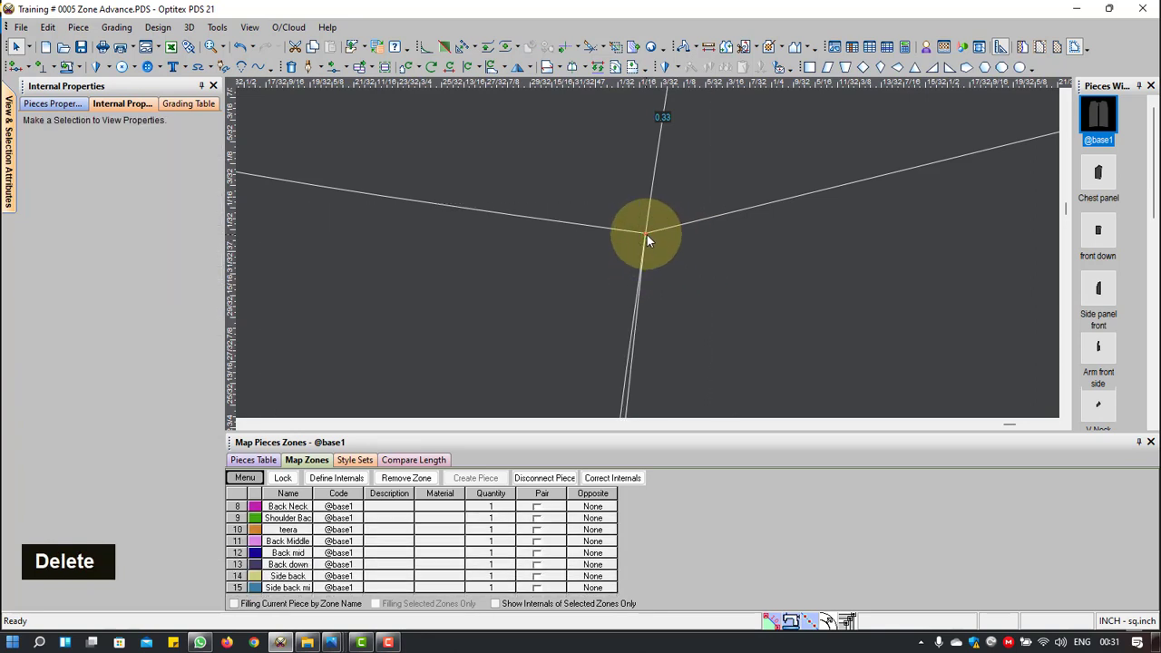
# Step: Try deleting the junction point where the curved line meets the seam, and undo the deletion
pyautogui.click(646, 234)
pyautogui.press('Delete')
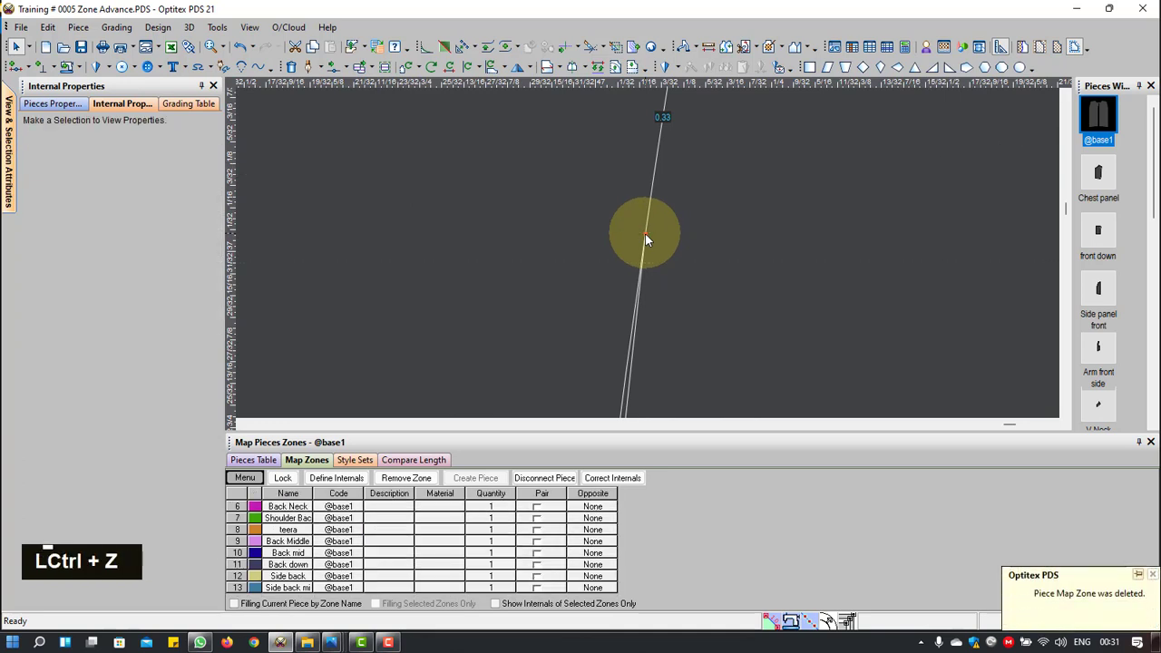
pyautogui.hotkey('ctrl', 'z')
# Step: Try disconnecting the junction point of the curved line and the seam, and switch its Connected attribute back on
pyautogui.scroll(3, 648, 252)
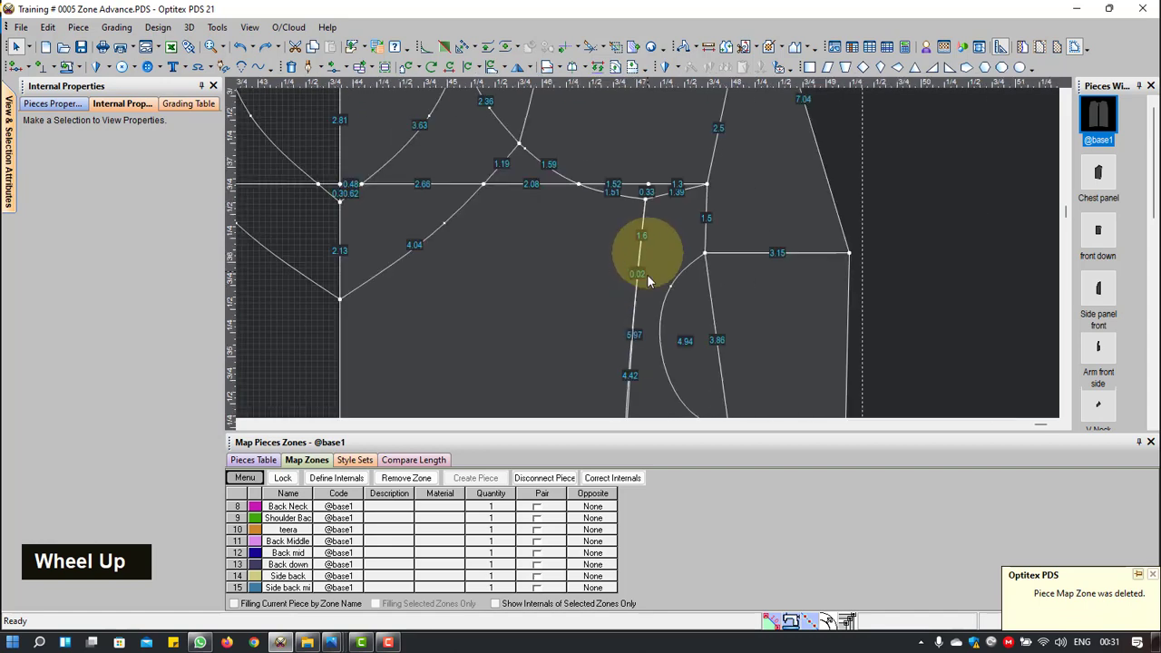
pyautogui.scroll(2, 647, 268)
pyautogui.scroll(-4, 646, 254)
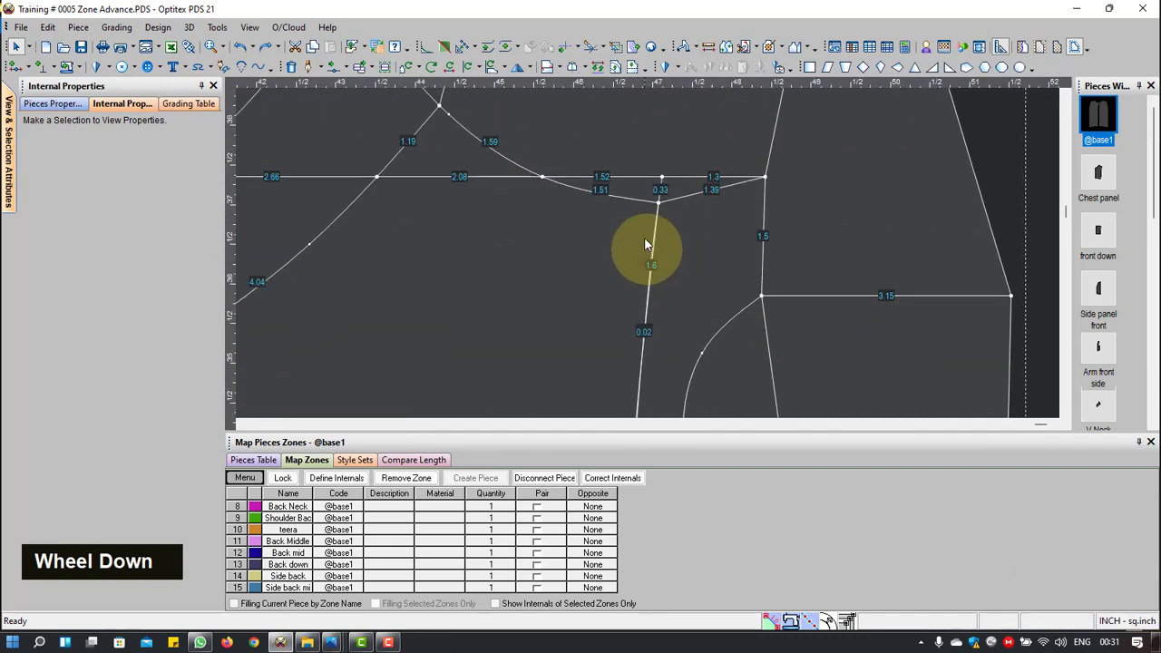
pyautogui.scroll(-3, 645, 242)
pyautogui.click(661, 246)
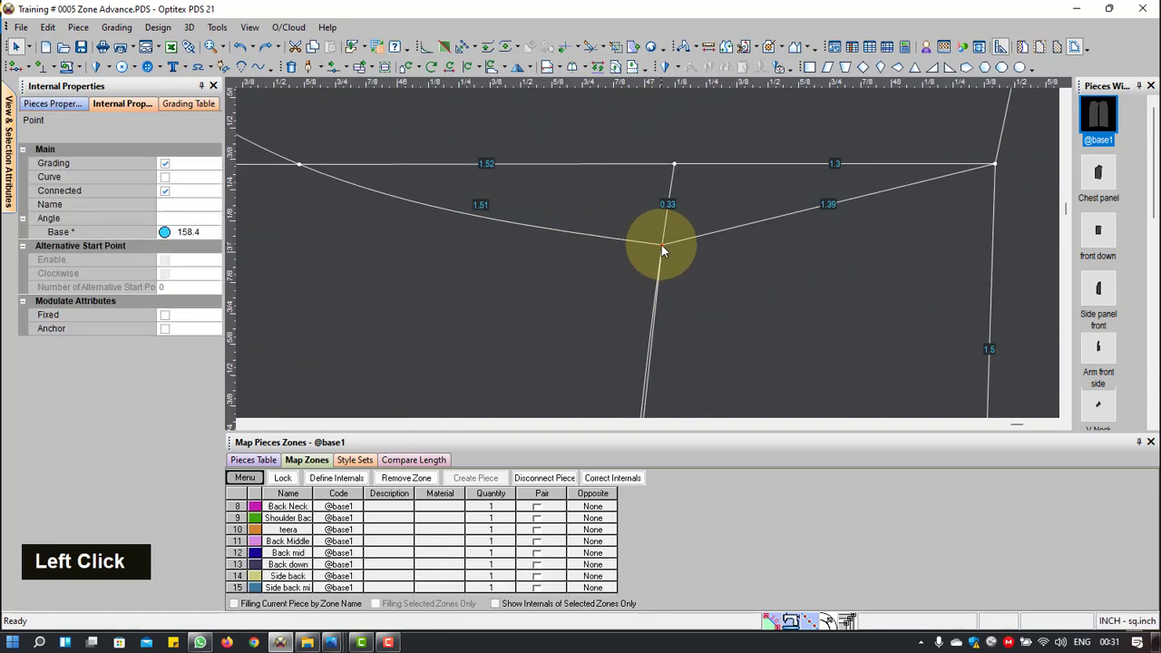
pyautogui.click(165, 164)
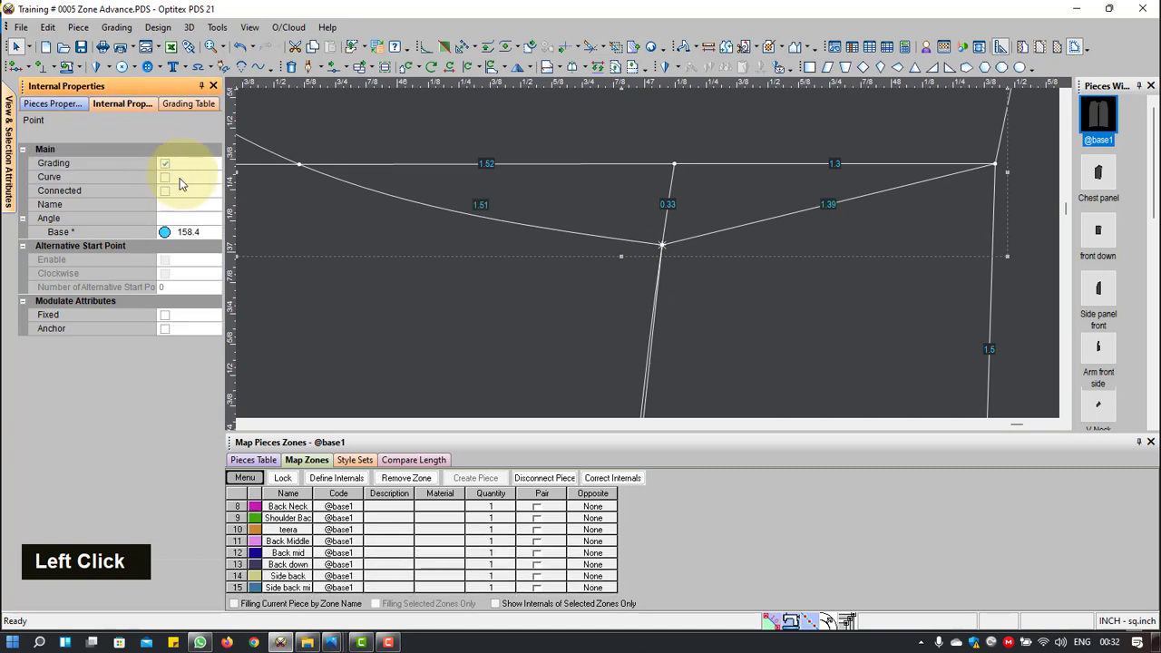
pyautogui.click(166, 192)
pyautogui.click(866, 202)
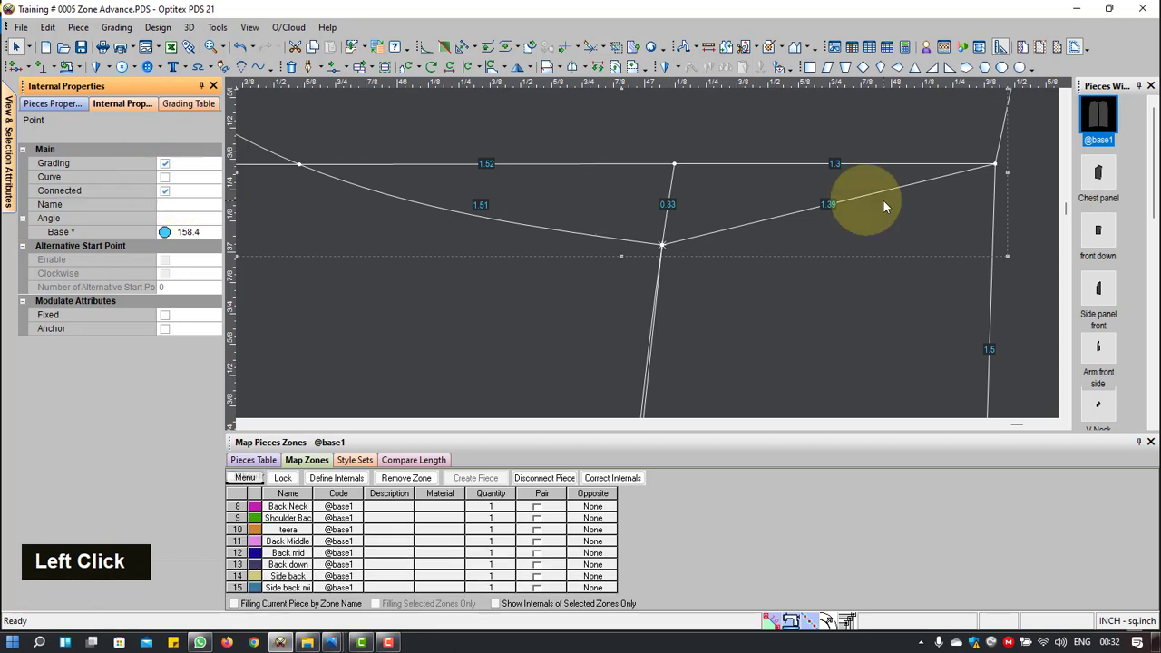
# Step: Try moving the seam's upper end point 0.09 inch horizontally and 0.07 inch vertically away from the junction, and undo the move
pyautogui.click(662, 246)
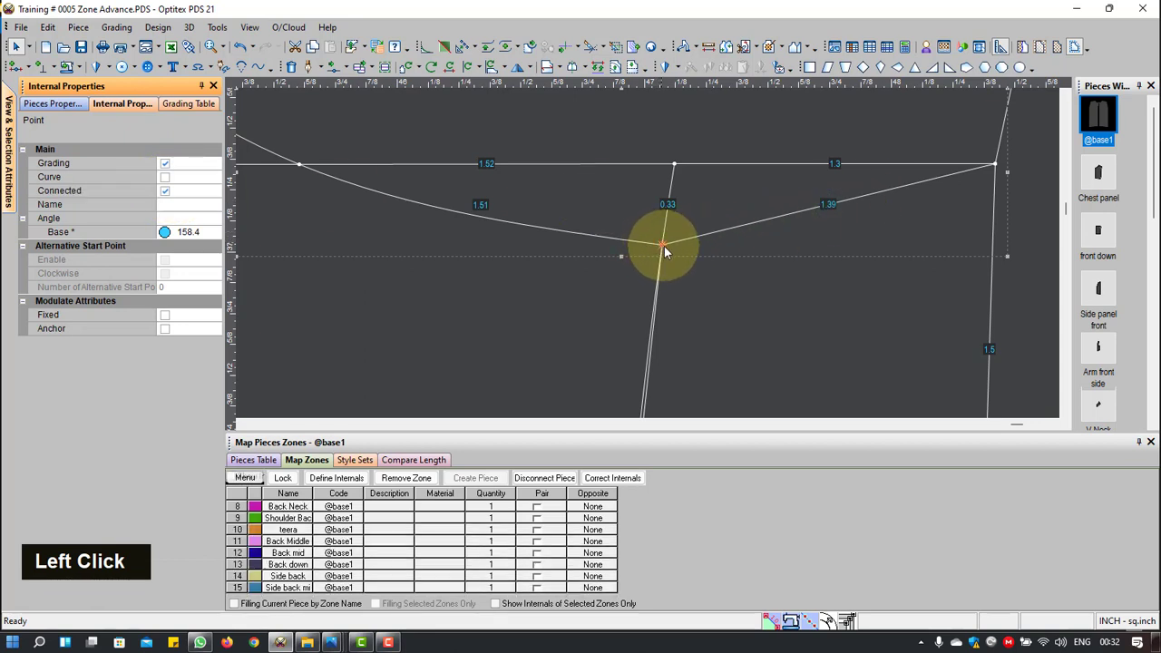
pyautogui.press('m')
pyautogui.click(664, 245)
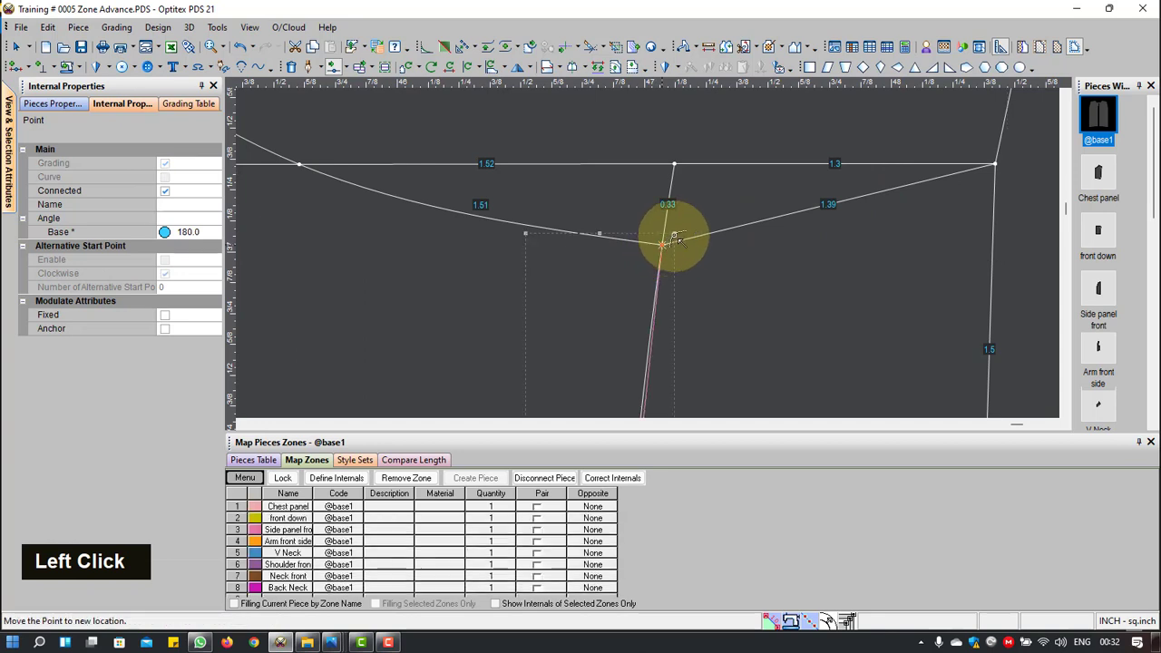
pyautogui.click(683, 230)
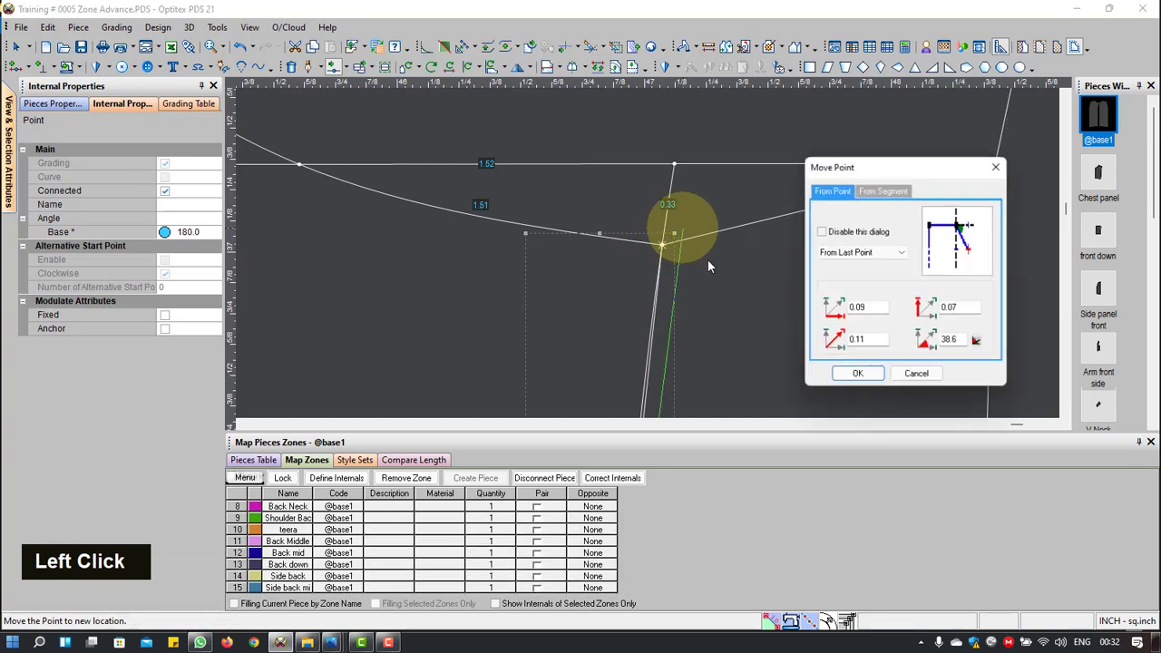
pyautogui.click(857, 374)
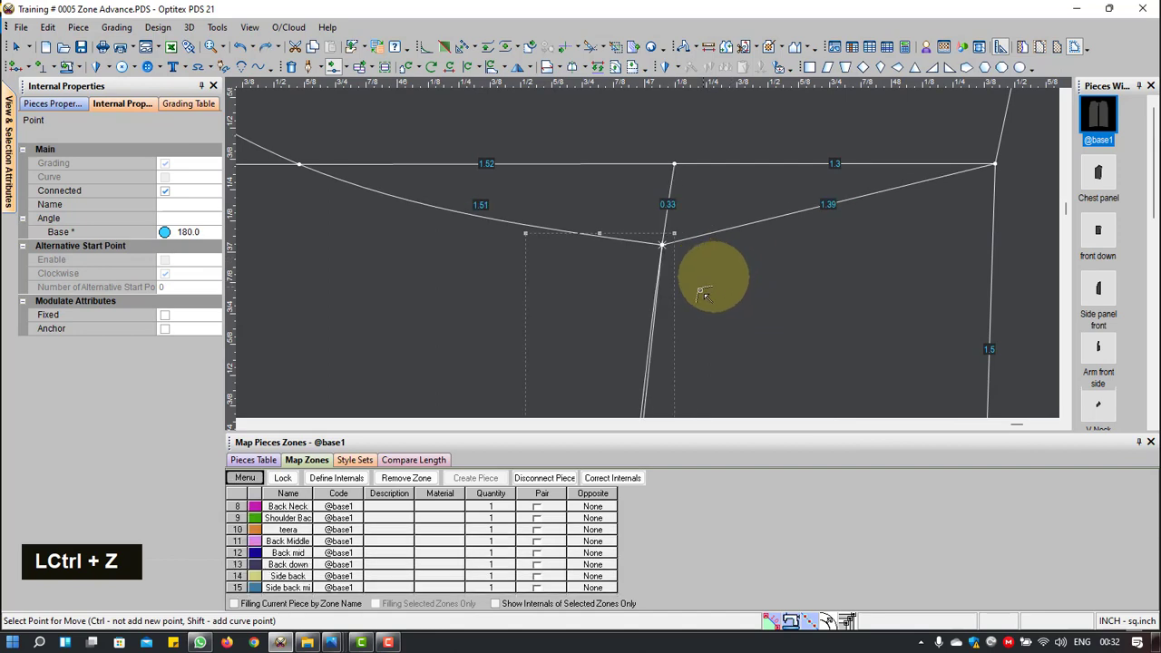
# Step: Delete two extra points on the longer seam line near its crossing with the curved panel line, level with the chest area
pyautogui.scroll(1, 731, 349)
pyautogui.scroll(1, 730, 349)
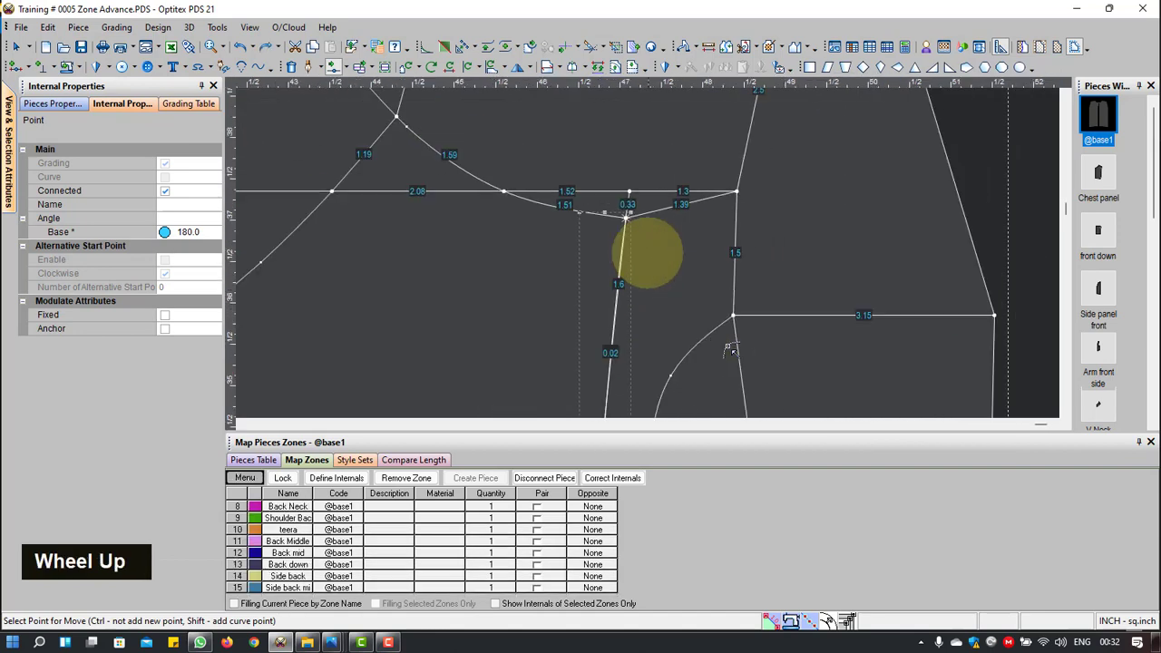
pyautogui.scroll(3, 730, 349)
pyautogui.scroll(-3, 682, 353)
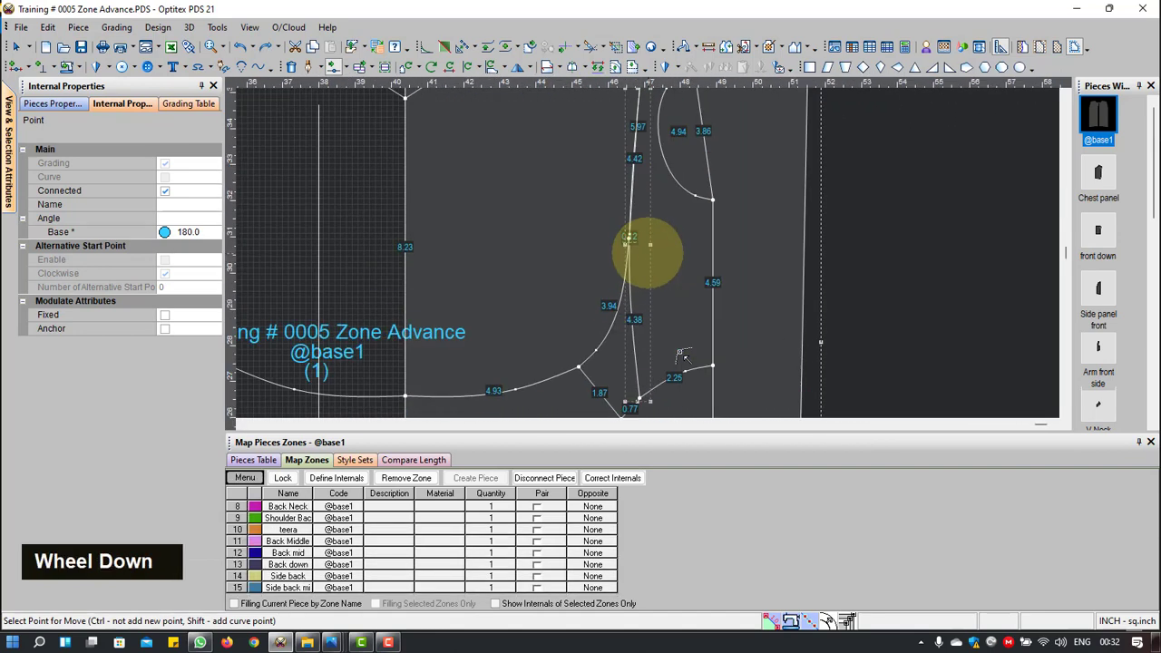
pyautogui.scroll(-4, 648, 252)
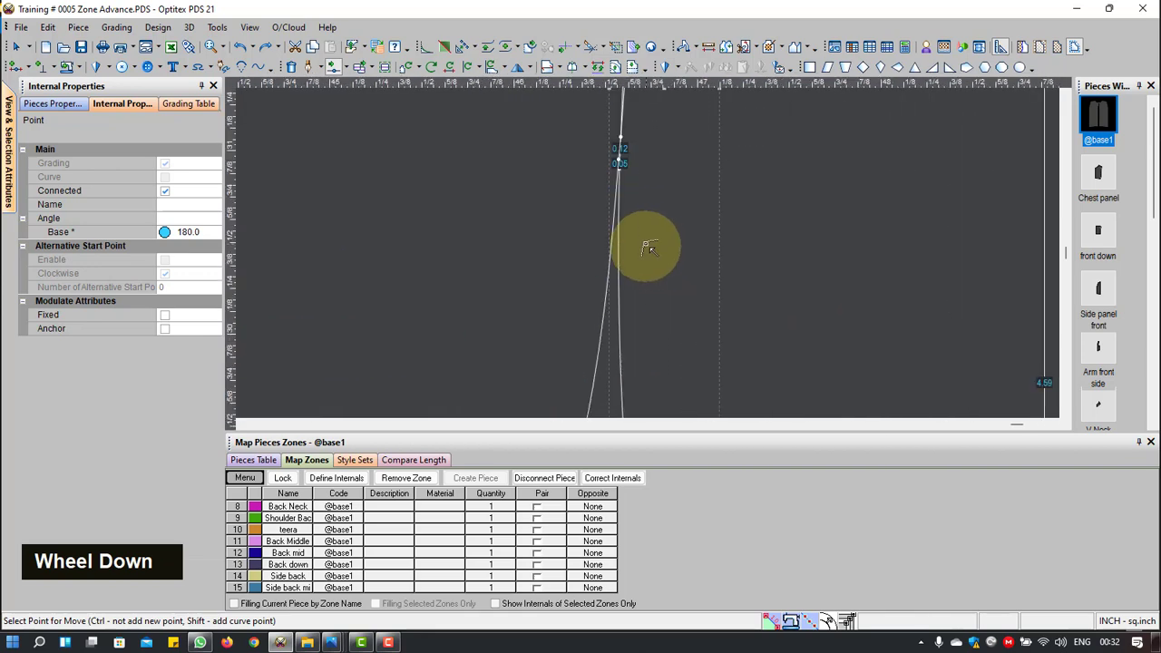
pyautogui.rightClick(650, 222)
pyautogui.click(635, 174)
pyautogui.scroll(-3, 648, 251)
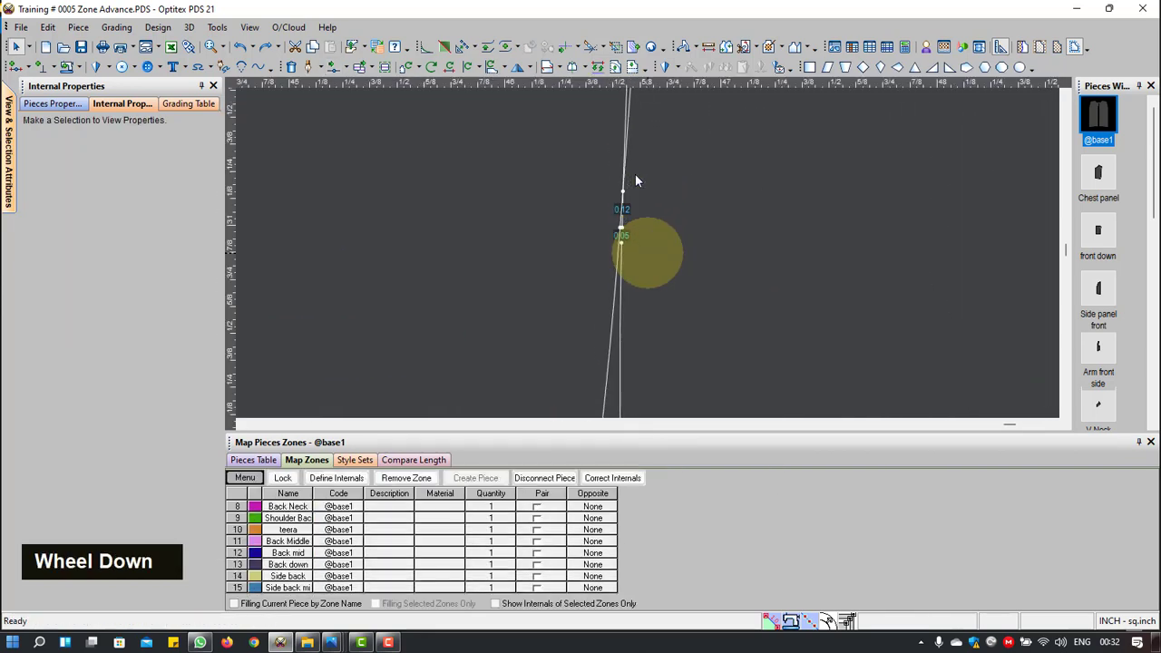
pyautogui.click(576, 182)
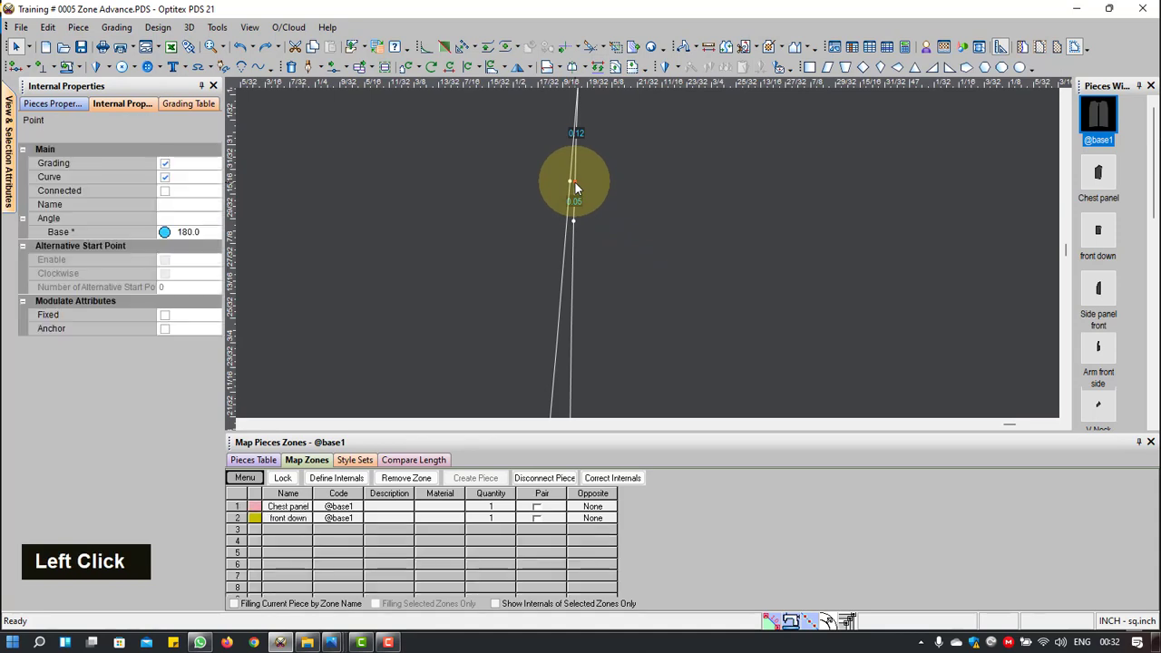
pyautogui.press('Delete')
pyautogui.click(572, 219)
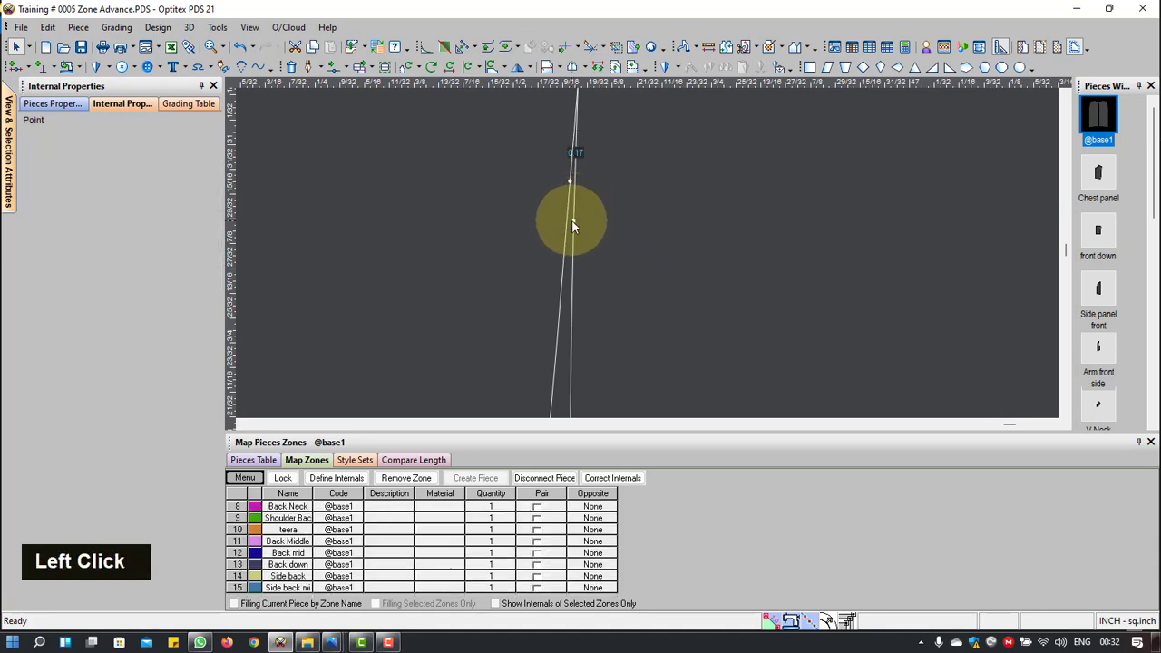
pyautogui.press('Delete')
# Step: Delete the two extra points on the curved panel line at the crossing and turn off Grading for the longer line's remaining point
pyautogui.scroll(1, 581, 156)
pyautogui.scroll(5, 581, 160)
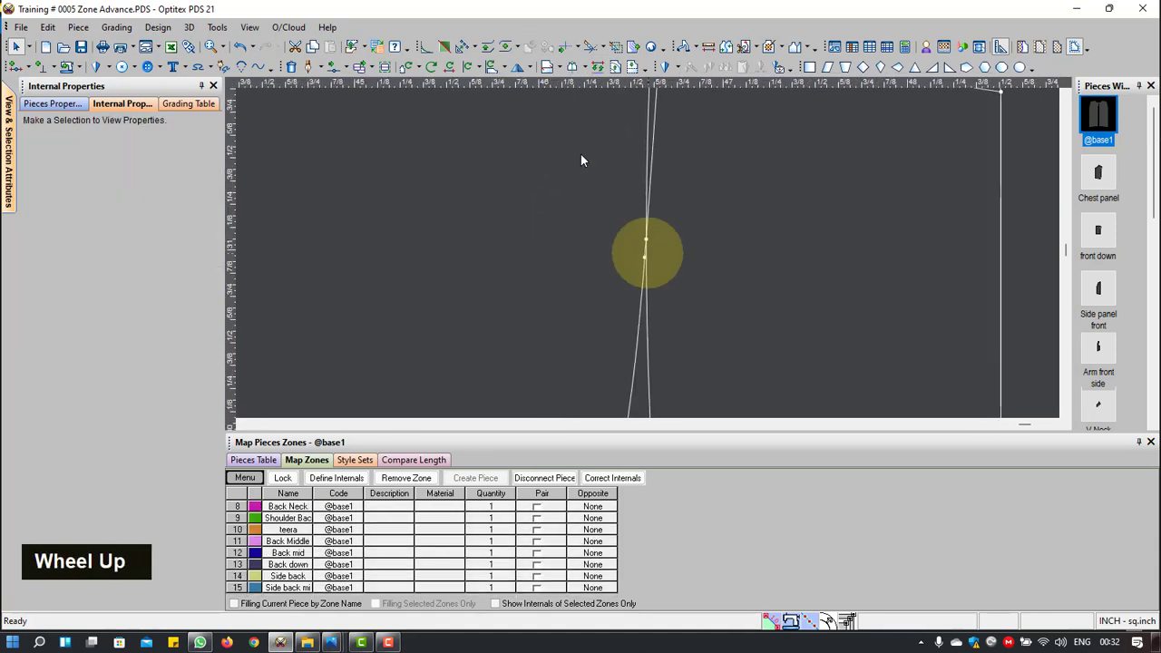
pyautogui.click(646, 252)
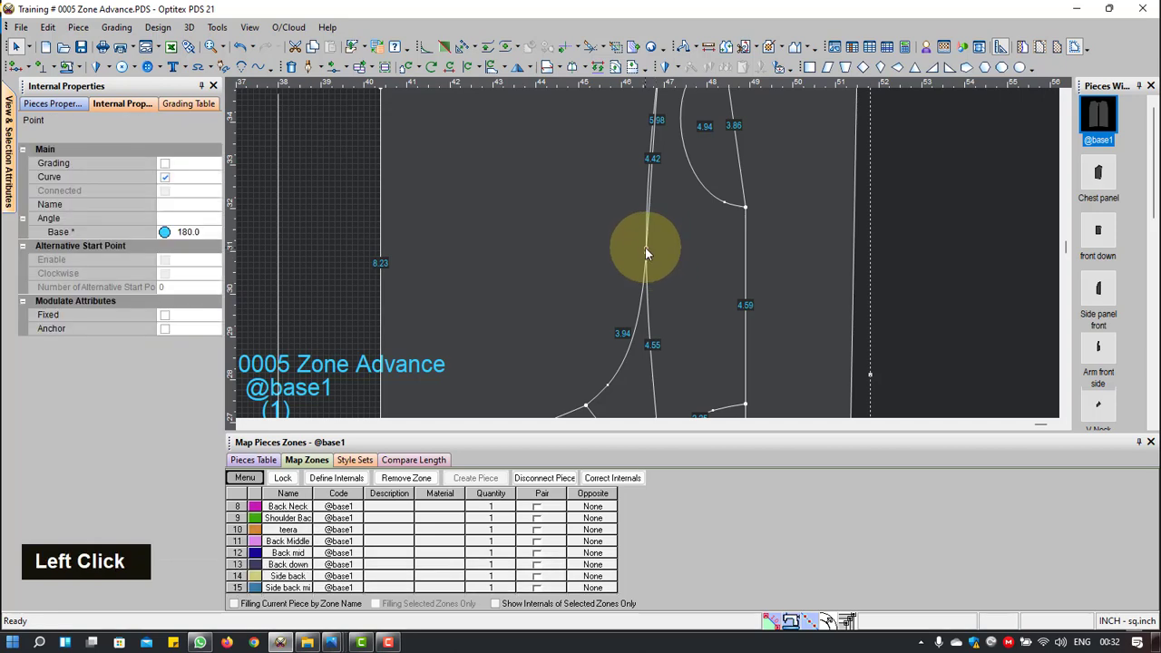
pyautogui.press('Delete')
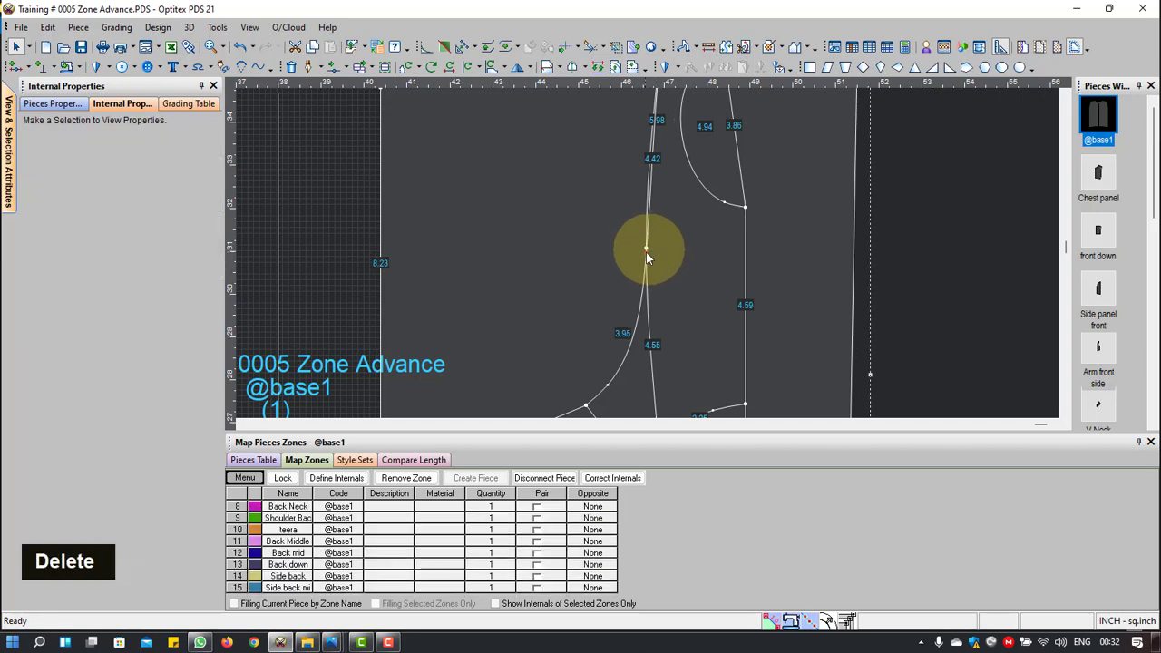
pyautogui.scroll(-4, 646, 252)
pyautogui.click(648, 263)
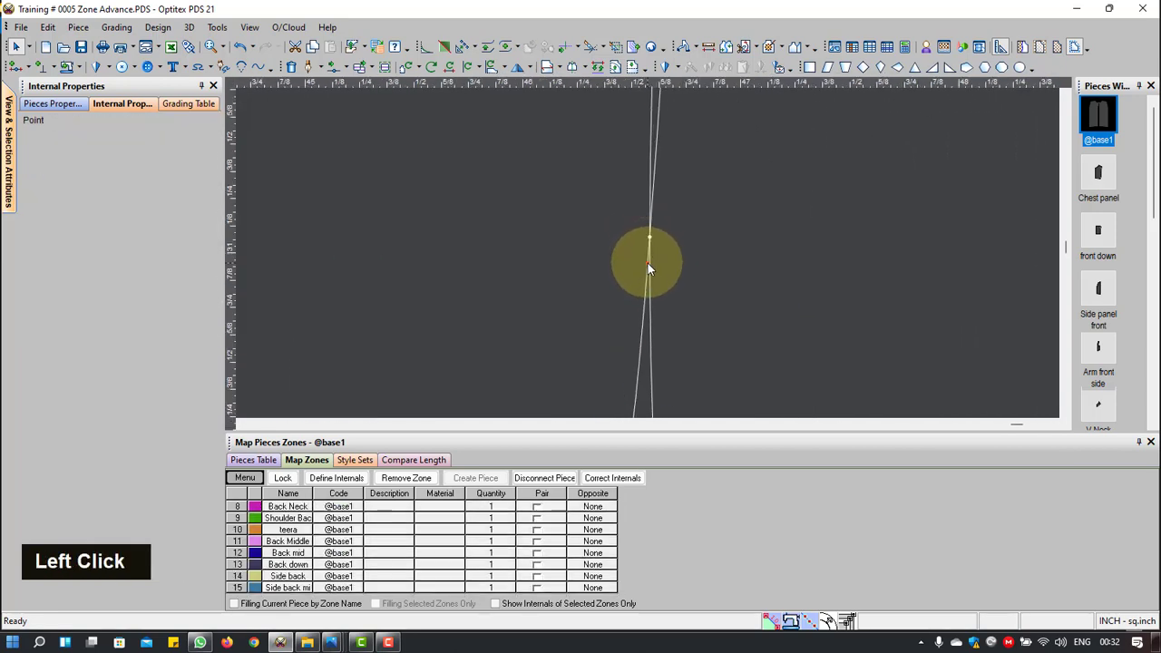
pyautogui.press('Delete')
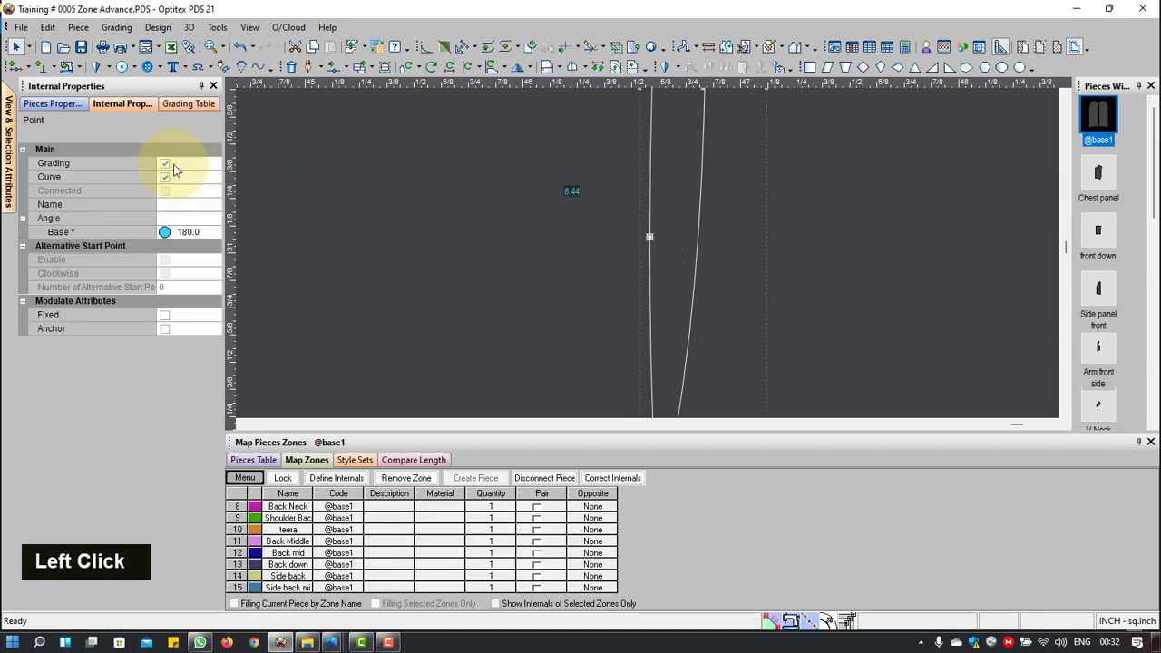
pyautogui.click(164, 164)
# Step: Add a curve point to the curved panel line near the former crossing and move it onto the neighbouring longer seam line
pyautogui.scroll(3, 631, 237)
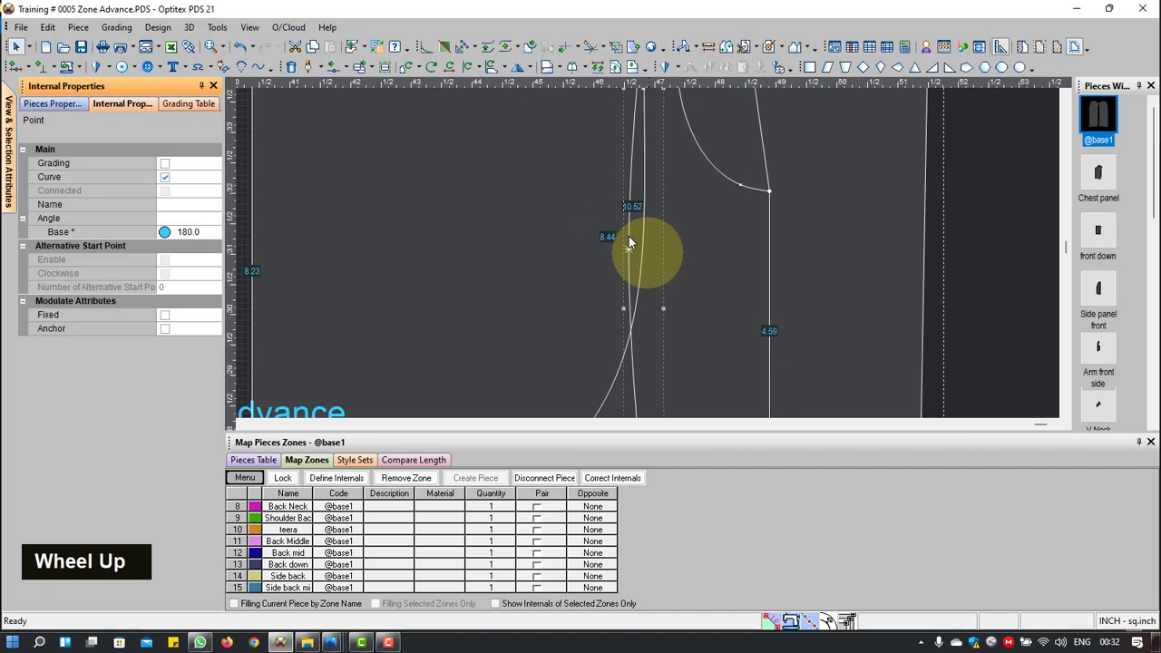
pyautogui.press('m')
pyautogui.keyDown('shift'); pyautogui.click(642, 258); pyautogui.keyUp('shift')
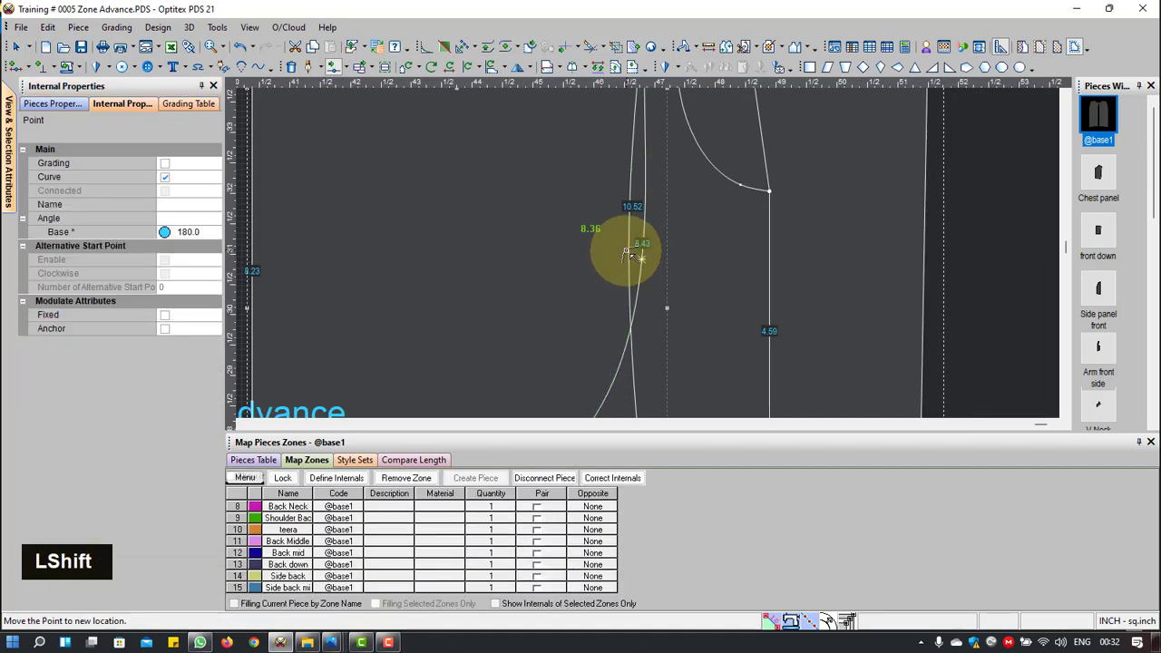
pyautogui.click(630, 252)
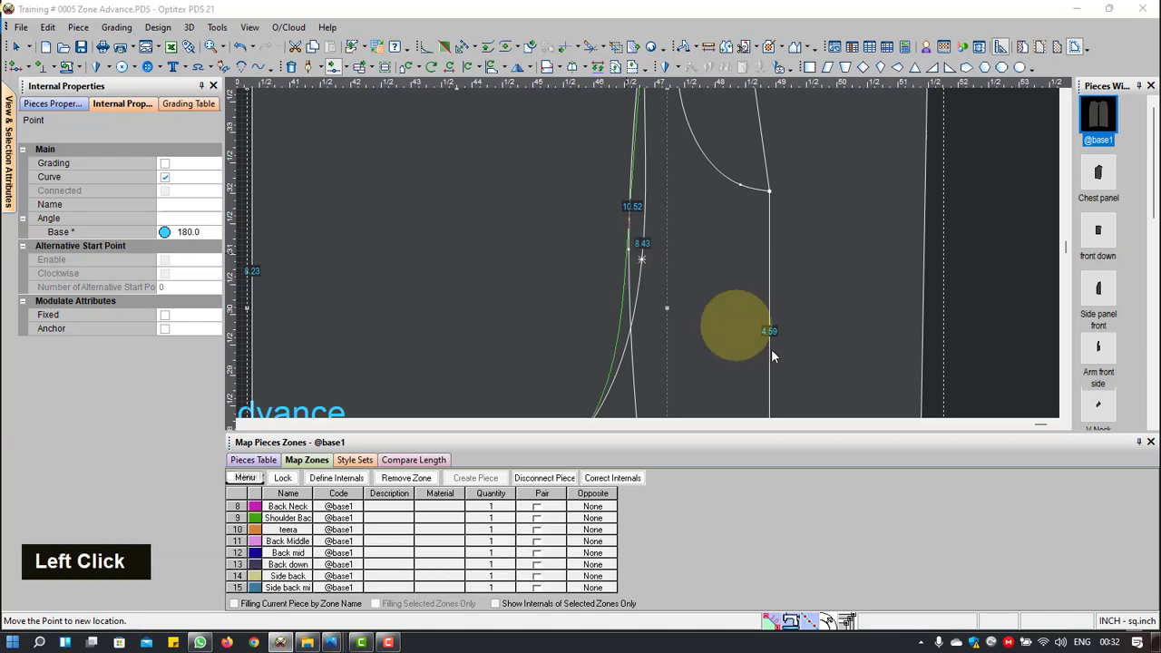
pyautogui.click(831, 371)
# Step: Add a curve point higher up on the panel seam line, snap it onto the neighbouring line with zero offsets, and leave the Move Point tool
pyautogui.scroll(3, 648, 231)
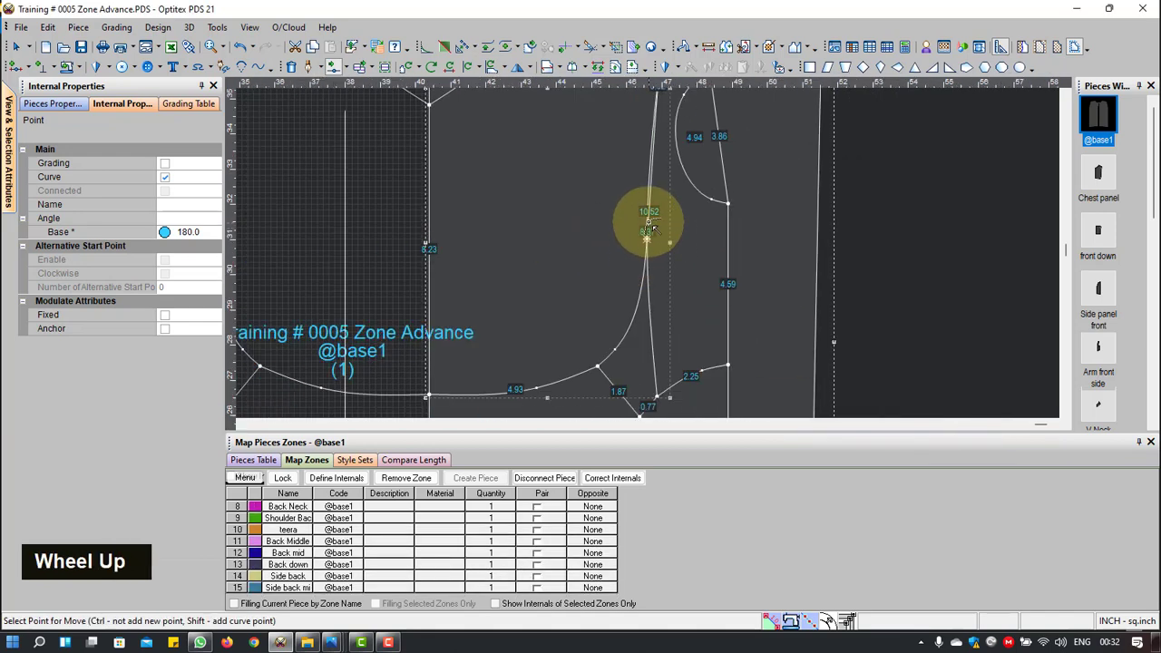
pyautogui.scroll(-3, 650, 256)
pyautogui.scroll(-1, 650, 256)
pyautogui.keyDown('shift'); pyautogui.click(641, 249); pyautogui.keyUp('shift')
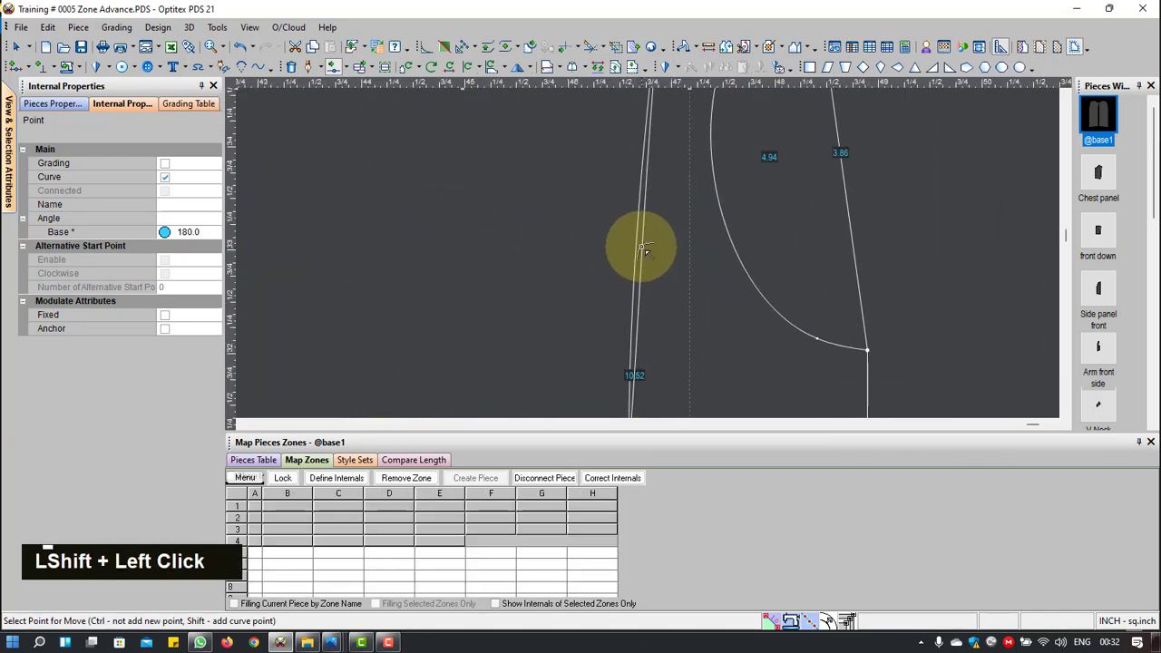
pyautogui.keyDown('shift'); pyautogui.click(640, 247); pyautogui.keyUp('shift')
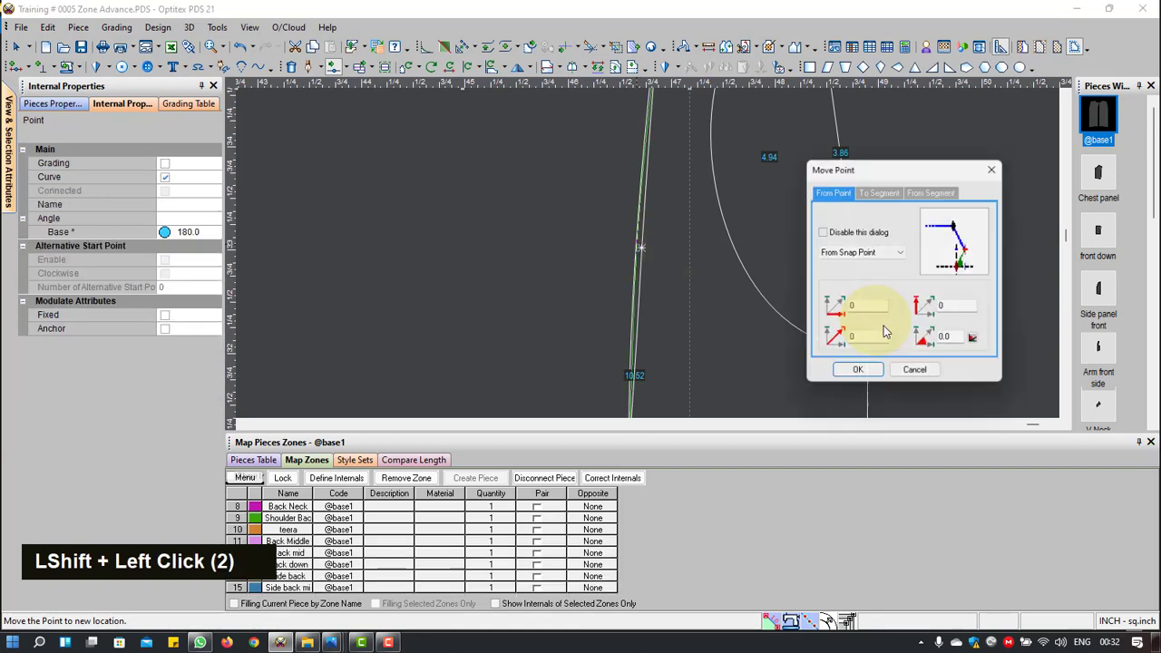
pyautogui.click(855, 371)
pyautogui.scroll(2, 652, 257)
pyautogui.scroll(2, 652, 257)
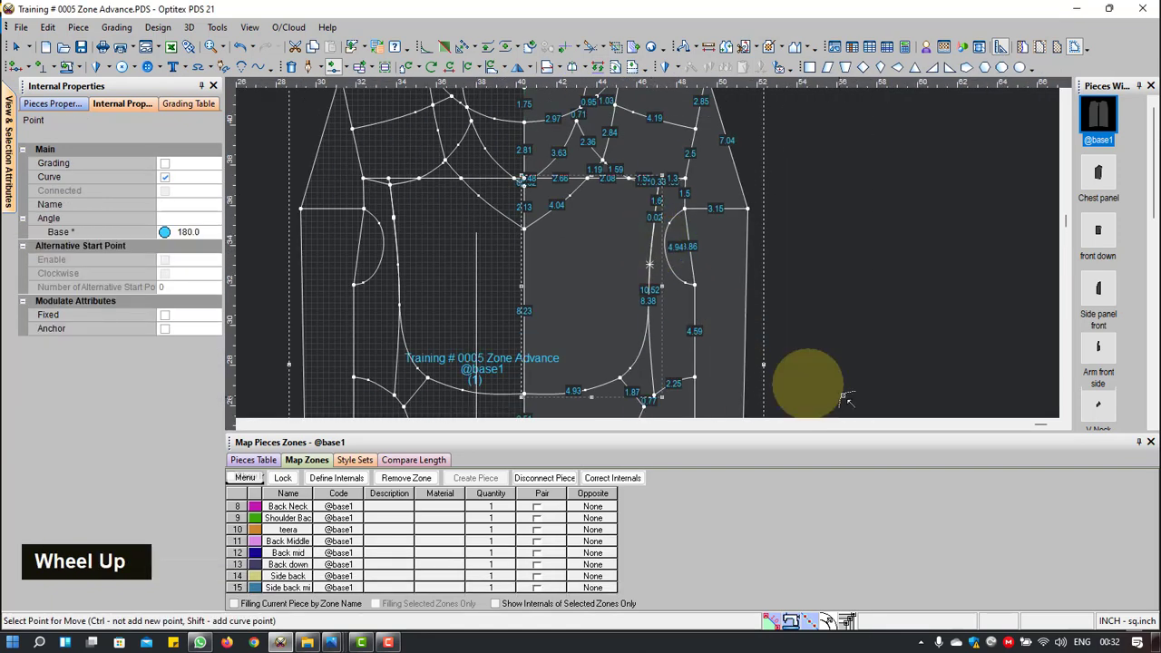
pyautogui.rightClick(869, 274)
pyautogui.click(905, 284)
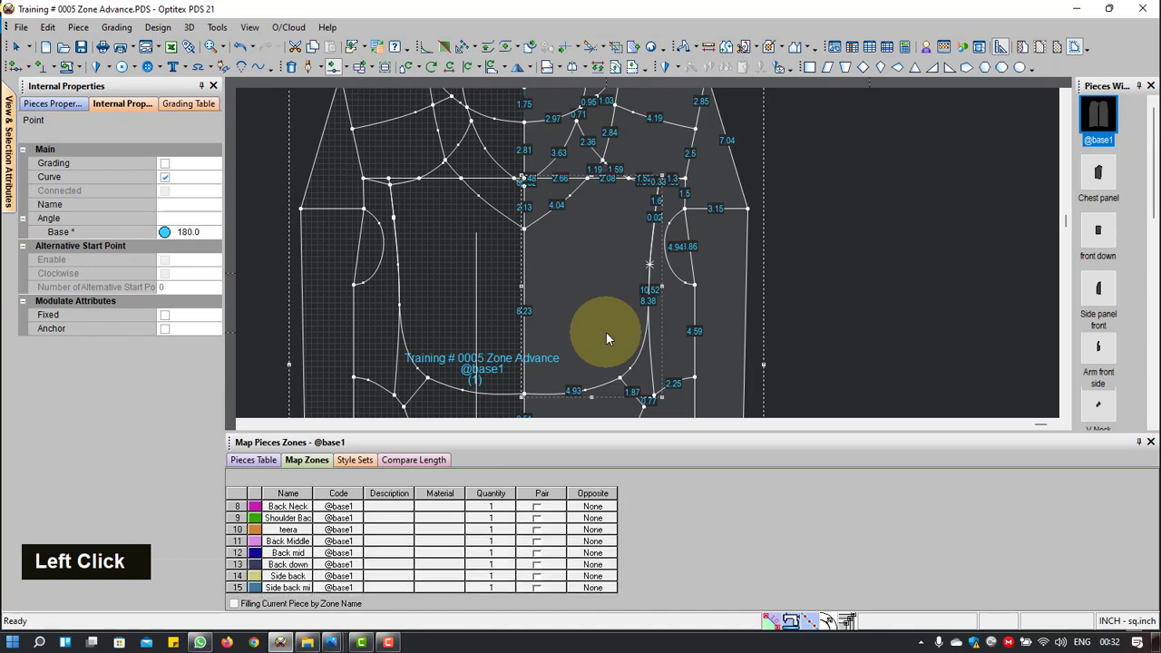
# Step: Delete the two extra points at the 0.02 inch segment on the panel seam, below the chest-line junction
pyautogui.scroll(-1, 655, 243)
pyautogui.scroll(-5, 656, 218)
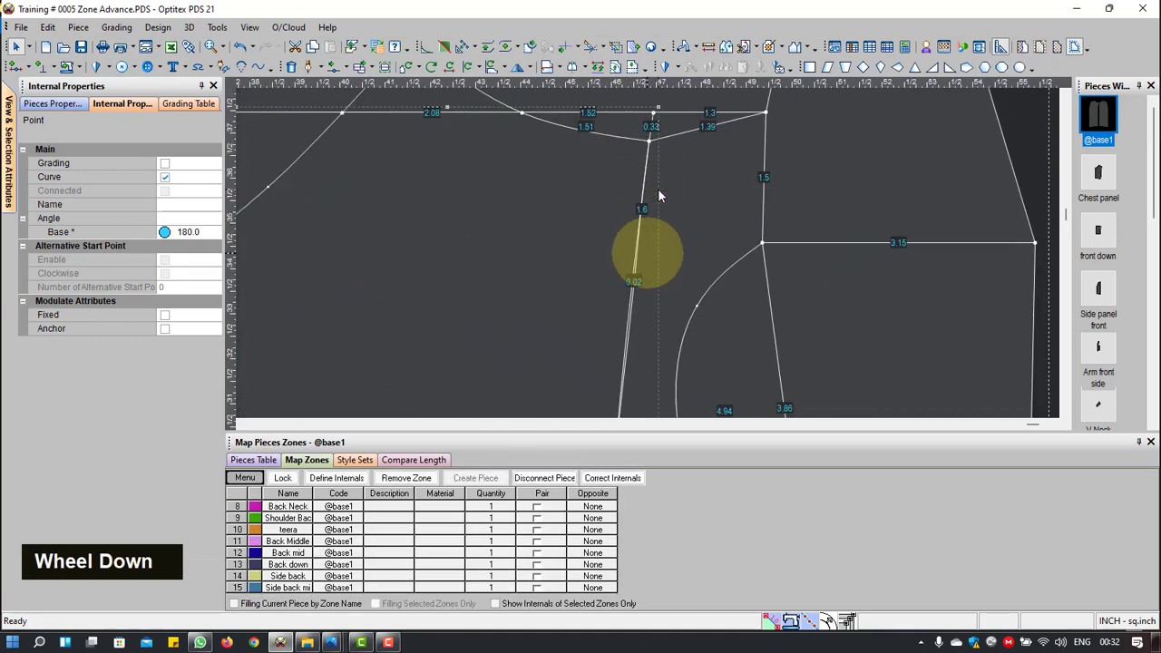
pyautogui.scroll(1, 640, 300)
pyautogui.scroll(3, 641, 304)
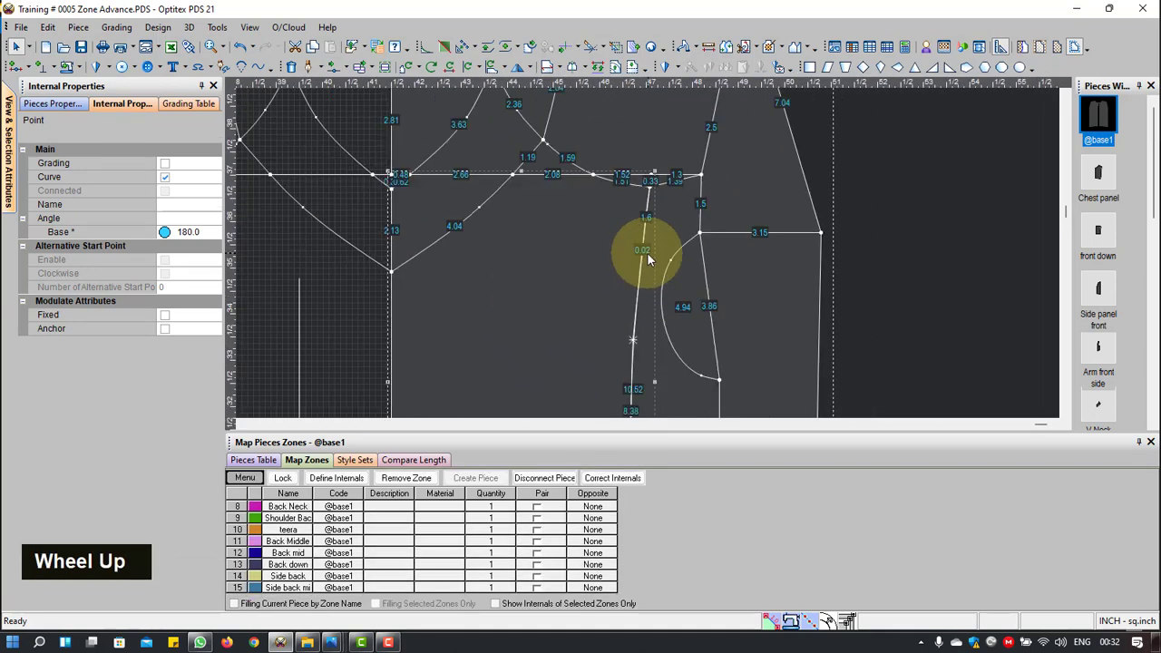
pyautogui.scroll(-1, 648, 259)
pyautogui.scroll(-3, 648, 258)
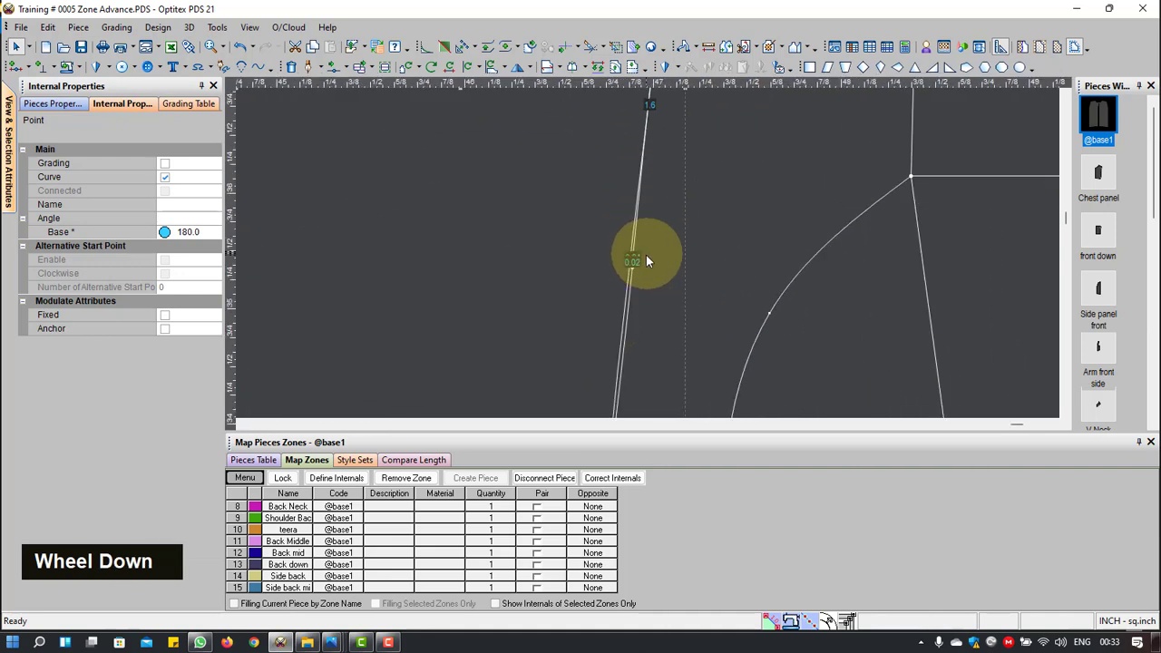
pyautogui.click(633, 259)
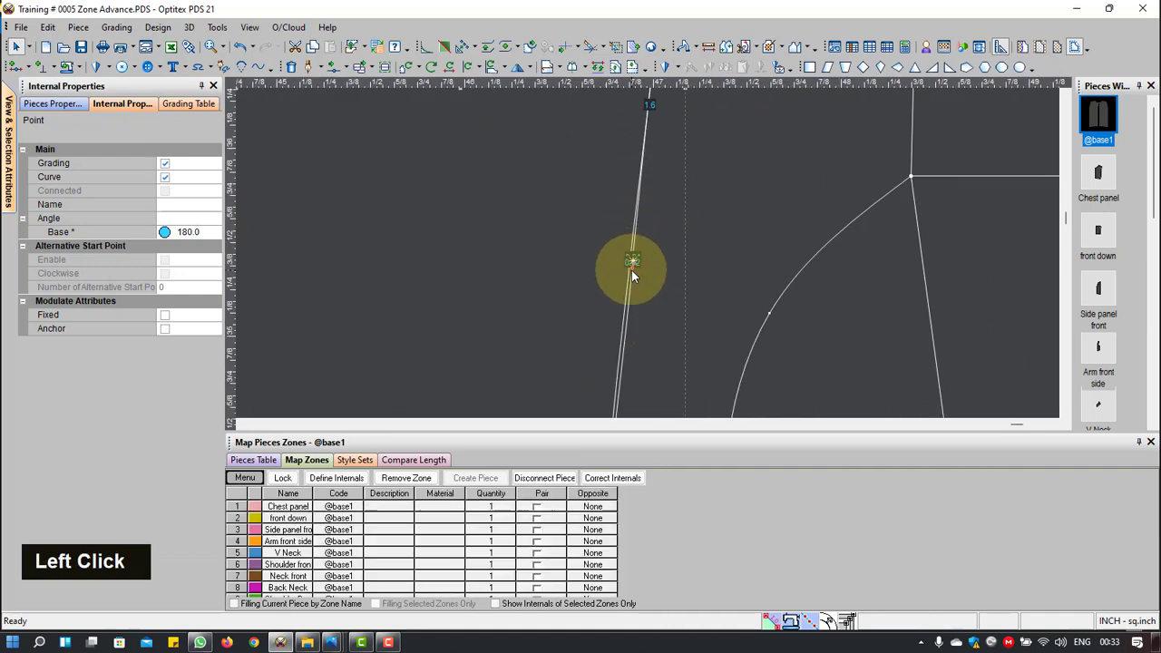
pyautogui.click(631, 270)
pyautogui.press('Delete')
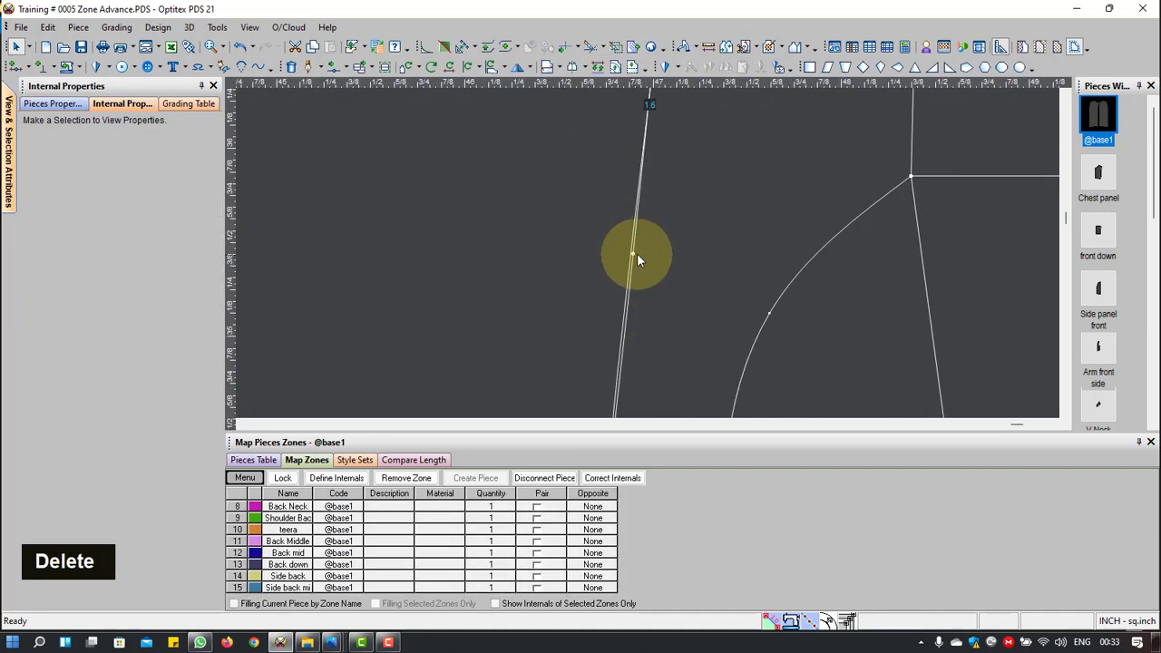
pyautogui.click(632, 253)
pyautogui.press('Delete')
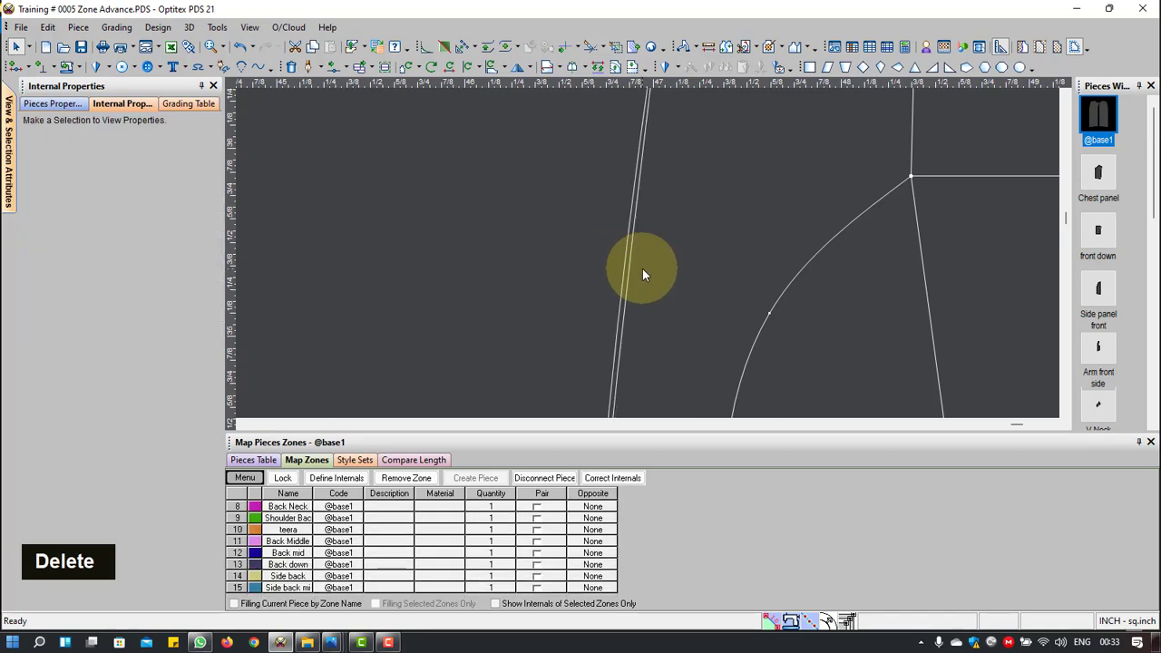
# Step: Add a curve point to the 3.96 inch segment of the lowest hem line and move it slightly downward to round the segment
pyautogui.scroll(2, 648, 273)
pyautogui.scroll(3, 661, 324)
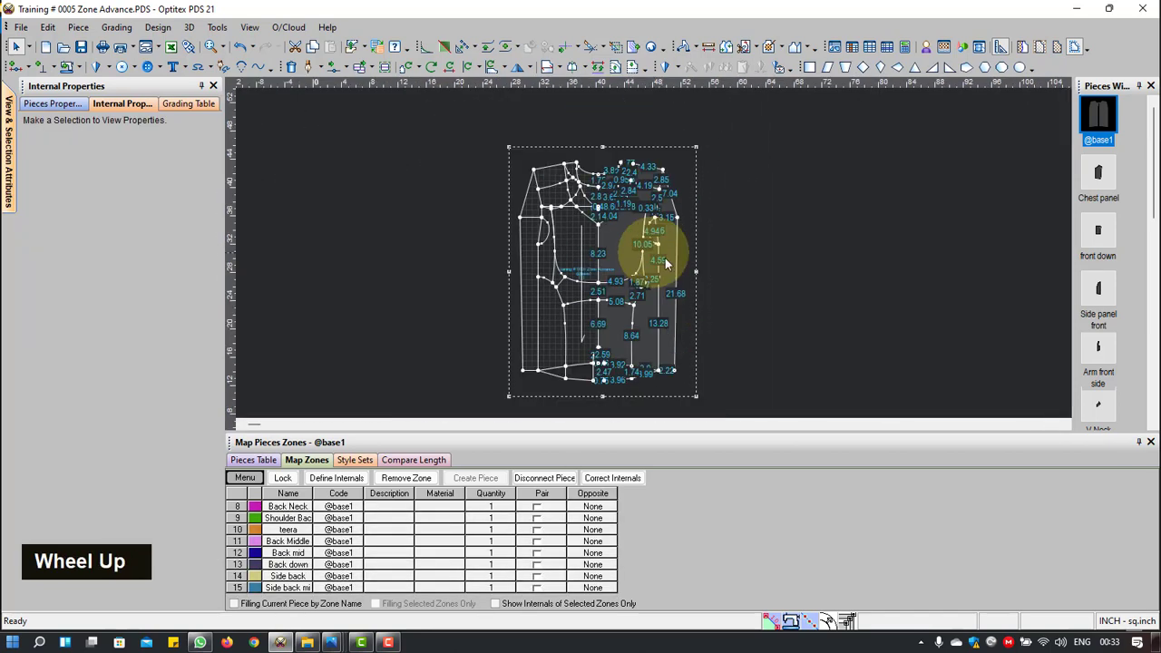
pyautogui.scroll(-2, 648, 252)
pyautogui.scroll(-4, 648, 252)
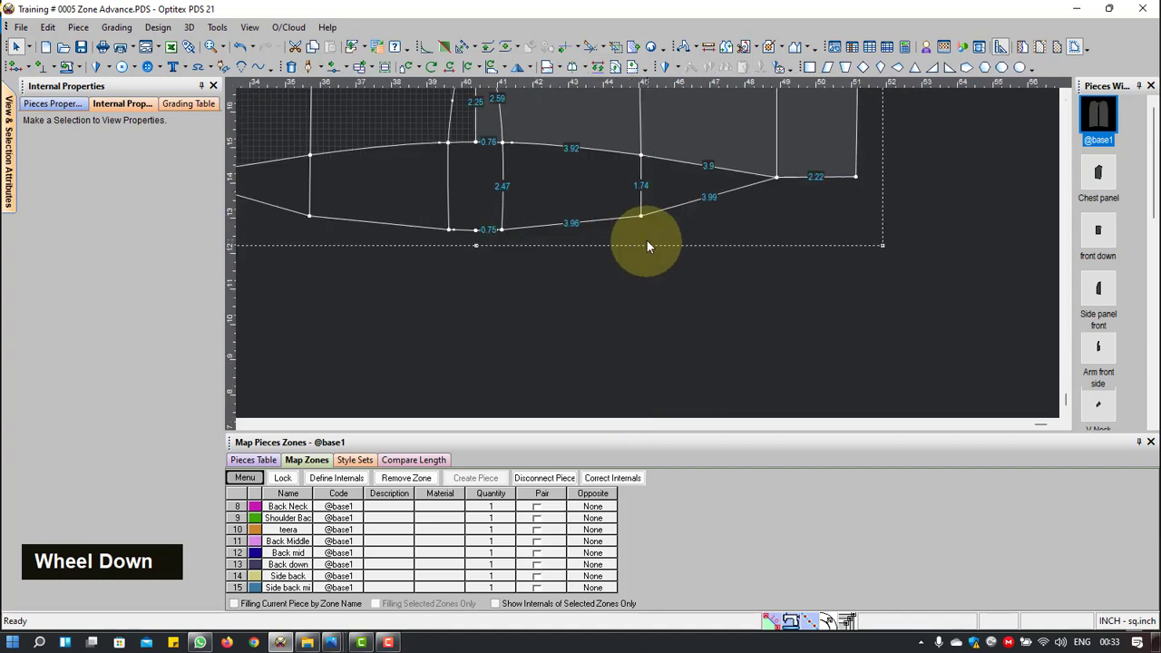
pyautogui.click(636, 208)
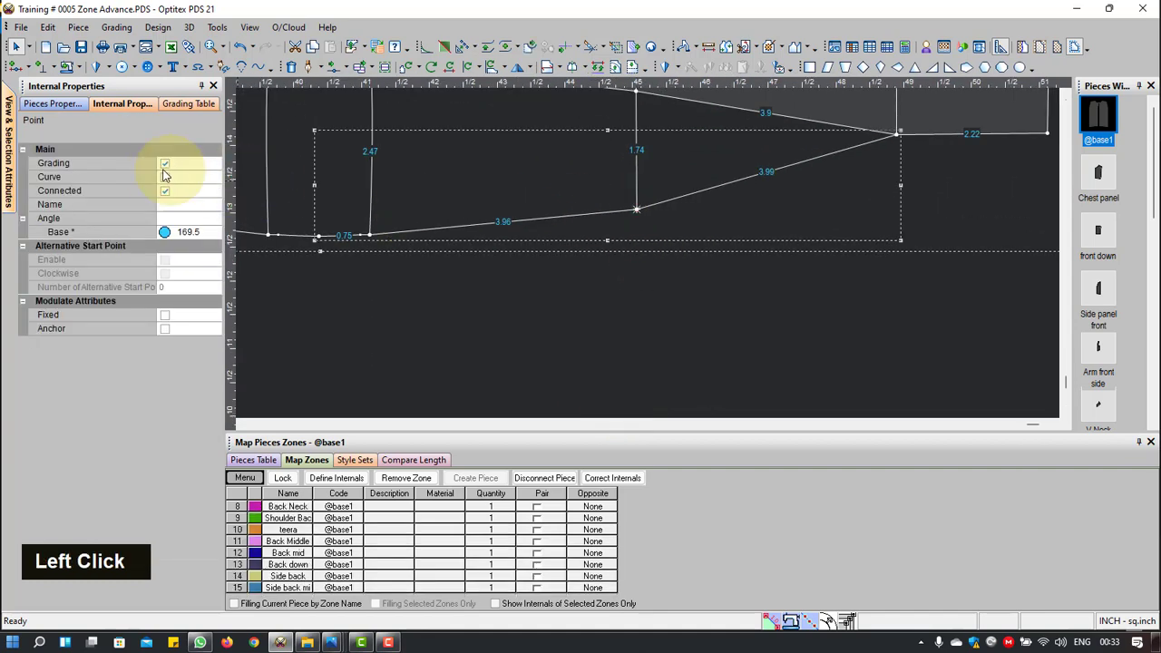
pyautogui.scroll(-1, 557, 220)
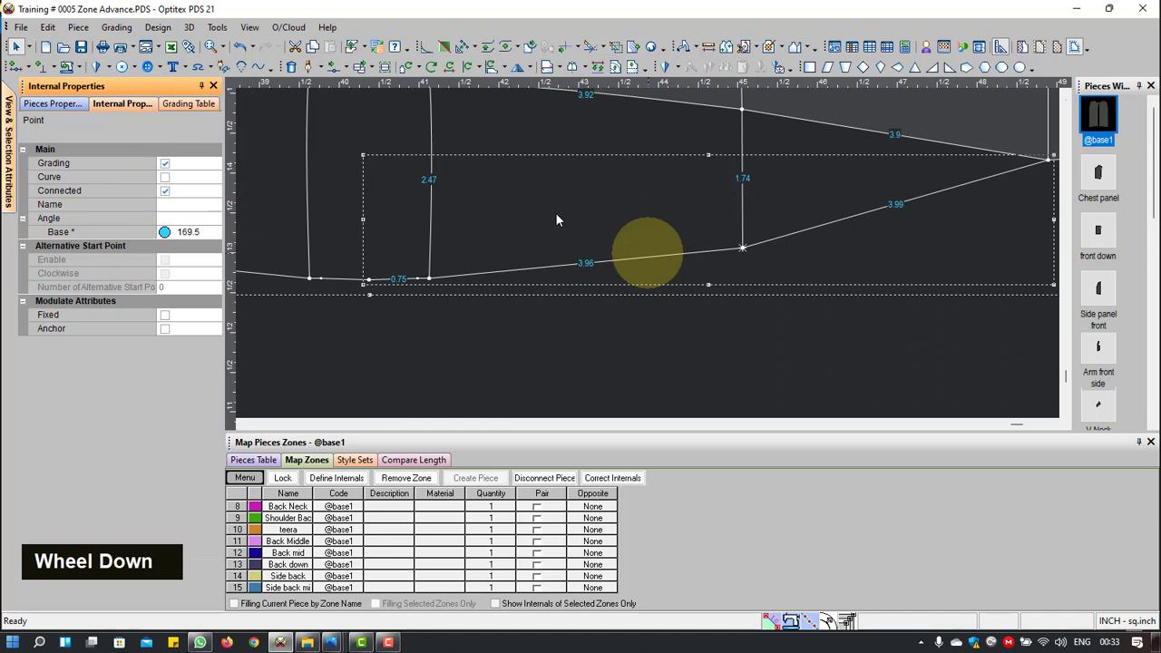
pyautogui.press('m')
pyautogui.scroll(-1, 672, 260)
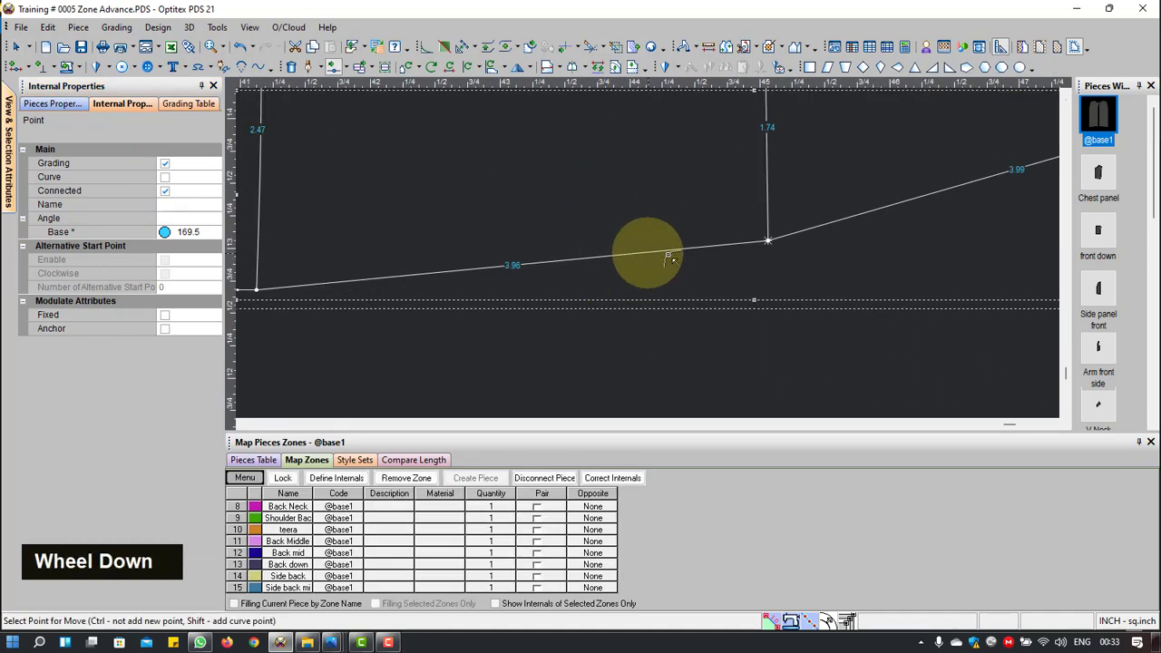
pyautogui.keyDown('shift'); pyautogui.click(668, 258); pyautogui.keyUp('shift')
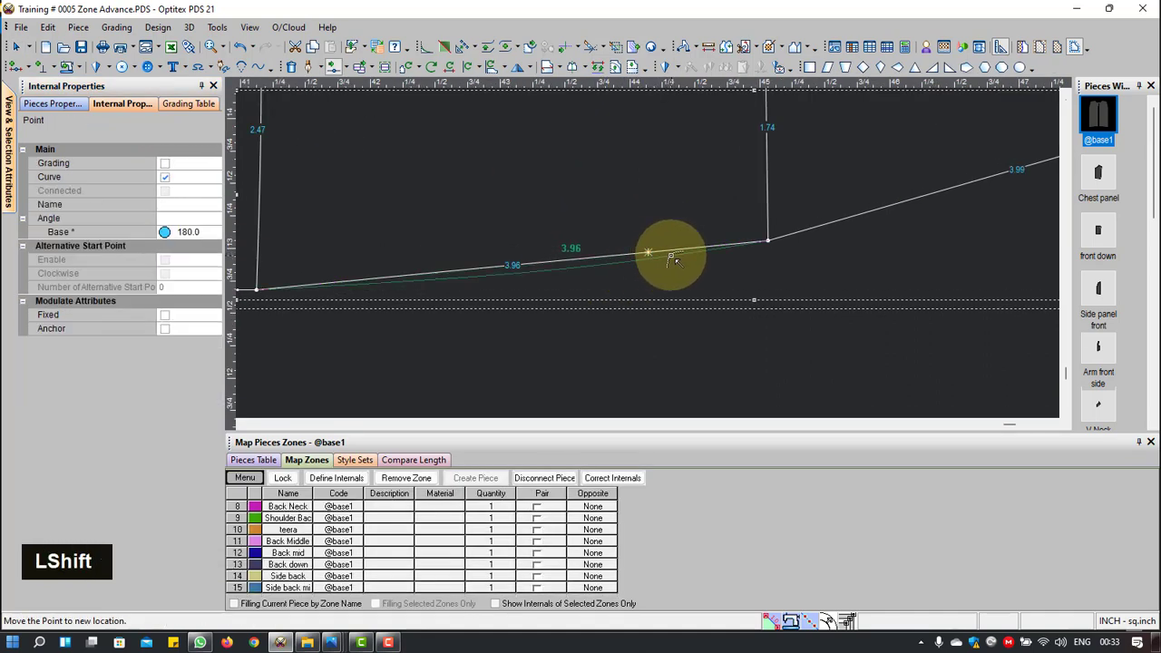
pyautogui.click(746, 289)
pyautogui.click(855, 370)
pyautogui.scroll(1, 850, 277)
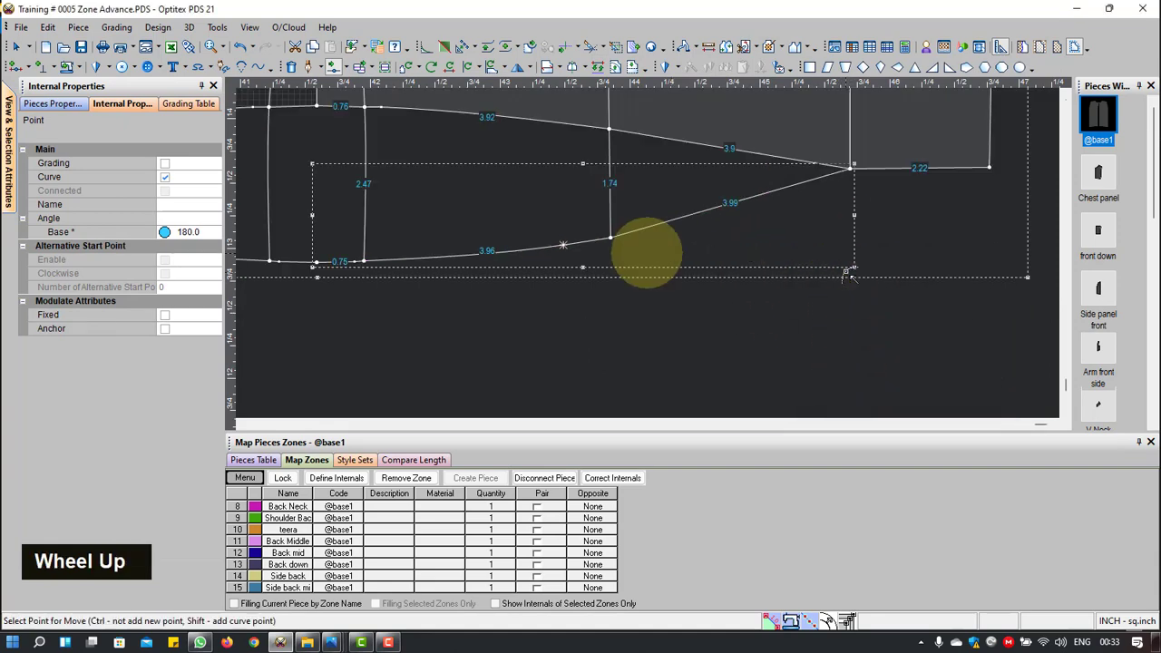
# Step: Add a curve point to the 3.99 inch outer hem segment and move it 0.04 inch horizontally and -0.07 inch vertically
pyautogui.scroll(-1, 642, 258)
pyautogui.keyDown('shift'); pyautogui.click(639, 261); pyautogui.keyUp('shift')
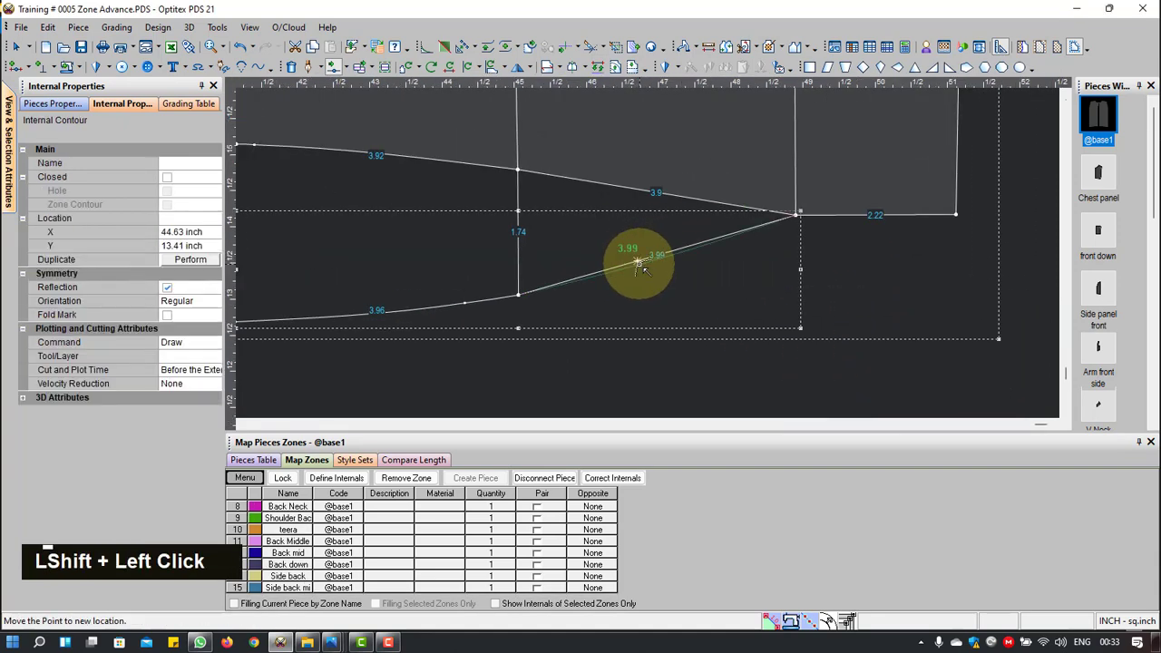
pyautogui.click(644, 261)
pyautogui.click(859, 375)
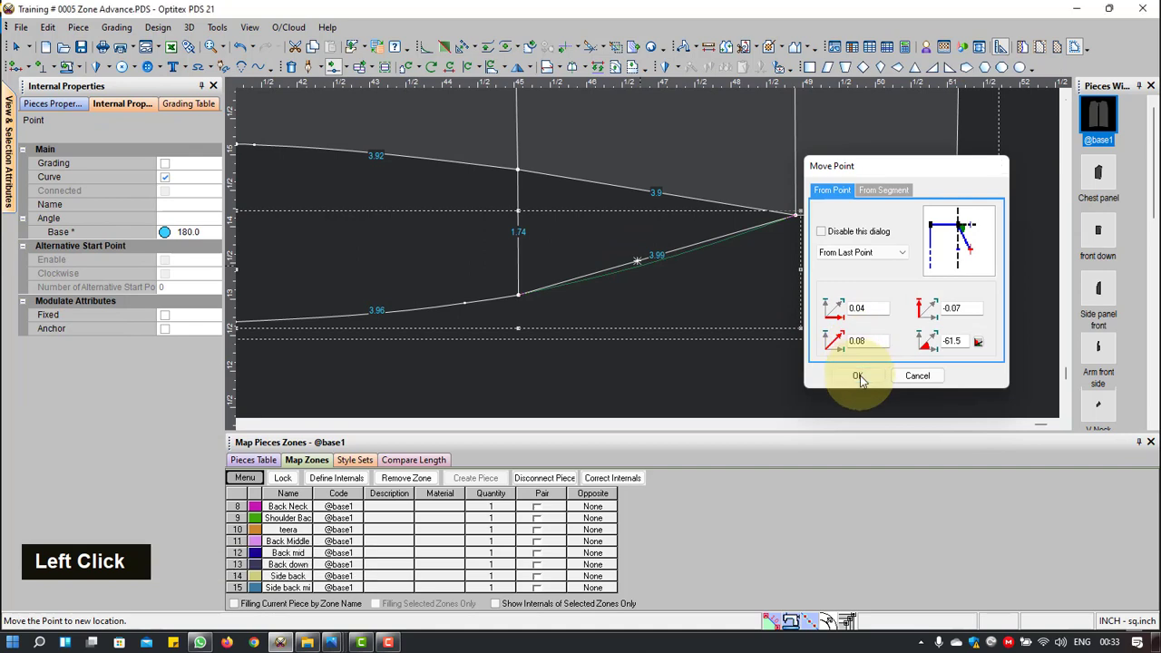
pyautogui.scroll(1, 614, 202)
pyautogui.scroll(2, 643, 249)
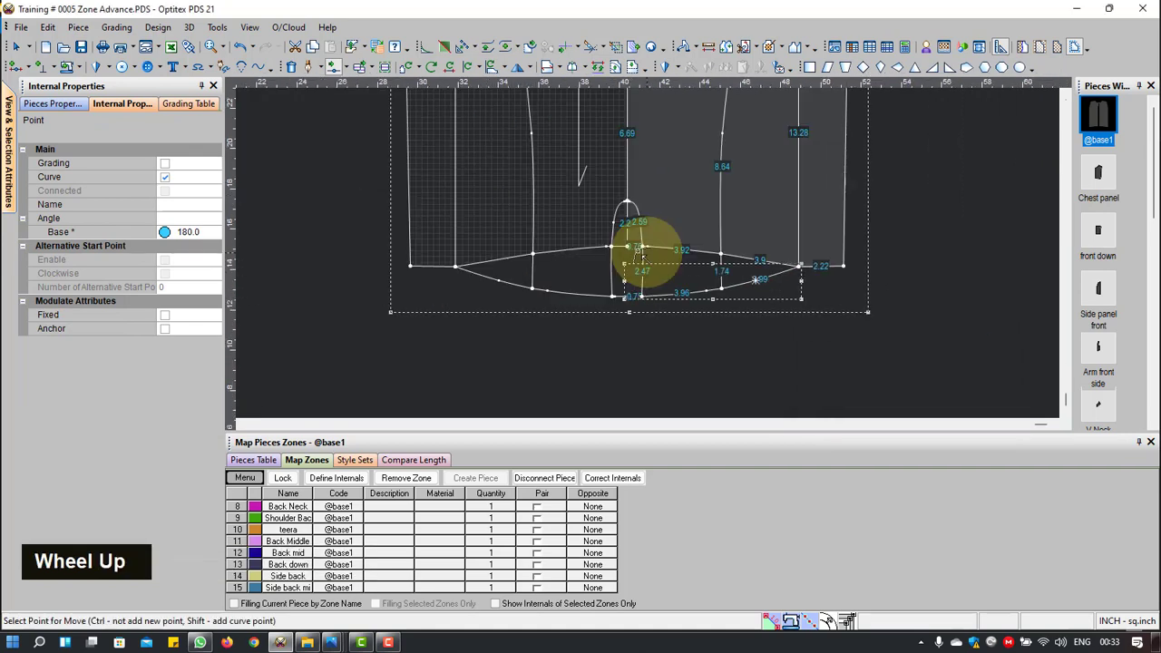
# Step: Add a curve point to the slanted 1.39 inch segment between the panel seam's upper end and the armhole line, bending it slightly downward
pyautogui.scroll(-2, 647, 252)
pyautogui.scroll(2, 617, 265)
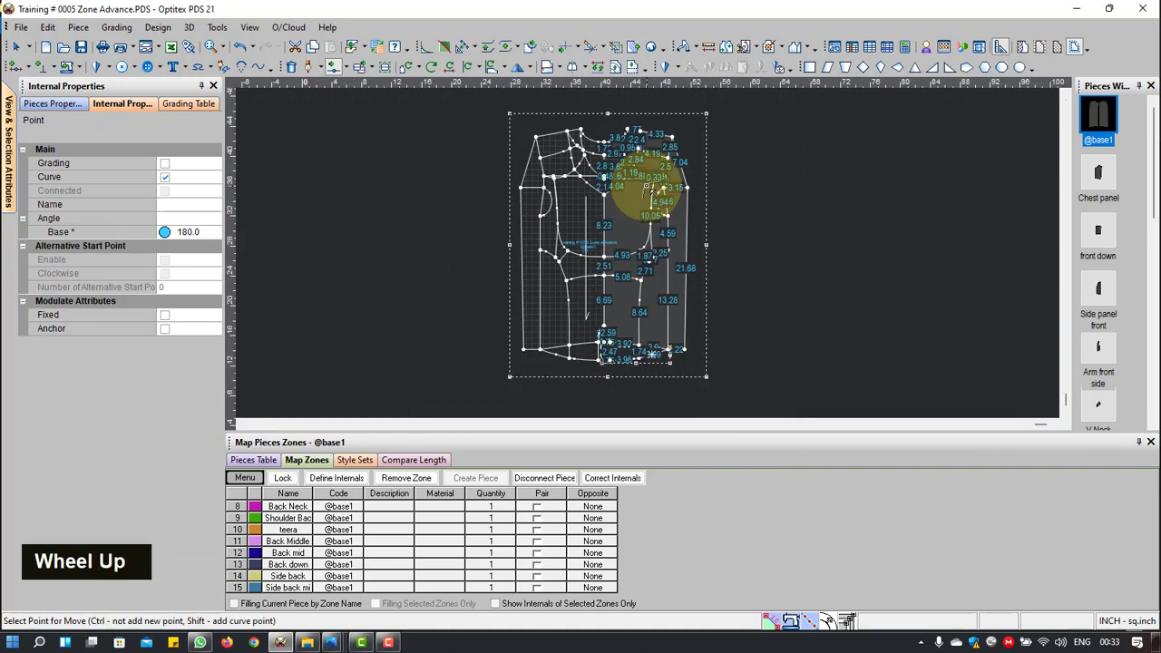
pyautogui.scroll(-3, 643, 246)
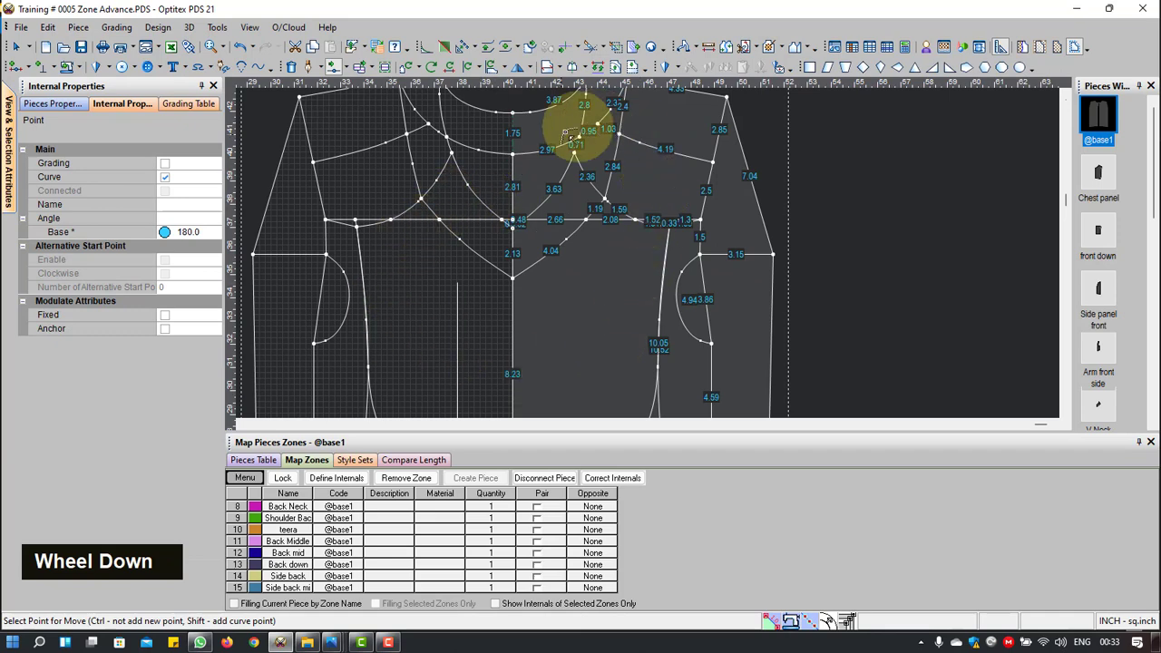
pyautogui.scroll(1, 581, 127)
pyautogui.scroll(-5, 648, 252)
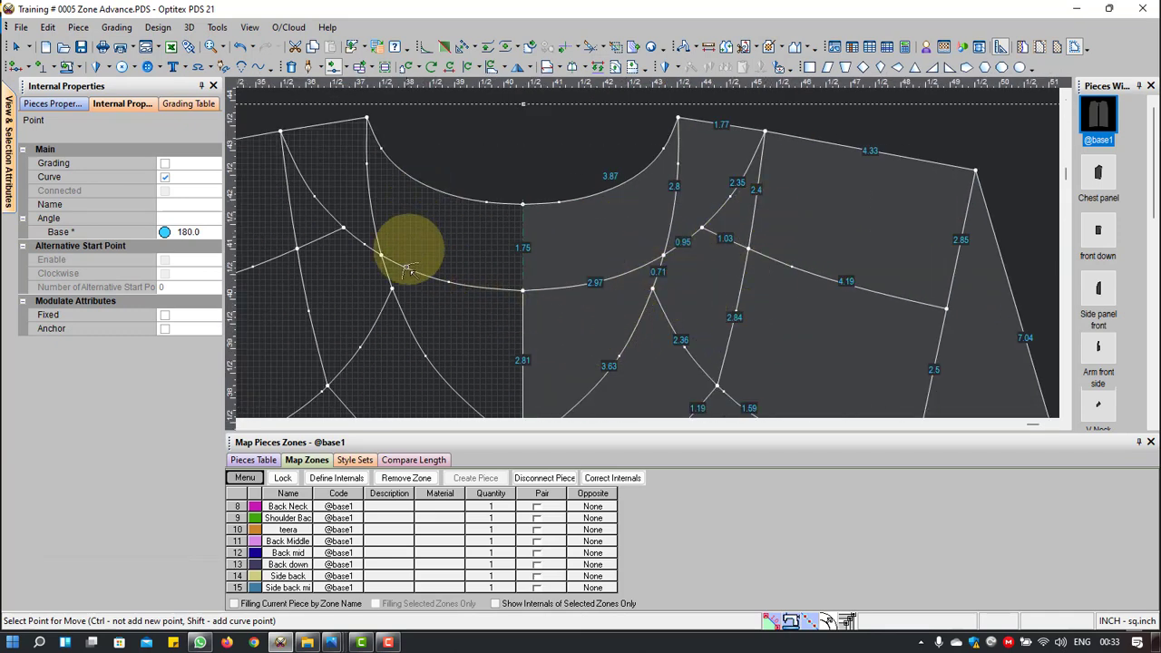
pyautogui.scroll(1, 648, 252)
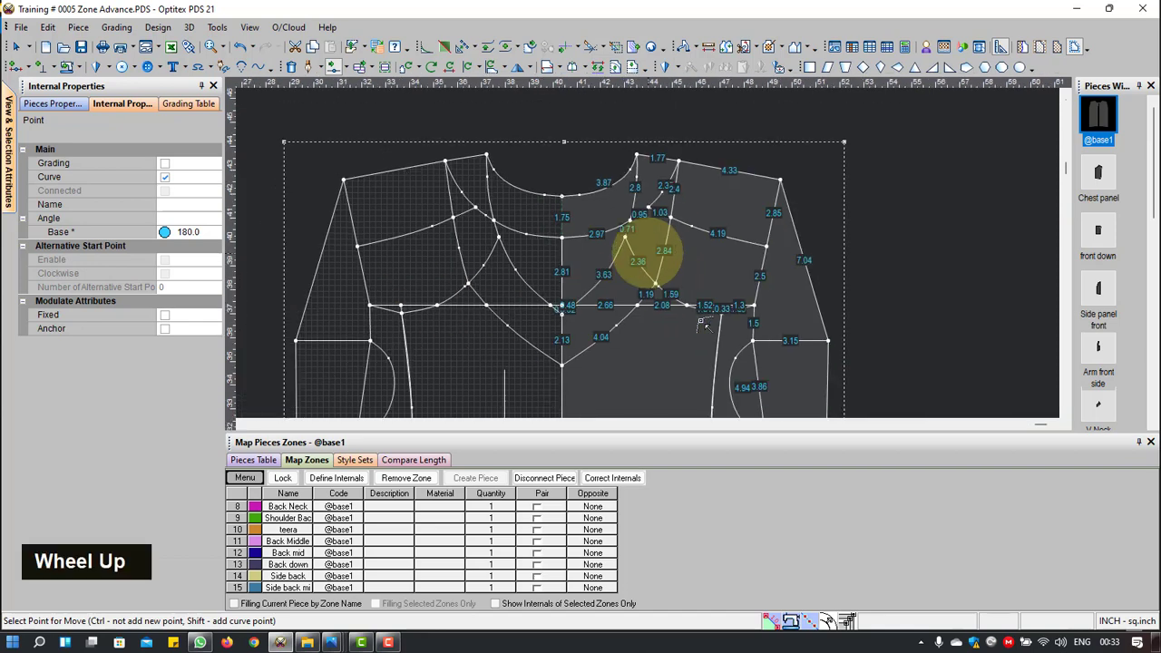
pyautogui.scroll(-2, 648, 251)
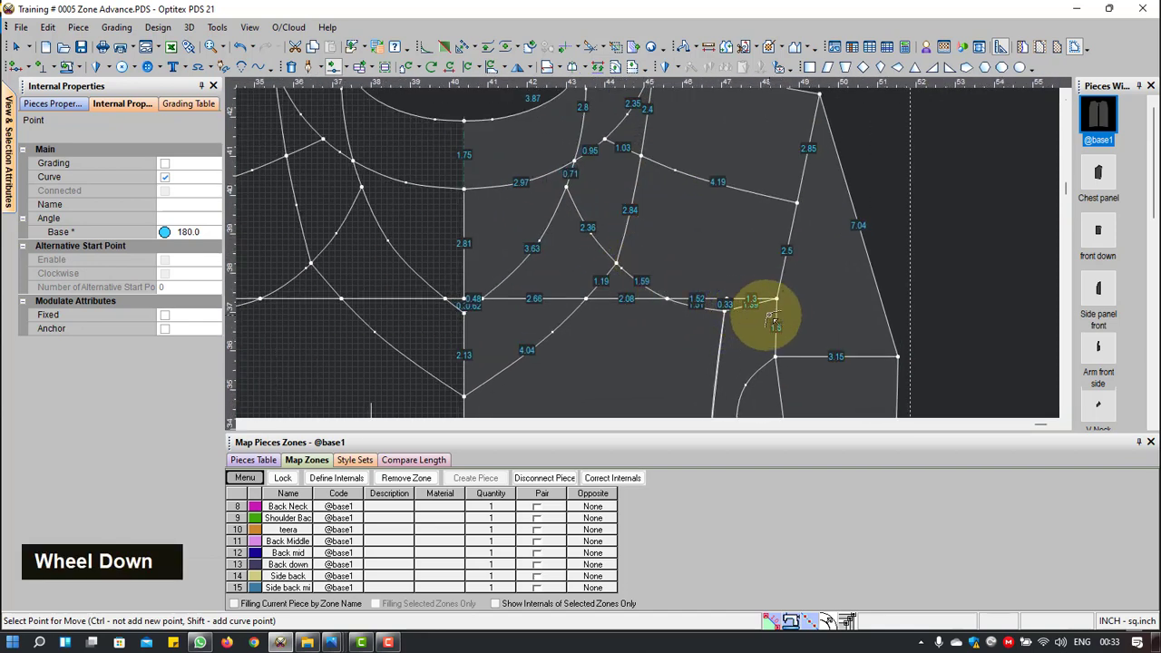
pyautogui.scroll(-3, 774, 314)
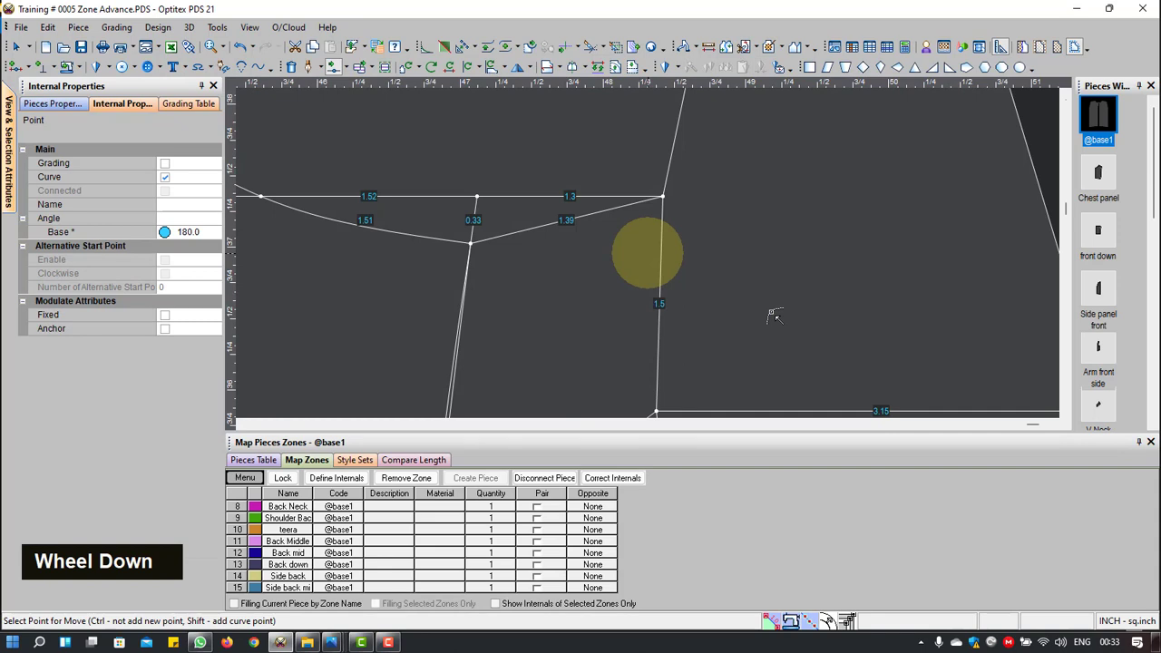
pyautogui.keyDown('shift'); pyautogui.click(563, 224); pyautogui.keyUp('shift')
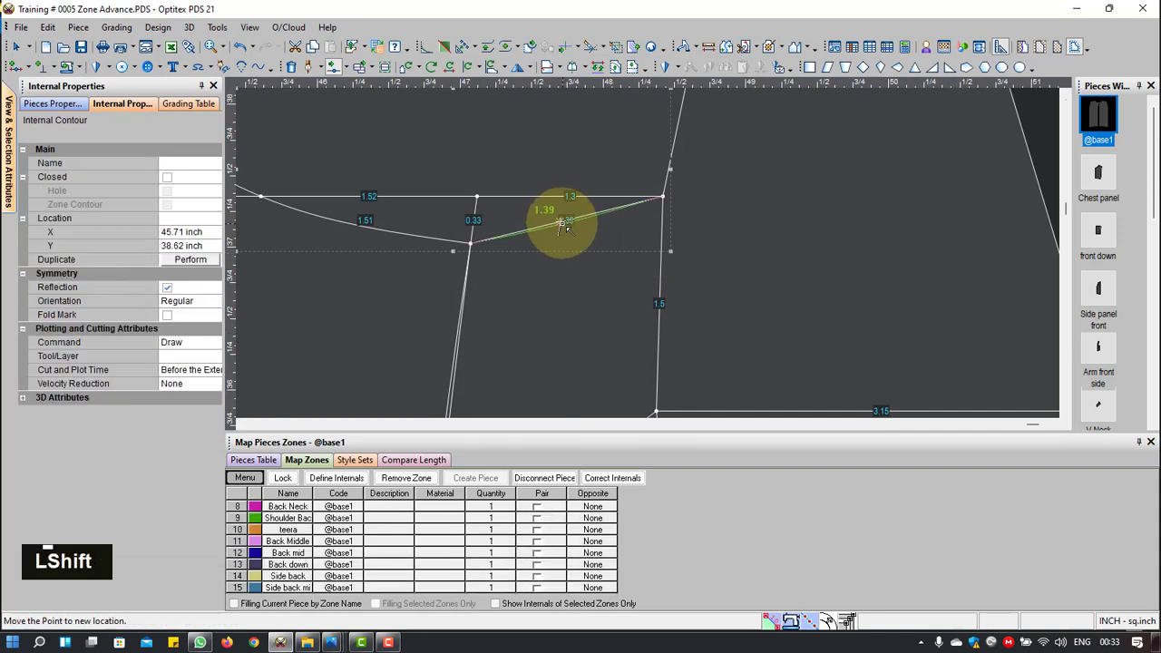
pyautogui.keyDown('shift'); pyautogui.click(562, 223); pyautogui.keyUp('shift')
pyautogui.click(848, 374)
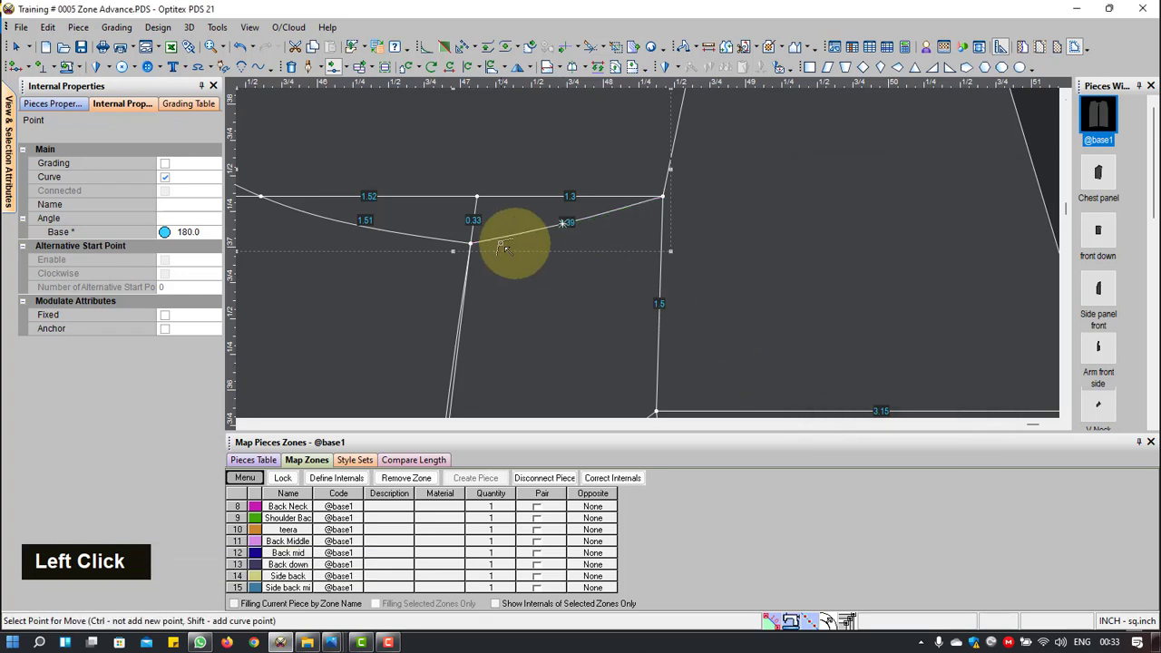
# Step: Move the curve point on the slanted 1.39 inch segment by -0.24 inch horizontally and -0.08 inch vertically
pyautogui.scroll(-2, 555, 234)
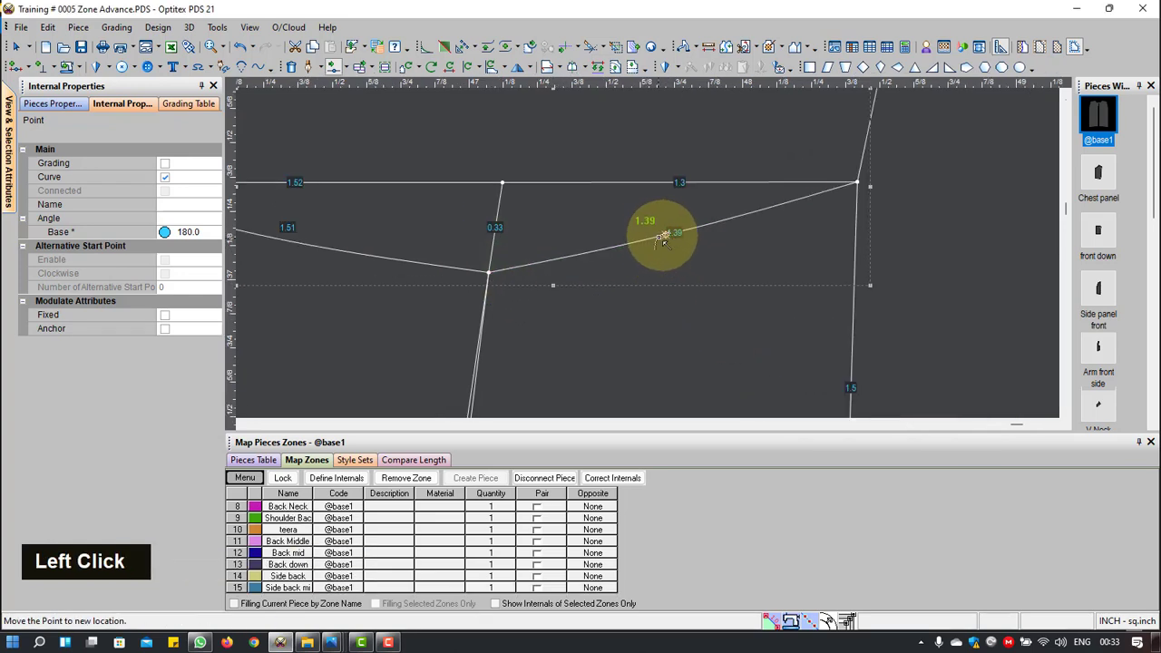
pyautogui.moveTo(602, 259); pyautogui.dragTo(600, 257)
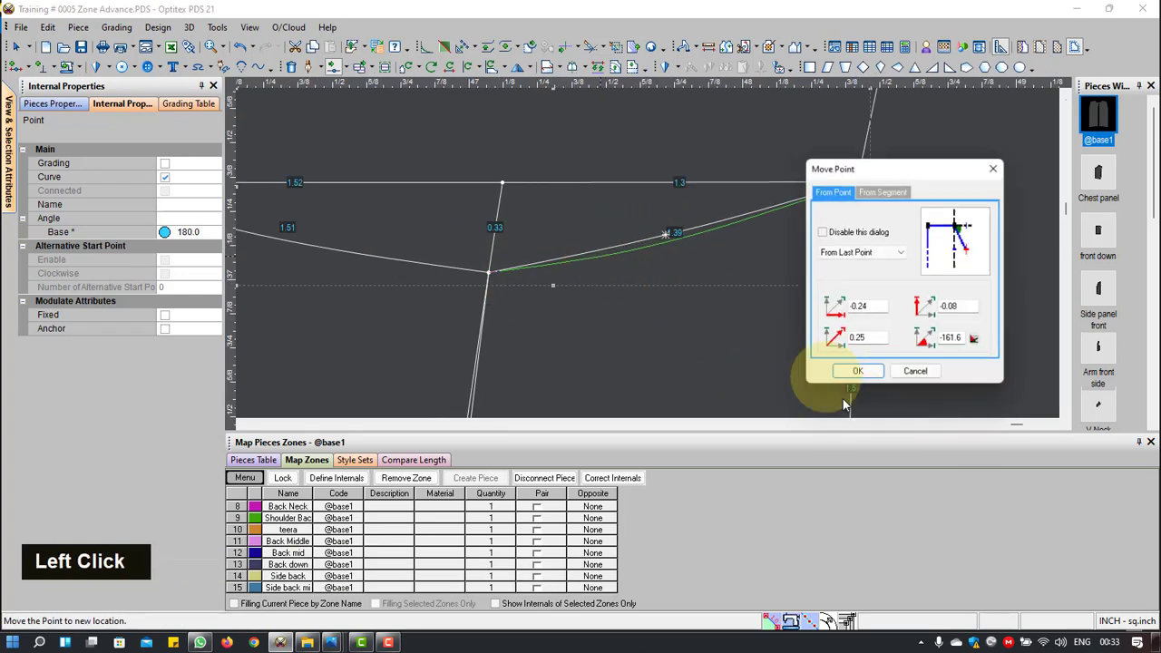
pyautogui.click(848, 372)
pyautogui.scroll(2, 361, 247)
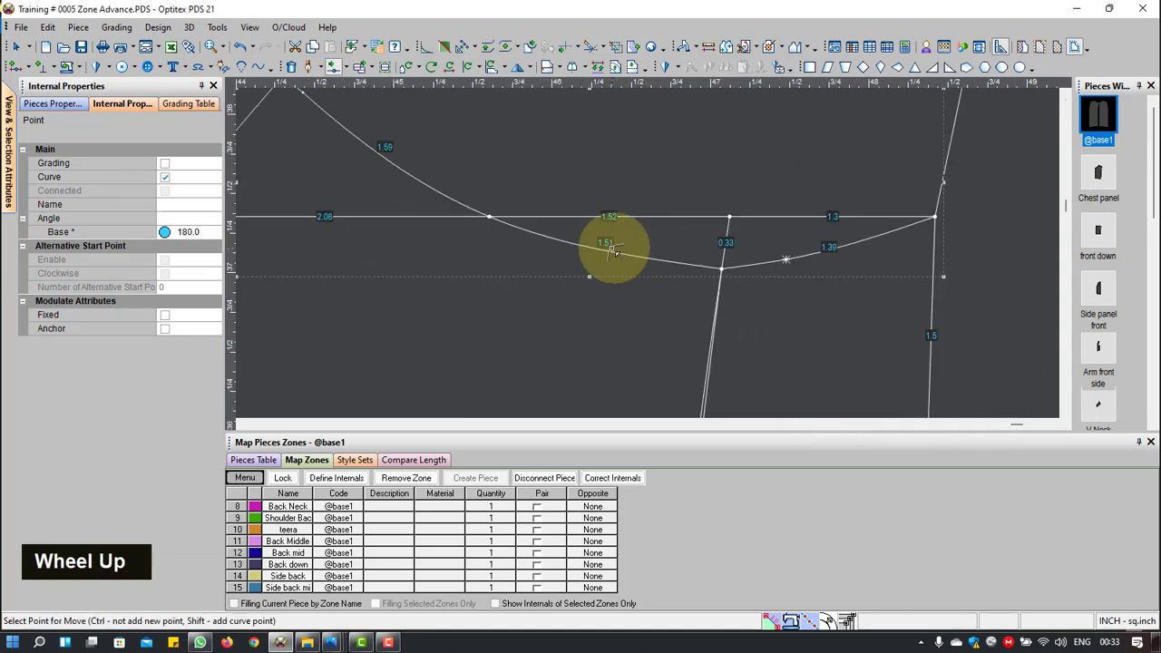
# Step: Add a curve point to the 1.51 inch curve on the other side of the seam junction and move it slightly downward
pyautogui.scroll(-2, 613, 251)
pyautogui.keyDown('shift'); pyautogui.click(651, 258); pyautogui.keyUp('shift')
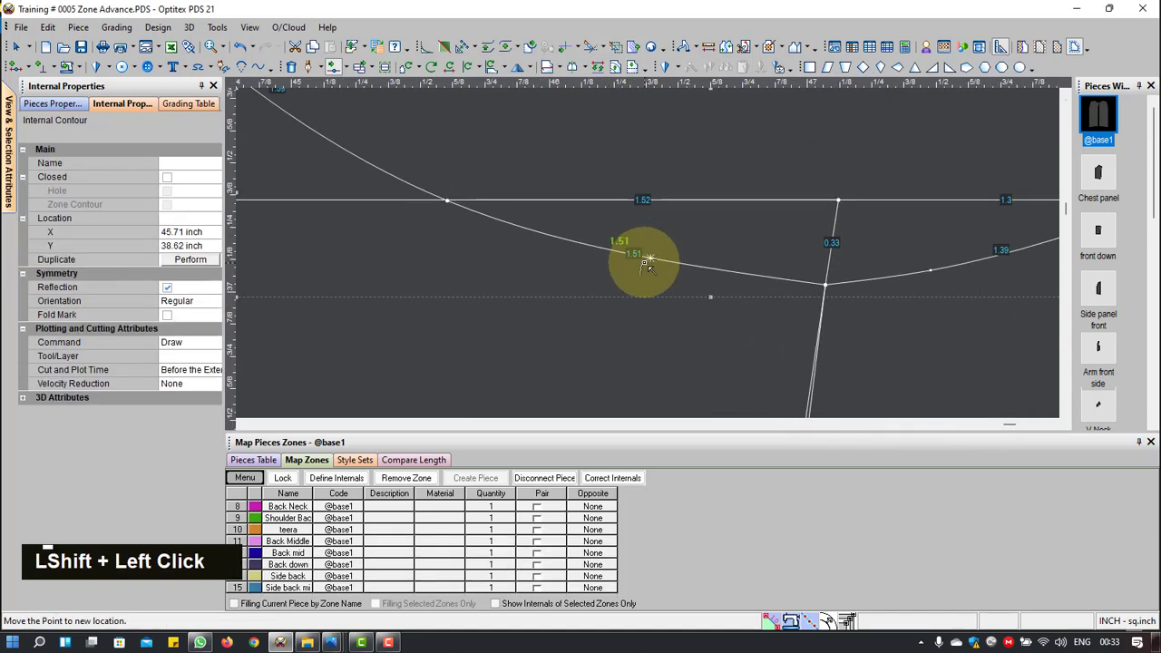
pyautogui.click(644, 260)
pyautogui.click(857, 377)
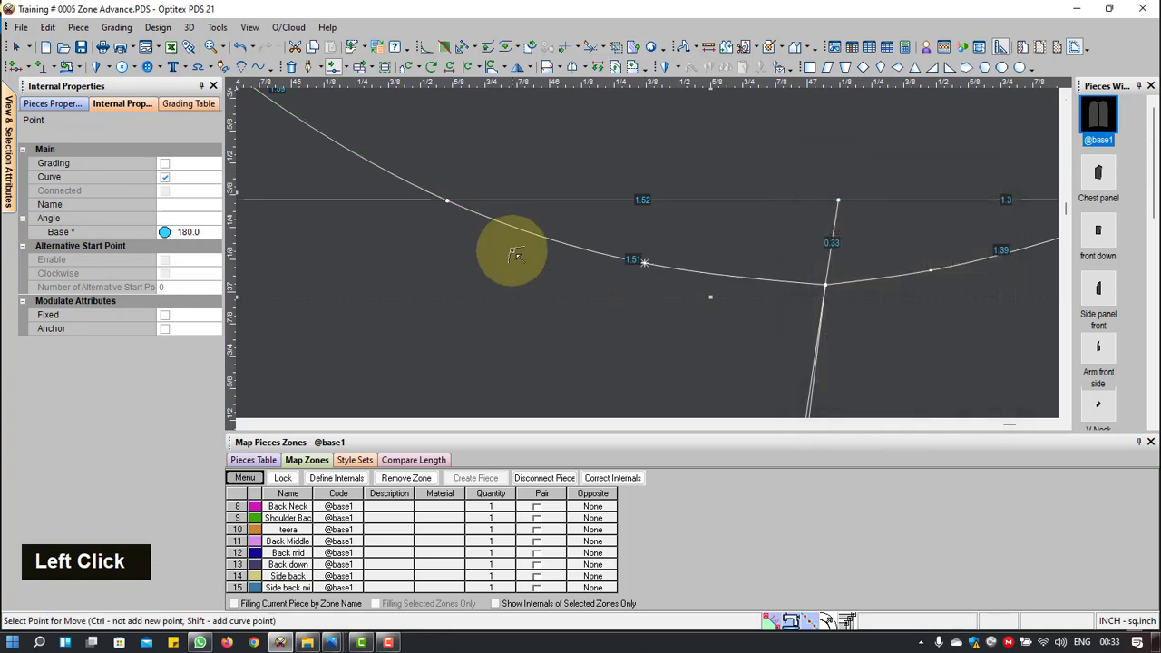
pyautogui.scroll(5, 647, 250)
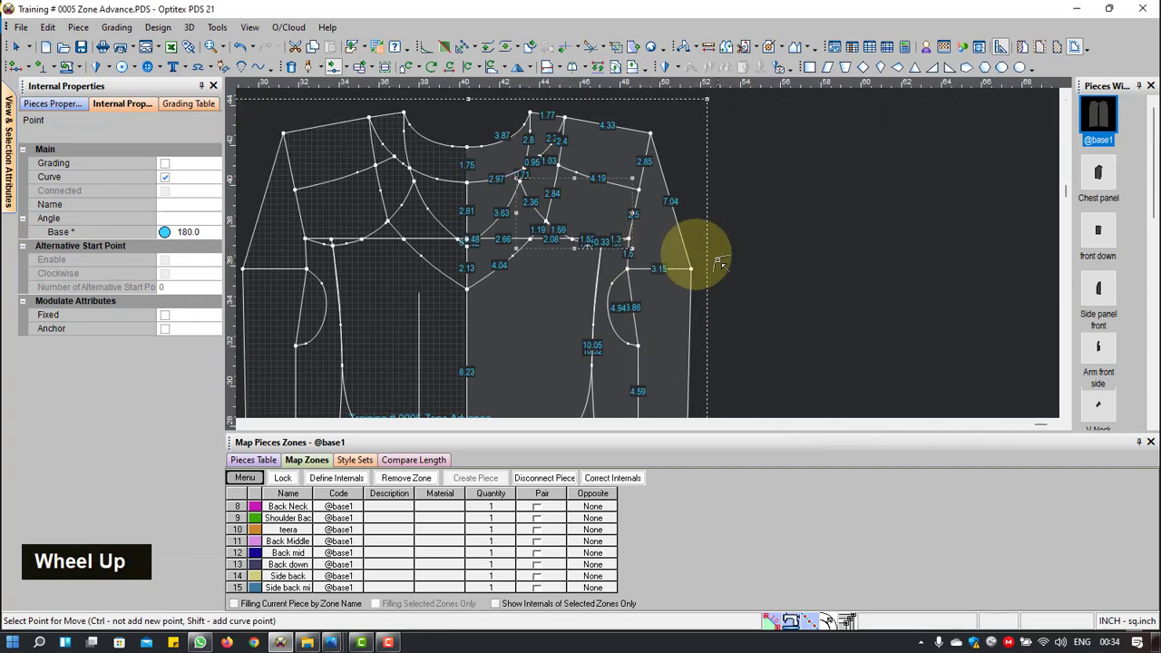
pyautogui.scroll(4, 648, 251)
pyautogui.rightClick(710, 222)
pyautogui.click(726, 227)
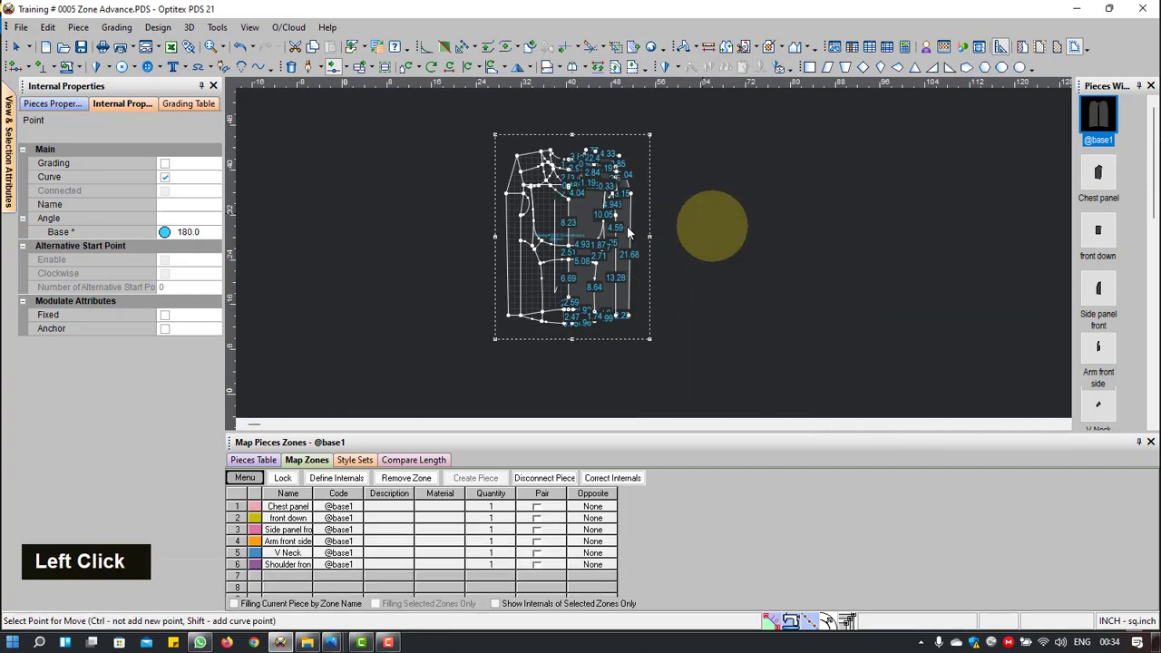
pyautogui.scroll(1, 365, 249)
pyautogui.scroll(-6, 519, 244)
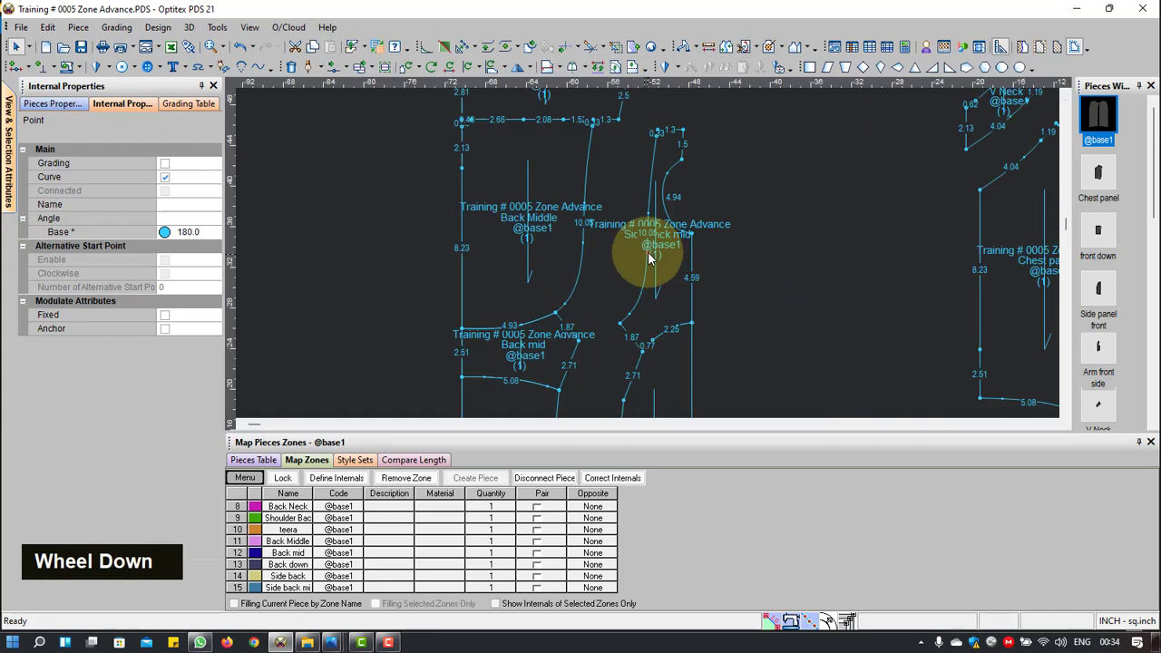
pyautogui.scroll(-1, 649, 259)
pyautogui.scroll(5, 603, 248)
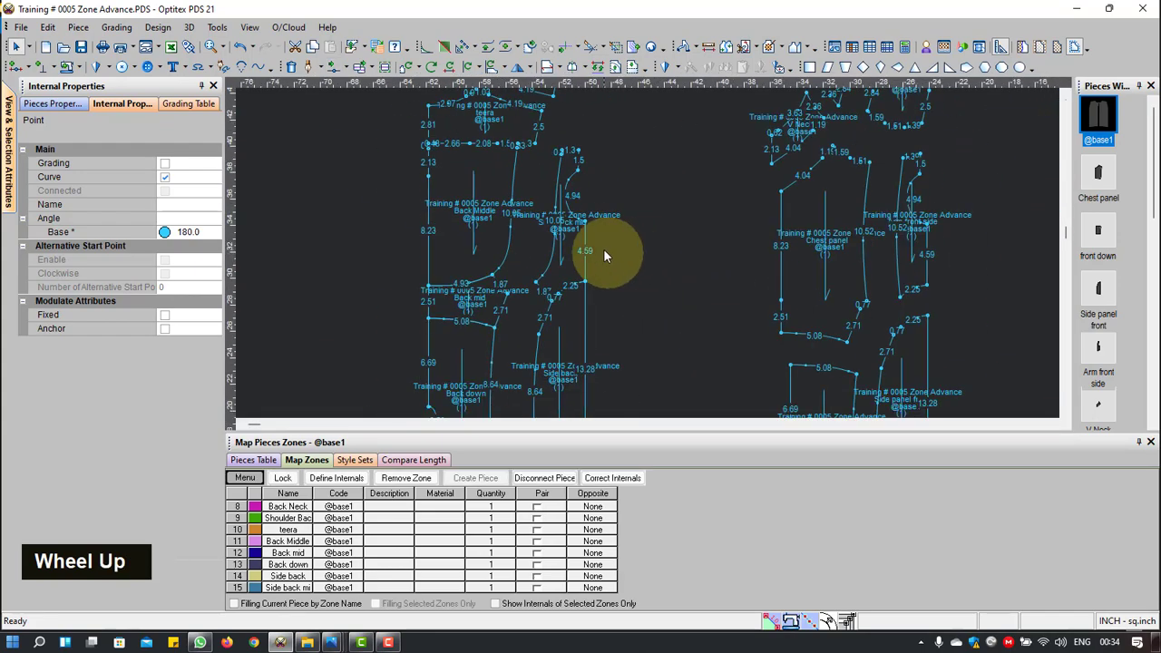
pyautogui.rightClick(680, 193)
pyautogui.click(719, 201)
pyautogui.scroll(-3, 571, 177)
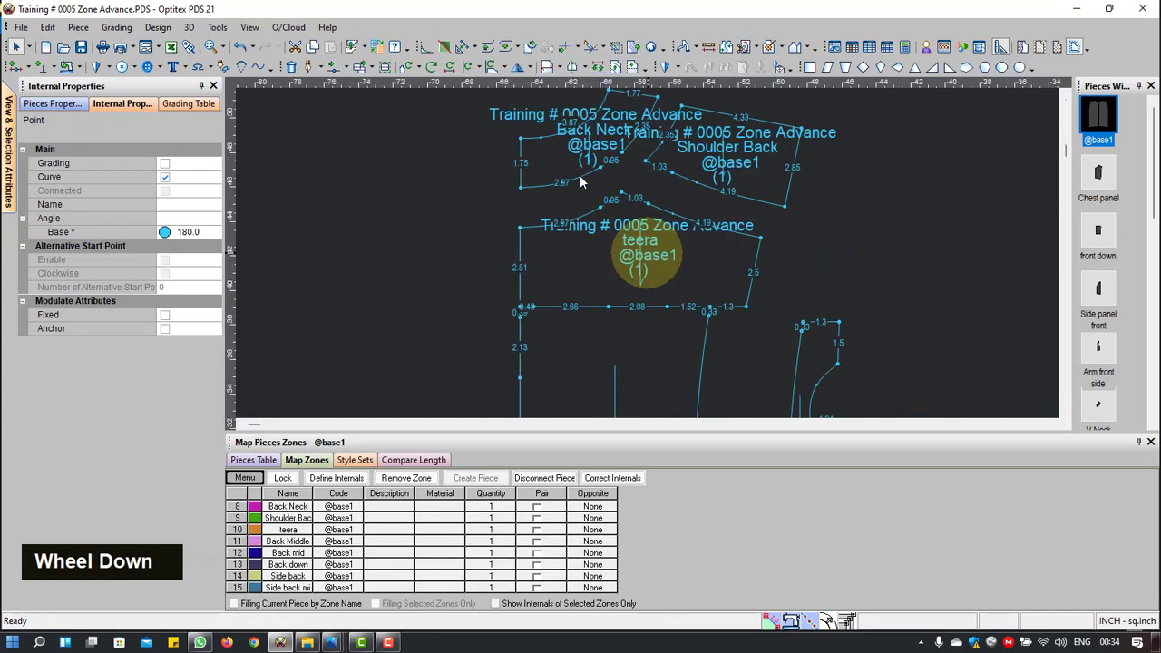
# Step: Move the teera and Back Middle pieces slightly upward to separate them from the pieces below
pyautogui.click(673, 246)
pyautogui.scroll(1, 681, 302)
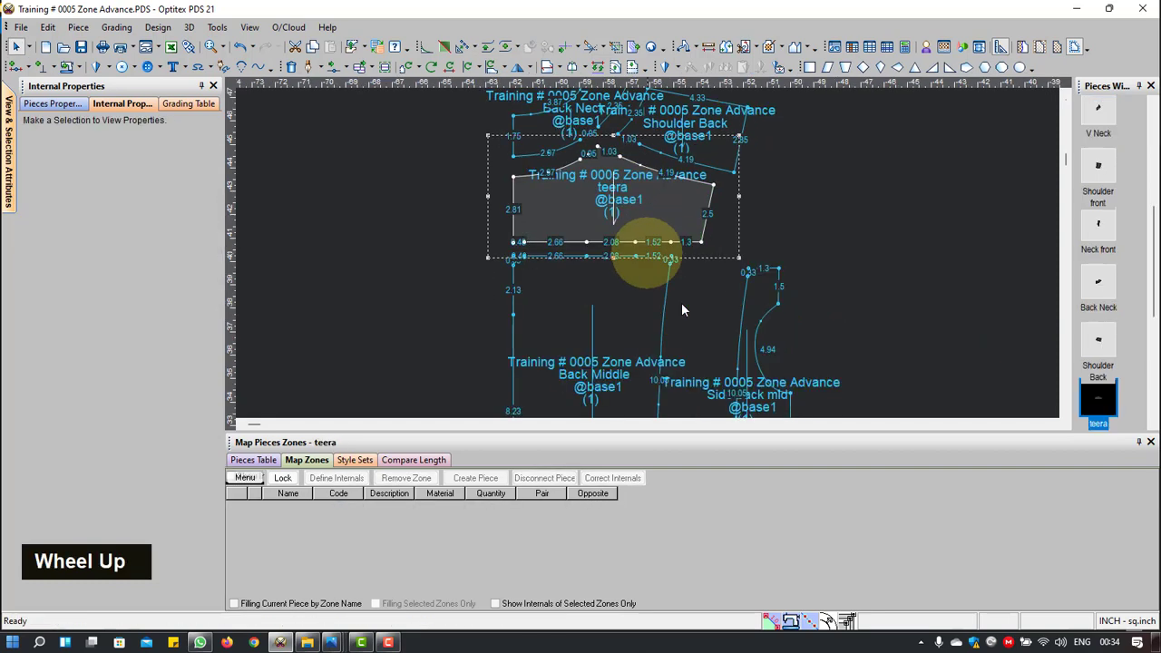
pyautogui.click(646, 300)
pyautogui.scroll(2, 647, 309)
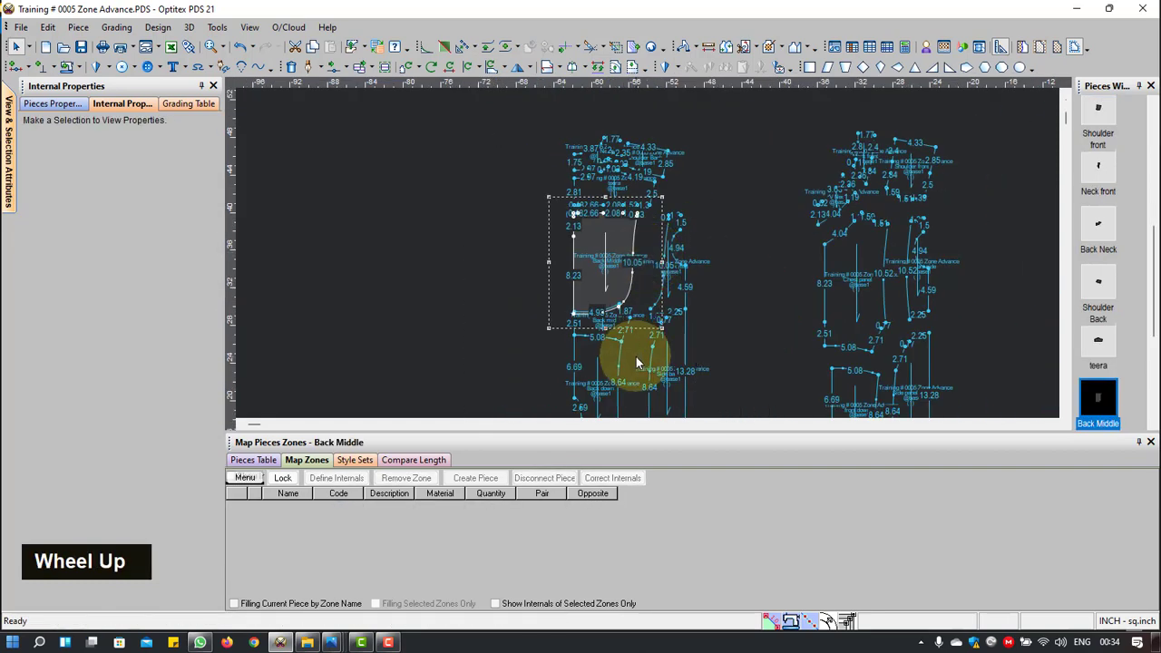
# Step: Select all 15 zone pieces and automatically adjust their description text to fit inside the pieces
pyautogui.scroll(-1, 653, 252)
pyautogui.scroll(3, 660, 262)
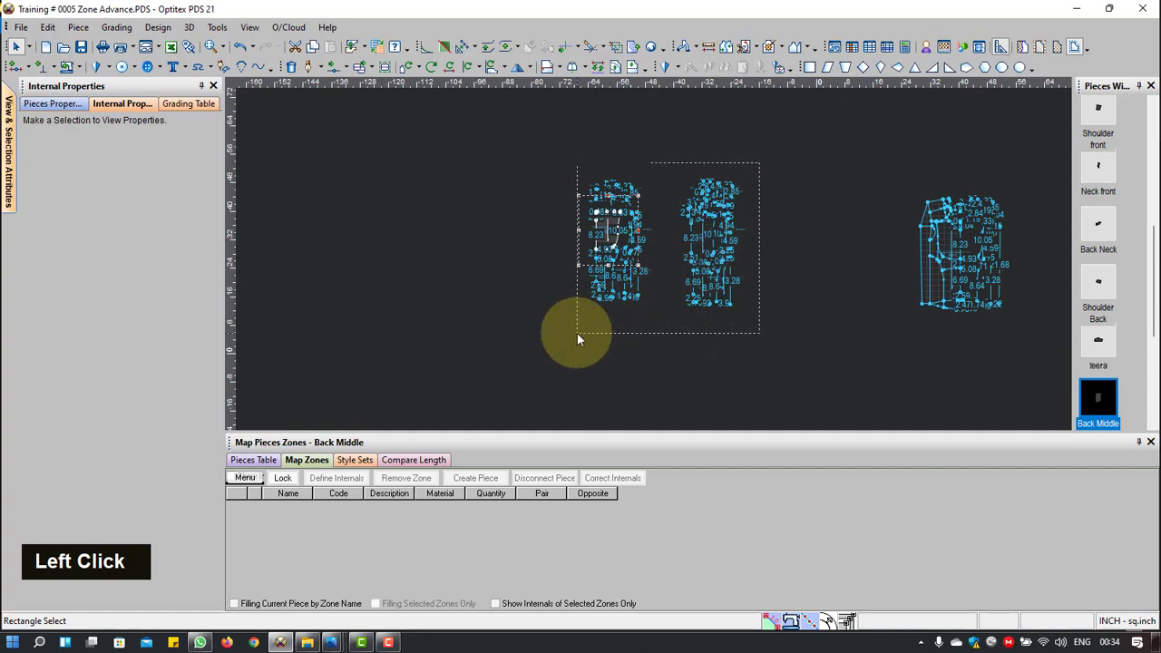
pyautogui.moveTo(577, 333); pyautogui.dragTo(577, 333)
pyautogui.click(51, 104)
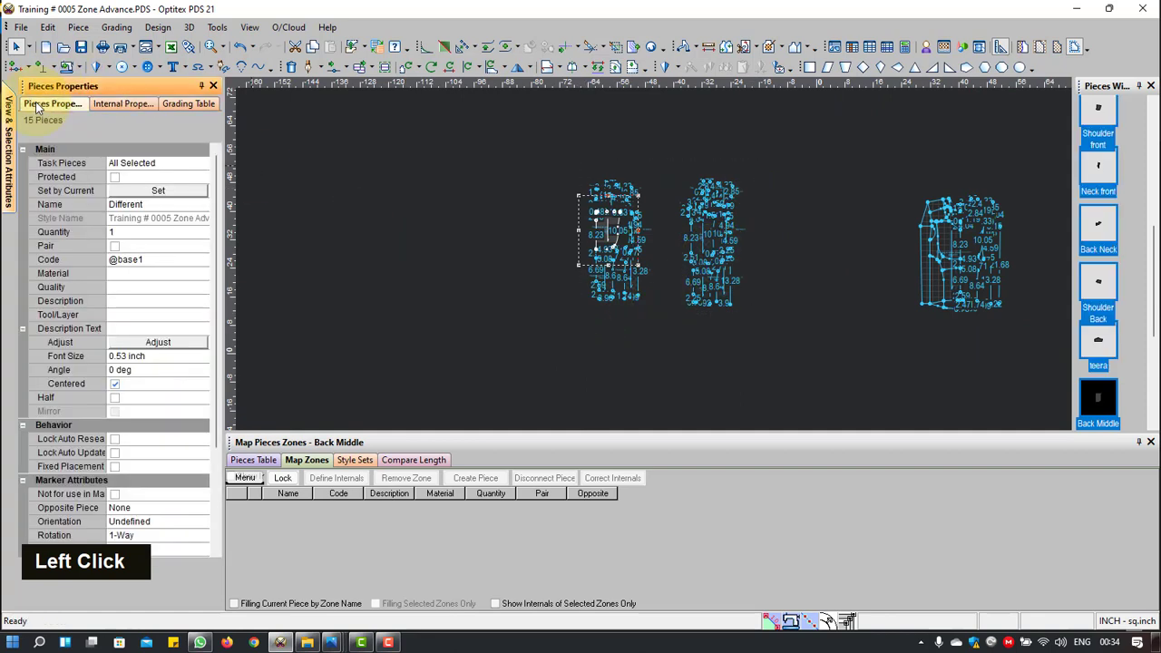
pyautogui.click(173, 344)
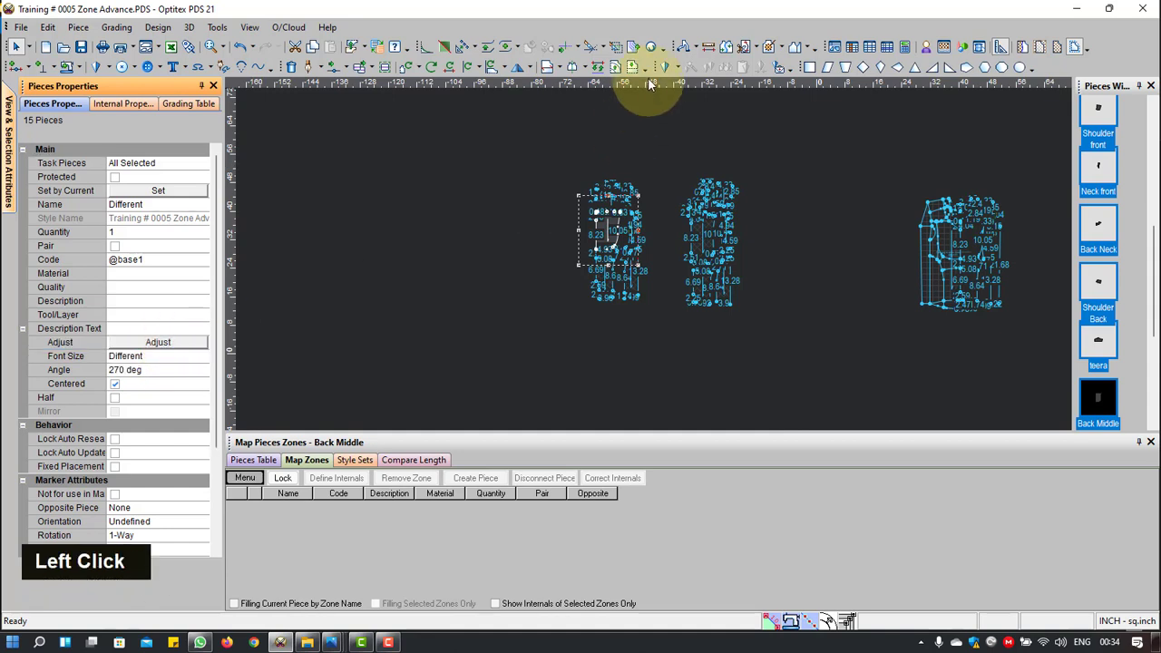
# Step: Set the baseline direction on the Back Neck piece with Set Baseline Direction
pyautogui.click(565, 71)
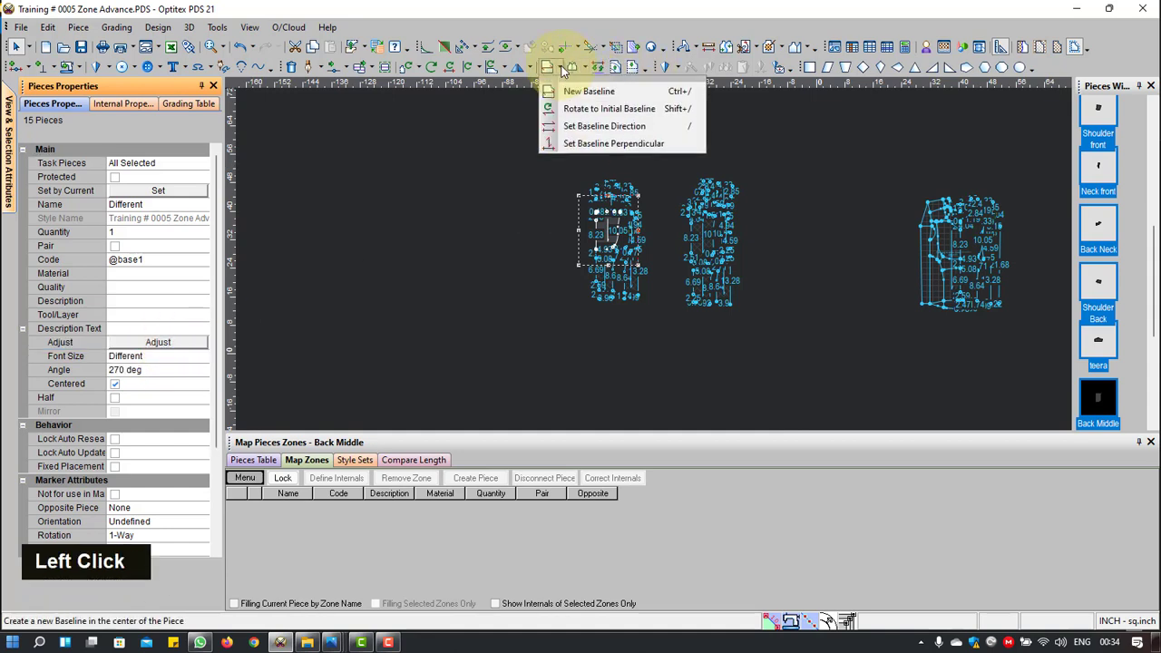
pyautogui.click(567, 122)
pyautogui.scroll(-2, 646, 256)
pyautogui.scroll(-2, 646, 256)
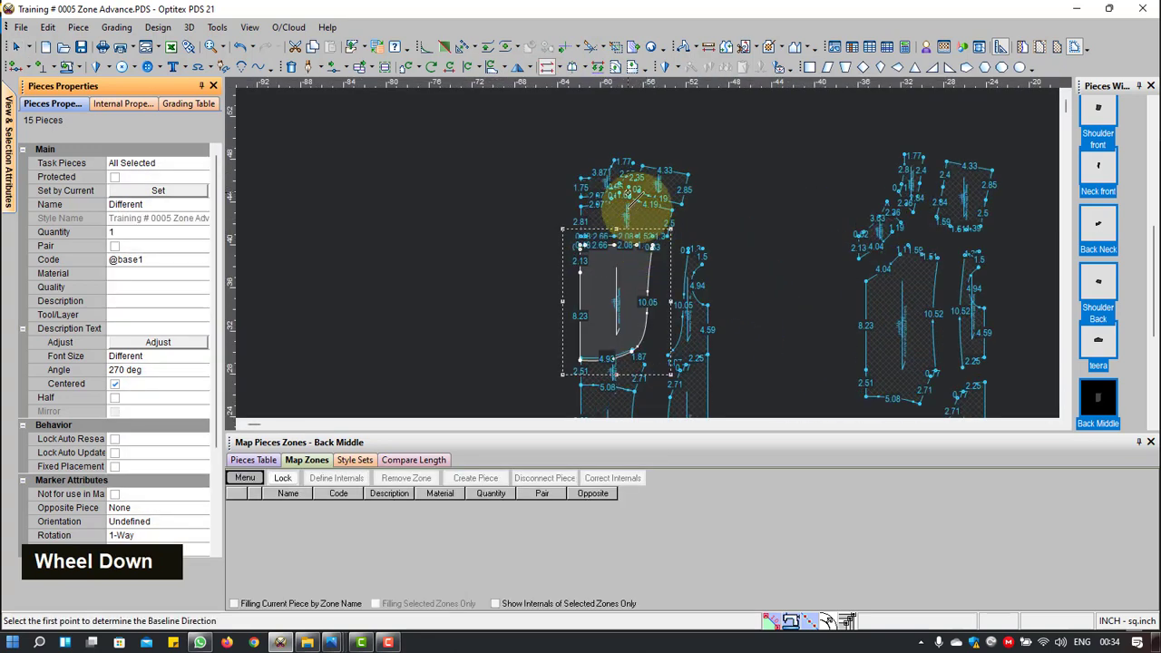
pyautogui.click(604, 165)
pyautogui.click(617, 188)
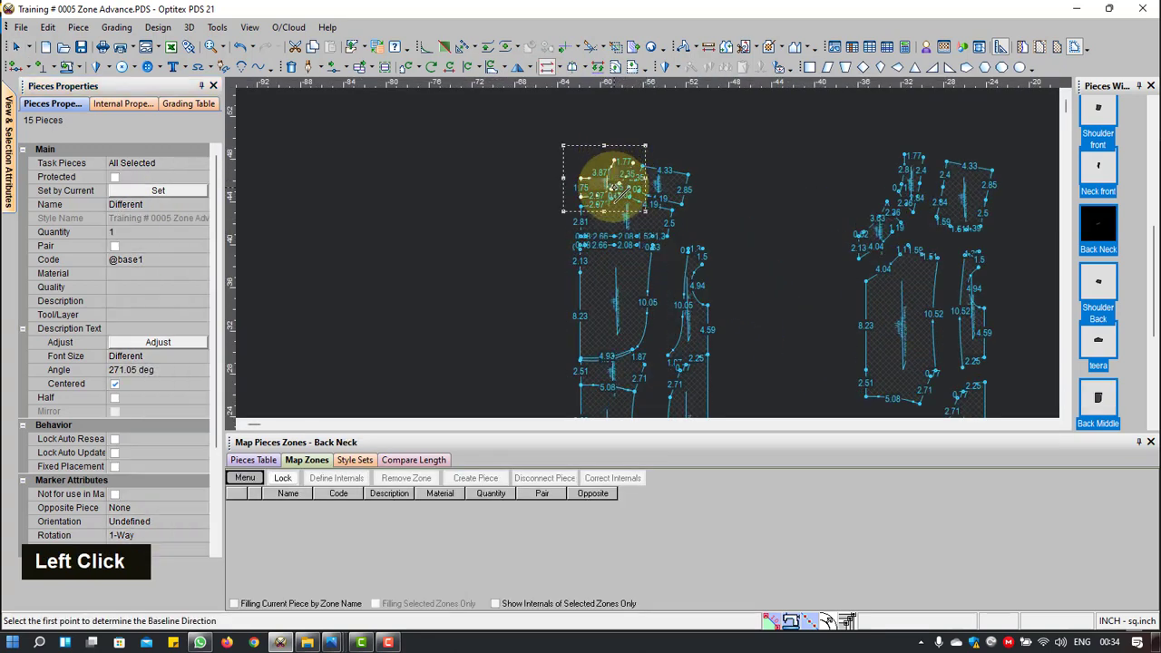
# Step: Set the description text of all selected pieces to font size 0.3 inch and angle 90 deg
pyautogui.scroll(2, 648, 261)
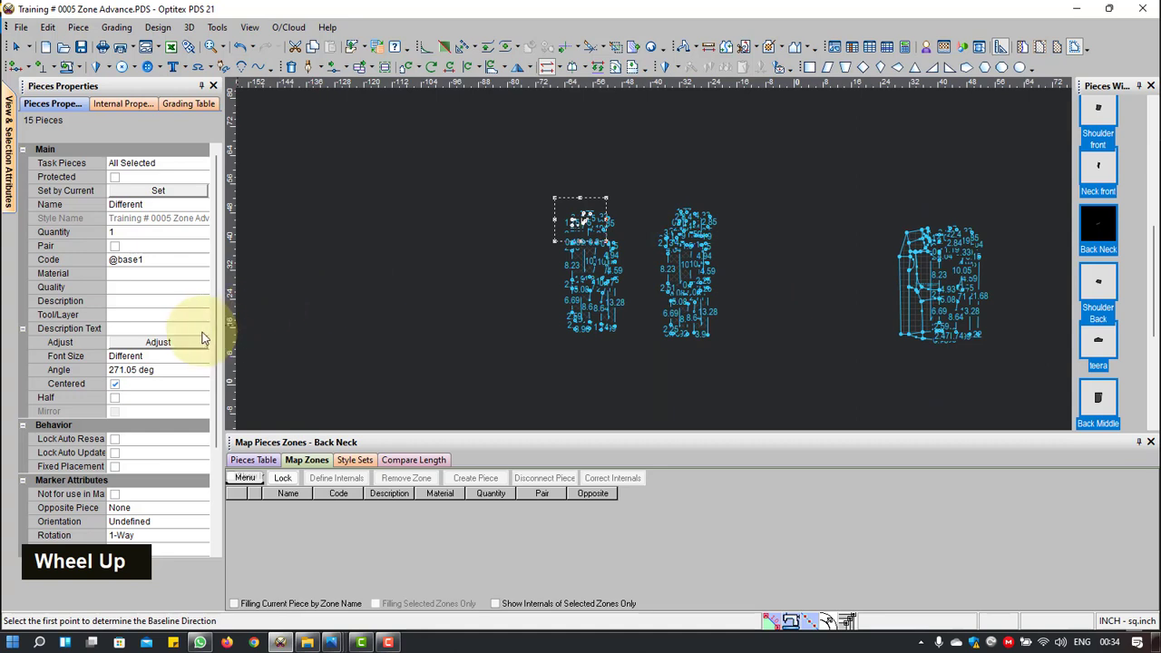
pyautogui.doubleClick(162, 356)
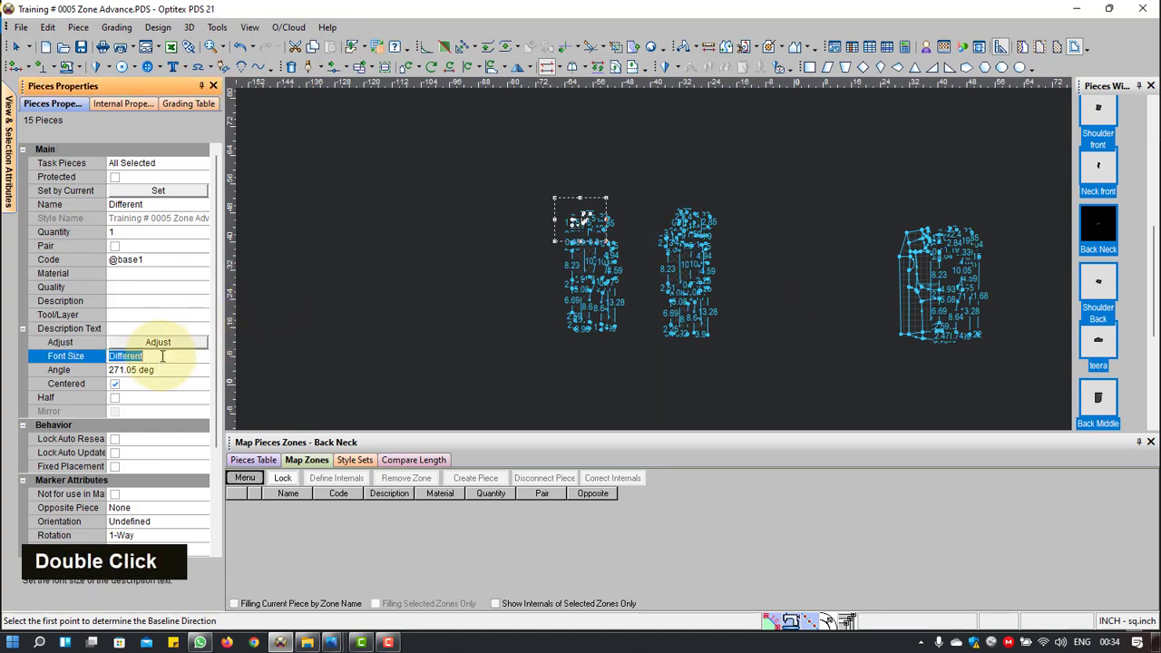
pyautogui.press('Return')
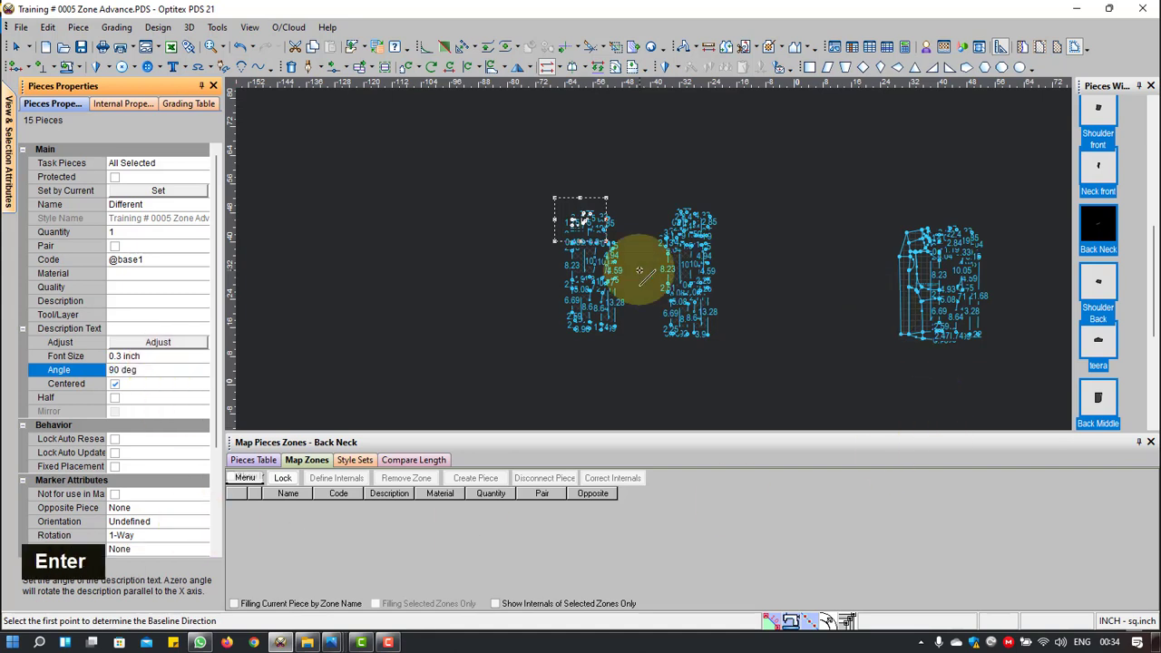
pyautogui.scroll(-3, 652, 256)
pyautogui.rightClick(626, 204)
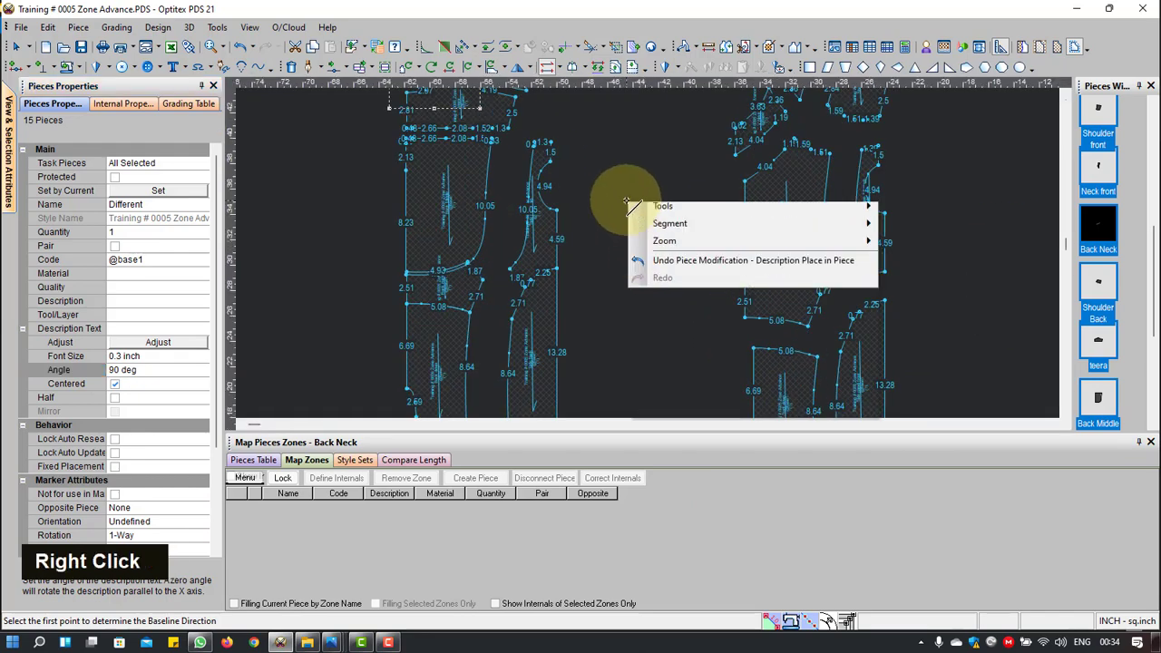
pyautogui.click(647, 216)
# Step: Clear the multiple selection and move the Side back mid piece up and outward, away from the Back Middle piece
pyautogui.scroll(2, 526, 327)
pyautogui.scroll(-1, 642, 261)
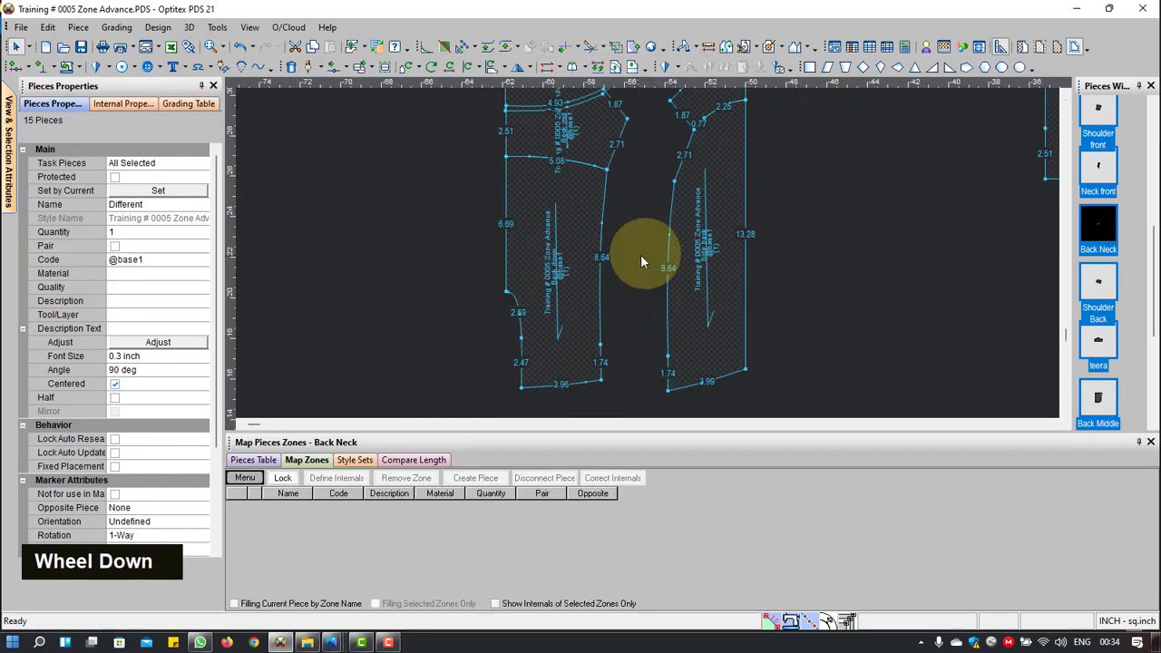
pyautogui.click(581, 243)
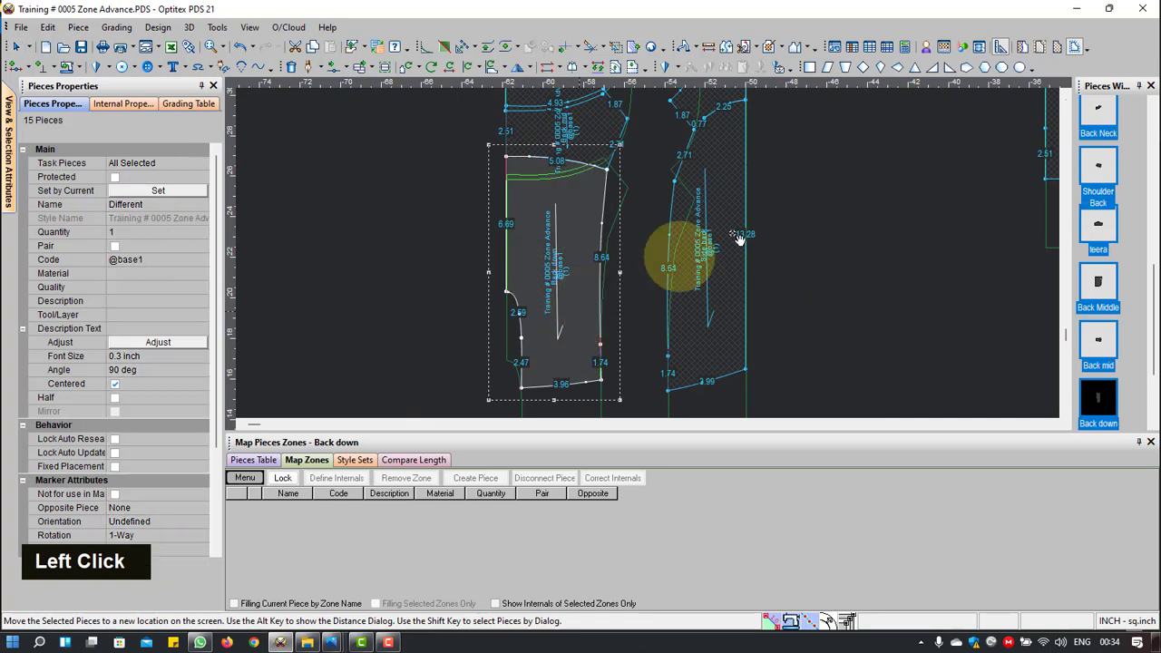
pyautogui.scroll(3, 648, 254)
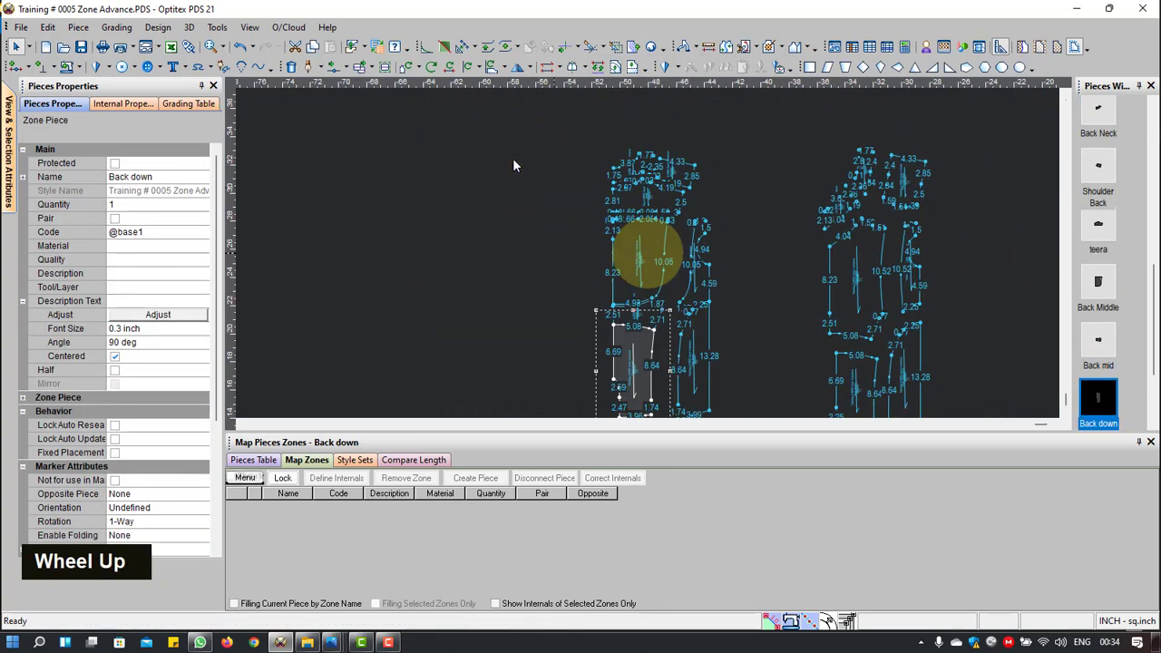
pyautogui.scroll(-1, 651, 258)
pyautogui.scroll(-3, 651, 258)
pyautogui.click(740, 261)
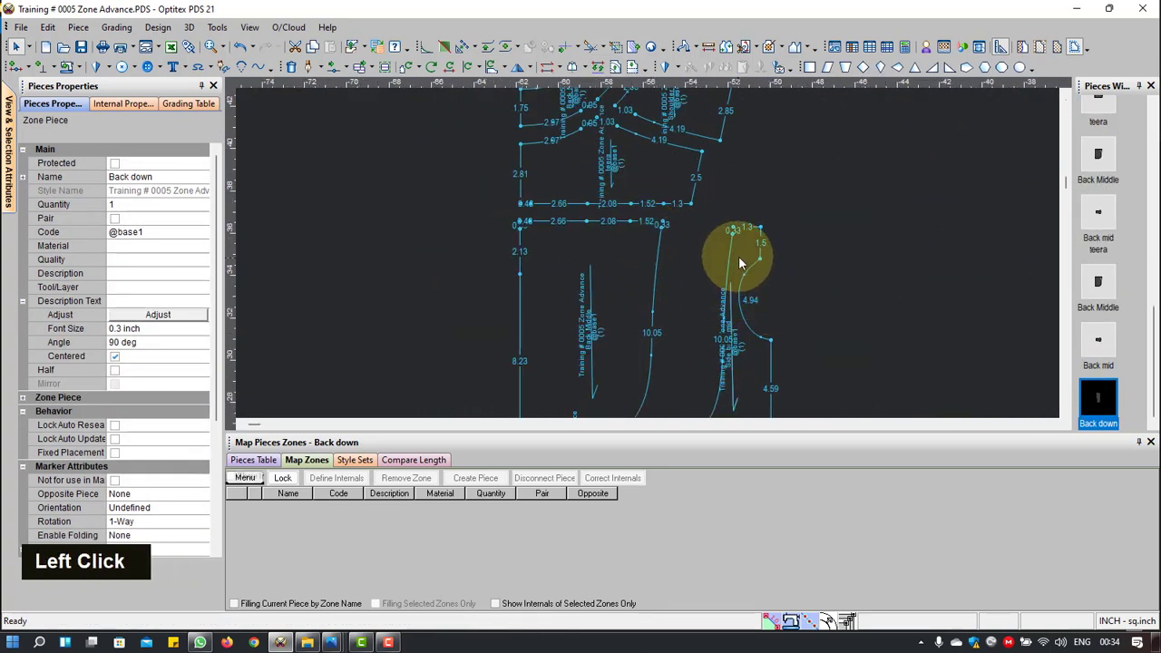
pyautogui.click(797, 216)
pyautogui.scroll(2, 644, 228)
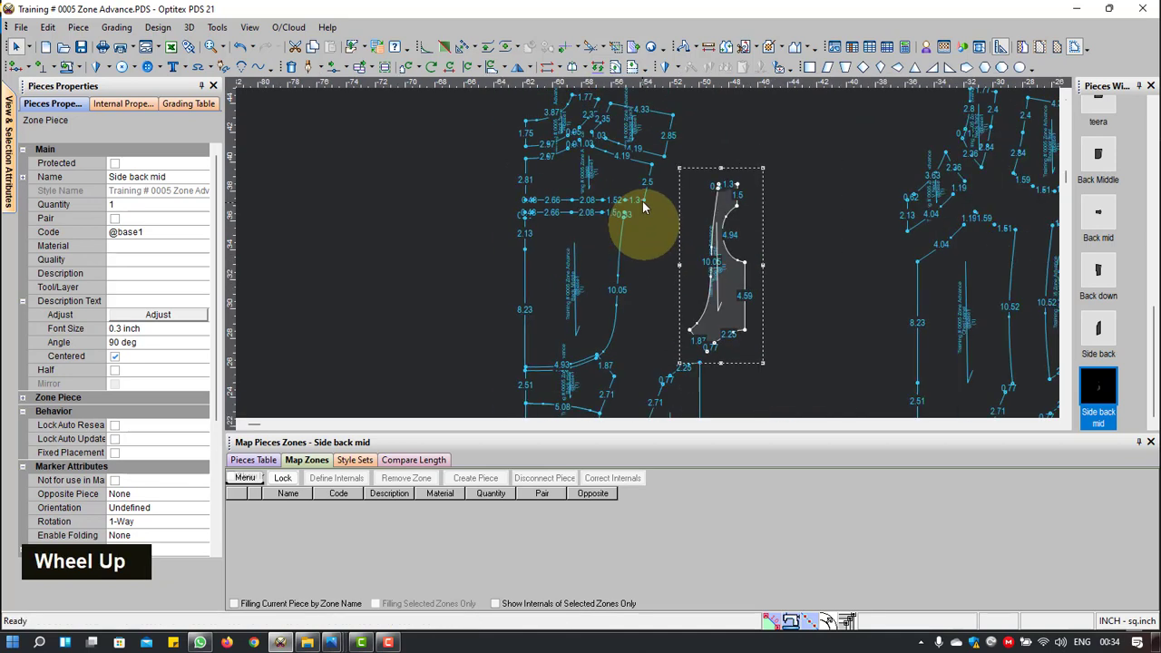
# Step: Spread the Shoulder Back, Back Neck and teera pieces upward to leave clear gaps above Back Middle
pyautogui.click(663, 136)
pyautogui.click(679, 117)
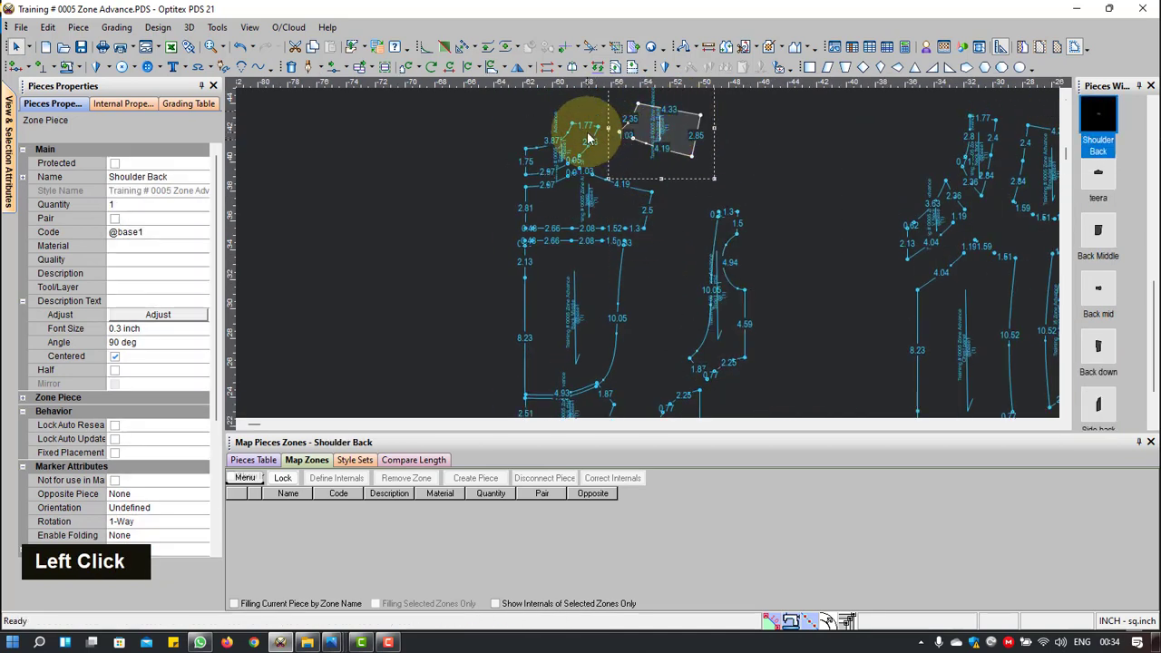
pyautogui.click(588, 138)
pyautogui.click(591, 110)
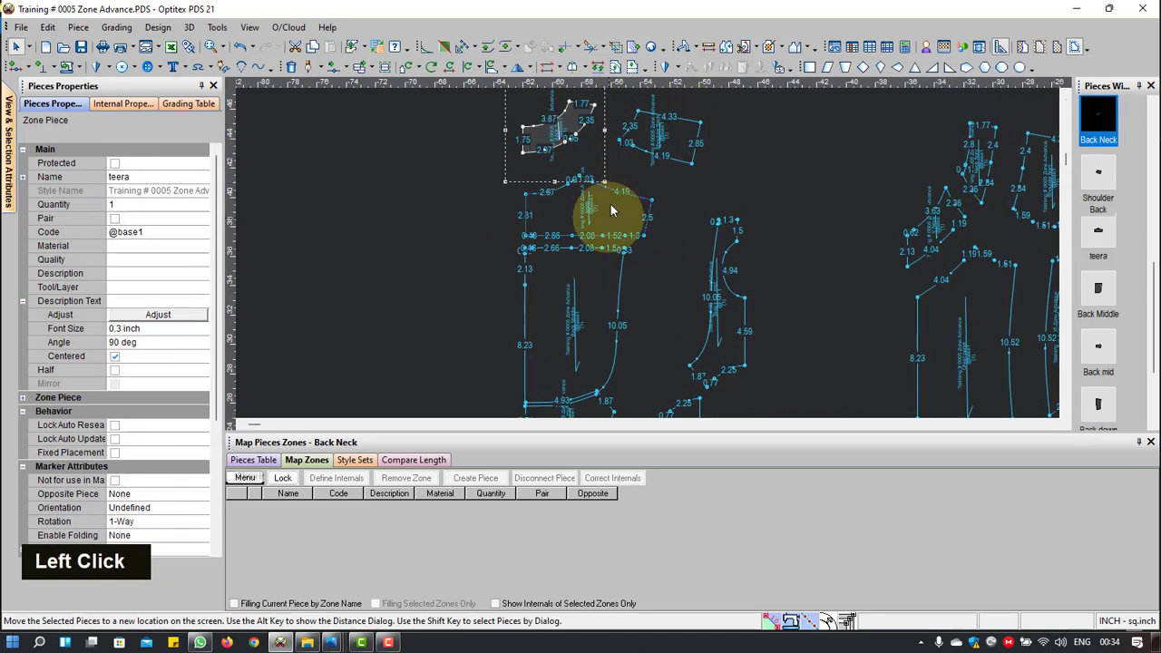
pyautogui.click(615, 200)
pyautogui.scroll(-1, 616, 291)
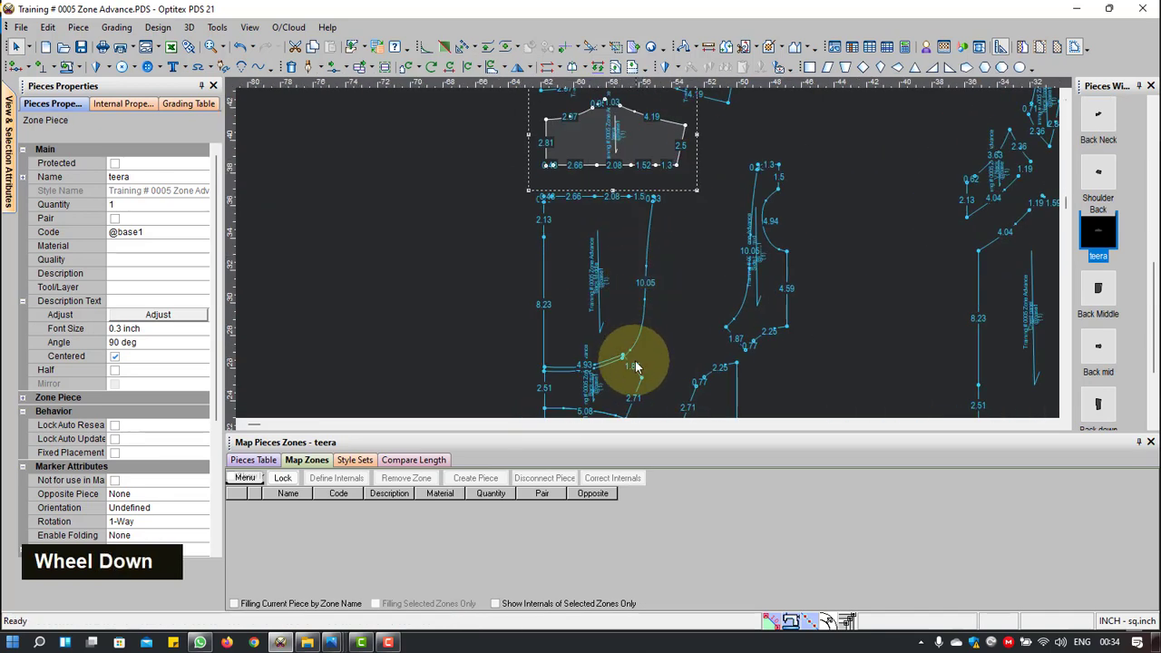
# Step: Move the Back down and Back mid pieces downward, and shift the Side back piece down and outward
pyautogui.scroll(1, 641, 260)
pyautogui.scroll(-1, 630, 314)
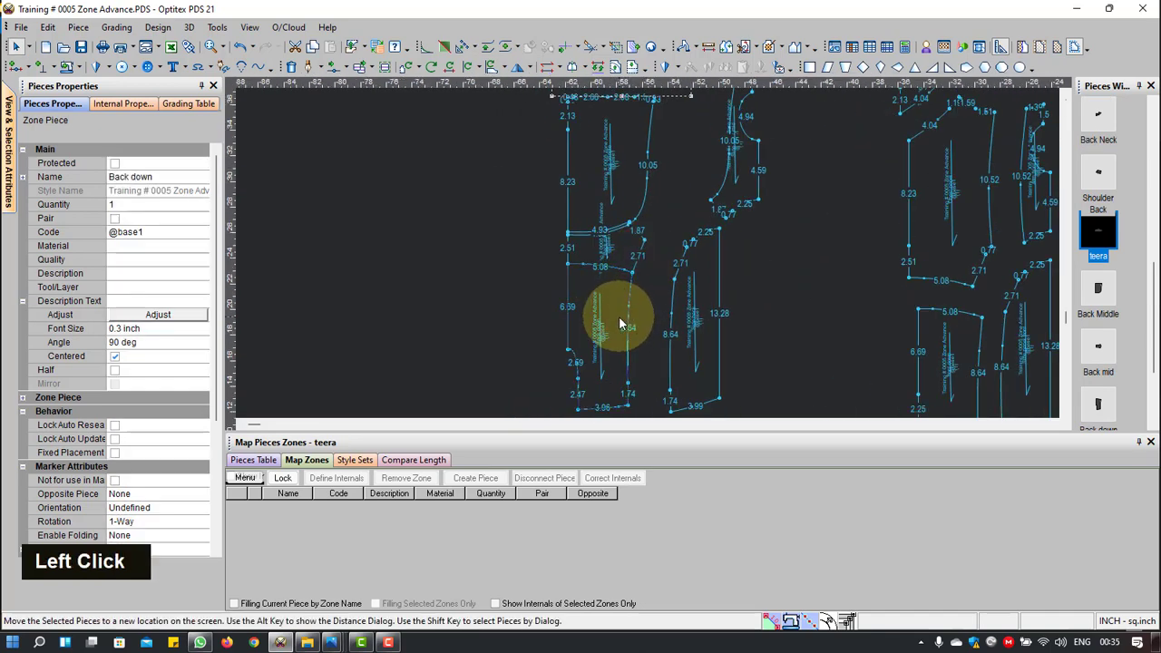
pyautogui.click(621, 323)
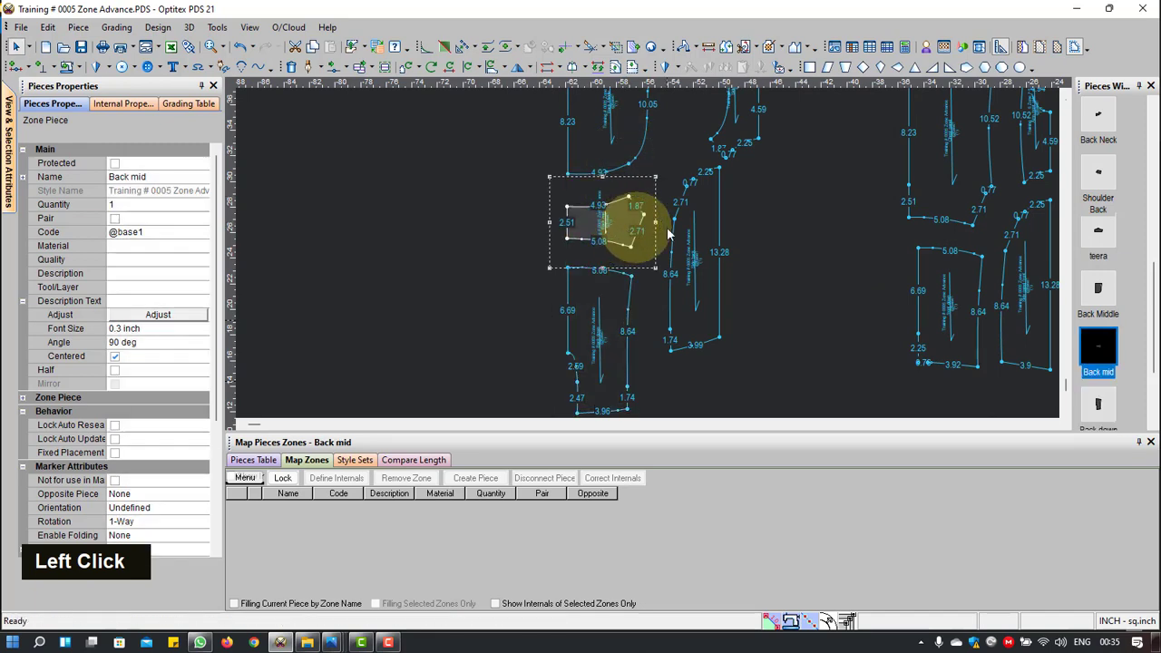
pyautogui.click(640, 226)
pyautogui.click(713, 236)
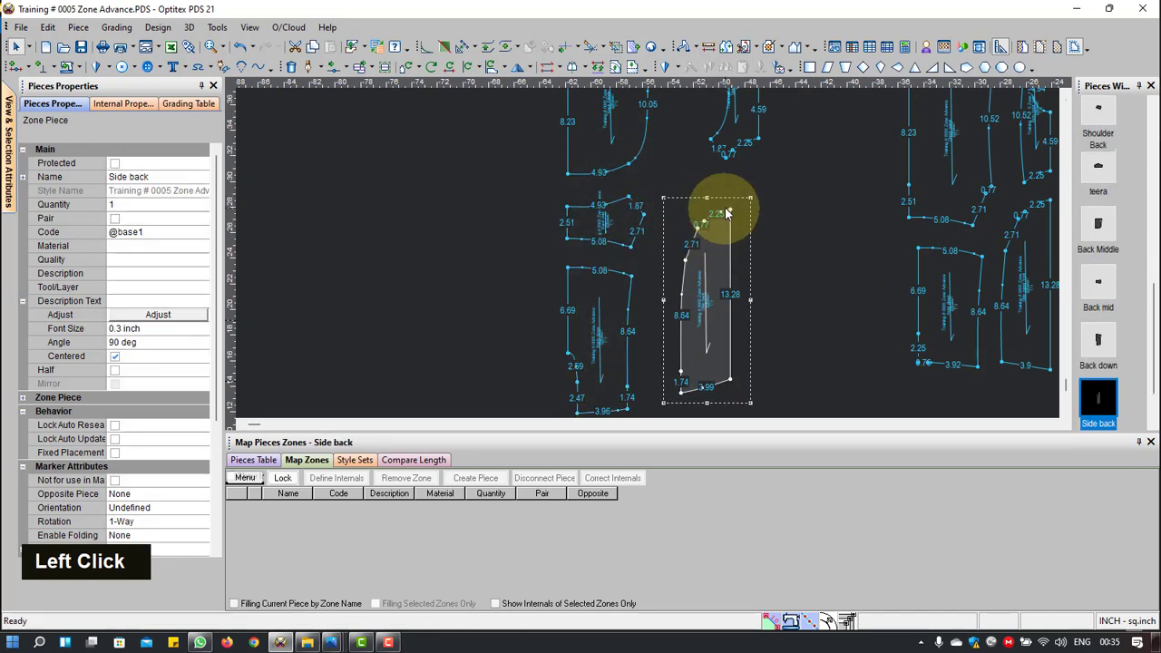
pyautogui.scroll(-1, 737, 171)
pyautogui.scroll(-3, 1002, 341)
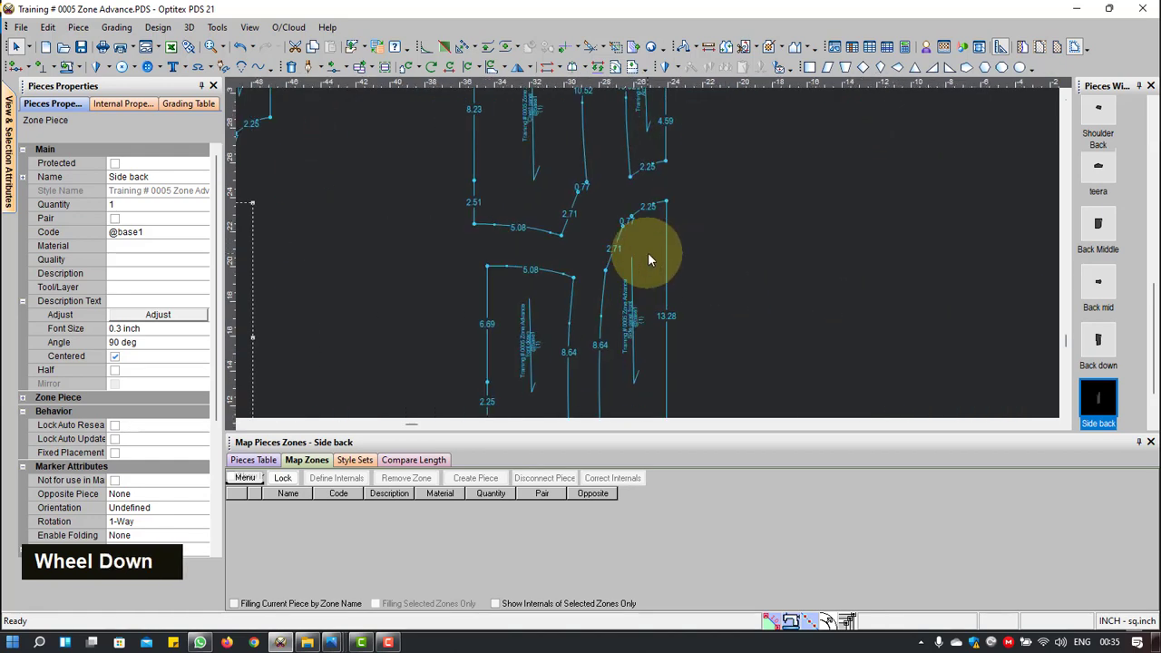
pyautogui.scroll(4, 648, 248)
pyautogui.scroll(2, 648, 246)
pyautogui.scroll(-5, 650, 249)
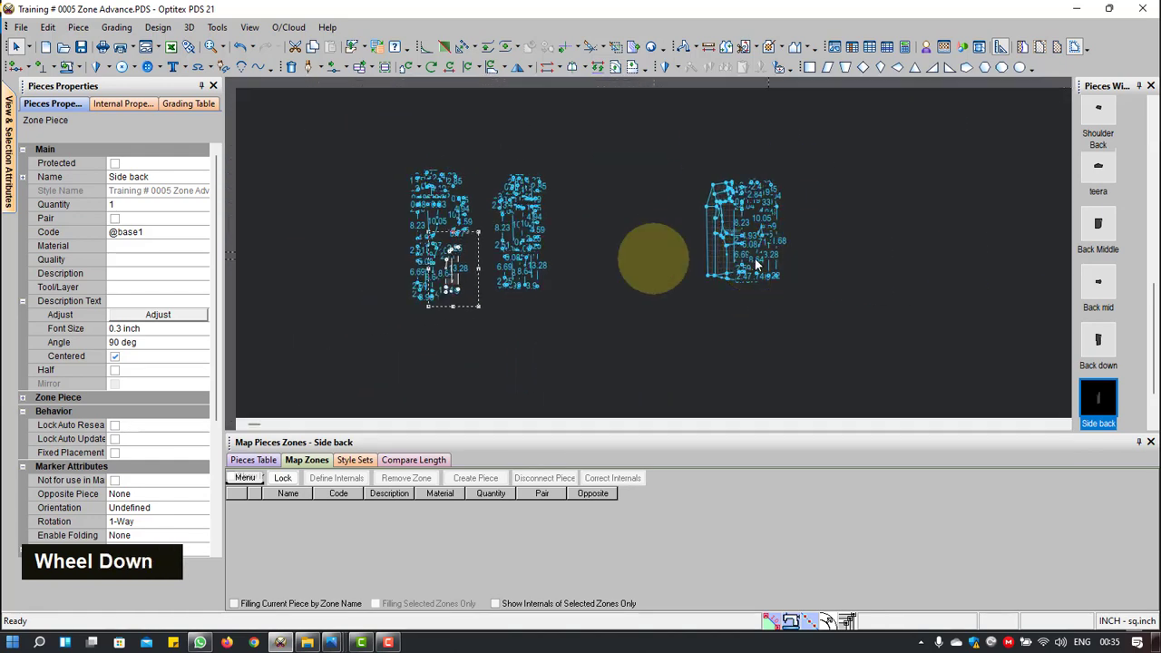
pyautogui.scroll(-2, 646, 245)
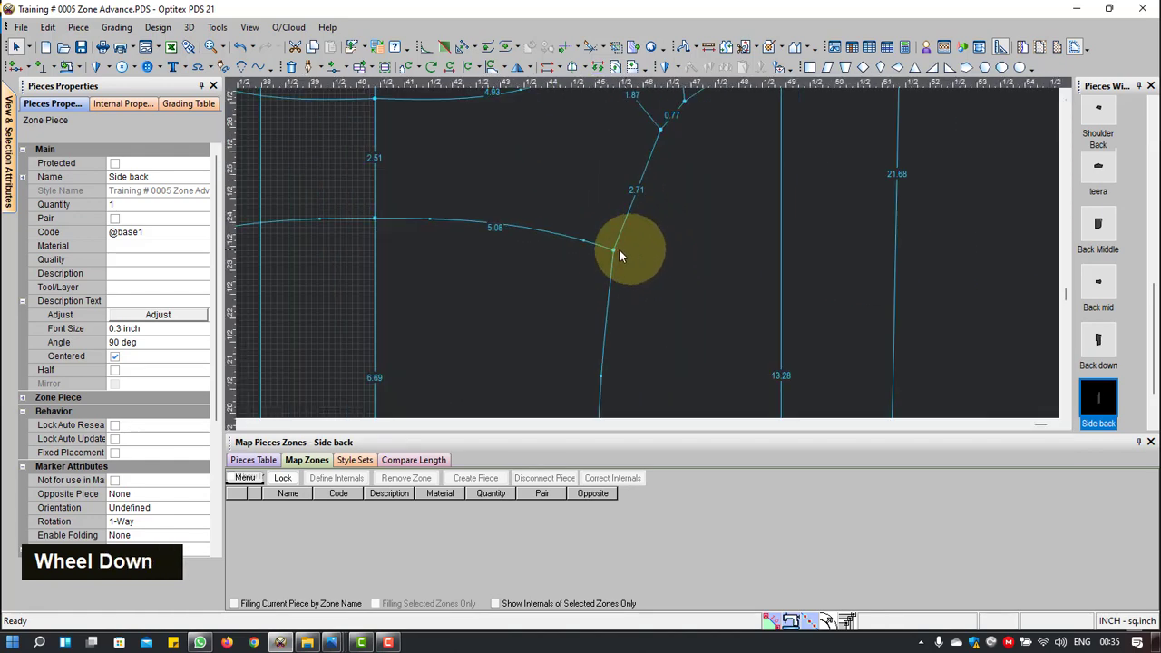
pyautogui.click(614, 251)
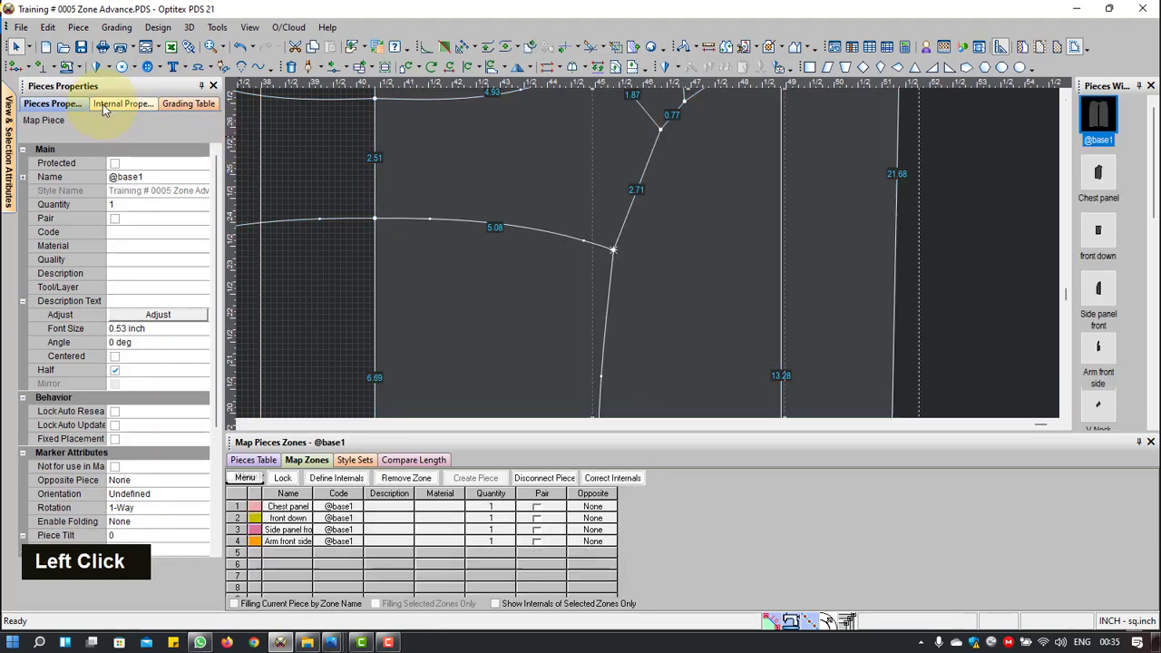
pyautogui.click(111, 108)
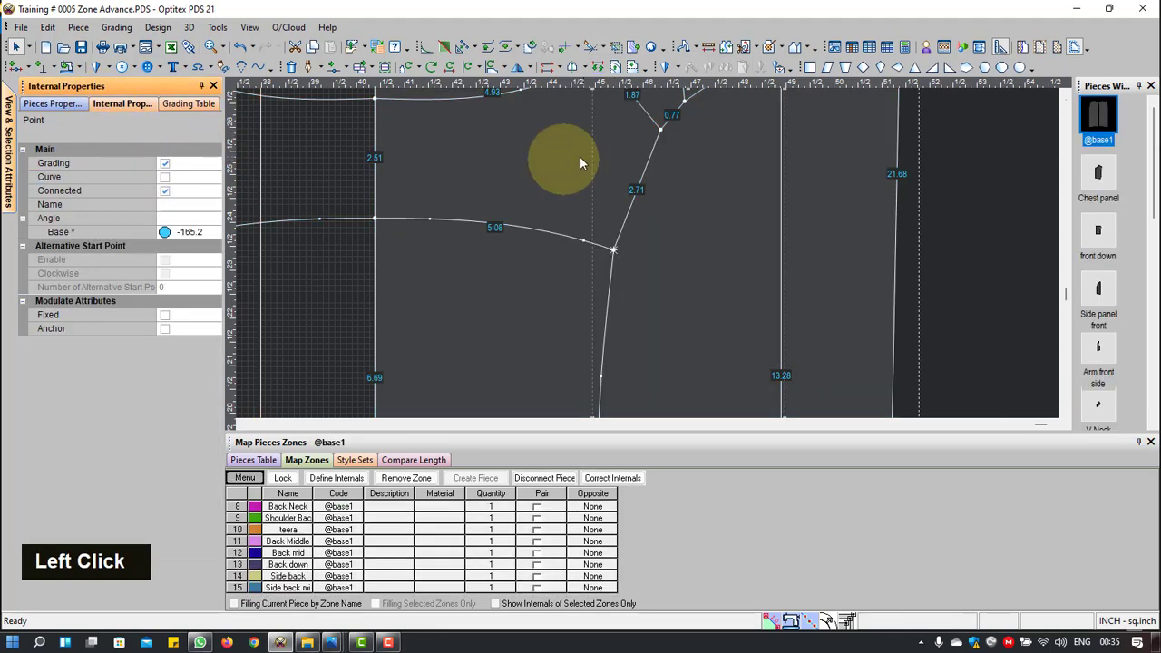
pyautogui.scroll(-2, 632, 199)
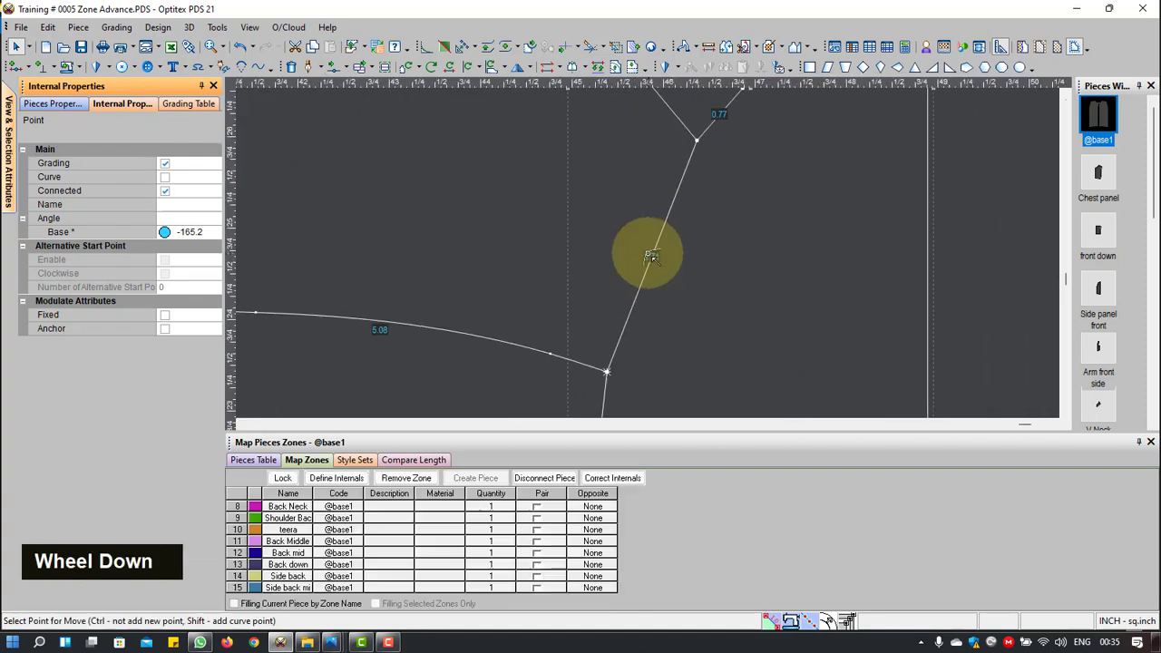
pyautogui.keyDown('shift'); pyautogui.click(652, 243); pyautogui.keyUp('shift')
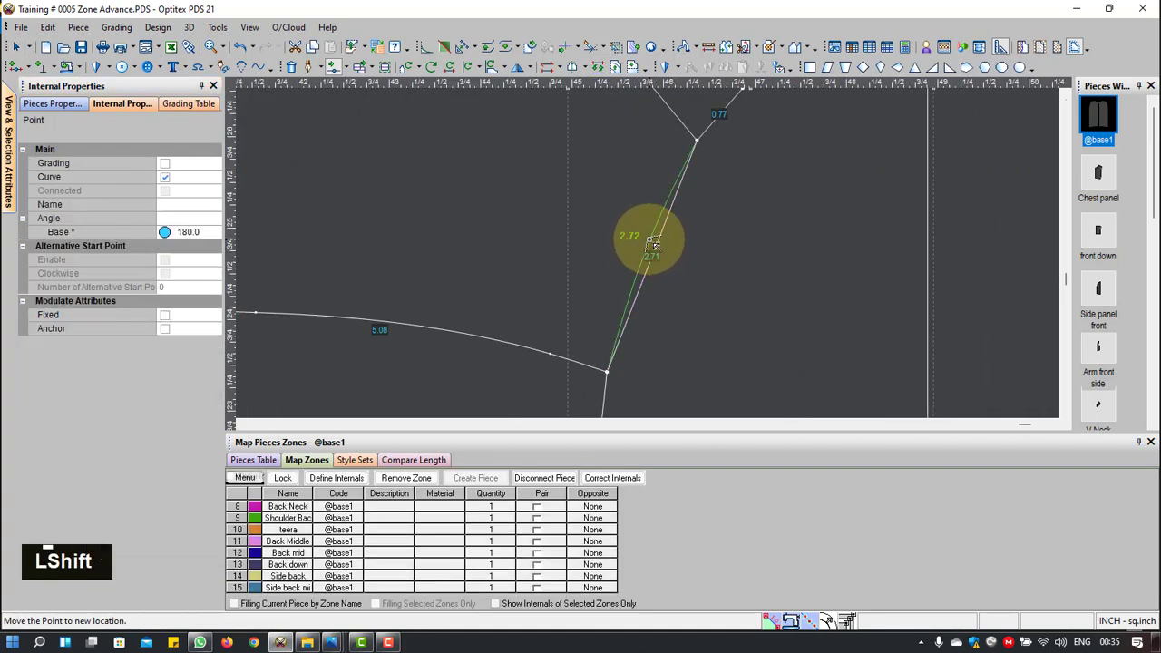
pyautogui.keyDown('shift'); pyautogui.click(652, 244); pyautogui.keyUp('shift')
pyautogui.click(854, 376)
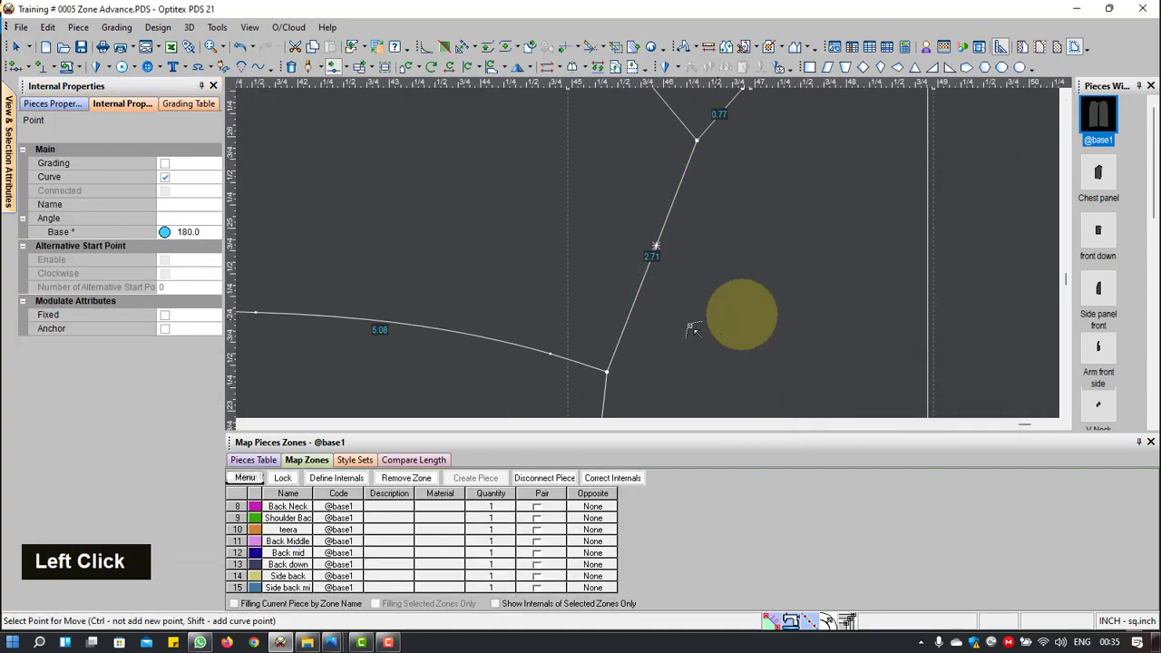
pyautogui.scroll(-3, 630, 252)
pyautogui.scroll(-2, 646, 252)
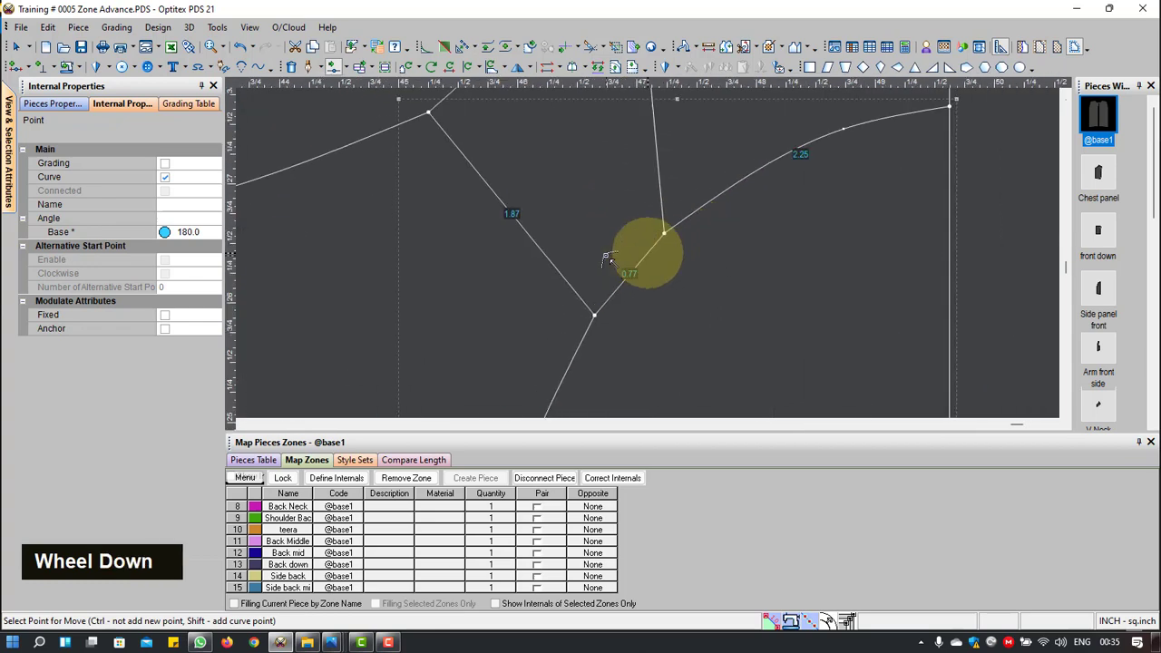
pyautogui.scroll(2, 643, 251)
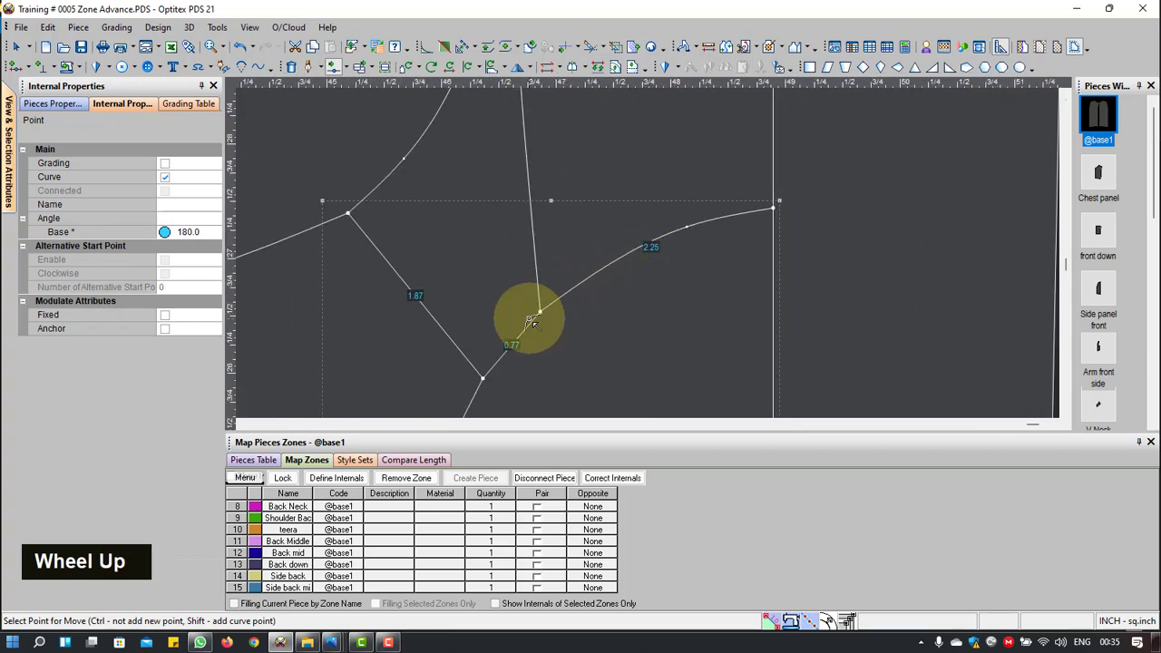
pyautogui.scroll(2, 647, 257)
pyautogui.scroll(1, 648, 252)
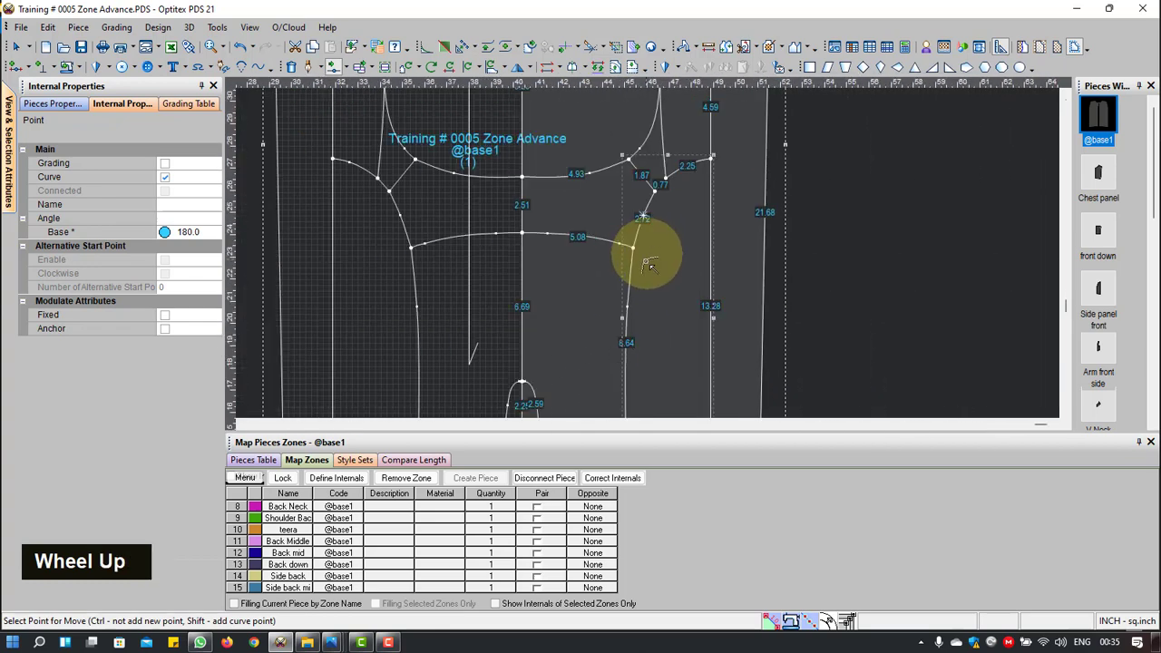
pyautogui.scroll(-3, 650, 260)
pyautogui.scroll(2, 640, 270)
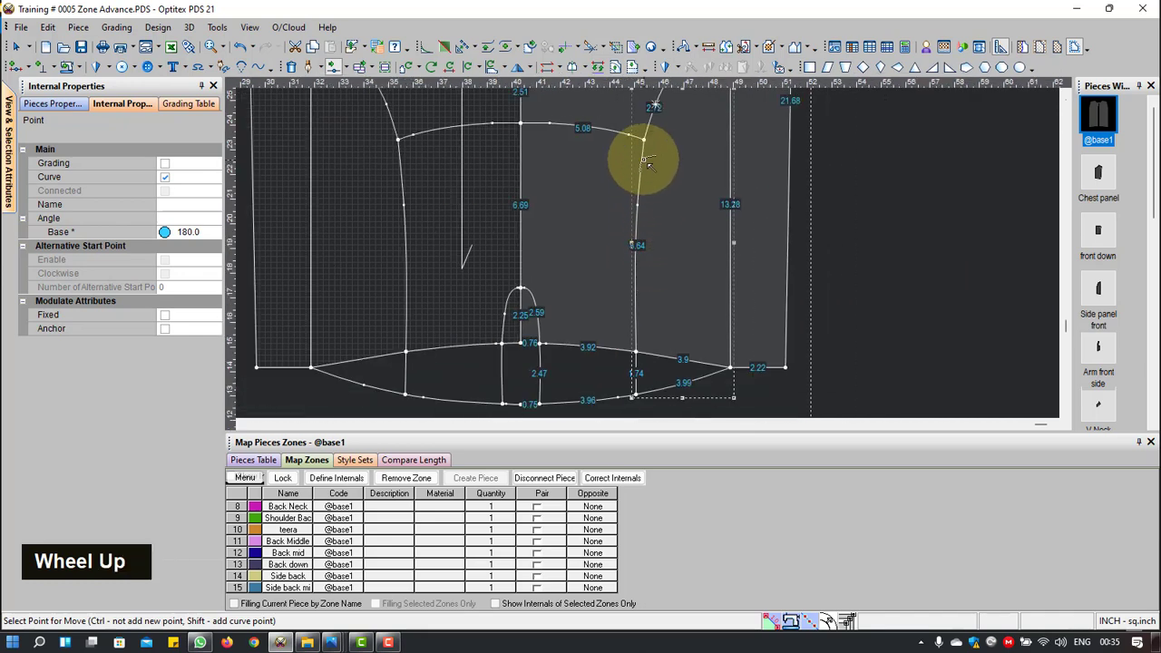
pyautogui.scroll(-2, 652, 257)
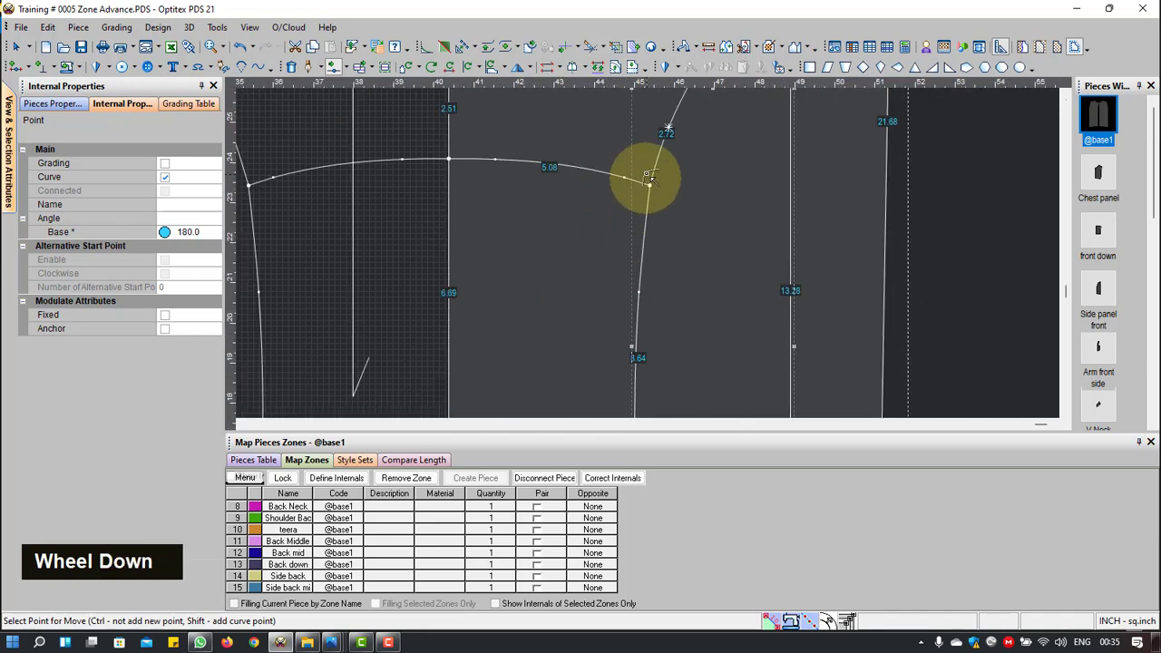
pyautogui.scroll(-2, 650, 177)
pyautogui.click(665, 238)
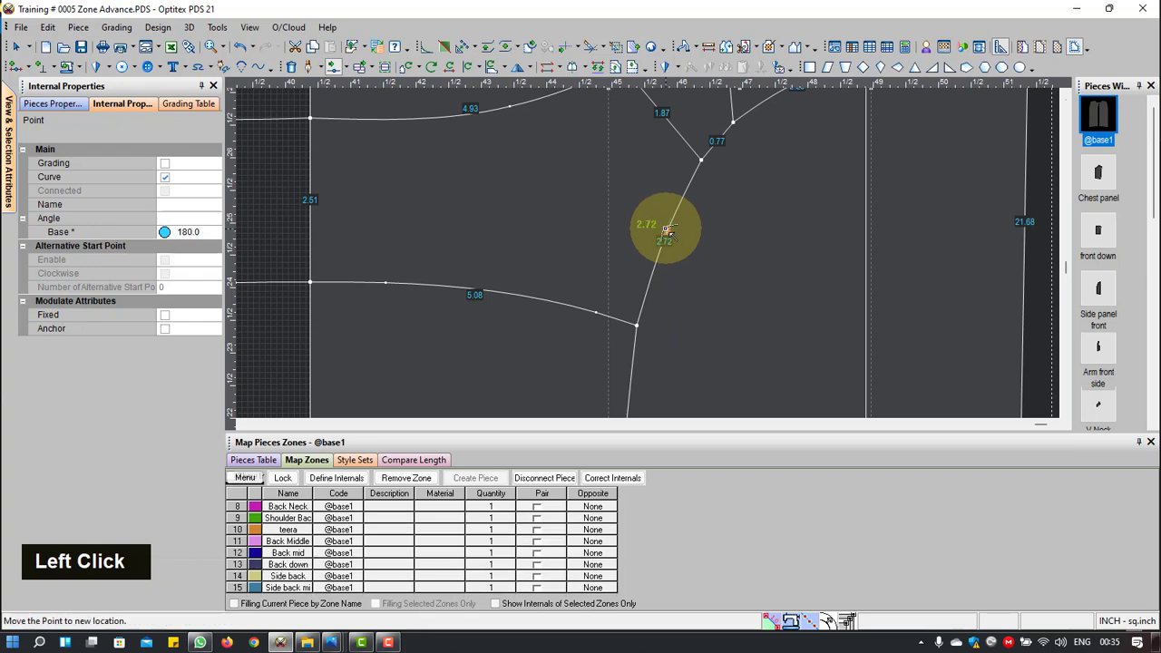
pyautogui.click(667, 231)
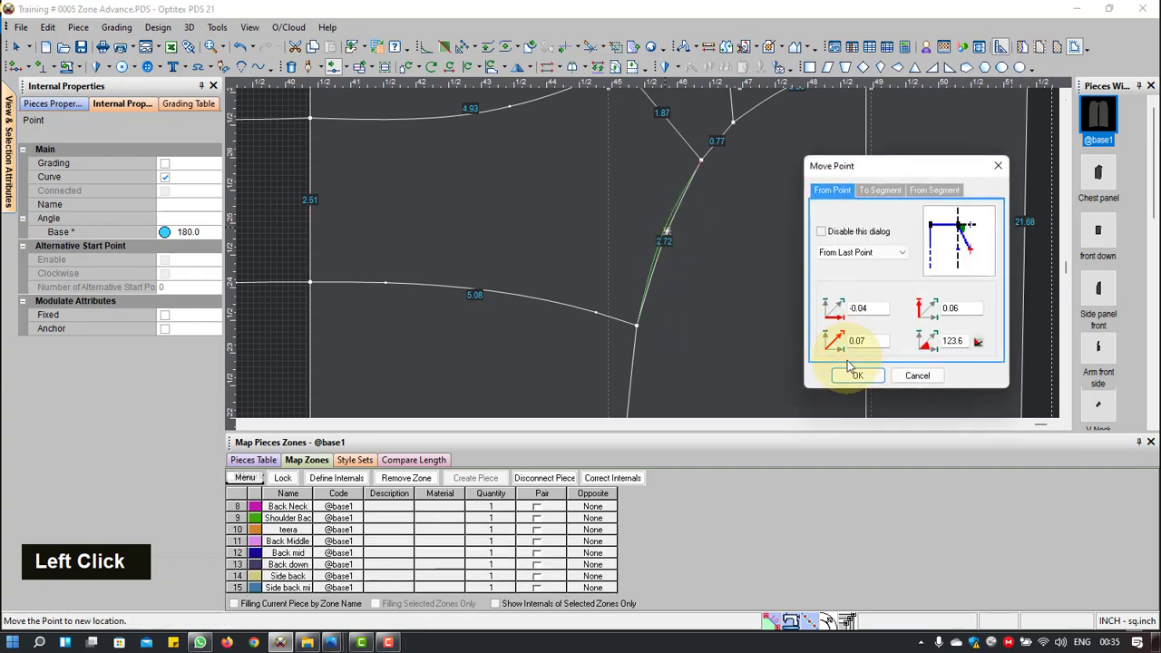
pyautogui.click(855, 375)
pyautogui.scroll(2, 649, 250)
pyautogui.scroll(-2, 671, 258)
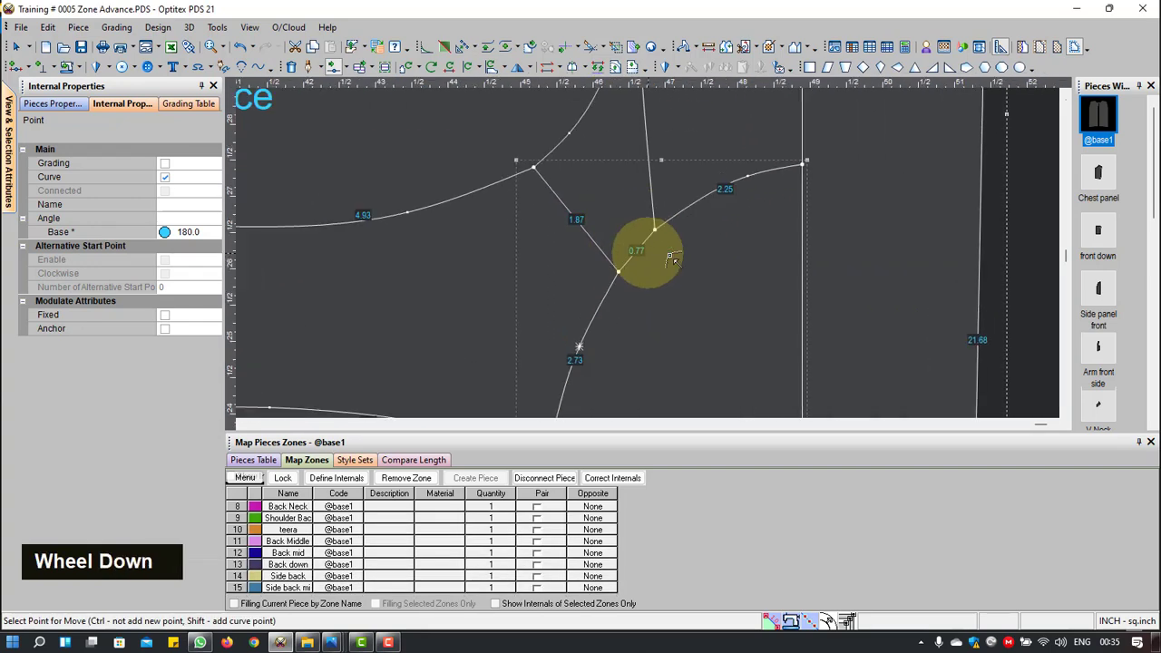
pyautogui.scroll(-2, 671, 259)
pyautogui.keyDown('shift'); pyautogui.click(640, 235); pyautogui.keyUp('shift')
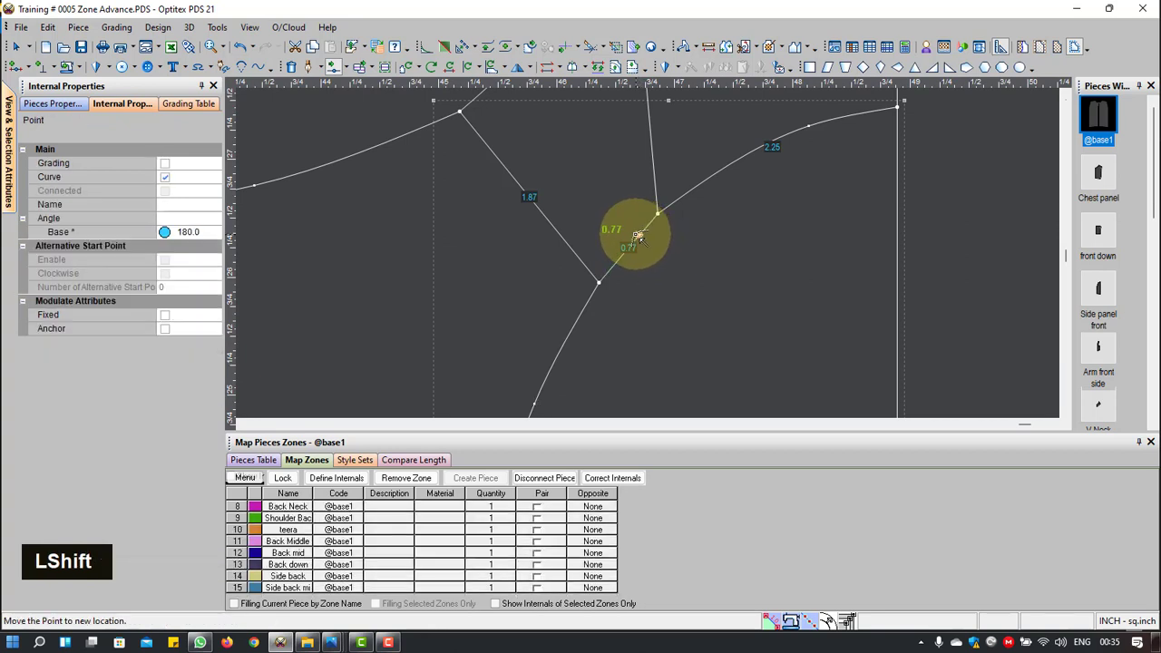
pyautogui.click(638, 236)
pyautogui.click(857, 375)
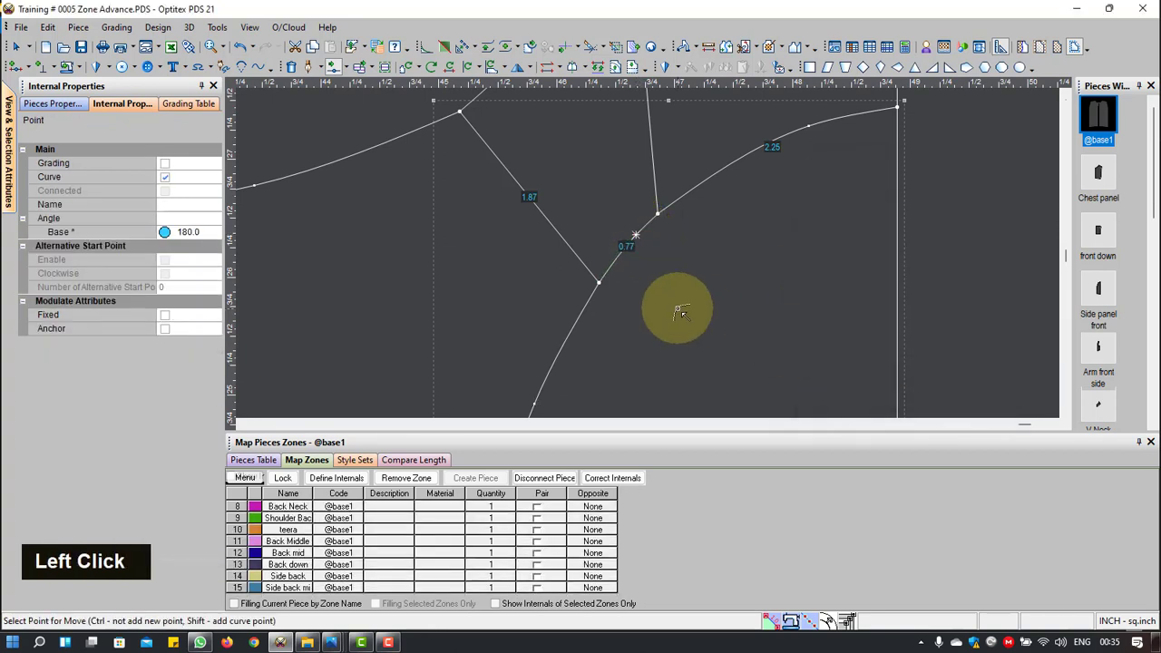
pyautogui.scroll(1, 679, 313)
pyautogui.scroll(-2, 697, 162)
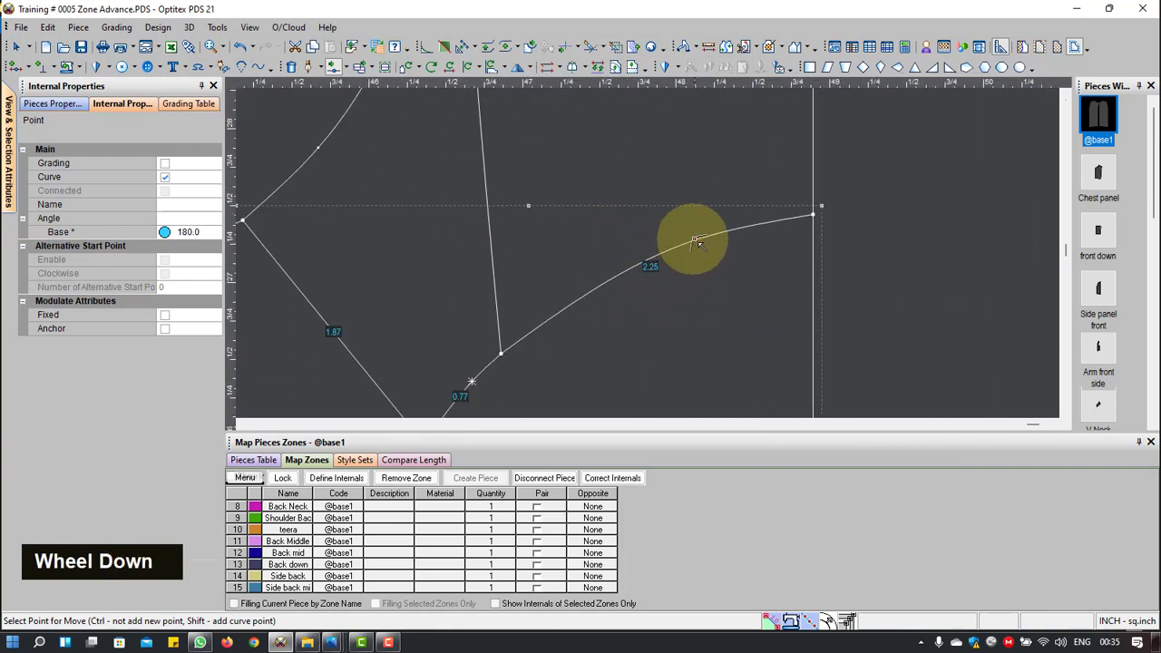
pyautogui.click(695, 242)
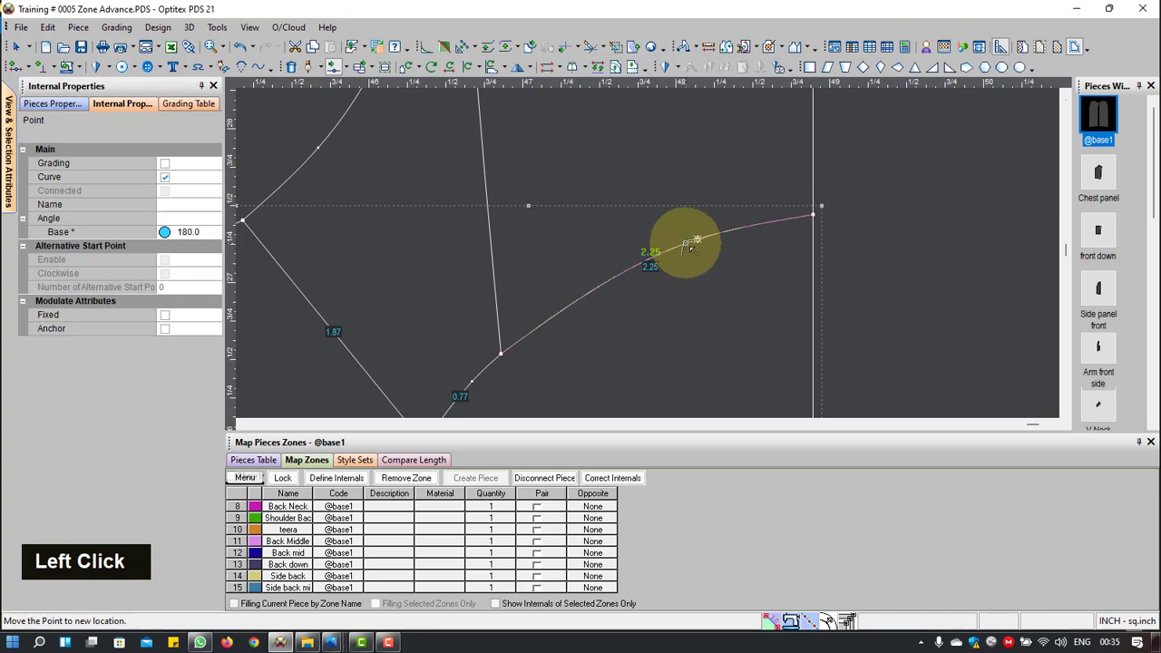
pyautogui.press('Escape')
pyautogui.scroll(3, 688, 241)
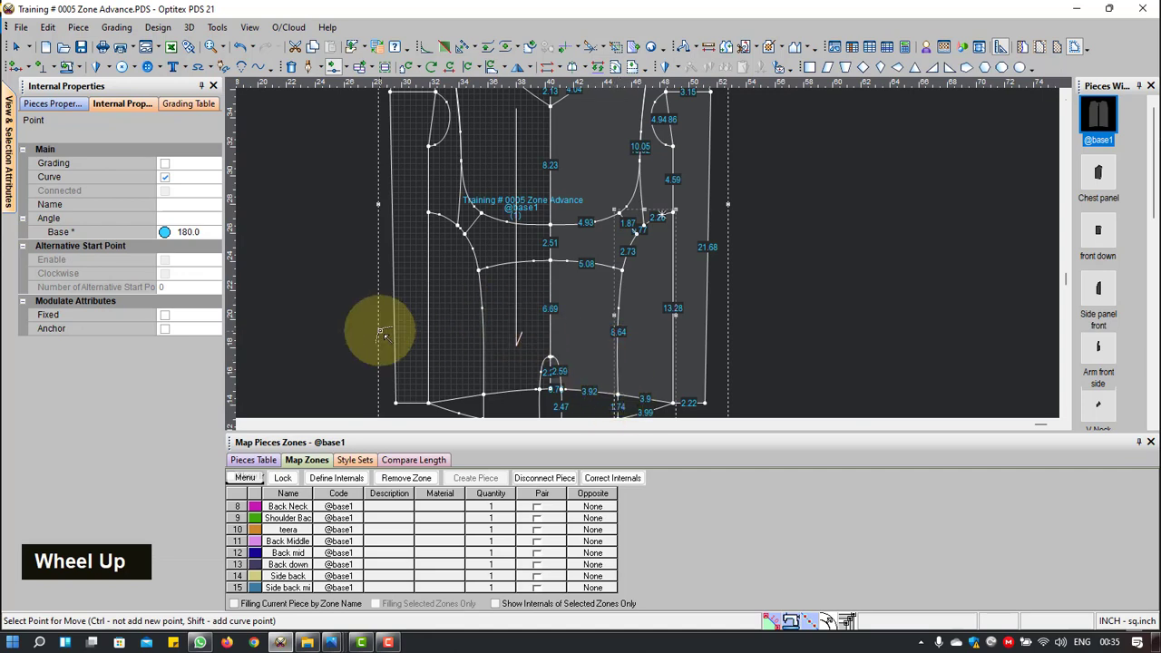
pyautogui.scroll(2, 381, 332)
pyautogui.scroll(-3, 648, 252)
pyautogui.scroll(-2, 648, 254)
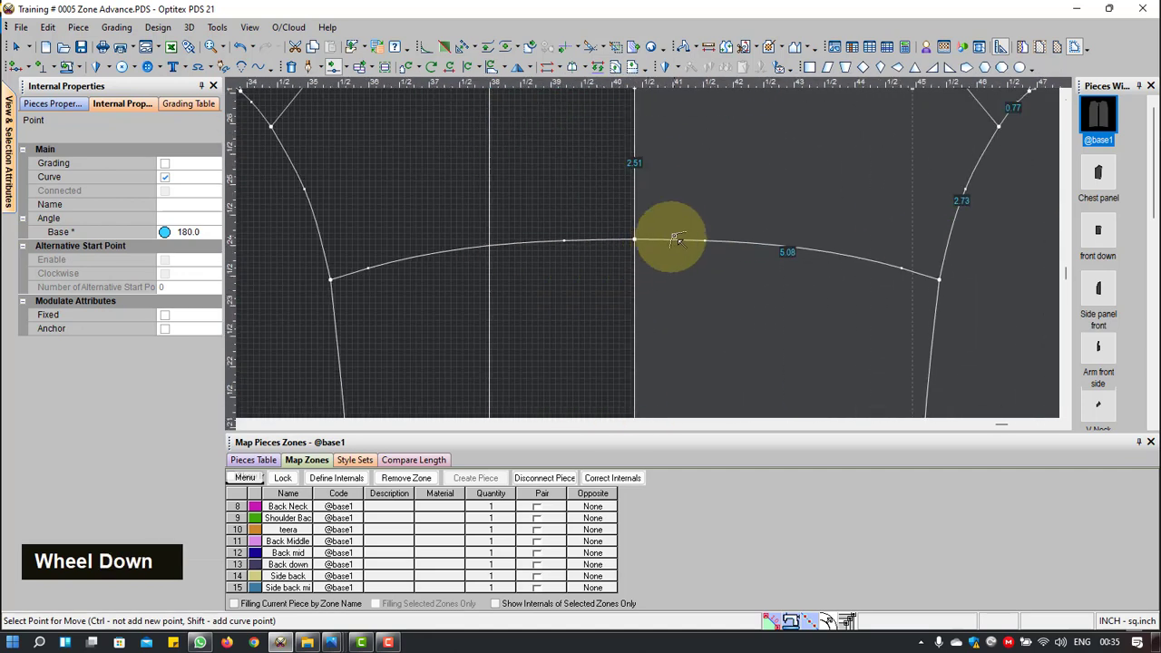
pyautogui.scroll(1, 649, 255)
pyautogui.scroll(-1, 653, 256)
pyautogui.scroll(-1, 699, 243)
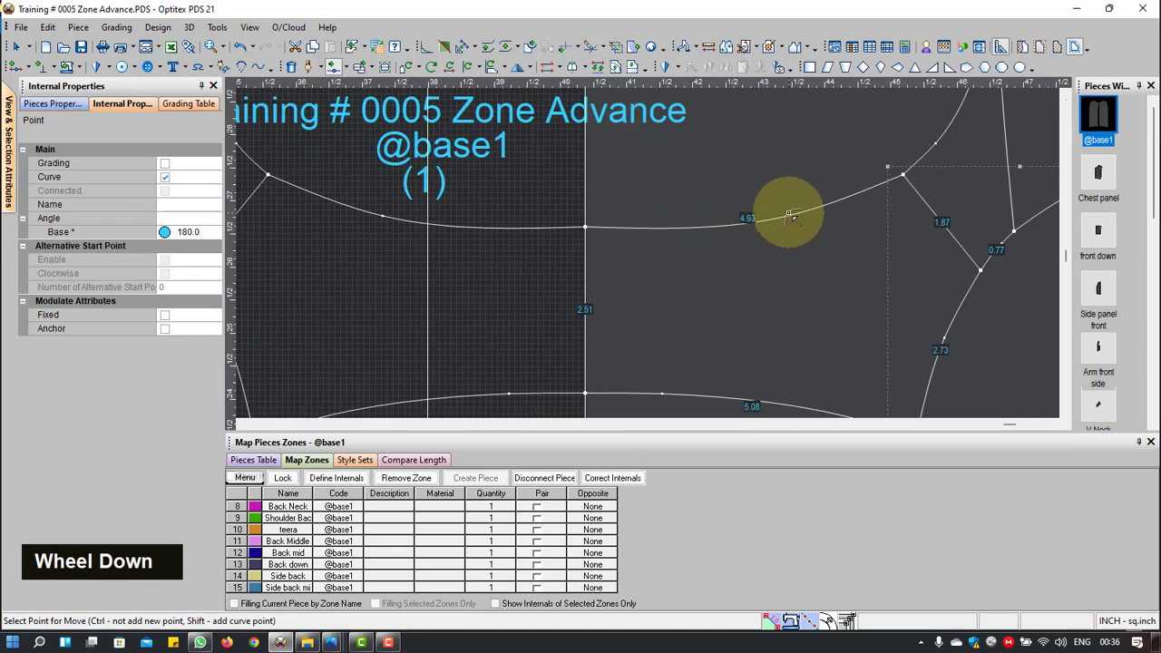
pyautogui.click(792, 216)
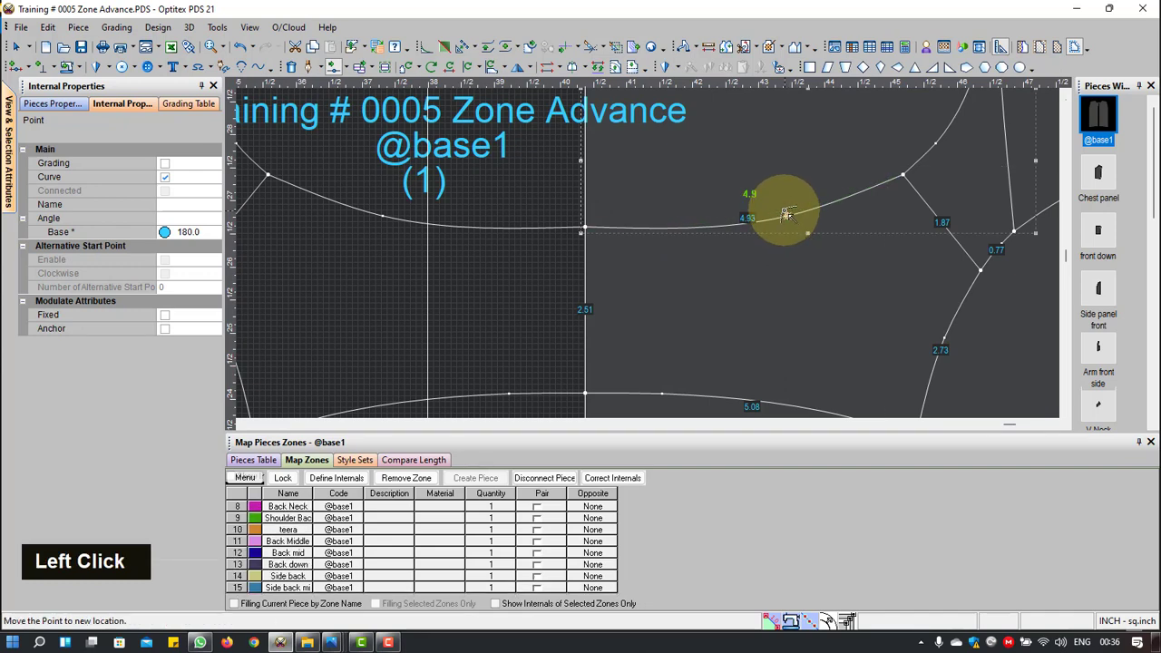
pyautogui.click(786, 210)
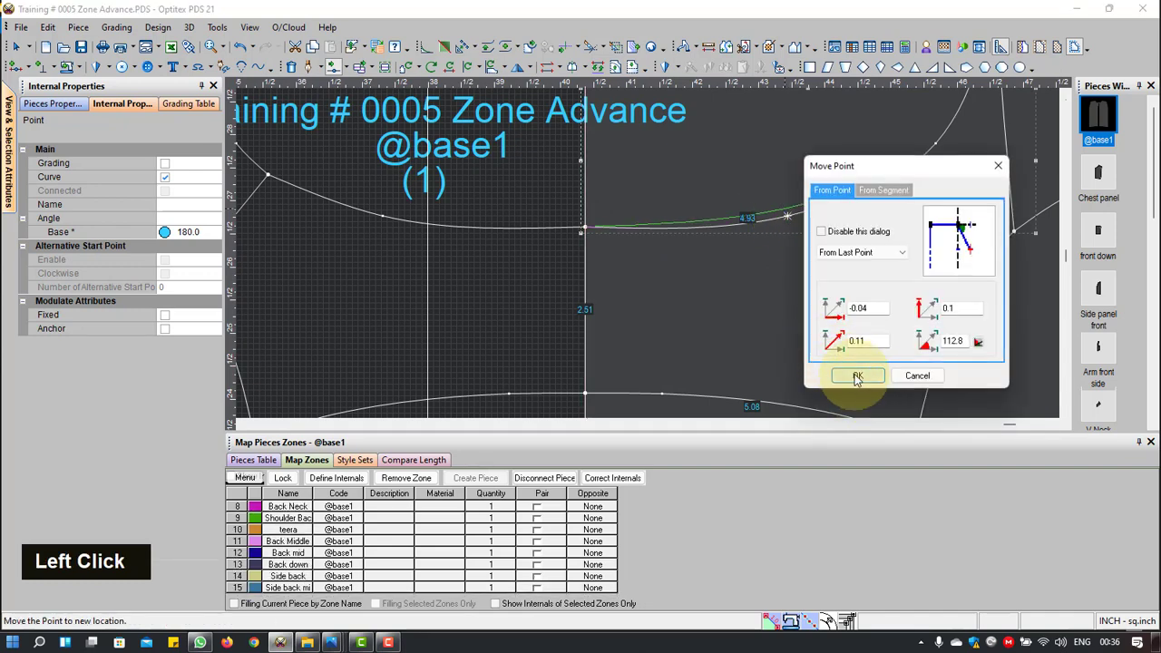
pyautogui.click(856, 379)
# Step: Add a curve point on the 4.9 inch line near its junction with the 1.87 inch segment, bending the line slightly downward
pyautogui.scroll(1, 883, 206)
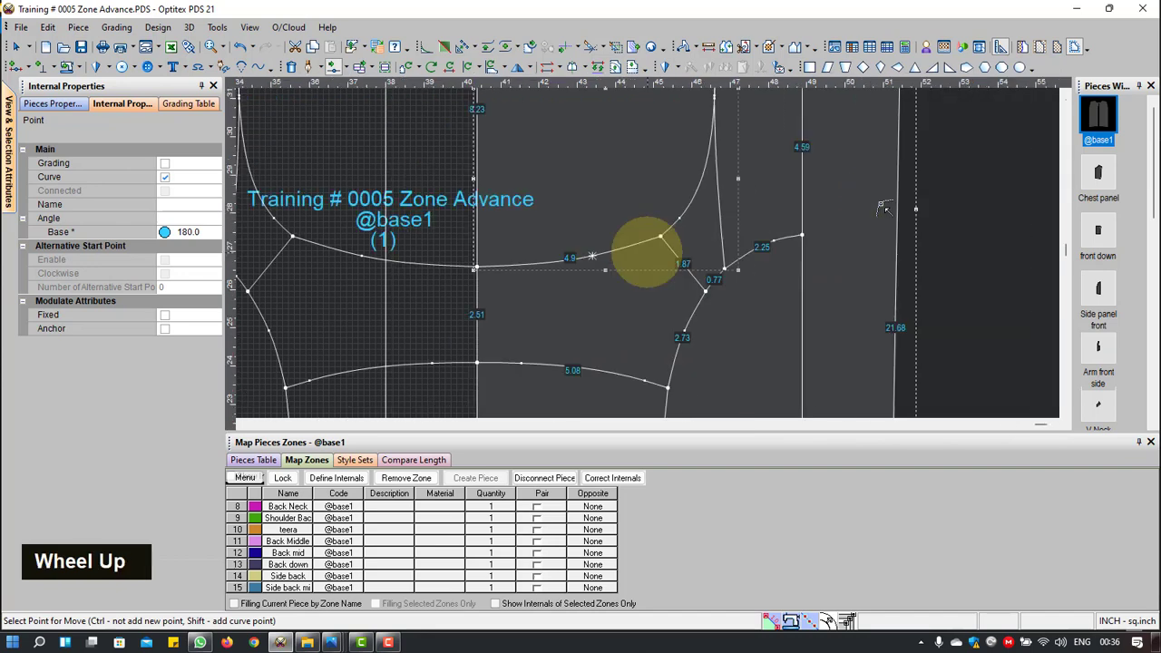
pyautogui.scroll(-2, 661, 239)
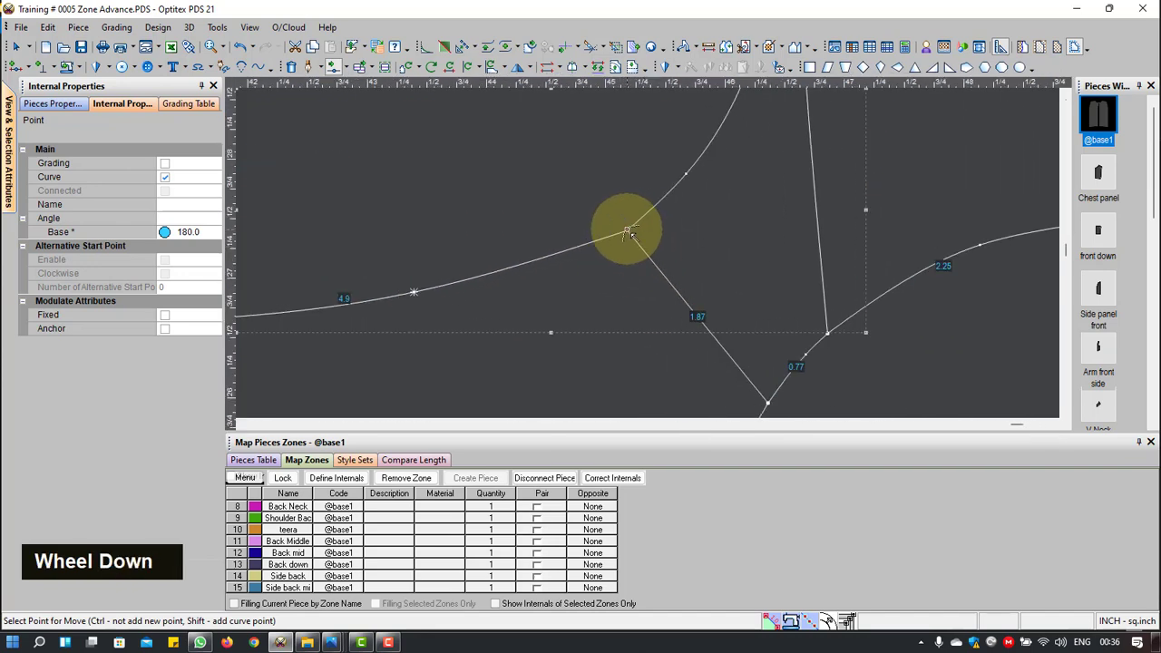
pyautogui.keyDown('shift'); pyautogui.click(575, 247); pyautogui.keyUp('shift')
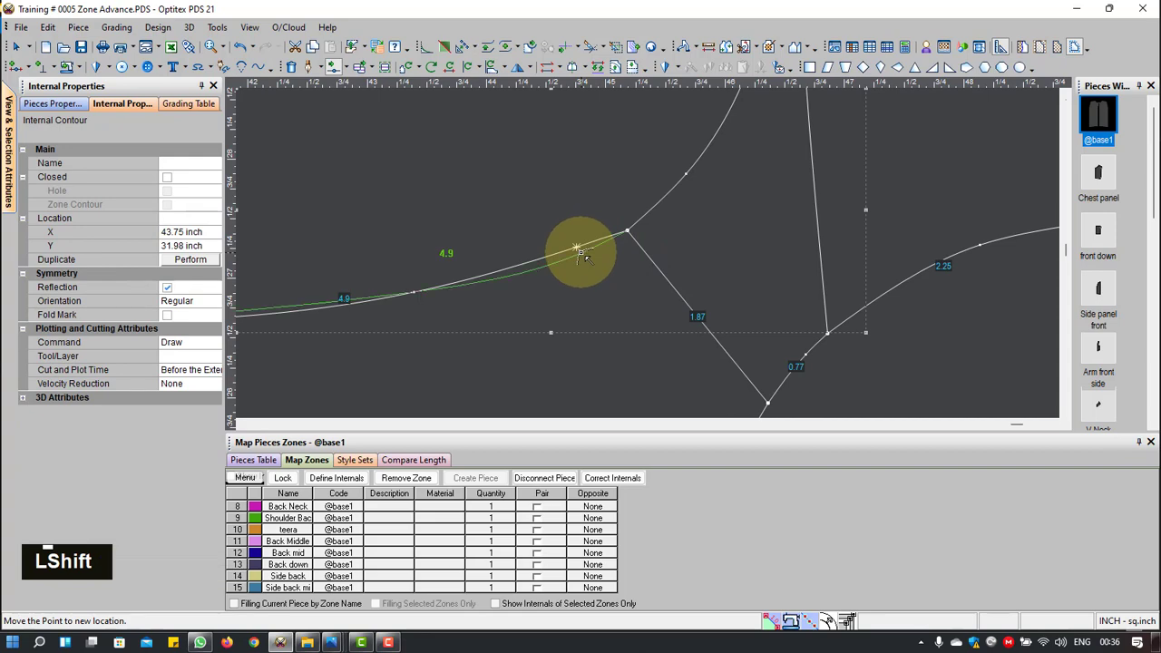
pyautogui.click(581, 252)
pyautogui.click(848, 373)
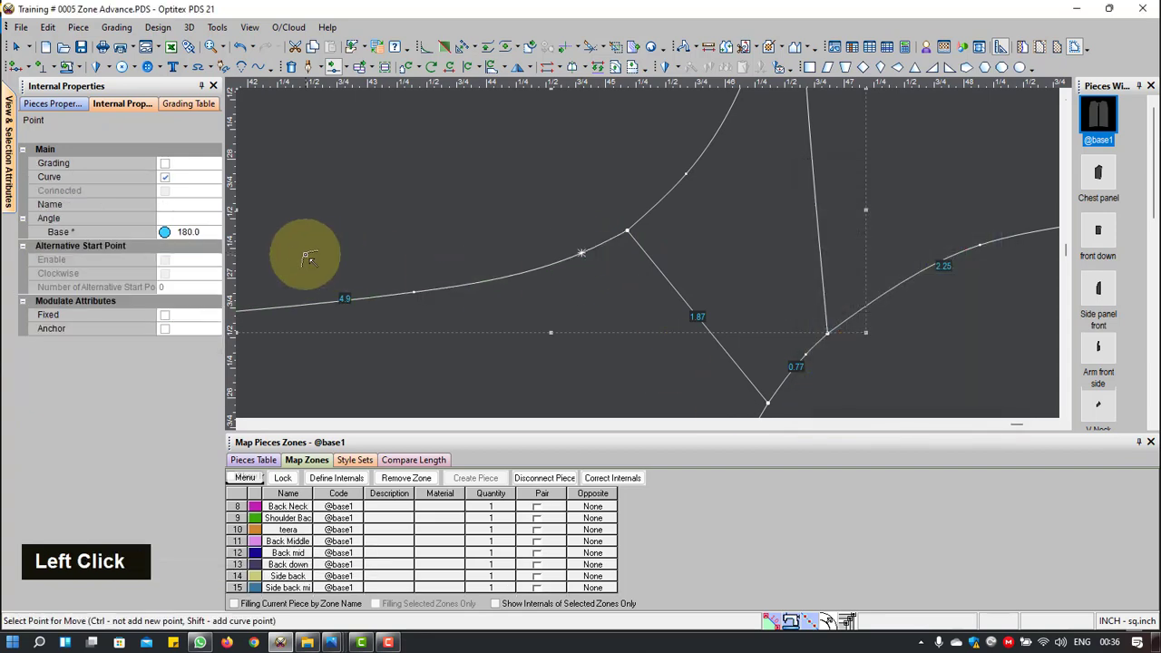
# Step: Move the middle curve point of the 4.9 inch line by -0.25 inch horizontally and -0.1 inch vertically
pyautogui.scroll(3, 648, 256)
pyautogui.scroll(-3, 640, 254)
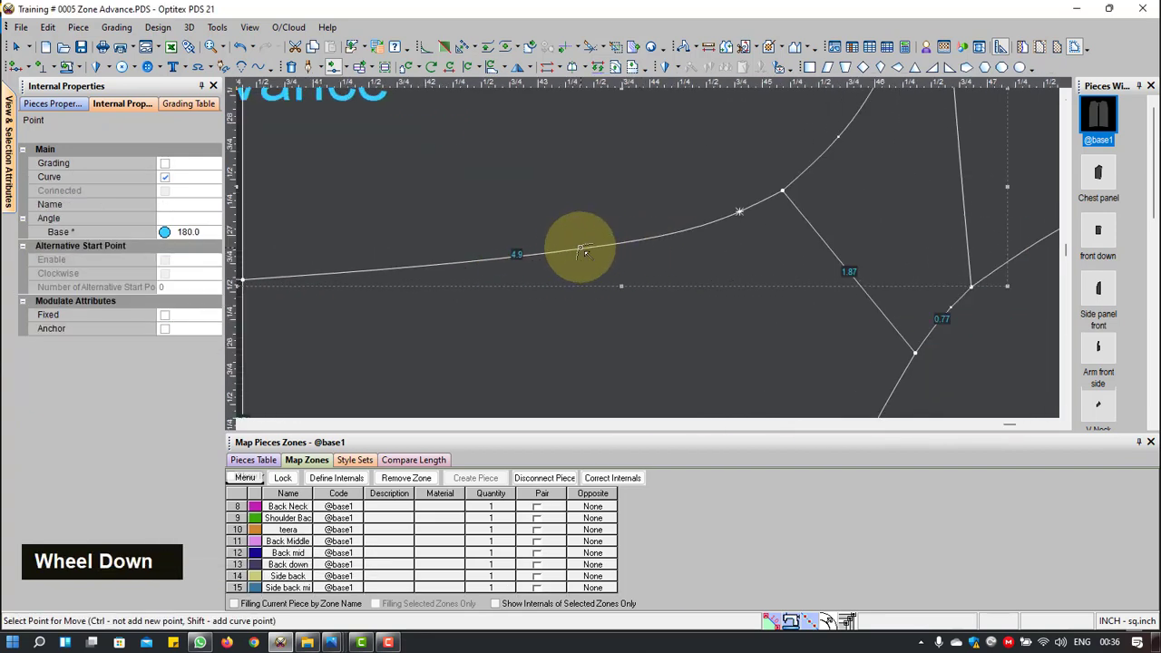
pyautogui.click(555, 261)
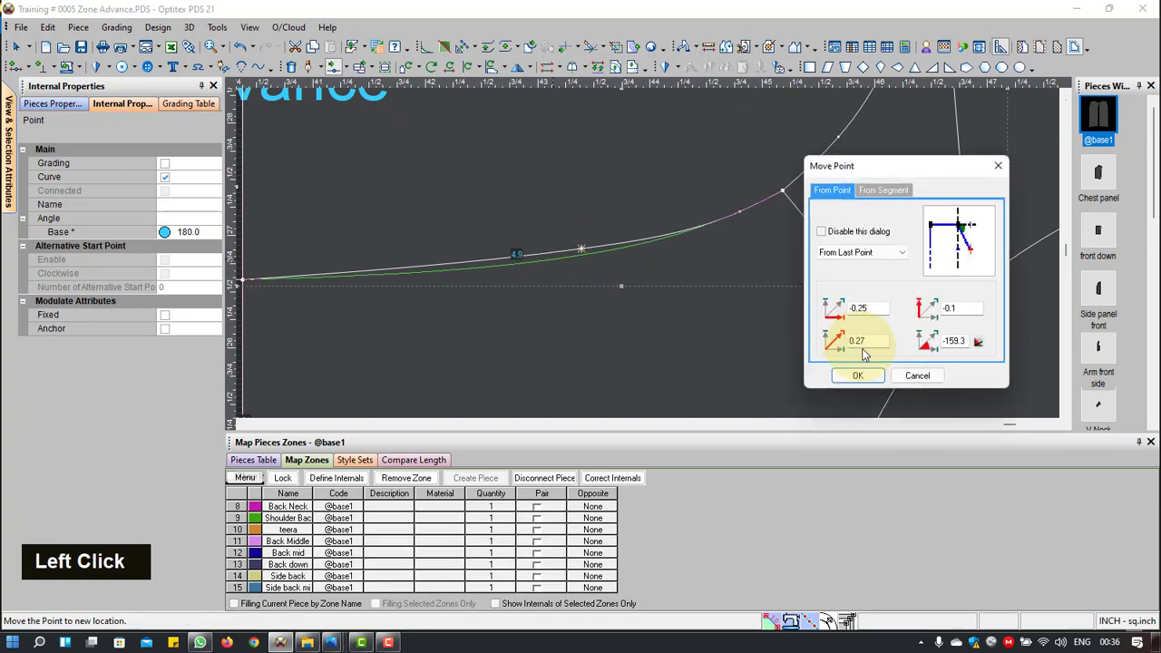
pyautogui.click(858, 376)
# Step: Move the lowest curve point of the long vertical panel seam closer to its junction with the 4.92 and 1.87 inch lines
pyautogui.scroll(2, 647, 252)
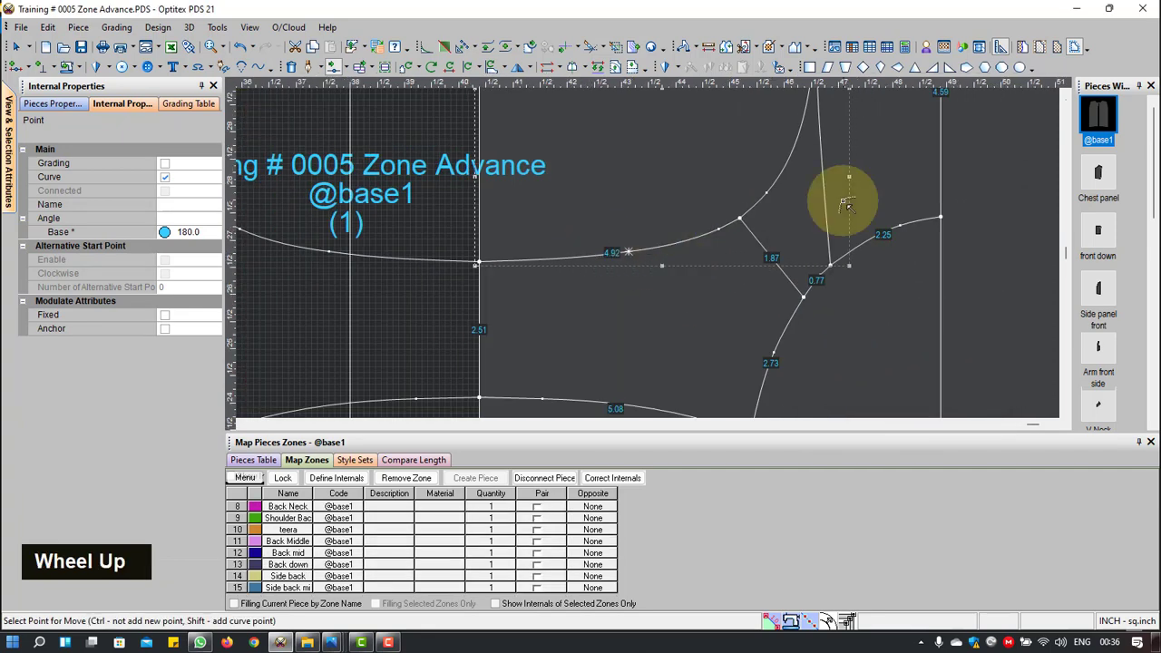
pyautogui.scroll(-3, 787, 184)
pyautogui.scroll(-1, 648, 253)
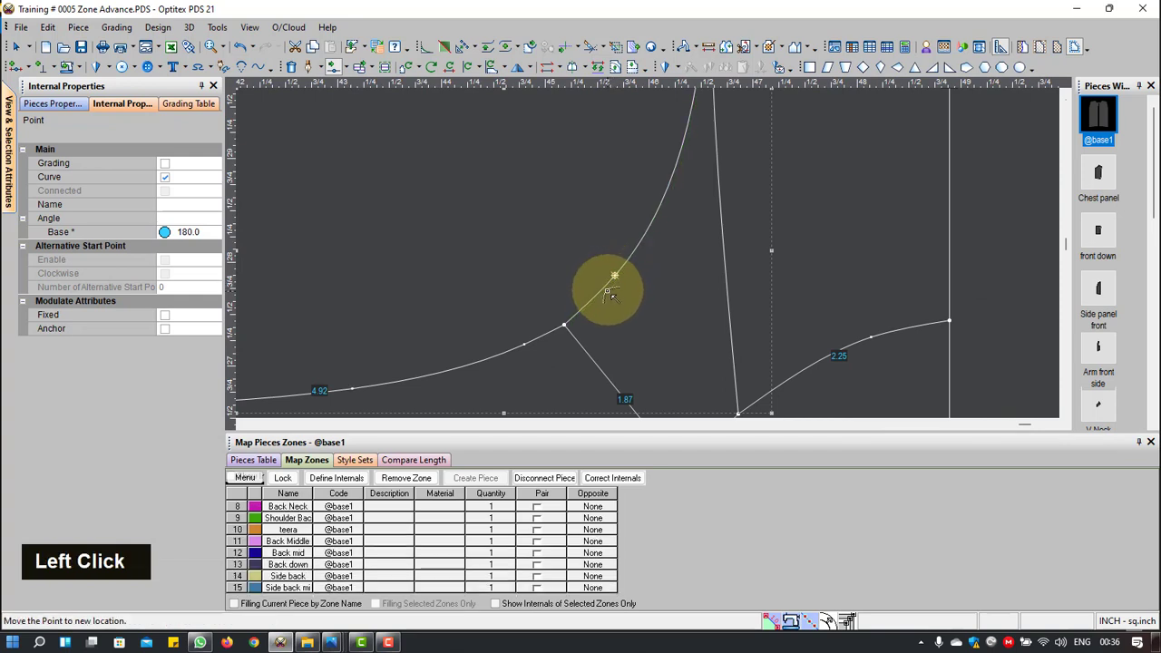
pyautogui.click(754, 367)
pyautogui.click(857, 374)
pyautogui.scroll(3, 648, 251)
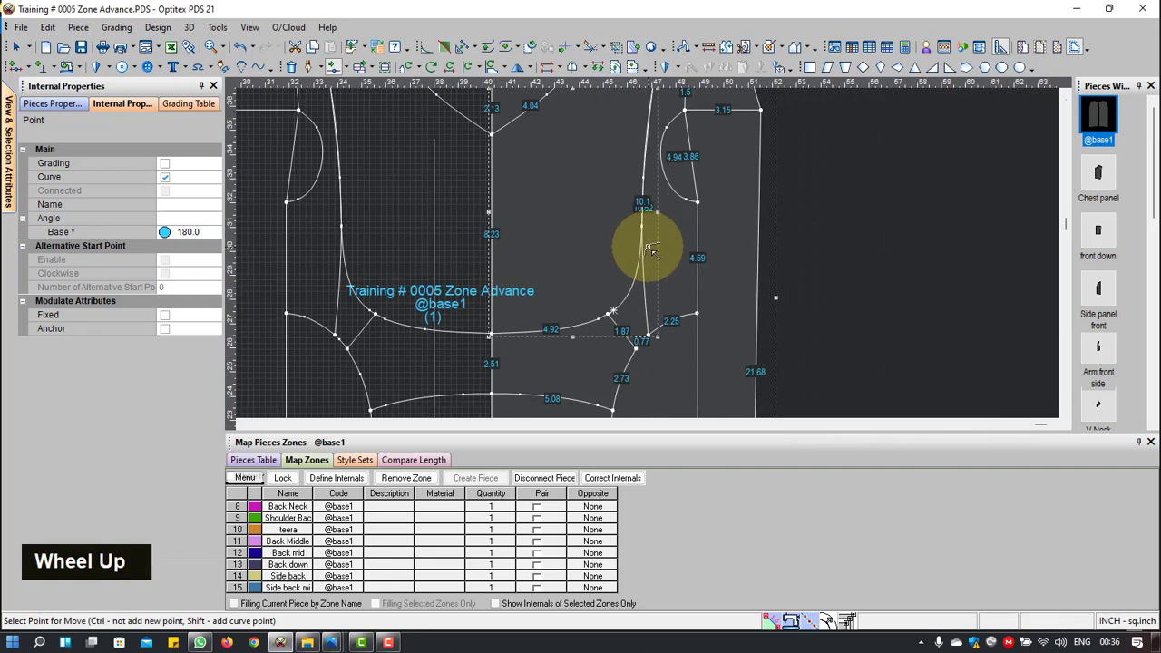
pyautogui.scroll(2, 569, 379)
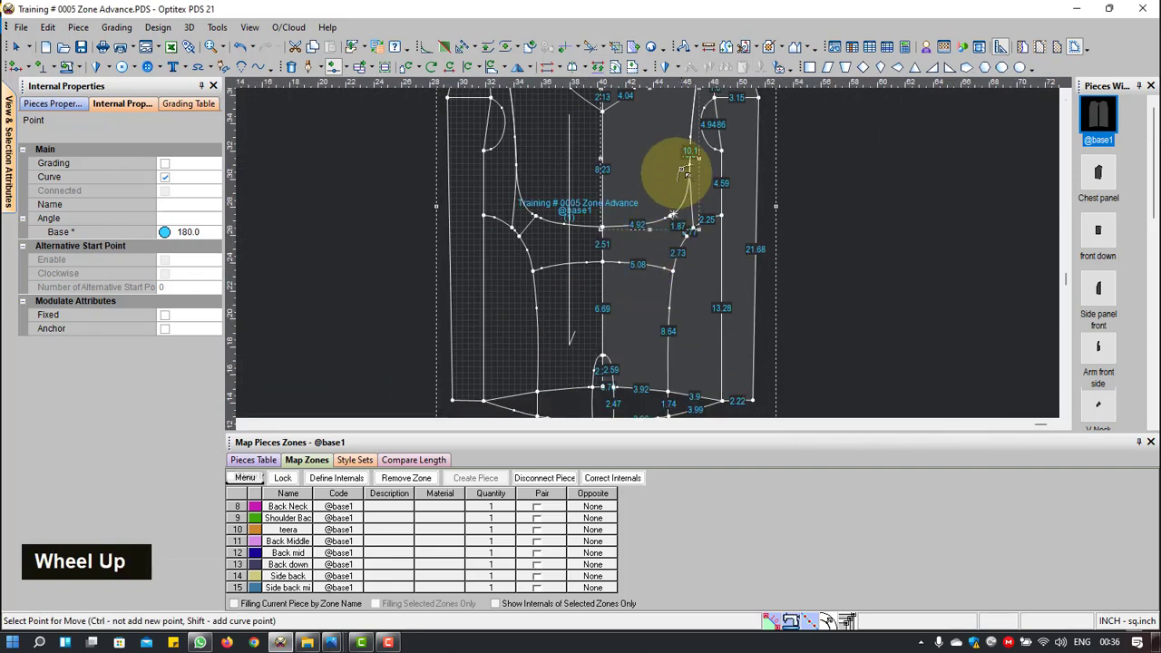
pyautogui.scroll(-3, 645, 252)
pyautogui.scroll(4, 645, 251)
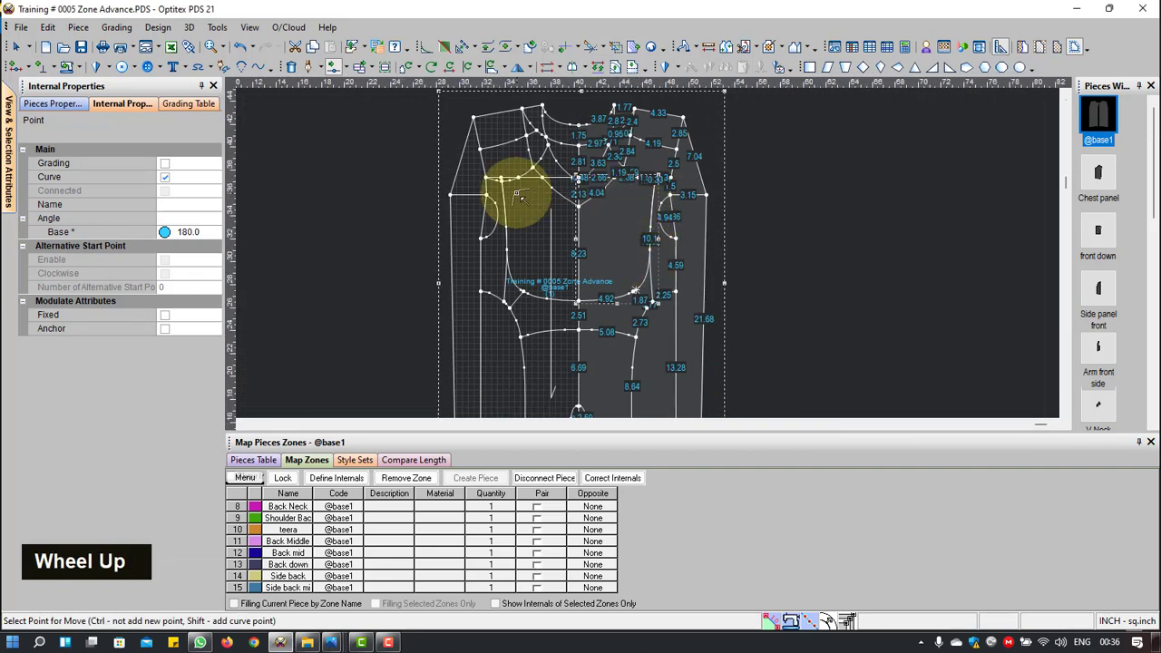
pyautogui.scroll(-3, 519, 197)
pyautogui.scroll(2, 744, 176)
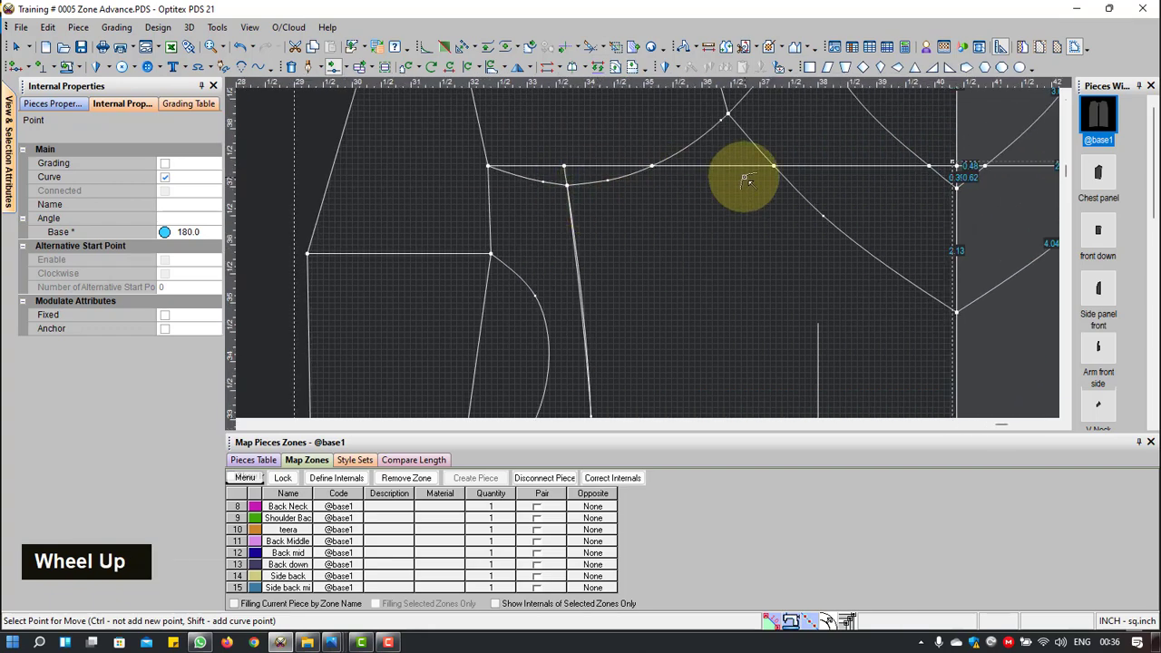
pyautogui.scroll(2, 874, 150)
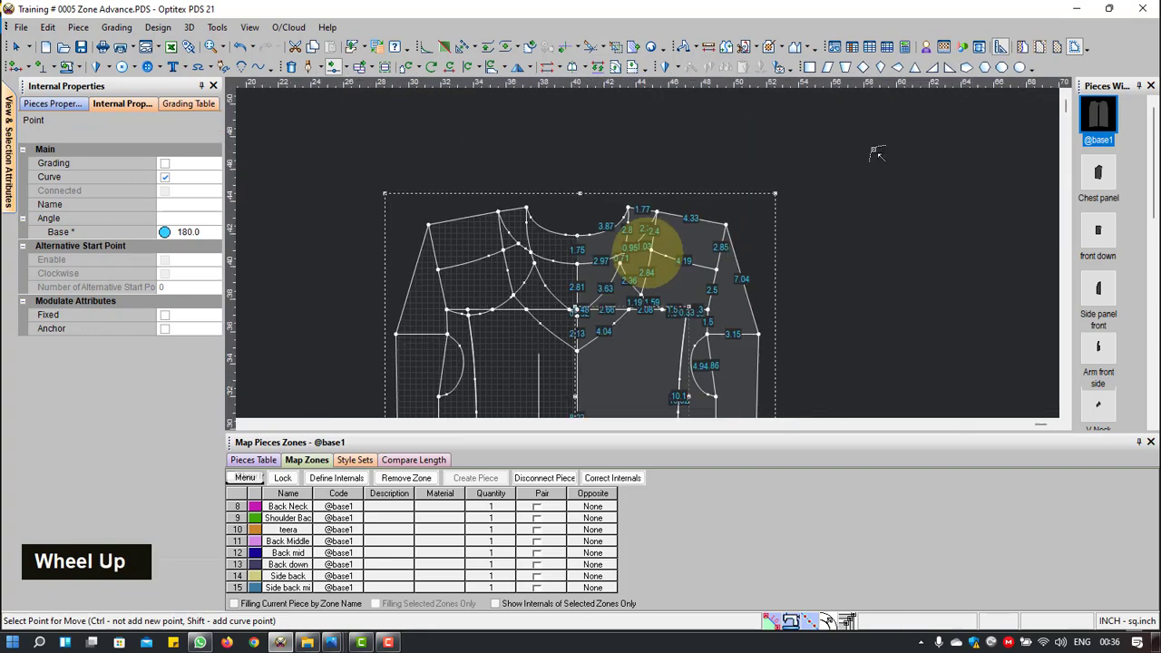
pyautogui.scroll(-4, 876, 153)
pyautogui.scroll(10, 646, 263)
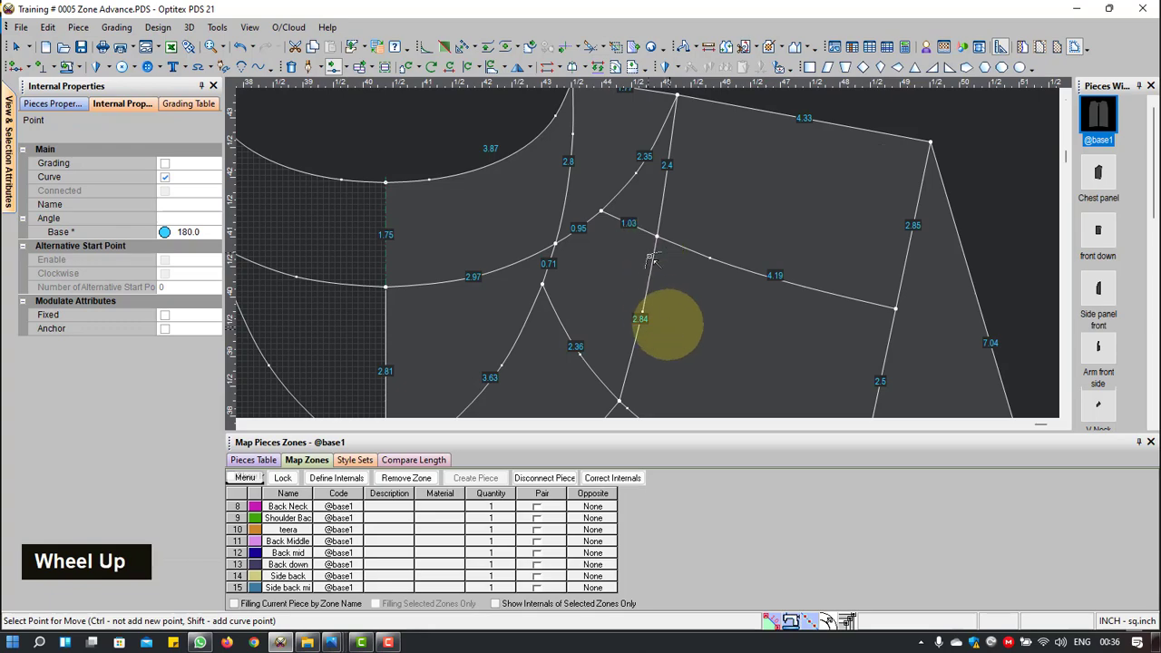
# Step: Examine the seam curves on the separate Side back piece and the neighbouring back pieces
pyautogui.scroll(-8, 648, 251)
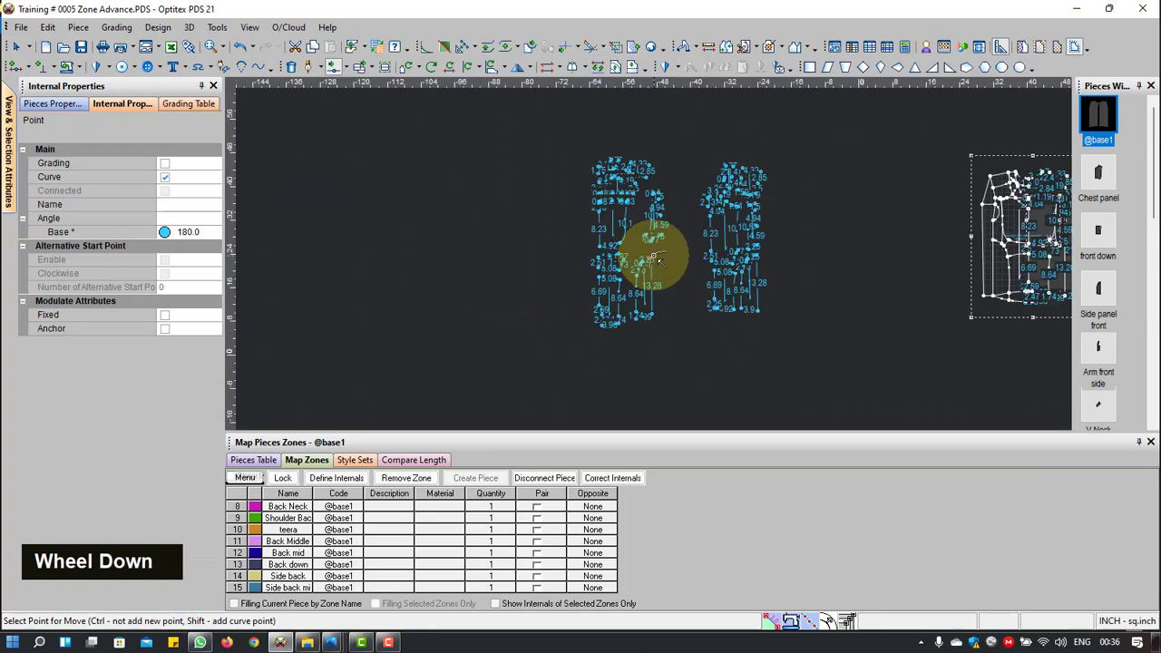
pyautogui.scroll(1, 635, 209)
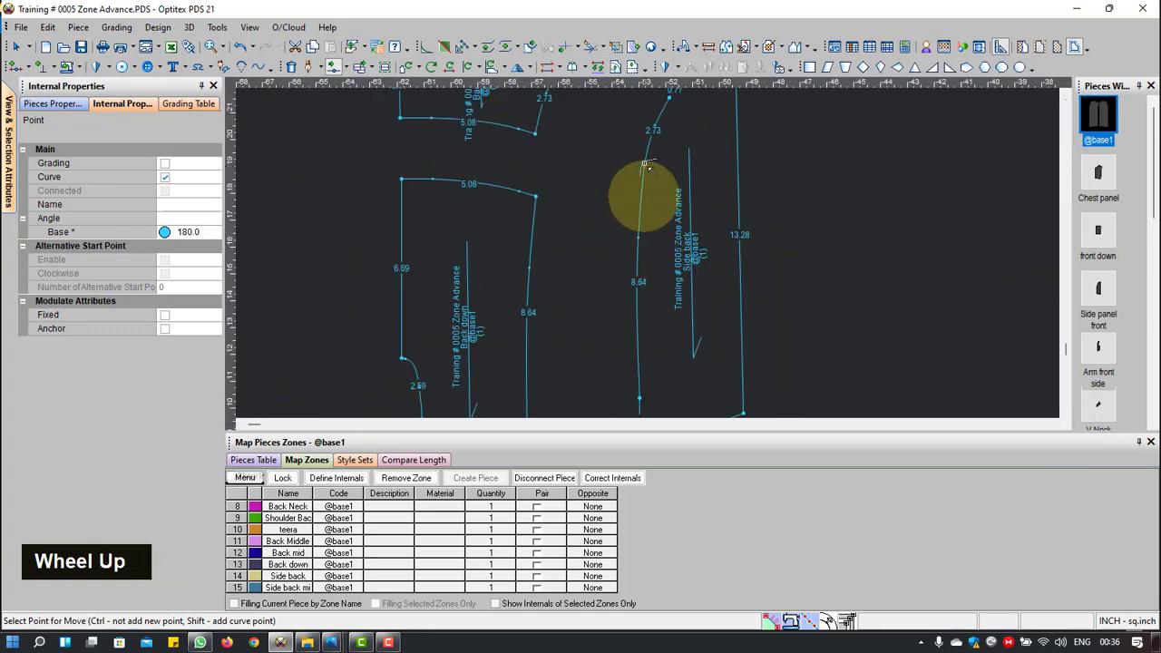
pyautogui.scroll(2, 641, 287)
pyautogui.scroll(-4, 653, 249)
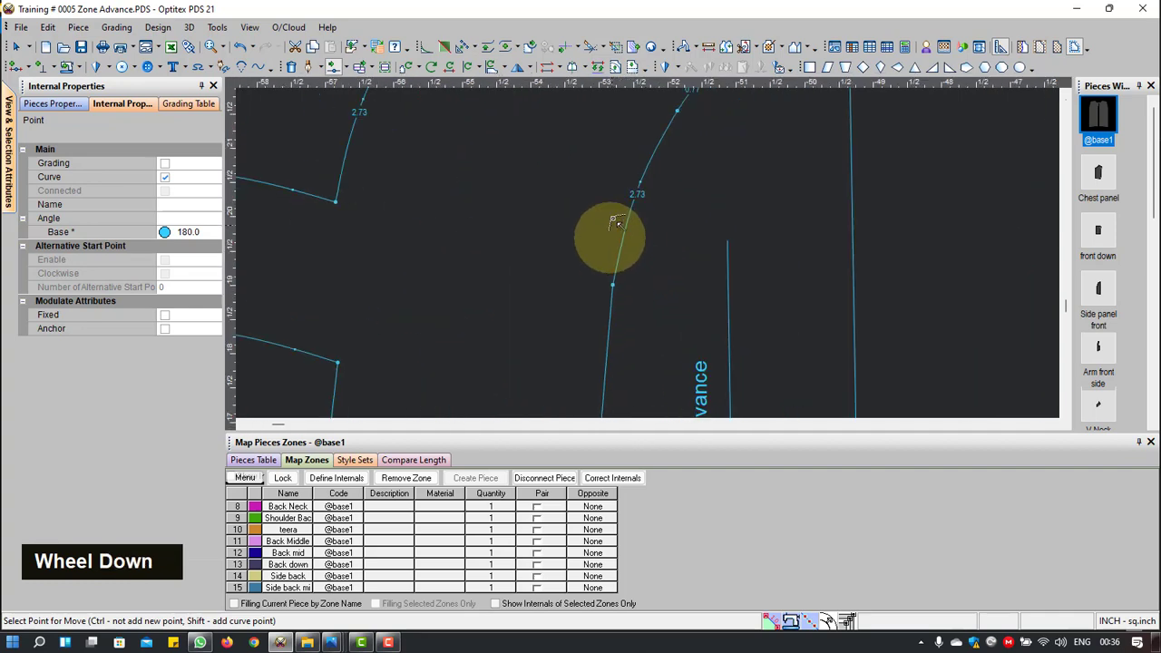
pyautogui.scroll(2, 648, 254)
pyautogui.scroll(-2, 648, 252)
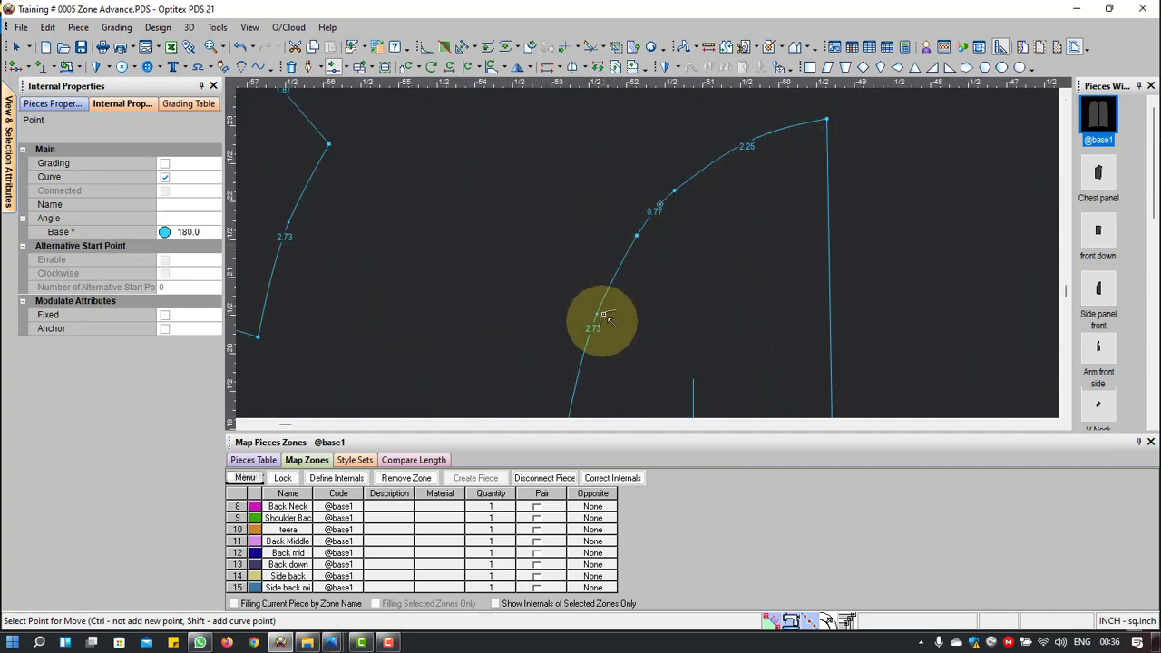
pyautogui.scroll(3, 643, 251)
pyautogui.scroll(2, 663, 245)
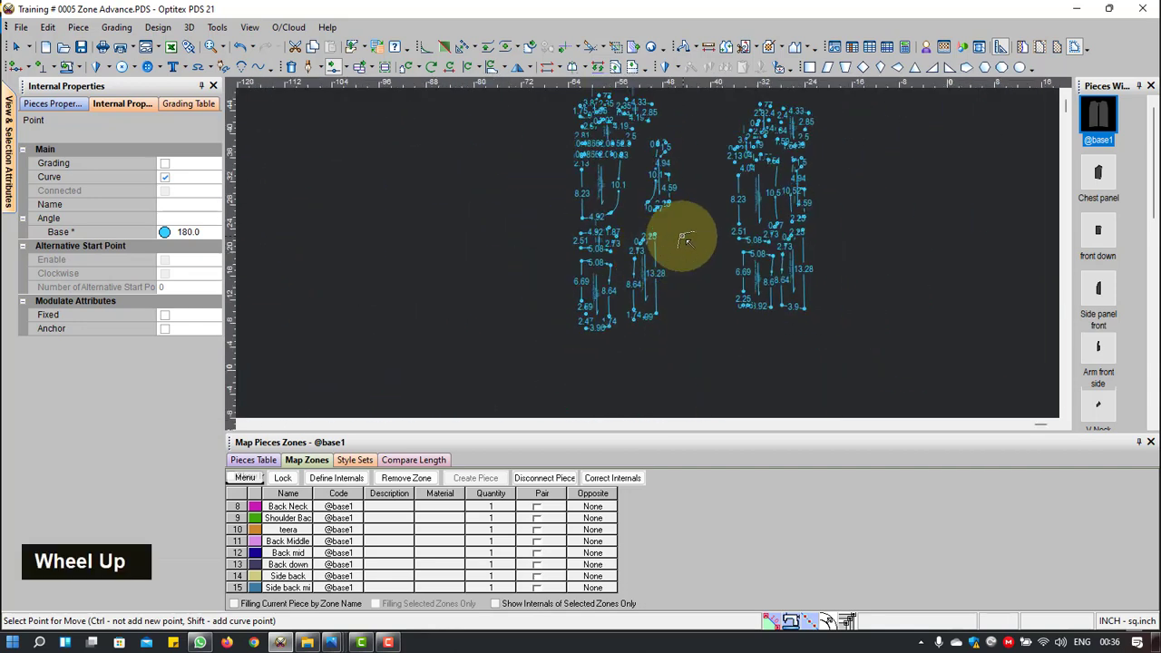
pyautogui.rightClick(699, 167)
pyautogui.click(738, 176)
pyautogui.scroll(-3, 699, 217)
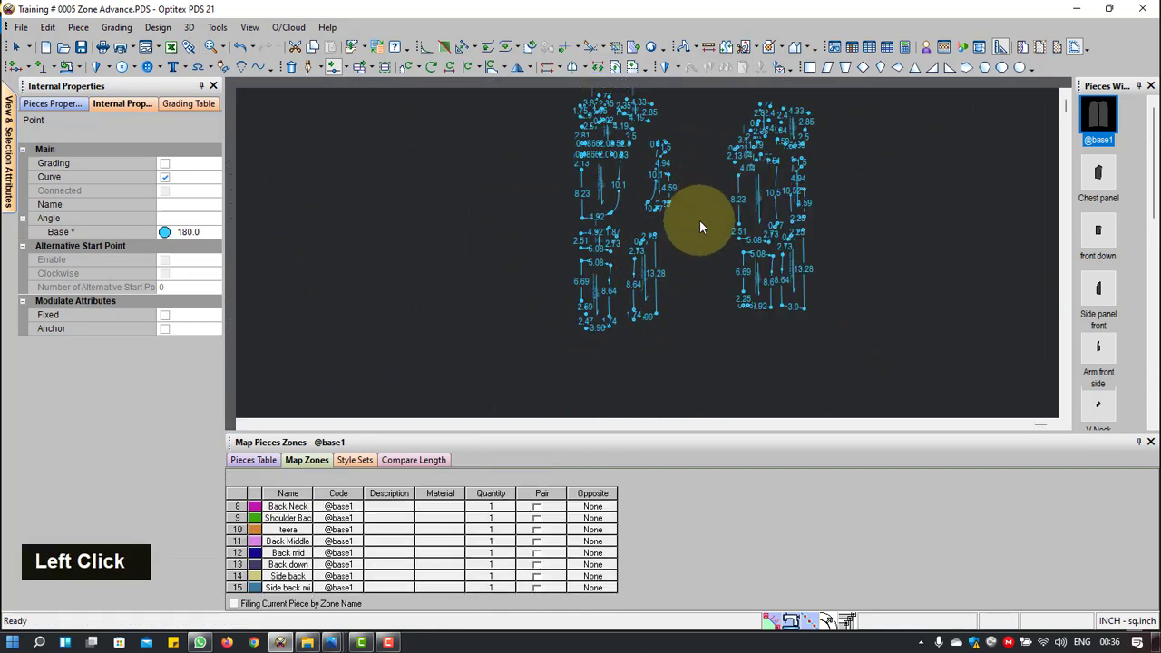
pyautogui.scroll(3, 695, 204)
pyautogui.scroll(-3, 694, 250)
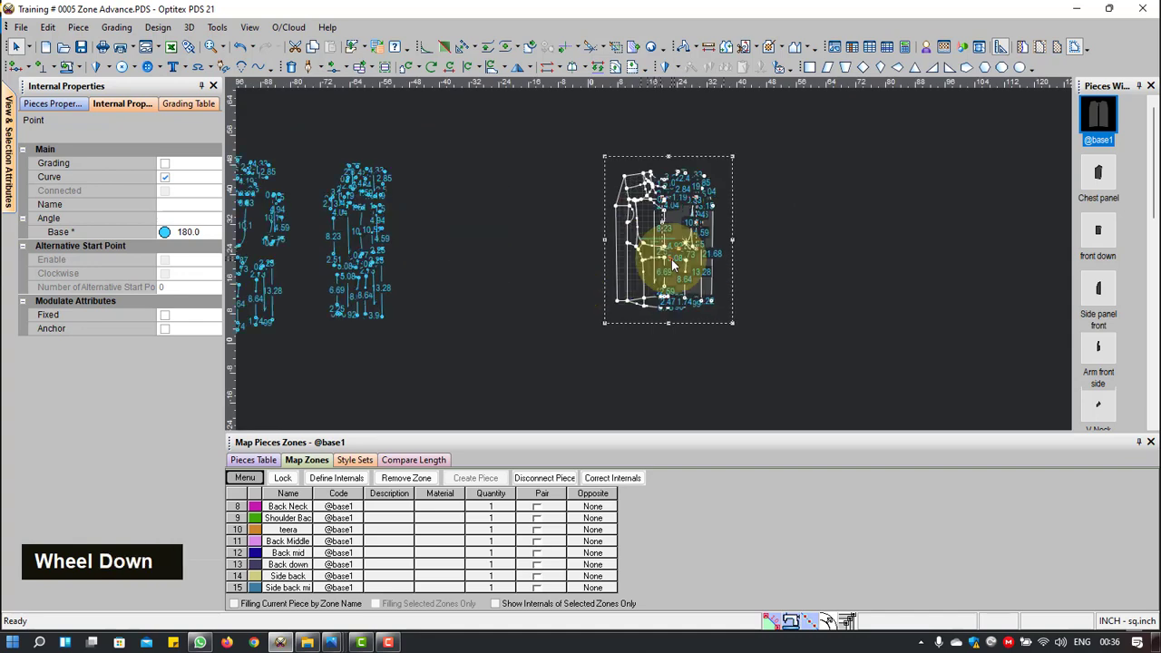
pyautogui.scroll(-4, 672, 250)
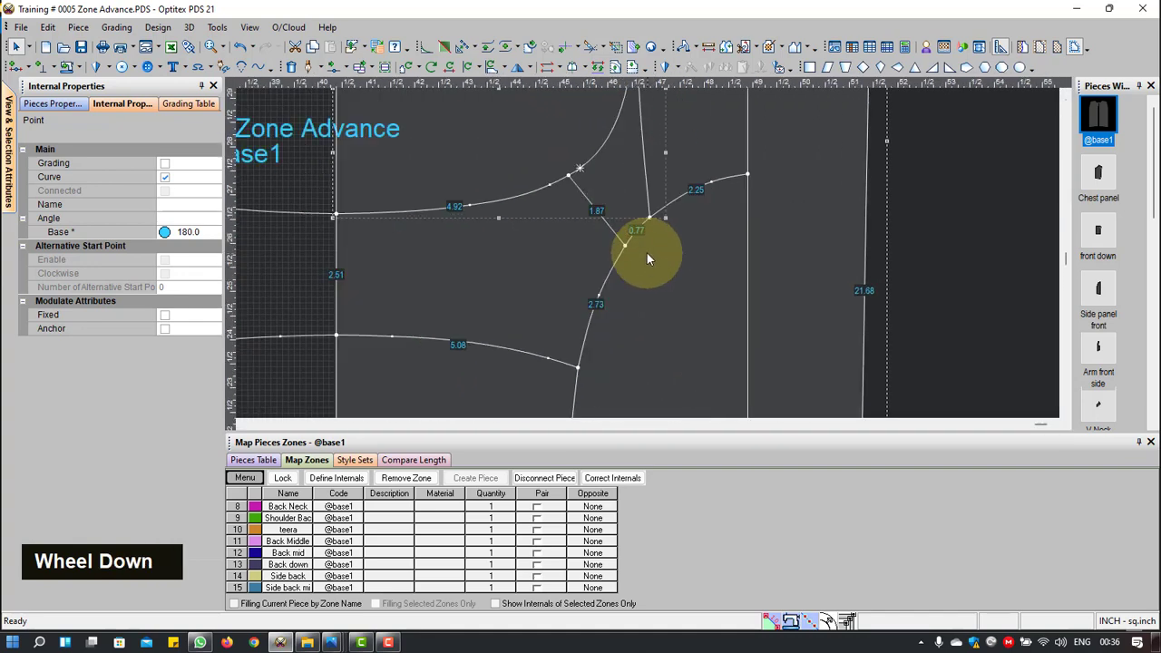
pyautogui.press('n')
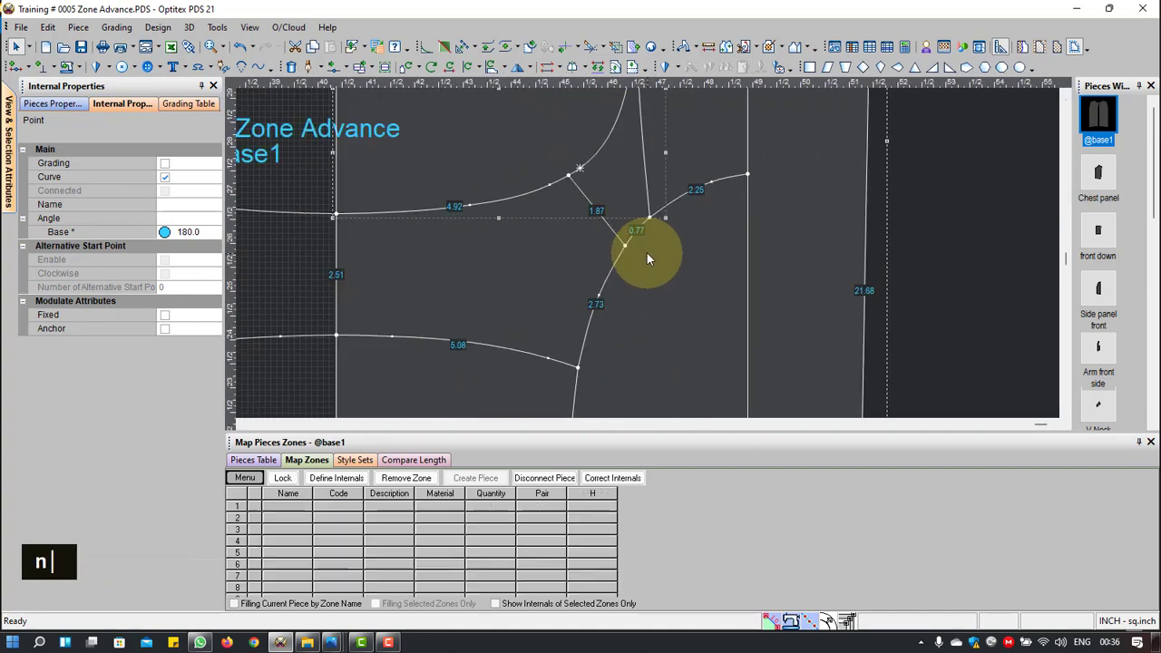
pyautogui.click(628, 245)
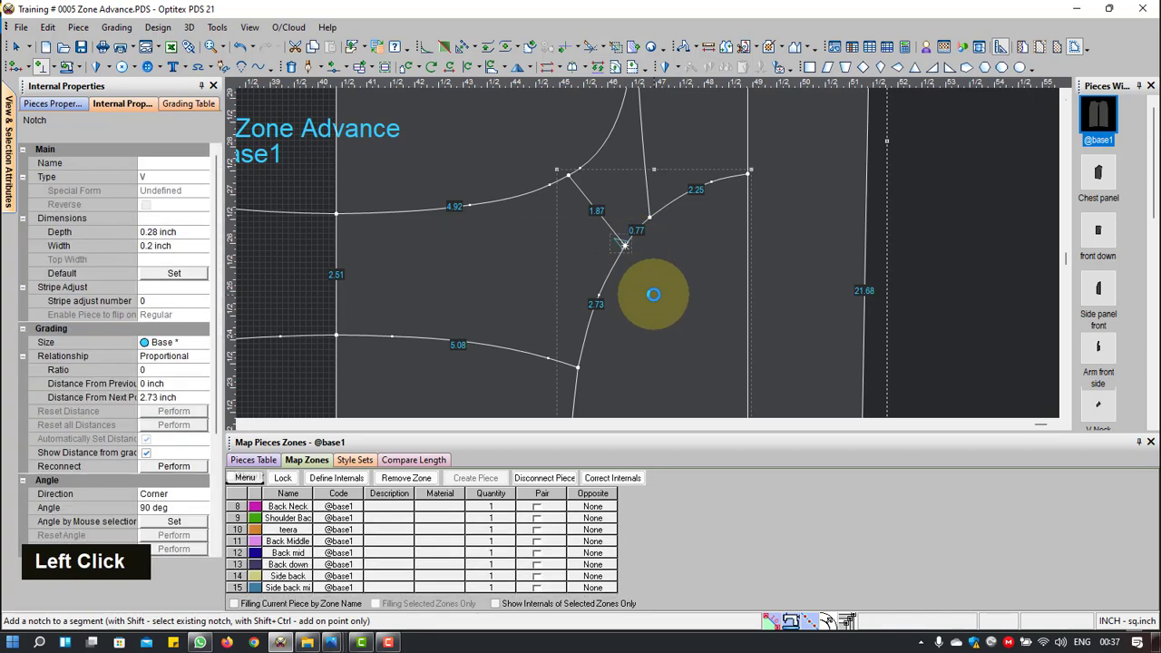
pyautogui.scroll(6, 626, 262)
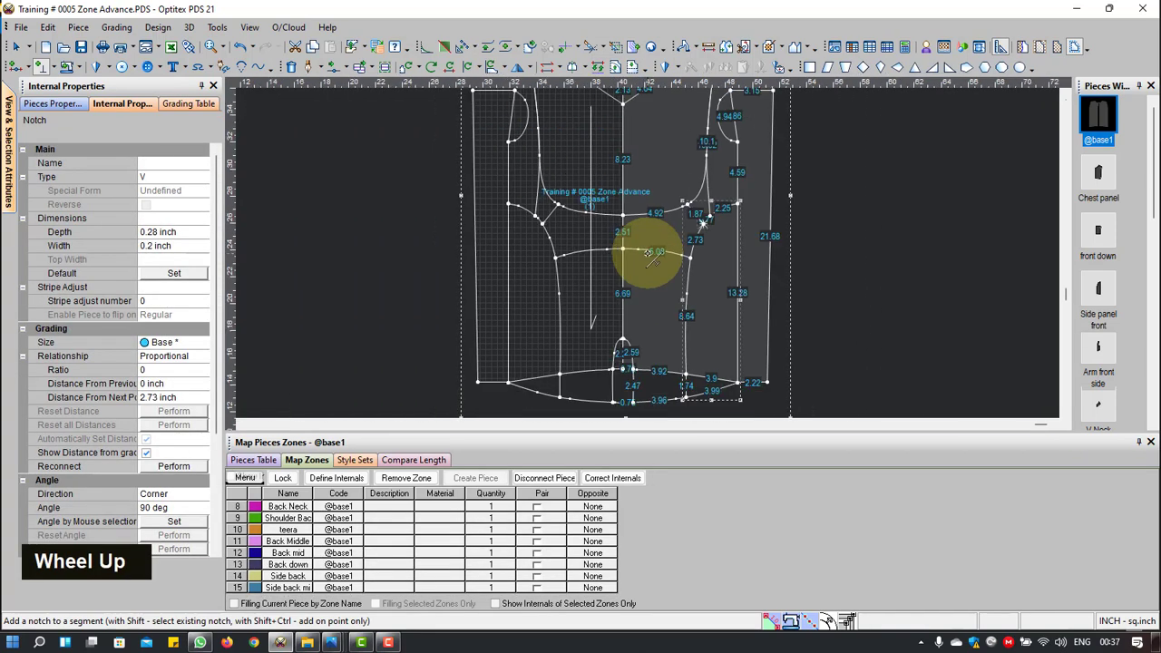
pyautogui.scroll(-1, 653, 258)
pyautogui.scroll(-4, 653, 259)
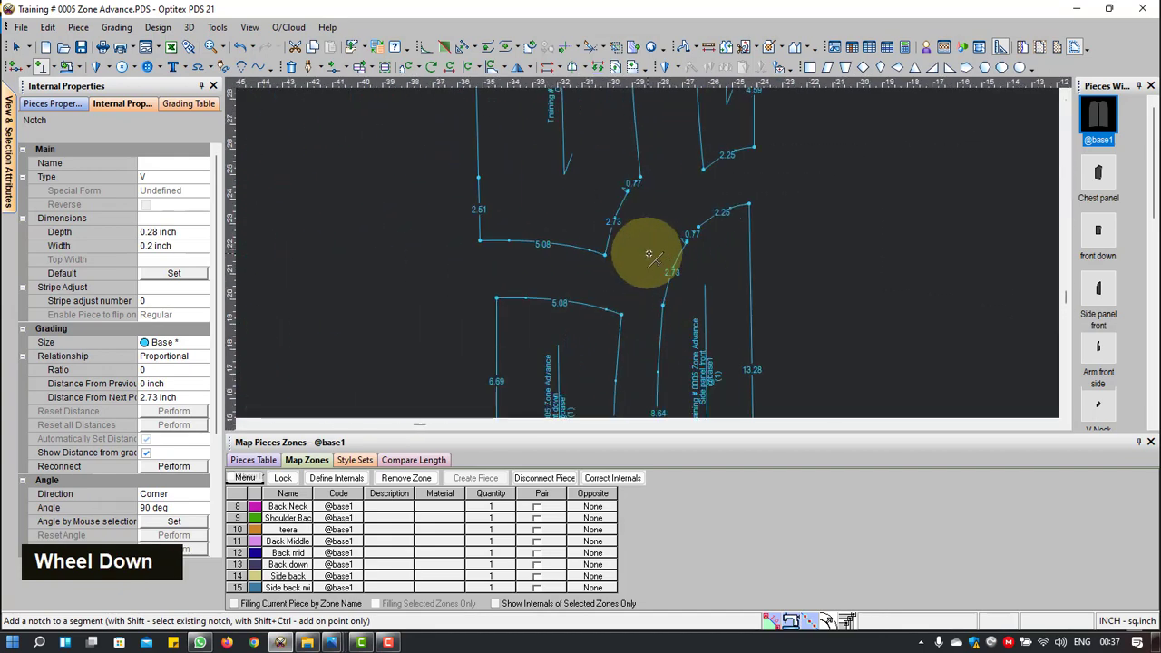
pyautogui.scroll(7, 652, 259)
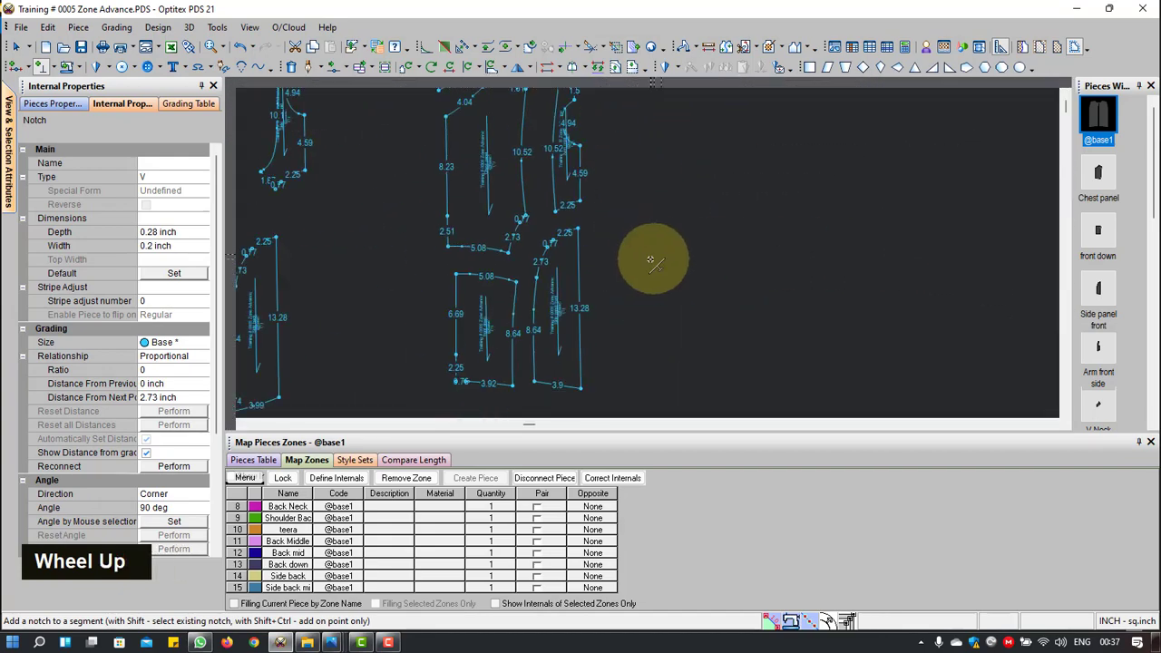
pyautogui.scroll(-7, 648, 253)
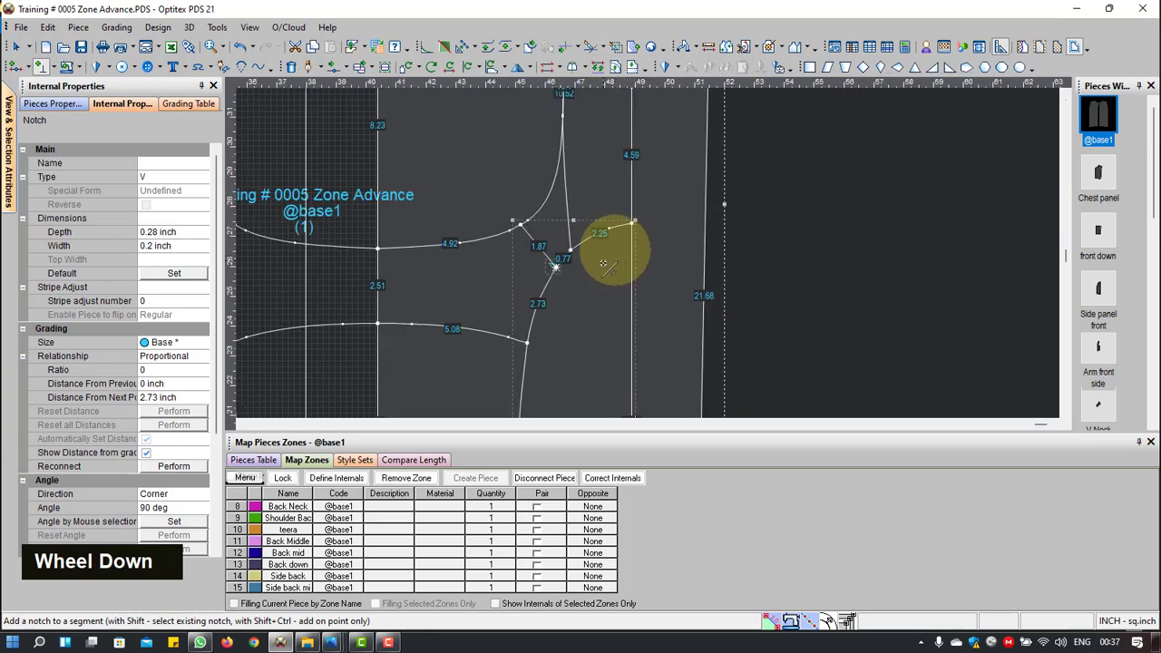
pyautogui.hotkey('ctrl', 'z')
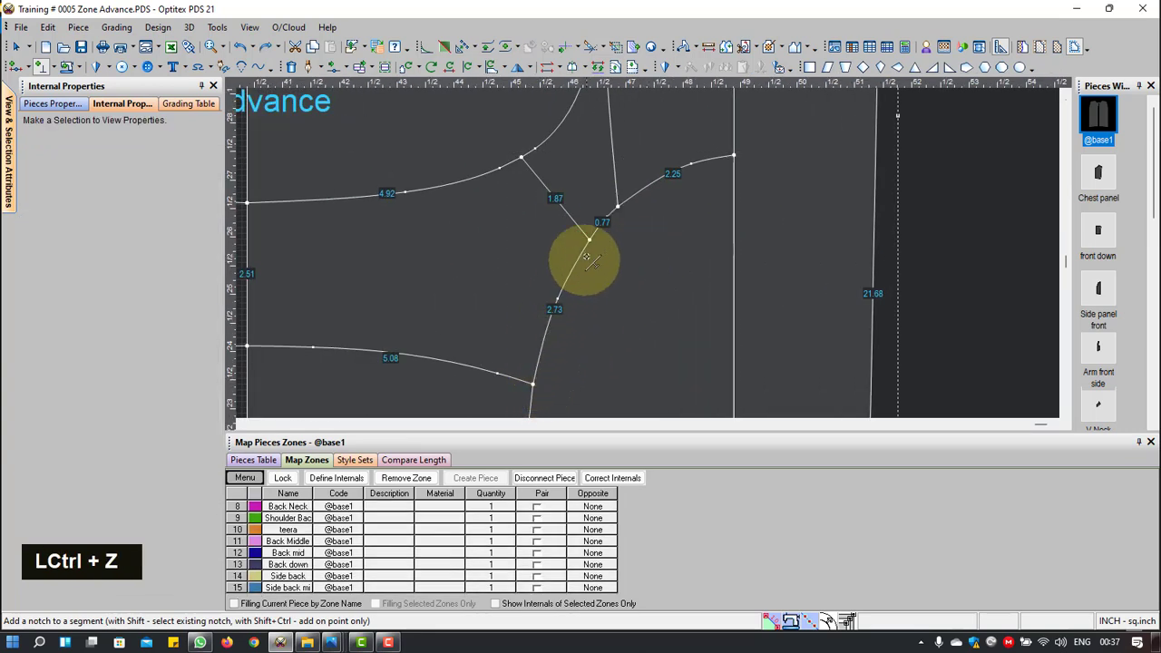
pyautogui.click(587, 244)
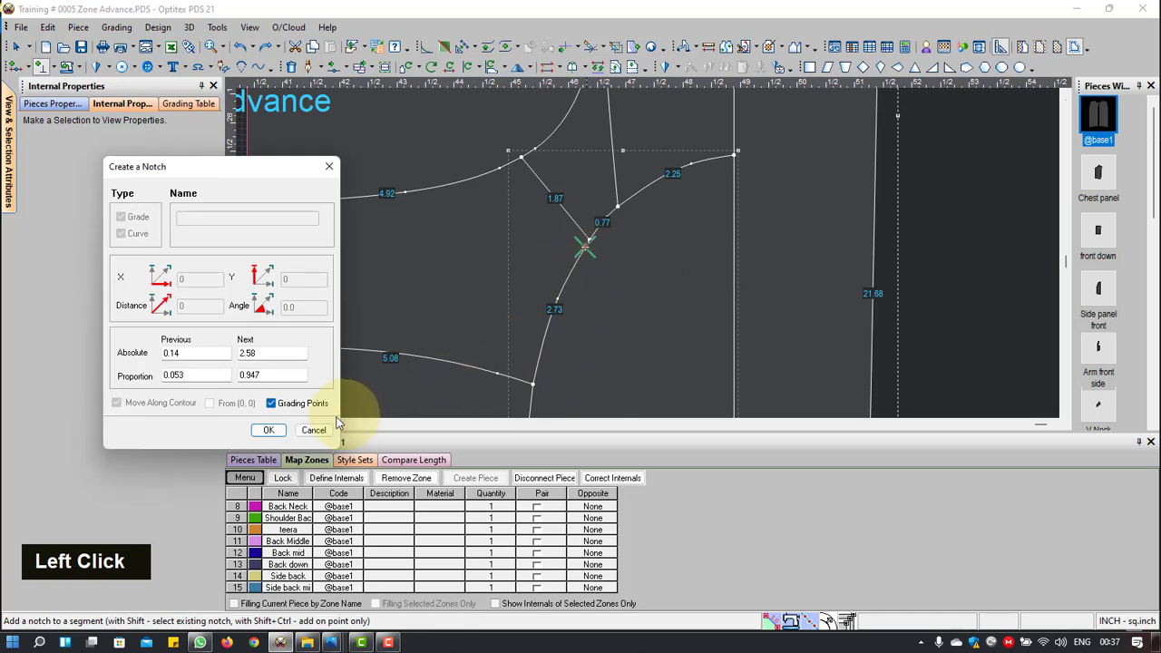
pyautogui.click(279, 433)
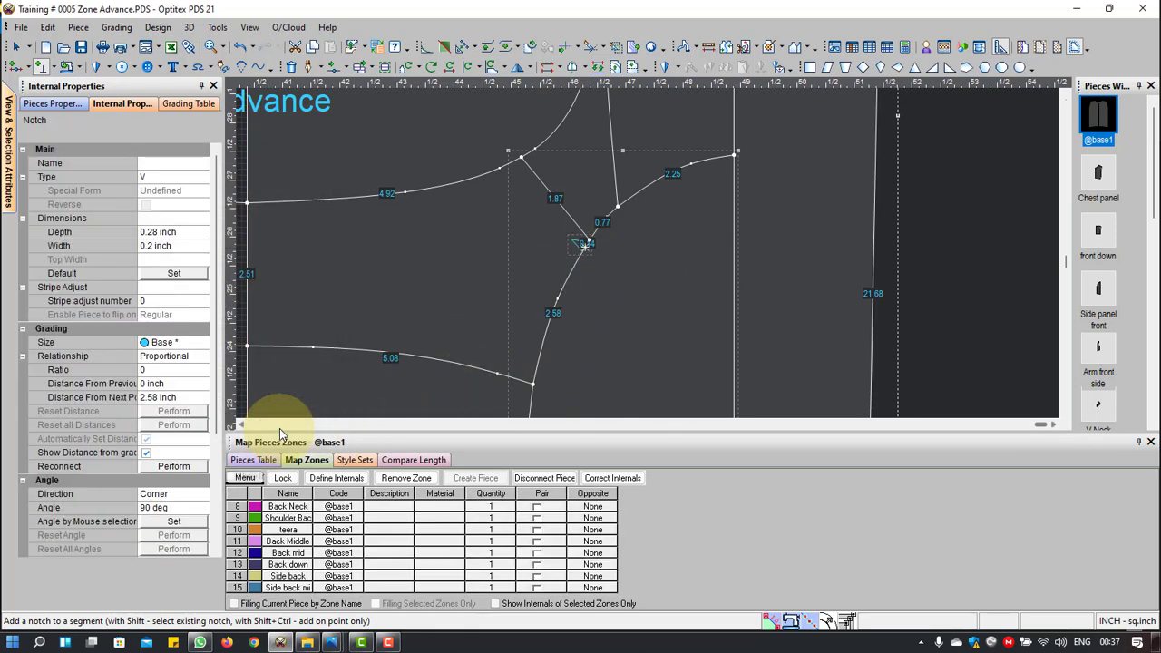
pyautogui.hotkey('ctrl', 'z')
# Step: Select all the separate front and back pieces and give them a basic seam allowance 0.39 inch wide
pyautogui.scroll(1, 544, 290)
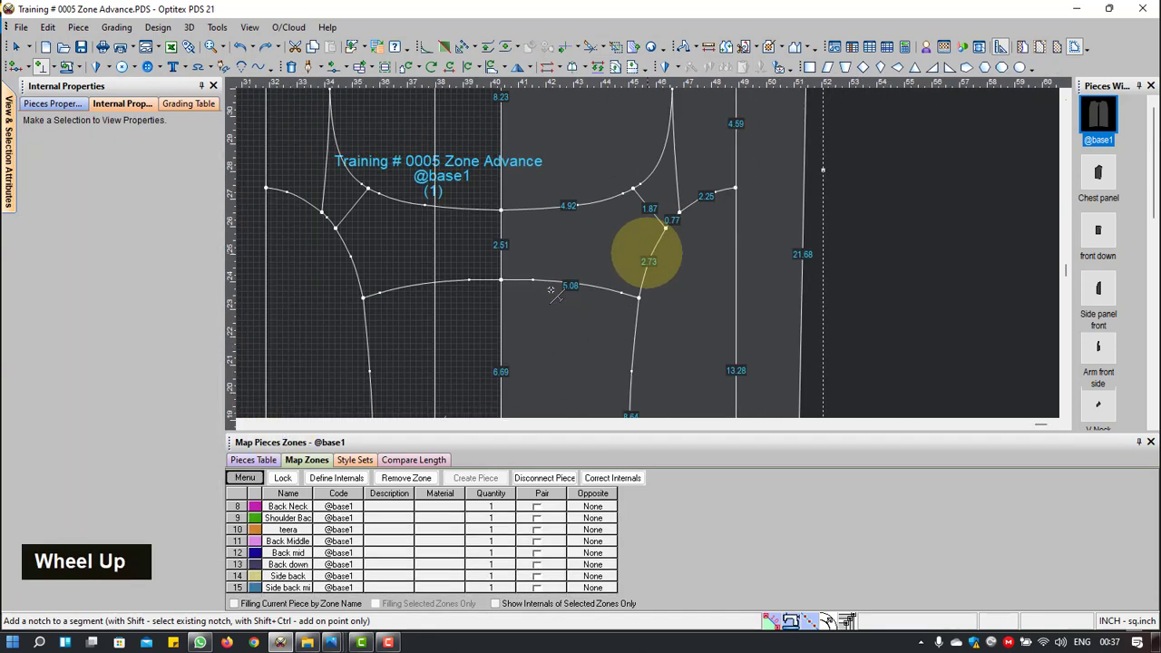
pyautogui.scroll(3, 647, 254)
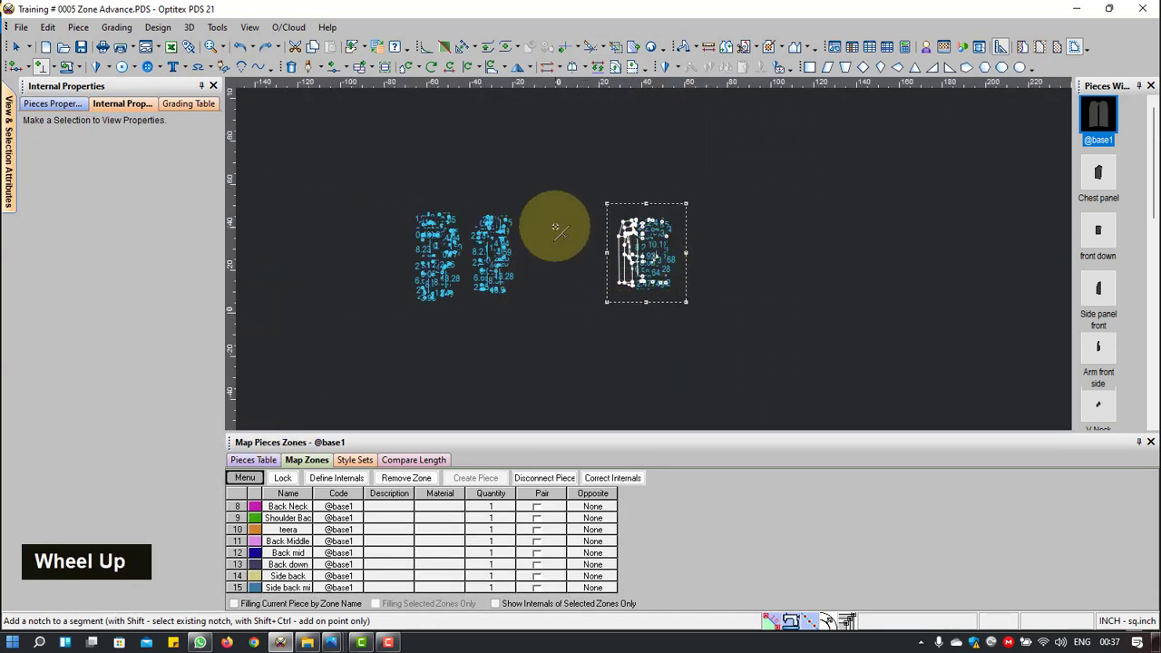
pyautogui.rightClick(562, 233)
pyautogui.click(577, 238)
pyautogui.scroll(-5, 460, 254)
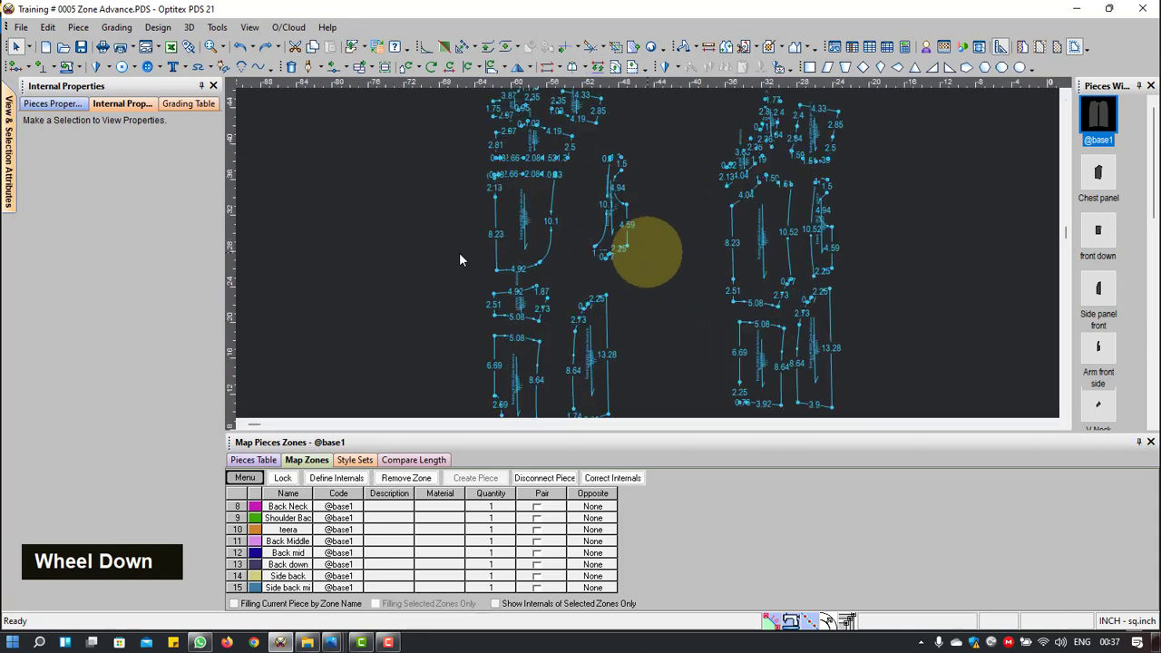
pyautogui.scroll(4, 691, 309)
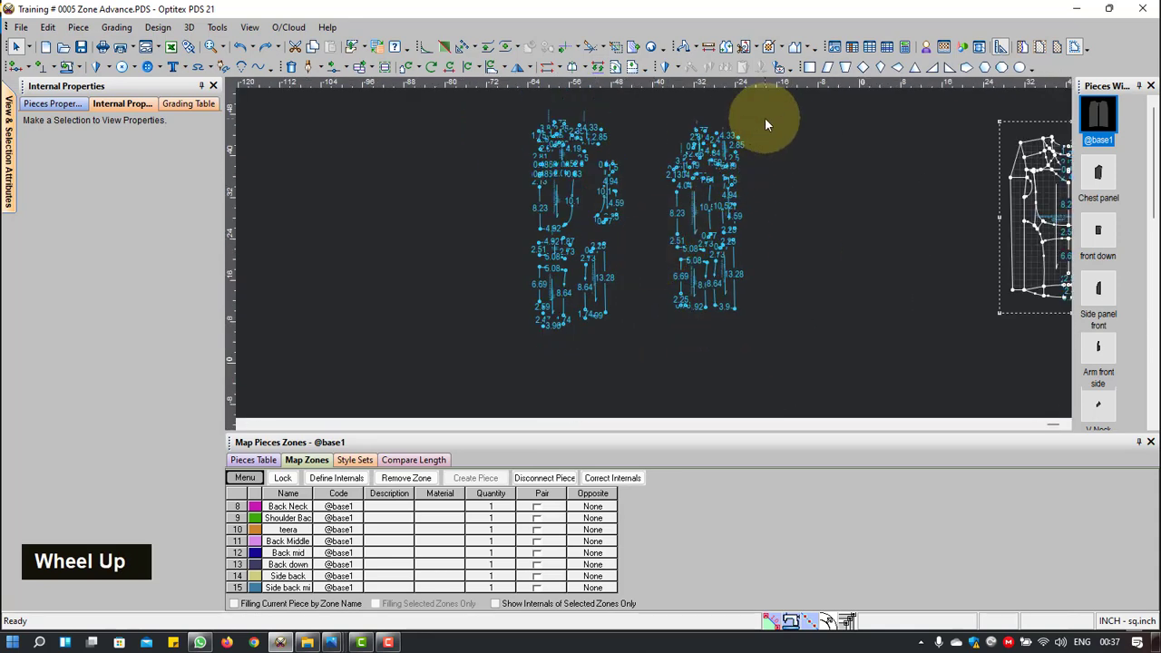
pyautogui.moveTo(765, 117); pyautogui.dragTo(454, 376)
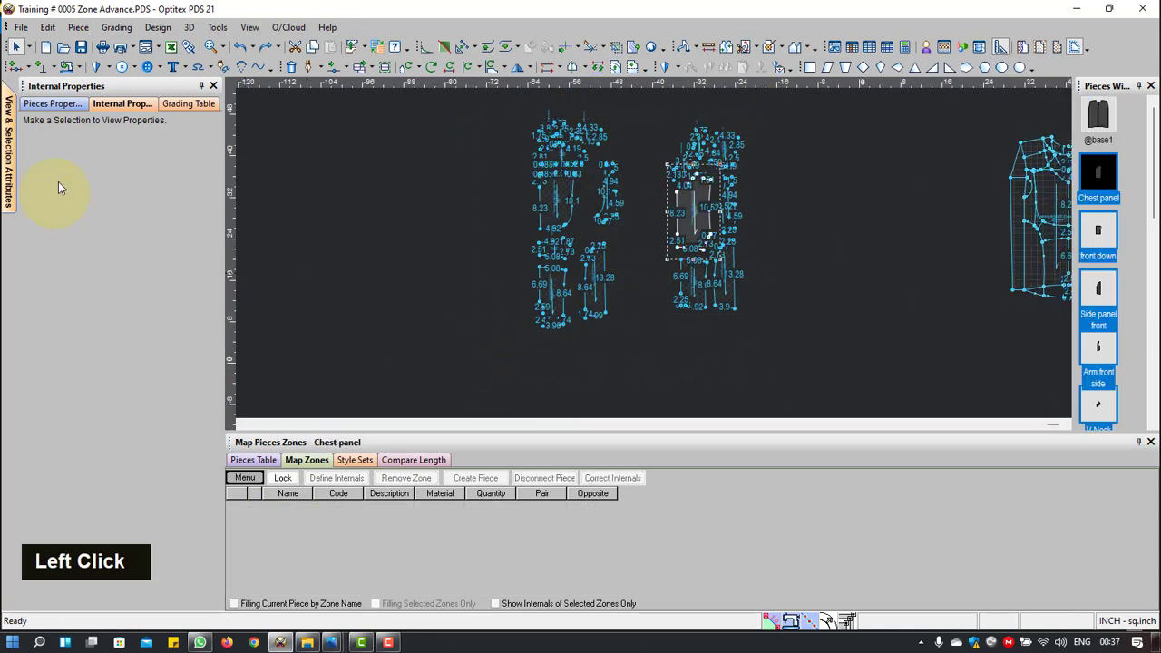
pyautogui.click(79, 71)
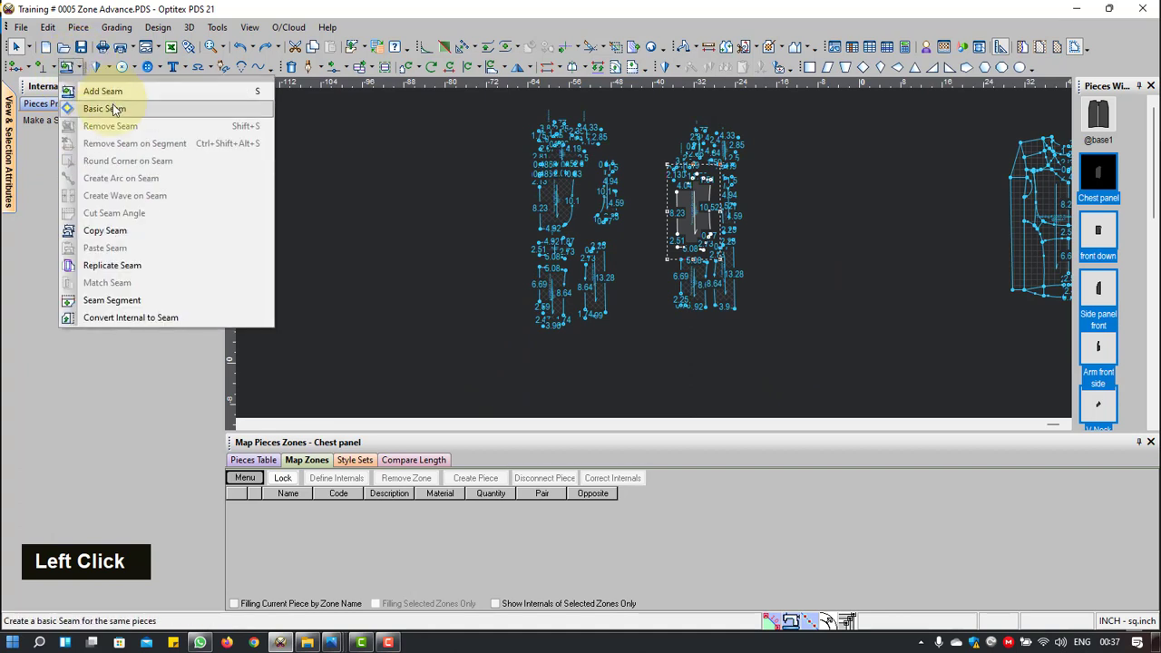
pyautogui.click(104, 106)
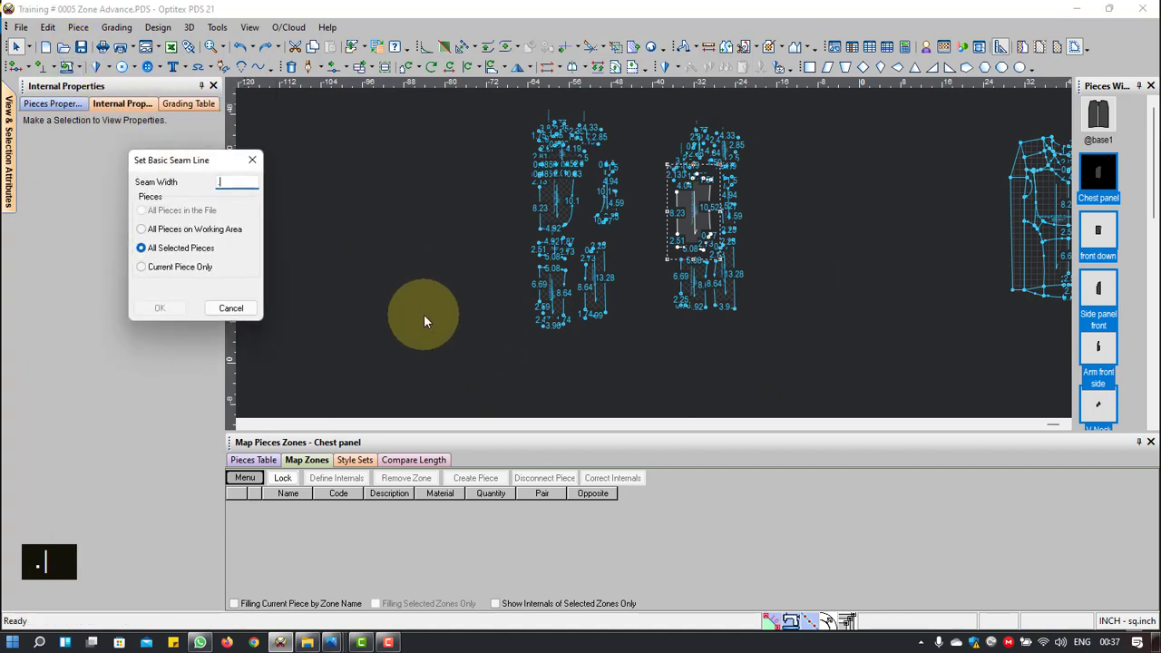
pyautogui.press('Return')
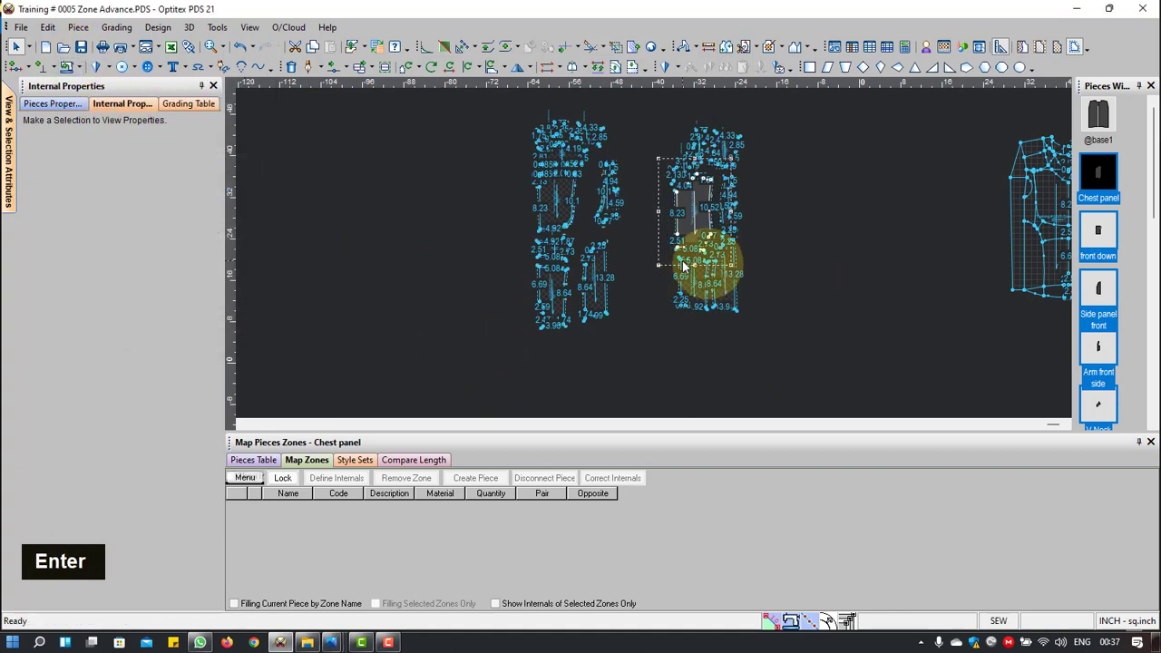
# Step: Set the seam width along the bottom edges of the Back down and Side back pieces to 1 inch
pyautogui.scroll(-3, 705, 259)
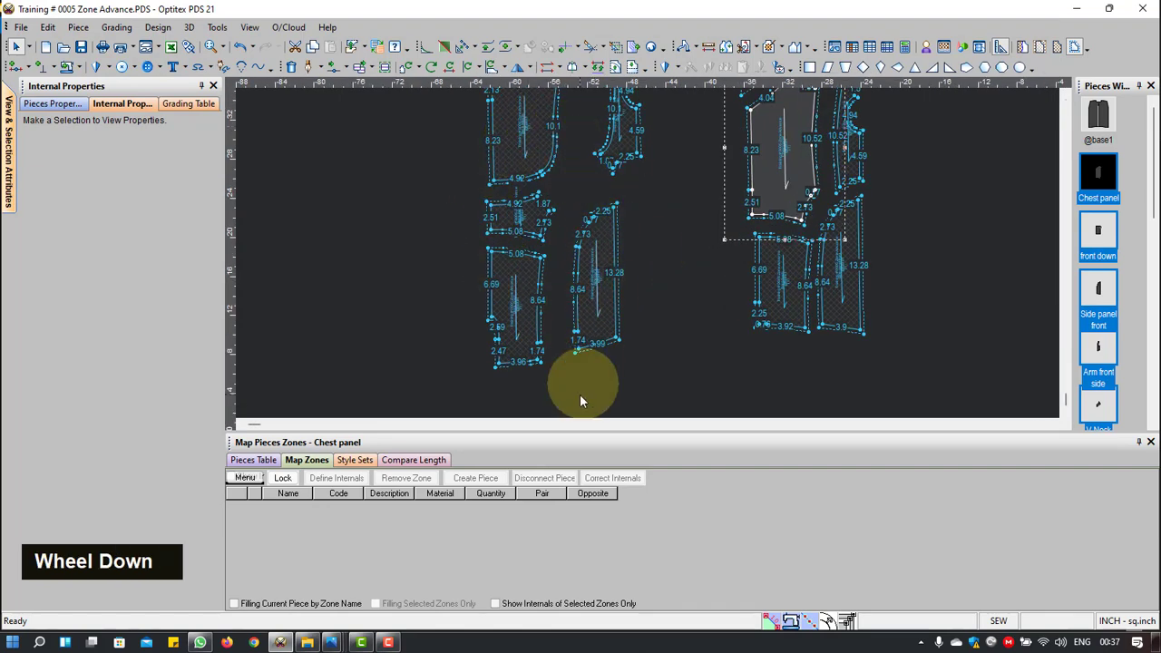
pyautogui.scroll(-2, 508, 295)
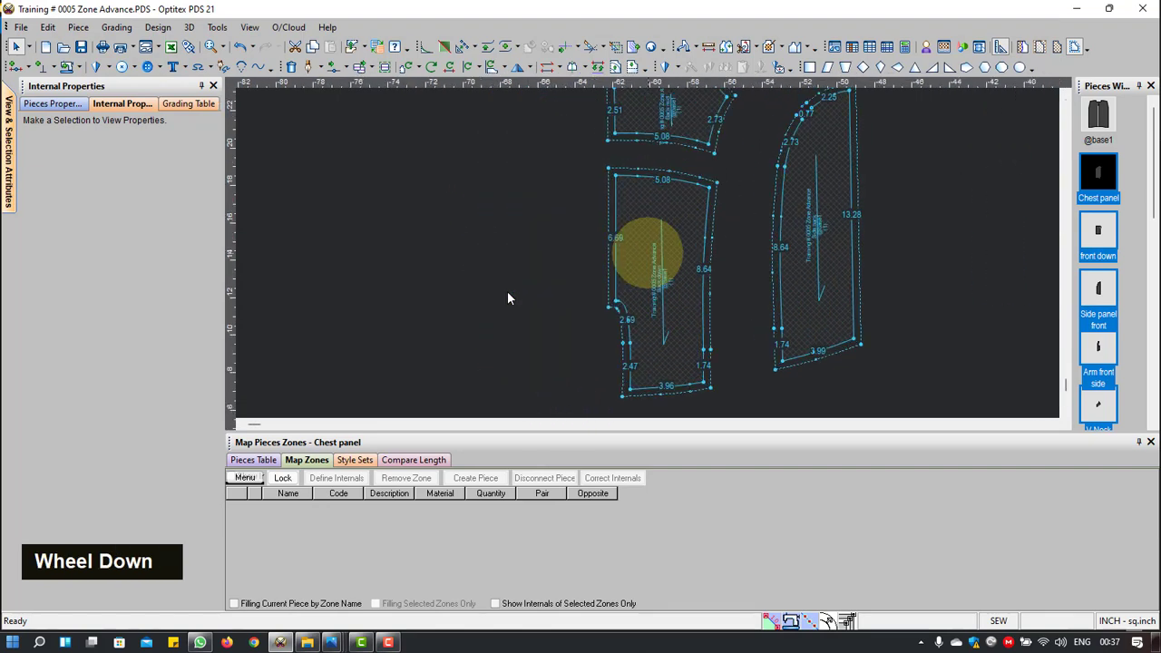
pyautogui.press('s')
pyautogui.click(704, 384)
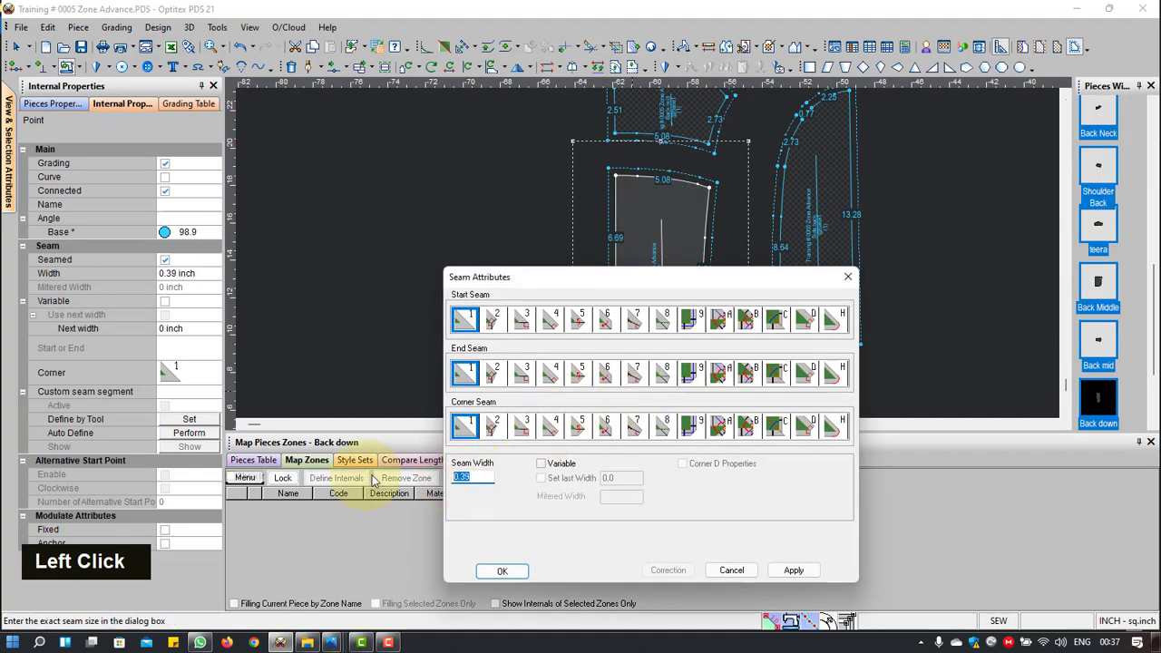
pyautogui.write('1')
pyautogui.click(506, 572)
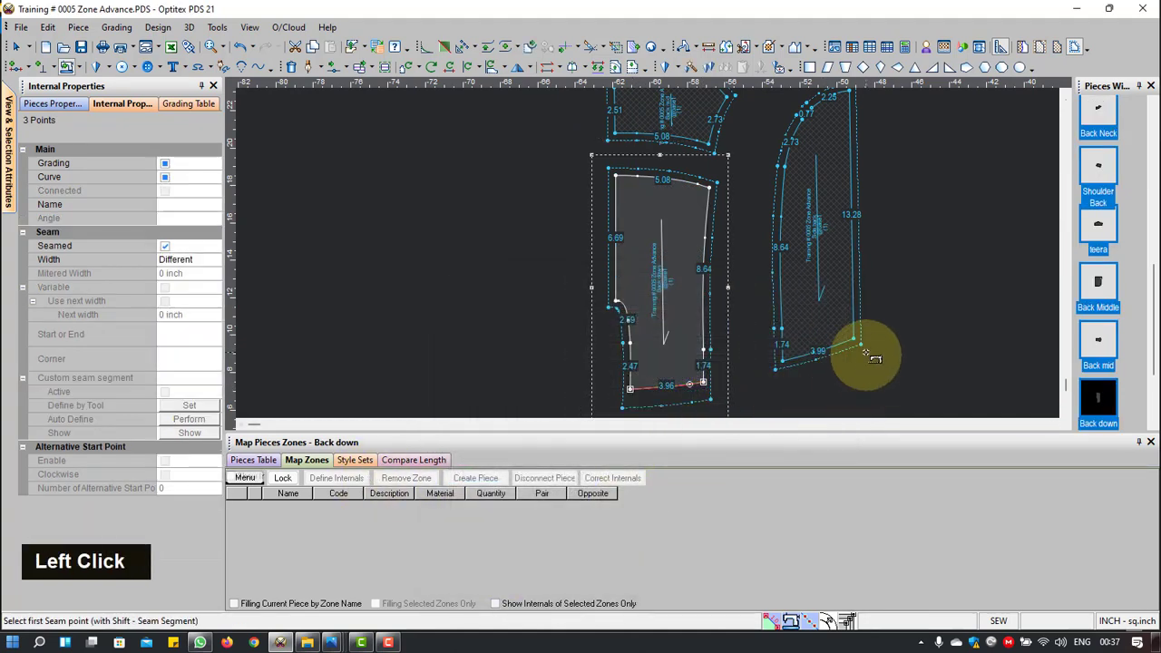
pyautogui.moveTo(854, 340); pyautogui.dragTo(794, 355)
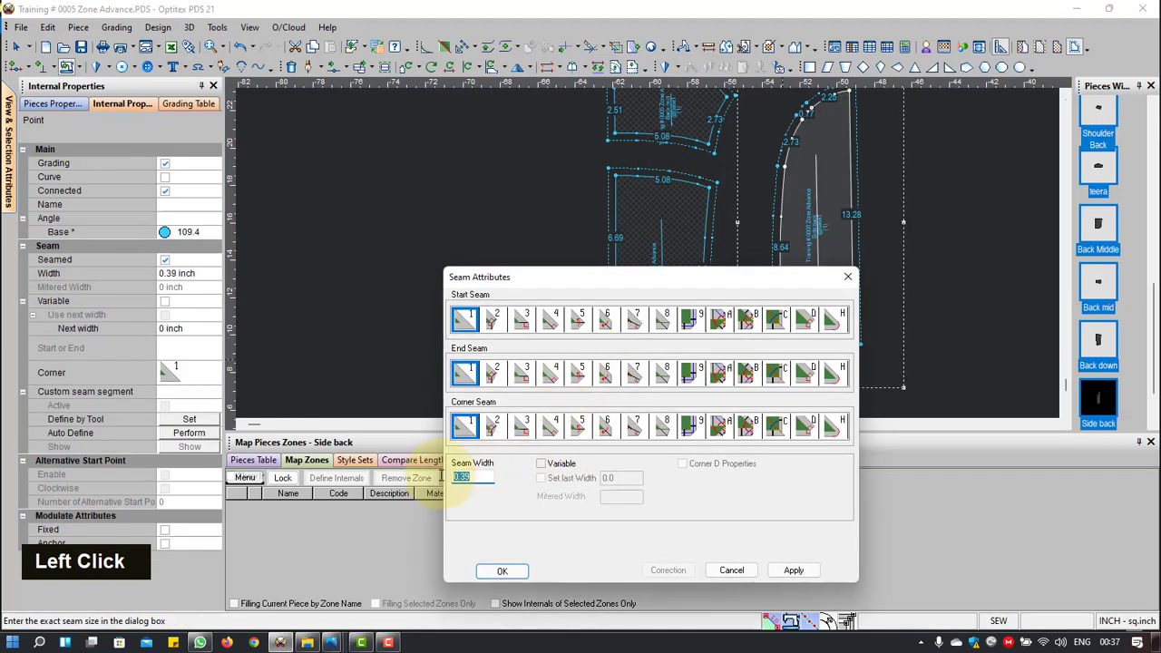
pyautogui.click(501, 570)
# Step: Set the seam width along the bottom edges of the front down and Side panel front pieces to 1 inch
pyautogui.scroll(2, 821, 220)
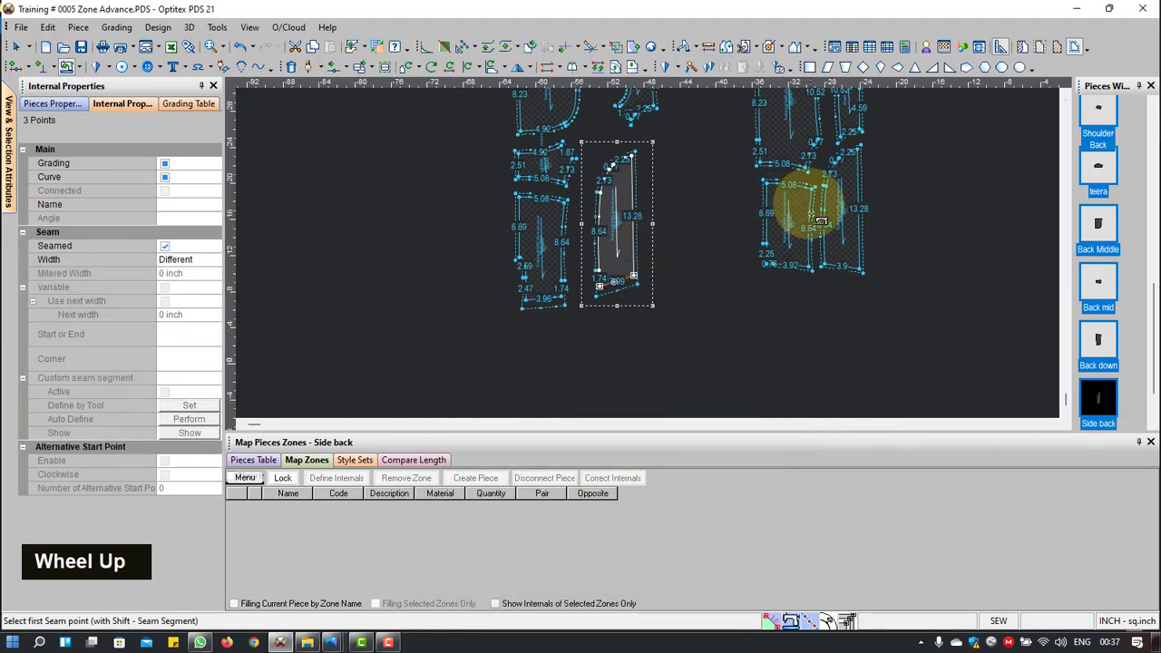
pyautogui.scroll(-3, 643, 252)
pyautogui.click(599, 294)
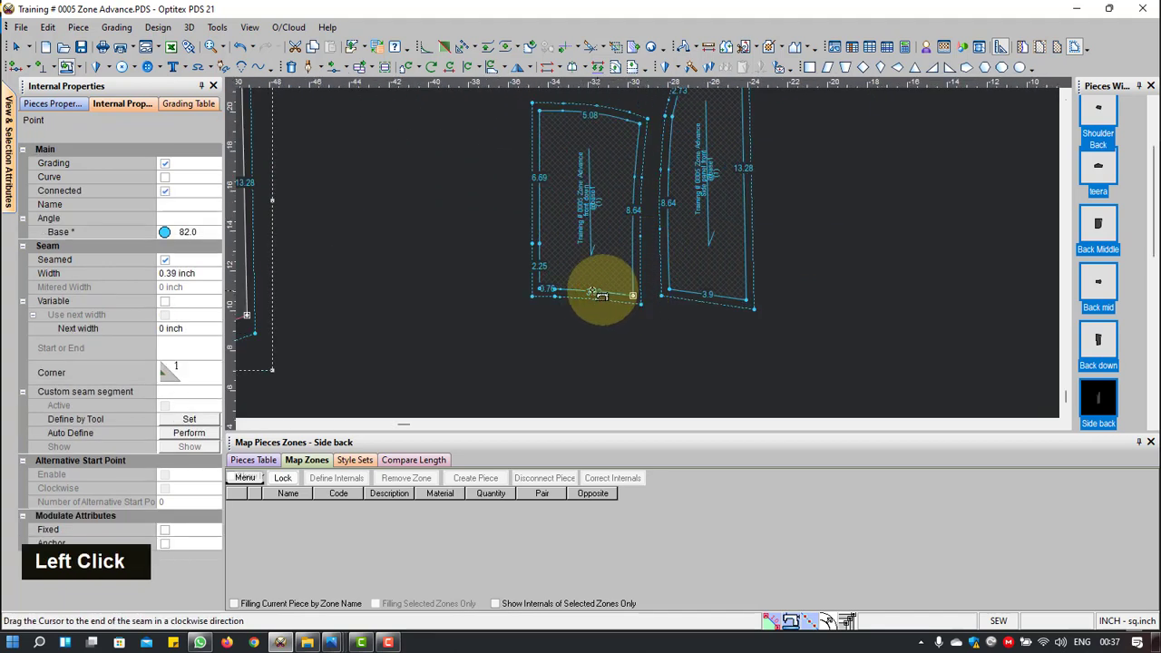
pyautogui.moveTo(595, 292); pyautogui.dragTo(542, 292)
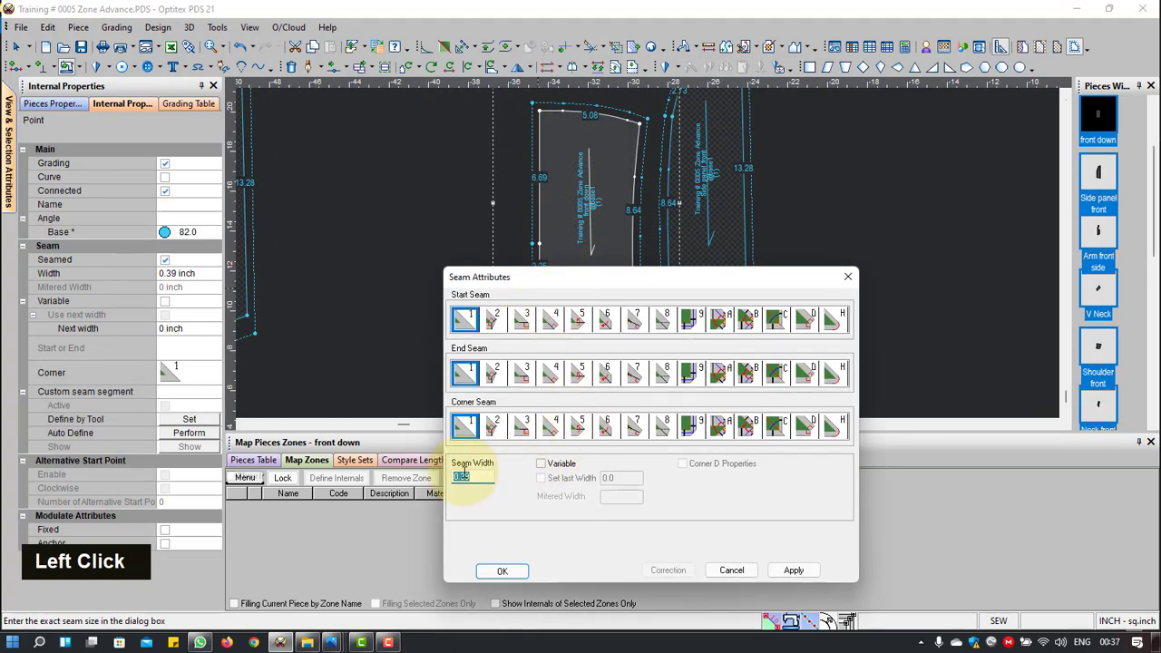
pyautogui.click(500, 571)
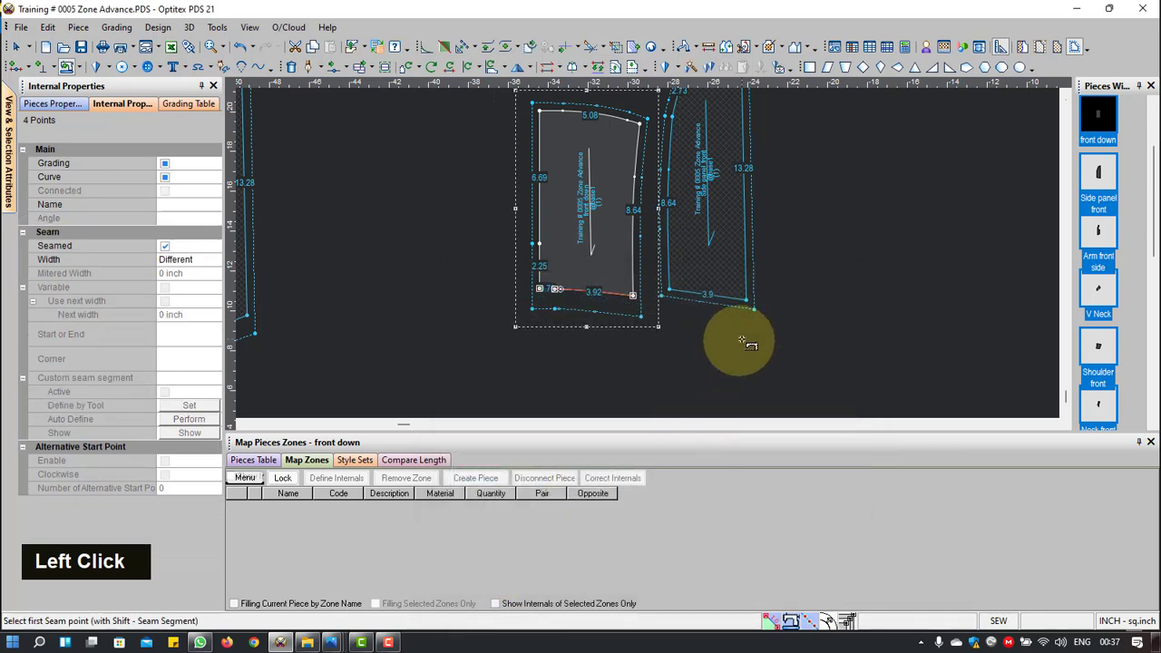
pyautogui.moveTo(747, 299); pyautogui.dragTo(671, 292)
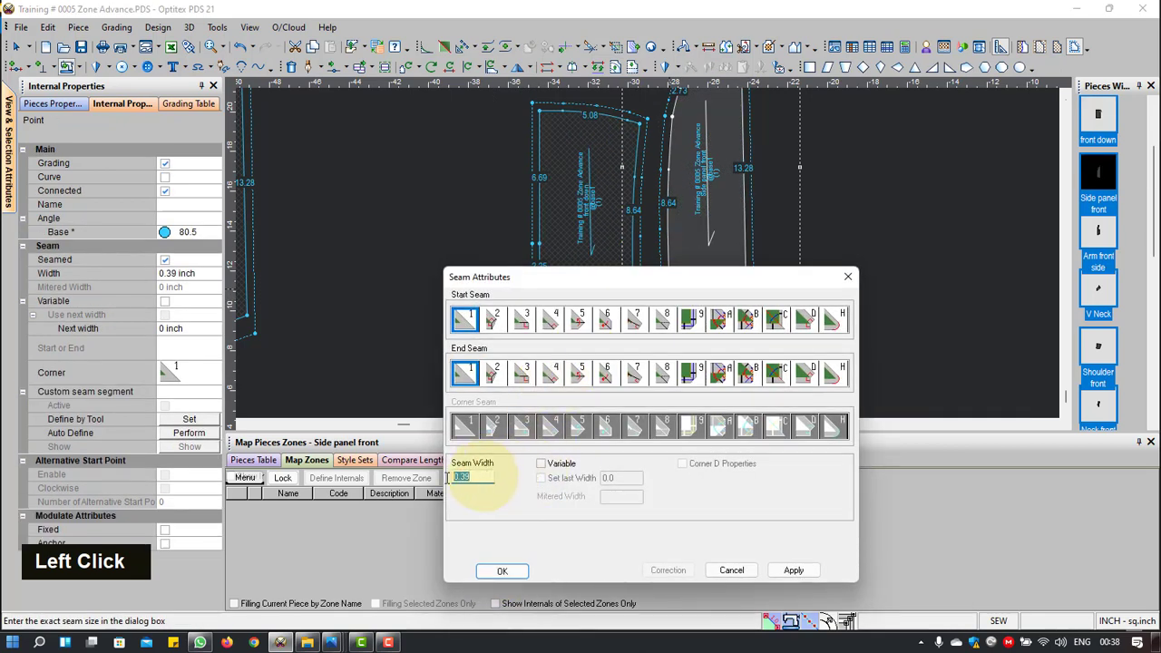
pyautogui.write('1')
pyautogui.click(502, 572)
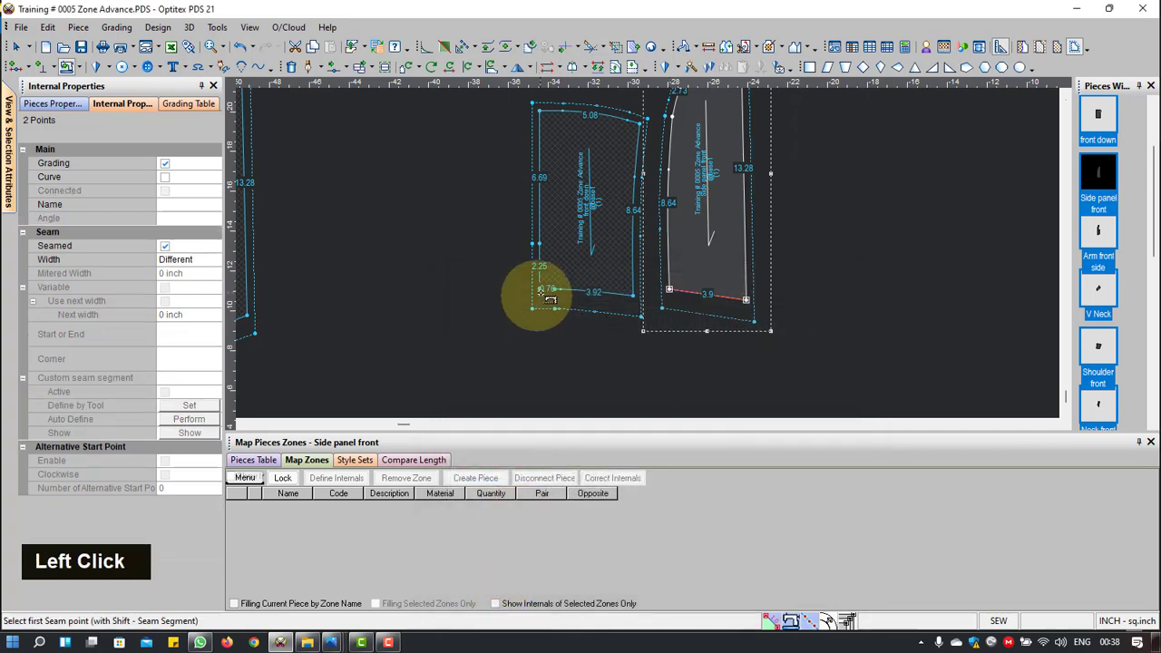
# Step: Examine the seam allowances around the upper back, V Neck, neck and shoulder pieces
pyautogui.scroll(4, 563, 272)
pyautogui.scroll(2, 648, 252)
pyautogui.scroll(-5, 655, 250)
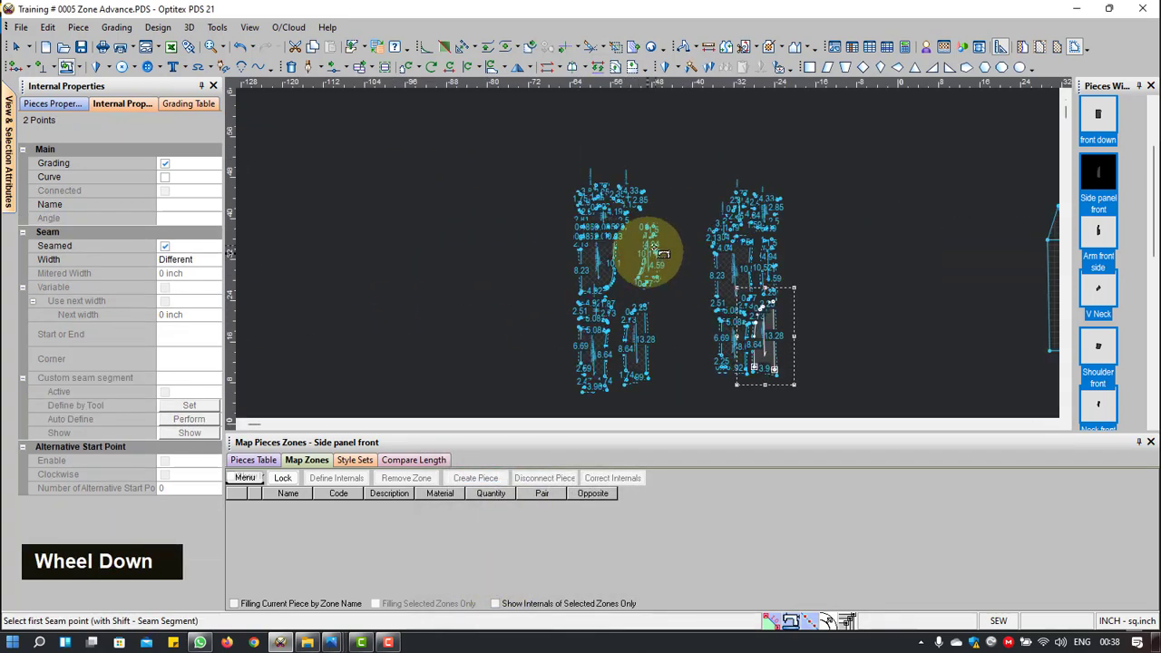
pyautogui.rightClick(717, 169)
pyautogui.click(971, 238)
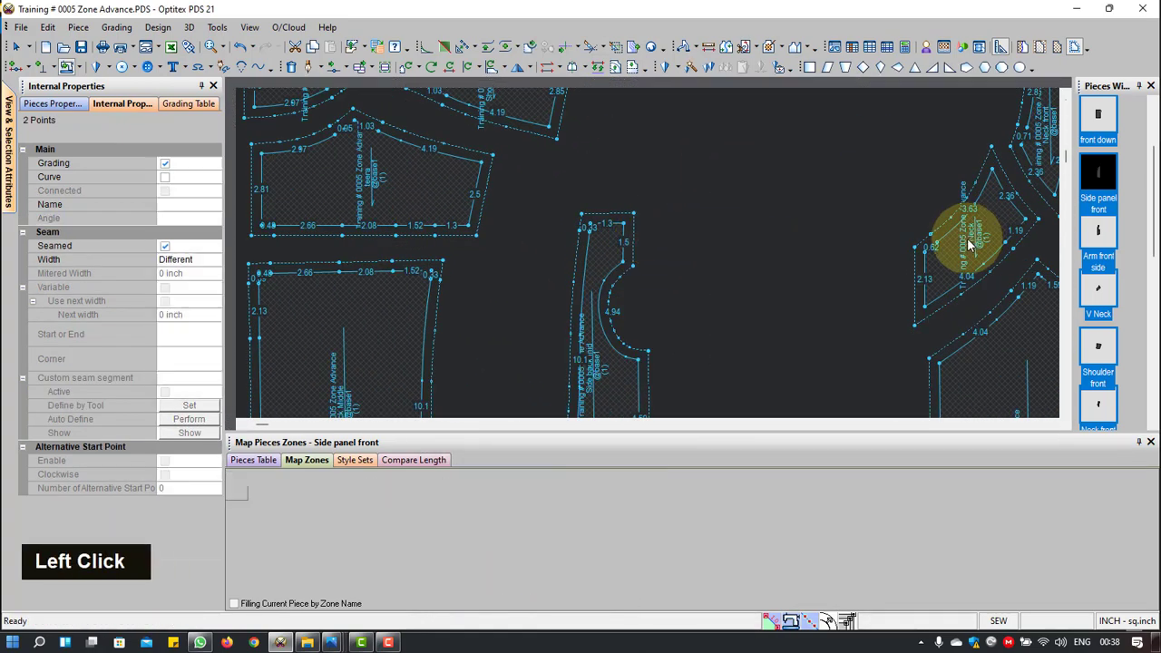
pyautogui.scroll(2, 730, 243)
pyautogui.scroll(-2, 733, 248)
pyautogui.scroll(-1, 649, 257)
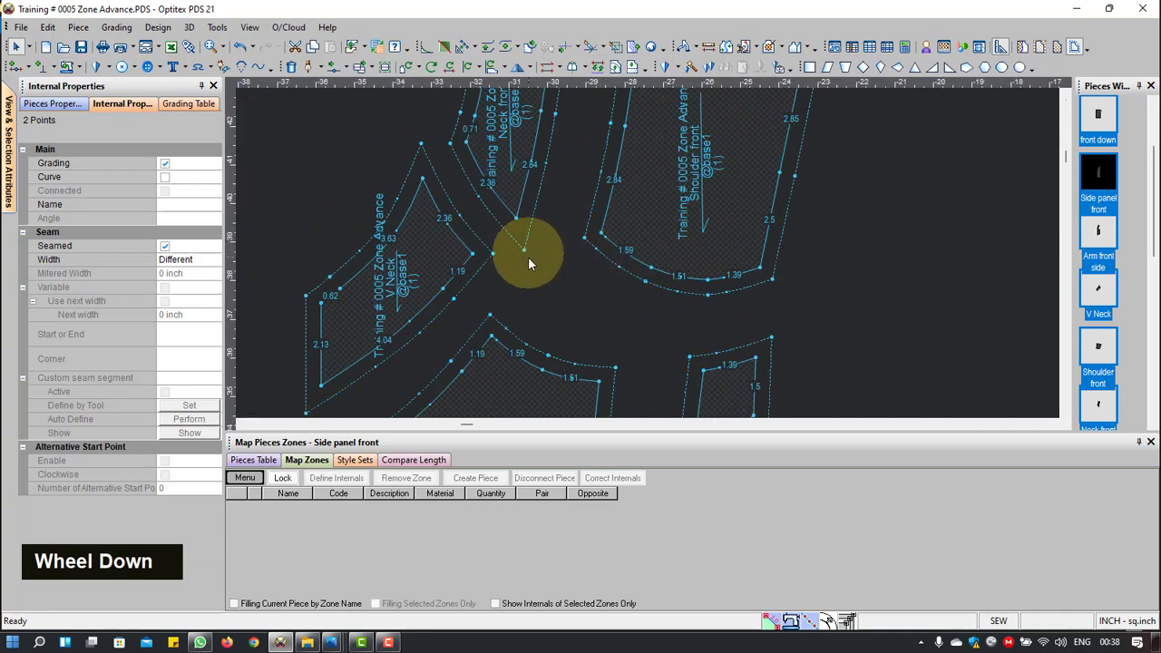
# Step: Examine the seam allowances across the V Neck, Shoulder front, Back Neck, Shoulder Back and teera pieces
pyautogui.scroll(2, 698, 334)
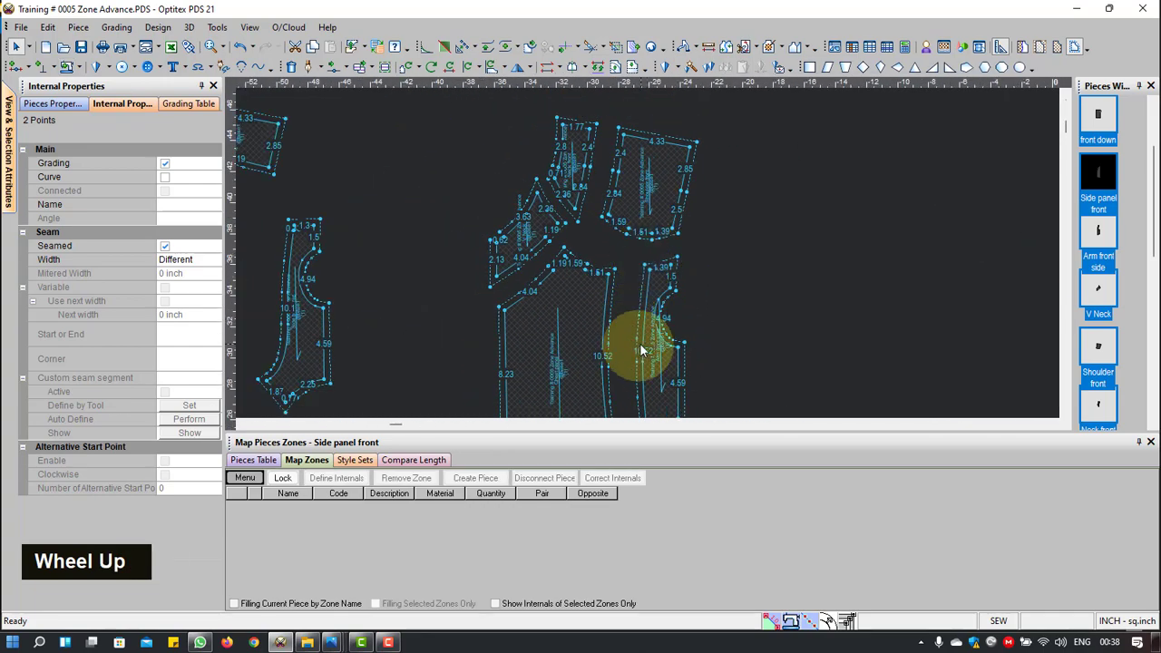
pyautogui.scroll(-2, 649, 258)
pyautogui.scroll(3, 646, 253)
pyautogui.scroll(-1, 680, 195)
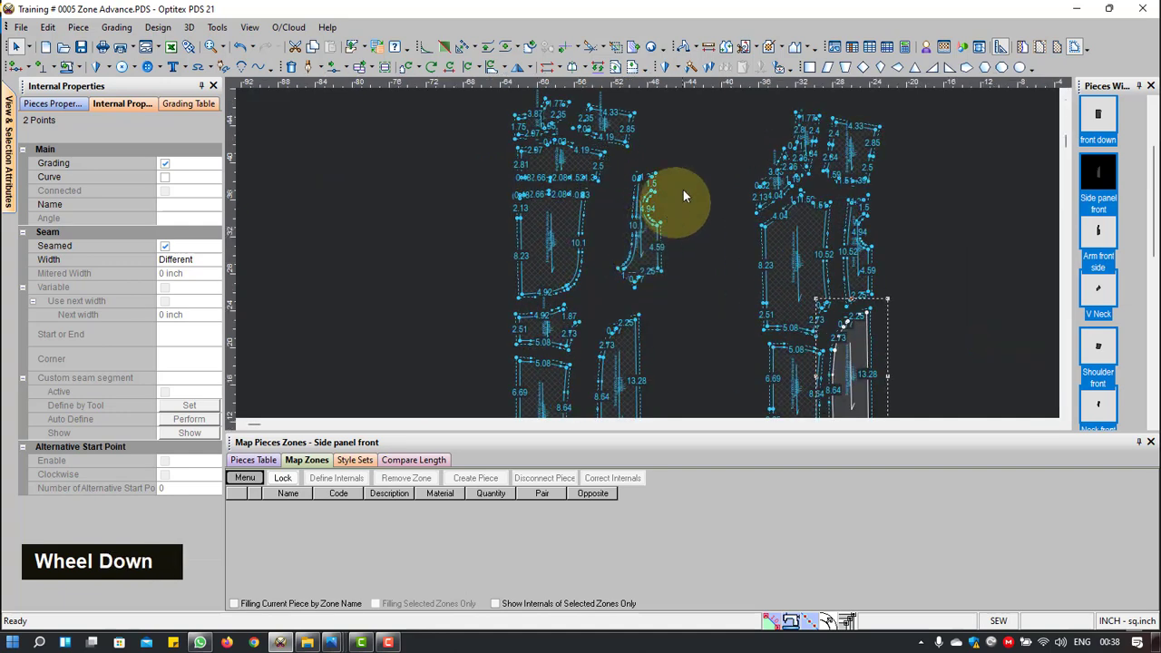
pyautogui.rightClick(700, 150)
pyautogui.click(730, 157)
pyautogui.scroll(-3, 648, 254)
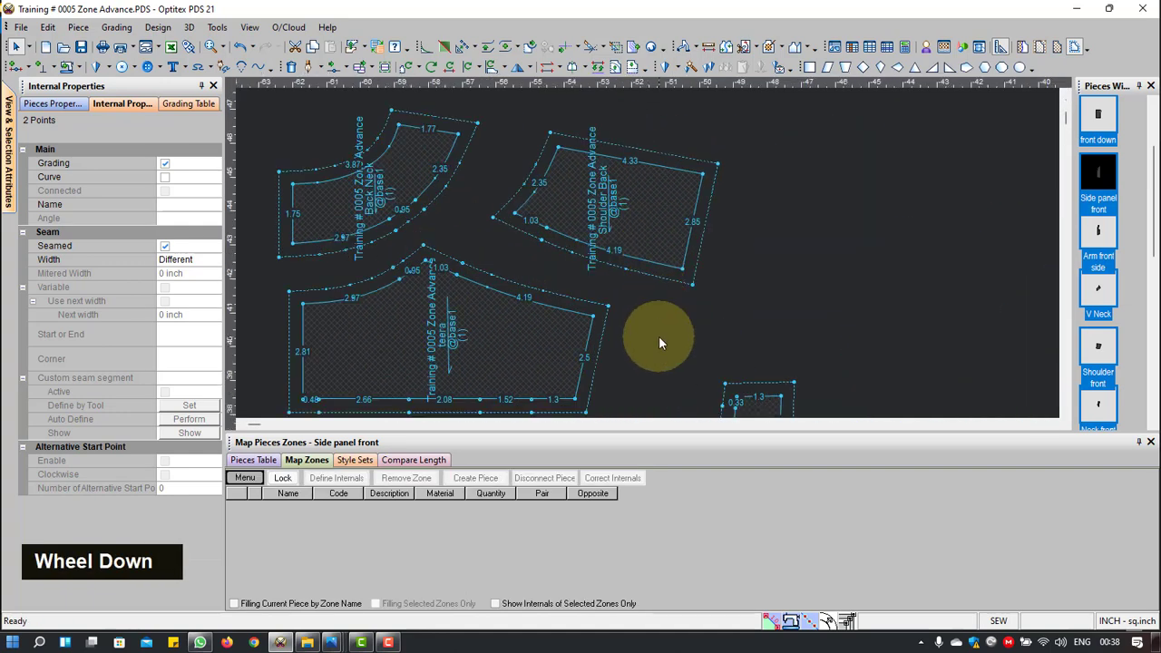
pyautogui.scroll(1, 649, 271)
pyautogui.scroll(5, 647, 279)
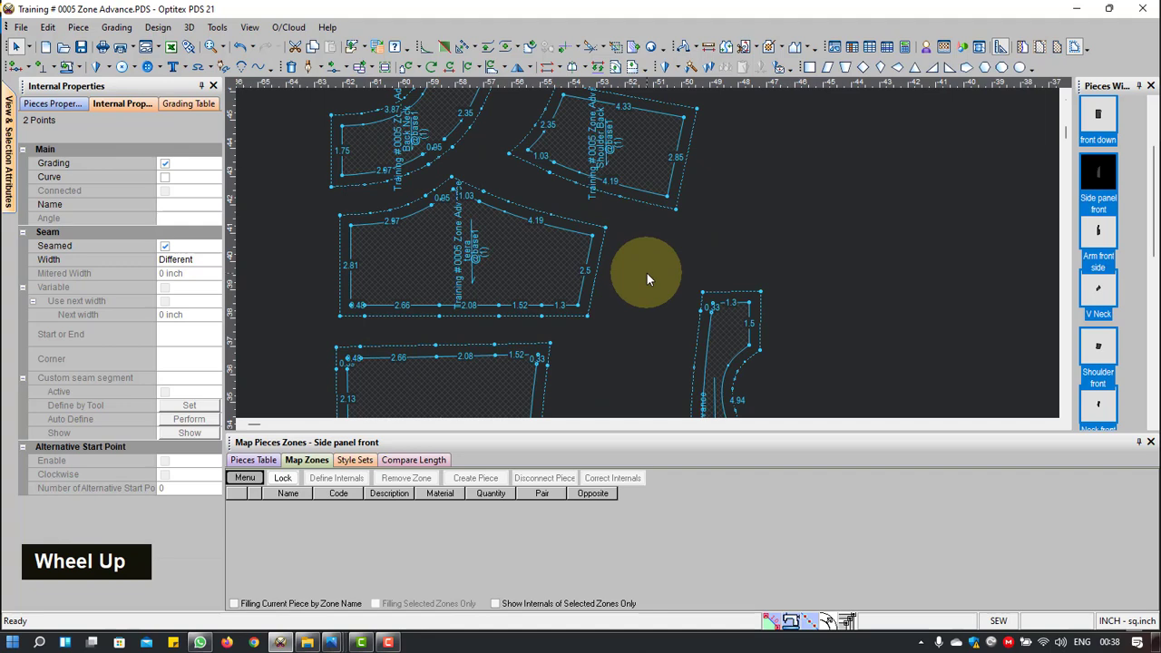
# Step: Show the Pieces Table for the separate pieces and clear the code of the front down piece
pyautogui.moveTo(799, 180); pyautogui.dragTo(594, 387)
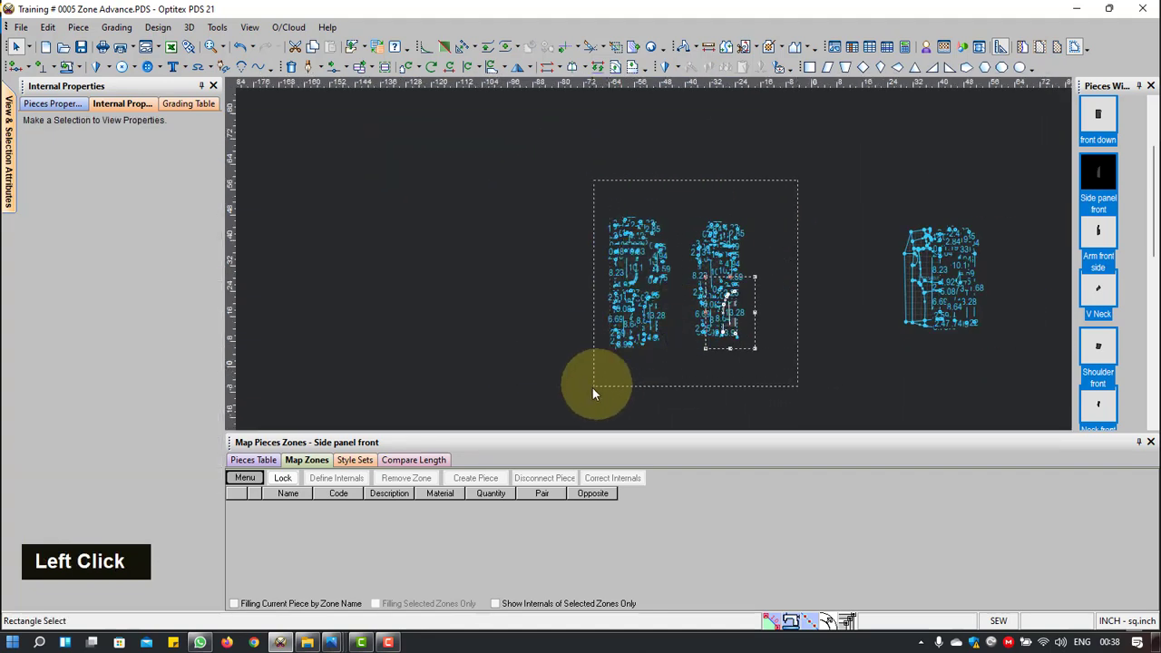
pyautogui.click(317, 461)
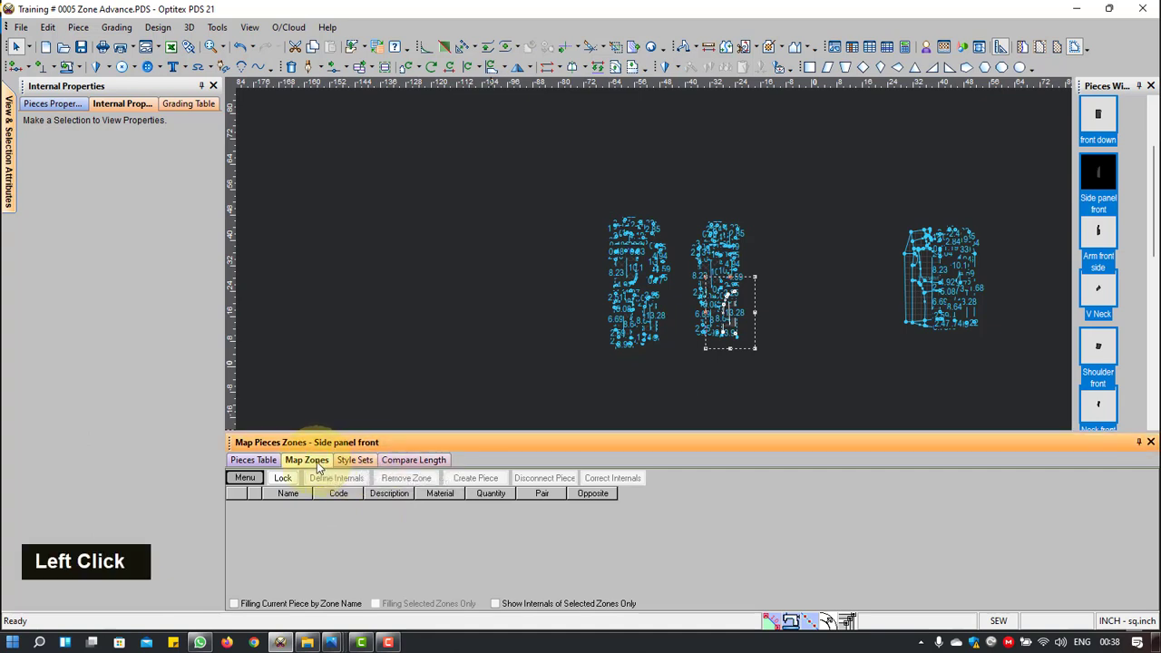
pyautogui.click(264, 461)
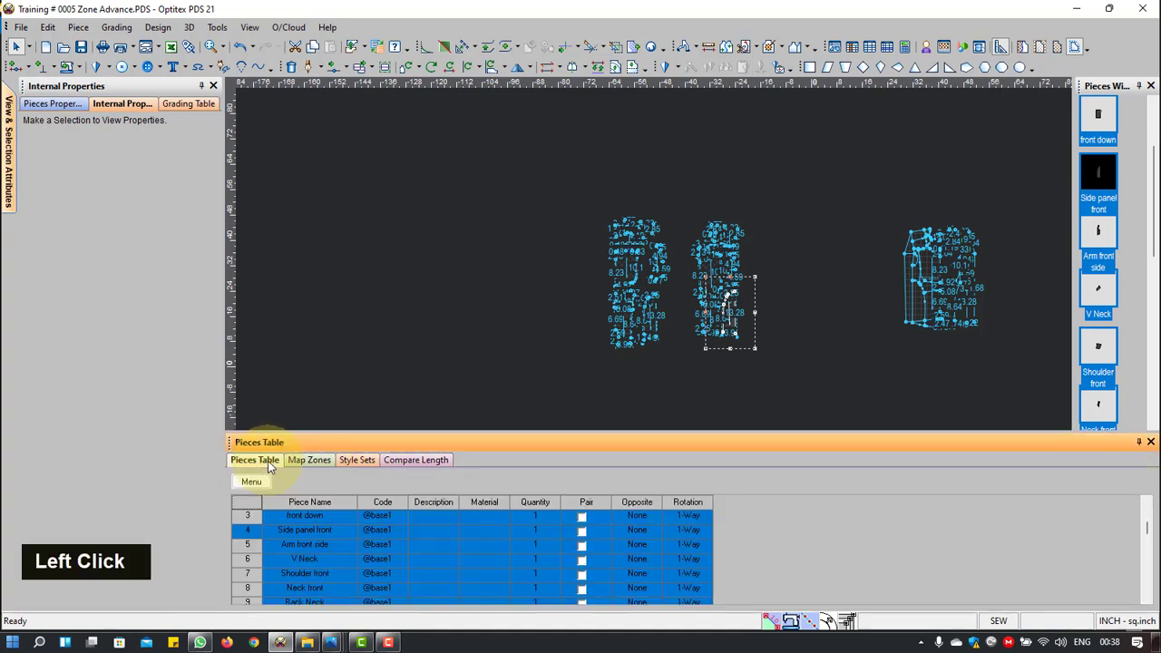
pyautogui.click(387, 515)
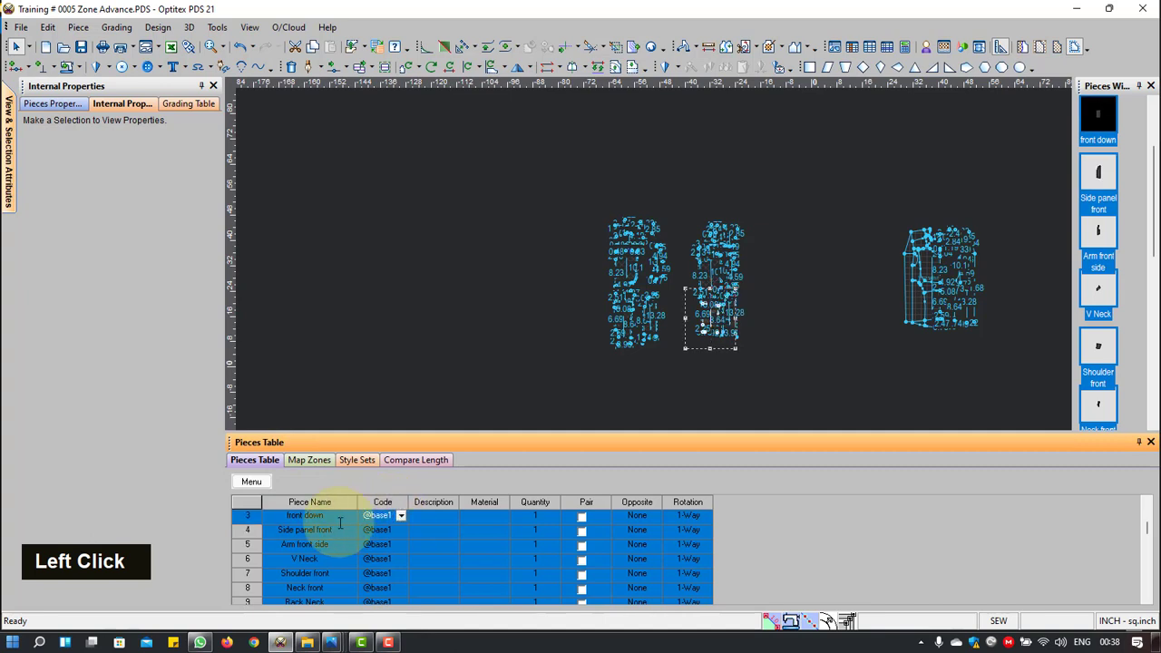
pyautogui.click(400, 516)
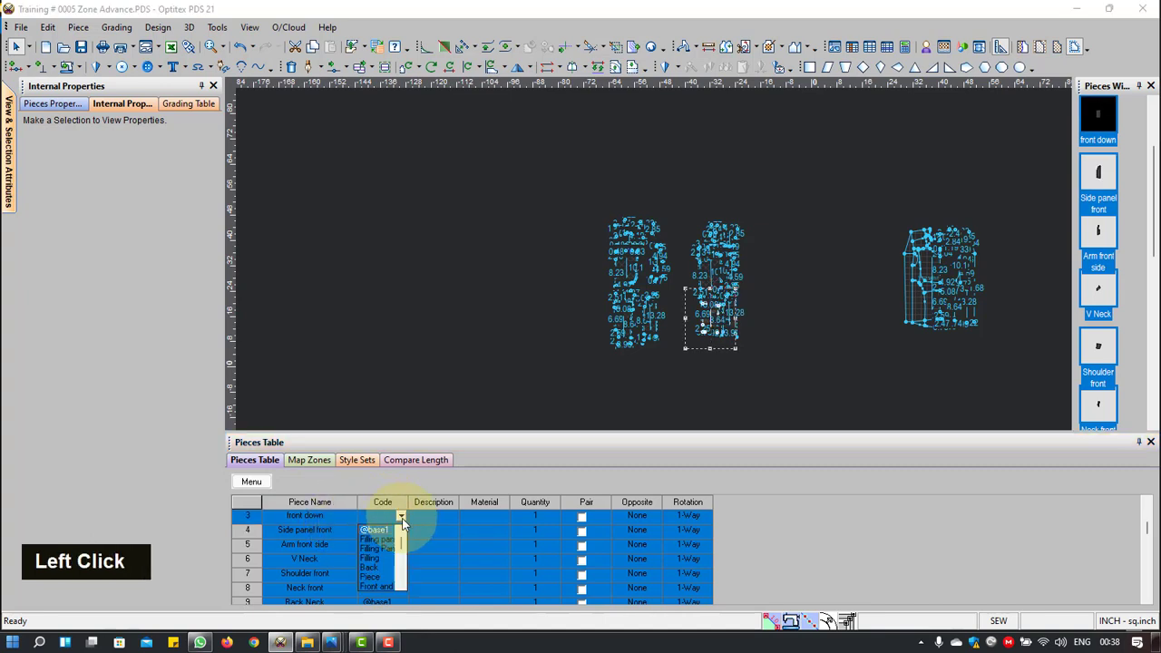
pyautogui.click(400, 517)
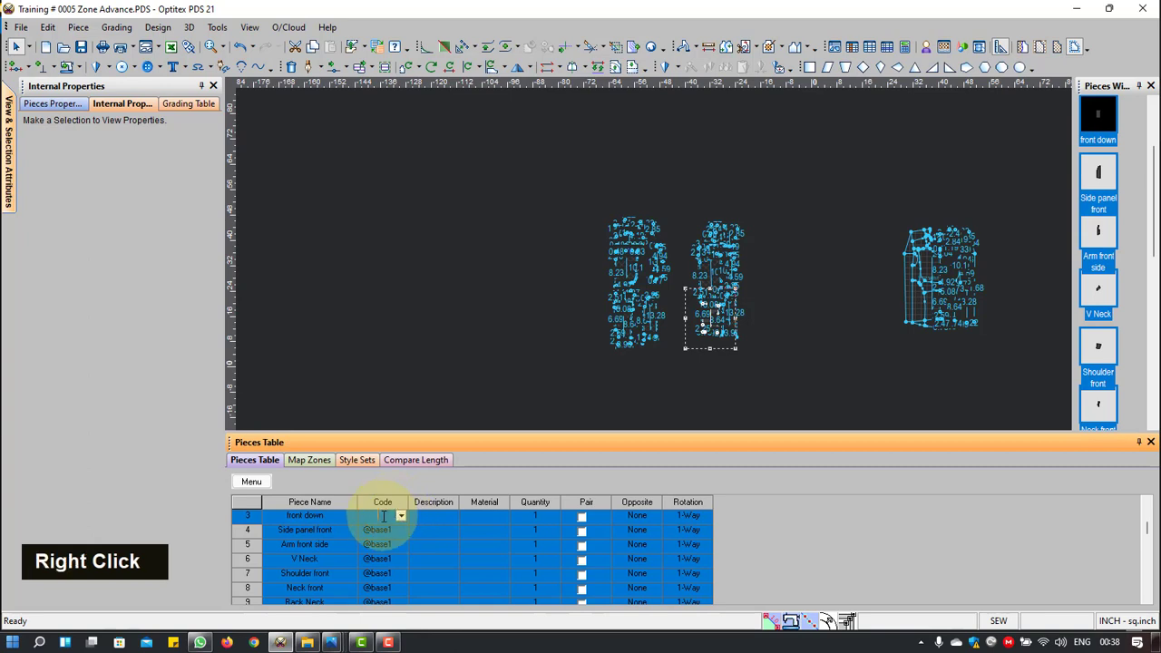
# Step: Apply the front down piece's empty code to all pieces with Equal All and clear the piece selection
pyautogui.click(392, 505)
pyautogui.rightClick(392, 508)
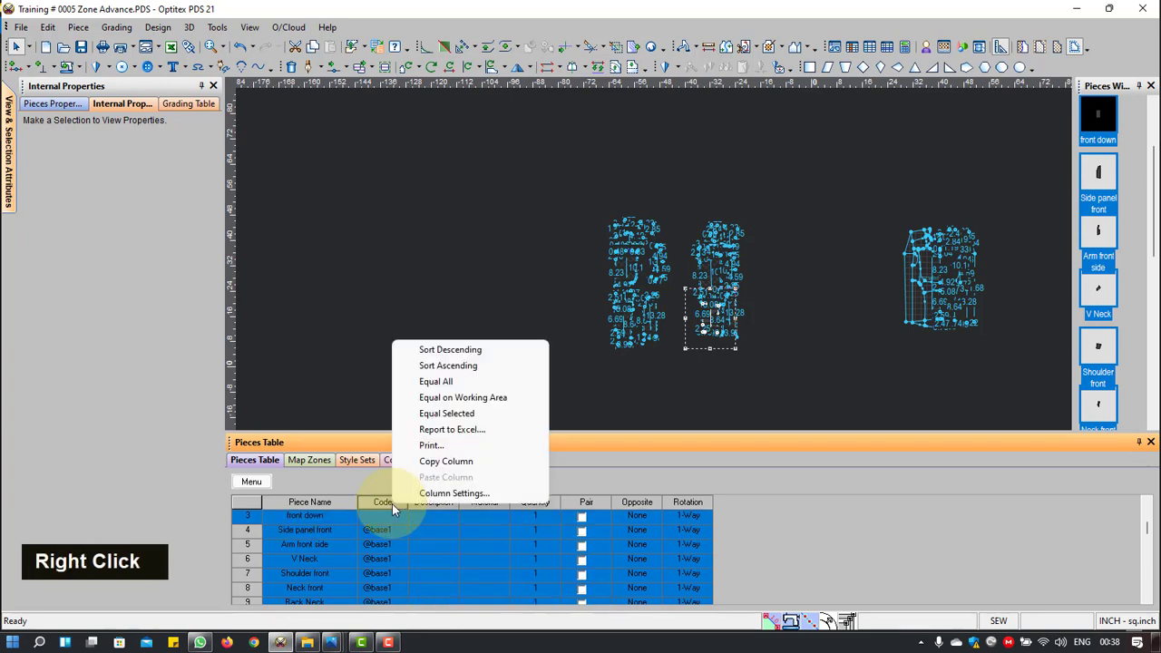
pyautogui.click(452, 383)
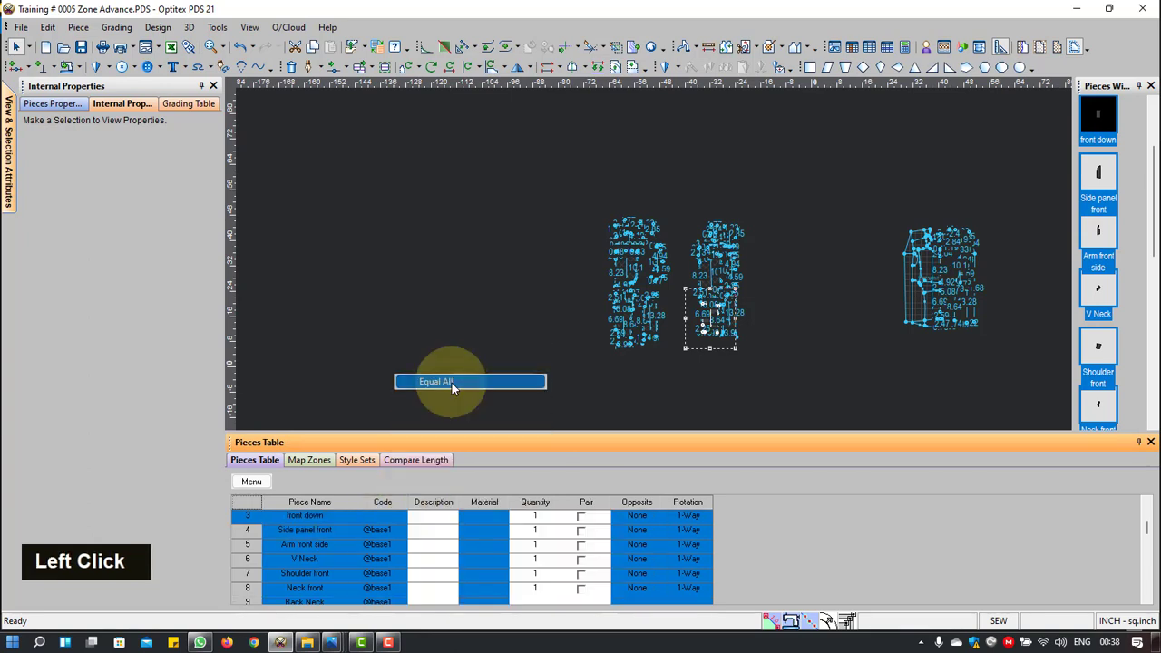
pyautogui.click(790, 245)
pyautogui.rightClick(787, 211)
pyautogui.click(799, 227)
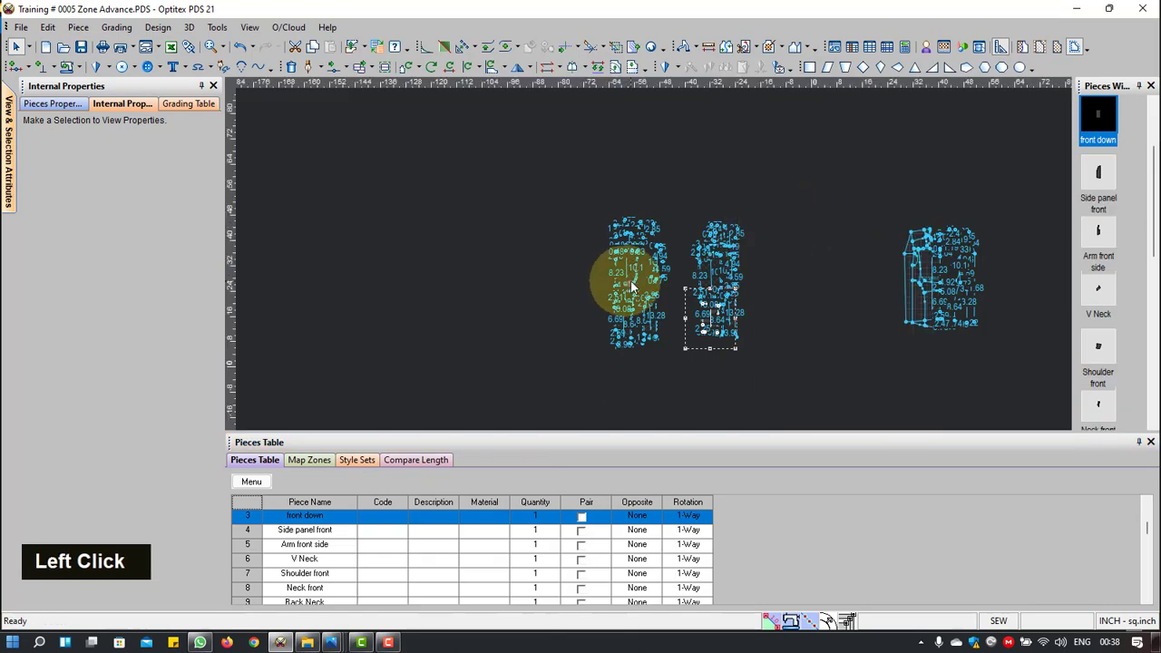
# Step: Examine the labels and seam lines of the back pieces, especially around Back Middle and Back mid
pyautogui.scroll(-3, 648, 264)
pyautogui.scroll(-4, 650, 295)
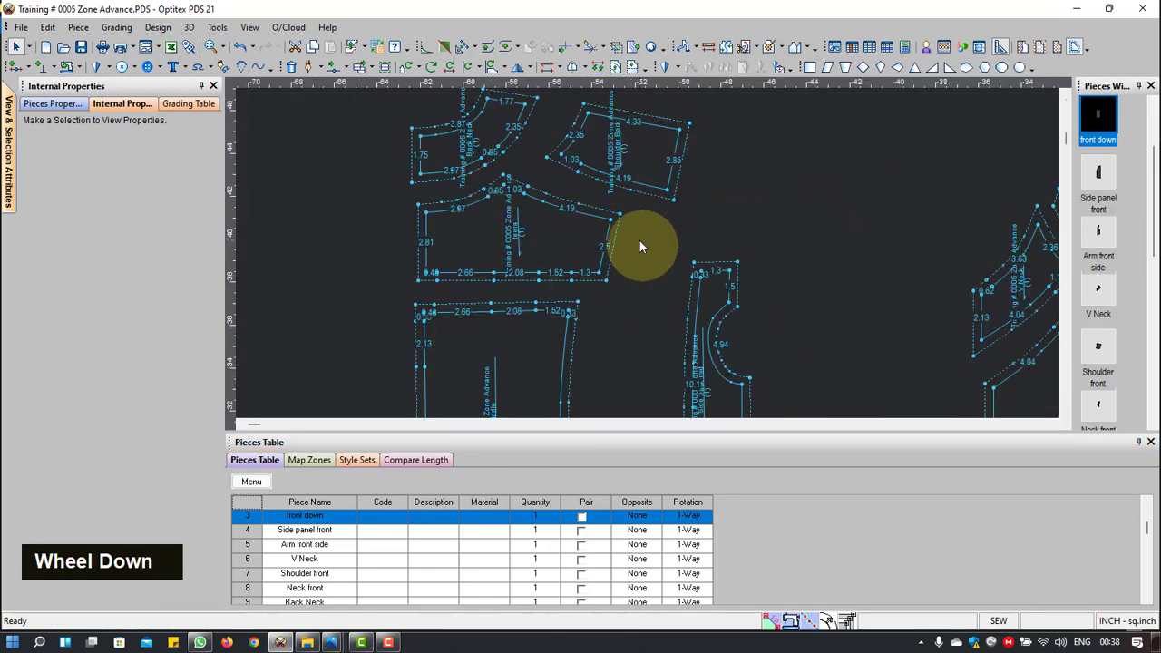
pyautogui.scroll(5, 542, 227)
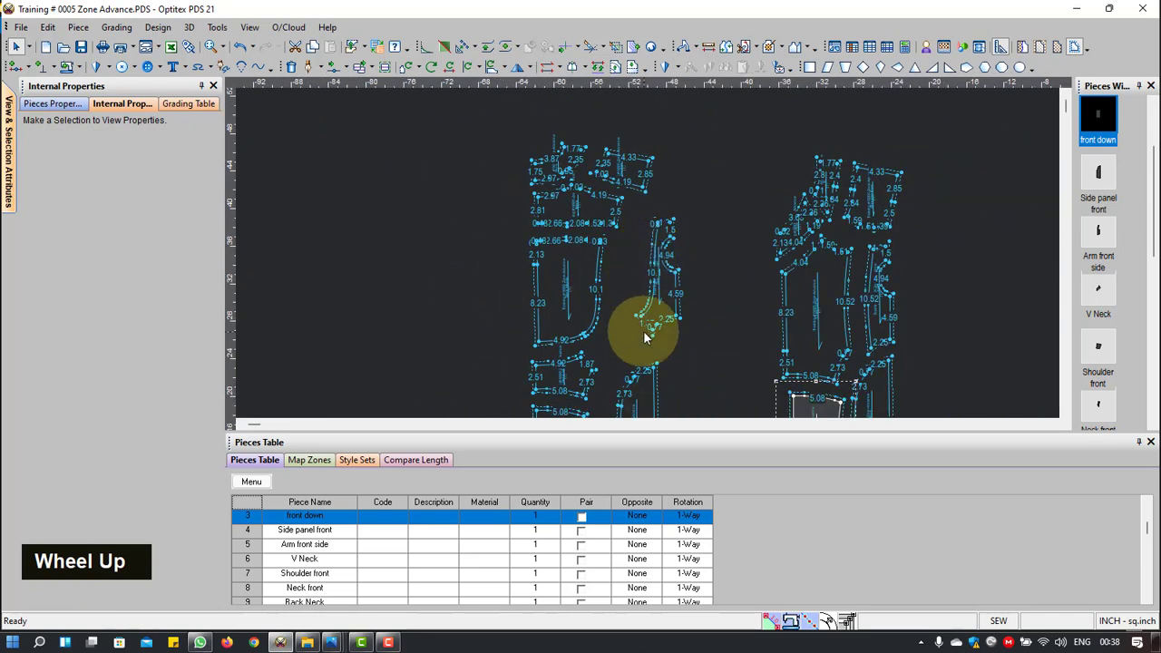
pyautogui.scroll(-3, 609, 345)
pyautogui.scroll(3, 610, 345)
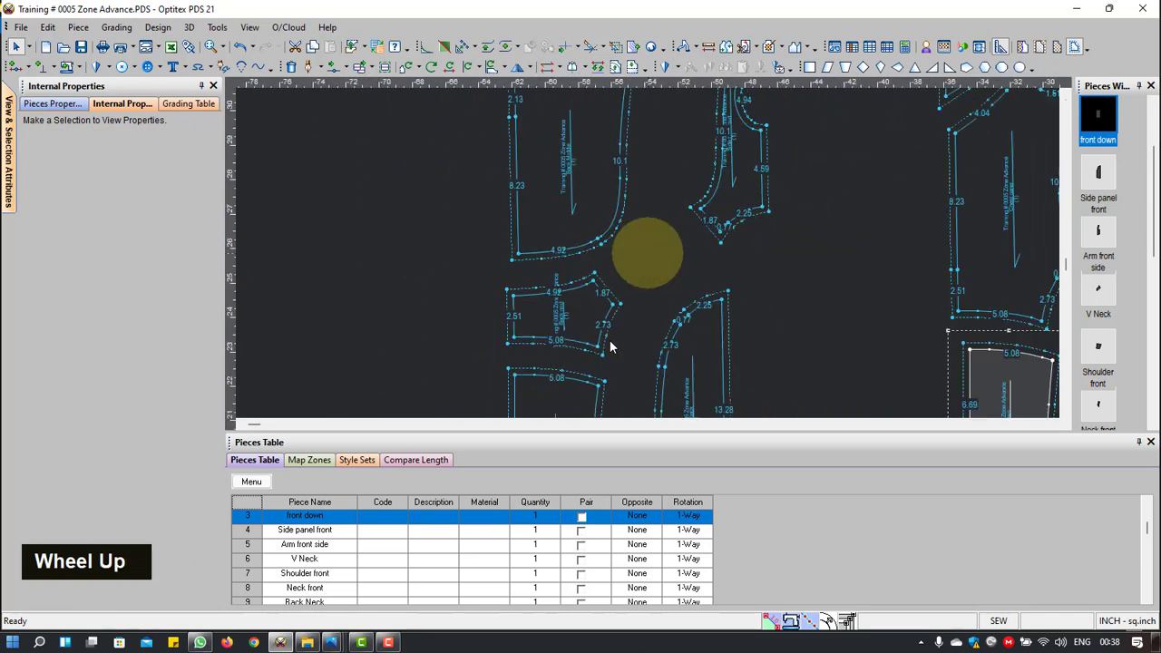
pyautogui.scroll(-3, 648, 254)
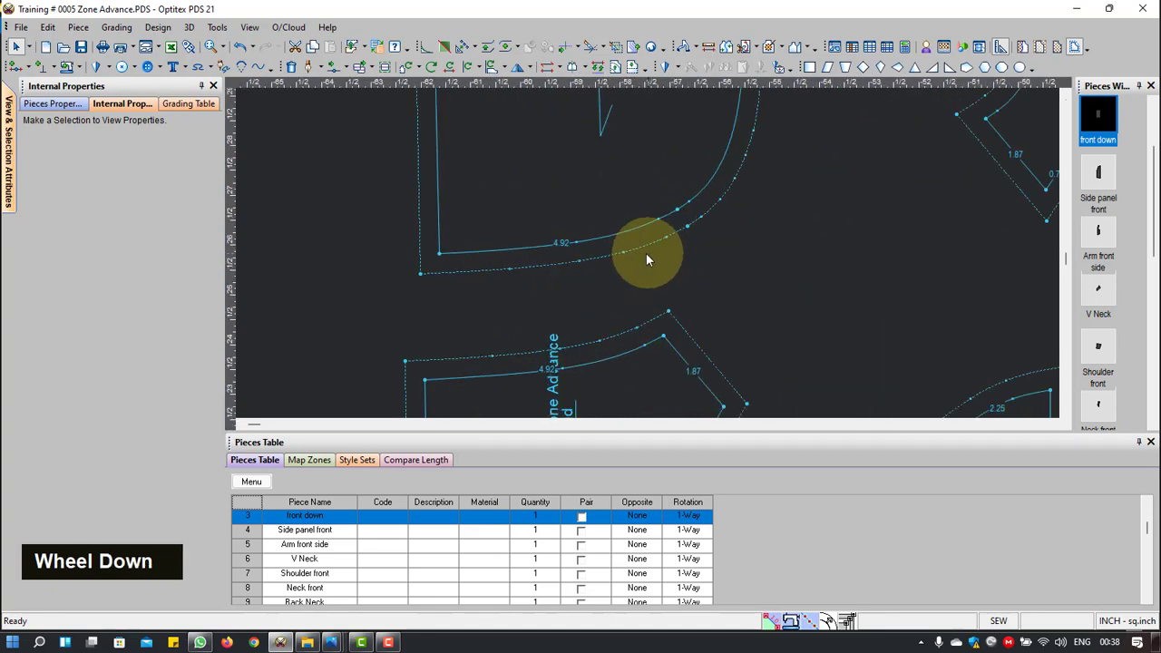
pyautogui.scroll(5, 646, 253)
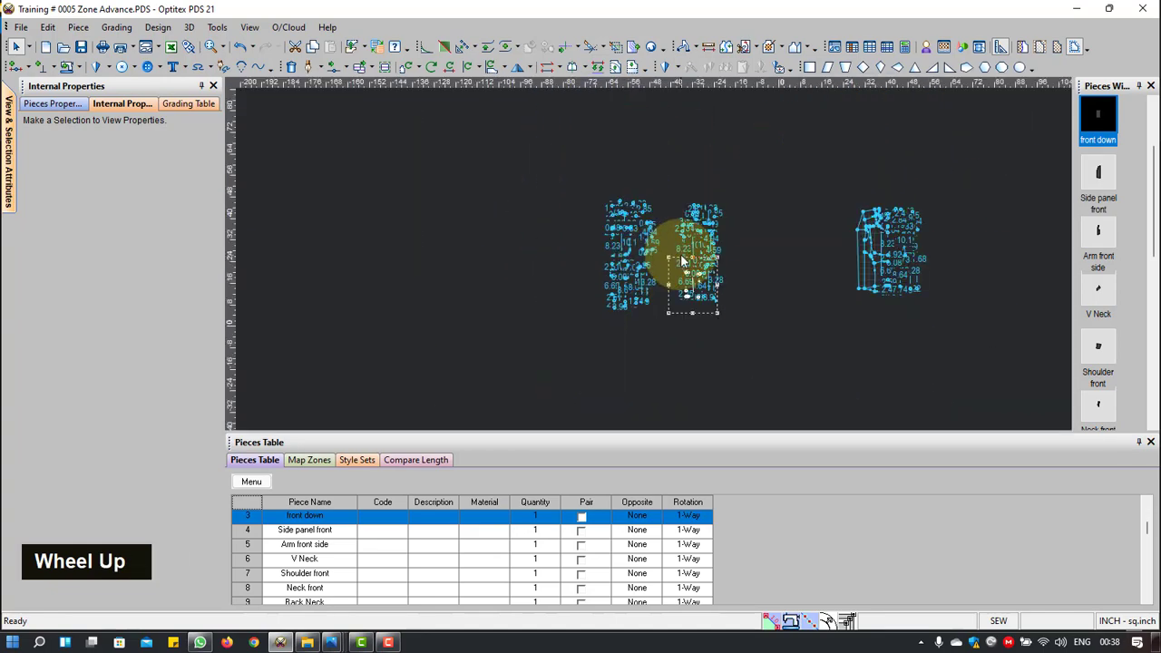
pyautogui.scroll(-1, 654, 265)
pyautogui.scroll(-3, 654, 265)
pyautogui.scroll(3, 648, 253)
pyautogui.scroll(-4, 647, 253)
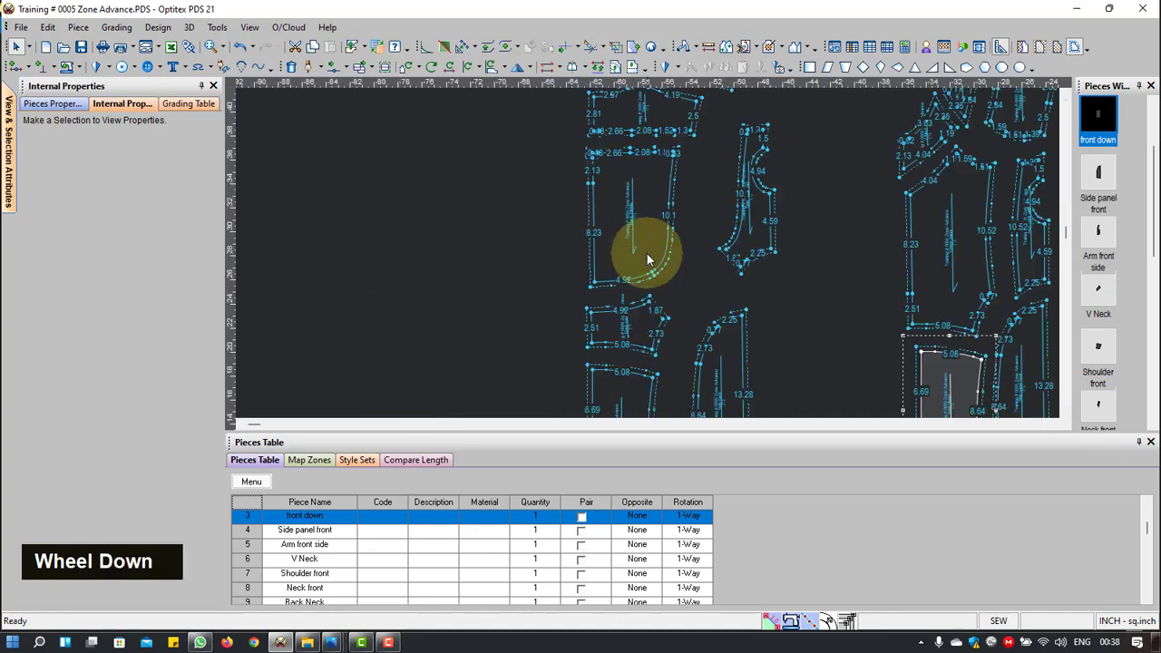
# Step: Set the Back Middle piece to a half piece along its straight center back edge, from bottom corner to top corner
pyautogui.press('h')
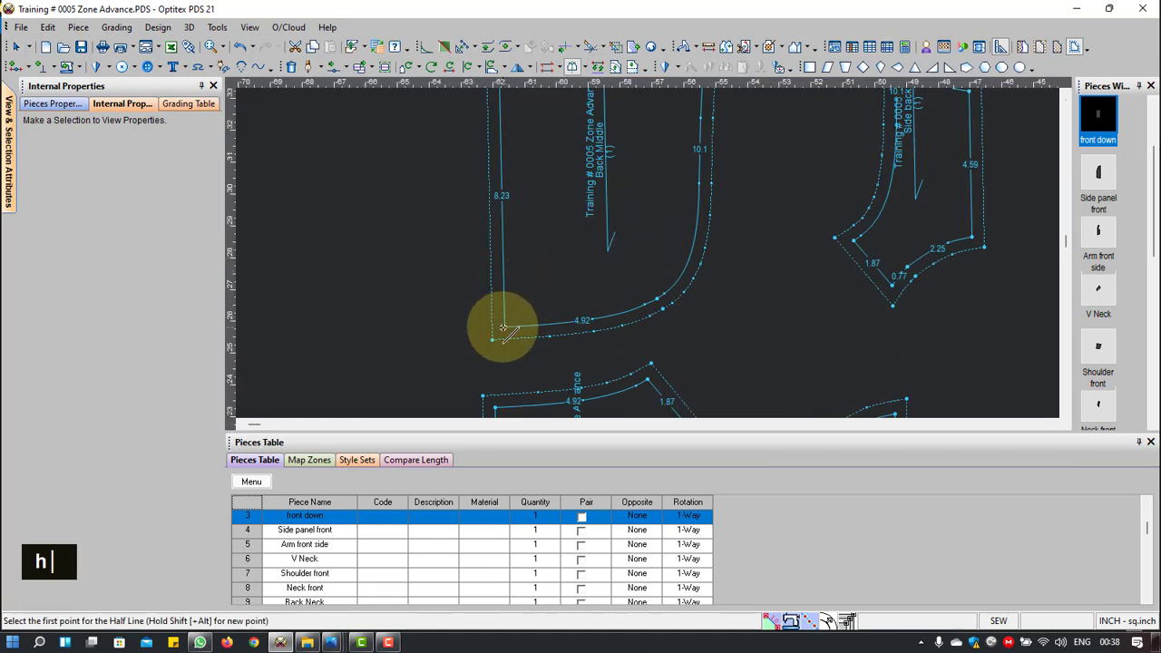
pyautogui.click(505, 325)
pyautogui.scroll(2, 647, 239)
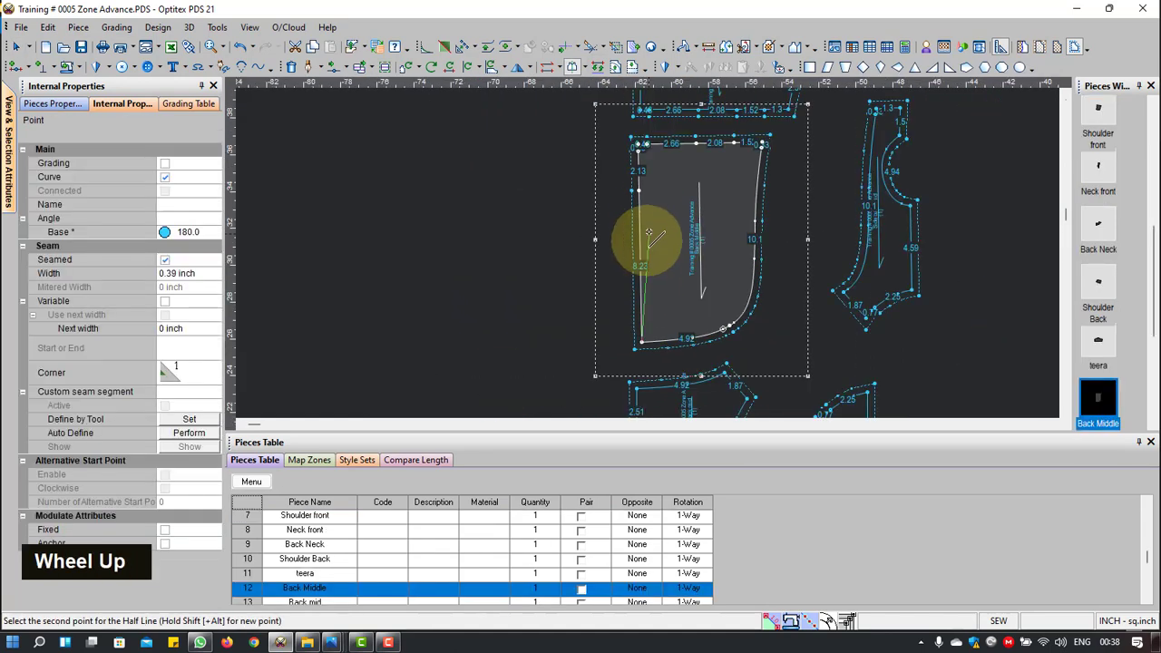
pyautogui.click(638, 146)
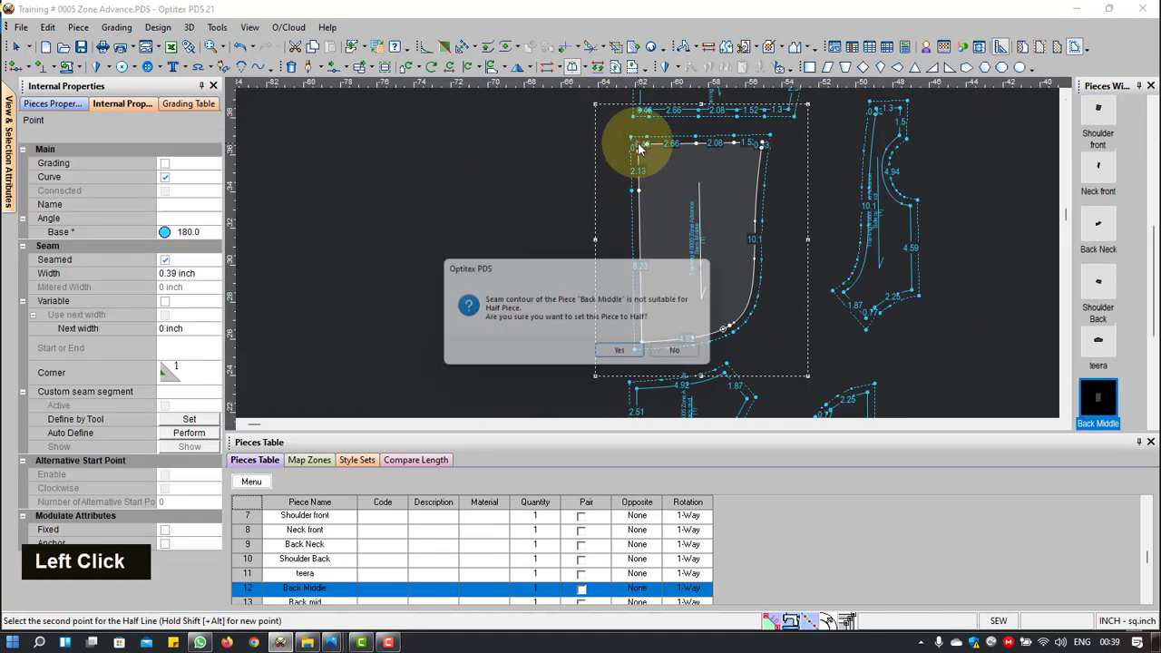
pyautogui.click(626, 355)
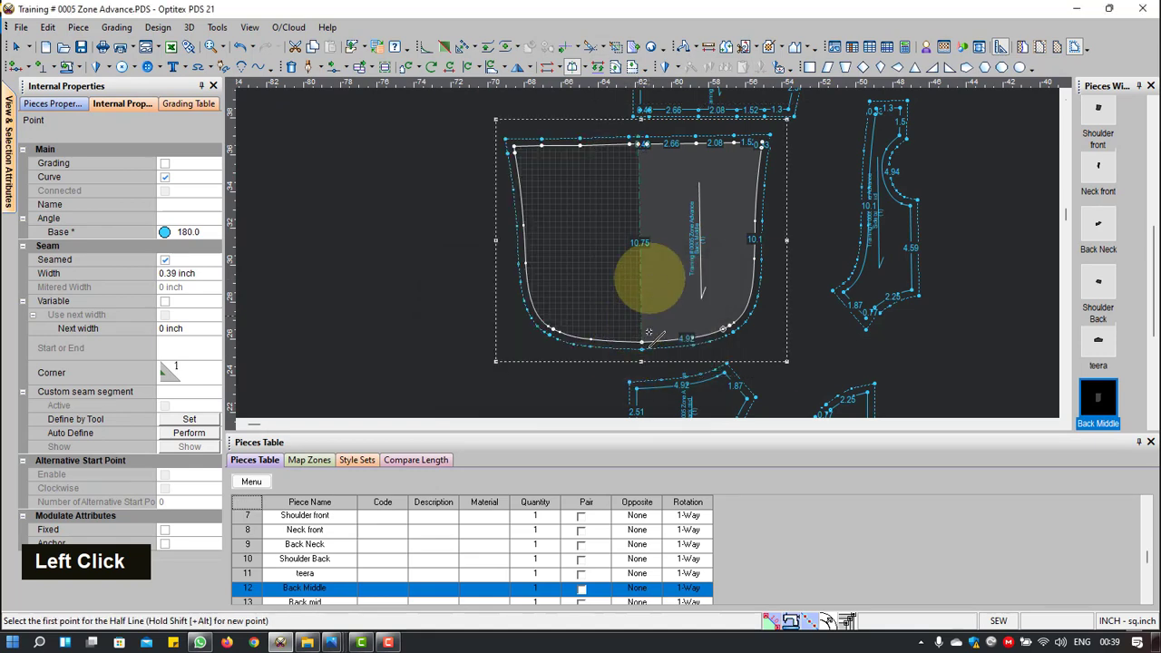
# Step: Set the Back mid piece to a half piece along its straight center edge
pyautogui.scroll(2, 649, 254)
pyautogui.scroll(-3, 643, 252)
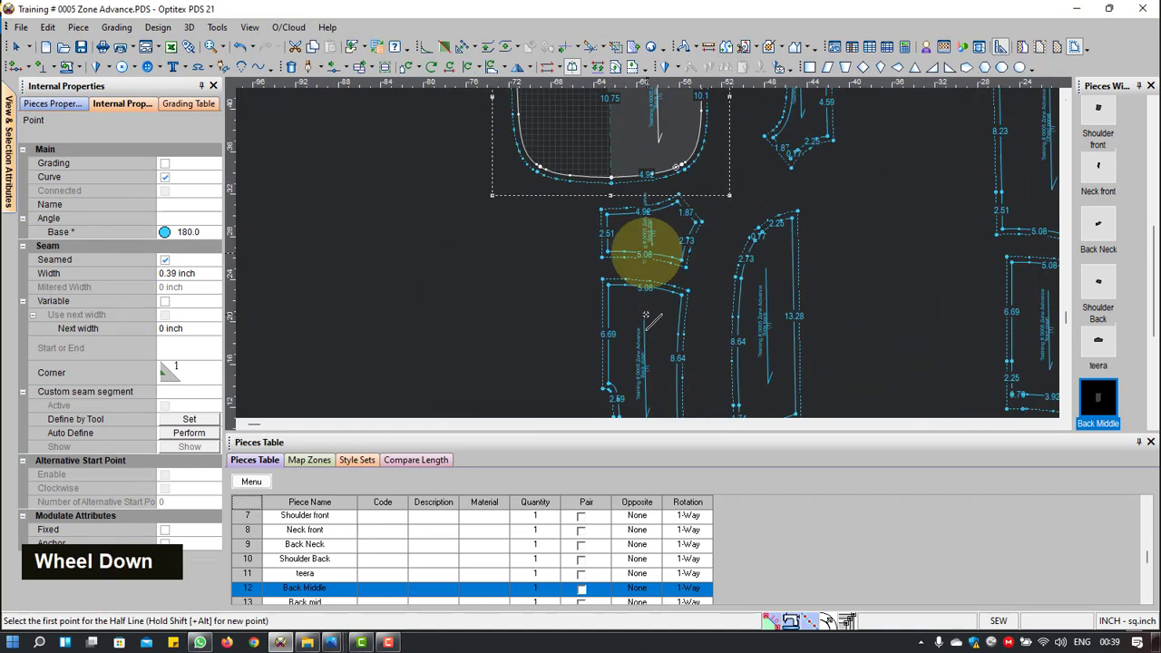
pyautogui.click(599, 254)
pyautogui.click(599, 206)
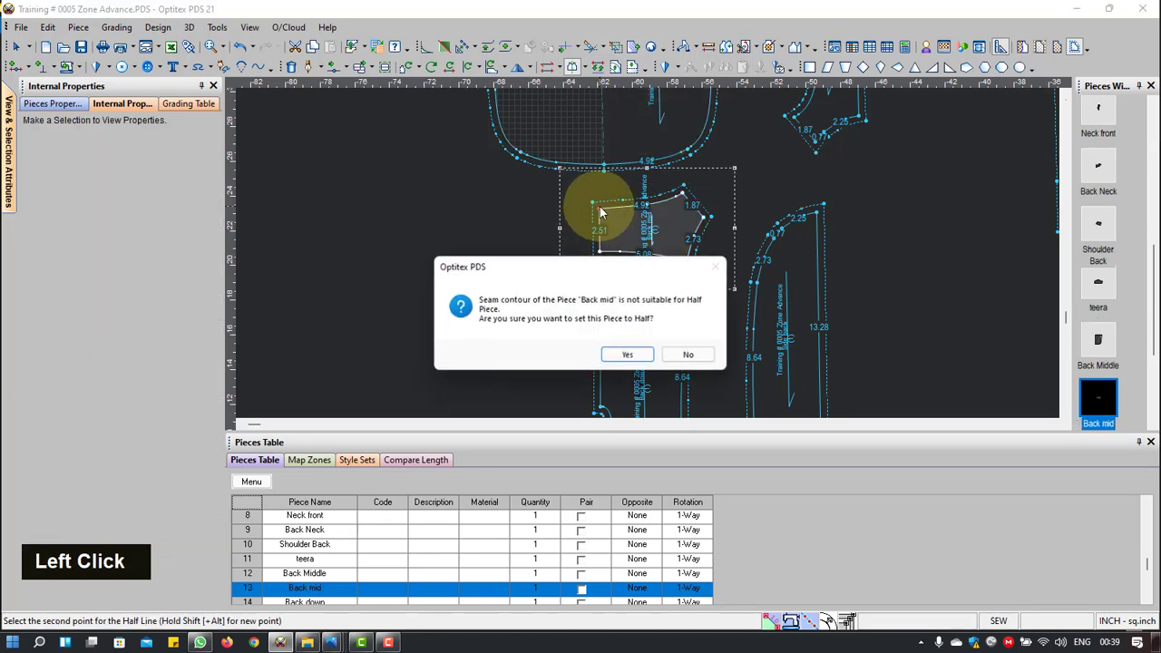
pyautogui.click(622, 356)
# Step: Set the Back down piece to a half piece along its center edge, from the top of the slit to the upper corner
pyautogui.scroll(2, 643, 251)
pyautogui.scroll(-3, 654, 246)
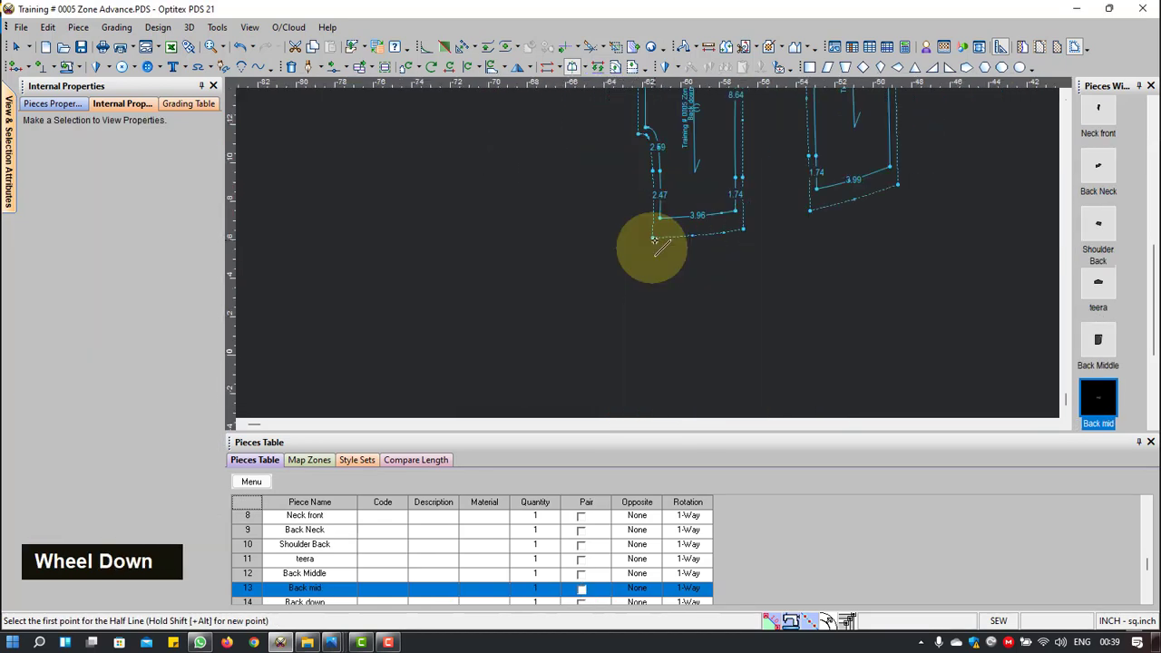
pyautogui.scroll(-3, 648, 230)
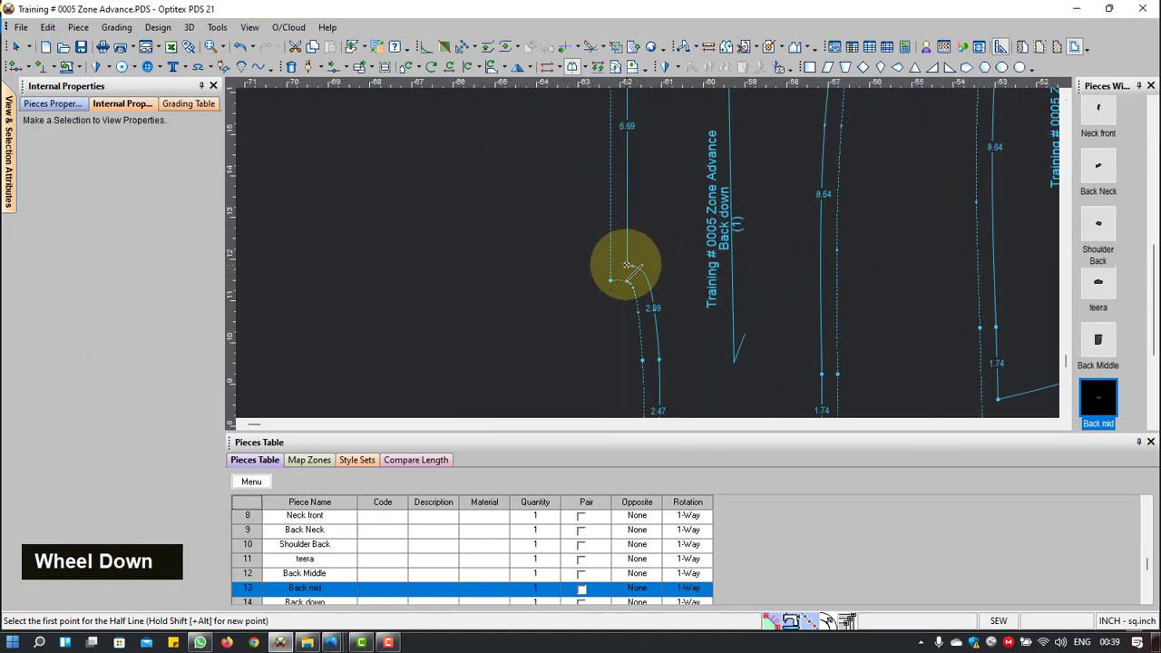
pyautogui.click(627, 266)
pyautogui.scroll(2, 650, 114)
pyautogui.click(650, 105)
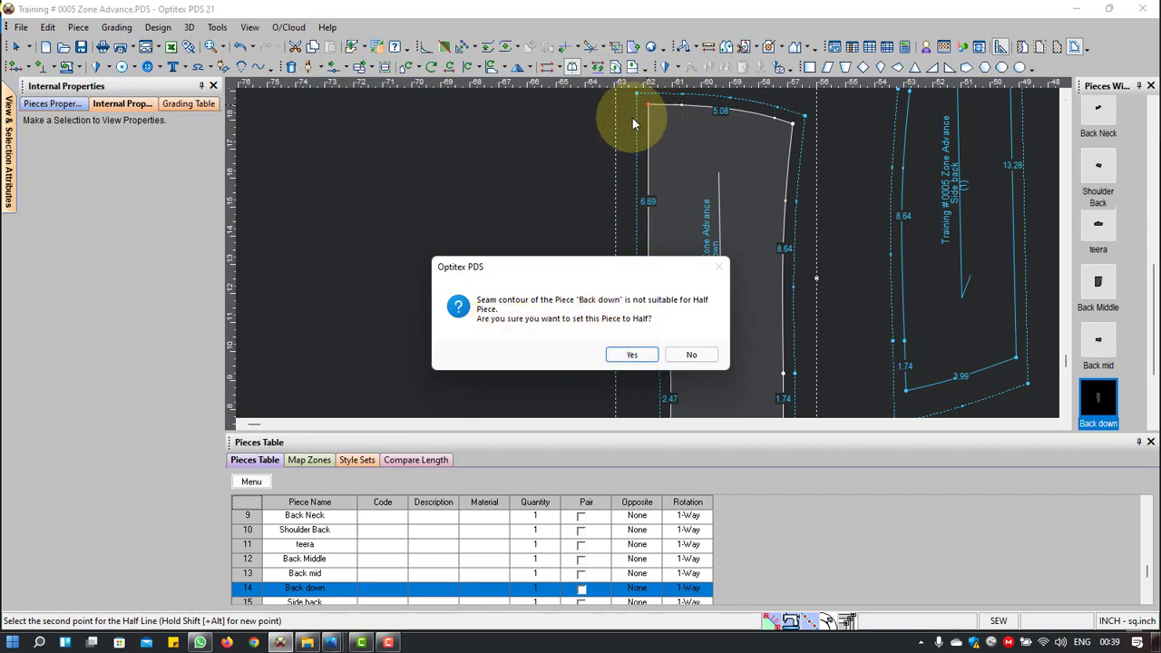
pyautogui.click(633, 355)
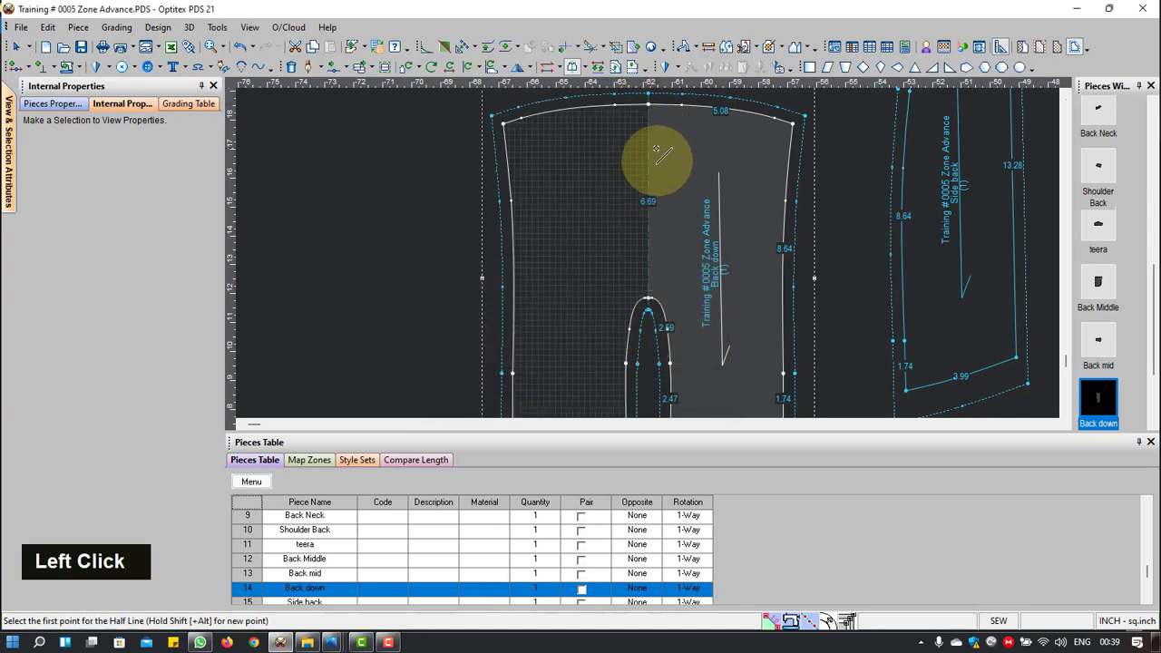
# Step: Set the teera piece to a half piece along its straight center back edge
pyautogui.scroll(3, 662, 259)
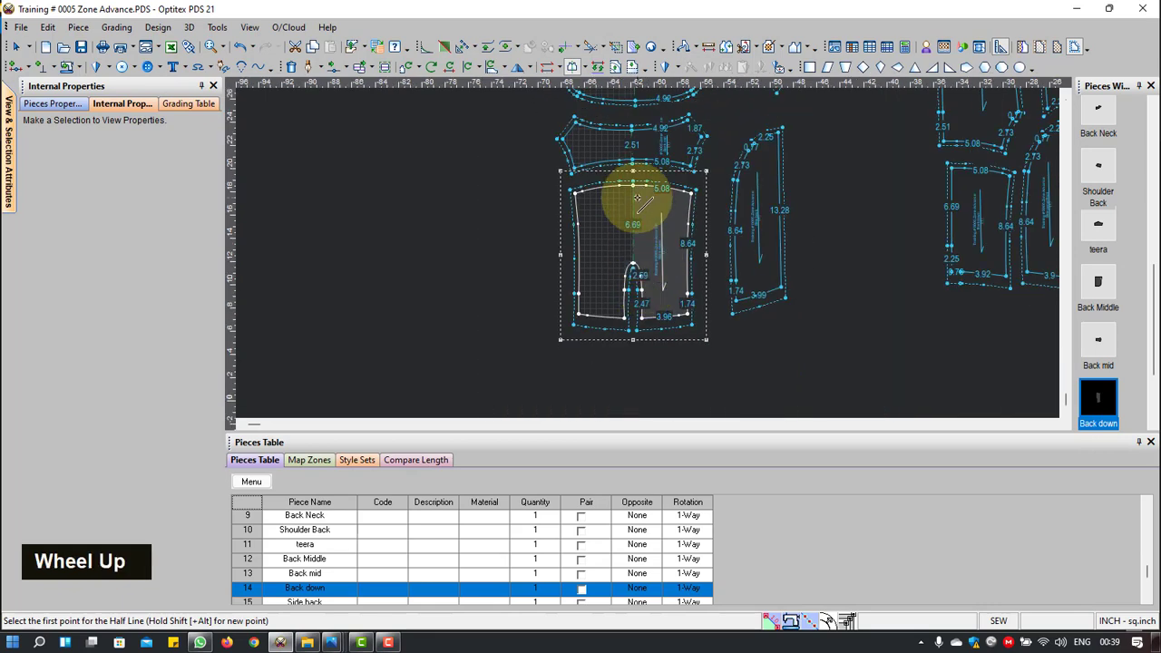
pyautogui.scroll(-5, 649, 163)
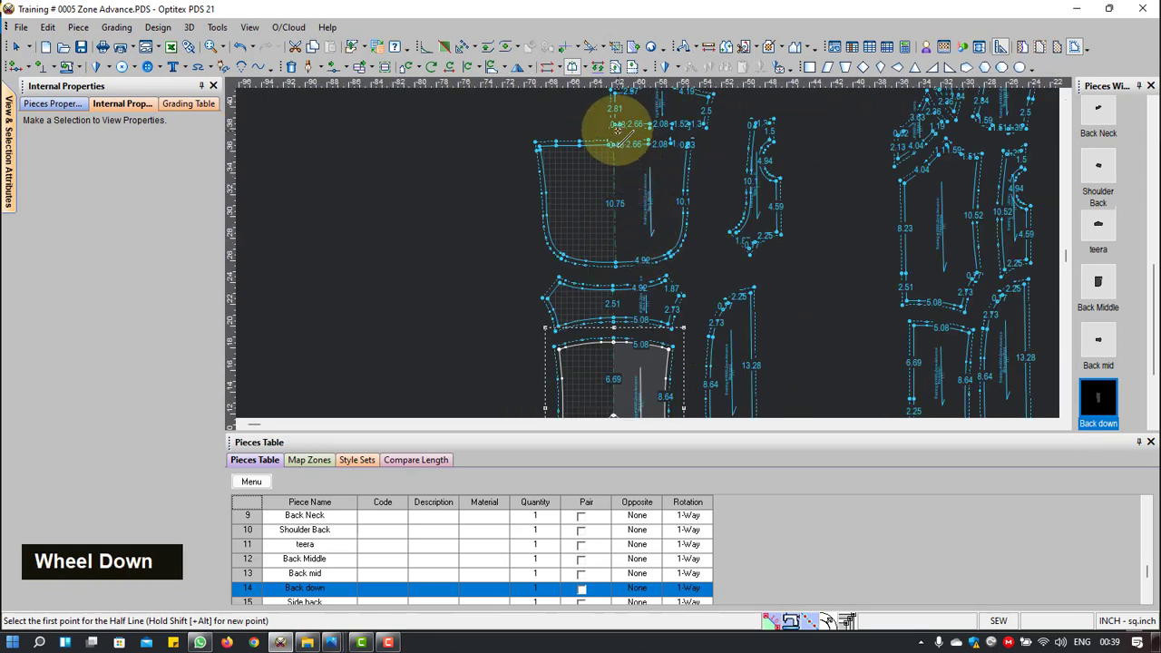
pyautogui.scroll(-3, 646, 259)
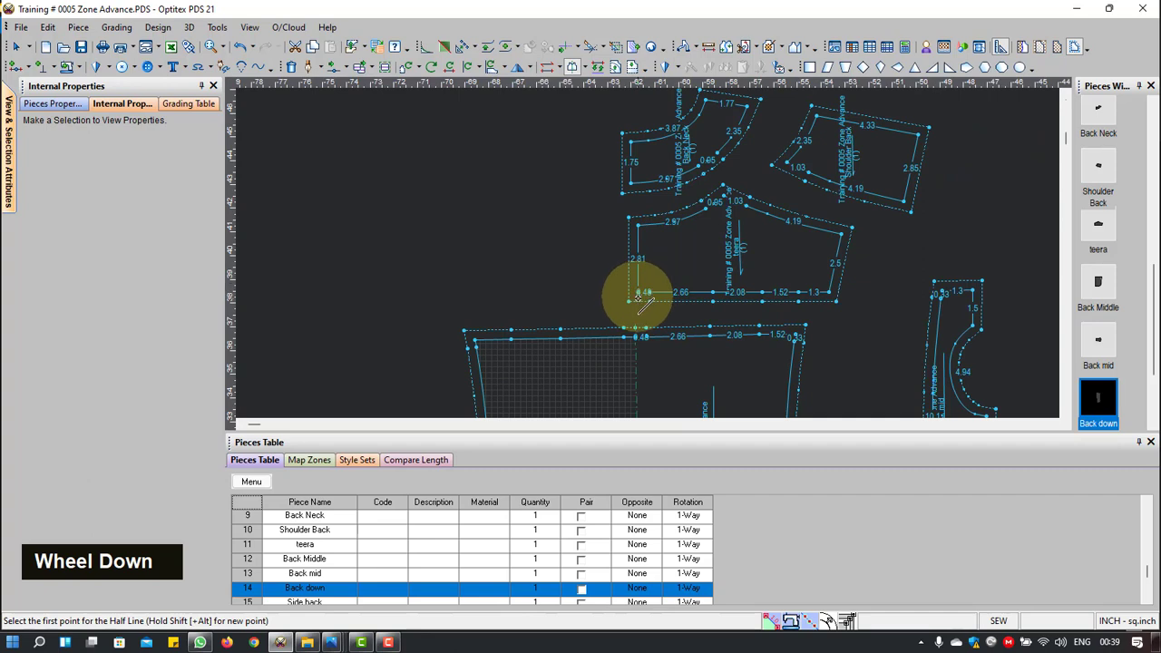
pyautogui.scroll(-5, 641, 299)
pyautogui.click(640, 222)
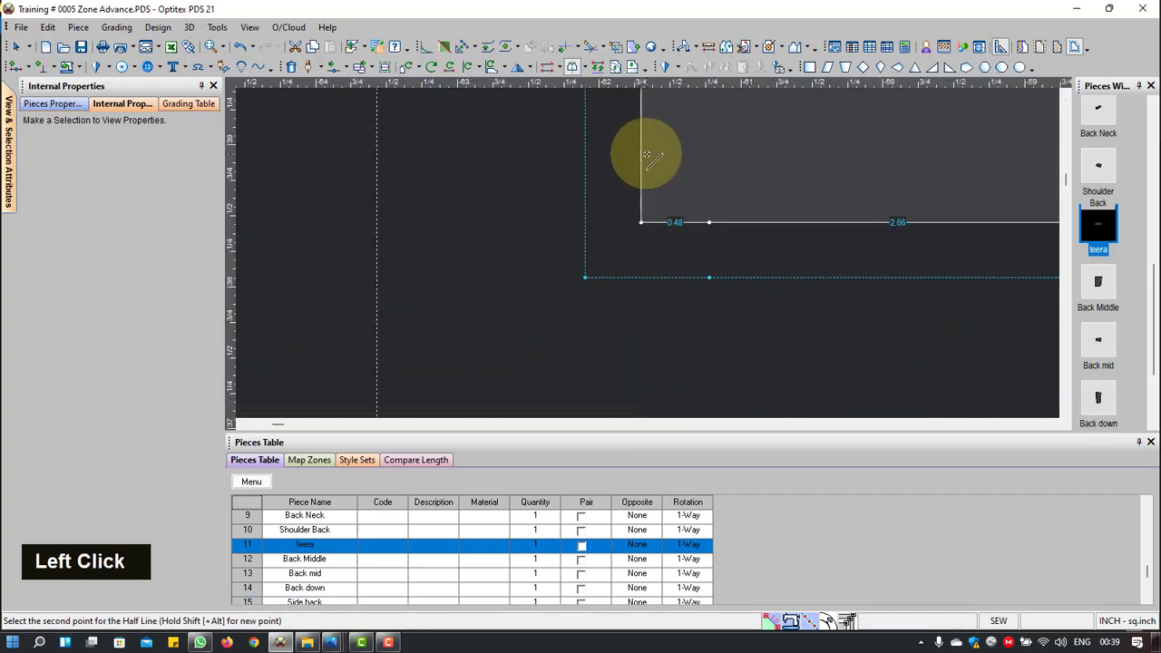
pyautogui.scroll(5, 647, 156)
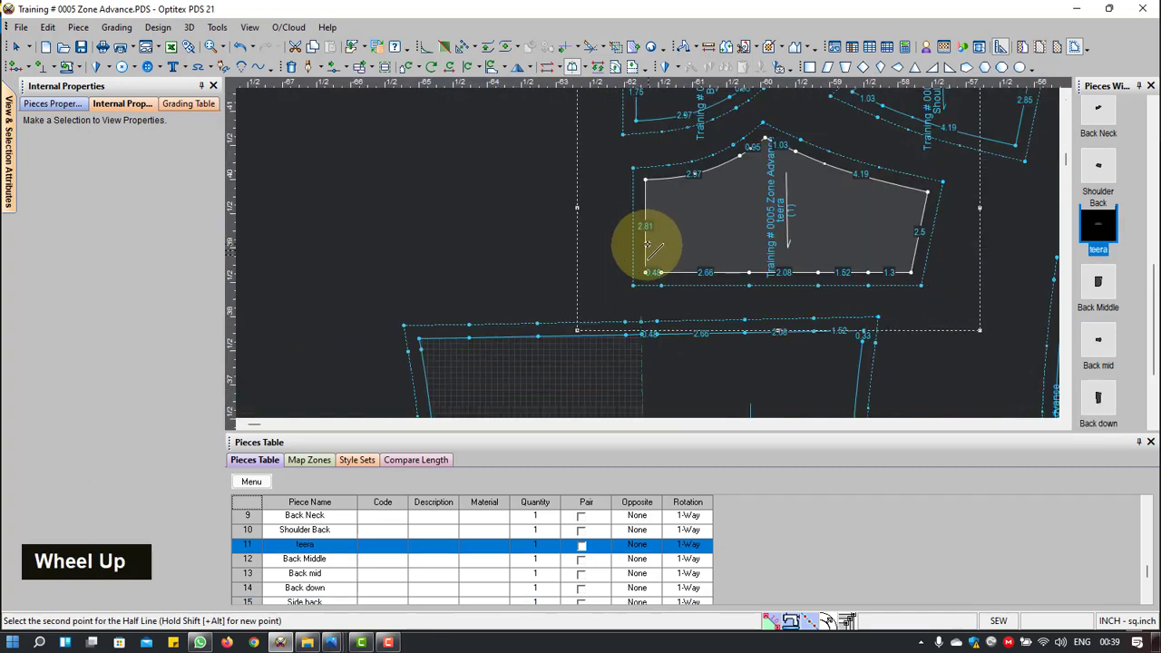
pyautogui.click(646, 182)
pyautogui.click(622, 355)
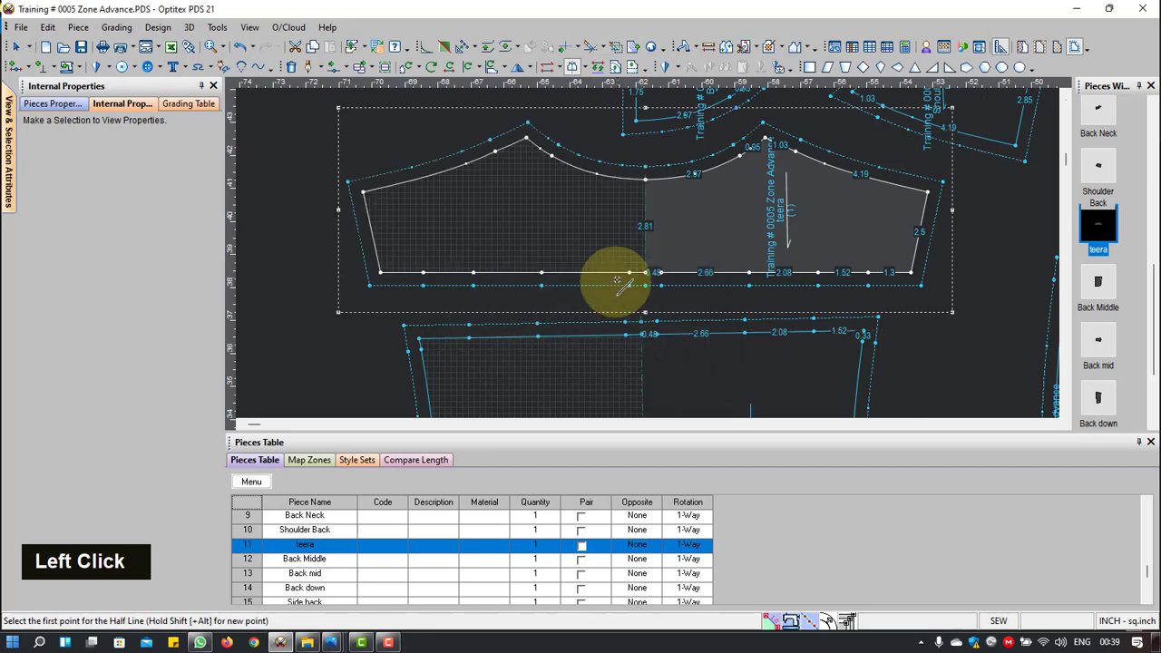
# Step: Set the Back Neck piece to a half piece along its straight center edge, accepting the unsuitable seam contour
pyautogui.scroll(2, 647, 247)
pyautogui.scroll(-2, 649, 254)
pyautogui.scroll(-1, 649, 254)
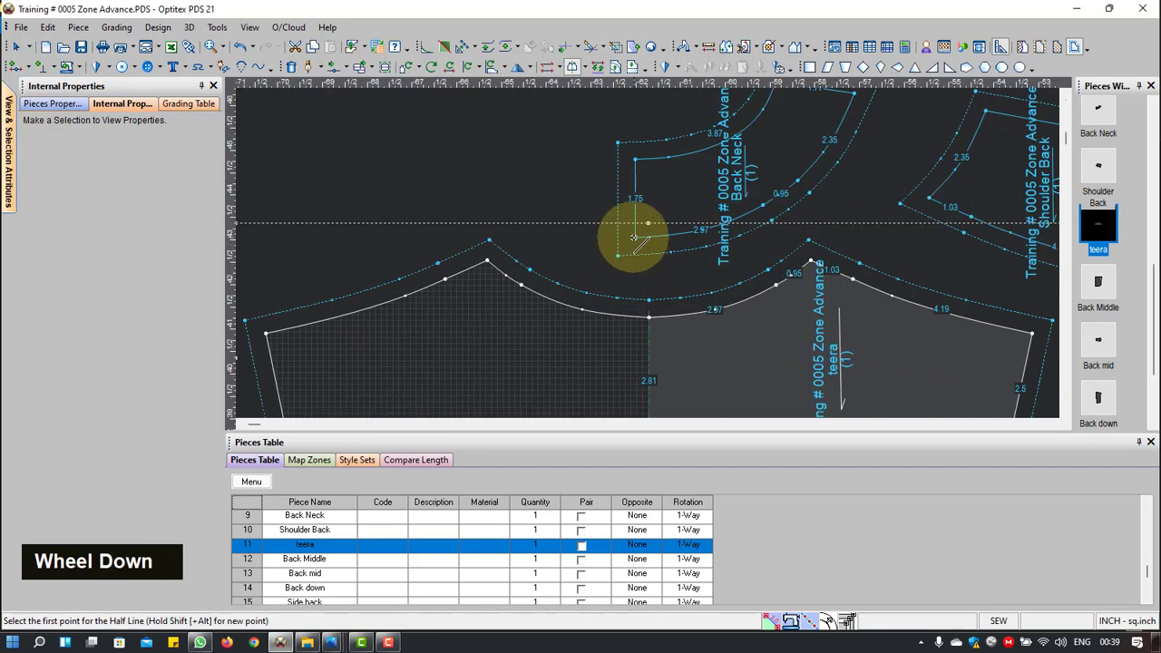
pyautogui.click(635, 189)
pyautogui.click(636, 162)
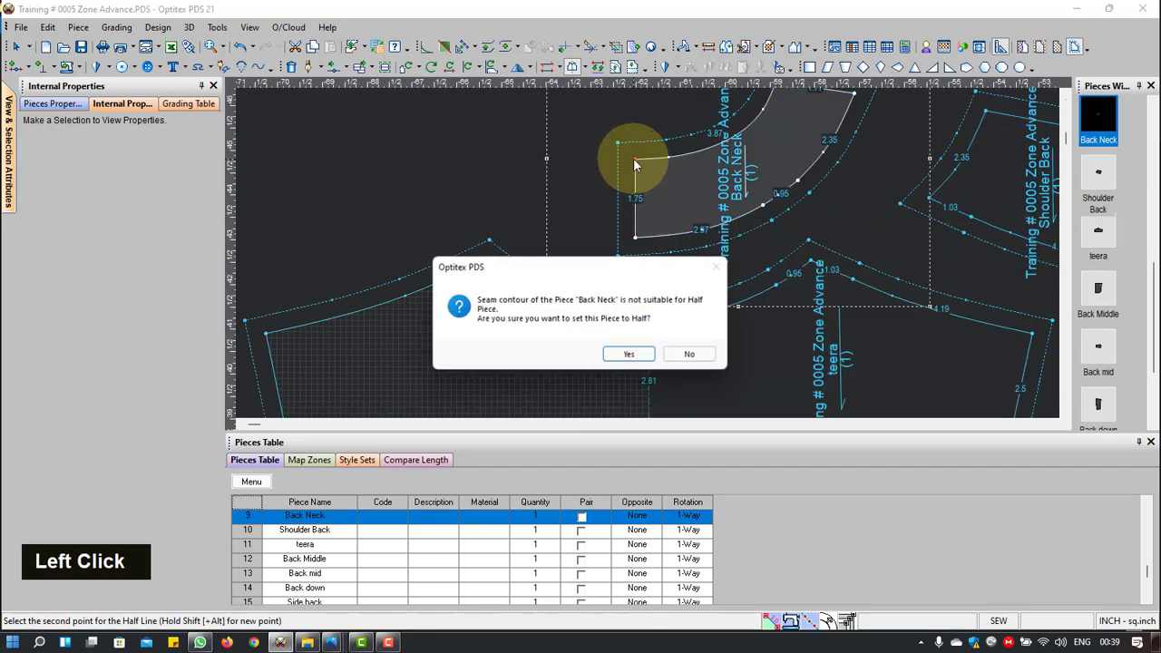
pyautogui.click(626, 353)
pyautogui.scroll(1, 674, 173)
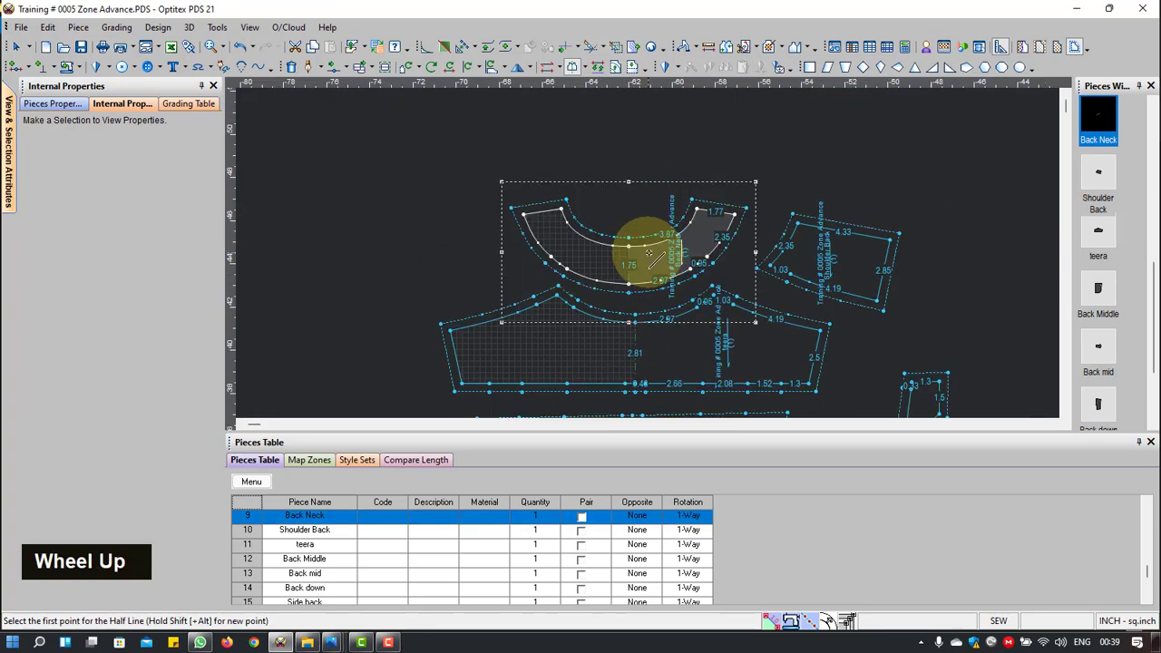
pyautogui.scroll(1, 679, 339)
pyautogui.scroll(-1, 683, 356)
pyautogui.scroll(-1, 683, 356)
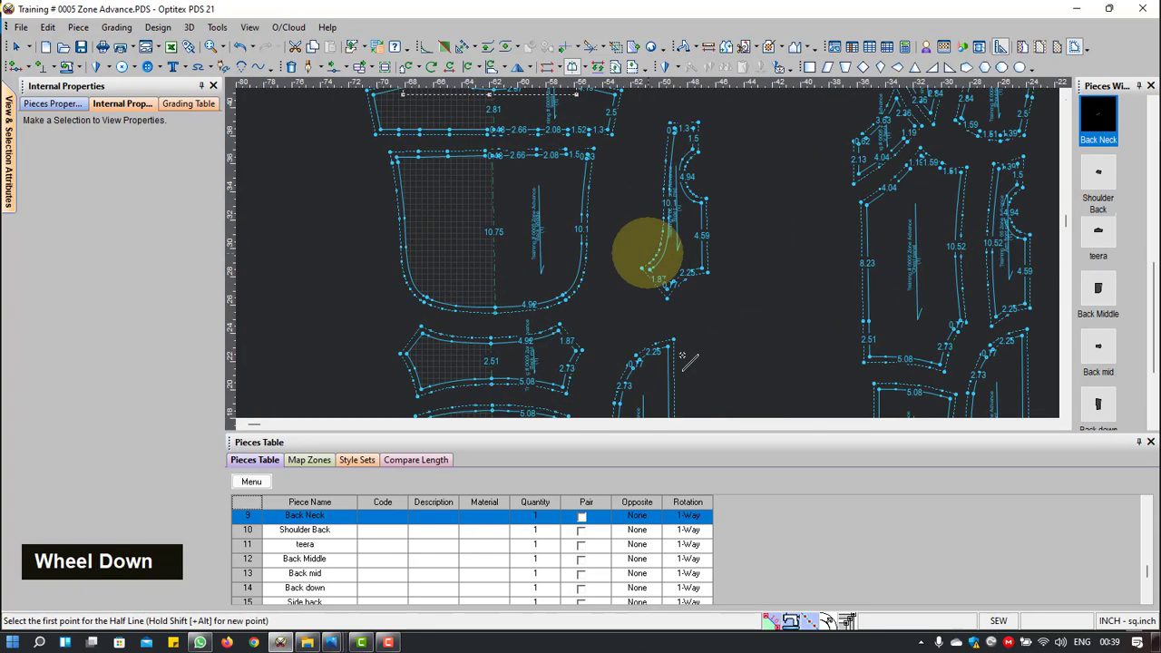
pyautogui.scroll(2, 683, 356)
pyautogui.scroll(-2, 640, 208)
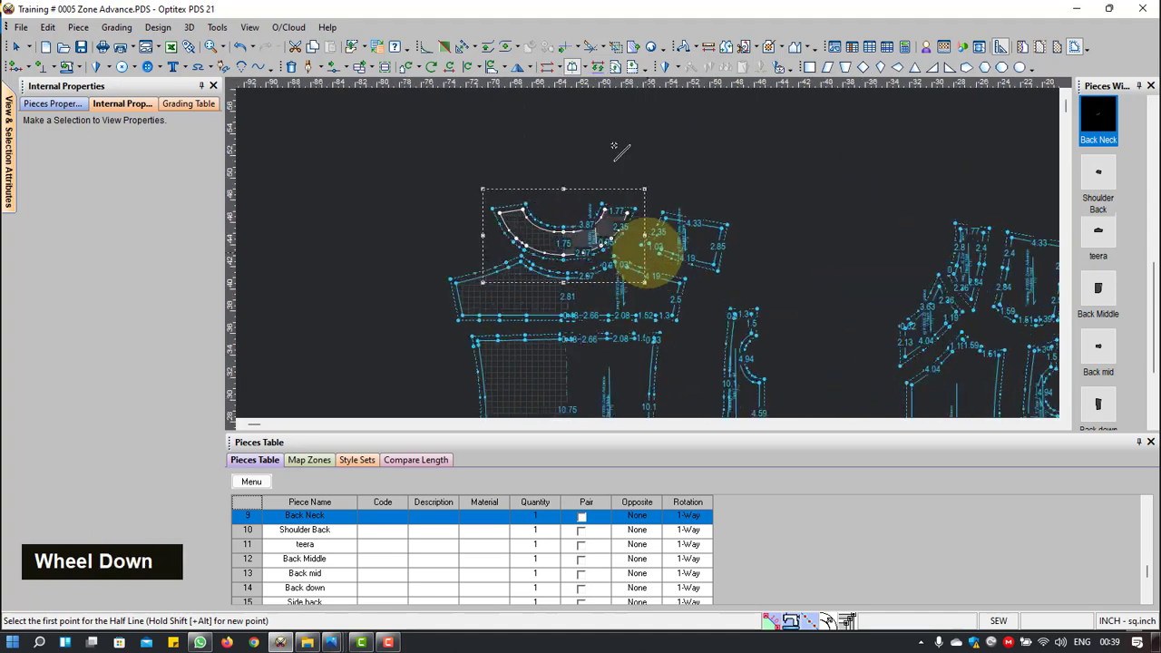
# Step: Spread out the back pieces, moving Back Neck and Shoulder Back clear above teera and Side back mid farther from Back Middle
pyautogui.rightClick(714, 122)
pyautogui.click(724, 130)
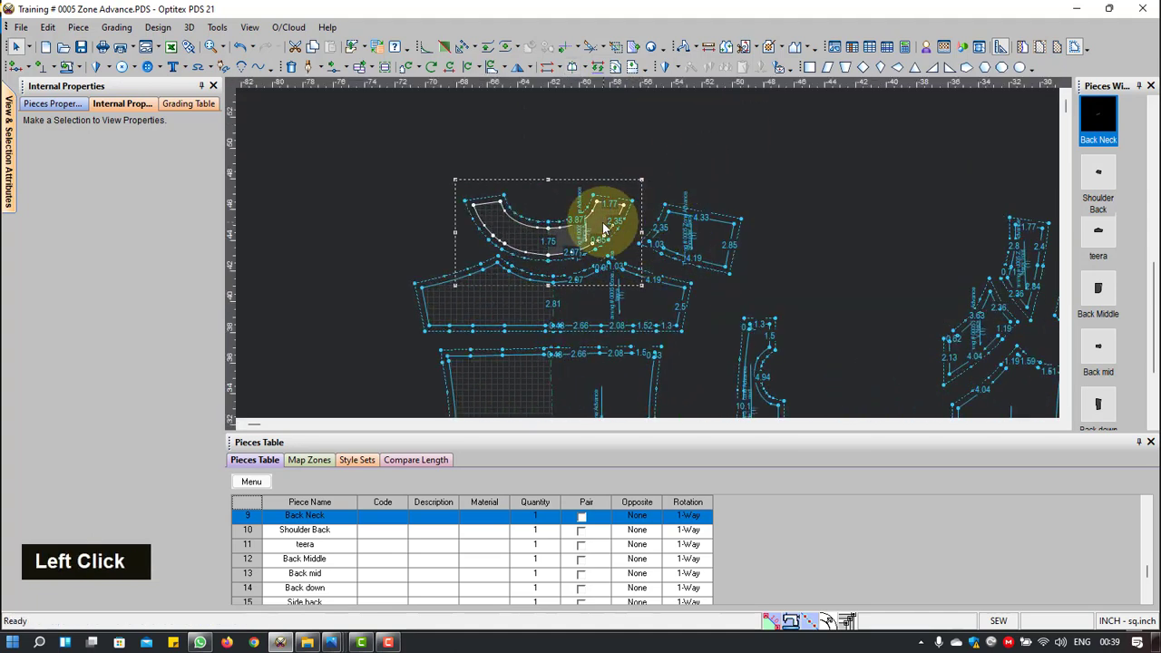
pyautogui.moveTo(599, 217); pyautogui.dragTo(635, 137)
pyautogui.scroll(1, 635, 258)
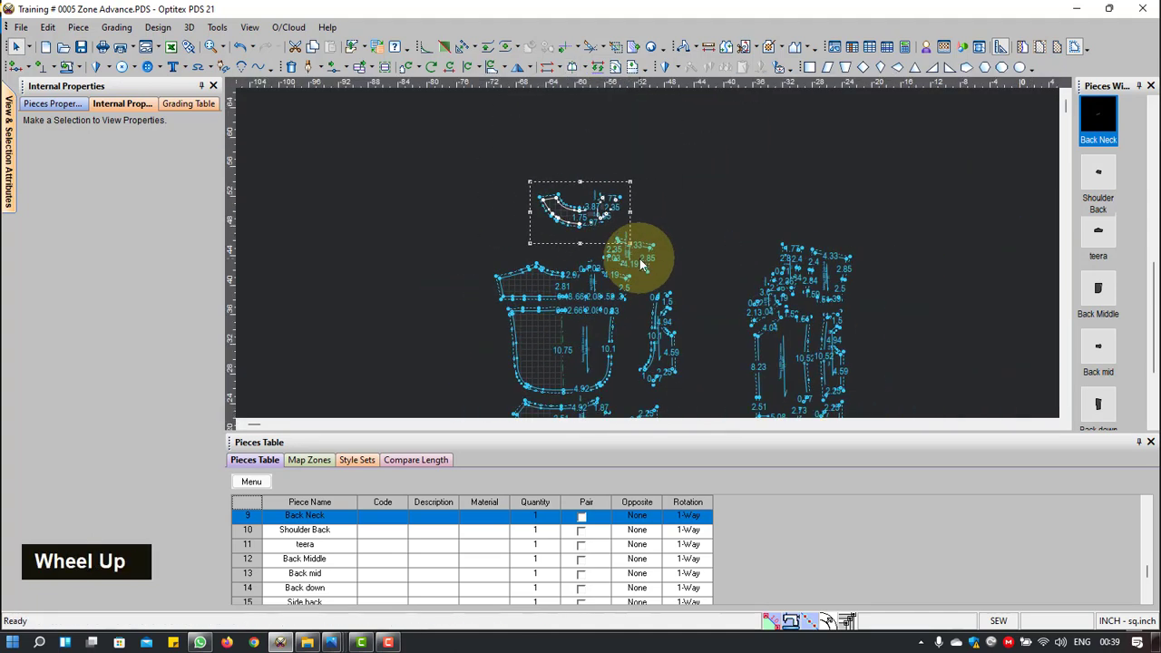
pyautogui.moveTo(635, 258); pyautogui.dragTo(661, 231)
pyautogui.scroll(-1, 682, 315)
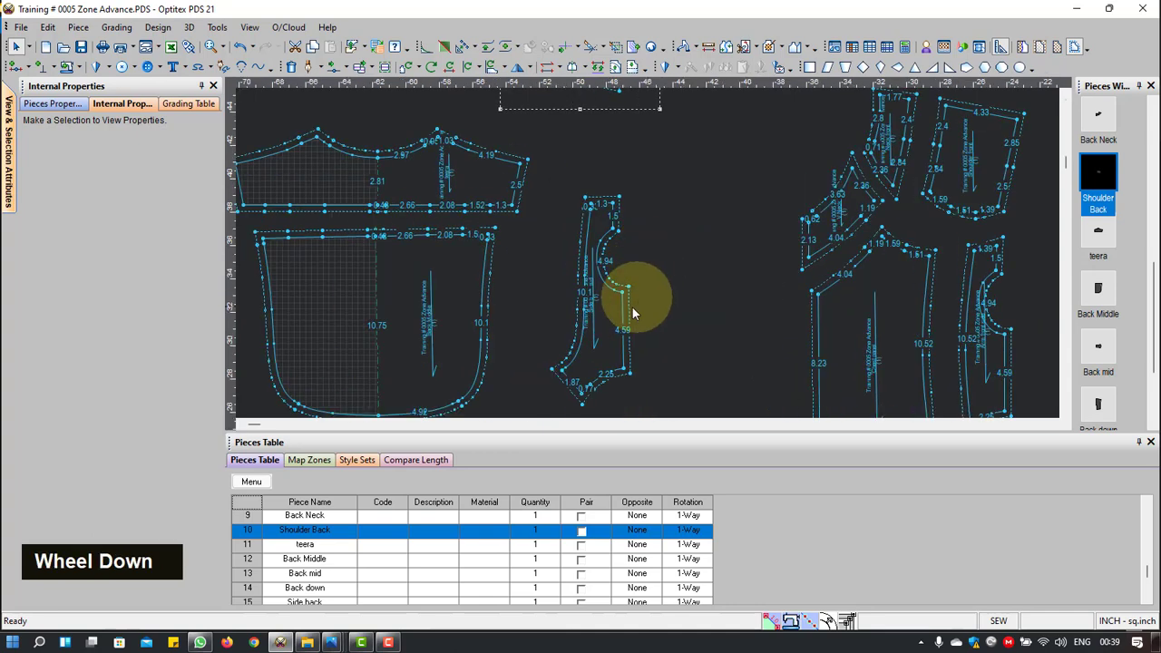
pyautogui.moveTo(632, 317); pyautogui.dragTo(728, 295)
pyautogui.scroll(1, 687, 265)
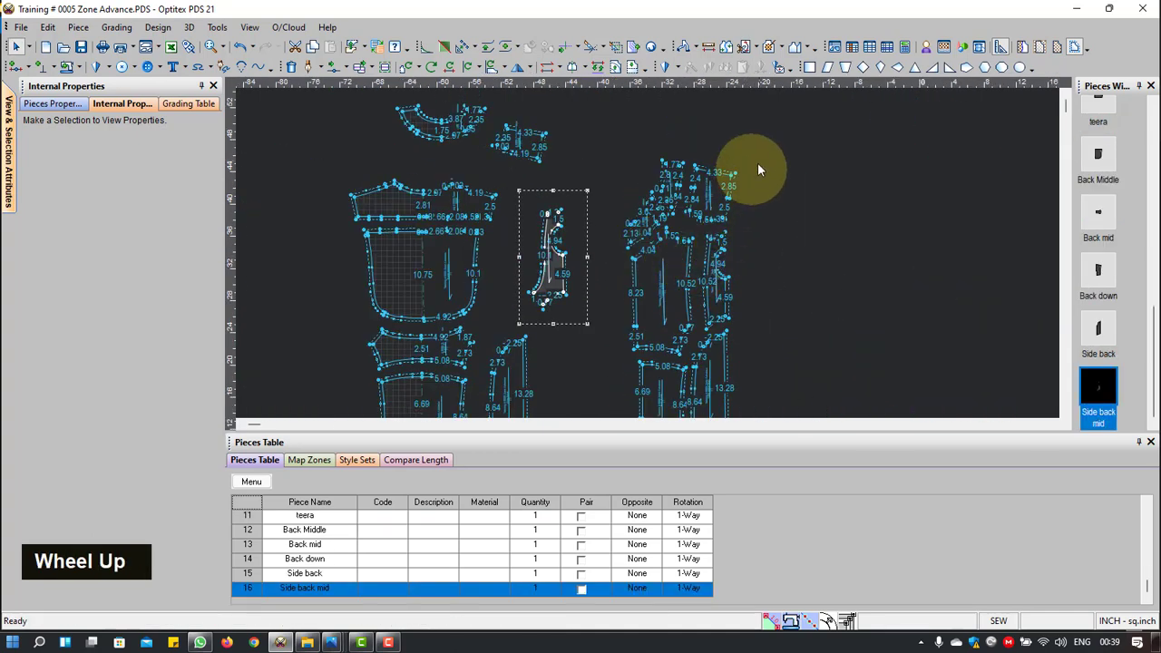
# Step: Select all the front pieces and move them together farther away from the back pieces
pyautogui.click(680, 358)
pyautogui.scroll(2, 647, 259)
pyautogui.moveTo(633, 298); pyautogui.dragTo(633, 300)
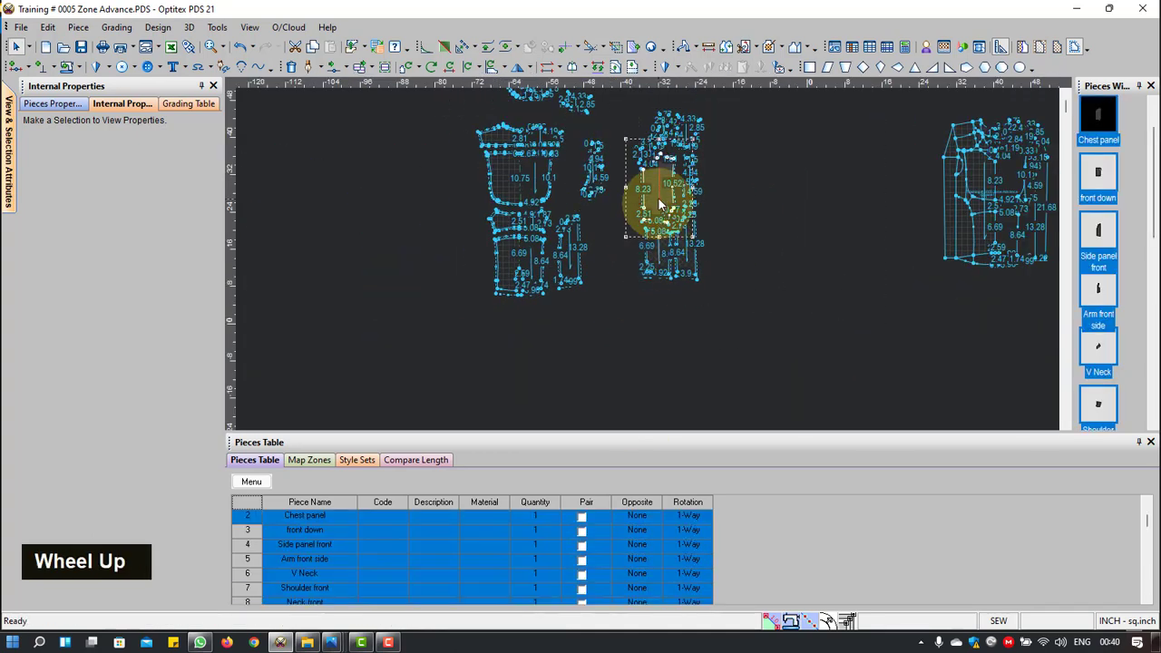
pyautogui.moveTo(647, 191); pyautogui.dragTo(719, 191)
pyautogui.click(819, 131)
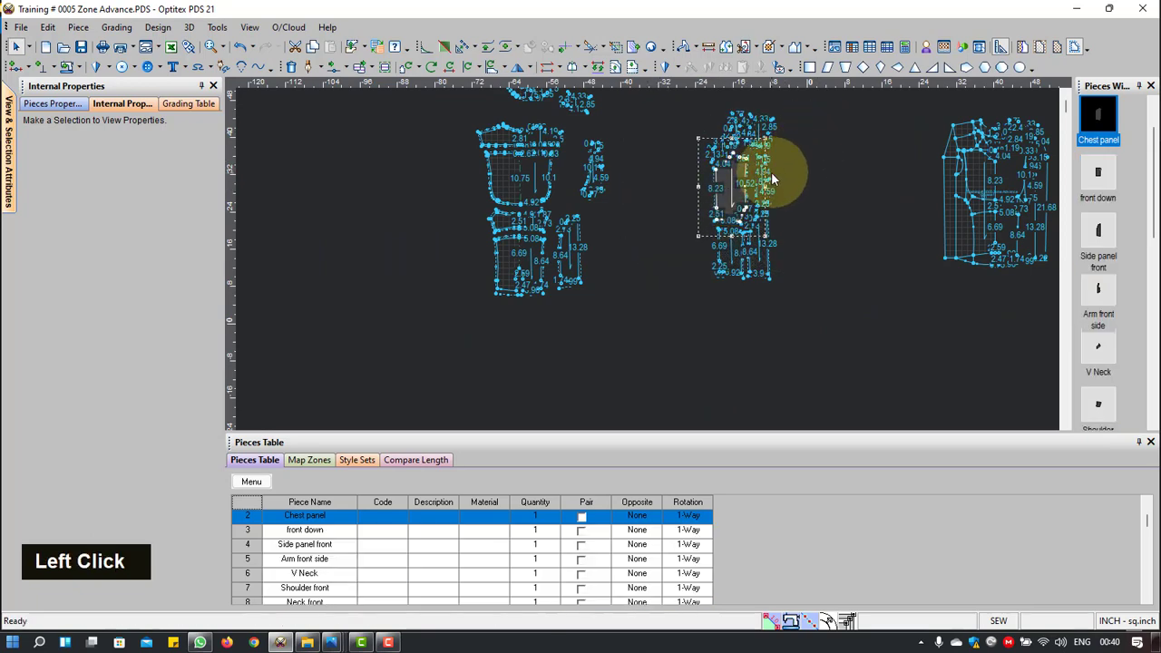
# Step: Move the Arm front side piece next to Side back mid and flip it horizontally so their straight side edges face each other
pyautogui.scroll(-4, 726, 208)
pyautogui.click(624, 338)
pyautogui.scroll(3, 625, 337)
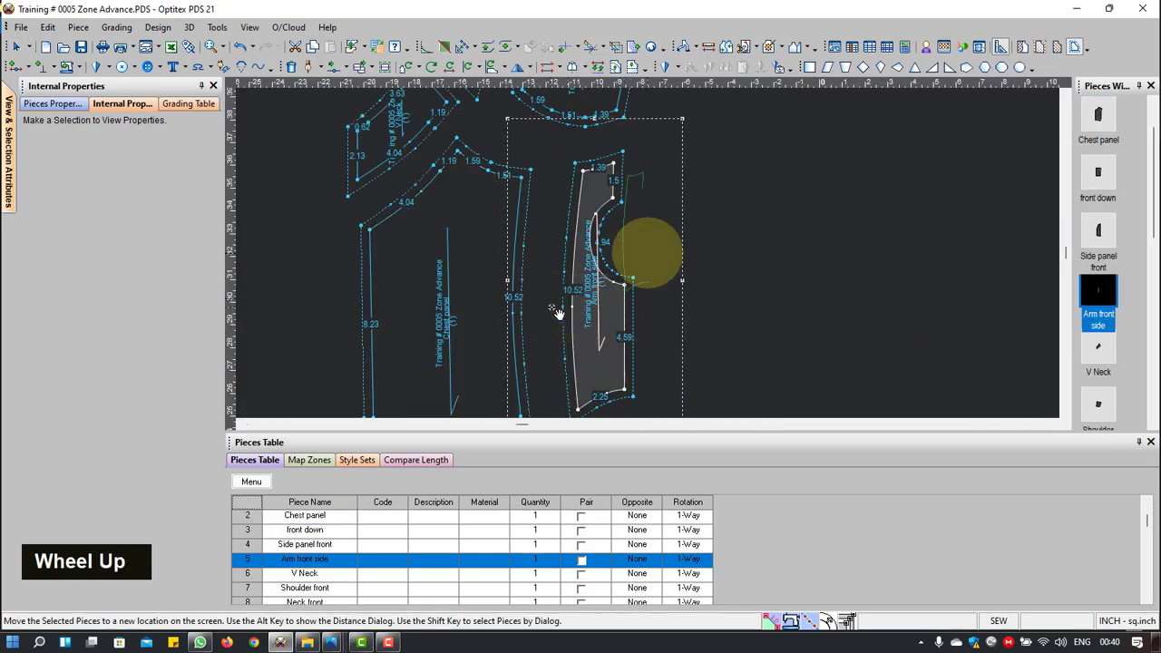
pyautogui.click(520, 72)
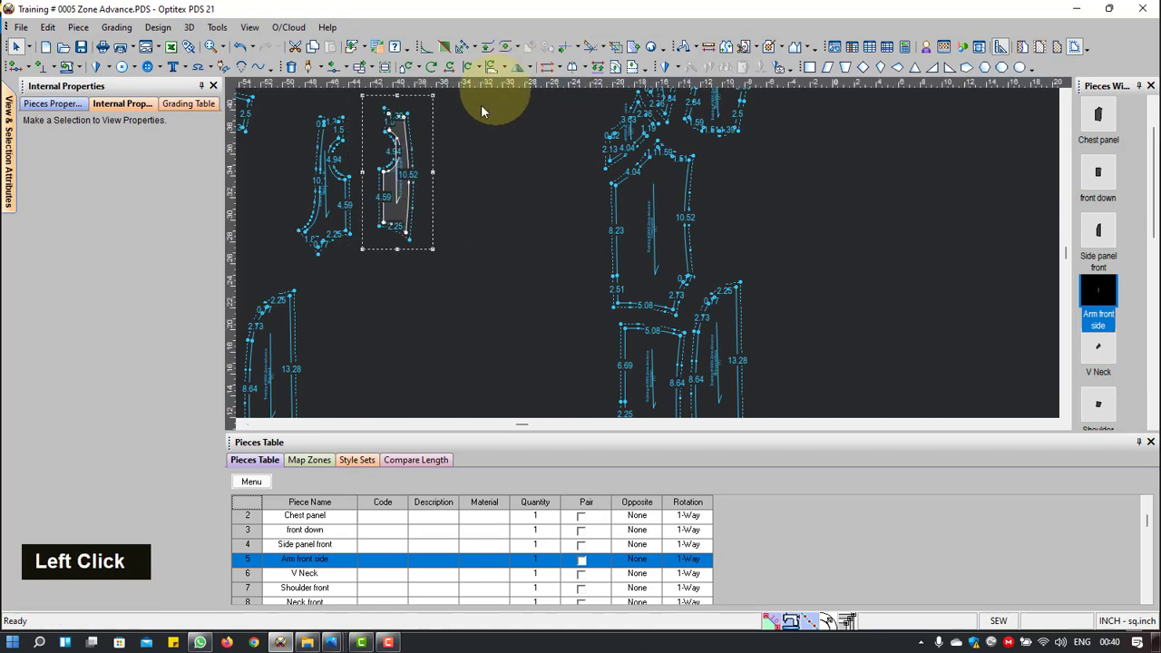
pyautogui.scroll(-3, 648, 252)
pyautogui.moveTo(656, 269); pyautogui.dragTo(617, 289)
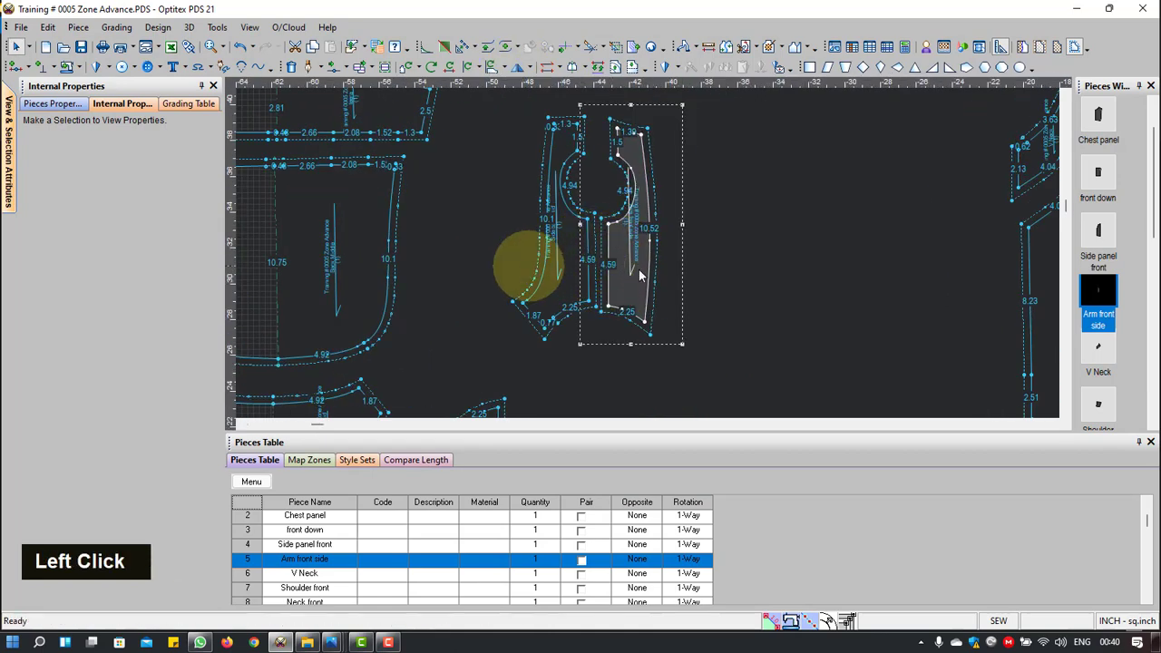
# Step: Move the Side panel front piece beside Side back and flip it horizontally so their straight side edges meet
pyautogui.scroll(3, 647, 252)
pyautogui.scroll(-3, 647, 259)
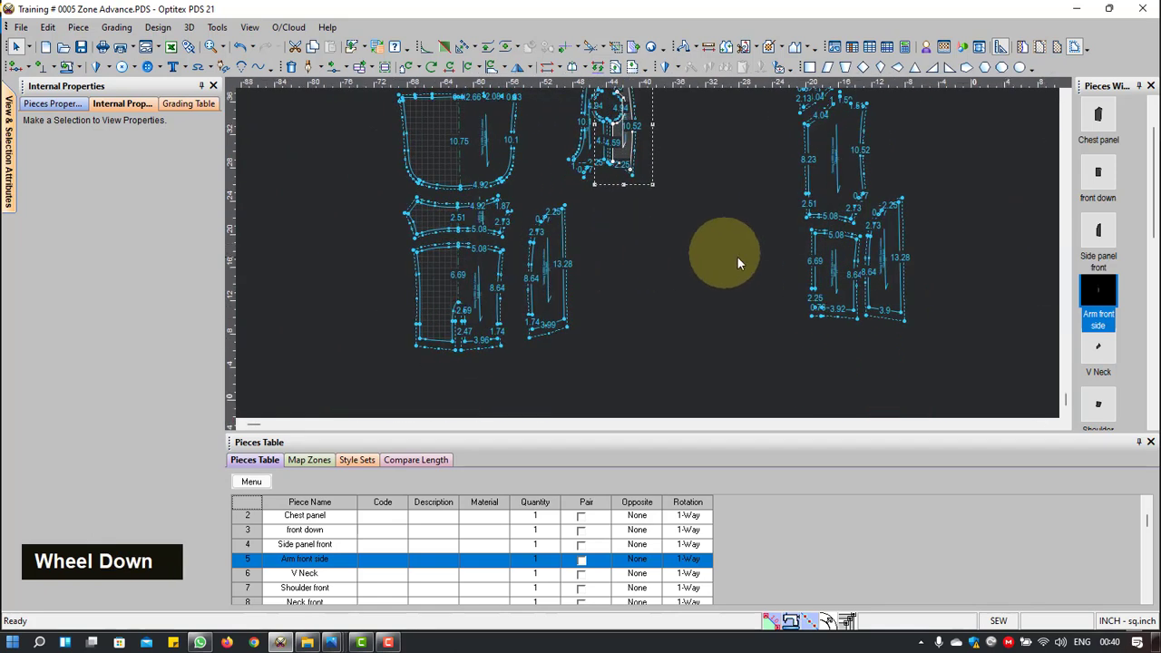
pyautogui.moveTo(895, 242); pyautogui.dragTo(649, 257)
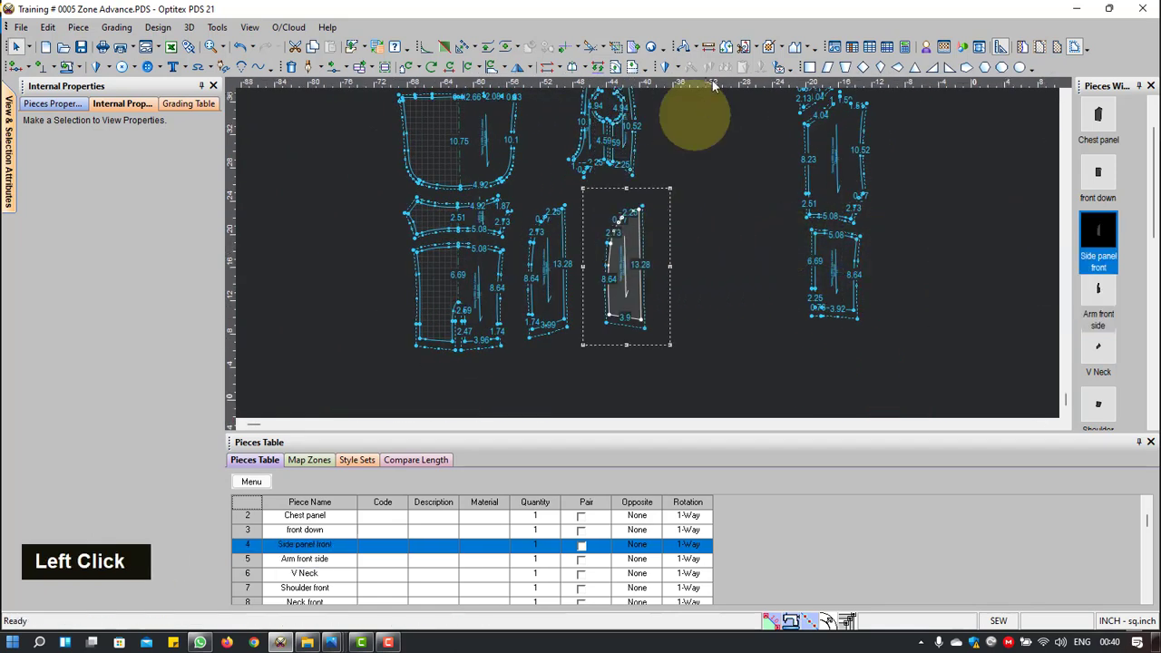
pyautogui.click(528, 77)
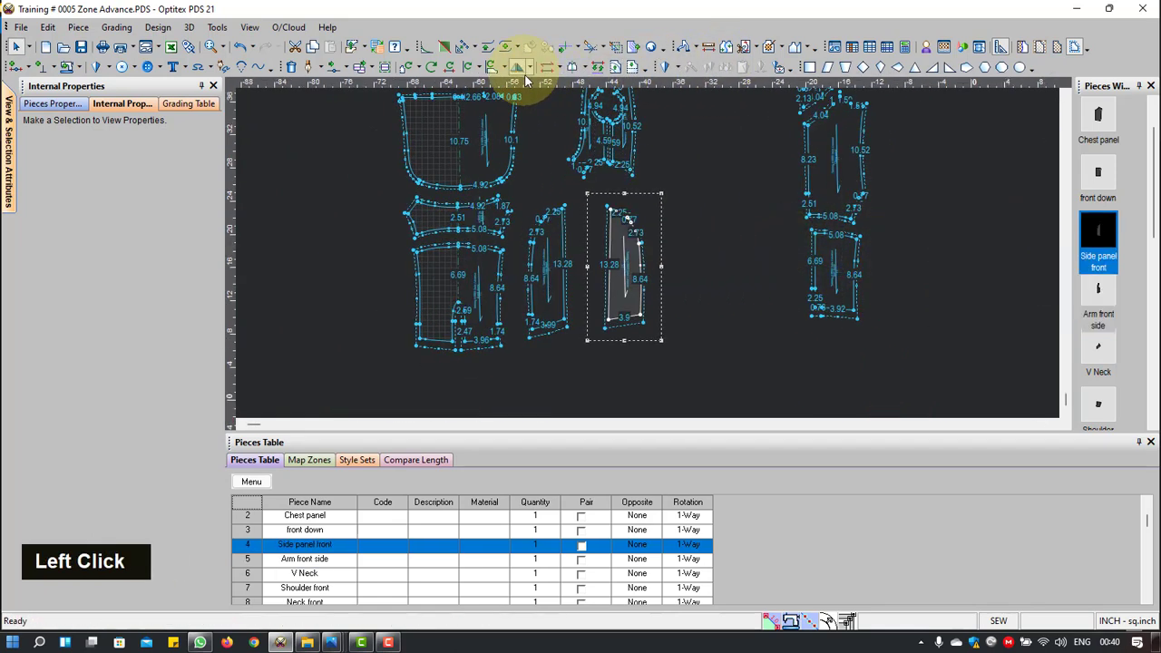
pyautogui.moveTo(596, 246)
pyautogui.mouseDown()
pyautogui.moveTo(609, 227)
pyautogui.moveTo(591, 241)
pyautogui.mouseUp()
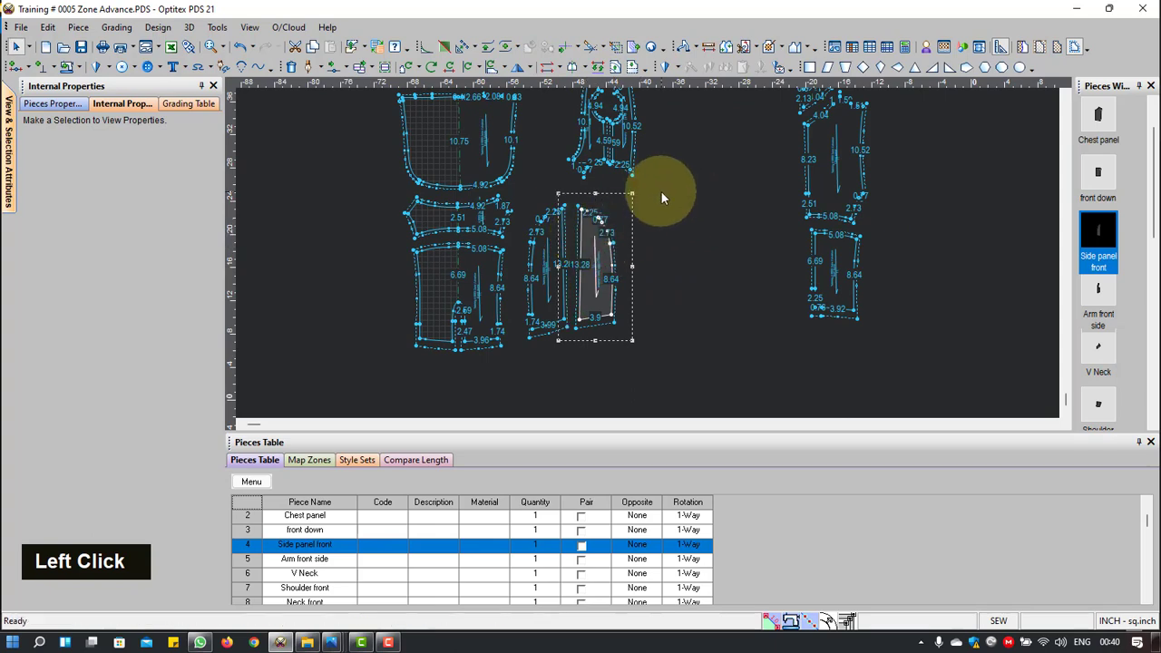
# Step: Examine how the front and back side pieces line up along their side seams and armholes
pyautogui.scroll(-3, 663, 189)
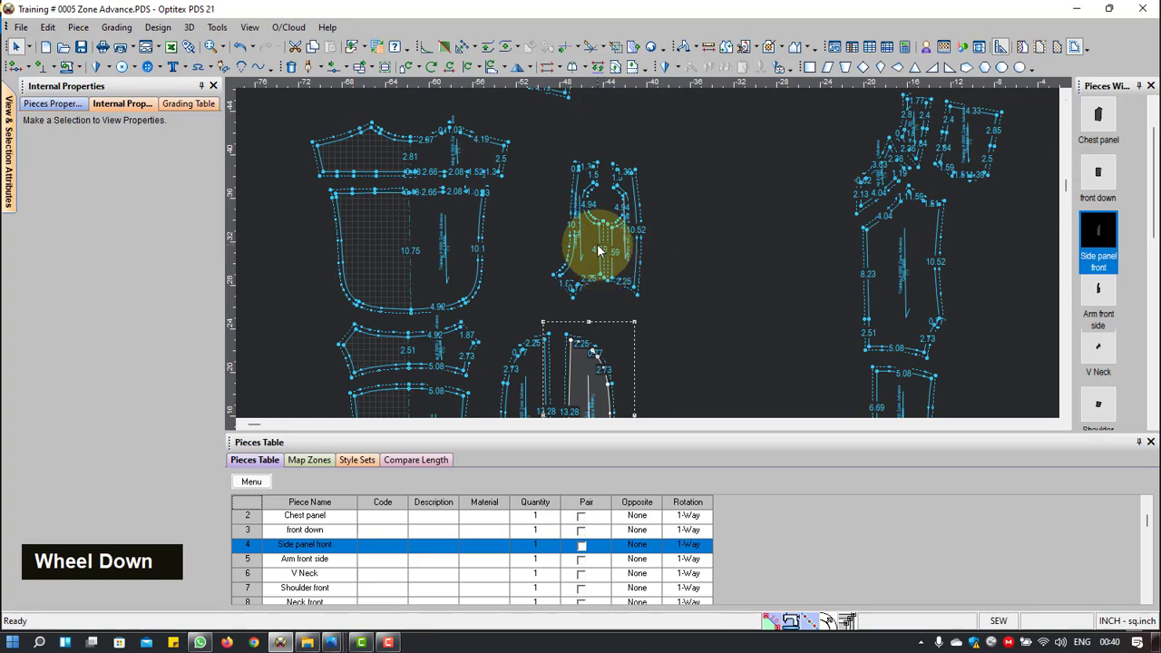
pyautogui.scroll(-2, 599, 252)
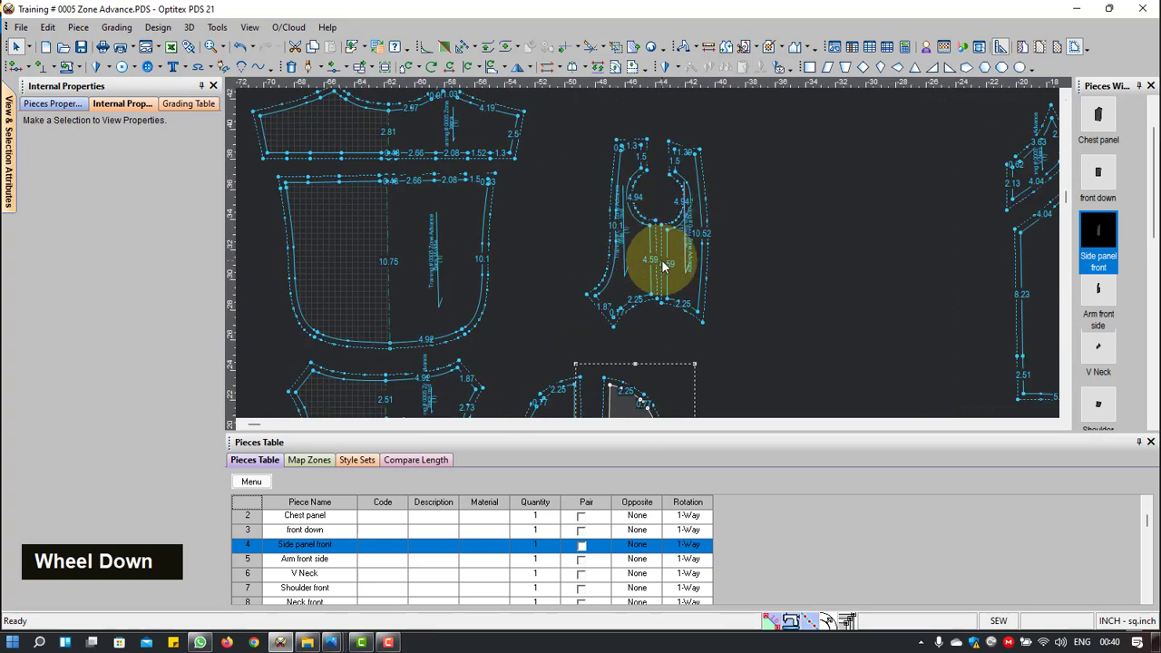
pyautogui.scroll(2, 625, 176)
pyautogui.scroll(-2, 647, 251)
pyautogui.scroll(3, 647, 251)
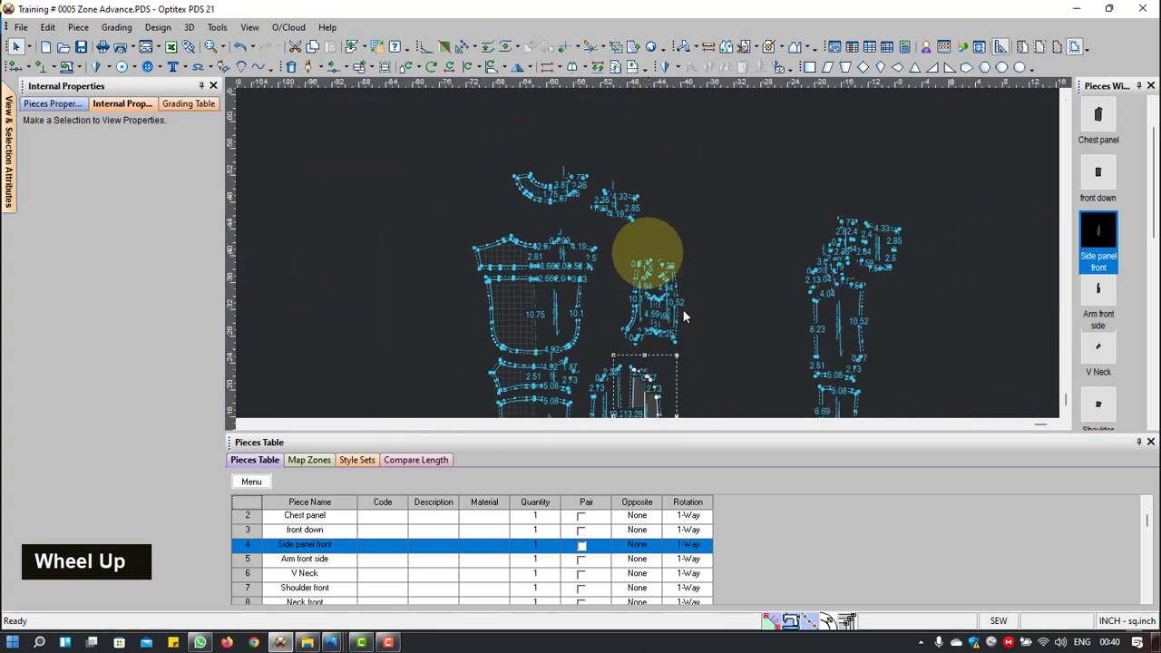
pyautogui.scroll(-2, 683, 308)
pyautogui.scroll(3, 687, 314)
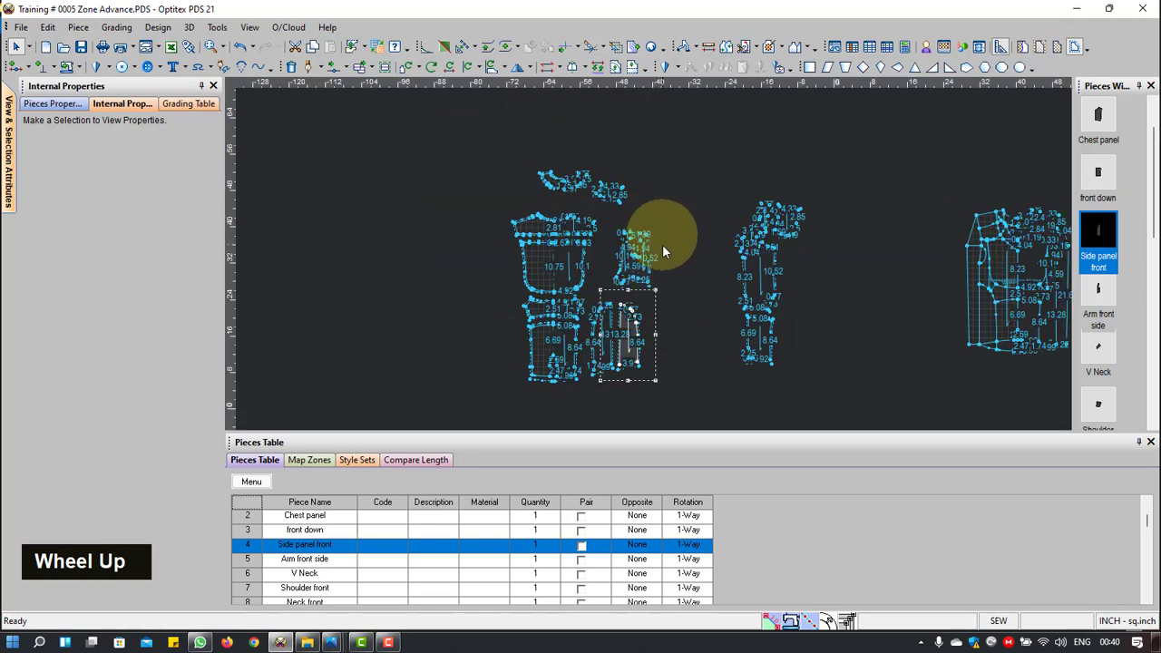
pyautogui.scroll(-3, 663, 249)
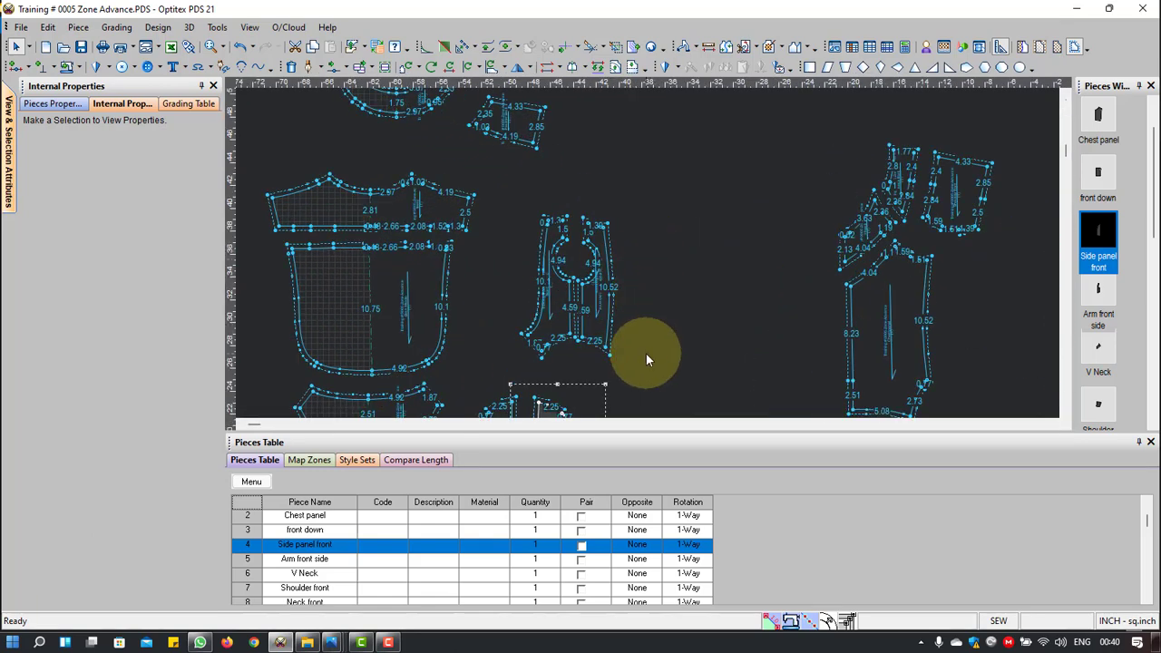
# Step: Move the Arm front side piece up against the Side back mid piece so that their 4.59 side seams meet
pyautogui.scroll(2, 683, 353)
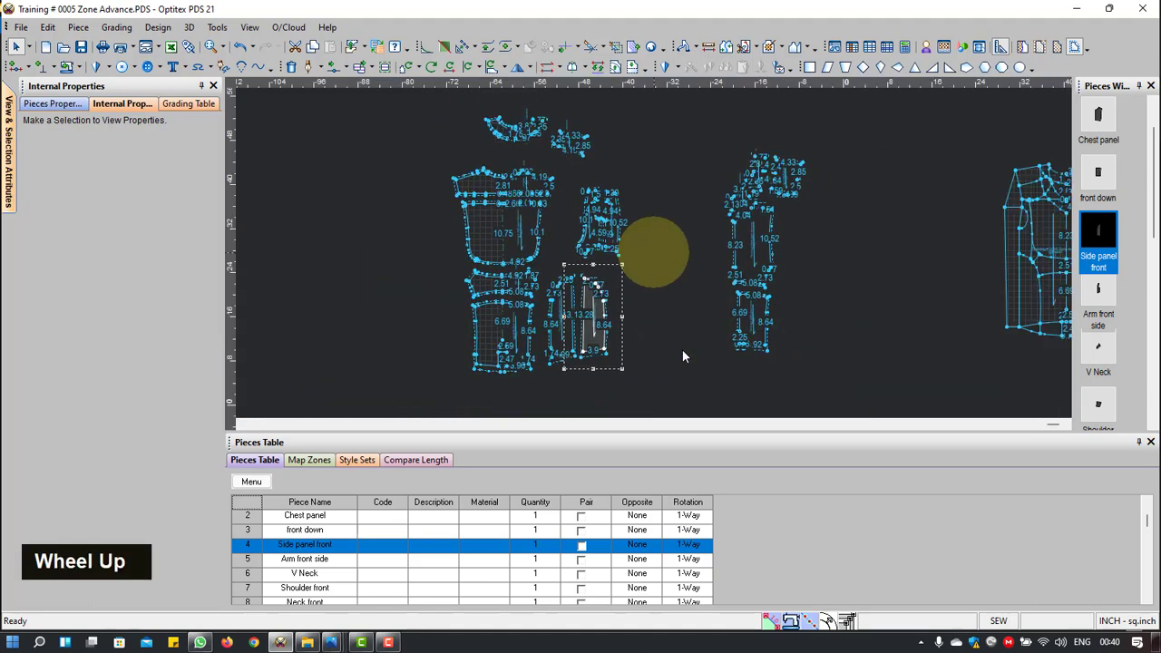
pyautogui.scroll(-2, 684, 357)
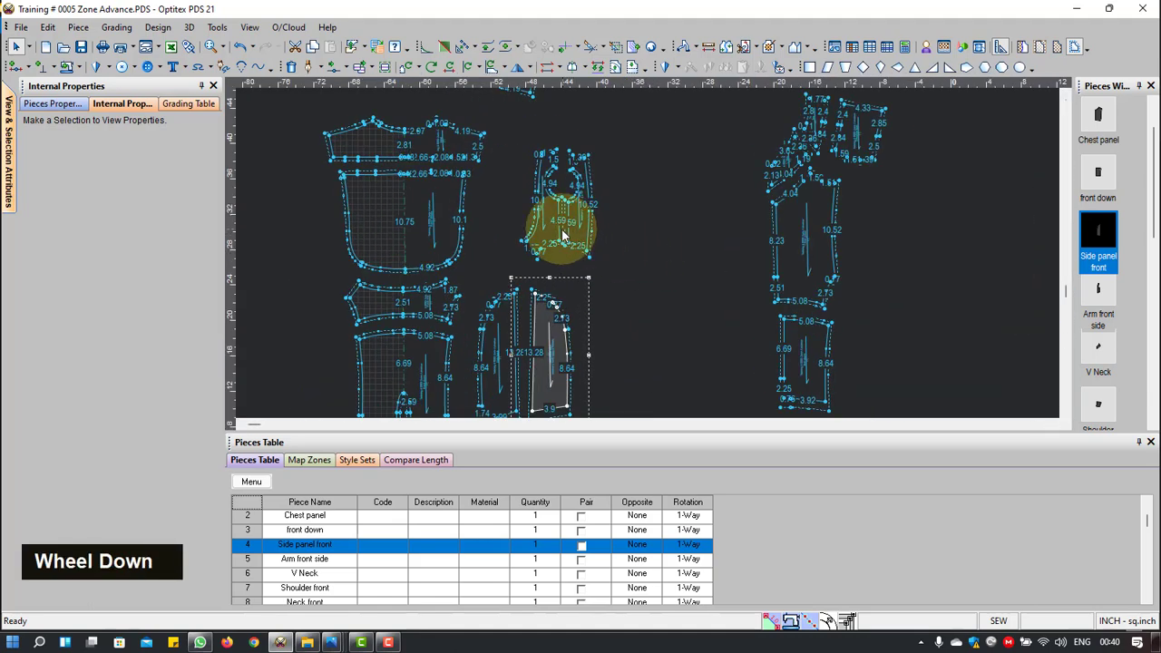
pyautogui.scroll(-1, 570, 221)
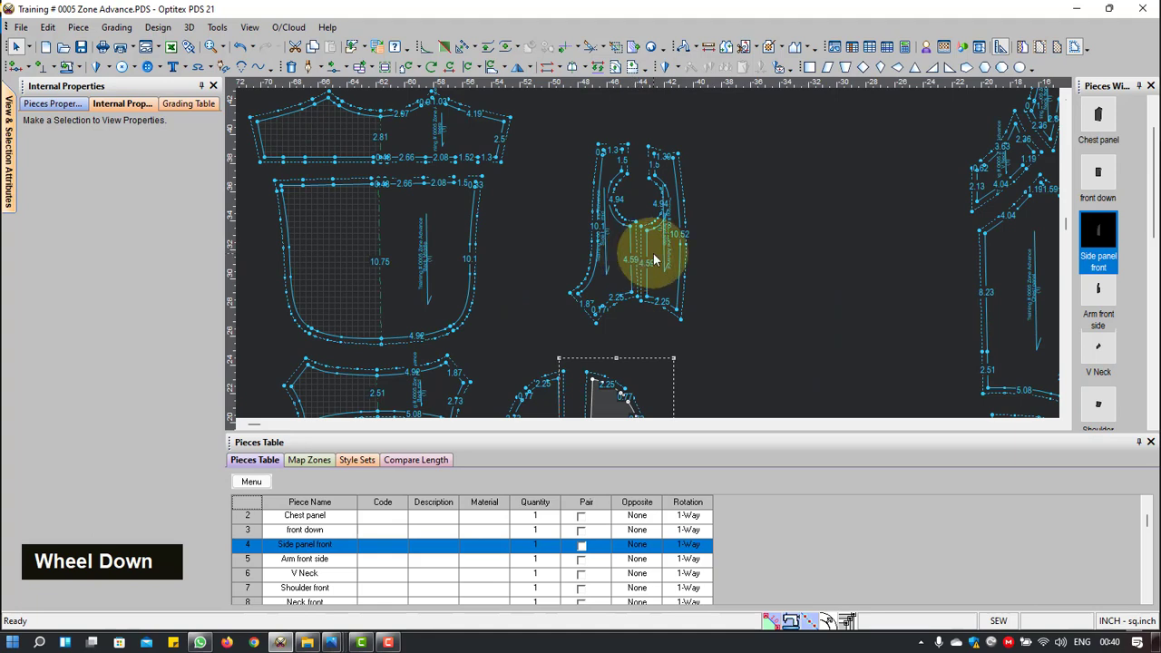
pyautogui.scroll(-3, 647, 253)
pyautogui.scroll(3, 647, 254)
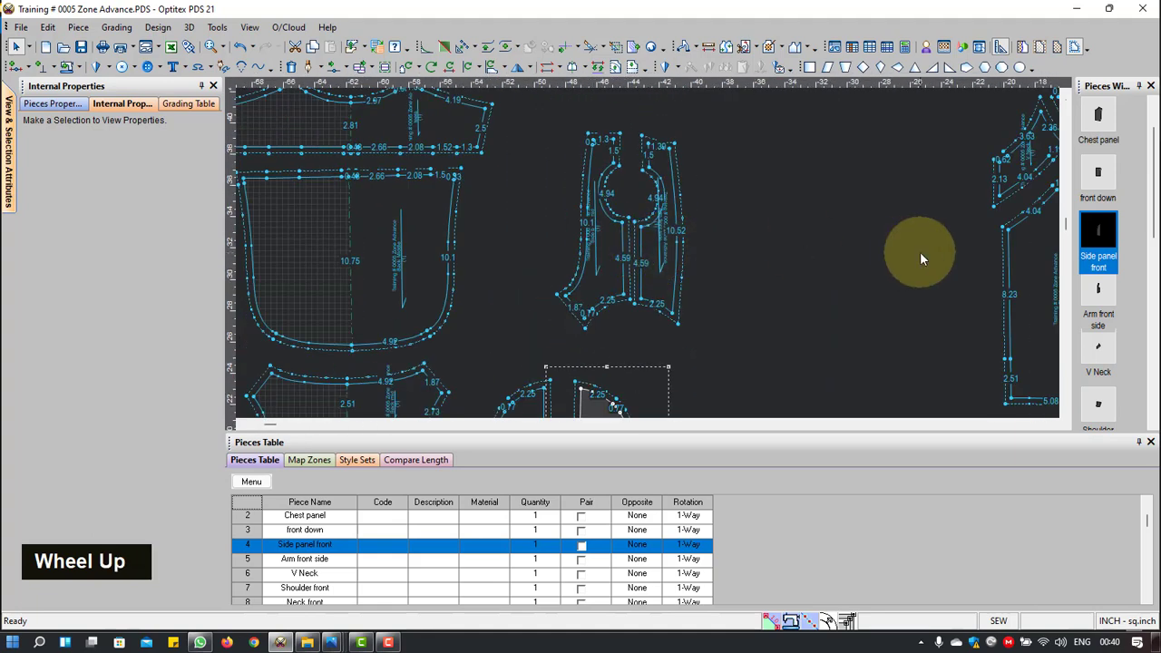
pyautogui.scroll(4, 732, 254)
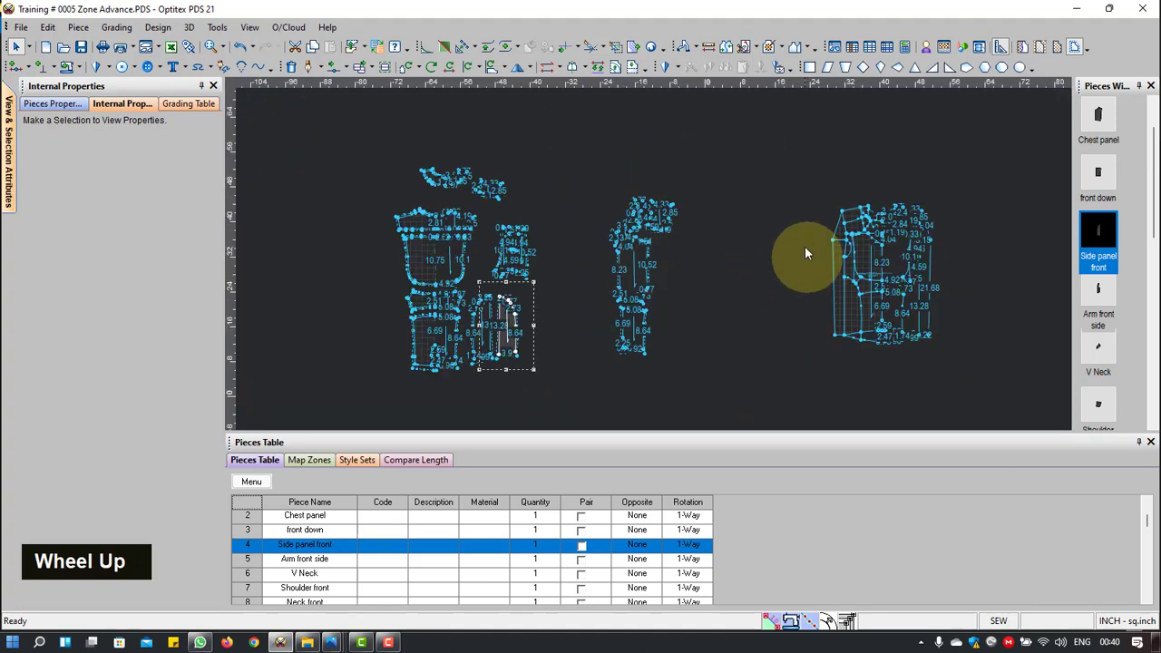
pyautogui.scroll(-3, 525, 245)
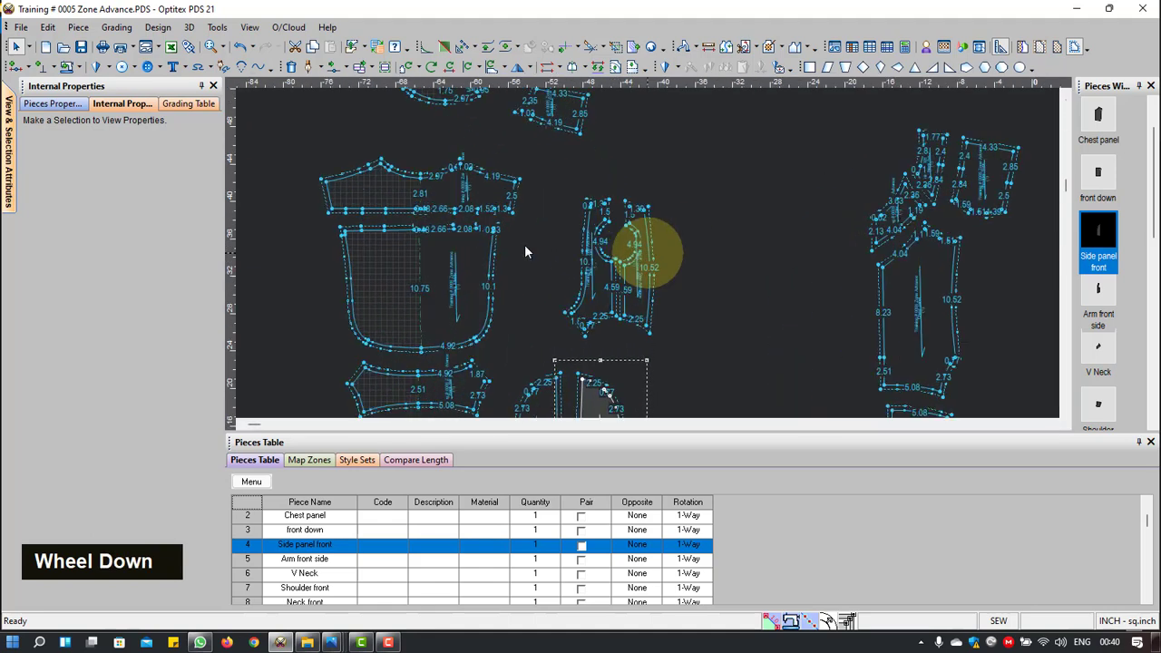
pyautogui.scroll(-4, 617, 272)
pyautogui.click(647, 251)
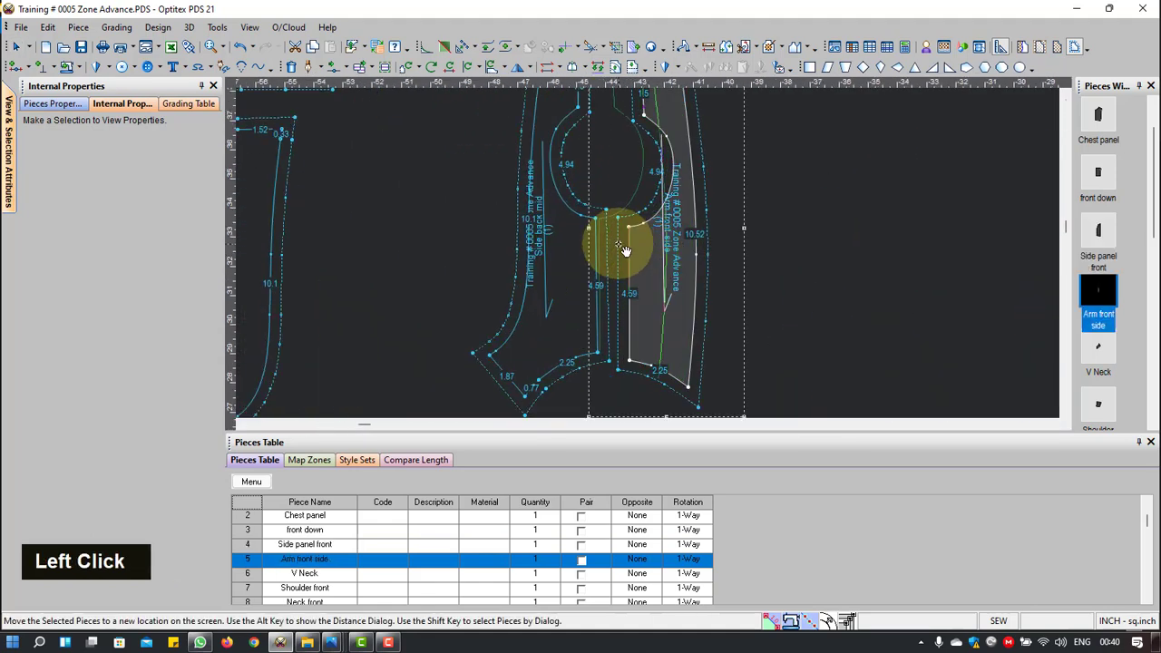
pyautogui.click(619, 248)
pyautogui.scroll(4, 583, 234)
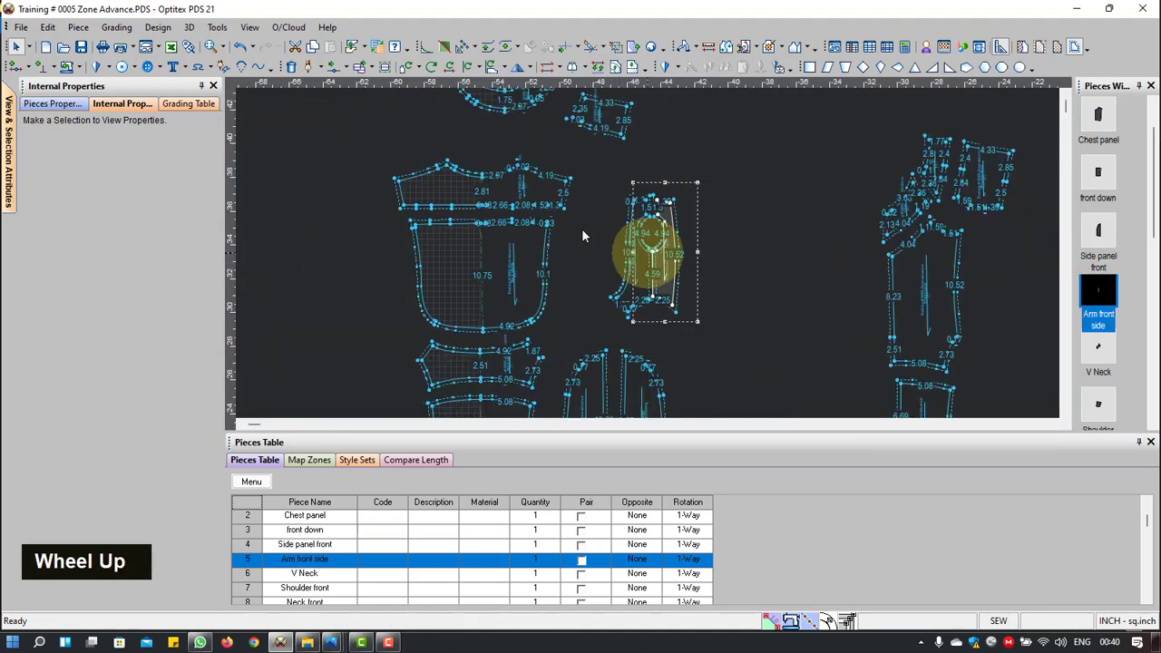
# Step: Walk the Arm front side piece onto Side back mid, matching their underarm corner points, and keep the piece at its walked position
pyautogui.scroll(-5, 648, 252)
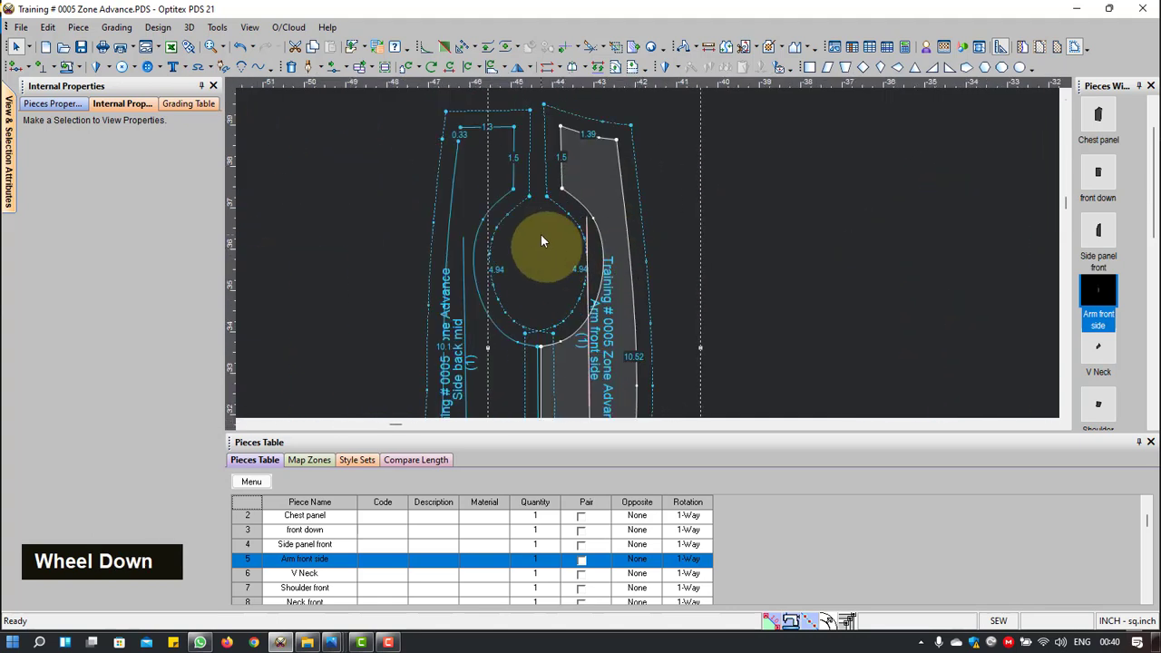
pyautogui.scroll(2, 645, 259)
pyautogui.scroll(-3, 647, 254)
pyautogui.scroll(-1, 647, 260)
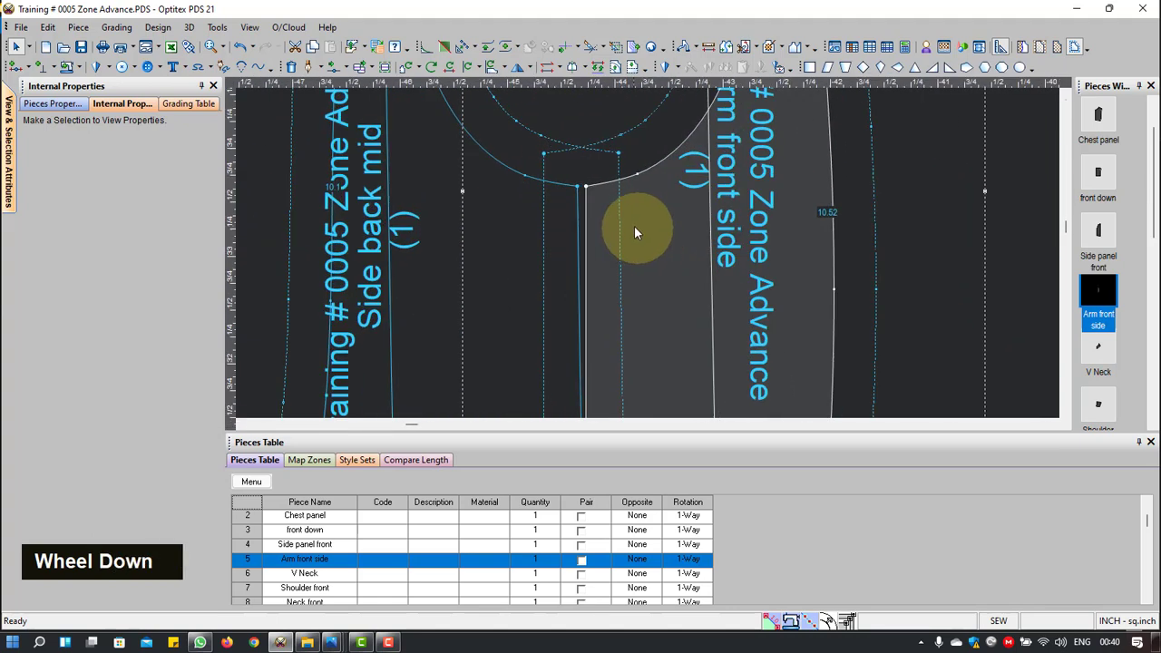
pyautogui.press('w')
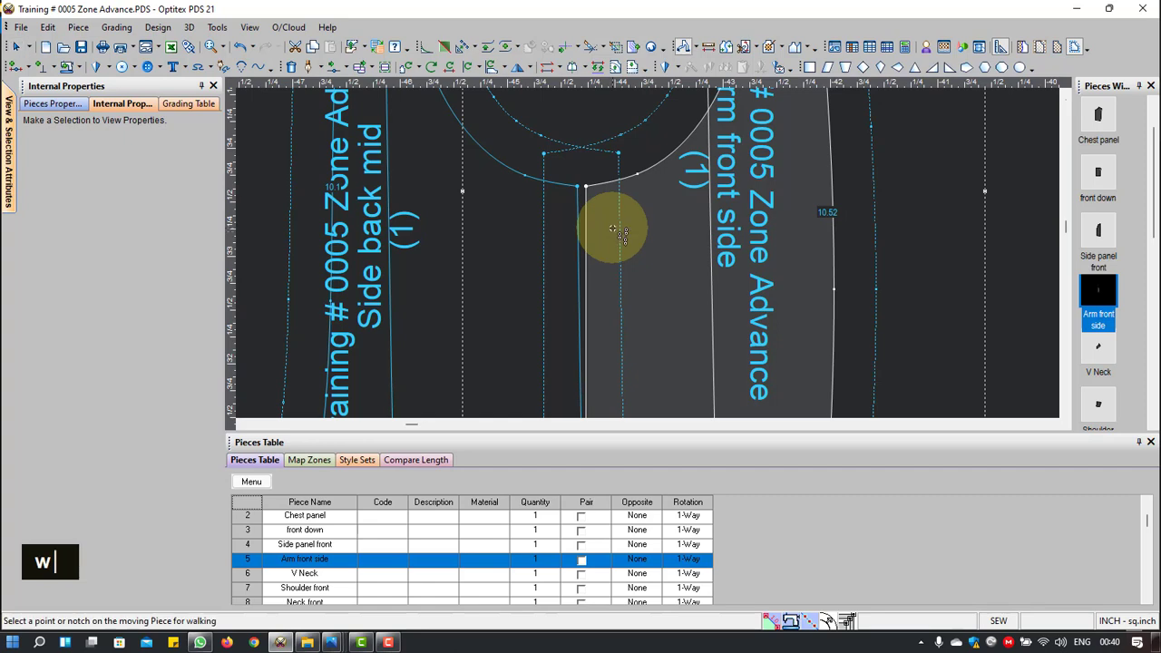
pyautogui.click(586, 188)
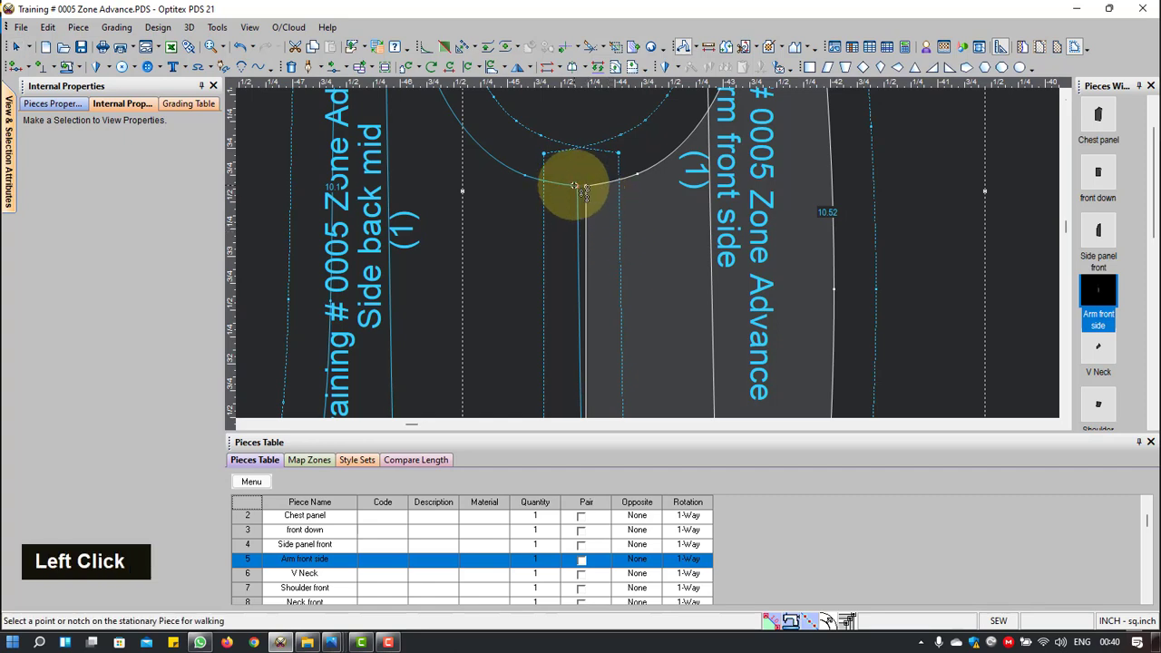
pyautogui.click(574, 186)
pyautogui.press('Right')
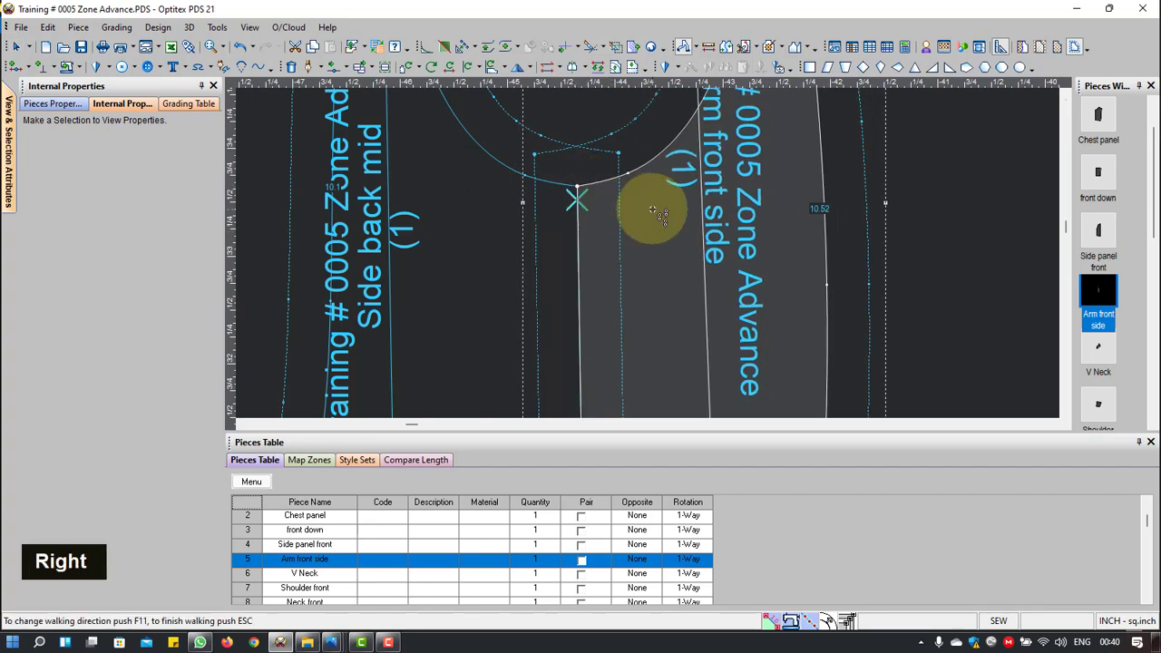
pyautogui.scroll(3, 653, 211)
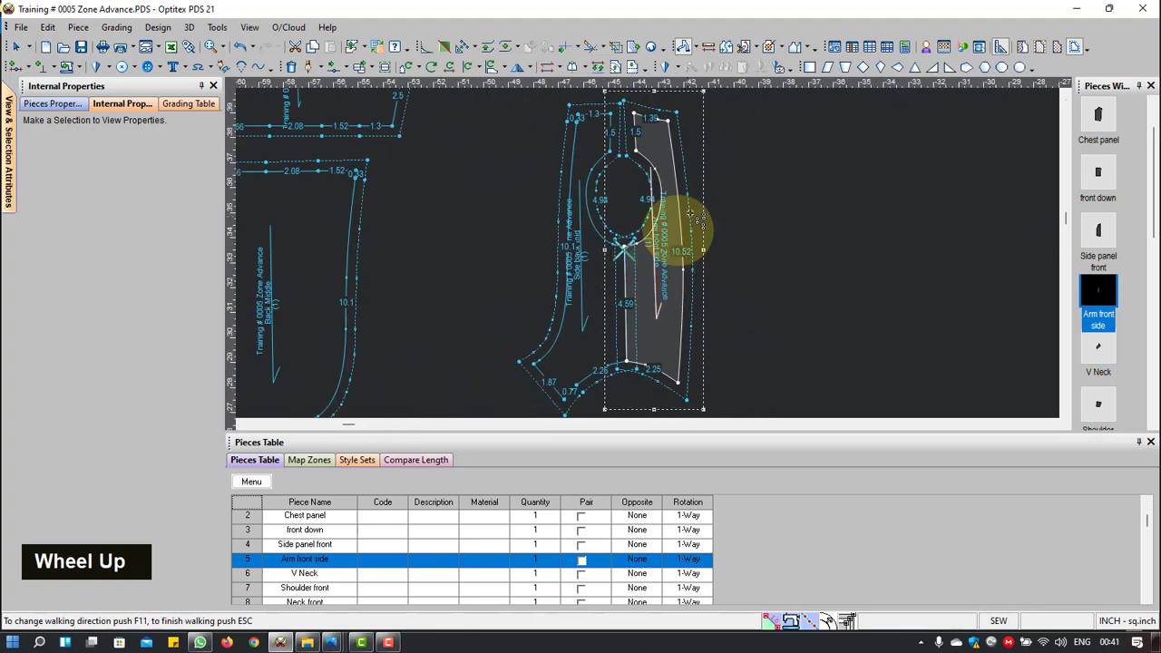
pyautogui.rightClick(783, 130)
pyautogui.click(803, 138)
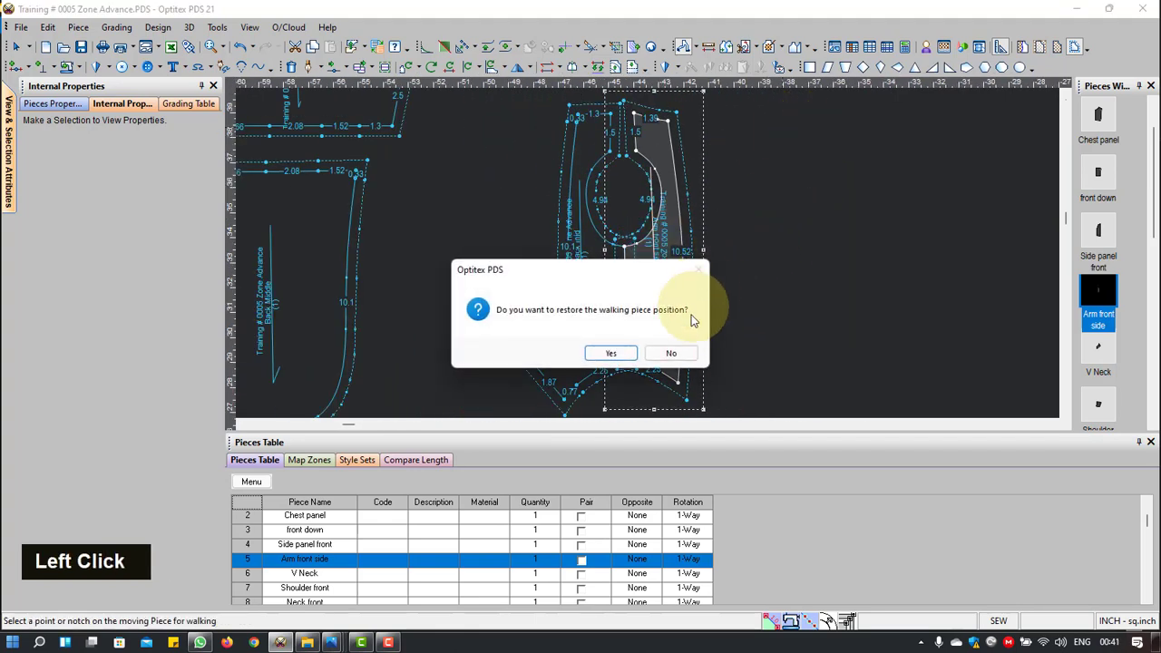
pyautogui.click(671, 353)
pyautogui.scroll(3, 612, 190)
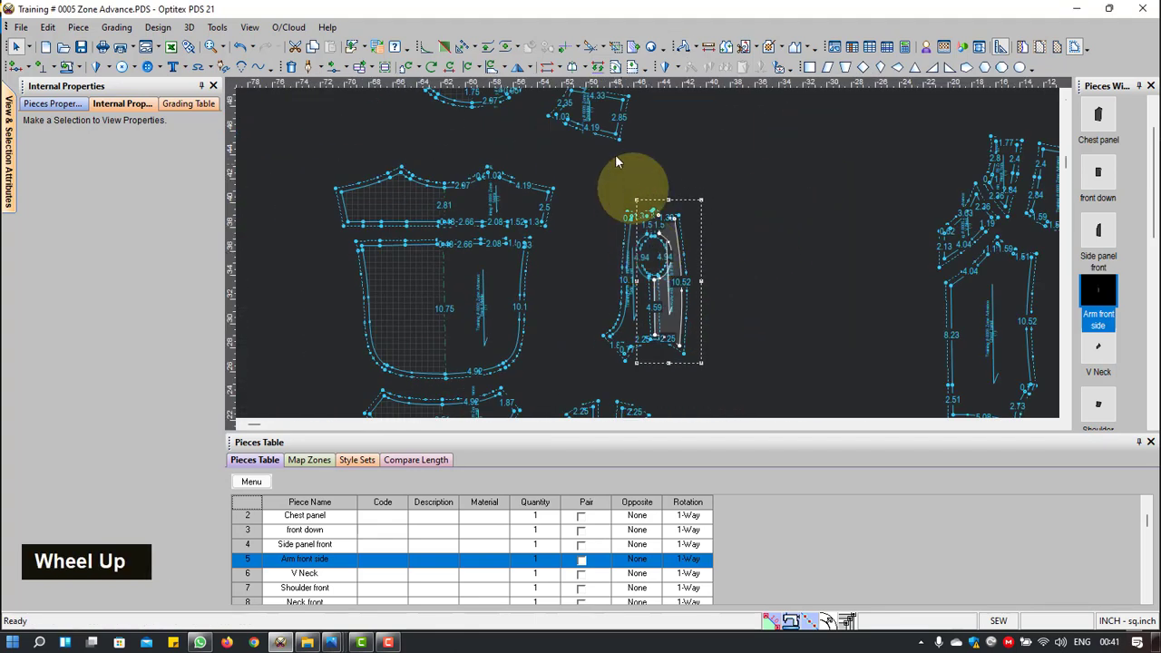
# Step: Move the Shoulder front piece from the front group to the space beside the Shoulder Back piece
pyautogui.scroll(2, 610, 159)
pyautogui.scroll(-2, 957, 259)
pyautogui.scroll(2, 643, 254)
pyautogui.scroll(-2, 729, 254)
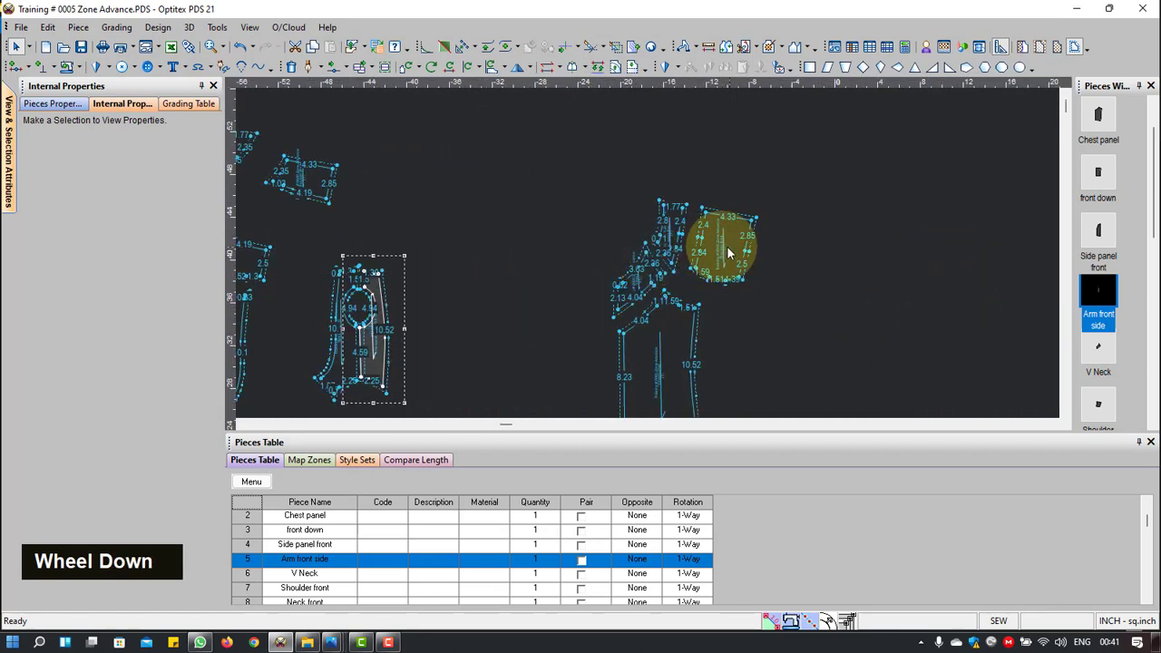
pyautogui.moveTo(742, 247); pyautogui.dragTo(337, 121)
pyautogui.scroll(-3, 336, 120)
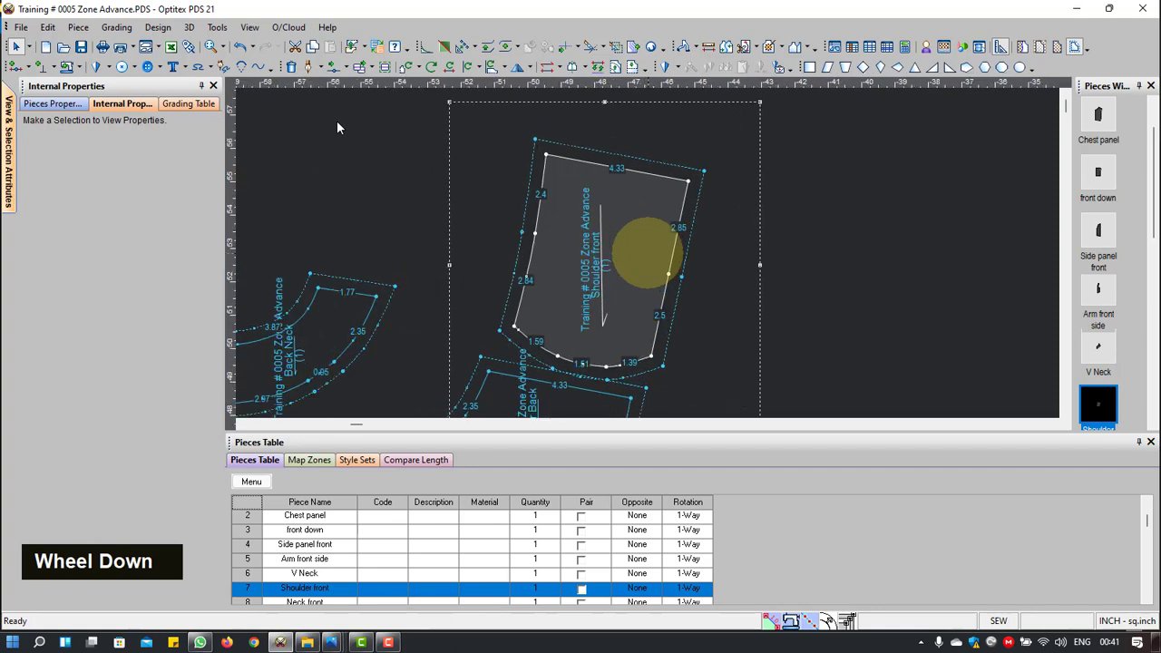
pyautogui.scroll(2, 652, 303)
pyautogui.click(648, 251)
pyautogui.scroll(2, 630, 337)
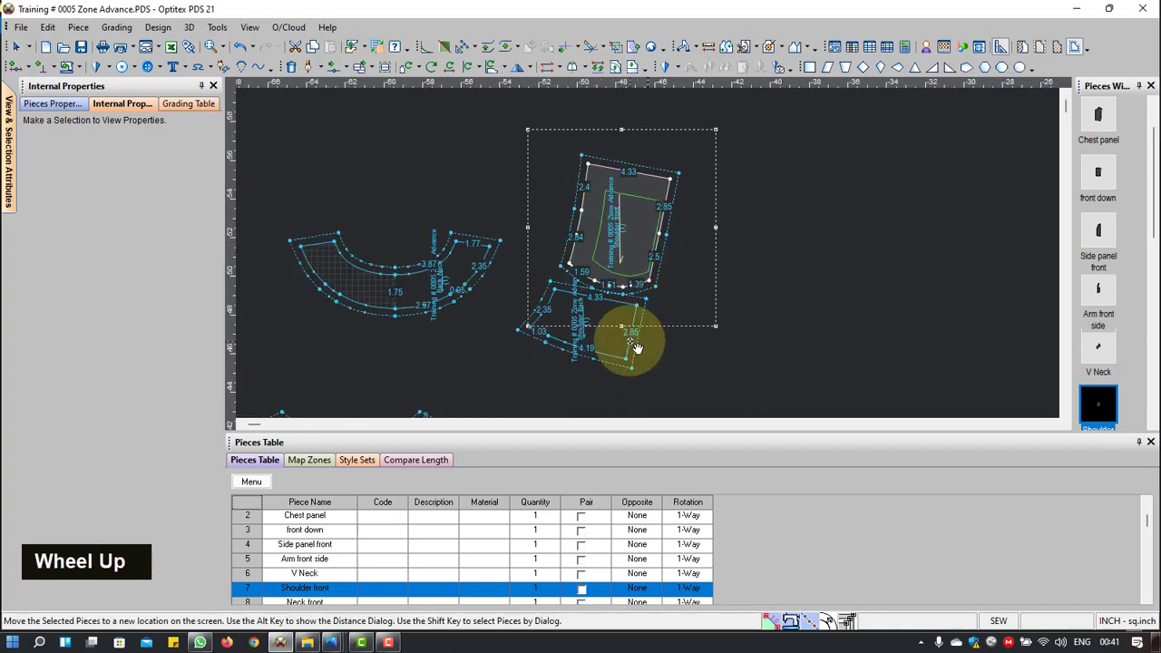
pyautogui.click(731, 271)
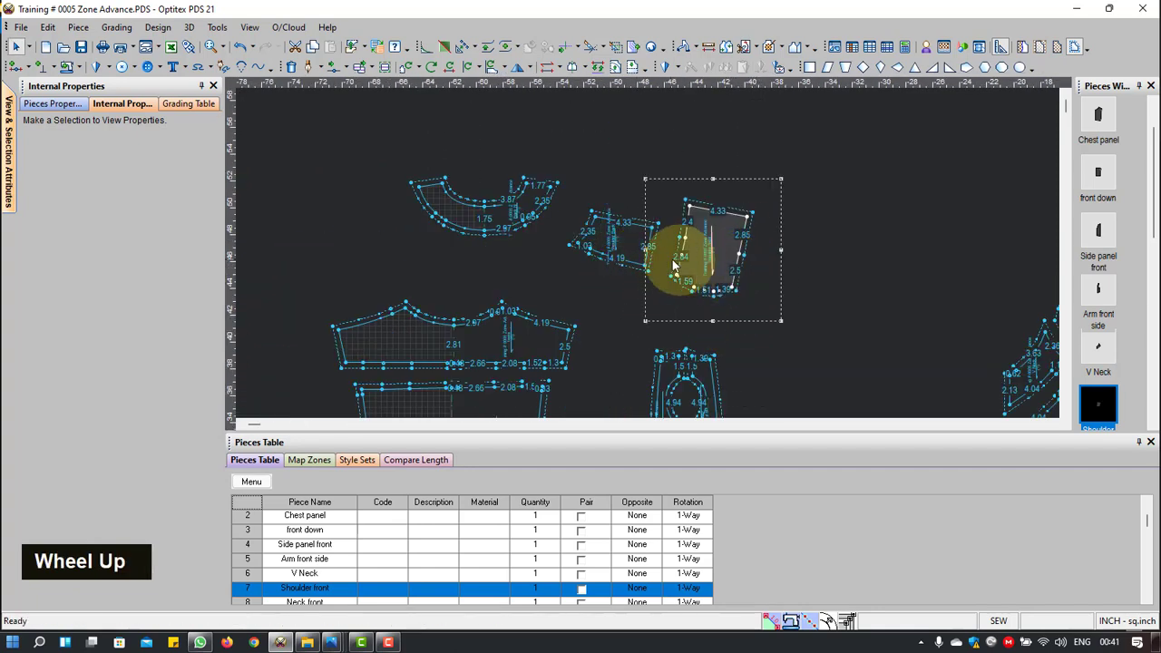
# Step: Place the Shoulder Back piece above Shoulder front and flip it along its 4.33 edge
pyautogui.click(641, 245)
pyautogui.click(754, 175)
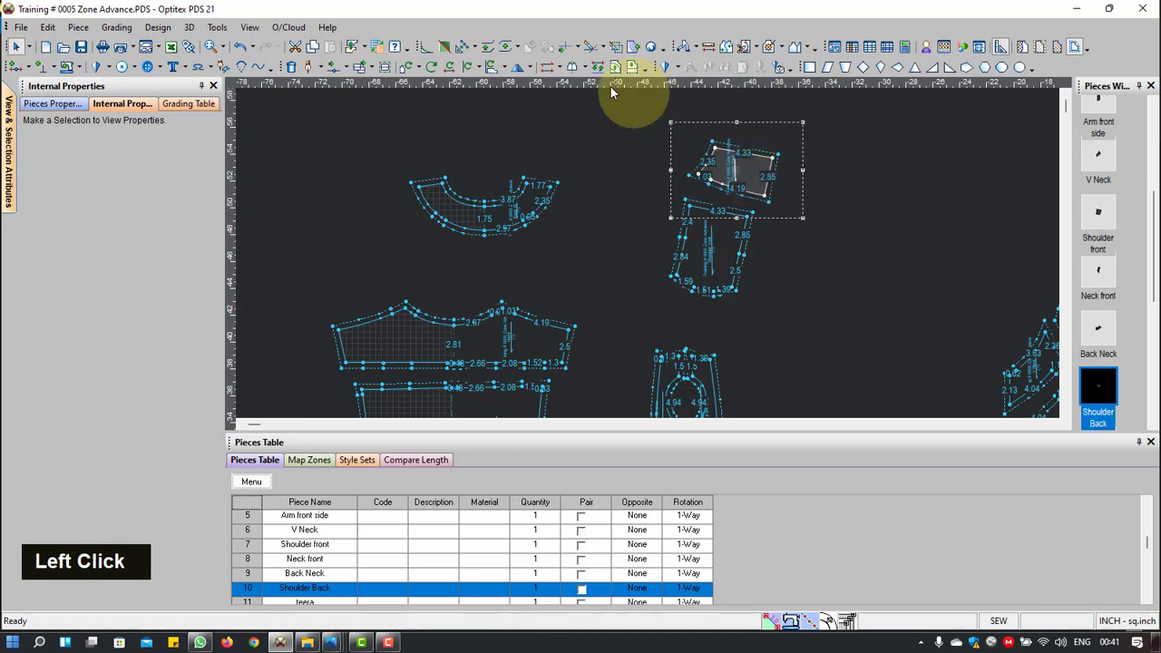
pyautogui.click(534, 69)
pyautogui.click(519, 122)
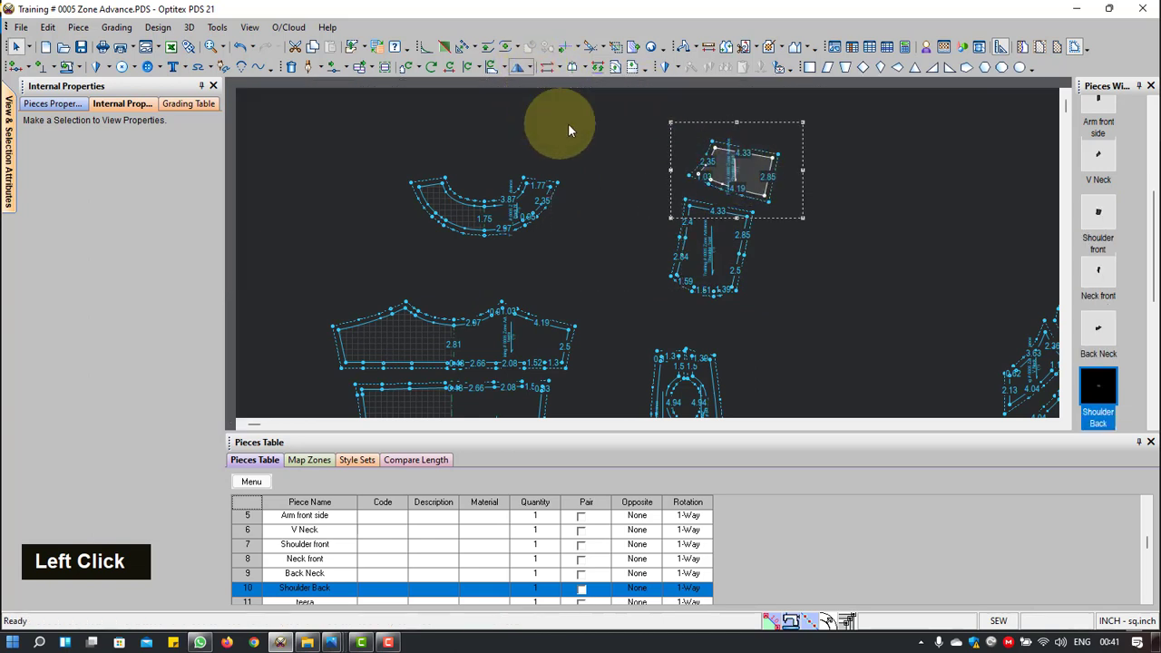
pyautogui.scroll(-2, 646, 262)
pyautogui.scroll(-2, 646, 262)
pyautogui.click(603, 242)
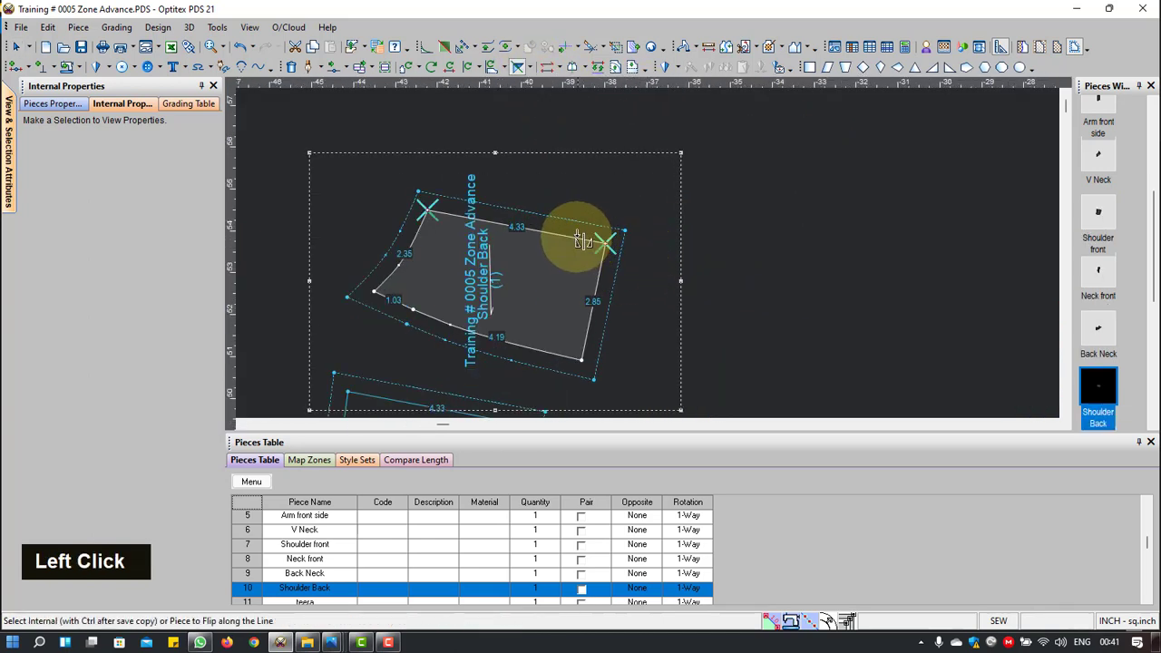
pyautogui.click(608, 244)
pyautogui.rightClick(733, 226)
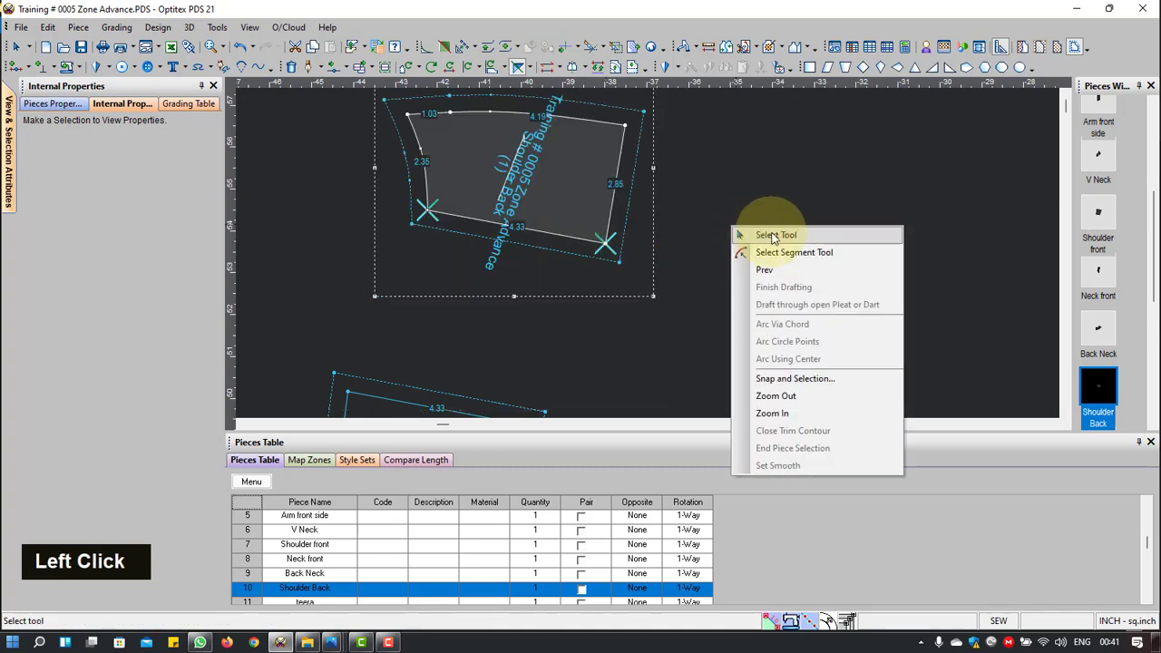
pyautogui.click(770, 230)
# Step: Move the flipped Shoulder Back piece down so its 4.33 edge lies on the matching edge of Shoulder front
pyautogui.moveTo(579, 227); pyautogui.dragTo(518, 352)
pyautogui.scroll(2, 519, 352)
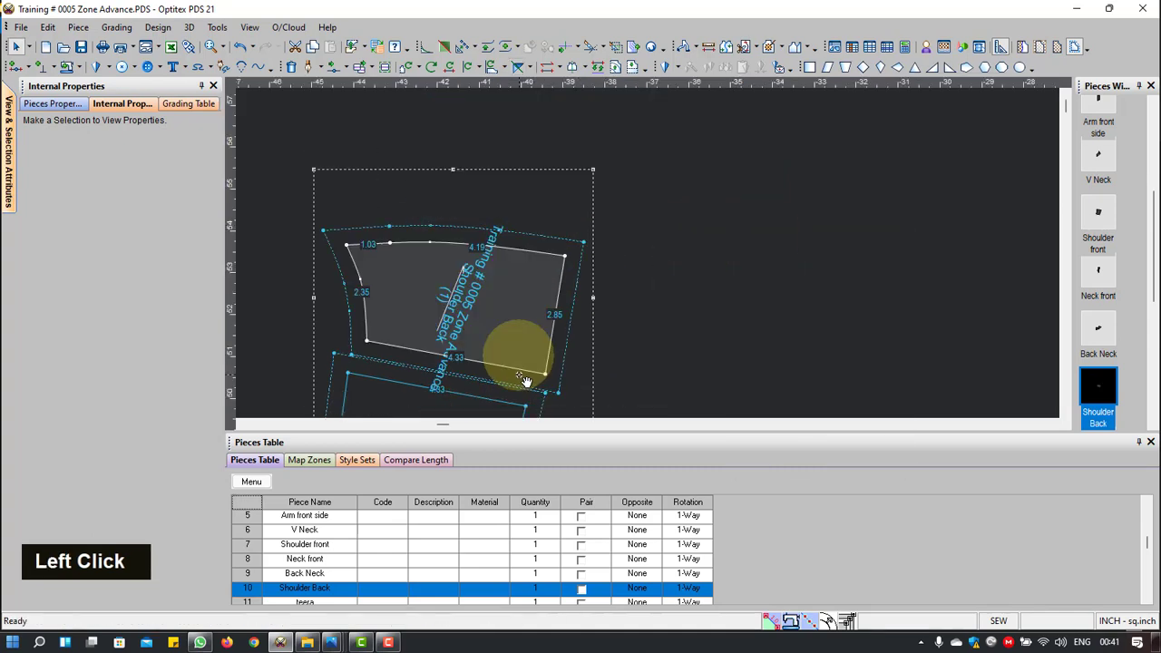
pyautogui.scroll(-2, 648, 249)
pyautogui.click(640, 239)
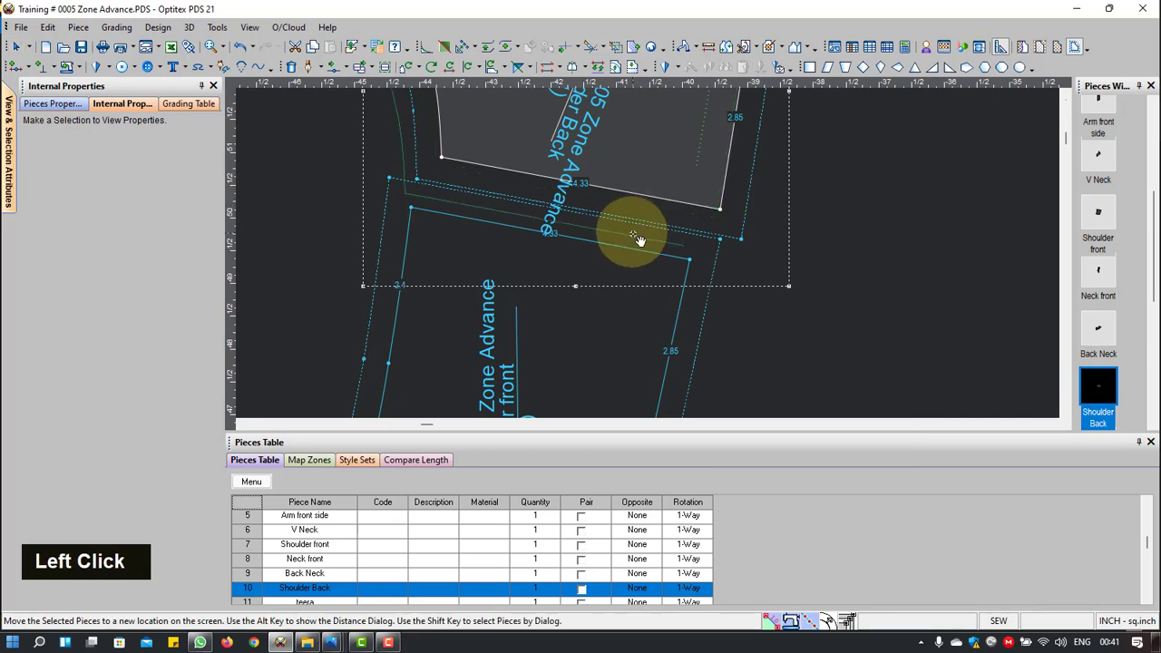
pyautogui.scroll(5, 644, 252)
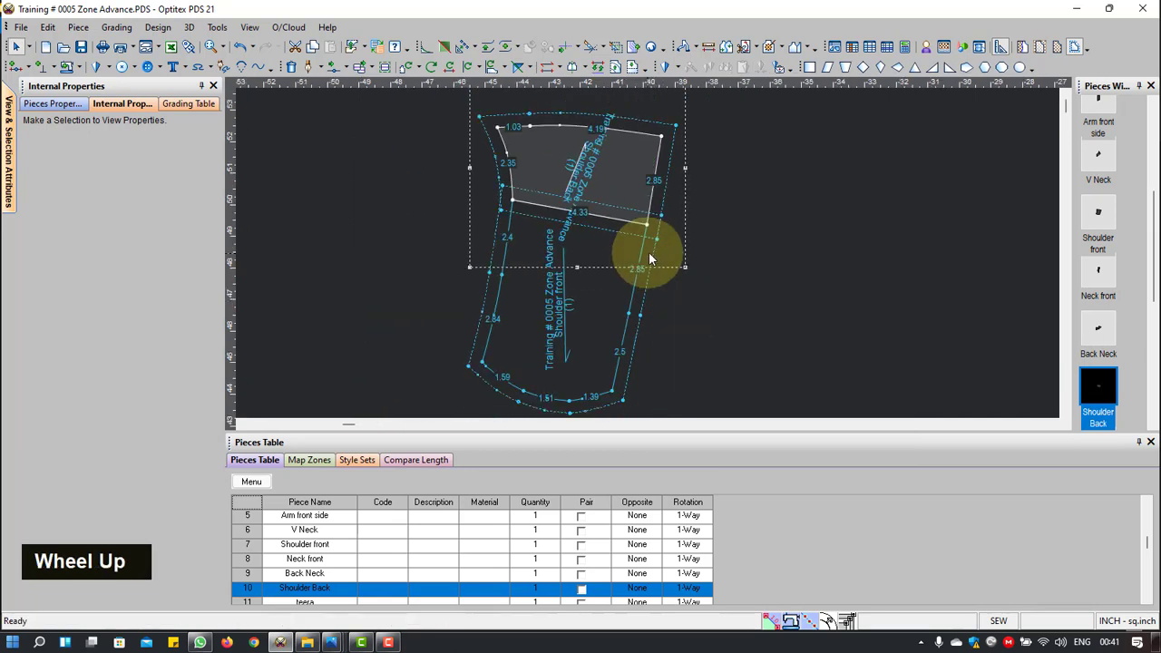
# Step: Move the Back Neck piece to the free space on the other side of the joined shoulder pieces
pyautogui.scroll(-2, 650, 267)
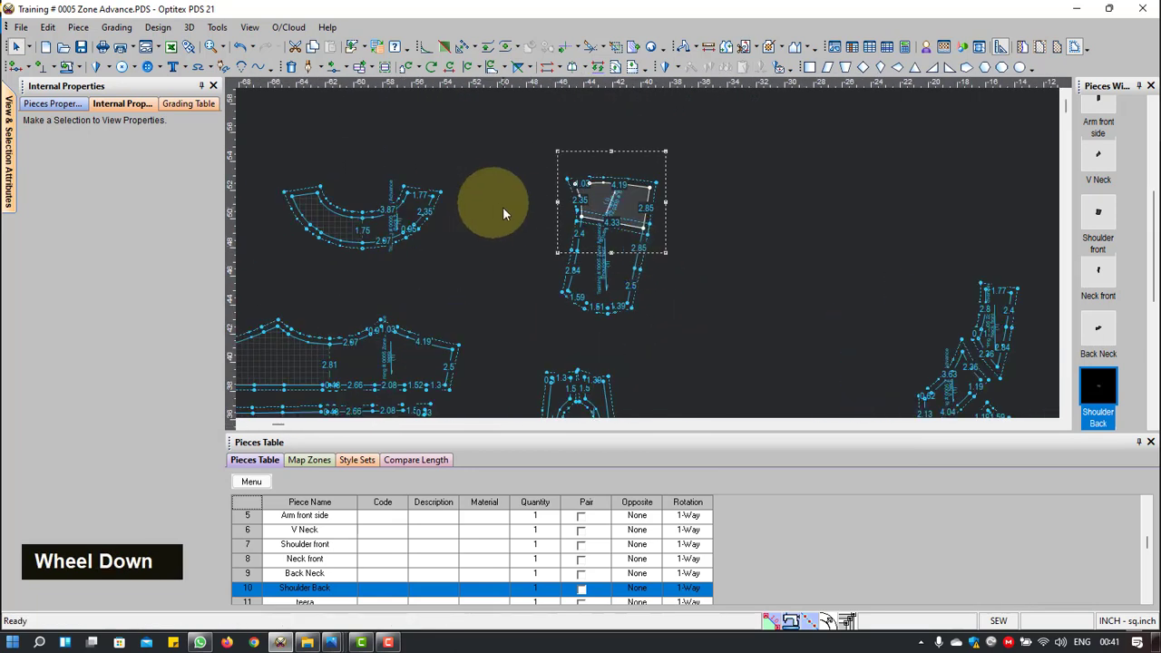
pyautogui.scroll(1, 657, 254)
pyautogui.rightClick(627, 156)
pyautogui.click(220, 120)
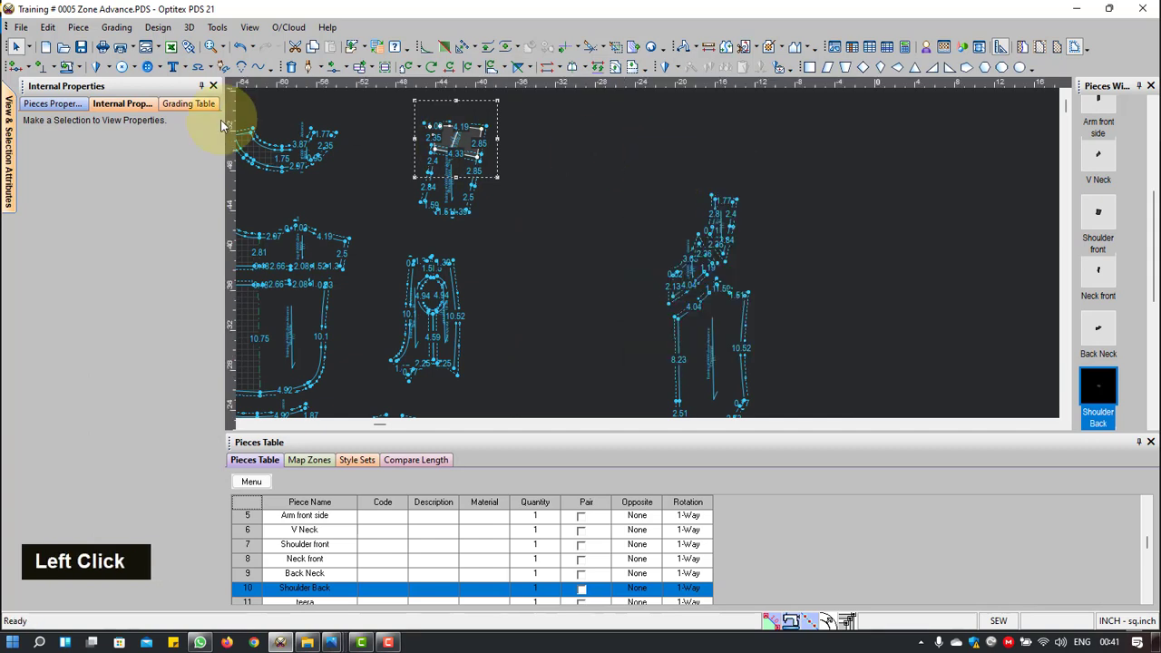
pyautogui.click(309, 143)
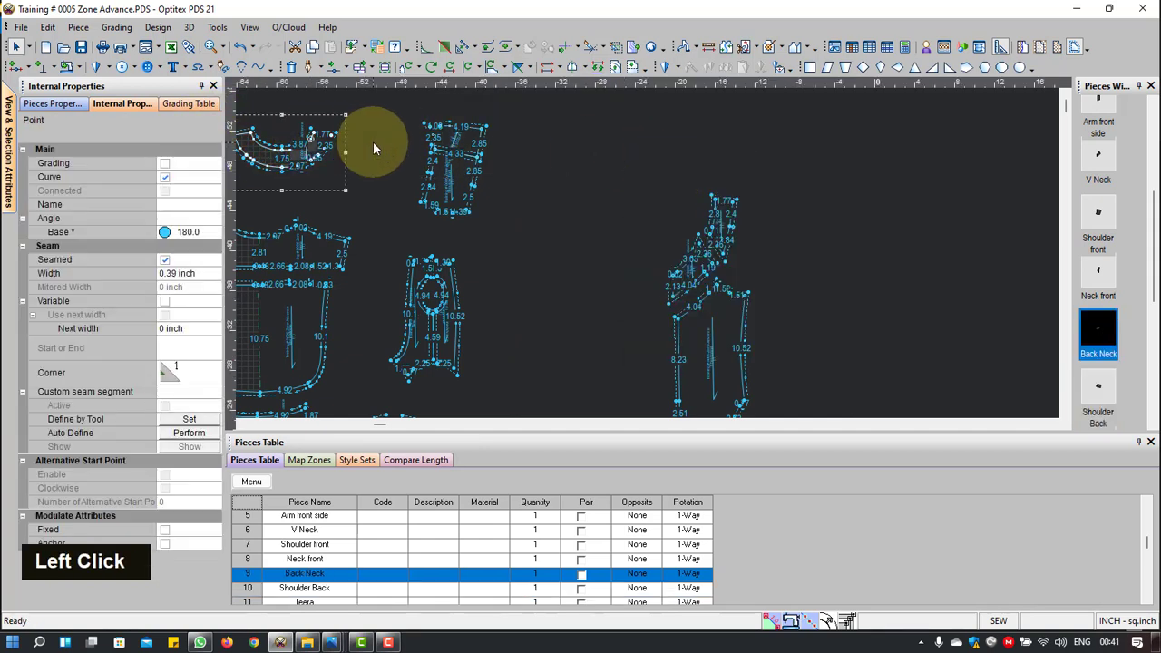
pyautogui.moveTo(324, 154); pyautogui.dragTo(586, 152)
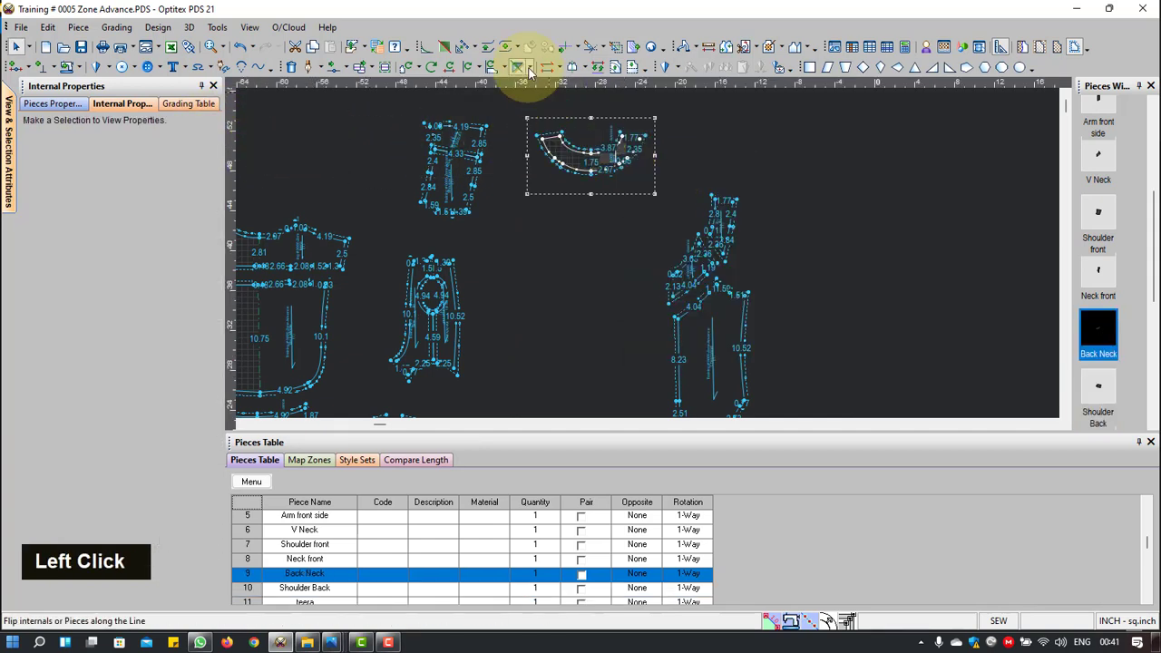
# Step: Flip the Back Neck piece vertically and return to the Select tool
pyautogui.click(524, 72)
pyautogui.click(531, 69)
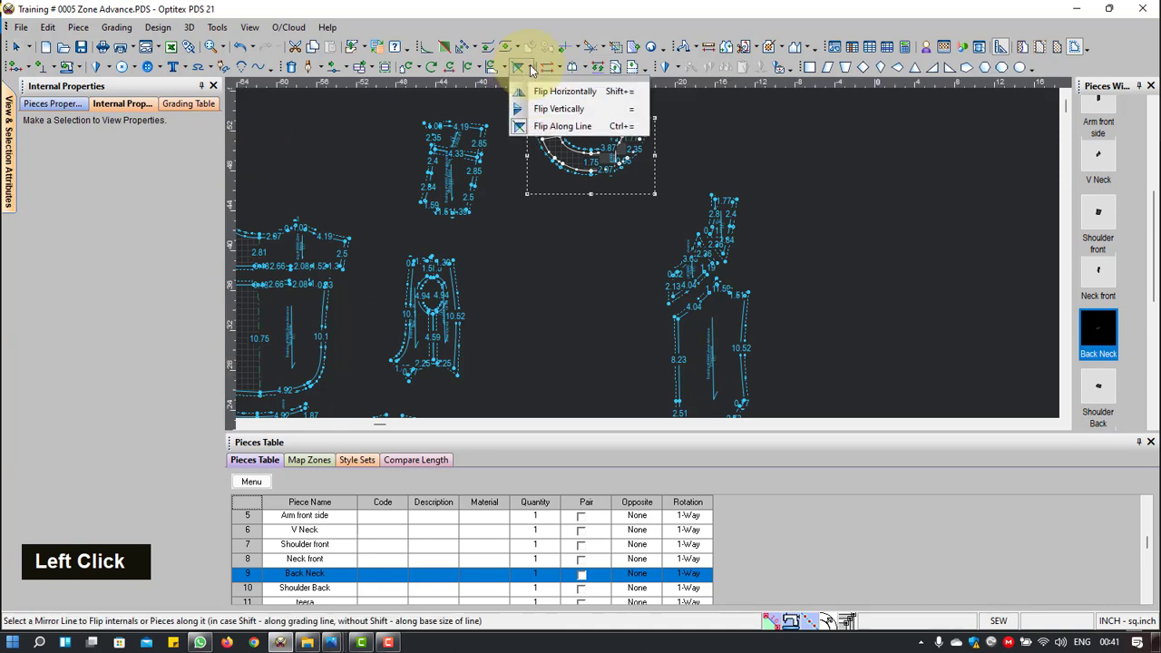
pyautogui.click(537, 107)
pyautogui.scroll(-3, 717, 218)
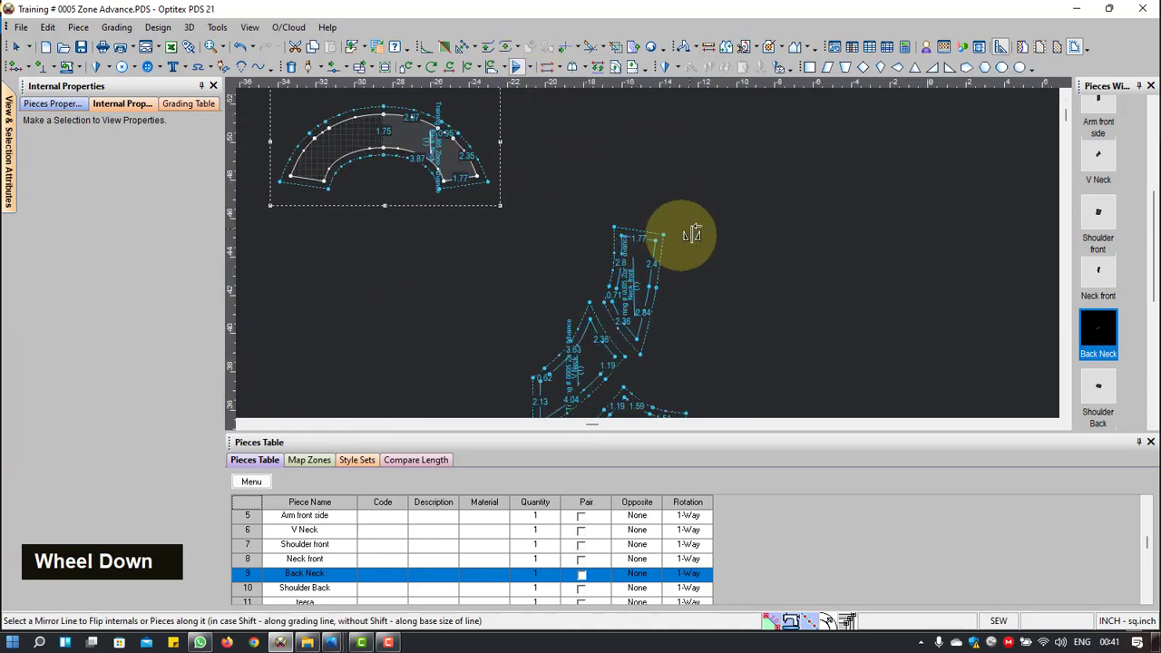
pyautogui.rightClick(724, 200)
pyautogui.click(723, 202)
# Step: Move the Neck front piece directly below the 1.77 end edge of the Back Neck piece
pyautogui.click(648, 259)
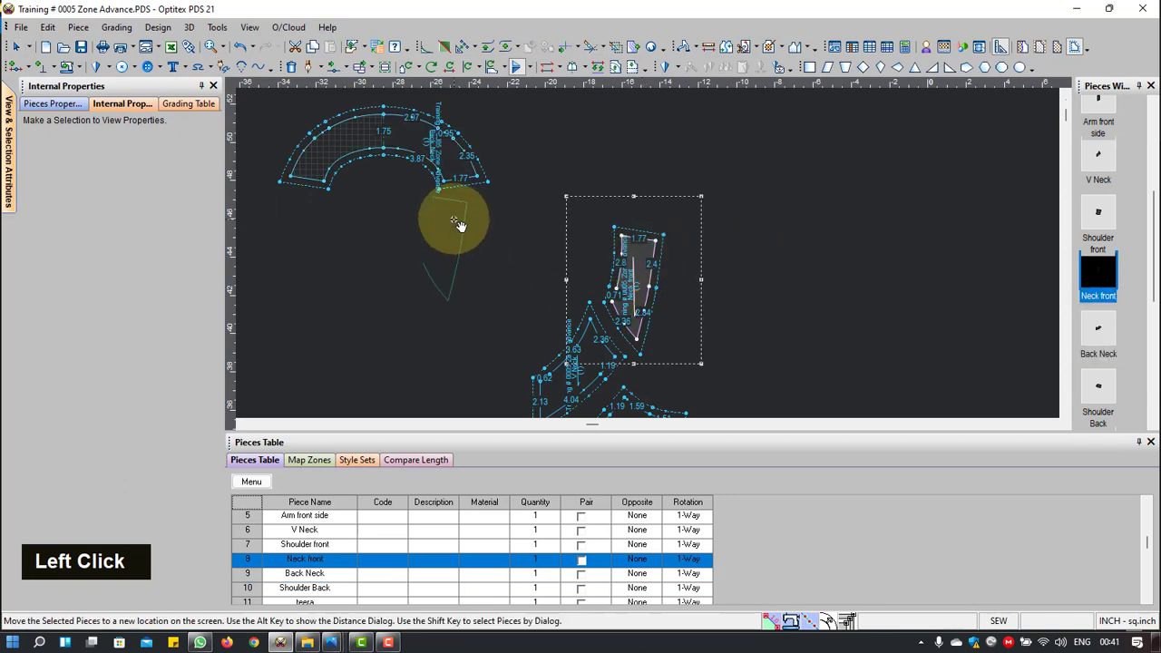
pyautogui.moveTo(460, 221); pyautogui.dragTo(473, 208)
pyautogui.scroll(-2, 473, 208)
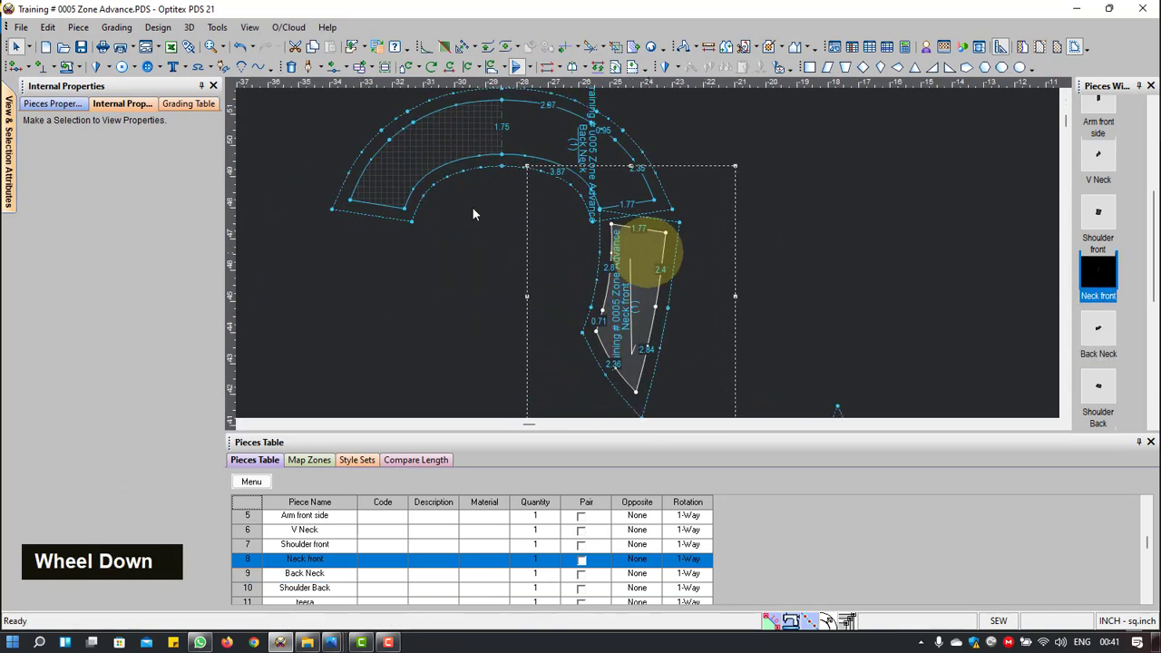
# Step: Try to walk the Neck front piece along the Back Neck piece from the outer corners of their 1.77 edges
pyautogui.press('w')
pyautogui.click(668, 227)
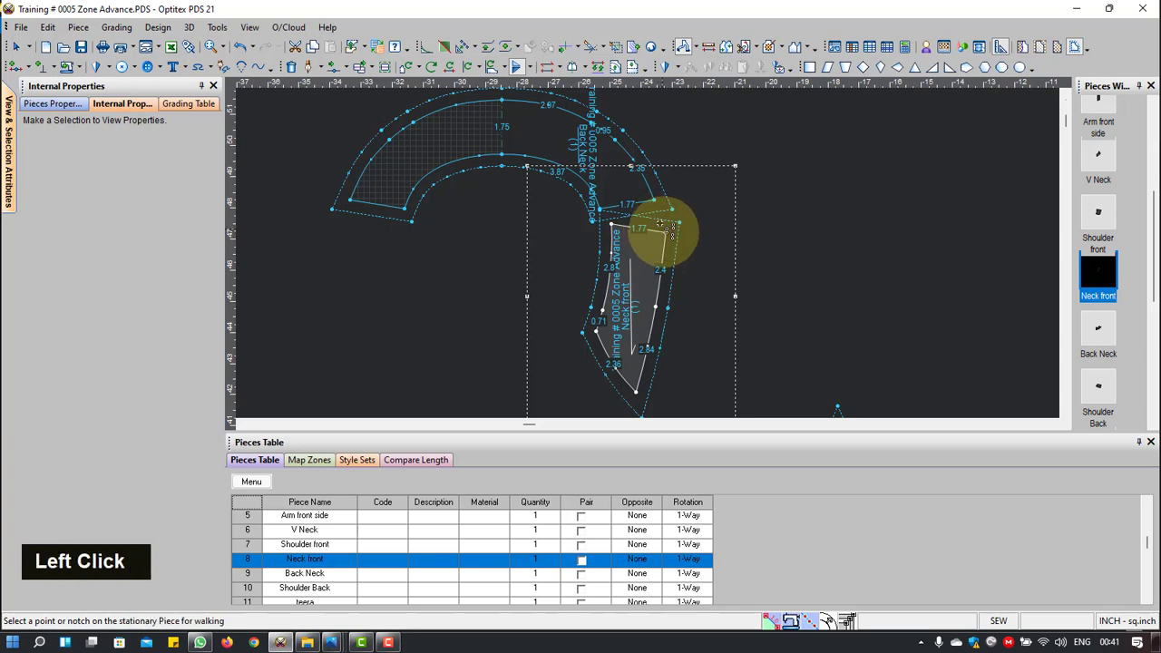
pyautogui.click(654, 200)
pyautogui.click(673, 207)
pyautogui.press('Left')
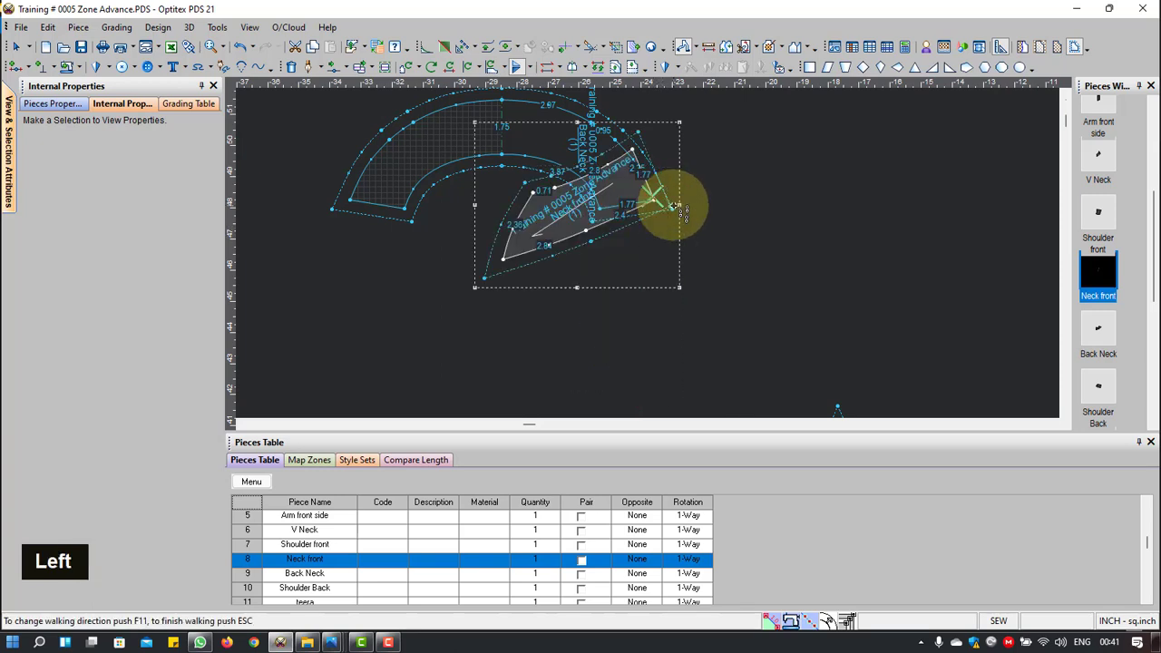
pyautogui.press('Right')
pyautogui.press('Right')
pyautogui.press('Left')
pyautogui.press('Left')
pyautogui.press('Left')
pyautogui.press('Left')
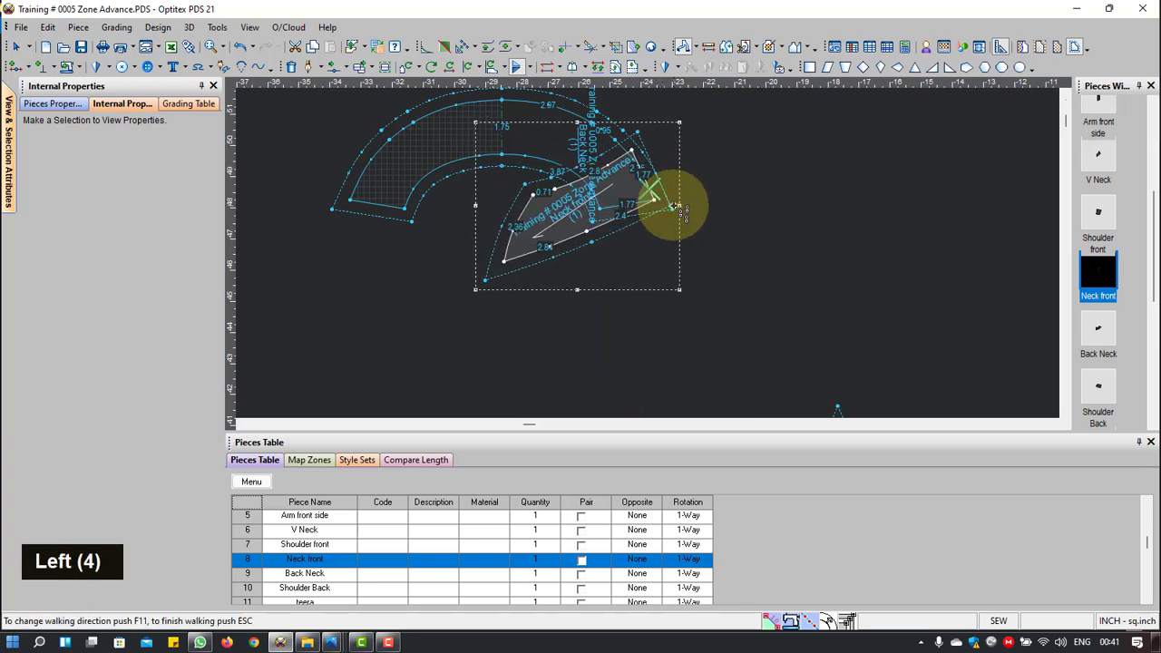
pyautogui.press('Escape')
pyautogui.doubleClick(603, 353)
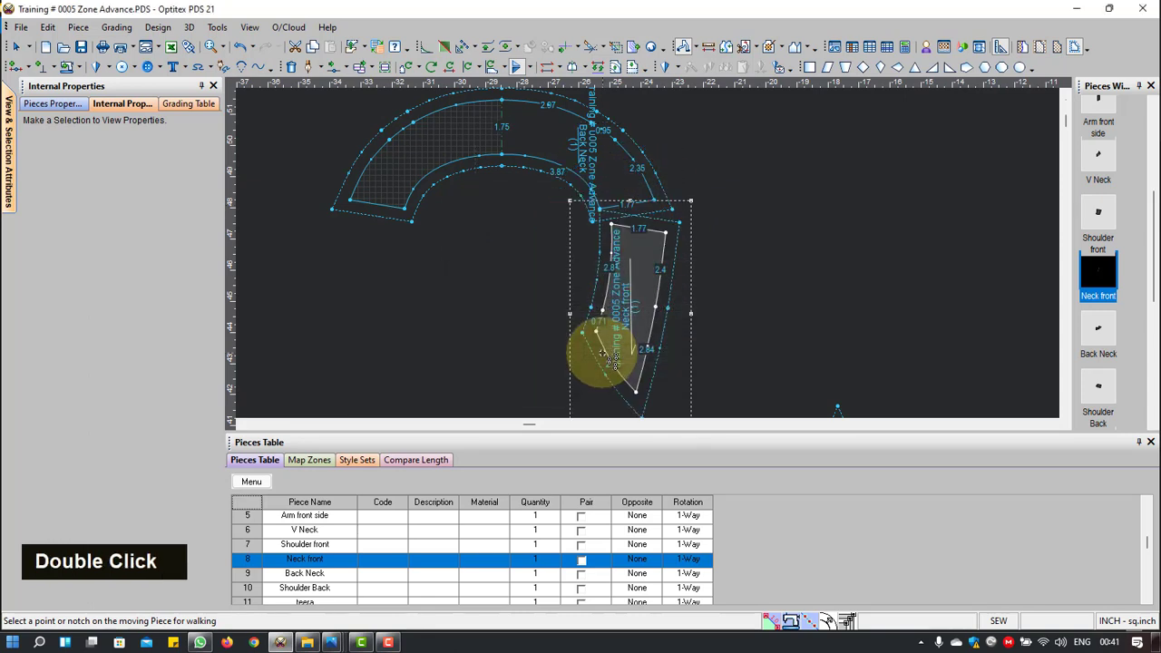
# Step: Rotate the Neck front piece 18.1 degrees about its upper outer corner and move its 1.77 edge onto the matching Back Neck edge
pyautogui.press('r')
pyautogui.click(665, 233)
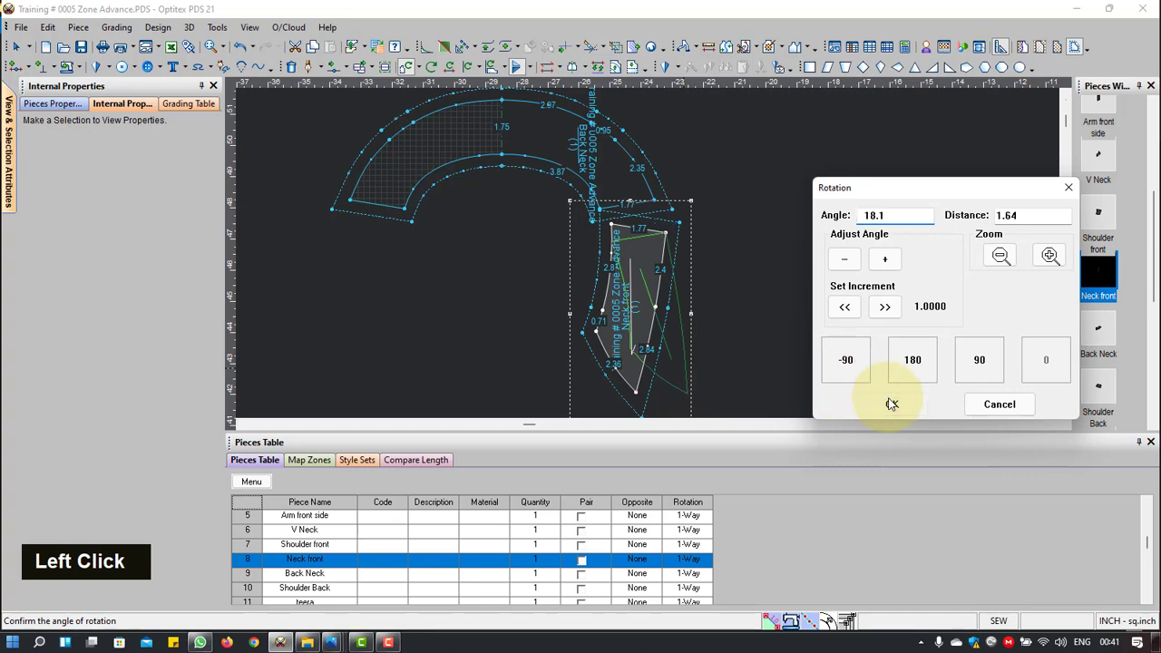
pyautogui.click(890, 404)
pyautogui.rightClick(774, 229)
pyautogui.click(790, 237)
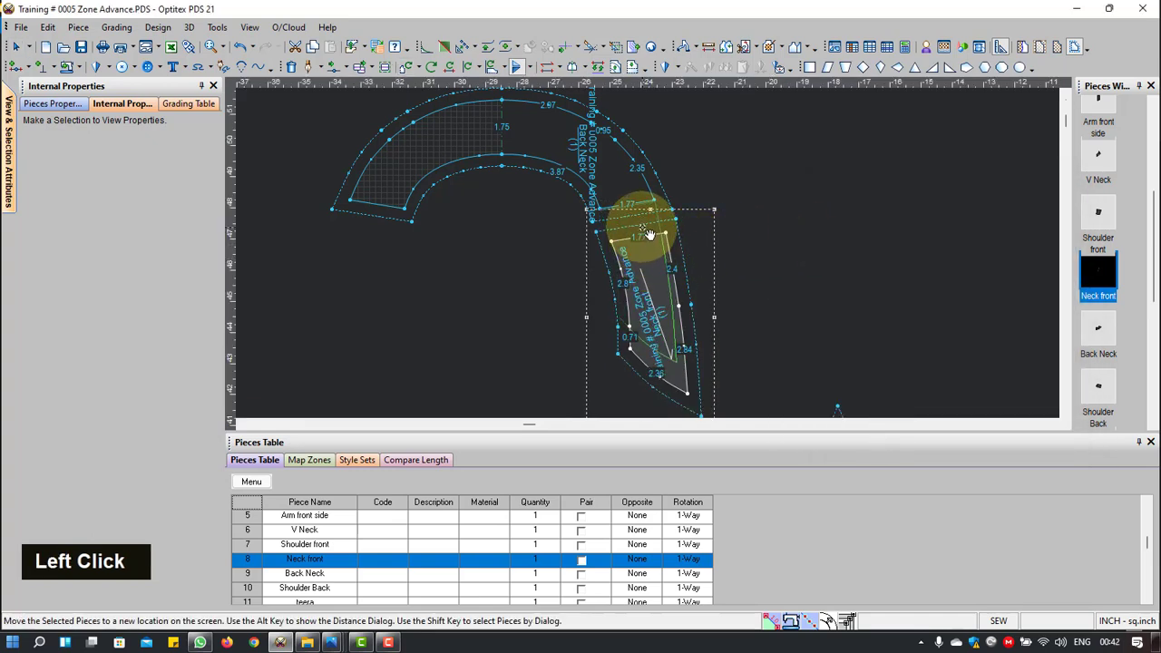
pyautogui.scroll(3, 855, 239)
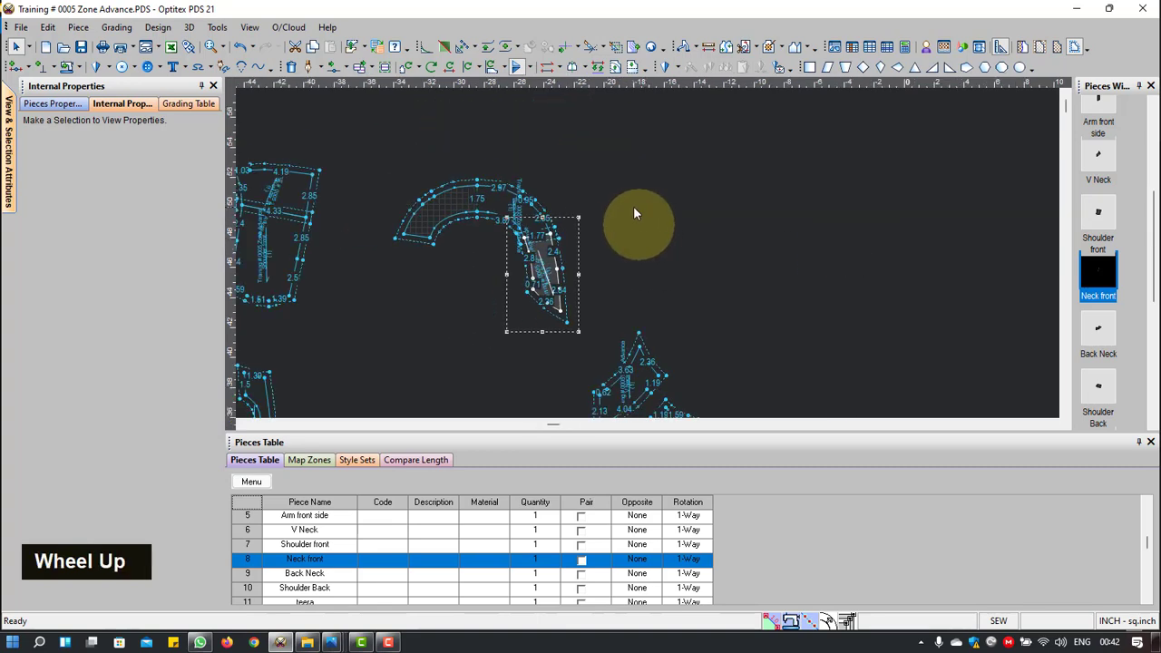
# Step: Select the Neck front and Back Neck pieces together and move them to the free space above the back pieces
pyautogui.rightClick(635, 171)
pyautogui.click(662, 180)
pyautogui.scroll(3, 648, 254)
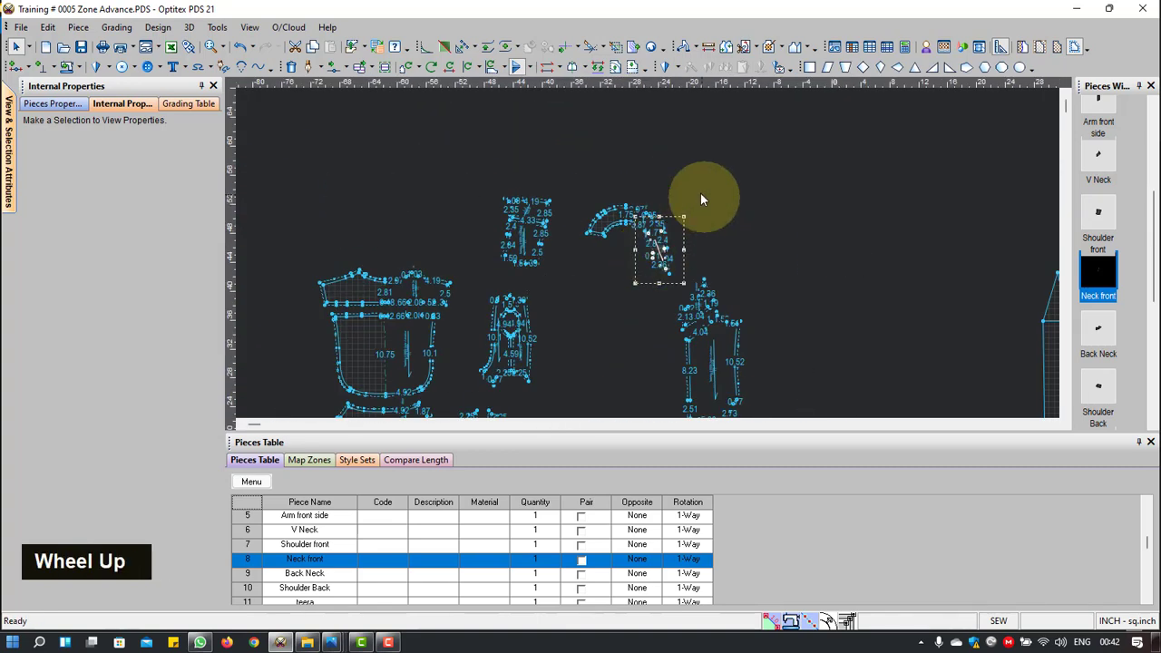
pyautogui.click(599, 232)
pyautogui.moveTo(595, 264); pyautogui.dragTo(599, 258)
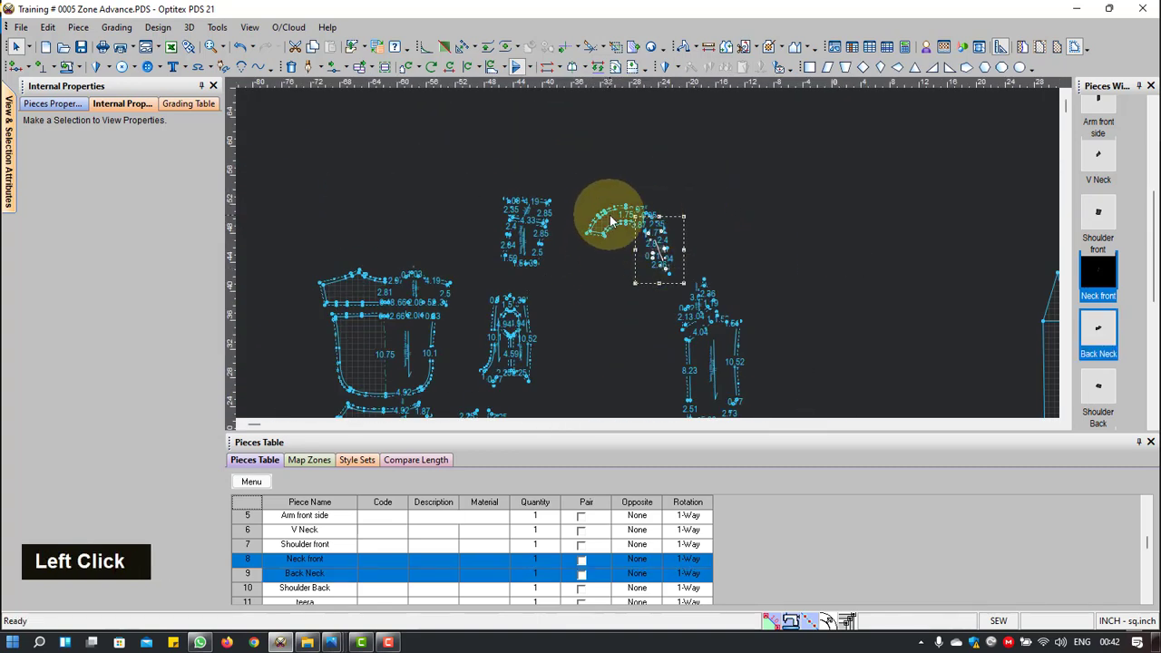
pyautogui.click(612, 220)
pyautogui.scroll(-4, 635, 246)
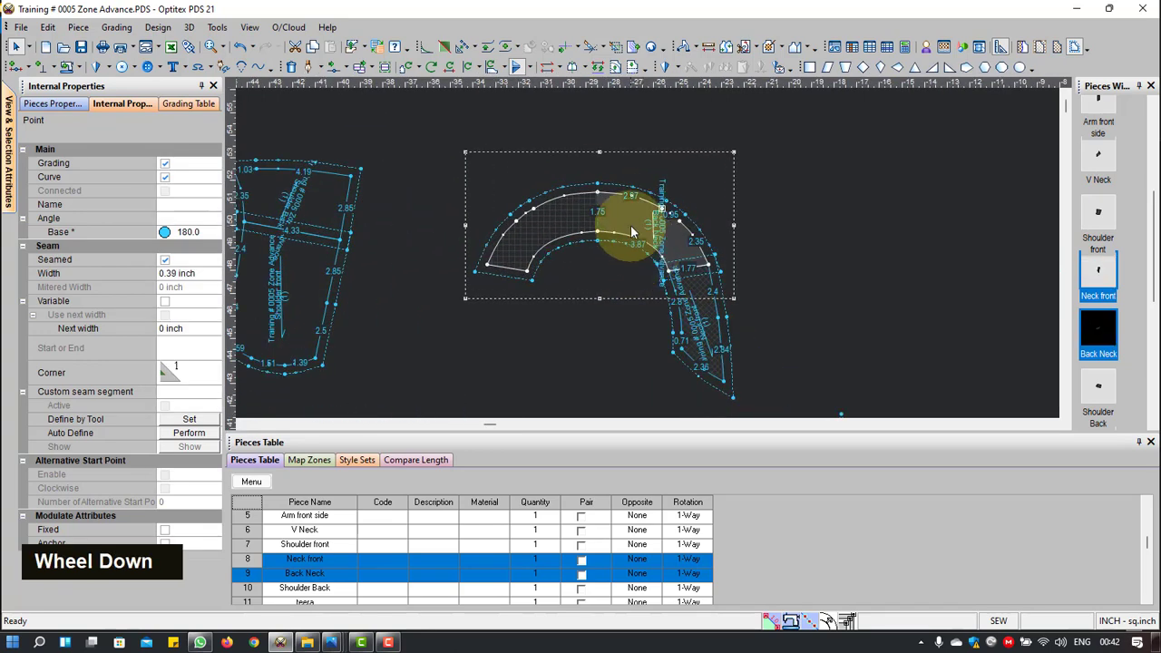
pyautogui.click(511, 187)
pyautogui.scroll(2, 655, 261)
pyautogui.scroll(2, 655, 261)
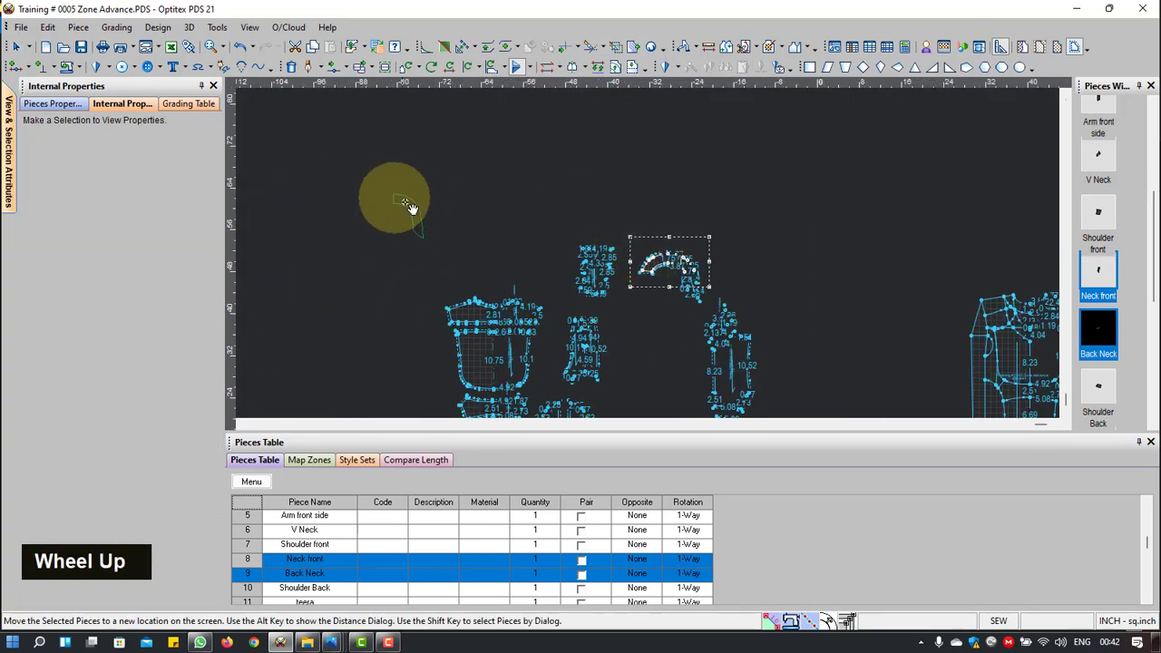
pyautogui.click(526, 202)
pyautogui.scroll(-3, 635, 251)
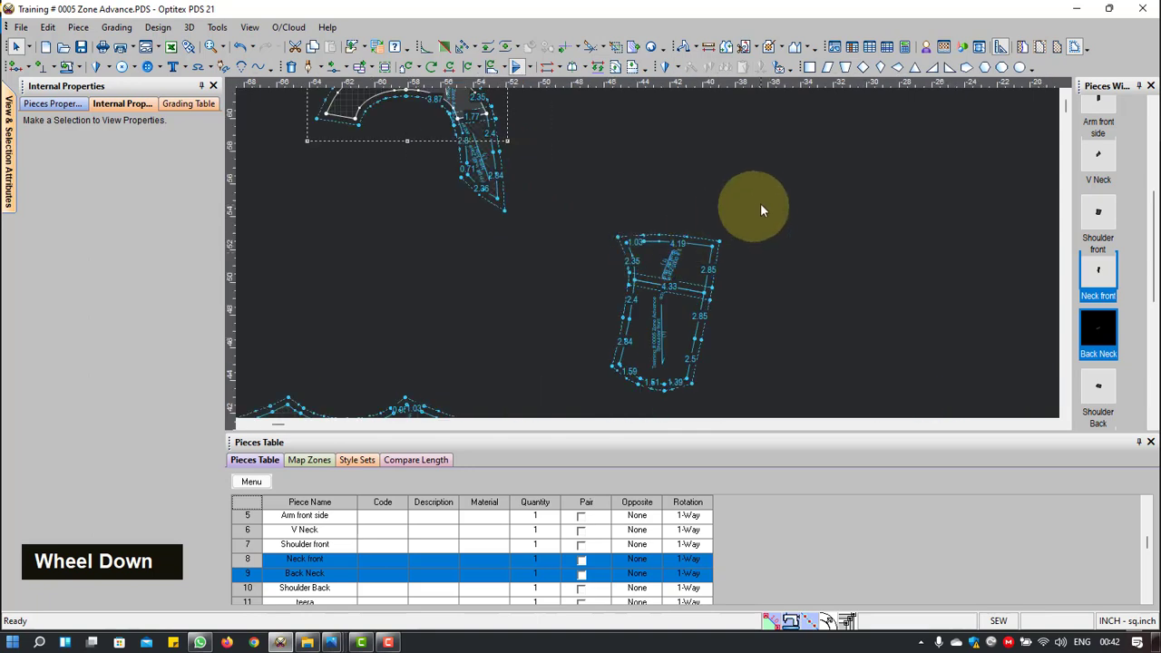
# Step: Select the Shoulder front and Shoulder Back pieces together and move them to a free space
pyautogui.moveTo(756, 205); pyautogui.dragTo(635, 365)
pyautogui.click(642, 334)
pyautogui.scroll(3, 726, 326)
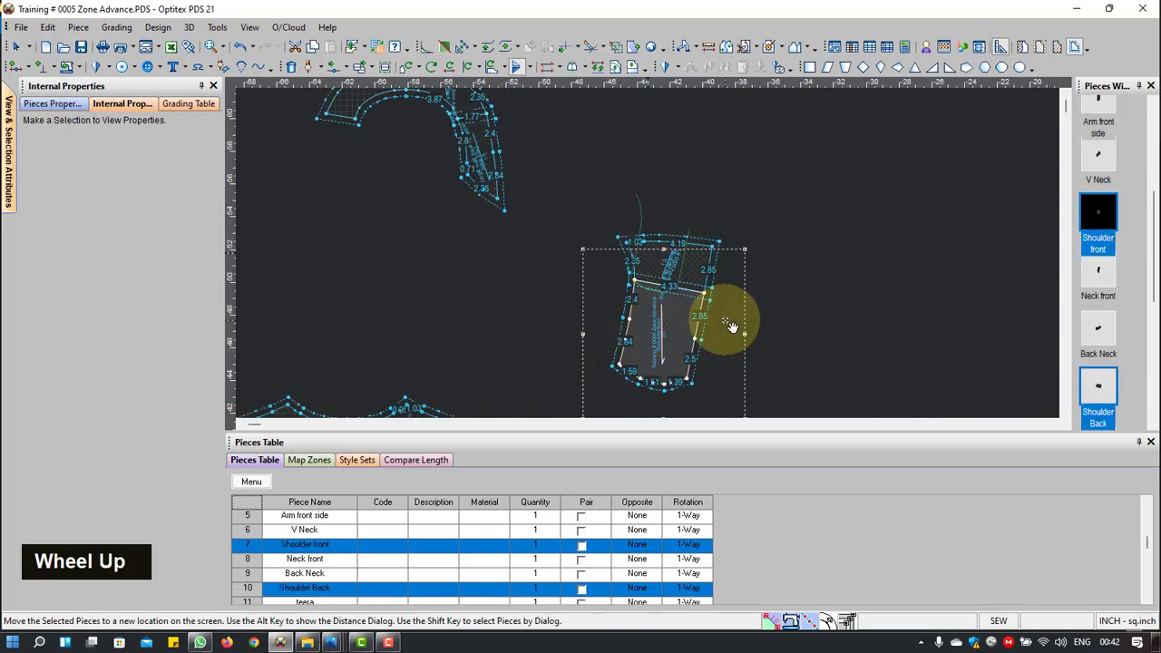
pyautogui.scroll(-3, 648, 222)
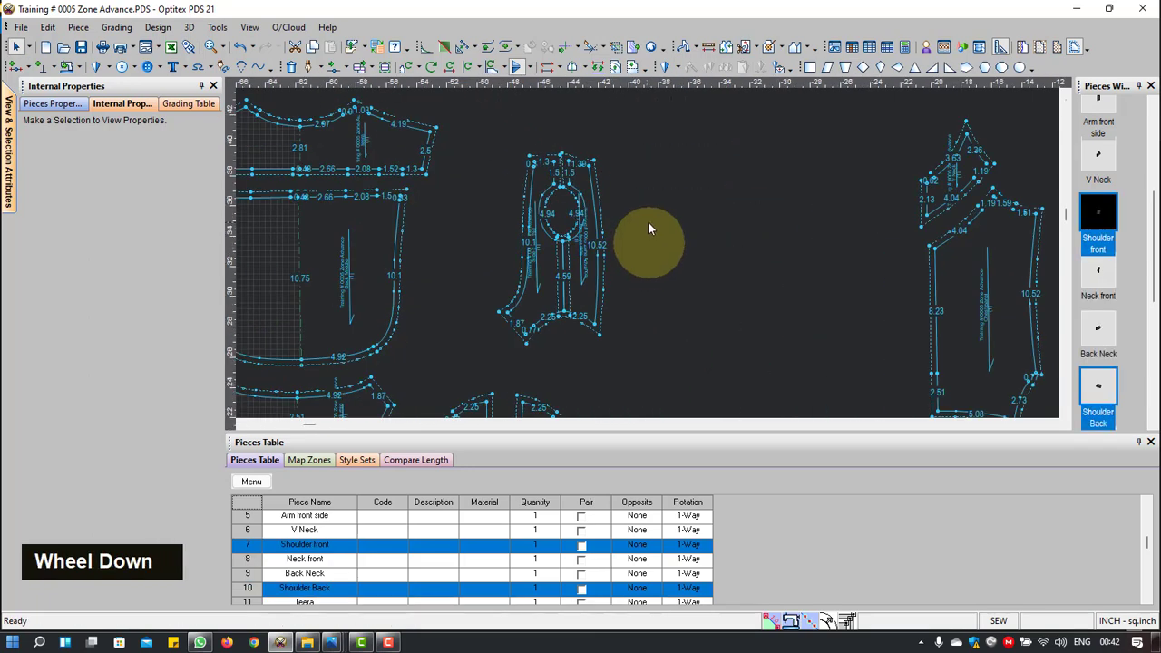
pyautogui.click(589, 225)
pyautogui.click(490, 322)
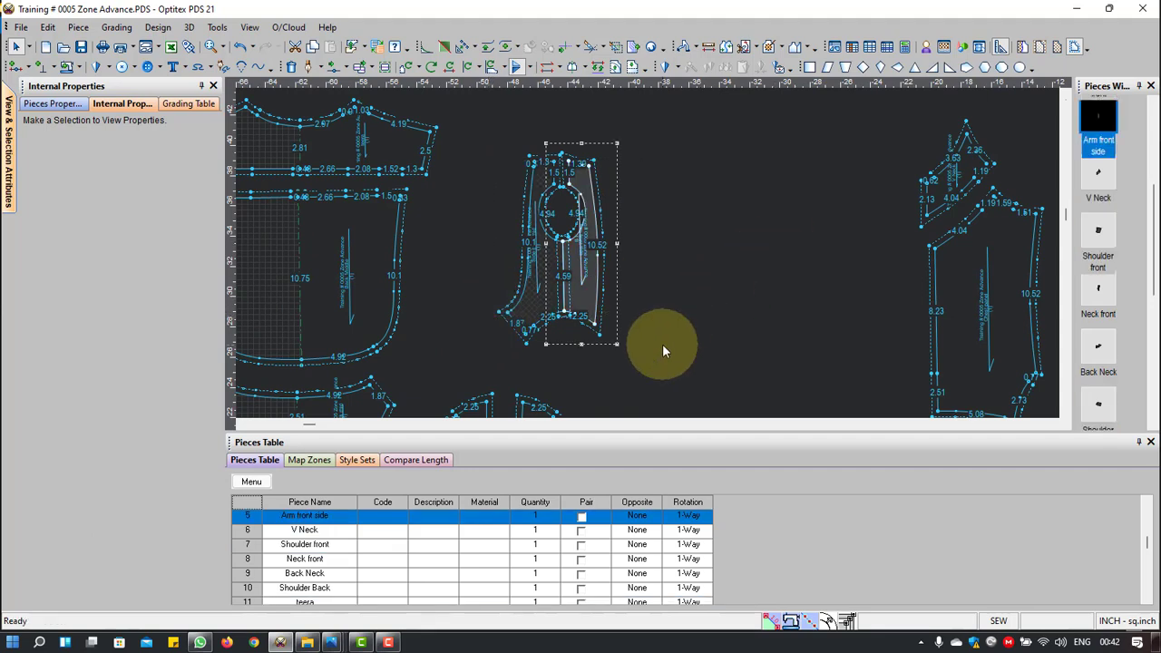
# Step: Move the Side panel front piece closer to the Side back piece with their 13.28 edges facing each other
pyautogui.scroll(3, 664, 344)
pyautogui.scroll(-3, 635, 272)
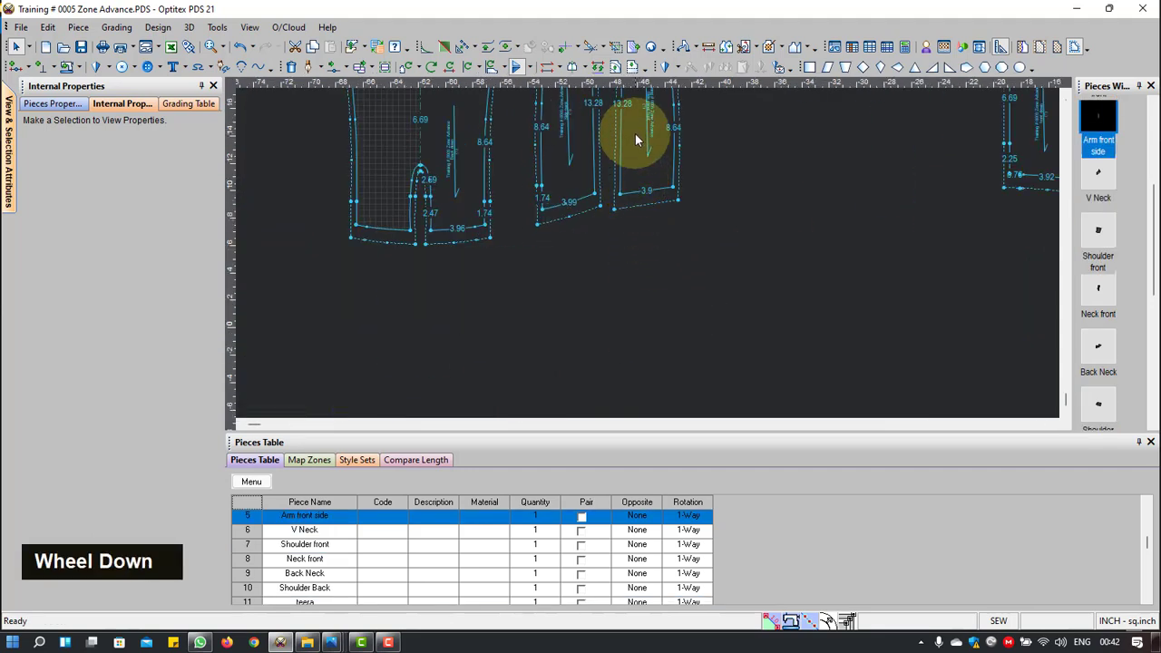
pyautogui.scroll(-2, 644, 227)
pyautogui.click(639, 238)
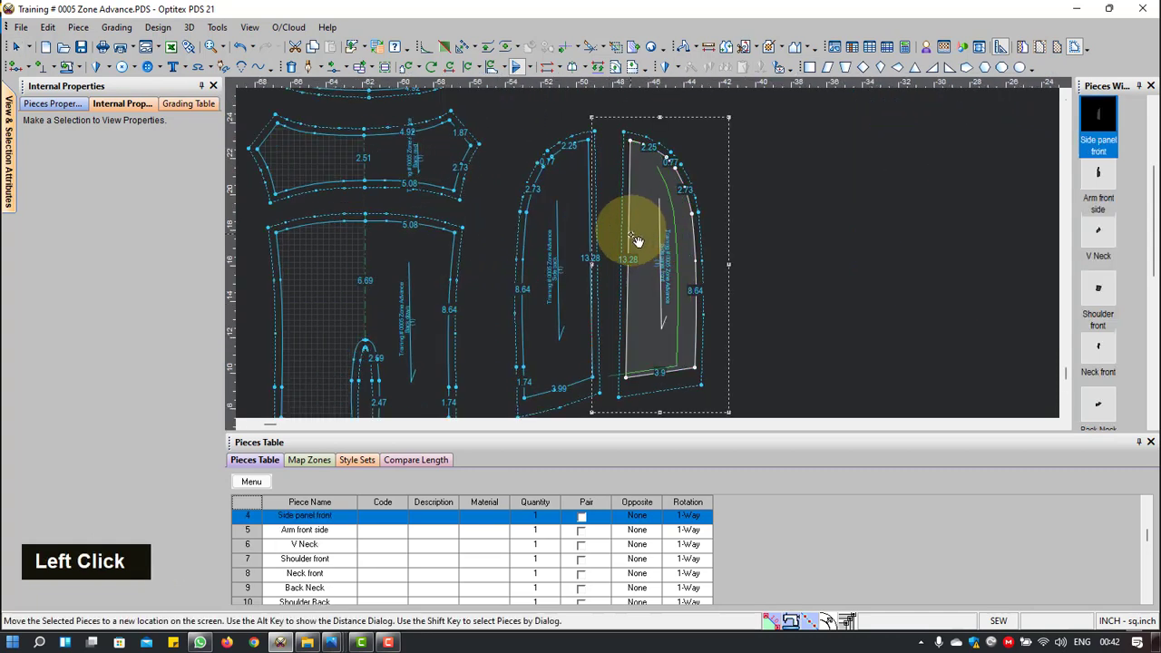
pyautogui.scroll(-2, 638, 231)
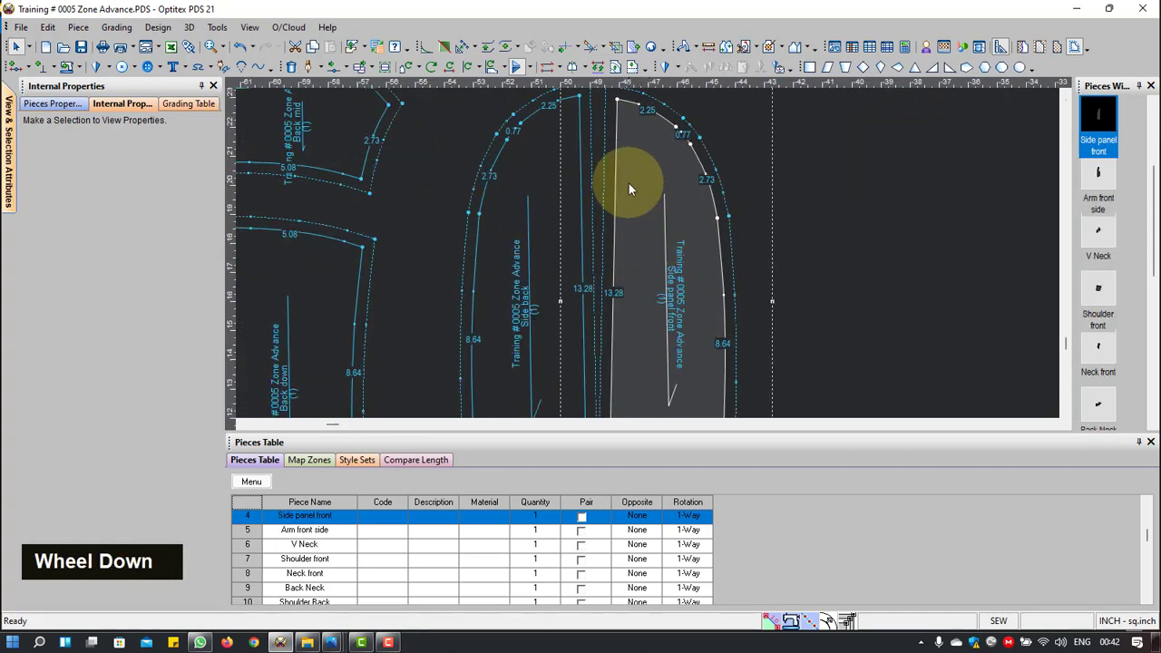
# Step: Try walking the Side back piece along Side panel front from the top corners of their 13.28 edges, keeping the walked position
pyautogui.press('w')
pyautogui.click(625, 107)
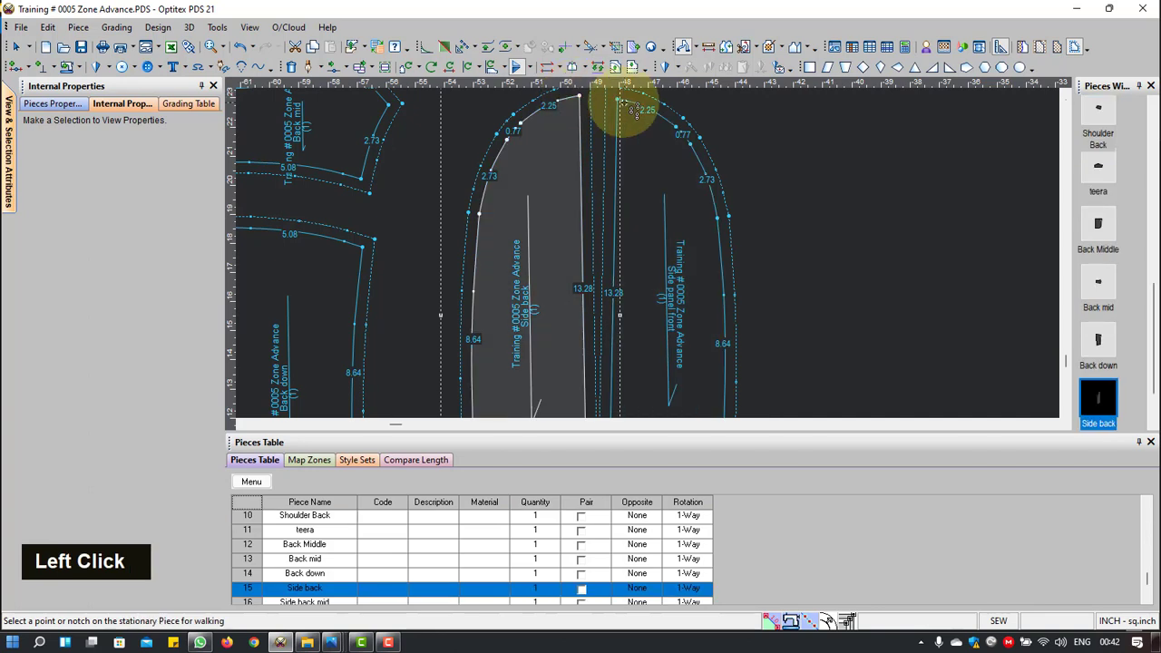
pyautogui.click(618, 100)
pyautogui.click(738, 201)
pyautogui.press('Left')
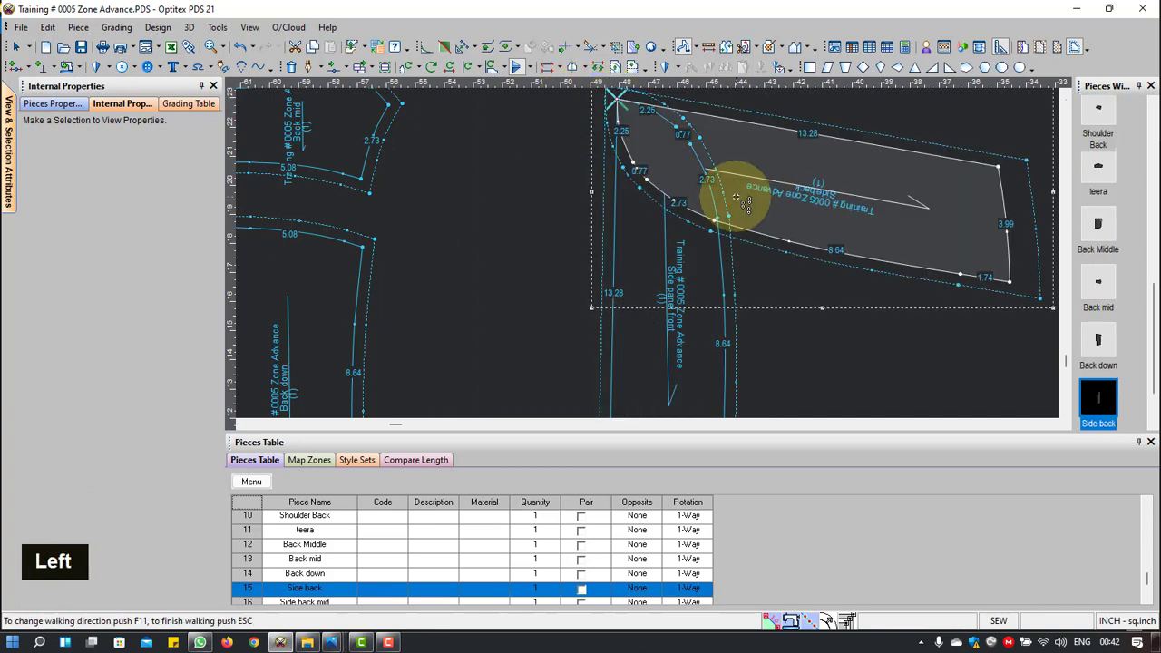
pyautogui.press('Left')
pyautogui.press('Right')
pyautogui.press('Right')
pyautogui.press('Escape')
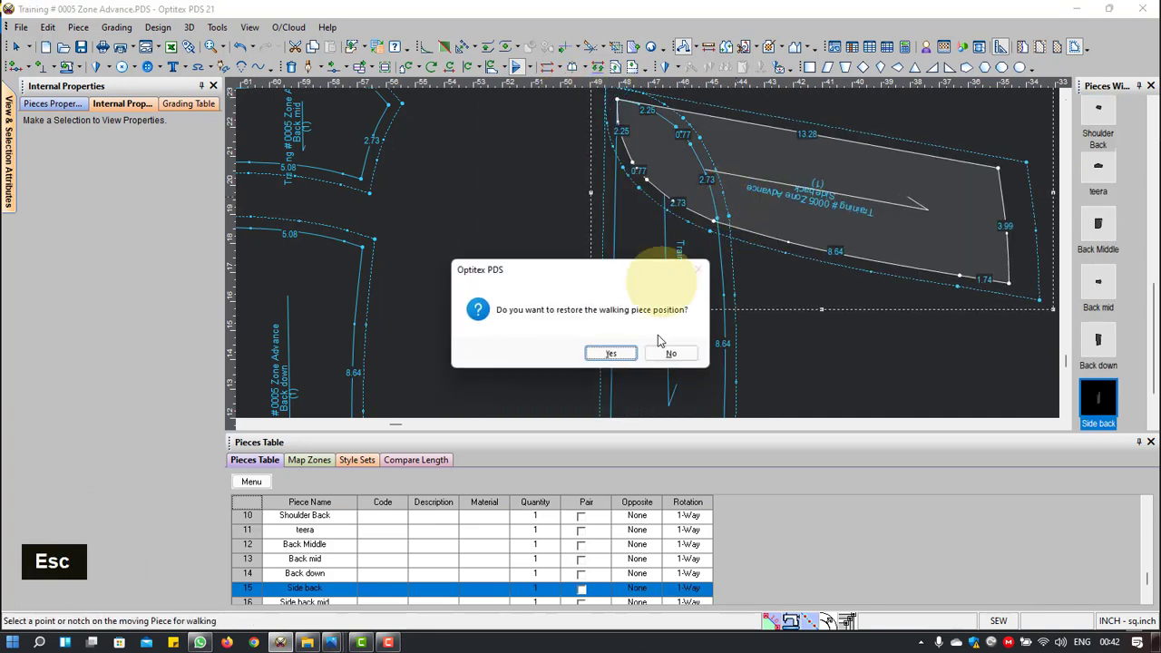
pyautogui.click(671, 354)
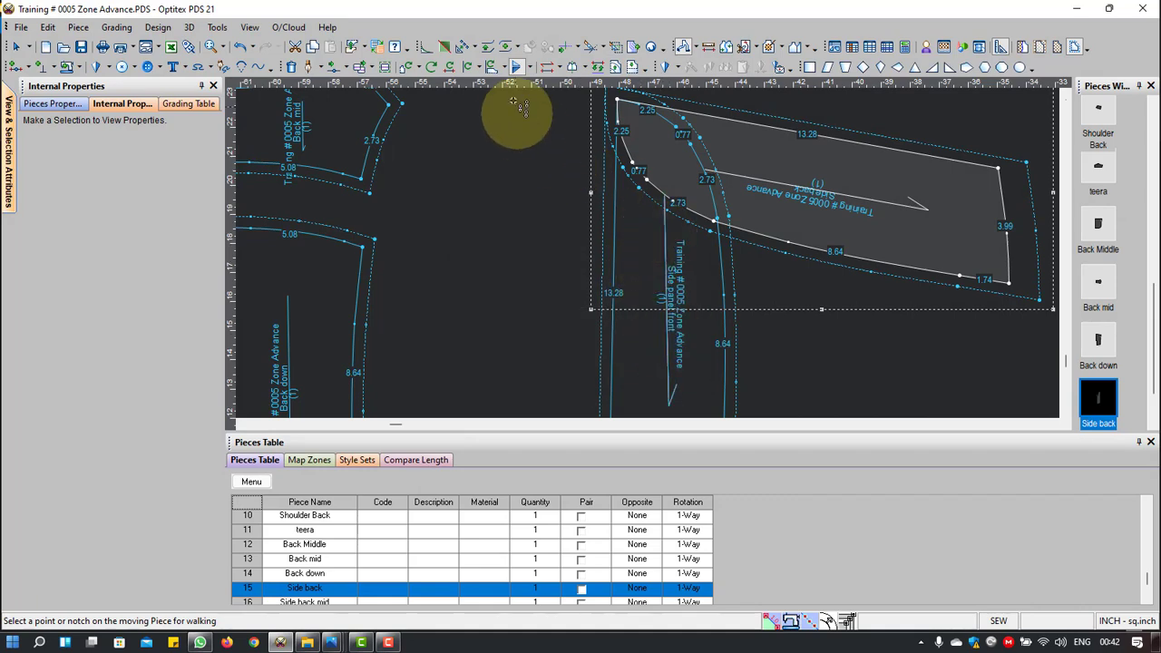
# Step: Rotate the Side back piece 90 degrees clockwise and move it back beside the 13.28 edge of Side panel front
pyautogui.click(493, 69)
pyautogui.scroll(2, 811, 202)
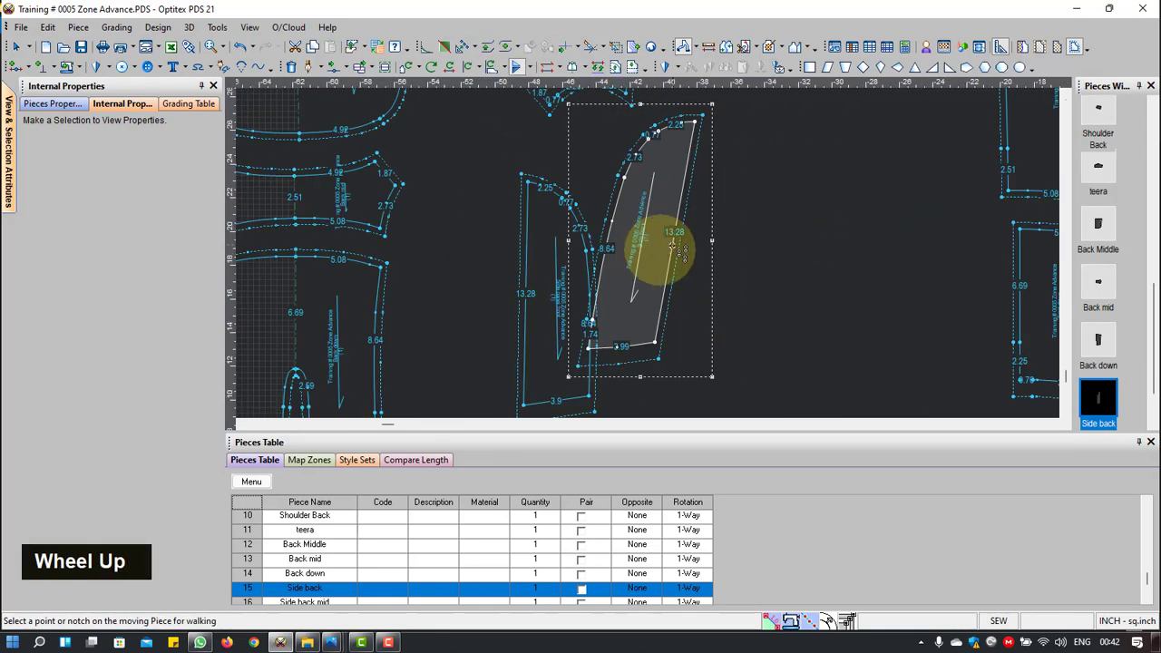
pyautogui.rightClick(739, 171)
pyautogui.click(776, 181)
pyautogui.moveTo(654, 208); pyautogui.dragTo(481, 263)
pyautogui.scroll(-3, 646, 261)
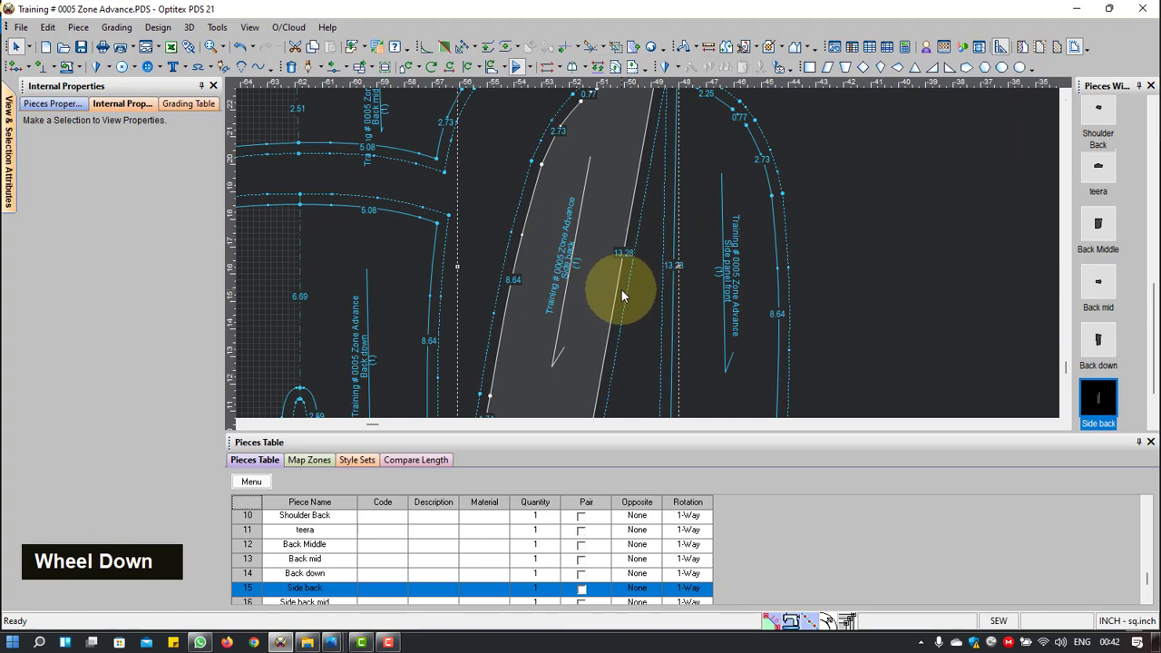
# Step: Rotate the Side back piece 8.2 degrees about its top corner and move its 13.28 edge against that of Side panel front
pyautogui.scroll(3, 626, 281)
pyautogui.click(665, 149)
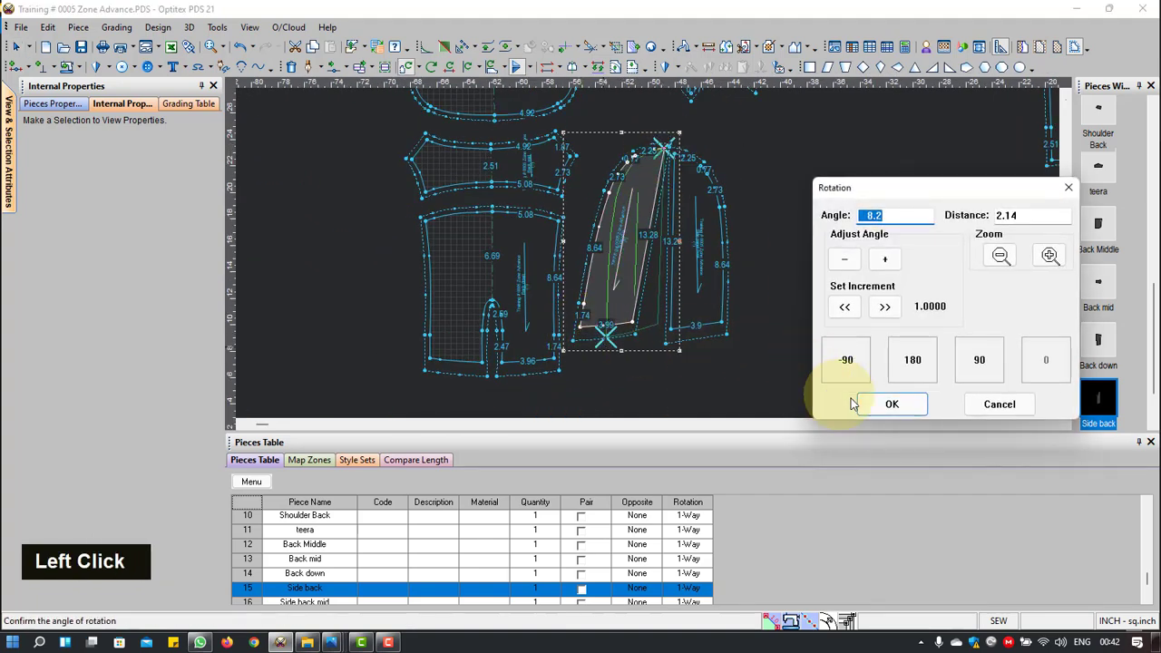
pyautogui.click(880, 405)
pyautogui.rightClick(848, 219)
pyautogui.click(893, 229)
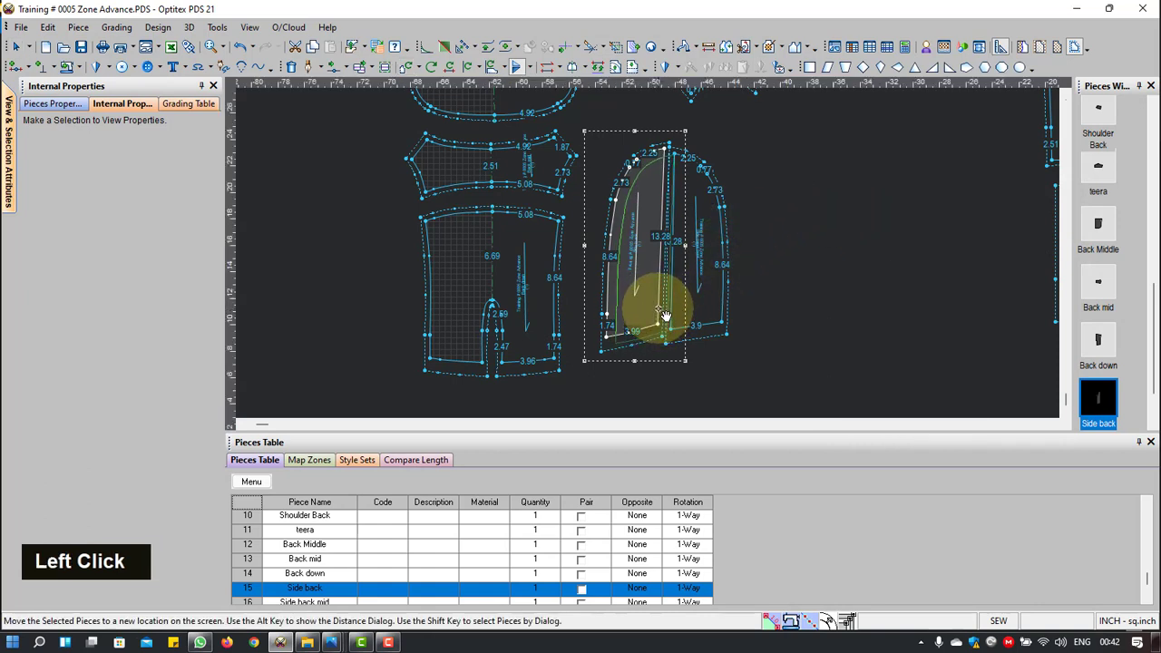
pyautogui.moveTo(666, 314); pyautogui.dragTo(678, 319)
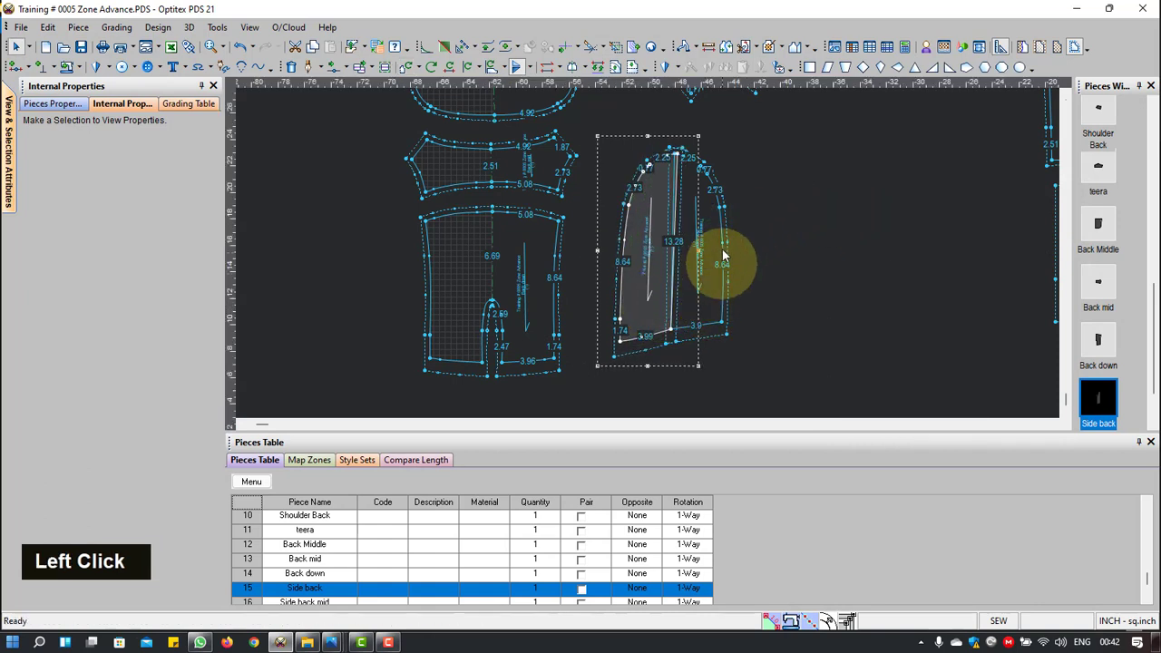
# Step: Examine how the 13.28 edges of Side back and Side panel front line up from top to bottom
pyautogui.scroll(-3, 708, 272)
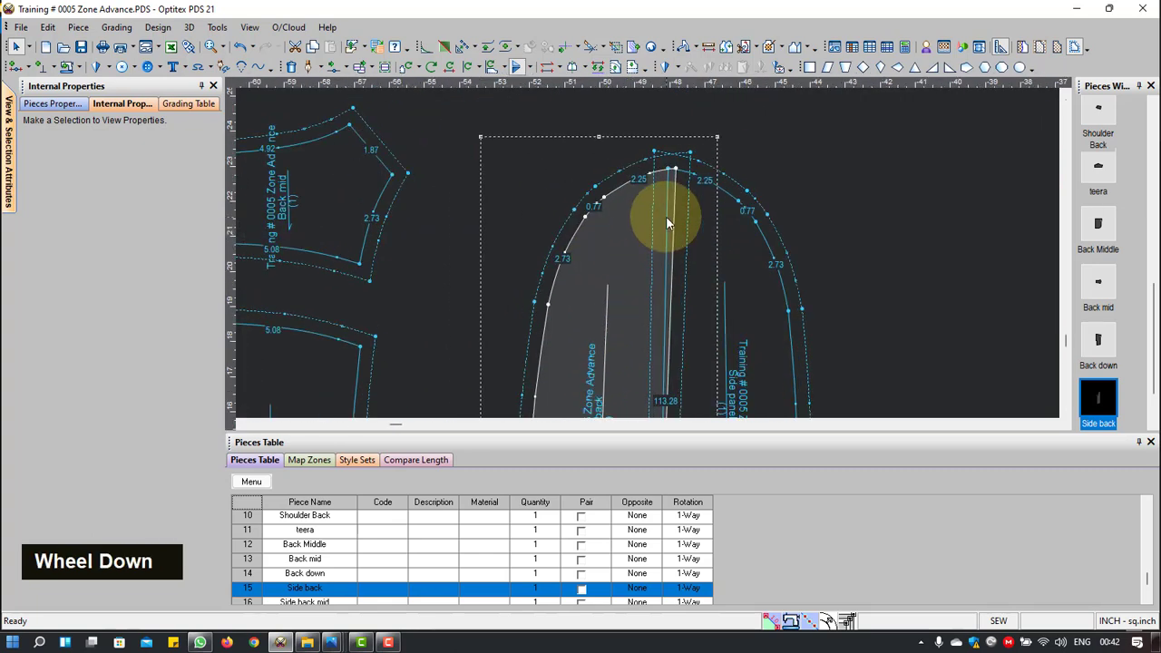
pyautogui.press('w')
pyautogui.scroll(6, 666, 220)
pyautogui.scroll(-5, 648, 287)
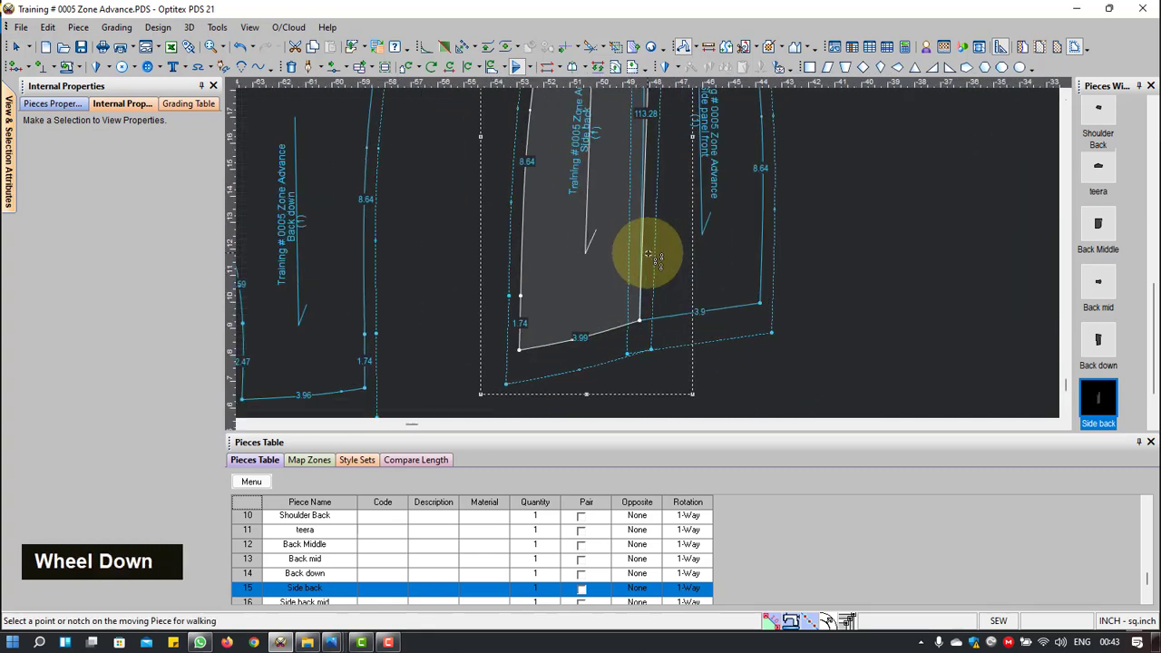
pyautogui.scroll(-3, 648, 255)
pyautogui.scroll(6, 627, 161)
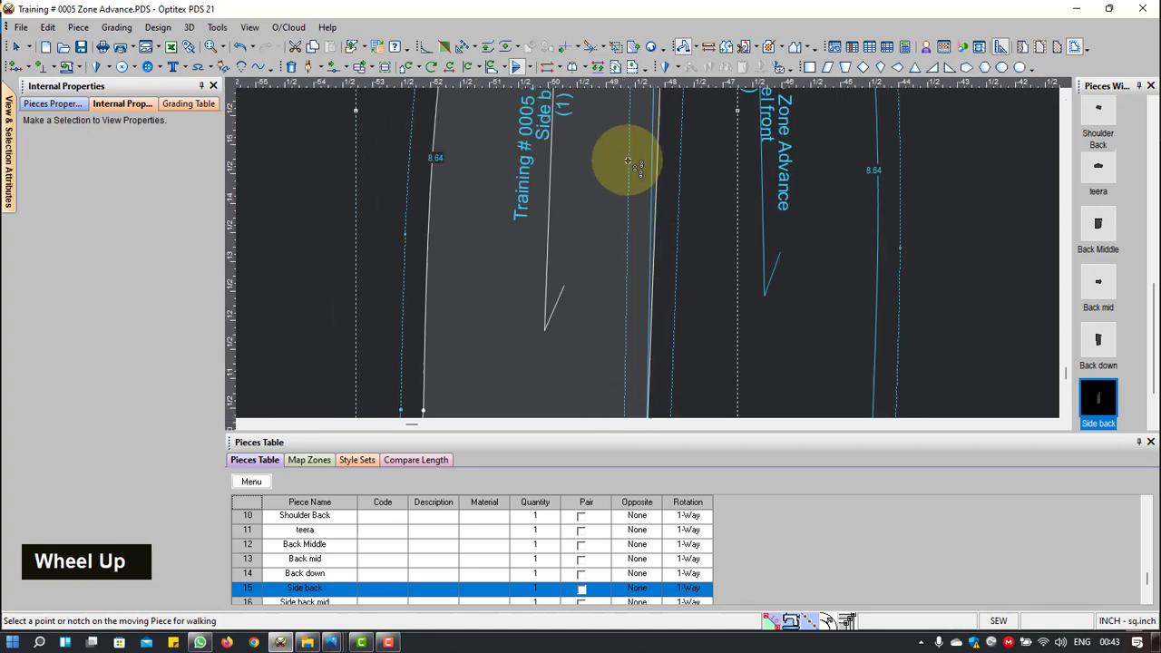
pyautogui.scroll(-1, 651, 256)
pyautogui.scroll(-1, 650, 254)
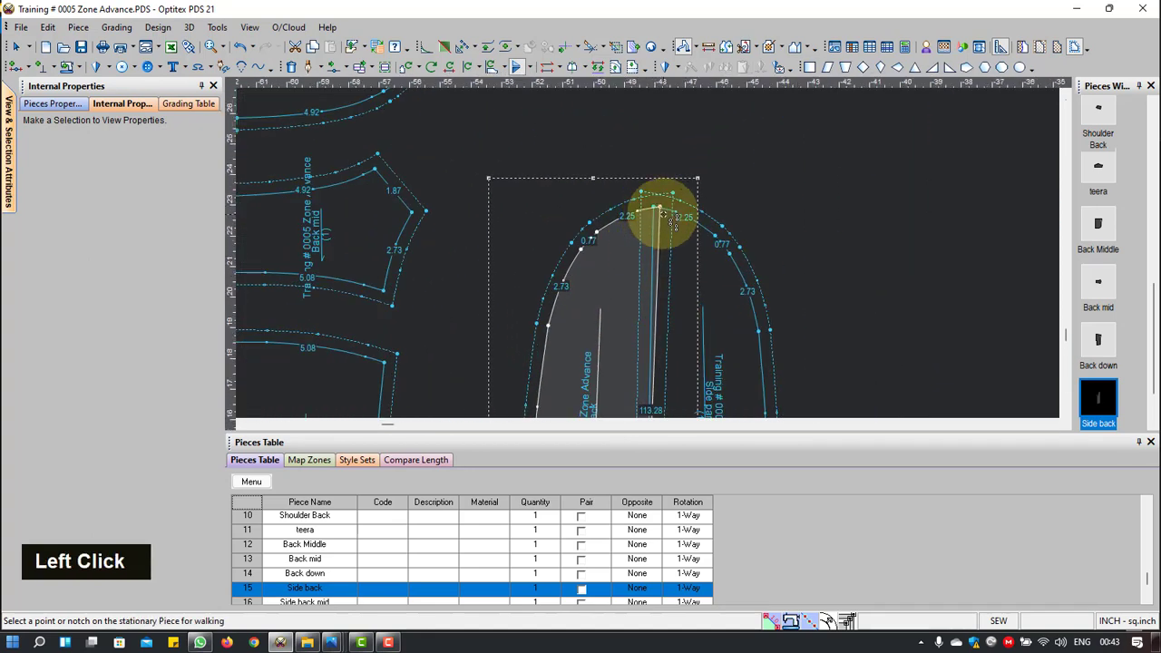
# Step: Rotate the Side back piece 1.7 degrees about its top corner to make its long edge parallel to Side panel front
pyautogui.press('r')
pyautogui.click(661, 205)
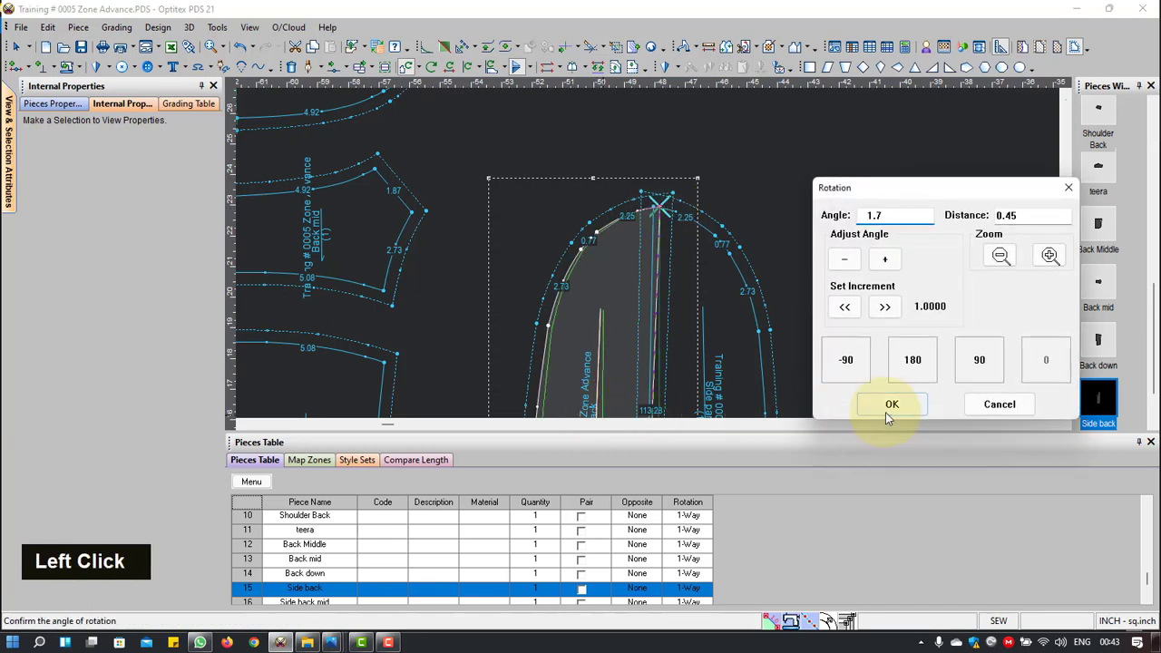
pyautogui.click(890, 404)
pyautogui.scroll(2, 881, 402)
# Step: Return to the Select tool and move the Side back piece so its 13.28 edge lies on the matching Side panel front edge
pyautogui.rightClick(648, 215)
pyautogui.click(691, 229)
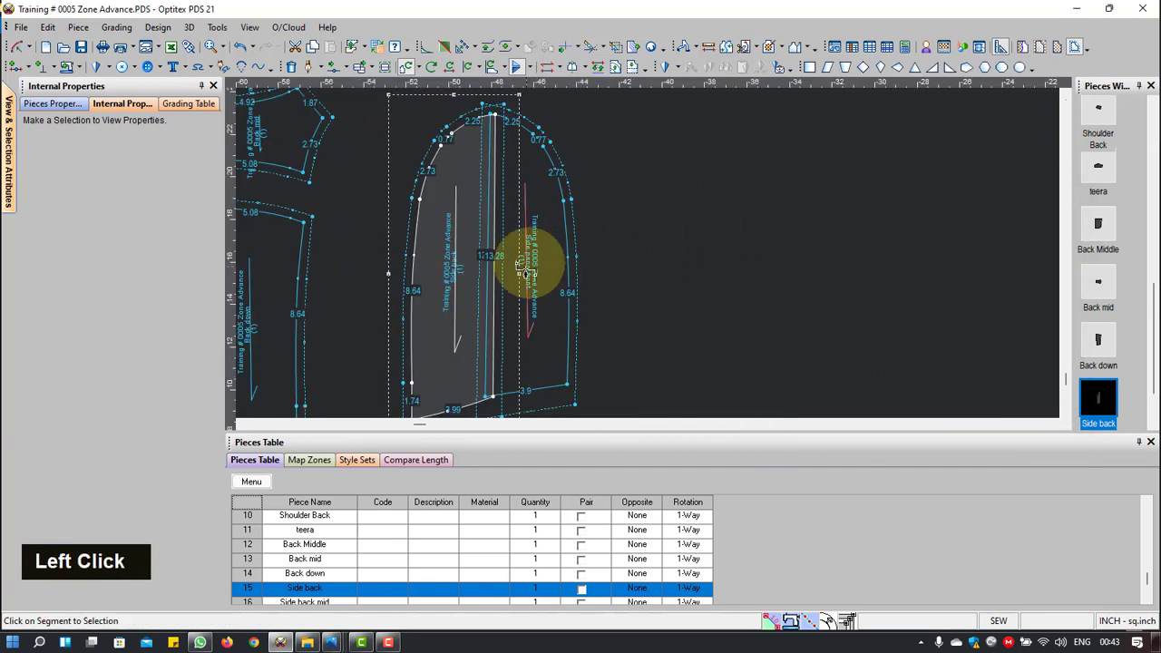
pyautogui.click(474, 318)
pyautogui.rightClick(473, 317)
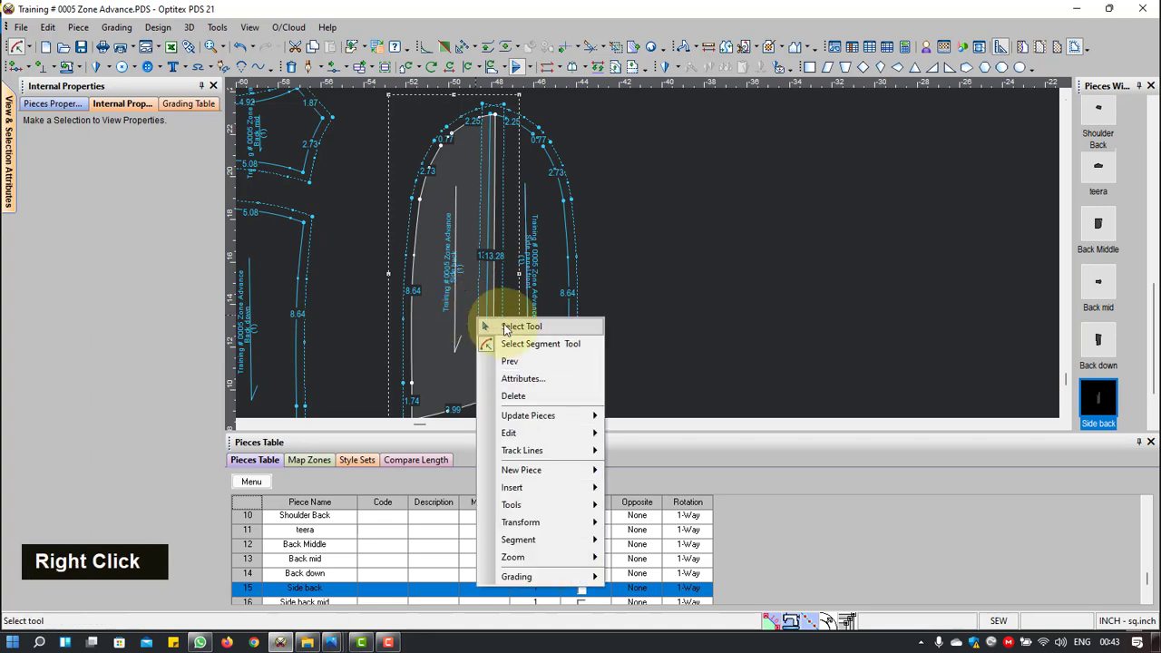
pyautogui.click(480, 326)
pyautogui.click(469, 324)
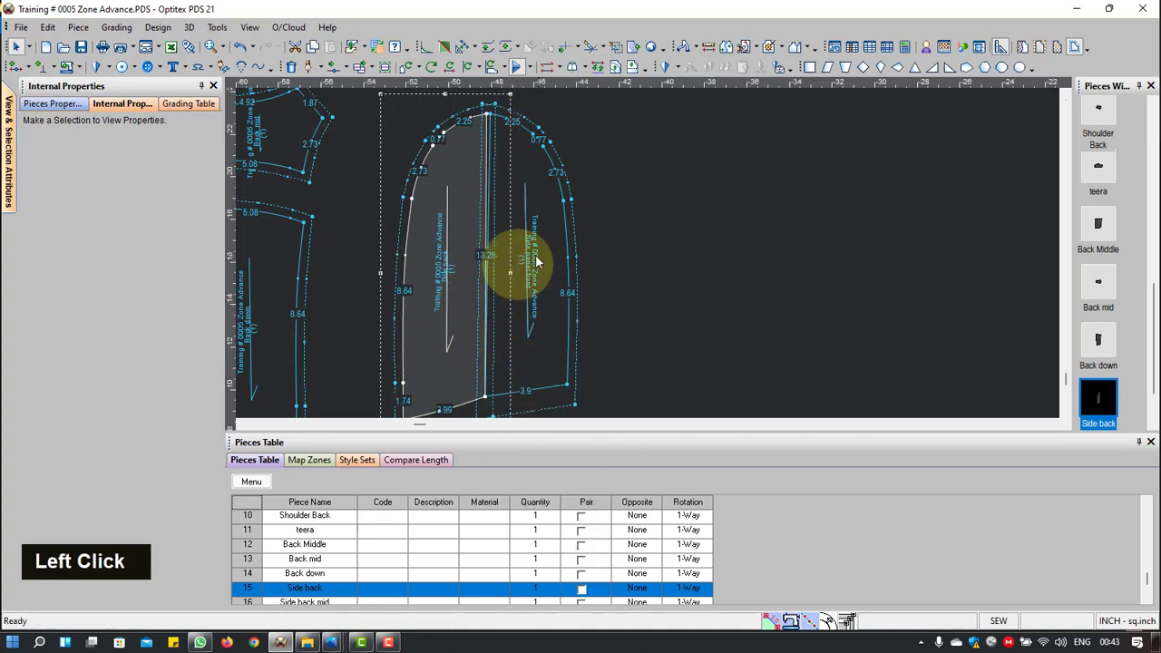
# Step: Set the Chest panel as a half piece mirrored about its straight centre-front edge along the 8.23 and 2.51 segments
pyautogui.scroll(2, 538, 253)
pyautogui.scroll(-1, 723, 181)
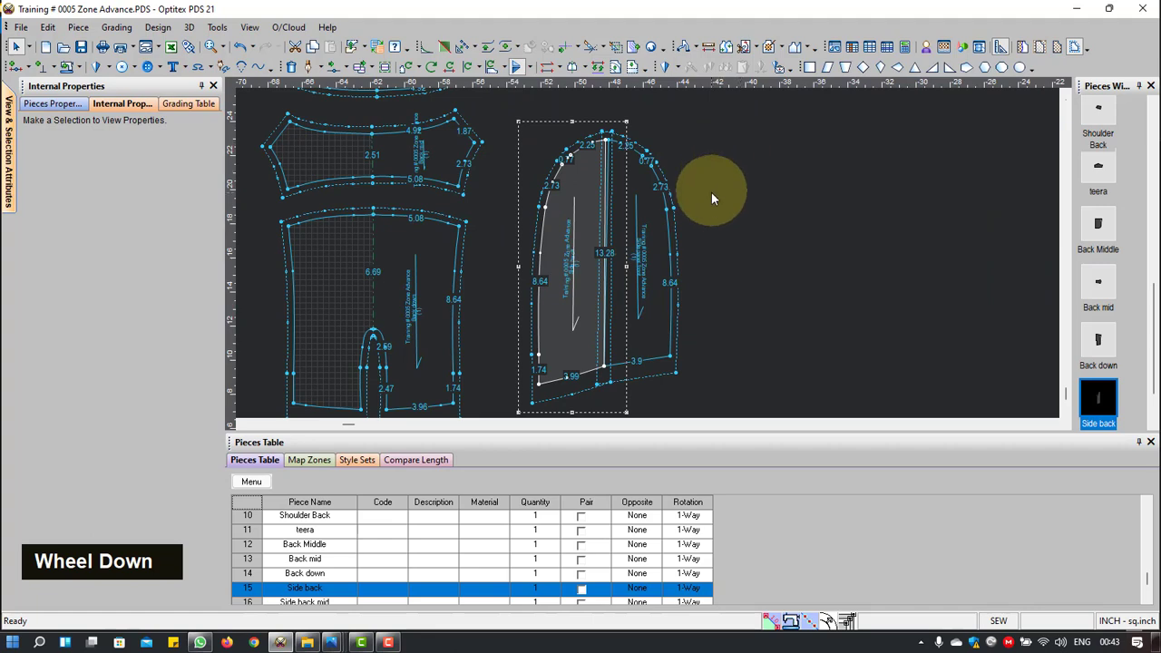
pyautogui.scroll(2, 712, 193)
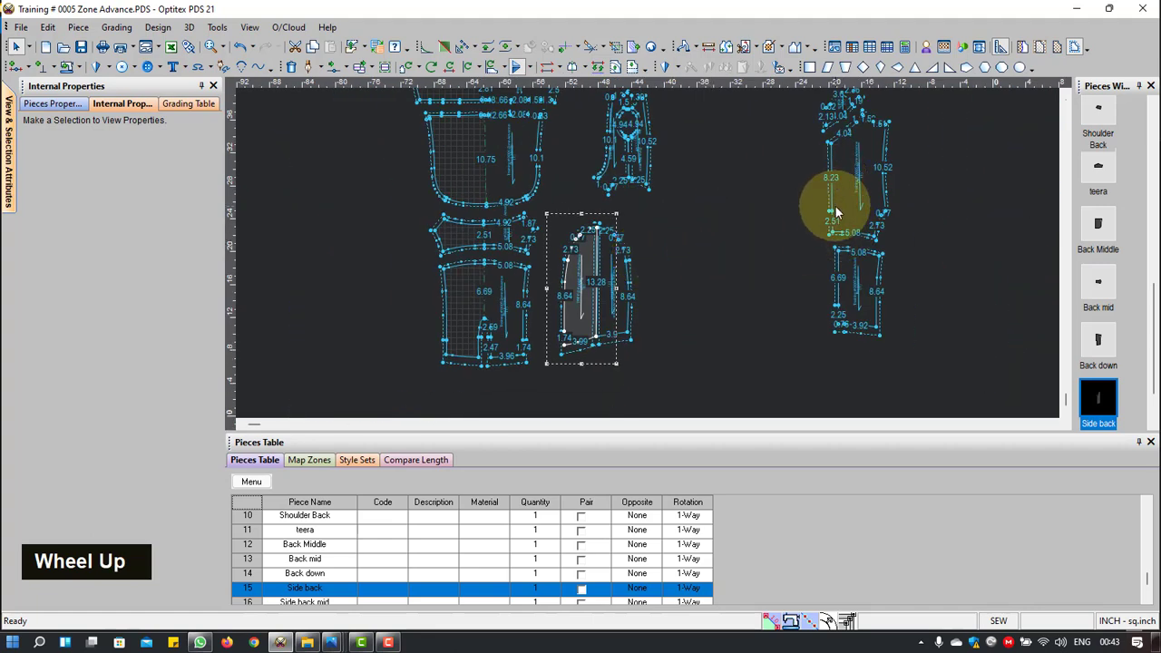
pyautogui.scroll(-1, 835, 212)
pyautogui.press('h')
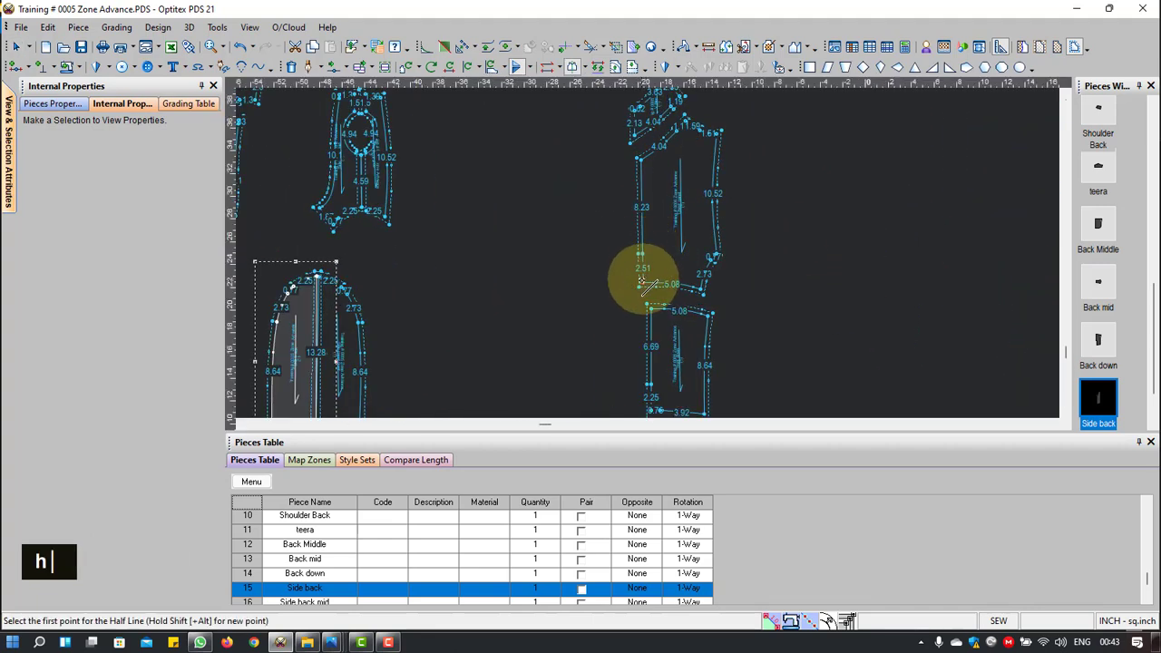
pyautogui.click(642, 274)
pyautogui.click(641, 162)
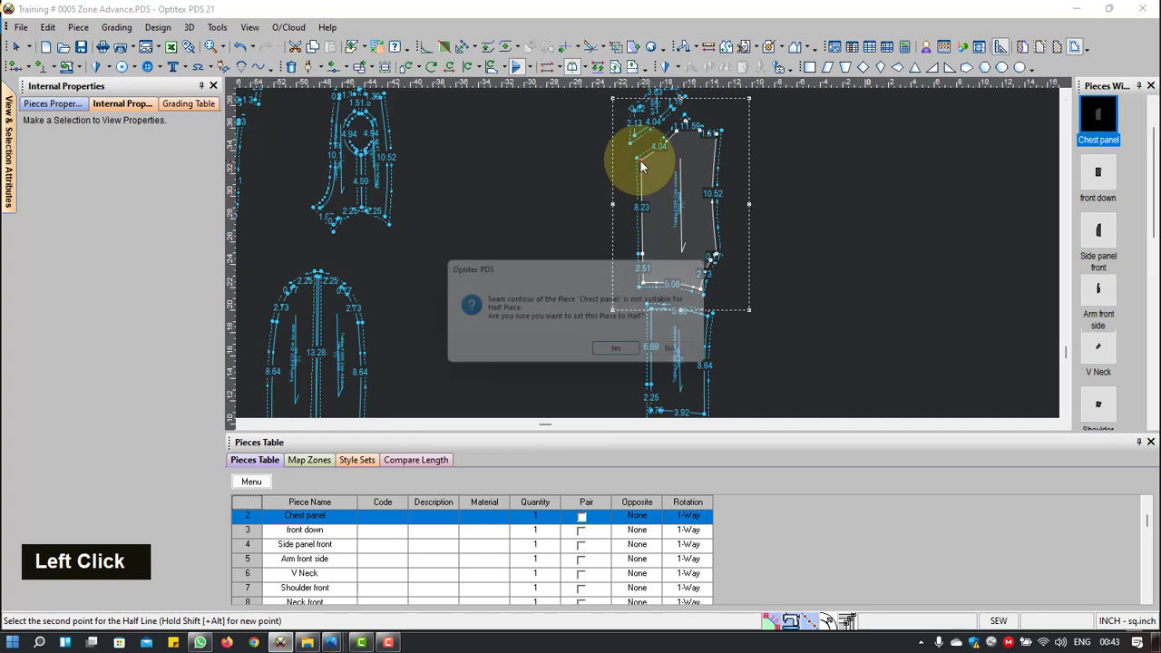
pyautogui.click(616, 354)
# Step: Set the front down piece as a half piece mirrored about its centre-front edge along the 6.69 and 2.25 segments
pyautogui.scroll(1, 656, 251)
pyautogui.scroll(-1, 648, 251)
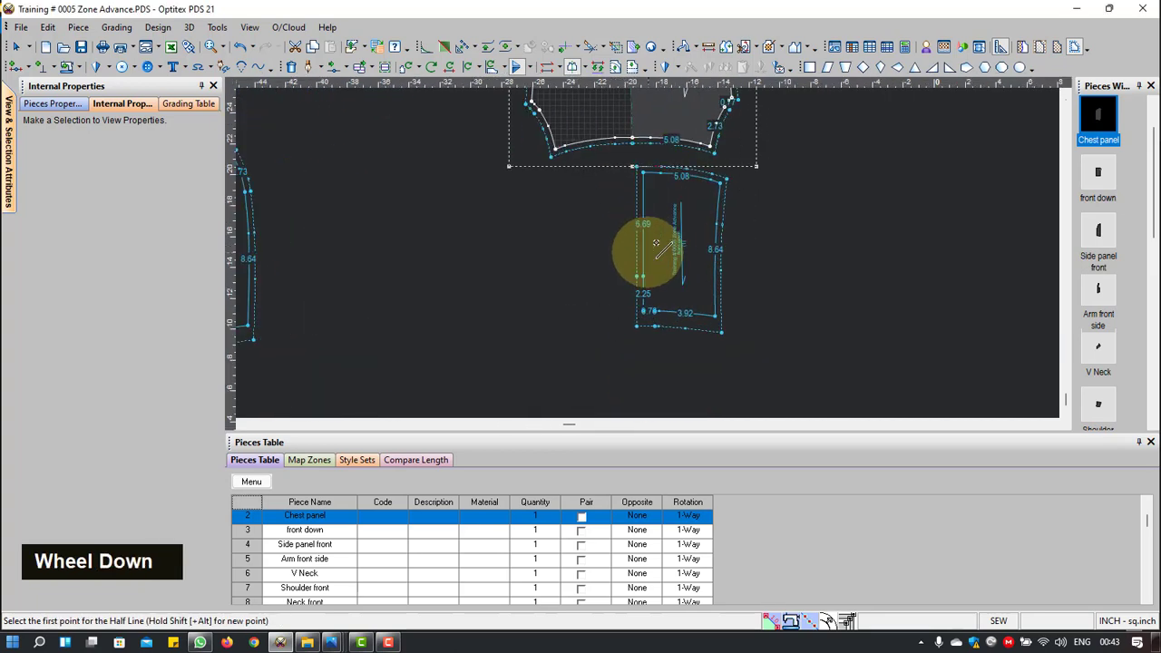
pyautogui.scroll(-2, 644, 313)
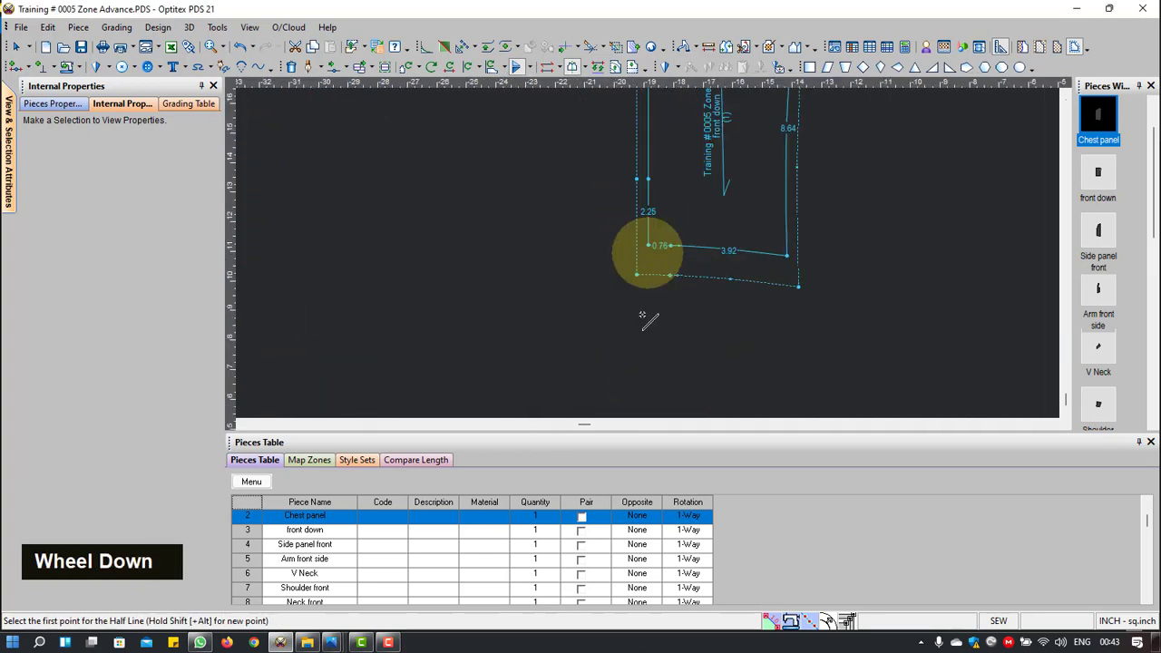
pyautogui.click(646, 237)
pyautogui.scroll(3, 643, 237)
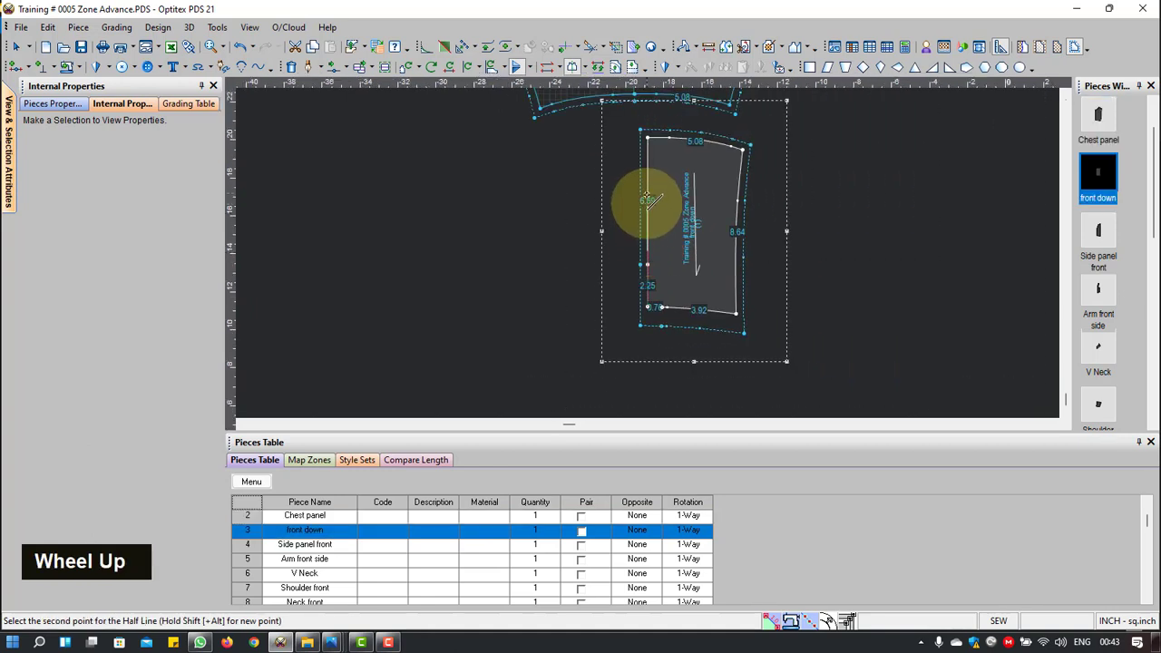
pyautogui.click(647, 137)
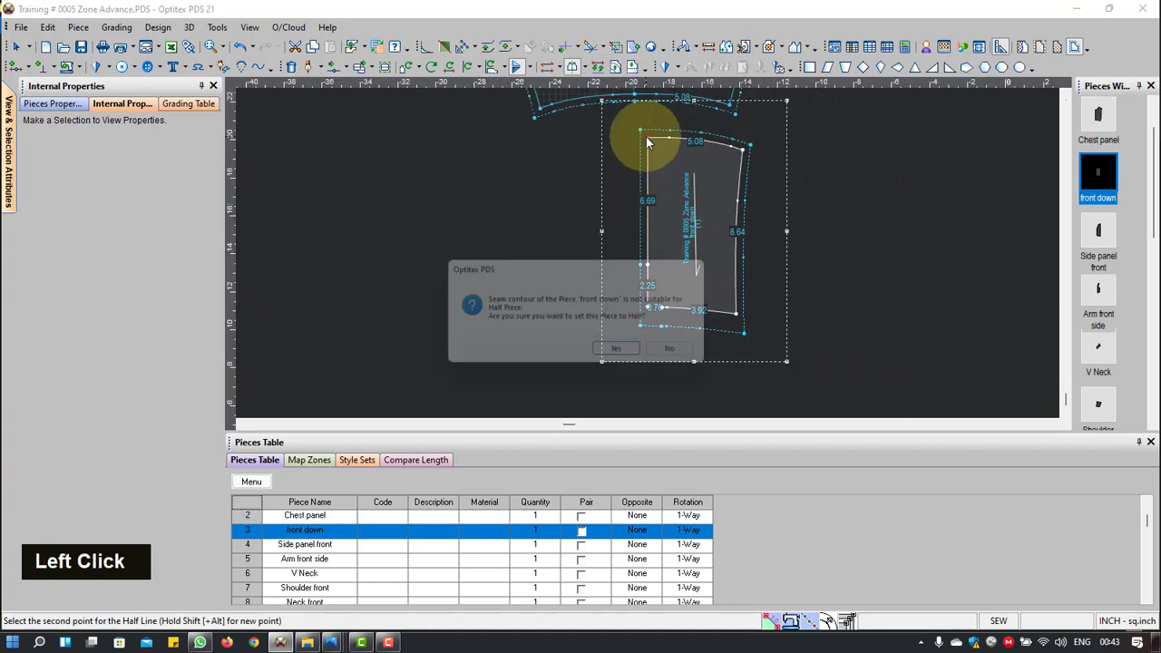
pyautogui.click(625, 356)
pyautogui.rightClick(845, 118)
# Step: Move the V Neck piece slightly away from the Chest panel and set it as a half piece mirrored about its 2.13 edge
pyautogui.scroll(1, 772, 134)
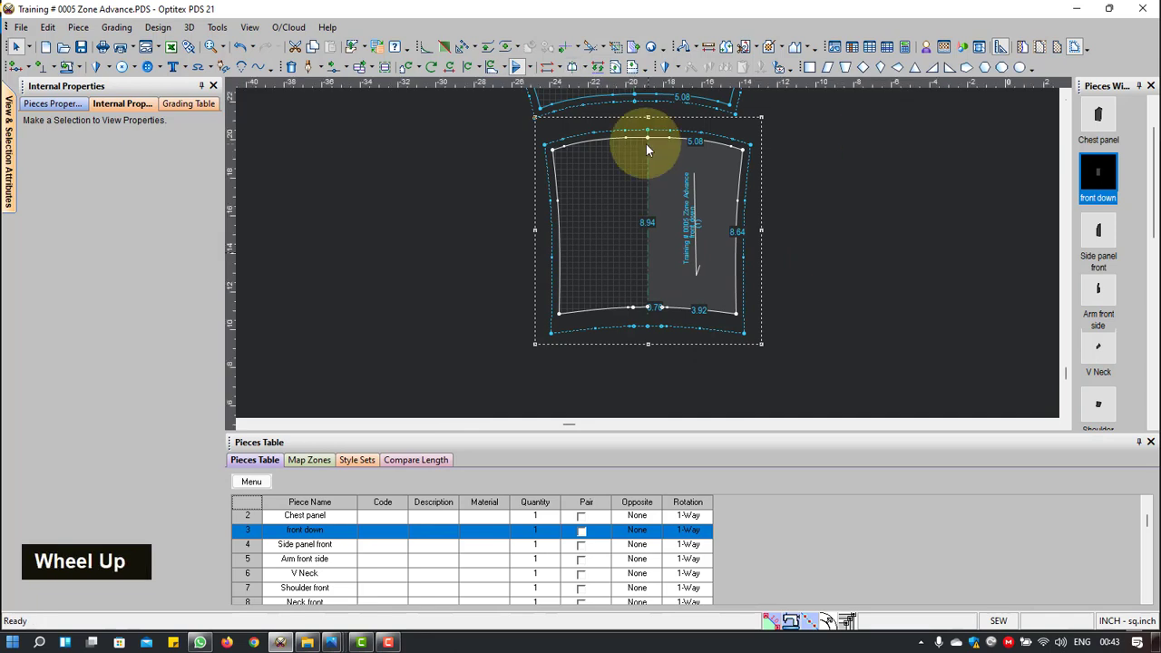
pyautogui.scroll(2, 637, 243)
pyautogui.scroll(-4, 643, 251)
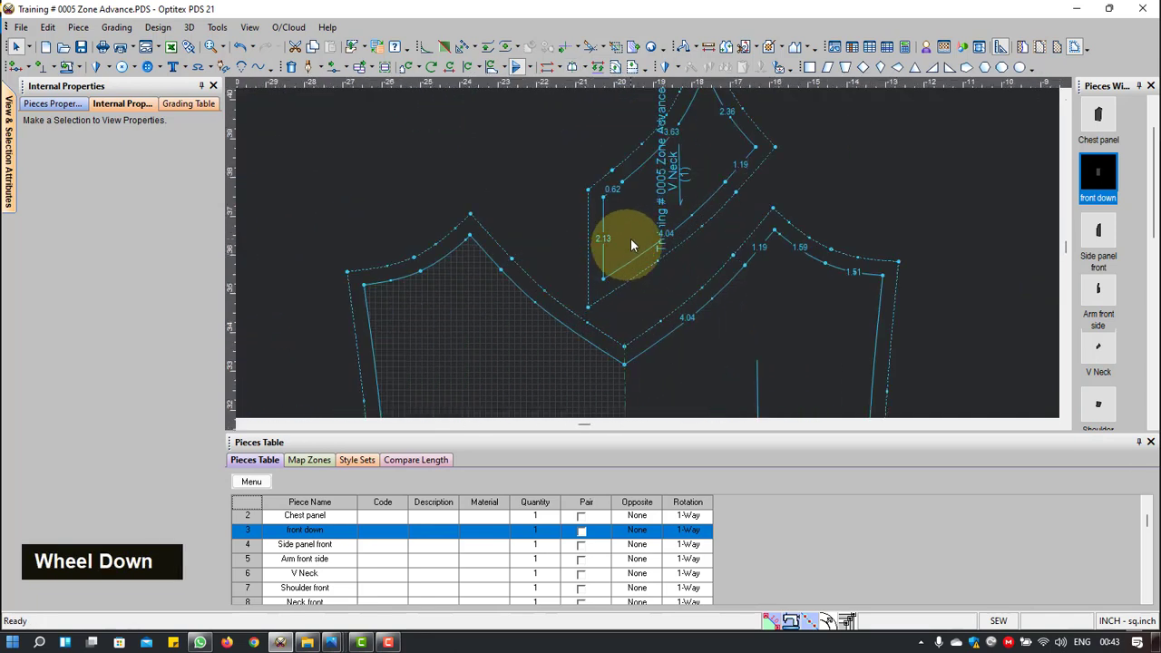
pyautogui.moveTo(632, 245); pyautogui.dragTo(676, 201)
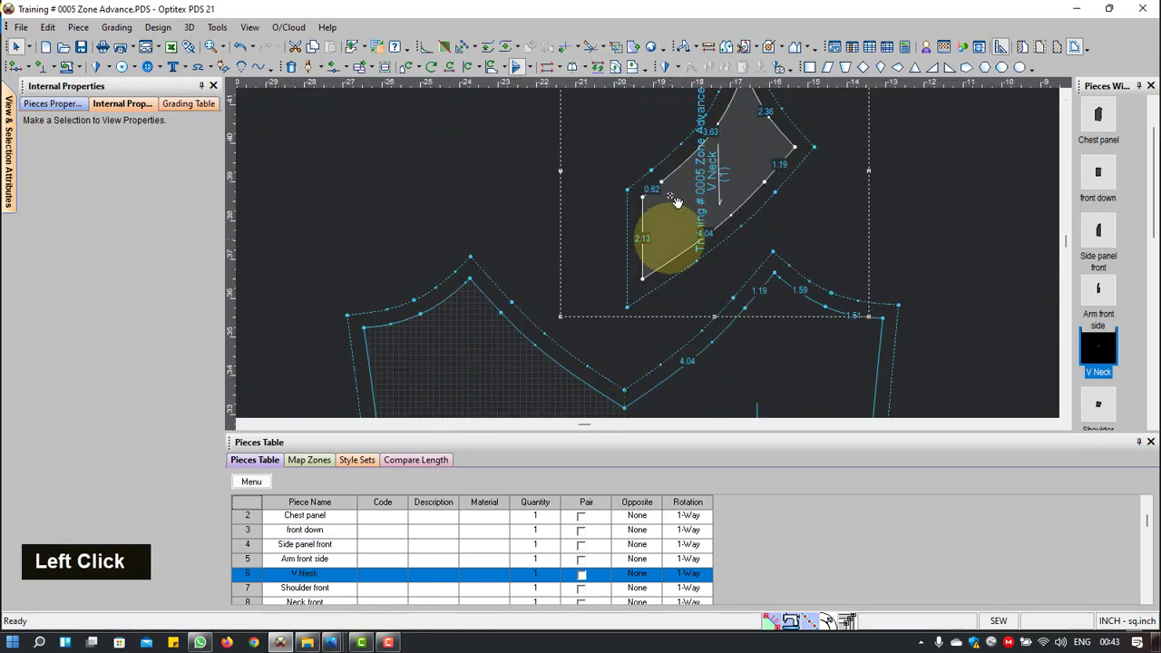
pyautogui.press('h')
pyautogui.click(642, 275)
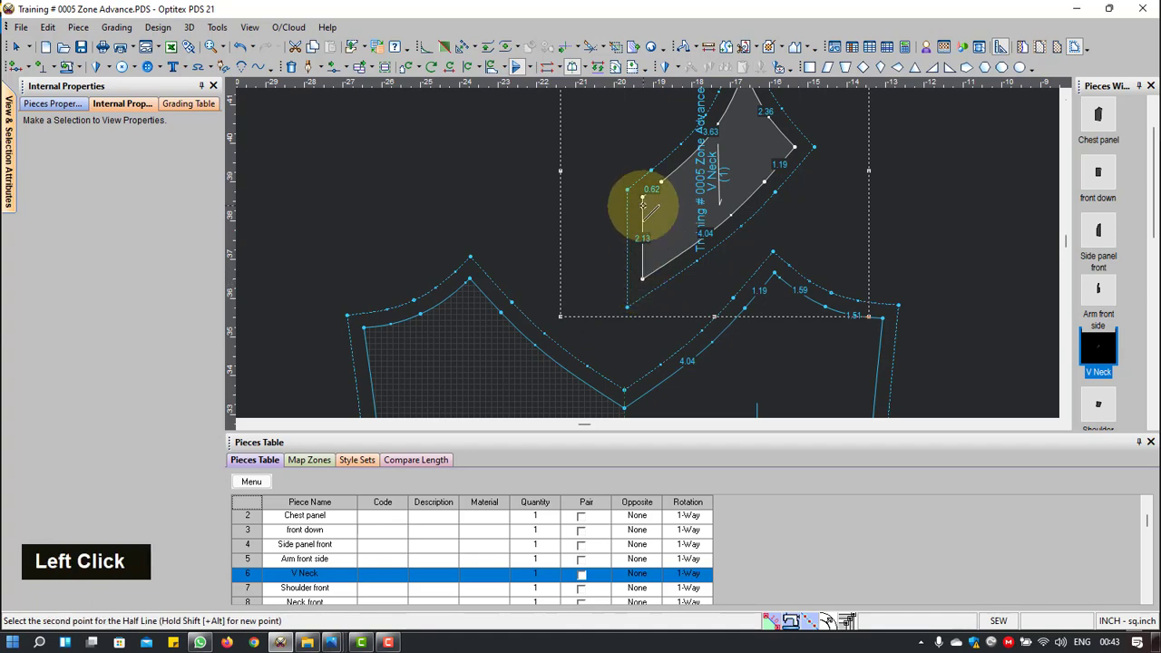
pyautogui.click(643, 199)
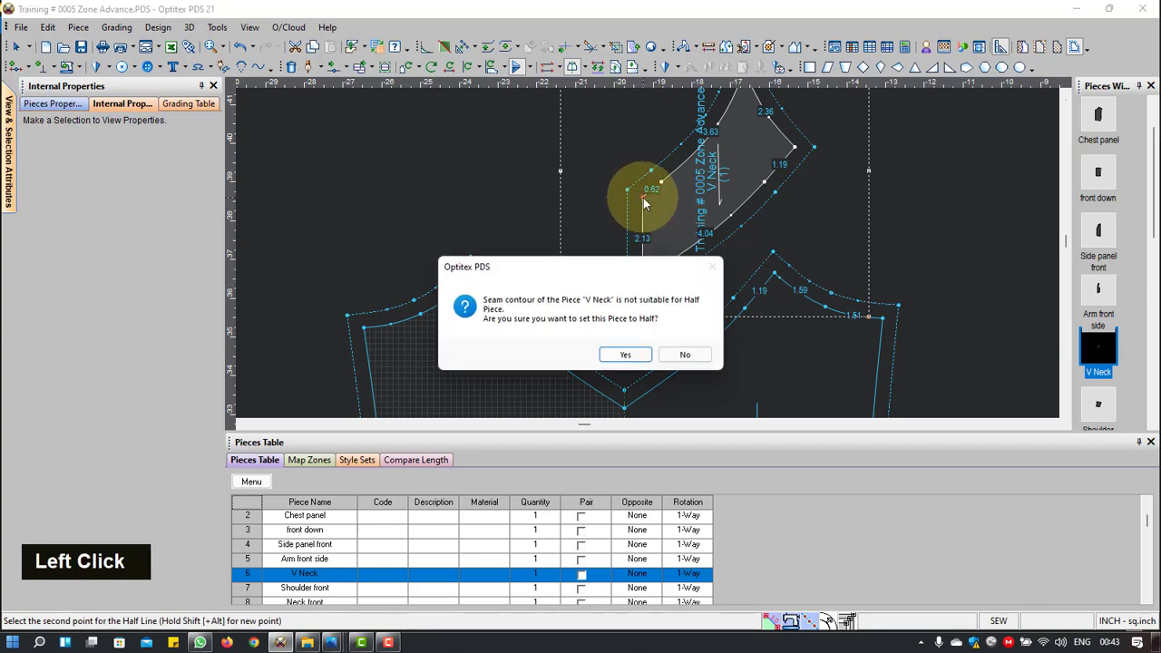
pyautogui.click(621, 355)
pyautogui.rightClick(894, 136)
pyautogui.click(883, 166)
# Step: Line up the V Neck, Chest panel and front down pieces in a column along their centre lines
pyautogui.scroll(2, 772, 191)
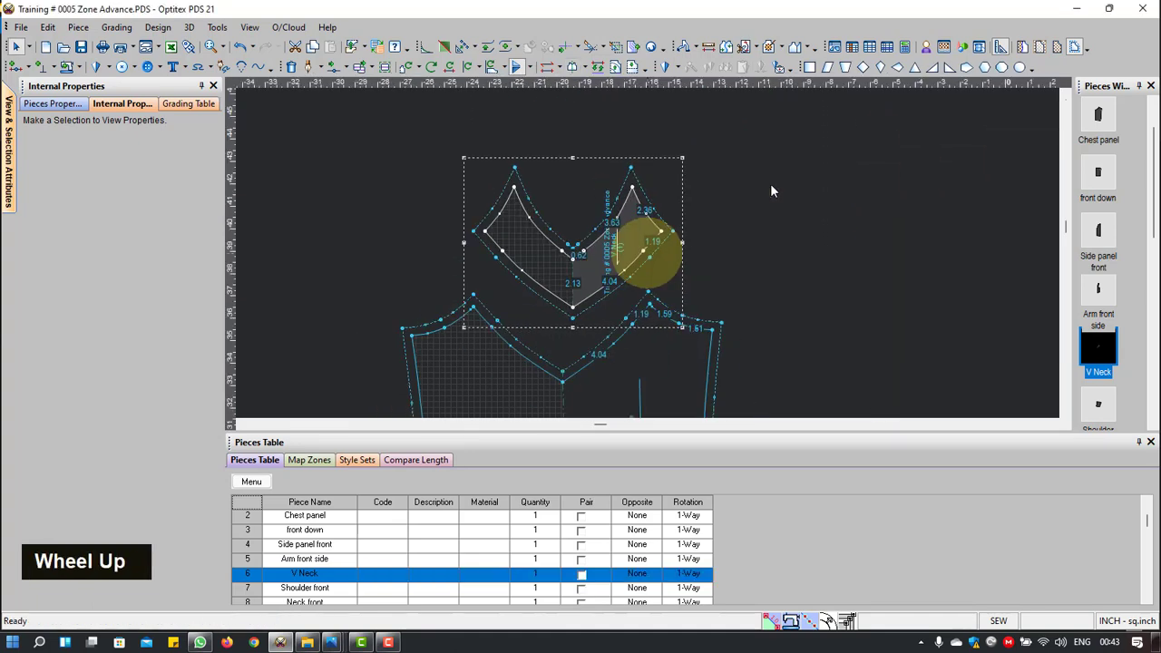
pyautogui.scroll(2, 646, 226)
pyautogui.click(626, 252)
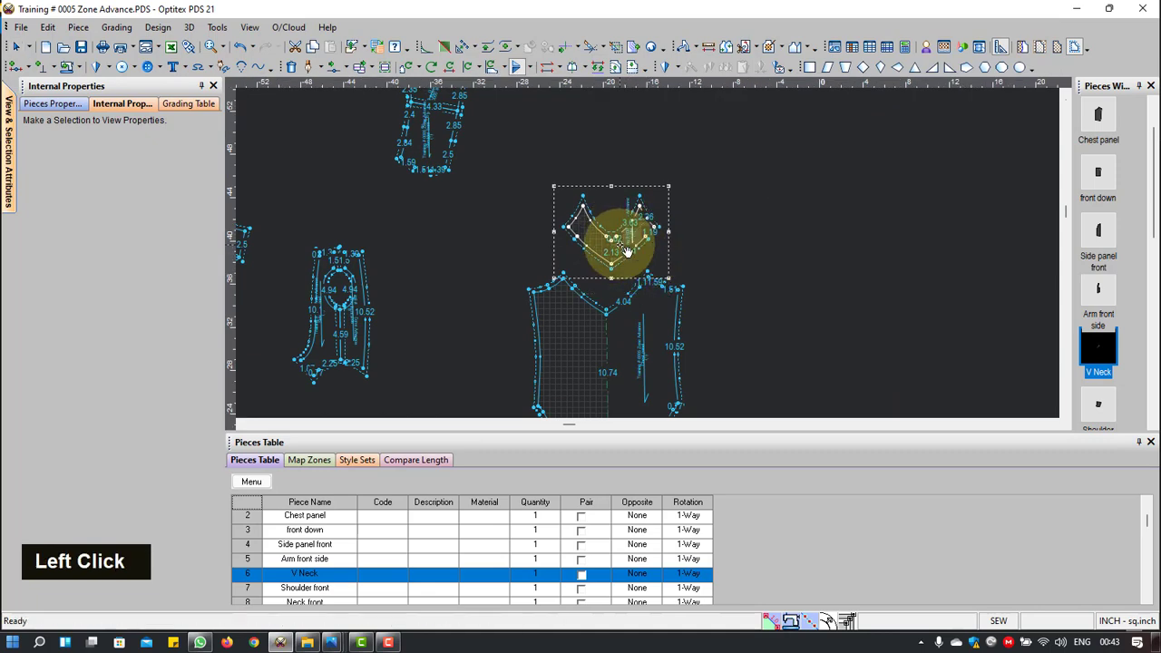
pyautogui.scroll(1, 626, 253)
pyautogui.scroll(-2, 646, 263)
pyautogui.click(671, 205)
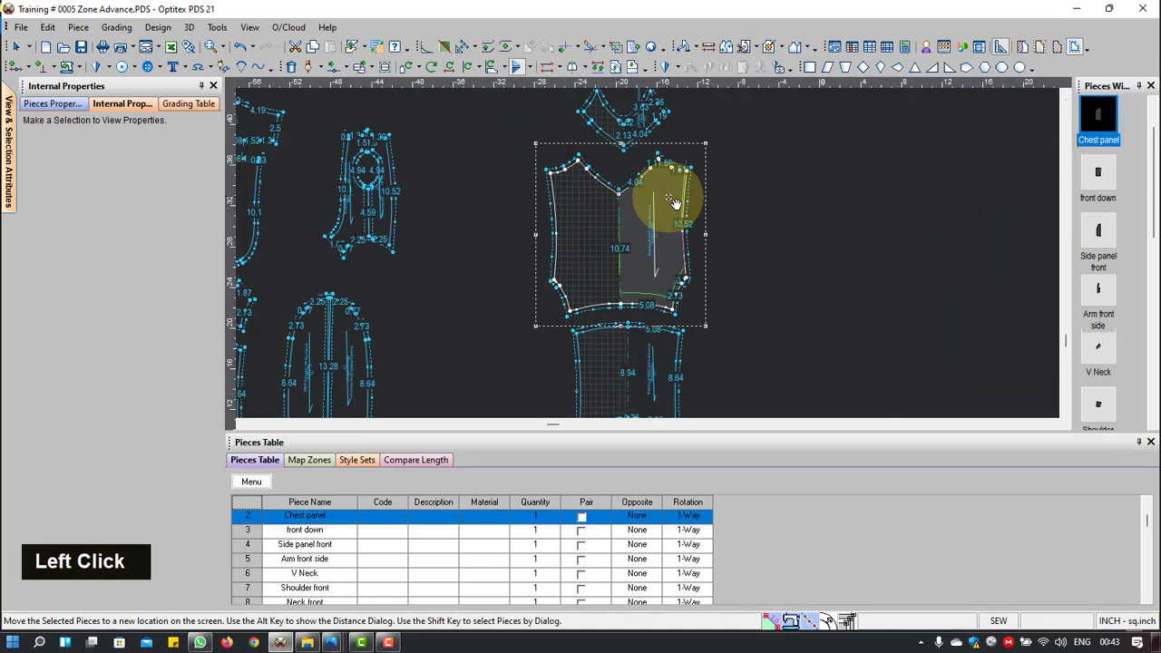
pyautogui.click(661, 355)
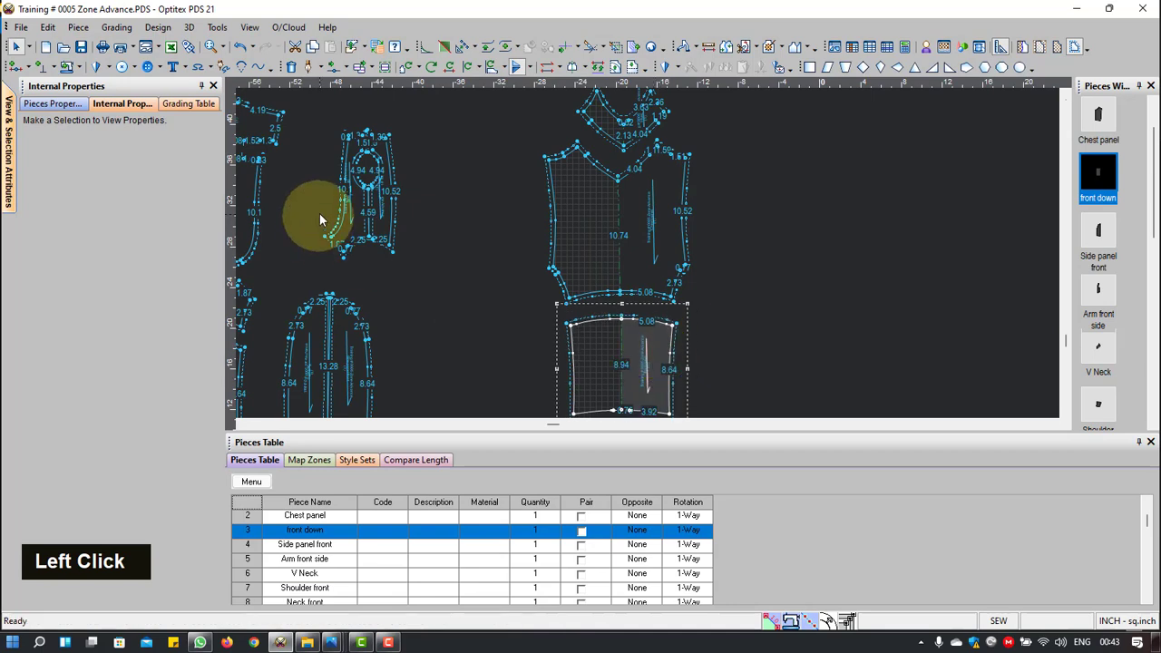
# Step: Move the joined Side panel front and Side back pieces together to sit directly beside the front down piece
pyautogui.scroll(2, 661, 252)
pyautogui.scroll(-2, 648, 254)
pyautogui.scroll(2, 714, 350)
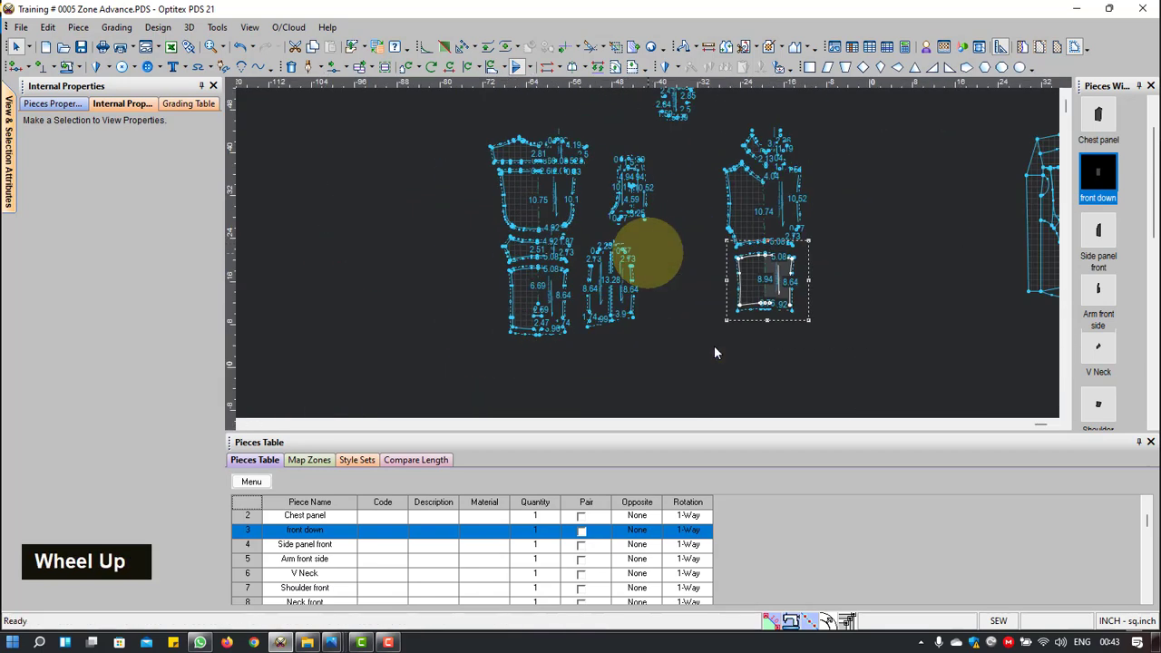
pyautogui.scroll(-2, 648, 241)
pyautogui.click(552, 354)
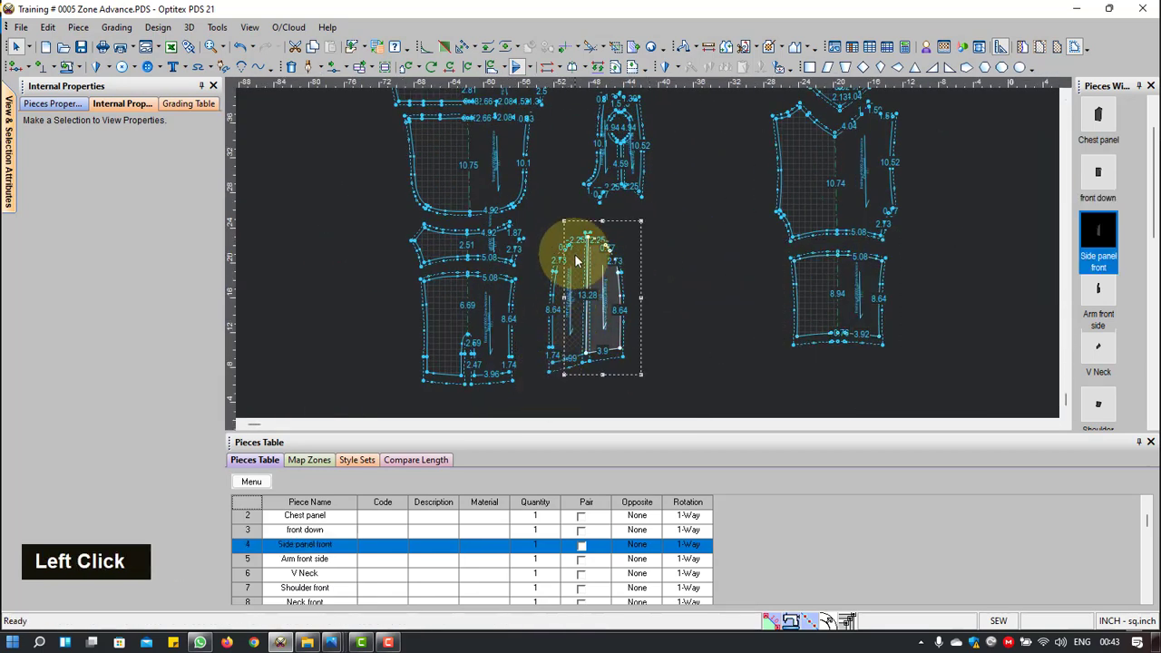
pyautogui.moveTo(577, 261); pyautogui.dragTo(739, 247)
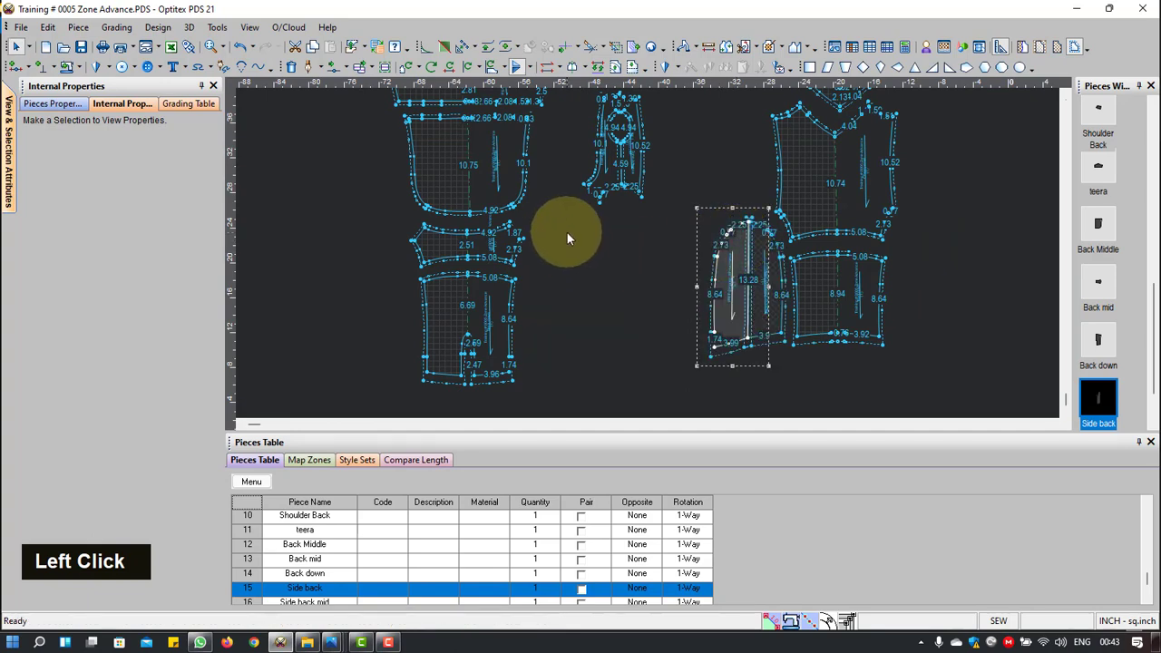
# Step: Move the Arm front side and Side back mid pieces above the side panels, beside the Chest panel
pyautogui.scroll(1, 574, 220)
pyautogui.scroll(-2, 666, 210)
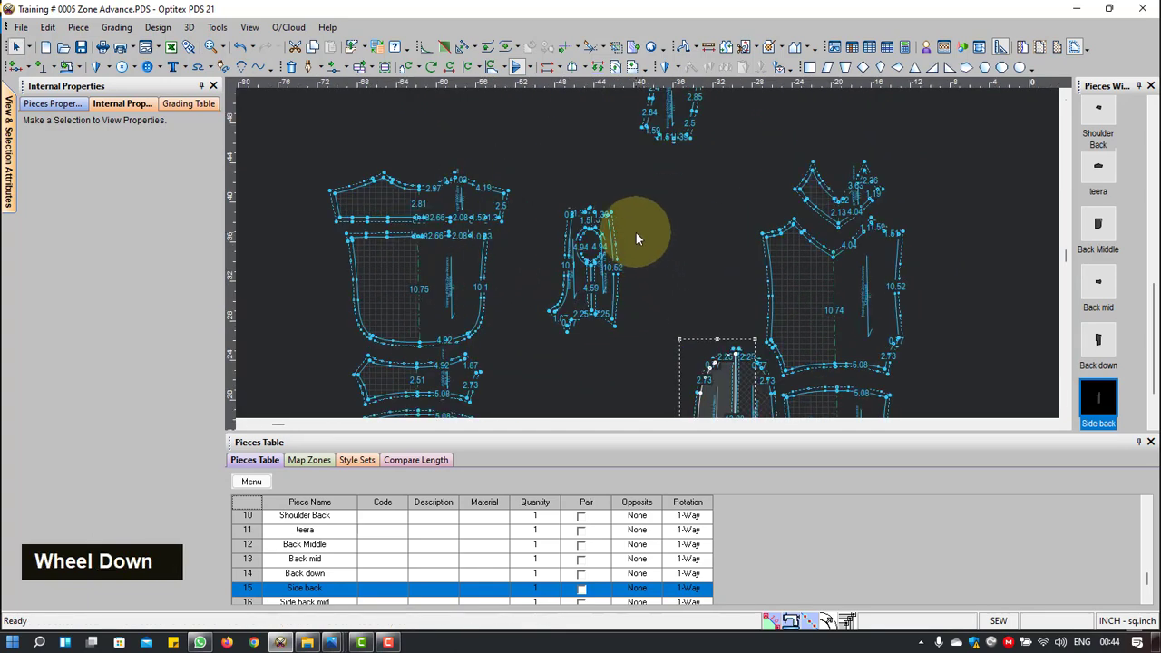
pyautogui.click(581, 309)
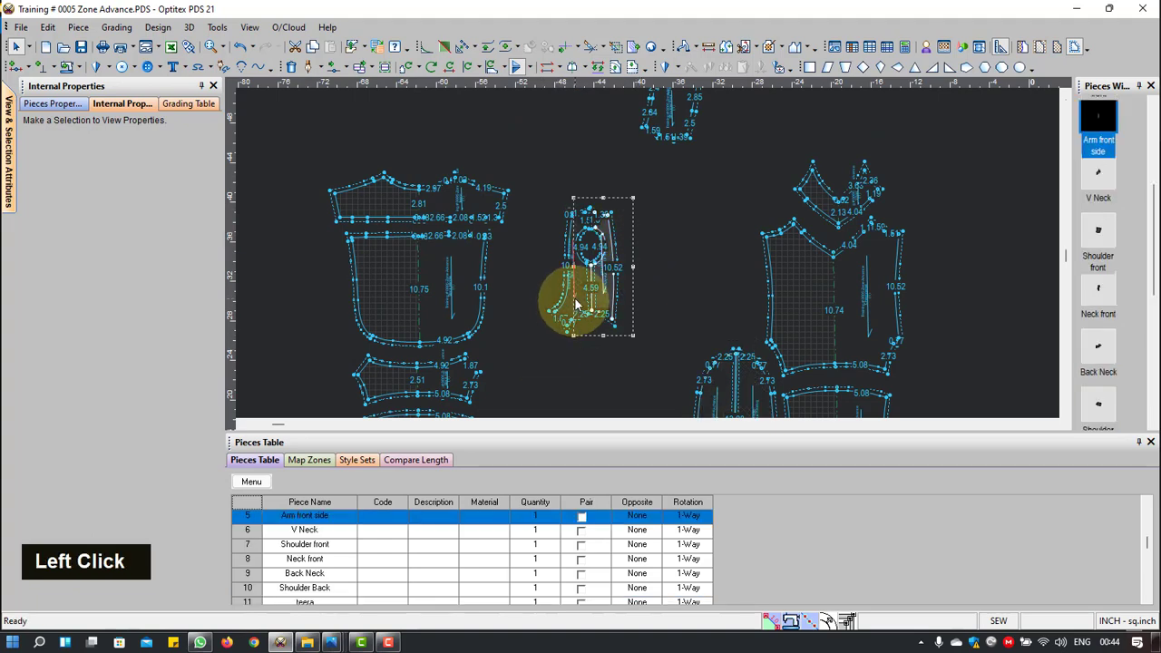
pyautogui.moveTo(575, 304); pyautogui.dragTo(721, 313)
# Step: Move the teera, Back Middle, Back mid and Back down pieces together to sit beside the side pieces
pyautogui.scroll(1, 647, 259)
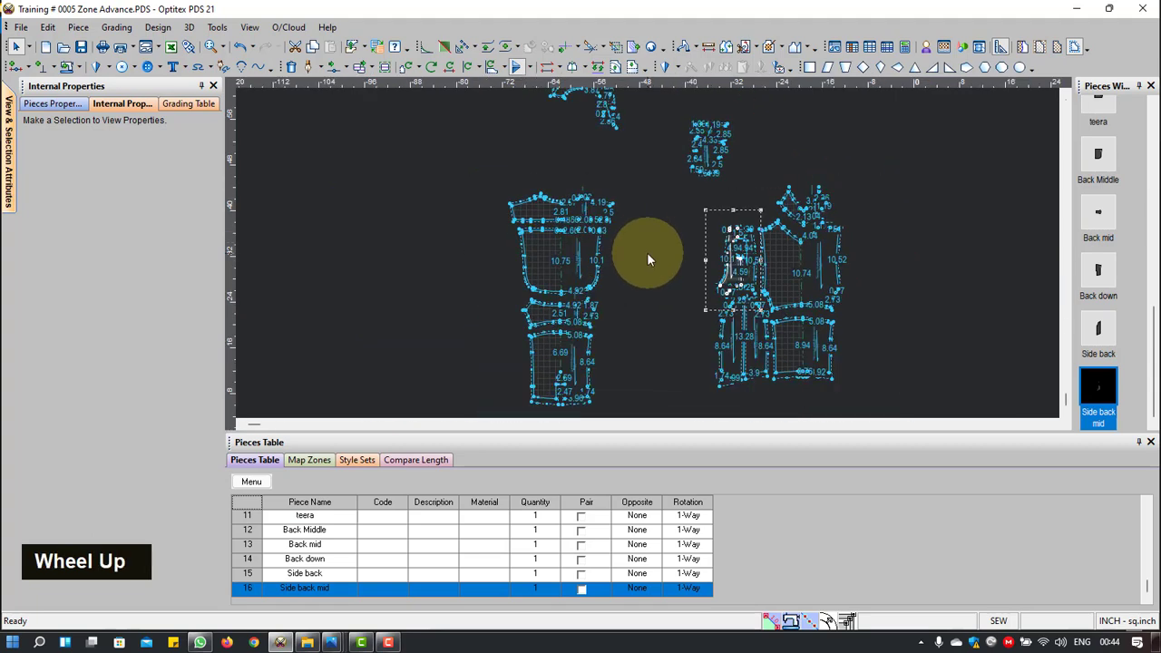
pyautogui.moveTo(650, 183); pyautogui.dragTo(488, 407)
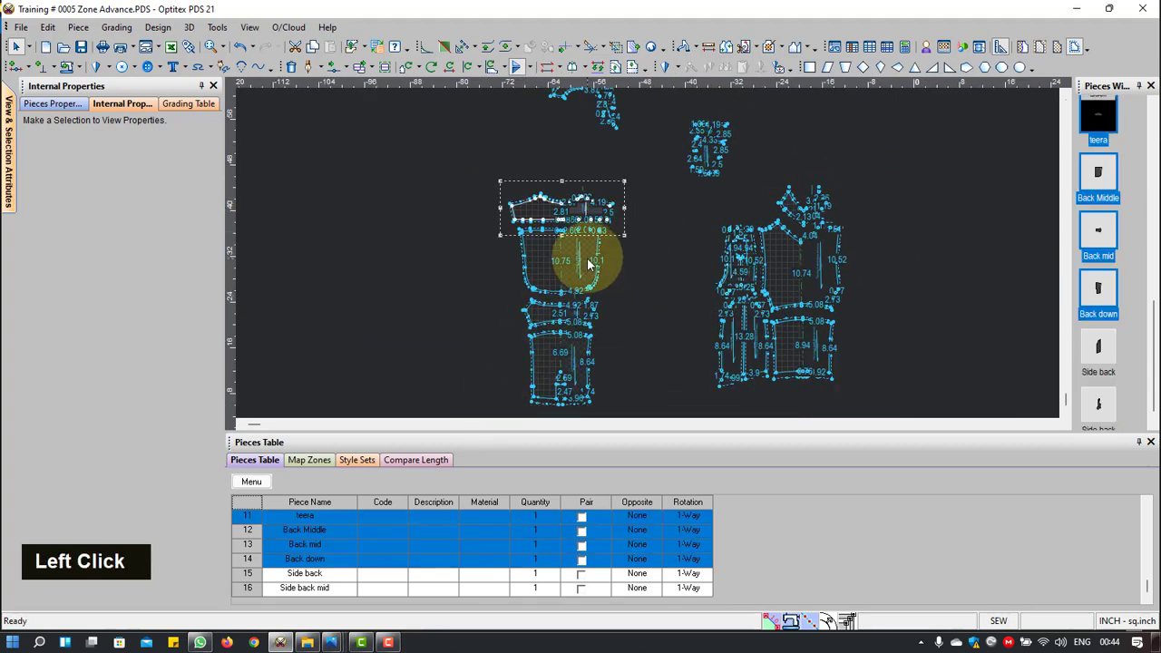
pyautogui.moveTo(597, 259); pyautogui.dragTo(706, 258)
pyautogui.click(883, 223)
# Step: Select the Shoulder front and Shoulder Back pieces and move them together beside the V Neck, above the Chest panel's shoulder
pyautogui.scroll(-2, 690, 112)
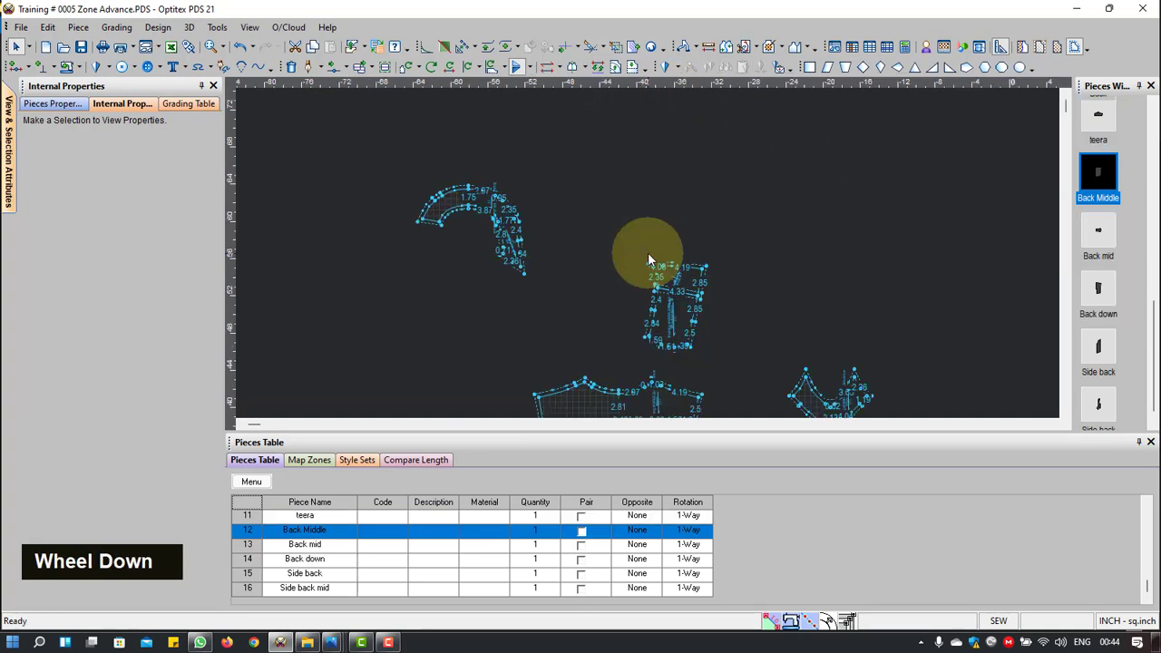
pyautogui.scroll(-1, 648, 259)
pyautogui.moveTo(734, 316); pyautogui.dragTo(636, 391)
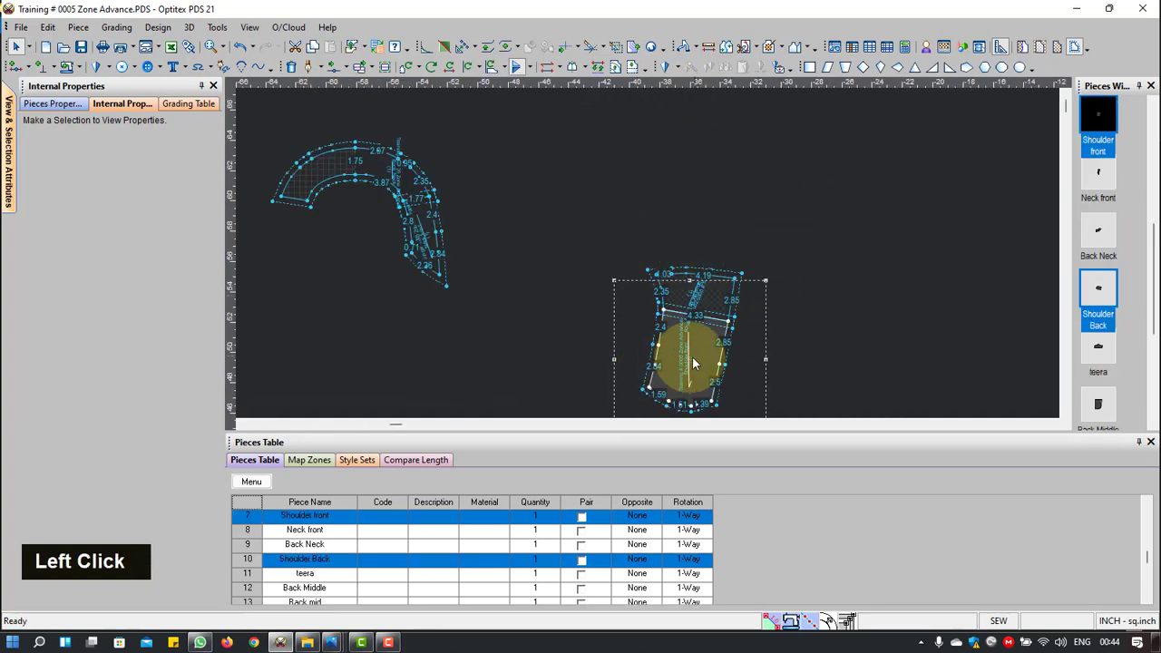
pyautogui.moveTo(693, 357)
pyautogui.mouseDown()
pyautogui.moveTo(797, 347)
pyautogui.moveTo(764, 252)
pyautogui.moveTo(656, 259)
pyautogui.moveTo(640, 332)
pyautogui.mouseUp()
pyautogui.scroll(3, 648, 252)
pyautogui.scroll(2, 767, 258)
pyautogui.scroll(-3, 656, 259)
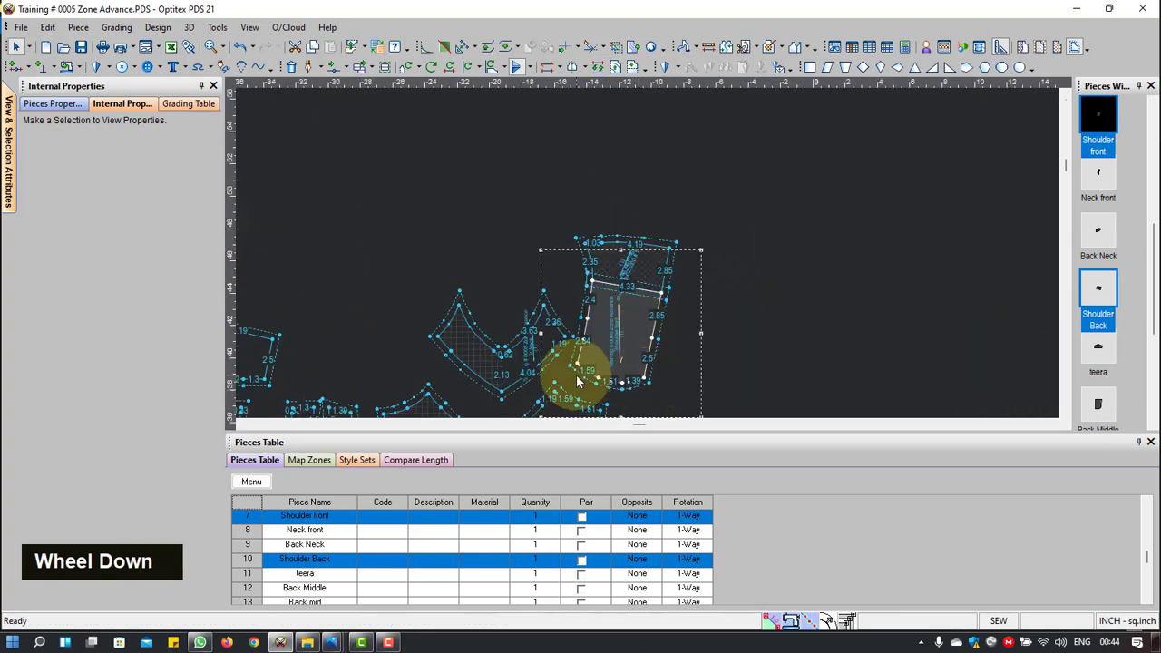
# Step: Move the V Neck piece down closer to the Chest panel's neckline
pyautogui.scroll(2, 642, 239)
pyautogui.scroll(-2, 642, 255)
pyautogui.moveTo(592, 253); pyautogui.dragTo(586, 267)
# Step: Select the Neck front and Back Neck pieces and move them together above the V Neck and shoulder pieces
pyautogui.scroll(3, 627, 251)
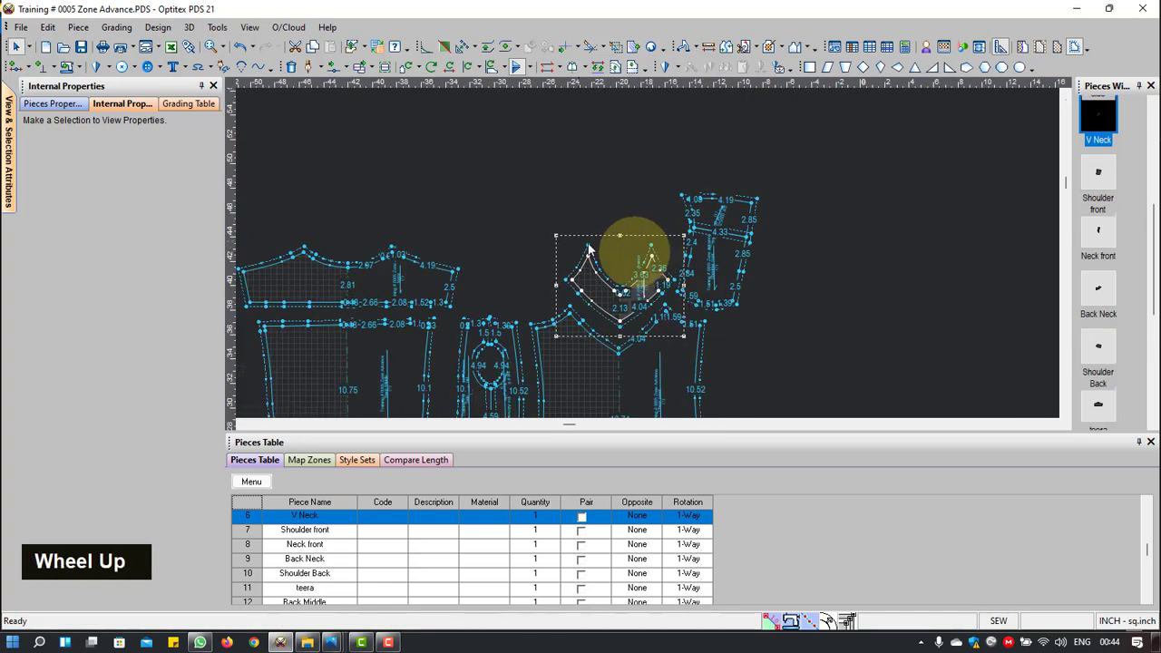
pyautogui.moveTo(461, 252); pyautogui.dragTo(460, 251)
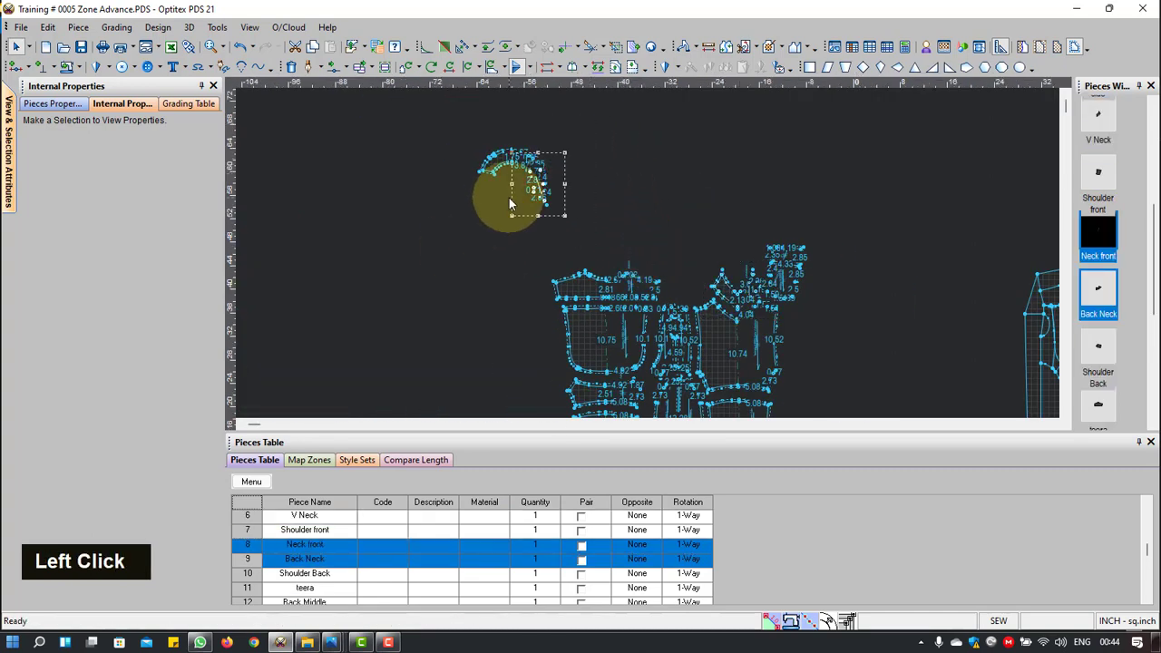
pyautogui.scroll(-3, 647, 260)
pyautogui.click(663, 161)
pyautogui.scroll(3, 648, 251)
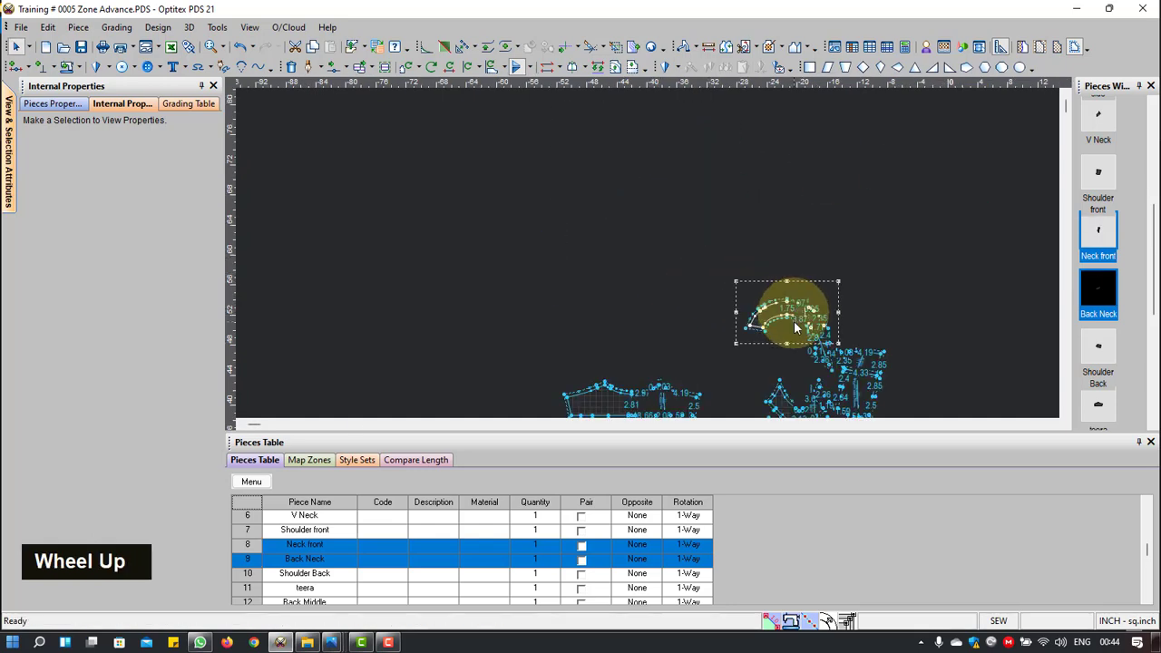
pyautogui.scroll(-2, 644, 241)
pyautogui.click(850, 226)
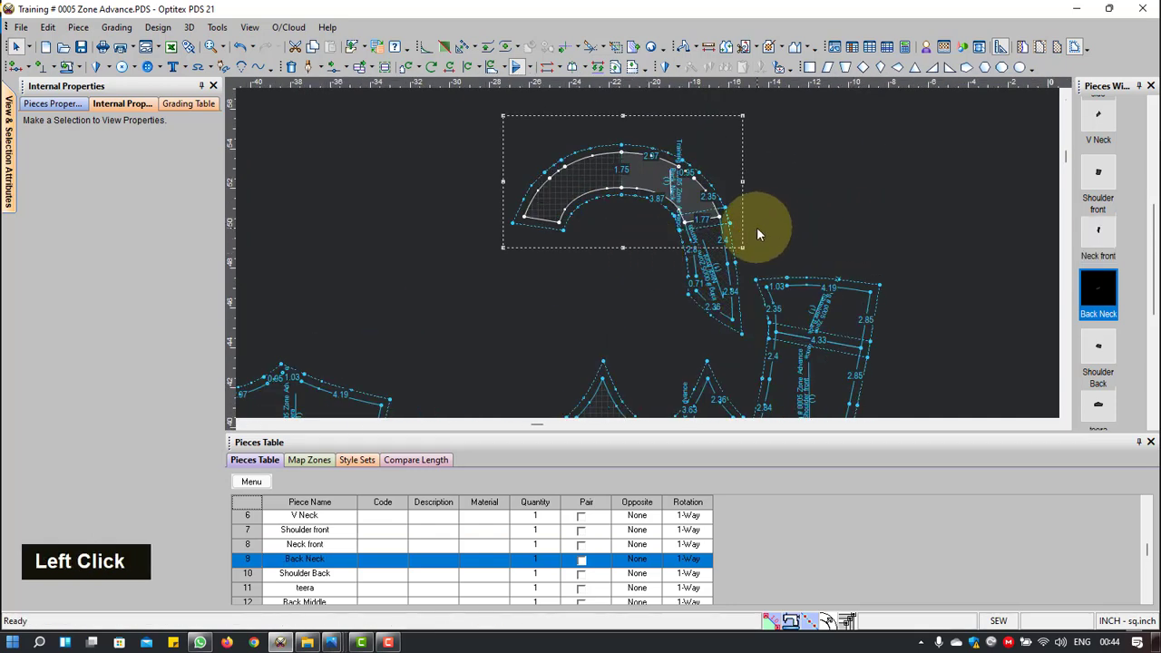
# Step: Move the shoulder-tip, armhole and upper side points on the base pattern together by X 0.5 and Y 0
pyautogui.scroll(2, 706, 334)
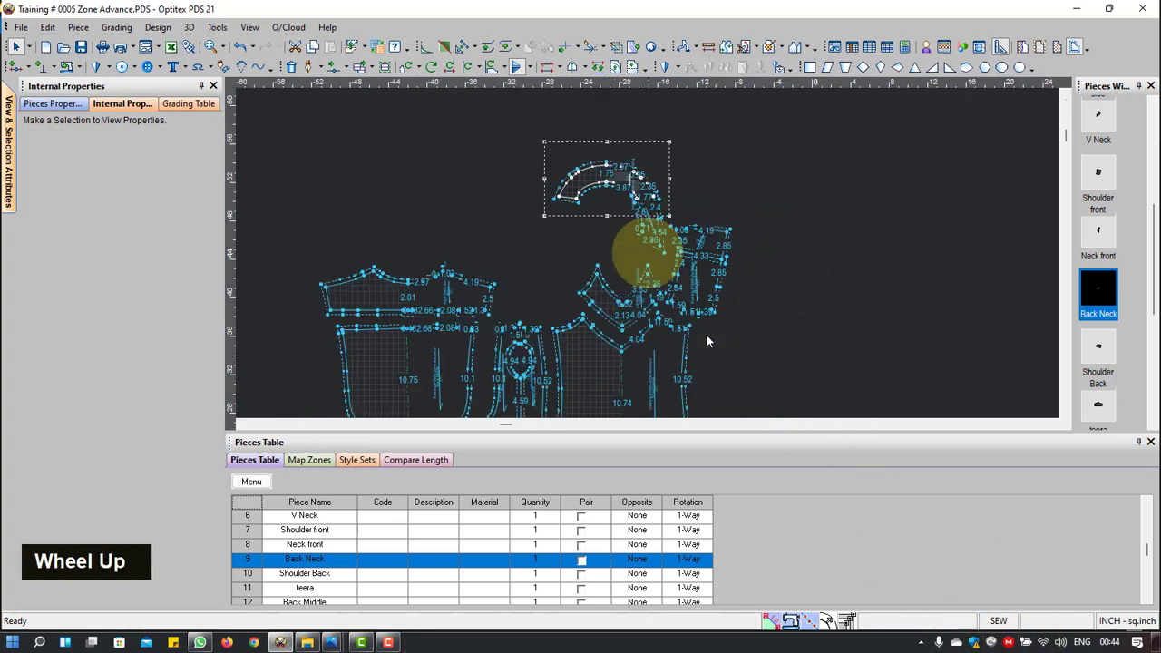
pyautogui.scroll(2, 649, 287)
pyautogui.scroll(-4, 648, 252)
pyautogui.scroll(4, 649, 258)
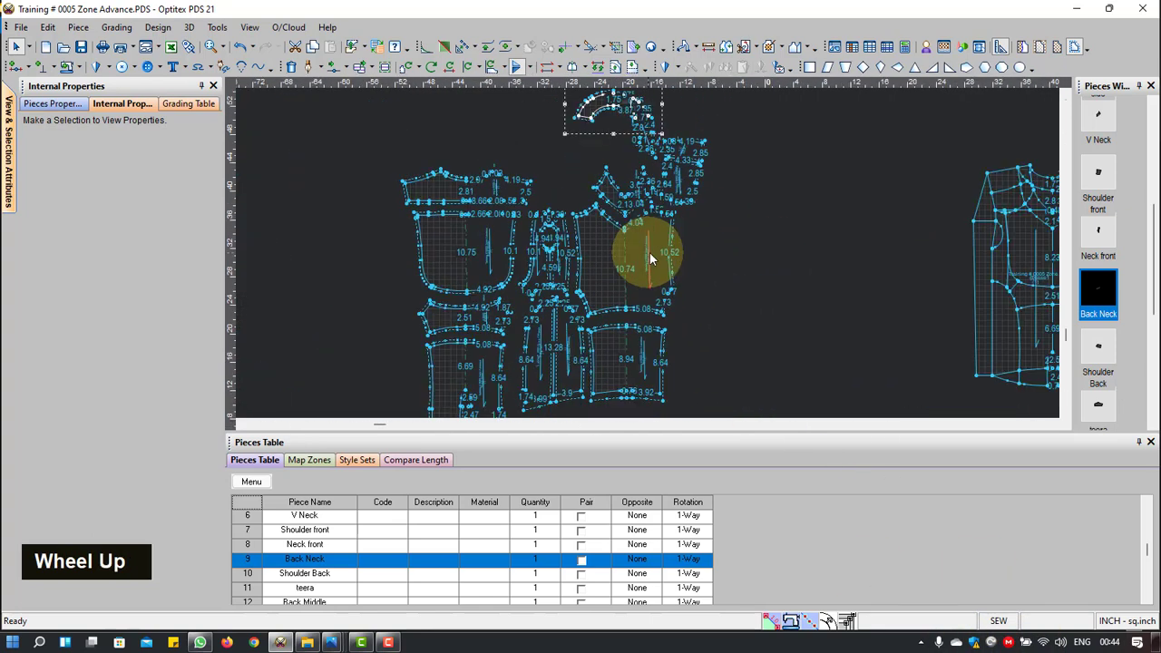
pyautogui.scroll(1, 649, 258)
pyautogui.scroll(-4, 648, 251)
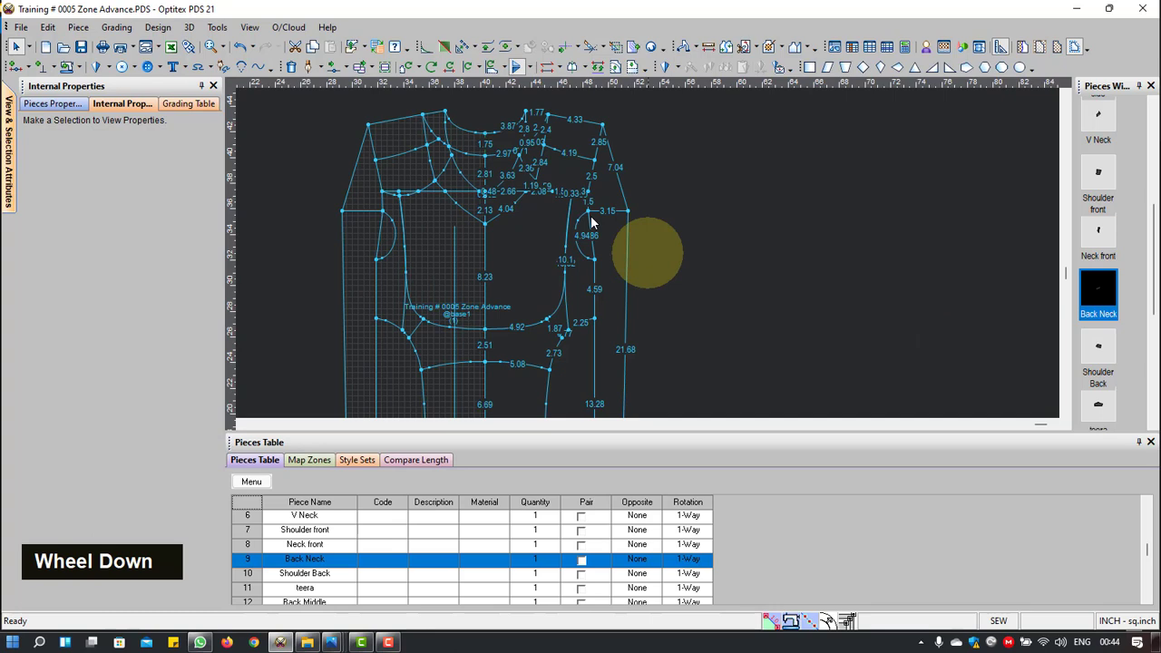
pyautogui.press('q')
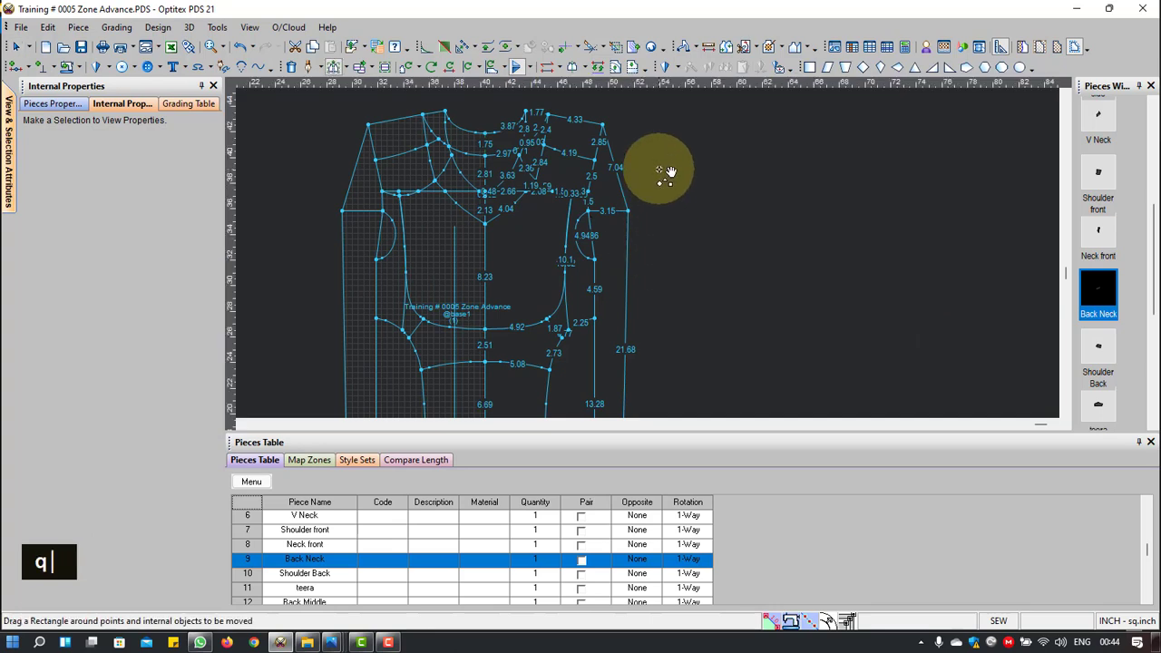
pyautogui.scroll(1, 663, 272)
pyautogui.scroll(-1, 658, 247)
pyautogui.scroll(1, 644, 225)
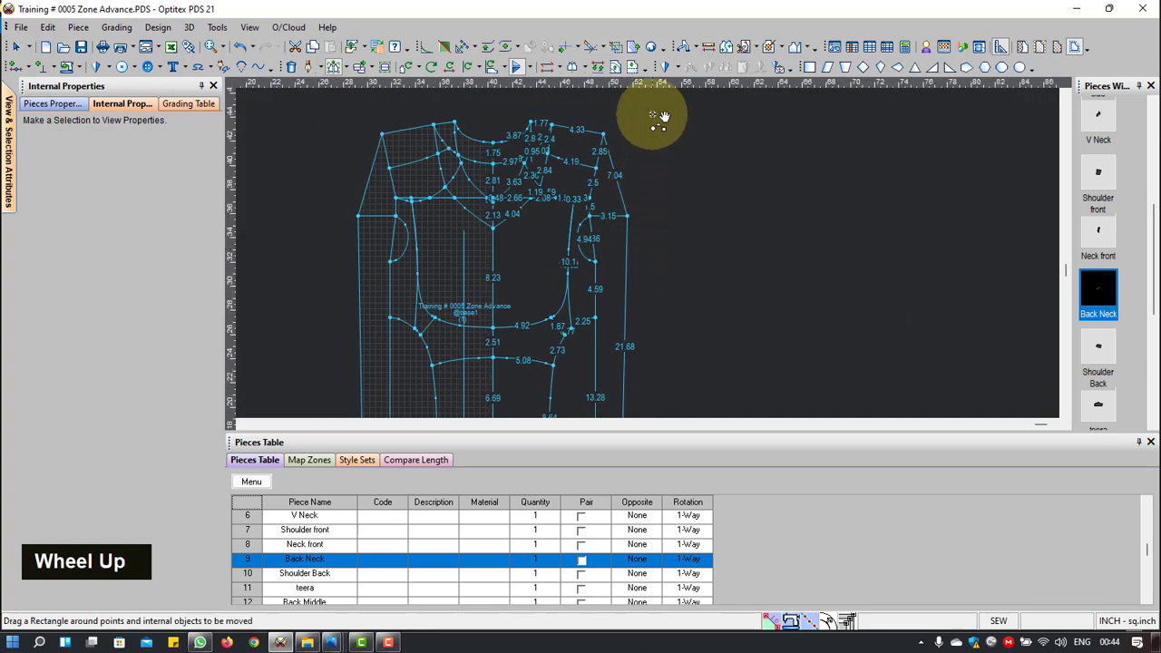
pyautogui.moveTo(655, 118); pyautogui.dragTo(583, 263)
pyautogui.scroll(-2, 648, 252)
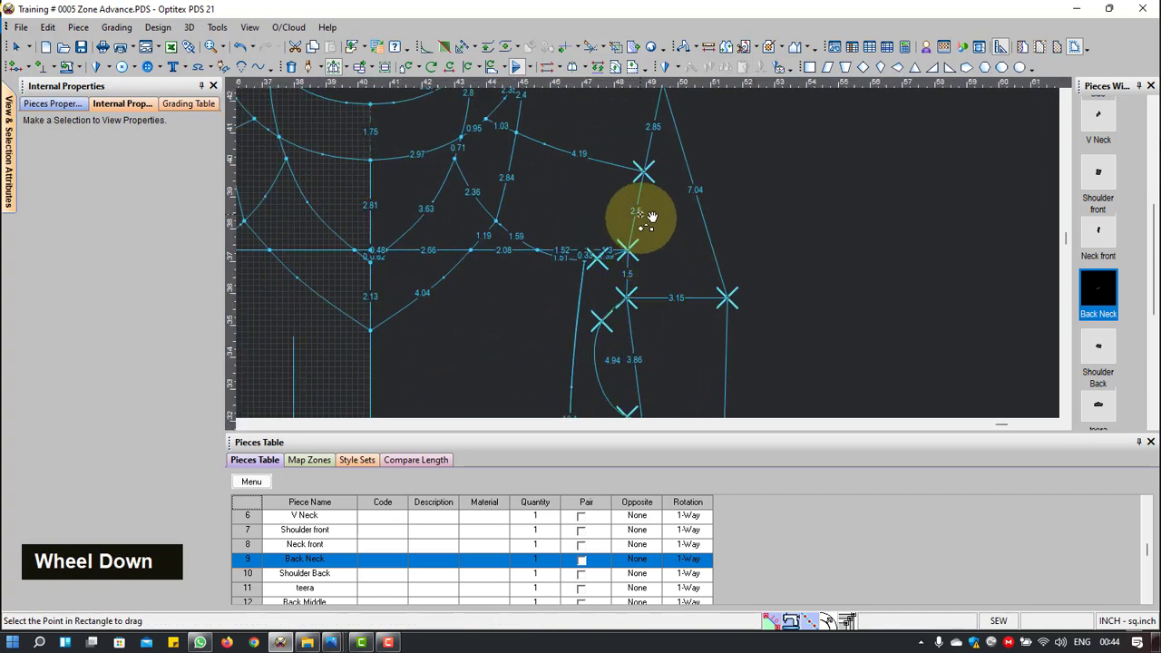
pyautogui.scroll(3, 650, 238)
pyautogui.scroll(-1, 655, 243)
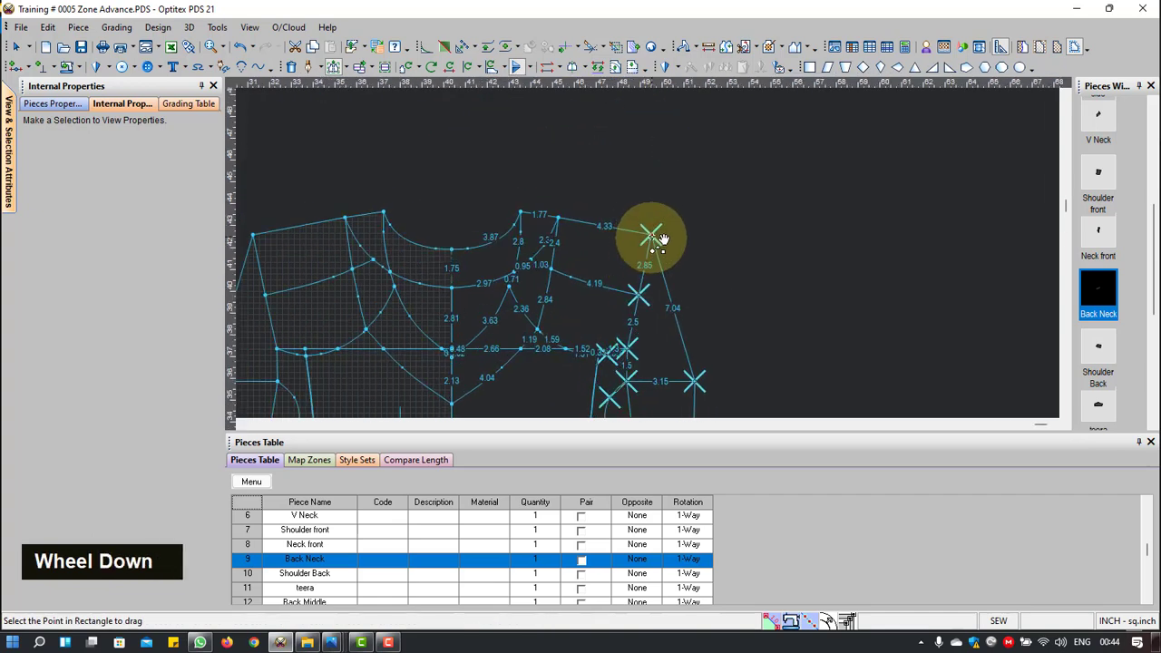
pyautogui.click(651, 236)
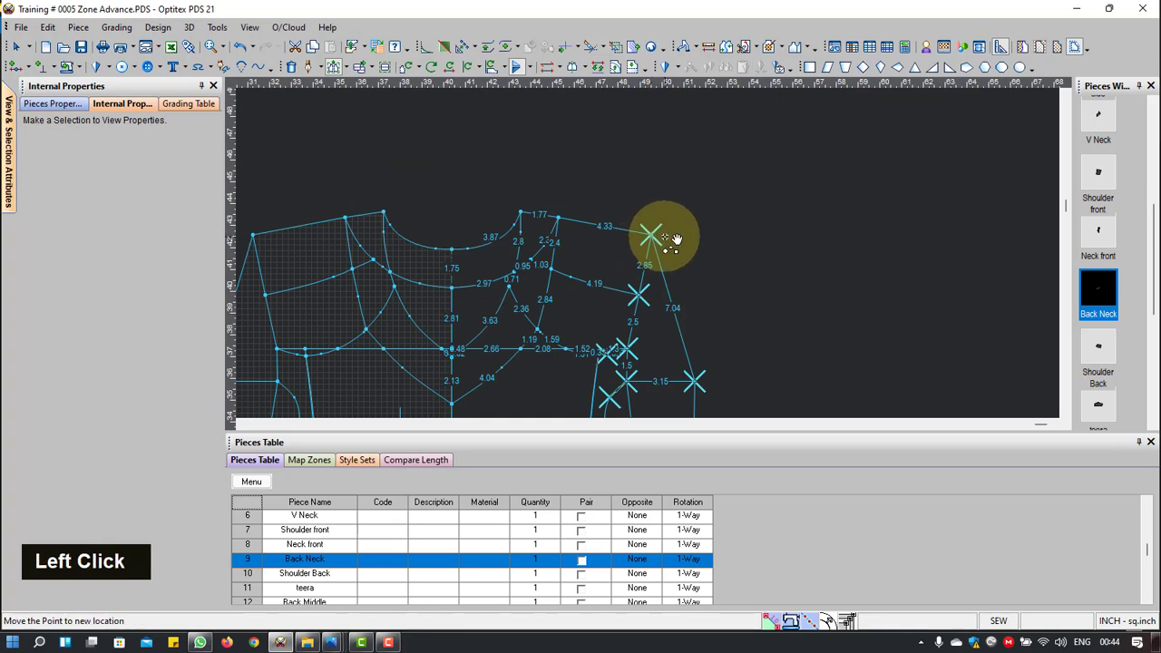
pyautogui.click(672, 239)
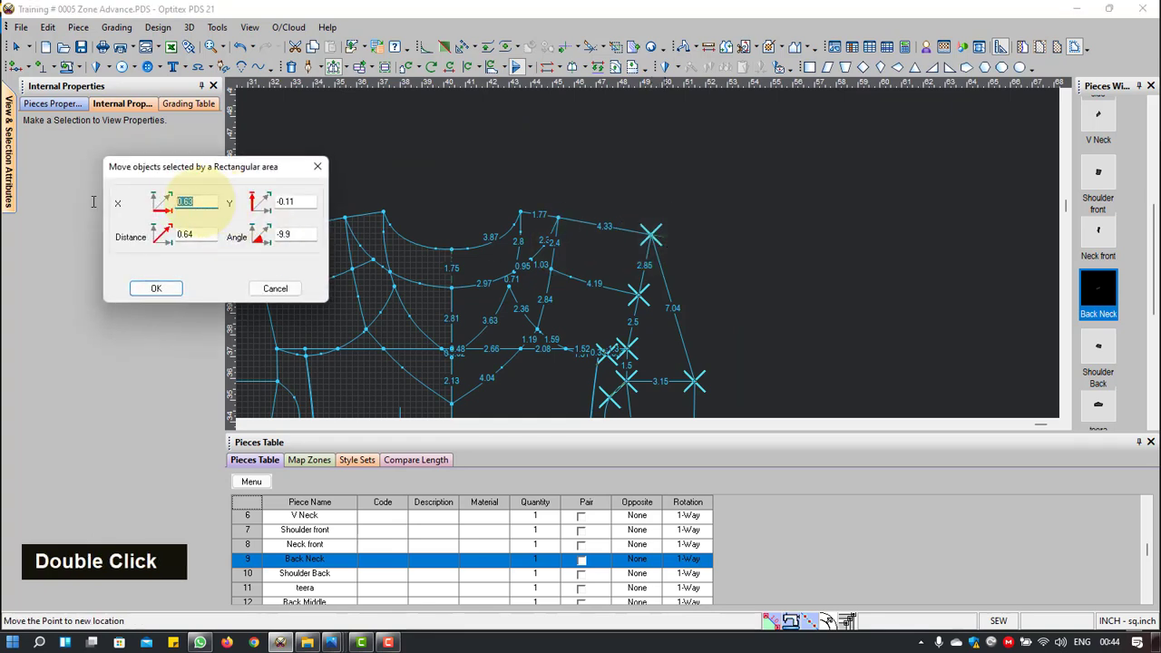
pyautogui.write('.5')
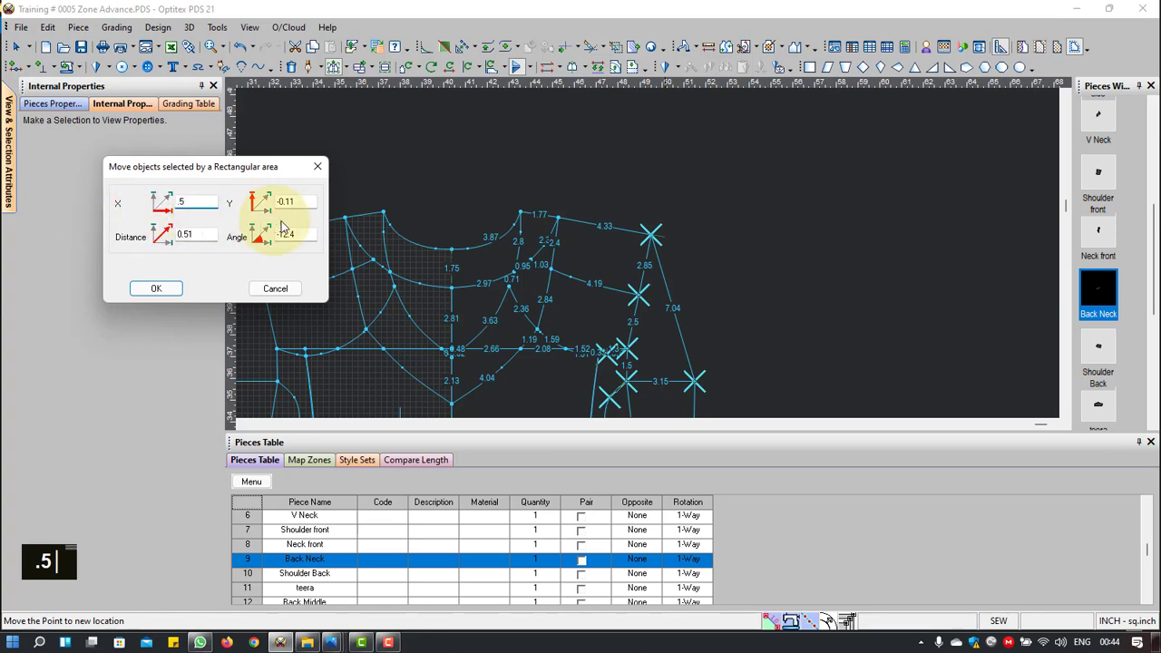
pyautogui.click(306, 204)
pyautogui.write('0')
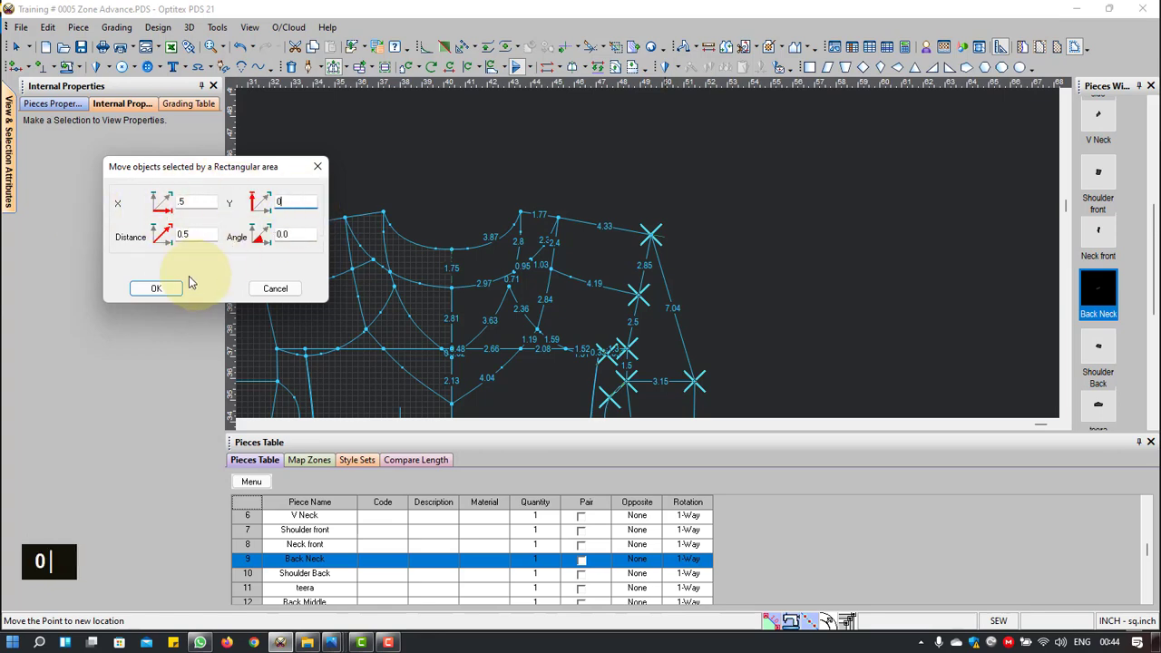
pyautogui.click(156, 288)
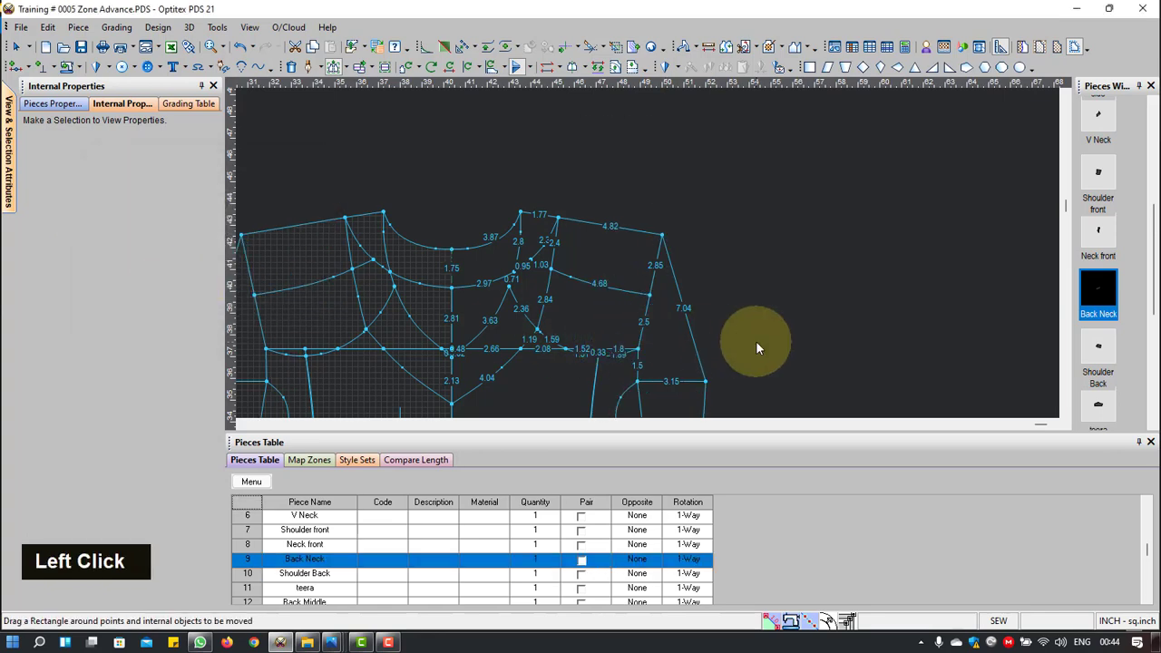
# Step: Move the Shoulder Back piece up so it clears the top edge of the Shoulder front piece
pyautogui.scroll(2, 647, 265)
pyautogui.scroll(-1, 623, 261)
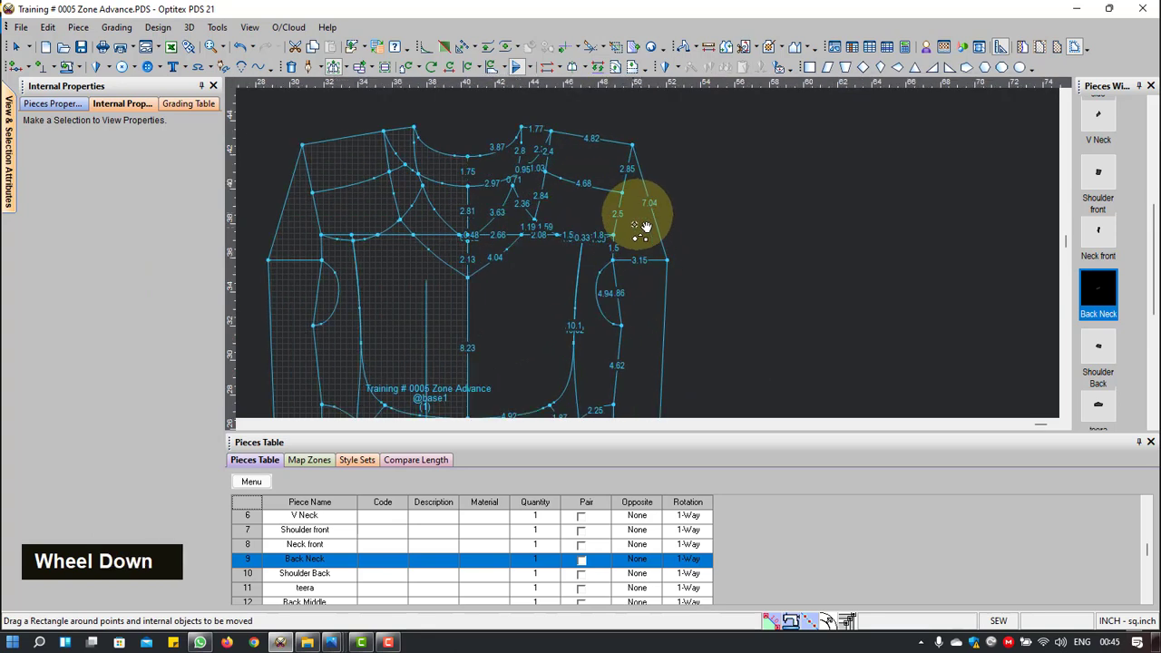
pyautogui.scroll(3, 653, 259)
pyautogui.scroll(-4, 653, 259)
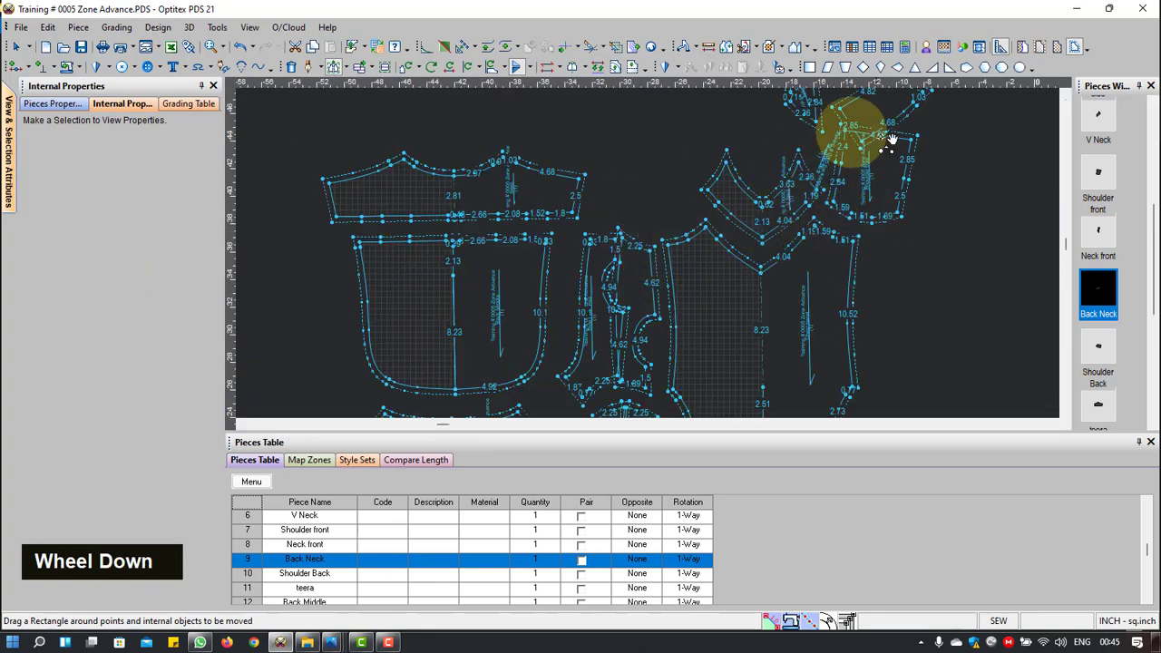
pyautogui.scroll(1, 659, 256)
pyautogui.scroll(-3, 659, 256)
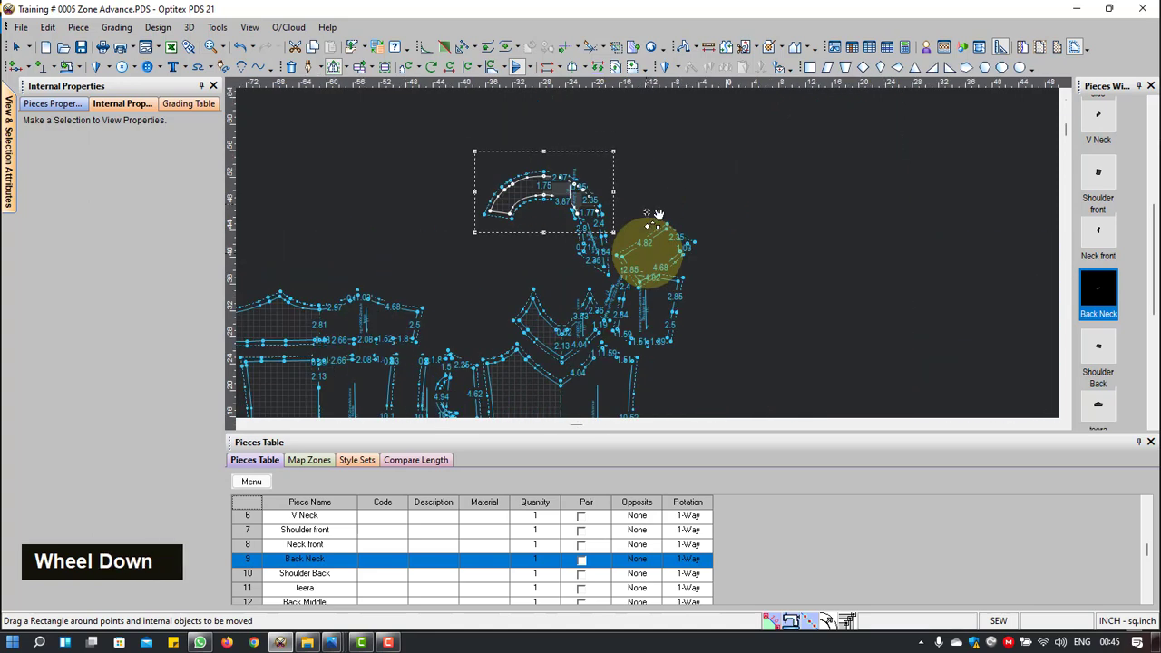
pyautogui.rightClick(807, 172)
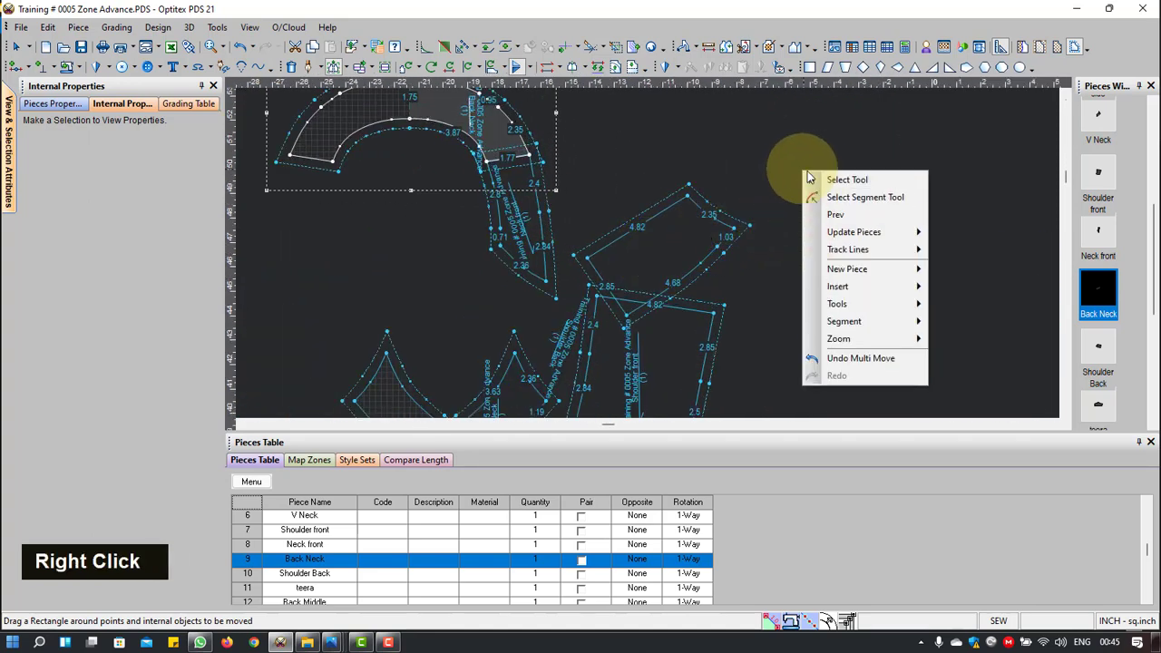
pyautogui.click(849, 184)
pyautogui.moveTo(653, 261); pyautogui.dragTo(669, 228)
pyautogui.scroll(2, 716, 301)
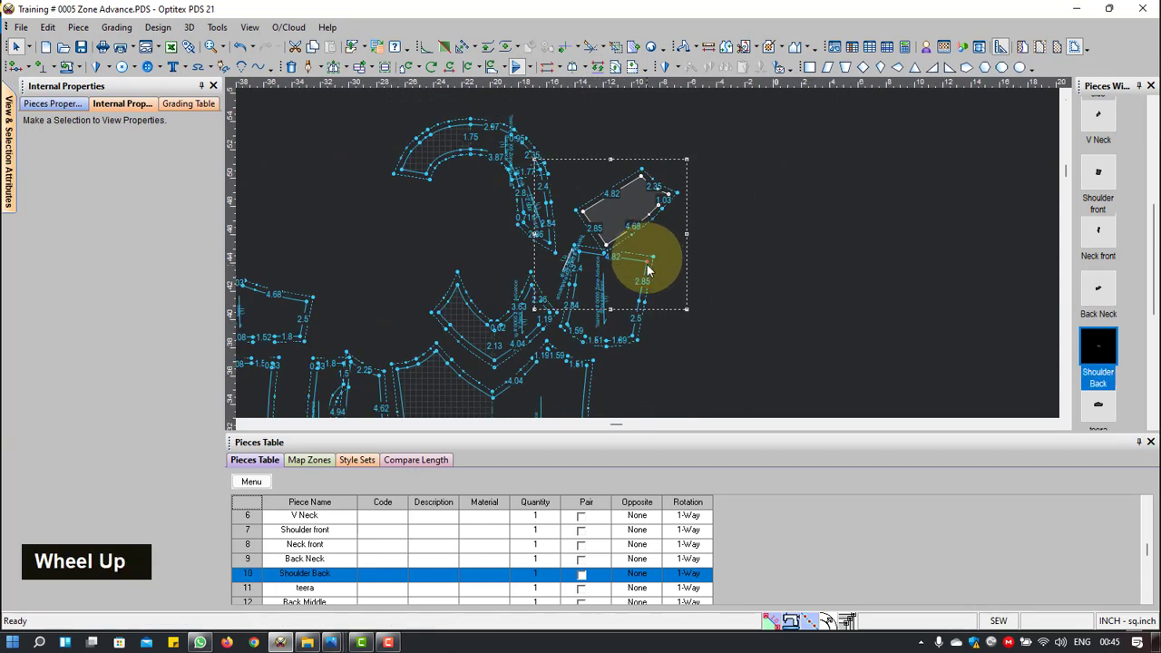
pyautogui.scroll(-1, 643, 263)
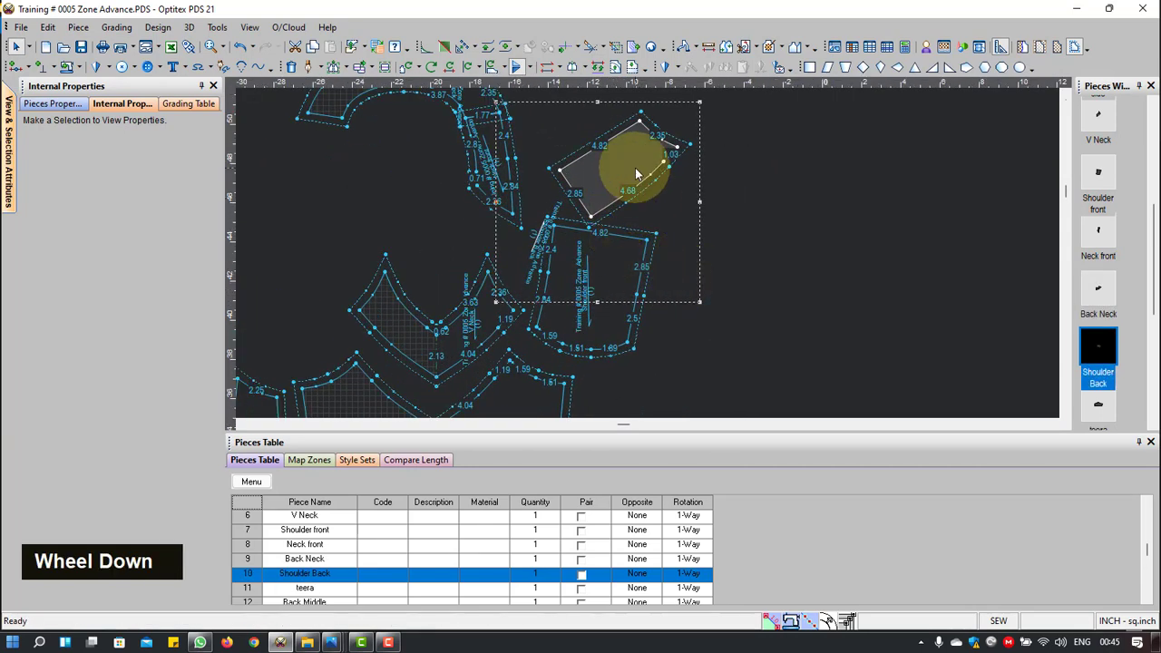
# Step: Rotate the Shoulder Back piece about its neck-side shoulder corner and place its shoulder seam against the Shoulder front's shoulder seam
pyautogui.click(527, 70)
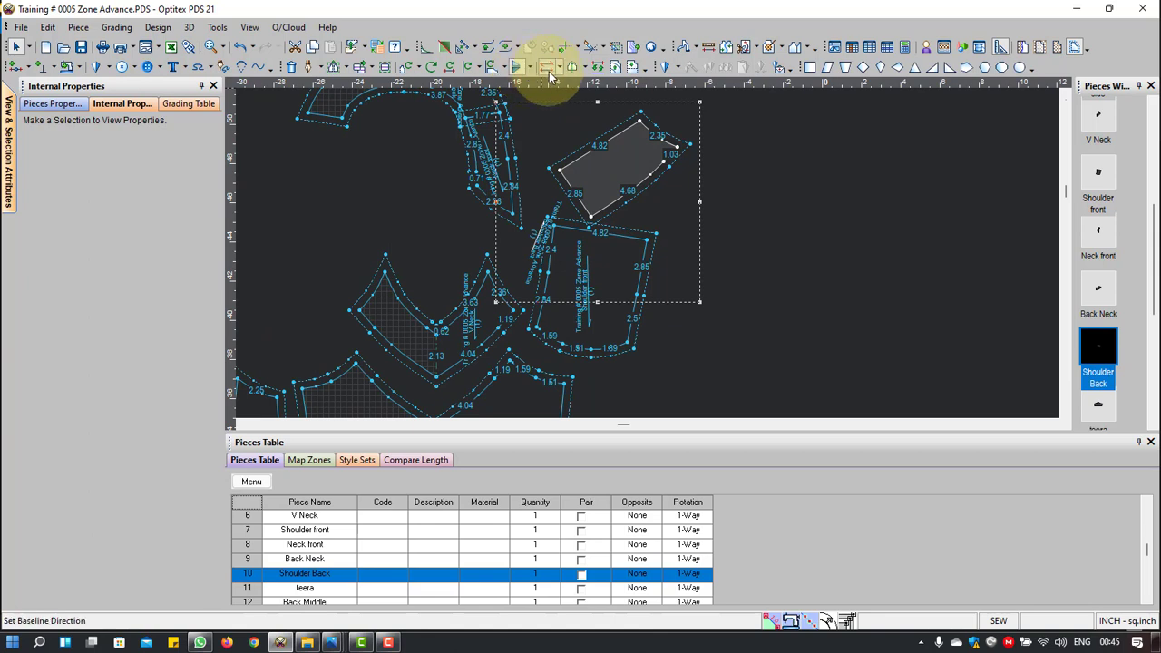
pyautogui.click(623, 156)
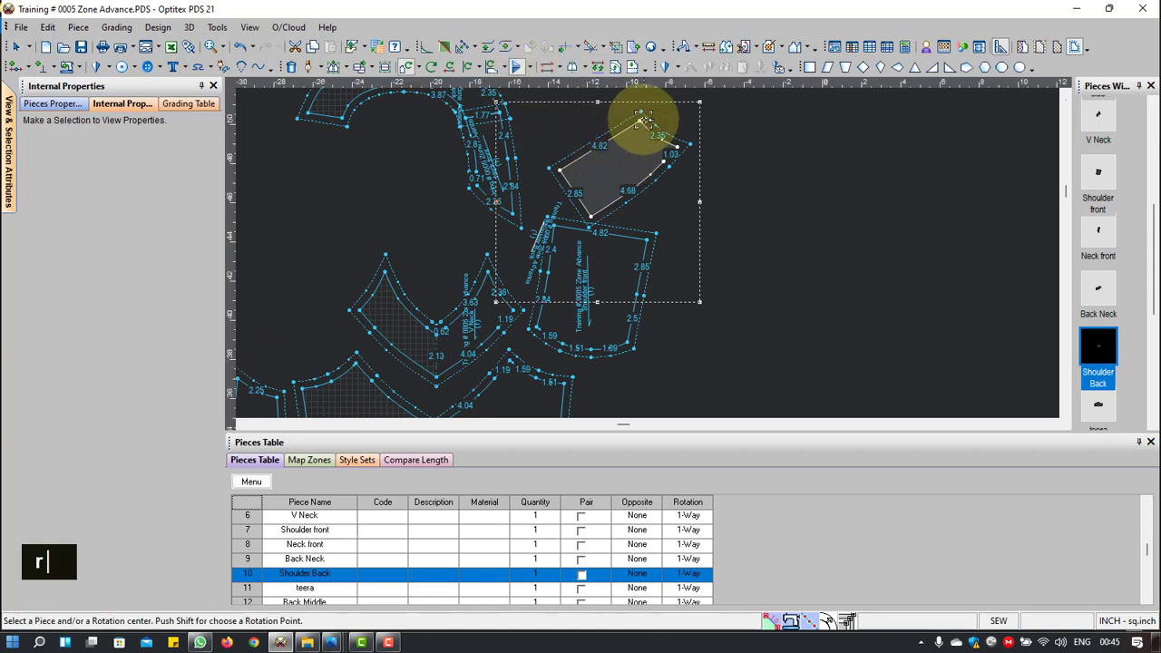
pyautogui.click(643, 118)
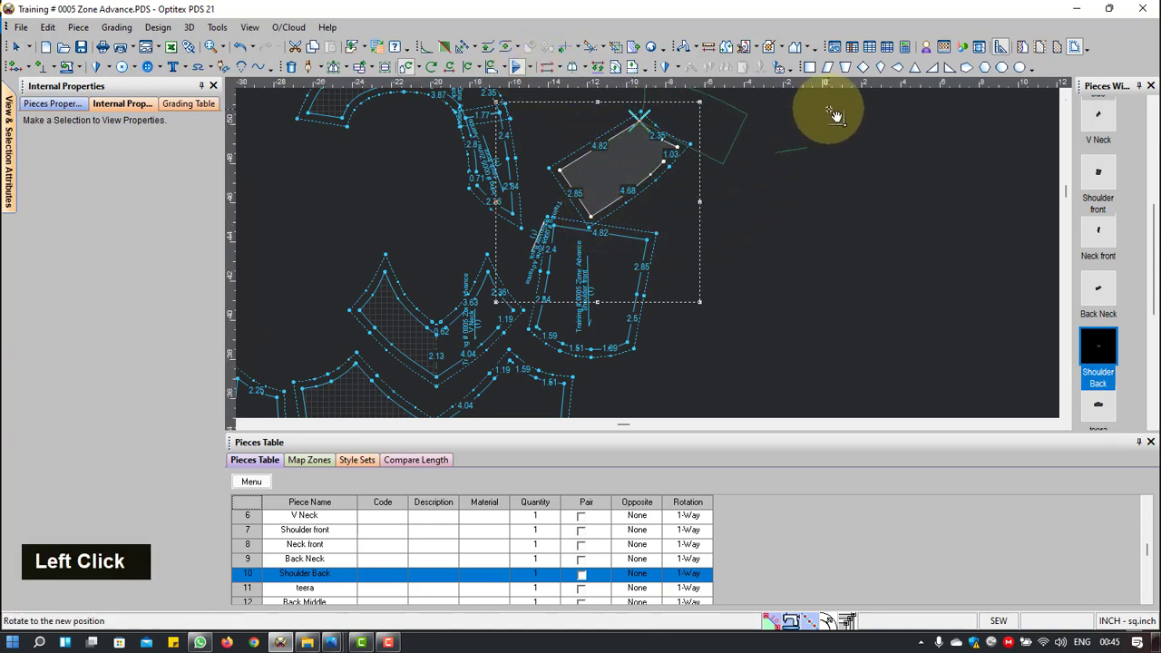
pyautogui.click(834, 115)
pyautogui.click(889, 400)
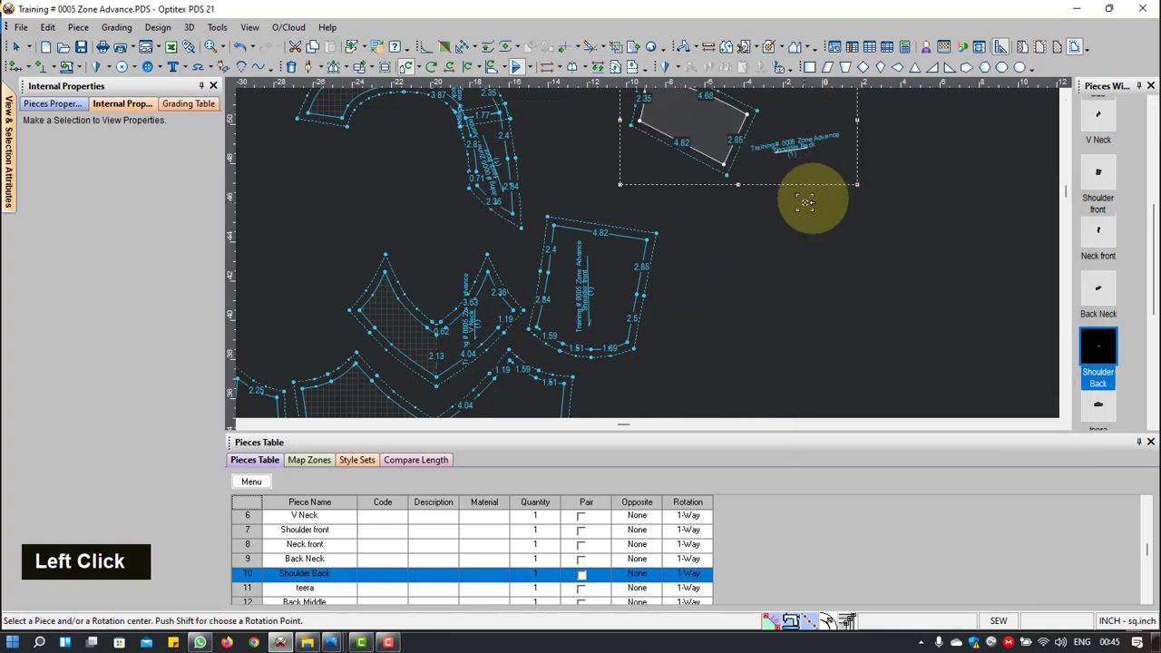
pyautogui.rightClick(805, 203)
pyautogui.click(818, 216)
pyautogui.moveTo(733, 155); pyautogui.dragTo(657, 207)
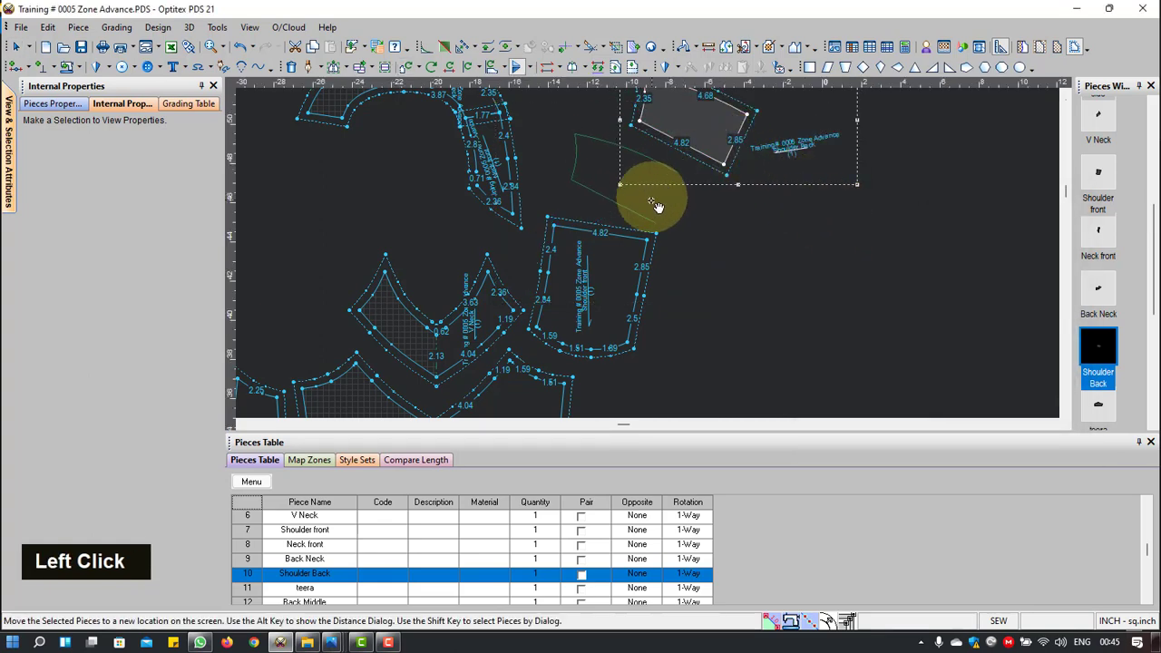
pyautogui.scroll(2, 823, 305)
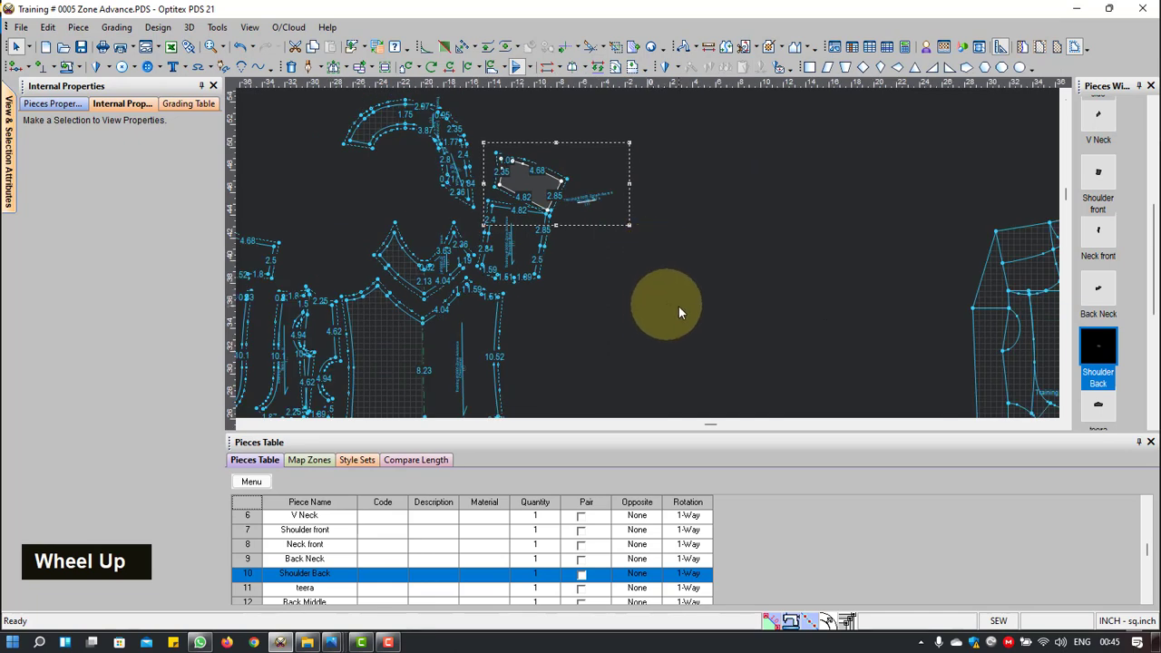
# Step: Flip the Arm front side piece vertically and horizontally so its armhole curve faces the armhole of the back side piece
pyautogui.scroll(2, 689, 309)
pyautogui.scroll(-3, 989, 241)
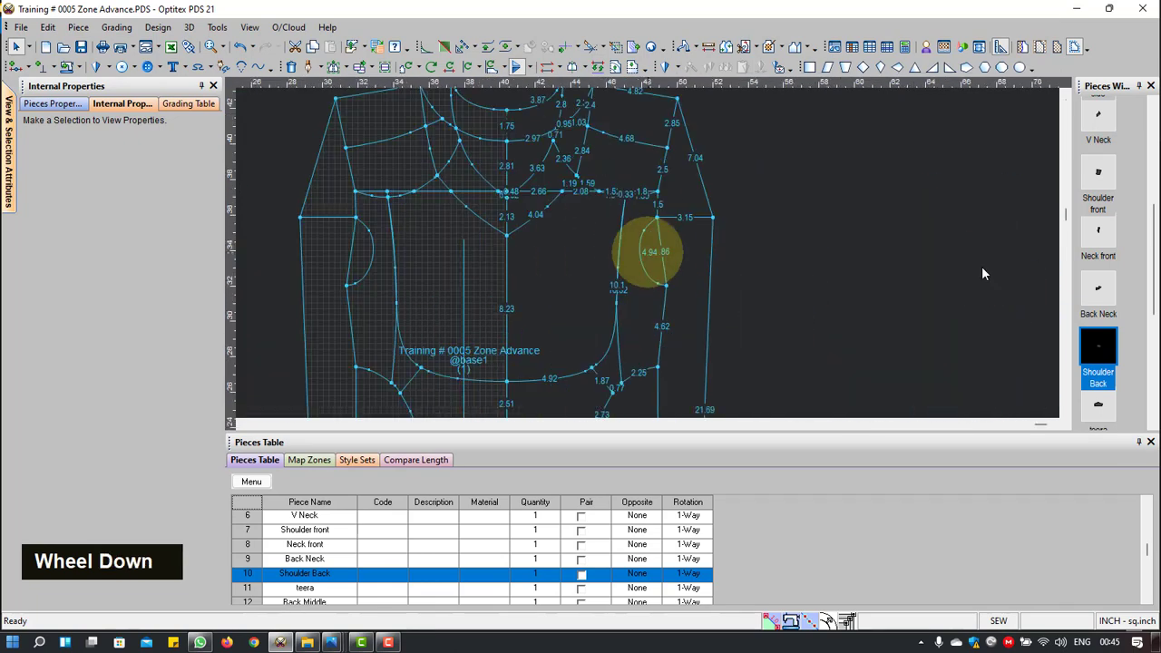
pyautogui.scroll(4, 650, 257)
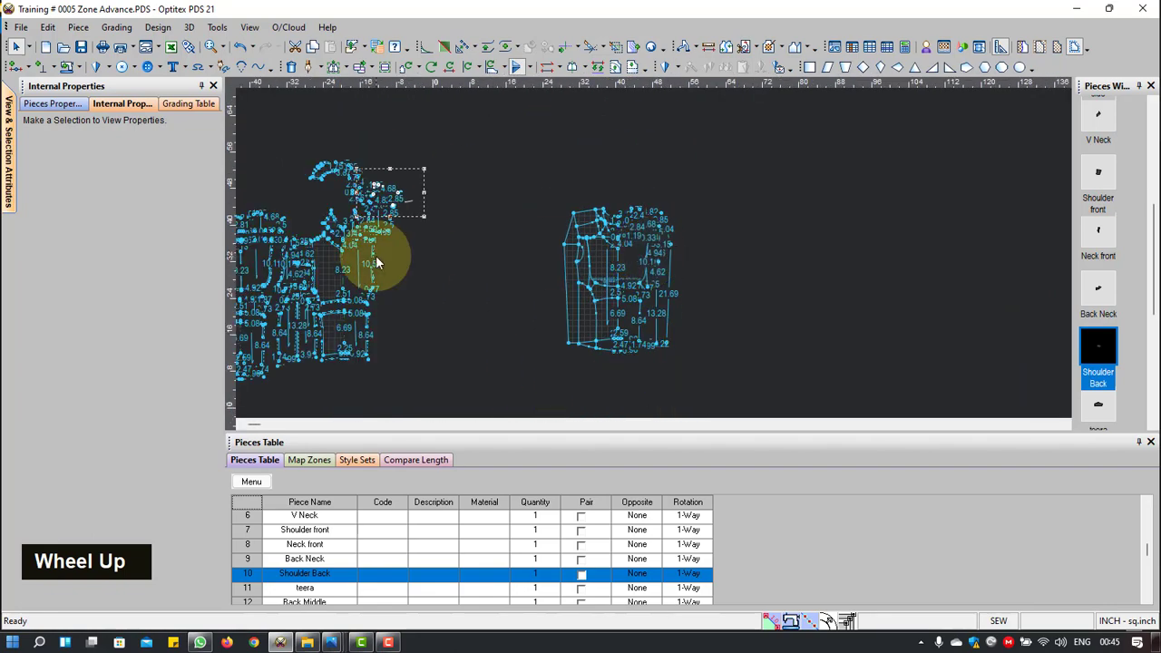
pyautogui.scroll(-2, 643, 241)
pyautogui.scroll(-2, 646, 245)
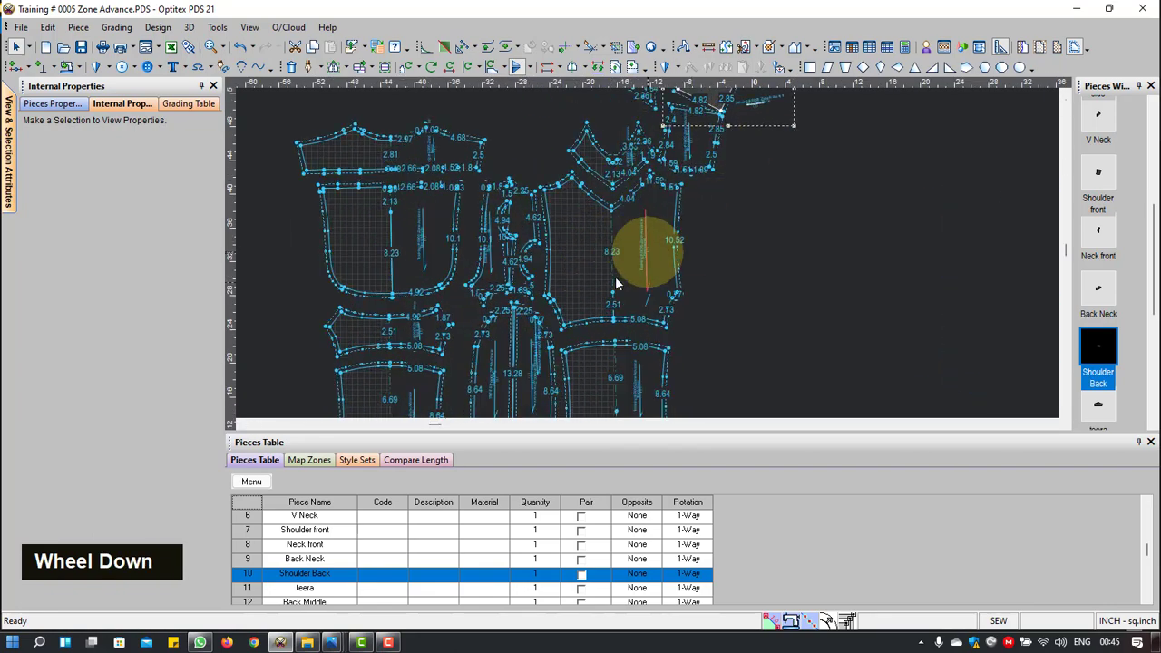
pyautogui.scroll(-2, 514, 244)
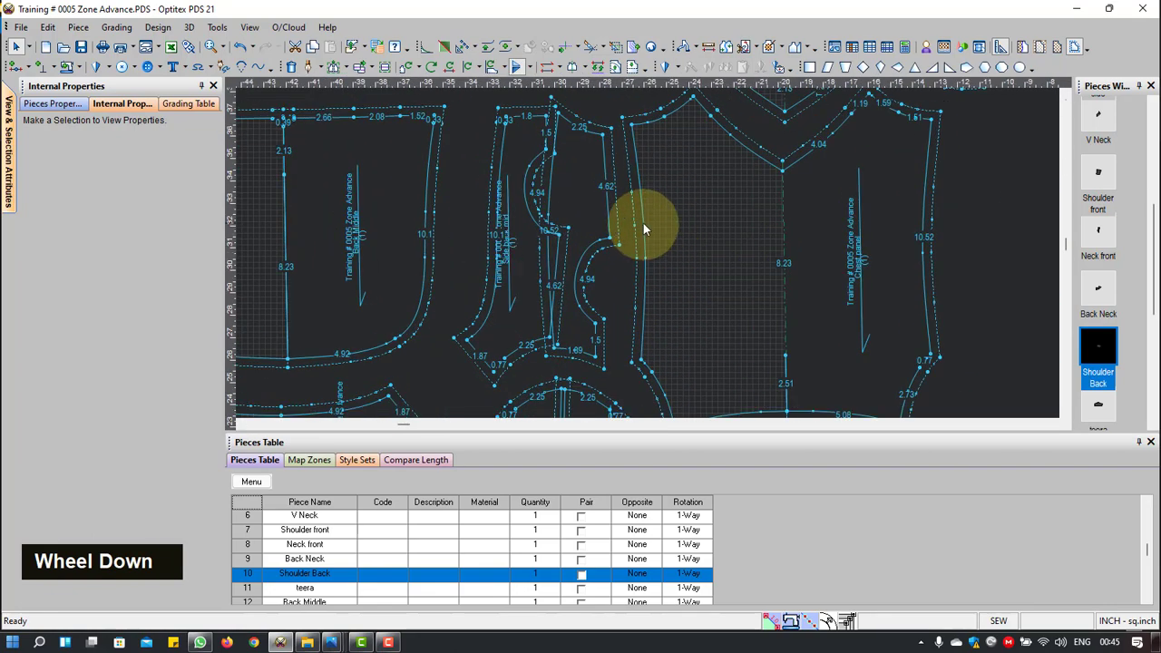
pyautogui.click(615, 211)
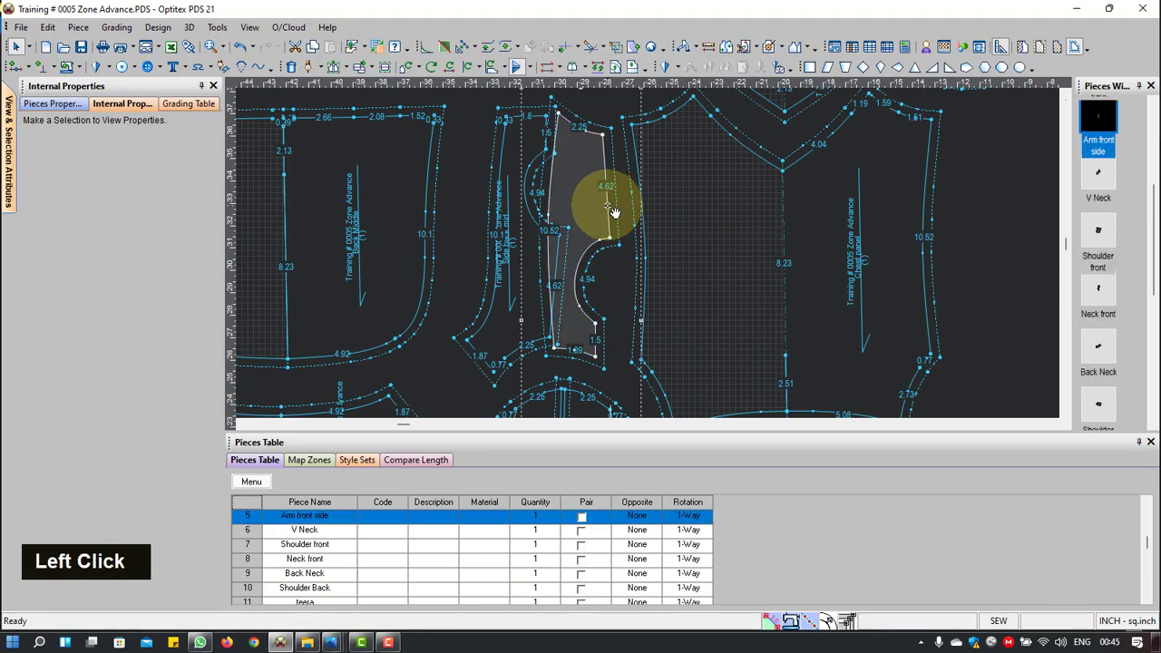
pyautogui.click(516, 70)
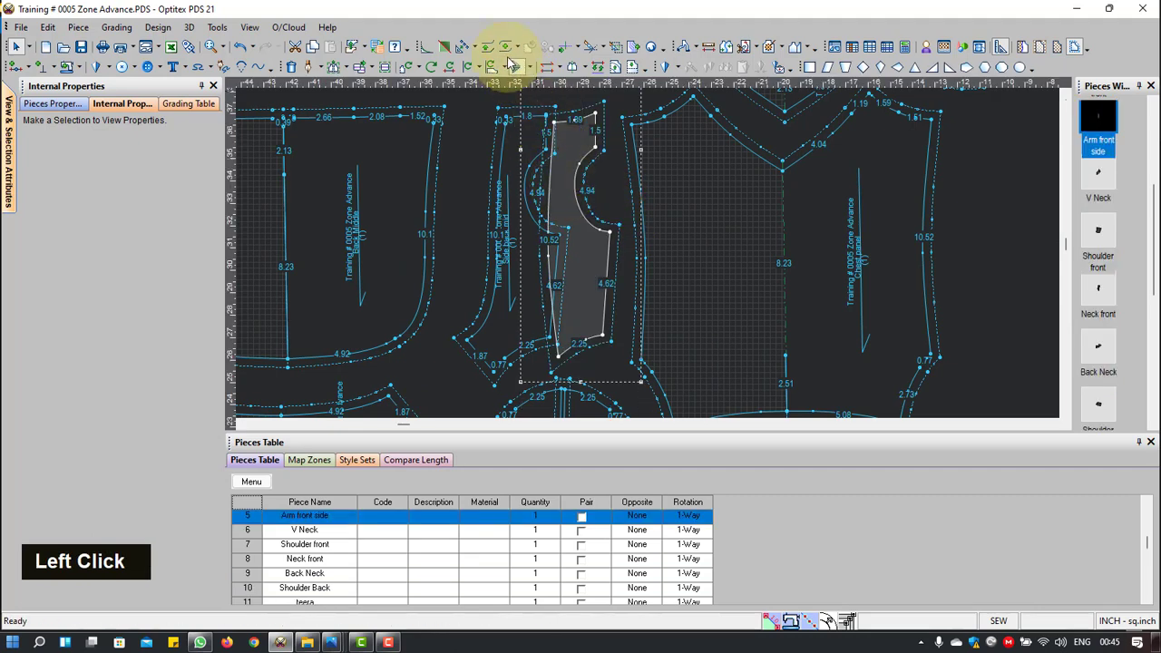
pyautogui.click(532, 70)
pyautogui.click(545, 92)
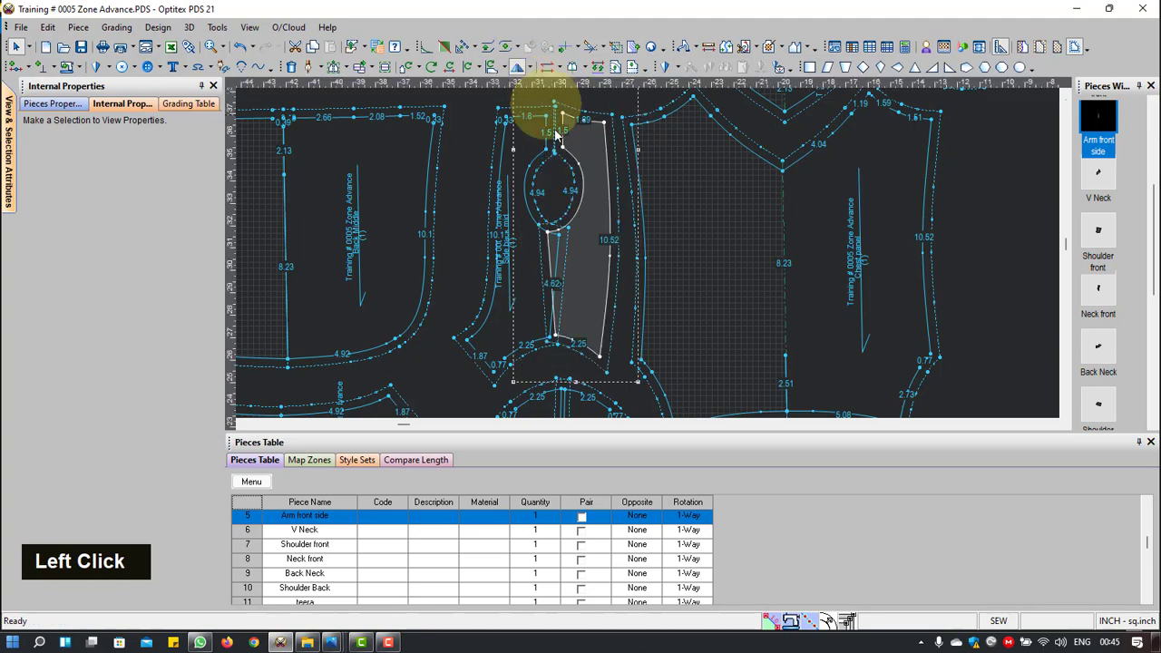
# Step: Examine the layout of the back, side, front, shoulder and neck pieces around the flipped Arm front side piece
pyautogui.scroll(2, 635, 267)
pyautogui.scroll(-2, 640, 243)
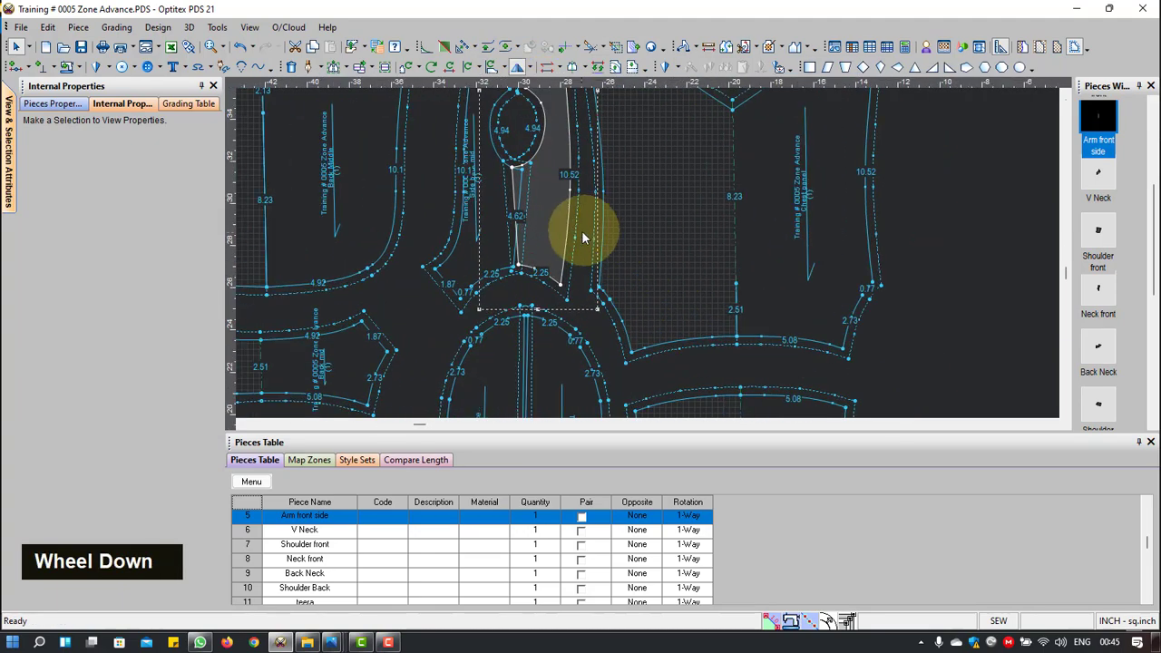
pyautogui.scroll(2, 680, 238)
pyautogui.scroll(-1, 742, 188)
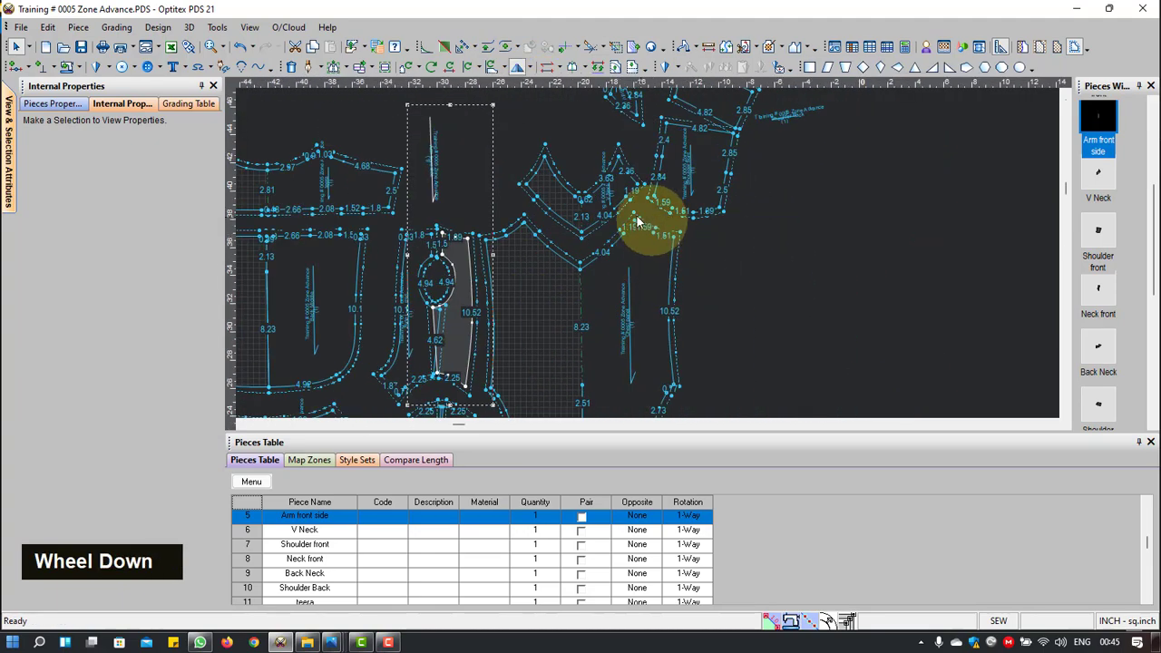
pyautogui.scroll(2, 635, 252)
pyautogui.scroll(-1, 649, 260)
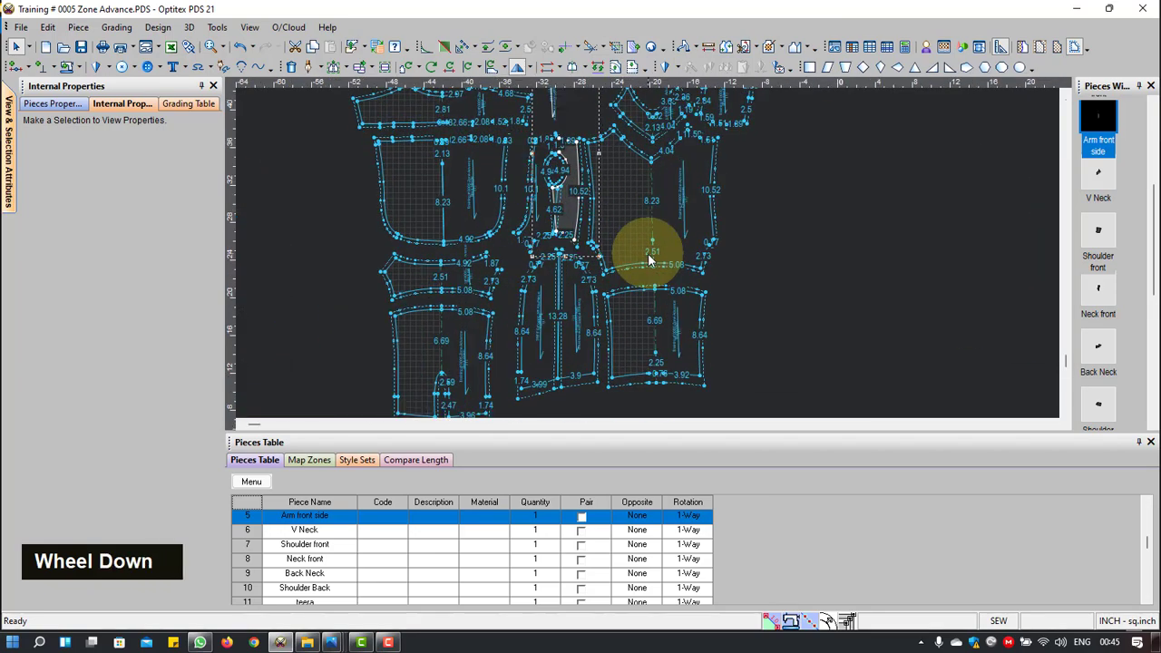
pyautogui.scroll(1, 532, 142)
pyautogui.scroll(-1, 650, 257)
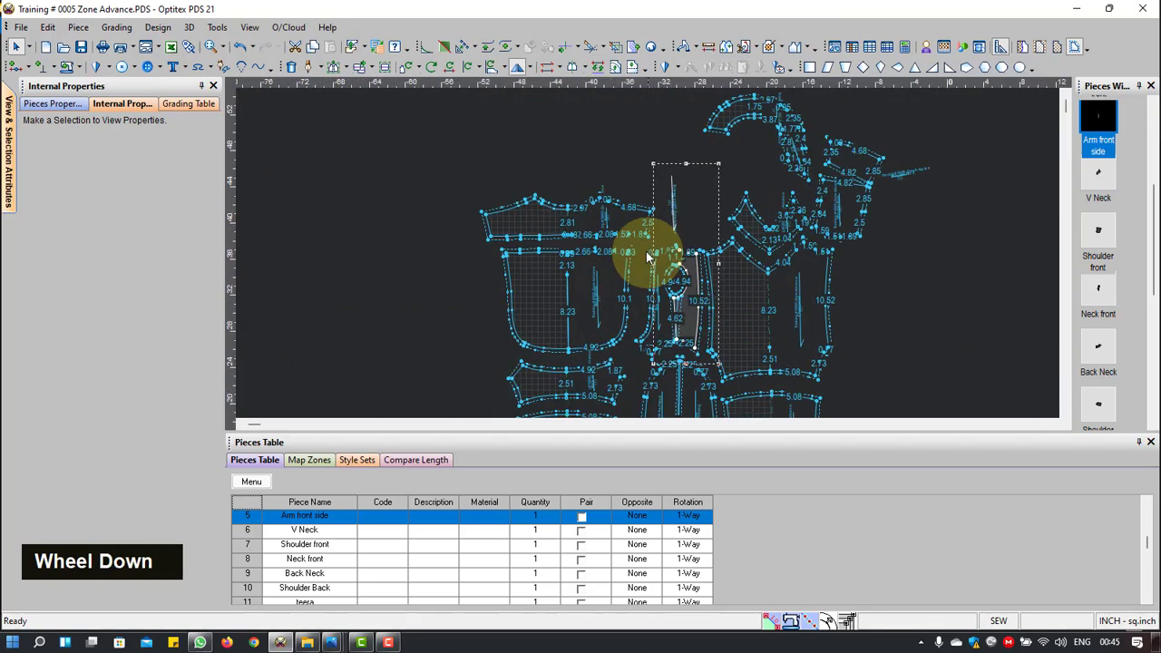
pyautogui.scroll(-1, 647, 257)
pyautogui.scroll(2, 648, 253)
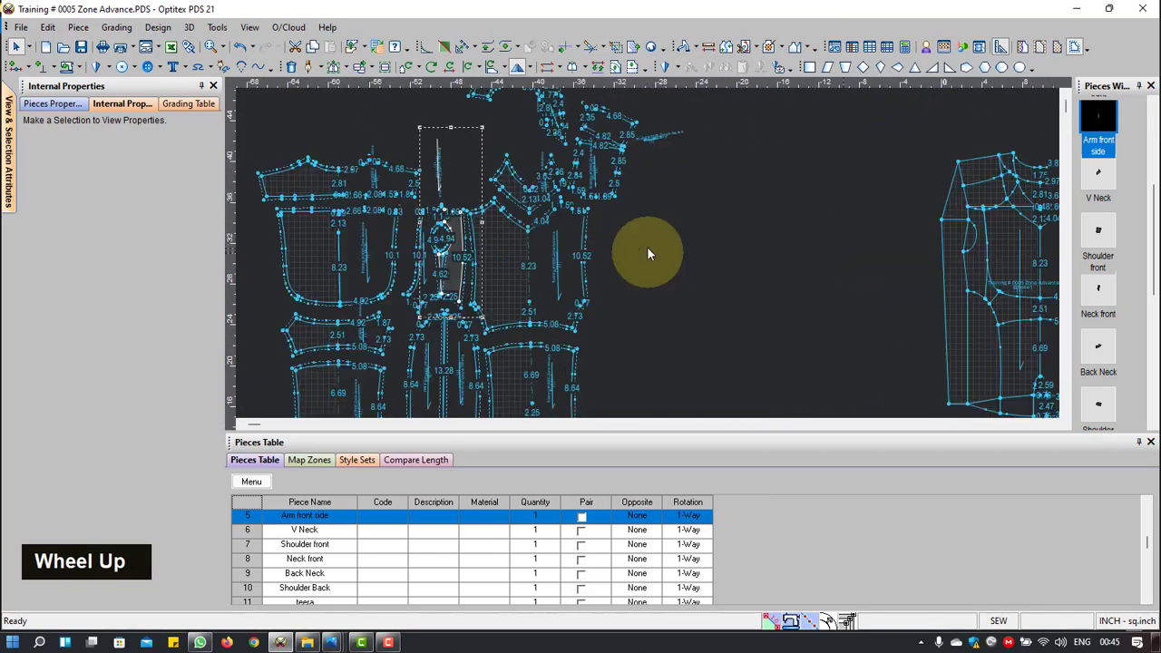
pyautogui.scroll(-1, 991, 243)
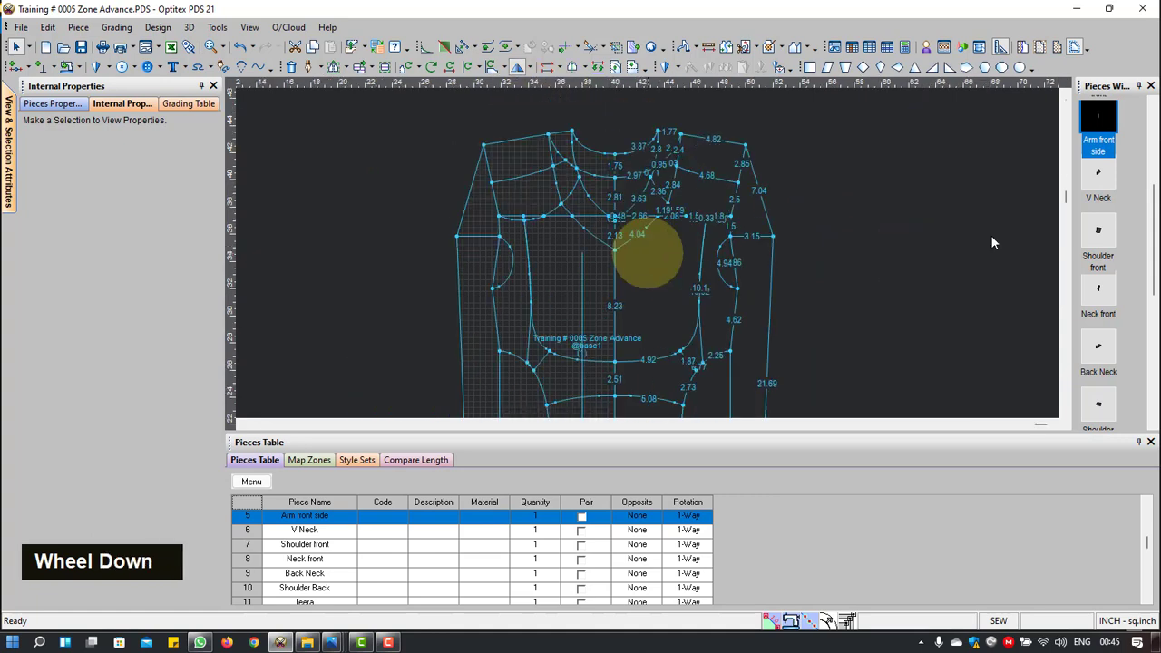
pyautogui.scroll(-1, 647, 257)
pyautogui.scroll(2, 659, 260)
pyautogui.scroll(-2, 648, 218)
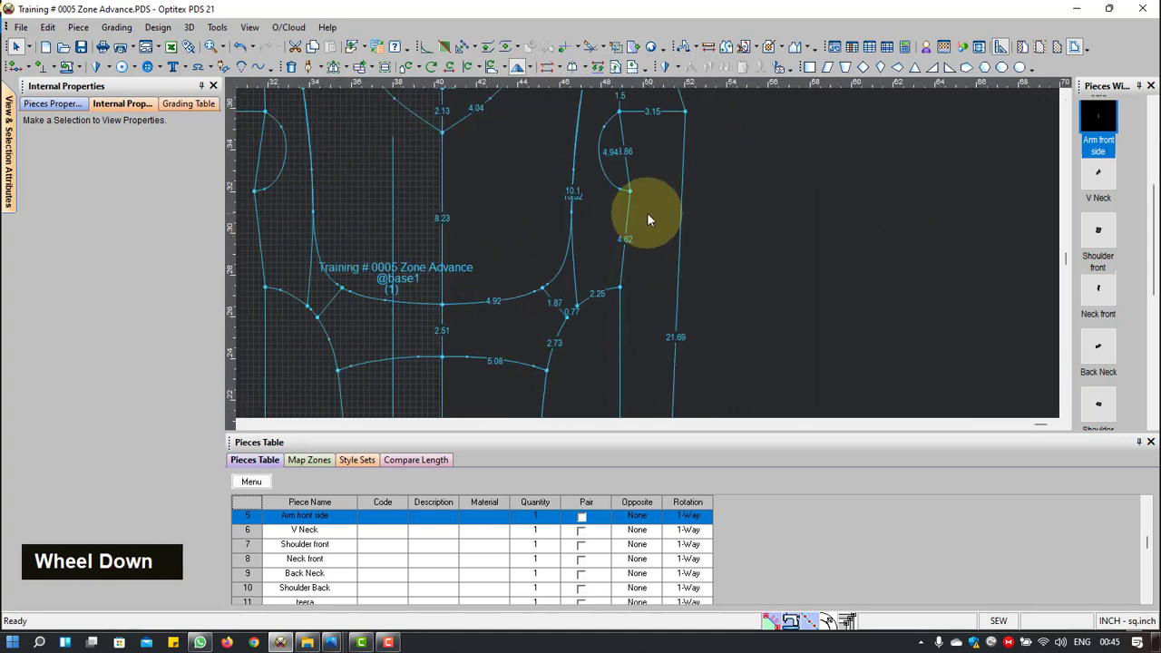
pyautogui.scroll(-1, 649, 220)
pyautogui.scroll(2, 631, 251)
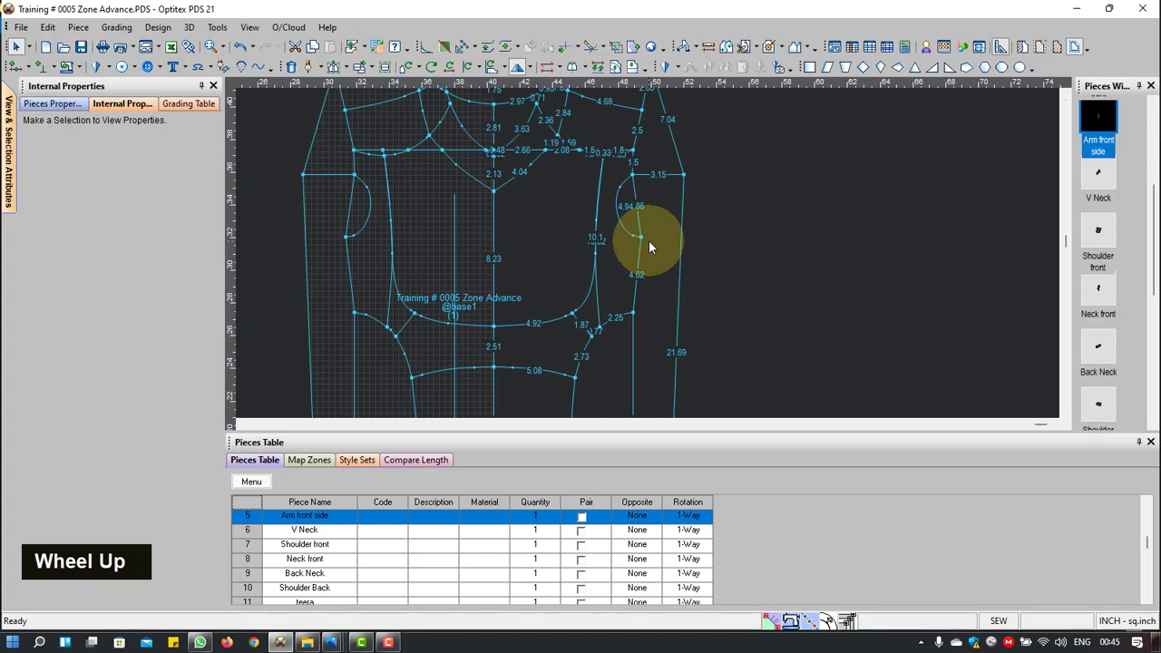
pyautogui.scroll(-1, 647, 252)
pyautogui.scroll(-1, 647, 259)
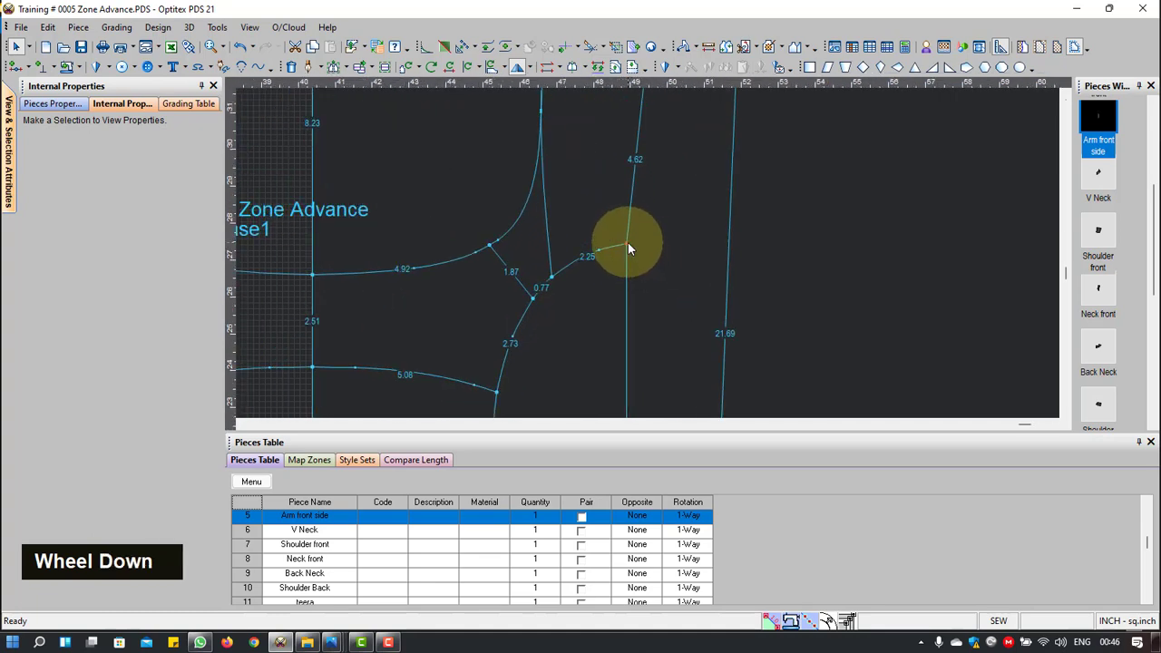
pyautogui.press('m')
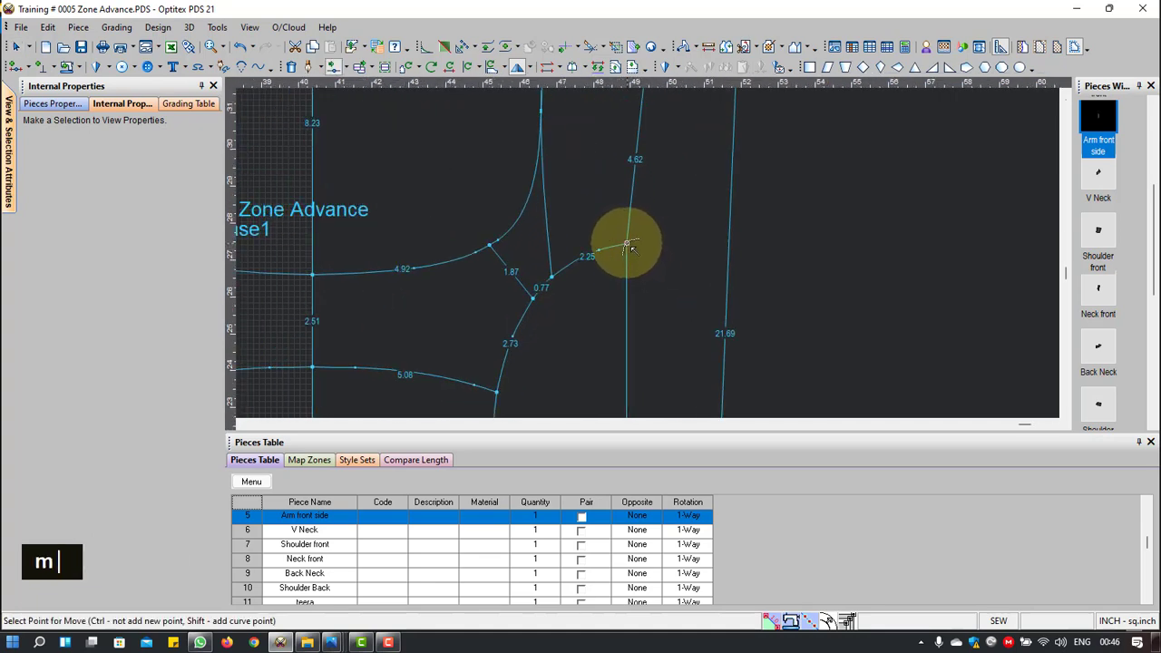
pyautogui.click(627, 244)
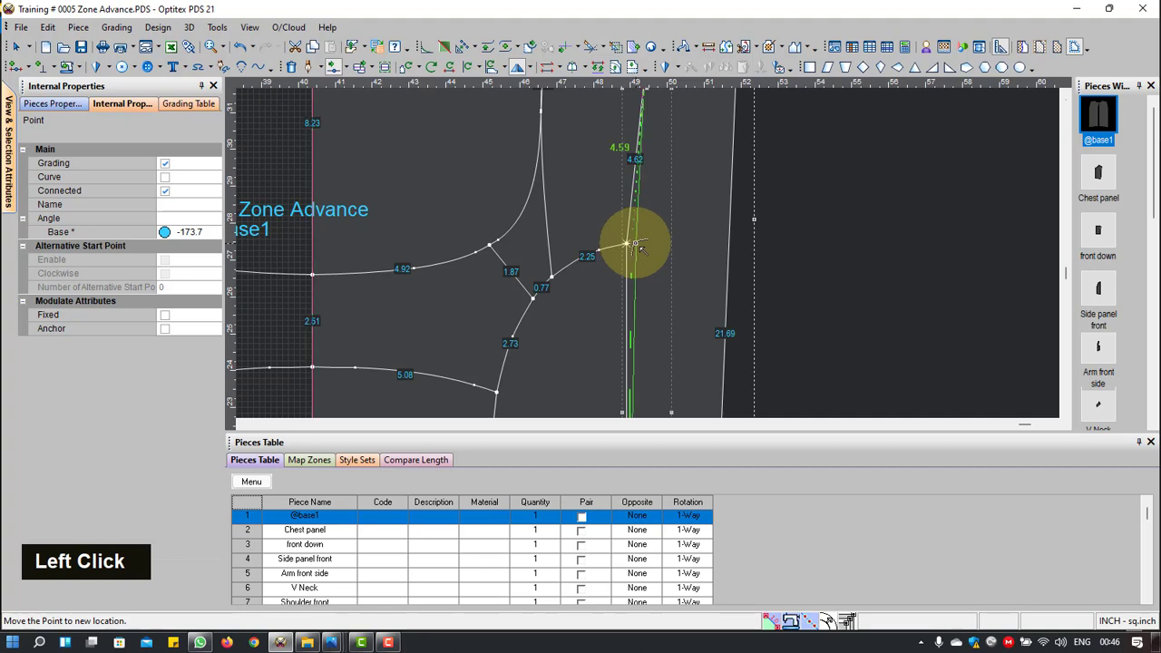
pyautogui.click(638, 247)
pyautogui.click(855, 378)
pyautogui.click(679, 251)
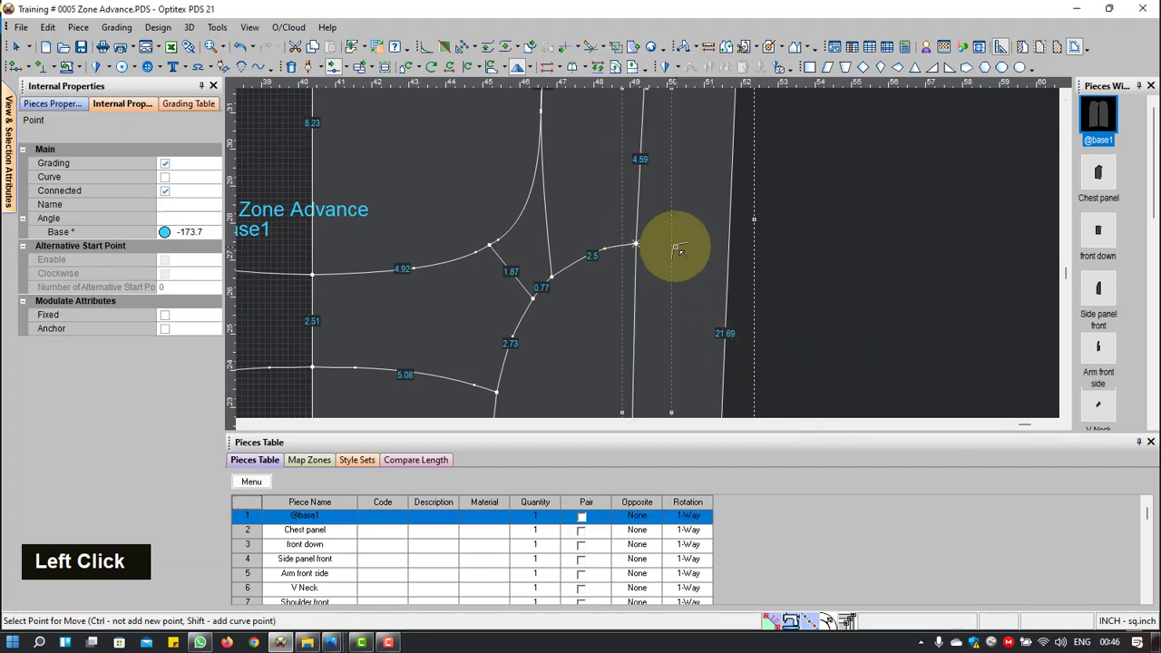
# Step: Flip the Side panel front piece horizontally and vertically so its straight seam meets the adjoining back side panel
pyautogui.scroll(2, 676, 279)
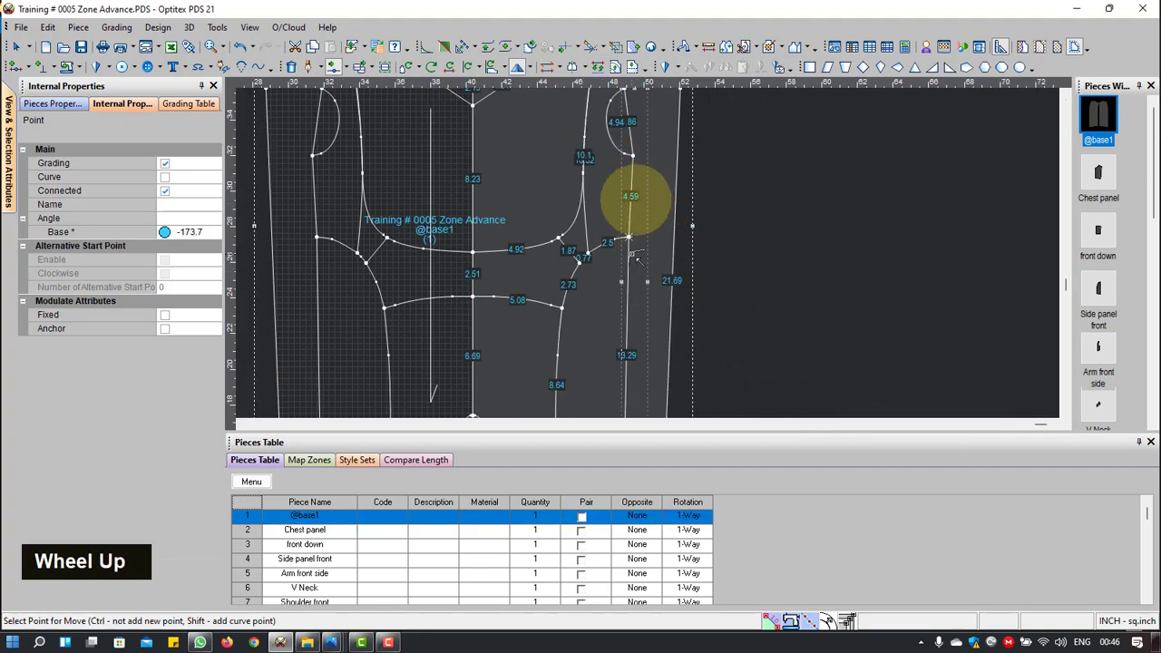
pyautogui.scroll(-2, 643, 253)
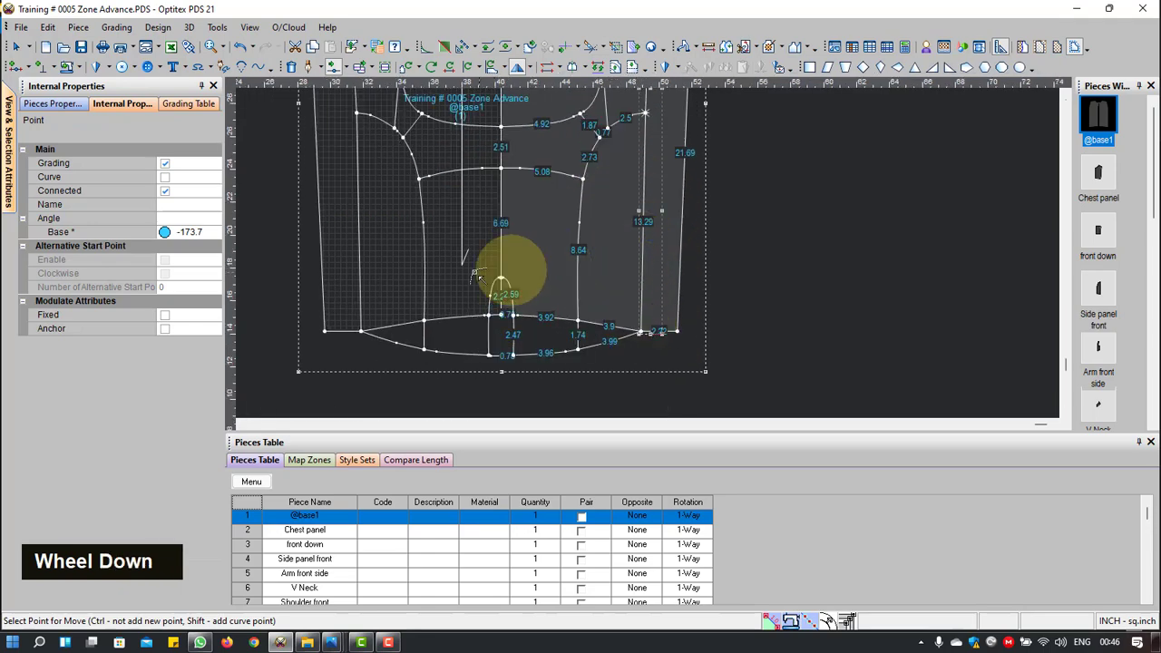
pyautogui.scroll(2, 400, 272)
pyautogui.scroll(2, 399, 275)
pyautogui.scroll(-3, 681, 263)
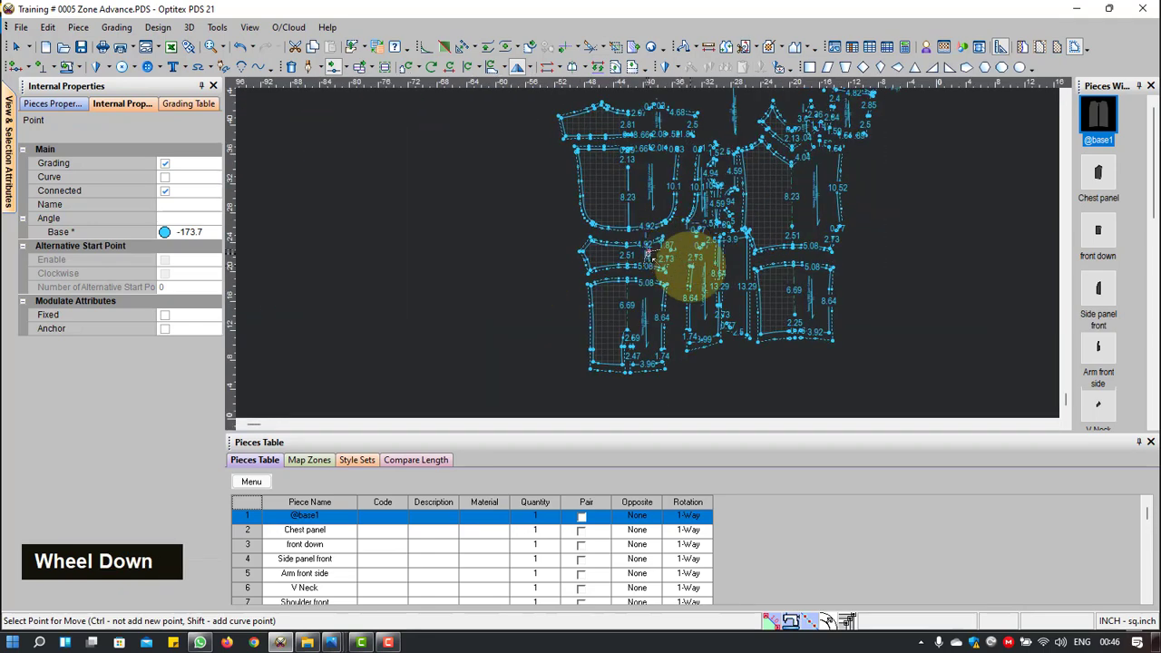
pyautogui.scroll(3, 649, 254)
pyautogui.rightClick(905, 187)
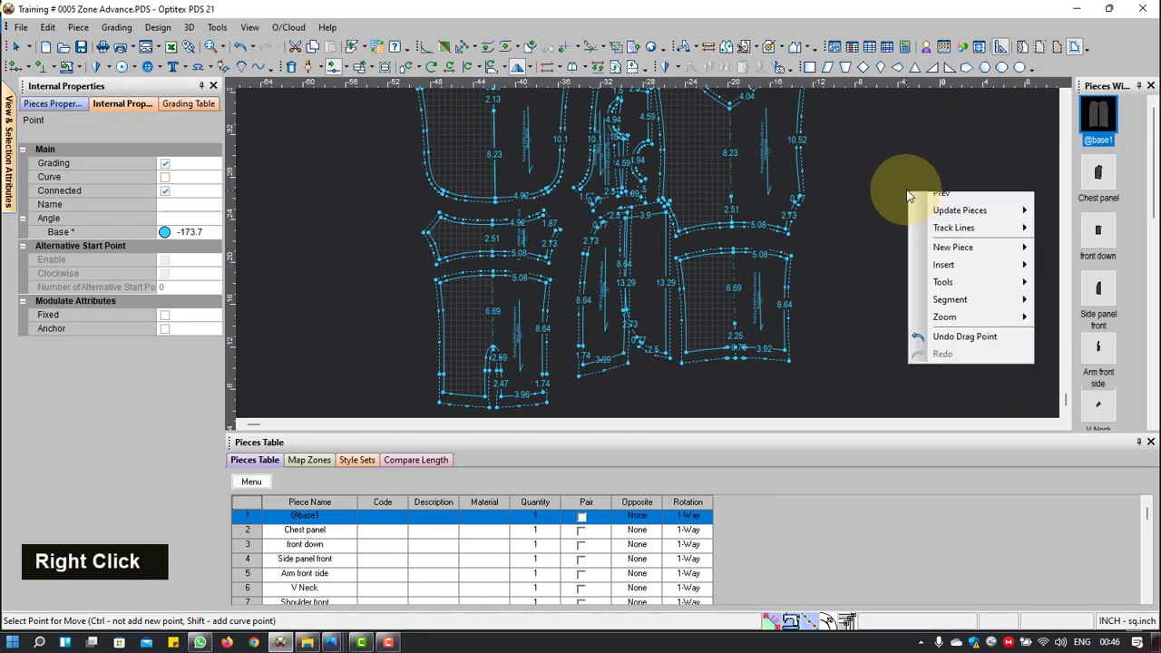
pyautogui.click(930, 207)
pyautogui.click(667, 263)
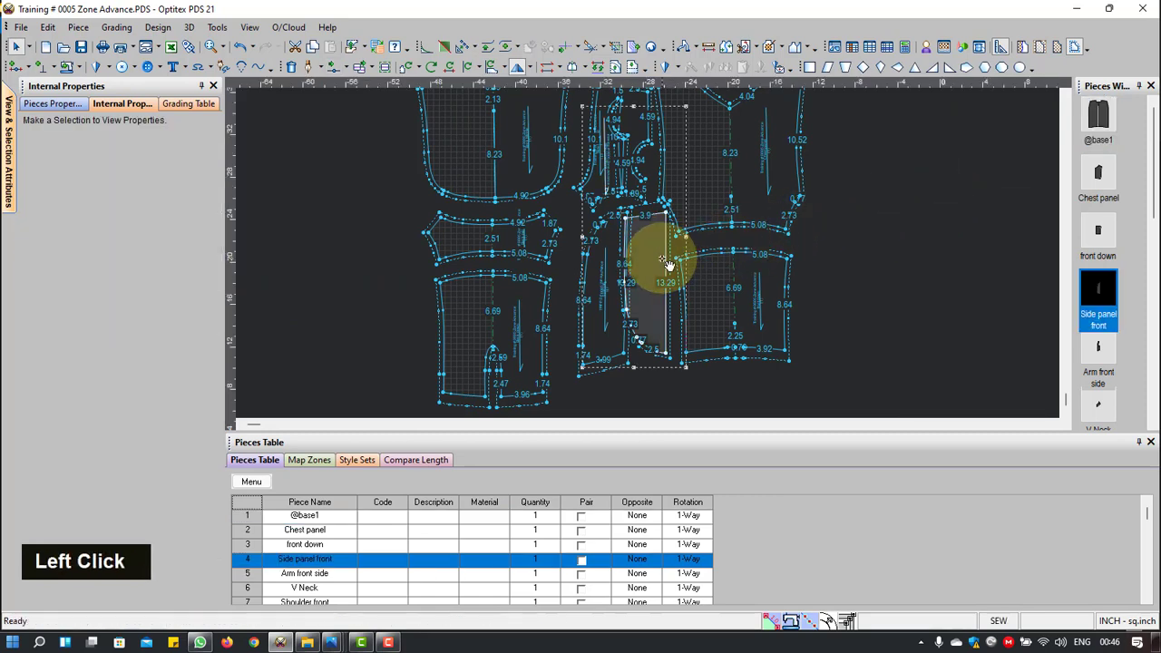
pyautogui.click(530, 68)
pyautogui.click(519, 106)
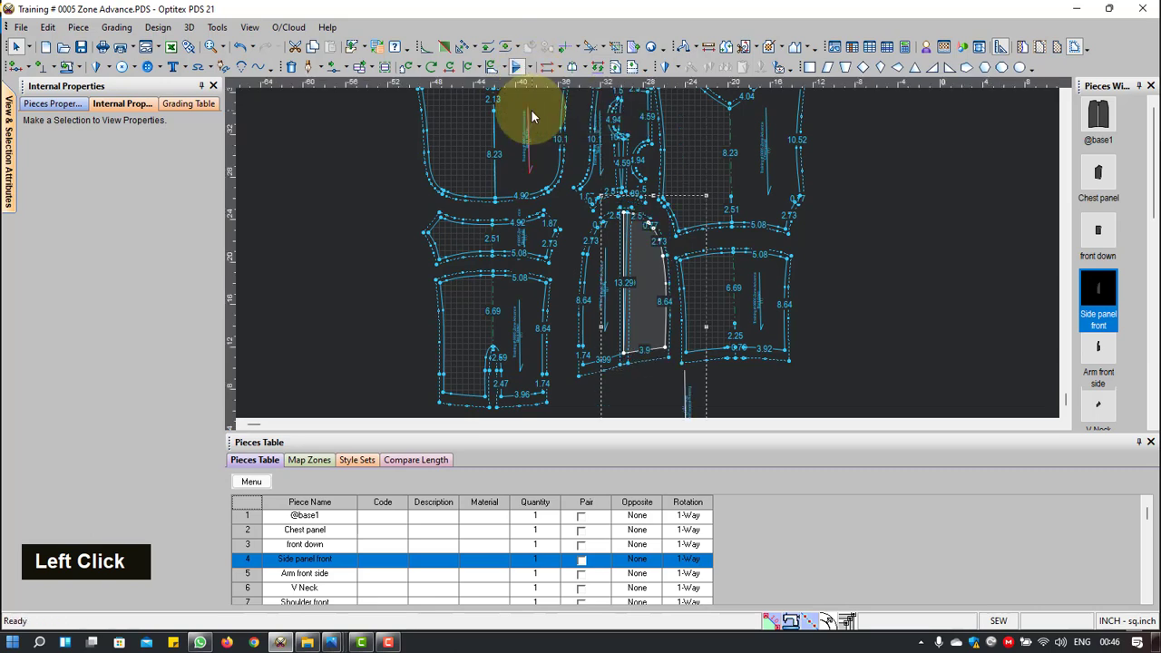
# Step: Flip the Arm front side piece vertically and horizontally so its armhole curve faces the back side piece's armhole
pyautogui.scroll(1, 642, 246)
pyautogui.scroll(-1, 643, 246)
pyautogui.click(652, 238)
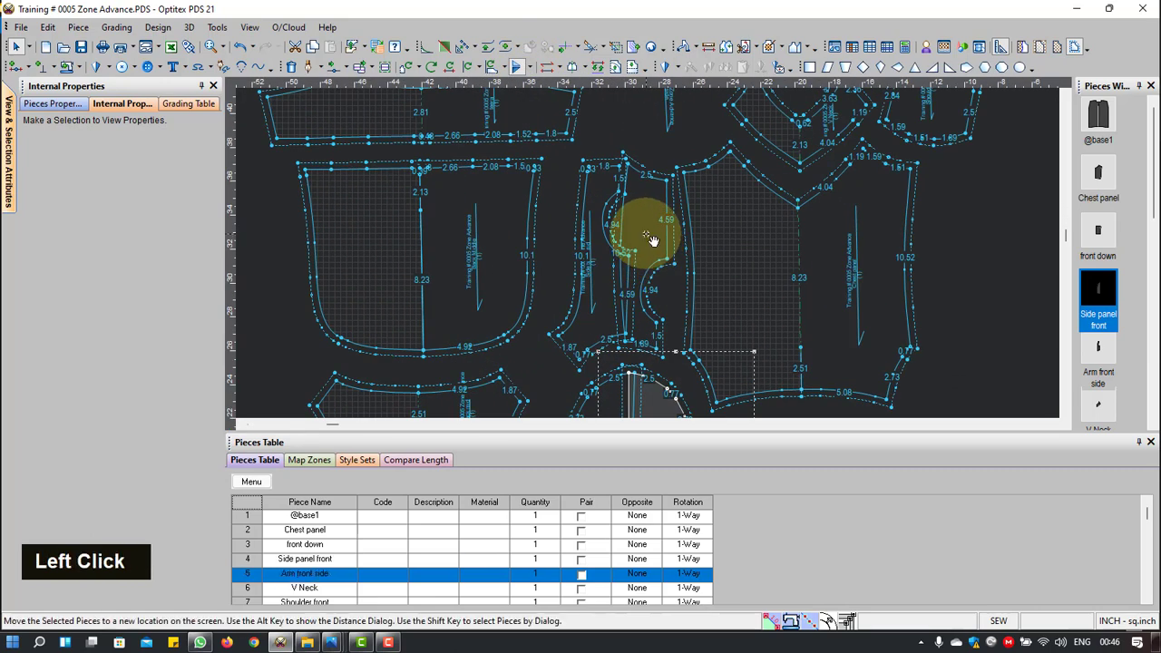
pyautogui.click(516, 68)
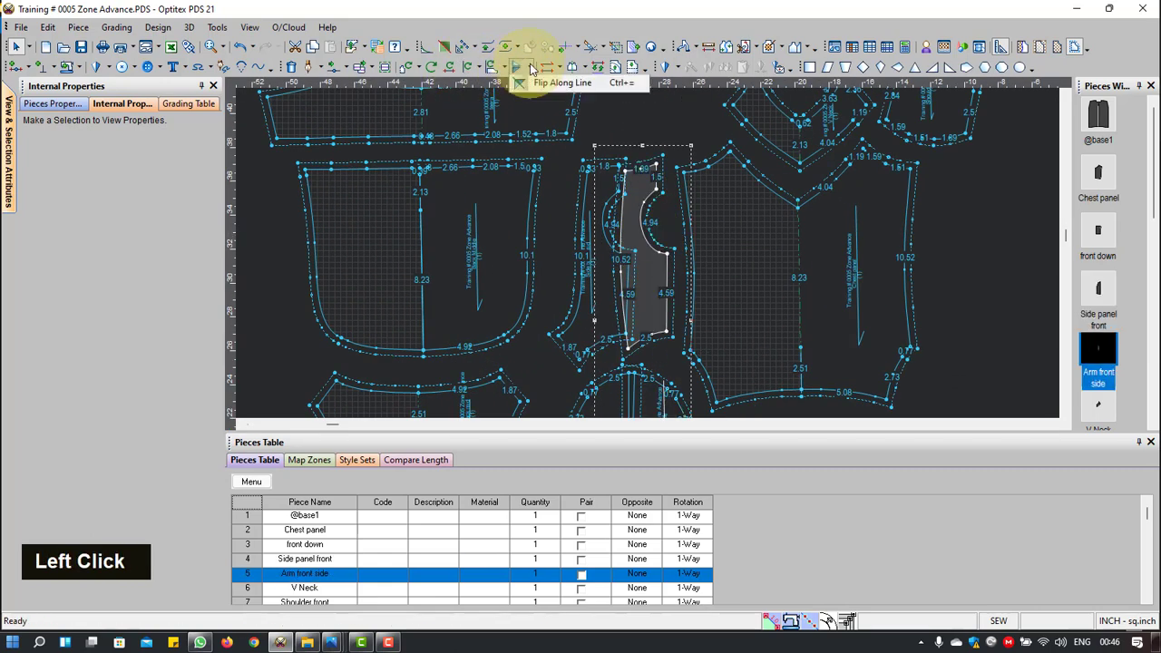
pyautogui.click(531, 69)
pyautogui.click(541, 91)
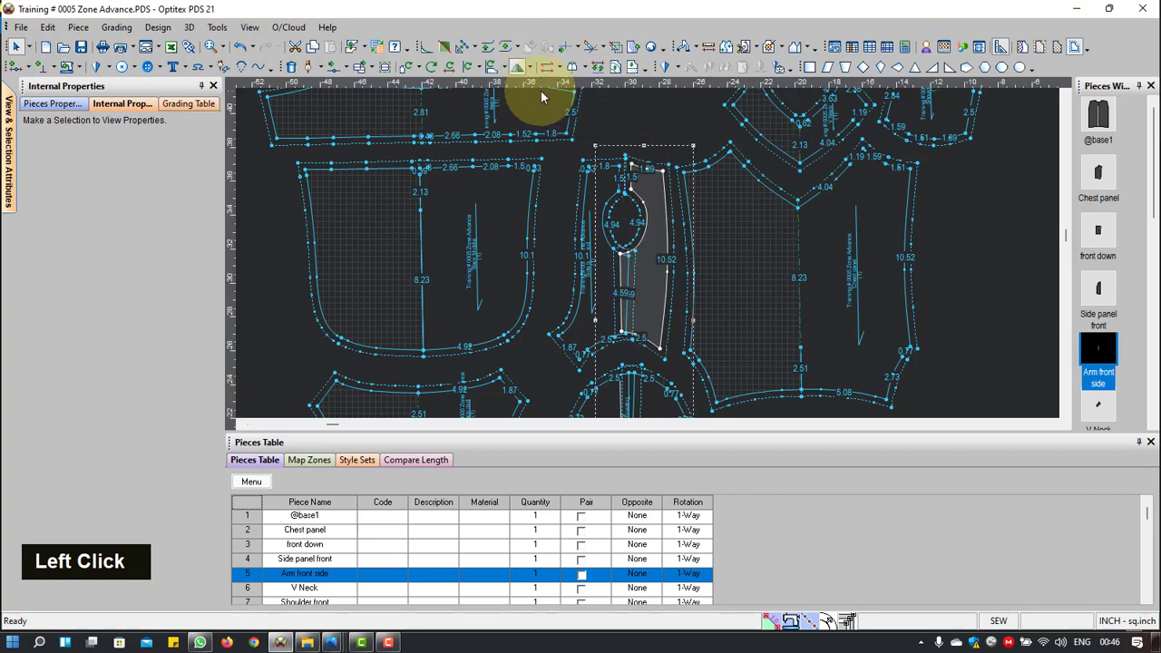
pyautogui.scroll(1, 643, 251)
pyautogui.scroll(-1, 648, 252)
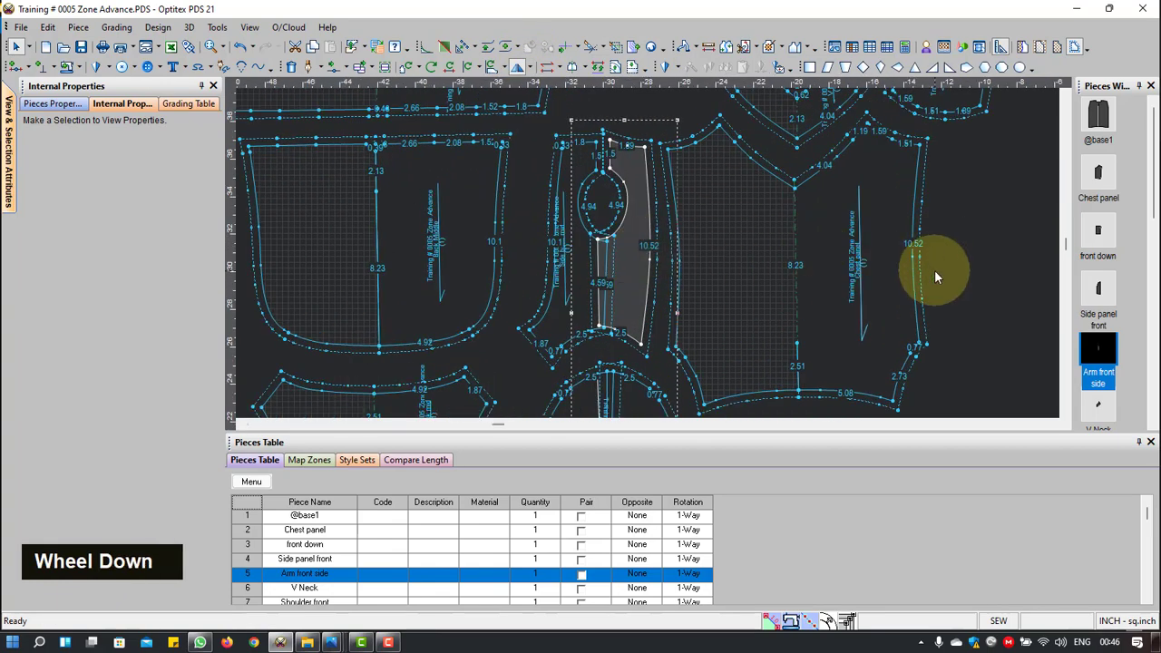
pyautogui.scroll(2, 935, 269)
pyautogui.scroll(-2, 1001, 267)
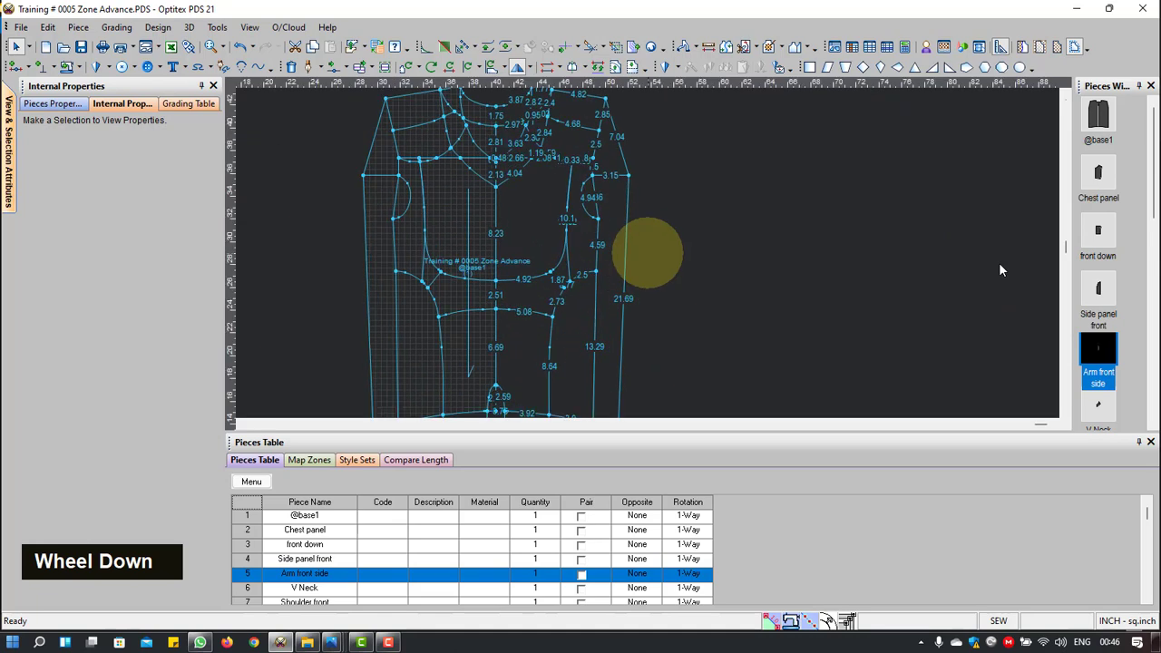
pyautogui.scroll(-1, 574, 231)
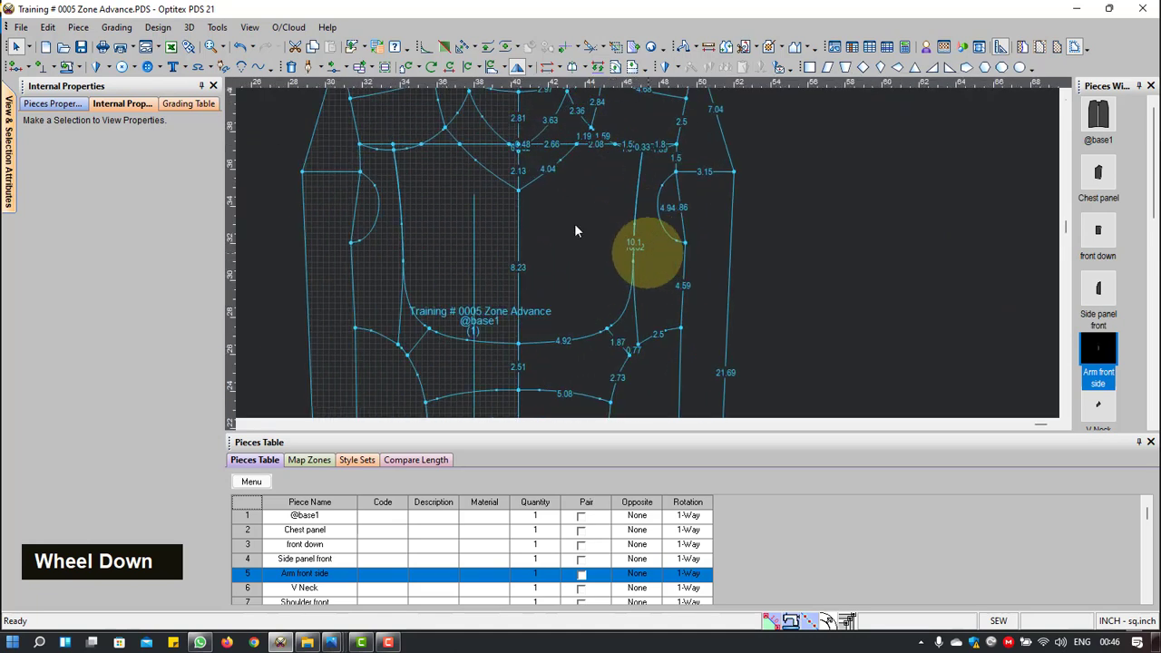
pyautogui.scroll(-2, 575, 230)
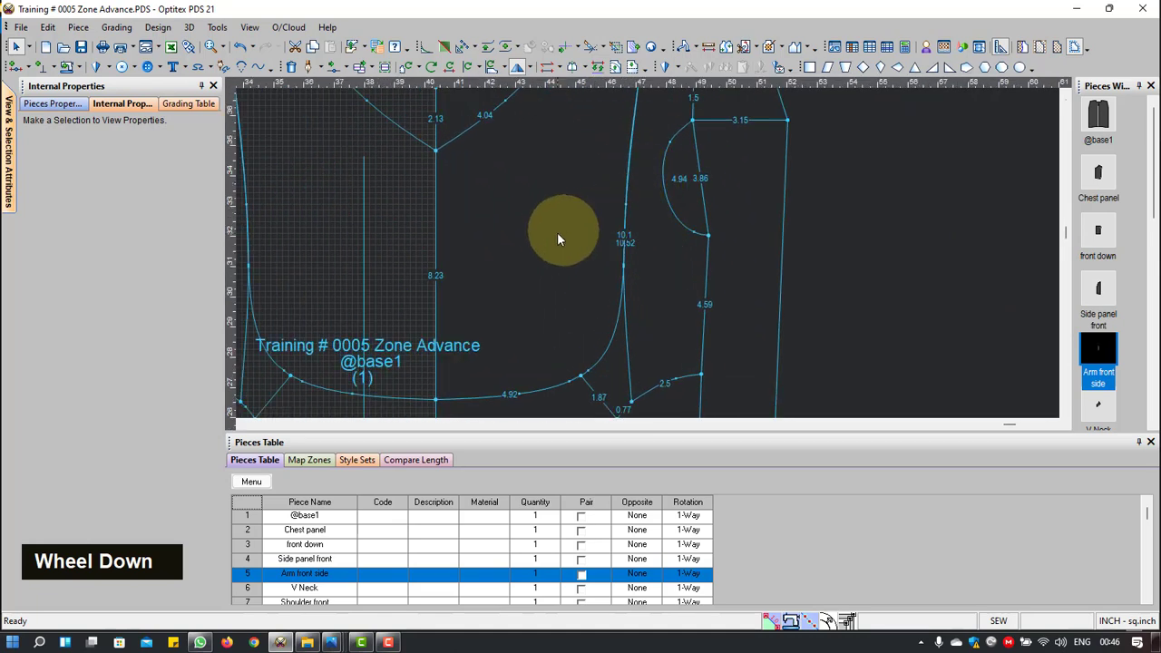
pyautogui.press('q')
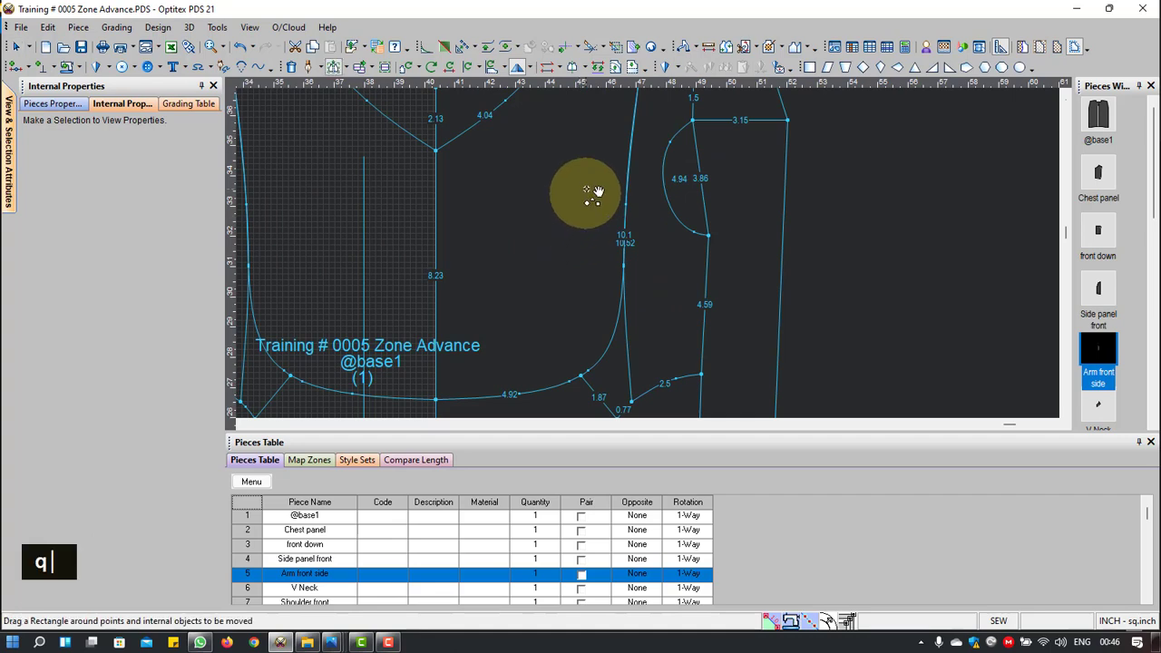
pyautogui.moveTo(592, 177); pyautogui.dragTo(699, 289)
pyautogui.scroll(-2, 646, 263)
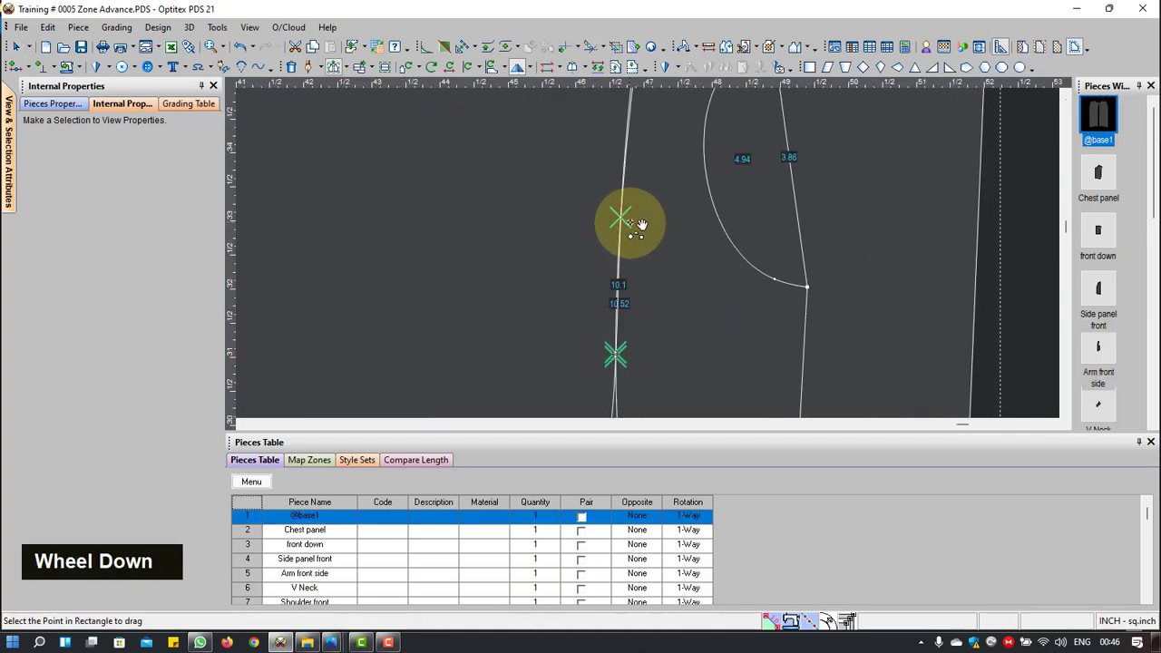
pyautogui.click(634, 220)
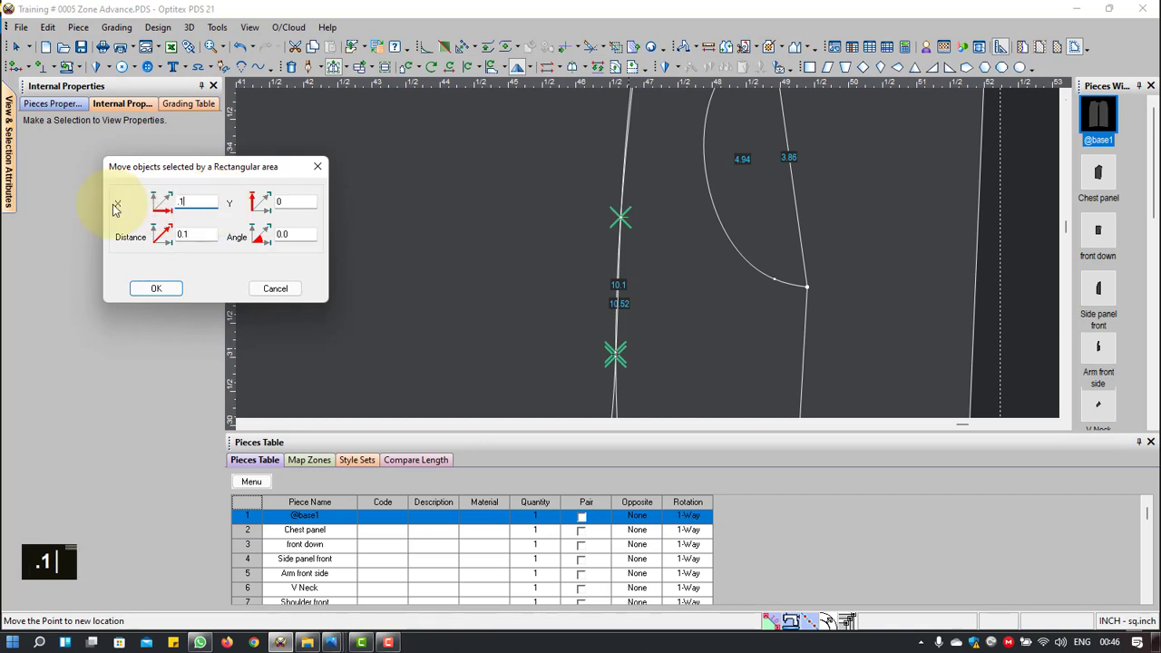
pyautogui.press('Return')
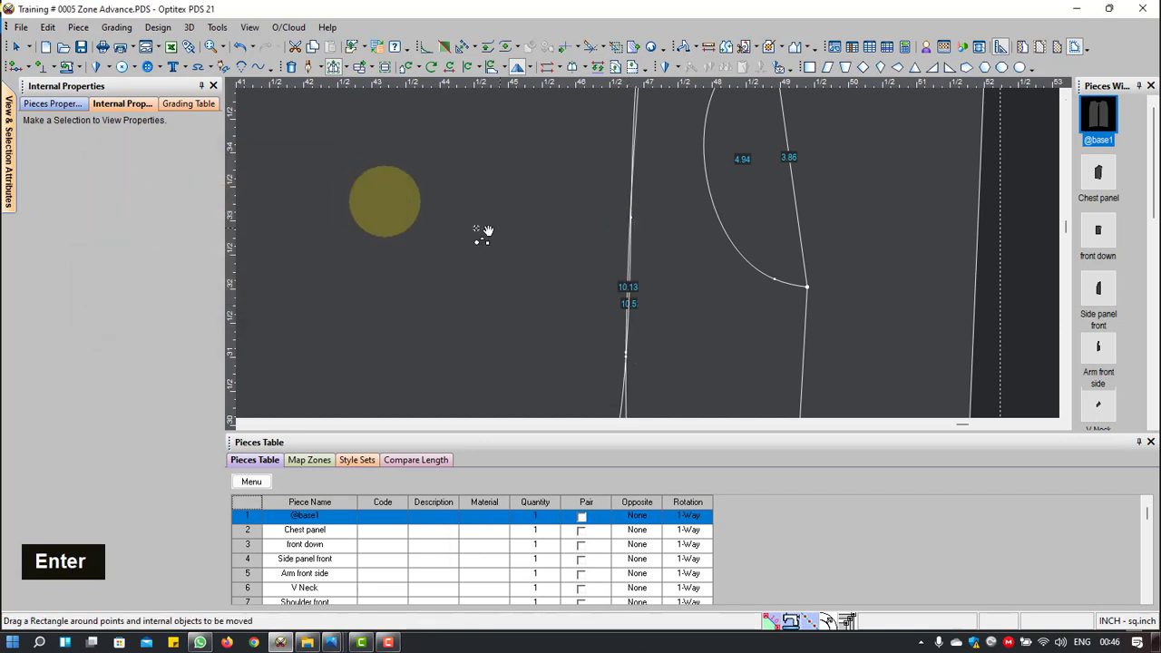
pyautogui.scroll(2, 663, 225)
pyautogui.scroll(2, 664, 224)
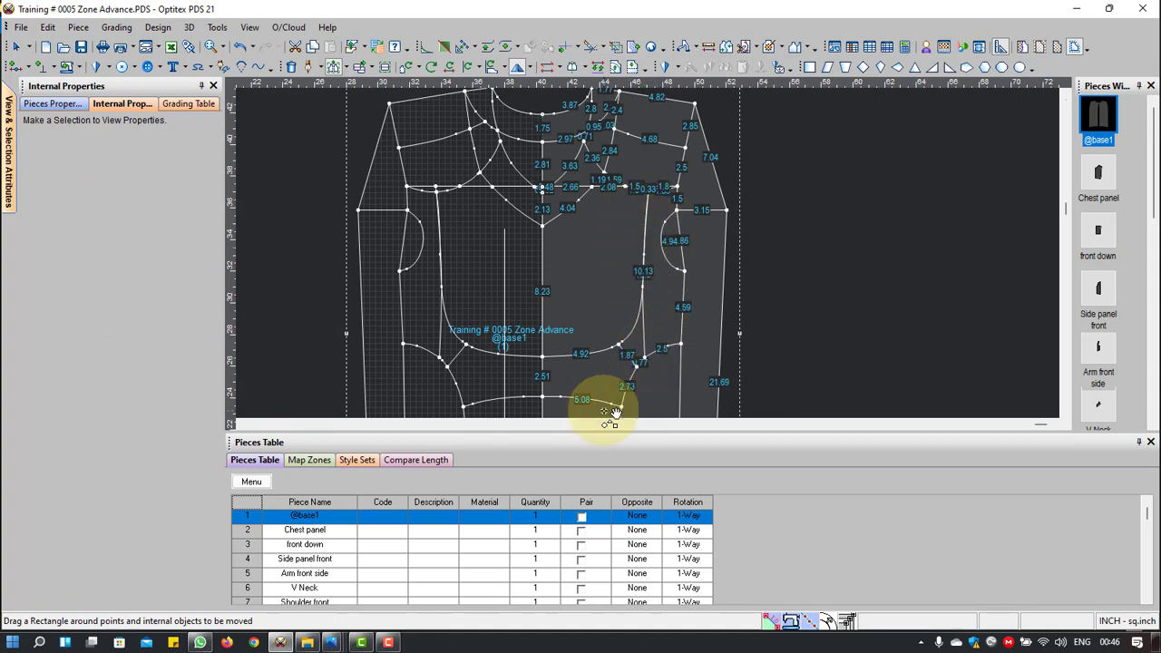
pyautogui.scroll(3, 648, 252)
pyautogui.scroll(-3, 635, 233)
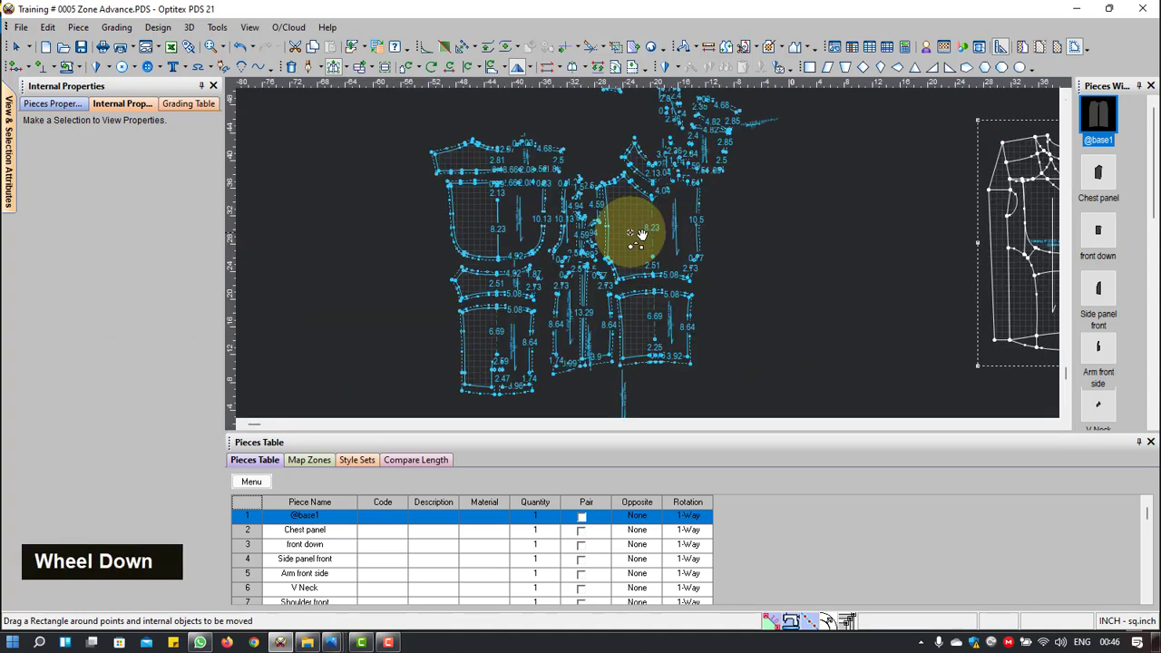
pyautogui.scroll(-2, 519, 212)
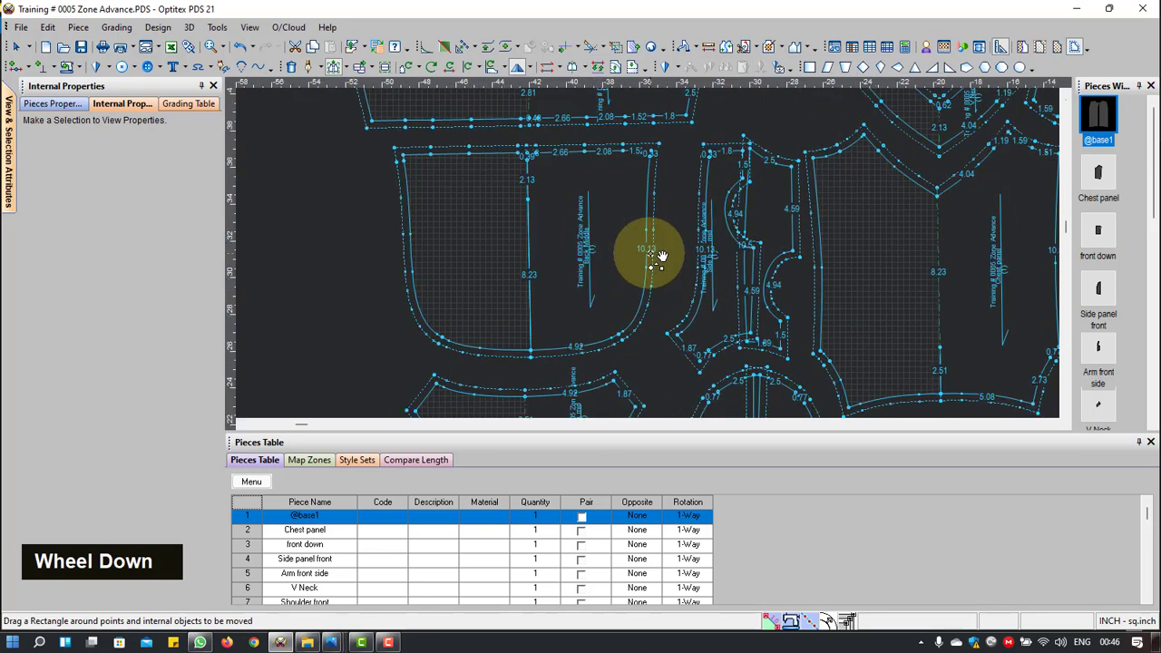
pyautogui.scroll(-2, 657, 218)
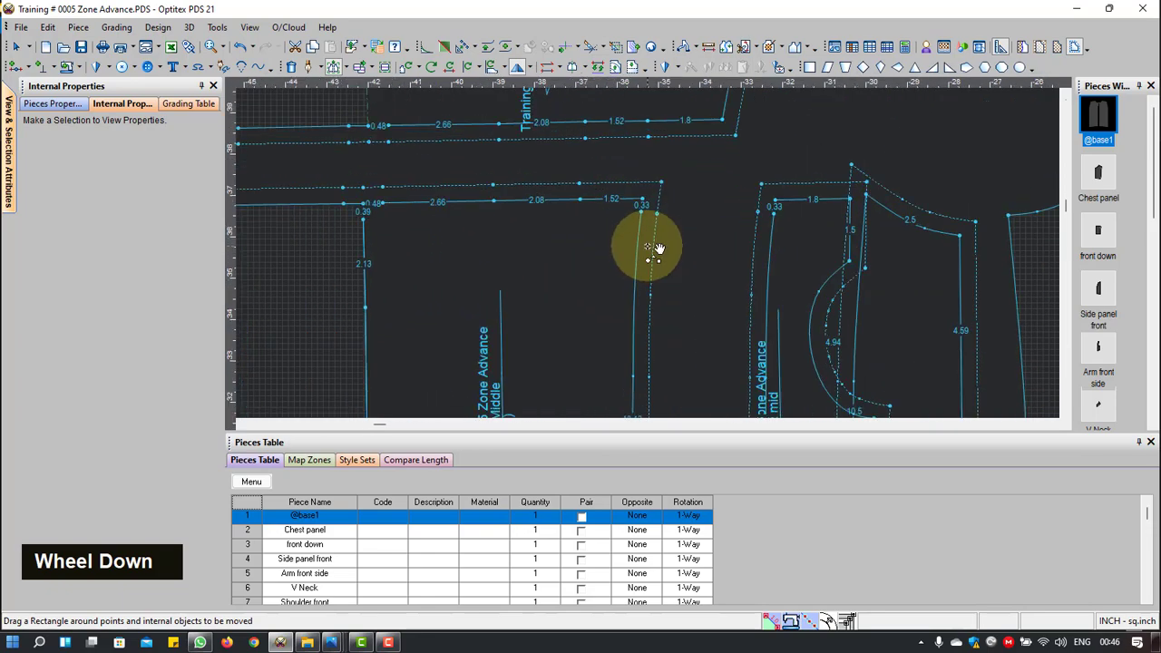
pyautogui.rightClick(706, 222)
pyautogui.click(733, 216)
pyautogui.scroll(3, 648, 260)
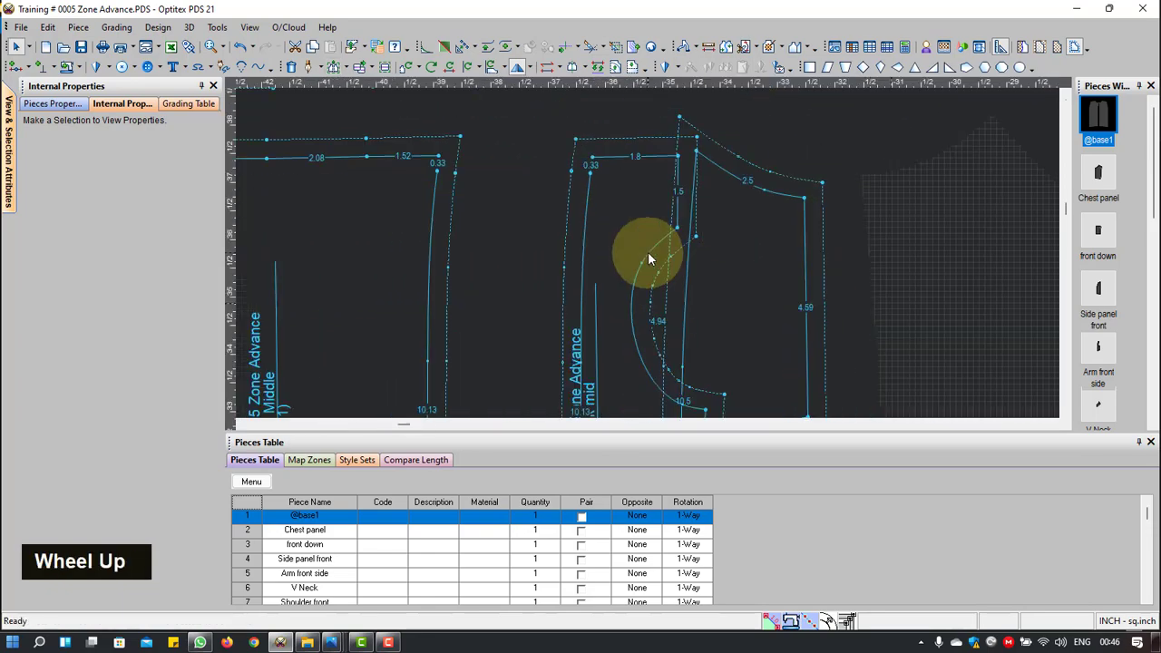
pyautogui.scroll(2, 661, 286)
pyautogui.scroll(-3, 648, 249)
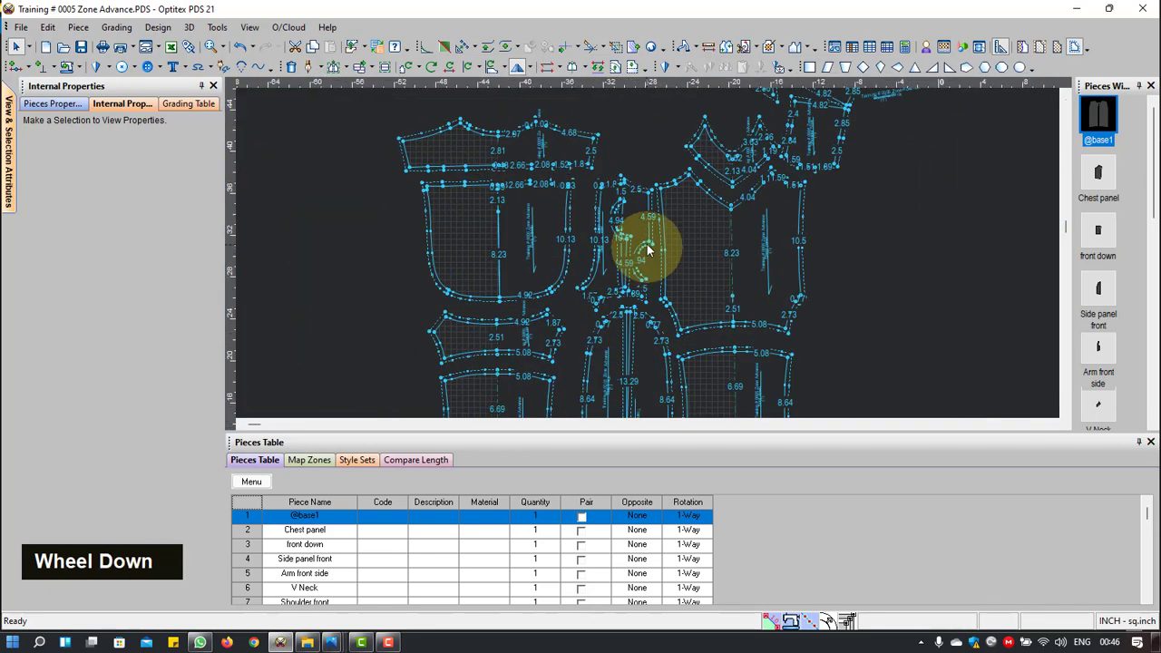
# Step: Flip the Arm front side piece horizontally and vertically so its armhole meets the armhole of the Side back mid piece
pyautogui.click(648, 243)
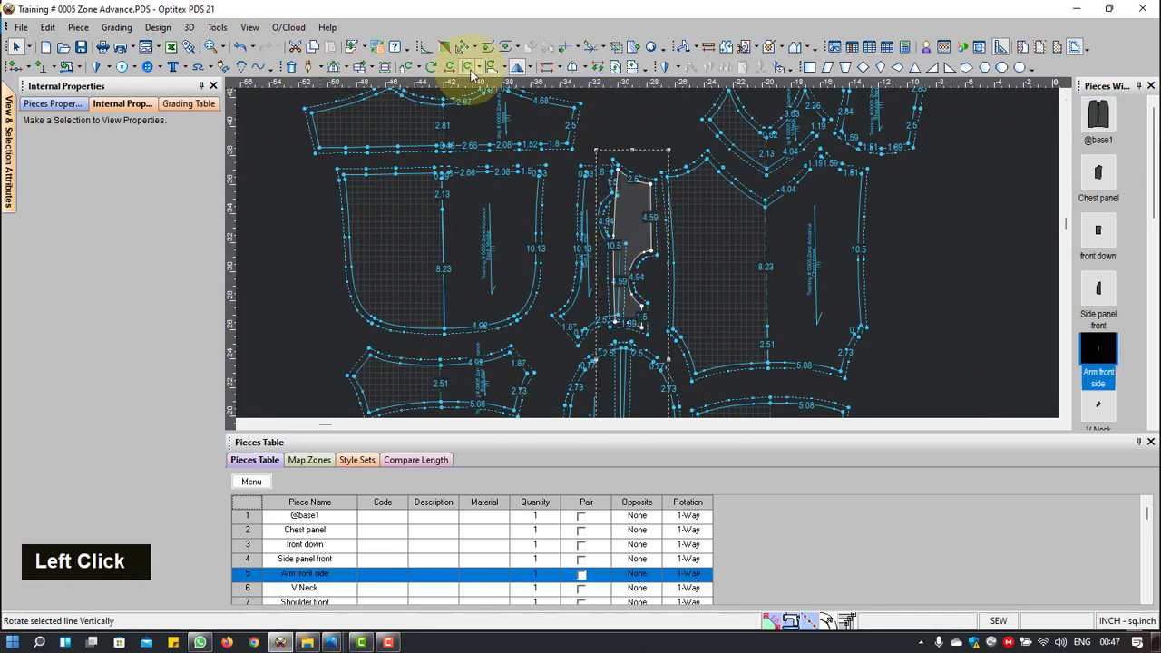
pyautogui.click(520, 68)
pyautogui.click(532, 69)
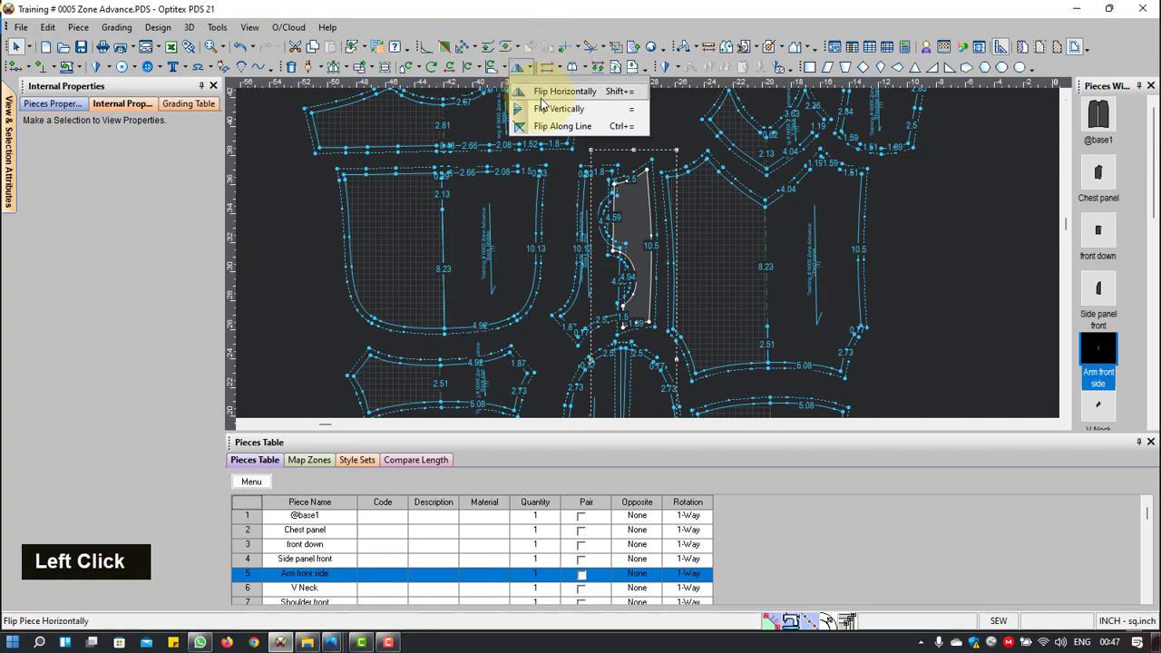
pyautogui.click(542, 93)
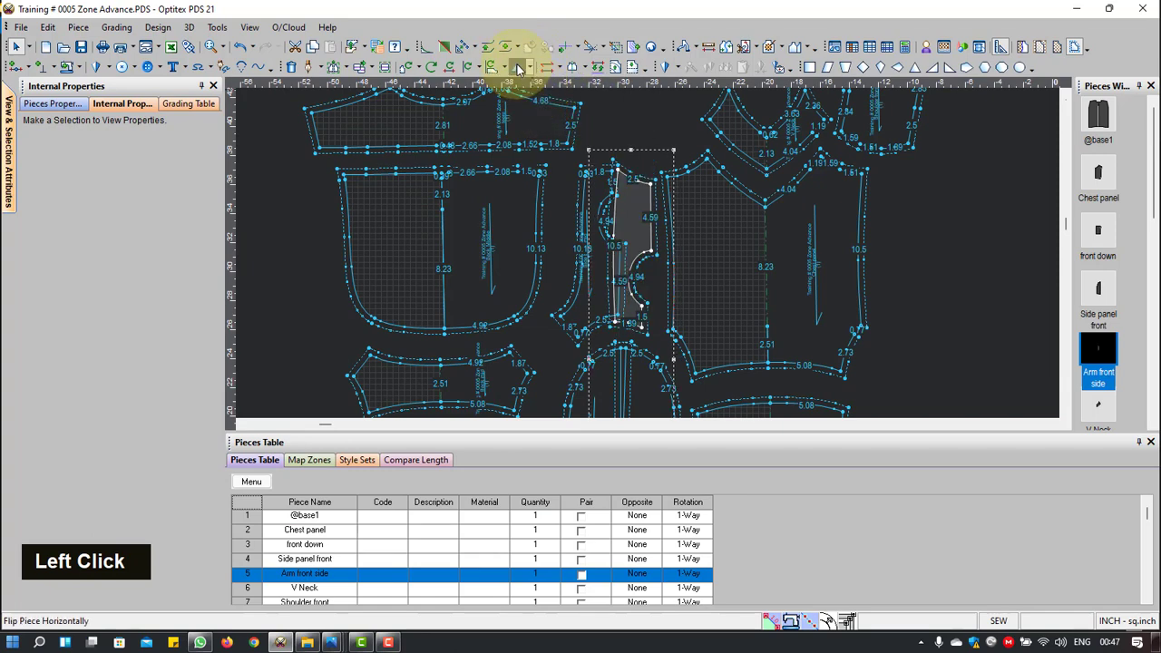
pyautogui.click(518, 68)
pyautogui.click(531, 68)
pyautogui.click(537, 92)
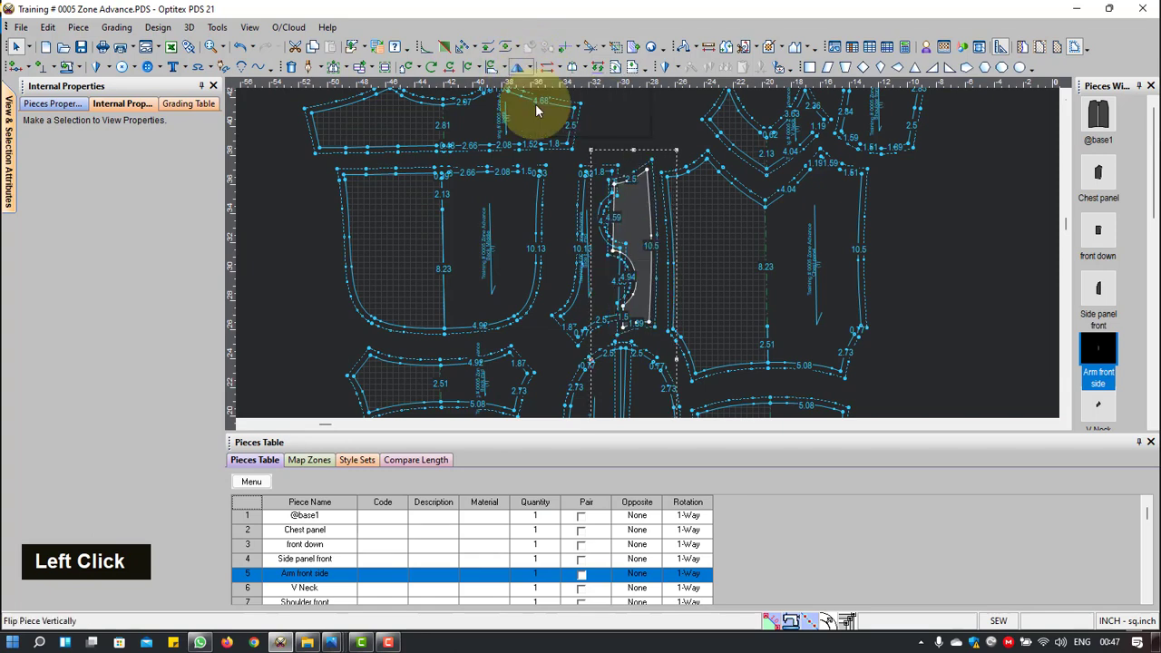
pyautogui.scroll(2, 648, 254)
pyautogui.scroll(3, 648, 249)
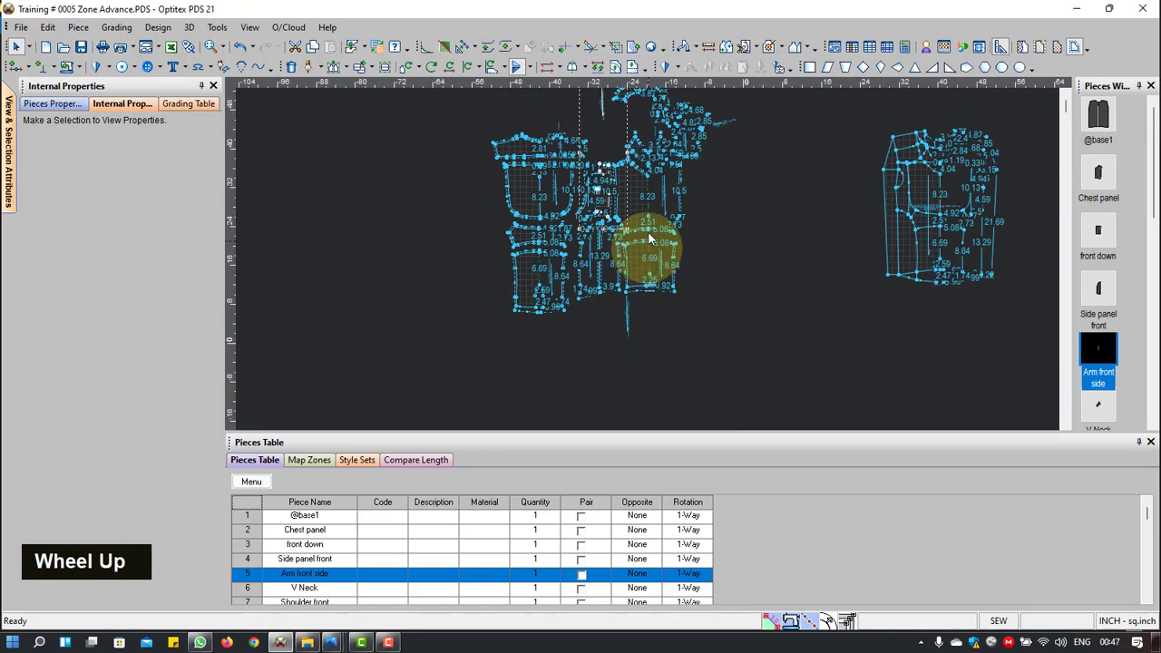
pyautogui.scroll(-3, 648, 250)
pyautogui.scroll(1, 648, 250)
pyautogui.scroll(3, 650, 247)
pyautogui.scroll(-2, 658, 270)
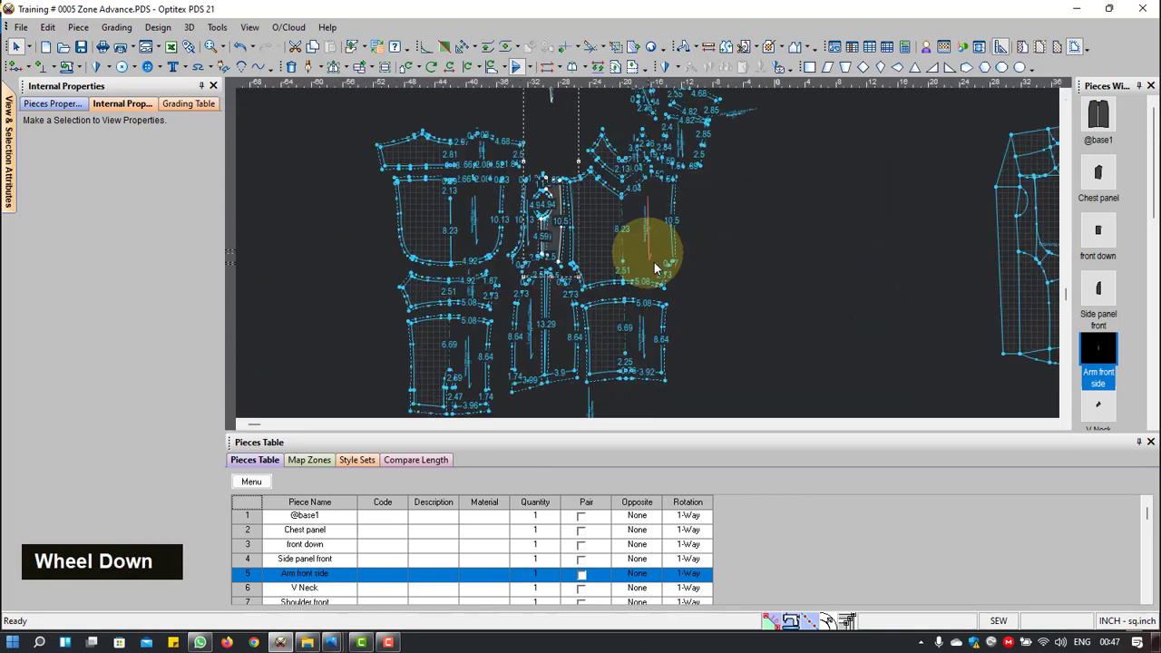
pyautogui.scroll(3, 650, 254)
pyautogui.scroll(-5, 648, 248)
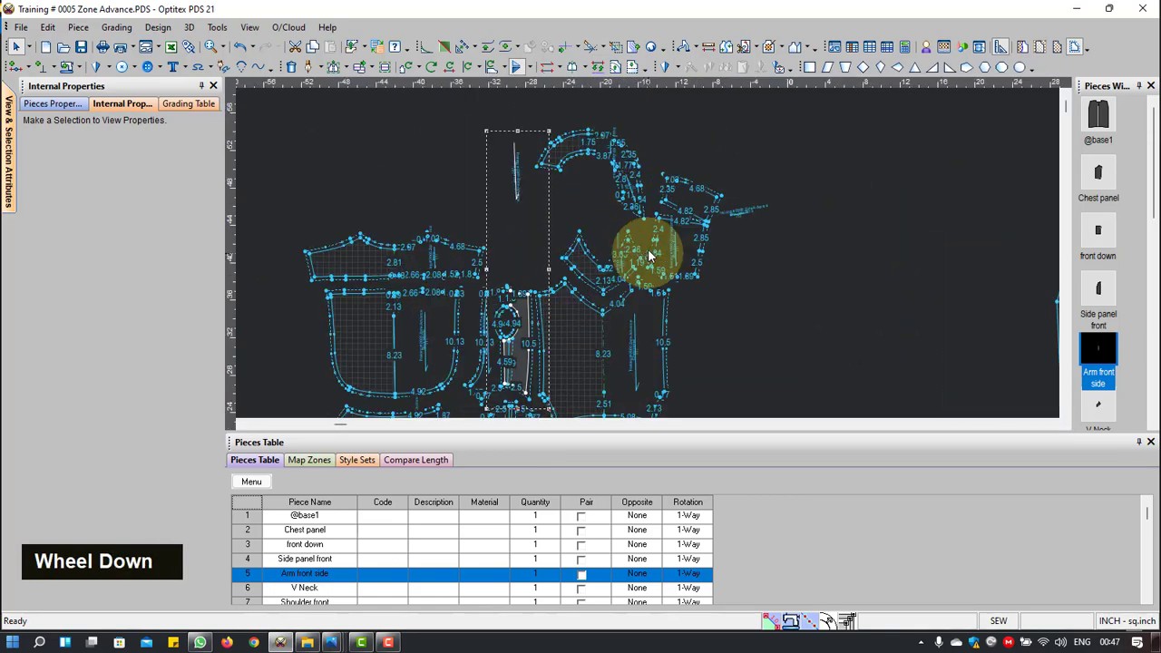
pyautogui.scroll(2, 731, 254)
pyautogui.rightClick(699, 193)
pyautogui.click(671, 146)
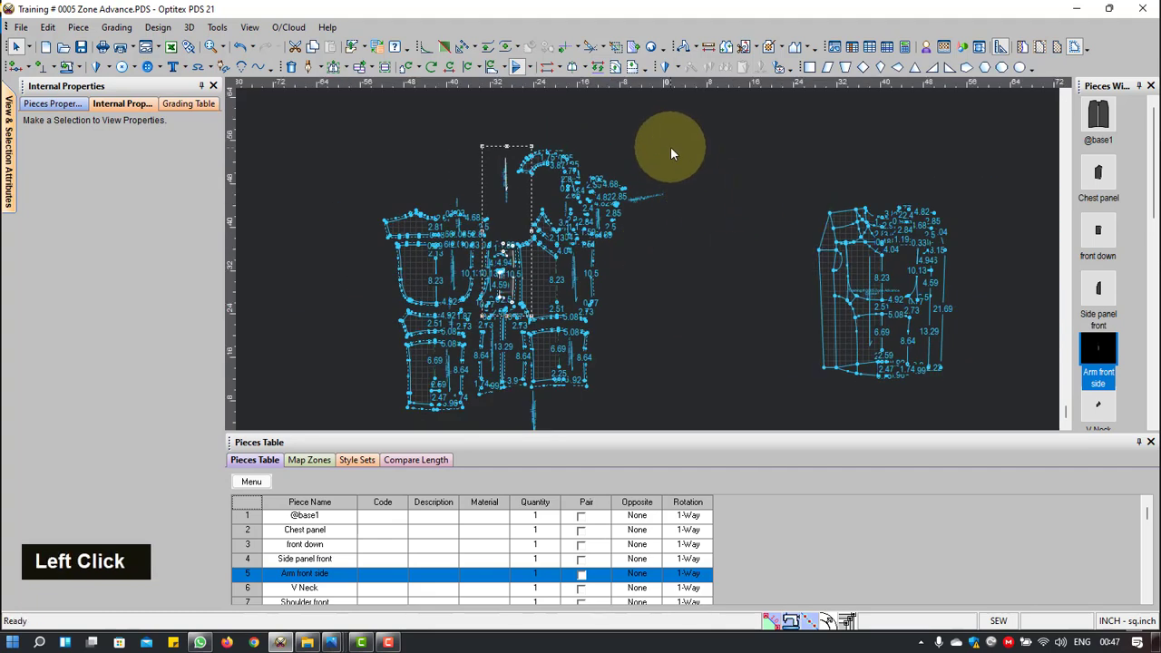
pyautogui.moveTo(676, 136); pyautogui.dragTo(351, 412)
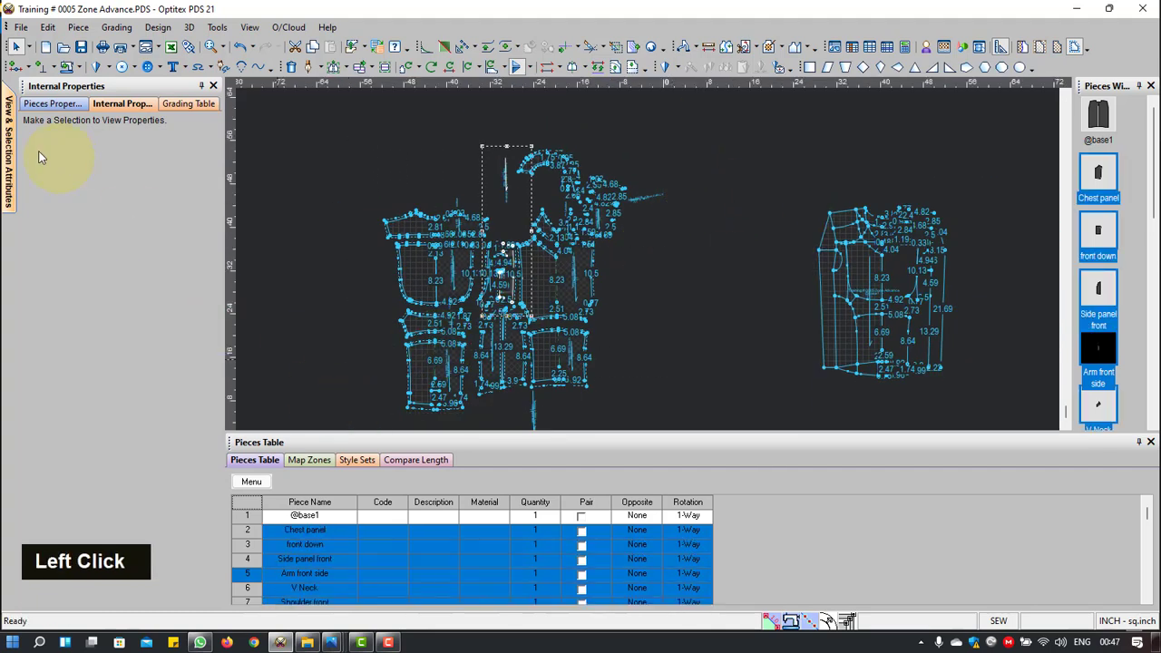
pyautogui.doubleClick(8, 145)
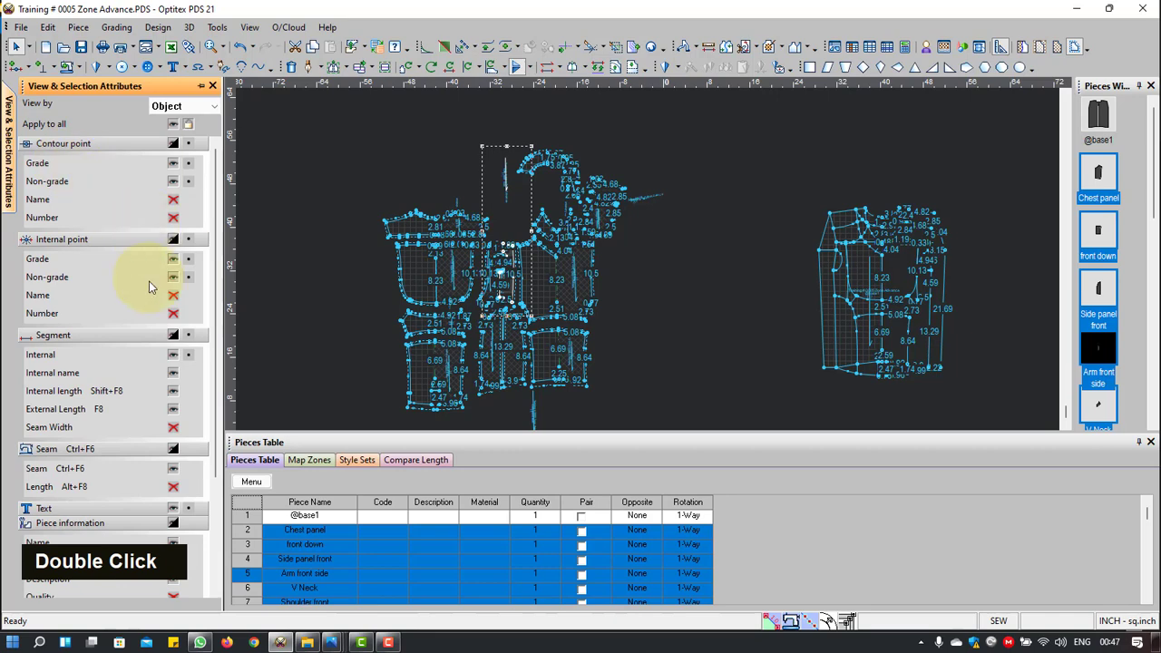
pyautogui.click(173, 410)
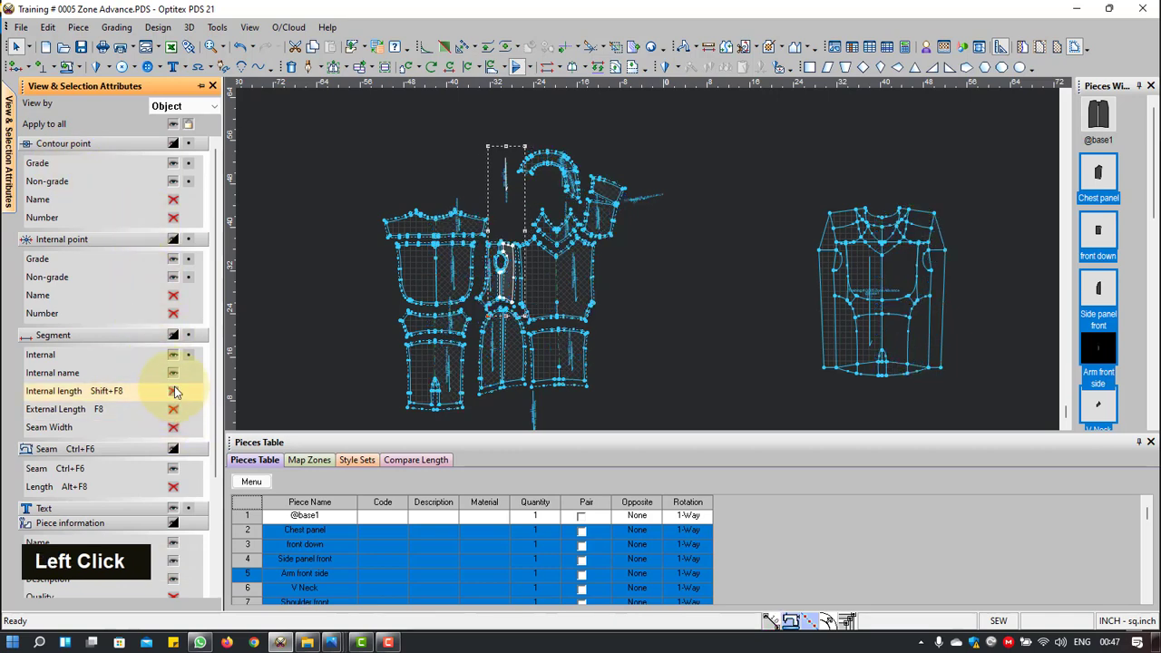
pyautogui.rightClick(338, 187)
pyautogui.click(371, 190)
pyautogui.scroll(-3, 647, 254)
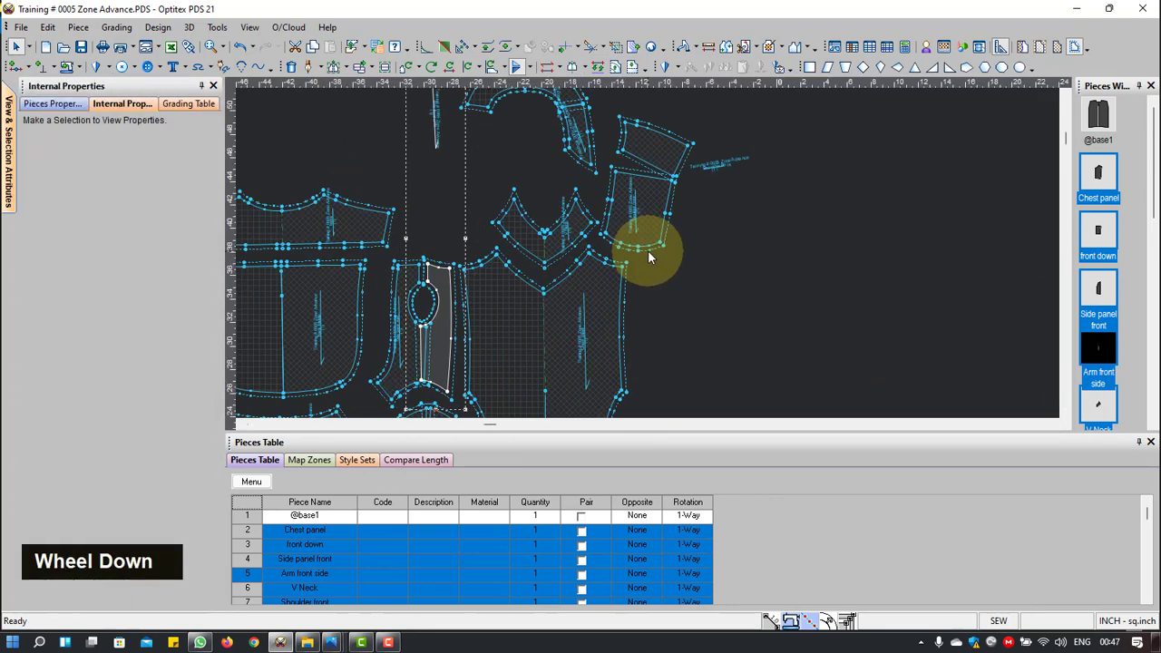
pyautogui.scroll(4, 648, 254)
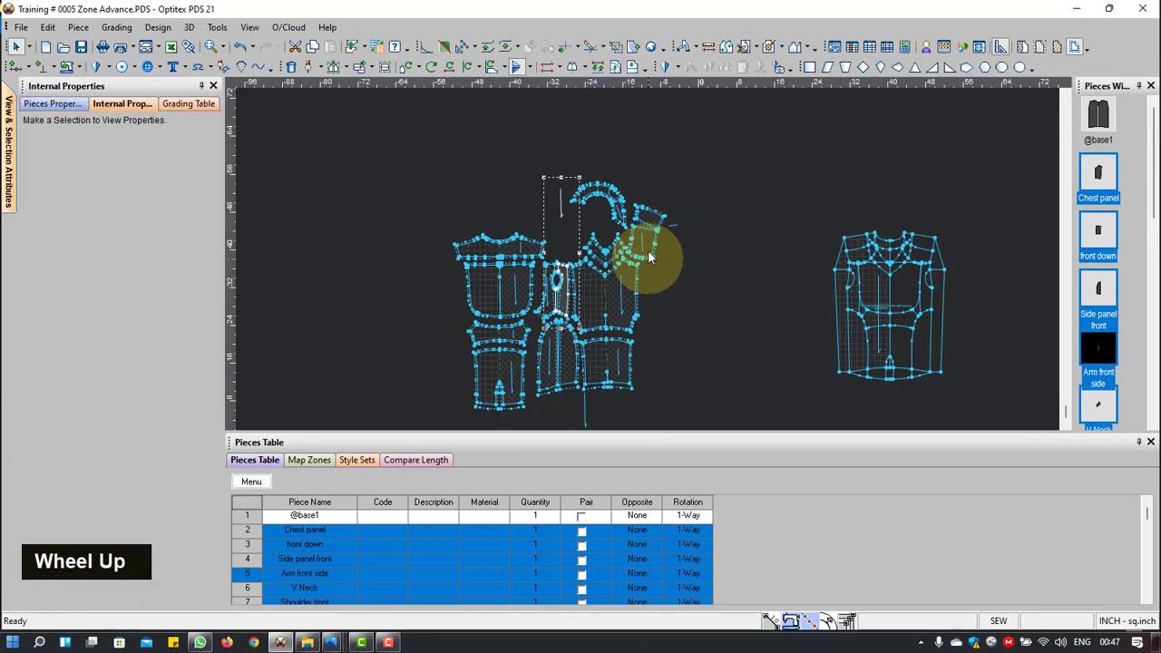
# Step: Hide the seam allowances of the pieces while keeping their internal segments displayed
pyautogui.click(11, 173)
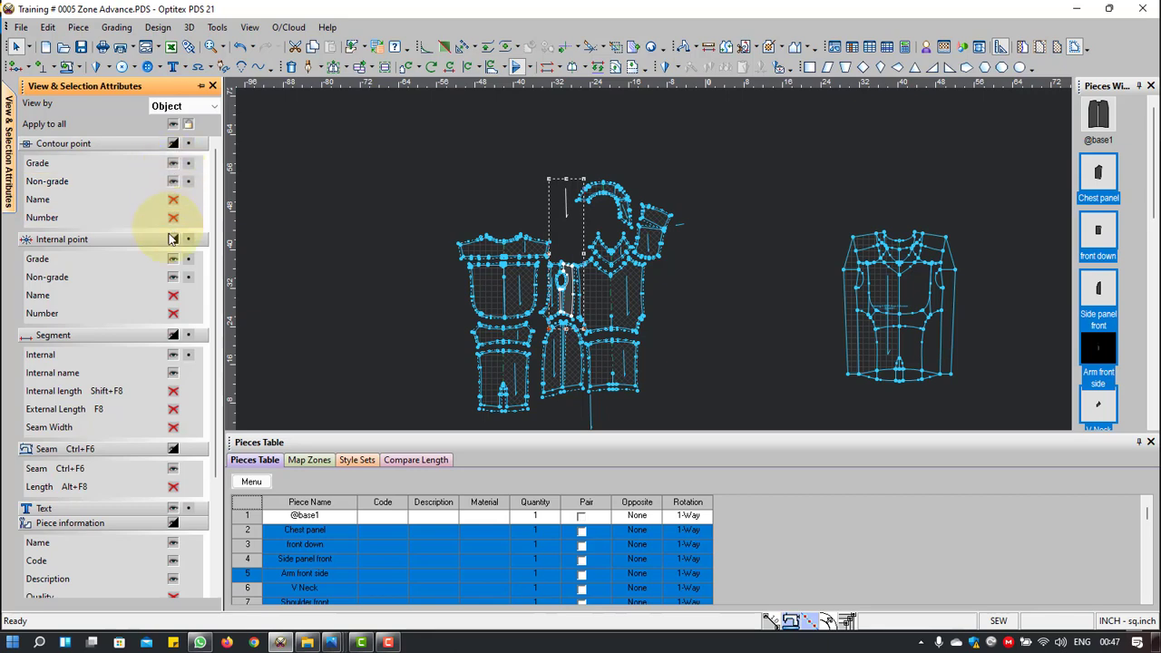
pyautogui.click(171, 356)
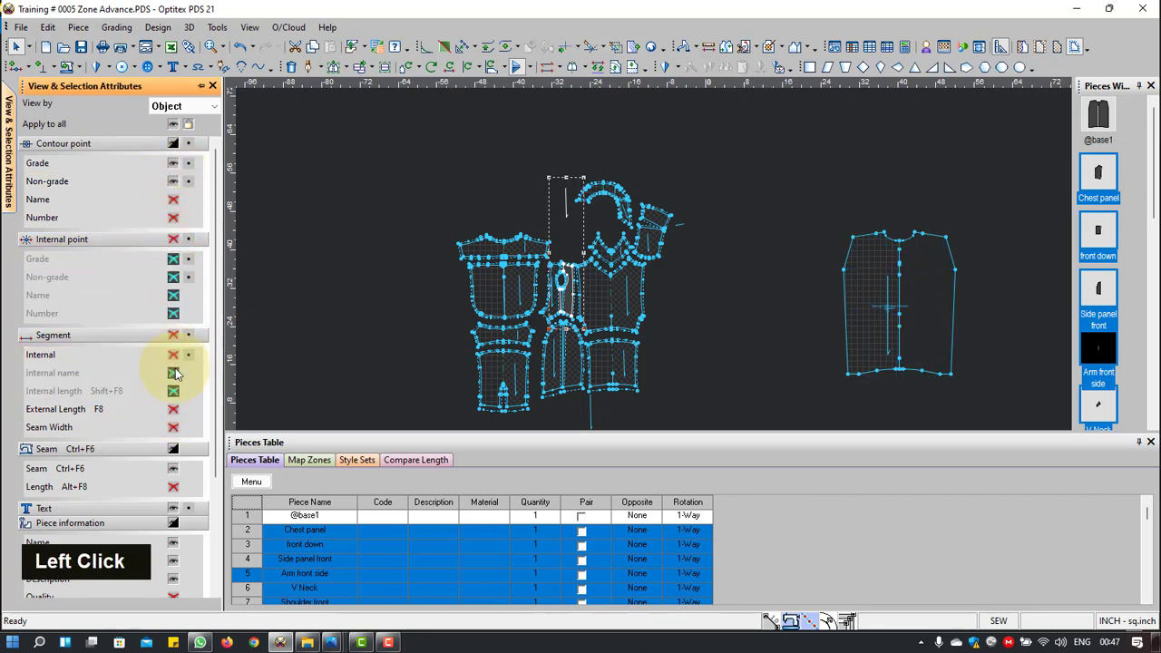
pyautogui.click(172, 360)
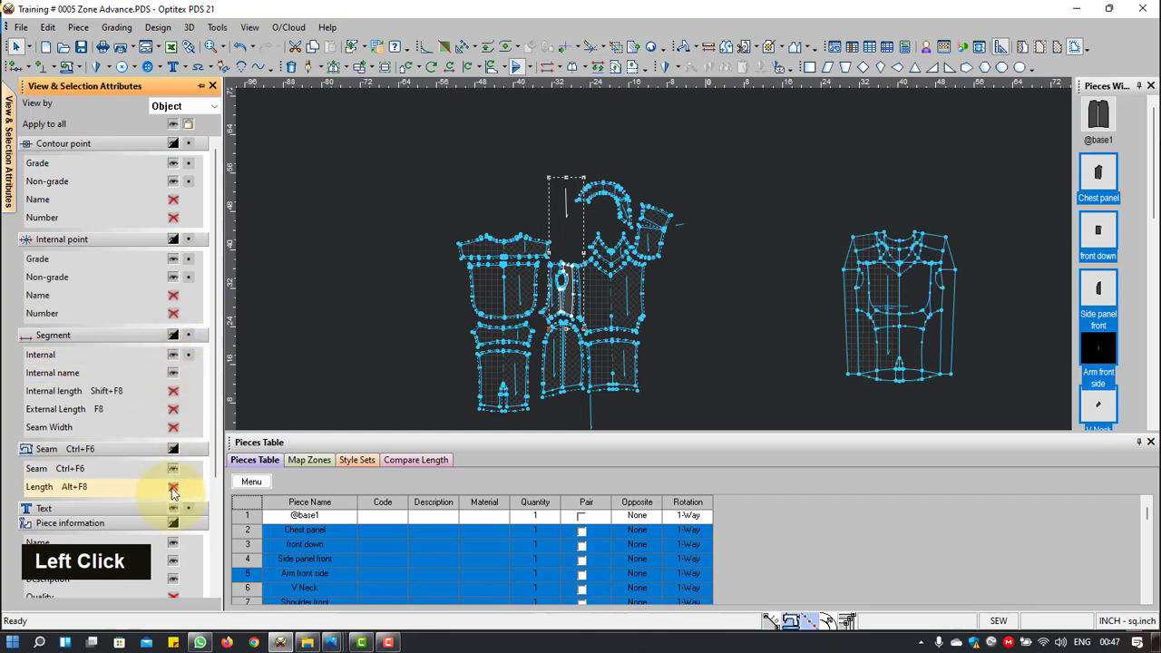
pyautogui.click(172, 469)
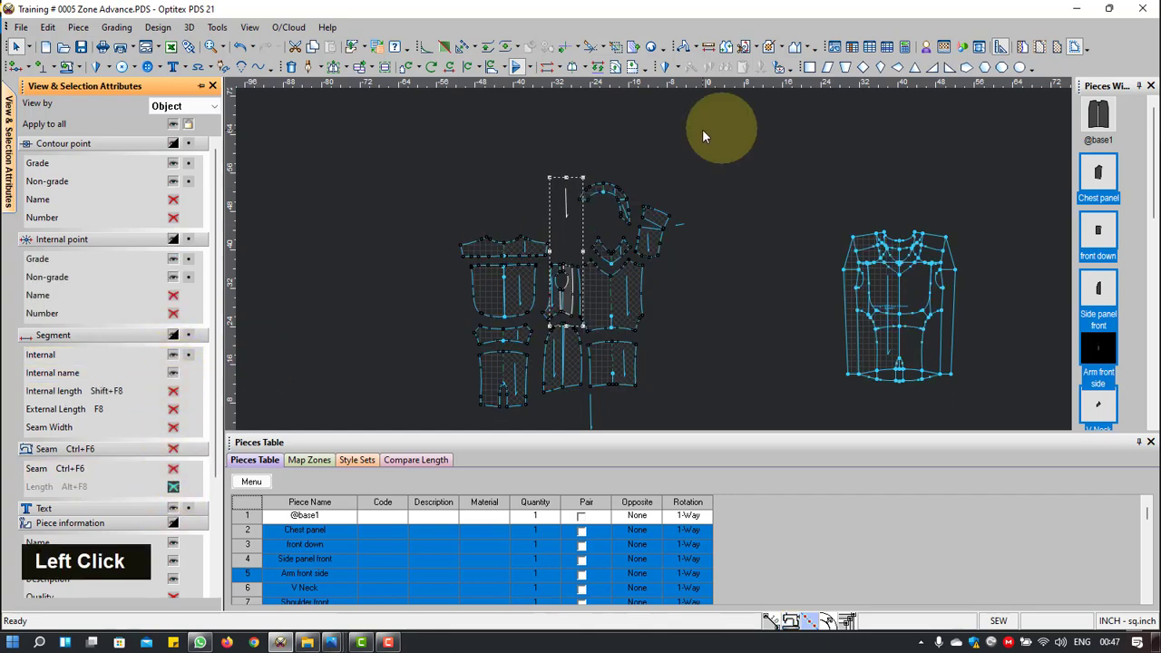
pyautogui.rightClick(709, 173)
pyautogui.click(762, 187)
# Step: Select the arranged zone pieces and reposition their grain lines inside the piece outlines
pyautogui.scroll(2, 719, 284)
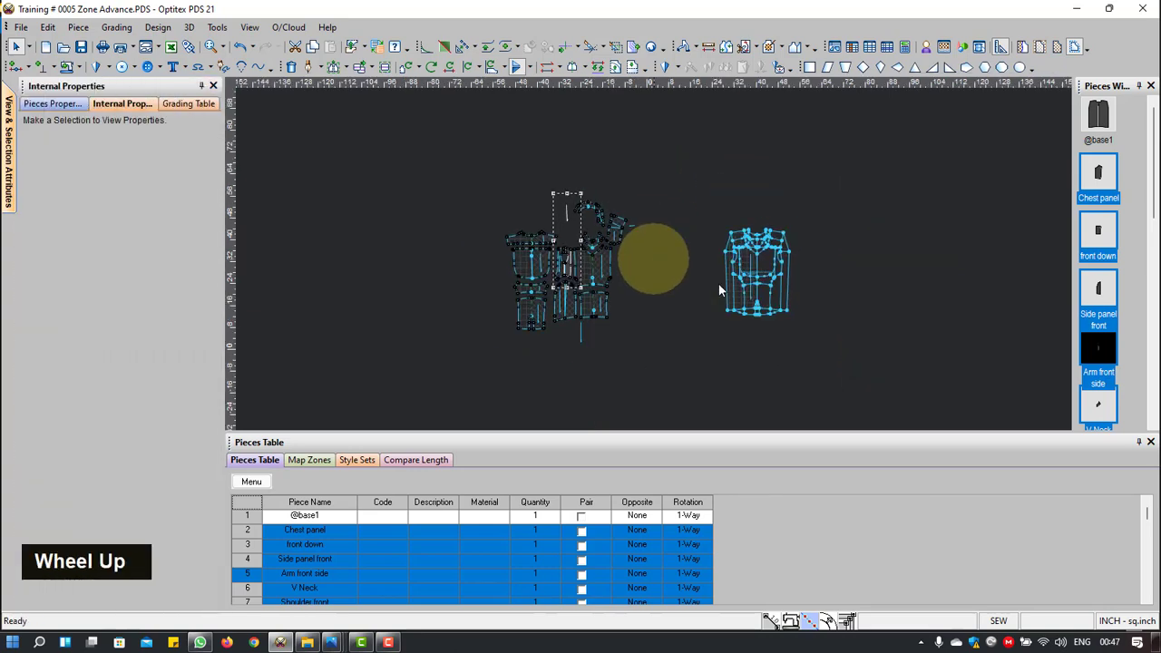
pyautogui.scroll(-3, 654, 259)
pyautogui.click(606, 187)
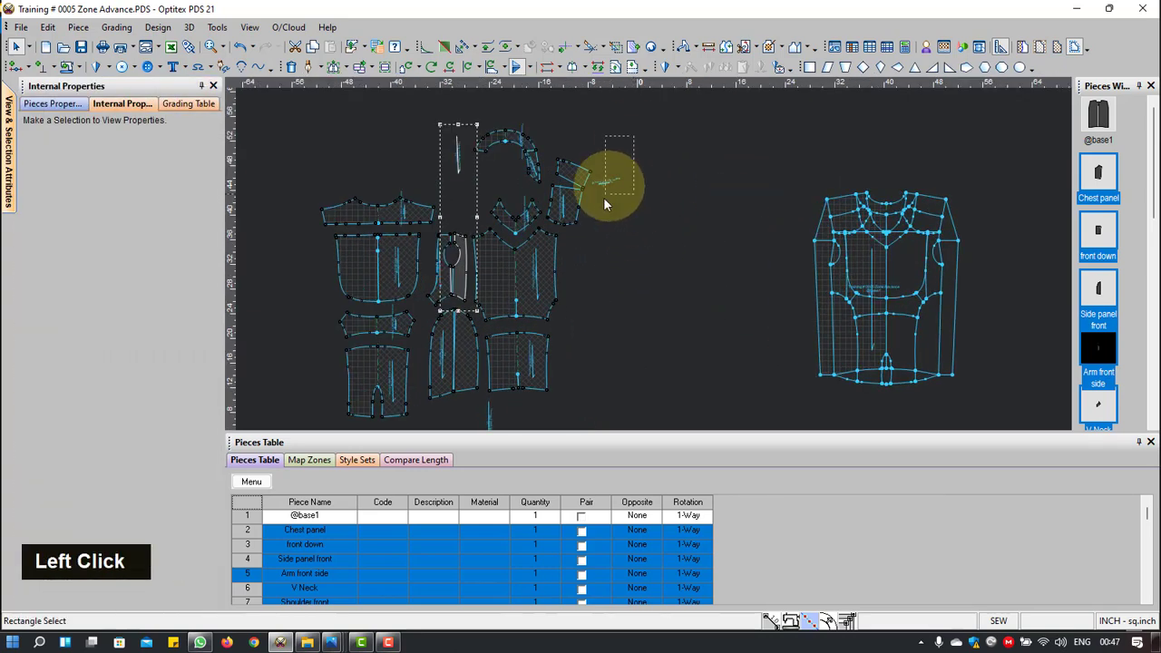
pyautogui.scroll(3, 650, 252)
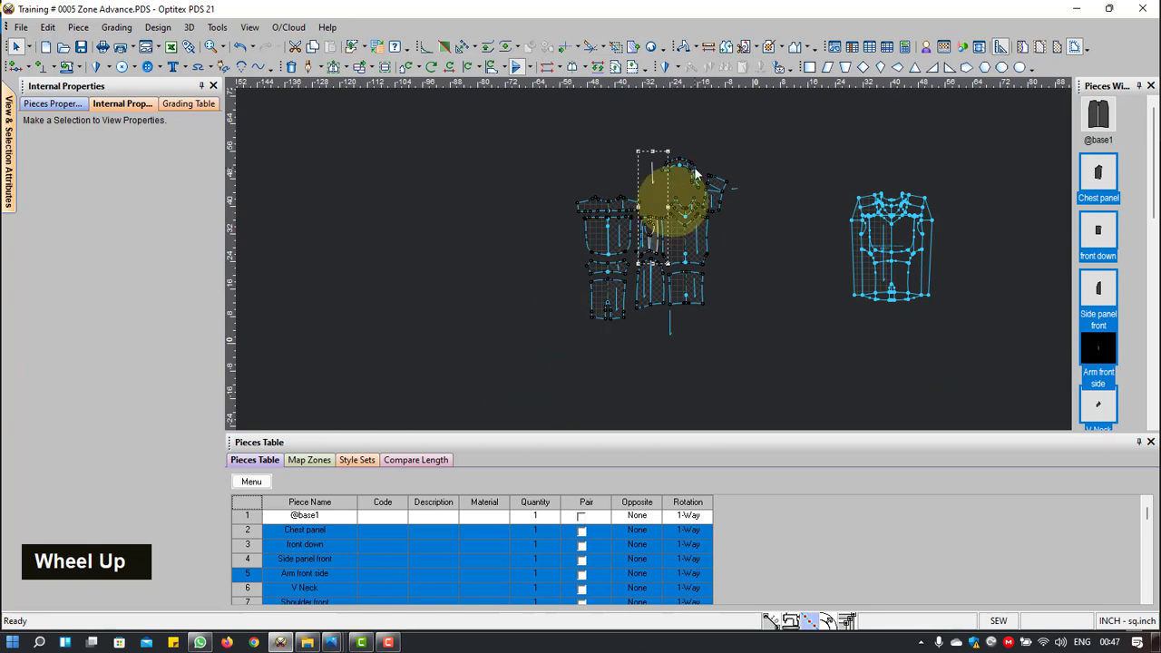
pyautogui.moveTo(735, 133); pyautogui.dragTo(660, 328)
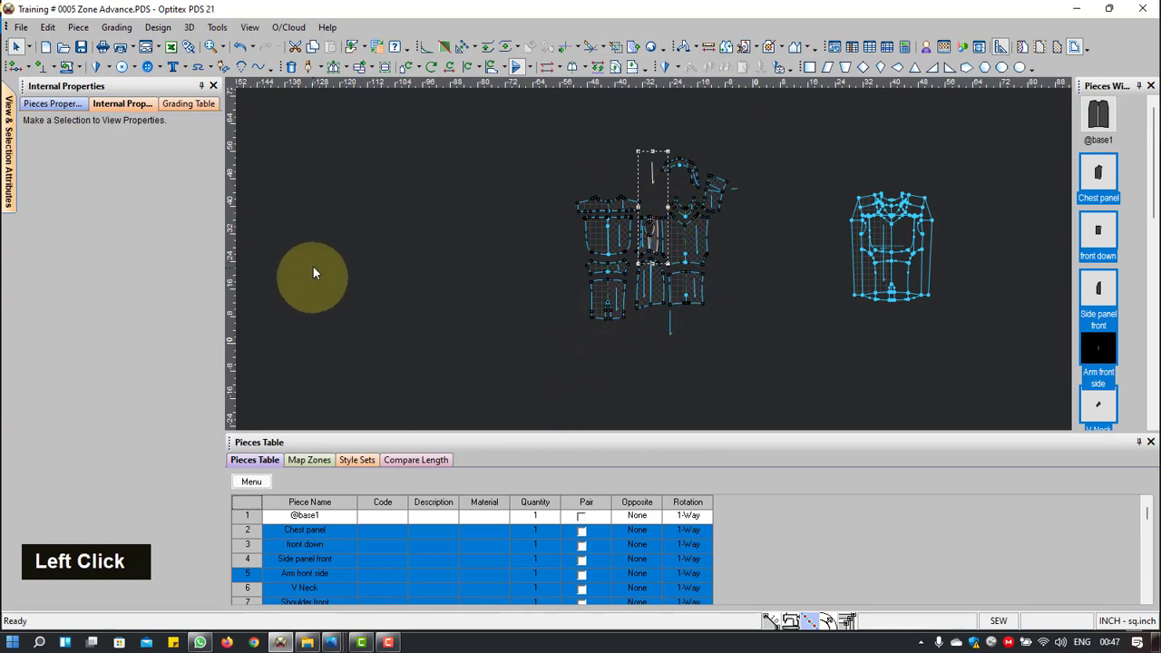
pyautogui.click(551, 68)
pyautogui.click(578, 91)
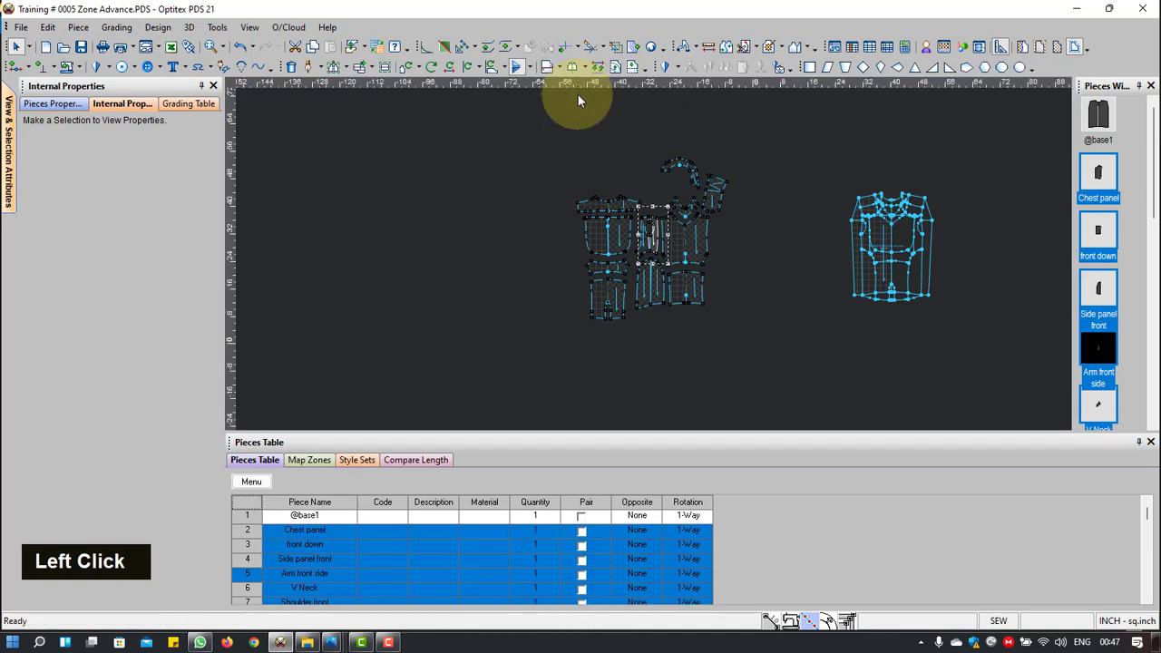
# Step: Open the piece properties of the selected zone pieces and inspect the repositioned grain lines
pyautogui.click(54, 103)
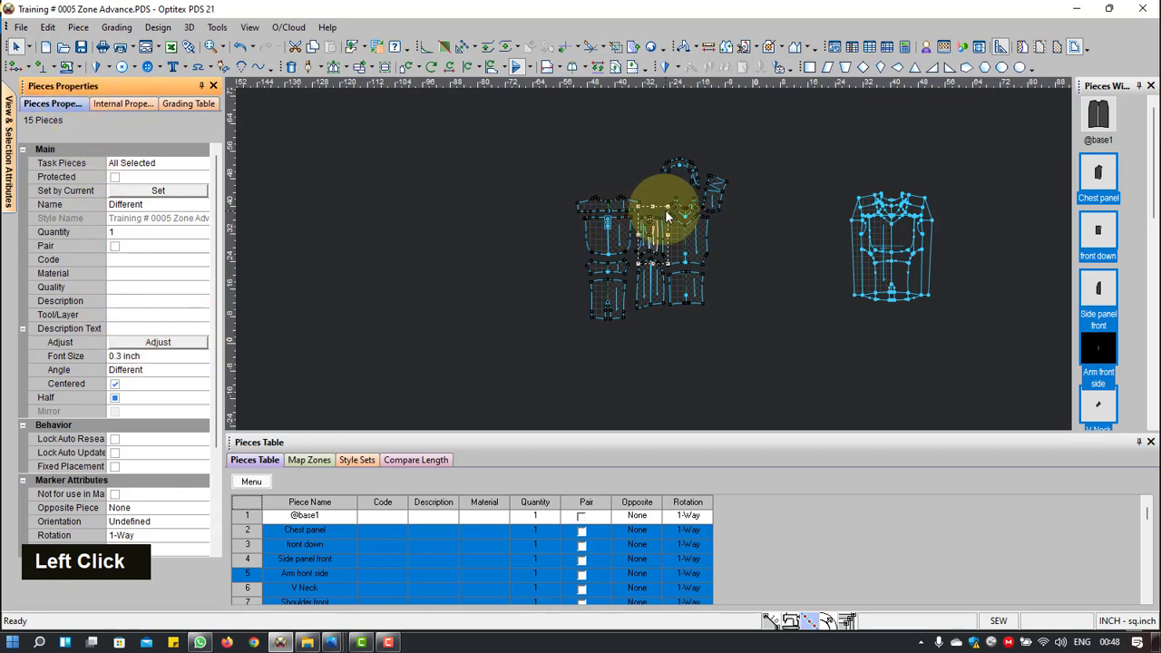
pyautogui.scroll(-4, 648, 251)
pyautogui.scroll(2, 681, 269)
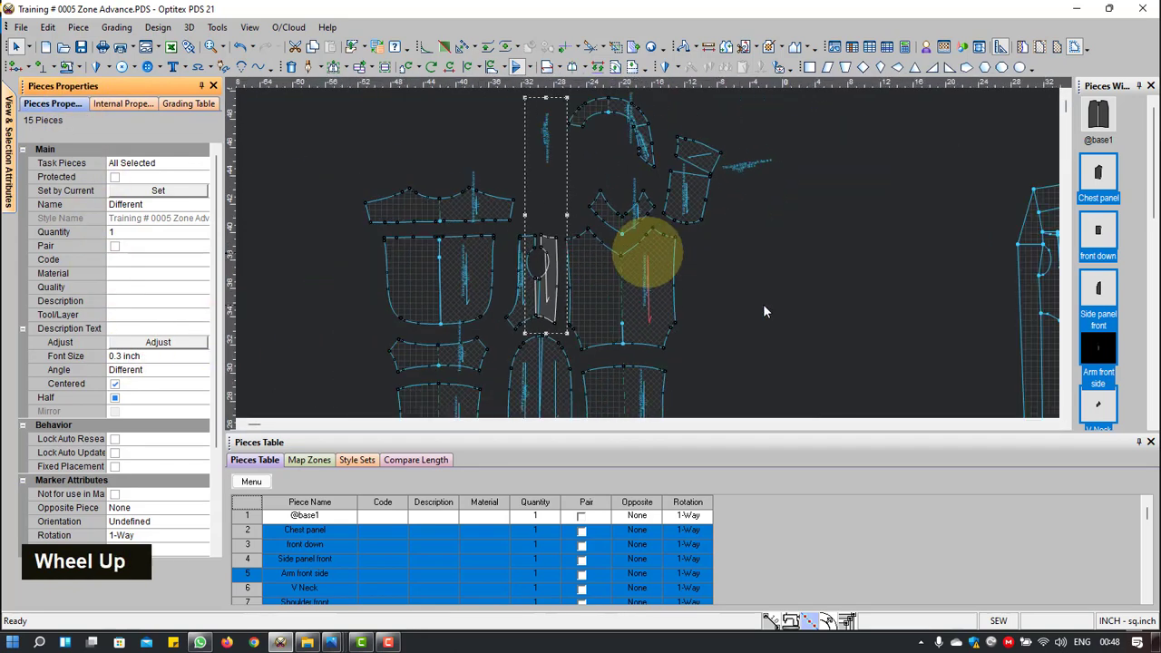
pyautogui.scroll(-1, 650, 251)
pyautogui.rightClick(802, 210)
pyautogui.click(832, 218)
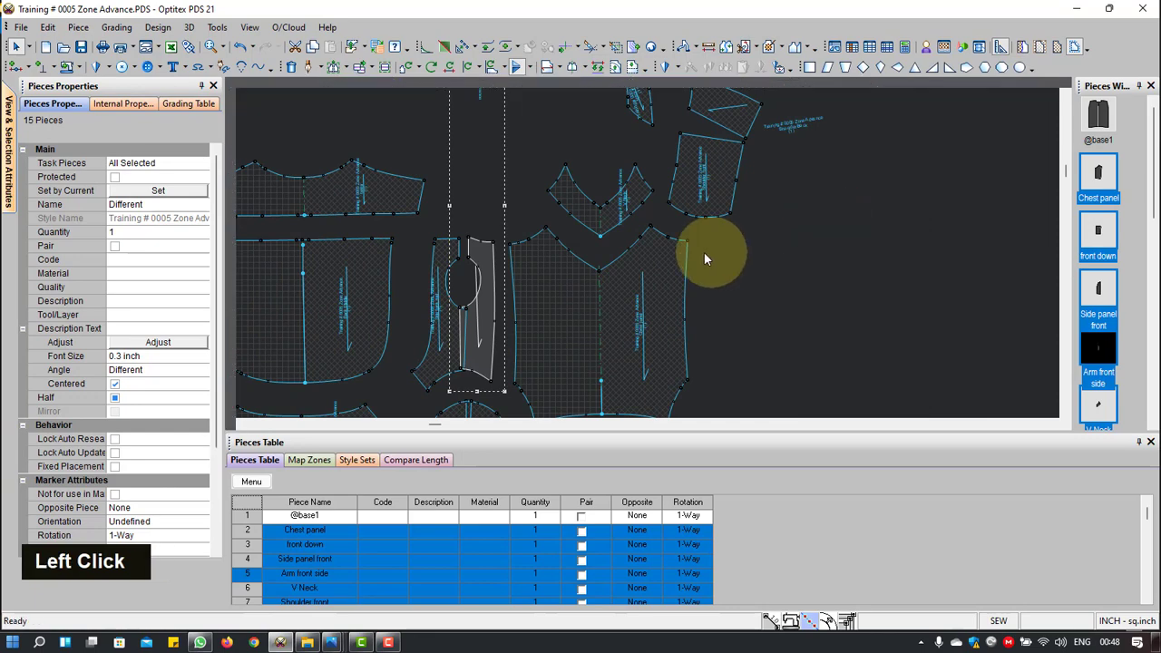
pyautogui.scroll(-3, 635, 252)
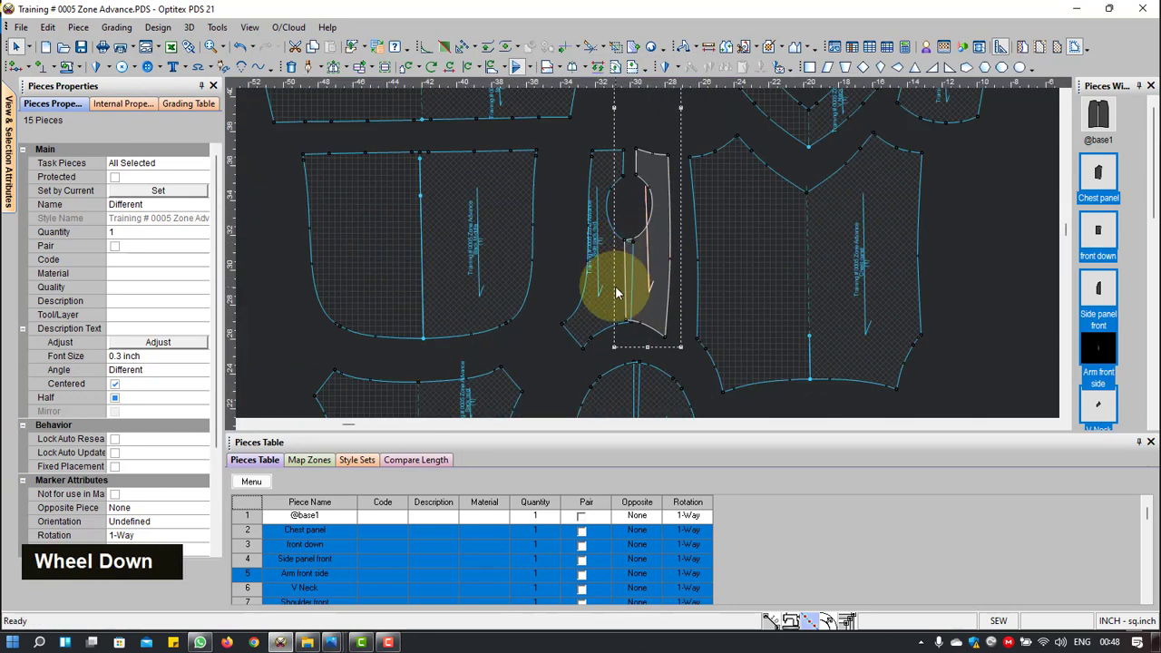
# Step: Move the Chest panel and Arm front side pieces to the right to leave gaps between neighbouring pieces
pyautogui.click(614, 288)
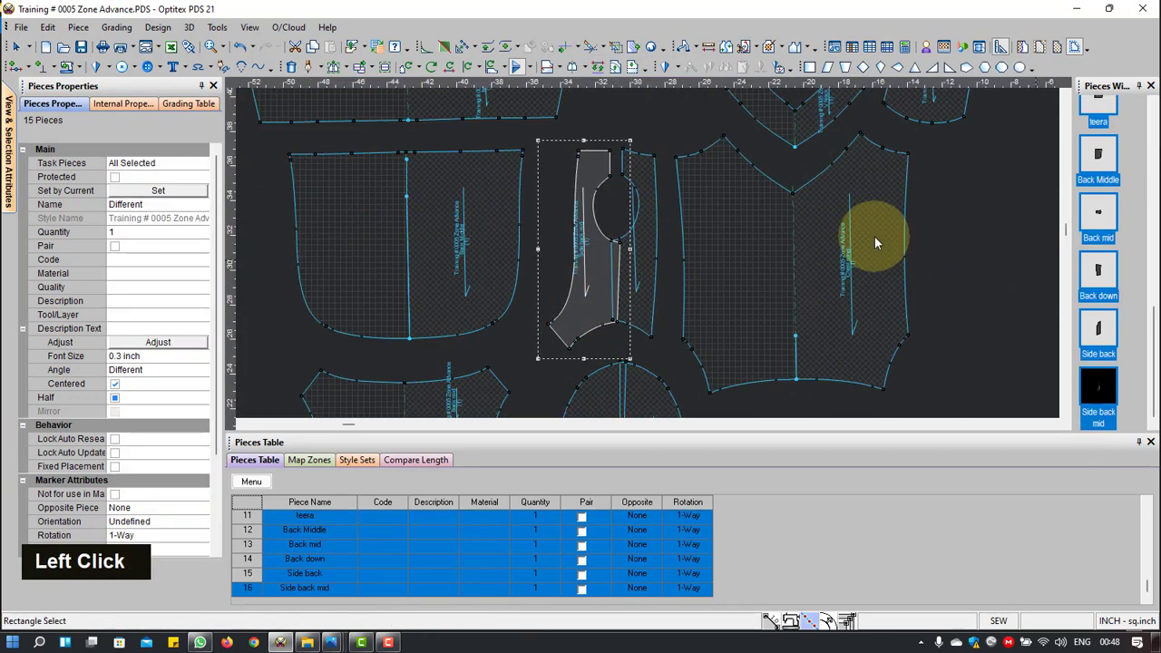
pyautogui.moveTo(875, 237); pyautogui.dragTo(939, 238)
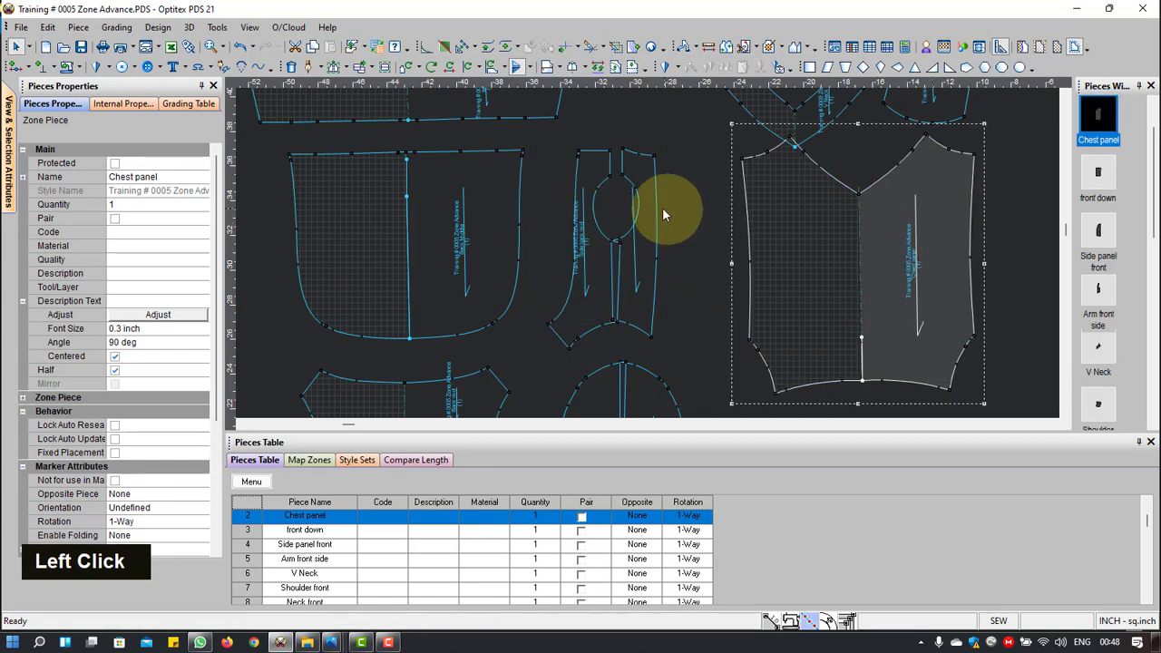
pyautogui.click(651, 241)
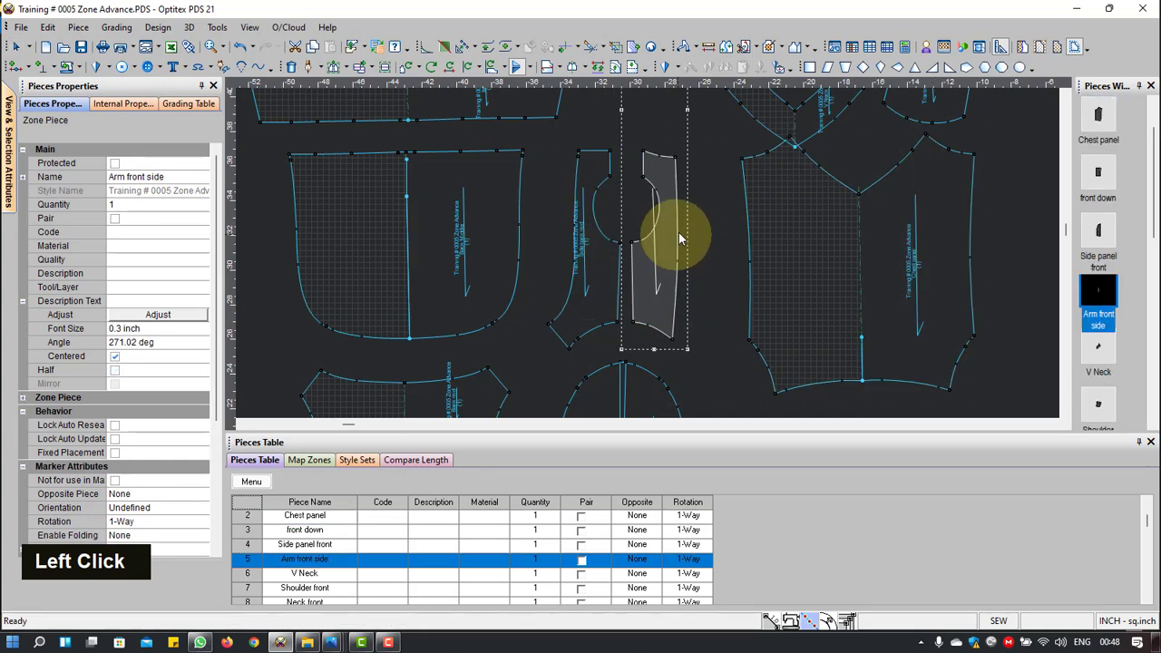
pyautogui.scroll(1, 821, 206)
pyautogui.scroll(1, 821, 215)
pyautogui.click(709, 251)
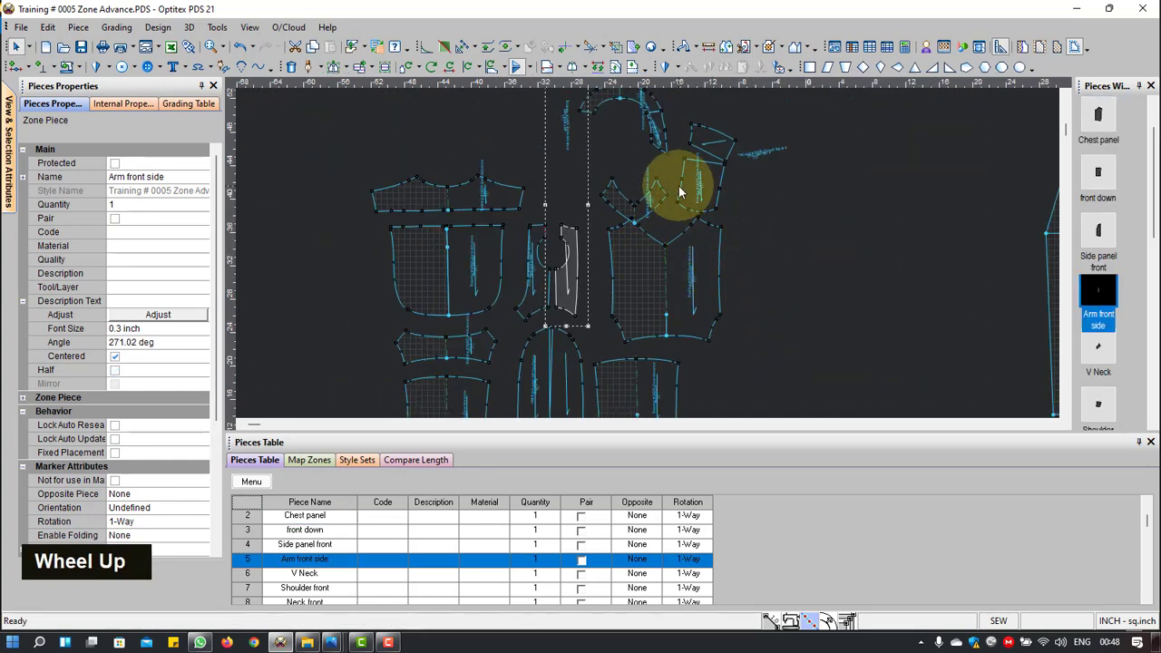
# Step: Move the V Neck piece up away from the Chest panel and the Shoulder Back piece up off Shoulder front
pyautogui.scroll(-2, 647, 255)
pyautogui.click(625, 256)
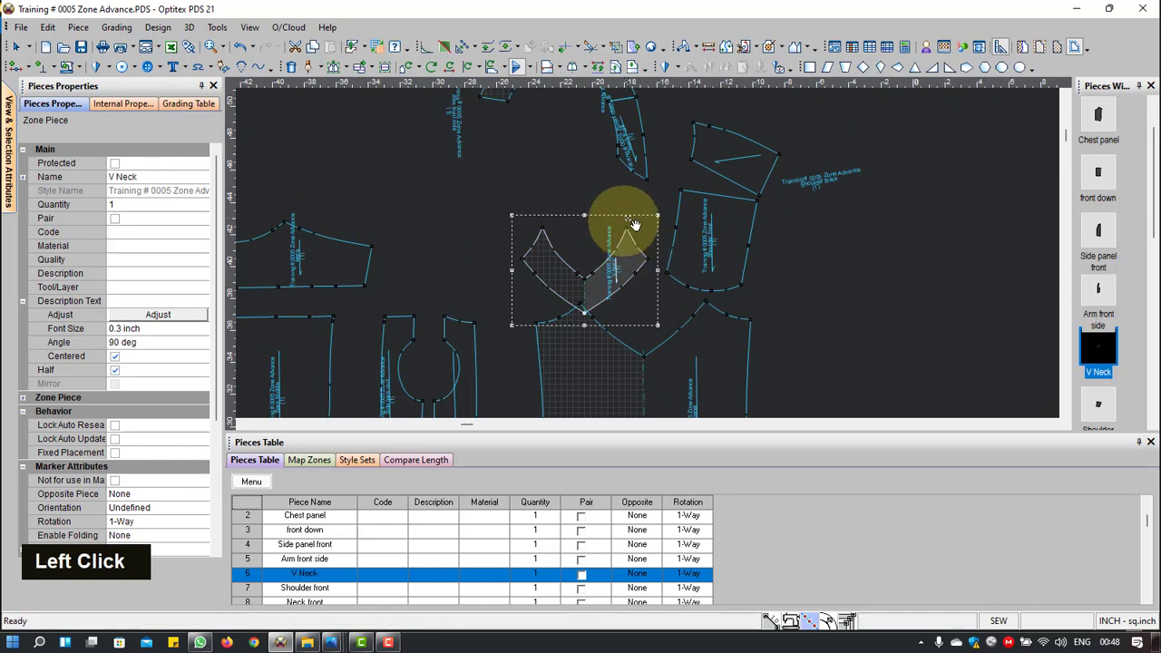
pyautogui.scroll(2, 639, 241)
pyautogui.scroll(-1, 650, 261)
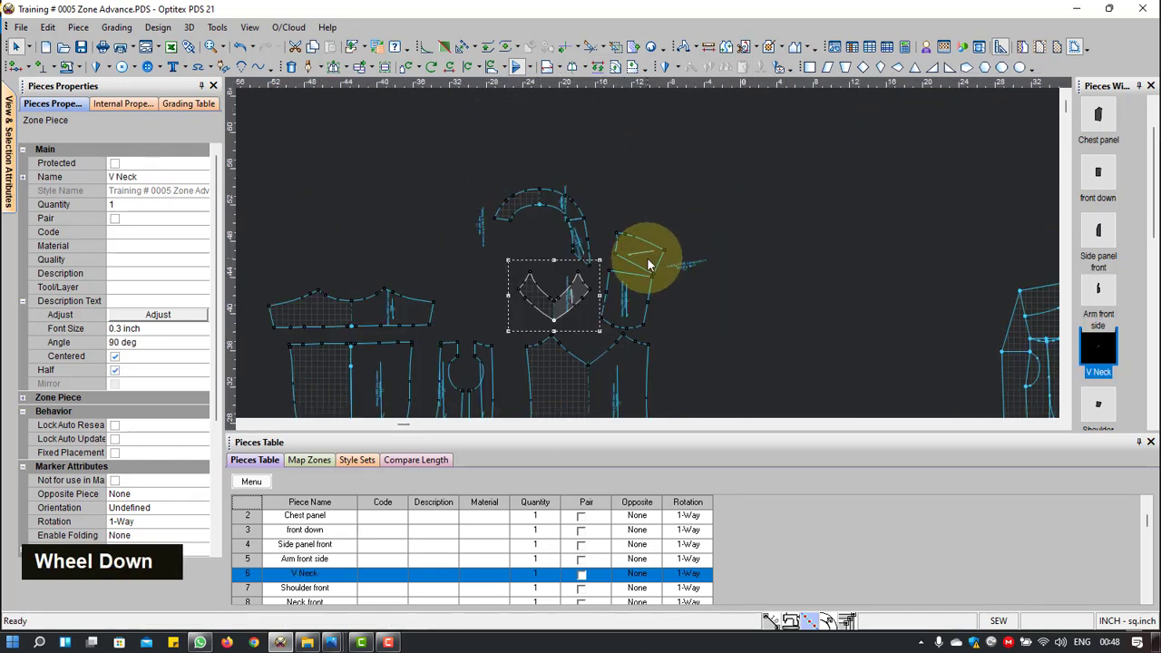
pyautogui.scroll(-1, 648, 263)
pyautogui.click(647, 257)
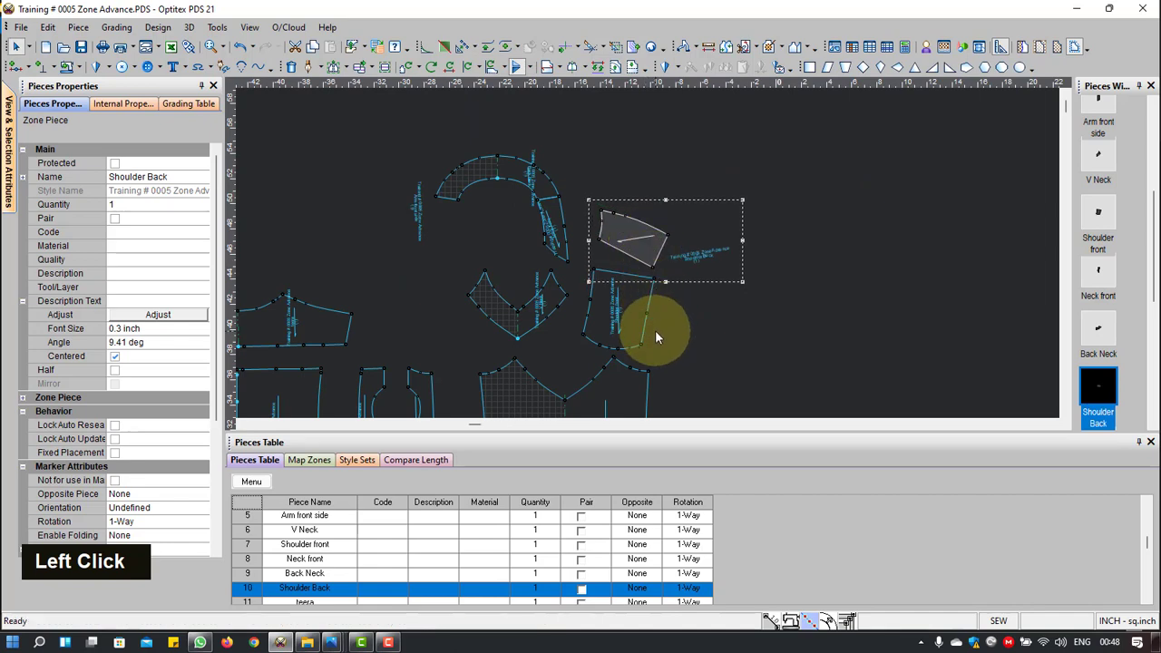
pyautogui.scroll(2, 648, 251)
pyautogui.scroll(-1, 653, 260)
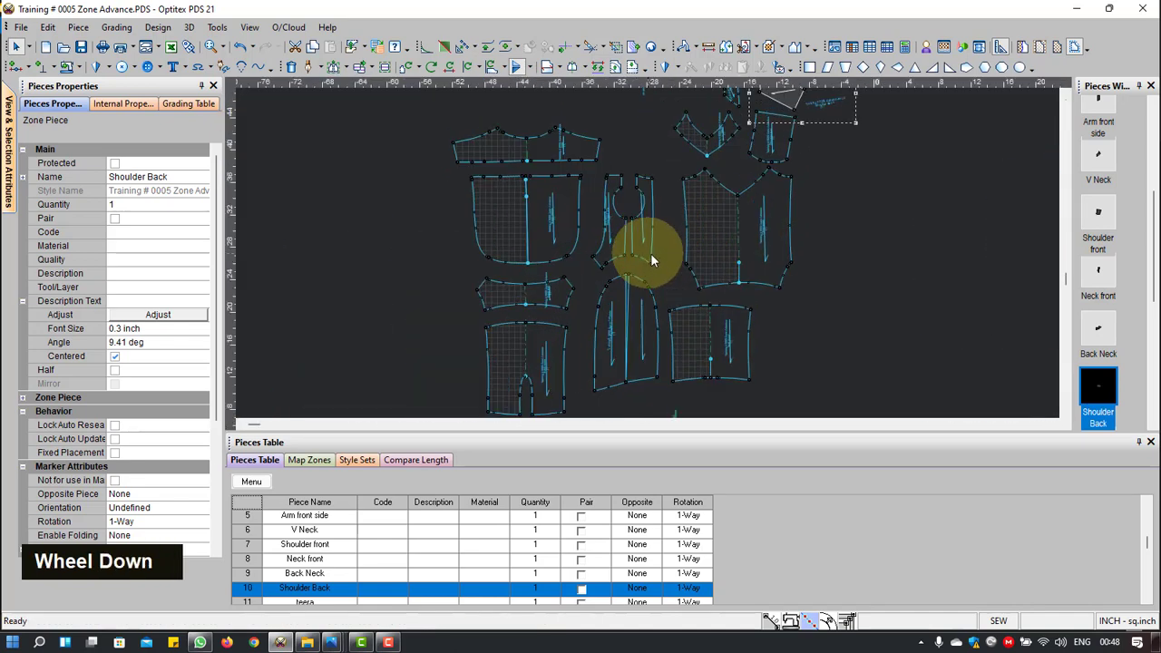
pyautogui.scroll(-1, 649, 261)
pyautogui.scroll(1, 650, 259)
pyautogui.scroll(-1, 650, 254)
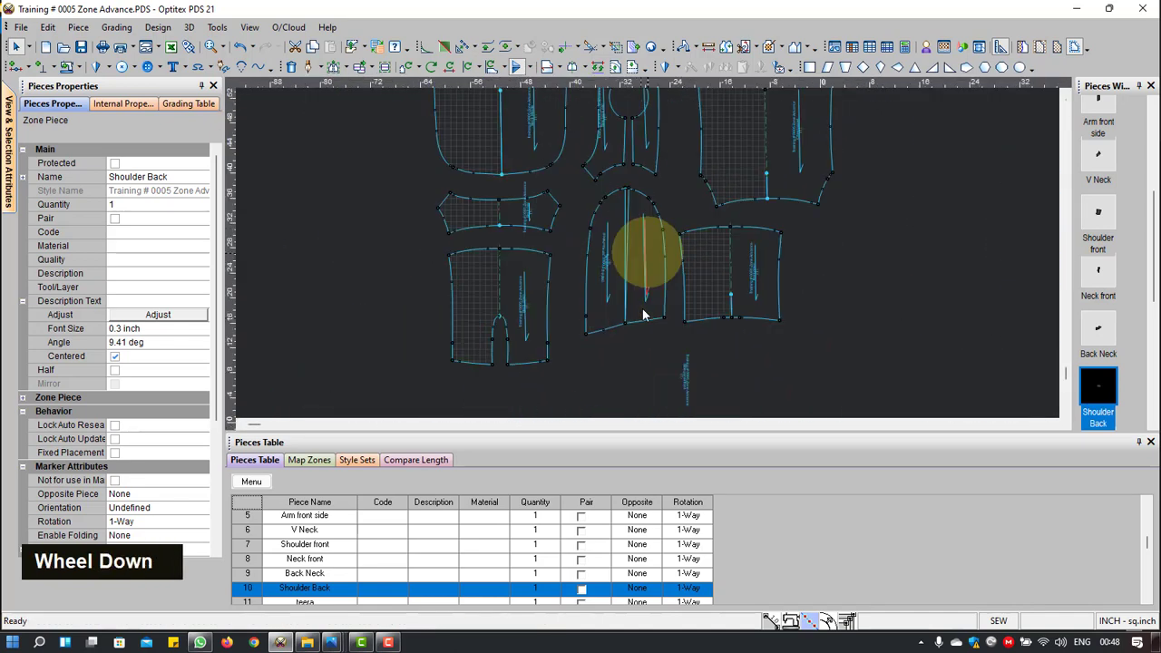
# Step: Move the Side back piece sideways to leave a gap from the side piece beside it
pyautogui.click(609, 195)
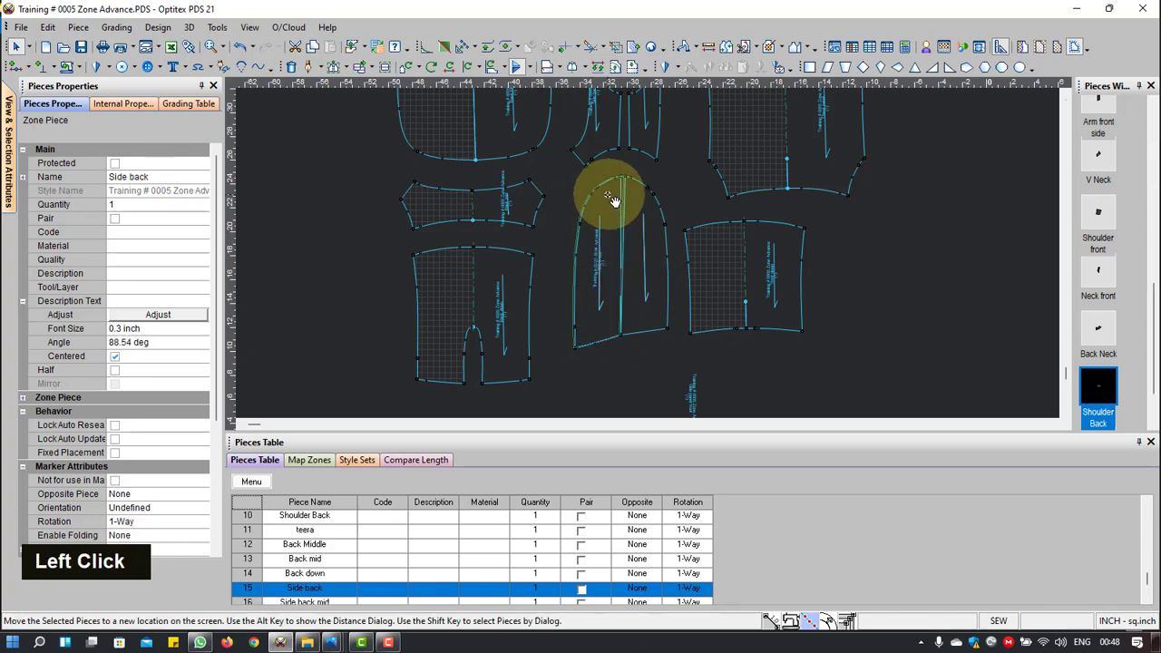
pyautogui.scroll(-1, 635, 224)
pyautogui.scroll(2, 635, 219)
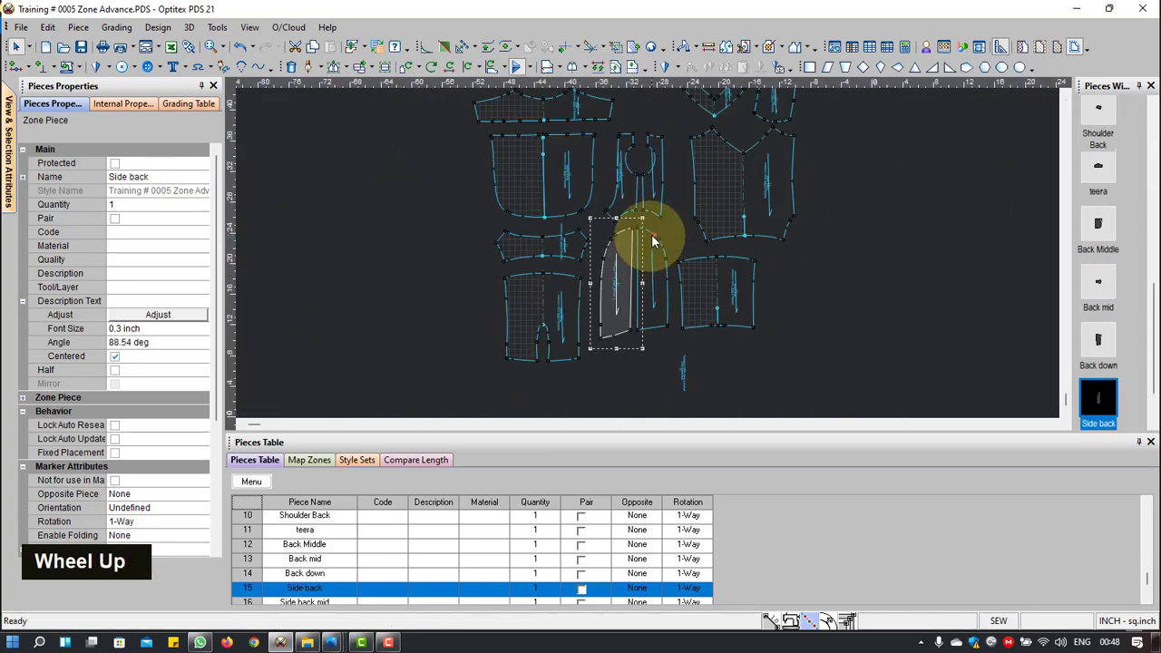
# Step: Select all 15 arranged zone pieces and duplicate them with copy and paste
pyautogui.scroll(2, 653, 241)
pyautogui.moveTo(756, 136); pyautogui.dragTo(493, 367)
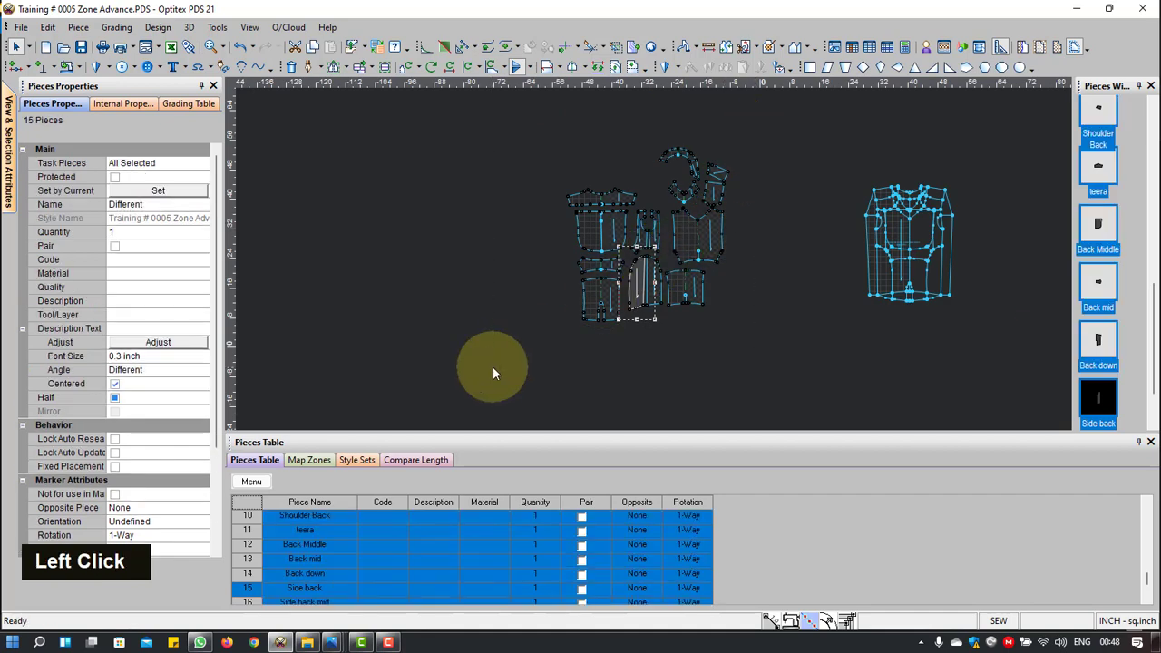
pyautogui.hotkey('ctrl', 'c')
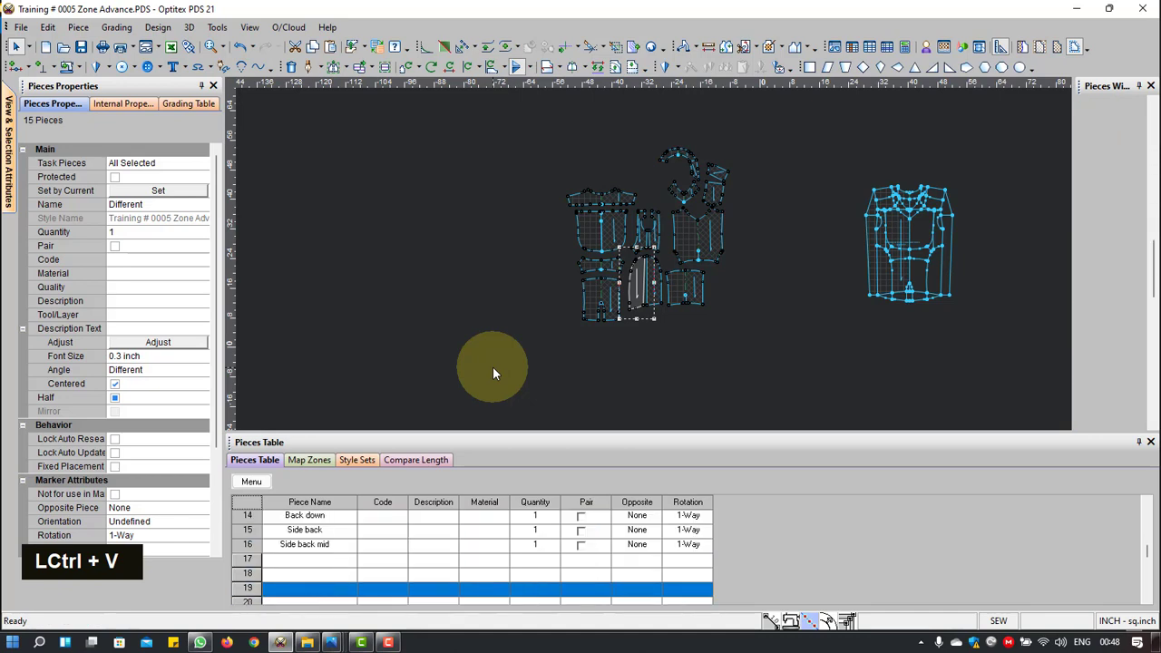
pyautogui.scroll(-1, 493, 372)
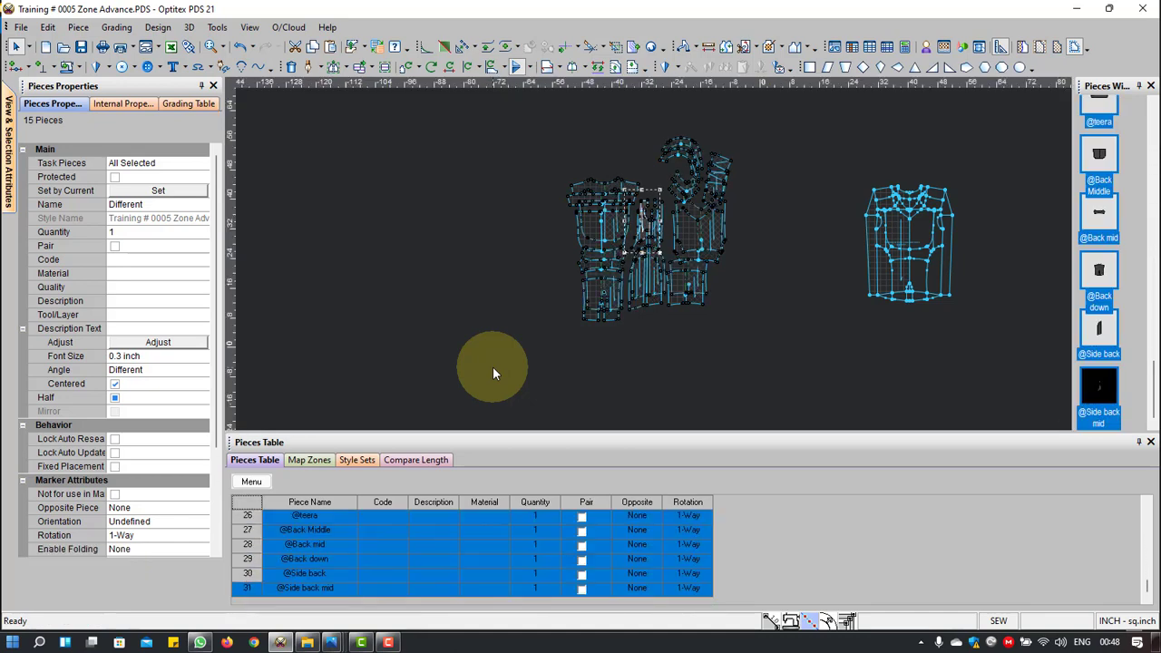
pyautogui.scroll(-1, 602, 209)
pyautogui.scroll(-3, 650, 248)
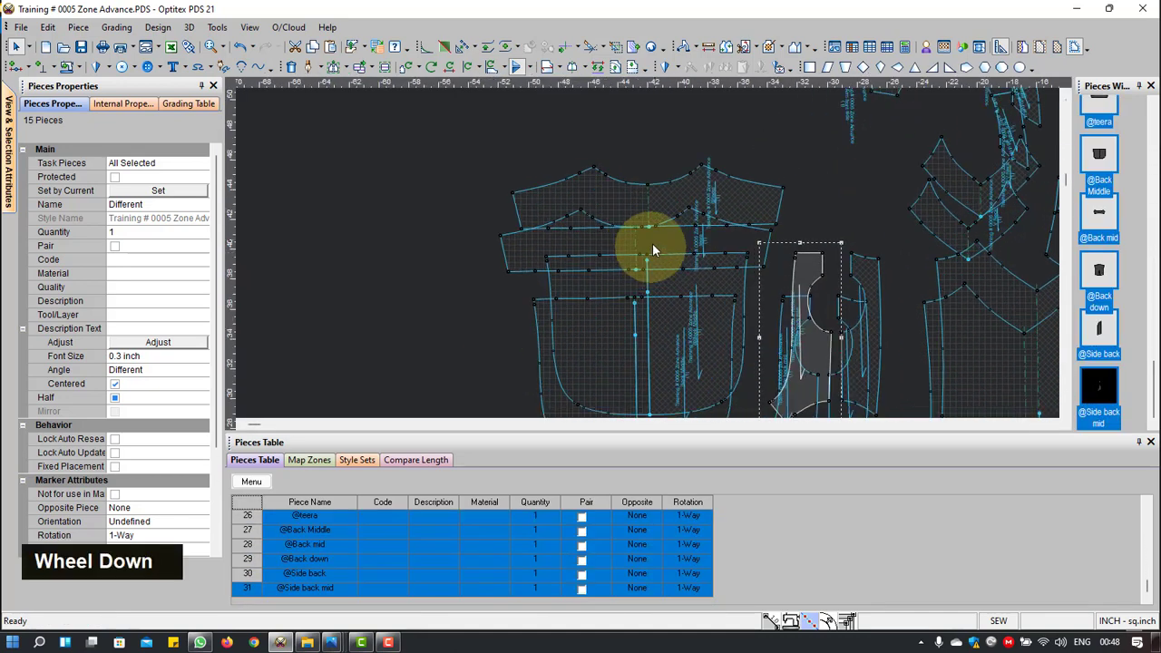
# Step: Move the 15 duplicated pieces together to empty space left of the original zone pieces and deselect the group
pyautogui.click(668, 210)
pyautogui.scroll(2, 643, 251)
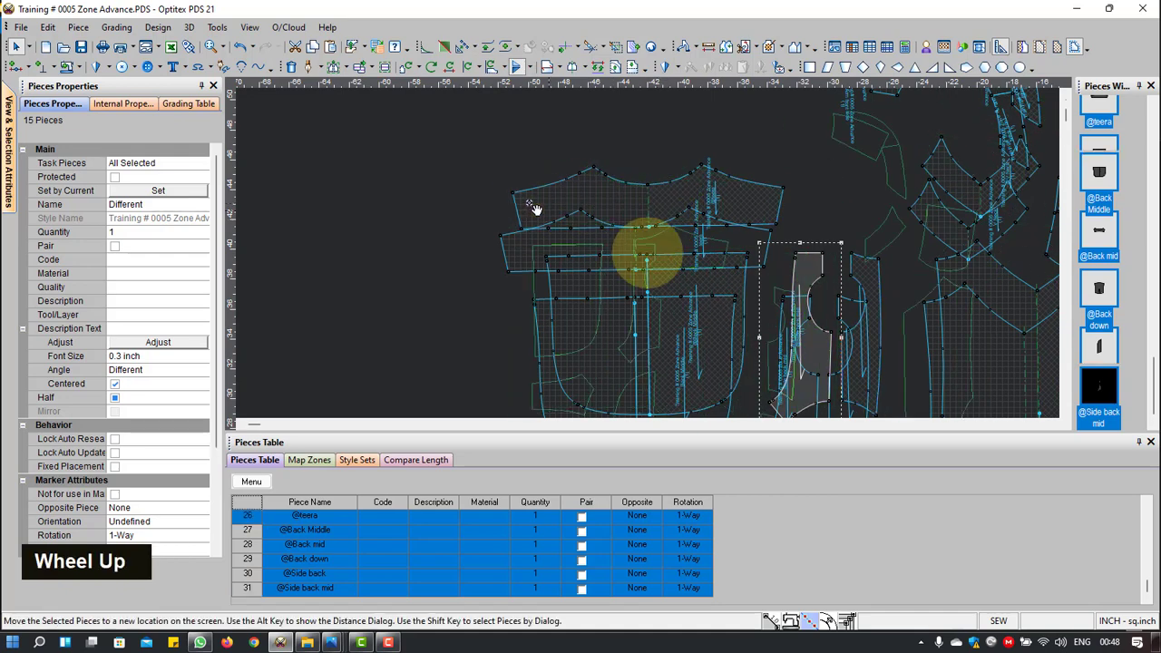
pyautogui.scroll(2, 381, 254)
pyautogui.click(325, 256)
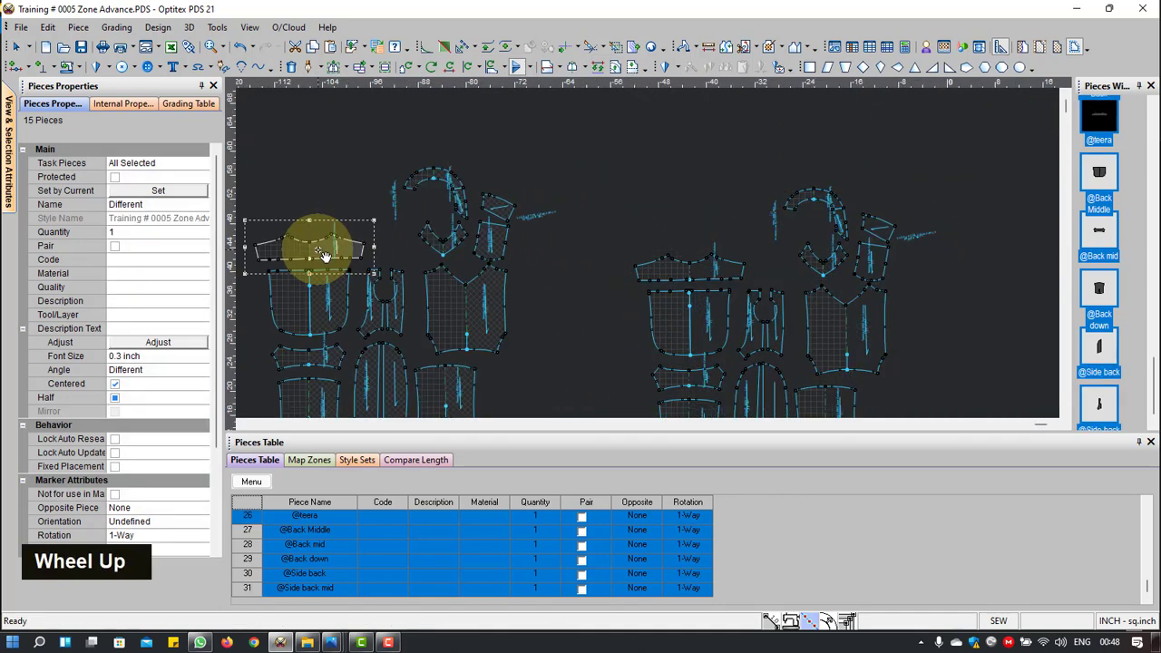
pyautogui.scroll(2, 648, 252)
pyautogui.scroll(-1, 653, 253)
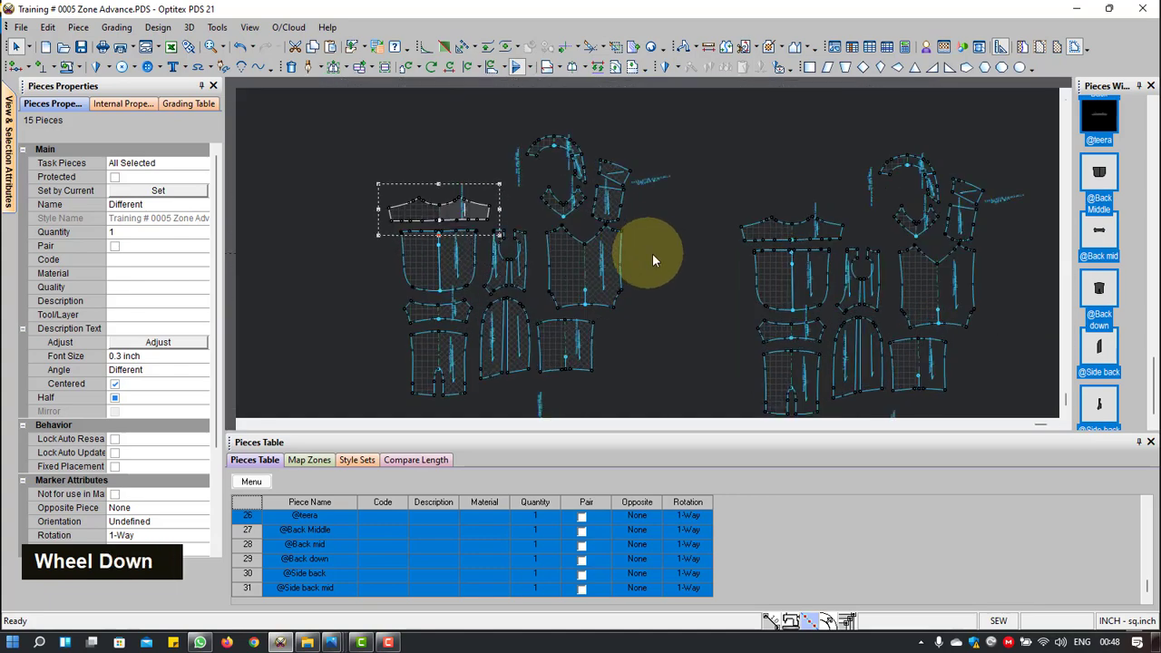
pyautogui.click(668, 255)
# Step: Compare the duplicated set of pieces with the original zone pieces and the base pattern
pyautogui.scroll(-2, 647, 251)
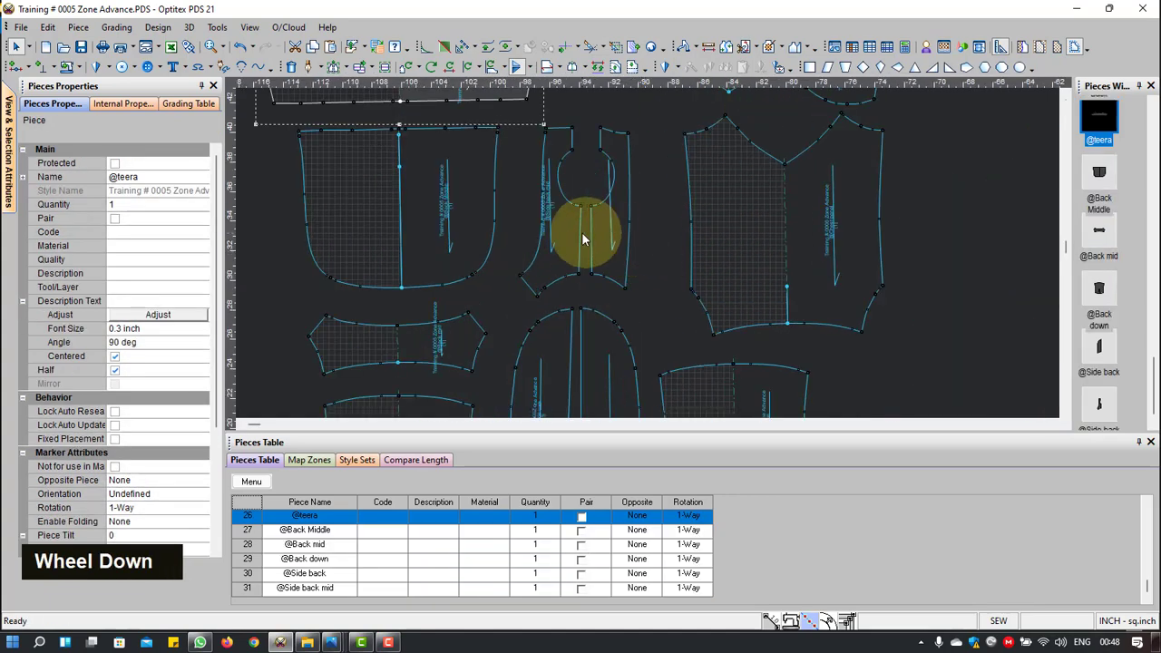
pyautogui.scroll(2, 667, 248)
pyautogui.scroll(-3, 813, 261)
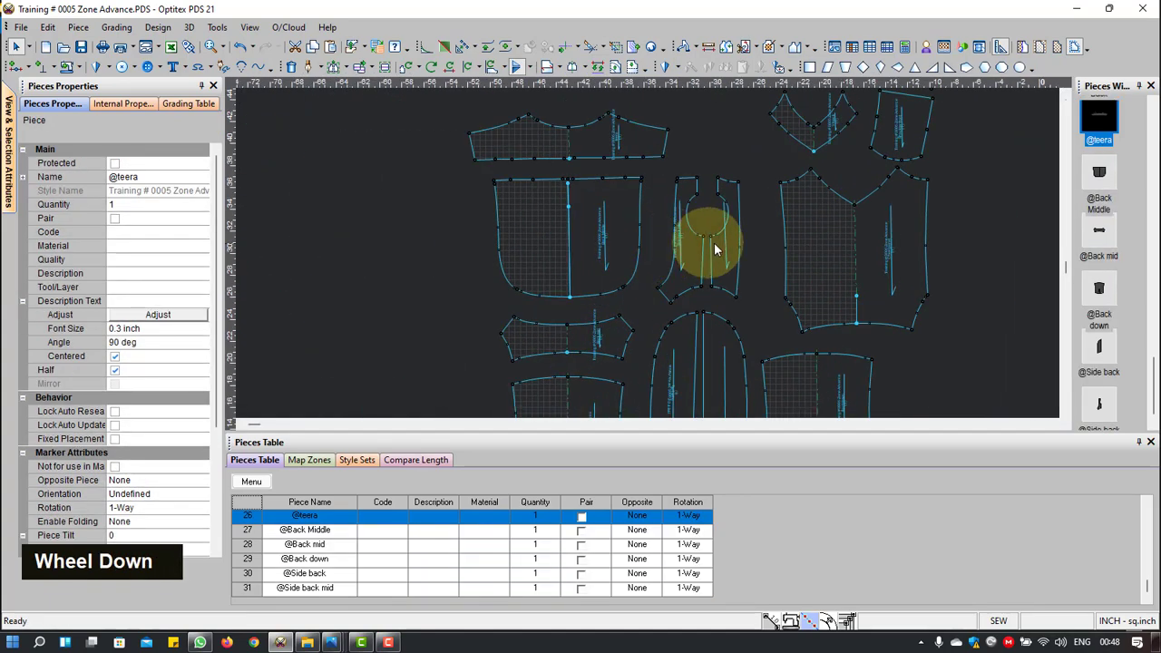
pyautogui.scroll(1, 668, 341)
pyautogui.scroll(2, 669, 338)
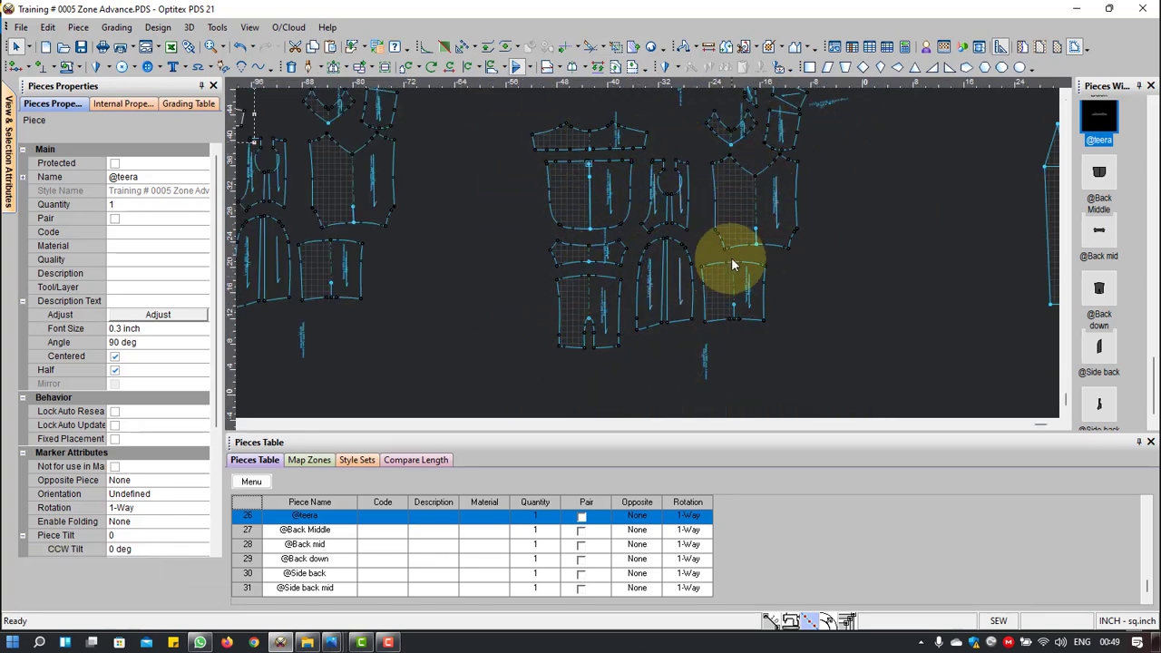
pyautogui.scroll(-2, 690, 263)
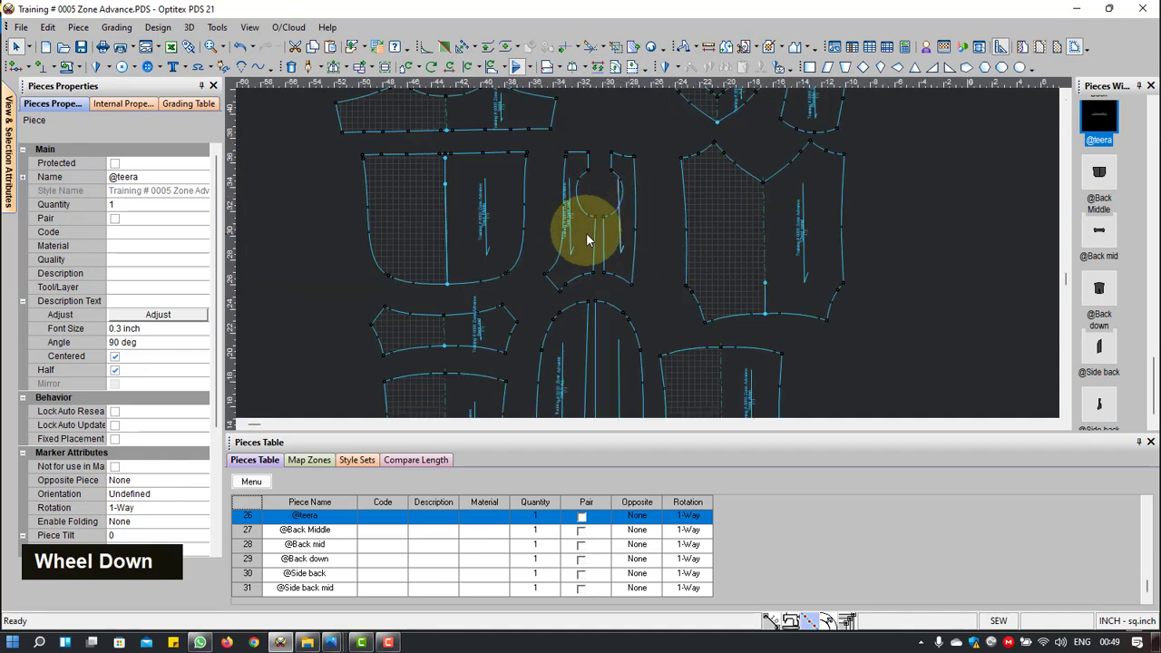
pyautogui.scroll(2, 591, 369)
pyautogui.scroll(1, 660, 247)
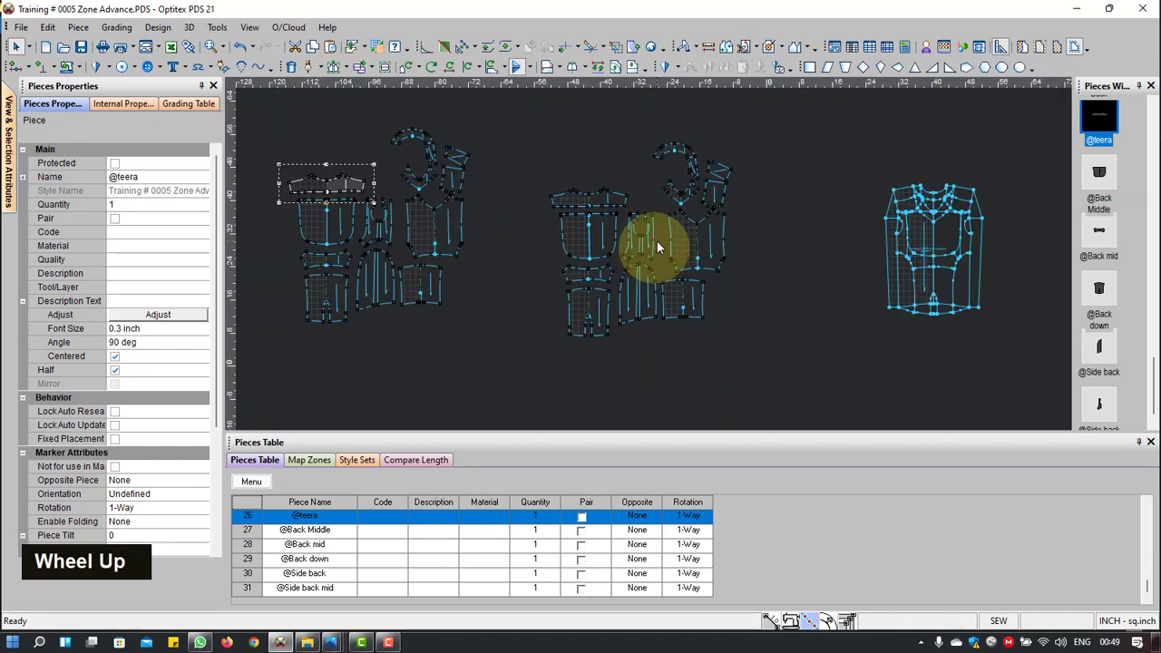
pyautogui.scroll(-3, 660, 246)
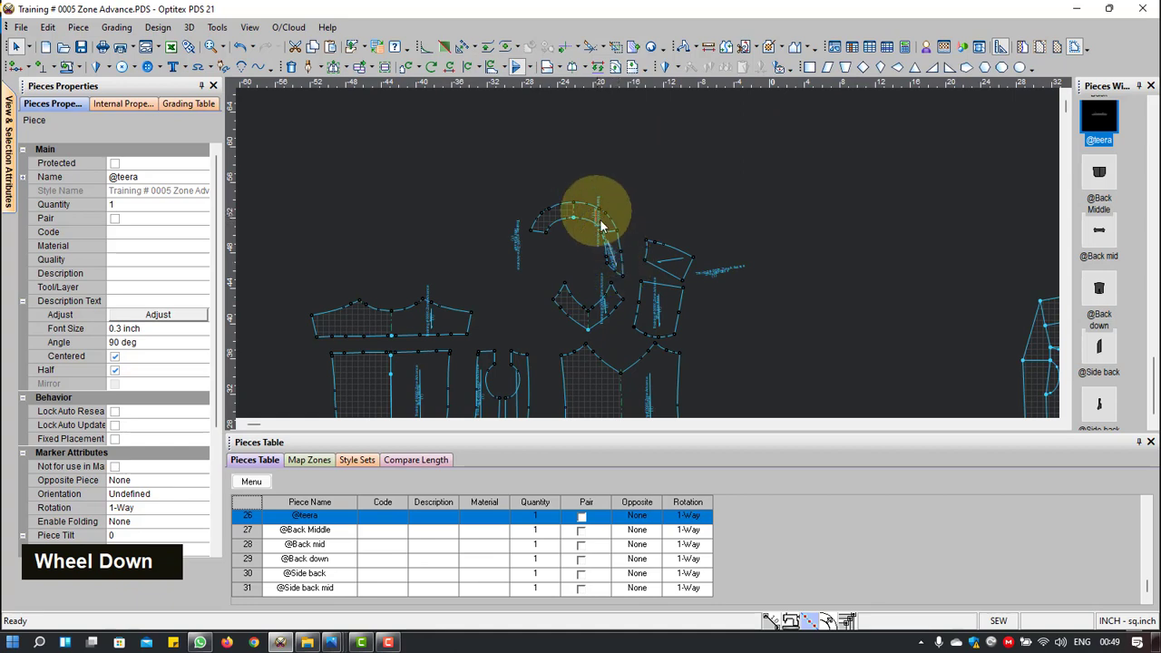
pyautogui.scroll(2, 649, 263)
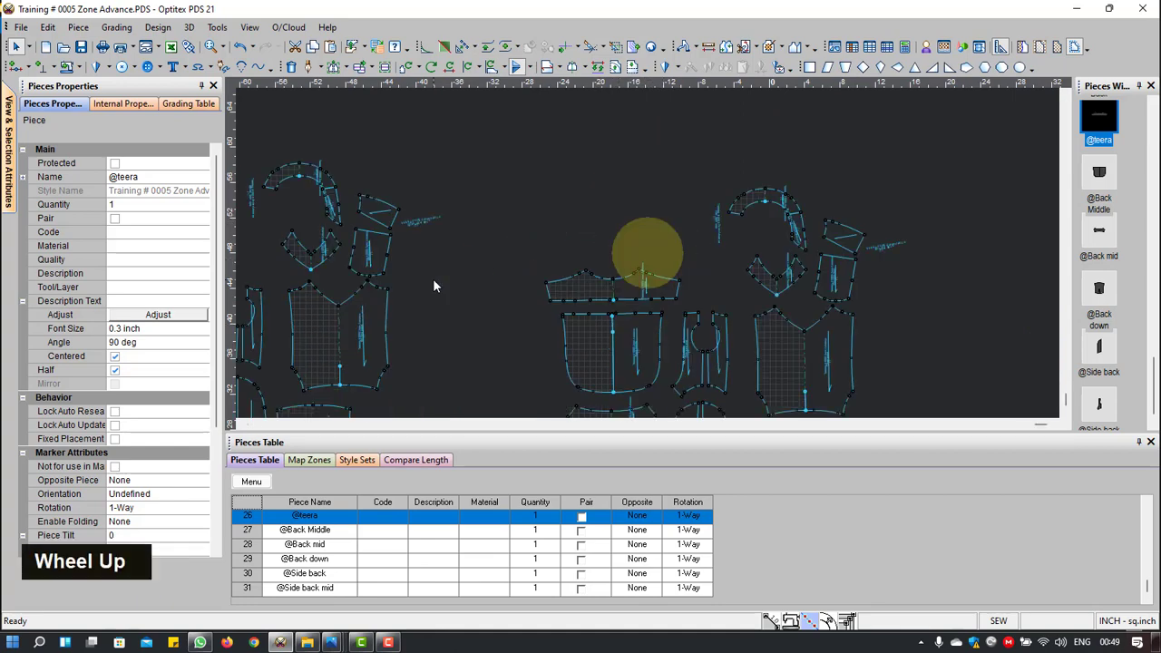
pyautogui.scroll(1, 575, 259)
pyautogui.scroll(-2, 648, 251)
pyautogui.scroll(-1, 650, 246)
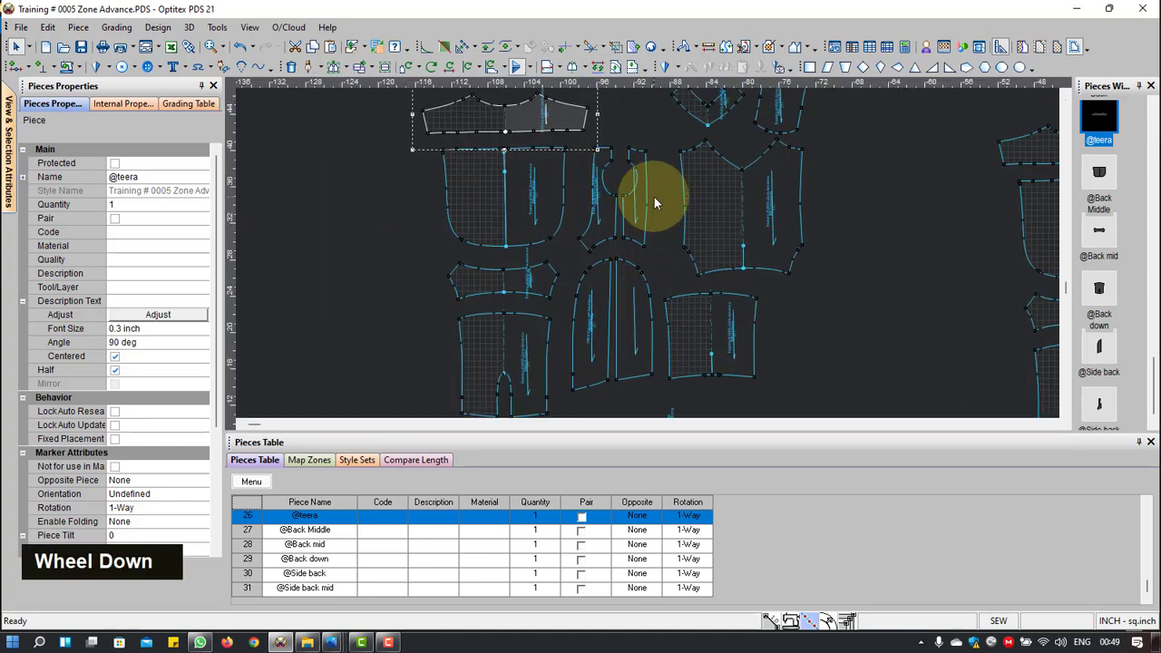
pyautogui.scroll(-2, 632, 216)
pyautogui.press('j')
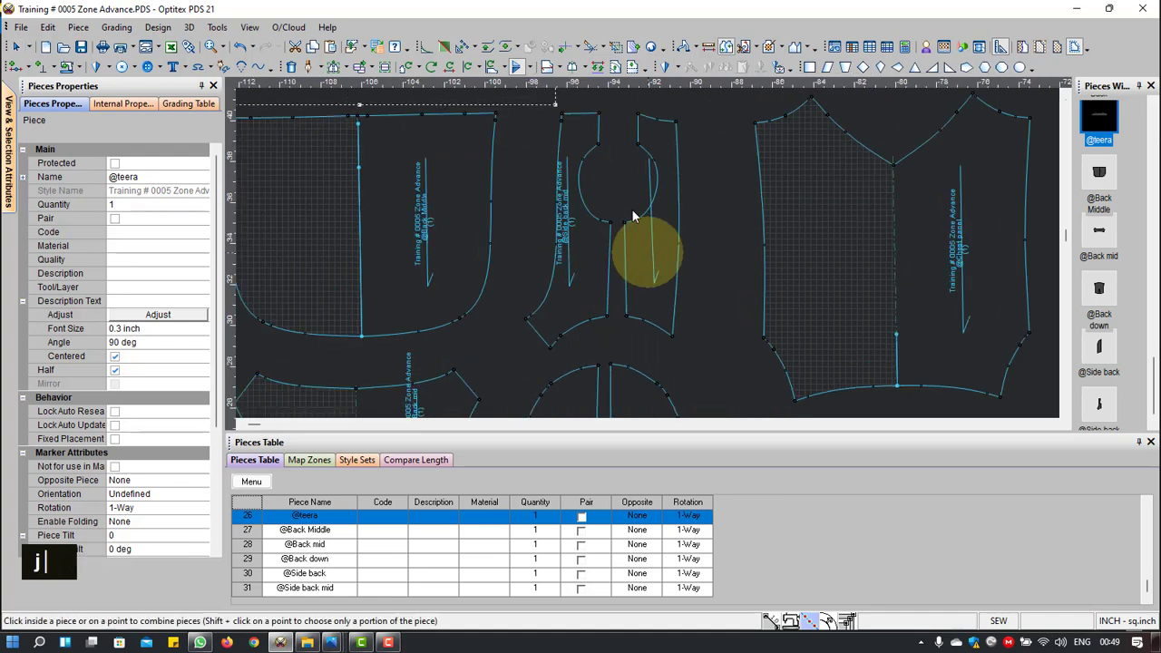
pyautogui.click(726, 48)
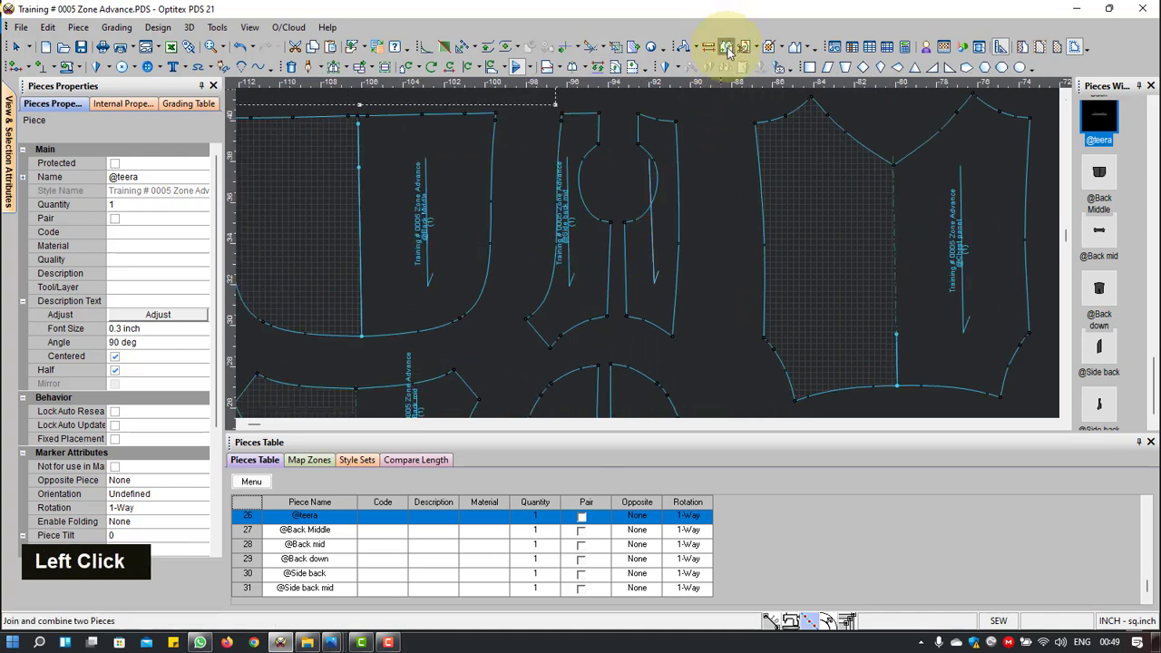
pyautogui.click(601, 261)
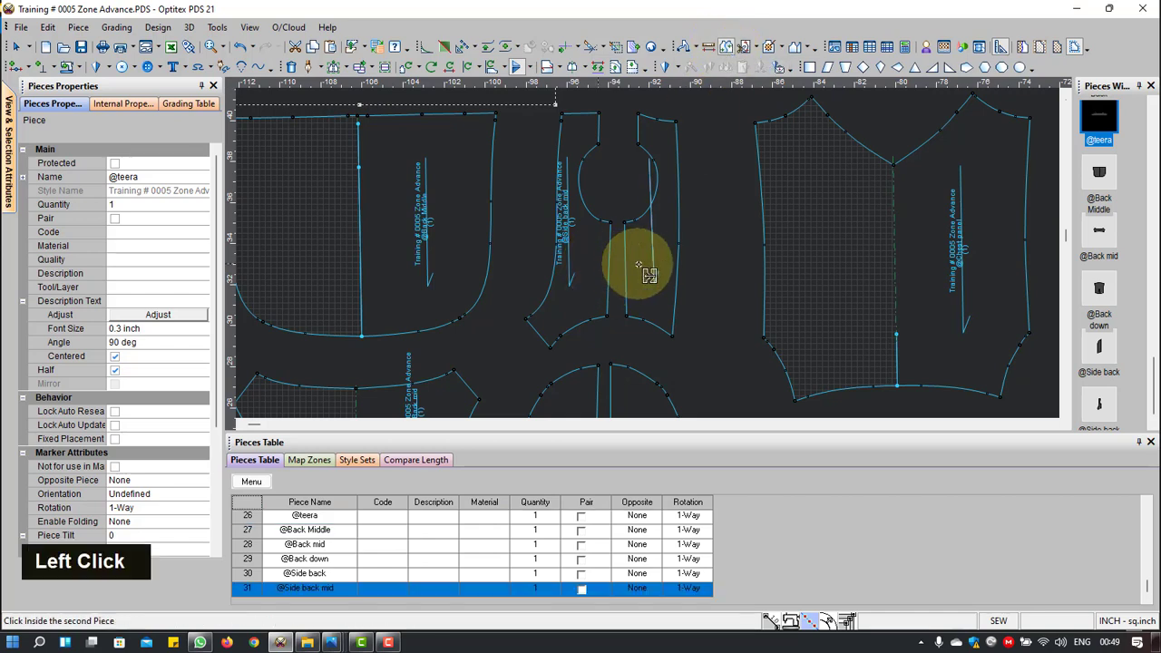
pyautogui.click(636, 264)
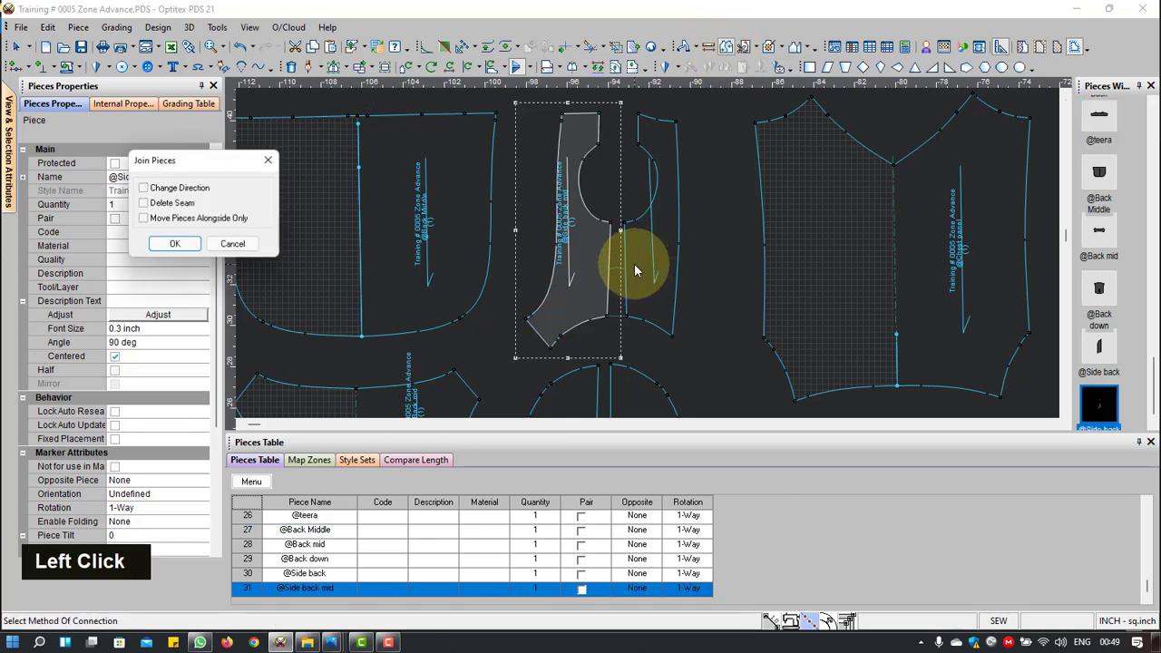
pyautogui.click(178, 244)
pyautogui.scroll(2, 646, 324)
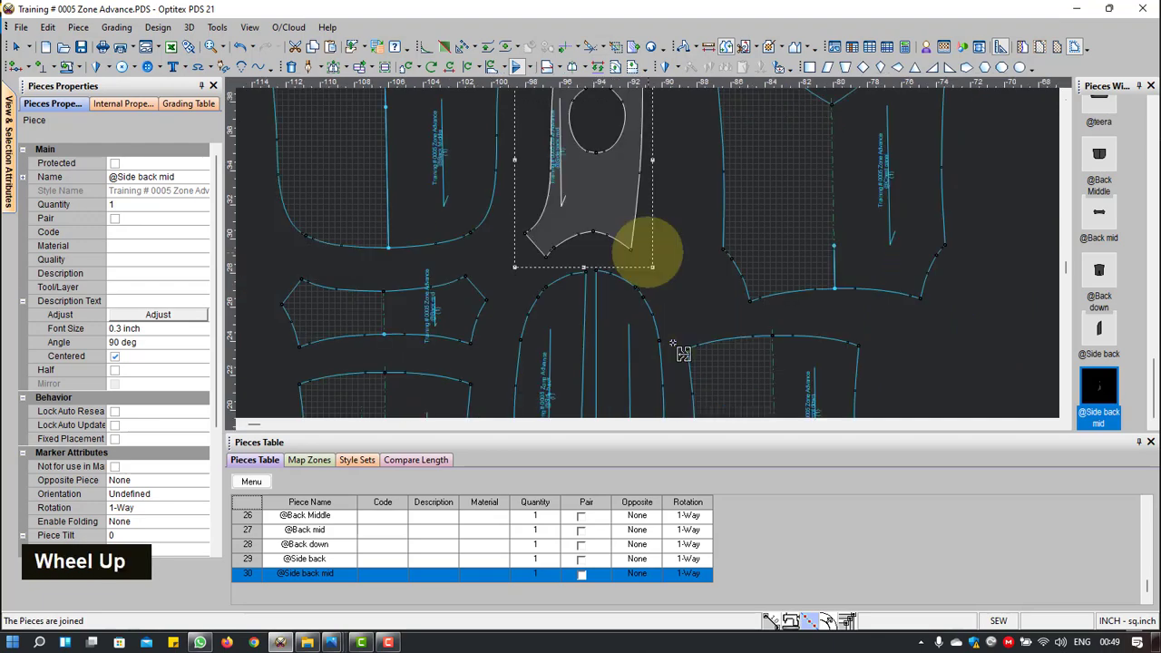
pyautogui.scroll(-2, 639, 250)
pyautogui.click(600, 247)
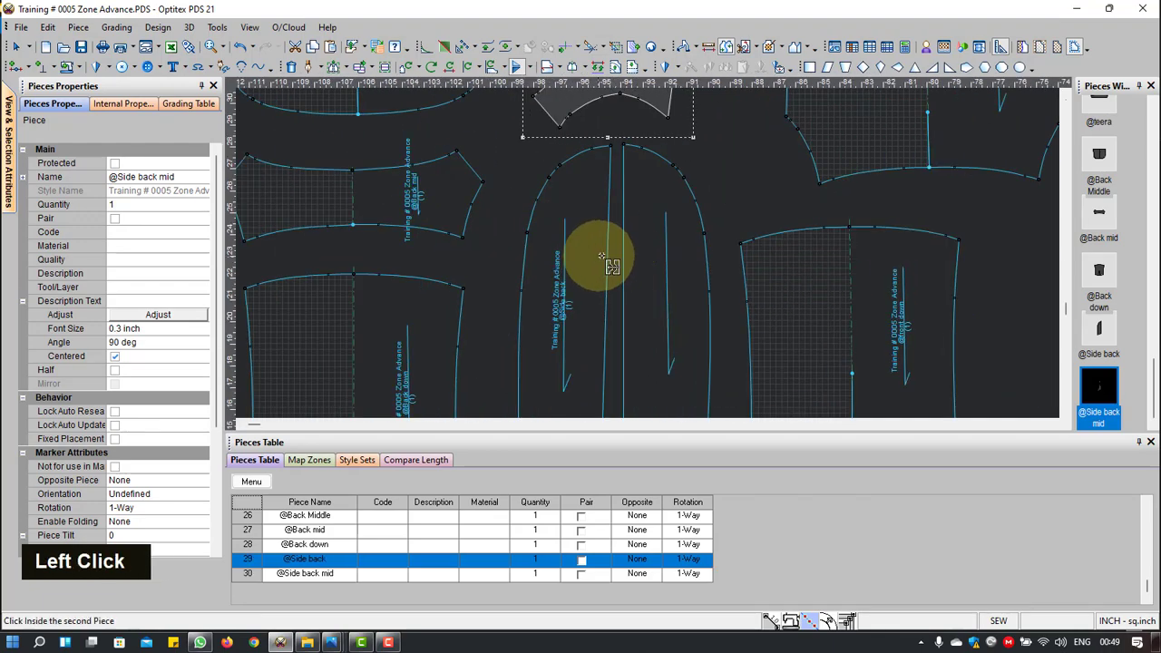
pyautogui.press('Escape')
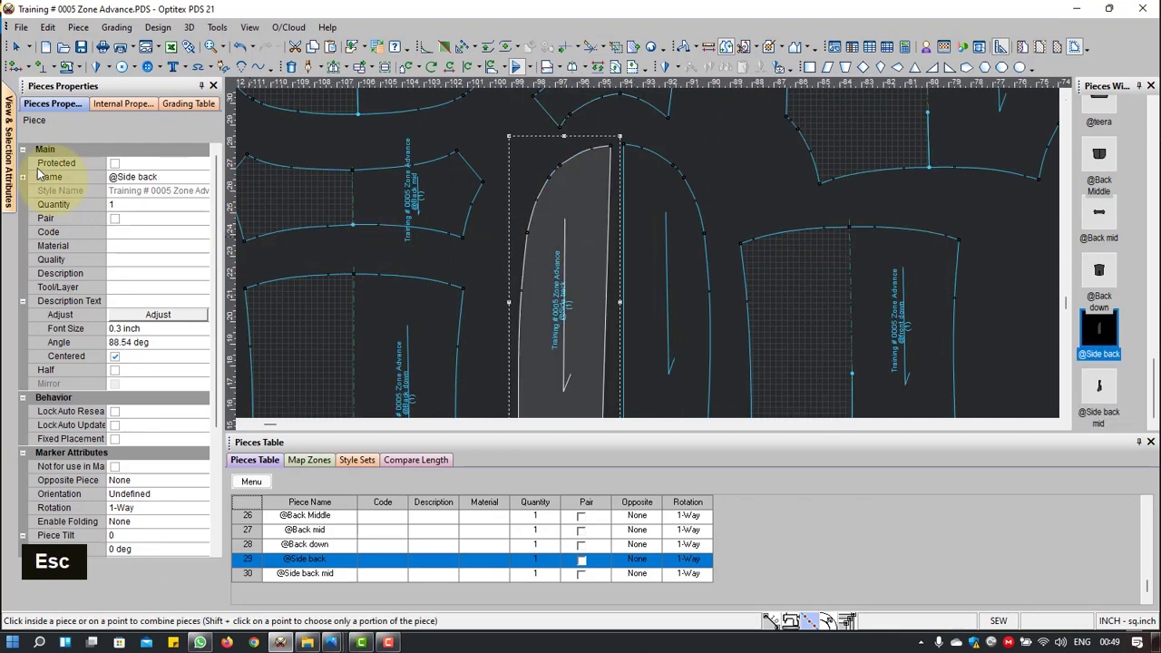
pyautogui.click(10, 138)
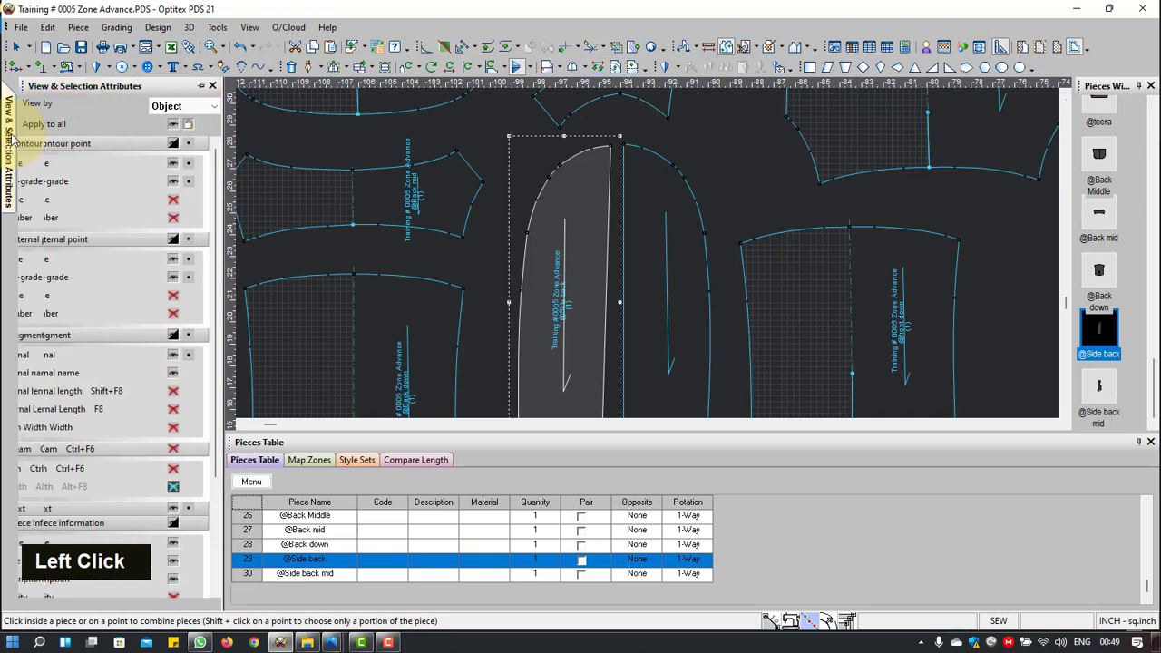
pyautogui.click(173, 409)
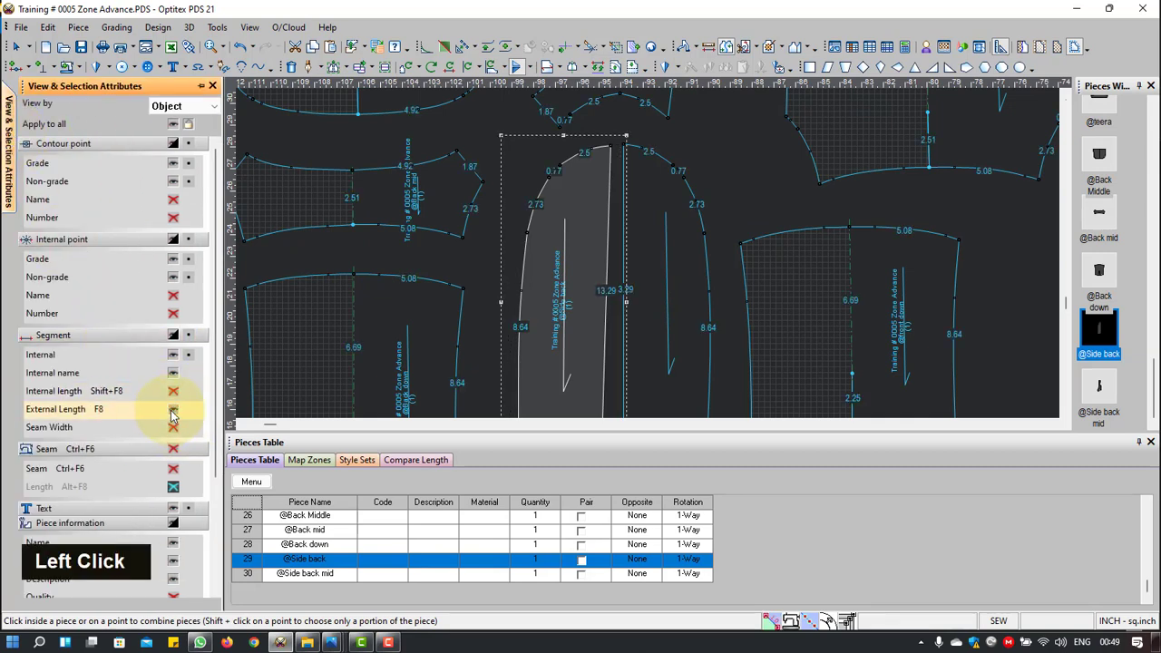
pyautogui.scroll(-1, 658, 263)
pyautogui.scroll(-2, 658, 263)
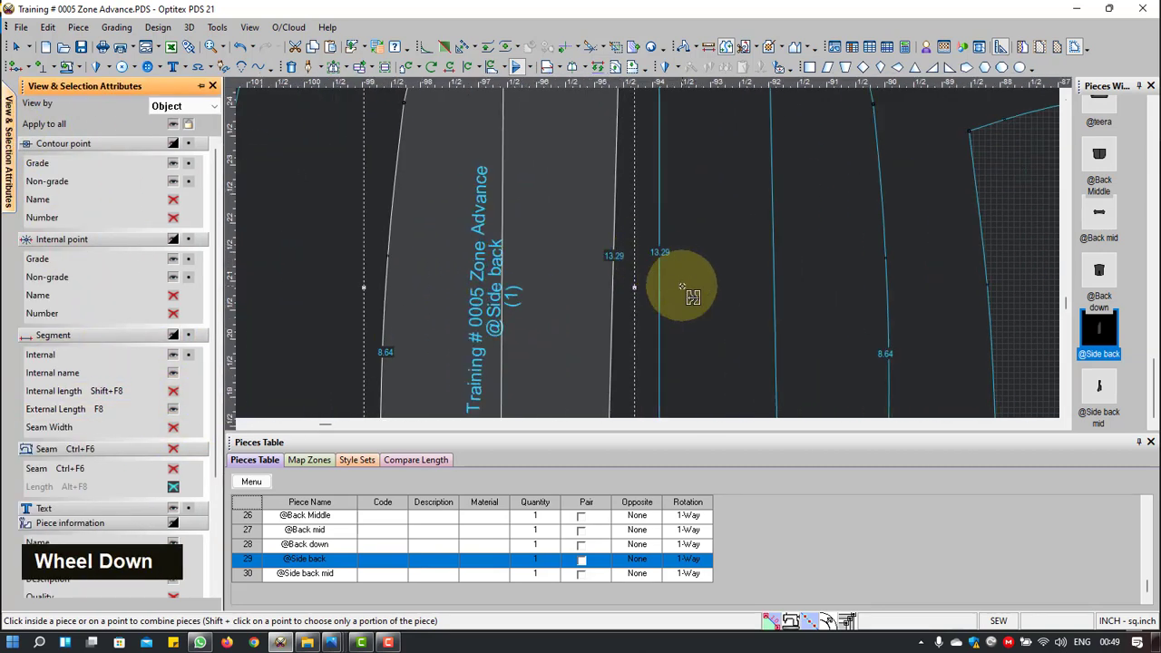
pyautogui.click(612, 286)
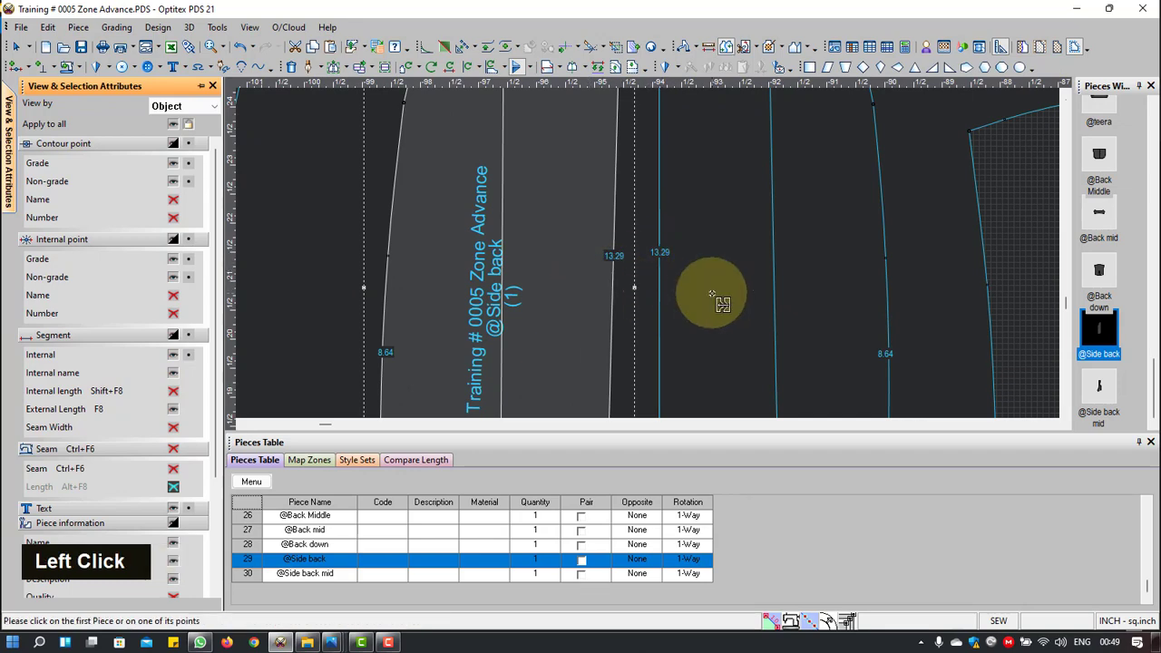
pyautogui.click(699, 286)
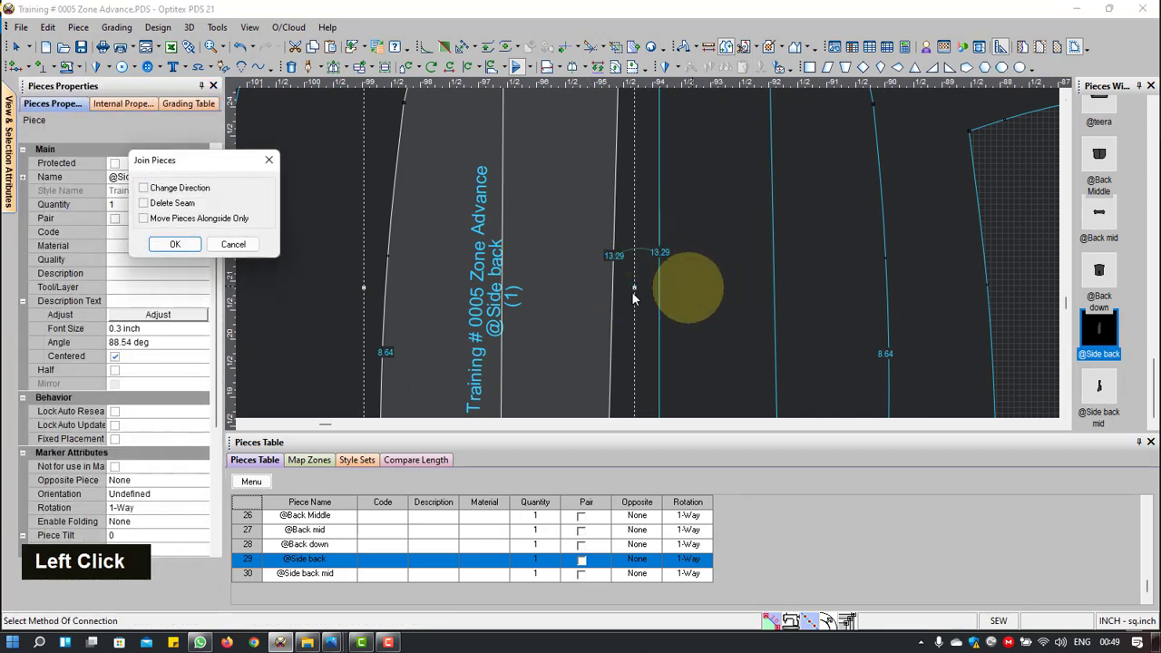
pyautogui.click(191, 244)
pyautogui.scroll(3, 648, 245)
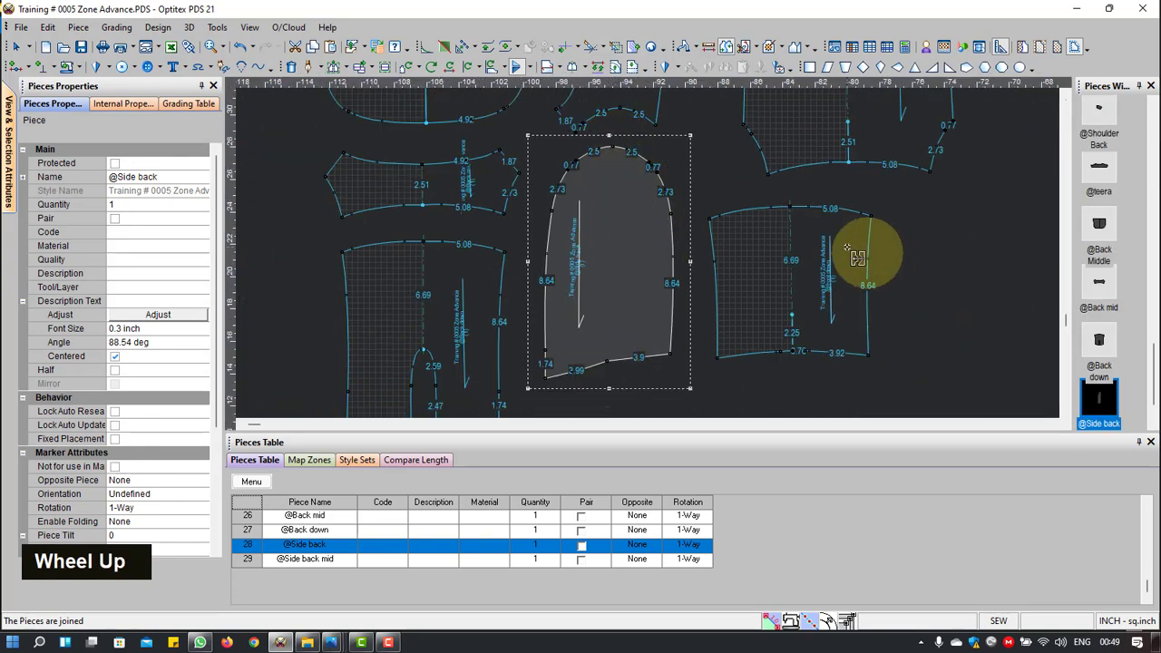
pyautogui.scroll(1, 760, 258)
pyautogui.scroll(-3, 646, 251)
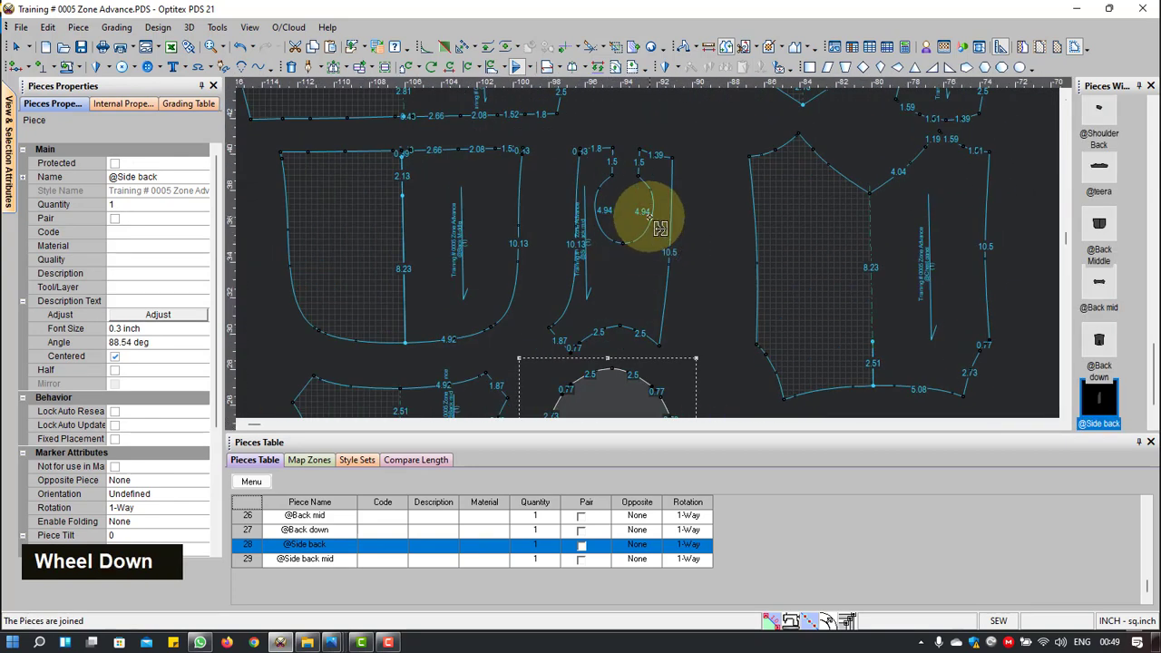
pyautogui.scroll(2, 648, 252)
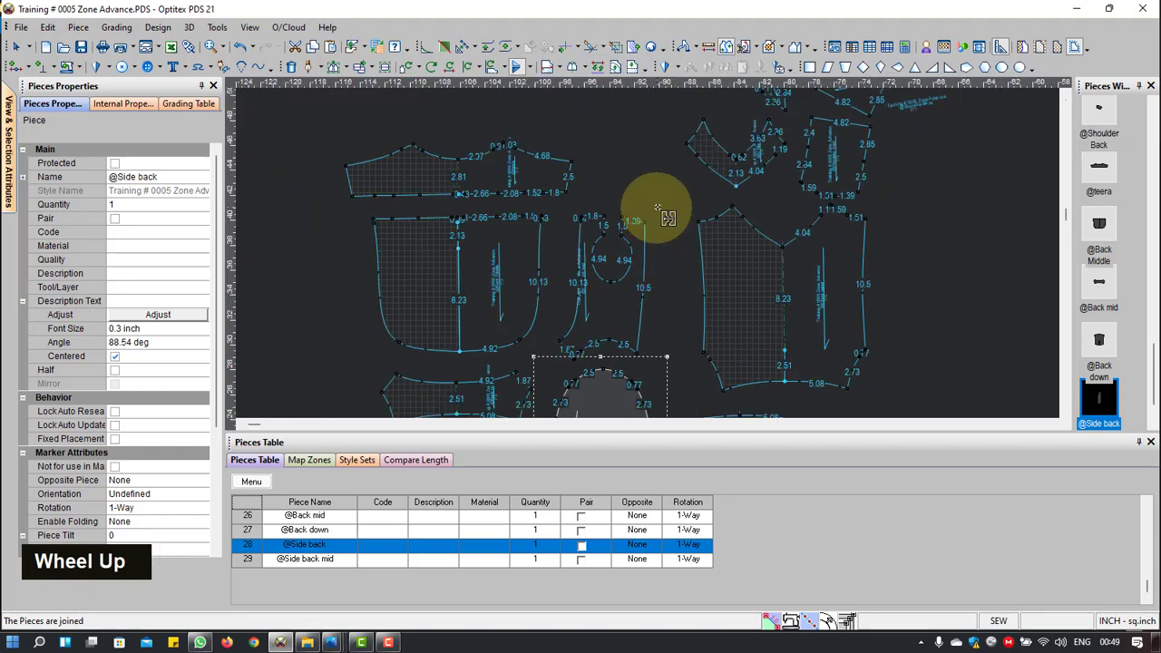
pyautogui.scroll(-4, 725, 215)
pyautogui.scroll(2, 690, 238)
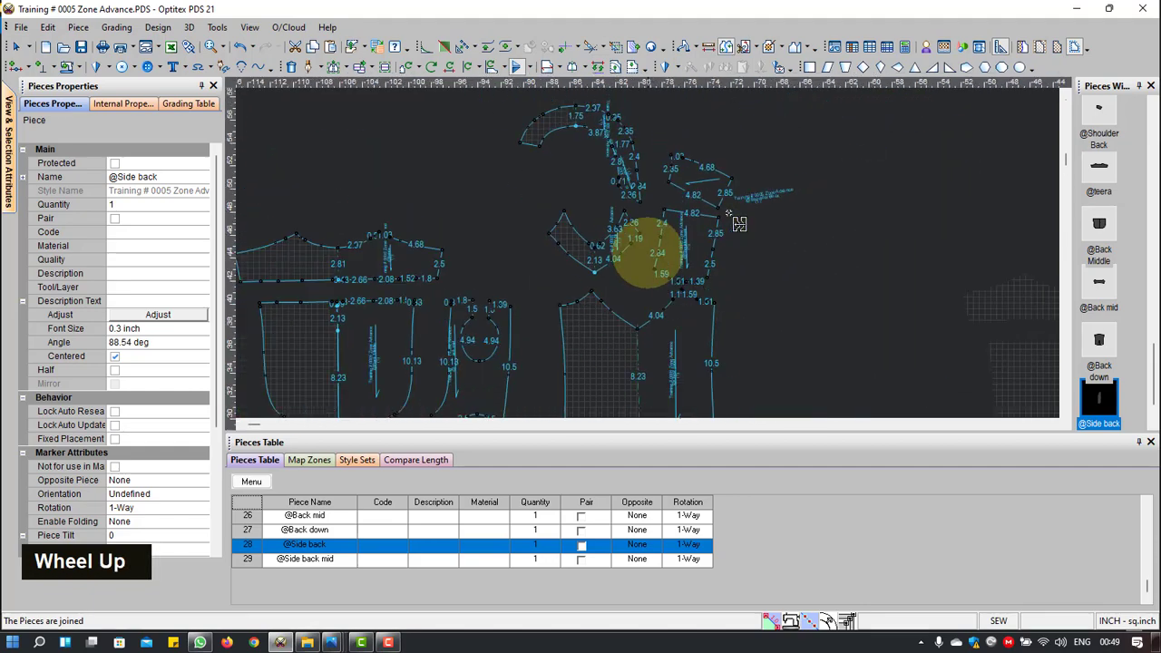
pyautogui.scroll(-3, 680, 228)
pyautogui.click(692, 184)
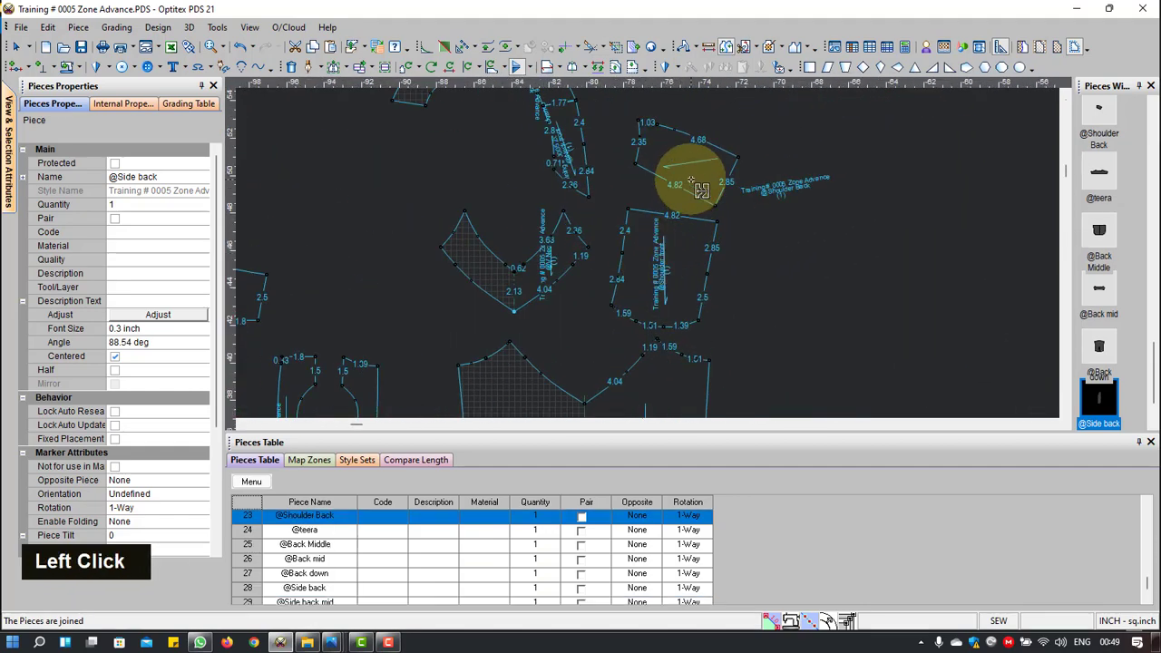
pyautogui.click(682, 248)
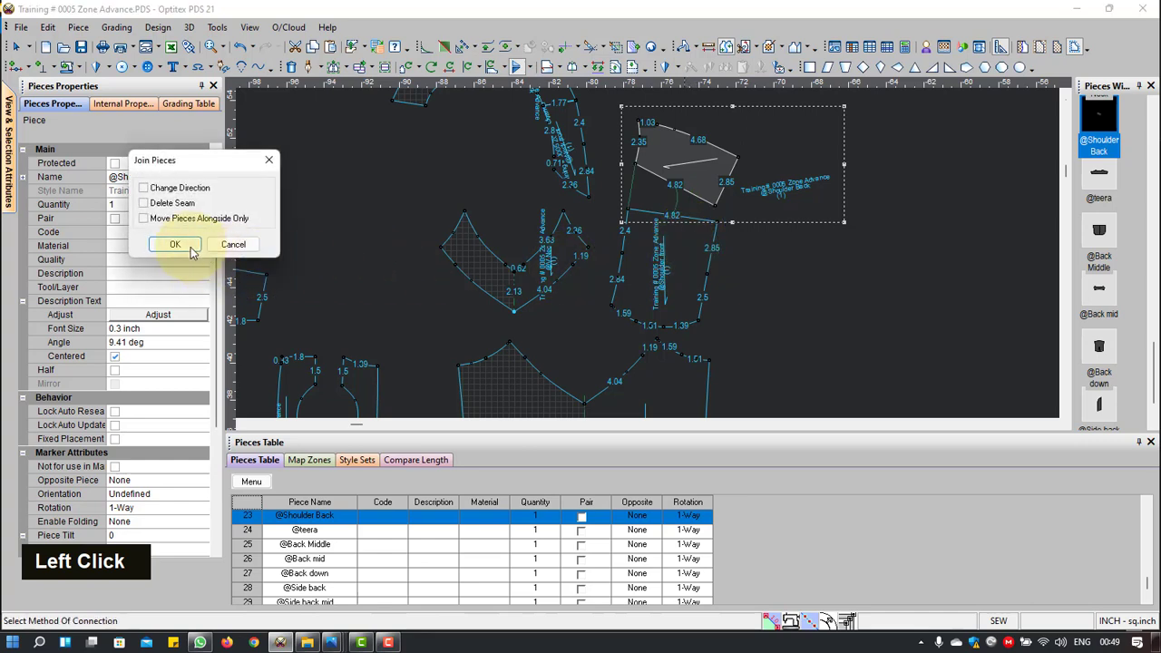
pyautogui.click(192, 251)
pyautogui.scroll(-3, 575, 135)
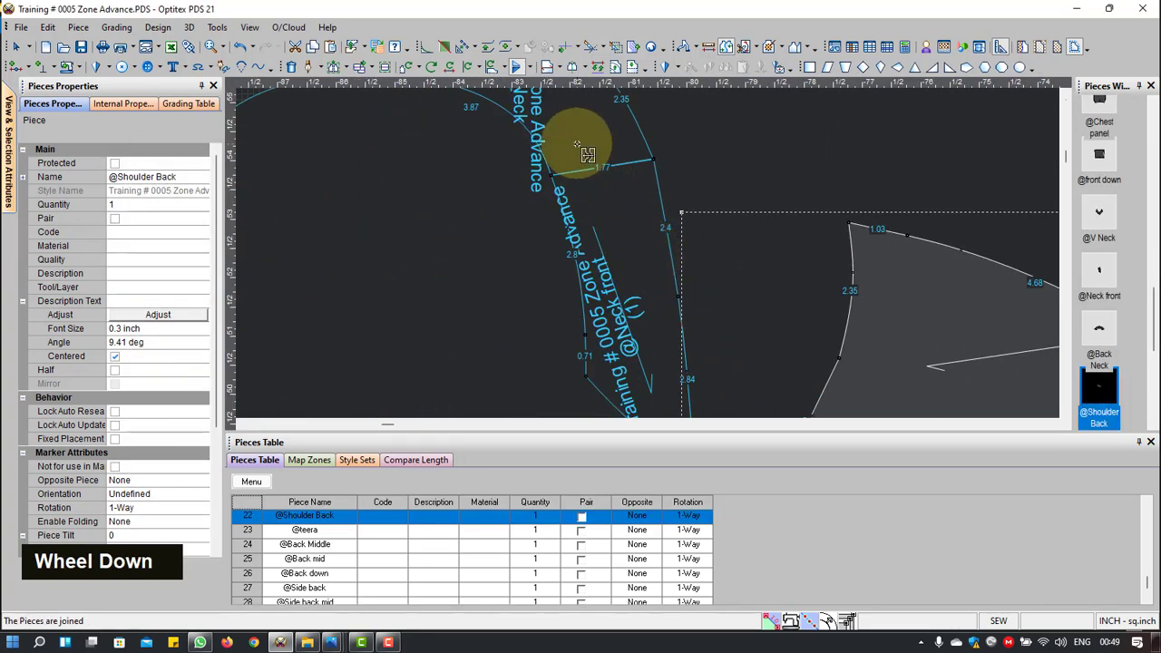
pyautogui.click(591, 194)
pyautogui.click(177, 244)
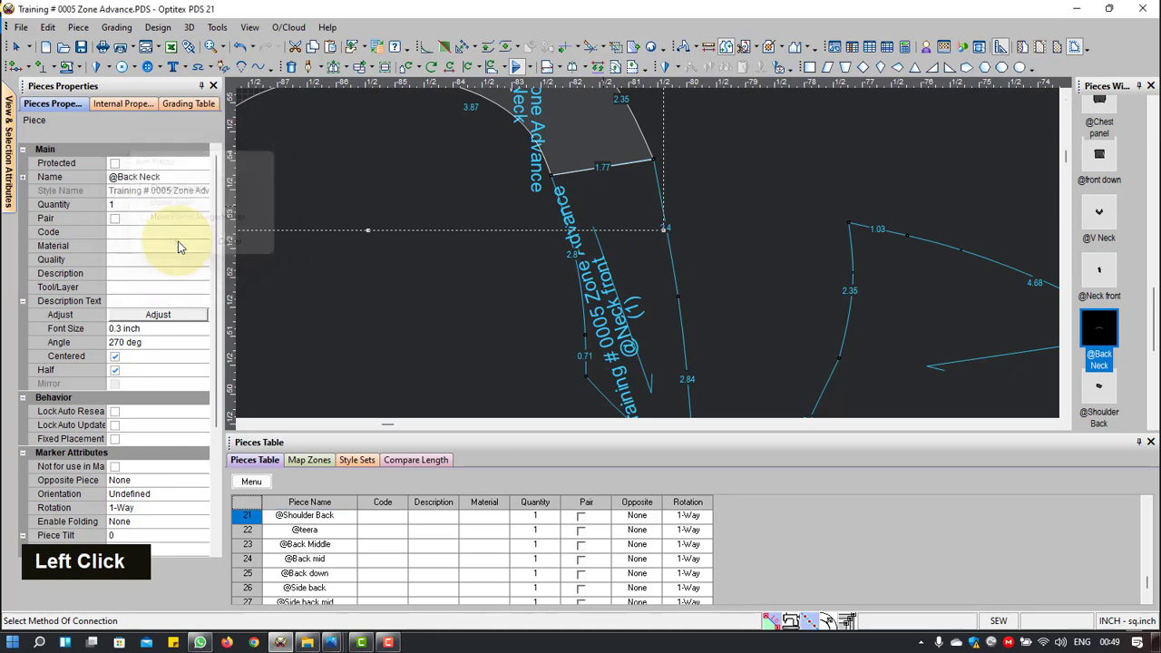
pyautogui.scroll(2, 635, 241)
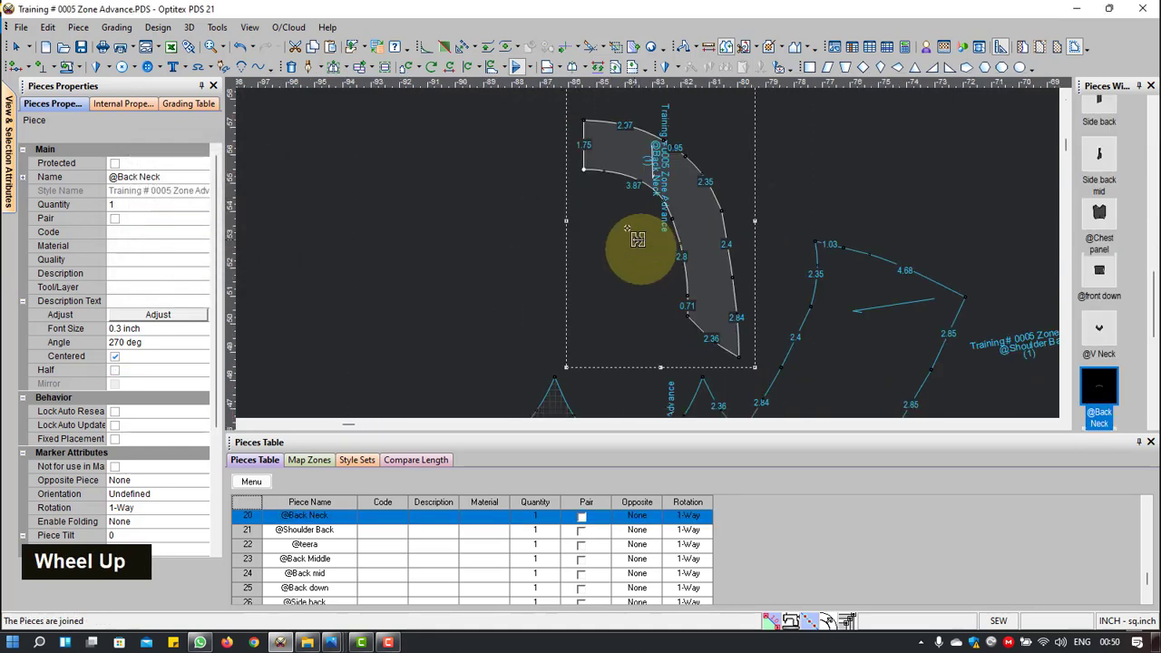
pyautogui.press('h')
pyautogui.click(584, 169)
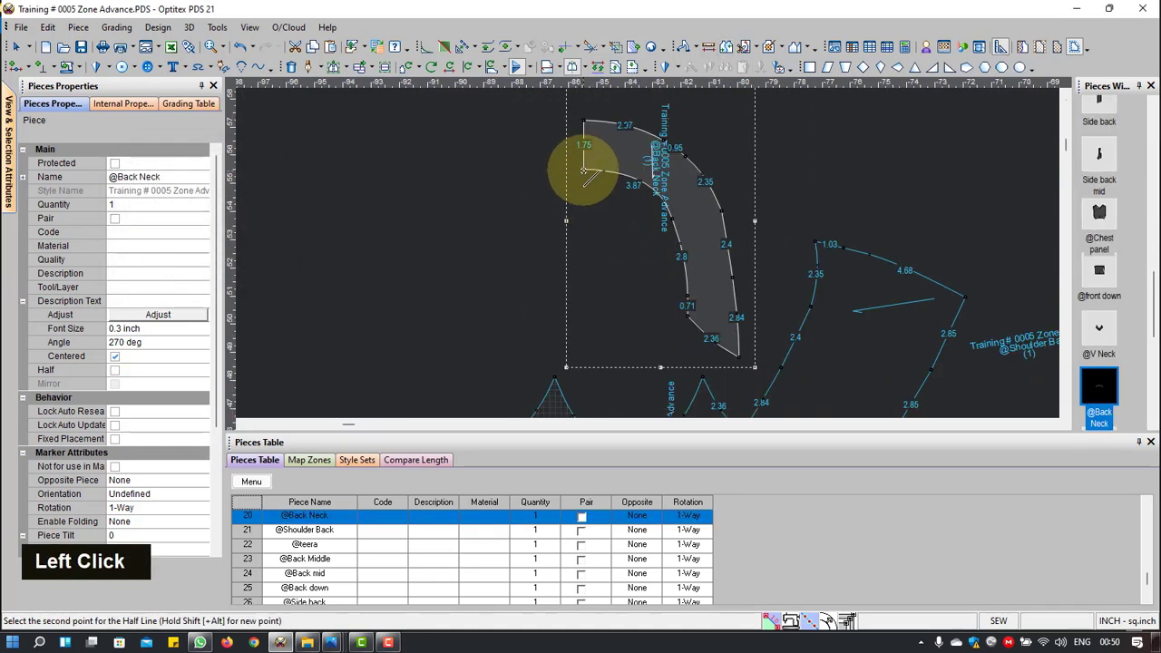
pyautogui.click(584, 124)
pyautogui.rightClick(695, 122)
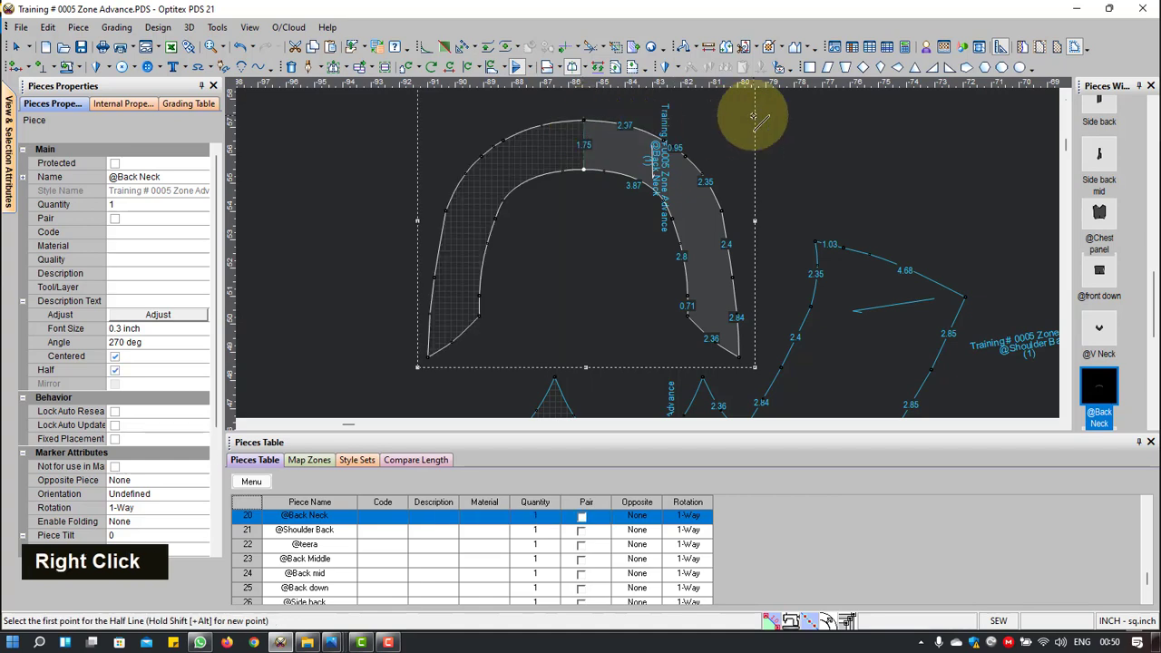
pyautogui.click(776, 122)
pyautogui.scroll(3, 648, 252)
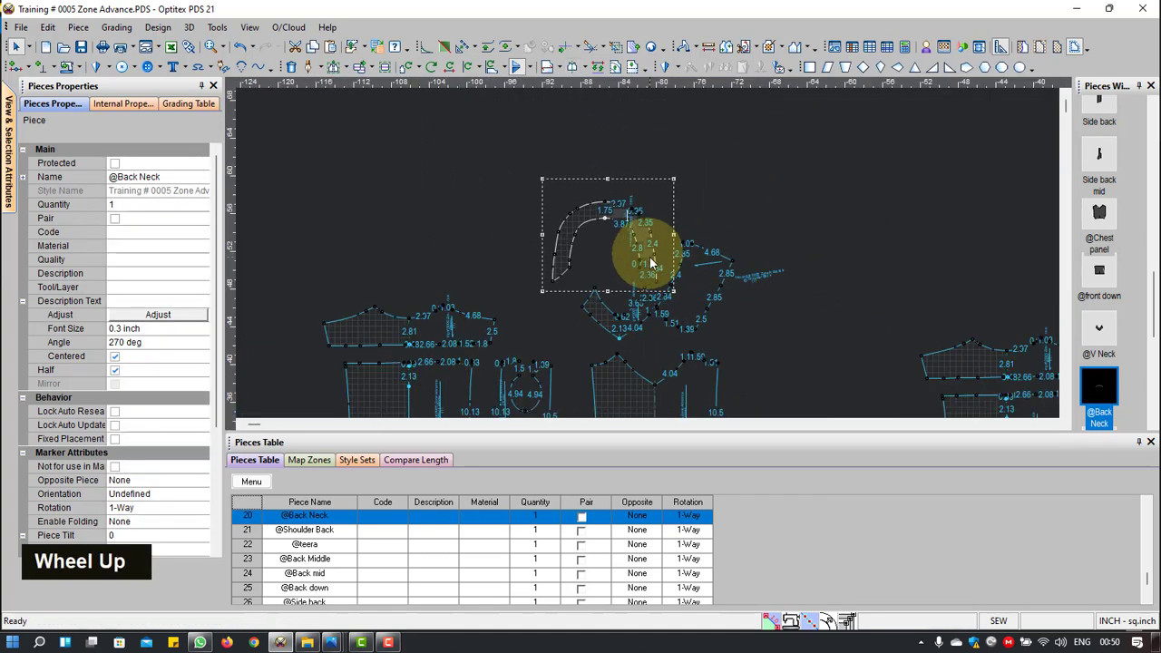
pyautogui.scroll(-2, 704, 284)
pyautogui.click(638, 269)
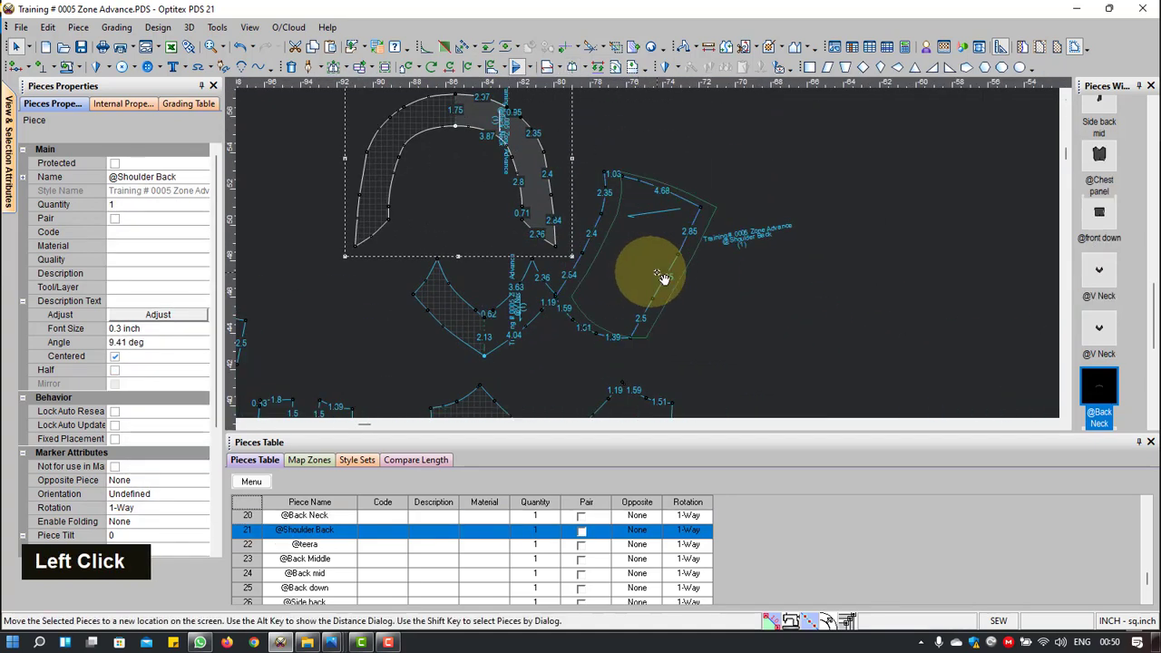
pyautogui.scroll(3, 645, 254)
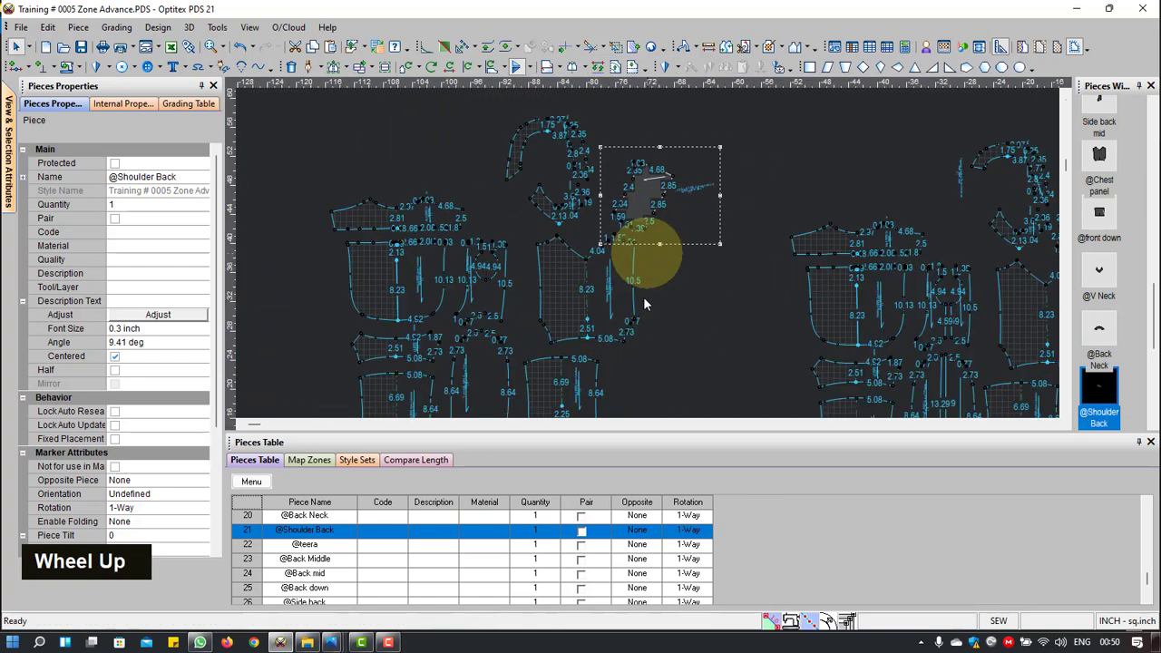
pyautogui.scroll(2, 648, 260)
pyautogui.scroll(-2, 714, 226)
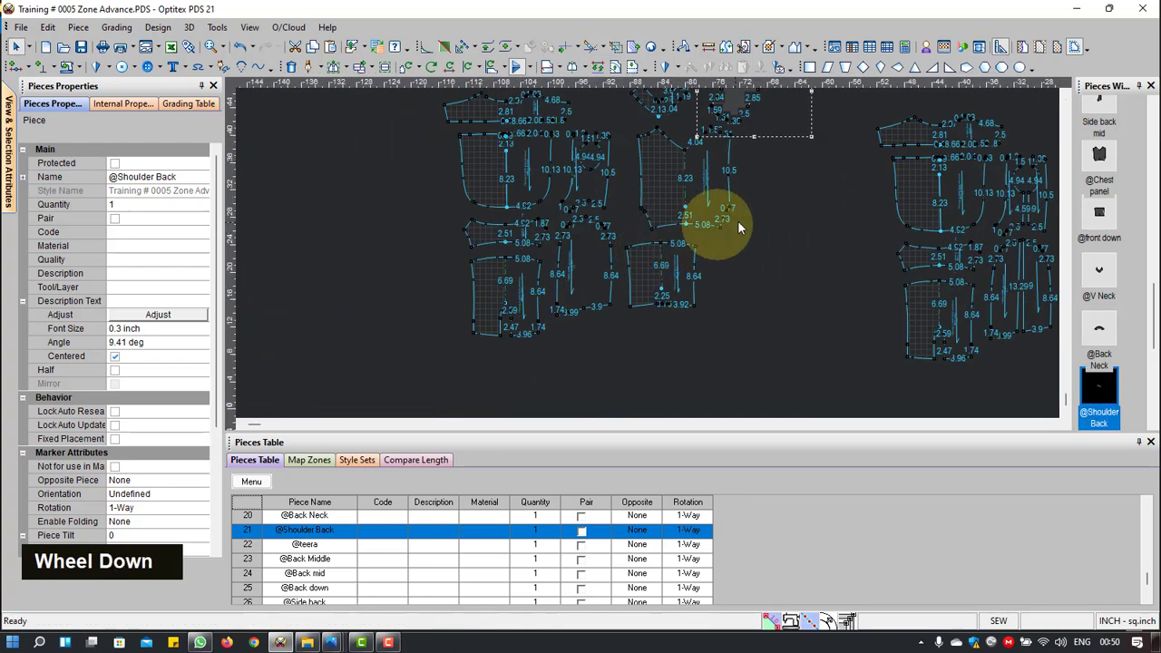
pyautogui.rightClick(791, 188)
pyautogui.click(814, 199)
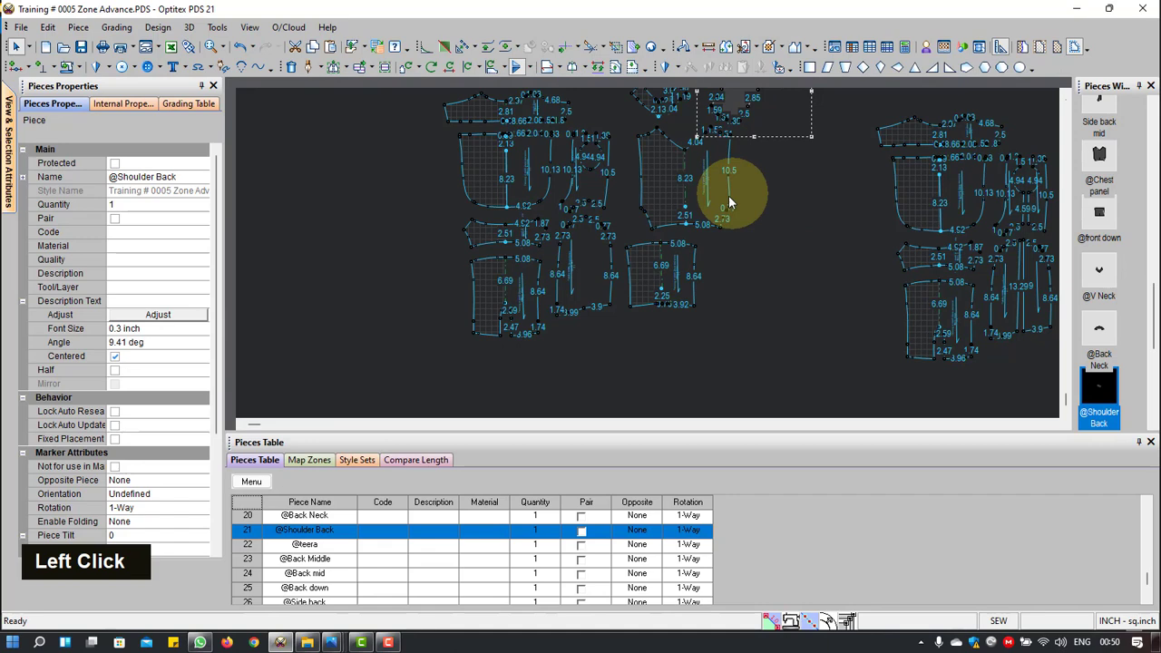
pyautogui.click(689, 265)
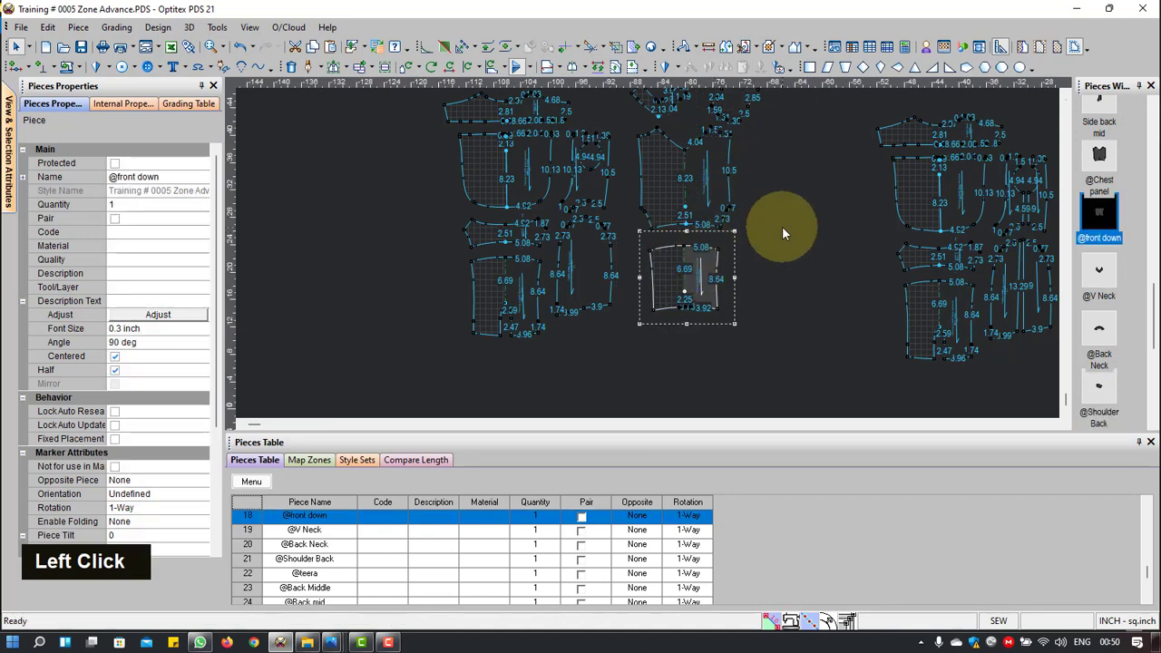
pyautogui.scroll(2, 648, 251)
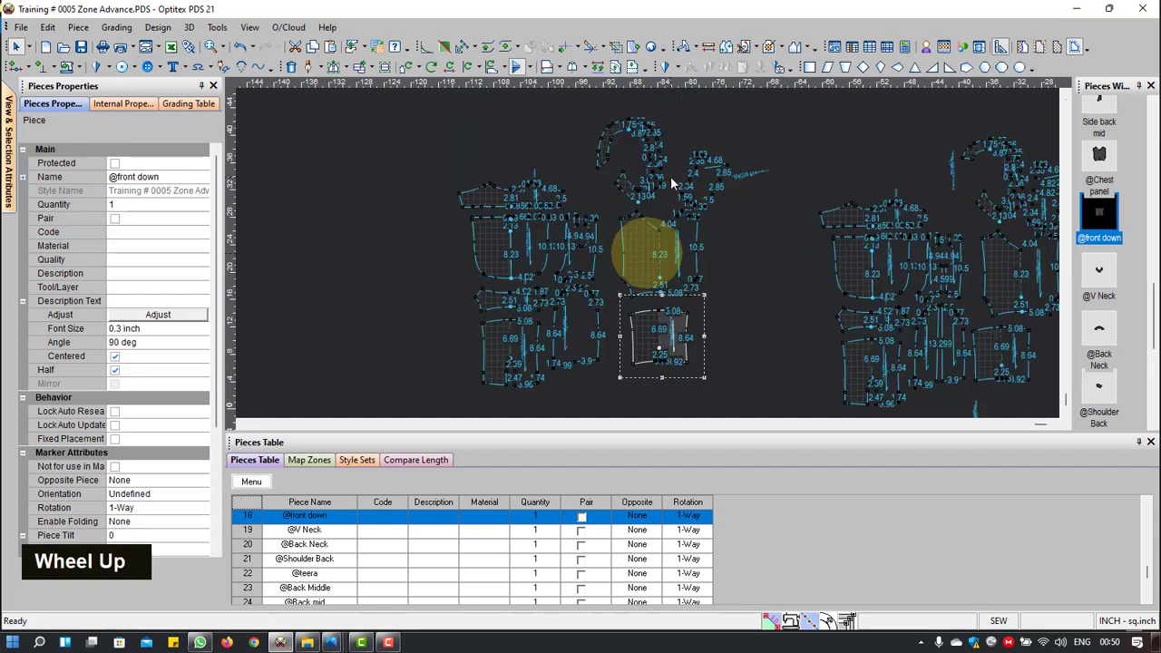
pyautogui.scroll(-3, 810, 270)
pyautogui.scroll(2, 643, 251)
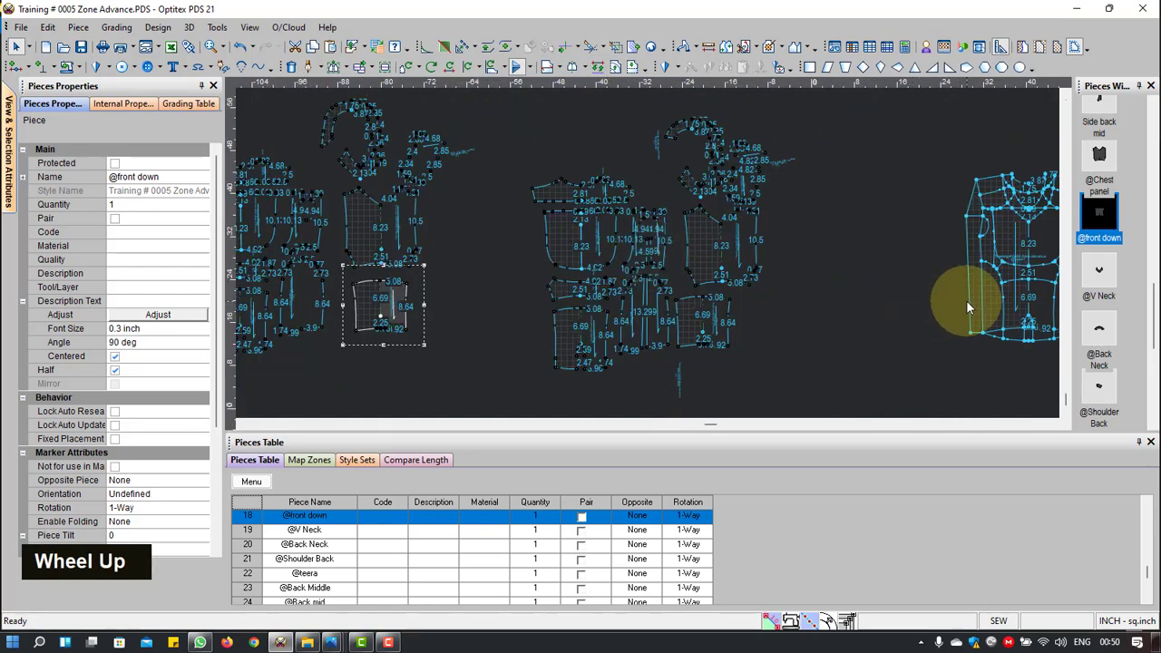
pyautogui.scroll(-3, 647, 253)
pyautogui.scroll(-2, 654, 208)
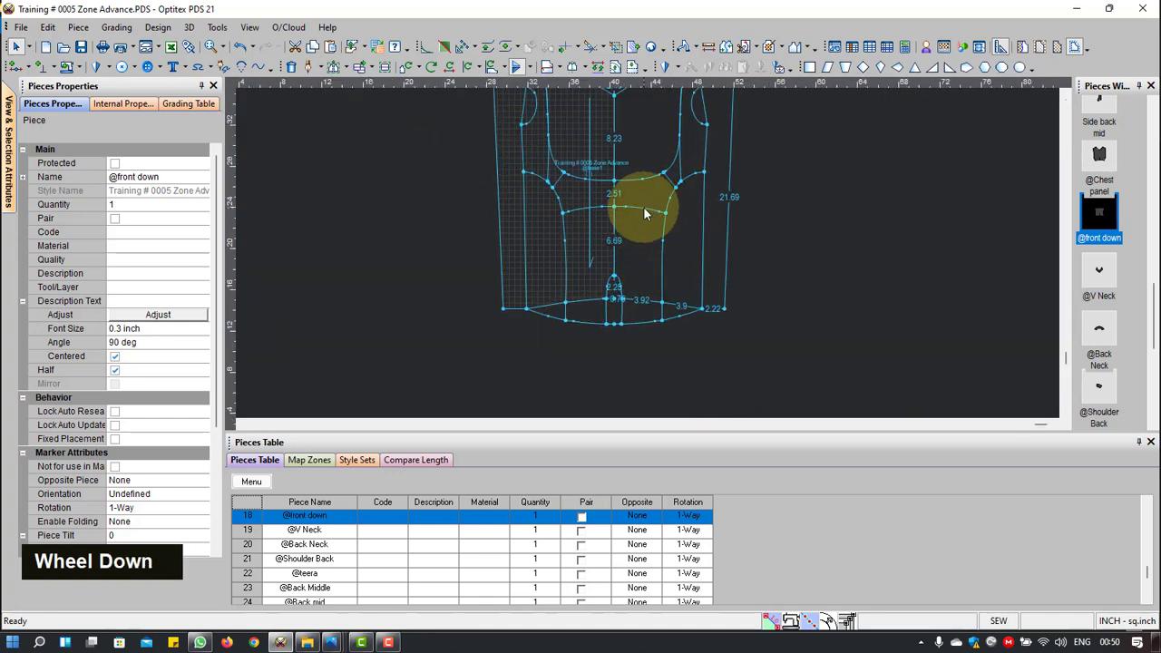
pyautogui.press('m')
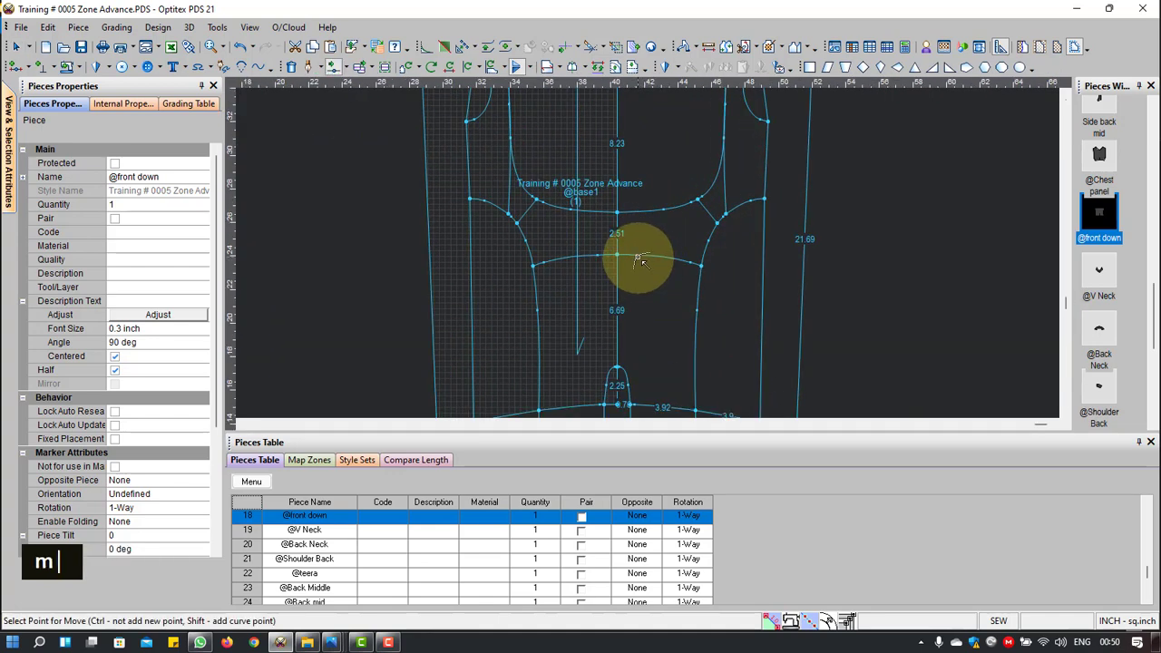
pyautogui.click(637, 255)
pyautogui.click(641, 274)
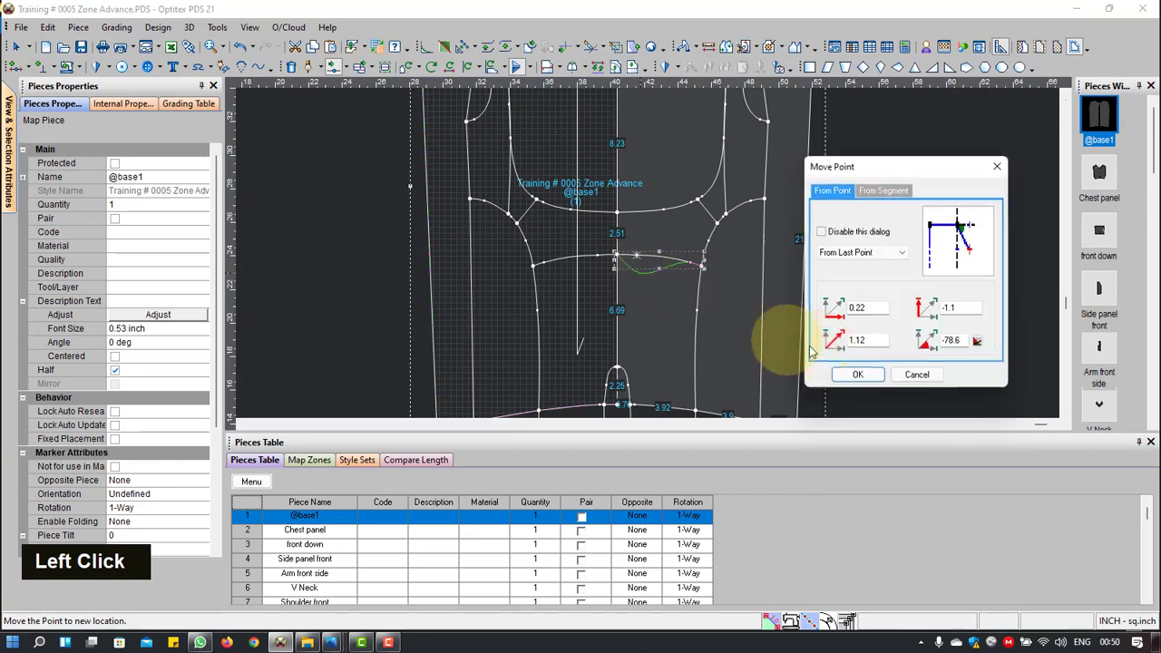
pyautogui.click(852, 376)
pyautogui.scroll(4, 648, 246)
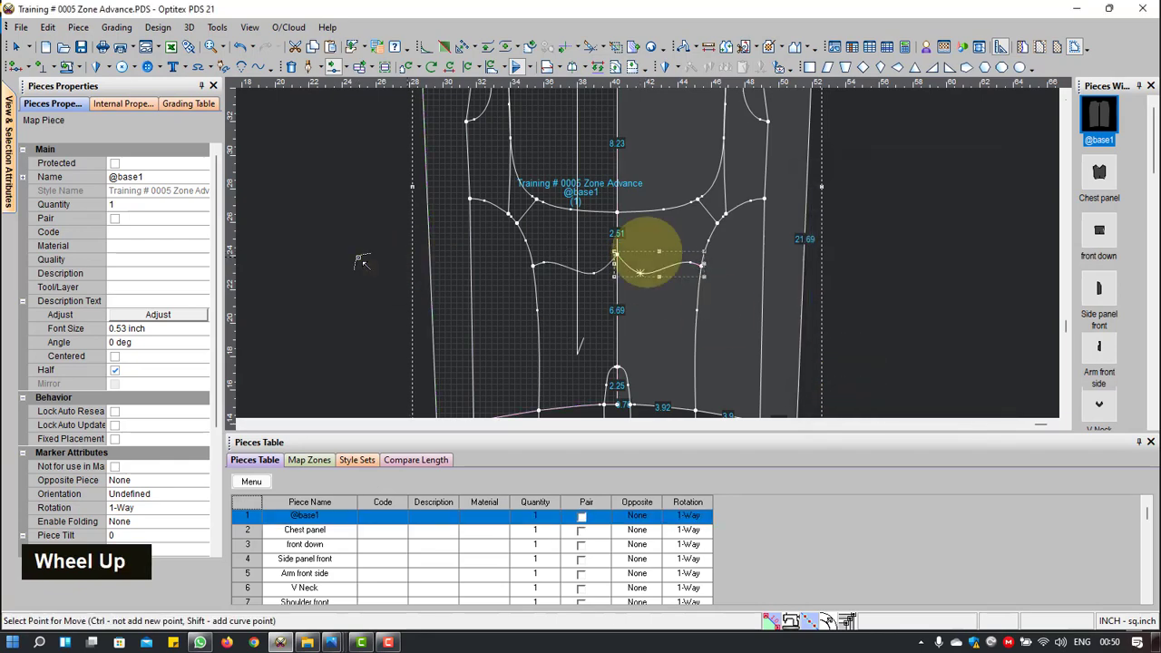
pyautogui.scroll(-2, 641, 257)
pyautogui.scroll(2, 553, 249)
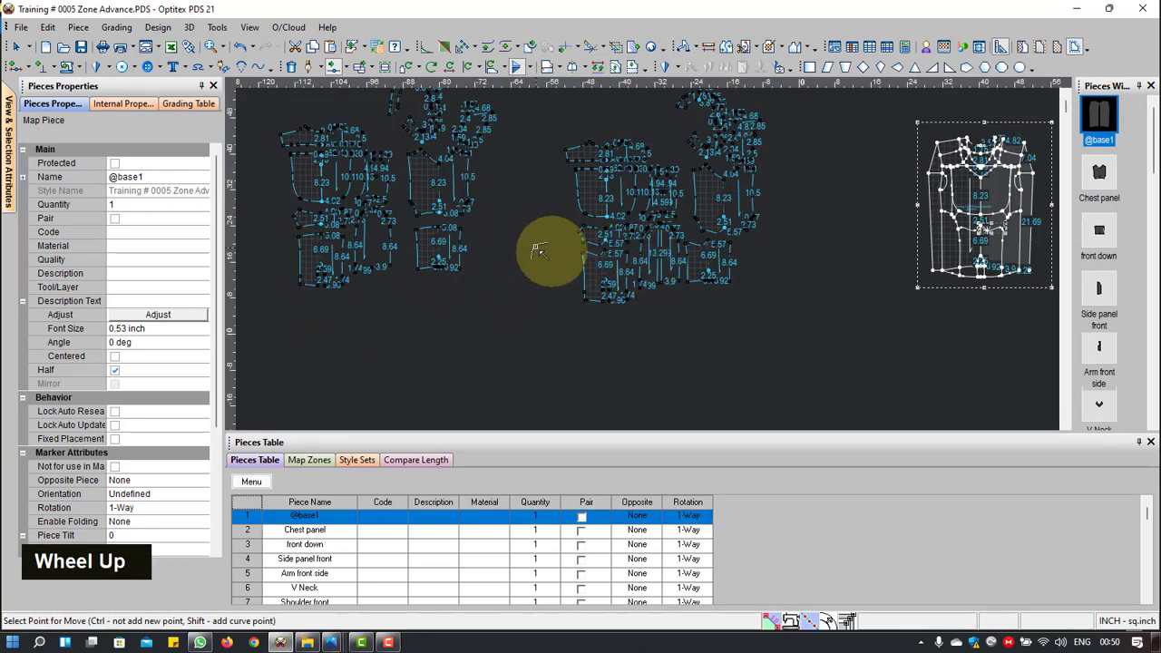
pyautogui.scroll(-4, 644, 254)
pyautogui.scroll(4, 643, 254)
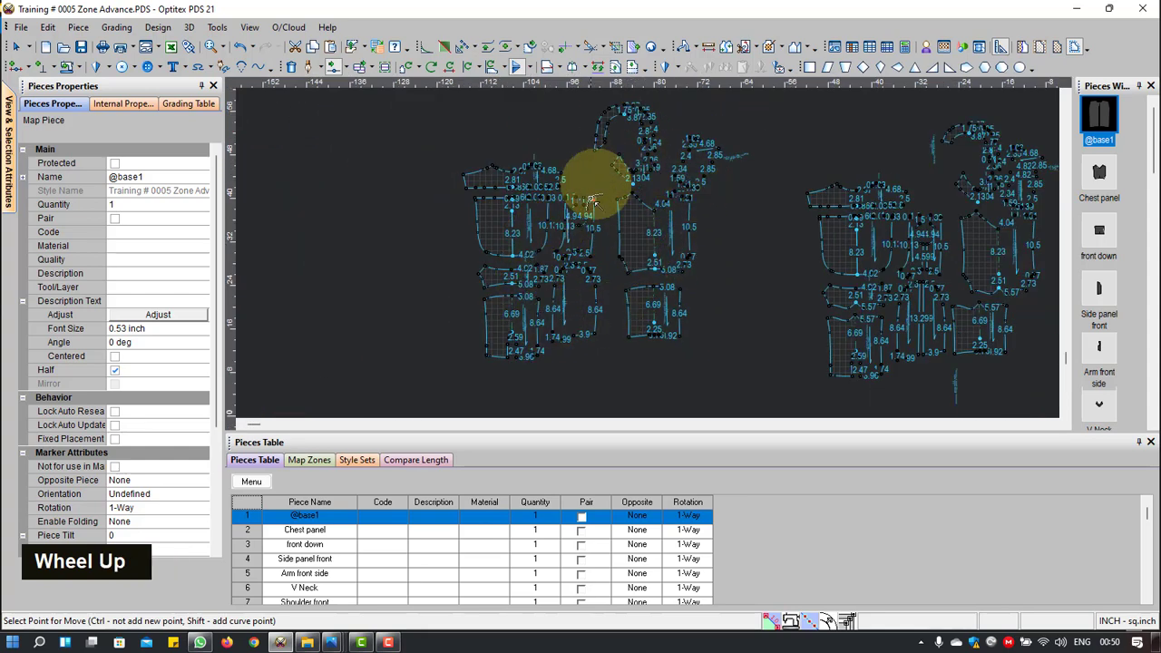
pyautogui.scroll(-3, 615, 229)
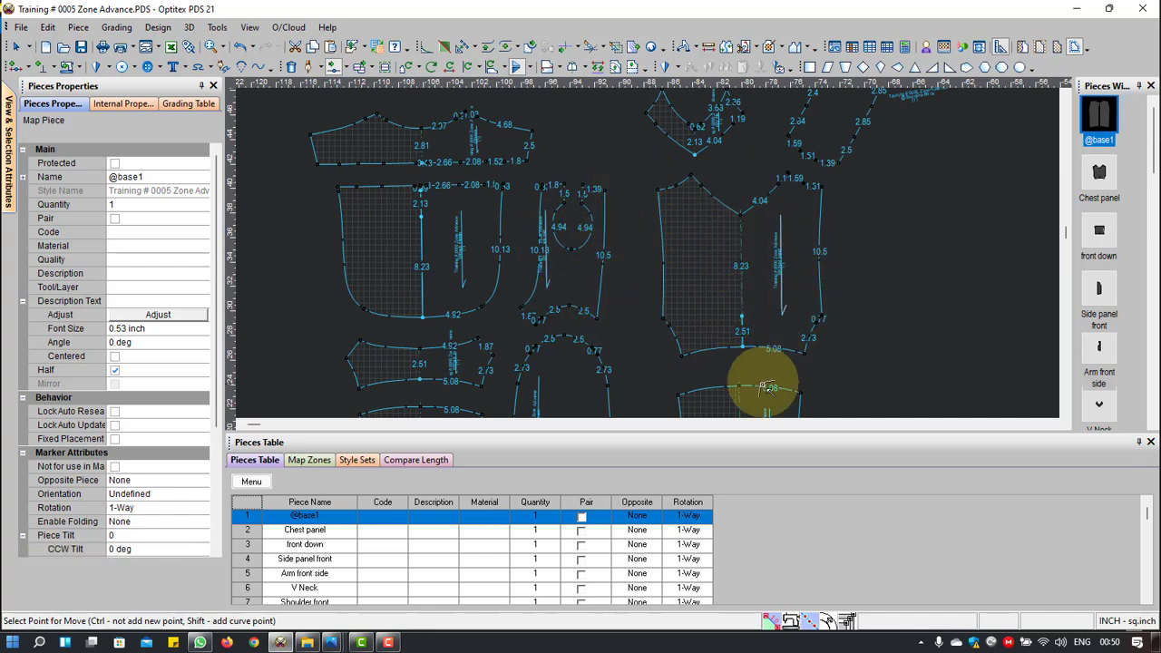
pyautogui.scroll(3, 643, 254)
pyautogui.scroll(-1, 642, 250)
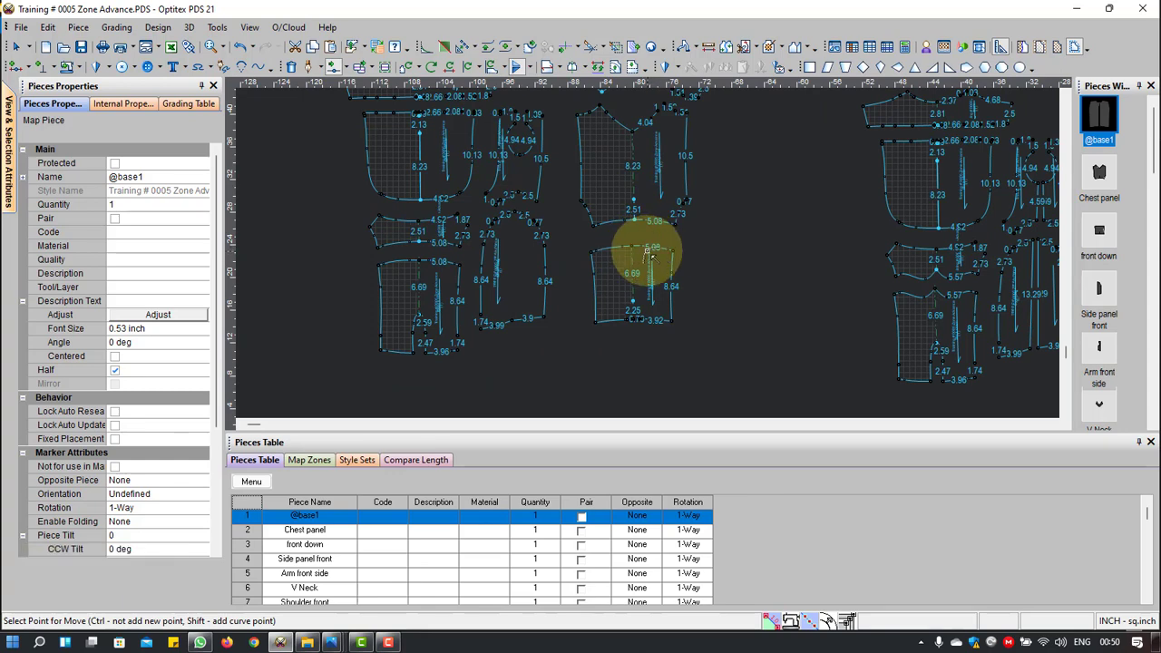
pyautogui.scroll(-4, 646, 250)
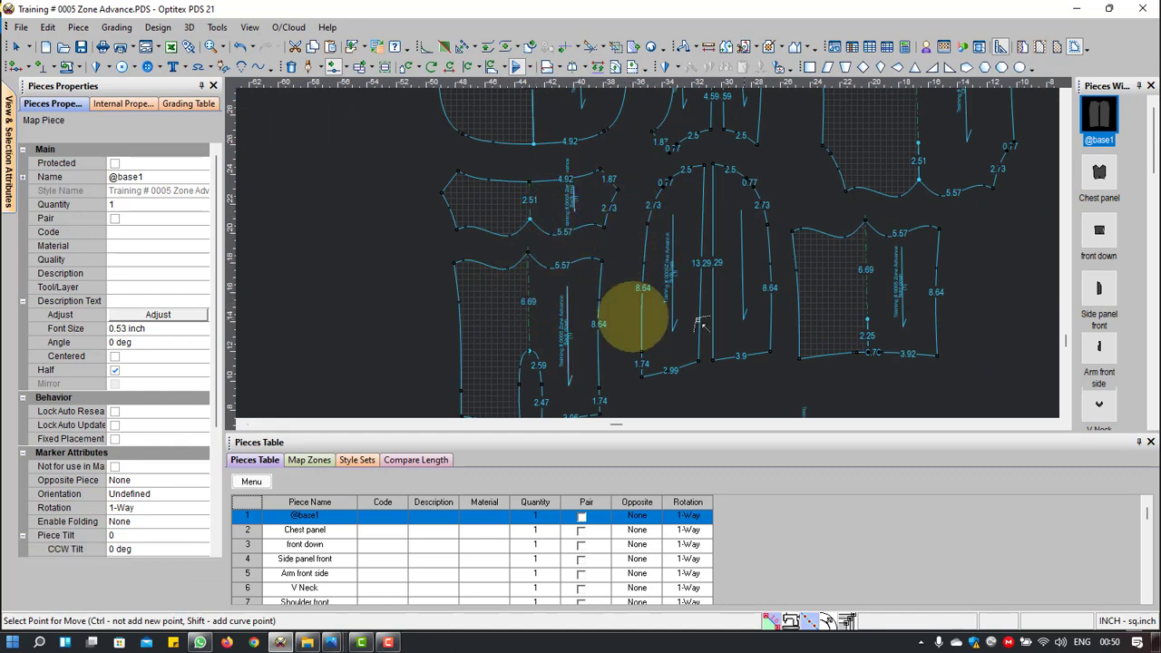
pyautogui.scroll(3, 653, 253)
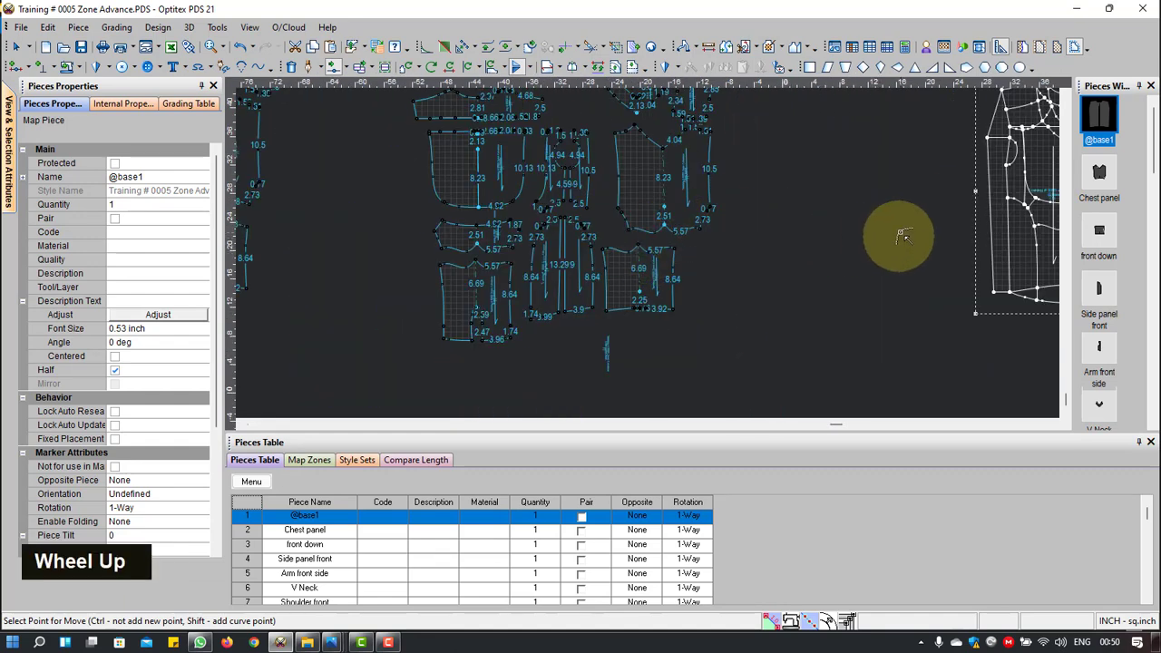
pyautogui.scroll(1, 907, 234)
pyautogui.scroll(-5, 661, 245)
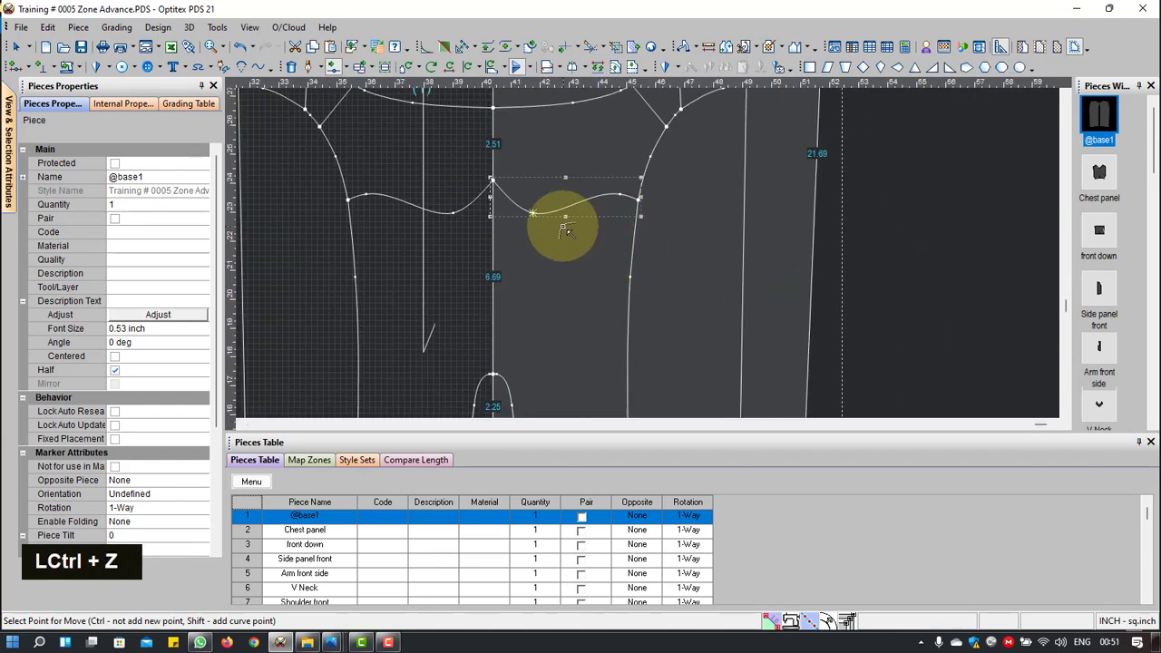
pyautogui.scroll(6, 643, 252)
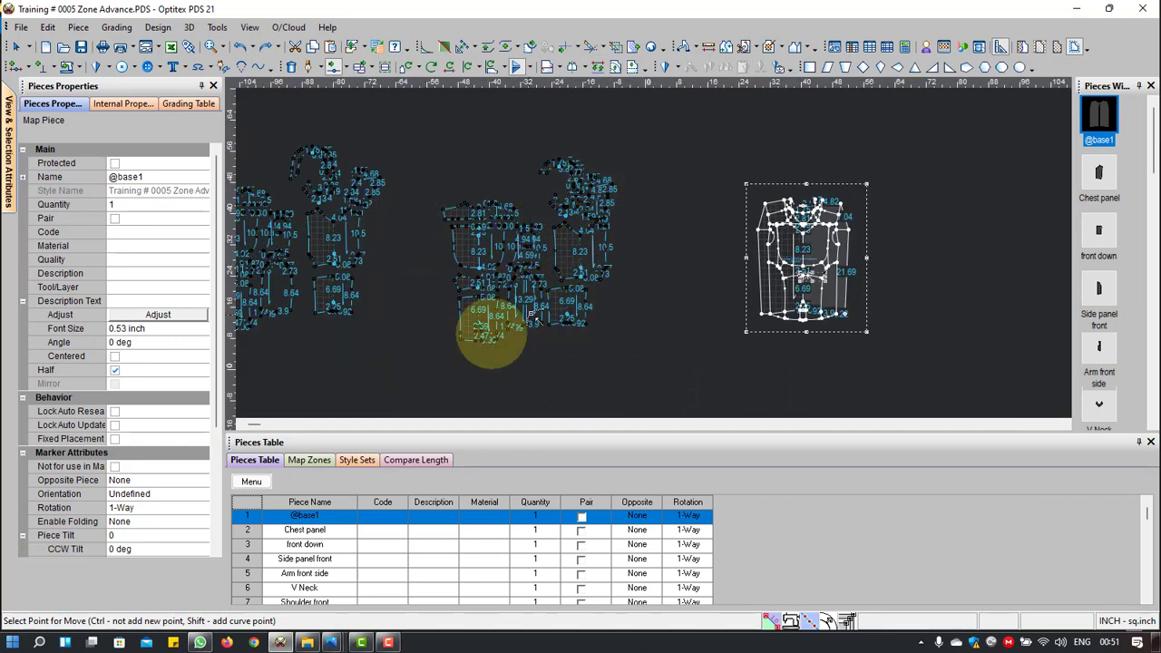
# Step: Inspect the duplicated set, checking the joined side back piece and the surrounding back, front, neck and shoulder pieces
pyautogui.scroll(-2, 643, 251)
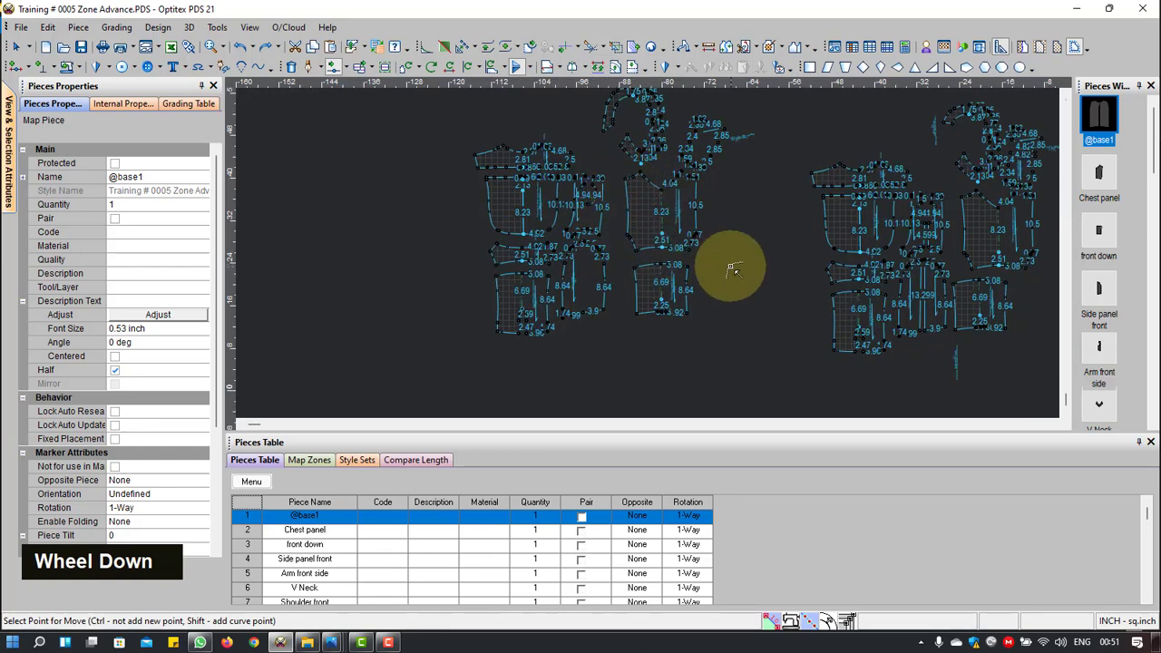
pyautogui.scroll(-2, 651, 257)
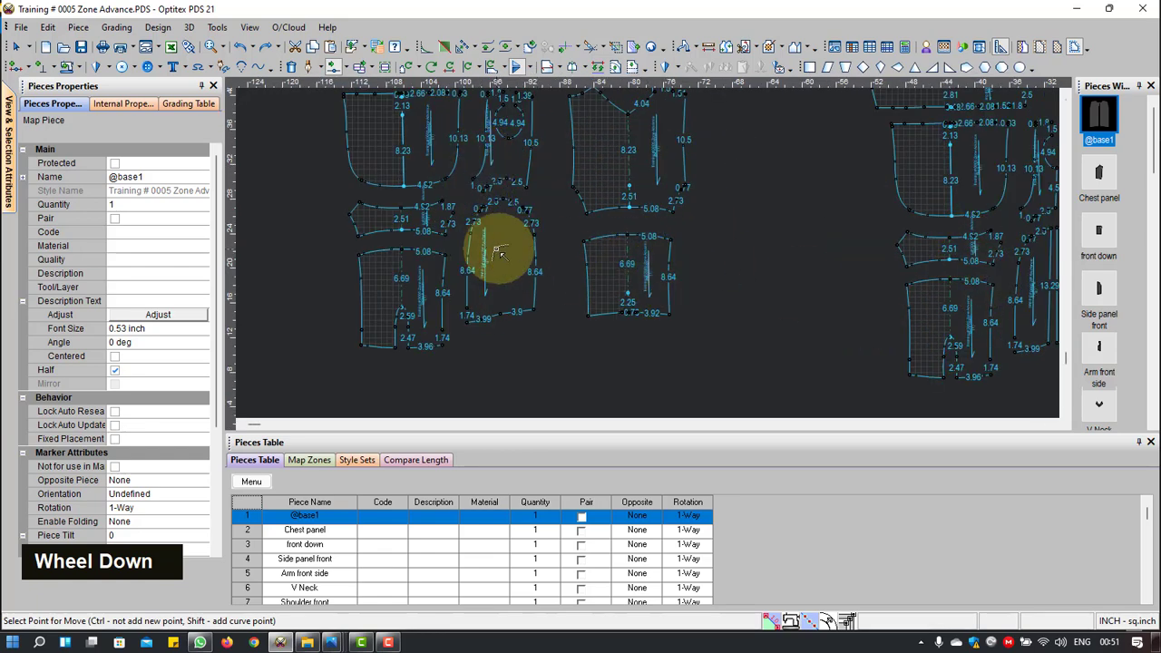
pyautogui.scroll(-1, 511, 256)
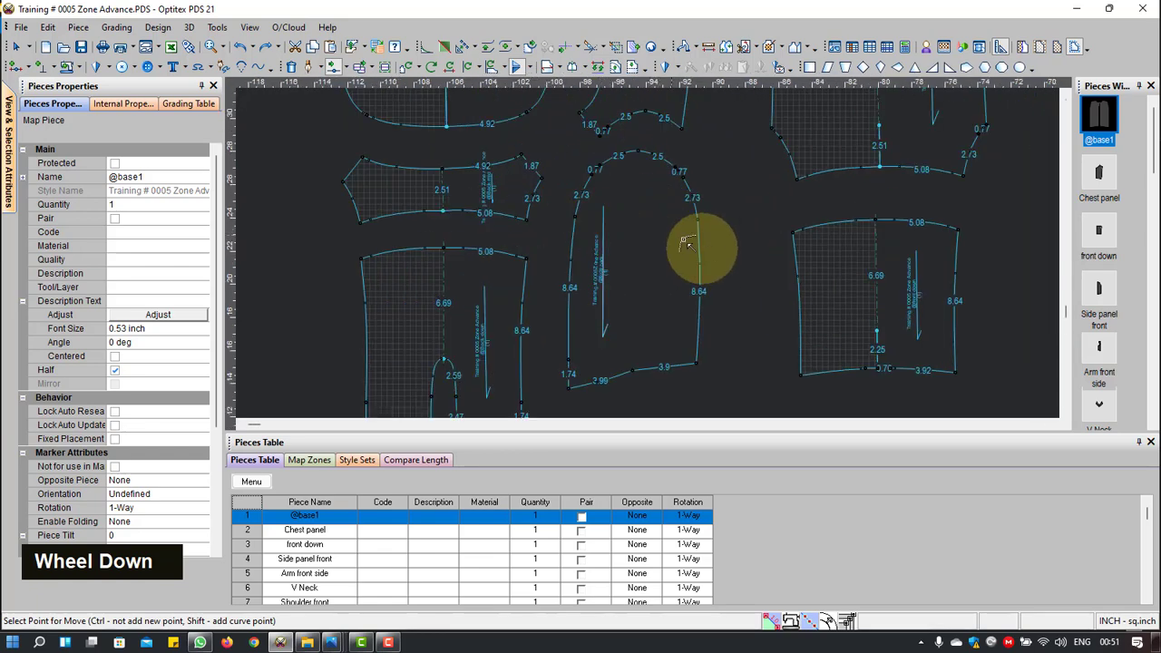
pyautogui.scroll(2, 617, 253)
pyautogui.scroll(-3, 648, 251)
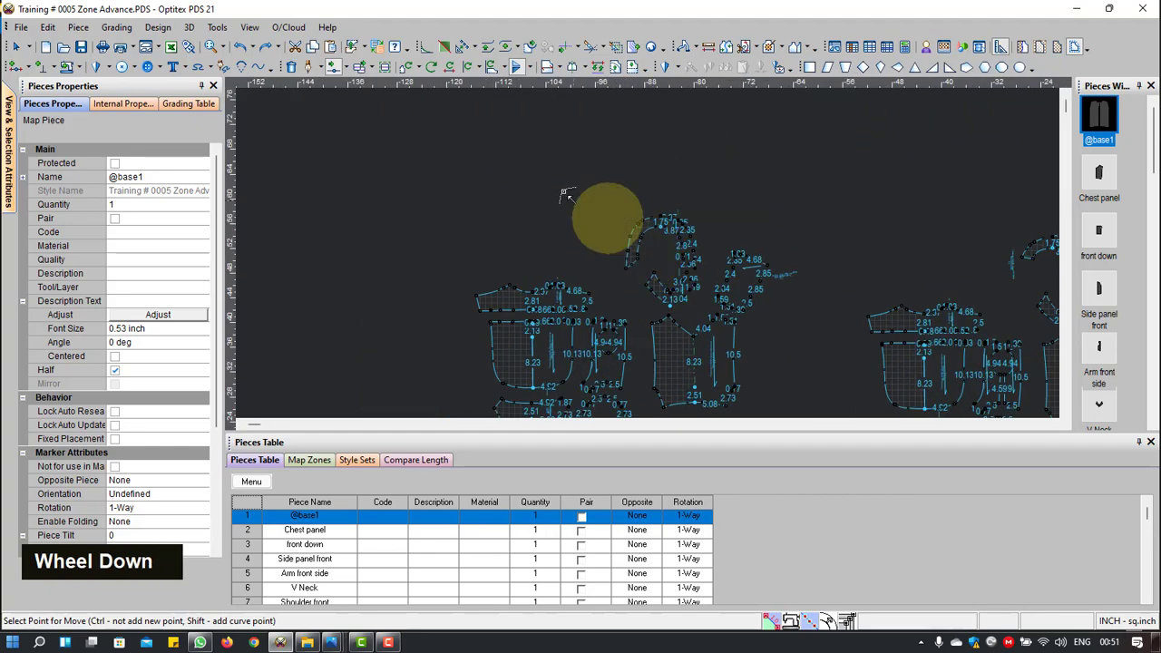
pyautogui.rightClick(522, 143)
pyautogui.click(548, 168)
pyautogui.scroll(-3, 609, 323)
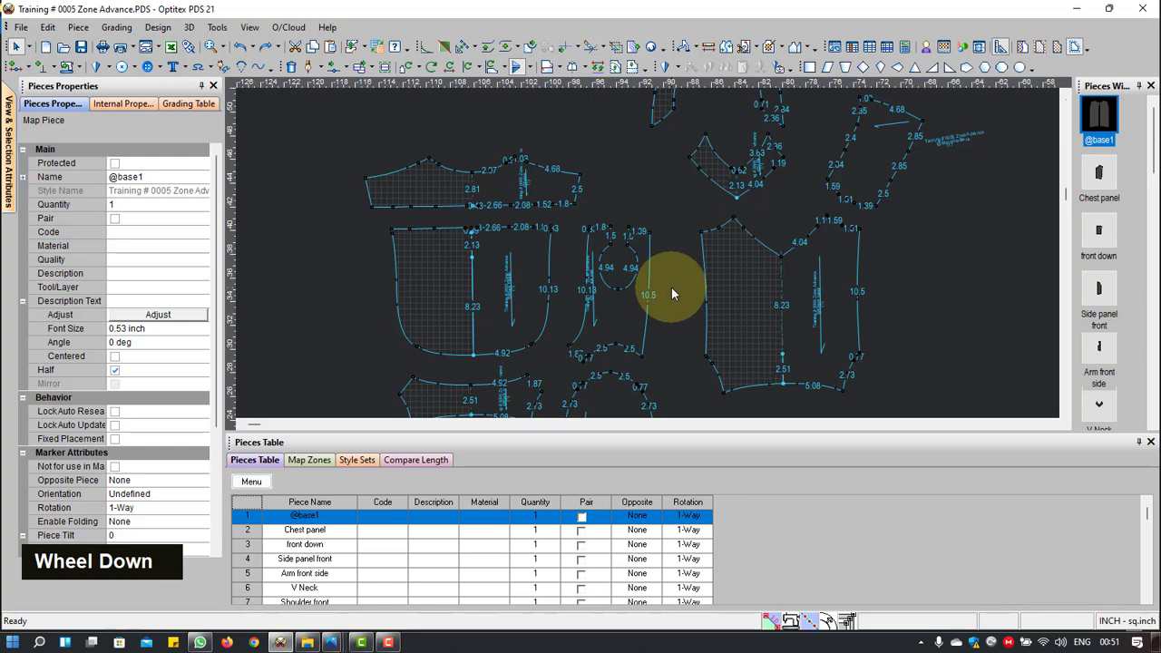
# Step: Turn on the seam line display for all pieces in the view attributes
pyautogui.click(9, 149)
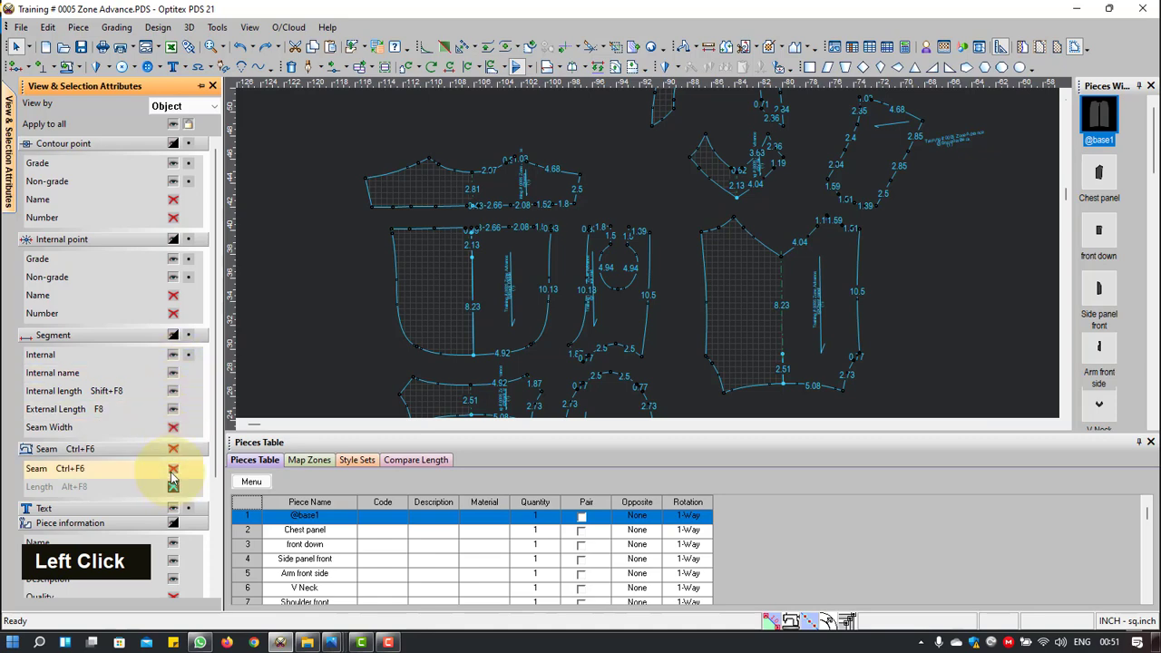
pyautogui.click(173, 470)
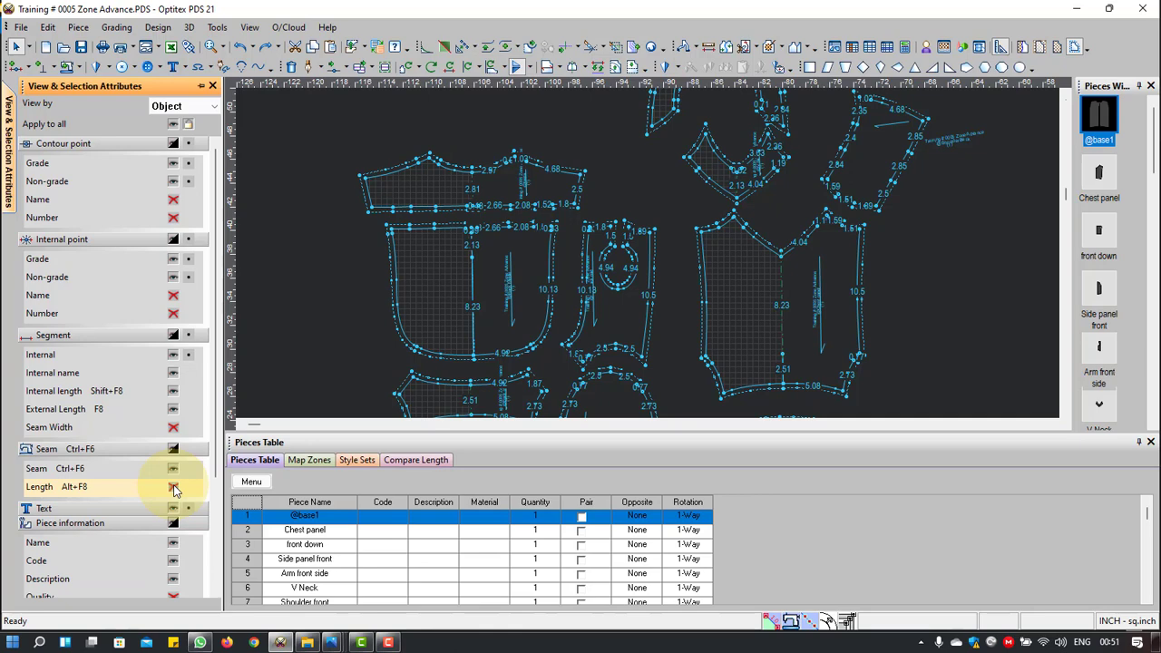
pyautogui.click(176, 491)
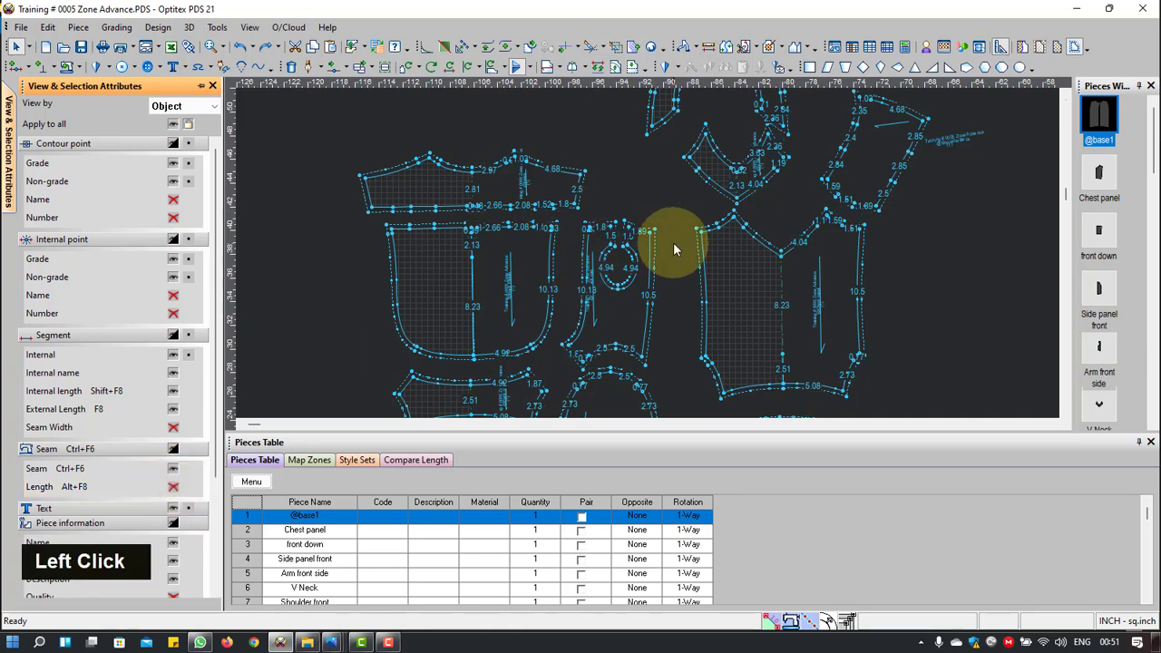
pyautogui.scroll(2, 781, 273)
pyautogui.scroll(-2, 780, 267)
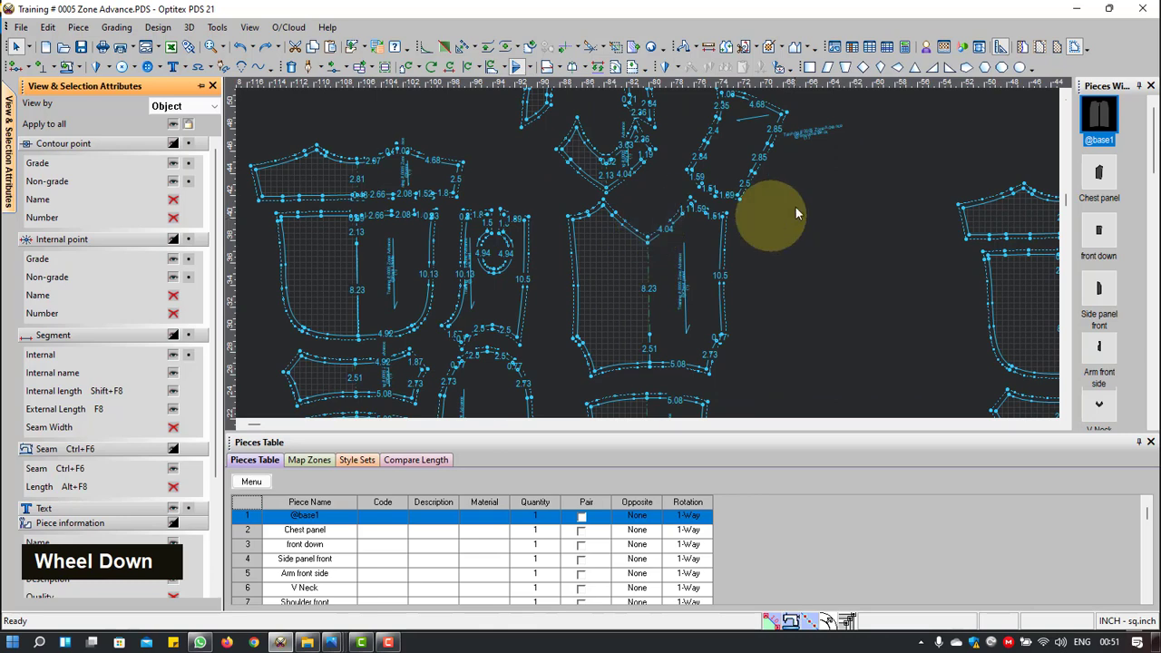
pyautogui.rightClick(825, 172)
pyautogui.click(865, 186)
pyautogui.scroll(-2, 635, 241)
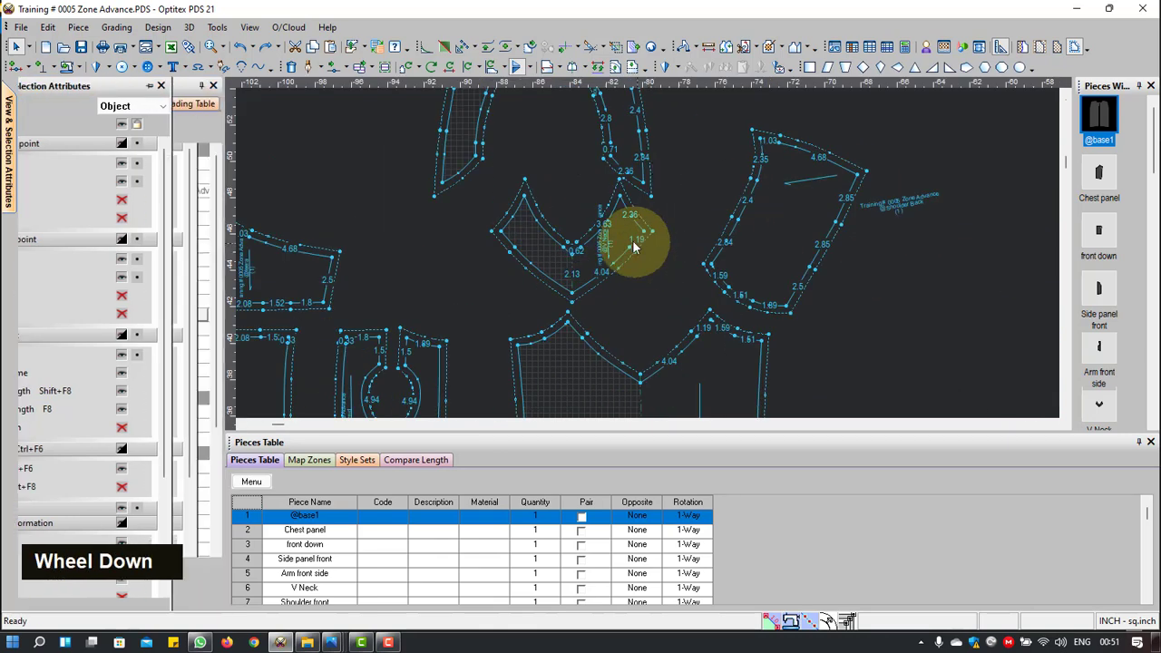
pyautogui.click(635, 241)
pyautogui.moveTo(667, 243); pyautogui.dragTo(665, 238)
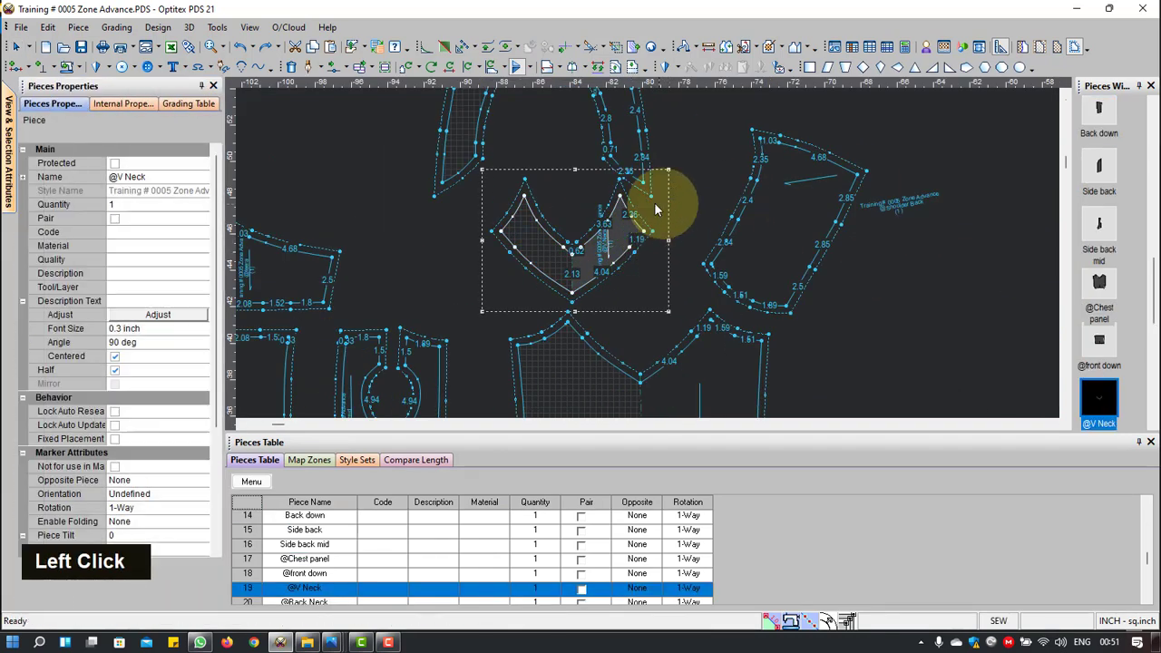
pyautogui.click(636, 127)
pyautogui.scroll(3, 652, 250)
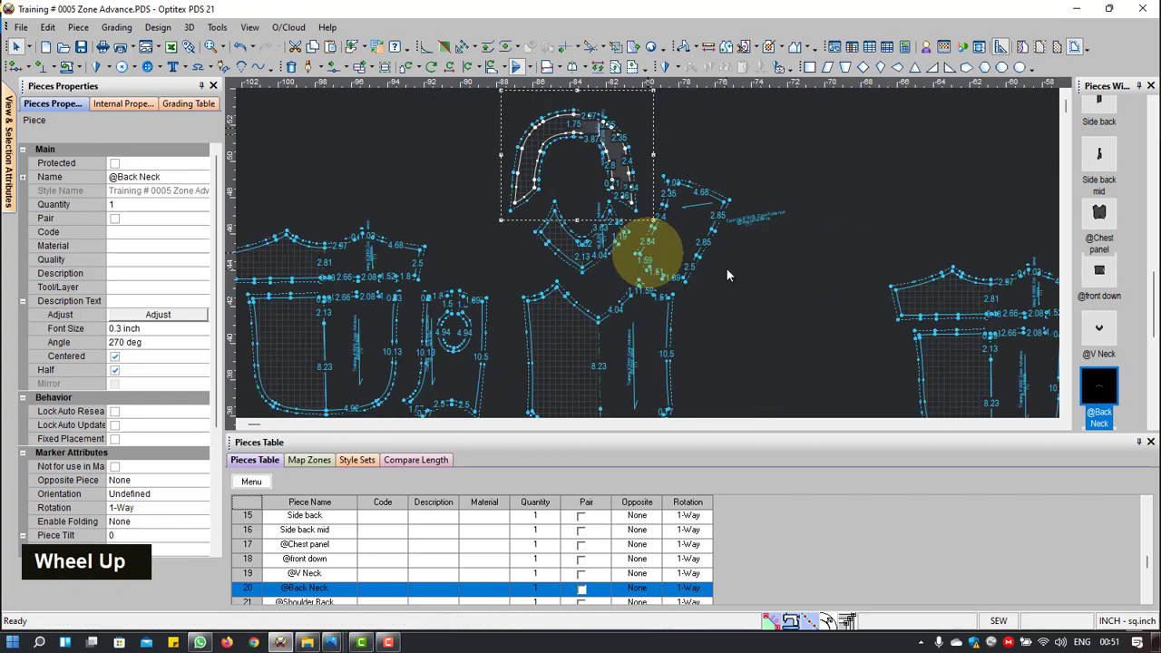
pyautogui.scroll(-2, 652, 252)
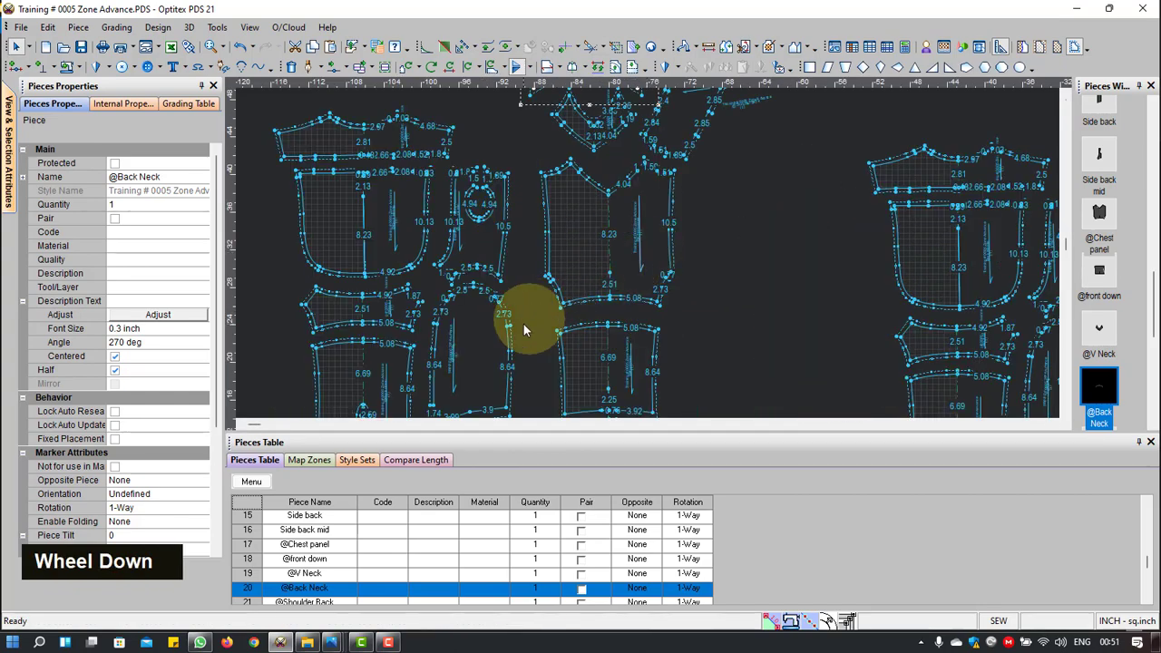
pyautogui.moveTo(494, 361); pyautogui.dragTo(648, 251, button='middle')
pyautogui.click(648, 252)
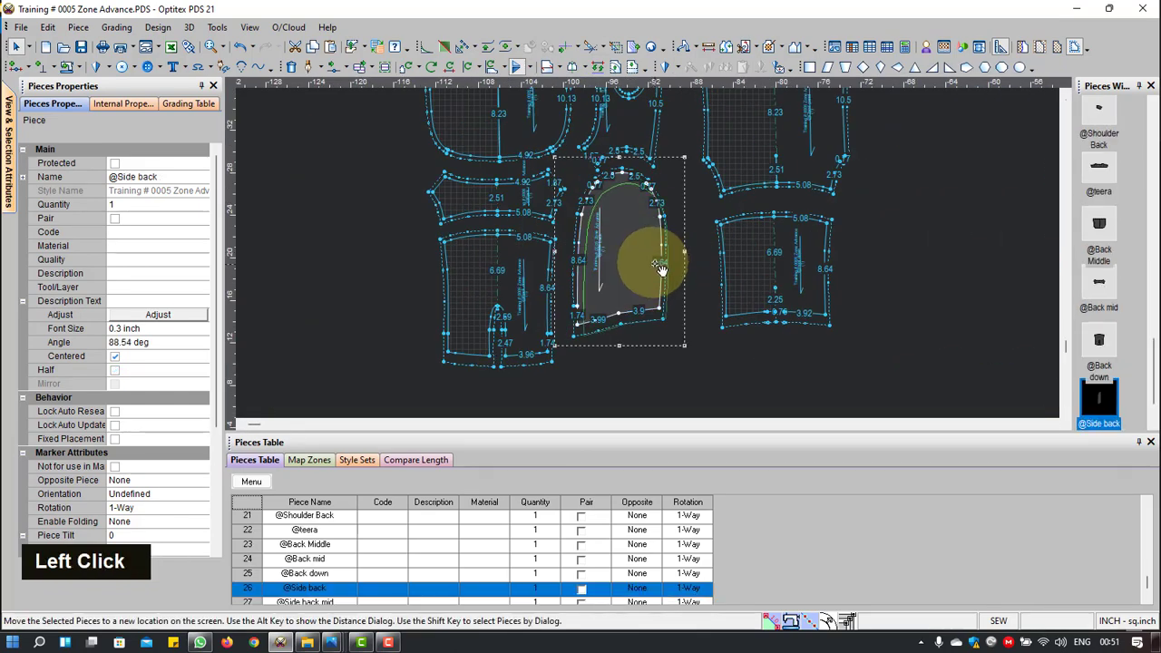
# Step: Check the seam lines on the linked zone pieces, including the mid back and side panels
pyautogui.scroll(2, 665, 264)
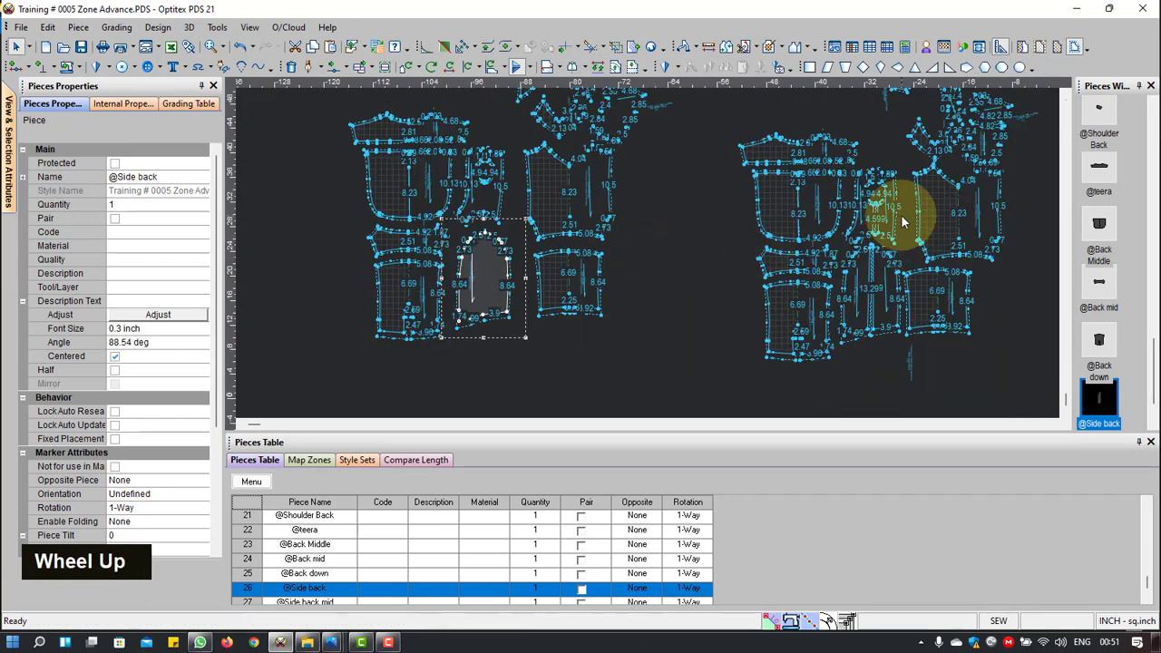
pyautogui.scroll(-2, 799, 217)
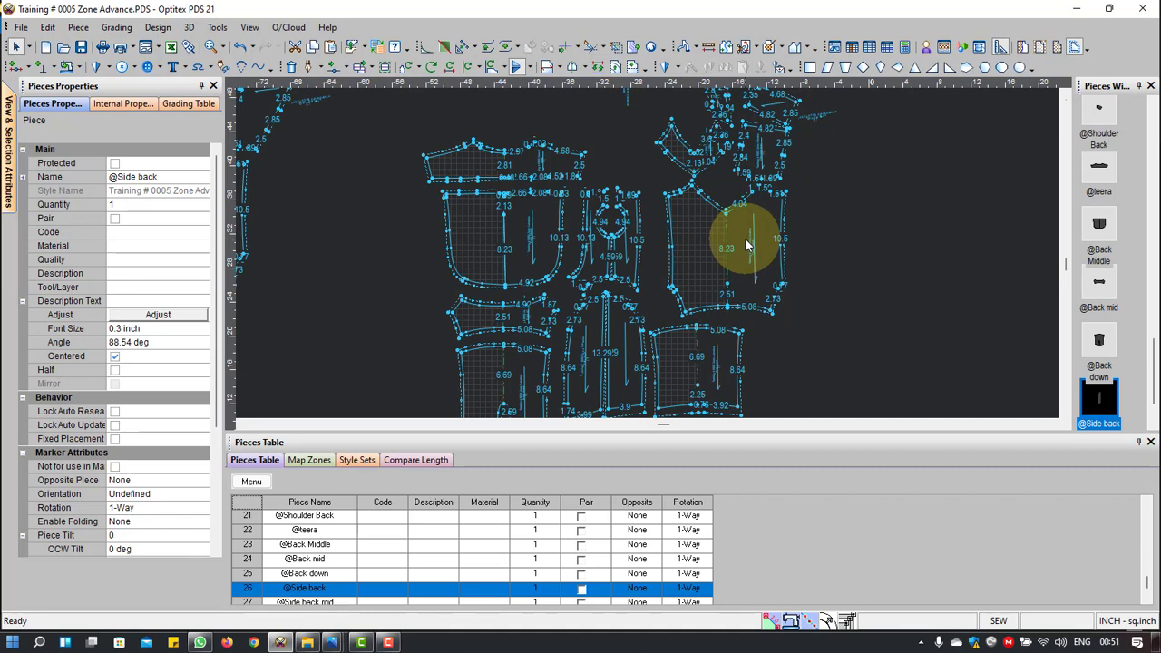
pyautogui.scroll(-2, 639, 245)
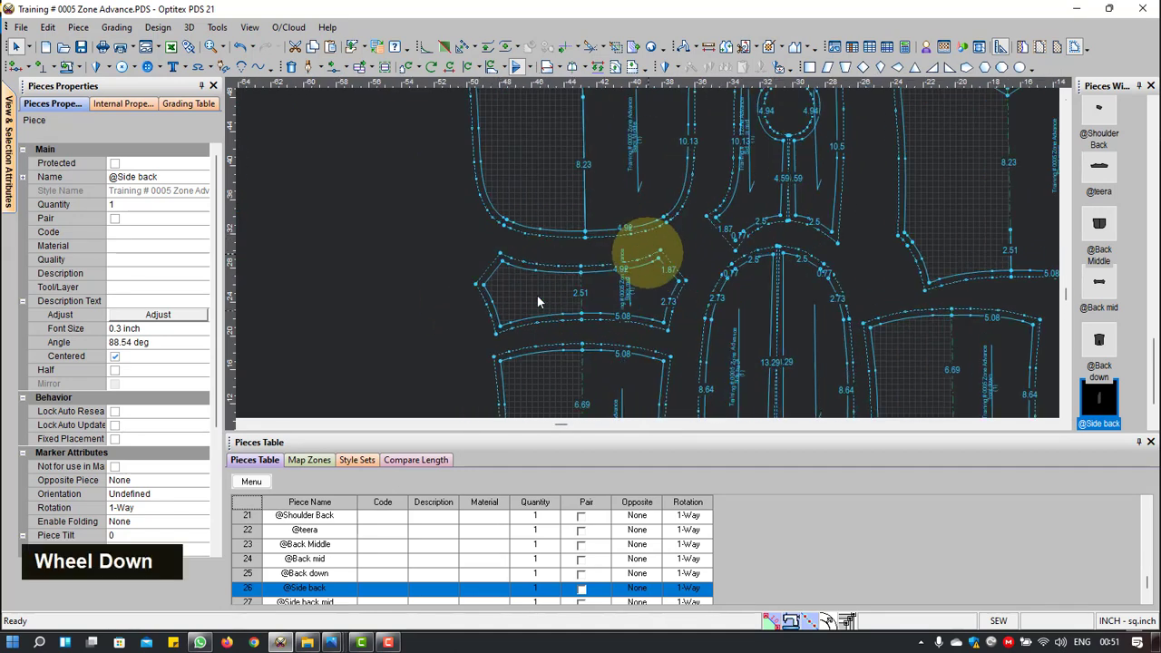
pyautogui.scroll(3, 644, 254)
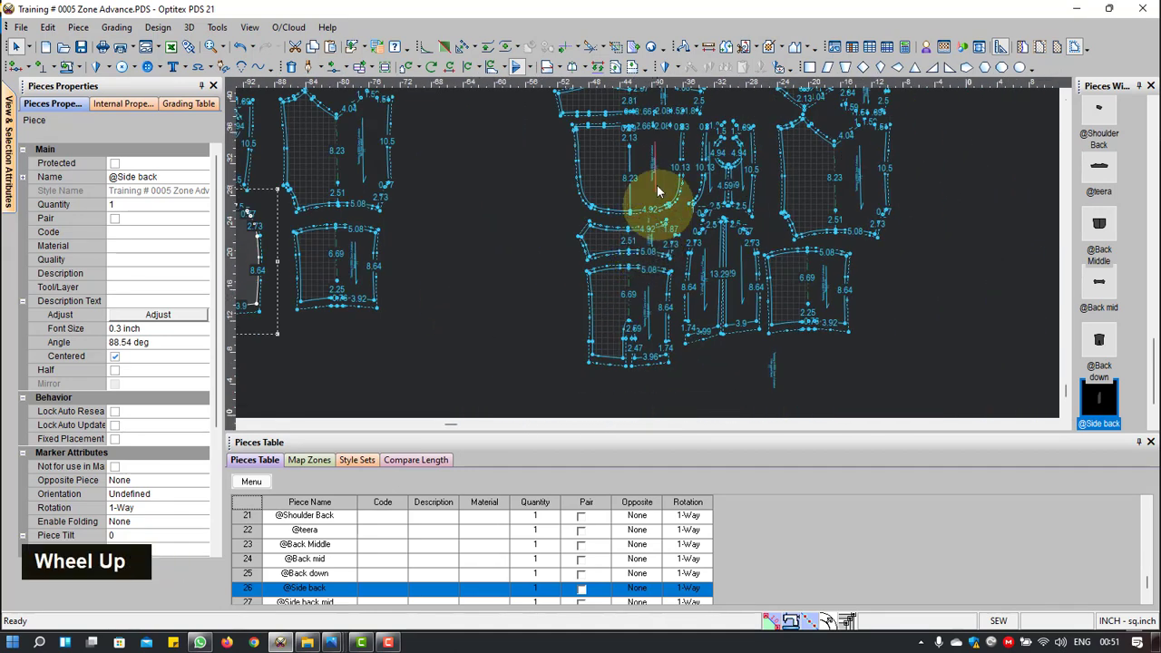
pyautogui.scroll(-1, 655, 272)
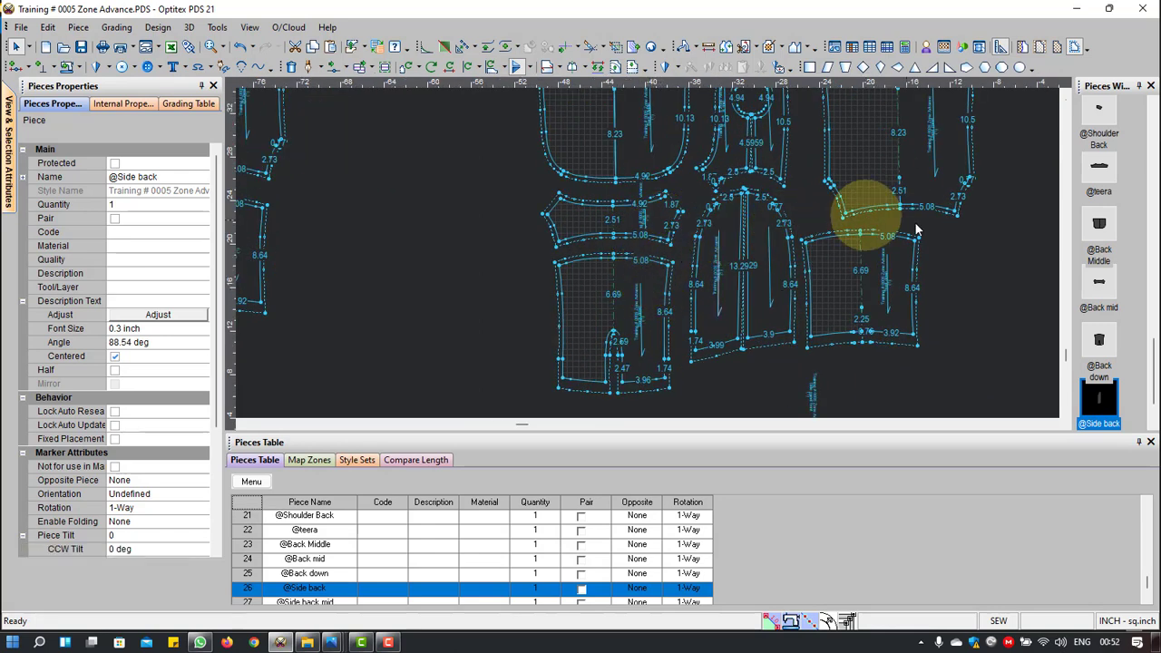
pyautogui.scroll(3, 733, 262)
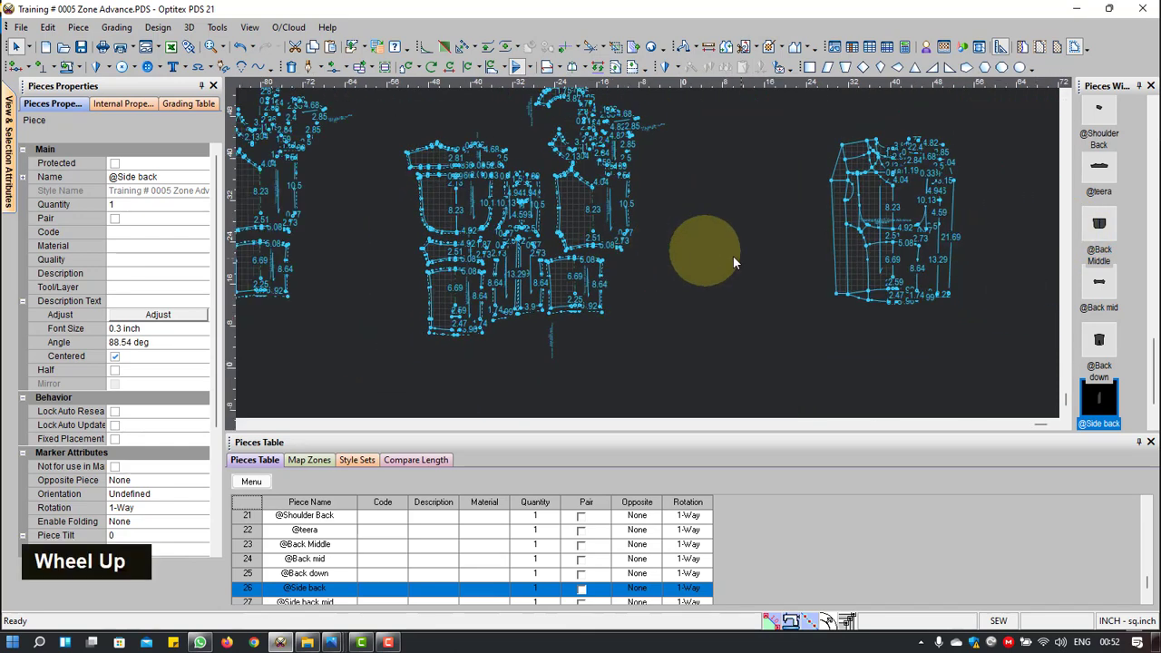
pyautogui.scroll(-5, 861, 267)
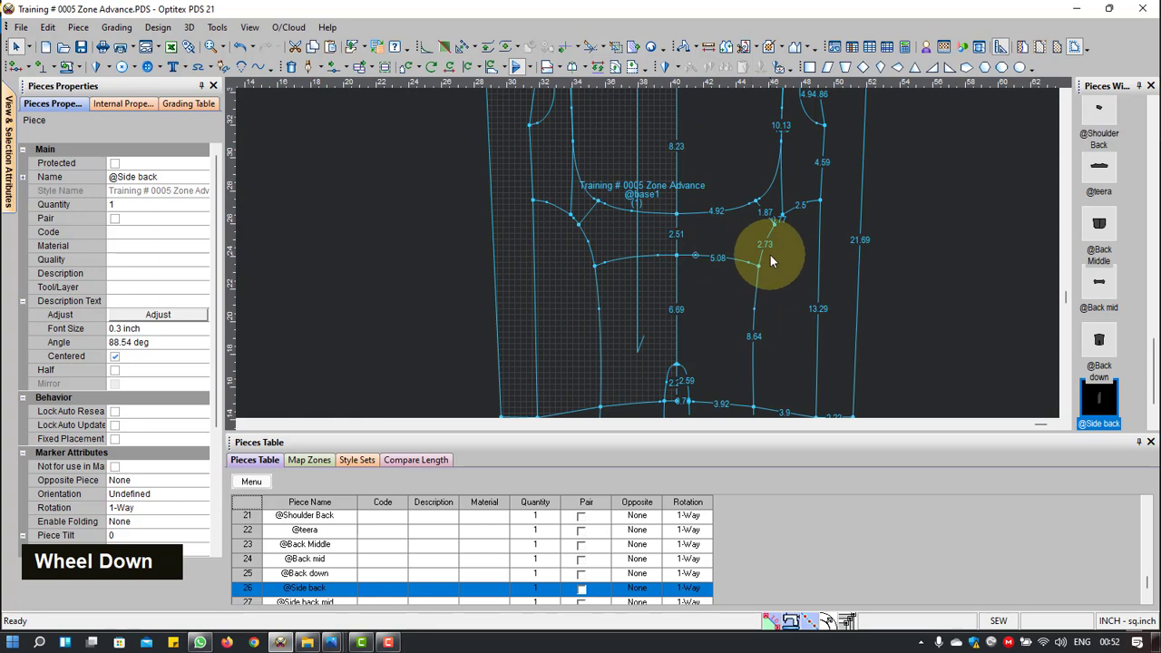
pyautogui.press('q')
pyautogui.moveTo(771, 257); pyautogui.dragTo(687, 260)
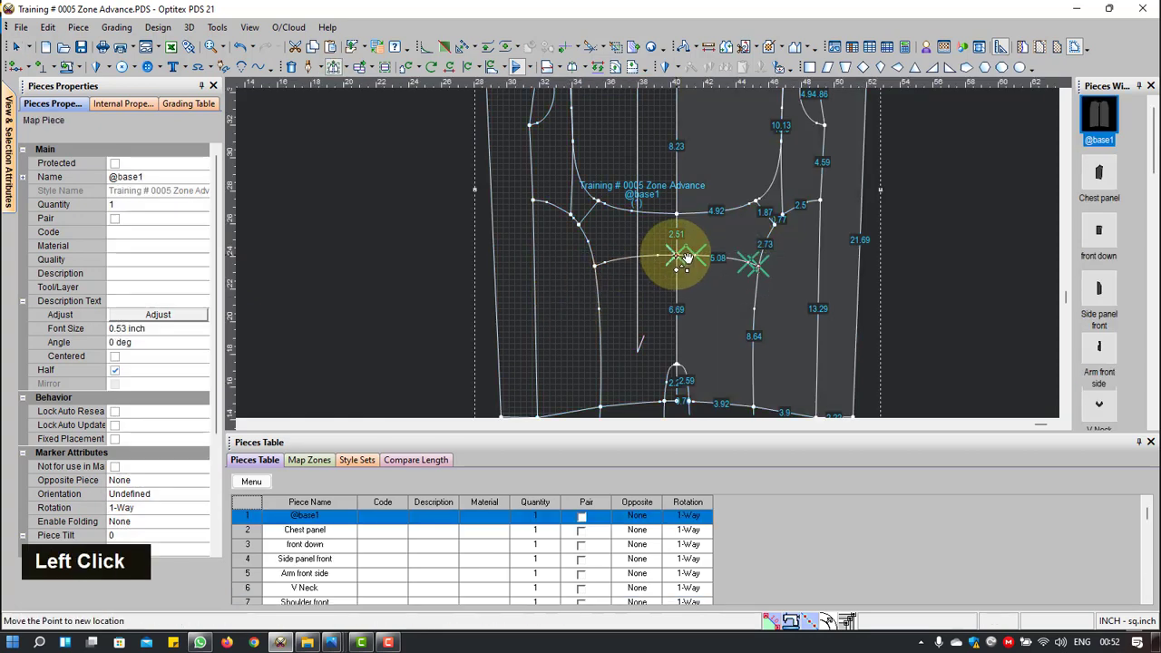
pyautogui.click(676, 266)
pyautogui.moveTo(307, 197); pyautogui.dragTo(205, 197)
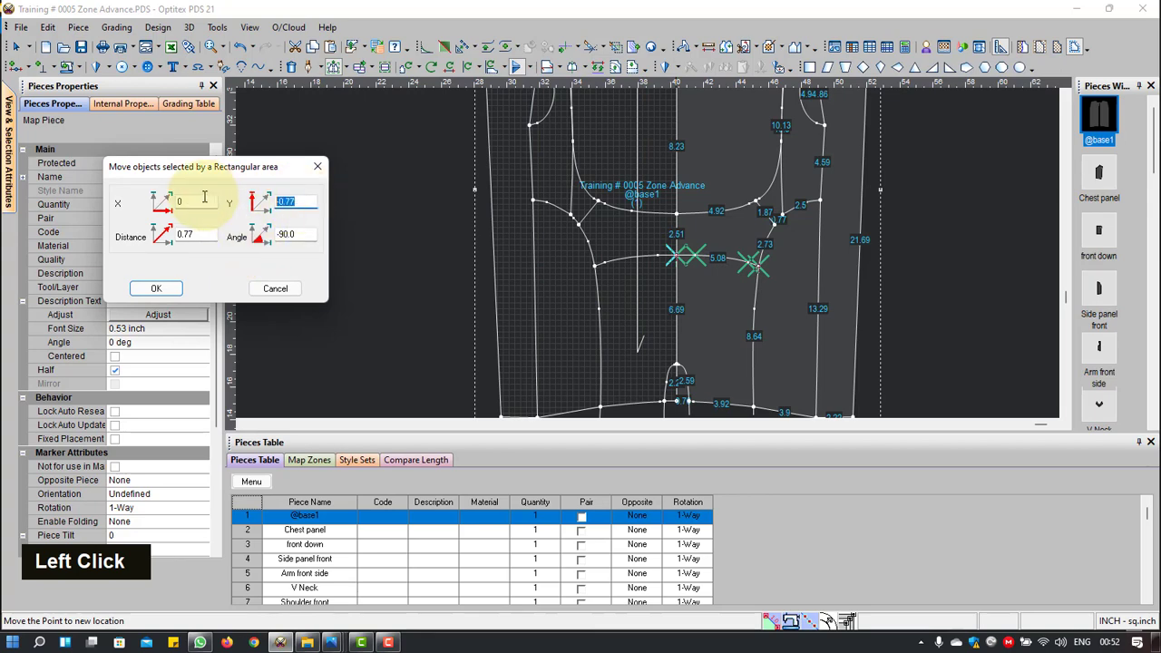
pyautogui.write('-.5')
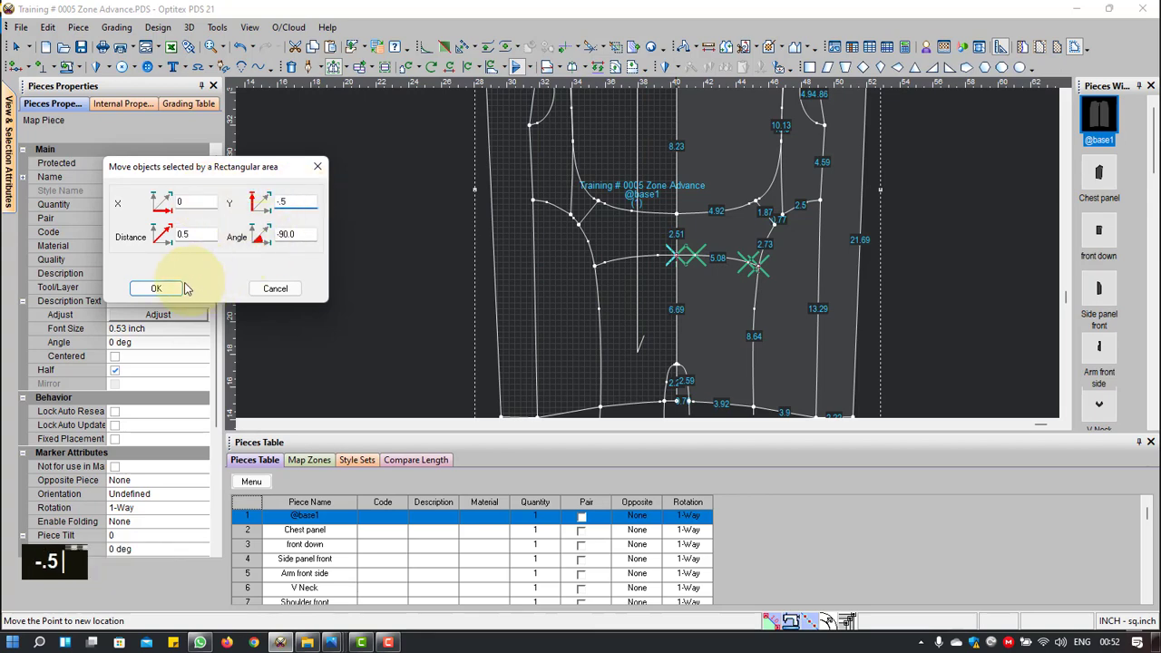
pyautogui.click(156, 289)
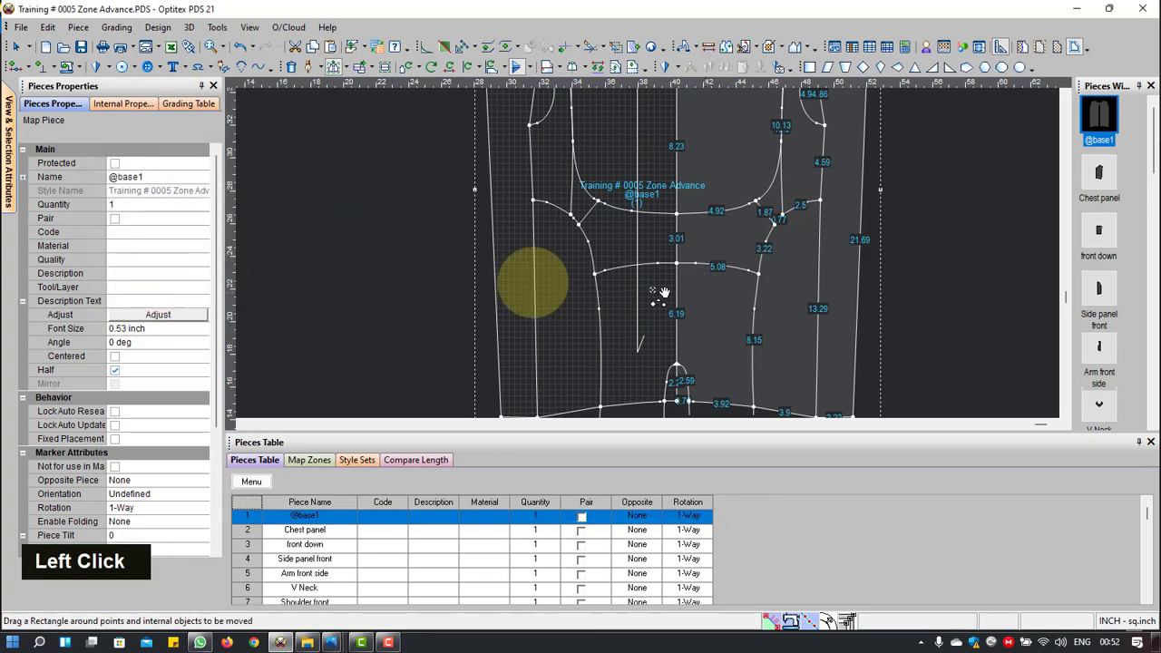
pyautogui.scroll(-1, 655, 254)
pyautogui.scroll(-1, 657, 254)
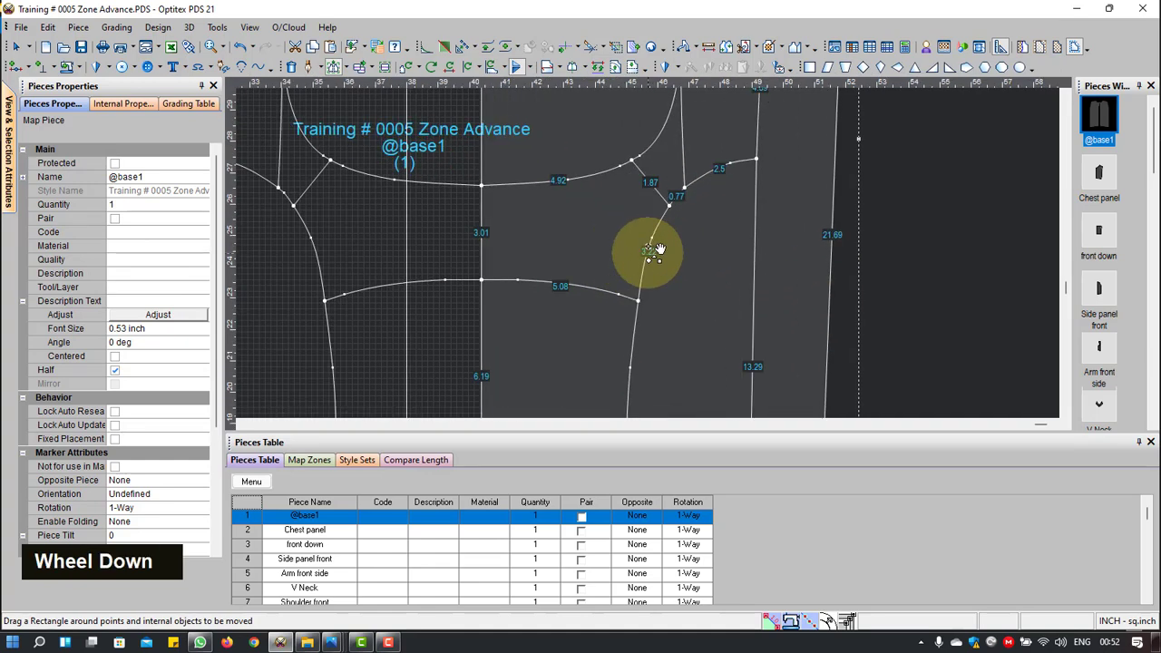
pyautogui.press('m')
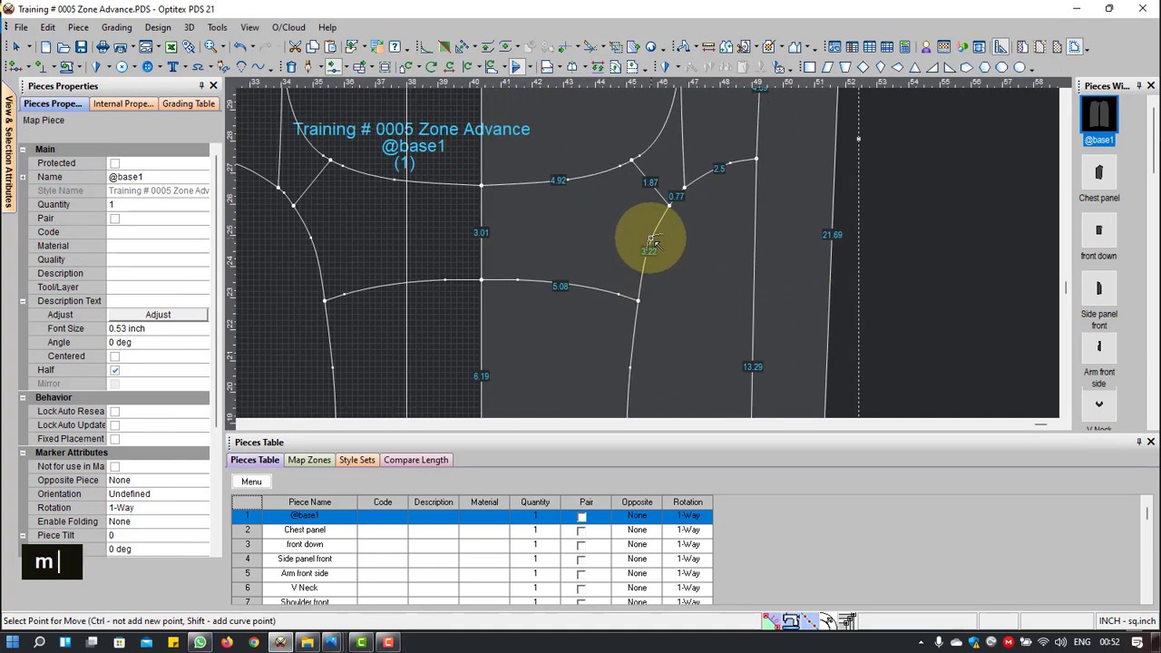
pyautogui.click(651, 240)
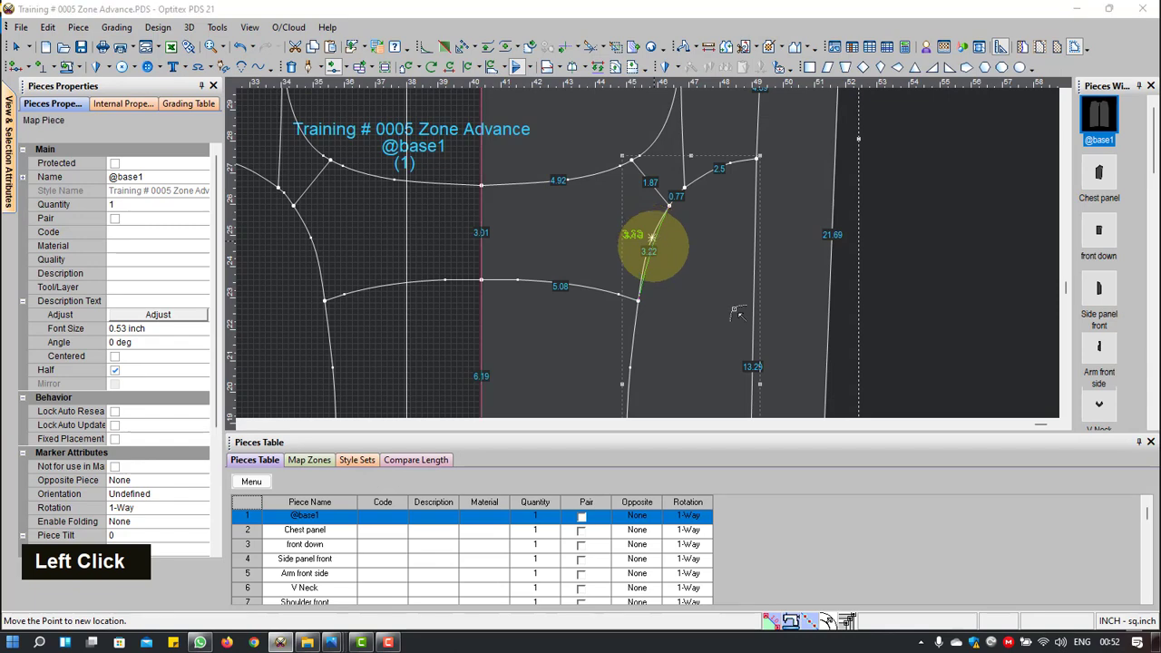
pyautogui.click(652, 240)
pyautogui.click(858, 375)
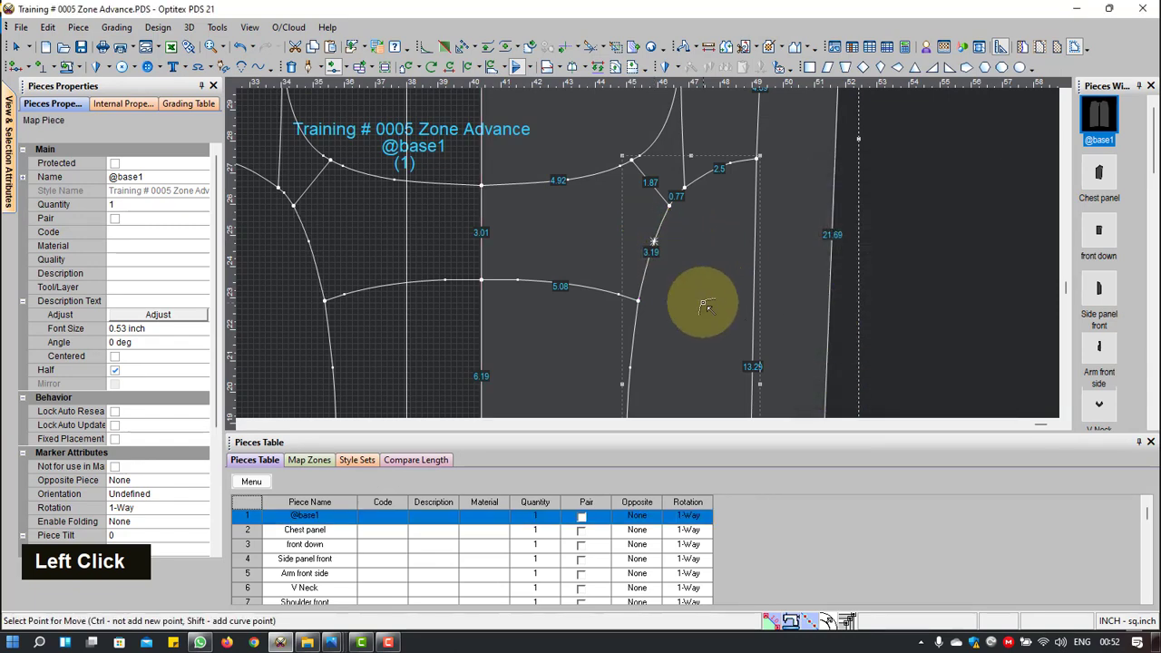
pyautogui.scroll(2, 658, 263)
pyautogui.scroll(-2, 628, 279)
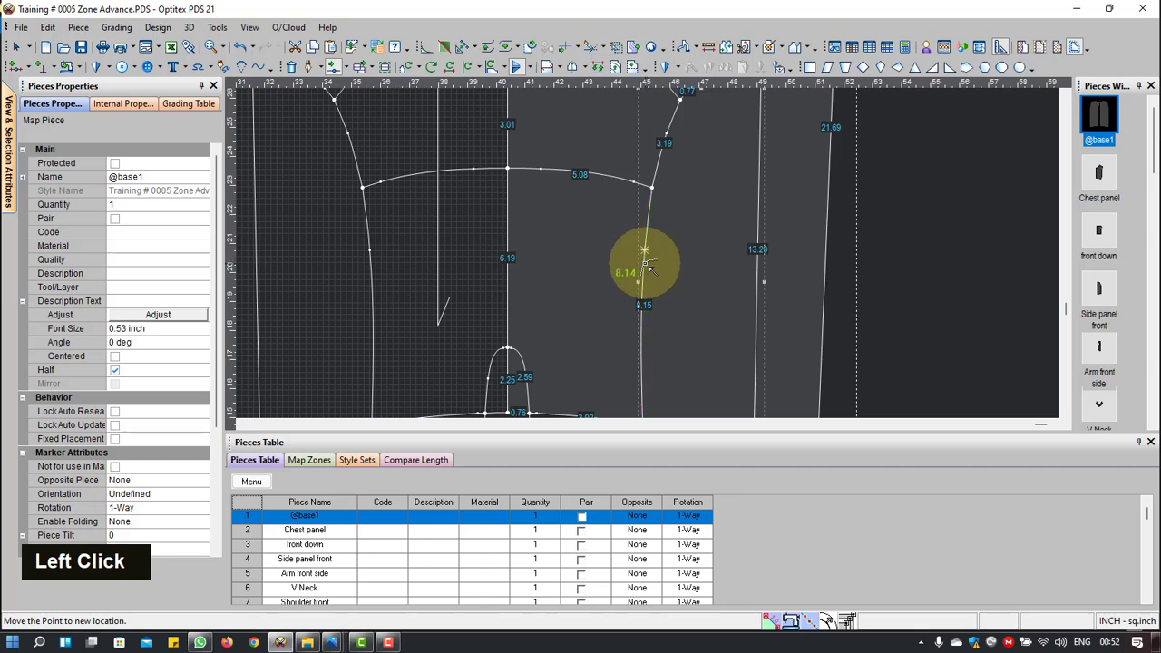
pyautogui.click(646, 265)
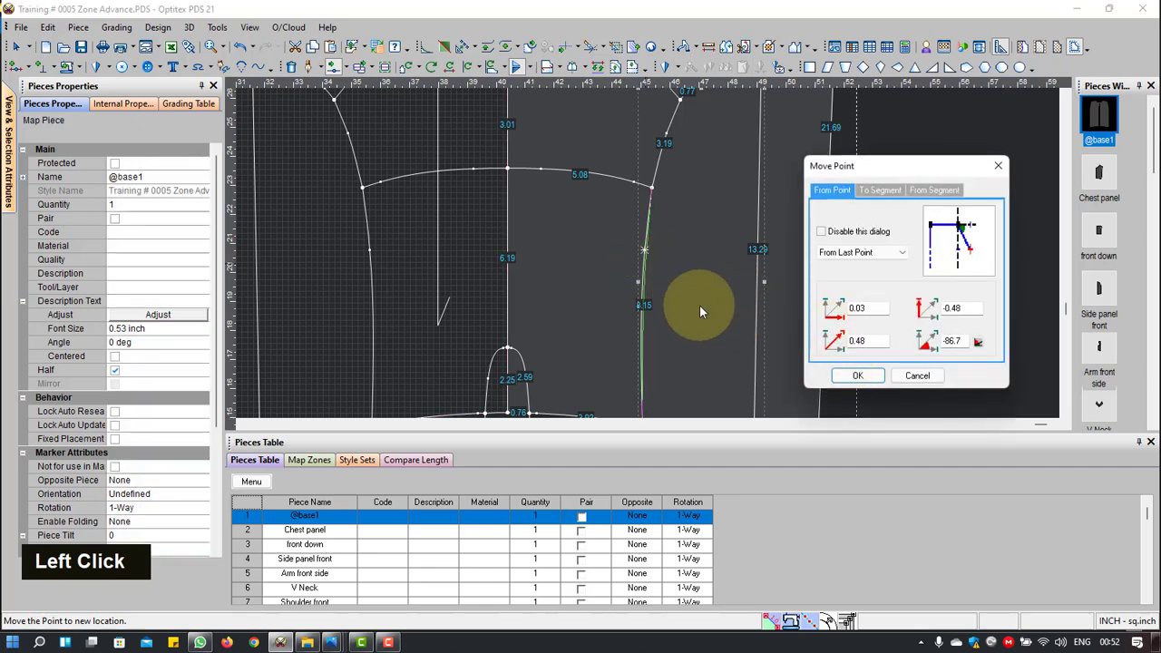
pyautogui.click(860, 379)
# Step: Flip the linked Side panel front zone piece vertically and horizontally so it sits upright beside the side back piece
pyautogui.scroll(5, 639, 251)
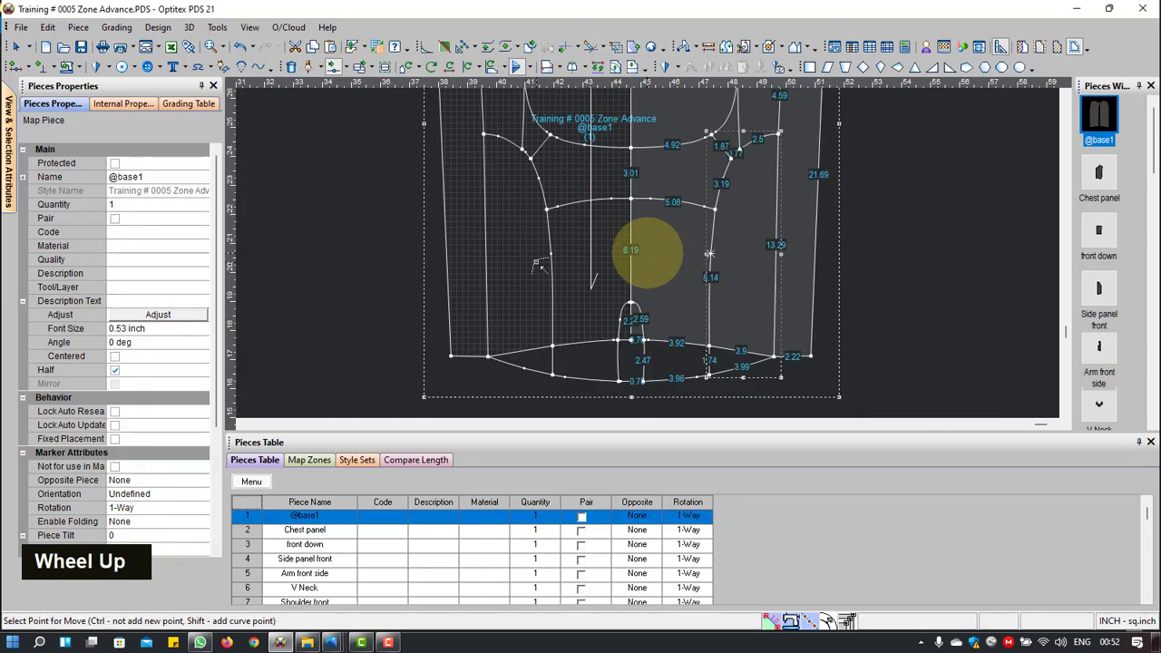
pyautogui.scroll(2, 581, 256)
pyautogui.scroll(-3, 390, 222)
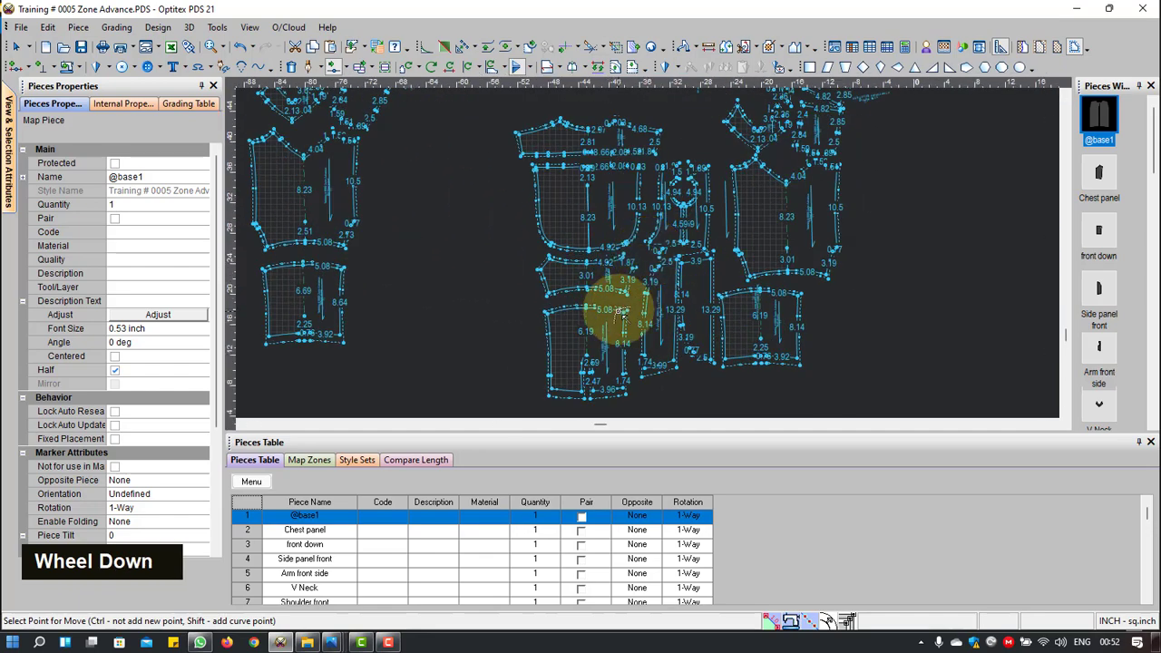
pyautogui.scroll(-1, 791, 286)
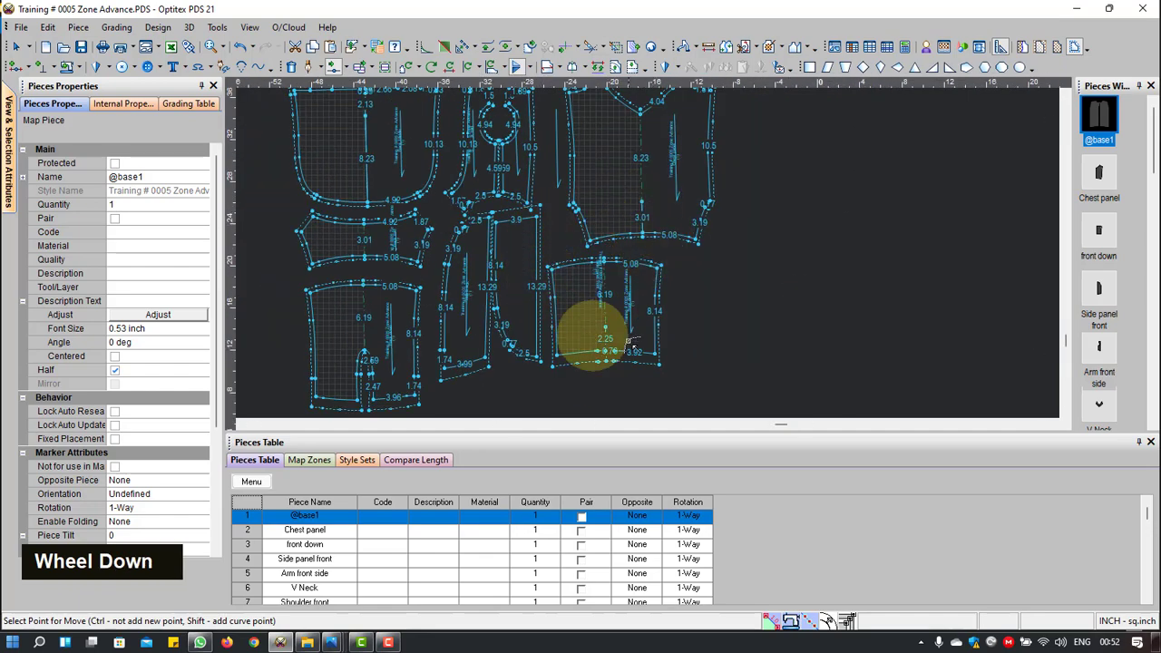
pyautogui.rightClick(786, 169)
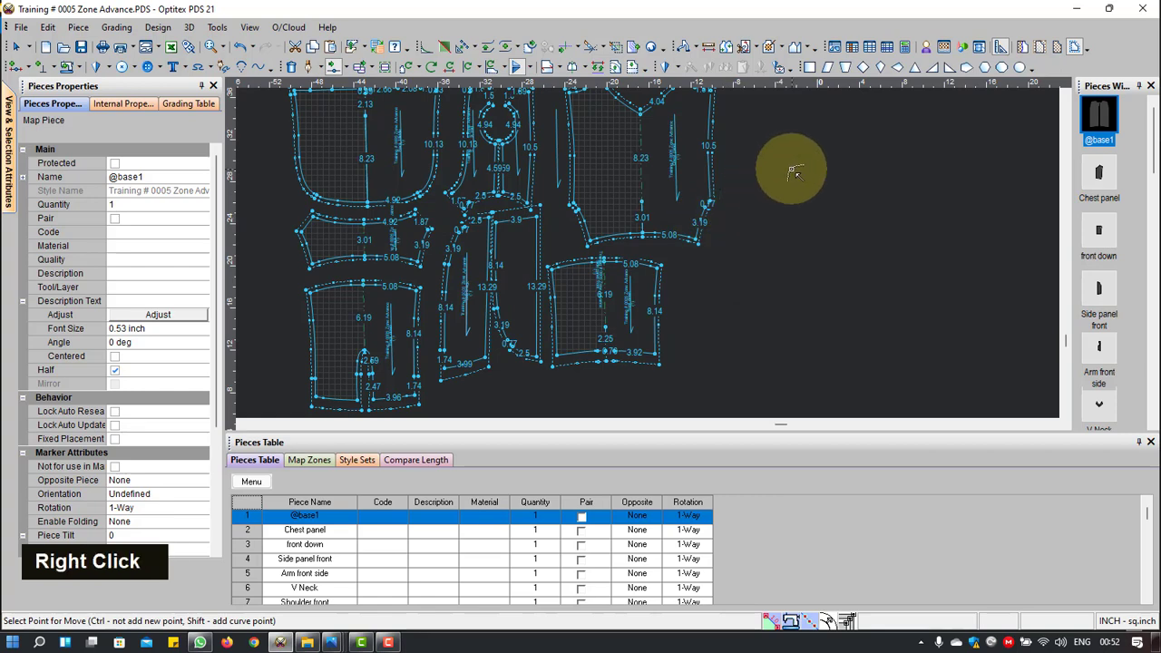
pyautogui.click(833, 179)
pyautogui.moveTo(522, 262); pyautogui.dragTo(528, 266)
pyautogui.click(519, 71)
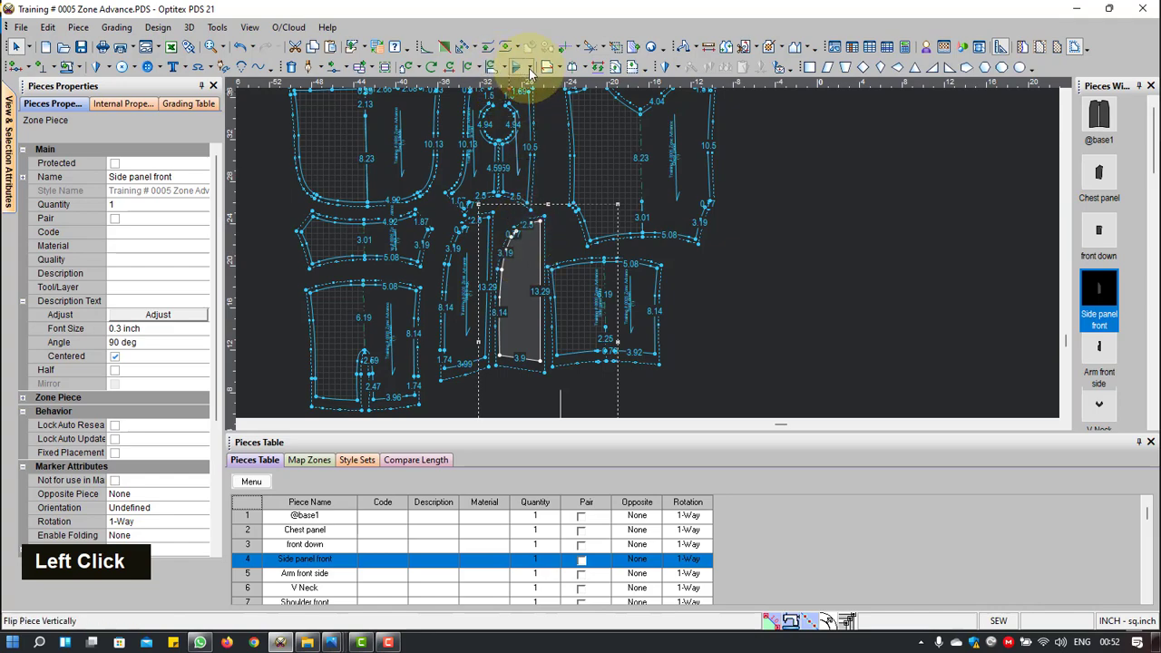
pyautogui.click(530, 73)
pyautogui.click(539, 91)
pyautogui.scroll(2, 915, 317)
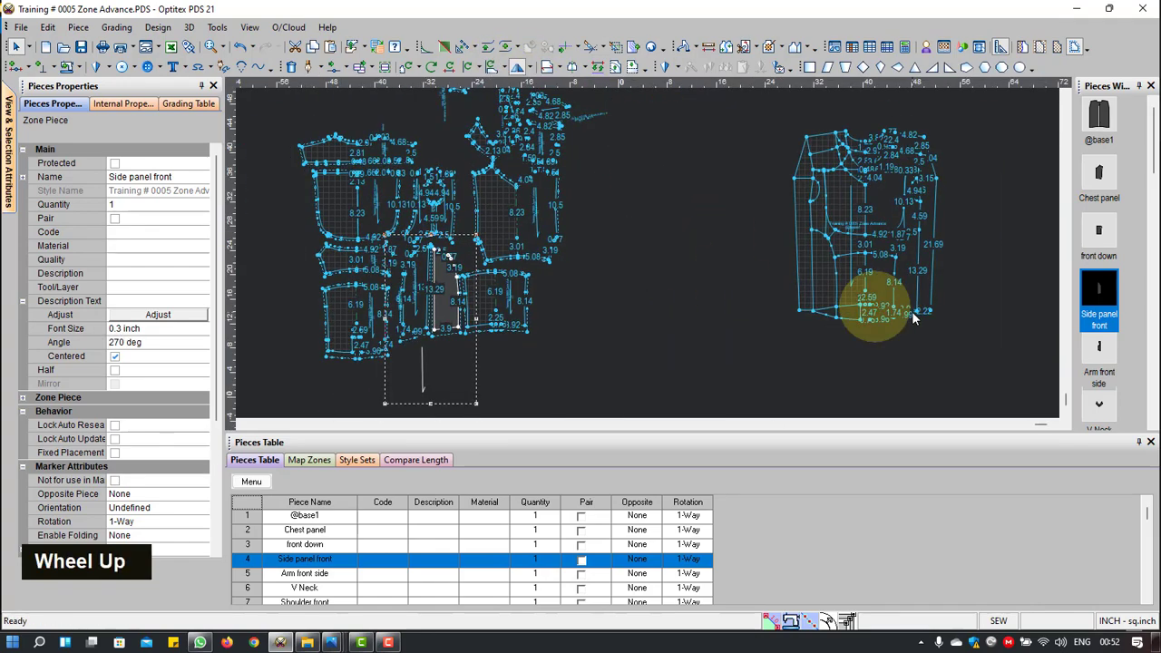
pyautogui.scroll(1, 644, 240)
pyautogui.scroll(-5, 647, 235)
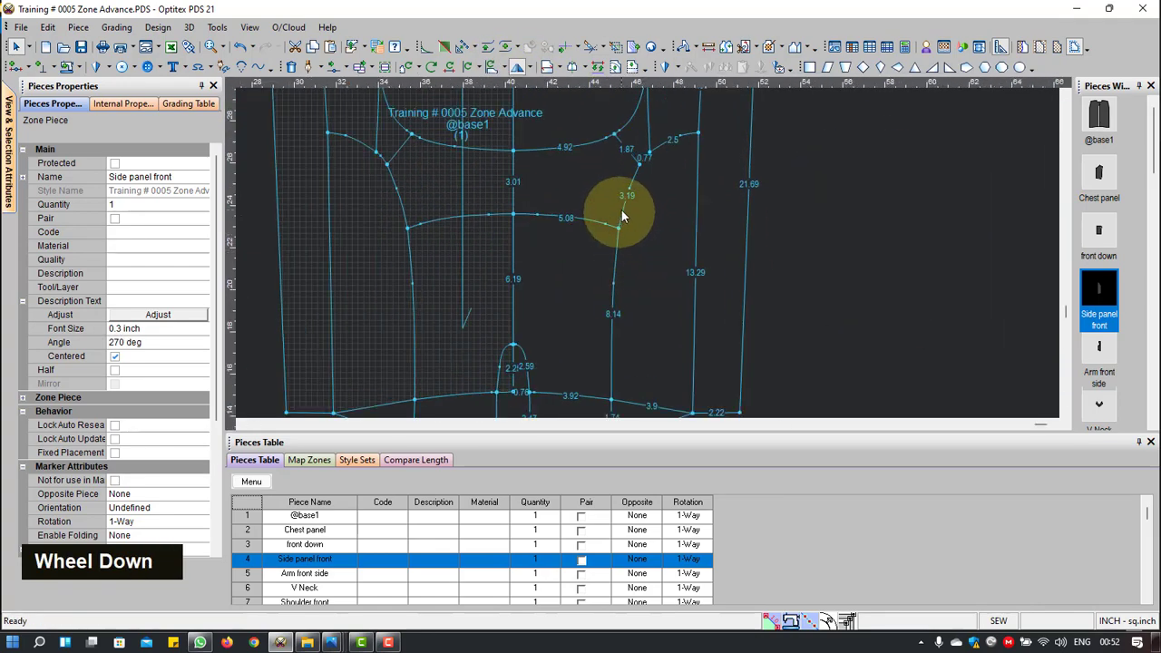
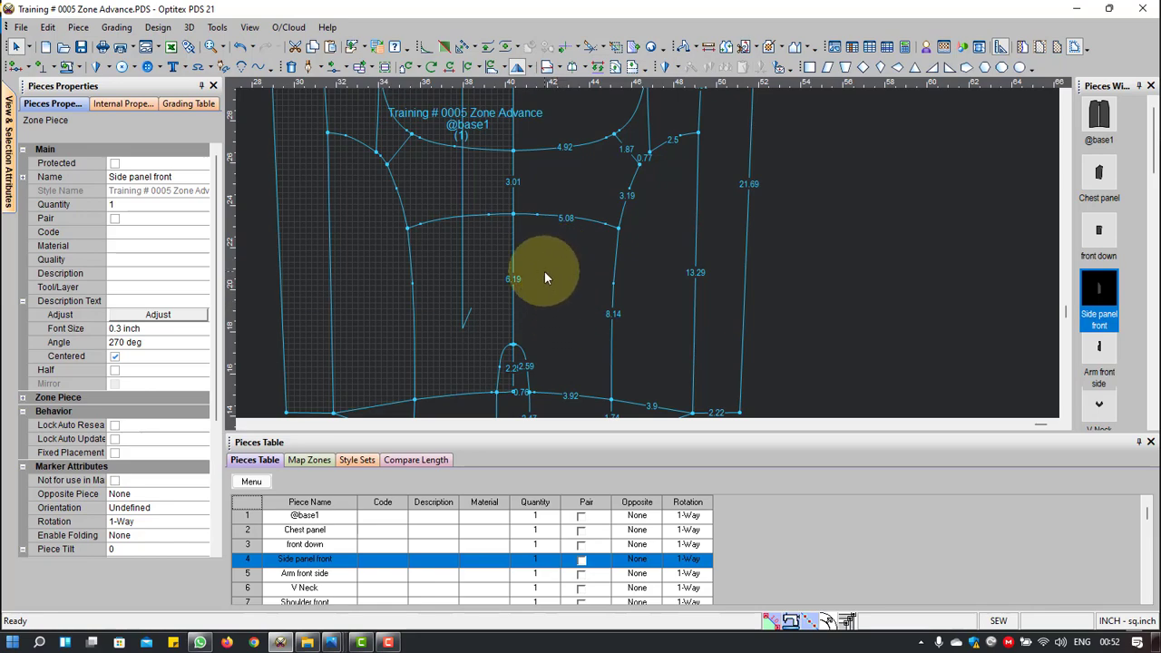
pyautogui.scroll(3, 545, 271)
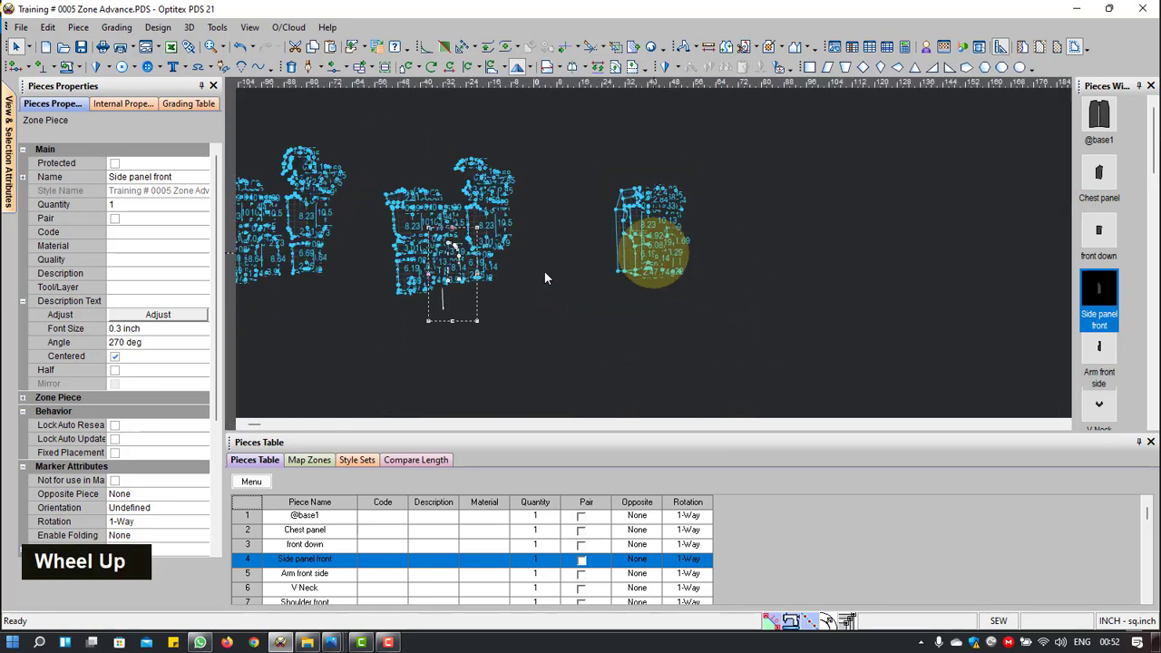
# Step: Move the front down zone piece slightly away from the Side panel front zone piece
pyautogui.scroll(-1, 545, 270)
pyautogui.scroll(-2, 545, 271)
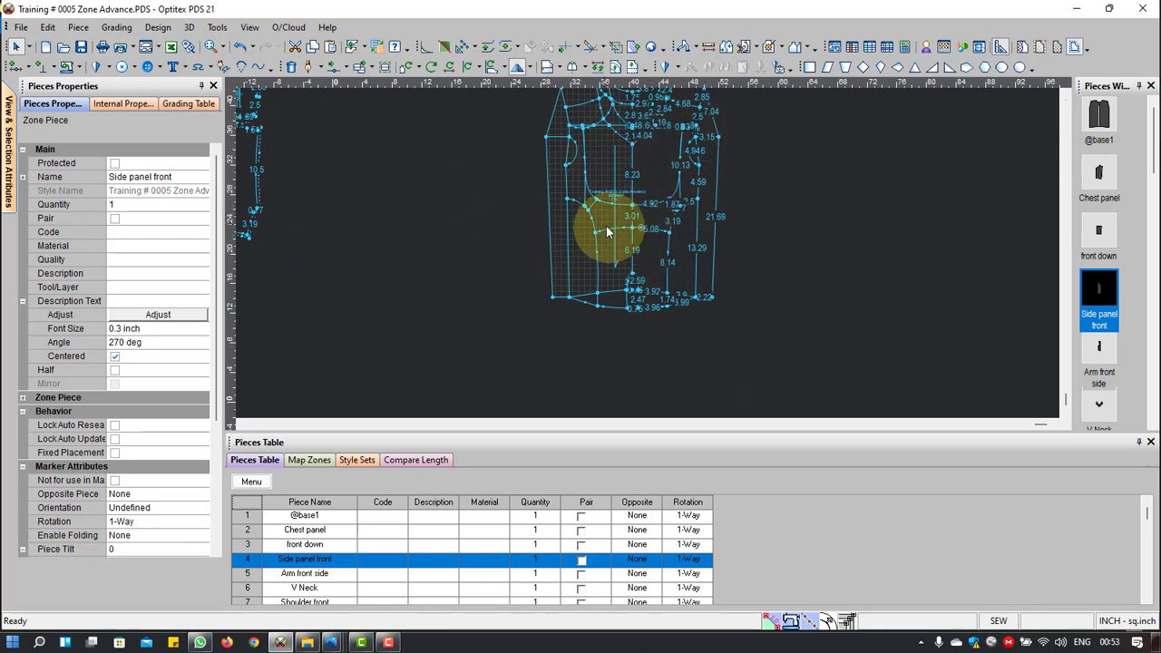
pyautogui.scroll(3, 665, 227)
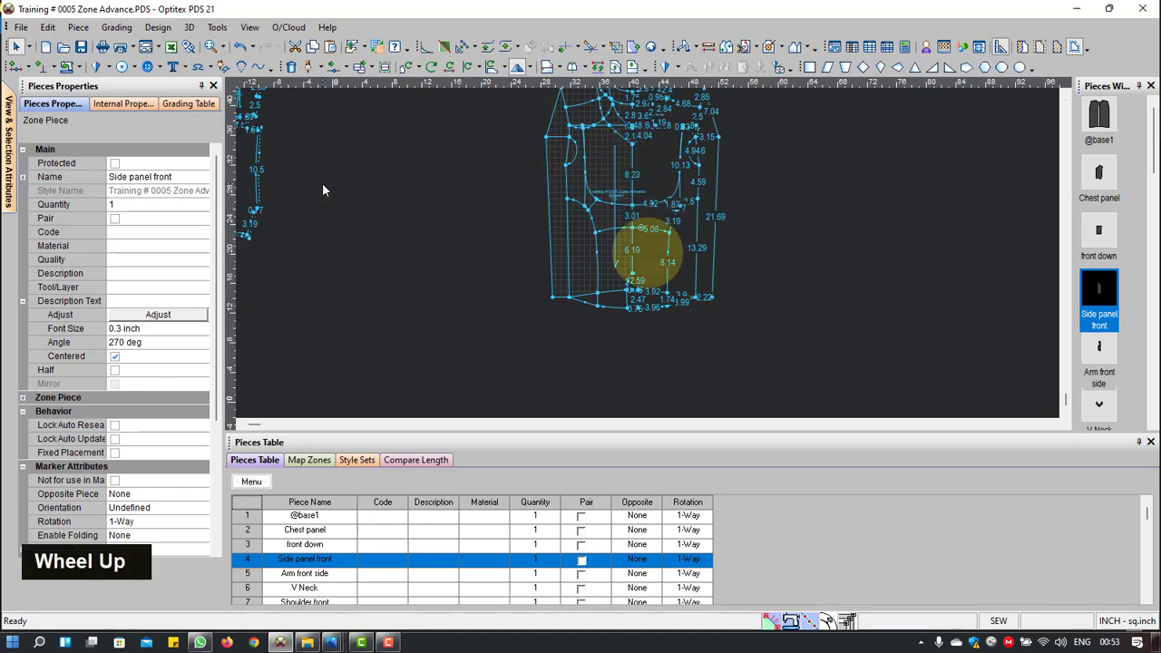
pyautogui.scroll(-1, 665, 254)
pyautogui.scroll(-2, 665, 253)
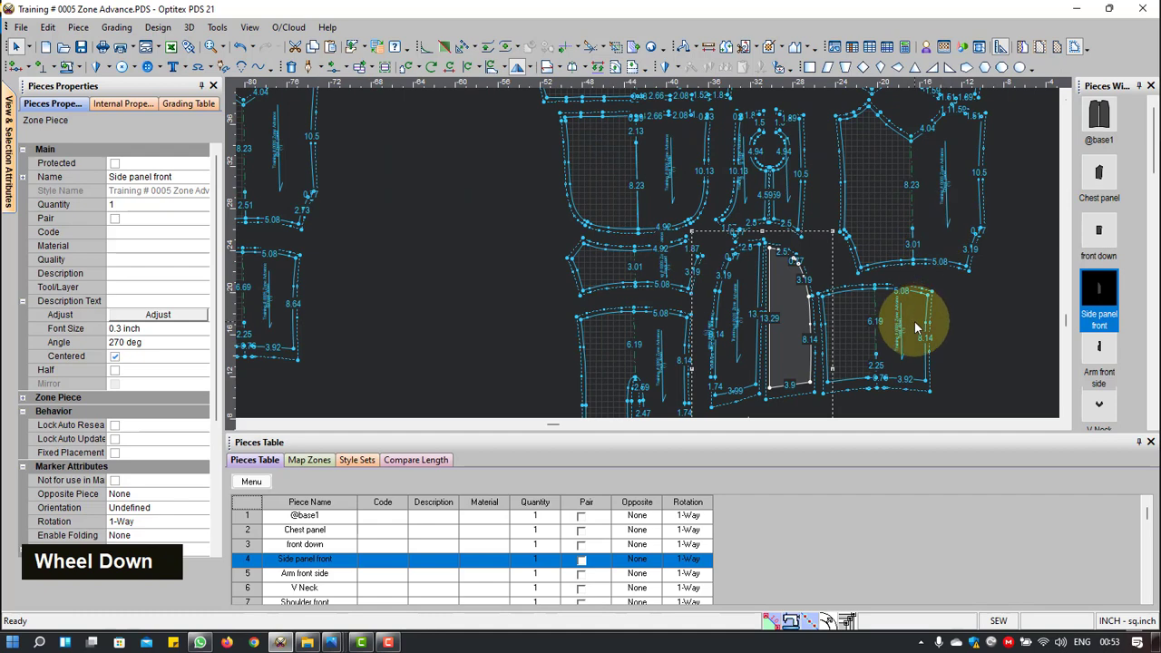
pyautogui.click(921, 317)
pyautogui.moveTo(959, 325); pyautogui.dragTo(959, 266)
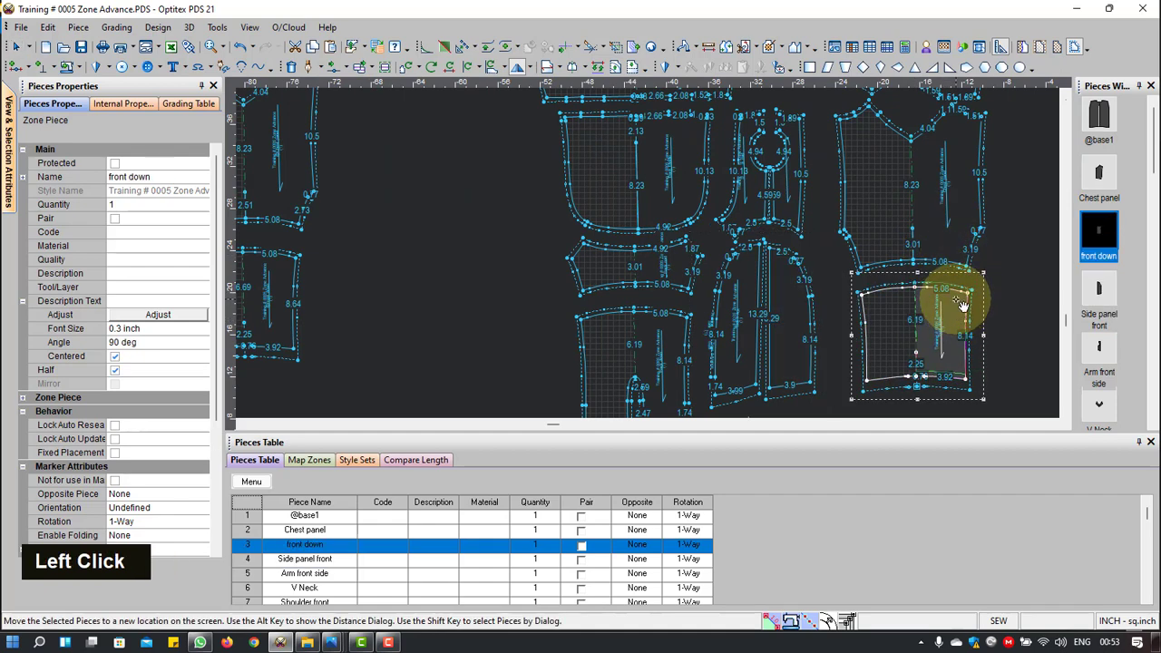
# Step: Compare the updated Side panel front and Side back zone pieces with the earlier duplicated set
pyautogui.click(782, 287)
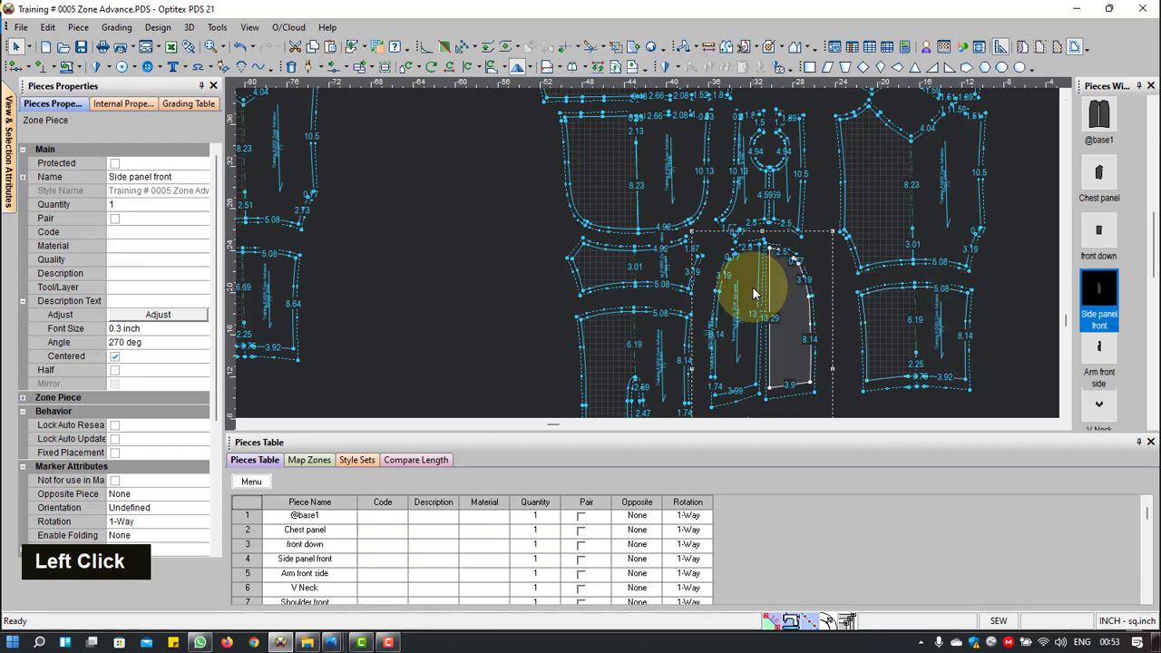
pyautogui.click(752, 283)
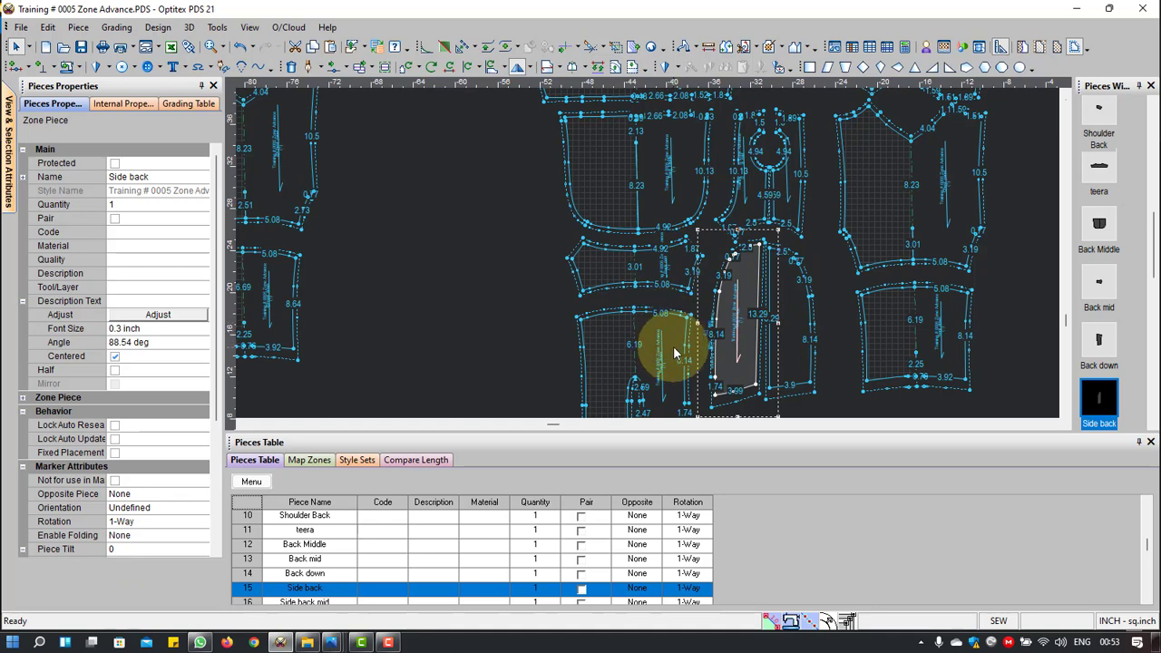
pyautogui.scroll(3, 341, 290)
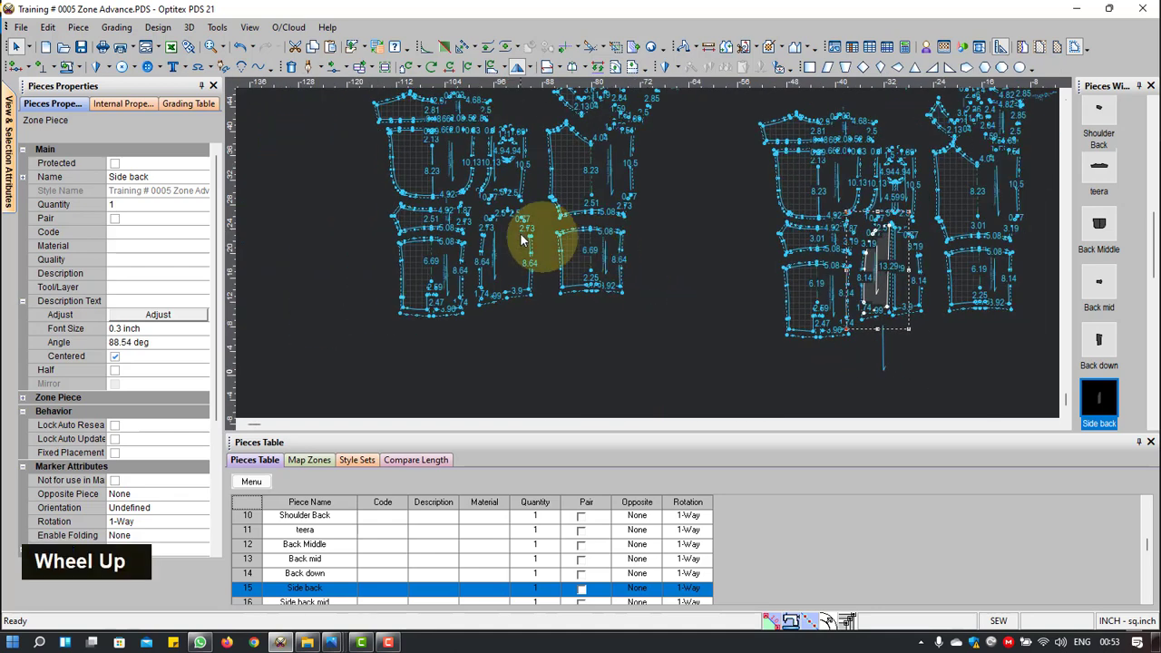
pyautogui.scroll(1, 796, 298)
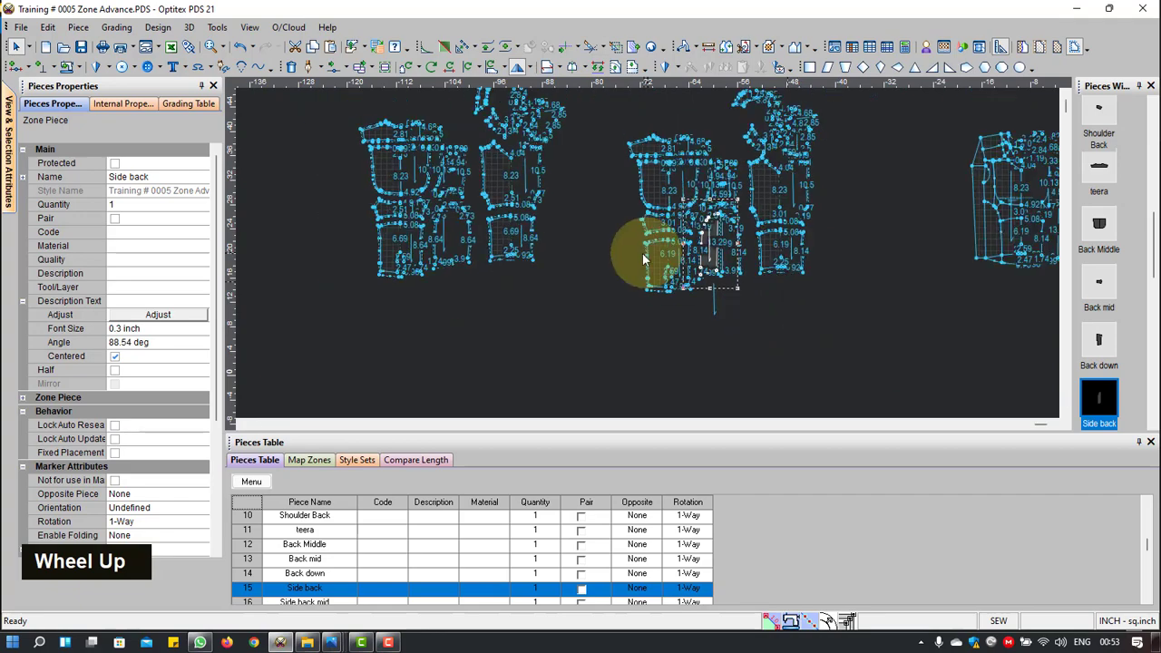
pyautogui.scroll(-3, 584, 220)
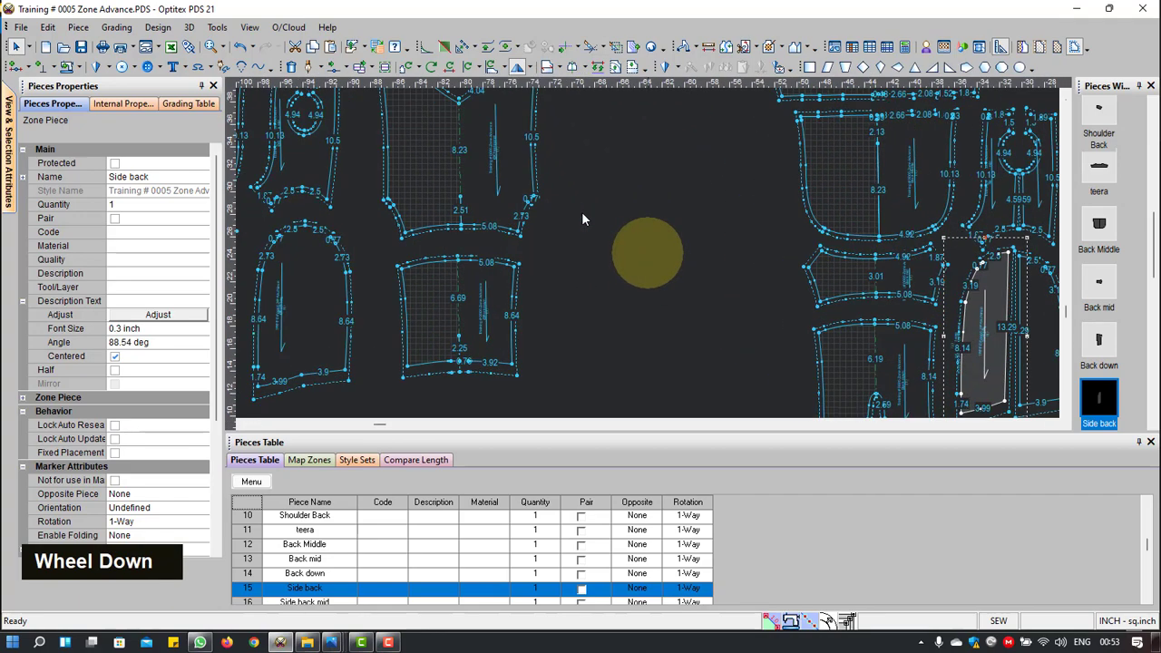
pyautogui.scroll(3, 584, 220)
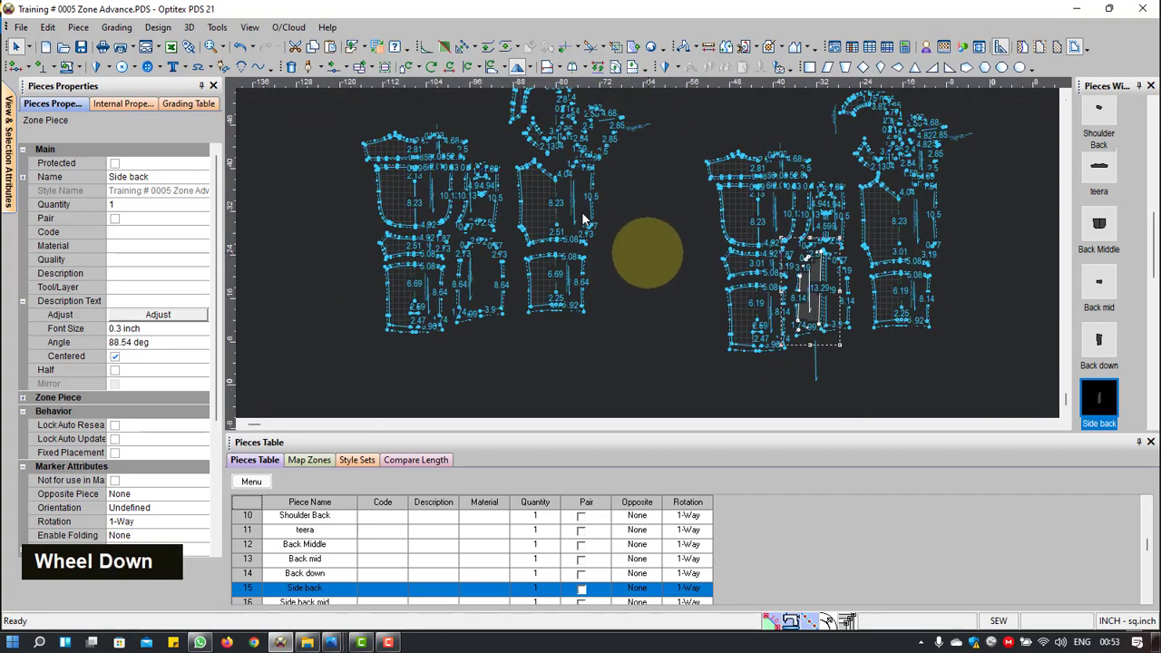
pyautogui.scroll(-1, 648, 255)
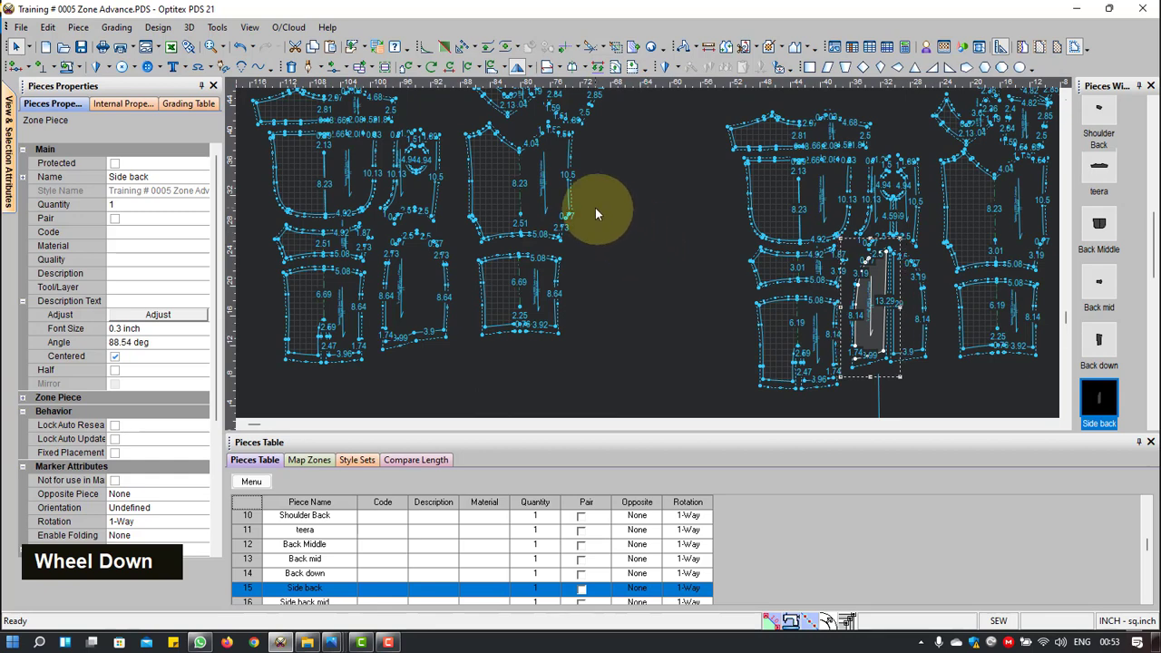
pyautogui.click(562, 205)
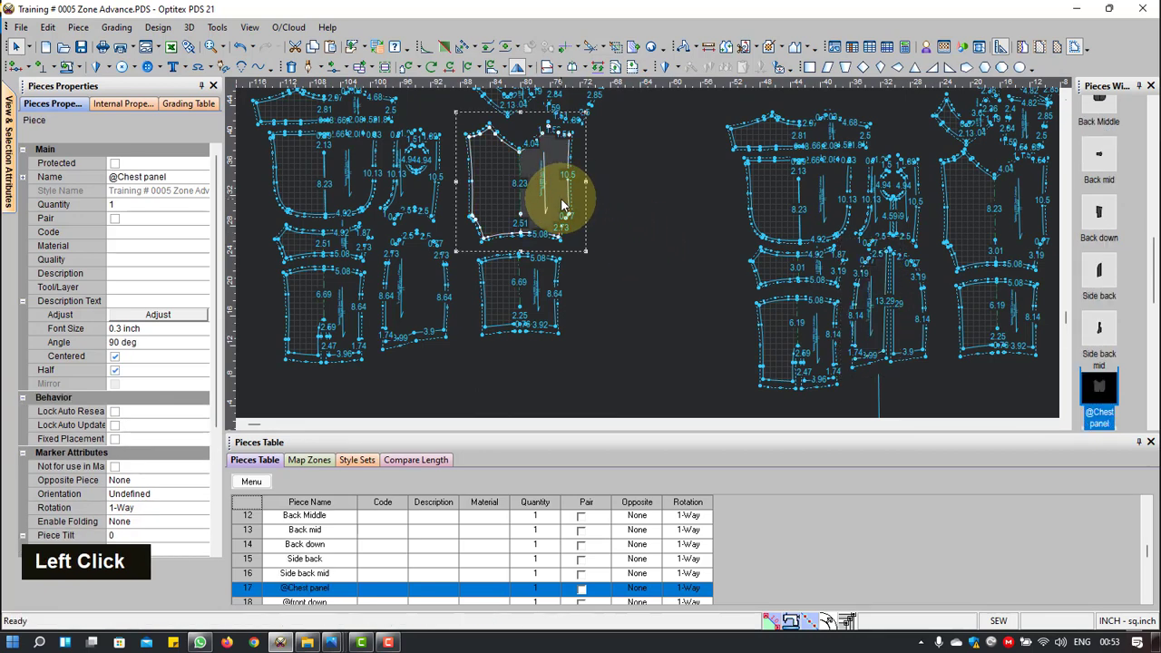
pyautogui.keyDown('shift'); pyautogui.click(541, 303); pyautogui.keyUp('shift')
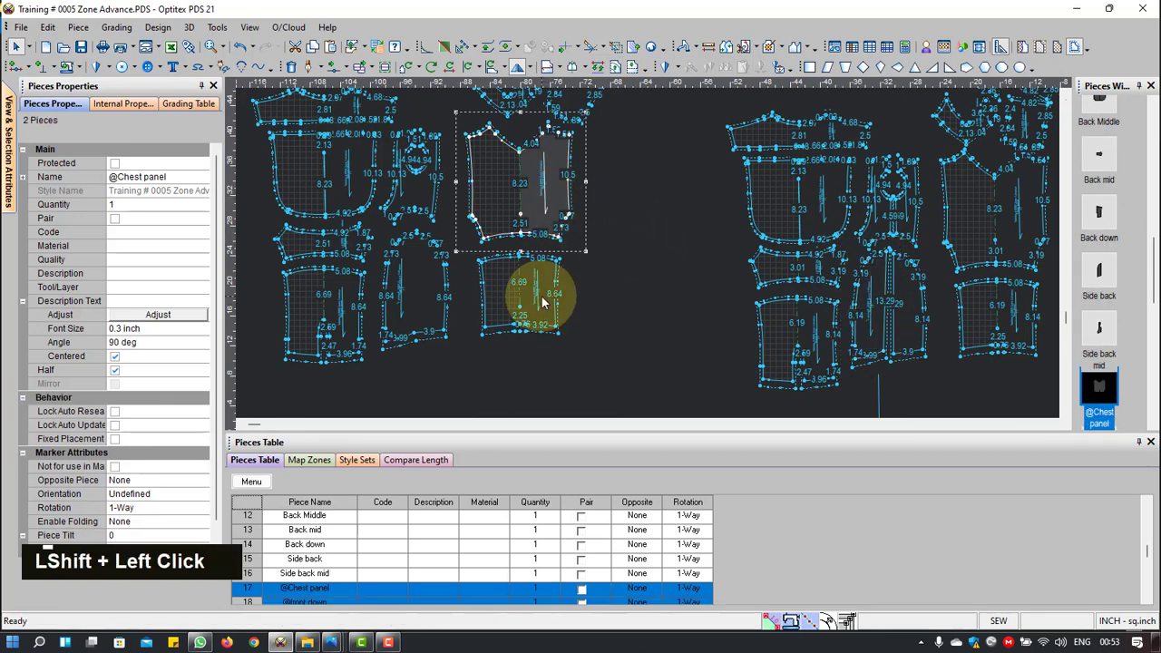
pyautogui.keyDown('shift'); pyautogui.click(428, 284); pyautogui.keyUp('shift')
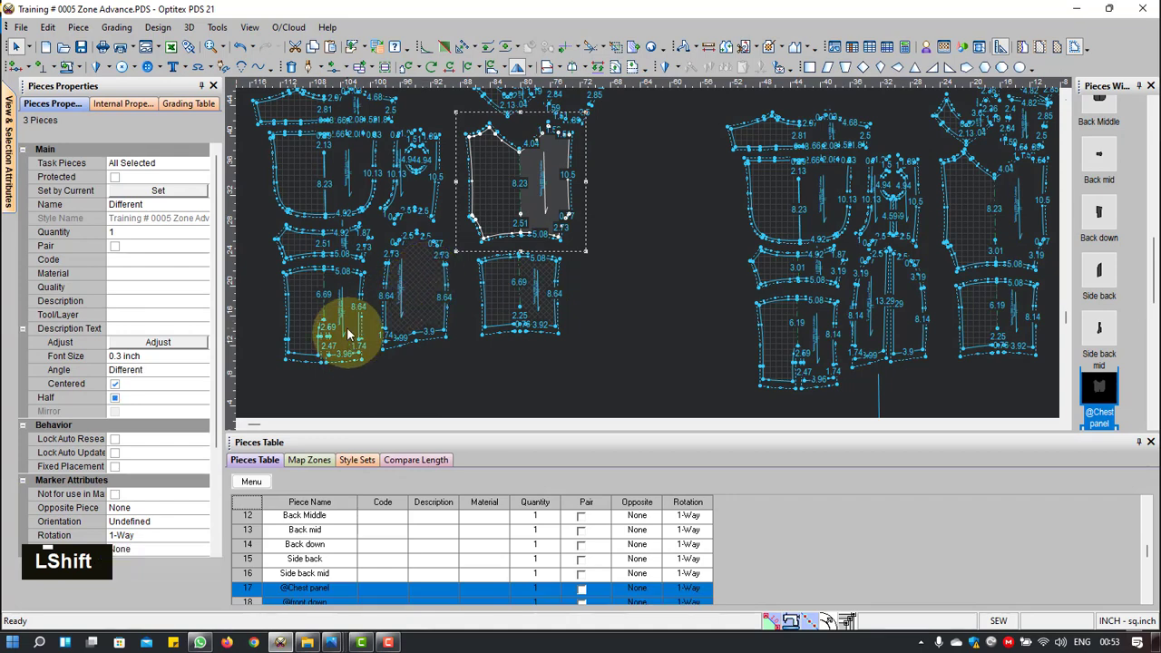
pyautogui.keyDown('shift'); pyautogui.click(355, 253); pyautogui.keyUp('shift')
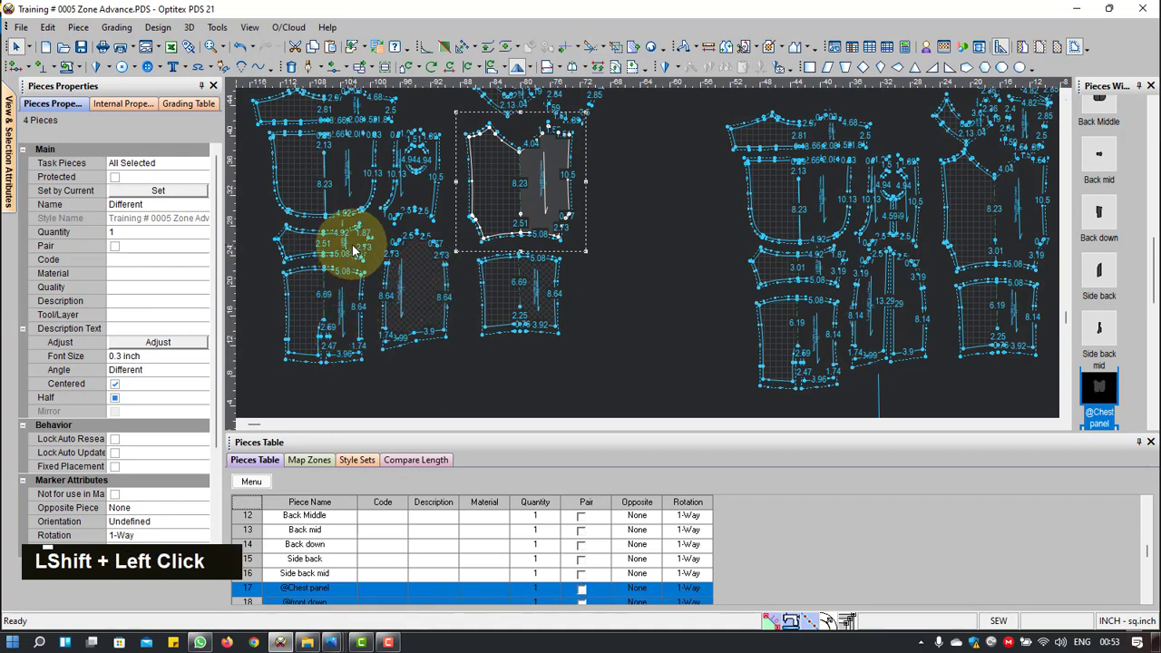
pyautogui.keyDown('shift'); pyautogui.click(349, 309); pyautogui.keyUp('shift')
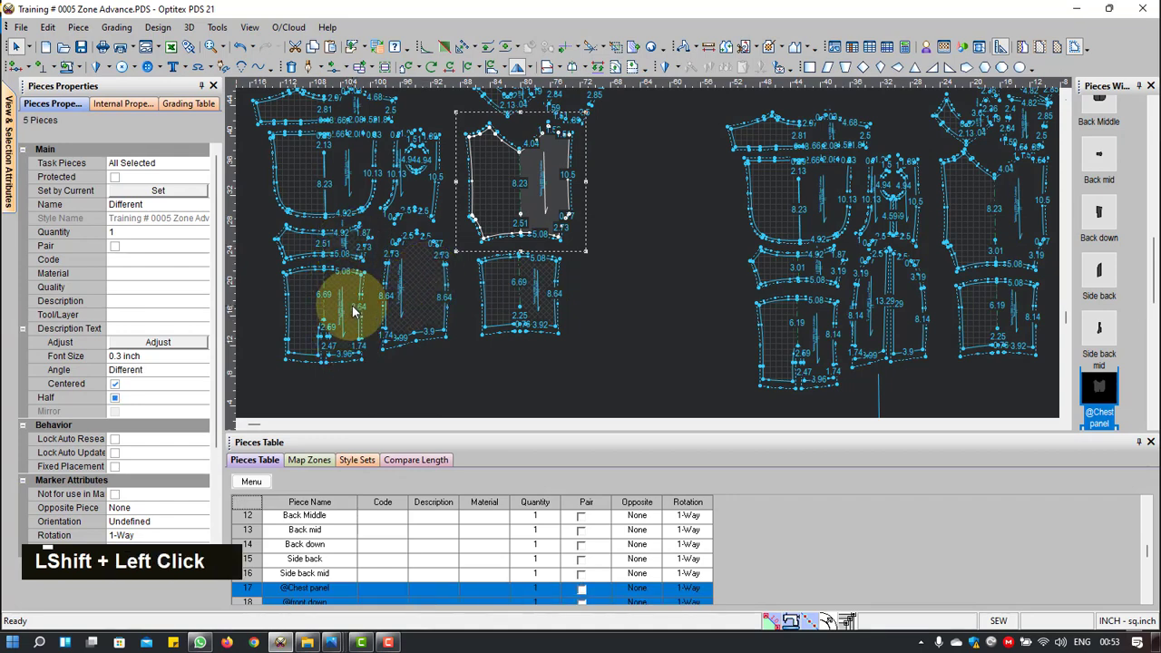
pyautogui.hotkey('shift', 'Delete')
pyautogui.click(618, 351)
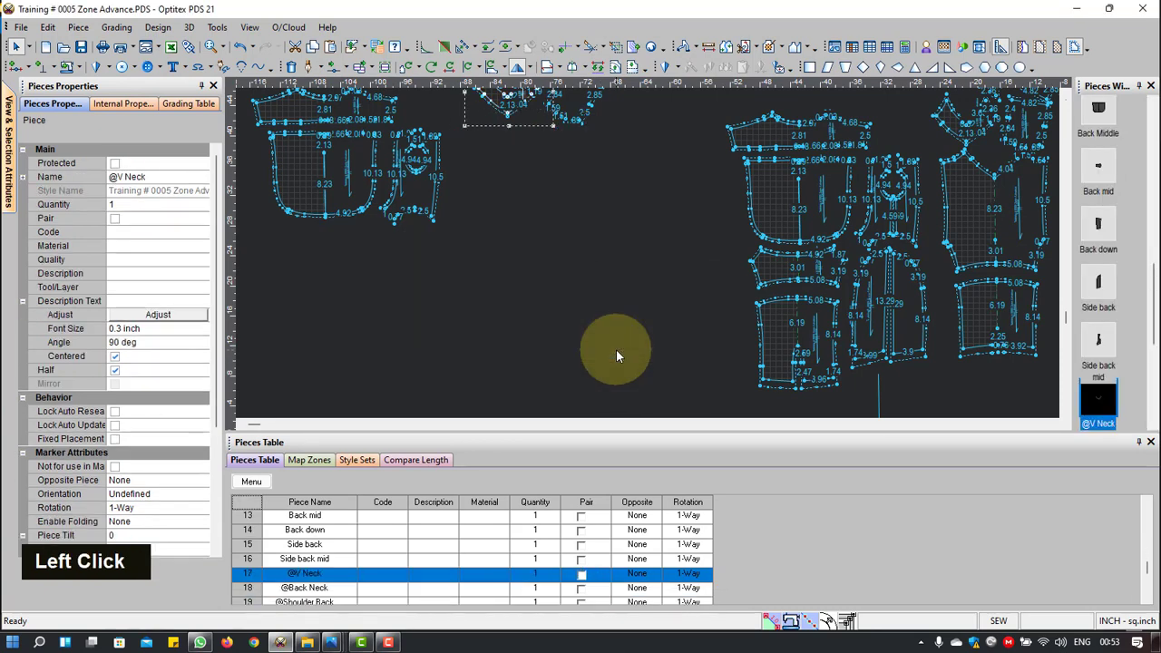
# Step: Duplicate the updated Side panel front, Side back, Back down, Back mid, front down and Chest panel zone pieces by copying and pasting them
pyautogui.scroll(-2, 889, 288)
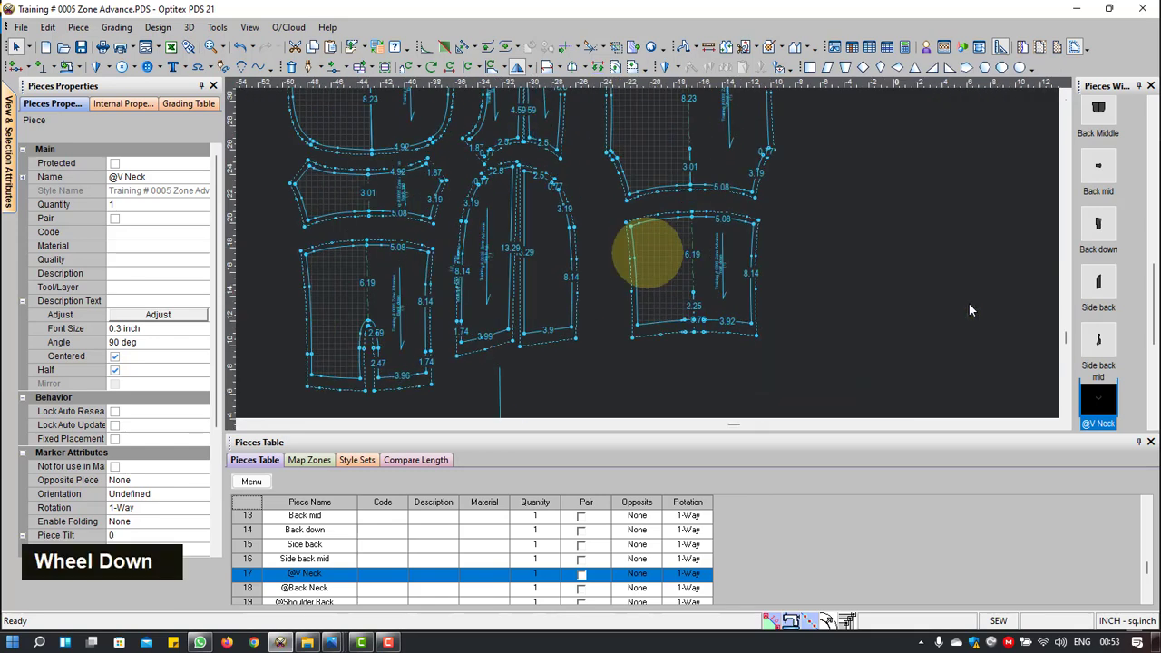
pyautogui.click(568, 256)
pyautogui.keyDown('shift'); pyautogui.click(512, 202); pyautogui.keyUp('shift')
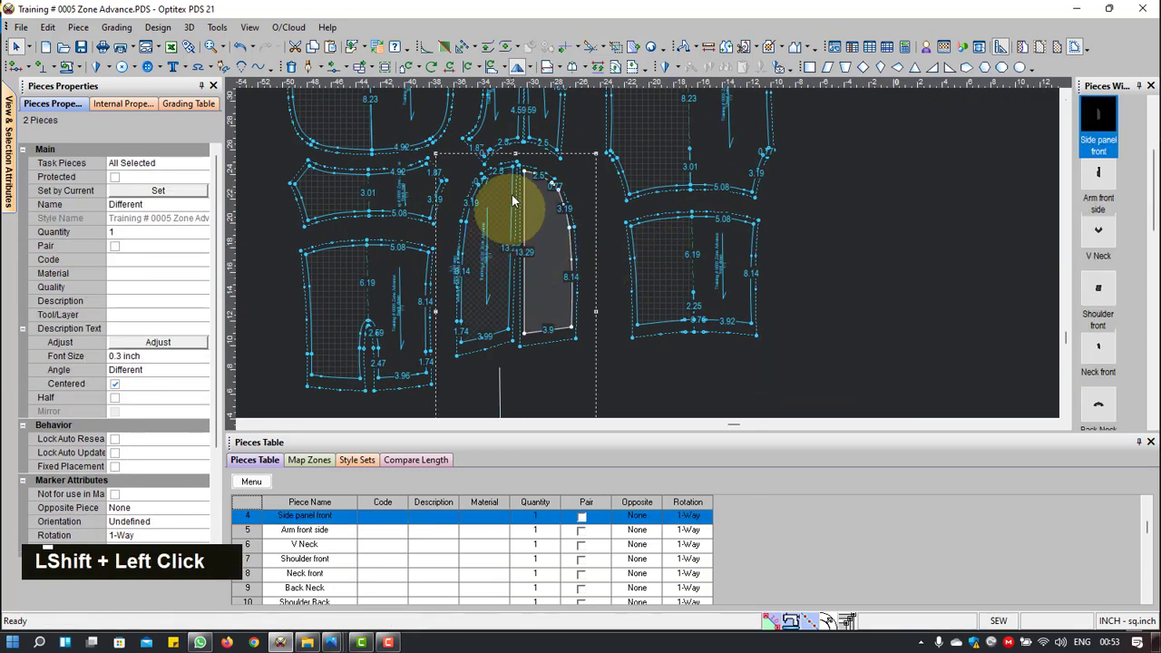
pyautogui.keyDown('shift'); pyautogui.click(411, 284); pyautogui.keyUp('shift')
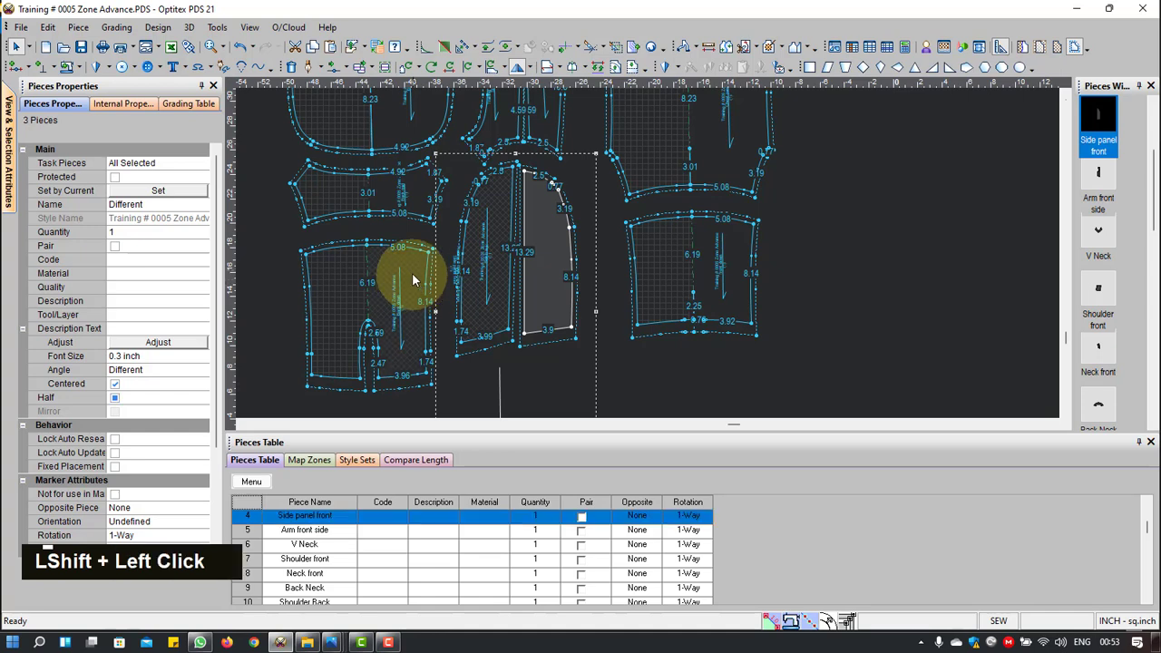
pyautogui.keyDown('shift'); pyautogui.click(416, 199); pyautogui.keyUp('shift')
pyautogui.keyDown('shift'); pyautogui.click(731, 265); pyautogui.keyUp('shift')
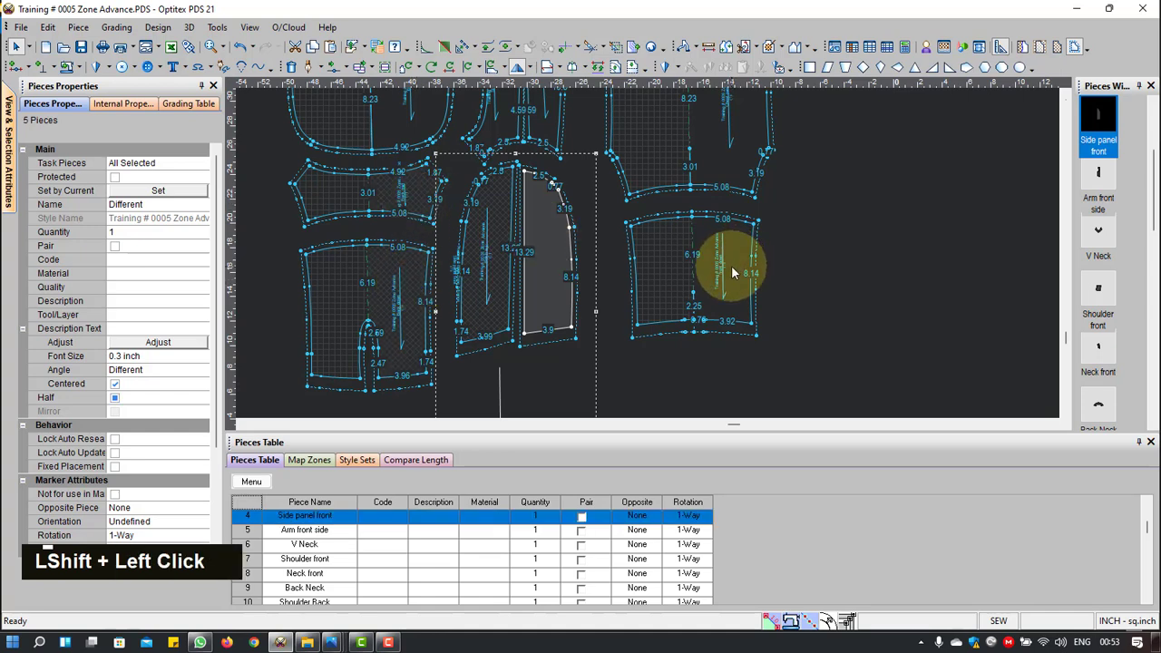
pyautogui.keyDown('shift'); pyautogui.click(728, 166); pyautogui.keyUp('shift')
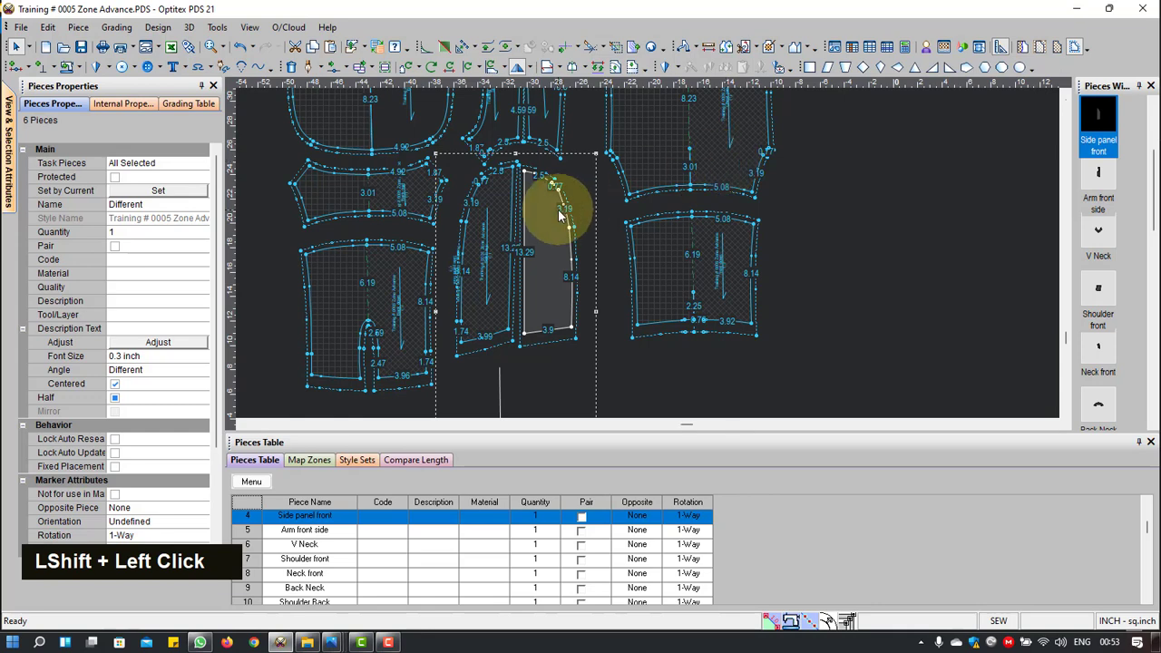
pyautogui.scroll(5, 559, 213)
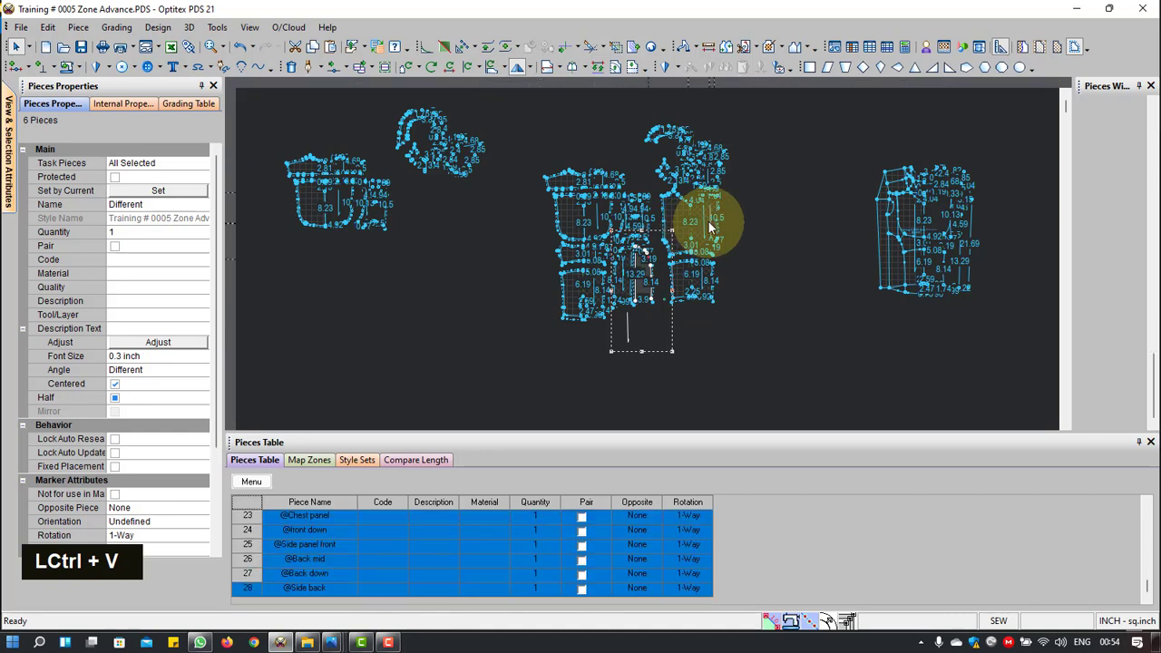
pyautogui.scroll(-4, 648, 247)
pyautogui.click(648, 247)
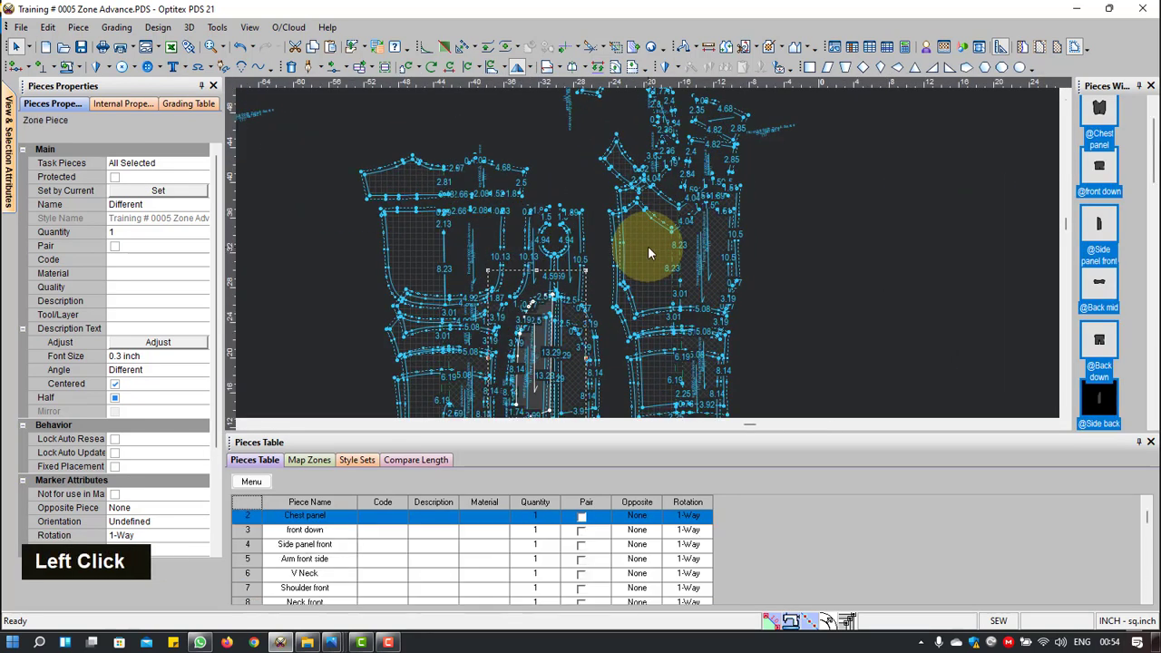
pyautogui.scroll(4, 552, 269)
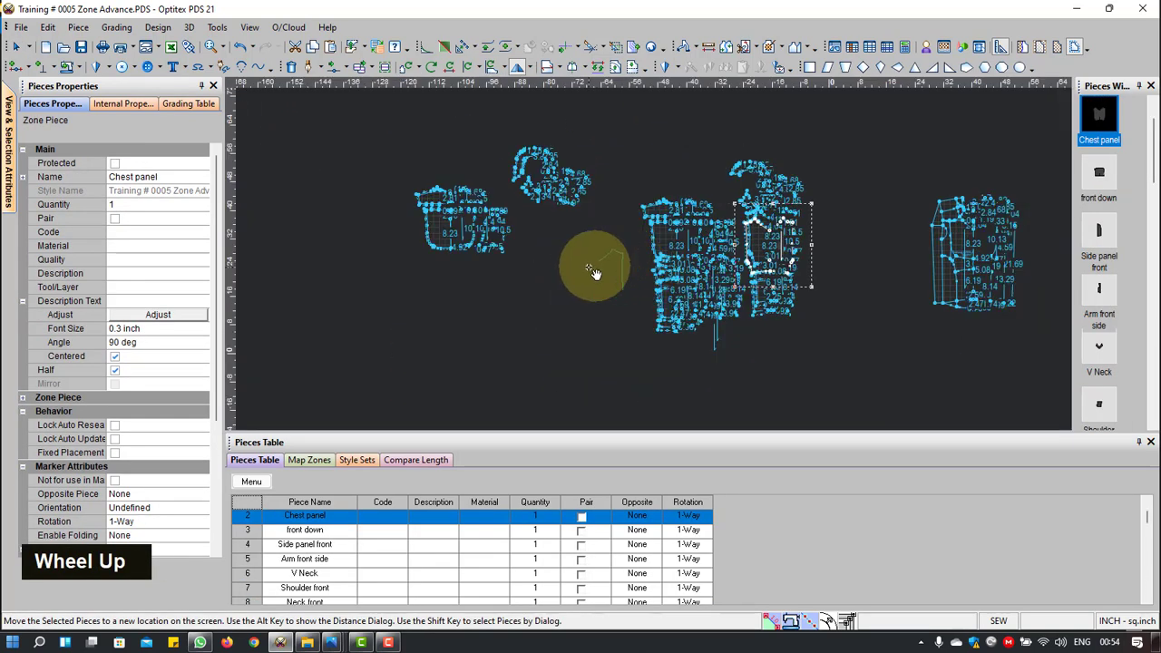
pyautogui.click(572, 276)
pyautogui.scroll(-4, 649, 260)
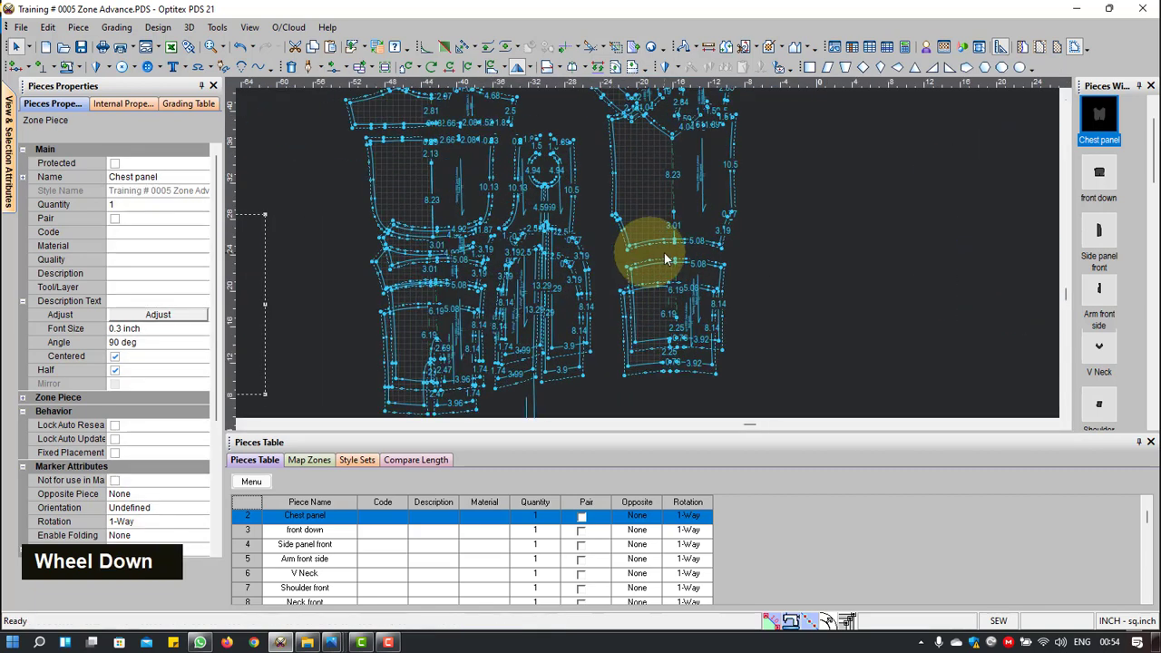
pyautogui.click(683, 274)
pyautogui.scroll(3, 648, 262)
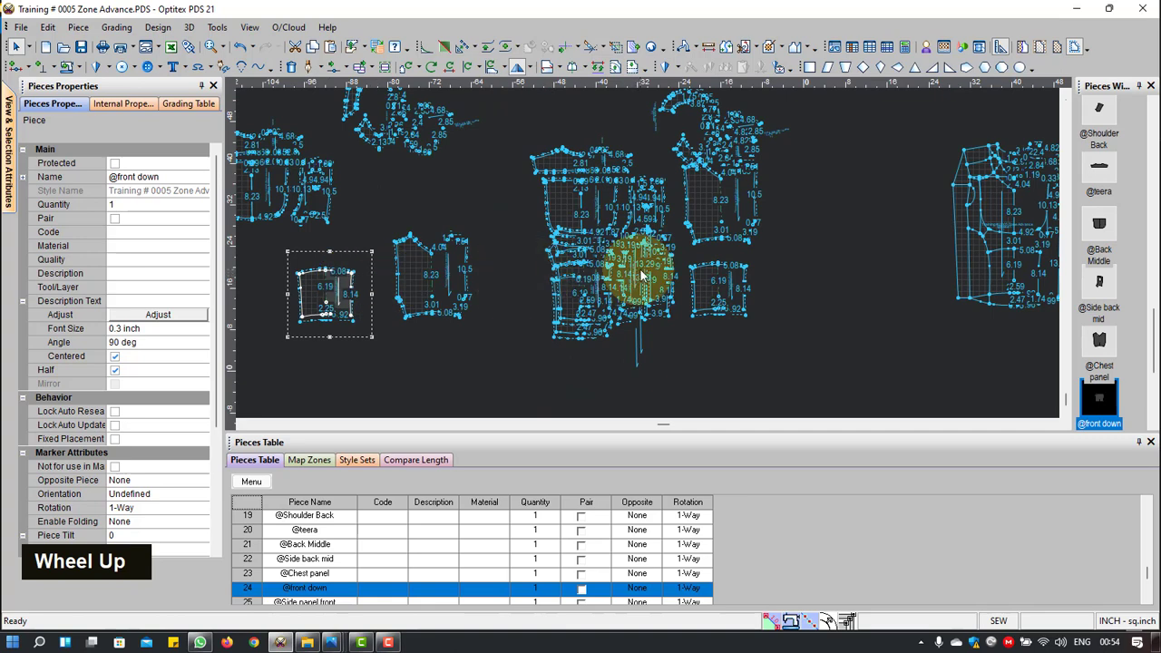
pyautogui.scroll(-3, 640, 273)
pyautogui.scroll(-2, 641, 275)
pyautogui.click(680, 192)
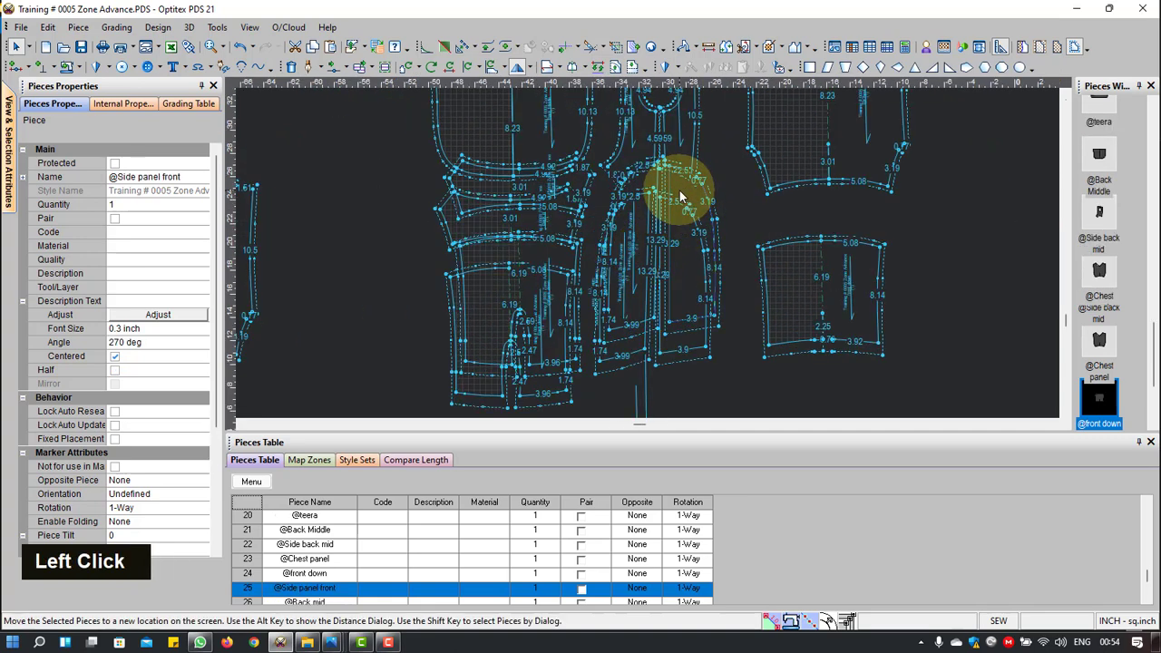
pyautogui.keyDown('shift'); pyautogui.click(646, 185); pyautogui.keyUp('shift')
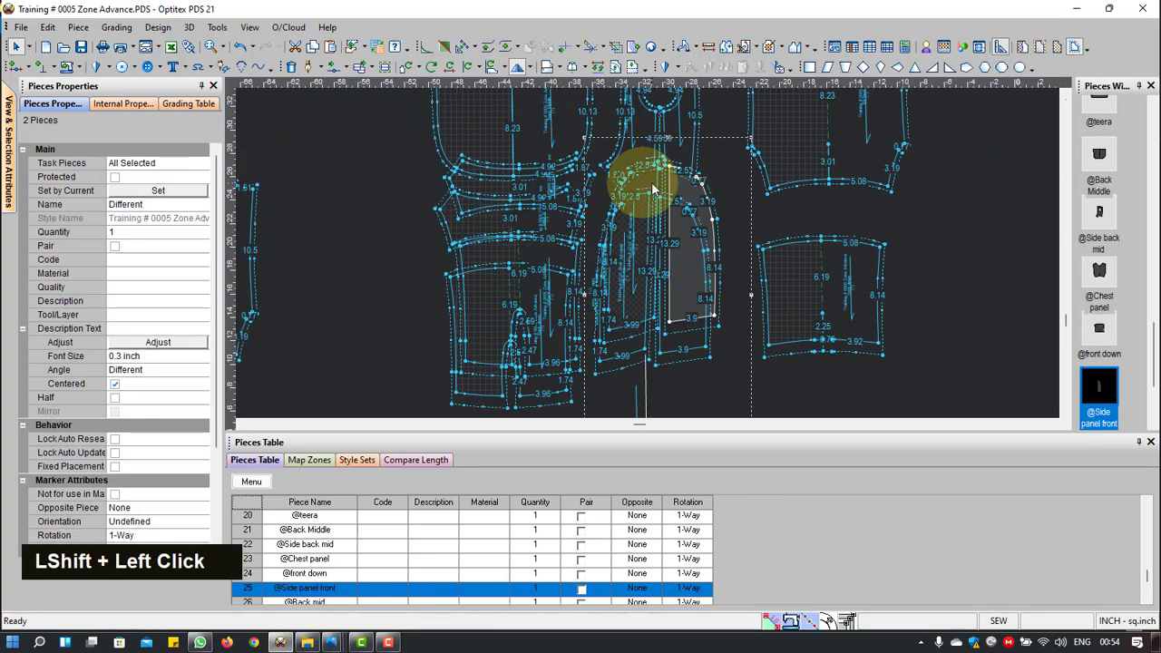
pyautogui.scroll(2, 626, 240)
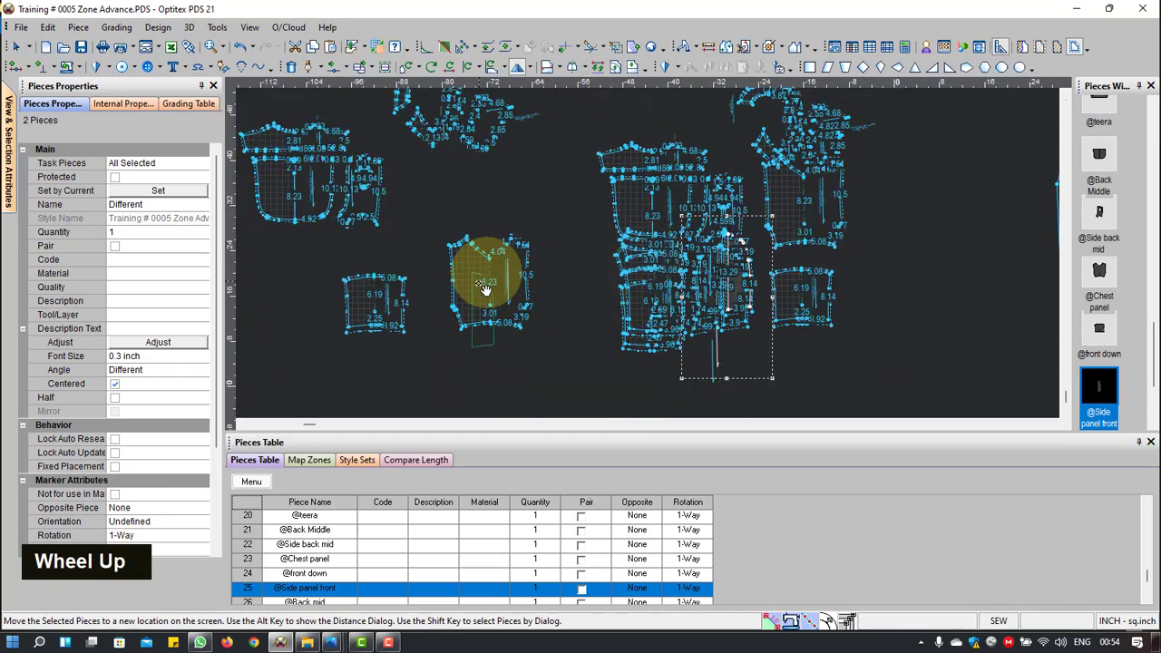
pyautogui.scroll(-4, 649, 255)
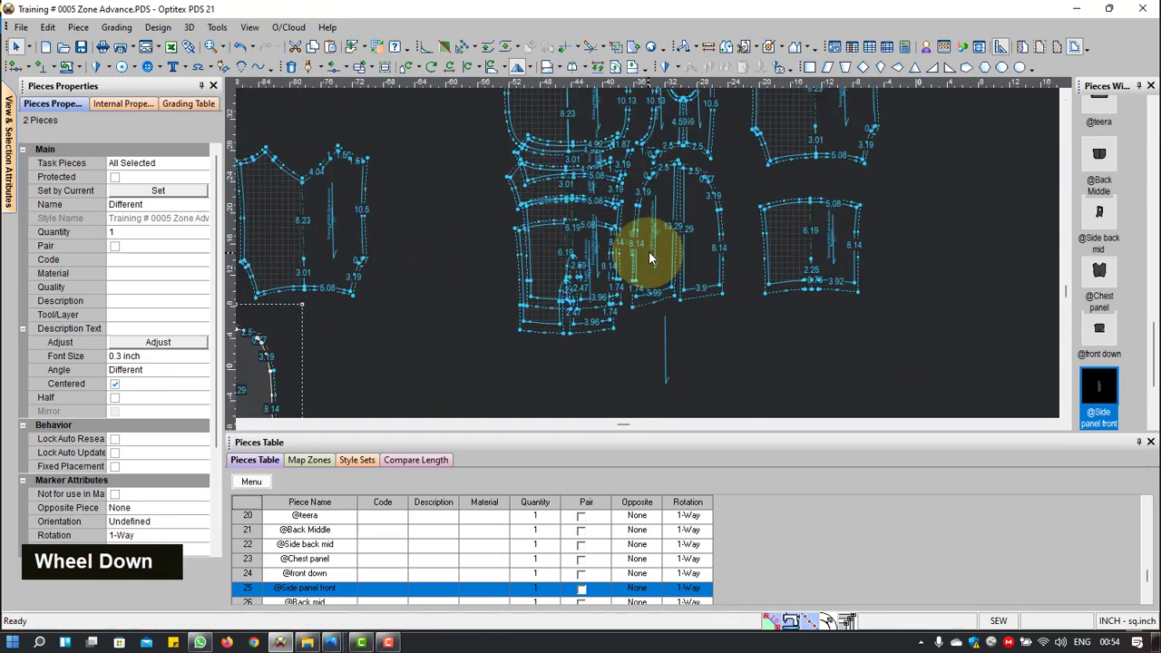
pyautogui.click(649, 252)
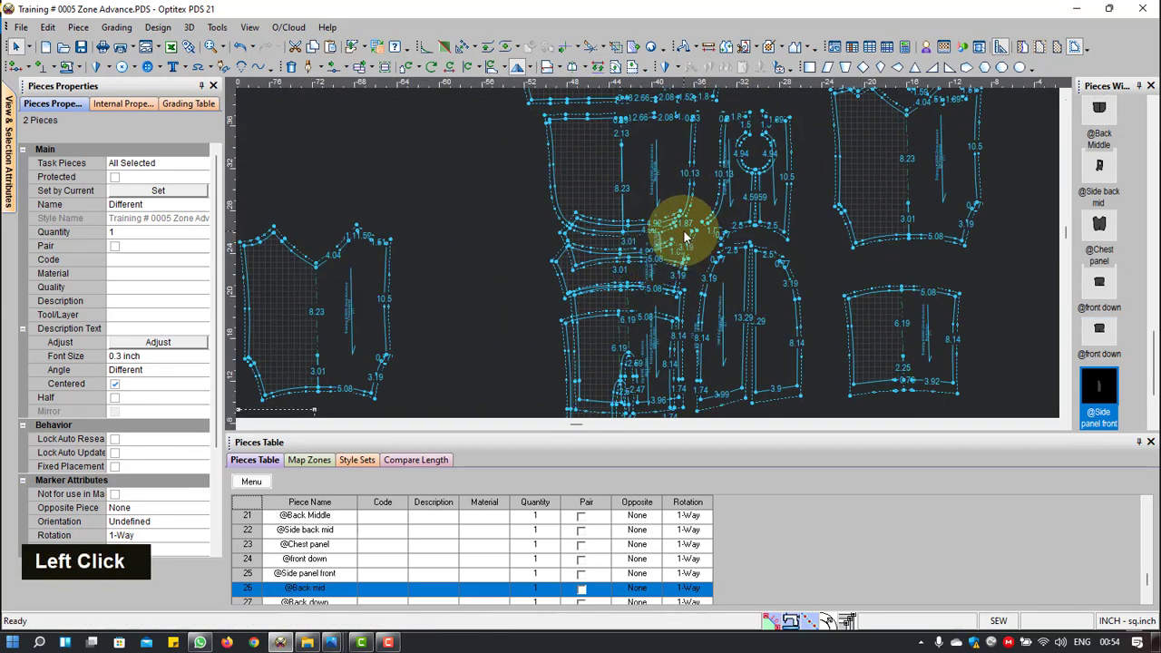
pyautogui.scroll(3, 560, 263)
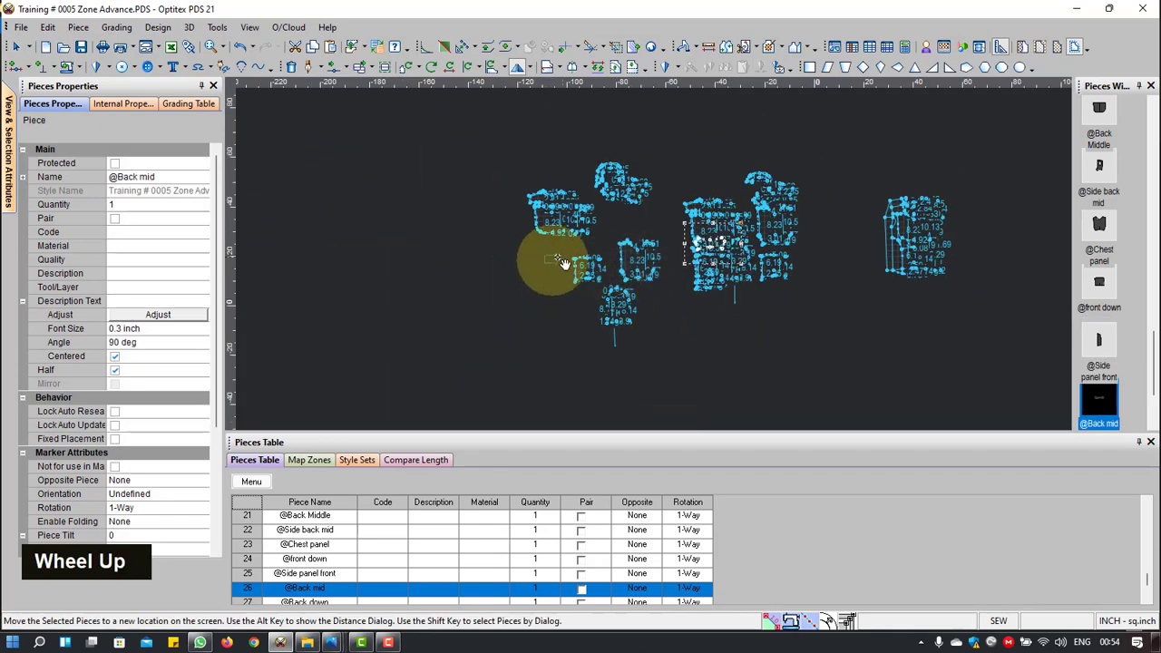
pyautogui.scroll(-4, 726, 247)
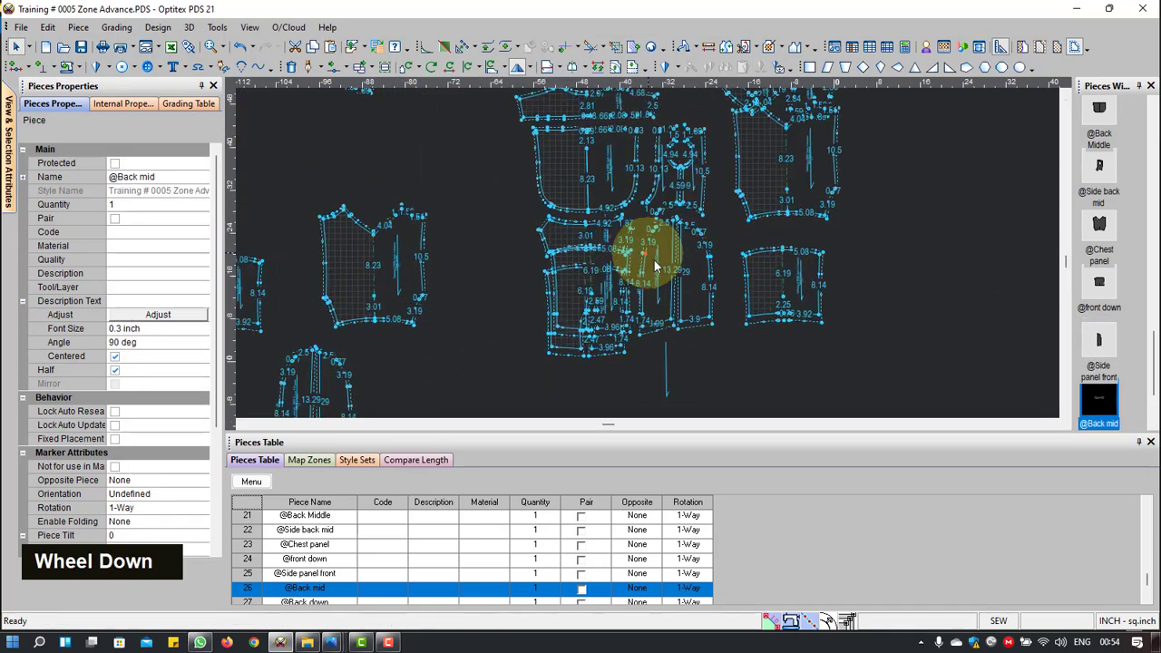
pyautogui.scroll(-2, 626, 257)
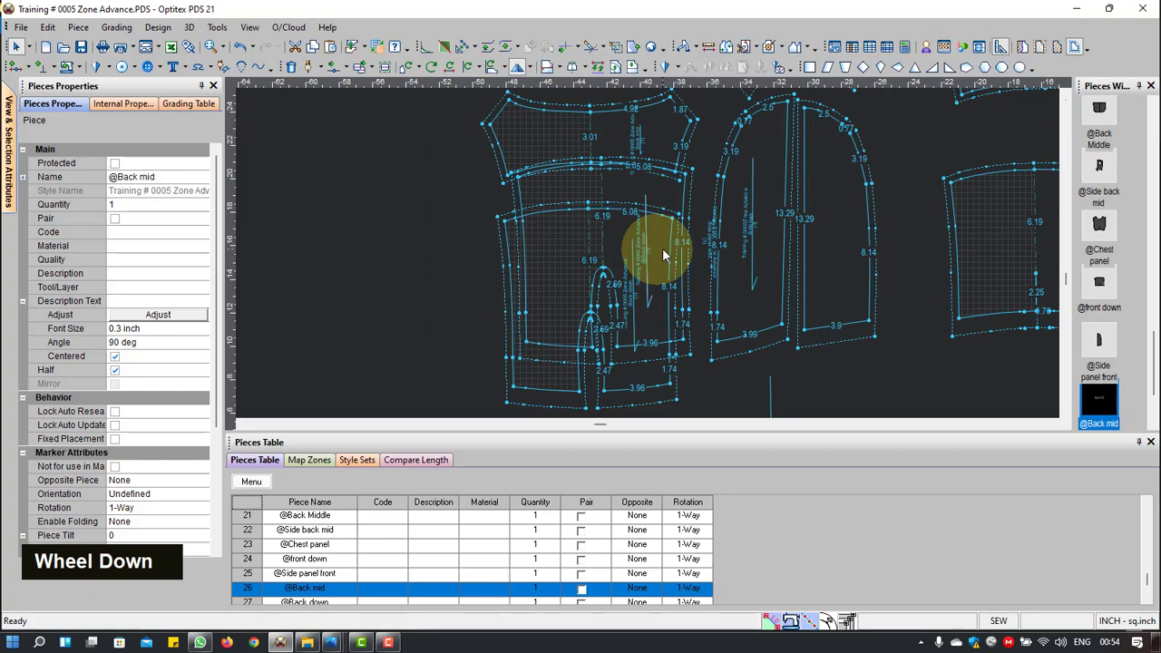
pyautogui.click(671, 194)
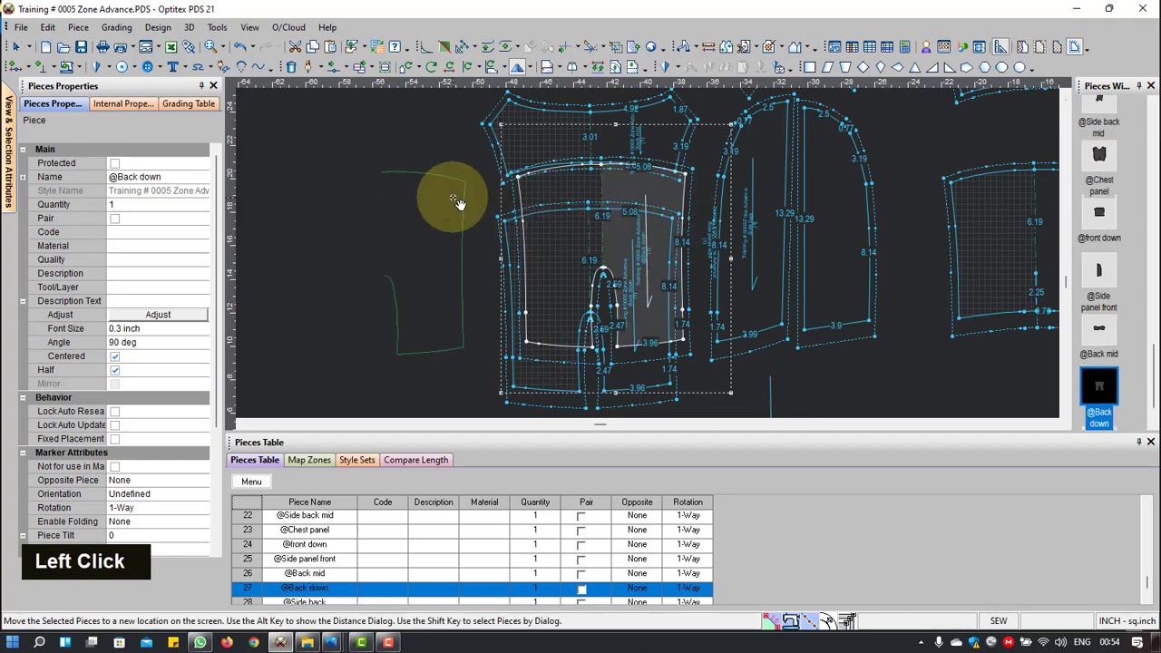
pyautogui.scroll(4, 641, 251)
pyautogui.moveTo(573, 286); pyautogui.dragTo(457, 265)
pyautogui.scroll(-3, 648, 251)
pyautogui.scroll(1, 712, 186)
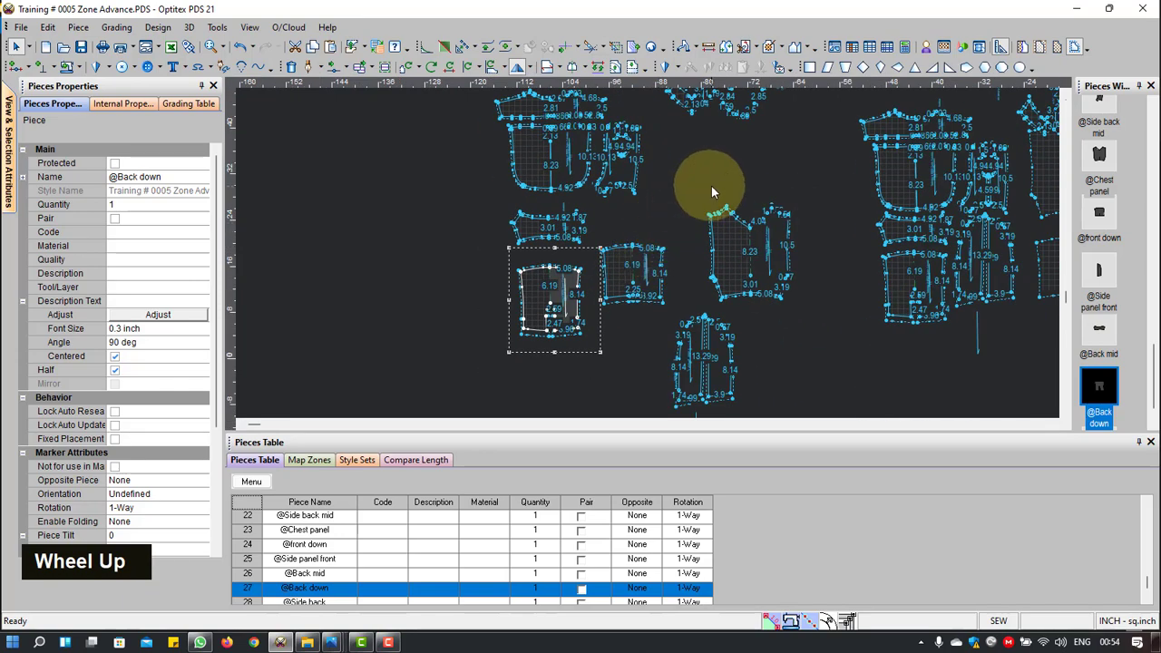
# Step: Move the separated Chest panel piece up so it sits directly beneath the neck and shoulder pieces
pyautogui.scroll(2, 648, 249)
pyautogui.scroll(-1, 645, 251)
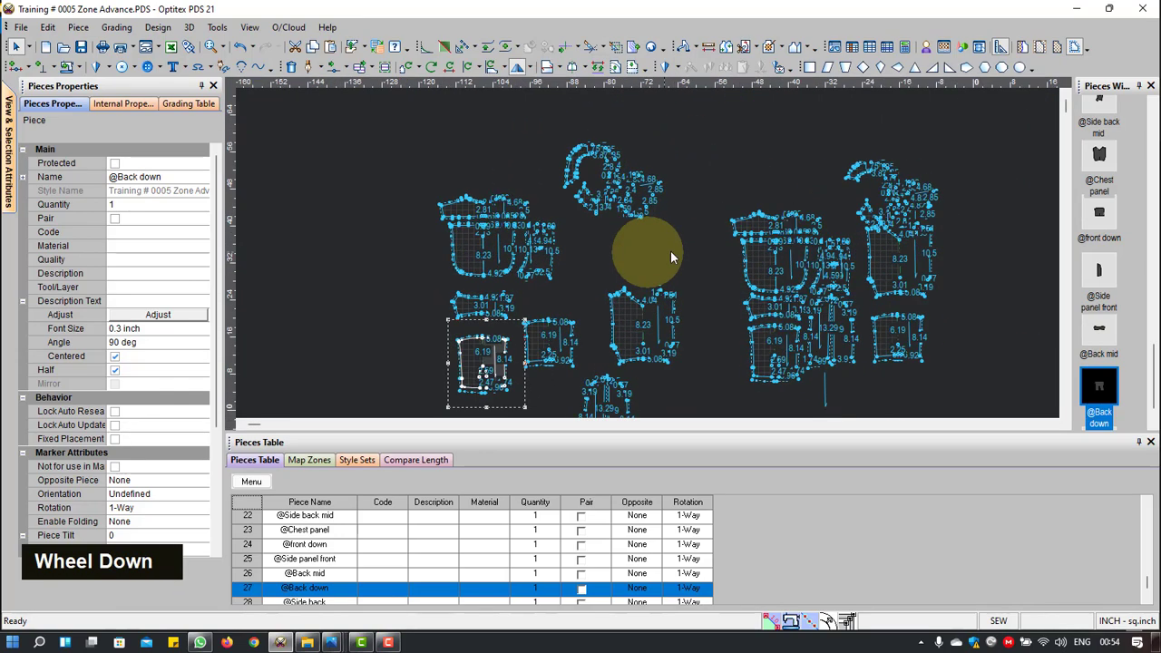
pyautogui.click(665, 318)
pyautogui.moveTo(634, 252); pyautogui.dragTo(634, 255)
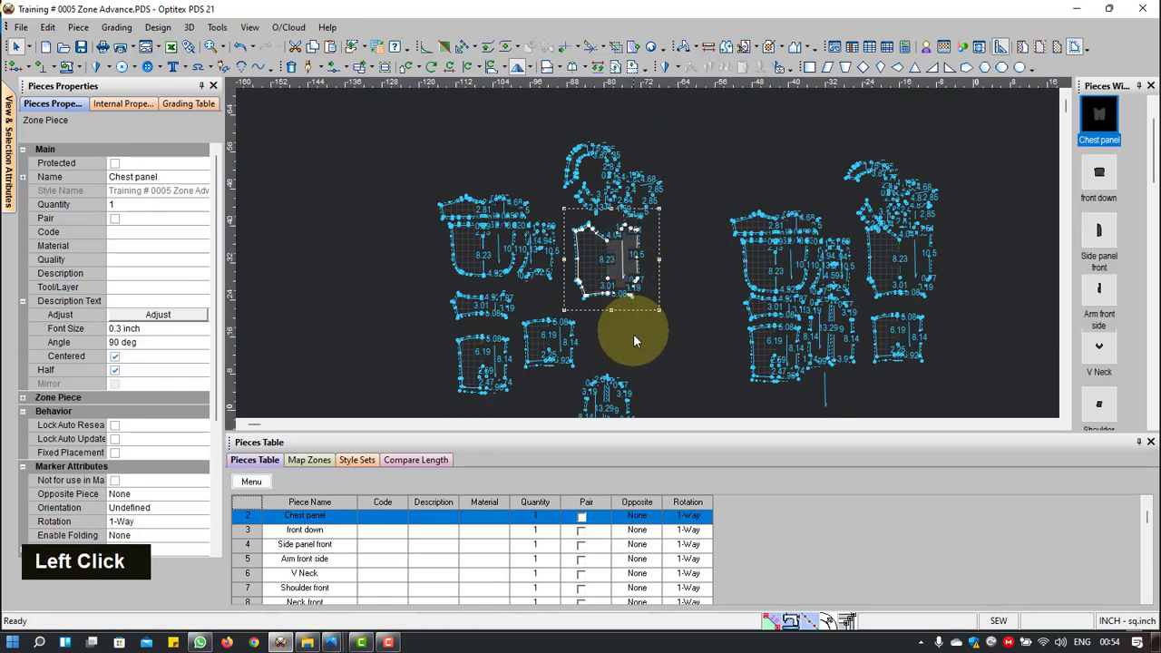
pyautogui.scroll(-2, 654, 275)
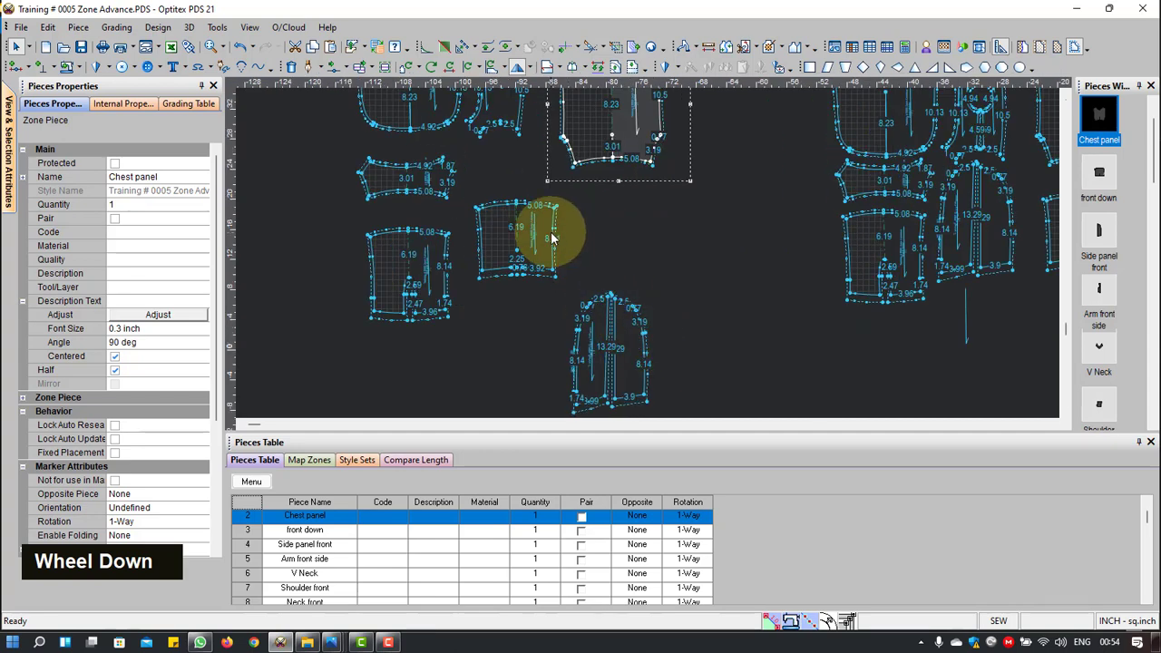
pyautogui.scroll(-2, 551, 238)
pyautogui.click(635, 259)
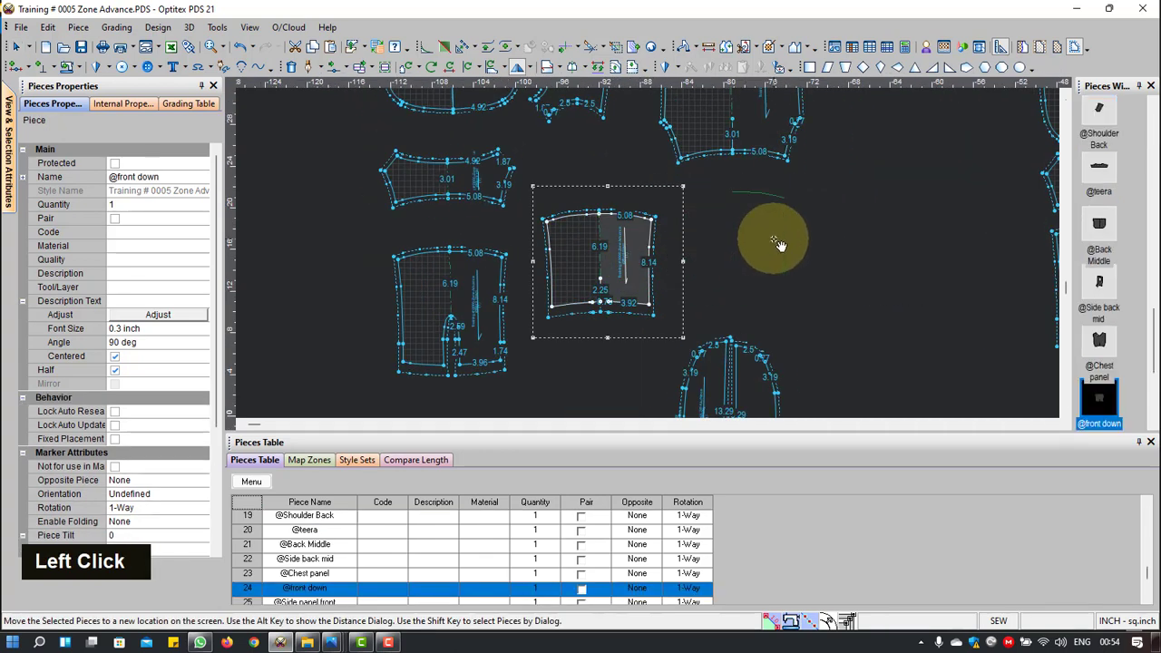
pyautogui.scroll(-3, 726, 372)
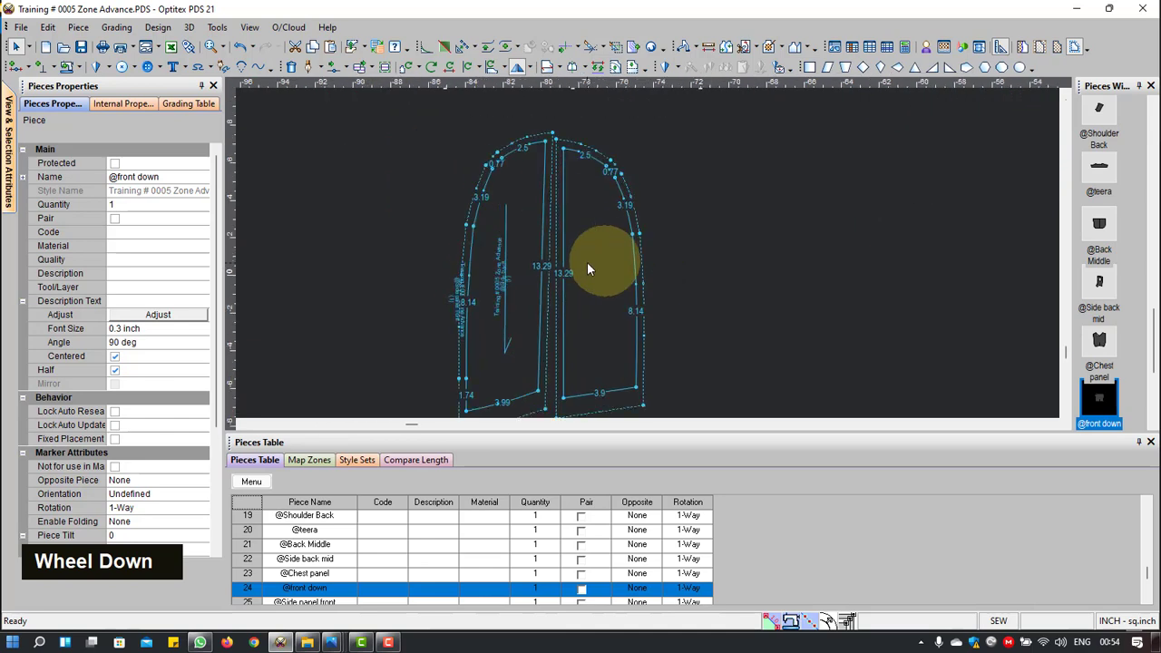
pyautogui.click(539, 251)
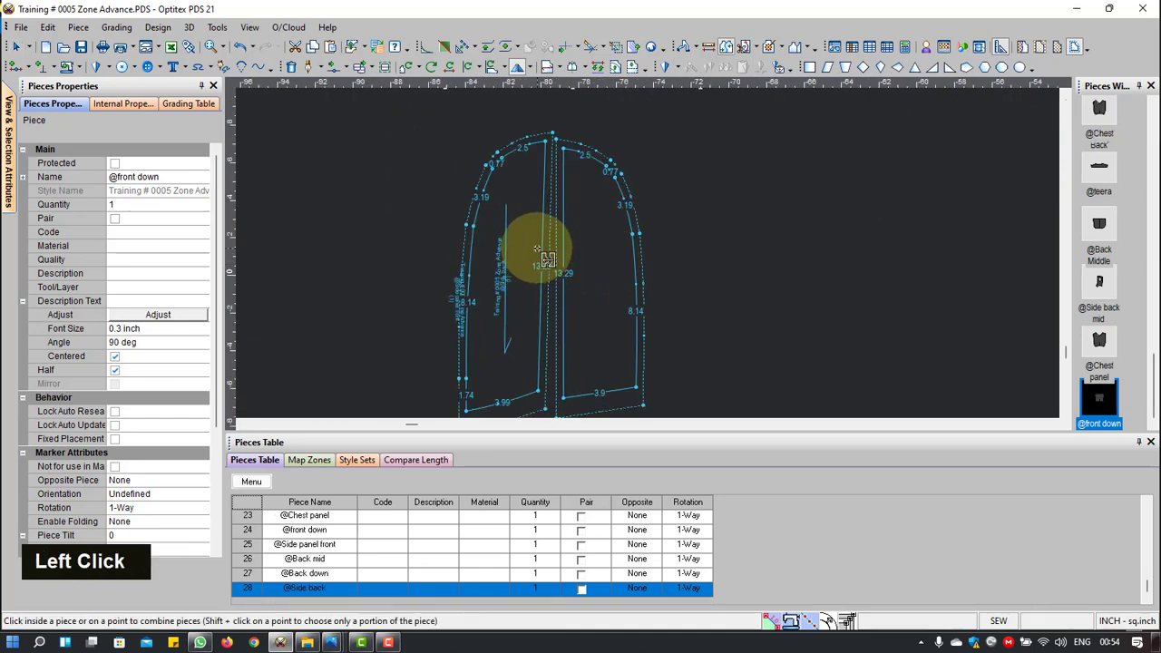
pyautogui.click(581, 247)
pyautogui.click(173, 242)
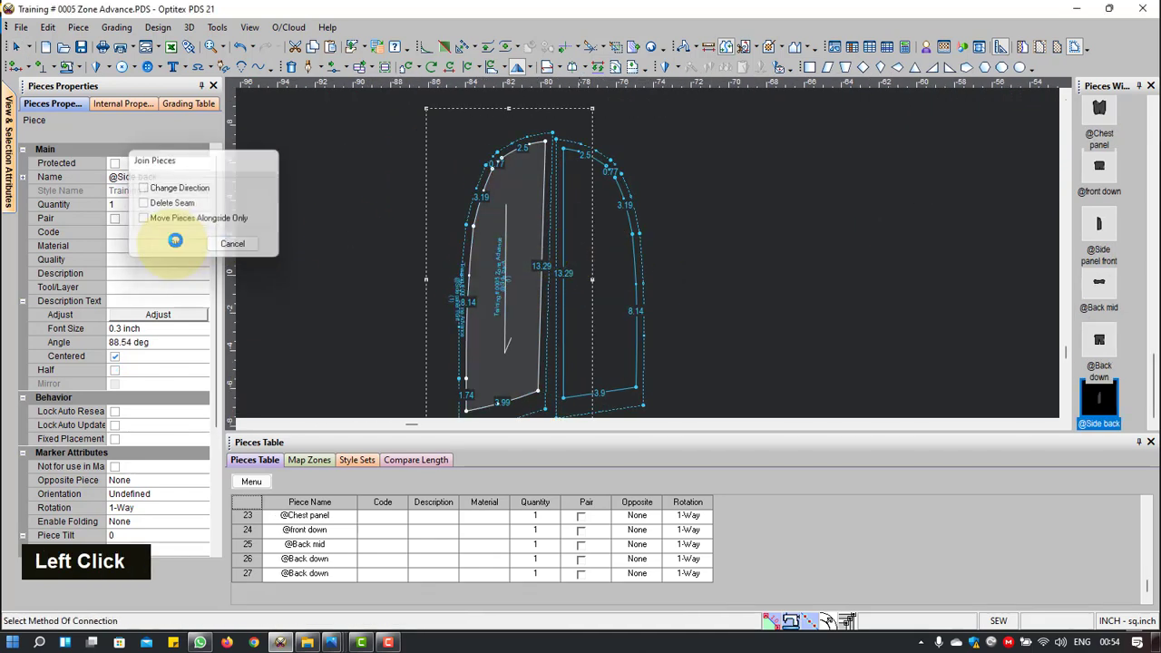
pyautogui.scroll(3, 648, 254)
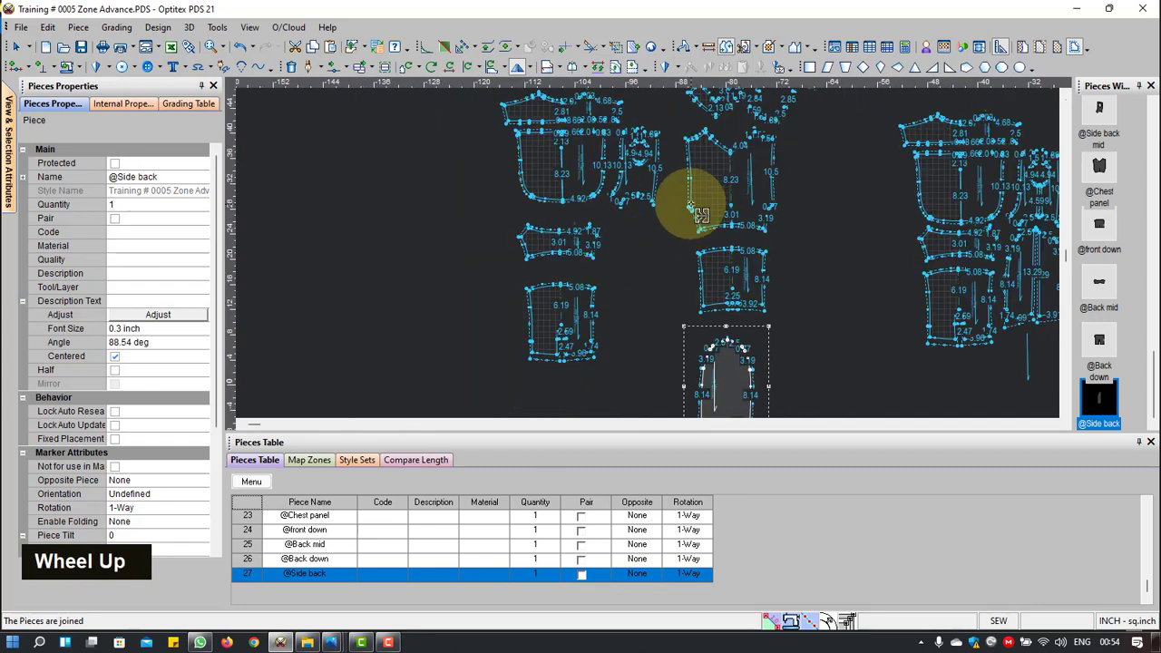
pyautogui.scroll(-2, 671, 227)
pyautogui.rightClick(800, 214)
pyautogui.click(824, 225)
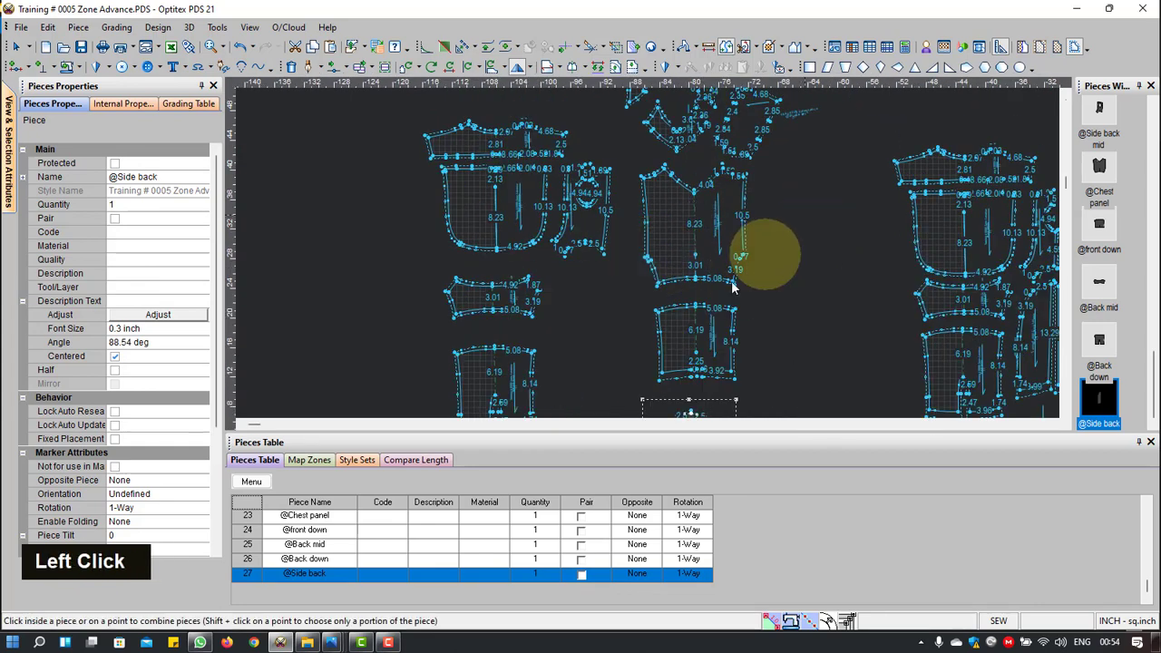
pyautogui.scroll(-1, 700, 337)
pyautogui.scroll(-1, 647, 254)
pyautogui.moveTo(654, 241)
pyautogui.mouseDown()
pyautogui.moveTo(672, 191)
pyautogui.moveTo(656, 227)
pyautogui.mouseUp()
pyautogui.scroll(1, 679, 274)
pyautogui.scroll(1, 648, 252)
pyautogui.scroll(-1, 645, 272)
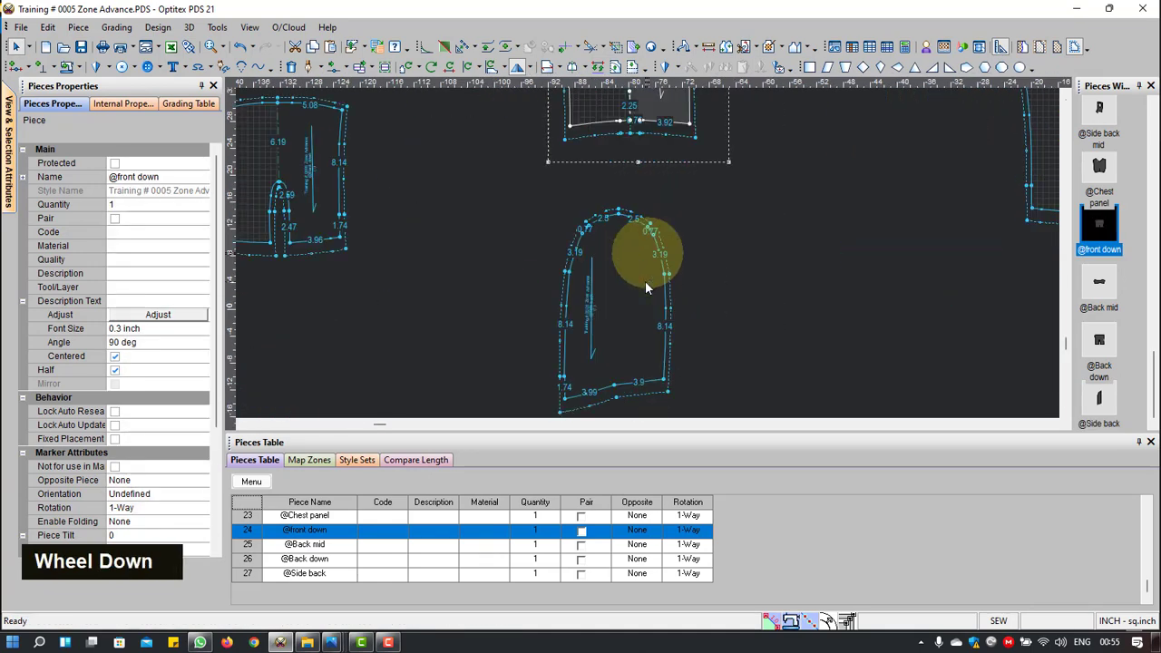
pyautogui.click(642, 285)
pyautogui.moveTo(642, 278); pyautogui.dragTo(653, 151)
pyautogui.scroll(2, 648, 224)
pyautogui.scroll(-1, 606, 301)
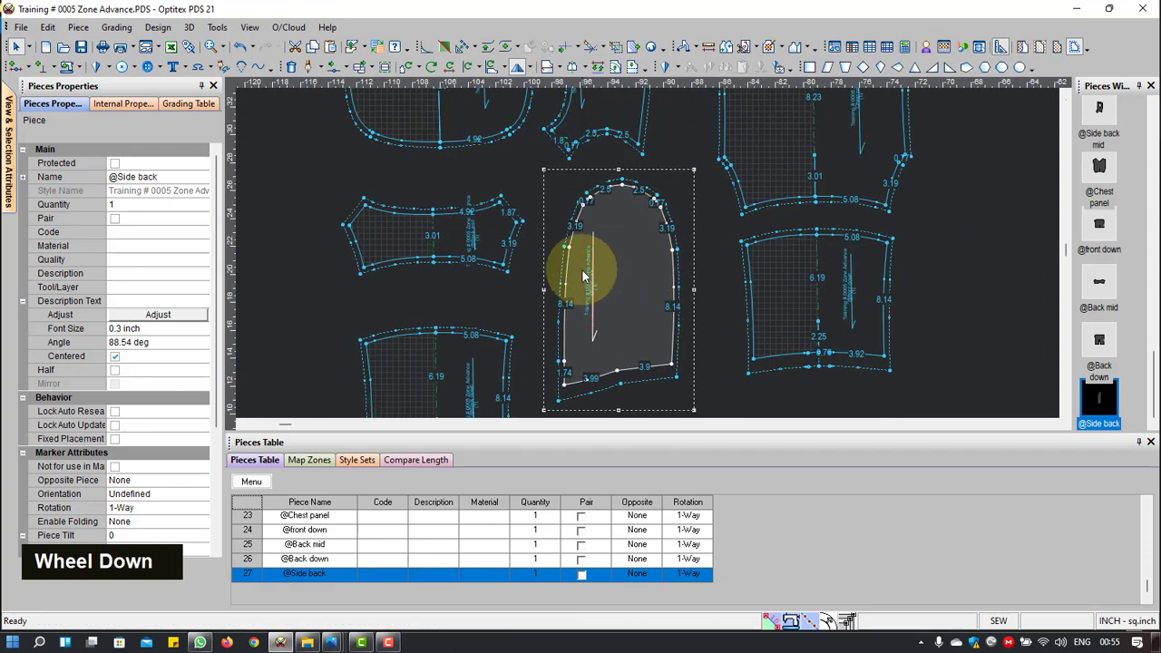
# Step: Examine the separated pieces against the original overlapping set and the source pattern
pyautogui.scroll(2, 649, 255)
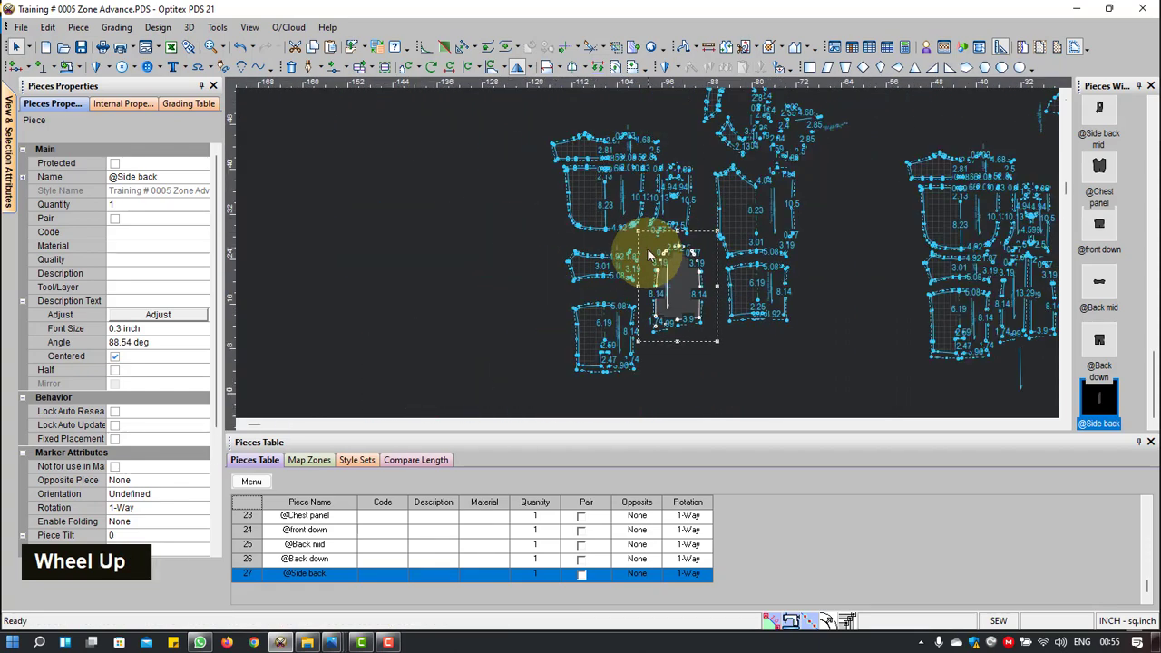
pyautogui.scroll(-3, 650, 256)
pyautogui.scroll(2, 779, 288)
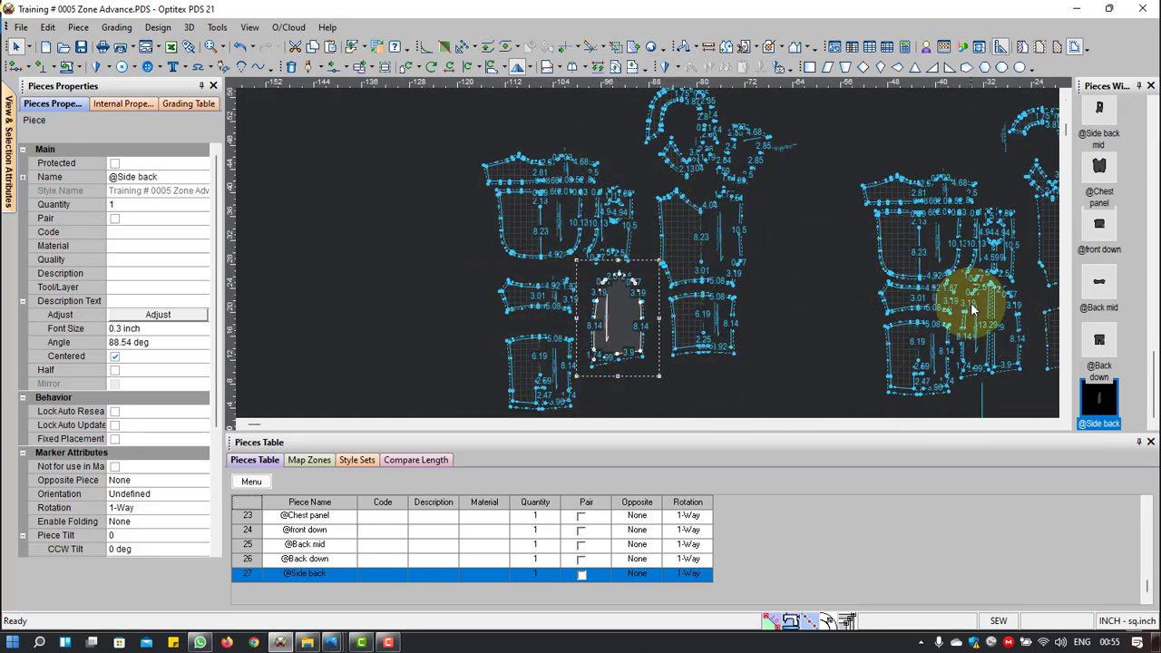
pyautogui.scroll(-2, 789, 251)
pyautogui.scroll(3, 846, 263)
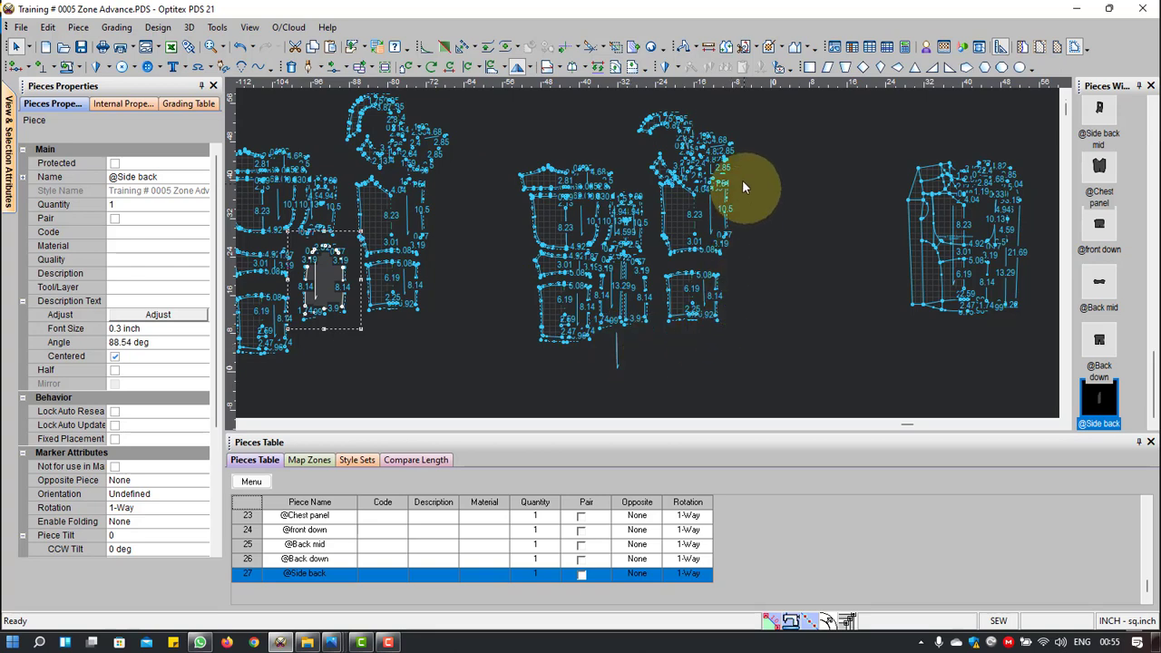
pyautogui.scroll(2, 647, 259)
pyautogui.scroll(-1, 650, 246)
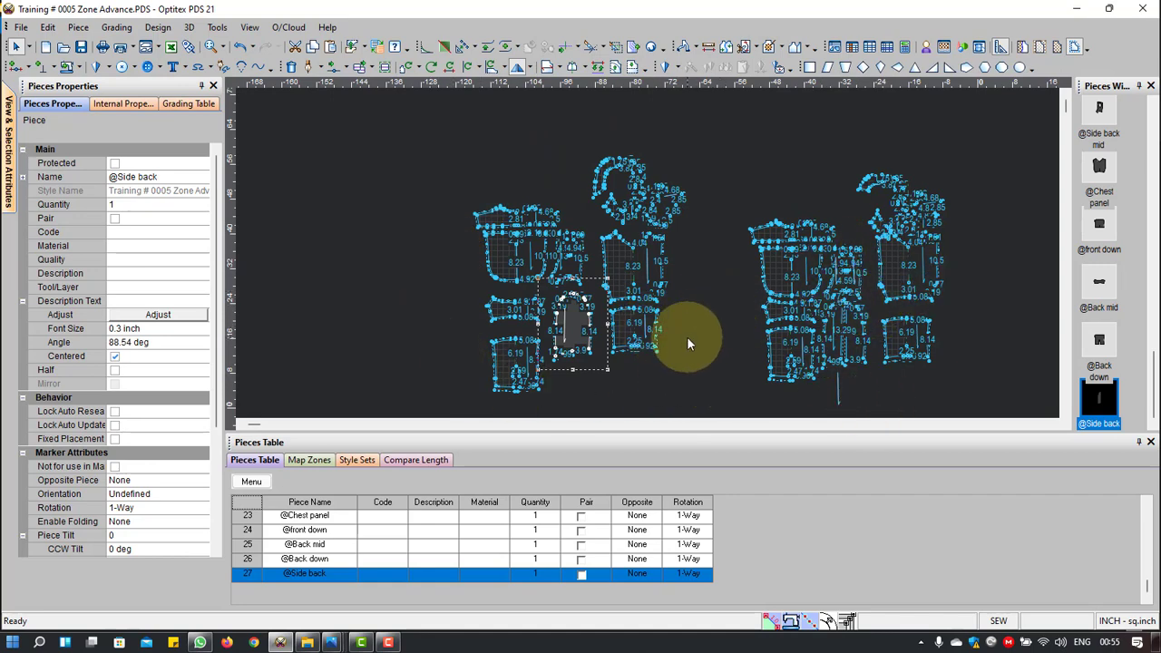
pyautogui.scroll(-5, 687, 337)
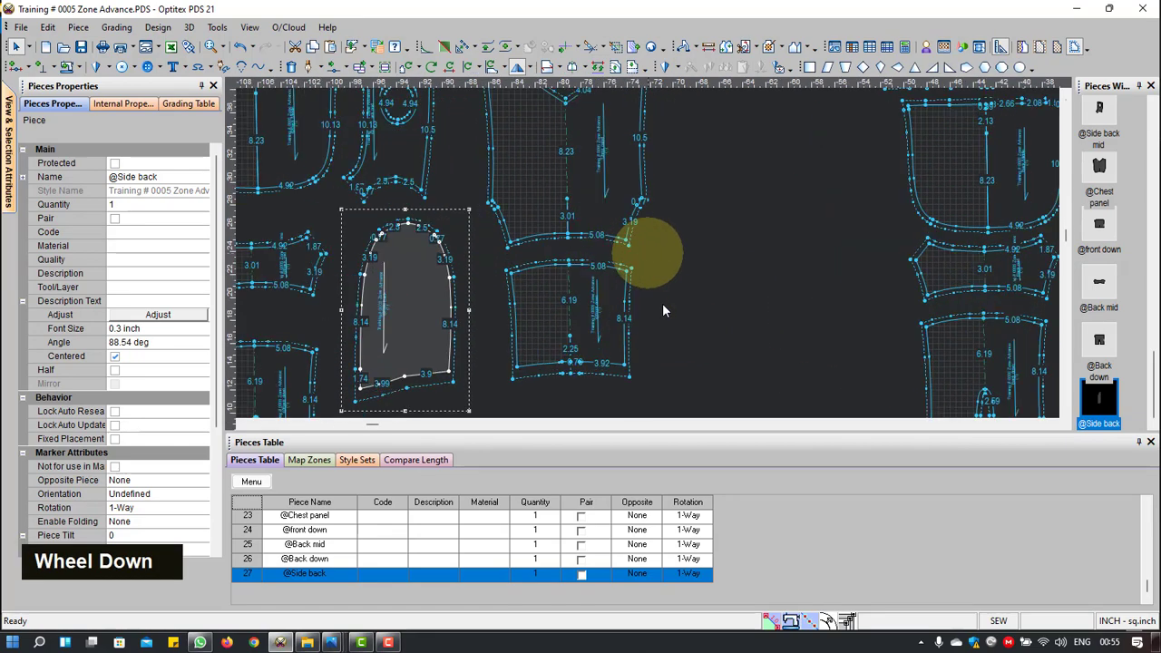
pyautogui.scroll(5, 663, 309)
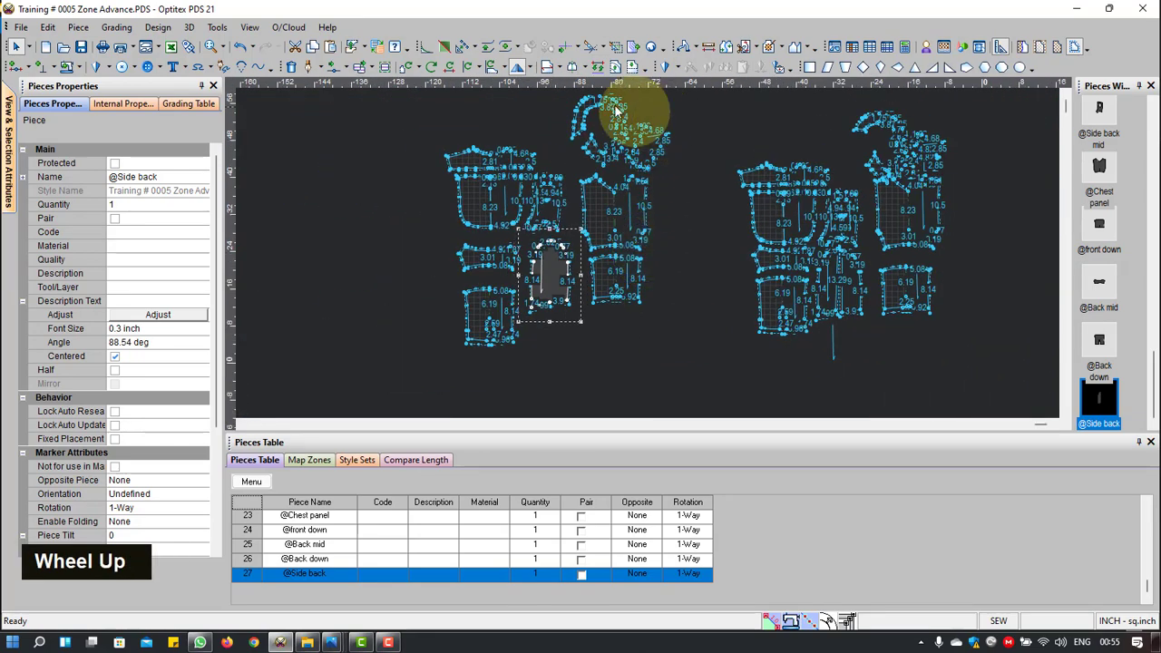
pyautogui.scroll(-4, 644, 254)
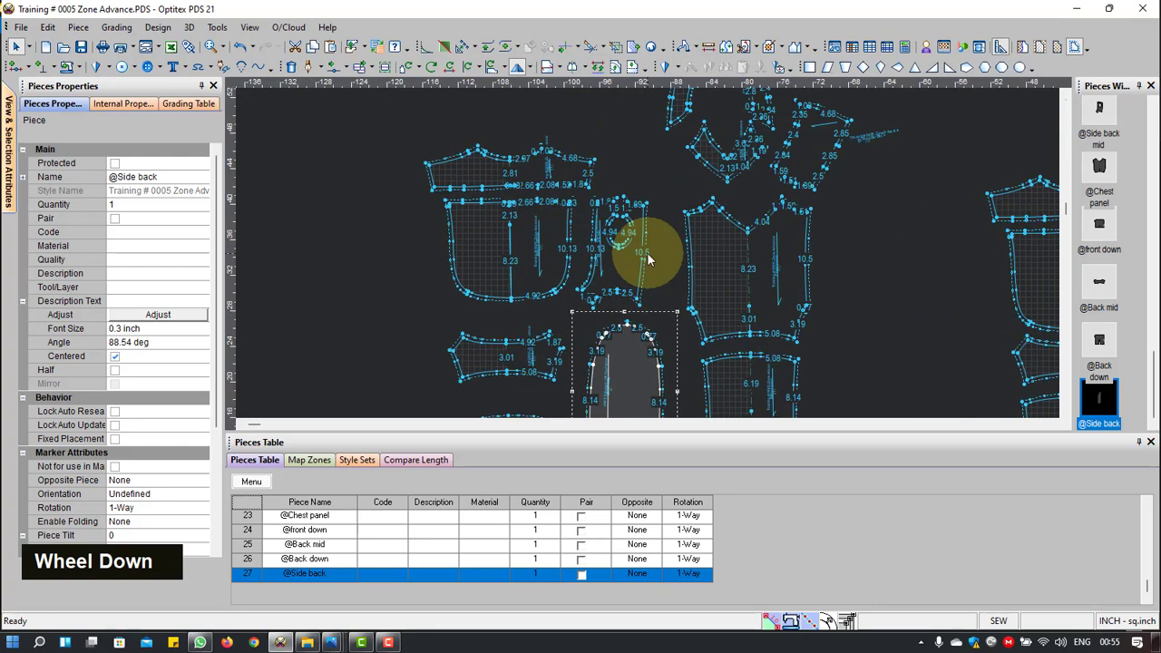
pyautogui.scroll(-2, 646, 254)
pyautogui.scroll(4, 648, 248)
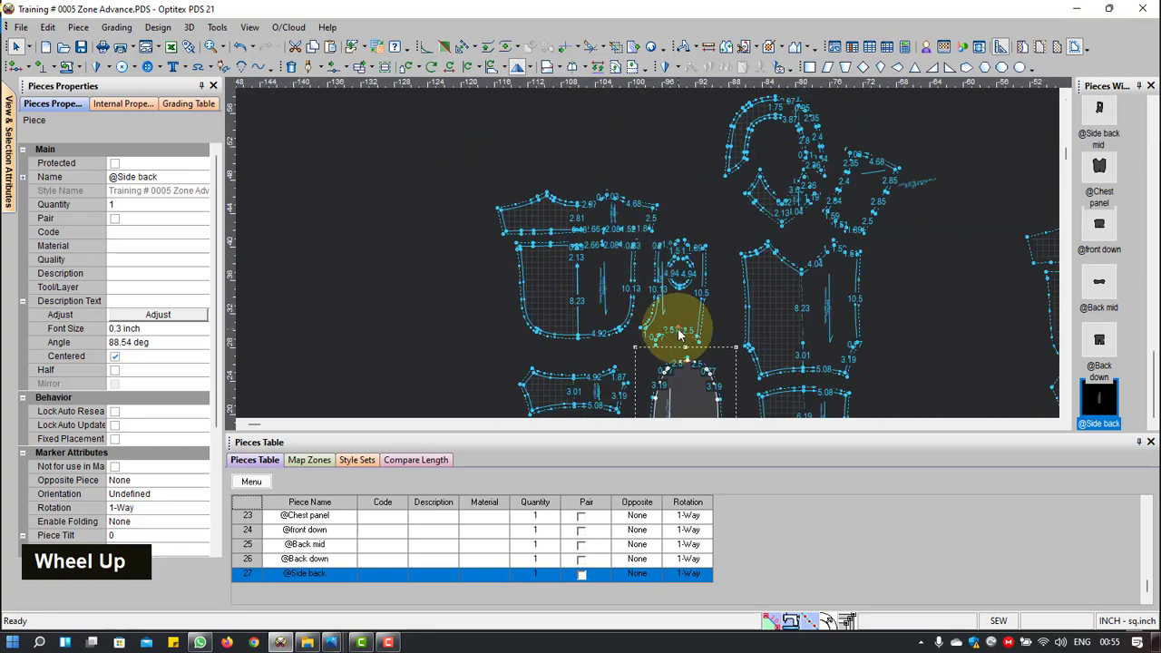
pyautogui.scroll(1, 677, 330)
pyautogui.scroll(-1, 653, 244)
pyautogui.scroll(-1, 635, 240)
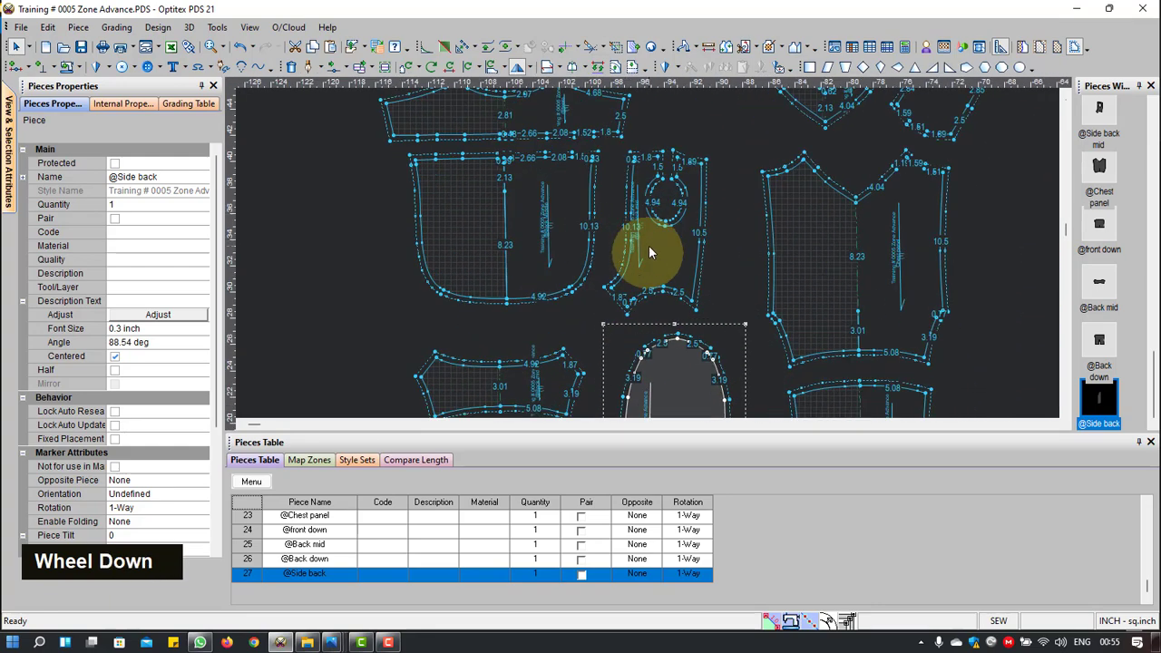
pyautogui.moveTo(659, 257); pyautogui.dragTo(627, 231)
pyautogui.scroll(-1, 627, 231)
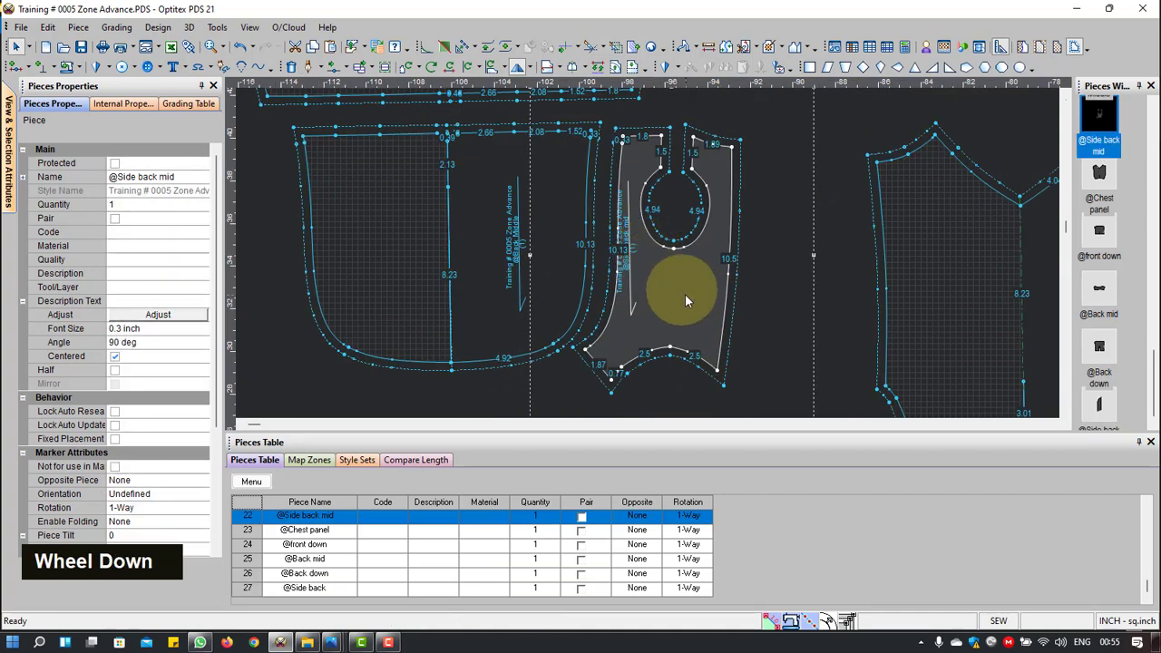
pyautogui.moveTo(685, 294); pyautogui.dragTo(661, 297)
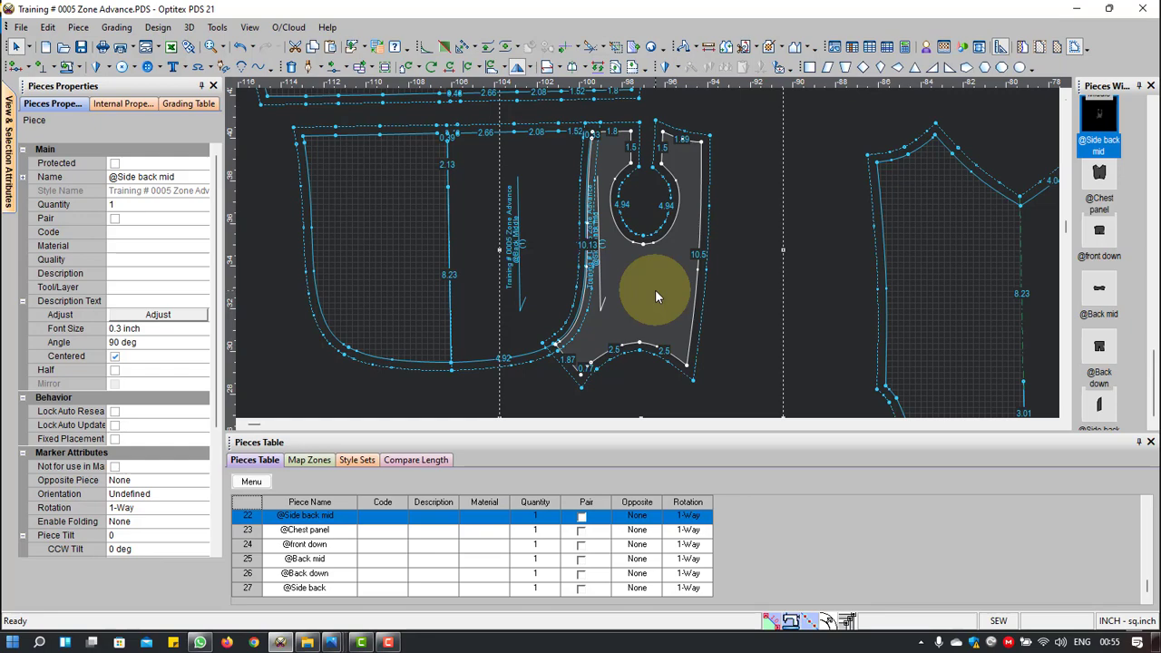
pyautogui.scroll(5, 655, 289)
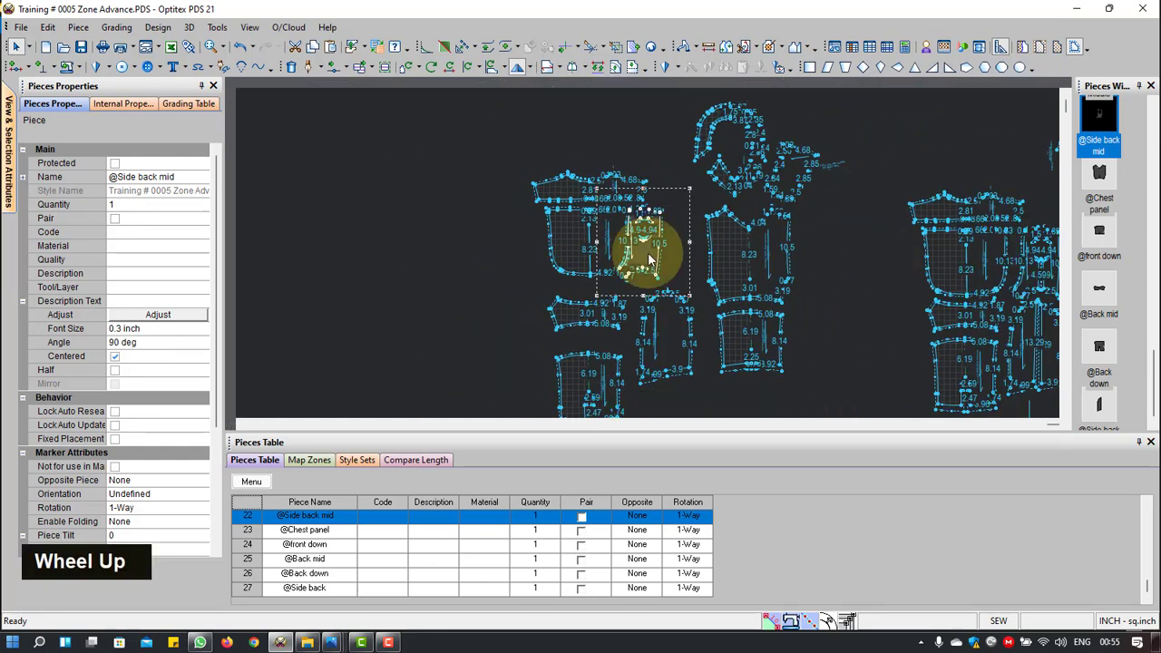
pyautogui.scroll(-4, 647, 258)
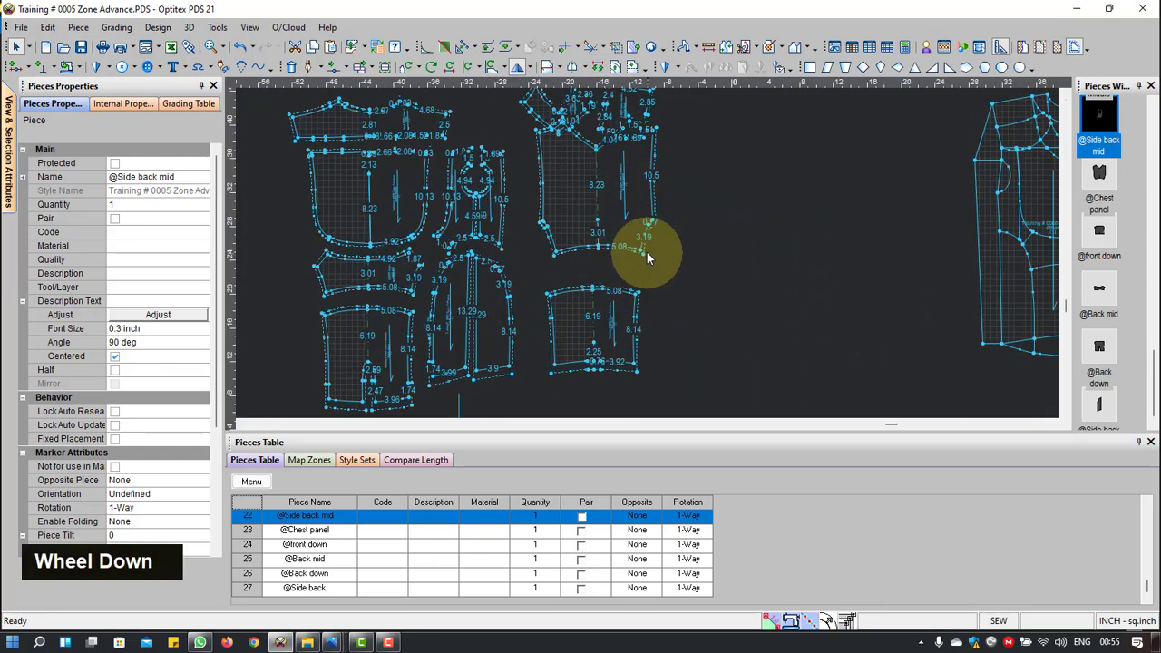
pyautogui.scroll(2, 643, 258)
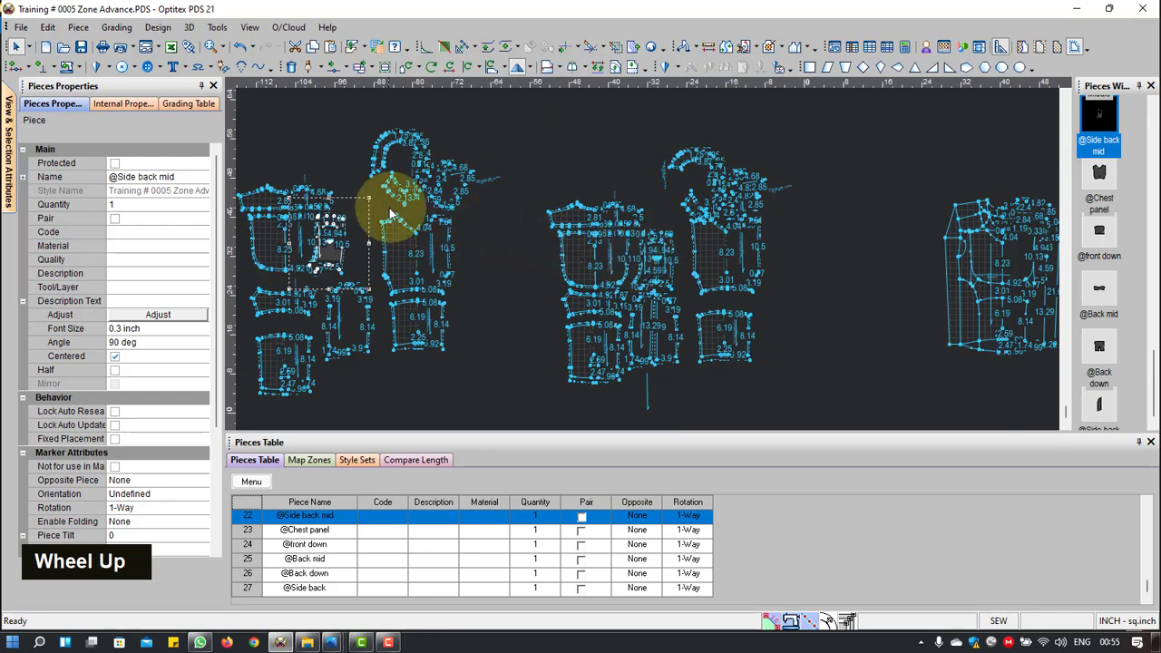
pyautogui.scroll(-3, 687, 246)
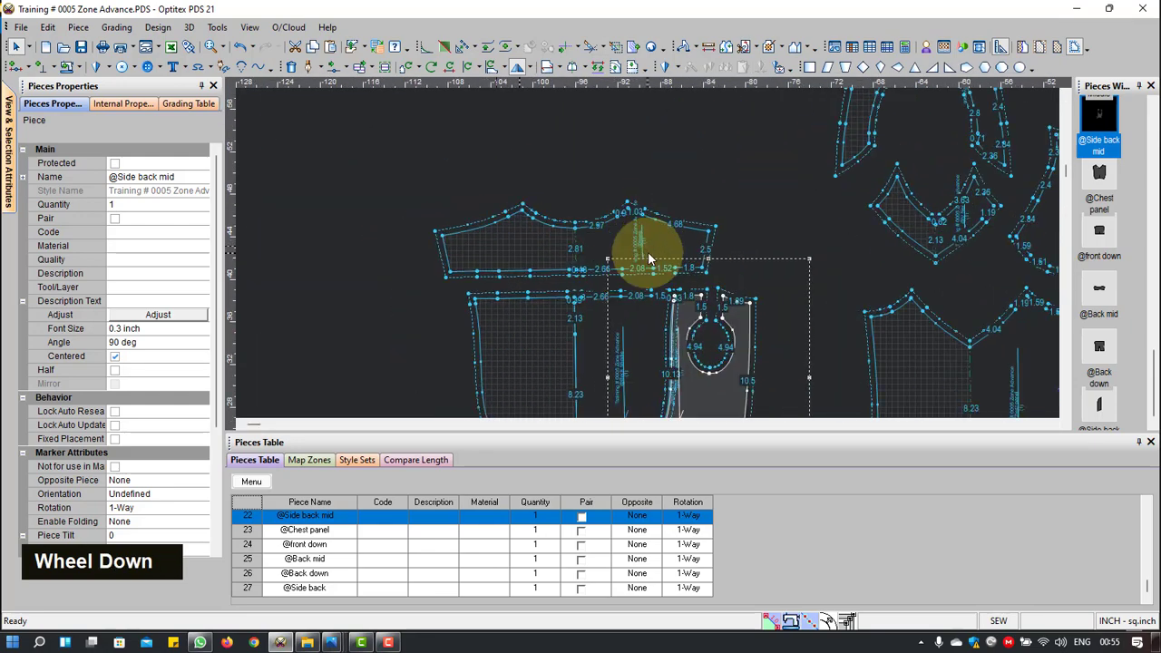
pyautogui.scroll(-1, 660, 254)
pyautogui.click(673, 250)
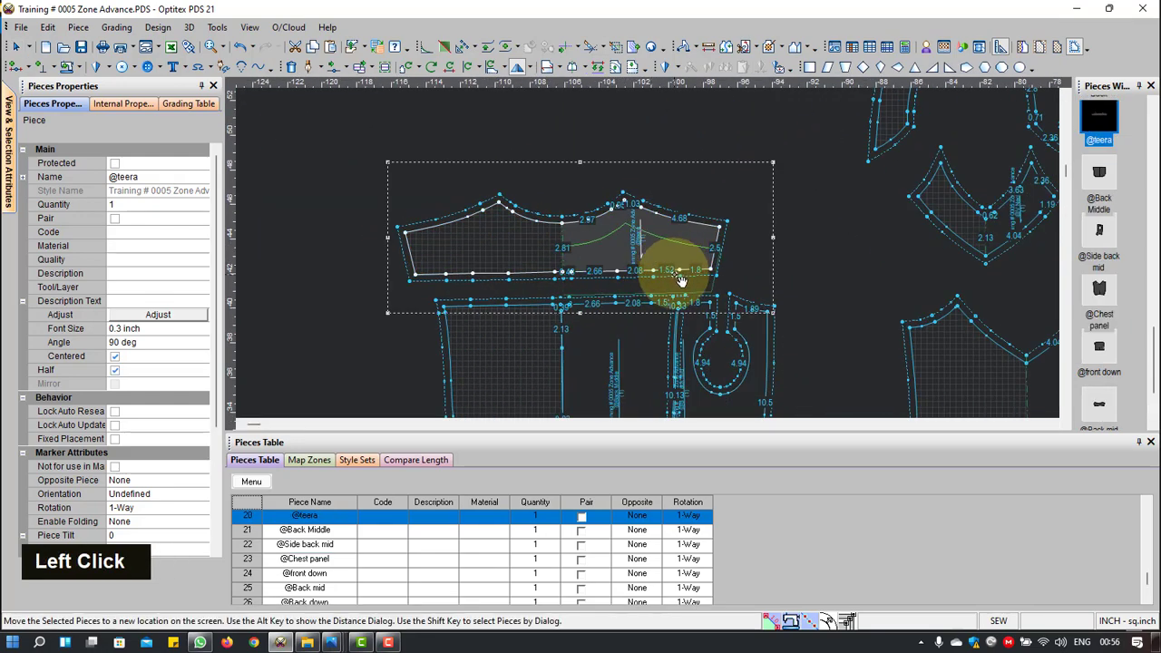
pyautogui.moveTo(679, 289); pyautogui.dragTo(680, 290)
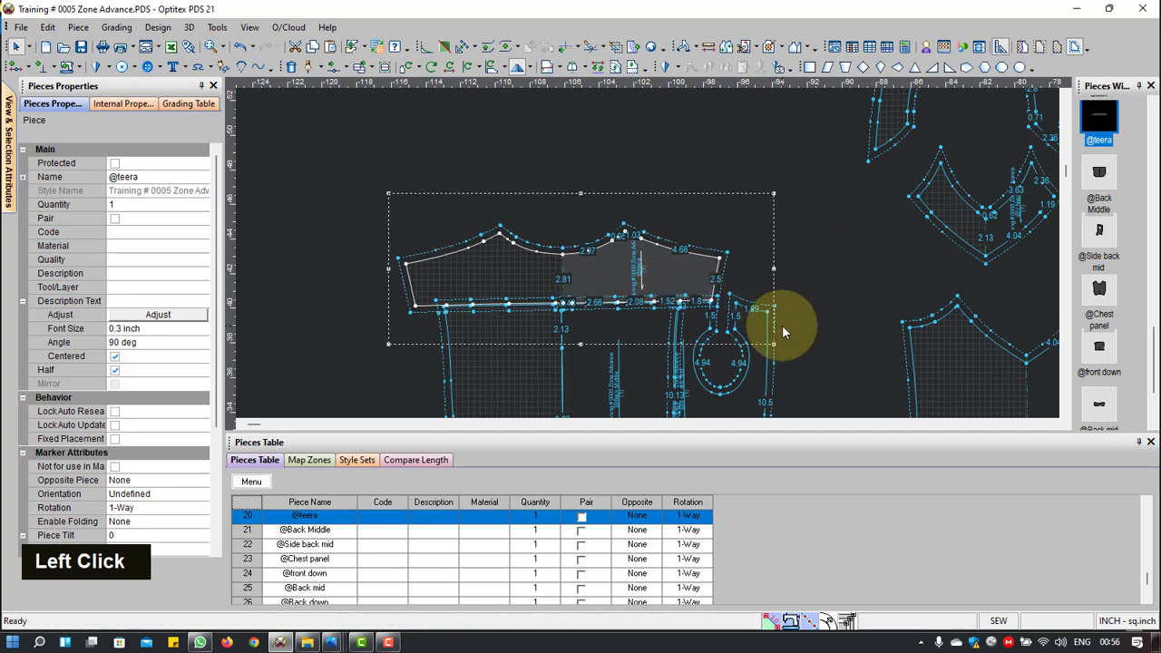
pyautogui.scroll(3, 644, 252)
pyautogui.scroll(-3, 649, 260)
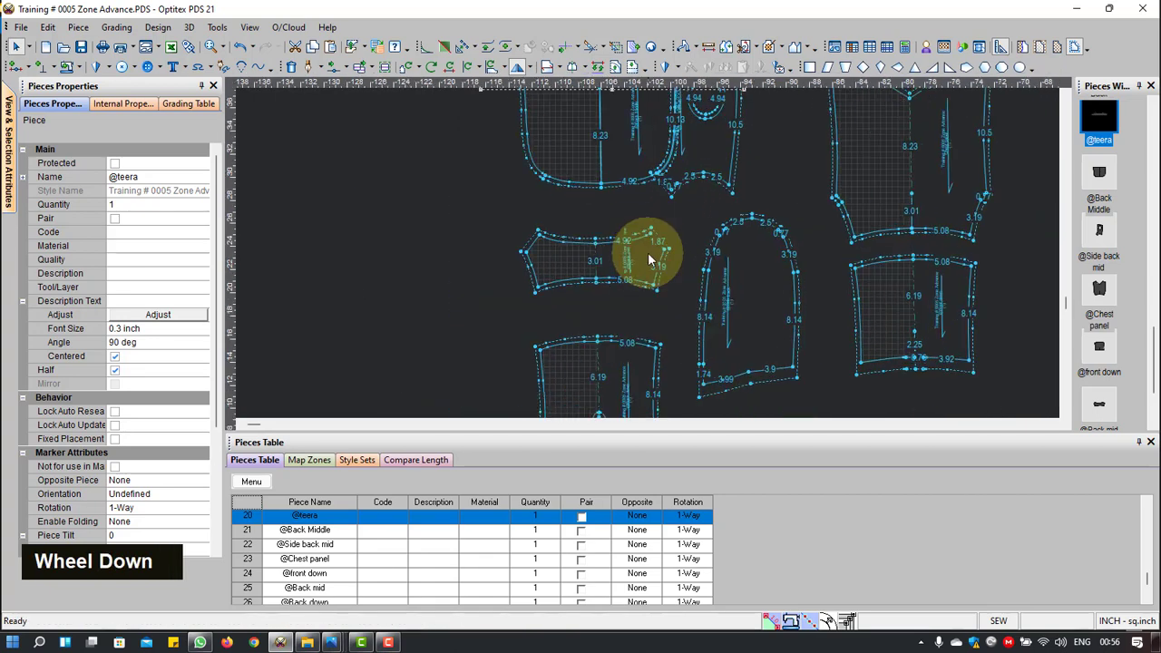
pyautogui.click(650, 260)
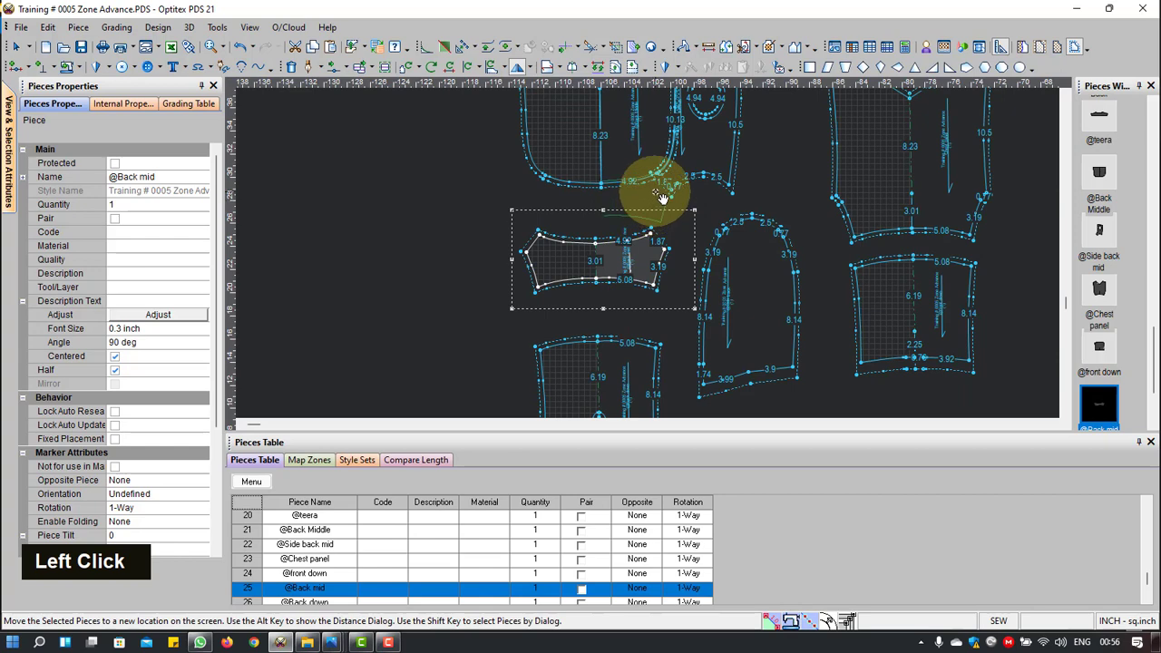
pyautogui.moveTo(662, 200); pyautogui.dragTo(657, 190)
pyautogui.moveTo(754, 300); pyautogui.dragTo(710, 255)
pyautogui.moveTo(637, 359); pyautogui.dragTo(643, 239)
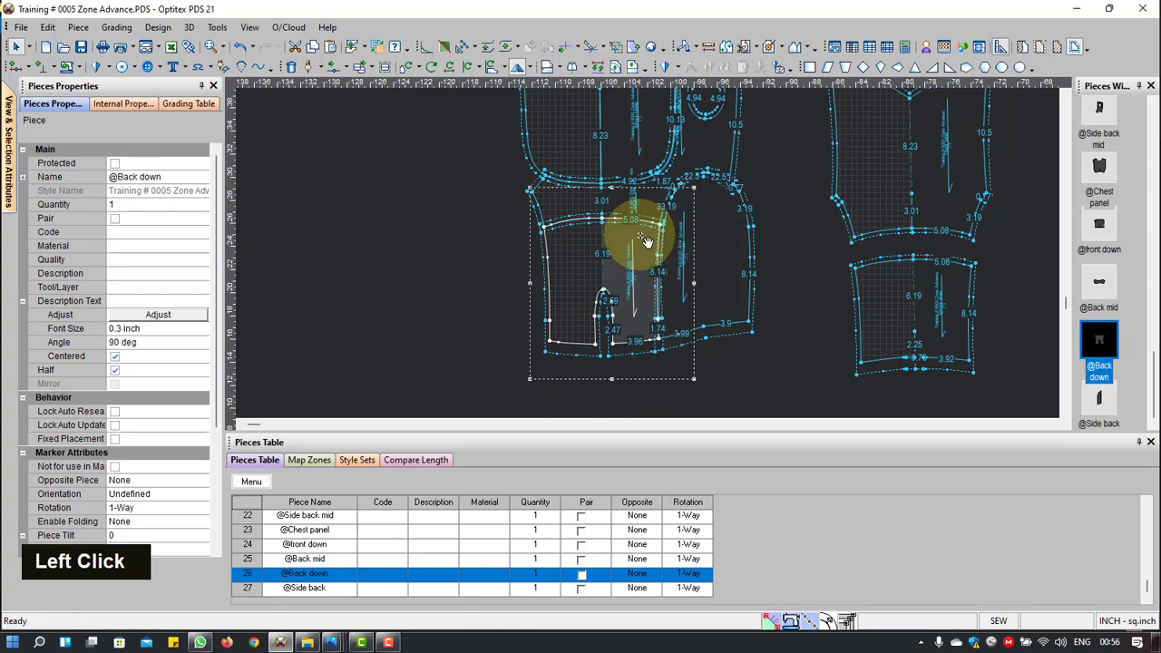
pyautogui.scroll(2, 789, 189)
pyautogui.scroll(-1, 676, 236)
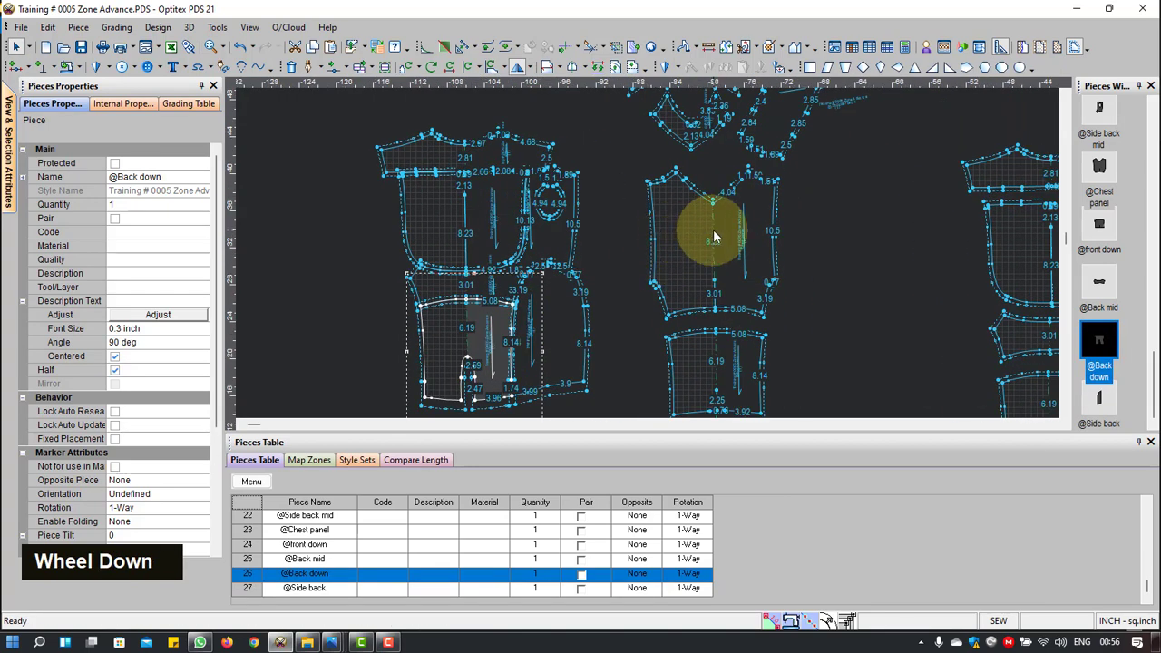
pyautogui.click(518, 66)
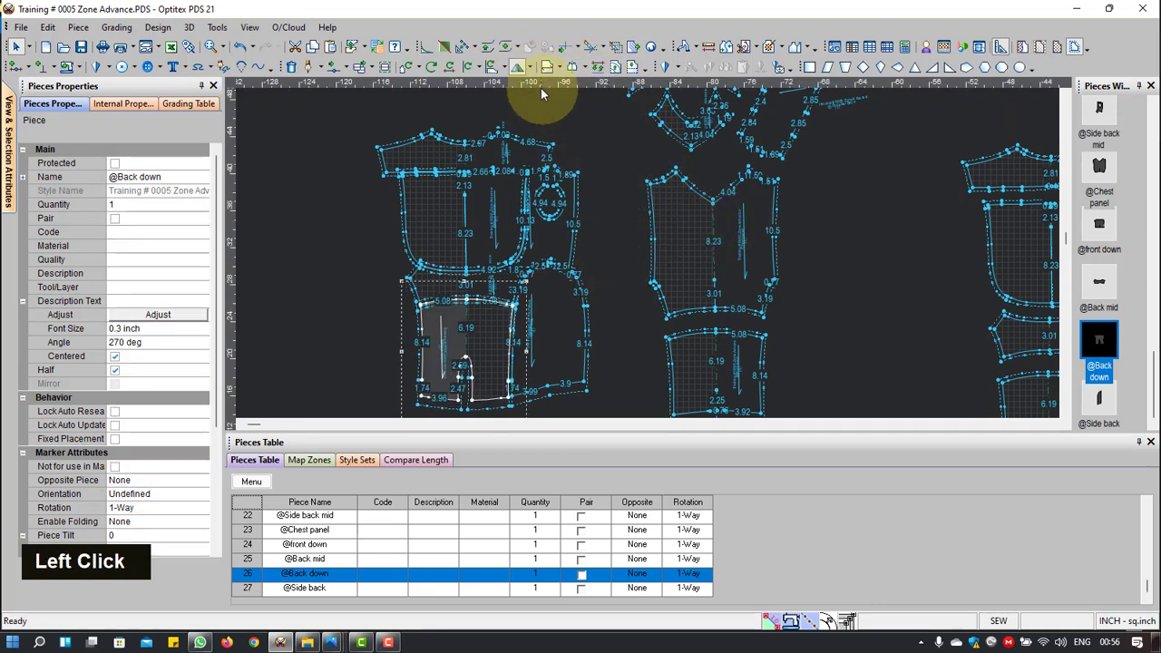
pyautogui.click(520, 71)
# Step: Flip the Chest panel and front down pieces horizontally together and move them against the outer edges of the side pieces
pyautogui.click(755, 221)
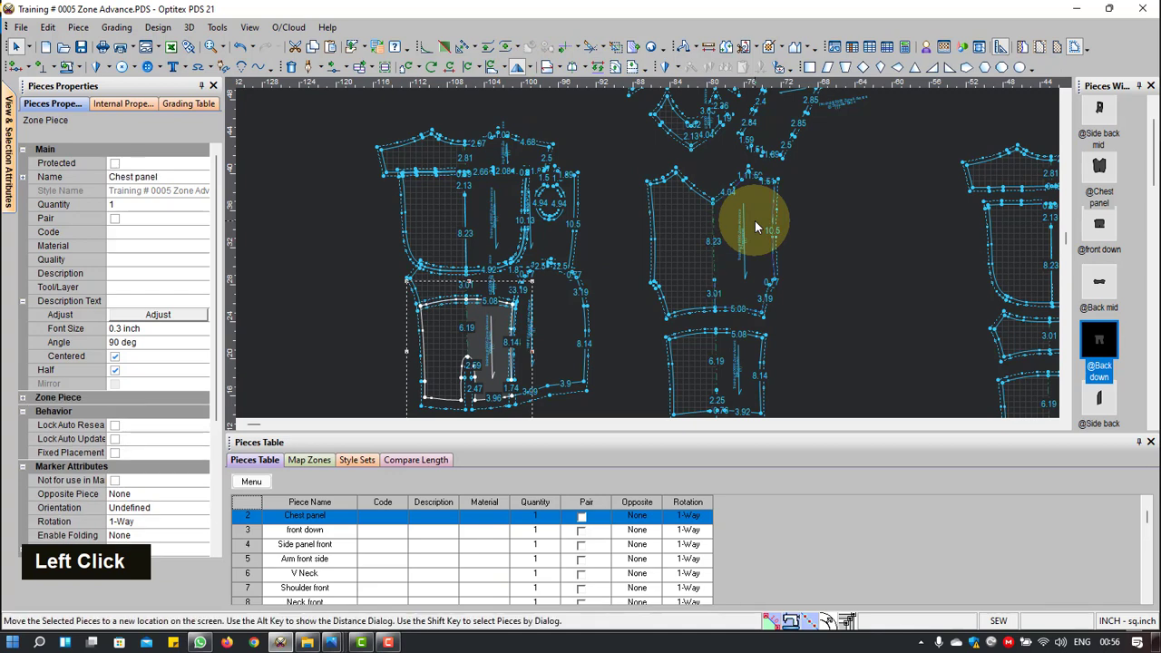
pyautogui.keyDown('shift'); pyautogui.click(685, 363); pyautogui.keyUp('shift')
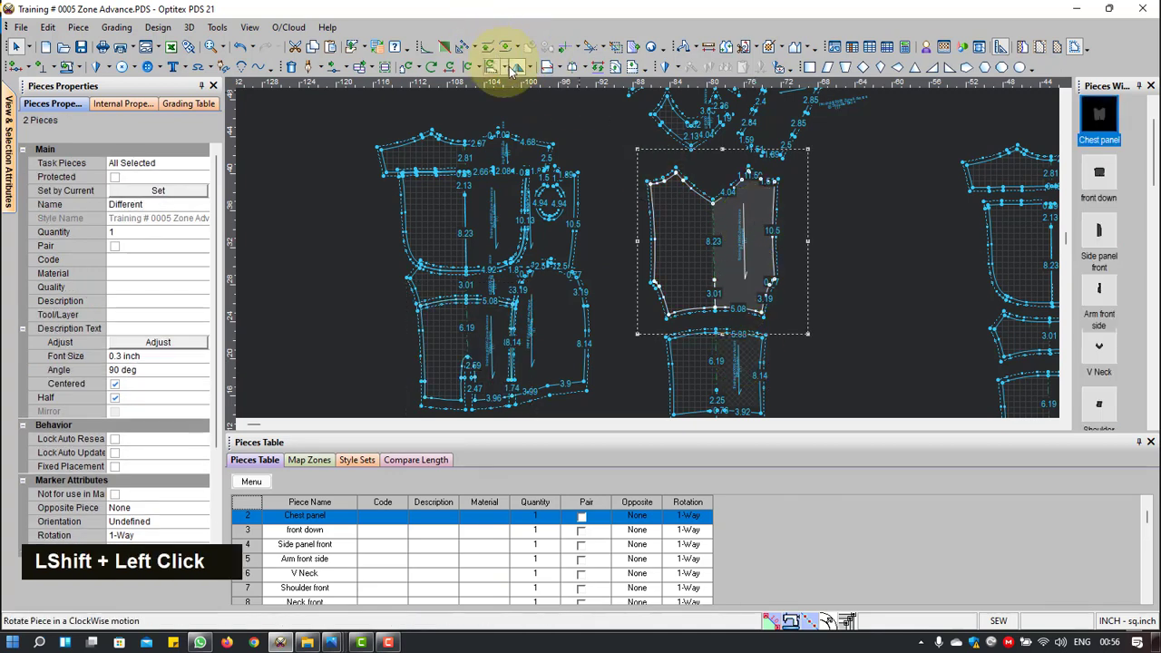
pyautogui.click(515, 71)
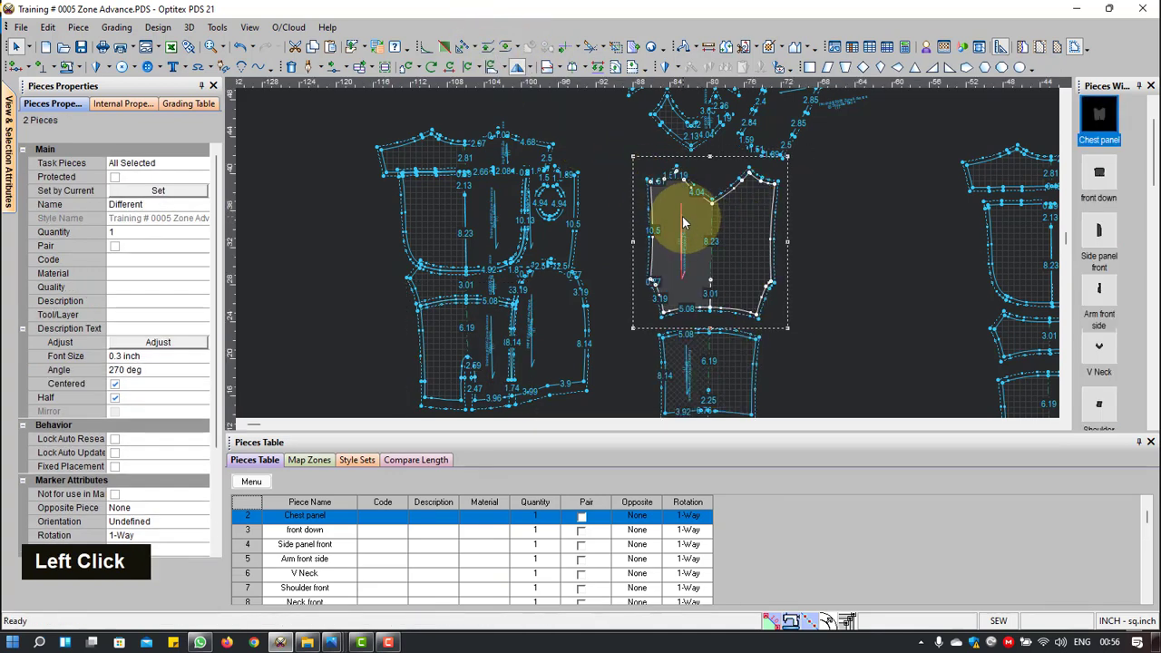
pyautogui.moveTo(669, 222); pyautogui.dragTo(594, 212)
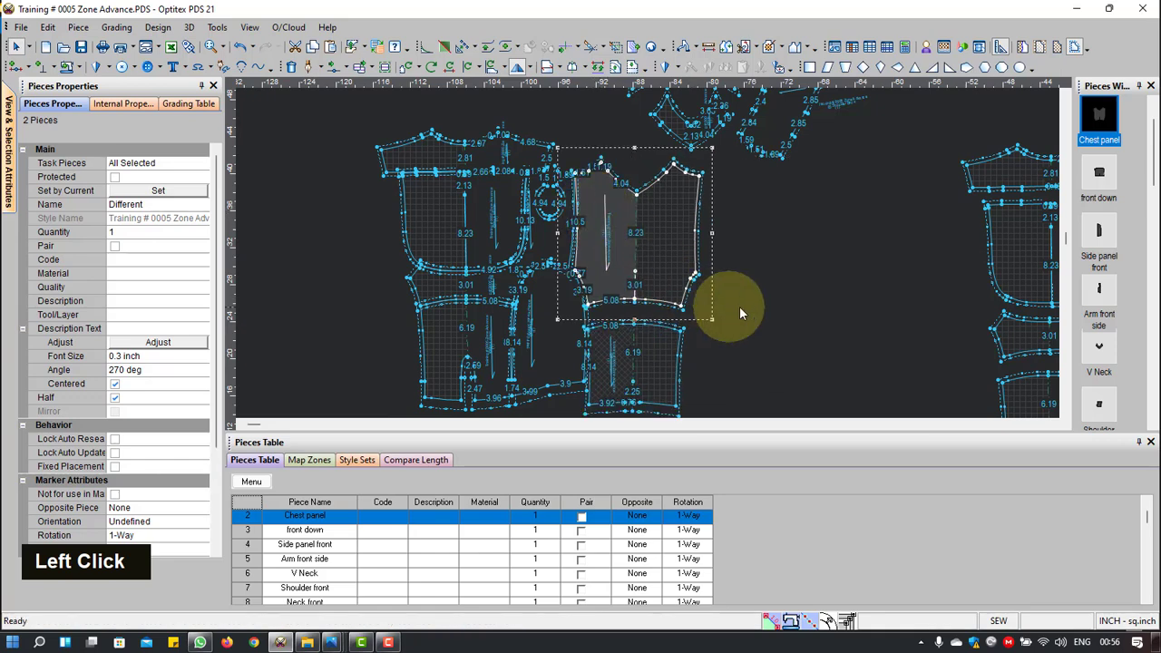
pyautogui.click(789, 270)
pyautogui.scroll(-3, 653, 244)
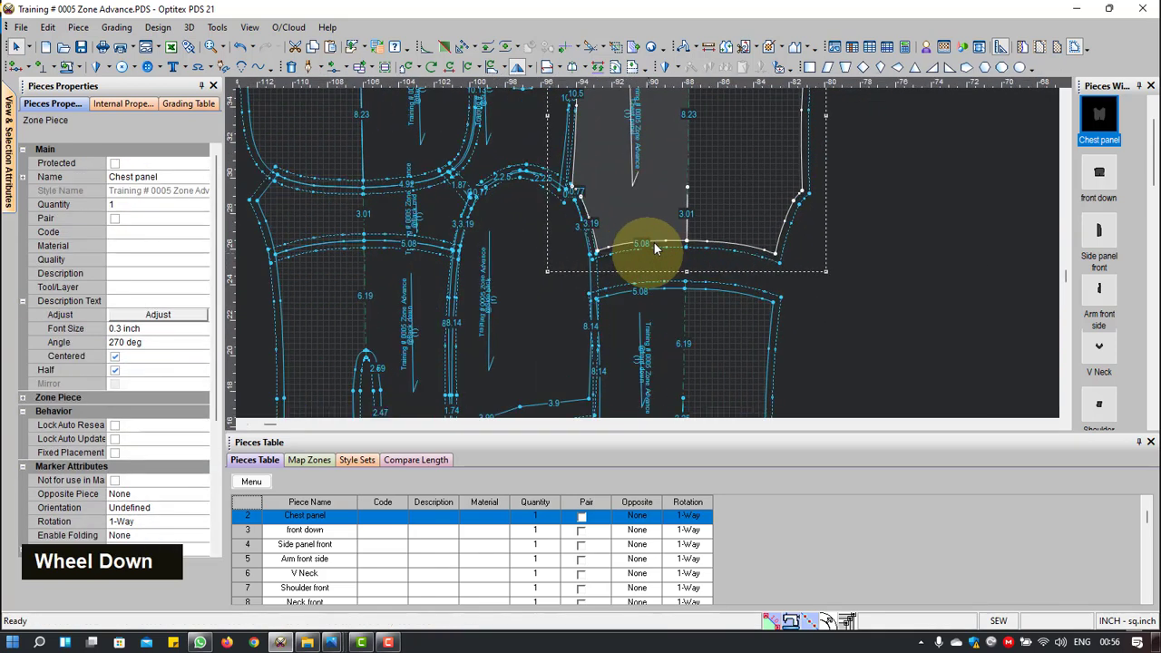
pyautogui.scroll(-2, 613, 190)
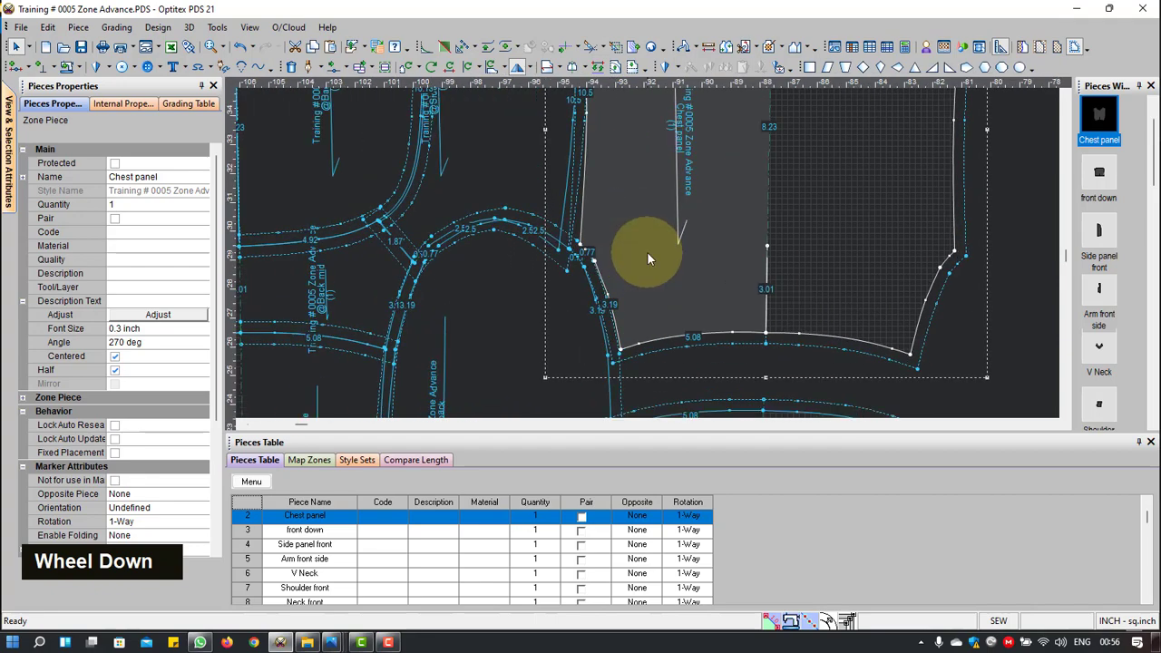
pyautogui.scroll(3, 649, 259)
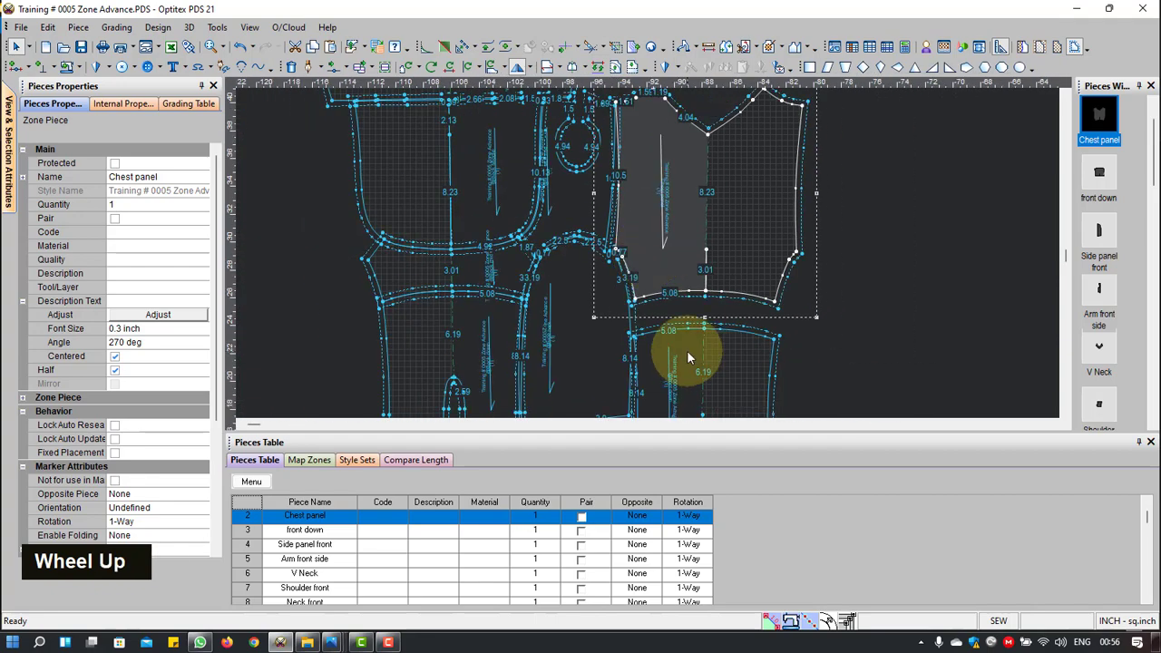
pyautogui.click(694, 340)
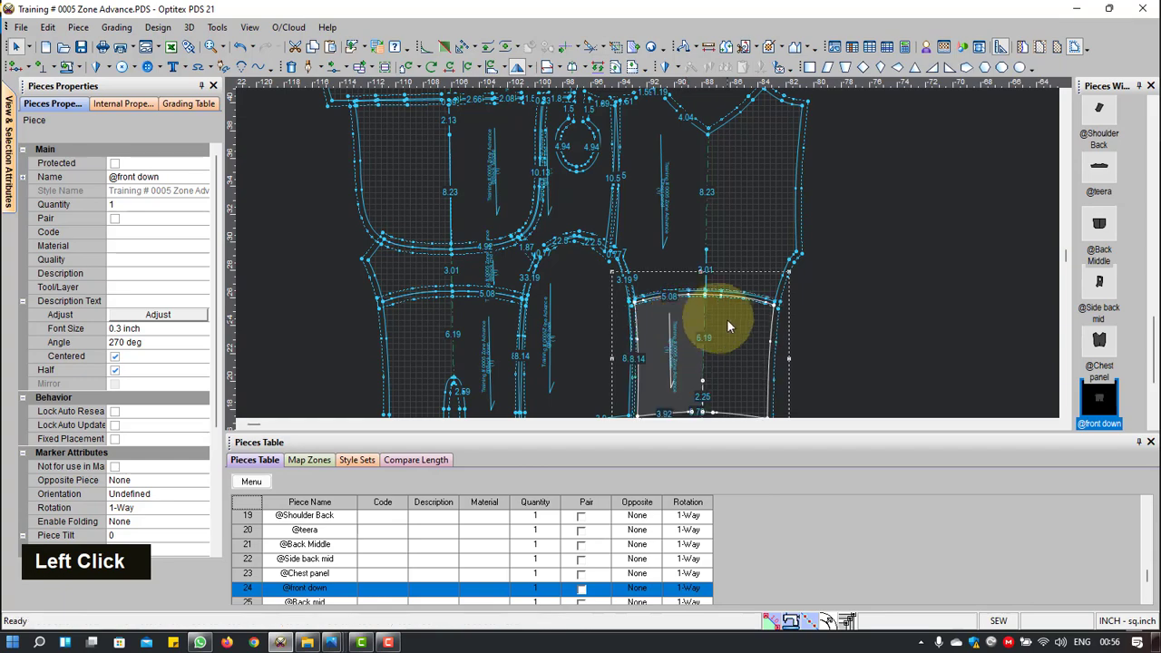
# Step: Move the @V Neck piece down into the neckline of the Chest panel
pyautogui.scroll(3, 669, 281)
pyautogui.scroll(-1, 646, 186)
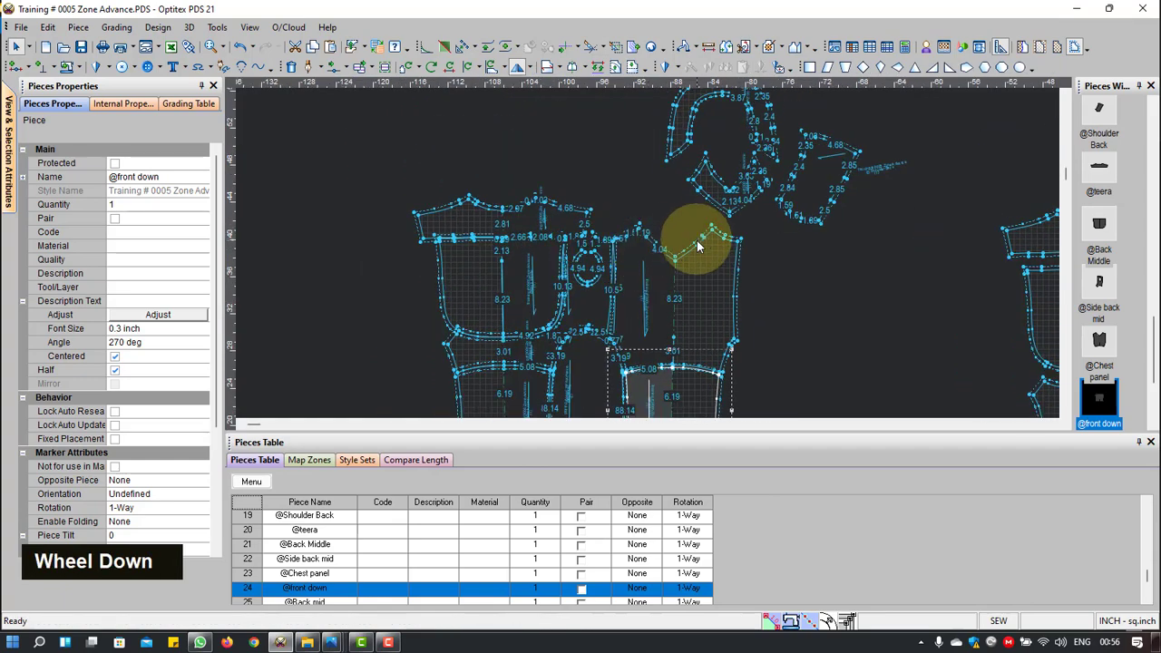
pyautogui.scroll(-2, 723, 225)
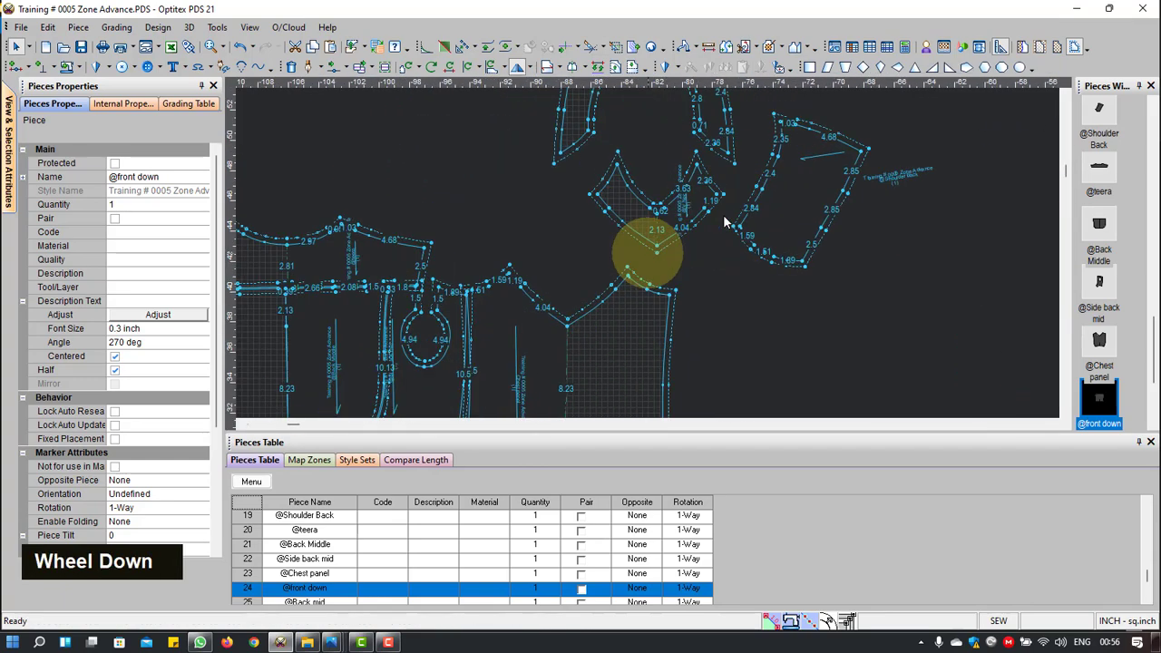
pyautogui.click(665, 234)
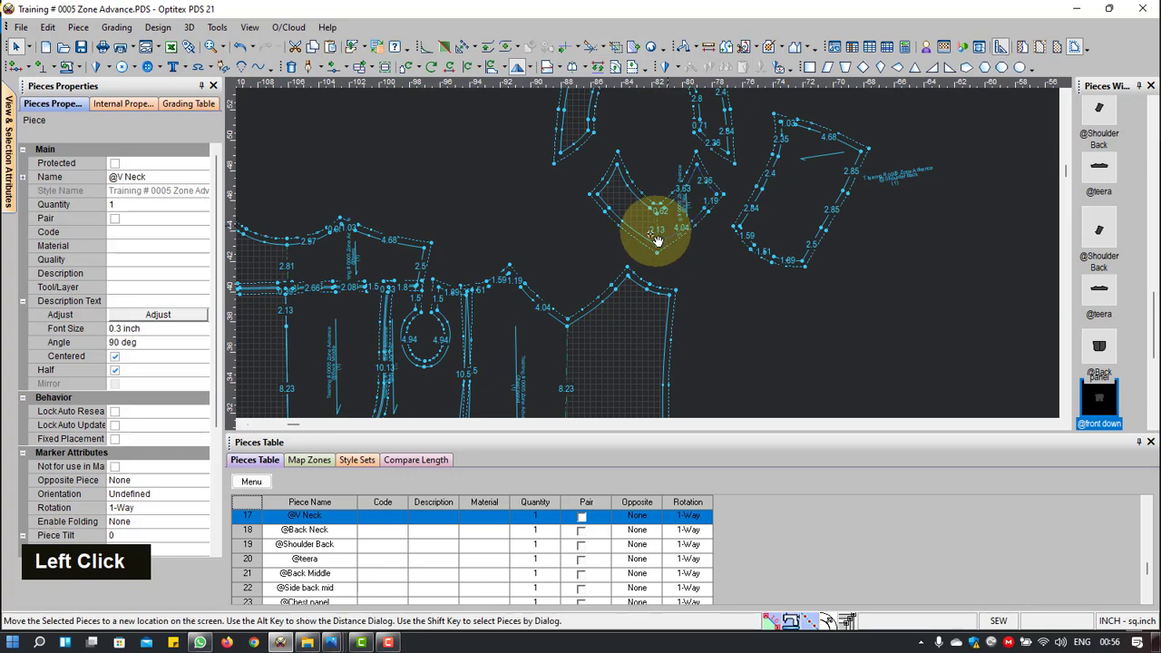
pyautogui.click(581, 314)
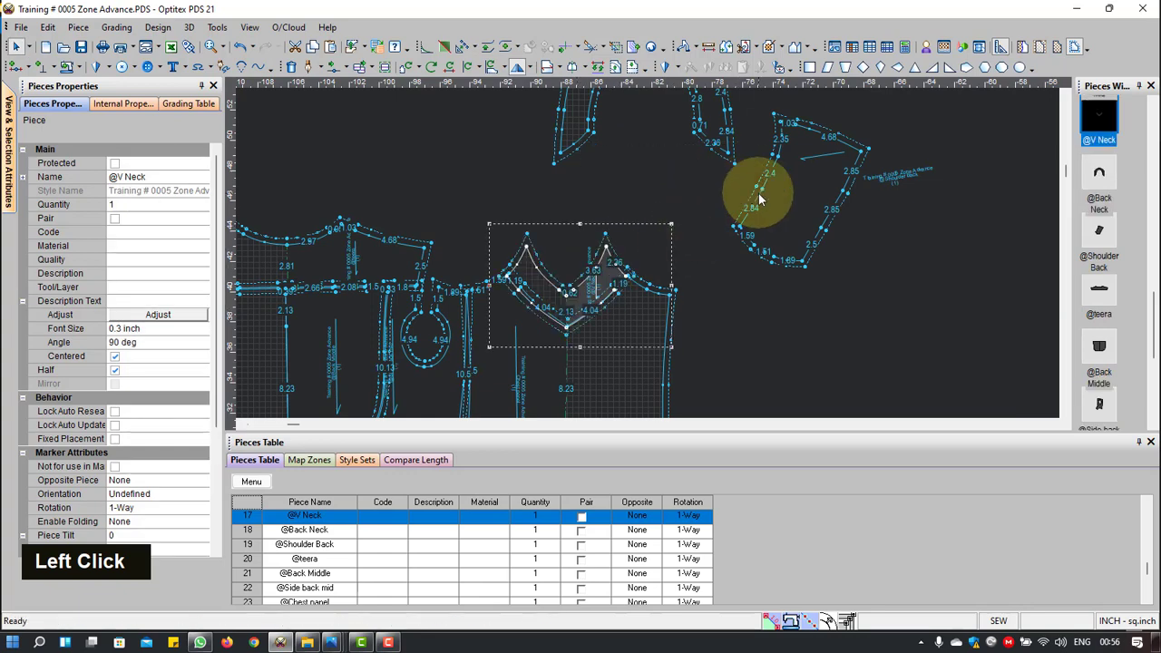
pyautogui.scroll(2, 689, 217)
pyautogui.click(581, 156)
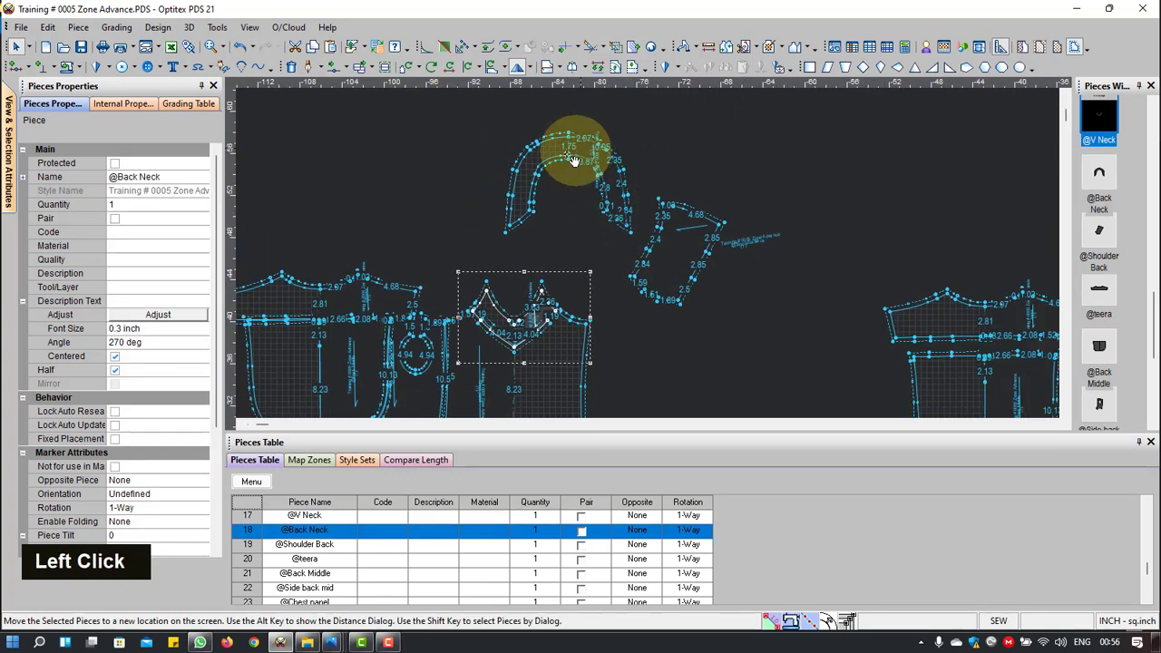
pyautogui.click(526, 206)
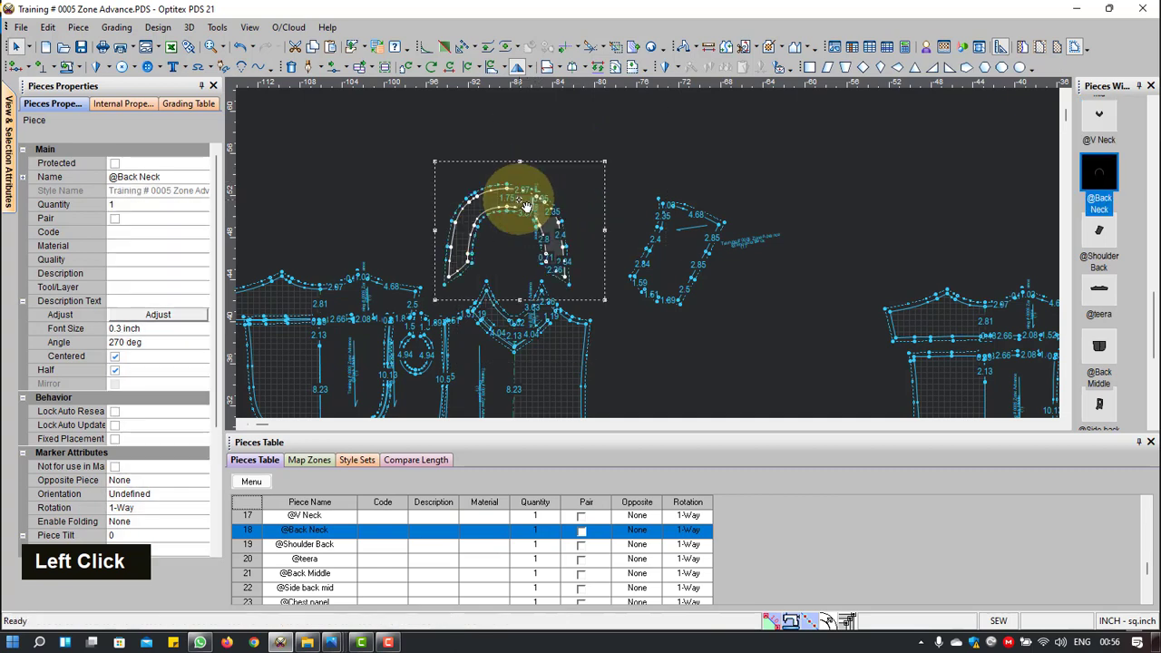
pyautogui.click(678, 257)
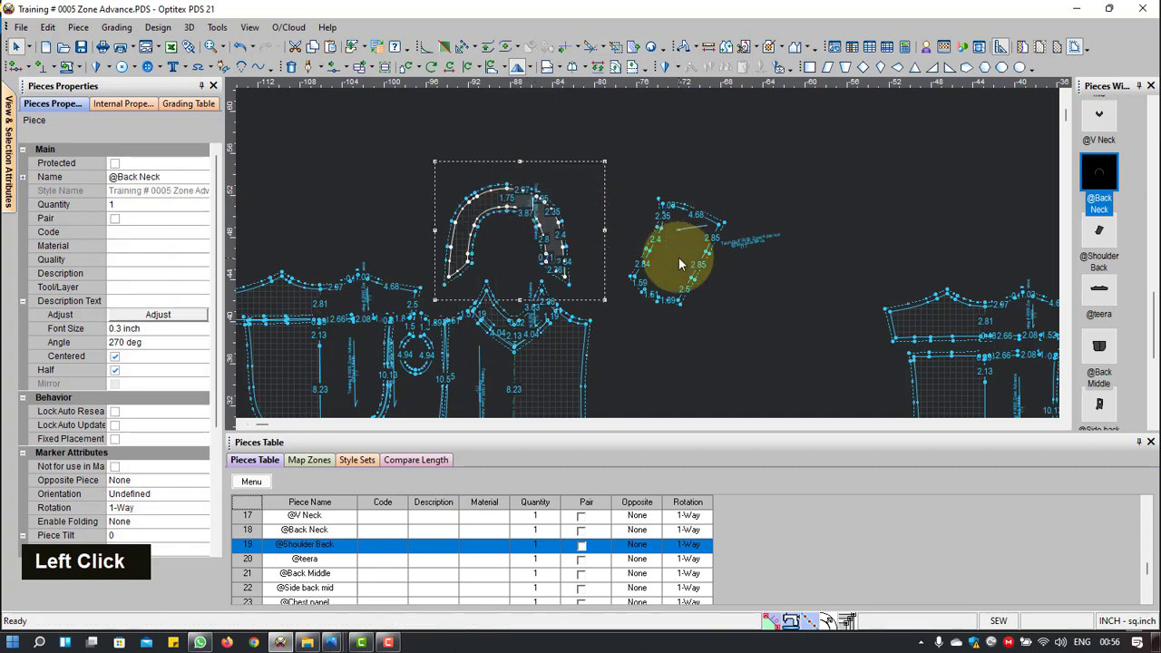
pyautogui.click(602, 284)
pyautogui.scroll(-3, 597, 284)
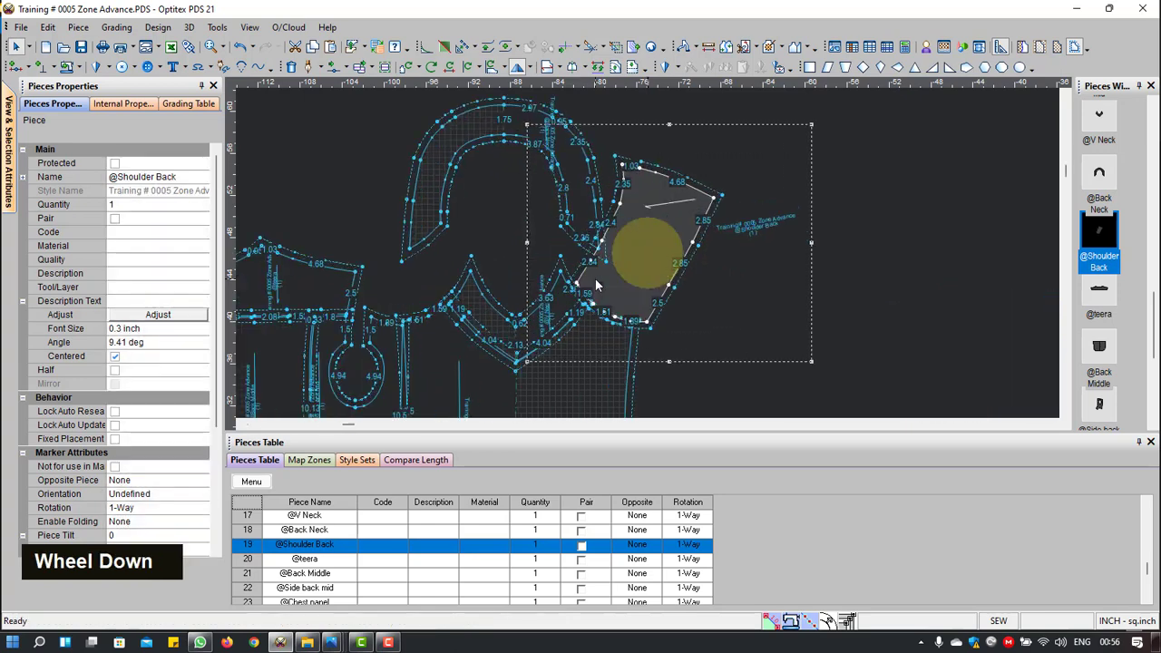
pyautogui.click(652, 271)
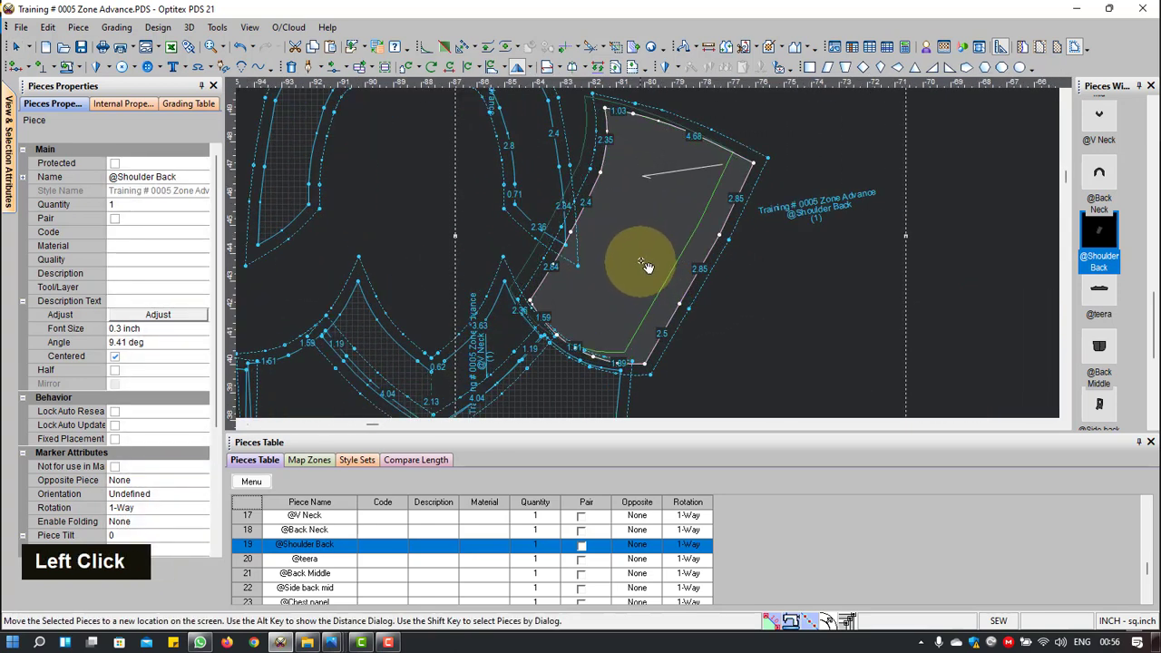
pyautogui.click(688, 250)
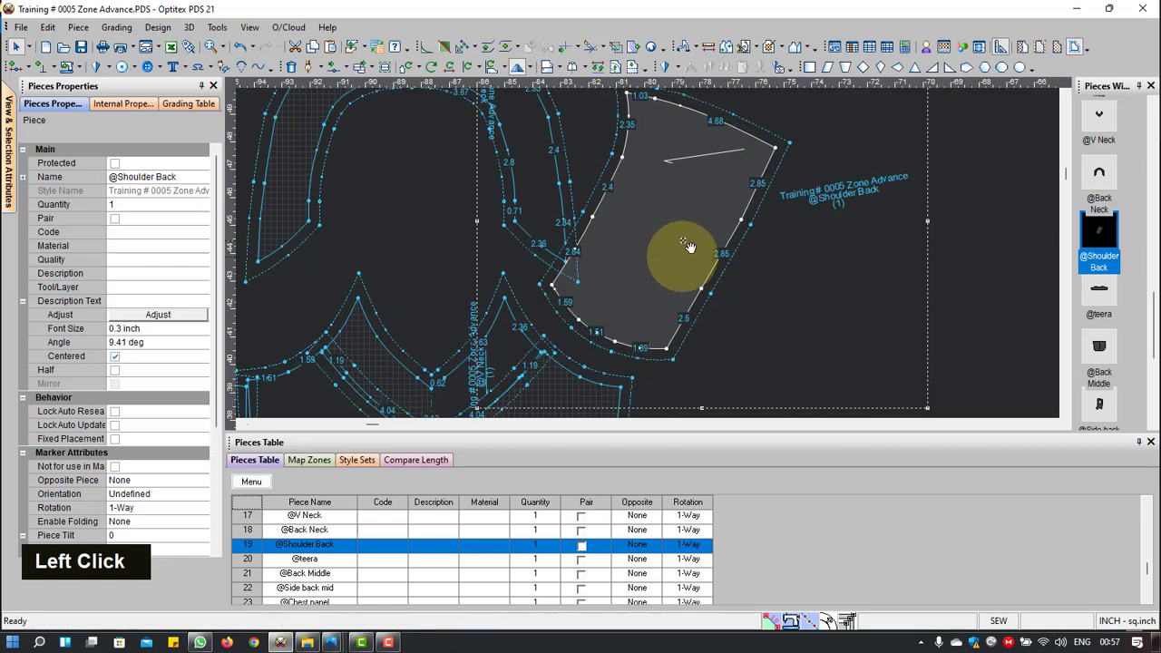
pyautogui.scroll(2, 674, 343)
pyautogui.scroll(-2, 643, 252)
pyautogui.click(641, 247)
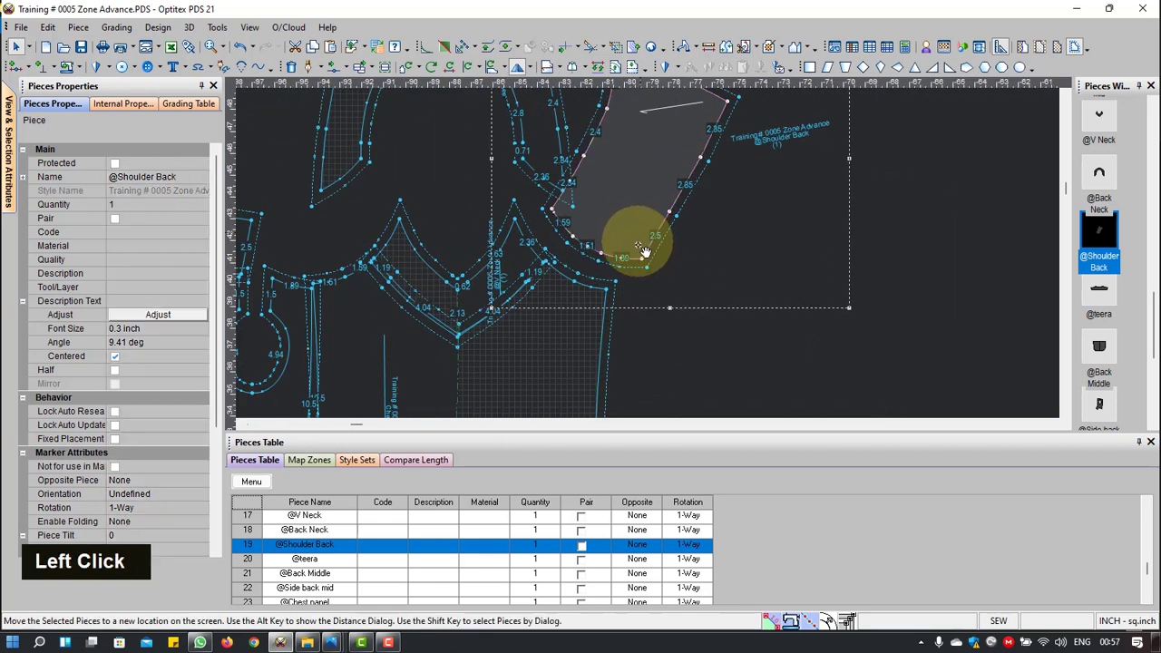
pyautogui.click(653, 265)
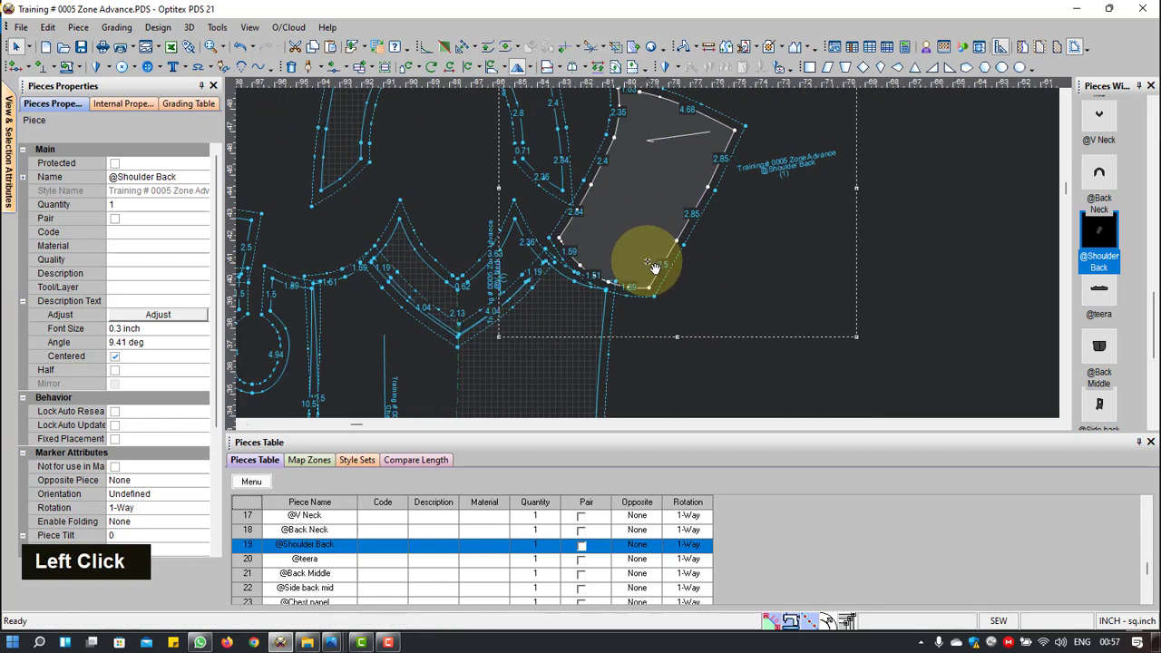
pyautogui.click(654, 288)
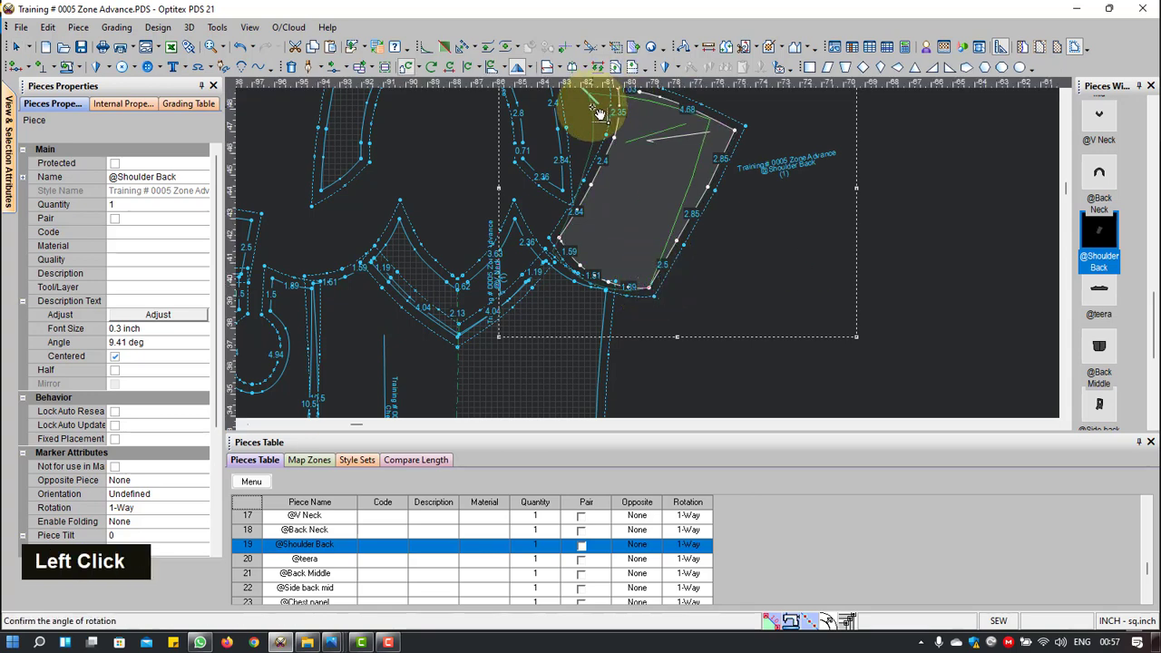
pyautogui.click(892, 402)
pyautogui.rightClick(776, 233)
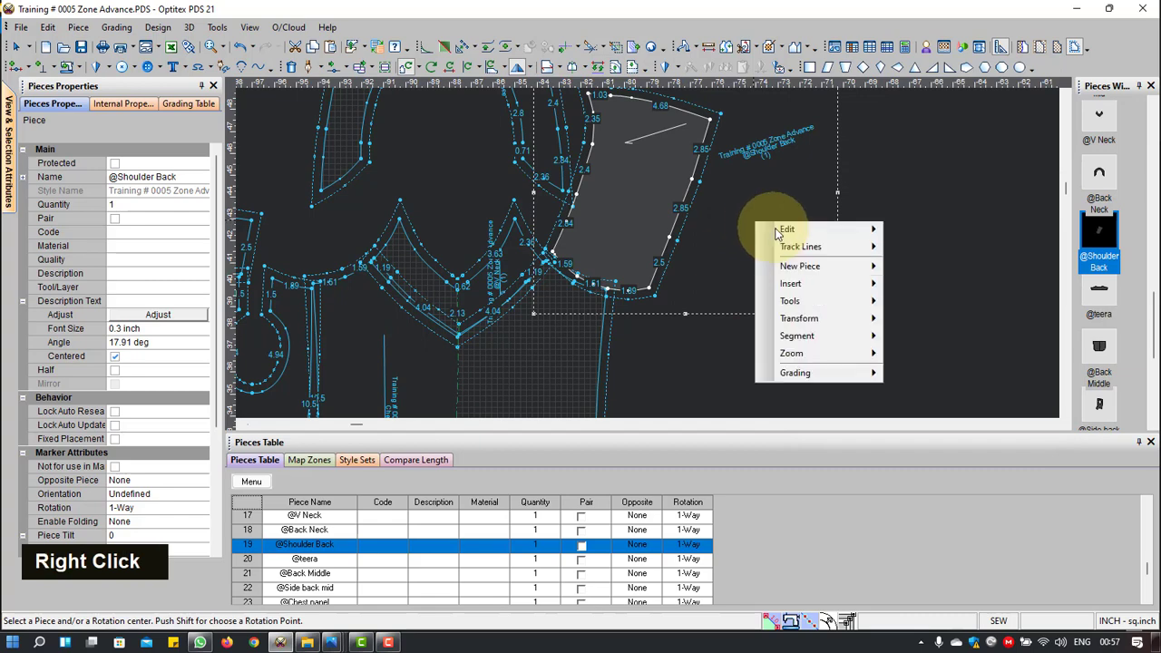
pyautogui.scroll(-2, 626, 268)
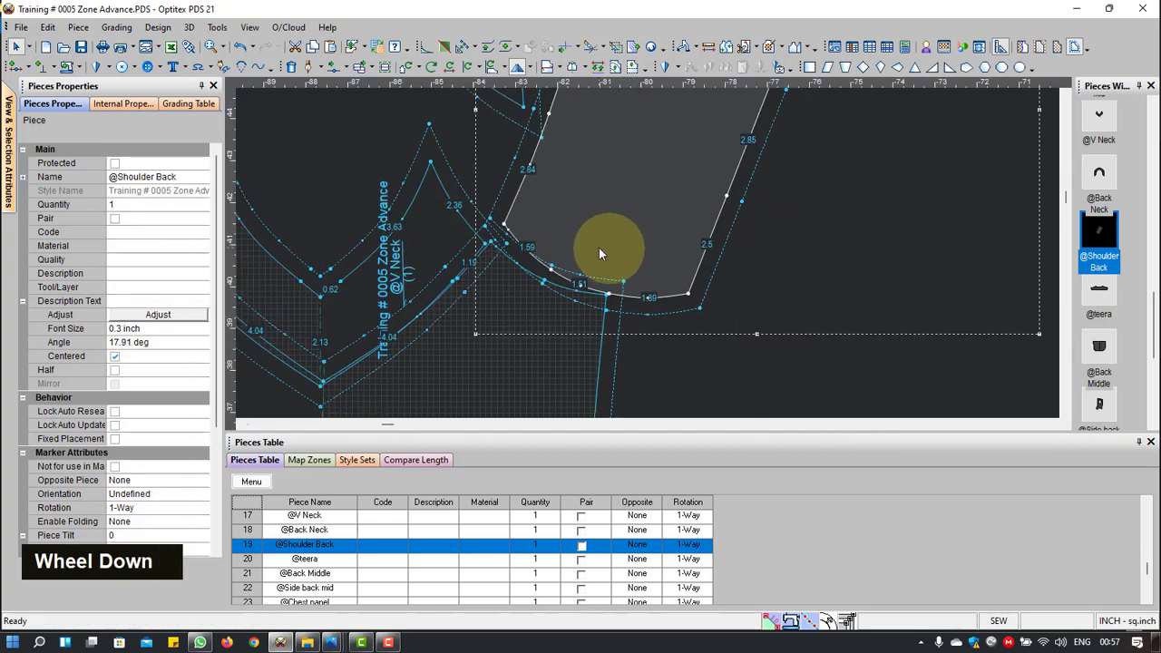
pyautogui.click(554, 233)
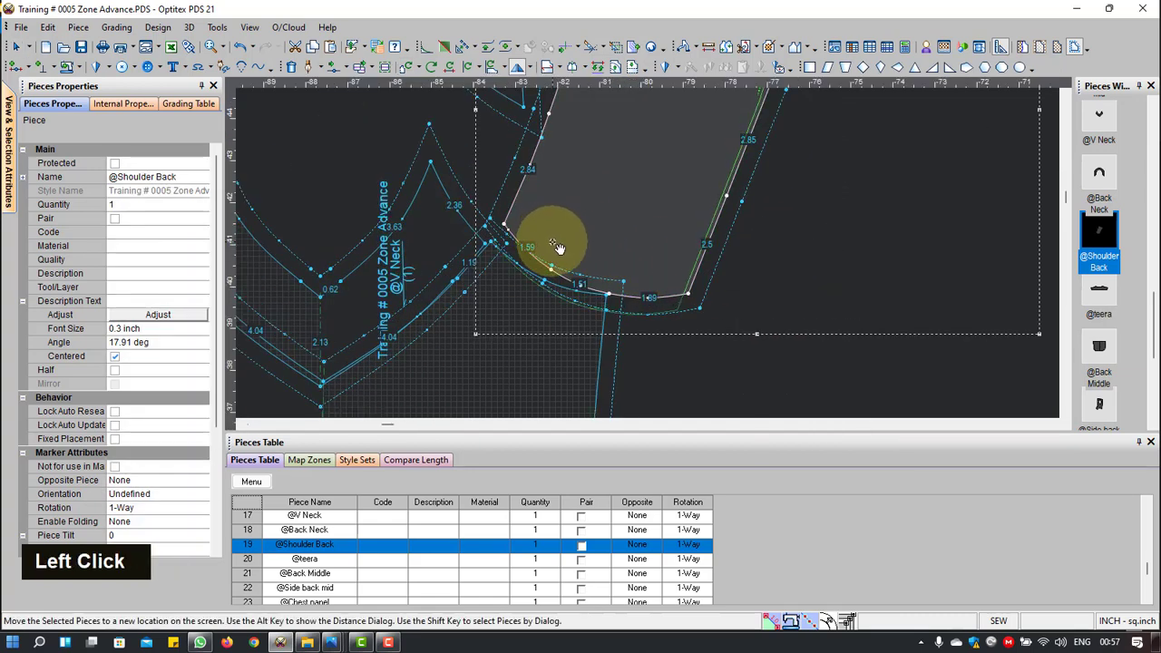
pyautogui.click(563, 241)
pyautogui.scroll(2, 571, 237)
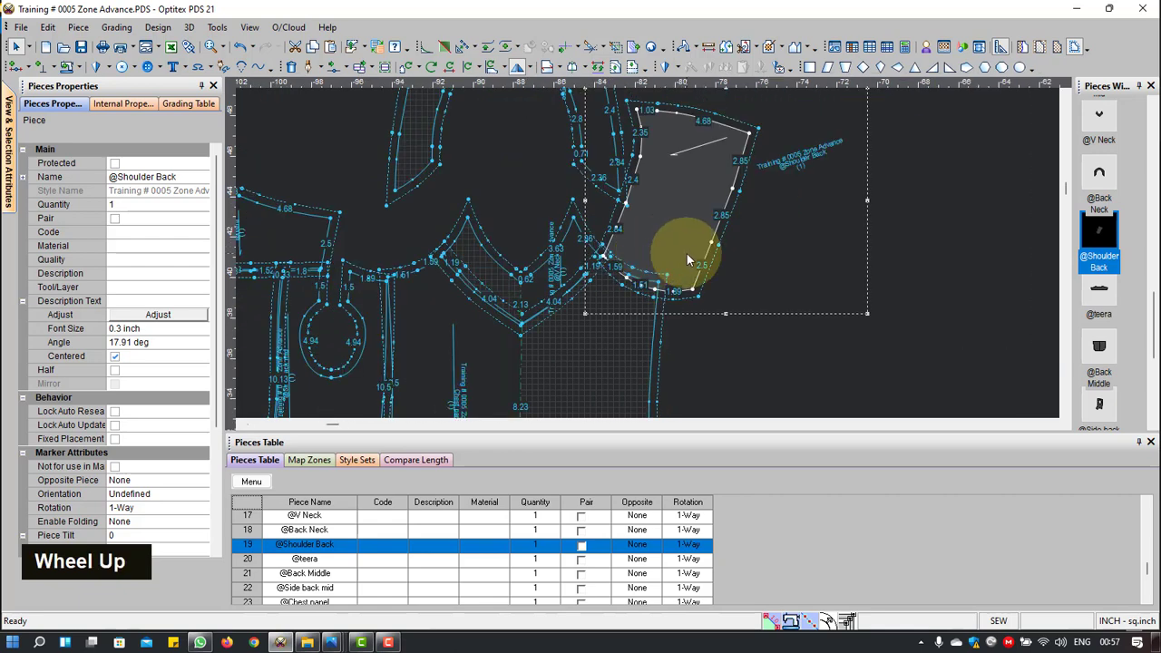
pyautogui.press('r')
pyautogui.click(694, 291)
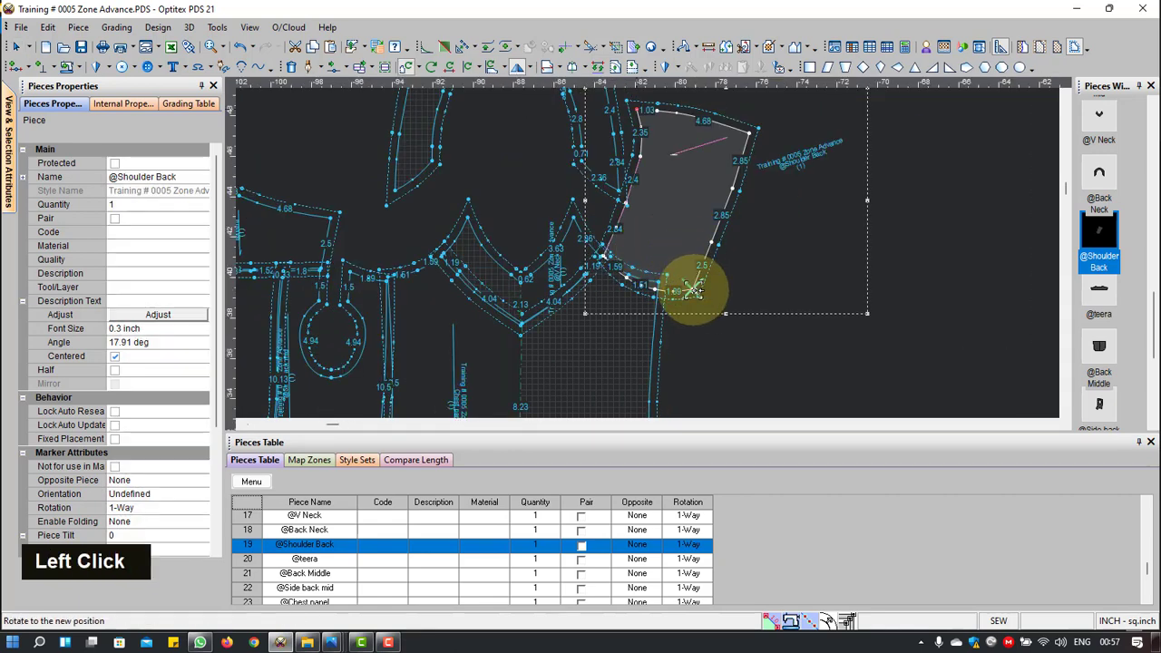
pyautogui.click(635, 117)
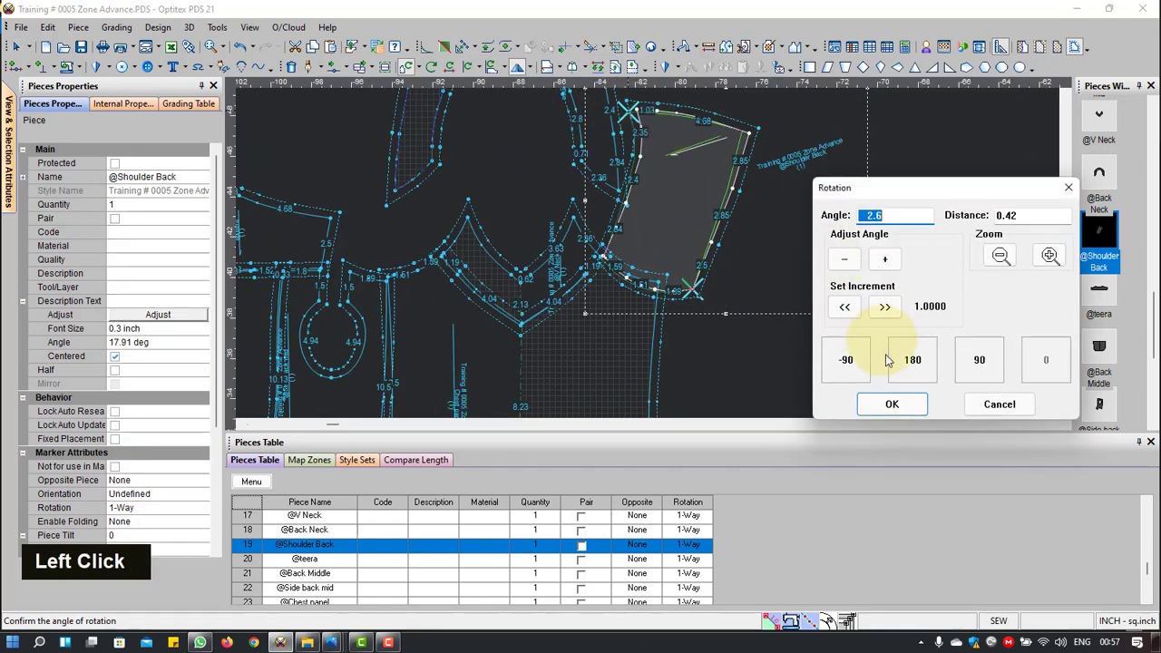
pyautogui.click(884, 402)
pyautogui.rightClick(820, 213)
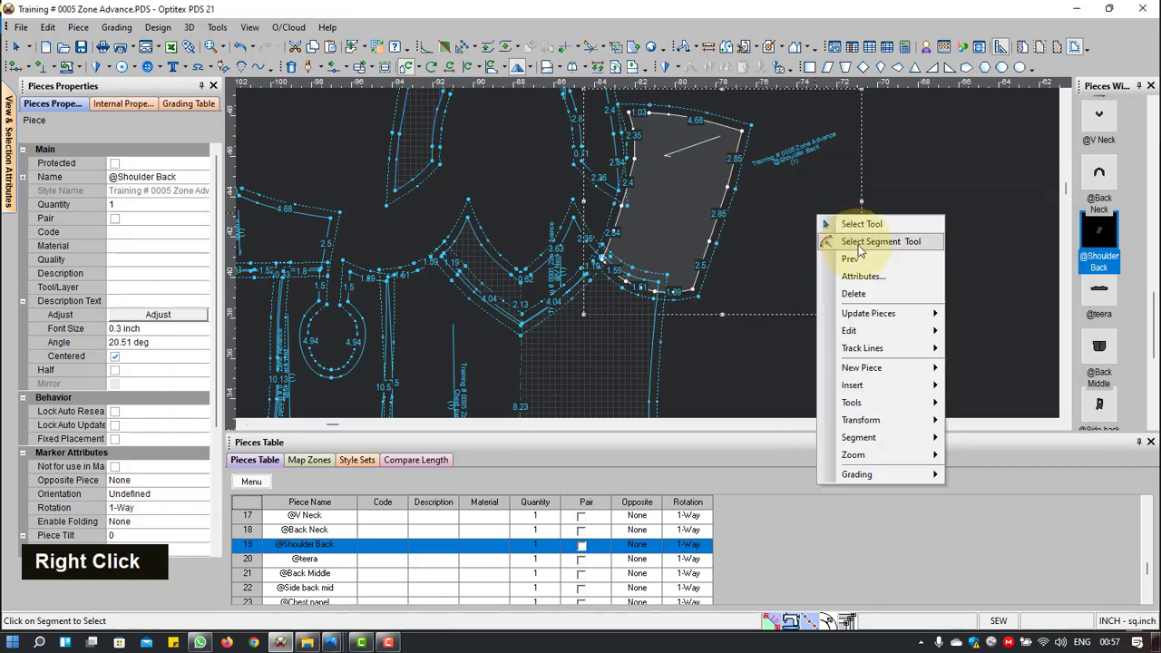
pyautogui.click(848, 241)
pyautogui.scroll(-2, 646, 258)
pyautogui.click(646, 260)
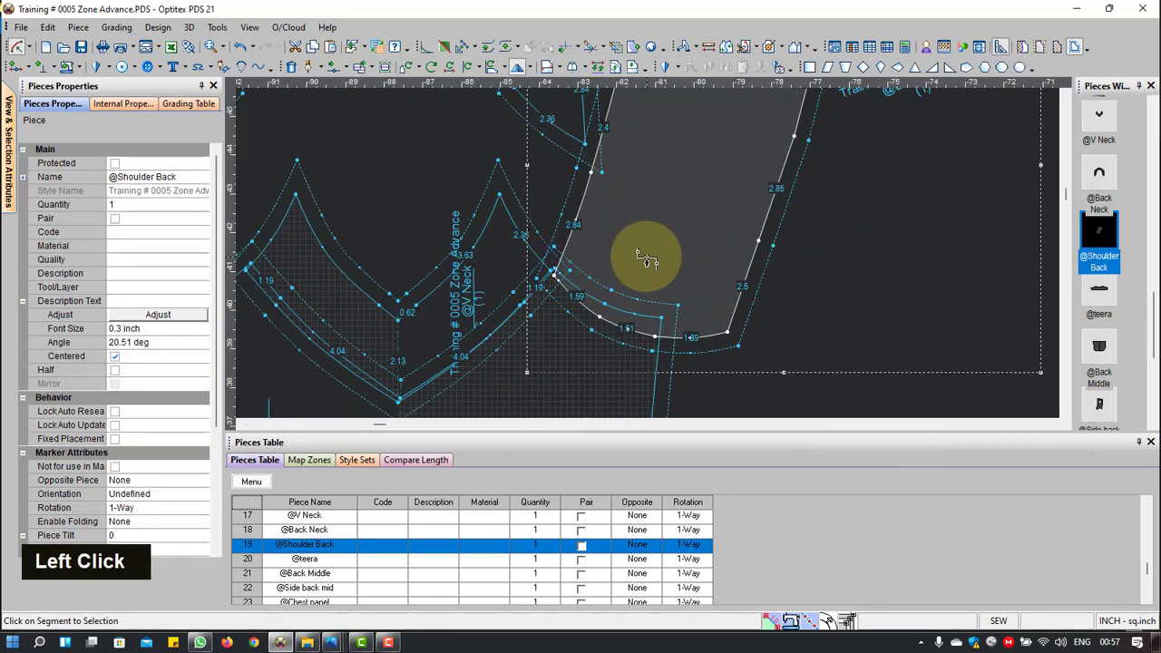
pyautogui.rightClick(803, 255)
pyautogui.click(814, 269)
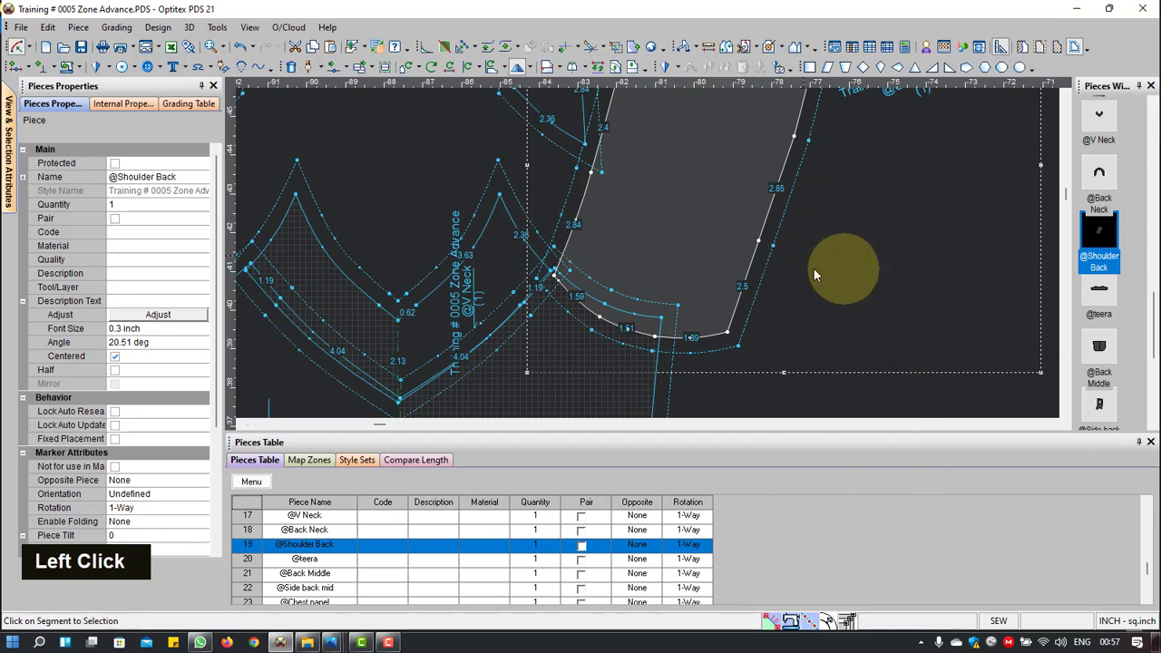
pyautogui.press('space')
pyautogui.click(613, 275)
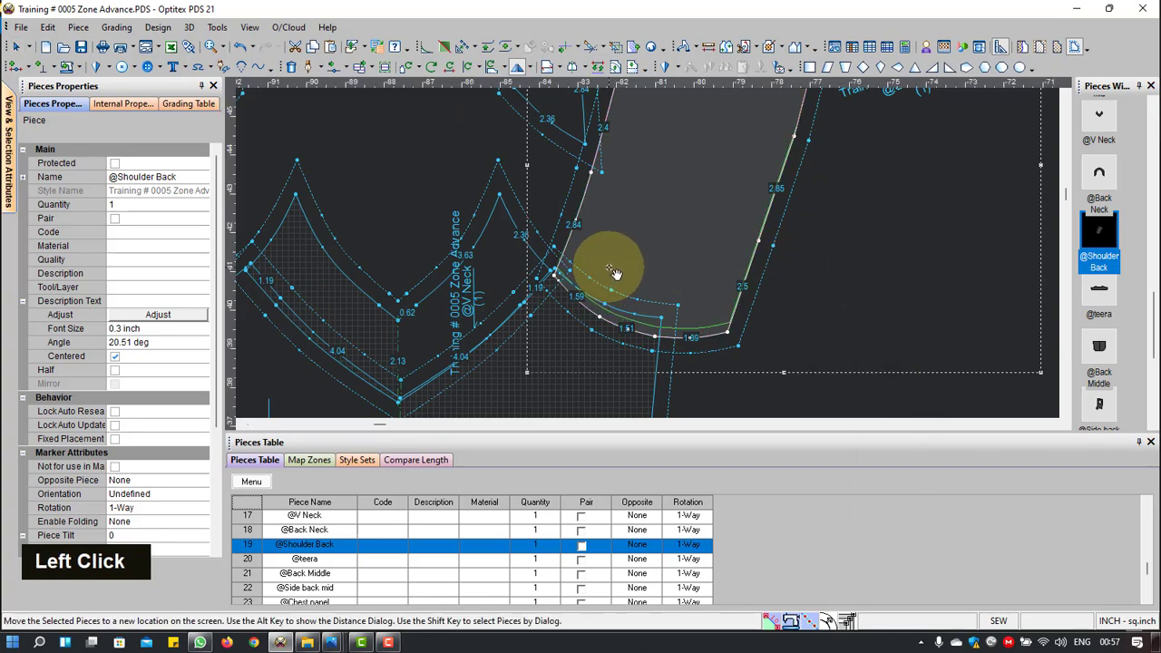
pyautogui.scroll(4, 710, 313)
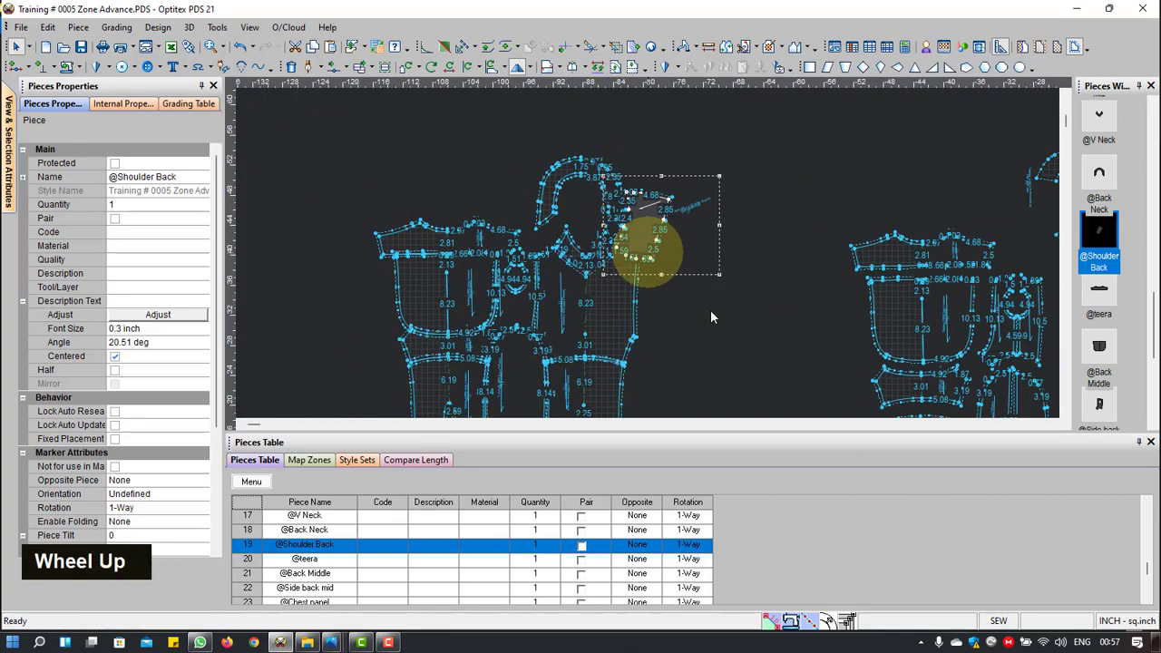
pyautogui.scroll(-2, 614, 228)
pyautogui.scroll(3, 635, 250)
pyautogui.click(563, 305)
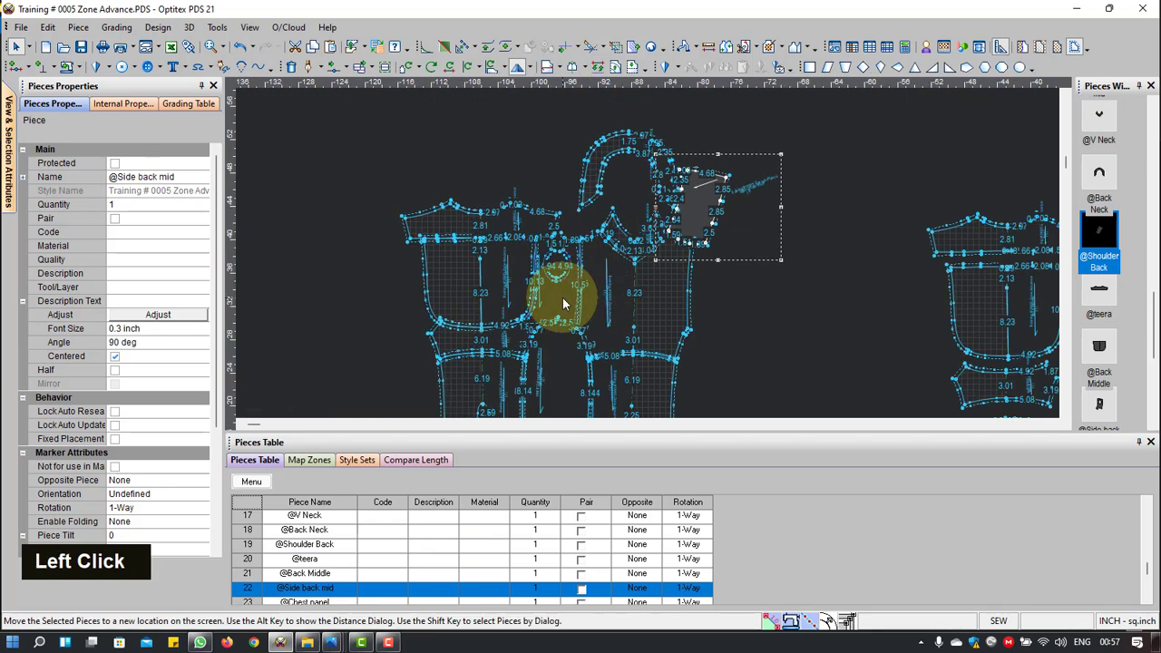
pyautogui.hotkey('ctrl', 'c')
pyautogui.hotkey('ctrl', 'v')
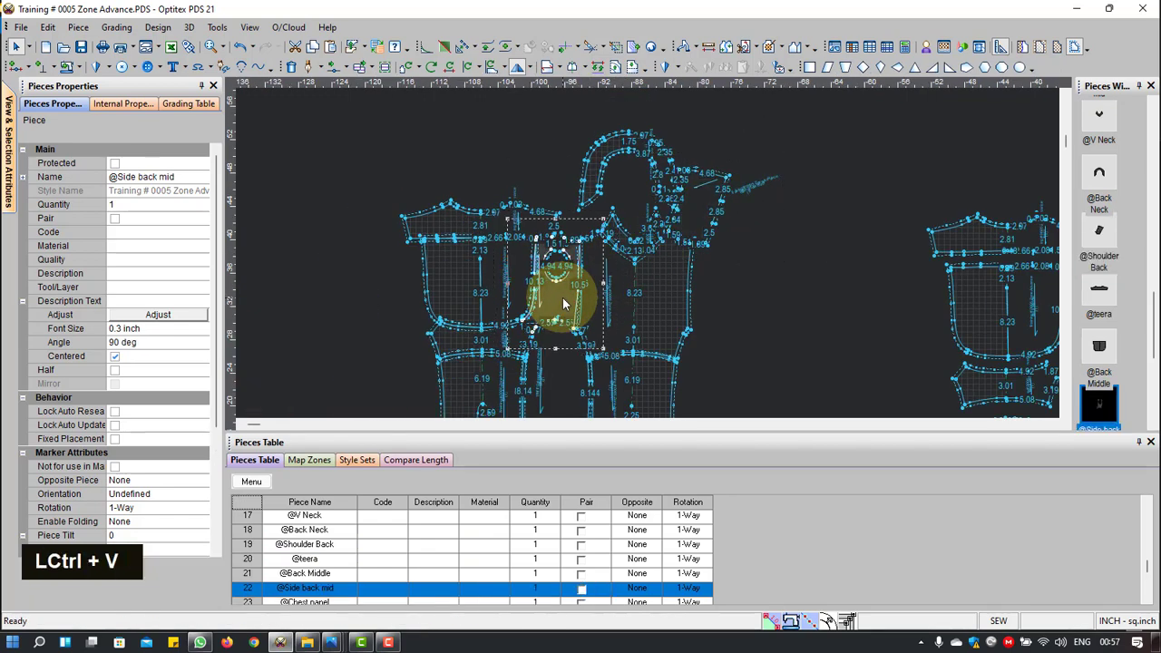
pyautogui.scroll(-3, 569, 301)
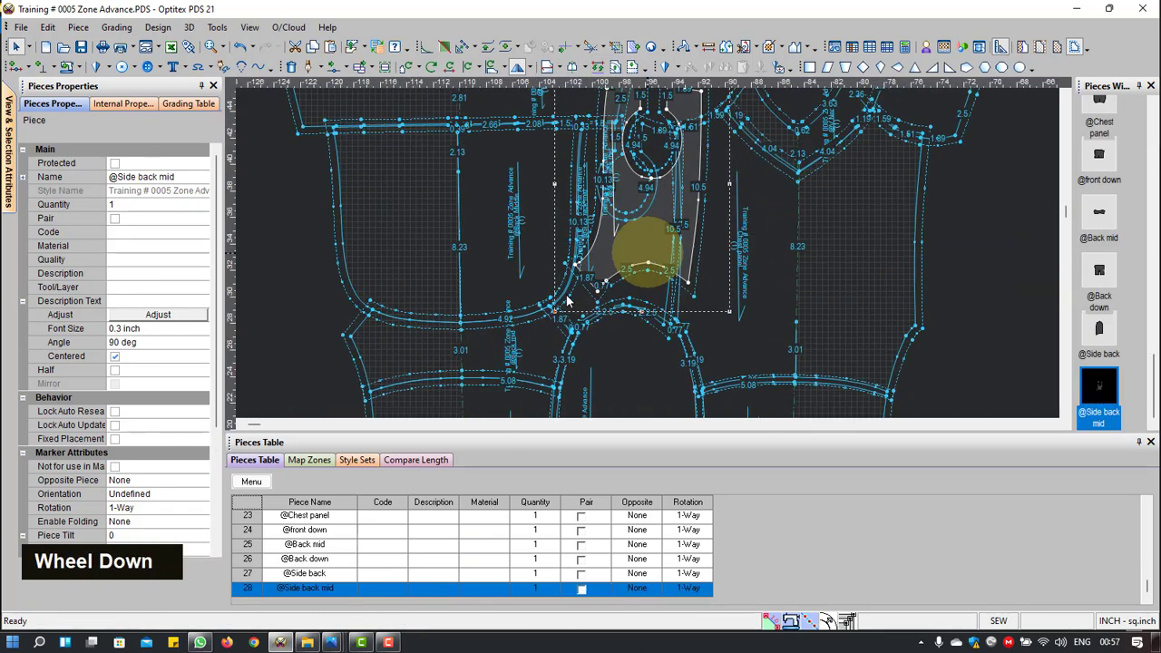
pyautogui.moveTo(693, 188); pyautogui.dragTo(721, 258)
pyautogui.scroll(3, 948, 229)
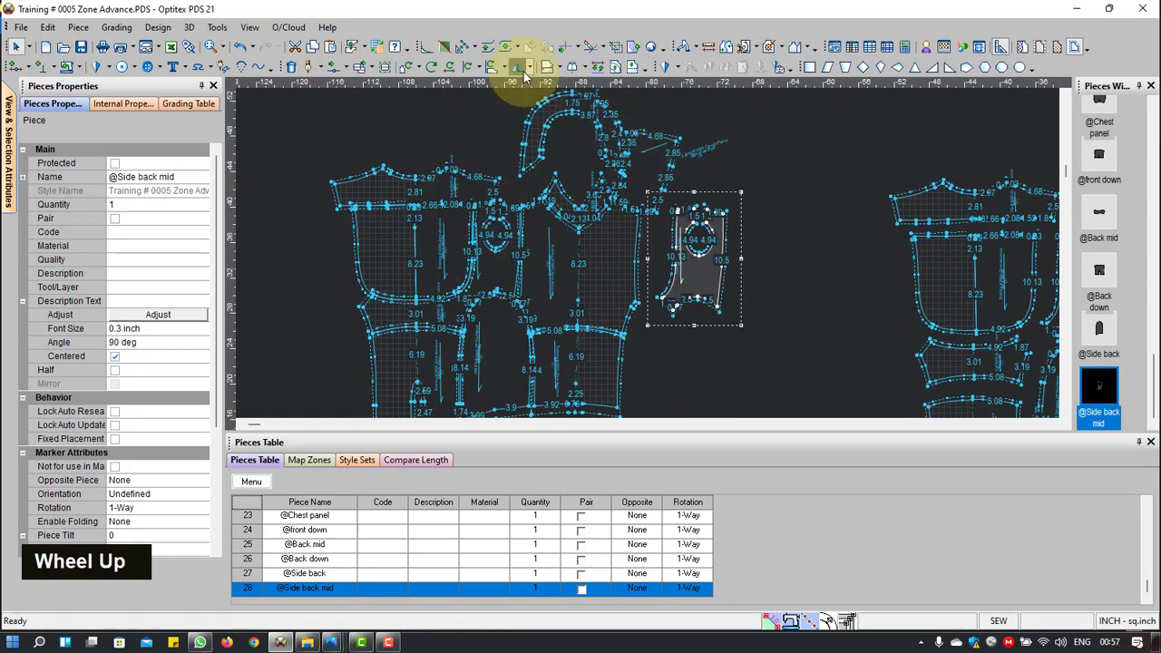
pyautogui.click(517, 67)
pyautogui.scroll(-1, 676, 256)
pyautogui.click(642, 293)
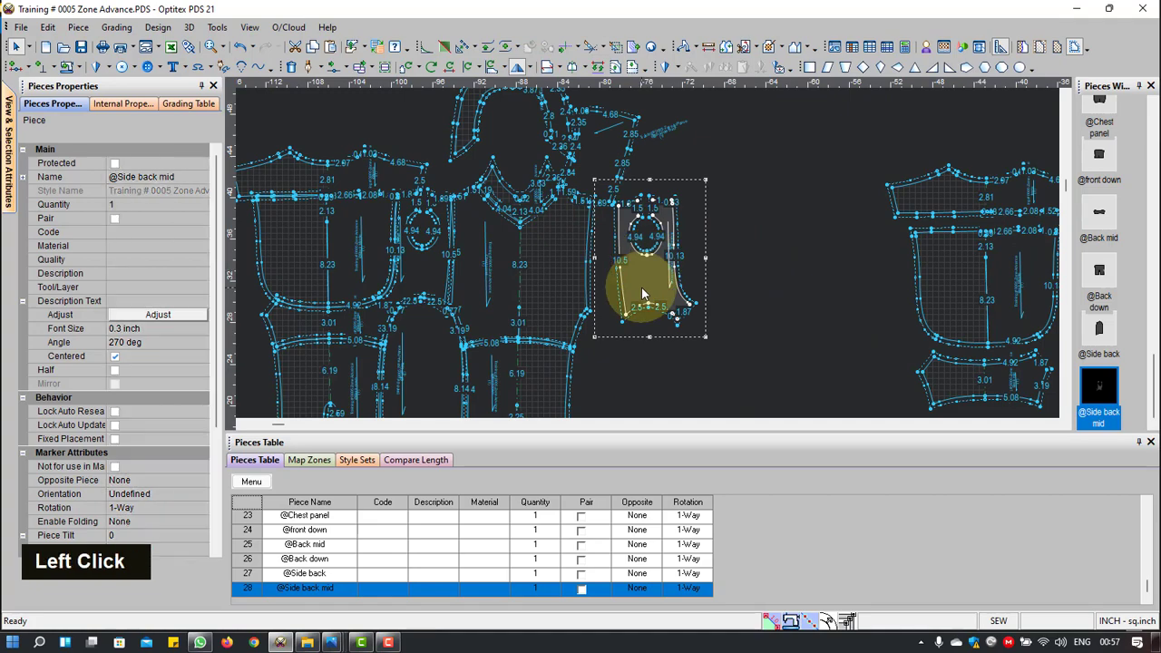
pyautogui.moveTo(642, 293); pyautogui.dragTo(614, 263)
pyautogui.scroll(-1, 637, 243)
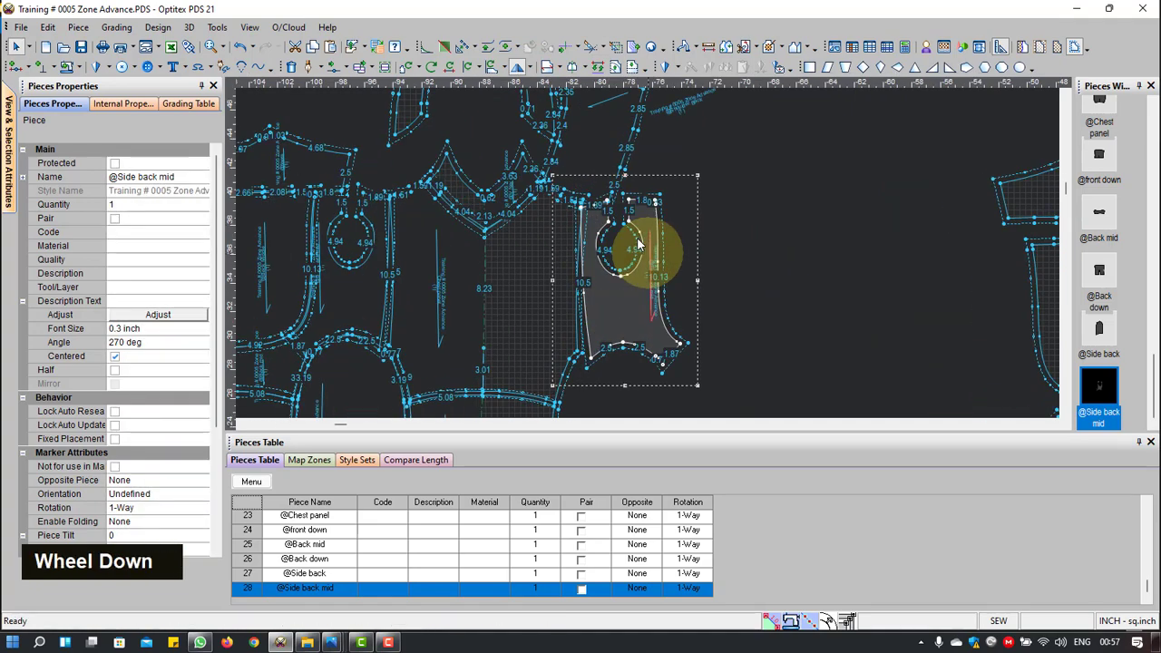
pyautogui.scroll(-1, 646, 262)
pyautogui.scroll(1, 656, 304)
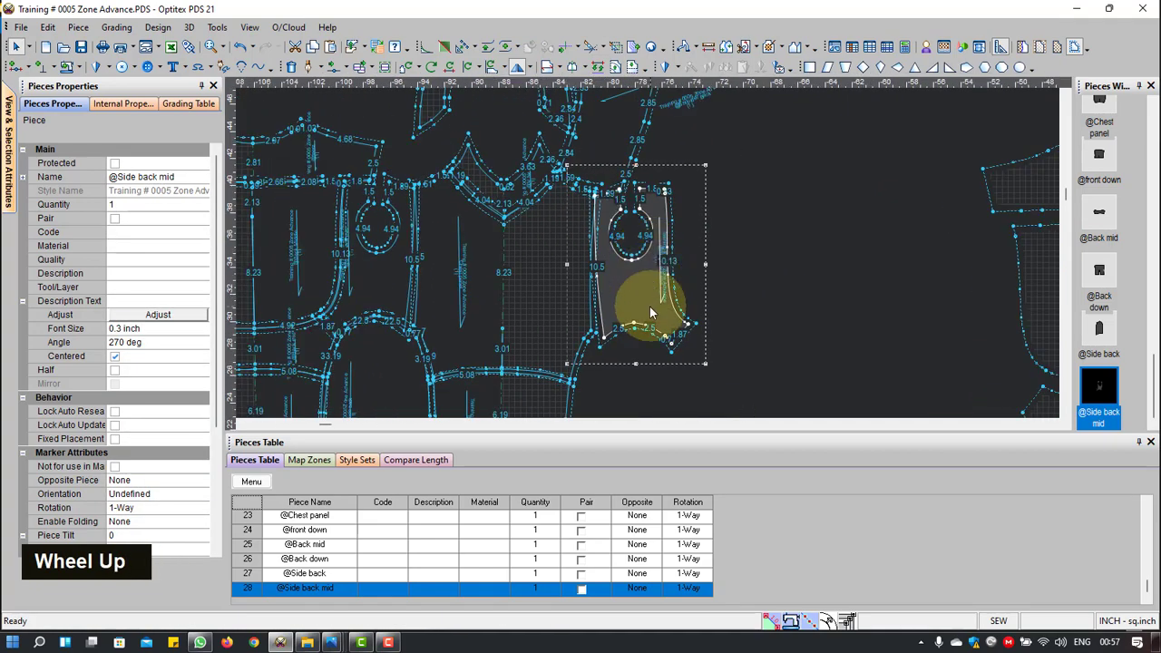
pyautogui.scroll(-1, 651, 313)
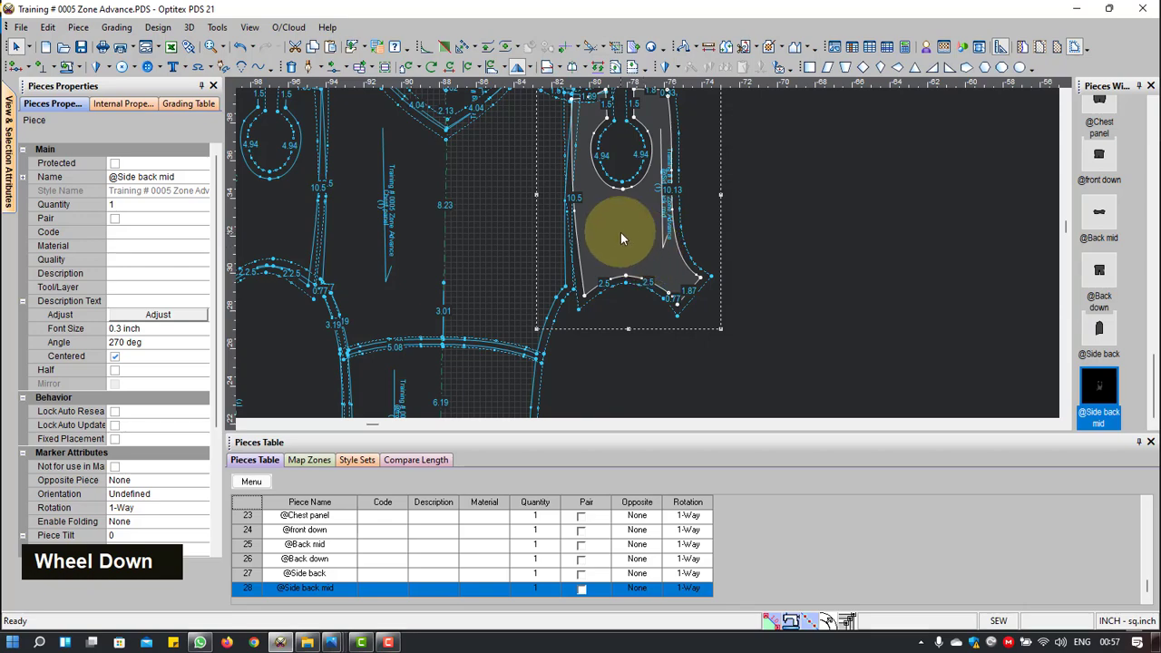
pyautogui.scroll(1, 620, 234)
pyautogui.scroll(-1, 635, 246)
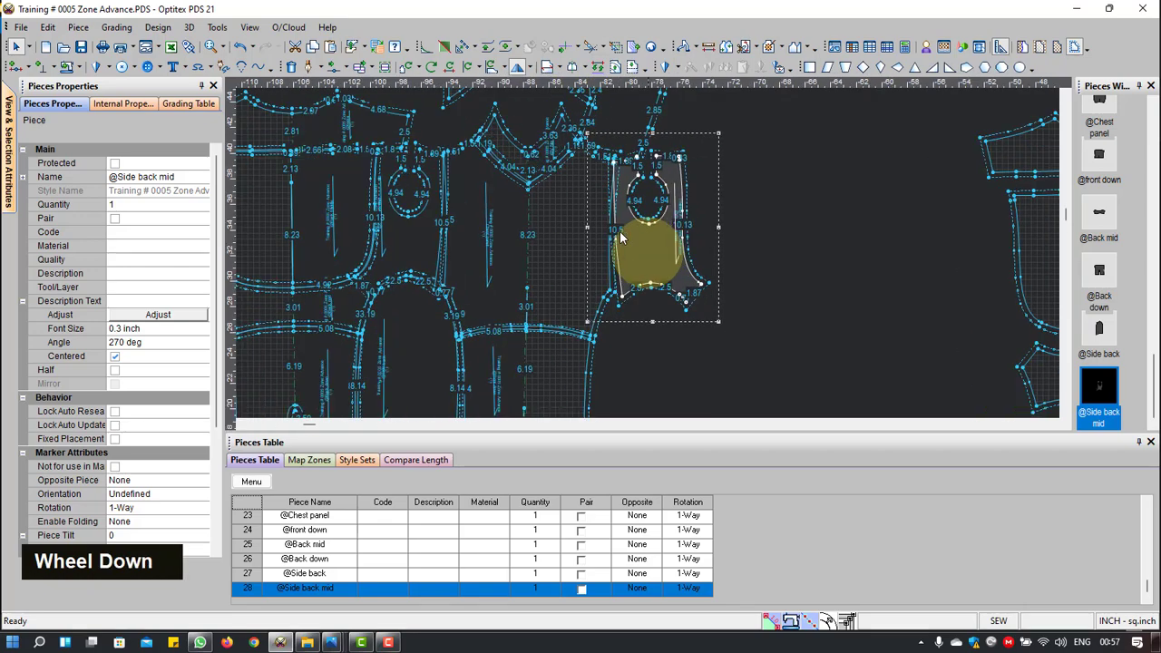
pyautogui.scroll(1, 647, 260)
pyautogui.click(497, 324)
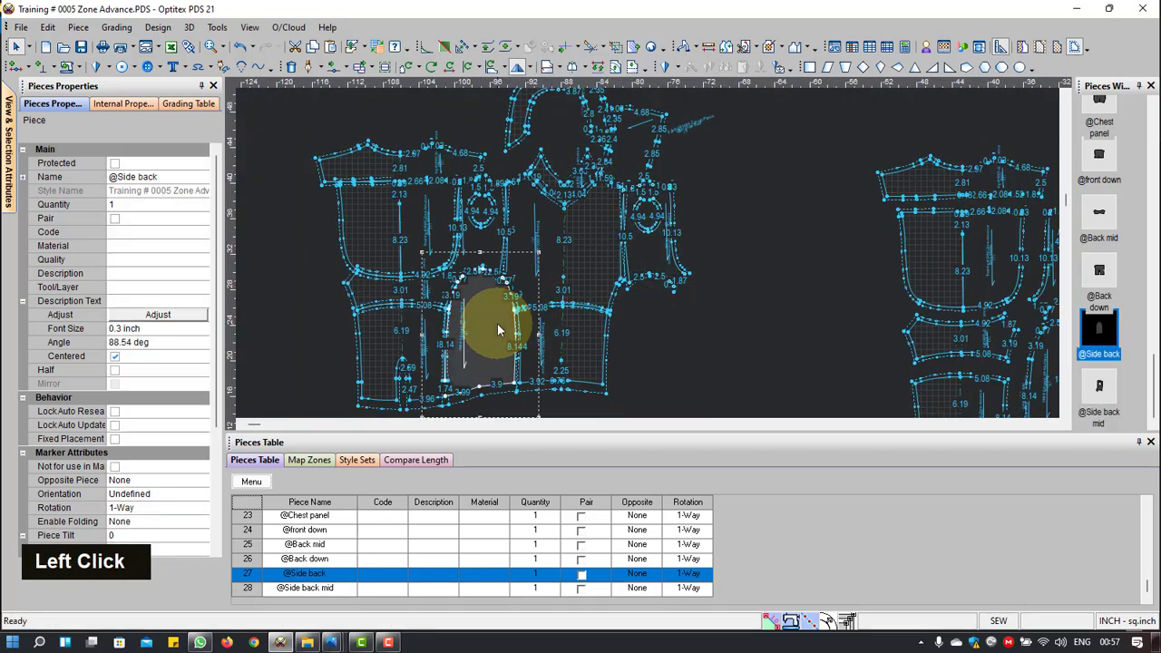
pyautogui.hotkey('ctrl', 'c')
pyautogui.hotkey('ctrl', 'v')
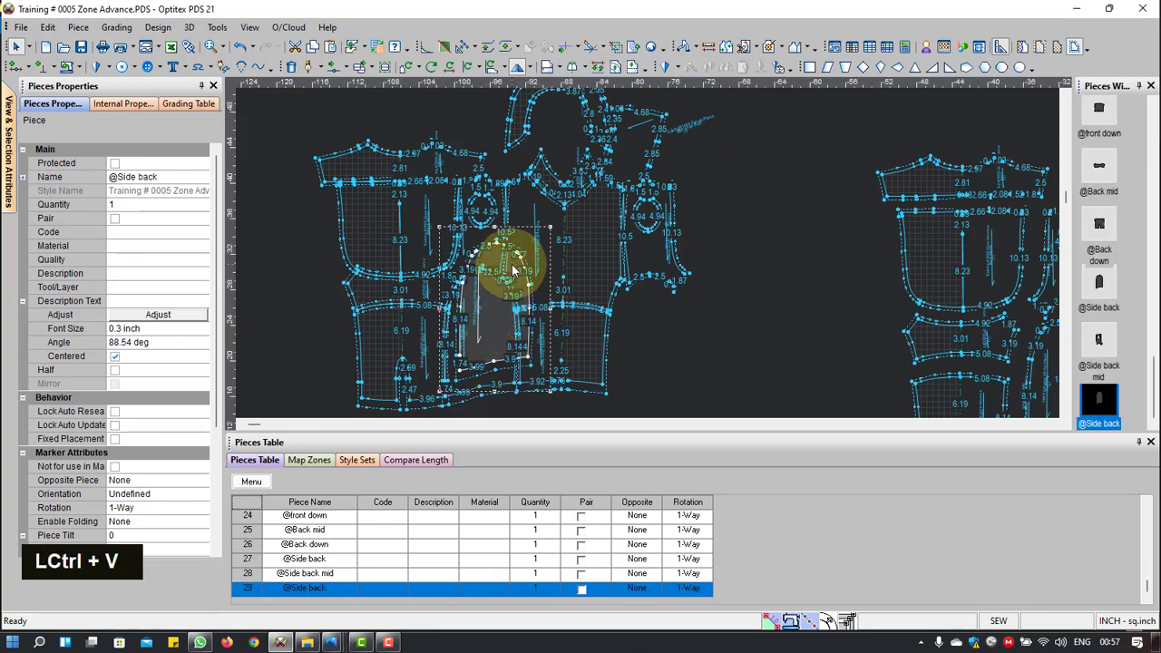
pyautogui.click(535, 272)
pyautogui.click(670, 313)
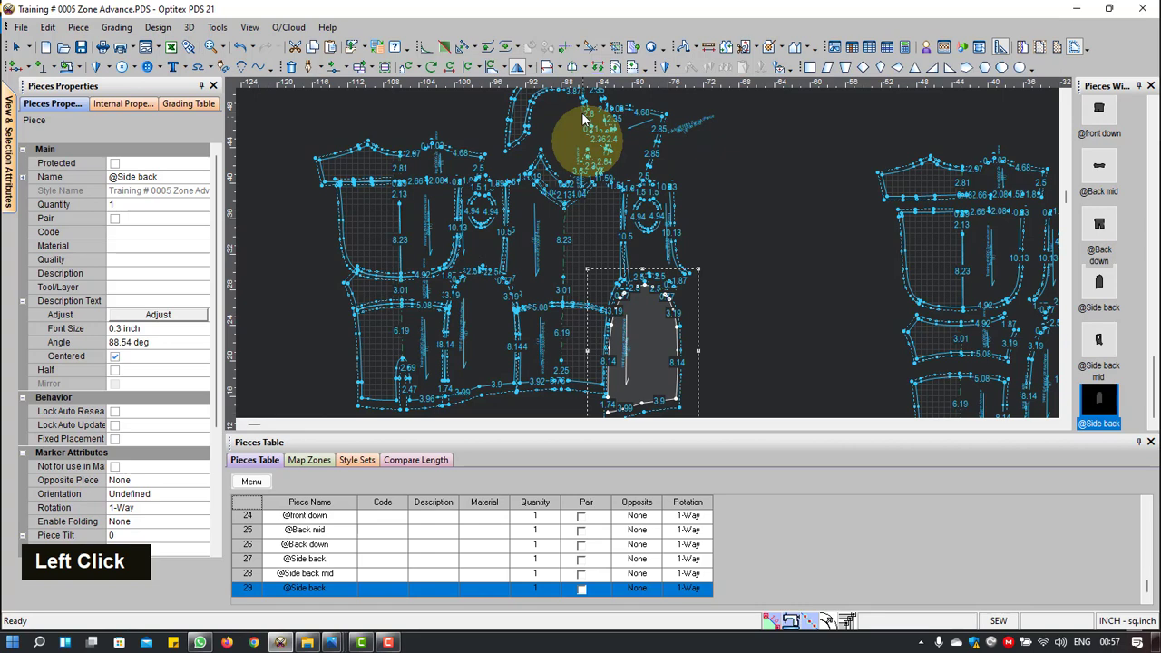
pyautogui.click(518, 69)
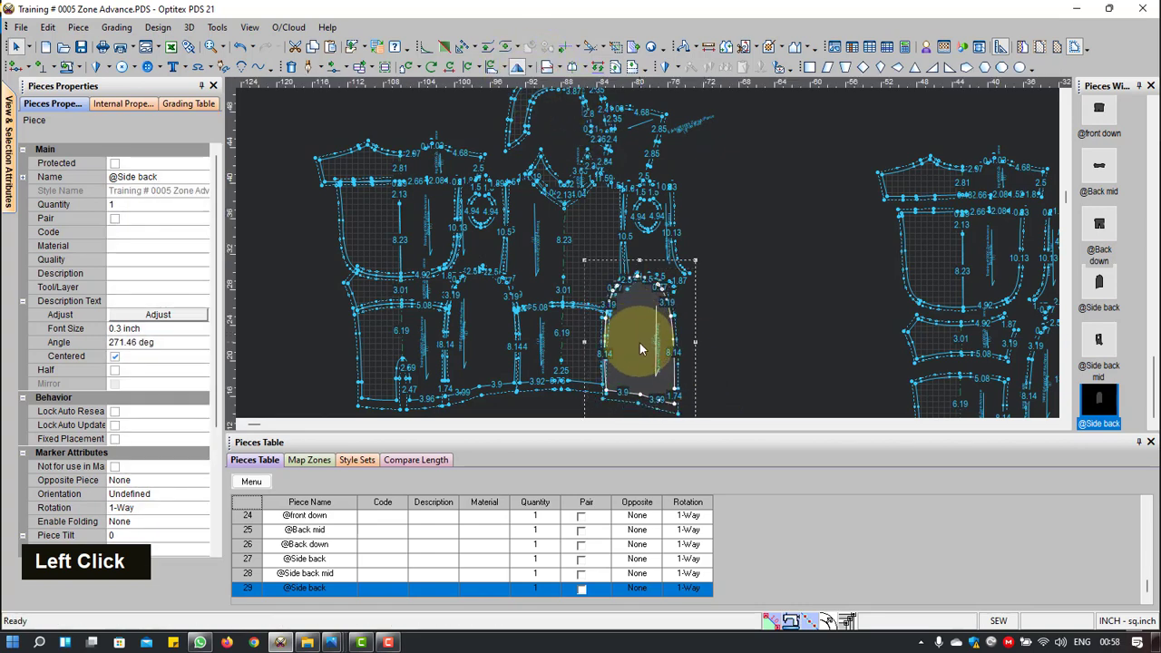
pyautogui.scroll(-3, 648, 247)
pyautogui.scroll(-2, 645, 251)
pyautogui.scroll(4, 645, 251)
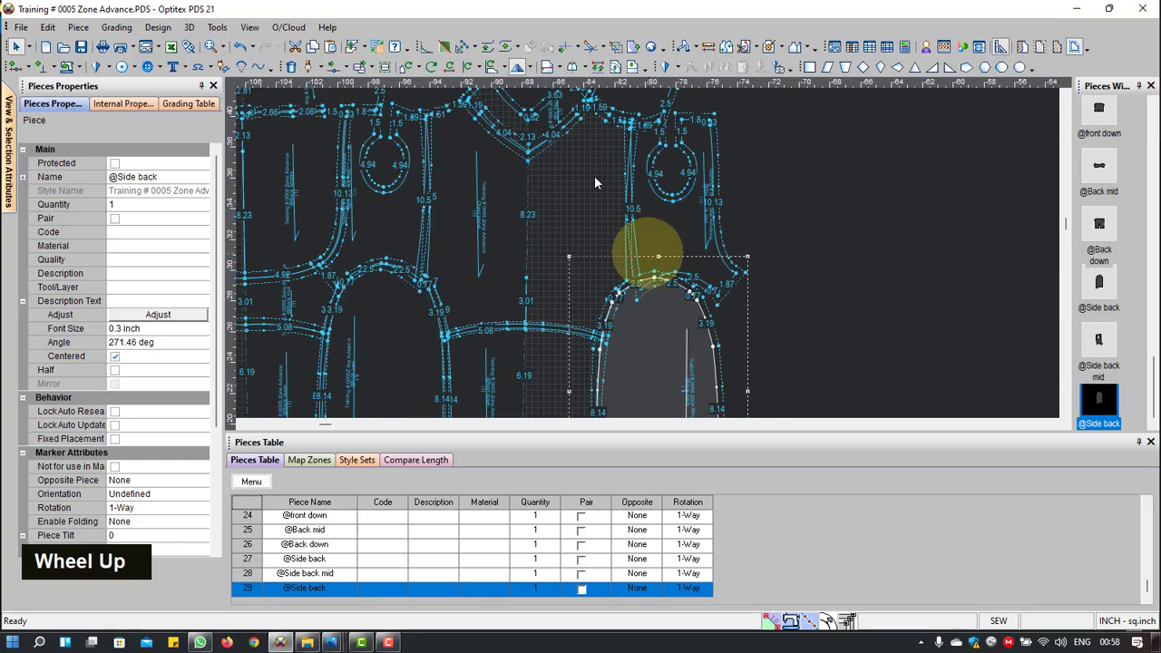
pyautogui.scroll(-2, 646, 250)
pyautogui.click(650, 303)
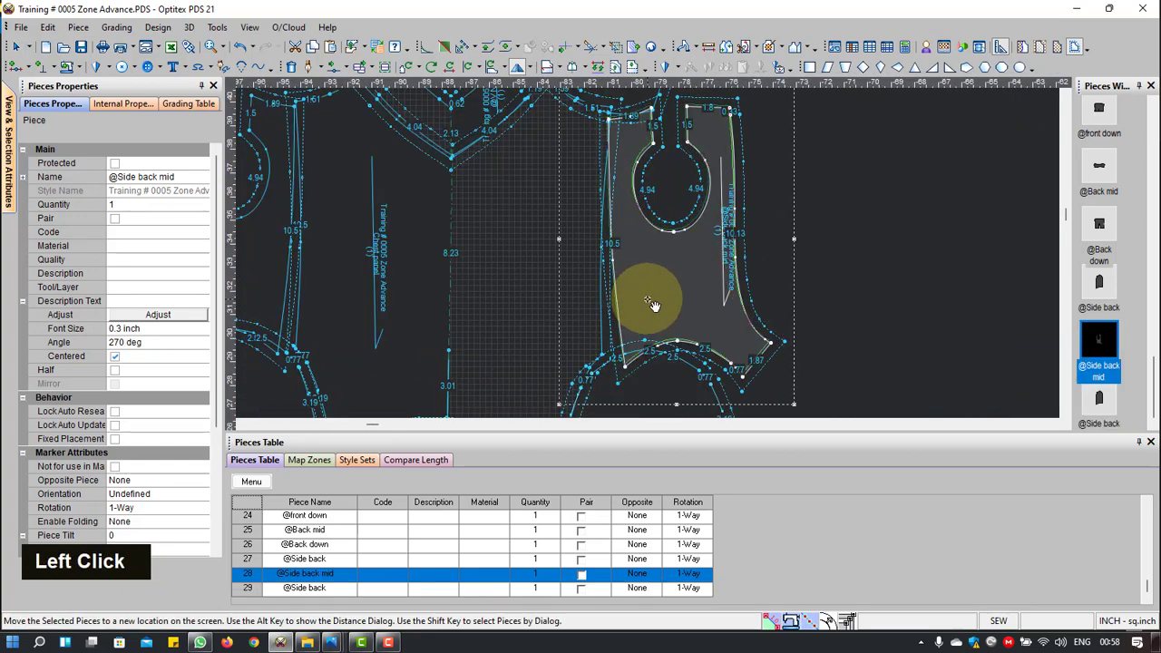
pyautogui.press('r')
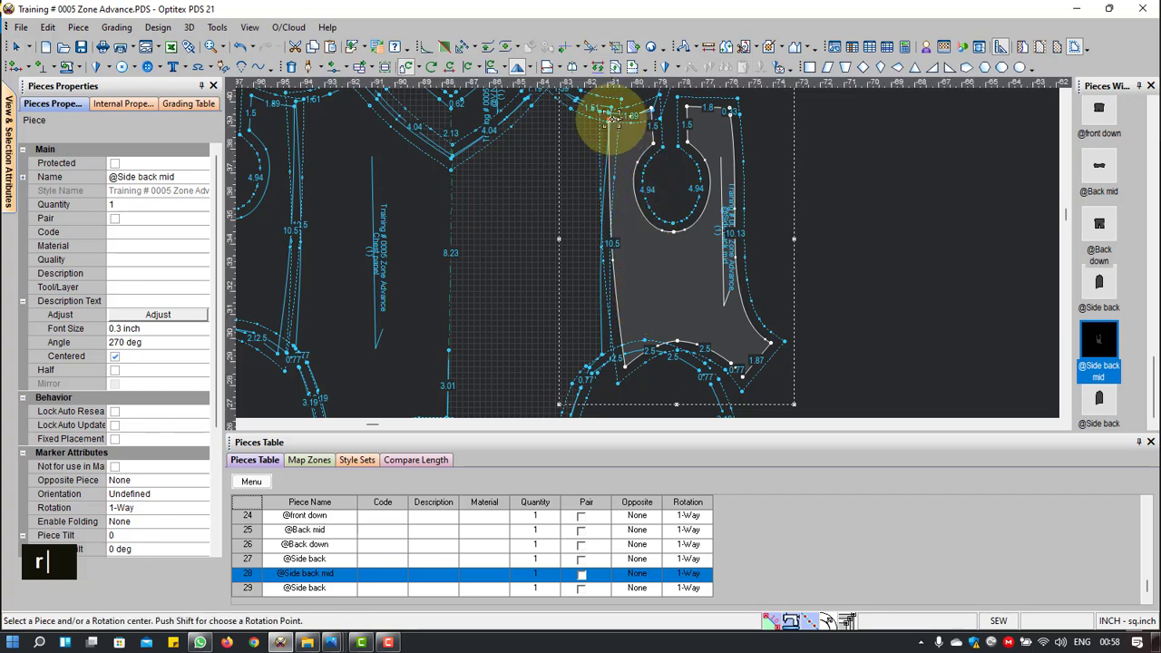
pyautogui.click(614, 119)
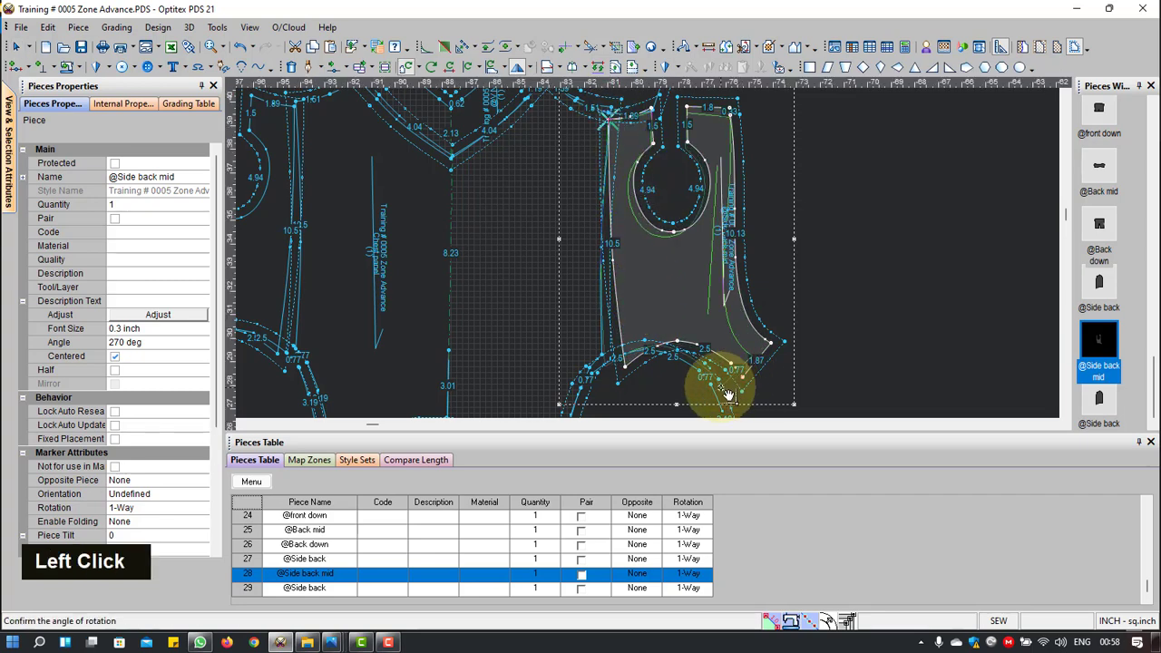
pyautogui.click(885, 405)
pyautogui.rightClick(867, 230)
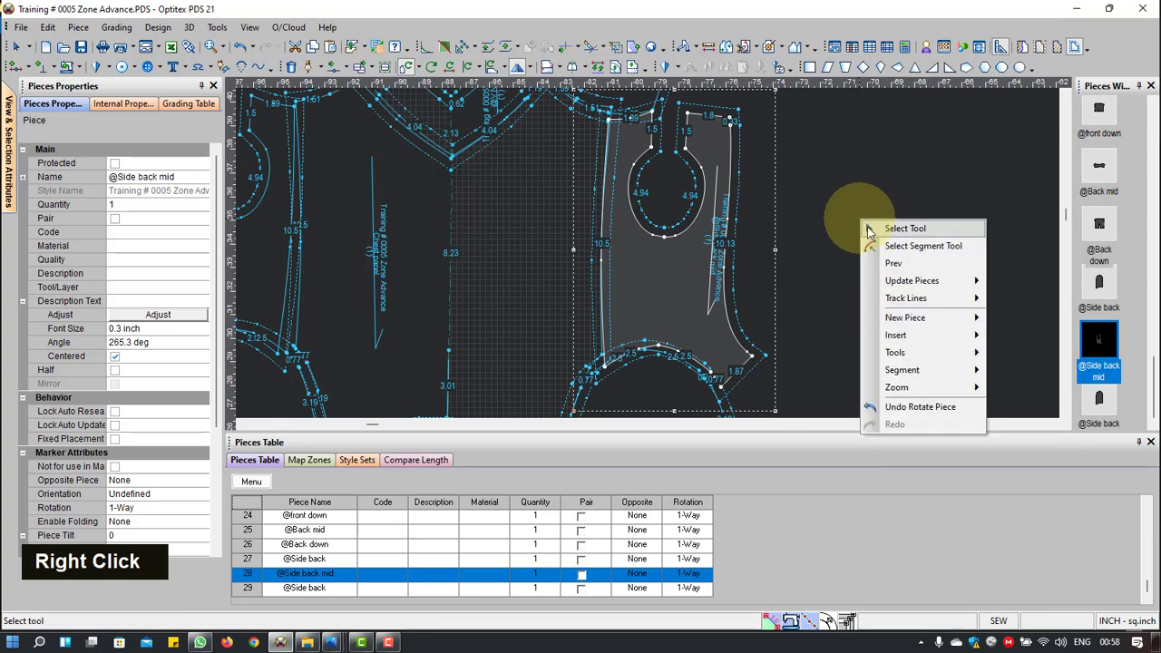
pyautogui.click(869, 229)
pyautogui.scroll(5, 752, 284)
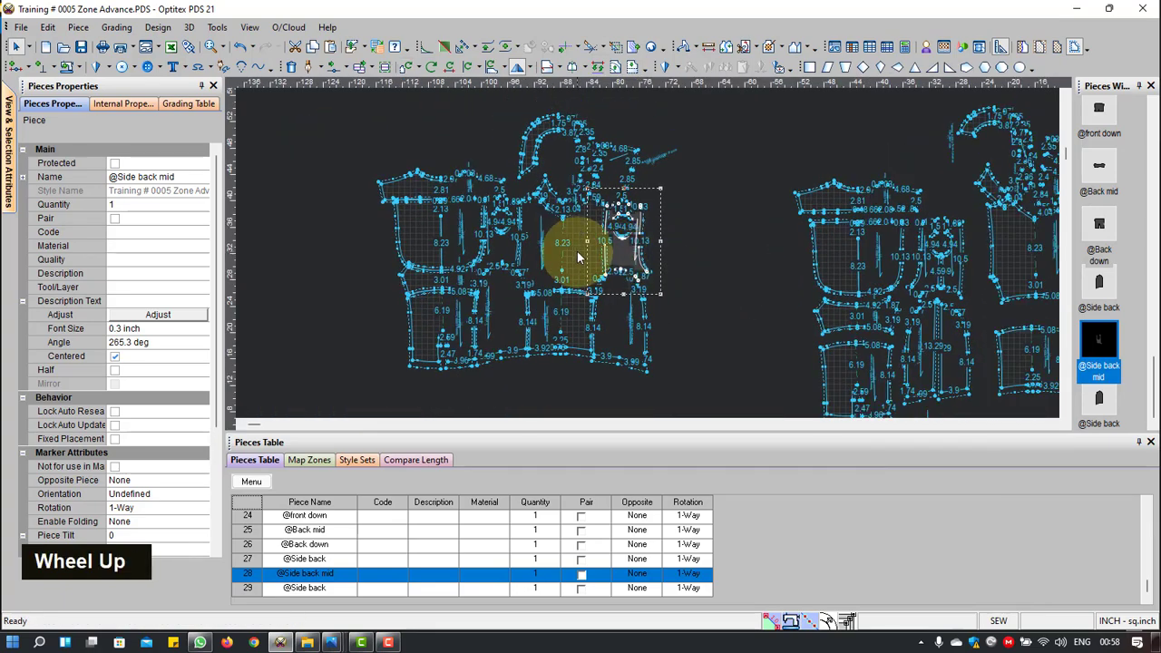
pyautogui.scroll(-2, 577, 257)
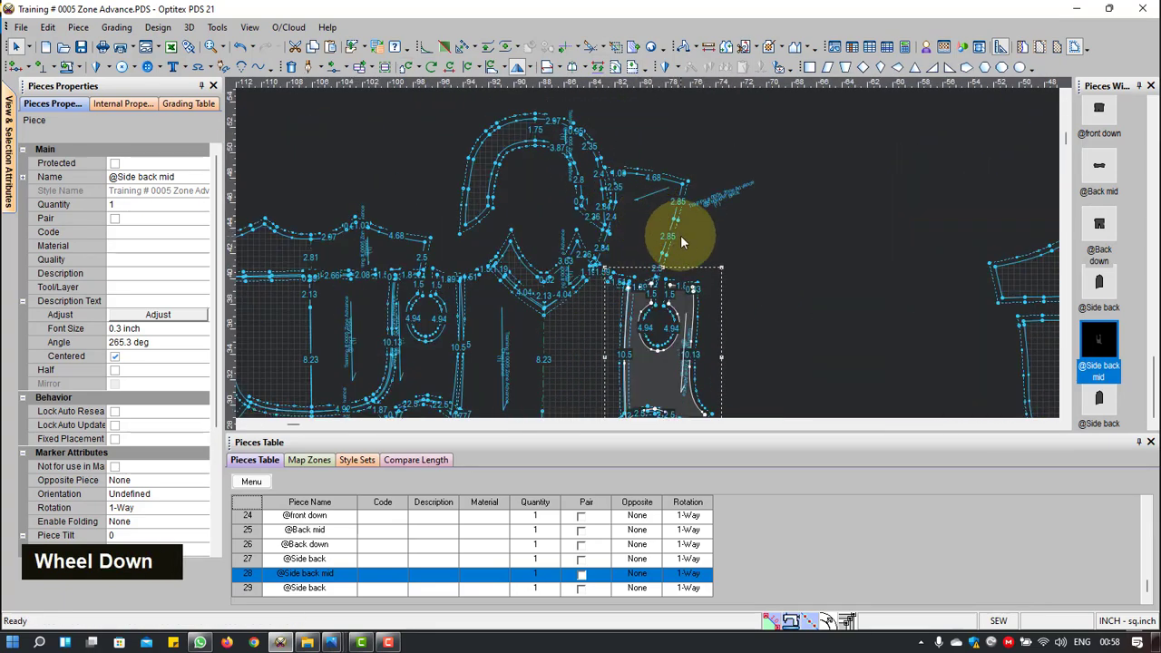
pyautogui.click(584, 168)
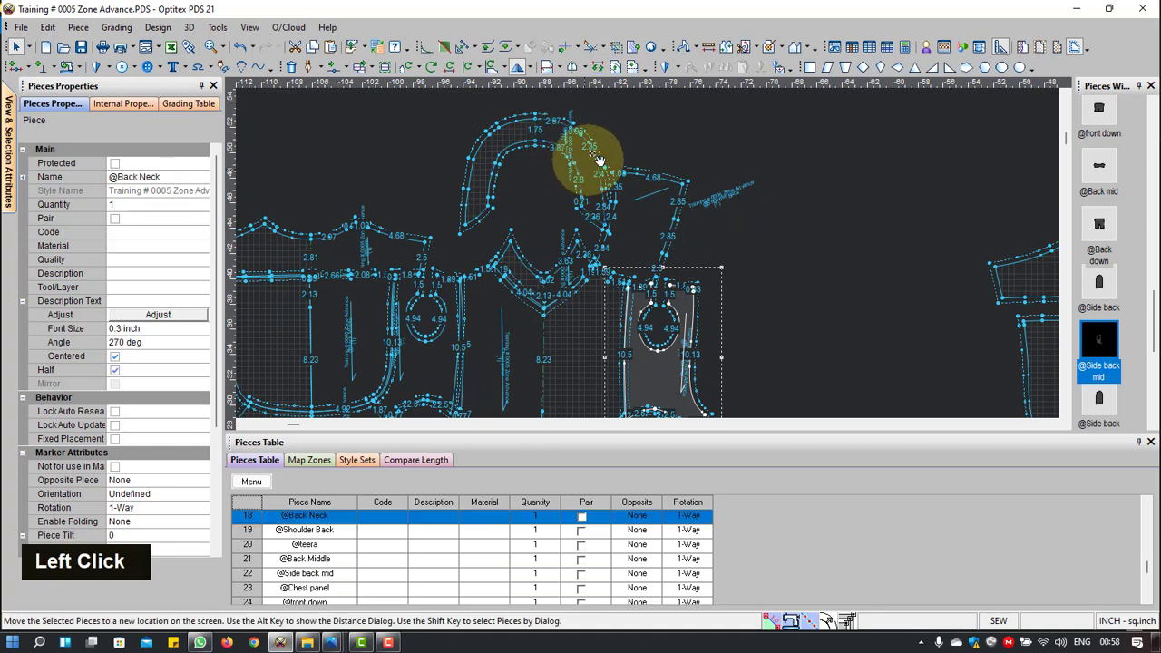
pyautogui.scroll(3, 650, 251)
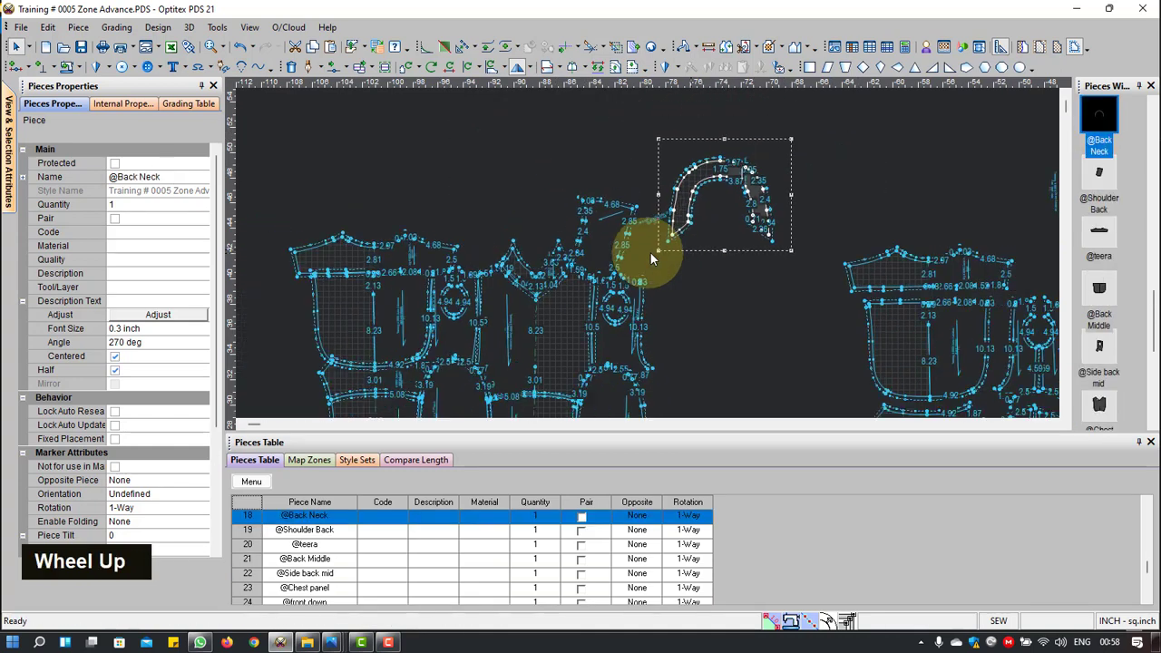
pyautogui.scroll(-1, 693, 236)
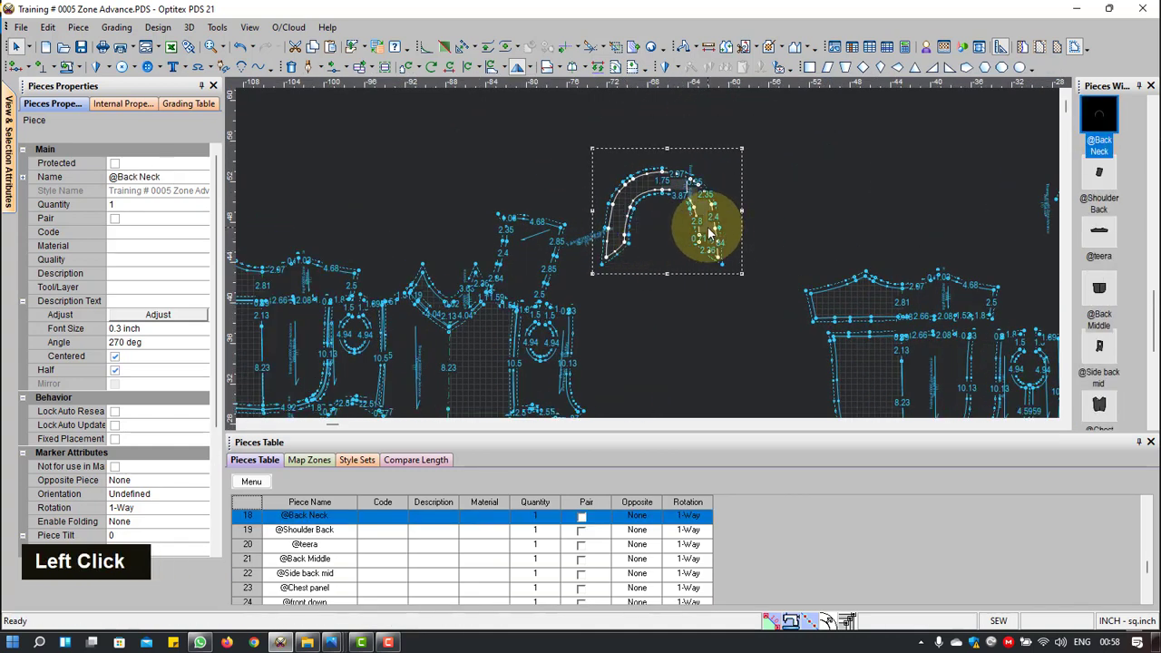
pyautogui.scroll(2, 584, 194)
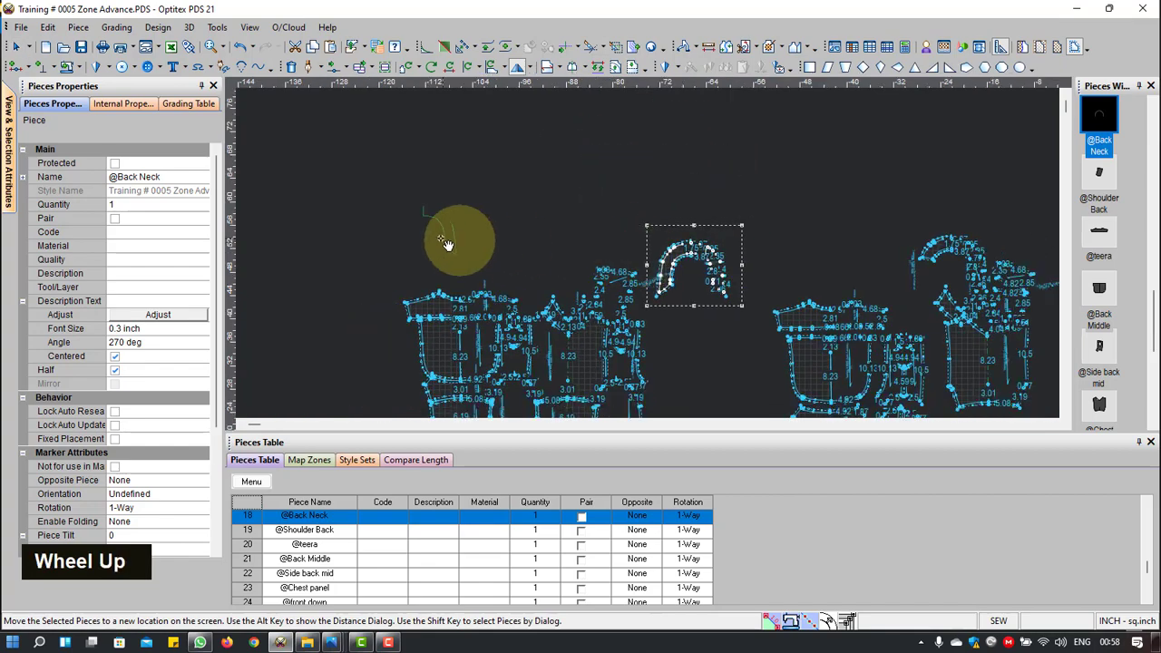
pyautogui.click(375, 243)
pyautogui.scroll(-2, 456, 333)
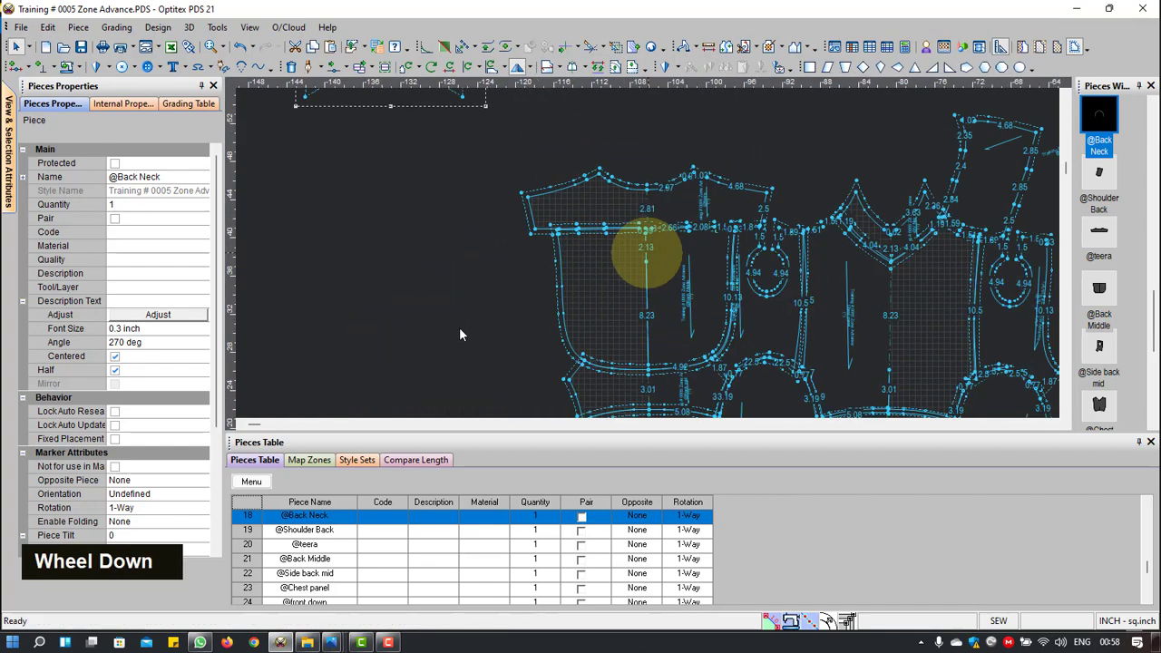
pyautogui.scroll(3, 648, 252)
pyautogui.scroll(-2, 500, 139)
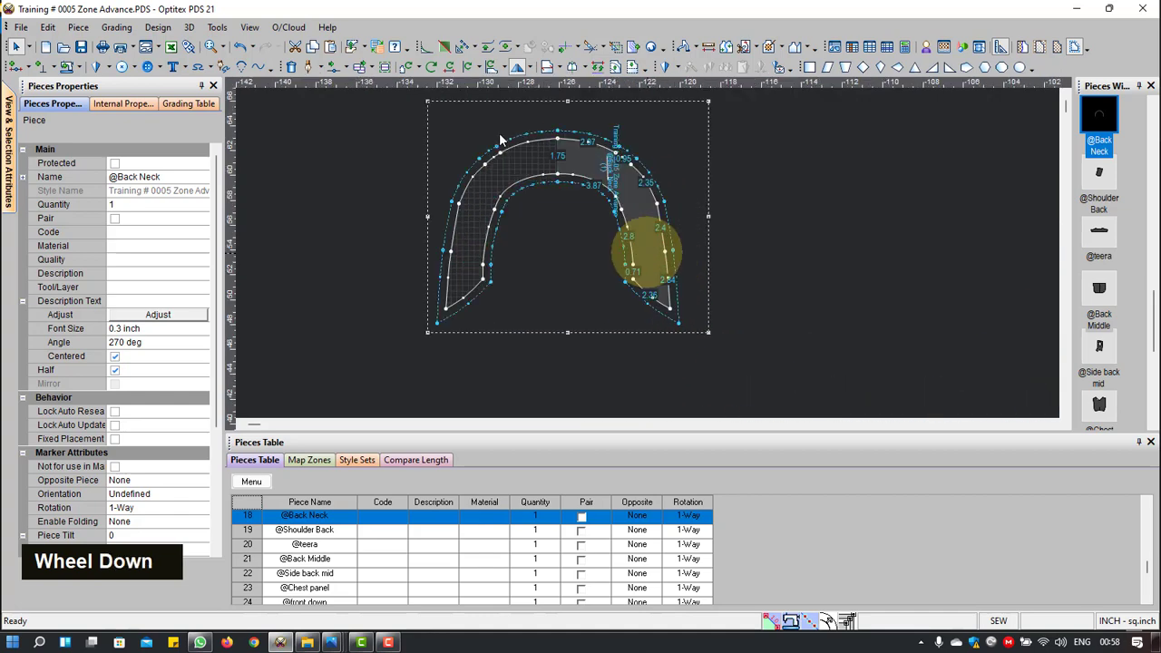
pyautogui.click(648, 215)
pyautogui.scroll(4, 689, 262)
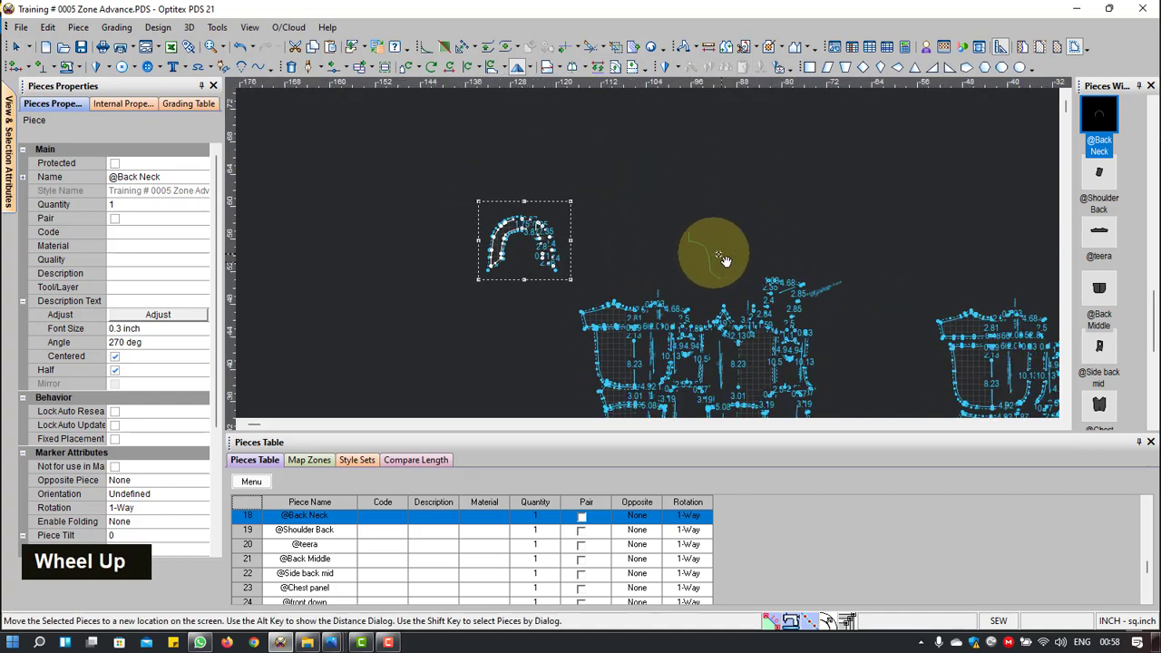
pyautogui.scroll(-3, 690, 260)
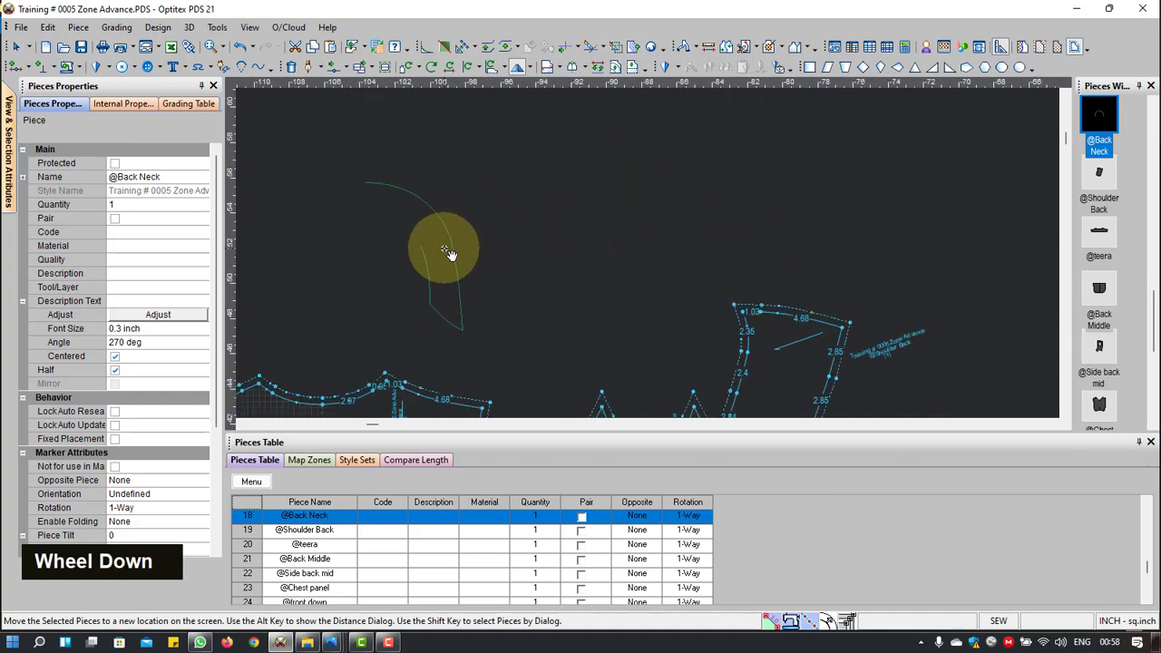
pyautogui.click(449, 243)
pyautogui.scroll(2, 659, 234)
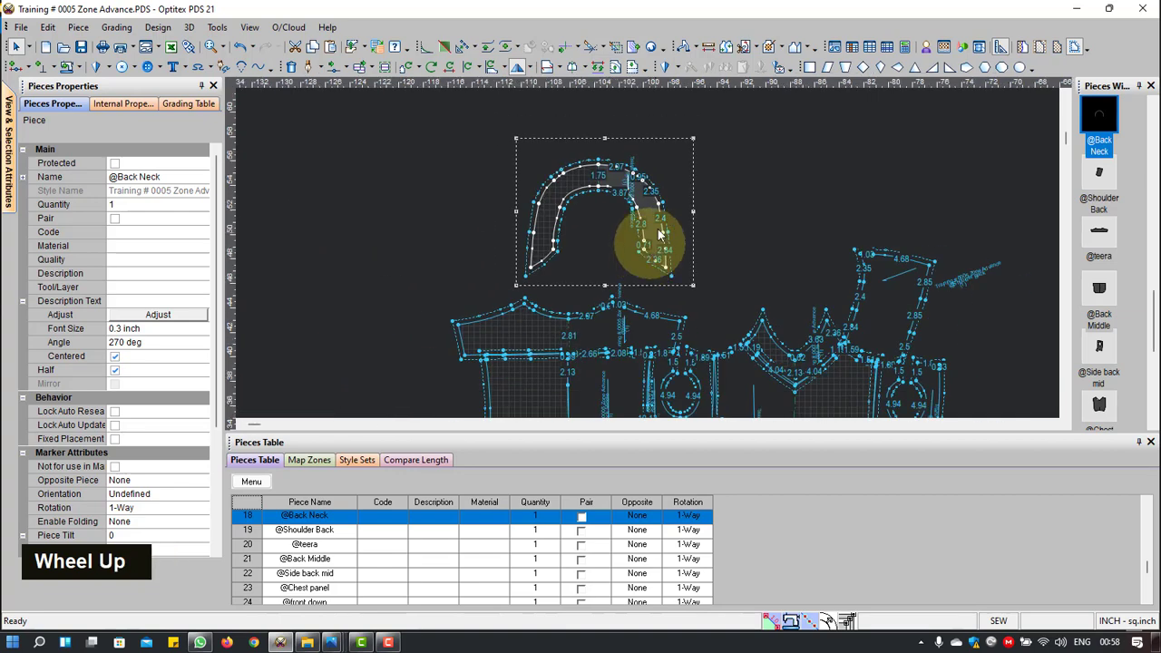
pyautogui.click(534, 71)
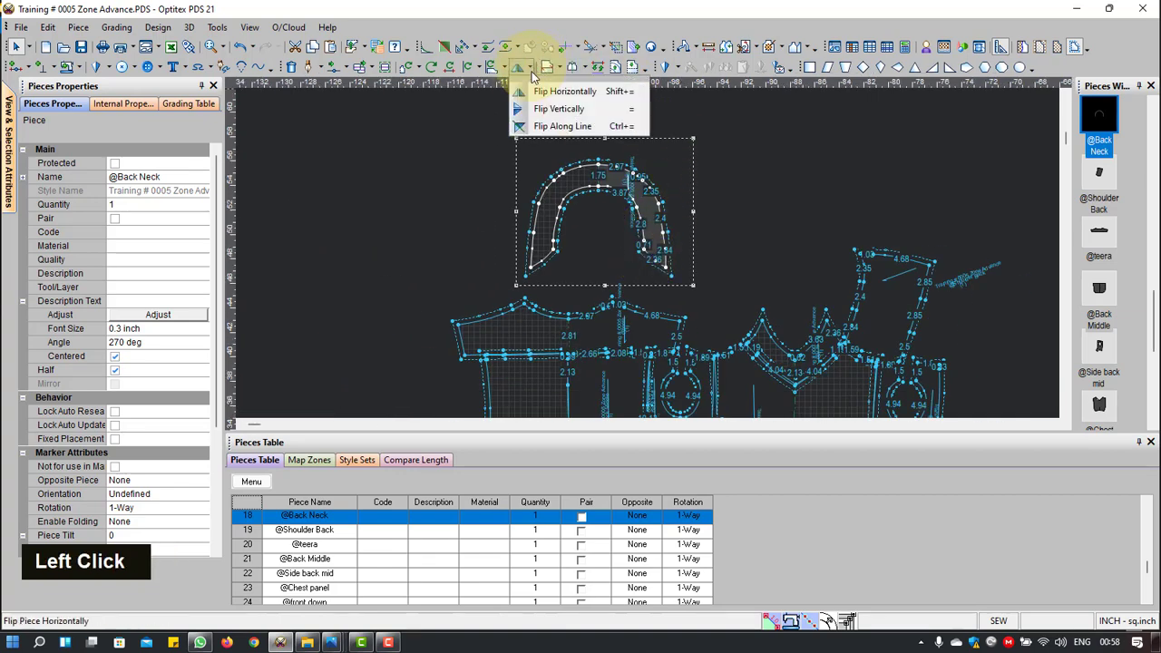
pyautogui.click(540, 107)
pyautogui.scroll(-2, 599, 236)
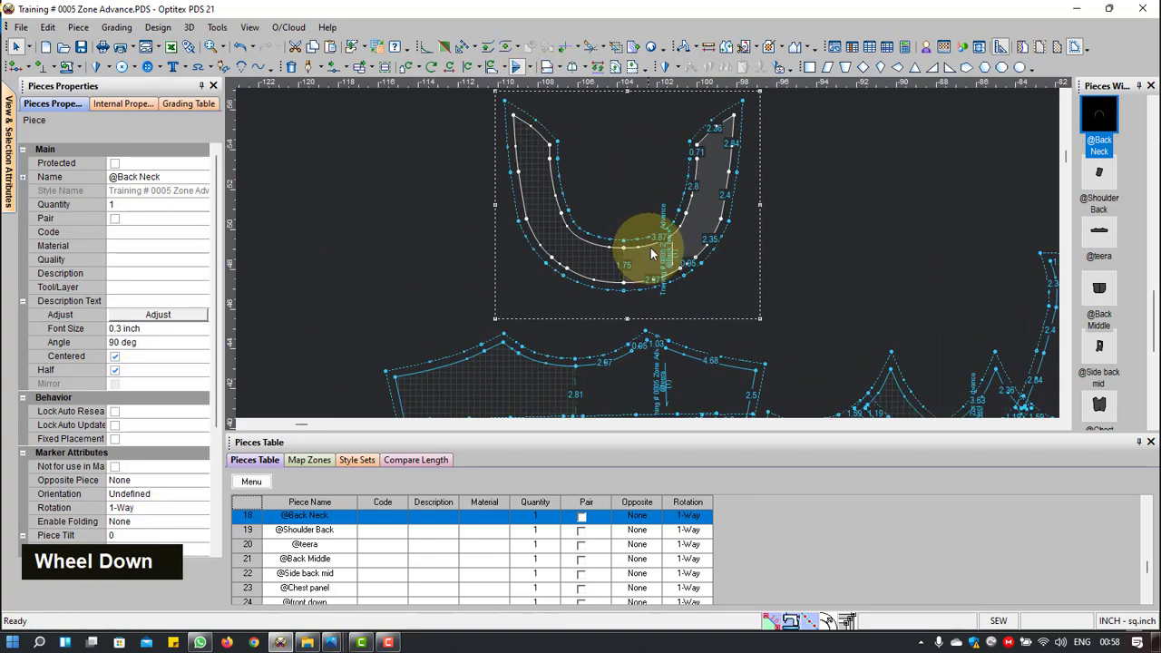
pyautogui.click(669, 251)
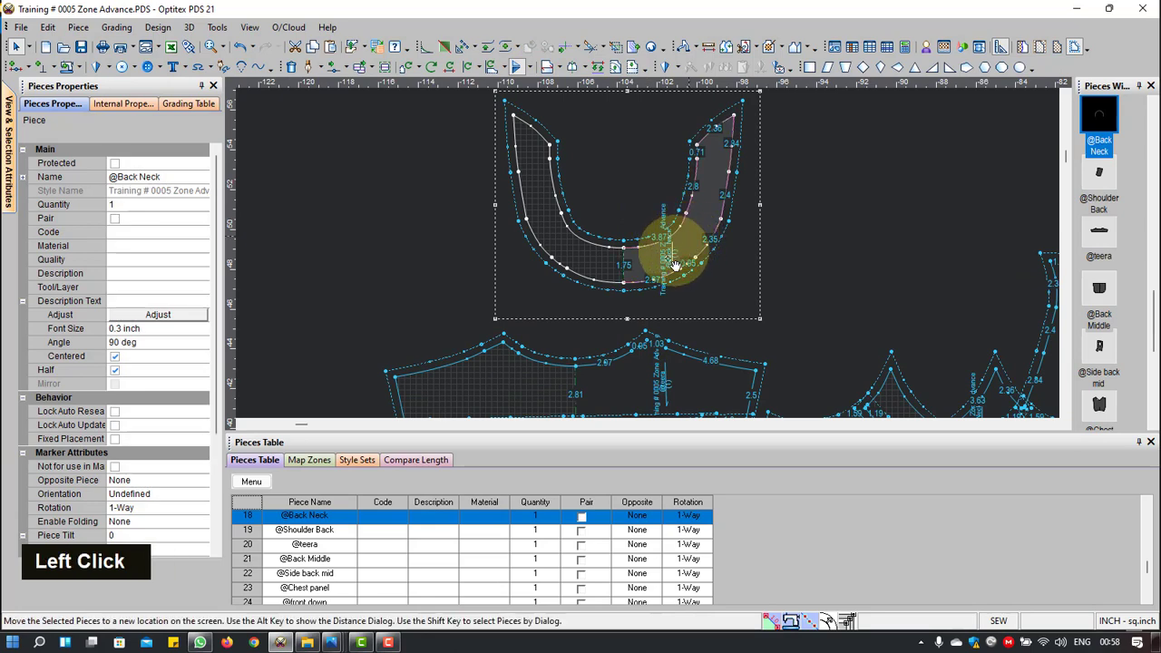
pyautogui.click(644, 320)
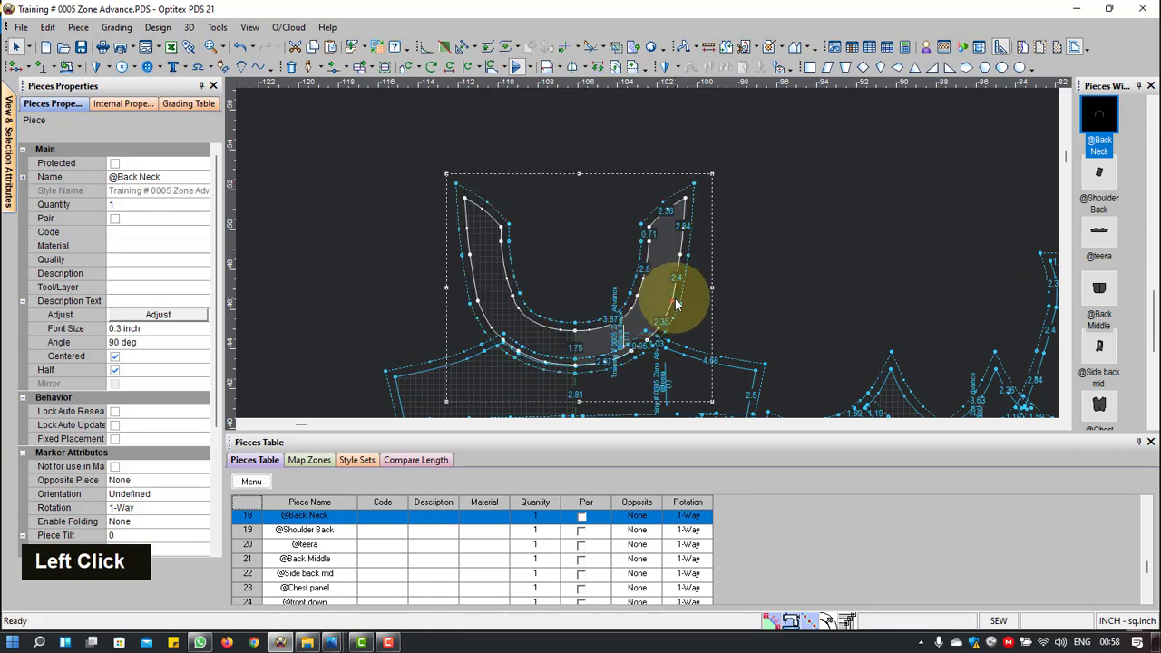
pyautogui.scroll(1, 650, 281)
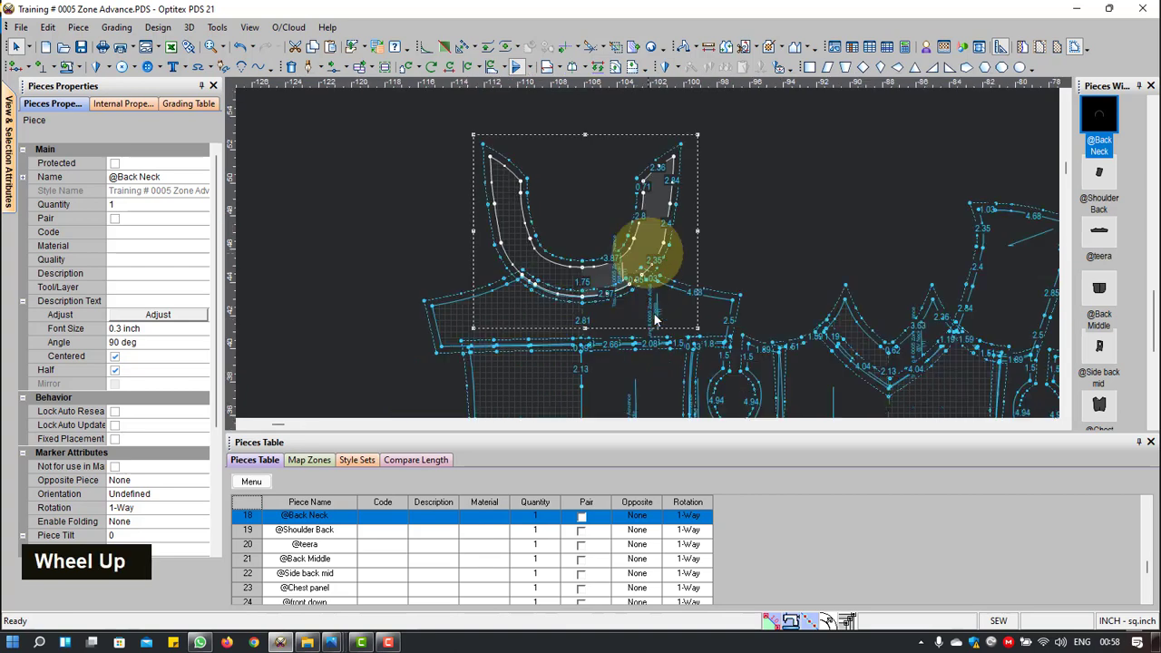
pyautogui.click(995, 273)
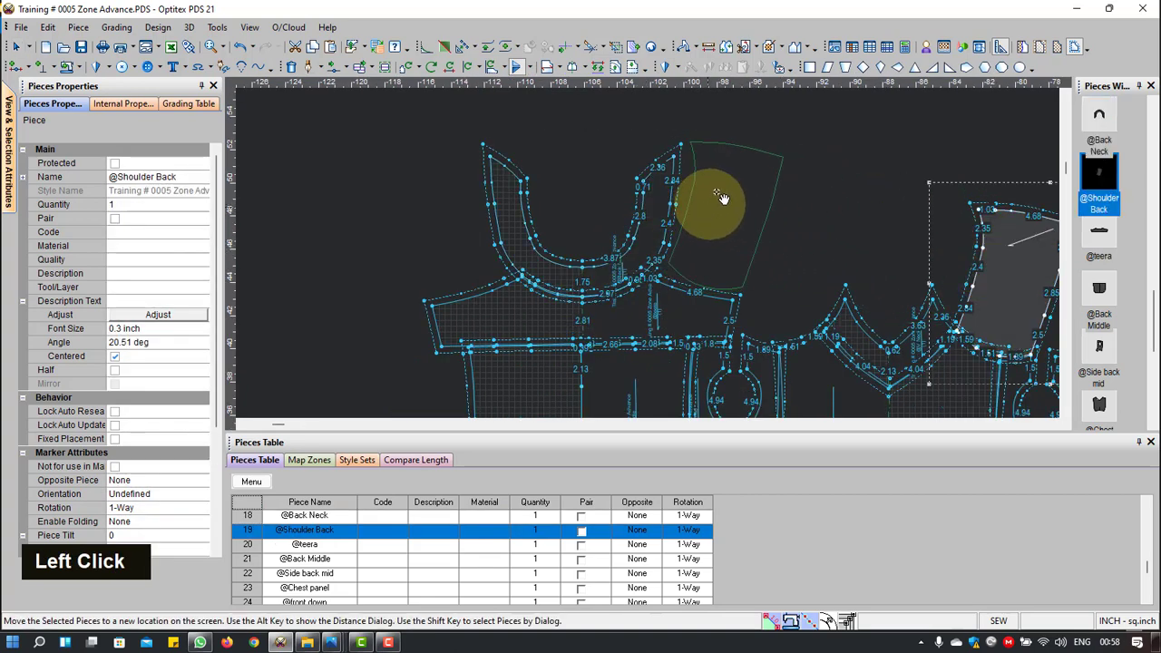
pyautogui.click(722, 198)
pyautogui.click(532, 69)
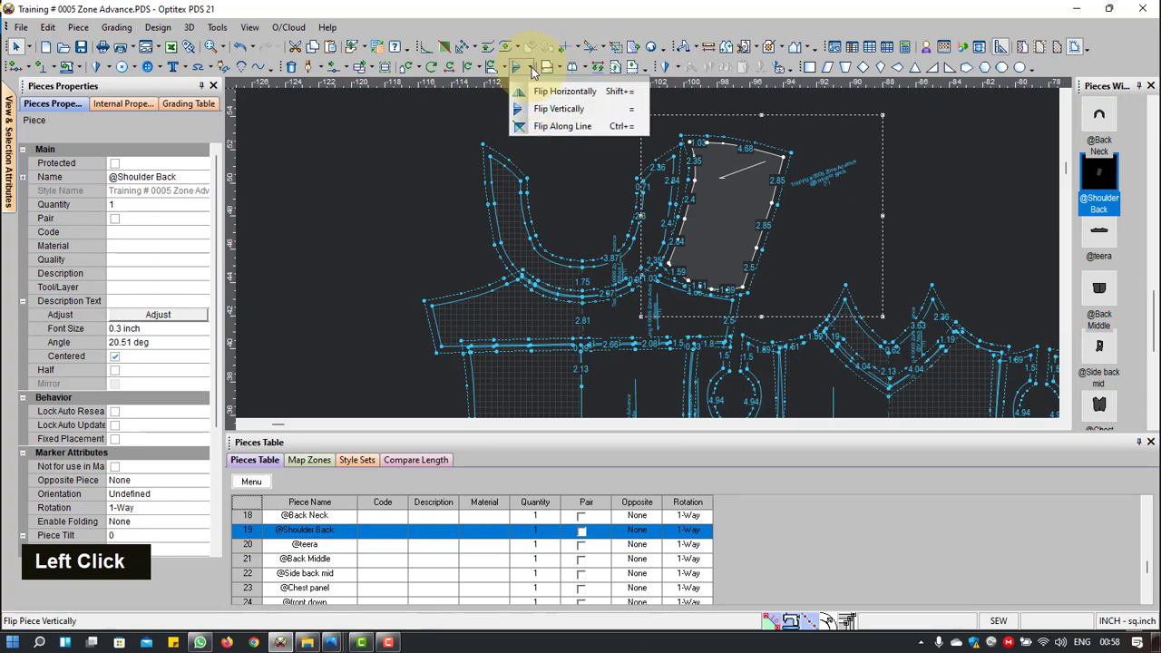
pyautogui.click(559, 109)
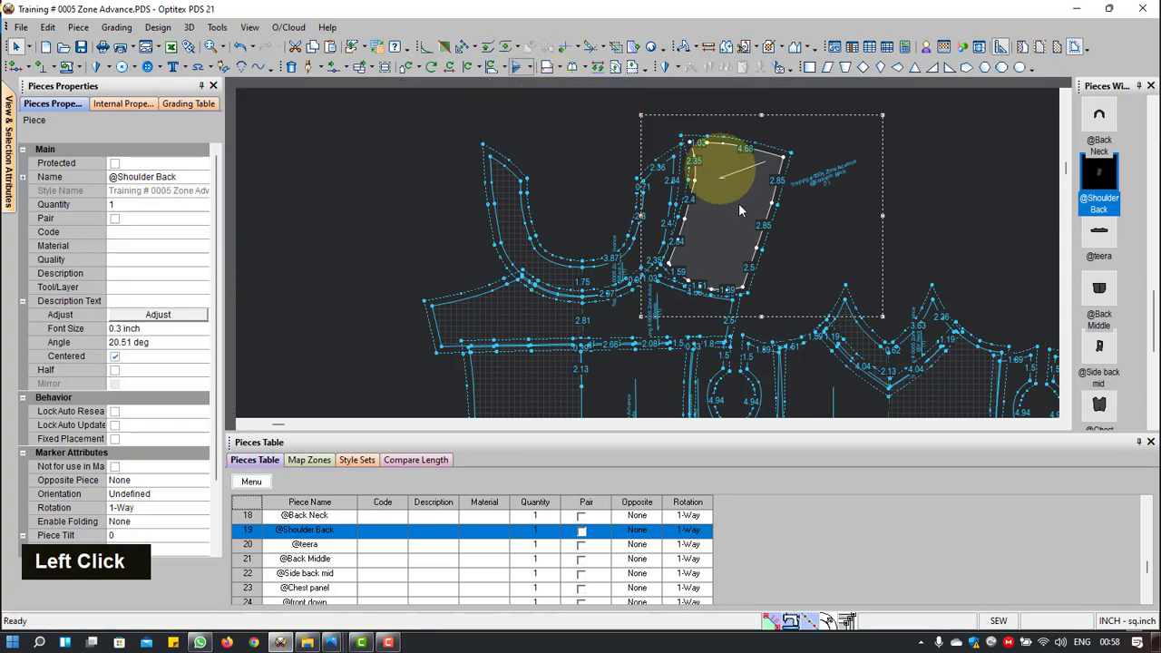
pyautogui.click(740, 206)
pyautogui.press('r')
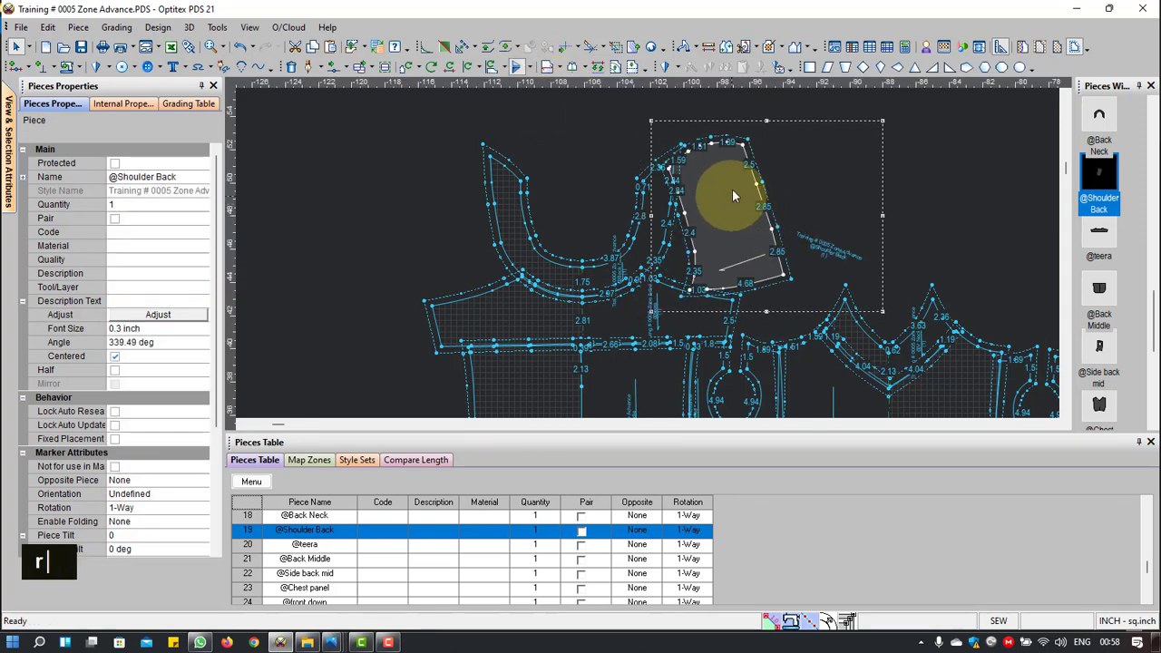
pyautogui.click(744, 144)
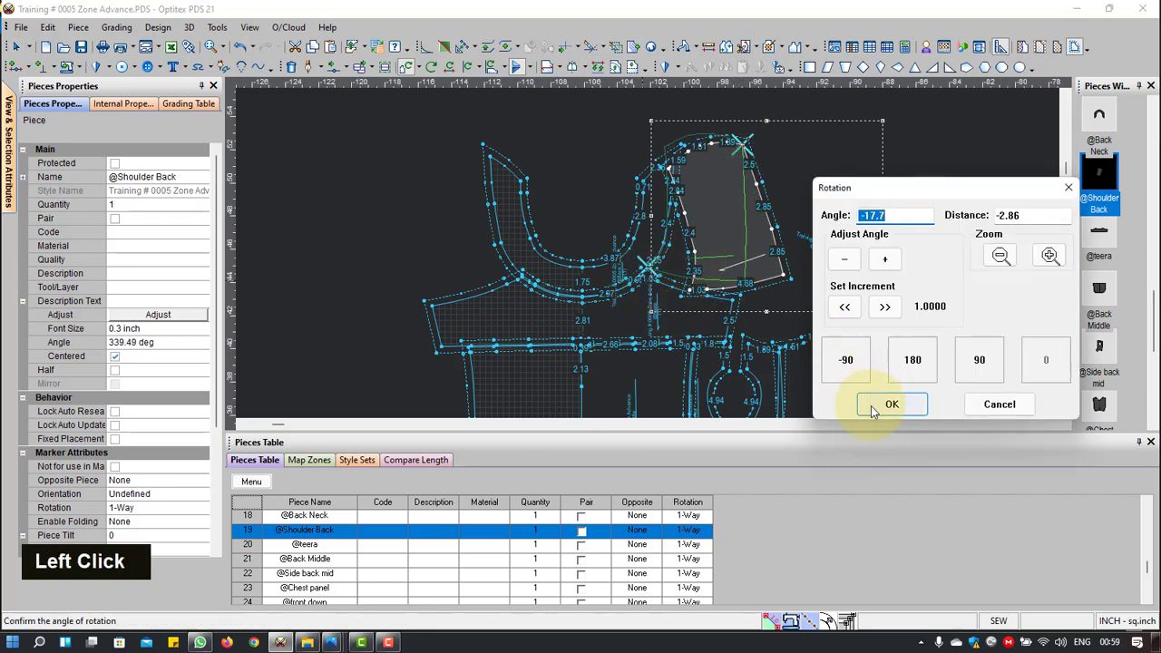
pyautogui.click(881, 403)
pyautogui.rightClick(863, 181)
pyautogui.click(838, 194)
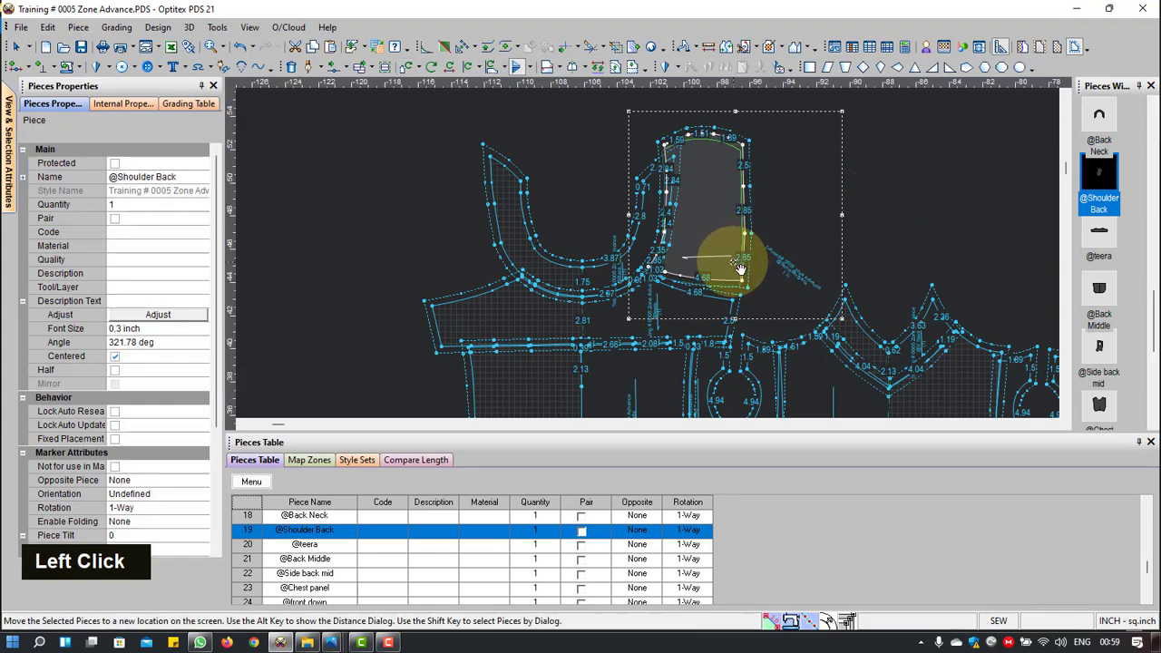
pyautogui.scroll(-2, 741, 269)
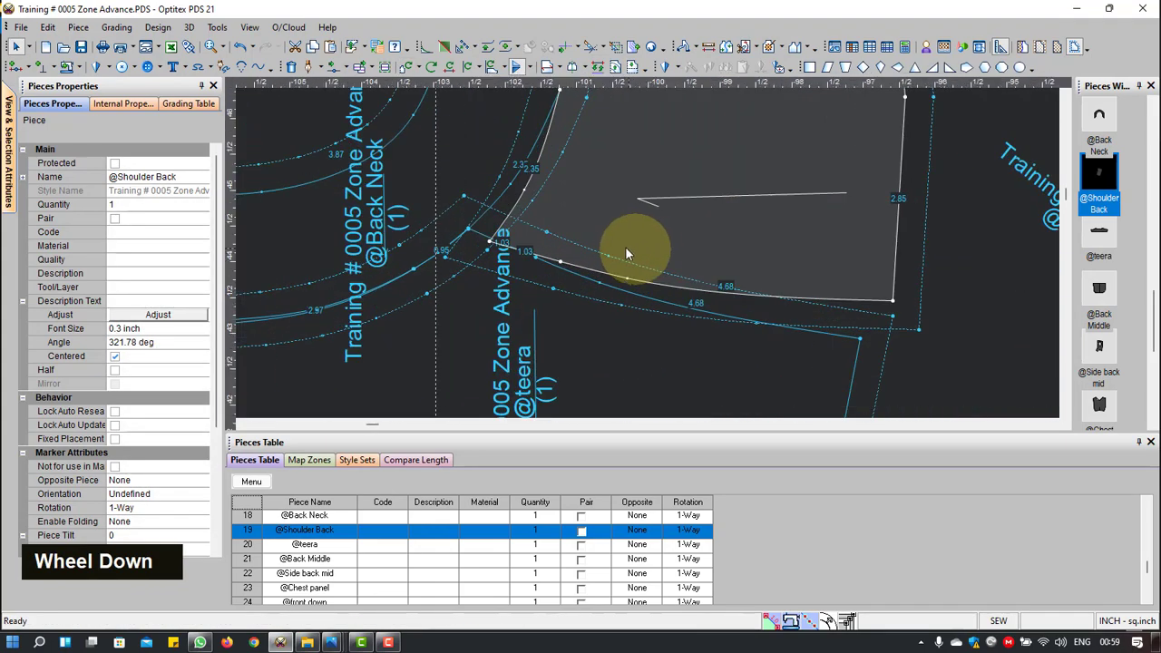
pyautogui.moveTo(577, 225)
pyautogui.mouseDown()
pyautogui.moveTo(552, 209)
pyautogui.moveTo(557, 228)
pyautogui.mouseUp()
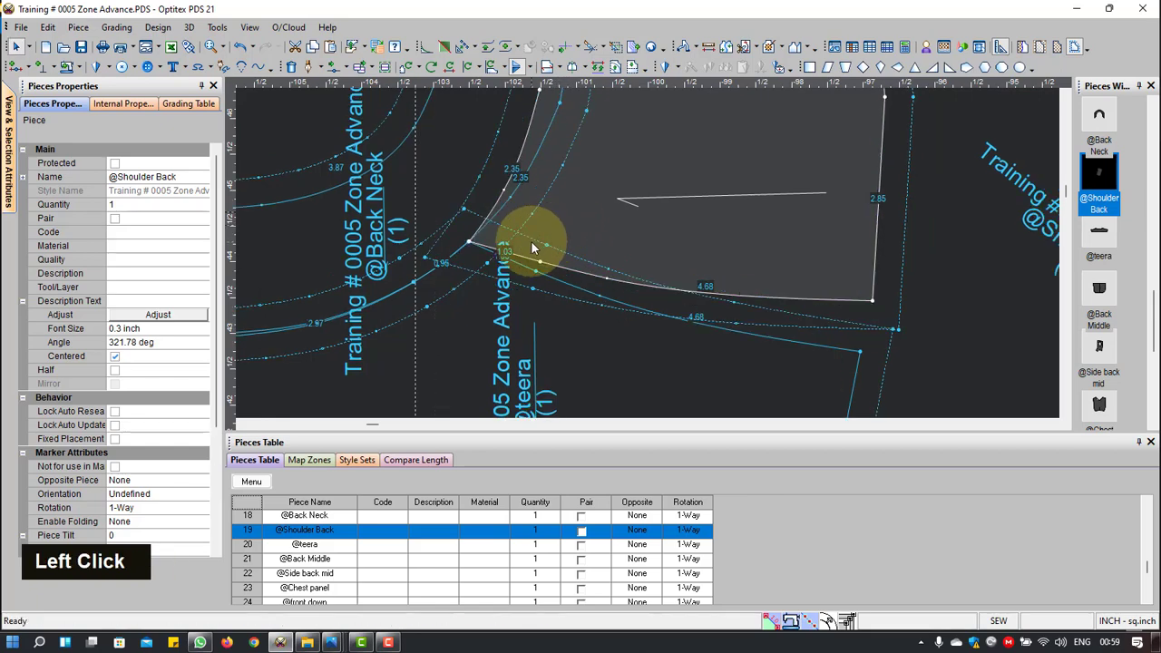
pyautogui.press('r')
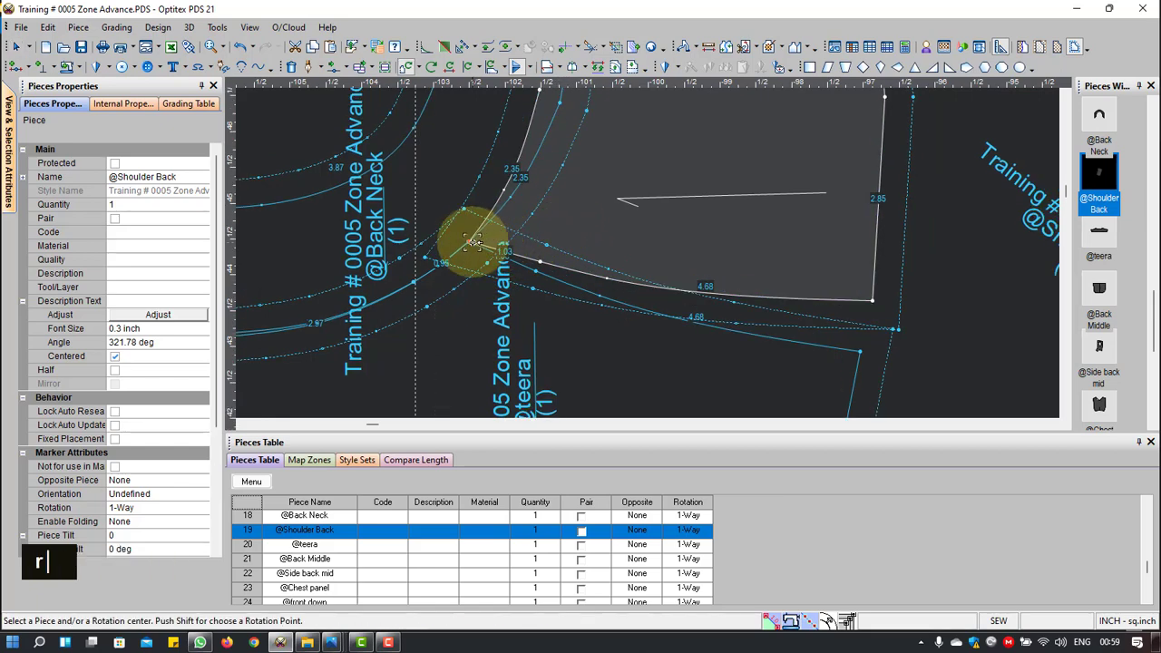
pyautogui.click(472, 240)
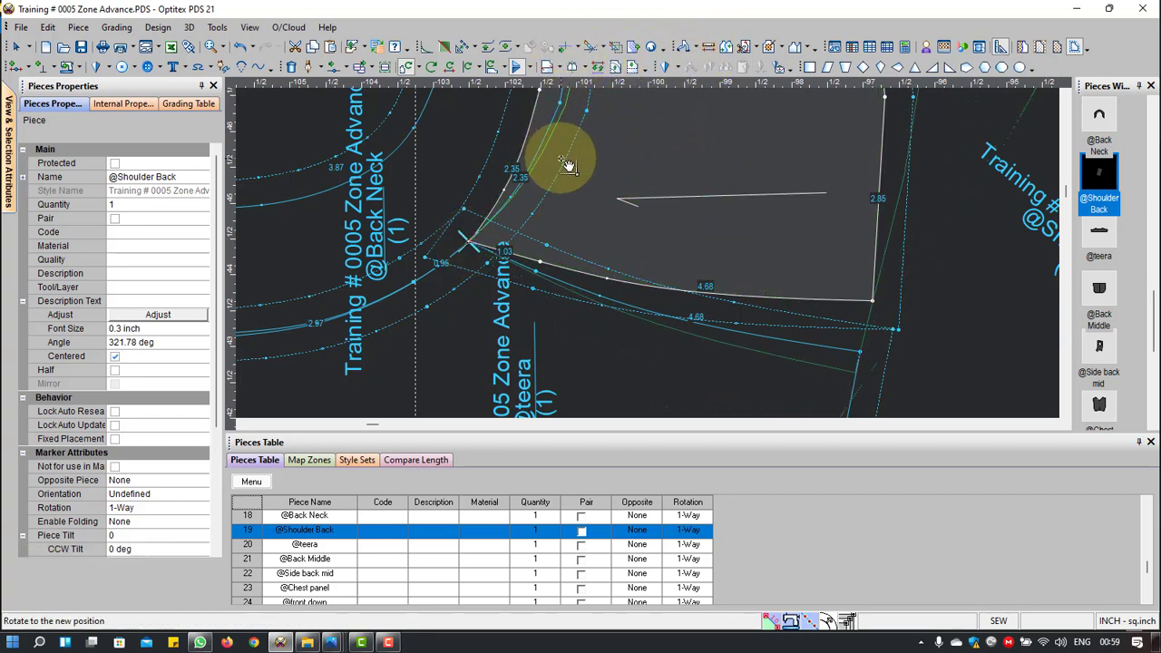
pyautogui.click(704, 234)
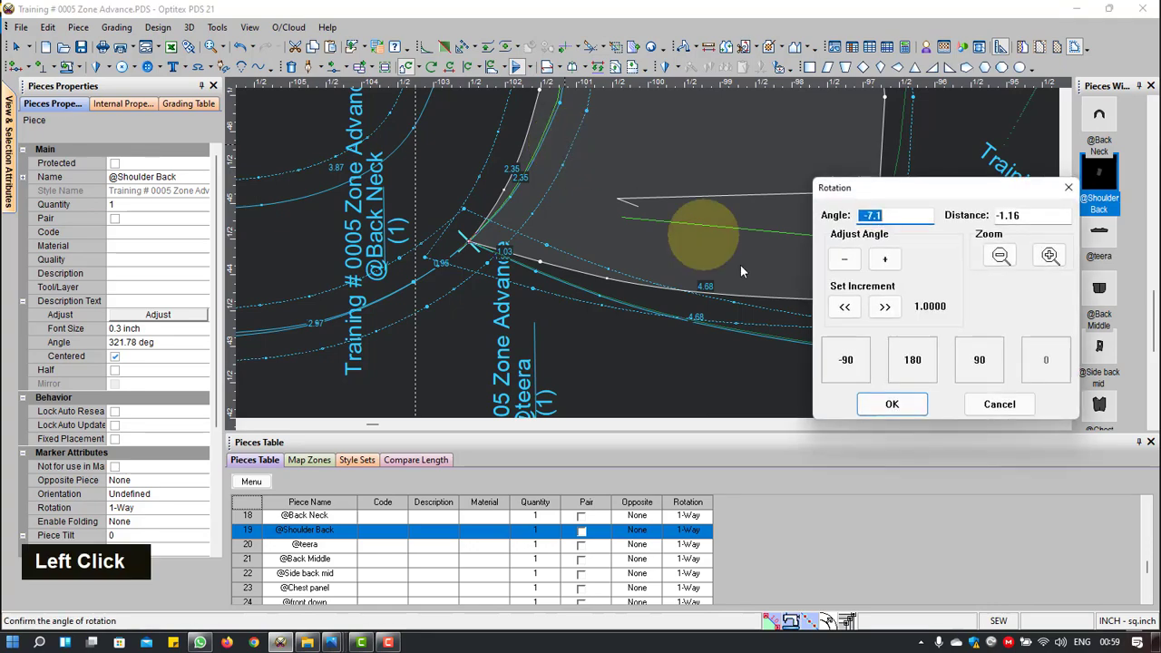
pyautogui.click(892, 404)
pyautogui.scroll(1, 830, 251)
pyautogui.scroll(4, 830, 251)
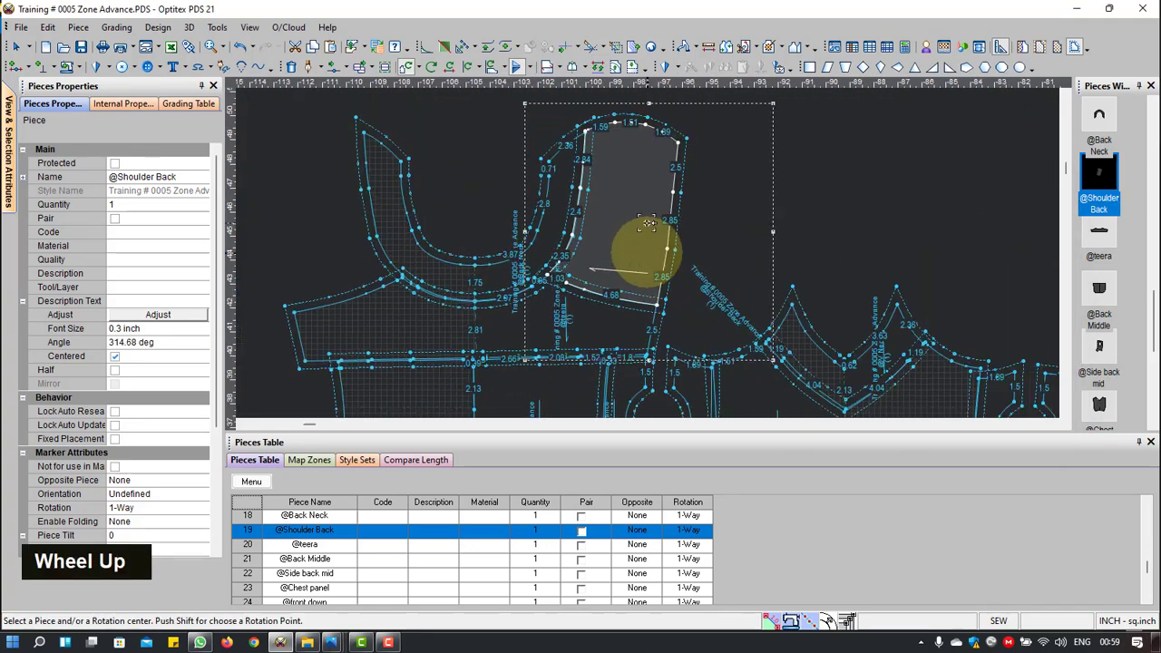
pyautogui.rightClick(772, 145)
pyautogui.click(840, 163)
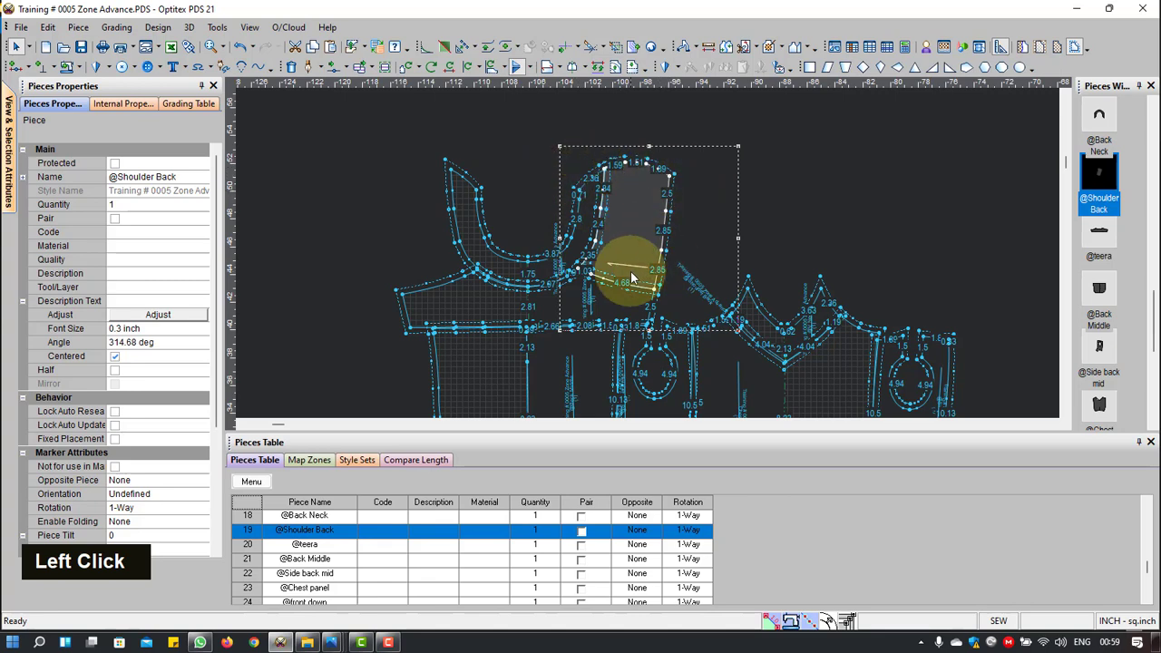
pyautogui.moveTo(825, 317); pyautogui.dragTo(566, 130)
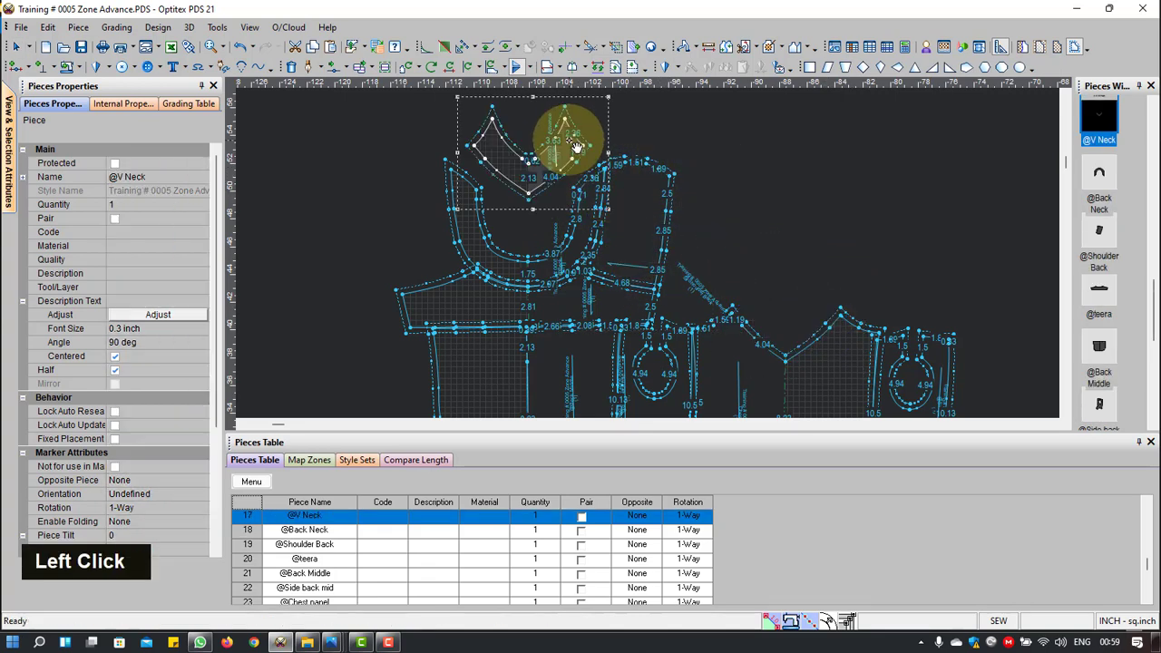
pyautogui.click(530, 73)
pyautogui.click(554, 88)
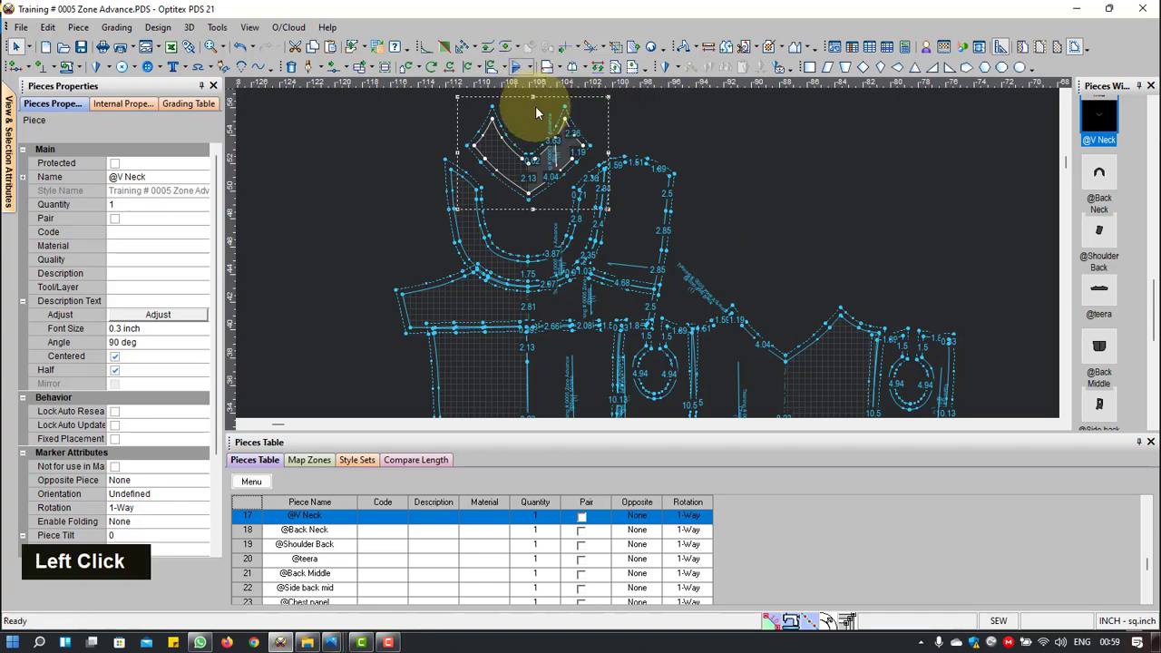
pyautogui.click(536, 113)
pyautogui.scroll(-2, 569, 172)
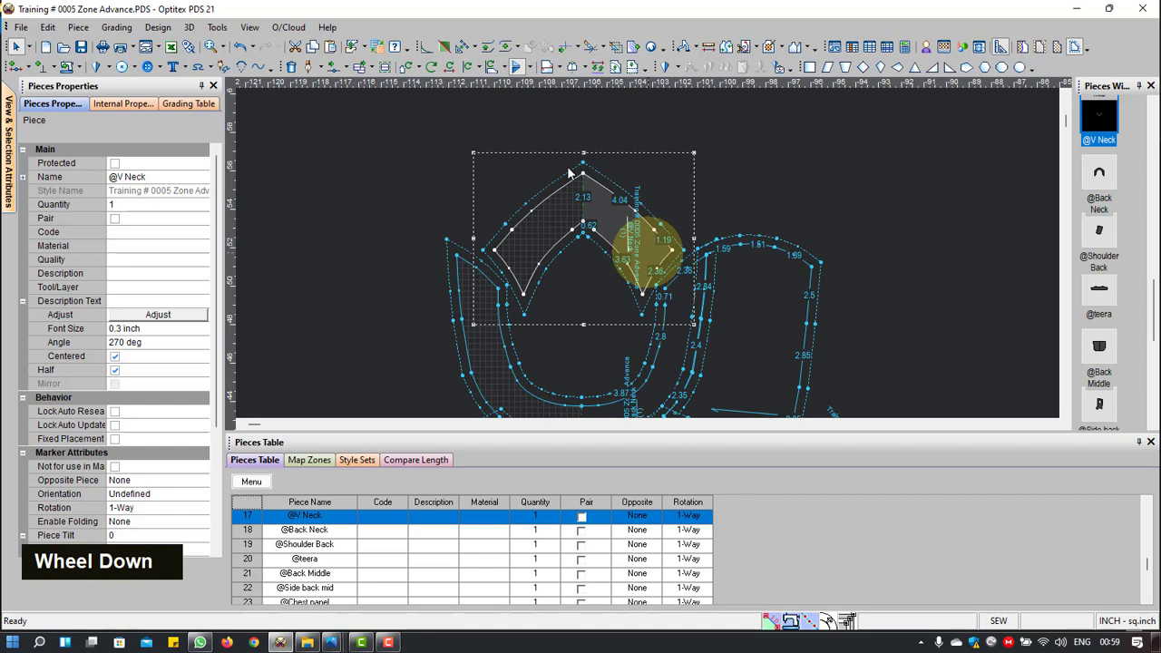
pyautogui.click(669, 240)
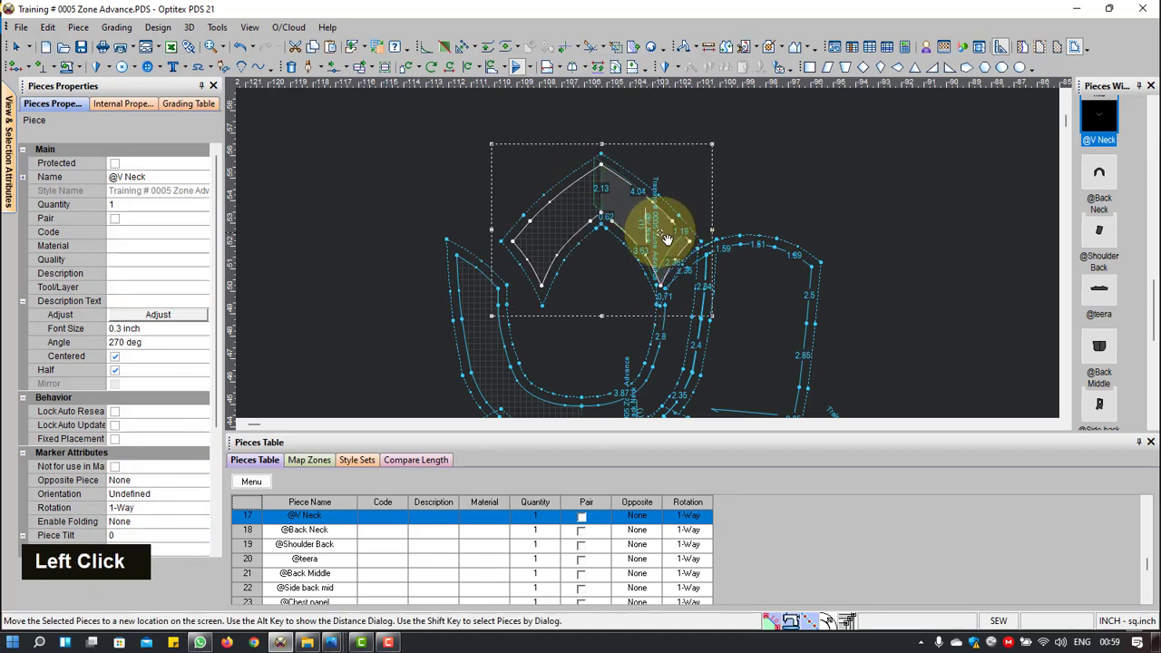
pyautogui.click(667, 238)
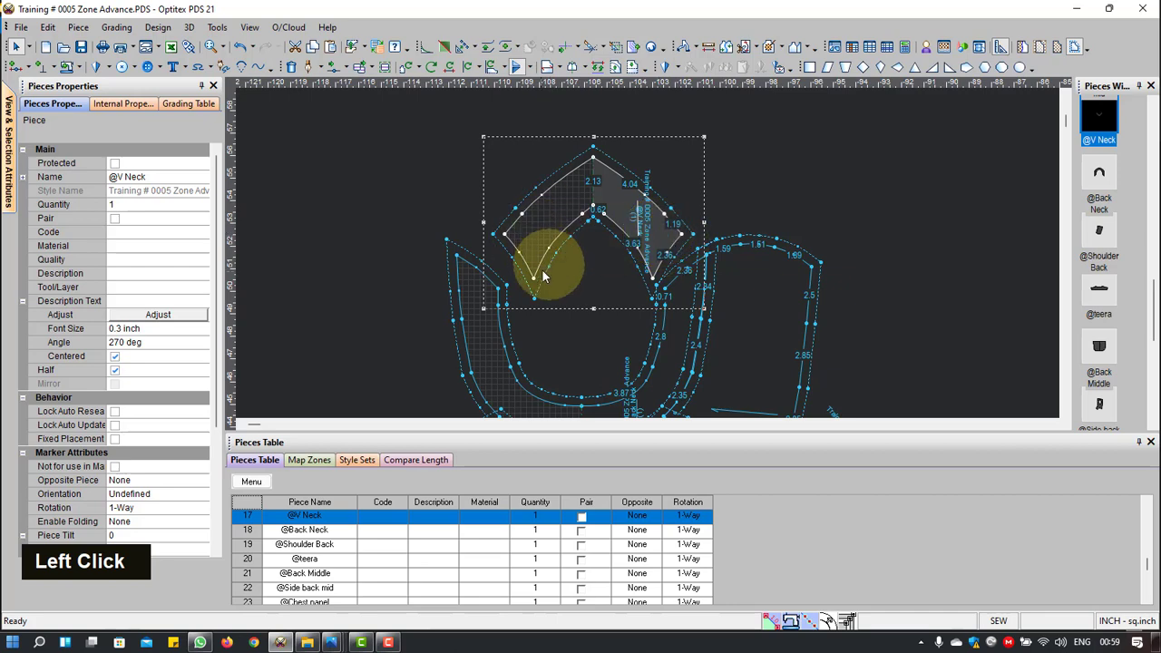
pyautogui.click(670, 238)
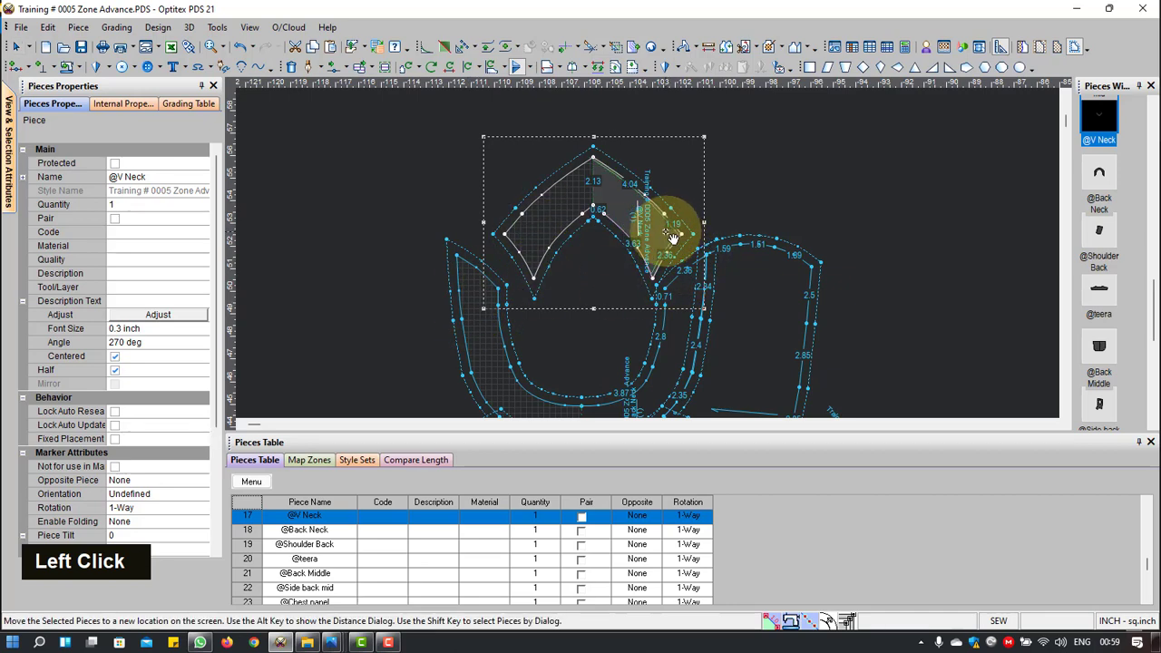
pyautogui.click(667, 261)
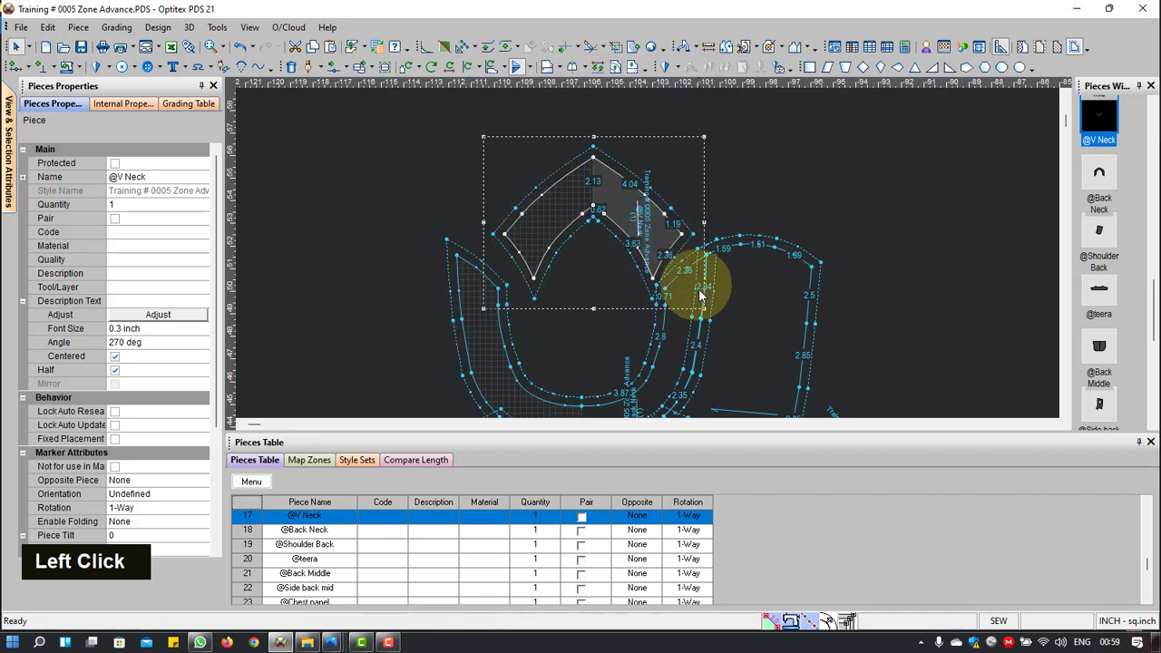
pyautogui.click(657, 238)
pyautogui.click(650, 236)
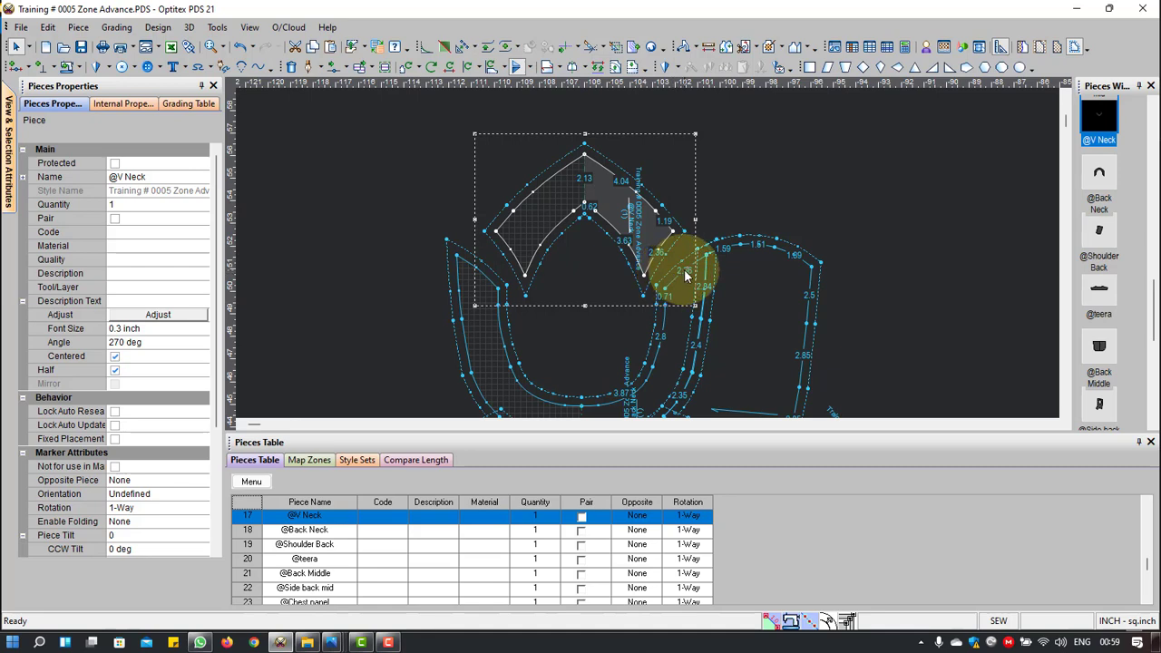
# Step: Move the Chest panel piece out of the front assembly to the empty area above the @V Neck piece
pyautogui.scroll(3, 684, 269)
pyautogui.scroll(-1, 674, 268)
pyautogui.scroll(-2, 640, 265)
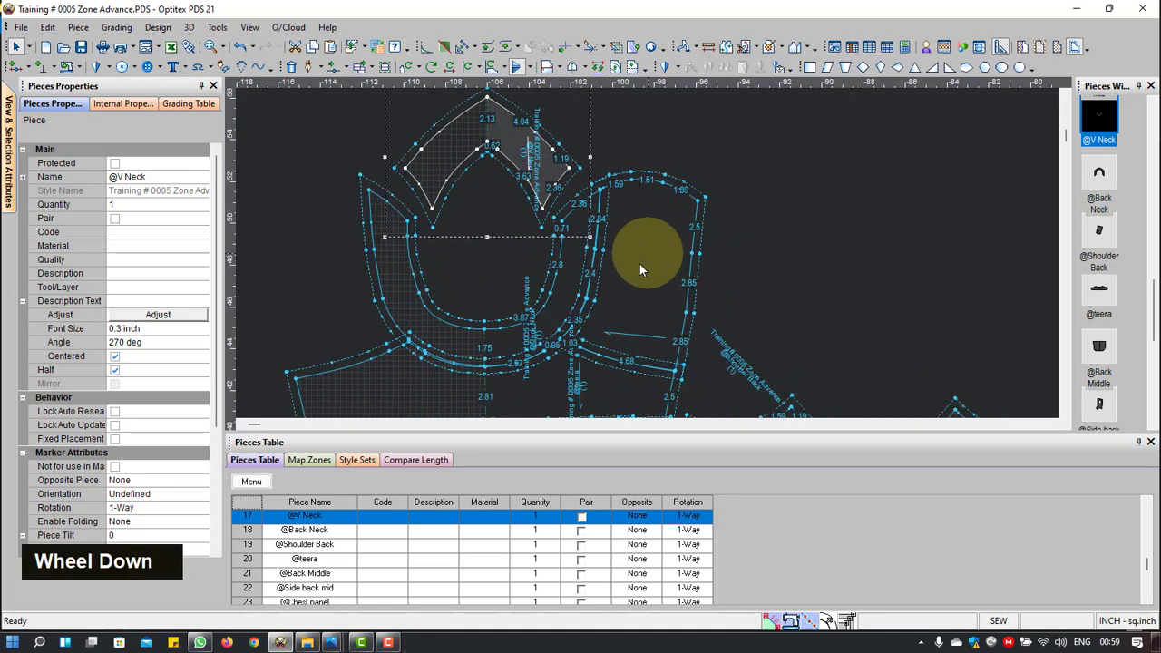
pyautogui.scroll(1, 917, 331)
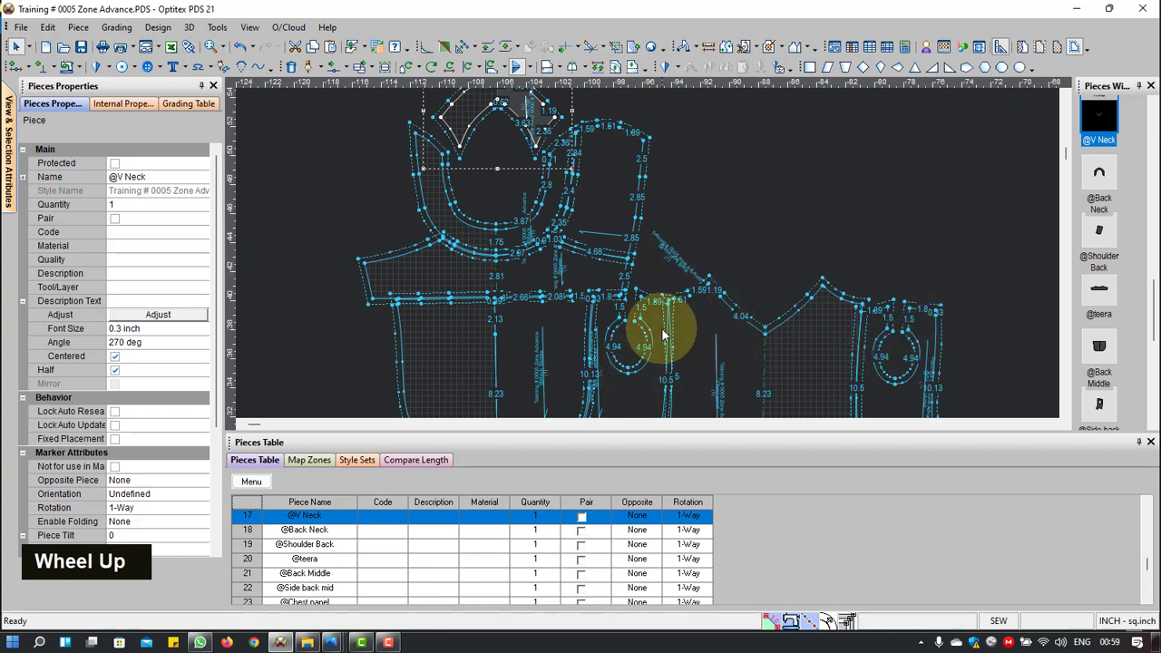
pyautogui.scroll(1, 644, 254)
pyautogui.scroll(-1, 640, 251)
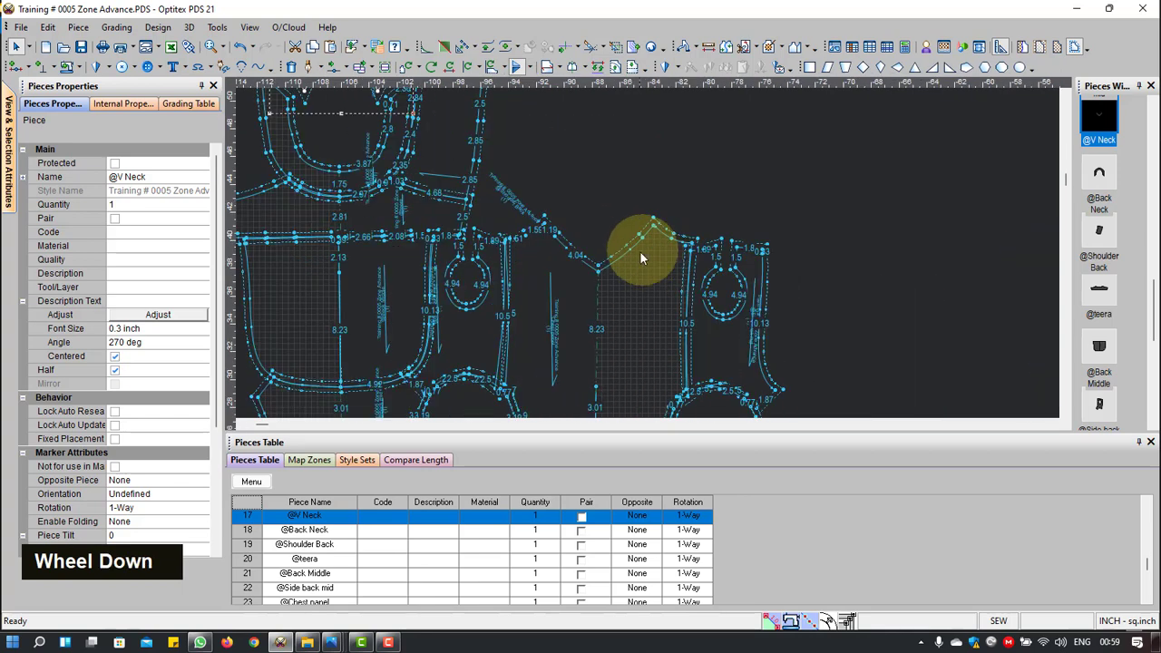
pyautogui.click(584, 304)
pyautogui.click(584, 302)
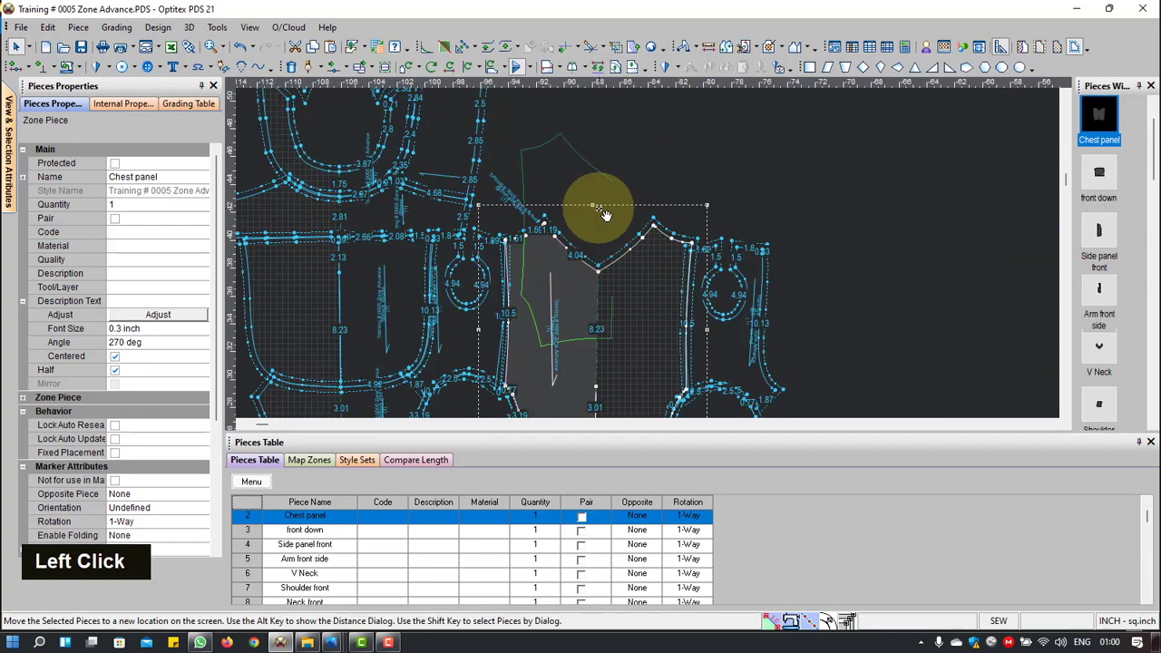
pyautogui.scroll(3, 655, 255)
pyautogui.scroll(1, 655, 255)
pyautogui.click(601, 191)
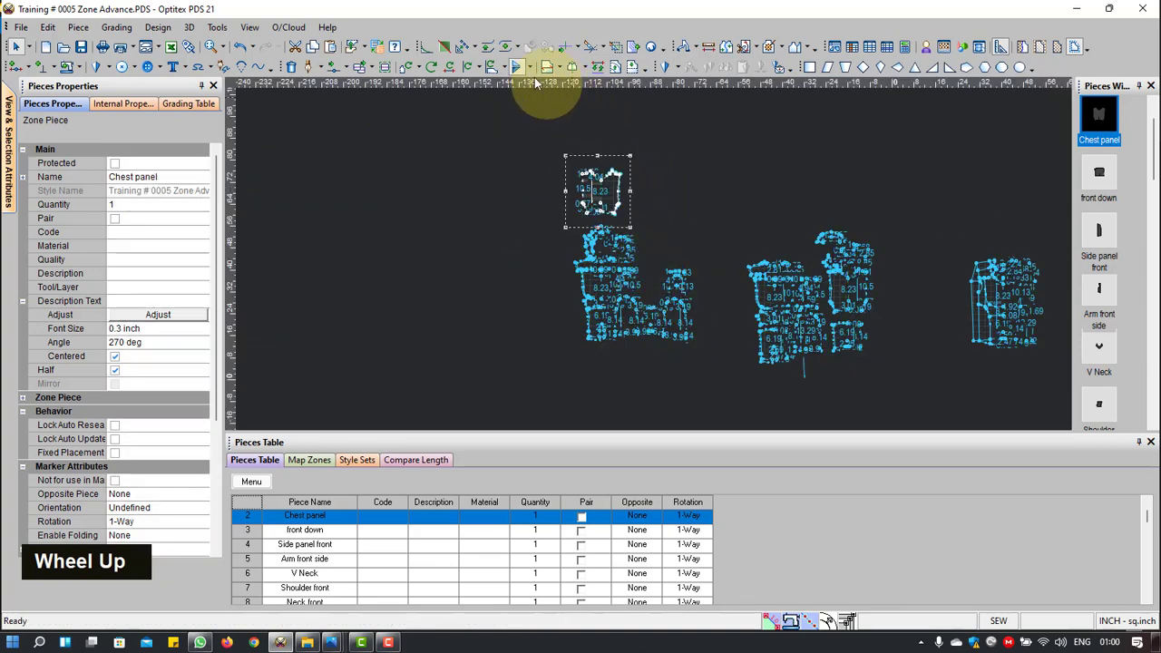
# Step: Flip the Chest panel piece vertically and lower it until its notched edge sits over the @V Neck piece
pyautogui.click(524, 70)
pyautogui.scroll(-3, 646, 257)
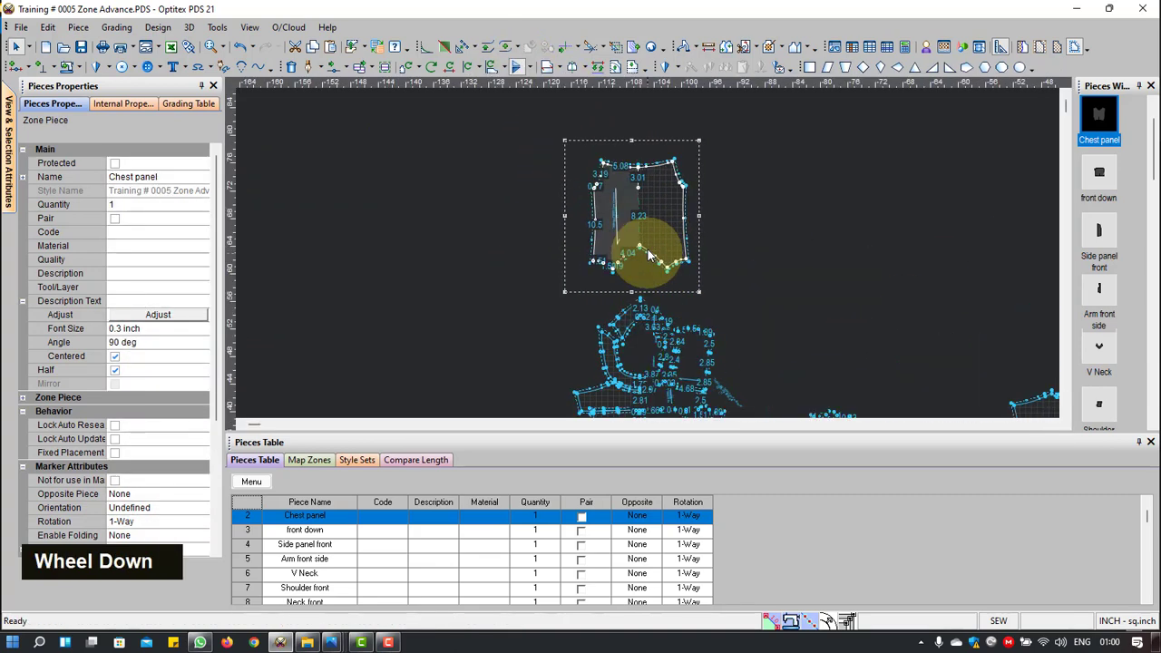
pyautogui.click(624, 222)
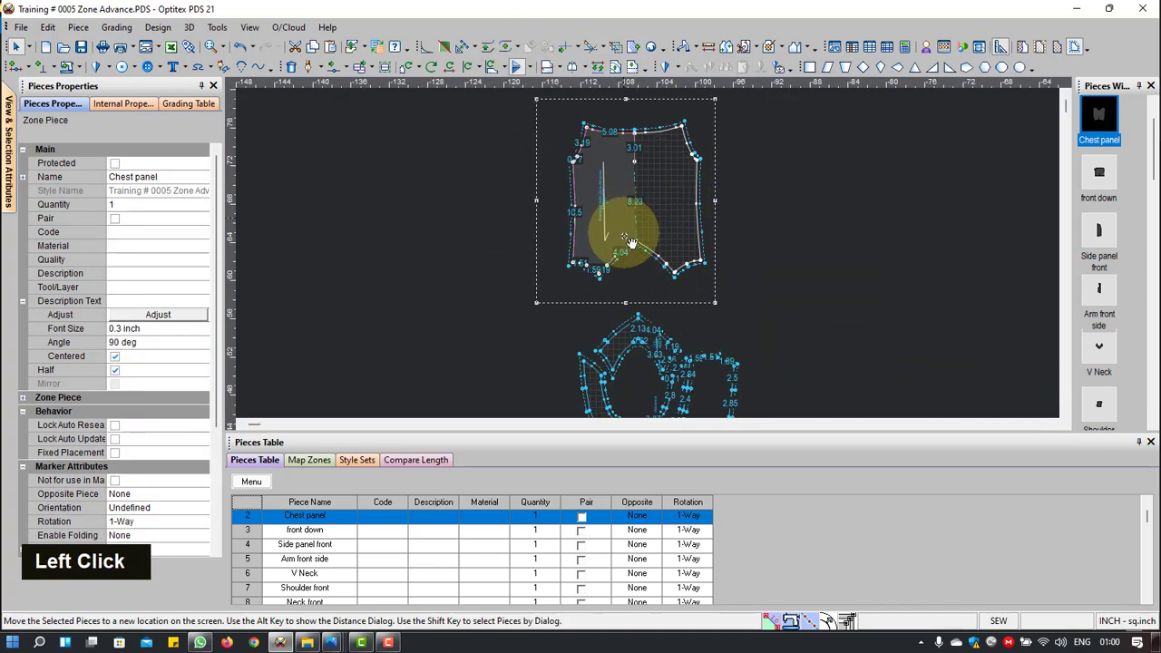
pyautogui.click(630, 300)
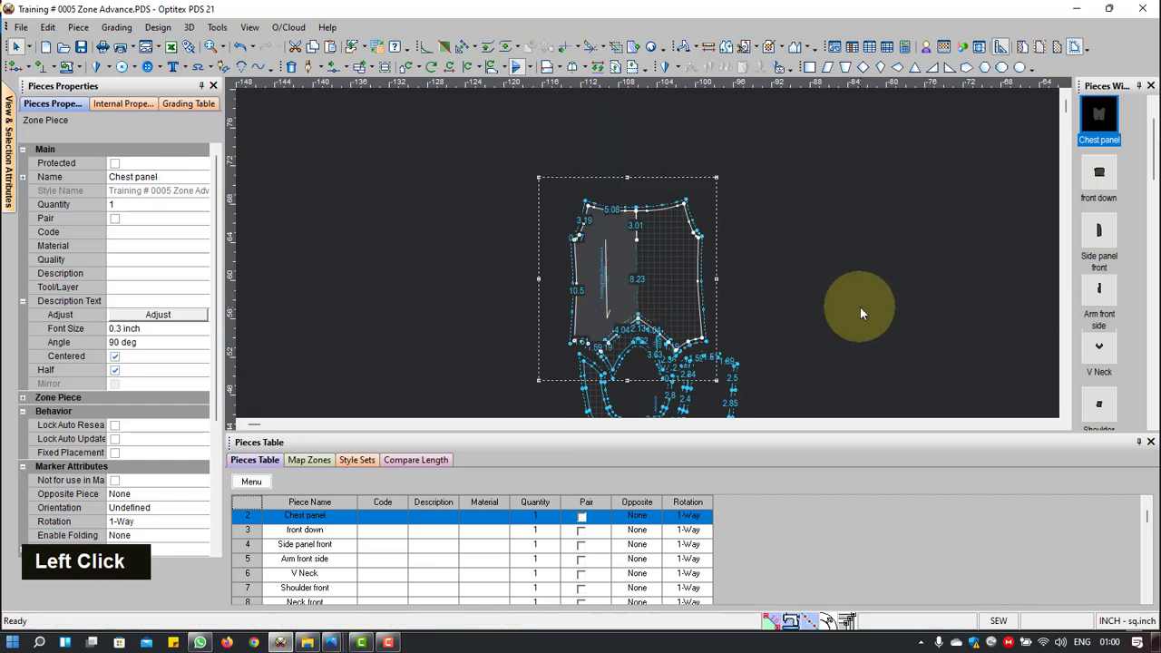
pyautogui.scroll(2, 643, 254)
pyautogui.scroll(-3, 635, 286)
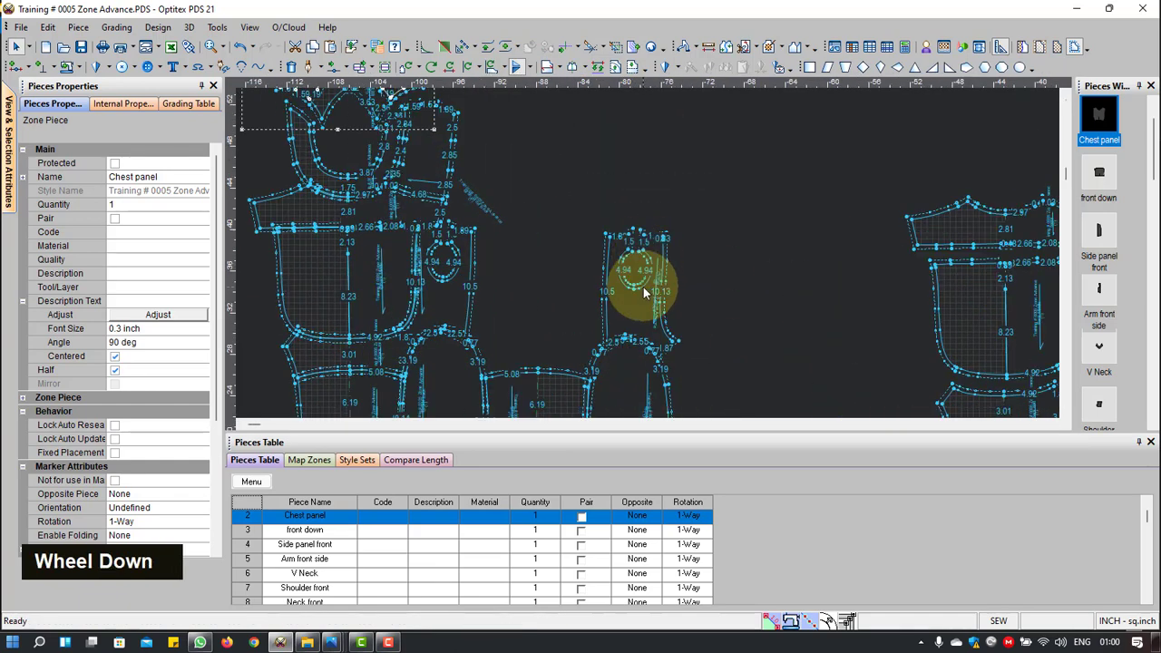
pyautogui.click(631, 304)
pyautogui.click(598, 213)
pyautogui.scroll(3, 640, 240)
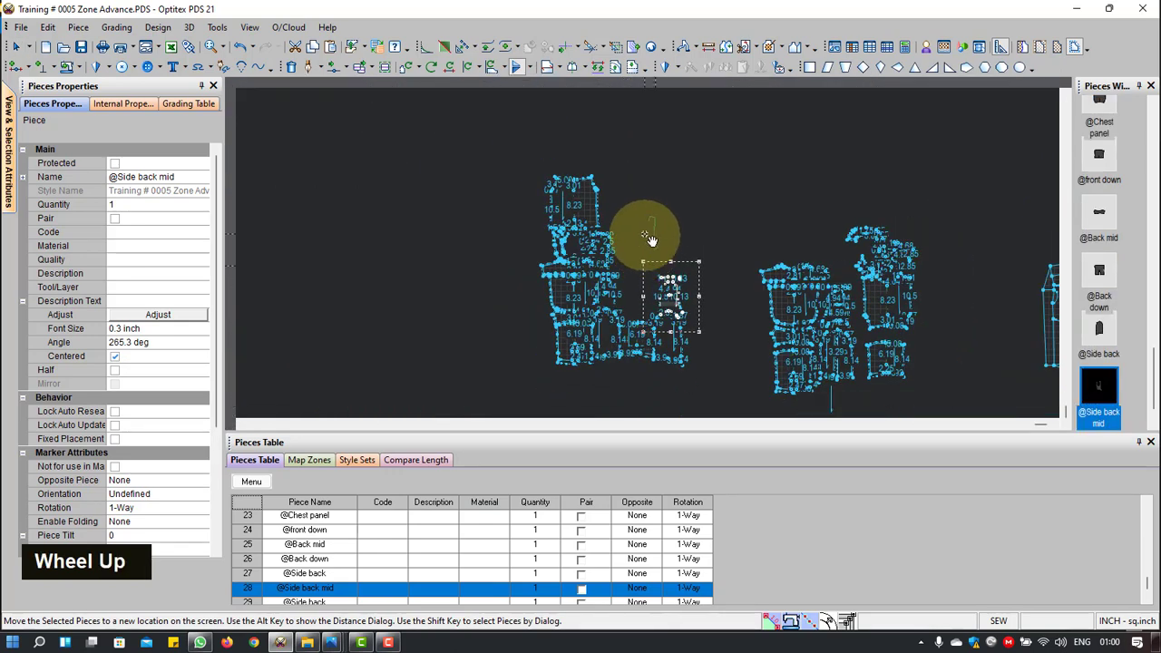
pyautogui.scroll(-3, 637, 217)
pyautogui.click(531, 208)
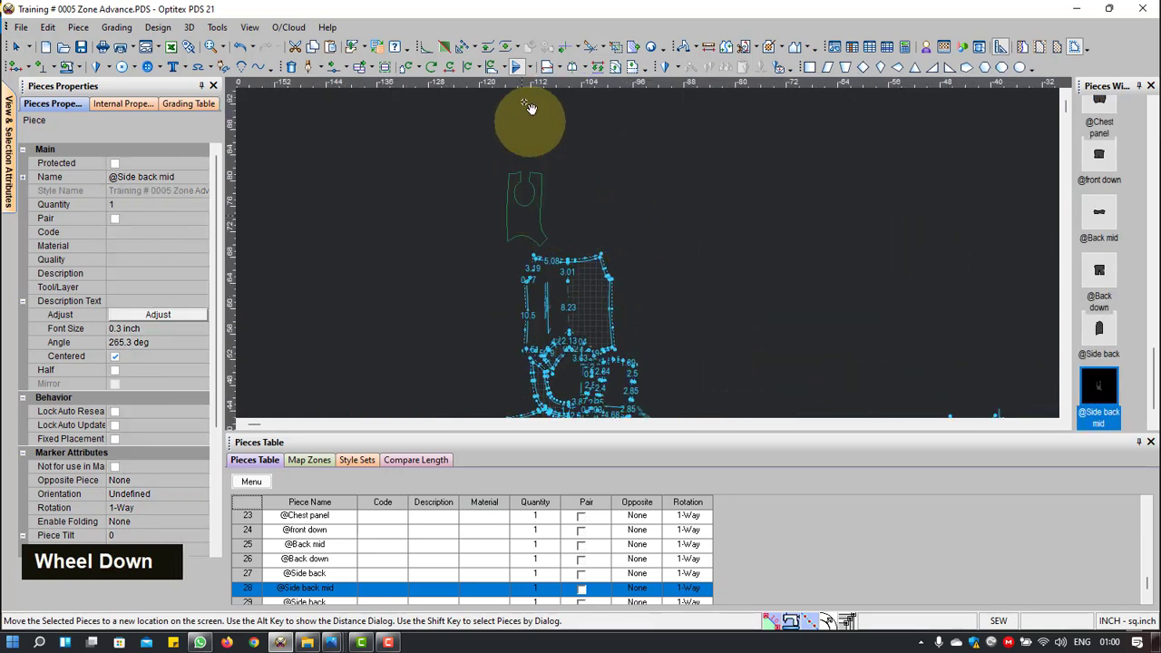
pyautogui.click(523, 70)
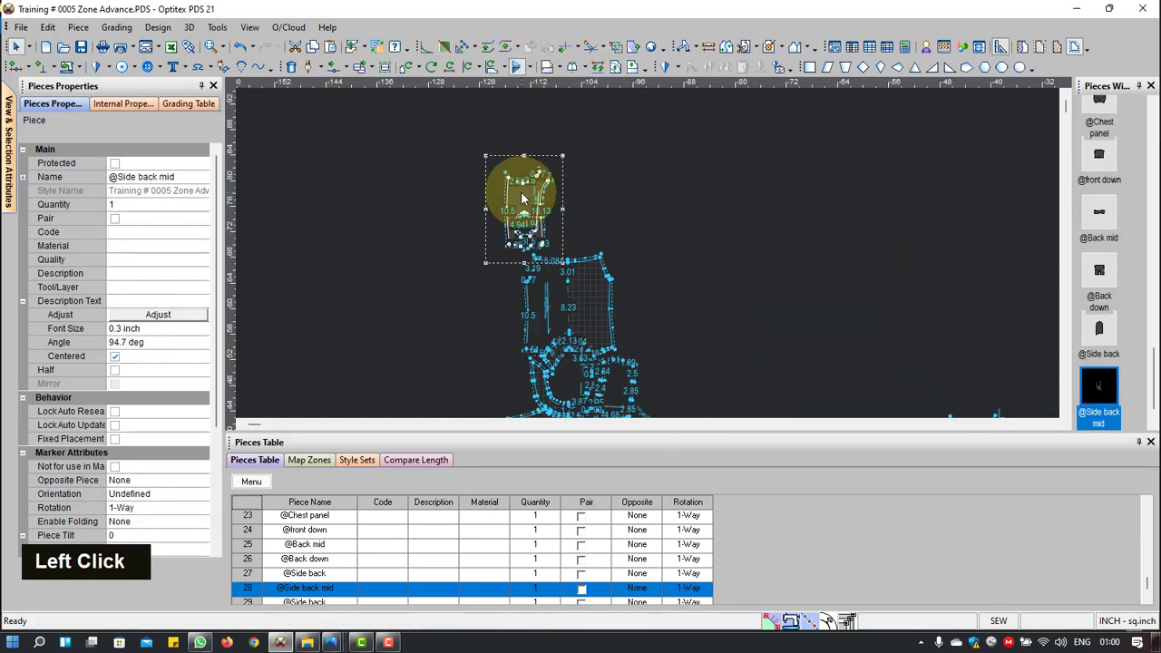
pyautogui.click(524, 191)
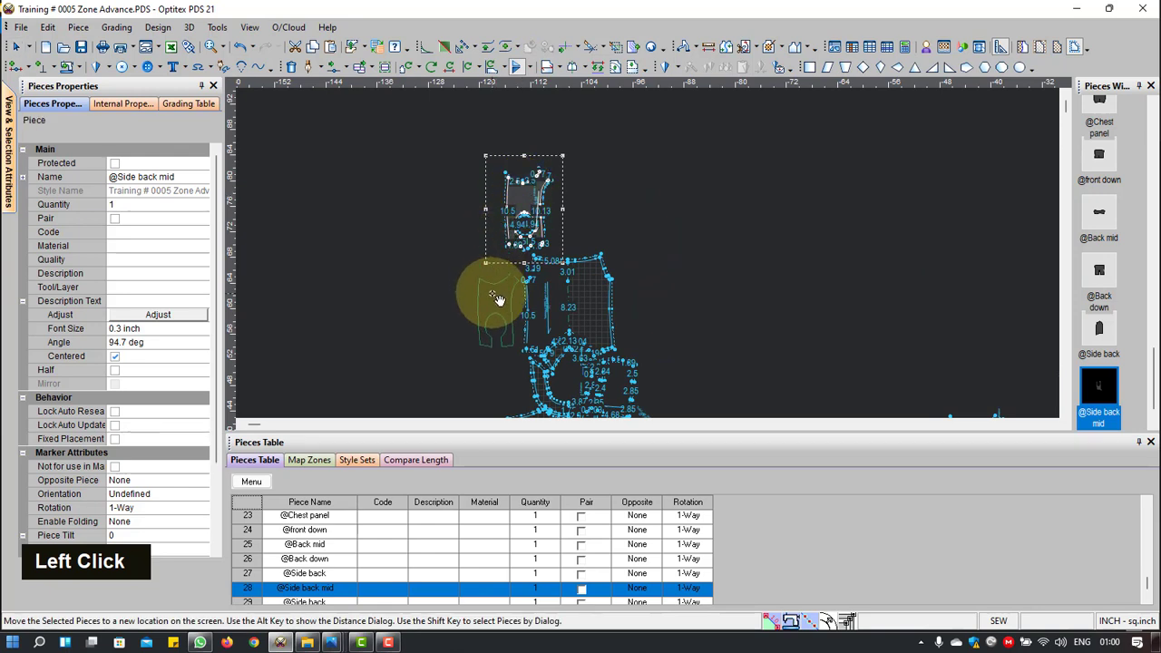
pyautogui.click(497, 300)
pyautogui.scroll(-1, 493, 300)
pyautogui.click(493, 299)
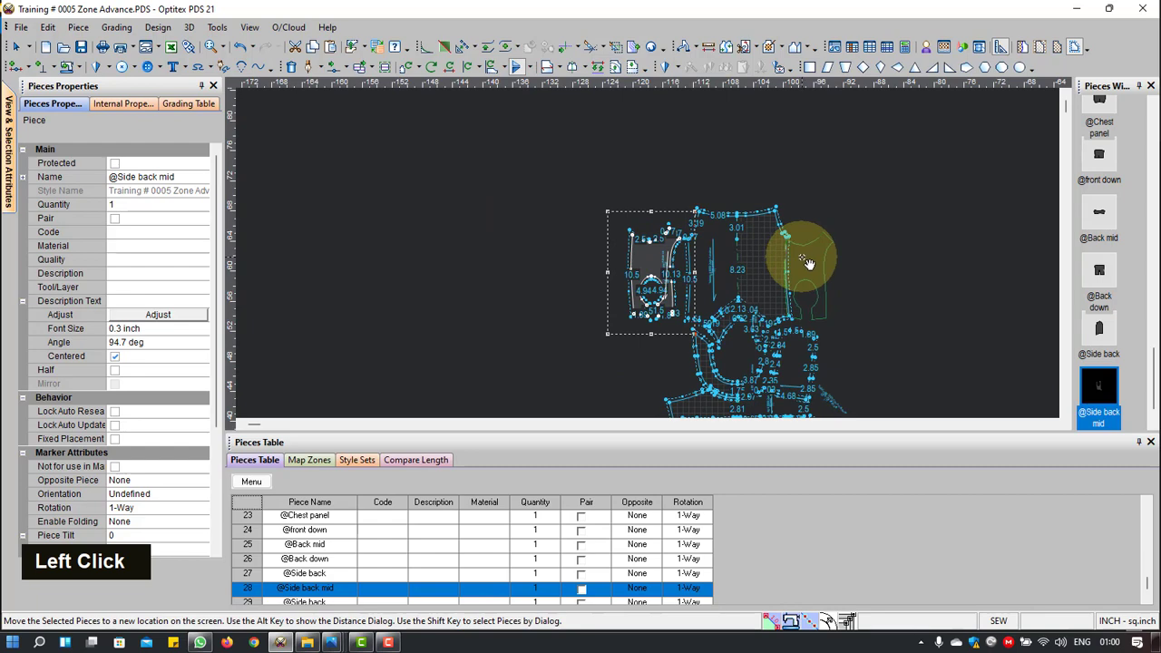
pyautogui.click(805, 263)
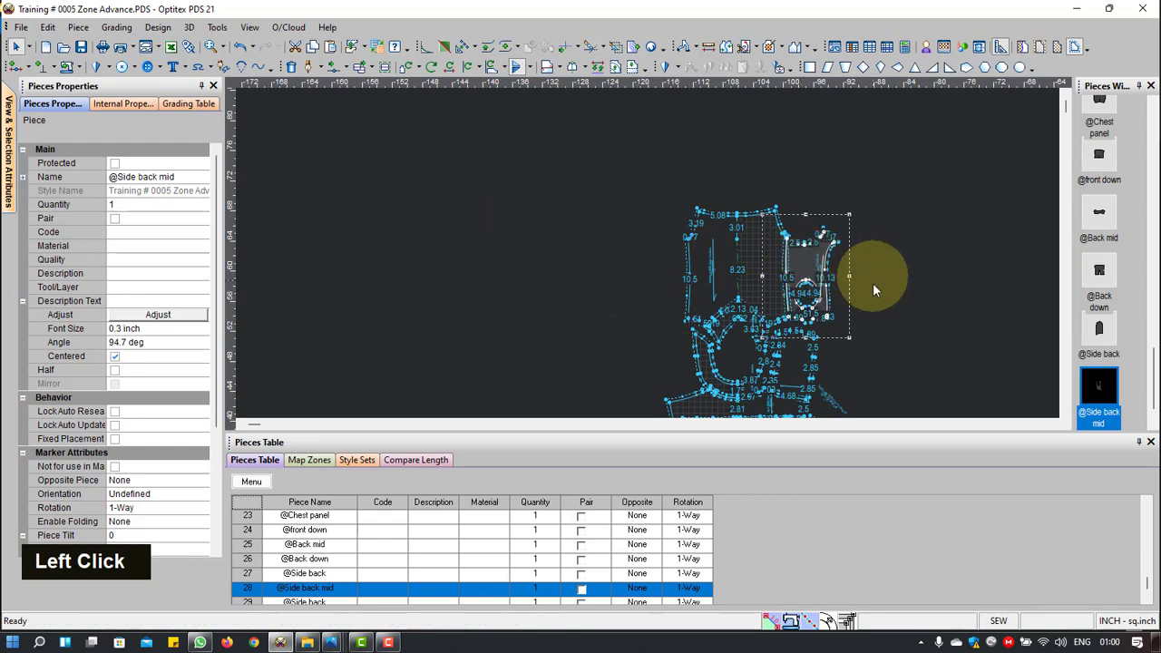
# Step: Nudge the @V Neck piece down and slightly right so it sits closer to the neck and shoulder pieces
pyautogui.scroll(-2, 860, 338)
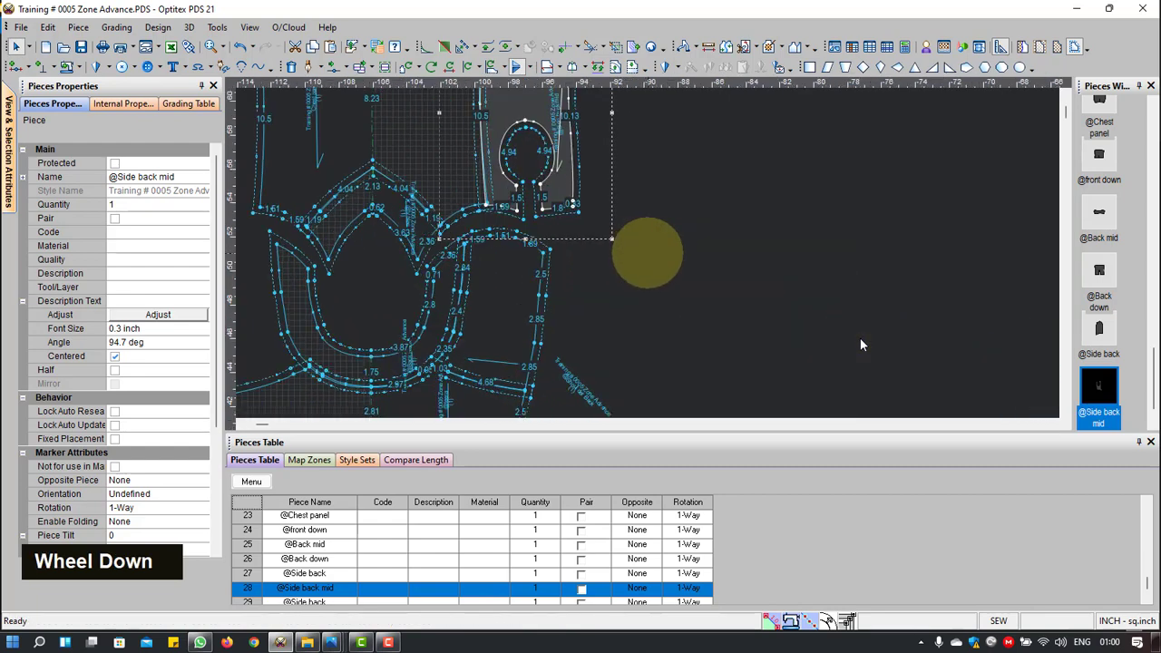
pyautogui.scroll(-3, 655, 265)
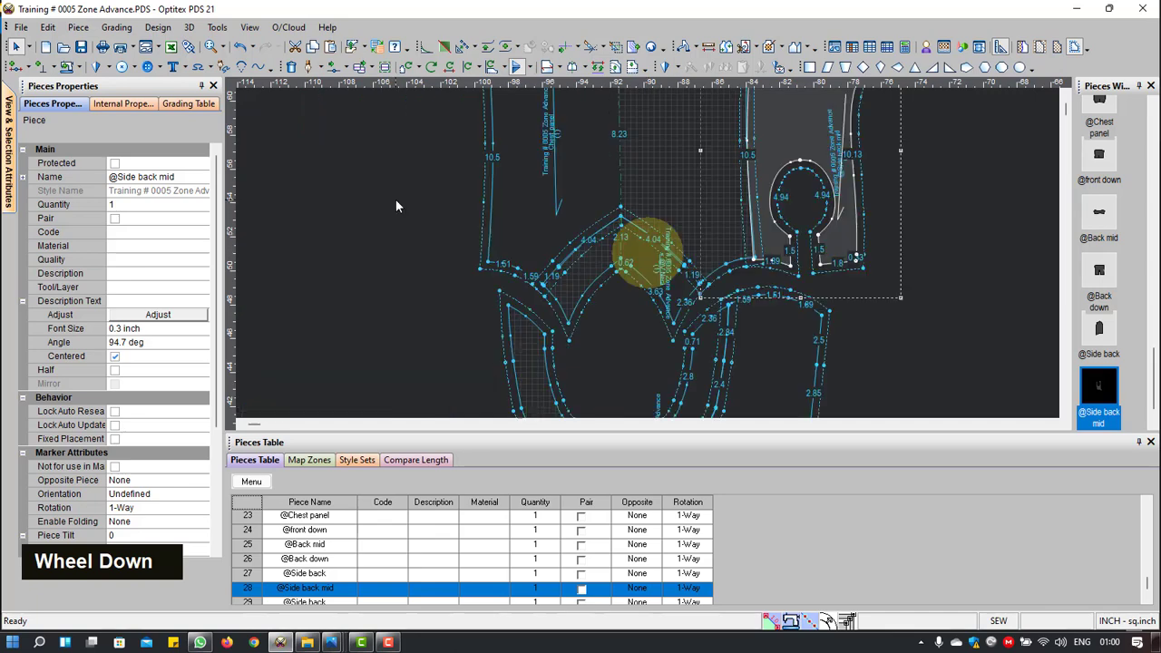
pyautogui.click(639, 258)
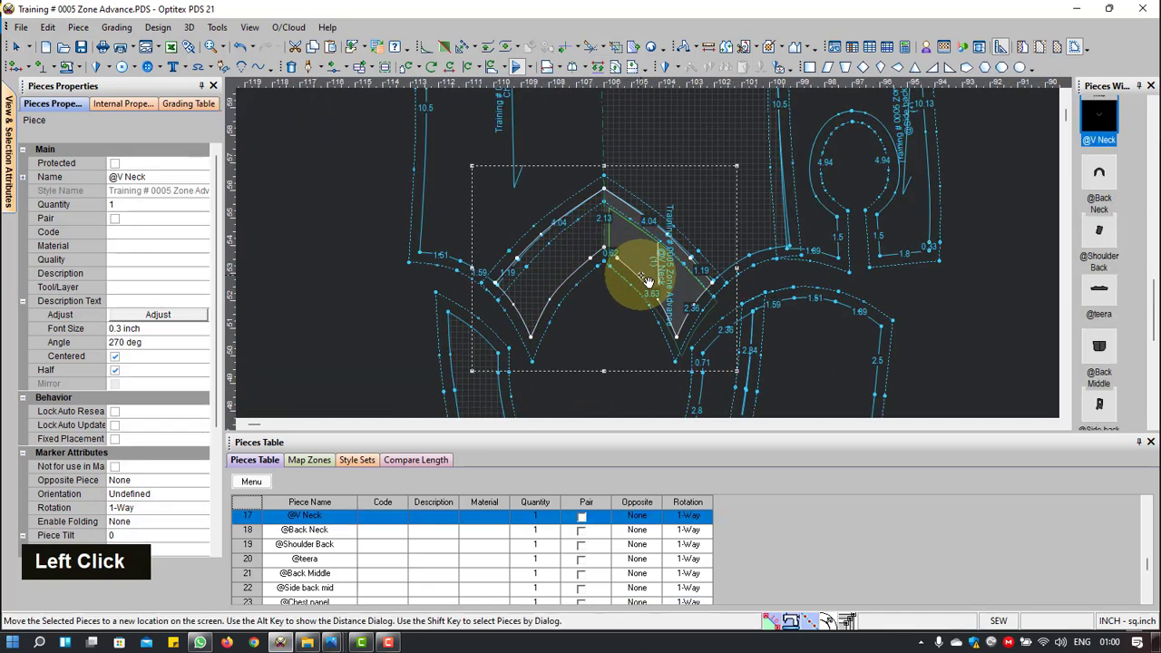
pyautogui.click(650, 296)
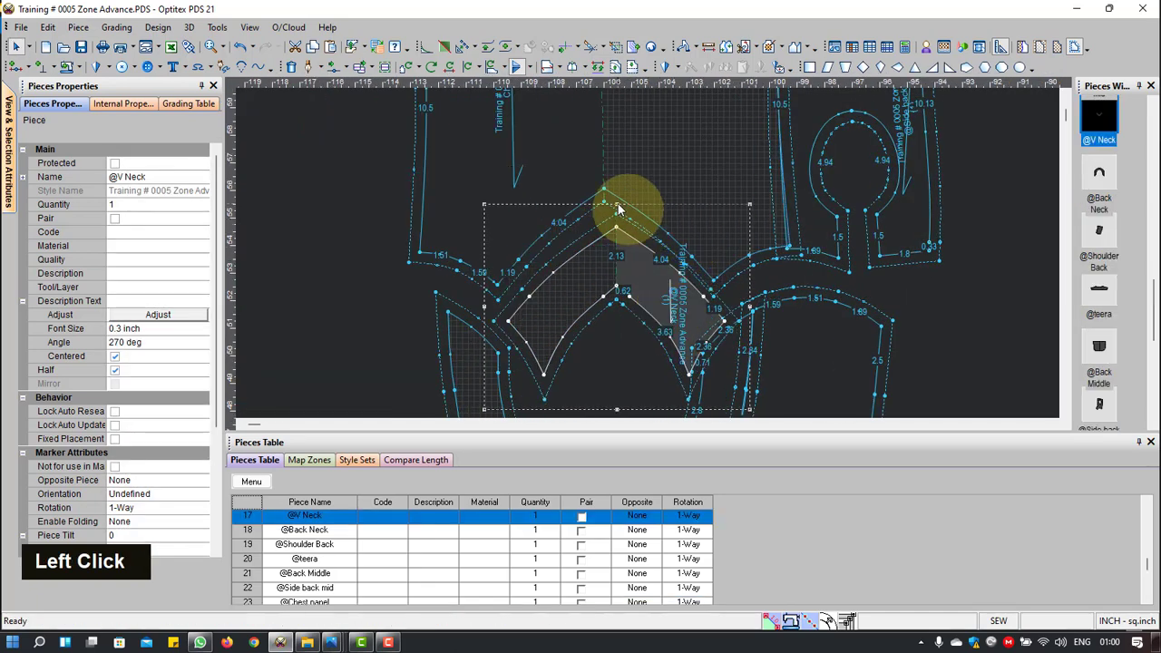
# Step: Shift the Chest panel piece so its V-shaped lower edge meets the @V Neck piece's upper edge
pyautogui.click(551, 199)
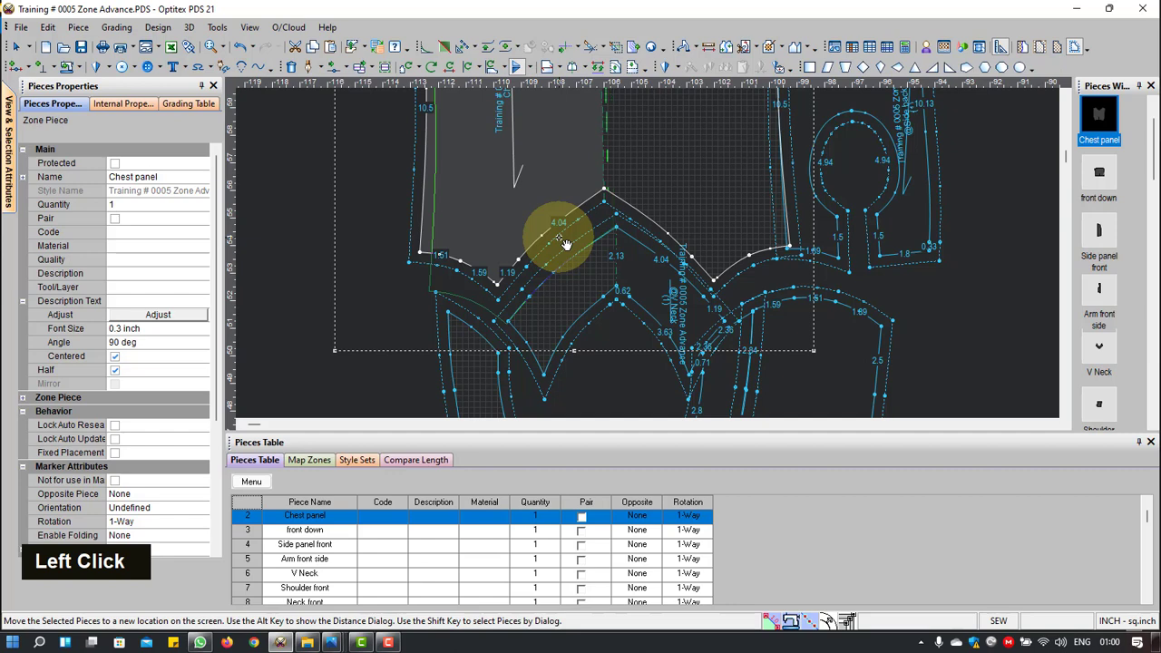
pyautogui.click(564, 241)
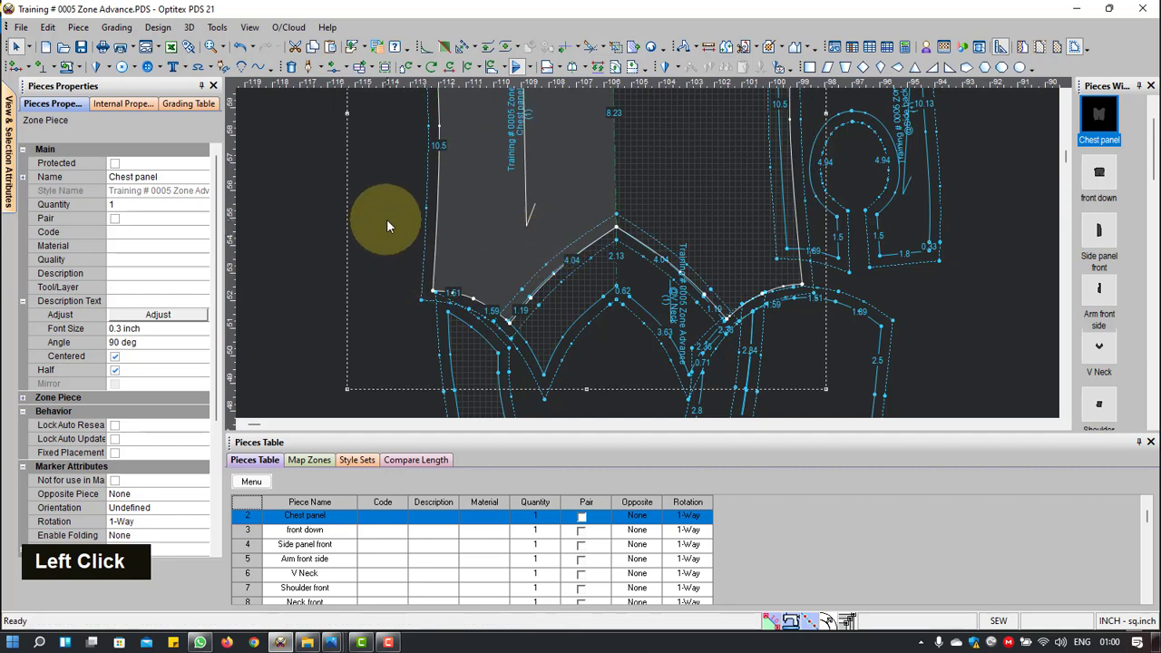
pyautogui.moveTo(387, 219); pyautogui.dragTo(581, 299)
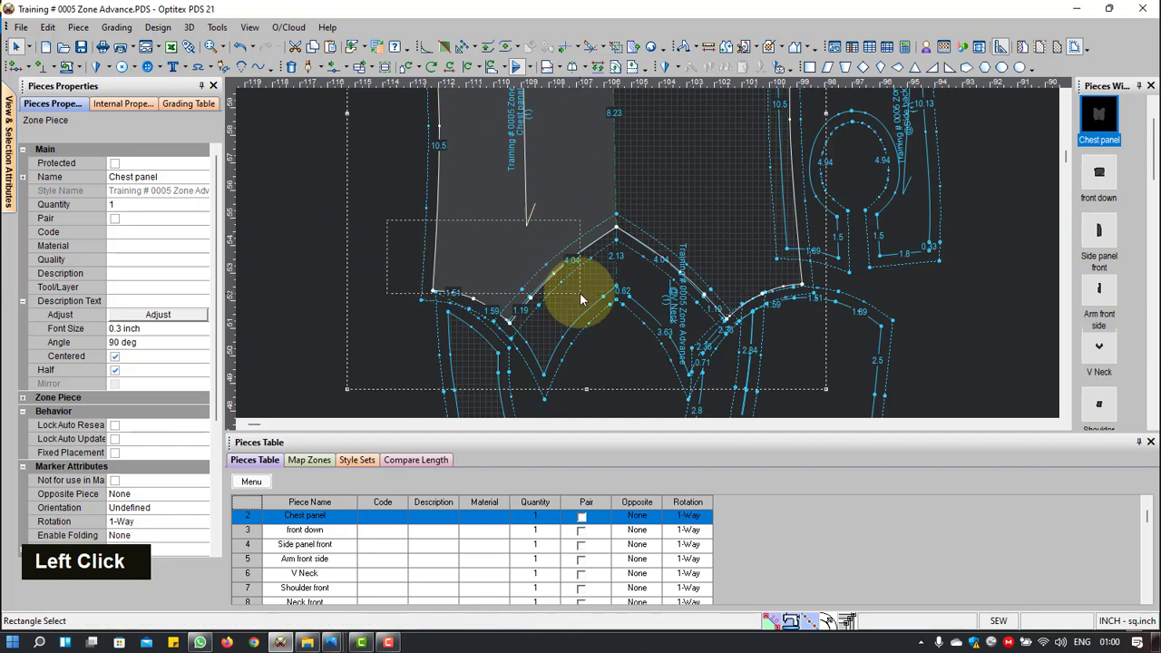
pyautogui.click(543, 250)
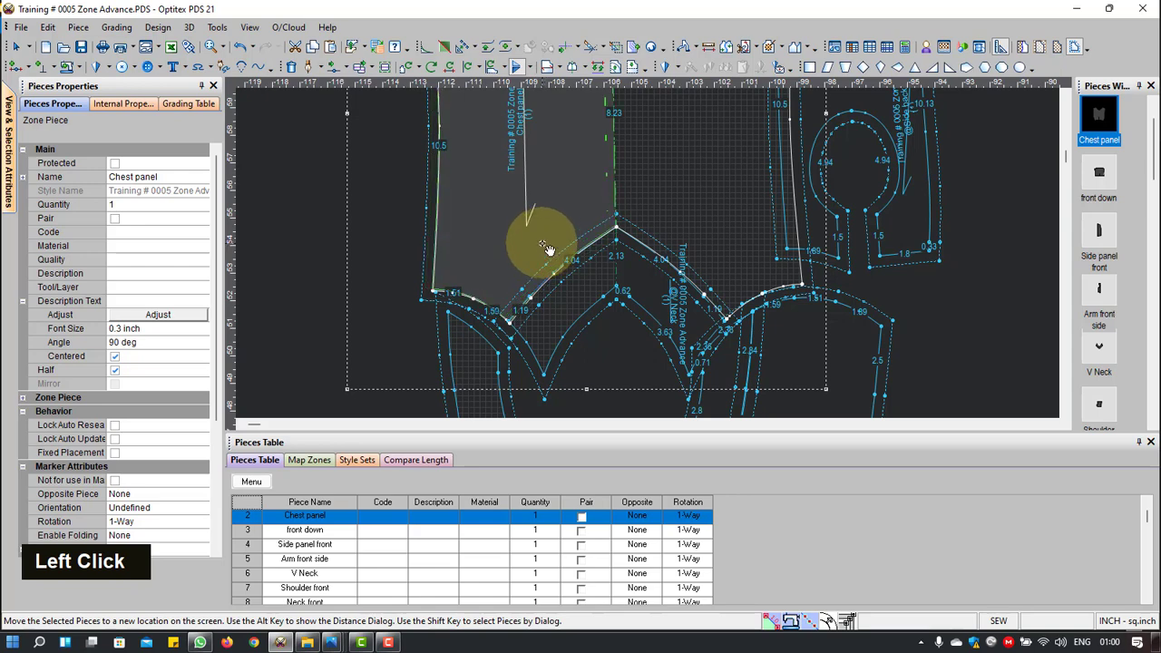
pyautogui.scroll(2, 644, 251)
pyautogui.rightClick(787, 192)
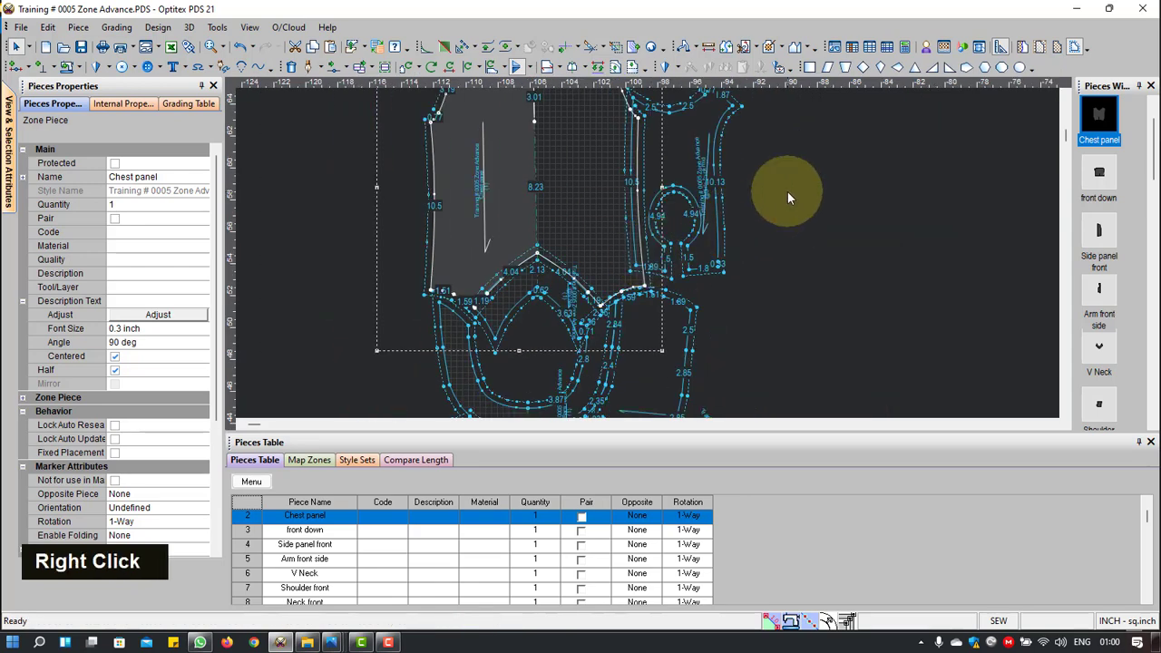
pyautogui.click(836, 204)
pyautogui.click(686, 168)
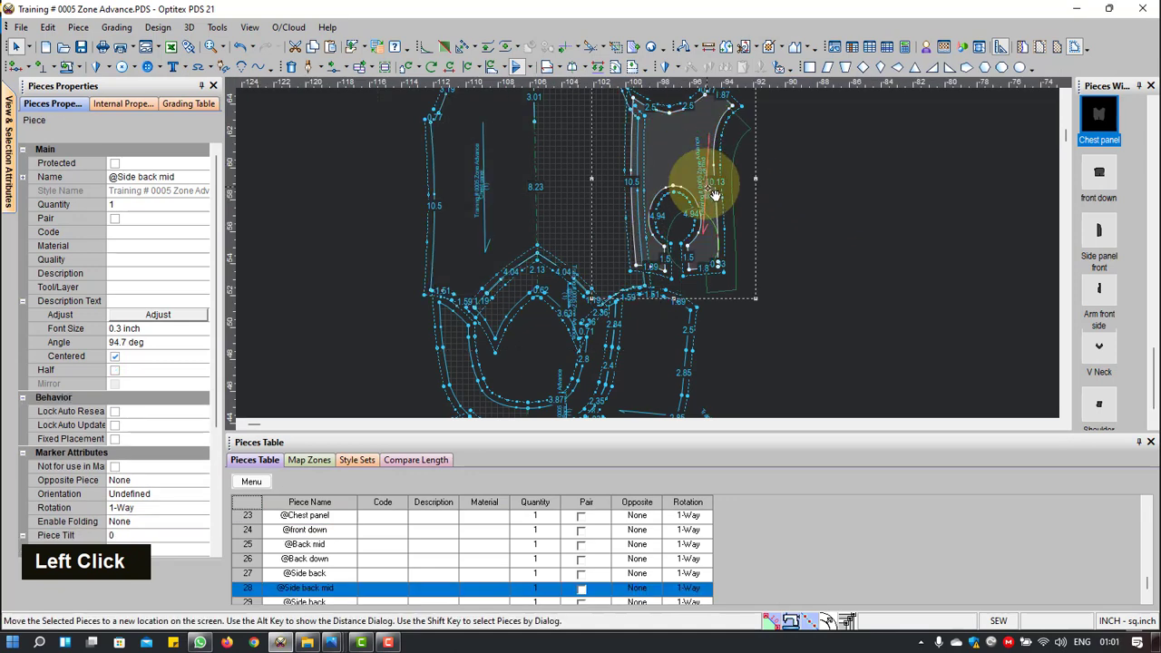
pyautogui.moveTo(712, 202); pyautogui.dragTo(801, 251)
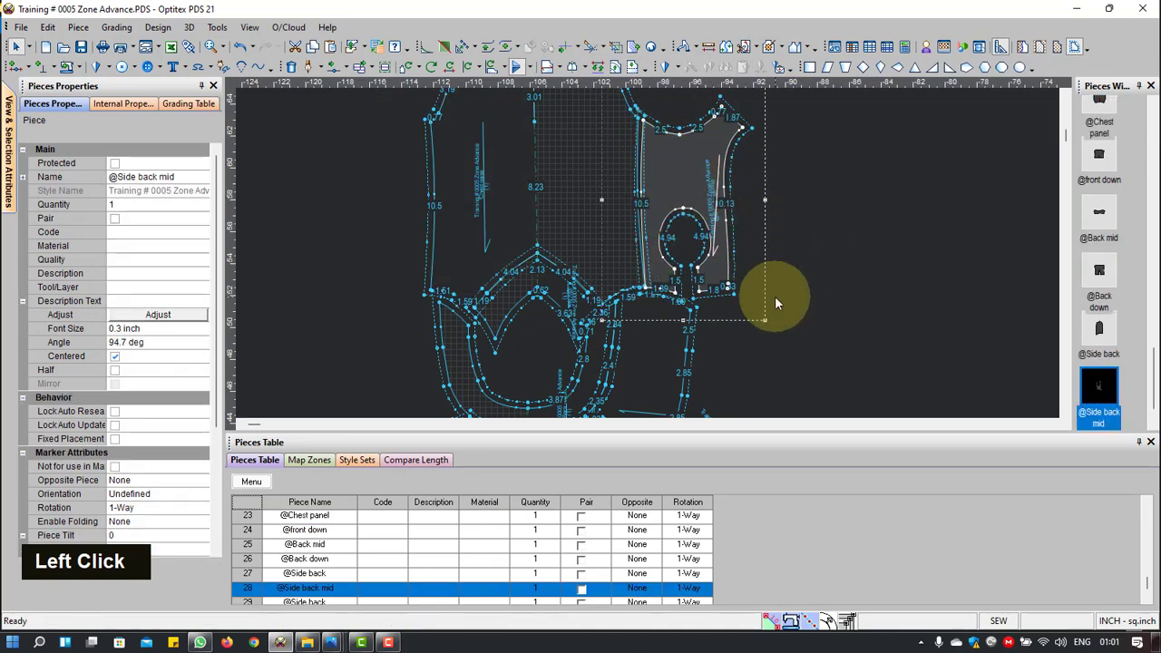
pyautogui.scroll(1, 774, 296)
pyautogui.scroll(-2, 632, 249)
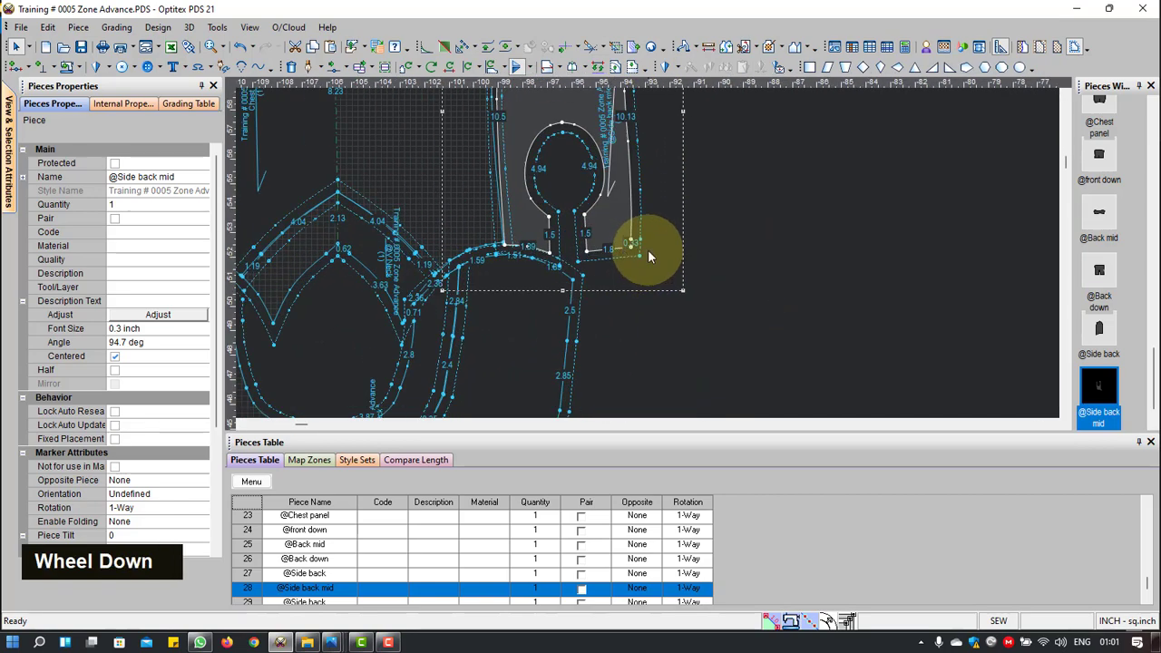
pyautogui.scroll(-3, 645, 250)
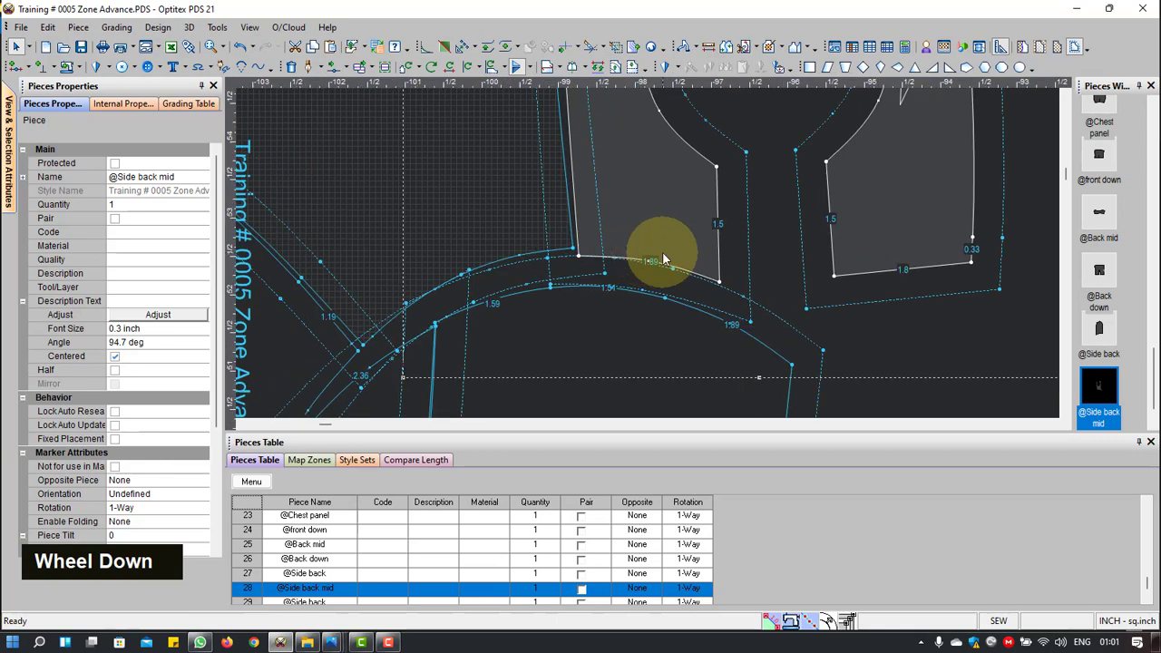
pyautogui.scroll(5, 663, 251)
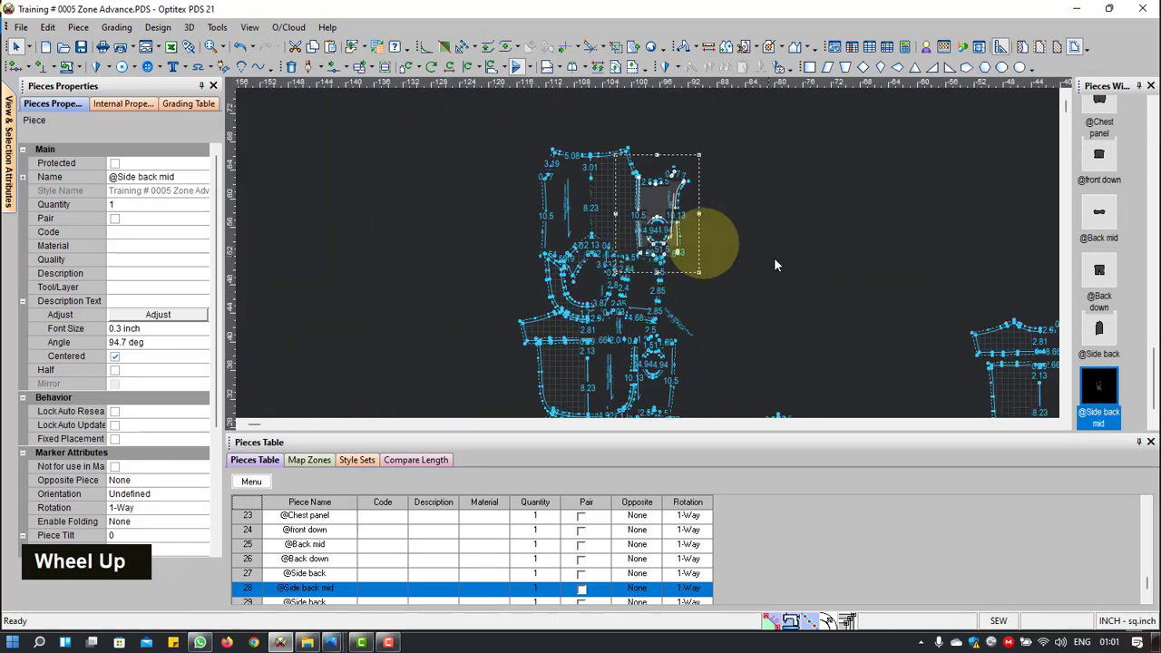
pyautogui.scroll(-4, 645, 251)
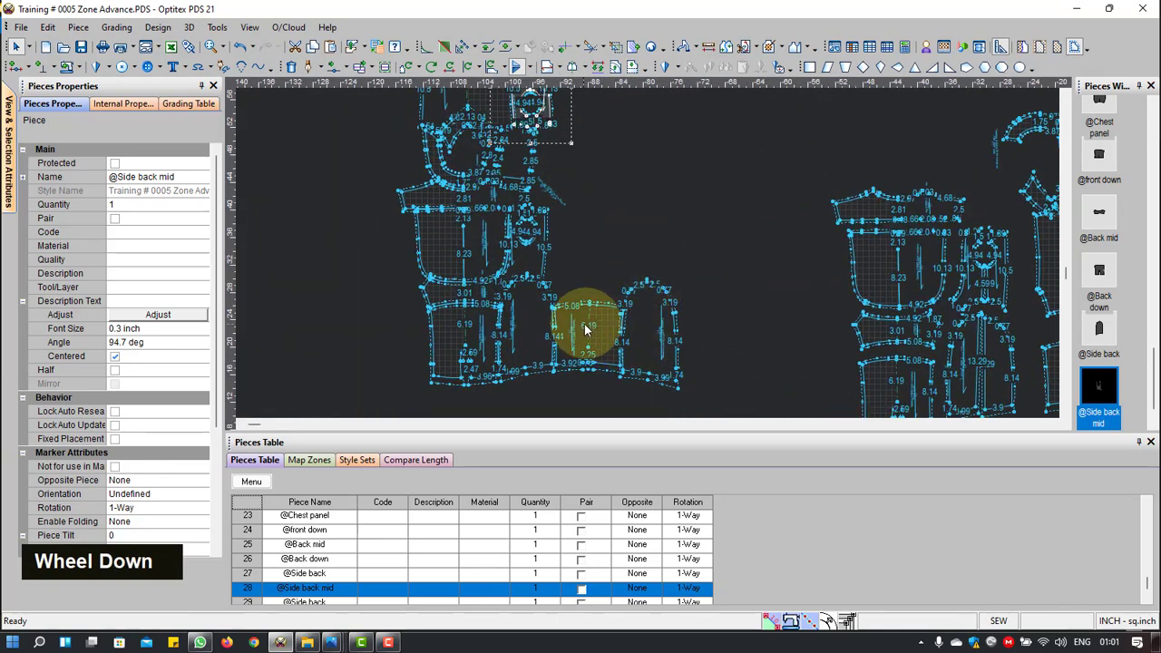
pyautogui.click(586, 331)
pyautogui.scroll(2, 608, 182)
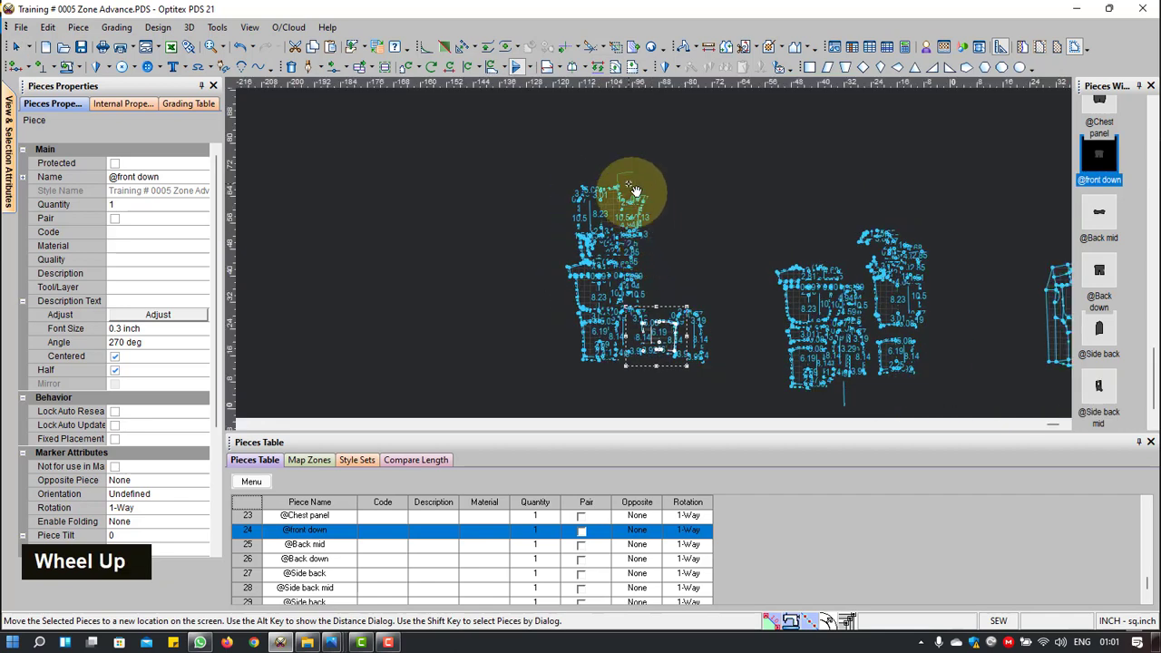
pyautogui.click(560, 105)
pyautogui.click(519, 71)
pyautogui.scroll(-3, 662, 272)
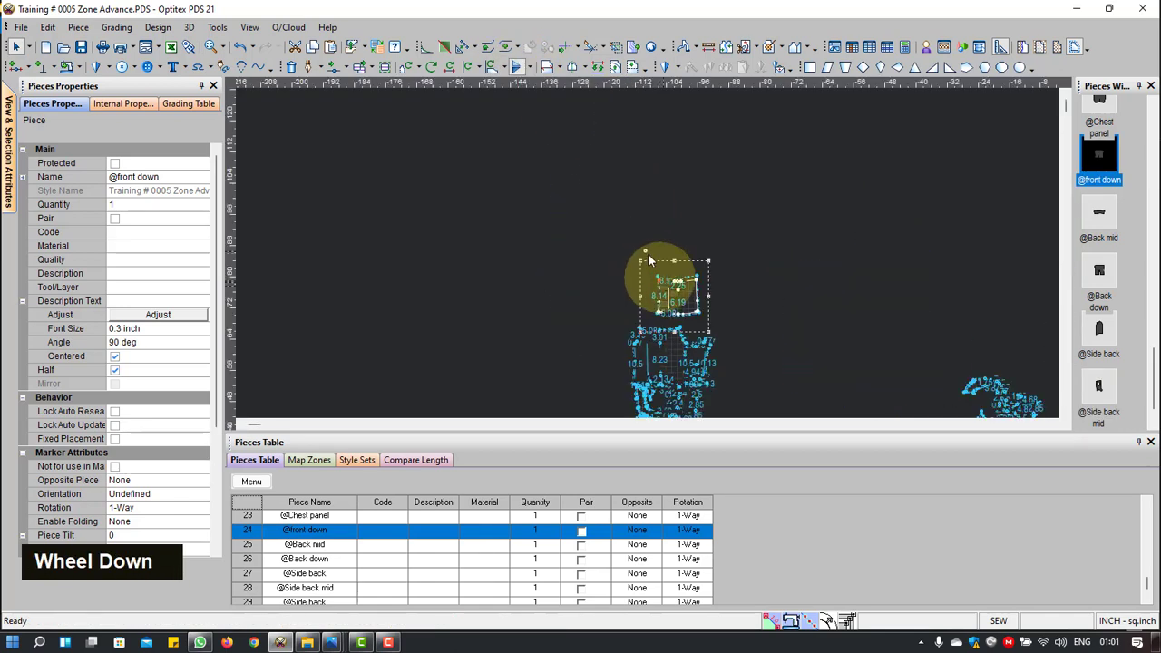
pyautogui.click(681, 314)
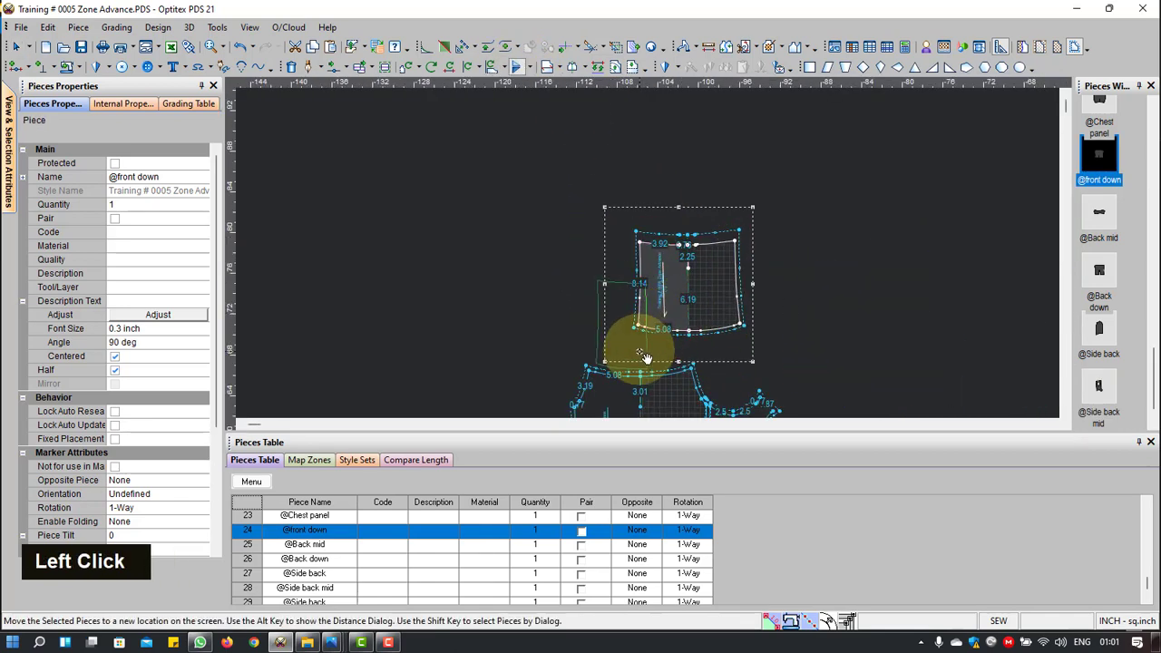
pyautogui.click(639, 364)
pyautogui.scroll(3, 647, 251)
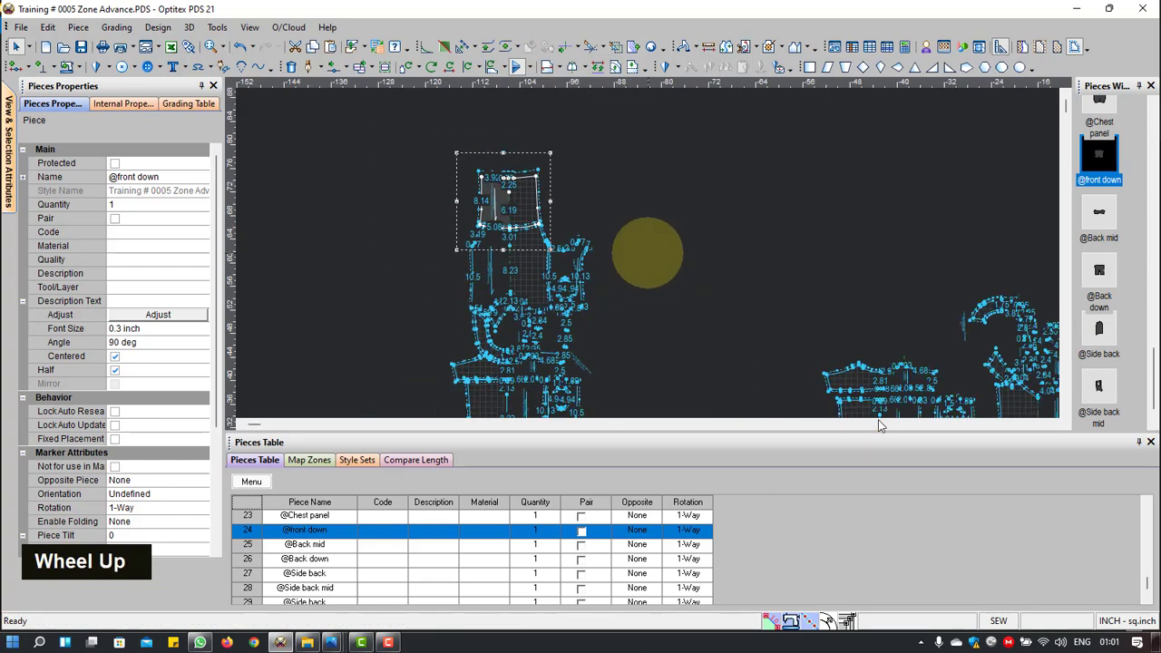
pyautogui.scroll(-1, 647, 252)
pyautogui.scroll(-2, 647, 257)
pyautogui.click(624, 287)
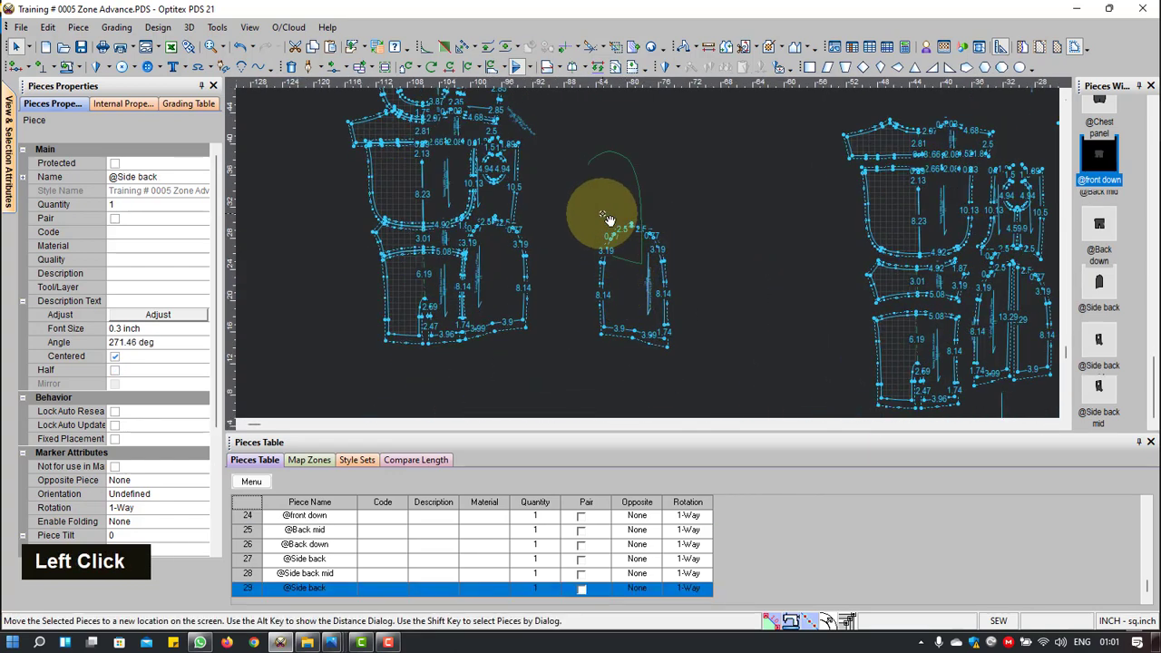
pyautogui.scroll(3, 622, 207)
pyautogui.scroll(-1, 619, 151)
pyautogui.scroll(-2, 620, 151)
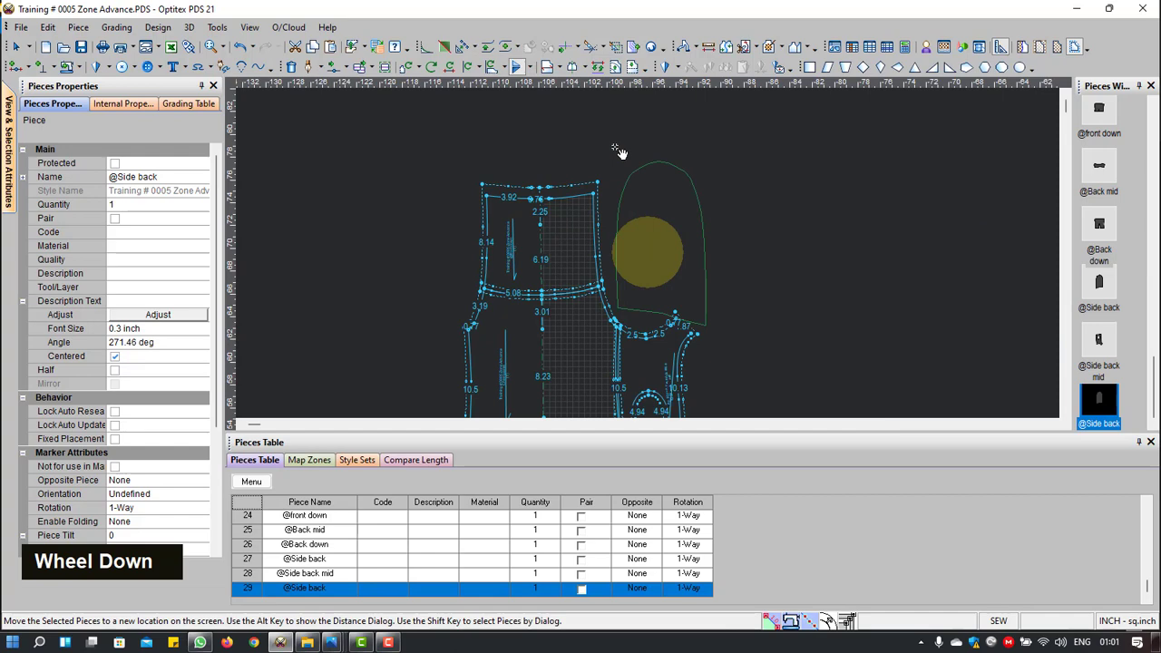
pyautogui.click(643, 202)
pyautogui.click(516, 67)
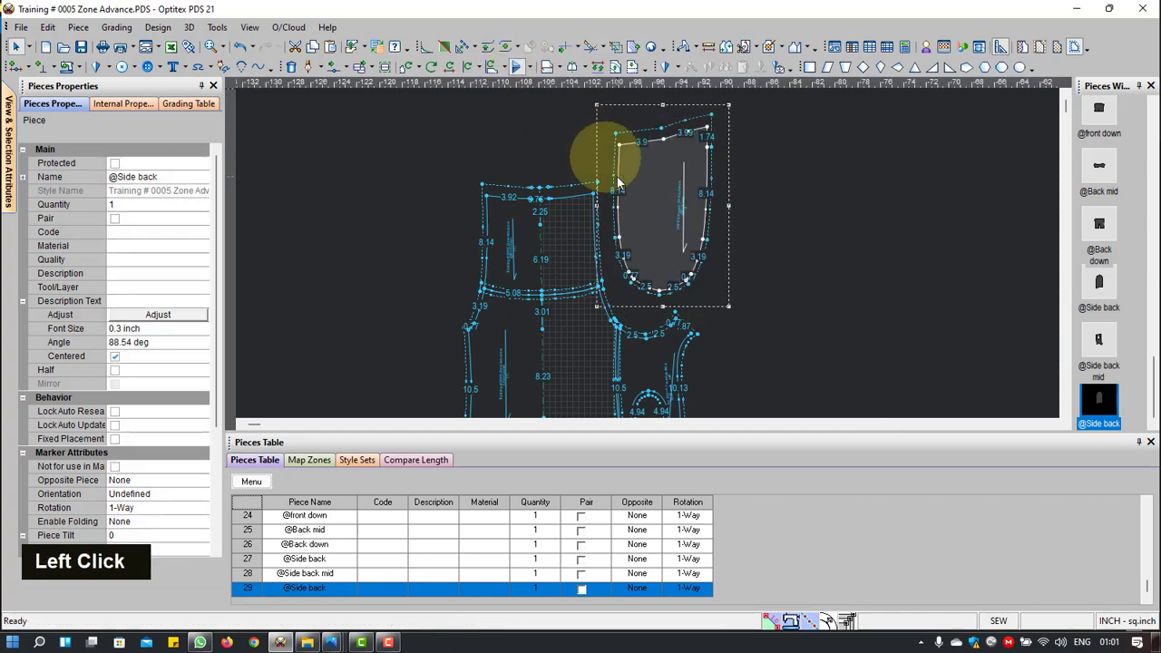
pyautogui.click(643, 245)
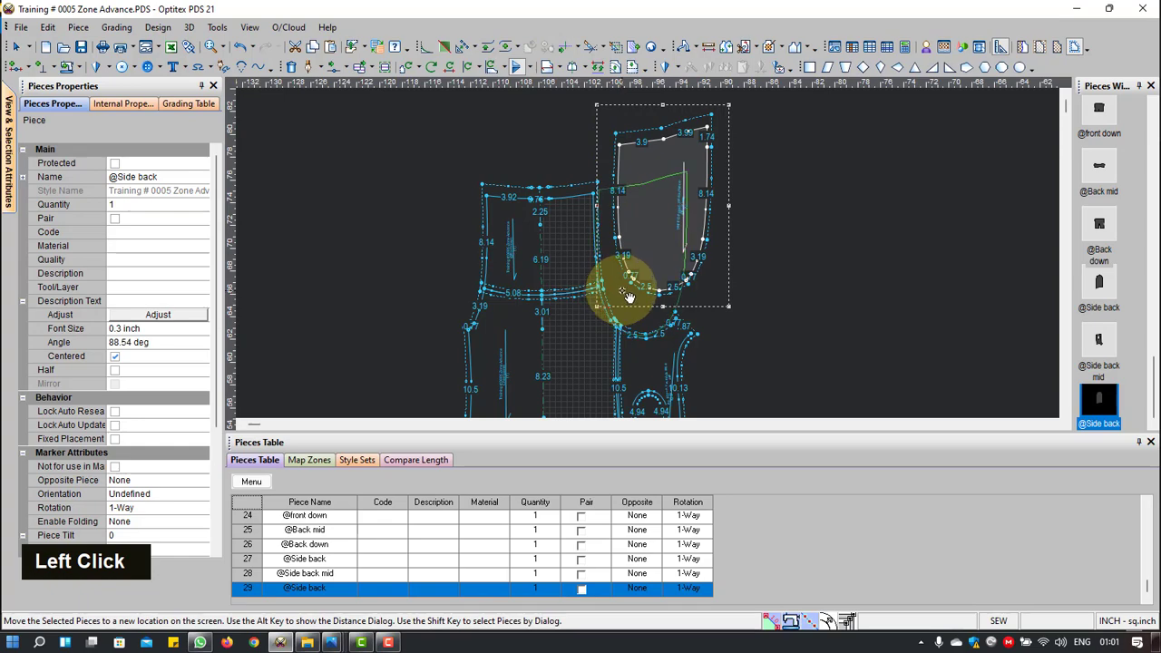
pyautogui.click(629, 295)
pyautogui.scroll(3, 646, 259)
pyautogui.scroll(-1, 643, 263)
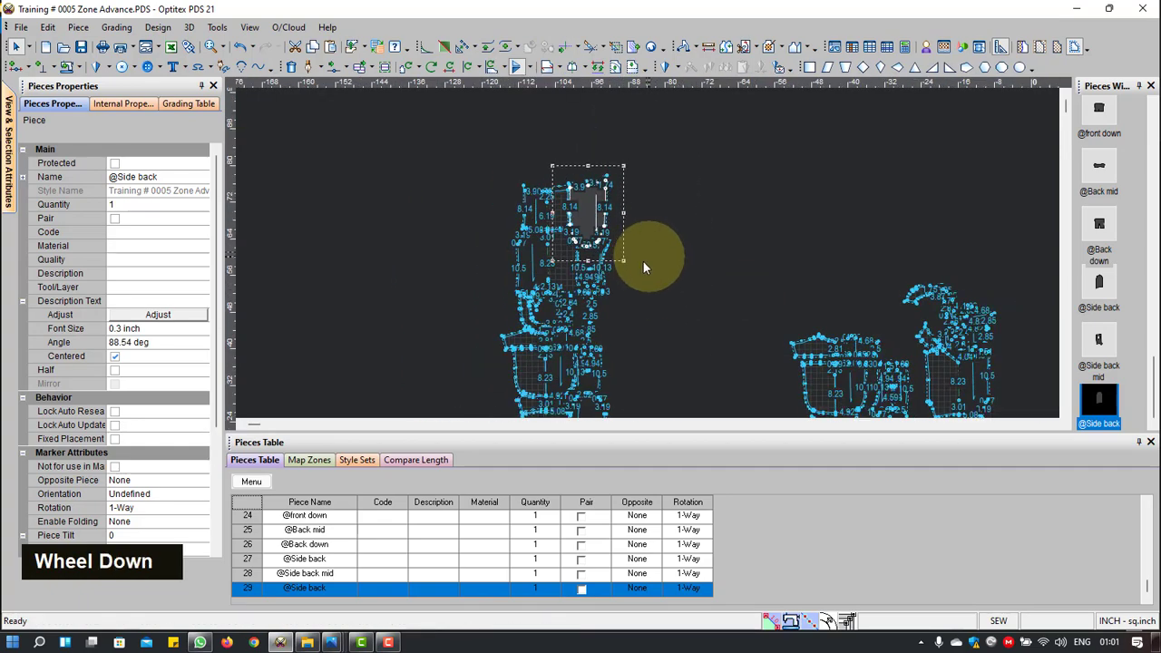
pyautogui.scroll(-2, 635, 290)
pyautogui.scroll(1, 609, 299)
pyautogui.scroll(-1, 653, 254)
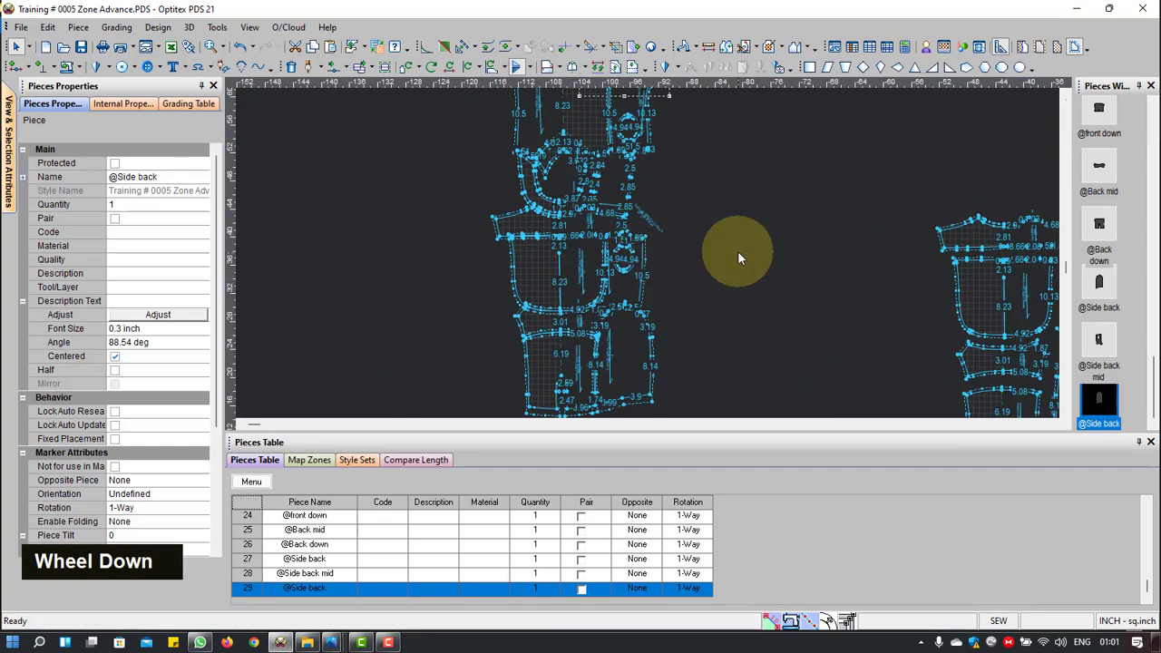
# Step: Examine the assembled layout of zone pieces from its upper edge to its lower edge beside the other pattern groups
pyautogui.scroll(1, 633, 221)
pyautogui.scroll(-1, 649, 258)
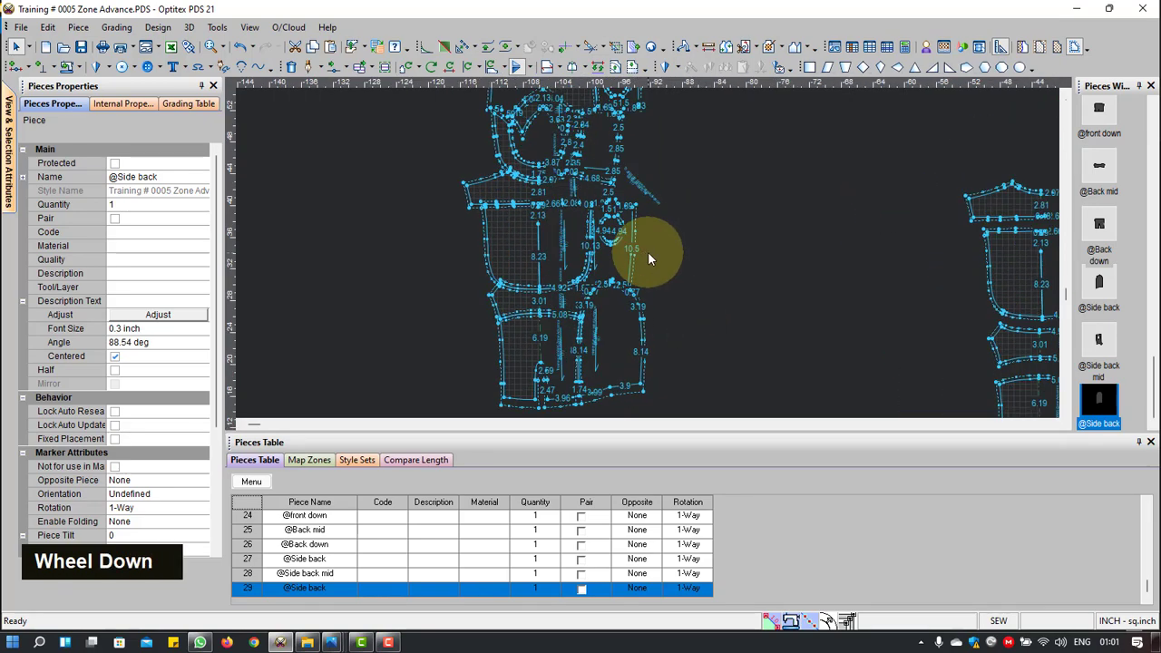
pyautogui.scroll(2, 648, 202)
pyautogui.scroll(-1, 649, 258)
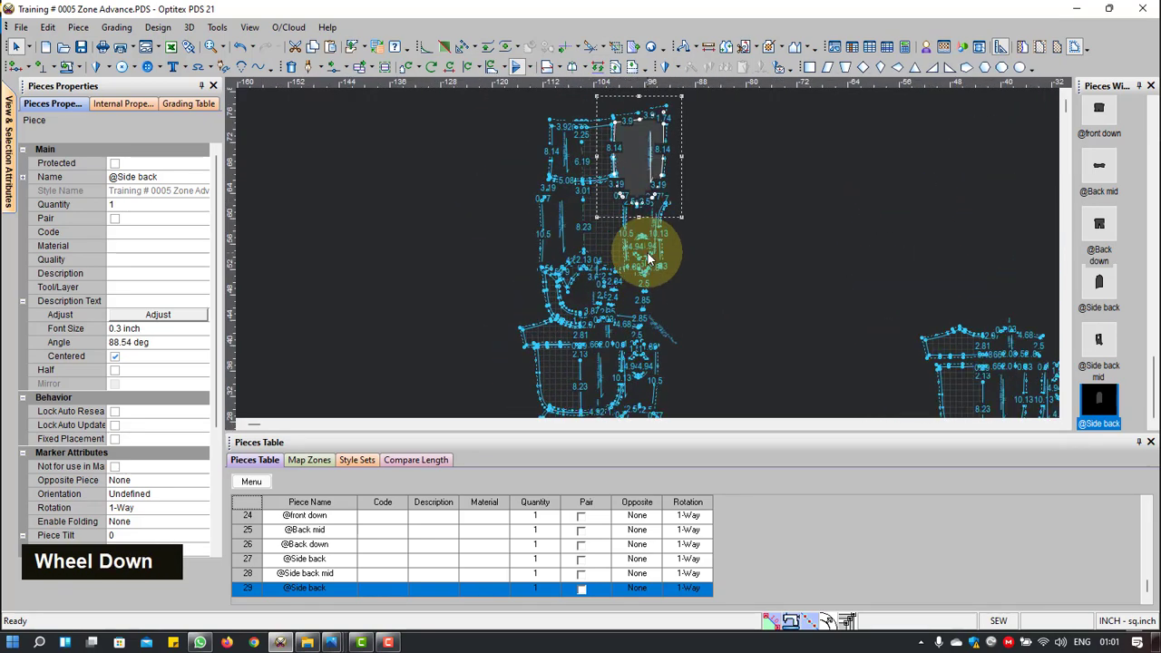
pyautogui.scroll(2, 661, 306)
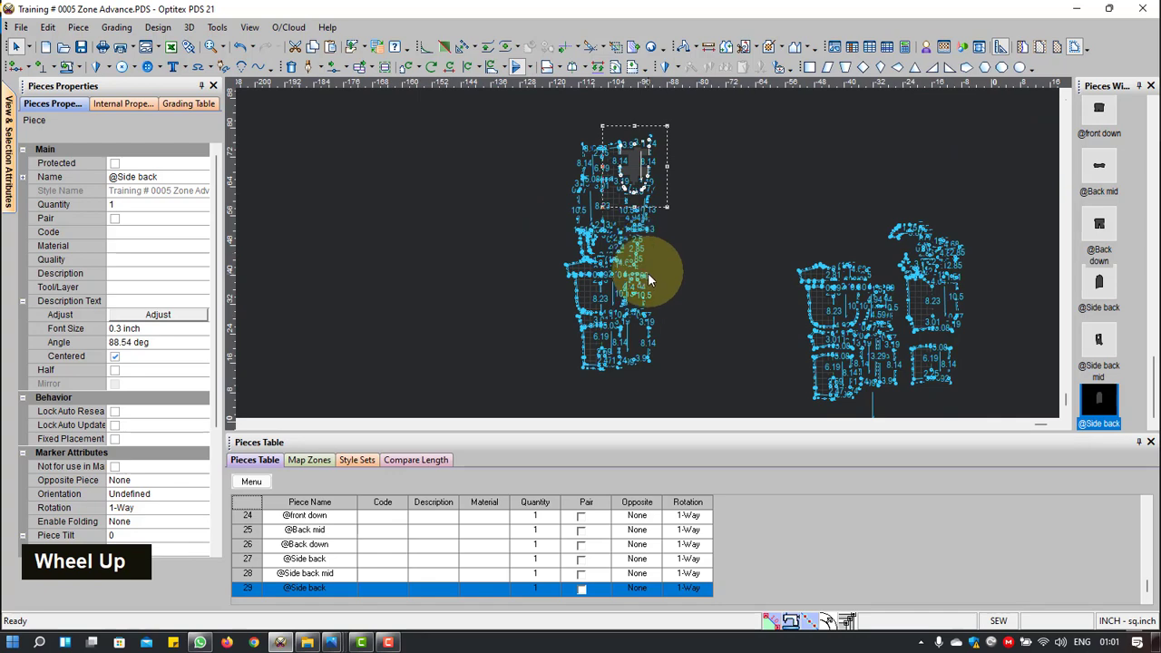
pyautogui.scroll(-2, 648, 272)
pyautogui.scroll(2, 704, 262)
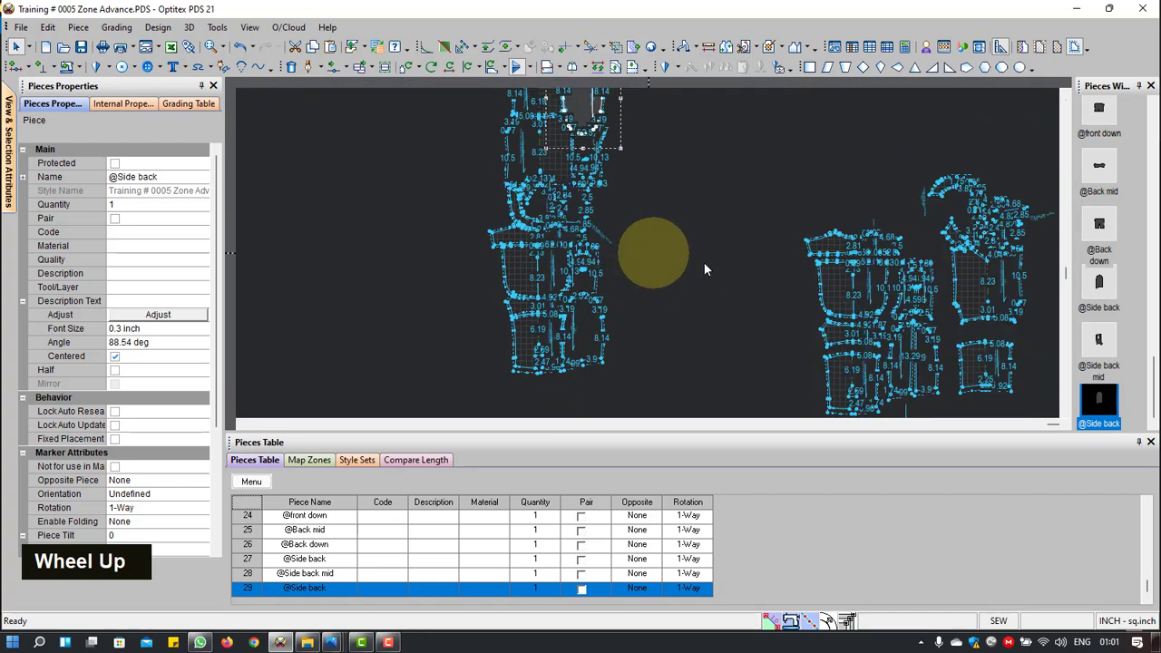
pyautogui.scroll(-2, 648, 252)
pyautogui.scroll(2, 648, 251)
pyautogui.scroll(1, 648, 251)
# Step: Select all the pieces of the assembled zone layout, leaving out the separate pattern groups beside it
pyautogui.rightClick(707, 186)
pyautogui.click(733, 195)
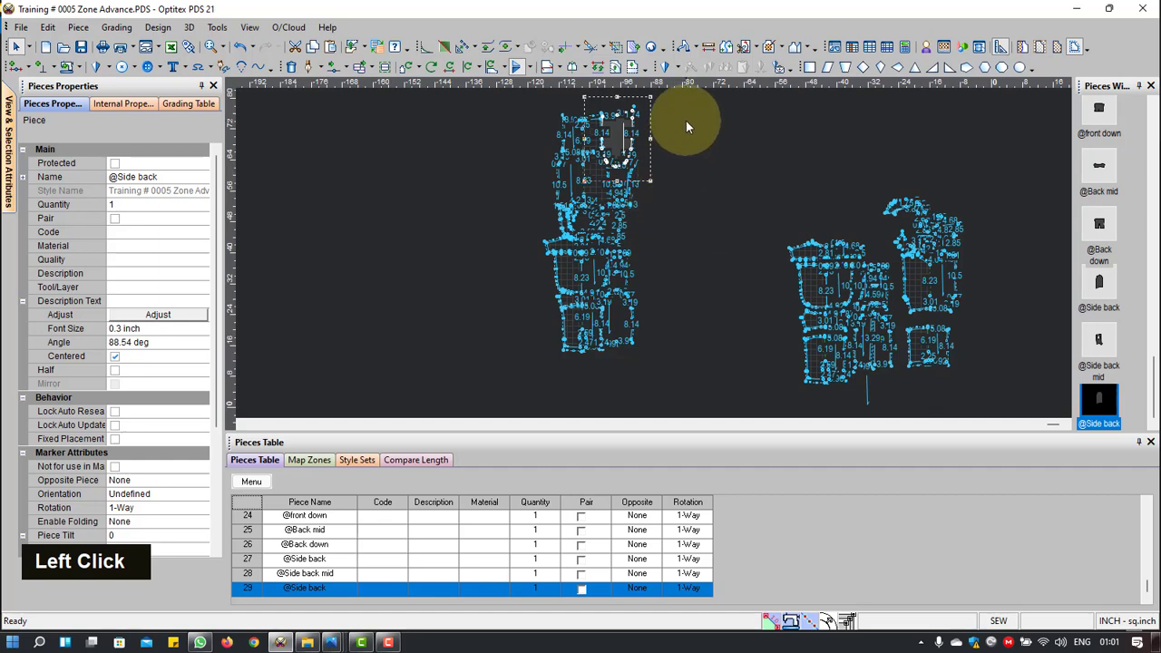
pyautogui.moveTo(687, 113); pyautogui.dragTo(486, 394)
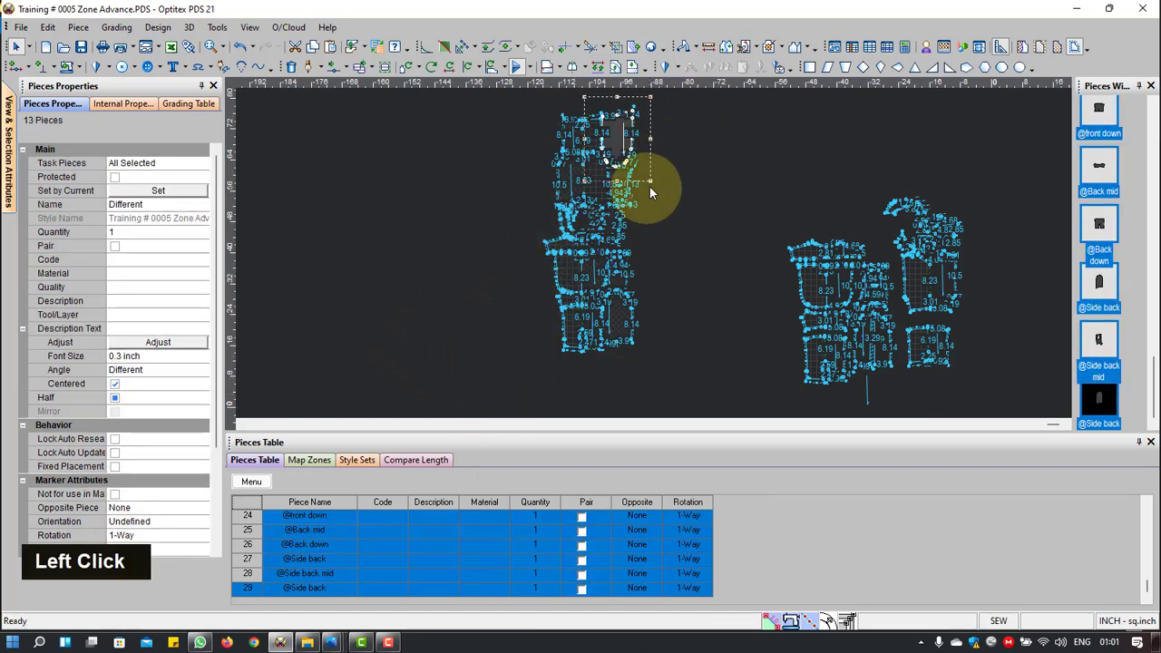
pyautogui.moveTo(692, 109); pyautogui.dragTo(459, 313)
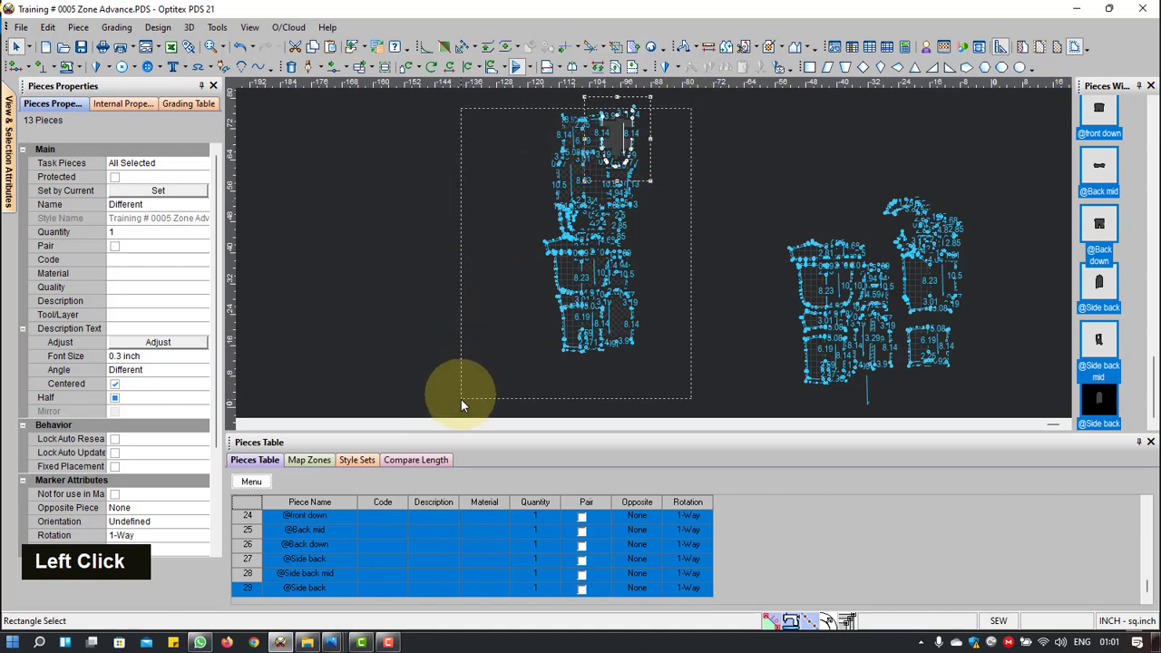
pyautogui.moveTo(461, 400); pyautogui.dragTo(459, 401)
# Step: Start the CAD/CAM export of the selected pieces in AI format with the contours set to Sewing & Cutting
pyautogui.click(32, 30)
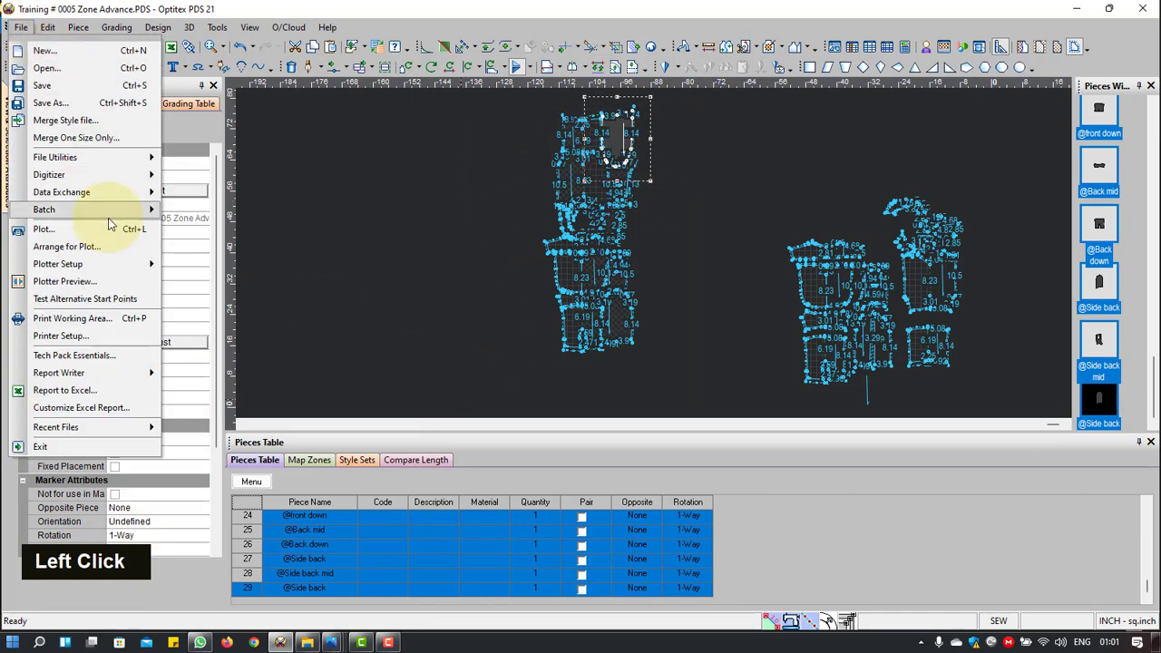
pyautogui.moveTo(150, 192)
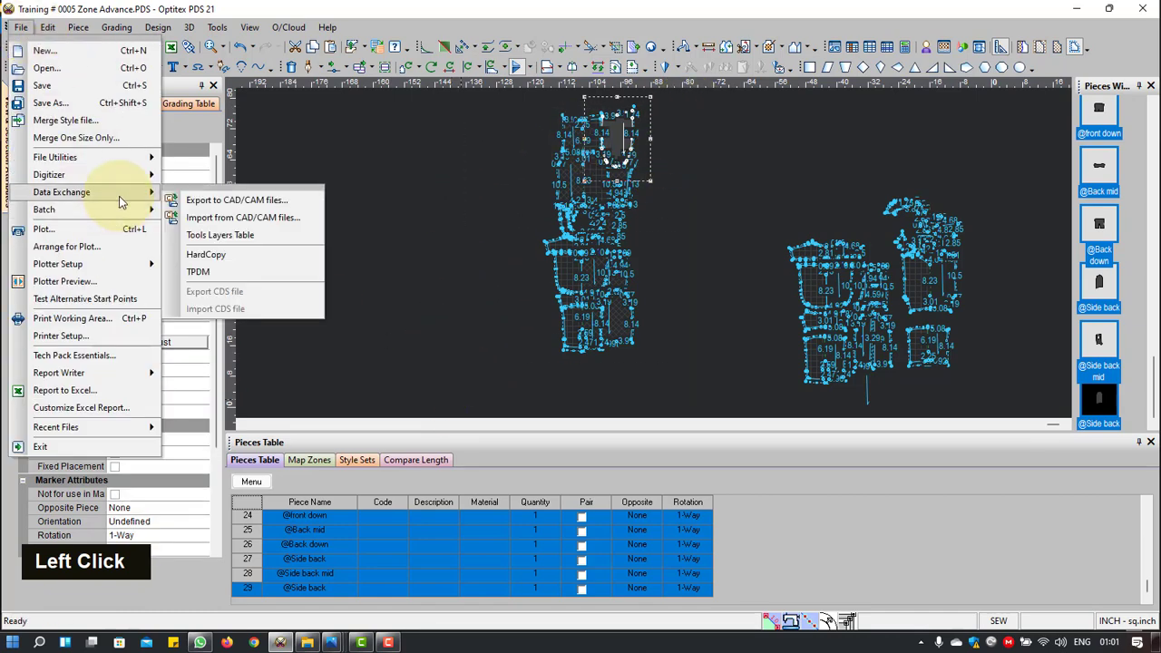
pyautogui.click(234, 200)
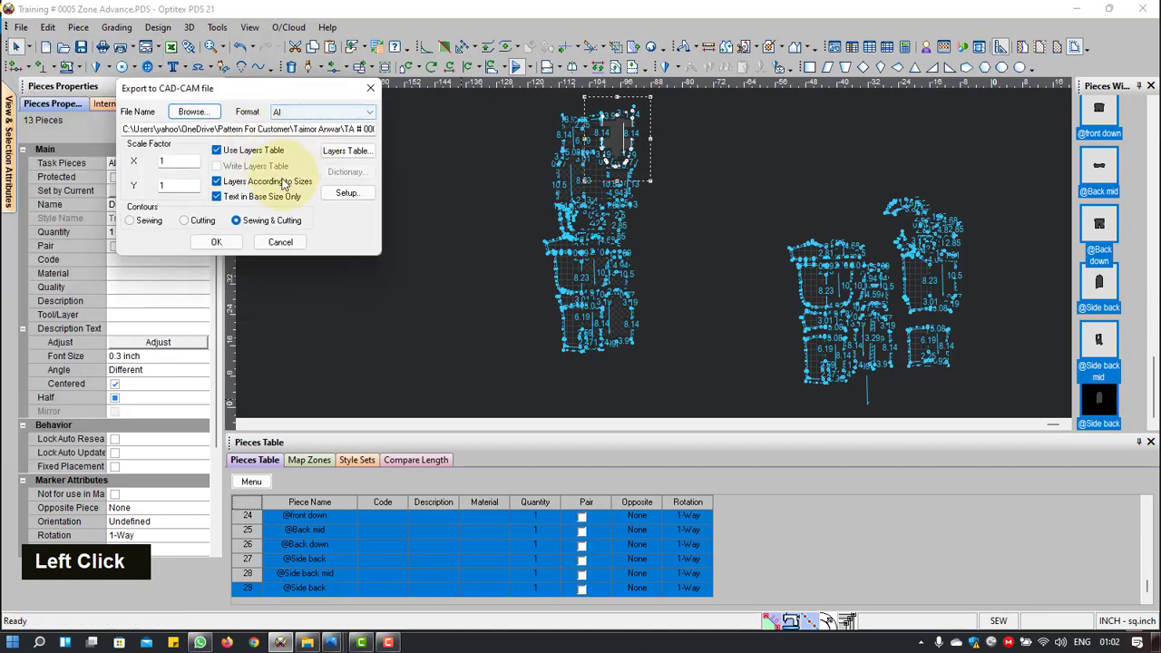
pyautogui.click(270, 223)
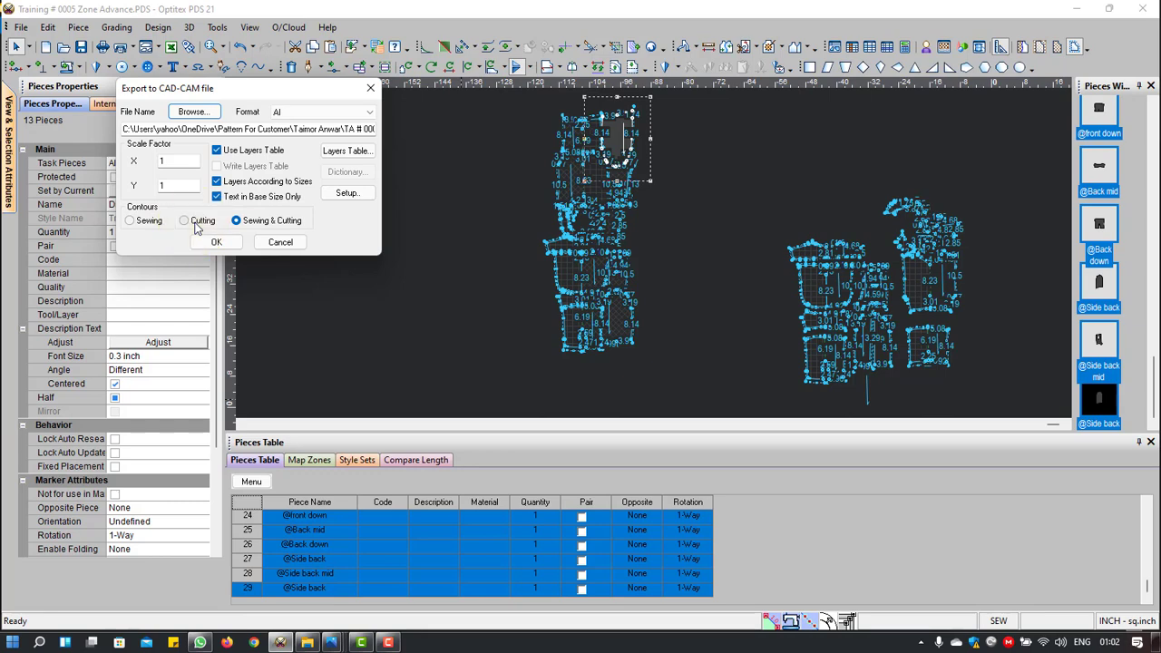
pyautogui.click(195, 229)
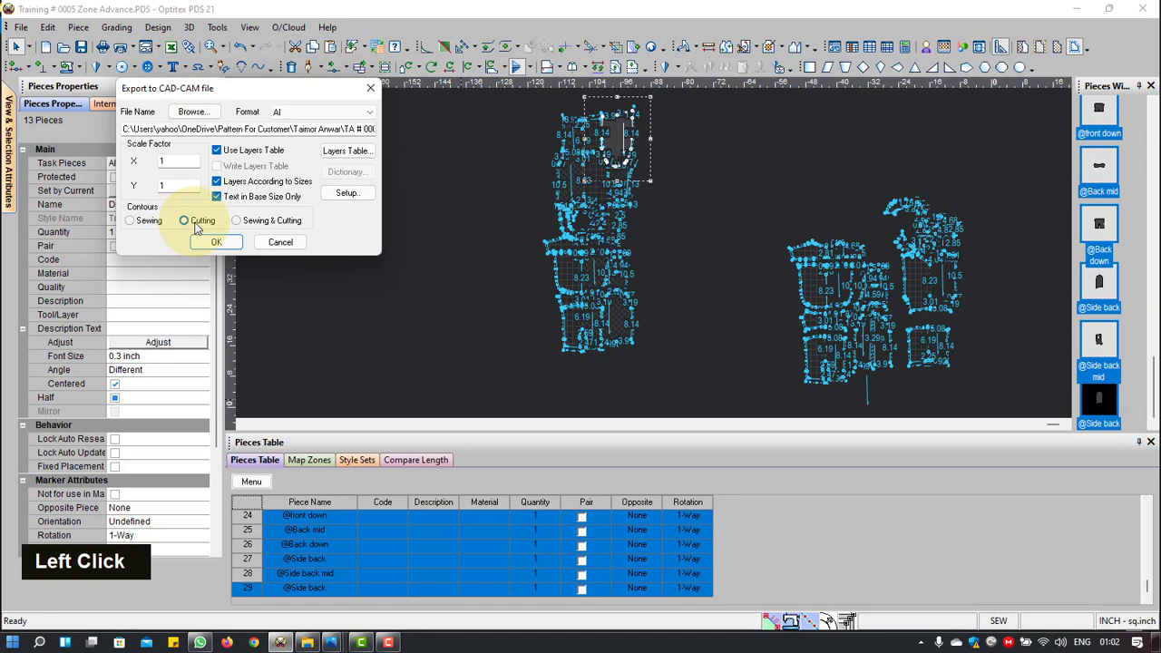
pyautogui.click(218, 225)
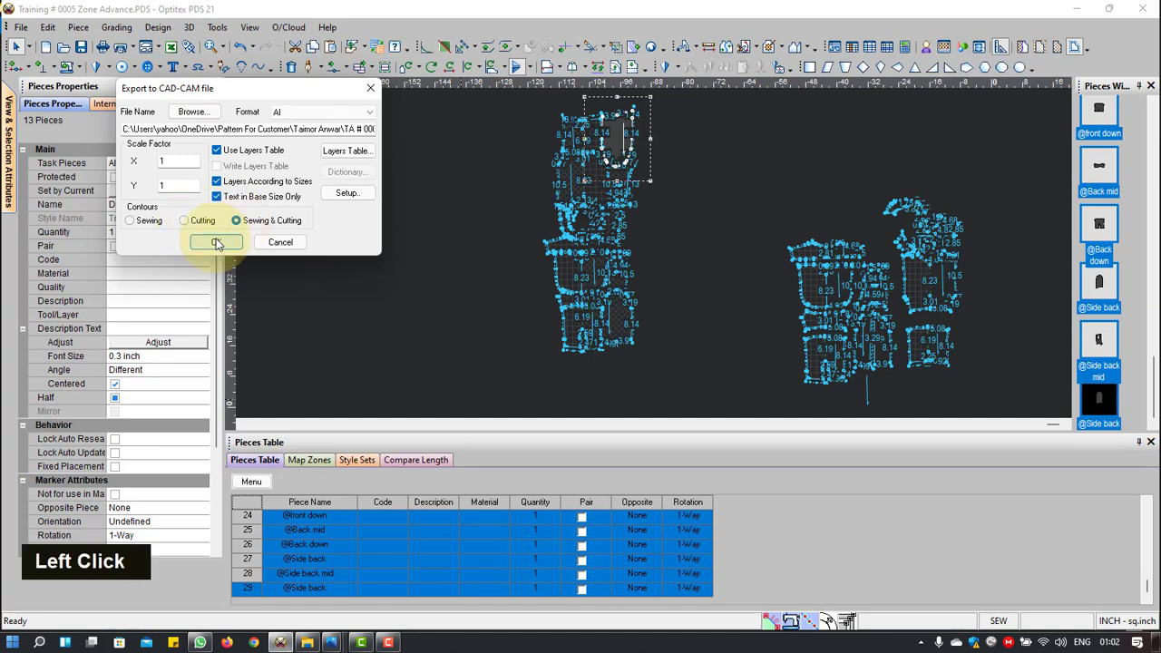
# Step: Export all selected pieces as Training # 0005 Zone Advance to the Pattern course folder on the Desktop
pyautogui.click(192, 112)
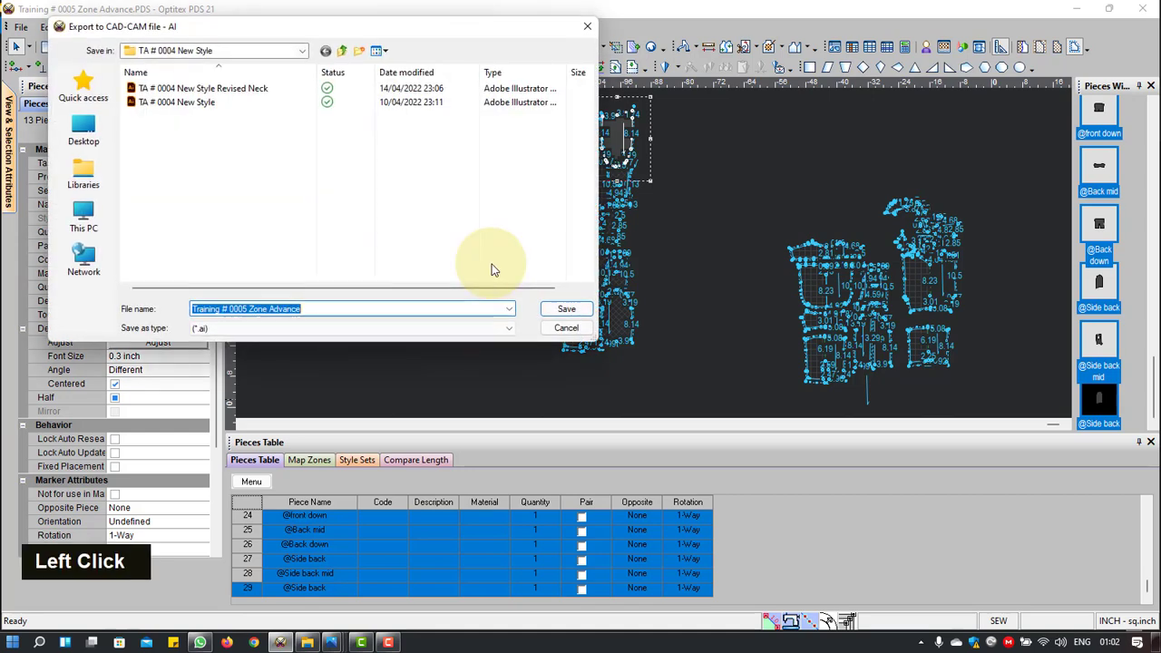
pyautogui.click(342, 51)
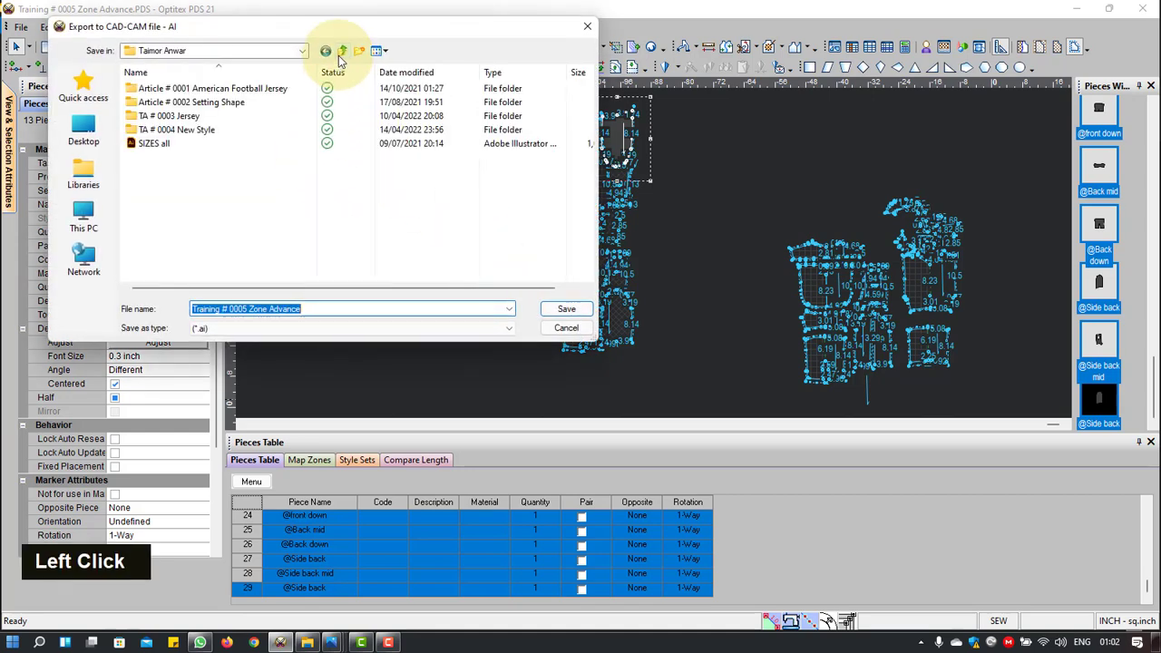
pyautogui.click(342, 52)
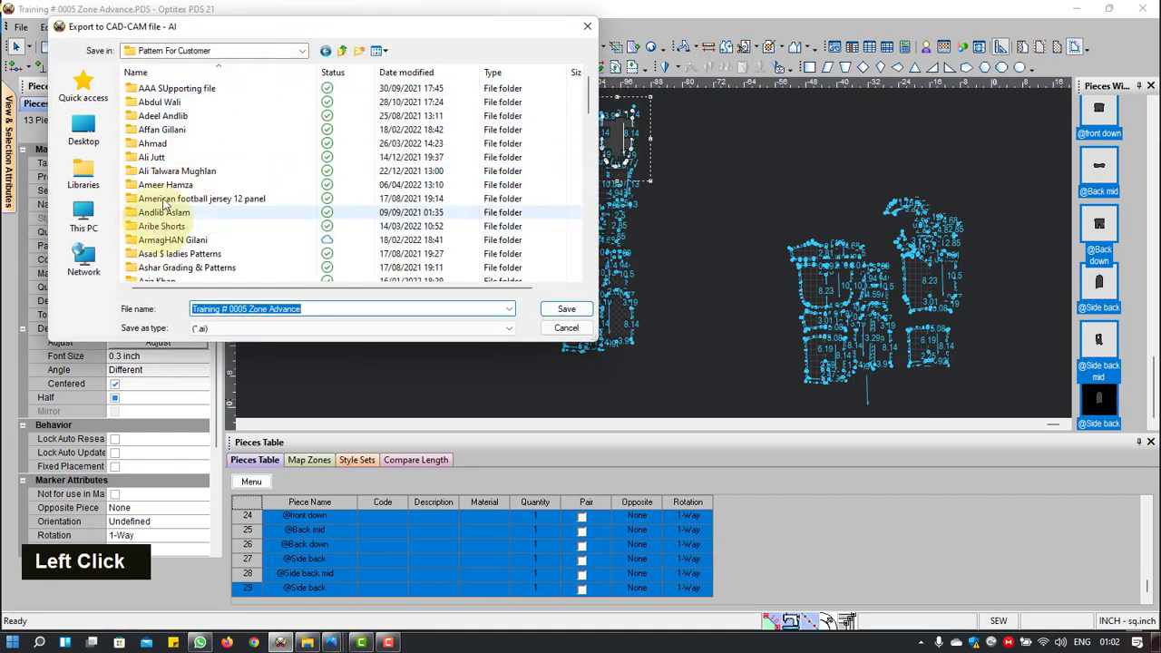
pyautogui.click(83, 128)
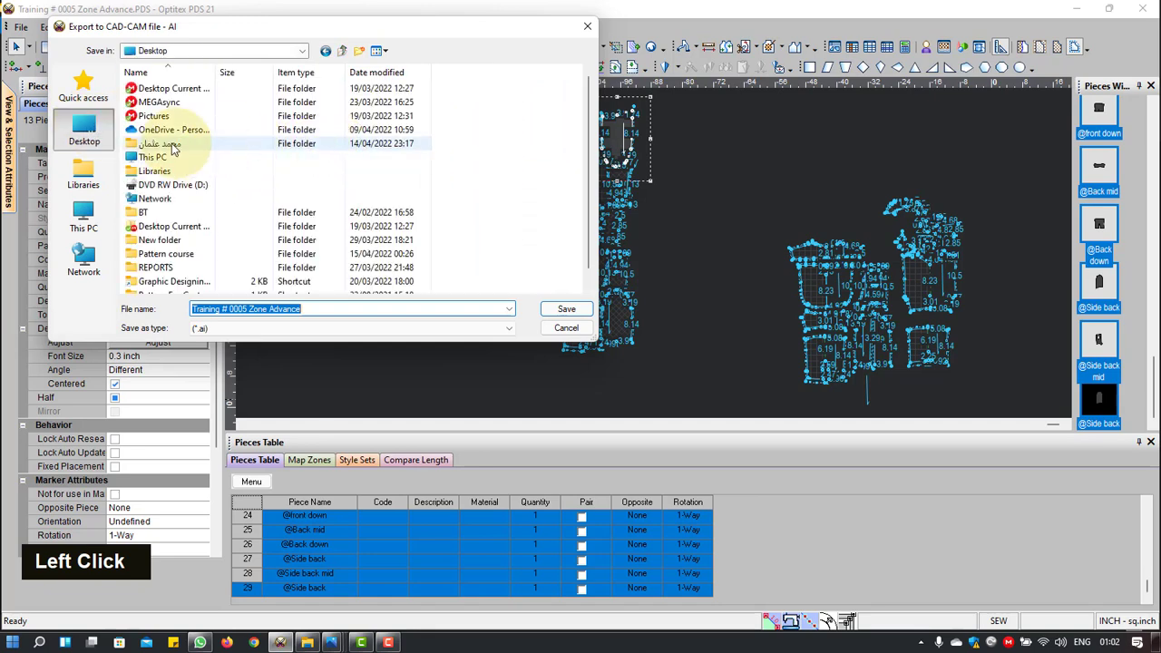
pyautogui.doubleClick(179, 255)
pyautogui.click(568, 310)
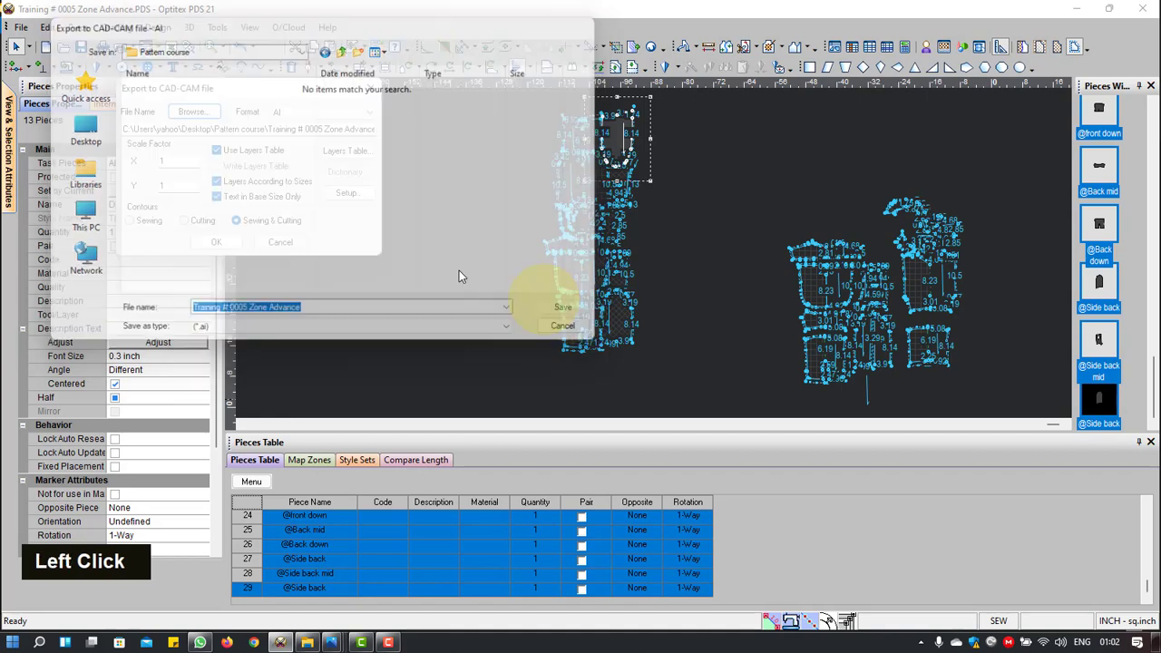
pyautogui.click(214, 243)
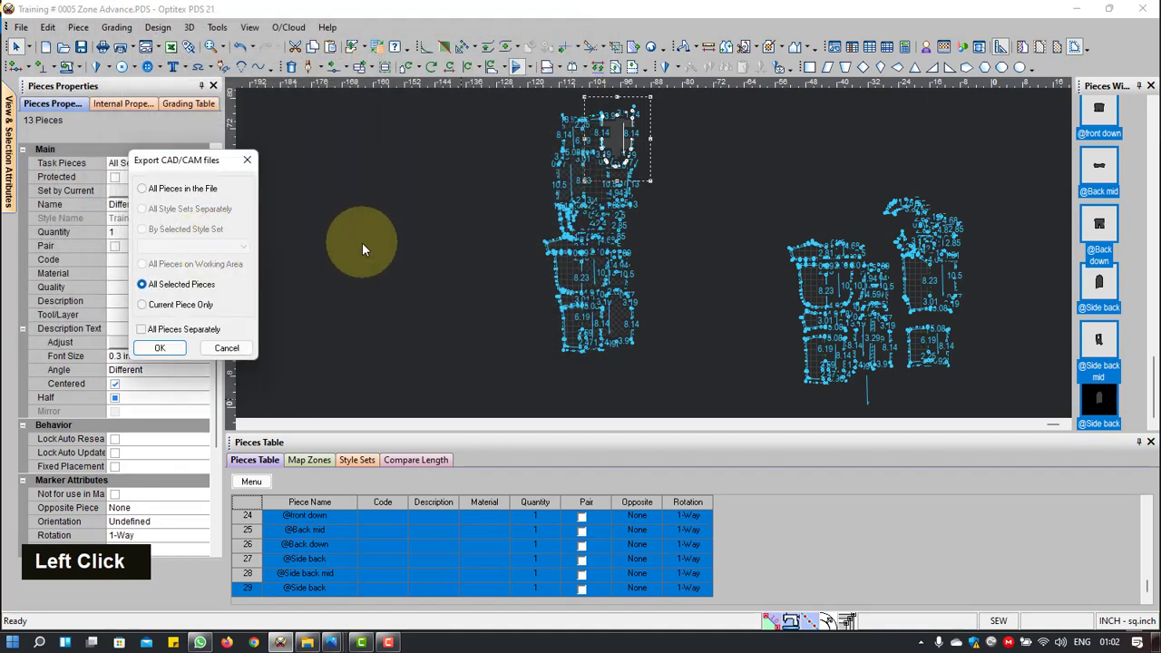
pyautogui.click(172, 351)
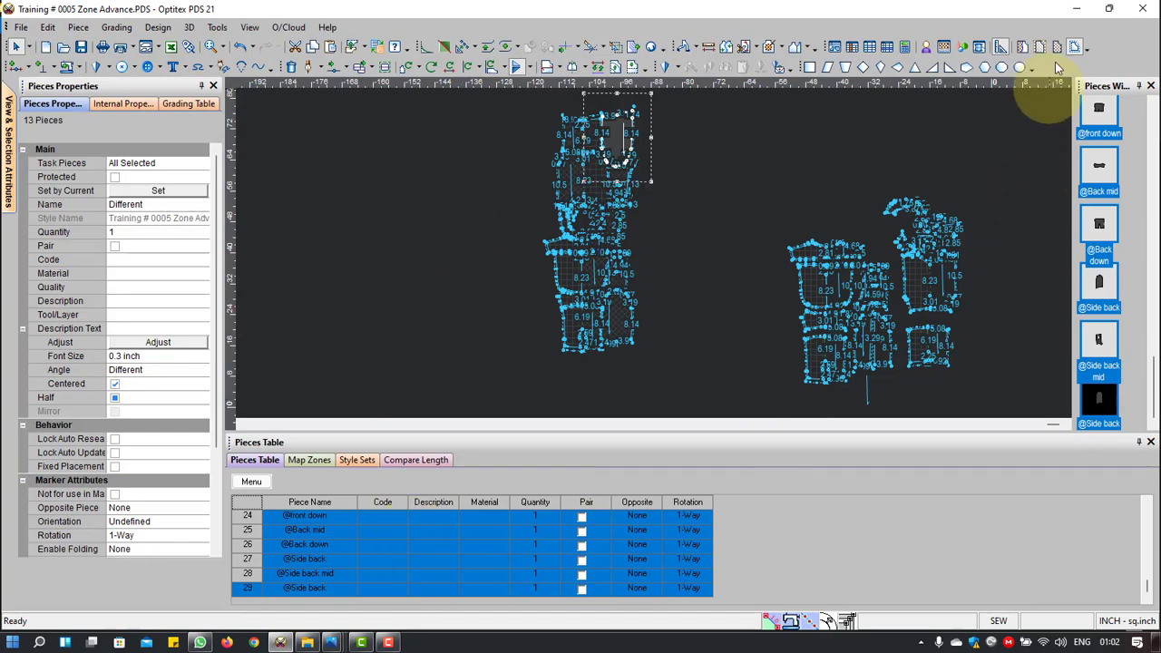
# Step: Switch to File Explorer and open the exported Training # 0005 Zone Advance AI file from the Desktop's Pattern course folder in Adobe Illustrator
pyautogui.click(1077, 10)
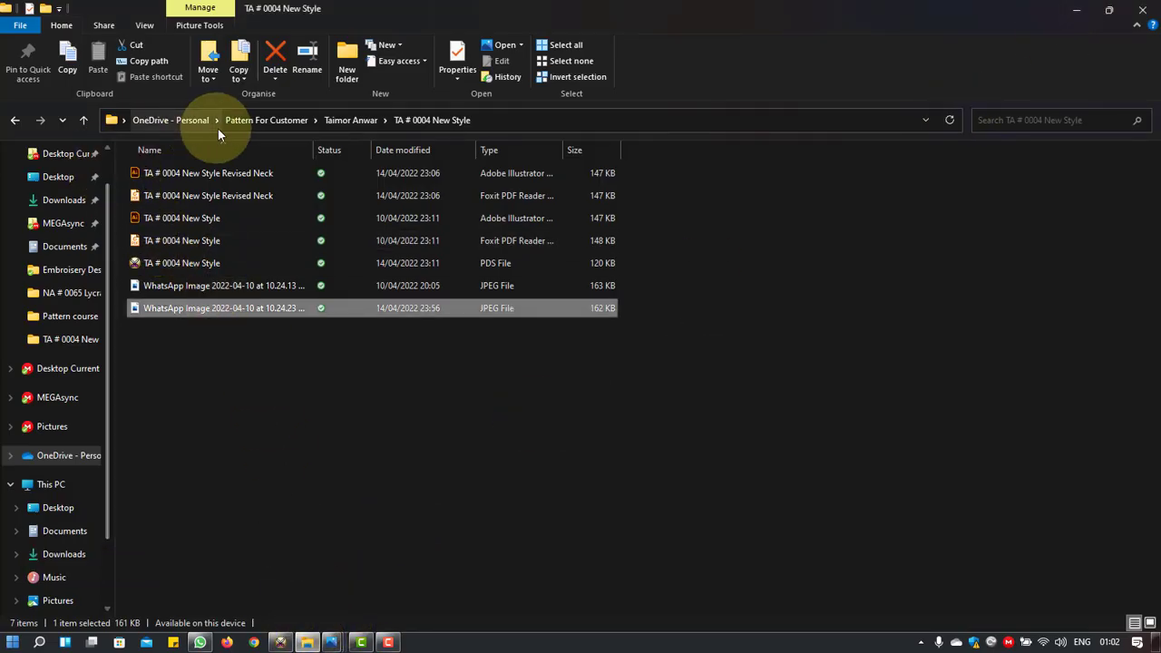
pyautogui.click(247, 124)
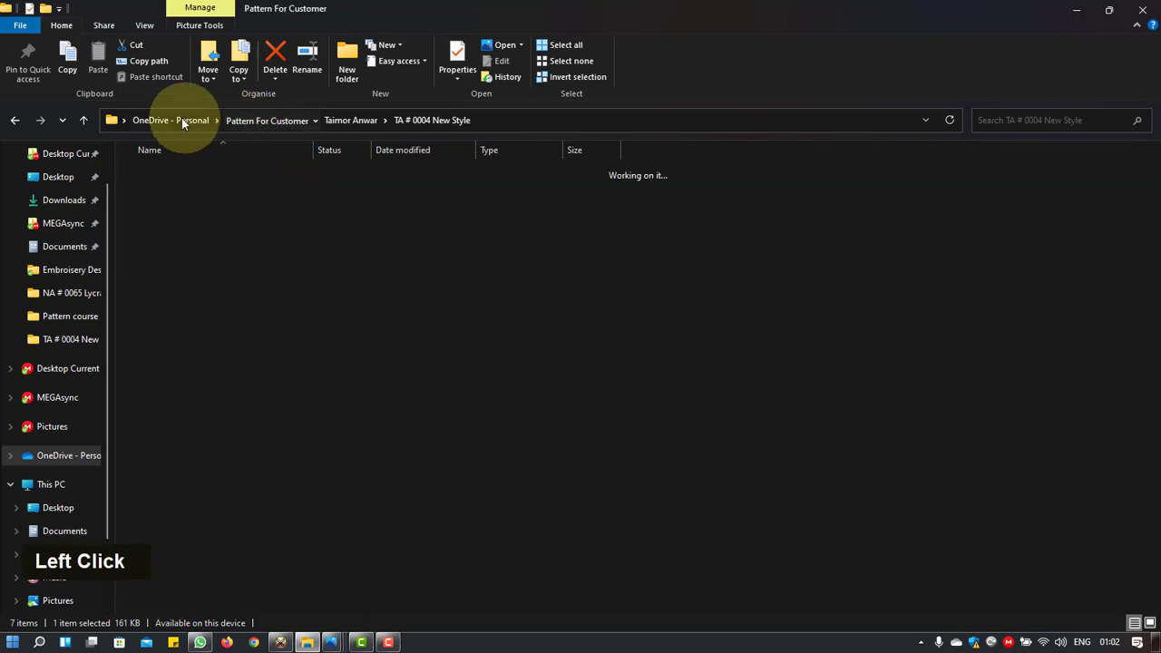
pyautogui.click(57, 177)
pyautogui.doubleClick(430, 195)
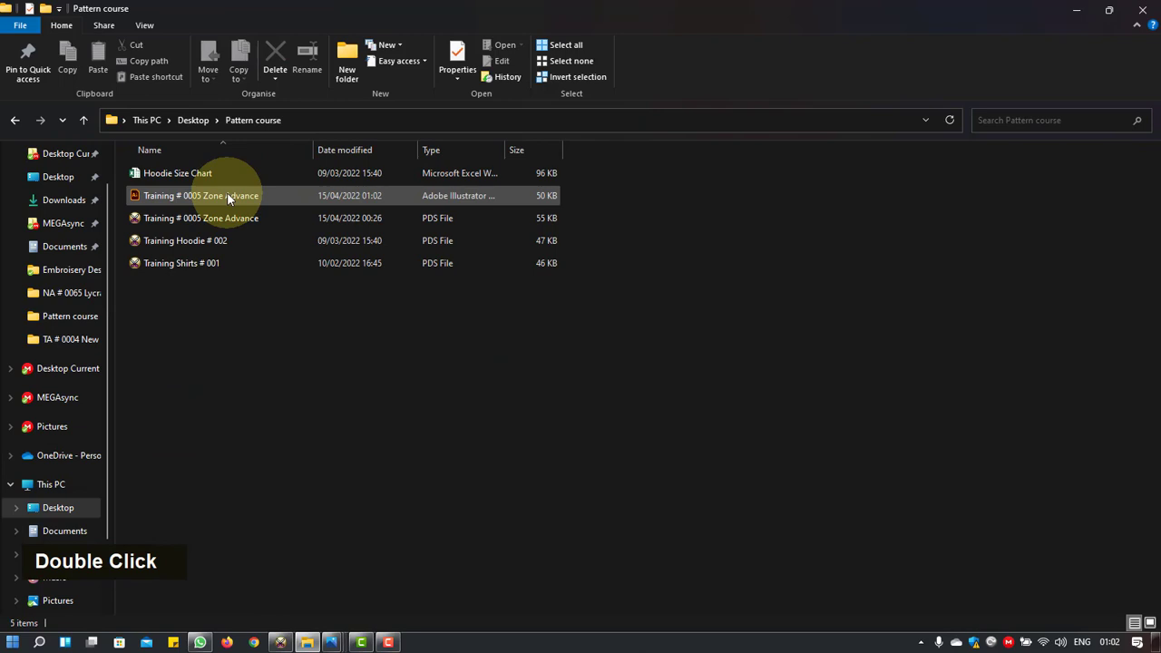
pyautogui.doubleClick(228, 199)
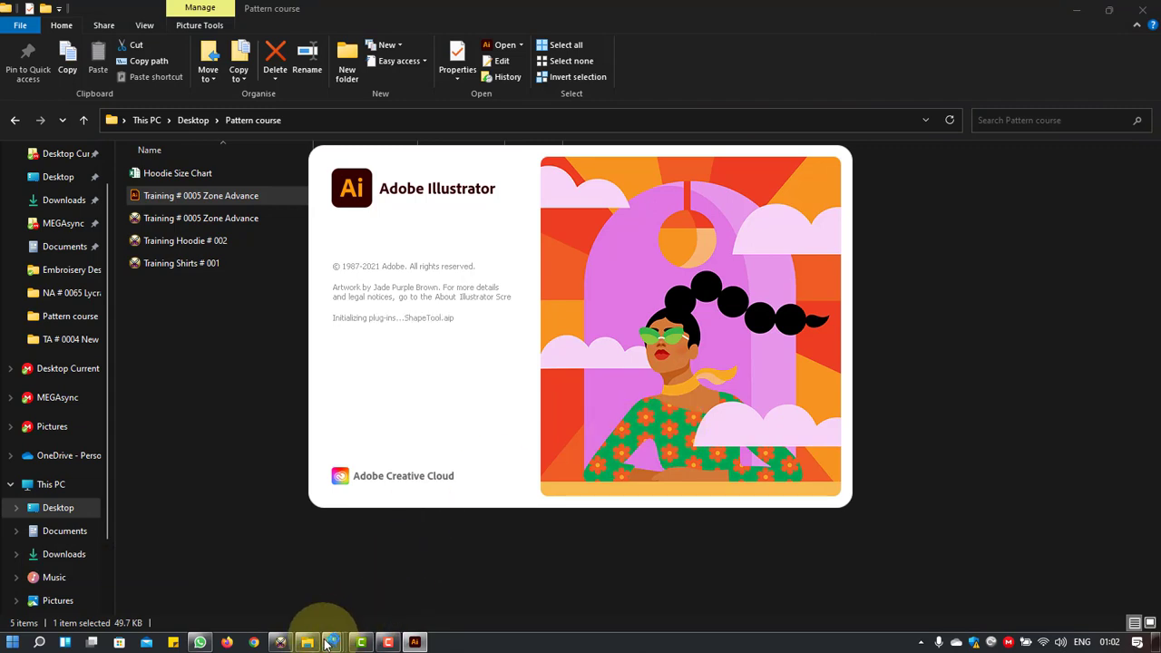
# Step: Close the Photos window showing iu8EKbX.png, leaving the two jersey photos open
pyautogui.moveTo(333, 643)
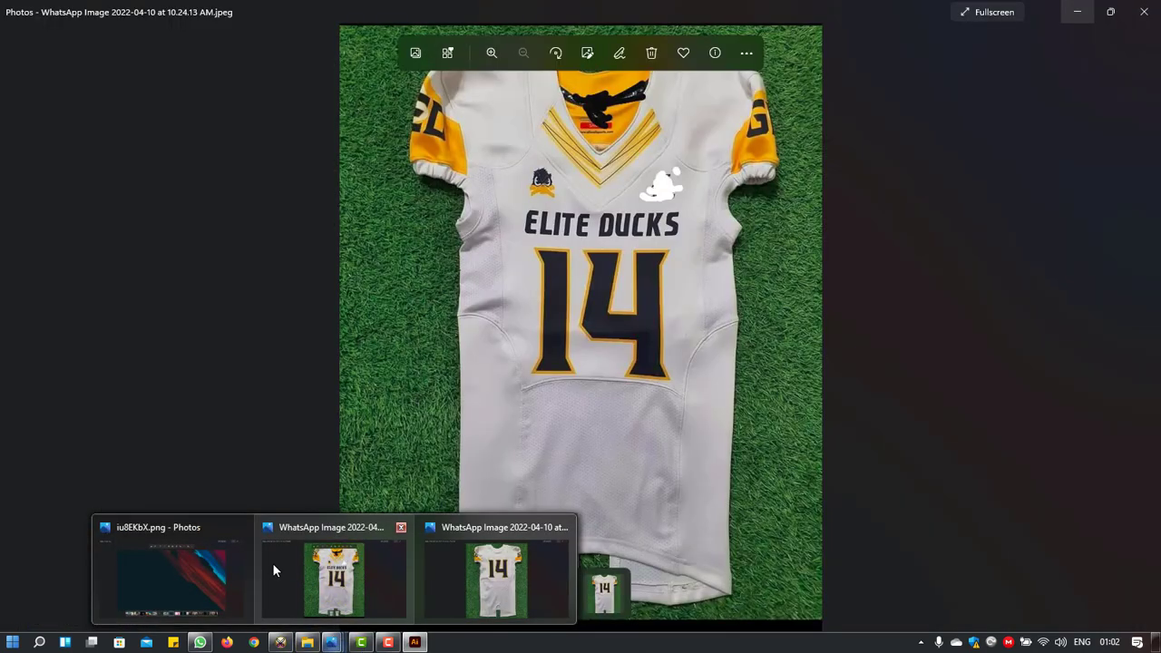
pyautogui.moveTo(229, 551)
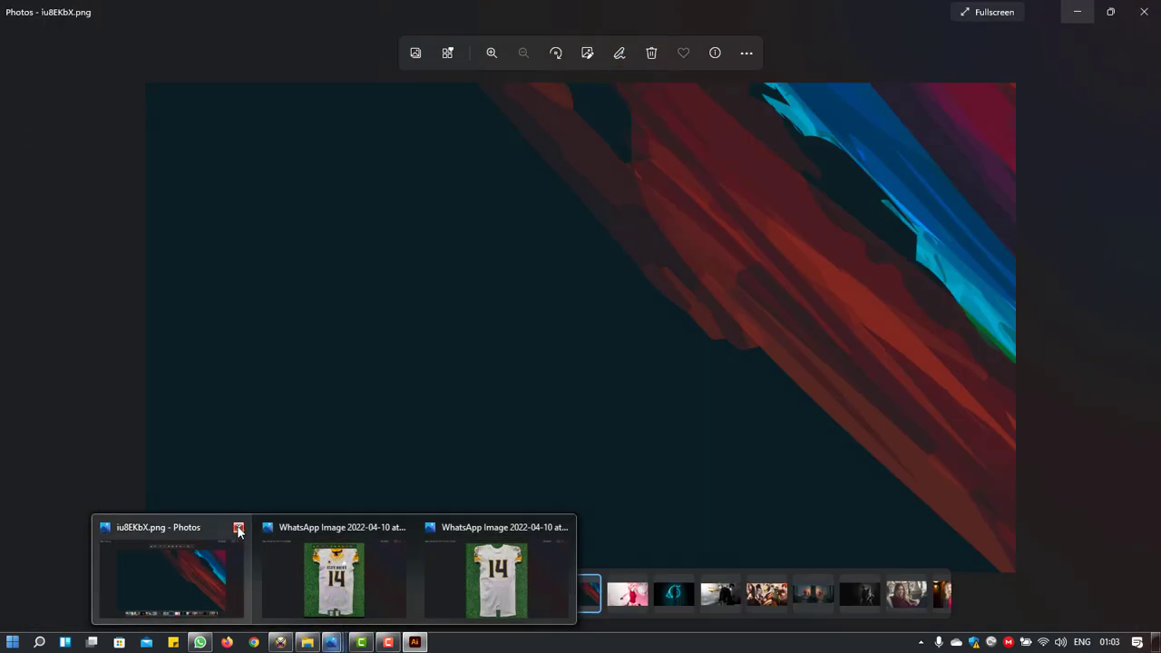
pyautogui.click(238, 530)
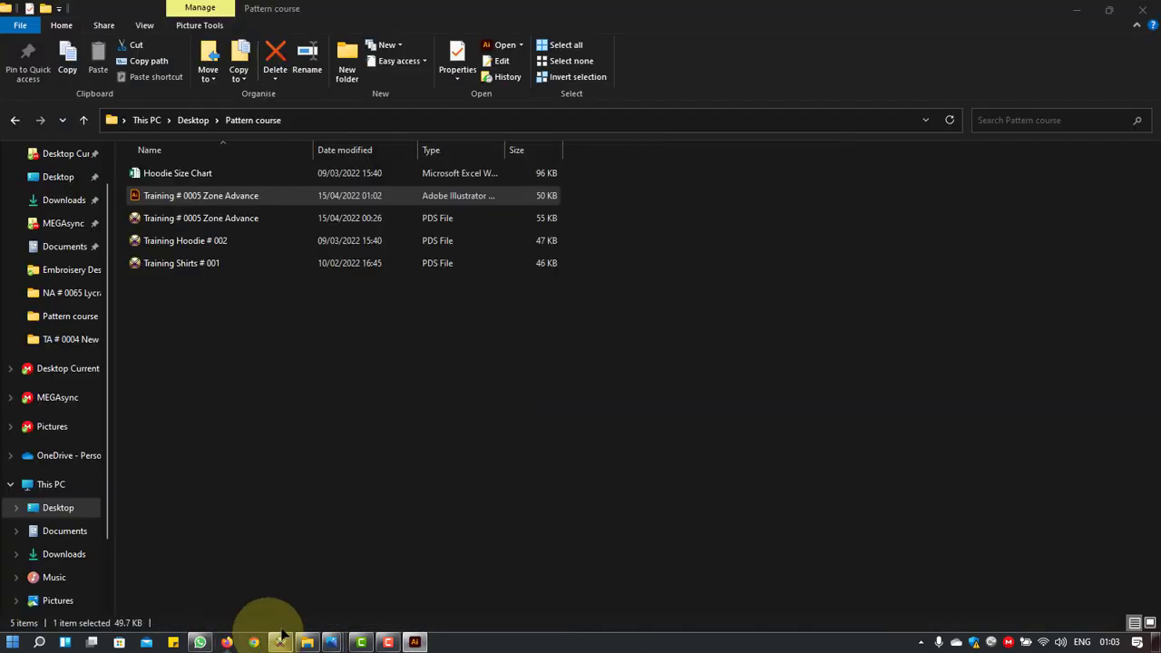
pyautogui.click(325, 635)
pyautogui.click(243, 526)
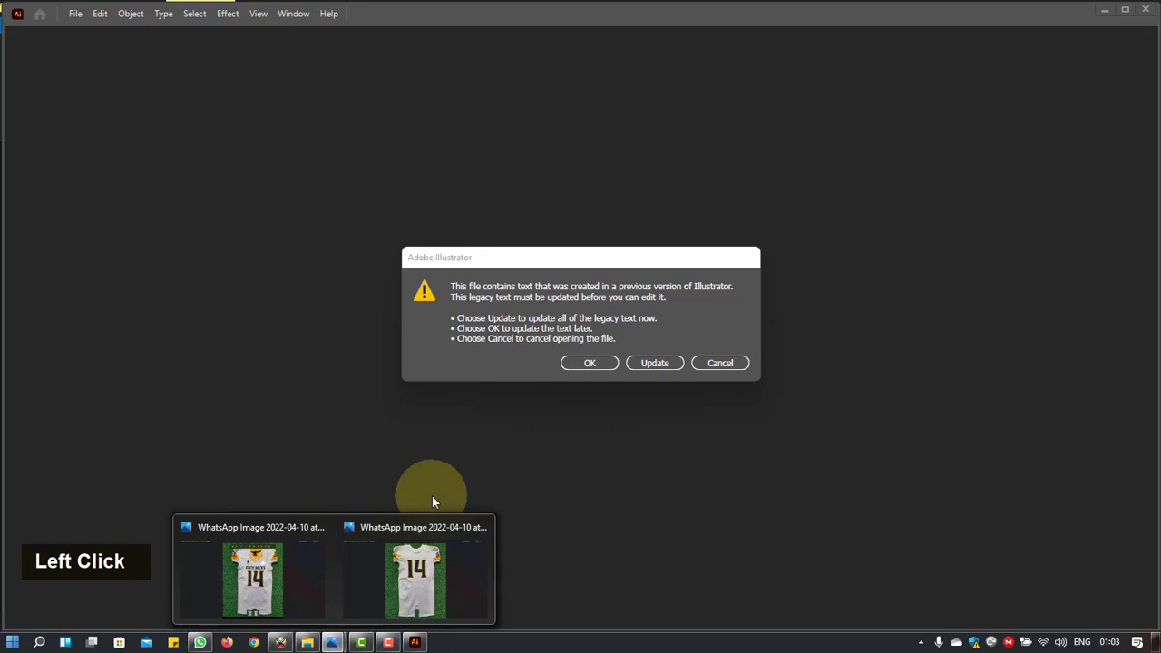
# Step: Update all legacy text in the exported file and enlarge its artboard around the whole pattern layout to about 3796 × 6044 px
pyautogui.click(657, 362)
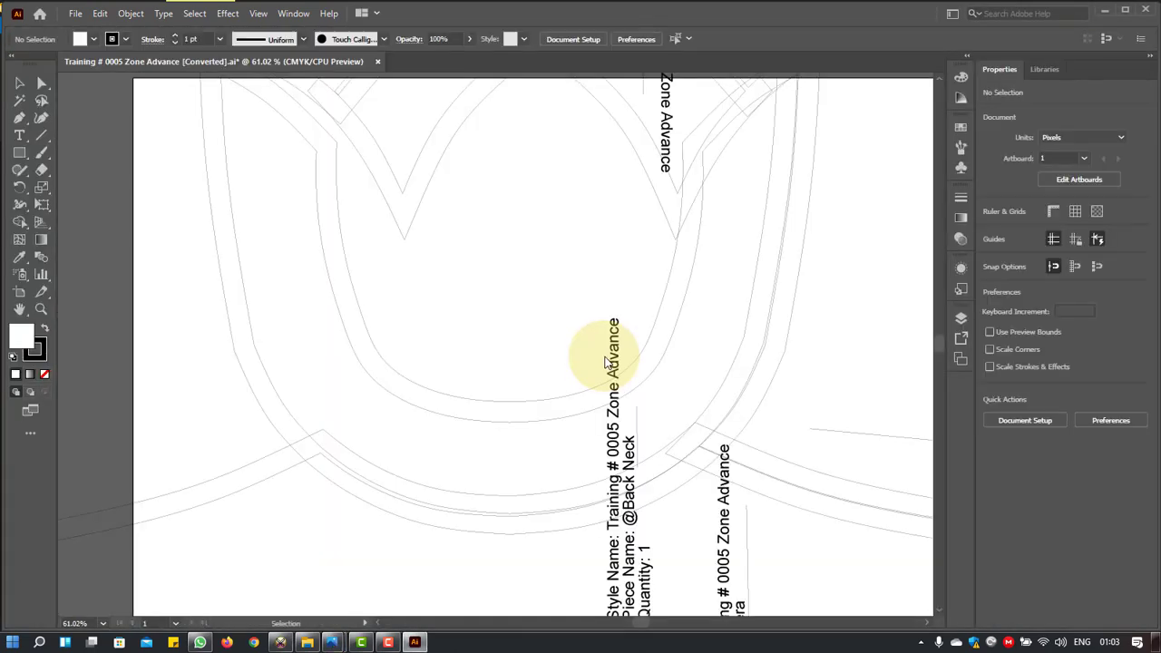
pyautogui.keyDown('alt'); pyautogui.scroll(-1, 609, 359); pyautogui.keyUp('alt')
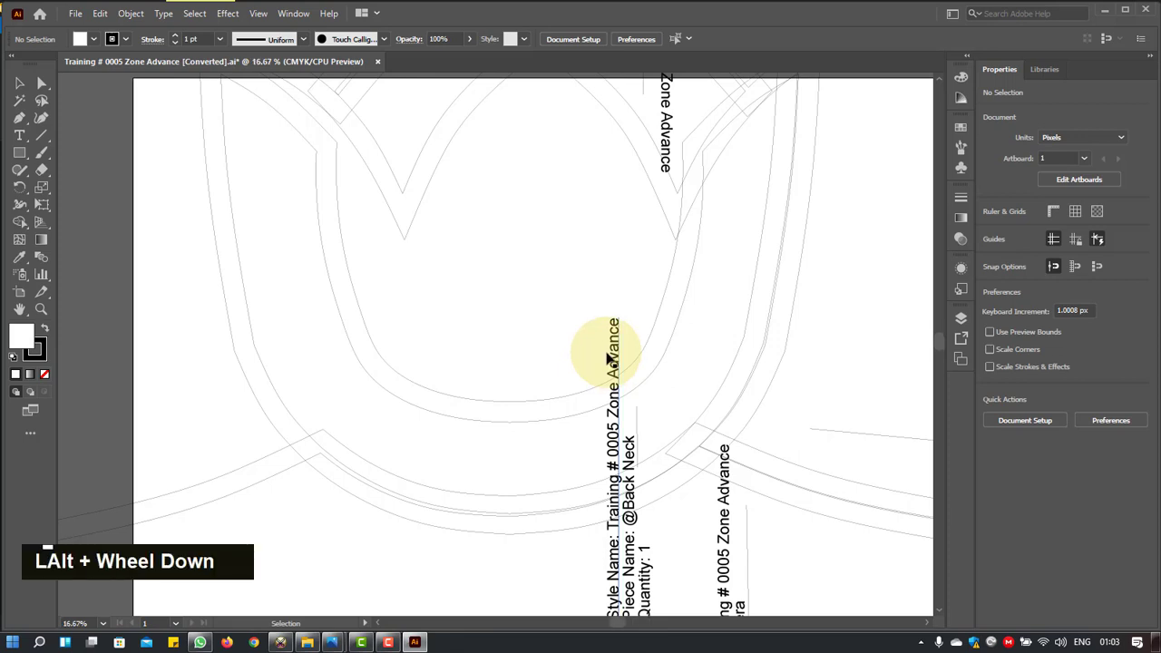
pyautogui.keyDown('alt'); pyautogui.scroll(-2, 608, 359); pyautogui.keyUp('alt')
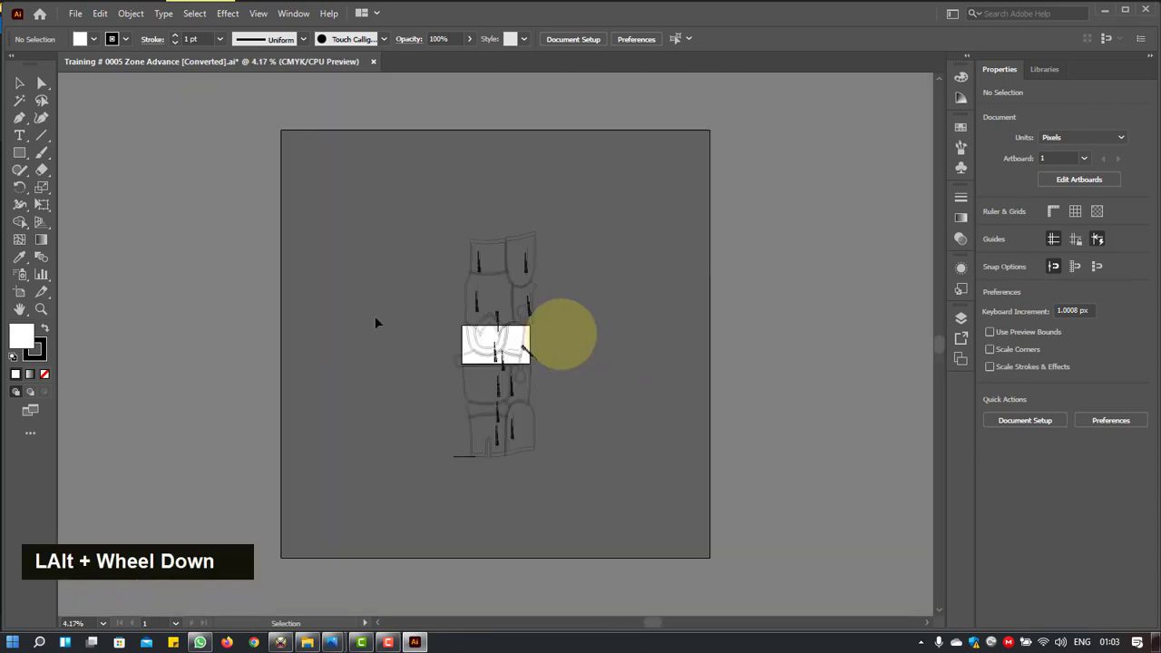
pyautogui.click(20, 297)
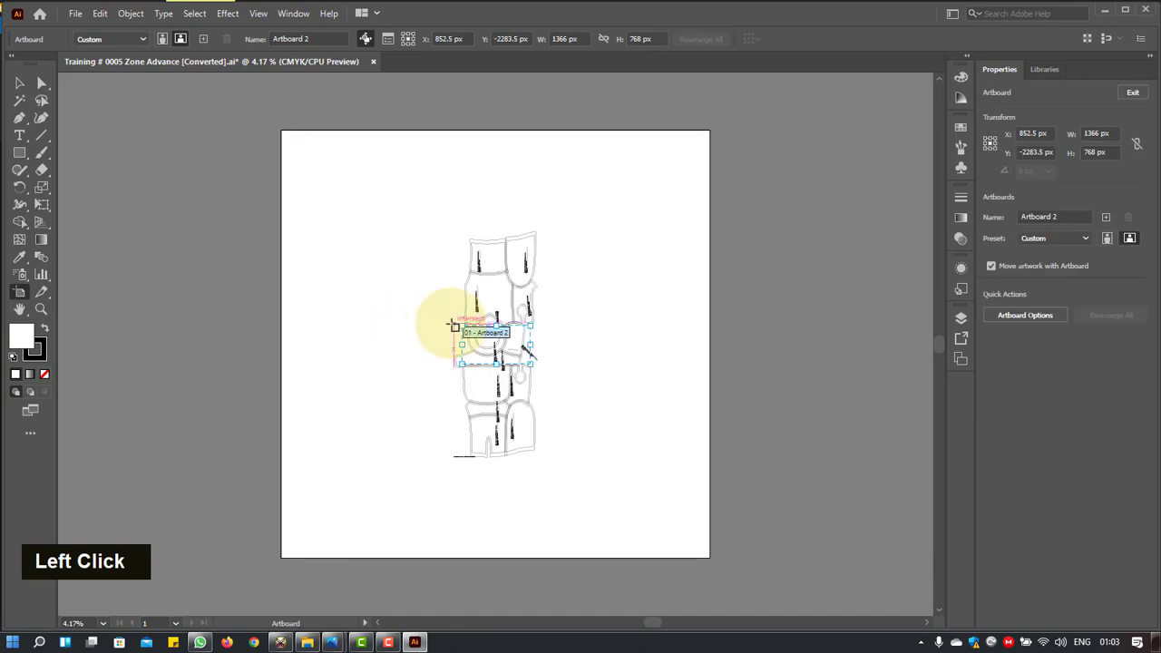
pyautogui.keyDown('alt'); pyautogui.moveTo(466, 327); pyautogui.dragTo(402, 194); pyautogui.keyUp('alt')
pyautogui.click(20, 83)
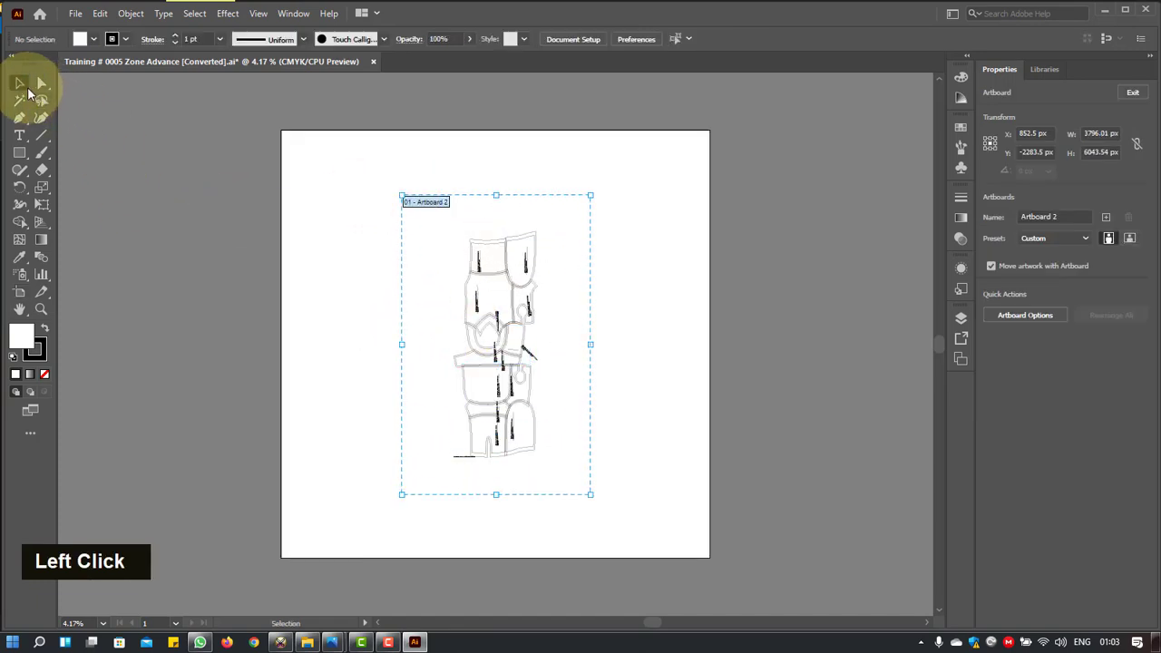
pyautogui.keyDown('alt'); pyautogui.scroll(3, 482, 379); pyautogui.keyUp('alt')
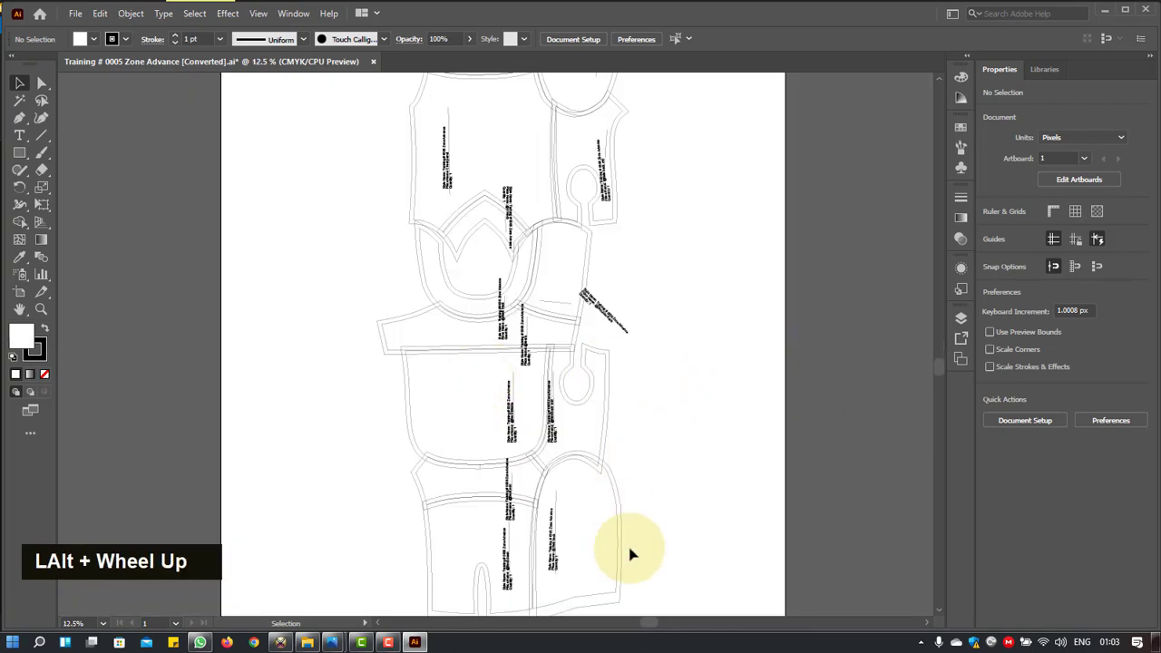
pyautogui.scroll(2, 630, 550)
pyautogui.scroll(-3, 630, 550)
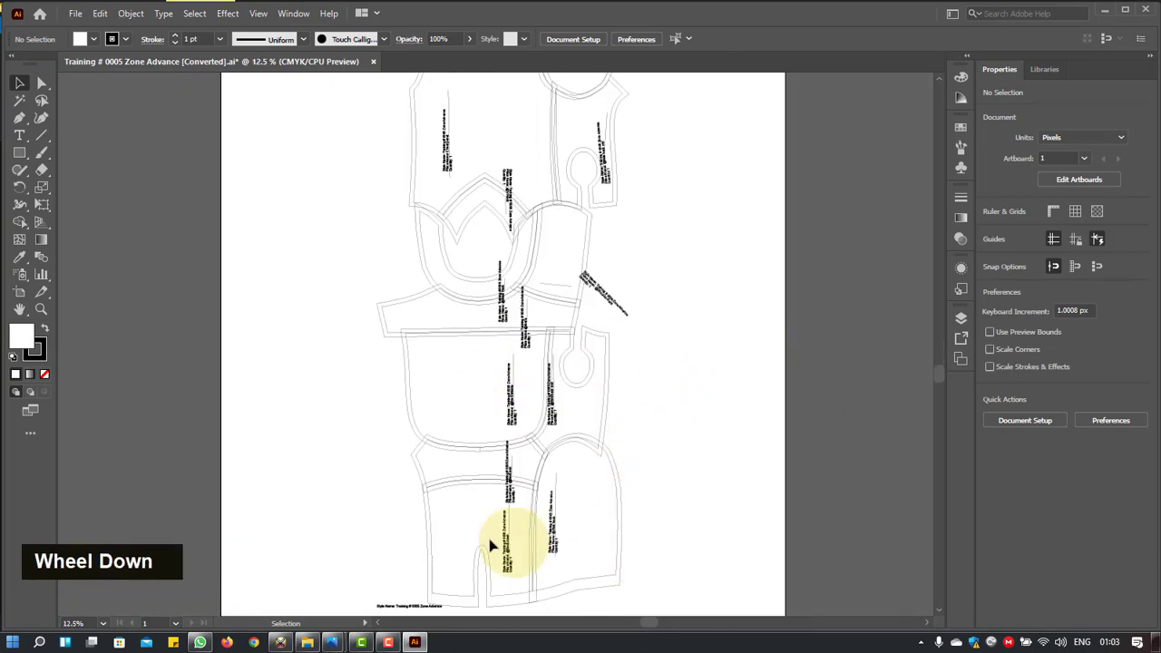
pyautogui.scroll(4, 589, 483)
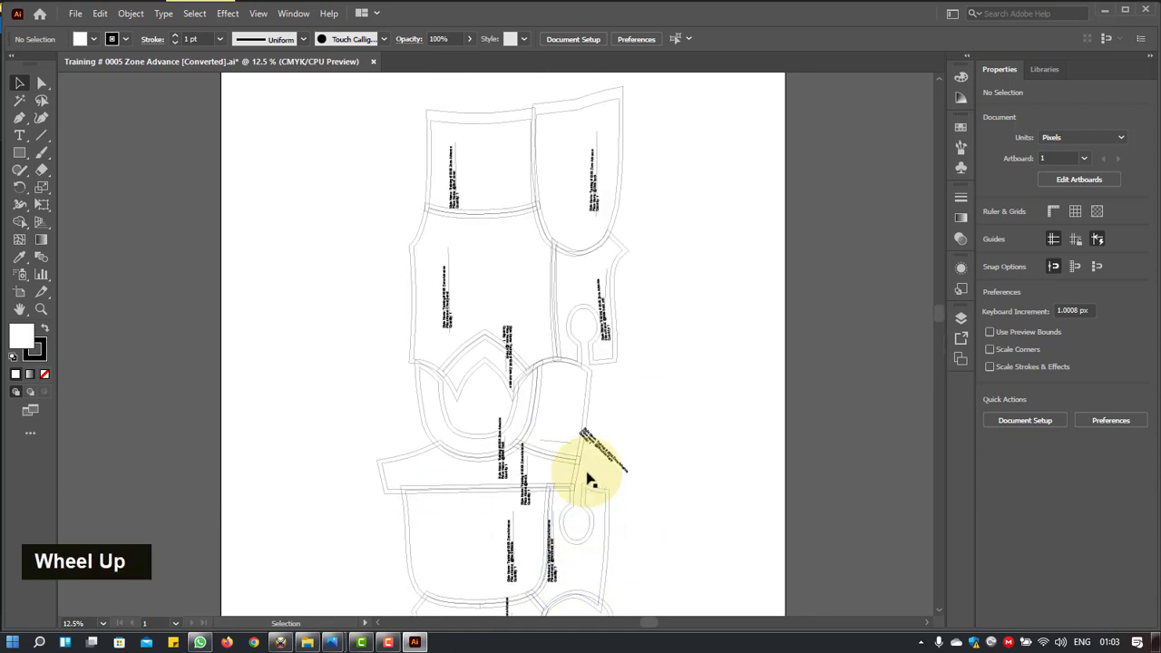
pyautogui.scroll(-5, 589, 482)
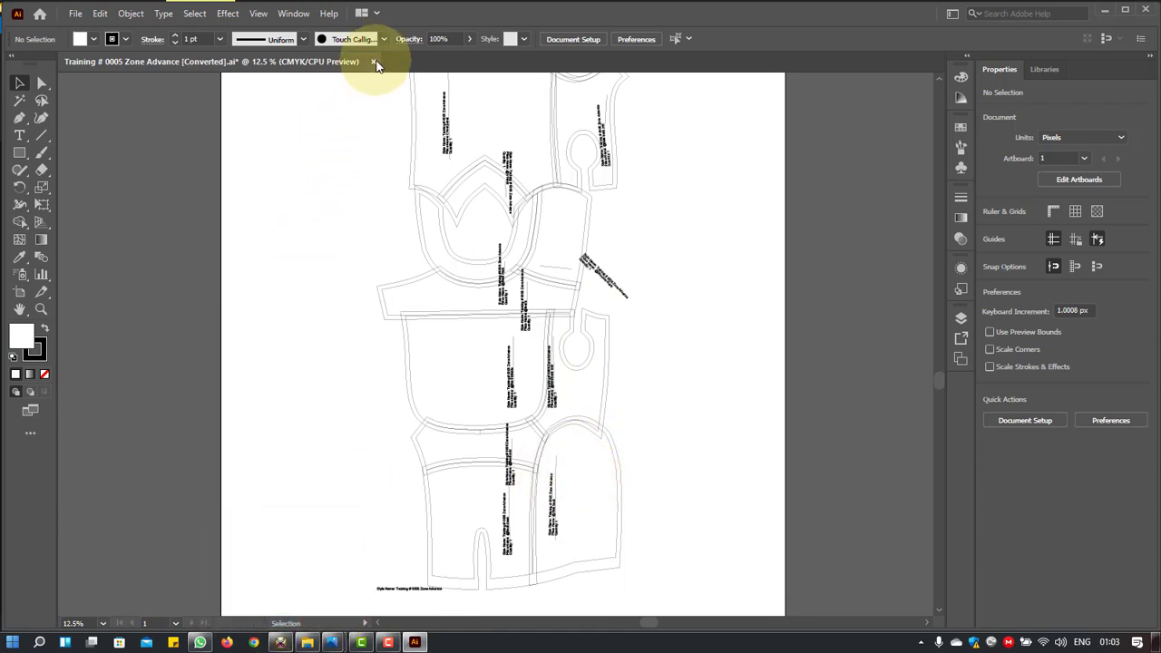
pyautogui.click(373, 61)
pyautogui.click(636, 342)
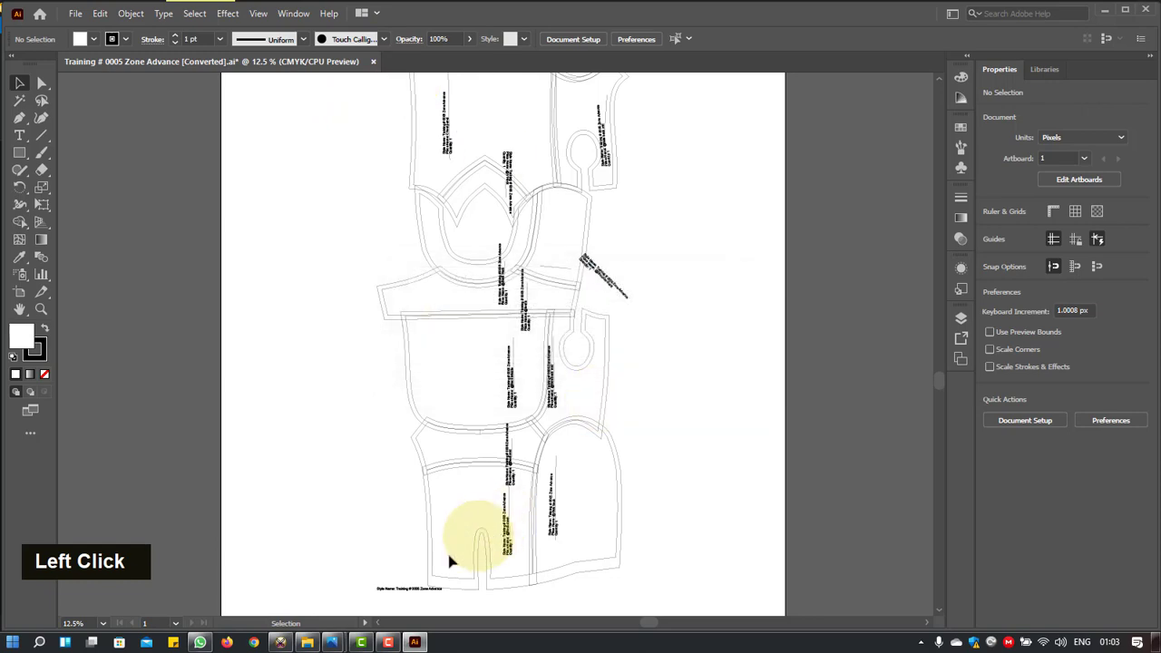
# Step: Switch back to Optitex PDS and permanently delete the assembled edge-to-edge set of pieces beside the loose zone pieces
pyautogui.click(282, 642)
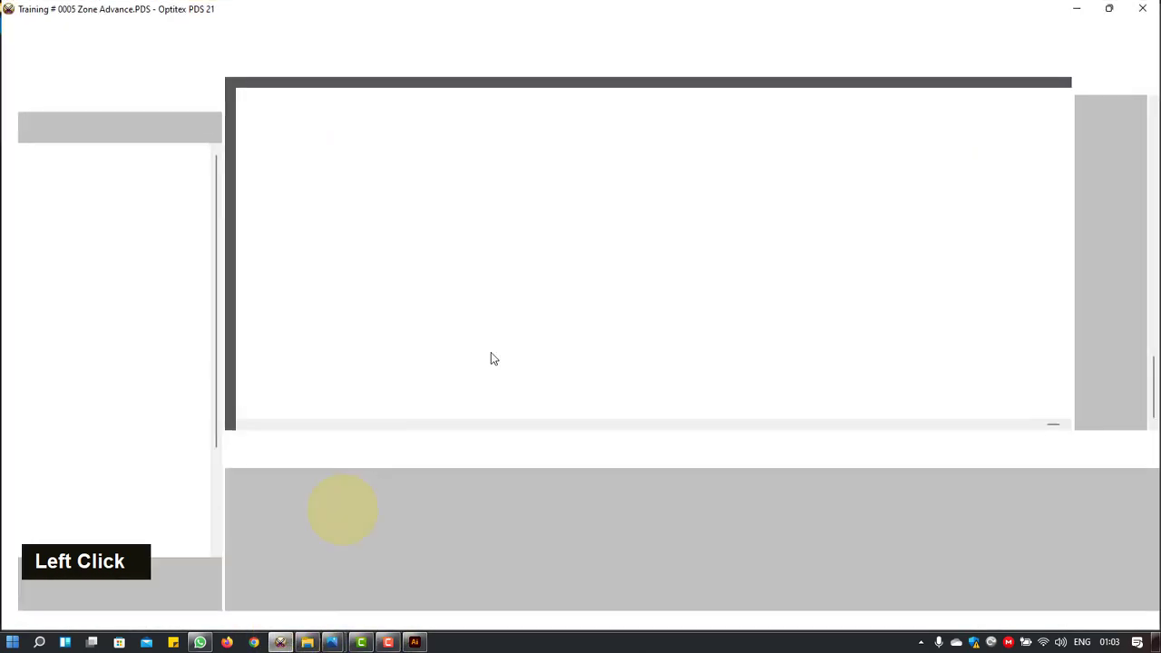
pyautogui.scroll(-2, 645, 251)
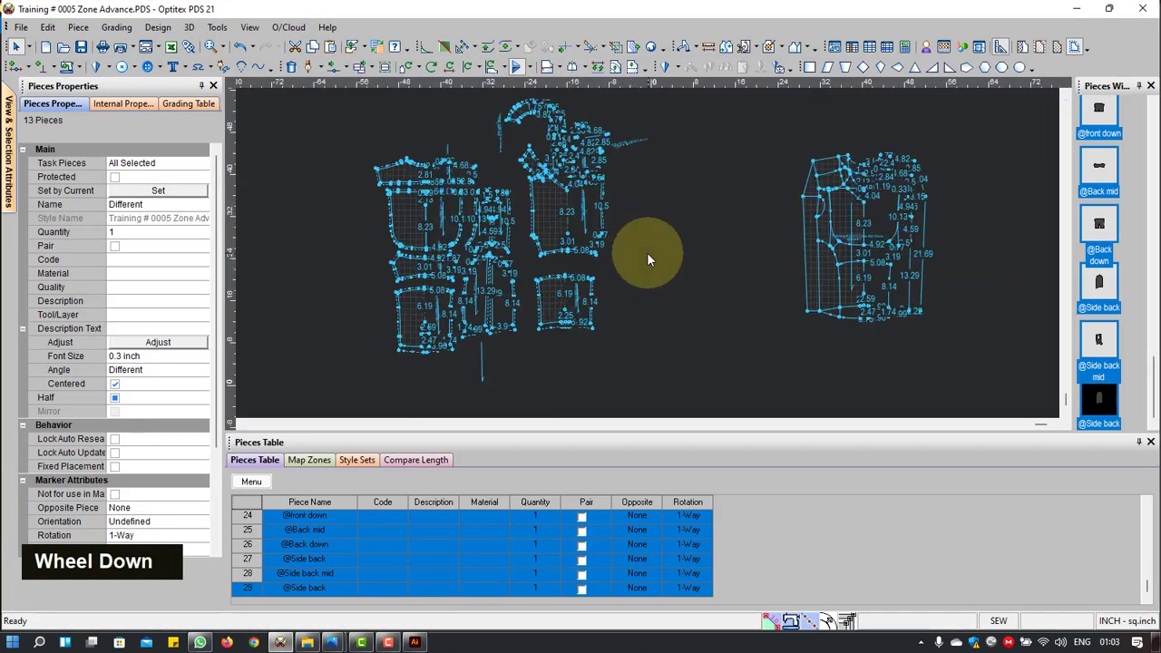
pyautogui.scroll(3, 540, 281)
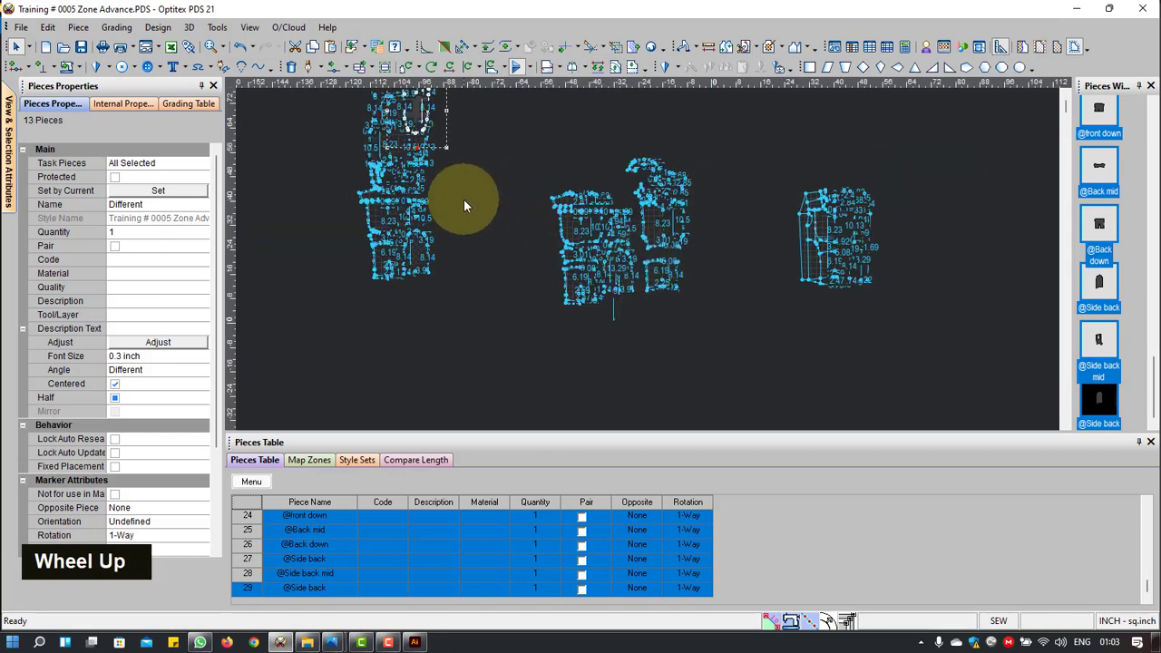
pyautogui.scroll(2, 464, 199)
pyautogui.moveTo(661, 170); pyautogui.dragTo(572, 332)
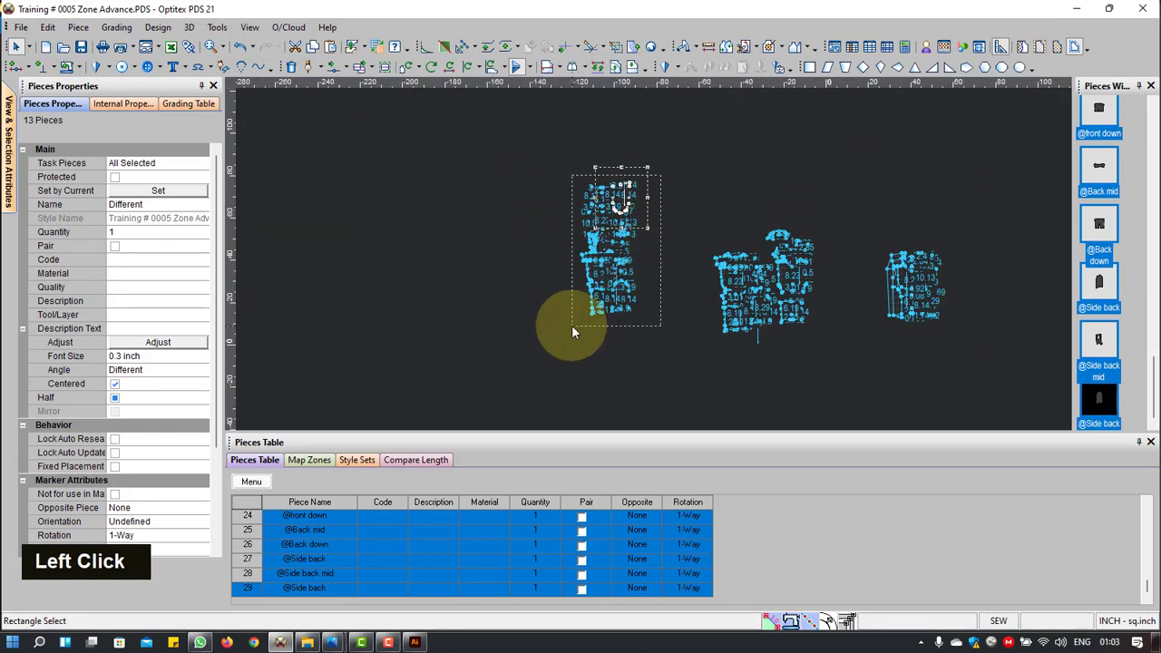
pyautogui.hotkey('shift', 'Delete')
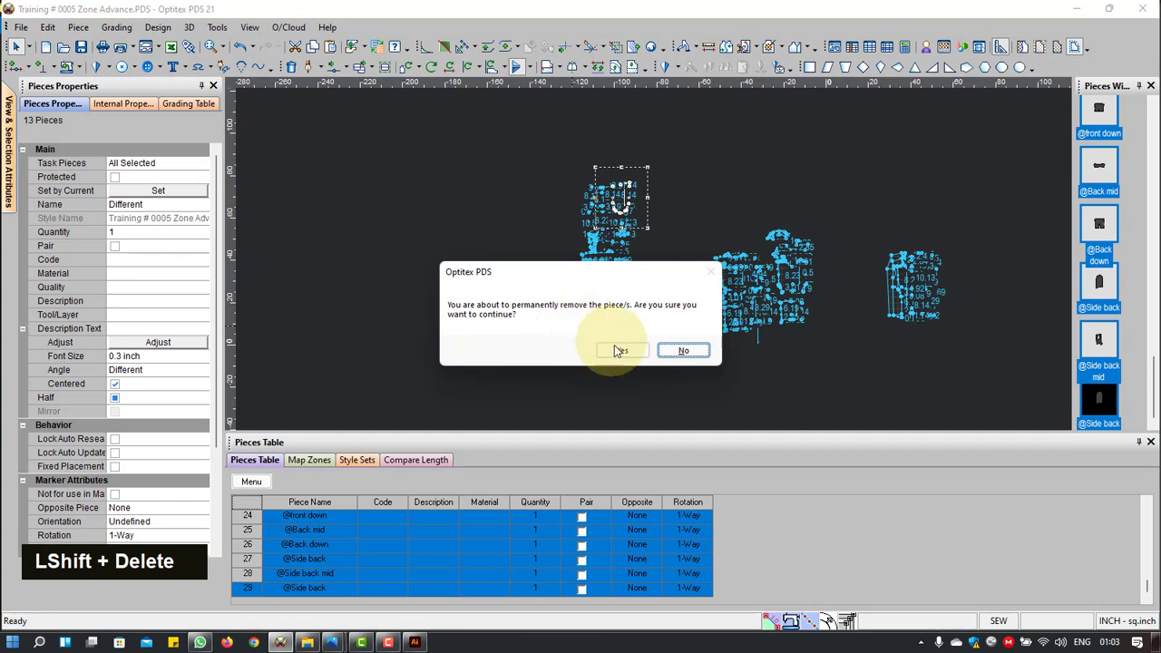
pyautogui.click(618, 349)
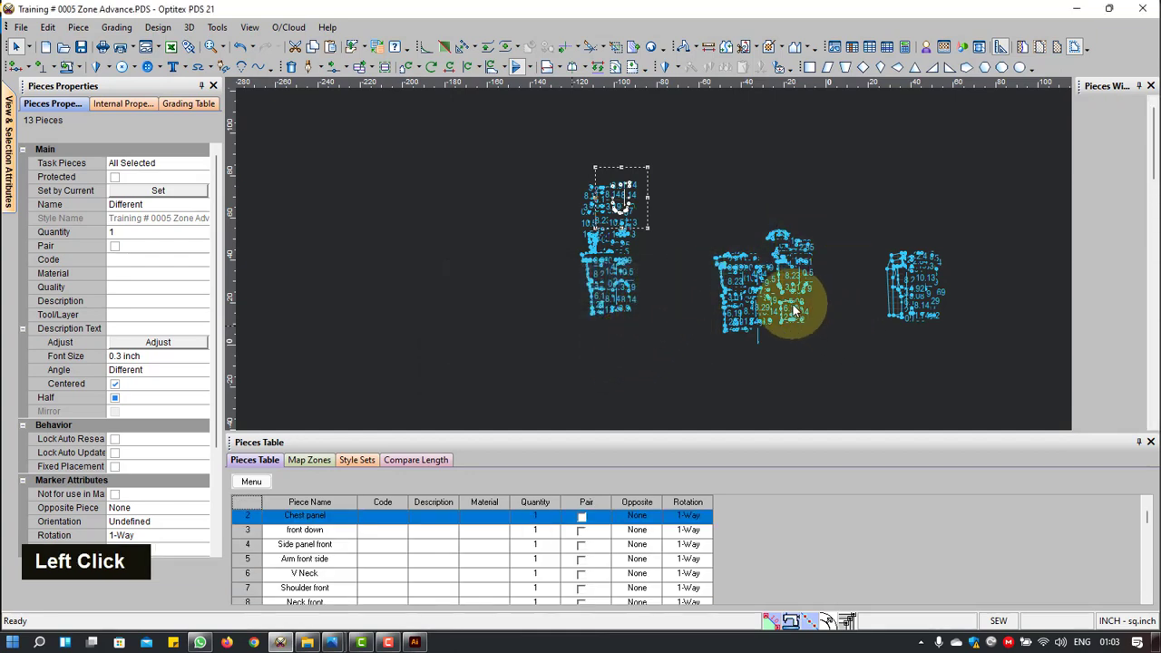
# Step: Examine the remaining loose zone pieces of the front and back, from the lower panels up to the neck and shoulder pieces
pyautogui.scroll(-2, 790, 308)
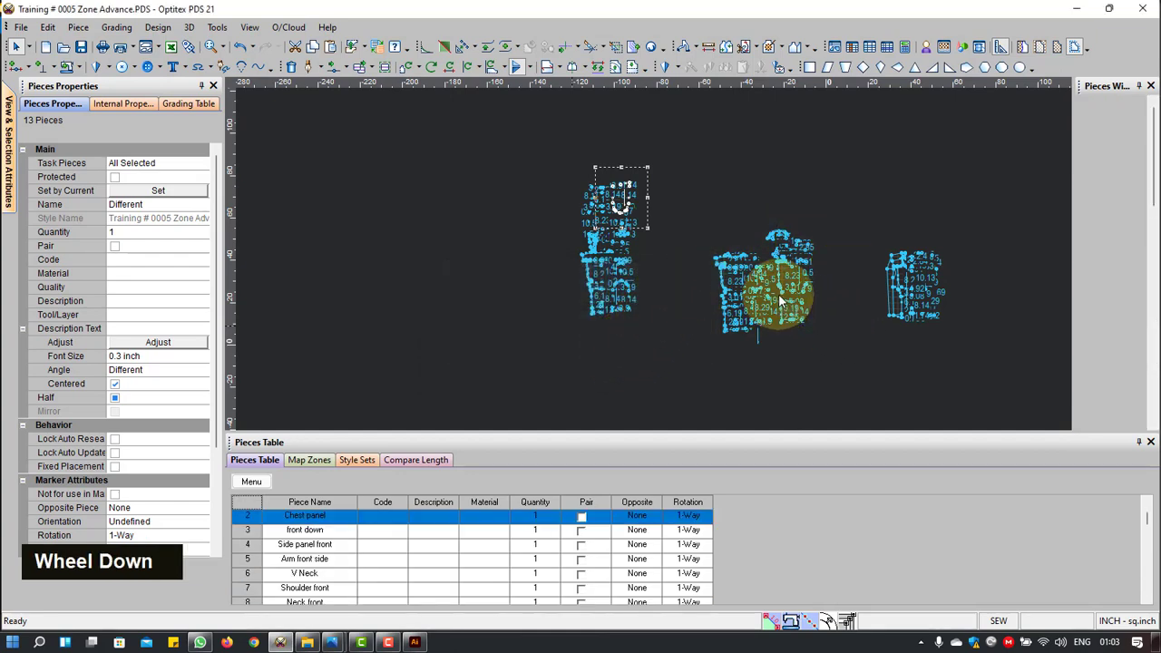
pyautogui.scroll(-3, 779, 294)
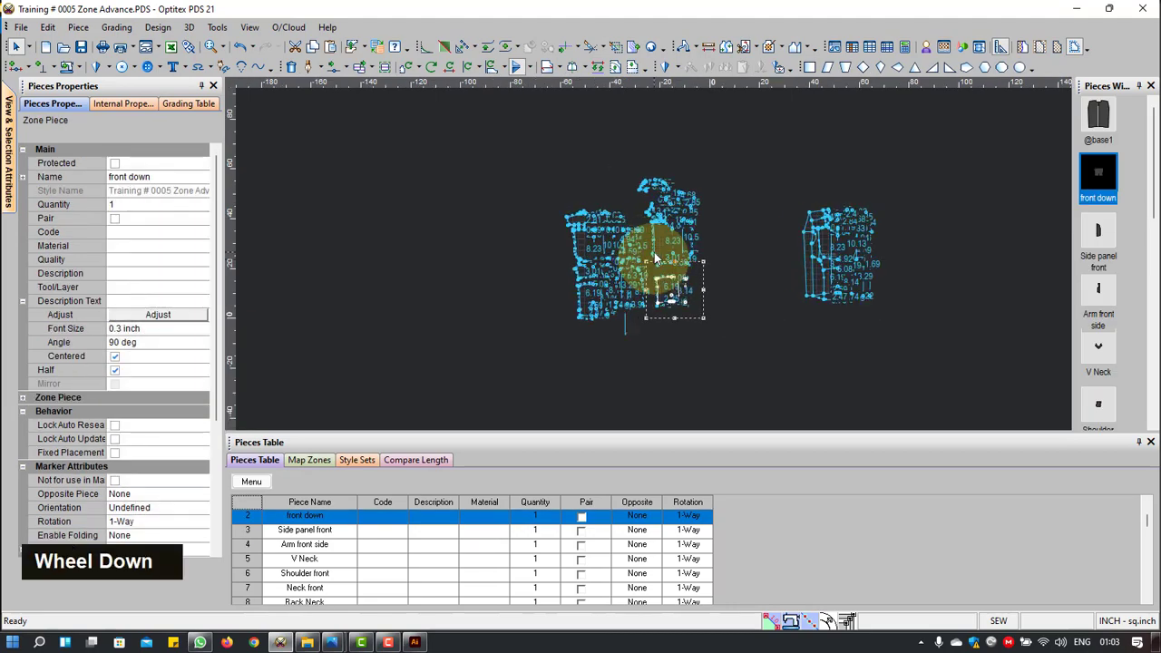
pyautogui.scroll(-3, 652, 257)
pyautogui.scroll(1, 626, 273)
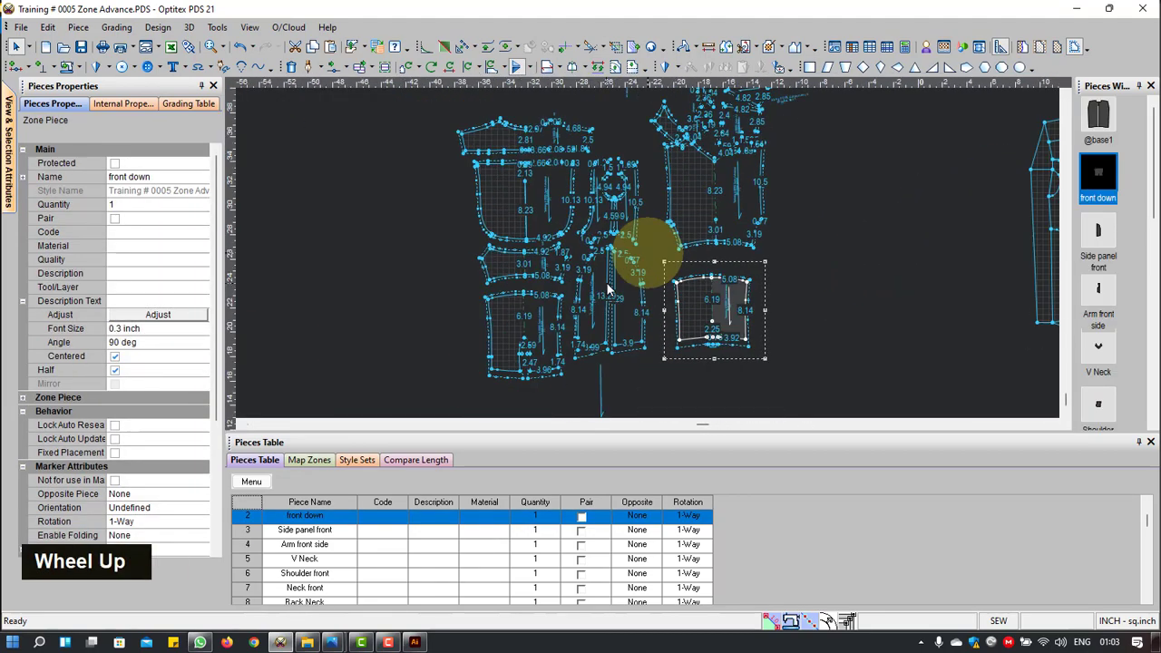
pyautogui.scroll(-1, 606, 288)
pyautogui.scroll(-1, 657, 274)
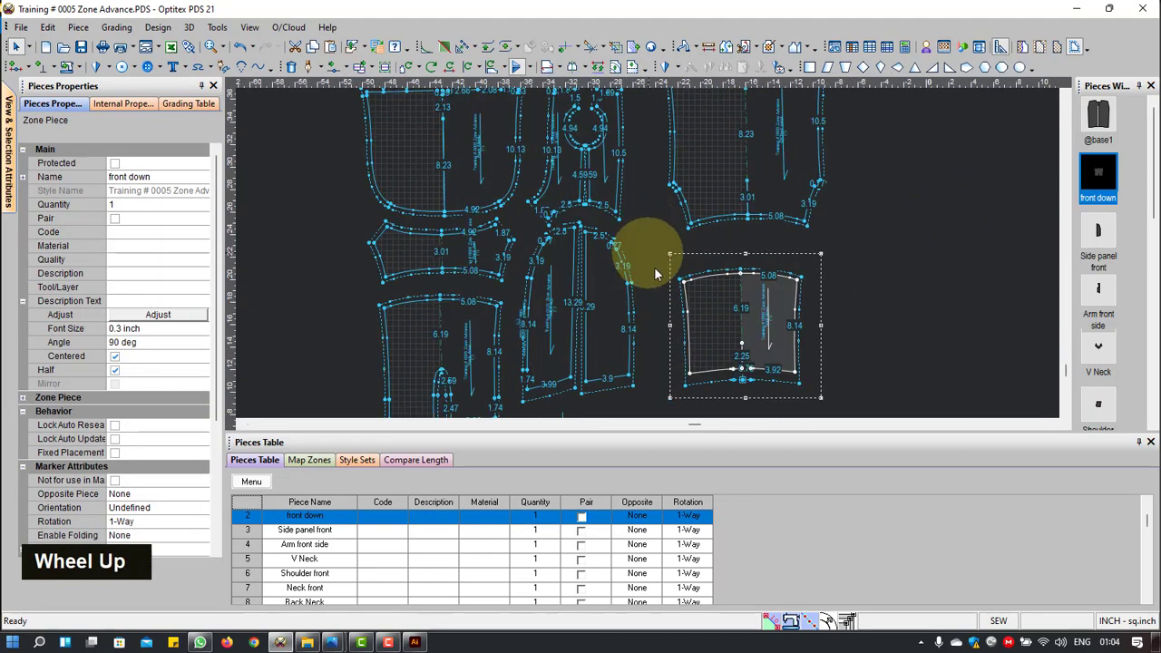
pyautogui.scroll(2, 655, 271)
pyautogui.scroll(-2, 651, 258)
pyautogui.scroll(2, 650, 256)
pyautogui.scroll(-2, 707, 195)
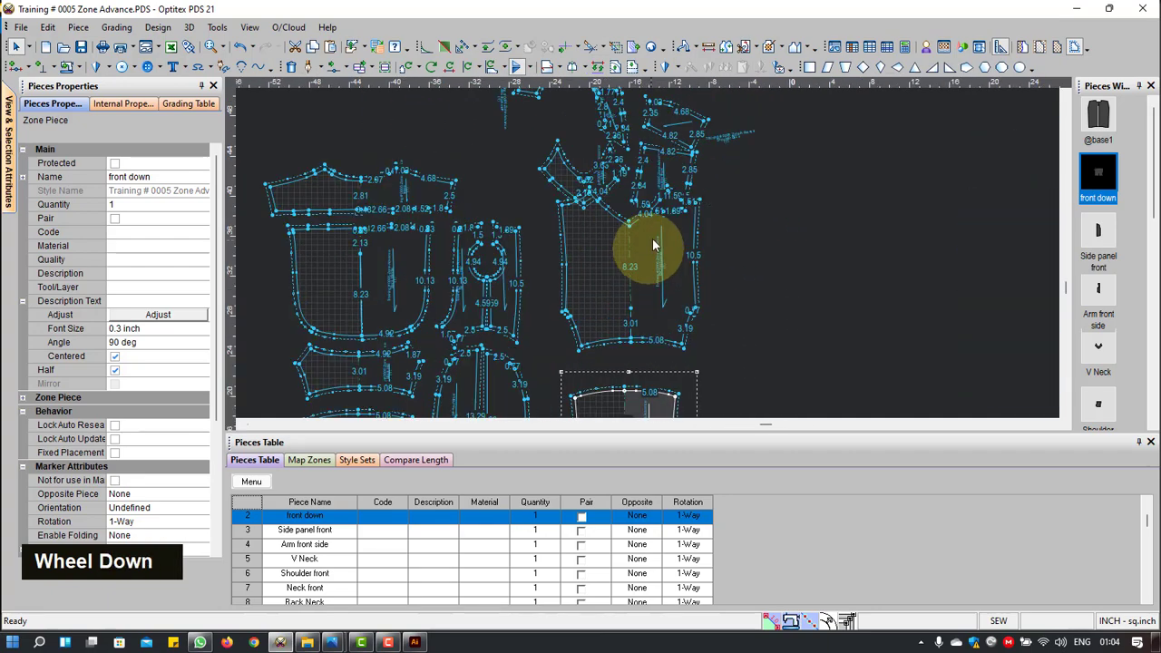
pyautogui.scroll(-2, 658, 217)
pyautogui.scroll(3, 676, 140)
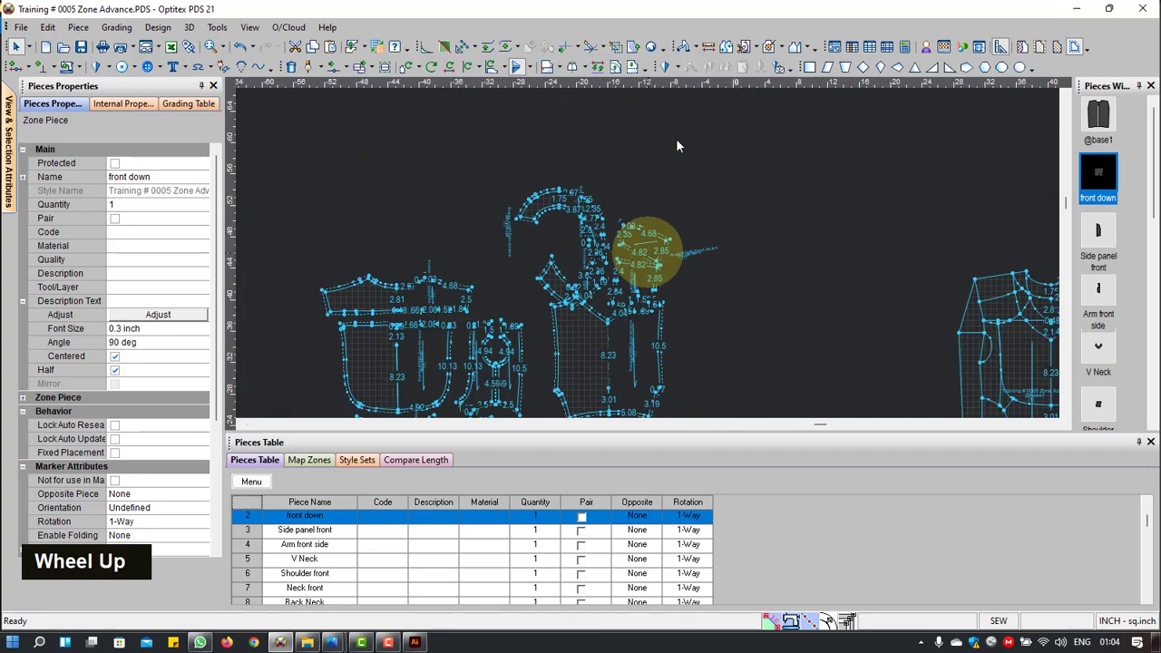
# Step: Move the Shoulder Back and Shoulder front pieces up and away from the chest panel, placing Shoulder Back above Shoulder front
pyautogui.scroll(-2, 668, 239)
pyautogui.moveTo(676, 240); pyautogui.dragTo(703, 197)
pyautogui.moveTo(644, 299); pyautogui.dragTo(680, 239)
pyautogui.scroll(-2, 676, 231)
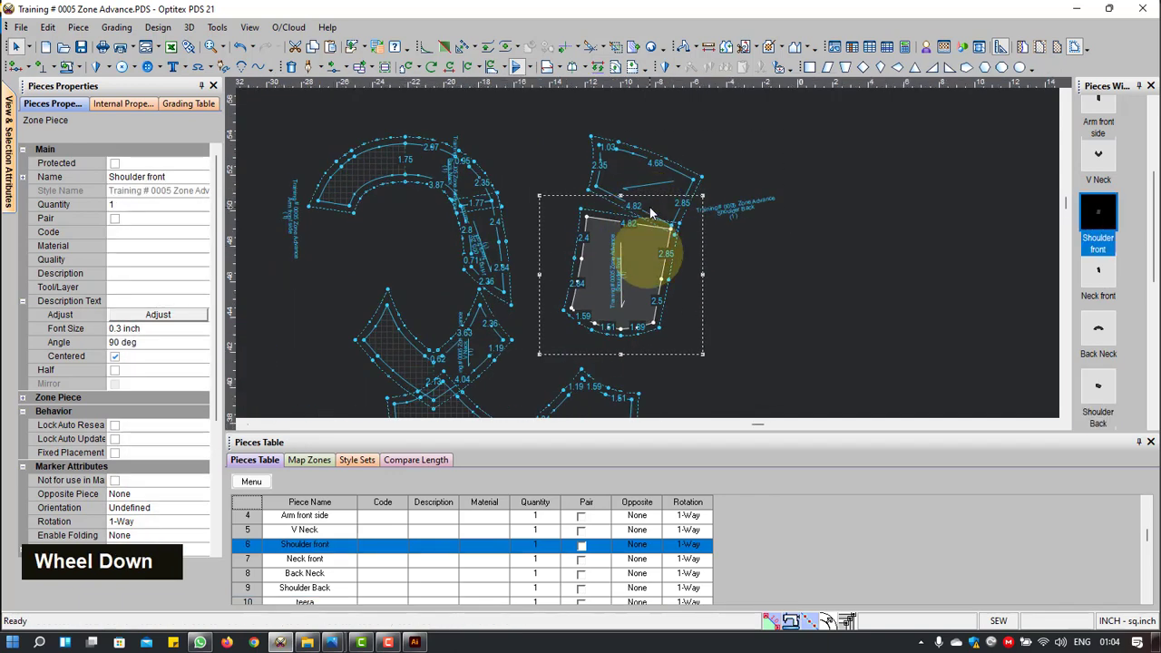
# Step: Rotate the Shoulder Back piece about its upper neck-side corner so its lower edge runs nearly parallel to Shoulder front's upper edge
pyautogui.press('r')
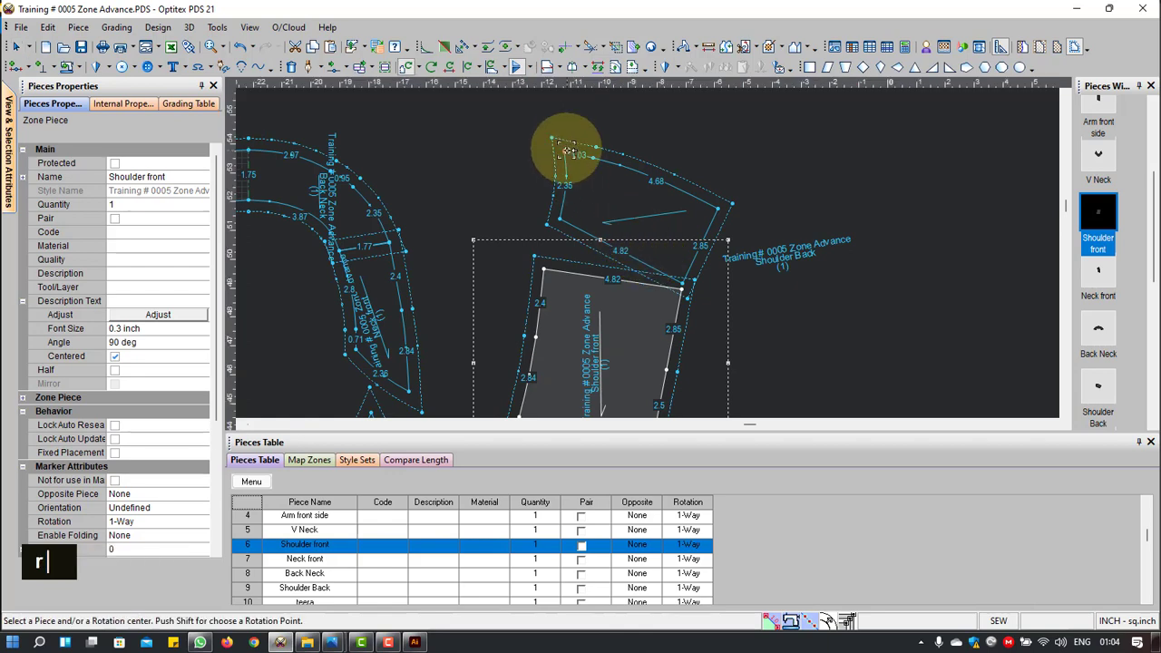
pyautogui.click(563, 149)
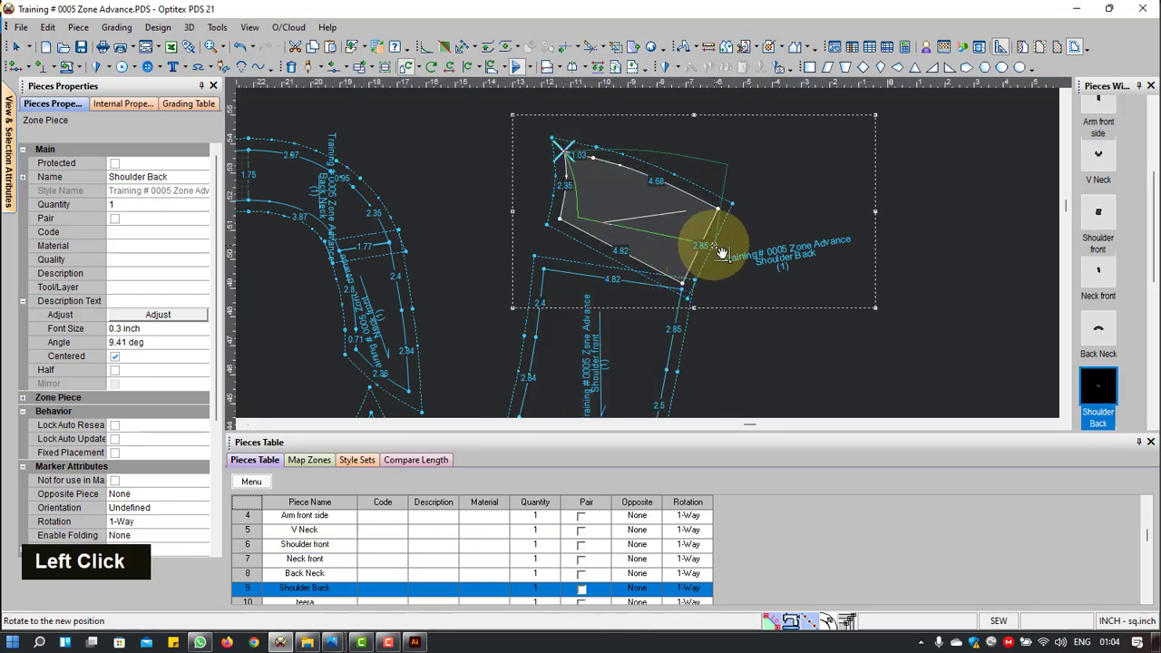
pyautogui.click(715, 246)
pyautogui.click(892, 404)
pyautogui.rightClick(825, 218)
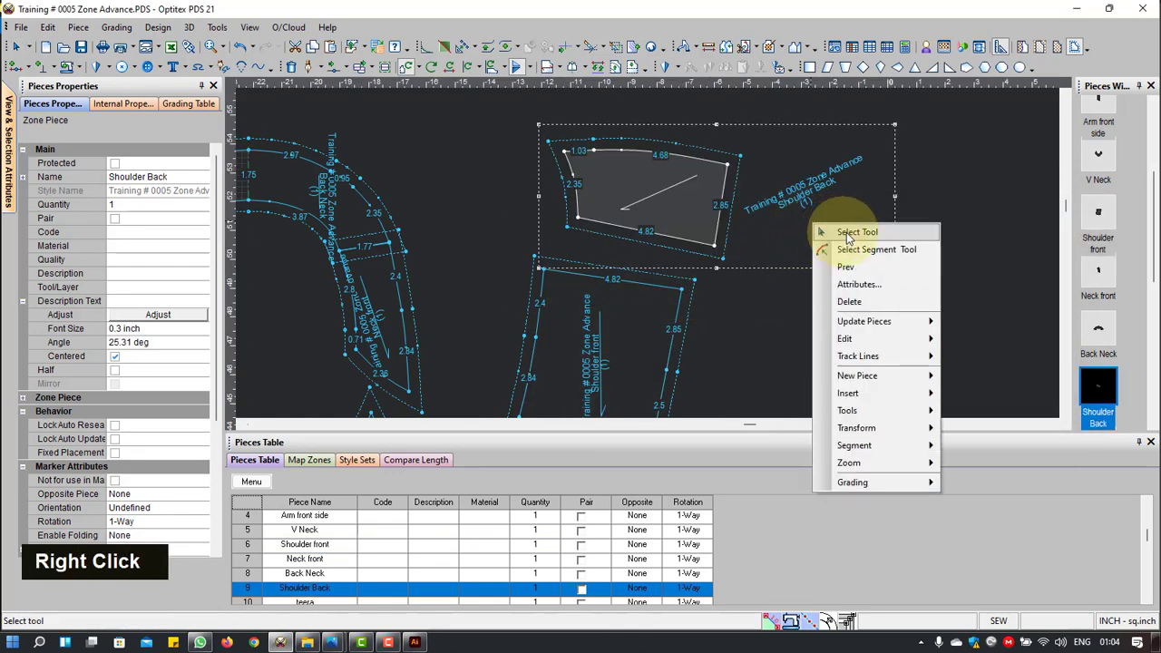
pyautogui.click(846, 226)
# Step: Join Shoulder Back to Shoulder front at the neck-side corner and rotate it there until the two 4.82 edges coincide
pyautogui.moveTo(683, 234); pyautogui.dragTo(659, 277)
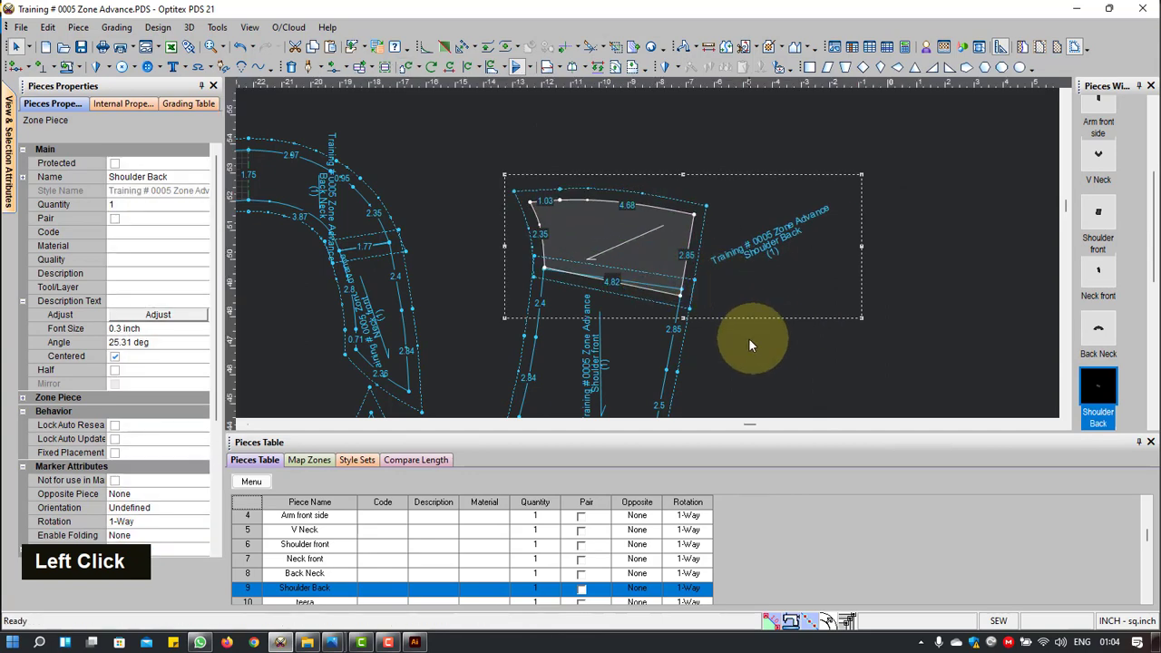
pyautogui.press('r')
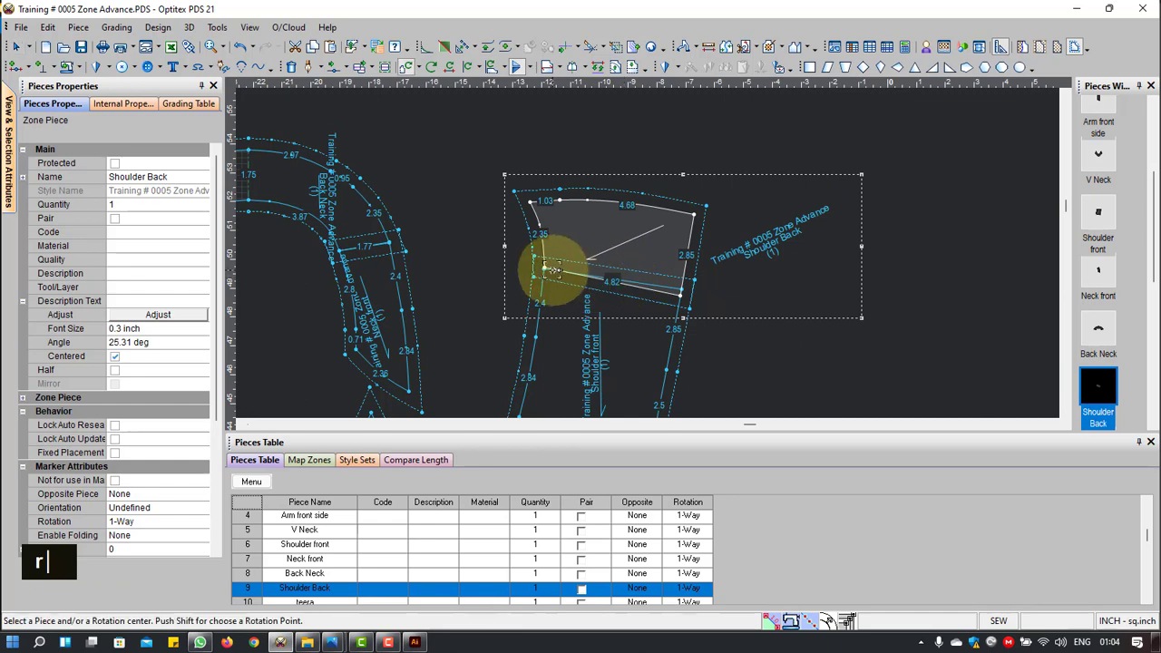
pyautogui.click(544, 266)
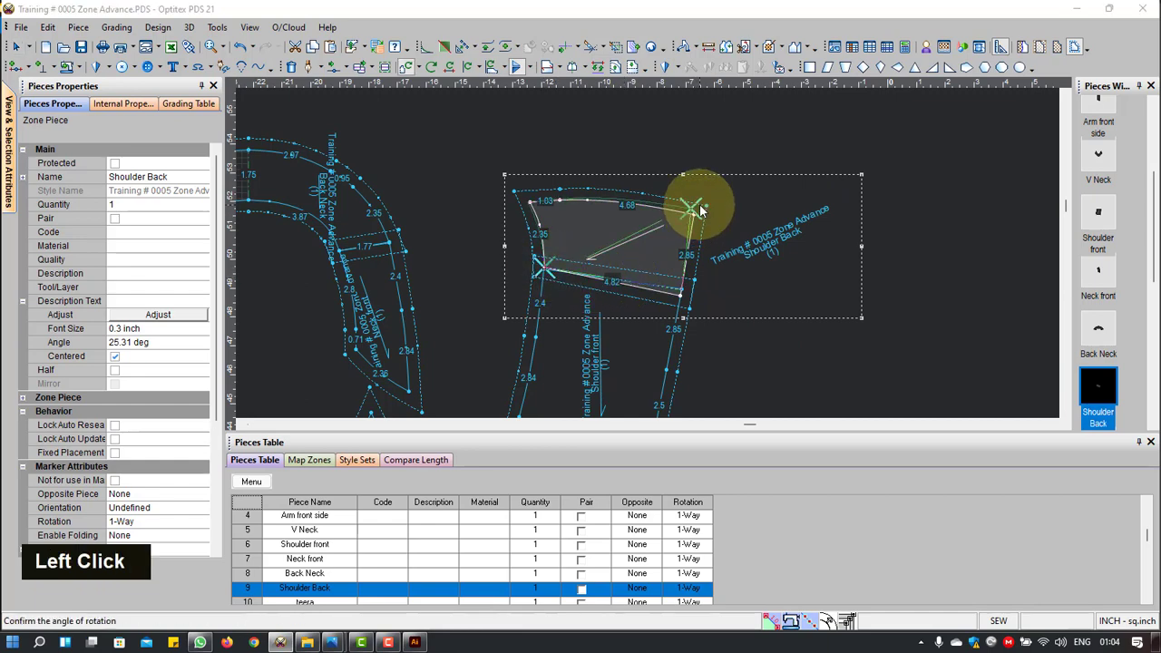
pyautogui.click(880, 399)
pyautogui.rightClick(823, 241)
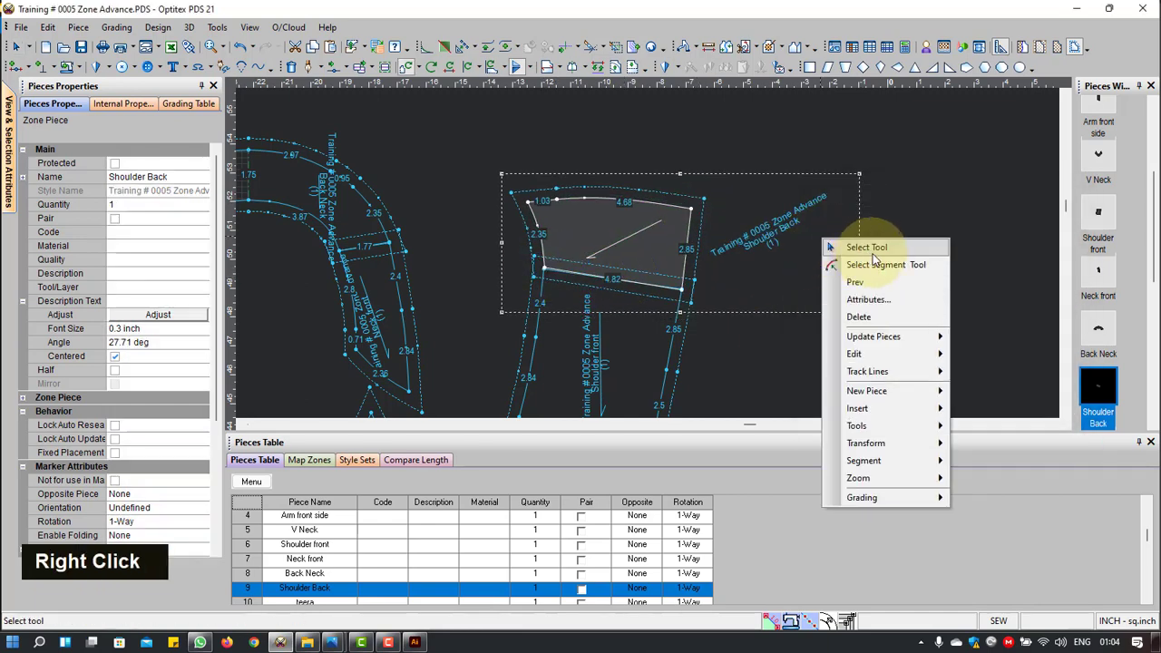
# Step: Select the joined Shoulder front and Shoulder Back pieces and move them farther away from the neck pieces
pyautogui.scroll(3, 700, 402)
pyautogui.scroll(-2, 676, 245)
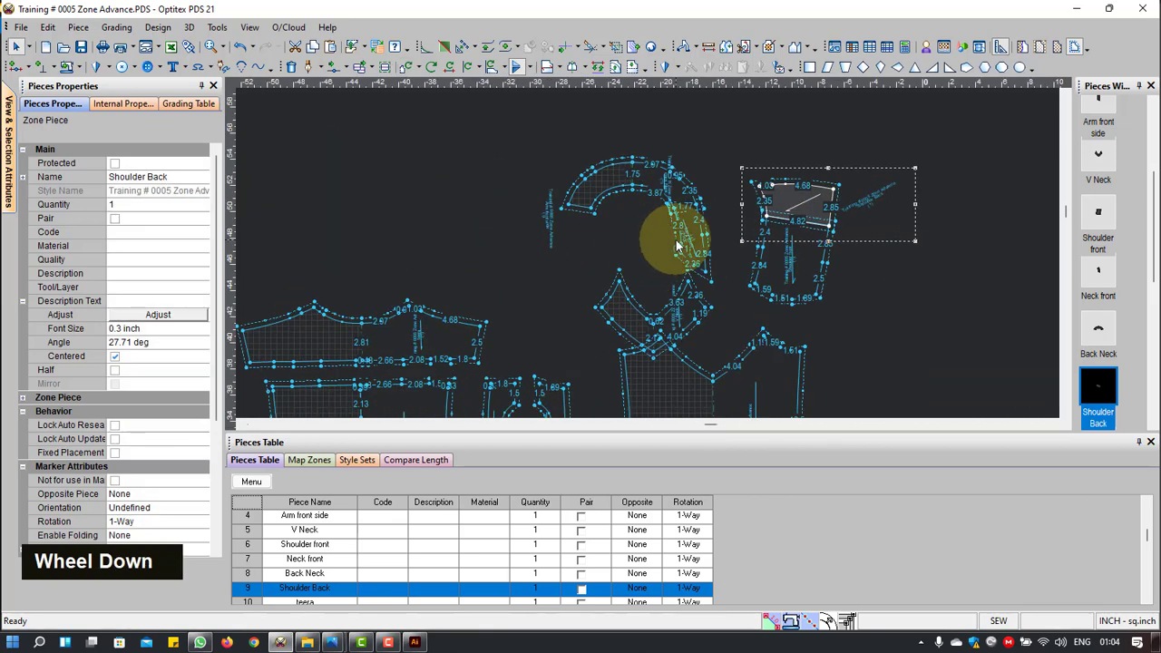
pyautogui.scroll(-2, 676, 245)
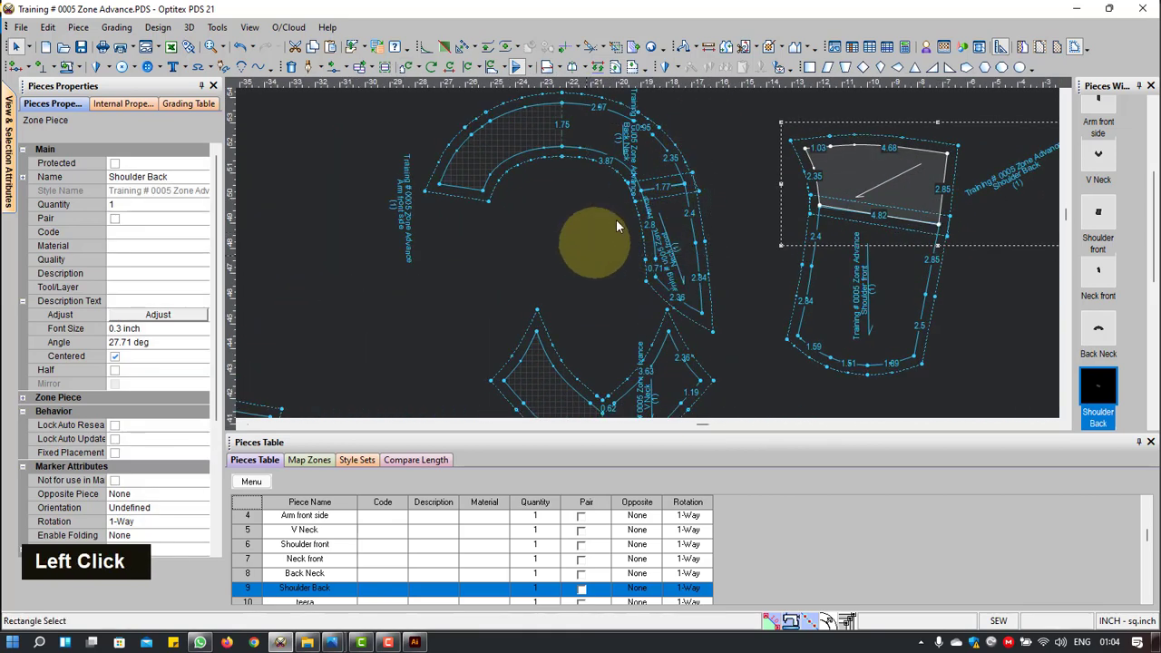
pyautogui.click(659, 168)
pyautogui.moveTo(659, 167); pyautogui.dragTo(743, 343)
pyautogui.scroll(2, 743, 343)
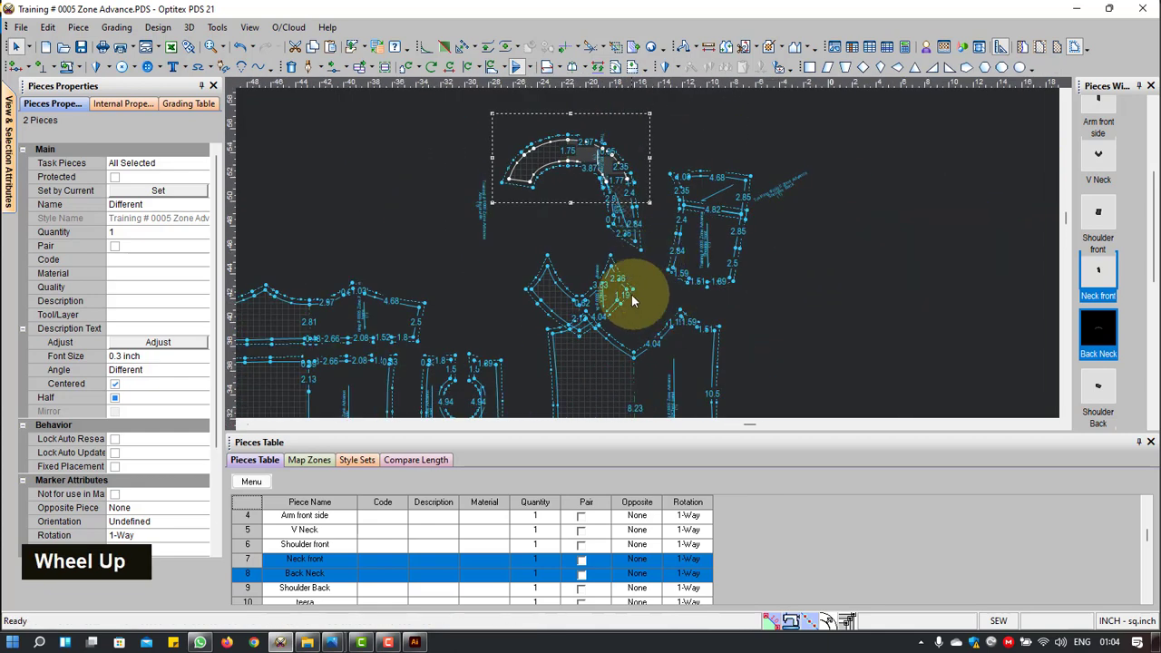
pyautogui.moveTo(789, 145); pyautogui.dragTo(685, 280)
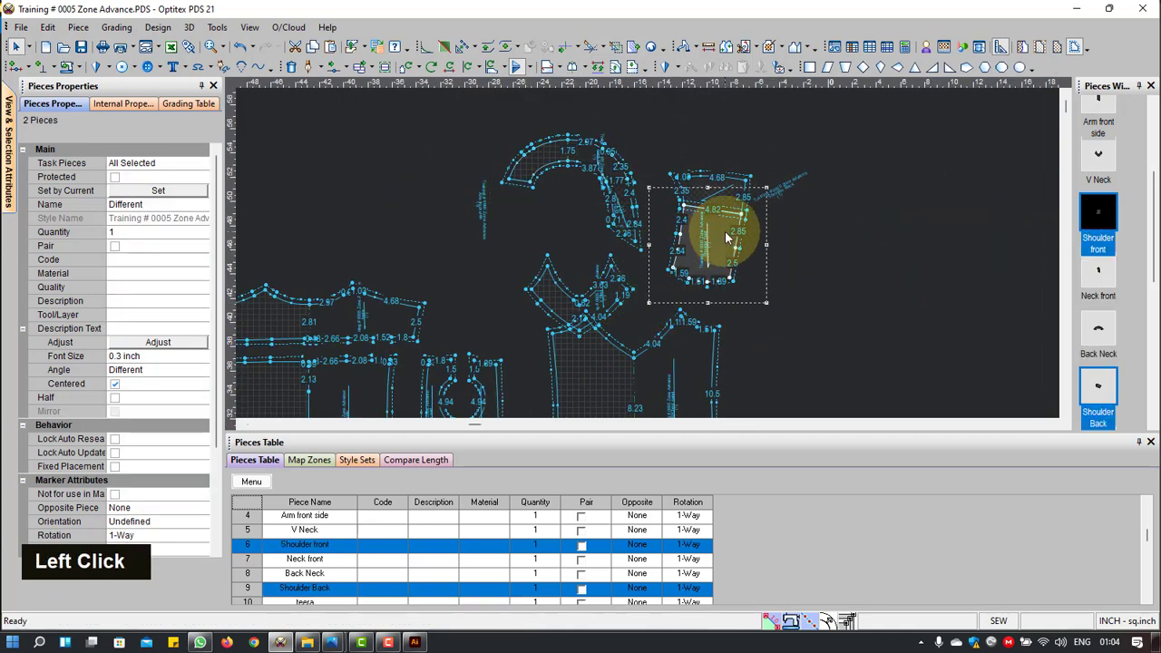
pyautogui.moveTo(735, 238); pyautogui.dragTo(776, 241)
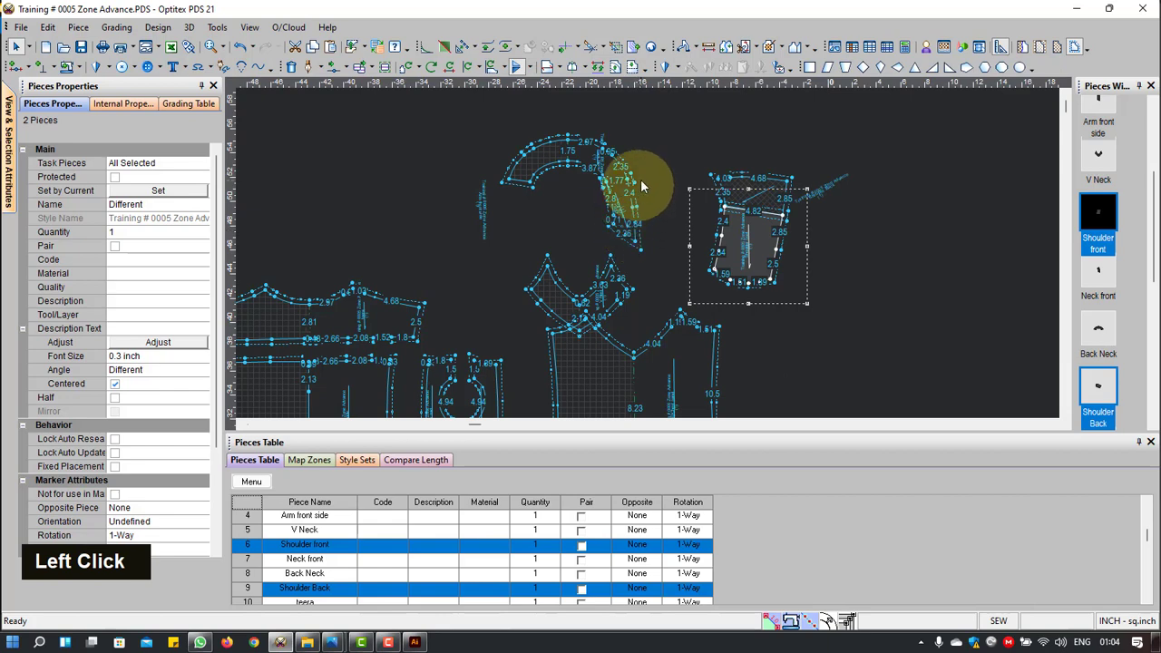
# Step: Move the Neck front and Back Neck pieces together toward the shoulder pieces, and center the V Neck piece above the chest panel's V
pyautogui.click(599, 186)
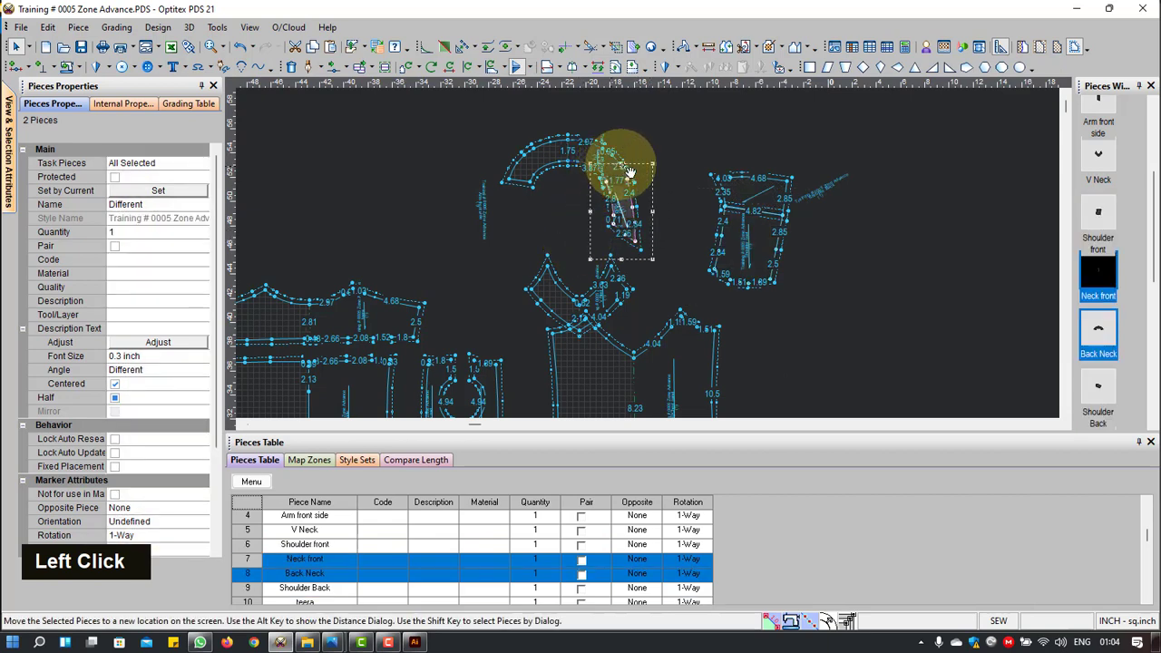
pyautogui.moveTo(631, 172); pyautogui.dragTo(670, 168)
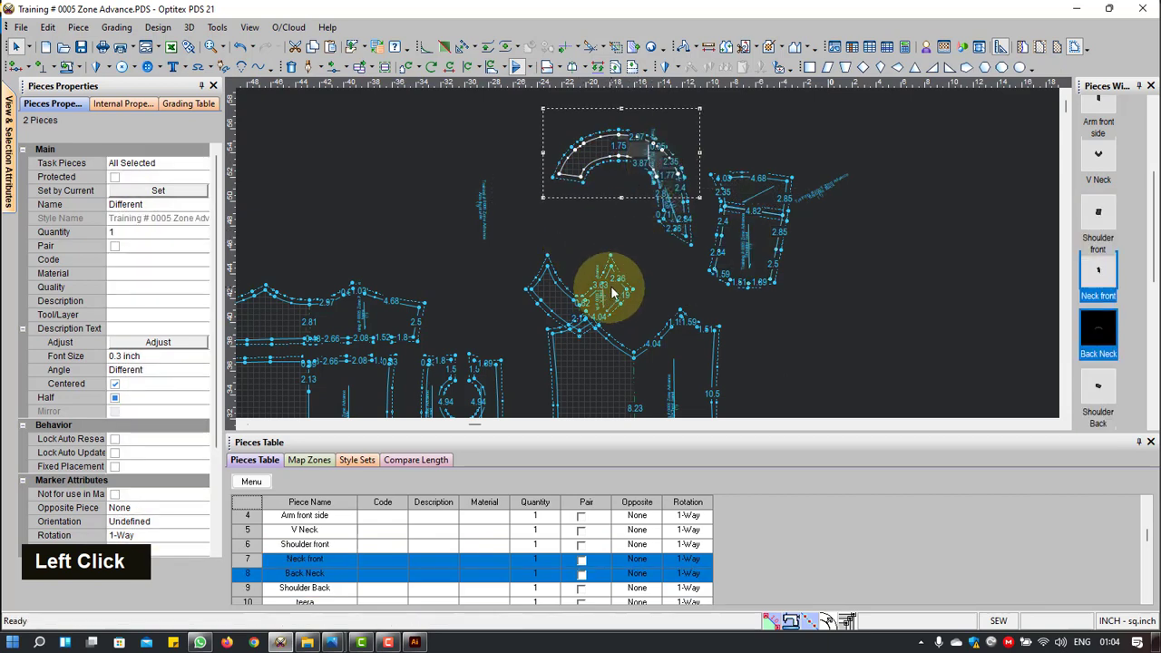
pyautogui.click(609, 287)
pyautogui.moveTo(672, 281); pyautogui.dragTo(673, 281)
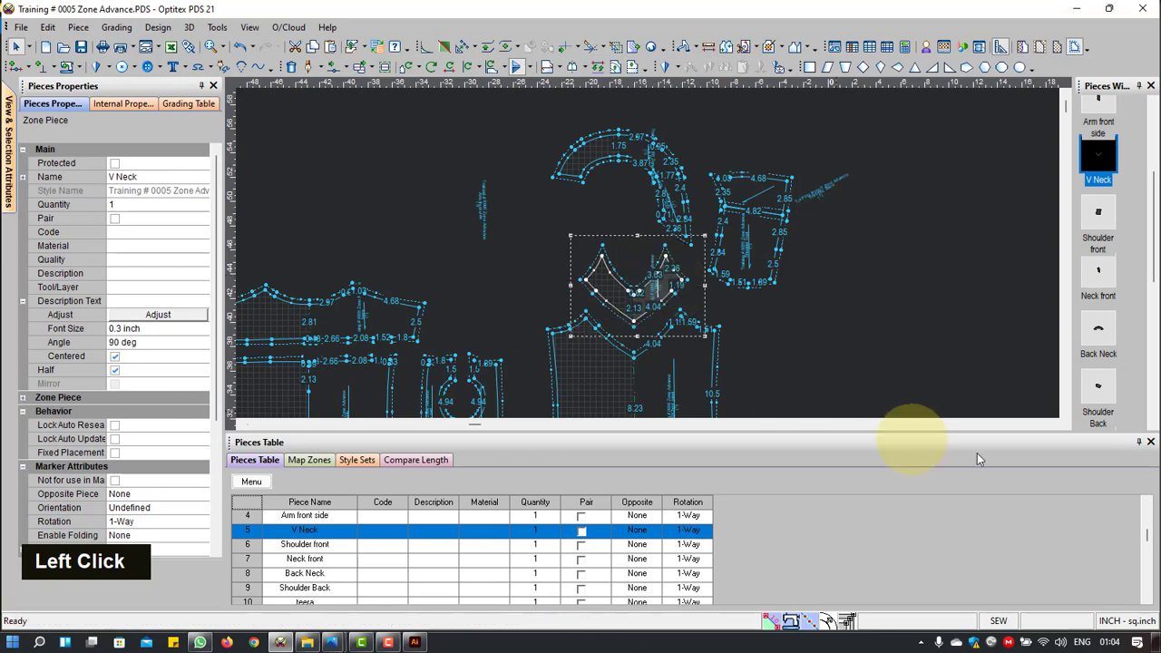
# Step: Select all the separated zone pieces together, leaving out the original base pattern beside them
pyautogui.scroll(2, 824, 364)
pyautogui.scroll(-2, 648, 256)
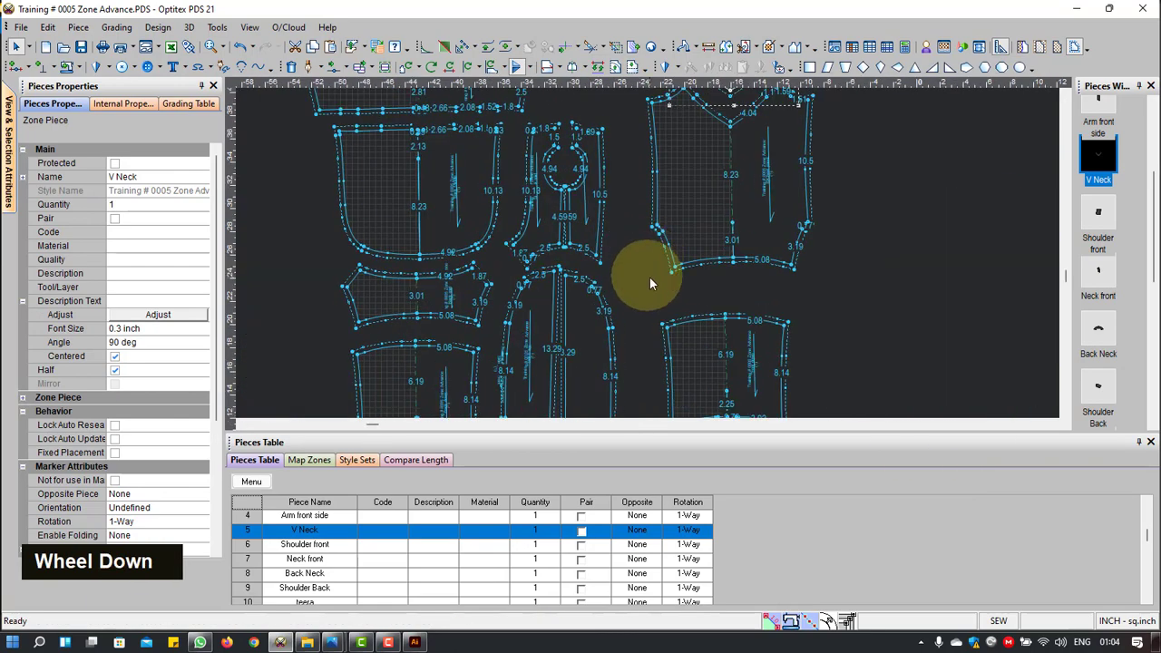
pyautogui.scroll(2, 650, 277)
pyautogui.scroll(2, 685, 257)
pyautogui.moveTo(737, 119); pyautogui.dragTo(398, 393)
pyautogui.click(550, 71)
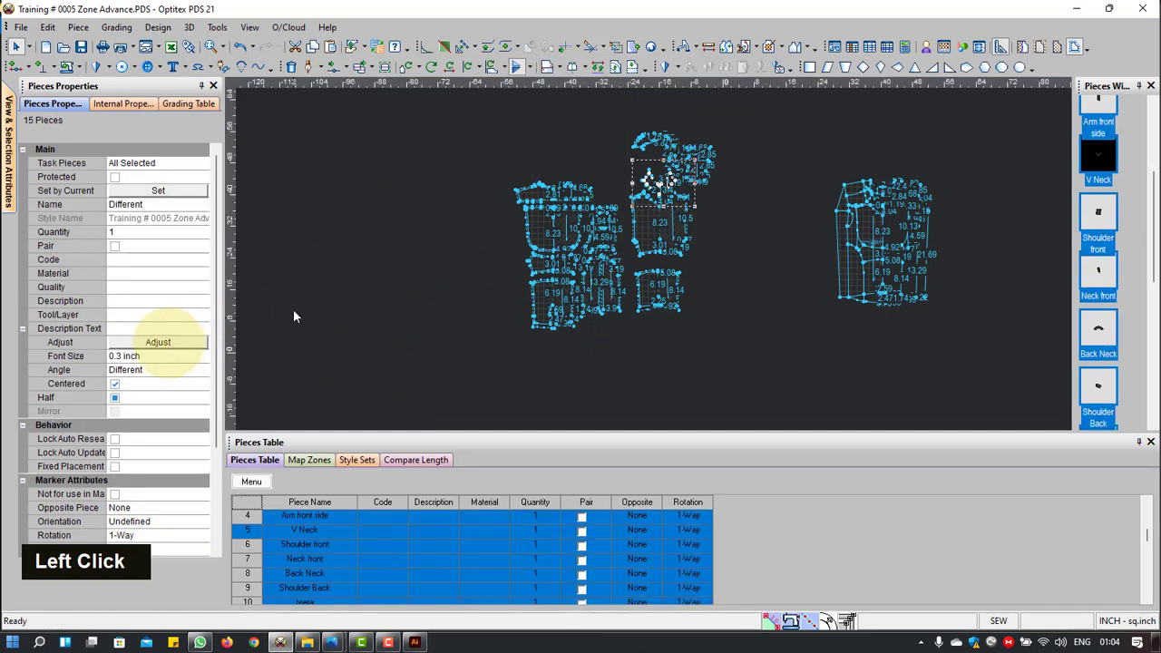
pyautogui.click(720, 225)
pyautogui.moveTo(748, 123); pyautogui.dragTo(441, 354)
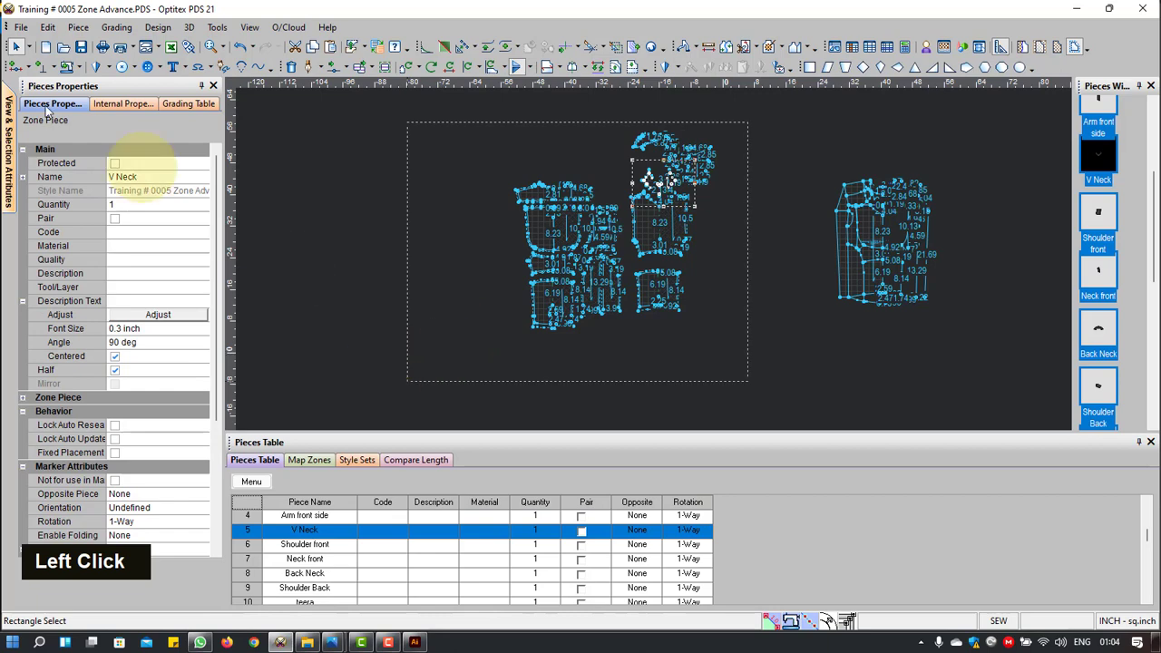
# Step: Export all selected pieces in AI format with sewing and cutting contours, overwriting Training # 0005 Zone Advance in the Pattern course folder
pyautogui.click(20, 27)
pyautogui.moveTo(74, 201)
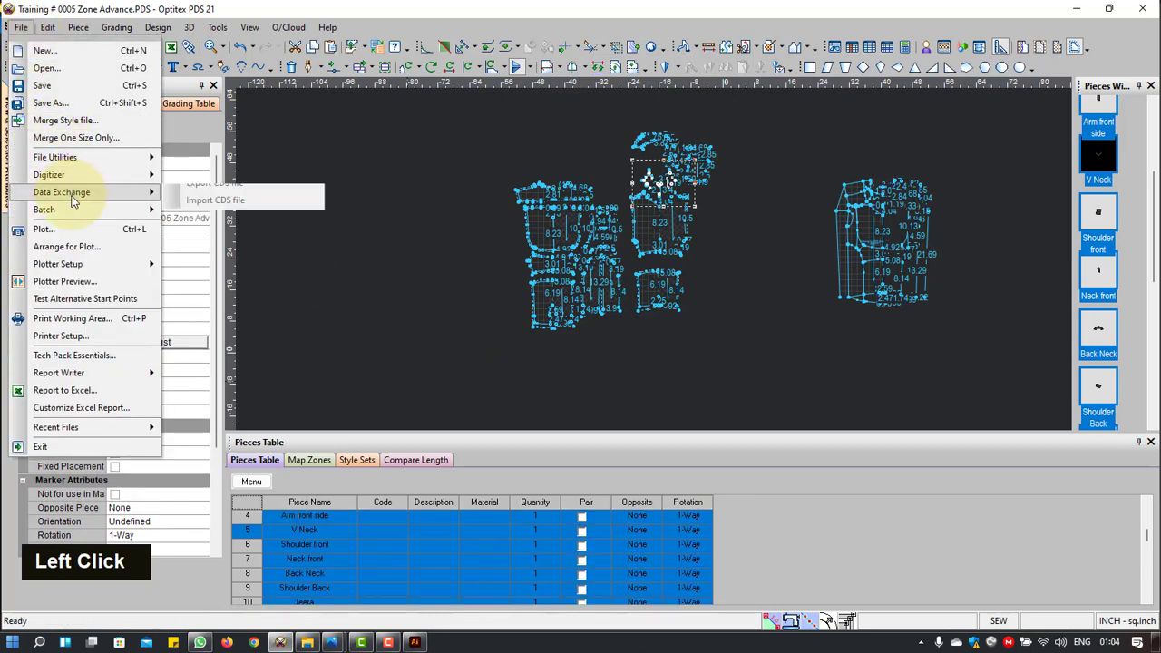
pyautogui.click(238, 195)
pyautogui.click(415, 642)
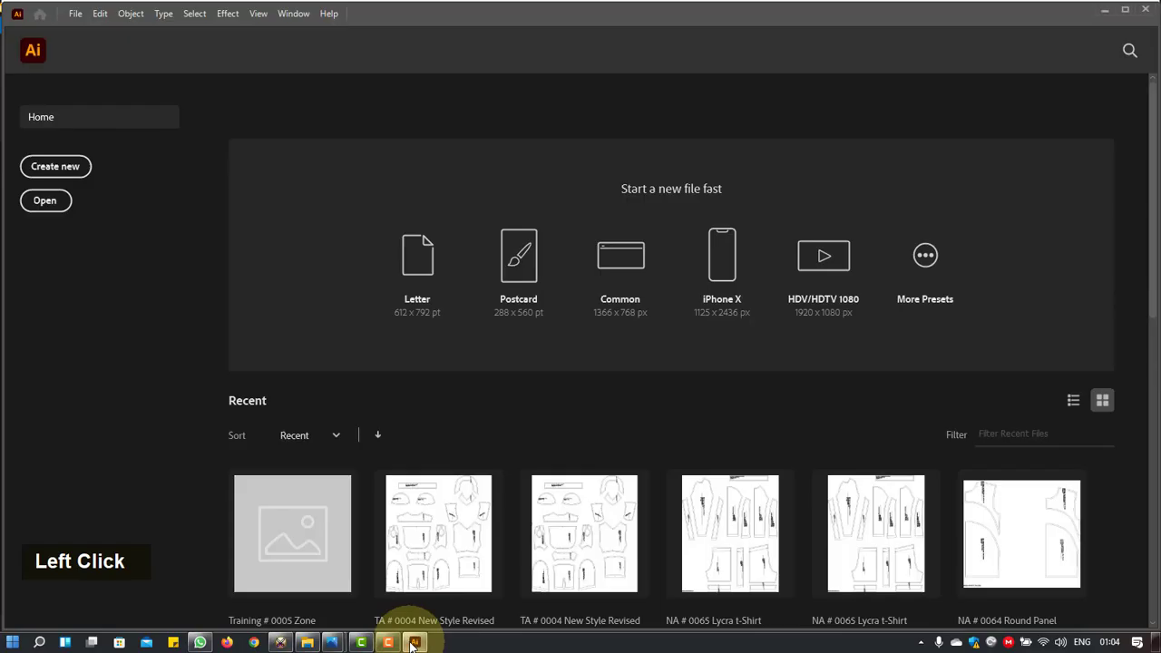
pyautogui.click(415, 643)
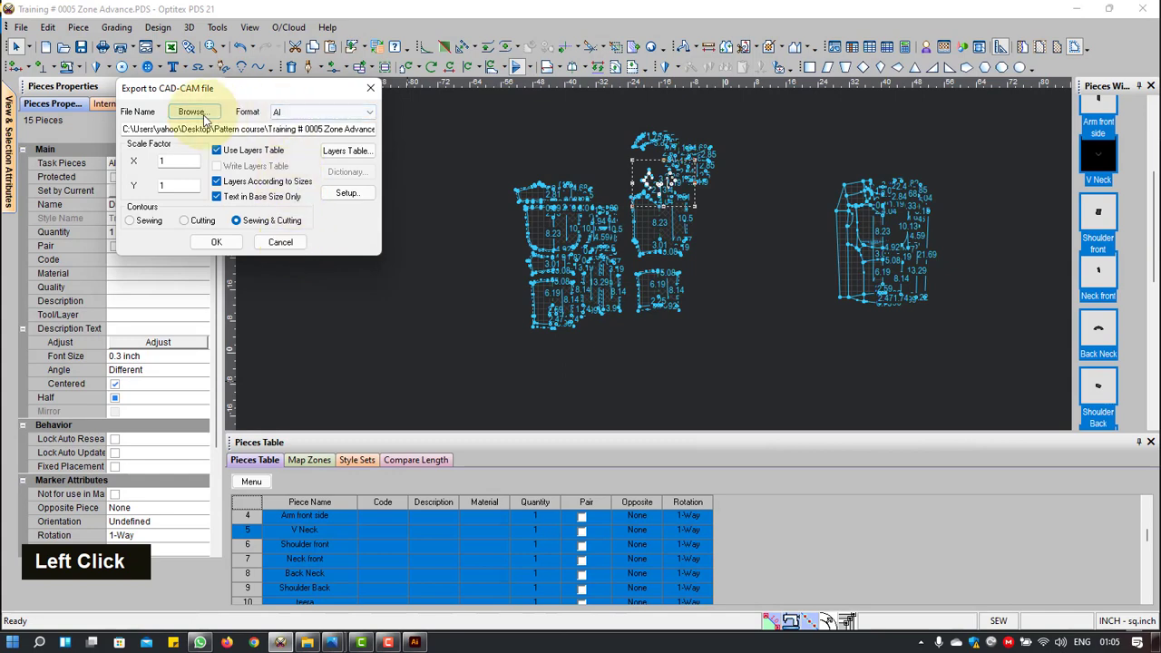
pyautogui.click(205, 118)
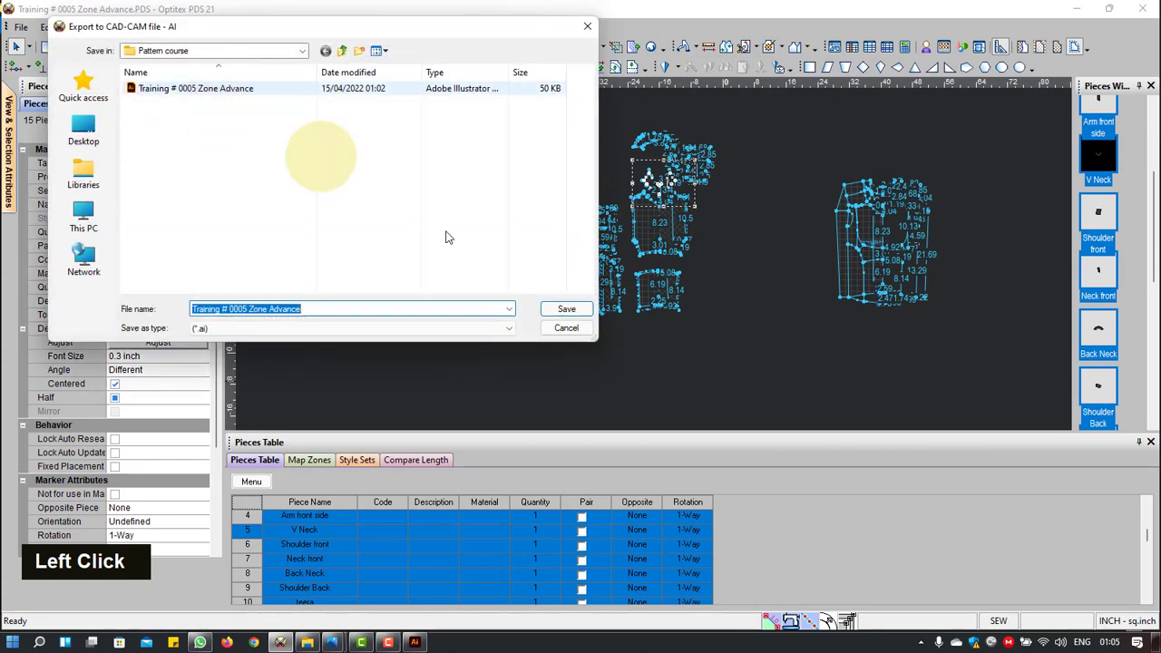
pyautogui.click(564, 310)
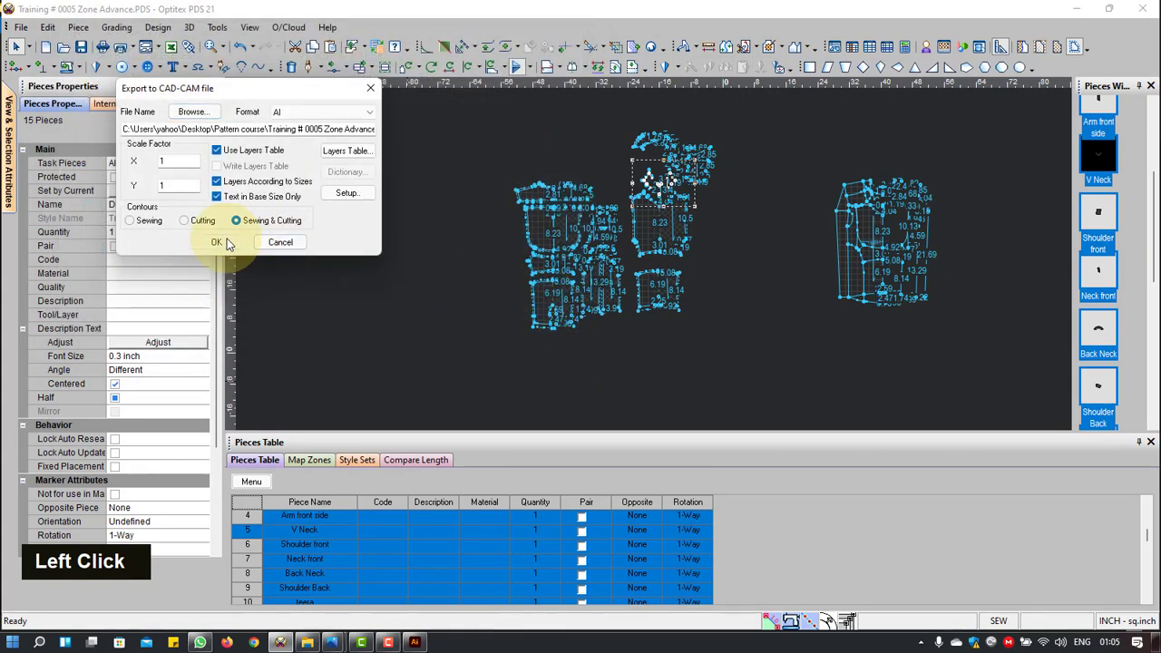
pyautogui.click(218, 242)
pyautogui.doubleClick(280, 207)
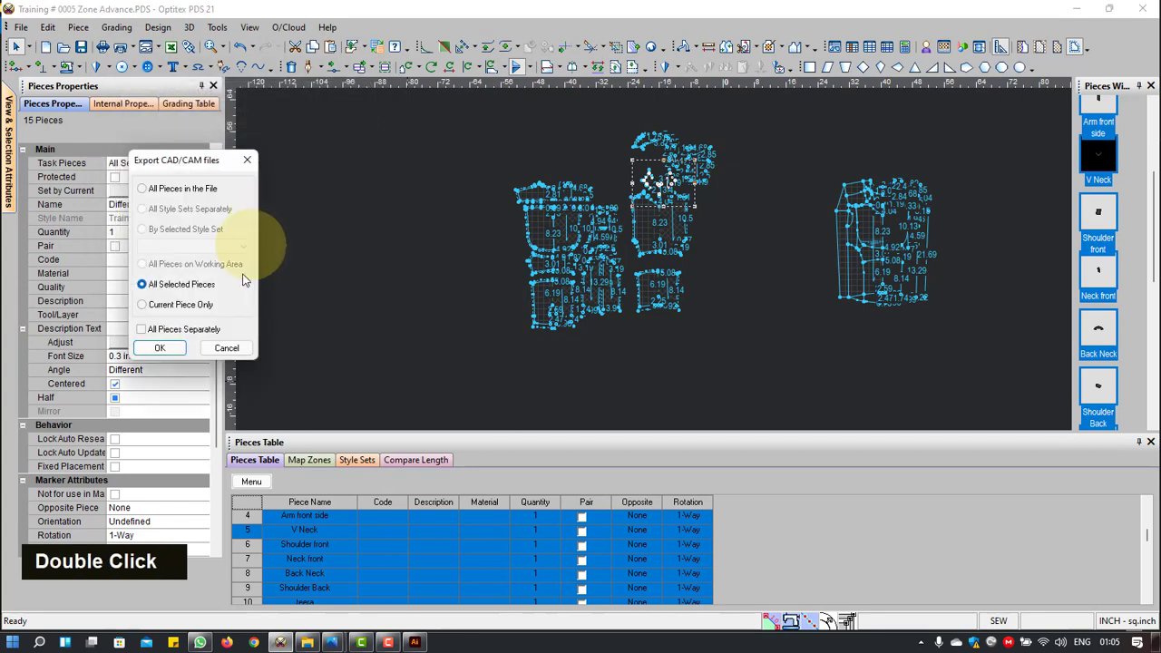
pyautogui.click(160, 348)
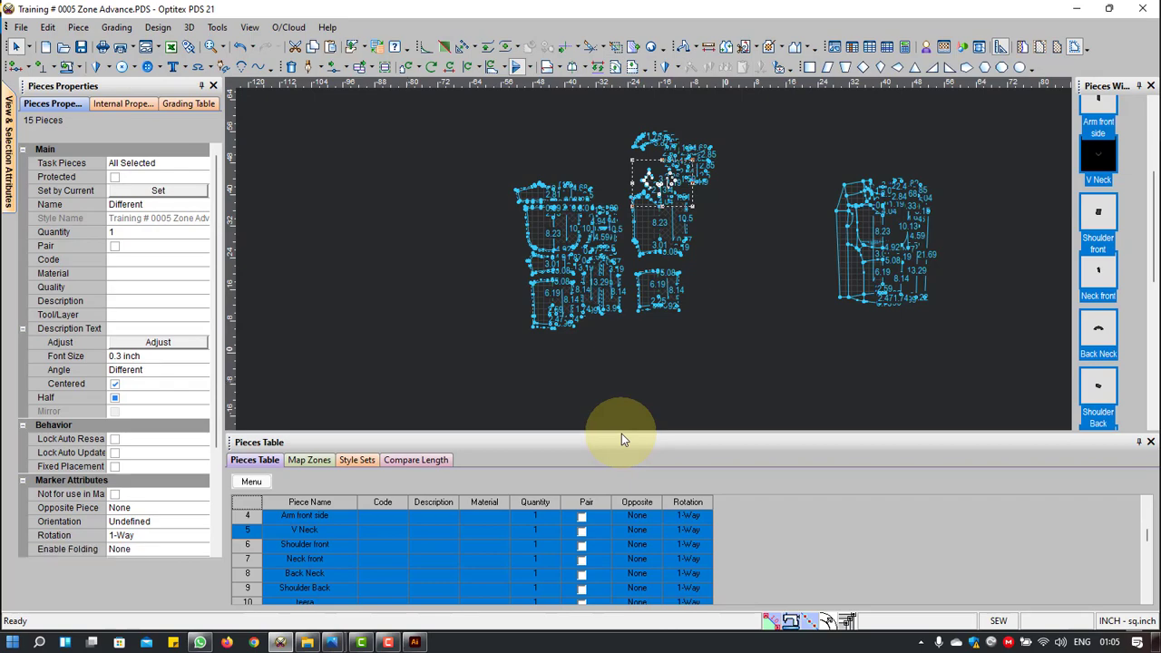
# Step: Open the exported Training # 0005 Zone Advance Illustrator file from the Pattern course folder in Adobe Illustrator
pyautogui.click(307, 643)
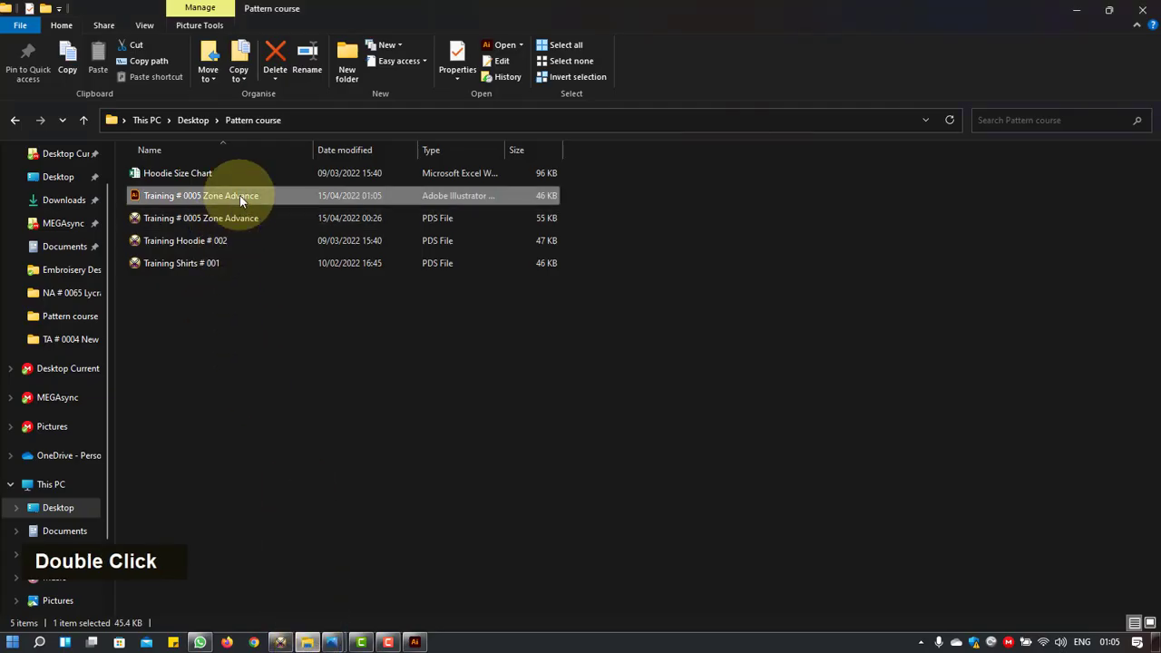
pyautogui.doubleClick(240, 196)
pyautogui.click(654, 362)
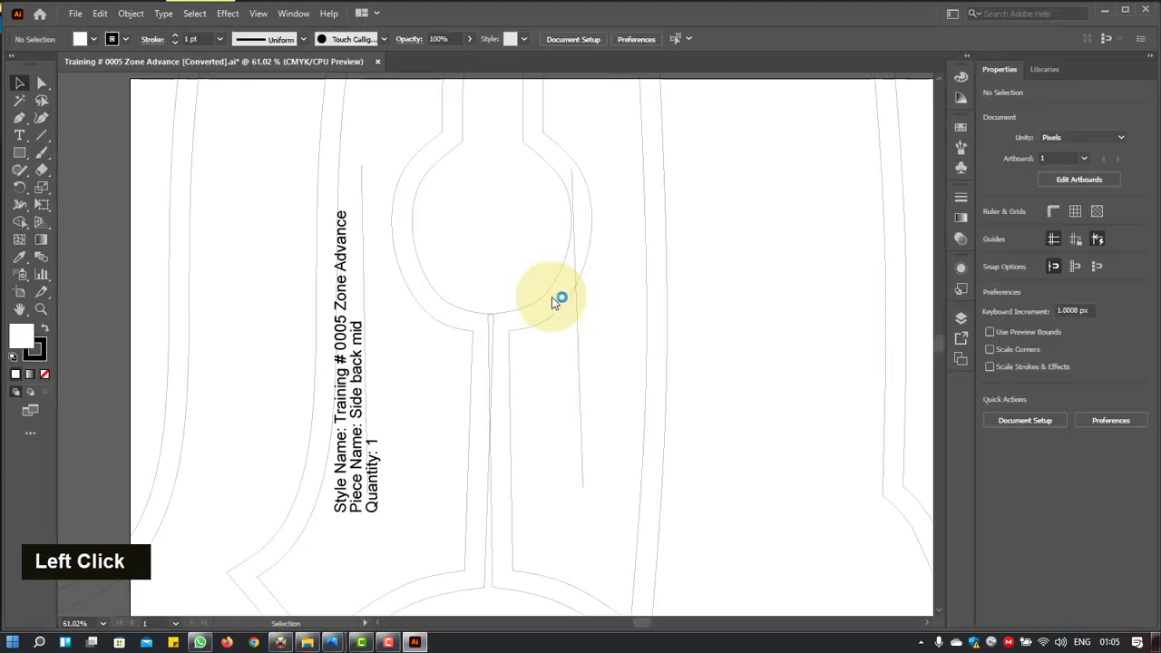
pyautogui.keyDown('alt'); pyautogui.scroll(-6, 551, 296); pyautogui.keyUp('alt')
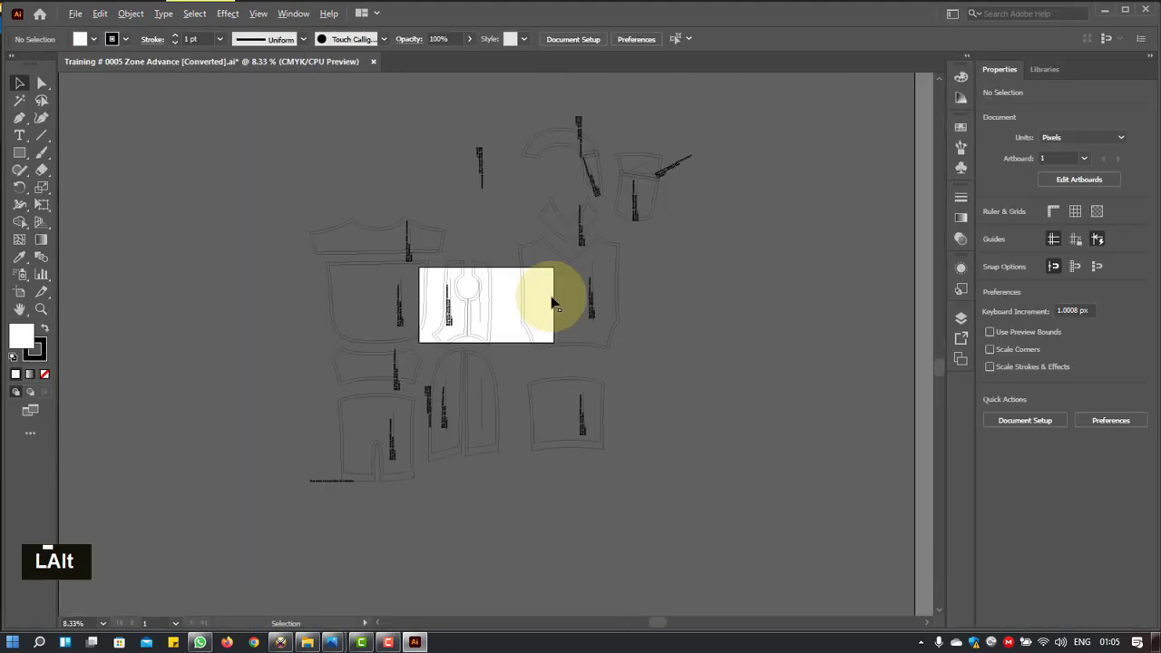
# Step: Enlarge the artboard symmetrically to about 4394 x 4286 px so it encloses all pattern pieces
pyautogui.click(19, 291)
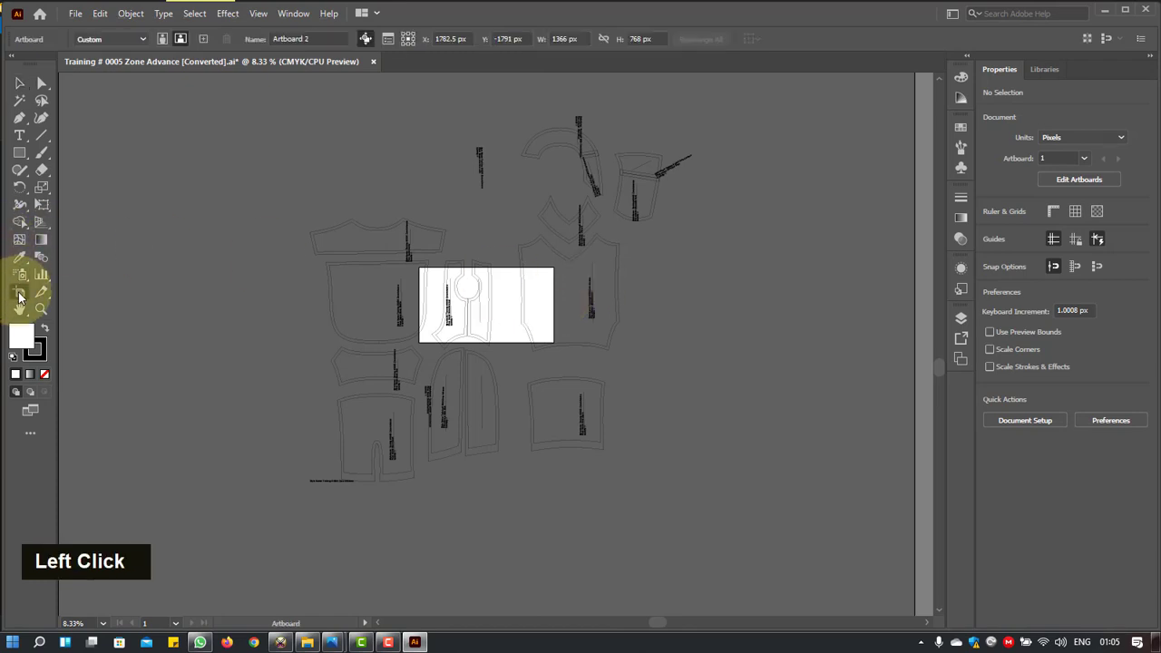
pyautogui.keyDown('alt'); pyautogui.moveTo(419, 266); pyautogui.dragTo(264, 91); pyautogui.keyUp('alt')
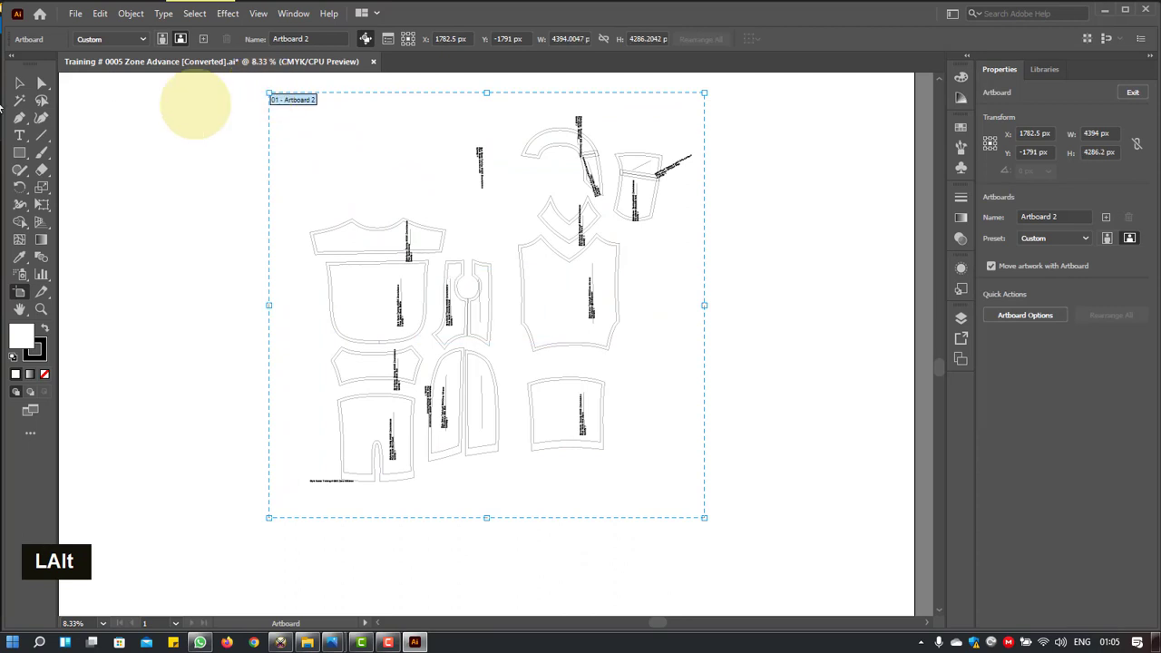
pyautogui.click(19, 83)
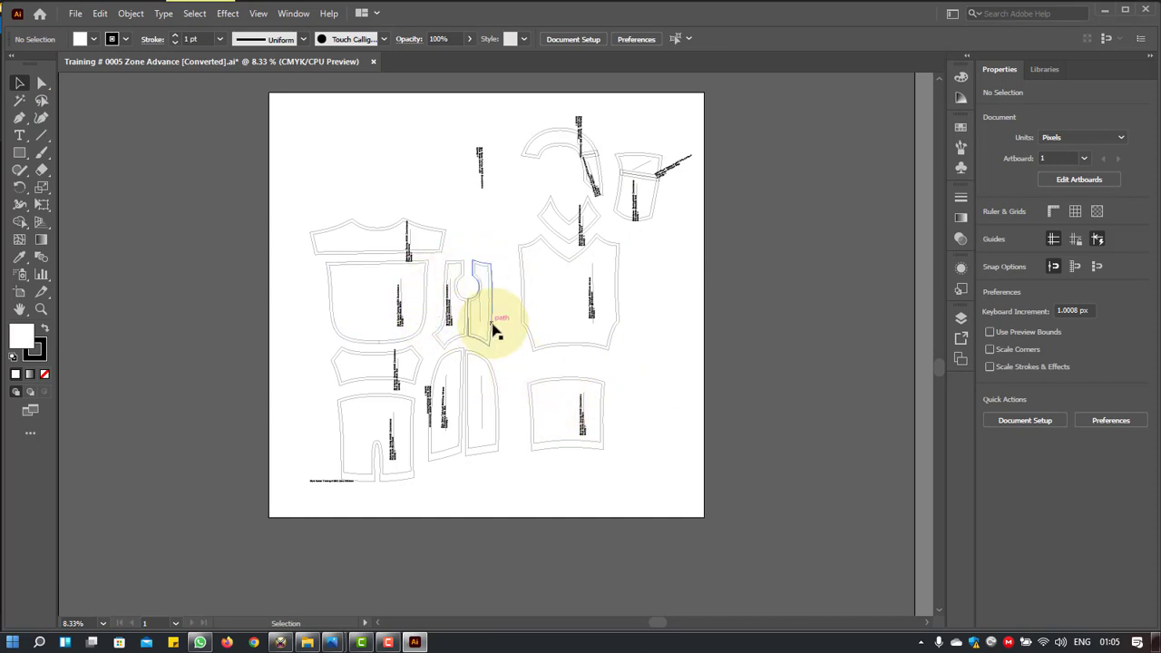
# Step: Examine the exported front, back and side pieces and their text labels on the artboard
pyautogui.scroll(2, 512, 388)
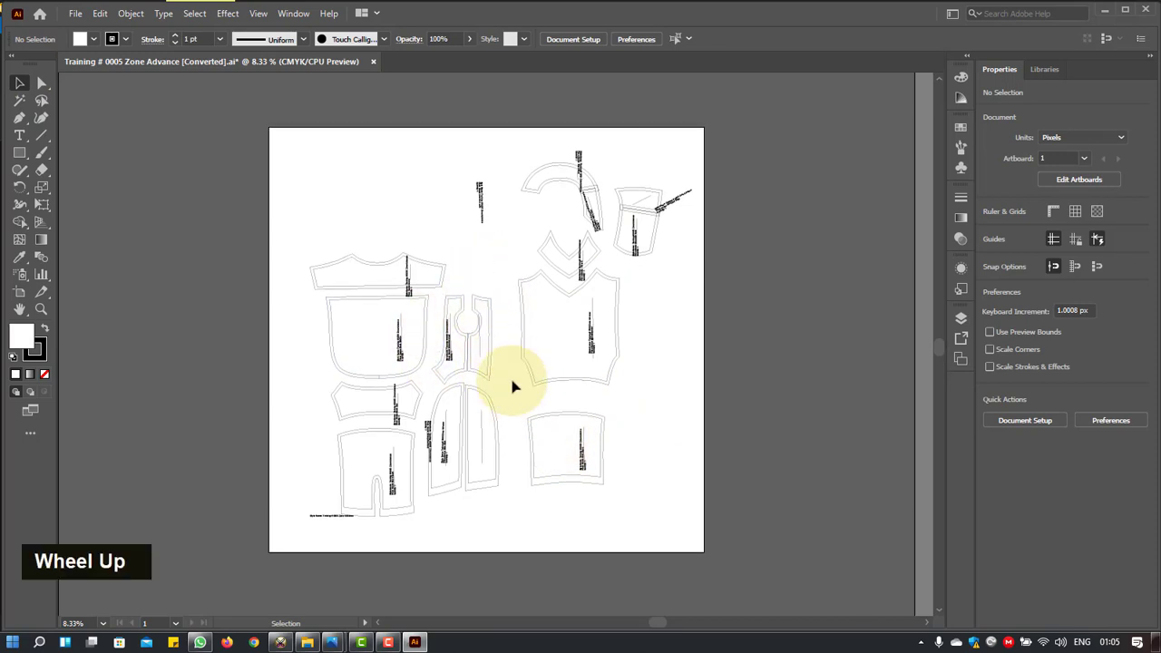
pyautogui.scroll(-2, 513, 387)
pyautogui.keyDown('alt'); pyautogui.scroll(1, 513, 388); pyautogui.keyUp('alt')
pyautogui.keyDown('alt'); pyautogui.scroll(3, 513, 387); pyautogui.keyUp('alt')
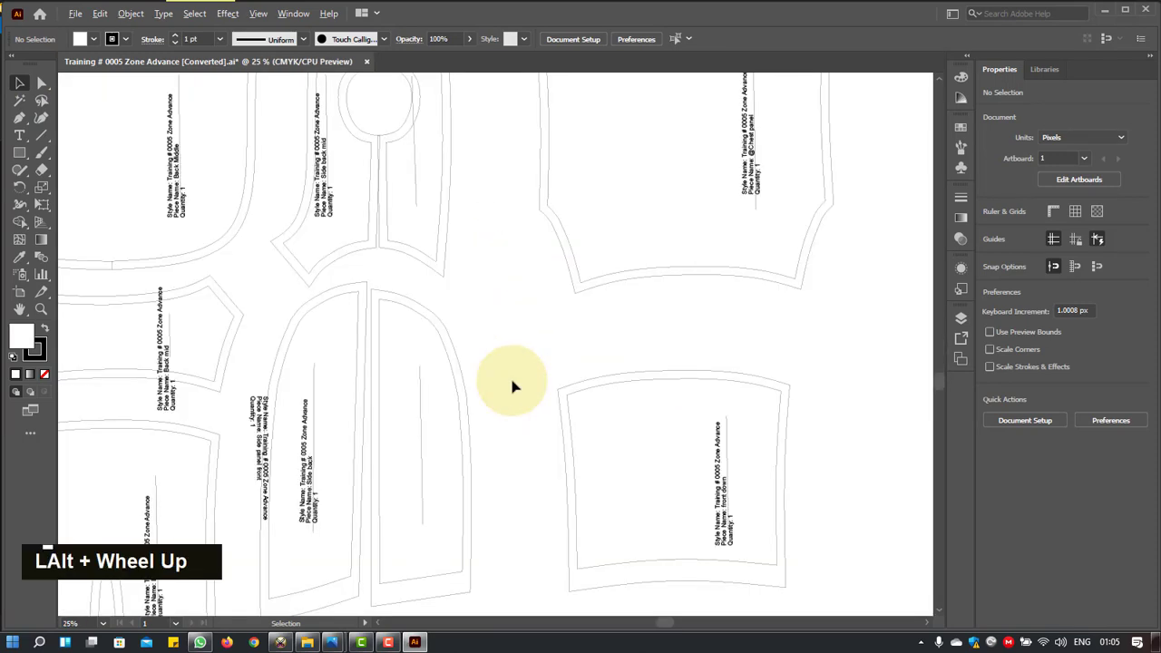
pyautogui.keyDown('alt'); pyautogui.scroll(-2, 513, 388); pyautogui.keyUp('alt')
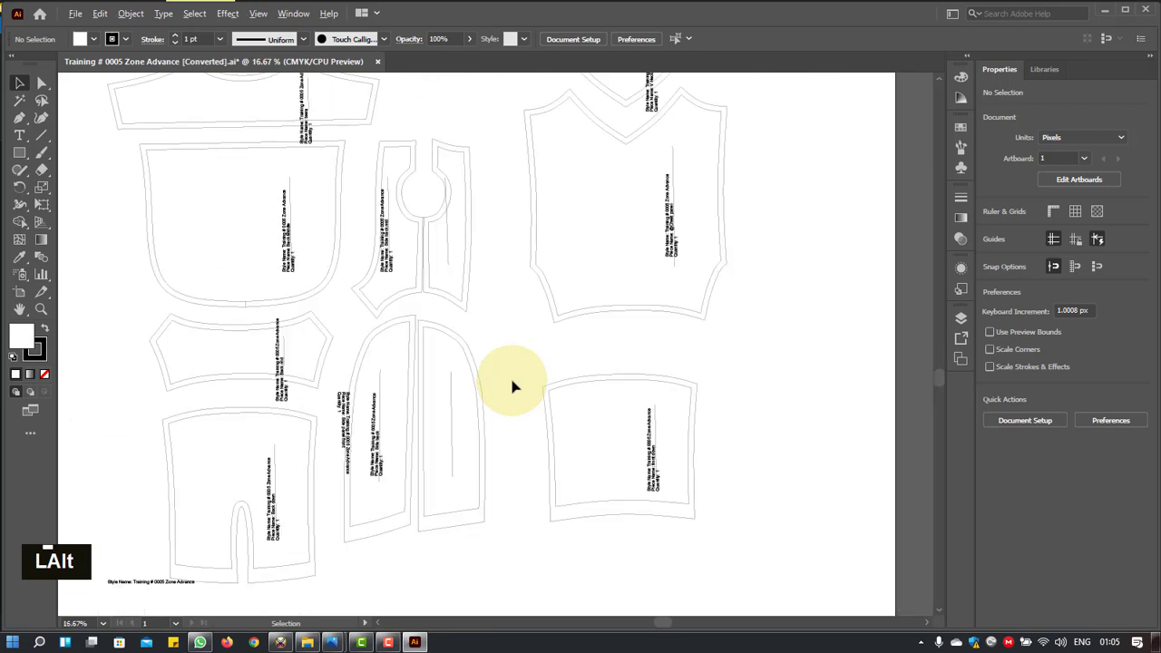
pyautogui.keyDown('alt'); pyautogui.scroll(-1, 513, 387); pyautogui.keyUp('alt')
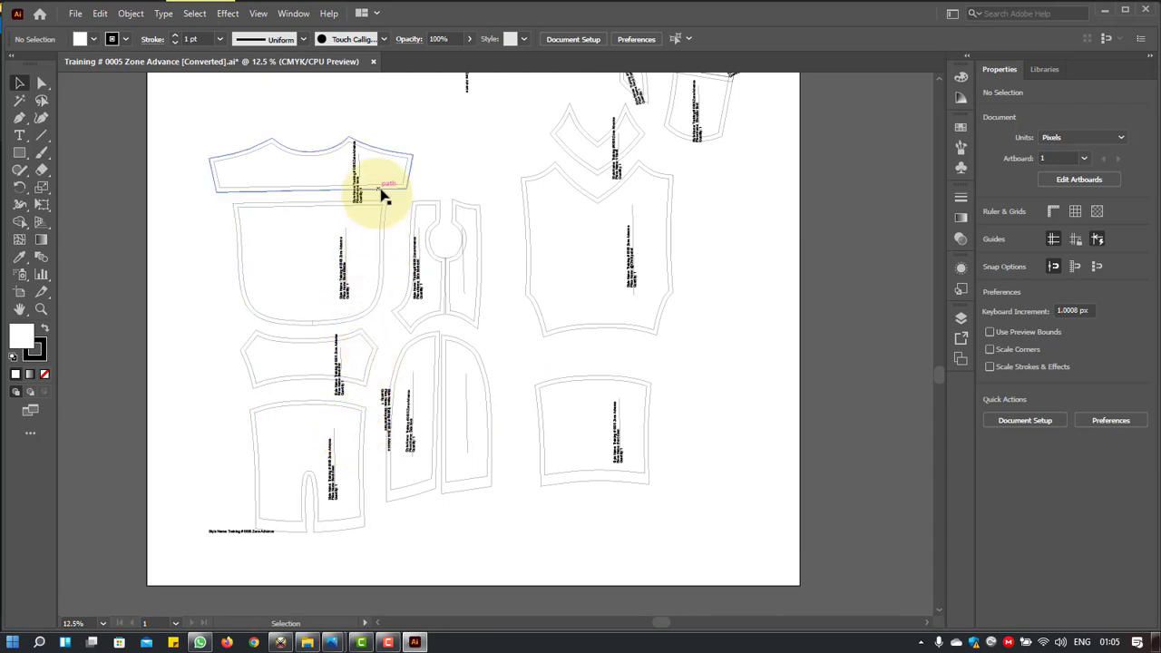
pyautogui.scroll(2, 396, 188)
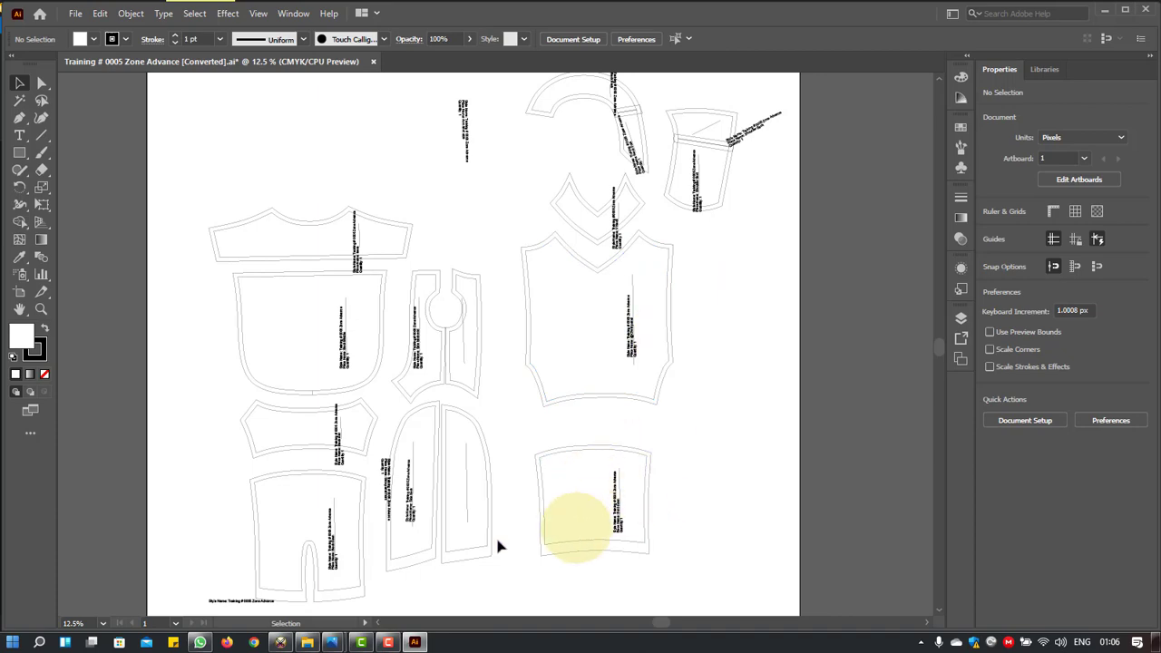
# Step: Compare the jersey's front photo with the exported pattern pieces in Illustrator
pyautogui.click(334, 643)
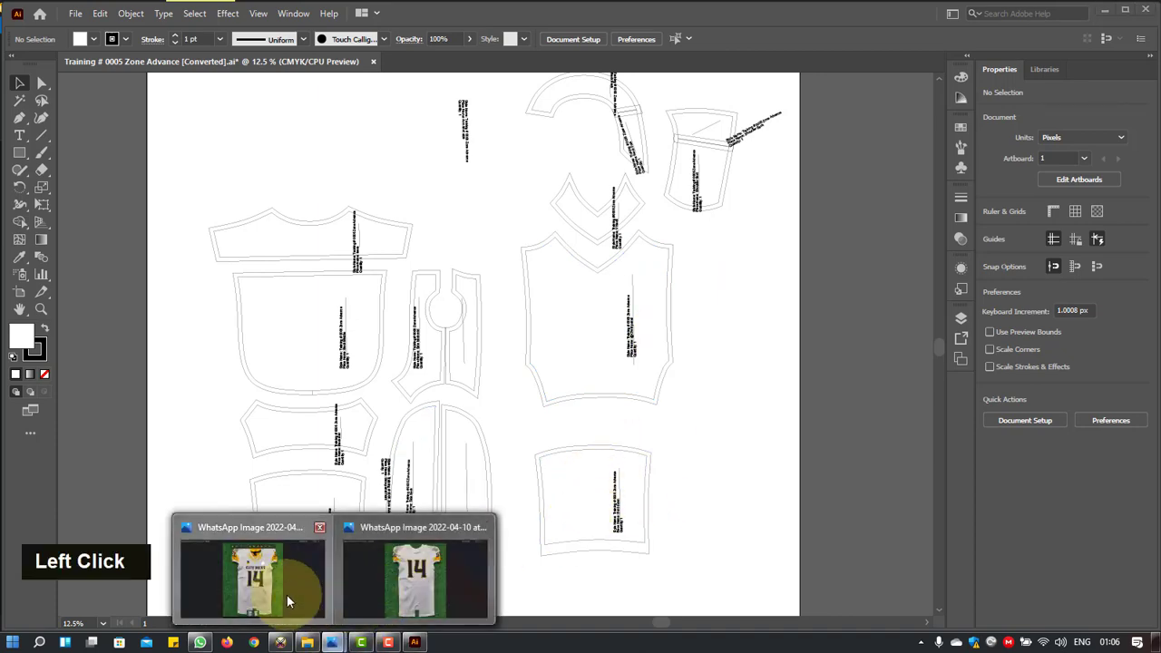
pyautogui.click(285, 601)
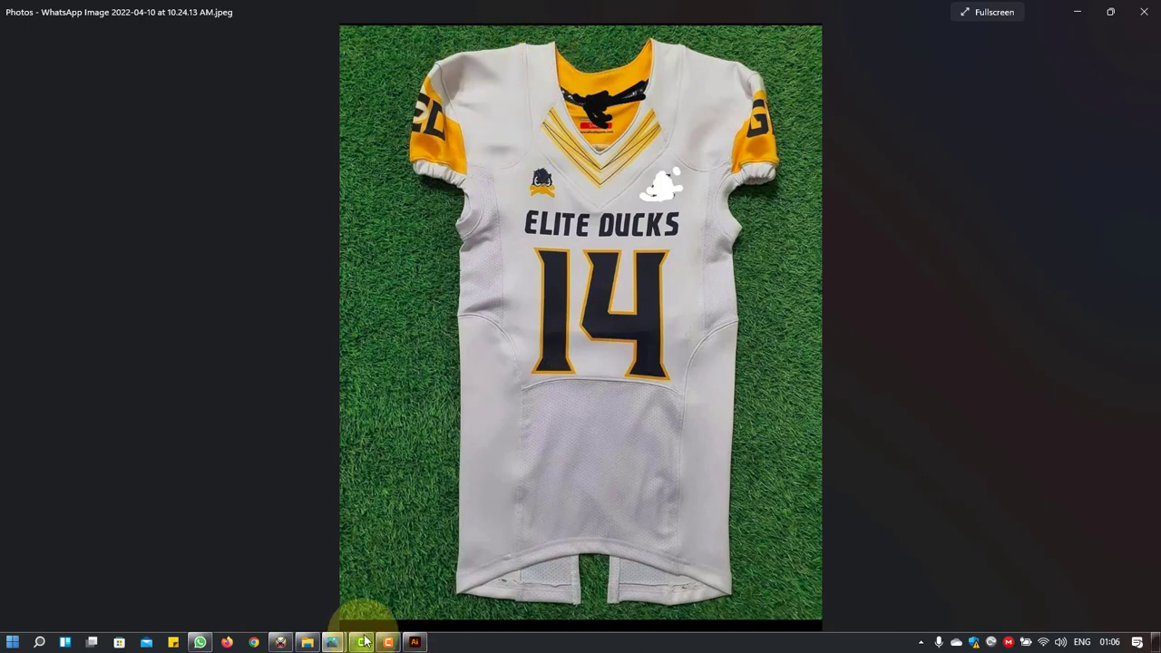
pyautogui.moveTo(345, 647)
pyautogui.click(413, 642)
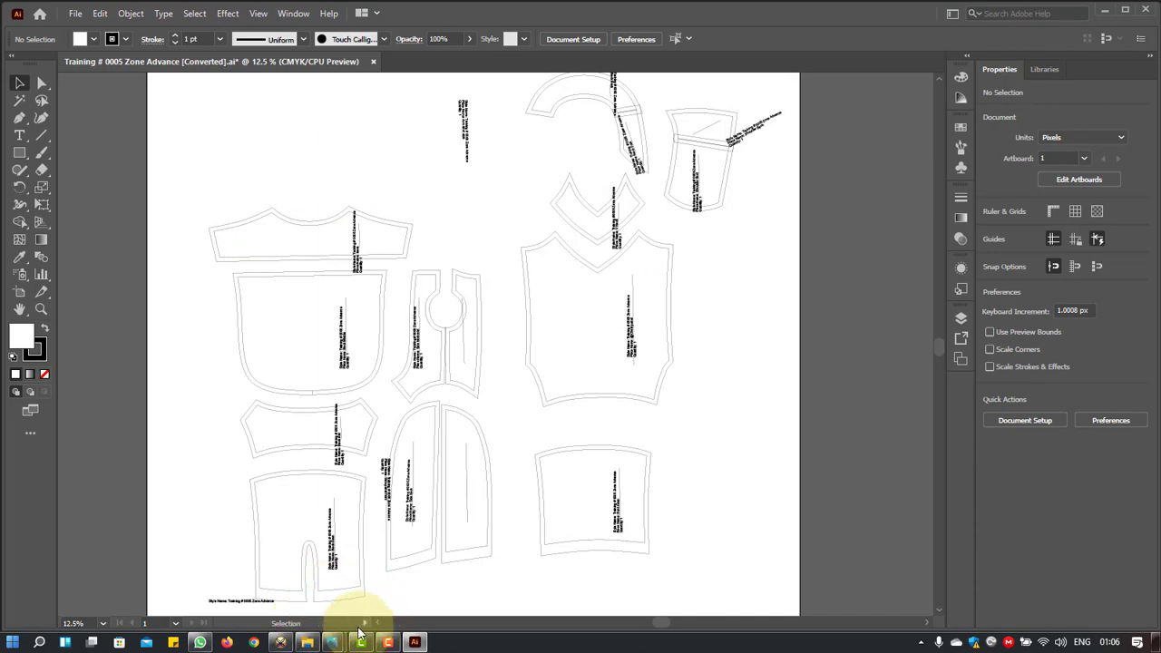
pyautogui.click(332, 643)
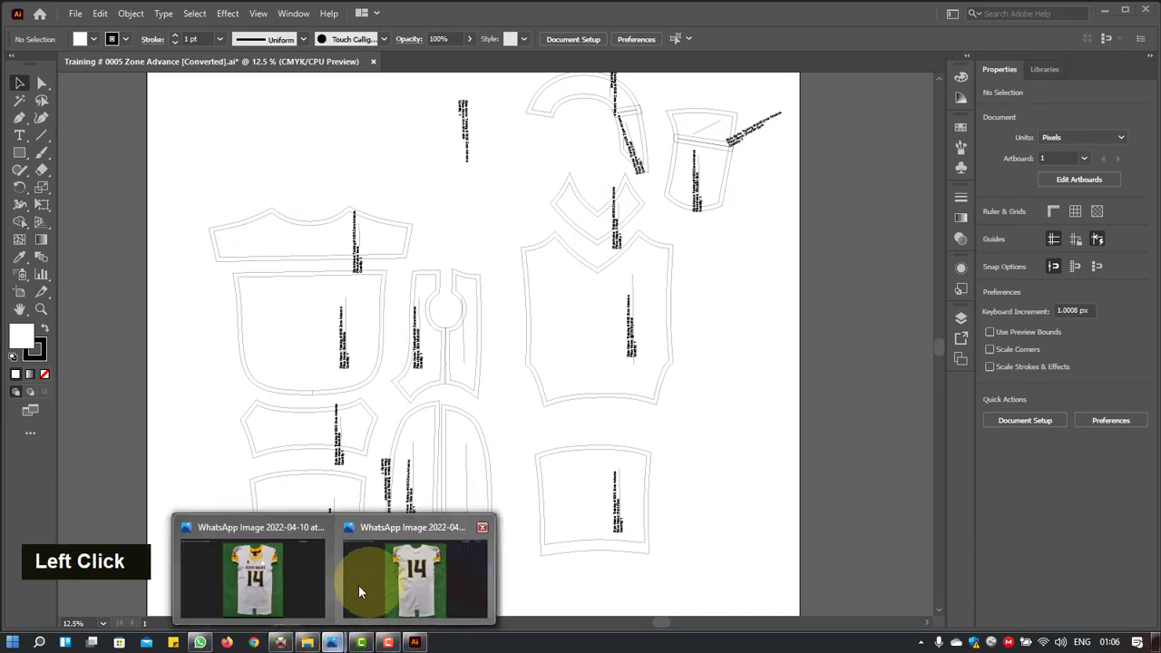
pyautogui.click(272, 579)
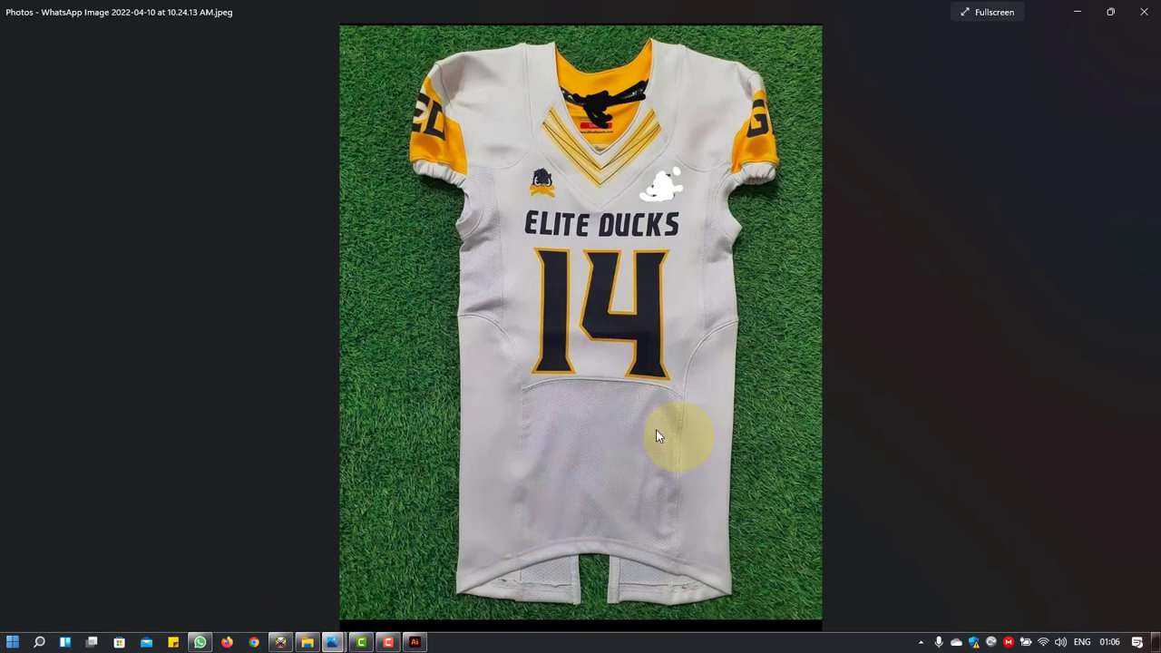
pyautogui.click(415, 642)
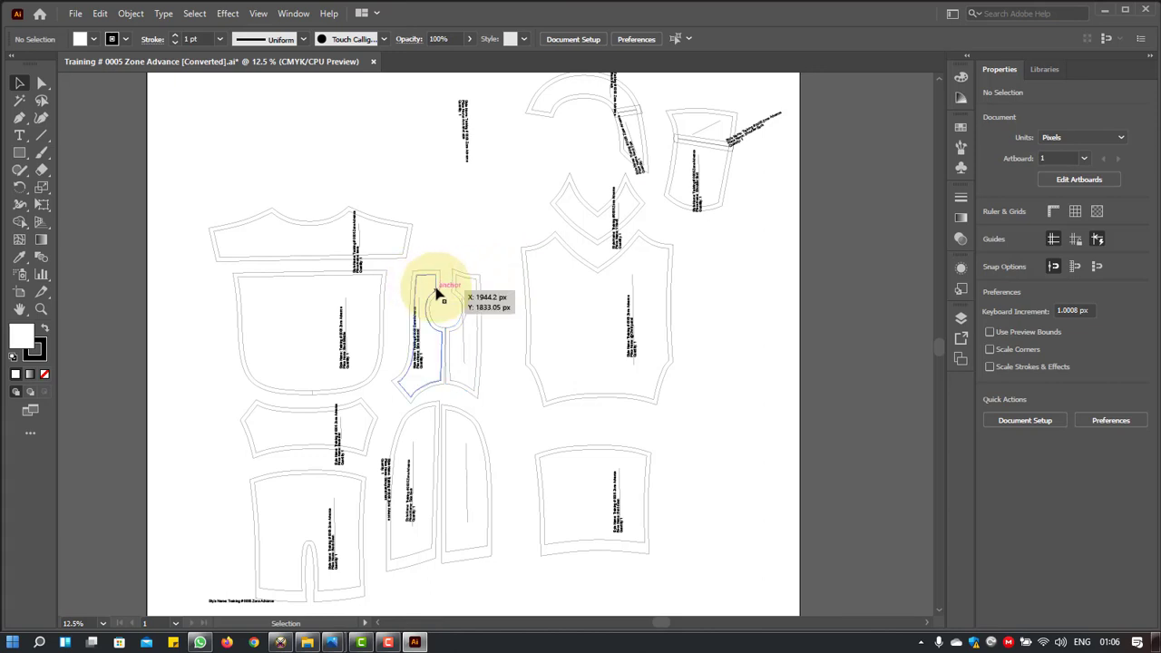
# Step: Check the side pieces around the armhole against the jersey's back photo, and close the photo
pyautogui.click(439, 290)
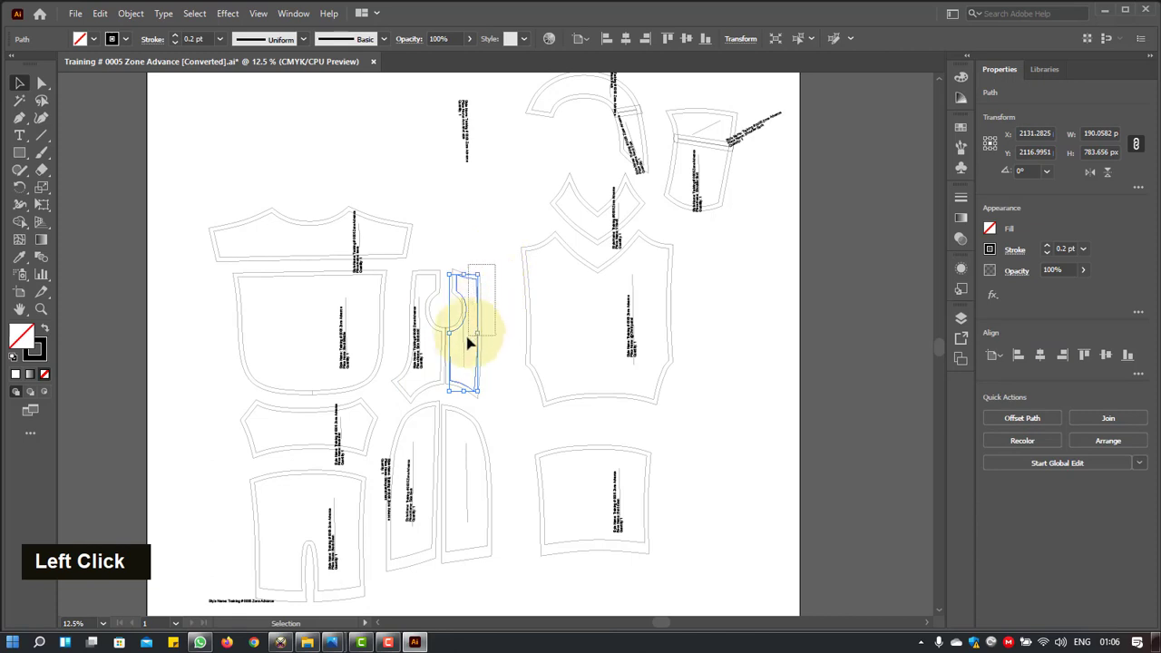
pyautogui.keyDown('shift'); pyautogui.click(474, 334); pyautogui.keyUp('shift')
pyautogui.click(515, 262)
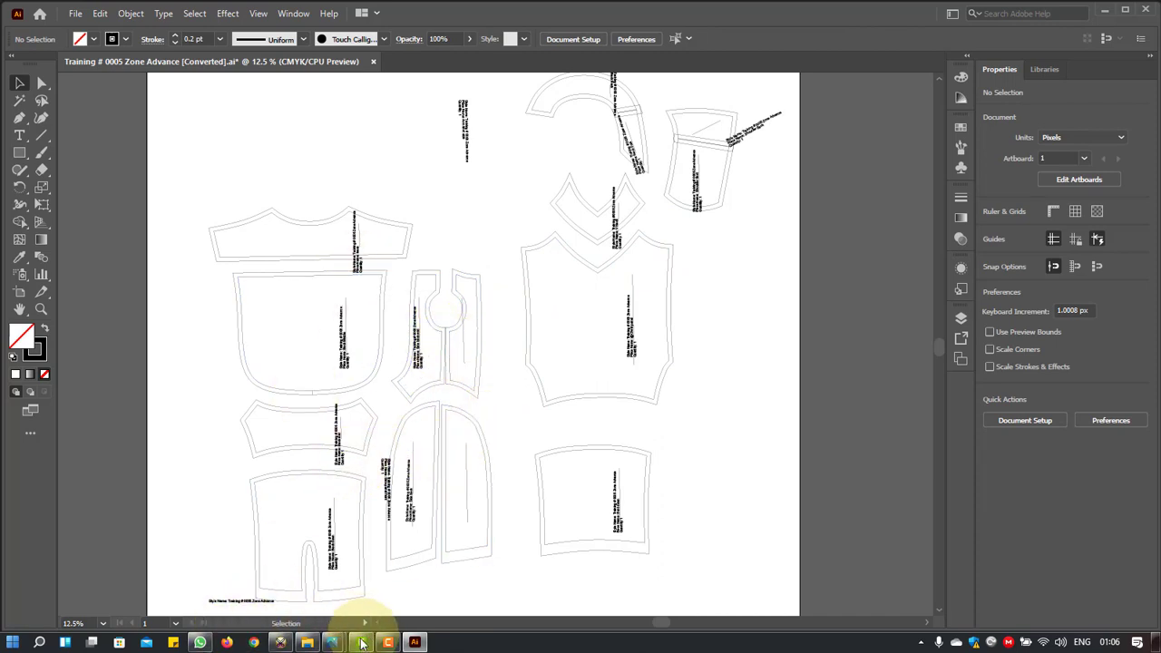
pyautogui.click(331, 642)
pyautogui.click(395, 585)
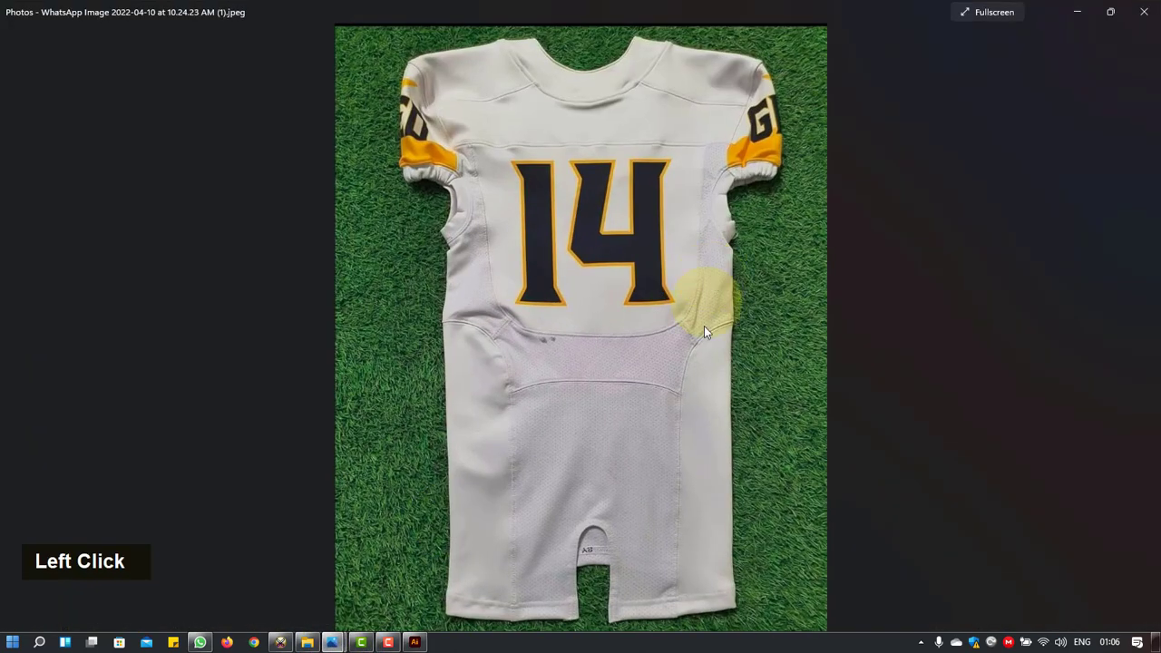
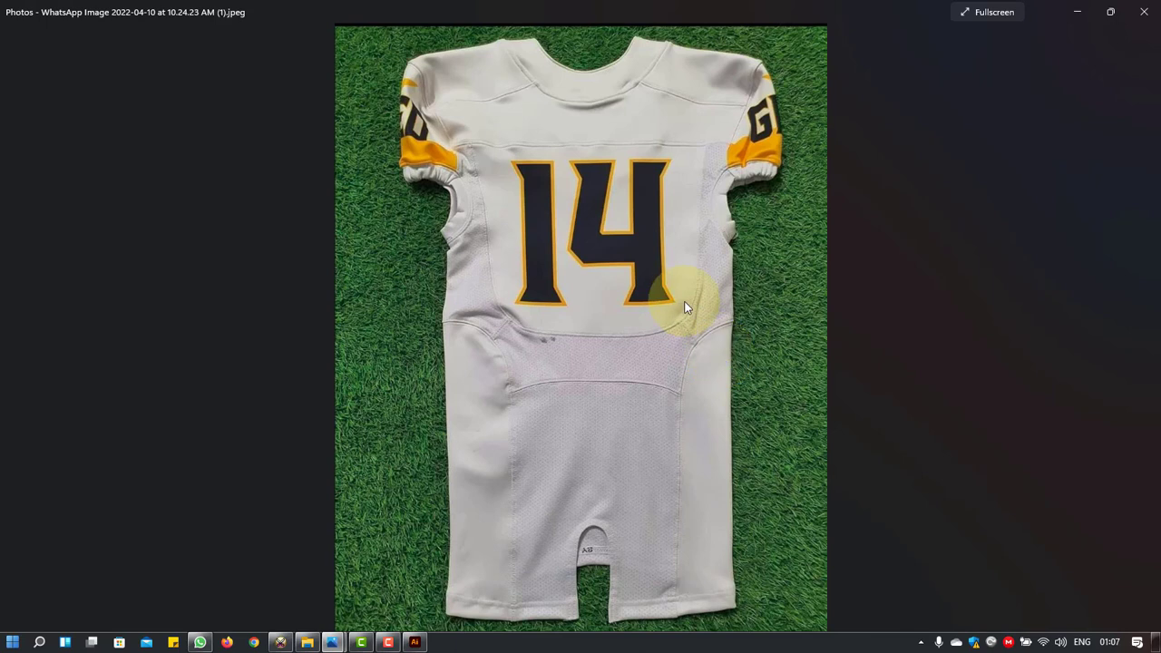
pyautogui.click(1144, 12)
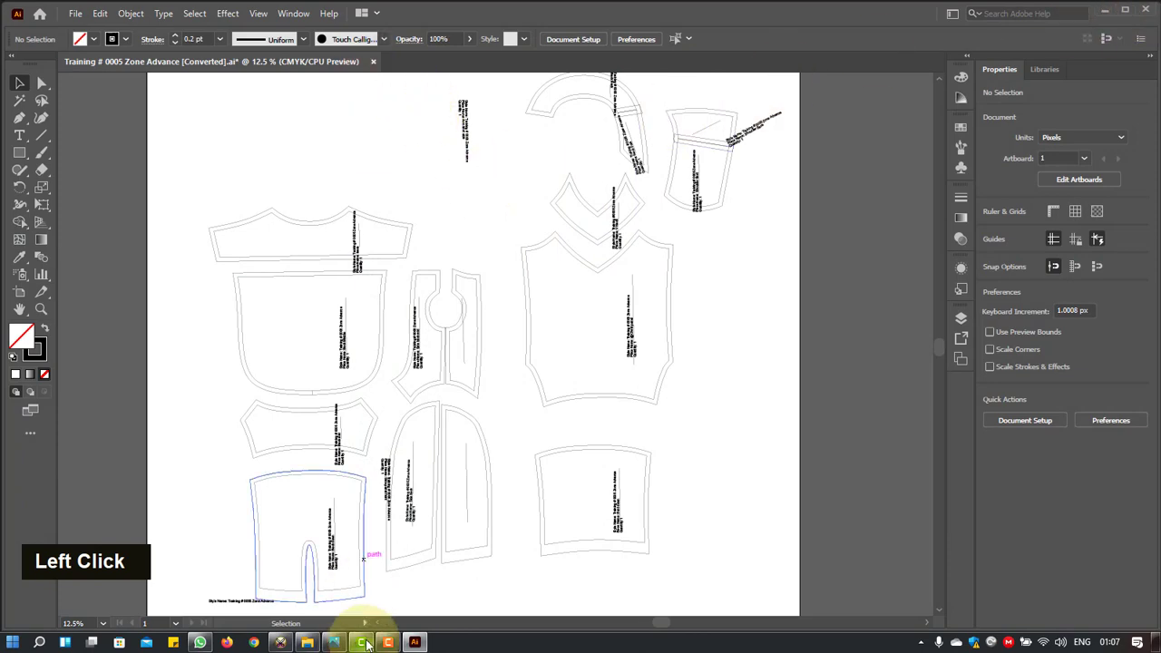
# Step: Switch back to Optitex PDS and review the arranged zone pieces, from the V Neck to the side panels
pyautogui.click(283, 644)
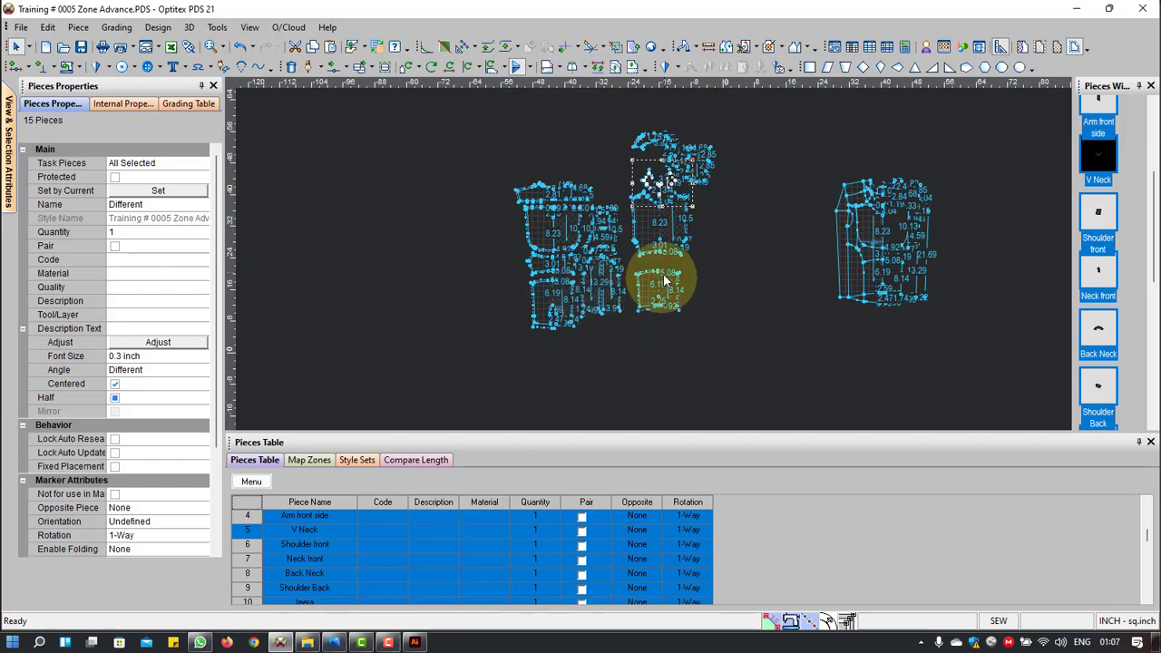
pyautogui.scroll(-4, 666, 188)
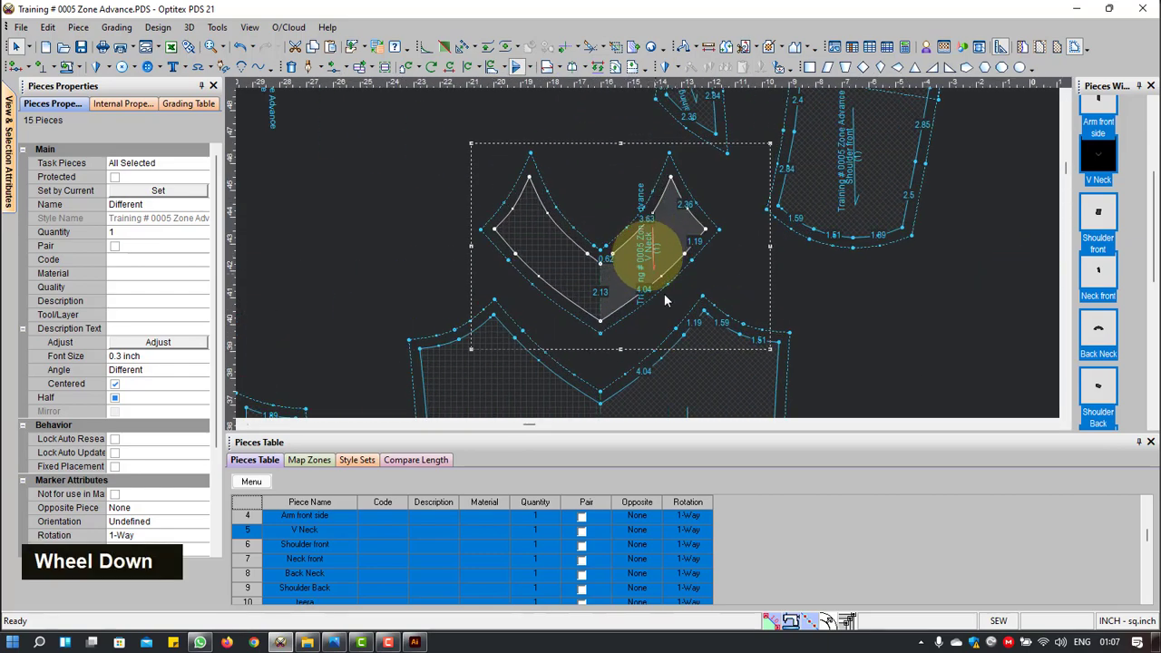
pyautogui.scroll(5, 648, 254)
pyautogui.scroll(-5, 648, 254)
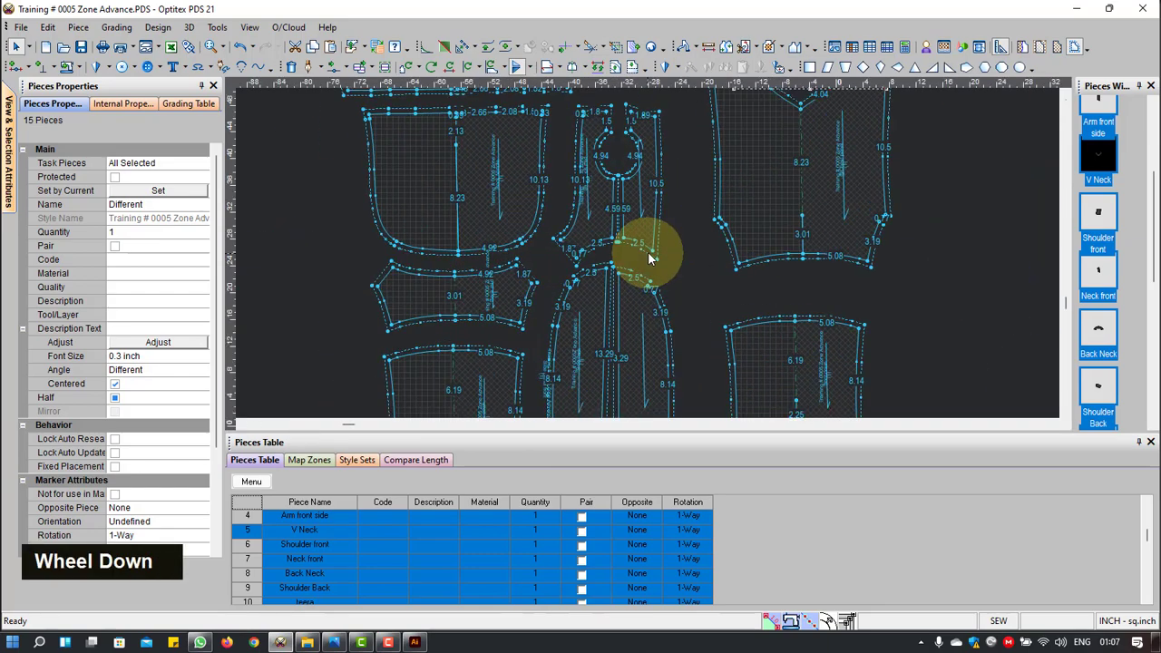
# Step: Delete the extra point on the Back Middle piece's centre line, just below its upper edge
pyautogui.scroll(-1, 649, 259)
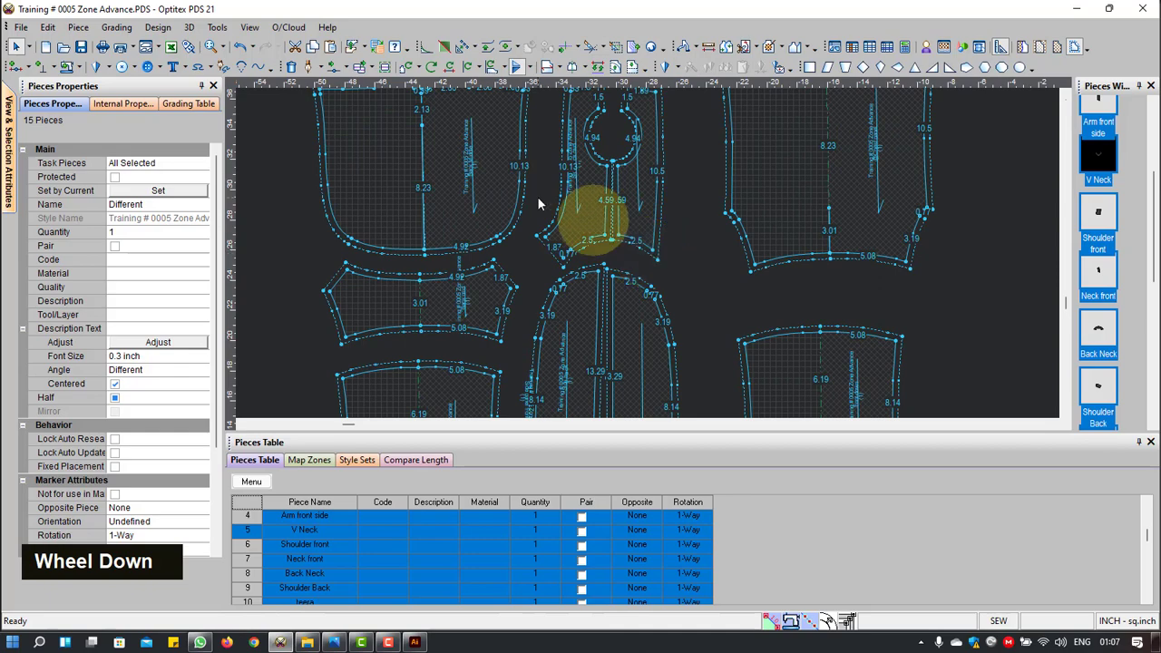
pyautogui.scroll(2, 447, 214)
pyautogui.scroll(-5, 646, 252)
pyautogui.scroll(2, 472, 213)
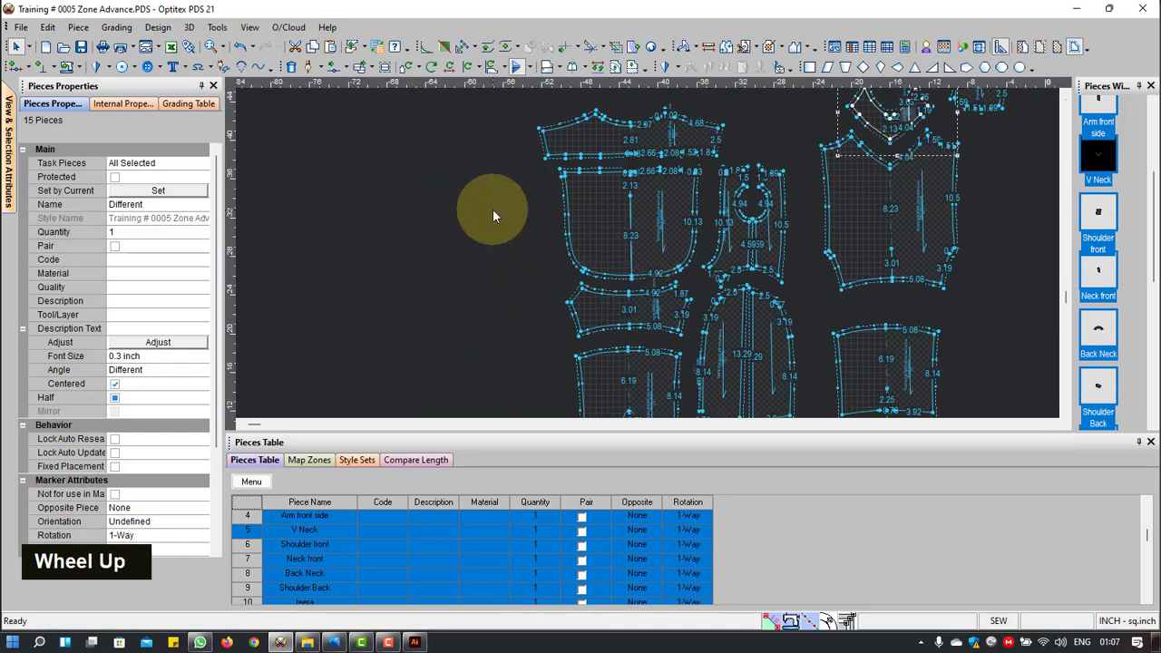
pyautogui.rightClick(491, 207)
pyautogui.click(536, 224)
pyautogui.click(629, 207)
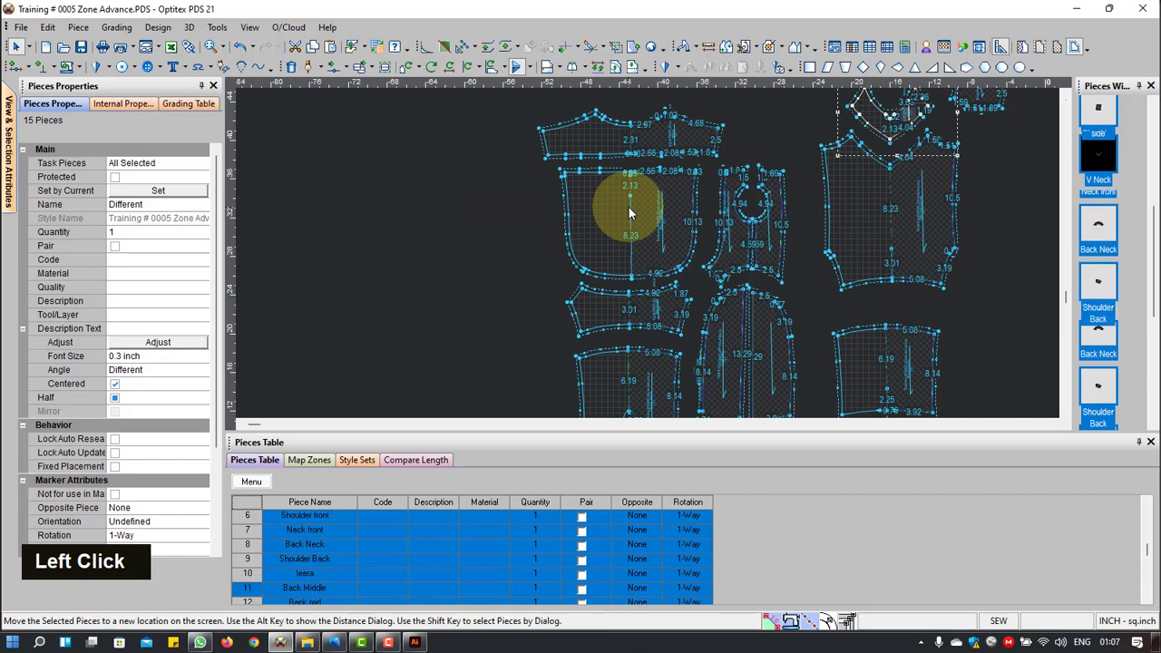
pyautogui.scroll(-3, 646, 237)
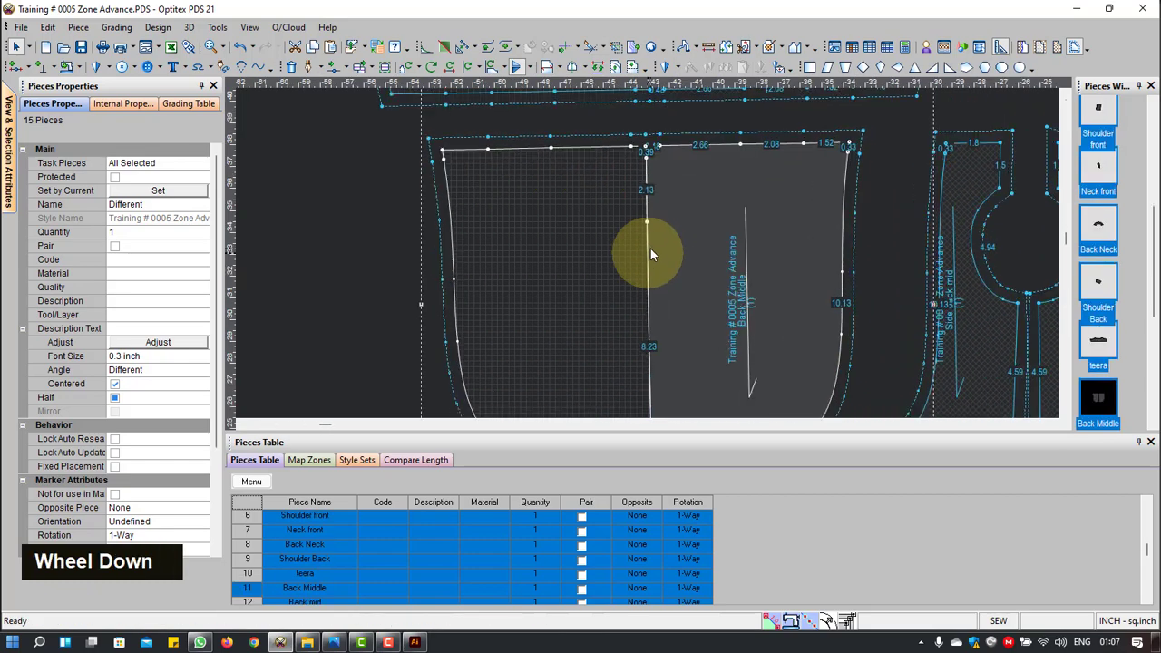
pyautogui.click(643, 163)
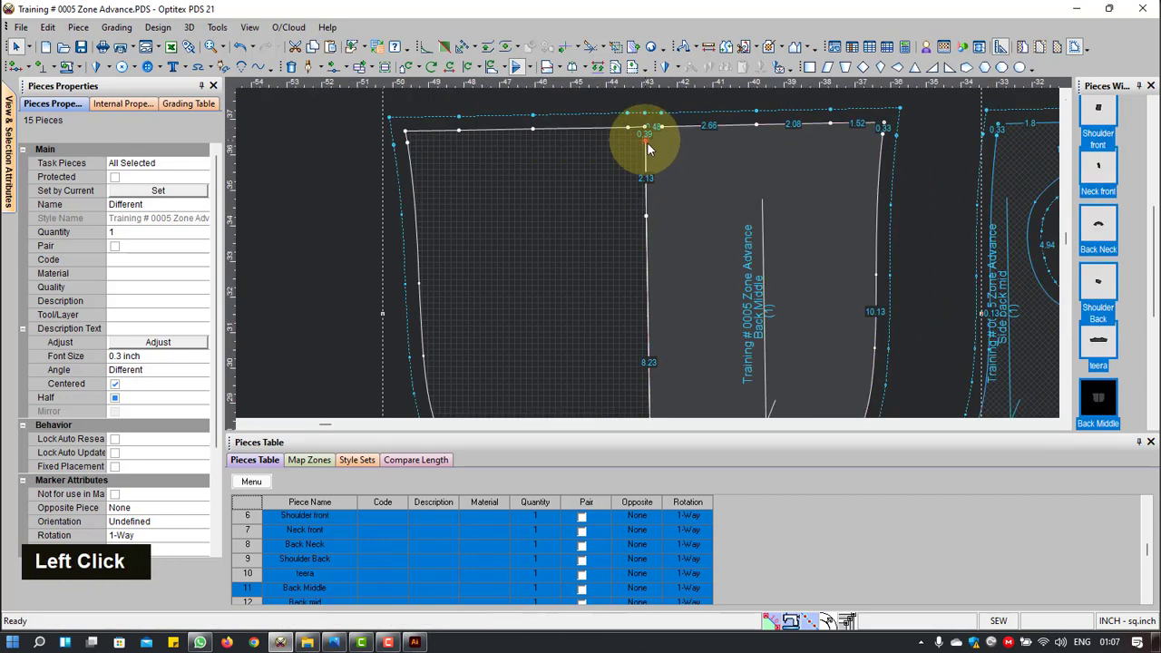
pyautogui.press('Delete')
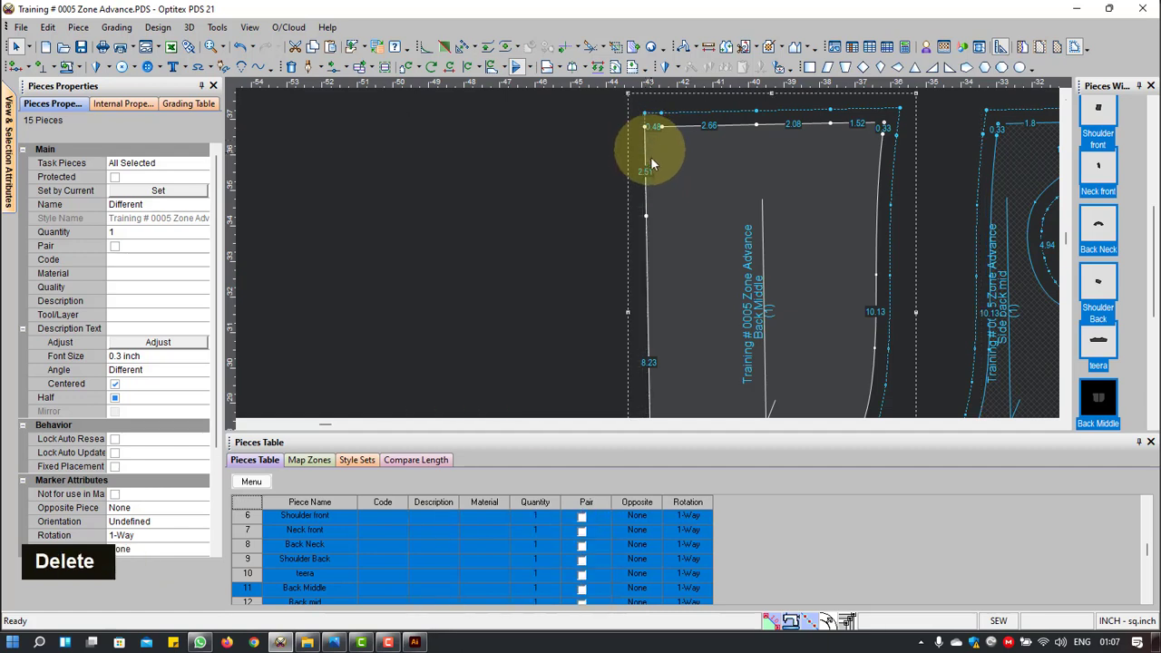
# Step: Mirror the Back Middle piece again with a half line from its lower to its upper centre point, and return to the Select tool
pyautogui.scroll(2, 660, 334)
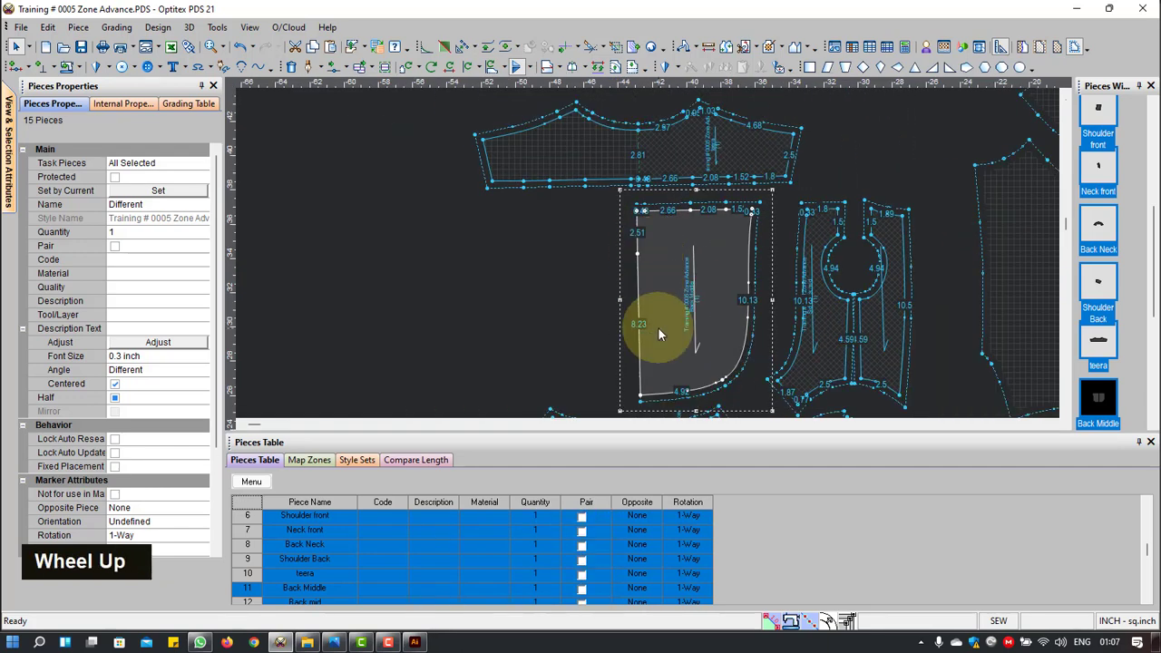
pyautogui.press('h')
pyautogui.click(641, 395)
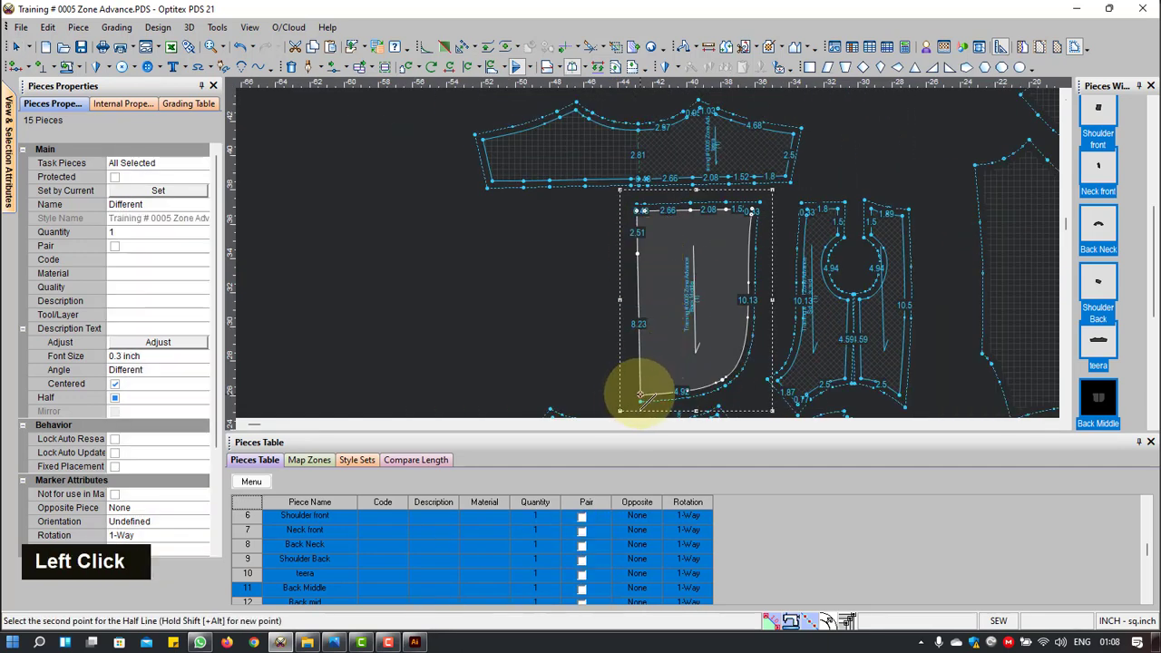
pyautogui.click(641, 212)
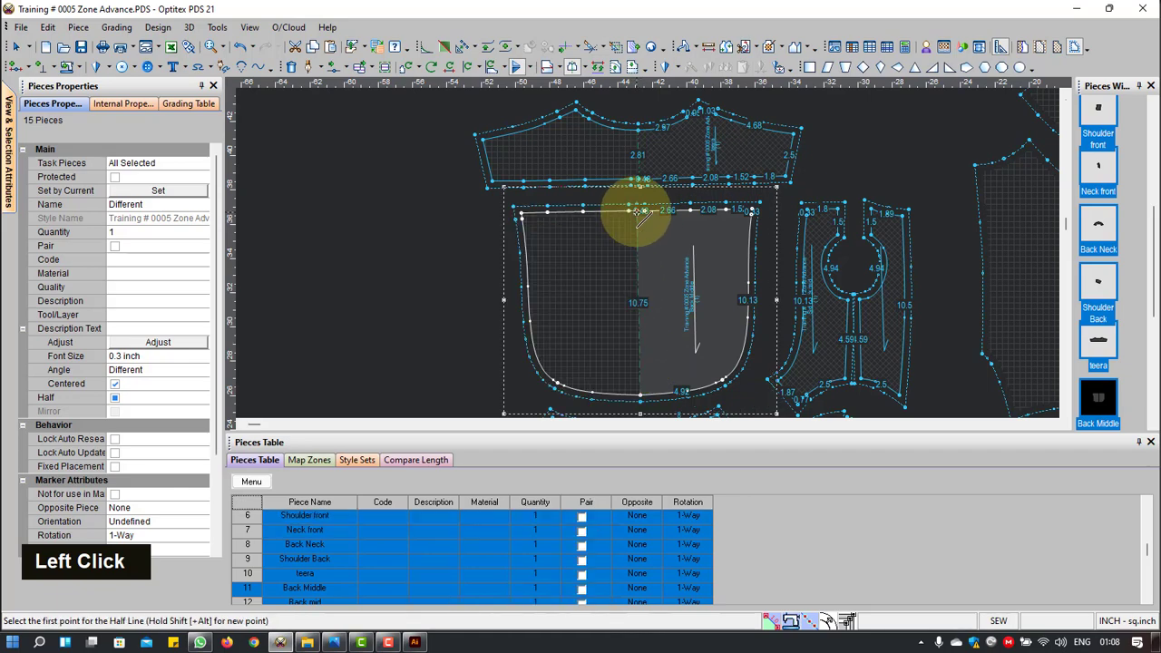
pyautogui.scroll(2, 648, 263)
pyautogui.scroll(-2, 687, 233)
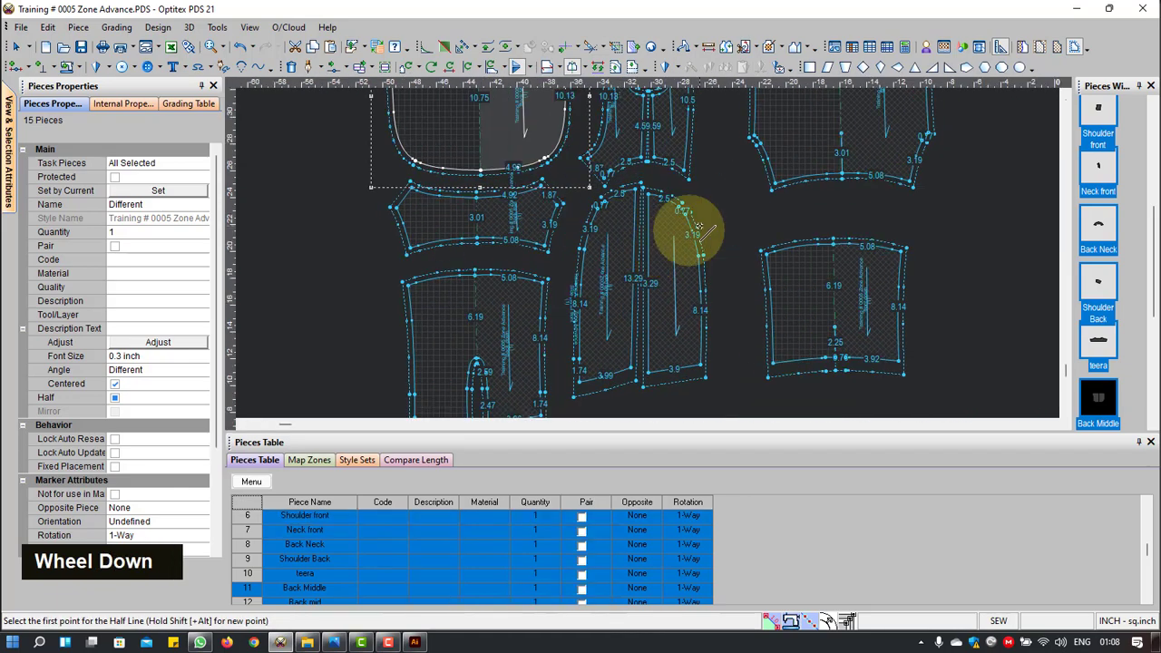
pyautogui.scroll(2, 695, 212)
pyautogui.scroll(-3, 647, 260)
pyautogui.rightClick(802, 242)
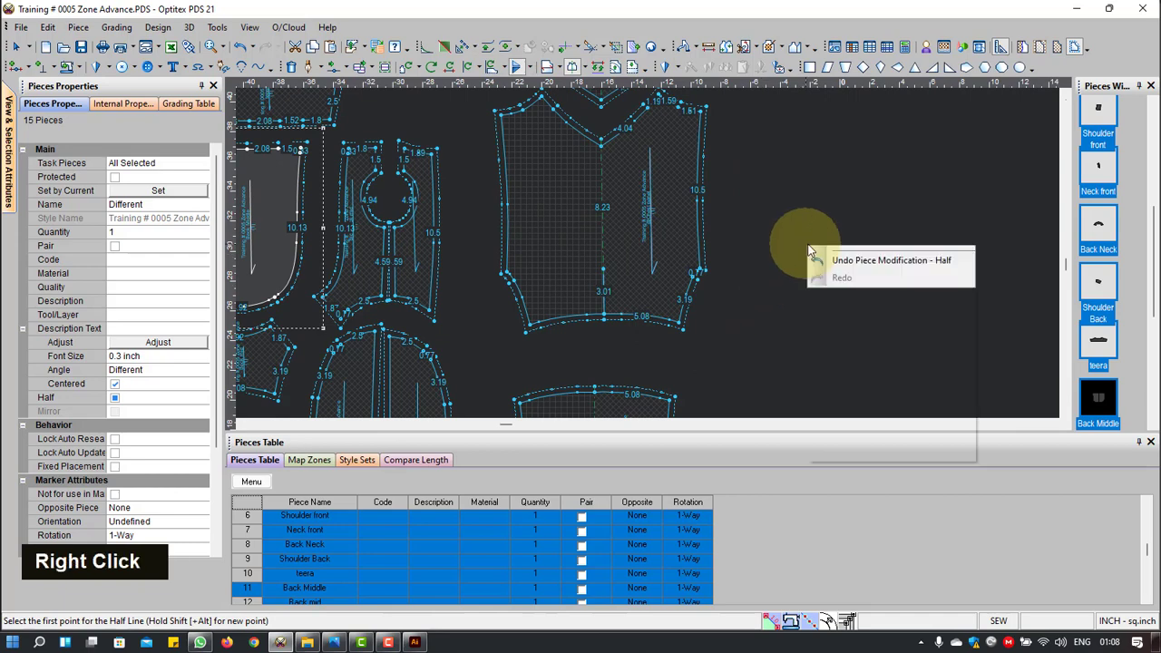
pyautogui.click(837, 252)
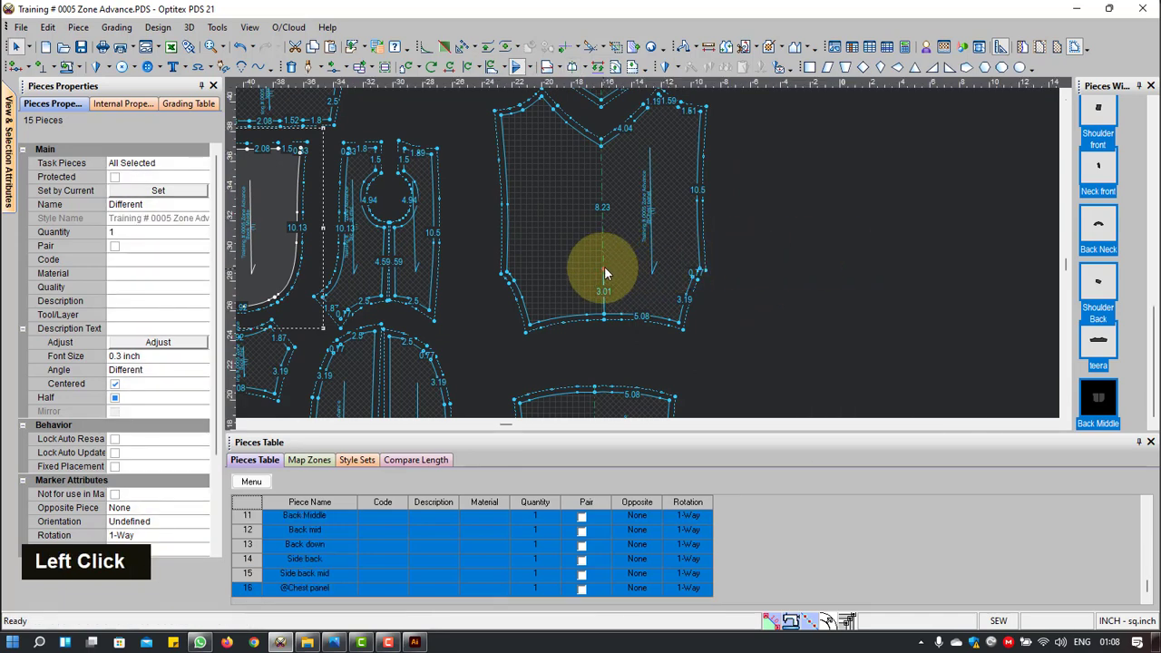
# Step: Delete the extra point on the Chest panel's centre line, and mirror the piece again along that line with the Half command
pyautogui.click(604, 265)
pyautogui.press('Delete')
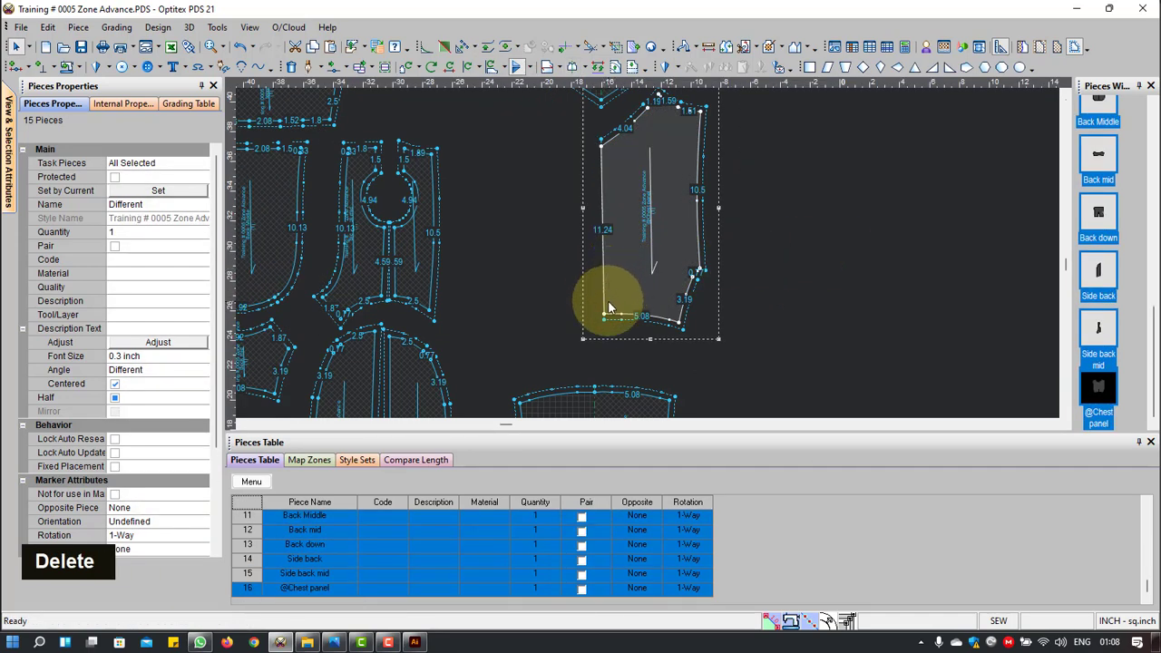
pyautogui.press('h')
pyautogui.click(604, 316)
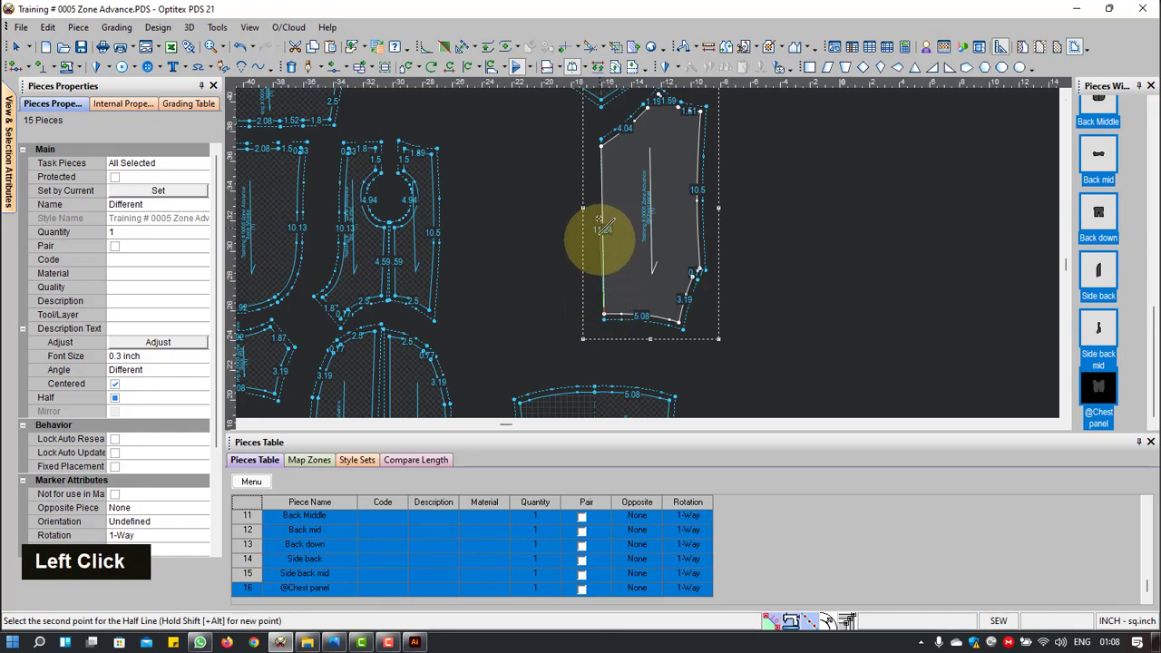
pyautogui.scroll(4, 648, 251)
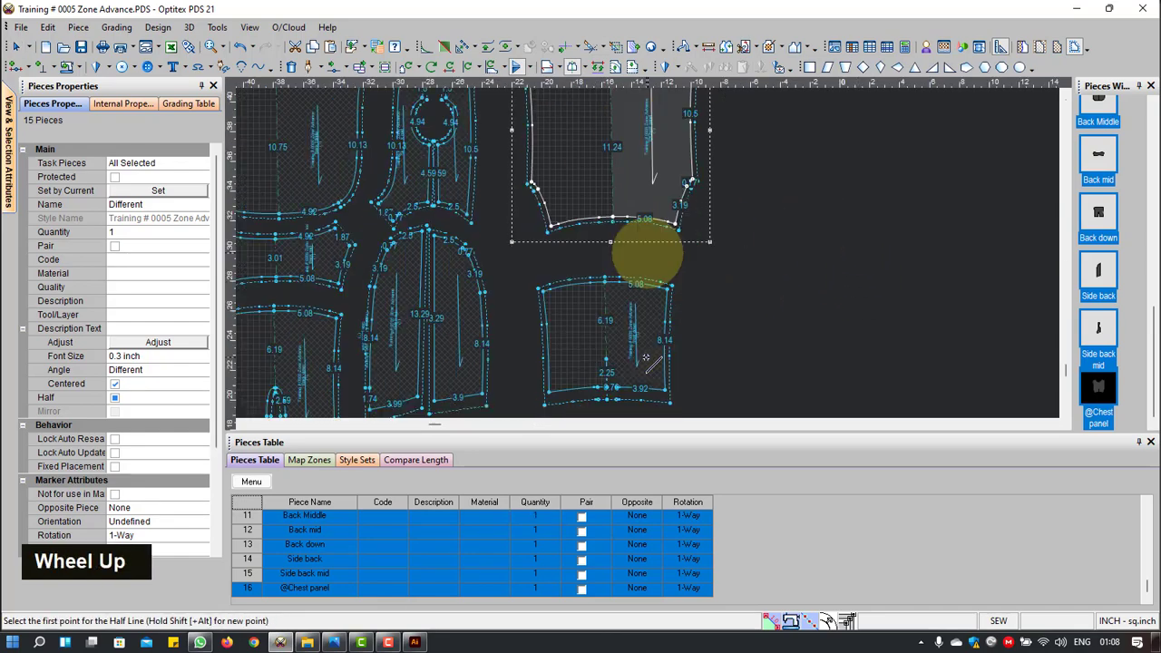
pyautogui.scroll(-5, 646, 250)
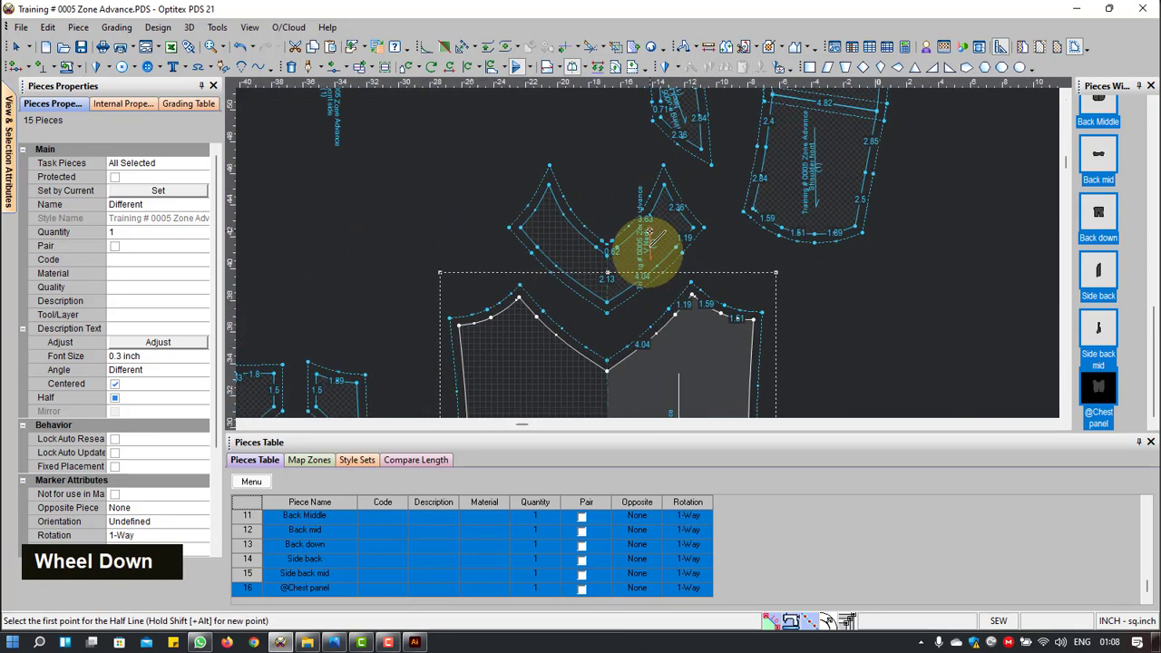
pyautogui.scroll(2, 649, 255)
pyautogui.rightClick(752, 246)
pyautogui.click(759, 253)
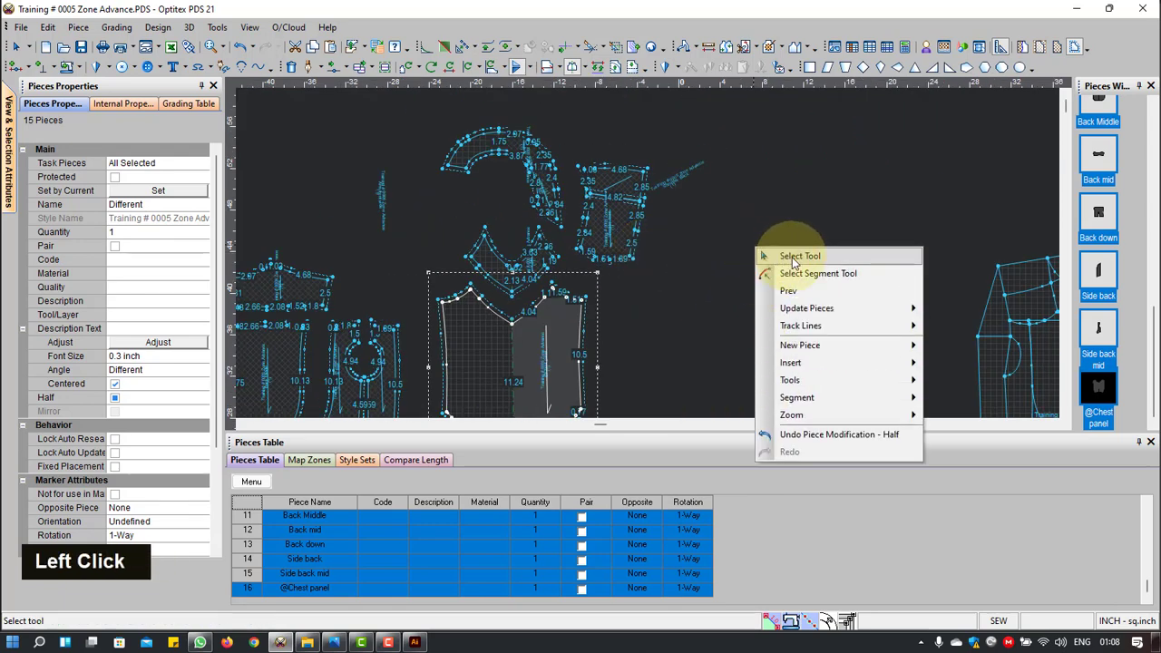
pyautogui.scroll(1, 851, 316)
pyautogui.scroll(-5, 648, 252)
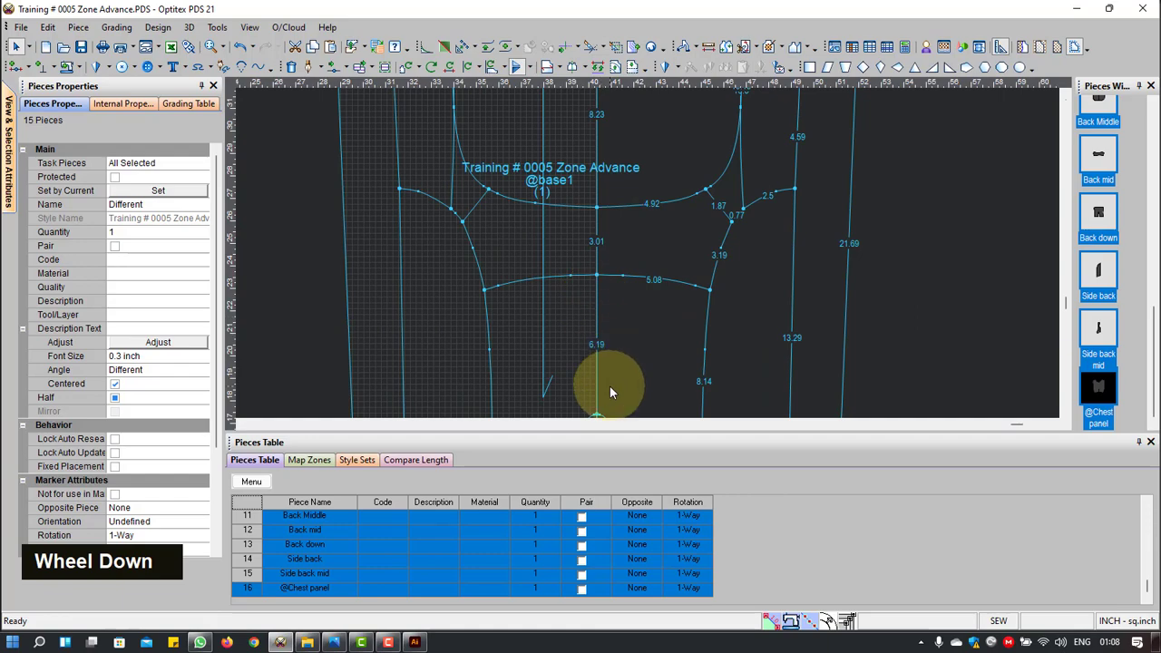
pyautogui.scroll(4, 643, 254)
pyautogui.scroll(1, 648, 245)
pyautogui.scroll(-1, 647, 249)
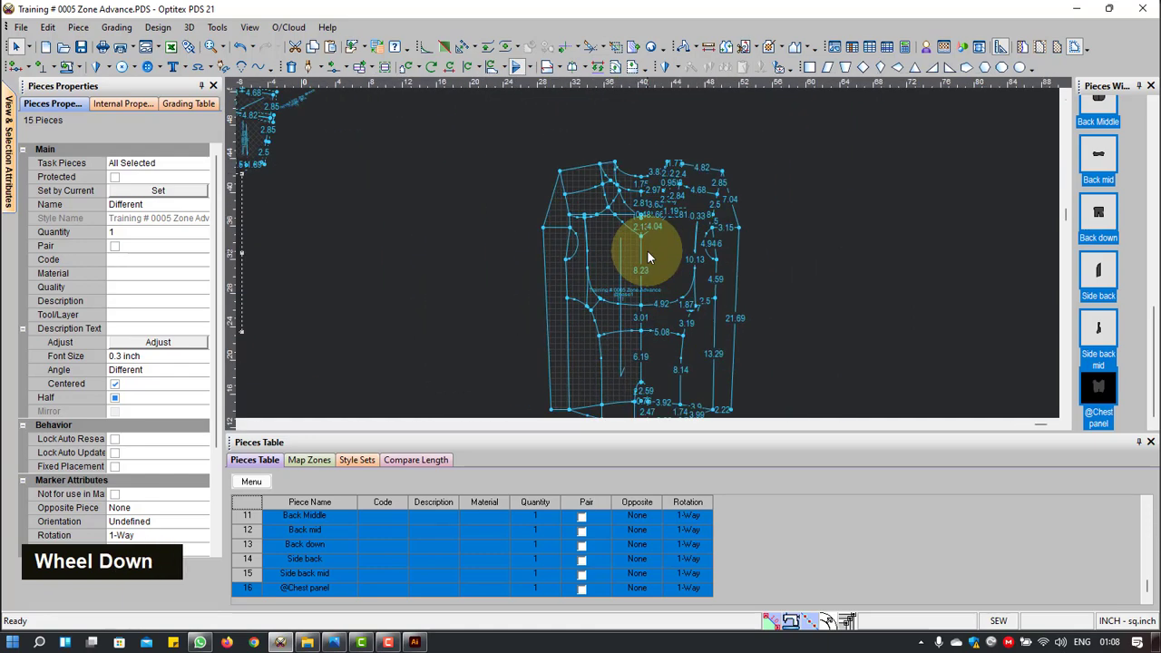
pyautogui.scroll(3, 647, 249)
pyautogui.scroll(-3, 397, 258)
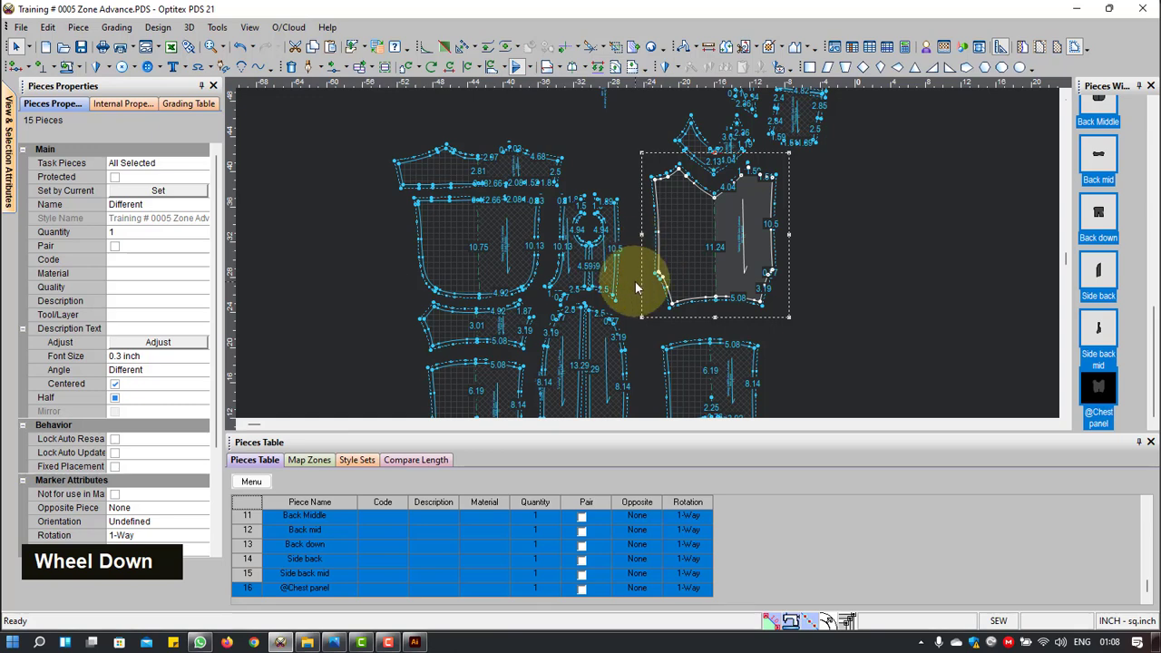
pyautogui.scroll(3, 635, 278)
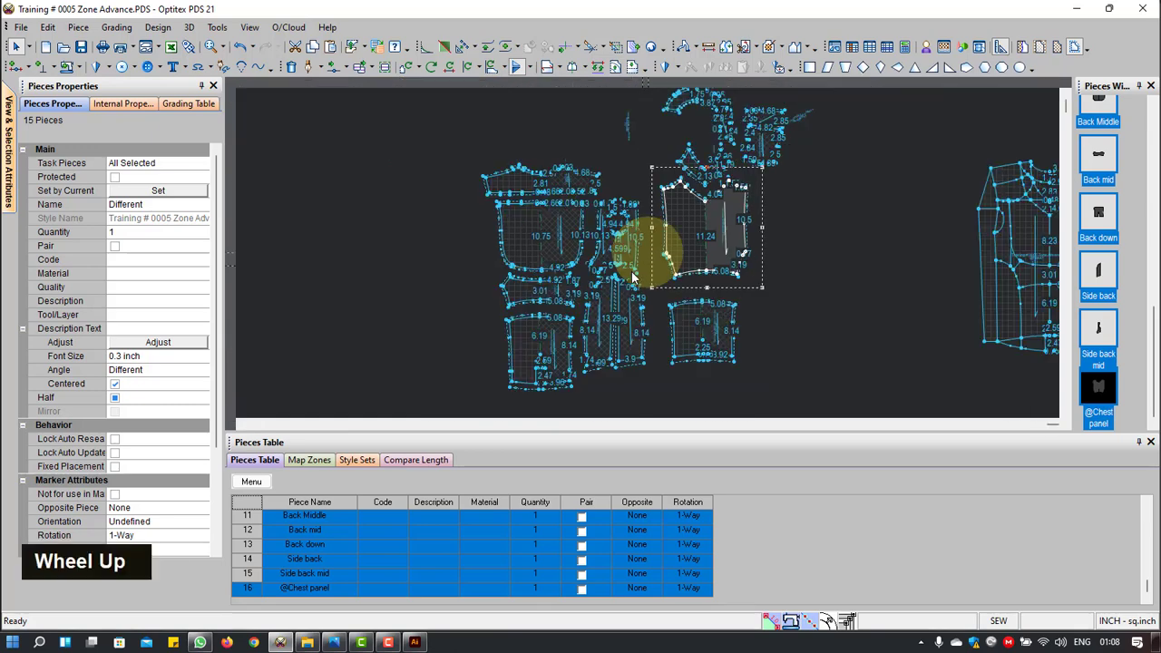
pyautogui.scroll(-2, 634, 279)
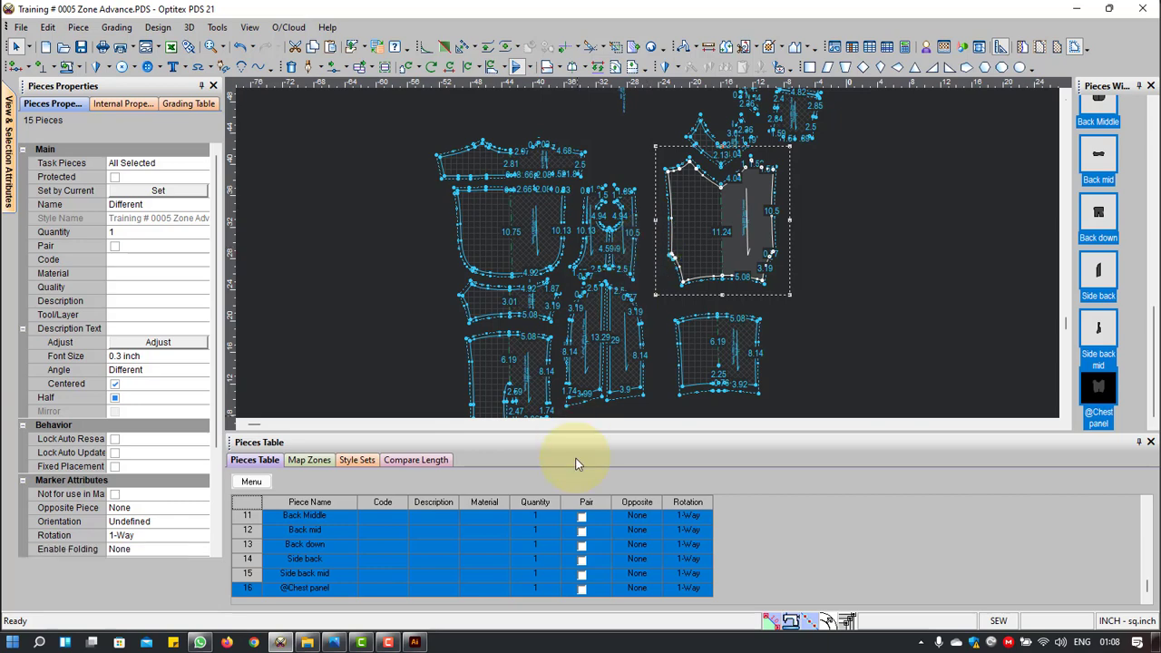
pyautogui.click(308, 460)
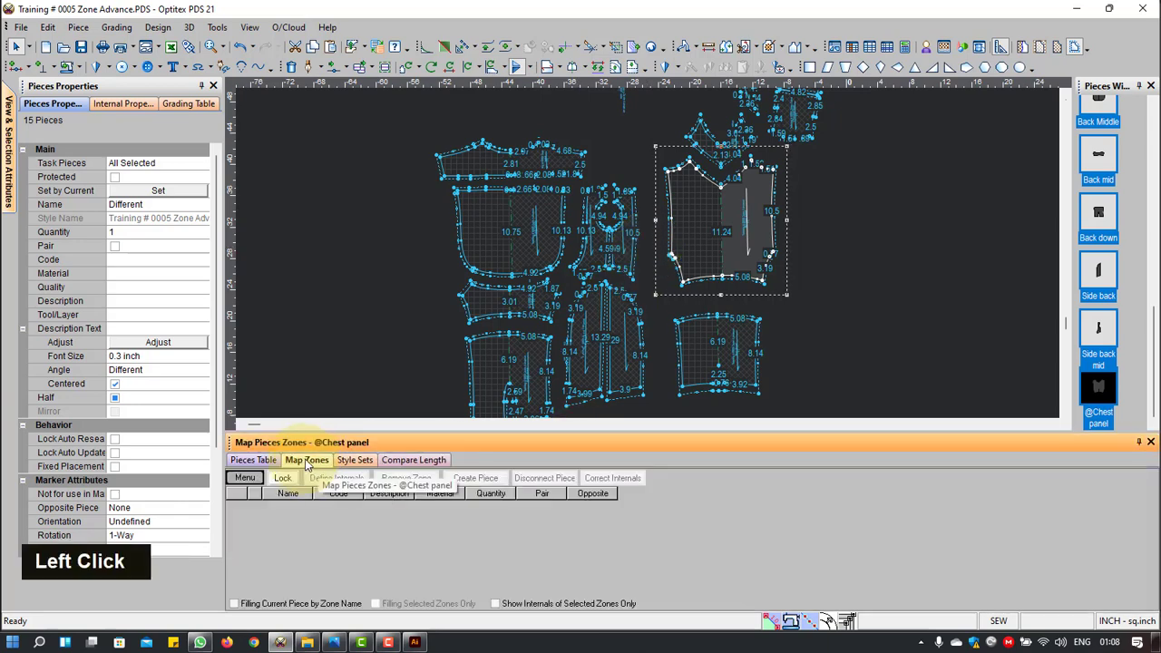
pyautogui.click(256, 460)
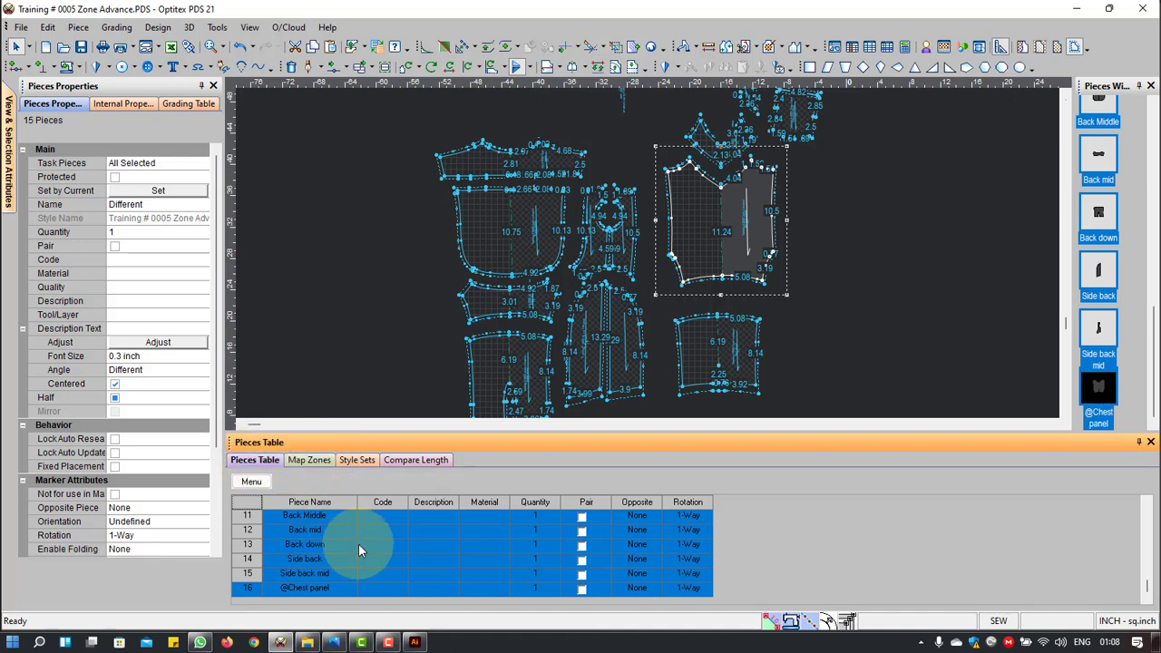
pyautogui.scroll(-3, 648, 252)
pyautogui.scroll(2, 648, 251)
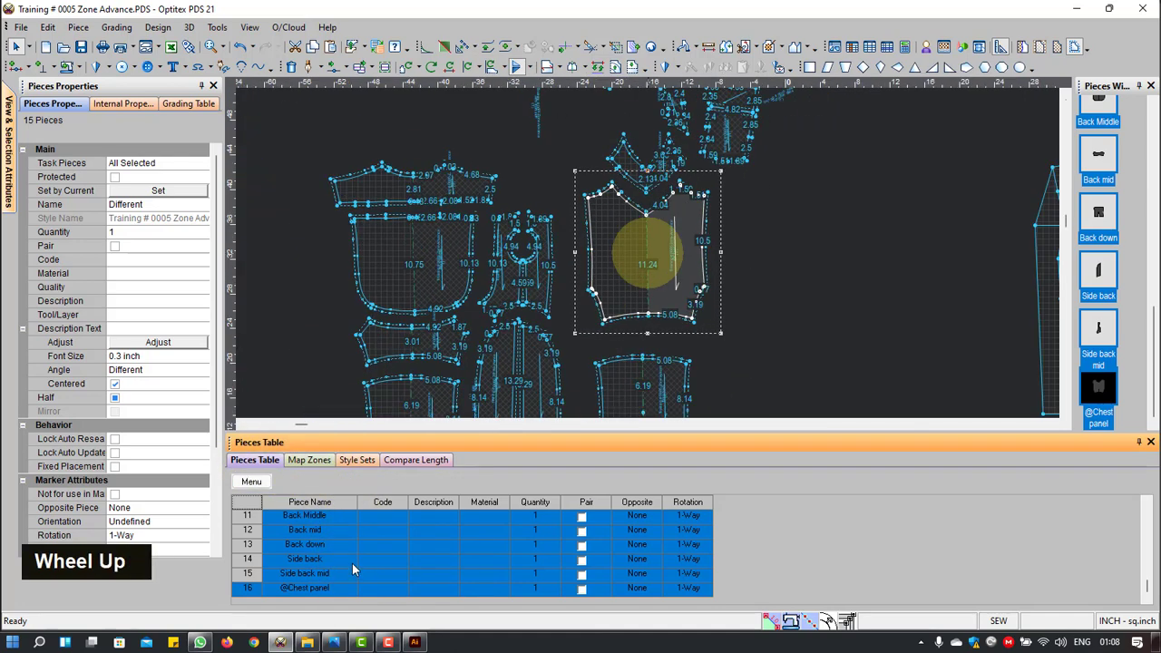
pyautogui.click(306, 460)
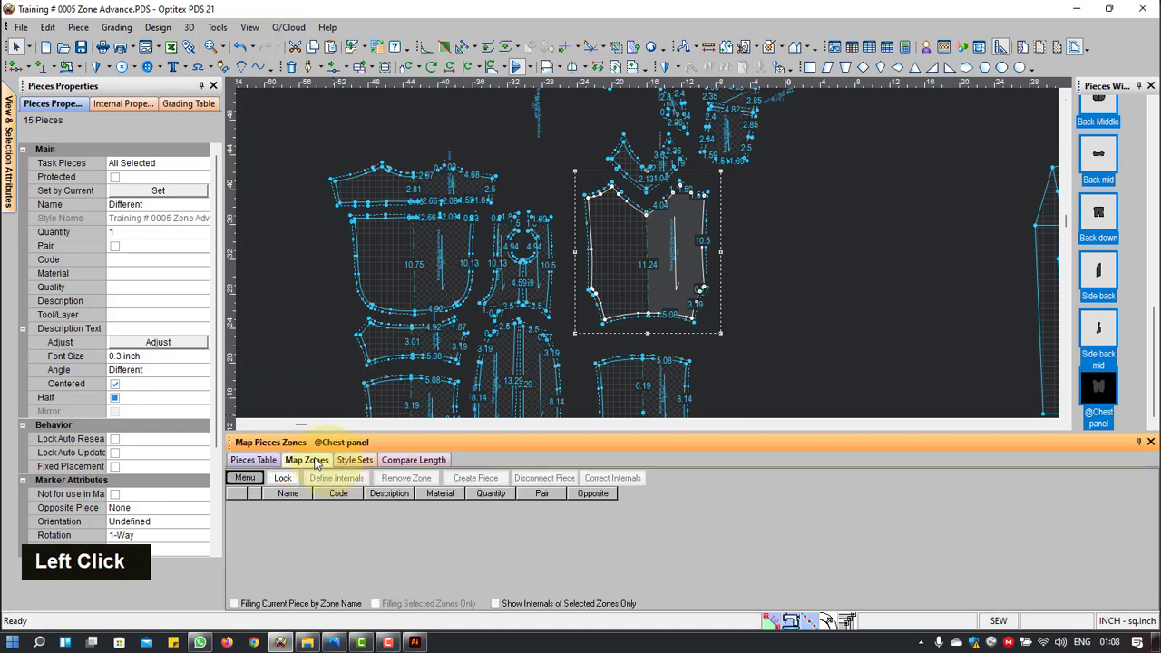
pyautogui.click(465, 248)
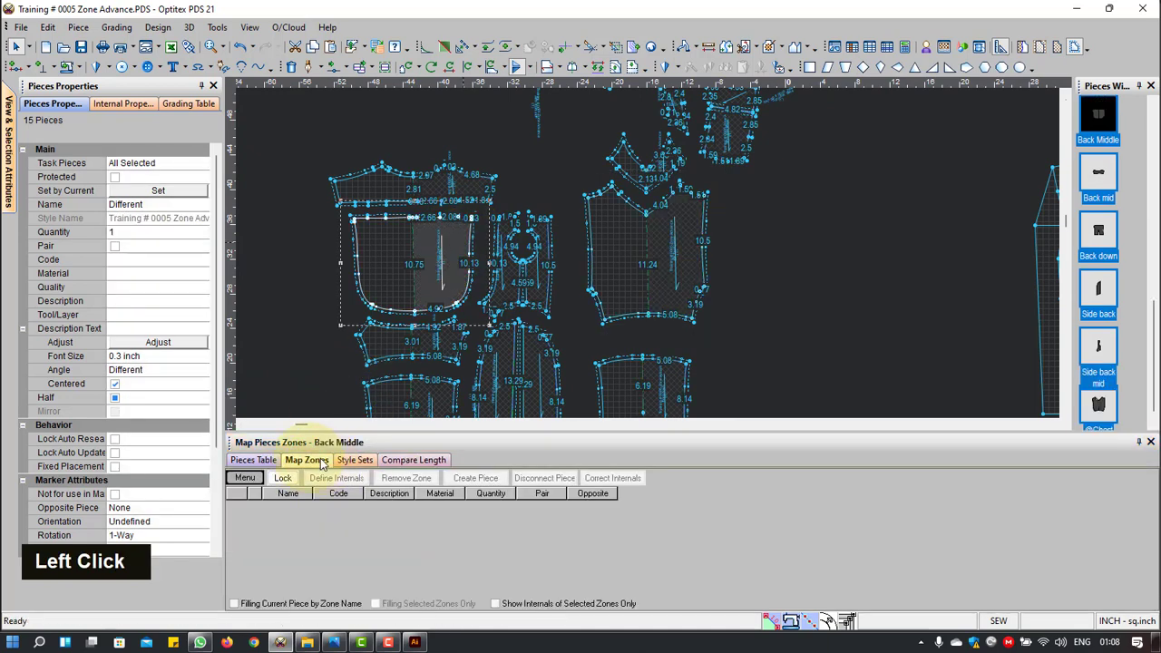
pyautogui.scroll(2, 812, 261)
pyautogui.click(839, 218)
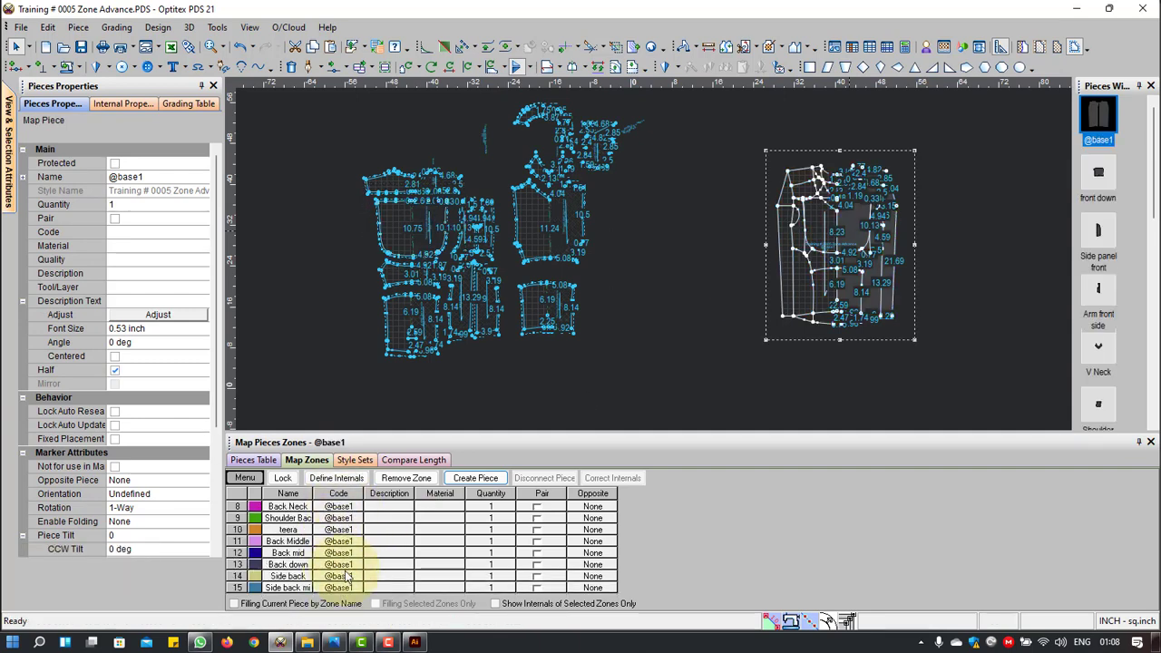
pyautogui.scroll(-1, 349, 568)
pyautogui.click(348, 480)
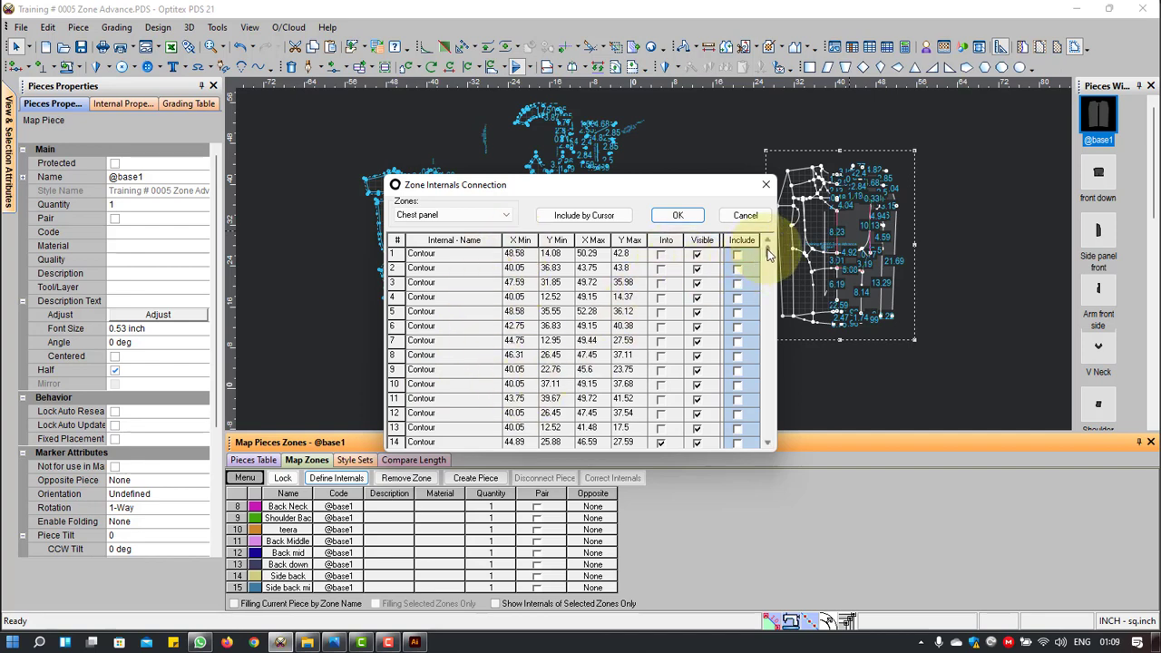
pyautogui.moveTo(767, 254); pyautogui.dragTo(768, 422)
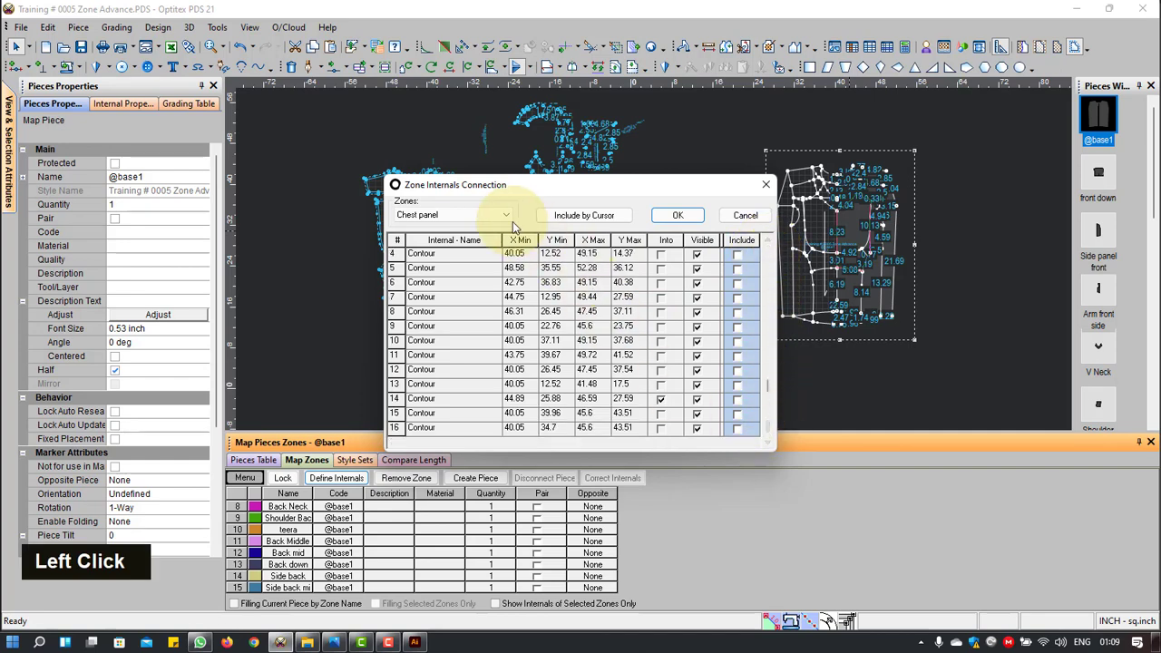
pyautogui.click(506, 216)
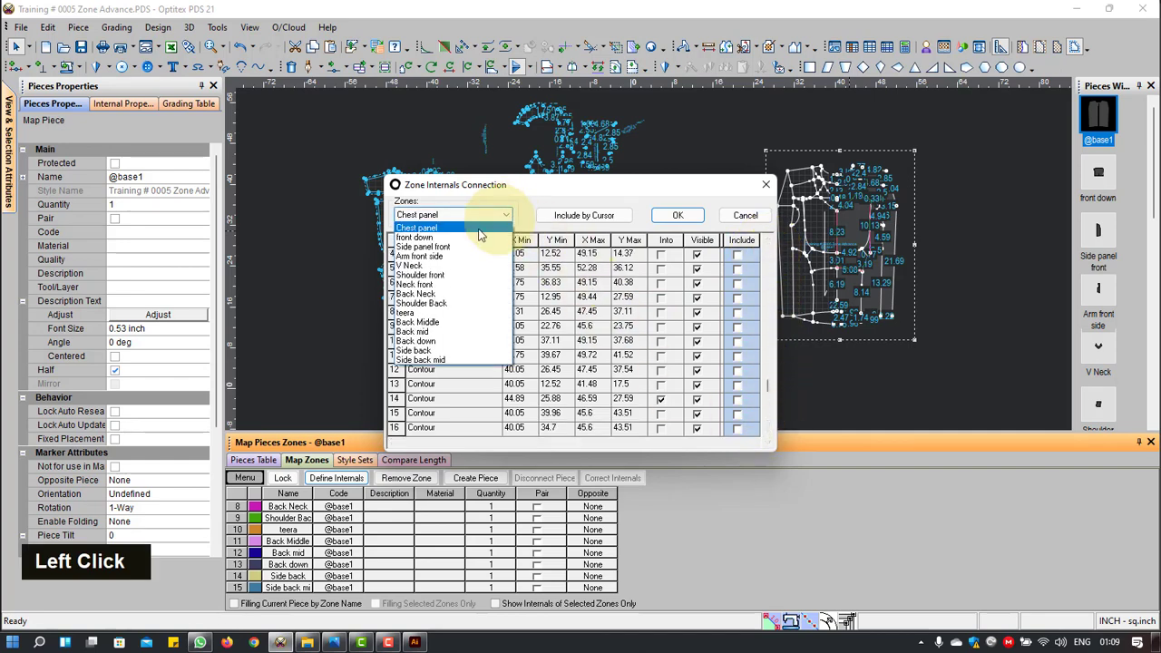
pyautogui.click(430, 340)
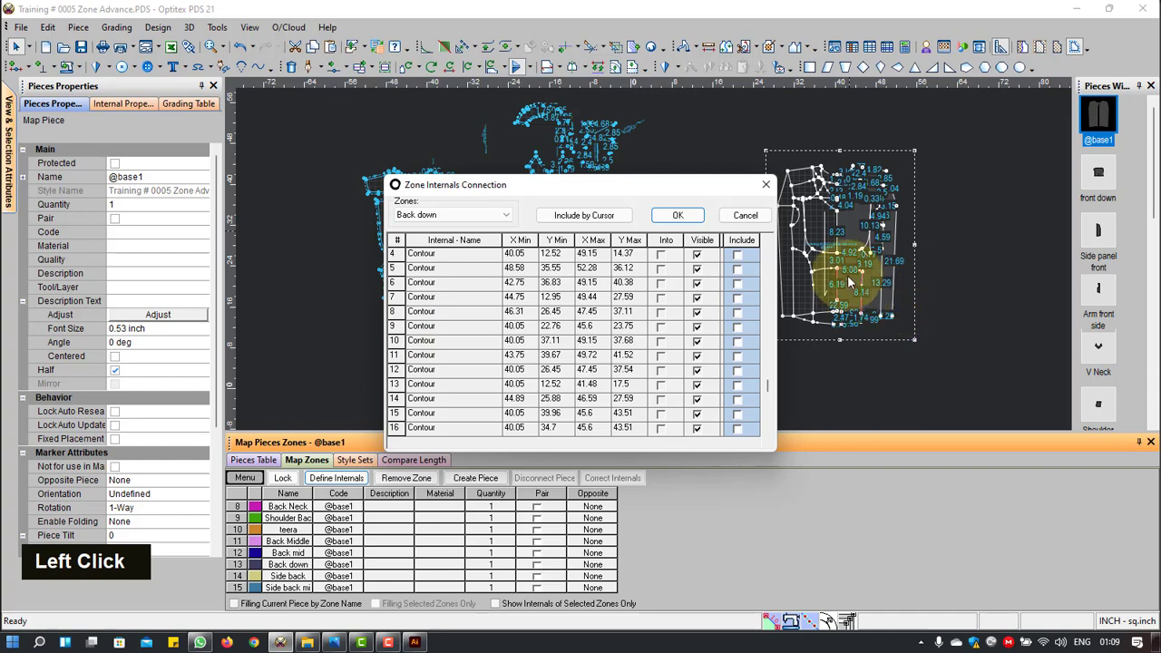
pyautogui.click(746, 215)
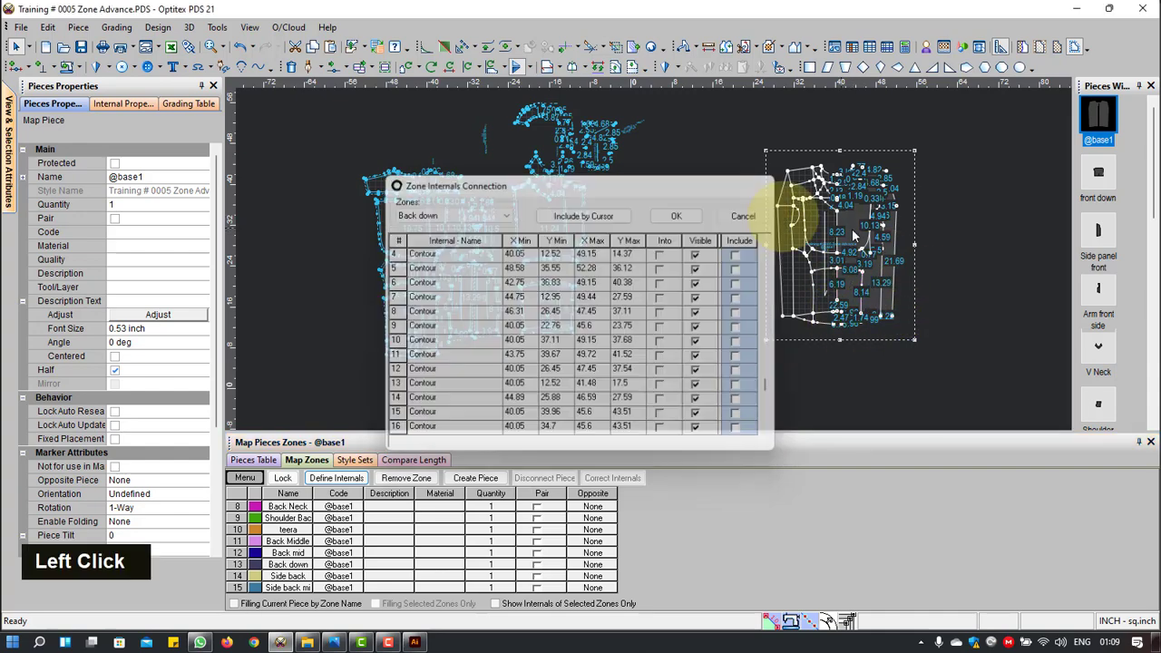
pyautogui.scroll(2, 653, 251)
pyautogui.scroll(-3, 659, 241)
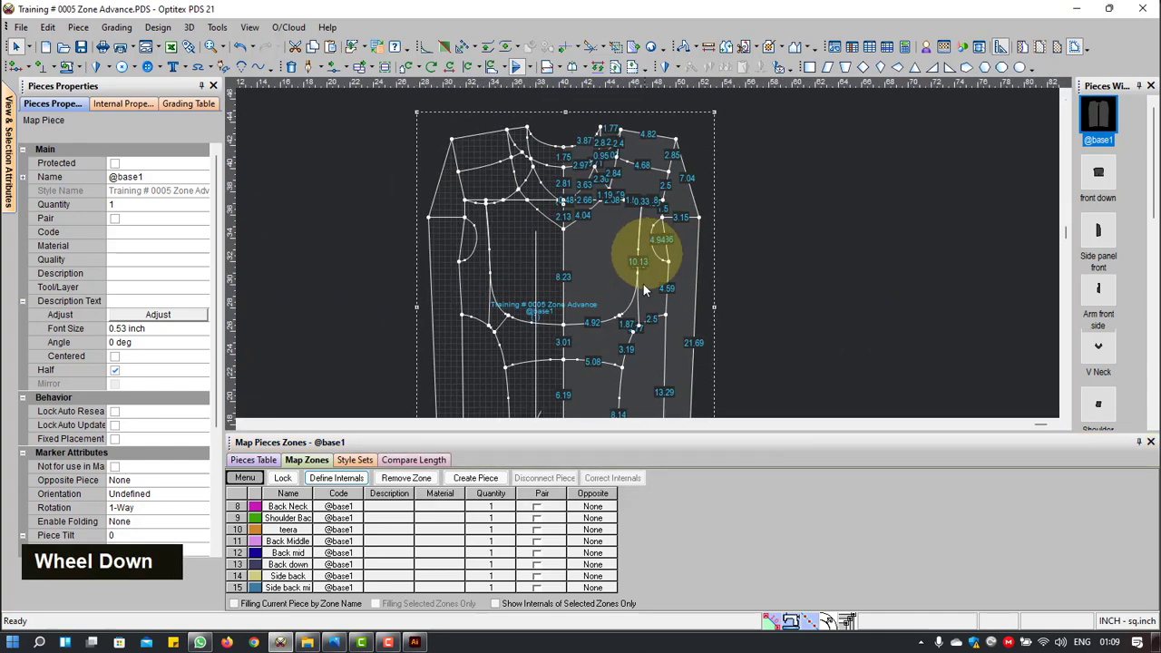
pyautogui.scroll(2, 635, 263)
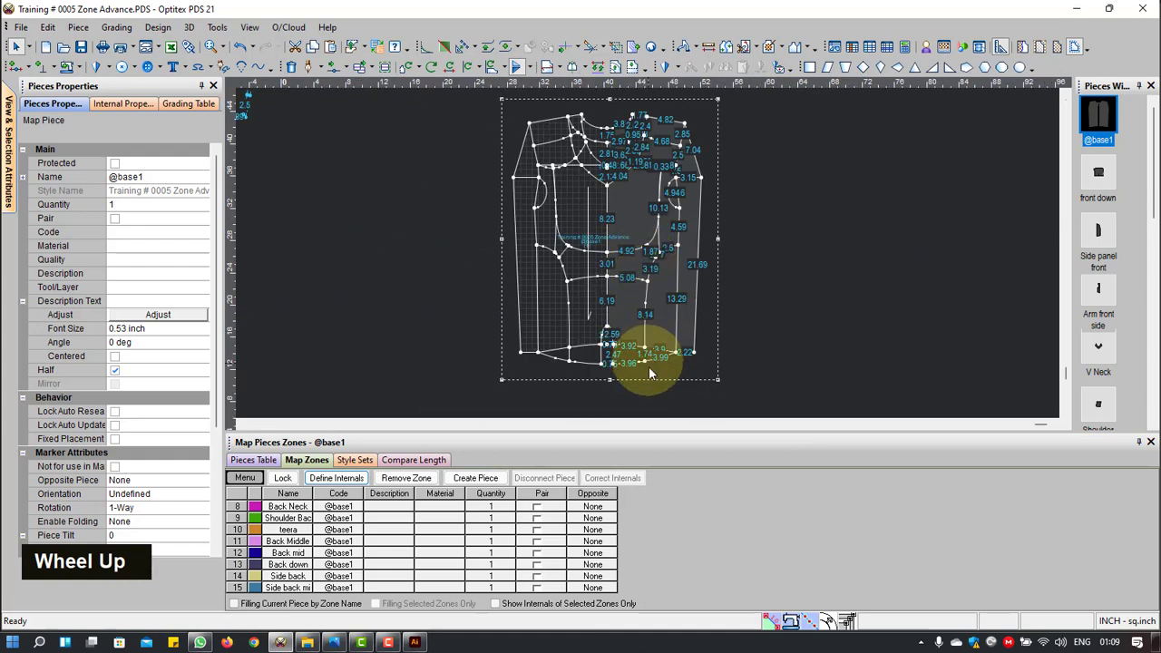
pyautogui.click(657, 444)
pyautogui.moveTo(658, 446); pyautogui.dragTo(655, 479)
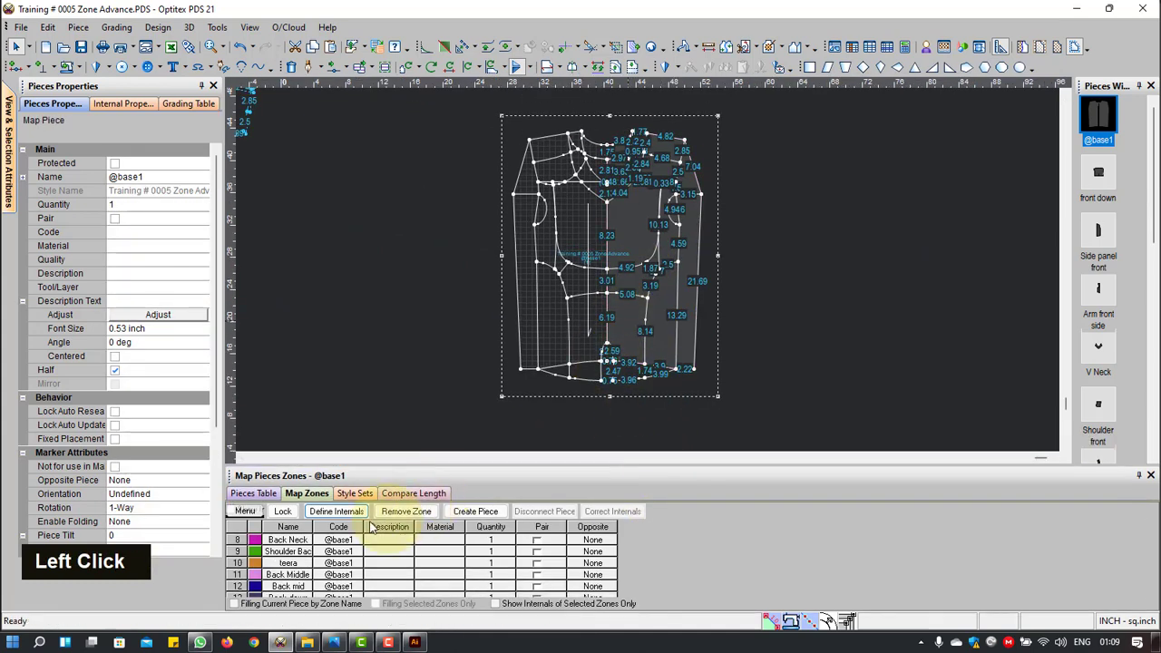
pyautogui.click(346, 511)
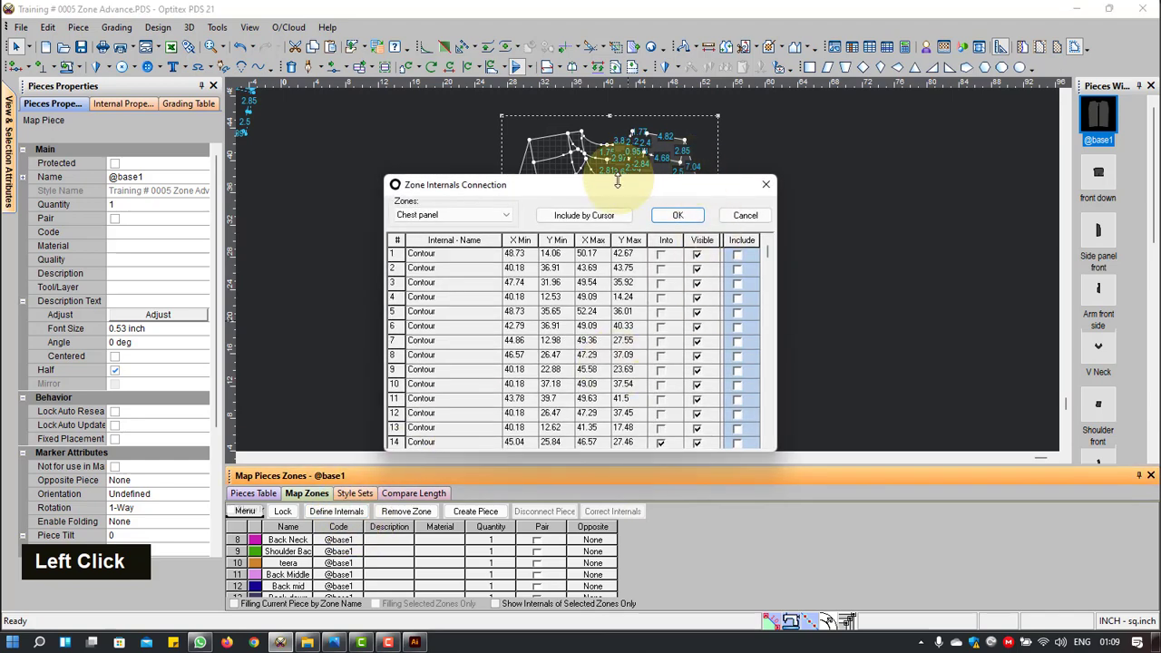
pyautogui.moveTo(613, 186); pyautogui.dragTo(377, 153)
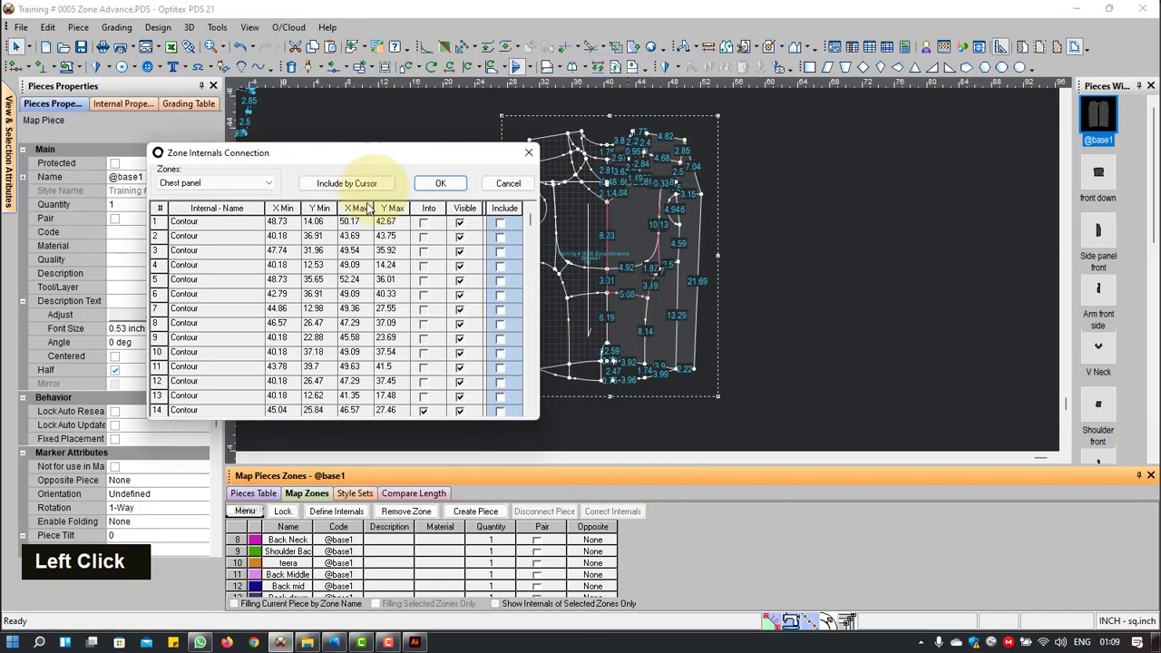
pyautogui.click(271, 184)
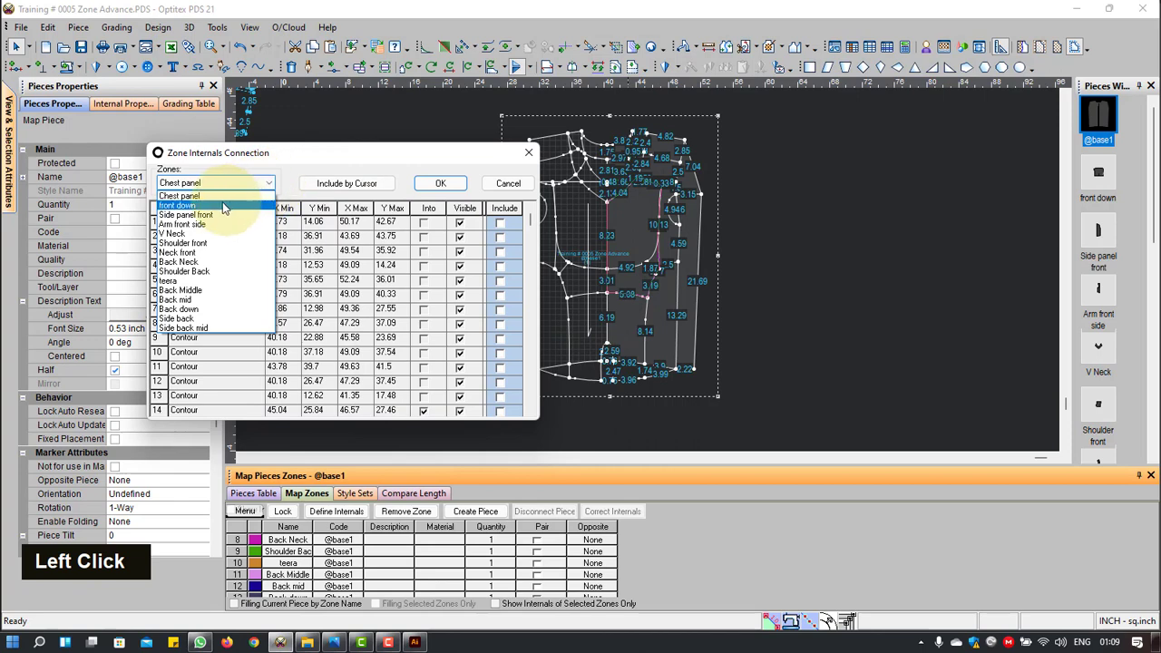
pyautogui.click(217, 209)
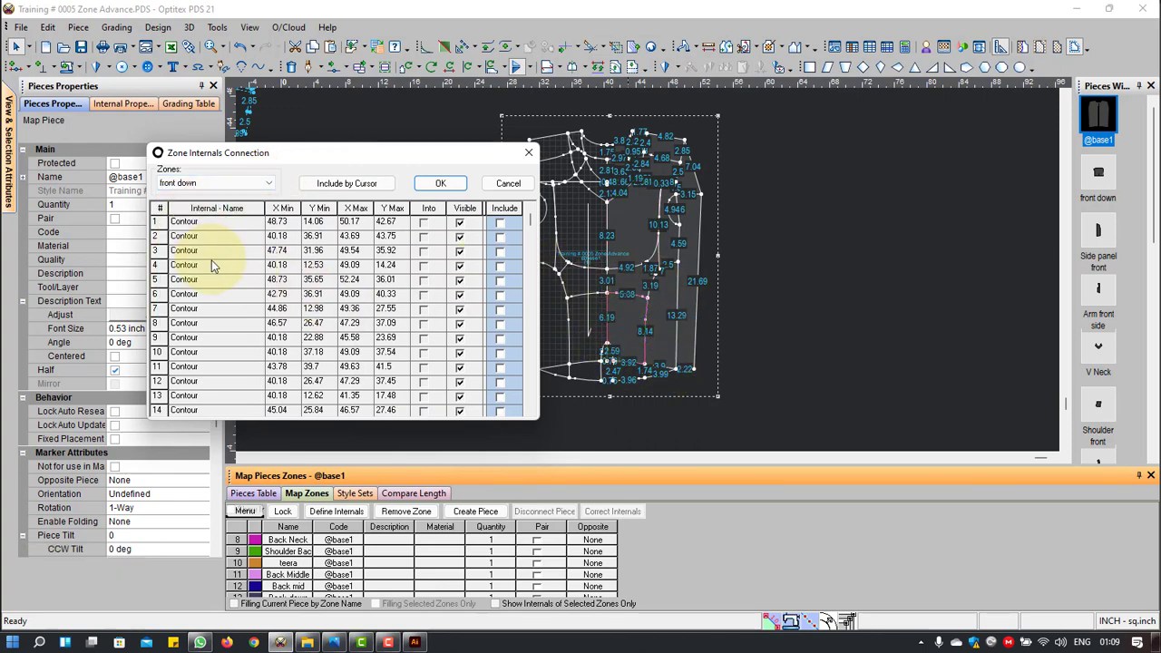
pyautogui.click(261, 183)
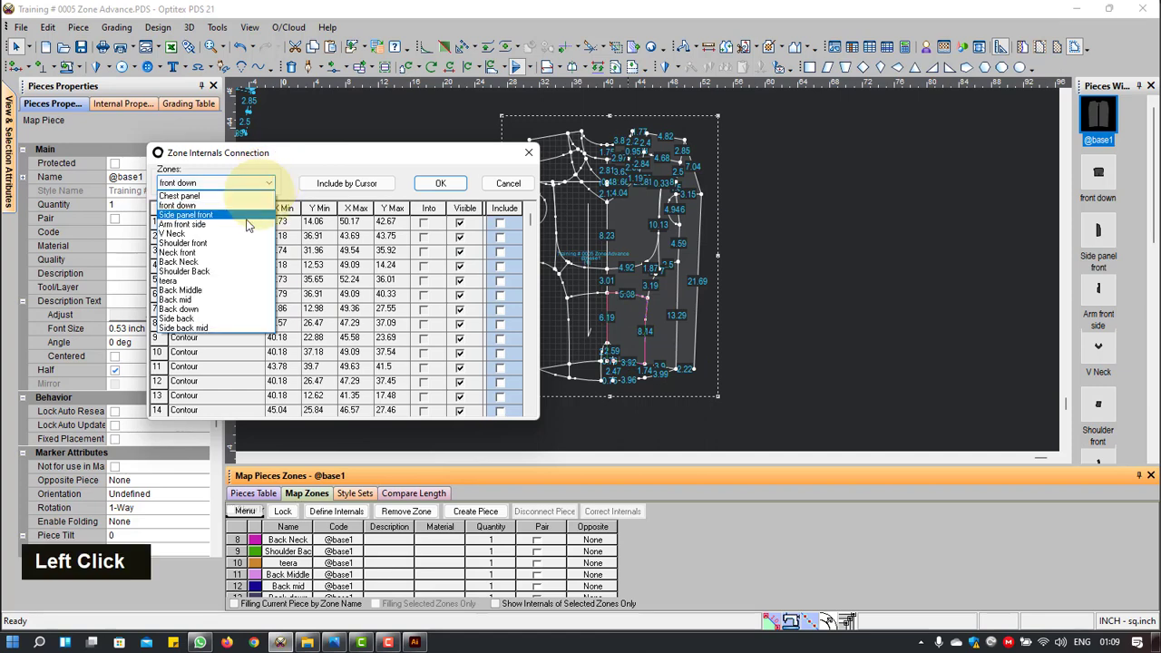
pyautogui.click(190, 309)
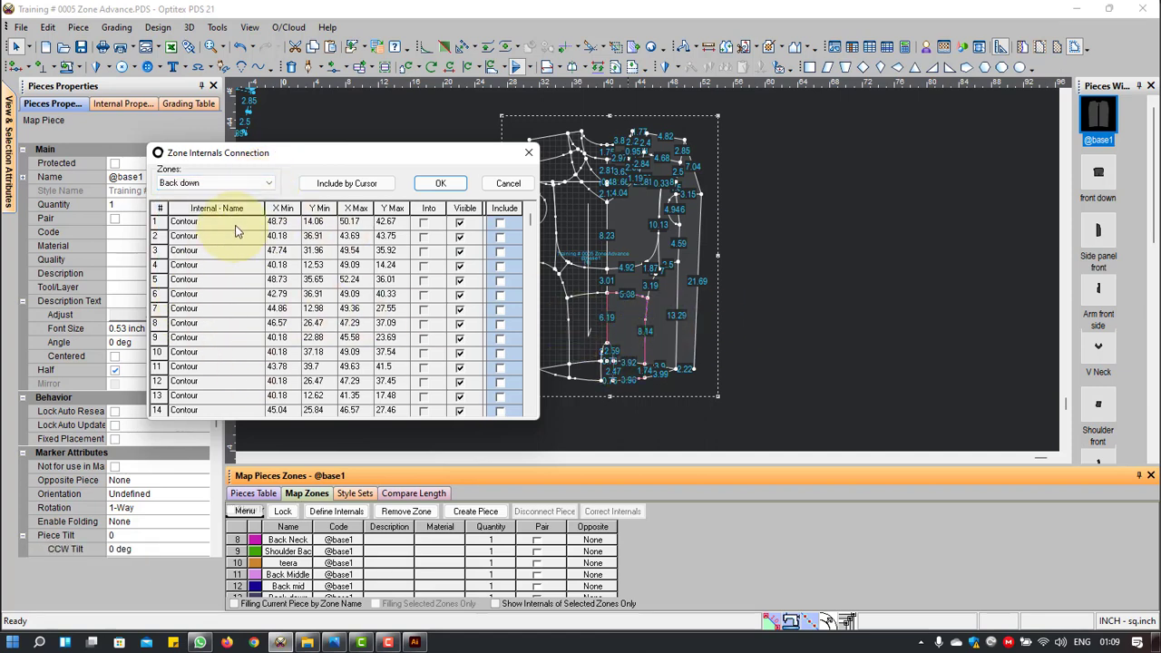
pyautogui.click(262, 184)
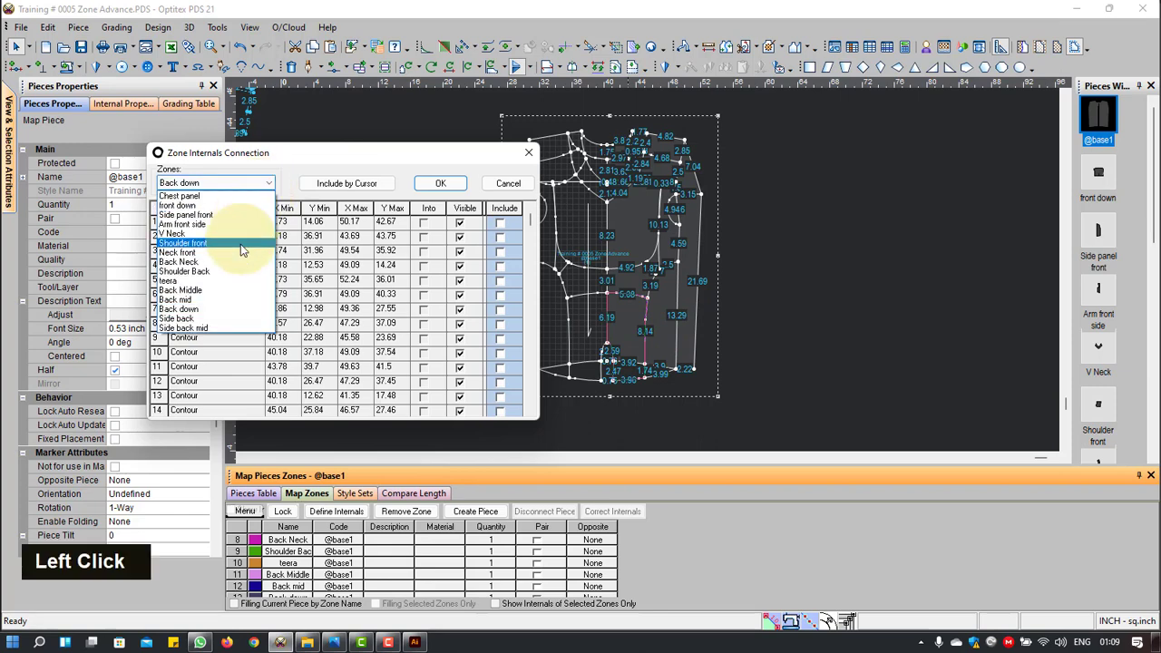
pyautogui.click(195, 328)
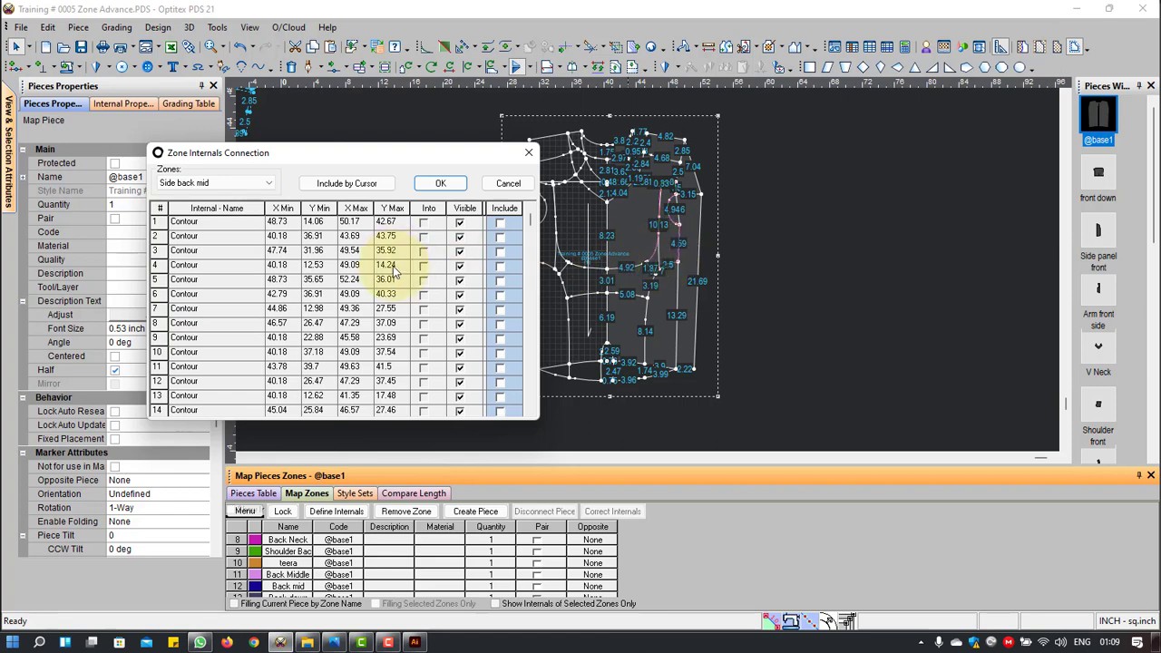
# Step: Compare the Side back mid zone's internals list with the arranged zone pieces, and cancel the connection review without changes
pyautogui.click(360, 185)
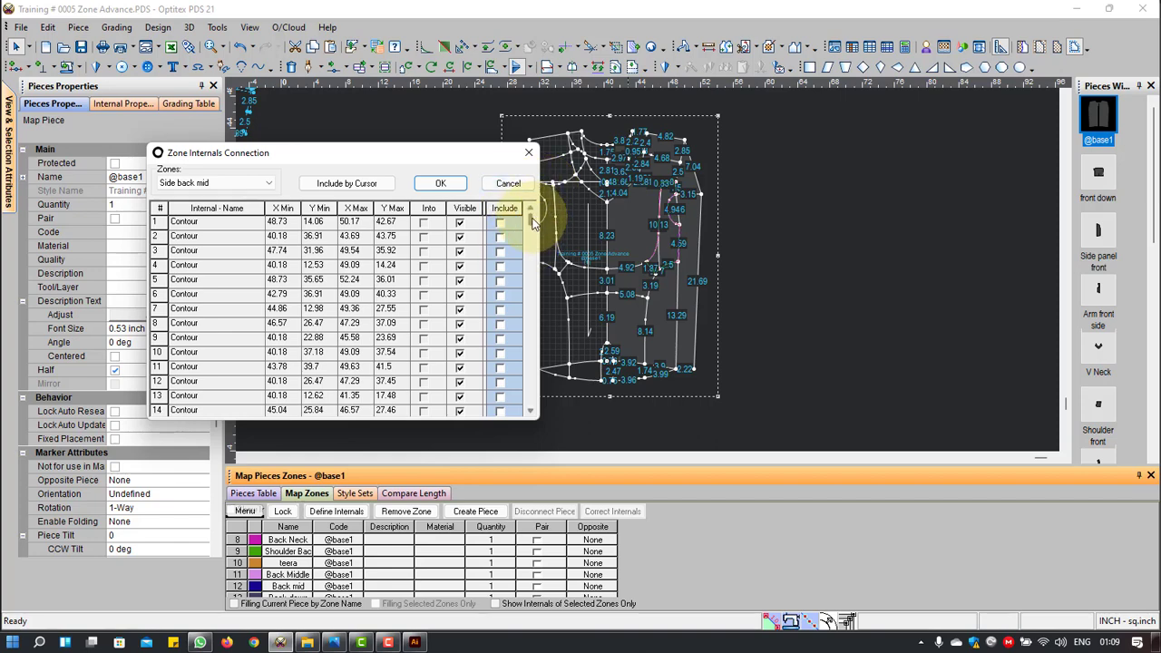
pyautogui.moveTo(533, 224)
pyautogui.mouseDown()
pyautogui.moveTo(540, 390)
pyautogui.moveTo(525, 227)
pyautogui.mouseUp()
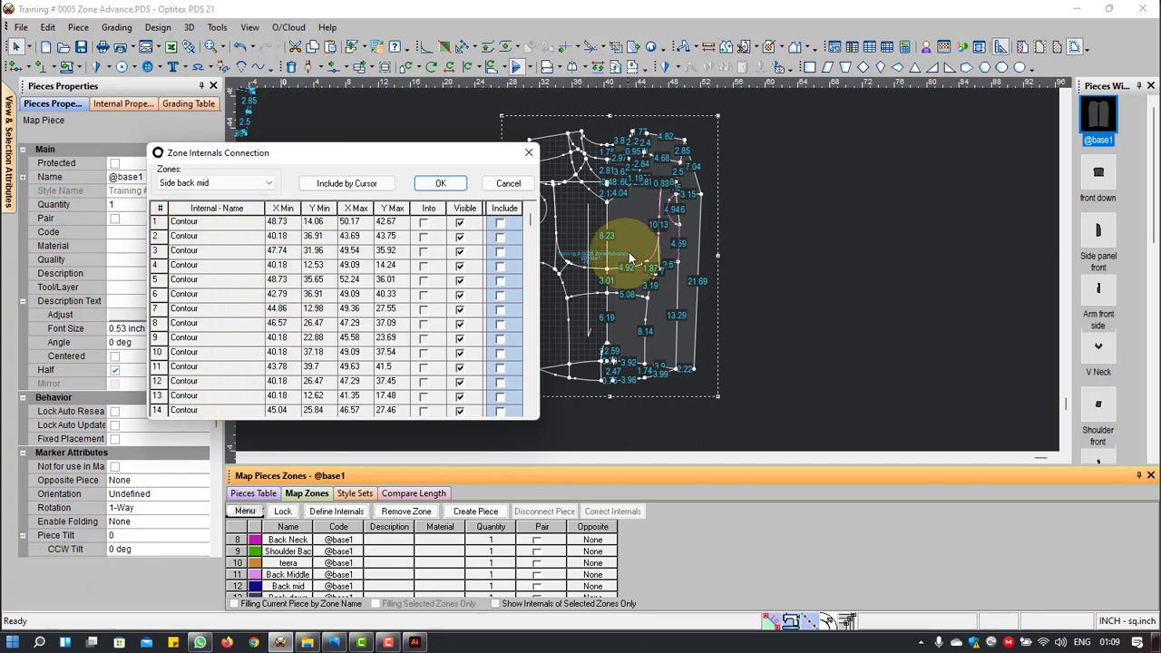
pyautogui.scroll(-3, 648, 269)
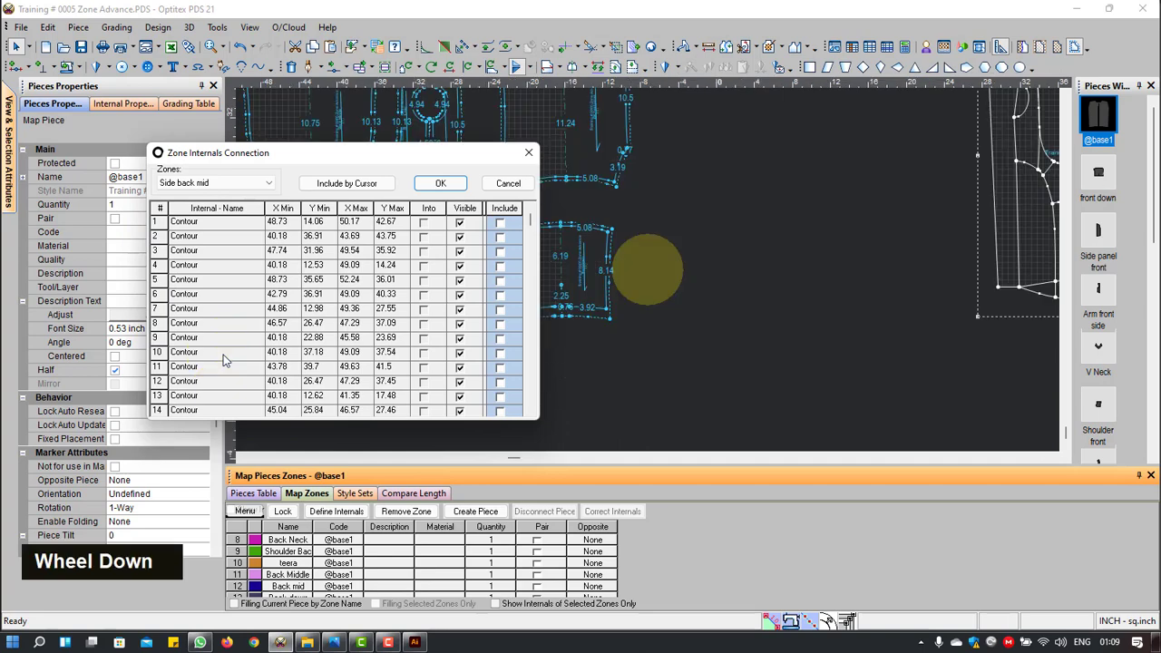
pyautogui.scroll(3, 652, 268)
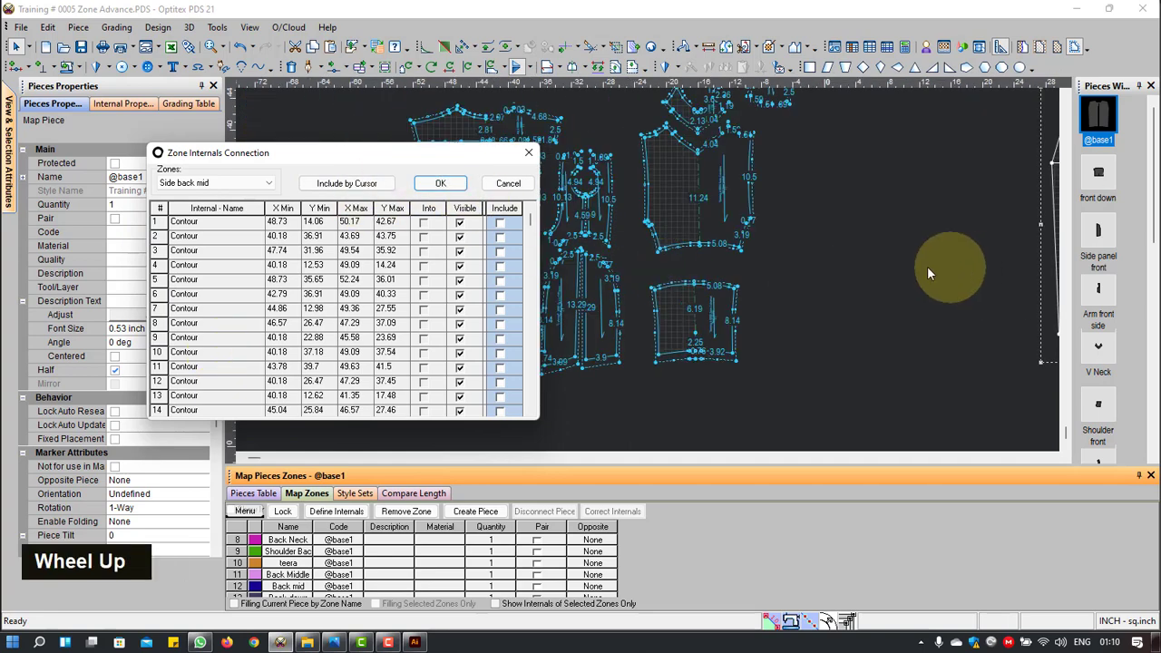
pyautogui.scroll(-1, 1019, 286)
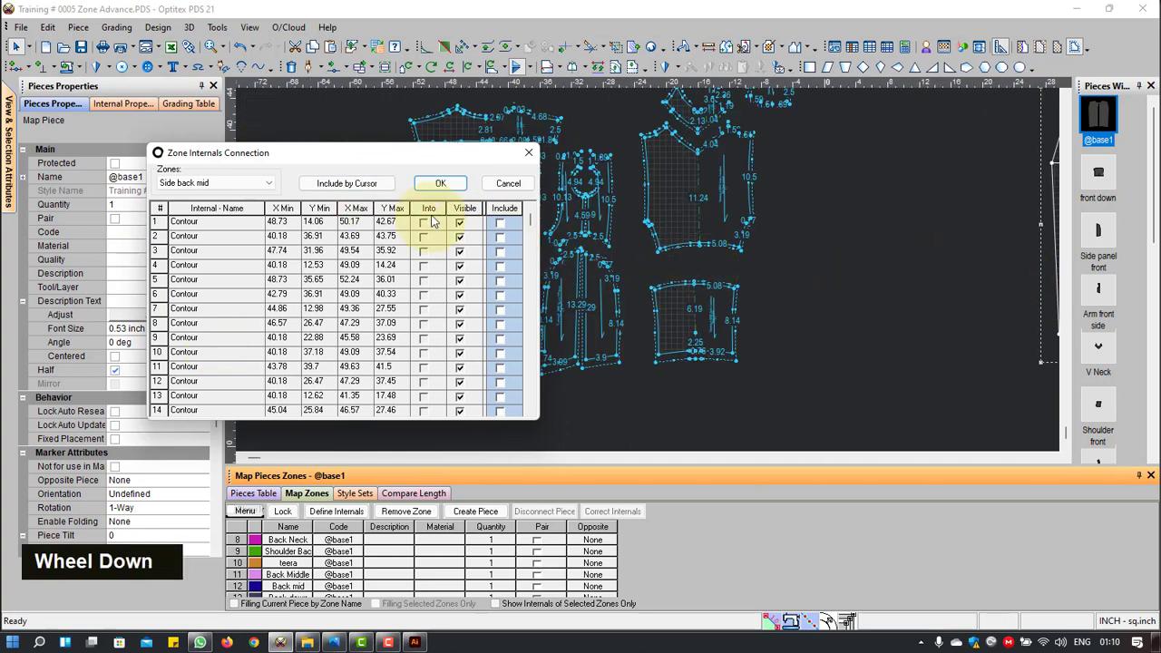
pyautogui.click(509, 184)
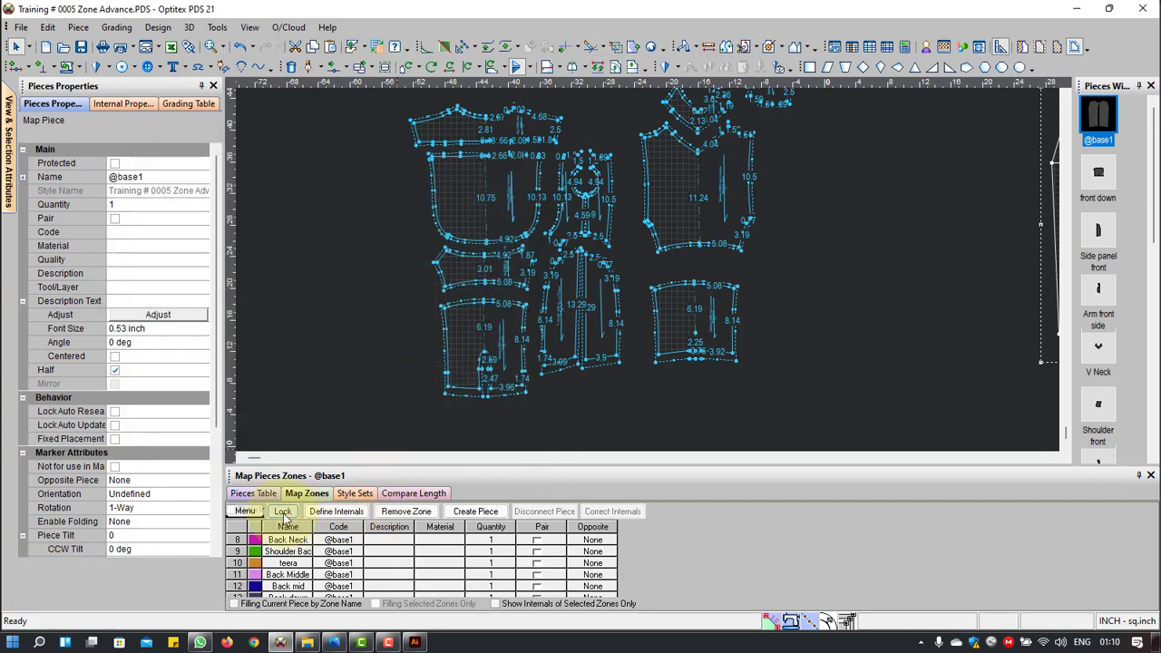
pyautogui.click(357, 493)
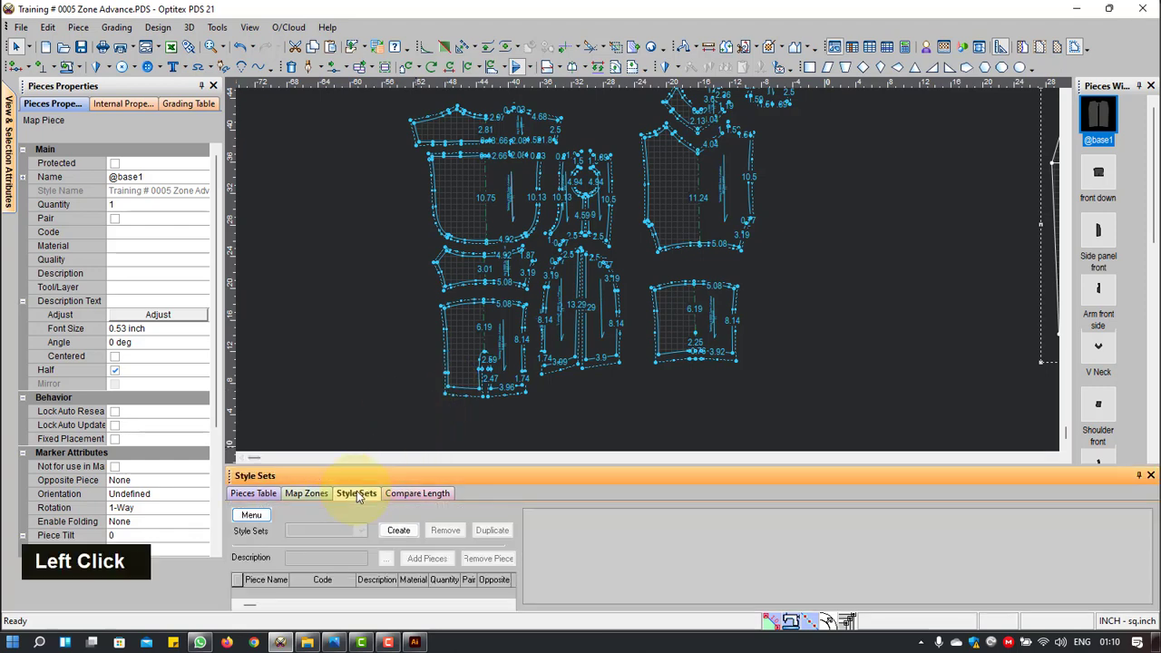
pyautogui.moveTo(383, 467); pyautogui.dragTo(390, 387)
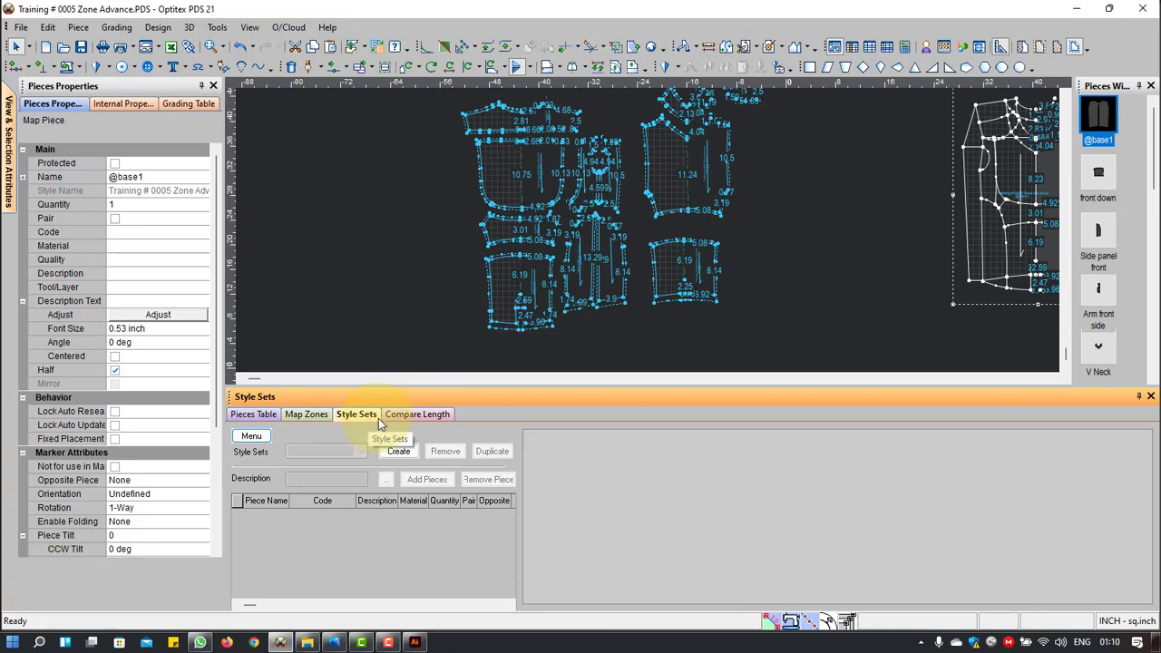
pyautogui.click(413, 415)
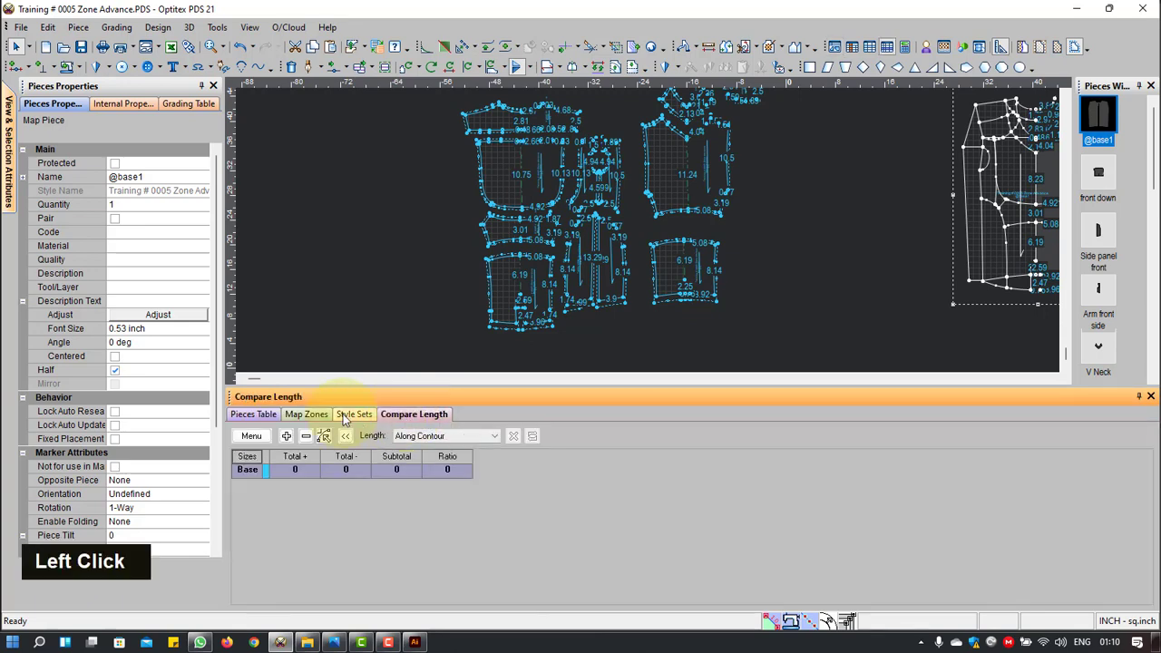
pyautogui.click(353, 414)
pyautogui.click(307, 415)
pyautogui.click(257, 415)
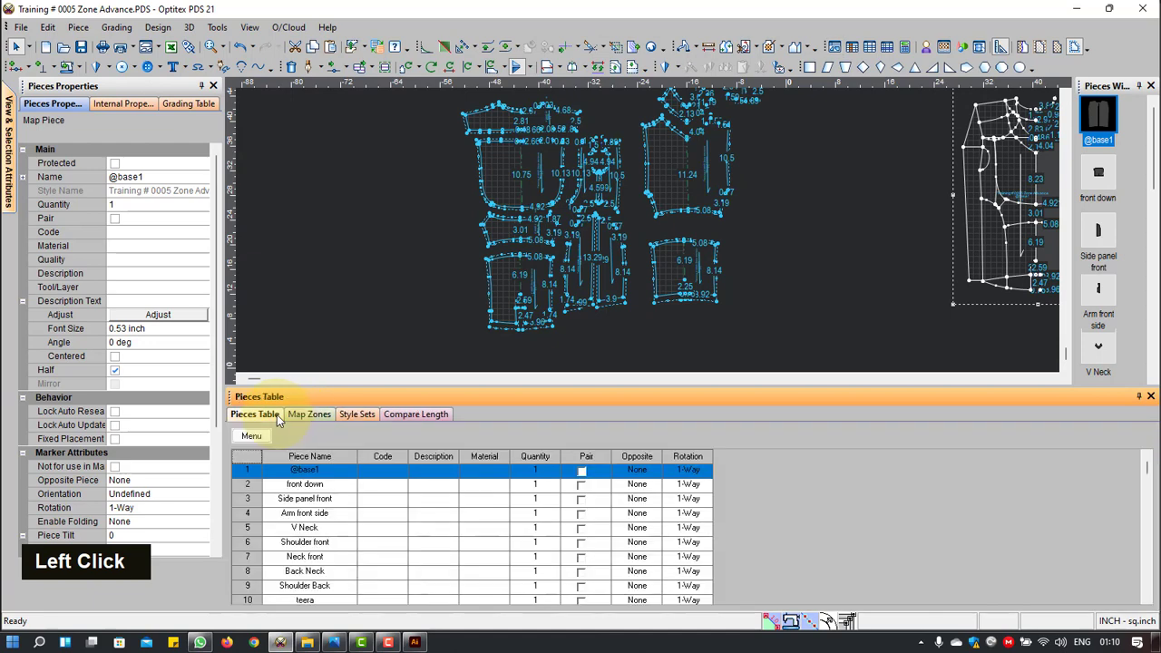
pyautogui.click(349, 414)
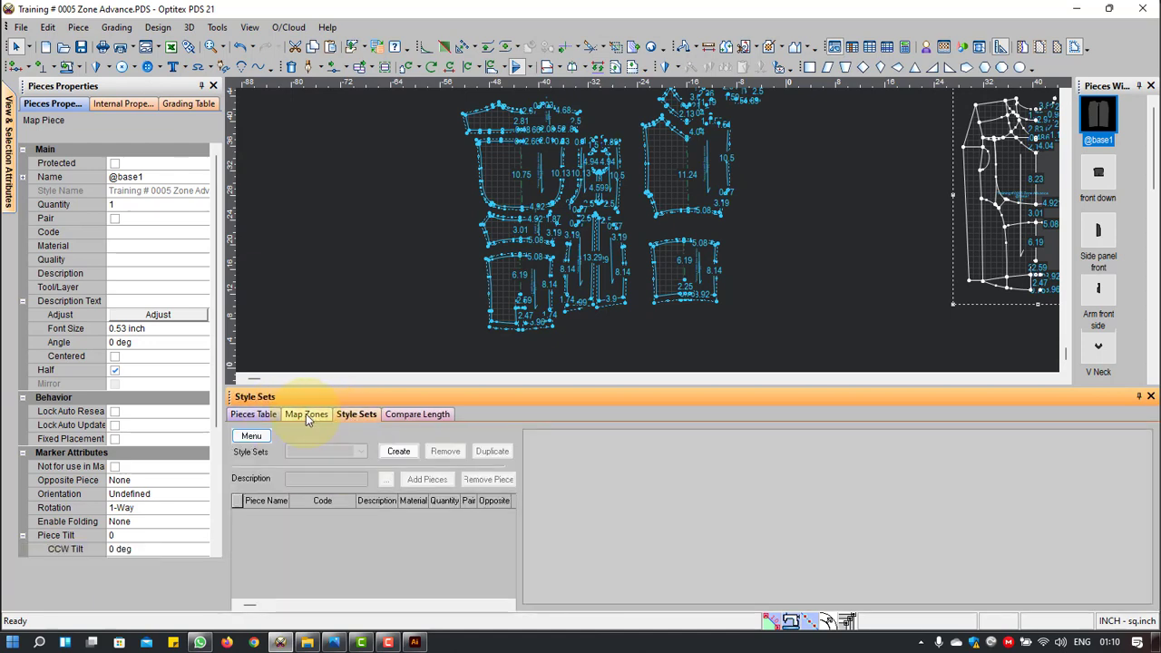
pyautogui.click(307, 414)
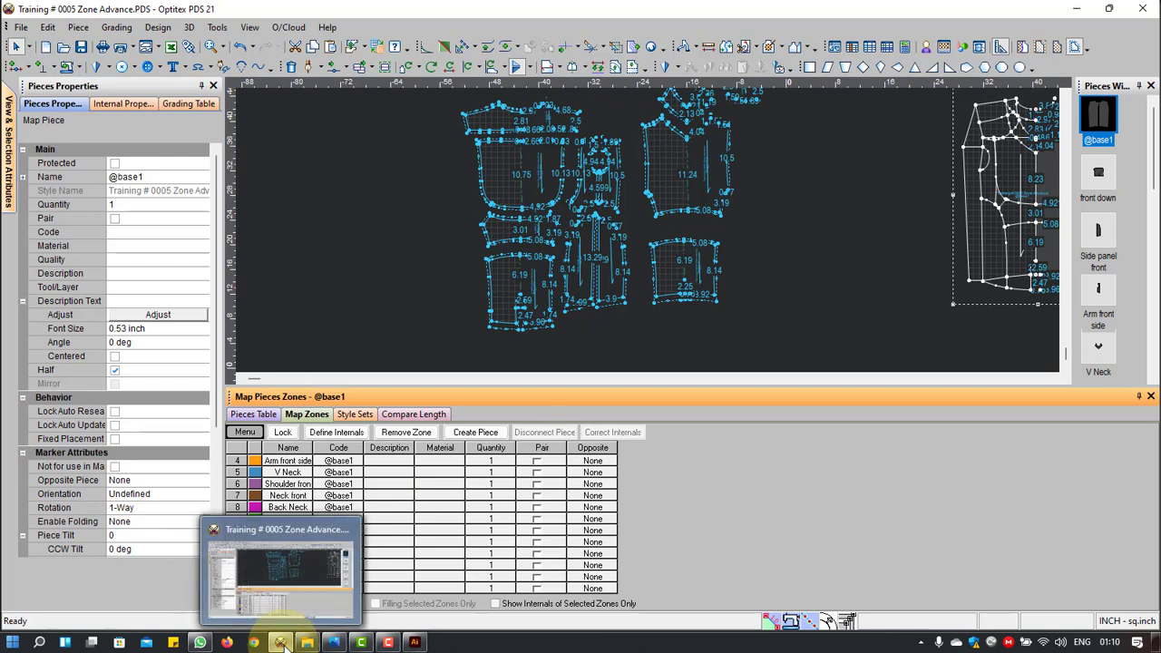
pyautogui.click(362, 643)
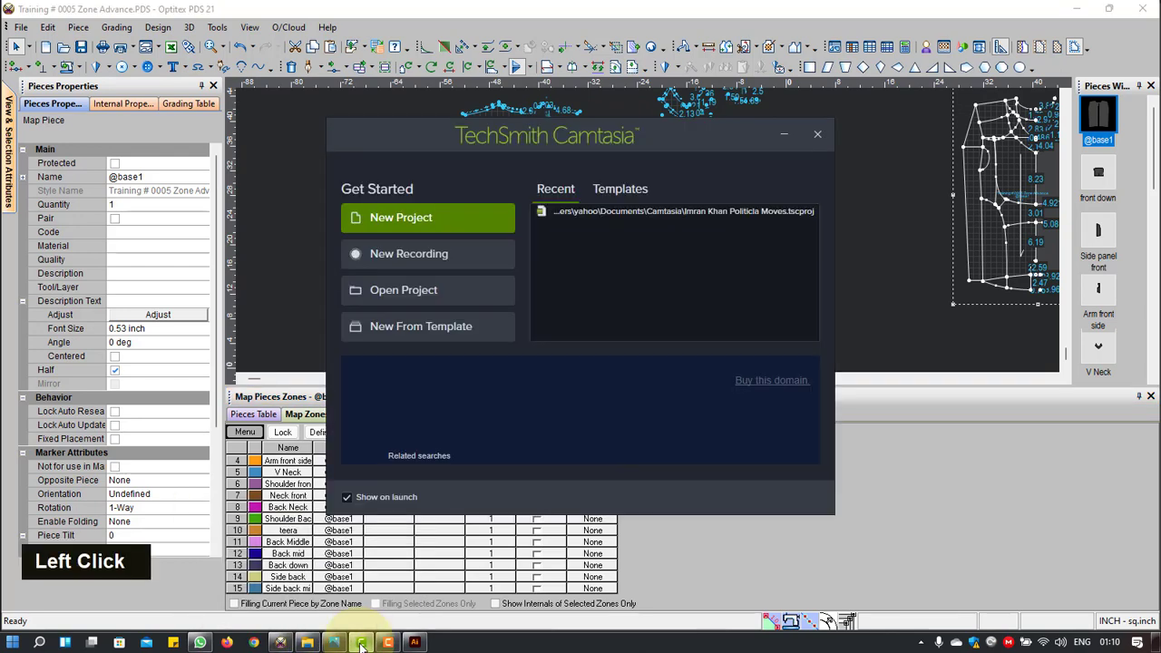
pyautogui.click(382, 643)
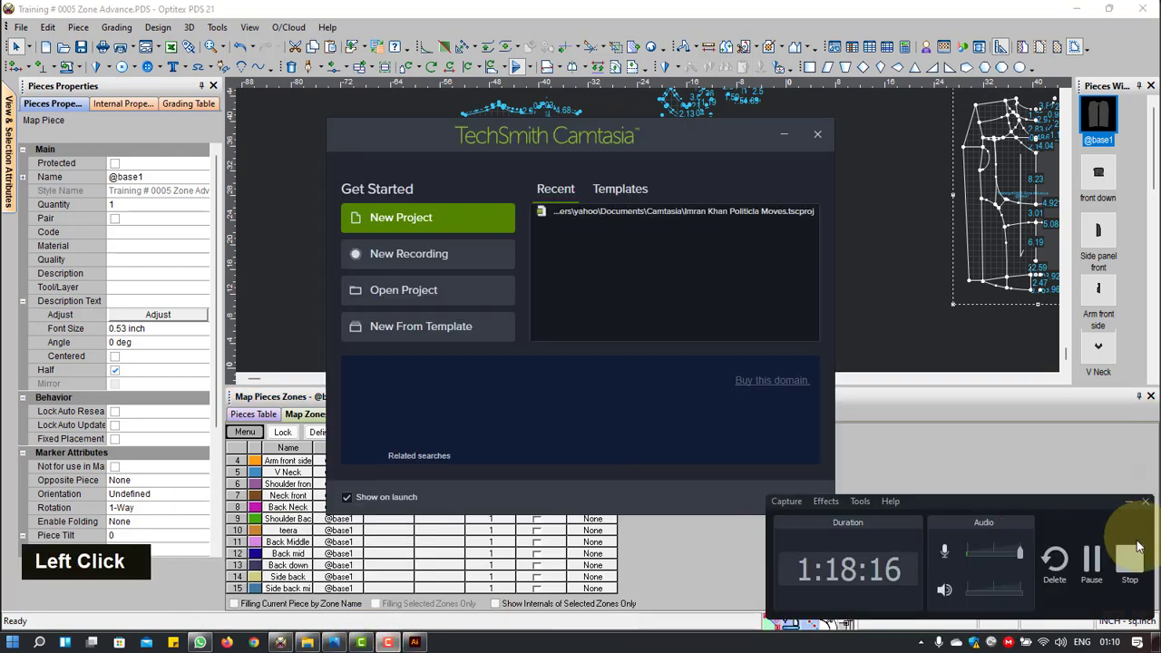